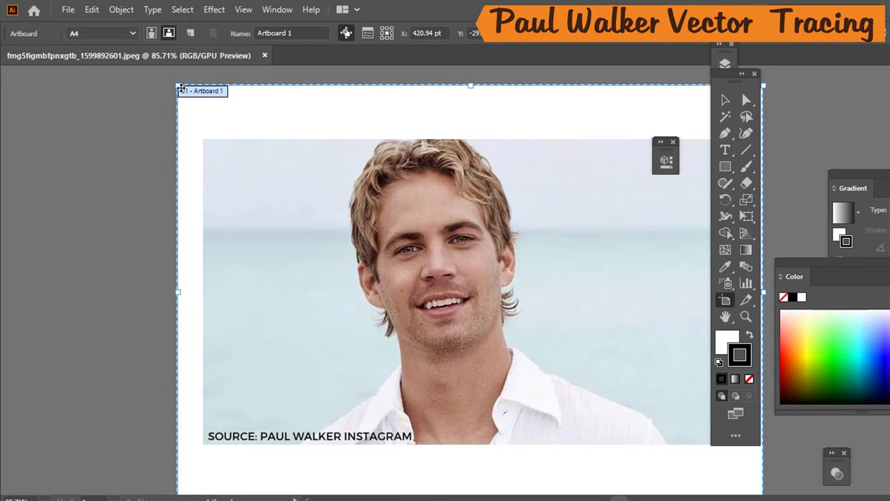
Shrink Artboard 1 by pulling its upper-left corner inward to just inside the photo's upper-left corner.
{"action": "left_click_drag", "start_coordinate": [177, 84], "coordinate": [215, 145]}
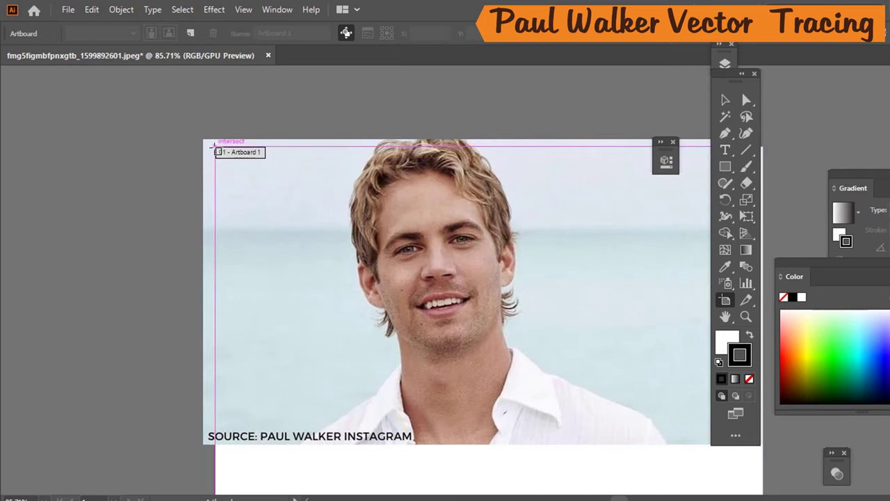
{"action": "scroll", "coordinate": [563, 323], "scroll_direction": "down", "scroll_amount": 3}
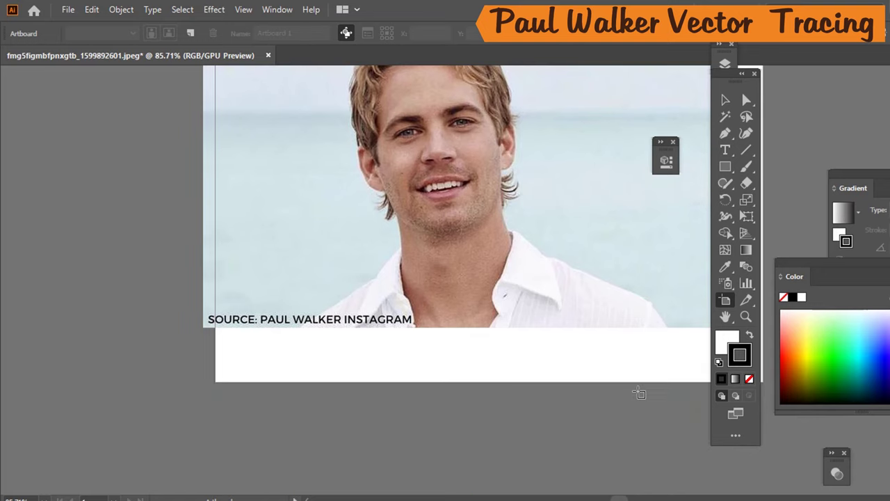
{"action": "left_click", "coordinate": [659, 382]}
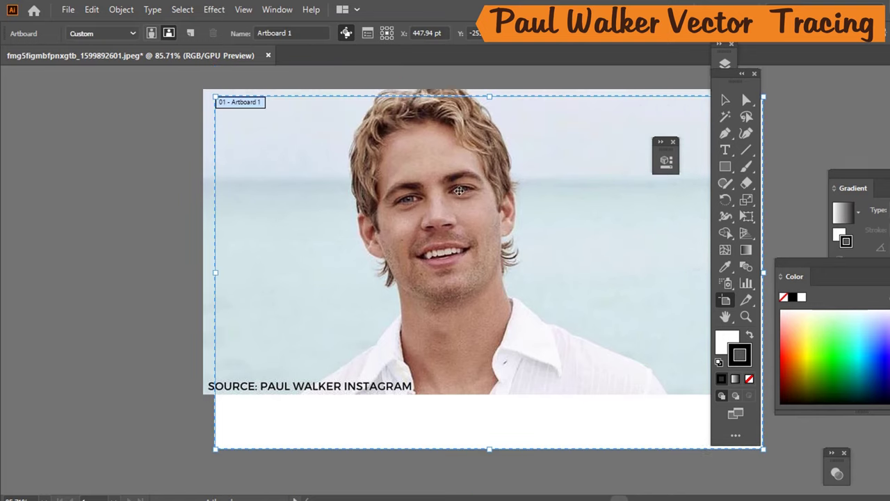
{"action": "scroll", "coordinate": [459, 213], "scroll_direction": "up", "scroll_amount": 3}
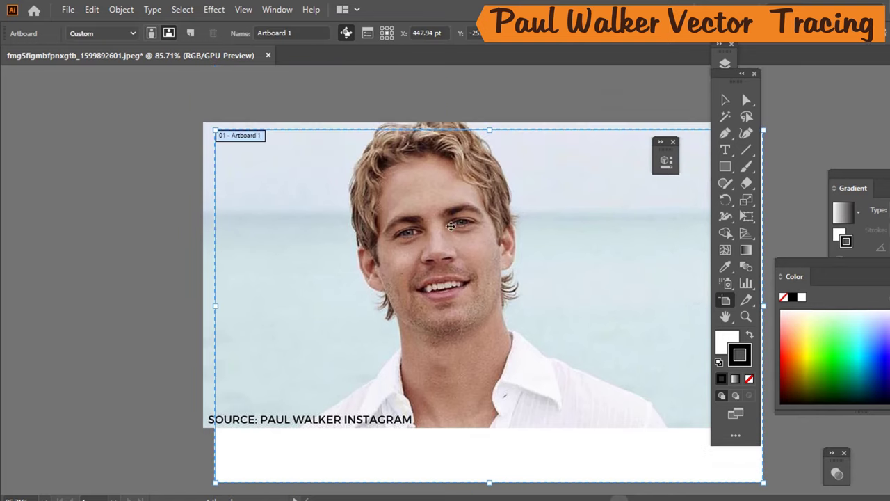
Create a second artboard fitted to the photo and move it with the photo to line up with Artboard 1's left edge.
{"action": "double_click", "coordinate": [598, 459]}
{"action": "left_click", "coordinate": [587, 454]}
{"action": "mouse_move", "coordinate": [594, 458]}
{"action": "left_mouse_down"}
{"action": "mouse_move", "coordinate": [555, 447]}
{"action": "mouse_move", "coordinate": [585, 455]}
{"action": "left_mouse_up"}
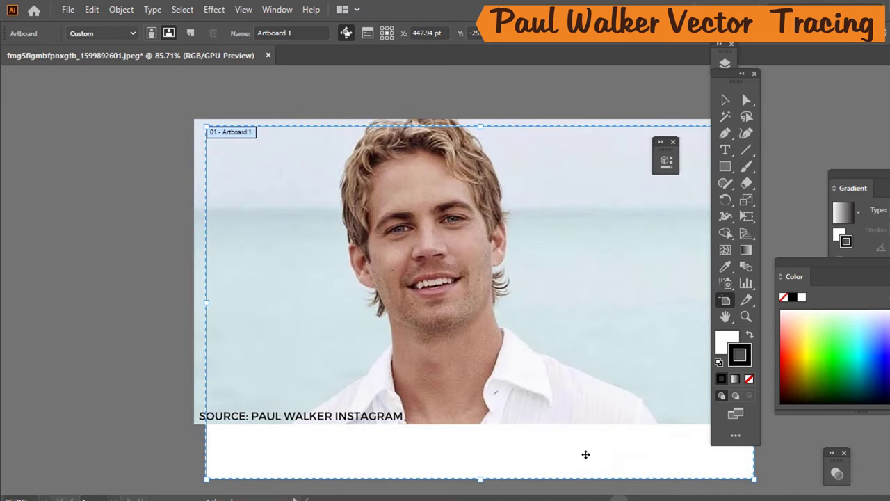
{"action": "left_click", "coordinate": [548, 406]}
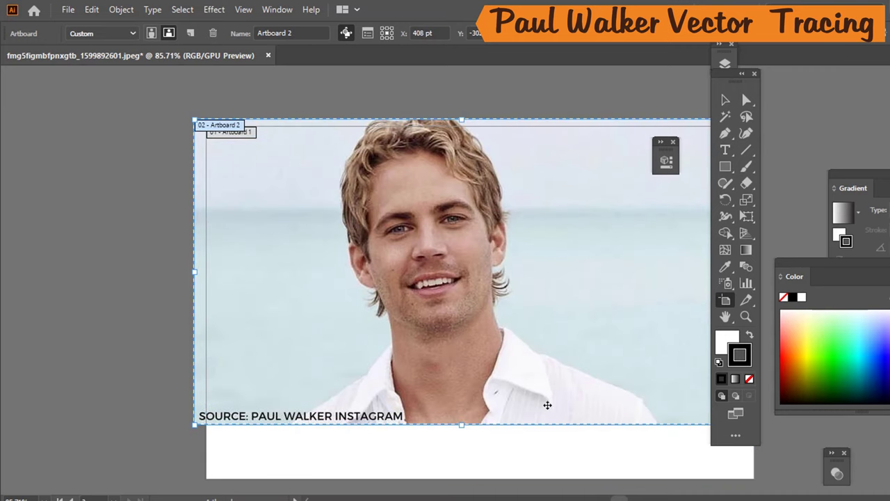
{"action": "left_click_drag", "start_coordinate": [548, 405], "coordinate": [559, 419]}
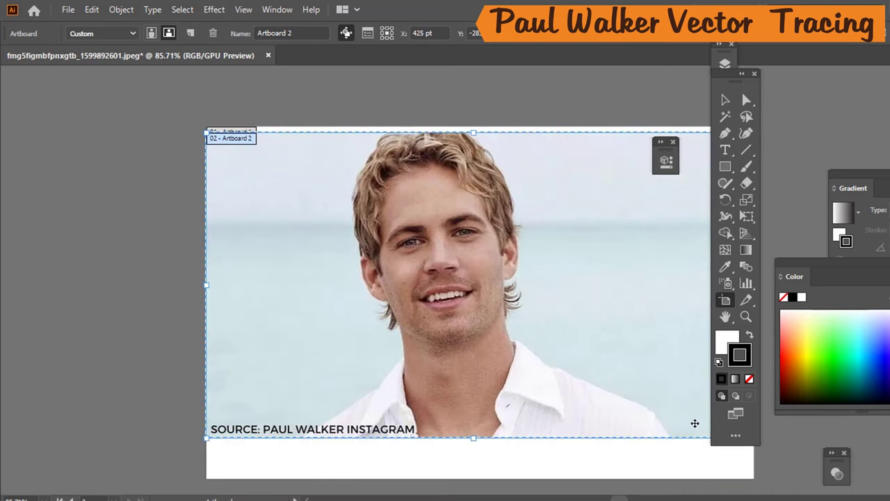
Shorten Artboard 1 by raising its lower edge onto the photo and lowering its upper edge to the photo's top.
{"action": "left_click", "coordinate": [710, 482]}
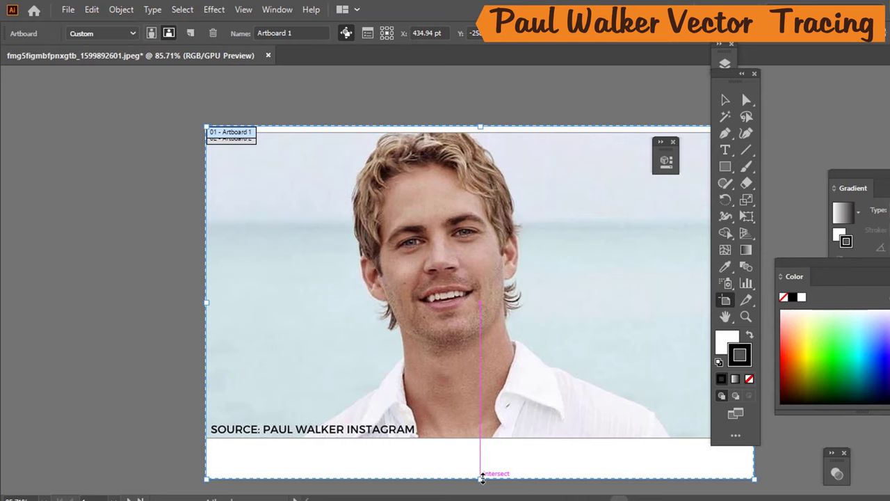
{"action": "left_click_drag", "start_coordinate": [482, 479], "coordinate": [488, 426]}
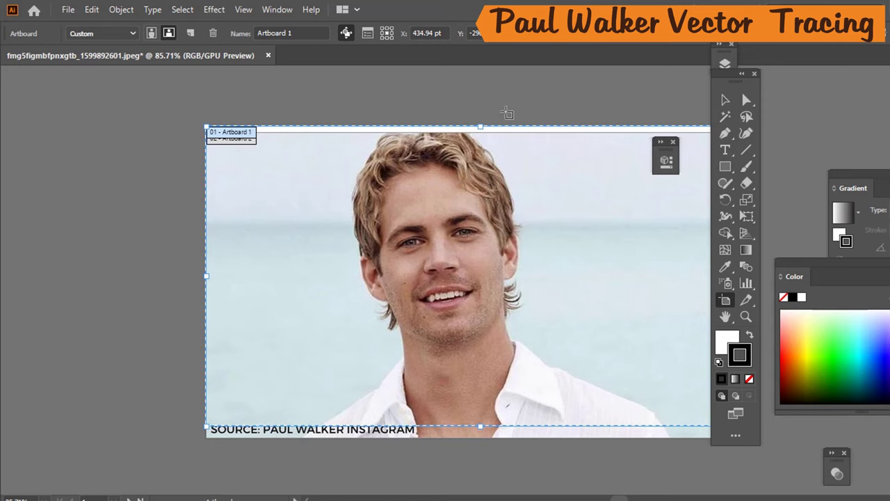
{"action": "left_click_drag", "start_coordinate": [484, 128], "coordinate": [481, 133]}
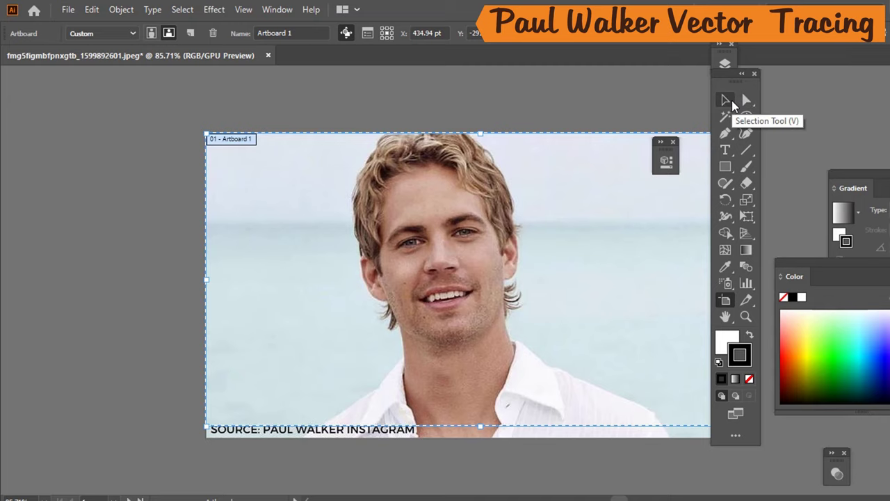
{"action": "left_click", "coordinate": [730, 103]}
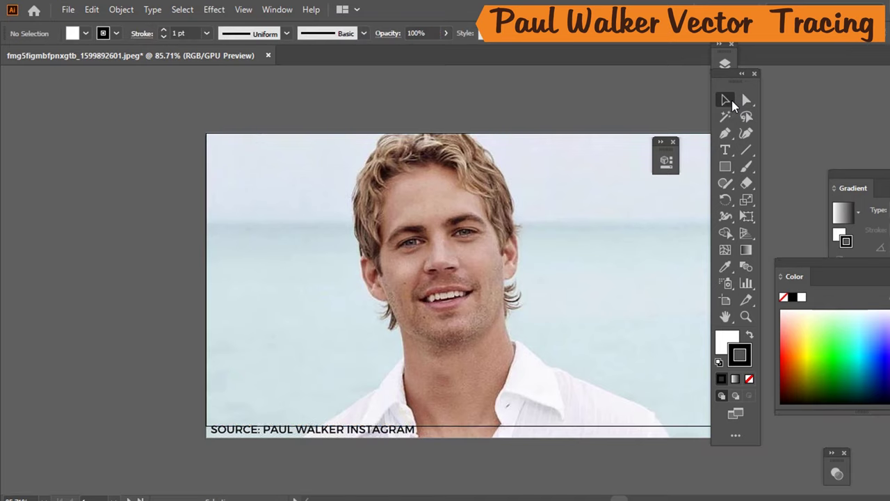
{"action": "left_click", "coordinate": [476, 438]}
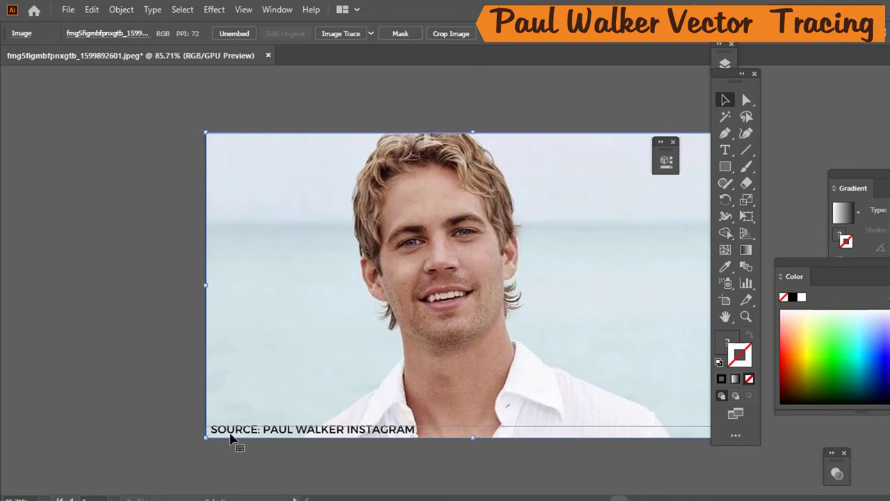
{"action": "left_click", "coordinate": [208, 437]}
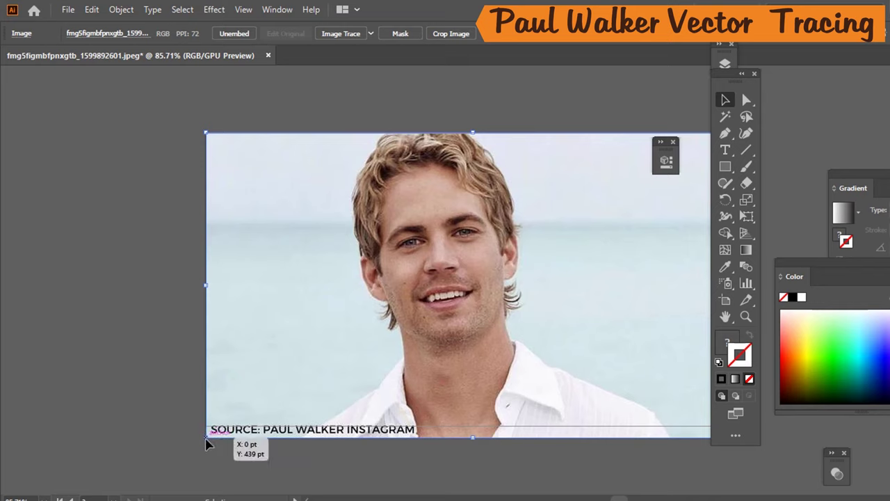
{"action": "double_click", "coordinate": [748, 101]}
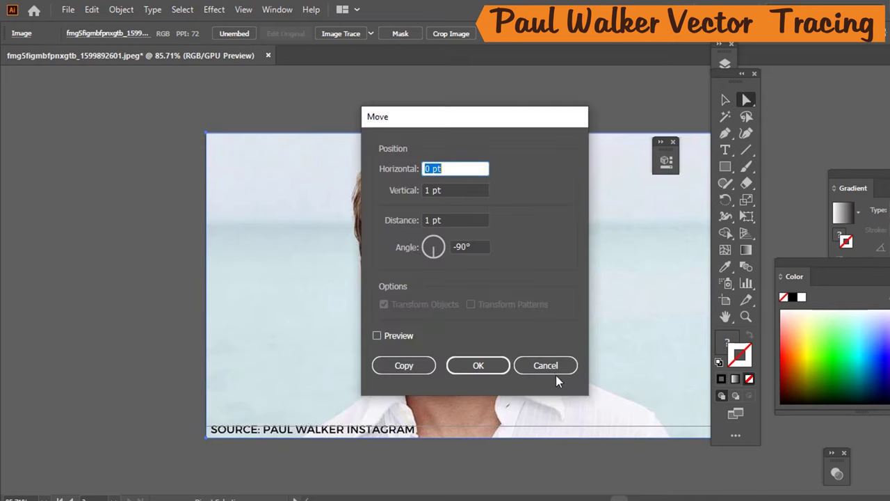
{"action": "left_click", "coordinate": [560, 366]}
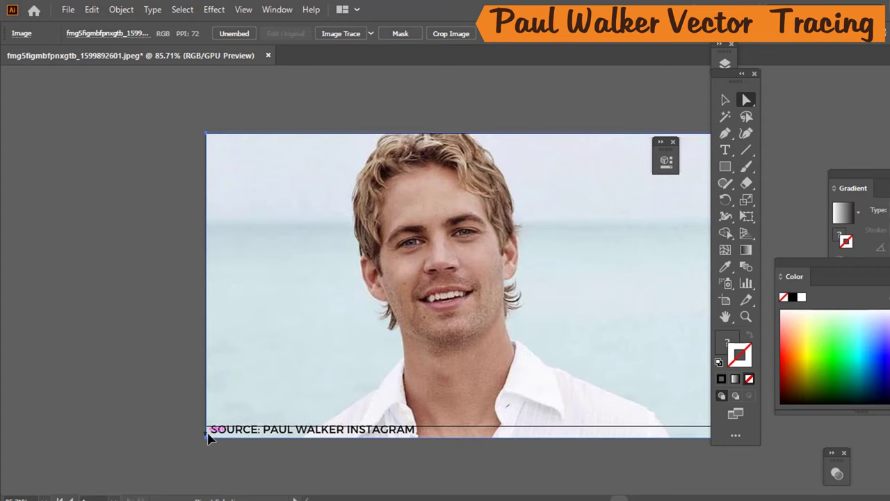
{"action": "left_click_drag", "start_coordinate": [208, 435], "coordinate": [208, 442]}
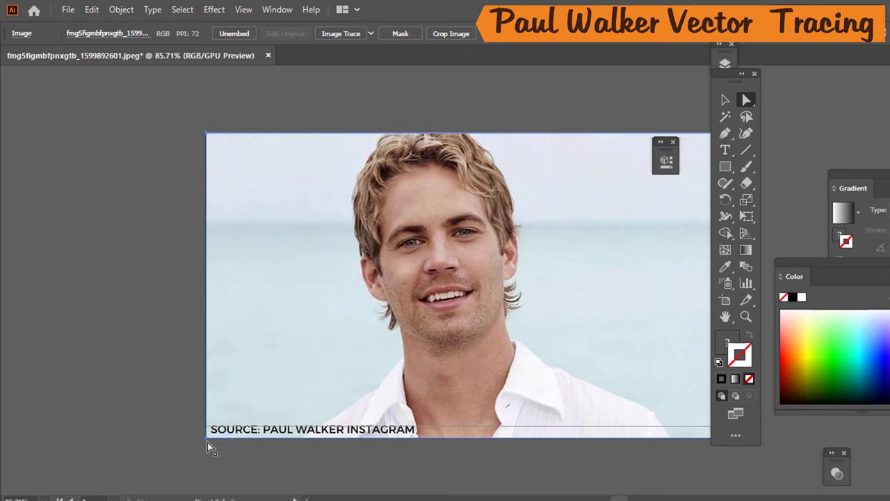
{"action": "left_click", "coordinate": [238, 456]}
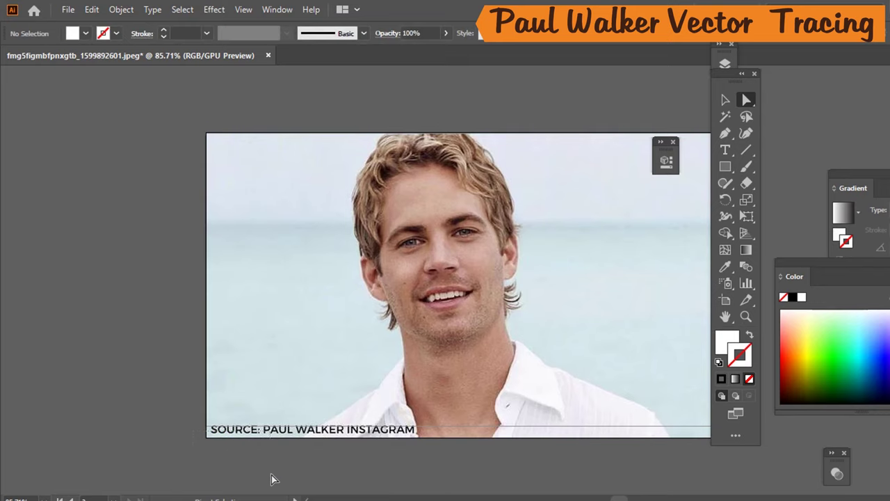
Try moving the photo up to meet Artboard 1's lower edge, and undo the move.
{"action": "key", "text": "ctrl+a"}
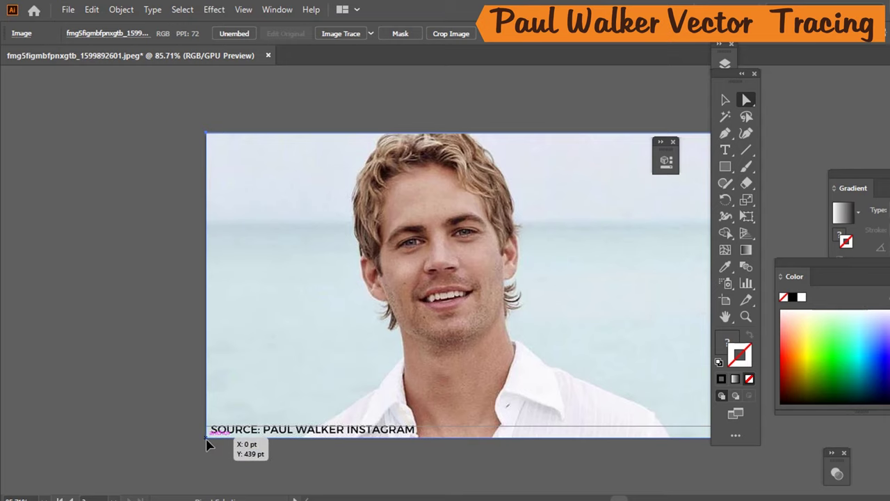
{"action": "left_click_drag", "start_coordinate": [211, 442], "coordinate": [208, 423]}
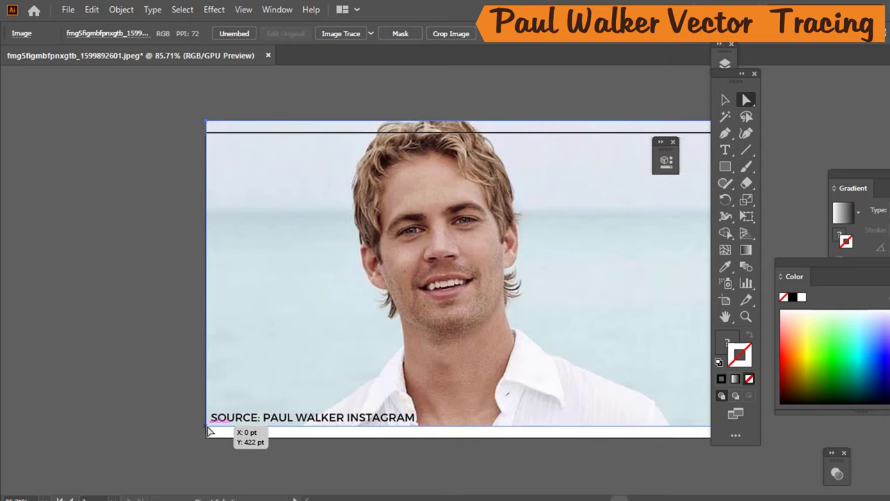
{"action": "key", "text": "ctrl"}
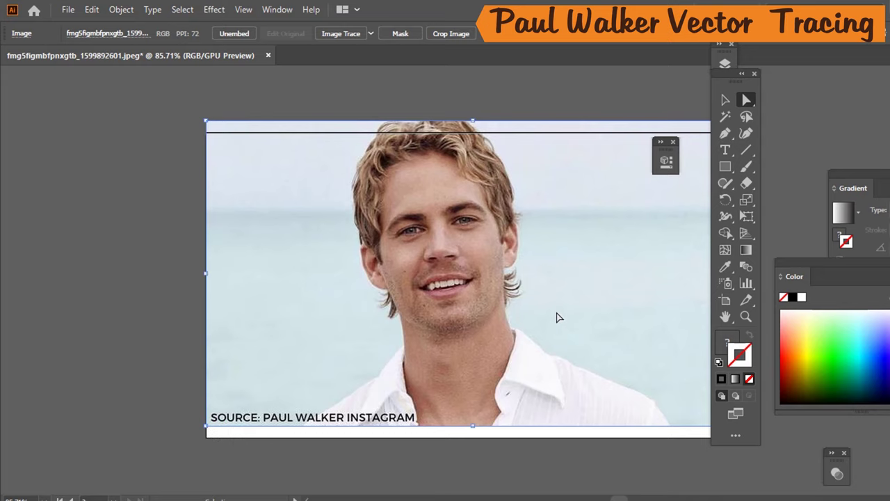
{"action": "key", "text": "ctrl+z"}
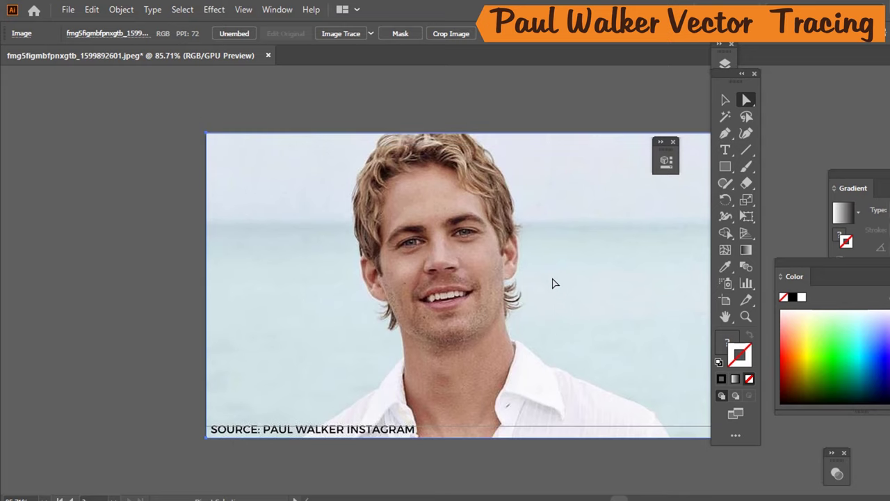
Start saving the document under a new name and go to the "illustarator tutes" folder on Local Disk (D:).
{"action": "scroll", "coordinate": [444, 353], "scroll_direction": "up", "scroll_amount": 2}
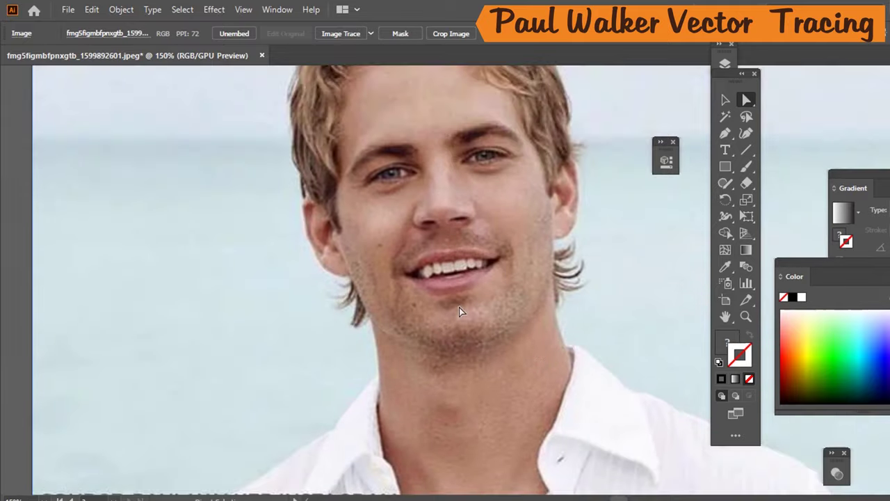
{"action": "scroll", "coordinate": [556, 250], "scroll_direction": "down", "scroll_amount": 2}
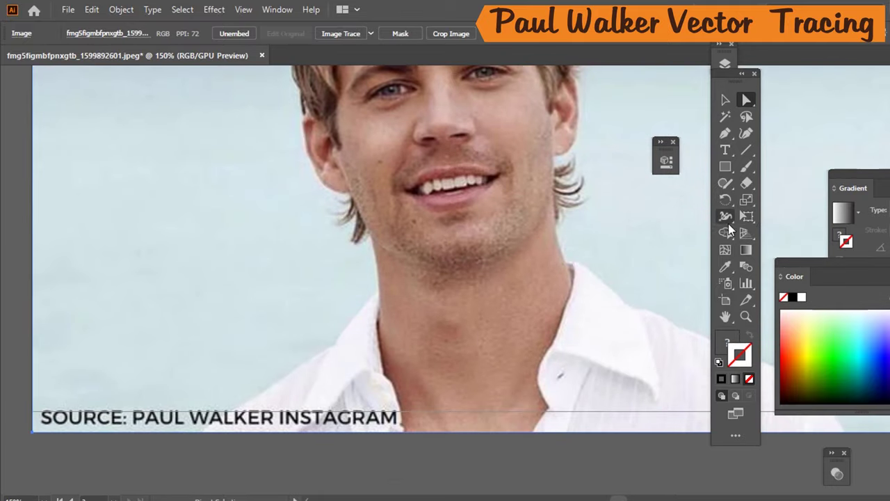
{"action": "left_click", "coordinate": [66, 8]}
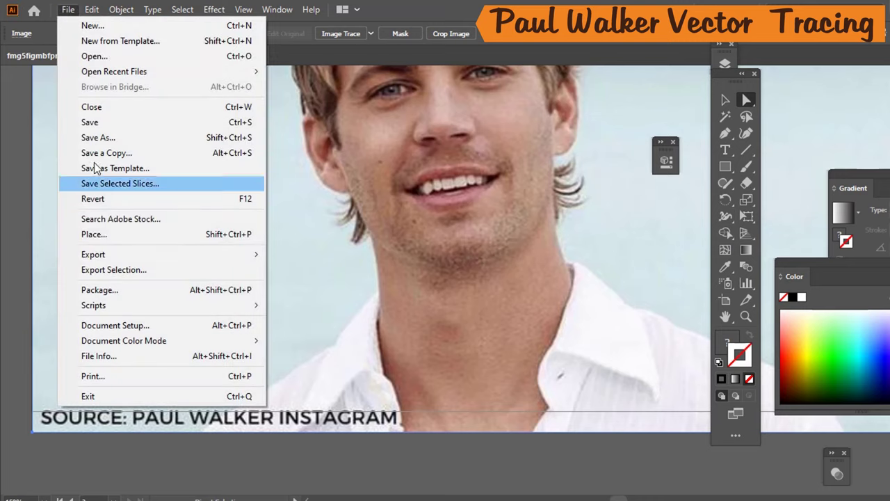
{"action": "left_click", "coordinate": [201, 135]}
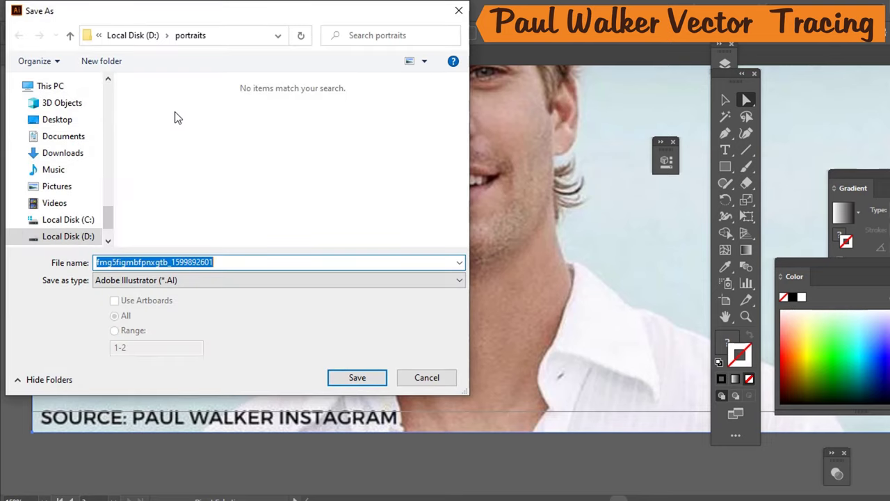
{"action": "left_click", "coordinate": [86, 239]}
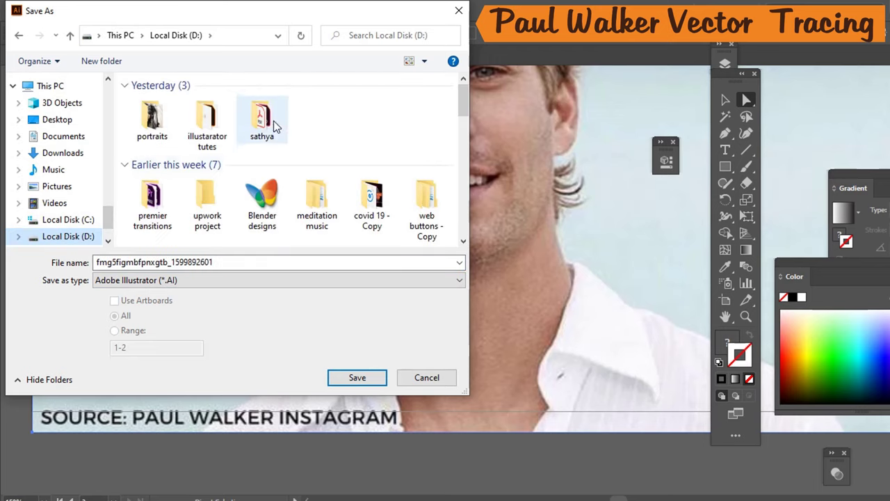
{"action": "left_click", "coordinate": [207, 115]}
{"action": "double_click", "coordinate": [206, 115]}
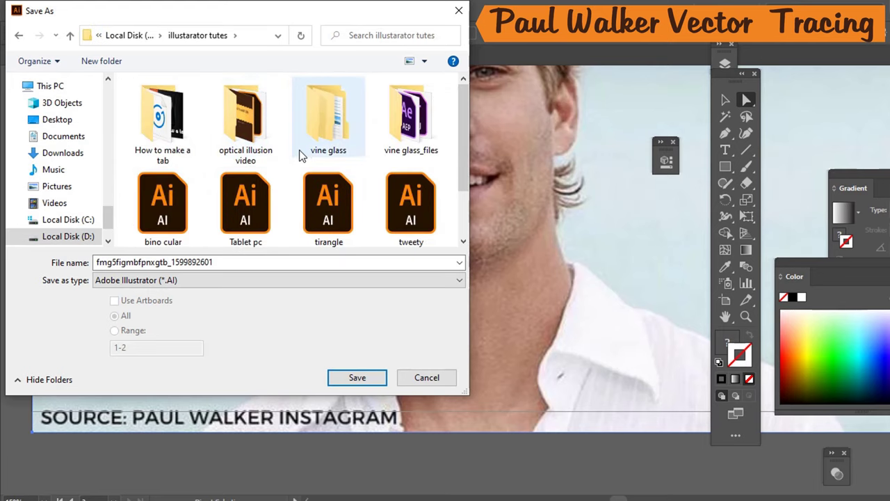
Create a new folder named "paul walker" inside the "illustarator tutes" folder.
{"action": "left_click", "coordinate": [122, 60]}
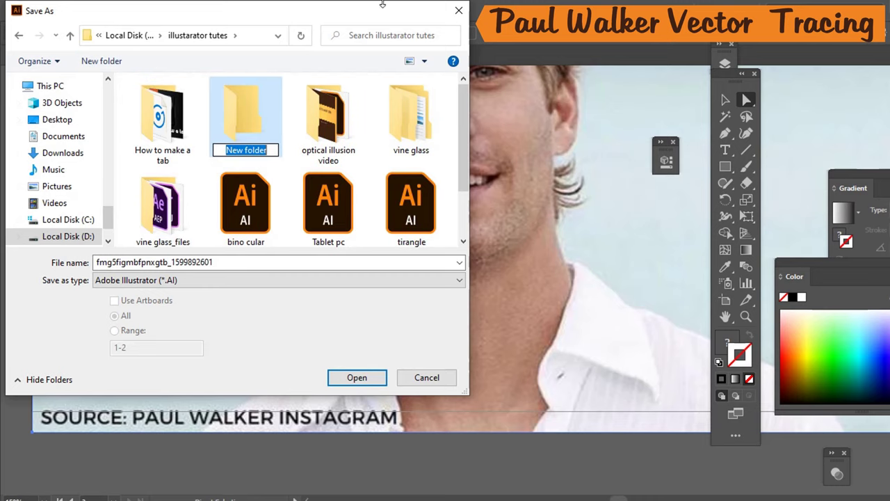
{"action": "type", "text": "paul"}
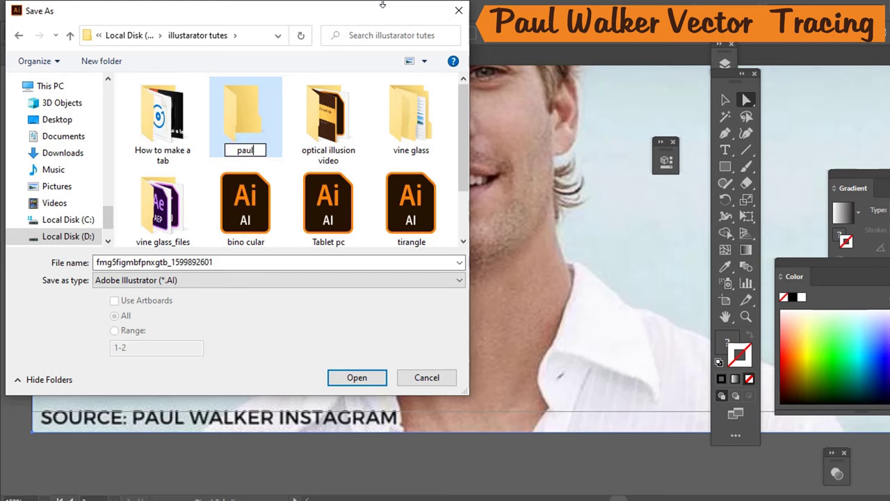
{"action": "type", "text": " wal"}
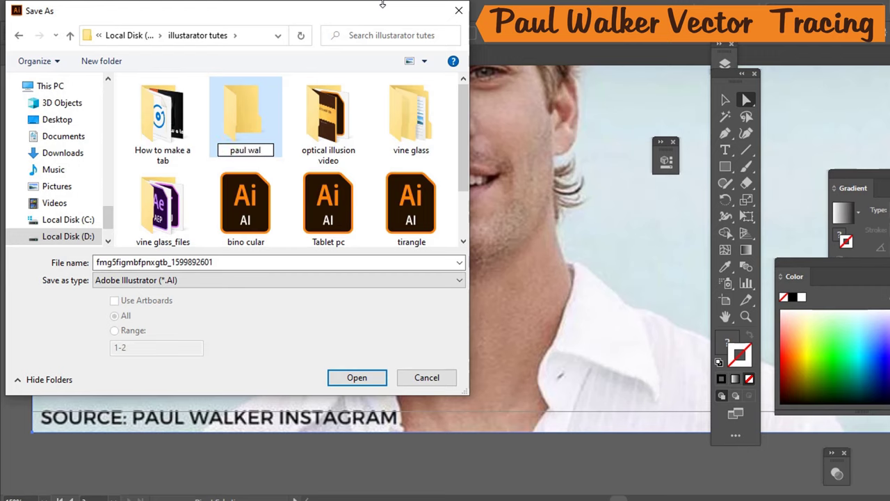
{"action": "type", "text": "ker"}
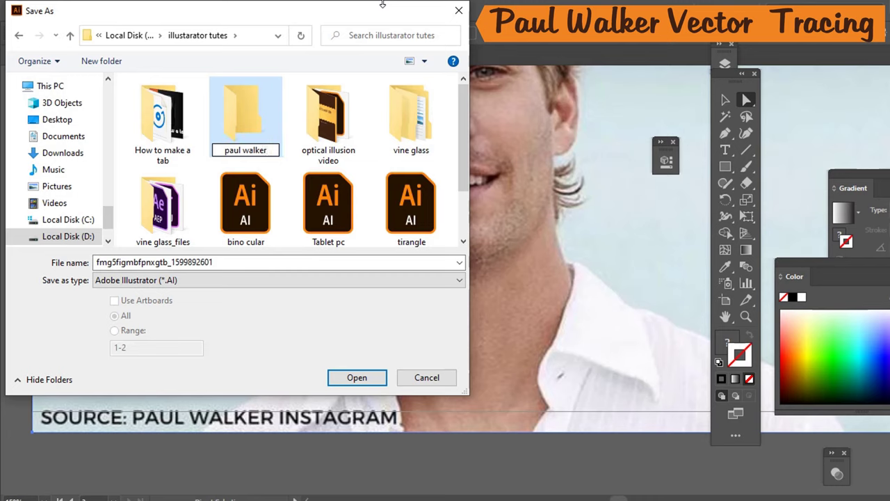
{"action": "key", "text": "Return"}
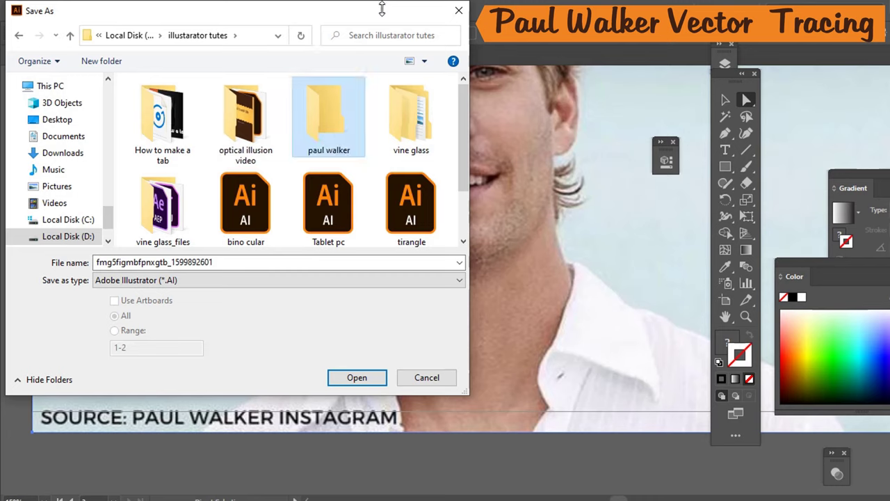
Replace the file name with "paul walker ve", using the suggested name "paul walker" as its start.
{"action": "double_click", "coordinate": [299, 262]}
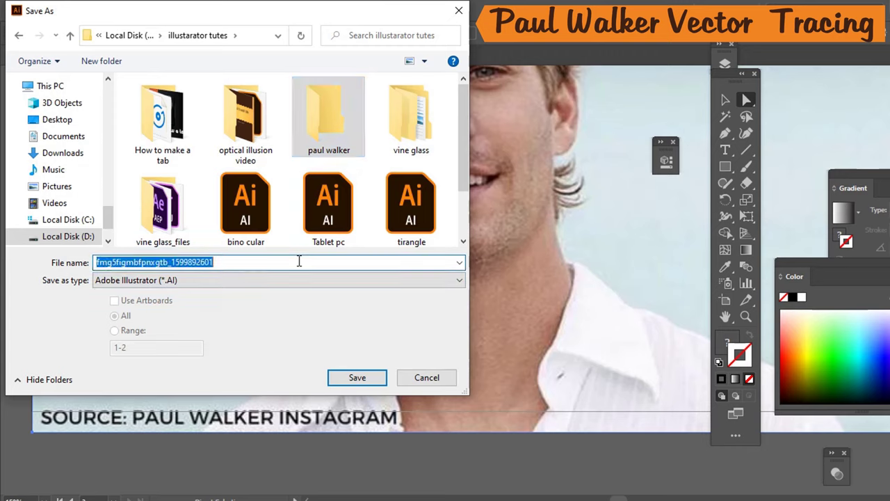
{"action": "type", "text": "pau"}
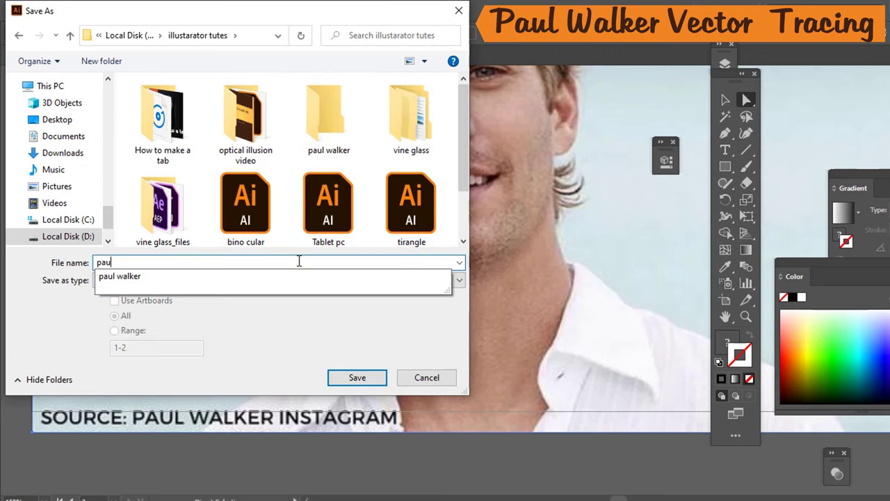
{"action": "type", "text": "l"}
{"action": "key", "text": "Down"}
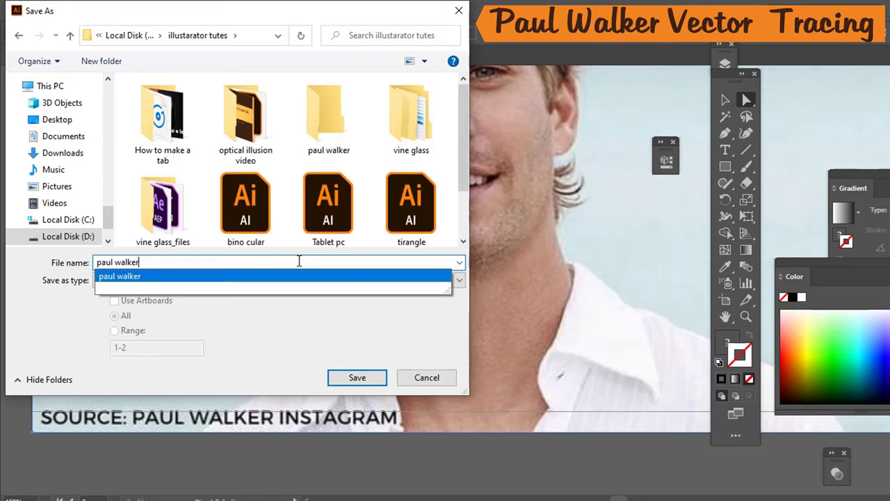
{"action": "key", "text": "Return"}
{"action": "type", "text": "ve"}
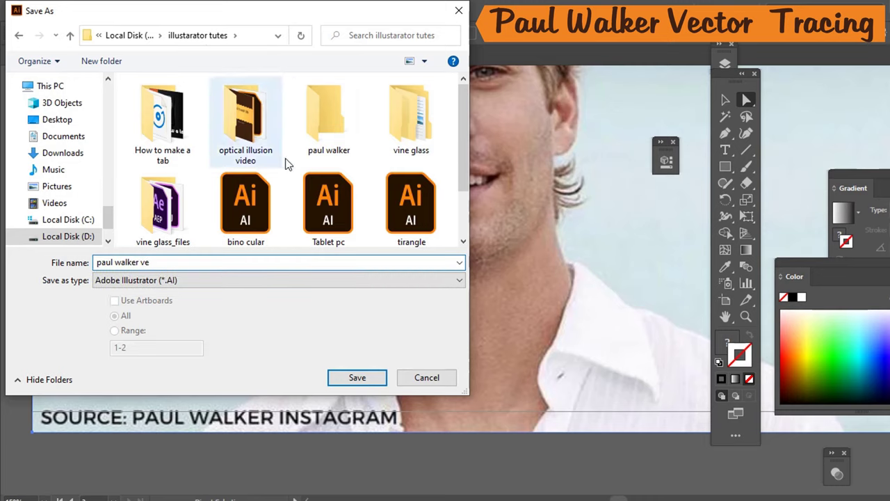
Open the "paul walker" folder, complete the file name as "paul walker vector", and save as Adobe Illustrator (*.AI).
{"action": "double_click", "coordinate": [334, 128]}
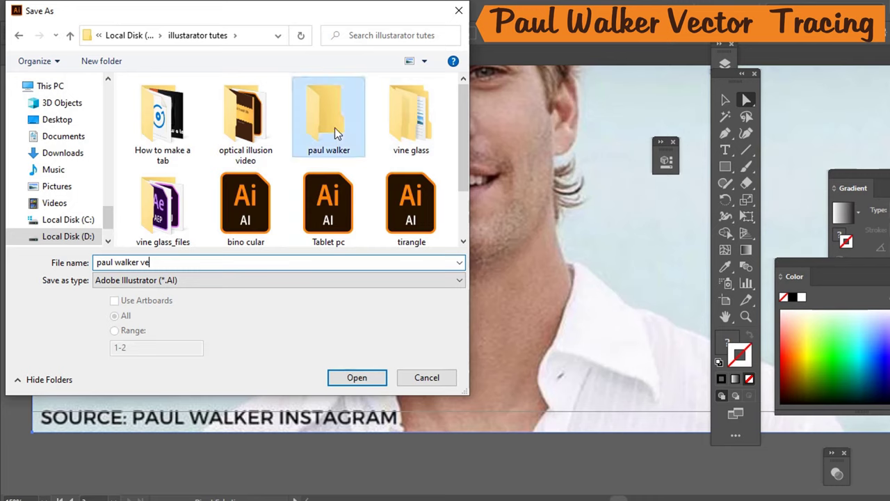
{"action": "left_click", "coordinate": [285, 262]}
{"action": "key", "text": "ctrl+a"}
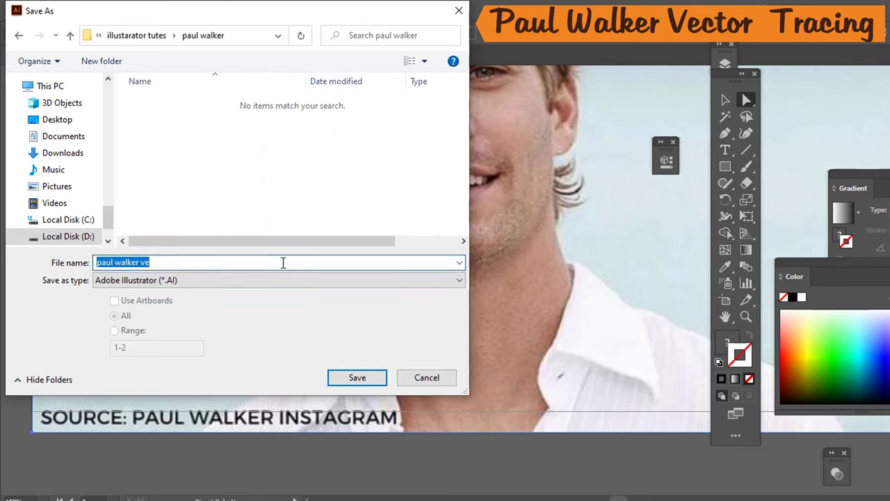
{"action": "left_click", "coordinate": [284, 263]}
{"action": "type", "text": "c"}
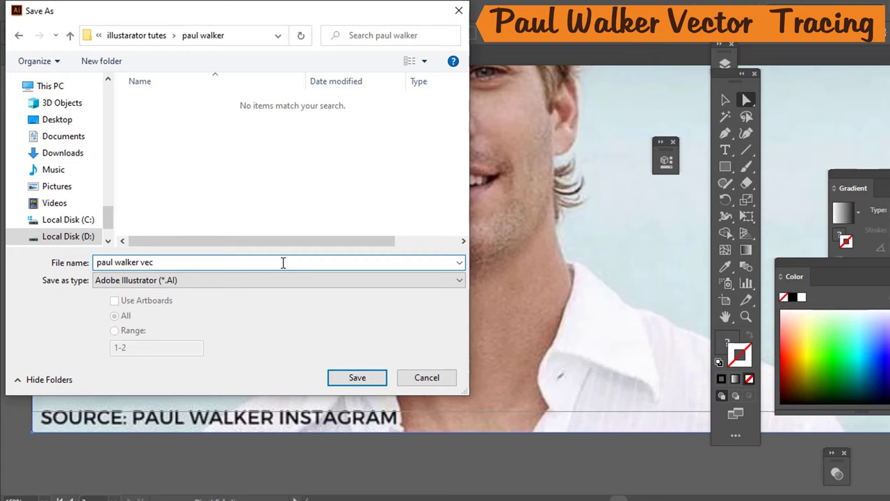
{"action": "type", "text": "tor"}
{"action": "key", "text": "Return"}
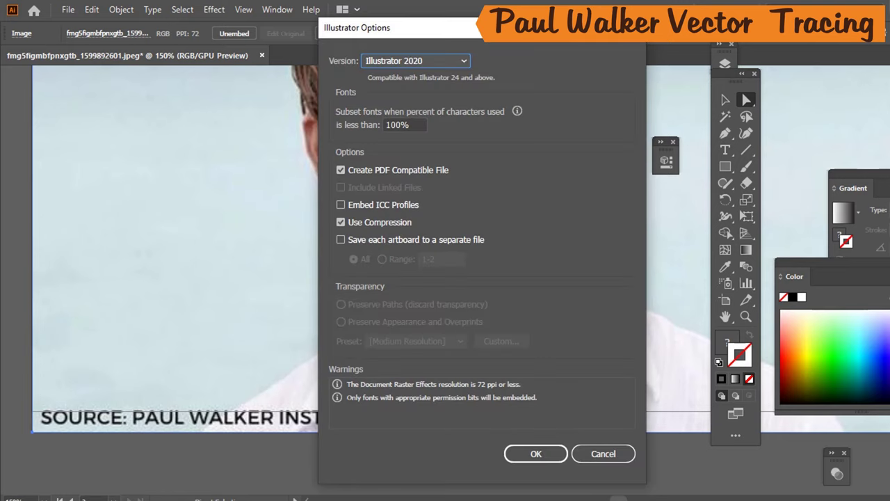
Switch to File Explorer and open the "paul walker" folder inside "illustarator tutes" on Local Disk (D:).
{"action": "mouse_move", "coordinate": [155, 498]}
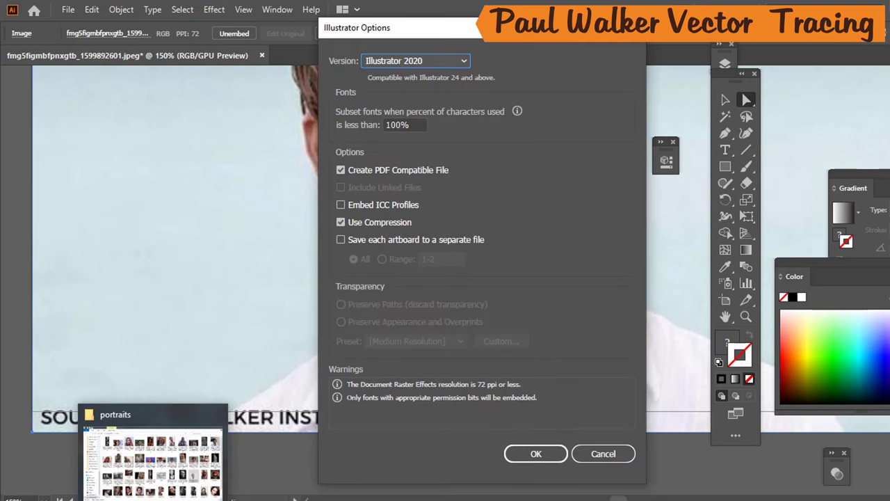
{"action": "left_click", "coordinate": [139, 459]}
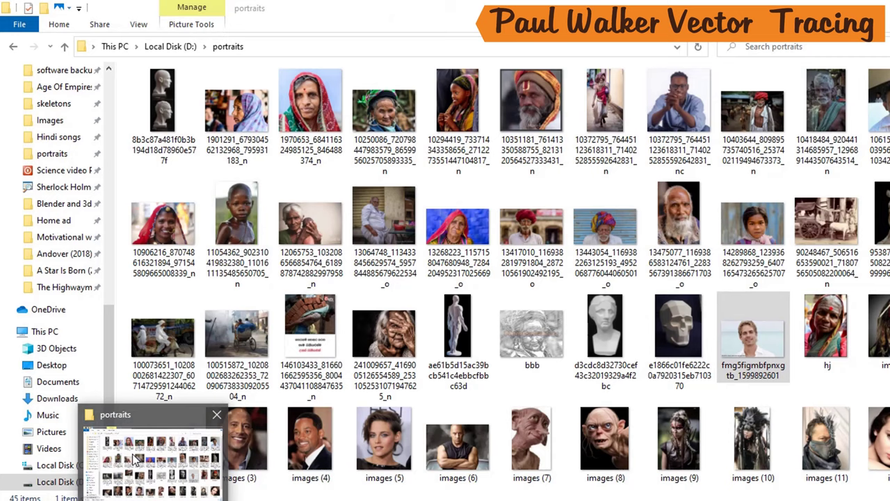
{"action": "left_click", "coordinate": [70, 485]}
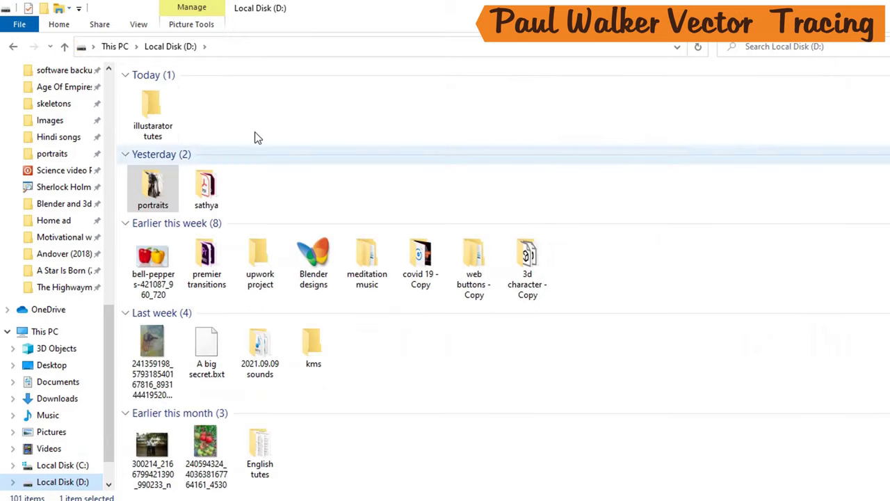
{"action": "left_click", "coordinate": [146, 102]}
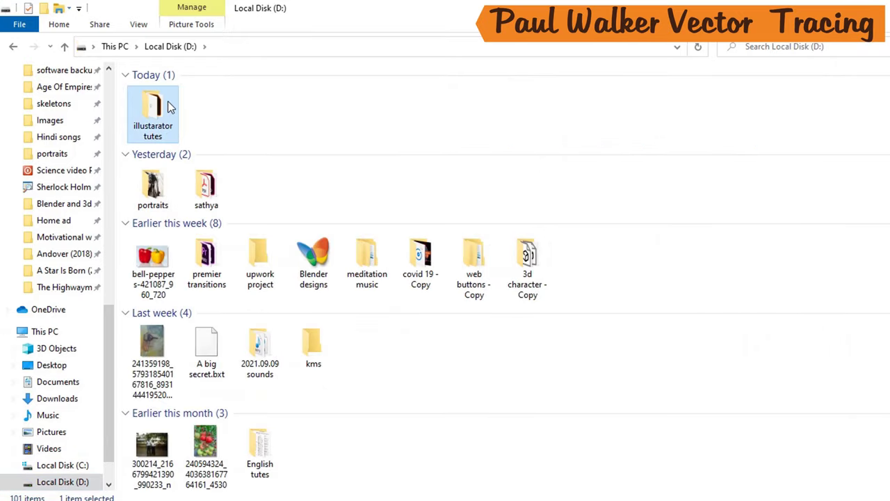
{"action": "double_click", "coordinate": [170, 107]}
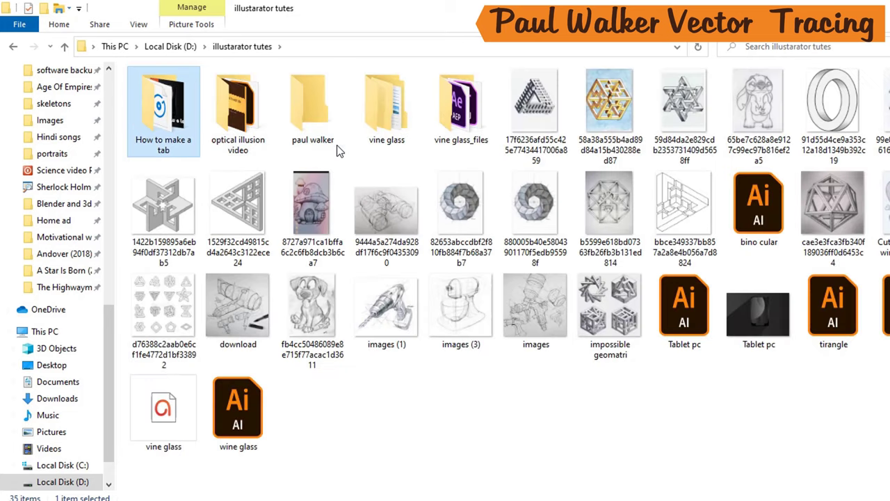
{"action": "double_click", "coordinate": [317, 108]}
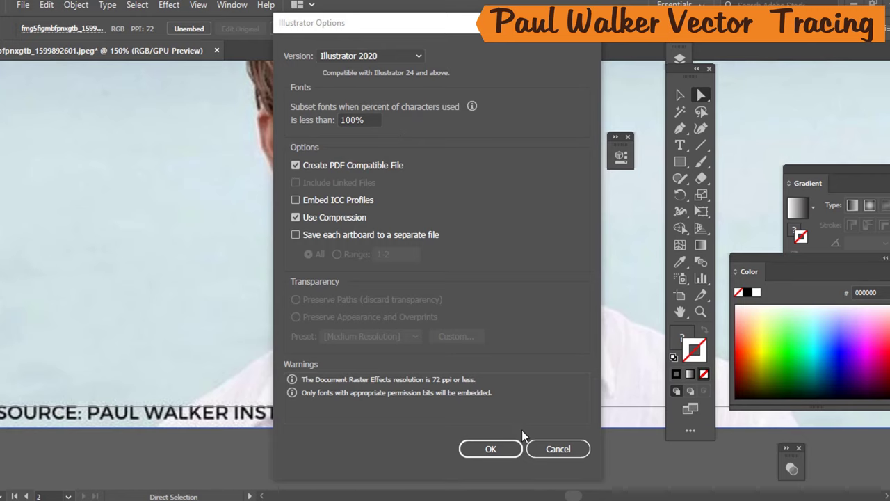
Return to Illustrator and accept the Illustrator 2020 save options with PDF compatibility and compression enabled.
{"action": "left_click", "coordinate": [512, 449]}
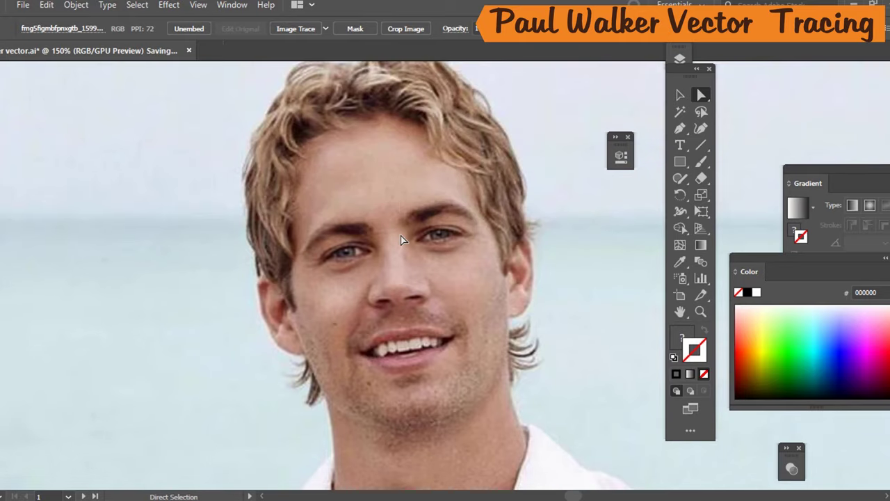
{"action": "scroll", "coordinate": [396, 212], "scroll_direction": "up", "scroll_amount": 3}
{"action": "scroll", "coordinate": [393, 214], "scroll_direction": "down", "scroll_amount": 8}
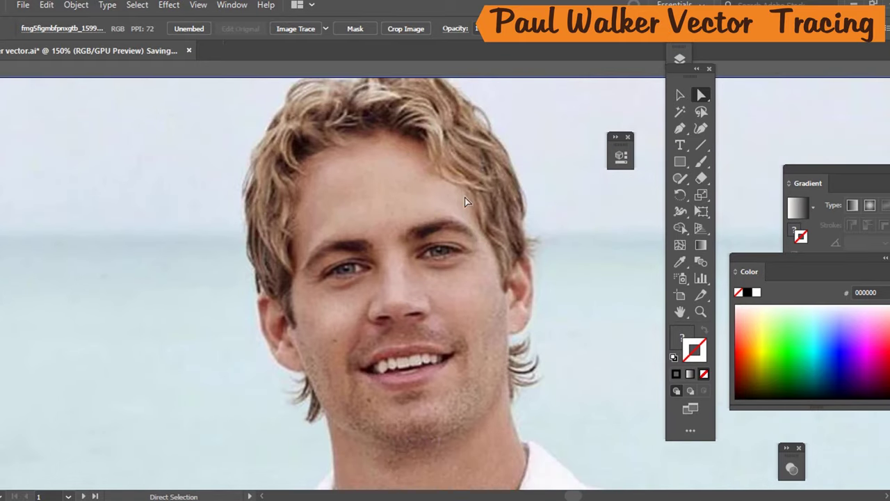
{"action": "scroll", "coordinate": [361, 242], "scroll_direction": "up", "scroll_amount": 3}
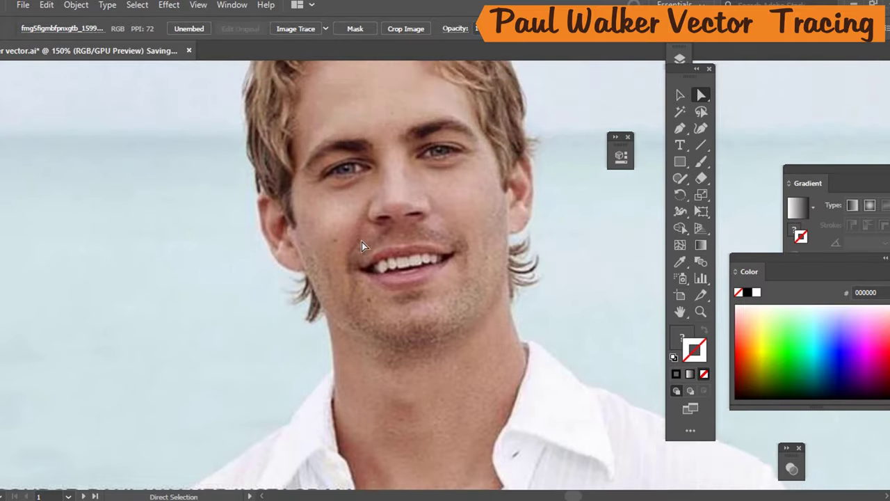
{"action": "scroll", "coordinate": [362, 242], "scroll_direction": "down", "scroll_amount": 3}
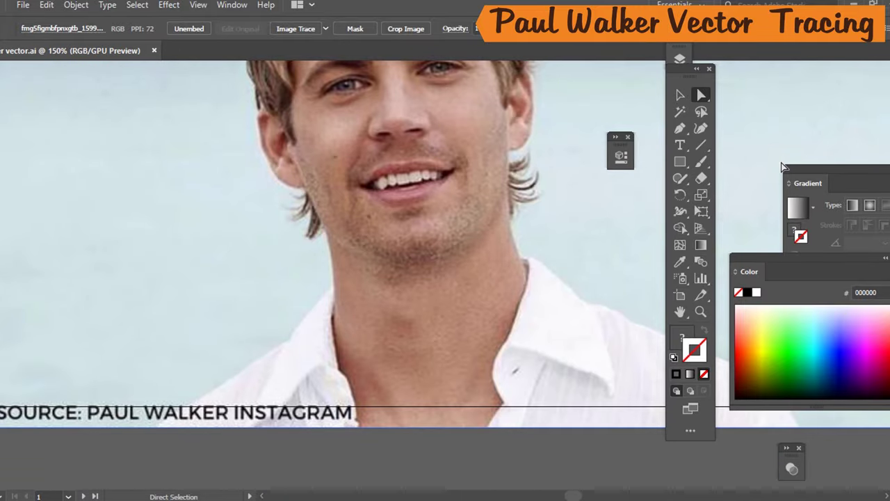
Lock Layer 1, which holds the photo, and rename it "source image".
{"action": "left_click", "coordinate": [680, 58]}
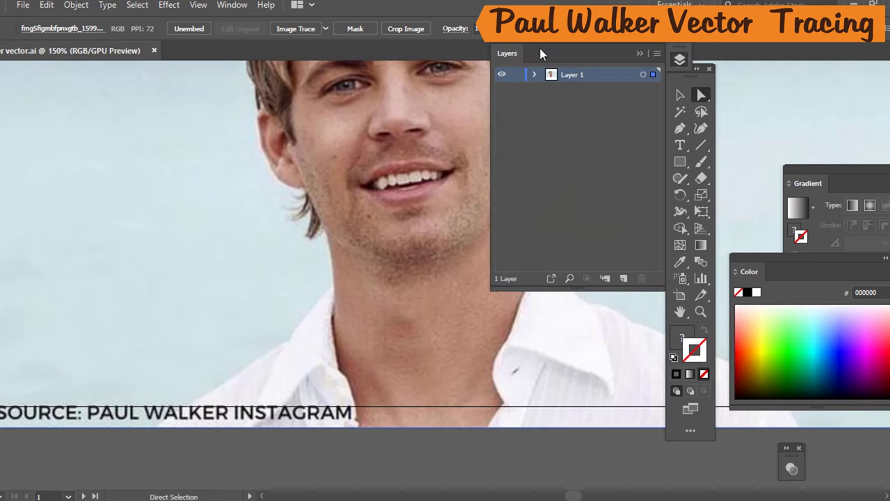
{"action": "left_click", "coordinate": [517, 76]}
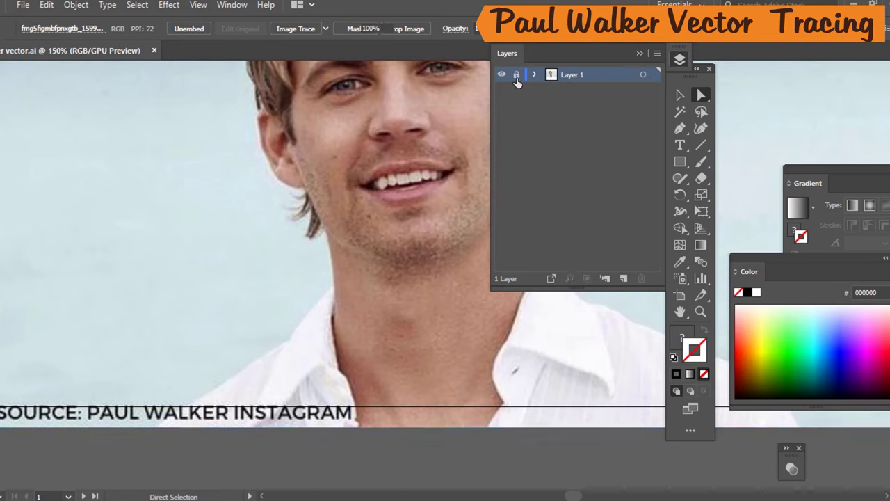
{"action": "double_click", "coordinate": [576, 75]}
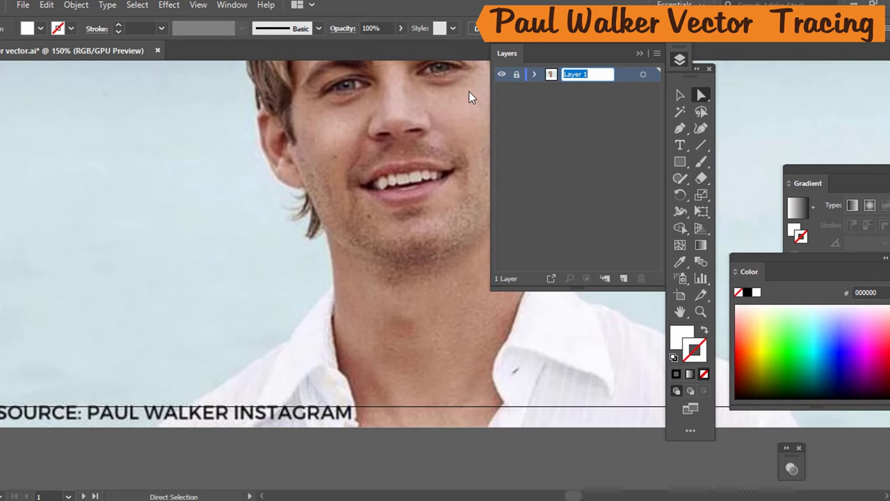
{"action": "type", "text": "sc"}
{"action": "key", "text": "Return"}
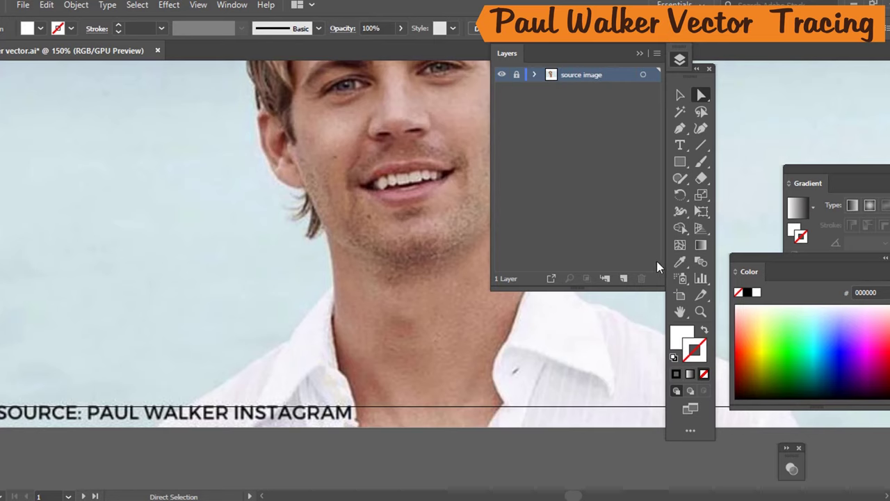
Create a new layer above "source image" and name it "vector art".
{"action": "left_click", "coordinate": [623, 279]}
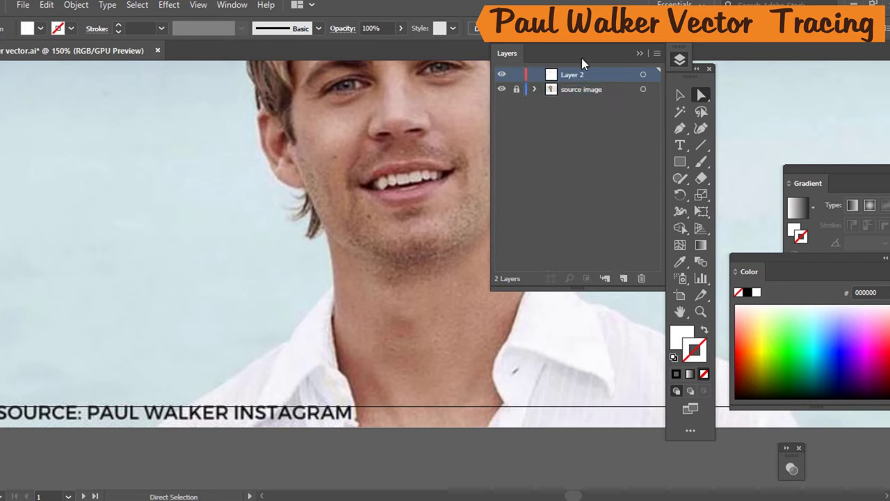
{"action": "double_click", "coordinate": [574, 72]}
{"action": "type", "text": "vector art"}
{"action": "key", "text": "Return"}
Detach the Layers panel and place it over the Color panel, and set the fill to none.
{"action": "left_click_drag", "start_coordinate": [625, 52], "coordinate": [832, 248]}
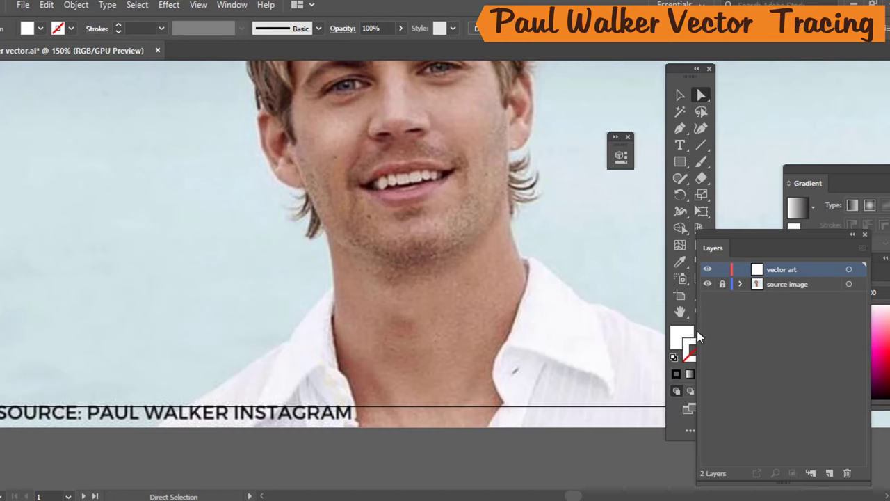
{"action": "left_click", "coordinate": [679, 336]}
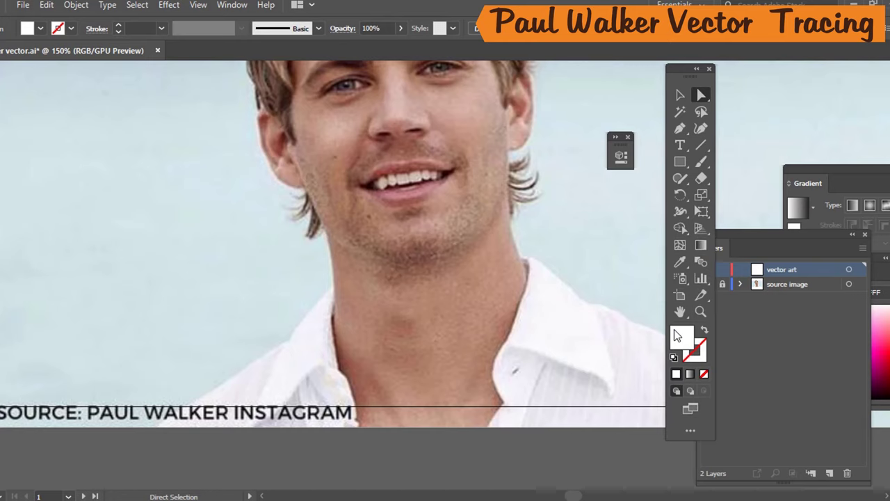
{"action": "key", "text": "slash"}
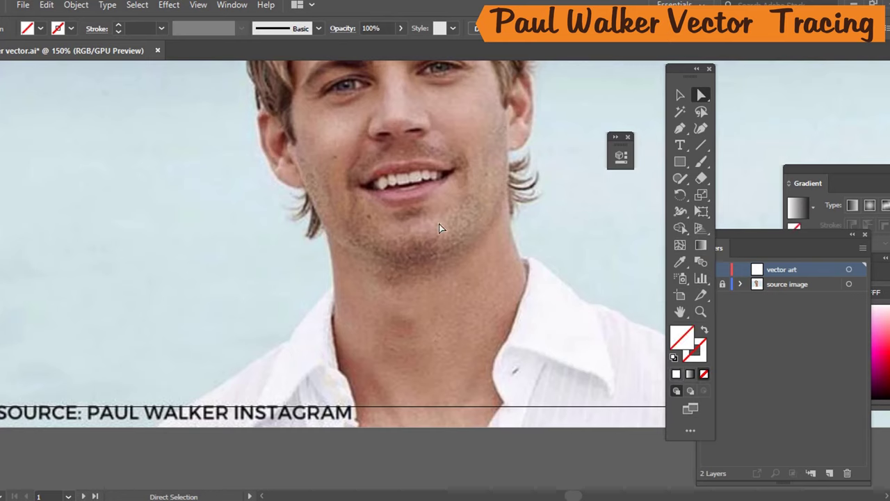
Look over the portrait's hair, face and neck, and activate the Pen tool for tracing the skin outline.
{"action": "scroll", "coordinate": [439, 256], "scroll_direction": "up", "scroll_amount": 5}
{"action": "scroll", "coordinate": [452, 236], "scroll_direction": "down", "scroll_amount": 2}
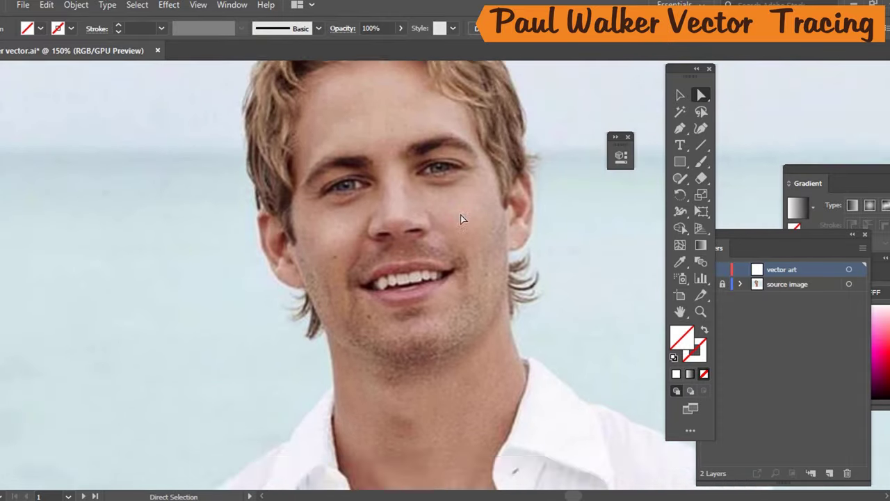
{"action": "scroll", "coordinate": [449, 213], "scroll_direction": "up", "scroll_amount": 2}
{"action": "scroll", "coordinate": [399, 174], "scroll_direction": "up", "scroll_amount": 2}
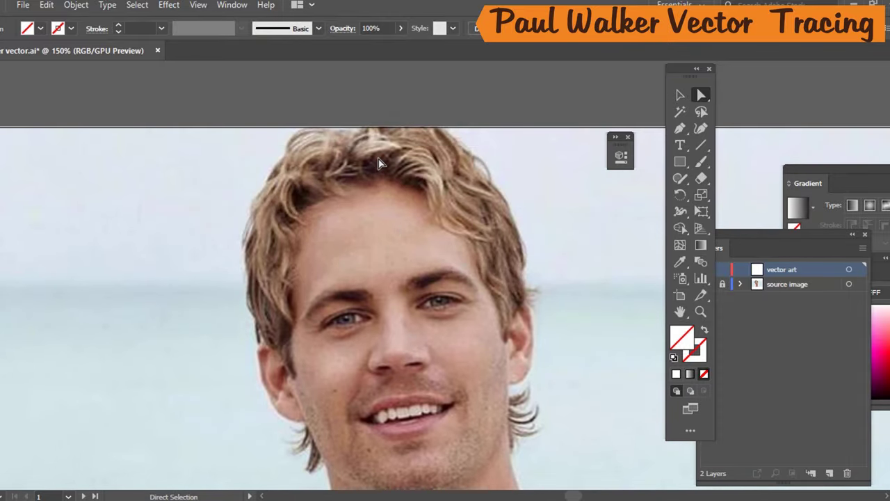
{"action": "scroll", "coordinate": [345, 174], "scroll_direction": "up", "scroll_amount": 3}
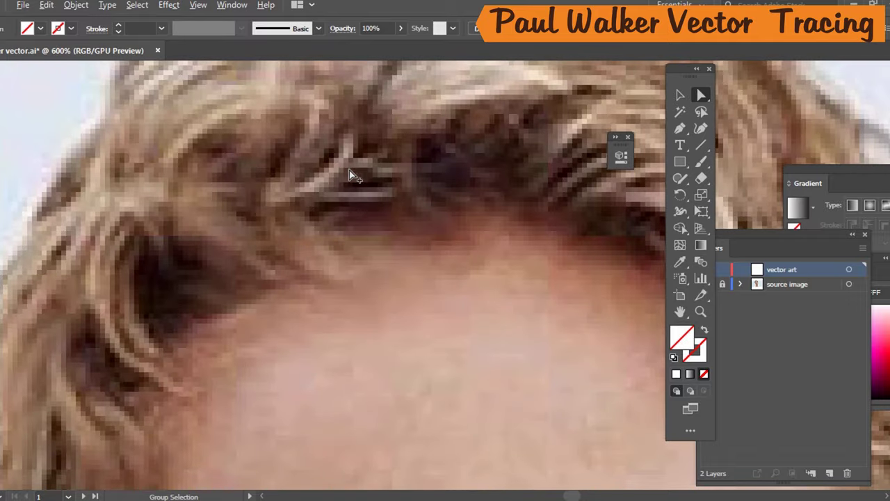
{"action": "scroll", "coordinate": [355, 173], "scroll_direction": "down", "scroll_amount": 3}
{"action": "scroll", "coordinate": [376, 251], "scroll_direction": "up", "scroll_amount": 2}
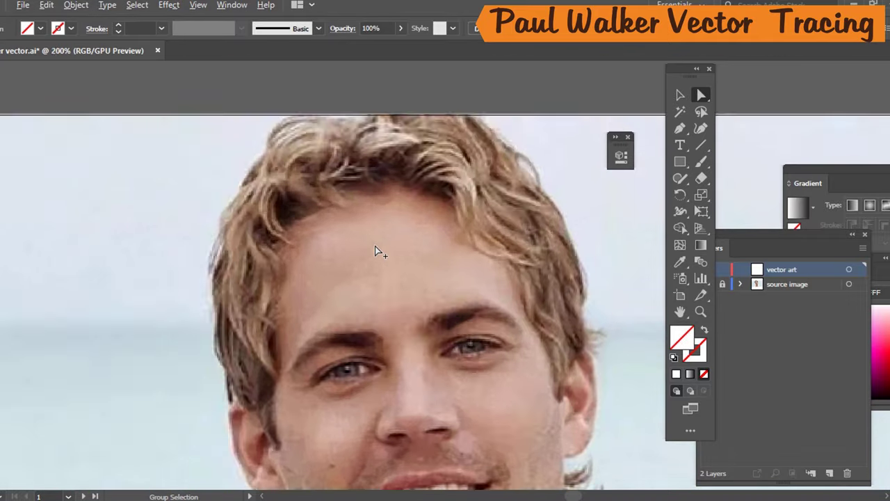
{"action": "scroll", "coordinate": [389, 255], "scroll_direction": "down", "scroll_amount": 2}
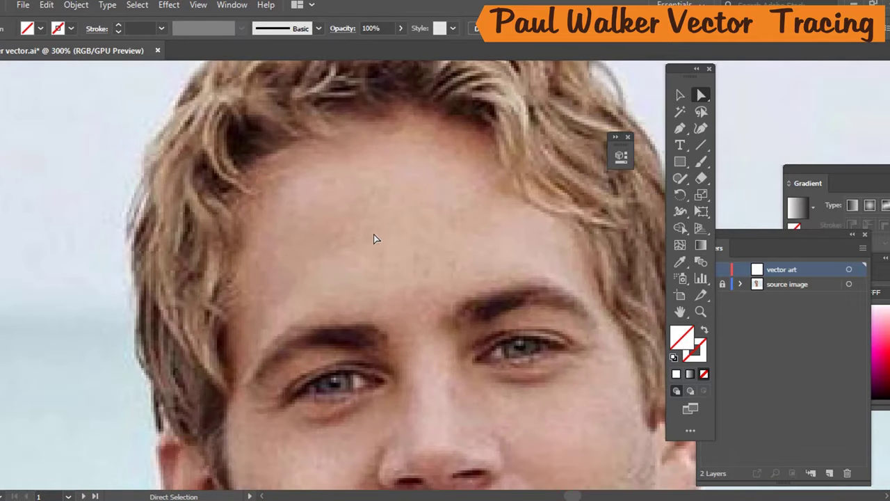
{"action": "key", "text": "p"}
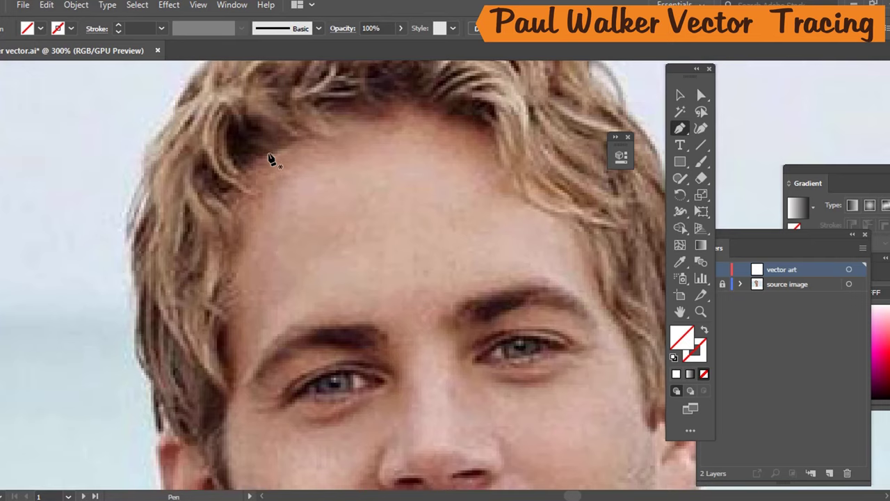
{"action": "scroll", "coordinate": [258, 163], "scroll_direction": "down", "scroll_amount": 2}
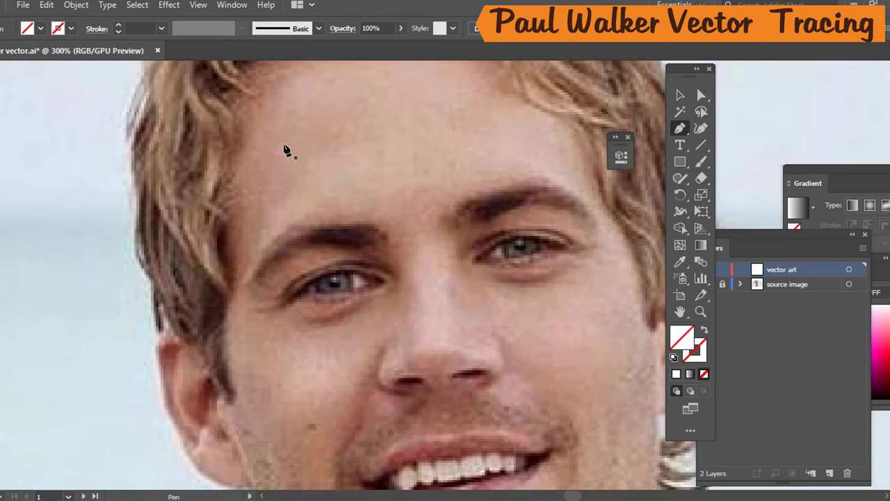
{"action": "scroll", "coordinate": [288, 149], "scroll_direction": "up", "scroll_amount": 2}
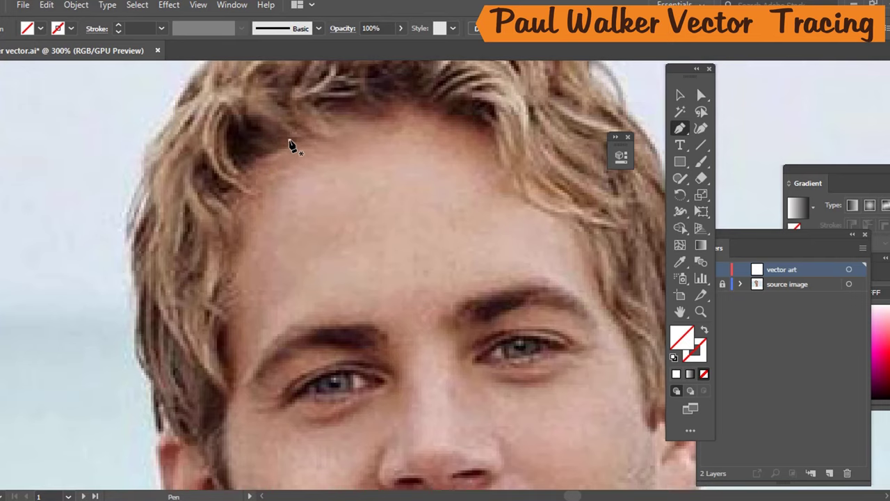
{"action": "left_click", "coordinate": [290, 141]}
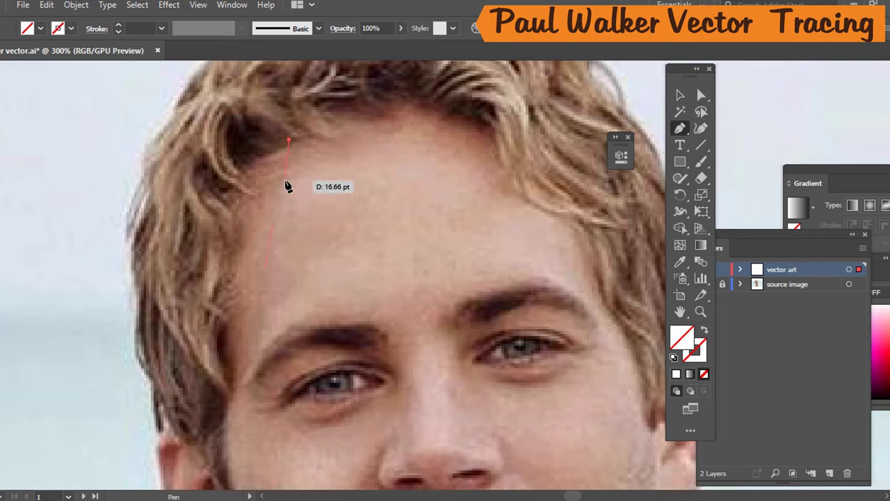
{"action": "left_click_drag", "start_coordinate": [248, 173], "coordinate": [279, 205]}
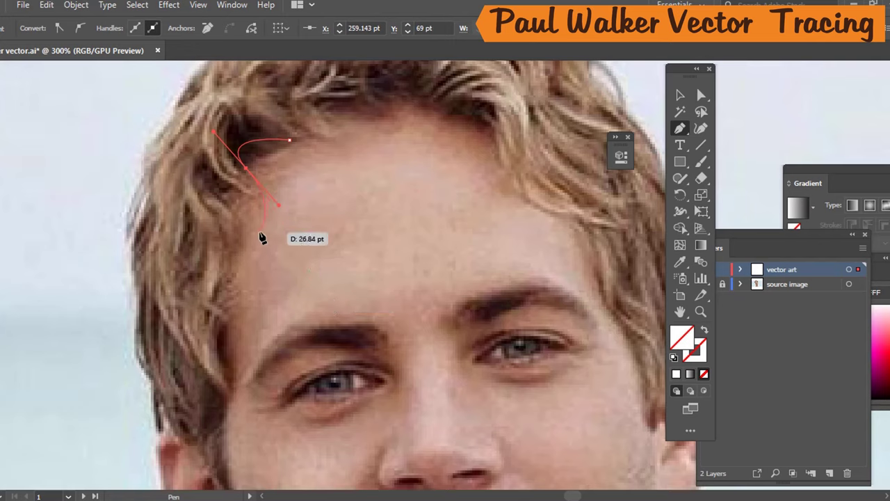
{"action": "key", "text": "Delete"}
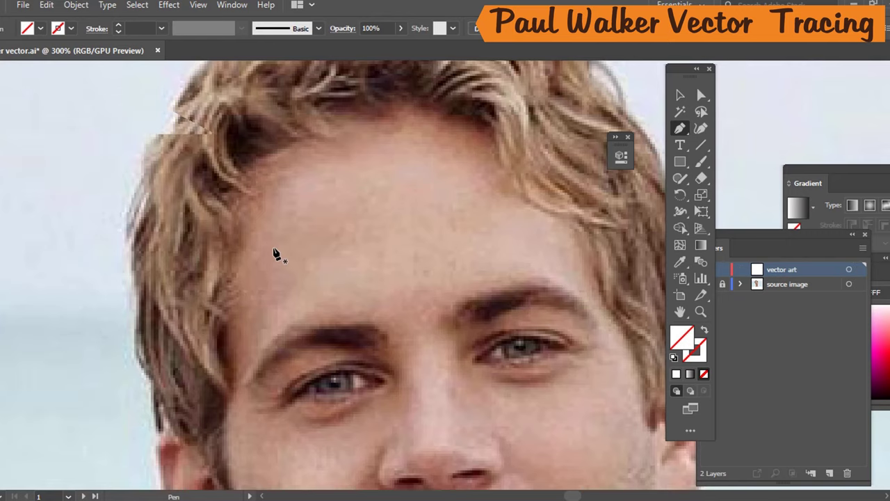
Start a Pen path inside the hair above the forehead and curve it down through the hair beside the temple.
{"action": "scroll", "coordinate": [282, 252], "scroll_direction": "up", "scroll_amount": 3}
{"action": "scroll", "coordinate": [272, 226], "scroll_direction": "down", "scroll_amount": 1}
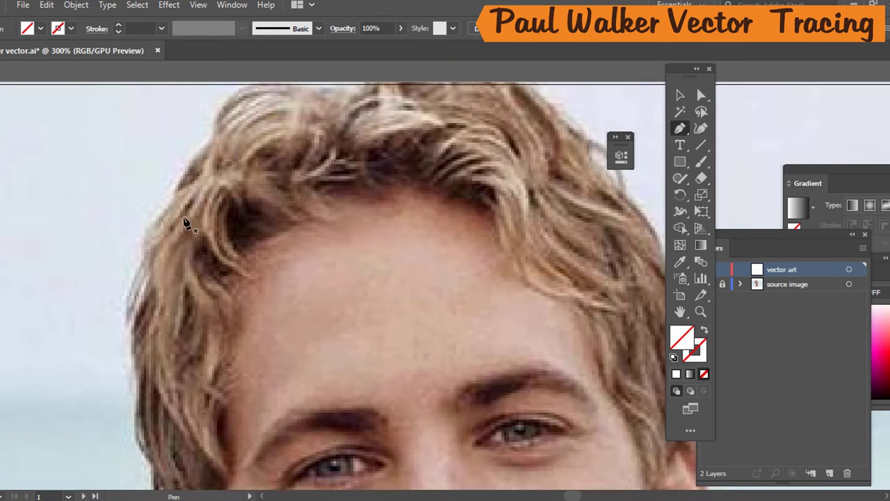
{"action": "scroll", "coordinate": [198, 195], "scroll_direction": "down", "scroll_amount": 4}
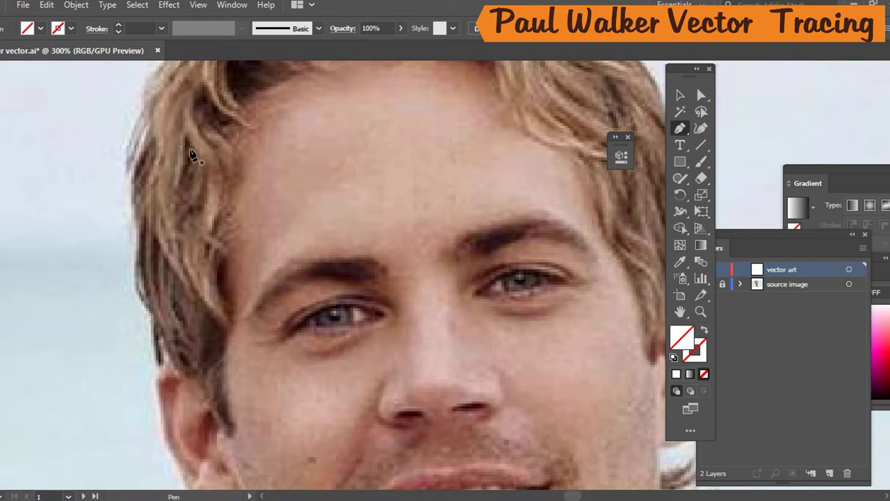
{"action": "scroll", "coordinate": [237, 139], "scroll_direction": "up", "scroll_amount": 2}
{"action": "scroll", "coordinate": [302, 169], "scroll_direction": "down", "scroll_amount": 4}
{"action": "scroll", "coordinate": [290, 165], "scroll_direction": "up", "scroll_amount": 3}
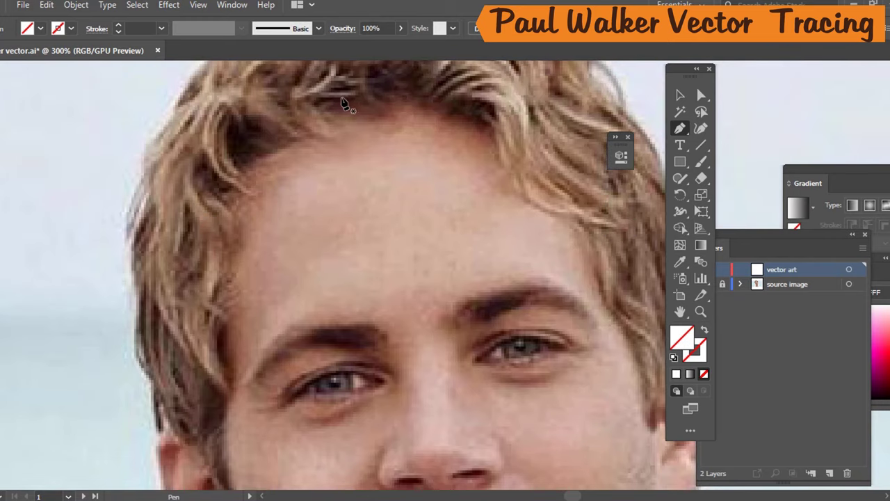
{"action": "left_click", "coordinate": [327, 90]}
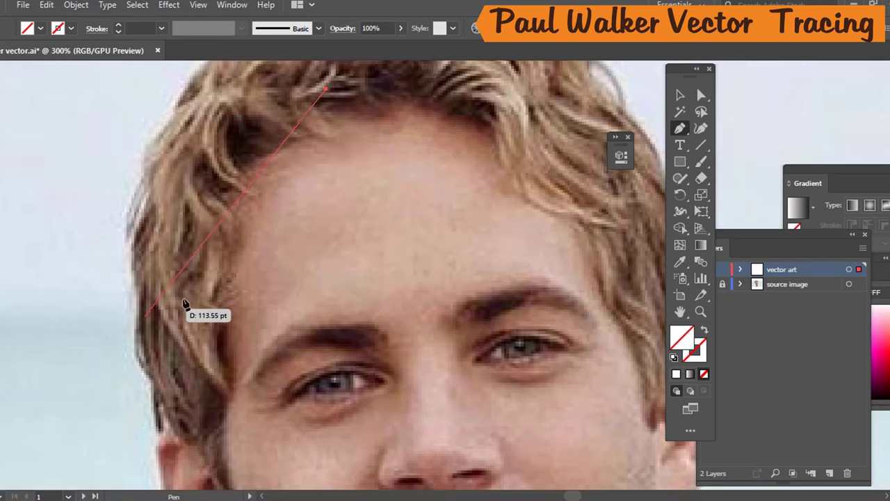
{"action": "left_click_drag", "start_coordinate": [215, 201], "coordinate": [197, 269]}
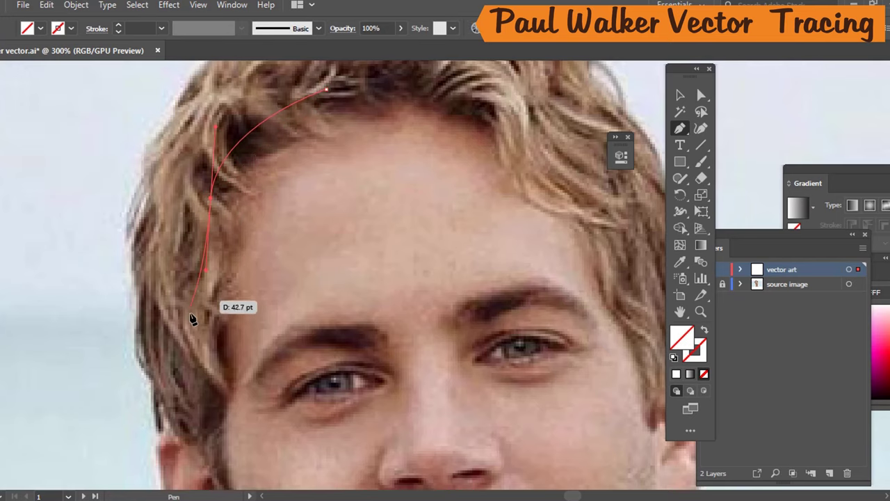
Continue the face path down in front of the ear on the photo's left side and along the jaw to the neck.
{"action": "scroll", "coordinate": [268, 330], "scroll_direction": "down", "scroll_amount": 4}
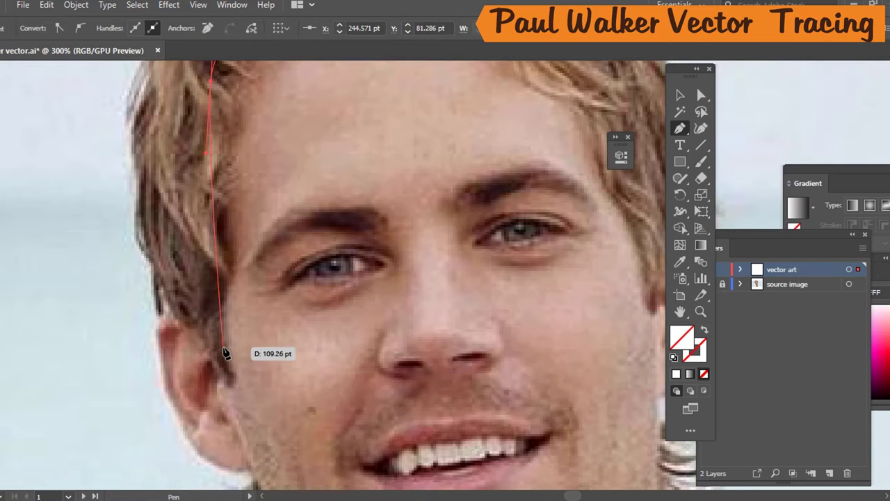
{"action": "left_click_drag", "start_coordinate": [218, 346], "coordinate": [254, 369]}
{"action": "left_click", "coordinate": [231, 415]}
{"action": "scroll", "coordinate": [247, 421], "scroll_direction": "down", "scroll_amount": 4}
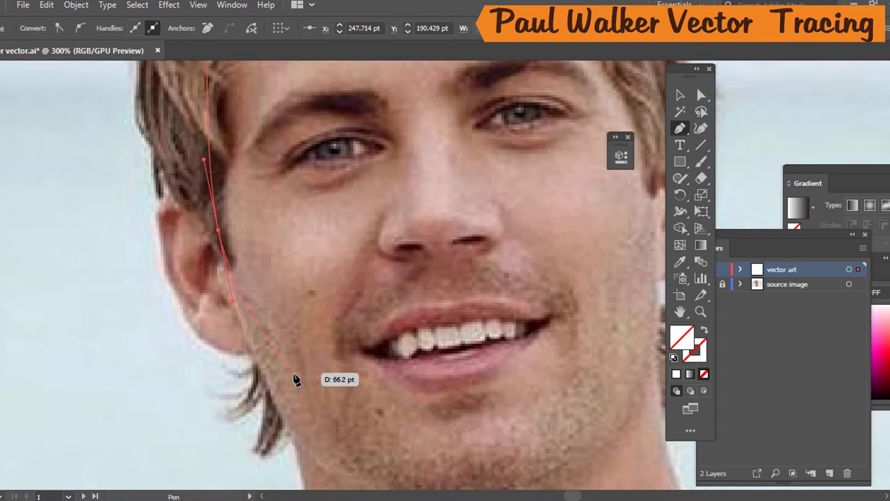
{"action": "left_click", "coordinate": [265, 380]}
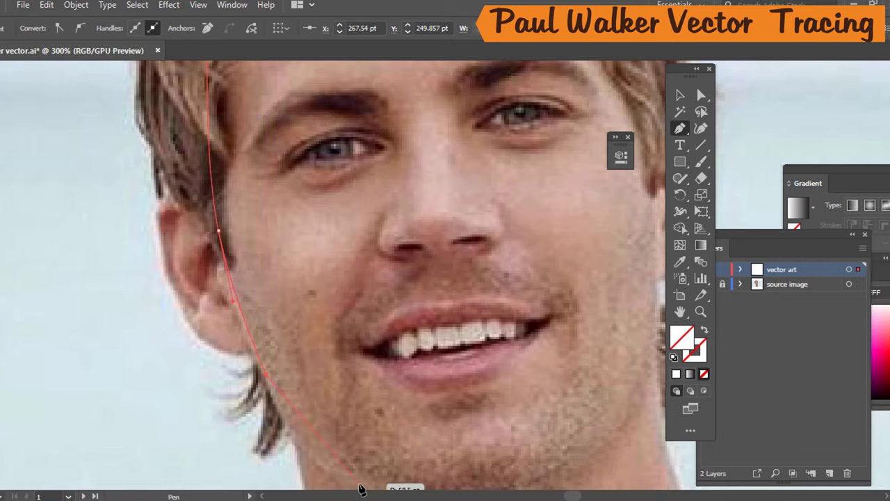
{"action": "scroll", "coordinate": [342, 420], "scroll_direction": "down", "scroll_amount": 3}
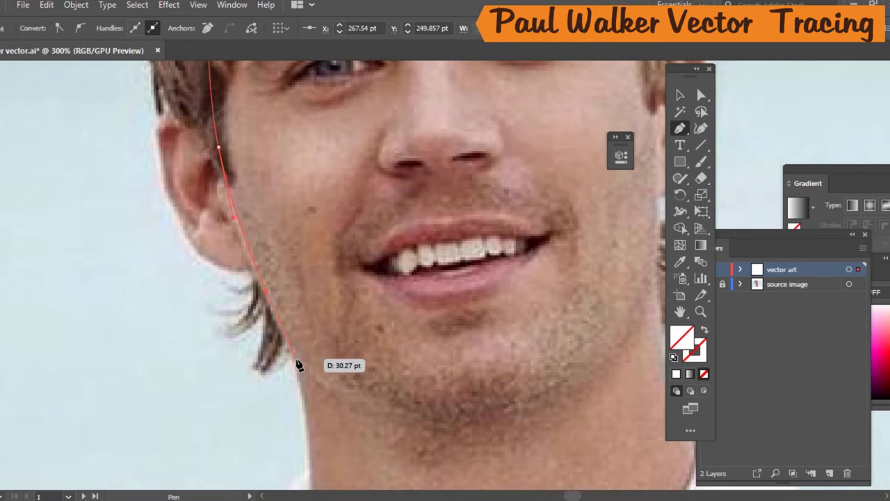
{"action": "left_click", "coordinate": [296, 358]}
Trace the neck edge down to the shirt and along the inner edge of the collar.
{"action": "scroll", "coordinate": [297, 363], "scroll_direction": "down", "scroll_amount": 5}
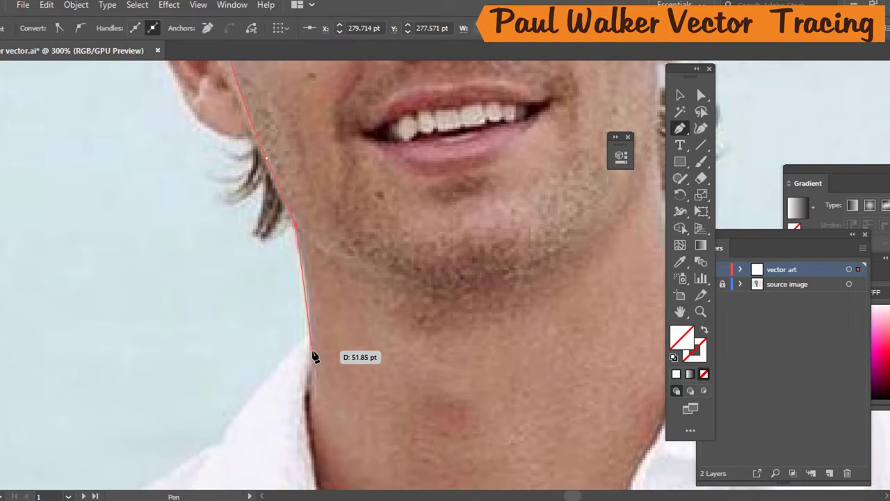
{"action": "left_click", "coordinate": [311, 349]}
{"action": "scroll", "coordinate": [313, 351], "scroll_direction": "down", "scroll_amount": 4}
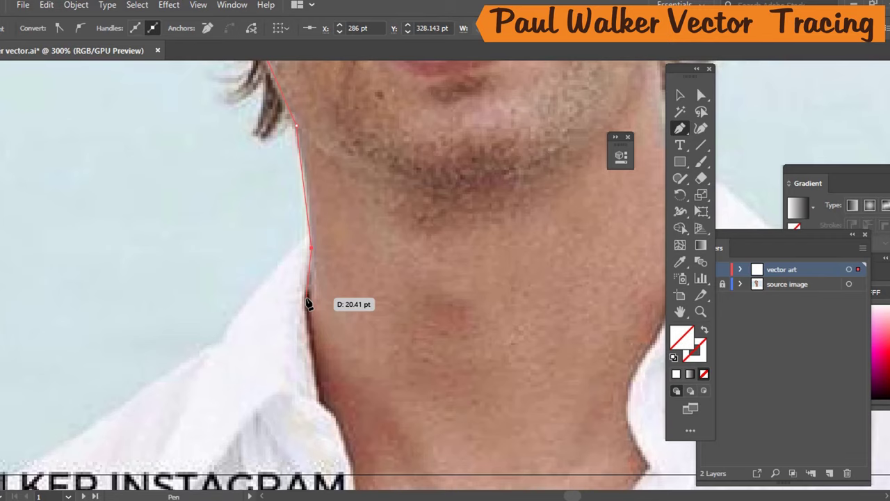
{"action": "left_click", "coordinate": [307, 298]}
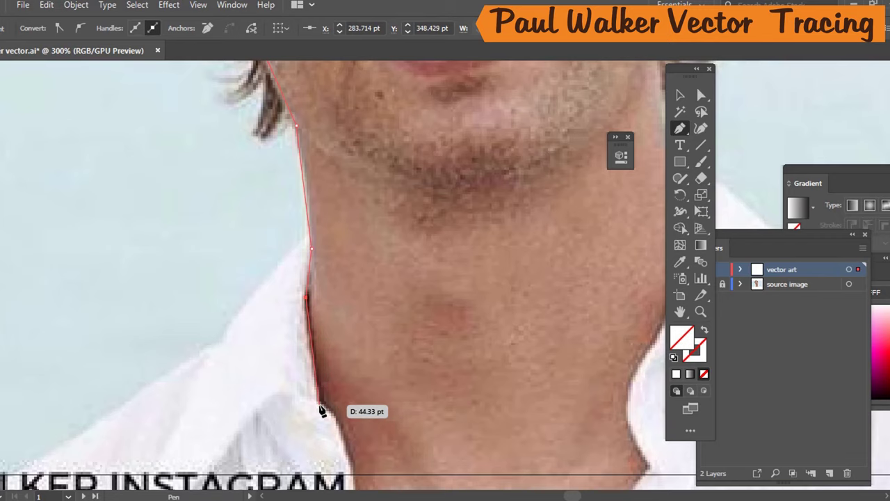
{"action": "left_click", "coordinate": [321, 403]}
Trace the lower shirt opening to the photo's bottom edge, and run the path straight across the base of the neck.
{"action": "scroll", "coordinate": [330, 402], "scroll_direction": "down", "scroll_amount": 3}
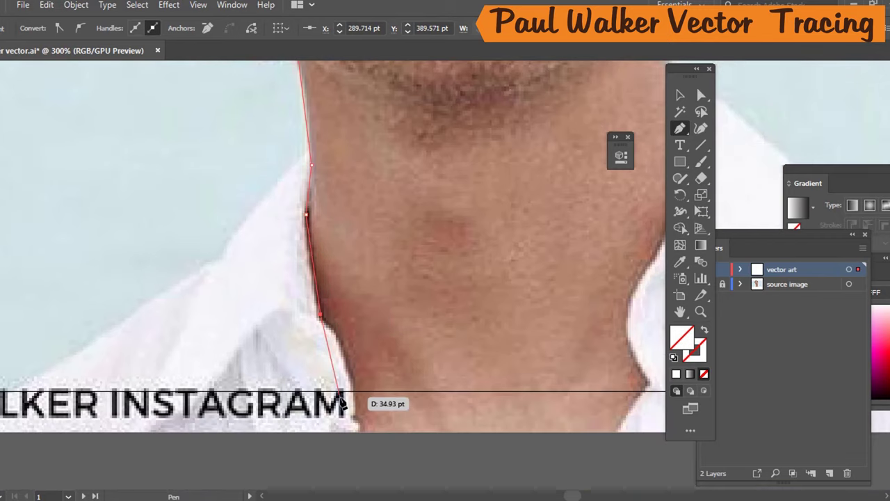
{"action": "left_click", "coordinate": [340, 350]}
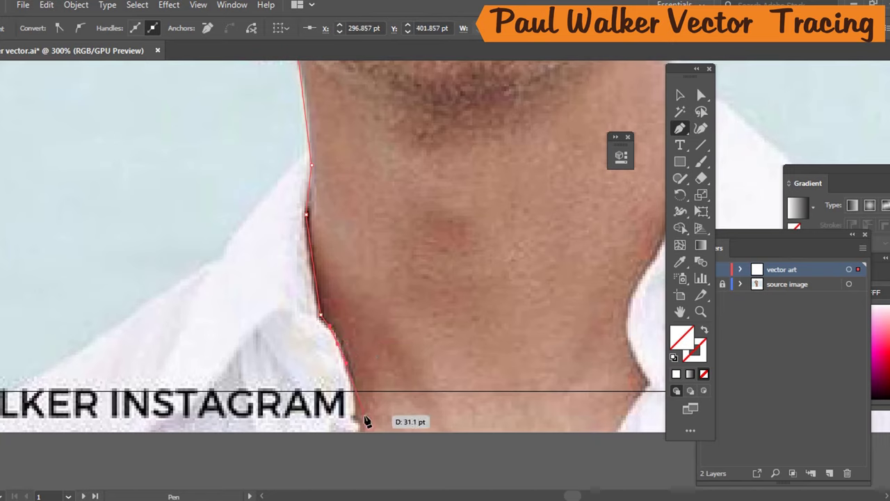
{"action": "left_click", "coordinate": [352, 420]}
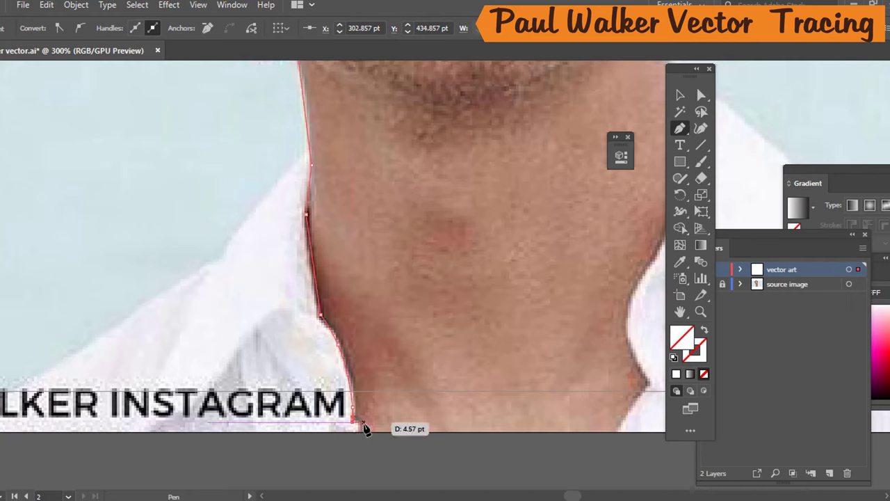
{"action": "left_click", "coordinate": [362, 421]}
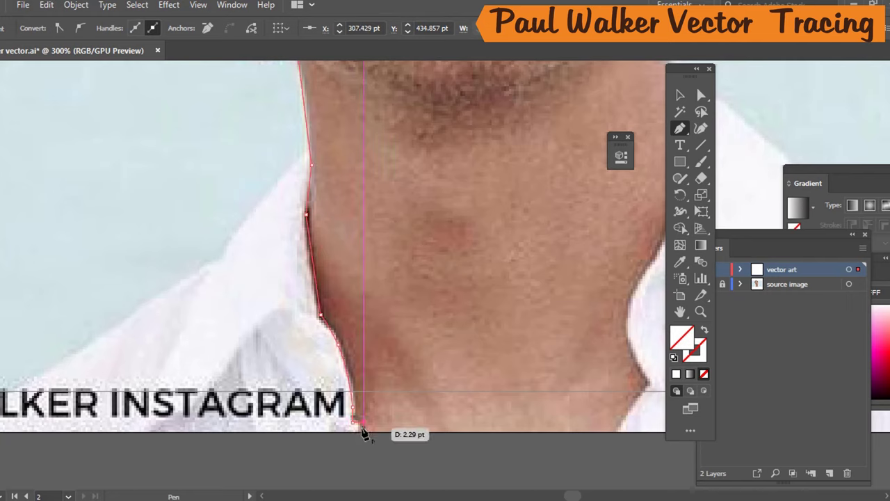
{"action": "left_click", "coordinate": [363, 427]}
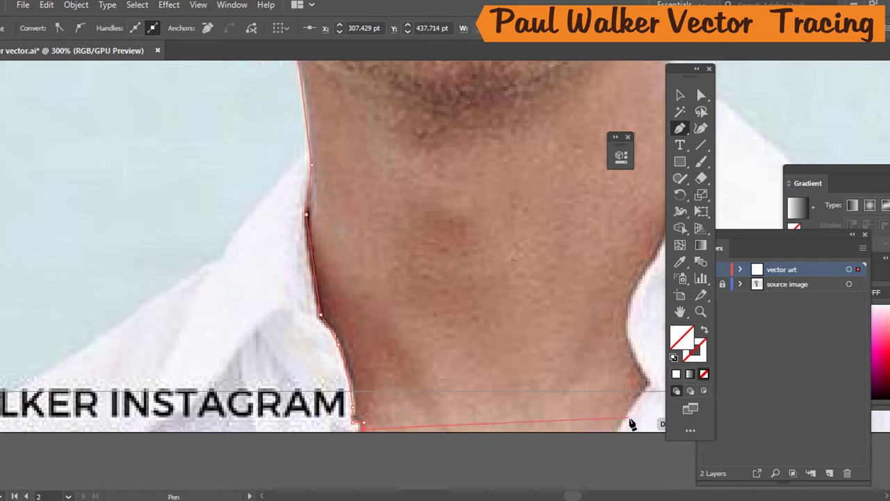
{"action": "left_click", "coordinate": [618, 431]}
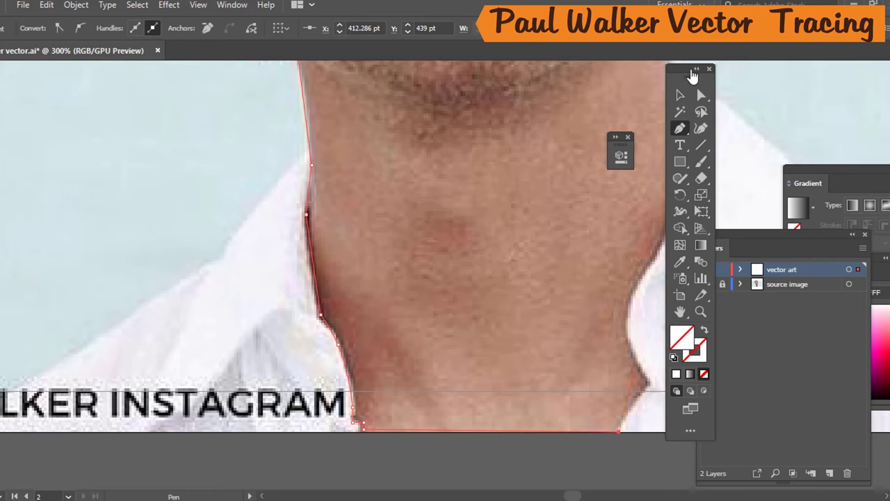
Move the Tools panel off the portrait, and trace up the opposite collar edge and side of the neck to the jaw.
{"action": "left_click_drag", "start_coordinate": [688, 70], "coordinate": [790, 132]}
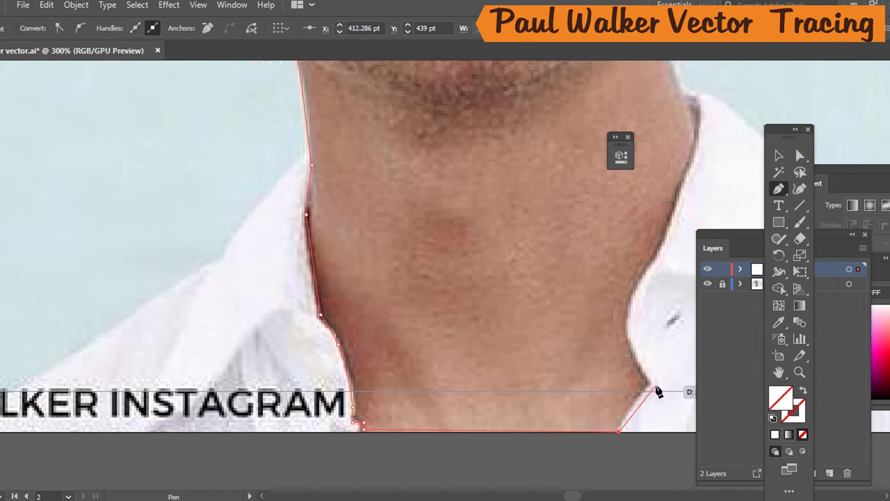
{"action": "left_click", "coordinate": [647, 381]}
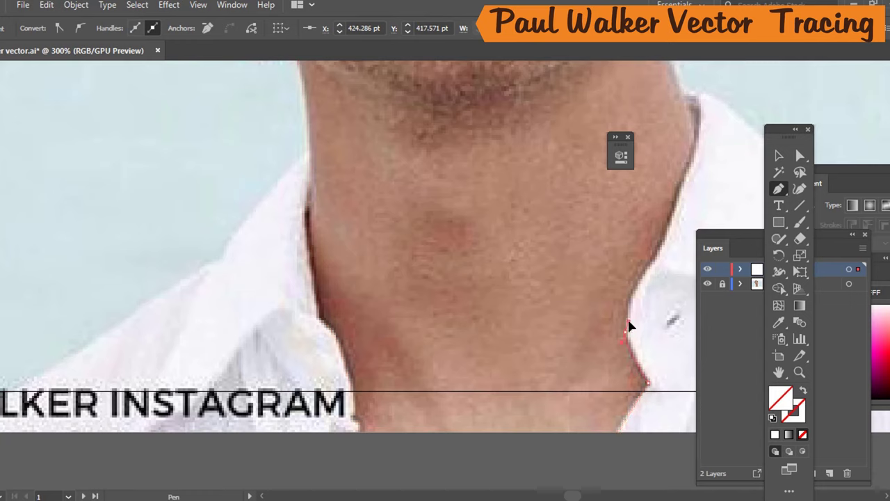
{"action": "left_click_drag", "start_coordinate": [629, 310], "coordinate": [627, 307]}
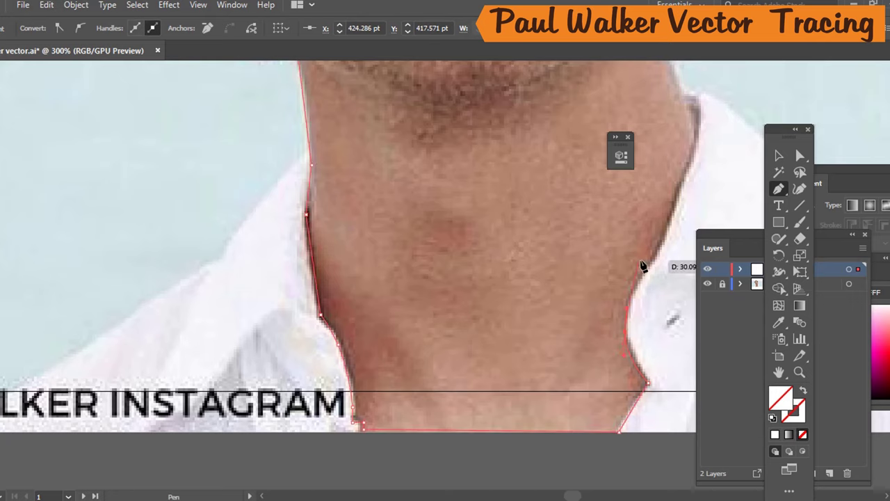
{"action": "left_click", "coordinate": [660, 255]}
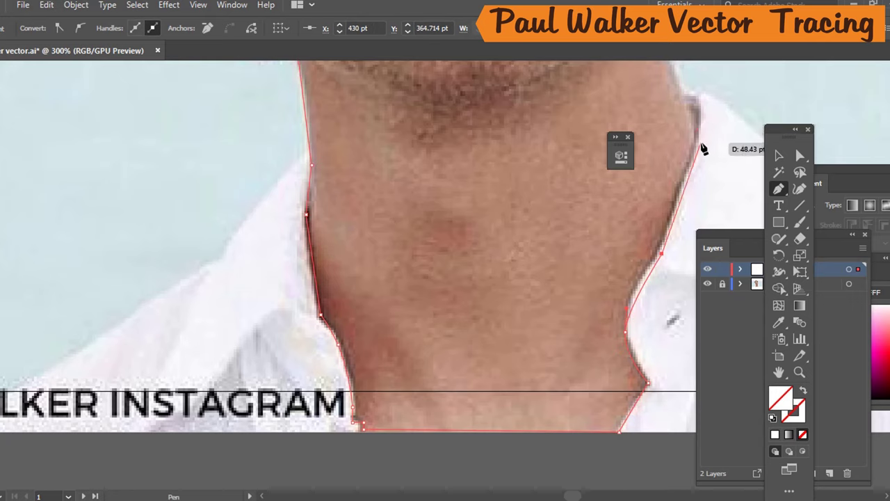
{"action": "left_click", "coordinate": [699, 143]}
{"action": "scroll", "coordinate": [686, 139], "scroll_direction": "up", "scroll_amount": 5}
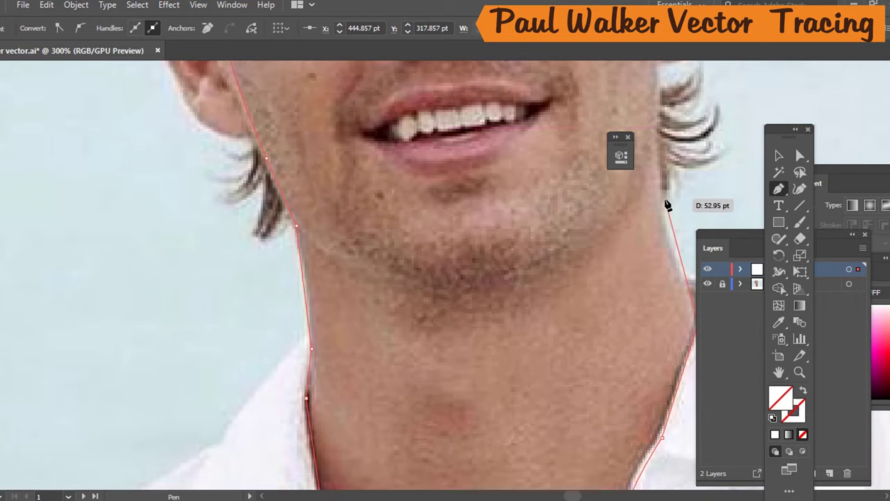
{"action": "left_click", "coordinate": [662, 208]}
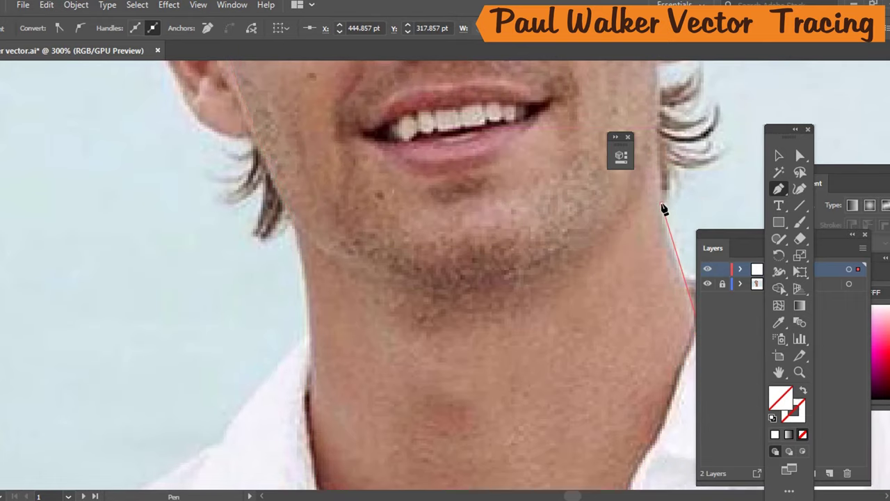
Continue the face path up the jaw and cheek on the photo's right side to the front of the ear.
{"action": "scroll", "coordinate": [661, 156], "scroll_direction": "up", "scroll_amount": 3}
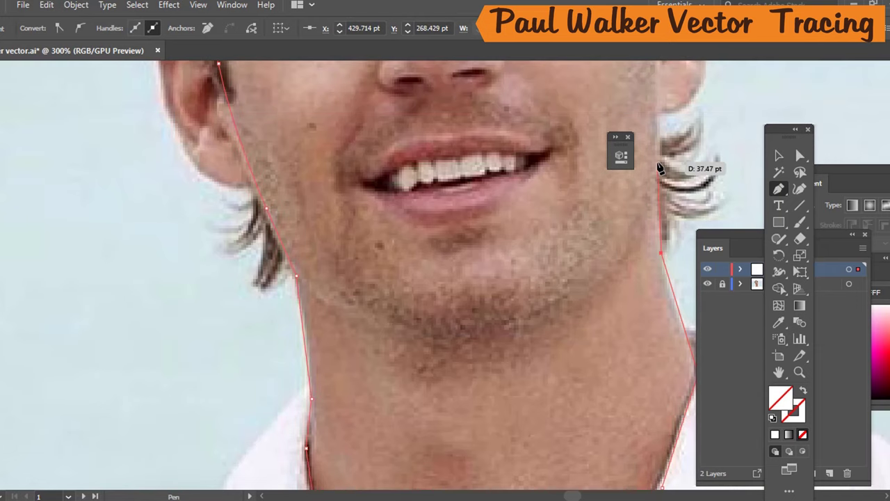
{"action": "left_click", "coordinate": [658, 164]}
{"action": "scroll", "coordinate": [653, 130], "scroll_direction": "up", "scroll_amount": 2}
{"action": "scroll", "coordinate": [654, 130], "scroll_direction": "up", "scroll_amount": 4}
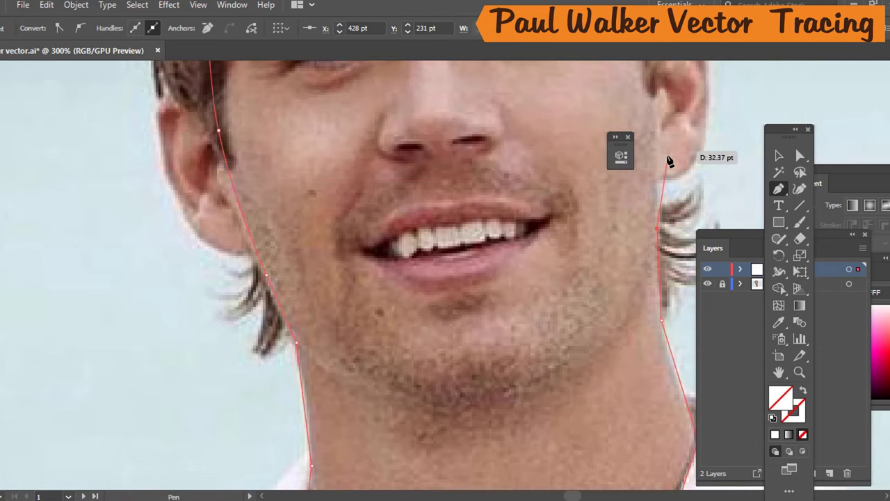
{"action": "scroll", "coordinate": [657, 139], "scroll_direction": "up", "scroll_amount": 7}
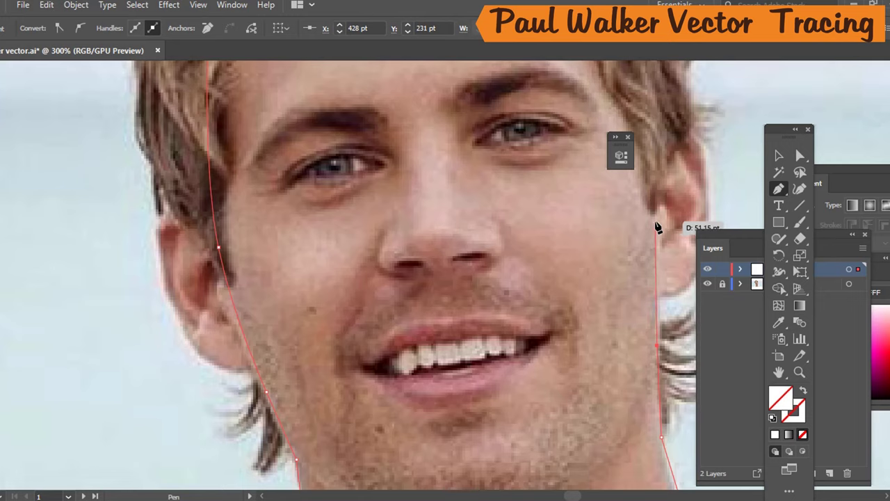
{"action": "left_click", "coordinate": [658, 210]}
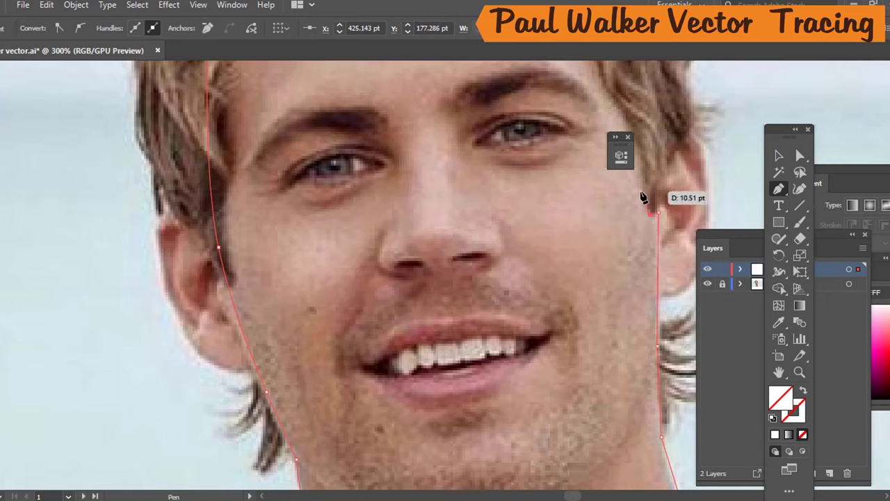
Trace around the sideburn and up the temple along the hair edge on the photo's right side.
{"action": "left_click", "coordinate": [639, 189]}
{"action": "scroll", "coordinate": [648, 175], "scroll_direction": "up", "scroll_amount": 3}
{"action": "scroll", "coordinate": [648, 174], "scroll_direction": "up", "scroll_amount": 3}
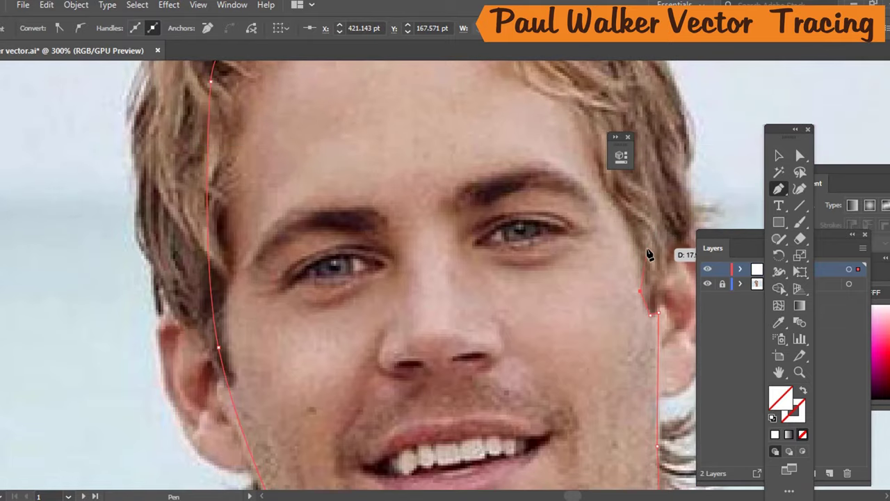
{"action": "left_click", "coordinate": [635, 238]}
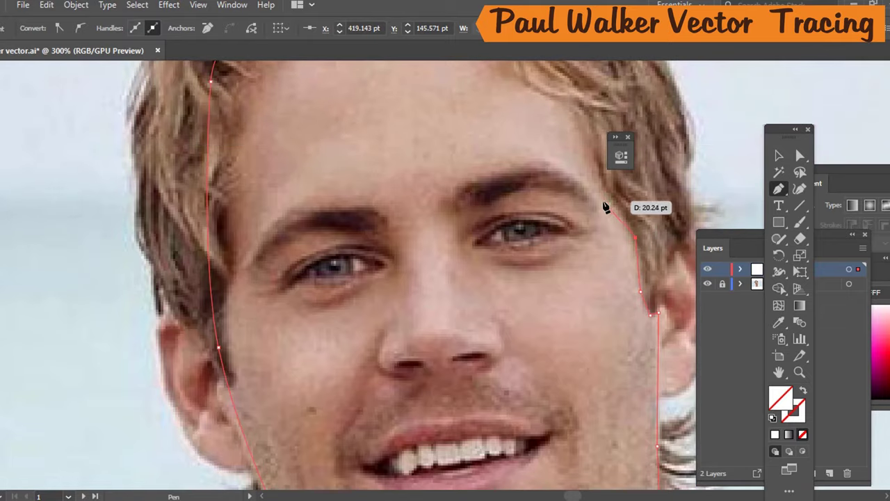
{"action": "left_click", "coordinate": [603, 191]}
{"action": "scroll", "coordinate": [572, 181], "scroll_direction": "up", "scroll_amount": 4}
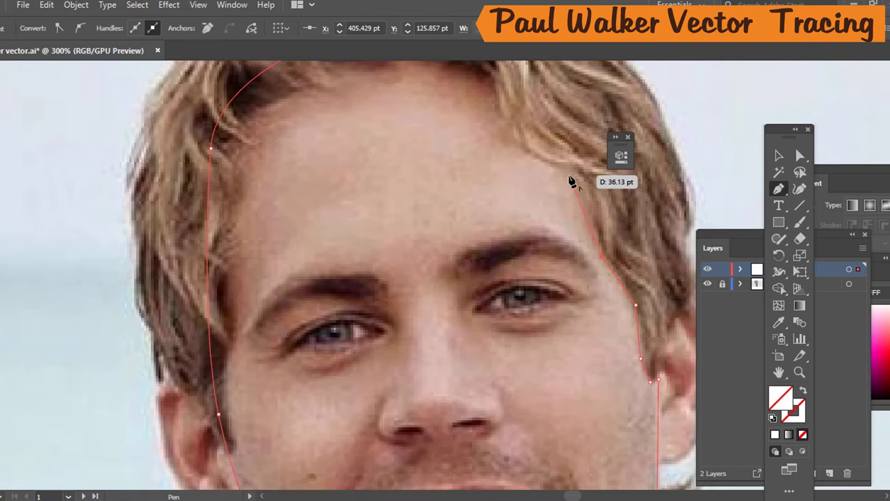
{"action": "left_click", "coordinate": [581, 179]}
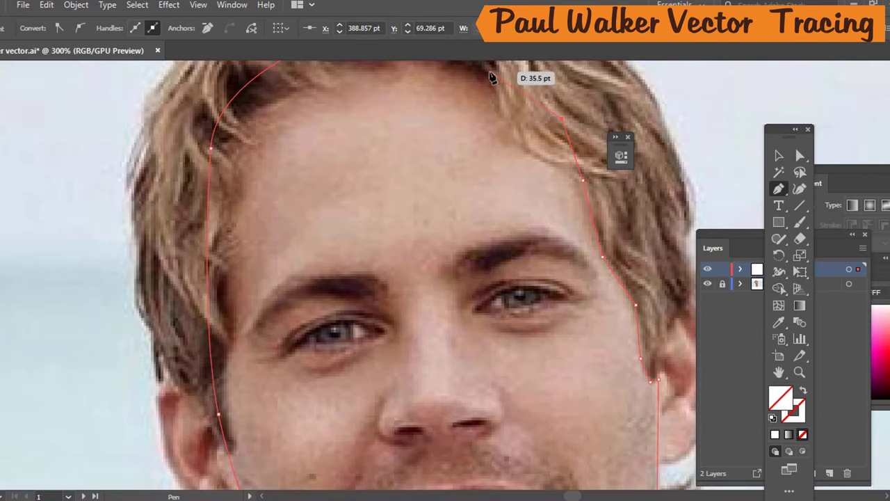
Run the path through the hair above the forehead and close it at its starting anchor.
{"action": "scroll", "coordinate": [487, 83], "scroll_direction": "up", "scroll_amount": 3}
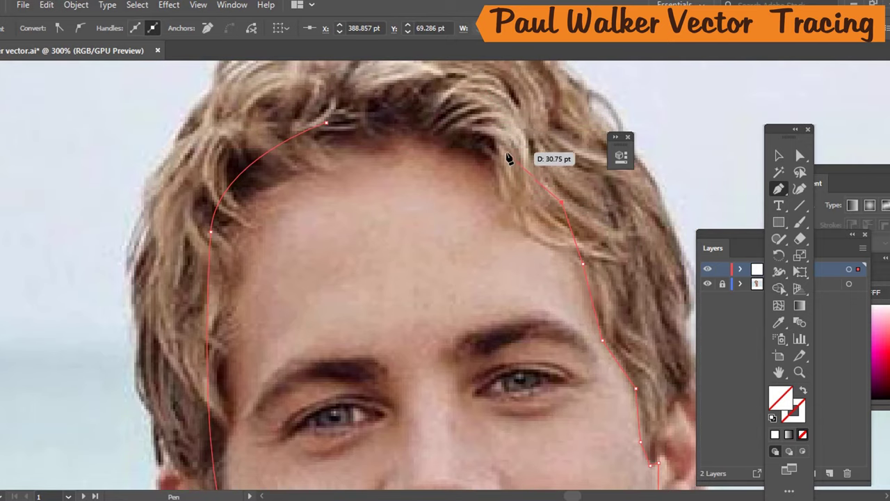
{"action": "left_click", "coordinate": [490, 145]}
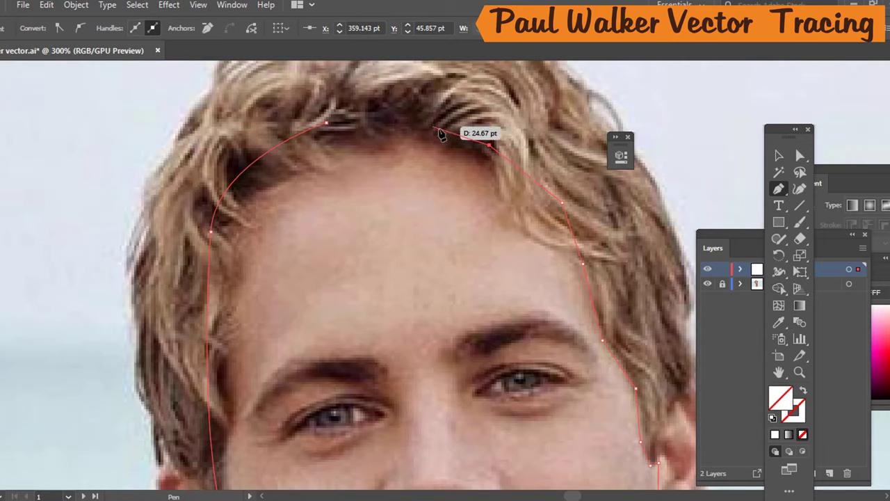
{"action": "left_click", "coordinate": [379, 116]}
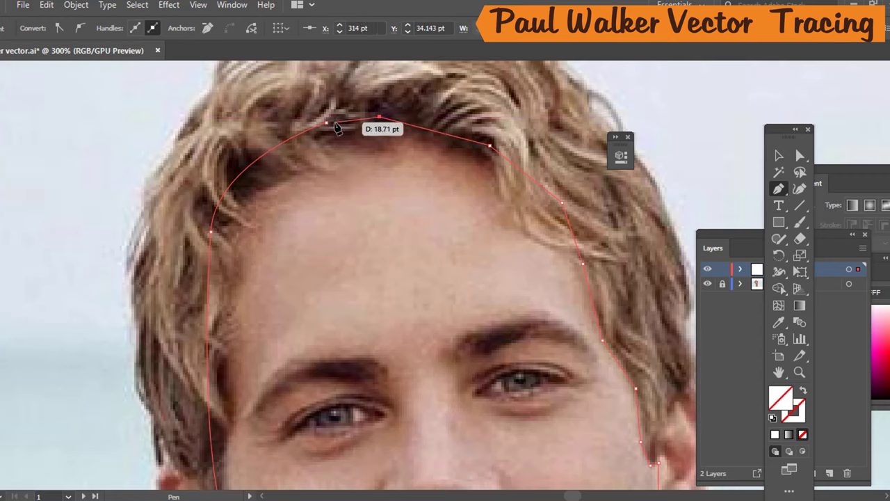
{"action": "left_click", "coordinate": [325, 122]}
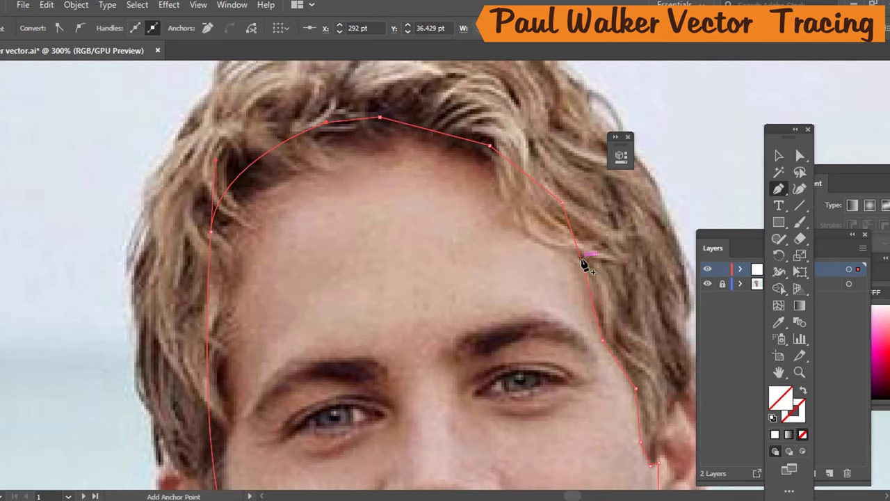
Fill the closed face and neck shape with a skin tone sampled from the forehead, and show the artwork at 100%.
{"action": "key", "text": "i"}
{"action": "left_click", "coordinate": [477, 265]}
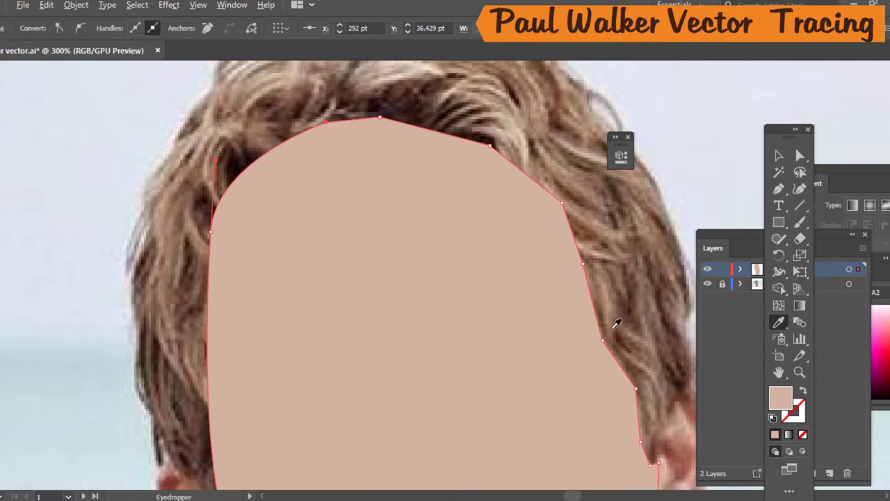
{"action": "key", "text": "ctrl+1"}
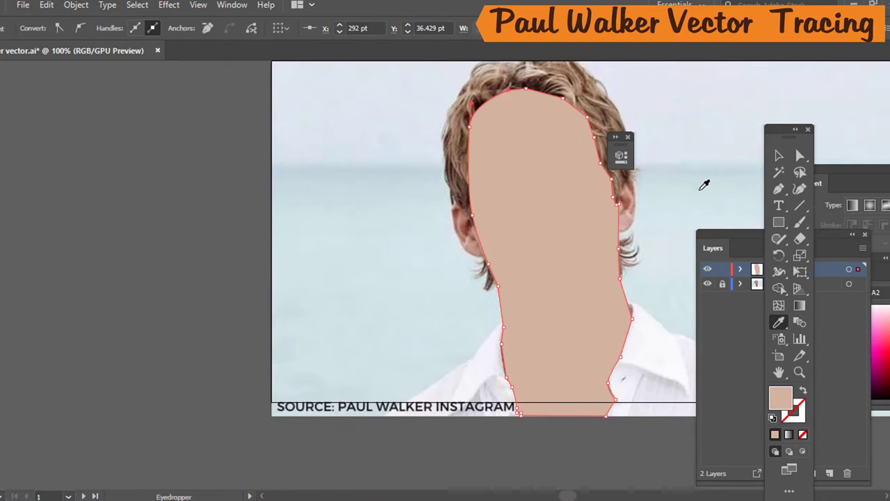
Compare the filled face shape with and without the source image layer shown.
{"action": "left_click", "coordinate": [709, 284]}
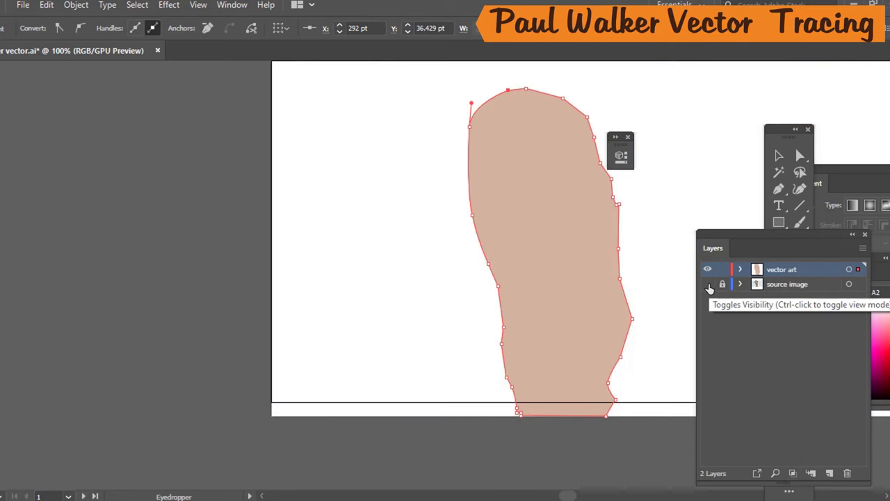
{"action": "left_click", "coordinate": [709, 285]}
{"action": "left_click", "coordinate": [709, 285]}
{"action": "left_click", "coordinate": [709, 285]}
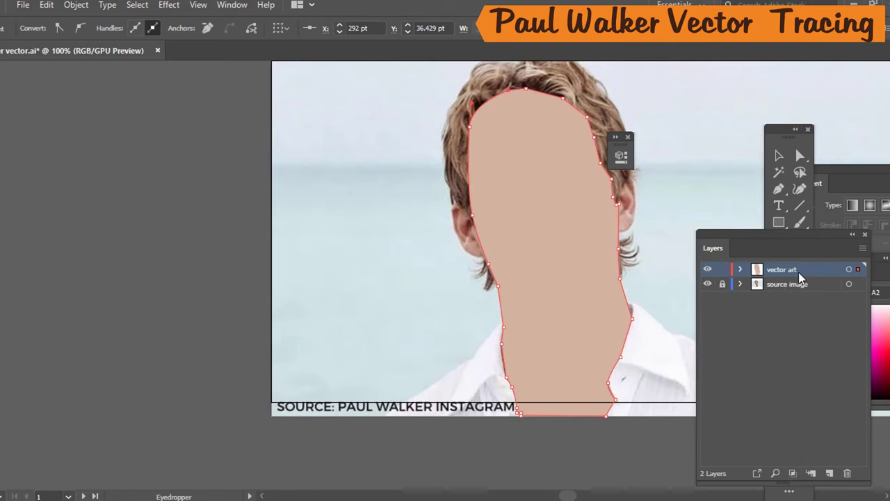
Hide the vector art layer and add a new layer directly above the source image layer.
{"action": "left_click", "coordinate": [708, 271]}
{"action": "left_click", "coordinate": [707, 271]}
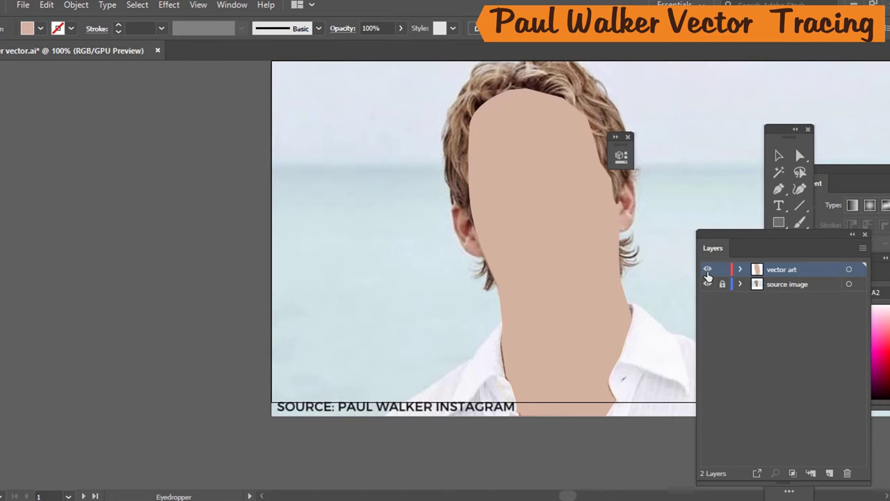
{"action": "left_click", "coordinate": [707, 271]}
{"action": "left_click", "coordinate": [707, 271]}
{"action": "left_click", "coordinate": [707, 271]}
{"action": "left_click", "coordinate": [708, 271]}
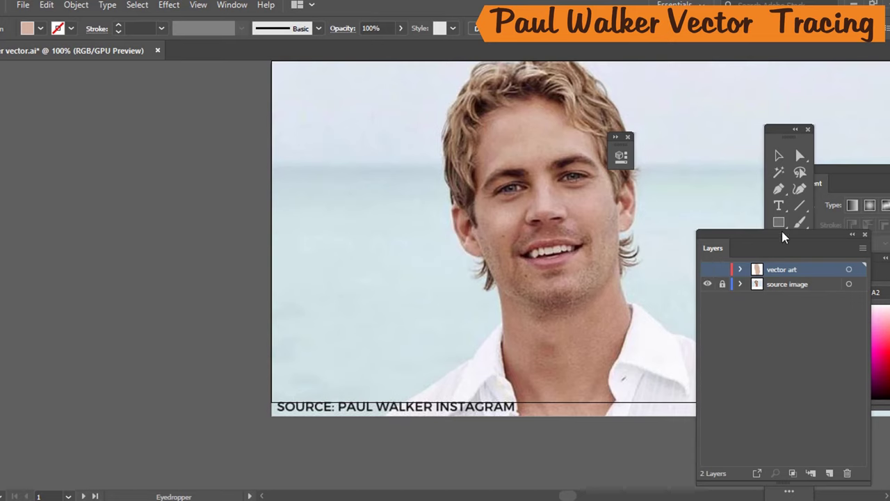
{"action": "left_click", "coordinate": [805, 285]}
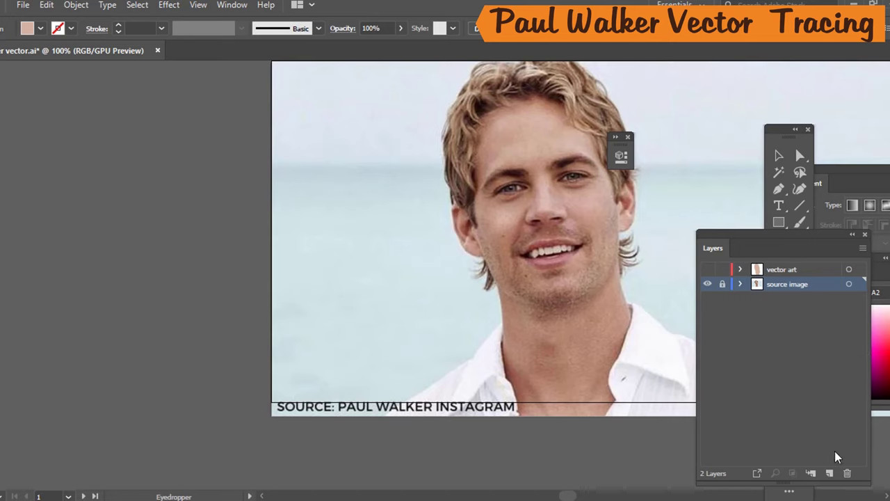
{"action": "left_click", "coordinate": [829, 473]}
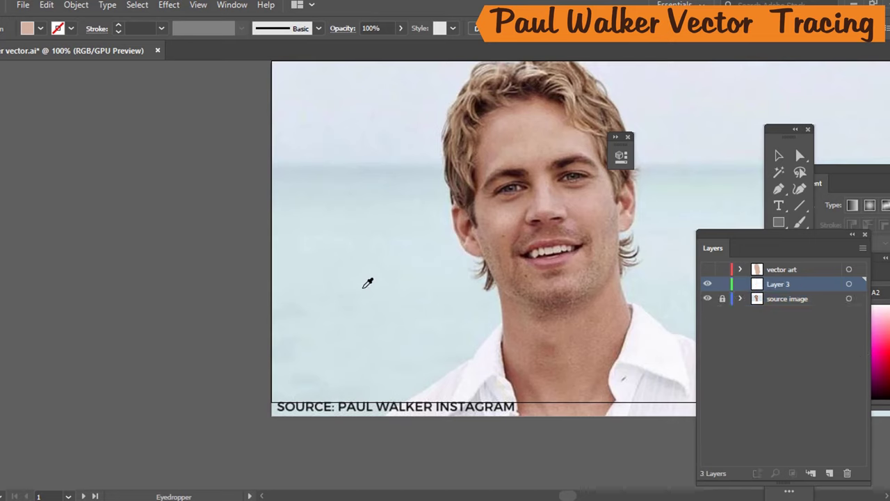
Draw a rectangle without stroke across the artboard from the horizon to the photo's bottom edge, and fill it with the sea's sampled pale blue.
{"action": "scroll", "coordinate": [363, 216], "scroll_direction": "down", "scroll_amount": 5}
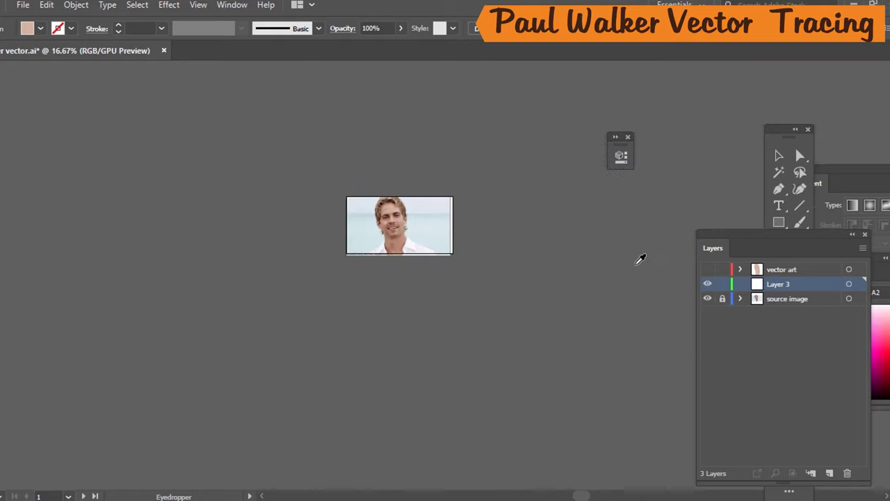
{"action": "scroll", "coordinate": [445, 214], "scroll_direction": "up", "scroll_amount": 4}
{"action": "scroll", "coordinate": [448, 215], "scroll_direction": "down", "scroll_amount": 1}
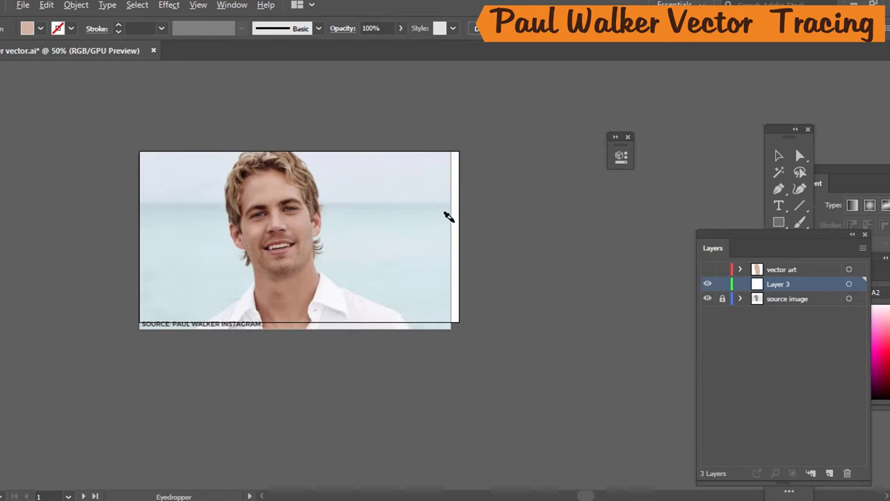
{"action": "scroll", "coordinate": [220, 225], "scroll_direction": "up", "scroll_amount": 1}
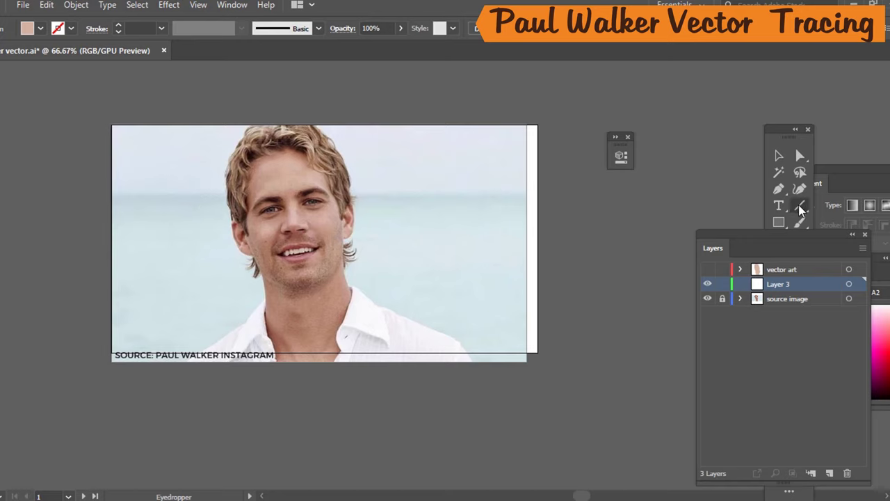
{"action": "left_click", "coordinate": [779, 221]}
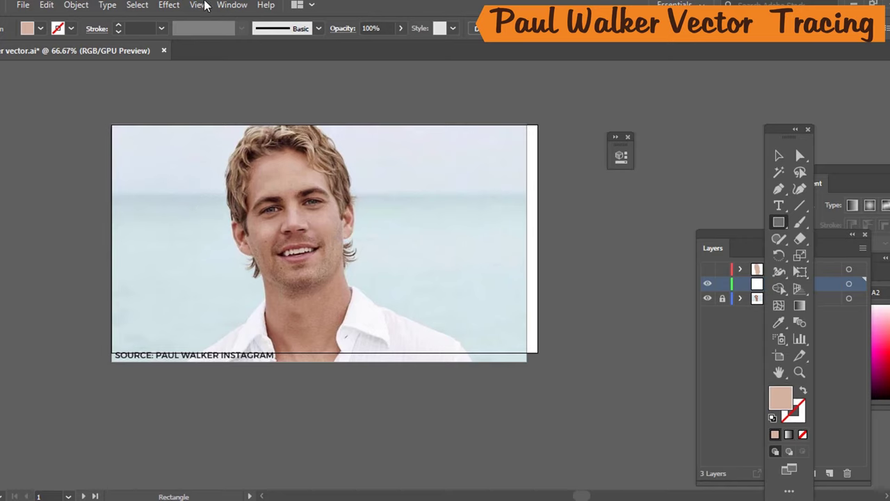
{"action": "key", "text": "slash"}
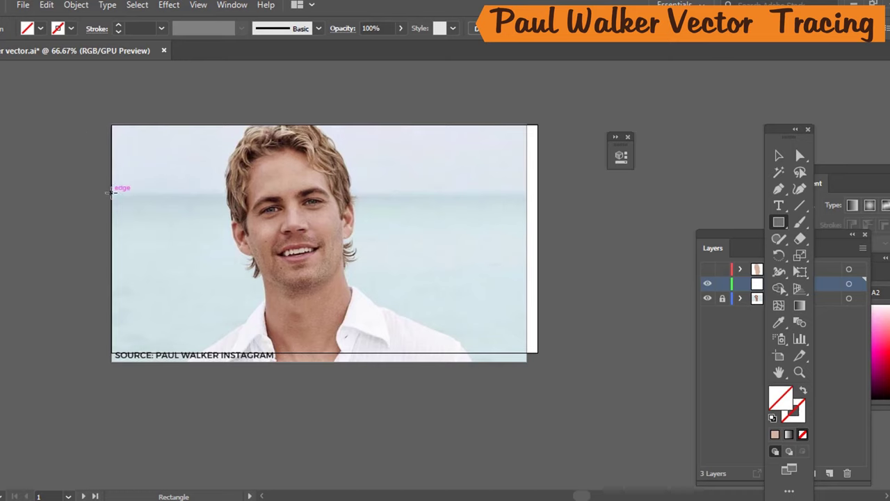
{"action": "left_click_drag", "start_coordinate": [112, 193], "coordinate": [536, 359]}
{"action": "key", "text": "i"}
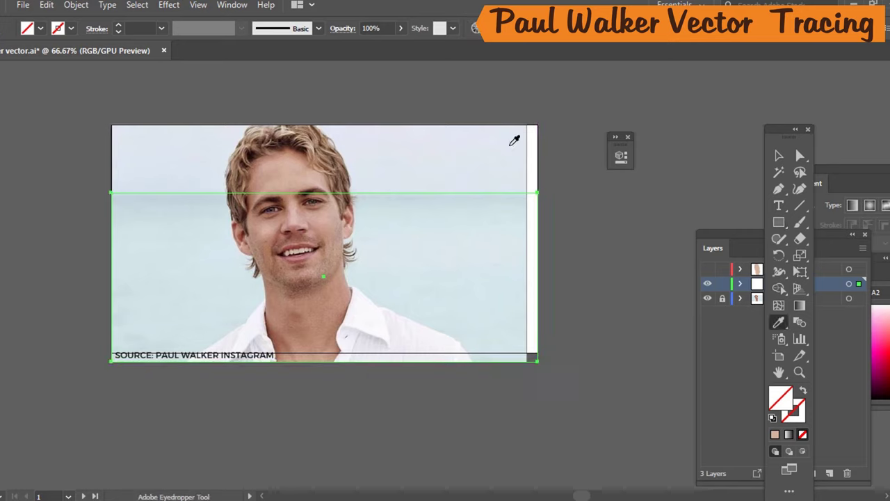
{"action": "left_click", "coordinate": [445, 220]}
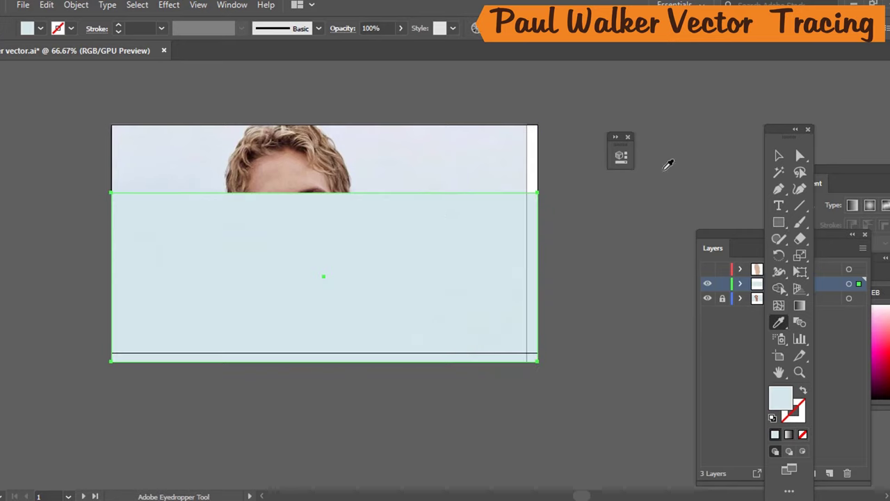
Duplicate the sea rectangle below the original and recolor the copy with a sampled pale grey for the sky.
{"action": "left_click", "coordinate": [776, 155]}
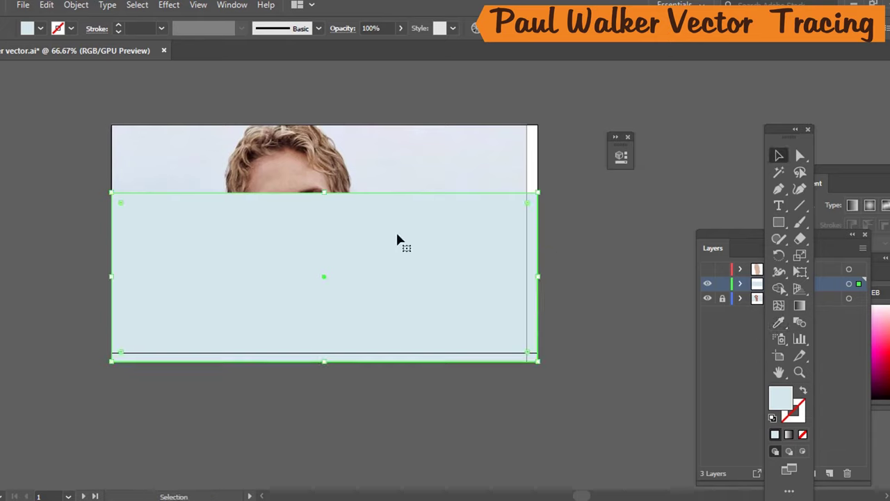
{"action": "left_click_drag", "start_coordinate": [401, 239], "coordinate": [427, 330]}
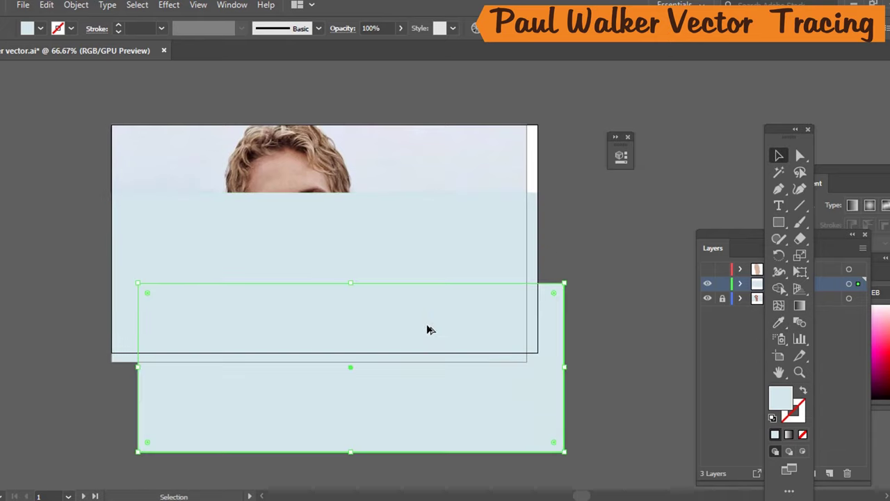
{"action": "key", "text": "i"}
{"action": "left_click", "coordinate": [623, 153]}
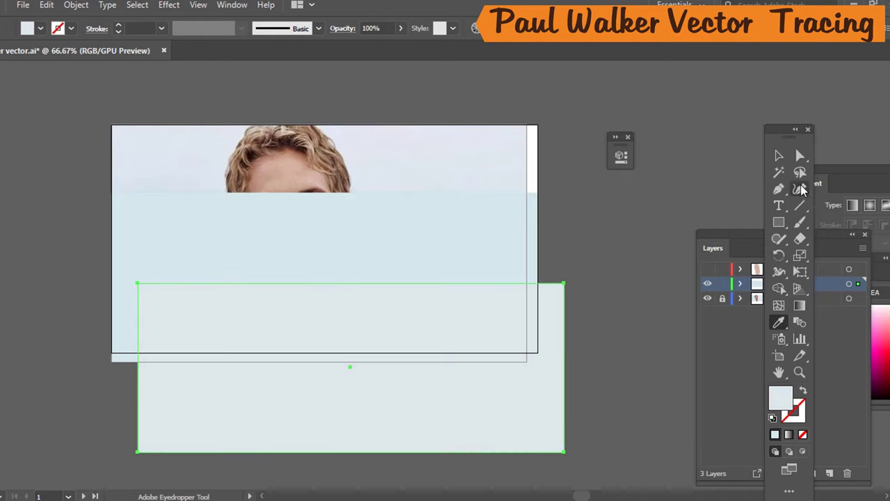
Move the pale grey copy over the sky area and resize it to span from the artboard's top edge to the horizon.
{"action": "left_click", "coordinate": [779, 155]}
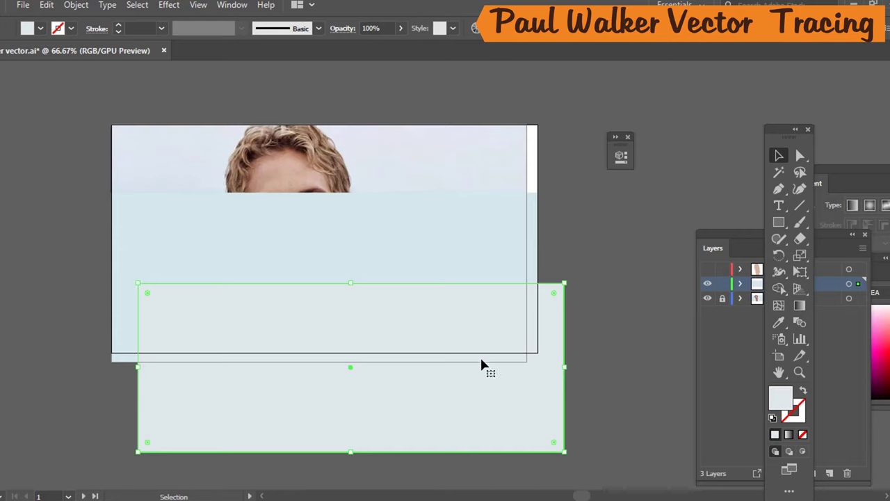
{"action": "left_click_drag", "start_coordinate": [482, 360], "coordinate": [393, 160]}
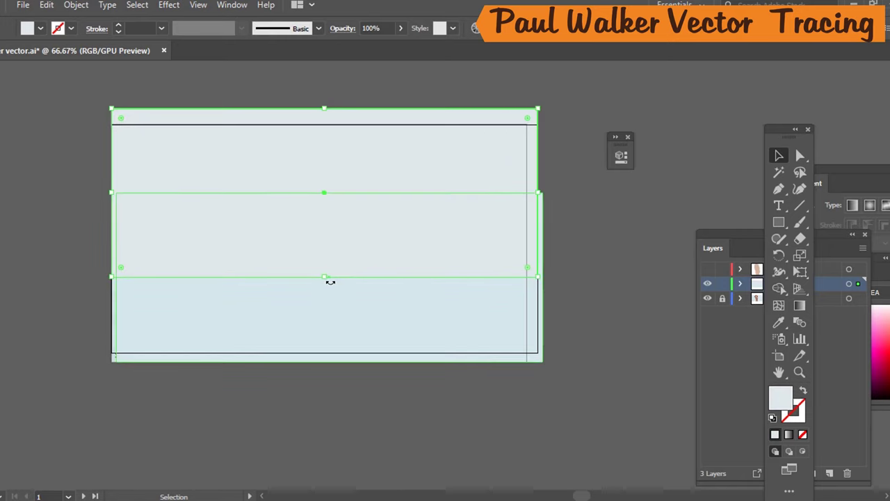
{"action": "left_click_drag", "start_coordinate": [326, 278], "coordinate": [313, 197]}
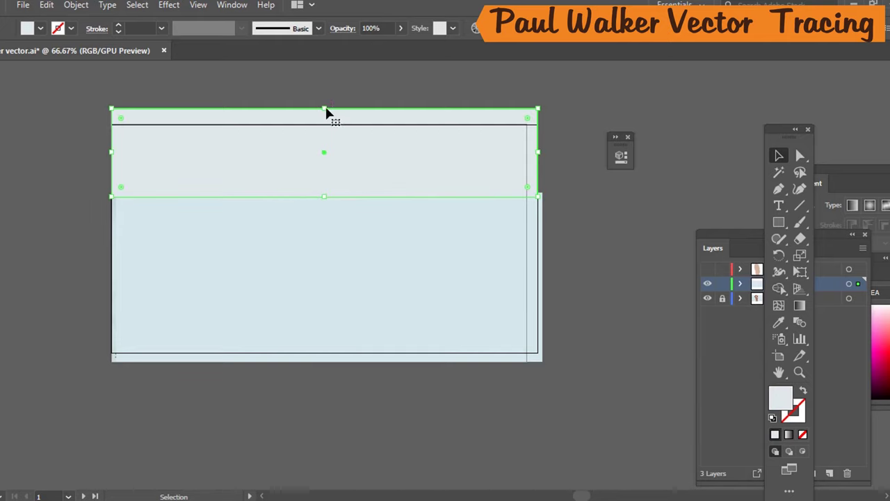
{"action": "left_click_drag", "start_coordinate": [324, 109], "coordinate": [324, 124]}
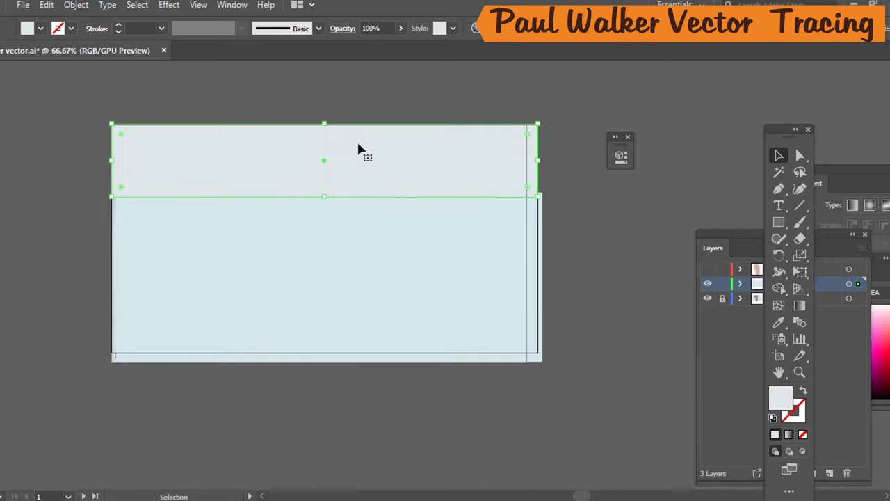
Try to shorten the sea rectangle from its lower edge so it ends near the artboard's bottom edge.
{"action": "left_click", "coordinate": [540, 235]}
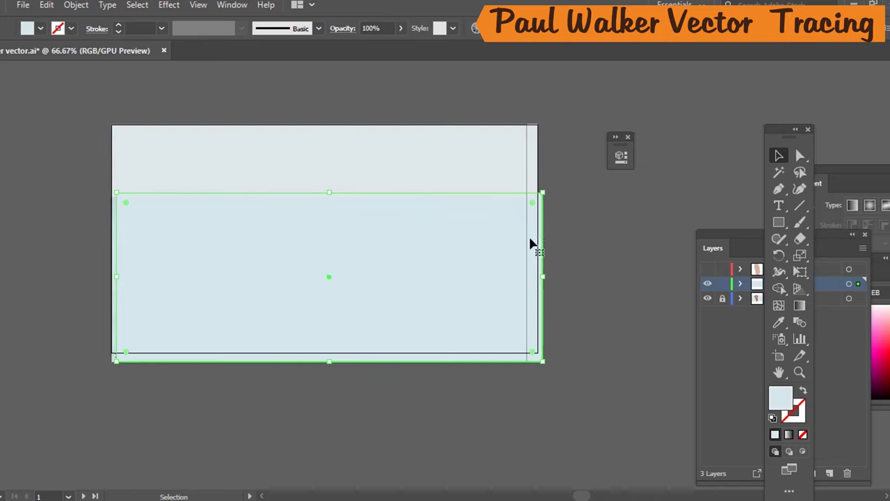
{"action": "left_click", "coordinate": [578, 317]}
{"action": "left_click", "coordinate": [543, 360]}
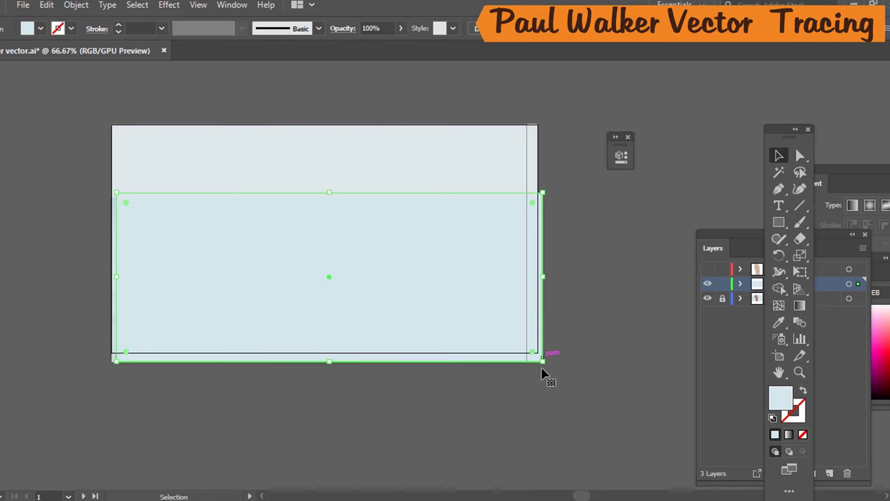
{"action": "left_click_drag", "start_coordinate": [545, 364], "coordinate": [543, 355]}
{"action": "left_click", "coordinate": [565, 350]}
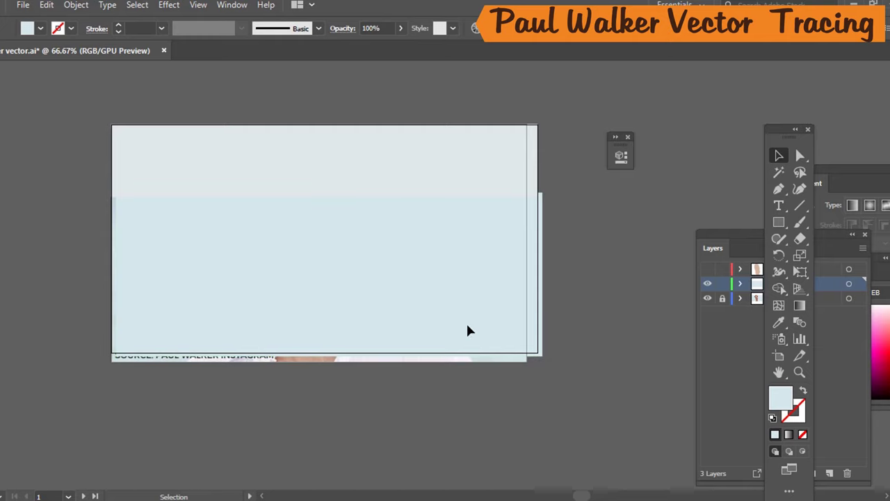
Nudge the sea rectangle left until its left edge lines up with the artboard's left edge, and save the document.
{"action": "key", "text": "a"}
{"action": "left_click", "coordinate": [416, 337]}
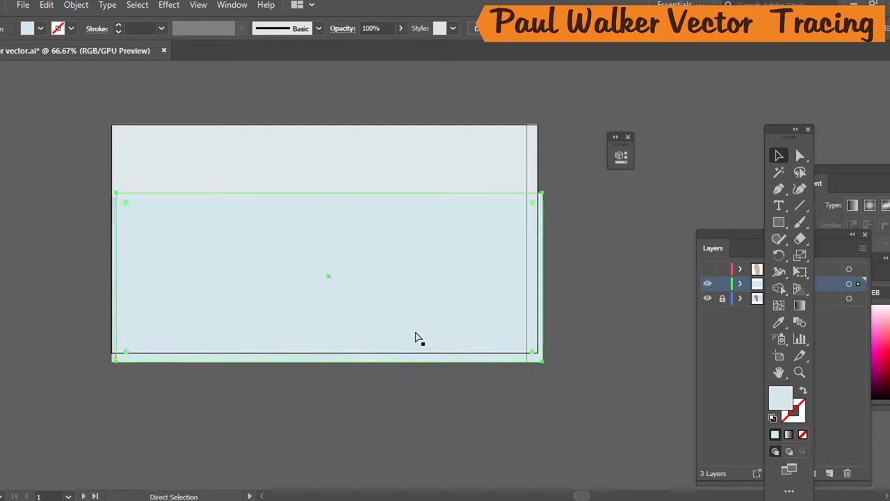
{"action": "key", "text": "v"}
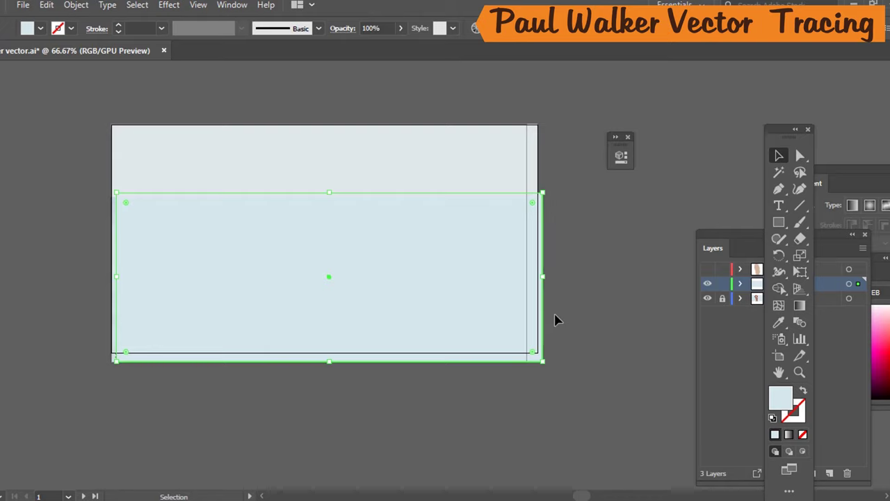
{"action": "key", "text": "Left"}
{"action": "key", "text": "Left"}
{"action": "key", "text": "Left"}
{"action": "key", "text": "Left"}
{"action": "key", "text": "Left"}
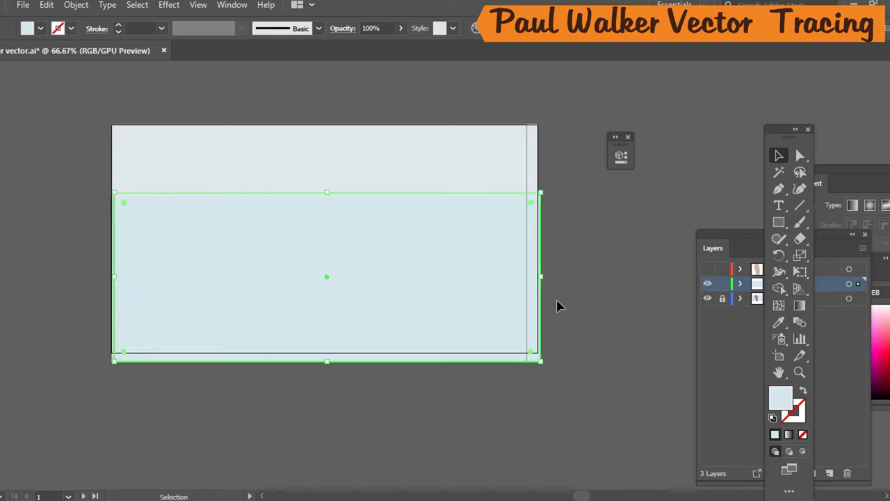
{"action": "left_click", "coordinate": [586, 304]}
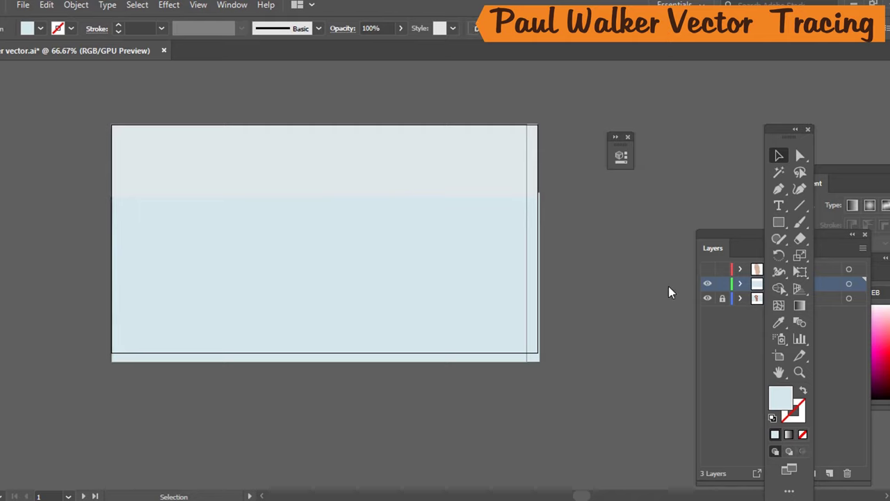
{"action": "key", "text": "ctrl"}
{"action": "key", "text": "ctrl+s"}
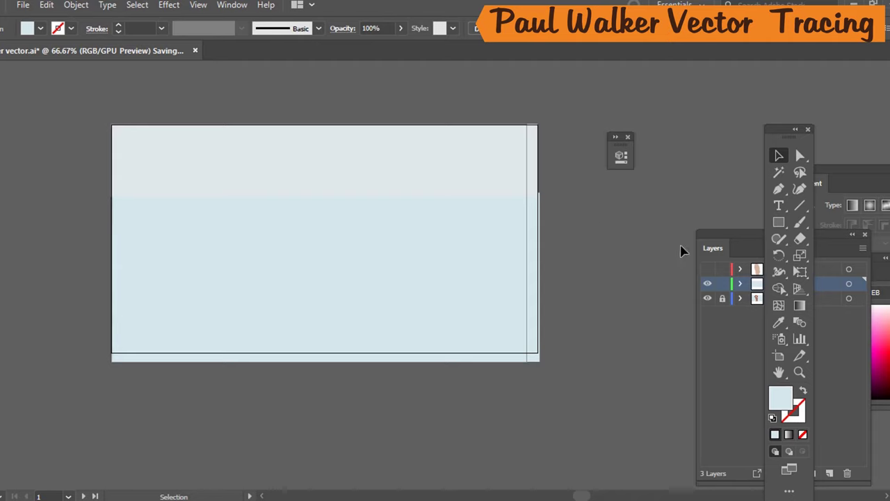
Rename Layer 3, which holds the sky and sea rectangles, as background.
{"action": "left_click_drag", "start_coordinate": [736, 235], "coordinate": [670, 260]}
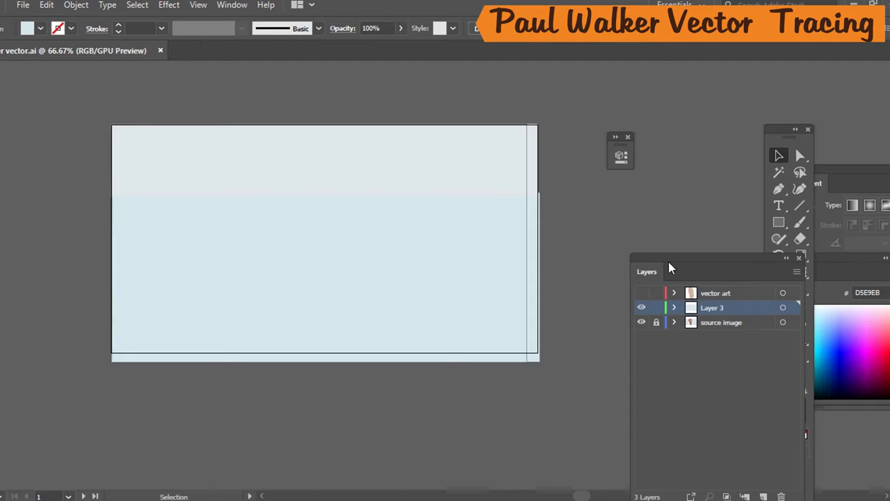
{"action": "double_click", "coordinate": [716, 309]}
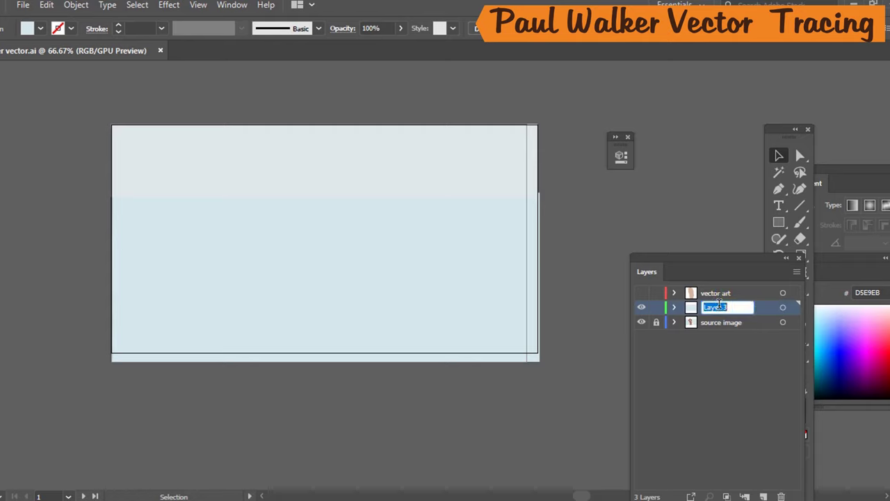
{"action": "type", "text": "ba"}
{"action": "type", "text": "ckground"}
{"action": "key", "text": "Return"}
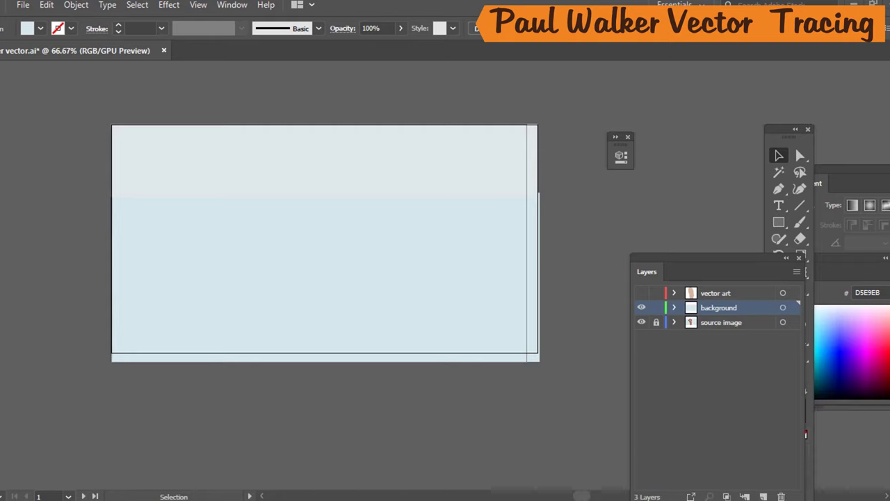
Toggle the visibility of the background and vector art layers to check the artwork against the source photo.
{"action": "left_click", "coordinate": [641, 308]}
{"action": "left_click", "coordinate": [642, 309]}
{"action": "left_click", "coordinate": [642, 309]}
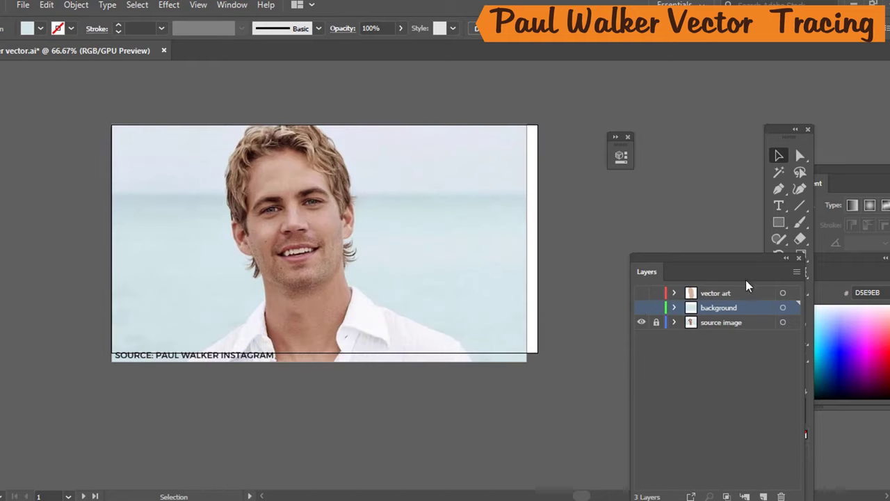
{"action": "left_click", "coordinate": [641, 307]}
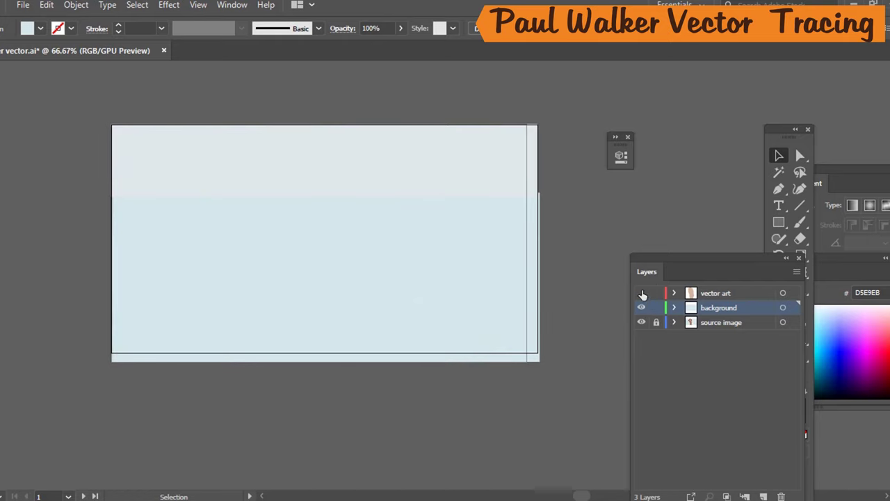
{"action": "left_click", "coordinate": [642, 293]}
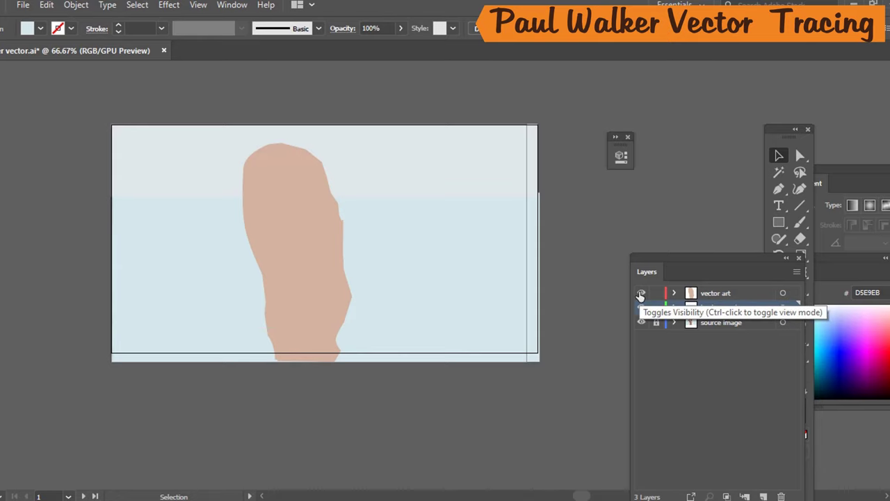
{"action": "left_click", "coordinate": [641, 294]}
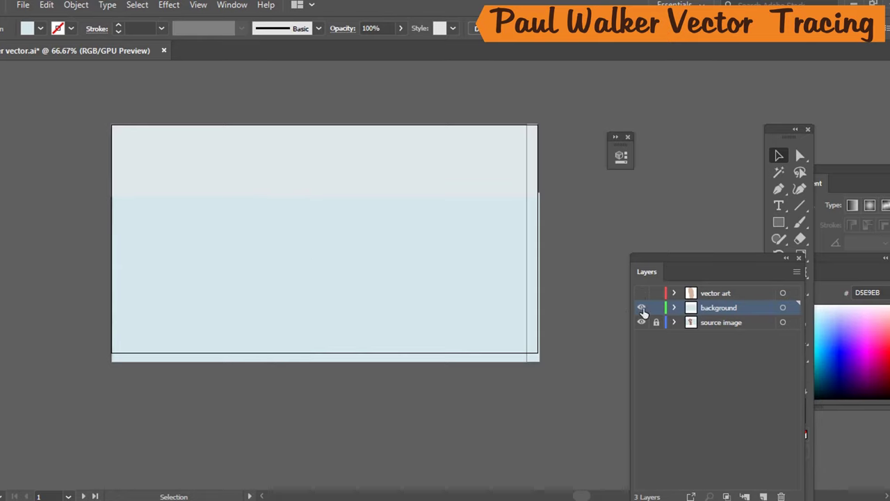
Hide the background layer and add a new layer above the vector art layer.
{"action": "left_click", "coordinate": [642, 309]}
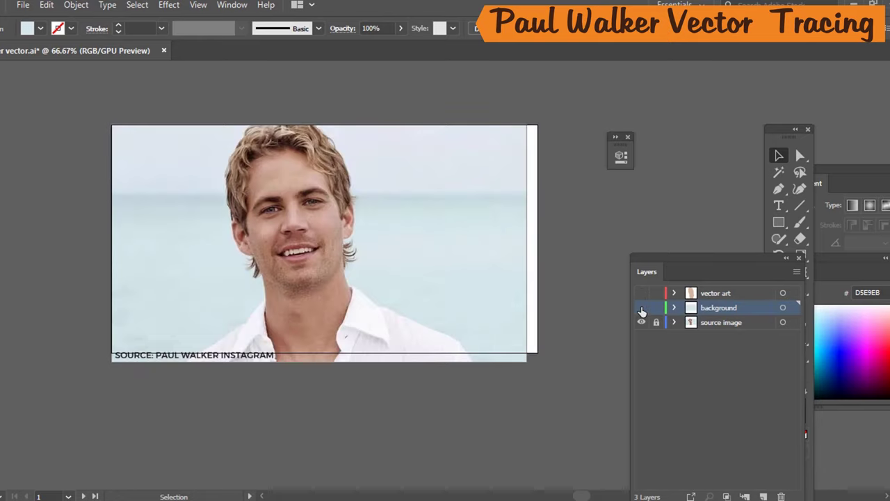
{"action": "left_click", "coordinate": [705, 296]}
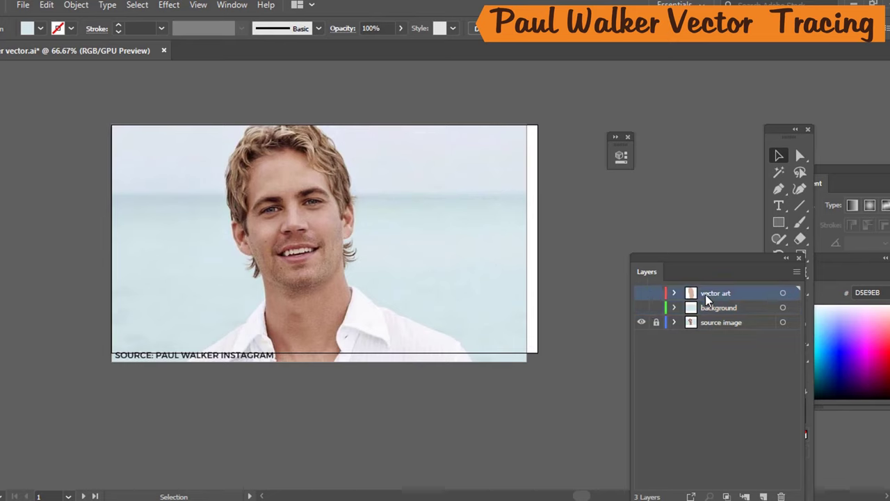
{"action": "left_click", "coordinate": [763, 496]}
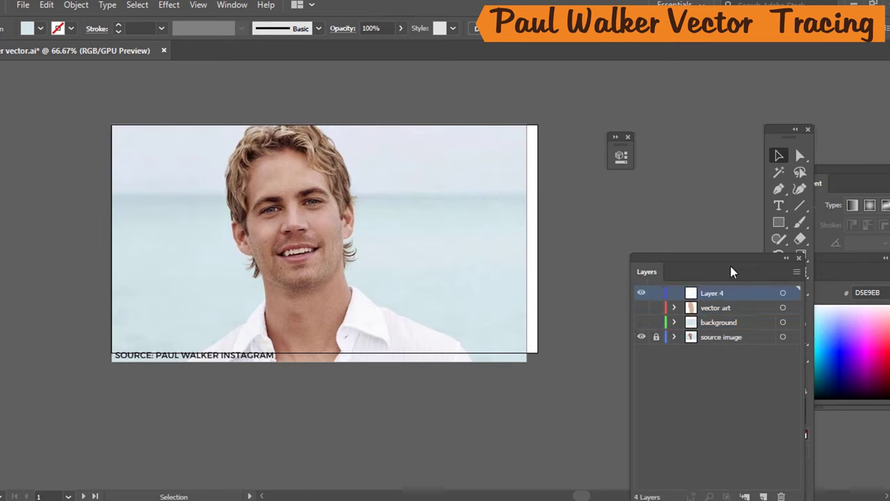
Compare the skin shape with the photo by toggling the vector art layer's visibility, leaving that layer hidden.
{"action": "left_click", "coordinate": [642, 308]}
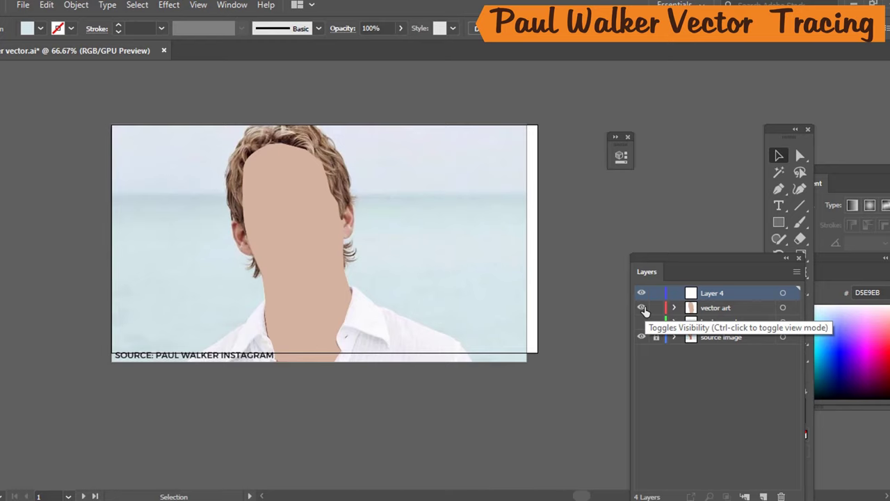
{"action": "left_click", "coordinate": [642, 307]}
{"action": "left_click", "coordinate": [642, 308]}
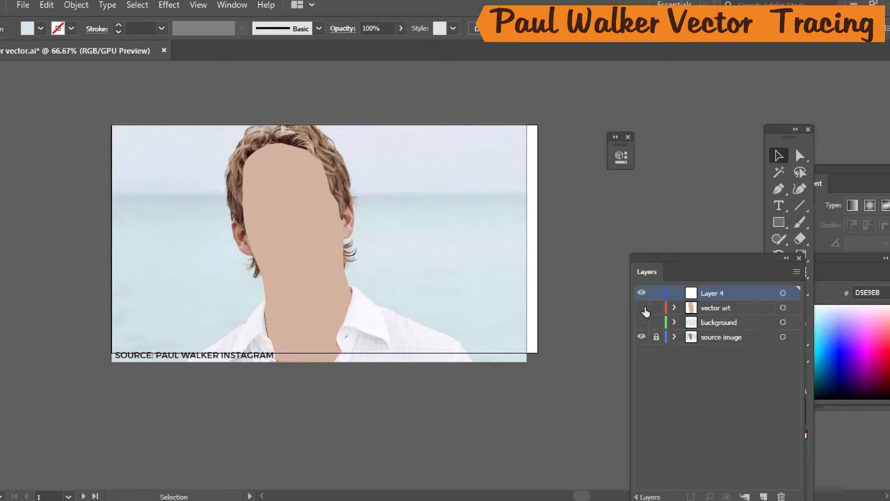
{"action": "left_click", "coordinate": [642, 308]}
{"action": "left_click", "coordinate": [642, 307]}
{"action": "left_click", "coordinate": [642, 308]}
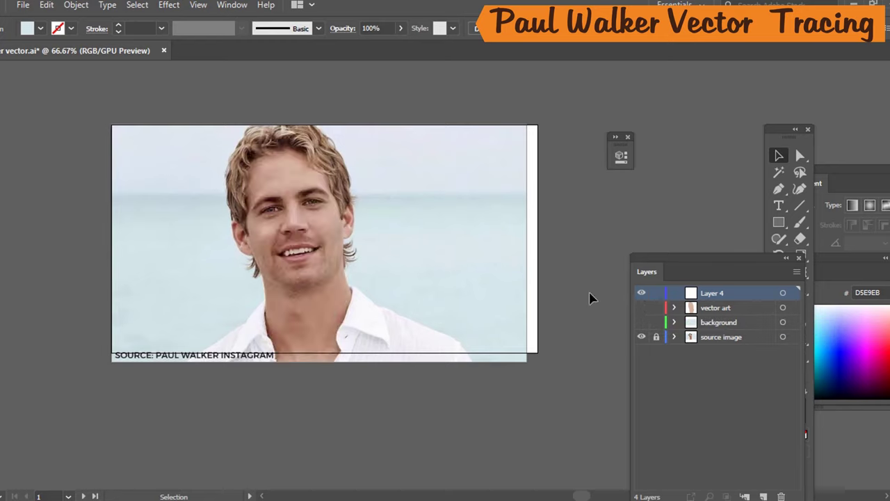
Set up the Pen tool with no fill and no stroke for tracing over the photo on the new layer.
{"action": "scroll", "coordinate": [264, 313], "scroll_direction": "up", "scroll_amount": 4}
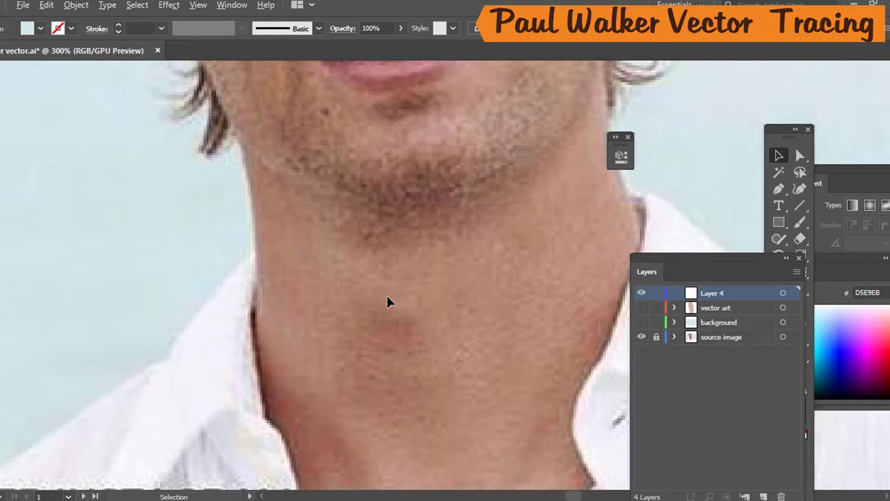
{"action": "scroll", "coordinate": [410, 289], "scroll_direction": "down", "scroll_amount": 3}
{"action": "scroll", "coordinate": [413, 285], "scroll_direction": "down", "scroll_amount": 3}
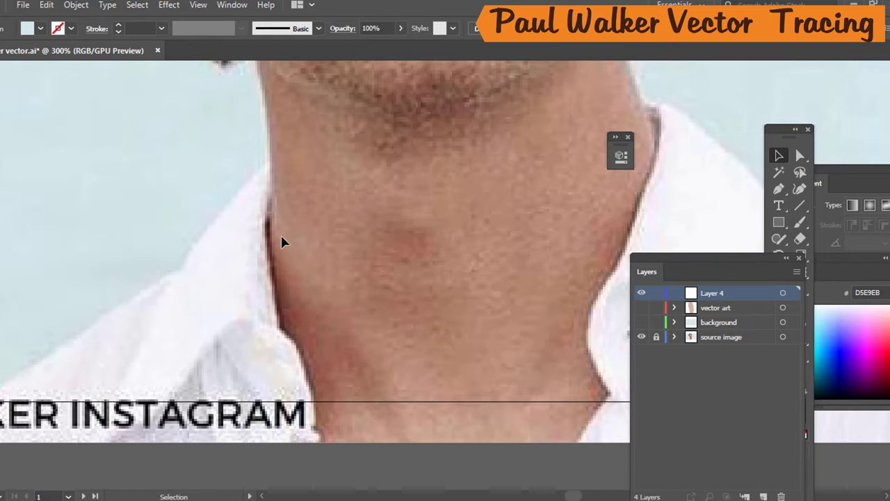
{"action": "key", "text": "p"}
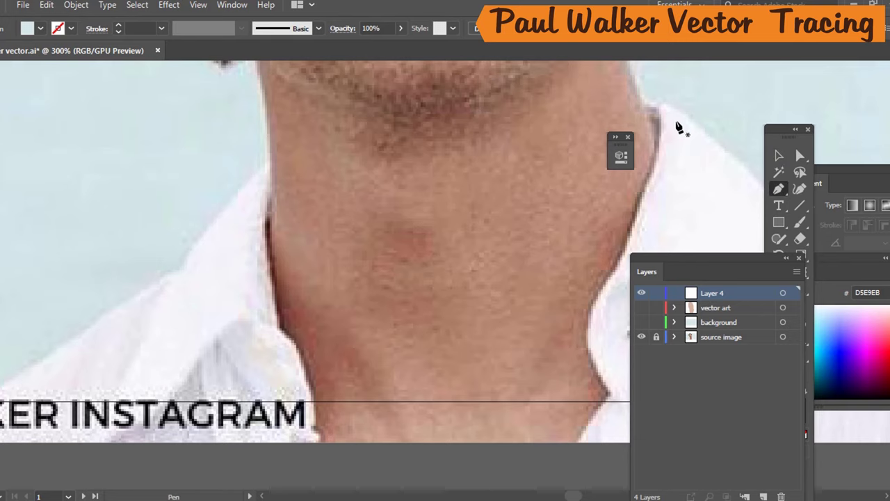
{"action": "key", "text": "slash"}
Examine the facial features in the photo, briefly showing the vector art layer to check what the skin shape covers.
{"action": "scroll", "coordinate": [308, 225], "scroll_direction": "up", "scroll_amount": 5}
{"action": "scroll", "coordinate": [517, 193], "scroll_direction": "up", "scroll_amount": 2}
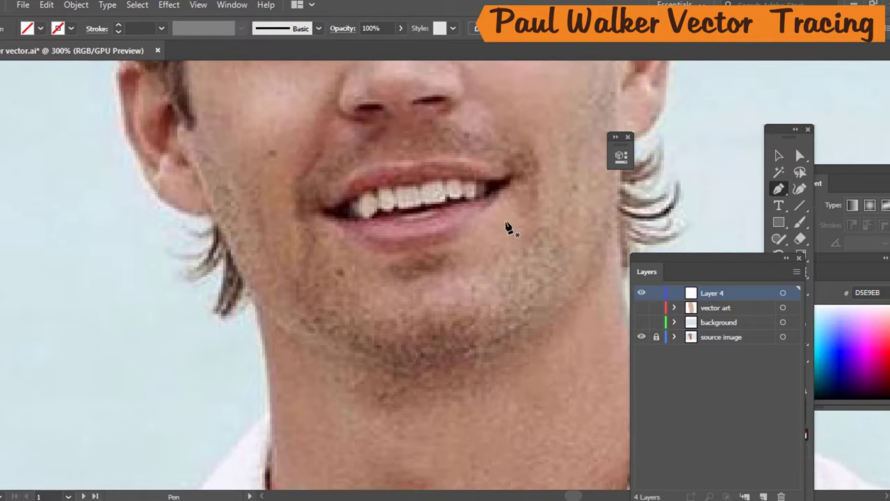
{"action": "scroll", "coordinate": [508, 227], "scroll_direction": "up", "scroll_amount": 5}
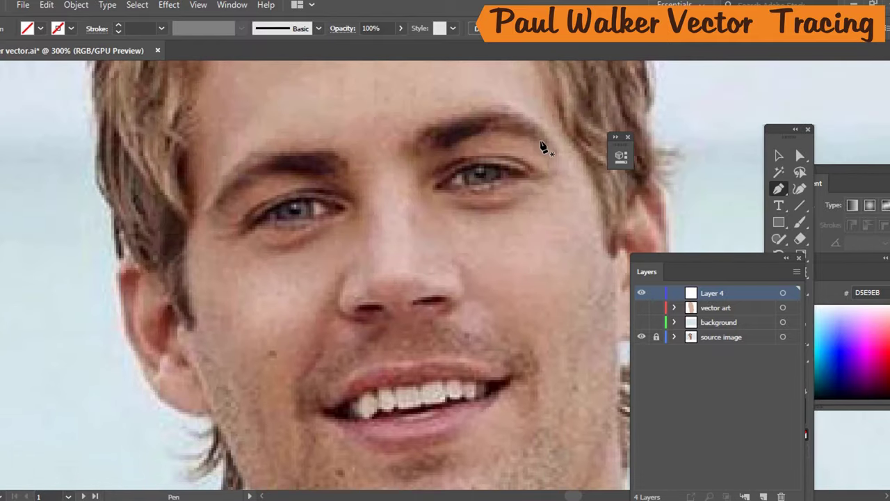
{"action": "left_click", "coordinate": [641, 307]}
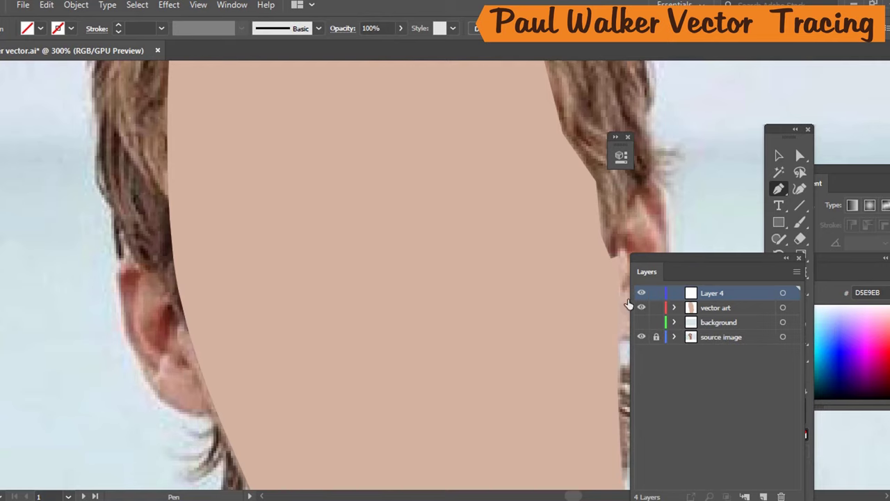
{"action": "left_click", "coordinate": [641, 307]}
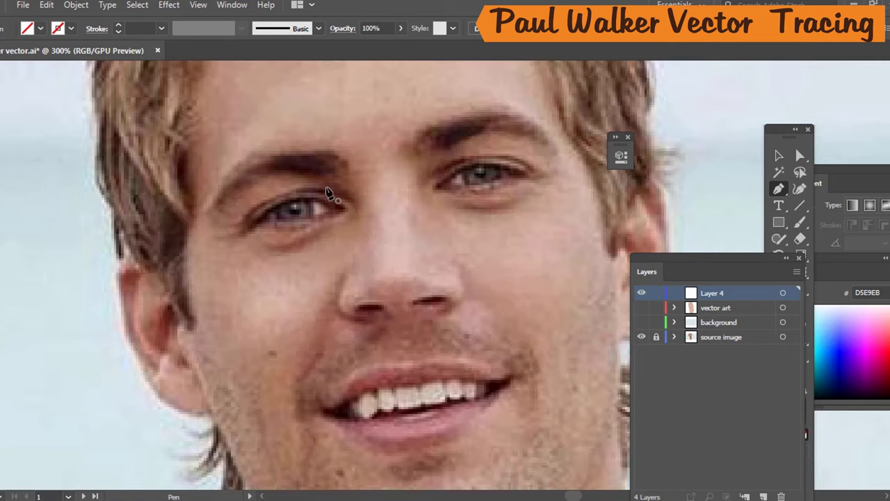
{"action": "scroll", "coordinate": [348, 167], "scroll_direction": "up", "scroll_amount": 3}
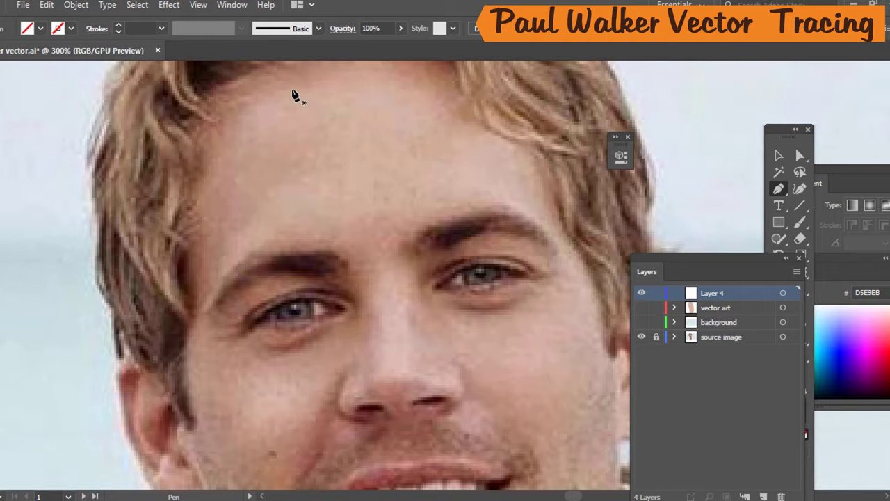
{"action": "scroll", "coordinate": [380, 183], "scroll_direction": "down", "scroll_amount": 2}
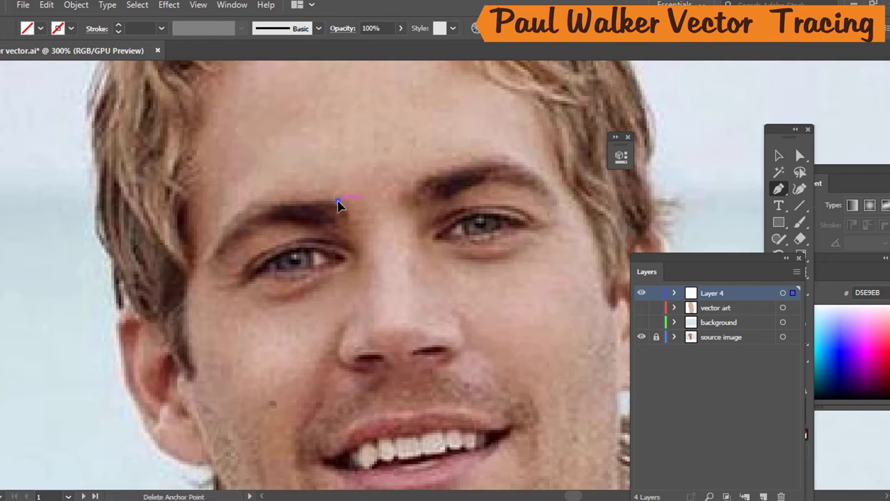
Trace the inner end and lower edge of the eyebrow on the photo's left side with the Pen tool.
{"action": "left_click_drag", "start_coordinate": [340, 201], "coordinate": [337, 221]}
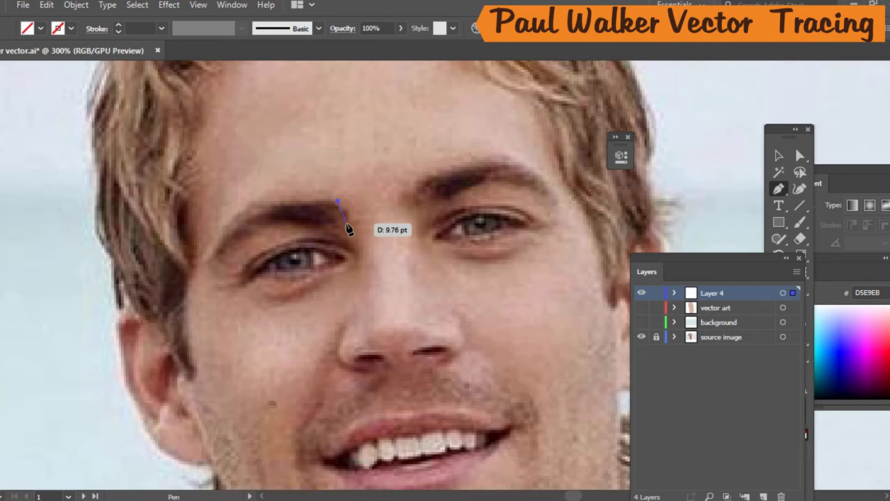
{"action": "scroll", "coordinate": [337, 221], "scroll_direction": "up", "scroll_amount": 3}
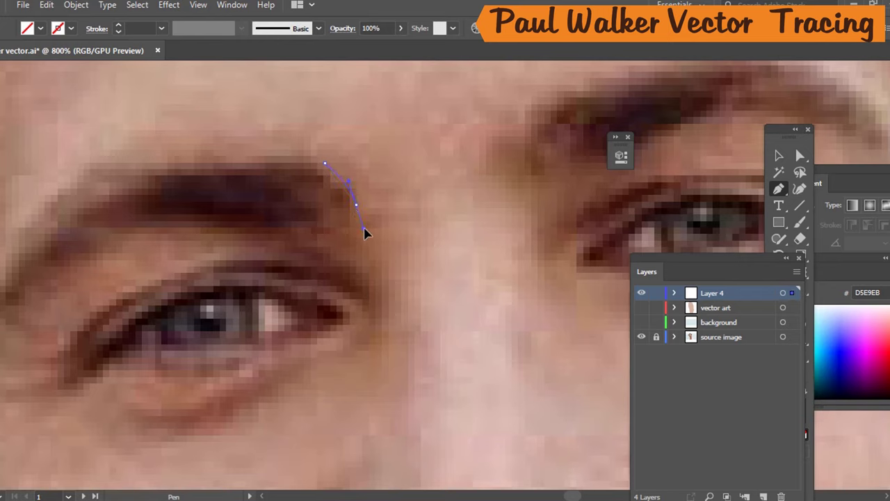
{"action": "left_click_drag", "start_coordinate": [365, 229], "coordinate": [0, 336]}
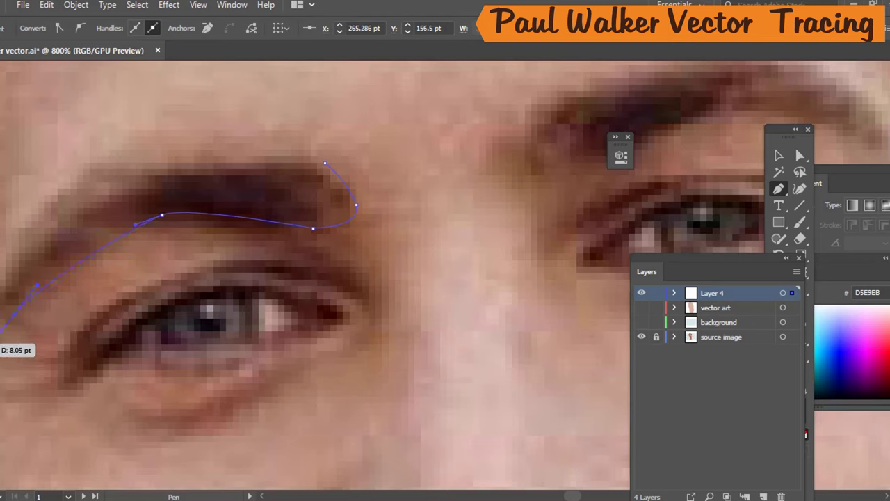
{"action": "mouse_move", "coordinate": [89, 249]}
{"action": "left_mouse_down"}
{"action": "mouse_move", "coordinate": [169, 179]}
{"action": "mouse_move", "coordinate": [108, 200]}
{"action": "mouse_move", "coordinate": [61, 232]}
{"action": "mouse_move", "coordinate": [135, 179]}
{"action": "mouse_move", "coordinate": [162, 195]}
{"action": "mouse_move", "coordinate": [170, 173]}
{"action": "mouse_move", "coordinate": [92, 225]}
{"action": "mouse_move", "coordinate": [80, 255]}
{"action": "mouse_move", "coordinate": [89, 204]}
{"action": "mouse_move", "coordinate": [98, 212]}
{"action": "mouse_move", "coordinate": [1, 223]}
{"action": "mouse_move", "coordinate": [21, 193]}
{"action": "mouse_move", "coordinate": [0, 370]}
{"action": "mouse_move", "coordinate": [0, 314]}
{"action": "mouse_move", "coordinate": [0, 340]}
{"action": "mouse_move", "coordinate": [3, 319]}
{"action": "mouse_move", "coordinate": [36, 288]}
{"action": "mouse_move", "coordinate": [12, 261]}
{"action": "mouse_move", "coordinate": [120, 352]}
{"action": "mouse_move", "coordinate": [111, 340]}
{"action": "left_mouse_up"}
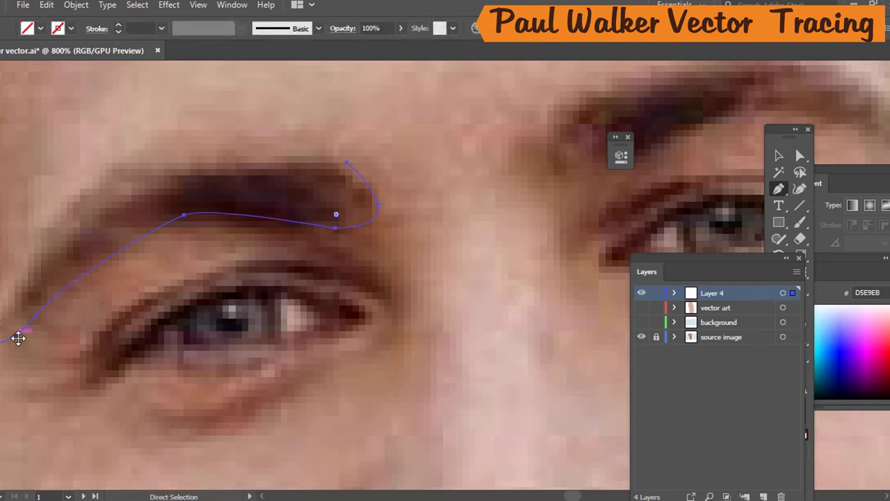
{"action": "left_click", "coordinate": [25, 341], "text": "ctrl"}
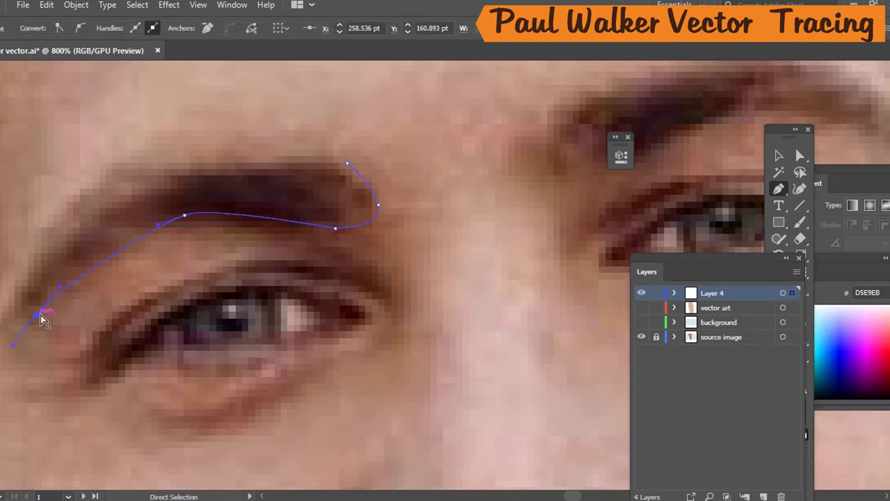
Close the left-side eyebrow outline around its outer tip and upper edge, and fill it with dark brown 321A22 sampled from the photo.
{"action": "left_click_drag", "start_coordinate": [42, 320], "coordinate": [103, 208]}
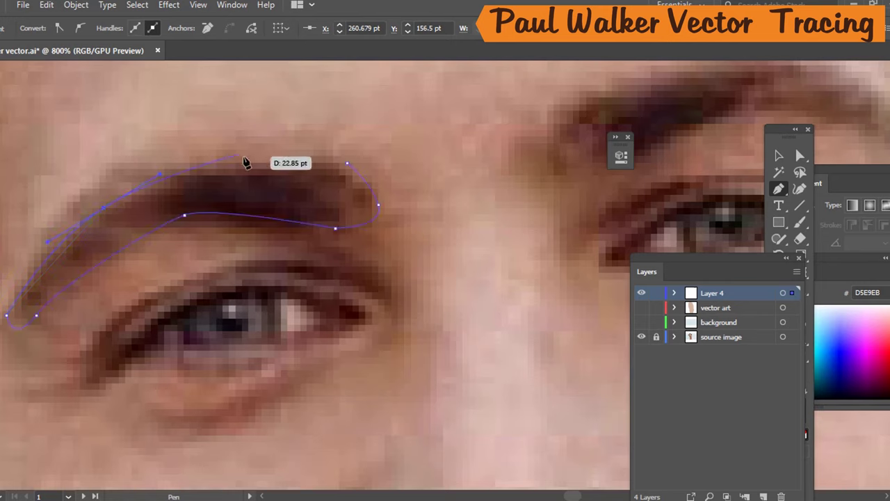
{"action": "left_click_drag", "start_coordinate": [244, 163], "coordinate": [181, 174]}
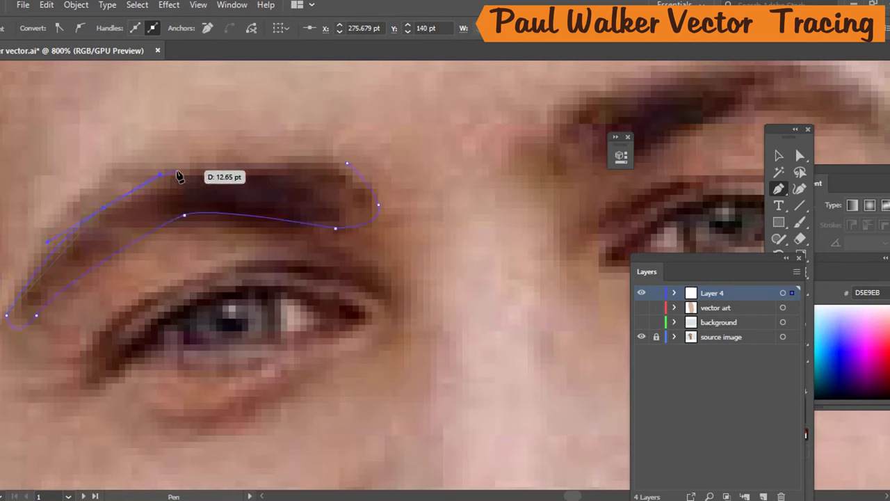
{"action": "left_click", "coordinate": [176, 170]}
{"action": "left_click_drag", "start_coordinate": [348, 167], "coordinate": [350, 167]}
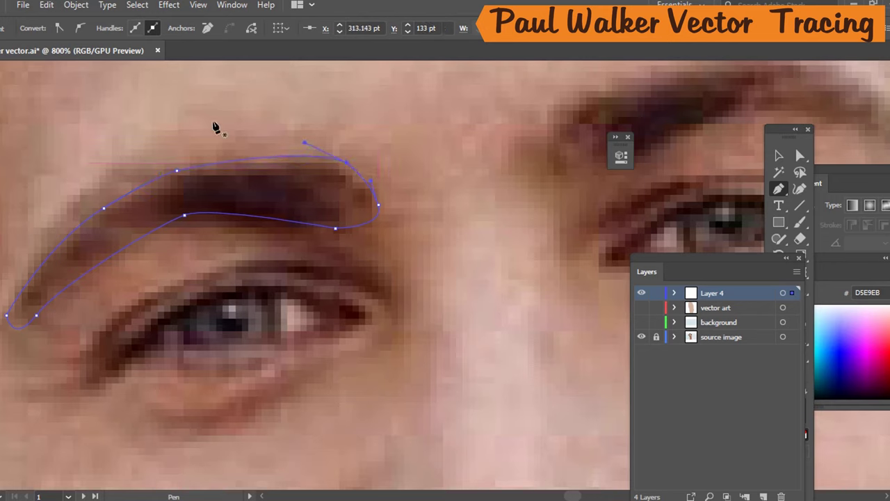
{"action": "key", "text": "i"}
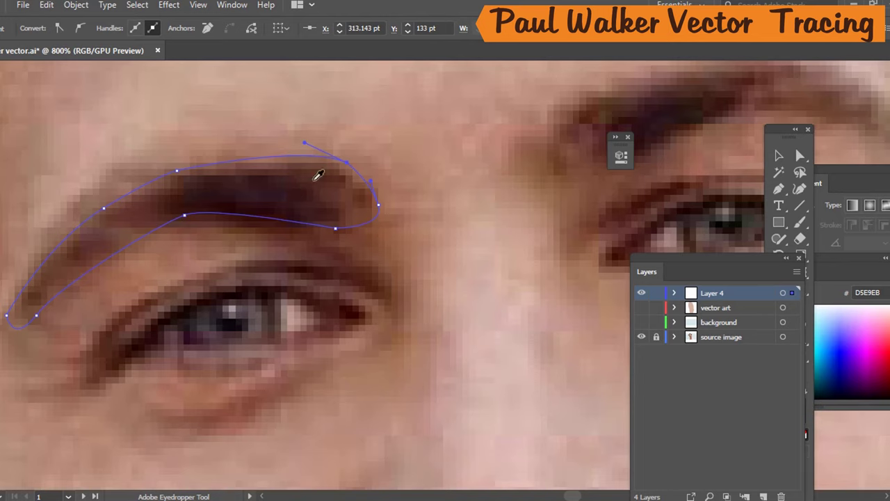
{"action": "left_click", "coordinate": [283, 192]}
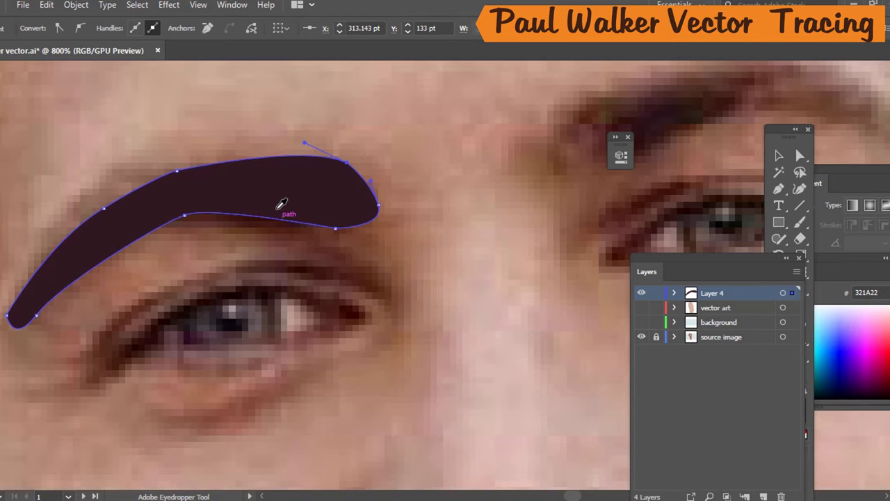
Check the filled eyebrow against the skin shape by toggling the vector art layer's visibility, leaving that layer hidden.
{"action": "scroll", "coordinate": [281, 202], "scroll_direction": "down", "scroll_amount": 2}
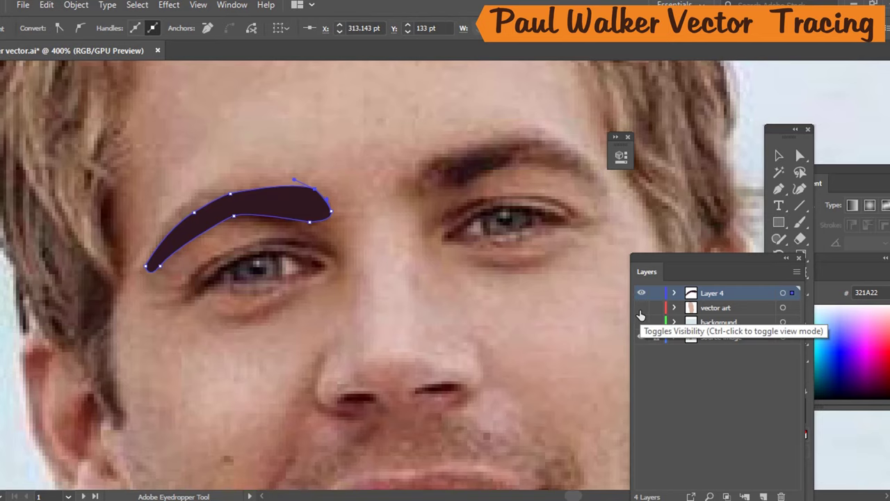
{"action": "left_click", "coordinate": [641, 315]}
{"action": "left_click", "coordinate": [640, 315]}
{"action": "left_click", "coordinate": [641, 315]}
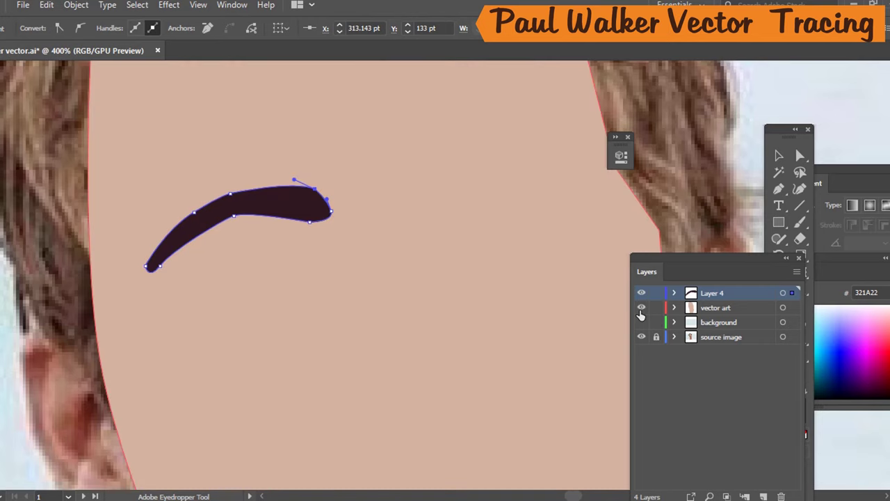
{"action": "left_click", "coordinate": [640, 314]}
{"action": "scroll", "coordinate": [328, 208], "scroll_direction": "down", "scroll_amount": 1}
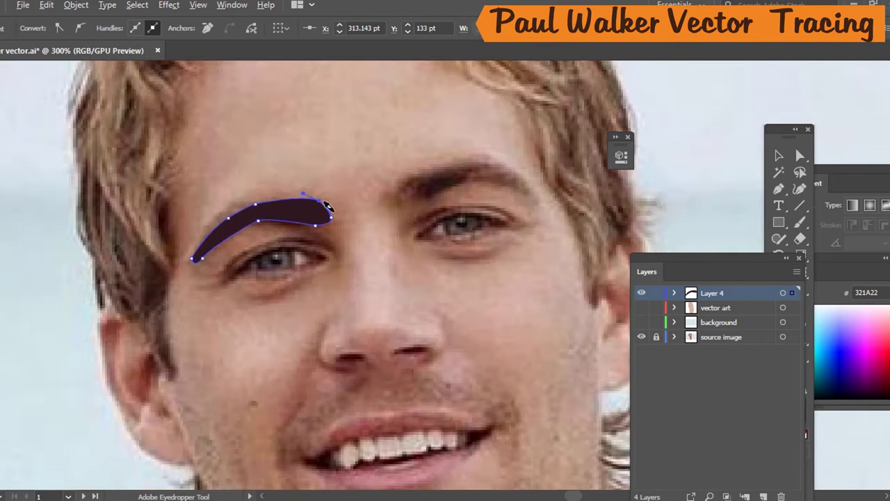
Trace the inner end and lower edge of the eyebrow on the photo's right side with the Pen tool.
{"action": "scroll", "coordinate": [332, 213], "scroll_direction": "up", "scroll_amount": 3}
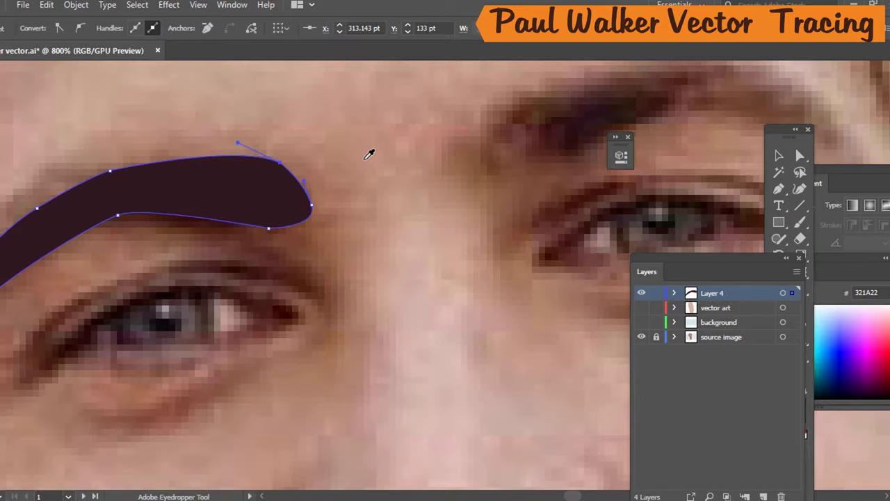
{"action": "key", "text": "p"}
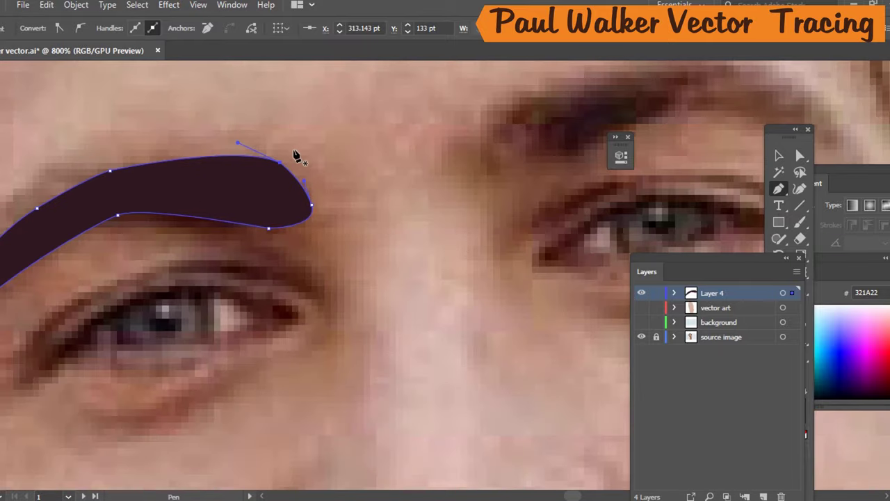
{"action": "scroll", "coordinate": [376, 223], "scroll_direction": "up", "scroll_amount": 3}
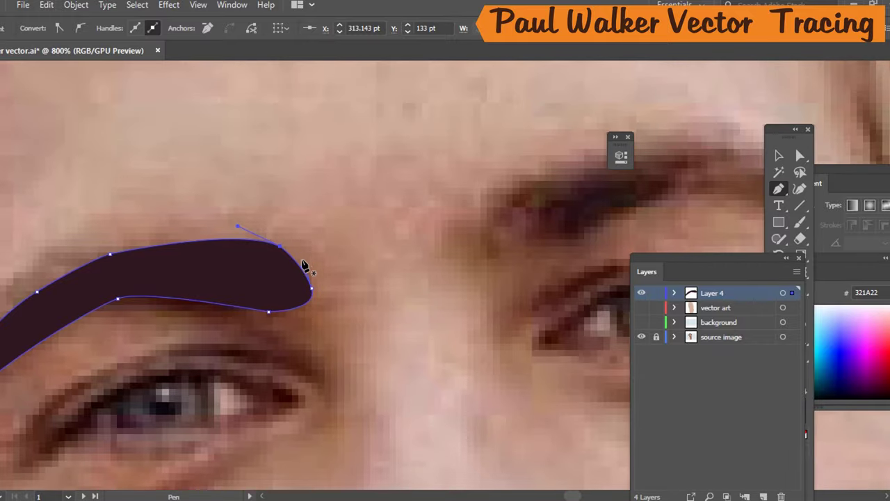
{"action": "scroll", "coordinate": [306, 266], "scroll_direction": "down", "scroll_amount": 2}
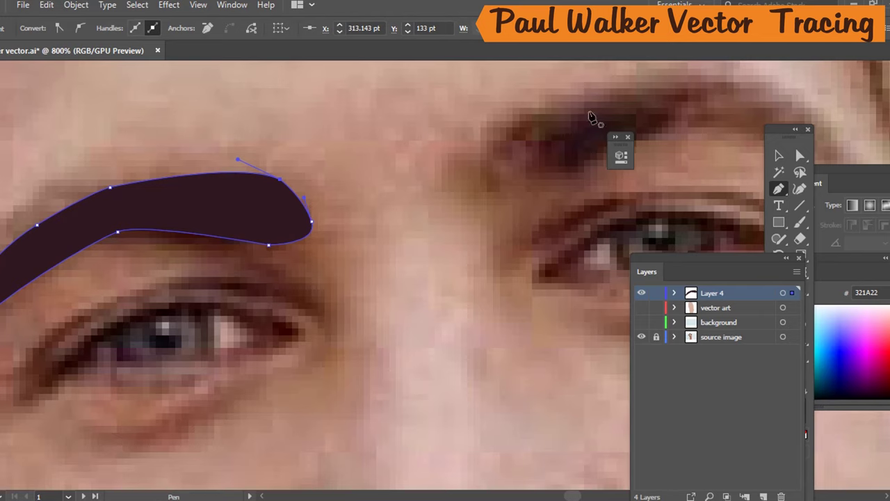
{"action": "scroll", "coordinate": [524, 144], "scroll_direction": "up", "scroll_amount": 2}
{"action": "scroll", "coordinate": [525, 210], "scroll_direction": "down", "scroll_amount": 1}
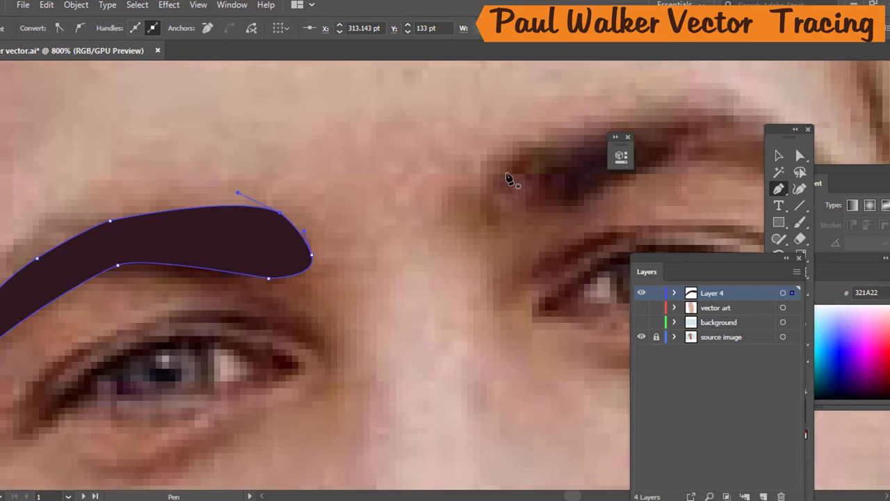
{"action": "left_click_drag", "start_coordinate": [504, 170], "coordinate": [533, 244]}
{"action": "left_click_drag", "start_coordinate": [564, 205], "coordinate": [599, 189]}
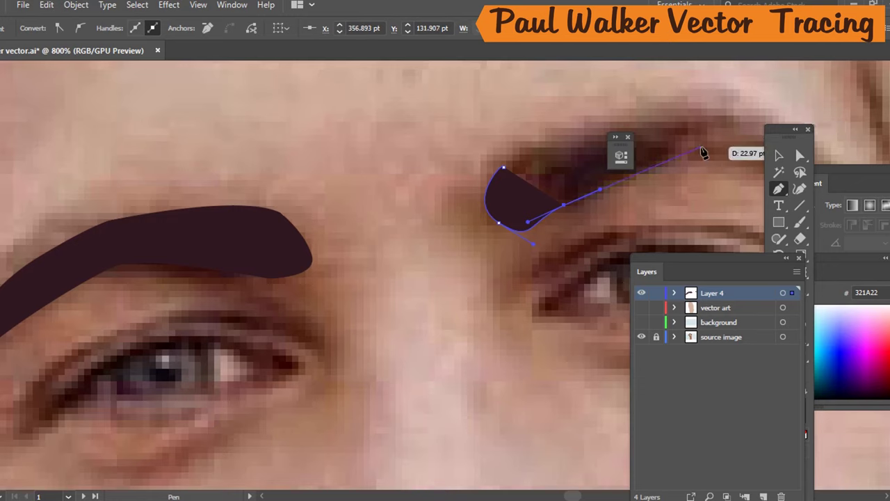
{"action": "left_click_drag", "start_coordinate": [686, 155], "coordinate": [726, 153]}
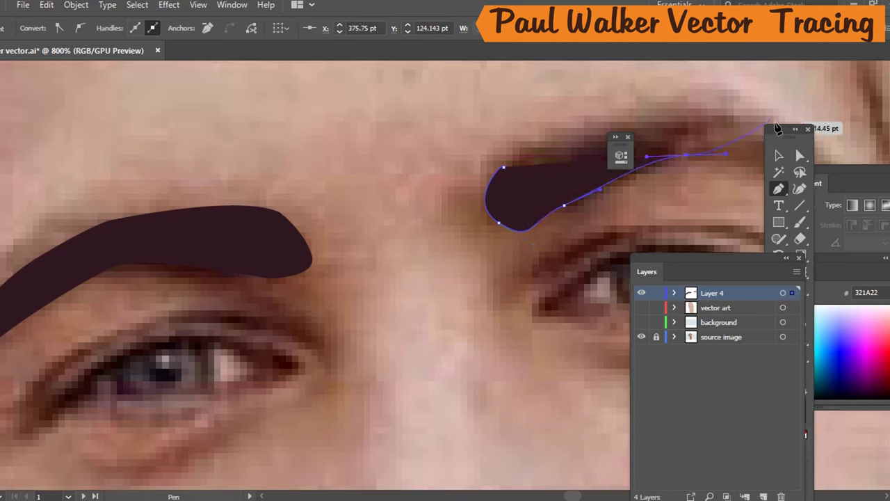
Move the floating Tools and Gradient panels clear of the right-side eyebrow's outer end and remove the unfinished path's fill.
{"action": "left_click_drag", "start_coordinate": [781, 131], "coordinate": [855, 198]}
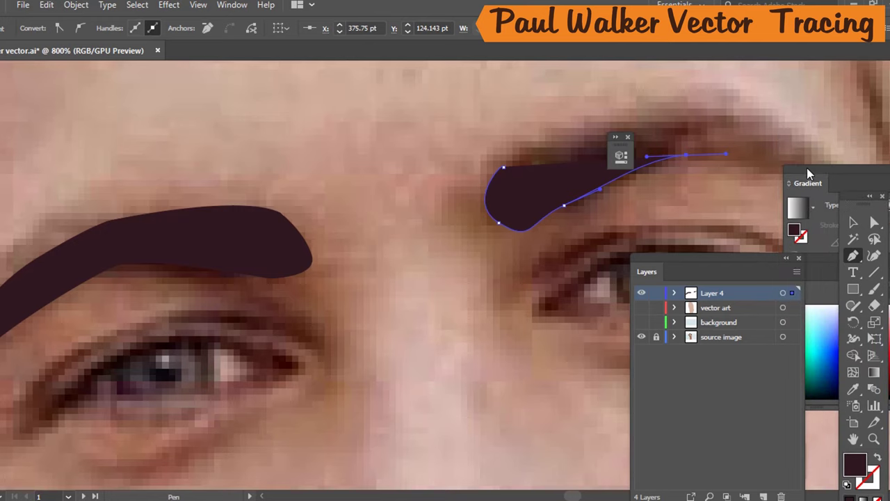
{"action": "key", "text": "slash"}
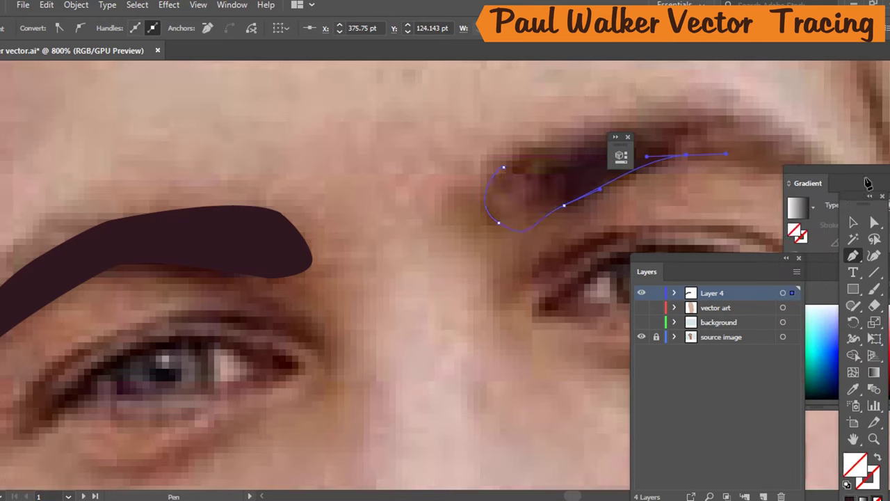
{"action": "left_click_drag", "start_coordinate": [861, 170], "coordinate": [889, 258]}
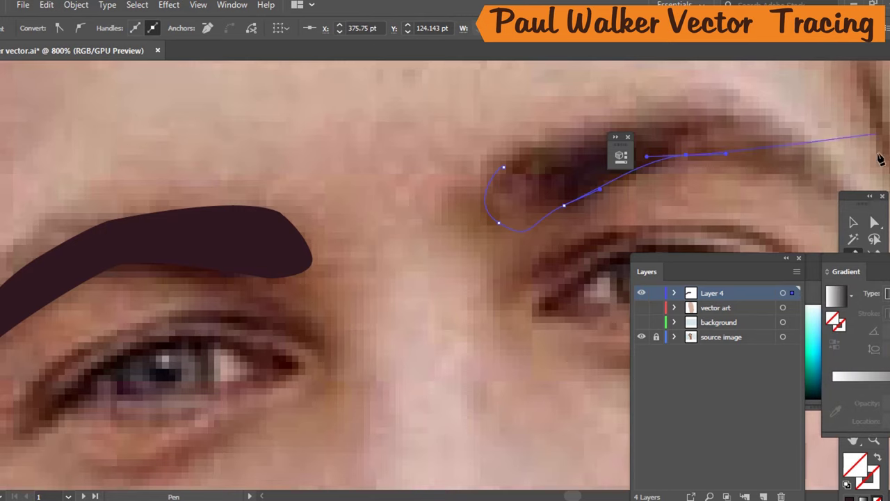
{"action": "left_click_drag", "start_coordinate": [852, 202], "coordinate": [875, 276]}
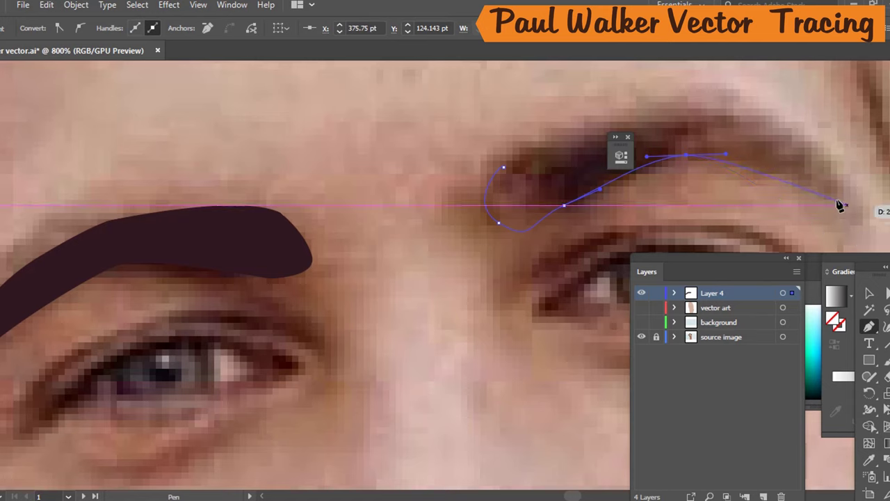
Close the right-side eyebrow outline around its outer tip and upper edge, and fill it with the other eyebrow's dark brown.
{"action": "left_click_drag", "start_coordinate": [846, 206], "coordinate": [656, 99]}
{"action": "left_click", "coordinate": [867, 229]}
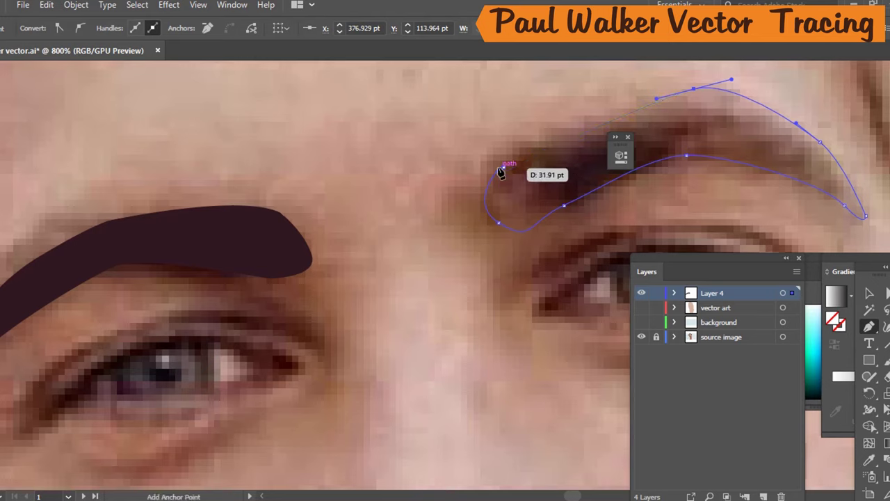
{"action": "mouse_move", "coordinate": [499, 170]}
{"action": "left_mouse_down"}
{"action": "mouse_move", "coordinate": [516, 166]}
{"action": "mouse_move", "coordinate": [508, 167]}
{"action": "left_mouse_up"}
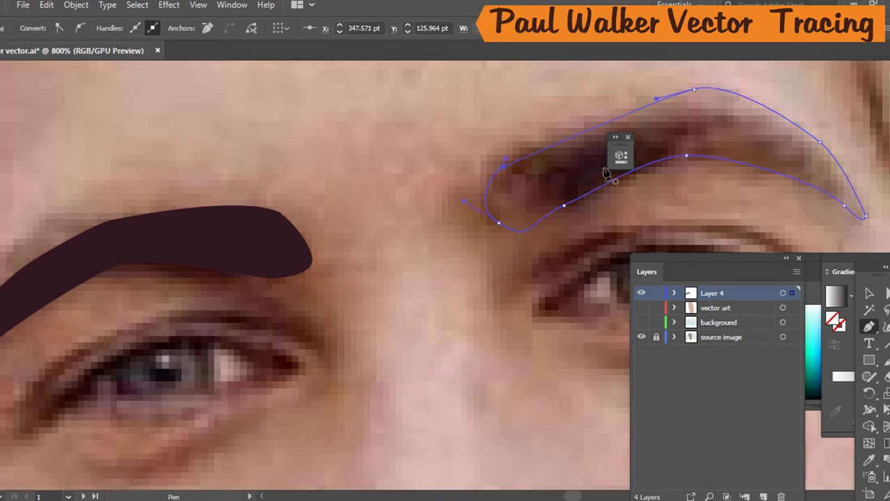
{"action": "key", "text": "i"}
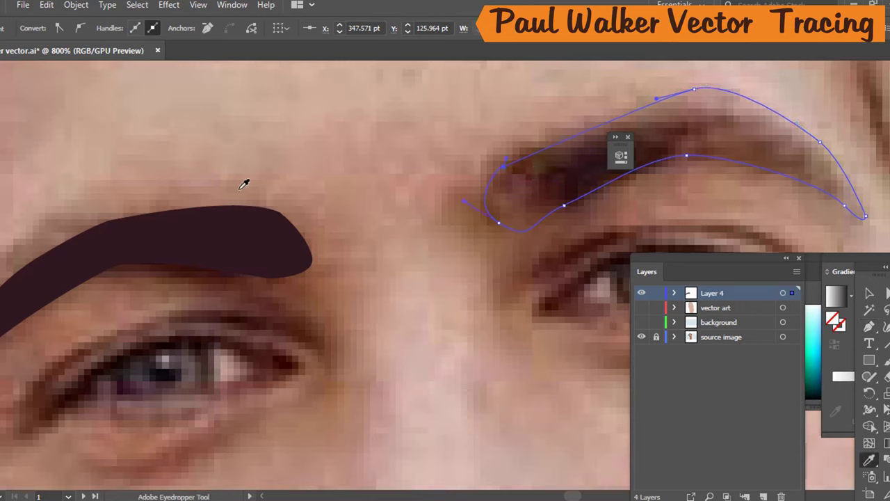
{"action": "left_click", "coordinate": [276, 226]}
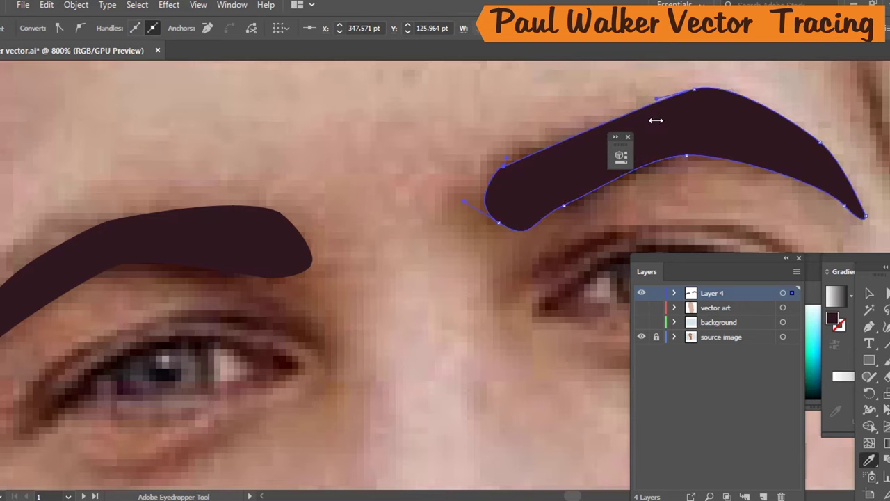
Compare both eyebrows on the skin shape with the photo by toggling the vector art layer, leaving it hidden.
{"action": "scroll", "coordinate": [577, 202], "scroll_direction": "down", "scroll_amount": 5}
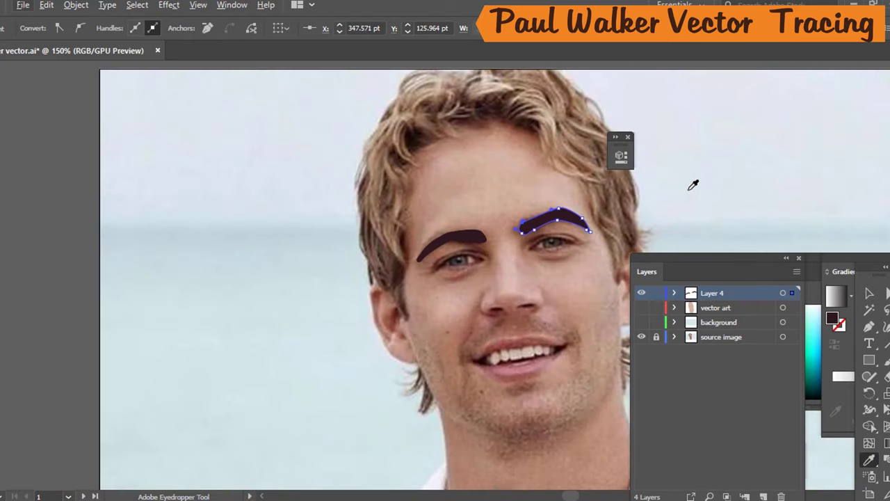
{"action": "left_click", "coordinate": [641, 308]}
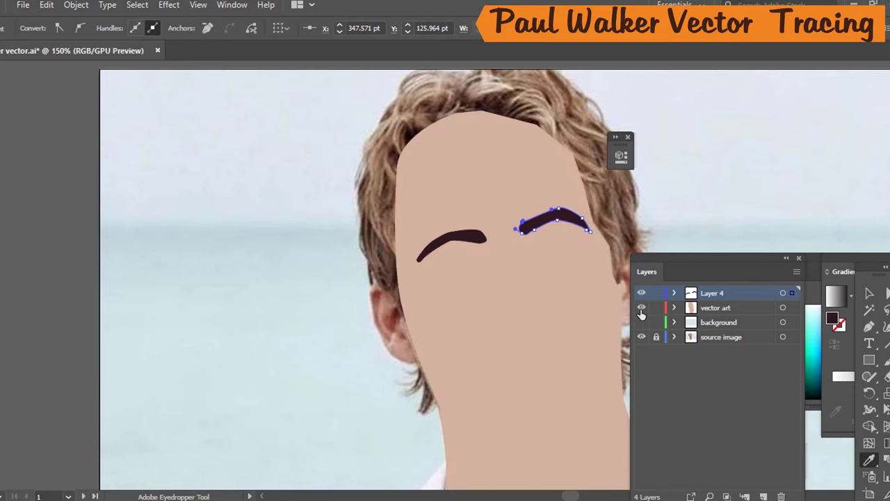
{"action": "left_click", "coordinate": [641, 308]}
{"action": "left_click", "coordinate": [641, 308]}
{"action": "left_click", "coordinate": [642, 309]}
{"action": "left_click", "coordinate": [641, 308]}
Move the Layers panel off the face and trace the jawline with an unfilled Pen path as the chin shadow's upper edge.
{"action": "scroll", "coordinate": [586, 322], "scroll_direction": "down", "scroll_amount": 7}
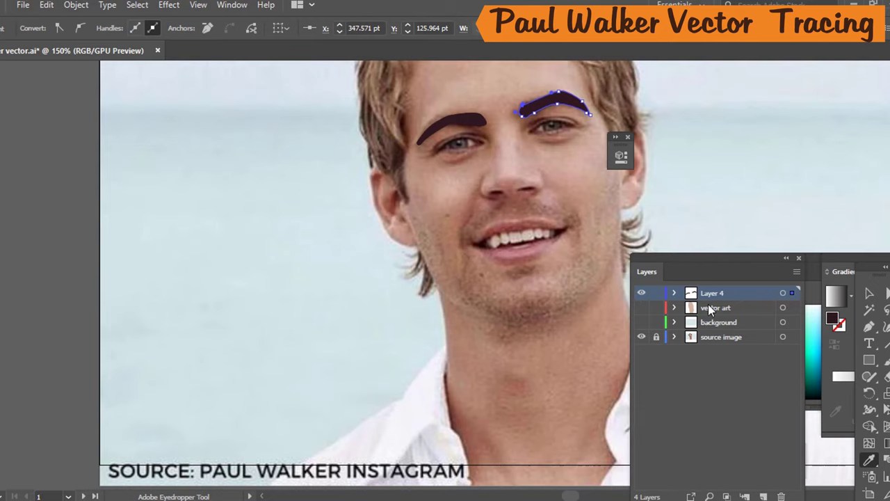
{"action": "left_click_drag", "start_coordinate": [702, 262], "coordinate": [185, 117]}
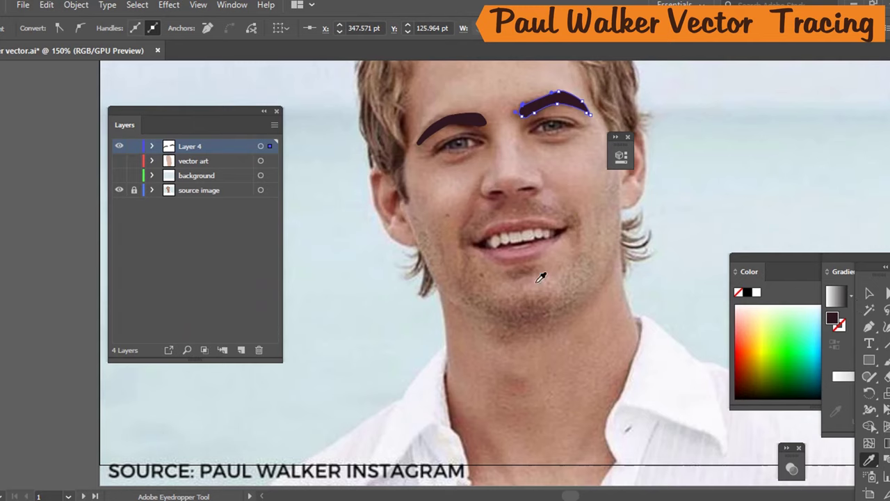
{"action": "scroll", "coordinate": [536, 291], "scroll_direction": "up", "scroll_amount": 2}
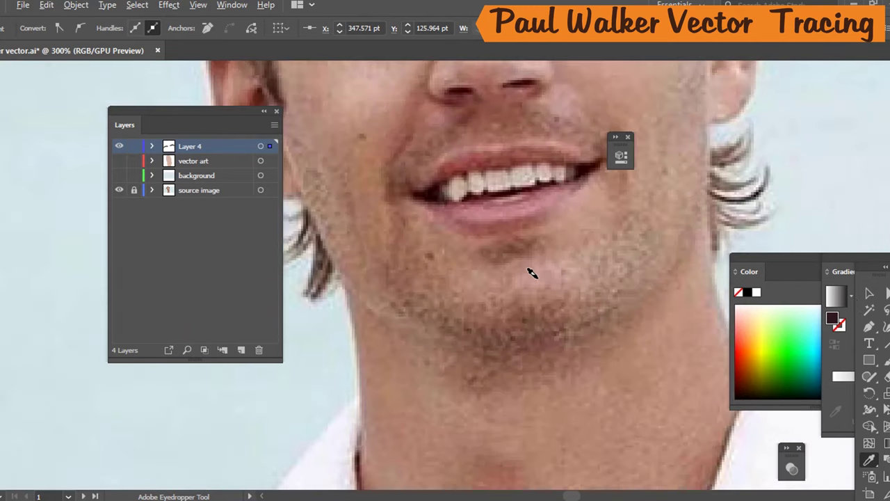
{"action": "key", "text": "p"}
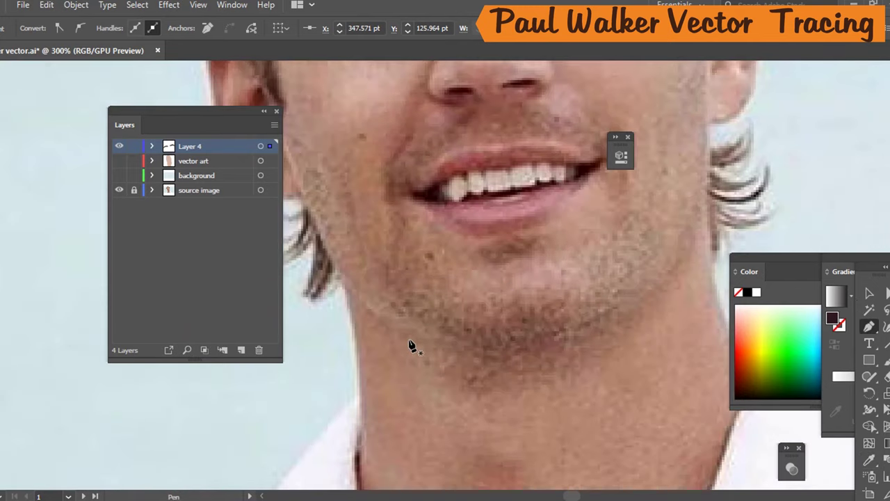
{"action": "left_click", "coordinate": [348, 279]}
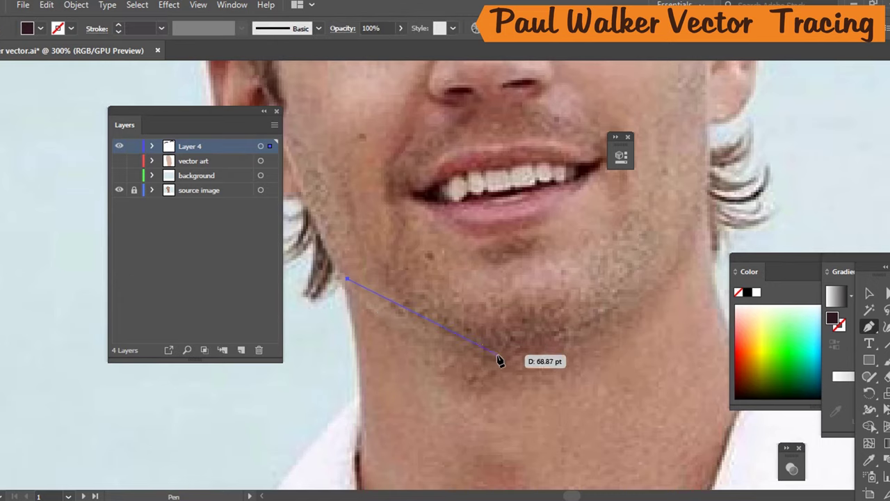
{"action": "key", "text": "/"}
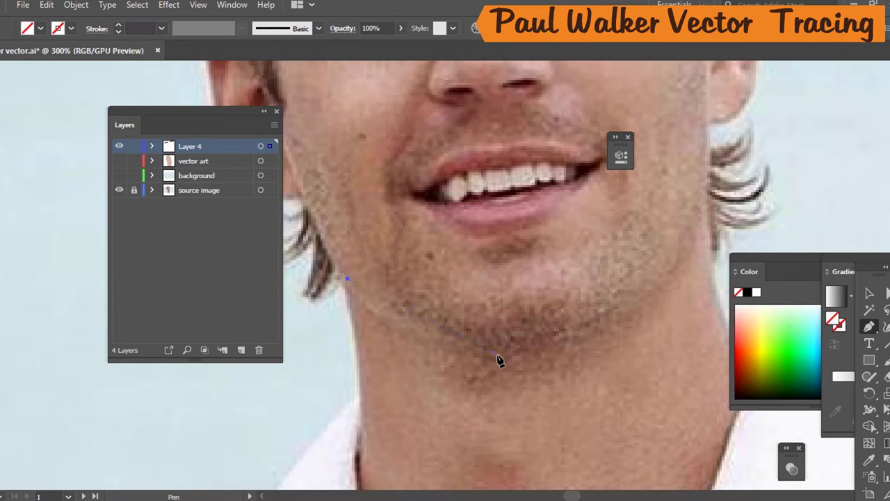
{"action": "left_click", "coordinate": [463, 340]}
{"action": "left_click_drag", "start_coordinate": [526, 365], "coordinate": [562, 352]}
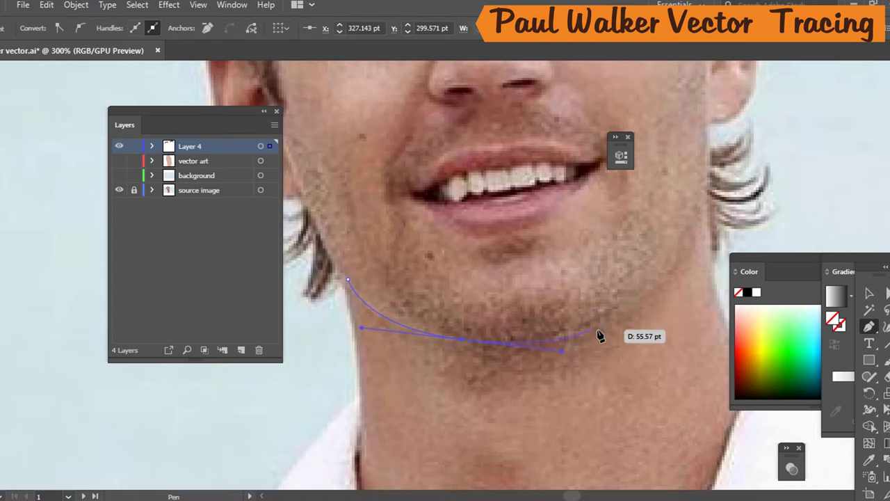
{"action": "left_click", "coordinate": [615, 320]}
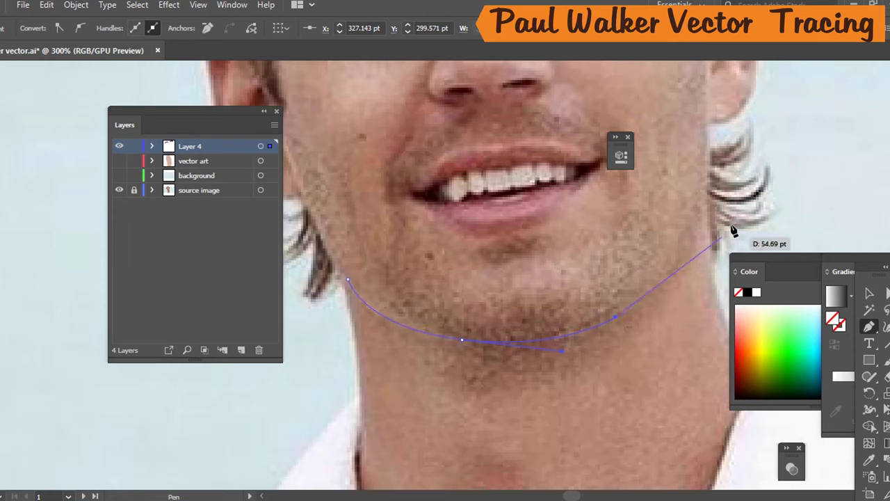
{"action": "left_click_drag", "start_coordinate": [688, 264], "coordinate": [701, 247]}
Close the chin shadow outline with a lower curve across the neck and fill it with reddish brown sampled from the photo.
{"action": "mouse_move", "coordinate": [689, 292]}
{"action": "left_mouse_down"}
{"action": "mouse_move", "coordinate": [700, 302]}
{"action": "mouse_move", "coordinate": [673, 310]}
{"action": "mouse_move", "coordinate": [694, 322]}
{"action": "mouse_move", "coordinate": [681, 328]}
{"action": "mouse_move", "coordinate": [691, 294]}
{"action": "mouse_move", "coordinate": [680, 304]}
{"action": "left_mouse_up"}
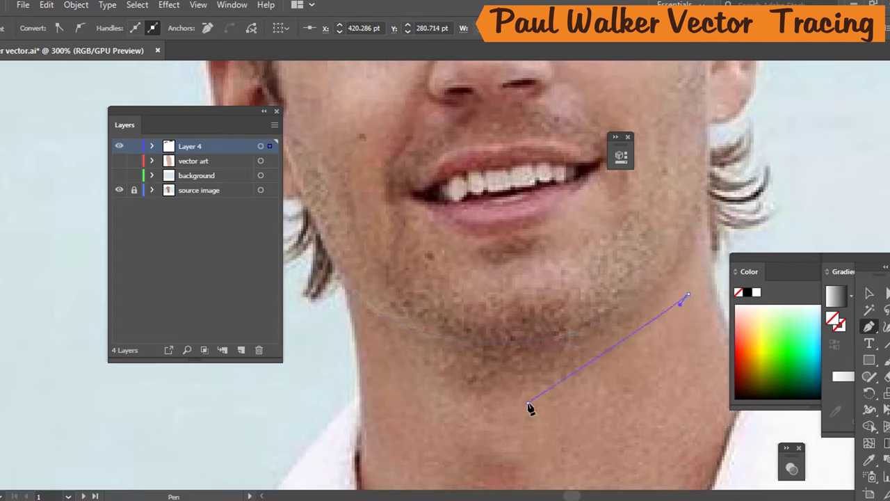
{"action": "left_click_drag", "start_coordinate": [527, 402], "coordinate": [440, 402]}
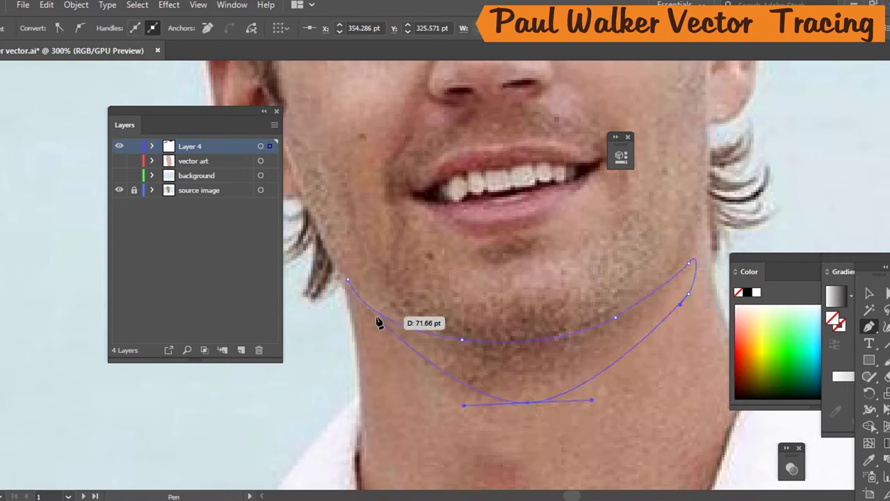
{"action": "left_click", "coordinate": [396, 365]}
{"action": "left_click_drag", "start_coordinate": [395, 366], "coordinate": [369, 352]}
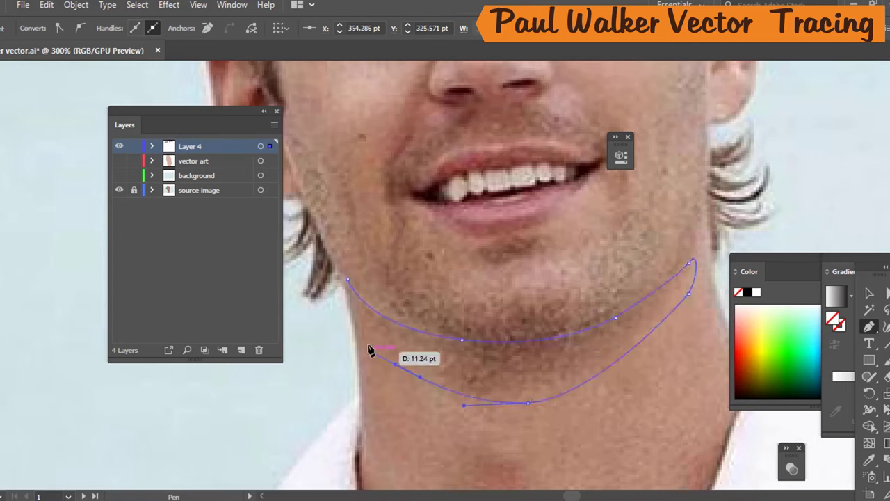
{"action": "left_click", "coordinate": [347, 281]}
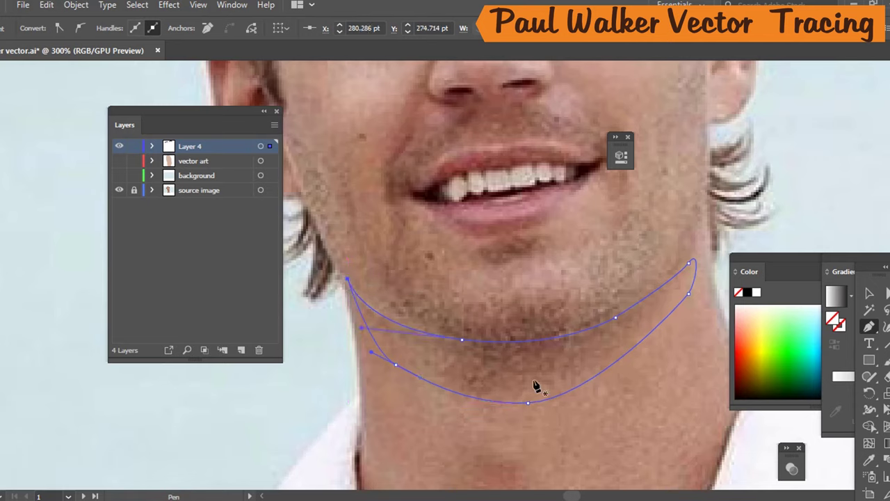
{"action": "key", "text": "i"}
{"action": "left_click", "coordinate": [558, 356]}
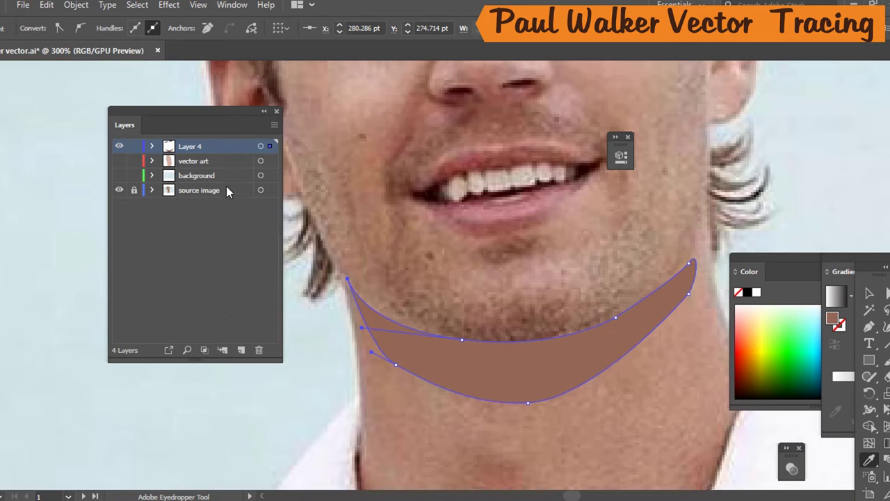
Show the vector art layer and check the deselected chin shadow with the background layer on and off, leaving the background hidden.
{"action": "left_click", "coordinate": [120, 162]}
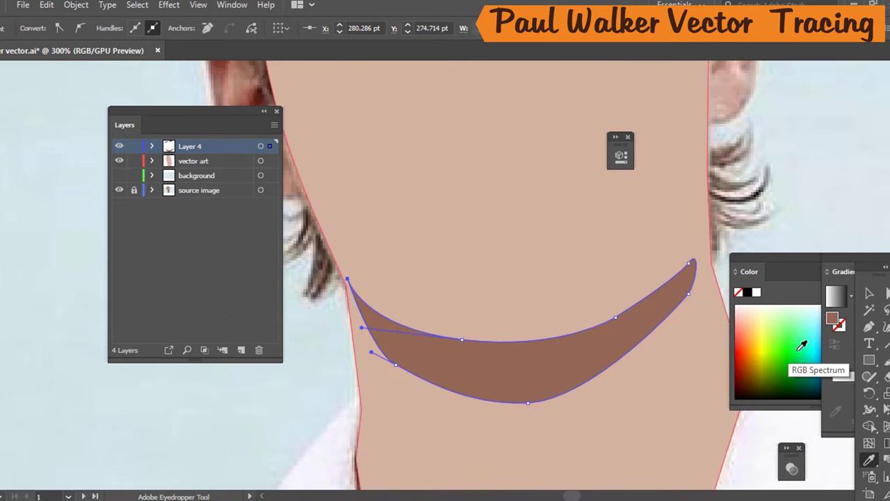
{"action": "scroll", "coordinate": [572, 342], "scroll_direction": "down", "scroll_amount": 3}
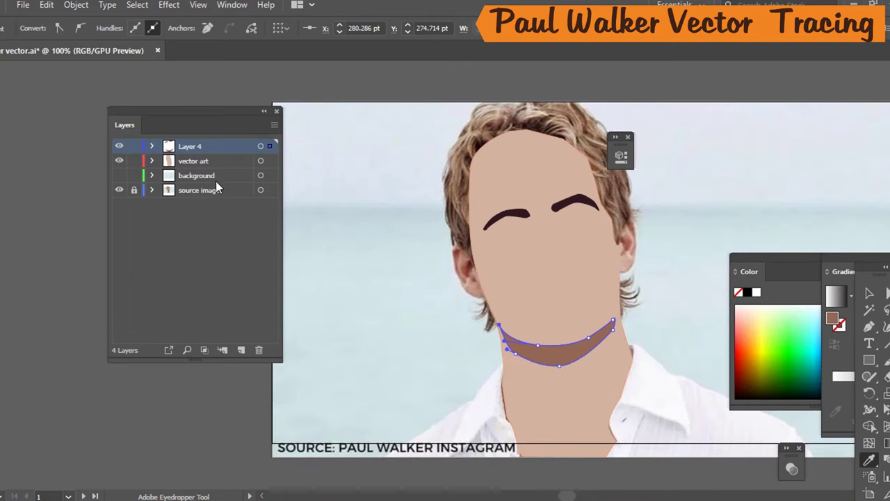
{"action": "left_click", "coordinate": [122, 177]}
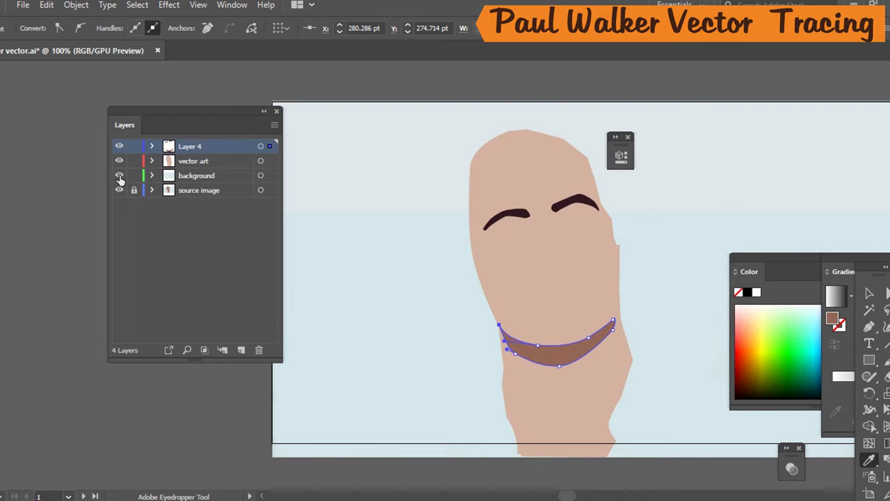
{"action": "left_click", "coordinate": [119, 175]}
{"action": "left_click", "coordinate": [119, 176]}
{"action": "left_click", "coordinate": [870, 292]}
{"action": "left_click", "coordinate": [723, 70]}
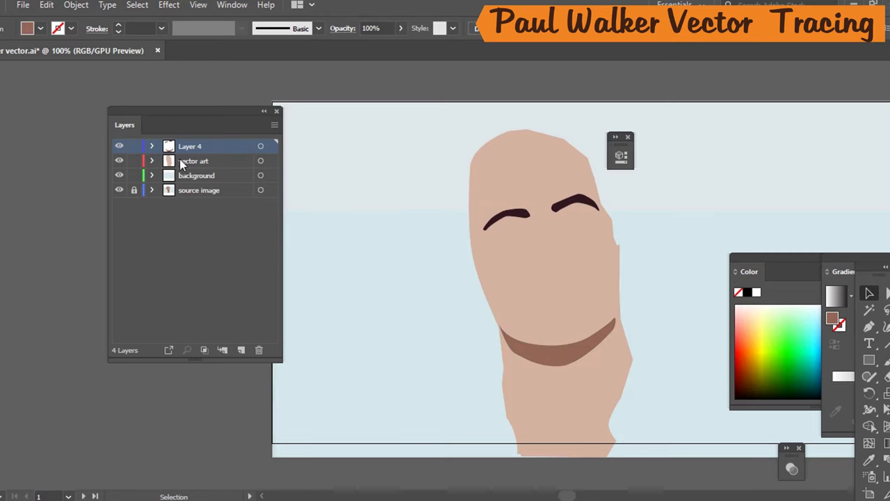
{"action": "left_click", "coordinate": [120, 175]}
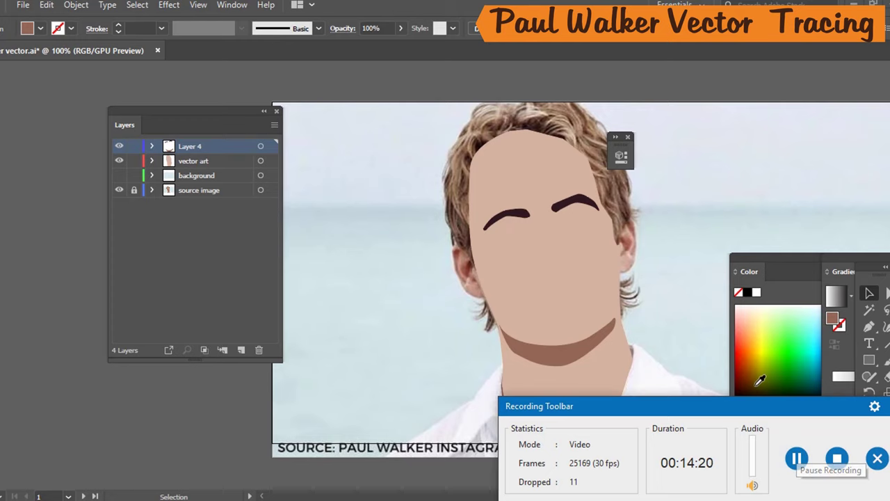
Examine the neck's edge along the shirt collar on the photo's left side up close.
{"action": "scroll", "coordinate": [560, 361], "scroll_direction": "down", "scroll_amount": 2}
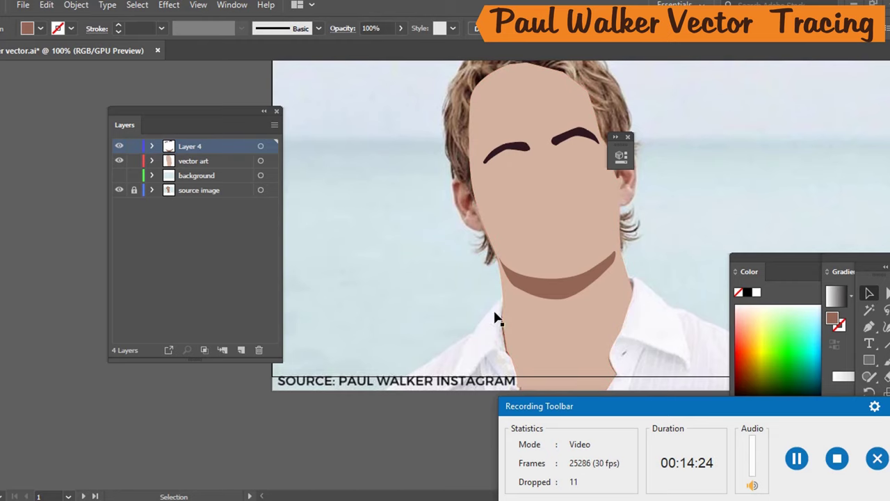
{"action": "scroll", "coordinate": [493, 309], "scroll_direction": "up", "scroll_amount": 1}
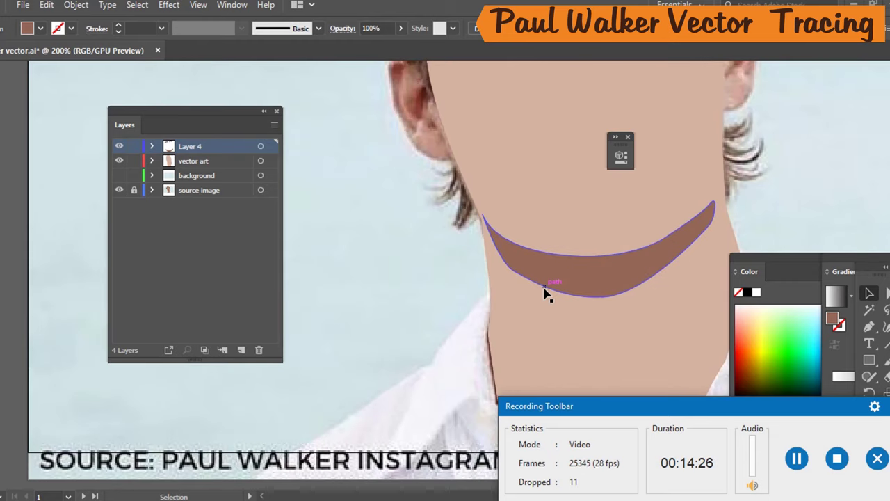
{"action": "scroll", "coordinate": [546, 292], "scroll_direction": "up", "scroll_amount": 1}
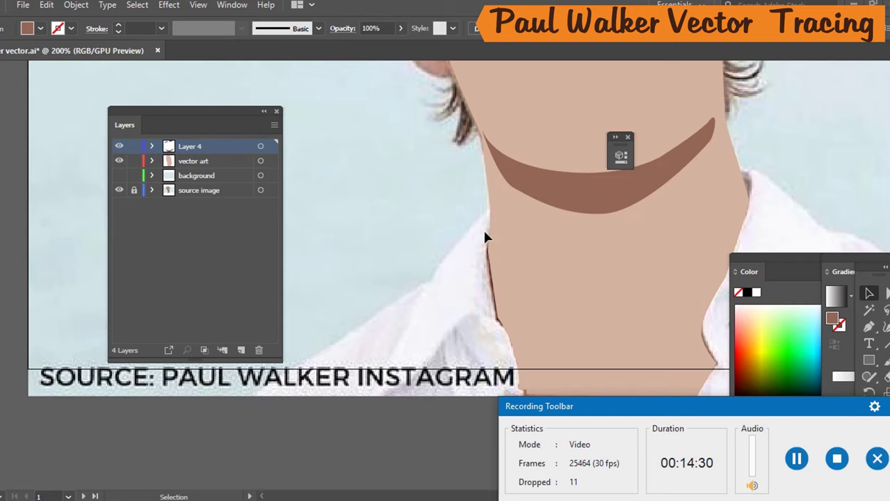
{"action": "scroll", "coordinate": [483, 229], "scroll_direction": "up", "scroll_amount": 1}
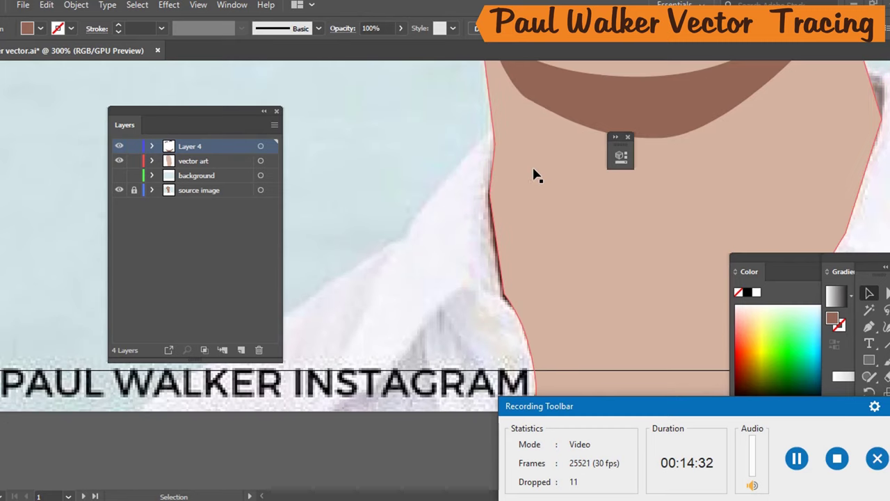
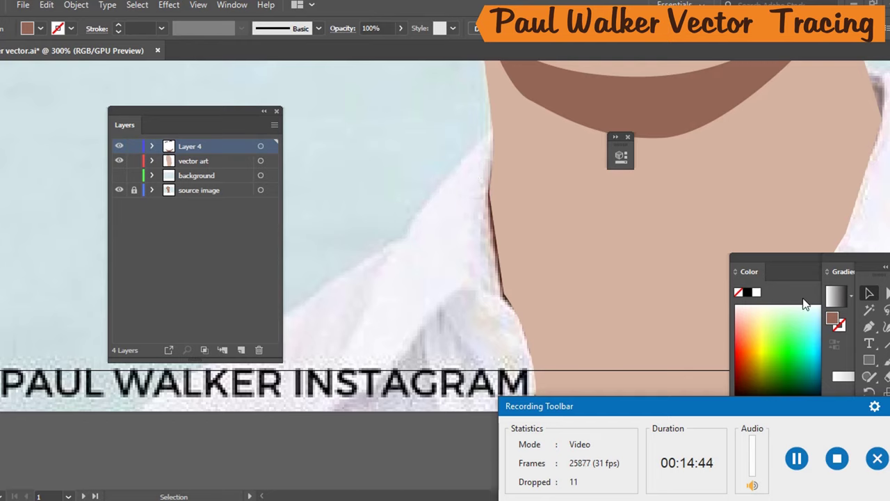
Trace the neck's edge along the photo's left collar down to the collar corner with an unfilled Pen path.
{"action": "double_click", "coordinate": [775, 274]}
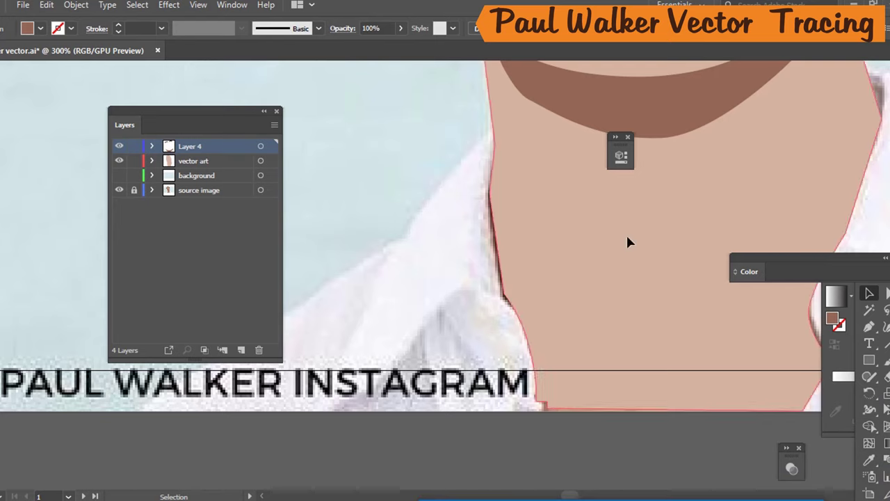
{"action": "left_click", "coordinate": [870, 327]}
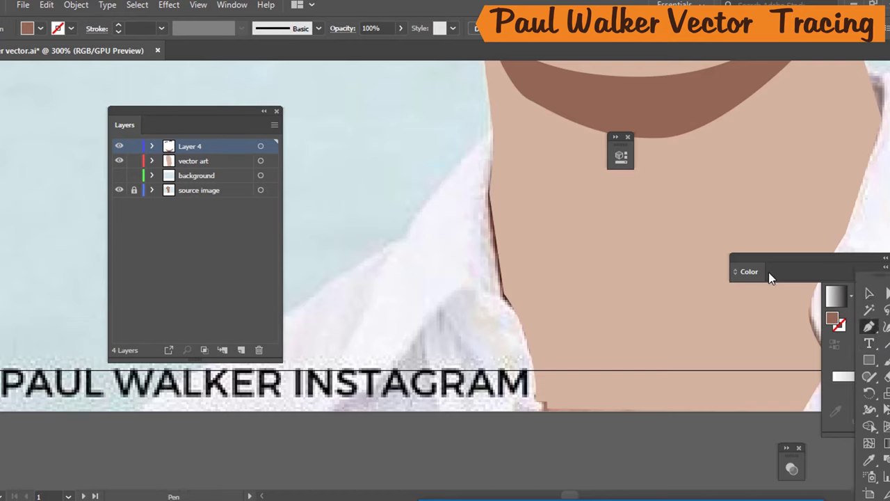
{"action": "left_click", "coordinate": [748, 274]}
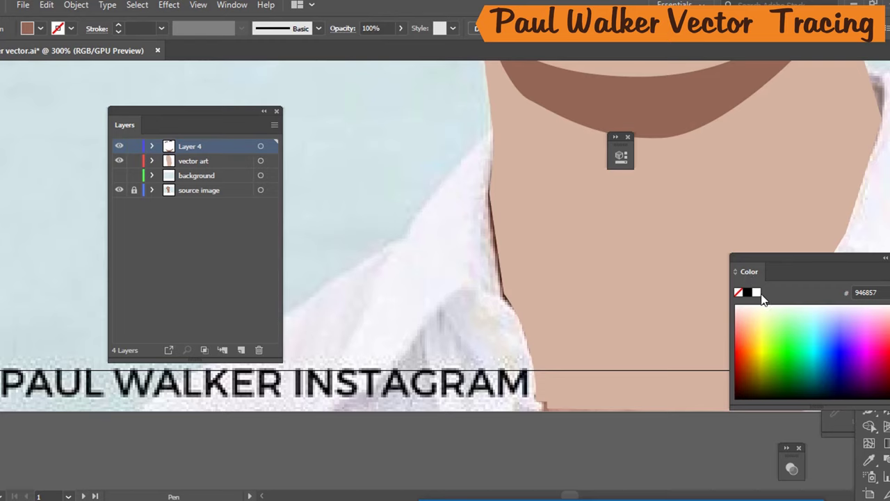
{"action": "left_click", "coordinate": [756, 293]}
{"action": "scroll", "coordinate": [501, 163], "scroll_direction": "up", "scroll_amount": 3}
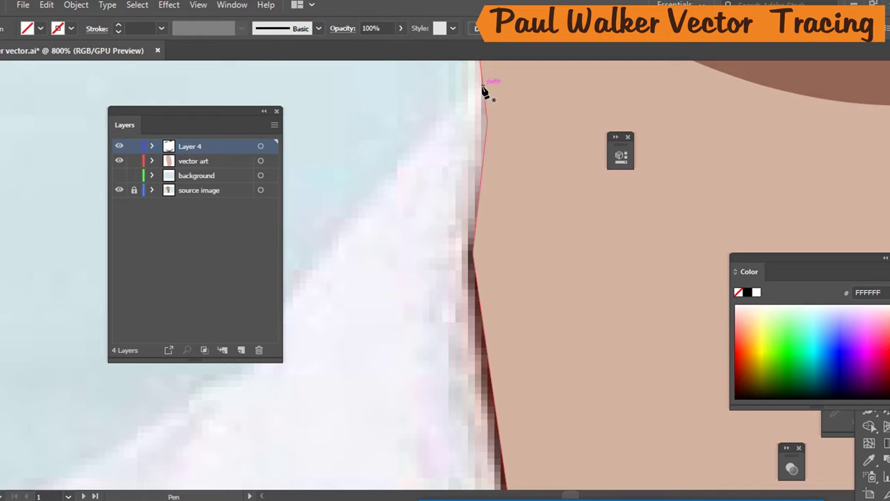
{"action": "left_click_drag", "start_coordinate": [485, 91], "coordinate": [486, 132]}
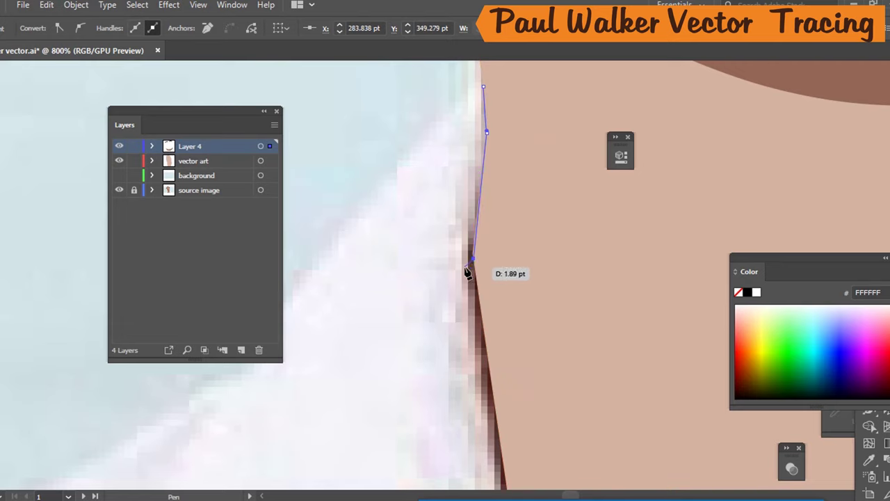
{"action": "scroll", "coordinate": [506, 298], "scroll_direction": "down", "scroll_amount": 3}
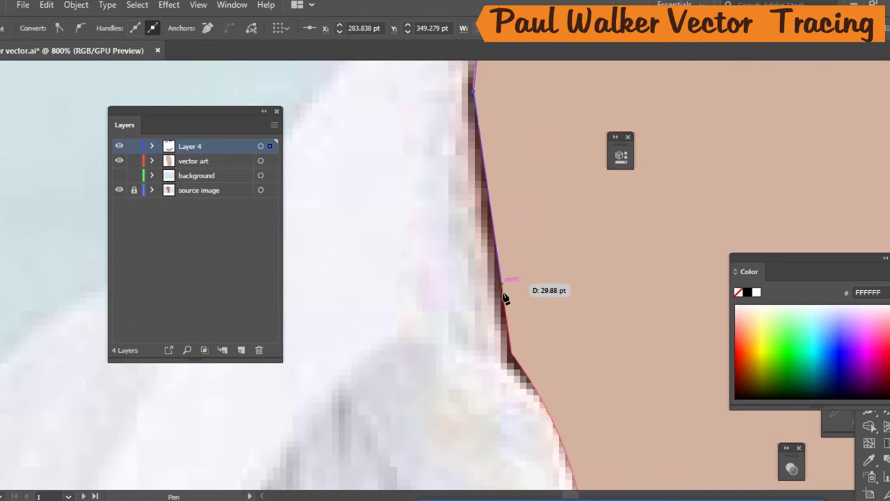
{"action": "left_click", "coordinate": [512, 355]}
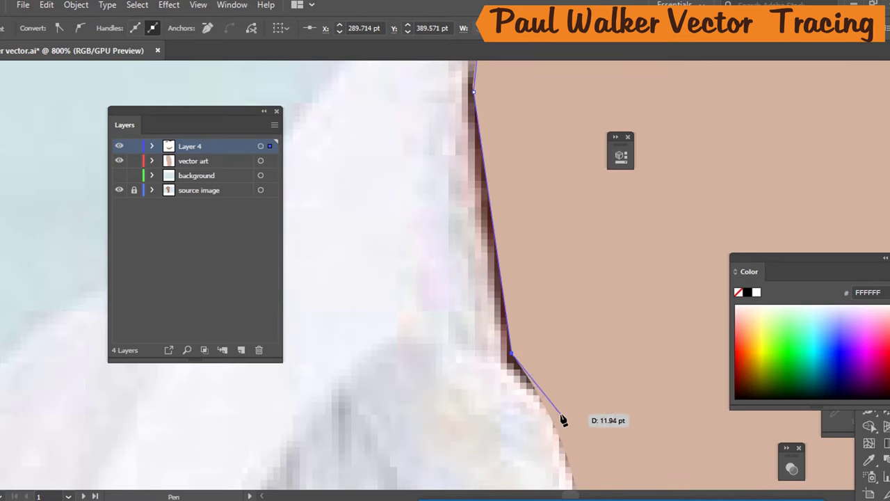
Continue the Pen path around the collar corner and down the neck's edge to the bottom of the photo.
{"action": "left_click", "coordinate": [558, 417]}
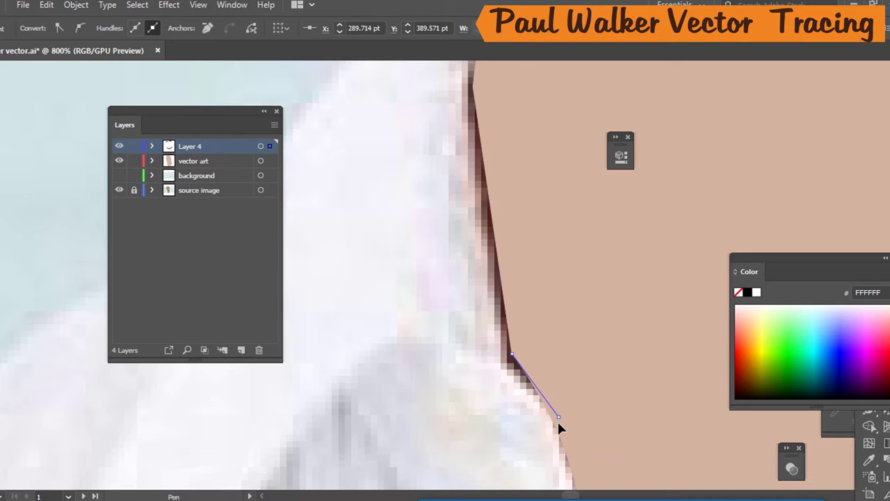
{"action": "scroll", "coordinate": [583, 468], "scroll_direction": "down", "scroll_amount": 3}
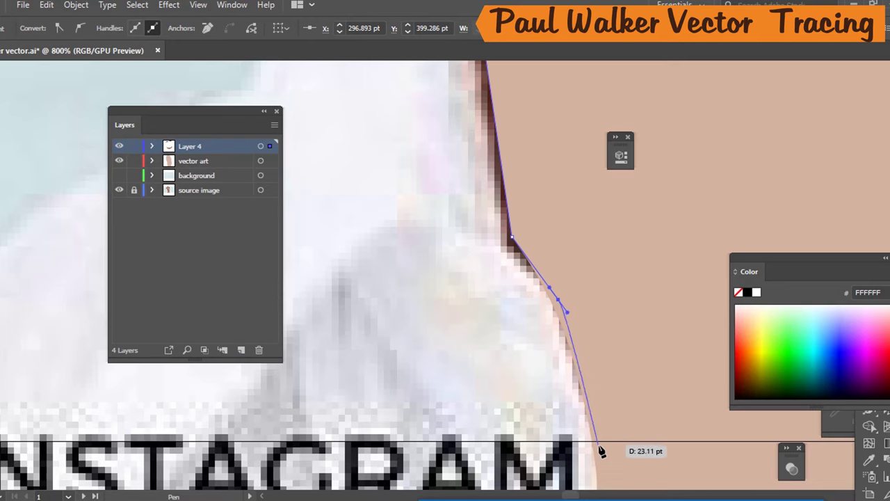
{"action": "left_click", "coordinate": [592, 443]}
{"action": "scroll", "coordinate": [594, 445], "scroll_direction": "down", "scroll_amount": 3}
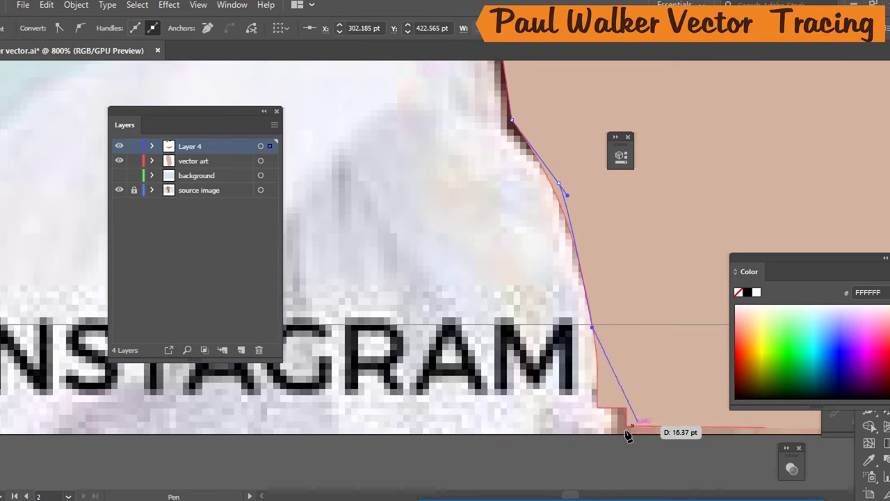
{"action": "left_click", "coordinate": [624, 418]}
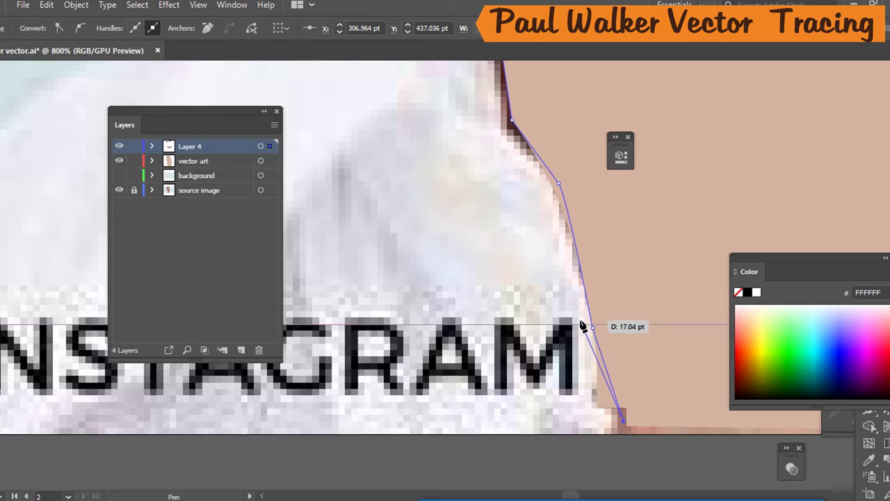
Run the path back up just inside the shirt collar and out to the peak of the grey fold.
{"action": "left_click_drag", "start_coordinate": [576, 320], "coordinate": [576, 296]}
{"action": "scroll", "coordinate": [576, 341], "scroll_direction": "up", "scroll_amount": 3}
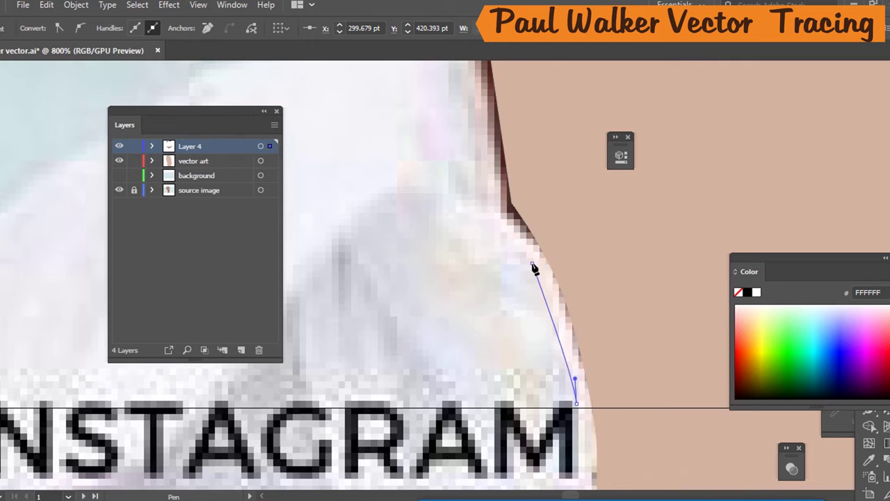
{"action": "left_click_drag", "start_coordinate": [532, 262], "coordinate": [522, 248]}
{"action": "scroll", "coordinate": [497, 244], "scroll_direction": "up", "scroll_amount": 3}
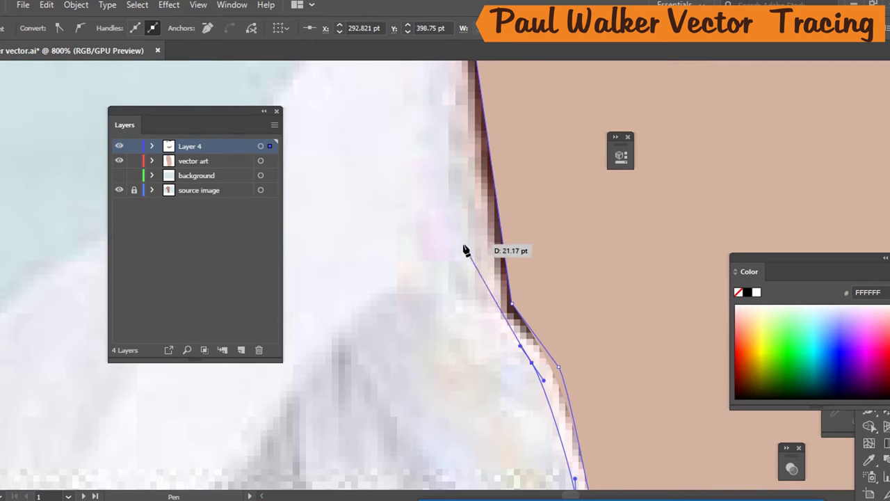
{"action": "scroll", "coordinate": [439, 272], "scroll_direction": "down", "scroll_amount": 2}
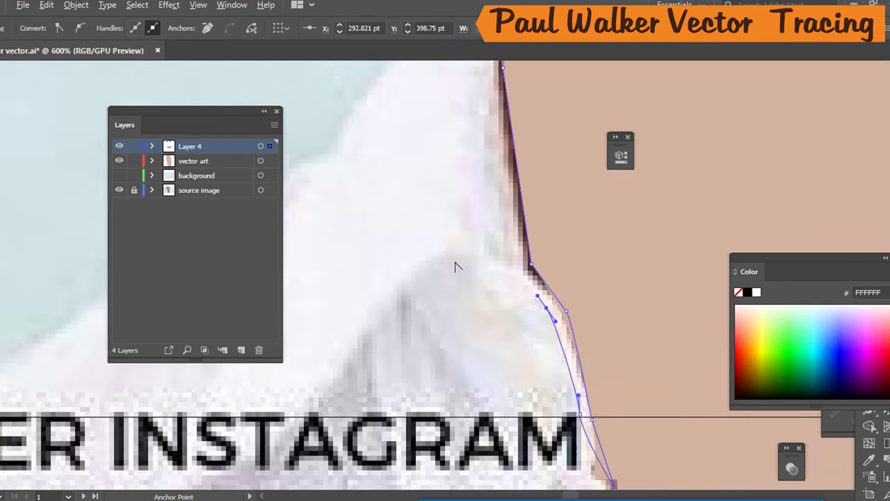
{"action": "scroll", "coordinate": [461, 283], "scroll_direction": "up", "scroll_amount": 3}
{"action": "left_click", "coordinate": [457, 244]}
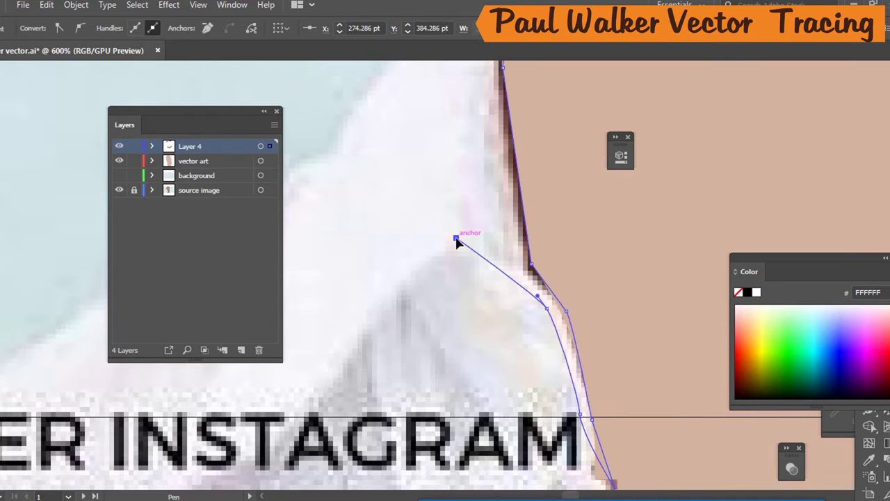
Curve the path up through the white collar to its tip at the neck and close the outline.
{"action": "scroll", "coordinate": [454, 243], "scroll_direction": "up", "scroll_amount": 3}
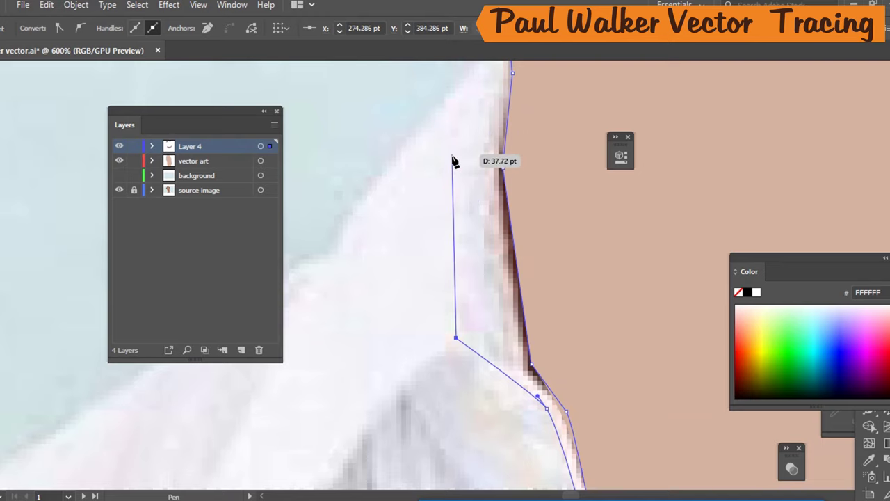
{"action": "left_click_drag", "start_coordinate": [452, 154], "coordinate": [474, 101]}
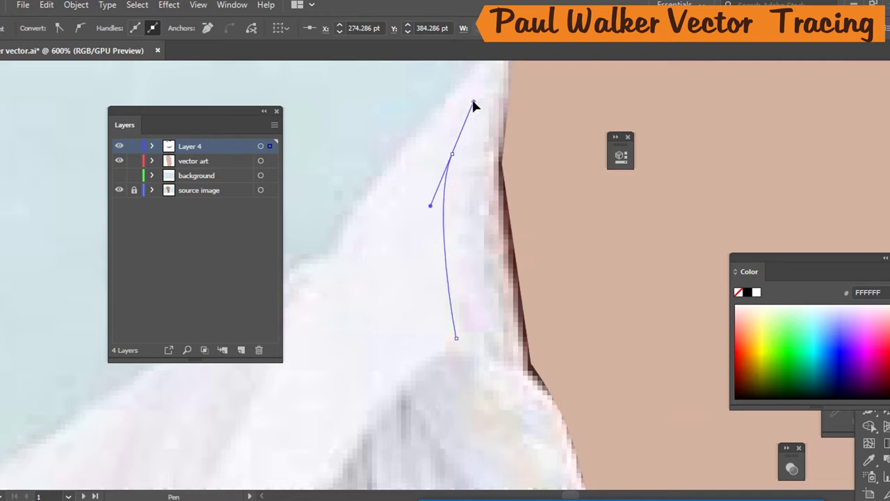
{"action": "scroll", "coordinate": [473, 100], "scroll_direction": "up", "scroll_amount": 4}
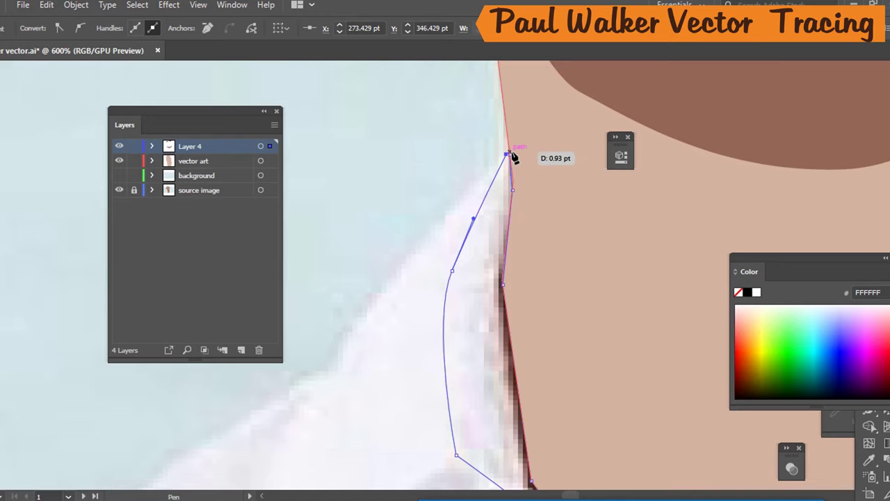
{"action": "left_click", "coordinate": [506, 154]}
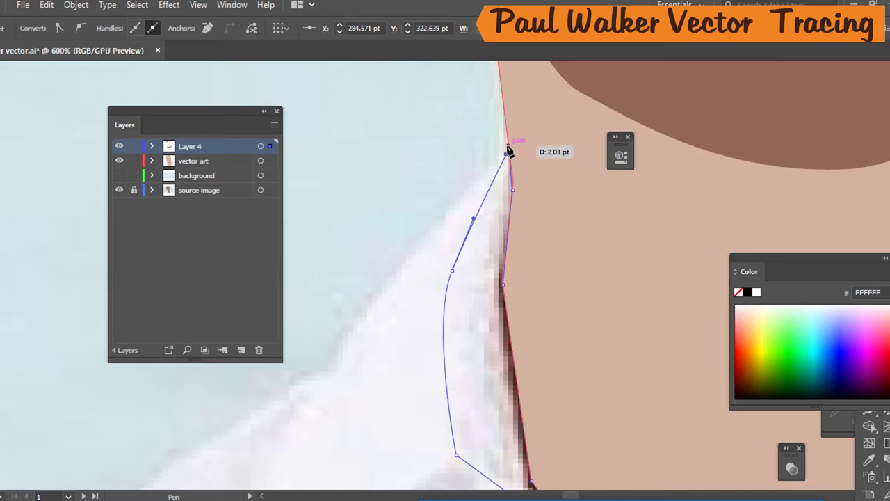
{"action": "left_click", "coordinate": [507, 147]}
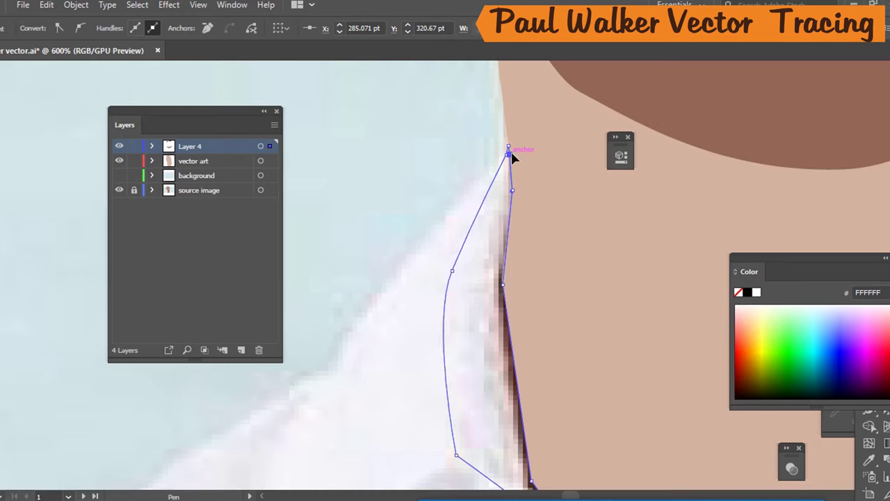
Fill the closed inner collar shape with pale pink F5EAEE sampled from the shirt in the photo.
{"action": "key", "text": "i"}
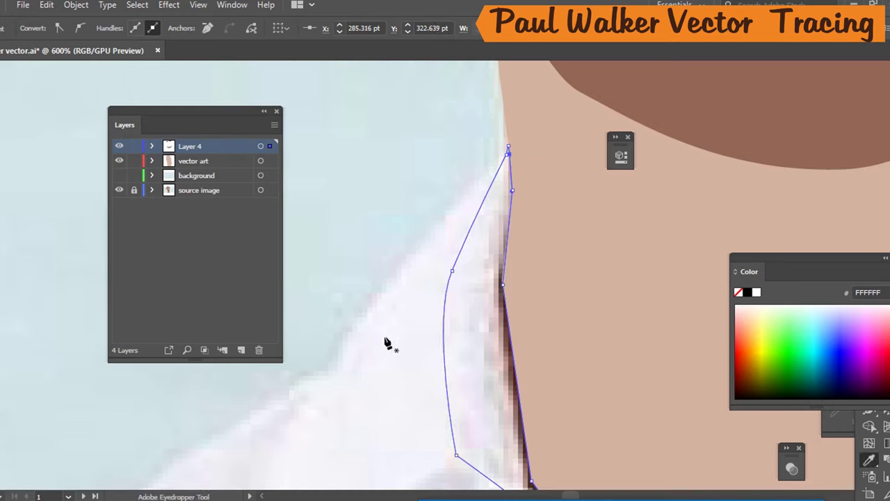
{"action": "left_click", "coordinate": [491, 320]}
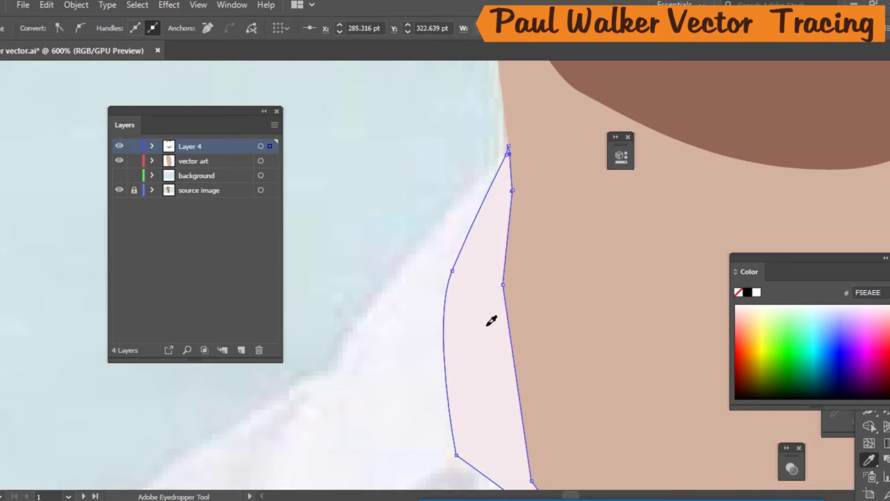
{"action": "scroll", "coordinate": [486, 325], "scroll_direction": "down", "scroll_amount": 5}
{"action": "scroll", "coordinate": [482, 322], "scroll_direction": "up", "scroll_amount": 4}
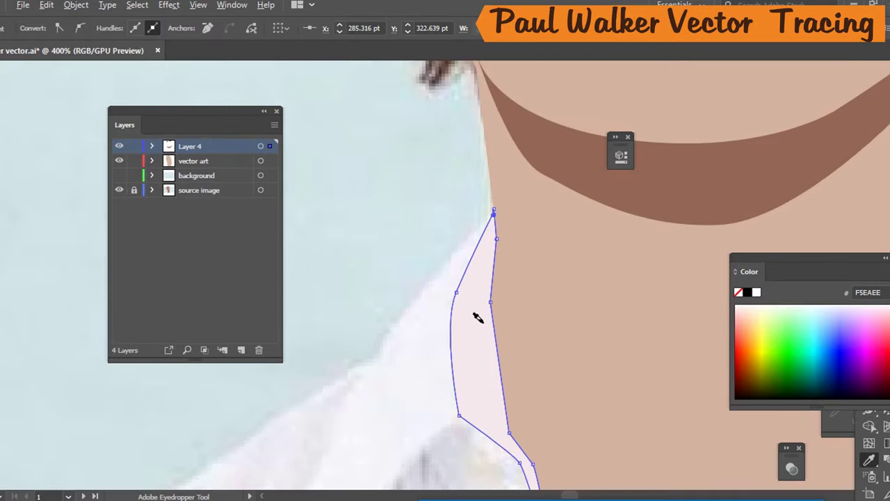
{"action": "scroll", "coordinate": [479, 323], "scroll_direction": "down", "scroll_amount": 2}
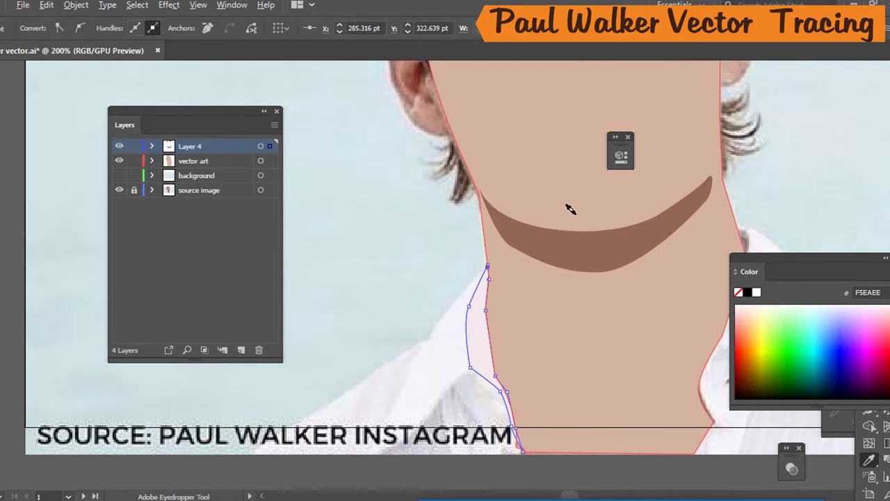
Check the pale pink collar shape with the background layer on and off, leaving the background hidden.
{"action": "left_click", "coordinate": [119, 177]}
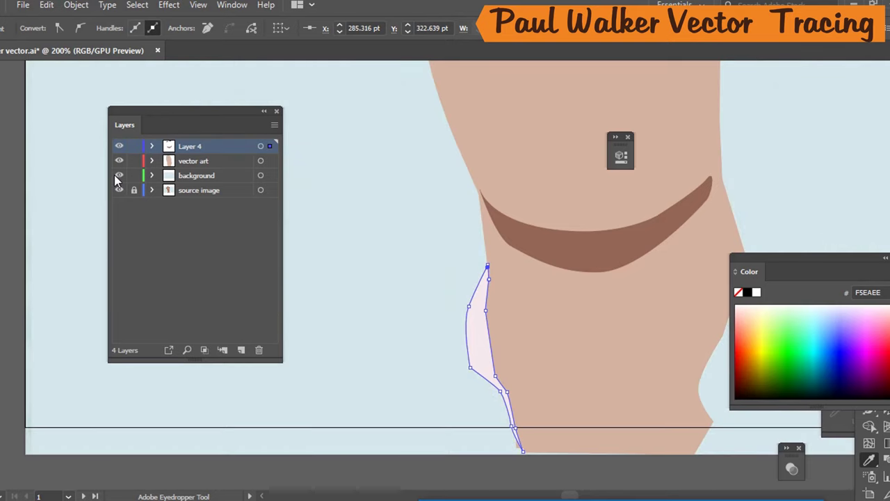
{"action": "left_click", "coordinate": [119, 175]}
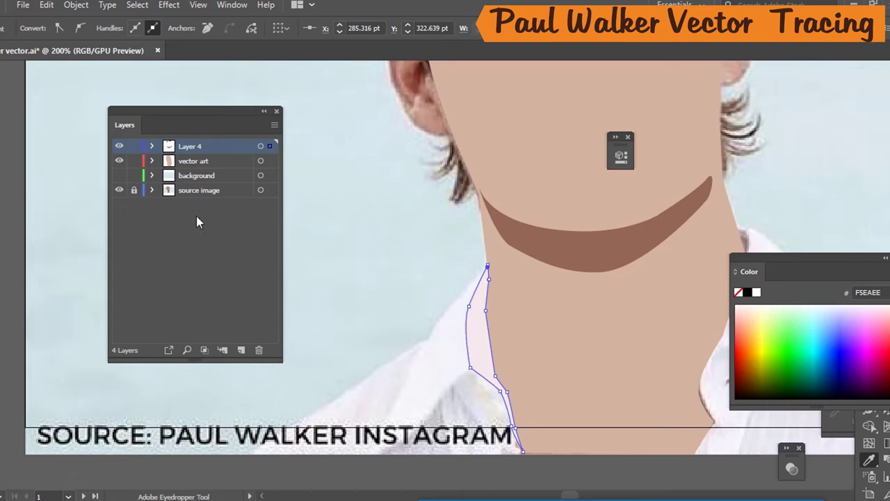
{"action": "scroll", "coordinate": [454, 377], "scroll_direction": "down", "scroll_amount": 2}
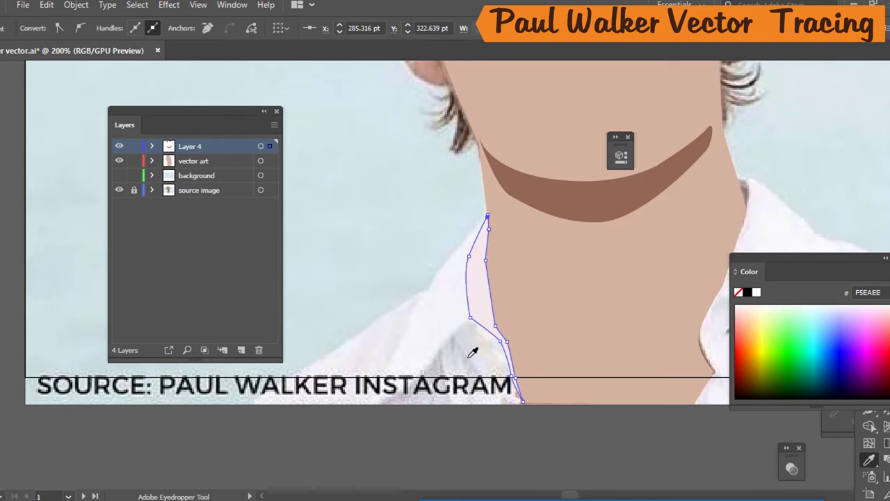
{"action": "key", "text": "p"}
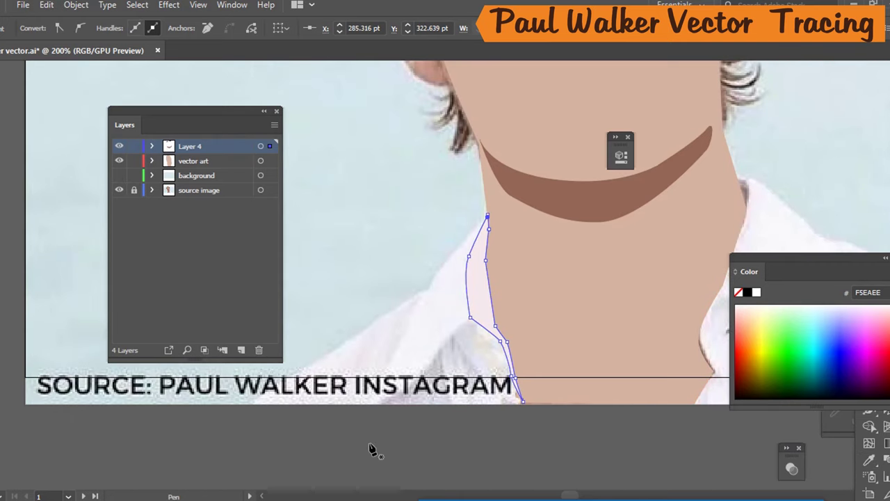
{"action": "left_click", "coordinate": [371, 405]}
{"action": "left_click_drag", "start_coordinate": [370, 402], "coordinate": [669, 381]}
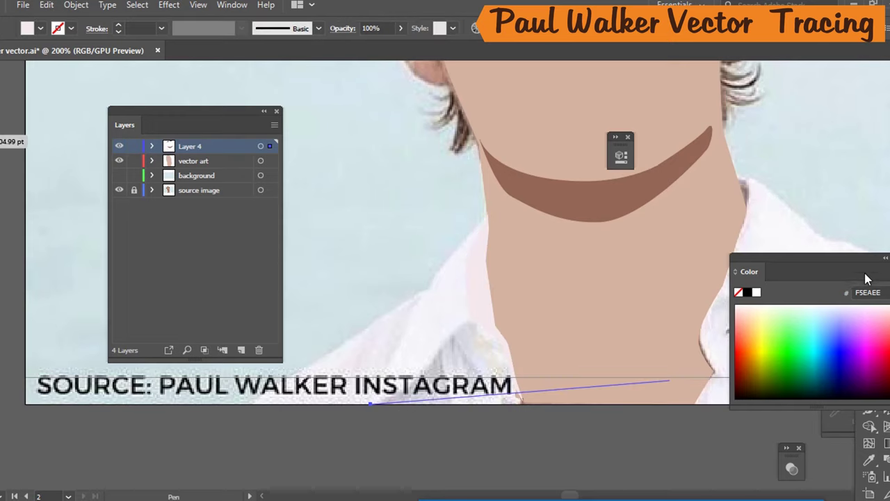
{"action": "left_click_drag", "start_coordinate": [861, 269], "coordinate": [859, 253]}
{"action": "left_click_drag", "start_coordinate": [861, 206], "coordinate": [862, 214]}
{"action": "key", "text": "ctrl+z"}
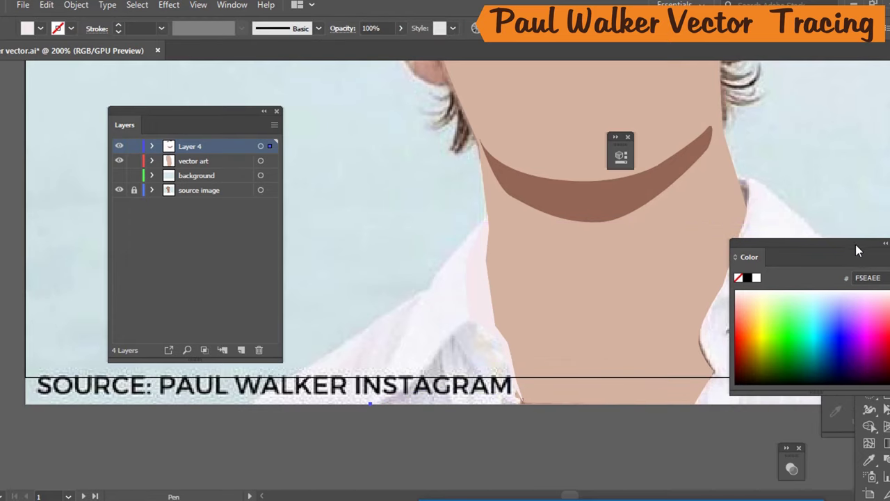
Move the Color, Tools and Layers panels clear of the shirt and set the Pen tool's fill to none.
{"action": "left_click_drag", "start_coordinate": [856, 248], "coordinate": [858, 96]}
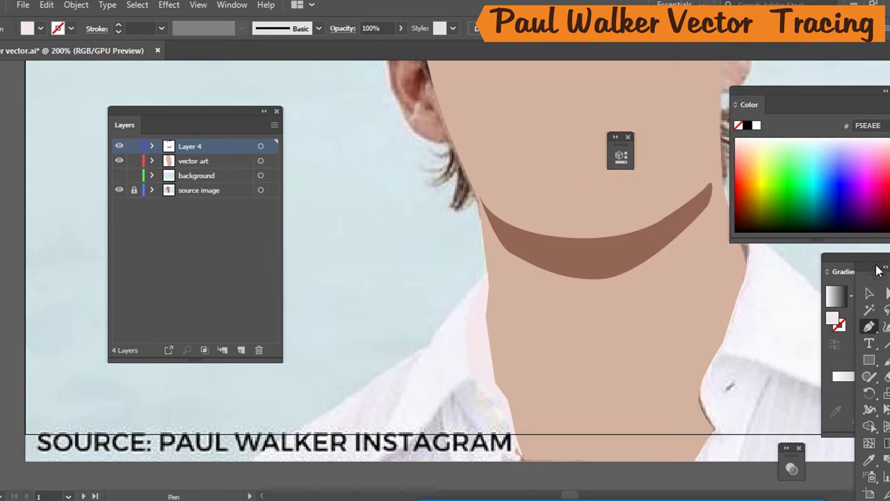
{"action": "left_click_drag", "start_coordinate": [875, 271], "coordinate": [832, 30]}
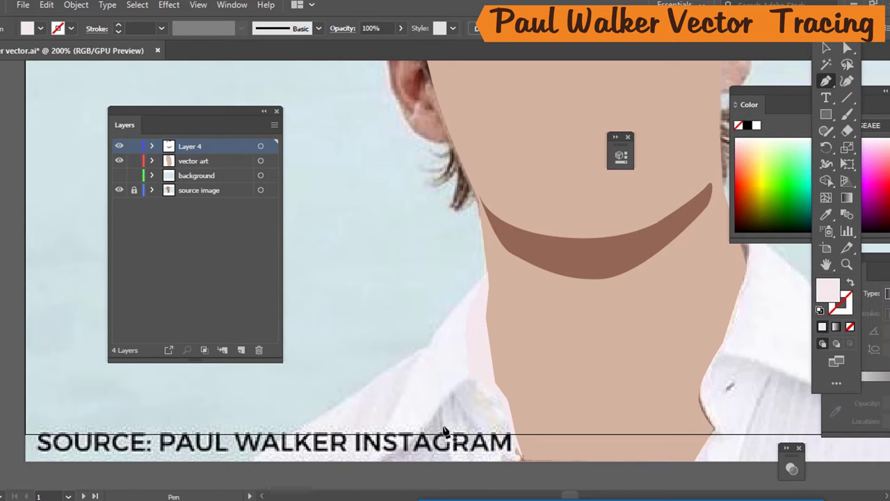
{"action": "key", "text": "slash"}
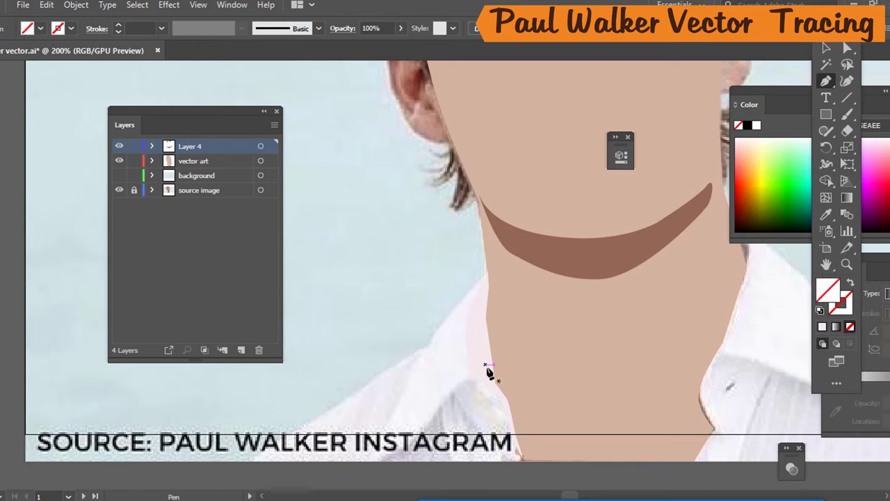
{"action": "scroll", "coordinate": [471, 391], "scroll_direction": "down", "scroll_amount": 2}
{"action": "scroll", "coordinate": [459, 348], "scroll_direction": "up", "scroll_amount": 1}
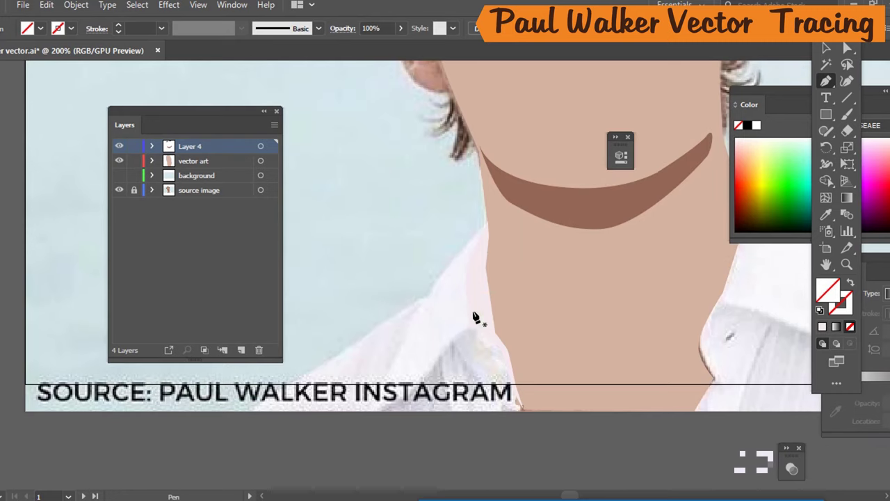
{"action": "left_click_drag", "start_coordinate": [225, 119], "coordinate": [115, 85]}
{"action": "scroll", "coordinate": [393, 338], "scroll_direction": "down", "scroll_amount": 1}
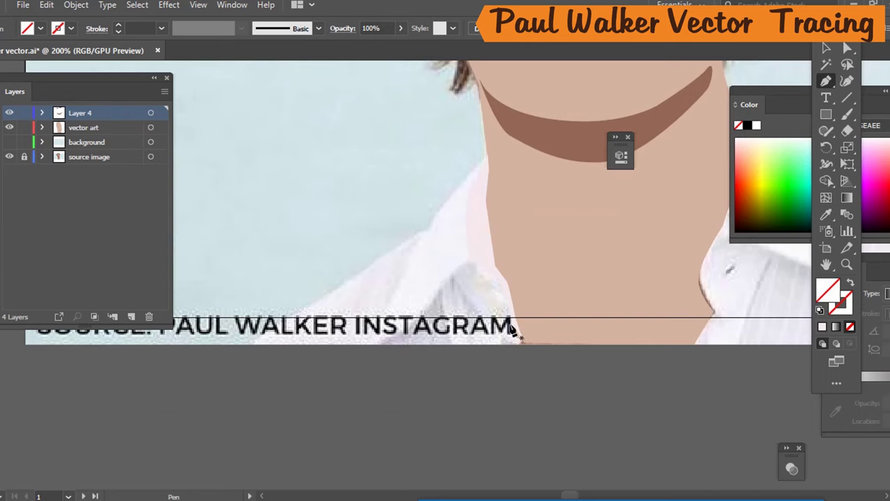
Start the white collar flap's outline at the pale pink strip, curving over the shadowed fold and down to the flap's lower point.
{"action": "scroll", "coordinate": [482, 333], "scroll_direction": "up", "scroll_amount": 1}
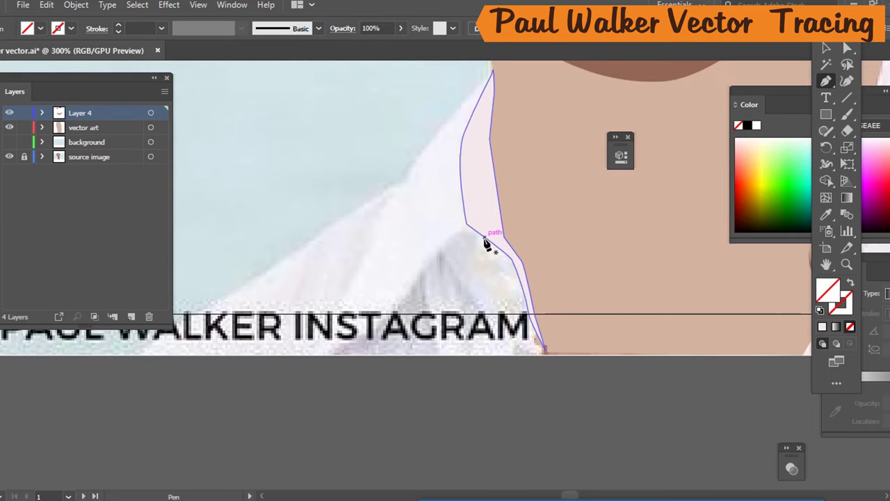
{"action": "left_click", "coordinate": [485, 238]}
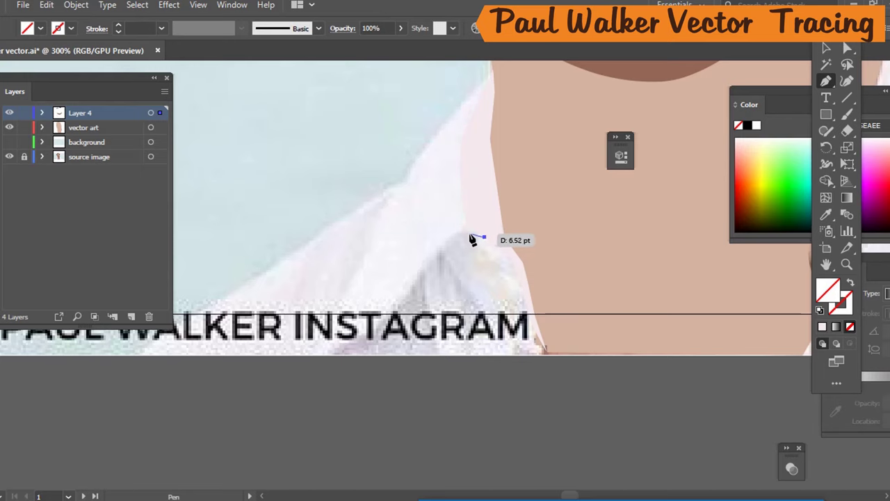
{"action": "left_click_drag", "start_coordinate": [465, 231], "coordinate": [442, 231]}
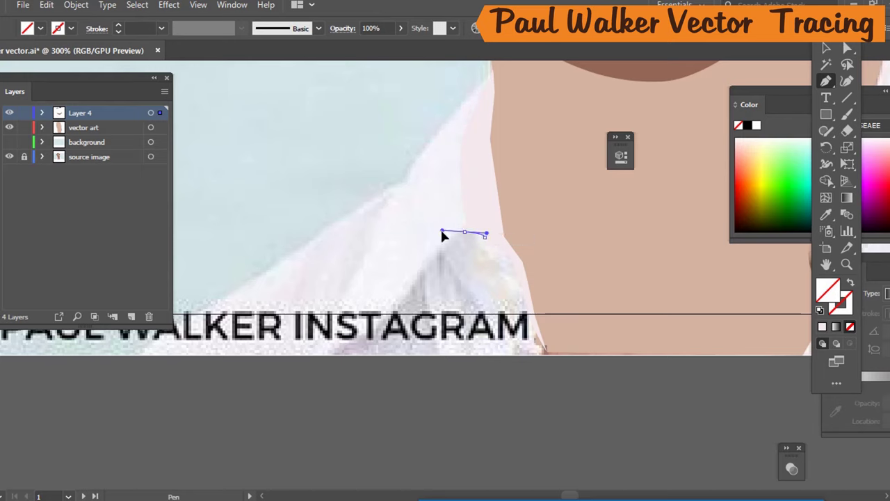
{"action": "left_click", "coordinate": [380, 330]}
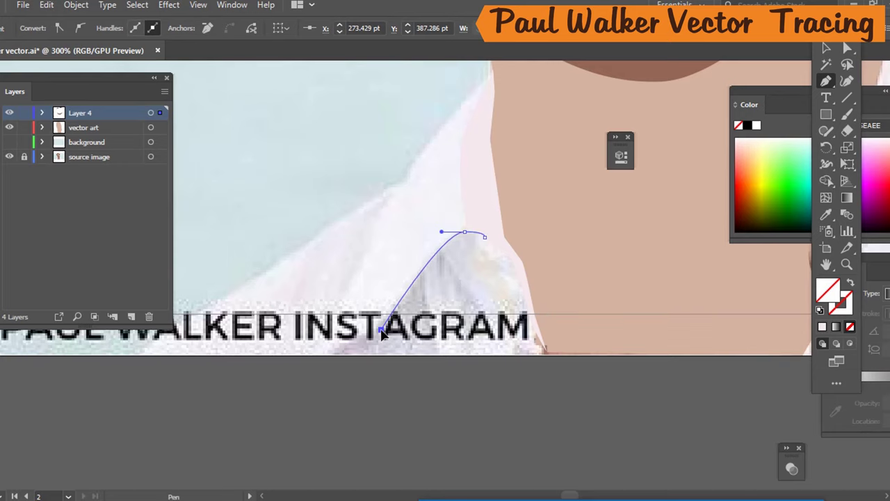
{"action": "left_click", "coordinate": [333, 350]}
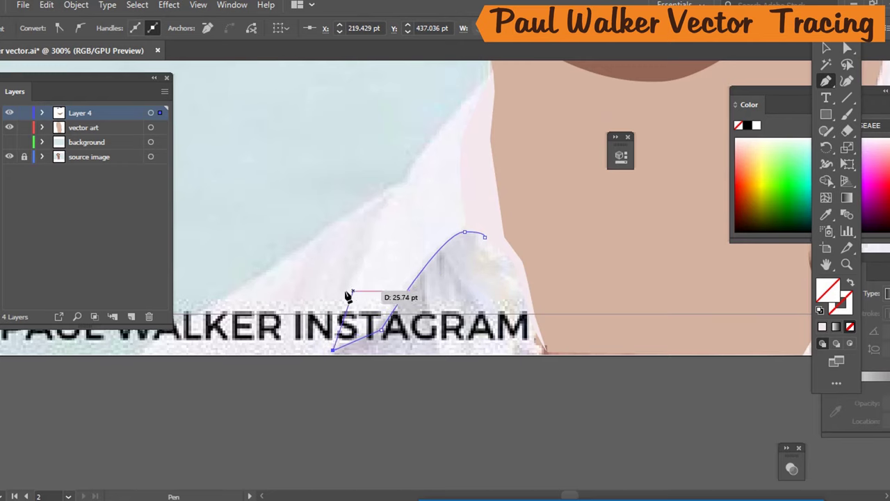
Trace the collar flap's outer edge up to its tip at the neck and close the outline along the pink strip.
{"action": "left_click_drag", "start_coordinate": [338, 297], "coordinate": [360, 259]}
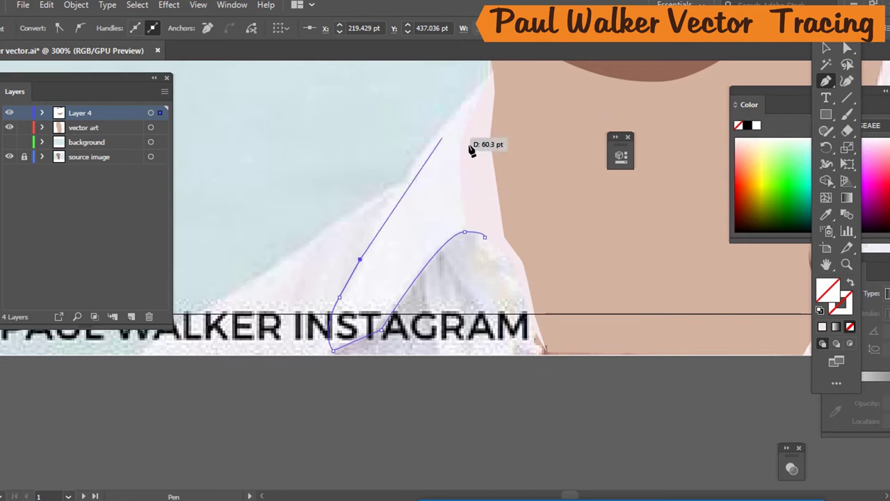
{"action": "left_click", "coordinate": [411, 172]}
{"action": "left_click", "coordinate": [410, 173]}
{"action": "scroll", "coordinate": [463, 124], "scroll_direction": "up", "scroll_amount": 2}
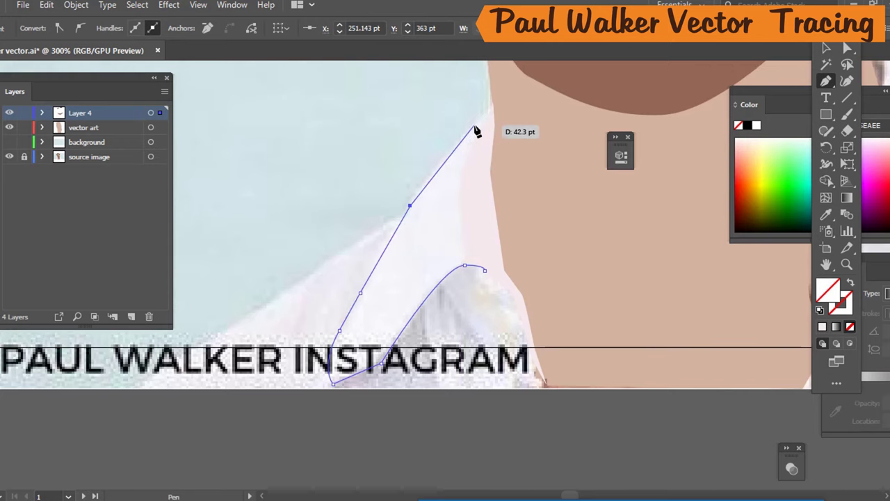
{"action": "left_click_drag", "start_coordinate": [476, 129], "coordinate": [509, 282]}
{"action": "left_click", "coordinate": [486, 271]}
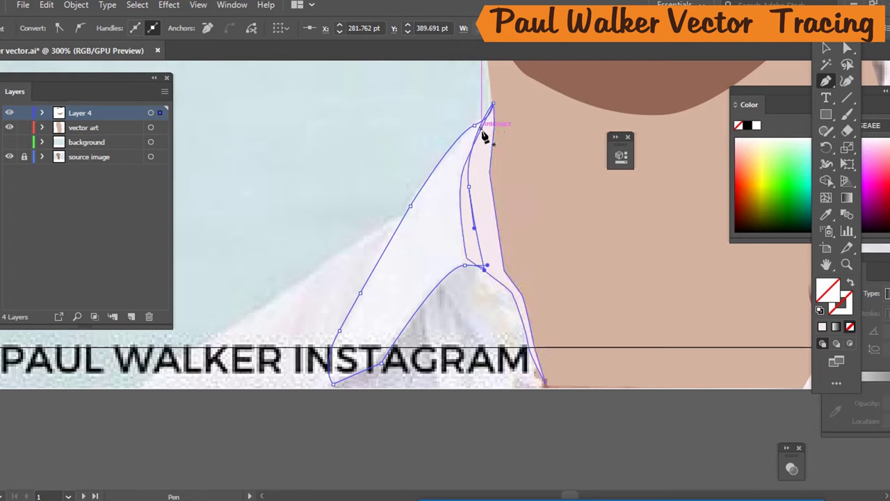
Fill the closed collar flap shape with the off-white sampled from the collar in the photo.
{"action": "key", "text": "i"}
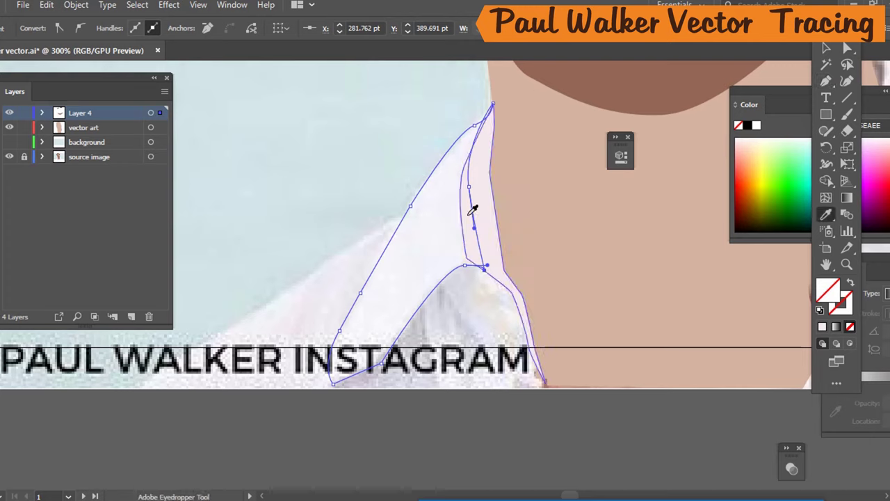
{"action": "left_click", "coordinate": [455, 163]}
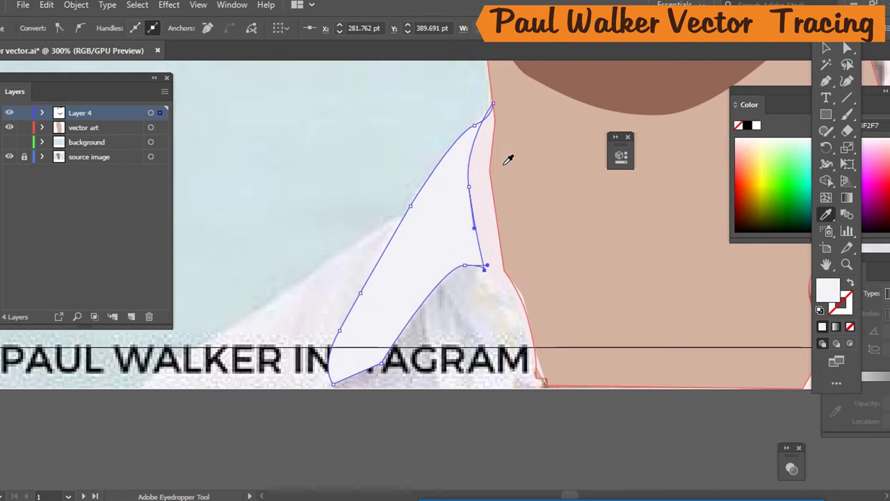
Outline the shadowed shirt area from the base of the neck up along the pink collar edge and across the fold's top.
{"action": "scroll", "coordinate": [559, 232], "scroll_direction": "down", "scroll_amount": 2}
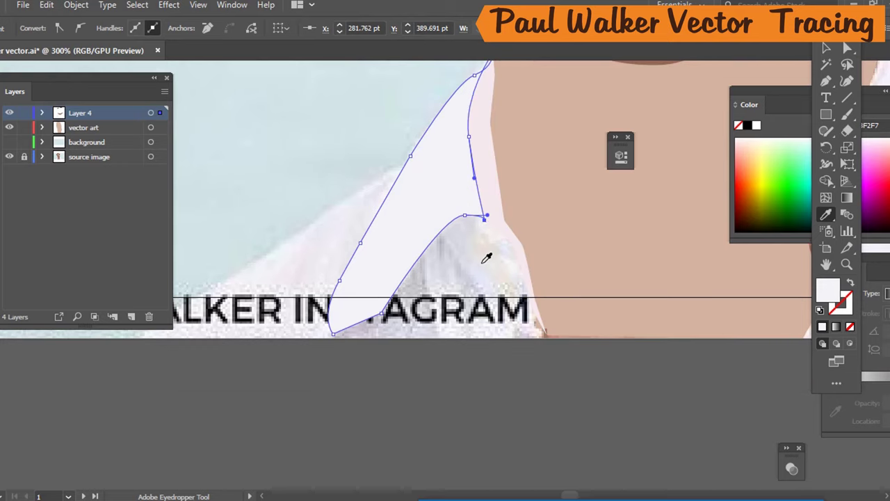
{"action": "key", "text": "p"}
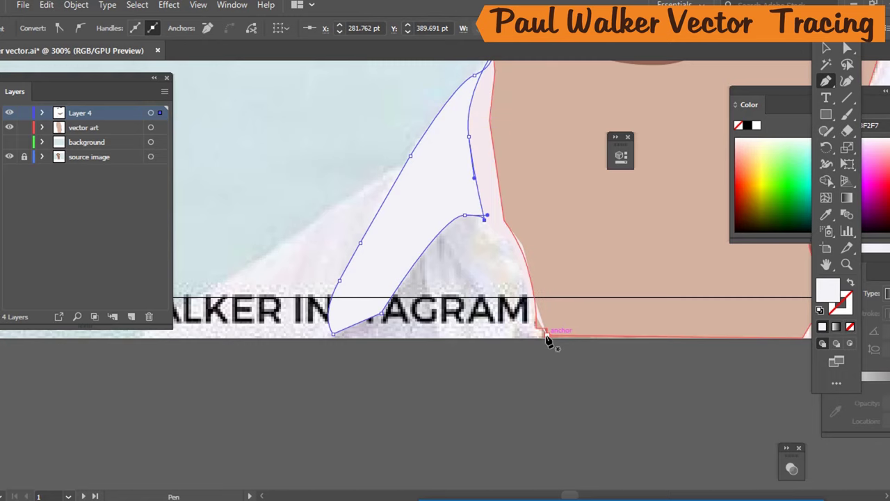
{"action": "left_click_drag", "start_coordinate": [548, 339], "coordinate": [520, 262]}
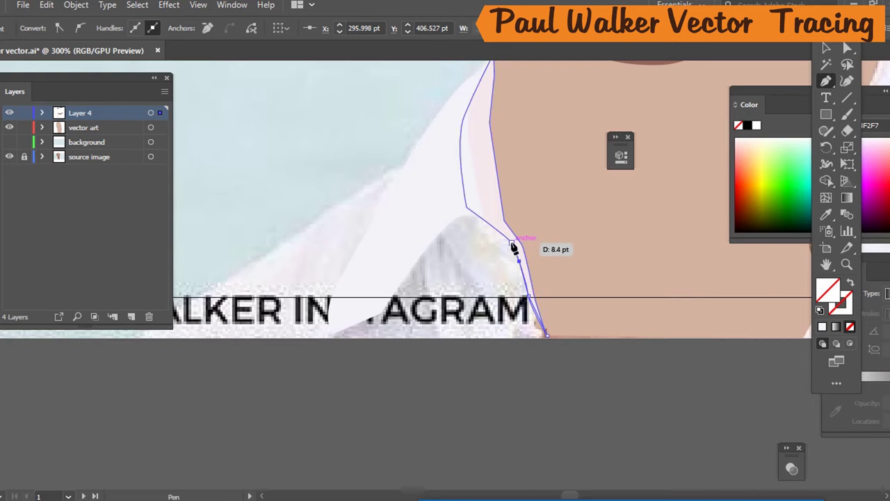
{"action": "left_click", "coordinate": [513, 245]}
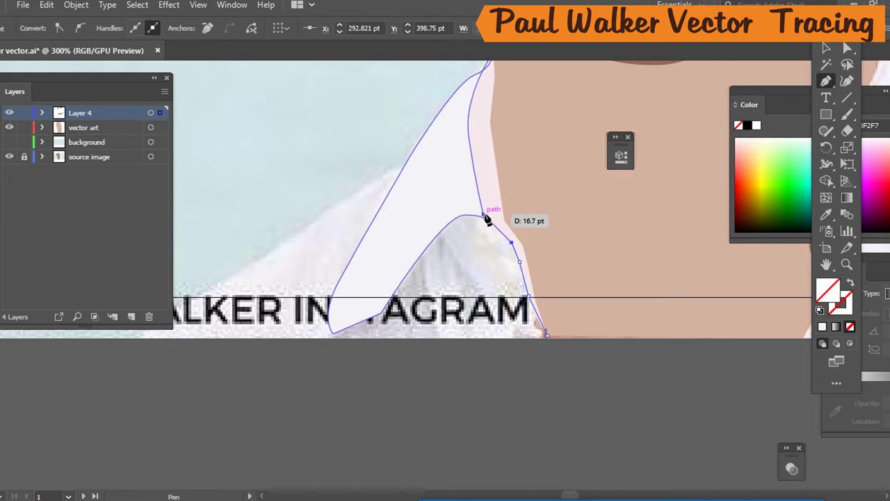
{"action": "left_click", "coordinate": [483, 215]}
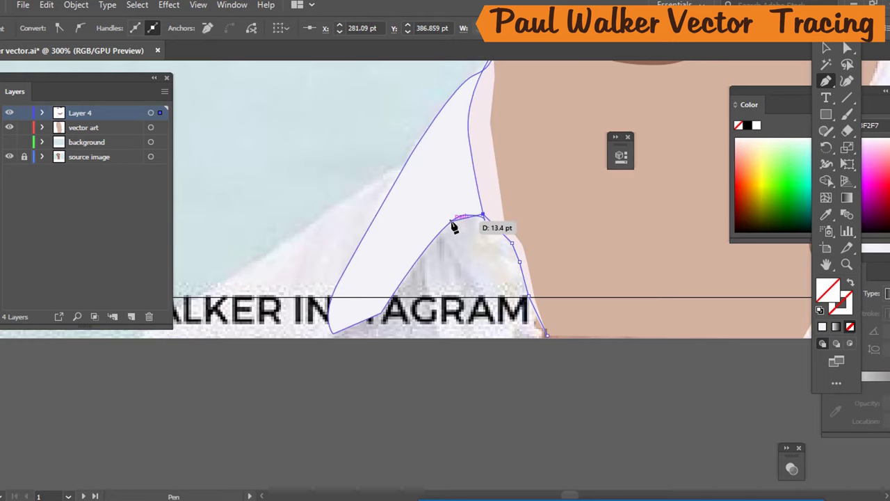
{"action": "left_click", "coordinate": [460, 215]}
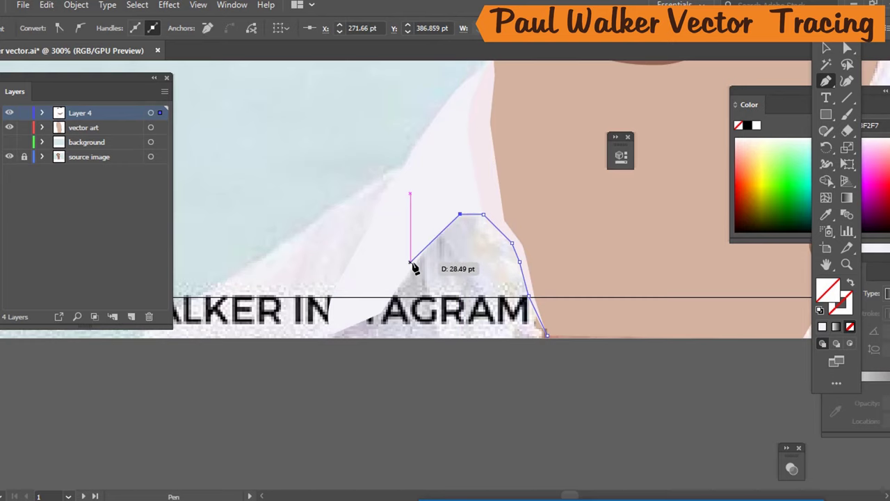
Continue the shadowed area's path down along the white flap to the photo's lower edge and close it at the neck base.
{"action": "left_click_drag", "start_coordinate": [413, 264], "coordinate": [393, 288]}
{"action": "left_click", "coordinate": [394, 291]}
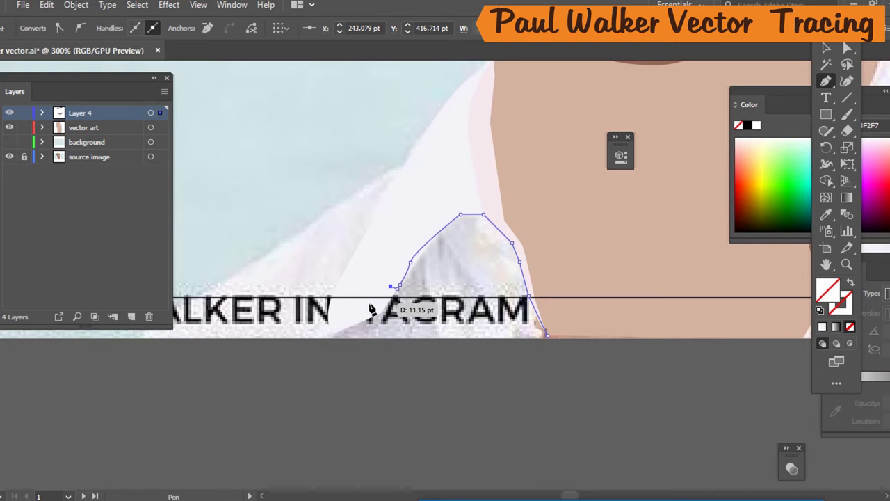
{"action": "key", "text": "ctrl"}
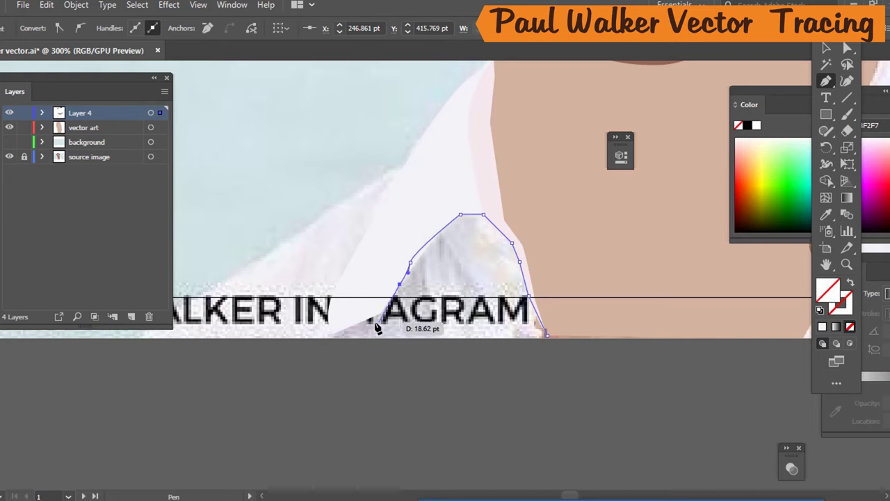
{"action": "left_click", "coordinate": [382, 317]}
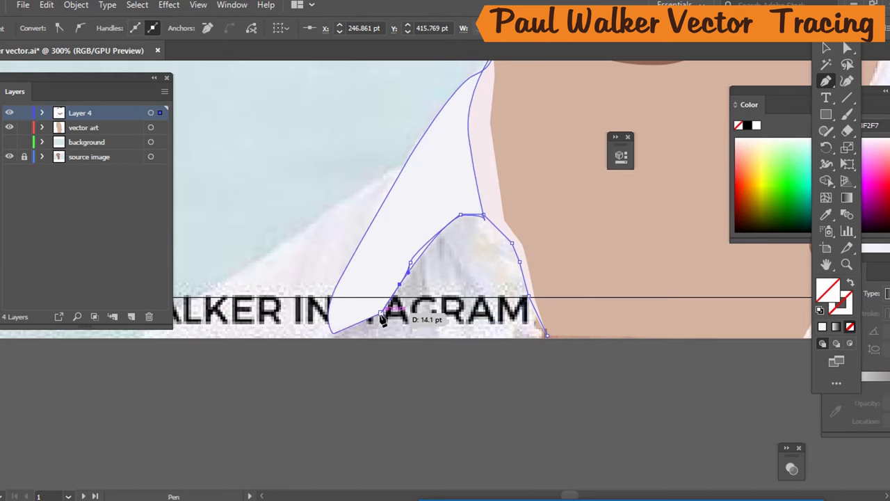
{"action": "left_click", "coordinate": [329, 335]}
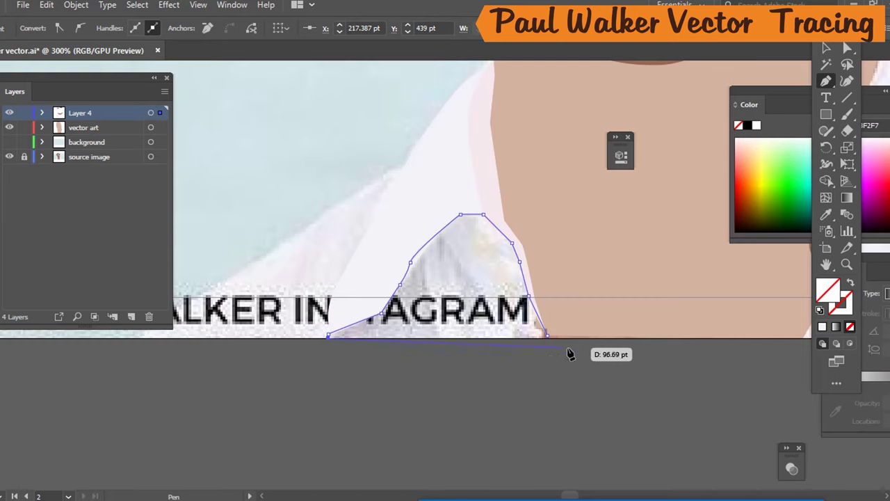
{"action": "left_click", "coordinate": [547, 336]}
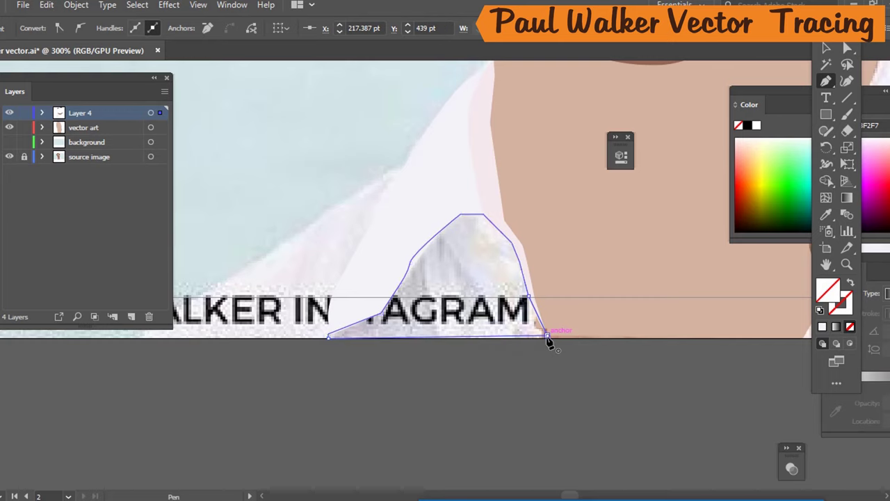
Fill the closed shadow shape inside the collar with light grey sampled from the shirt's folds in the photo.
{"action": "key", "text": "i"}
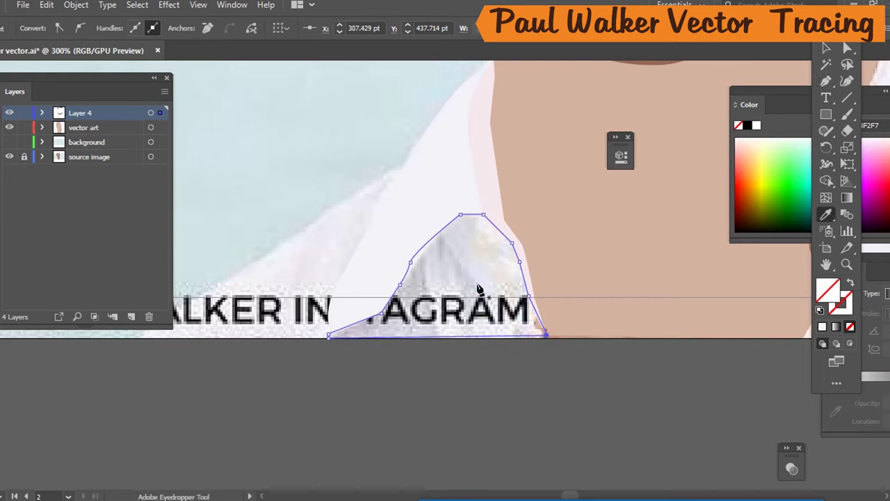
{"action": "left_click", "coordinate": [480, 279]}
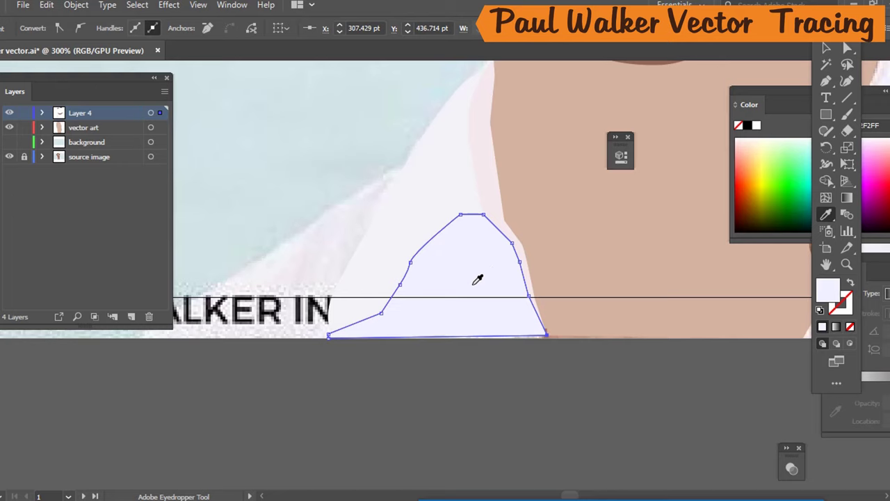
{"action": "key", "text": "slash"}
{"action": "left_click", "coordinate": [462, 240]}
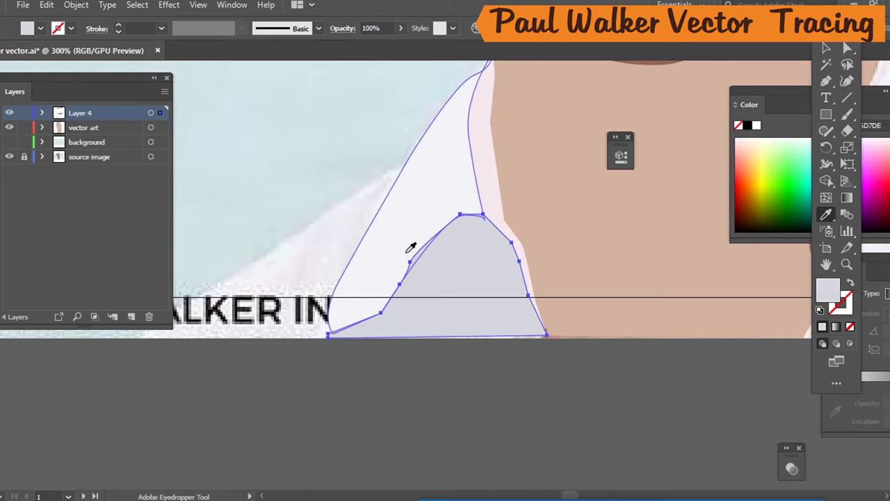
Start an unfilled shoulder outline where the collar meets the shoulder, running beneath the white flap down to the photo's lower edge.
{"action": "scroll", "coordinate": [398, 251], "scroll_direction": "down", "scroll_amount": 4}
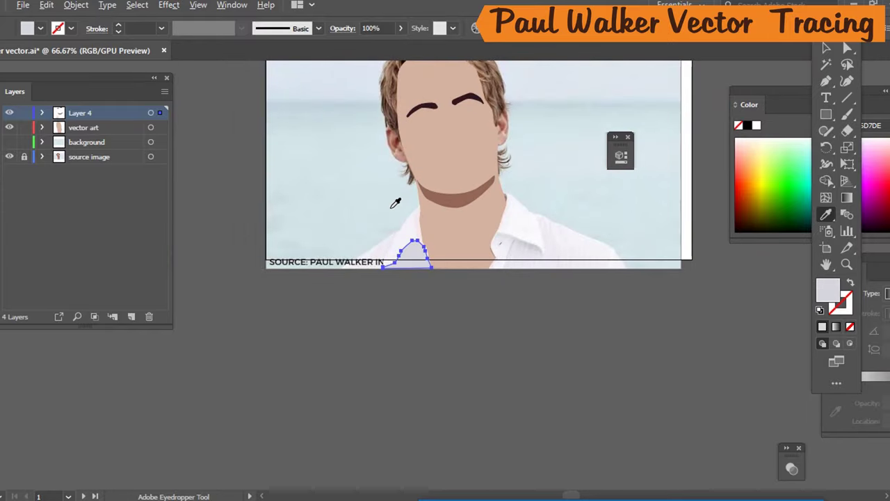
{"action": "scroll", "coordinate": [395, 203], "scroll_direction": "up", "scroll_amount": 5}
{"action": "scroll", "coordinate": [383, 199], "scroll_direction": "down", "scroll_amount": 5}
{"action": "scroll", "coordinate": [408, 155], "scroll_direction": "down", "scroll_amount": 2}
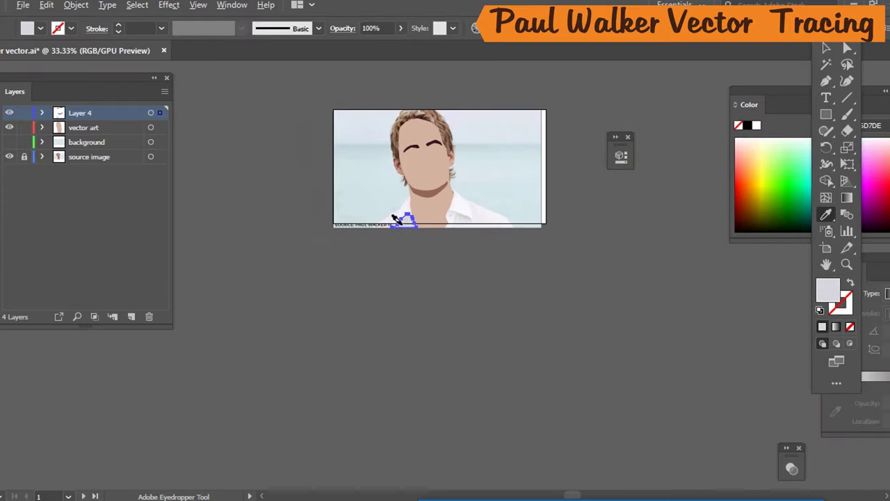
{"action": "scroll", "coordinate": [369, 204], "scroll_direction": "up", "scroll_amount": 5}
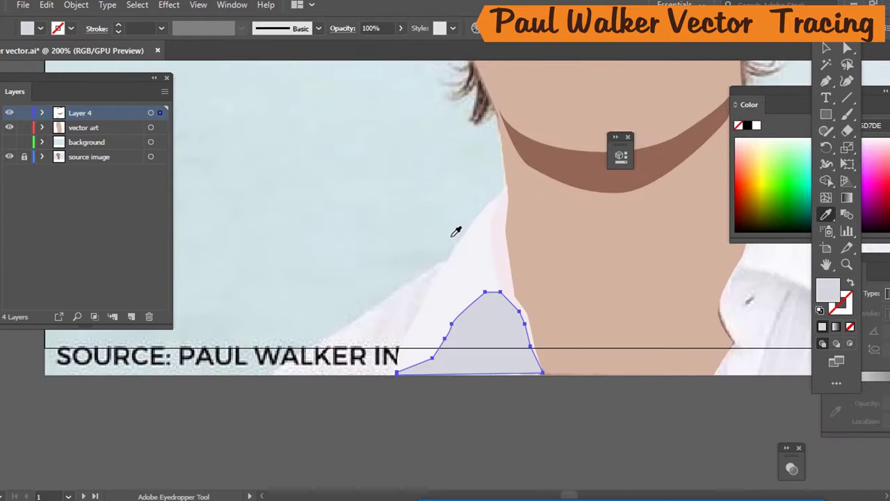
{"action": "key", "text": "p"}
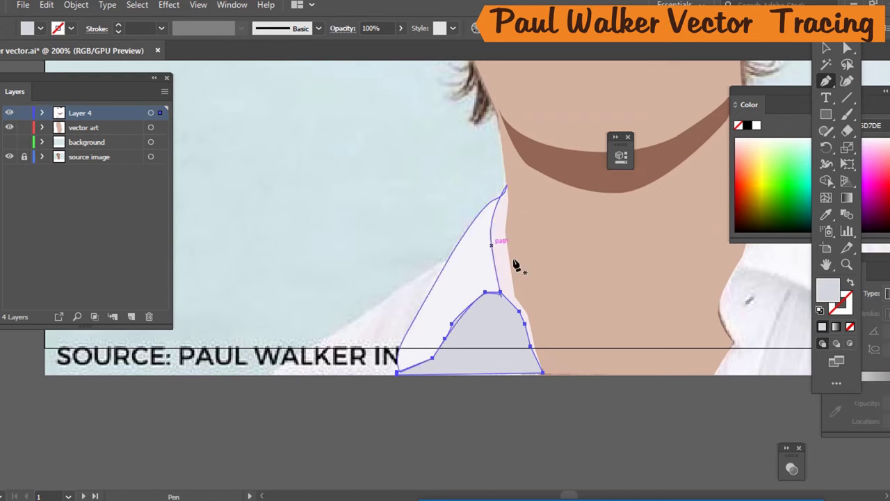
{"action": "left_click", "coordinate": [449, 257]}
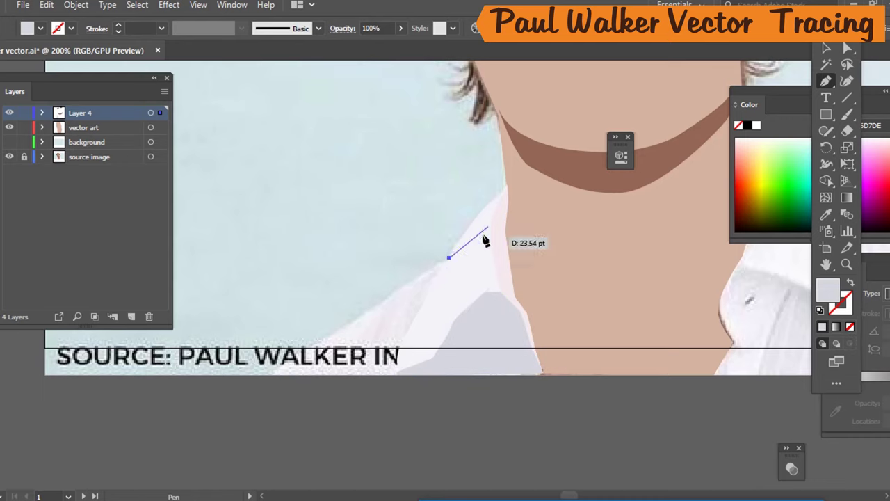
{"action": "left_click", "coordinate": [448, 304]}
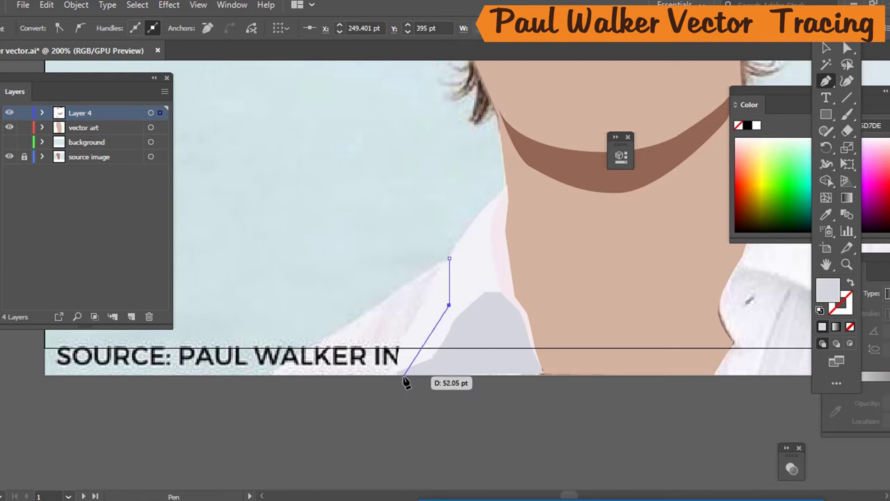
{"action": "left_click", "coordinate": [403, 376]}
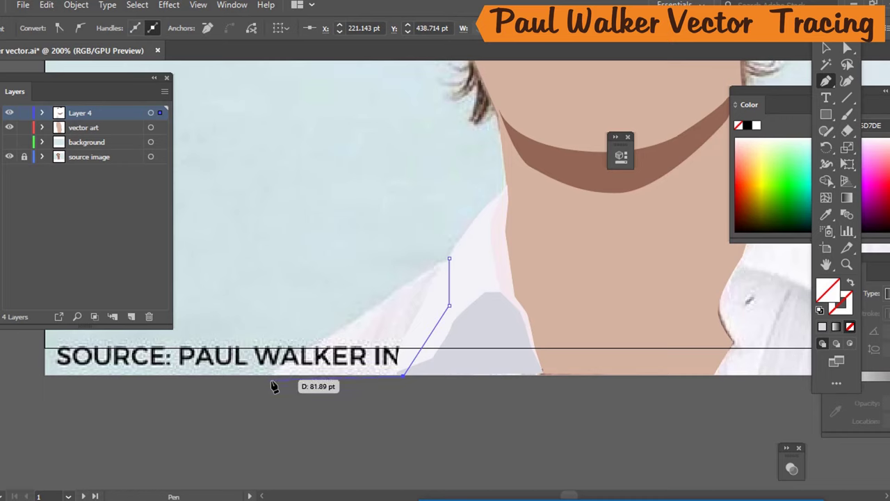
Extend the shoulder path along the photo's lower edge, bring it up the shoulder line and close it at the collar.
{"action": "left_click", "coordinate": [269, 374]}
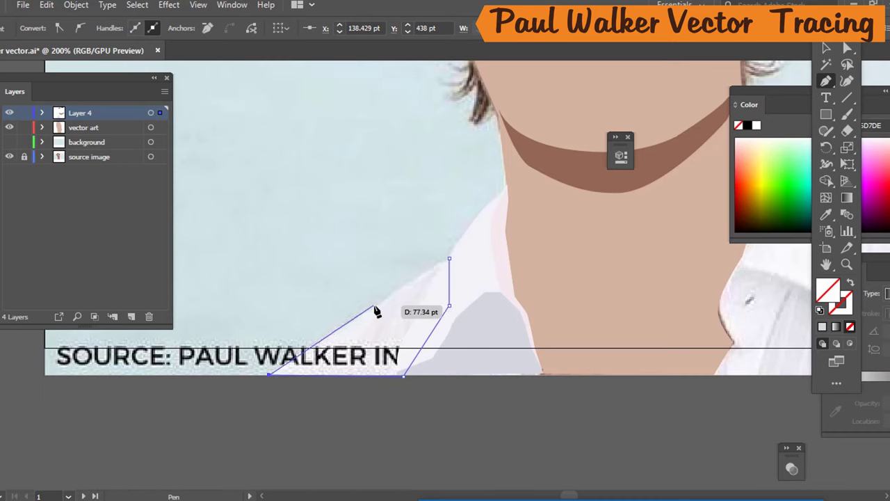
{"action": "left_click", "coordinate": [374, 306]}
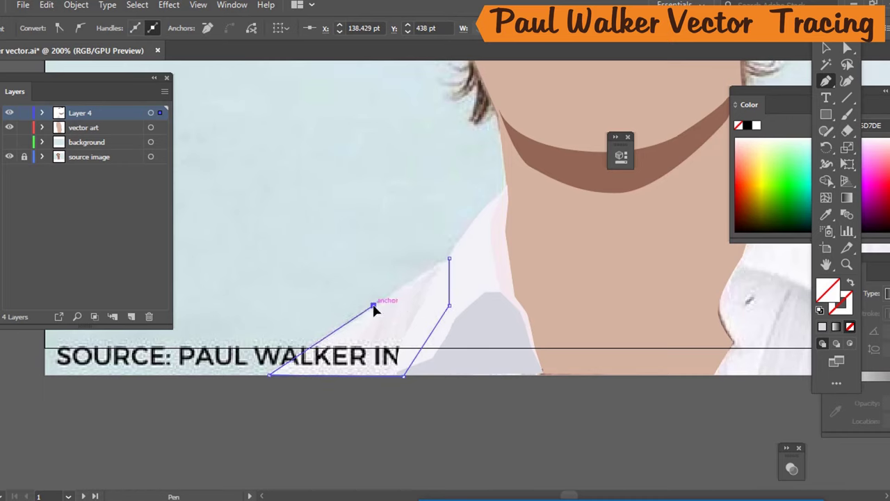
{"action": "left_click", "coordinate": [449, 259]}
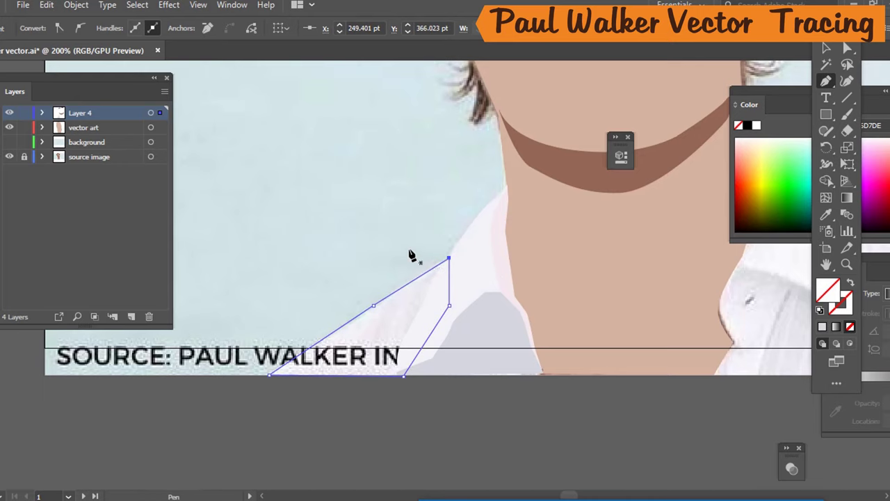
{"action": "scroll", "coordinate": [445, 274], "scroll_direction": "up", "scroll_amount": 1}
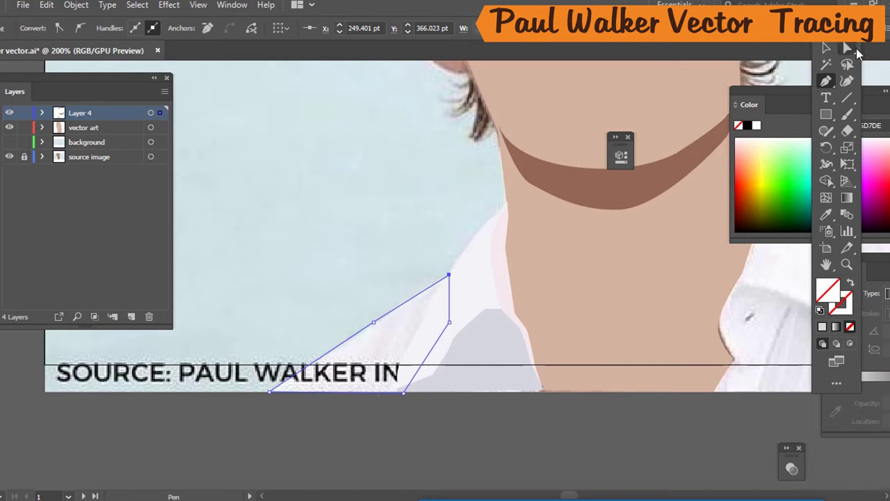
Trim the shoulder outline to the collar flap's edge with Shape Builder, using the shoulder and overlapping collar shapes.
{"action": "left_click", "coordinate": [826, 49]}
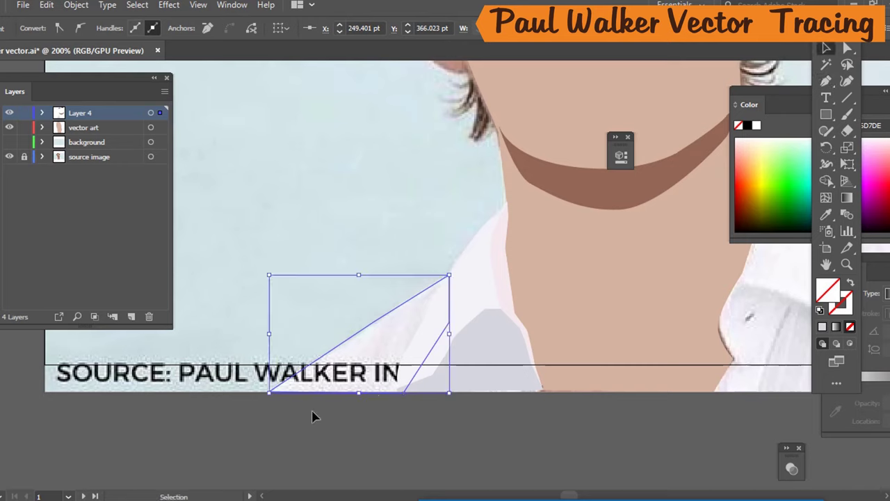
{"action": "left_click", "coordinate": [433, 362], "text": "shift"}
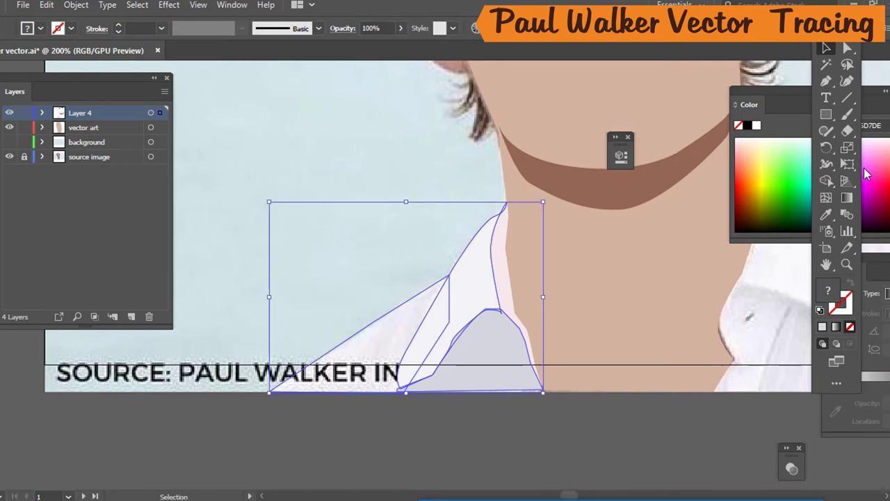
{"action": "left_click", "coordinate": [827, 182]}
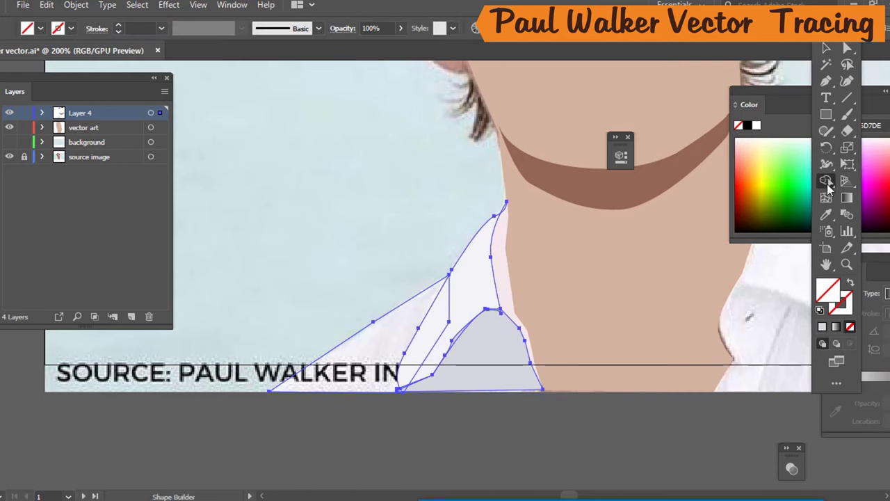
{"action": "left_click", "coordinate": [389, 346]}
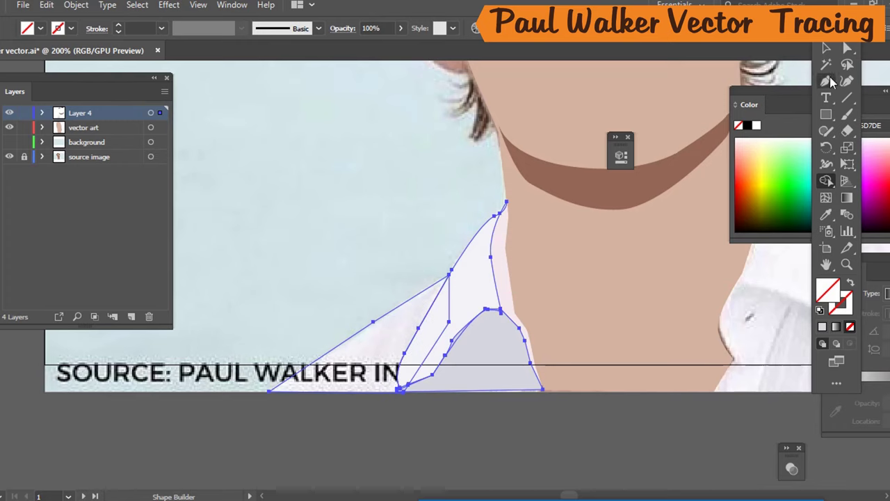
{"action": "left_click", "coordinate": [842, 47]}
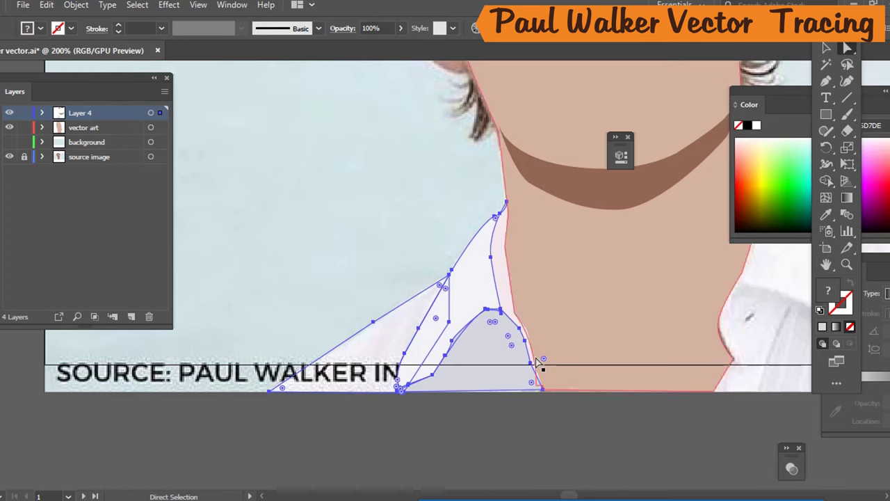
{"action": "left_click", "coordinate": [520, 421]}
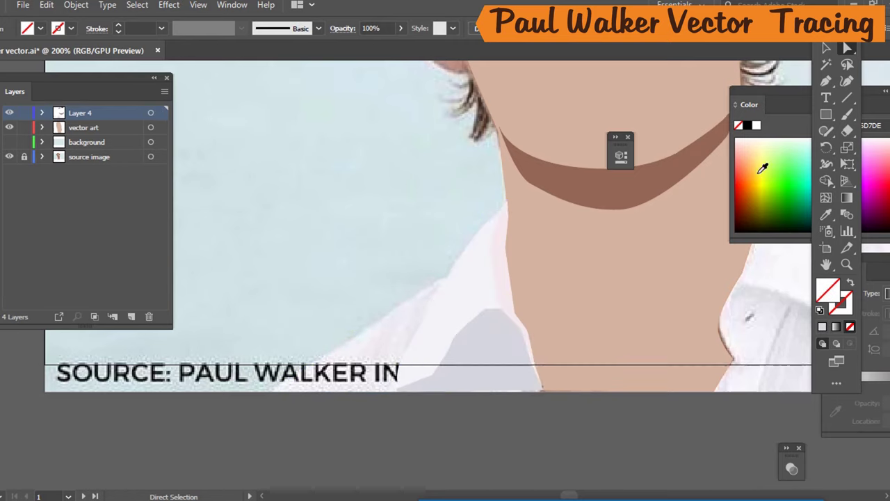
Fill the trimmed shoulder shape with pale grey sampled from the shirt's shoulder in the photo.
{"action": "left_click", "coordinate": [827, 49]}
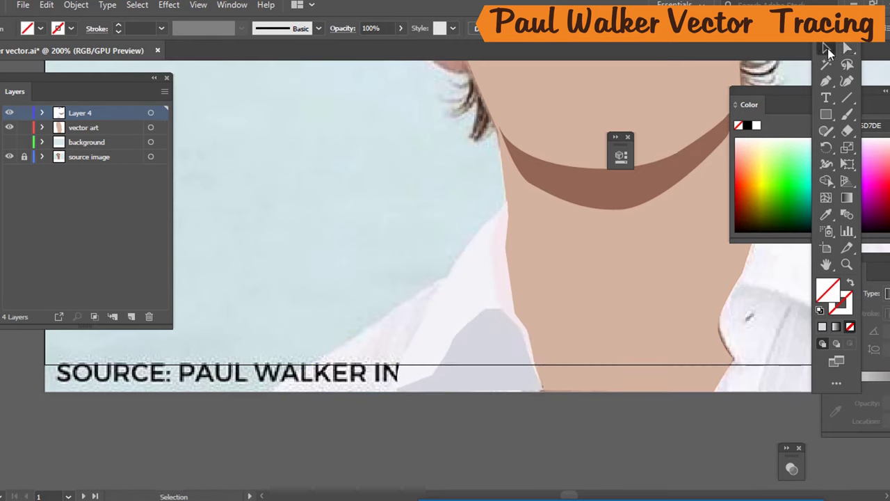
{"action": "left_click", "coordinate": [347, 341]}
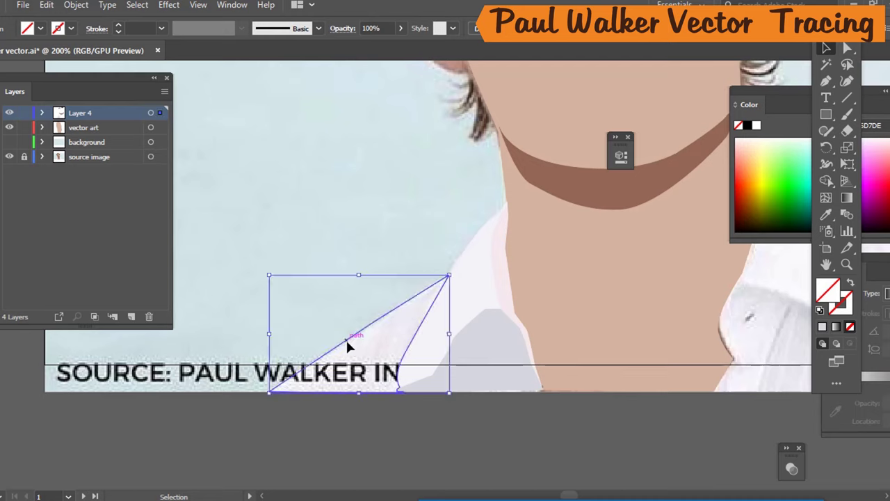
{"action": "key", "text": "i"}
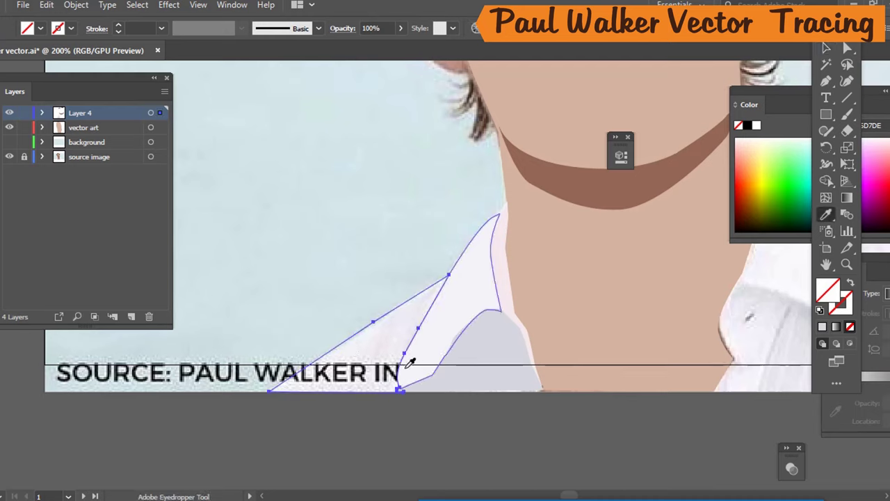
{"action": "left_click", "coordinate": [395, 329]}
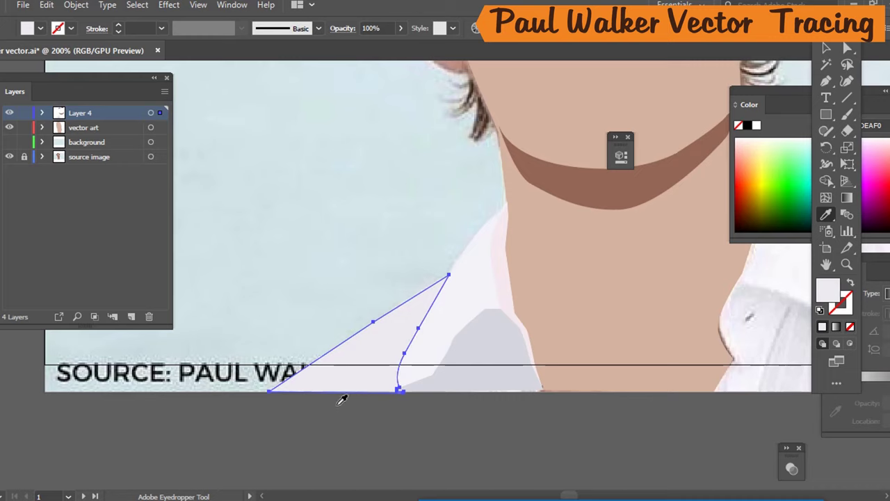
Check the traced face and shirt shapes against the background layer by showing and hiding it.
{"action": "scroll", "coordinate": [438, 317], "scroll_direction": "up", "scroll_amount": 4}
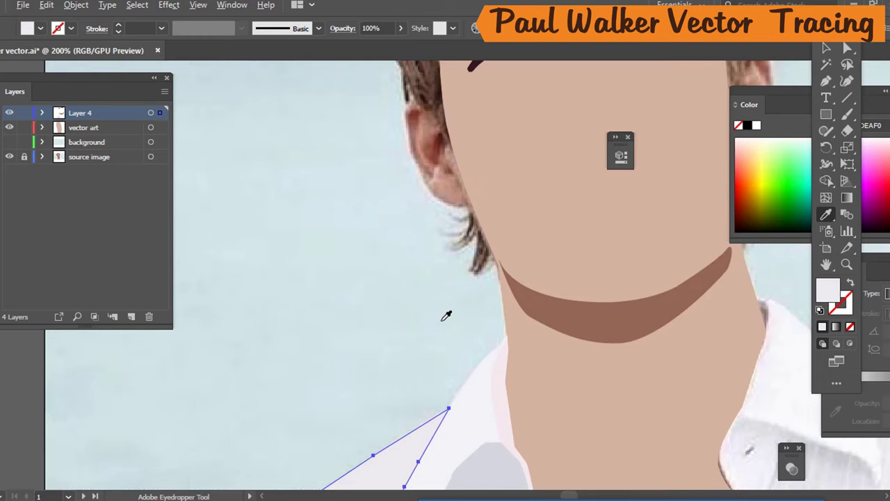
{"action": "scroll", "coordinate": [446, 317], "scroll_direction": "down", "scroll_amount": 3}
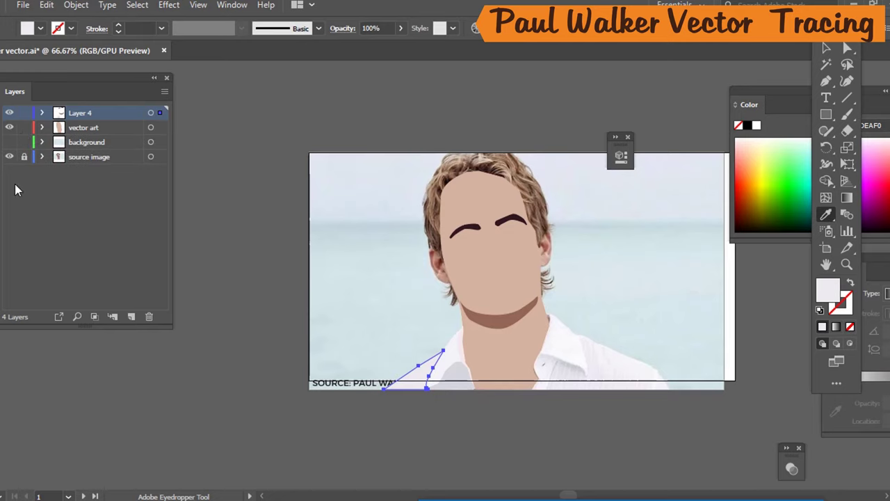
{"action": "left_click", "coordinate": [8, 142]}
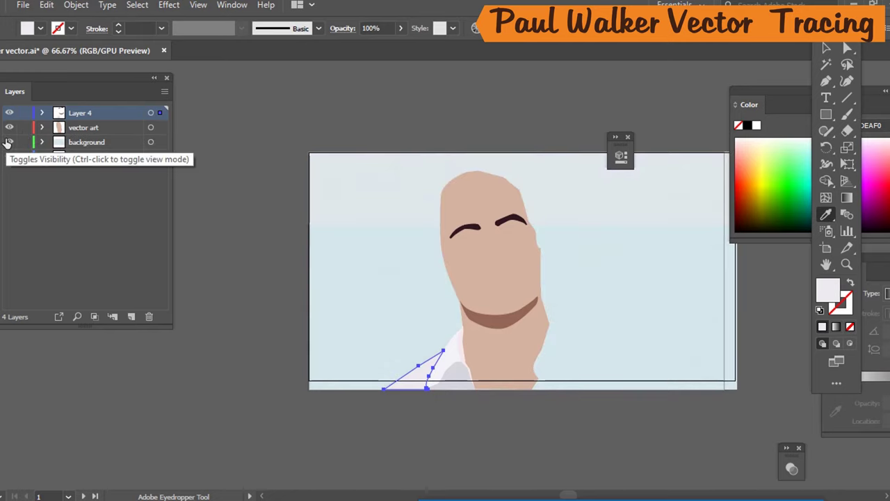
{"action": "left_click", "coordinate": [8, 142]}
{"action": "left_click", "coordinate": [8, 142]}
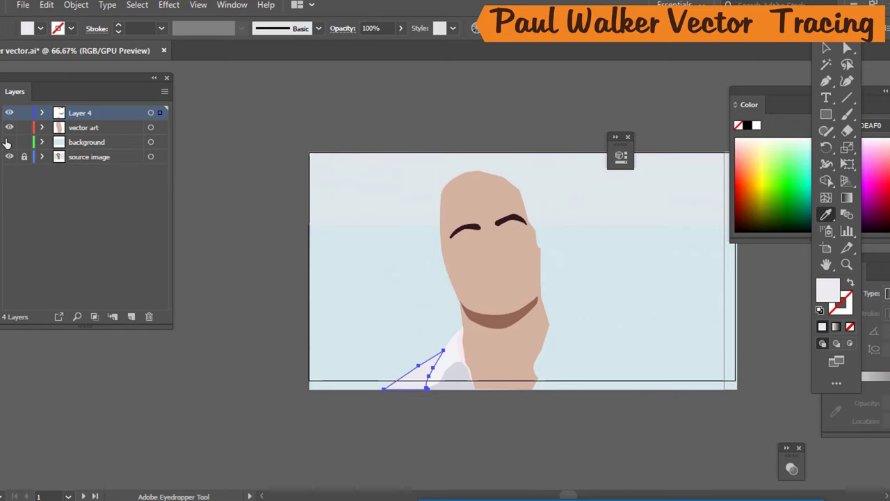
{"action": "left_click", "coordinate": [8, 142]}
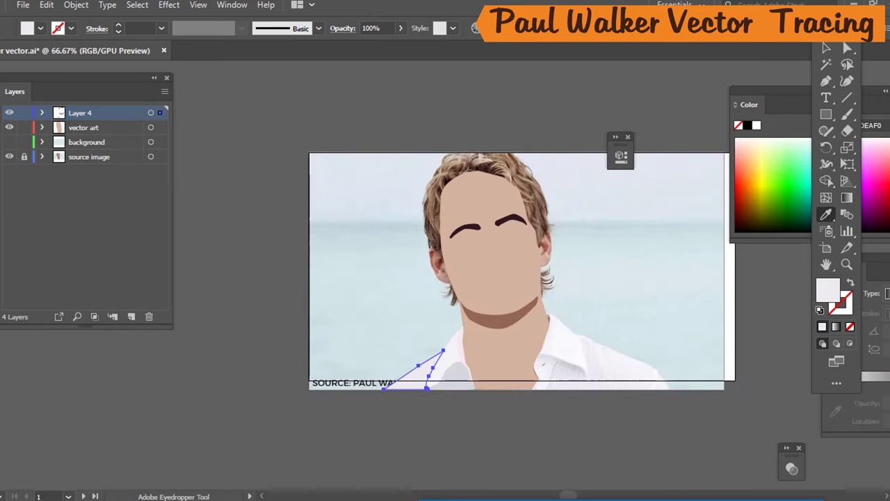
Hide the vector art layer to expose the photo's face and neck, and make Layer 4 active with nothing selected.
{"action": "left_click", "coordinate": [8, 127]}
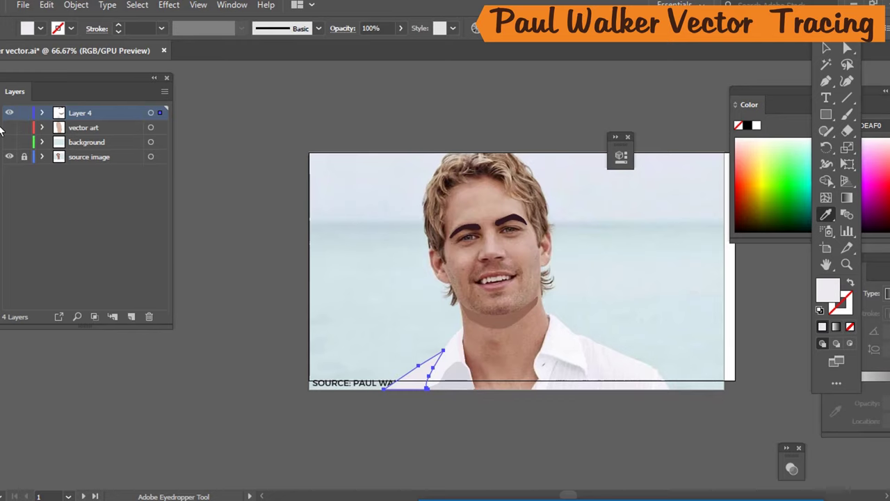
{"action": "left_click", "coordinate": [9, 128]}
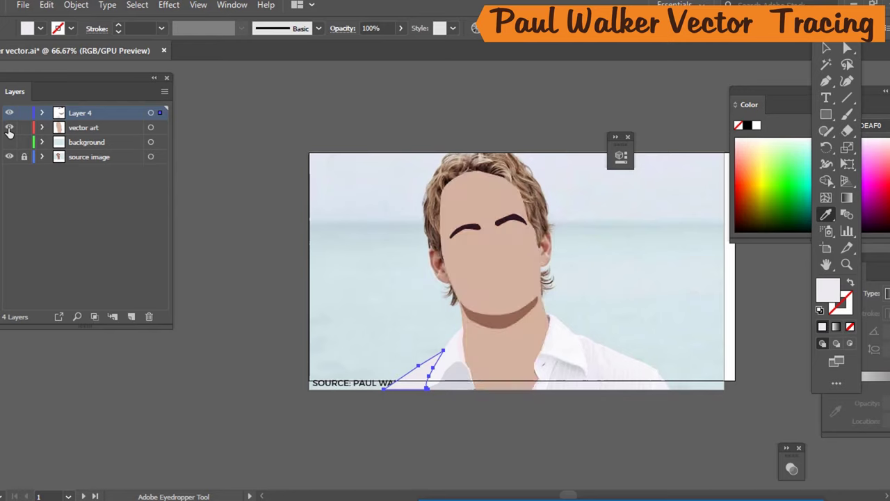
{"action": "left_click", "coordinate": [94, 128]}
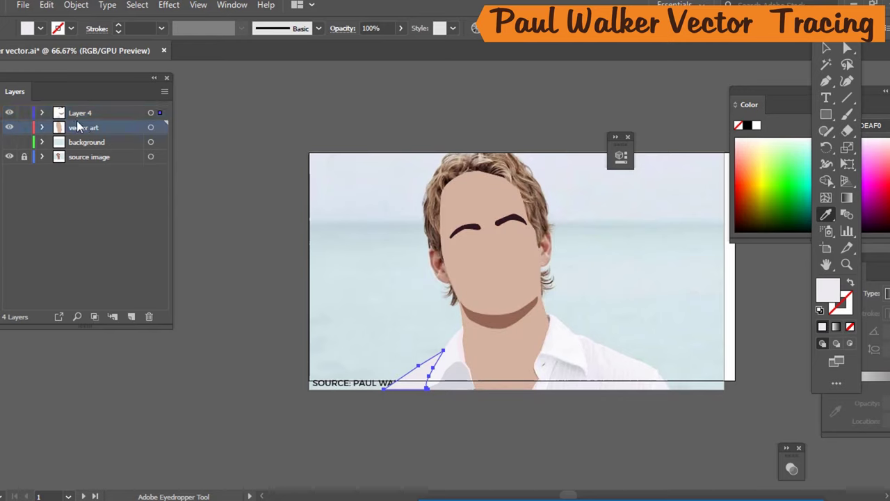
{"action": "left_click", "coordinate": [10, 128]}
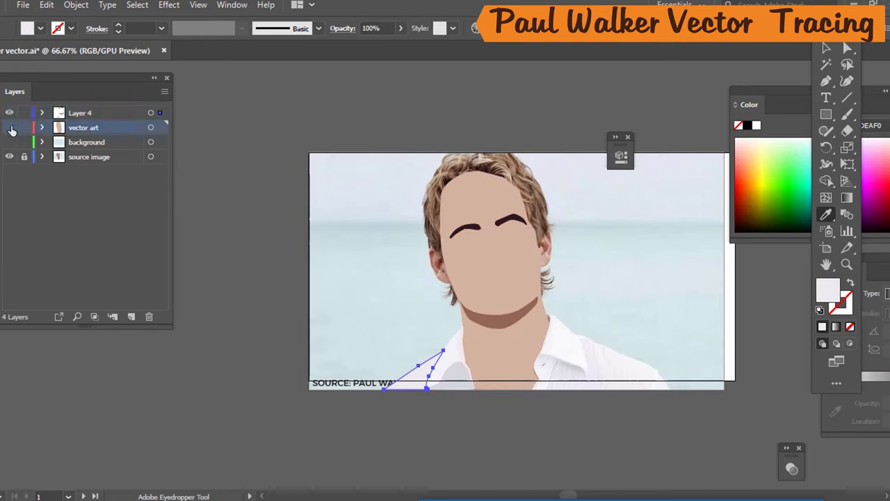
{"action": "left_click", "coordinate": [97, 113]}
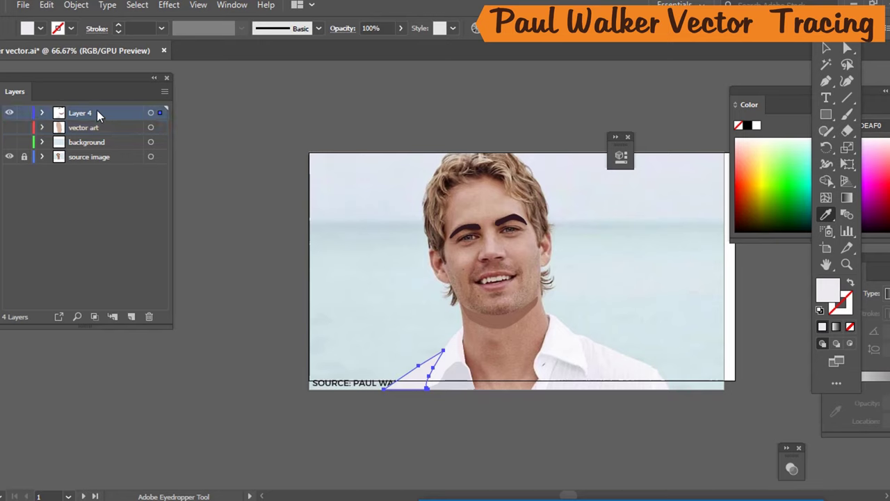
{"action": "left_click", "coordinate": [823, 48]}
{"action": "left_click", "coordinate": [671, 103]}
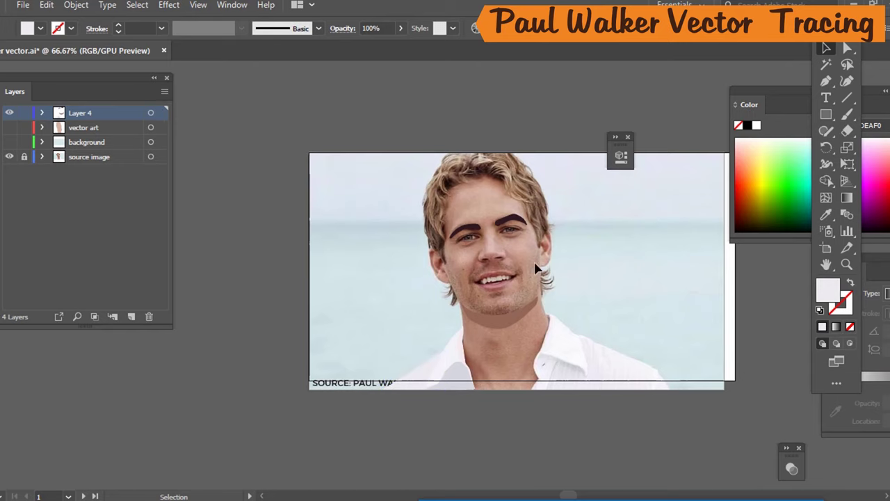
Start an unfilled neck shadow path at the upper inner collar, tracing down the collar edge to the photo's lower edge.
{"action": "scroll", "coordinate": [471, 410], "scroll_direction": "down", "scroll_amount": 2}
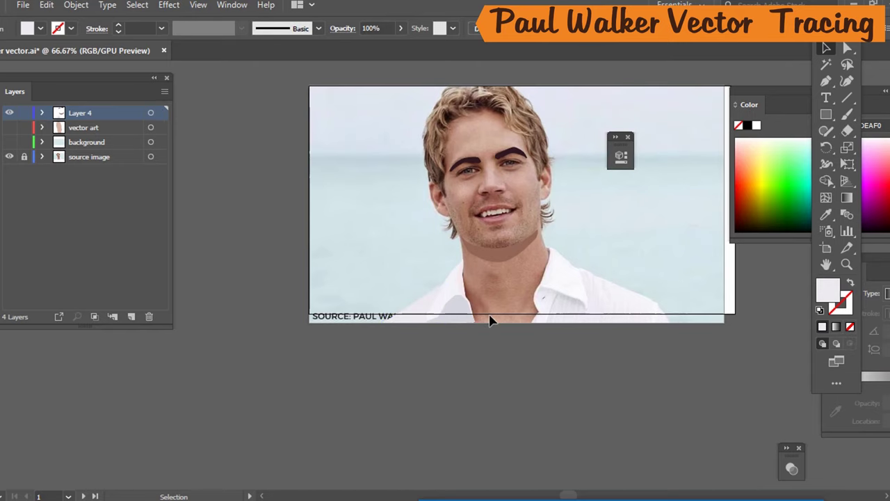
{"action": "scroll", "coordinate": [489, 308], "scroll_direction": "up", "scroll_amount": 3}
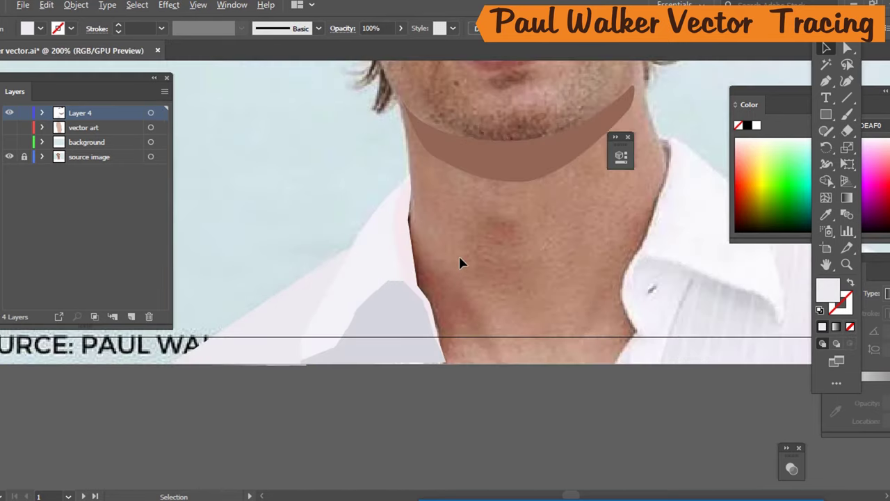
{"action": "scroll", "coordinate": [459, 261], "scroll_direction": "up", "scroll_amount": 1}
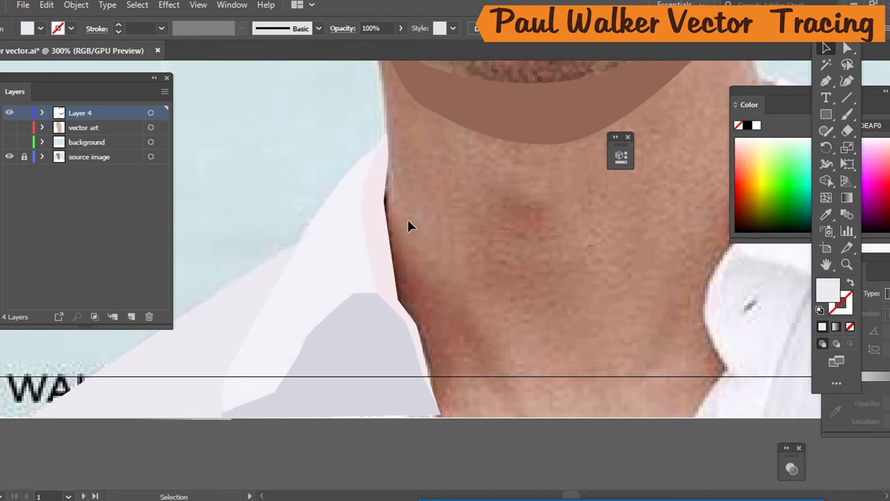
{"action": "key", "text": "p"}
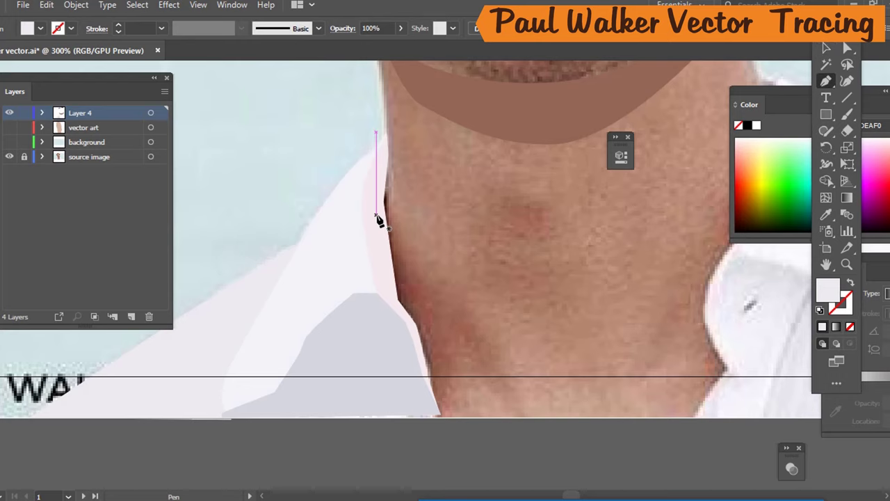
{"action": "key", "text": "slash"}
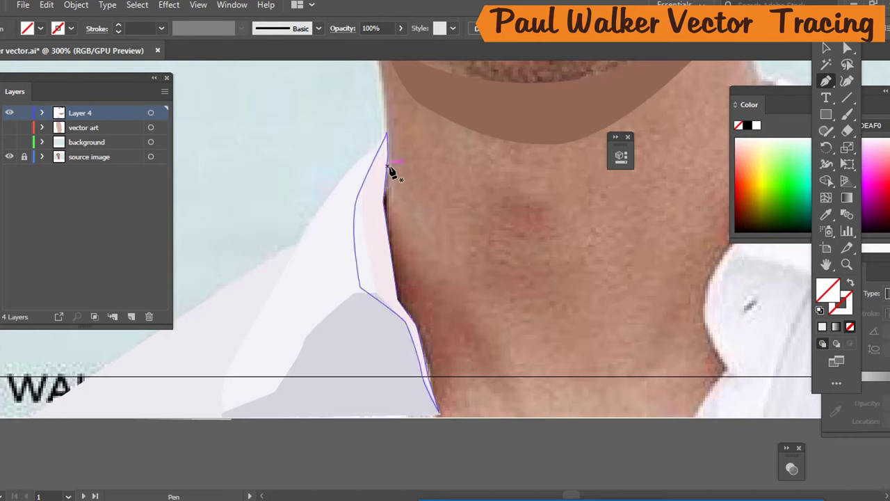
{"action": "left_click", "coordinate": [388, 166]}
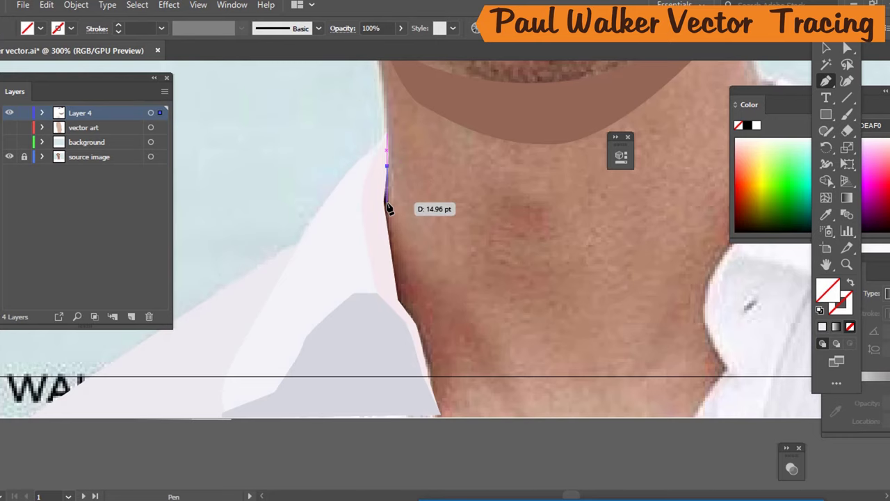
{"action": "left_click", "coordinate": [383, 201]}
{"action": "left_click_drag", "start_coordinate": [383, 206], "coordinate": [405, 306]}
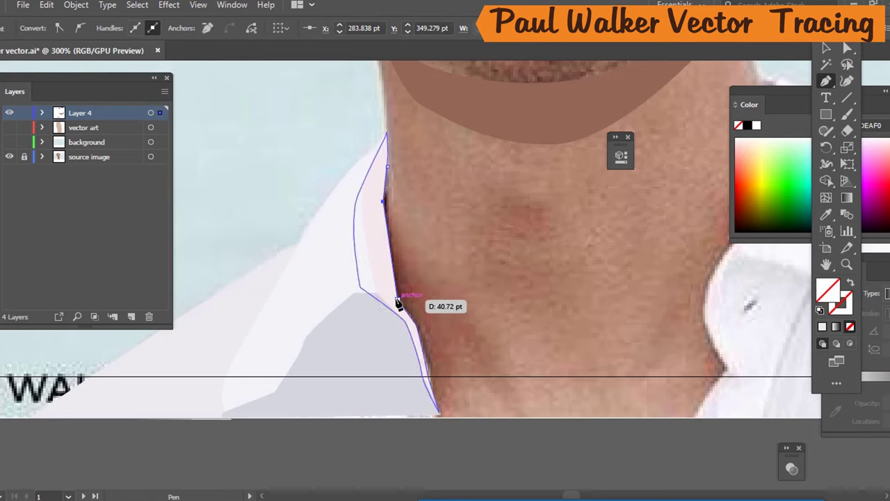
{"action": "left_click", "coordinate": [398, 299]}
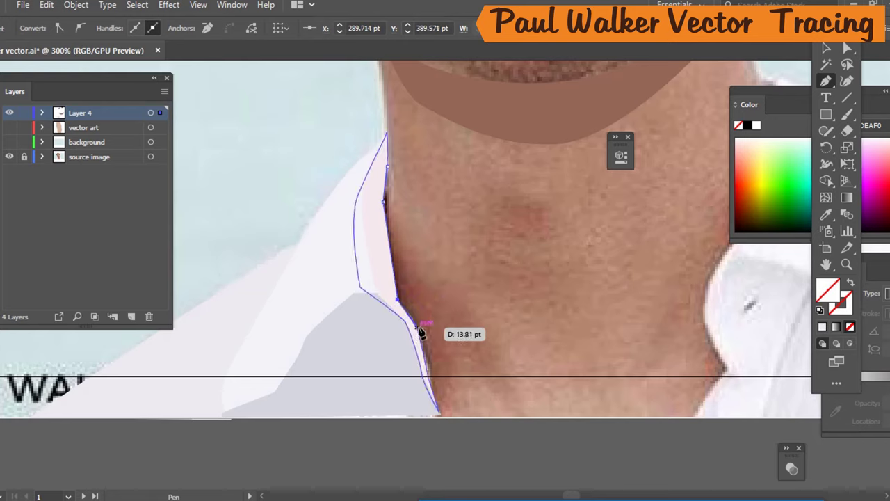
{"action": "left_click", "coordinate": [417, 326]}
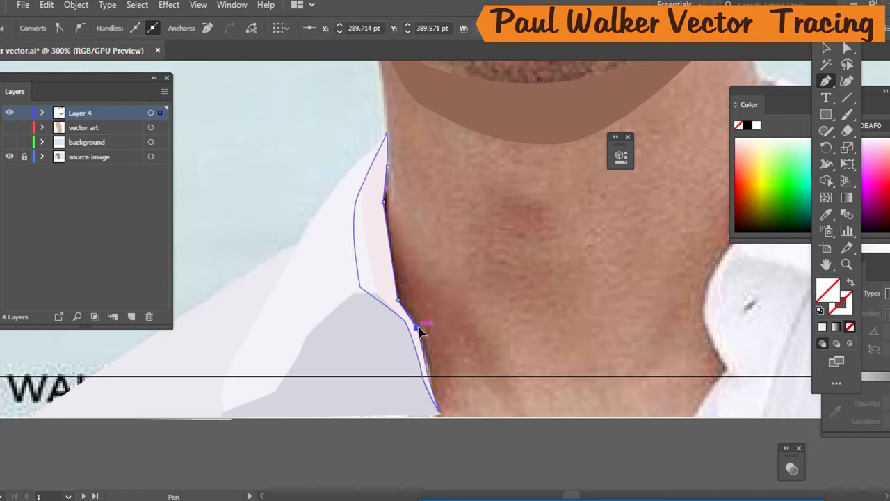
{"action": "left_click", "coordinate": [439, 417]}
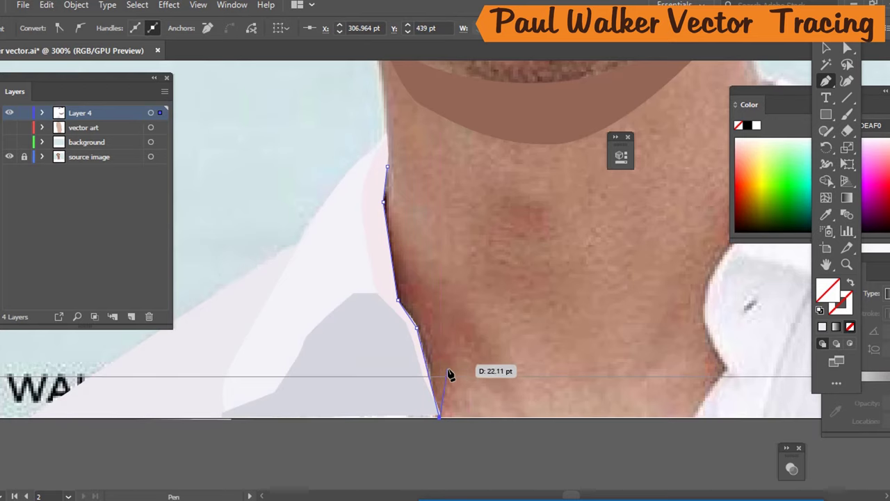
Continue the neck shadow path from the collar's lower end with an arched curve ending below the photo's lower edge.
{"action": "left_click_drag", "start_coordinate": [468, 362], "coordinate": [487, 372]}
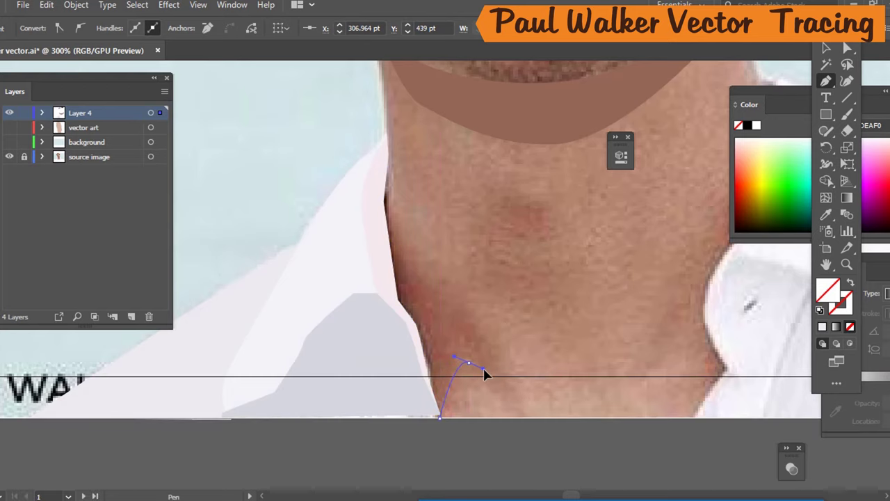
{"action": "left_click", "coordinate": [525, 429]}
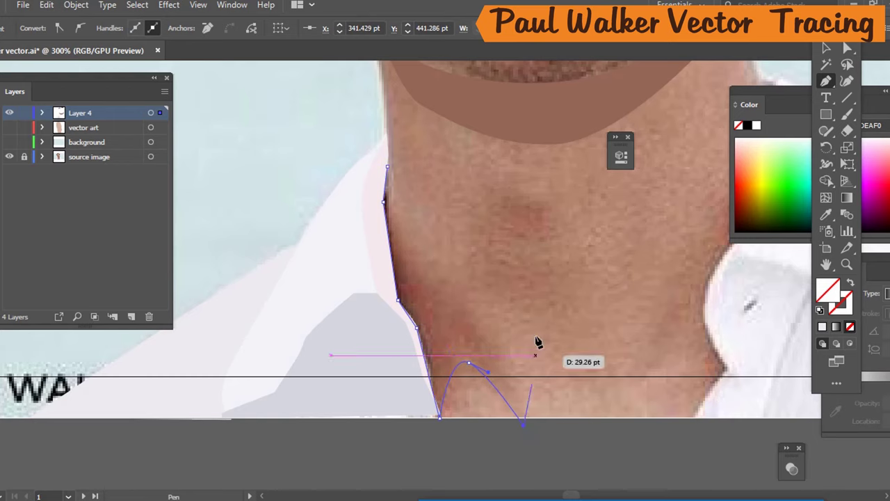
{"action": "left_click", "coordinate": [467, 312]}
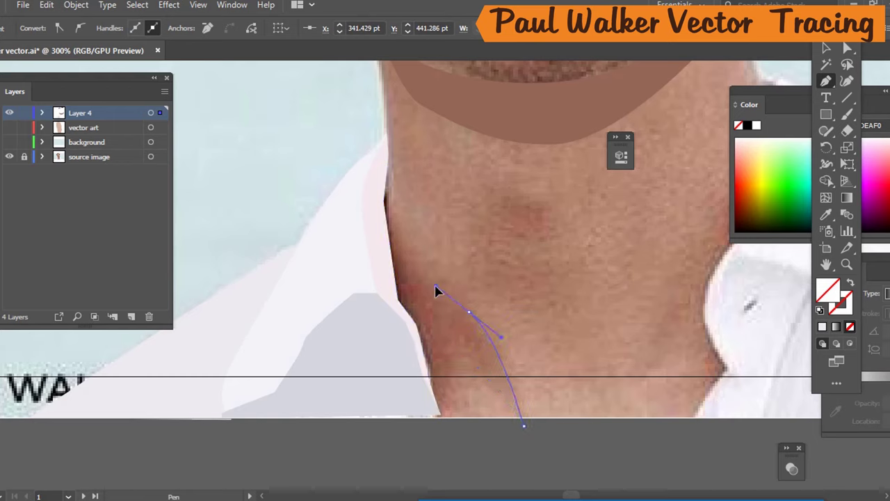
{"action": "left_click_drag", "start_coordinate": [435, 286], "coordinate": [427, 282]}
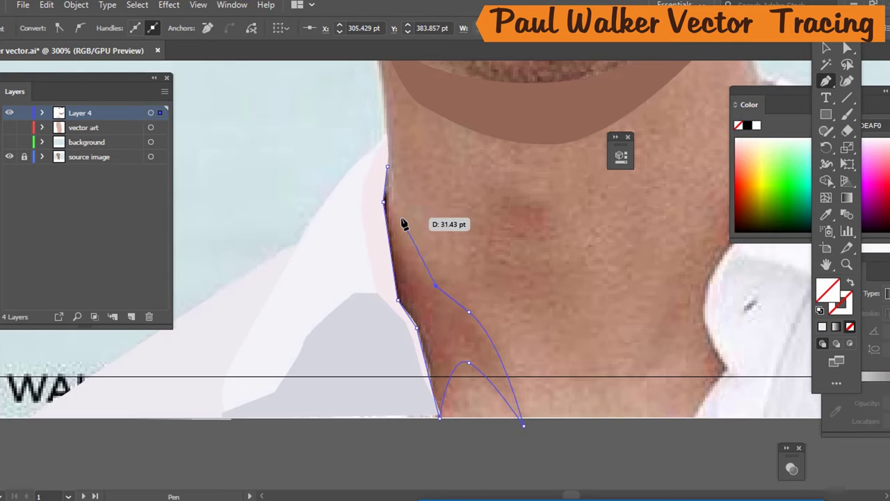
{"action": "left_click_drag", "start_coordinate": [401, 218], "coordinate": [376, 197]}
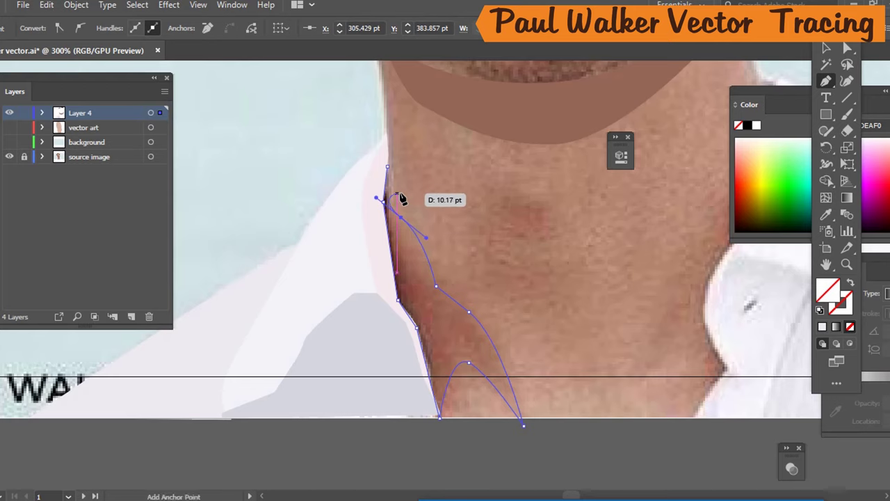
{"action": "left_click", "coordinate": [384, 175]}
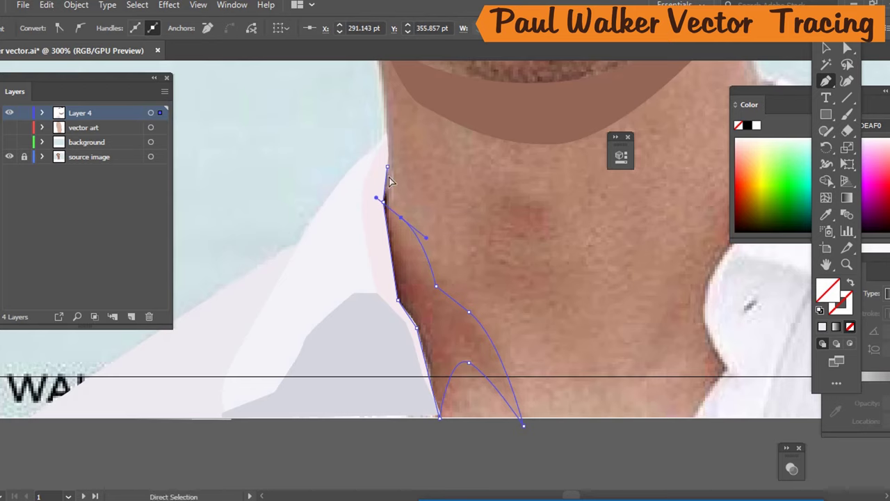
{"action": "left_click", "coordinate": [411, 244], "text": "ctrl"}
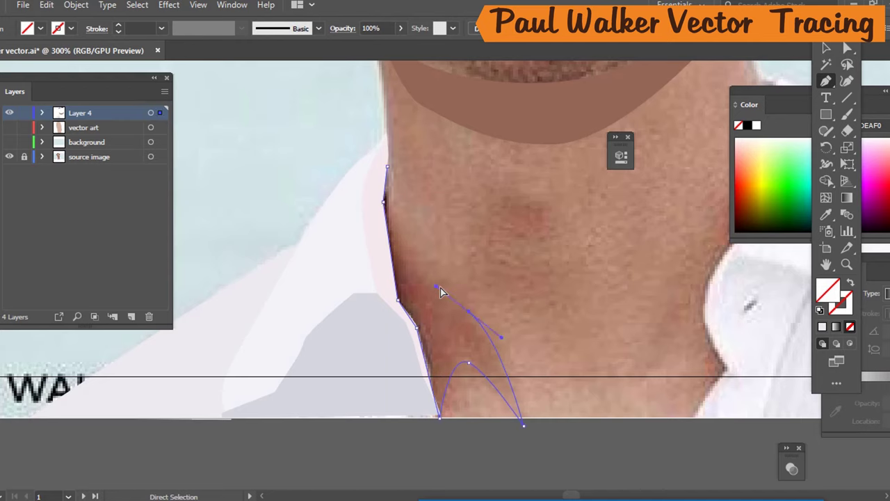
{"action": "key", "text": "ctrl+z"}
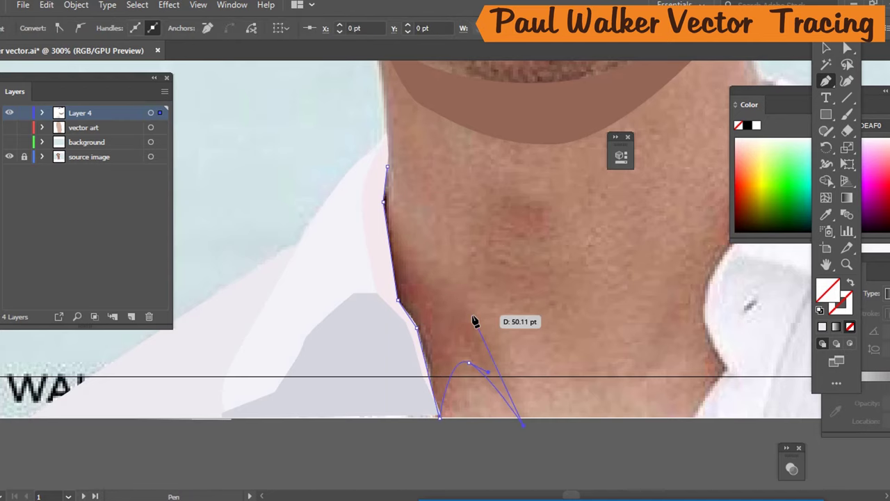
Trace the neck shadow's inner edge back up the neck with curved segments and close the path at the upper inner collar.
{"action": "left_click_drag", "start_coordinate": [459, 296], "coordinate": [436, 283]}
{"action": "left_click", "coordinate": [432, 281]}
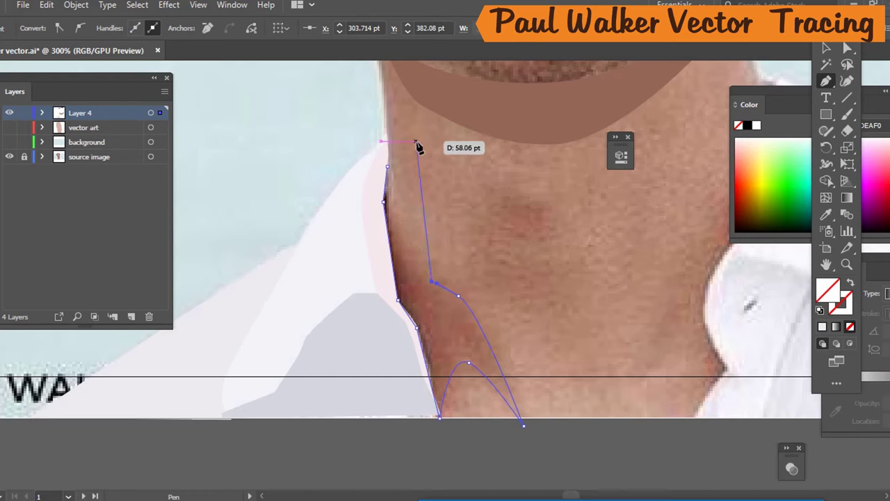
{"action": "left_click", "coordinate": [398, 222]}
{"action": "left_click_drag", "start_coordinate": [398, 223], "coordinate": [395, 188]}
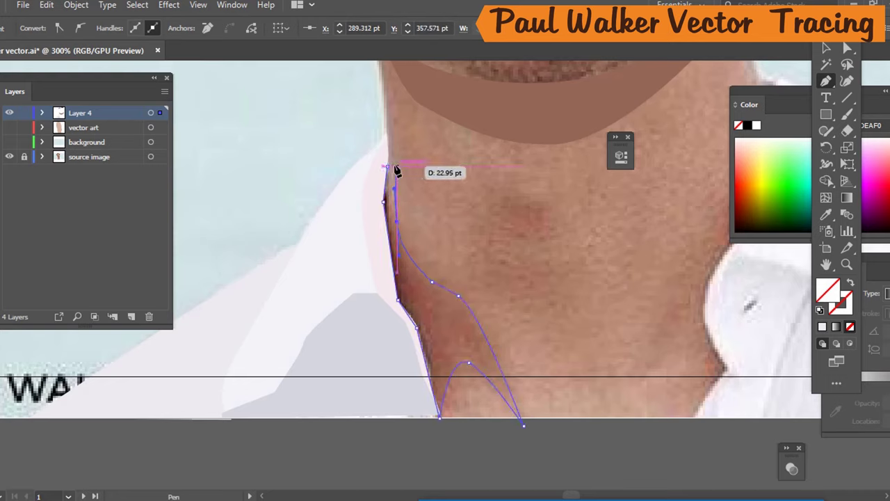
{"action": "left_click", "coordinate": [388, 166]}
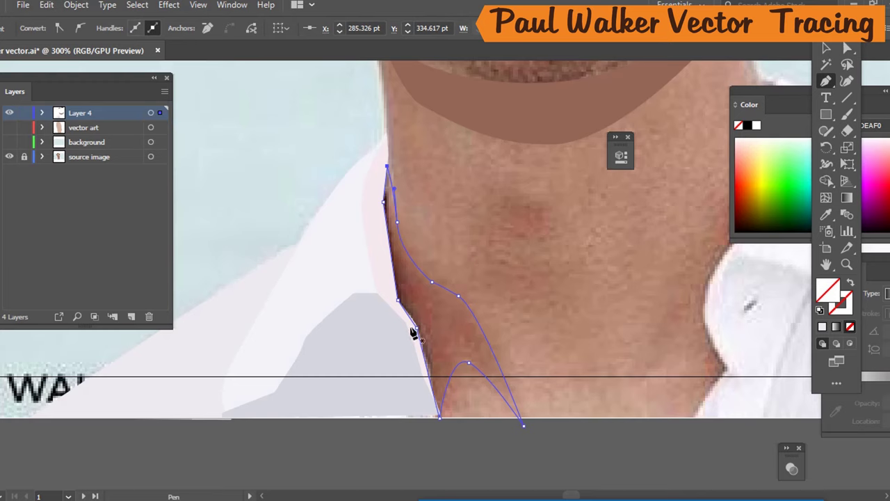
Fill the closed neck shadow shape with a reddish brown sampled from the shaded side of the neck in the photo.
{"action": "key", "text": "i"}
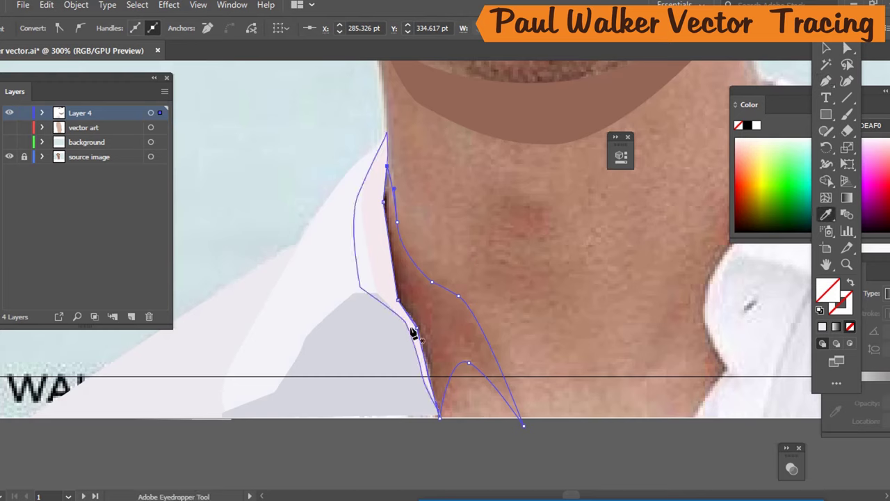
{"action": "left_click", "coordinate": [457, 299]}
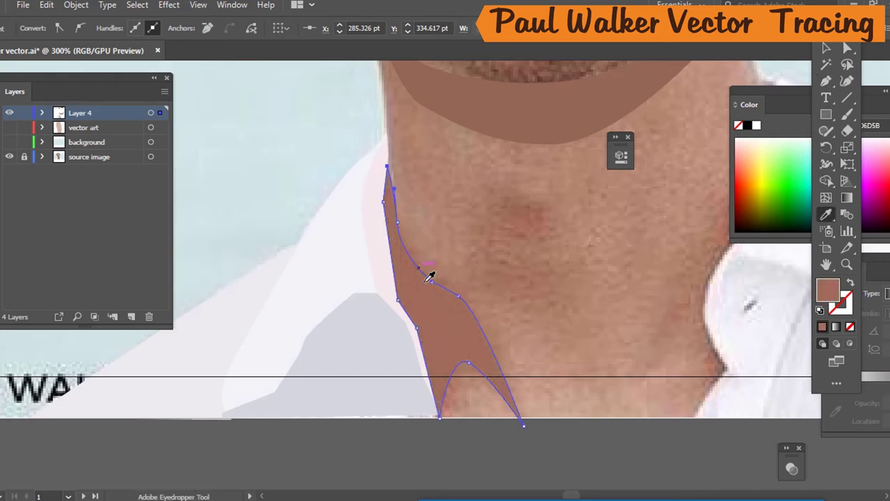
{"action": "key", "text": "v"}
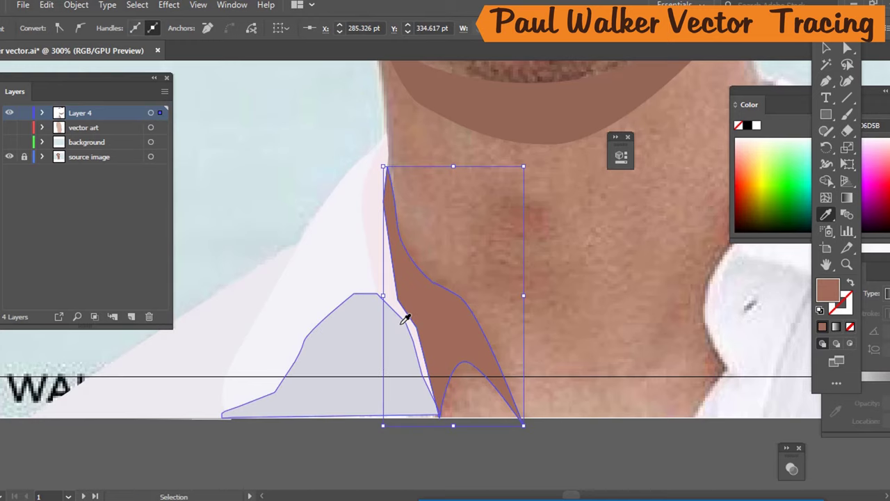
{"action": "key", "text": "ctrl+z"}
{"action": "left_click", "coordinate": [436, 299]}
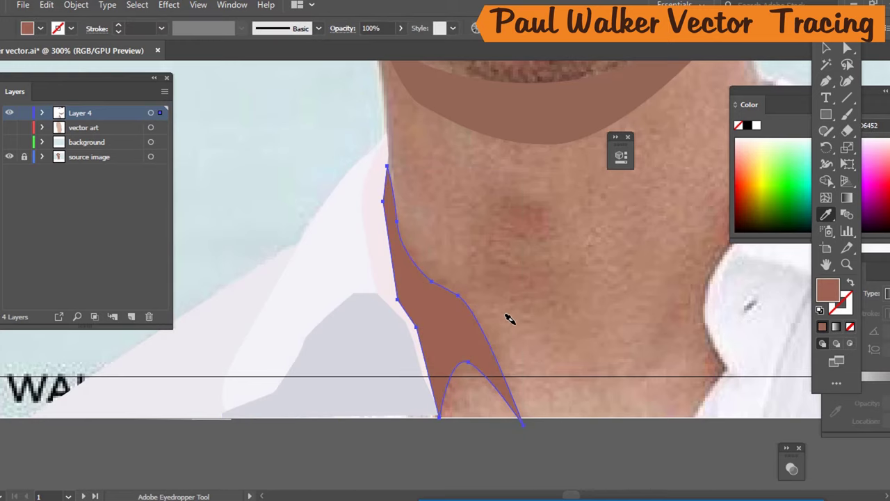
Move the arched anchor point of the neck shadow down to the photo's lower edge, removing the gap in its base.
{"action": "scroll", "coordinate": [529, 320], "scroll_direction": "down", "scroll_amount": 4}
{"action": "scroll", "coordinate": [599, 269], "scroll_direction": "up", "scroll_amount": 2}
{"action": "scroll", "coordinate": [600, 268], "scroll_direction": "down", "scroll_amount": 2}
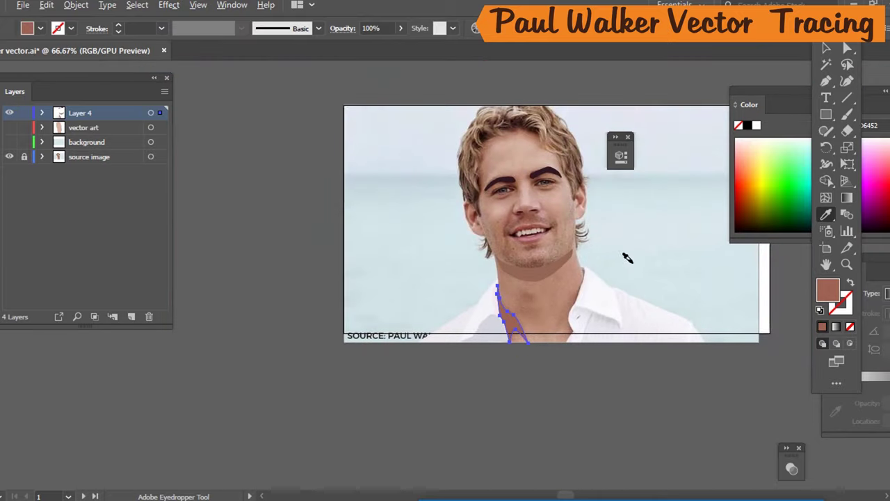
{"action": "scroll", "coordinate": [593, 294], "scroll_direction": "up", "scroll_amount": 1}
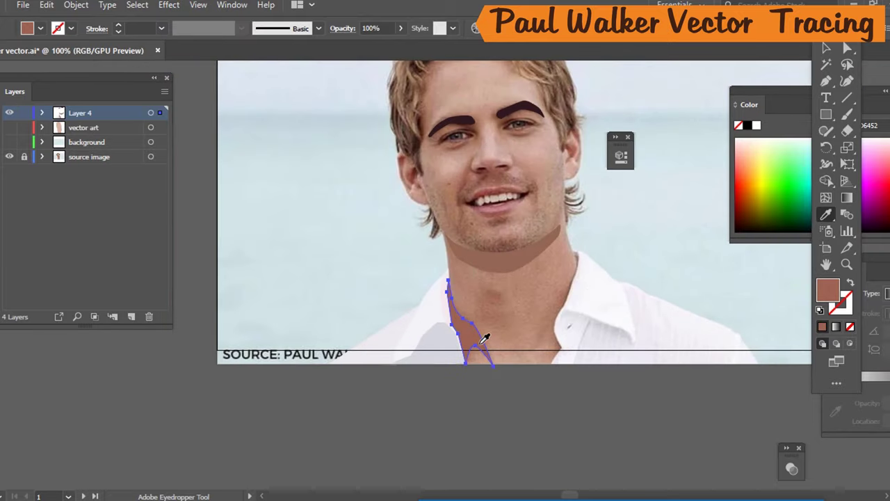
{"action": "key", "text": "a"}
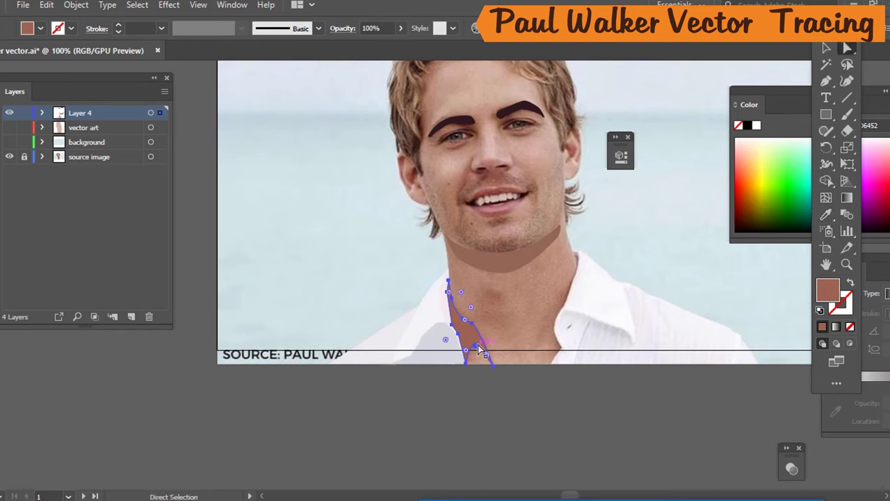
{"action": "left_click", "coordinate": [477, 345]}
{"action": "left_click", "coordinate": [478, 342]}
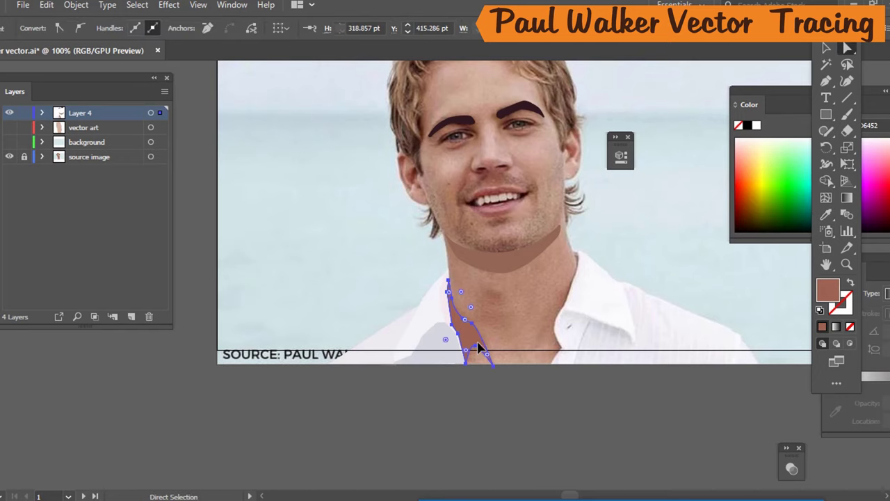
{"action": "left_click_drag", "start_coordinate": [482, 349], "coordinate": [474, 349]}
{"action": "left_click", "coordinate": [473, 346]}
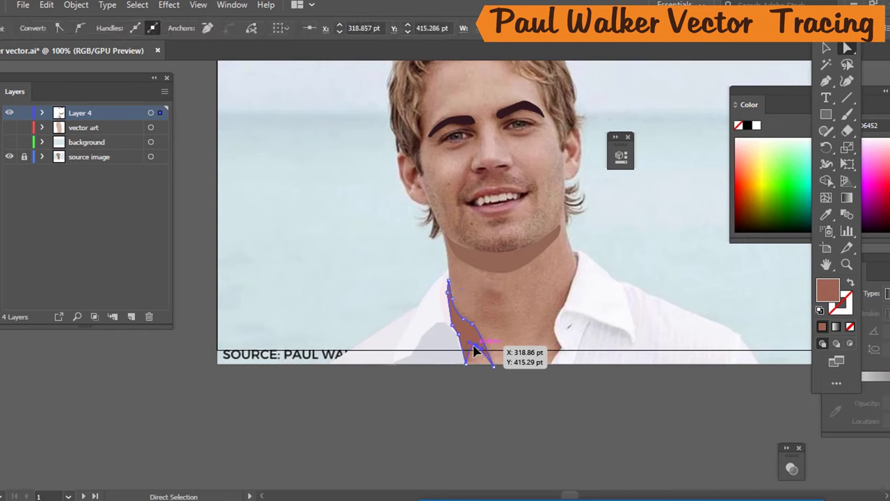
{"action": "left_click_drag", "start_coordinate": [474, 350], "coordinate": [481, 368]}
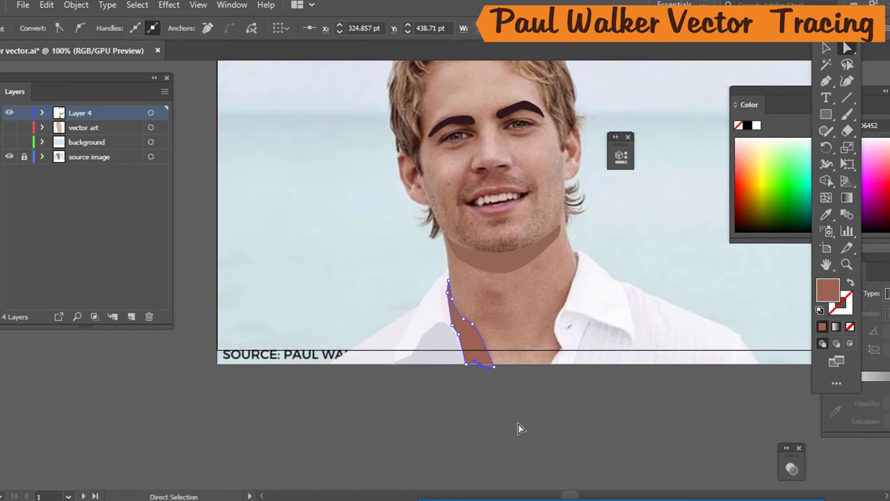
{"action": "left_click", "coordinate": [518, 424]}
Set the neck shadow's opacity to 20%, and undo the accidental shift of the shape.
{"action": "left_click", "coordinate": [484, 363]}
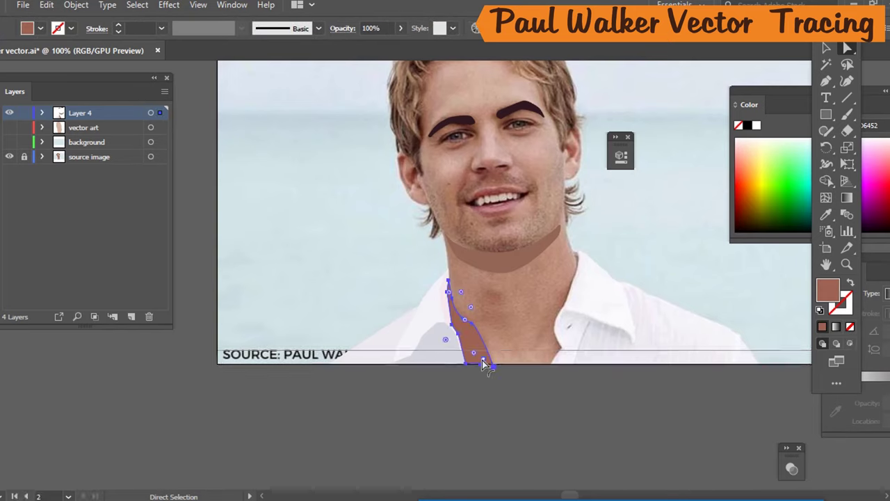
{"action": "left_click", "coordinate": [388, 28]}
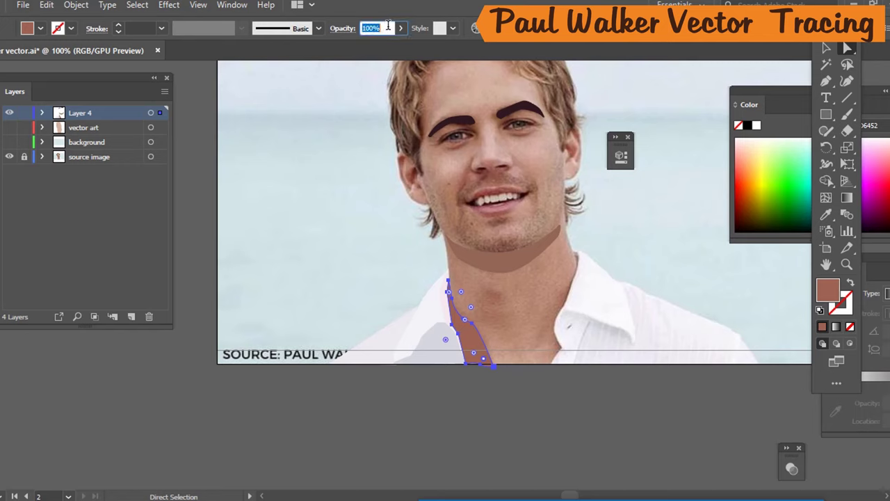
{"action": "type", "text": "89"}
{"action": "key", "text": "Return"}
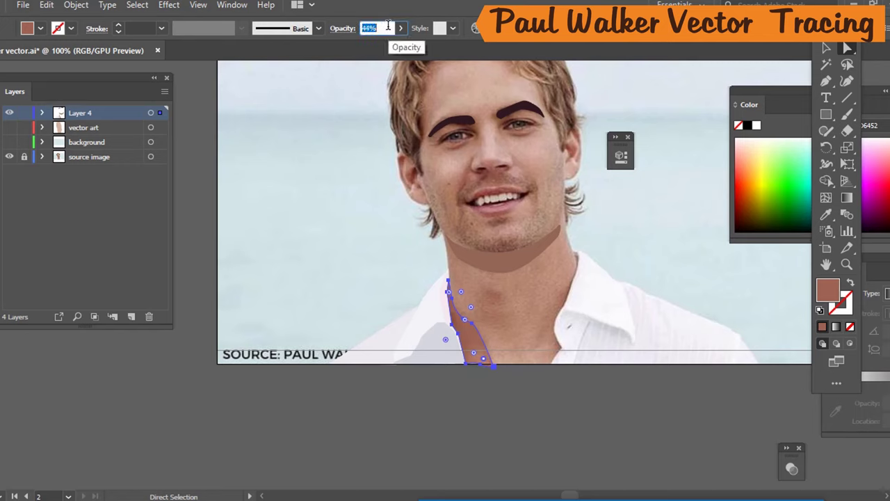
{"action": "type", "text": "2"}
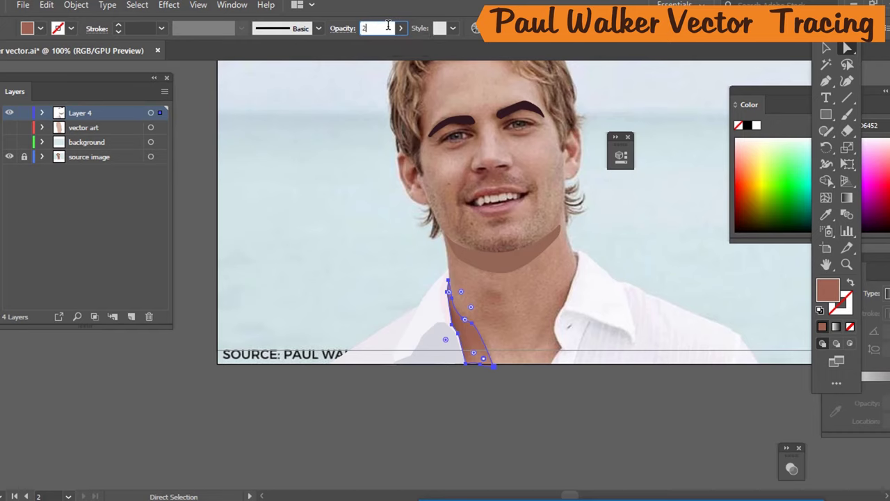
{"action": "type", "text": "0"}
{"action": "left_click", "coordinate": [500, 357]}
{"action": "left_click_drag", "start_coordinate": [472, 331], "coordinate": [469, 330]}
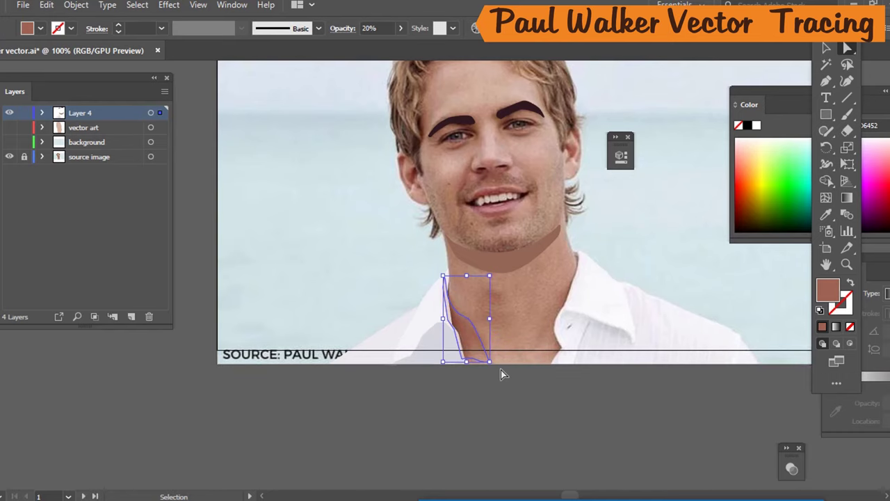
{"action": "key", "text": "ctrl+z"}
Show the vector art layer so the neck shadow sits over the skin-filled neck.
{"action": "scroll", "coordinate": [492, 377], "scroll_direction": "up", "scroll_amount": 3}
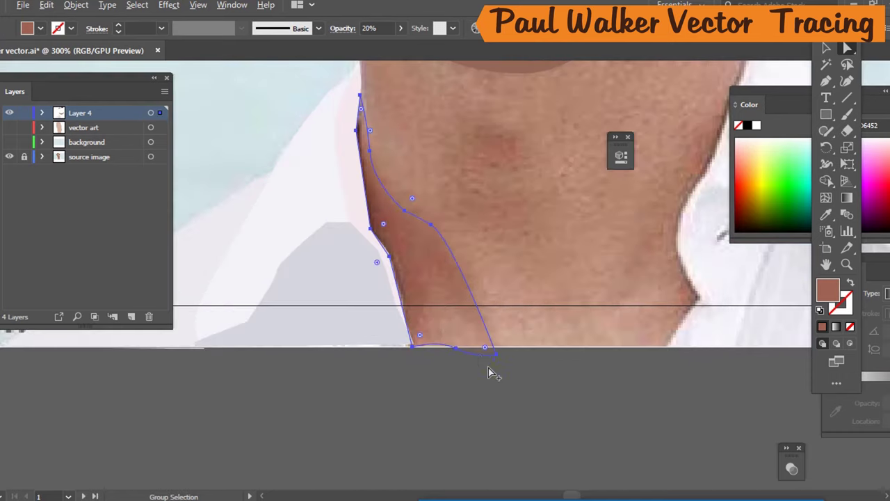
{"action": "left_click", "coordinate": [8, 111]}
{"action": "left_click", "coordinate": [10, 128]}
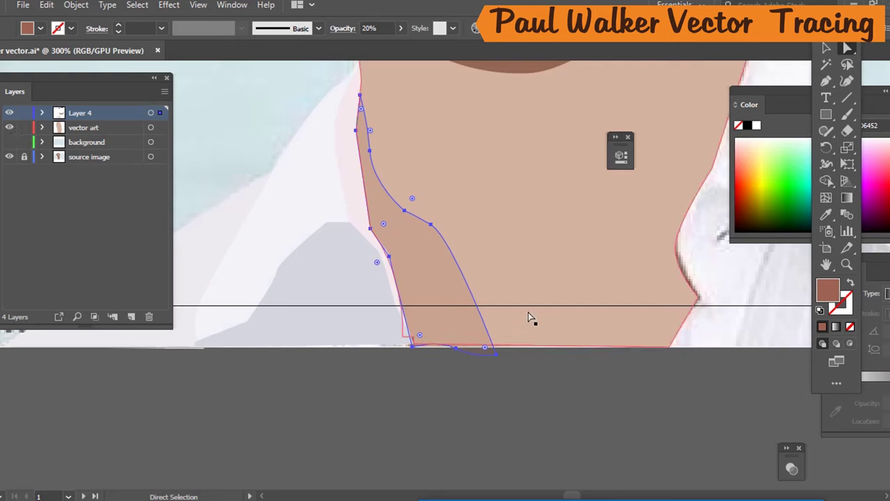
Set the neck shadow's opacity to 48% against the skin fill.
{"action": "left_click", "coordinate": [462, 312]}
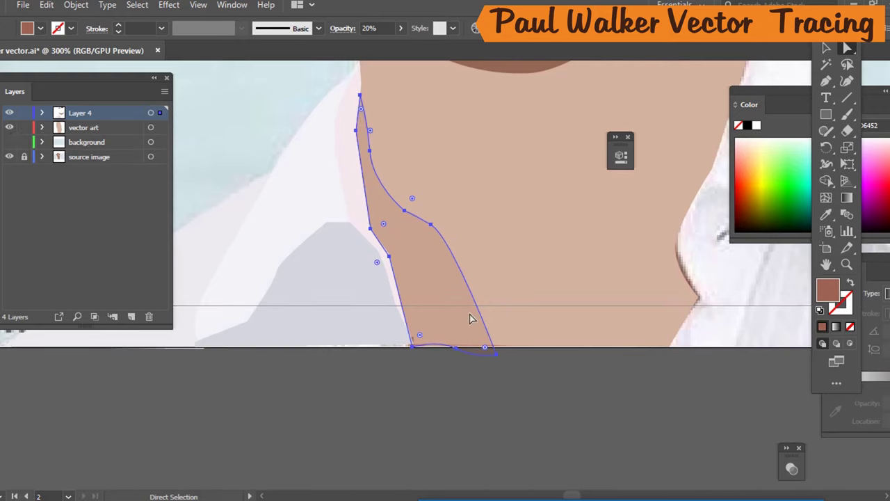
{"action": "left_click", "coordinate": [577, 441]}
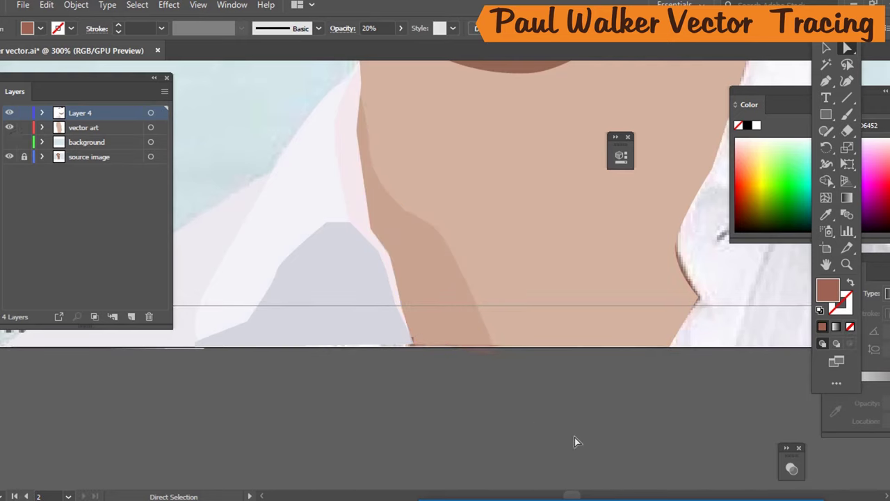
{"action": "left_click", "coordinate": [464, 300]}
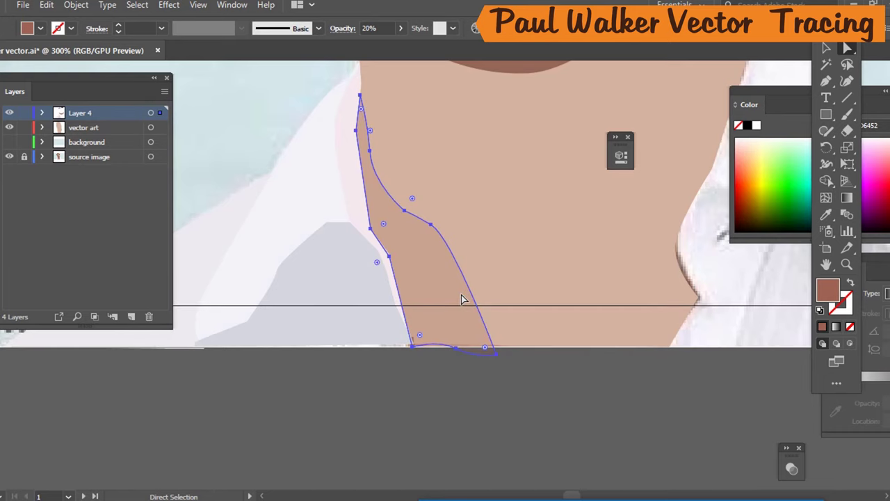
{"action": "left_click", "coordinate": [392, 29]}
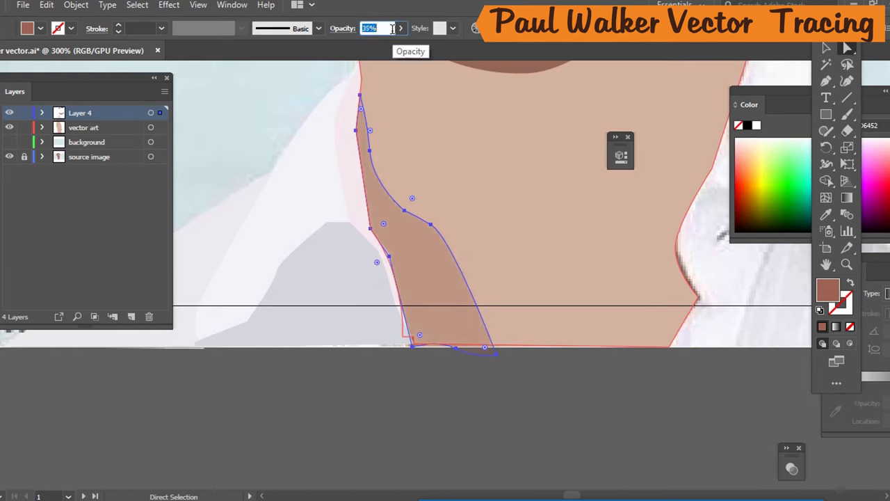
{"action": "key", "text": "Up"}
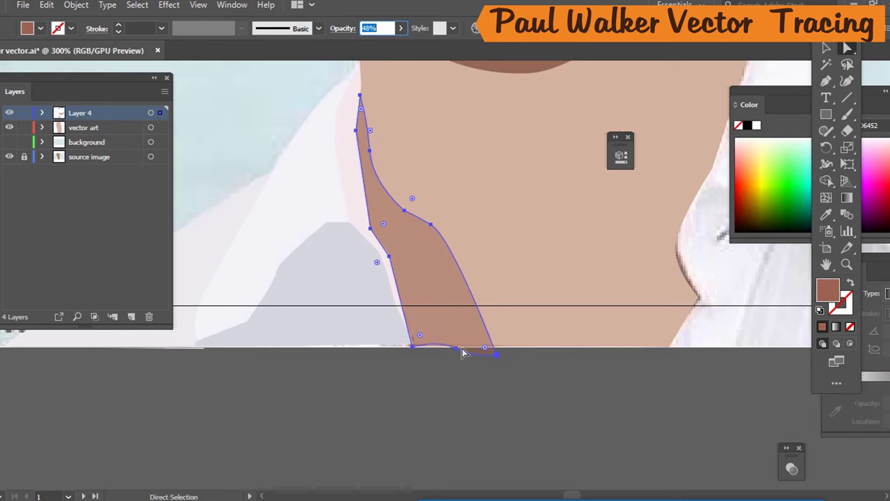
Pull the neck shadow's middle base anchor down past the neck's lower edge and deselect the shape.
{"action": "left_click_drag", "start_coordinate": [457, 349], "coordinate": [459, 371]}
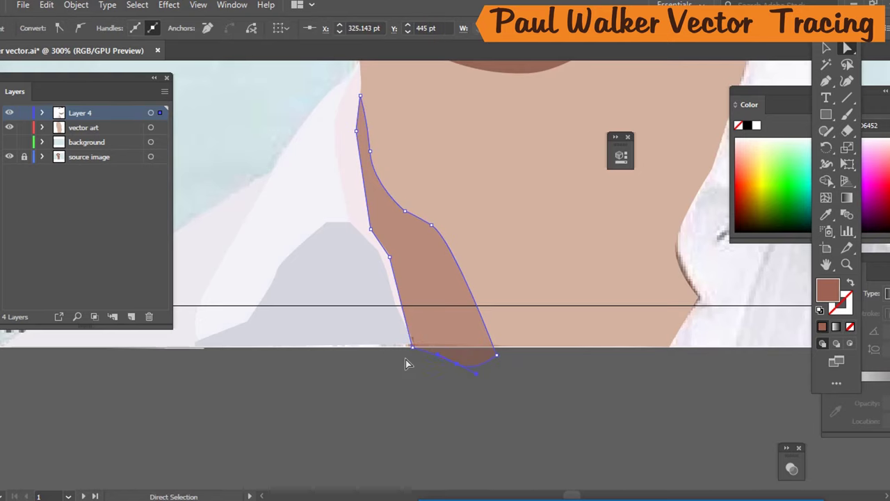
{"action": "left_click", "coordinate": [381, 380]}
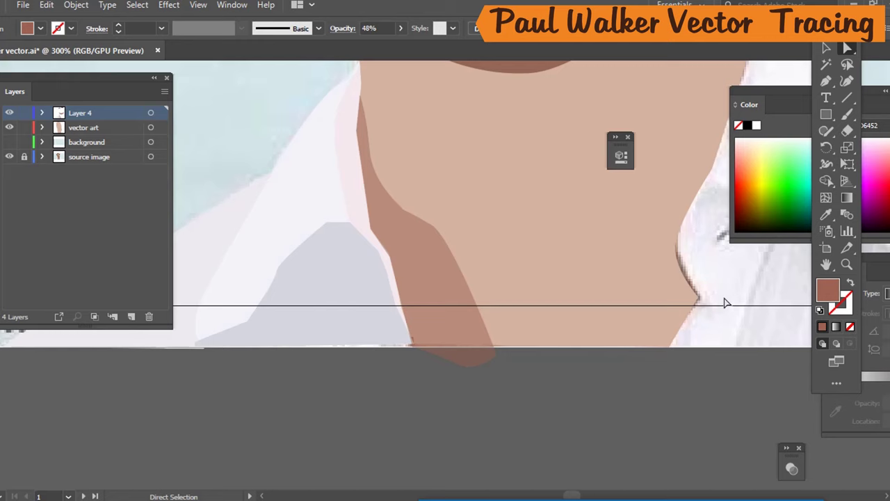
Select all the artwork and split the neck shadow along the neck's lower edge with the Shape Builder tool.
{"action": "key", "text": "v"}
{"action": "key", "text": "a"}
{"action": "key", "text": "ctrl+a"}
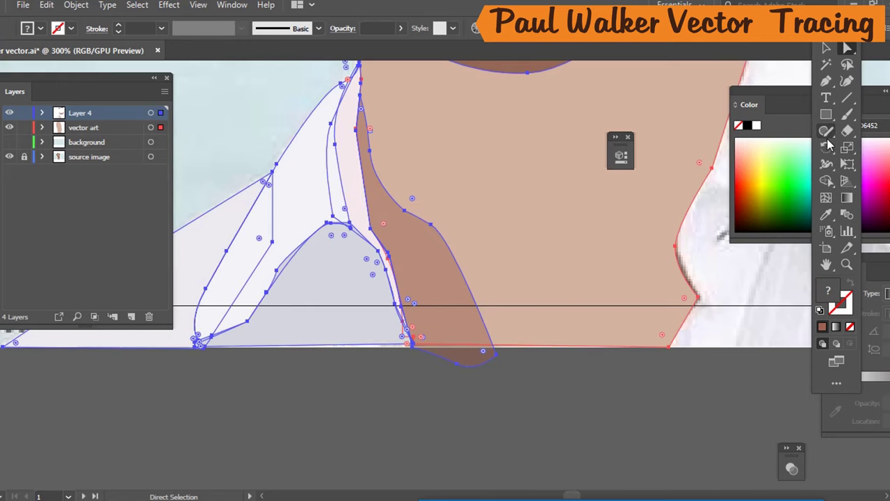
{"action": "left_click", "coordinate": [828, 182]}
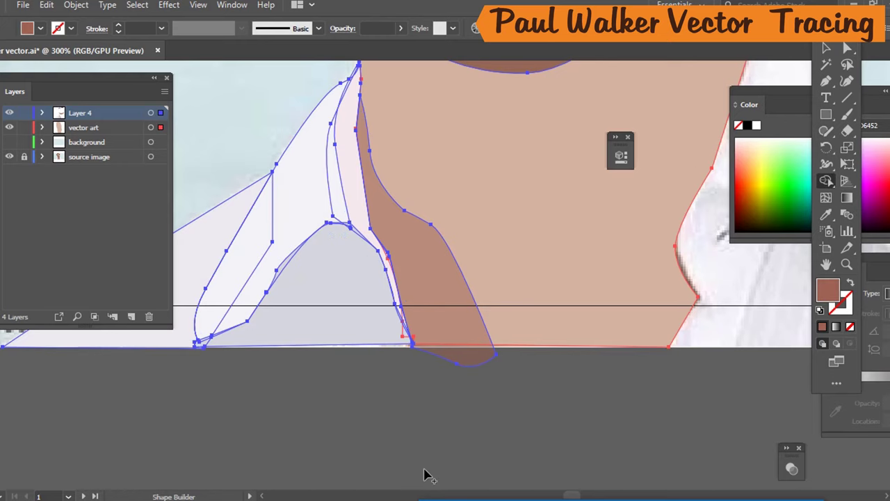
{"action": "left_click", "coordinate": [482, 352], "text": "alt"}
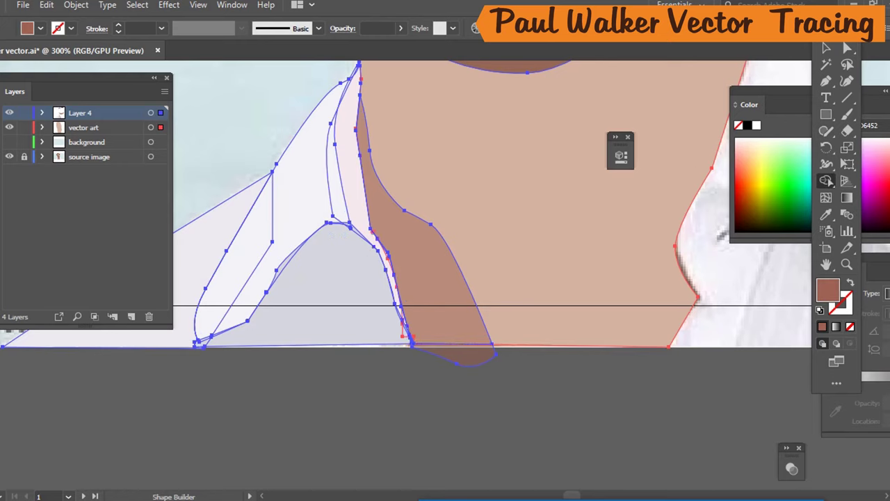
Delete the separated piece of the neck shadow that hangs below the neck's lower edge.
{"action": "left_click", "coordinate": [828, 47]}
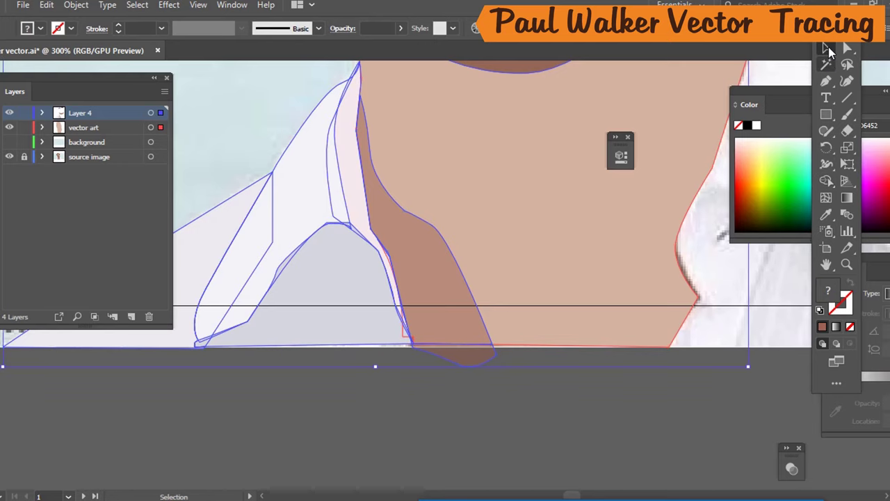
{"action": "left_click", "coordinate": [630, 433]}
{"action": "left_click", "coordinate": [483, 369]}
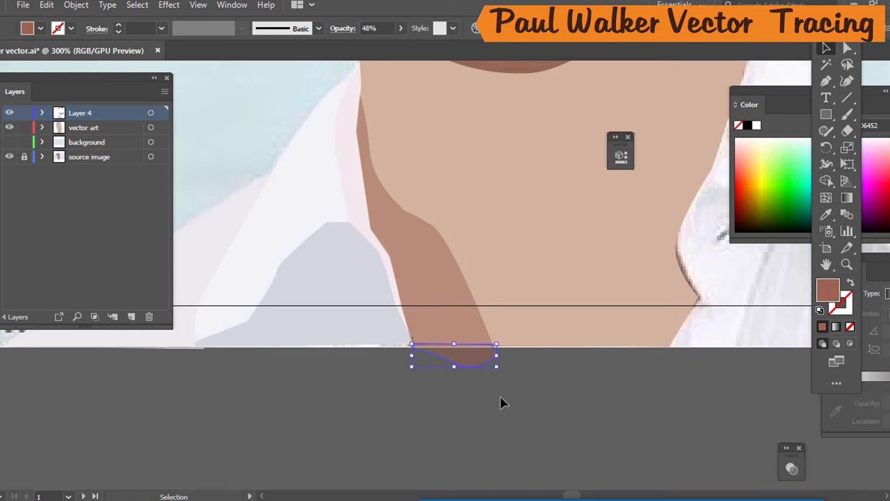
{"action": "key", "text": "Delete"}
{"action": "left_click", "coordinate": [449, 275]}
{"action": "scroll", "coordinate": [545, 219], "scroll_direction": "down", "scroll_amount": 5}
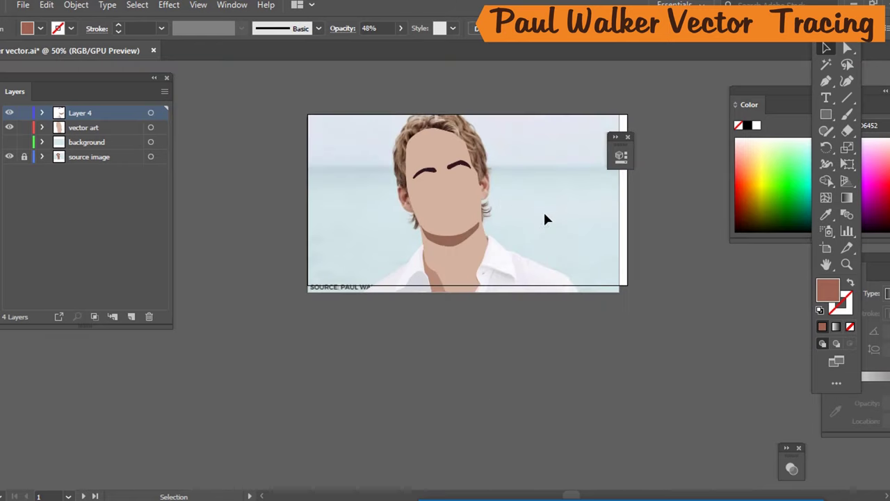
Show the background layer to check the face, neck and shirt shapes against it, and hide it again.
{"action": "scroll", "coordinate": [523, 248], "scroll_direction": "up", "scroll_amount": 1}
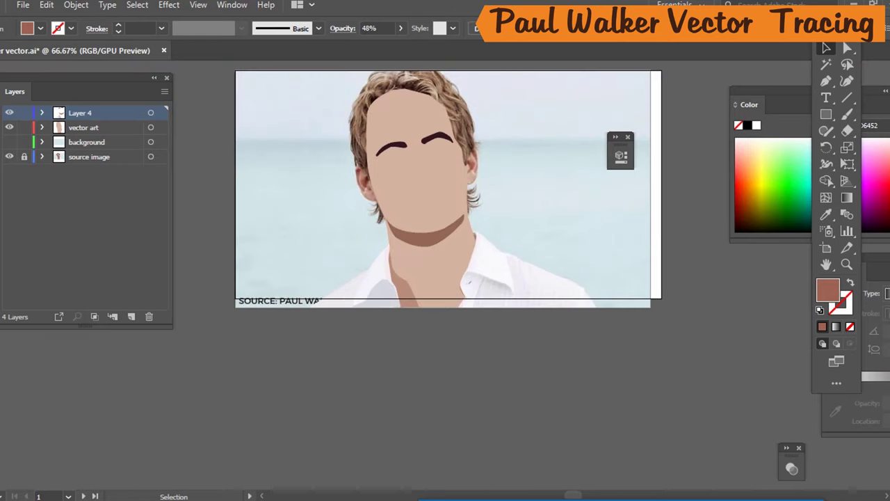
{"action": "left_click", "coordinate": [9, 143]}
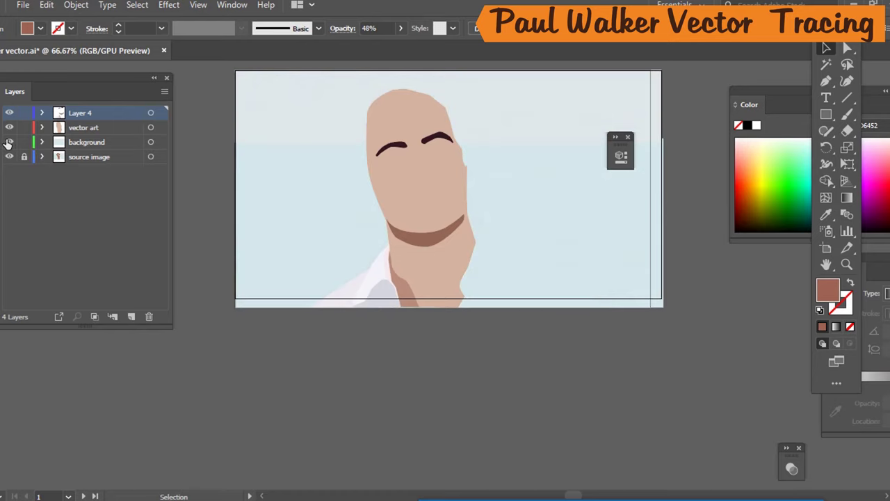
{"action": "left_click", "coordinate": [9, 142]}
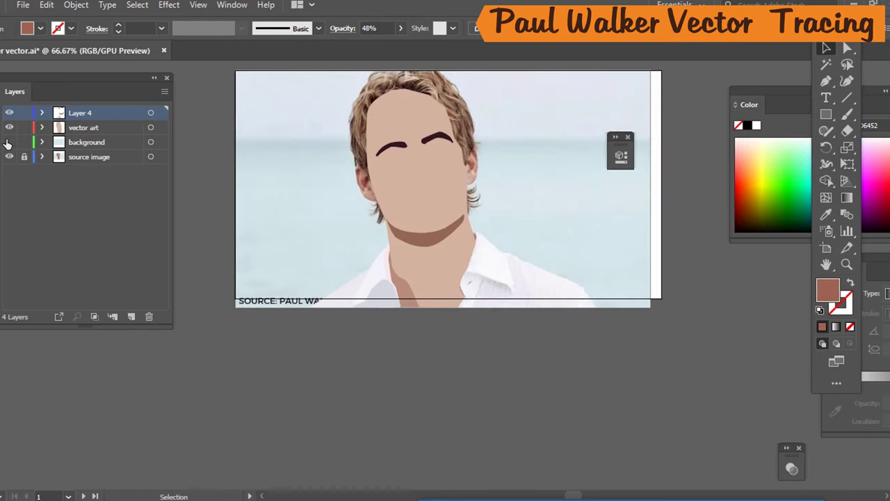
{"action": "left_click", "coordinate": [8, 143]}
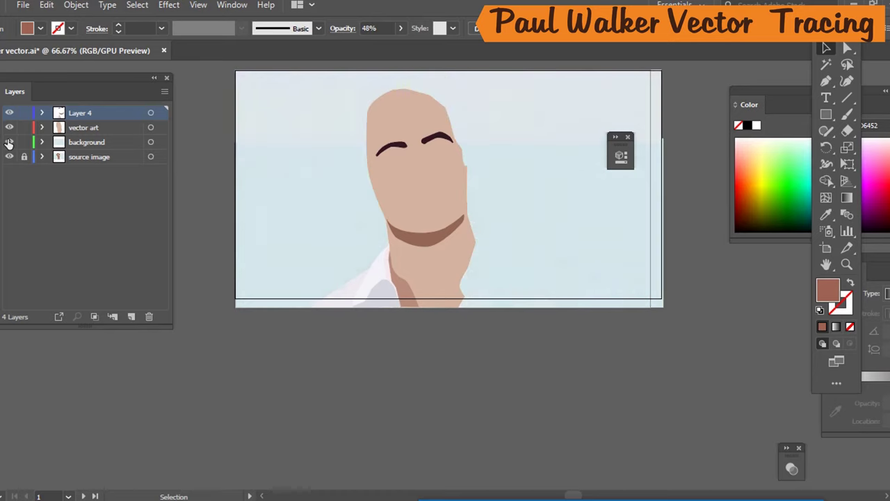
{"action": "left_click", "coordinate": [8, 143]}
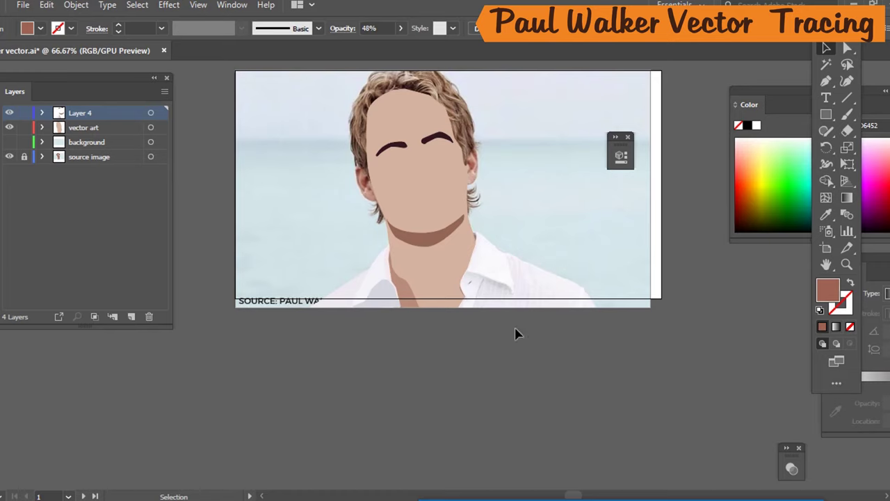
With fill and stroke set to none, start a Pen path at the neck's right edge and trace the right collar's lower fold.
{"action": "scroll", "coordinate": [503, 266], "scroll_direction": "up", "scroll_amount": 4}
{"action": "scroll", "coordinate": [503, 266], "scroll_direction": "down", "scroll_amount": 2}
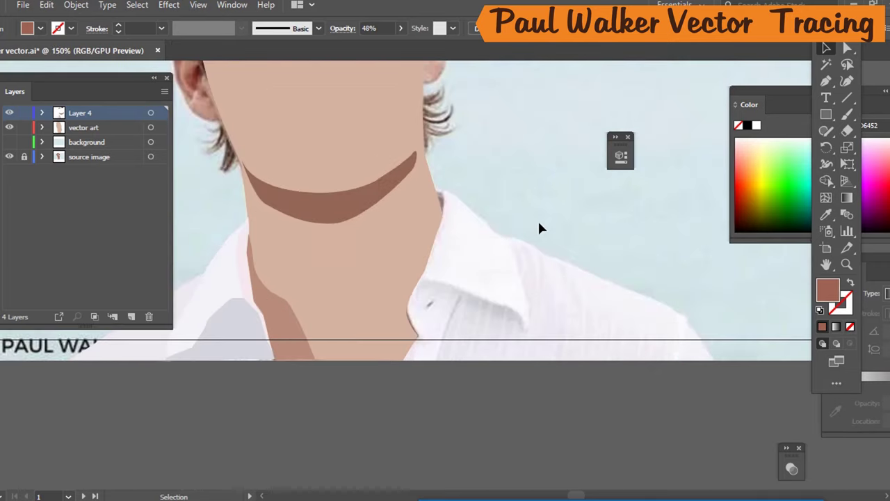
{"action": "scroll", "coordinate": [372, 212], "scroll_direction": "up", "scroll_amount": 2}
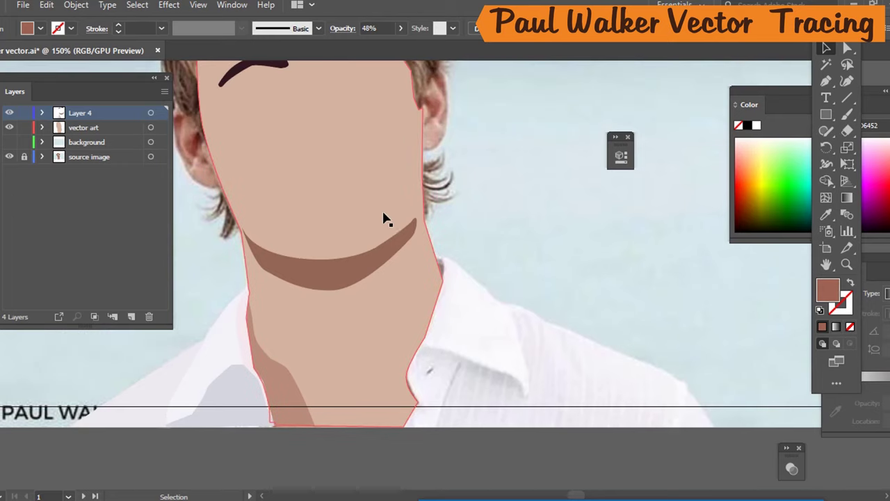
{"action": "scroll", "coordinate": [417, 213], "scroll_direction": "down", "scroll_amount": 3}
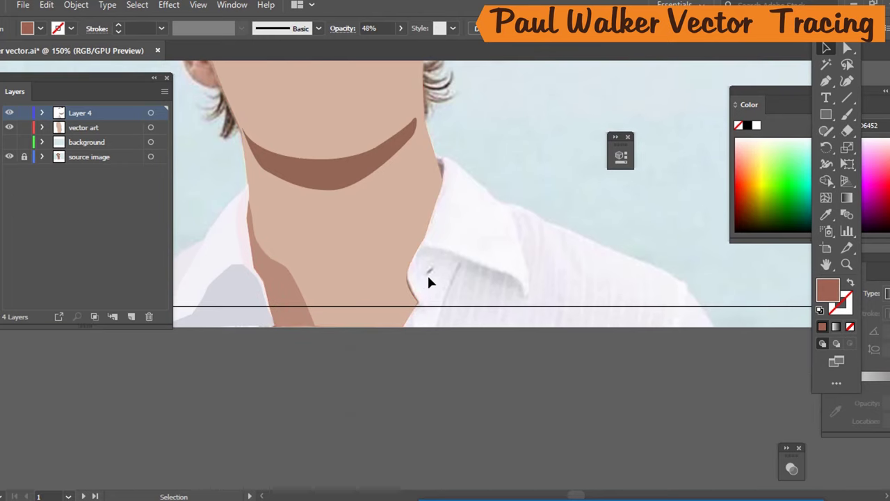
{"action": "scroll", "coordinate": [434, 279], "scroll_direction": "up", "scroll_amount": 3}
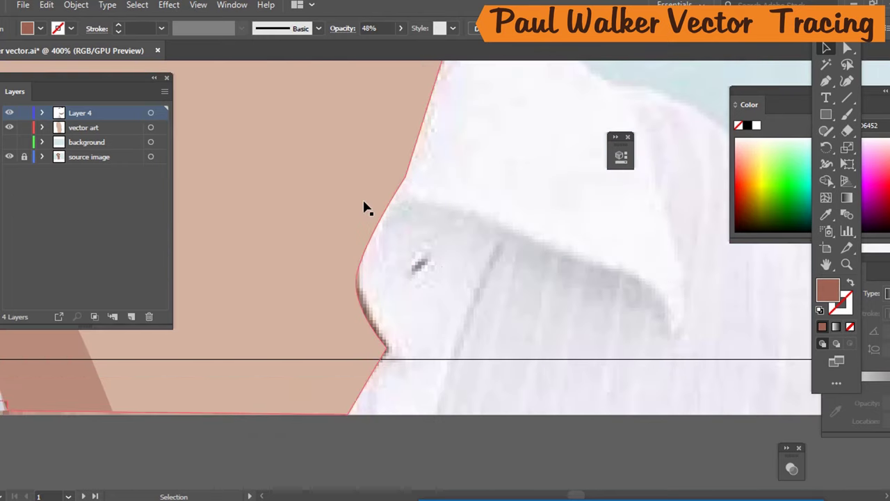
{"action": "key", "text": "slash"}
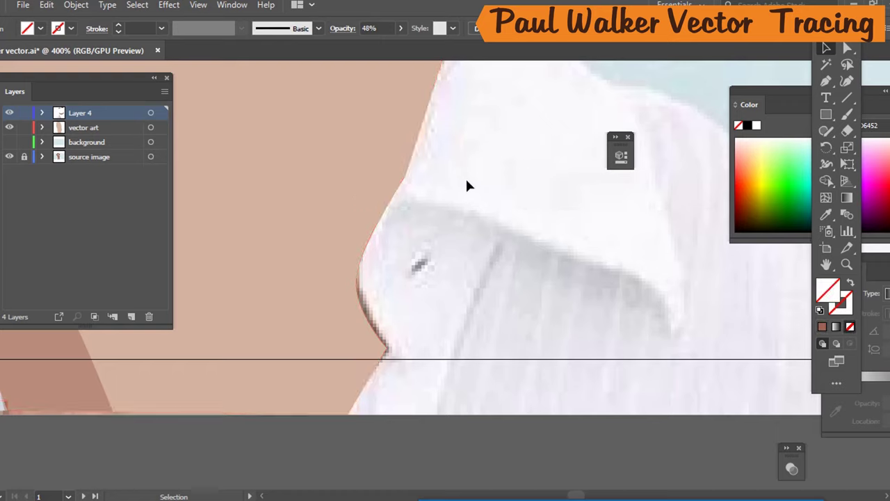
{"action": "key", "text": "p"}
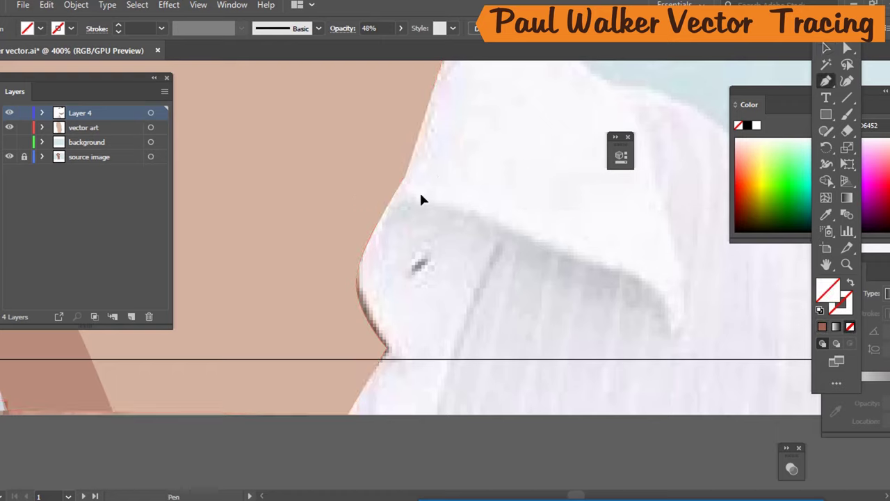
{"action": "left_click", "coordinate": [381, 216]}
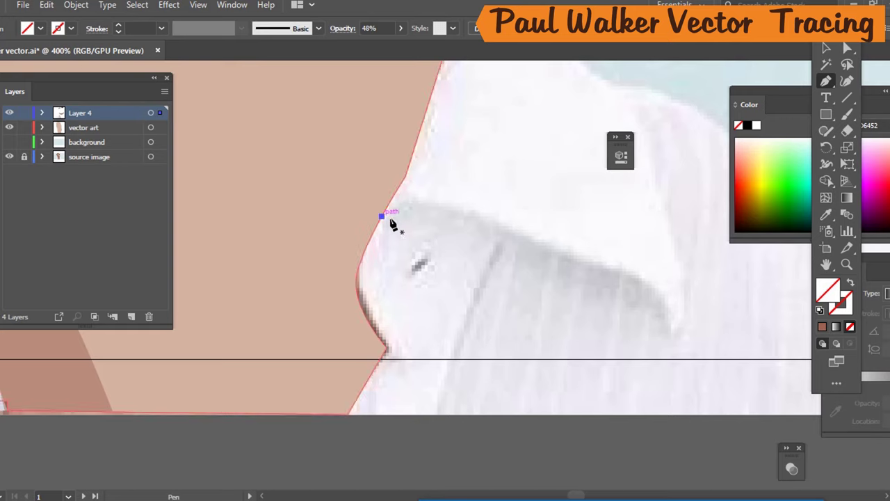
{"action": "left_click", "coordinate": [422, 202]}
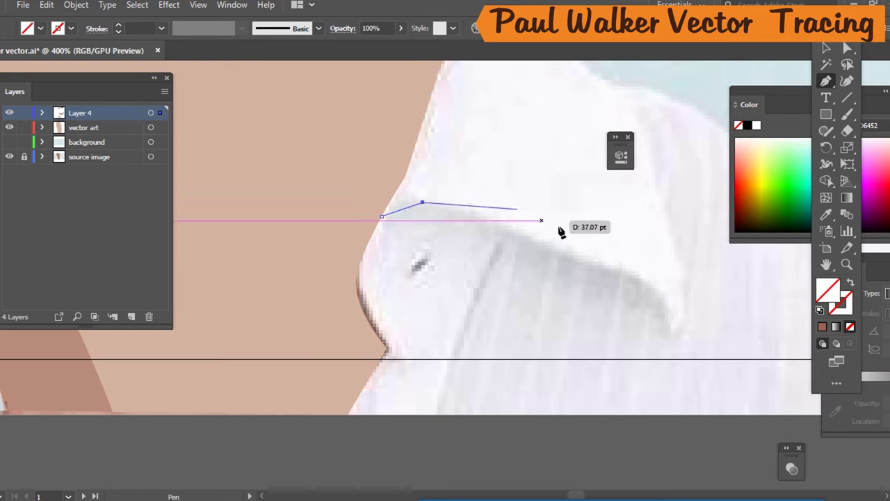
{"action": "left_click", "coordinate": [652, 283]}
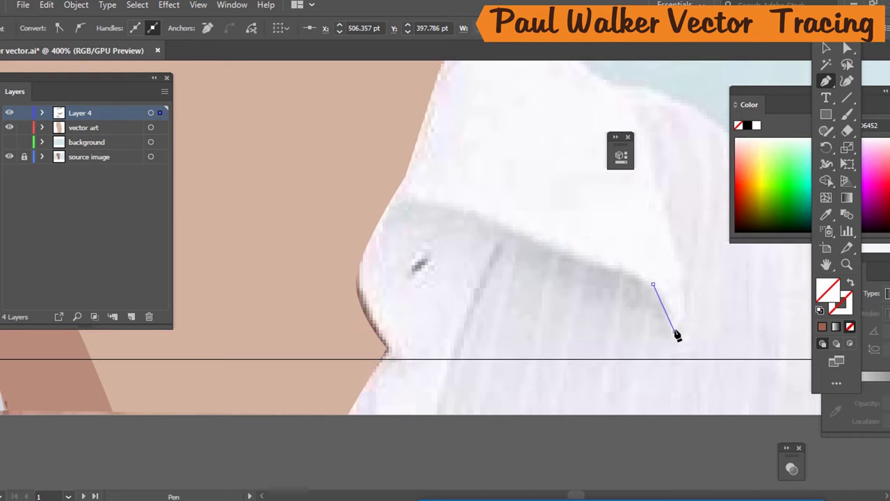
Continue the path around the right collar's pointed tip, moving the anchor beside it up to fit the photo.
{"action": "left_click_drag", "start_coordinate": [675, 331], "coordinate": [690, 356]}
{"action": "key", "text": "ctrl"}
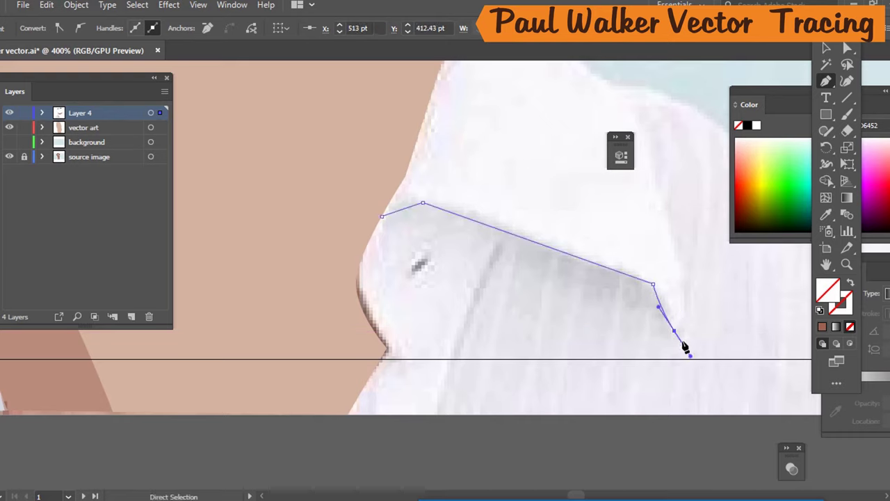
{"action": "left_click_drag", "start_coordinate": [682, 348], "coordinate": [674, 317]}
{"action": "left_click", "coordinate": [672, 337]}
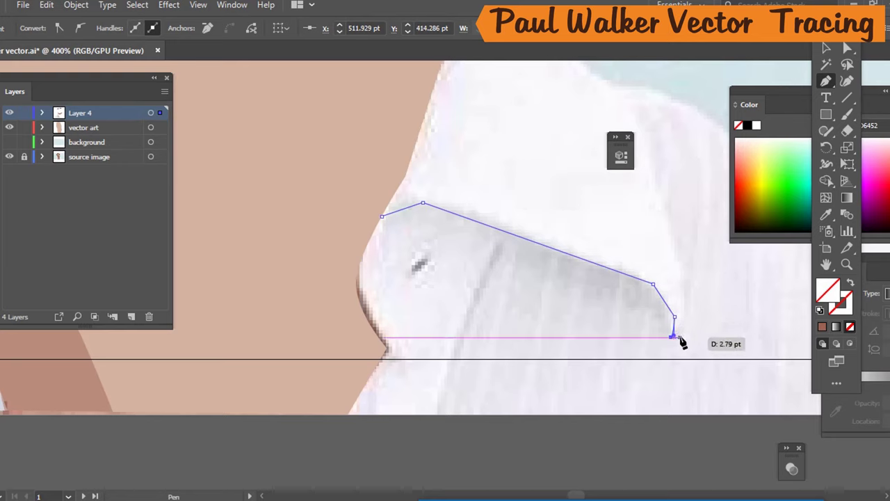
{"action": "left_click", "coordinate": [687, 313]}
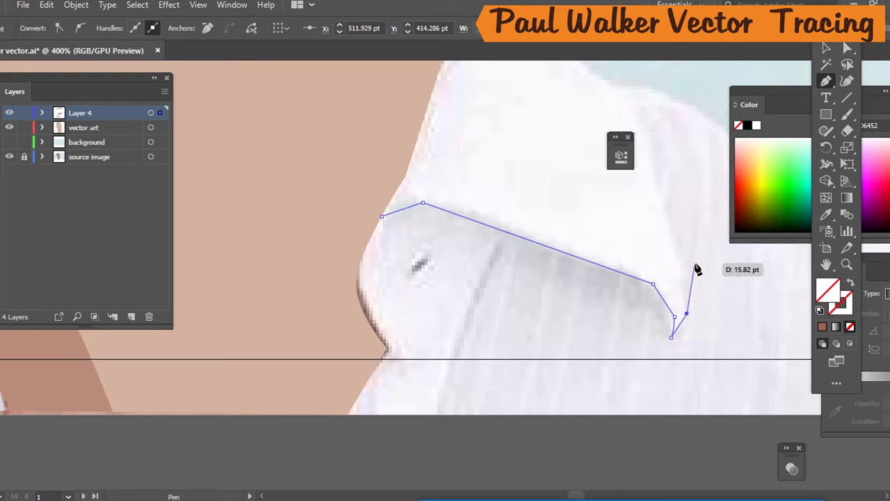
Trace the right collar's outer edge up to its peak and close the path down along the neck.
{"action": "scroll", "coordinate": [695, 243], "scroll_direction": "up", "scroll_amount": 3}
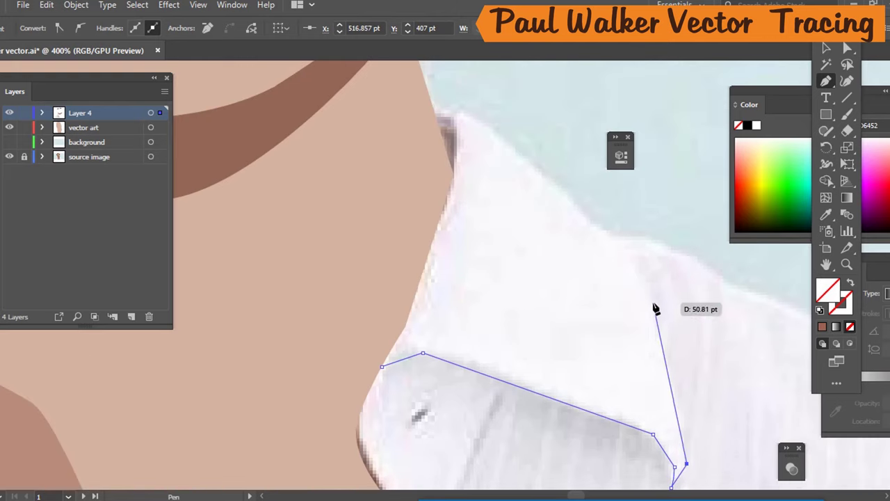
{"action": "left_click_drag", "start_coordinate": [649, 299], "coordinate": [631, 268]}
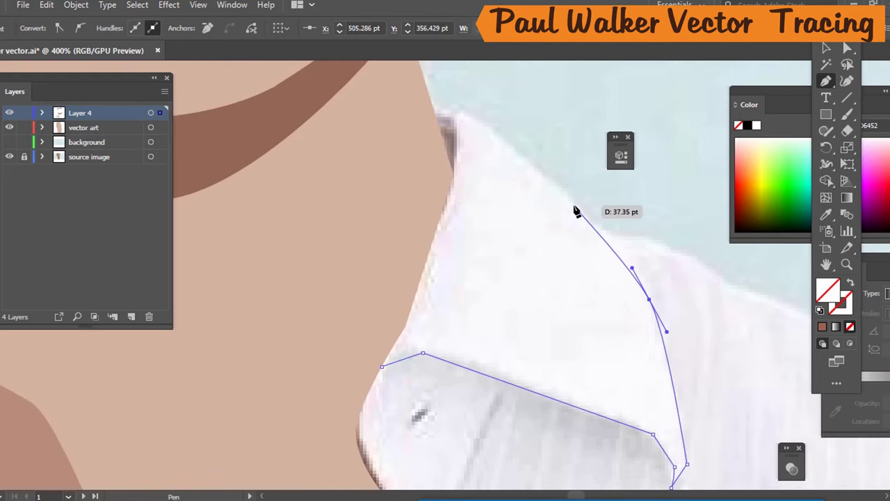
{"action": "left_click", "coordinate": [578, 206]}
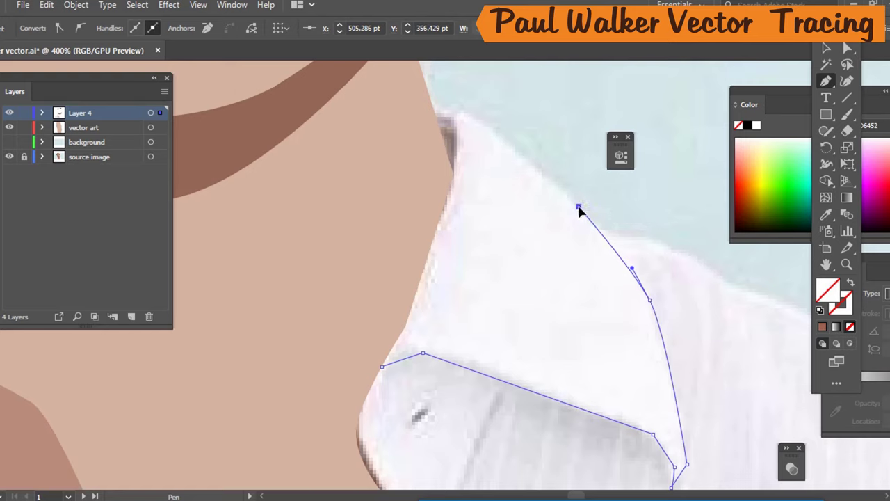
{"action": "left_click", "coordinate": [464, 111]}
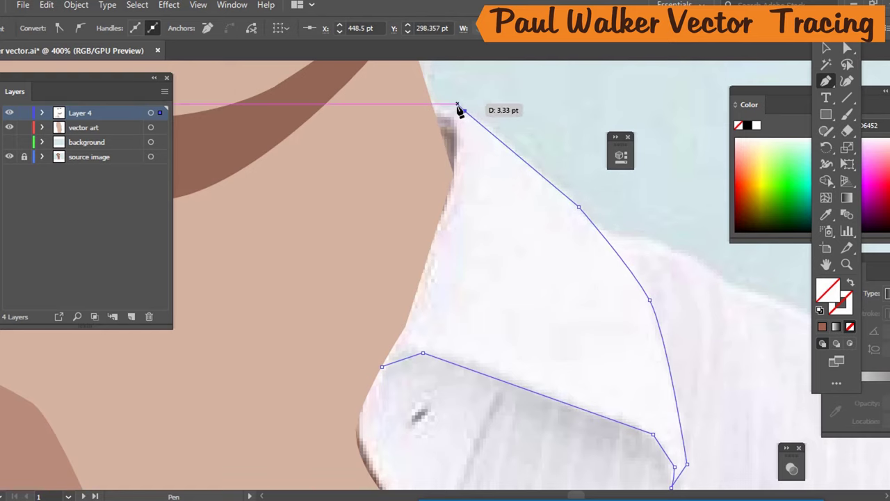
{"action": "left_click", "coordinate": [451, 114]}
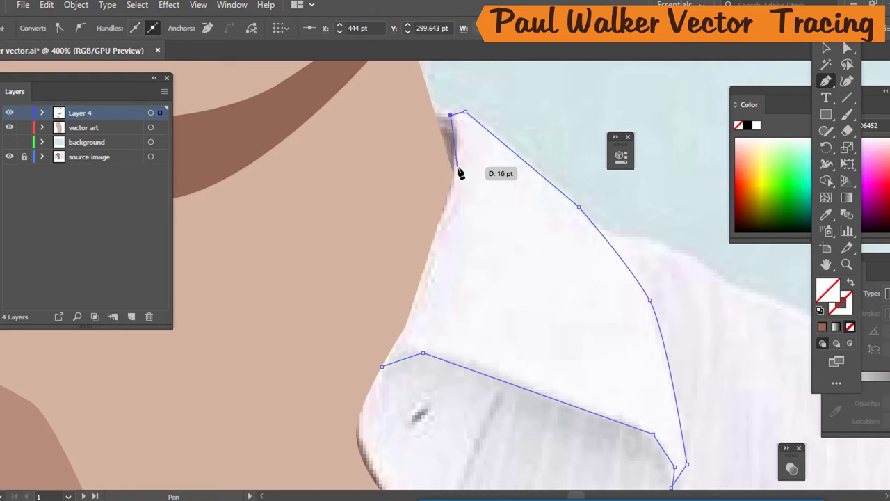
{"action": "left_click_drag", "start_coordinate": [453, 167], "coordinate": [394, 390]}
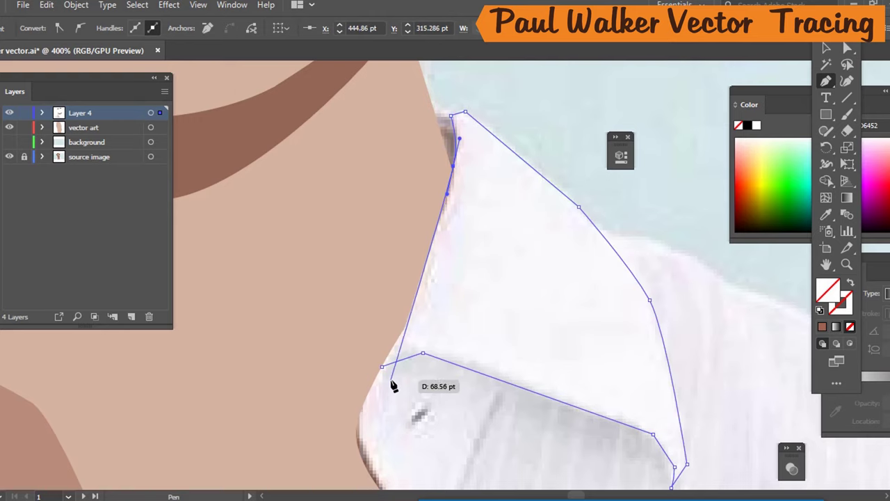
{"action": "left_click", "coordinate": [382, 366]}
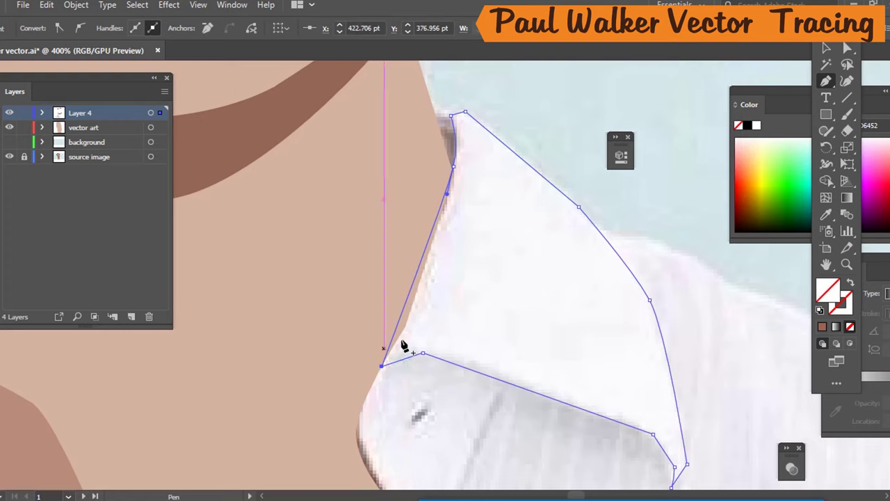
Fill the right collar shape with the off-white sampled from the photo's collar and deselect it.
{"action": "key", "text": "i"}
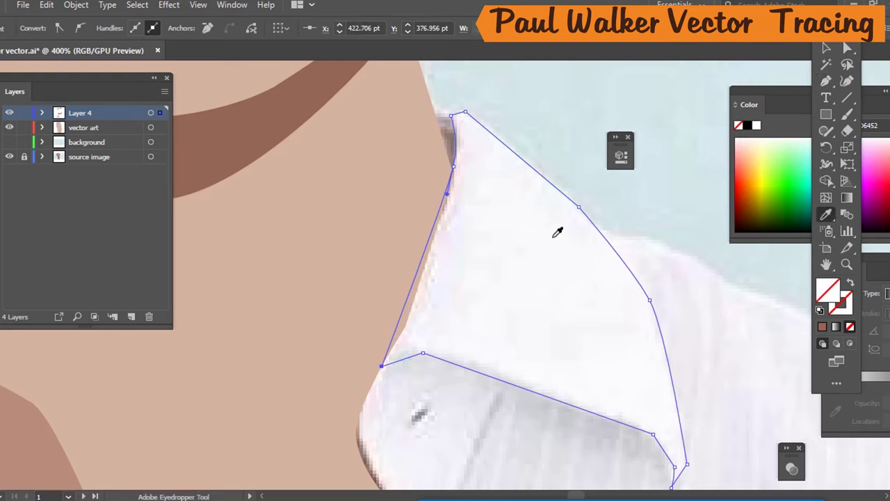
{"action": "left_click", "coordinate": [540, 219]}
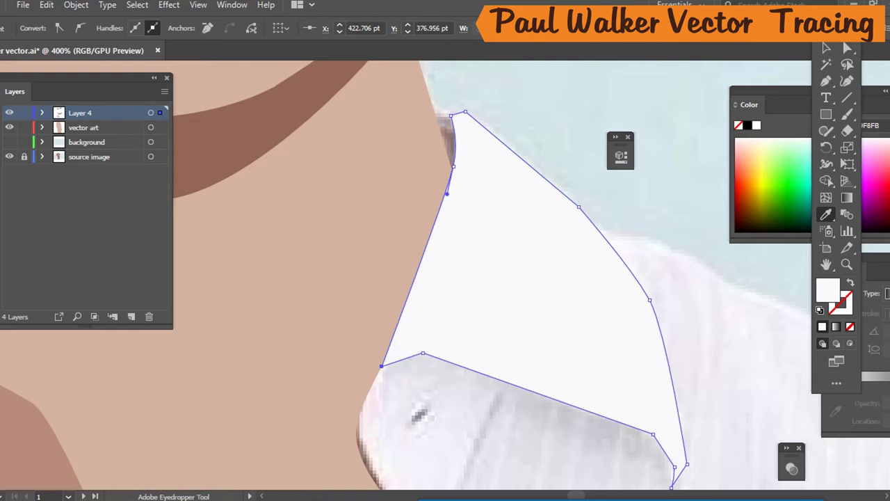
{"action": "left_click", "coordinate": [826, 49]}
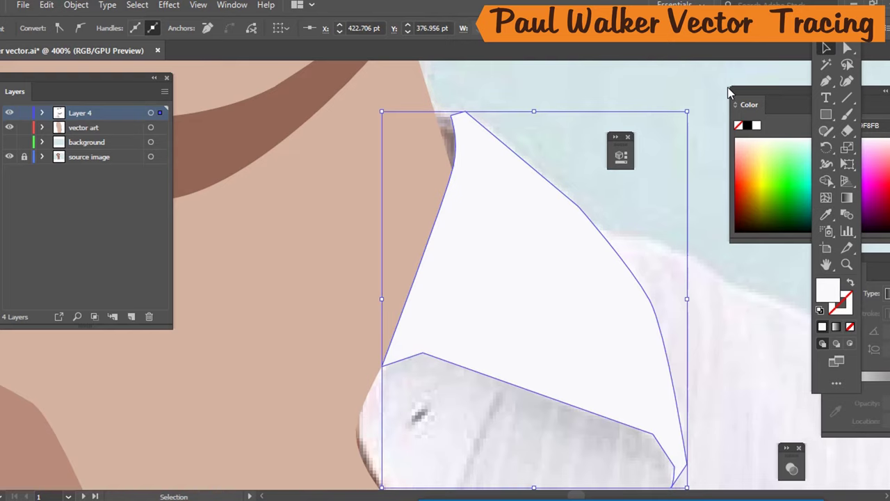
{"action": "left_click", "coordinate": [675, 70]}
With fill and stroke set to none, start a Pen path at the neck edge and trace across the shadow gap's upper edge into the right collar.
{"action": "scroll", "coordinate": [502, 215], "scroll_direction": "up", "scroll_amount": 3}
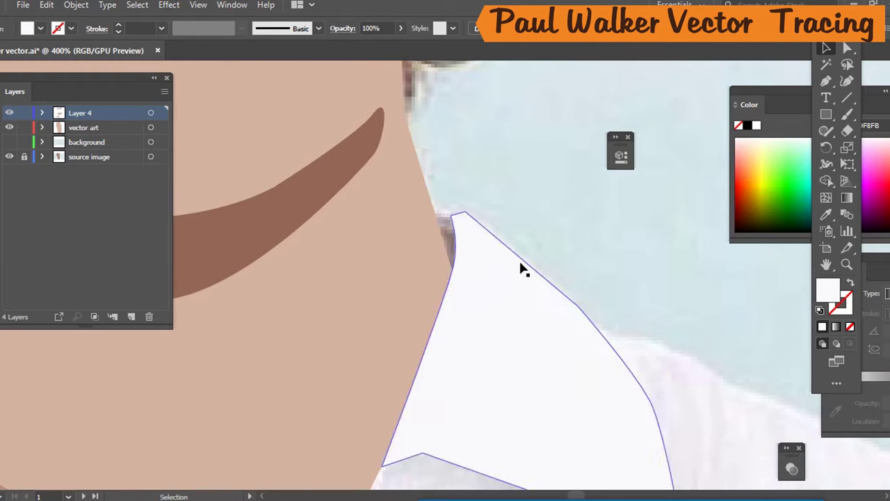
{"action": "key", "text": "slash"}
{"action": "scroll", "coordinate": [477, 184], "scroll_direction": "up", "scroll_amount": 3}
{"action": "scroll", "coordinate": [371, 337], "scroll_direction": "down", "scroll_amount": 2}
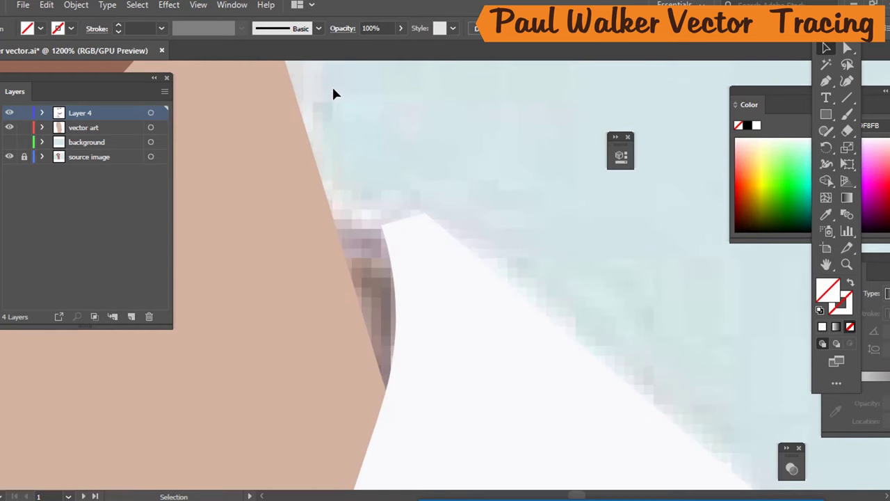
{"action": "key", "text": "p"}
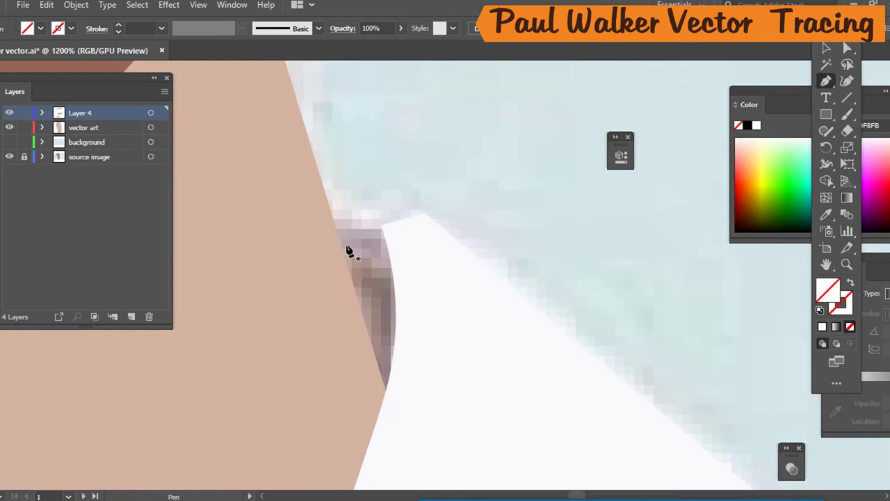
{"action": "left_click", "coordinate": [334, 223]}
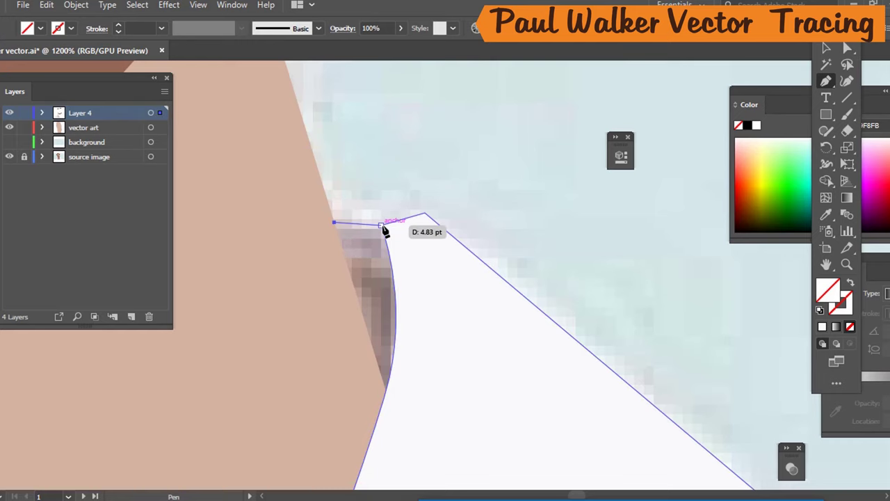
{"action": "left_click", "coordinate": [381, 224]}
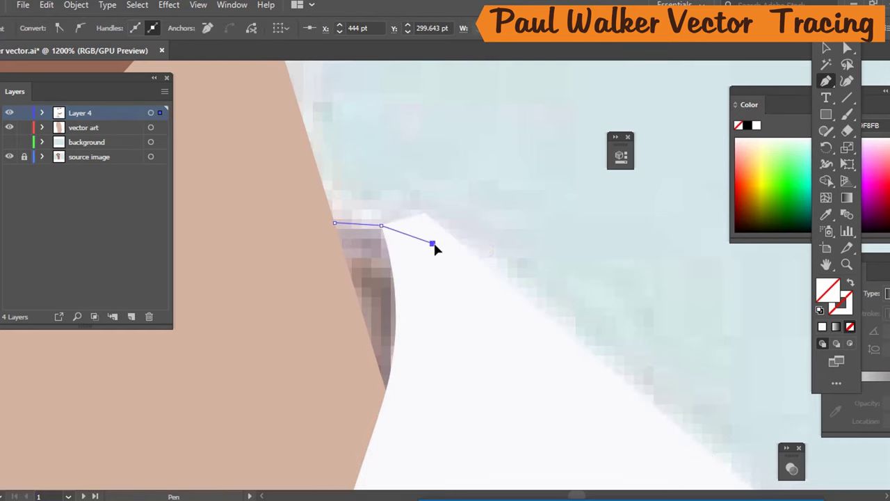
{"action": "left_click", "coordinate": [432, 243]}
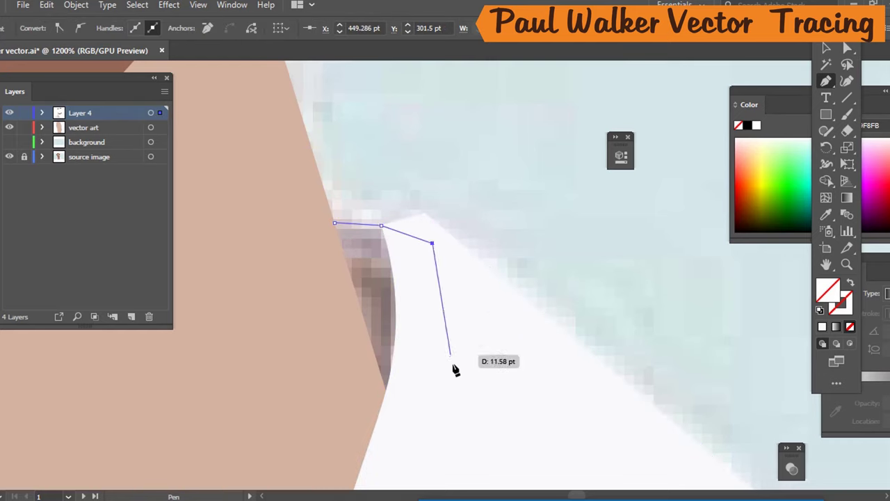
Close the shadow shape down inside the collar and back along the neck edge, and fill it with the grey-brown sampled from the photo.
{"action": "left_click", "coordinate": [397, 396]}
{"action": "left_click", "coordinate": [385, 386]}
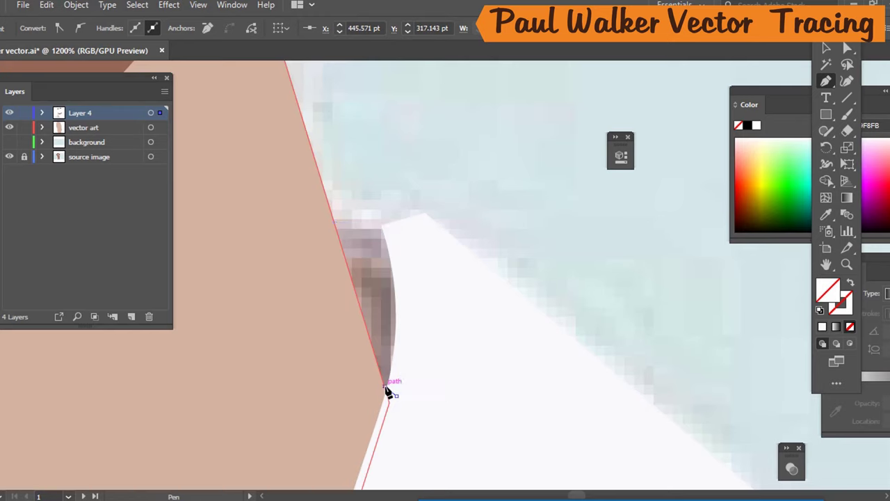
{"action": "left_click", "coordinate": [385, 386]}
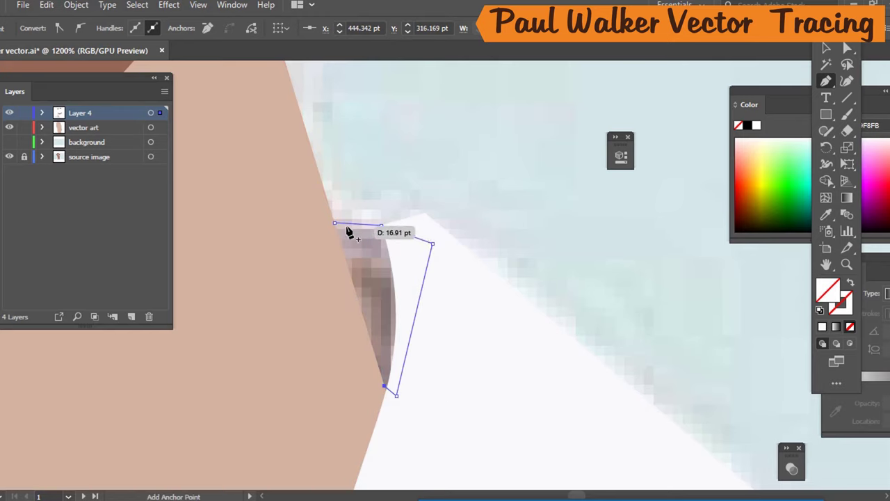
{"action": "left_click", "coordinate": [334, 223]}
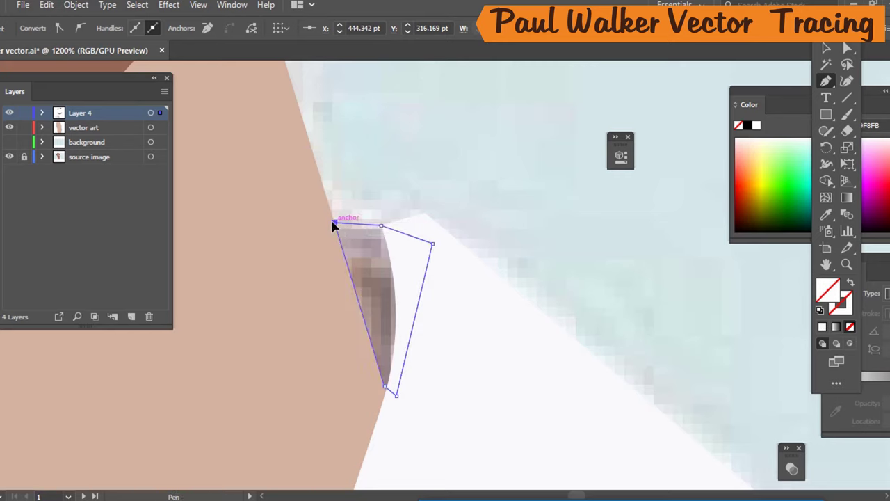
{"action": "key", "text": "i"}
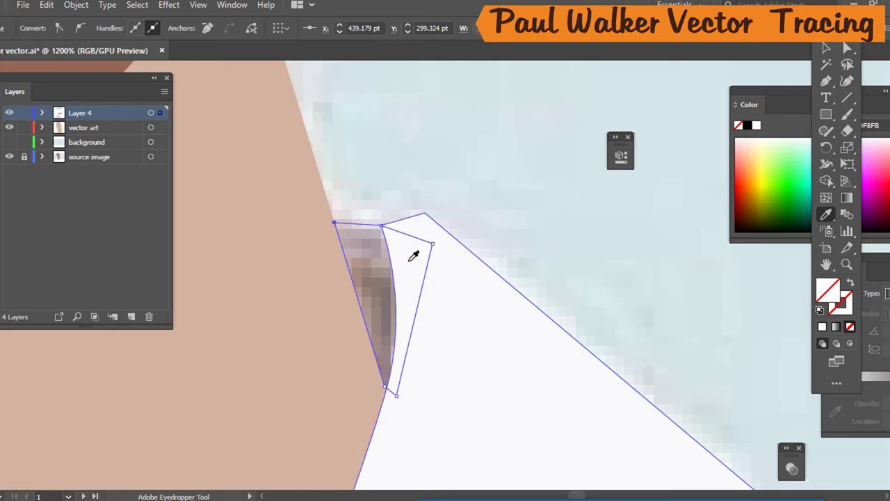
{"action": "left_click", "coordinate": [377, 271]}
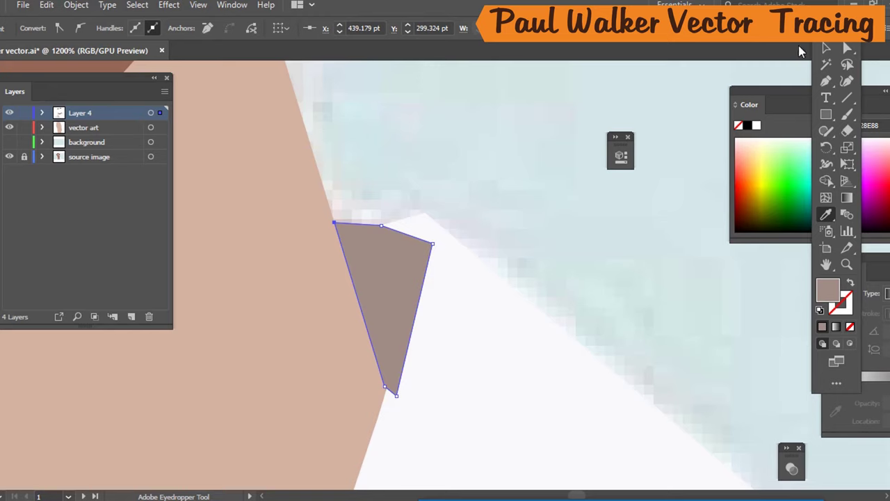
Select the shadow and right collar shapes together and merge their overlap into the collar with the Shape Builder.
{"action": "left_click", "coordinate": [828, 48]}
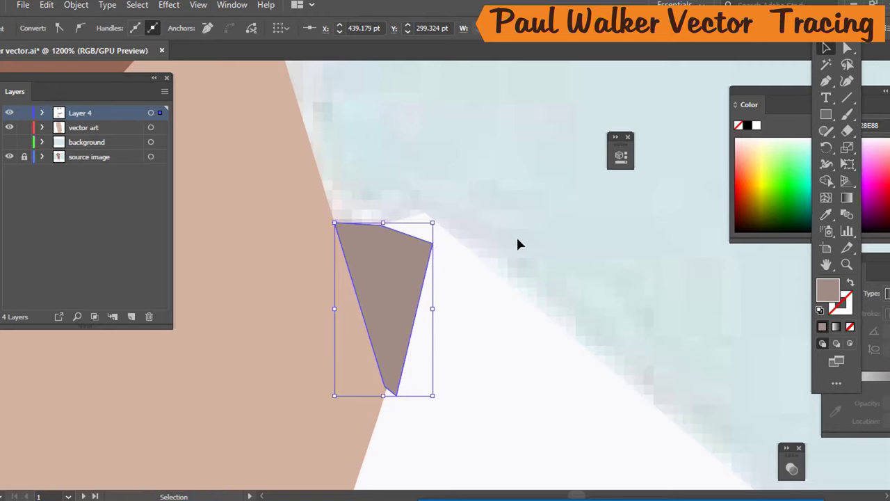
{"action": "left_click", "coordinate": [448, 273], "text": "shift"}
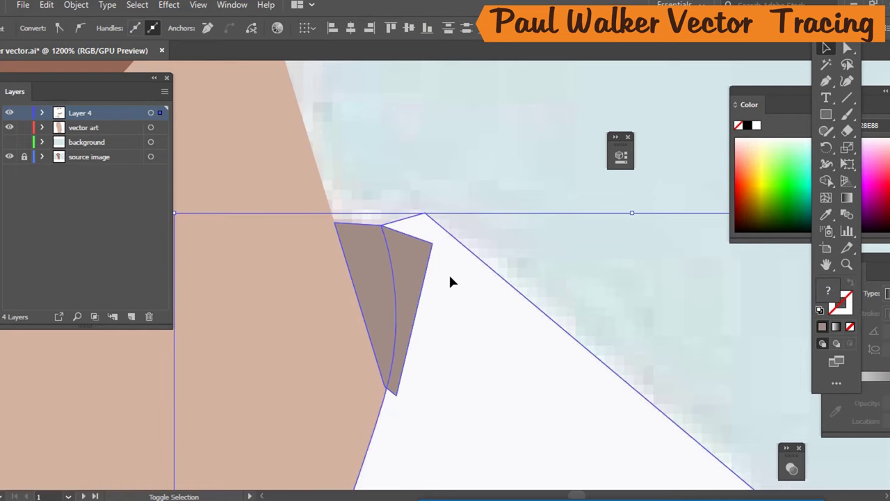
{"action": "left_click", "coordinate": [826, 180]}
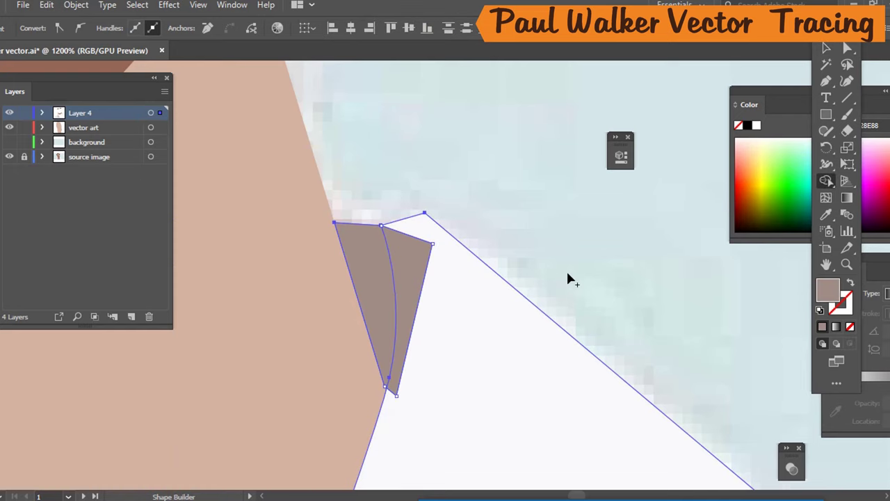
{"action": "left_click_drag", "start_coordinate": [459, 297], "coordinate": [407, 263]}
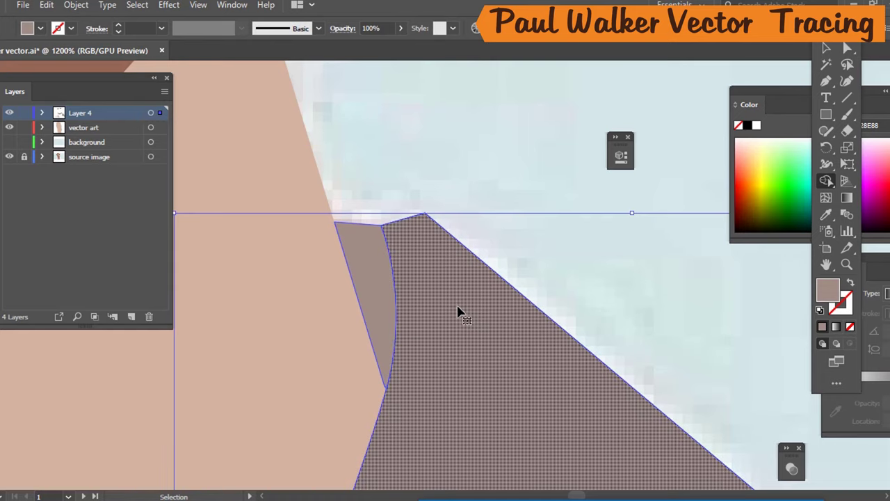
{"action": "key", "text": "ctrl+z"}
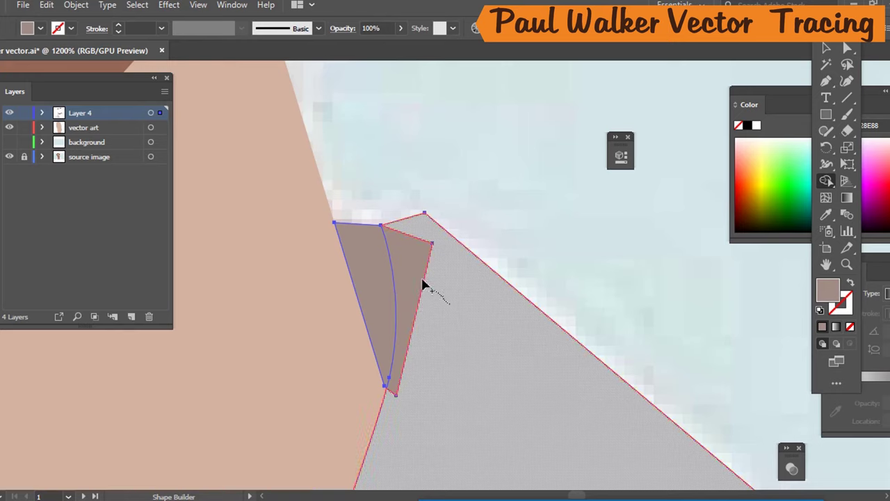
{"action": "left_click_drag", "start_coordinate": [423, 285], "coordinate": [449, 272]}
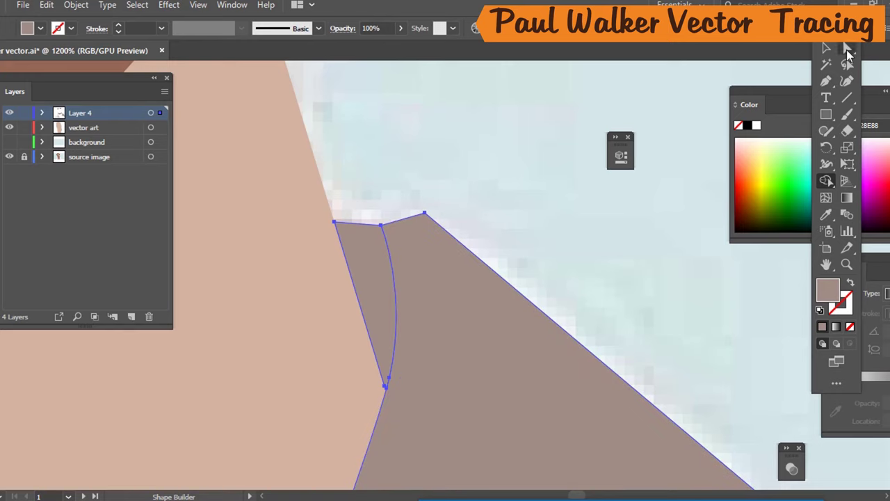
Select only the right collar shape, fill it with white (FFFFFF) and deselect it.
{"action": "left_click", "coordinate": [828, 48]}
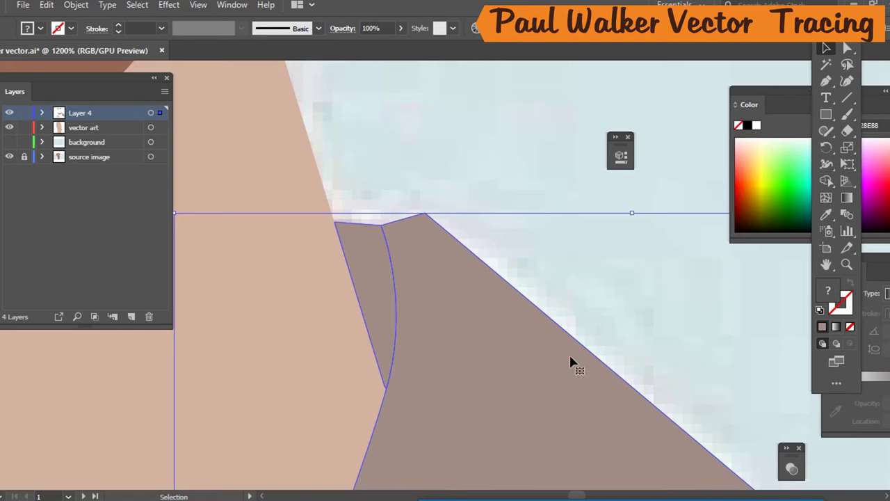
{"action": "left_click", "coordinate": [508, 158]}
{"action": "left_click", "coordinate": [484, 364]}
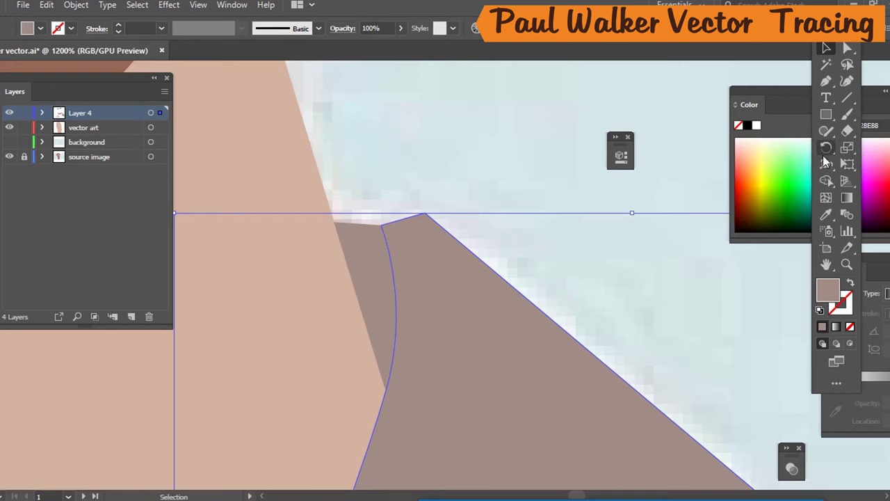
{"action": "left_click", "coordinate": [756, 127]}
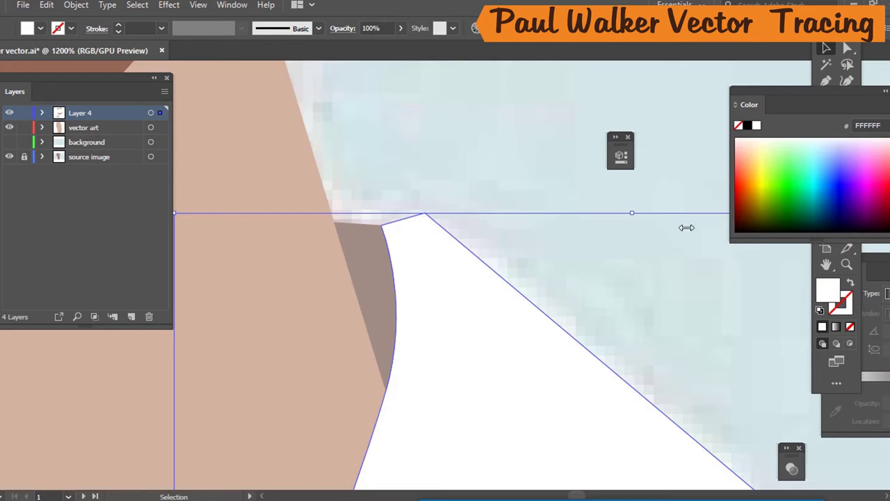
{"action": "left_click", "coordinate": [568, 158]}
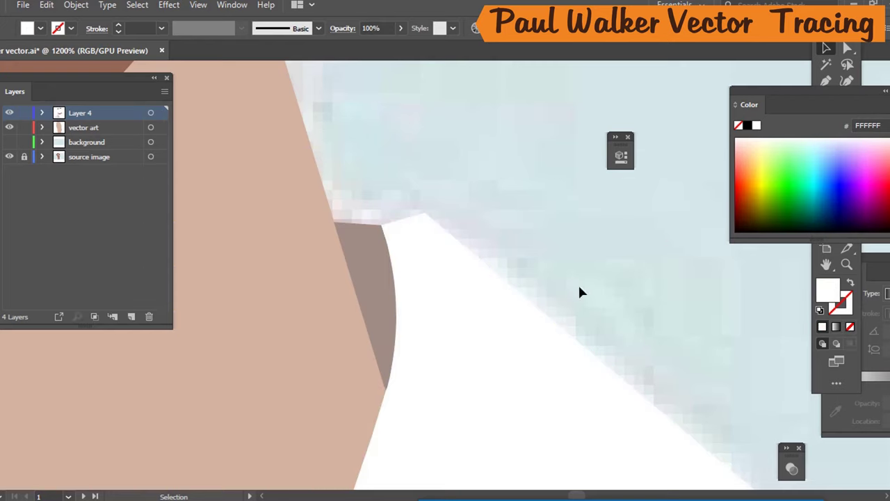
Start a white-filled Pen path on the neck's right edge above the shadow and run it to the collar's peak.
{"action": "scroll", "coordinate": [547, 258], "scroll_direction": "down", "scroll_amount": 6}
{"action": "scroll", "coordinate": [623, 200], "scroll_direction": "up", "scroll_amount": 4}
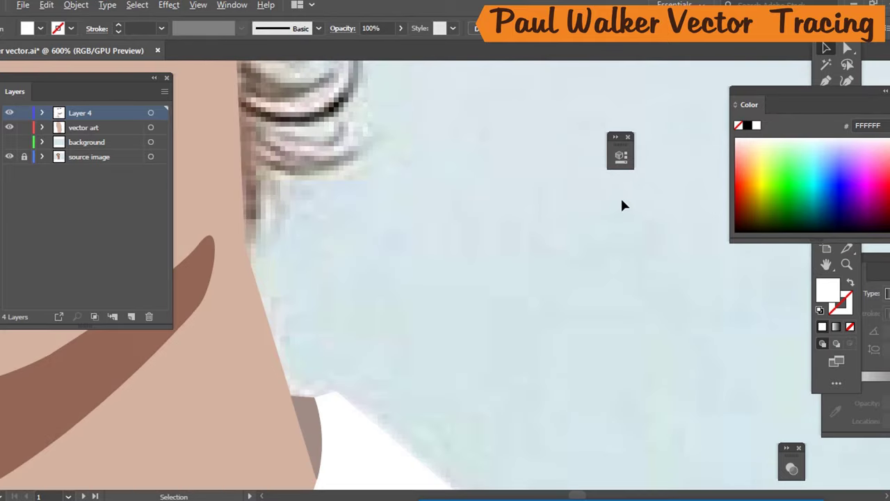
{"action": "scroll", "coordinate": [476, 299], "scroll_direction": "down", "scroll_amount": 1}
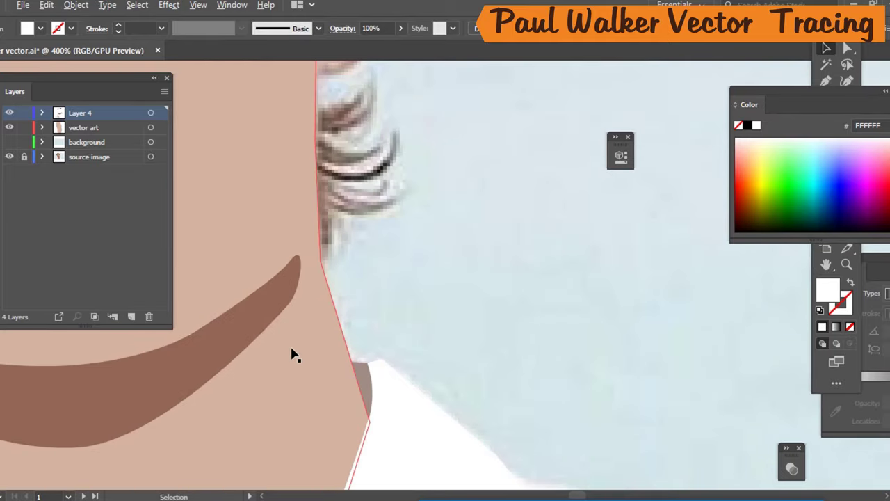
{"action": "scroll", "coordinate": [292, 355], "scroll_direction": "up", "scroll_amount": 4}
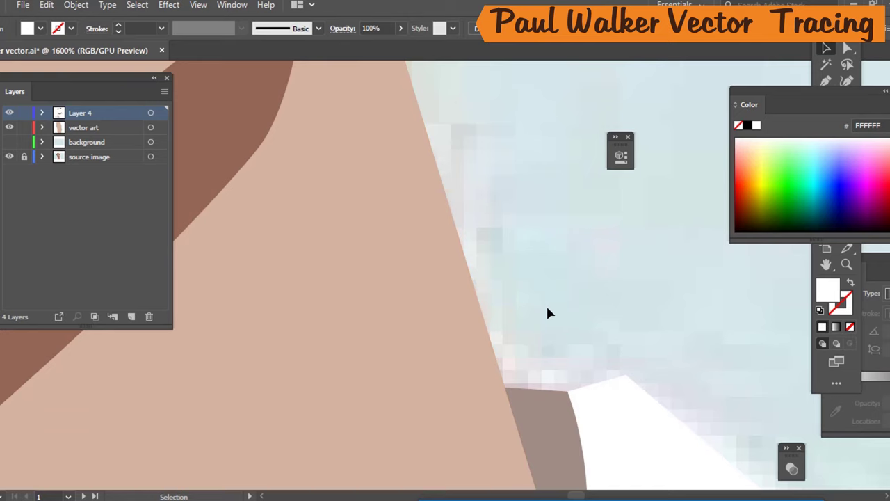
{"action": "key", "text": "p"}
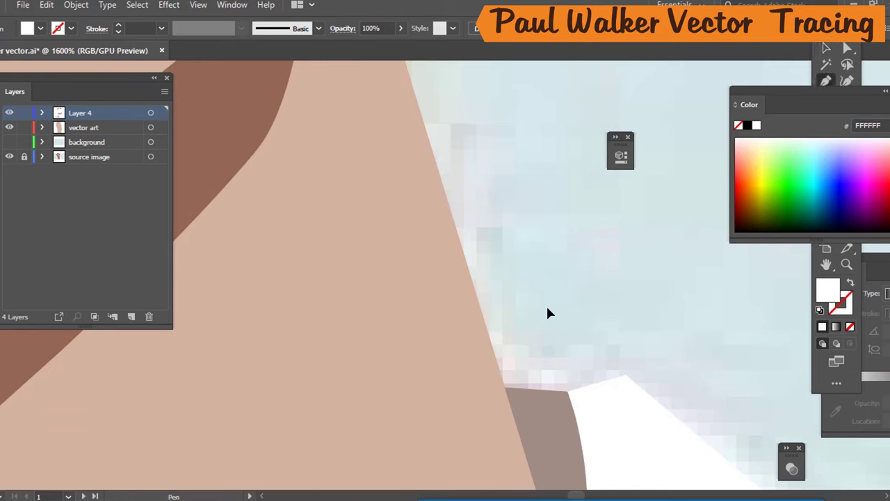
{"action": "left_click", "coordinate": [486, 325]}
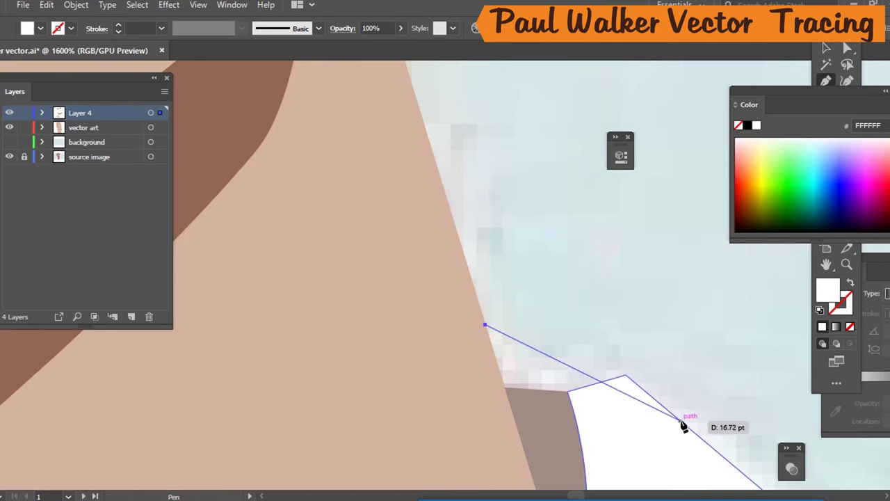
{"action": "left_click", "coordinate": [626, 376]}
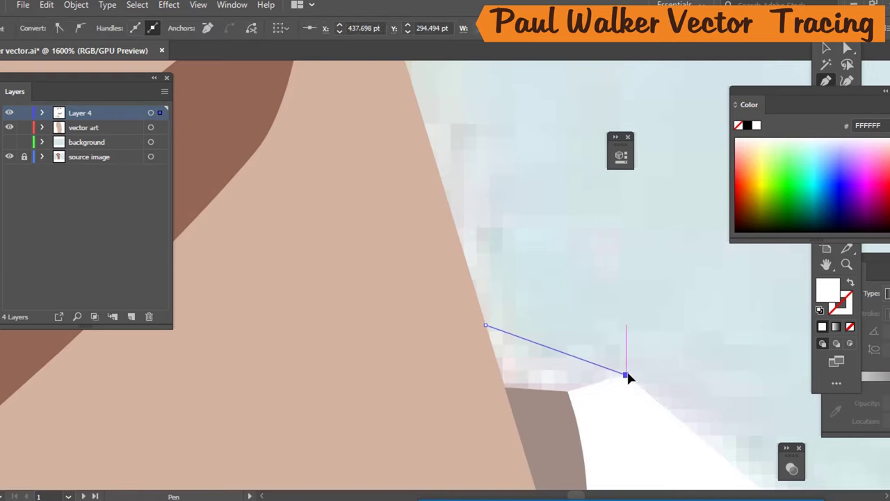
Close the white collar piece along the shadow's upper edge and up the neck, and deselect it.
{"action": "left_click", "coordinate": [569, 392]}
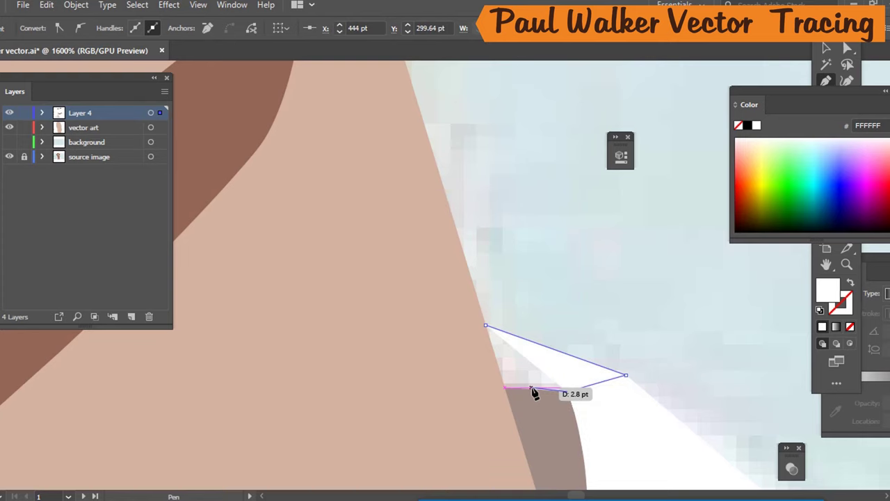
{"action": "left_click", "coordinate": [505, 388]}
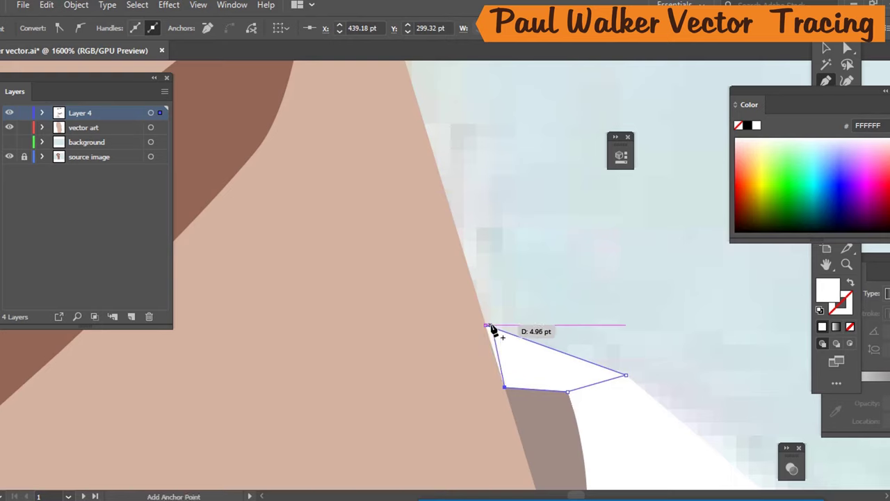
{"action": "left_click", "coordinate": [486, 324]}
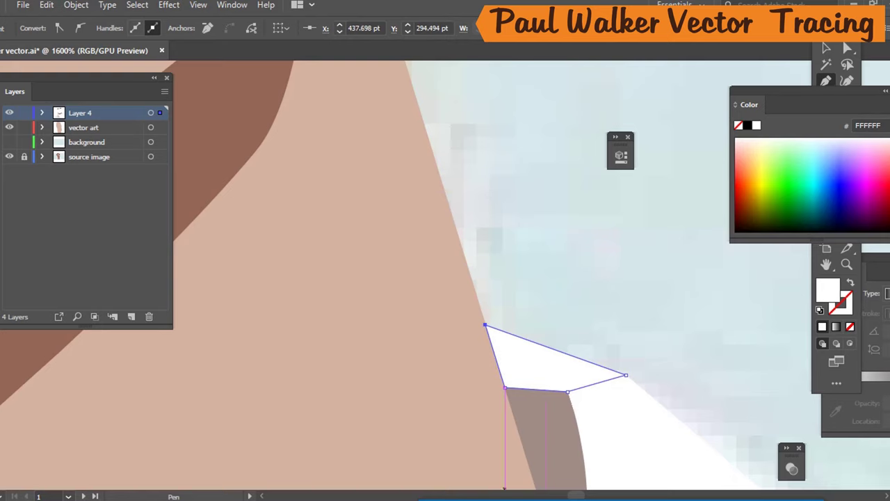
{"action": "scroll", "coordinate": [628, 243], "scroll_direction": "down", "scroll_amount": 6}
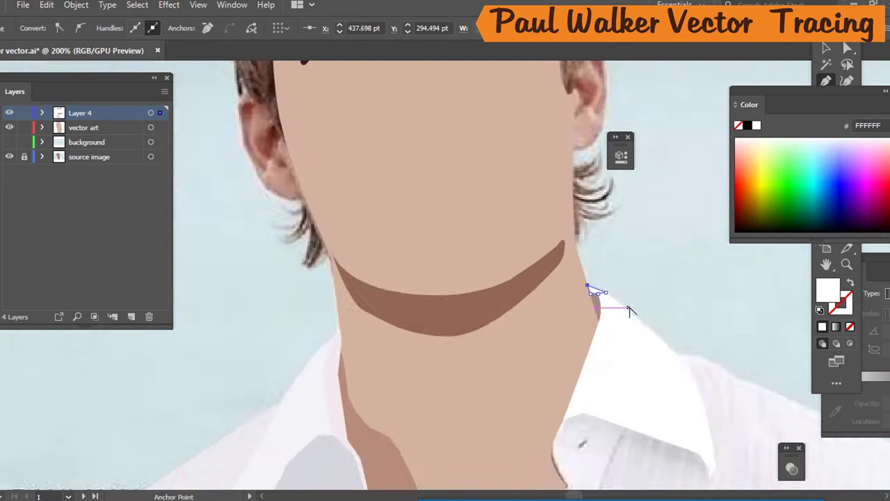
{"action": "scroll", "coordinate": [629, 310], "scroll_direction": "down", "scroll_amount": 3}
{"action": "scroll", "coordinate": [606, 203], "scroll_direction": "up", "scroll_amount": 3}
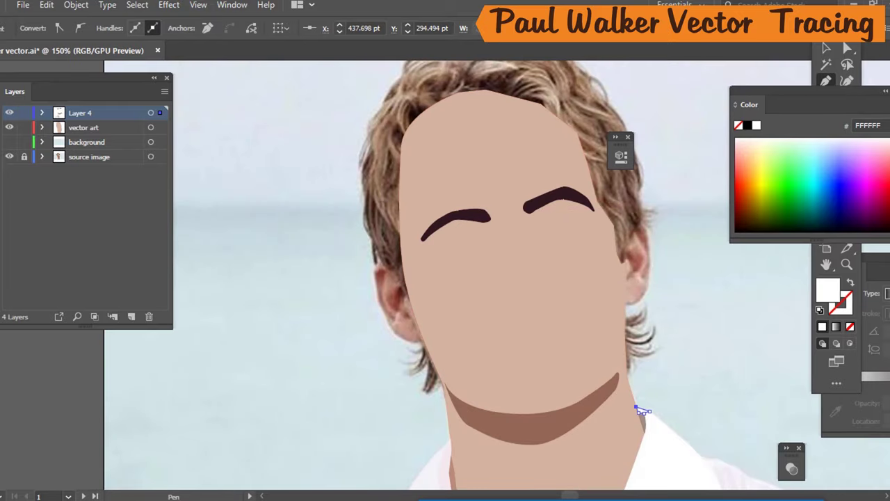
{"action": "left_click", "coordinate": [826, 50]}
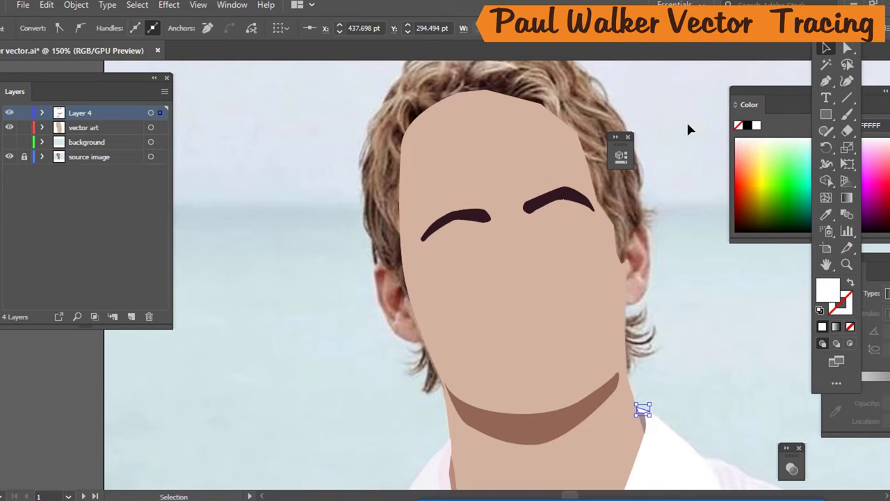
{"action": "scroll", "coordinate": [682, 201], "scroll_direction": "down", "scroll_amount": 3}
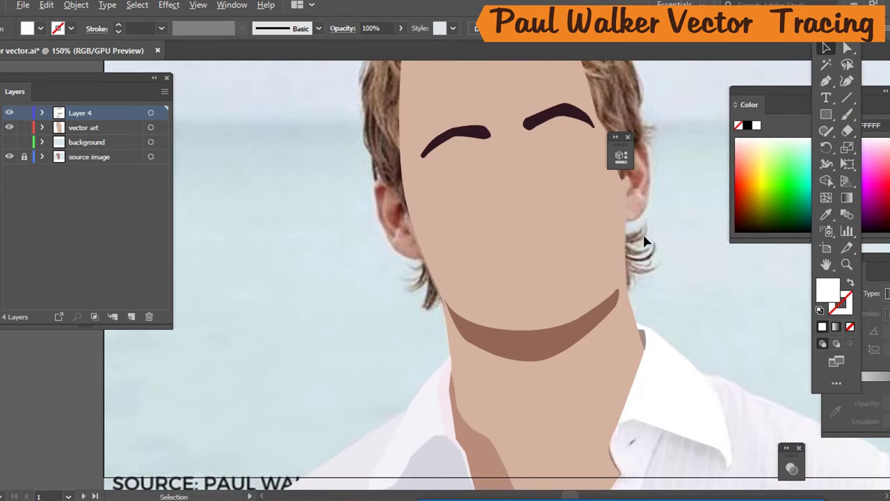
{"action": "scroll", "coordinate": [642, 243], "scroll_direction": "down", "scroll_amount": 2}
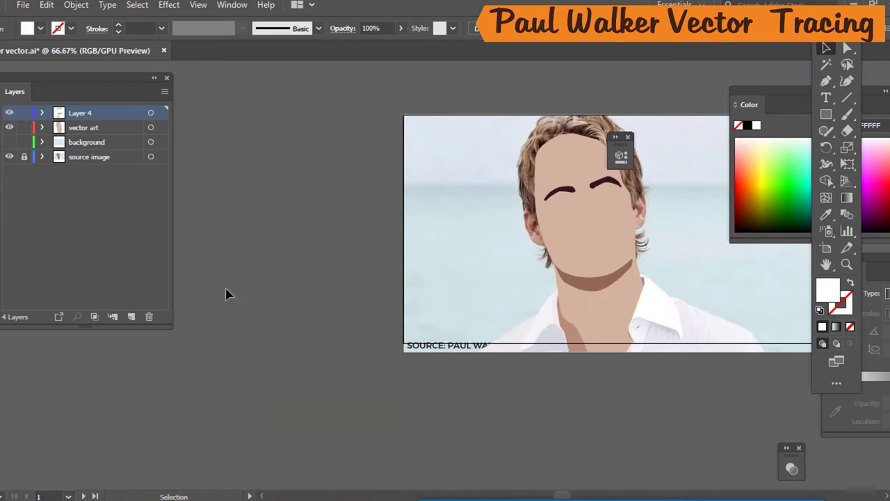
Toggle the background layer's visibility to compare the collar and shirt shapes with and without the photo, leaving it hidden.
{"action": "left_click", "coordinate": [10, 144]}
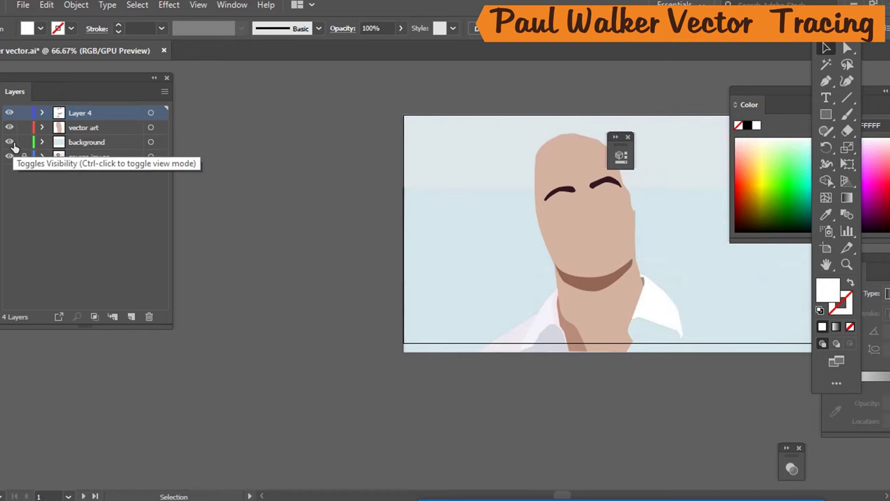
{"action": "left_click", "coordinate": [10, 142]}
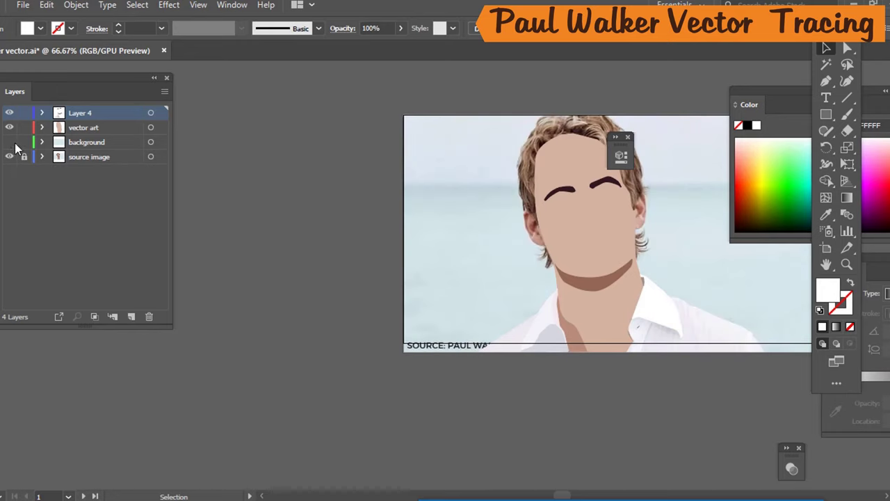
{"action": "left_click", "coordinate": [11, 142]}
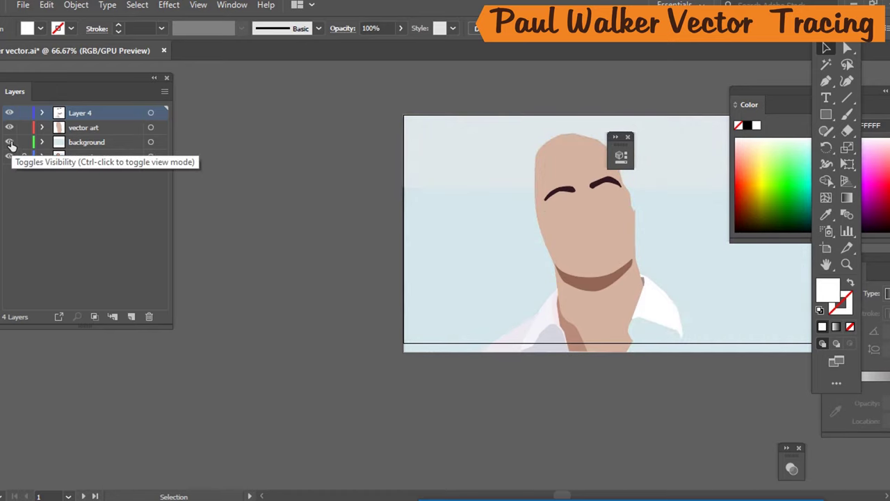
{"action": "left_click", "coordinate": [11, 143]}
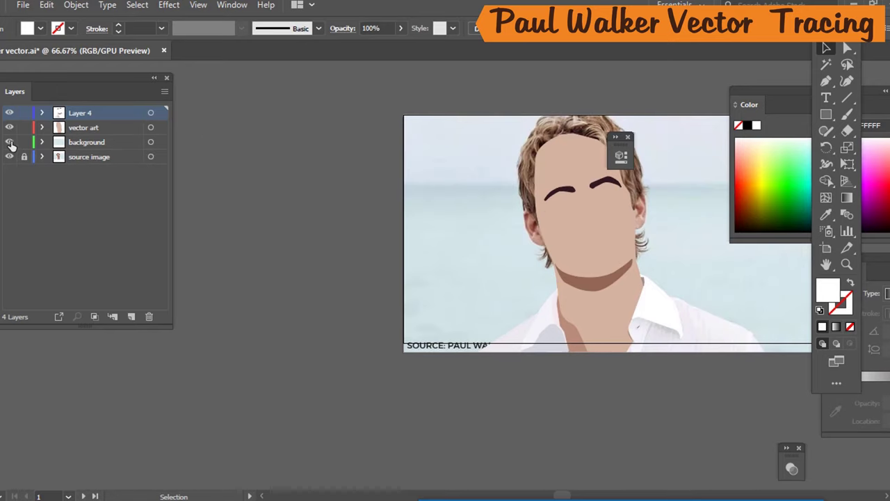
{"action": "left_click", "coordinate": [10, 143]}
{"action": "left_click", "coordinate": [10, 144]}
Draw a small closed four-point Pen shape over the slanted buttonhole mark on the shirt placket.
{"action": "scroll", "coordinate": [670, 347], "scroll_direction": "up", "scroll_amount": 5}
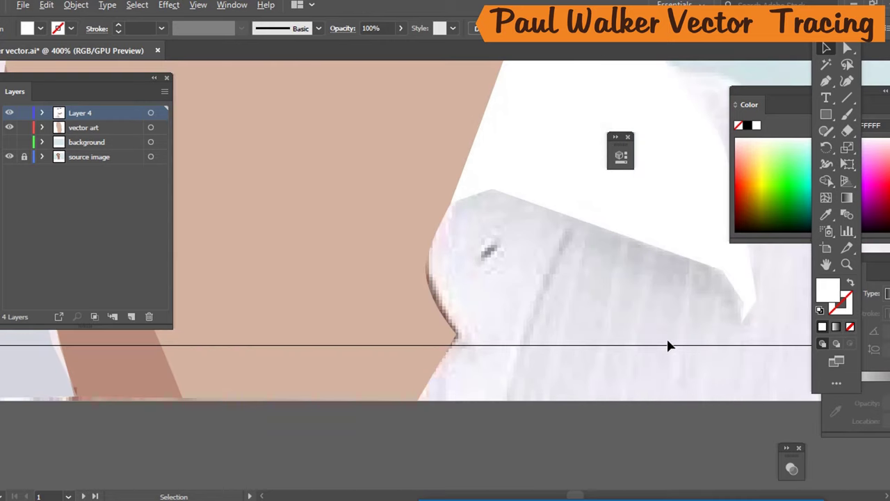
{"action": "scroll", "coordinate": [594, 300], "scroll_direction": "up", "scroll_amount": 2}
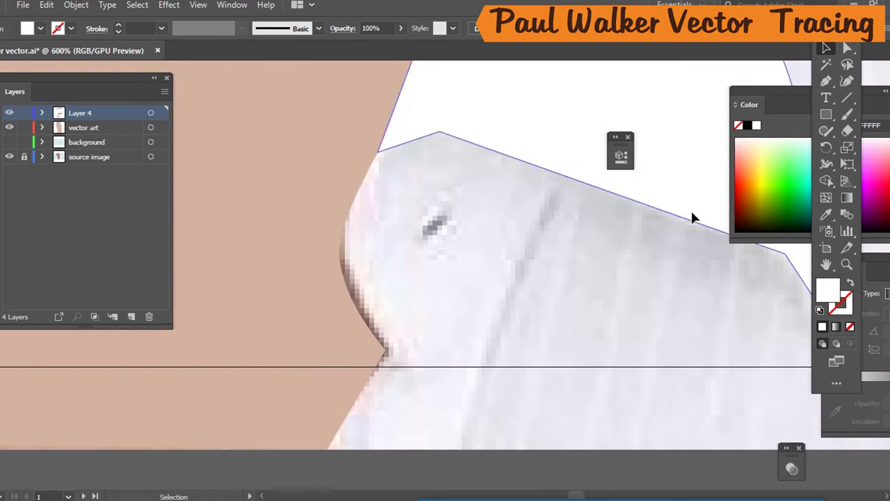
{"action": "left_click", "coordinate": [828, 80]}
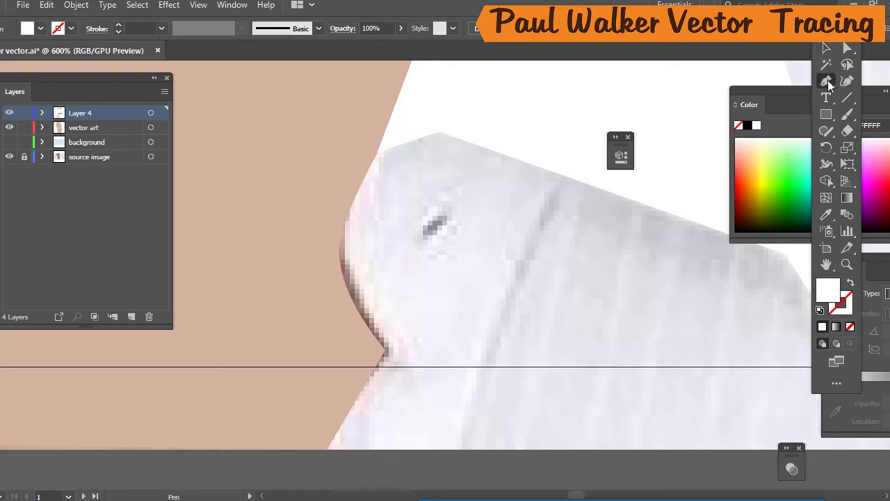
{"action": "left_click", "coordinate": [421, 231]}
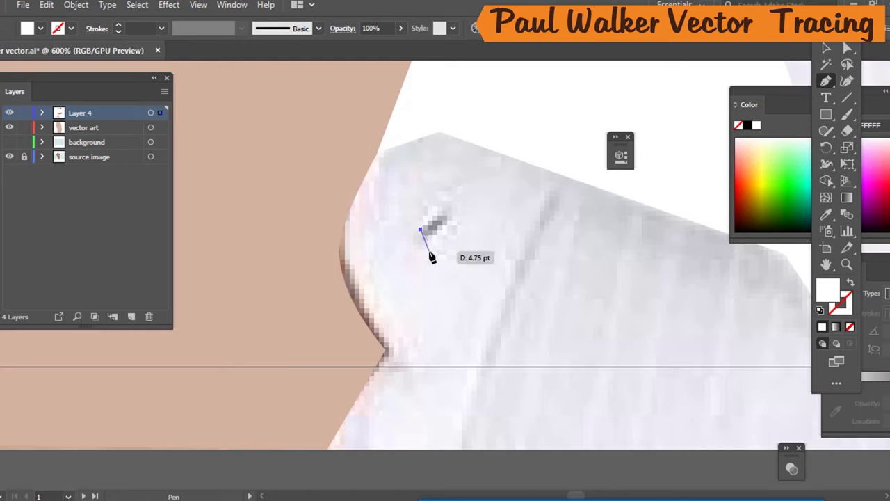
{"action": "left_click", "coordinate": [425, 244]}
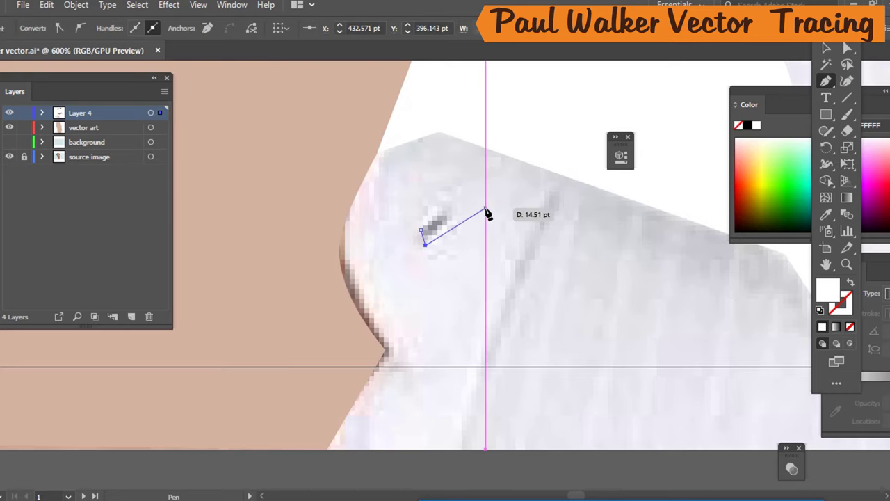
{"action": "left_click", "coordinate": [458, 214]}
{"action": "left_click", "coordinate": [450, 201]}
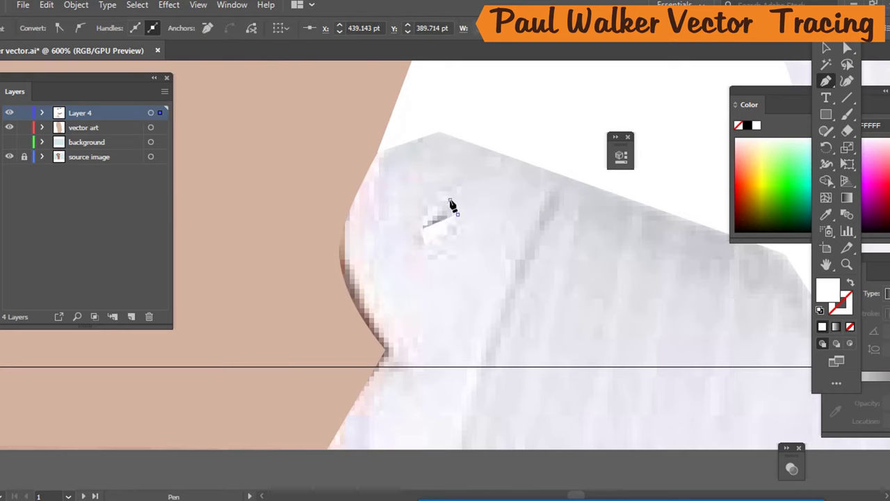
{"action": "left_click", "coordinate": [449, 201]}
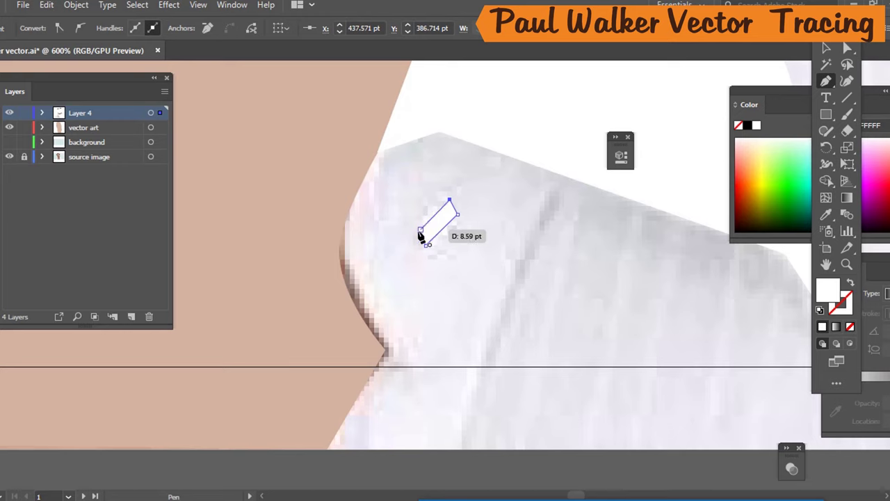
{"action": "left_click", "coordinate": [420, 231]}
Clear the buttonhole shape's fill, sample a light grey from the photo's buttonhole with the Eyedropper, and deselect it.
{"action": "key", "text": "/"}
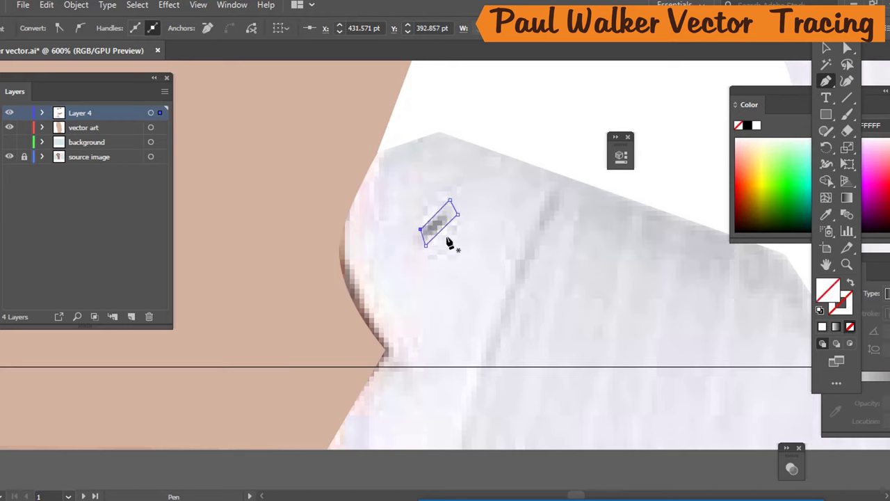
{"action": "key", "text": "i"}
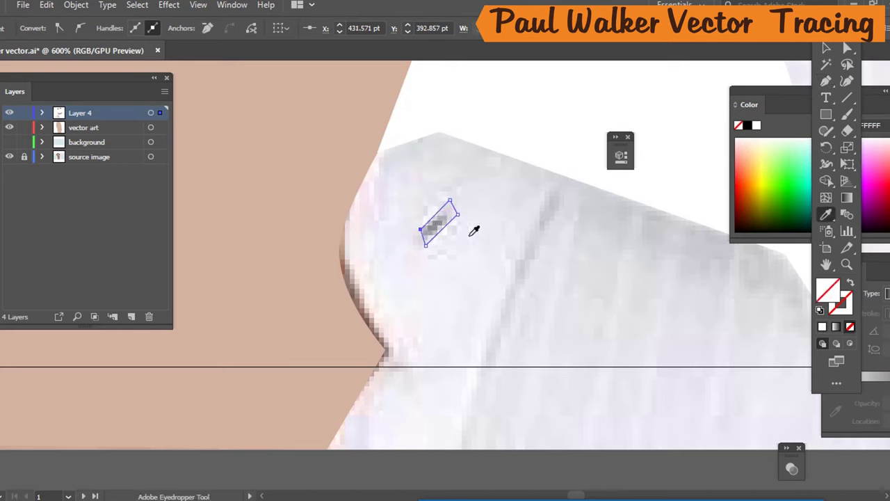
{"action": "left_click", "coordinate": [448, 214]}
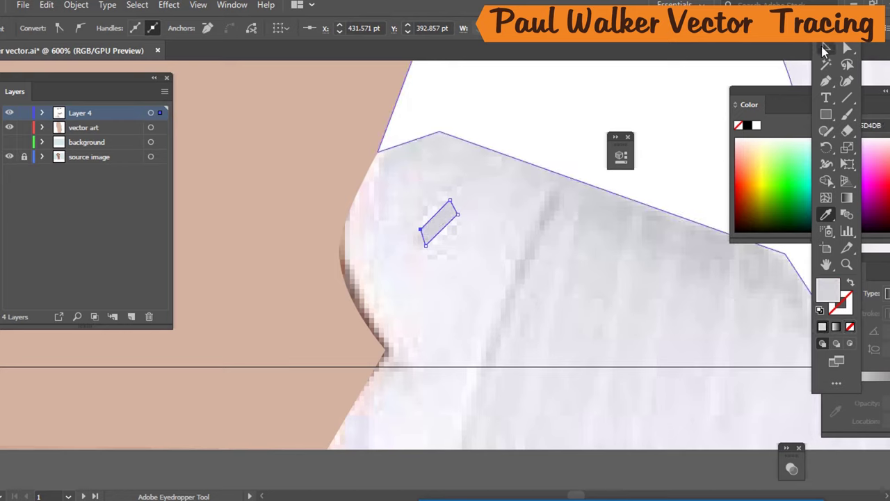
{"action": "double_click", "coordinate": [827, 47]}
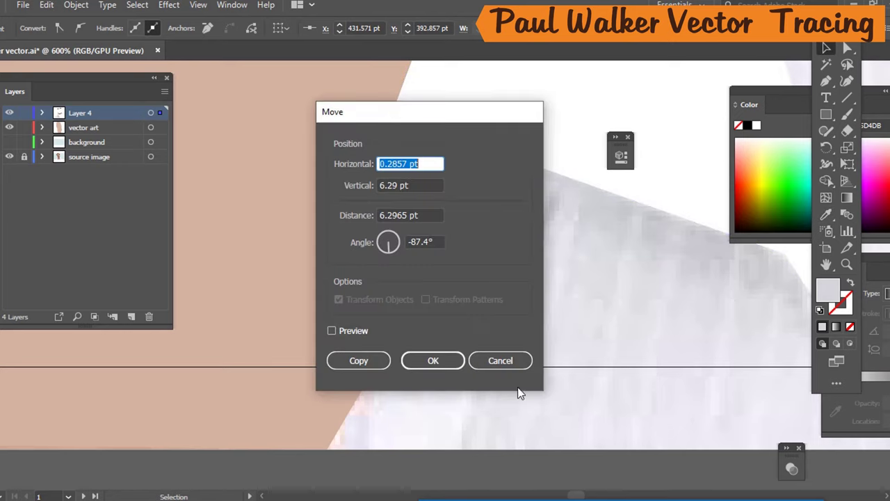
{"action": "left_click", "coordinate": [531, 359]}
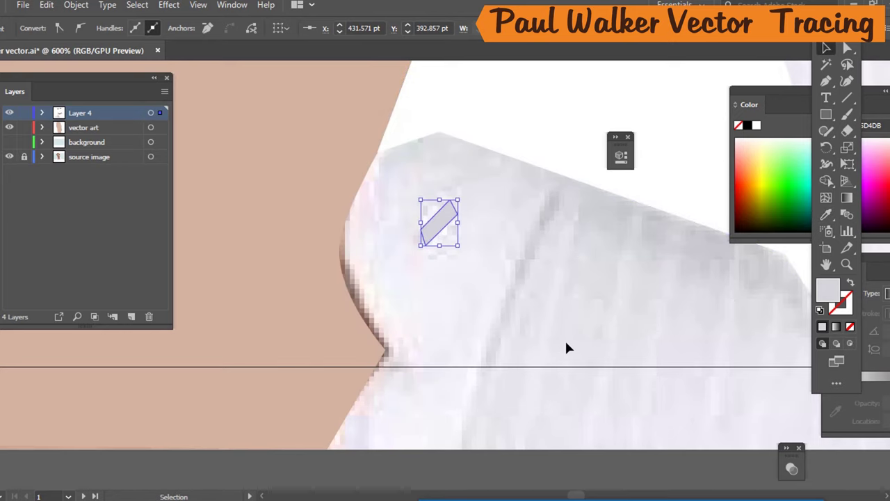
{"action": "left_click", "coordinate": [565, 338]}
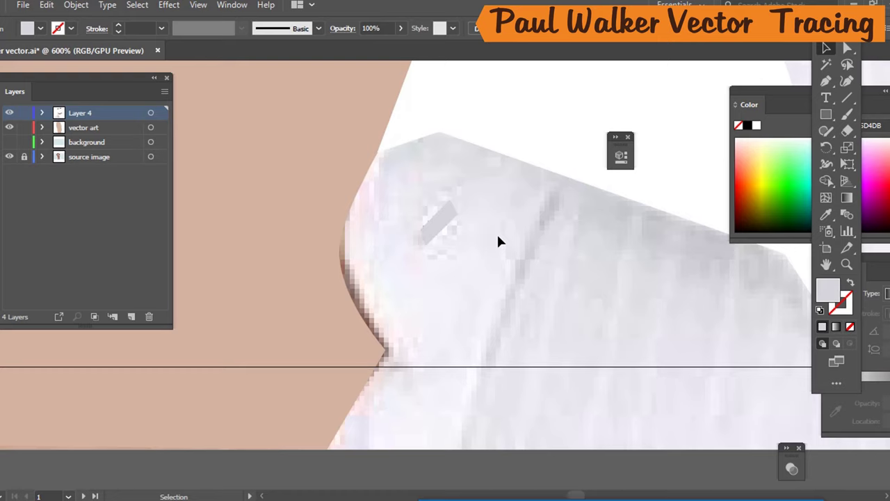
Start an unfilled Pen path at the collar's lower edge, following the placket seam to the photo's bottom and across to the neck's lower corner.
{"action": "key", "text": "p"}
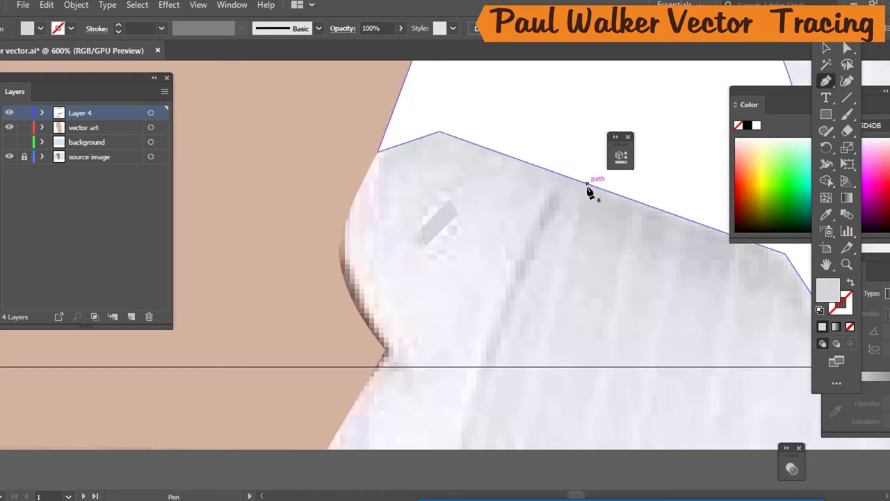
{"action": "key", "text": "slash"}
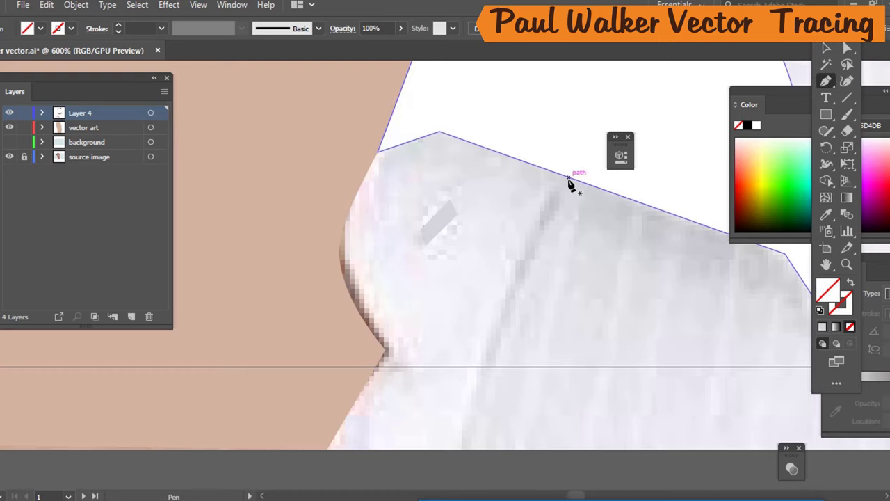
{"action": "left_click", "coordinate": [566, 177]}
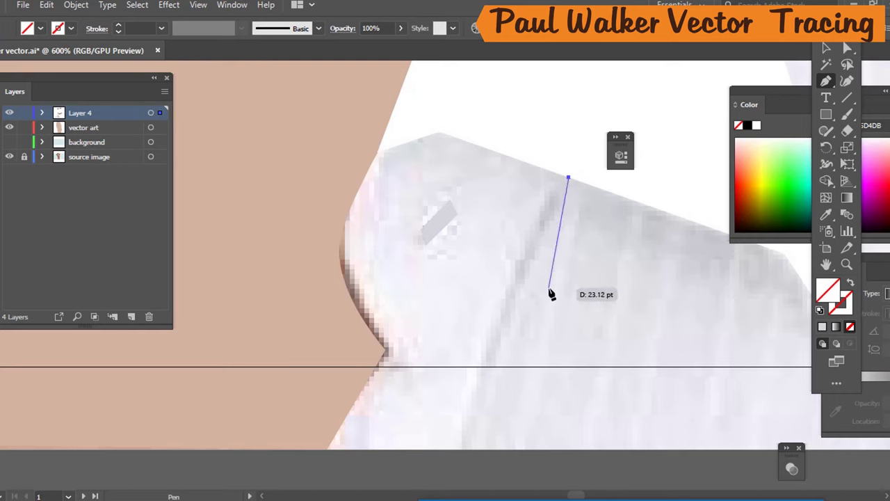
{"action": "left_click", "coordinate": [459, 449]}
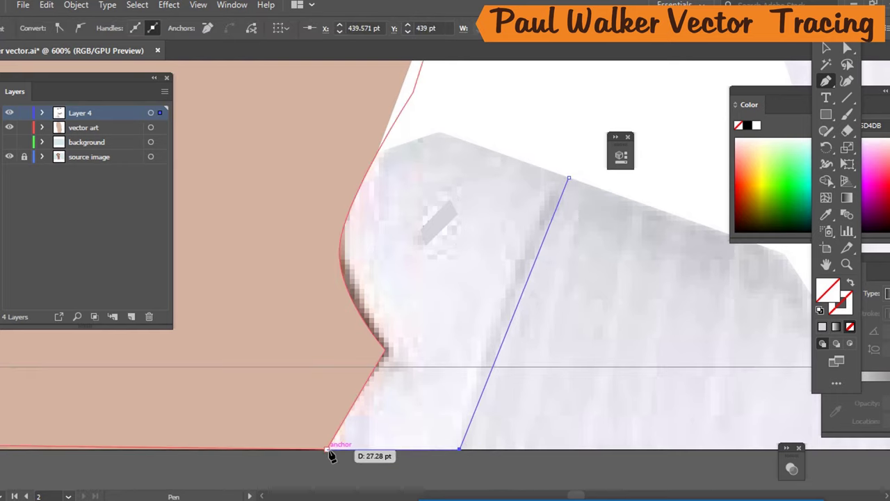
{"action": "left_click", "coordinate": [327, 450]}
Continue the placket path over the neck and along the collar's lower edge, closing it at its starting anchor.
{"action": "left_click", "coordinate": [303, 226]}
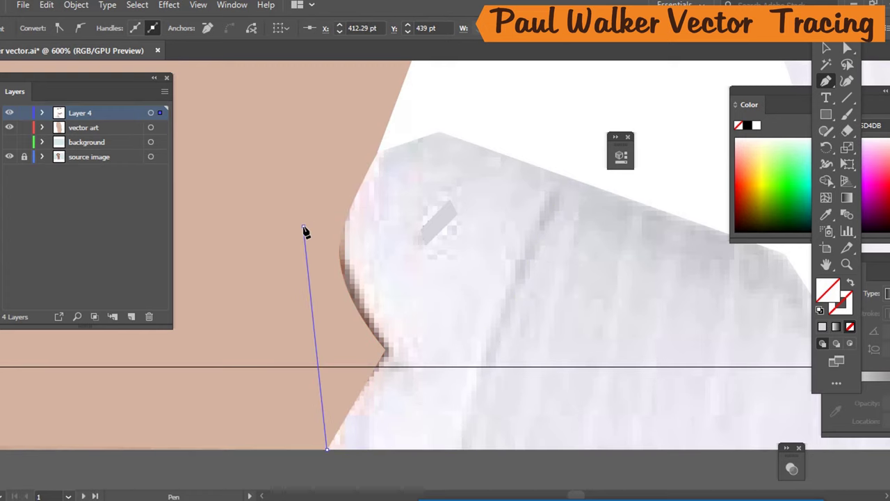
{"action": "left_click", "coordinate": [376, 153]}
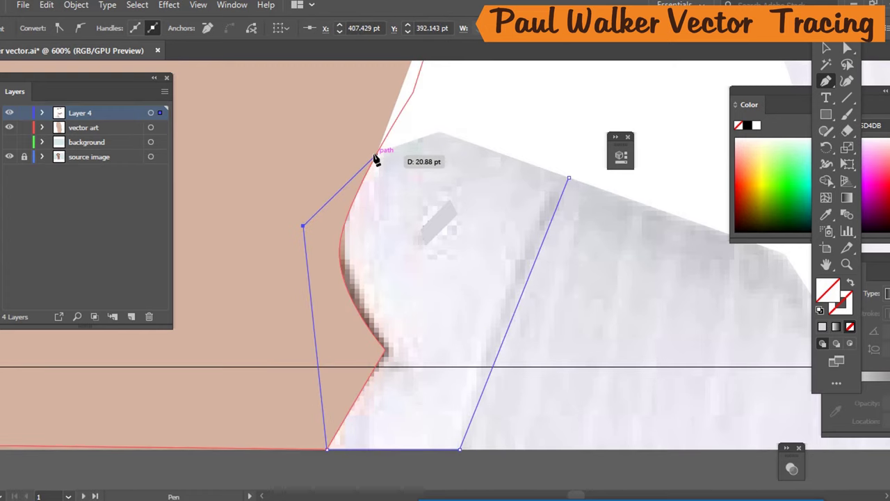
{"action": "left_click", "coordinate": [437, 134]}
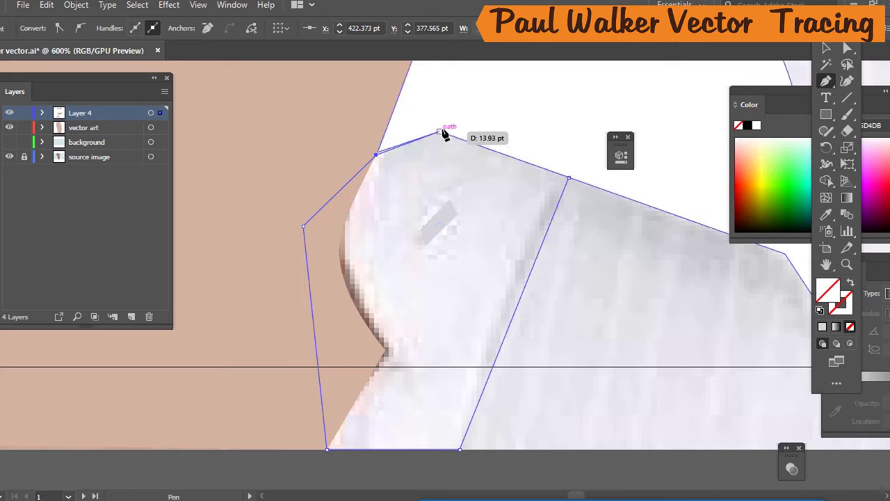
{"action": "left_click", "coordinate": [440, 131]}
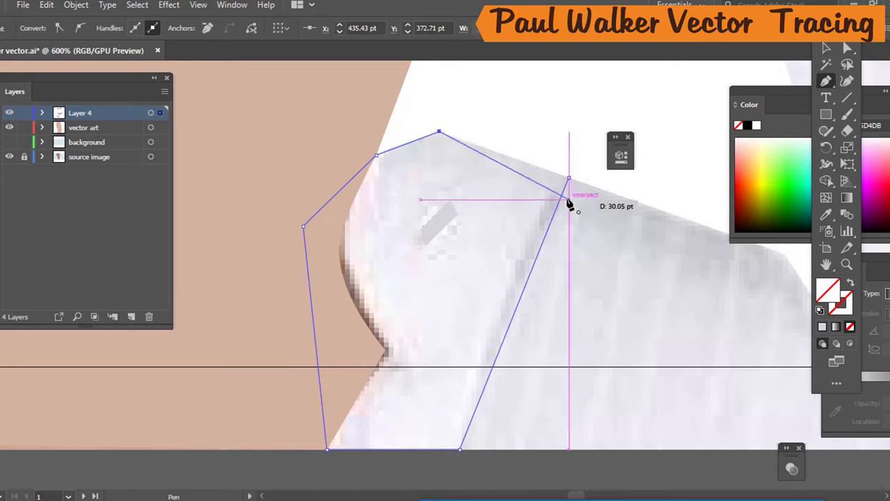
{"action": "left_click", "coordinate": [568, 200]}
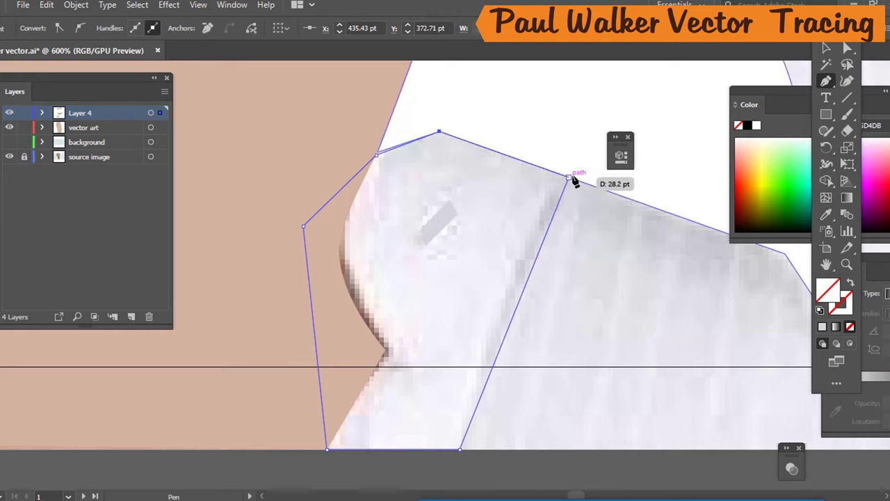
{"action": "left_click", "coordinate": [570, 178]}
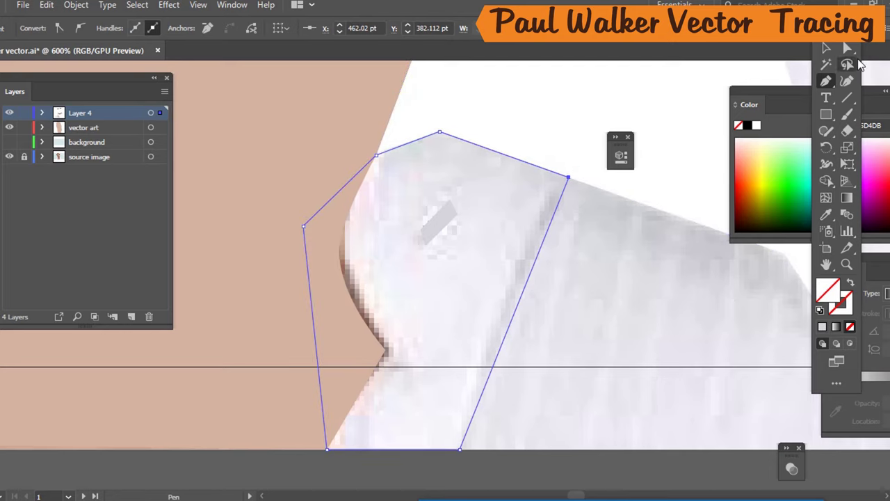
{"action": "left_click", "coordinate": [826, 48]}
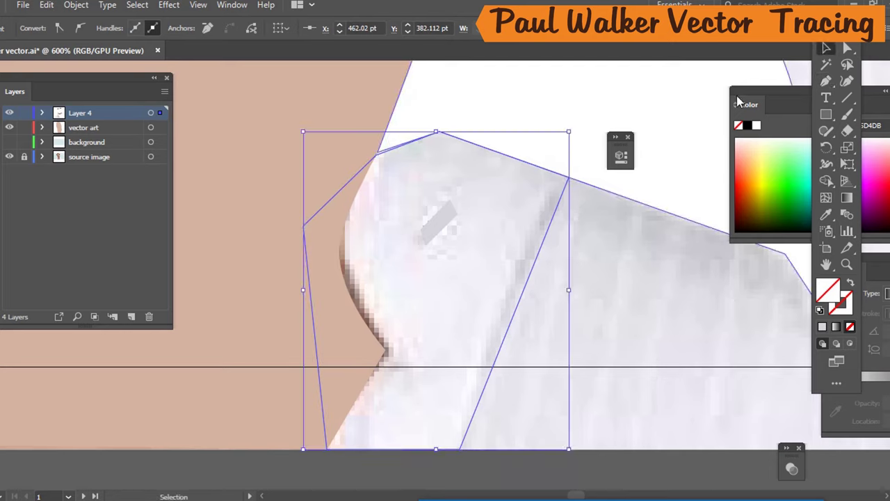
{"action": "left_click_drag", "start_coordinate": [658, 278], "coordinate": [401, 215]}
{"action": "left_click_drag", "start_coordinate": [283, 238], "coordinate": [282, 237]}
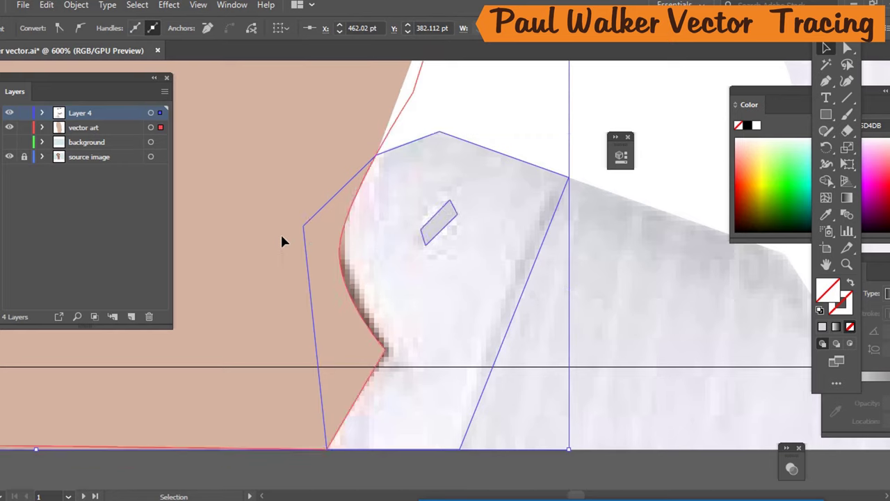
{"action": "left_click", "coordinate": [529, 358]}
{"action": "key", "text": "ctrl+a"}
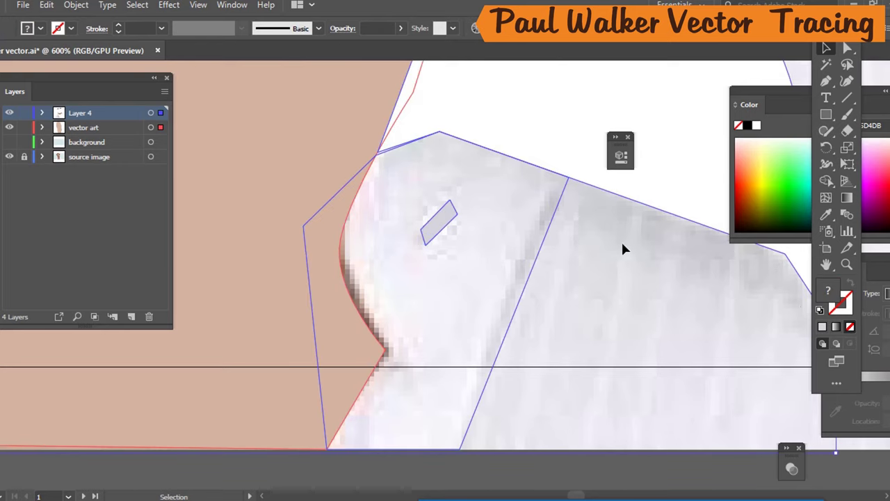
{"action": "key", "text": "ctrl+shift+a"}
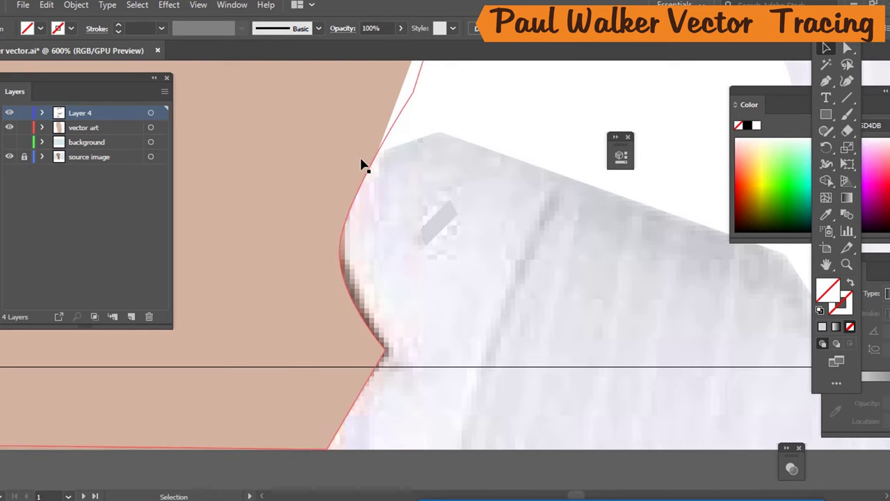
Move only the placket outline's anchor where the neck meets the collar up by 2 pt, and deselect the outline.
{"action": "left_click", "coordinate": [376, 162]}
{"action": "key", "text": "a"}
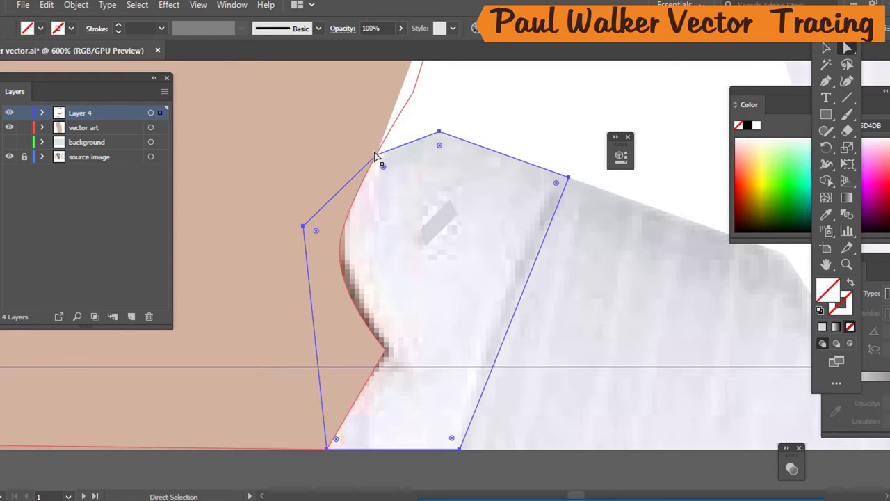
{"action": "left_click", "coordinate": [377, 155]}
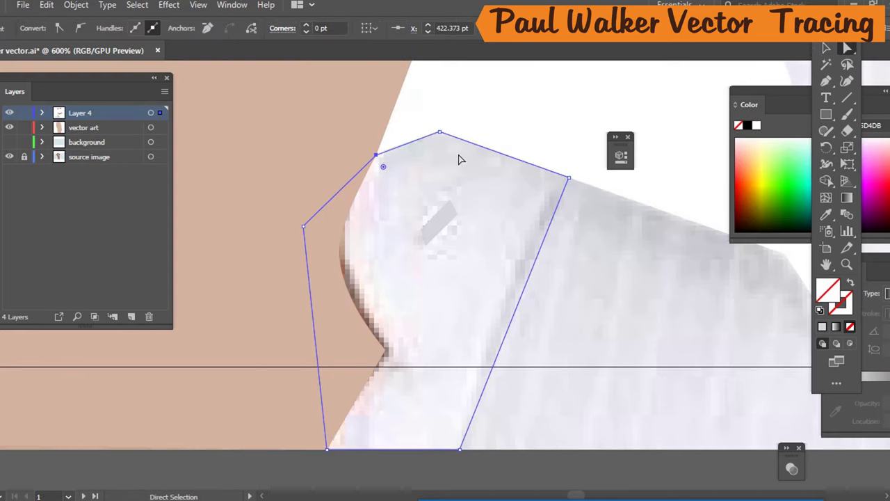
{"action": "key", "text": "Up"}
{"action": "key", "text": "Up"}
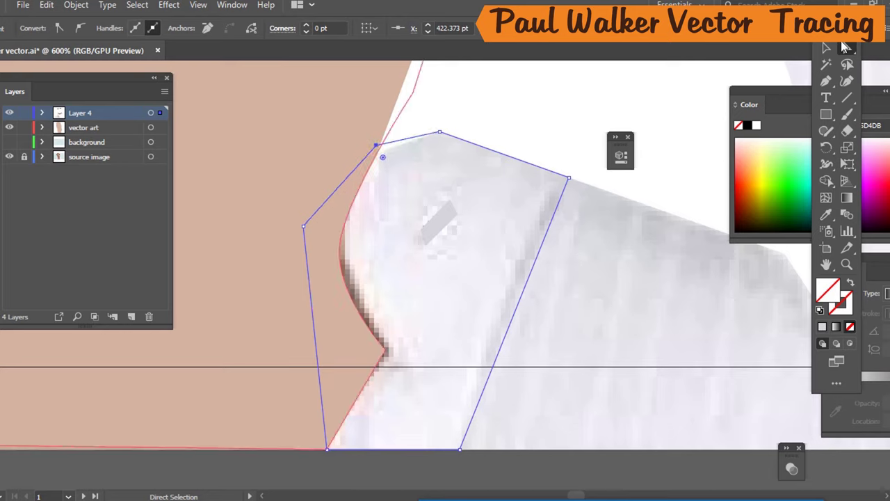
{"action": "left_click", "coordinate": [826, 47]}
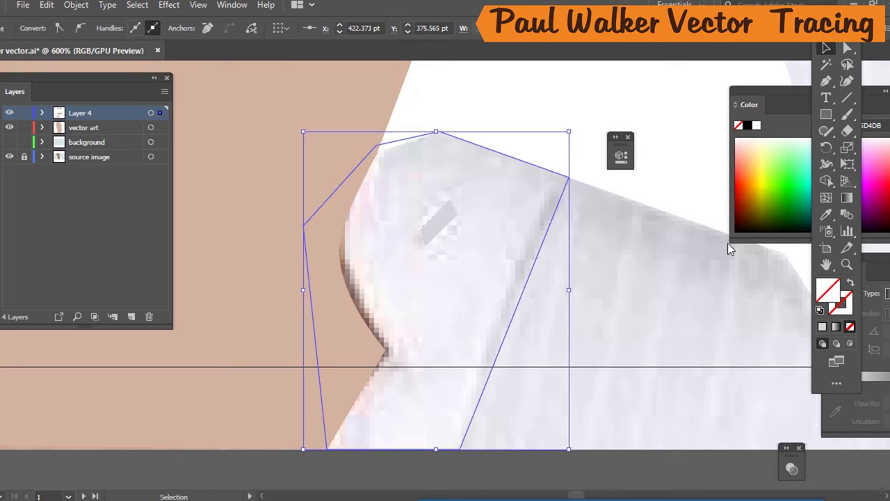
{"action": "left_click", "coordinate": [667, 316]}
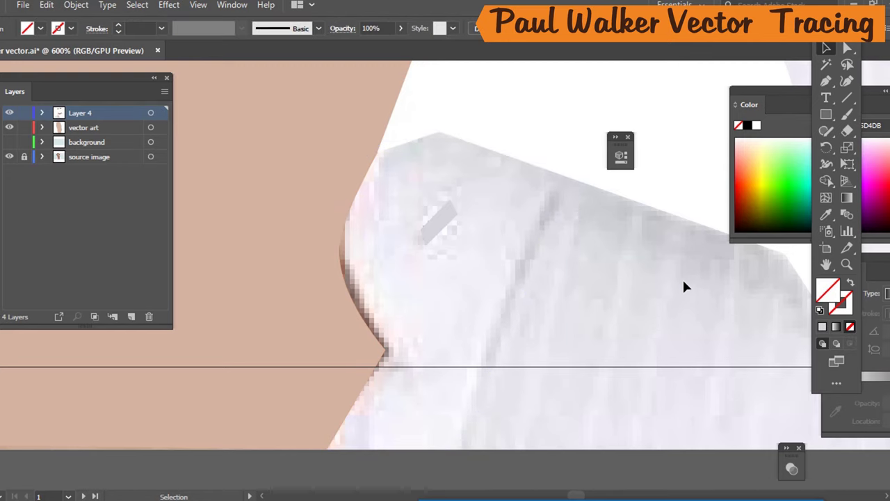
Select all artwork and trim the placket outline to the neck's curved edge with the Shape Builder tool, leaving everything deselected.
{"action": "key", "text": "ctrl+a"}
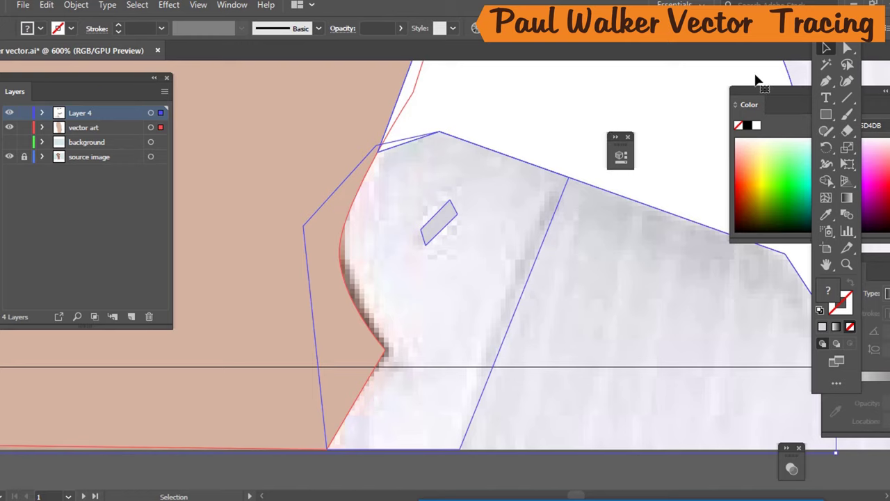
{"action": "left_click", "coordinate": [826, 181]}
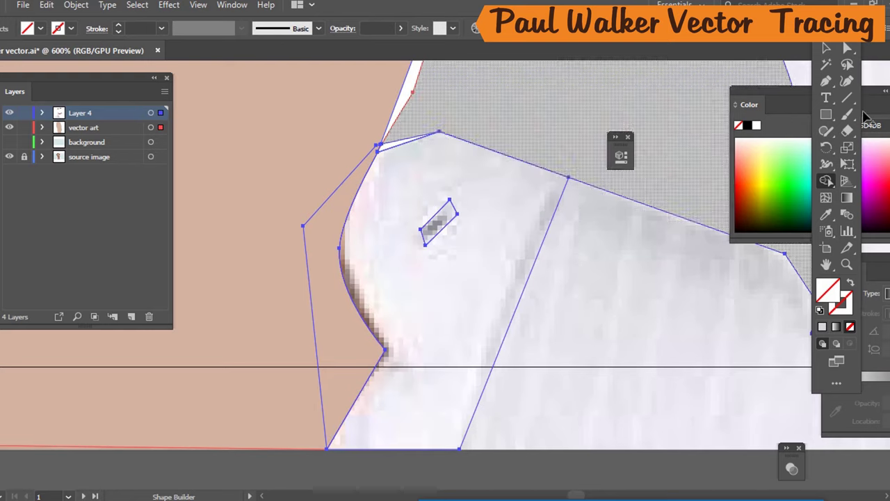
{"action": "left_click", "coordinate": [827, 47]}
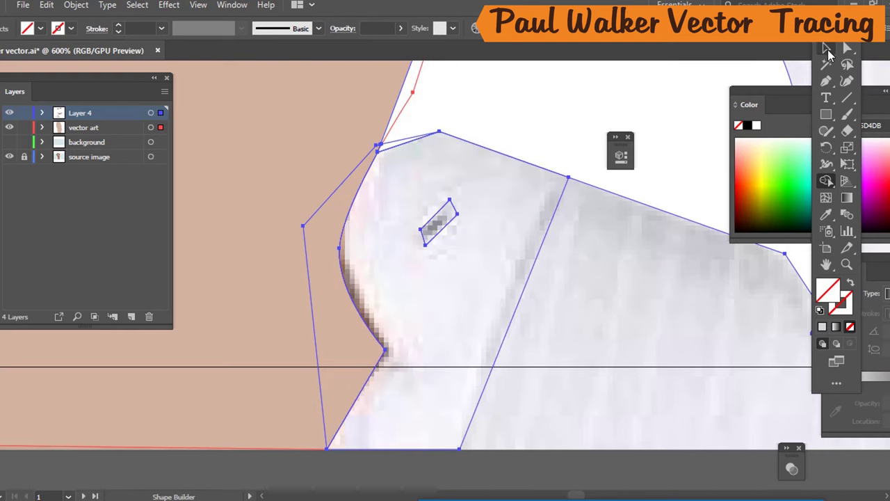
{"action": "left_click", "coordinate": [697, 340]}
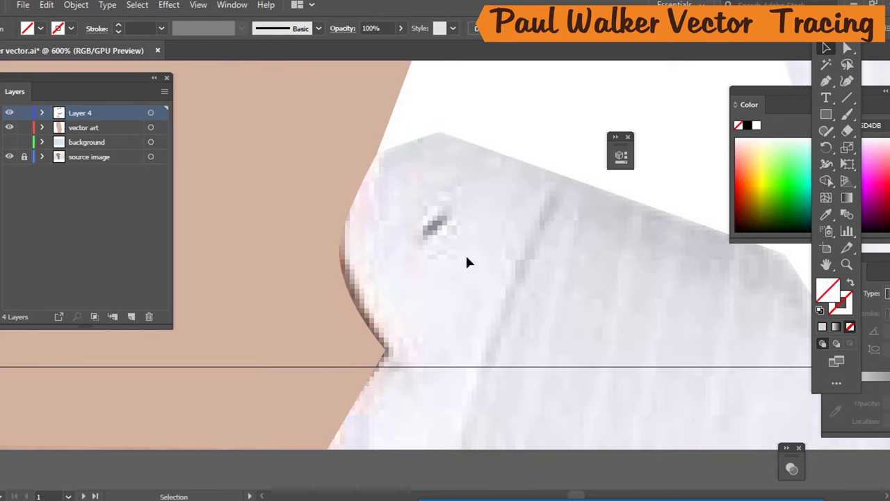
Select the trimmed placket shape, fill it with a pale lavender sampled from the photo's placket, and deselect it.
{"action": "left_click_drag", "start_coordinate": [465, 255], "coordinate": [571, 298]}
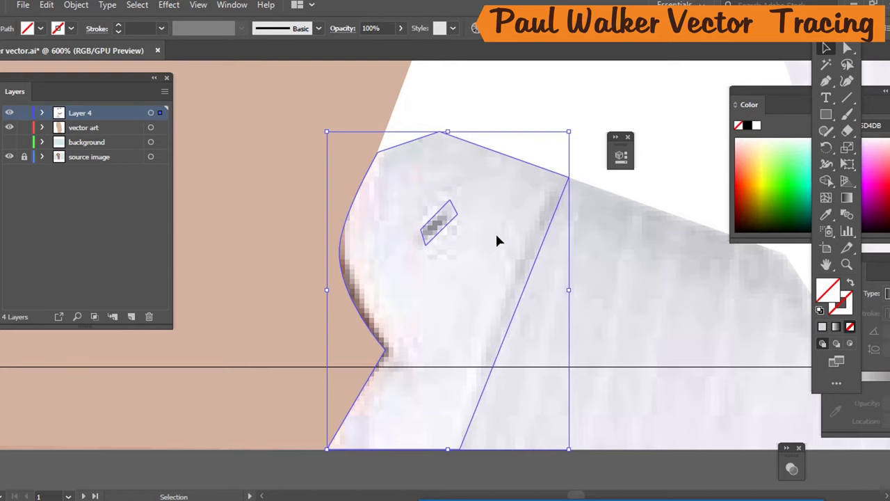
{"action": "key", "text": "i"}
{"action": "left_click", "coordinate": [473, 230]}
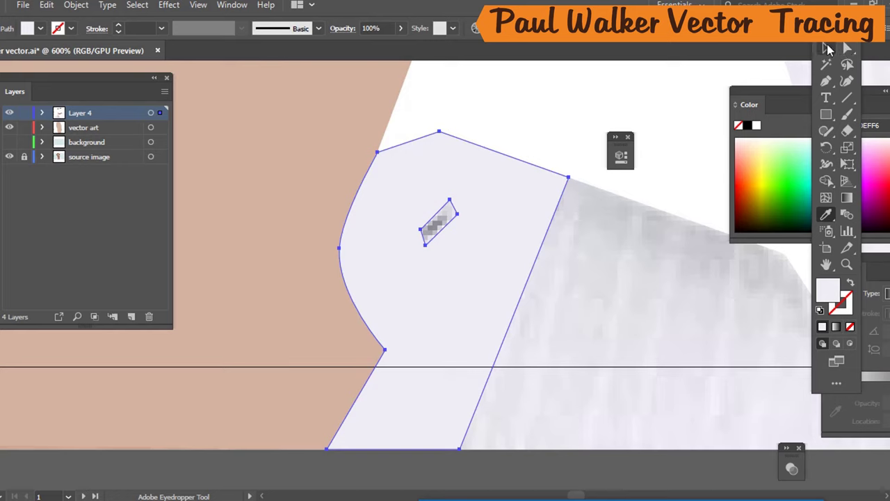
{"action": "left_click", "coordinate": [827, 48]}
{"action": "left_click", "coordinate": [661, 210]}
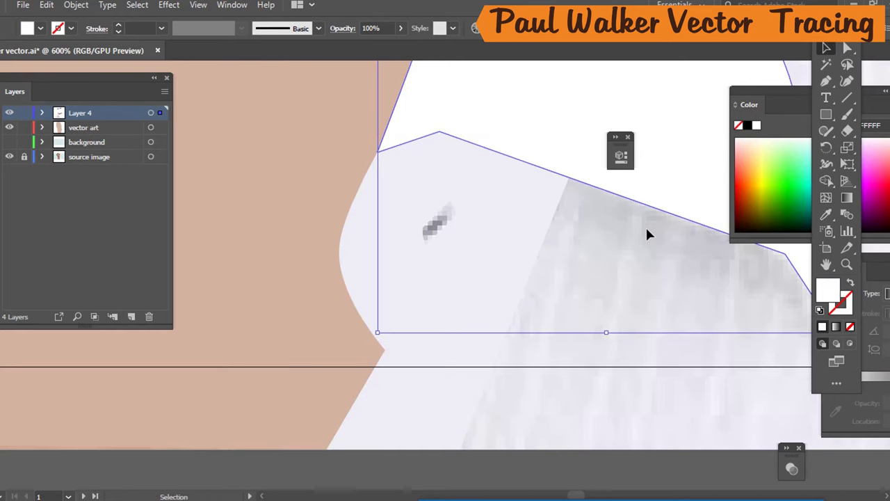
{"action": "left_click", "coordinate": [619, 408]}
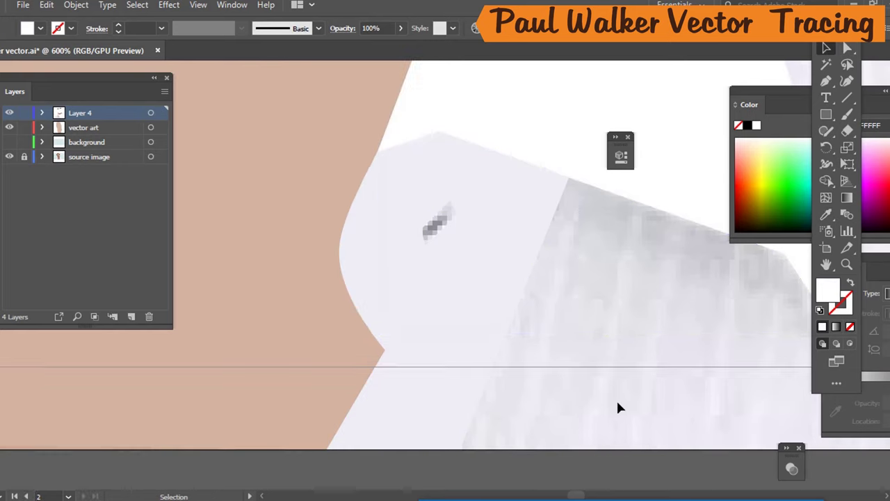
{"action": "left_click", "coordinate": [436, 222]}
{"action": "left_click", "coordinate": [591, 240]}
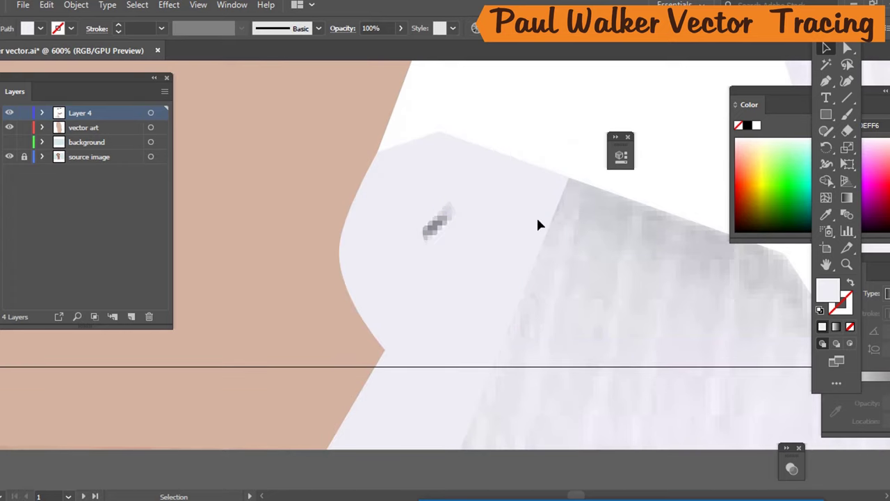
{"action": "left_click", "coordinate": [452, 223]}
{"action": "double_click", "coordinate": [451, 221]}
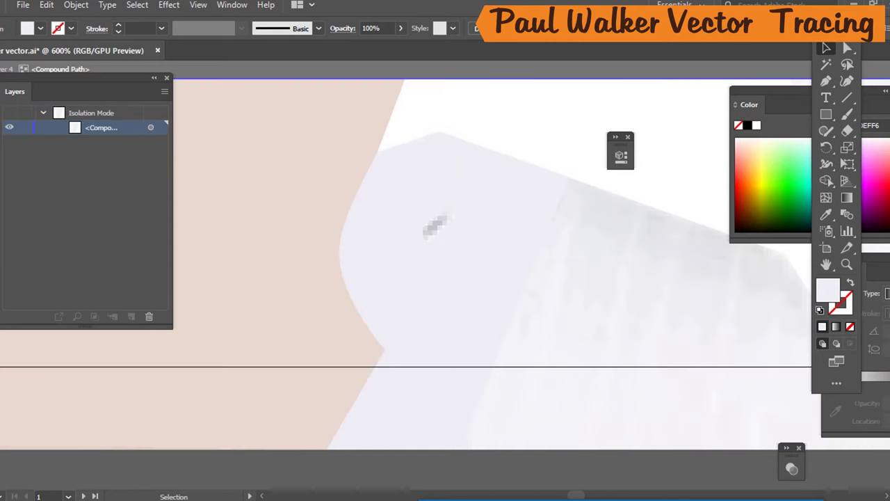
{"action": "key", "text": "Escape"}
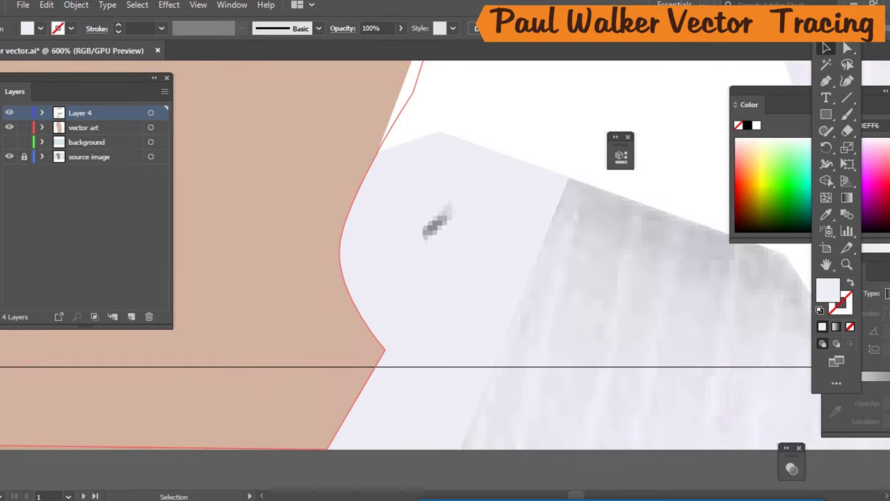
Remove the fill from the skin-coloured neck shape on the vector art layer and activate the Pen tool.
{"action": "left_click", "coordinate": [559, 271]}
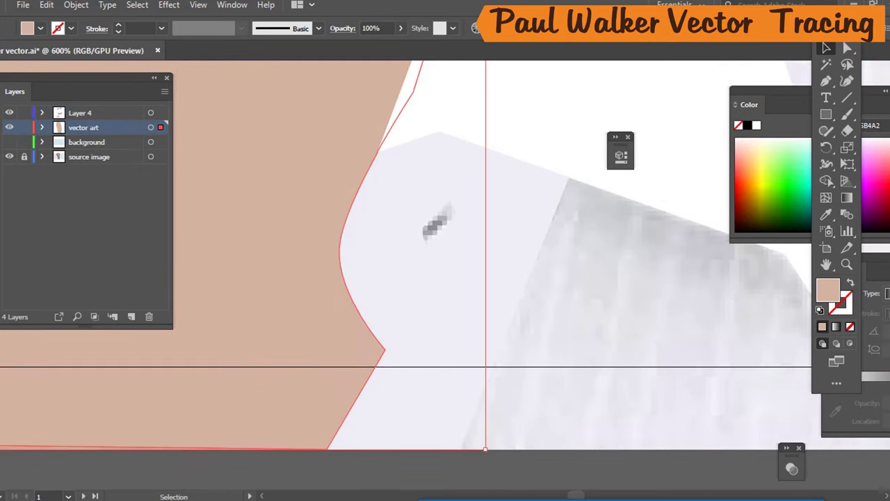
{"action": "left_click", "coordinate": [826, 81]}
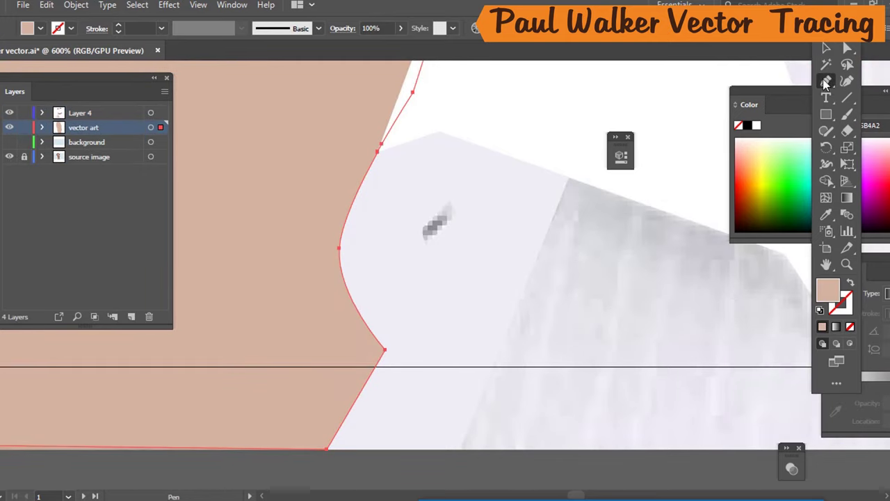
{"action": "key", "text": "slash"}
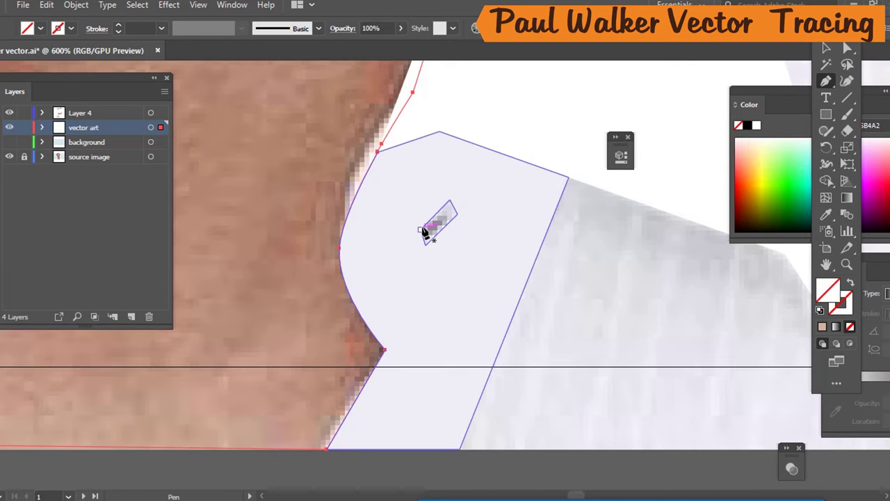
Trace the buttonhole opening in the placket with a closed, unfilled four-cornered Pen path on the vector art layer.
{"action": "left_click_drag", "start_coordinate": [420, 229], "coordinate": [455, 201]}
{"action": "left_click", "coordinate": [453, 200]}
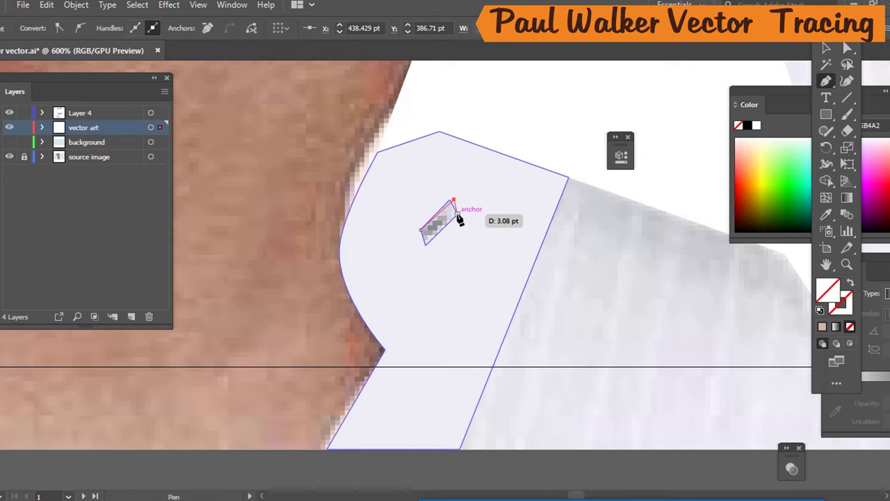
{"action": "left_click", "coordinate": [458, 214]}
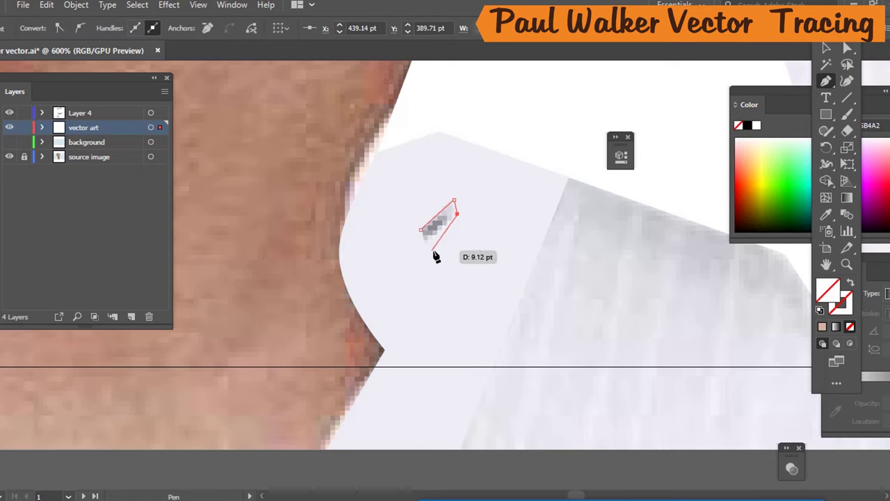
{"action": "left_click", "coordinate": [425, 245]}
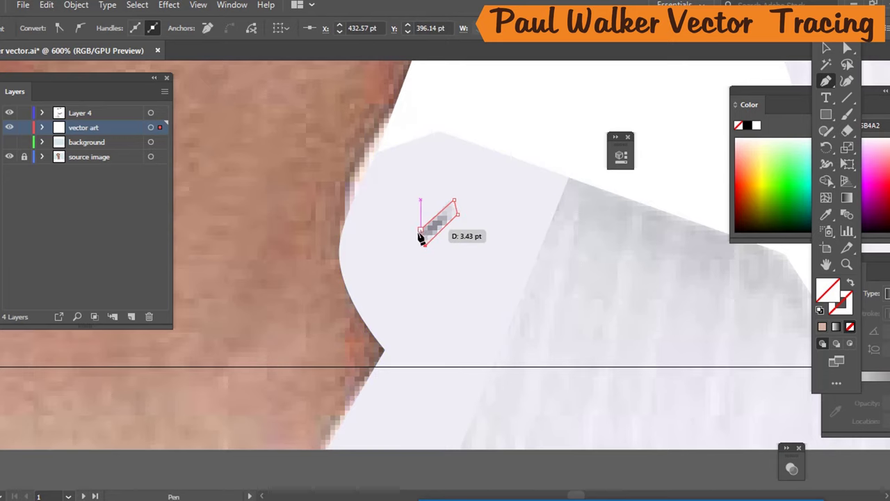
{"action": "left_click", "coordinate": [421, 230]}
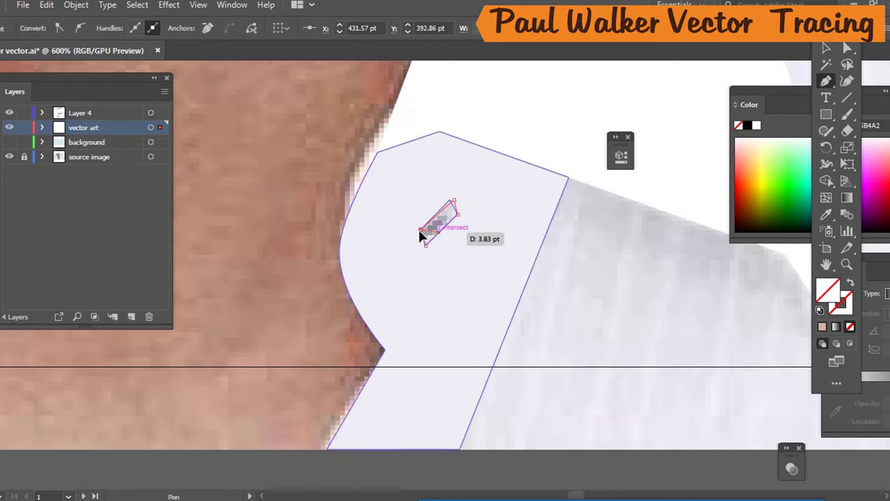
Fill the new buttonhole path with a light grey sampled from the photo's buttonhole using the Eyedropper, and deselect it.
{"action": "key", "text": "i"}
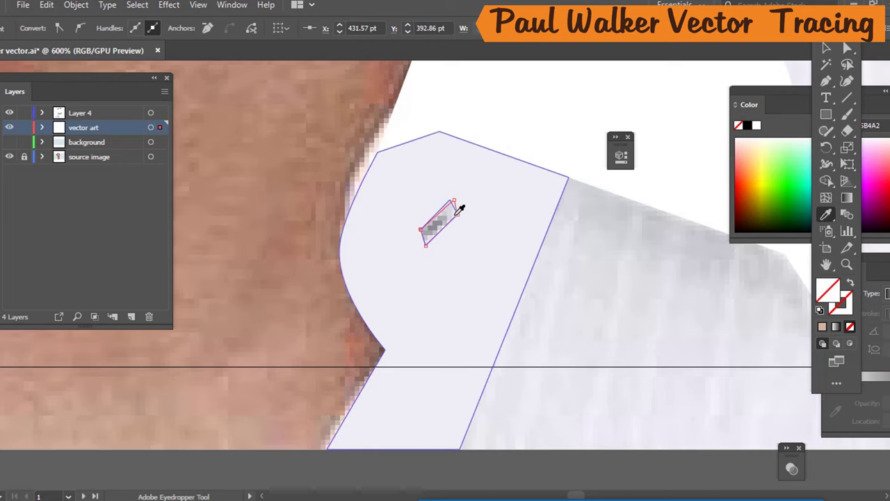
{"action": "left_click", "coordinate": [452, 209]}
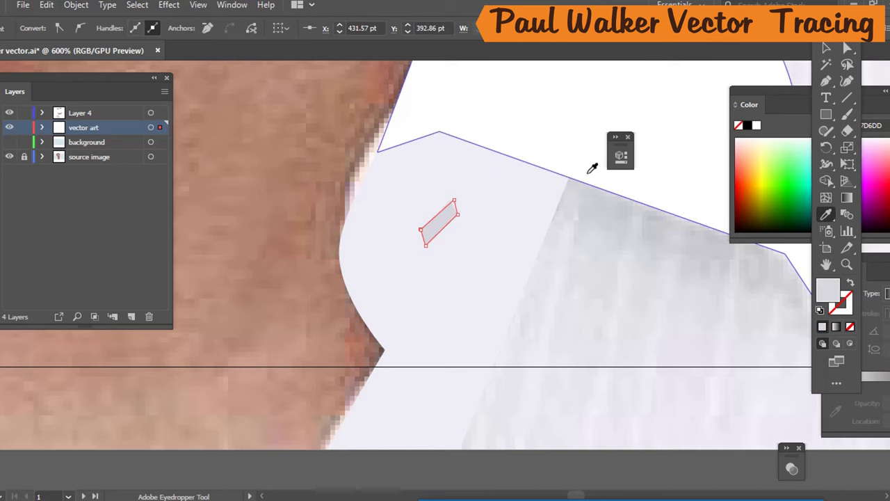
{"action": "scroll", "coordinate": [440, 265], "scroll_direction": "down", "scroll_amount": 3}
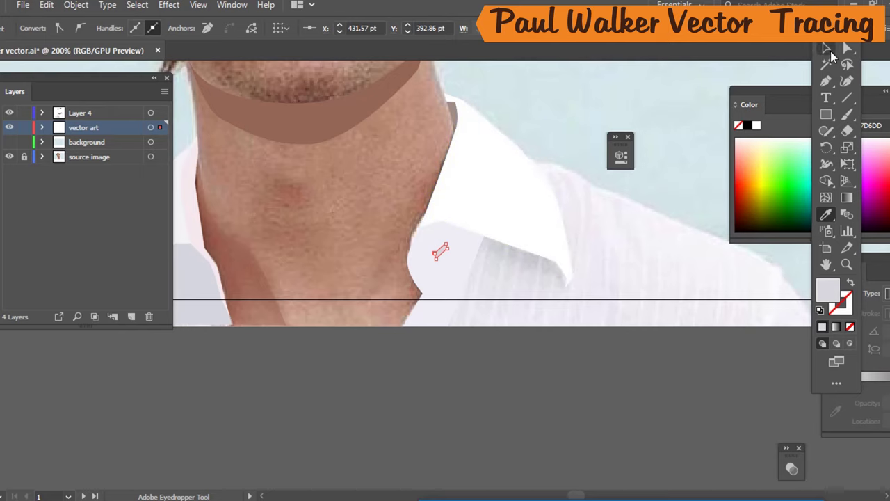
{"action": "left_click", "coordinate": [823, 49]}
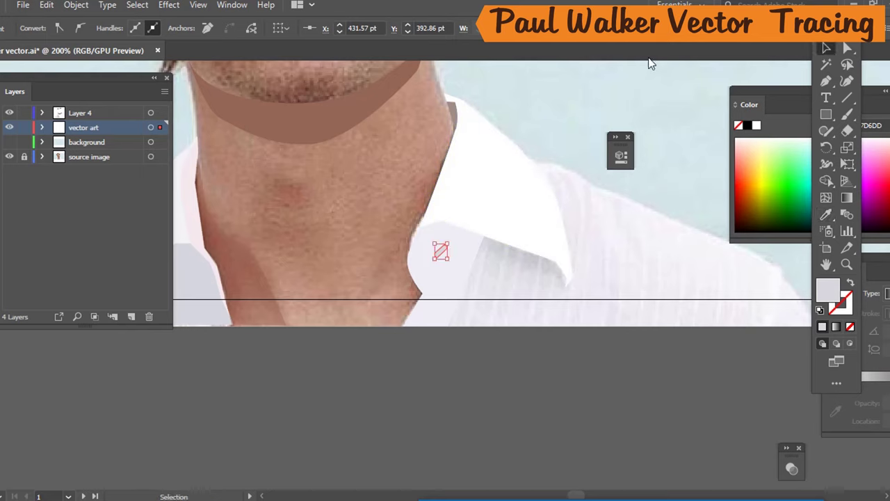
{"action": "left_click", "coordinate": [616, 363]}
Toggle the background layer's visibility repeatedly to check the traced face and shirt pieces against the photo, leaving the layer hidden.
{"action": "scroll", "coordinate": [612, 360], "scroll_direction": "down", "scroll_amount": 3}
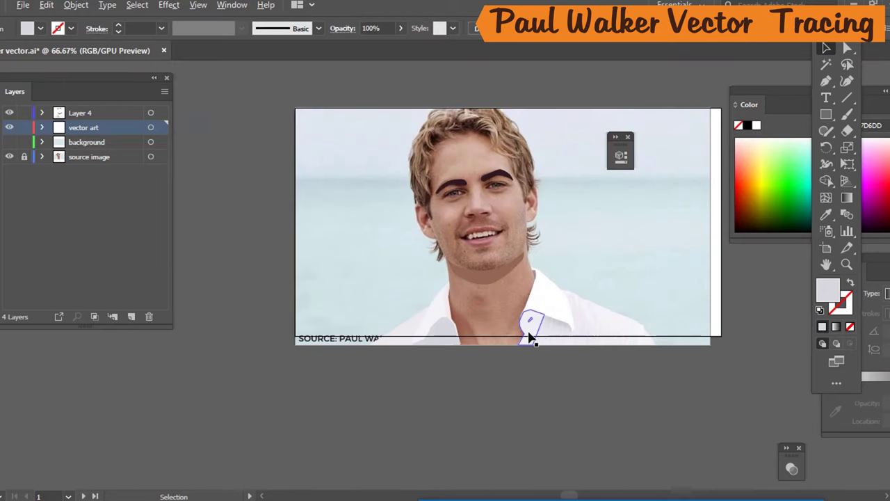
{"action": "scroll", "coordinate": [536, 336], "scroll_direction": "up", "scroll_amount": 1}
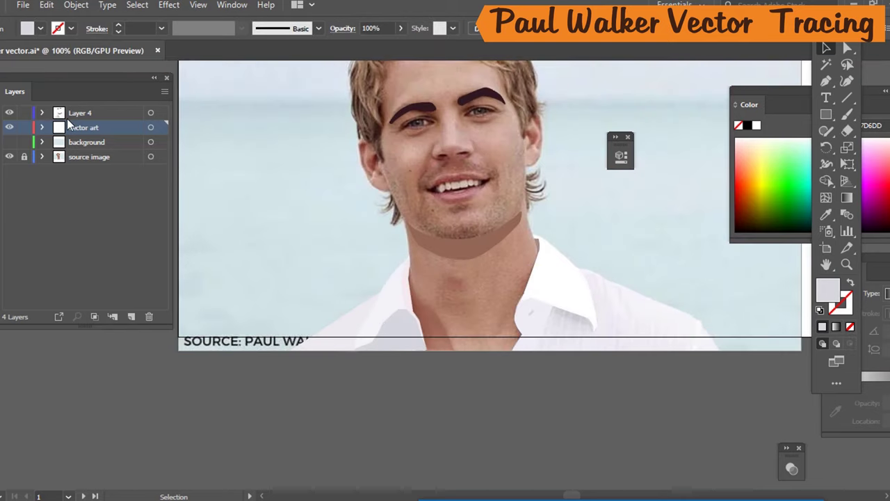
{"action": "left_click", "coordinate": [9, 143]}
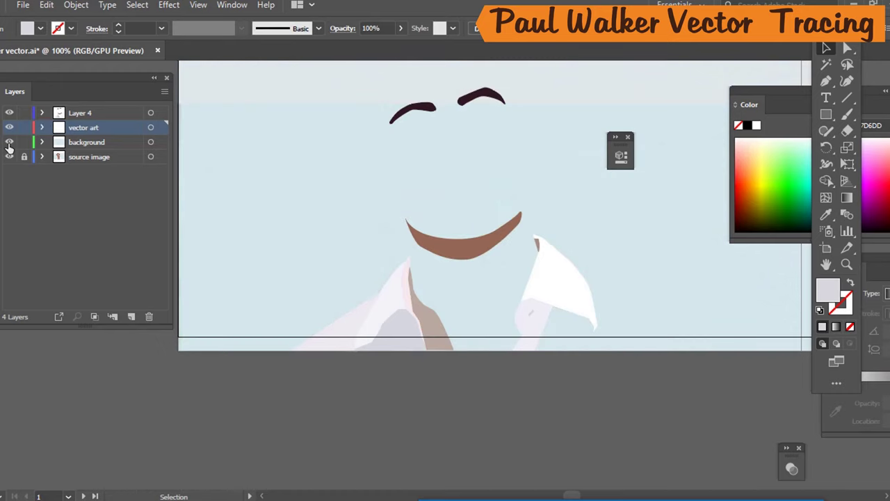
{"action": "left_click", "coordinate": [9, 143]}
{"action": "left_click", "coordinate": [9, 142]}
{"action": "left_click", "coordinate": [9, 143]}
{"action": "left_click", "coordinate": [9, 143]}
{"action": "left_click", "coordinate": [9, 143]}
{"action": "left_click", "coordinate": [9, 144]}
{"action": "scroll", "coordinate": [459, 208], "scroll_direction": "up", "scroll_amount": 3}
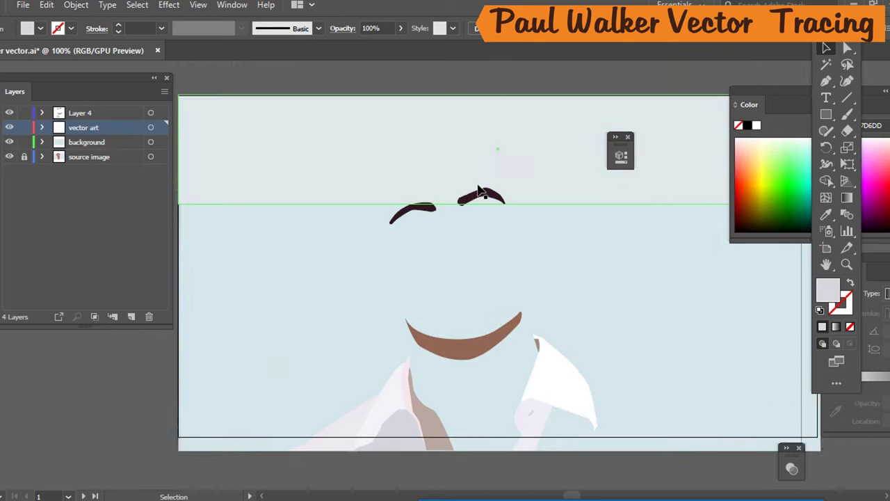
{"action": "scroll", "coordinate": [477, 189], "scroll_direction": "down", "scroll_amount": 2}
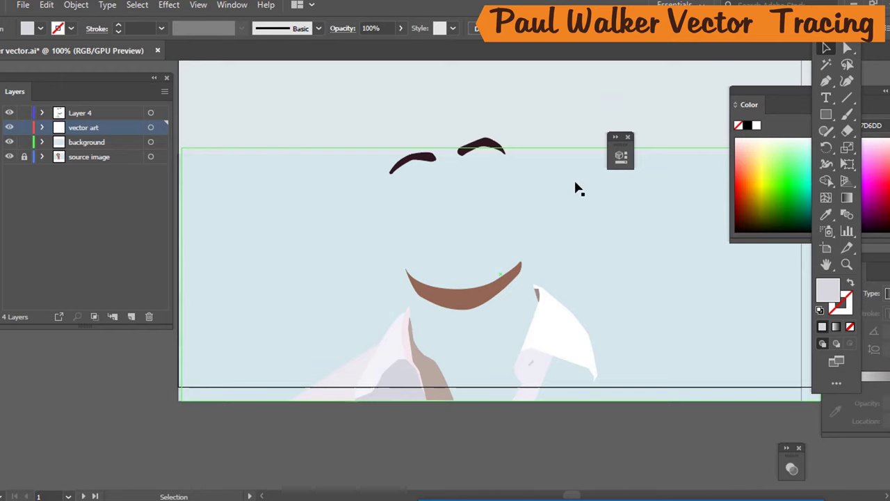
{"action": "left_click", "coordinate": [9, 143]}
{"action": "left_click", "coordinate": [8, 143]}
{"action": "left_click", "coordinate": [8, 143]}
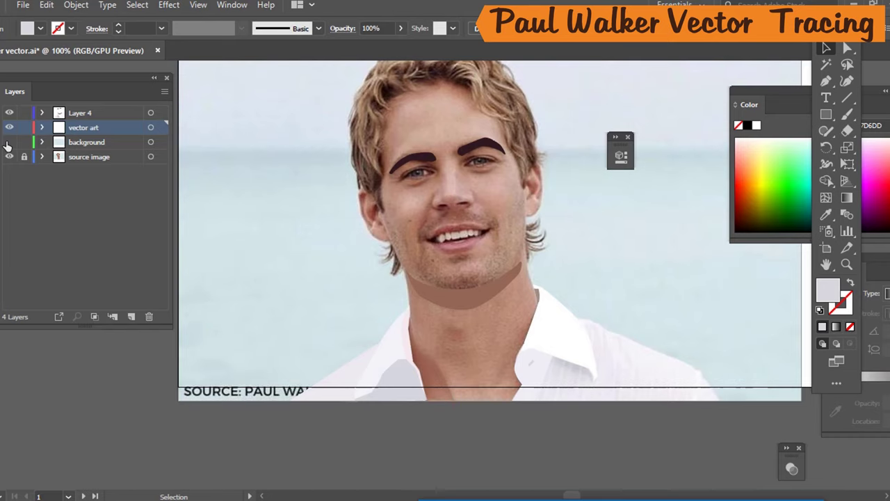
{"action": "scroll", "coordinate": [614, 313], "scroll_direction": "down", "scroll_amount": 3}
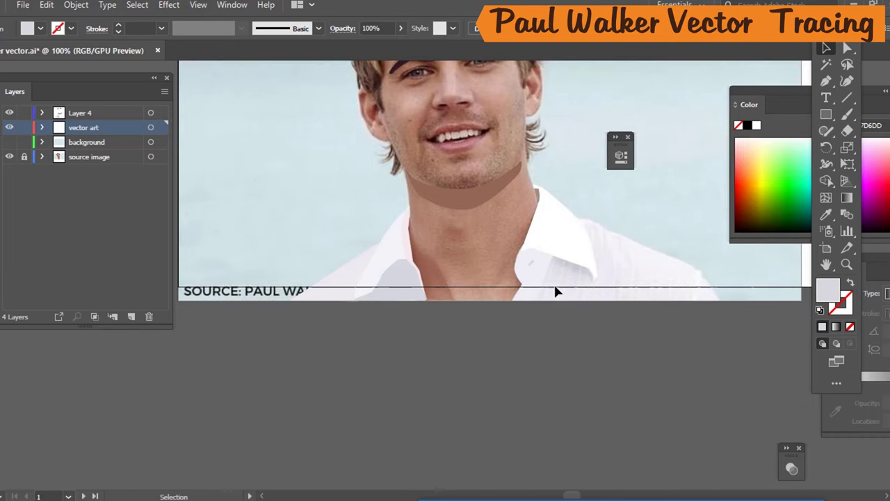
{"action": "scroll", "coordinate": [586, 278], "scroll_direction": "up", "scroll_amount": 4}
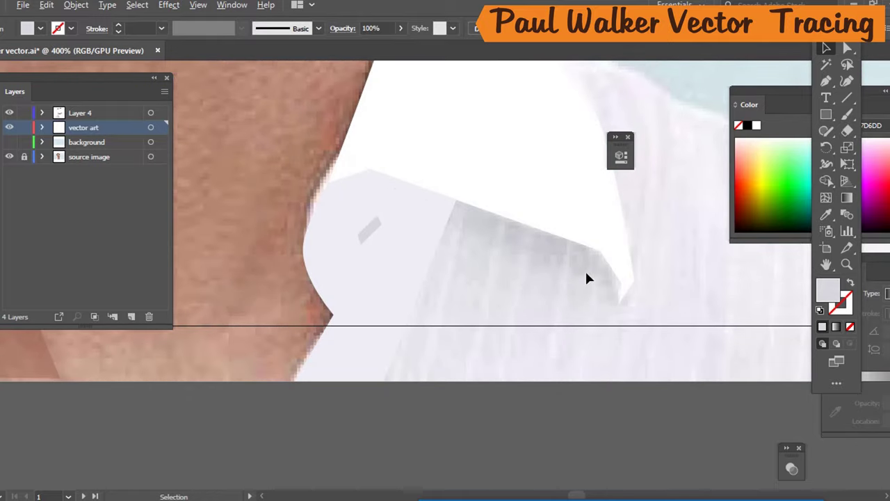
On Layer 4, begin an unfilled Pen outline of the shirt's shoulder panel, from the placket's bottom corner through the white collar to the start of the shoulder line.
{"action": "left_click", "coordinate": [80, 113]}
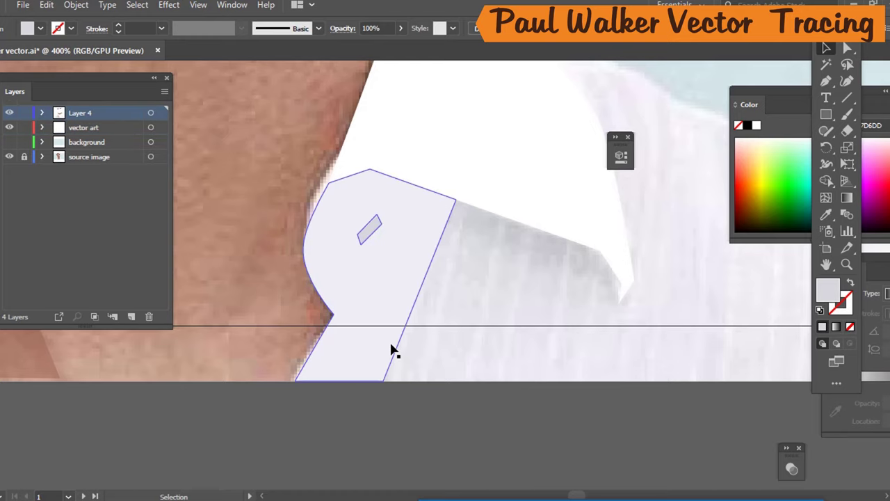
{"action": "key", "text": "p"}
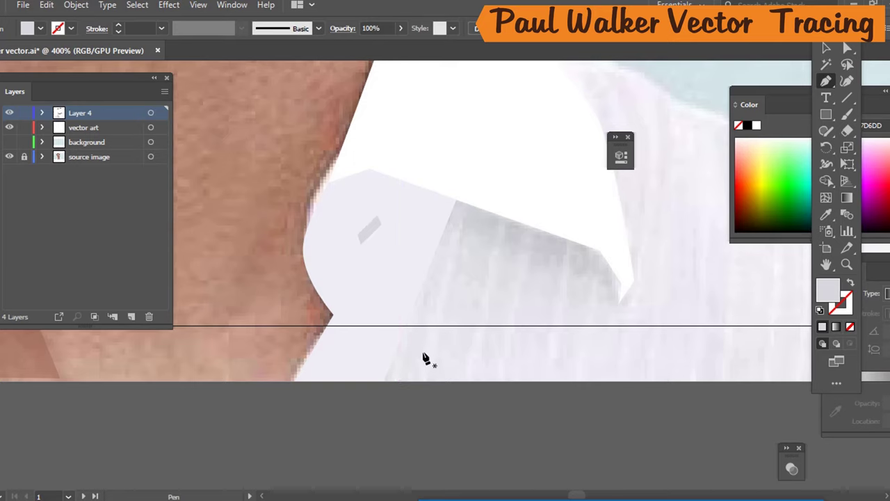
{"action": "key", "text": "slash"}
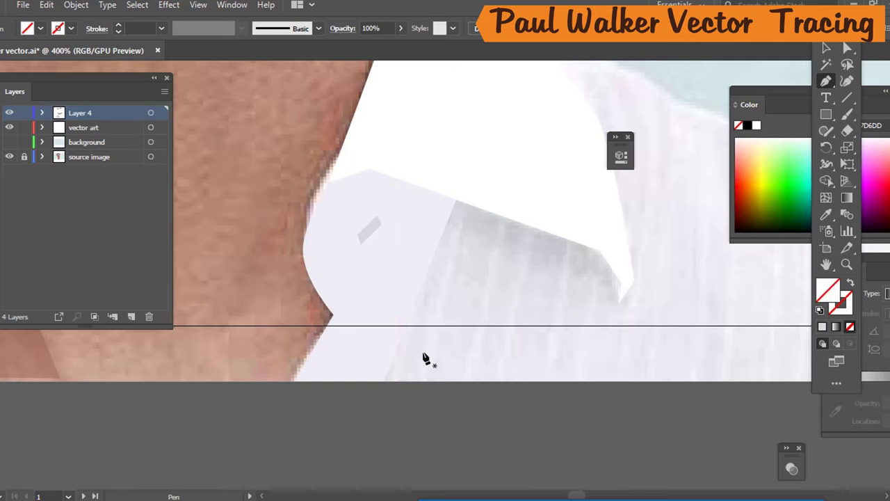
{"action": "left_click", "coordinate": [384, 379]}
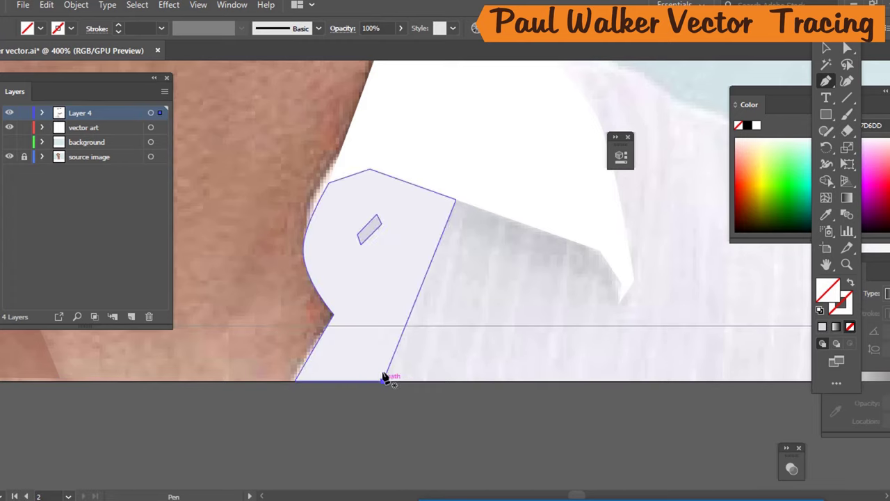
{"action": "left_click", "coordinate": [384, 378]}
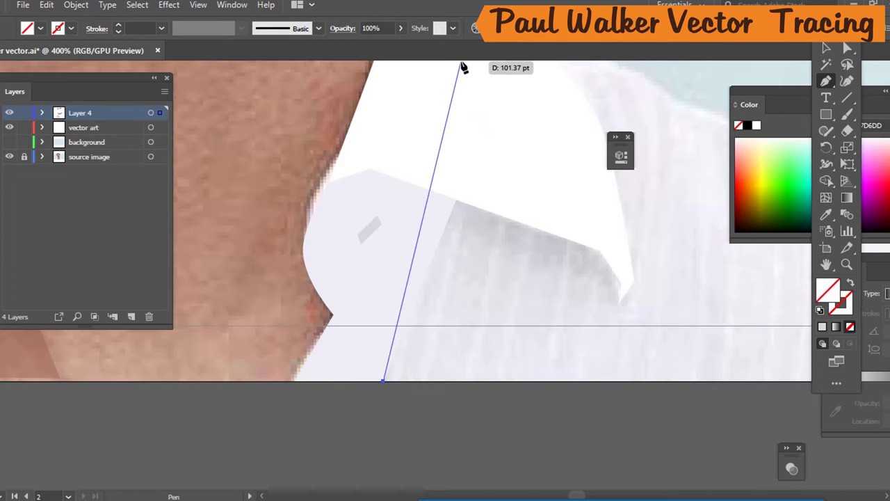
{"action": "left_click", "coordinate": [448, 141]}
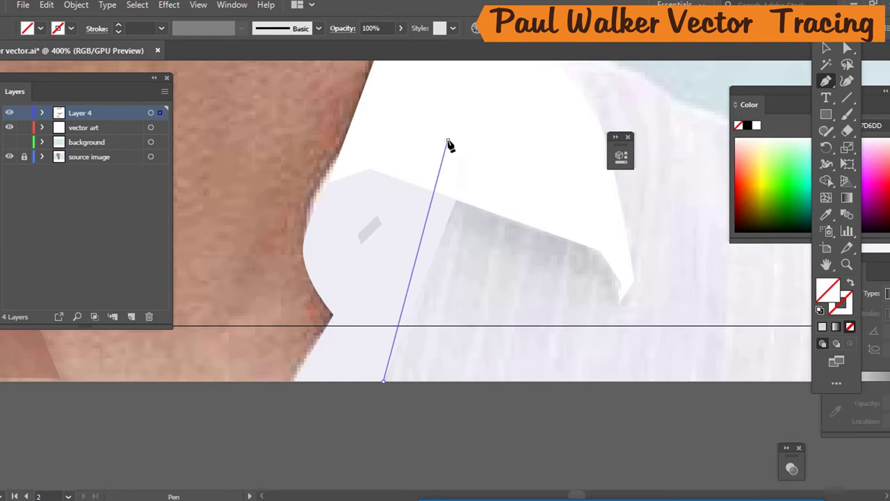
{"action": "scroll", "coordinate": [459, 148], "scroll_direction": "up", "scroll_amount": 3}
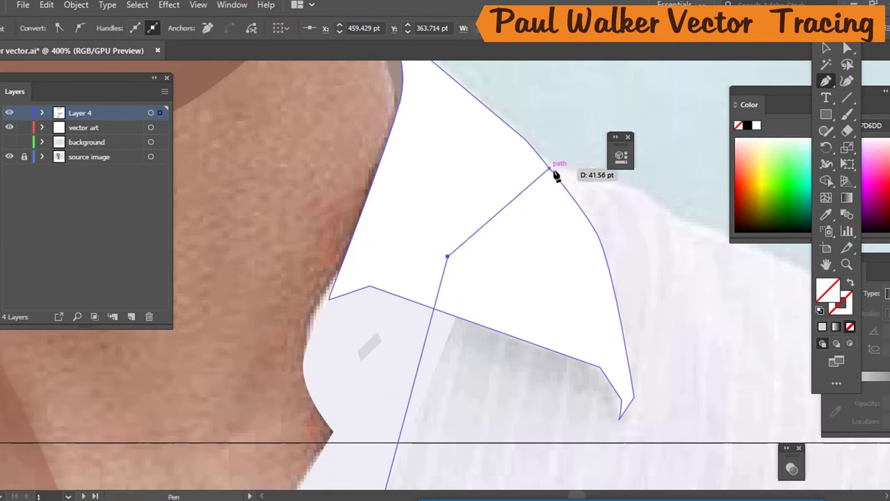
{"action": "left_click", "coordinate": [535, 152]}
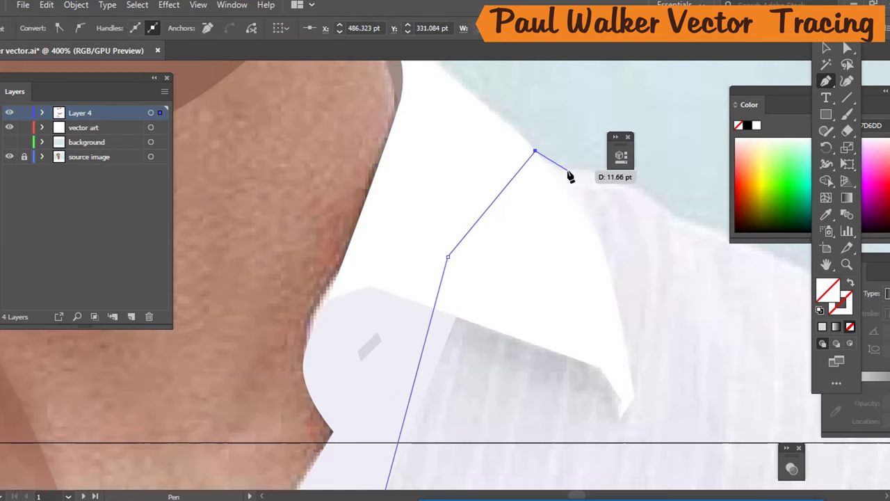
{"action": "left_click", "coordinate": [568, 170]}
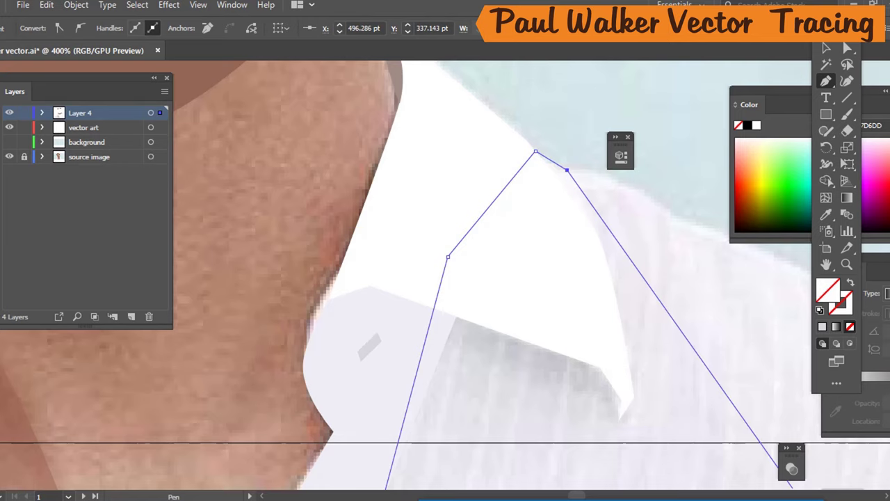
Continue the shoulder panel outline along the shoulder's upper edge to the photo's bottom edge and close it at the placket's bottom corner.
{"action": "scroll", "coordinate": [792, 485], "scroll_direction": "right", "scroll_amount": 5}
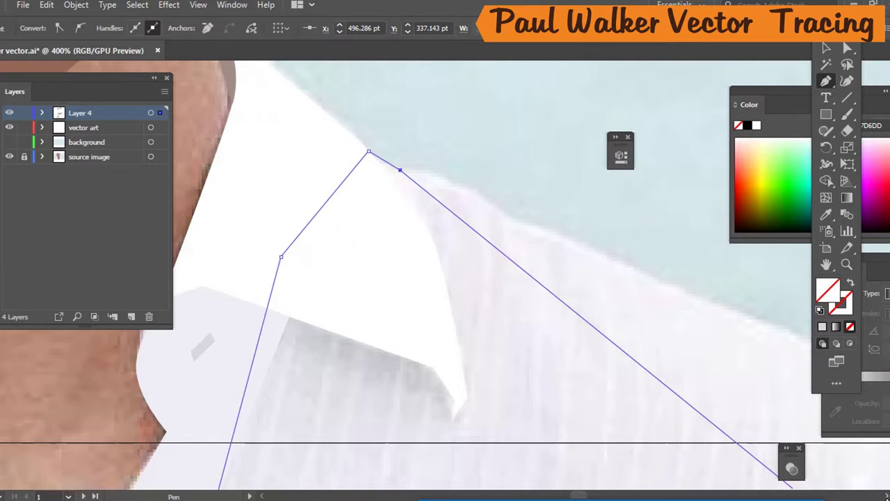
{"action": "scroll", "coordinate": [792, 485], "scroll_direction": "right", "scroll_amount": 2}
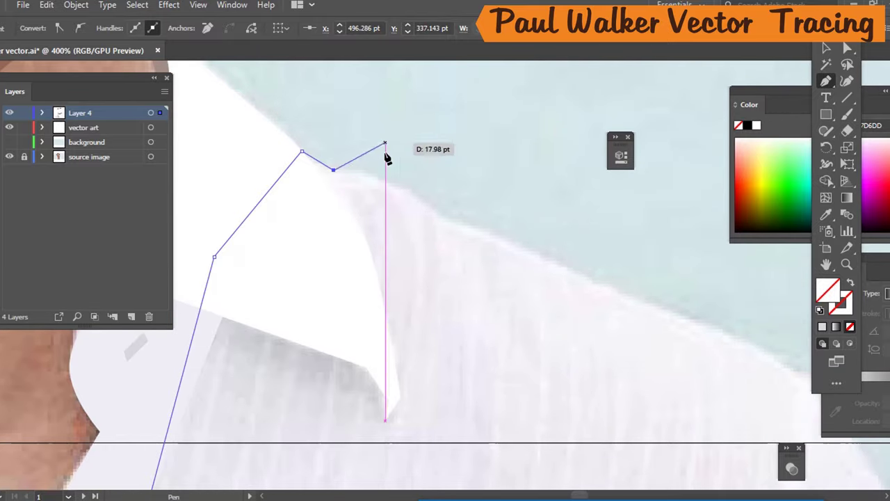
{"action": "left_click", "coordinate": [363, 171]}
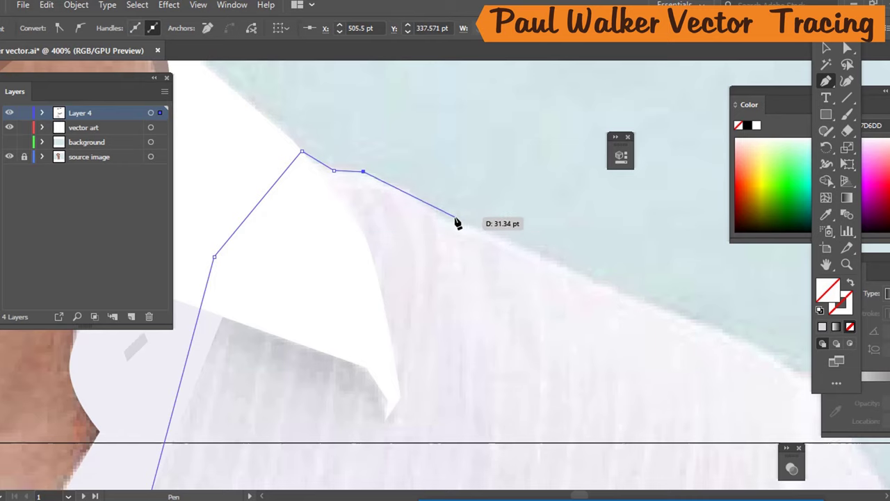
{"action": "left_click", "coordinate": [452, 220]}
{"action": "left_click", "coordinate": [657, 309]}
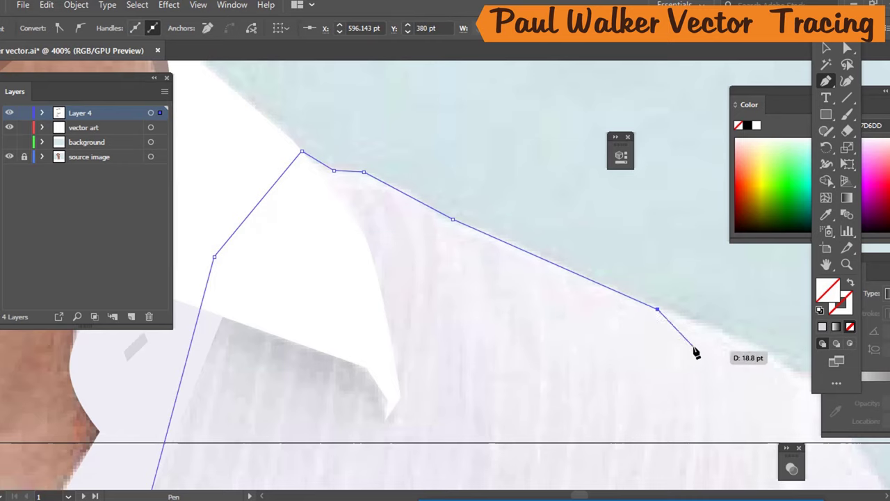
{"action": "scroll", "coordinate": [759, 289], "scroll_direction": "down", "scroll_amount": 2}
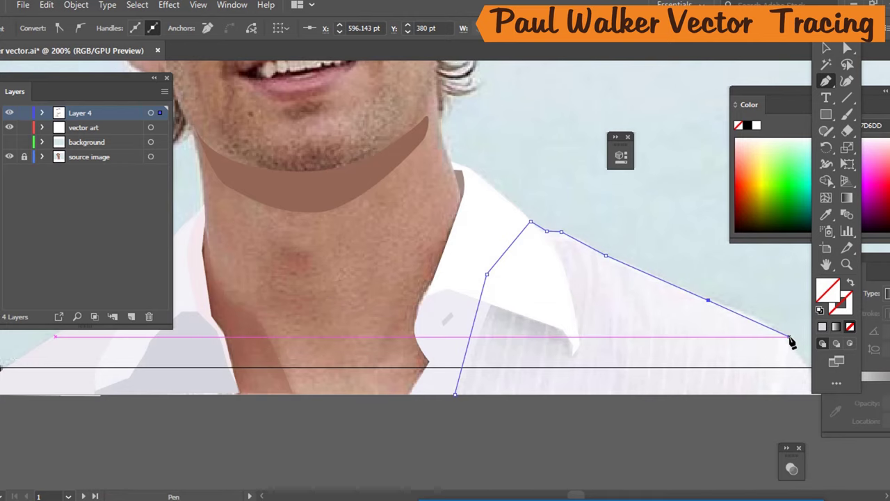
{"action": "left_click", "coordinate": [789, 338]}
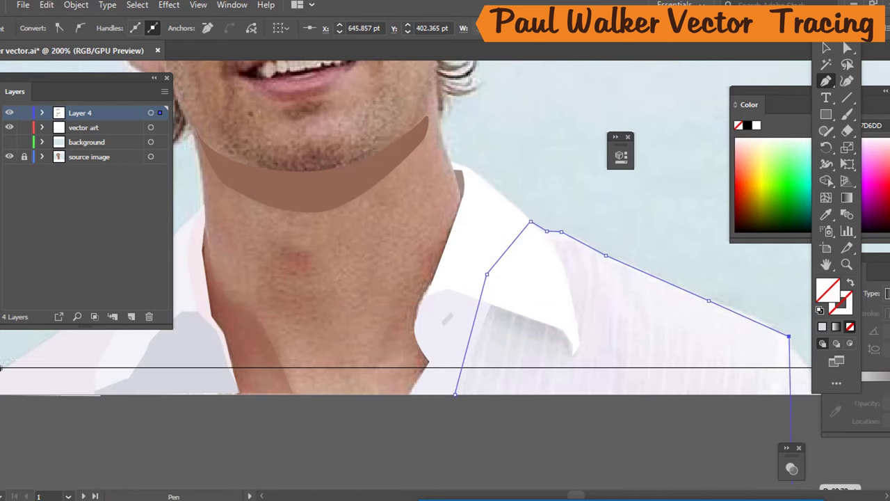
{"action": "scroll", "coordinate": [793, 483], "scroll_direction": "right", "scroll_amount": 1}
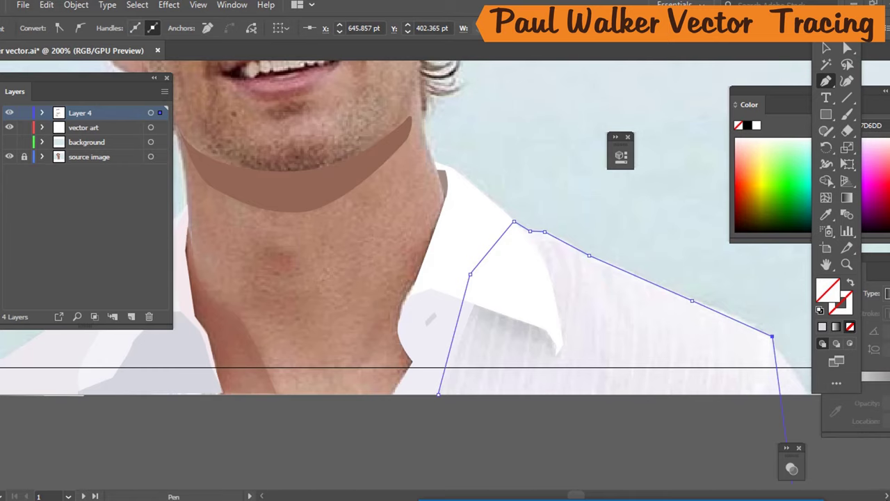
{"action": "scroll", "coordinate": [785, 445], "scroll_direction": "right", "scroll_amount": 2}
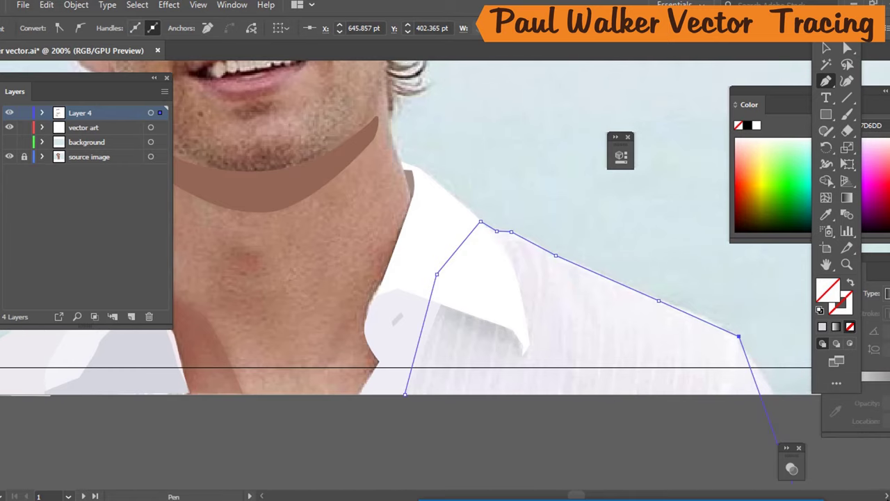
{"action": "left_click", "coordinate": [774, 396]}
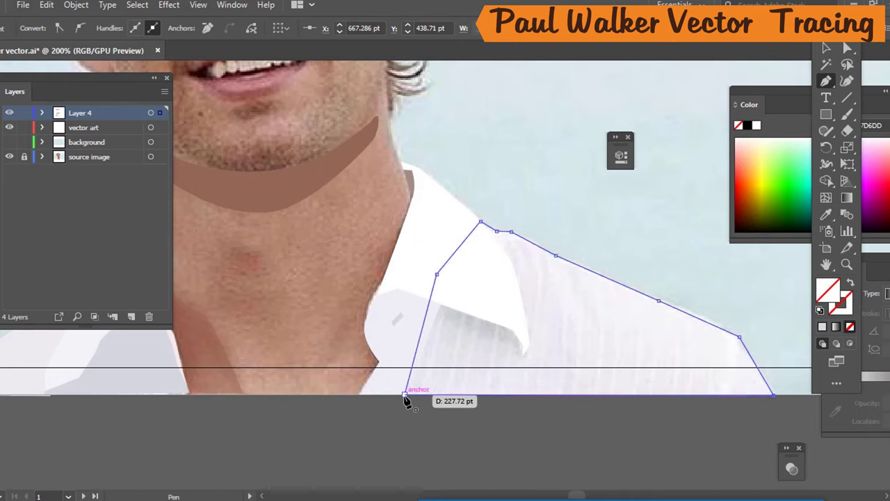
{"action": "left_click", "coordinate": [405, 397]}
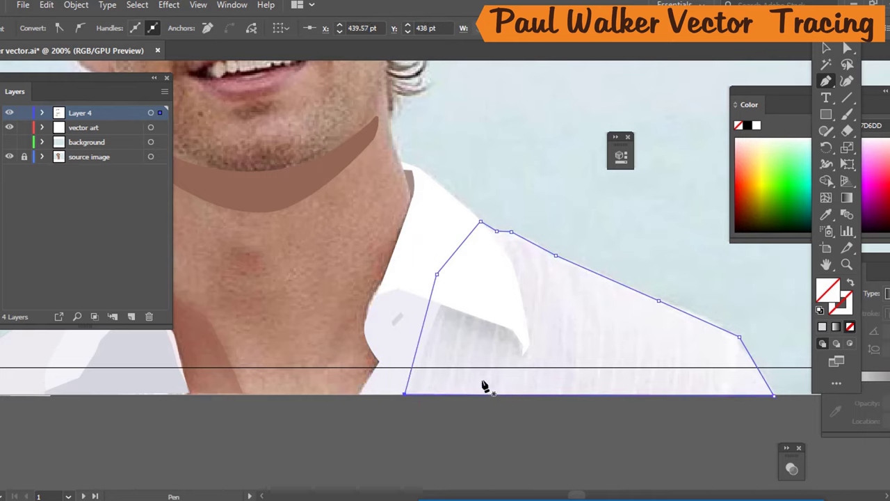
Fill the shoulder panel with a pale shirt tone sampled from the photo using the Eyedropper, and deselect it.
{"action": "key", "text": "i"}
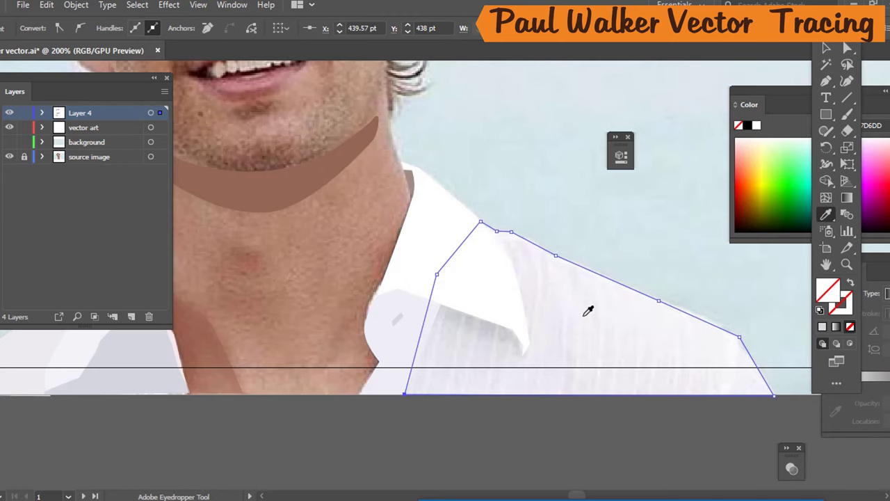
{"action": "left_click", "coordinate": [584, 315]}
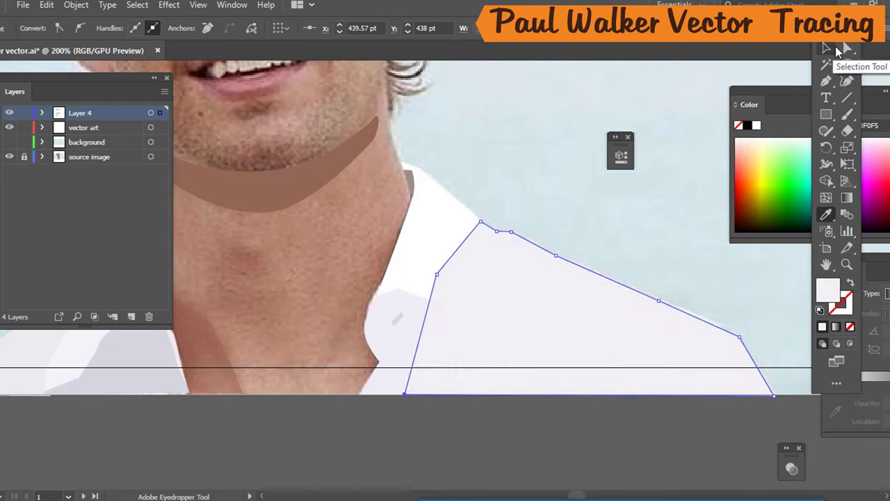
{"action": "left_click", "coordinate": [838, 50]}
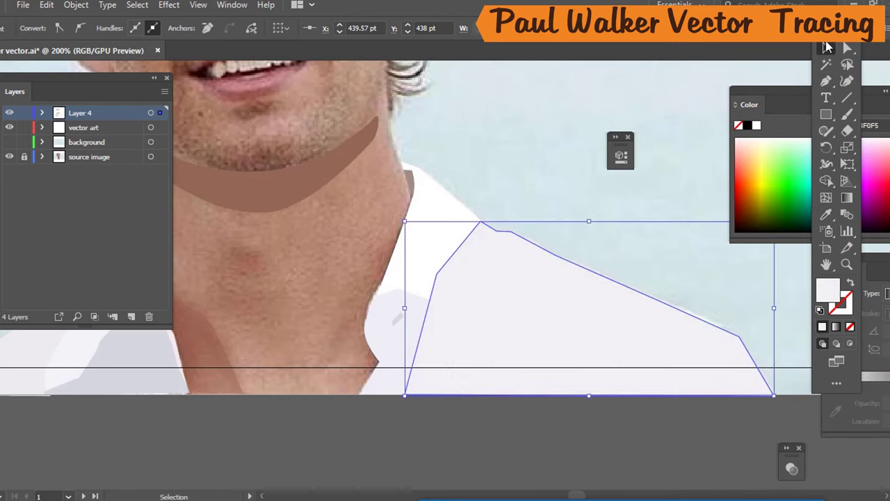
{"action": "left_click", "coordinate": [477, 116]}
Bring the white collar shape to the front, above the shoulder panel.
{"action": "left_click", "coordinate": [452, 252]}
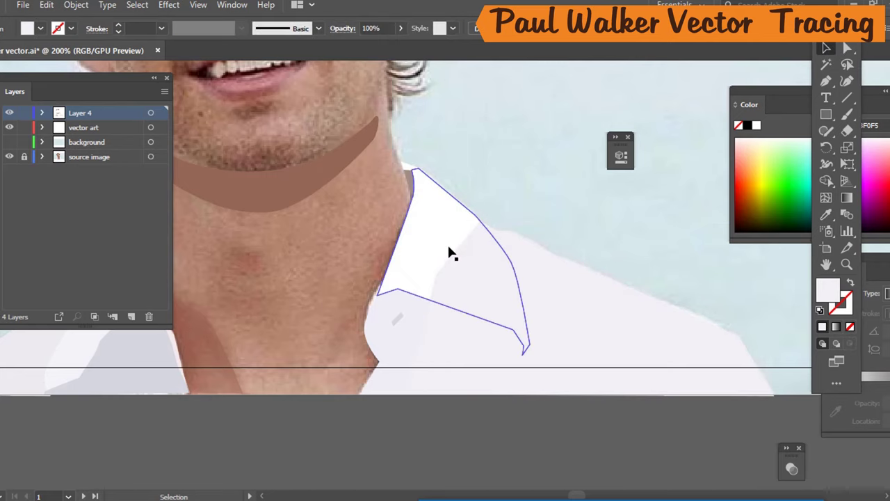
{"action": "right_click", "coordinate": [449, 252]}
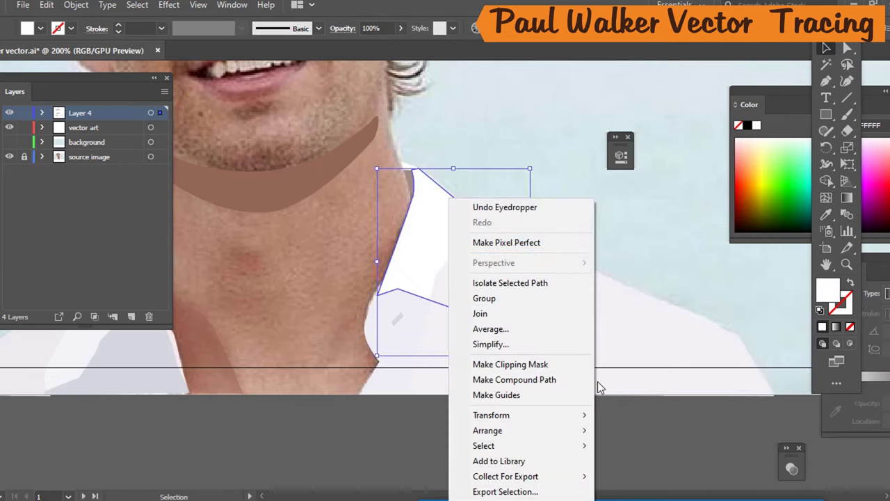
{"action": "mouse_move", "coordinate": [556, 431]}
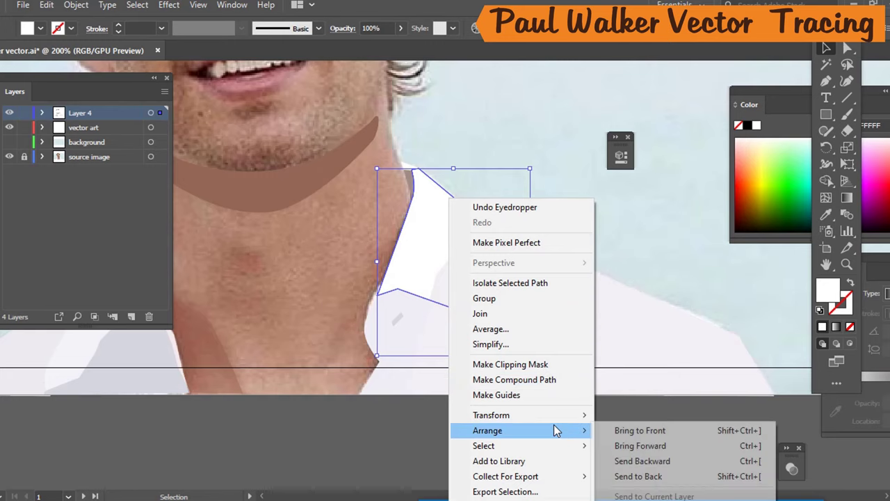
{"action": "left_click", "coordinate": [667, 430]}
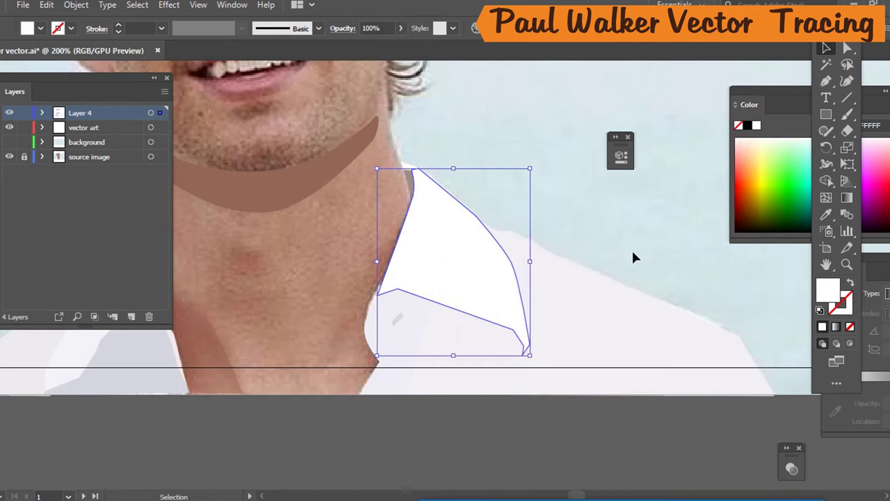
Swap the shoulder panel's fill and stroke so the photo shows through it, and deselect it.
{"action": "left_click", "coordinate": [643, 347]}
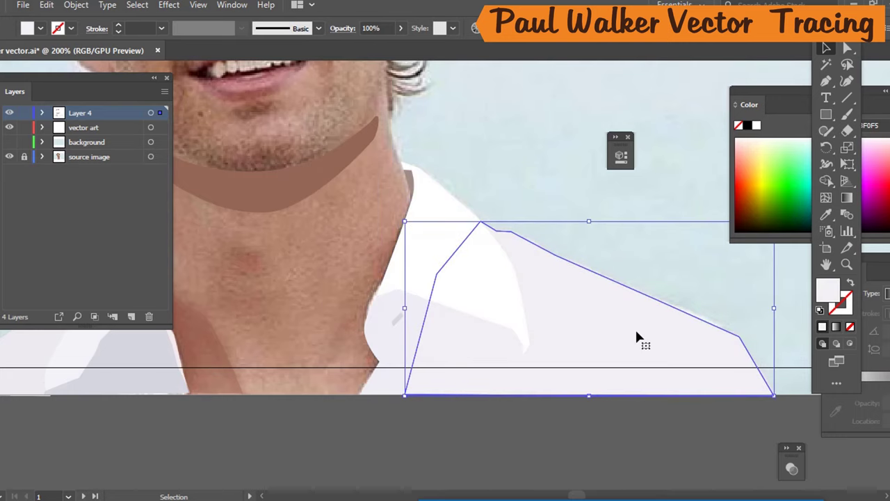
{"action": "key", "text": "shift+x"}
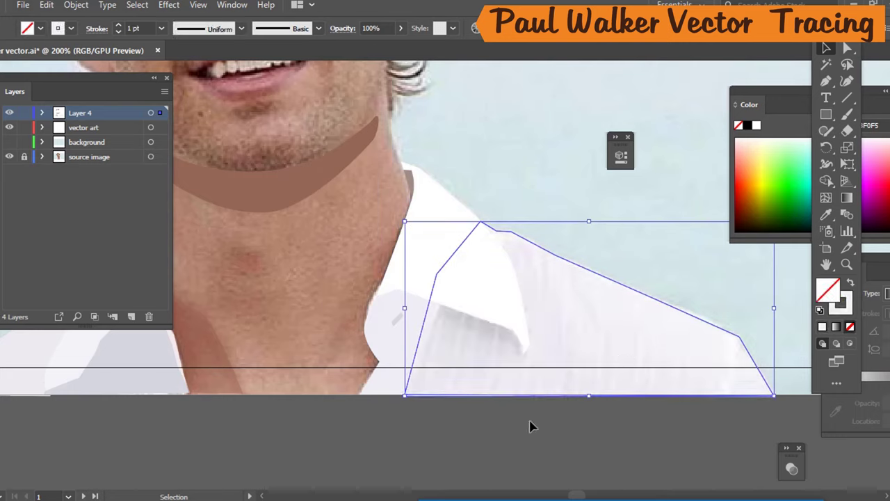
{"action": "left_click", "coordinate": [521, 441]}
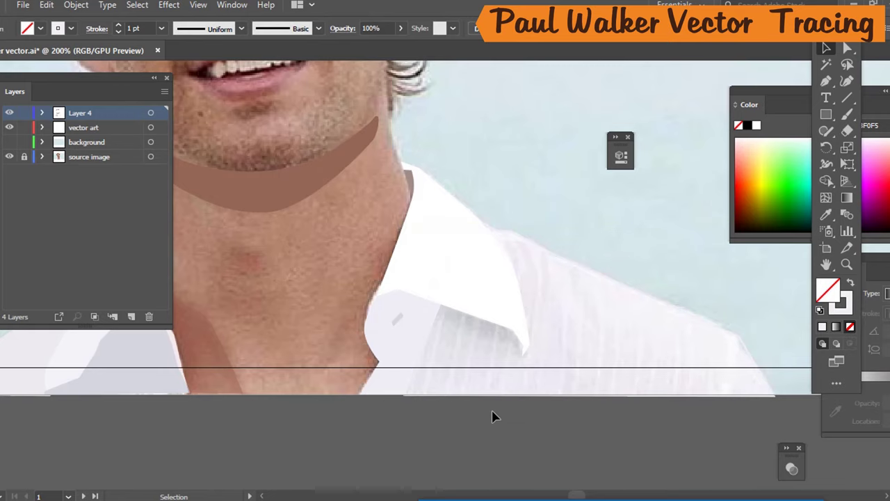
Draw a closed, strokeless shadow shape beneath the white collar's lower edge and along the placket edge to the photo's bottom edge.
{"action": "scroll", "coordinate": [490, 375], "scroll_direction": "up", "scroll_amount": 2}
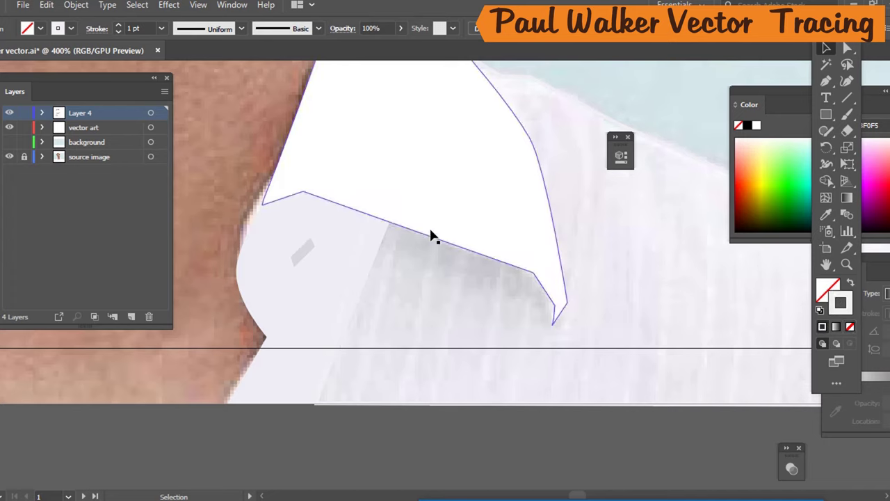
{"action": "key", "text": "/"}
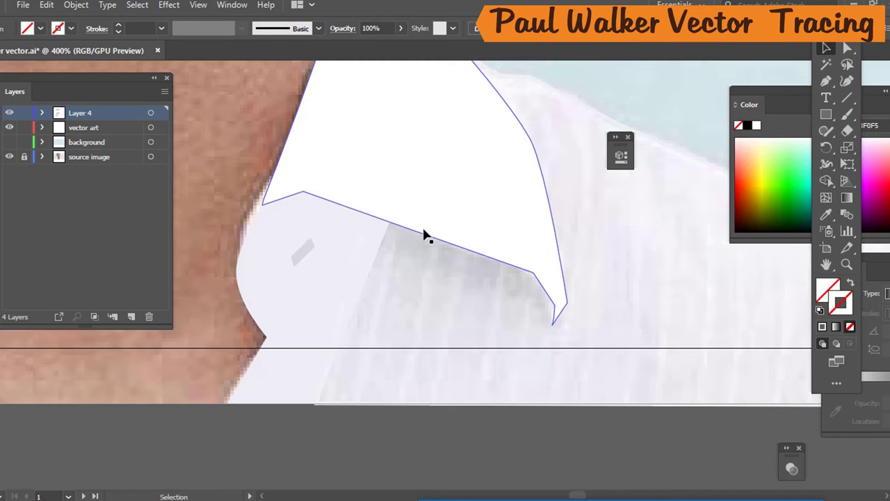
{"action": "key", "text": "p"}
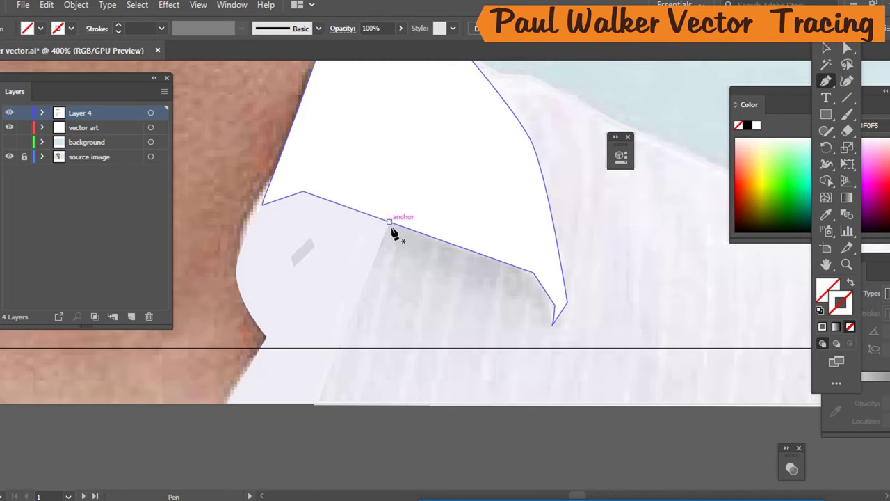
{"action": "left_click", "coordinate": [389, 223]}
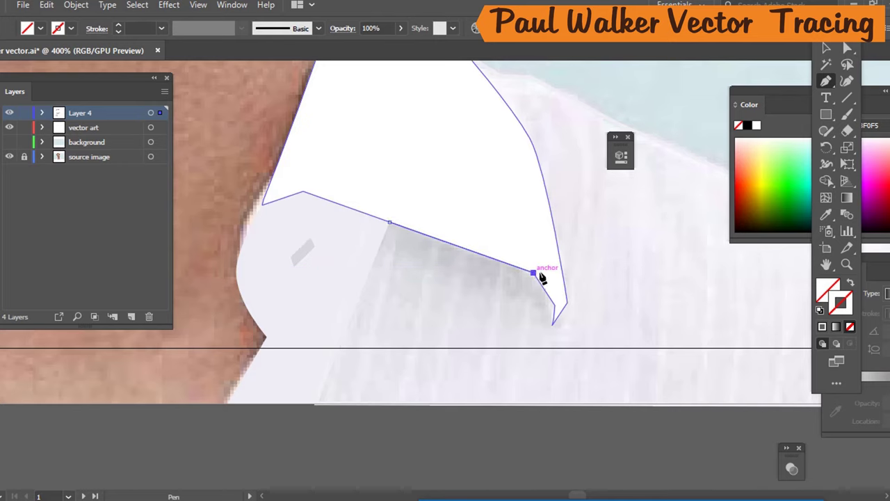
{"action": "left_click", "coordinate": [533, 272]}
{"action": "left_click", "coordinate": [554, 305]}
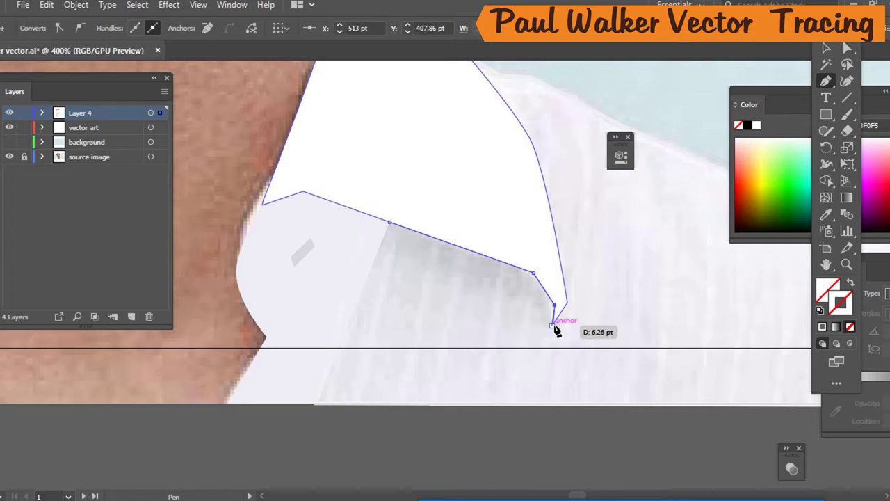
{"action": "left_click", "coordinate": [552, 324]}
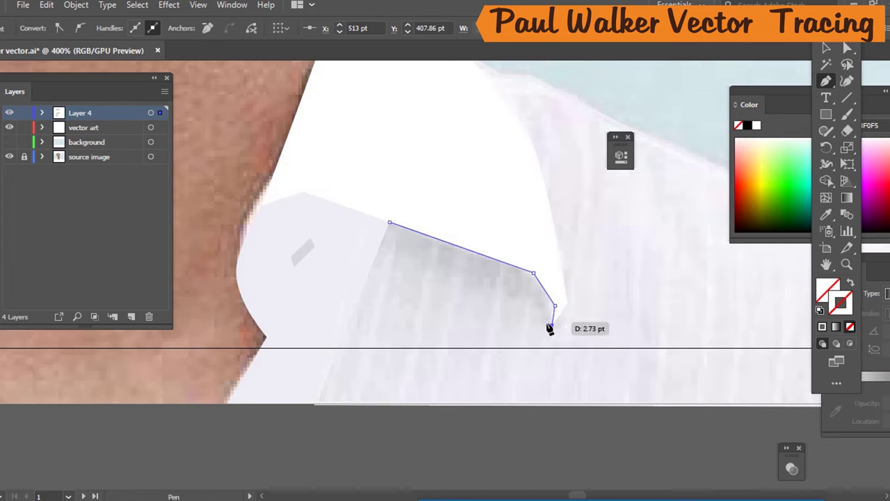
{"action": "left_click", "coordinate": [404, 261]}
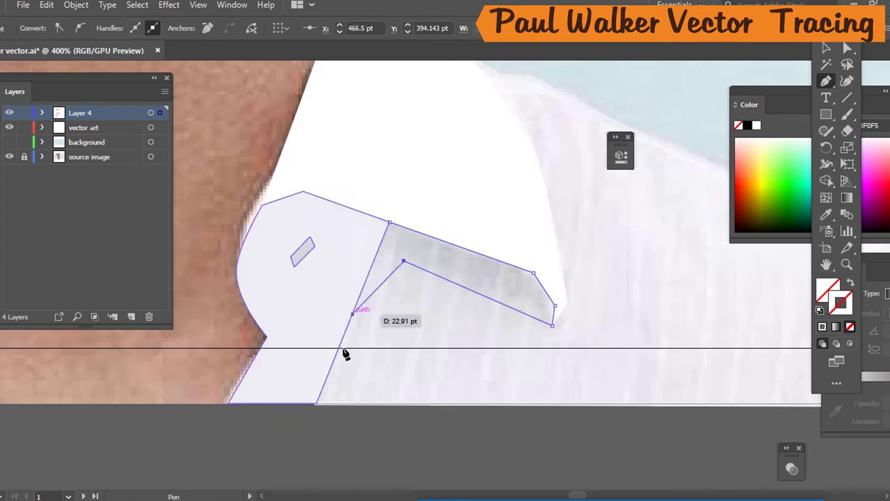
{"action": "left_click", "coordinate": [317, 402]}
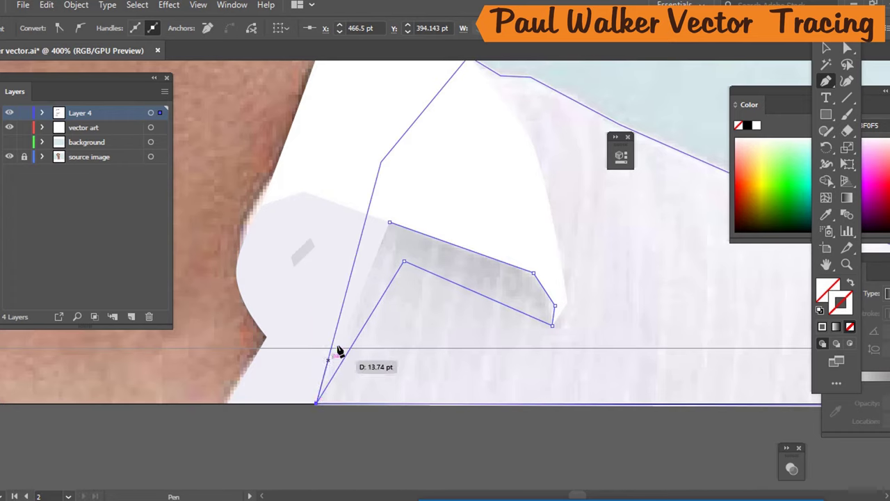
{"action": "left_click", "coordinate": [389, 223]}
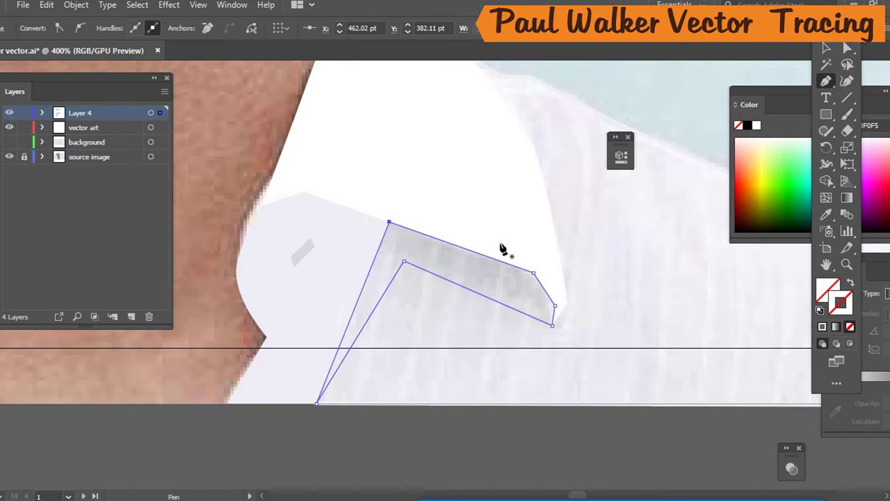
Fill the collar shadow shape with a light grey sampled from the photo's shirt shadow using the Eyedropper, and deselect it.
{"action": "key", "text": "i"}
{"action": "left_click", "coordinate": [492, 271]}
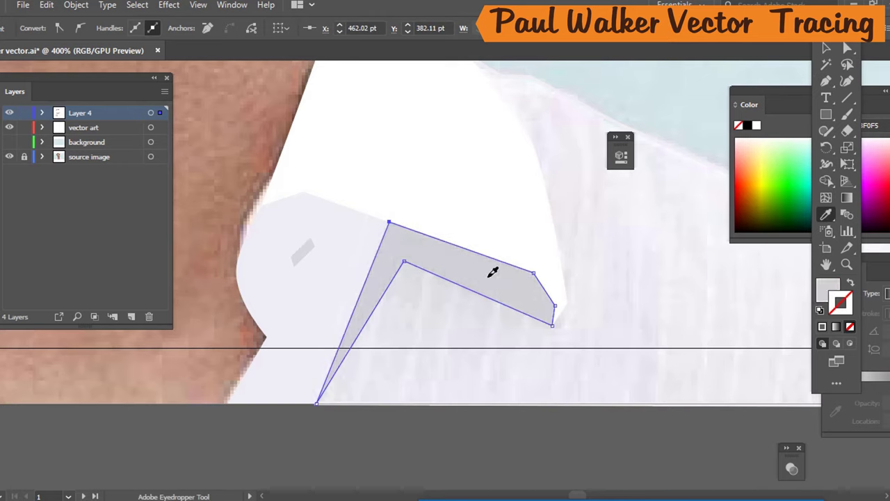
{"action": "scroll", "coordinate": [503, 290], "scroll_direction": "down", "scroll_amount": 2}
{"action": "scroll", "coordinate": [503, 291], "scroll_direction": "down", "scroll_amount": 4}
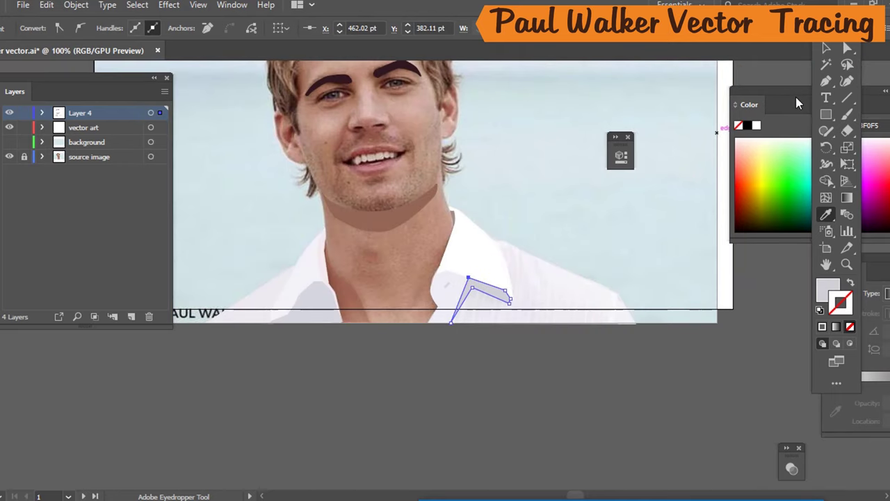
{"action": "left_click", "coordinate": [826, 48]}
{"action": "left_click", "coordinate": [758, 382]}
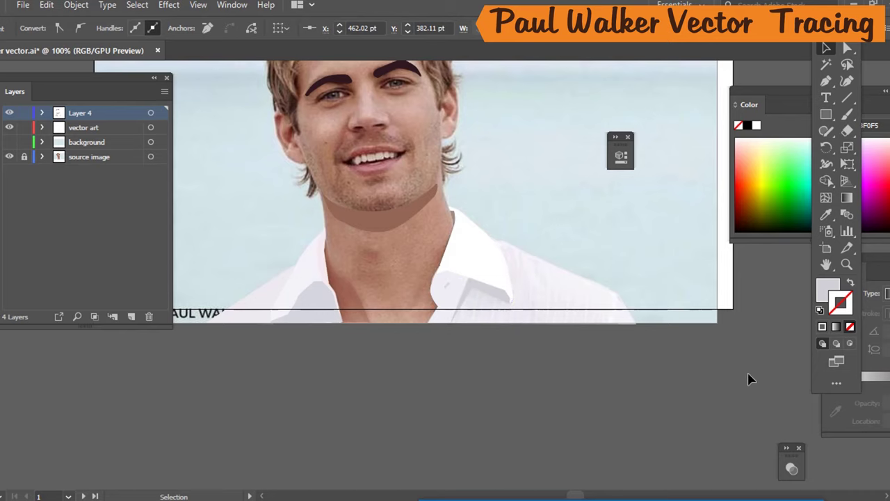
Show the background layer, swap the shoulder panel's stroke colour back to its fill, and deselect the panel.
{"action": "left_click", "coordinate": [9, 142]}
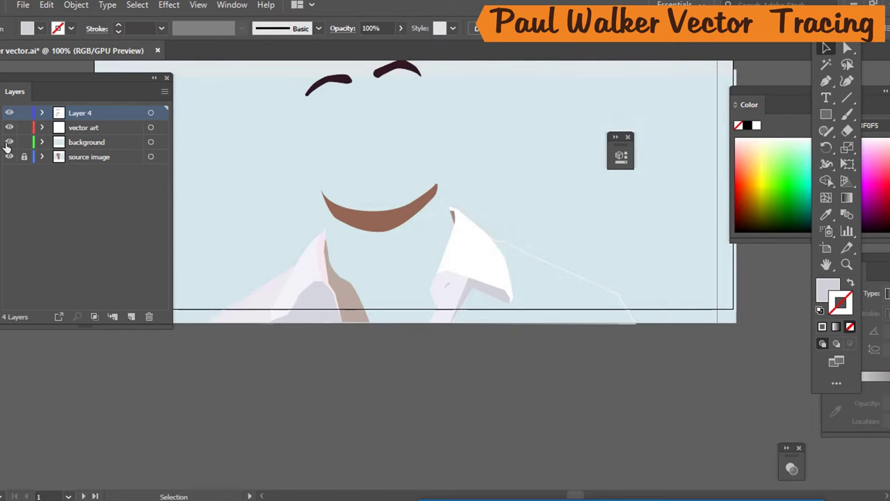
{"action": "left_click", "coordinate": [629, 314]}
{"action": "key", "text": "shift+x"}
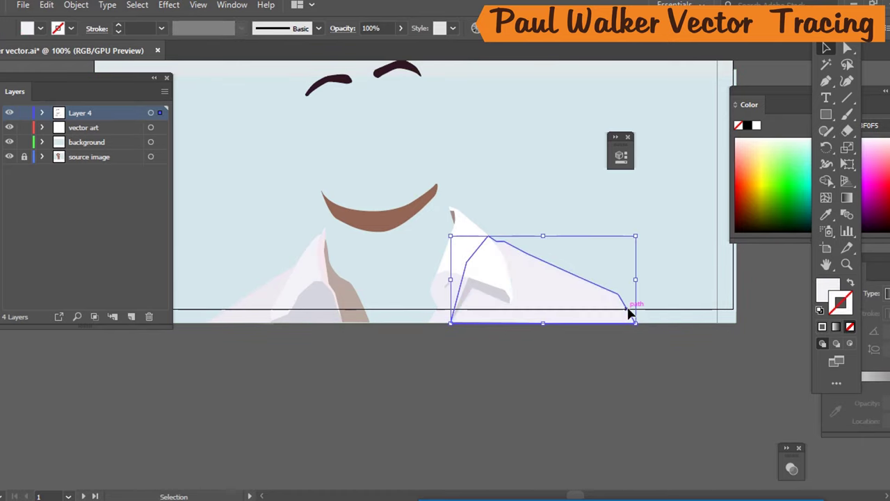
{"action": "left_click", "coordinate": [534, 402]}
{"action": "scroll", "coordinate": [582, 270], "scroll_direction": "down", "scroll_amount": 1}
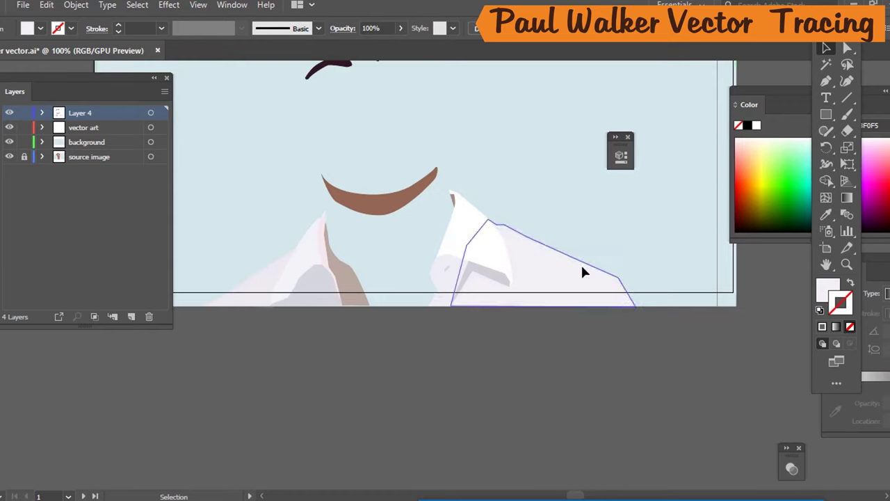
{"action": "scroll", "coordinate": [602, 251], "scroll_direction": "up", "scroll_amount": 3}
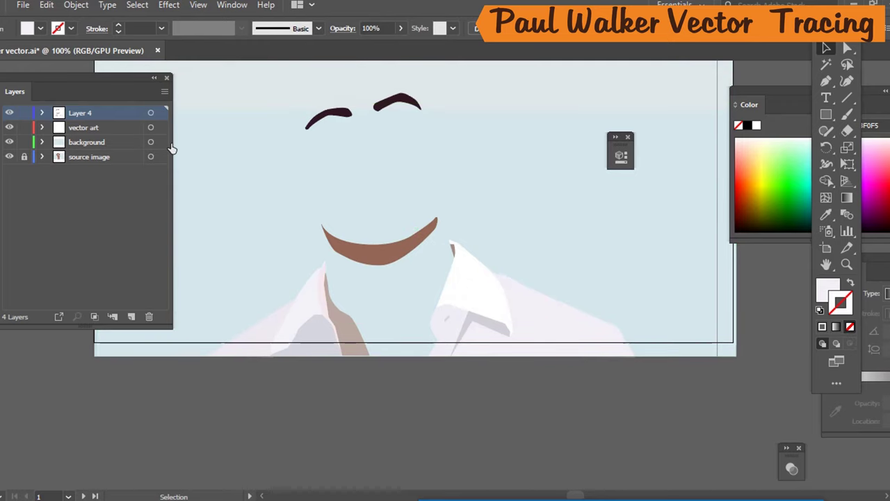
Toggle the background layer's visibility to compare the traced shirt with the photo, leaving the layer hidden.
{"action": "left_click", "coordinate": [9, 142]}
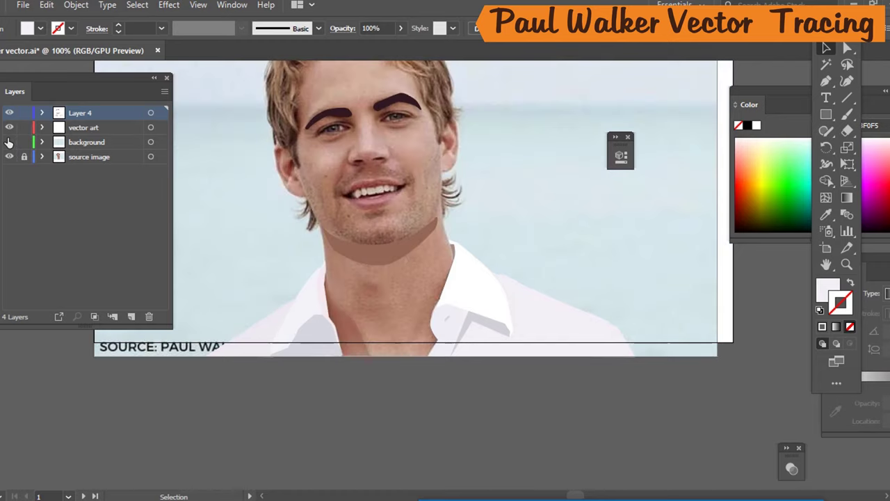
{"action": "left_click", "coordinate": [9, 142]}
{"action": "left_click", "coordinate": [9, 142]}
{"action": "left_click", "coordinate": [9, 142]}
{"action": "left_click", "coordinate": [9, 142]}
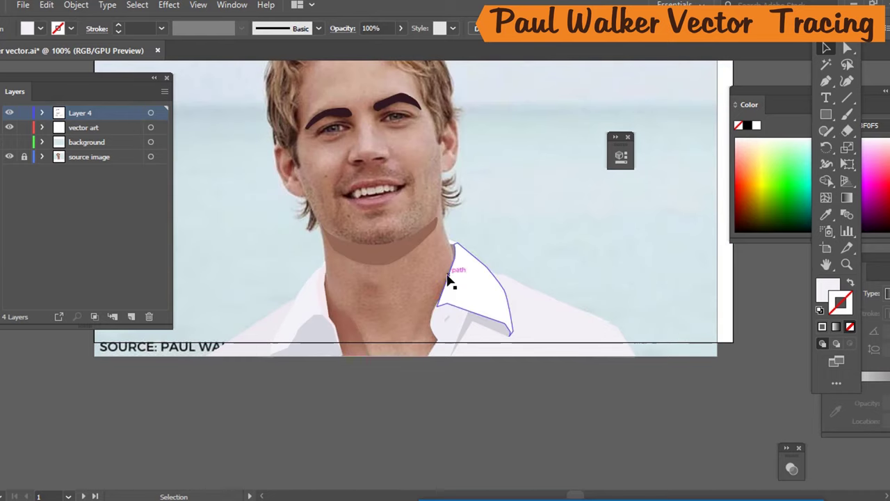
Expand Layer 4 to look through its paths, and collapse the layer list out of the way.
{"action": "scroll", "coordinate": [383, 272], "scroll_direction": "down", "scroll_amount": 1}
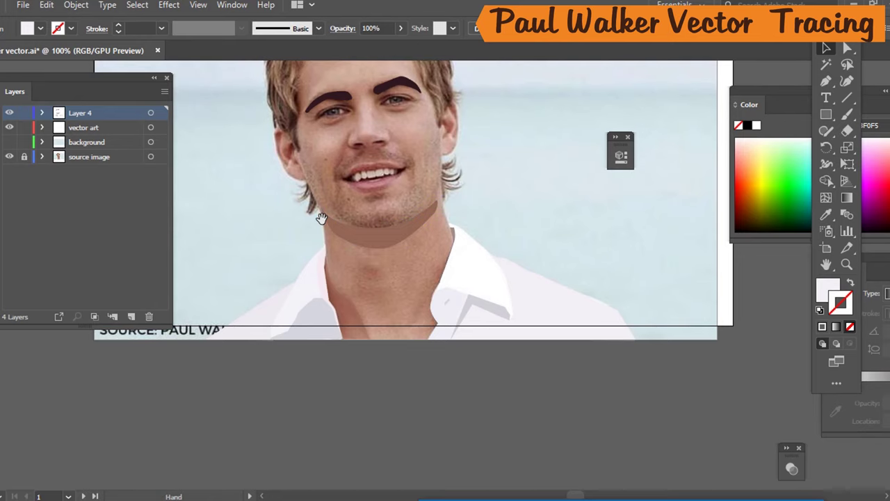
{"action": "scroll", "coordinate": [334, 216], "scroll_direction": "up", "scroll_amount": 3}
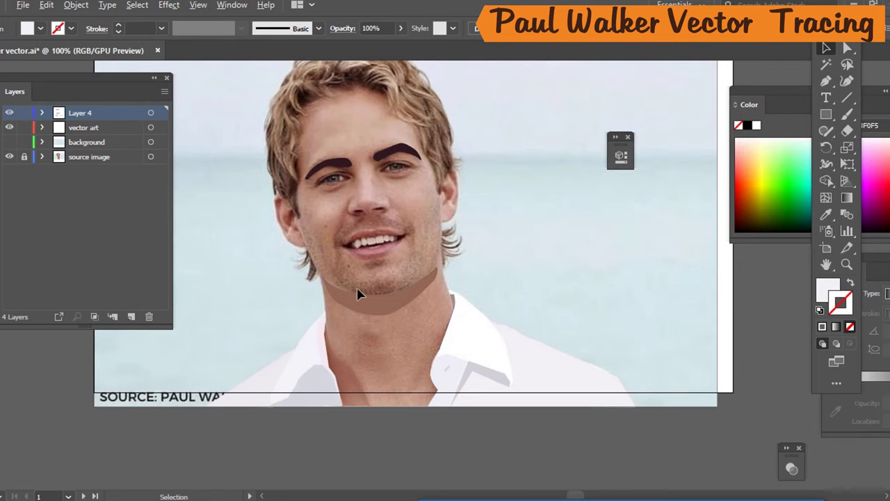
{"action": "scroll", "coordinate": [376, 282], "scroll_direction": "up", "scroll_amount": 1}
{"action": "scroll", "coordinate": [435, 332], "scroll_direction": "up", "scroll_amount": 4}
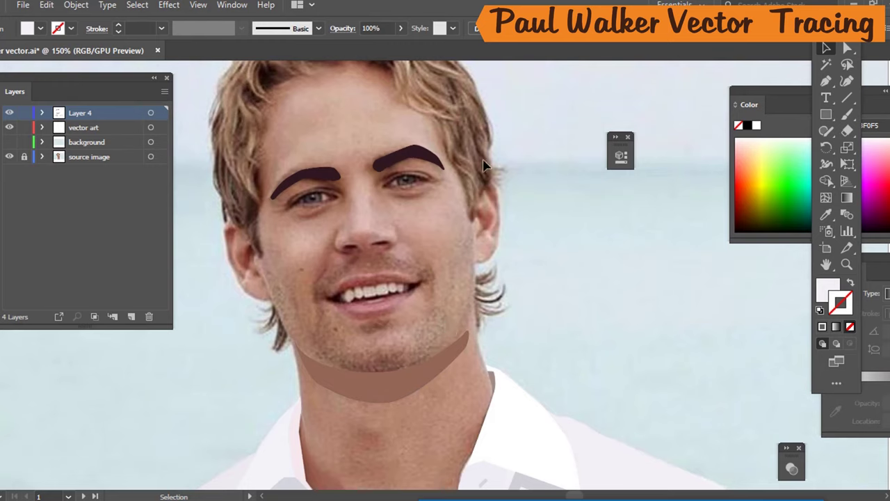
{"action": "left_click", "coordinate": [42, 113]}
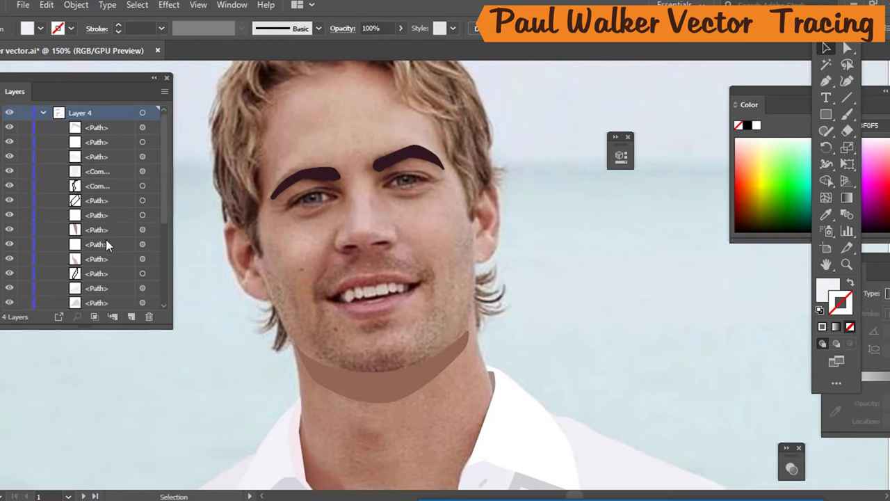
{"action": "scroll", "coordinate": [106, 244], "scroll_direction": "down", "scroll_amount": 5}
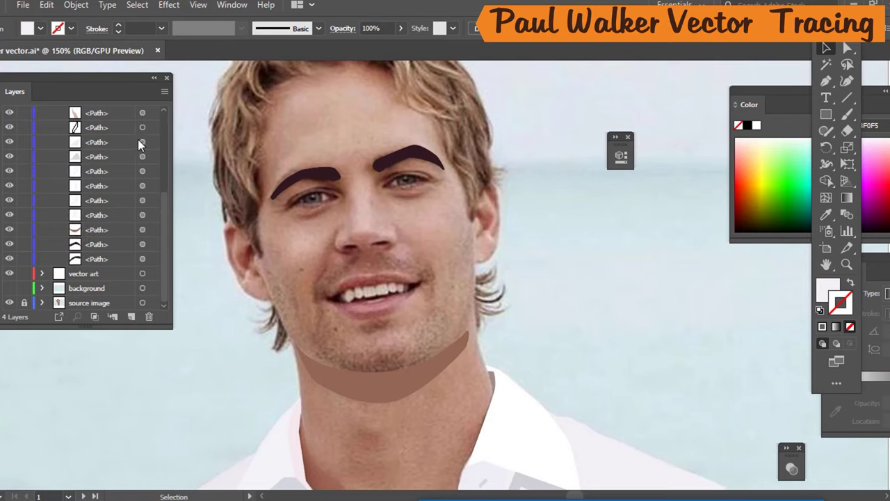
{"action": "left_click", "coordinate": [155, 79]}
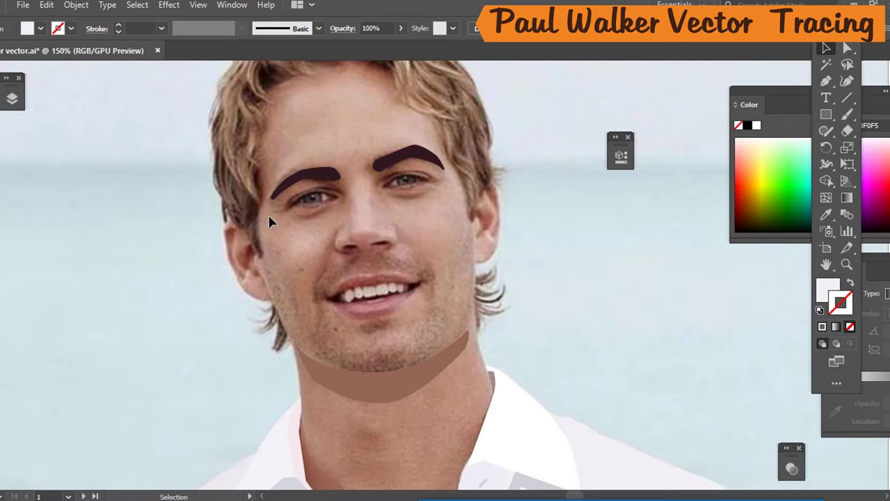
Fill the face and neck shape with a light skin tone sampled with the Eyedropper from just below the eye beside the hidden cheek.
{"action": "left_click", "coordinate": [255, 167]}
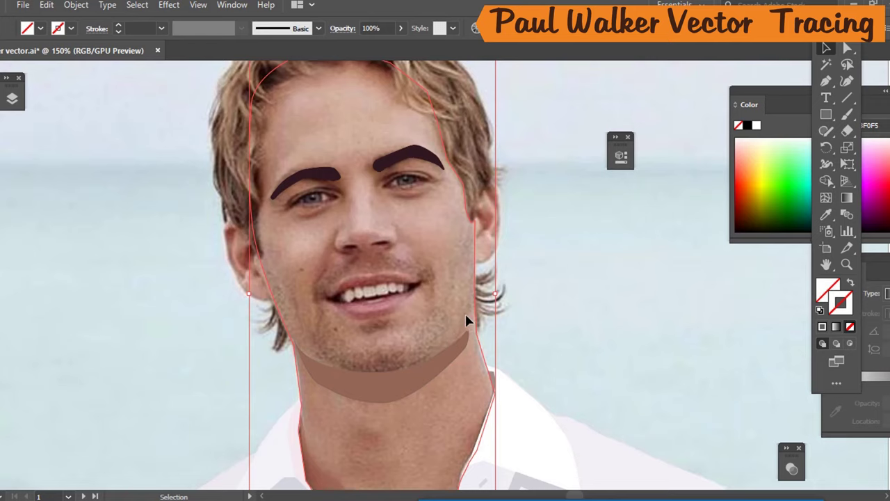
{"action": "key", "text": "i"}
{"action": "left_click", "coordinate": [462, 263]}
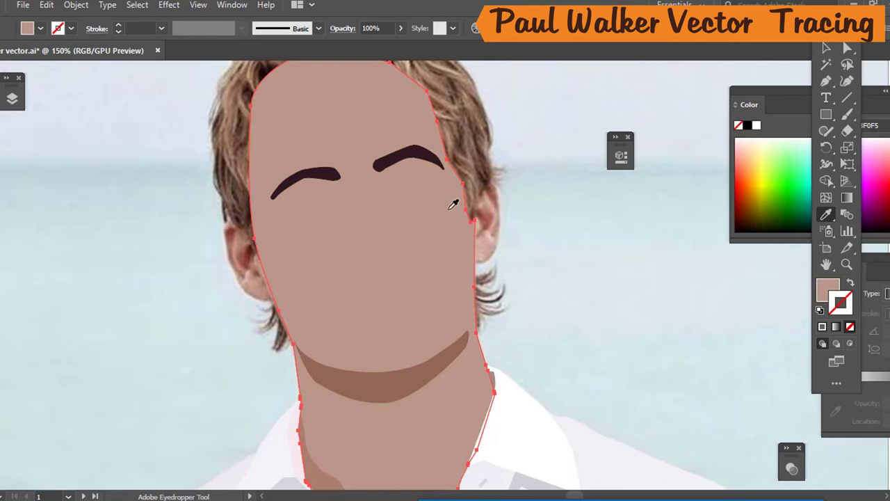
{"action": "key", "text": "ctrl+z"}
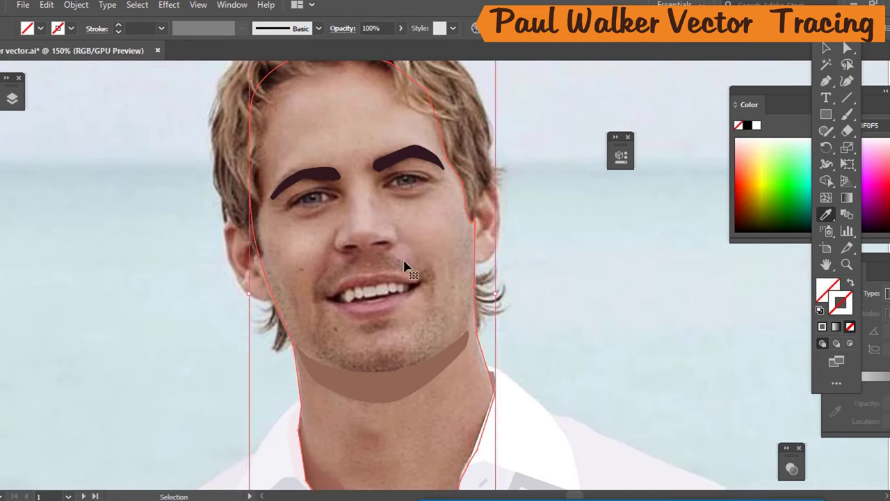
{"action": "left_click", "coordinate": [431, 195]}
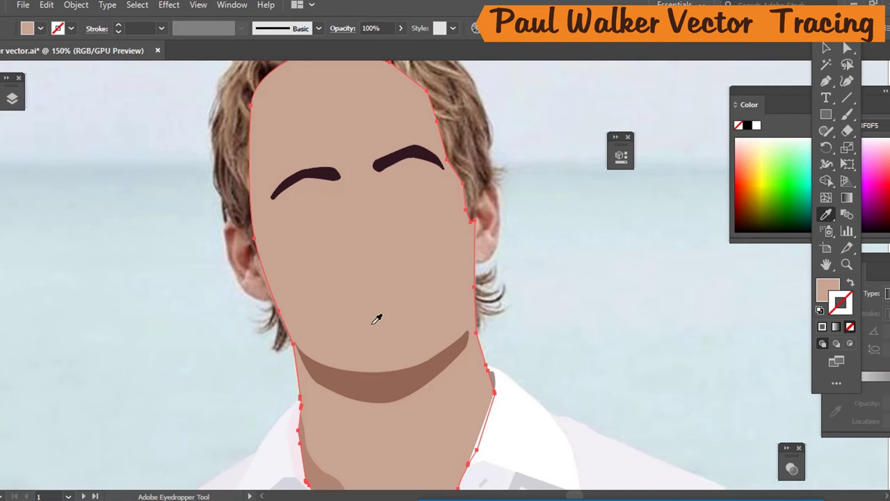
Swap the face and neck shape's fill and stroke to check the photo beneath, and swap them back.
{"action": "key", "text": "shift+x"}
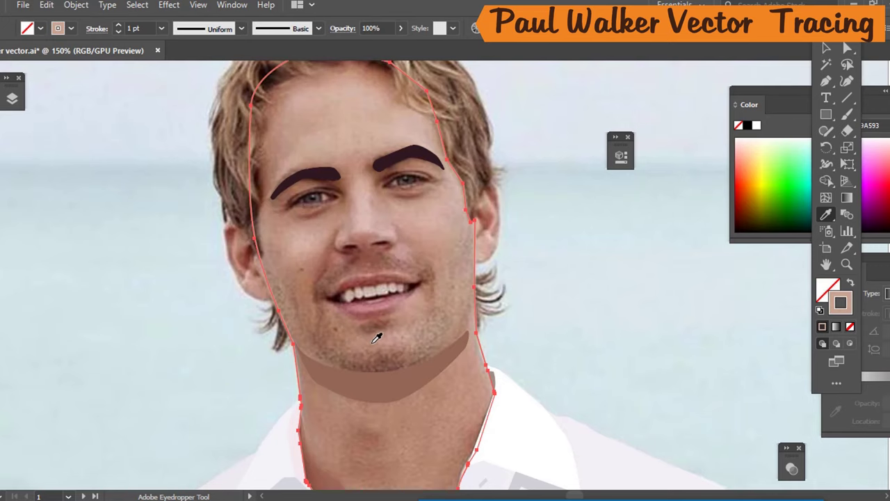
{"action": "left_click", "coordinate": [826, 52]}
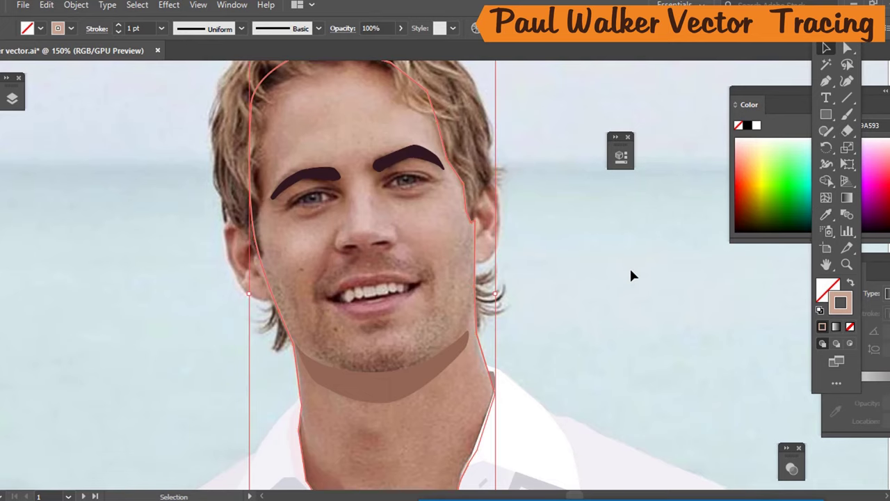
{"action": "key", "text": "shift+x"}
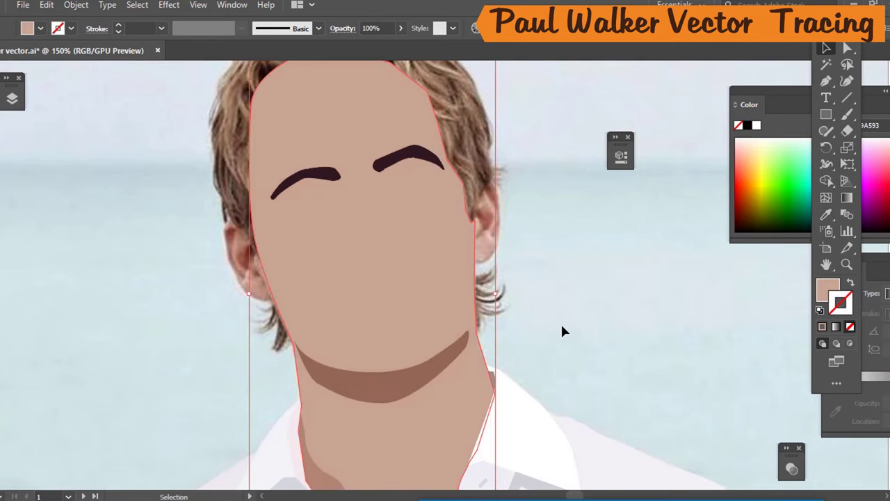
Reopen the layer list and show the background layer behind the skin-filled face and shirt.
{"action": "scroll", "coordinate": [560, 292], "scroll_direction": "down", "scroll_amount": 2}
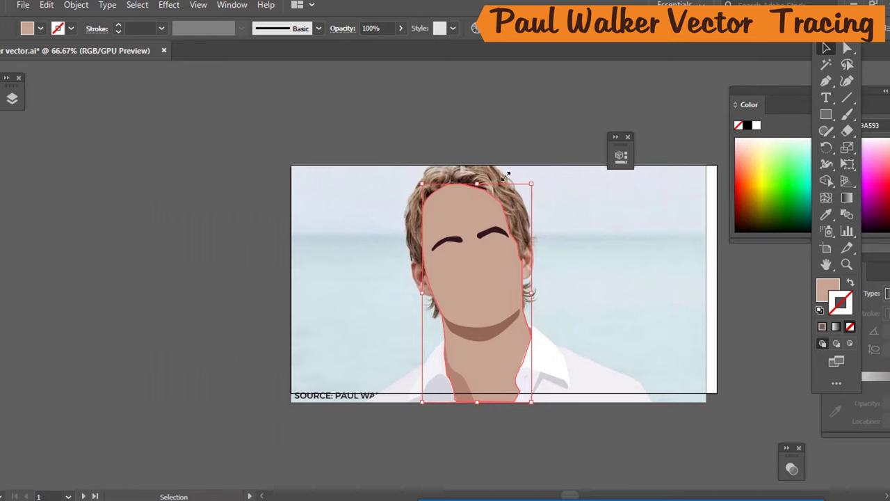
{"action": "left_click", "coordinate": [10, 103]}
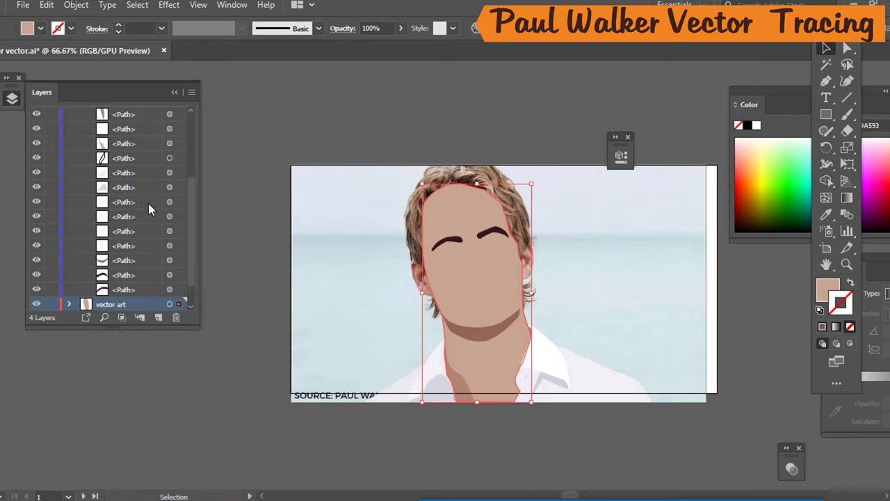
{"action": "scroll", "coordinate": [105, 289], "scroll_direction": "down", "scroll_amount": 1}
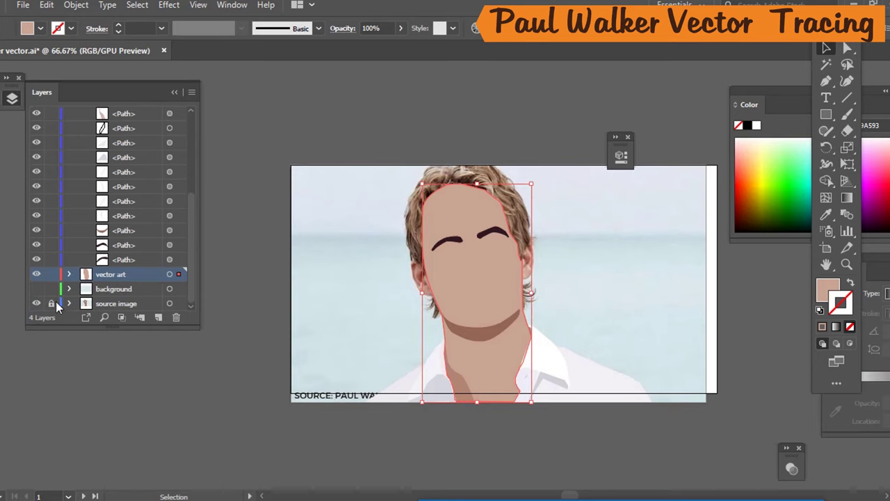
{"action": "left_click", "coordinate": [36, 290]}
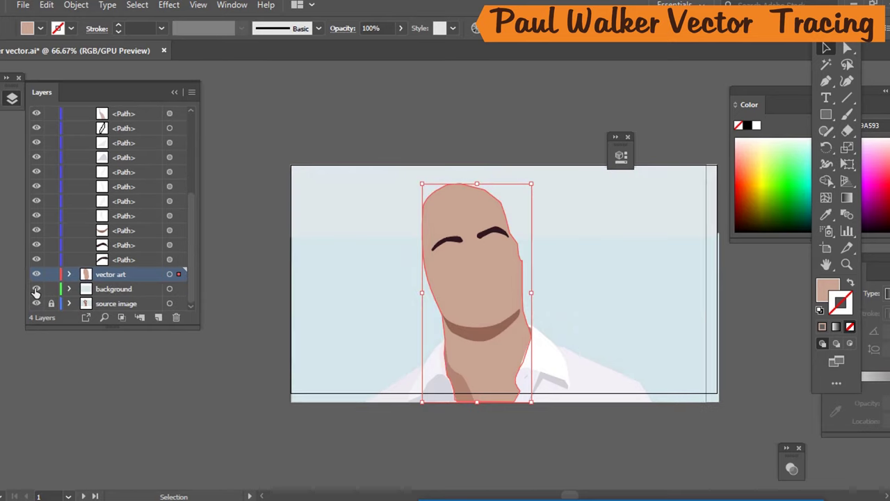
Hide the background layer to expose the source photo, and collapse Layer 4's list of paths.
{"action": "left_click", "coordinate": [37, 289]}
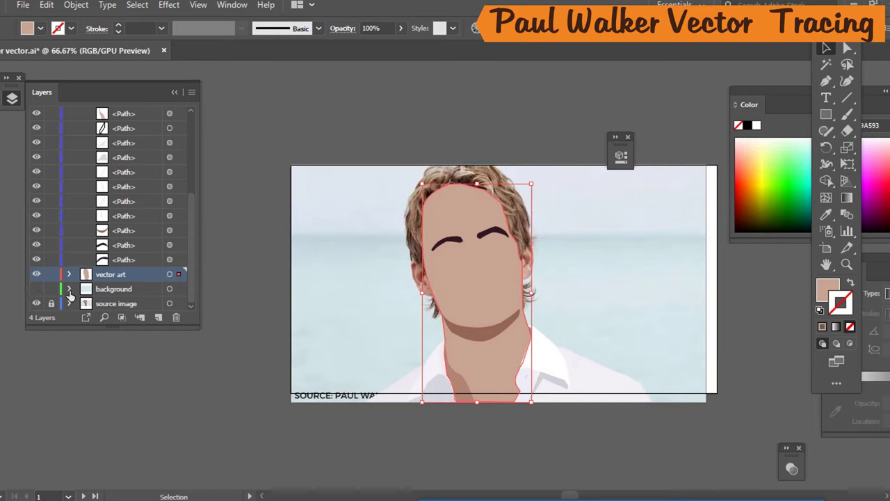
{"action": "scroll", "coordinate": [178, 279], "scroll_direction": "up", "scroll_amount": 2}
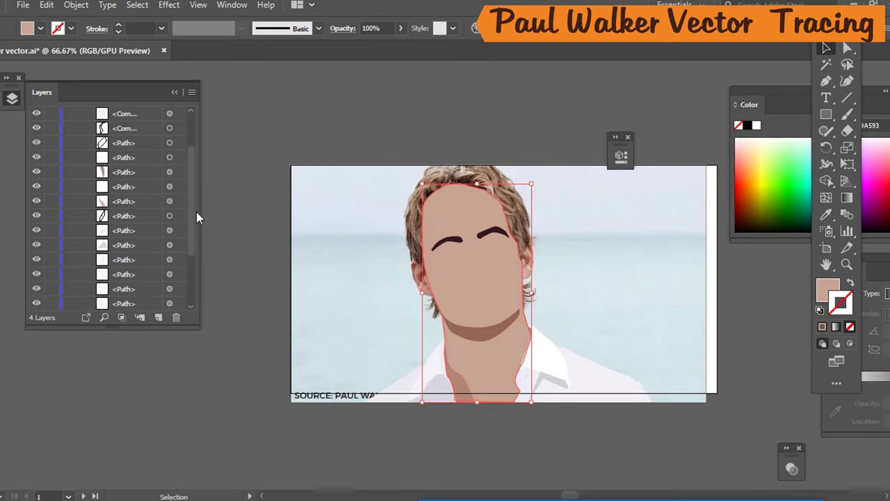
{"action": "scroll", "coordinate": [158, 212], "scroll_direction": "down", "scroll_amount": 2}
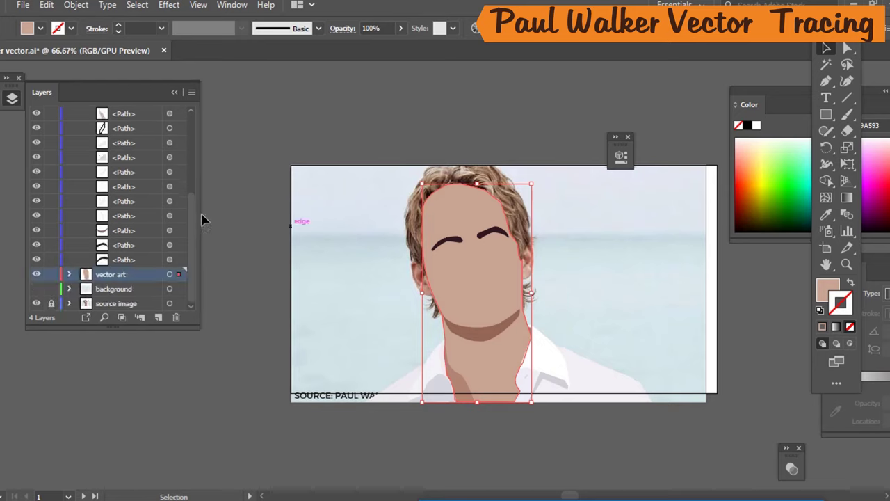
{"action": "scroll", "coordinate": [38, 185], "scroll_direction": "up", "scroll_amount": 3}
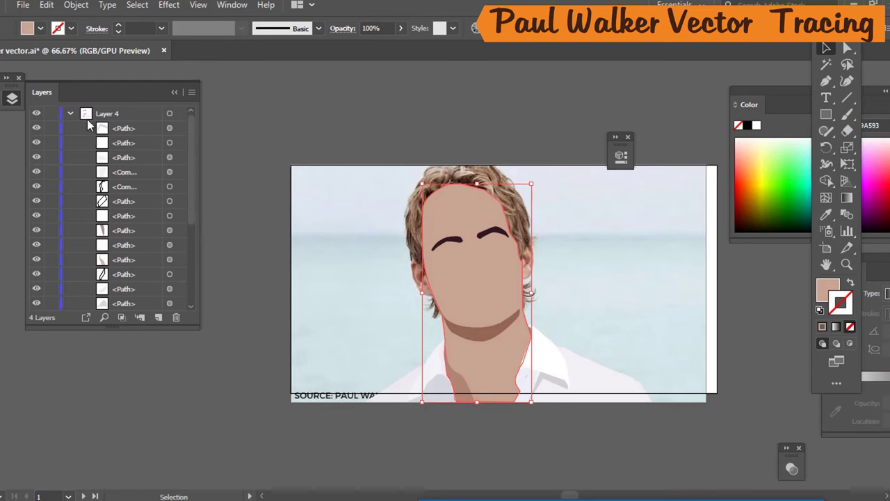
{"action": "left_click", "coordinate": [71, 114]}
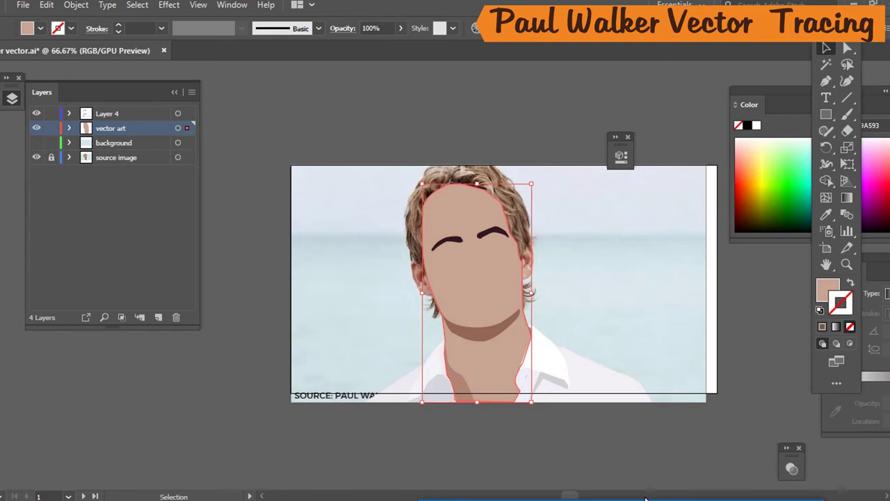
{"action": "left_click_drag", "start_coordinate": [661, 499], "coordinate": [676, 399]}
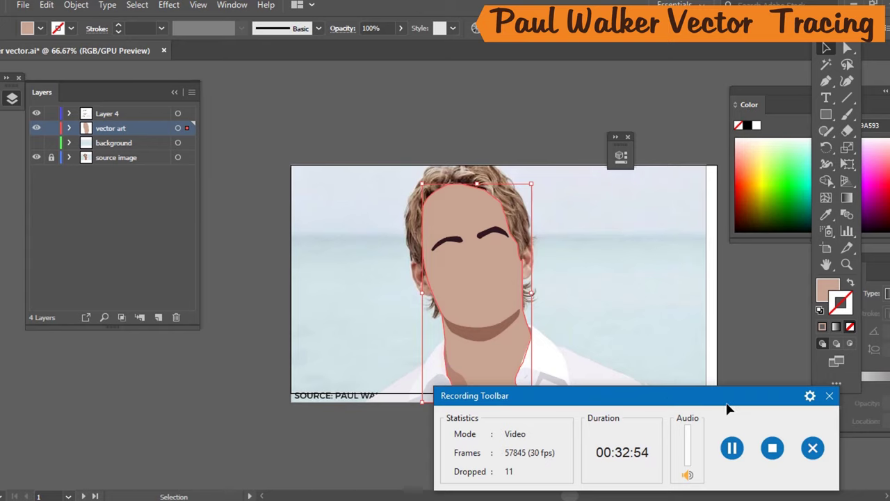
{"action": "left_click_drag", "start_coordinate": [727, 404], "coordinate": [742, 487]}
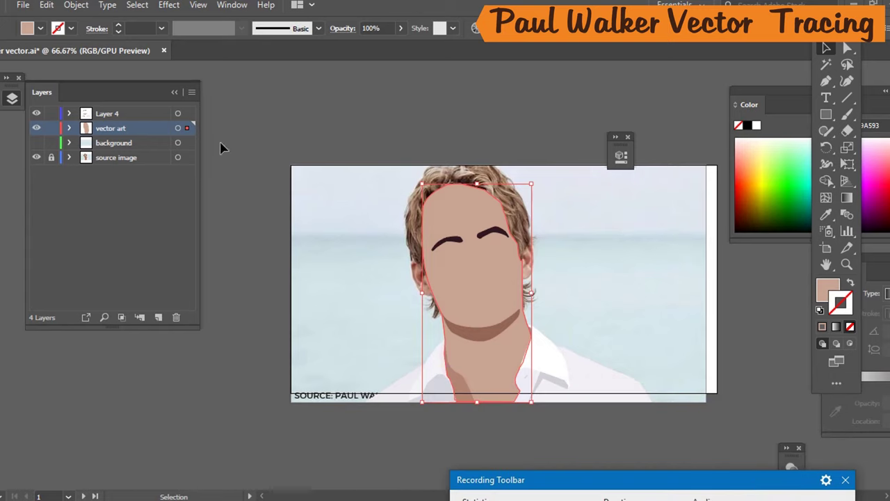
{"action": "scroll", "coordinate": [468, 199], "scroll_direction": "up", "scroll_amount": 1}
{"action": "scroll", "coordinate": [470, 197], "scroll_direction": "up", "scroll_amount": 4}
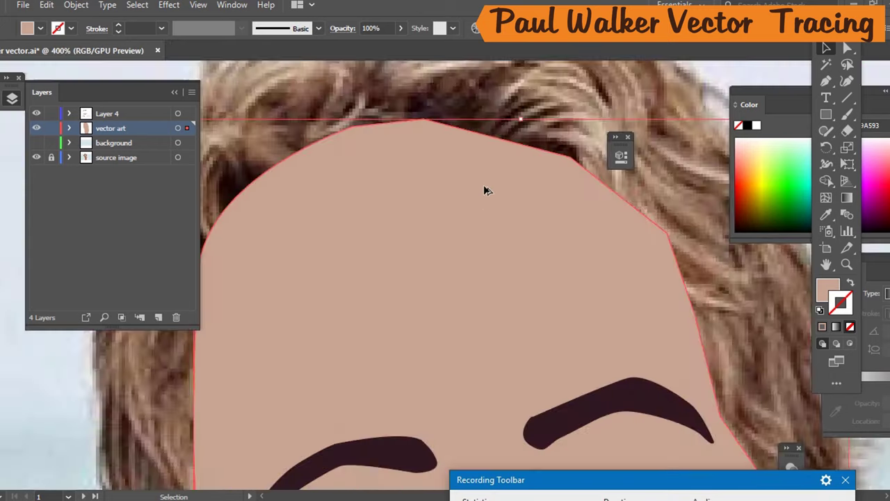
{"action": "scroll", "coordinate": [485, 186], "scroll_direction": "down", "scroll_amount": 2}
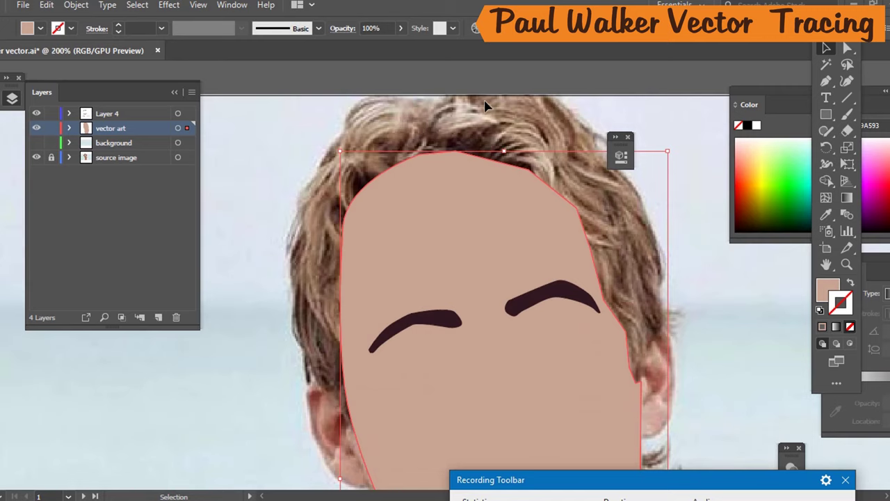
{"action": "left_click", "coordinate": [36, 143]}
{"action": "left_click", "coordinate": [37, 144]}
{"action": "scroll", "coordinate": [555, 282], "scroll_direction": "down", "scroll_amount": 6}
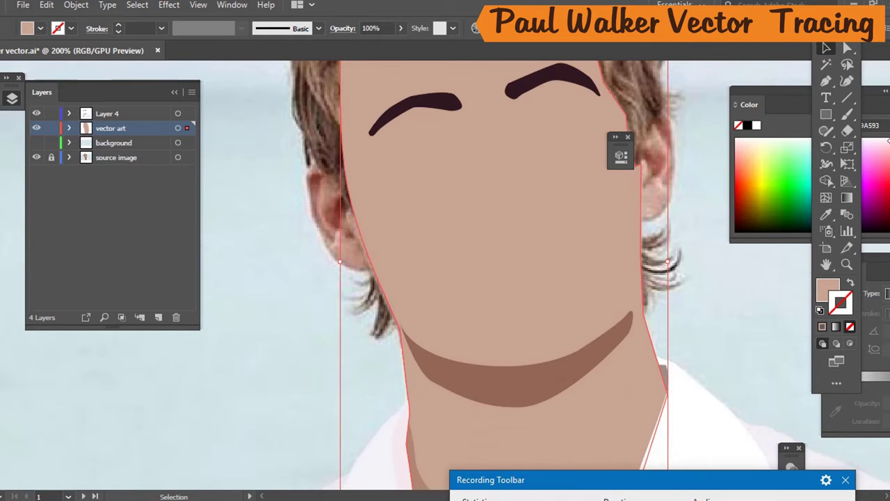
Swap the face and neck shape's fill and stroke so that only its outline covers the photo.
{"action": "left_click", "coordinate": [707, 289]}
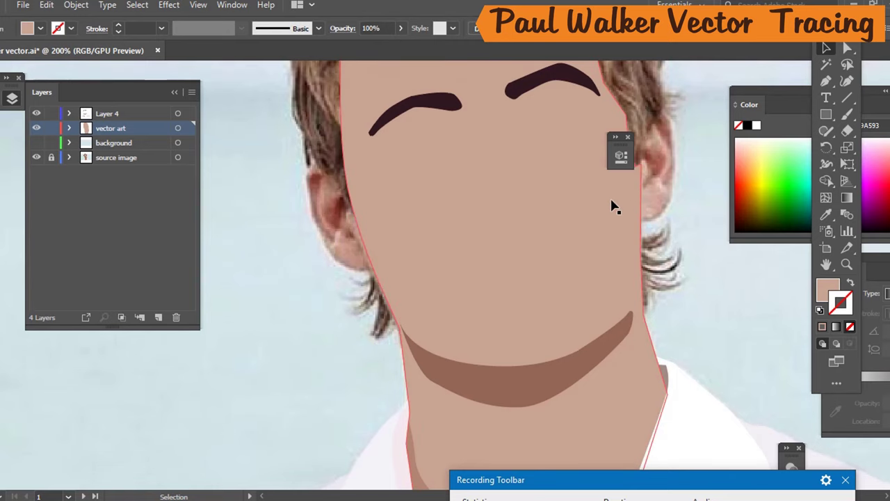
{"action": "scroll", "coordinate": [612, 207], "scroll_direction": "up", "scroll_amount": 3}
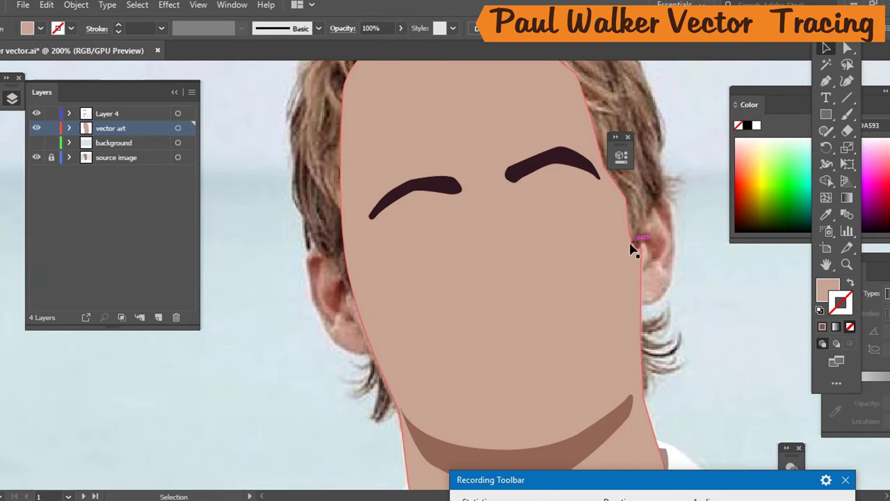
{"action": "left_click", "coordinate": [603, 233]}
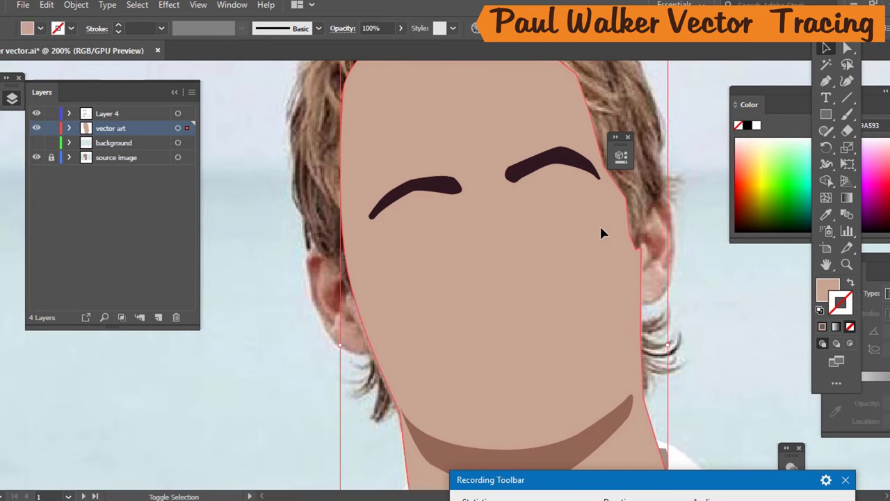
{"action": "key", "text": "shift+x"}
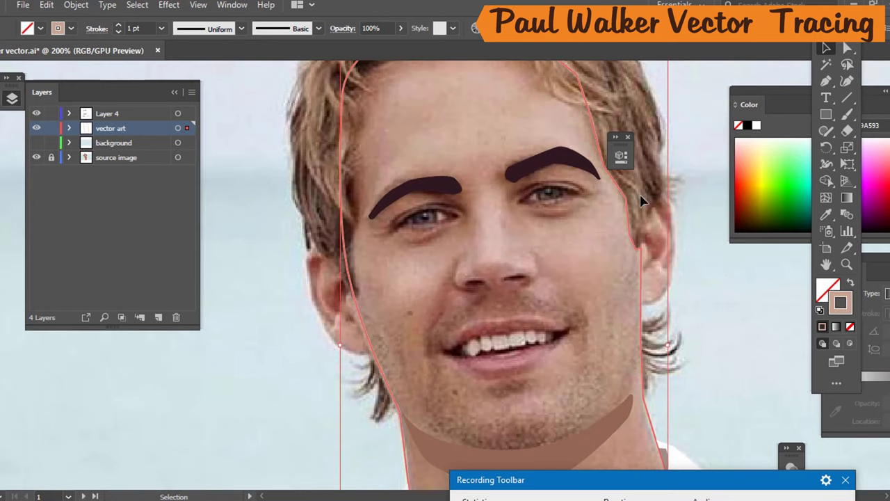
Start a Pen path for the ear beside the small notch in the face outline, following the hairline up to the ear's tip and over to its outer edge.
{"action": "scroll", "coordinate": [708, 253], "scroll_direction": "up", "scroll_amount": 3, "text": "alt"}
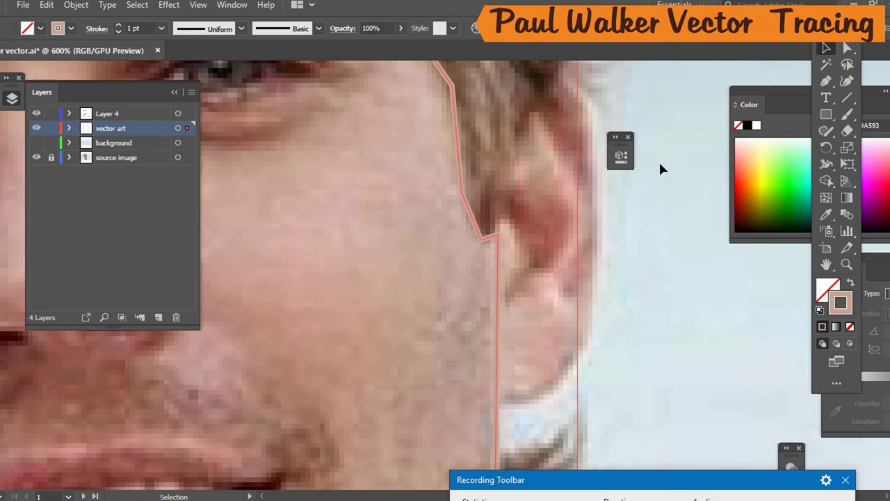
{"action": "scroll", "coordinate": [571, 168], "scroll_direction": "up", "scroll_amount": 5}
{"action": "scroll", "coordinate": [557, 181], "scroll_direction": "down", "scroll_amount": 3}
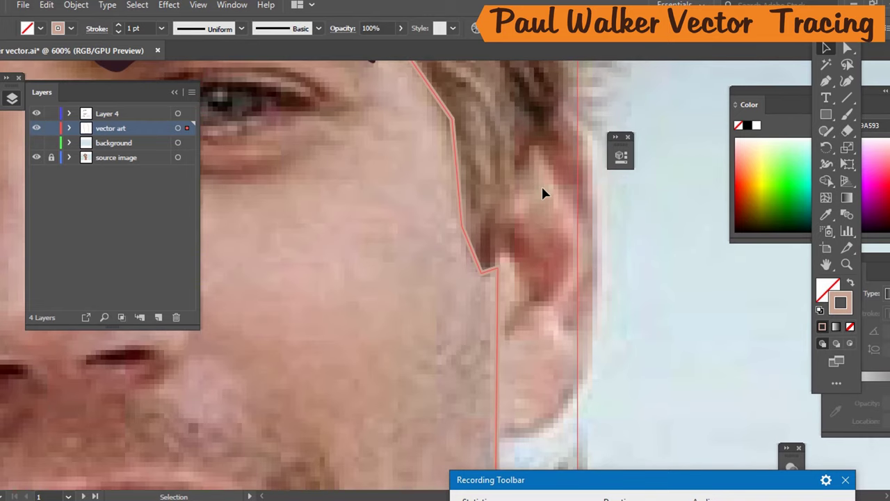
{"action": "key", "text": "p"}
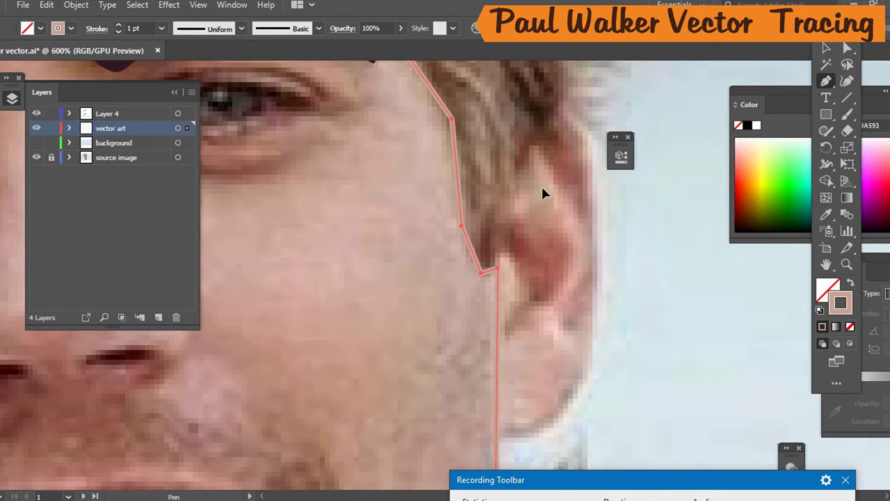
{"action": "left_click", "coordinate": [497, 250]}
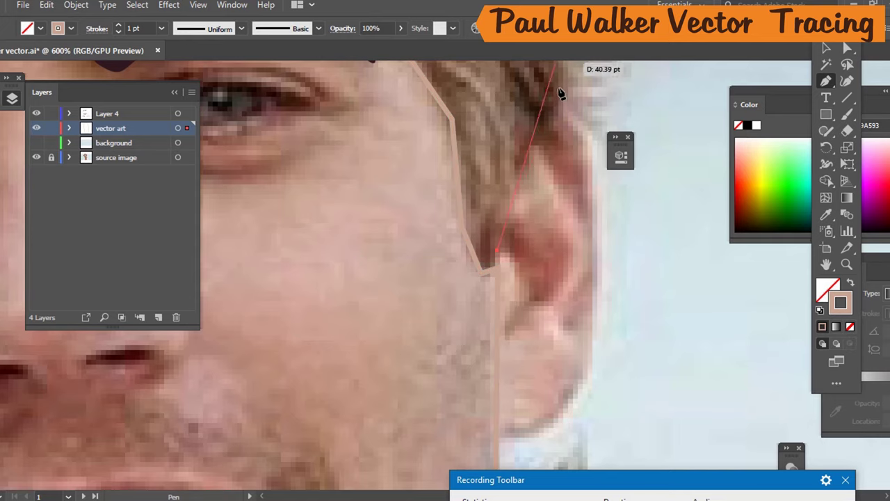
{"action": "mouse_move", "coordinate": [551, 113]}
{"action": "left_mouse_down"}
{"action": "mouse_move", "coordinate": [604, 91]}
{"action": "mouse_move", "coordinate": [598, 148]}
{"action": "left_mouse_up"}
{"action": "left_click", "coordinate": [578, 178]}
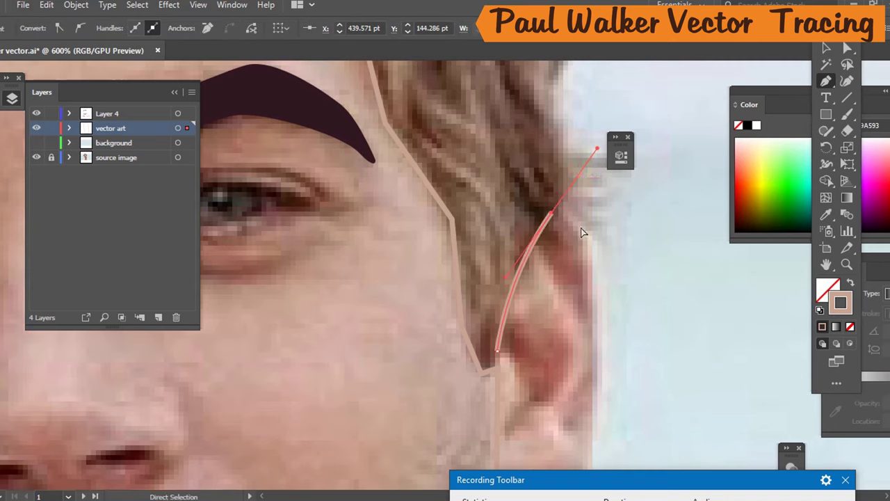
{"action": "key", "text": "ctrl+z"}
{"action": "left_click_drag", "start_coordinate": [529, 230], "coordinate": [557, 234]}
{"action": "left_click", "coordinate": [547, 211]}
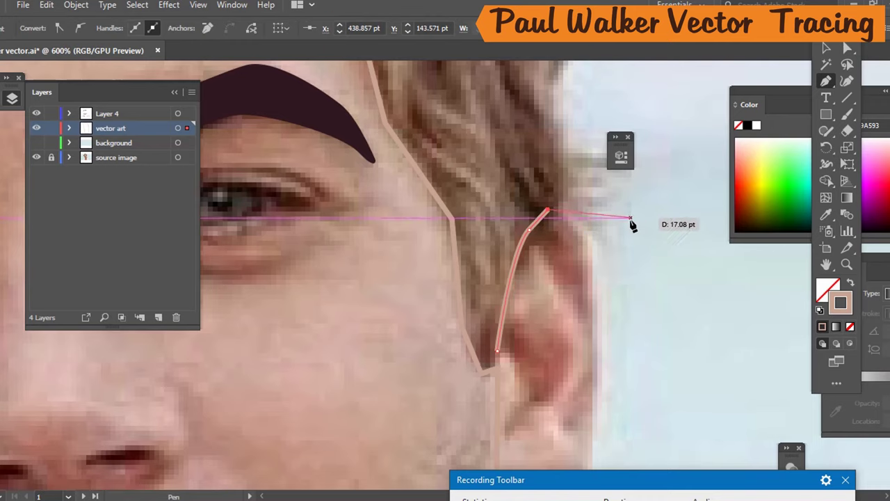
{"action": "left_click", "coordinate": [590, 247]}
Trace the ear's outer edge and lobe back to the face outline, close the path, and swap its stroke into a skin-tone fill.
{"action": "scroll", "coordinate": [591, 249], "scroll_direction": "down", "scroll_amount": 4}
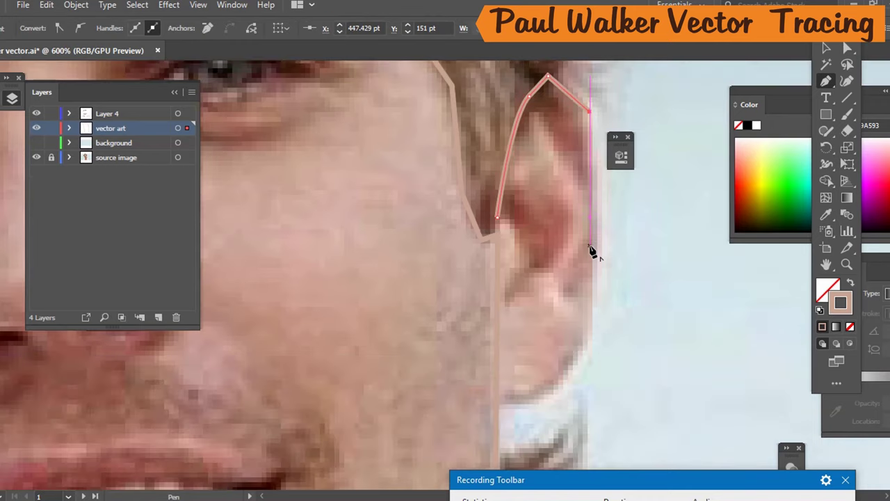
{"action": "left_click", "coordinate": [596, 233]}
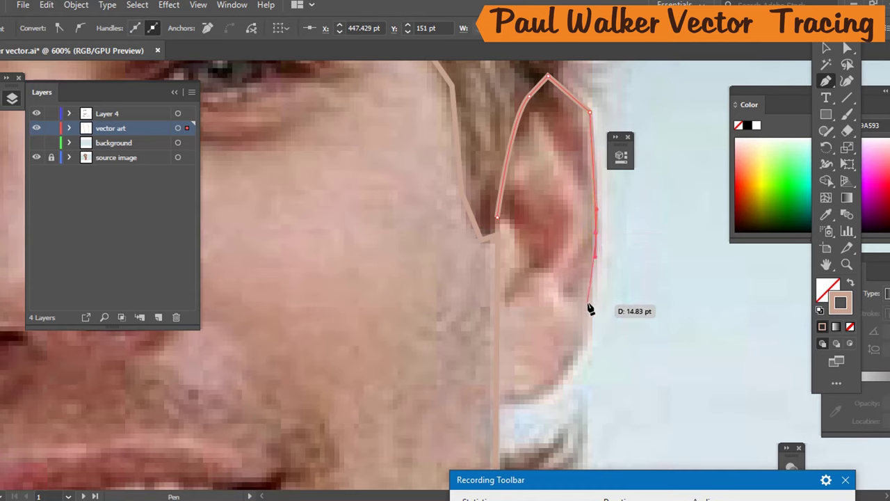
{"action": "left_click", "coordinate": [579, 362]}
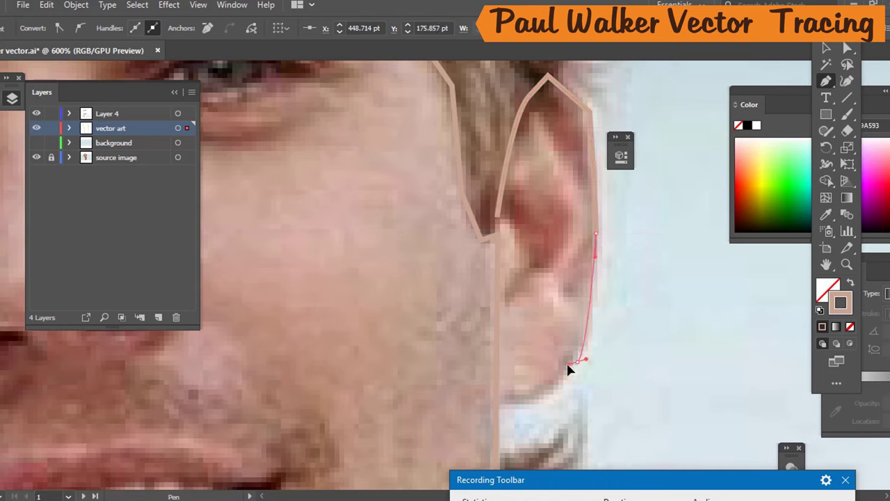
{"action": "left_click_drag", "start_coordinate": [559, 388], "coordinate": [524, 410]}
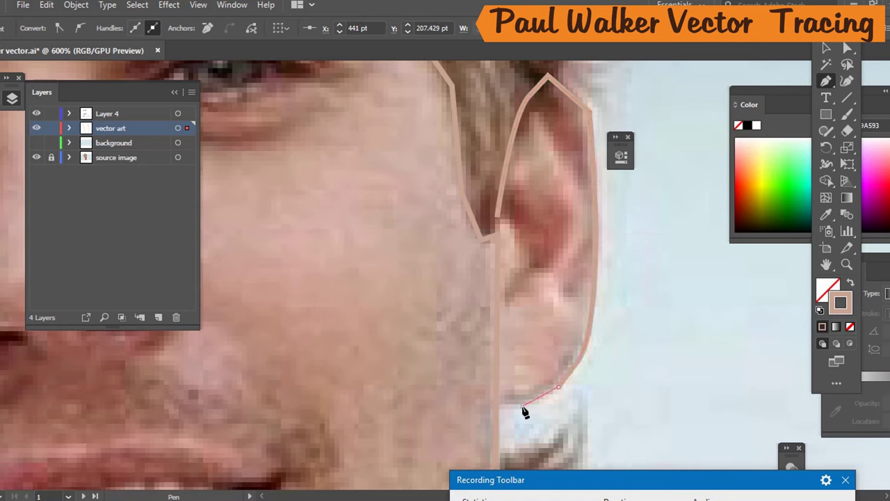
{"action": "left_click", "coordinate": [487, 406]}
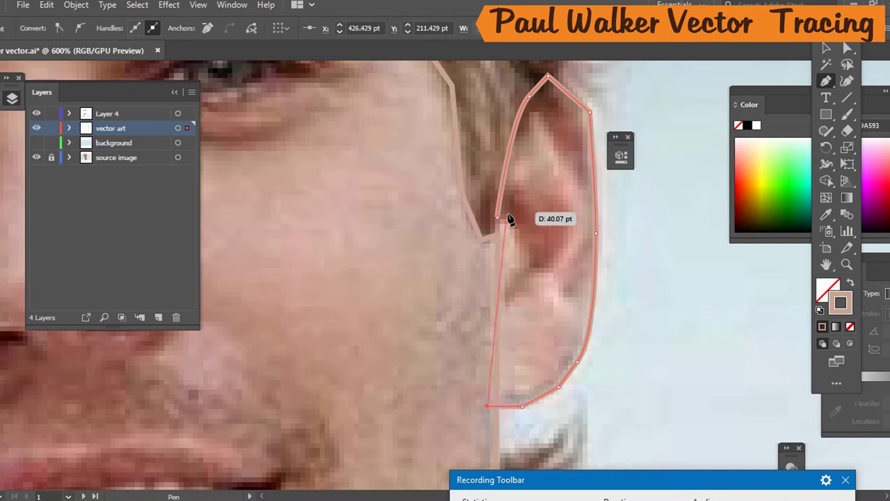
{"action": "left_click", "coordinate": [497, 217]}
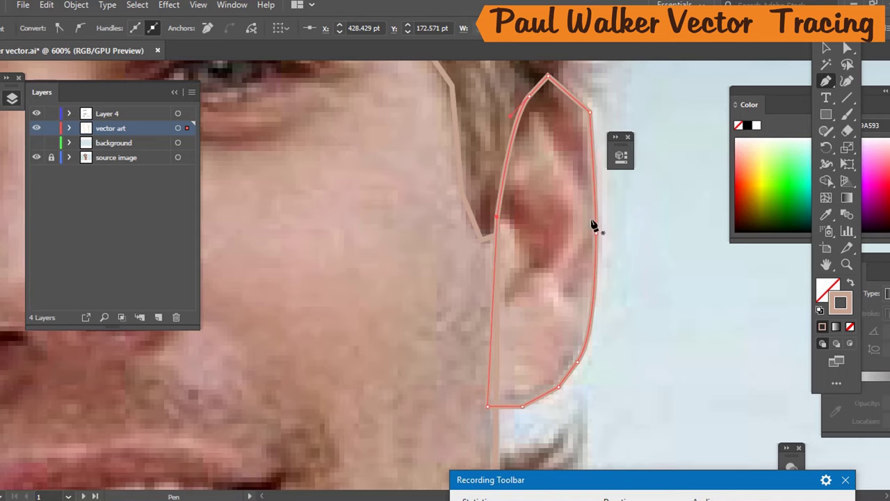
{"action": "key", "text": "shift+x"}
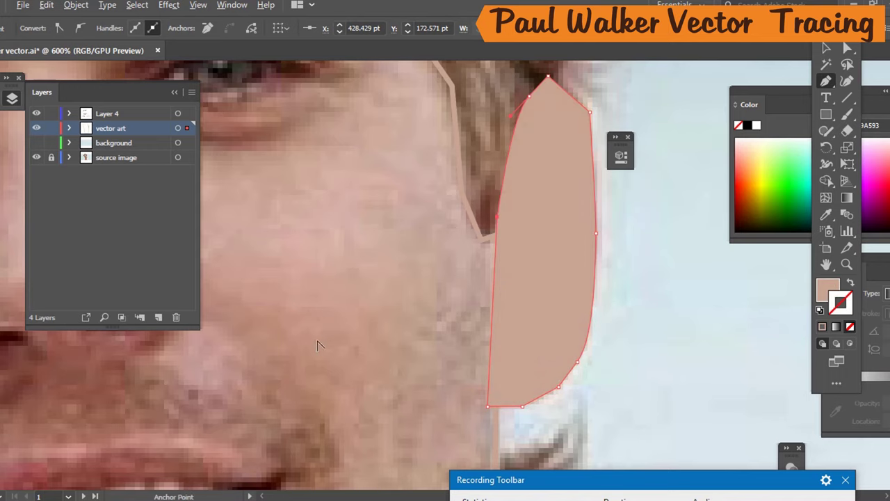
Start a Pen path for the other ear at its upper tip, following the hairline to the face outline and down to the lobe.
{"action": "key", "text": "ctrl+minus"}
{"action": "key", "text": "ctrl+minus"}
{"action": "key", "text": "ctrl+minus"}
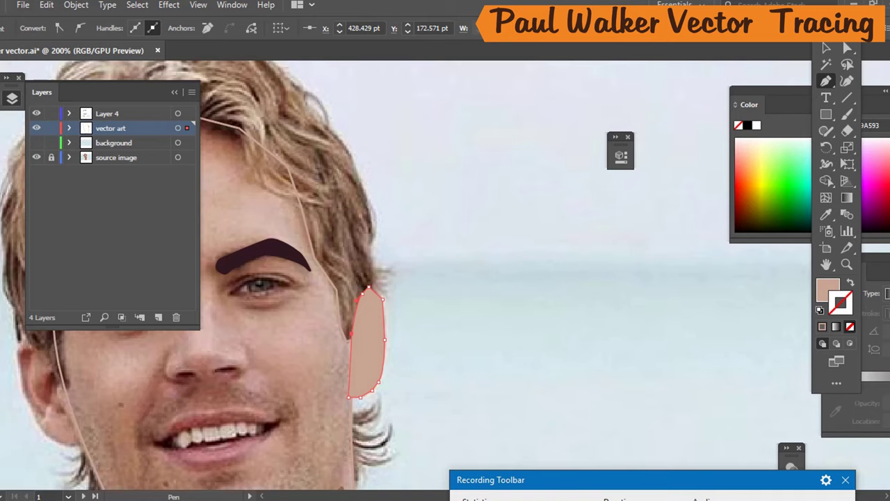
{"action": "left_click", "coordinate": [263, 496]}
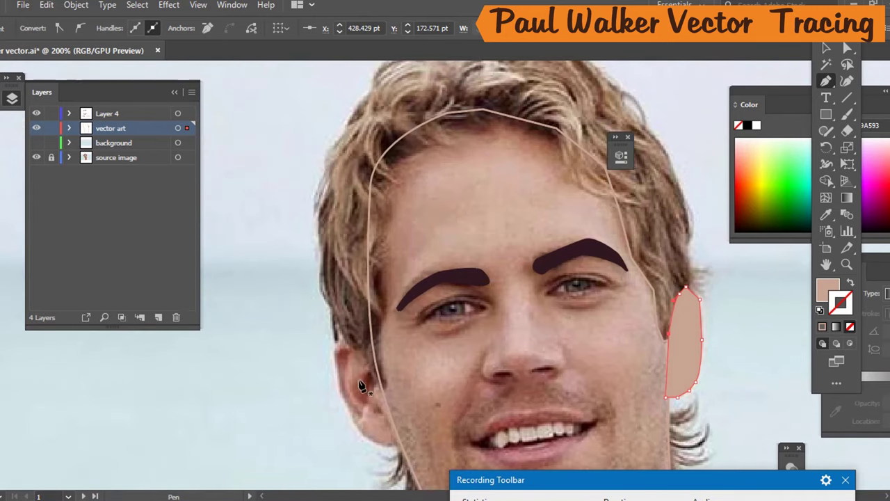
{"action": "scroll", "coordinate": [454, 332], "scroll_direction": "down", "scroll_amount": 3}
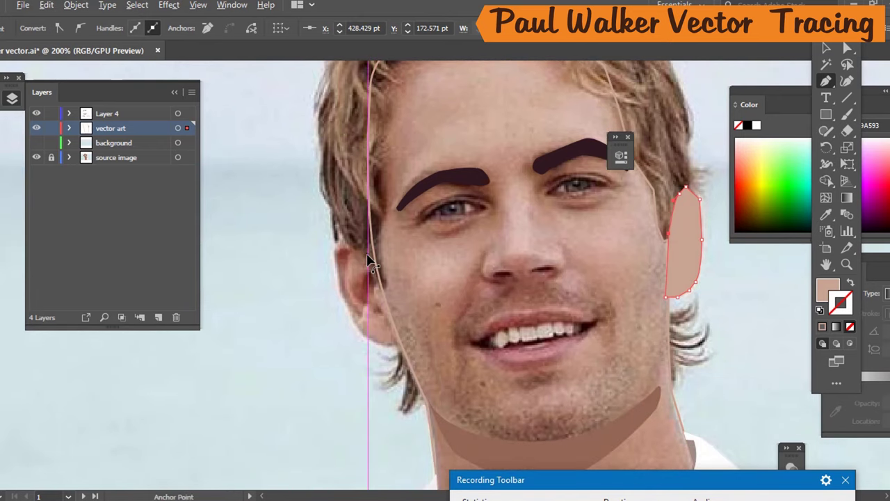
{"action": "scroll", "coordinate": [375, 250], "scroll_direction": "up", "scroll_amount": 2}
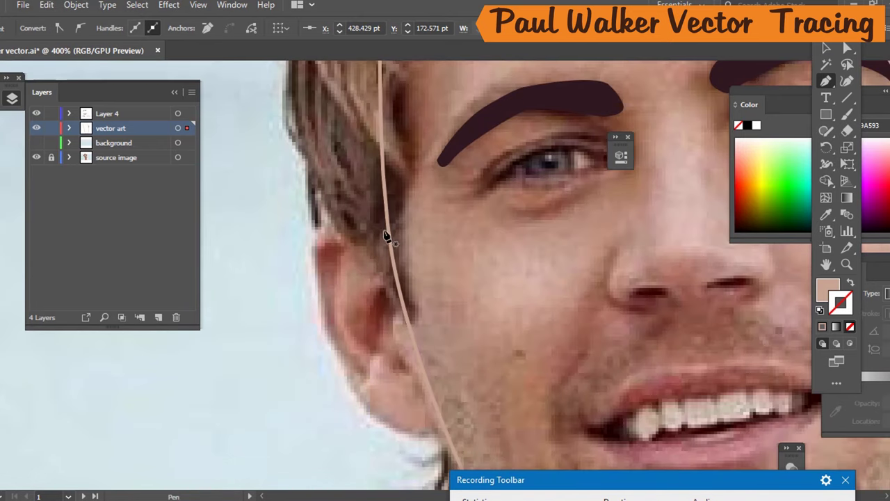
{"action": "left_click", "coordinate": [338, 231]}
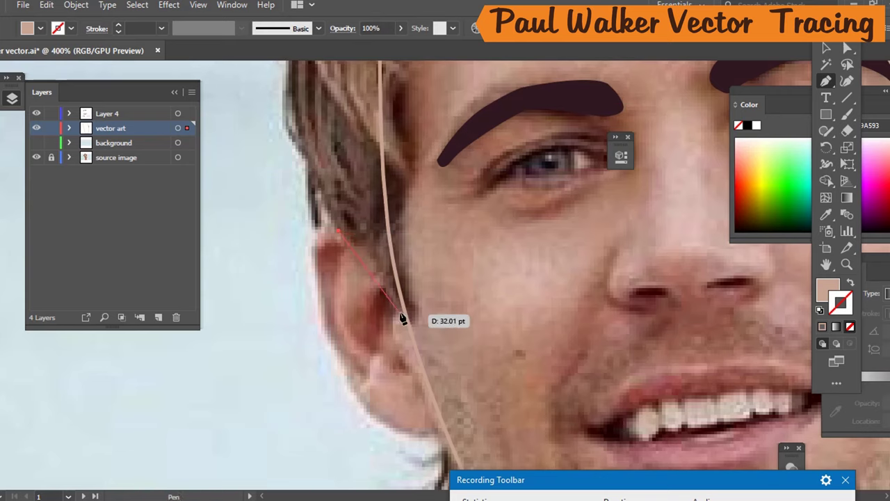
{"action": "left_click", "coordinate": [382, 273]}
{"action": "left_click_drag", "start_coordinate": [384, 274], "coordinate": [401, 296]}
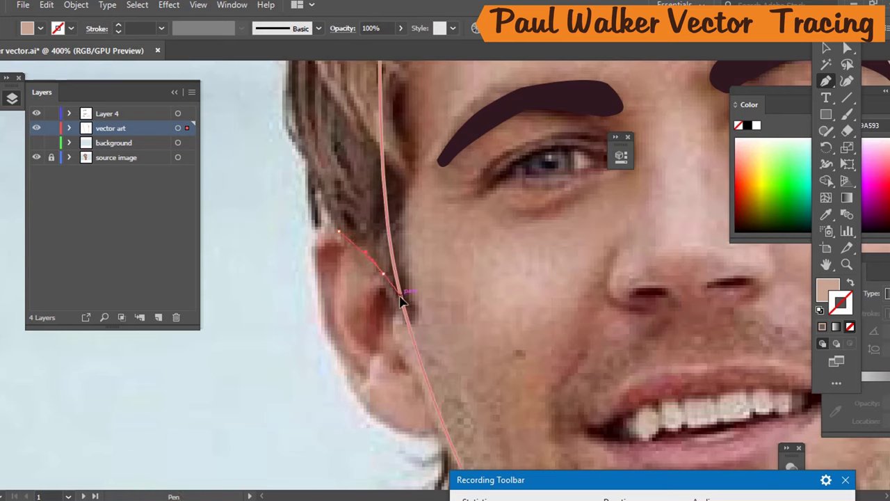
{"action": "left_click", "coordinate": [410, 327]}
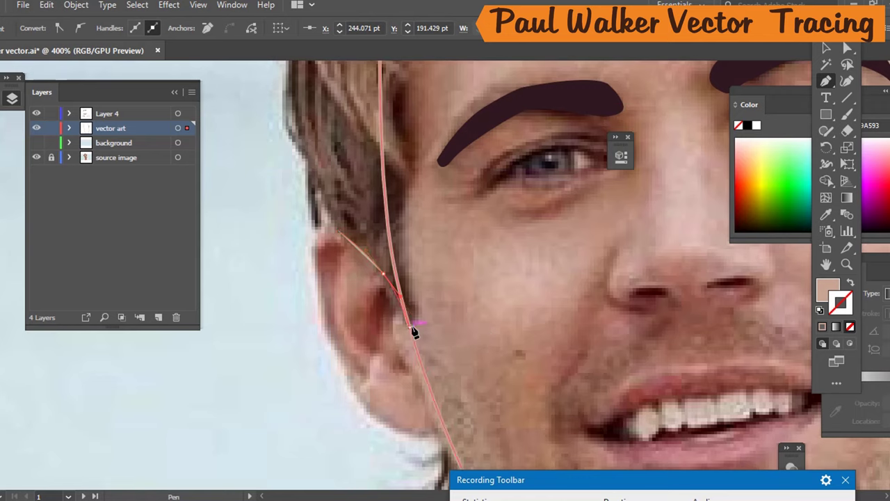
{"action": "left_click", "coordinate": [440, 437]}
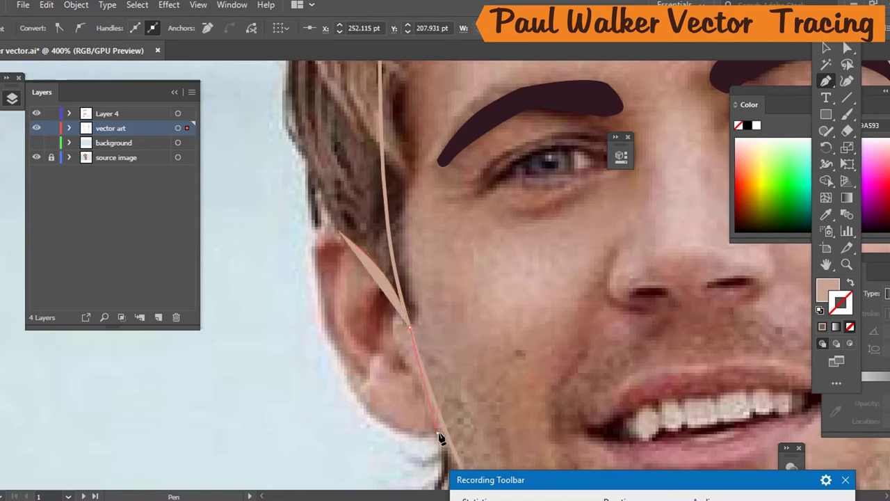
Trace the lobe and the ear's outer edge back up to the tip, and close the path with a rounded curve.
{"action": "left_click", "coordinate": [390, 427]}
{"action": "left_click", "coordinate": [370, 416]}
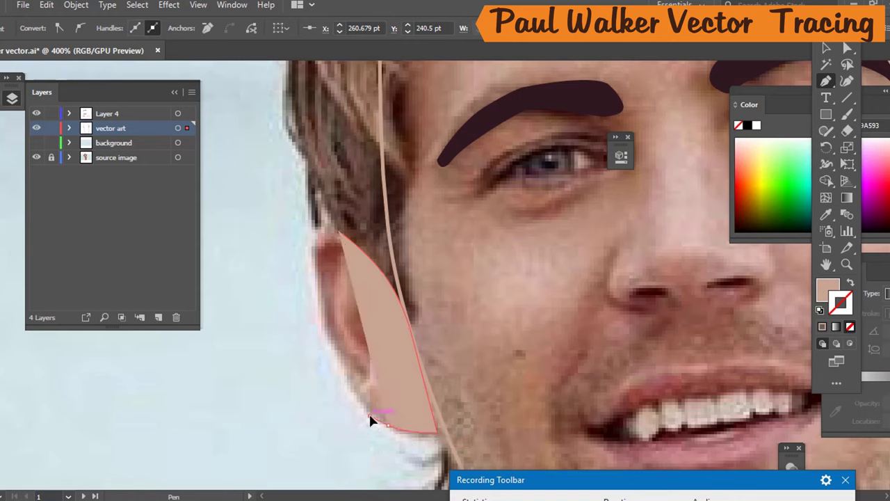
{"action": "left_click", "coordinate": [349, 367]}
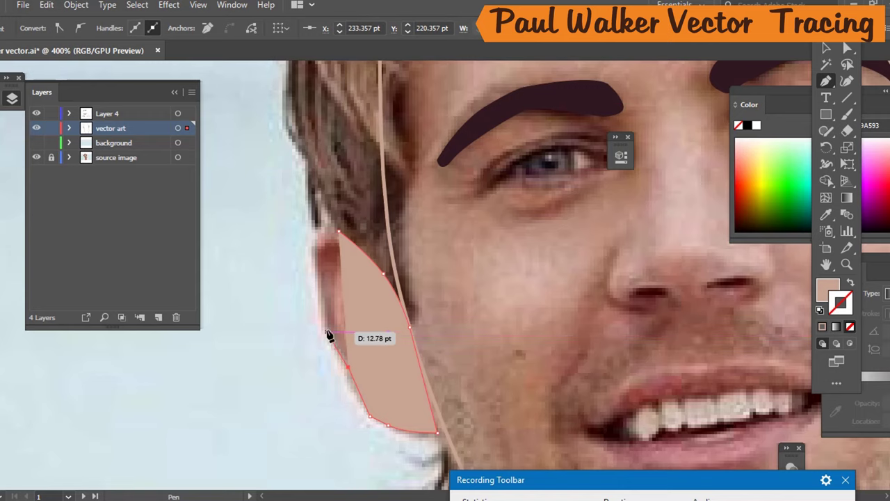
{"action": "left_click", "coordinate": [326, 330]}
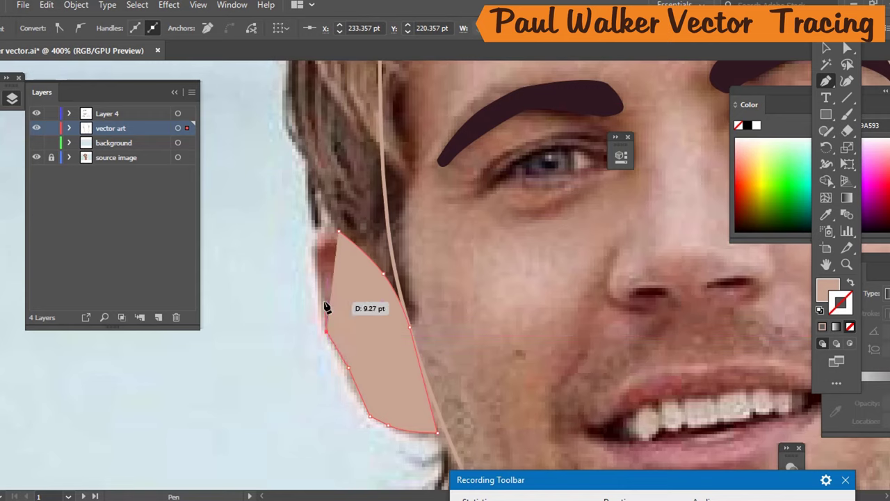
{"action": "left_click", "coordinate": [317, 266]}
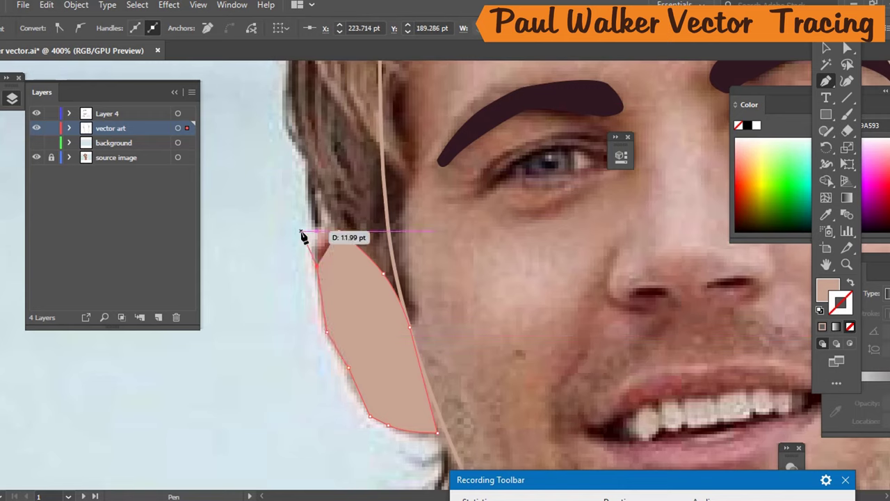
{"action": "left_click", "coordinate": [340, 232]}
{"action": "left_click_drag", "start_coordinate": [352, 232], "coordinate": [371, 238]}
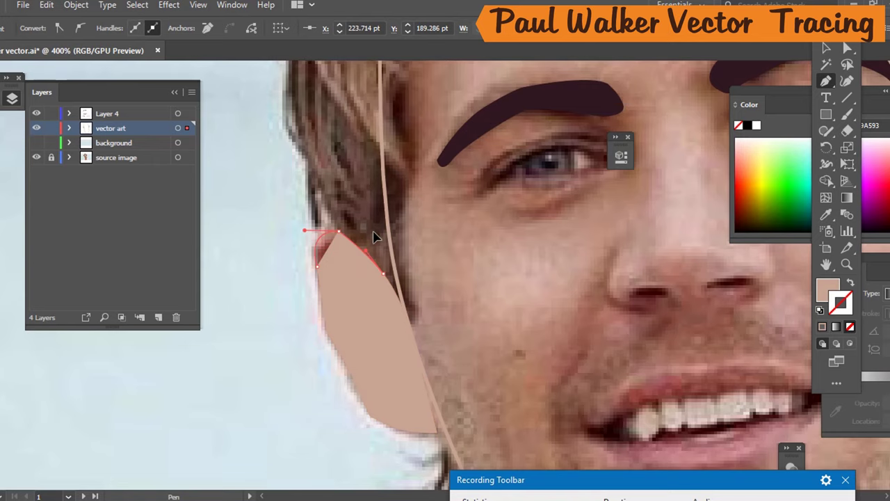
Swap the face and neck outline's stroke back into a solid skin-tone fill, then deselect the shape.
{"action": "scroll", "coordinate": [379, 351], "scroll_direction": "down", "scroll_amount": 3}
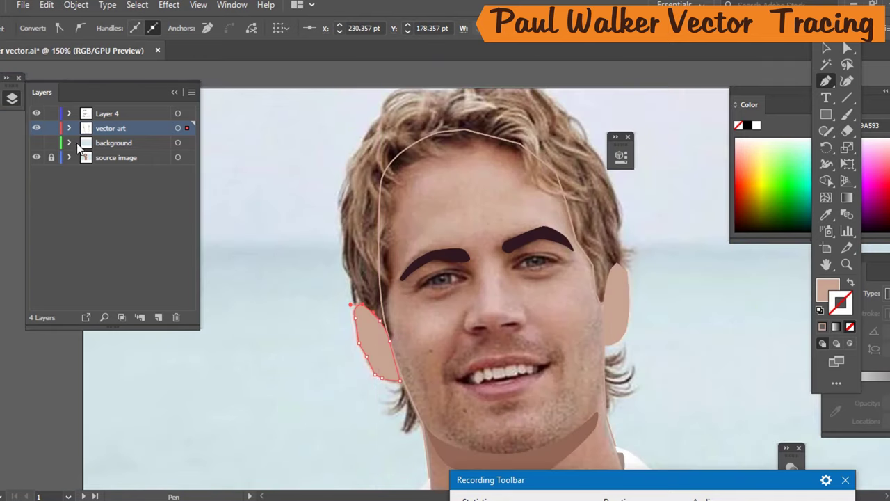
{"action": "left_click", "coordinate": [826, 52]}
{"action": "left_click", "coordinate": [680, 368]}
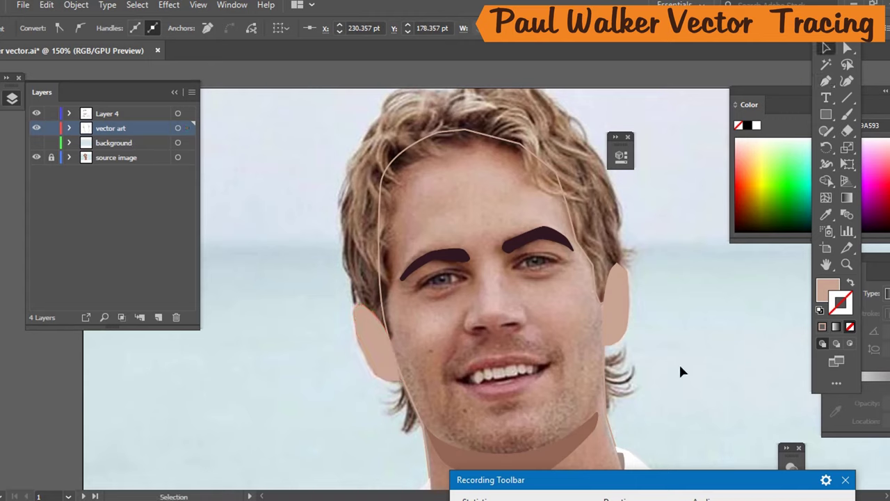
{"action": "left_click", "coordinate": [504, 139]}
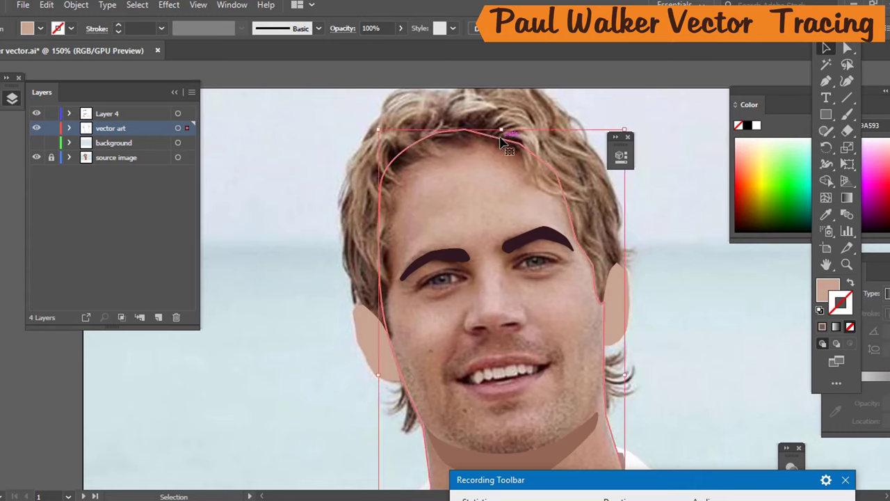
{"action": "key", "text": "shift+x"}
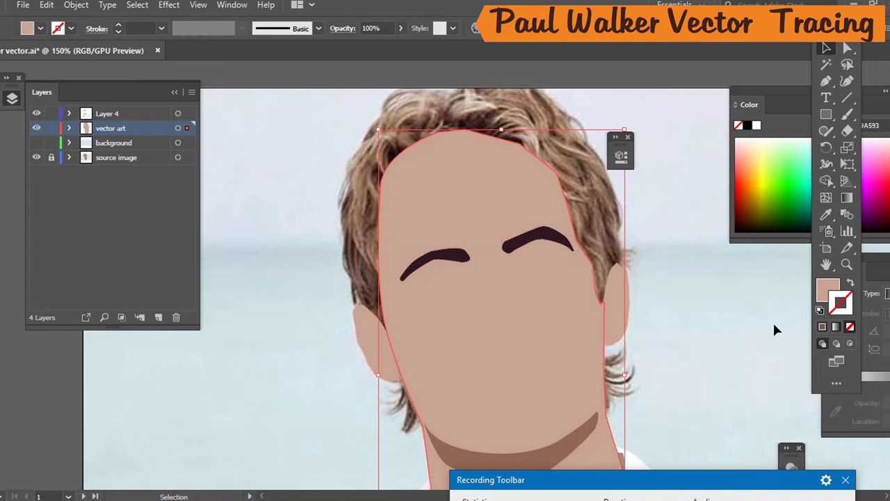
{"action": "left_click", "coordinate": [684, 306]}
Check how the new ear meets the face by toggling the background and vector art layers, leaving the background hidden and vector art shown.
{"action": "scroll", "coordinate": [673, 306], "scroll_direction": "down", "scroll_amount": 5}
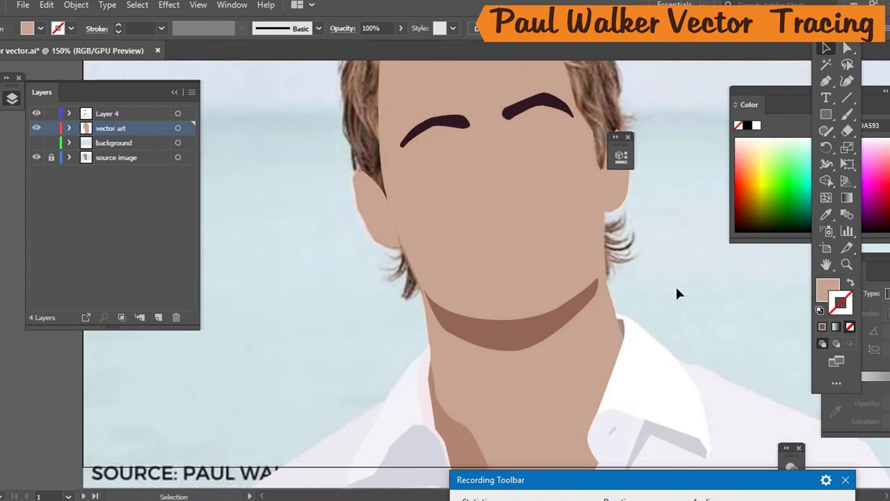
{"action": "left_click", "coordinate": [36, 142]}
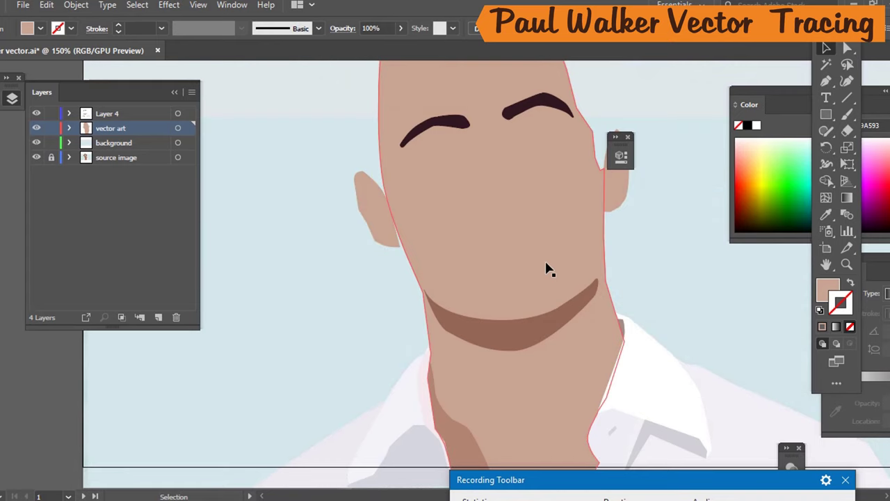
{"action": "scroll", "coordinate": [387, 232], "scroll_direction": "up", "scroll_amount": 3}
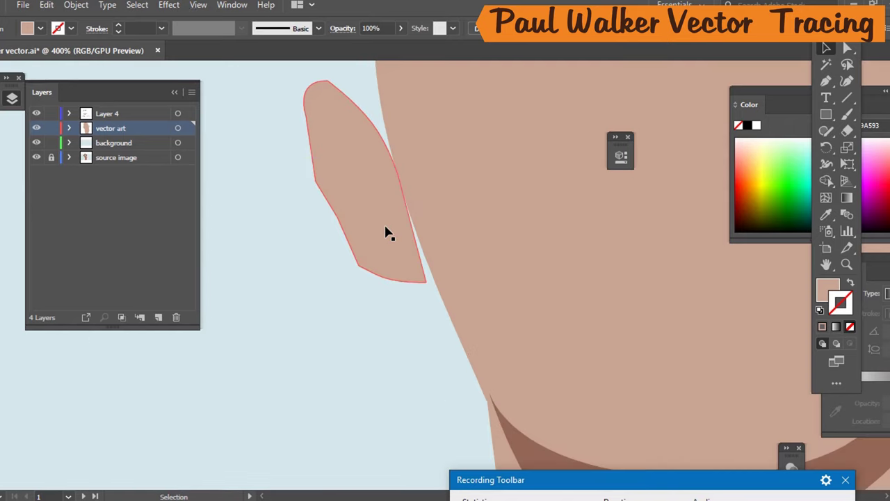
{"action": "left_click", "coordinate": [36, 128]}
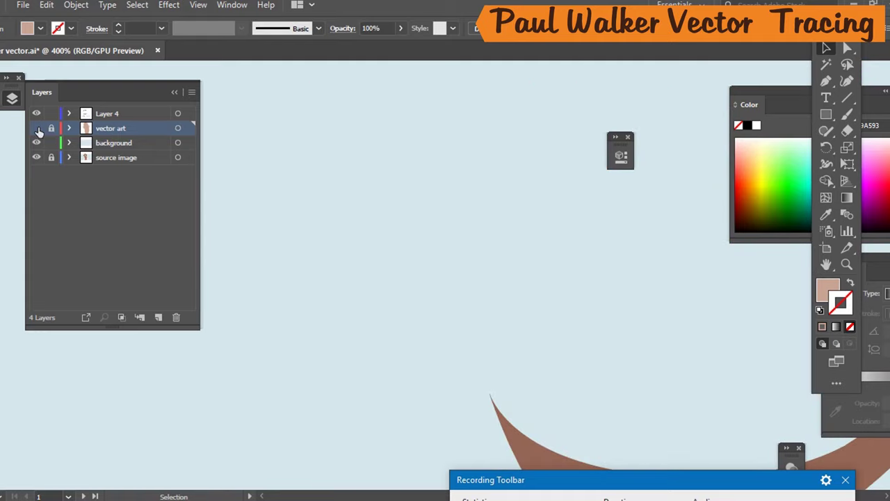
{"action": "left_click", "coordinate": [37, 128]}
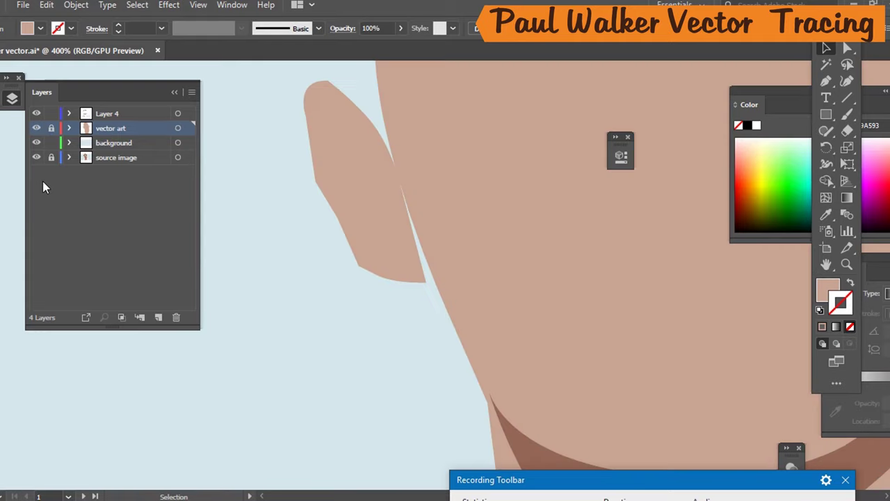
{"action": "left_click", "coordinate": [36, 143]}
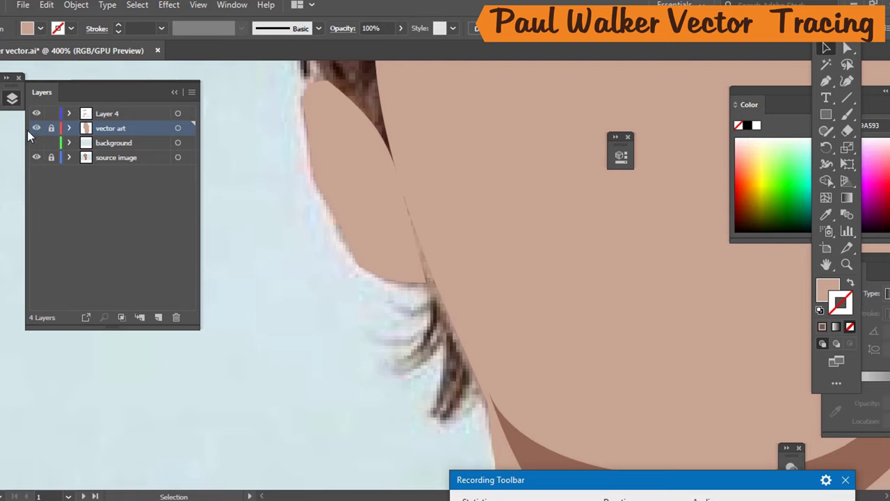
{"action": "double_click", "coordinate": [36, 128]}
{"action": "left_click", "coordinate": [36, 128]}
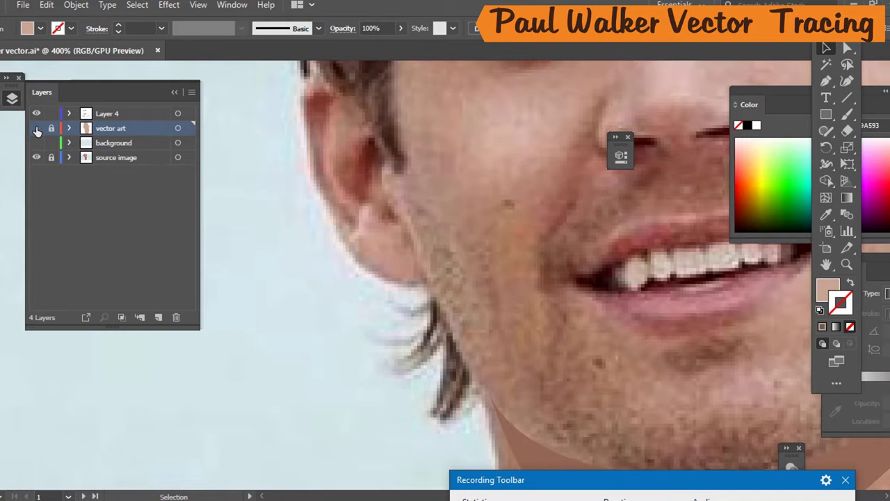
{"action": "left_click", "coordinate": [37, 128]}
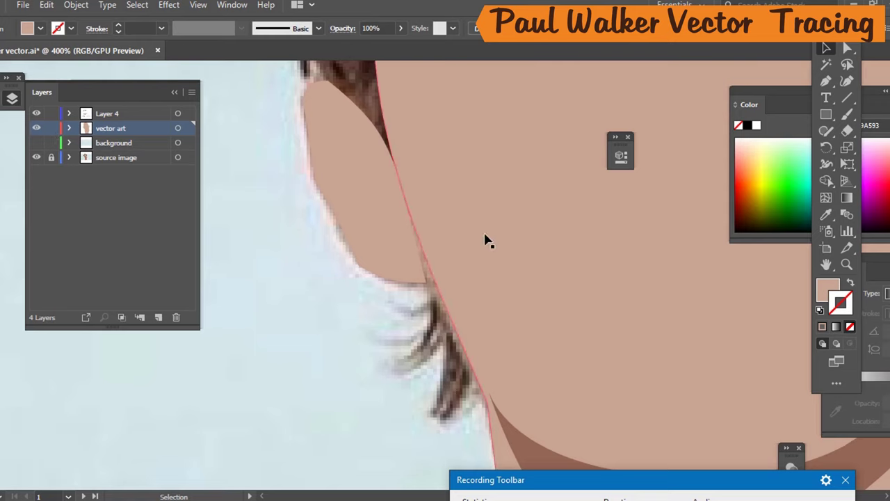
Move the ear lobe's inner corner anchor onto the face shape to close the gap between ear and cheek.
{"action": "left_click", "coordinate": [429, 284]}
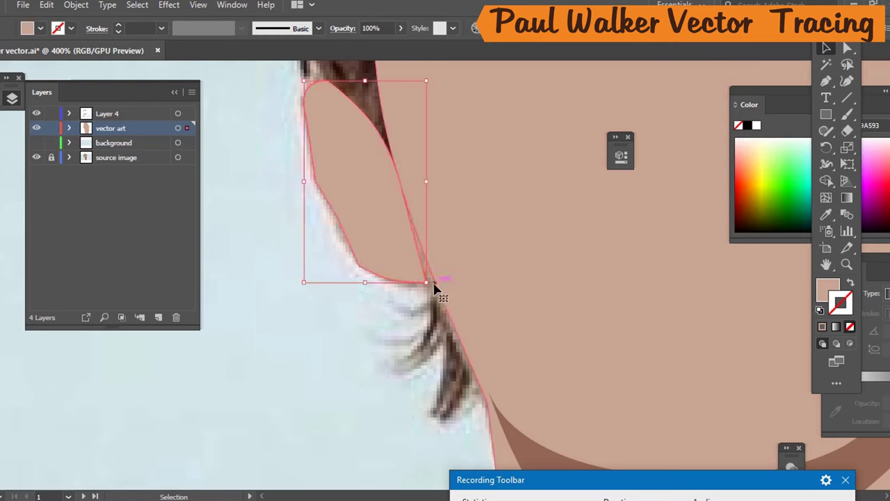
{"action": "key", "text": "a"}
{"action": "mouse_move", "coordinate": [428, 285]}
{"action": "left_mouse_down"}
{"action": "mouse_move", "coordinate": [450, 276]}
{"action": "mouse_move", "coordinate": [435, 298]}
{"action": "mouse_move", "coordinate": [417, 283]}
{"action": "mouse_move", "coordinate": [436, 298]}
{"action": "mouse_move", "coordinate": [446, 284]}
{"action": "mouse_move", "coordinate": [437, 282]}
{"action": "left_mouse_up"}
{"action": "left_click", "coordinate": [338, 341]}
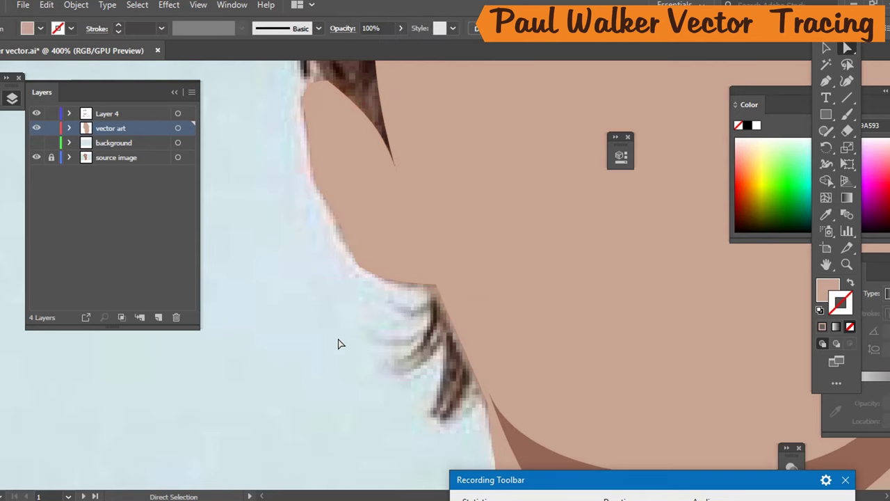
Compare the filled skin shapes over the flat background and over the photo by toggling the background layer's visibility.
{"action": "scroll", "coordinate": [338, 342], "scroll_direction": "down", "scroll_amount": 2}
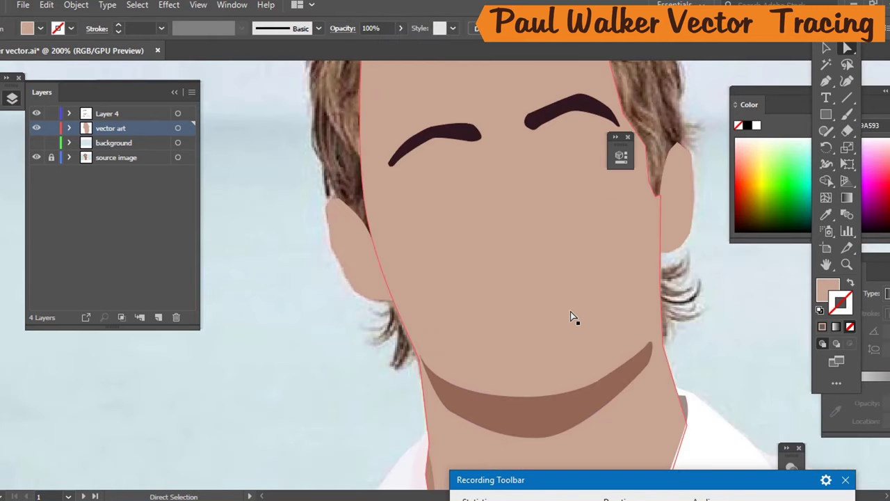
{"action": "scroll", "coordinate": [636, 161], "scroll_direction": "down", "scroll_amount": 1}
{"action": "scroll", "coordinate": [617, 234], "scroll_direction": "down", "scroll_amount": 2}
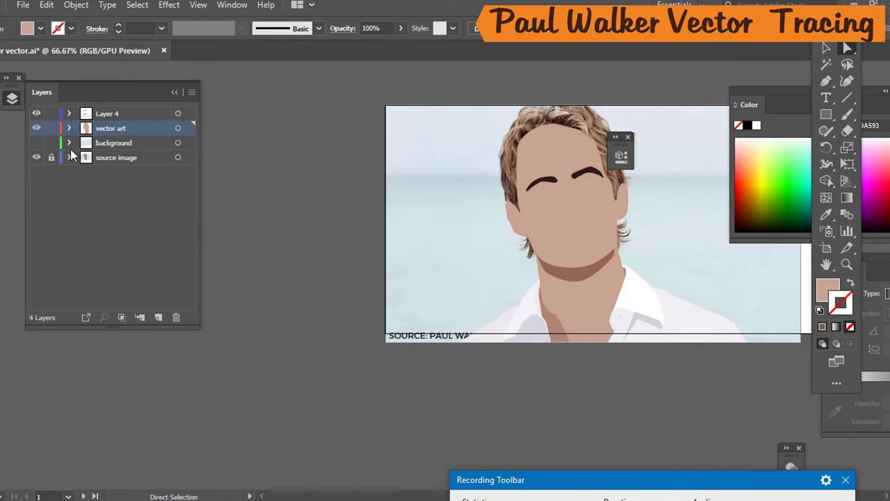
{"action": "left_click", "coordinate": [36, 143]}
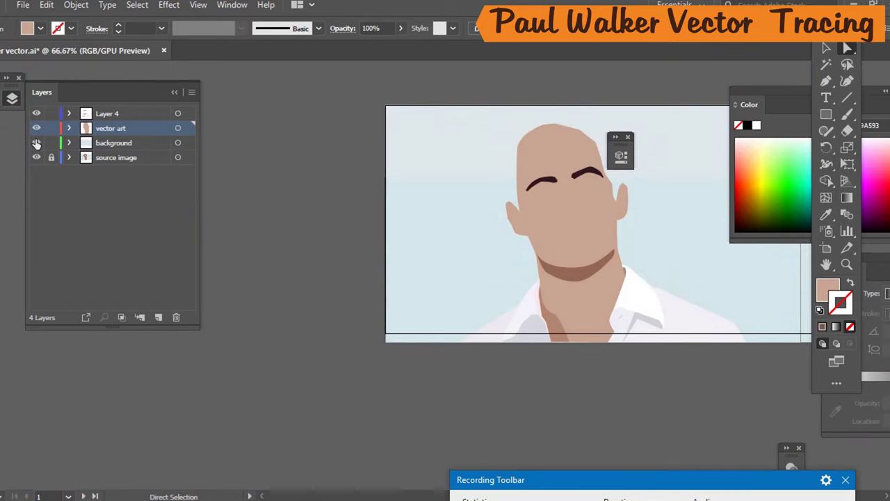
{"action": "left_click", "coordinate": [36, 142]}
{"action": "left_click", "coordinate": [36, 143]}
{"action": "left_click", "coordinate": [36, 144]}
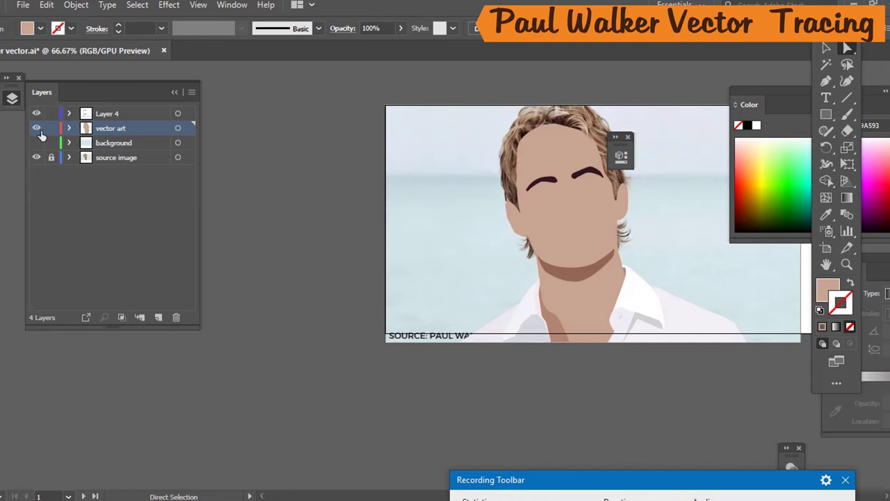
Hide the vector art layer to expose the photo's facial features, and make Layer 4 the active layer.
{"action": "left_click", "coordinate": [36, 129]}
{"action": "left_click", "coordinate": [36, 129]}
{"action": "left_click", "coordinate": [36, 129]}
{"action": "left_click", "coordinate": [37, 129]}
{"action": "left_click", "coordinate": [36, 129]}
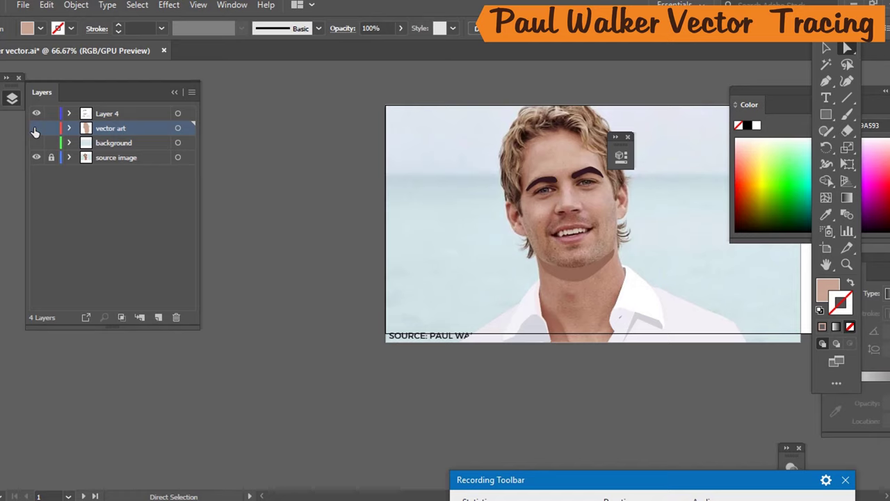
{"action": "left_click", "coordinate": [35, 129]}
{"action": "left_click", "coordinate": [34, 130]}
{"action": "left_click", "coordinate": [36, 129]}
{"action": "left_click", "coordinate": [36, 129]}
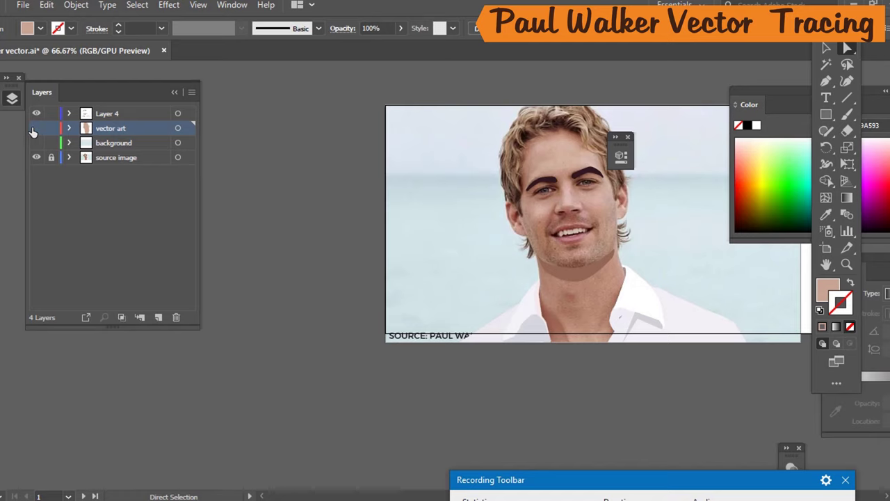
{"action": "left_click", "coordinate": [136, 114]}
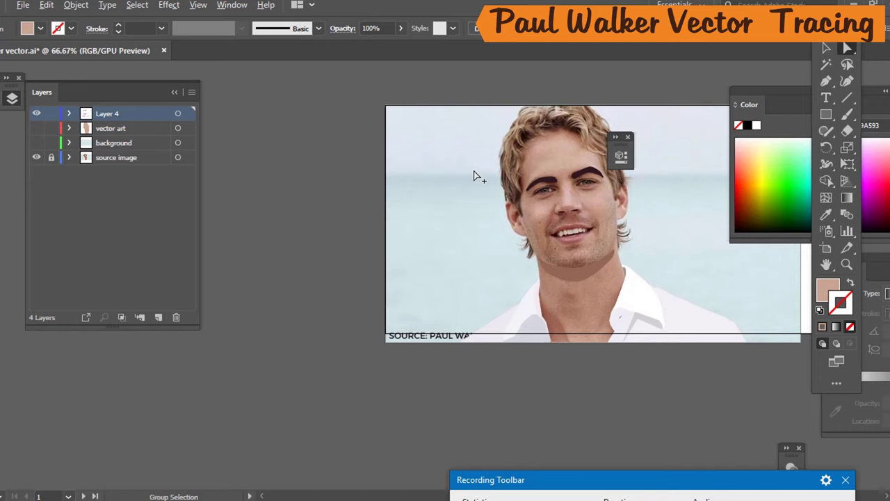
{"action": "scroll", "coordinate": [474, 176], "scroll_direction": "up", "scroll_amount": 3}
{"action": "scroll", "coordinate": [630, 223], "scroll_direction": "up", "scroll_amount": 8}
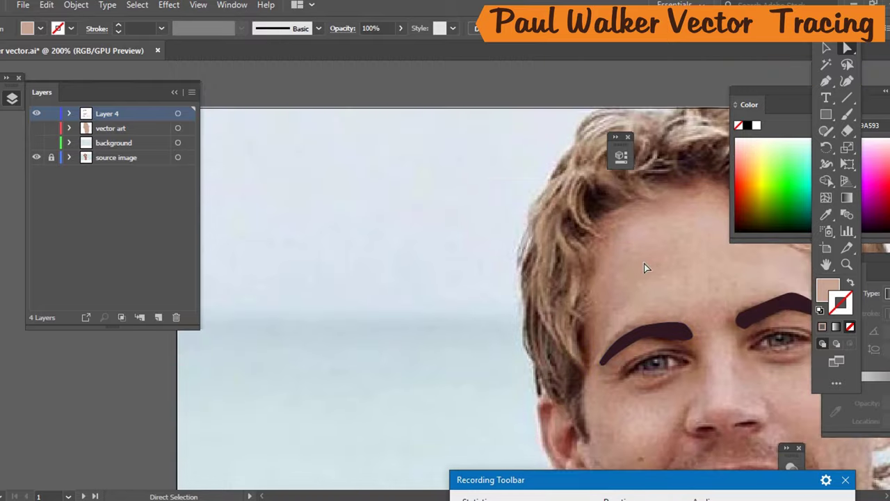
{"action": "scroll", "coordinate": [646, 264], "scroll_direction": "down", "scroll_amount": 7}
{"action": "scroll", "coordinate": [751, 283], "scroll_direction": "up", "scroll_amount": 3}
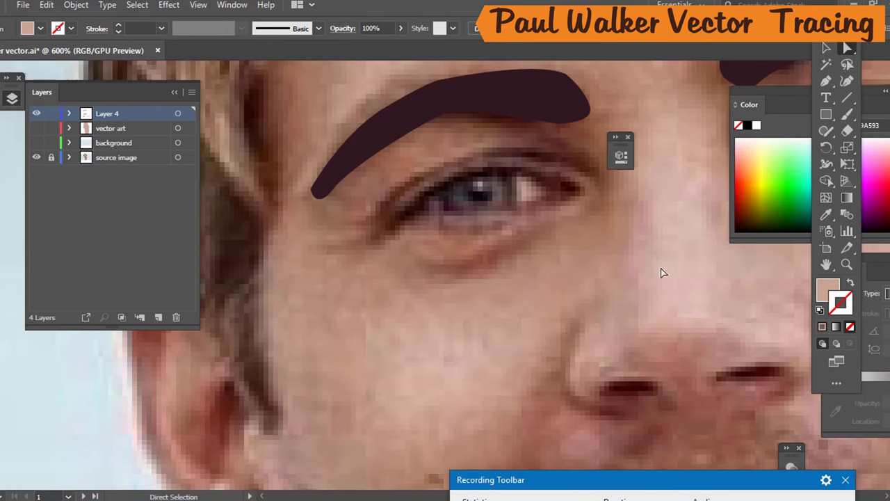
Draw a closed shadow outline without fill or stroke from the left eyebrow's inner end to the inner eye corner, overlapping the brow.
{"action": "scroll", "coordinate": [608, 263], "scroll_direction": "up", "scroll_amount": 3}
{"action": "scroll", "coordinate": [626, 213], "scroll_direction": "down", "scroll_amount": 3}
{"action": "scroll", "coordinate": [623, 208], "scroll_direction": "up", "scroll_amount": 3}
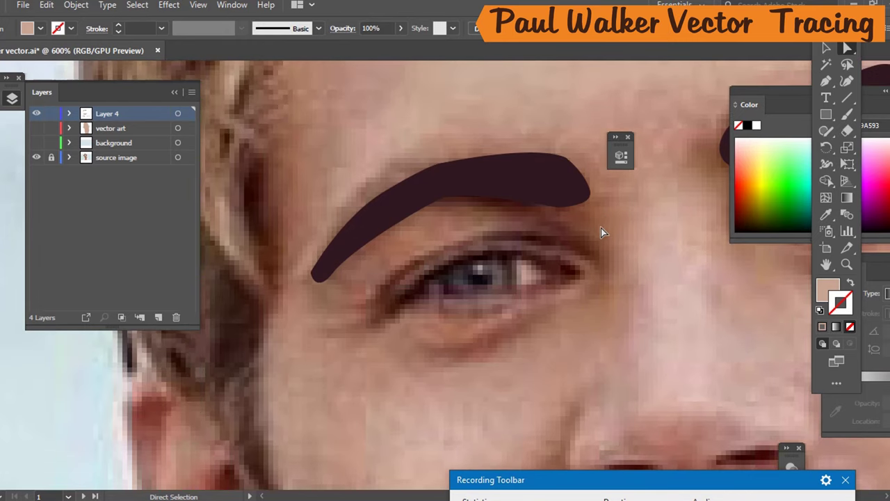
{"action": "key", "text": "p"}
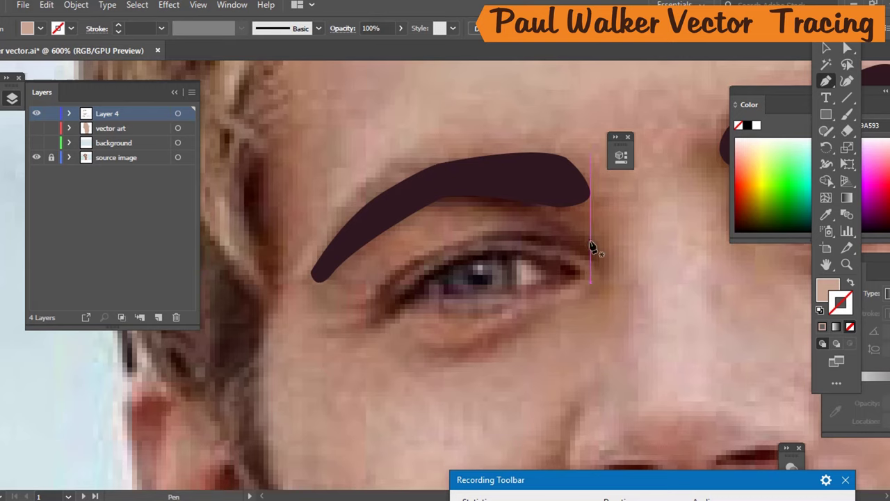
{"action": "key", "text": "x"}
{"action": "key", "text": "slash"}
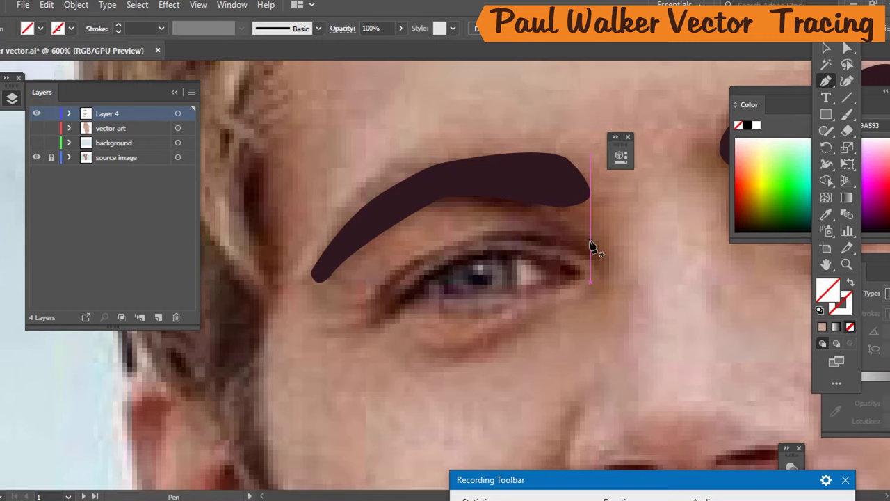
{"action": "left_click", "coordinate": [589, 199]}
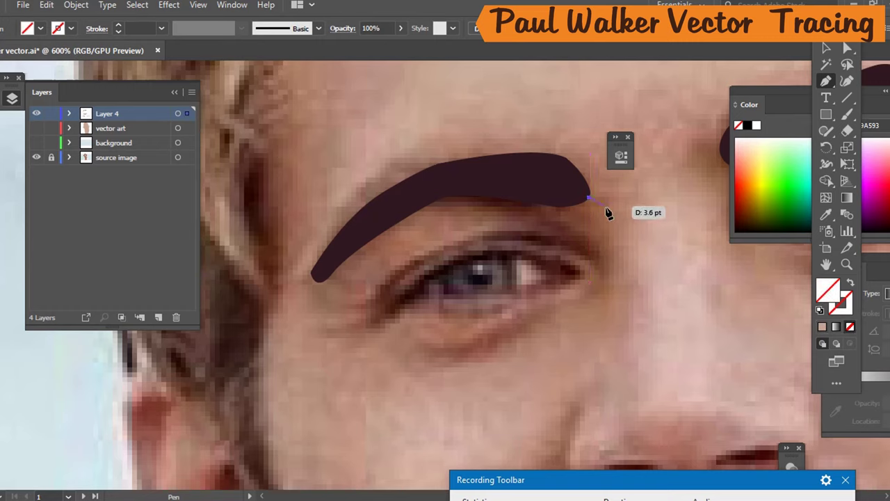
{"action": "left_click", "coordinate": [603, 257]}
{"action": "left_click_drag", "start_coordinate": [533, 219], "coordinate": [495, 198]}
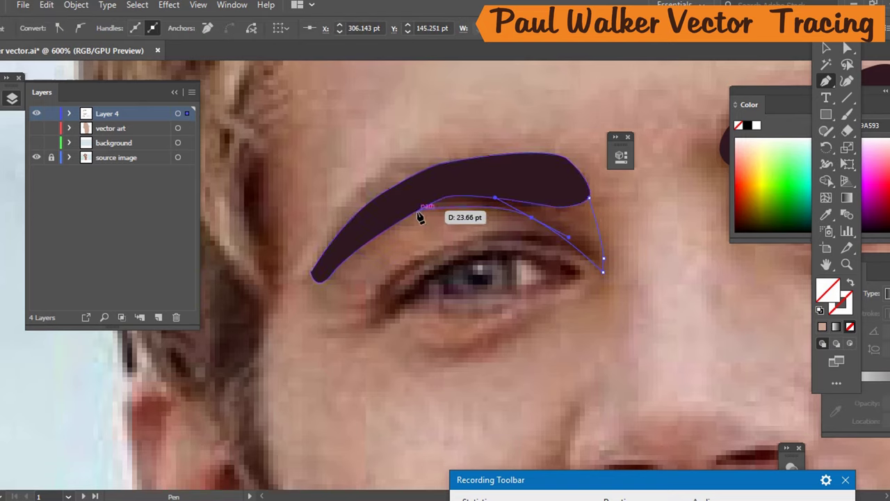
{"action": "left_click", "coordinate": [418, 209]}
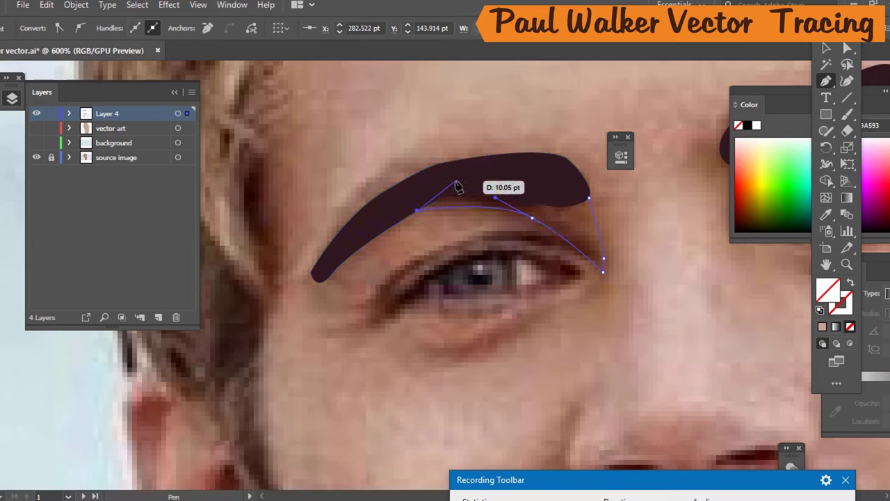
{"action": "left_click_drag", "start_coordinate": [457, 182], "coordinate": [507, 183]}
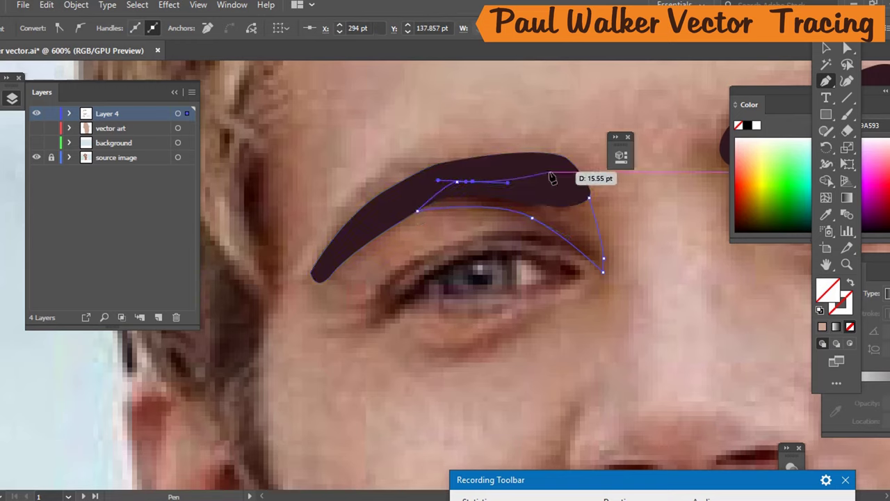
{"action": "left_click", "coordinate": [589, 199]}
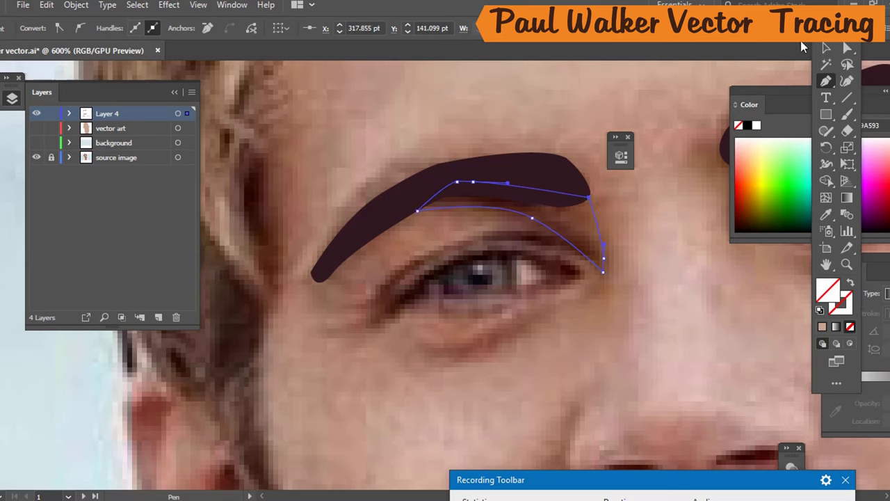
Merge the region where the shadow outline overlaps the left eyebrow back into the brow with Shape Builder.
{"action": "left_click", "coordinate": [834, 54]}
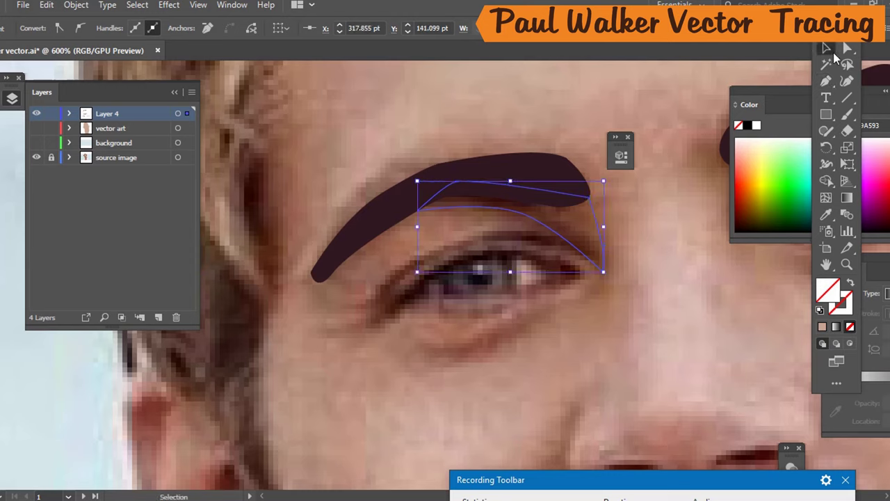
{"action": "left_click", "coordinate": [549, 177], "text": "shift"}
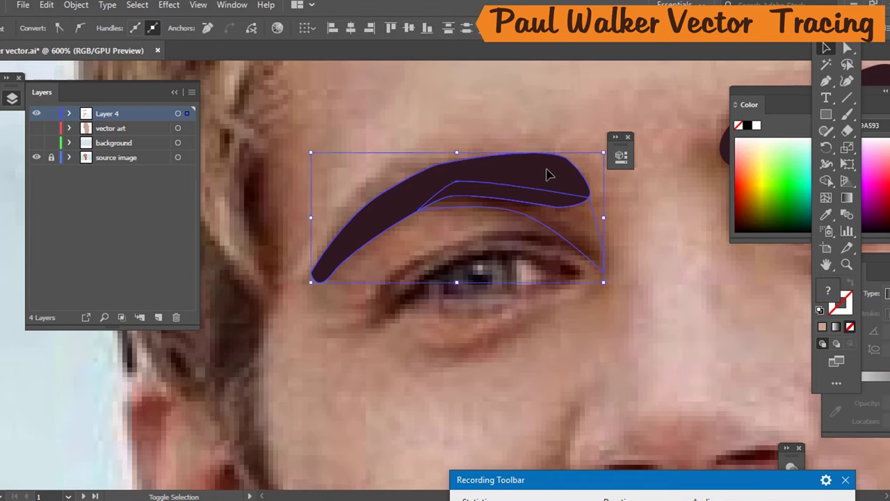
{"action": "left_click", "coordinate": [826, 181]}
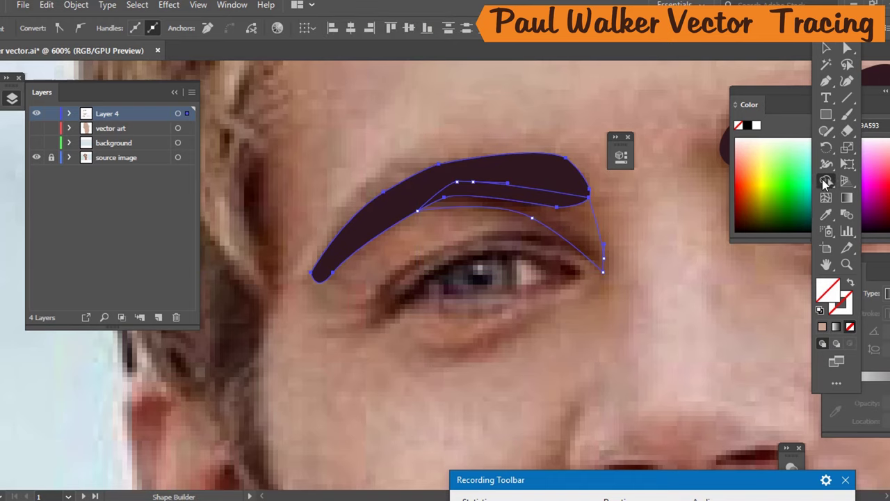
{"action": "left_click", "coordinate": [563, 200]}
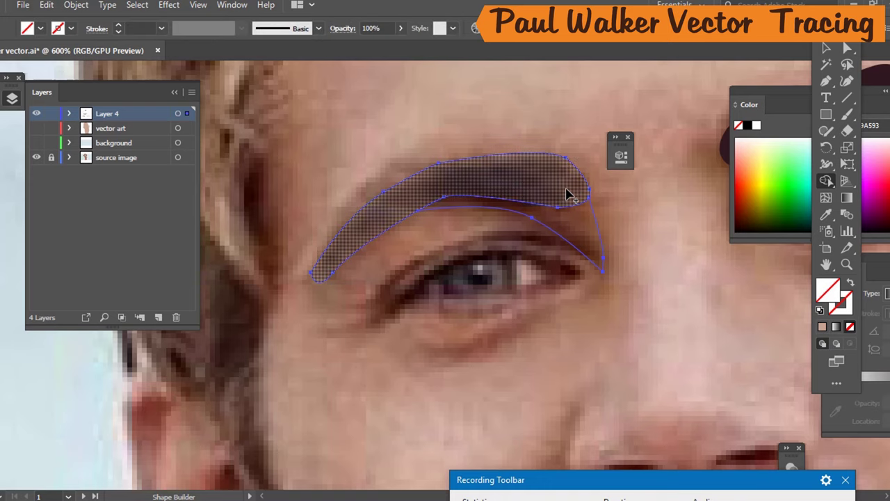
{"action": "key", "text": "ctrl+z"}
{"action": "key", "text": "shift+m"}
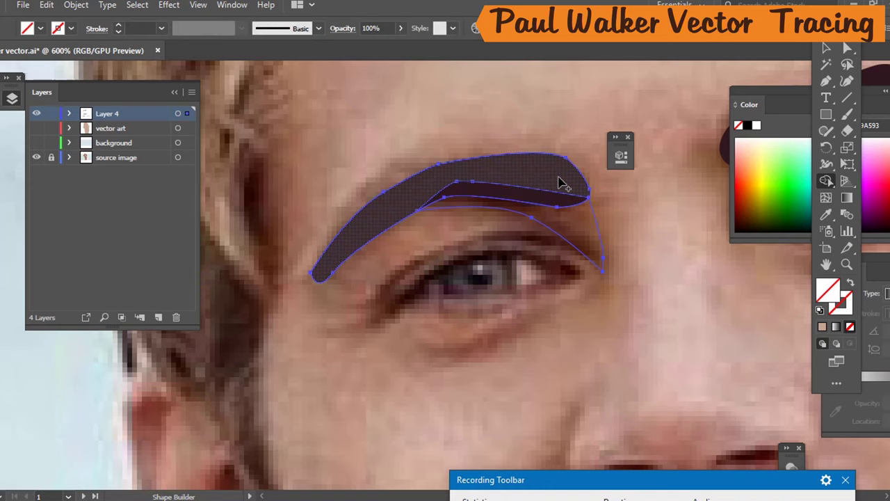
{"action": "left_click_drag", "start_coordinate": [564, 182], "coordinate": [565, 199]}
{"action": "key", "text": "v"}
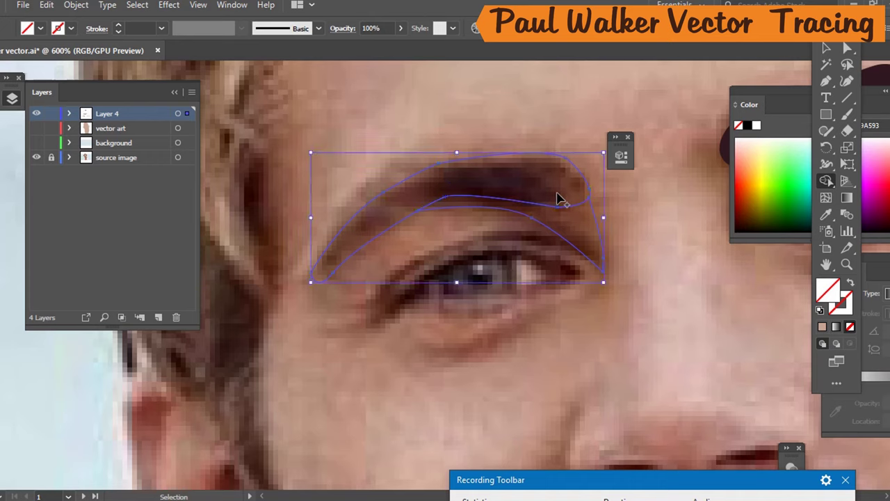
{"action": "key", "text": "shift+m"}
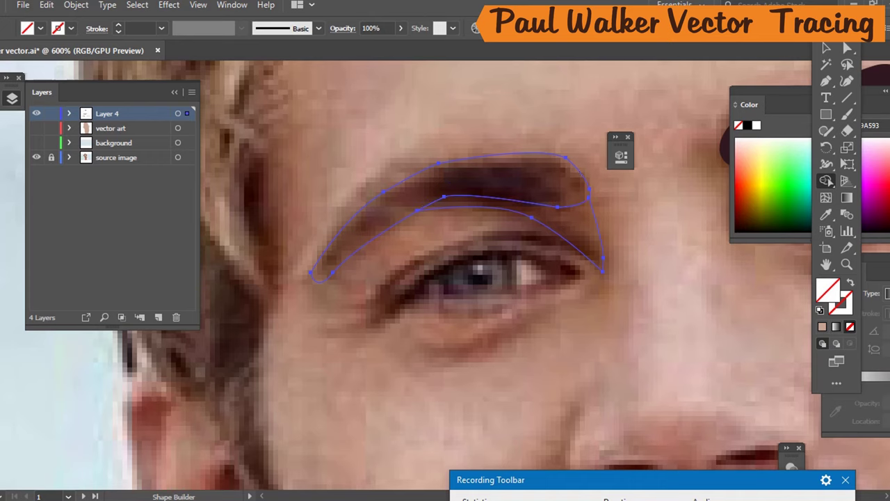
Select the merged left eyebrow shape and fill it with dark brown sampled from the photo's brow.
{"action": "left_click", "coordinate": [827, 48]}
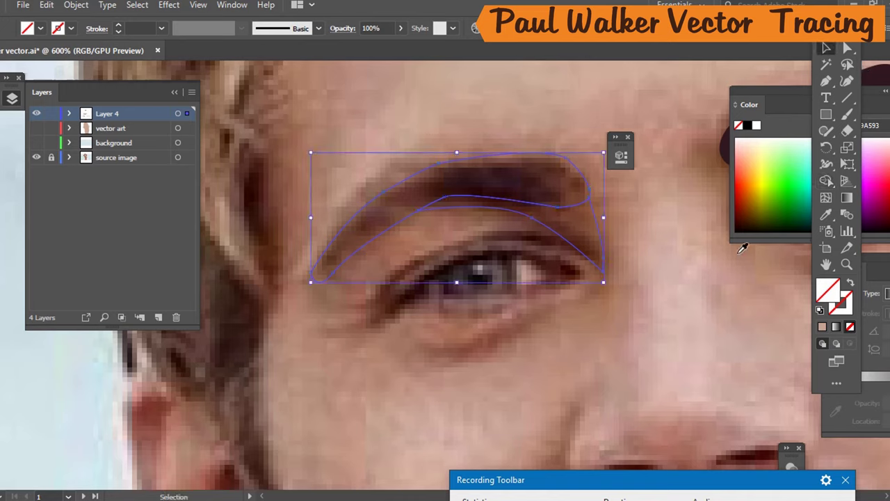
{"action": "left_click", "coordinate": [683, 243]}
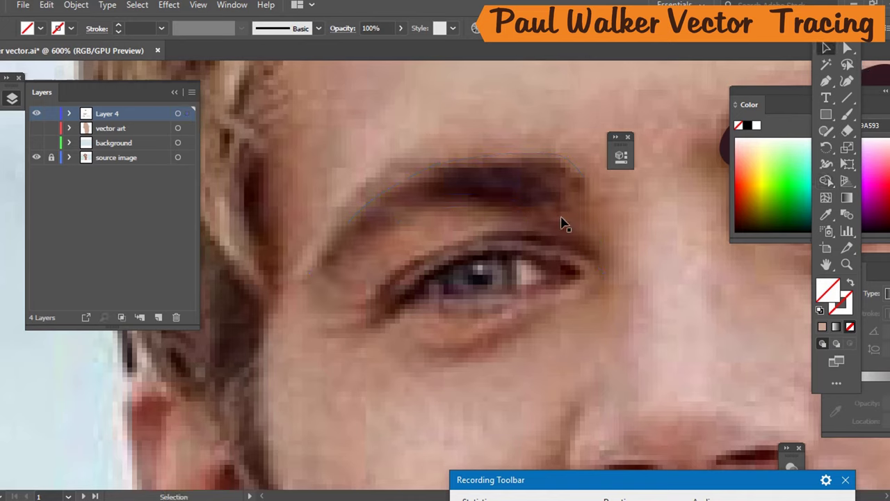
{"action": "left_click", "coordinate": [585, 186]}
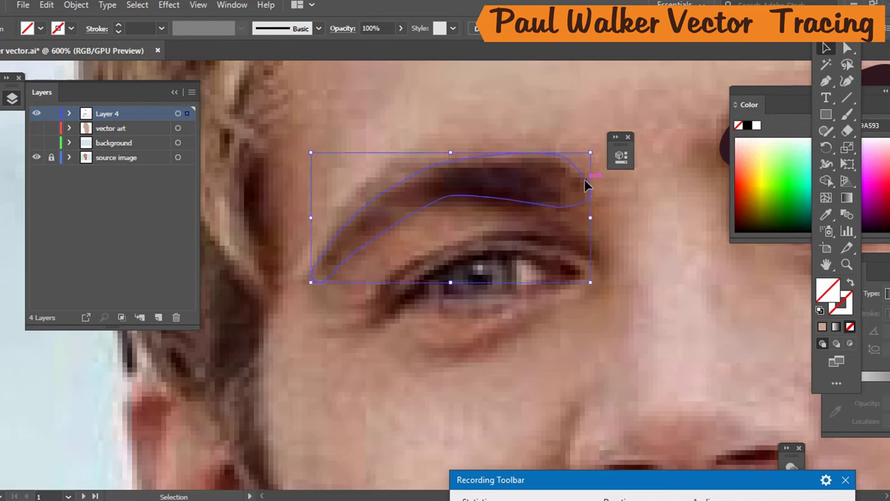
{"action": "key", "text": "i"}
{"action": "left_click", "coordinate": [534, 167]}
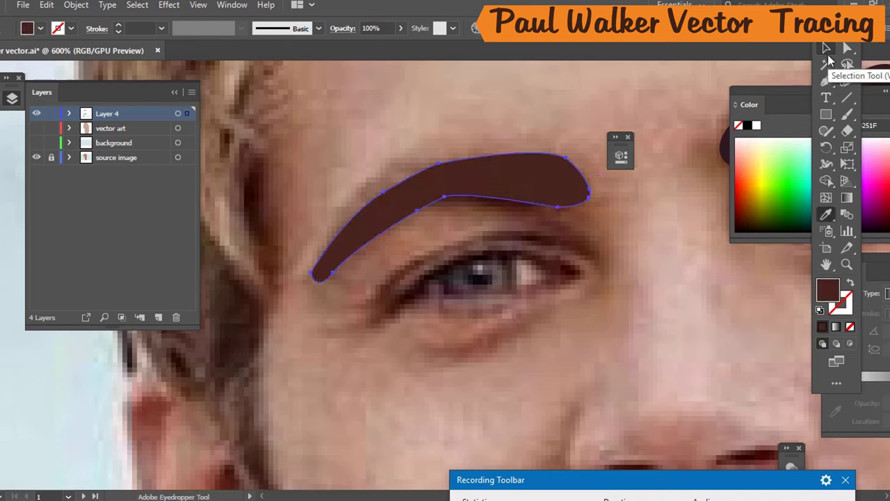
Fill the shadow shape under the left eyebrow with reddish brown sampled from the photo's shaded skin.
{"action": "left_click", "coordinate": [828, 57]}
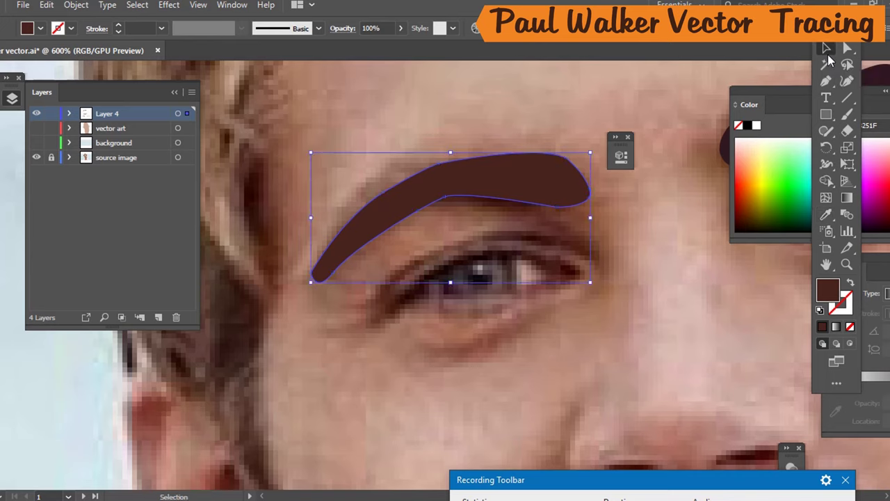
{"action": "left_click", "coordinate": [599, 236]}
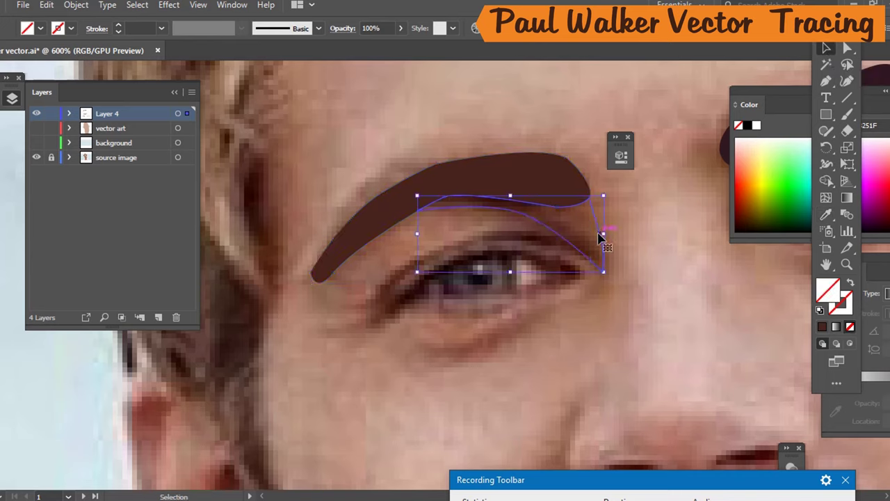
{"action": "key", "text": "i"}
{"action": "left_click", "coordinate": [582, 219]}
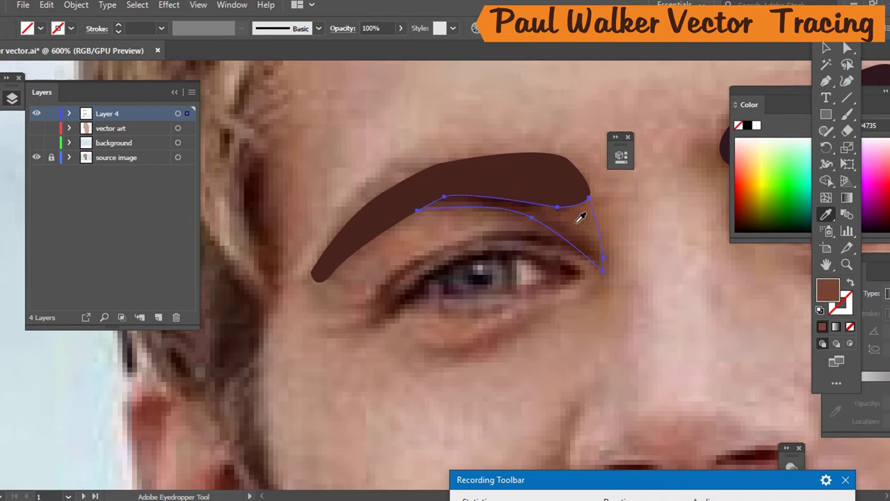
Show the vector art and background layers to check the eyebrow and its shadow against the flat skin.
{"action": "left_click", "coordinate": [37, 129]}
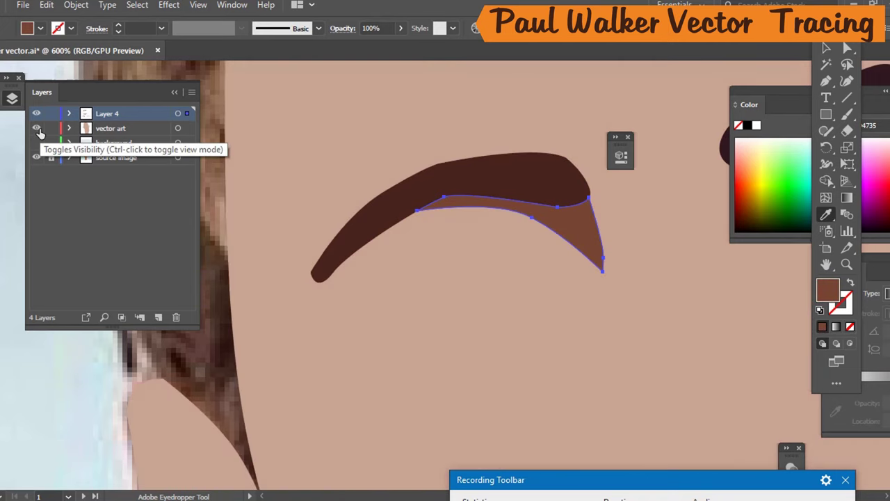
{"action": "scroll", "coordinate": [445, 326], "scroll_direction": "down", "scroll_amount": 7}
{"action": "scroll", "coordinate": [511, 290], "scroll_direction": "up", "scroll_amount": 2}
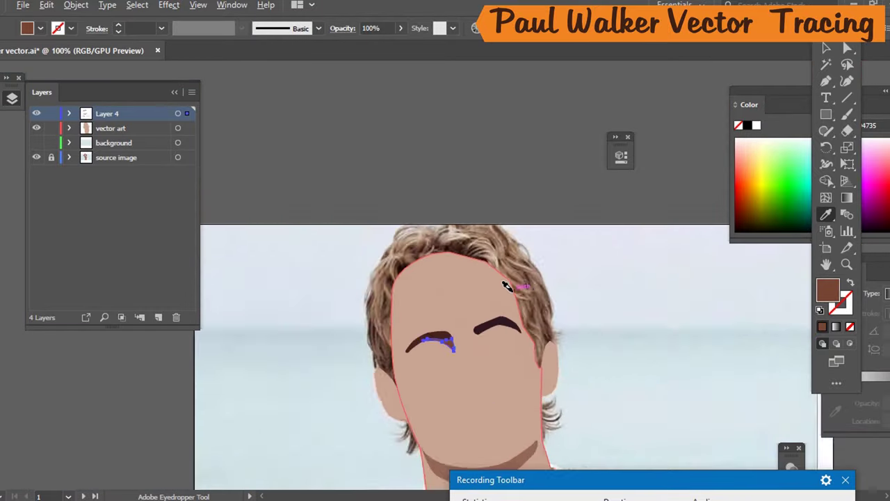
{"action": "scroll", "coordinate": [506, 285], "scroll_direction": "up", "scroll_amount": 2}
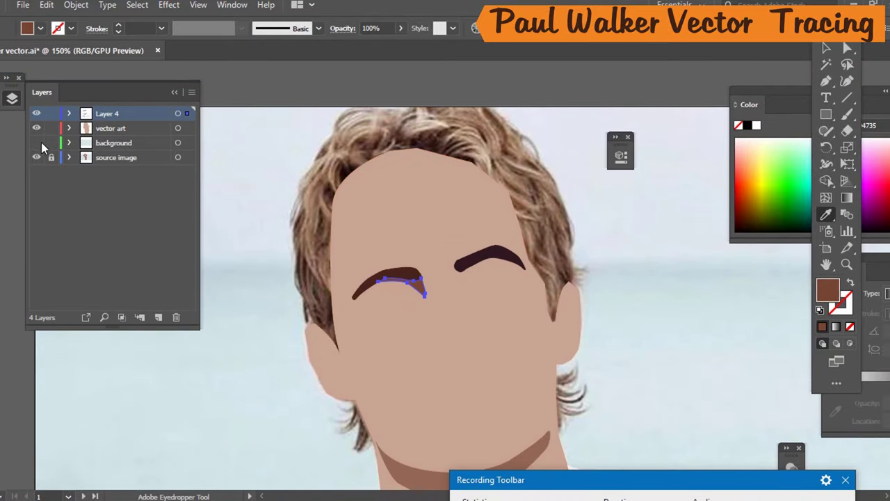
{"action": "left_click", "coordinate": [37, 143]}
{"action": "left_click", "coordinate": [37, 143]}
{"action": "left_click", "coordinate": [36, 144]}
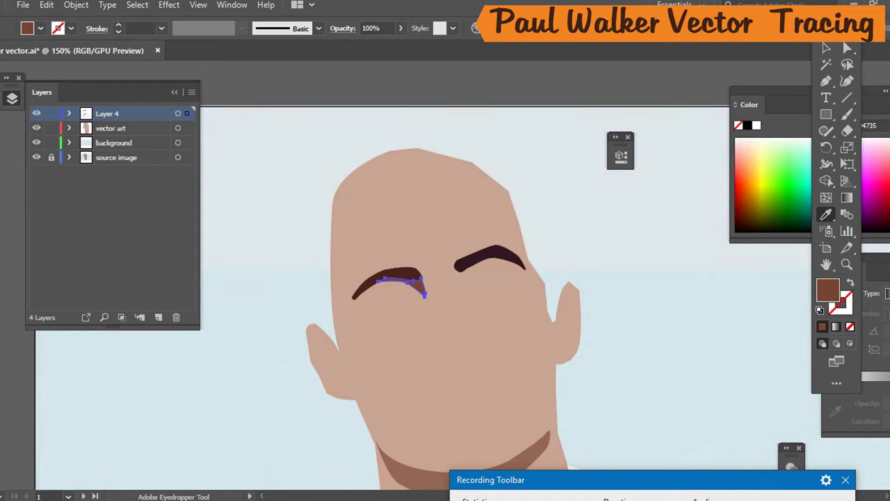
{"action": "left_click", "coordinate": [828, 51]}
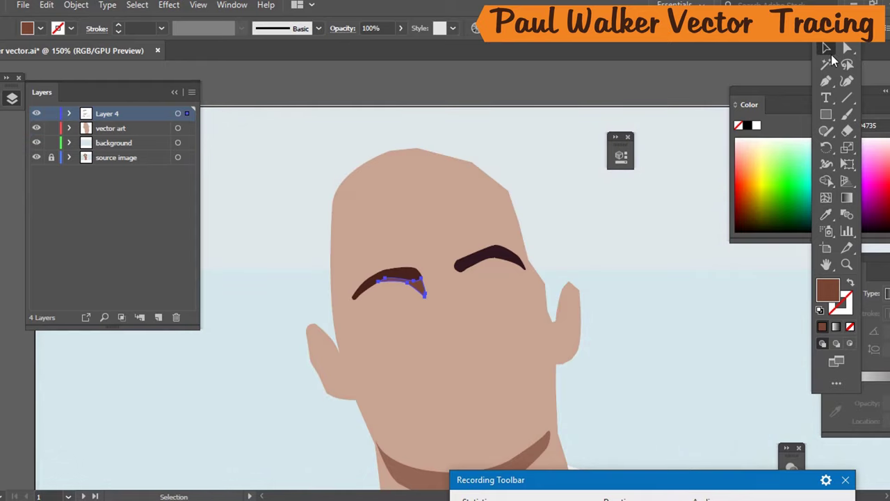
{"action": "left_click", "coordinate": [647, 93]}
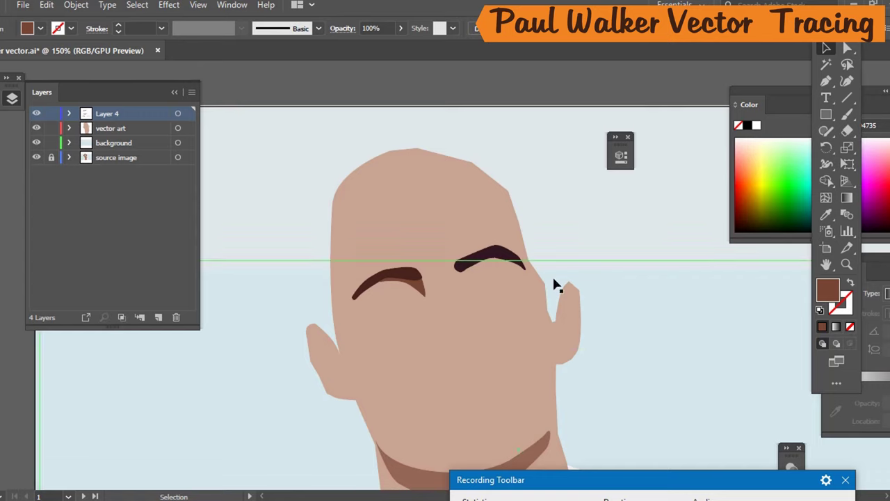
{"action": "scroll", "coordinate": [462, 299], "scroll_direction": "down", "scroll_amount": 5}
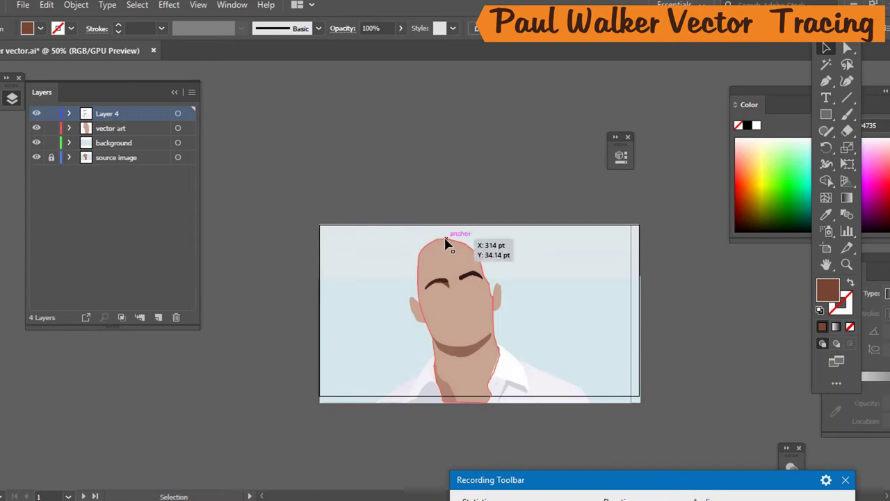
{"action": "scroll", "coordinate": [480, 252], "scroll_direction": "up", "scroll_amount": 5}
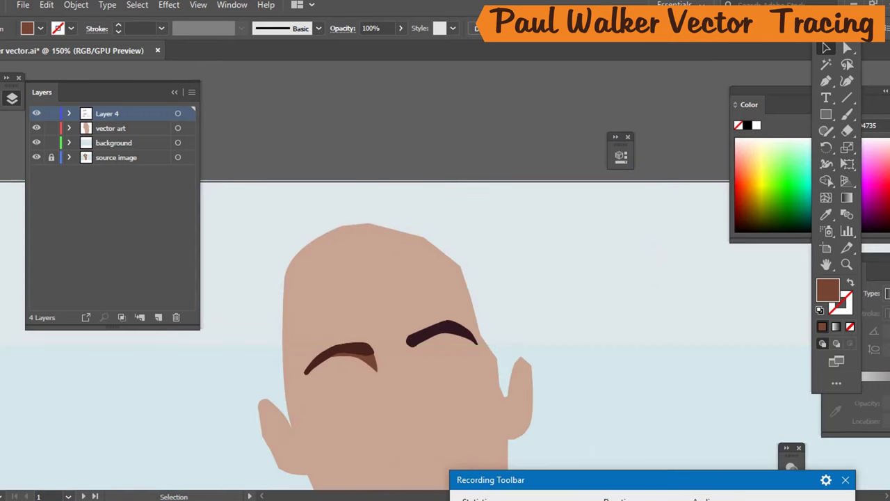
Hide the background and vector art layers to expose the photo's face beneath the eyebrows.
{"action": "left_click", "coordinate": [37, 128]}
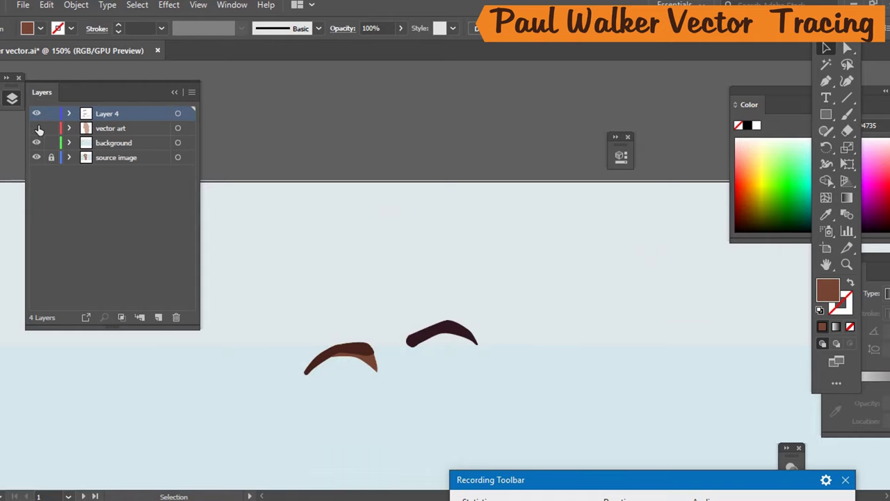
{"action": "left_click", "coordinate": [37, 128]}
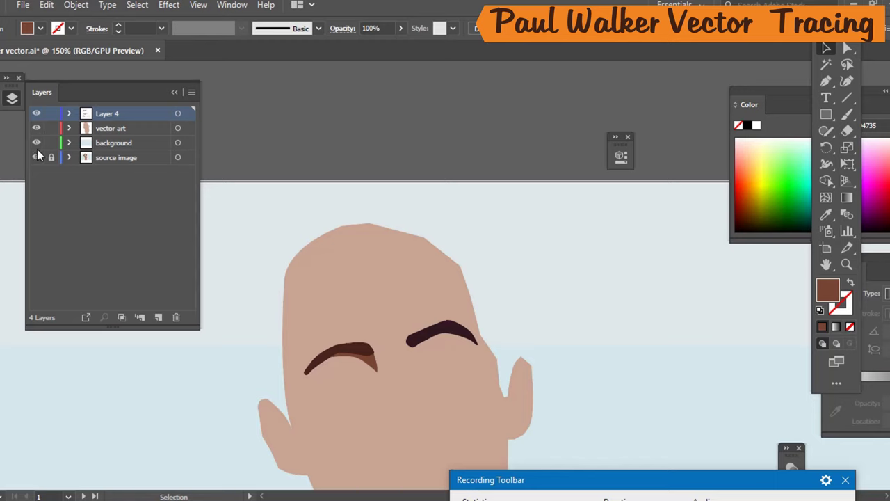
{"action": "left_click", "coordinate": [37, 142]}
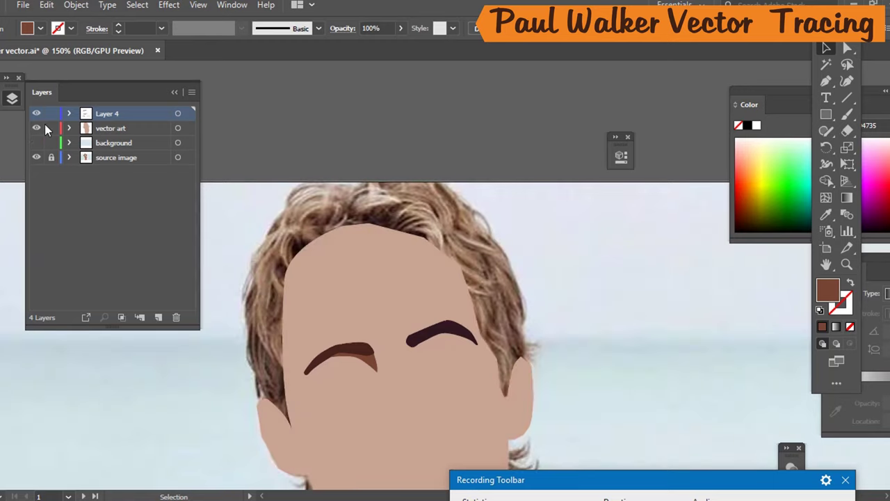
{"action": "left_click", "coordinate": [37, 128]}
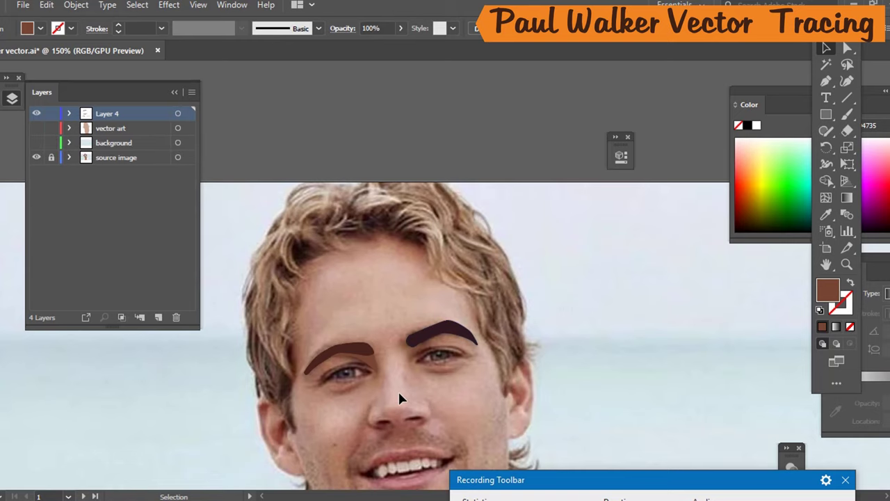
{"action": "scroll", "coordinate": [432, 260], "scroll_direction": "down", "scroll_amount": 1}
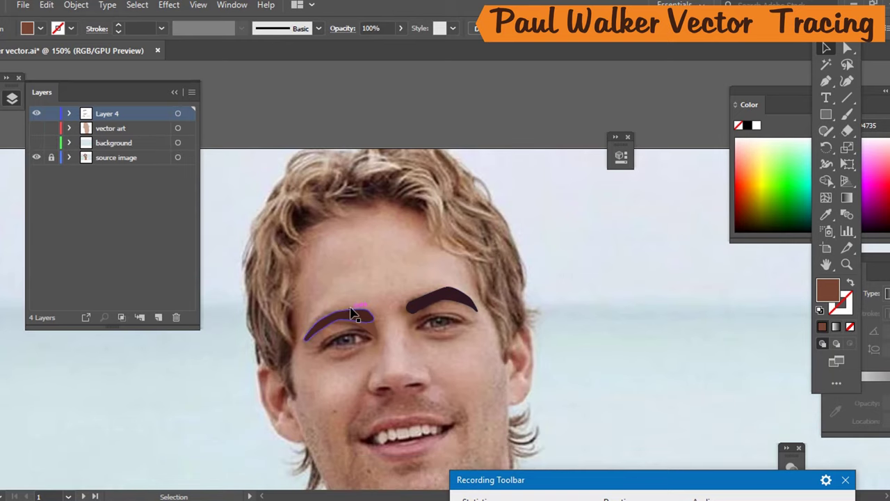
Outline the outer edge of a shadow shape with the Pen tool and no fill, from the left sideburn up along the temple hairline.
{"action": "scroll", "coordinate": [315, 266], "scroll_direction": "up", "scroll_amount": 2}
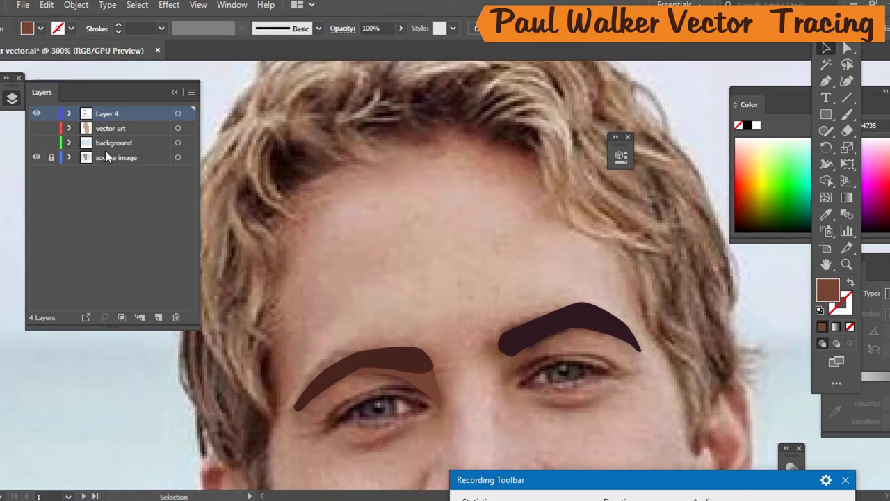
{"action": "left_click", "coordinate": [37, 128]}
{"action": "left_click", "coordinate": [41, 130]}
{"action": "scroll", "coordinate": [261, 338], "scroll_direction": "down", "scroll_amount": 2}
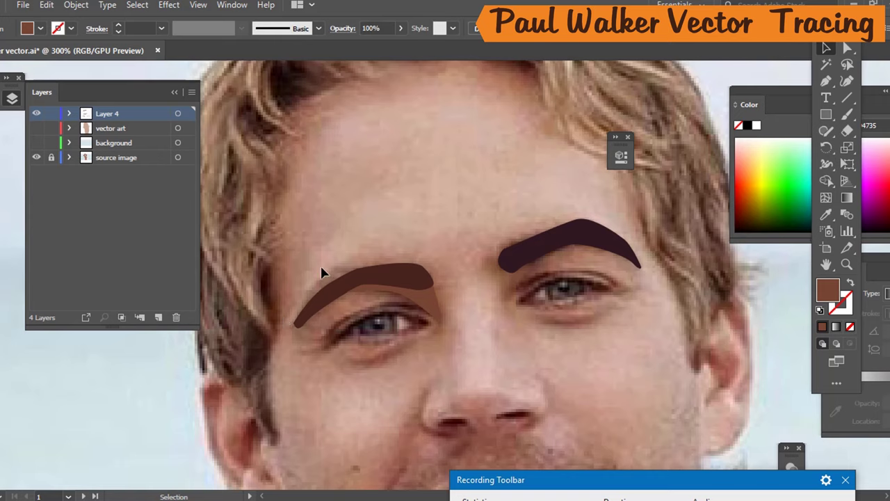
{"action": "key", "text": "p"}
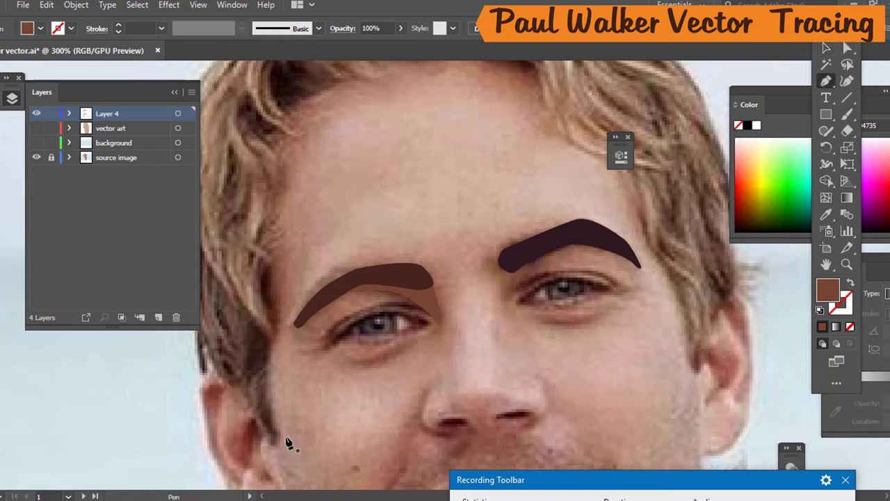
{"action": "left_click_drag", "start_coordinate": [281, 436], "coordinate": [265, 428]}
{"action": "key", "text": "/"}
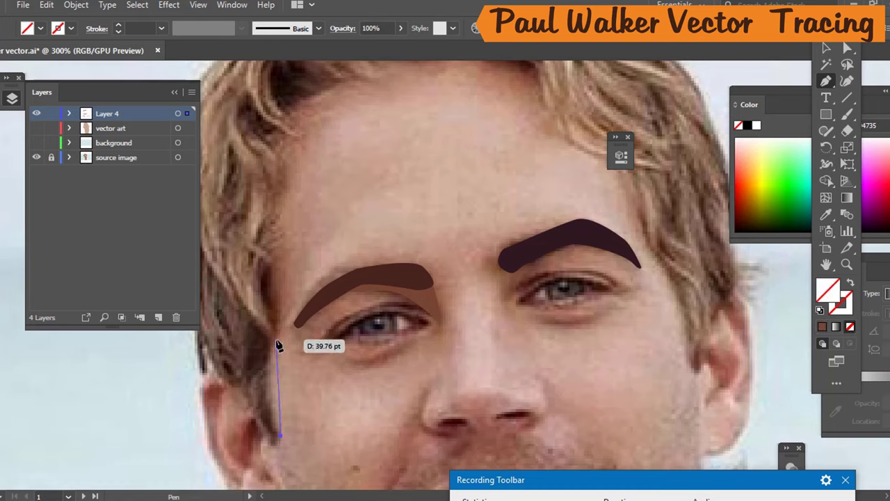
{"action": "left_click_drag", "start_coordinate": [271, 344], "coordinate": [274, 303]}
{"action": "left_click", "coordinate": [261, 263]}
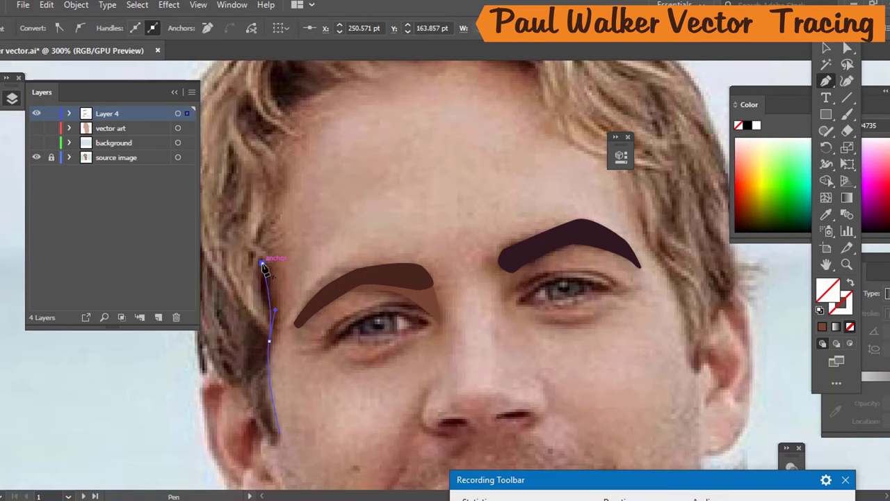
{"action": "left_click_drag", "start_coordinate": [267, 222], "coordinate": [306, 170]}
Rework the upper part of the left temple outline and close the shape down the cheek side back to the sideburn.
{"action": "scroll", "coordinate": [287, 132], "scroll_direction": "up", "scroll_amount": 3}
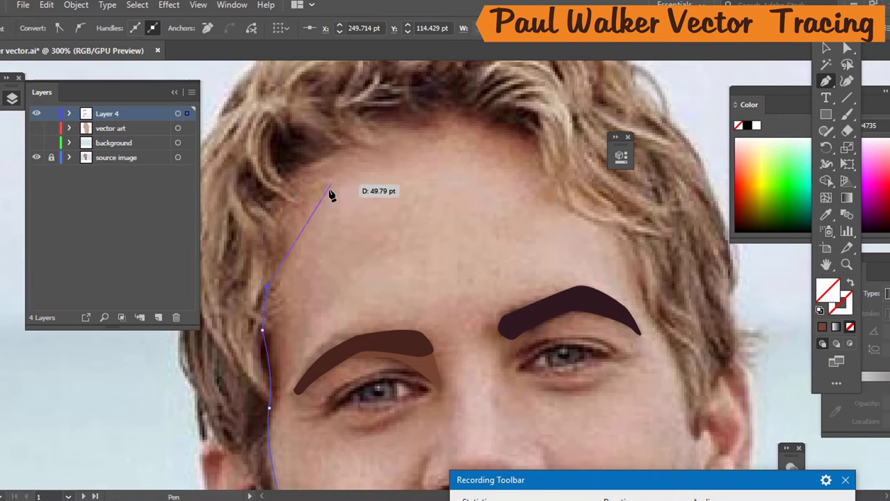
{"action": "key", "text": "ctrl+z"}
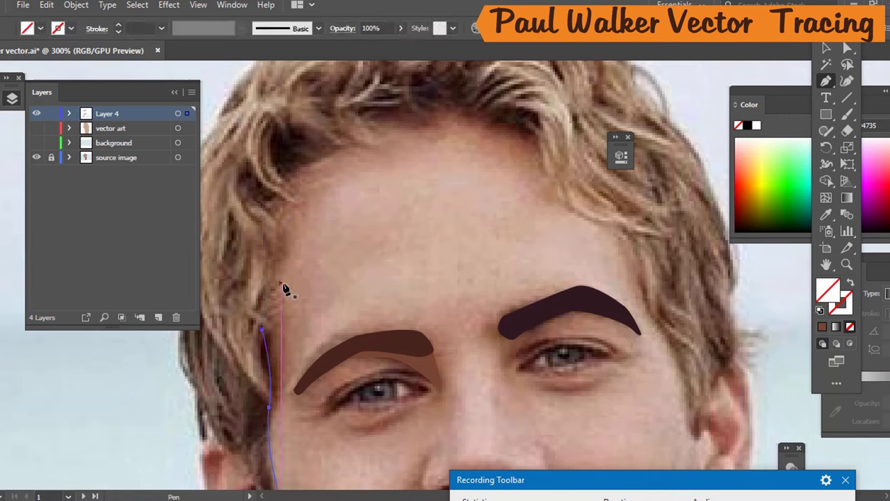
{"action": "left_click", "coordinate": [262, 329], "text": "ctrl"}
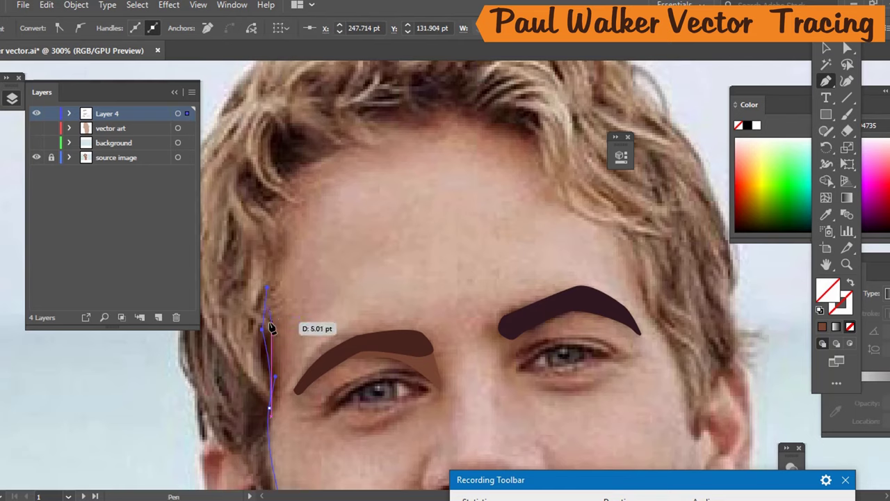
{"action": "left_click_drag", "start_coordinate": [262, 357], "coordinate": [283, 378]}
{"action": "key", "text": "ctrl+z"}
{"action": "key", "text": "ctrl+z"}
{"action": "scroll", "coordinate": [286, 382], "scroll_direction": "down", "scroll_amount": 3}
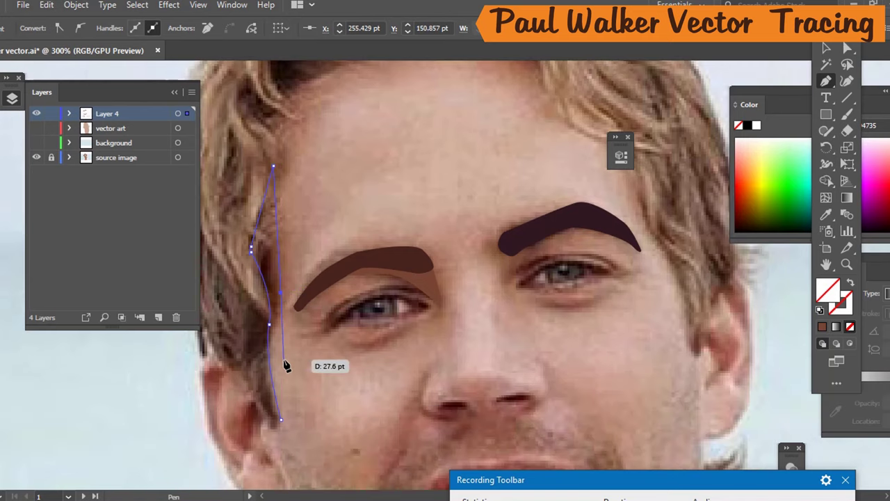
{"action": "left_click_drag", "start_coordinate": [324, 335], "coordinate": [280, 332]}
{"action": "left_click", "coordinate": [280, 333]}
{"action": "key", "text": "ctrl"}
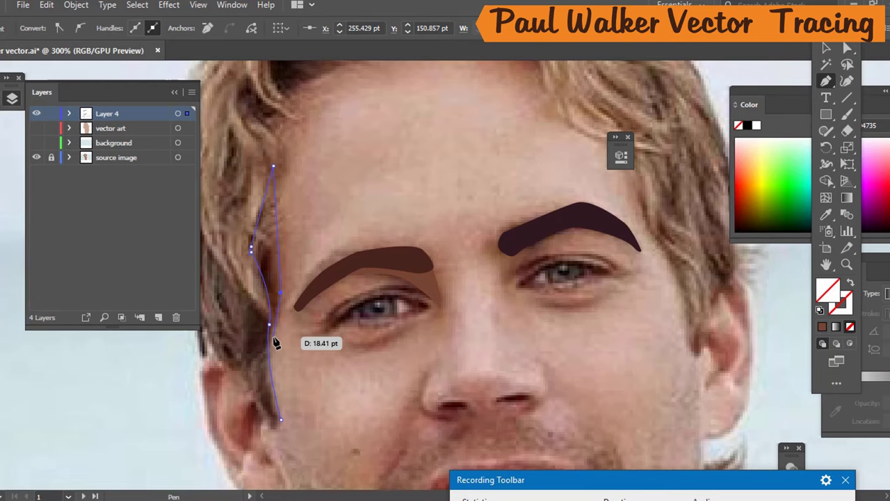
{"action": "left_click", "coordinate": [274, 337]}
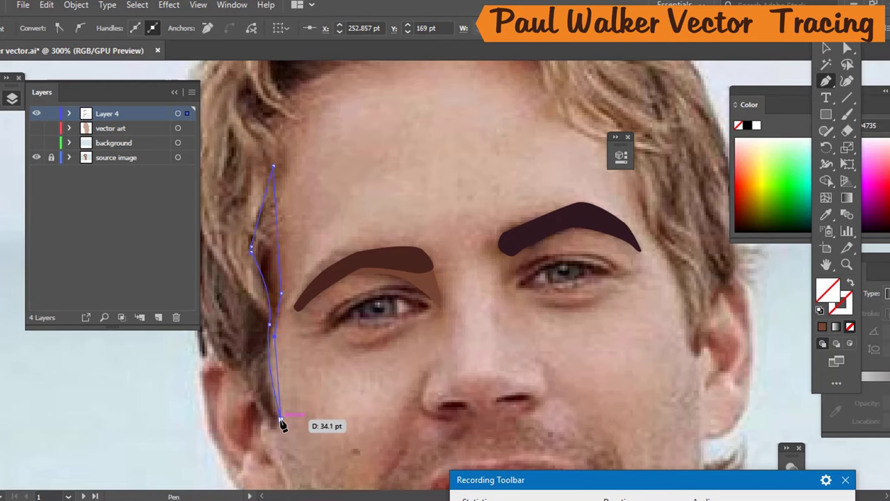
{"action": "left_click_drag", "start_coordinate": [283, 426], "coordinate": [280, 422]}
{"action": "scroll", "coordinate": [272, 258], "scroll_direction": "up", "scroll_amount": 2}
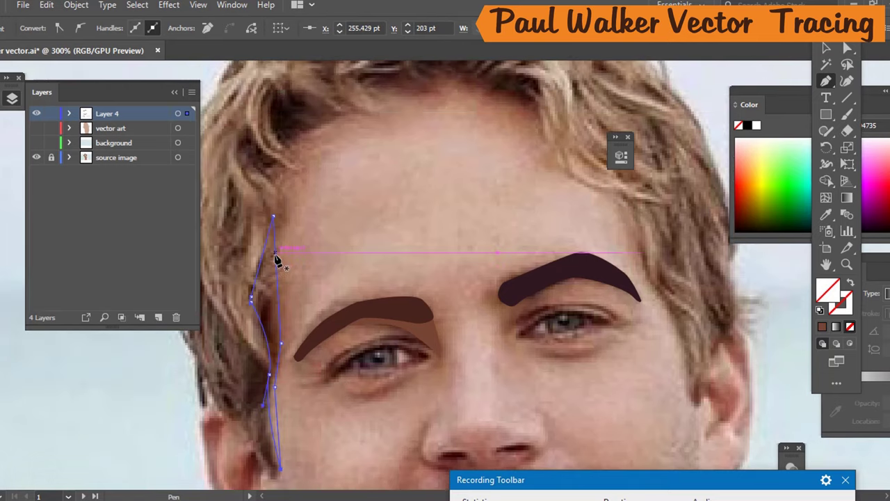
Fill the left temple shadow shape with dark brown sampled from the photo's shaded hairline.
{"action": "key", "text": "i"}
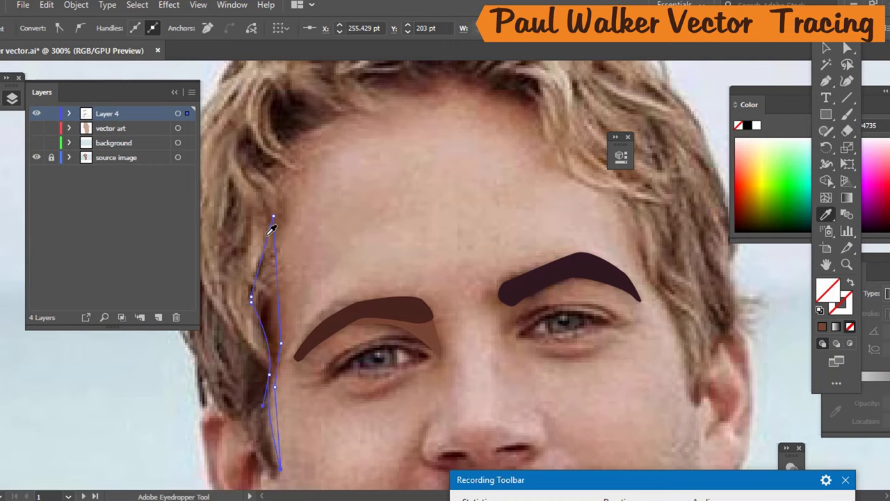
{"action": "left_click", "coordinate": [281, 304]}
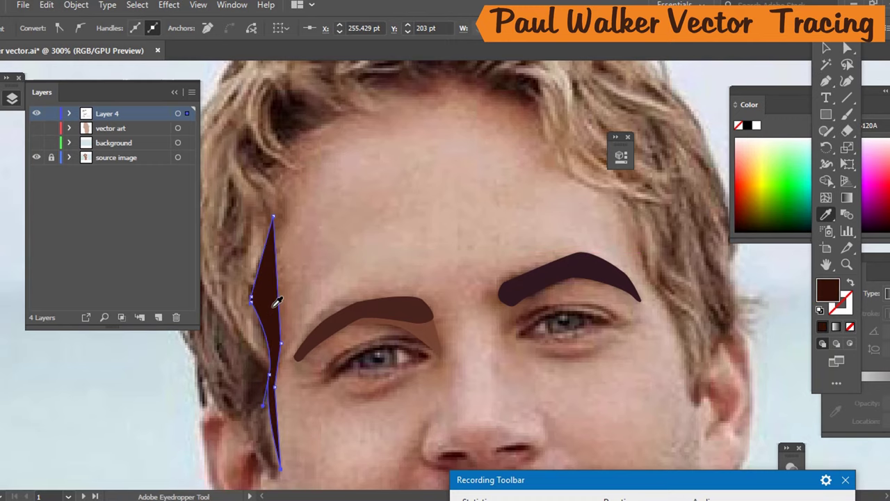
{"action": "scroll", "coordinate": [278, 292], "scroll_direction": "down", "scroll_amount": 1}
{"action": "scroll", "coordinate": [281, 238], "scroll_direction": "up", "scroll_amount": 4}
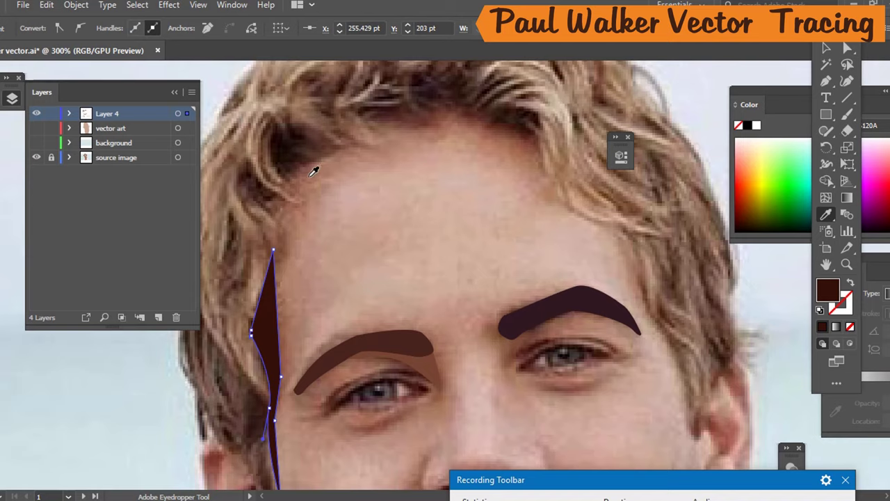
{"action": "scroll", "coordinate": [314, 171], "scroll_direction": "down", "scroll_amount": 4}
{"action": "scroll", "coordinate": [300, 313], "scroll_direction": "up", "scroll_amount": 2}
{"action": "scroll", "coordinate": [302, 306], "scroll_direction": "down", "scroll_amount": 3}
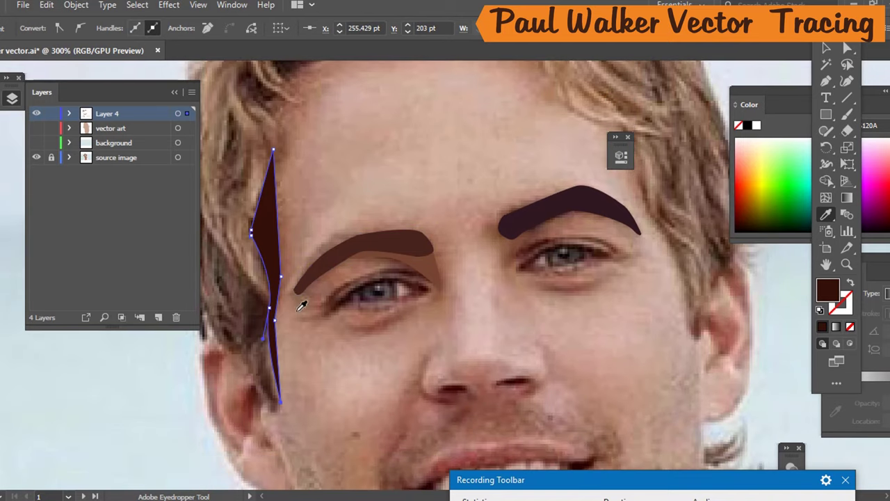
{"action": "scroll", "coordinate": [296, 307], "scroll_direction": "up", "scroll_amount": 3}
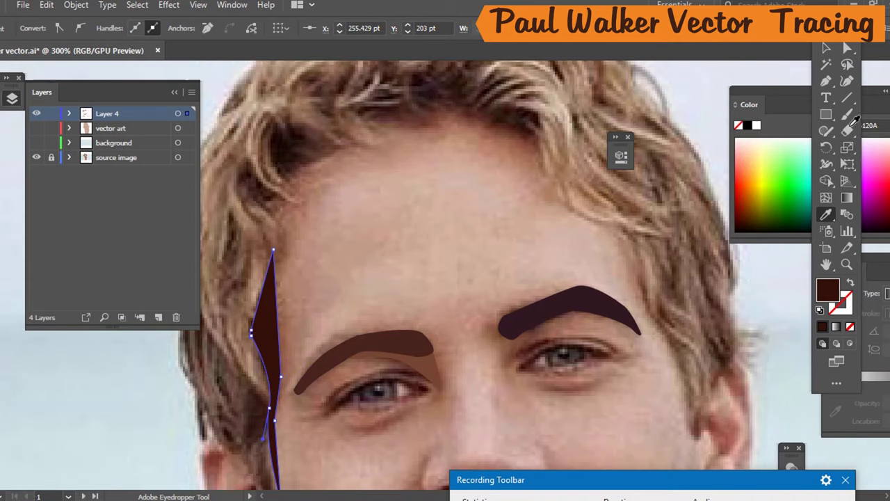
Lower the opacity of the left temple shadow shape to 33%.
{"action": "left_click", "coordinate": [823, 53]}
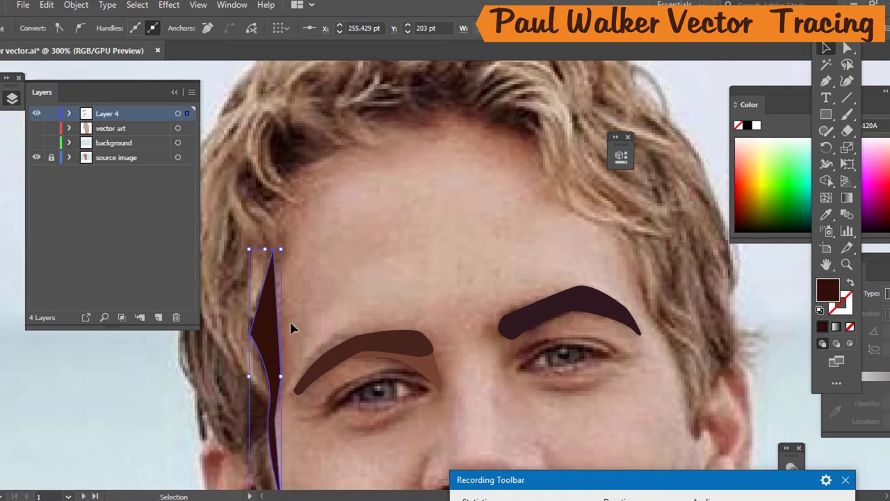
{"action": "left_click", "coordinate": [269, 341]}
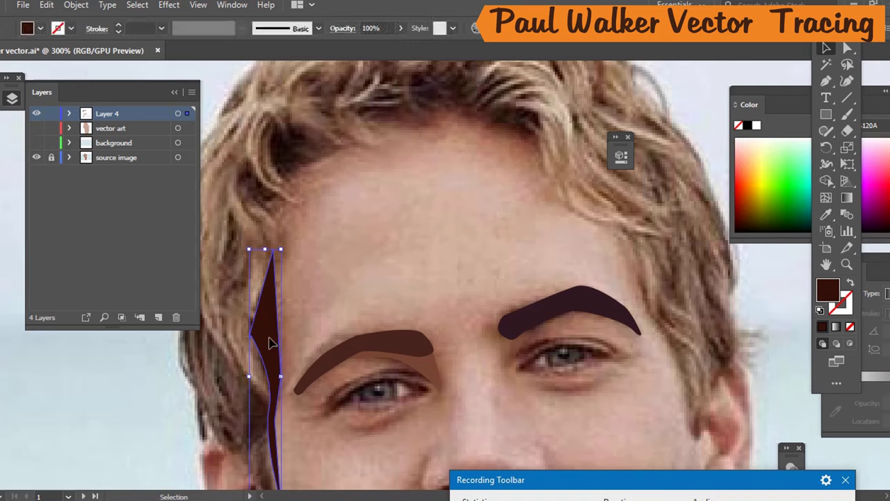
{"action": "left_click", "coordinate": [388, 25]}
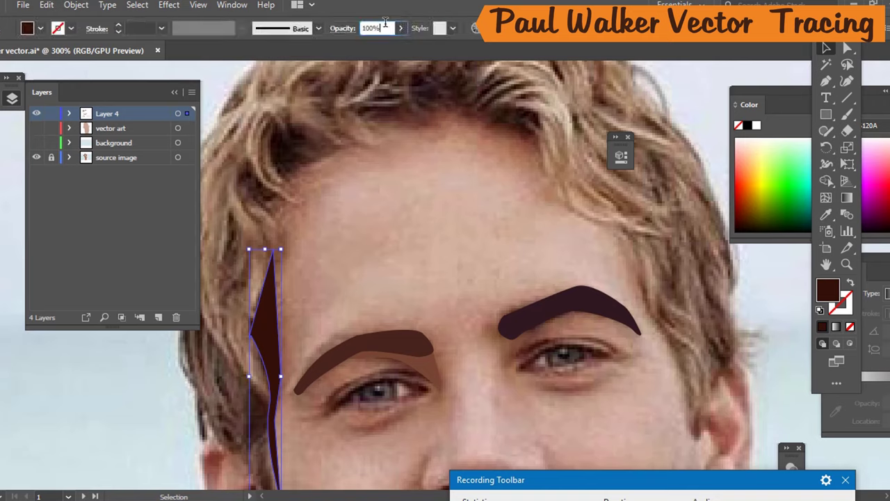
{"action": "scroll", "coordinate": [386, 23], "scroll_direction": "down", "scroll_amount": 8}
{"action": "type", "text": "84"}
{"action": "key", "text": "Return"}
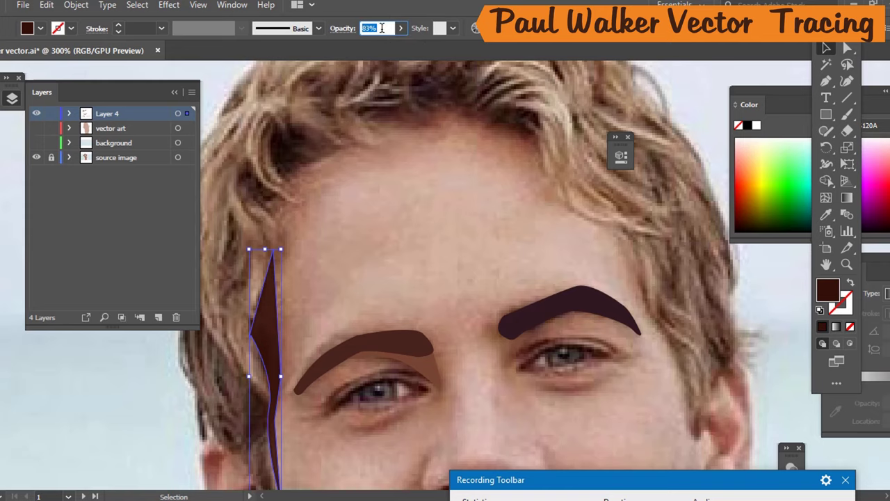
{"action": "type", "text": "77"}
{"action": "key", "text": "Return"}
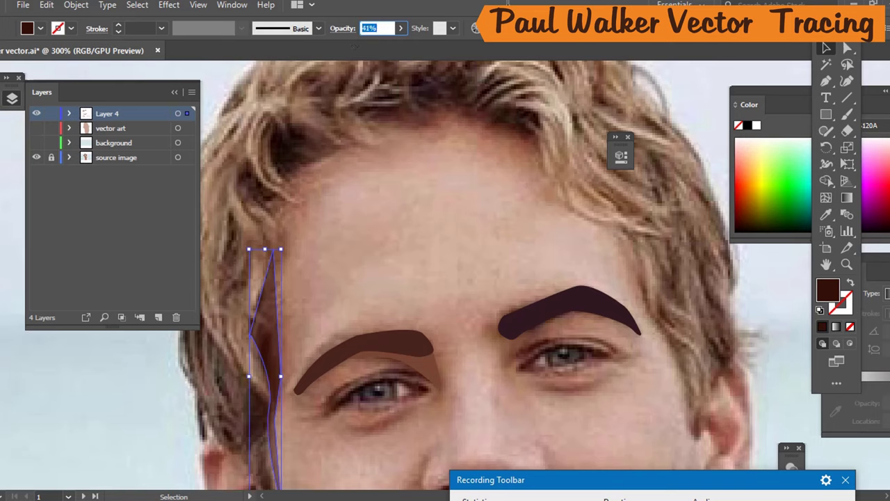
{"action": "left_click", "coordinate": [447, 215]}
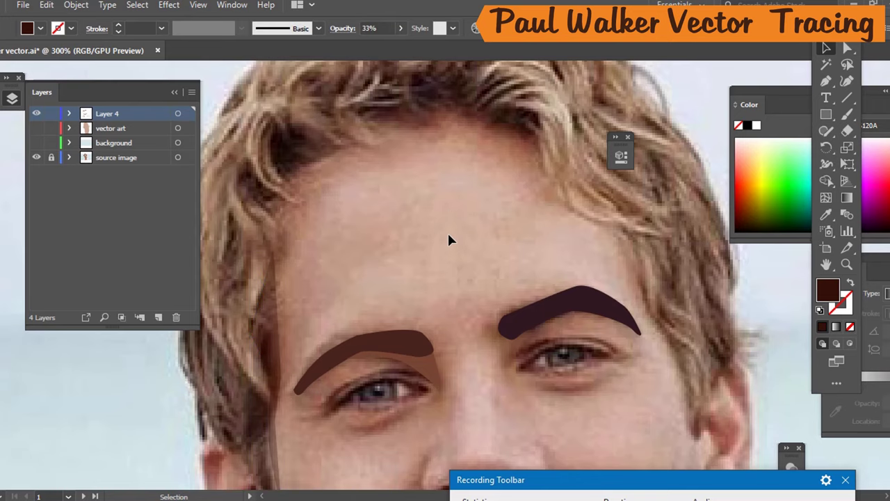
Select the translucent left temple shadow shape and delete it.
{"action": "scroll", "coordinate": [449, 238], "scroll_direction": "down", "scroll_amount": 5}
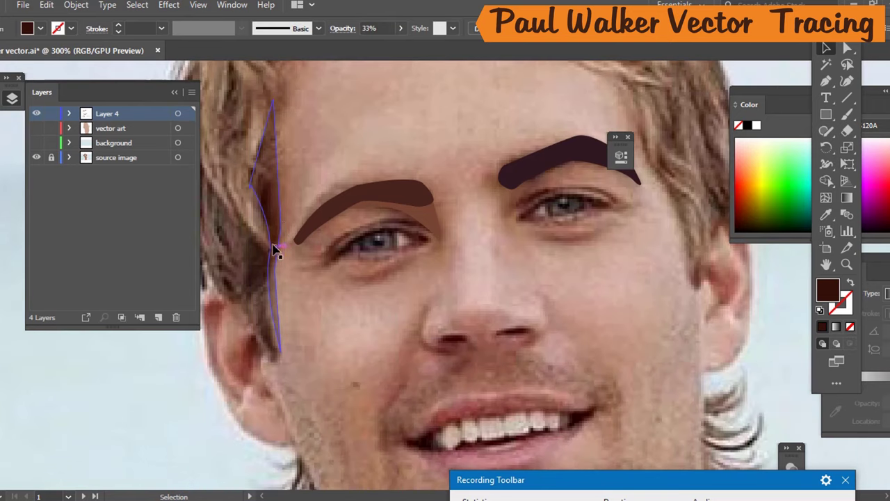
{"action": "left_click", "coordinate": [273, 221]}
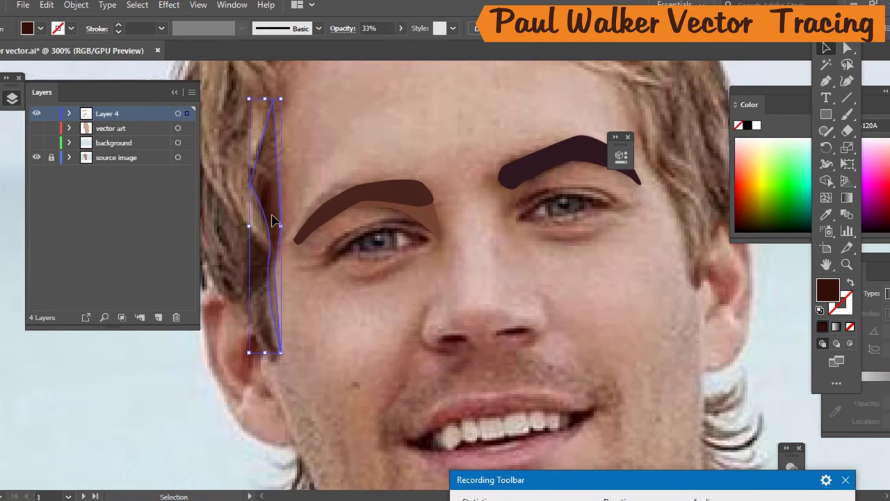
{"action": "left_click", "coordinate": [346, 252]}
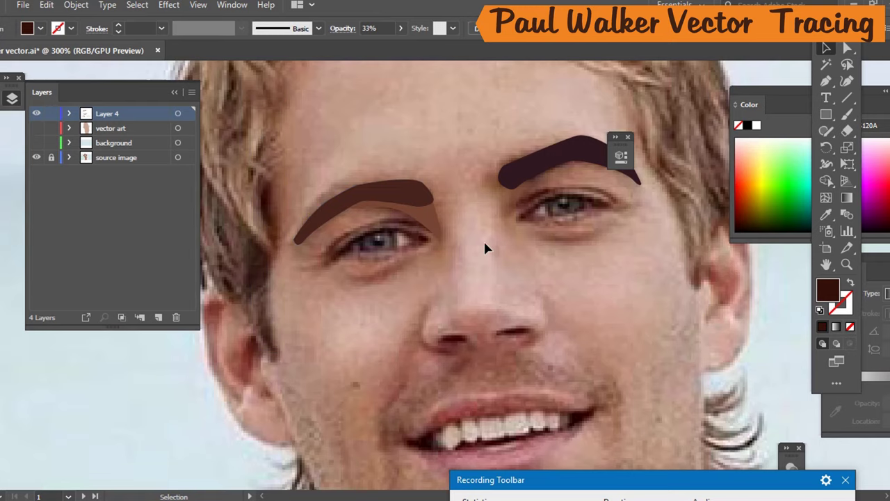
Show the vector art layer to check the eyebrow shapes against the flat skin, and hide it again.
{"action": "scroll", "coordinate": [556, 217], "scroll_direction": "down", "scroll_amount": 2}
{"action": "scroll", "coordinate": [554, 211], "scroll_direction": "up", "scroll_amount": 3}
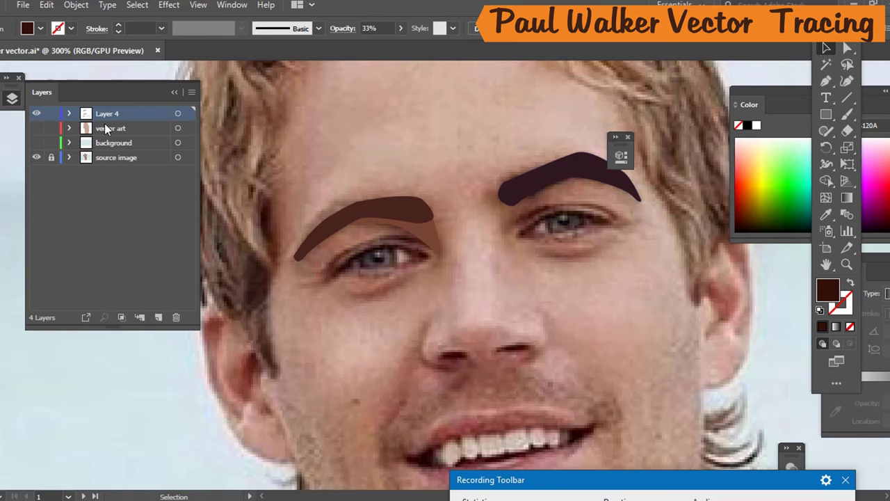
{"action": "left_click", "coordinate": [40, 130]}
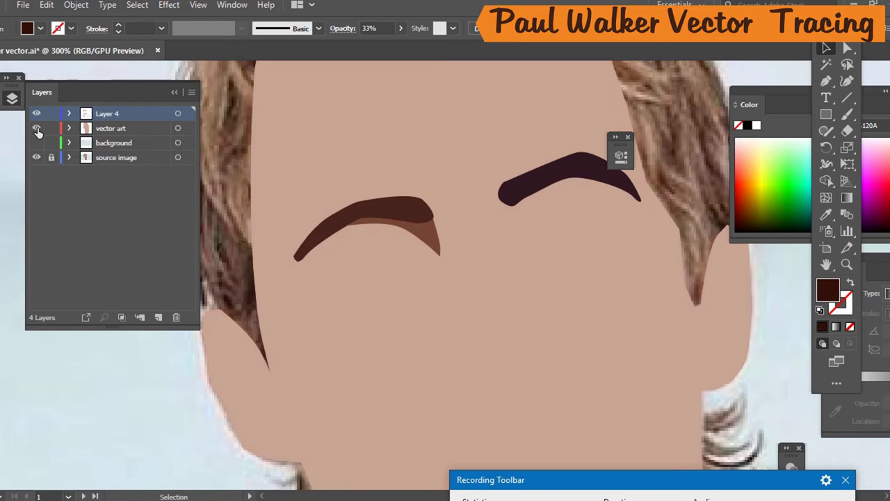
{"action": "left_click", "coordinate": [41, 132]}
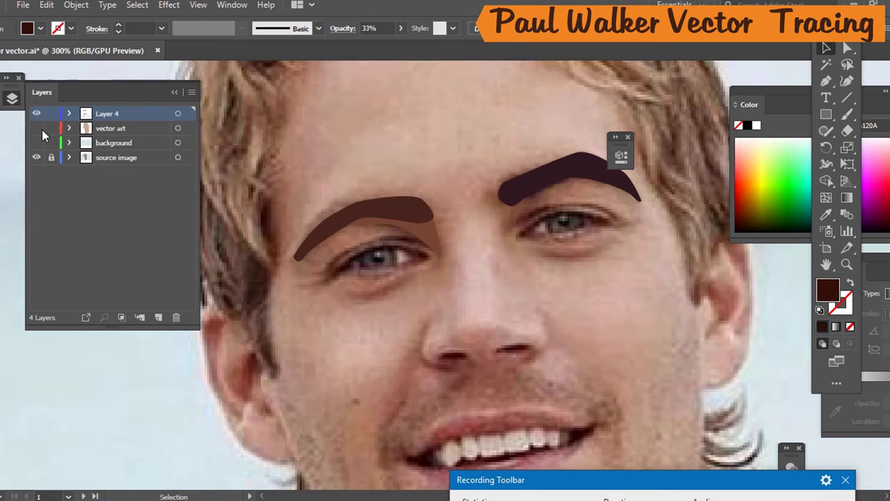
With no fill or stroke, start tracing the right eye socket with the Pen tool, from the eyebrow's inner end down and under the eye.
{"action": "left_click", "coordinate": [513, 194]}
{"action": "scroll", "coordinate": [515, 195], "scroll_direction": "up", "scroll_amount": 3}
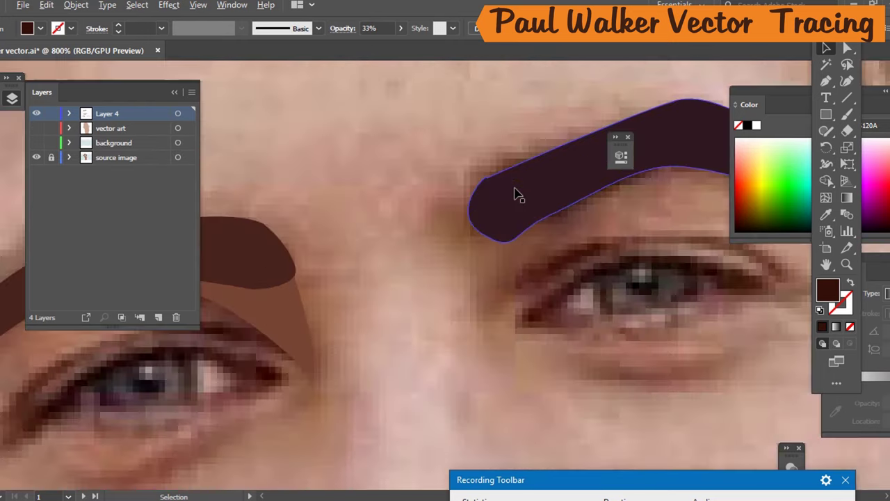
{"action": "scroll", "coordinate": [515, 189], "scroll_direction": "down", "scroll_amount": 1}
{"action": "left_click", "coordinate": [465, 200]}
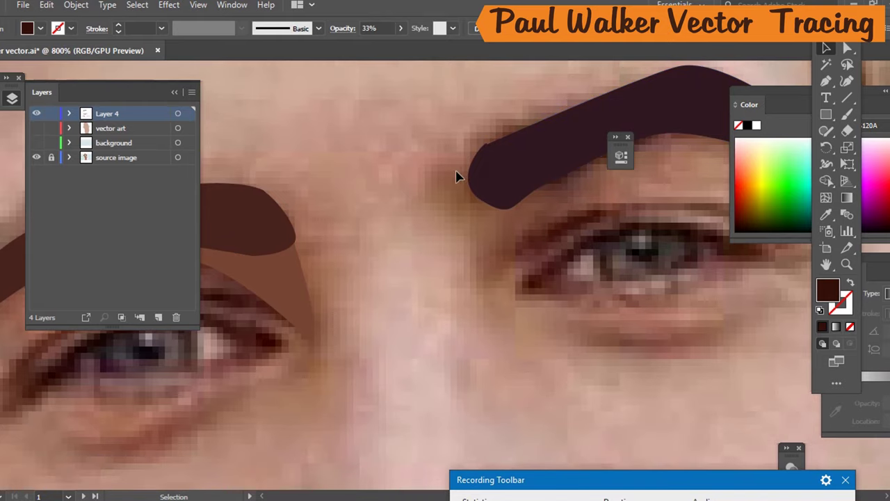
{"action": "key", "text": "slash"}
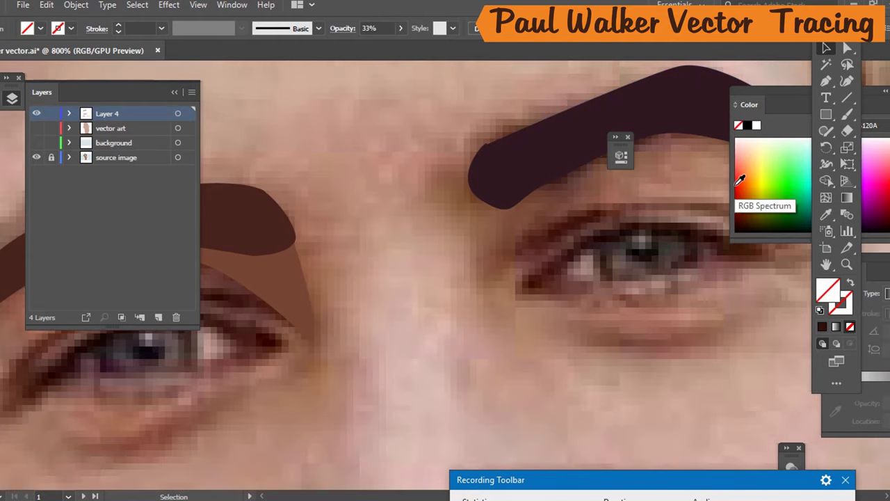
{"action": "key", "text": "p"}
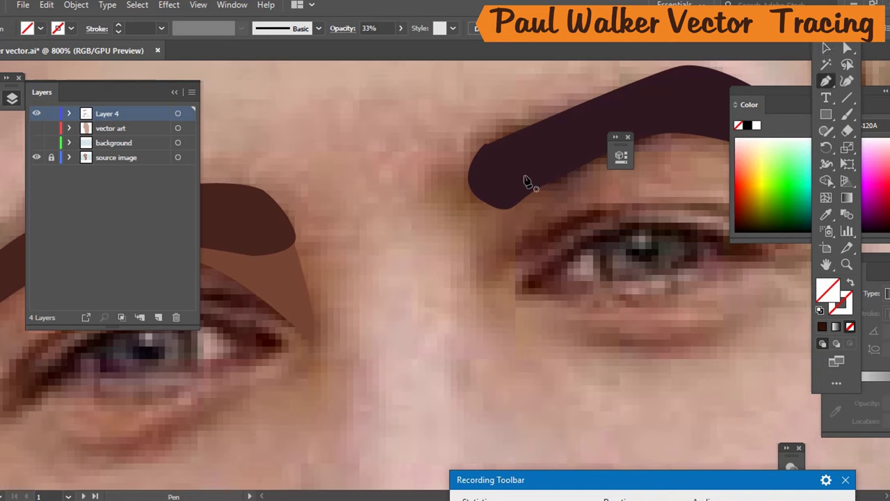
{"action": "left_click", "coordinate": [480, 168]}
{"action": "left_click_drag", "start_coordinate": [420, 148], "coordinate": [438, 206]}
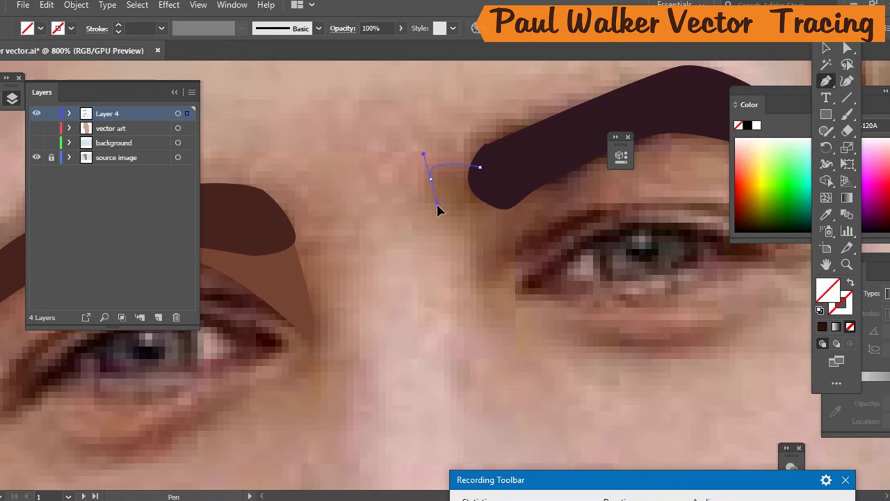
{"action": "left_click", "coordinate": [484, 270]}
{"action": "left_click_drag", "start_coordinate": [484, 272], "coordinate": [482, 298]}
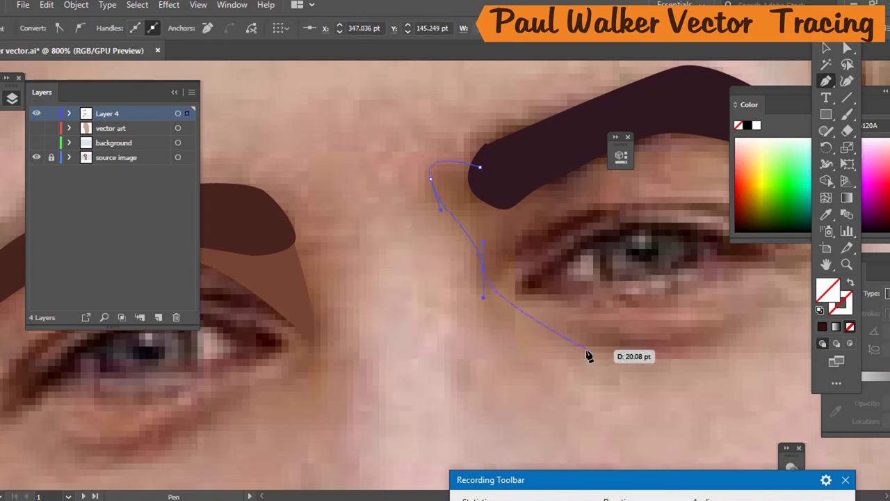
{"action": "left_click_drag", "start_coordinate": [583, 351], "coordinate": [647, 368]}
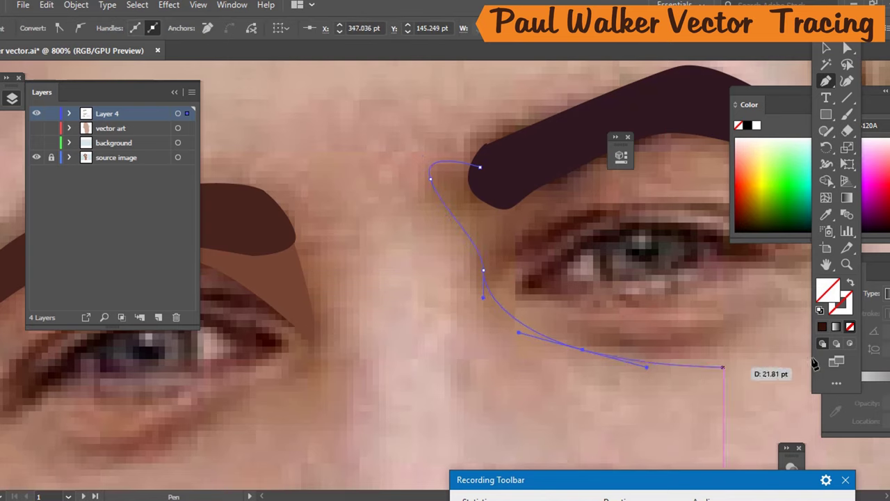
{"action": "left_click_drag", "start_coordinate": [762, 329], "coordinate": [736, 407]}
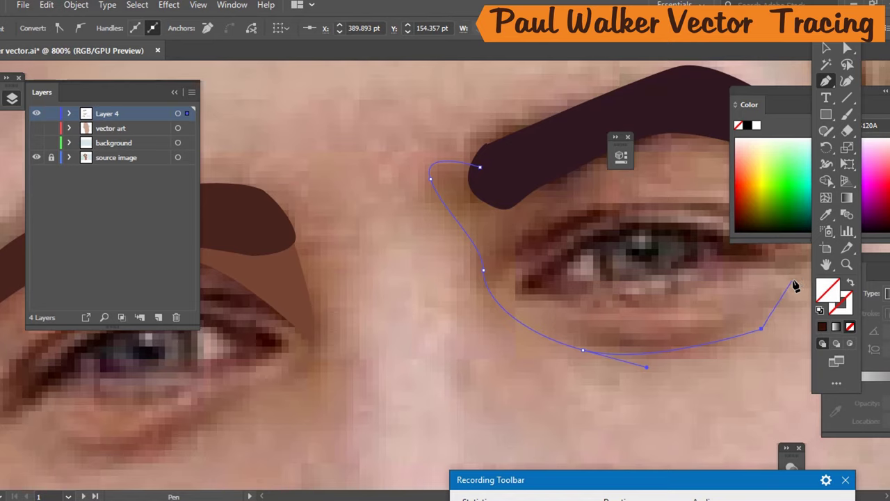
Continue the right eye-socket outline around the outer eye corner and close it along the inside of the eyebrow shape.
{"action": "scroll", "coordinate": [795, 285], "scroll_direction": "down", "scroll_amount": 2}
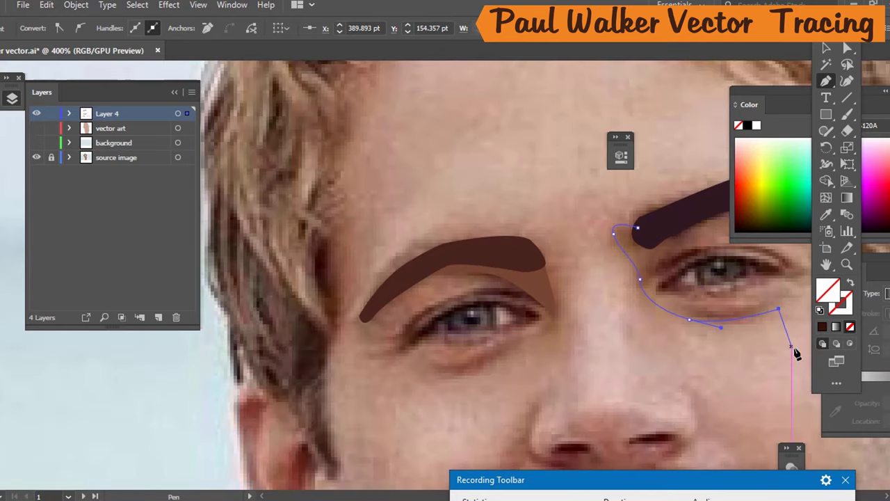
{"action": "key", "text": "space"}
{"action": "left_click_drag", "start_coordinate": [772, 317], "coordinate": [487, 343]}
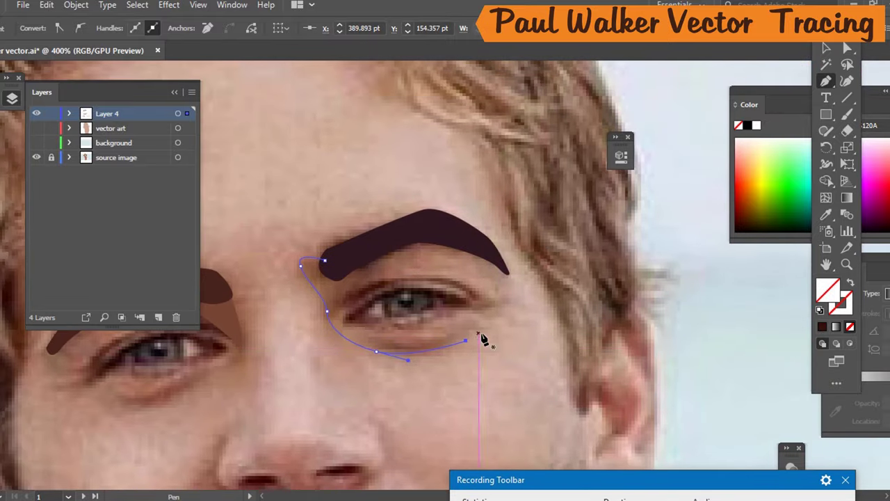
{"action": "left_click", "coordinate": [466, 341]}
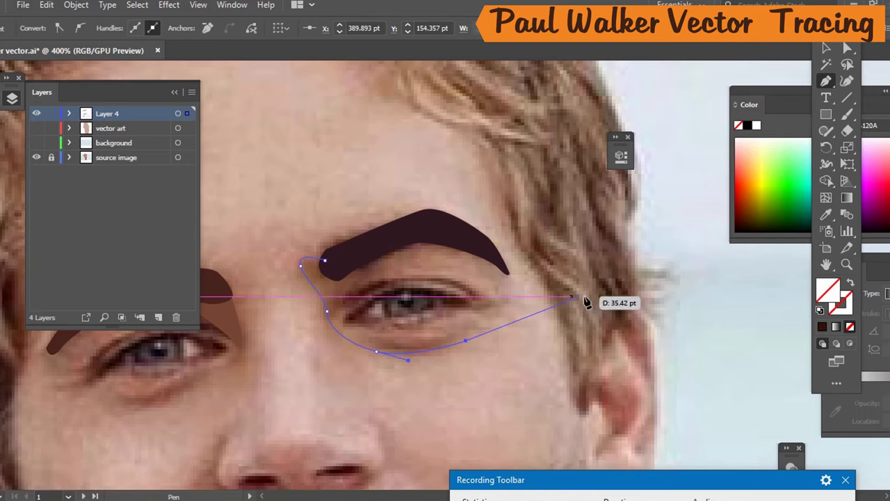
{"action": "left_click_drag", "start_coordinate": [516, 295], "coordinate": [532, 244]}
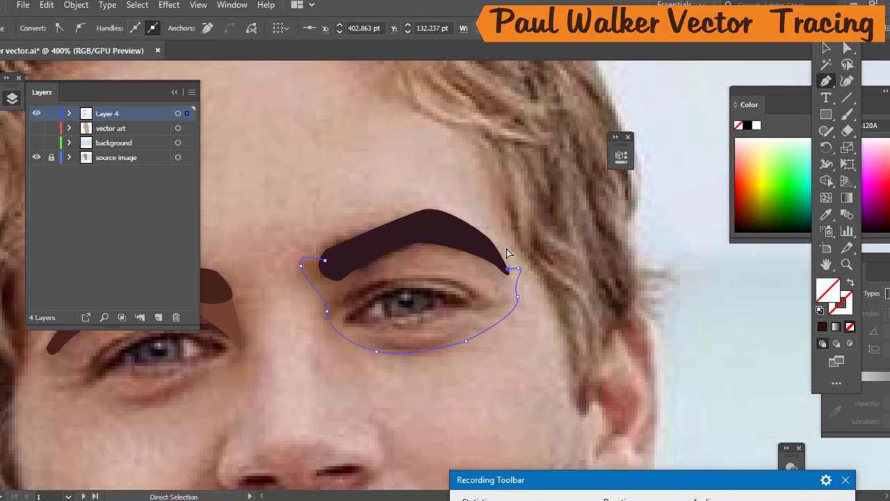
{"action": "left_click", "coordinate": [505, 262], "text": "ctrl"}
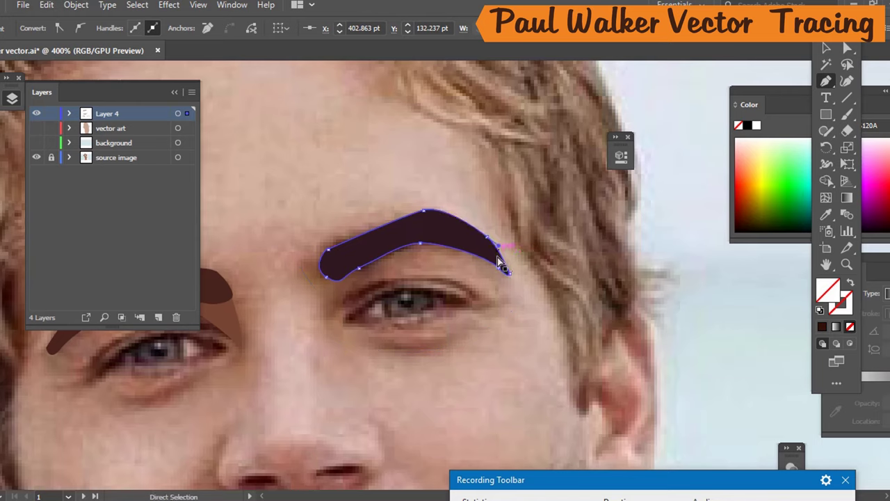
{"action": "left_click", "coordinate": [515, 297], "text": "ctrl"}
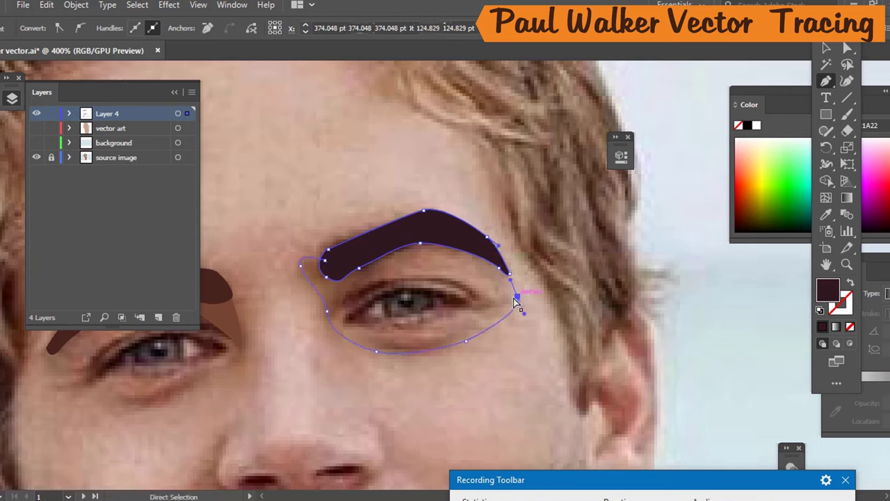
{"action": "left_click_drag", "start_coordinate": [518, 297], "coordinate": [428, 227]}
{"action": "left_click", "coordinate": [428, 226]}
{"action": "left_click", "coordinate": [440, 231]}
{"action": "mouse_move", "coordinate": [325, 261]}
{"action": "left_mouse_down"}
{"action": "mouse_move", "coordinate": [322, 288]}
{"action": "mouse_move", "coordinate": [380, 248]}
{"action": "mouse_move", "coordinate": [328, 267]}
{"action": "left_mouse_up"}
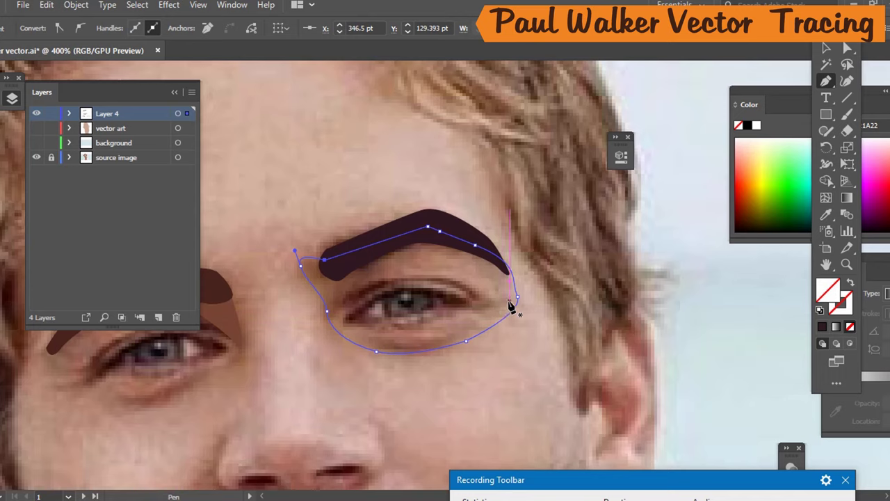
Fill the right eye-socket shape with the pinkish-brown skin tone sampled near the outer eye corner, and compare it against the vector art layer.
{"action": "key", "text": "i"}
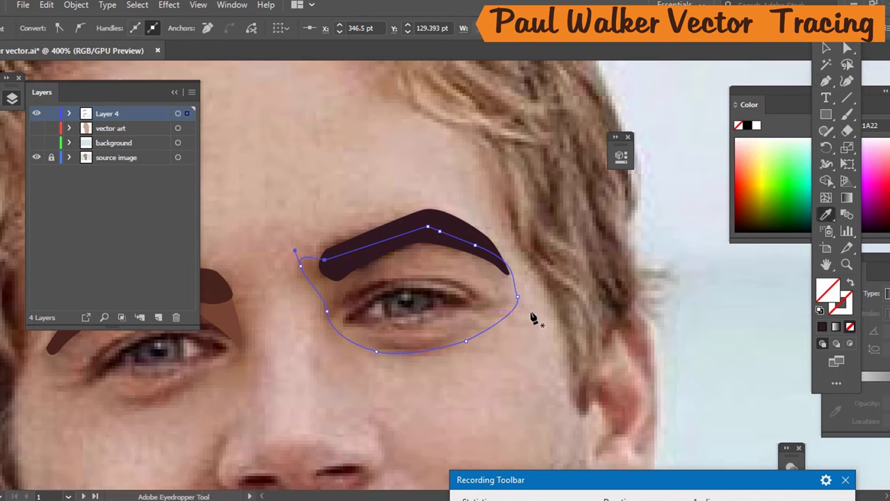
{"action": "left_click", "coordinate": [501, 285]}
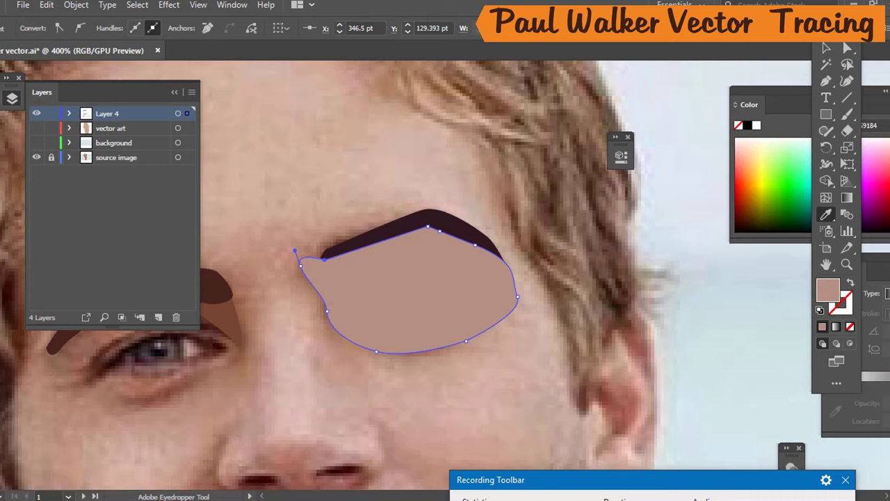
{"action": "left_click", "coordinate": [37, 128]}
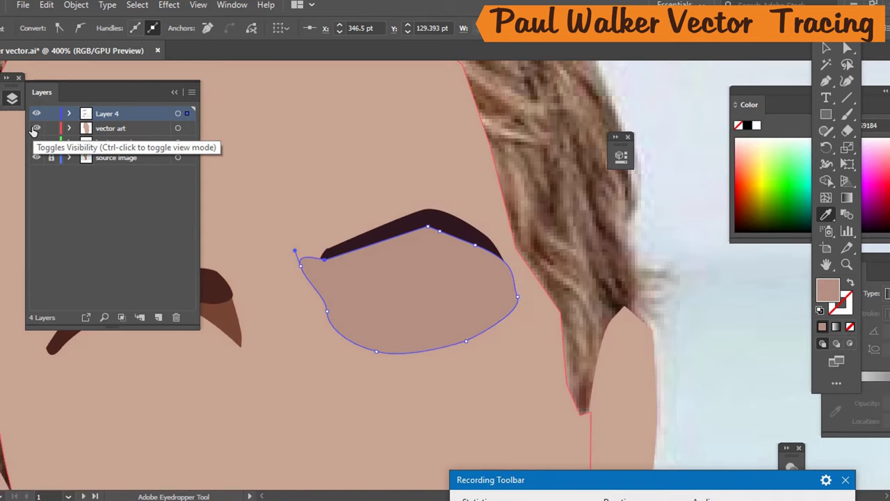
{"action": "left_click", "coordinate": [33, 130], "text": "ctrl"}
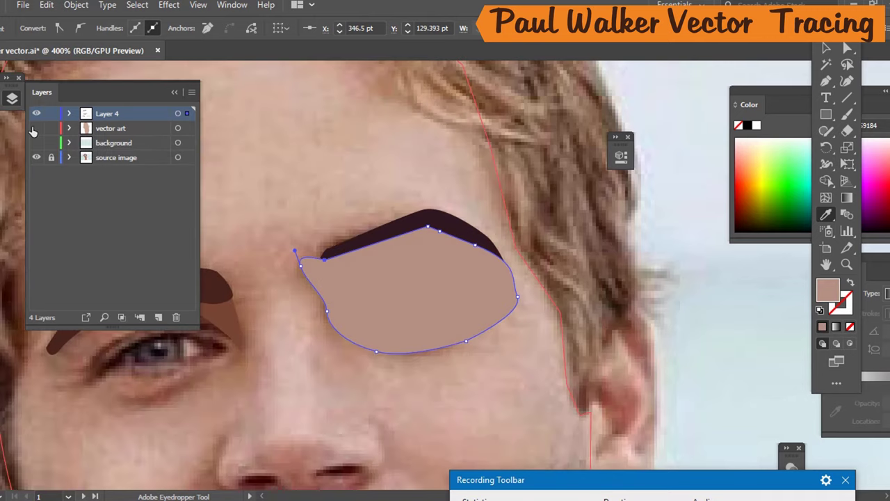
{"action": "left_click", "coordinate": [33, 130], "text": "ctrl"}
{"action": "left_click", "coordinate": [33, 131], "text": "ctrl"}
{"action": "left_click", "coordinate": [33, 131]}
Bring the dark right eyebrow shape to the front, above the eye-socket shape.
{"action": "double_click", "coordinate": [827, 47]}
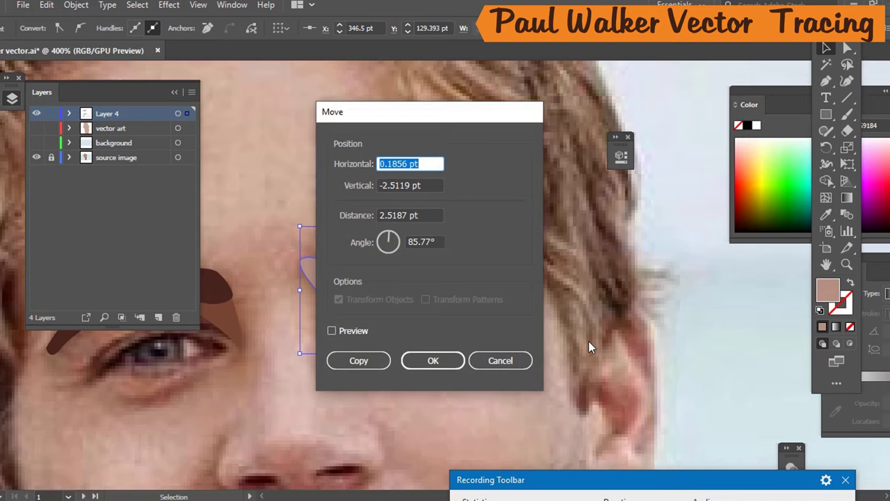
{"action": "left_click", "coordinate": [514, 360]}
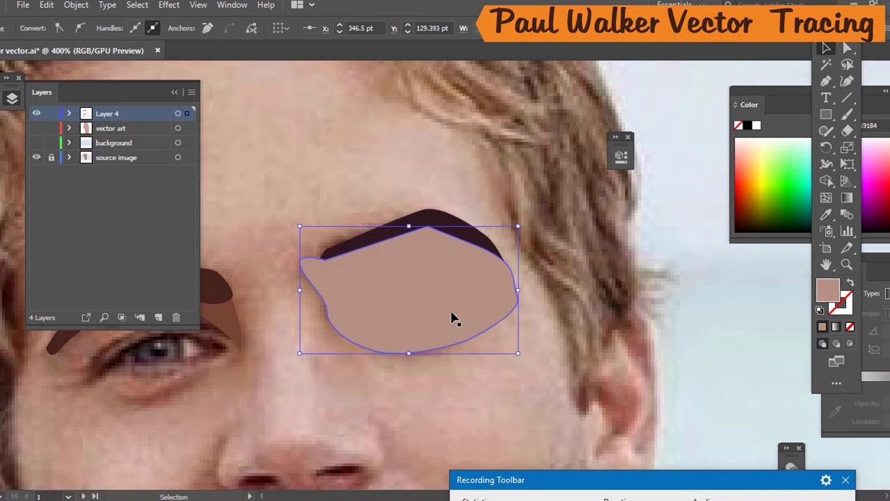
{"action": "left_click", "coordinate": [353, 244]}
{"action": "right_click", "coordinate": [354, 244]}
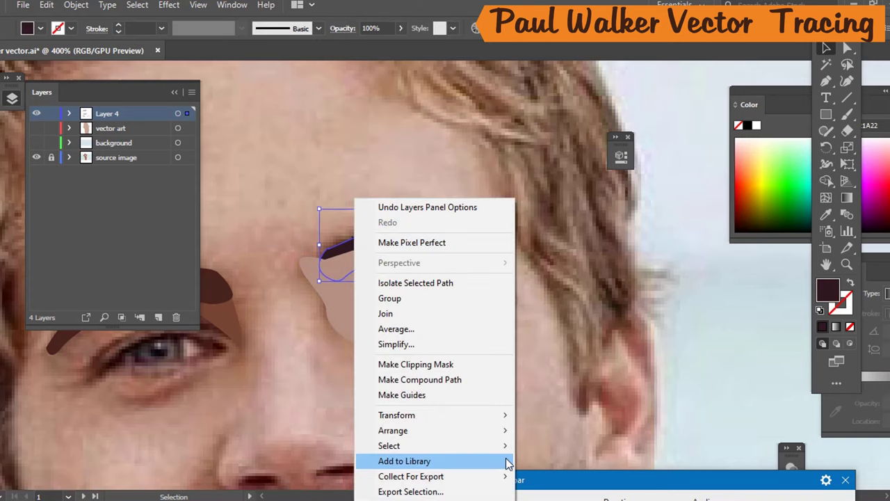
{"action": "mouse_move", "coordinate": [497, 429]}
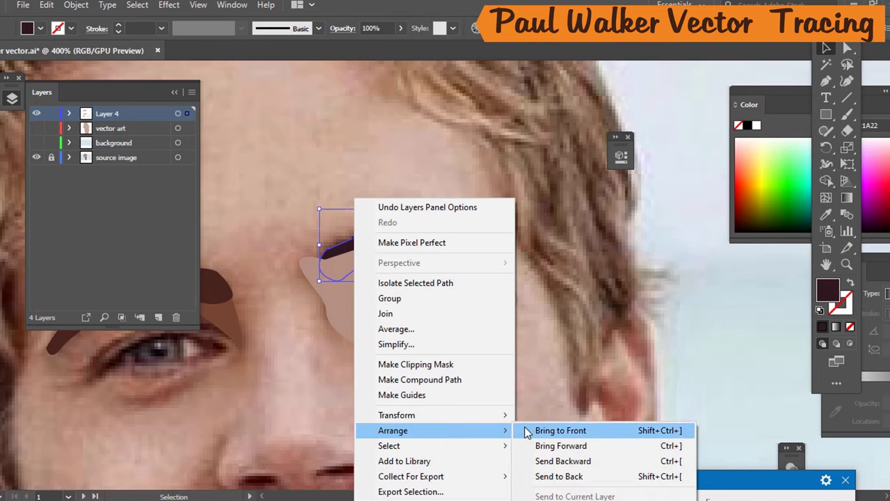
{"action": "left_click", "coordinate": [565, 431]}
{"action": "left_click", "coordinate": [720, 255]}
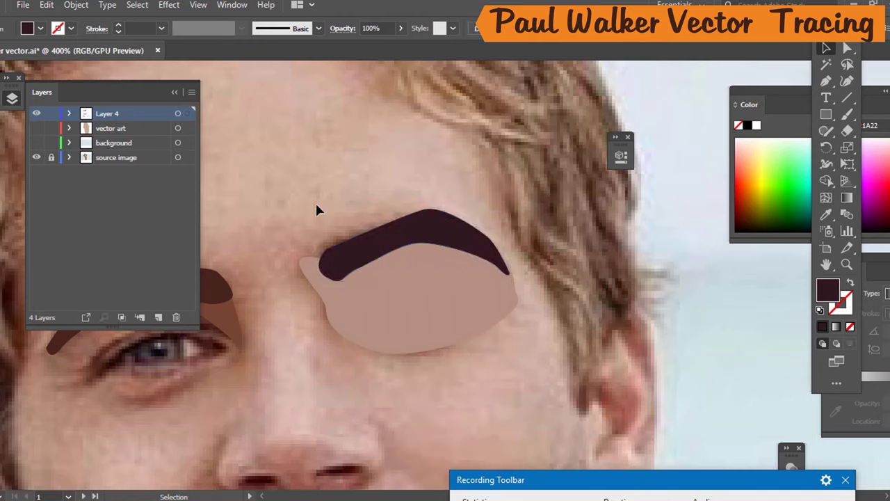
Select the skin-toned right eye-socket shape beneath the eyebrow.
{"action": "left_click", "coordinate": [322, 277]}
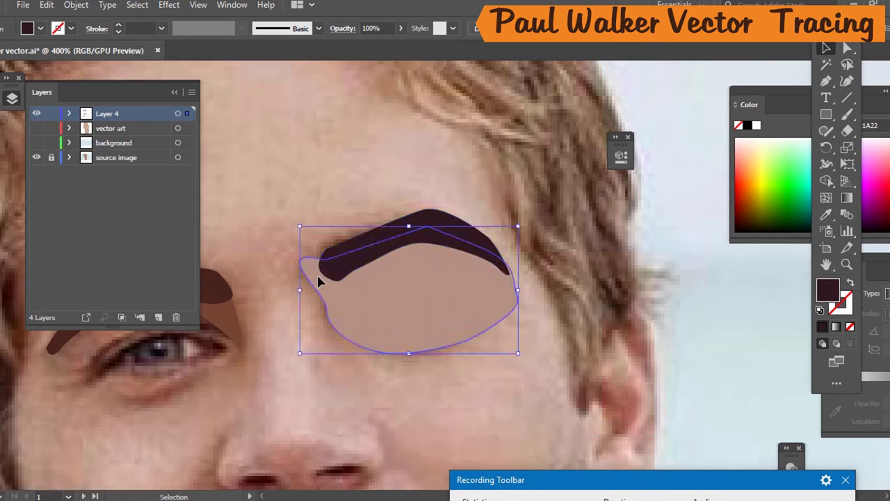
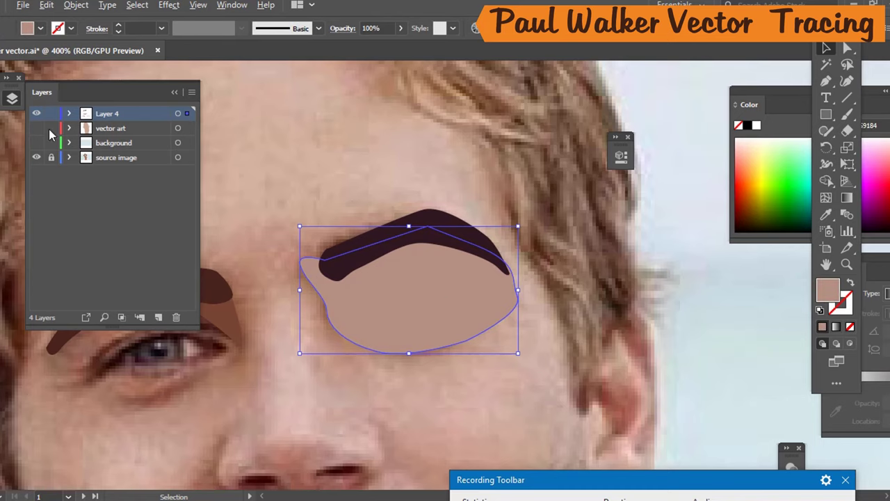
Compare the right eye-socket shape against the vector art layer at 100% zoom.
{"action": "key", "text": "ctrl+1"}
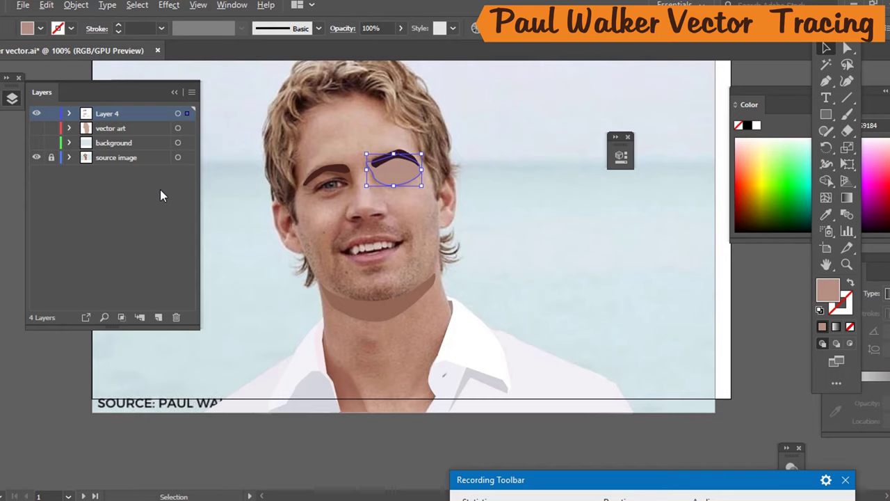
{"action": "left_click", "coordinate": [37, 128]}
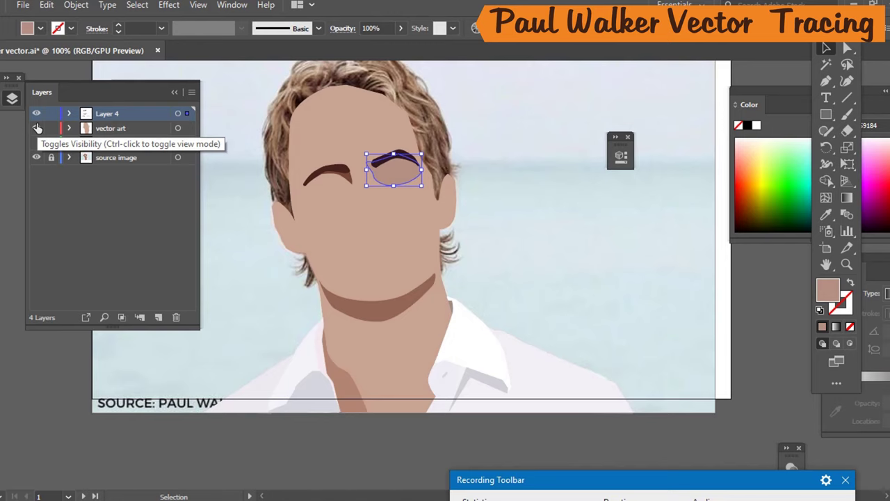
{"action": "left_click", "coordinate": [37, 128]}
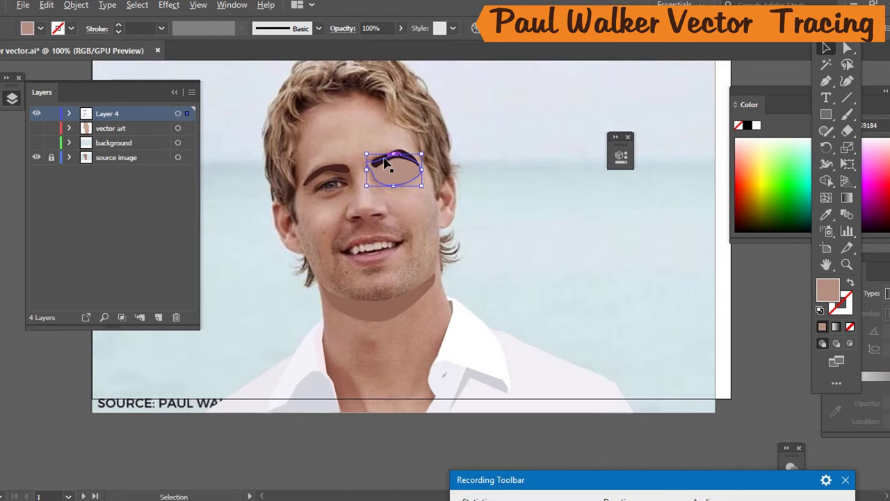
Move the inner corner anchor of the right eye-socket shape inward and down, closer to the eyebrow's inner end.
{"action": "scroll", "coordinate": [378, 169], "scroll_direction": "up", "scroll_amount": 5}
{"action": "scroll", "coordinate": [375, 168], "scroll_direction": "down", "scroll_amount": 1}
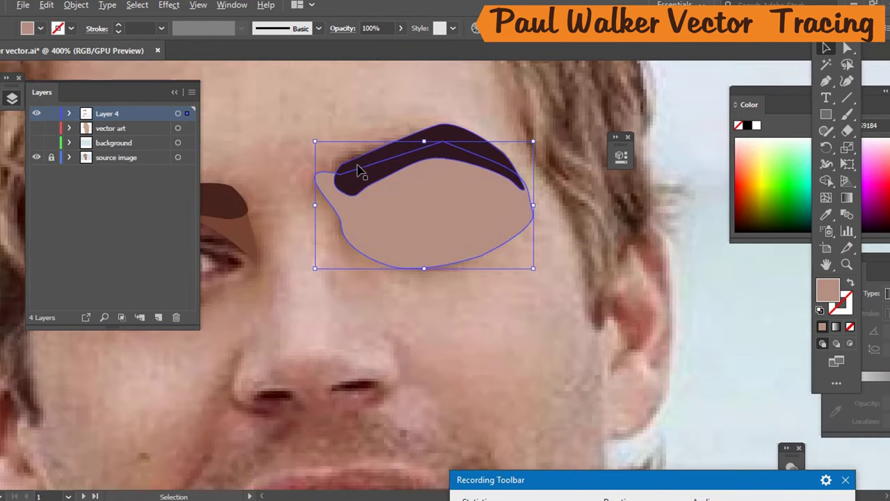
{"action": "key", "text": "a"}
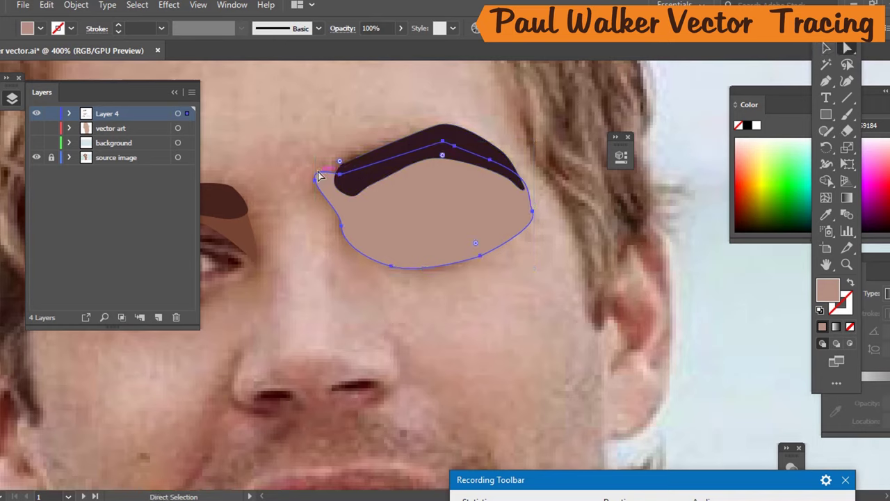
{"action": "left_click_drag", "start_coordinate": [316, 182], "coordinate": [331, 201]}
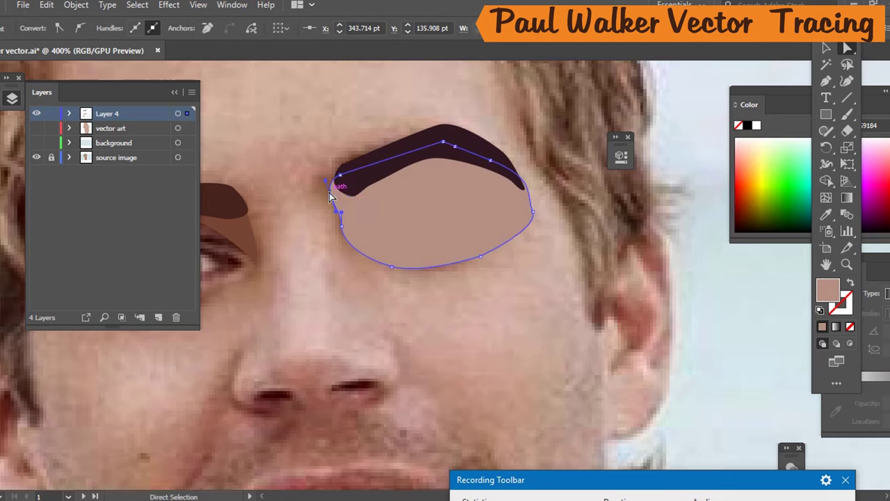
{"action": "left_click", "coordinate": [348, 132]}
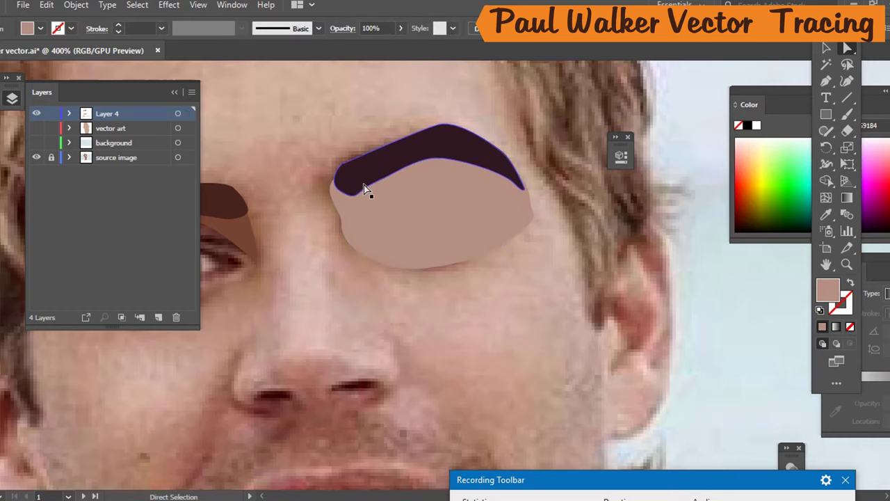
Add a gradient mesh point to the right eye-socket shape, just below the outer half of the eyebrow.
{"action": "scroll", "coordinate": [358, 192], "scroll_direction": "down", "scroll_amount": 2}
{"action": "scroll", "coordinate": [390, 179], "scroll_direction": "up", "scroll_amount": 1}
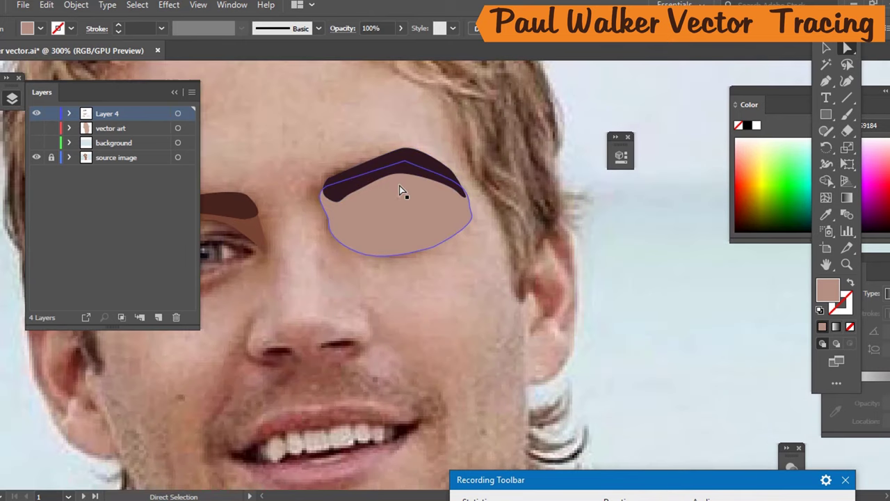
{"action": "left_click_drag", "start_coordinate": [430, 204], "coordinate": [400, 256]}
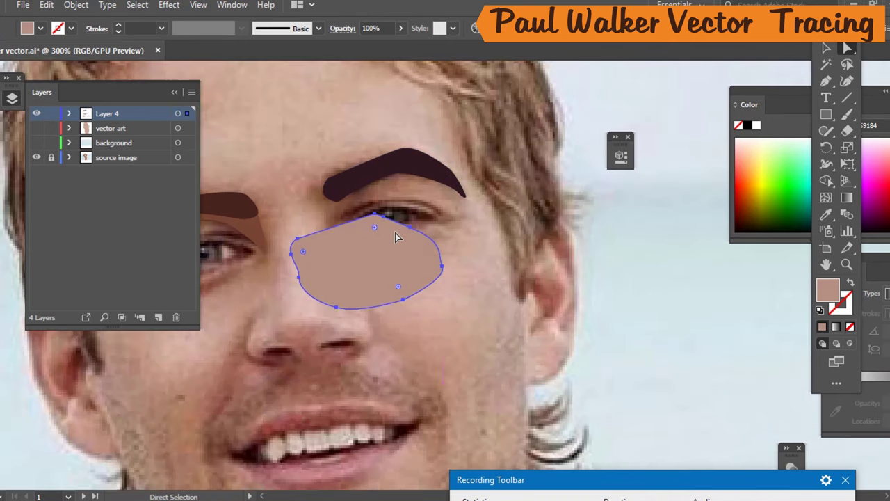
{"action": "key", "text": "ctrl+z"}
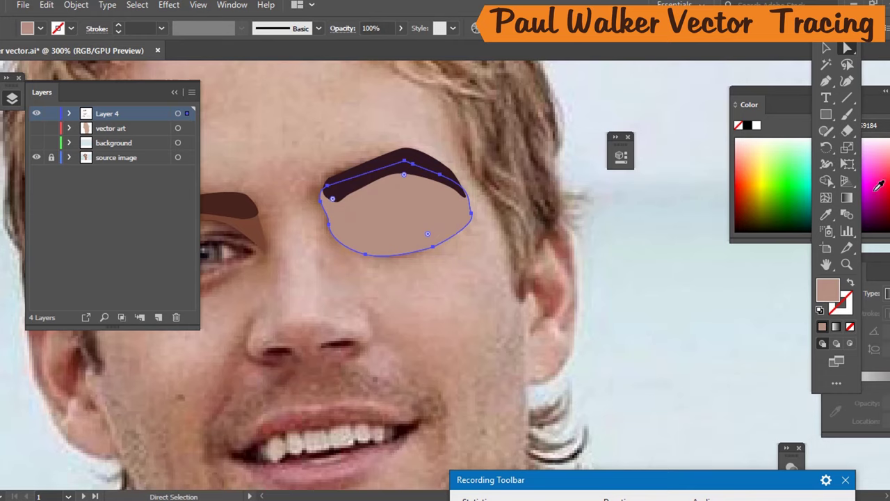
{"action": "left_click", "coordinate": [829, 197]}
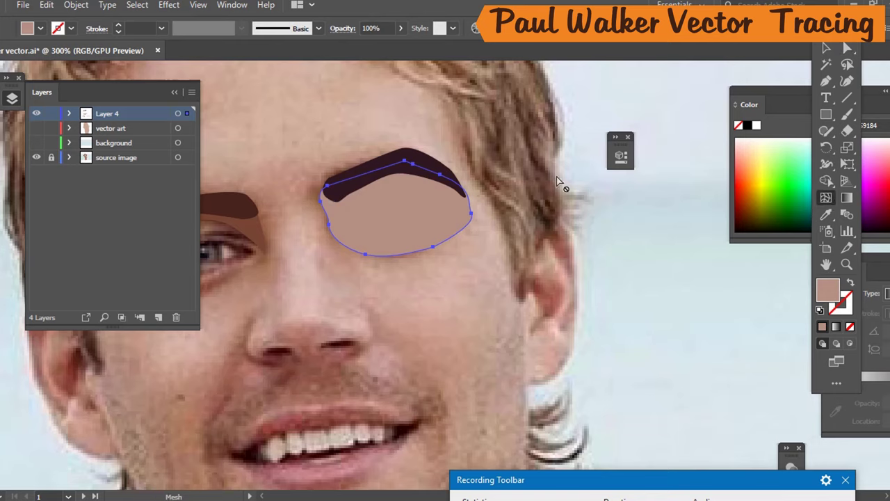
{"action": "left_click", "coordinate": [434, 198]}
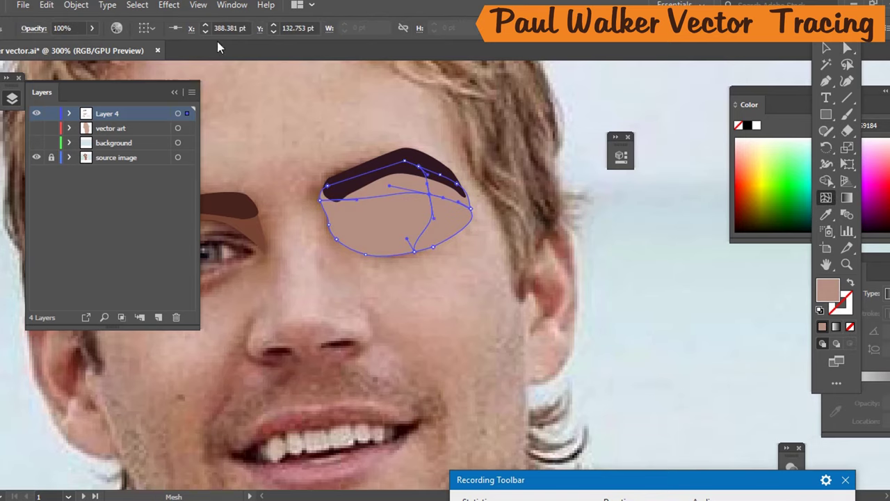
Set the opacity of the selected mesh point in the right eye-socket shape to 40% and deselect the shape.
{"action": "left_click", "coordinate": [81, 32]}
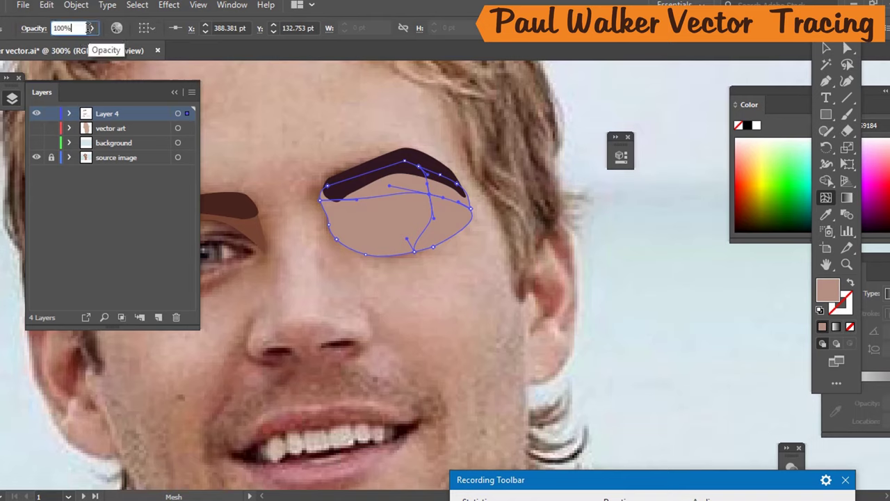
{"action": "scroll", "coordinate": [62, 34], "scroll_direction": "down", "scroll_amount": 8}
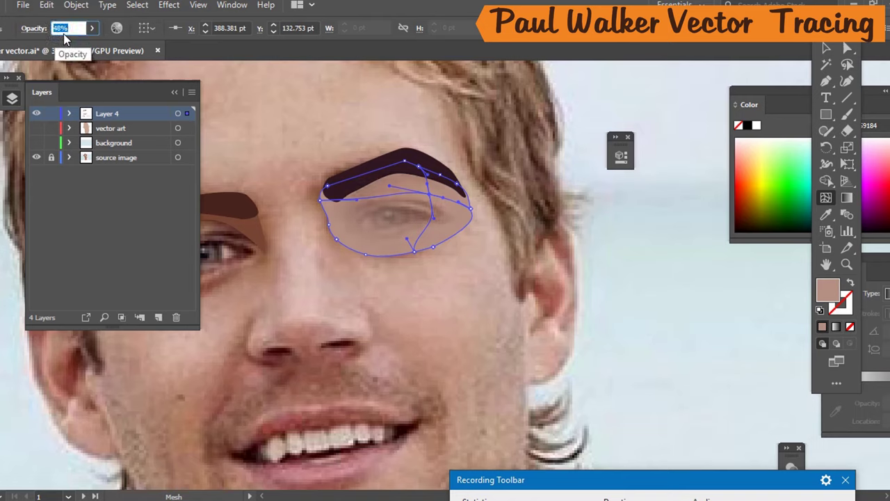
{"action": "type", "text": "40"}
{"action": "key", "text": "Return"}
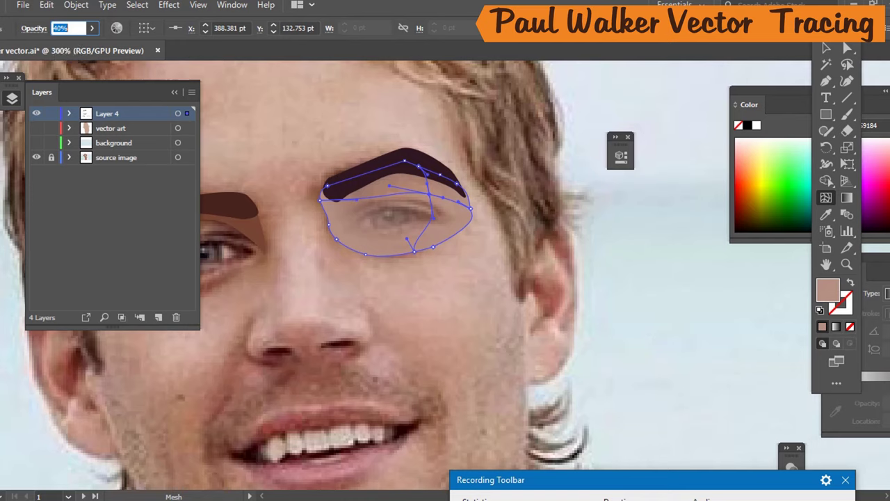
{"action": "left_click", "coordinate": [826, 48]}
{"action": "left_click", "coordinate": [595, 214]}
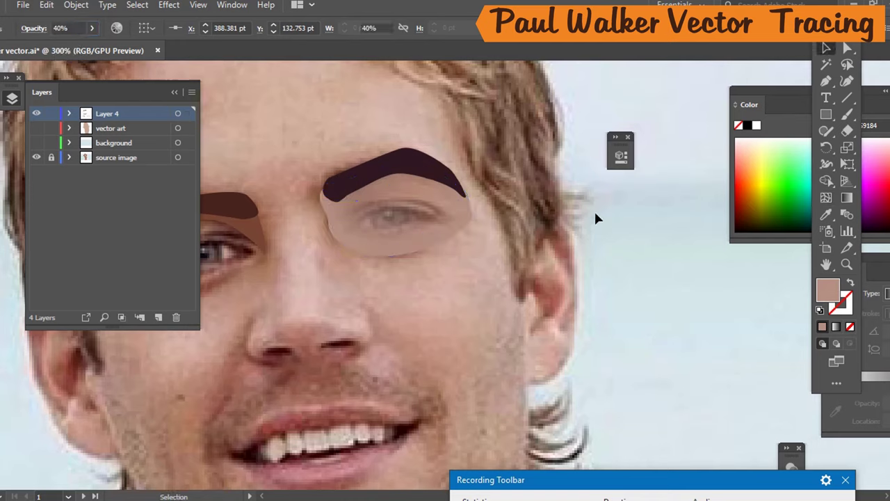
Compare the semi-transparent right eye-socket shading with the vector art layer hidden and shown, both close up and across the whole face.
{"action": "left_click", "coordinate": [39, 131]}
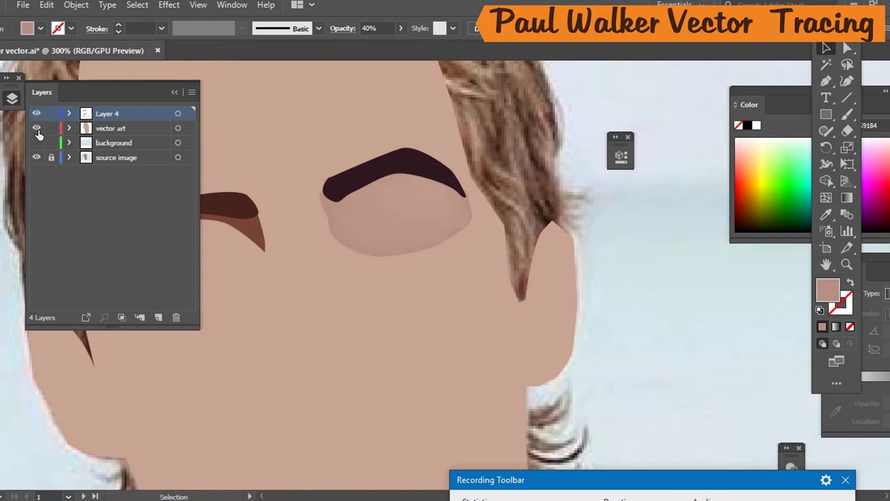
{"action": "left_click", "coordinate": [38, 132]}
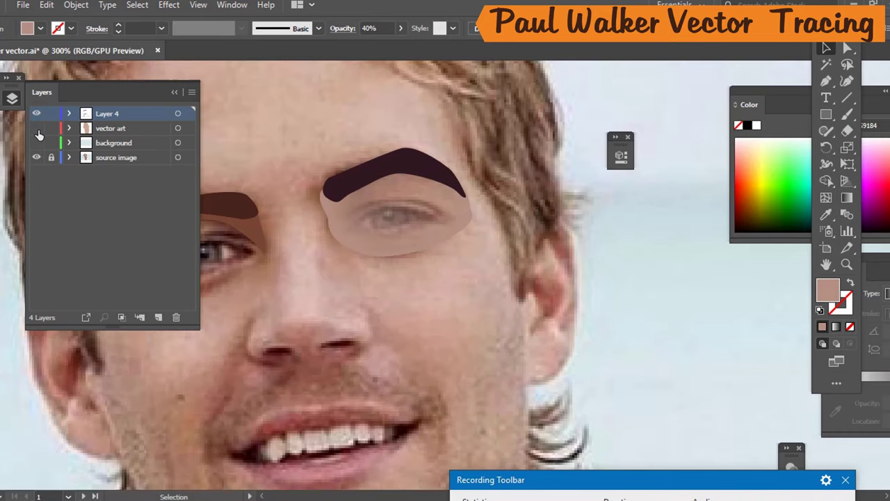
{"action": "left_click", "coordinate": [37, 129]}
{"action": "left_click", "coordinate": [37, 129]}
{"action": "left_click", "coordinate": [37, 130]}
{"action": "left_click", "coordinate": [37, 129]}
{"action": "left_click", "coordinate": [36, 129]}
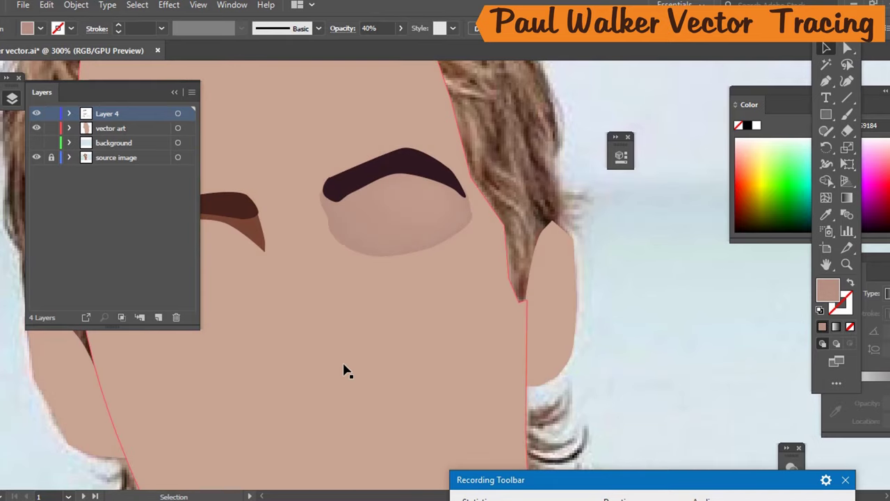
{"action": "scroll", "coordinate": [342, 370], "scroll_direction": "down", "scroll_amount": 2}
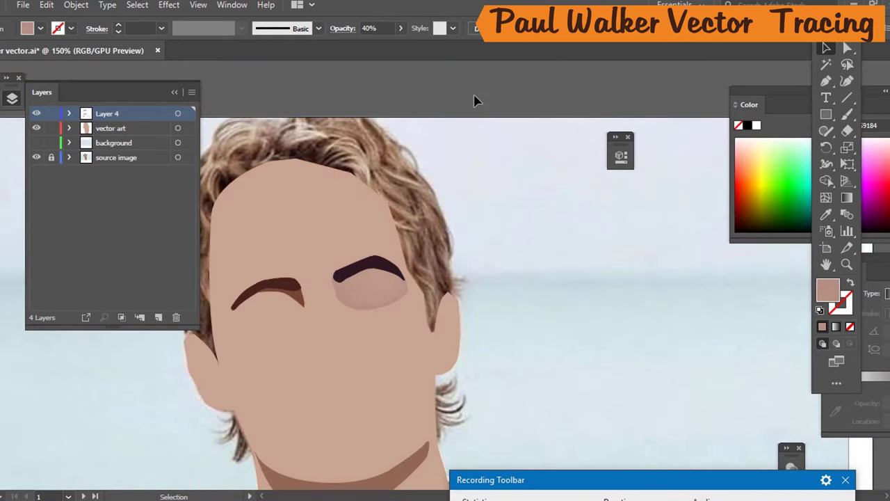
{"action": "scroll", "coordinate": [396, 236], "scroll_direction": "down", "scroll_amount": 2}
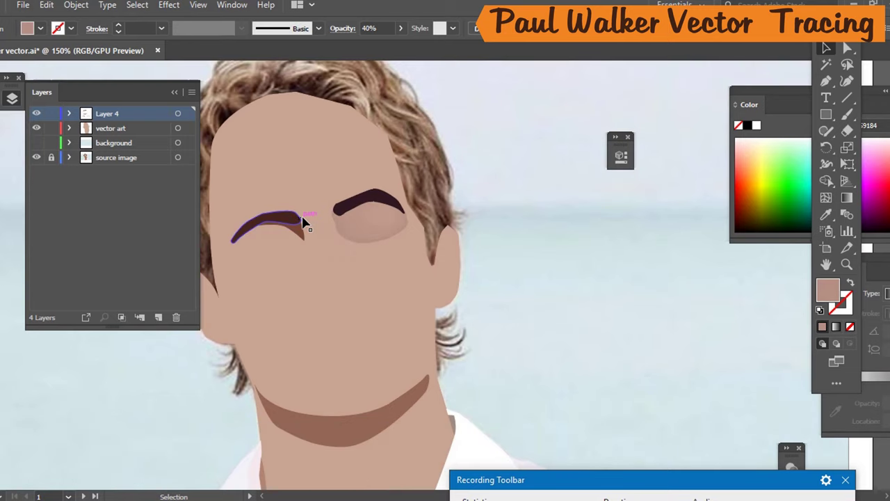
{"action": "scroll", "coordinate": [302, 224], "scroll_direction": "up", "scroll_amount": 2}
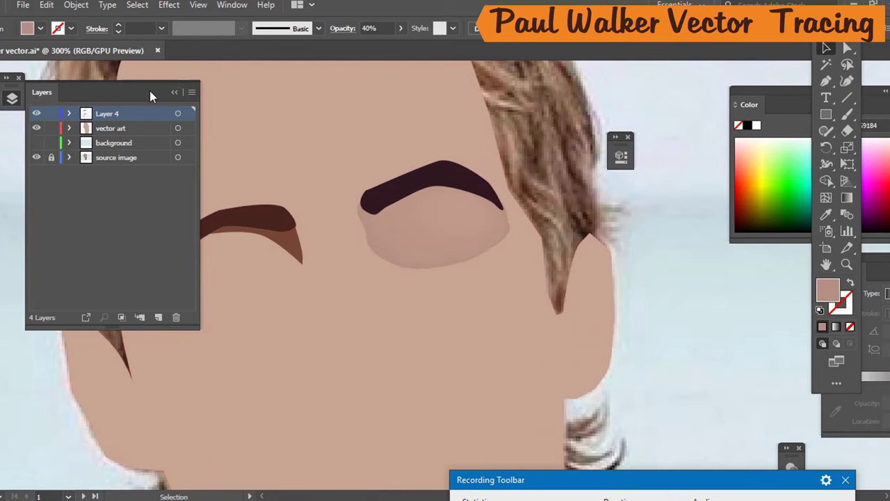
Move the Layers panel off the face to the free area beside the portrait and leave it expanded.
{"action": "left_click_drag", "start_coordinate": [136, 89], "coordinate": [726, 98]}
{"action": "double_click", "coordinate": [726, 98]}
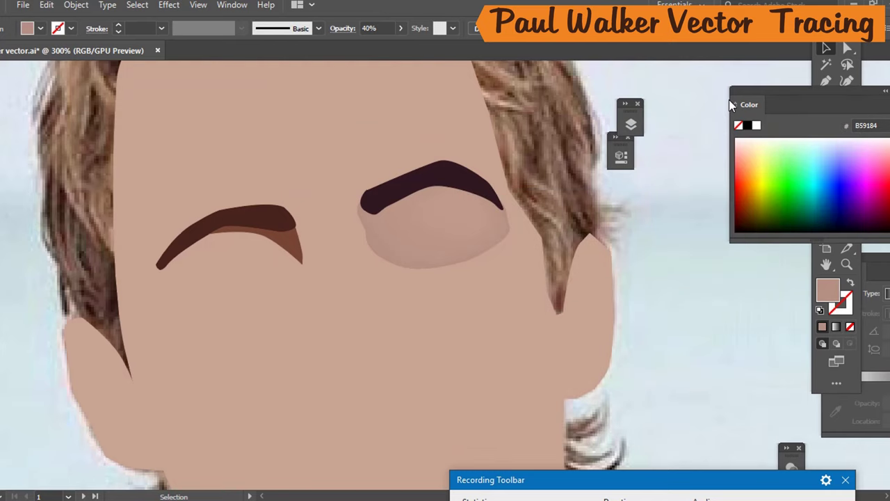
{"action": "left_click", "coordinate": [631, 125]}
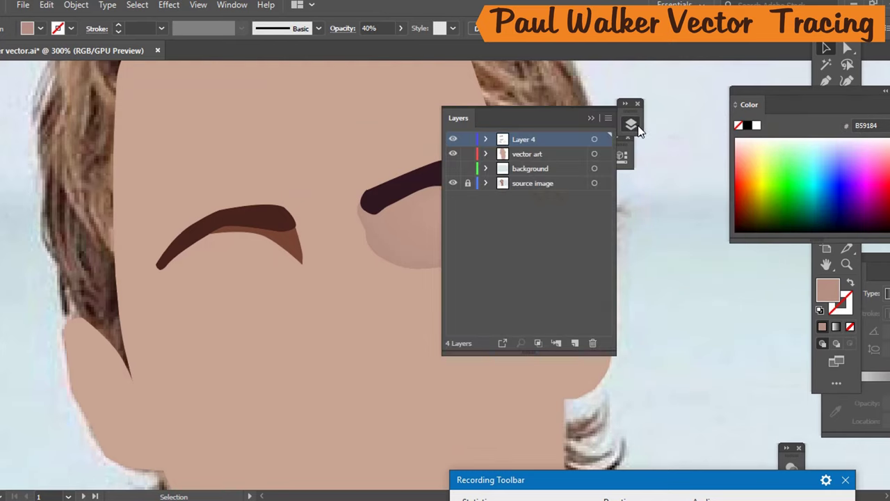
{"action": "left_click_drag", "start_coordinate": [544, 111], "coordinate": [754, 123]}
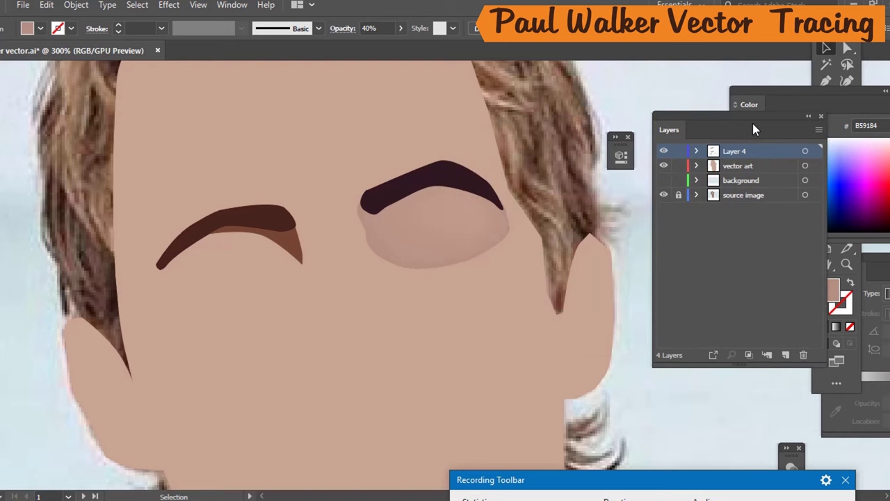
Hide the vector art layer and draw a closed eye-socket shape around the left eye, with its upper edge overlapping the brown eyebrow.
{"action": "left_click", "coordinate": [666, 169]}
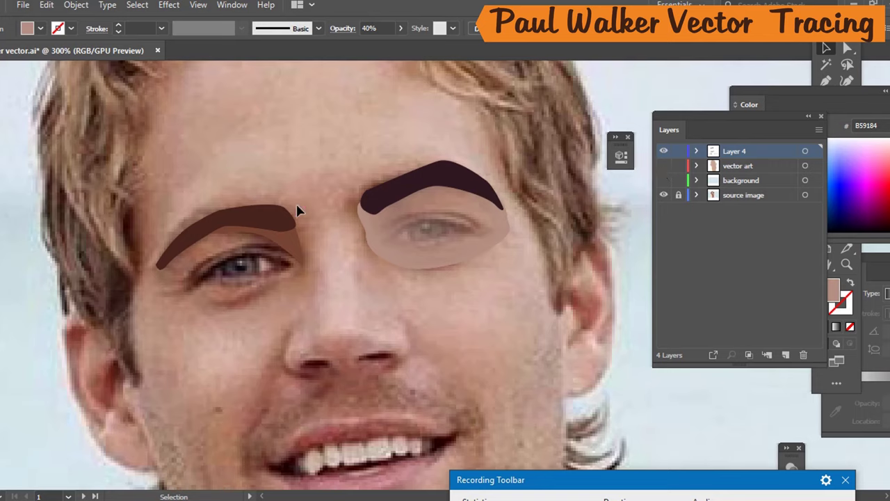
{"action": "key", "text": "p"}
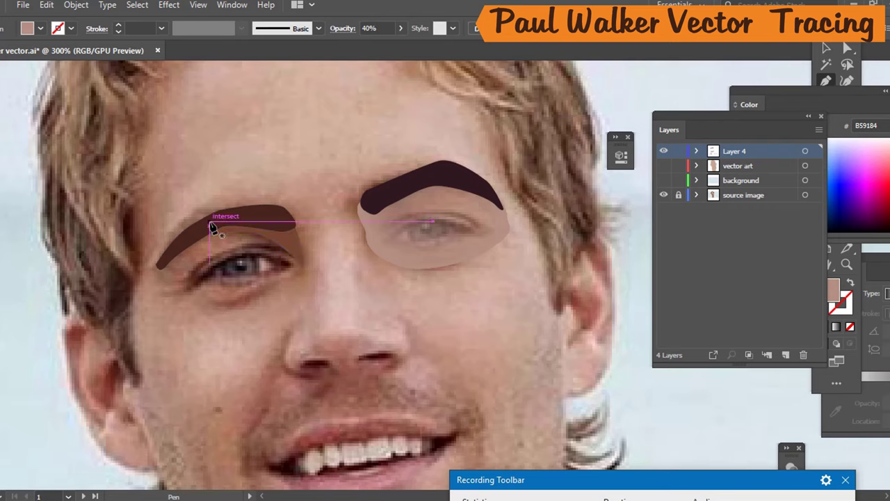
{"action": "left_click", "coordinate": [222, 222]}
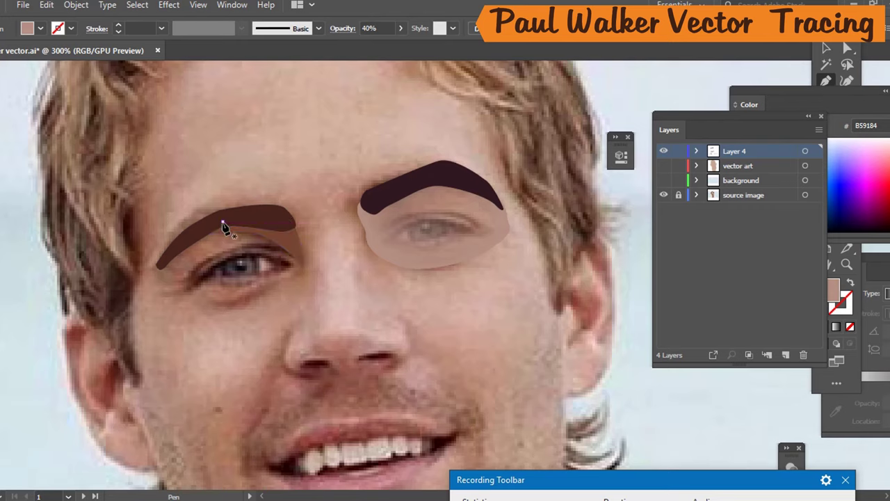
{"action": "left_click", "coordinate": [273, 222]}
{"action": "left_click_drag", "start_coordinate": [315, 226], "coordinate": [315, 224]}
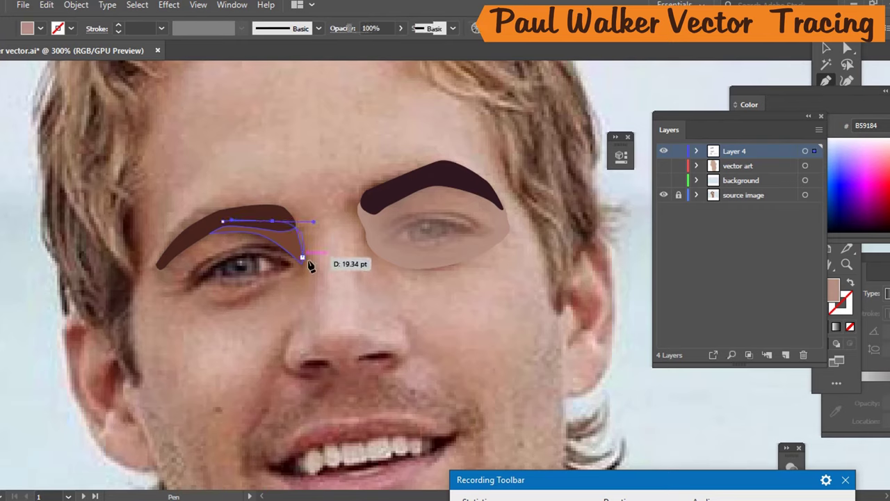
{"action": "left_click", "coordinate": [302, 279]}
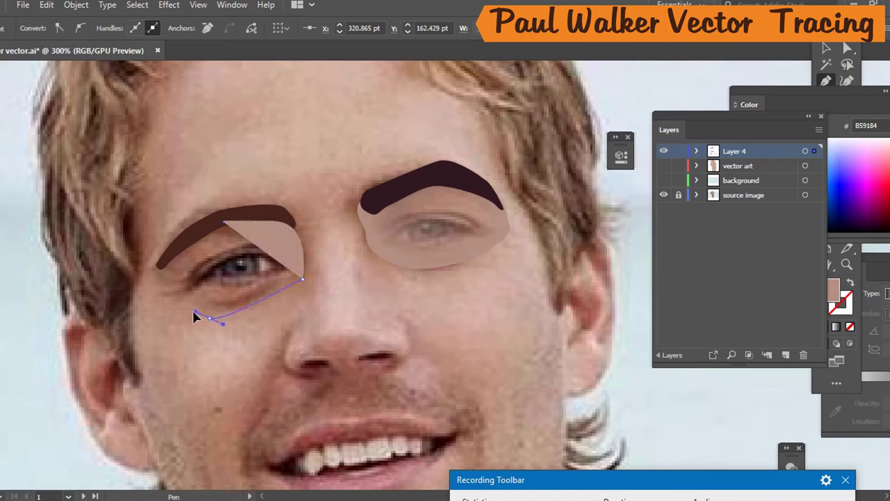
{"action": "left_click_drag", "start_coordinate": [174, 315], "coordinate": [156, 291]}
{"action": "left_click", "coordinate": [156, 288]}
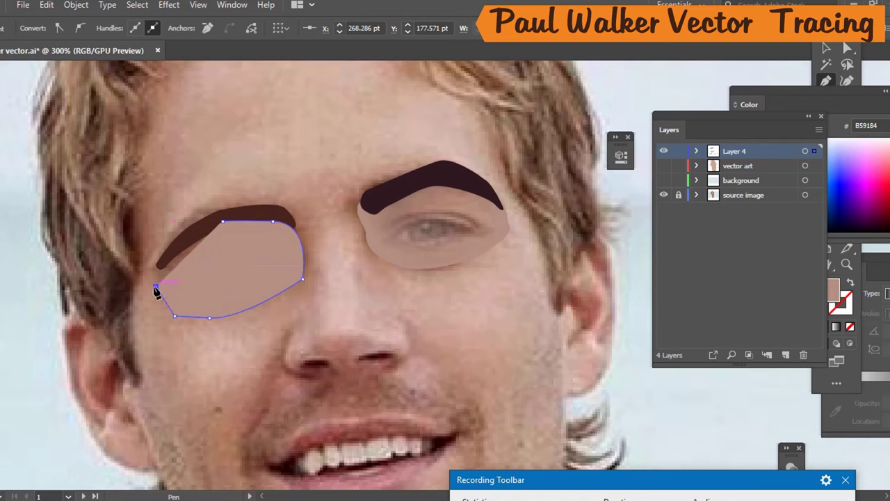
{"action": "left_click", "coordinate": [223, 223]}
{"action": "left_click", "coordinate": [279, 222]}
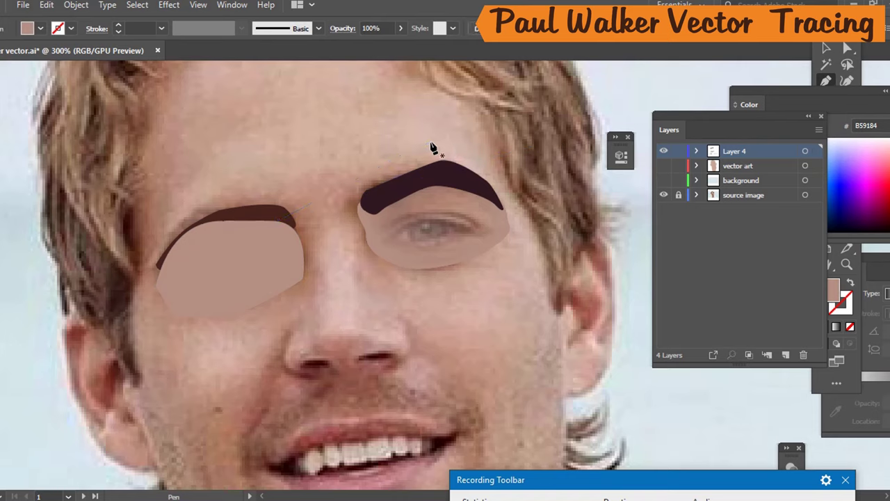
Bring the brown left eyebrow to the front so it sits above the new eye-socket shape.
{"action": "left_click", "coordinate": [834, 47]}
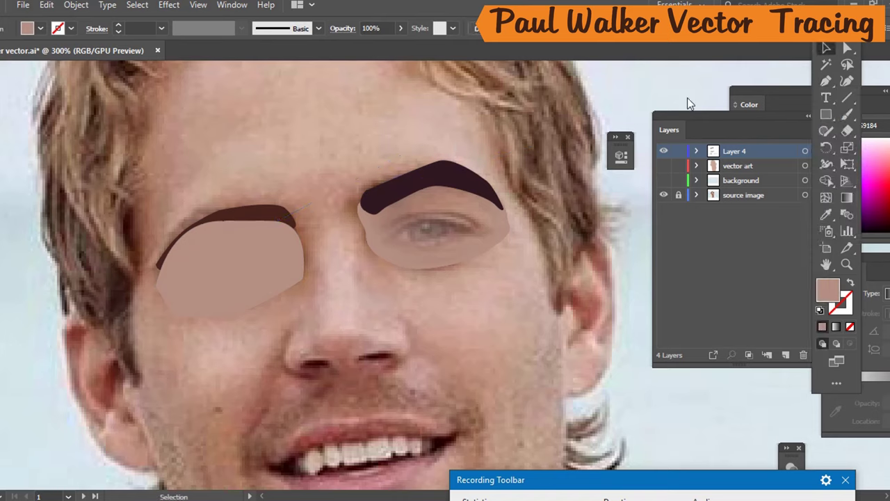
{"action": "left_click", "coordinate": [265, 208]}
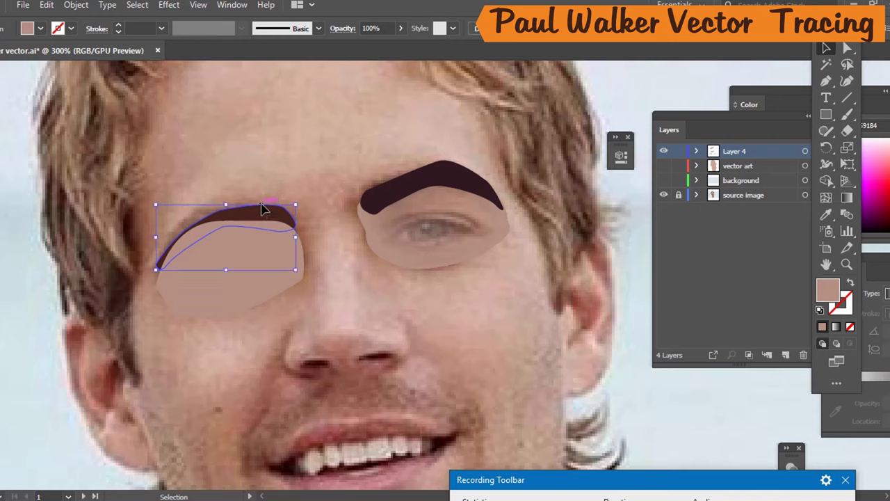
{"action": "right_click", "coordinate": [263, 208]}
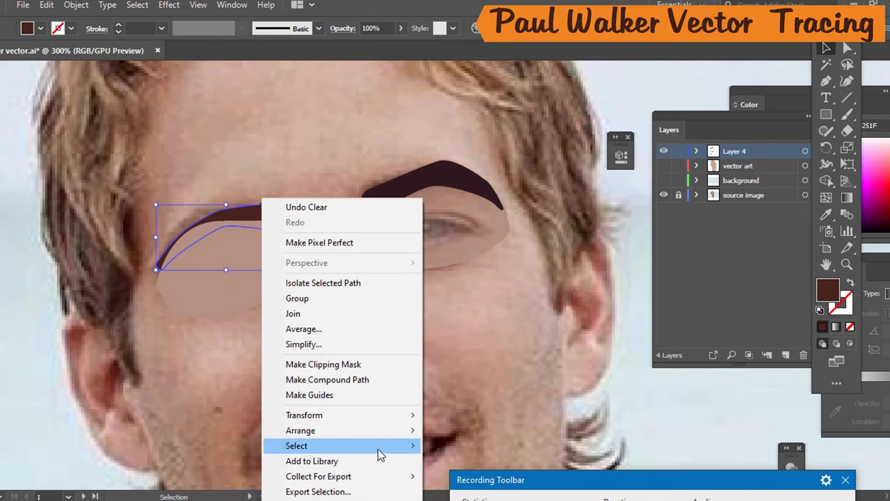
{"action": "mouse_move", "coordinate": [389, 432]}
{"action": "left_click", "coordinate": [459, 431]}
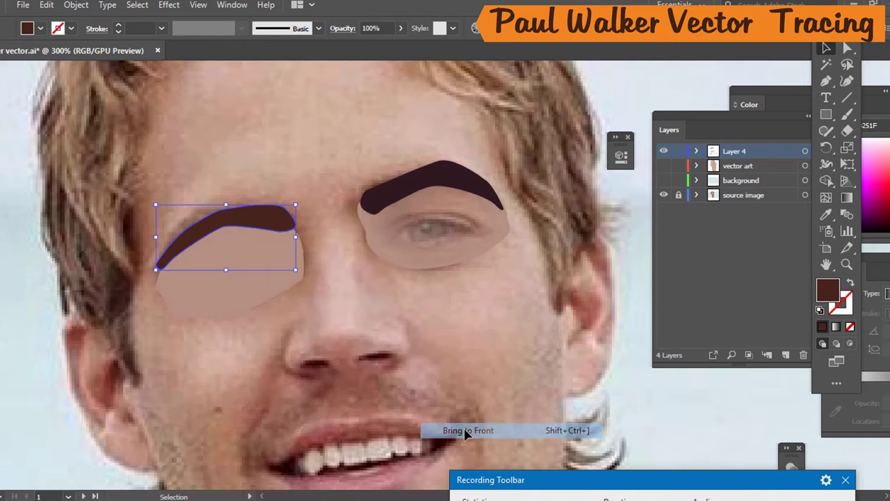
Try a Gaussian Blur with a radius of 9 on the right eye-socket mesh shape, with the preview enabled.
{"action": "left_click", "coordinate": [247, 272]}
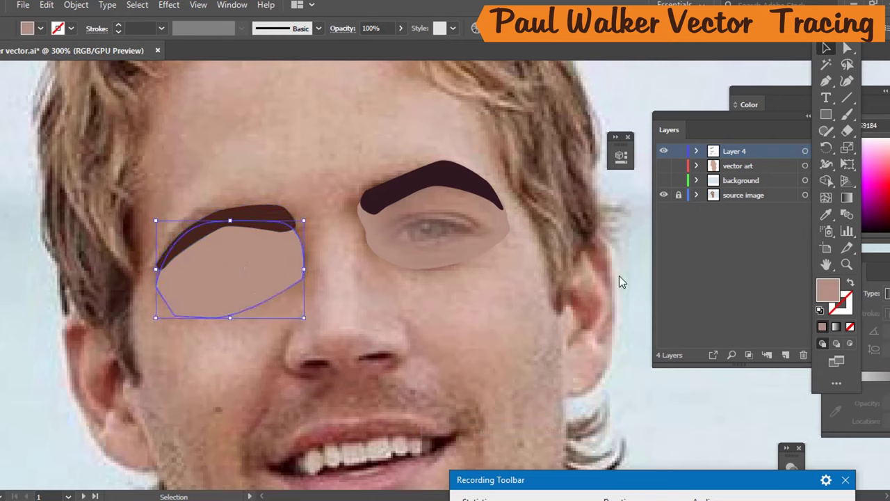
{"action": "left_click", "coordinate": [489, 255]}
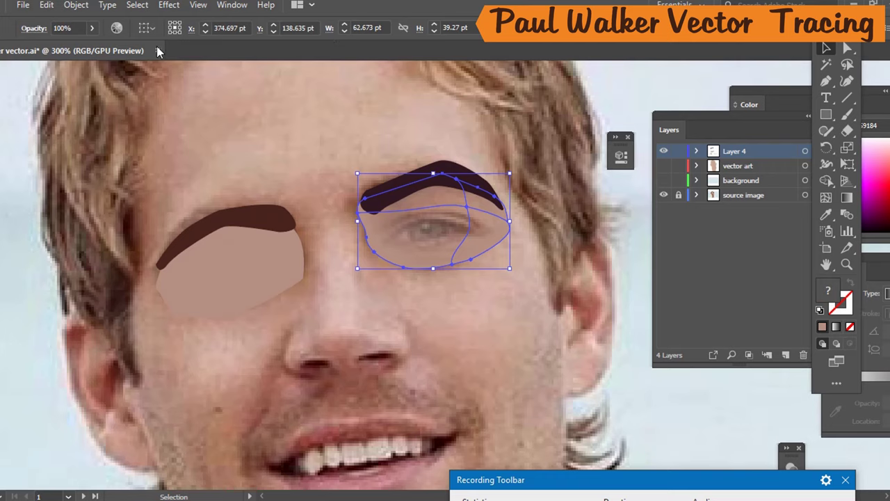
{"action": "left_click", "coordinate": [171, 7]}
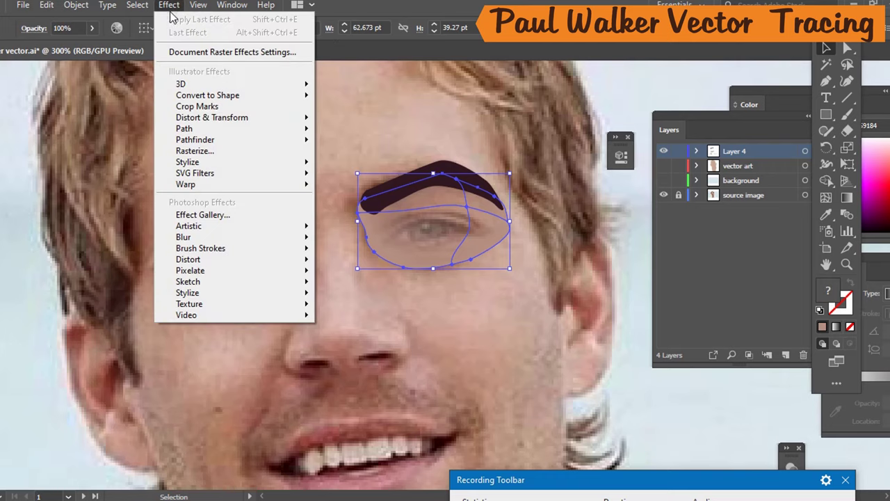
{"action": "mouse_move", "coordinate": [313, 238]}
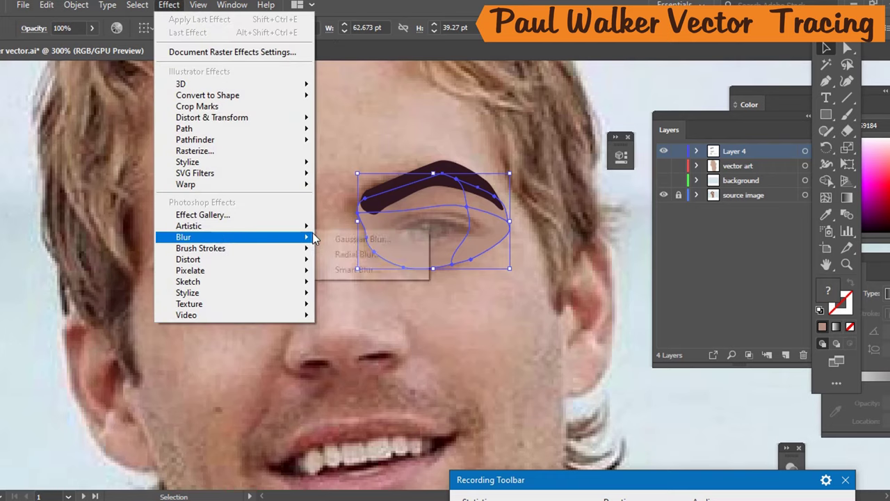
{"action": "left_click", "coordinate": [382, 240]}
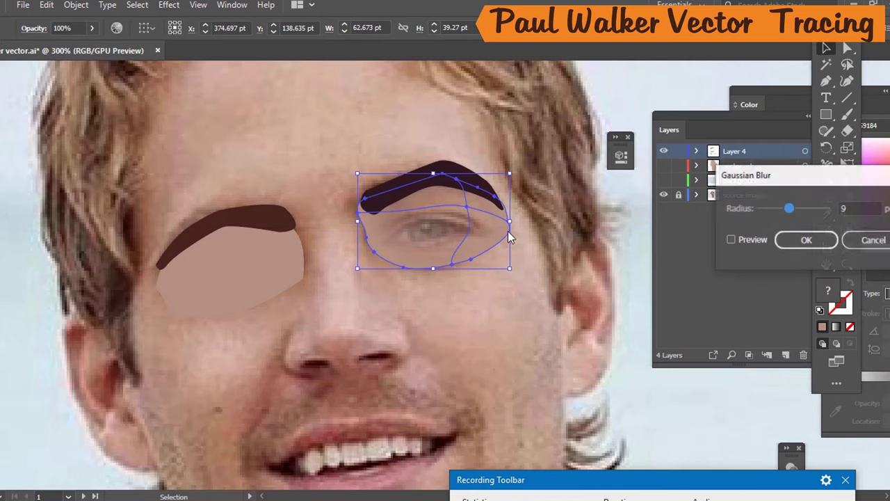
{"action": "left_click", "coordinate": [755, 239]}
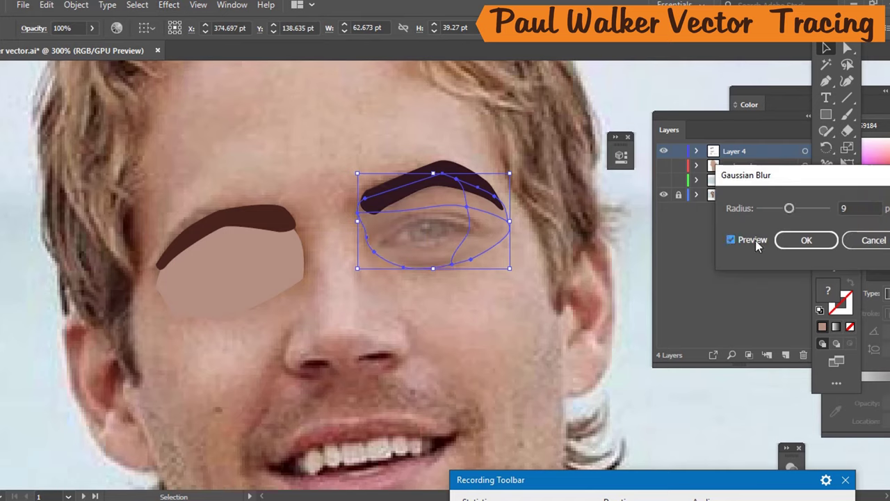
{"action": "left_click", "coordinate": [807, 243]}
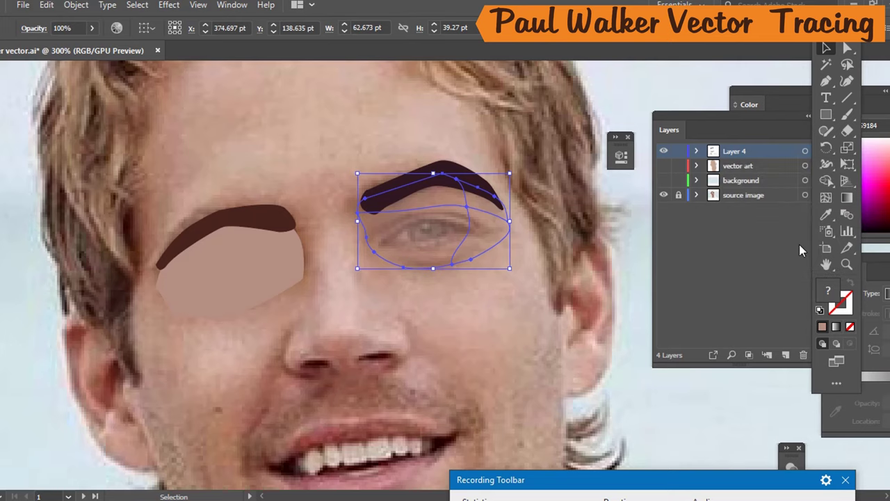
Check the blurred right eye-socket shading over the vector art layer, and undo the blur.
{"action": "left_click", "coordinate": [612, 242]}
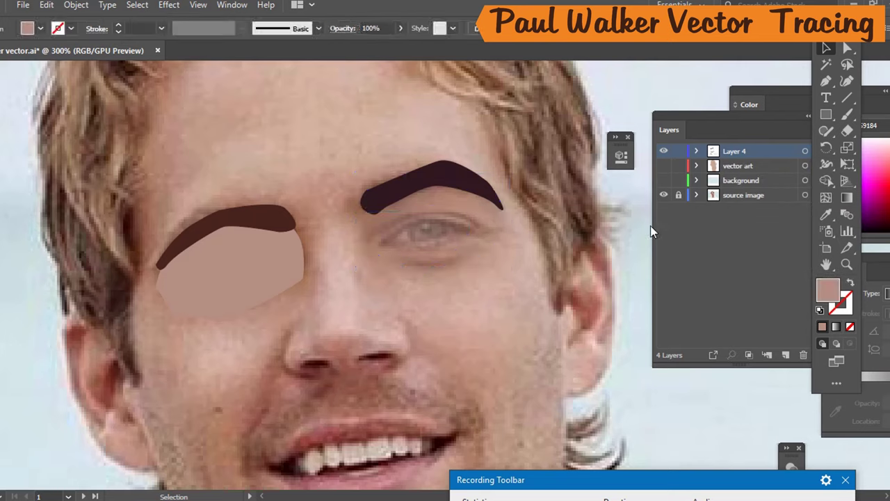
{"action": "left_click", "coordinate": [663, 166]}
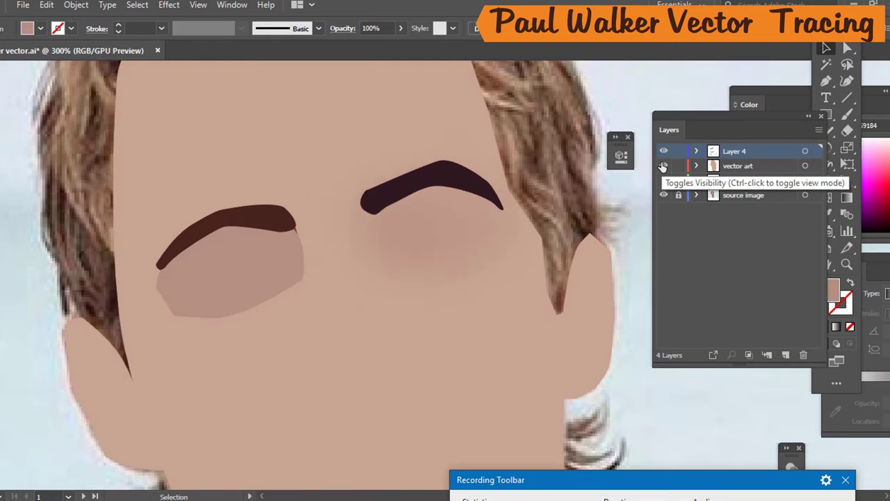
{"action": "left_click", "coordinate": [663, 166]}
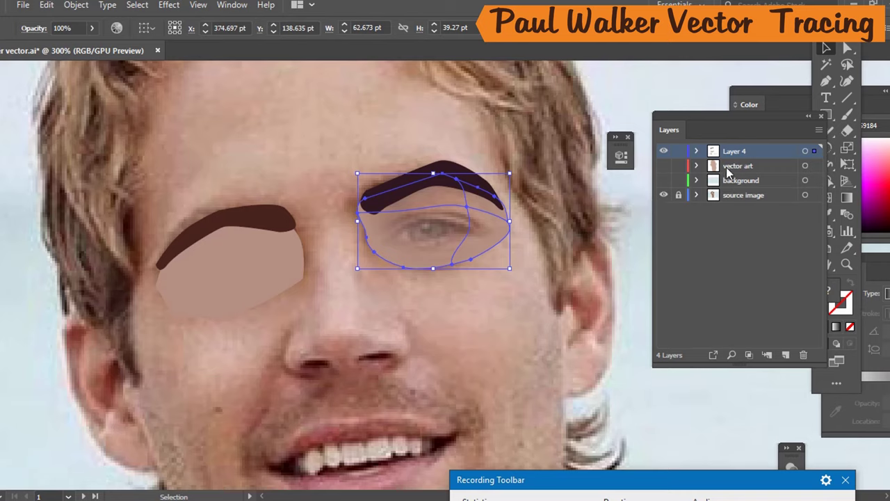
{"action": "left_click", "coordinate": [663, 165]}
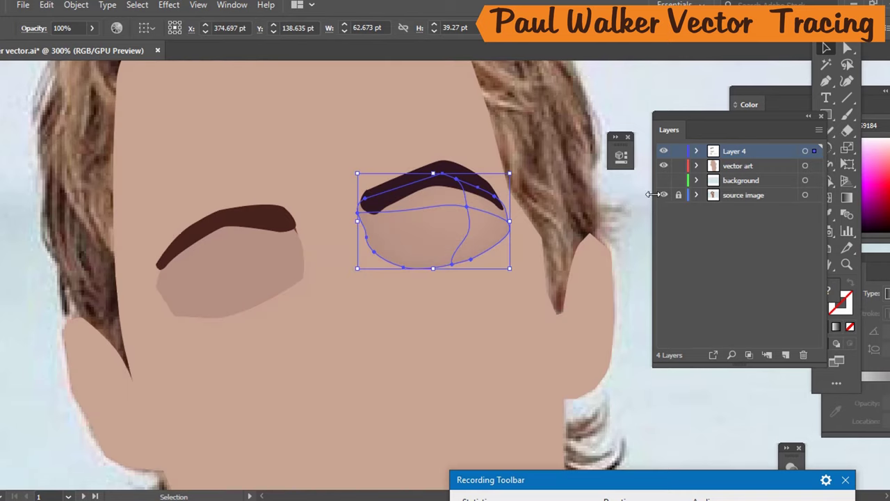
{"action": "left_click", "coordinate": [616, 175]}
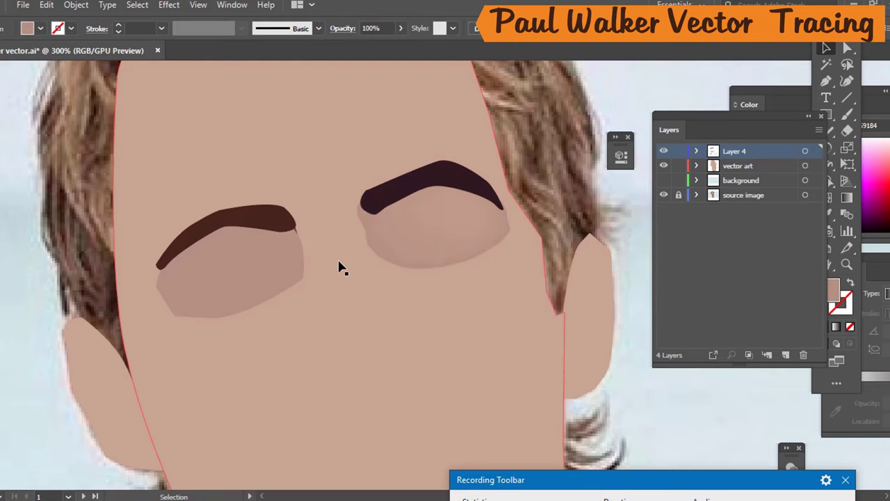
Hide the vector art layer and add a mesh point in the upper middle of the left eye-socket shape.
{"action": "left_click", "coordinate": [233, 287]}
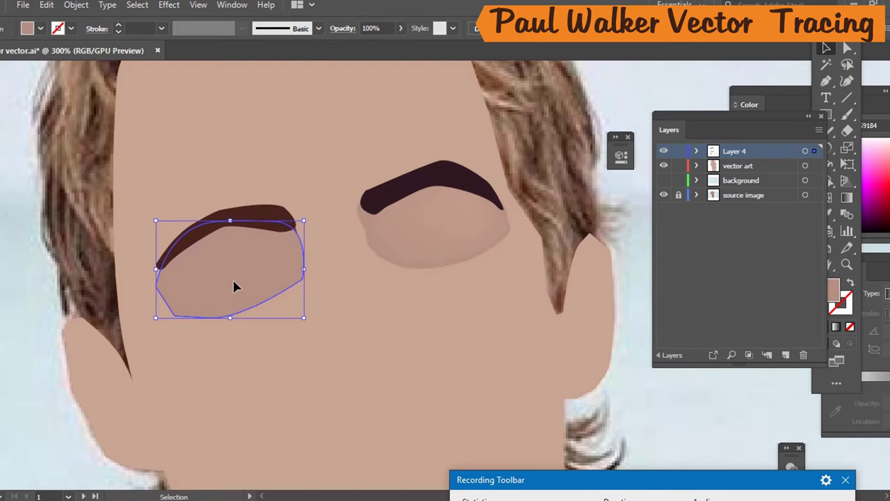
{"action": "left_click", "coordinate": [663, 167]}
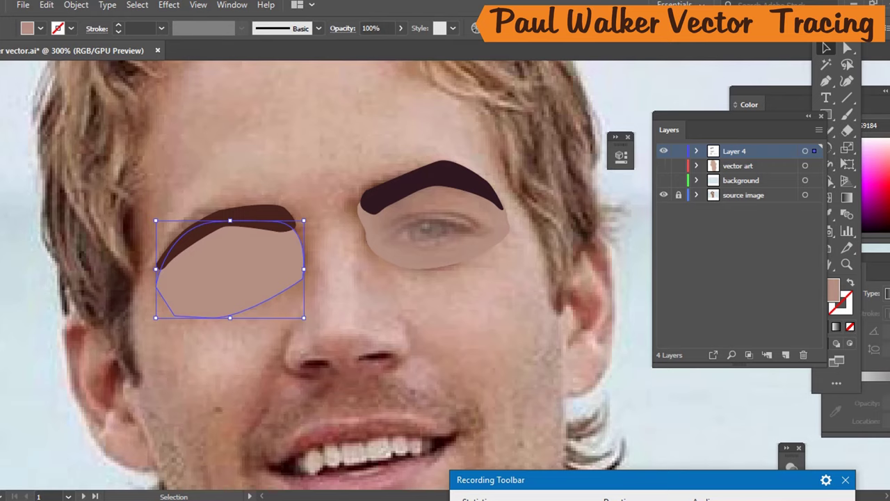
{"action": "left_click_drag", "start_coordinate": [779, 121], "coordinate": [735, 151]}
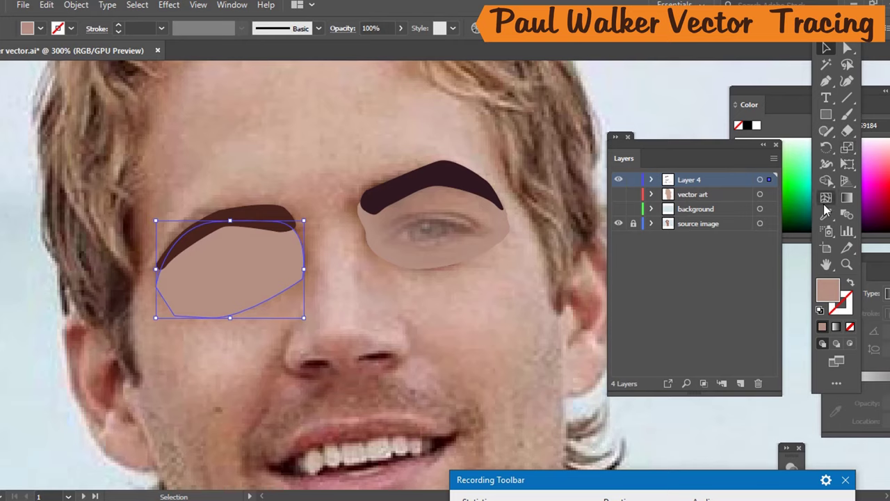
{"action": "left_click", "coordinate": [825, 201]}
{"action": "left_click", "coordinate": [235, 251]}
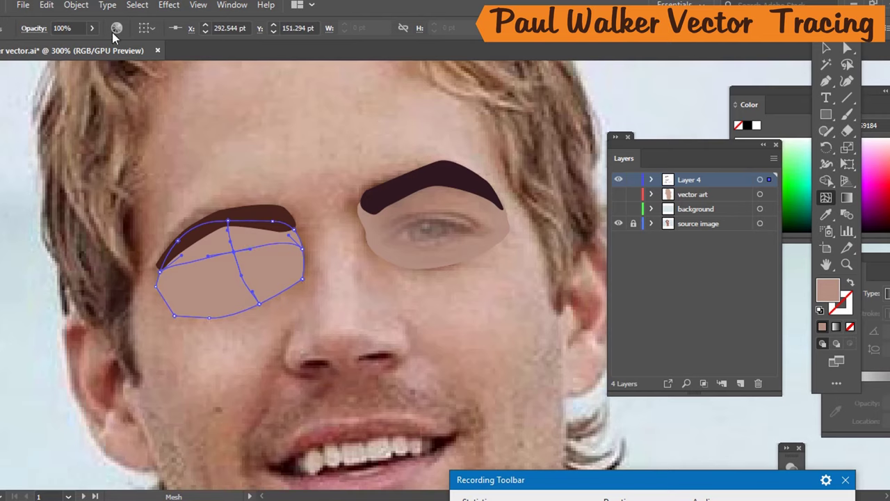
Set the opacity of the left eye-socket's central mesh point to 28% and deselect the shape.
{"action": "left_click", "coordinate": [71, 26]}
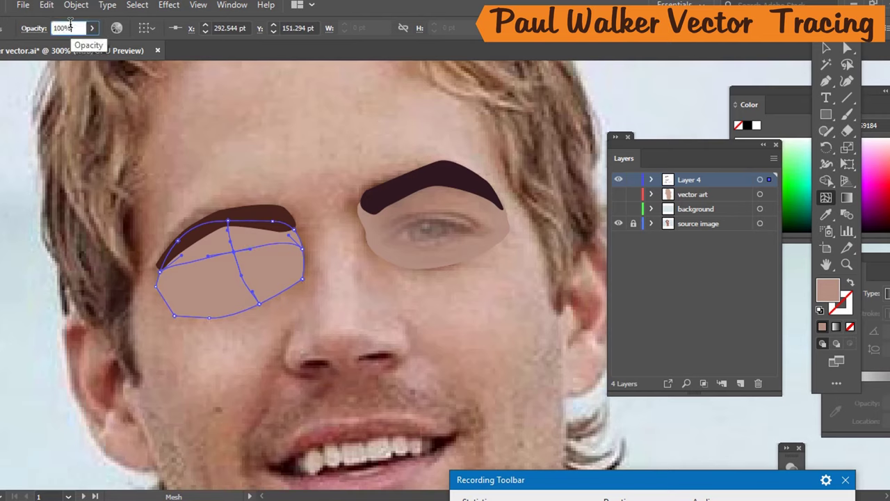
{"action": "key", "text": "Down"}
{"action": "key", "text": "Down"}
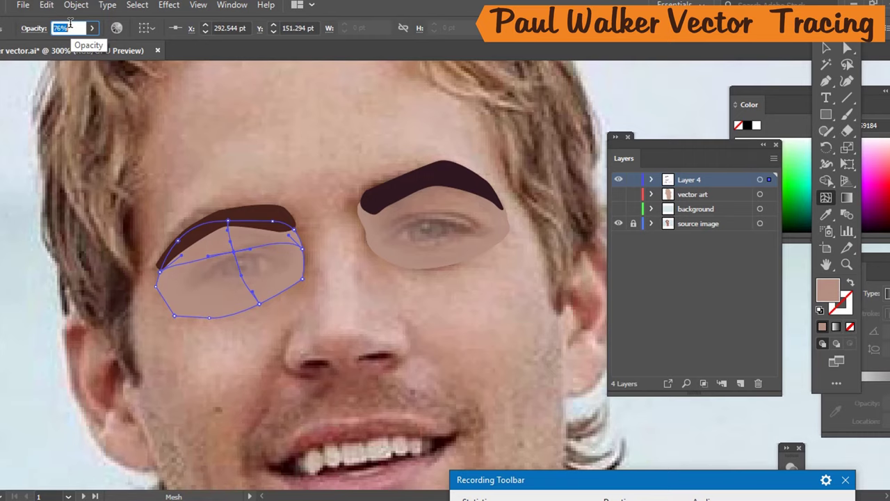
{"action": "key", "text": "Down"}
{"action": "key", "text": "Down"}
{"action": "key", "text": "Down"}
{"action": "key", "text": "Down"}
{"action": "key", "text": "Down"}
{"action": "key", "text": "Down"}
{"action": "key", "text": "Down"}
{"action": "key", "text": "Down"}
{"action": "key", "text": "Down"}
{"action": "key", "text": "Down"}
{"action": "key", "text": "Down"}
{"action": "key", "text": "Down"}
{"action": "key", "text": "Down"}
{"action": "key", "text": "Down"}
{"action": "key", "text": "Down"}
{"action": "key", "text": "Down"}
{"action": "key", "text": "Down"}
{"action": "key", "text": "Down"}
{"action": "key", "text": "Down"}
{"action": "key", "text": "Down"}
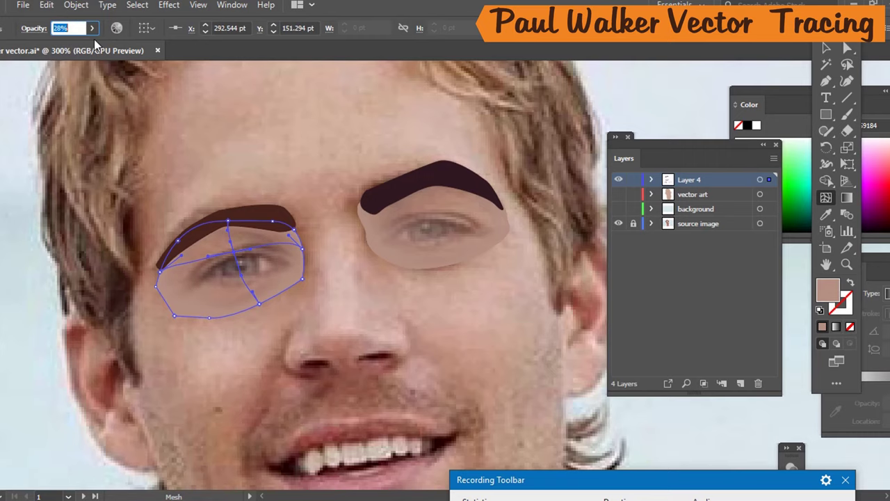
{"action": "scroll", "coordinate": [93, 39], "scroll_direction": "down", "scroll_amount": 1}
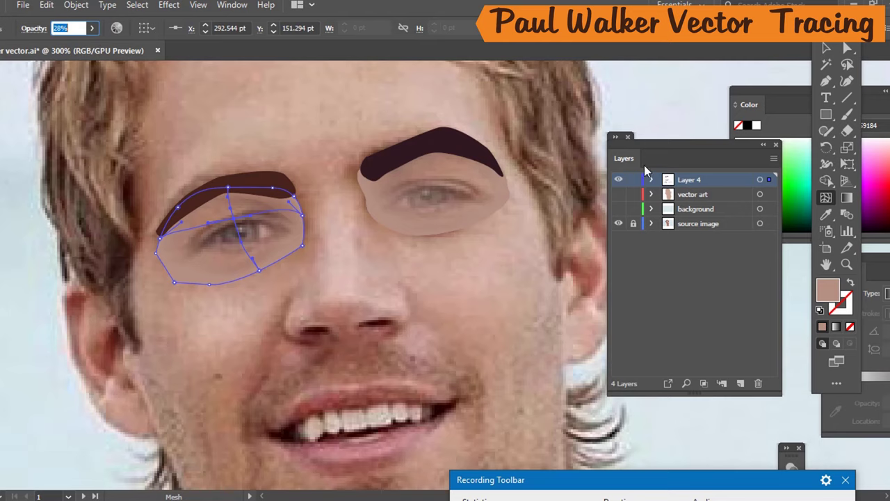
{"action": "left_click", "coordinate": [825, 49]}
{"action": "left_click", "coordinate": [669, 101]}
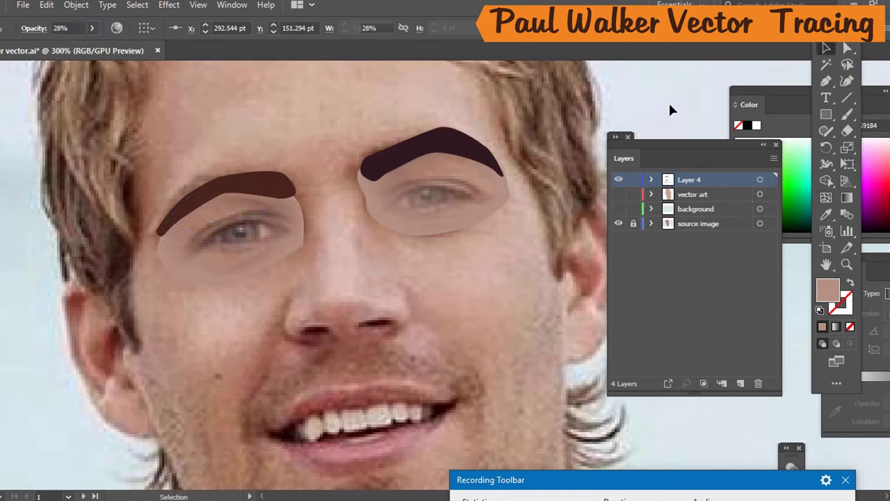
Try shifting the left eye-socket shape slightly outward and down, and undo the move.
{"action": "left_click", "coordinate": [441, 208]}
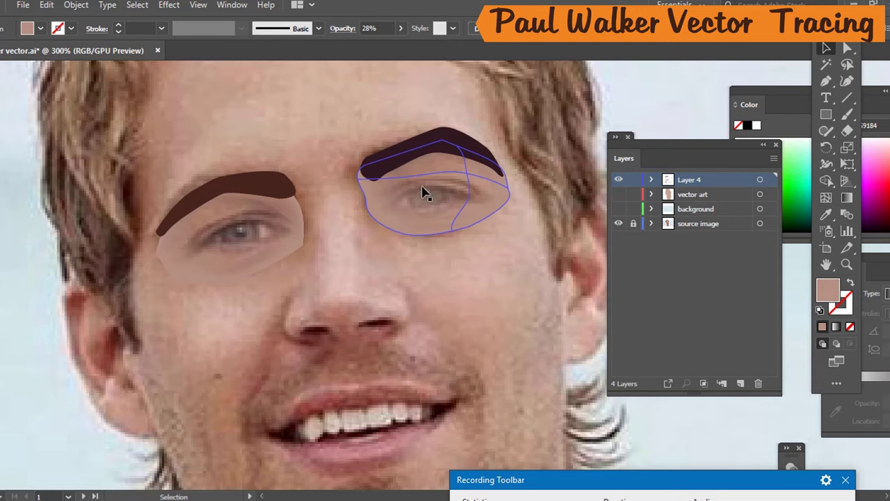
{"action": "left_click", "coordinate": [446, 303]}
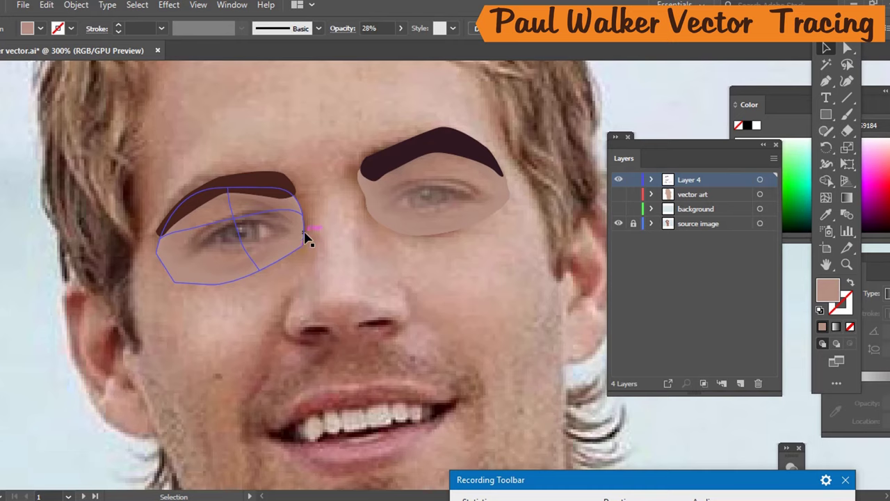
{"action": "left_click_drag", "start_coordinate": [308, 239], "coordinate": [290, 244]}
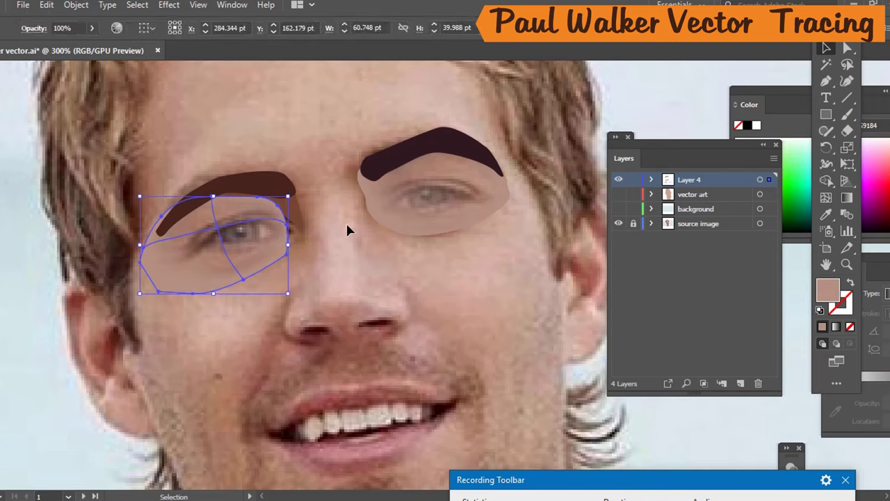
{"action": "key", "text": "ctrl+z"}
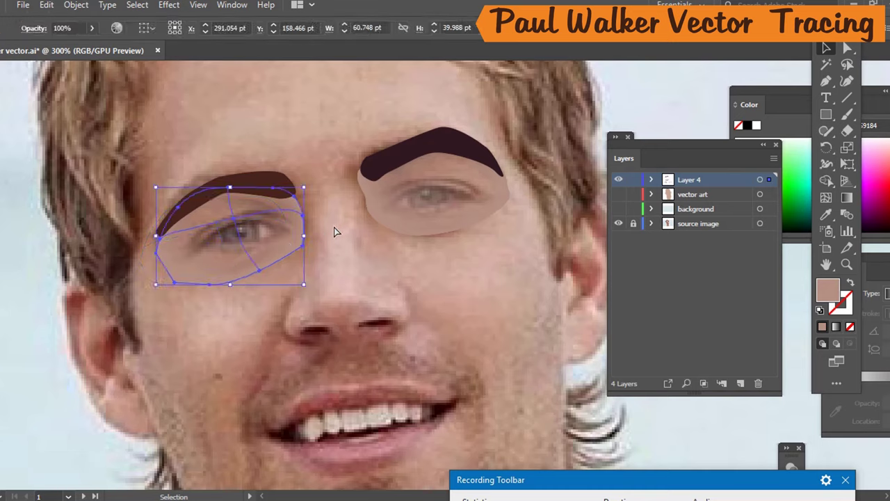
Add a mesh point at the upper inner corner of the left eye-socket shape, just below the eyebrow's inner end.
{"action": "left_click", "coordinate": [313, 221]}
{"action": "left_click", "coordinate": [298, 213]}
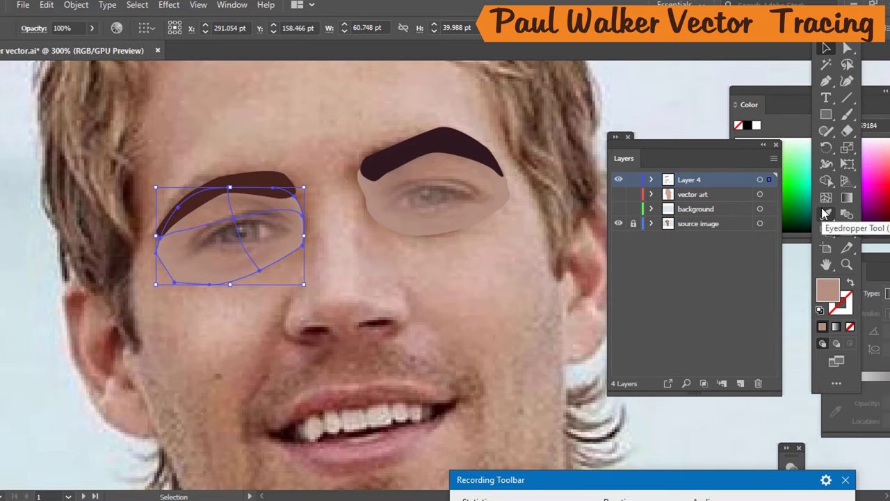
{"action": "left_click", "coordinate": [826, 199]}
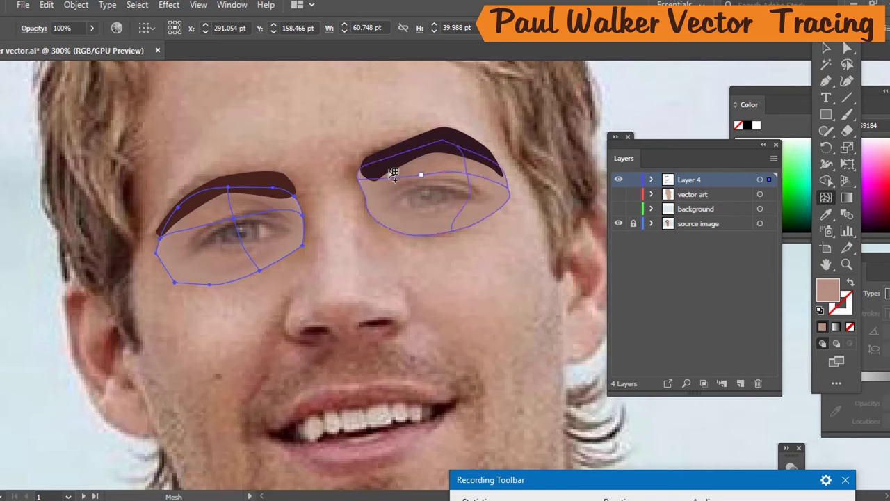
{"action": "left_click", "coordinate": [292, 198]}
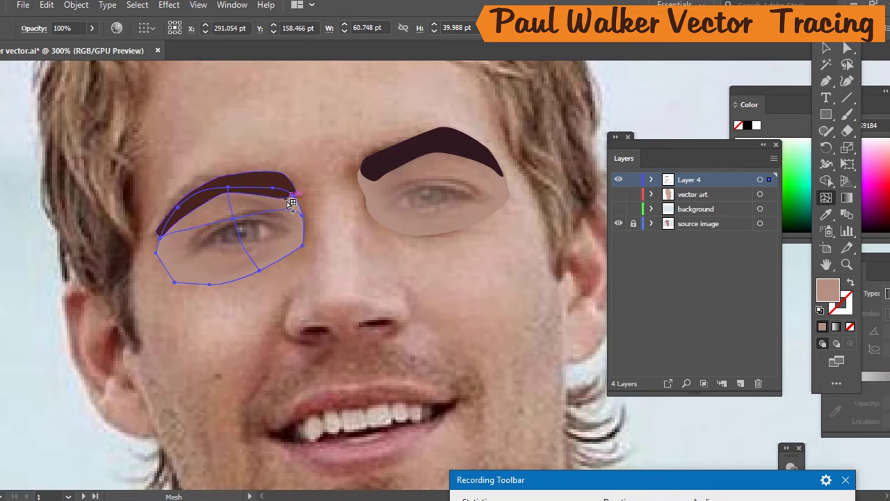
{"action": "left_click", "coordinate": [293, 203]}
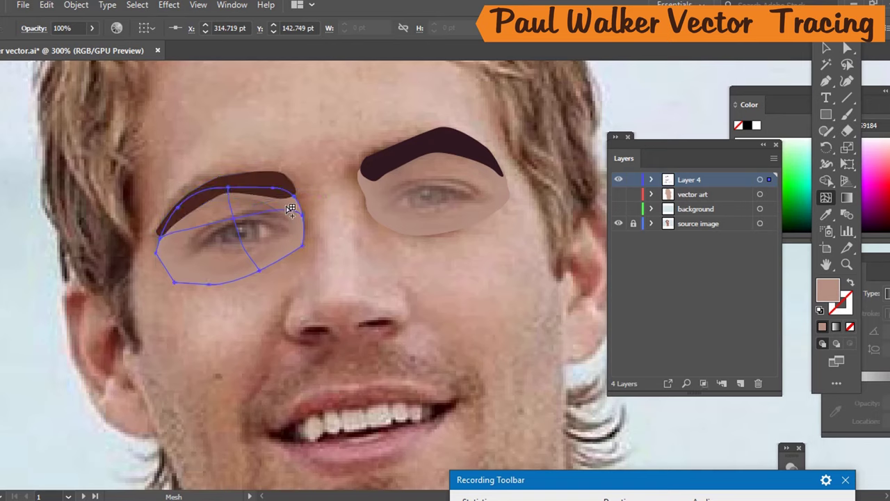
{"action": "left_click", "coordinate": [301, 208]}
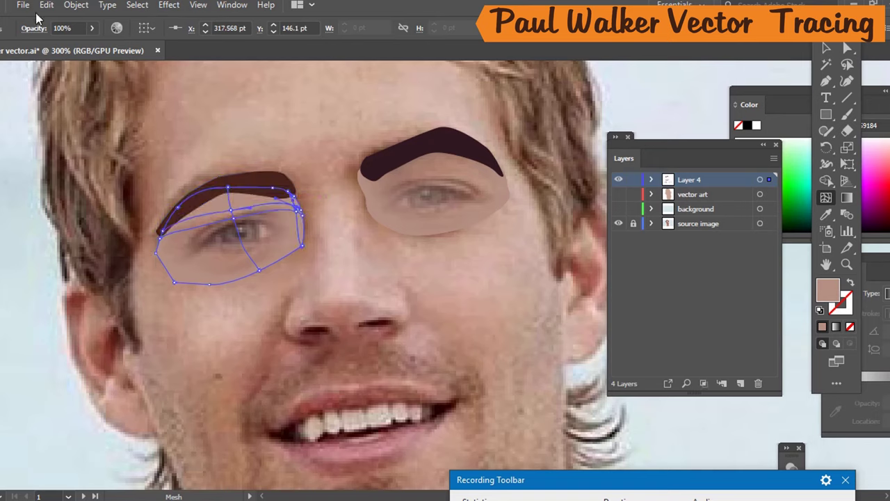
Set the opacity of the mesh point at the left eye-socket's upper inner corner to 10% and deselect the shape.
{"action": "left_click", "coordinate": [77, 27]}
{"action": "scroll", "coordinate": [77, 28], "scroll_direction": "down", "scroll_amount": 2}
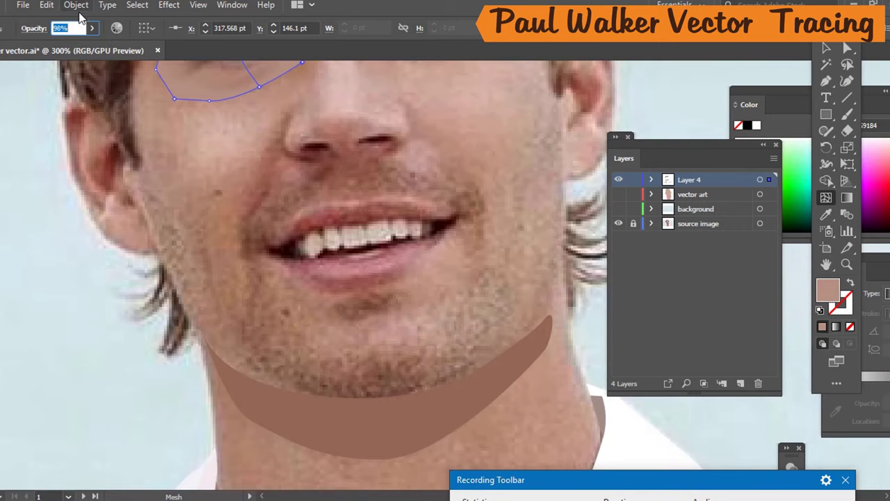
{"action": "type", "text": "10"}
{"action": "left_click", "coordinate": [835, 53]}
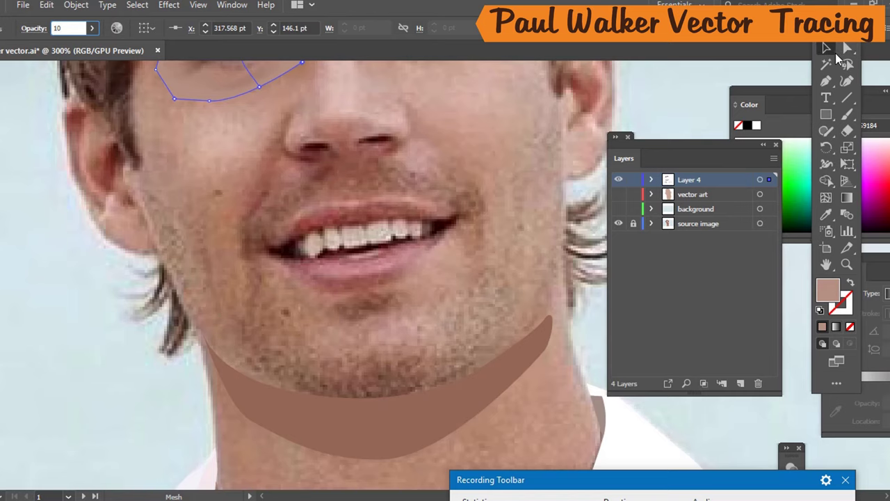
{"action": "scroll", "coordinate": [553, 162], "scroll_direction": "up", "scroll_amount": 2}
{"action": "scroll", "coordinate": [553, 162], "scroll_direction": "up", "scroll_amount": 1}
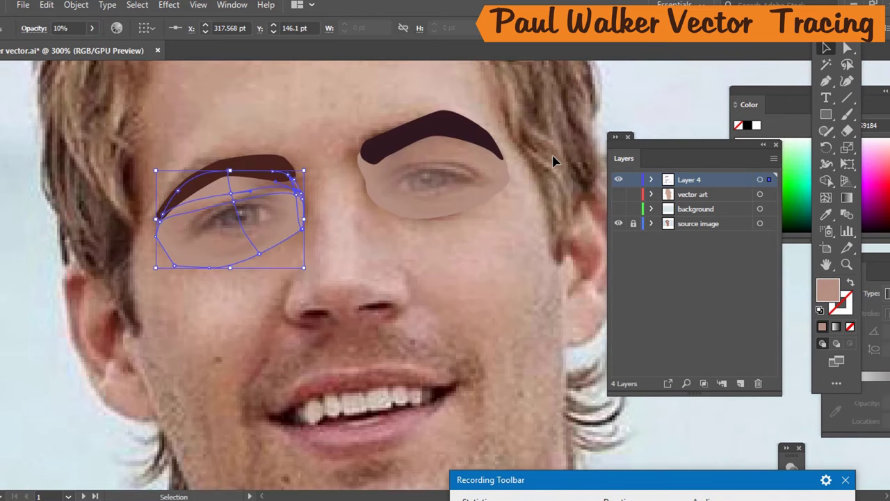
{"action": "left_click", "coordinate": [558, 271]}
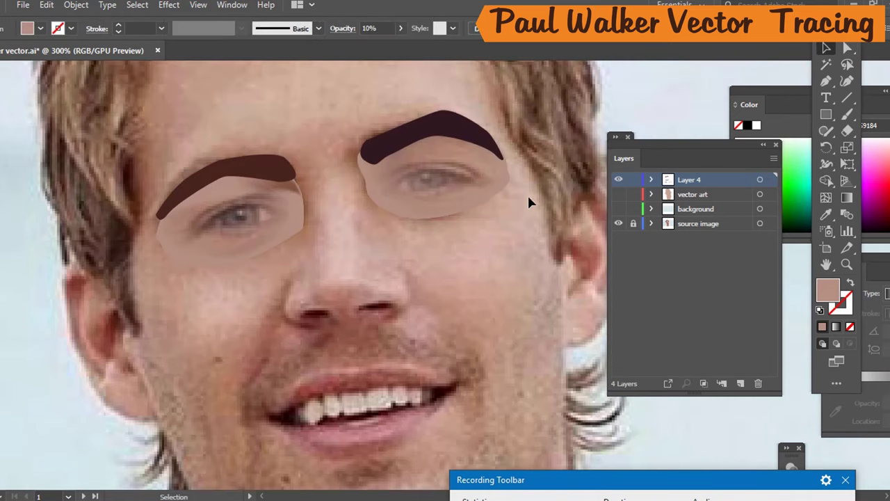
Compare the eye-socket shading against the skin and the photo by showing and hiding the vector art layer.
{"action": "left_click", "coordinate": [619, 194]}
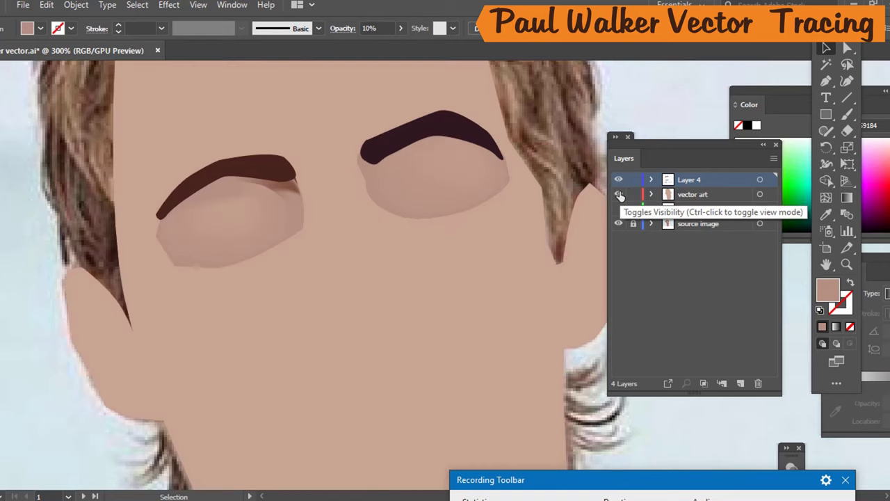
{"action": "left_click", "coordinate": [619, 195]}
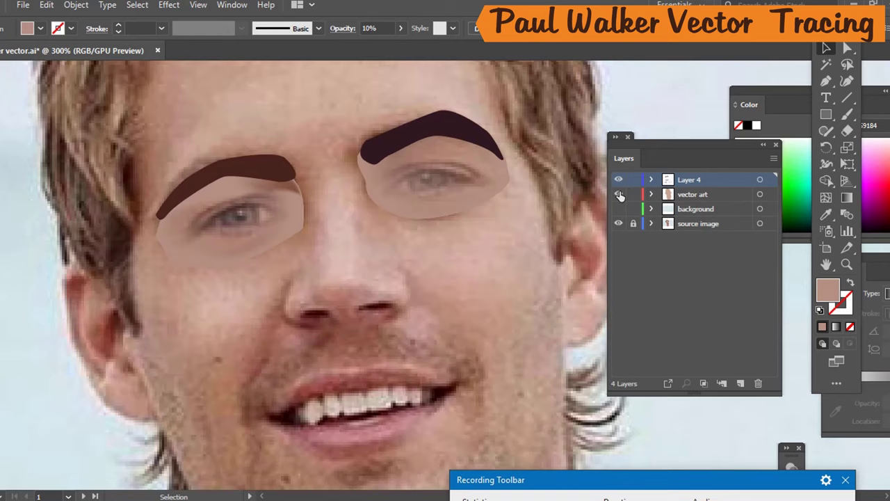
{"action": "left_click", "coordinate": [619, 195]}
{"action": "left_click", "coordinate": [619, 195]}
{"action": "left_click", "coordinate": [619, 195]}
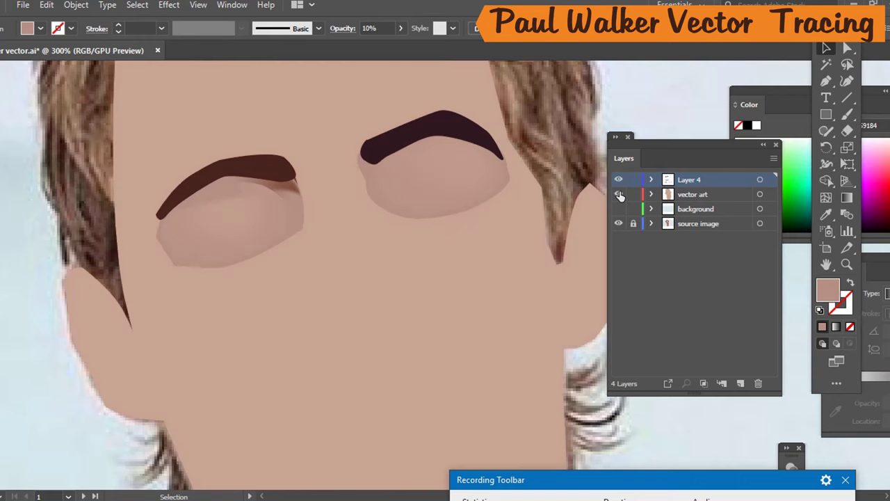
{"action": "left_click", "coordinate": [619, 195]}
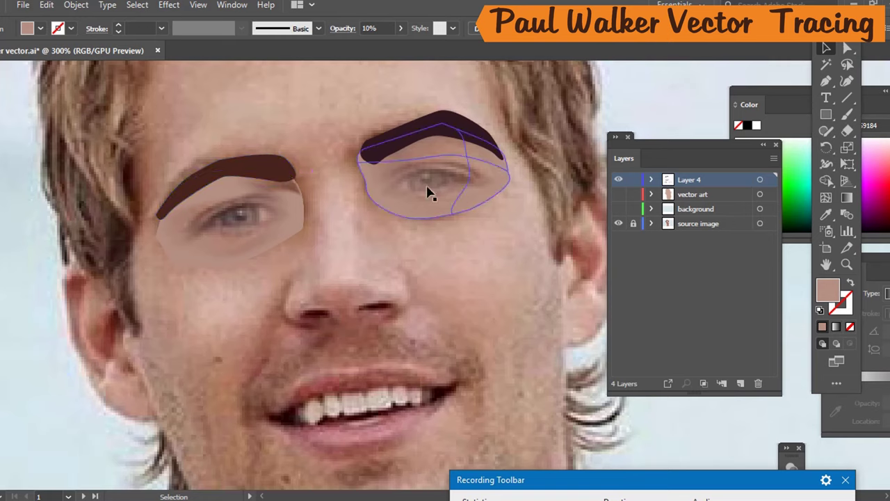
Draw a closed curved shape with the Pen tool along the underside of the right eyebrow, overlapping the brow and its inner end.
{"action": "left_click", "coordinate": [395, 187]}
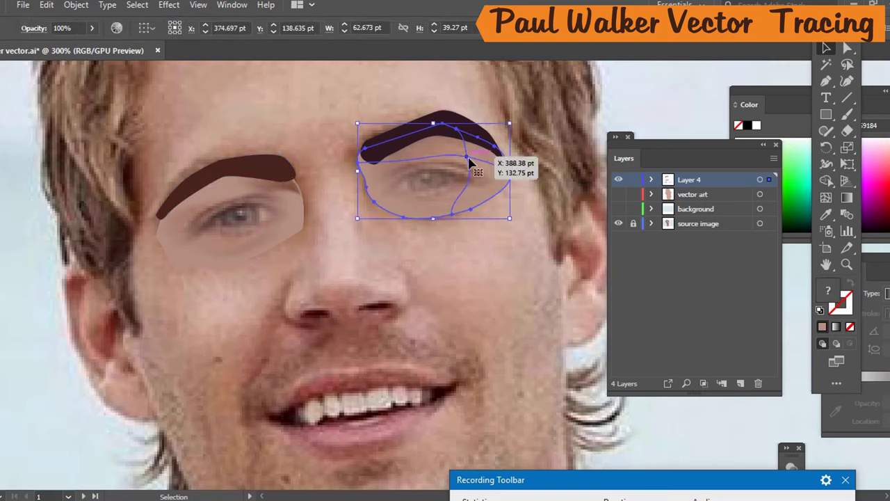
{"action": "left_click", "coordinate": [820, 82]}
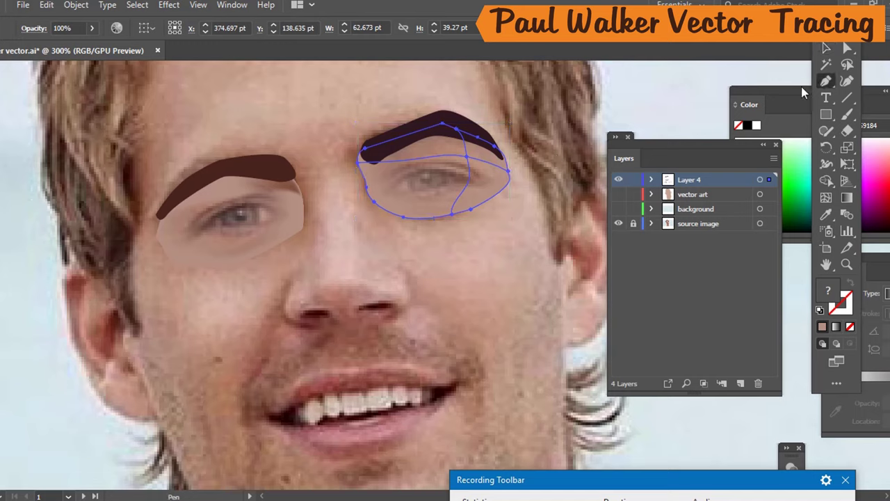
{"action": "left_click", "coordinate": [373, 175]}
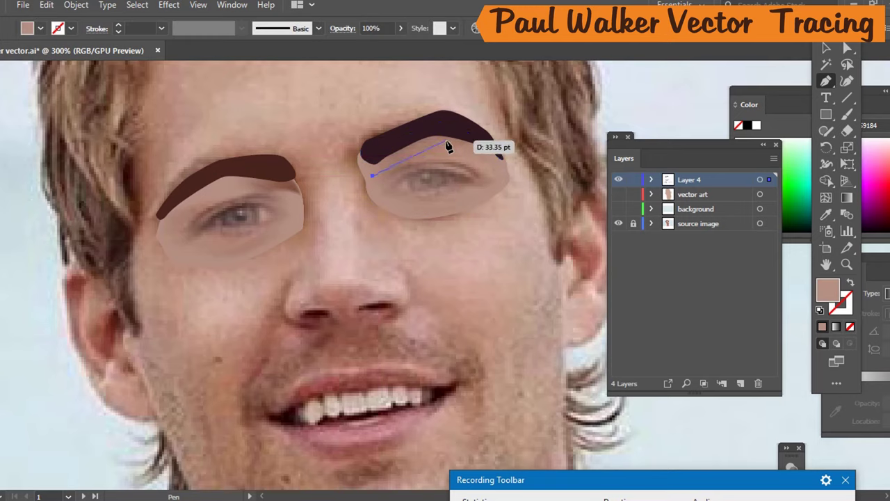
{"action": "left_click_drag", "start_coordinate": [446, 141], "coordinate": [480, 140]}
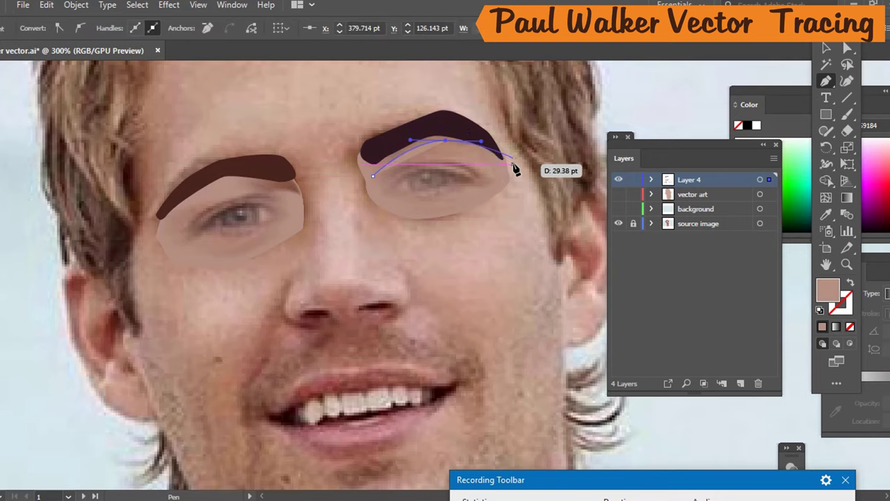
{"action": "left_click_drag", "start_coordinate": [499, 157], "coordinate": [431, 125]}
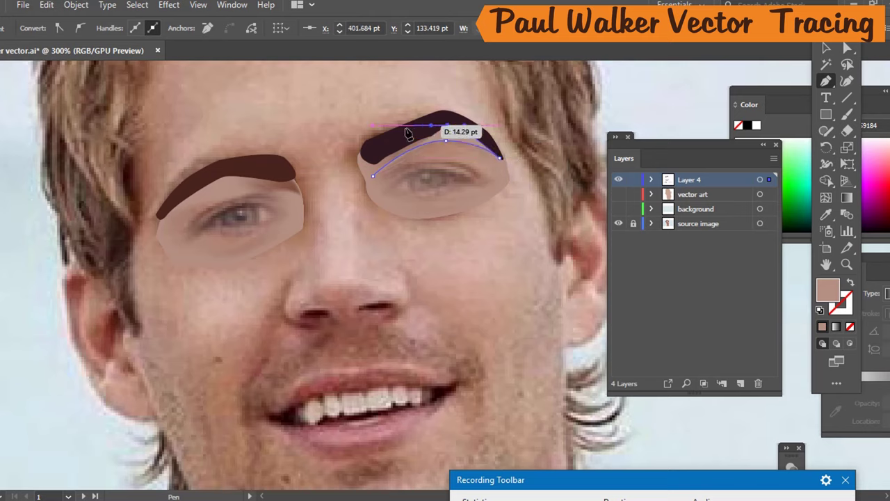
{"action": "left_click", "coordinate": [359, 160]}
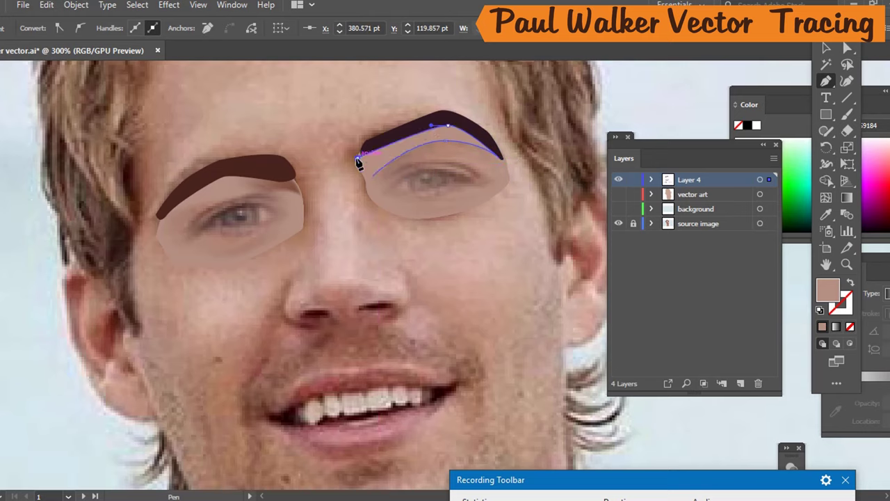
{"action": "mouse_move", "coordinate": [359, 170]}
{"action": "left_mouse_down"}
{"action": "mouse_move", "coordinate": [390, 179]}
{"action": "mouse_move", "coordinate": [372, 179]}
{"action": "left_mouse_up"}
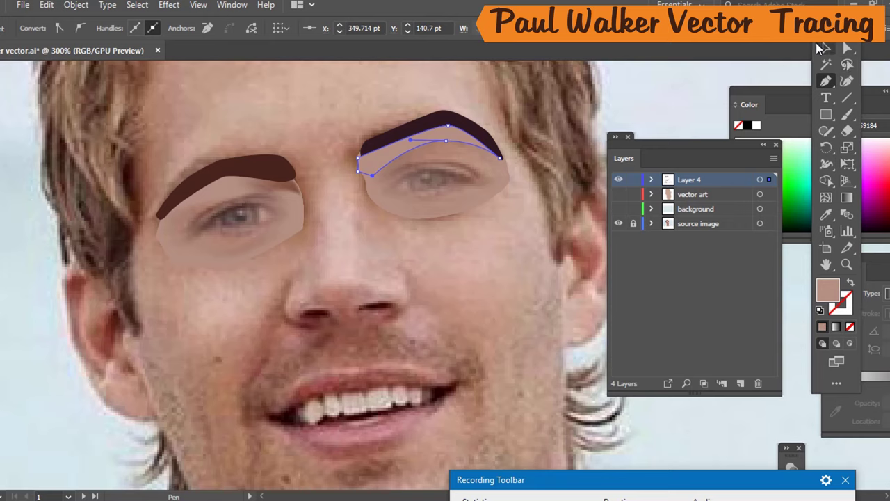
Split the new shape against the right eyebrow with Shape Builder to separate the strip beneath the brow, and deselect.
{"action": "left_click", "coordinate": [828, 49]}
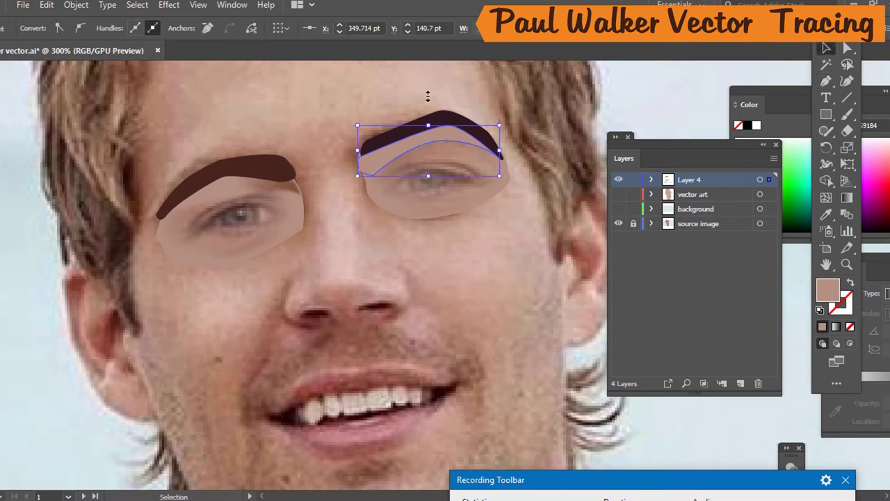
{"action": "left_click", "coordinate": [465, 120], "text": "shift"}
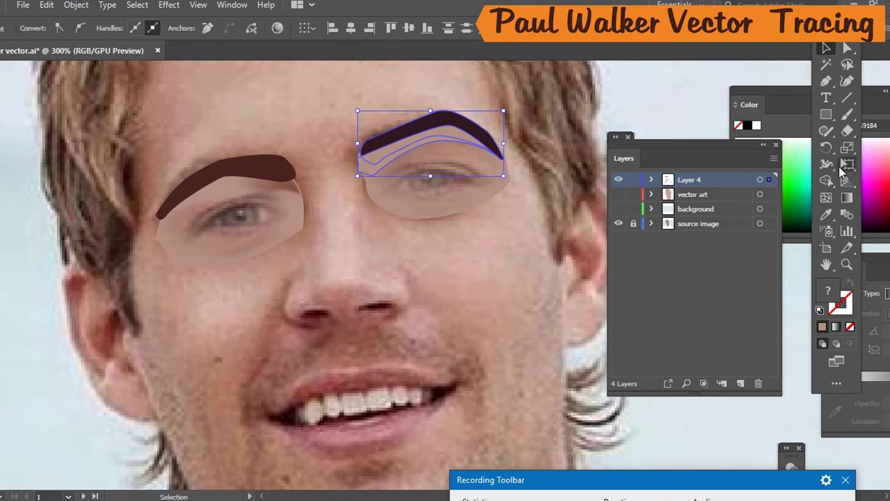
{"action": "double_click", "coordinate": [824, 182]}
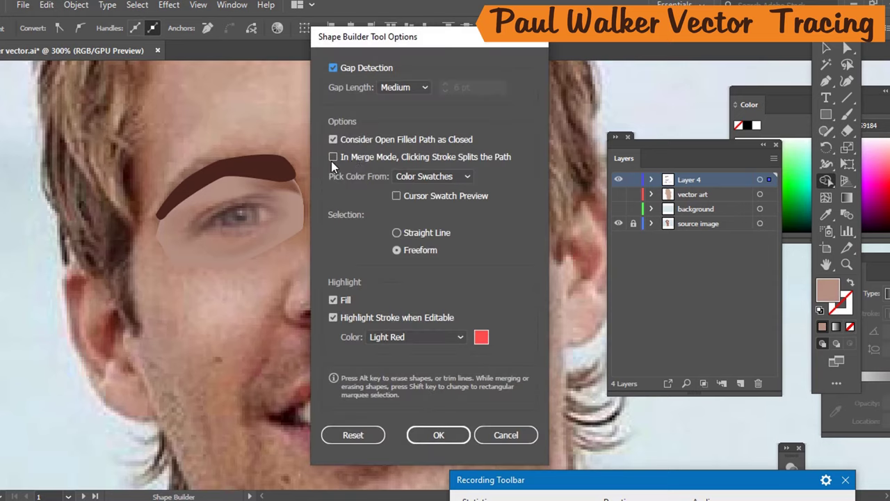
{"action": "left_click", "coordinate": [514, 437]}
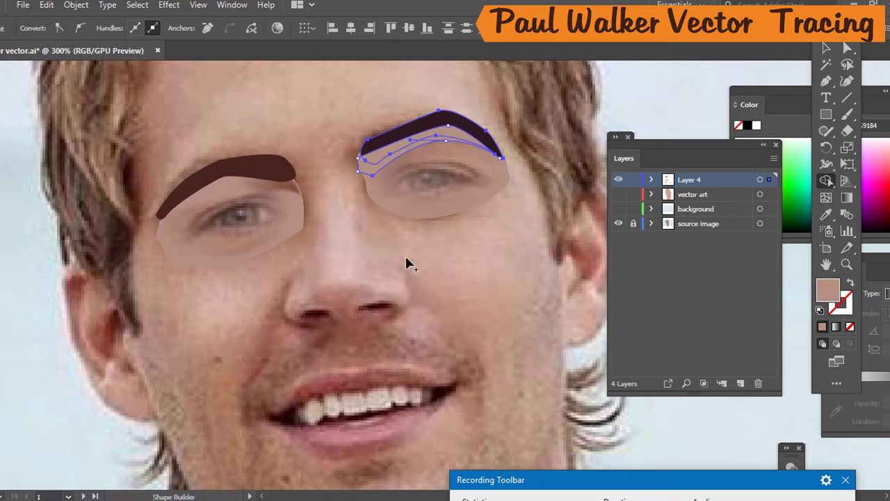
{"action": "left_click", "coordinate": [371, 170]}
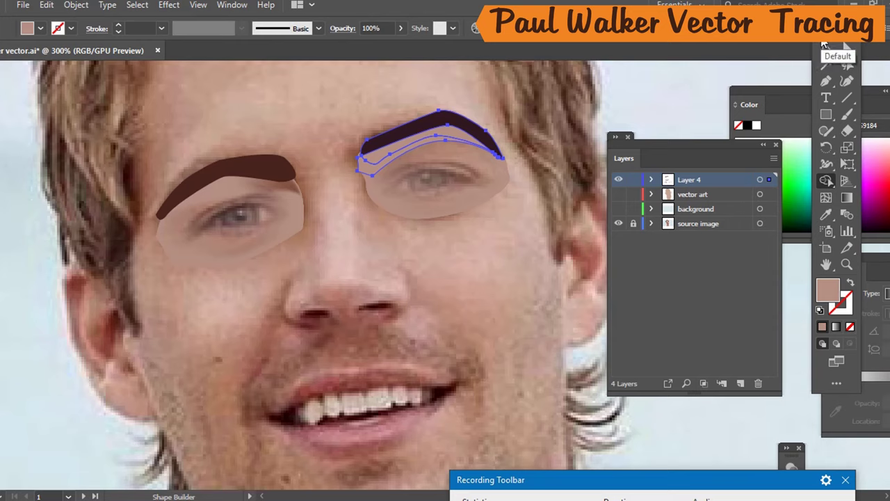
{"action": "left_click", "coordinate": [827, 47]}
{"action": "left_click", "coordinate": [676, 113]}
Show the vector art layer and fill the strip beneath the right eyebrow with brown sampled from the hair, keeping it selected.
{"action": "left_click", "coordinate": [434, 177]}
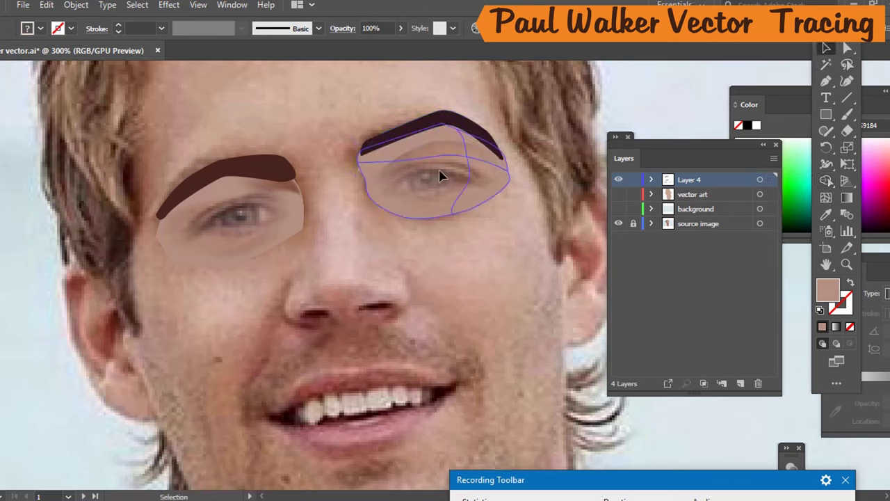
{"action": "left_click", "coordinate": [365, 172]}
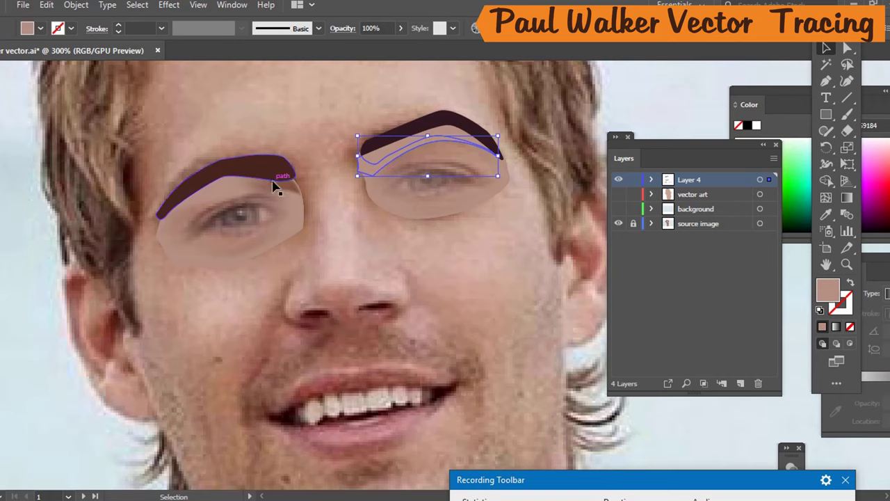
{"action": "key", "text": "i"}
{"action": "left_click", "coordinate": [293, 180]}
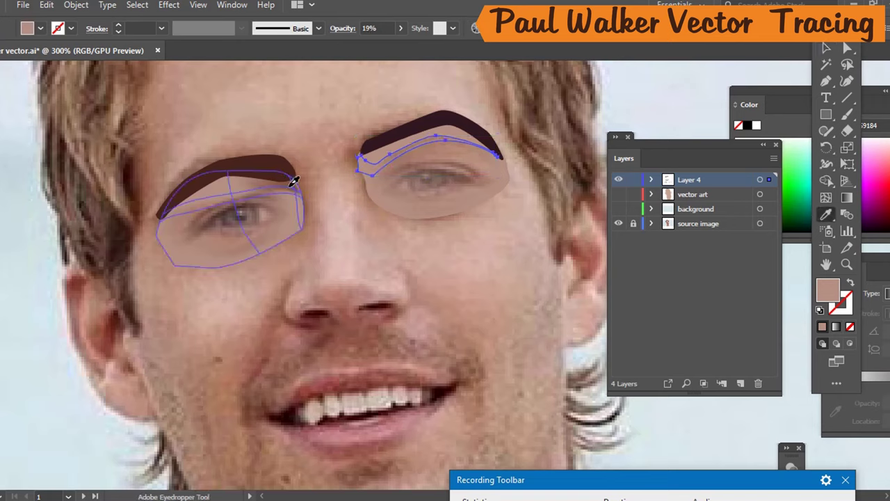
{"action": "left_click", "coordinate": [619, 194]}
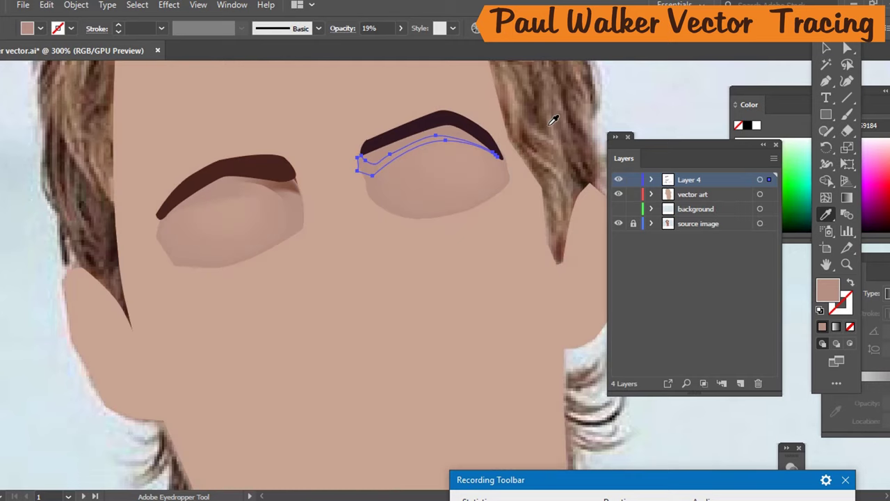
{"action": "left_click", "coordinate": [542, 99]}
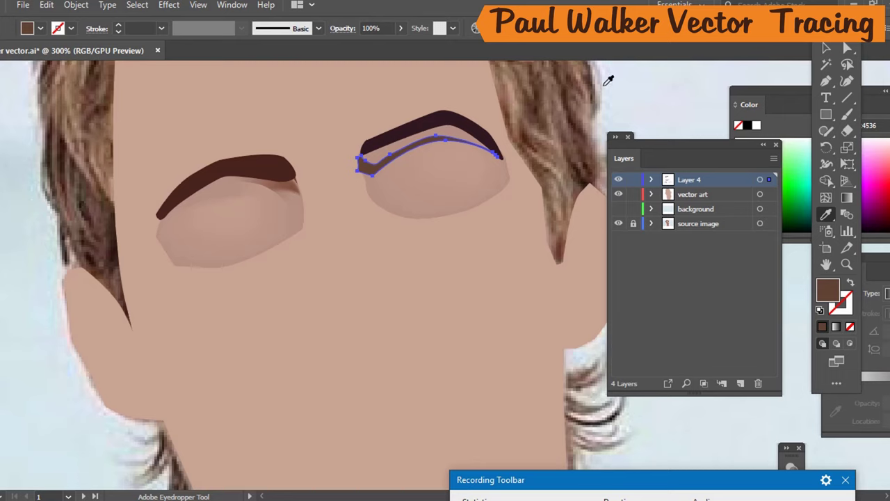
{"action": "left_click", "coordinate": [826, 47]}
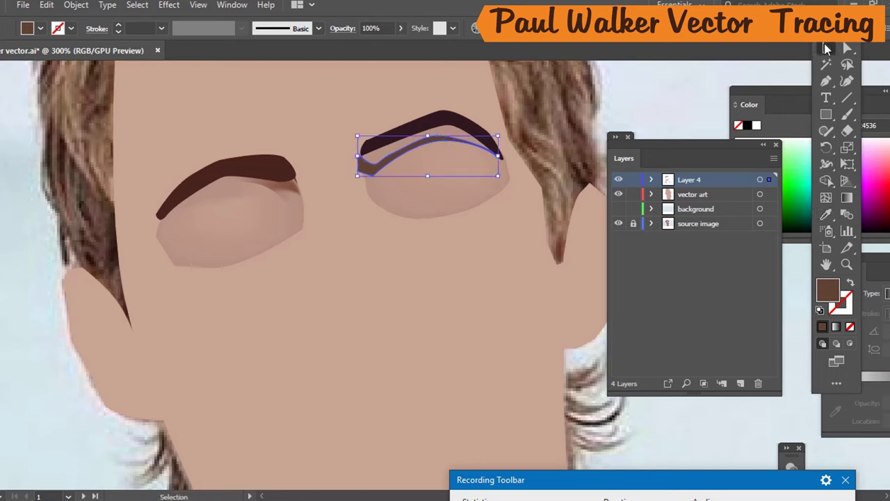
{"action": "left_click", "coordinate": [688, 84]}
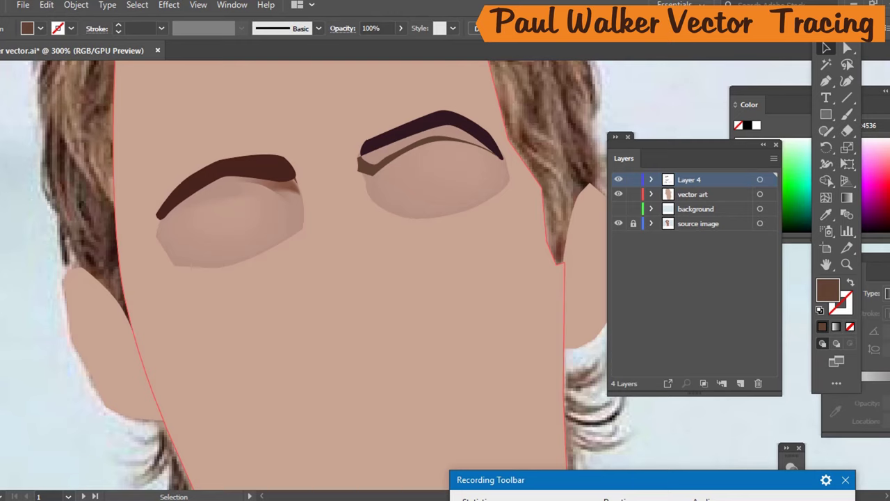
{"action": "left_click", "coordinate": [710, 398]}
{"action": "left_click", "coordinate": [370, 177]}
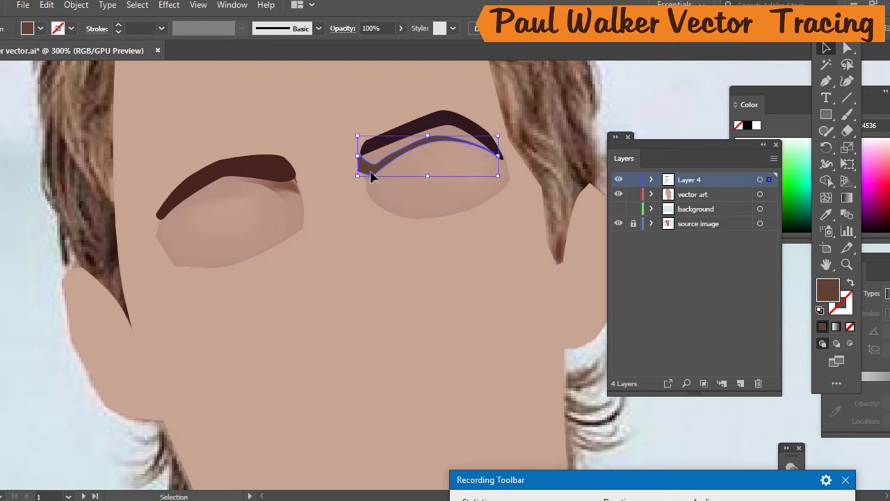
Try applying the last-used Gaussian Blur to the brown strip beneath the right eyebrow.
{"action": "left_click", "coordinate": [169, 5]}
{"action": "key", "text": "Right"}
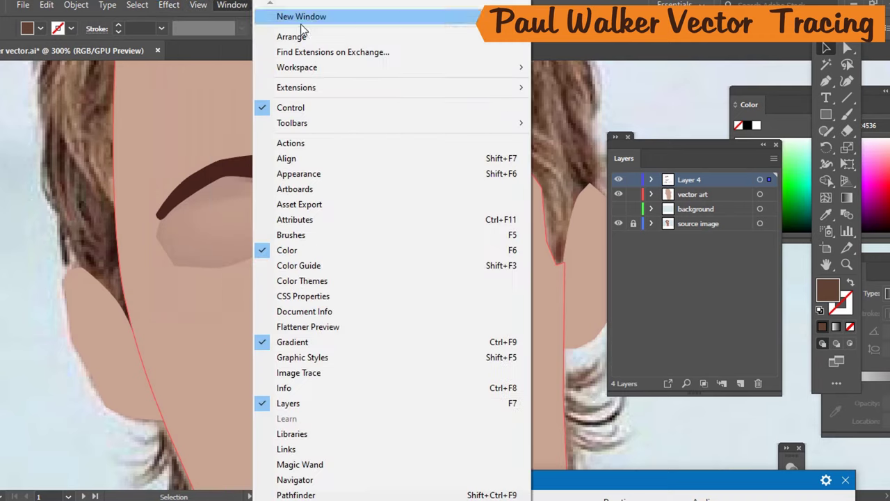
{"action": "mouse_move", "coordinate": [173, 5]}
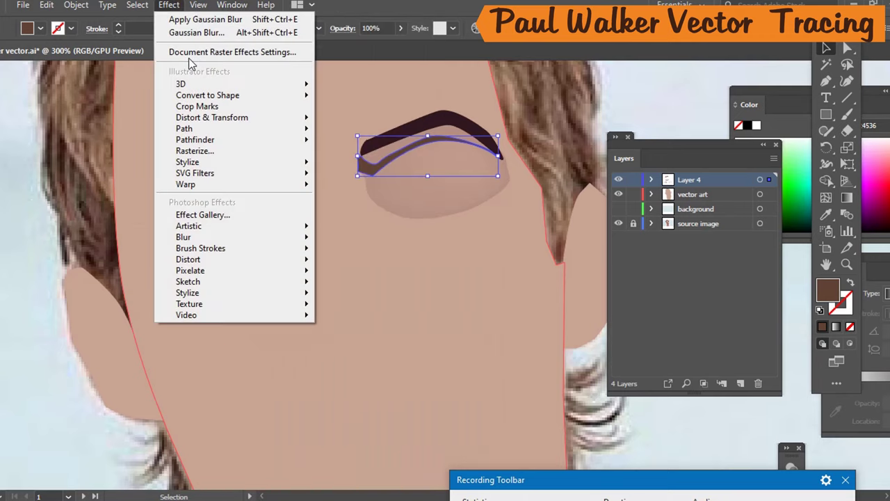
{"action": "left_click", "coordinate": [186, 20]}
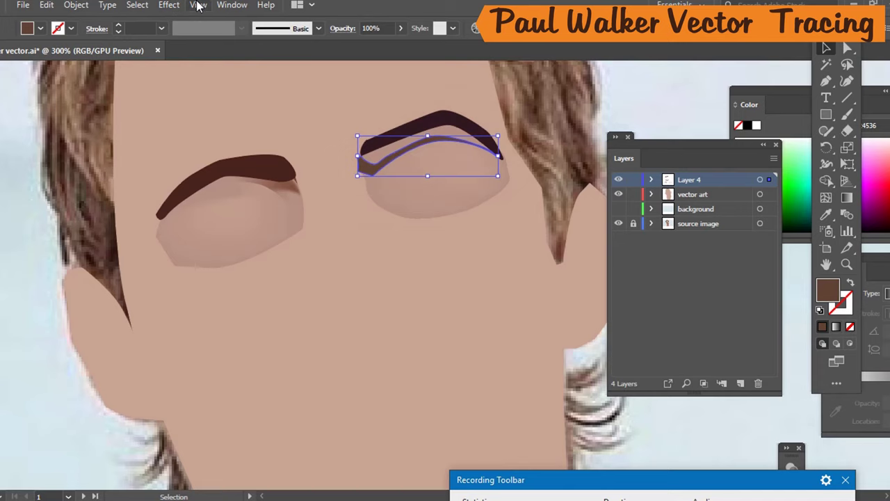
Apply a Gaussian Blur with a radius of 2.1 to the brown strip beneath the right eyebrow, previewing it first.
{"action": "left_click", "coordinate": [171, 5]}
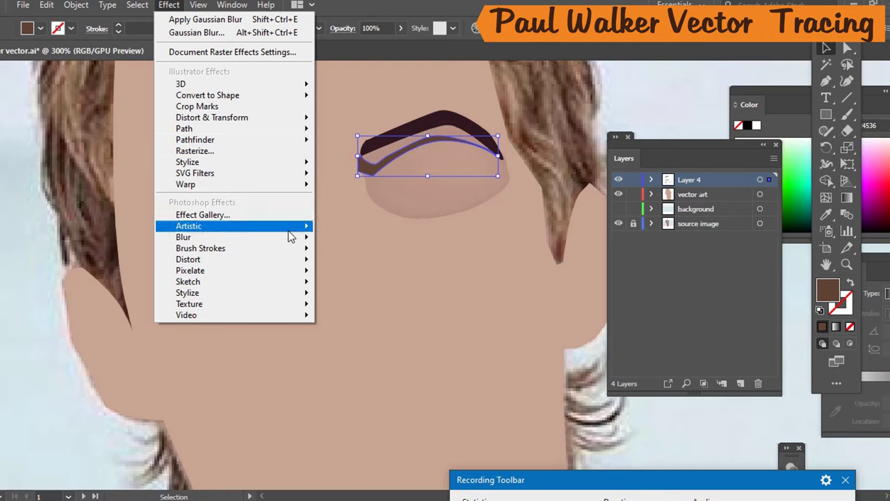
{"action": "mouse_move", "coordinate": [303, 237]}
{"action": "left_click", "coordinate": [344, 237]}
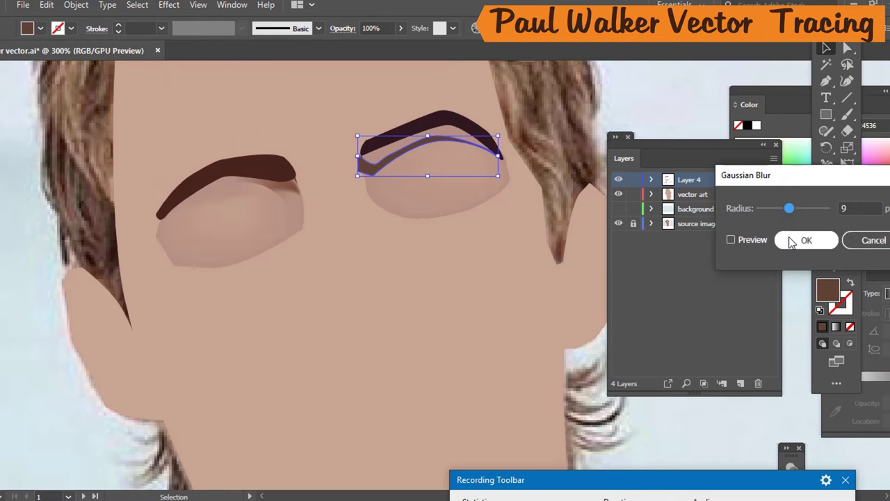
{"action": "left_click", "coordinate": [767, 207]}
{"action": "left_click", "coordinate": [743, 238]}
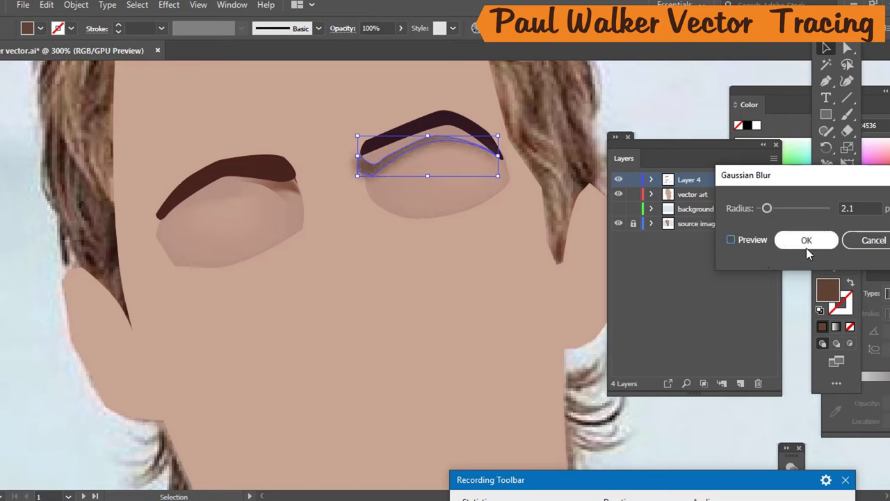
{"action": "left_click", "coordinate": [784, 247]}
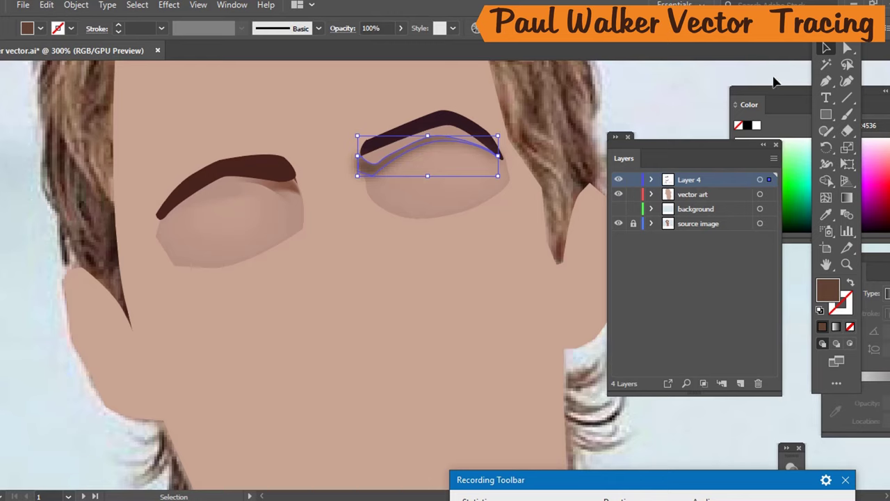
{"action": "left_click", "coordinate": [723, 87]}
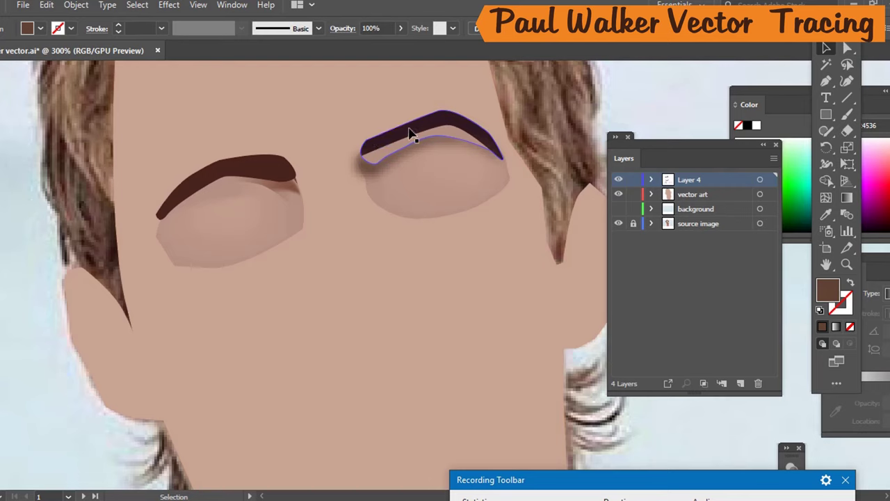
{"action": "left_click", "coordinate": [432, 137]}
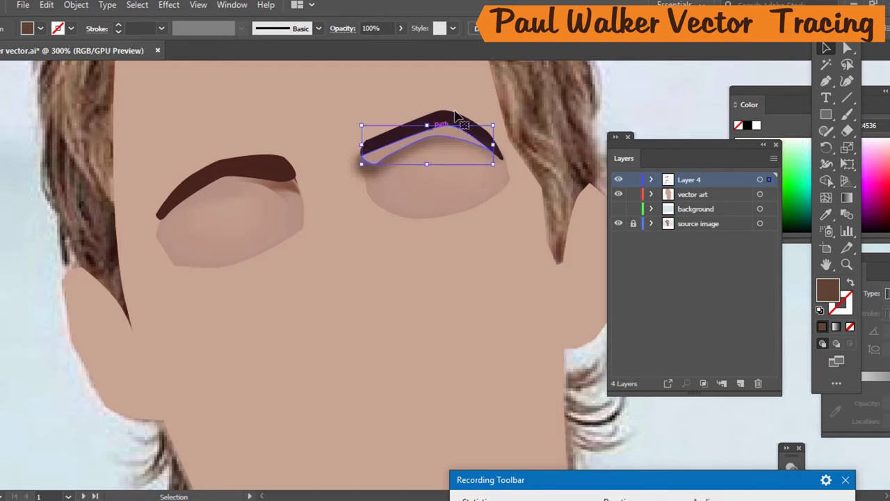
{"action": "left_click", "coordinate": [453, 122]}
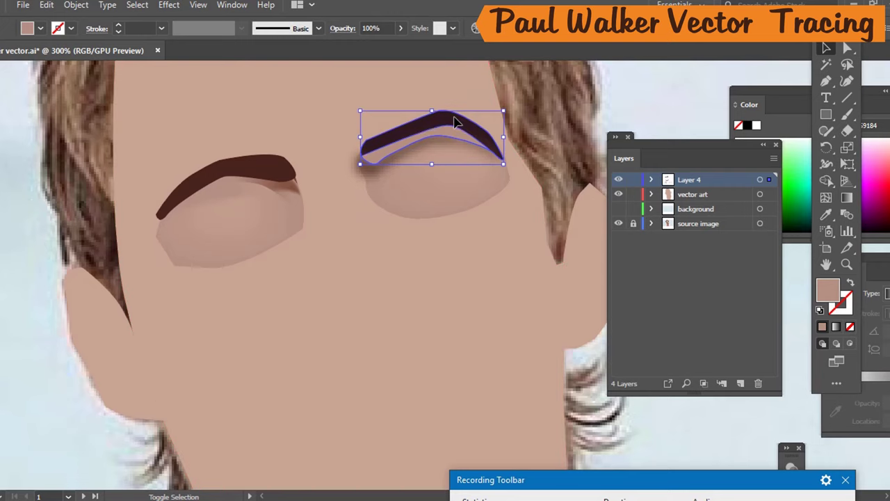
{"action": "double_click", "coordinate": [455, 120]}
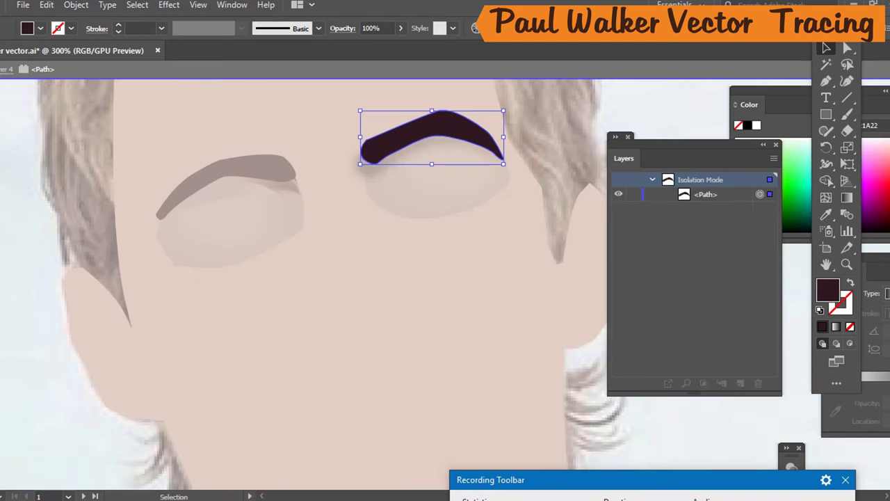
{"action": "key", "text": "Escape"}
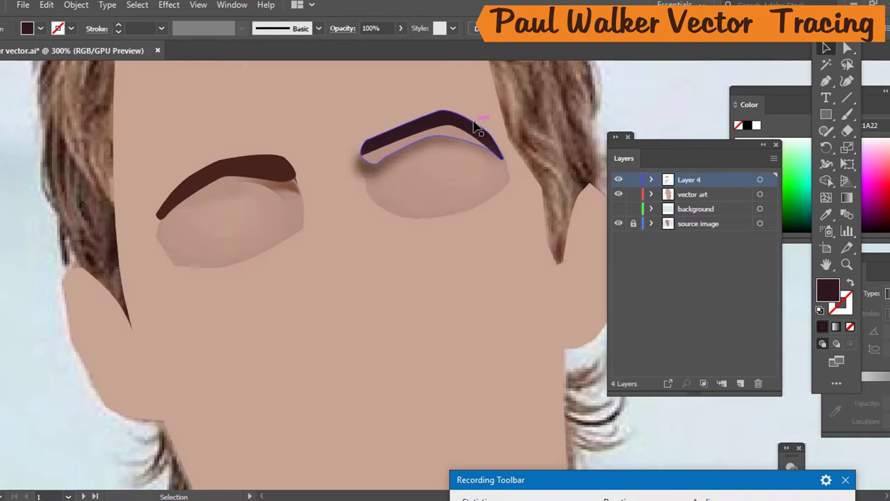
Select the right eyebrow and the skin-toned strip directly beneath it, and merge them into one shape with Shape Builder.
{"action": "left_click", "coordinate": [459, 138]}
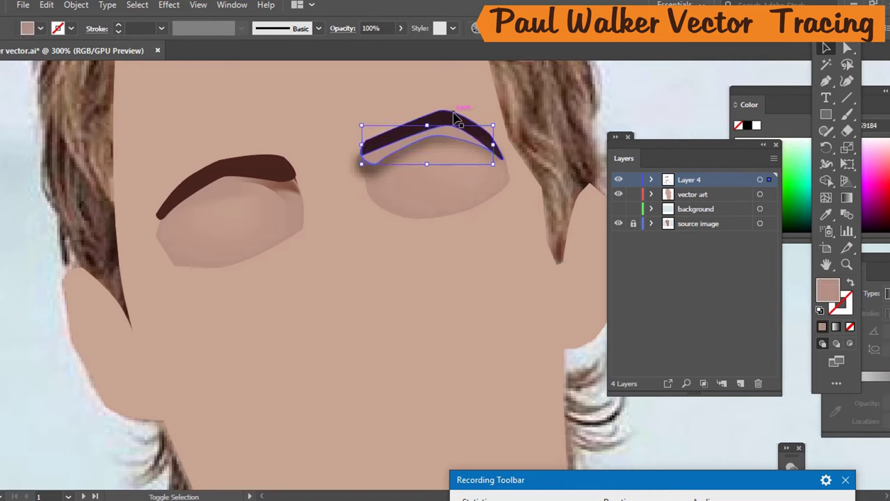
{"action": "left_click", "coordinate": [456, 118], "text": "shift"}
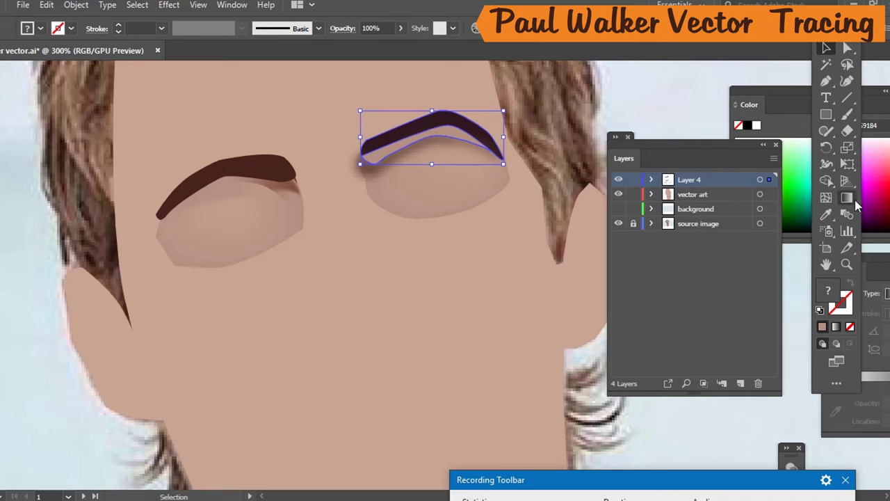
{"action": "left_click", "coordinate": [827, 180]}
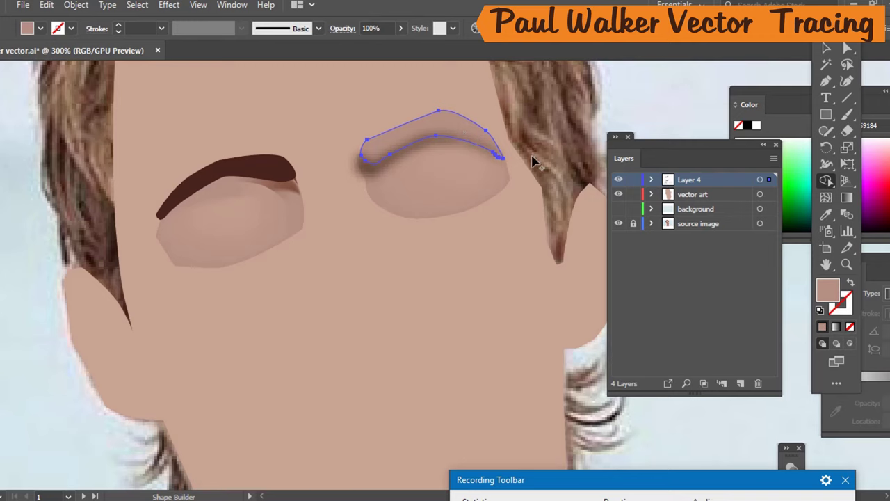
Fill the merged right eyebrow with the dark brown sampled from the left eyebrow, and deselect.
{"action": "key", "text": "i"}
{"action": "left_click", "coordinate": [280, 148]}
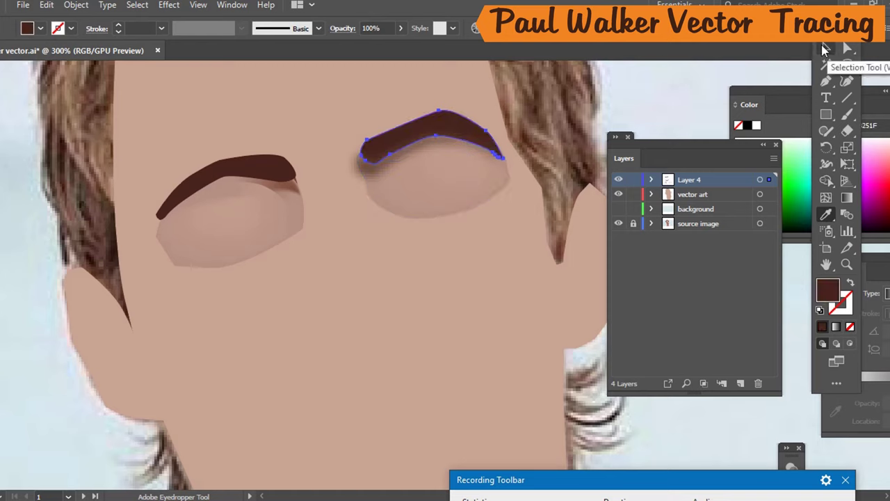
{"action": "left_click", "coordinate": [825, 48]}
{"action": "left_click", "coordinate": [658, 101]}
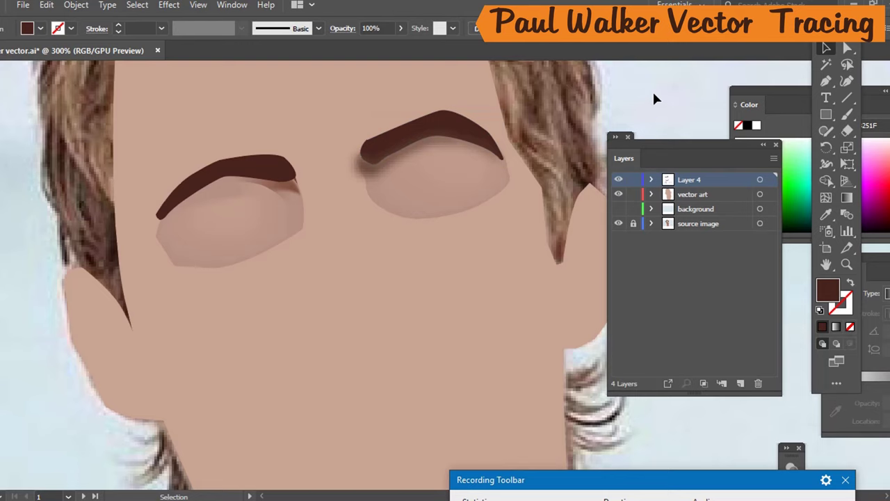
Toggle the background layer's visibility to check the whole head, up to its crown, against the flat background.
{"action": "scroll", "coordinate": [447, 141], "scroll_direction": "down", "scroll_amount": 2}
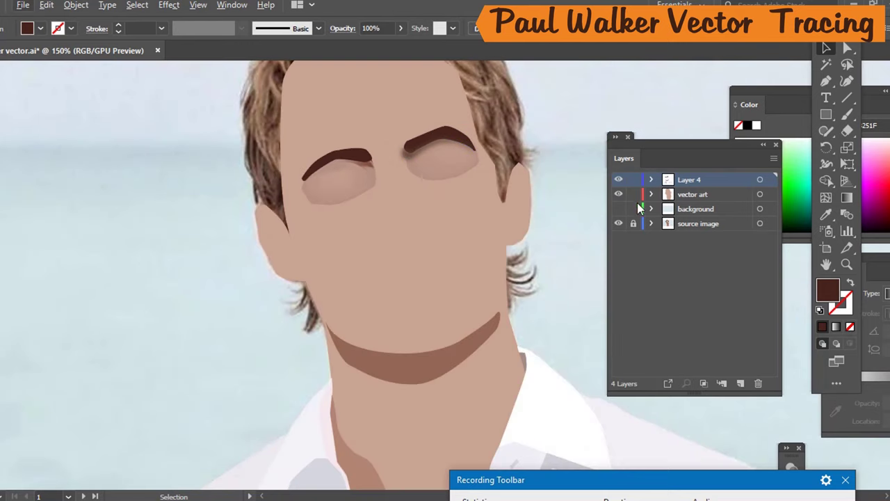
{"action": "left_click", "coordinate": [618, 210]}
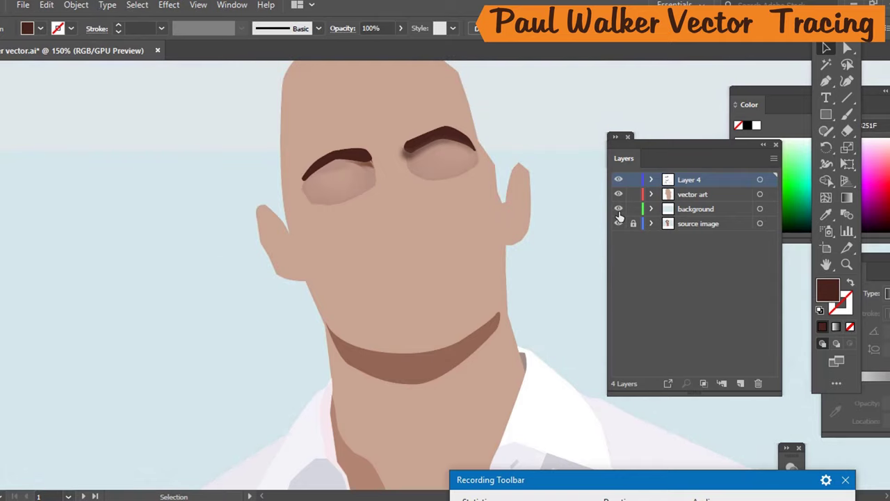
{"action": "left_click", "coordinate": [619, 211]}
{"action": "left_click", "coordinate": [618, 212]}
{"action": "left_click", "coordinate": [618, 212]}
{"action": "left_click", "coordinate": [617, 211]}
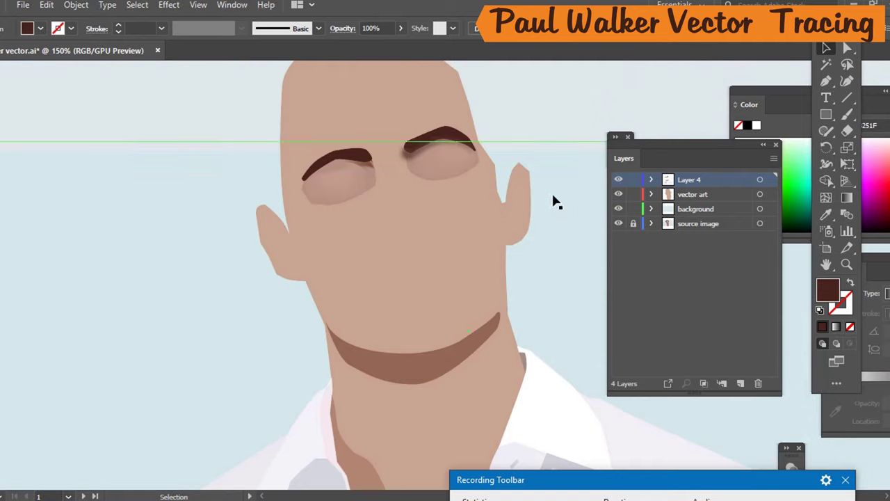
{"action": "scroll", "coordinate": [306, 157], "scroll_direction": "up", "scroll_amount": 3}
{"action": "scroll", "coordinate": [299, 165], "scroll_direction": "up", "scroll_amount": 1}
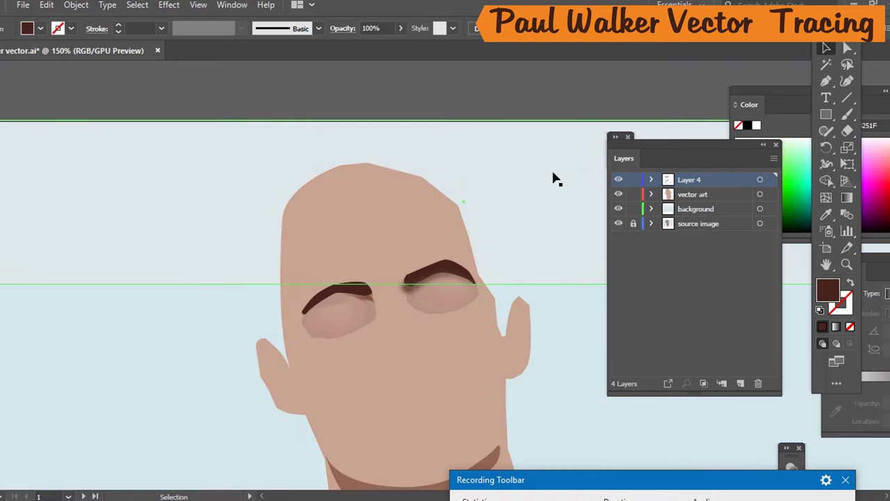
Hide and show the vector art and background layers in turn to compare the traced shapes with the source photo.
{"action": "key", "text": "ctrl+semicolon"}
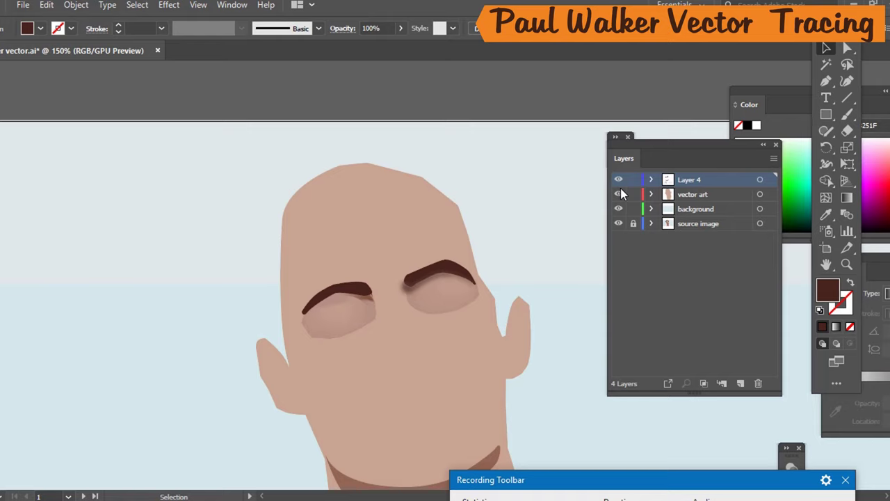
{"action": "left_click", "coordinate": [632, 223]}
{"action": "left_click", "coordinate": [619, 195]}
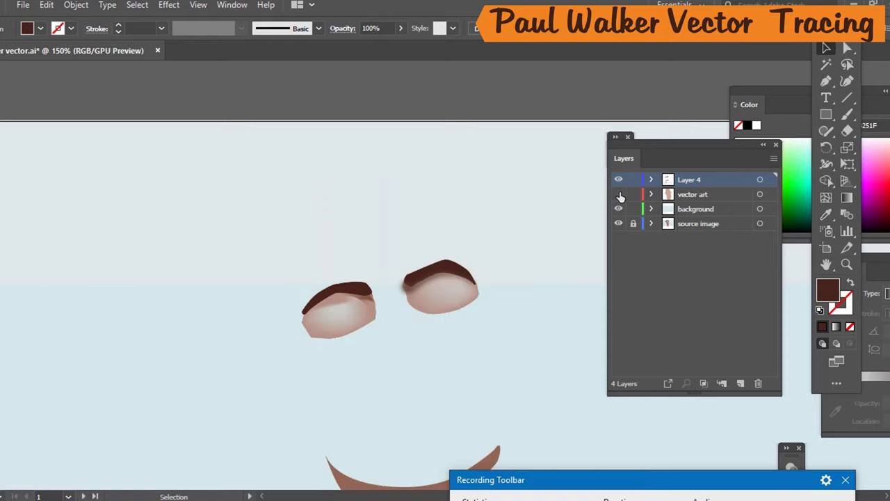
{"action": "left_click", "coordinate": [619, 194]}
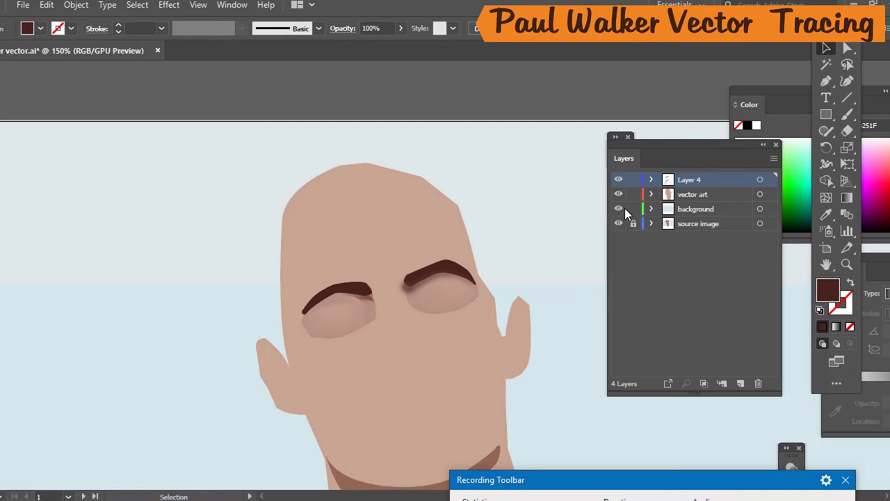
{"action": "left_click", "coordinate": [619, 210]}
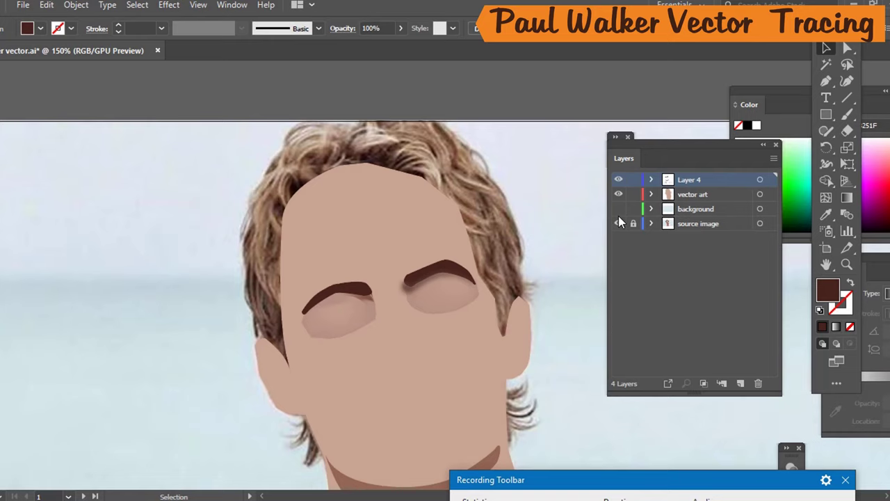
{"action": "left_click", "coordinate": [617, 210]}
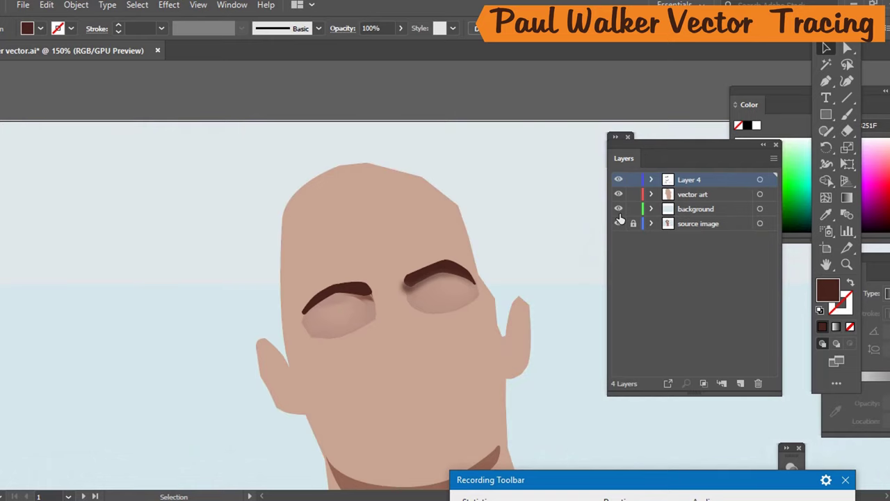
{"action": "left_click", "coordinate": [162, 208]}
{"action": "double_click", "coordinate": [159, 208]}
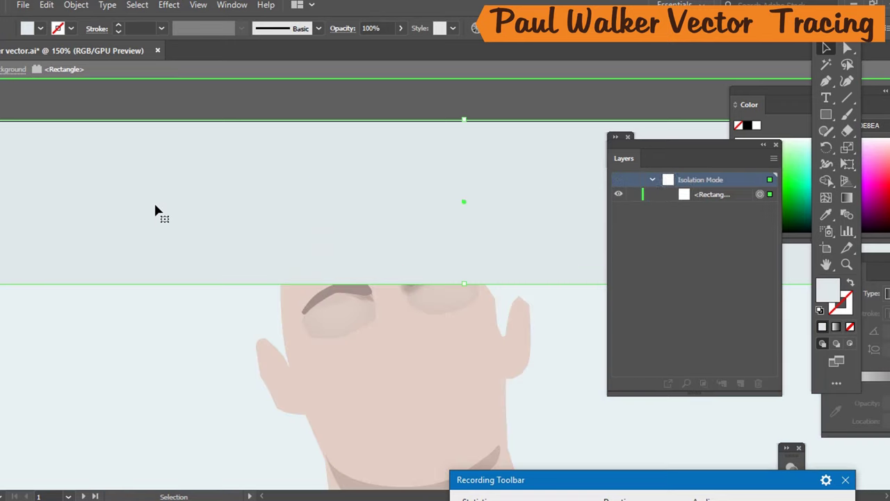
{"action": "key", "text": "ctrl+z"}
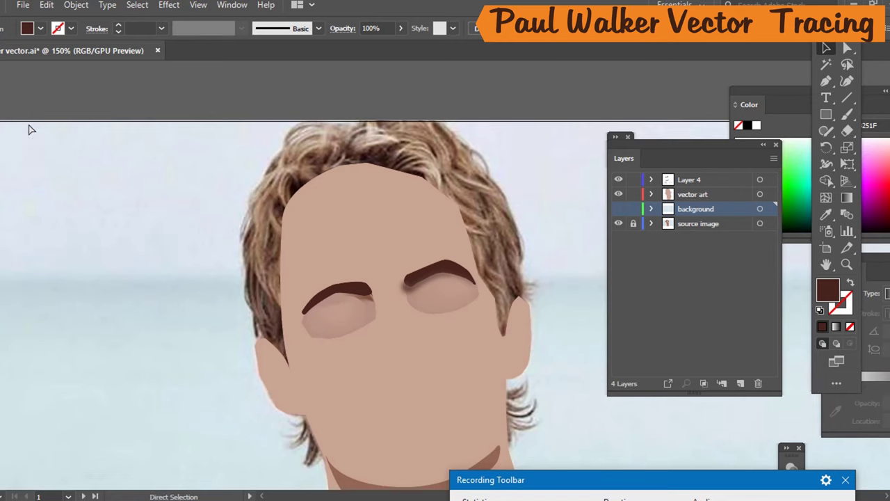
Select all visible artwork, separate the face and neck region from the overlapping shapes with Shape Builder, and deselect.
{"action": "key", "text": "ctrl+a"}
{"action": "key", "text": "v"}
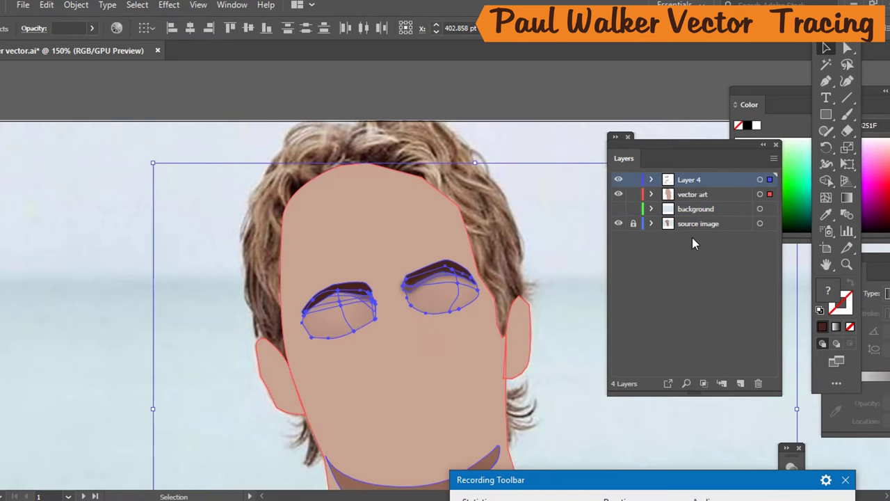
{"action": "left_click", "coordinate": [827, 181]}
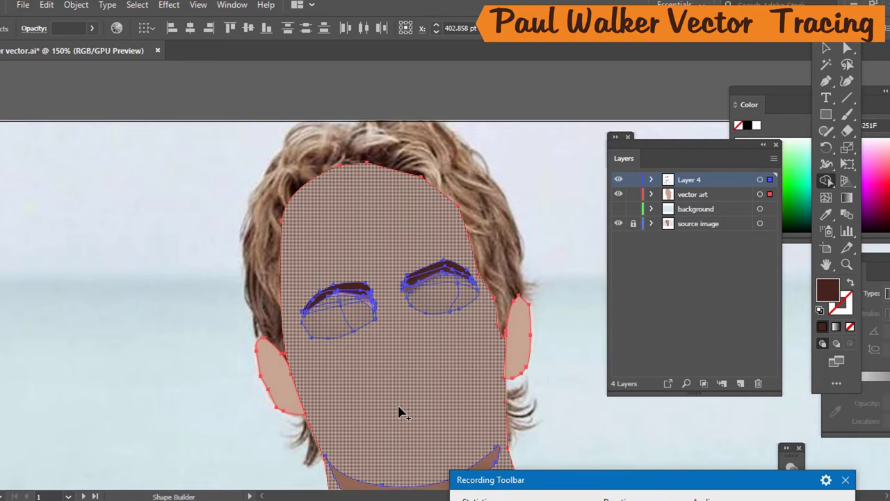
{"action": "scroll", "coordinate": [411, 409], "scroll_direction": "down", "scroll_amount": 2}
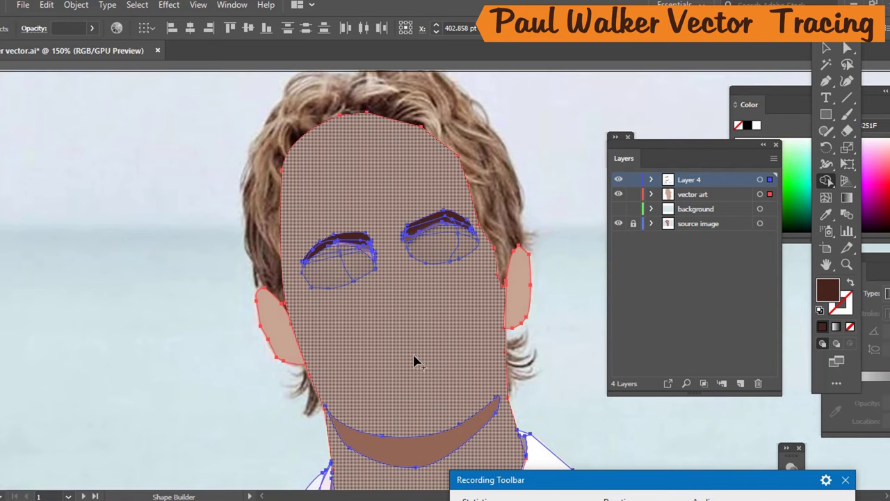
{"action": "left_click", "coordinate": [464, 378]}
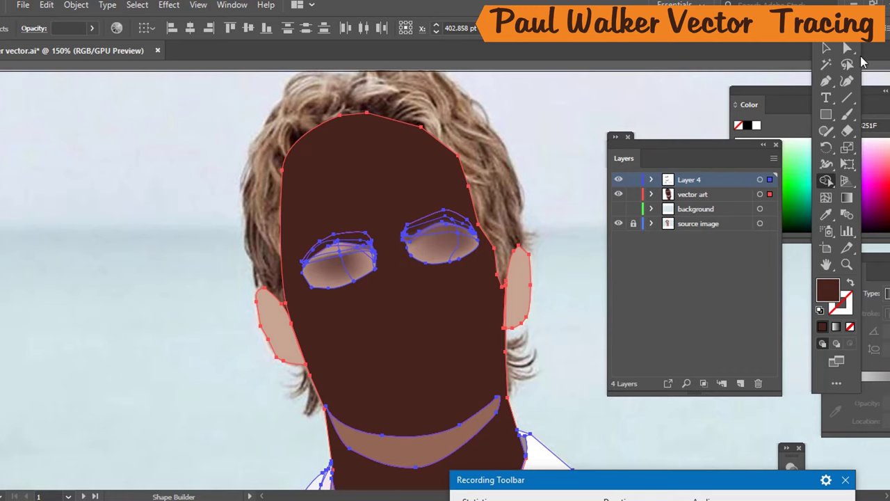
{"action": "left_click", "coordinate": [826, 47]}
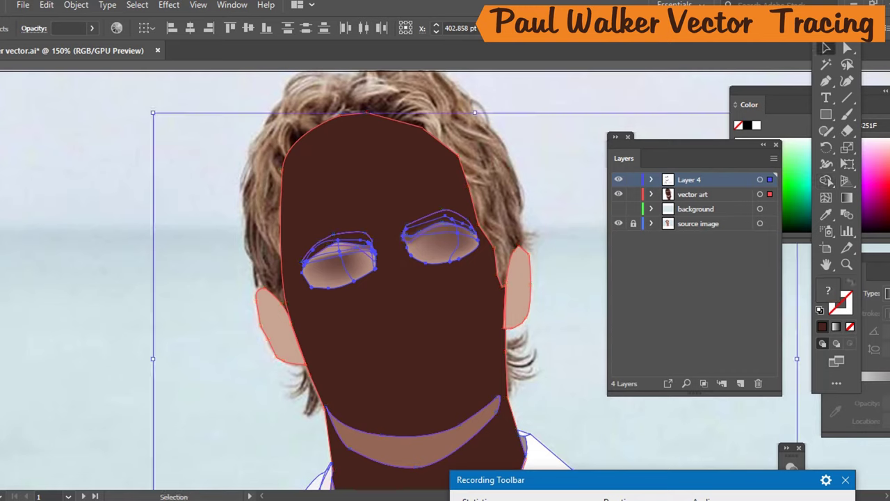
{"action": "left_click", "coordinate": [614, 72]}
Fill the dark face and neck shape with the skin tone sampled from the right ear.
{"action": "left_click", "coordinate": [429, 183]}
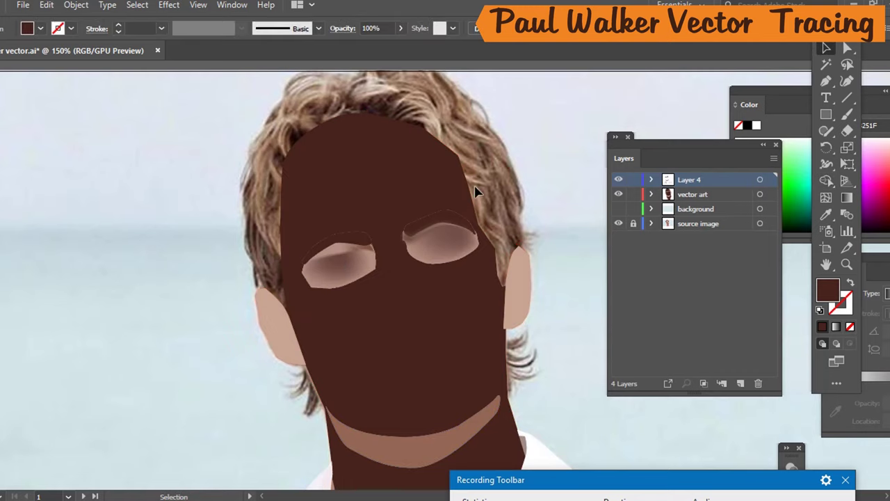
{"action": "left_click", "coordinate": [420, 169]}
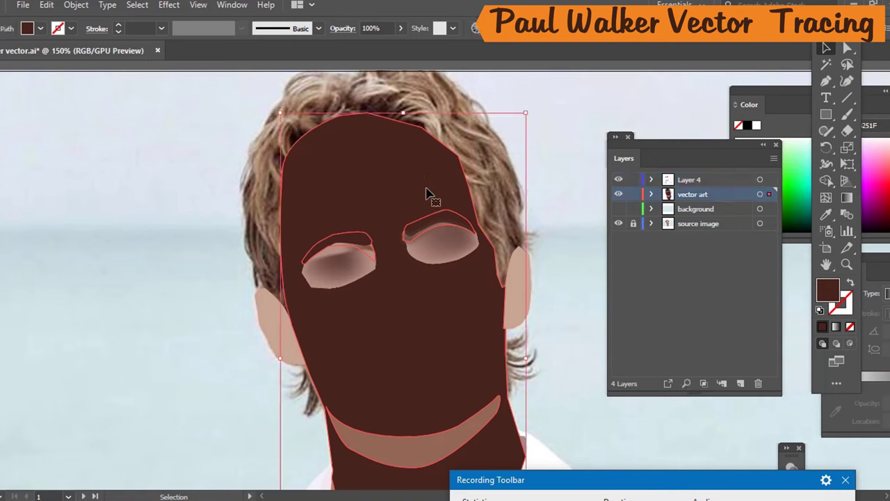
{"action": "key", "text": "i"}
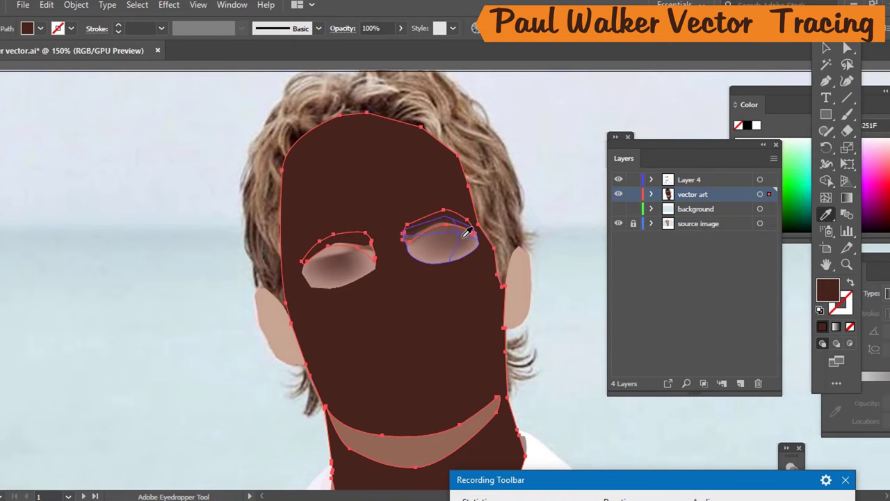
{"action": "left_click", "coordinate": [520, 259]}
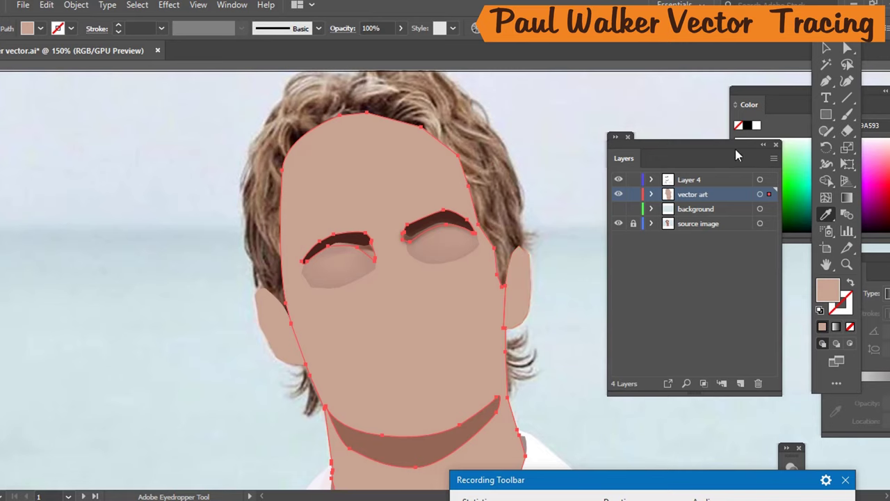
{"action": "left_click", "coordinate": [826, 47]}
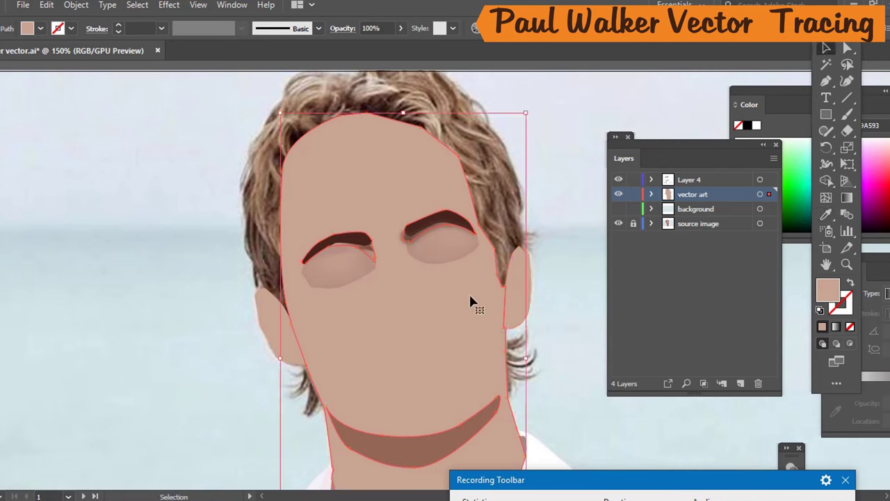
Try deleting the face and neck shape, undo the deletion, and deselect.
{"action": "key", "text": "Delete"}
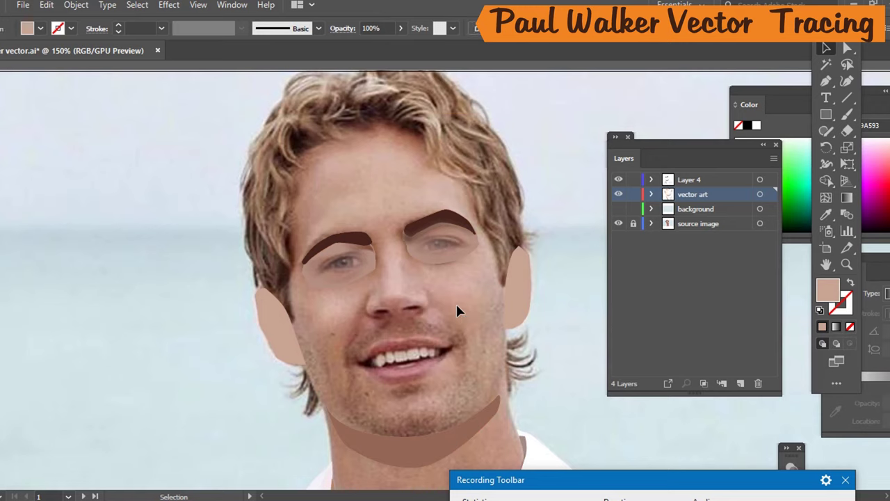
{"action": "key", "text": "a"}
{"action": "key", "text": "ctrl+z"}
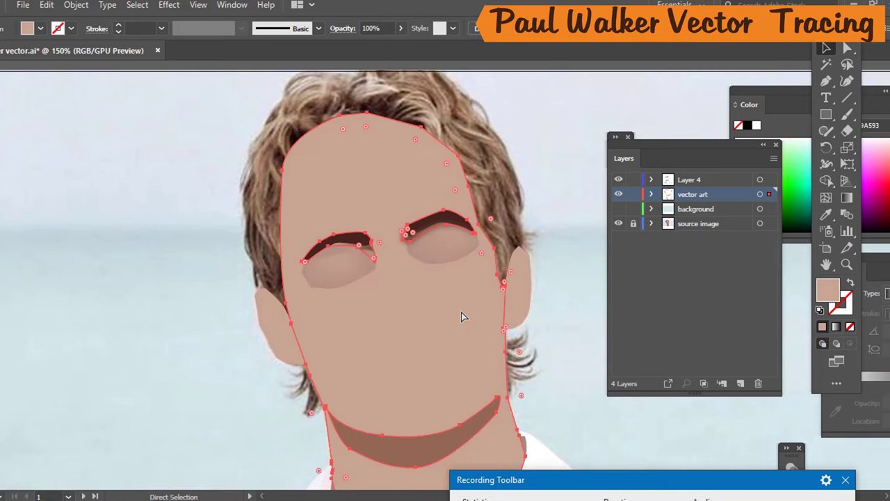
{"action": "key", "text": "v"}
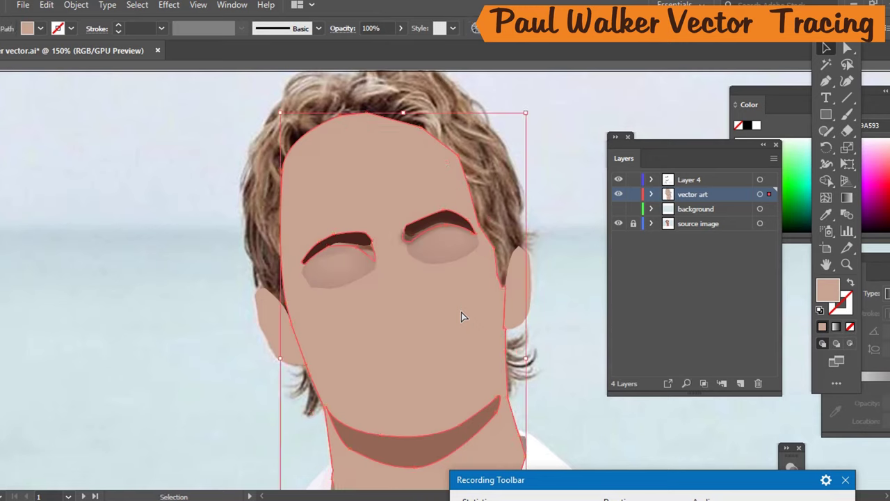
{"action": "left_click", "coordinate": [569, 170]}
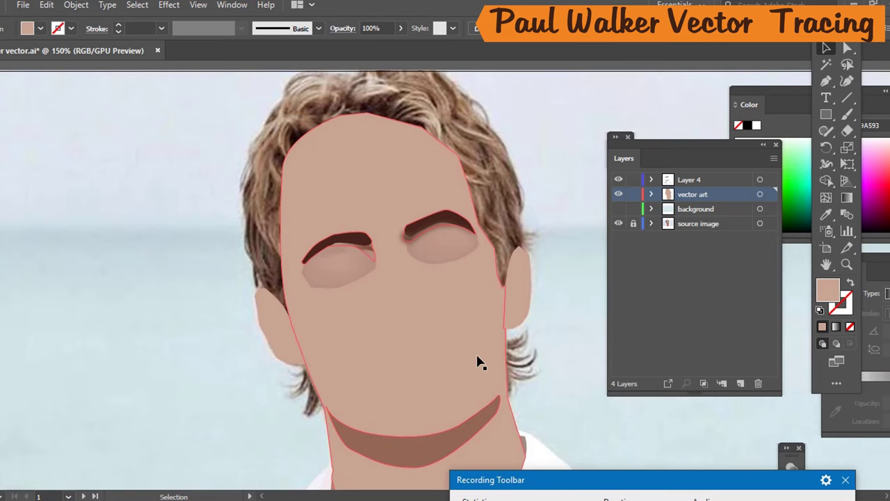
Show and hide the background layer repeatedly to compare the traced head, neck and shirt with the source photo.
{"action": "scroll", "coordinate": [478, 360], "scroll_direction": "down", "scroll_amount": 3}
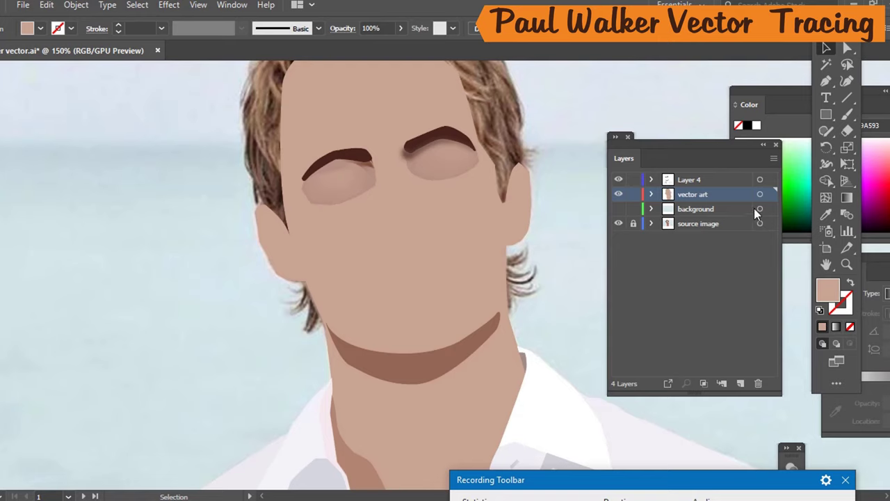
{"action": "left_click", "coordinate": [619, 210]}
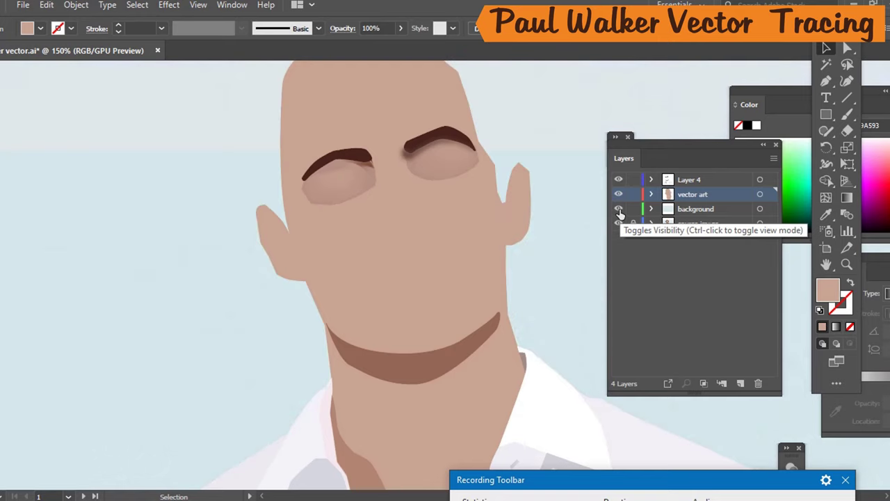
{"action": "left_click", "coordinate": [619, 211]}
{"action": "left_click", "coordinate": [619, 211]}
{"action": "left_click", "coordinate": [618, 211]}
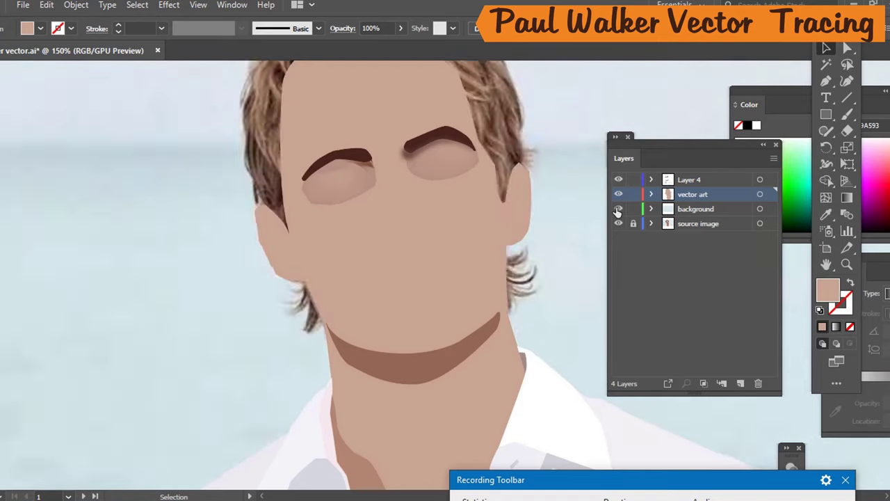
{"action": "left_click", "coordinate": [618, 211]}
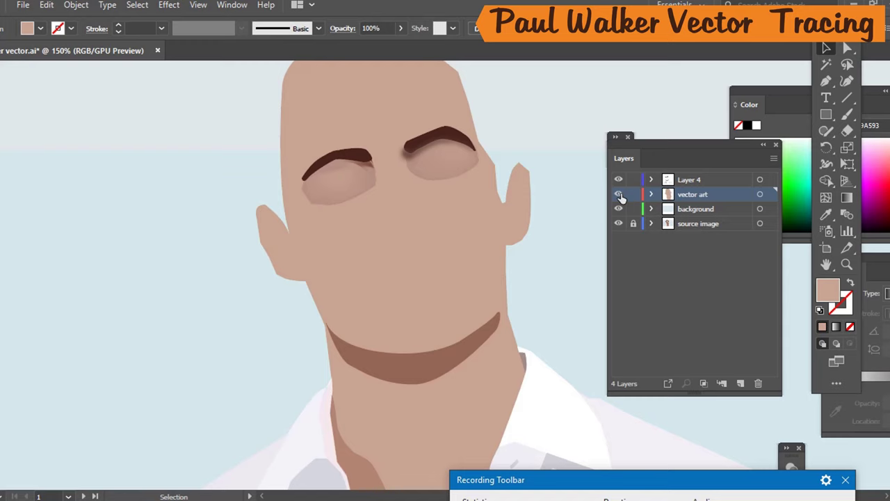
Hide the vector art and background layers to expose the source photo, and add a new layer directly above vector art.
{"action": "left_click", "coordinate": [619, 197]}
{"action": "left_click", "coordinate": [619, 197]}
{"action": "left_click", "coordinate": [617, 197]}
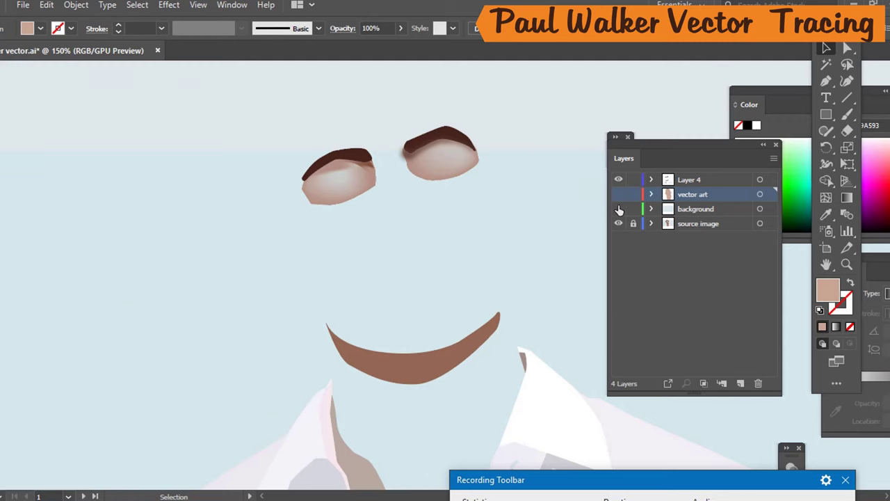
{"action": "left_click", "coordinate": [619, 209]}
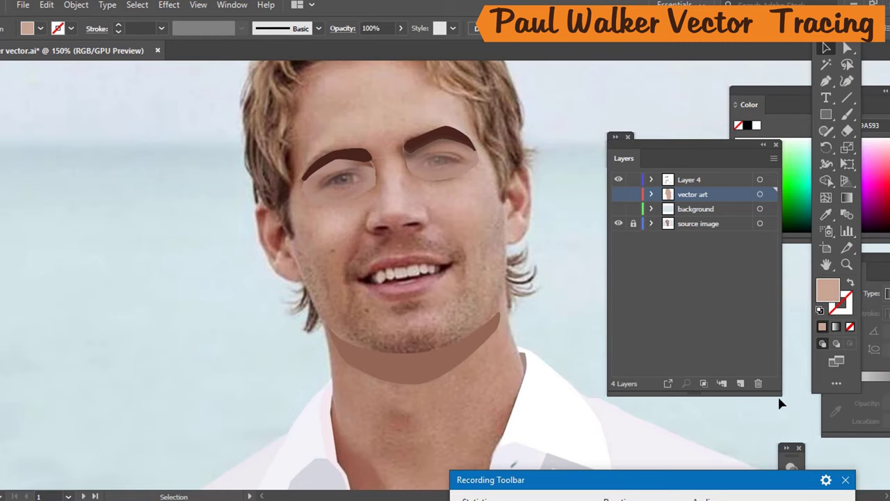
{"action": "left_click", "coordinate": [741, 383]}
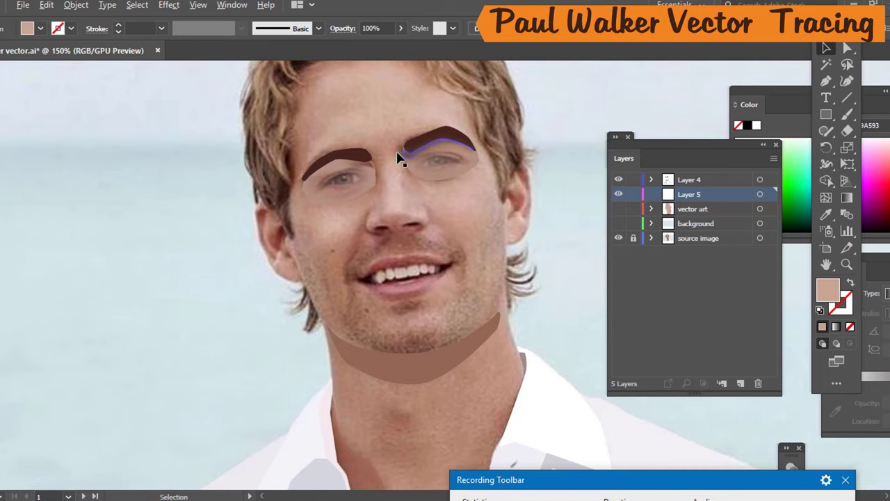
{"action": "scroll", "coordinate": [394, 167], "scroll_direction": "up", "scroll_amount": 3}
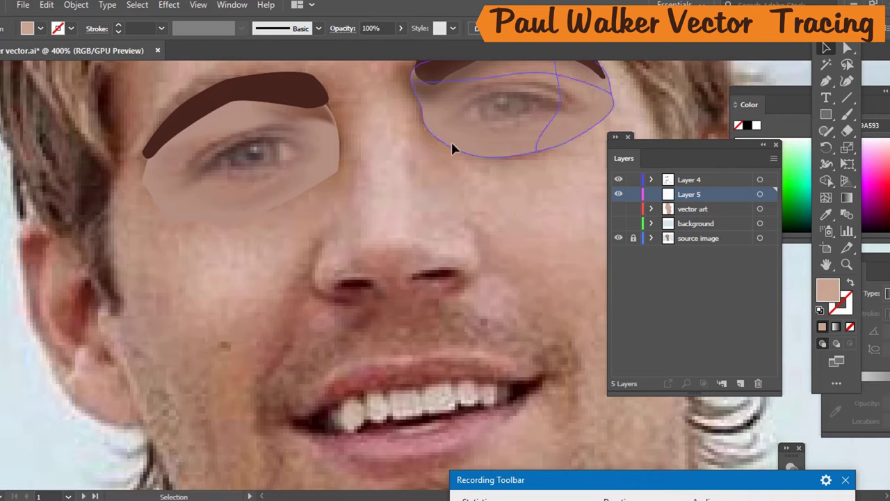
{"action": "scroll", "coordinate": [408, 106], "scroll_direction": "up", "scroll_amount": 2}
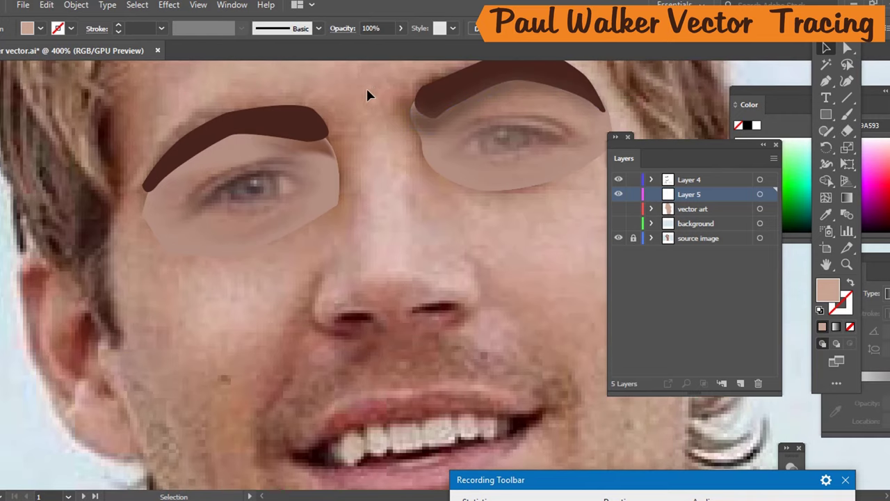
{"action": "key", "text": "p"}
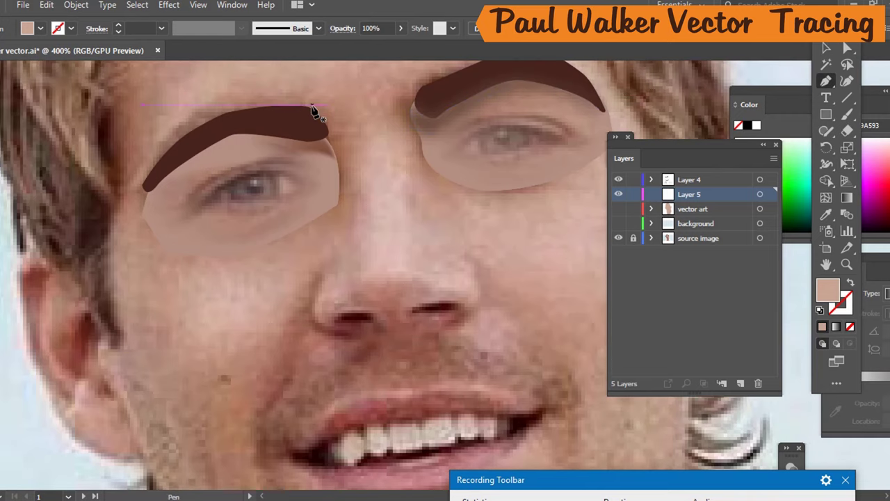
{"action": "left_click_drag", "start_coordinate": [307, 107], "coordinate": [351, 160]}
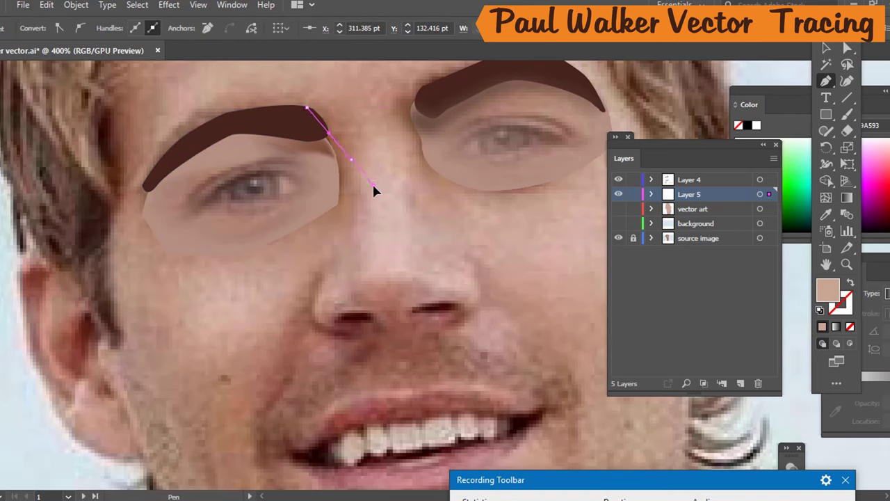
{"action": "left_click_drag", "start_coordinate": [367, 202], "coordinate": [389, 285]}
{"action": "key", "text": "ctrl+z"}
{"action": "key", "text": "ctrl+z"}
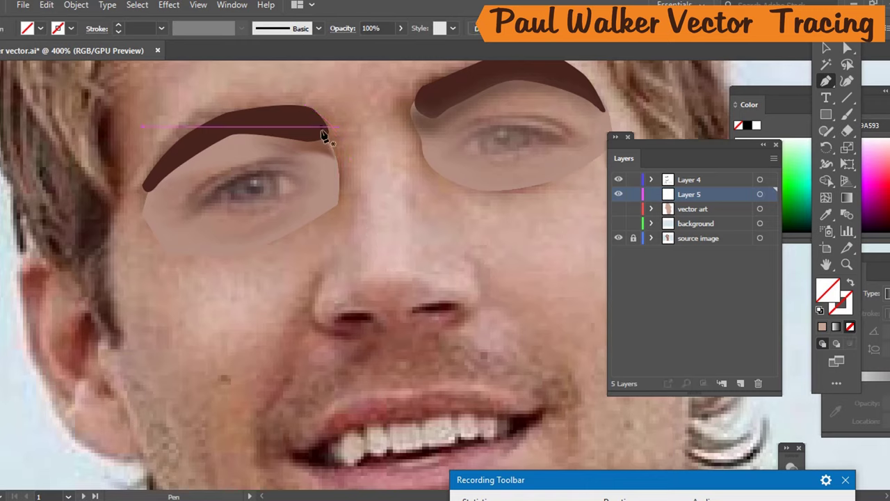
Trace a closed, unfilled highlight shape with the Pen tool along the nose bridge, from between the eyebrows down to the nose tip.
{"action": "left_click", "coordinate": [328, 127]}
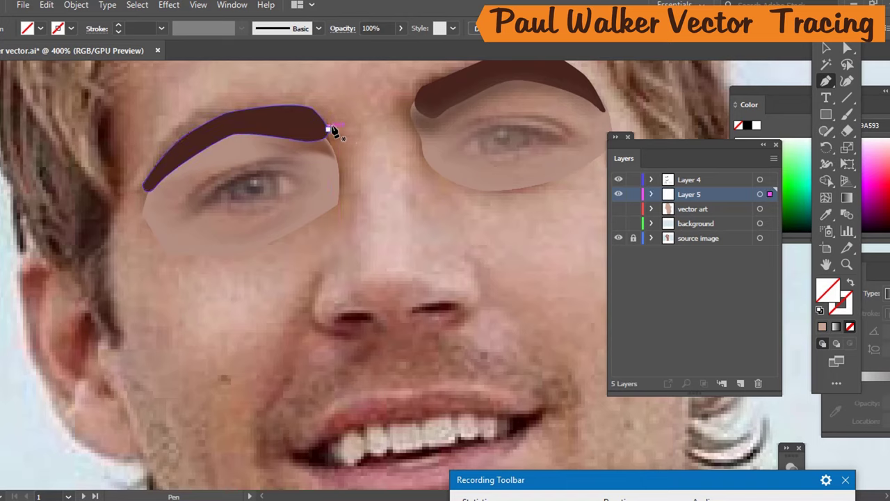
{"action": "left_click", "coordinate": [355, 171]}
{"action": "left_click", "coordinate": [359, 193]}
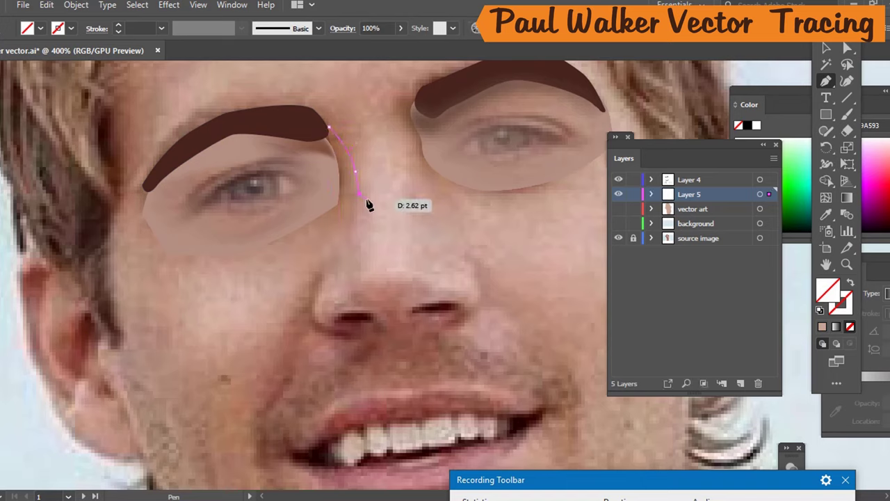
{"action": "left_click", "coordinate": [358, 288]}
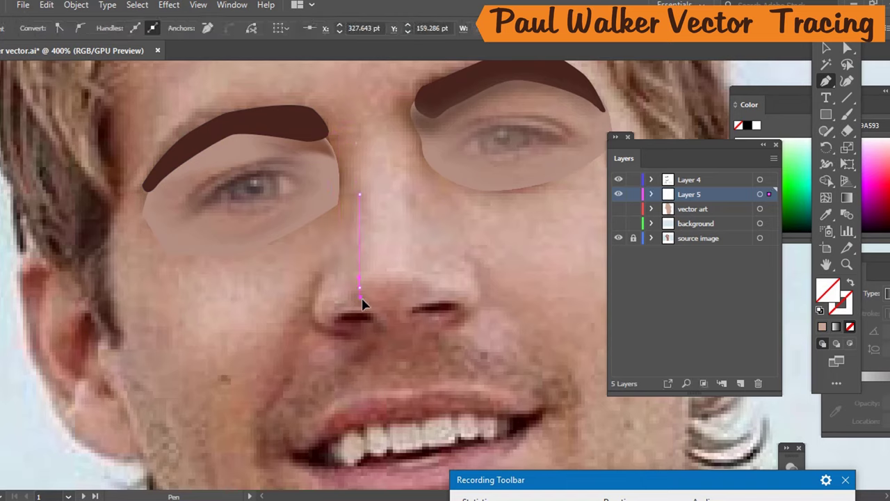
{"action": "left_click_drag", "start_coordinate": [362, 304], "coordinate": [372, 307]}
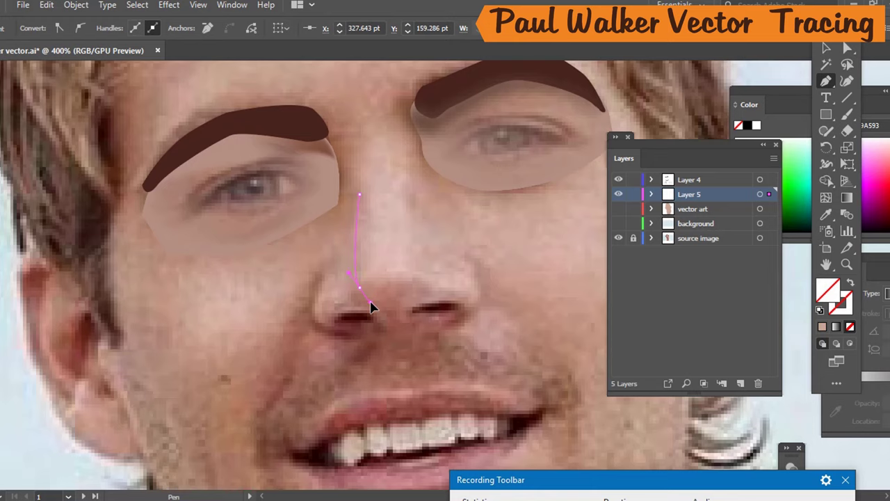
{"action": "left_click", "coordinate": [418, 284]}
{"action": "left_click", "coordinate": [422, 257]}
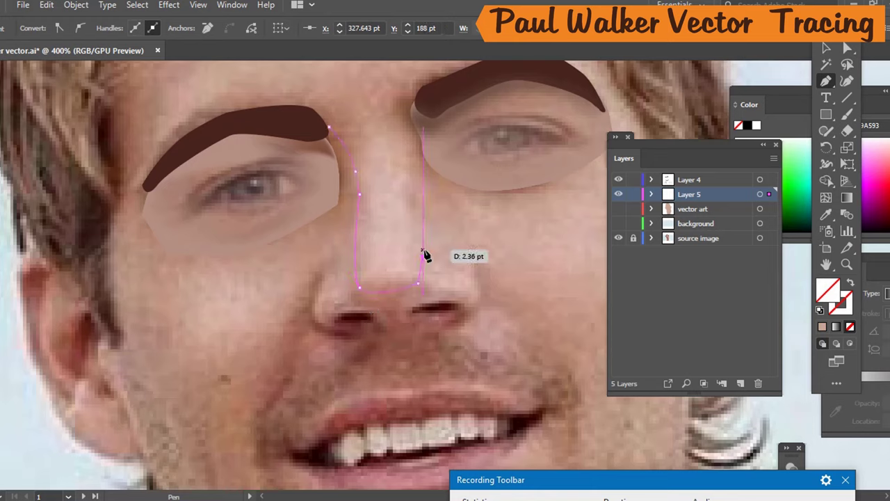
{"action": "left_click", "coordinate": [404, 159]}
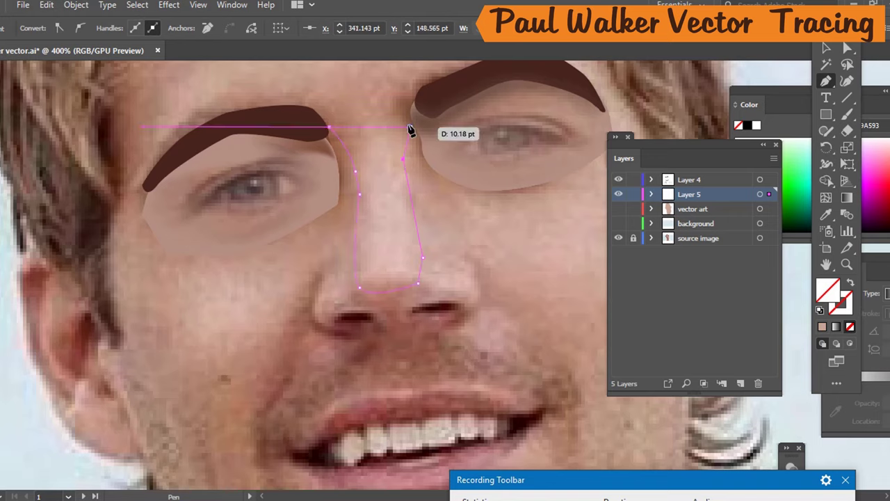
{"action": "left_click", "coordinate": [402, 119]}
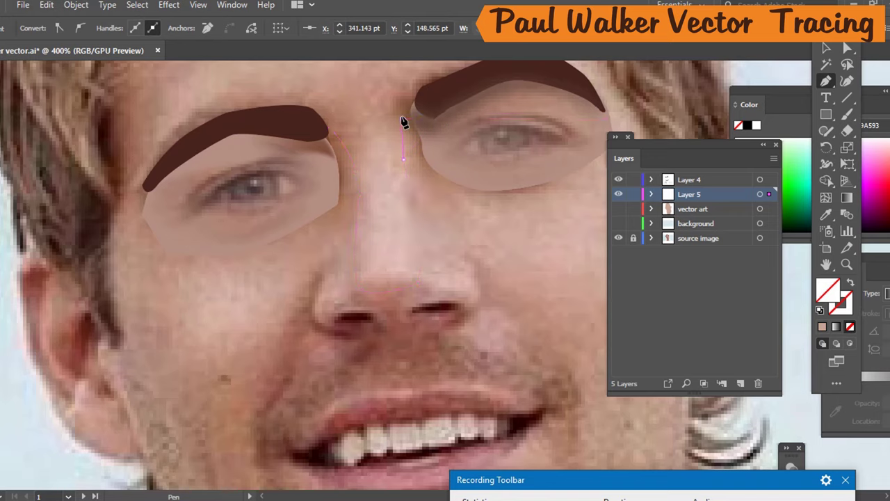
{"action": "left_click_drag", "start_coordinate": [330, 128], "coordinate": [359, 176]}
Fill the nose bridge shape with the light skin tone sampled from the photo's nose bridge using the Eyedropper.
{"action": "key", "text": "i"}
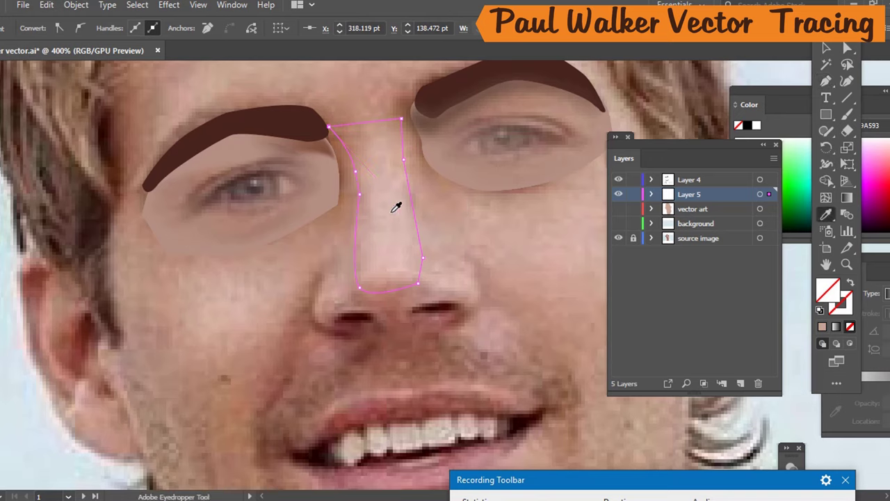
{"action": "left_click", "coordinate": [396, 205]}
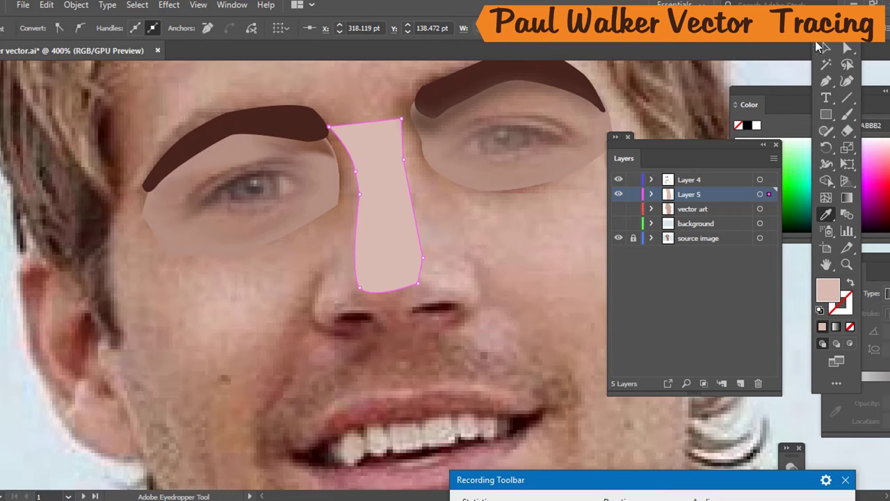
{"action": "left_click", "coordinate": [825, 50]}
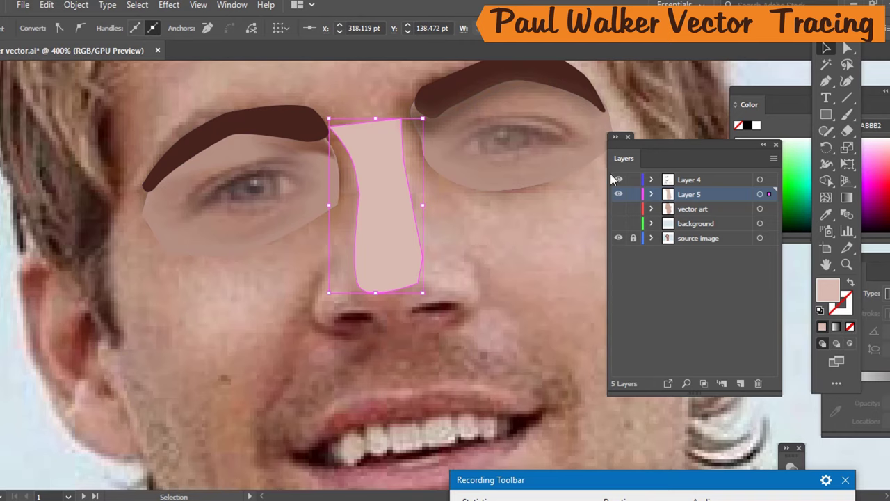
Show and hide the vector art layer to compare the nose bridge shape with the traced face and the photo.
{"action": "left_click", "coordinate": [619, 208]}
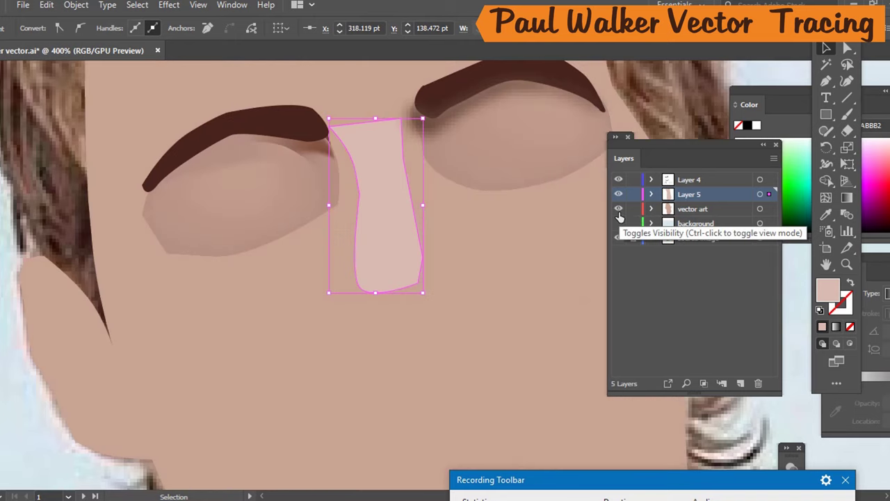
{"action": "left_click", "coordinate": [621, 217]}
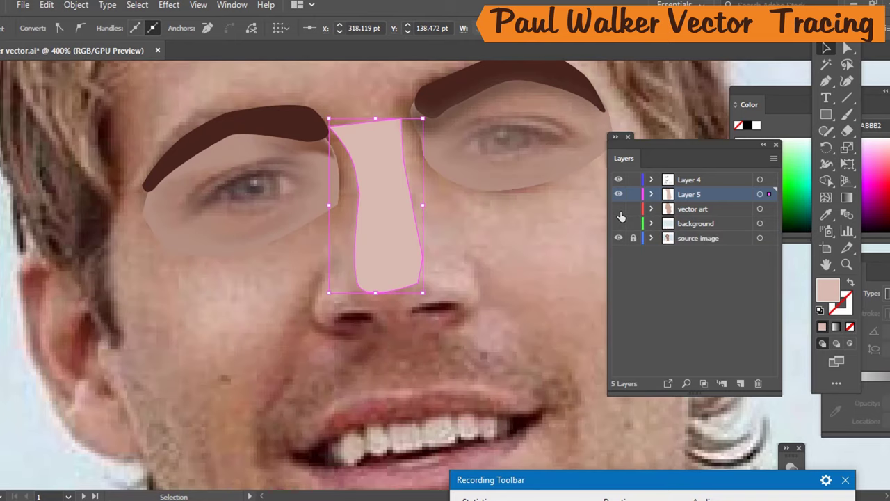
{"action": "left_click", "coordinate": [621, 216]}
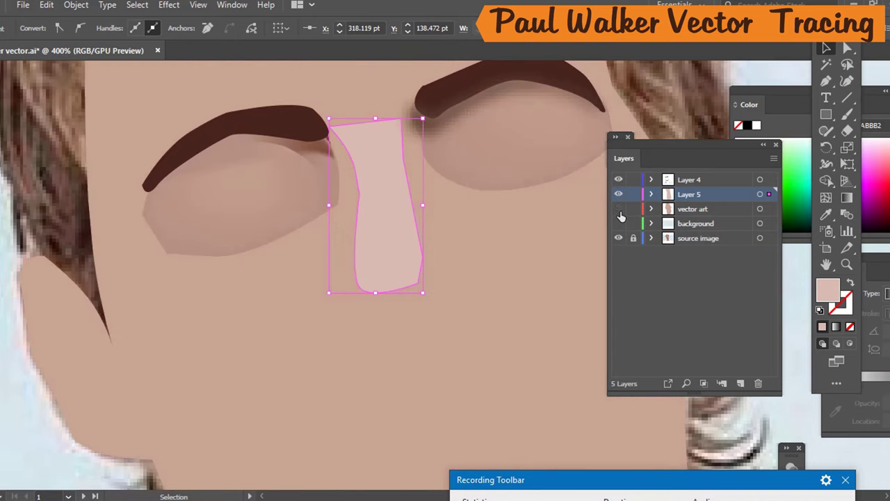
{"action": "left_click", "coordinate": [619, 213]}
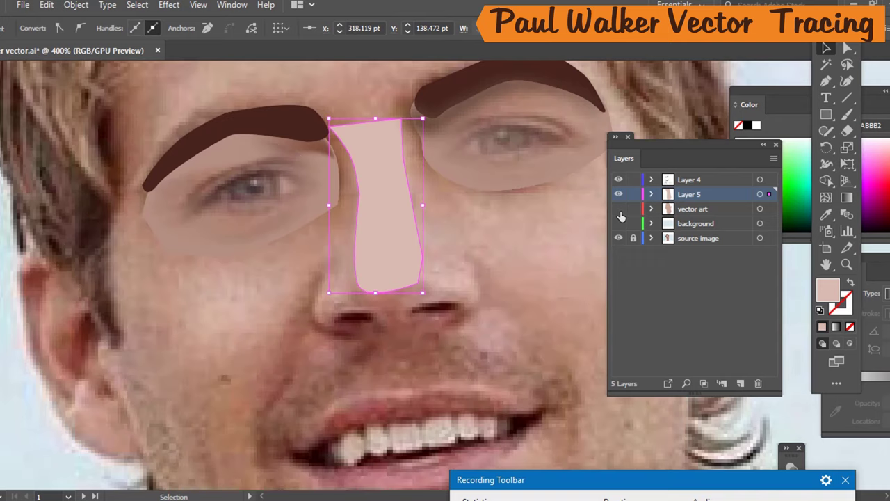
Apply a Gaussian Blur with a 6.4 pixel radius to the nose bridge shape, with the preview enabled, and deselect it.
{"action": "left_click", "coordinate": [174, 5]}
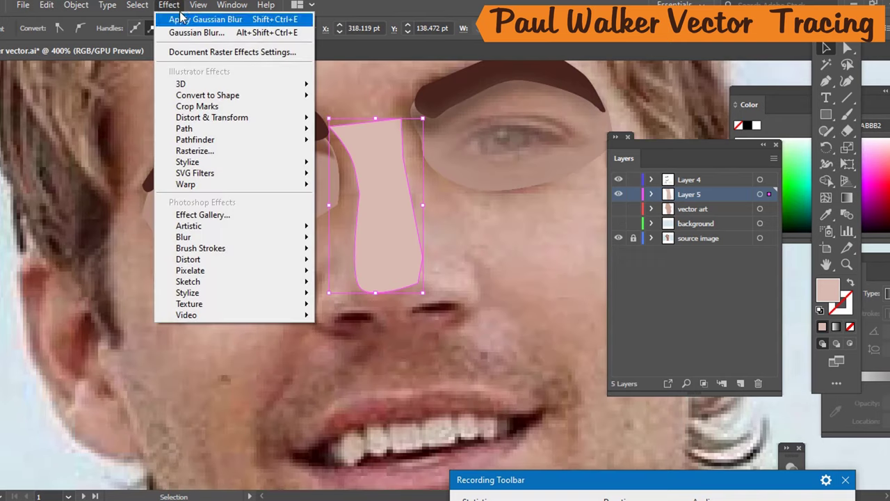
{"action": "mouse_move", "coordinate": [311, 250]}
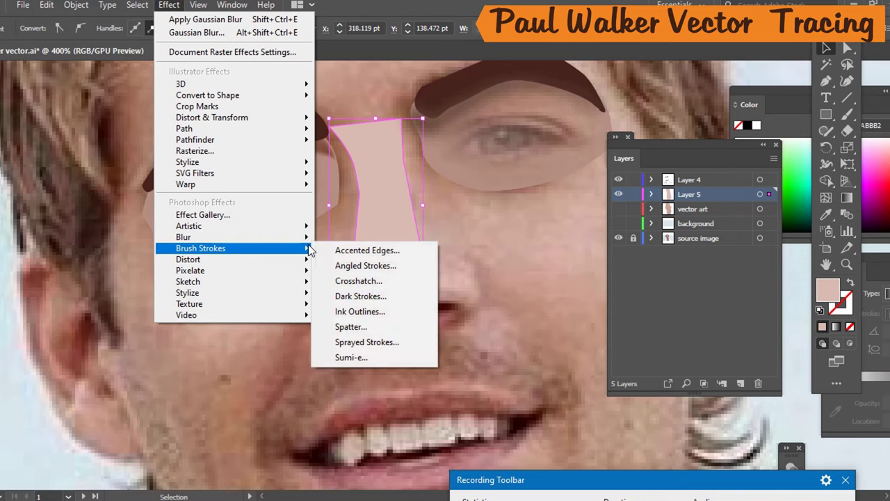
{"action": "left_click", "coordinate": [345, 239]}
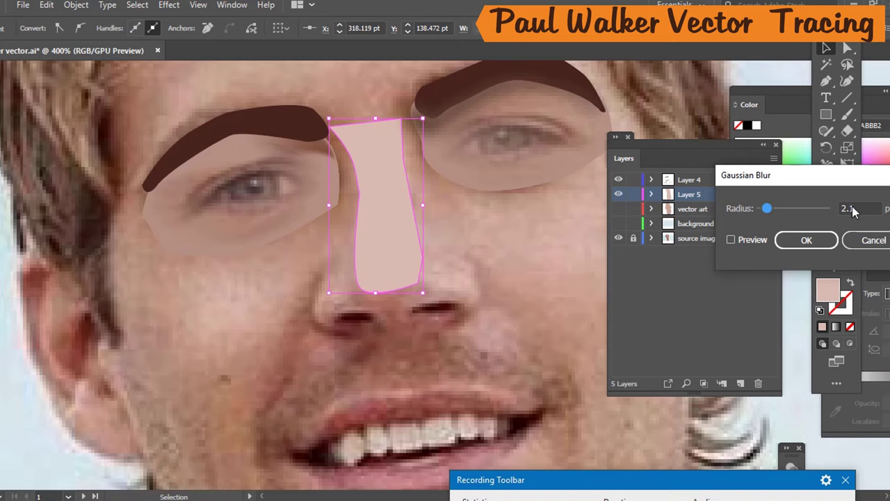
{"action": "left_click", "coordinate": [782, 208]}
{"action": "left_click", "coordinate": [746, 243]}
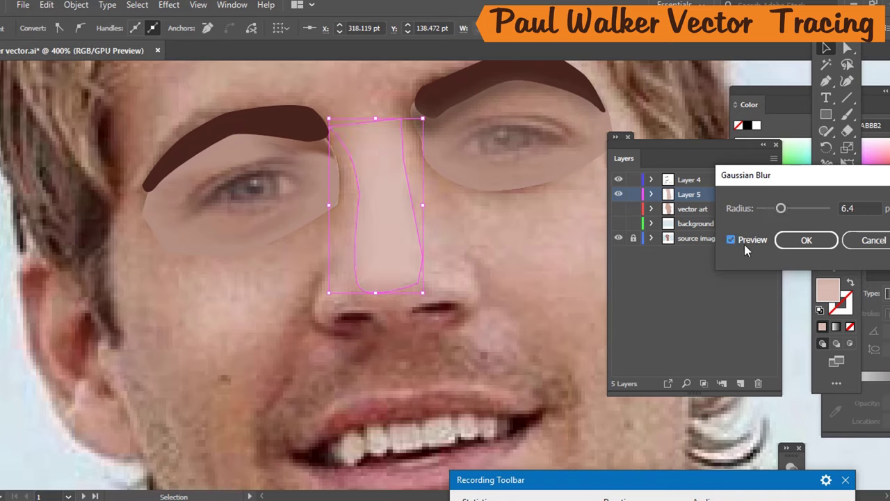
{"action": "left_click", "coordinate": [806, 238]}
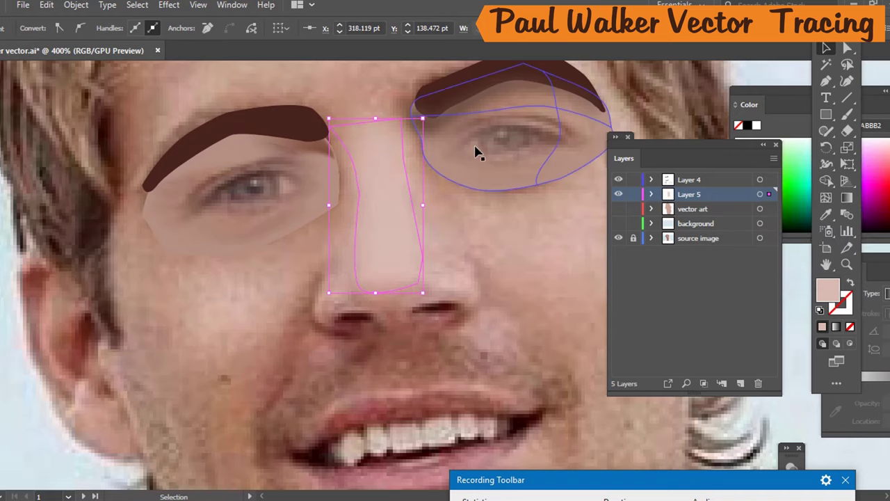
{"action": "left_click", "coordinate": [536, 240]}
Show and hide the vector art layer to check the blurred nose highlight against the face, and select the highlight.
{"action": "left_click", "coordinate": [634, 239]}
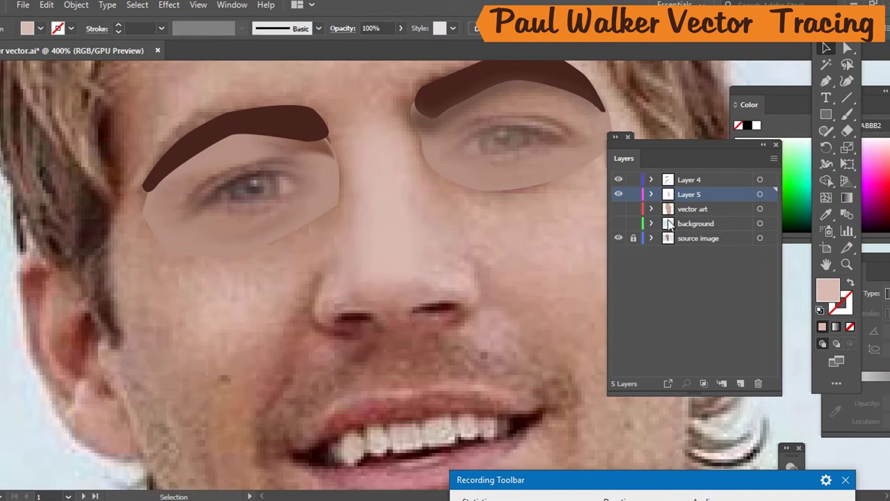
{"action": "left_click", "coordinate": [620, 209]}
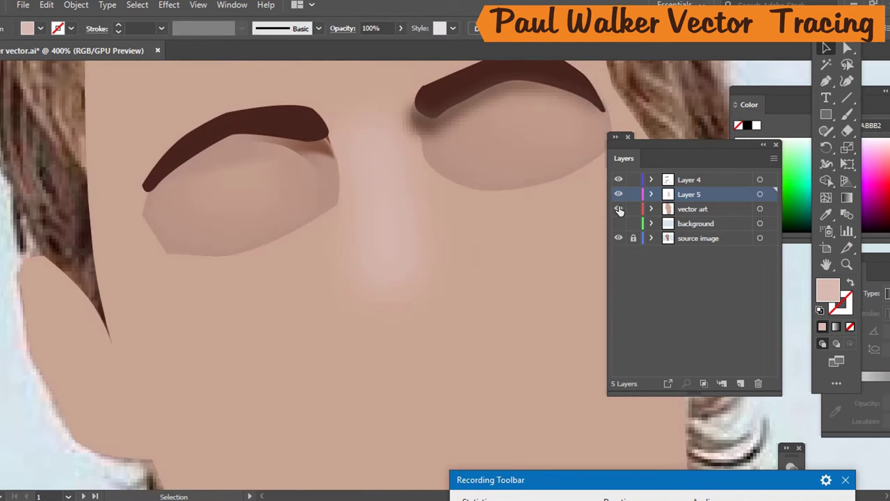
{"action": "left_click", "coordinate": [620, 208]}
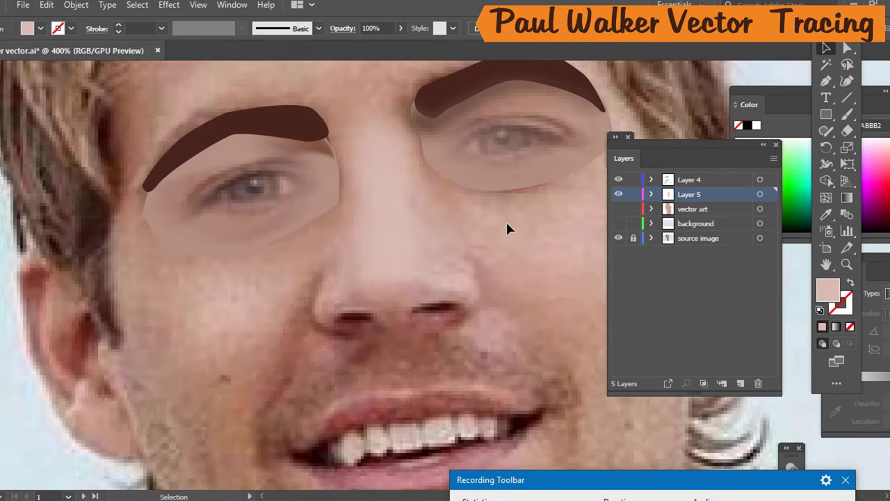
{"action": "left_click", "coordinate": [389, 239]}
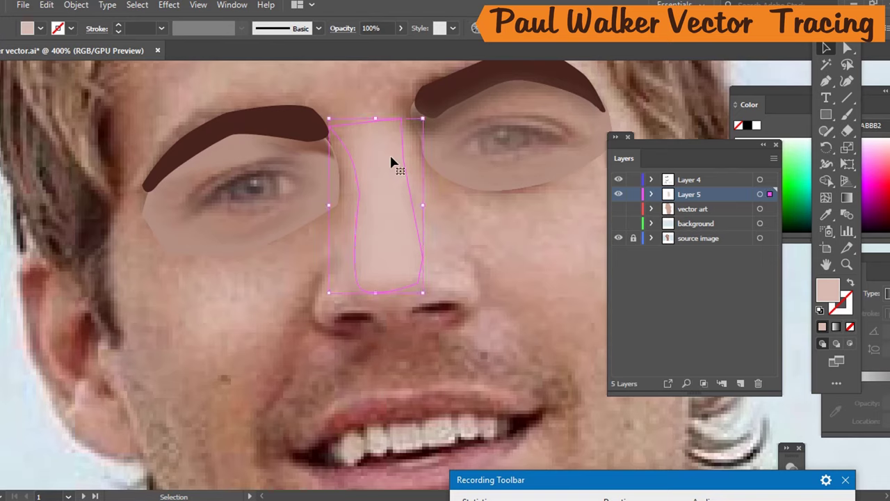
Try a pure white fill (FFFFFF) on the blurred nose highlight and deselect it.
{"action": "left_click", "coordinate": [36, 35]}
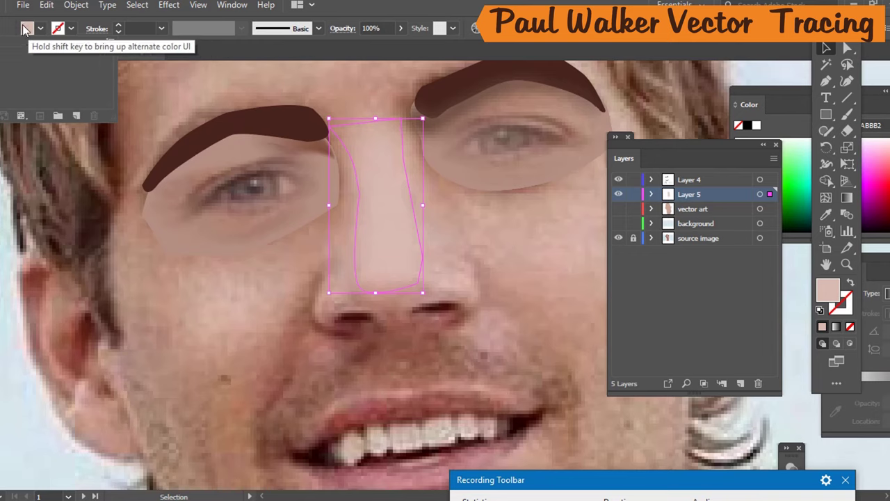
{"action": "left_click", "coordinate": [28, 28]}
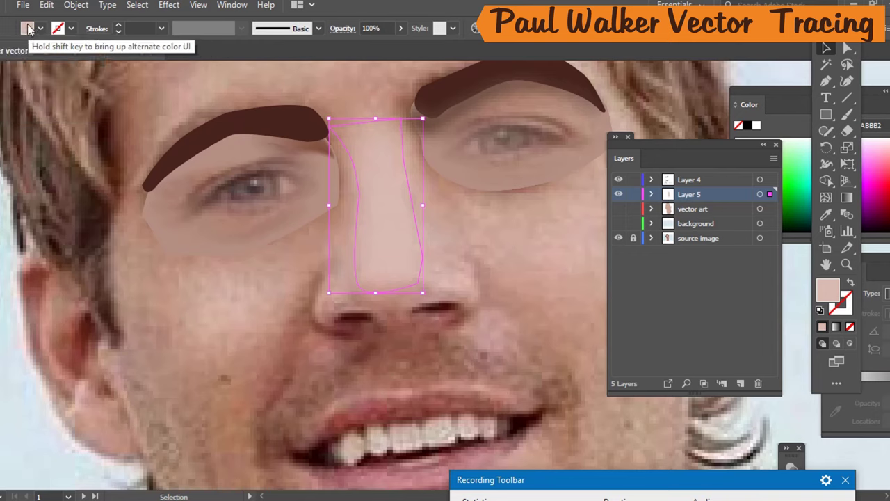
{"action": "left_click", "coordinate": [28, 26]}
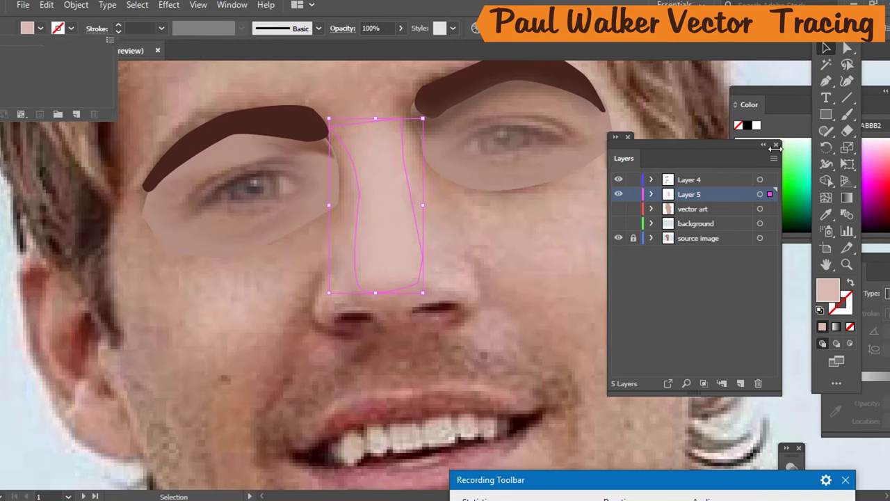
{"action": "left_click", "coordinate": [758, 126]}
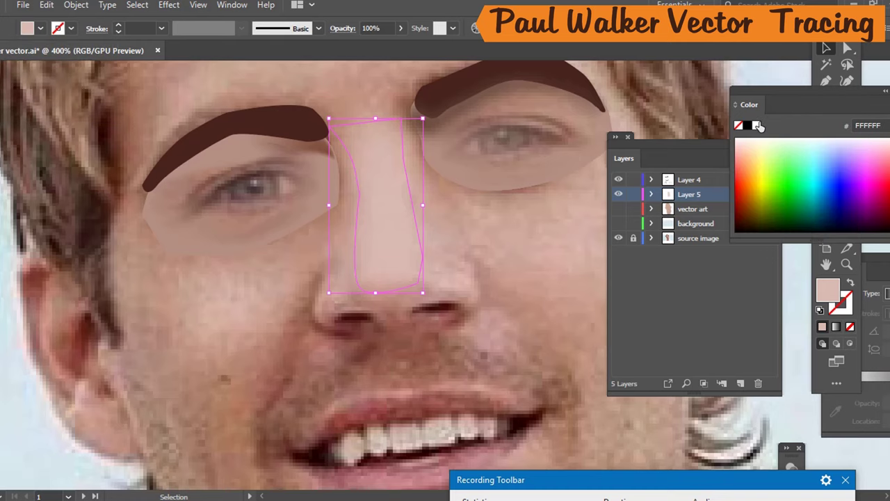
{"action": "left_click", "coordinate": [532, 252]}
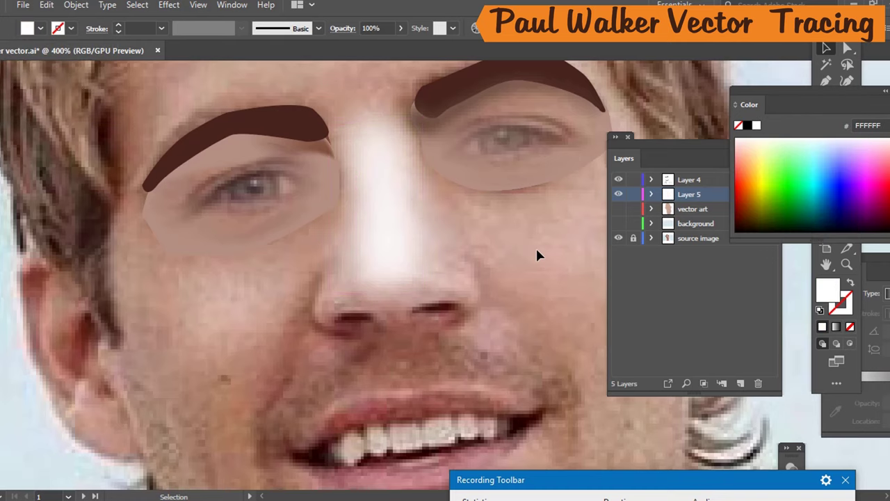
Show the vector art layer to check the white nose highlight against the whole face.
{"action": "left_click", "coordinate": [619, 208]}
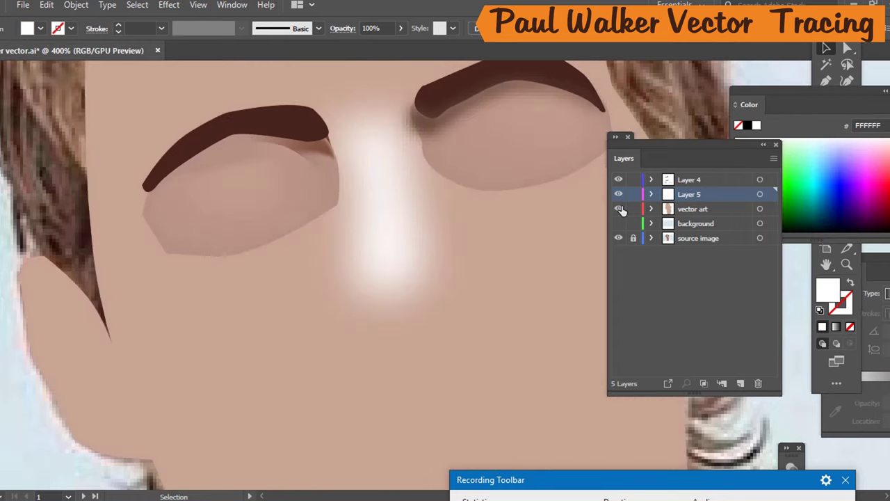
{"action": "key", "text": "ctrl+a"}
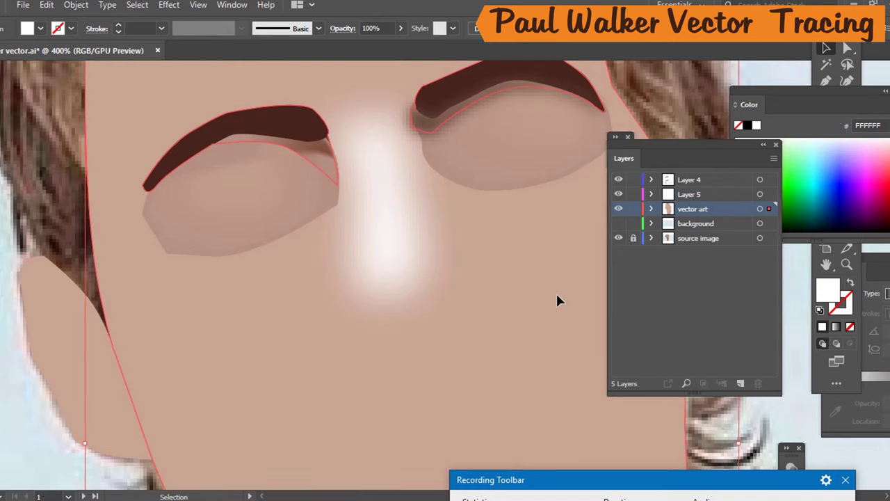
{"action": "scroll", "coordinate": [543, 294], "scroll_direction": "down", "scroll_amount": 3}
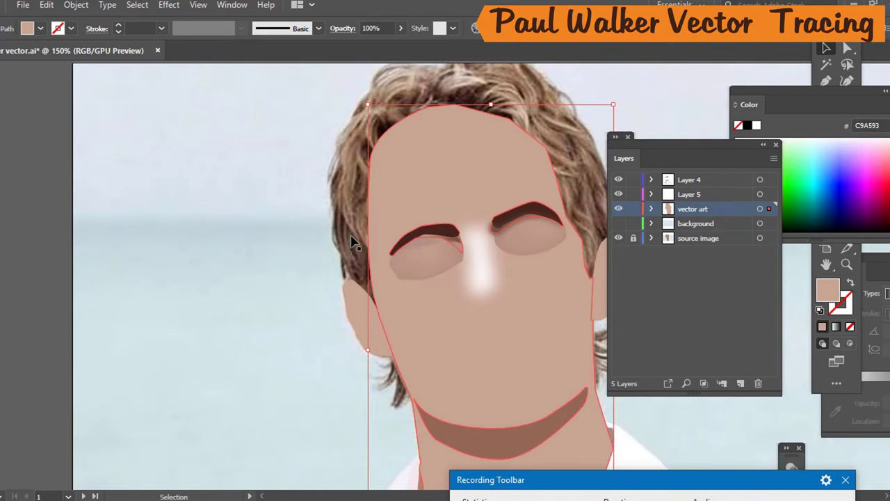
{"action": "left_click", "coordinate": [240, 273]}
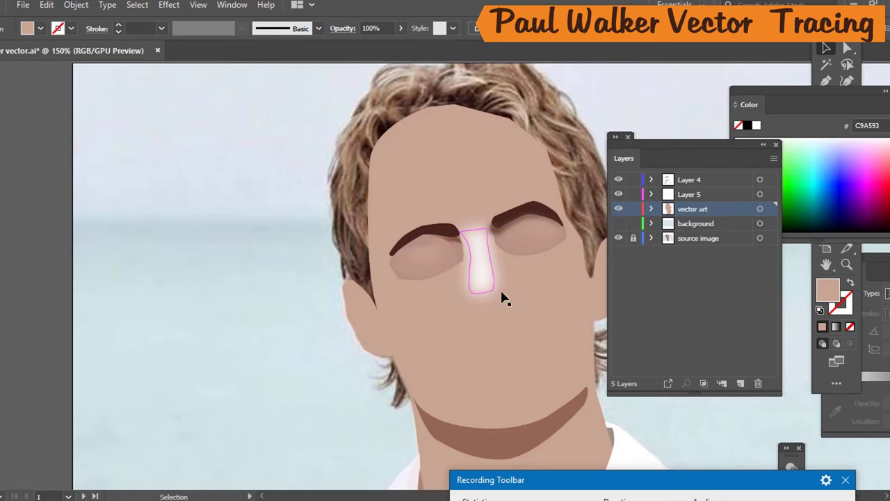
Fill the nose highlight with the skin tone C9A593 sampled from the forehead using the Eyedropper.
{"action": "left_click", "coordinate": [481, 268]}
{"action": "left_click", "coordinate": [795, 135]}
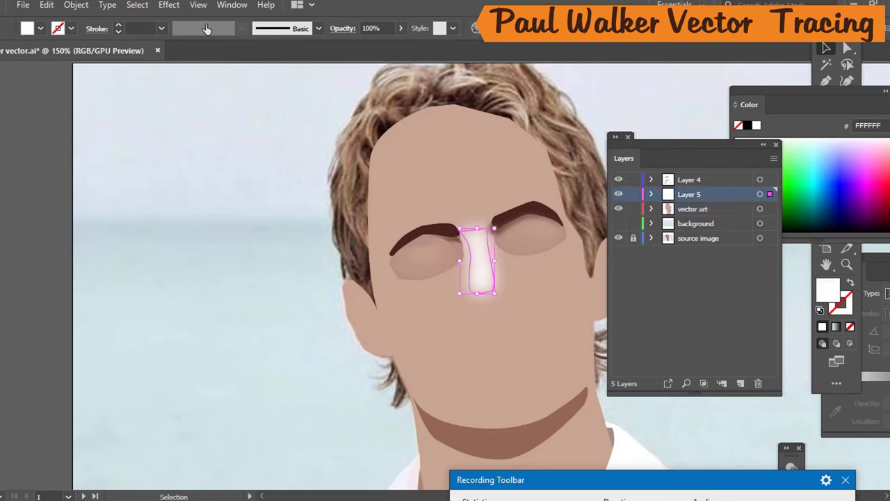
{"action": "left_click_drag", "start_coordinate": [731, 158], "coordinate": [816, 293]}
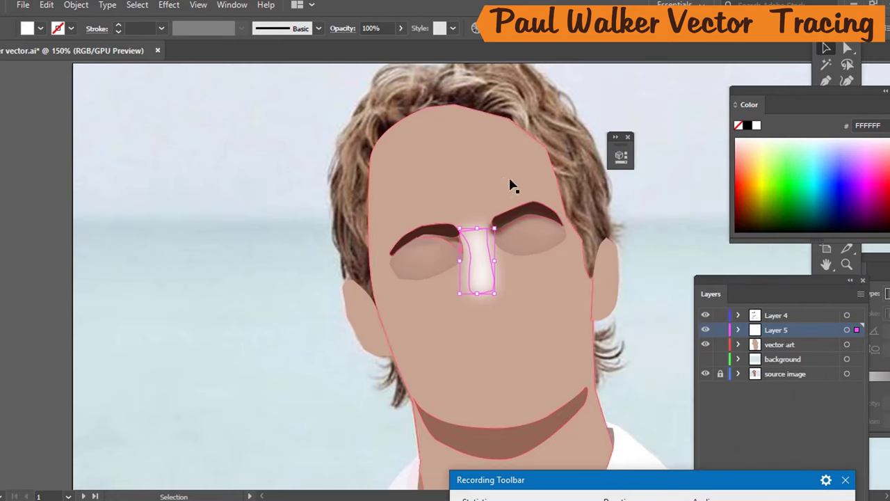
{"action": "key", "text": "i"}
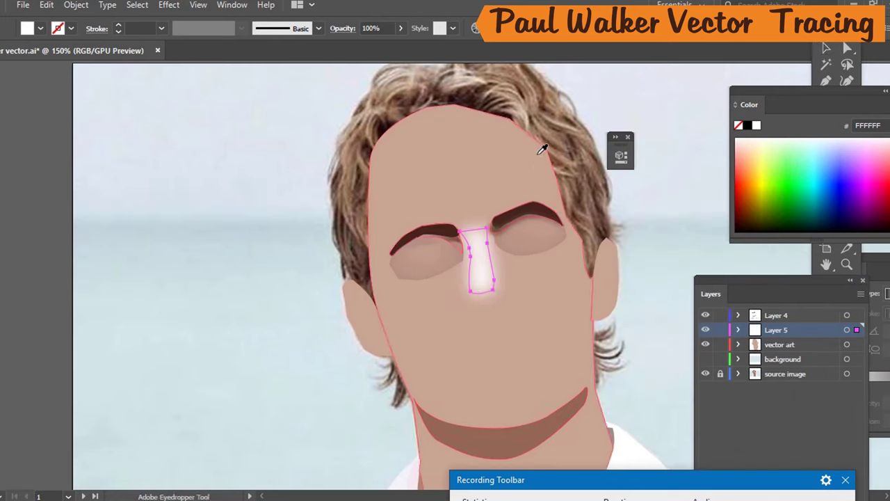
{"action": "left_click", "coordinate": [521, 144]}
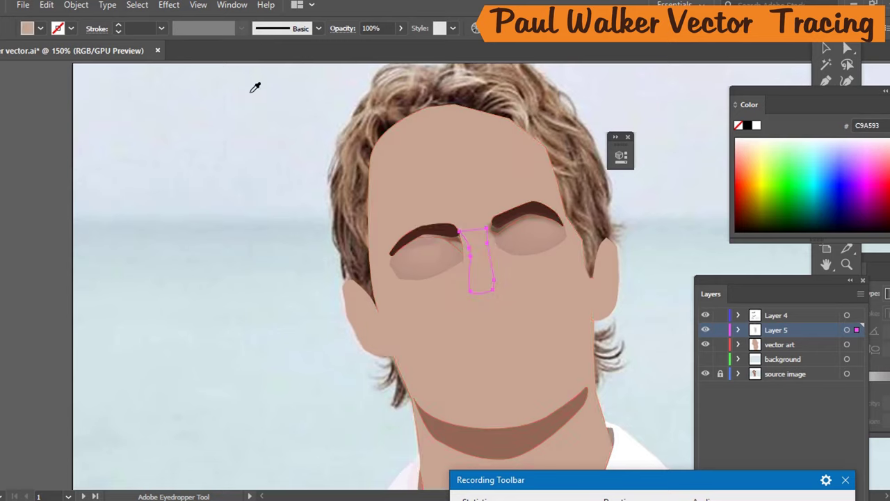
Lighten the nose highlight's fill to DDC5BA in the Color Picker and deselect the shape.
{"action": "left_click", "coordinate": [29, 33]}
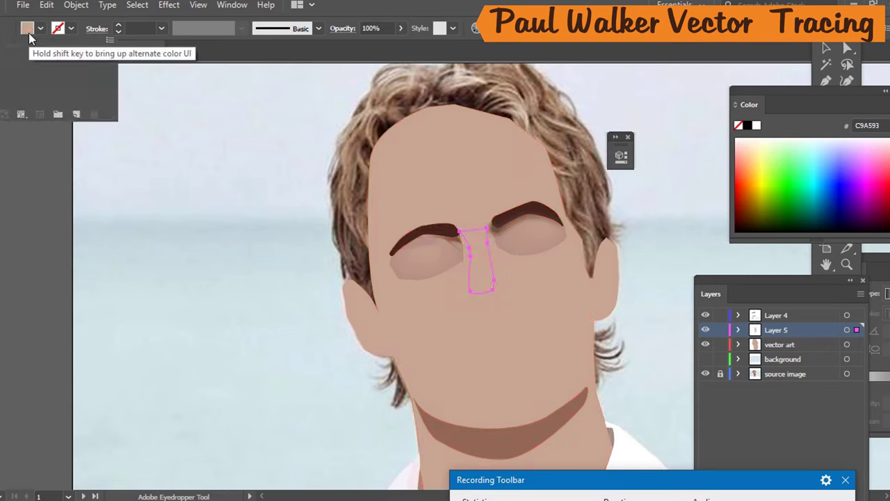
{"action": "double_click", "coordinate": [826, 104]}
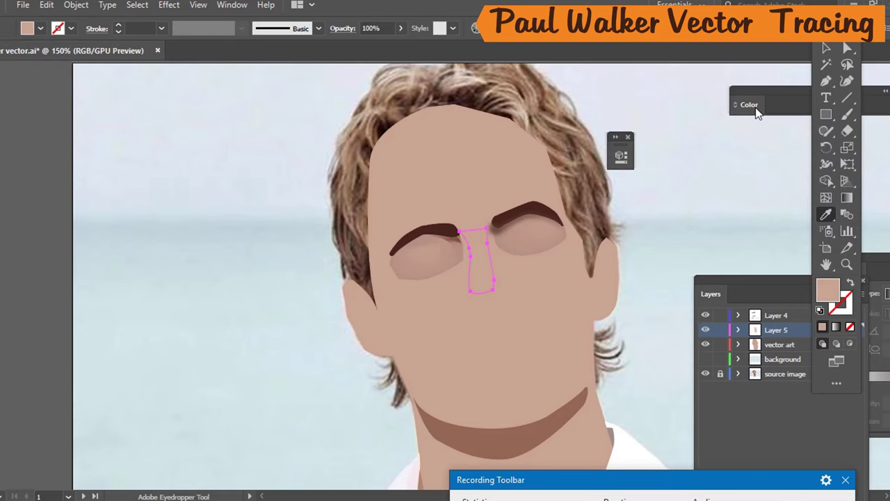
{"action": "double_click", "coordinate": [833, 287]}
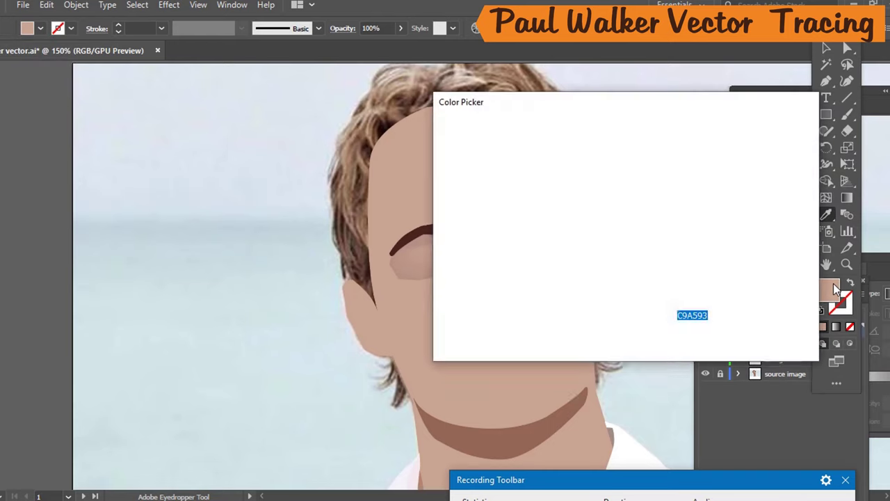
{"action": "left_click_drag", "start_coordinate": [527, 109], "coordinate": [690, 102]}
{"action": "left_click_drag", "start_coordinate": [649, 153], "coordinate": [641, 154]}
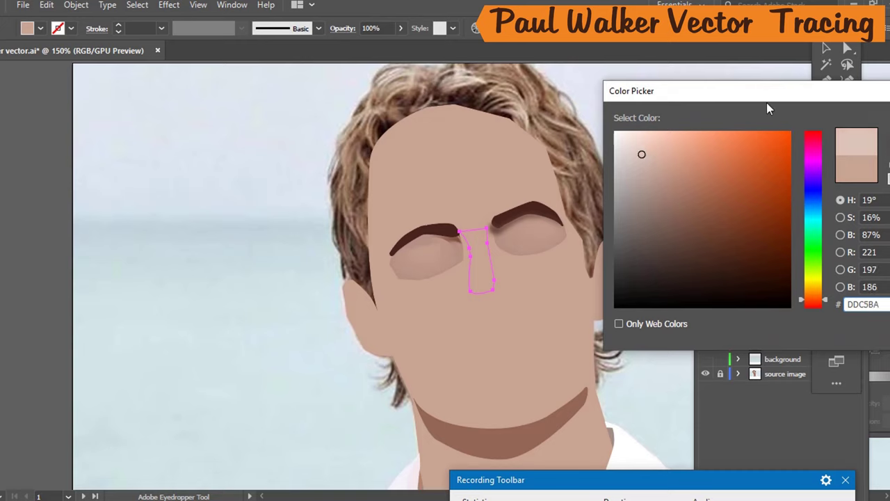
{"action": "key", "text": "Return"}
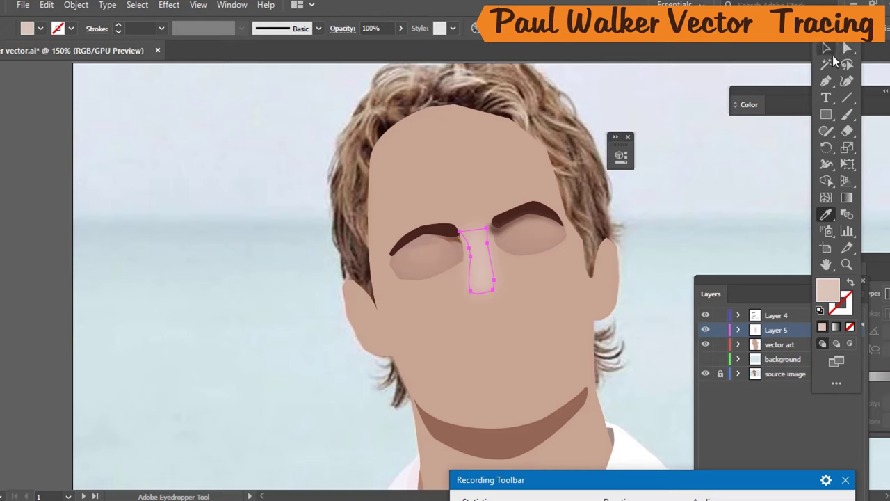
{"action": "left_click", "coordinate": [827, 48]}
{"action": "left_click", "coordinate": [613, 110]}
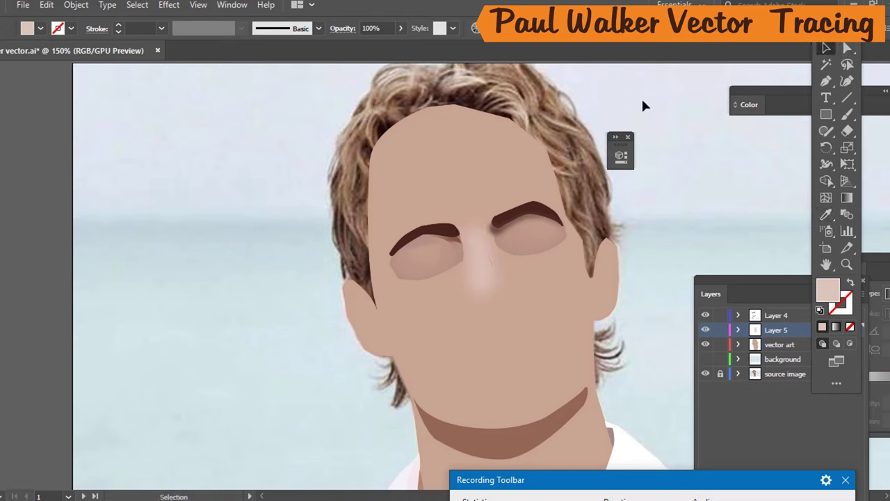
Hide and show the vector art layer repeatedly to compare the lightened nose highlight with the photo.
{"action": "left_click", "coordinate": [702, 353]}
{"action": "left_click", "coordinate": [706, 348]}
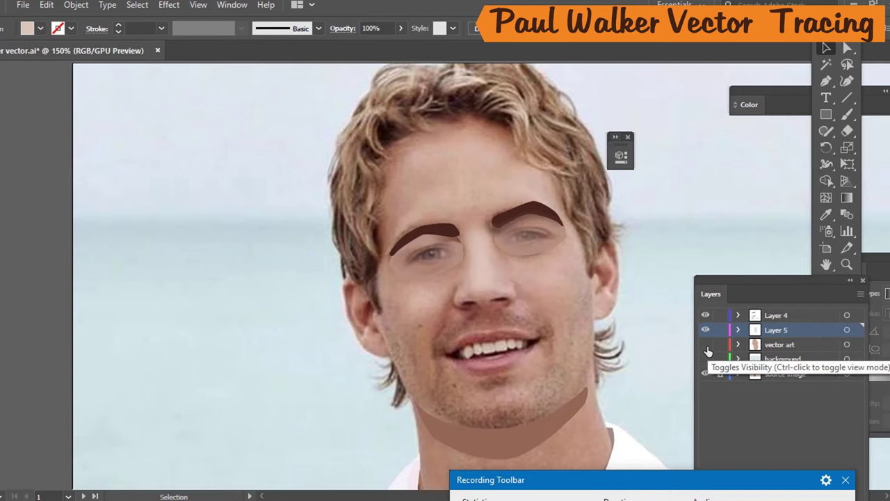
{"action": "left_click", "coordinate": [706, 348]}
{"action": "left_click", "coordinate": [706, 347]}
{"action": "left_click", "coordinate": [706, 346]}
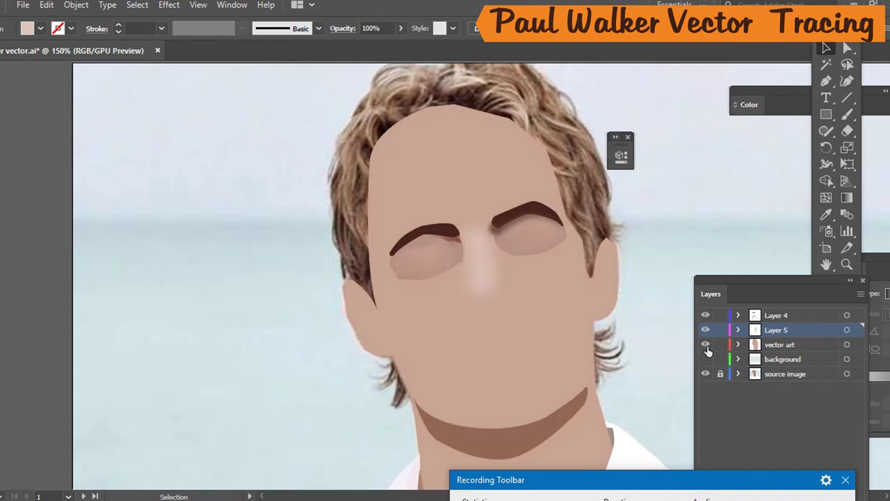
{"action": "left_click", "coordinate": [706, 346]}
{"action": "left_click", "coordinate": [706, 345]}
Apply a Gaussian Blur with a 0.8 pixel radius to the eye socket on the image's right and deselect it.
{"action": "left_click", "coordinate": [547, 251]}
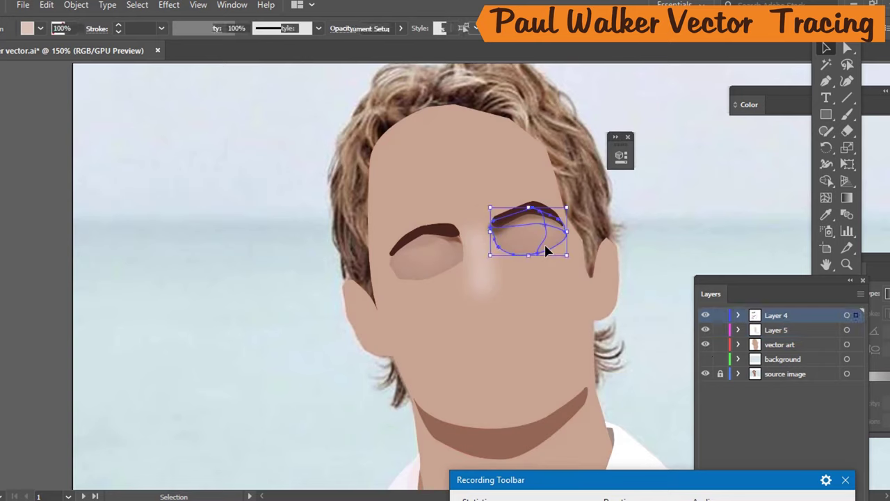
{"action": "left_click", "coordinate": [172, 11]}
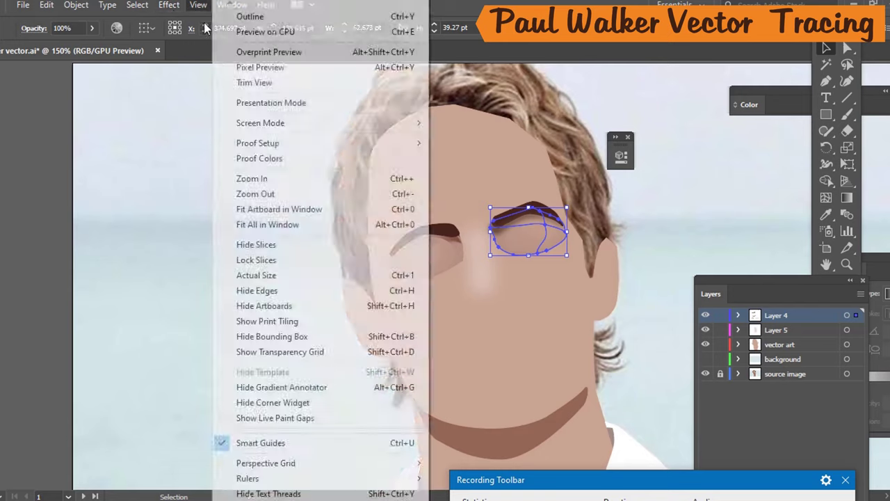
{"action": "mouse_move", "coordinate": [273, 252]}
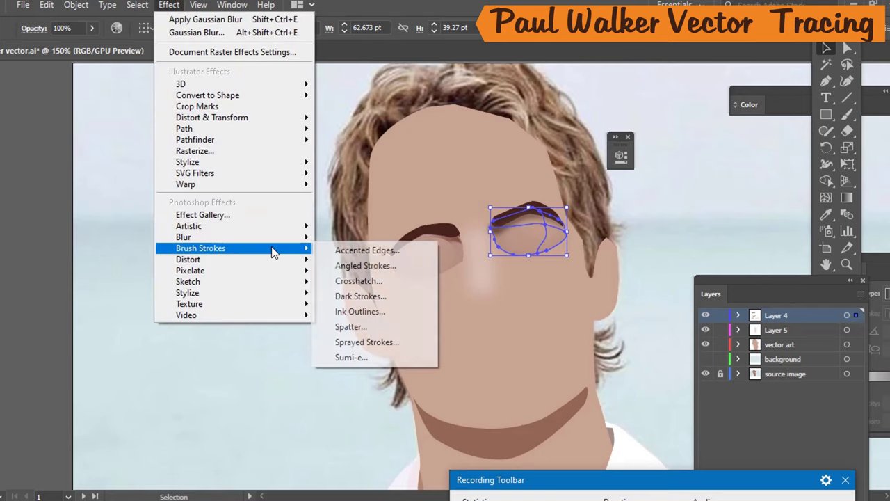
{"action": "mouse_move", "coordinate": [298, 237]}
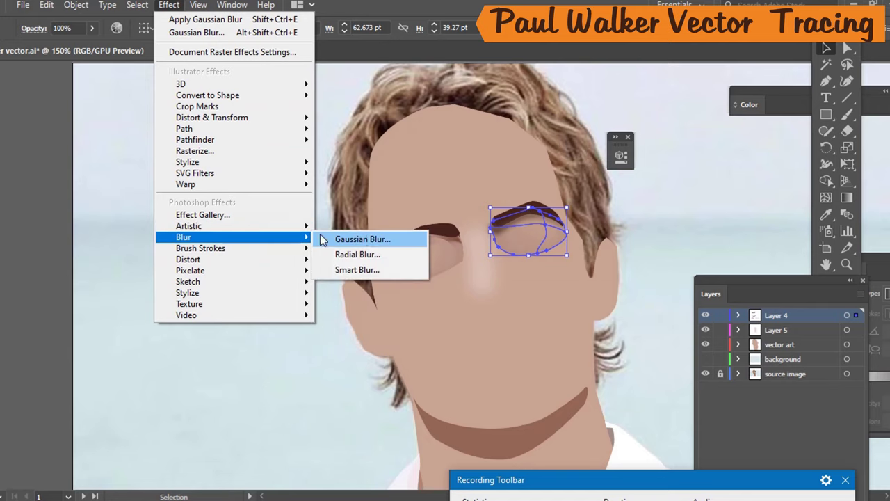
{"action": "left_click", "coordinate": [362, 239]}
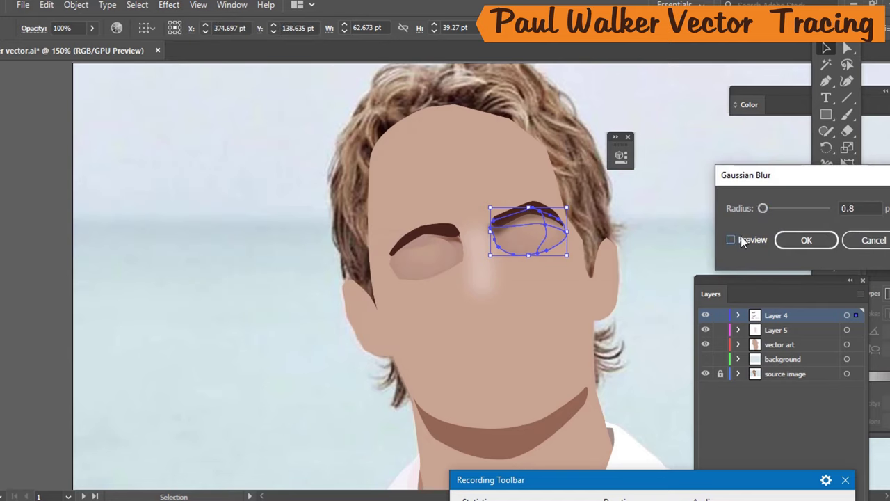
{"action": "left_click", "coordinate": [803, 240]}
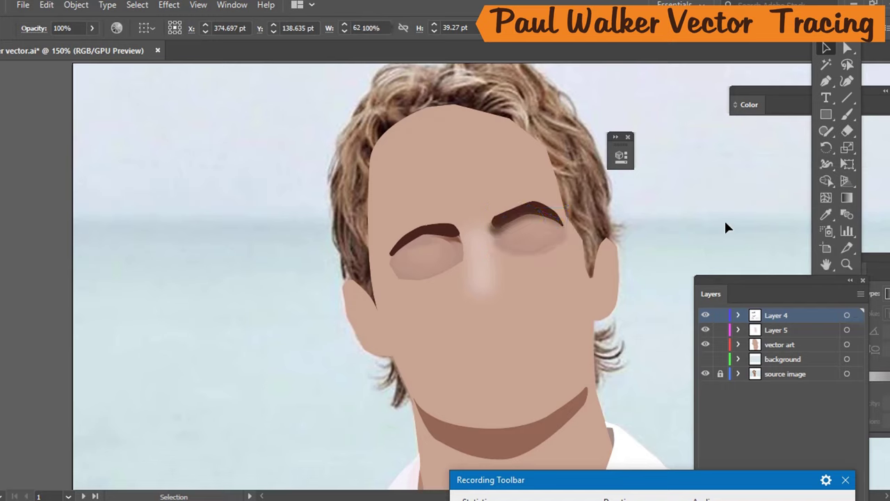
{"action": "left_click", "coordinate": [724, 218]}
Apply the same Gaussian Blur to the eye socket on the image's left and deselect it.
{"action": "left_click", "coordinate": [449, 260]}
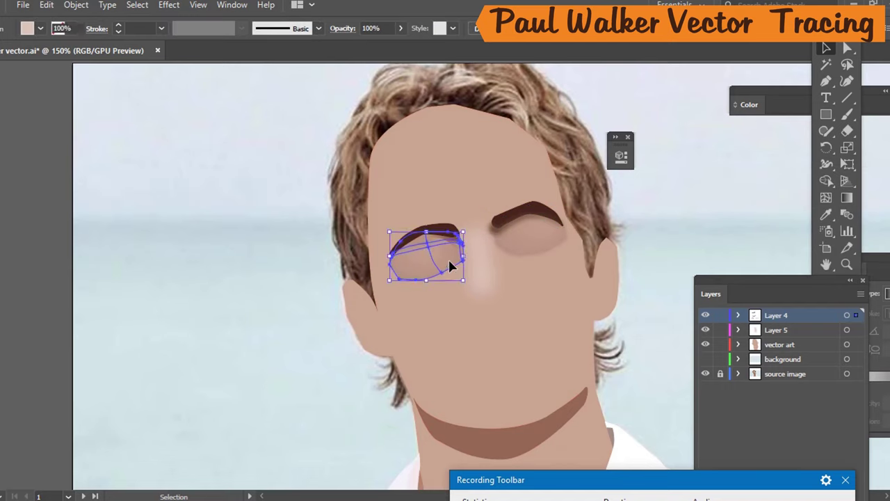
{"action": "left_click", "coordinate": [172, 7]}
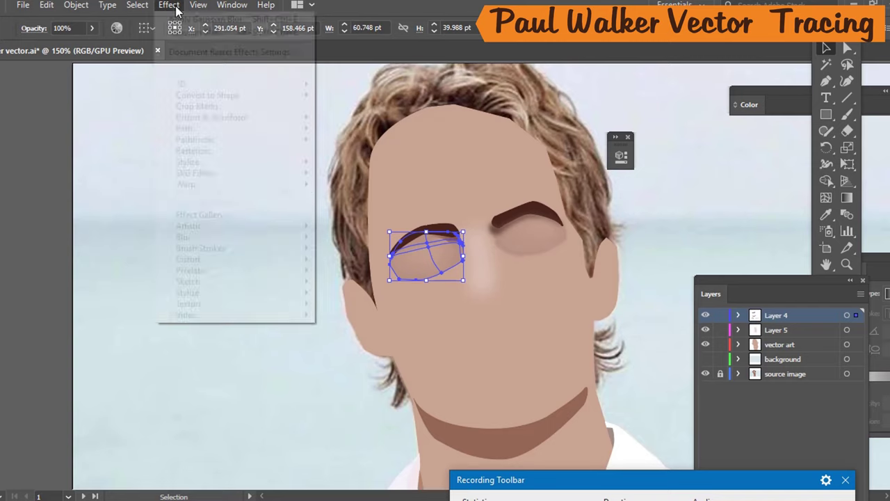
{"action": "left_click", "coordinate": [173, 21]}
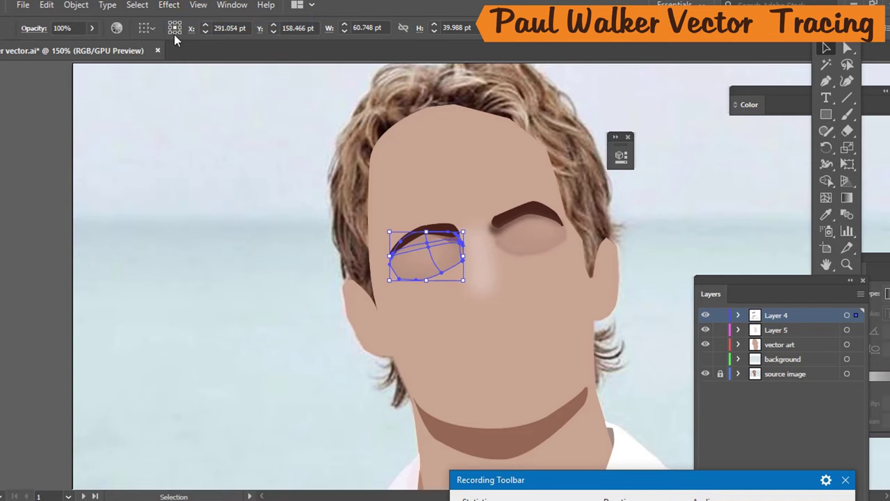
{"action": "left_click", "coordinate": [166, 219]}
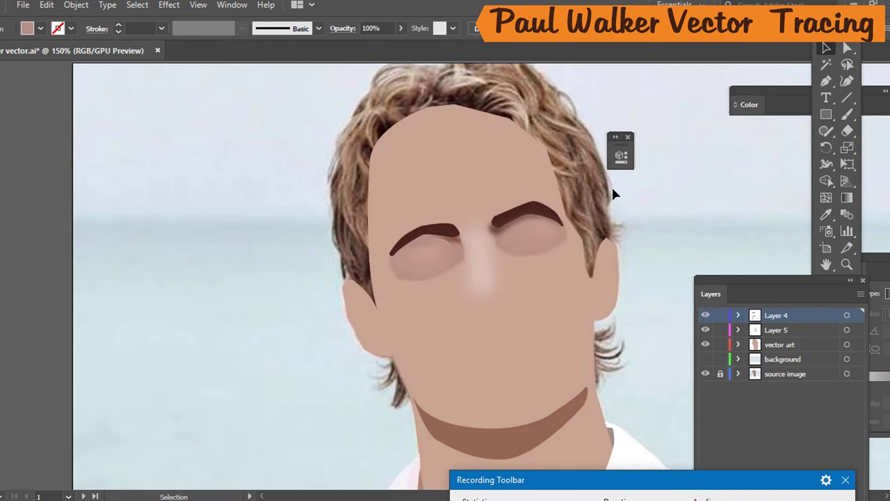
Hide and show the vector art layer repeatedly to compare the blurred eye sockets and nose highlight with the photo.
{"action": "left_click", "coordinate": [706, 345]}
{"action": "left_click", "coordinate": [705, 345]}
{"action": "left_click", "coordinate": [705, 344]}
{"action": "left_click", "coordinate": [705, 344]}
{"action": "left_click", "coordinate": [705, 344]}
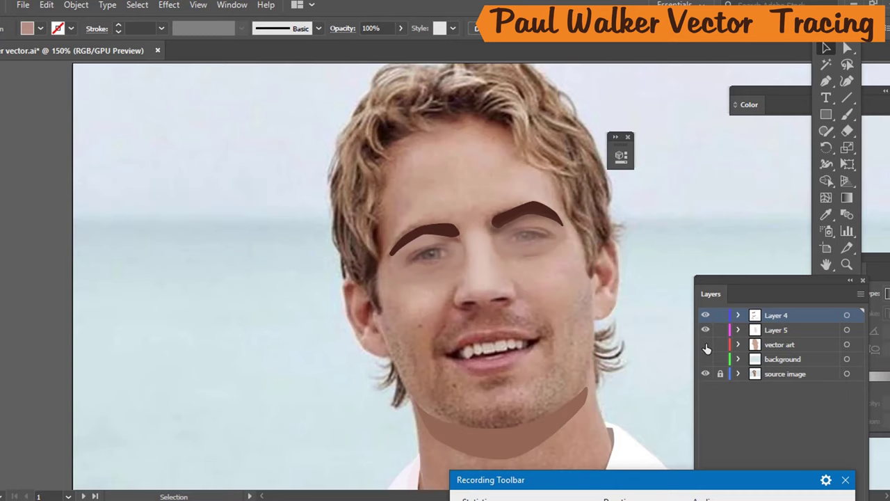
{"action": "left_click", "coordinate": [705, 344]}
{"action": "left_click", "coordinate": [705, 344]}
{"action": "left_click", "coordinate": [705, 344]}
{"action": "left_click", "coordinate": [705, 344]}
{"action": "left_click_drag", "start_coordinate": [668, 480], "coordinate": [688, 435]}
{"action": "left_click", "coordinate": [775, 490]}
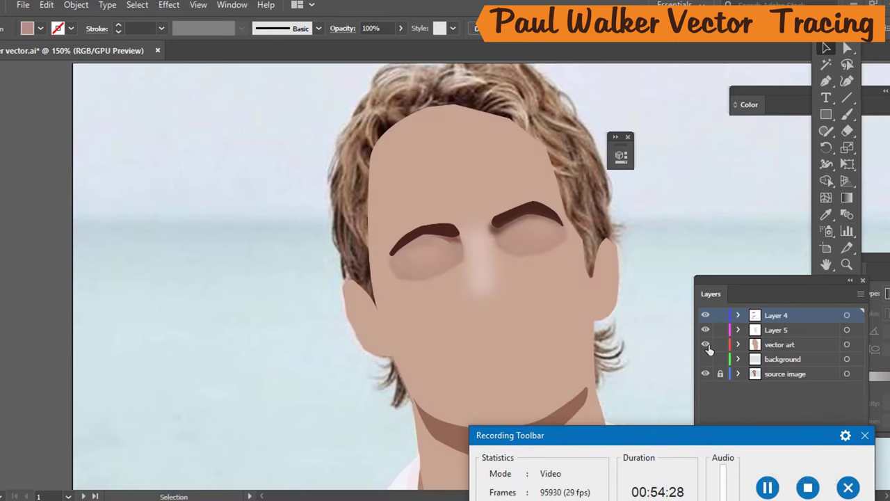
{"action": "left_click", "coordinate": [706, 345]}
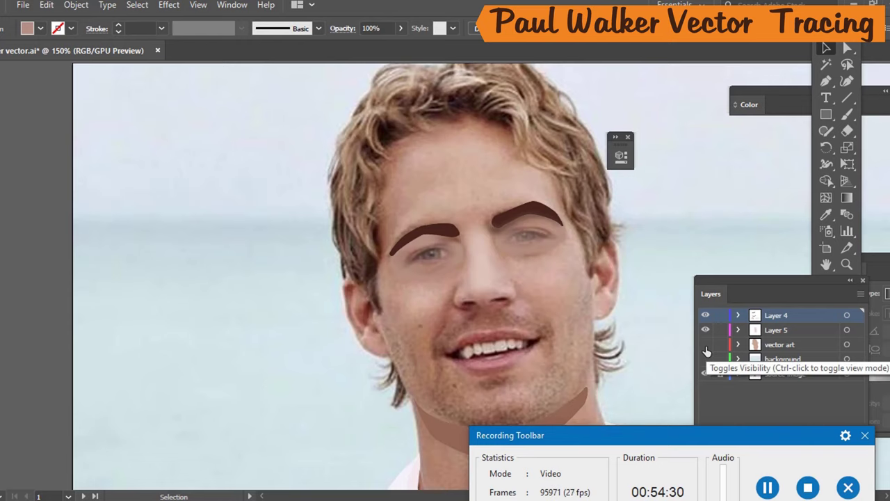
{"action": "left_click", "coordinate": [705, 346]}
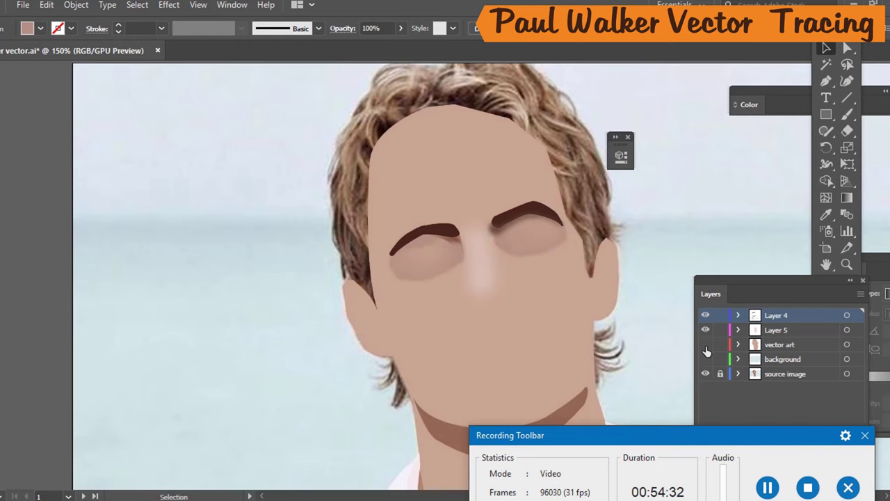
Hide the vector art layer to reveal the photo's face, and move the recording toolbar and Layers panel off the lower face.
{"action": "left_click", "coordinate": [705, 345]}
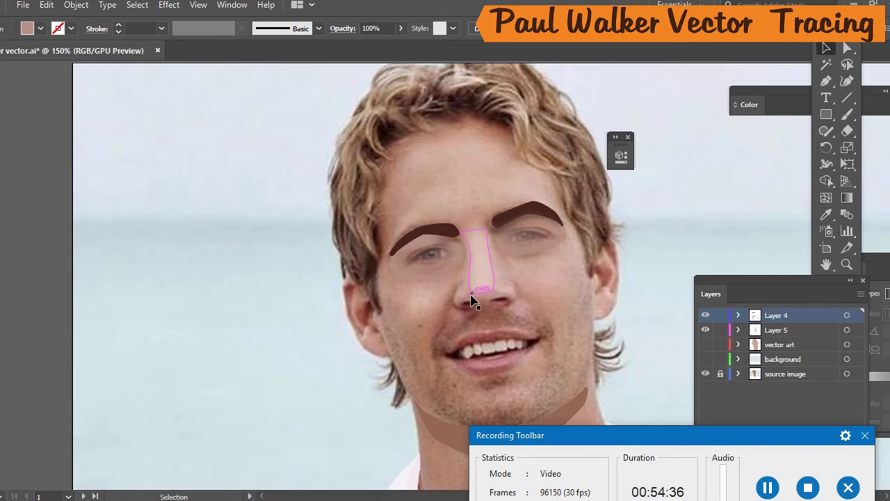
{"action": "scroll", "coordinate": [487, 285], "scroll_direction": "down", "scroll_amount": 2}
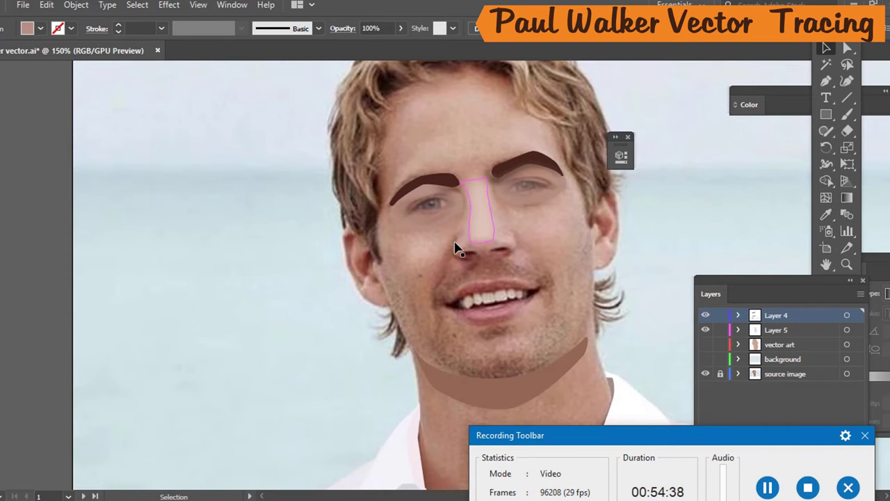
{"action": "scroll", "coordinate": [470, 237], "scroll_direction": "up", "scroll_amount": 2}
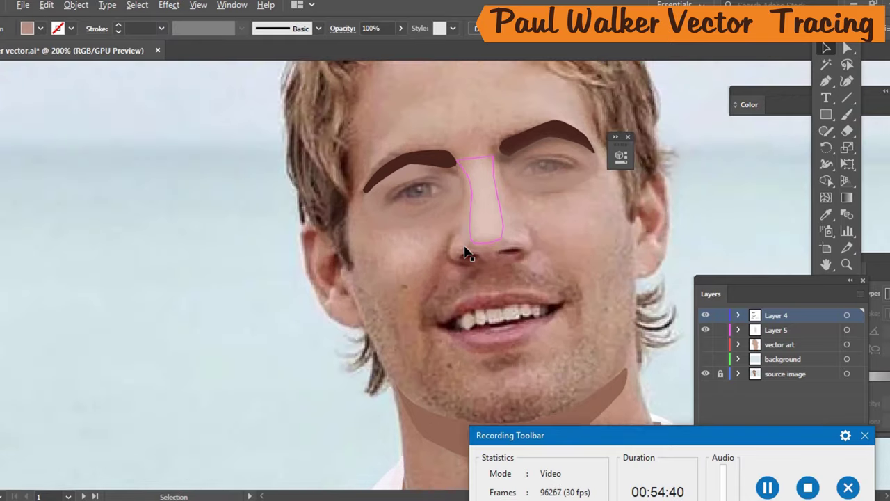
{"action": "scroll", "coordinate": [471, 236], "scroll_direction": "down", "scroll_amount": 1}
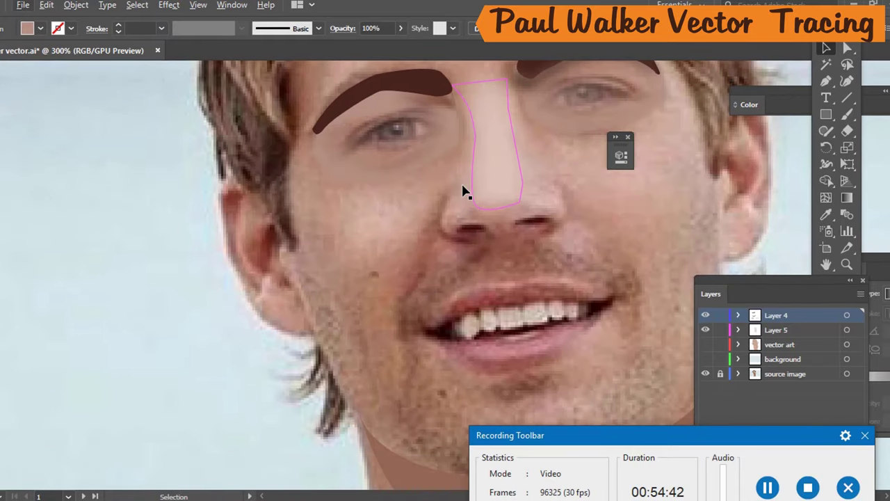
{"action": "key", "text": "p"}
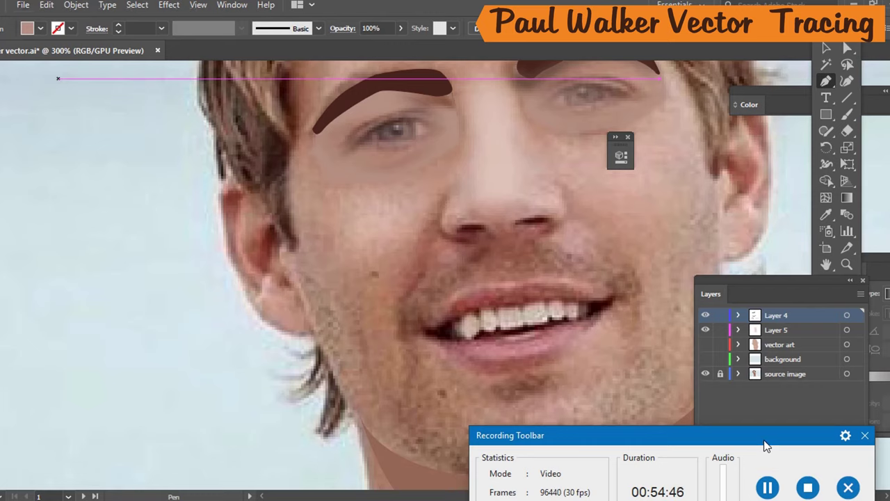
{"action": "left_click_drag", "start_coordinate": [765, 438], "coordinate": [760, 492]}
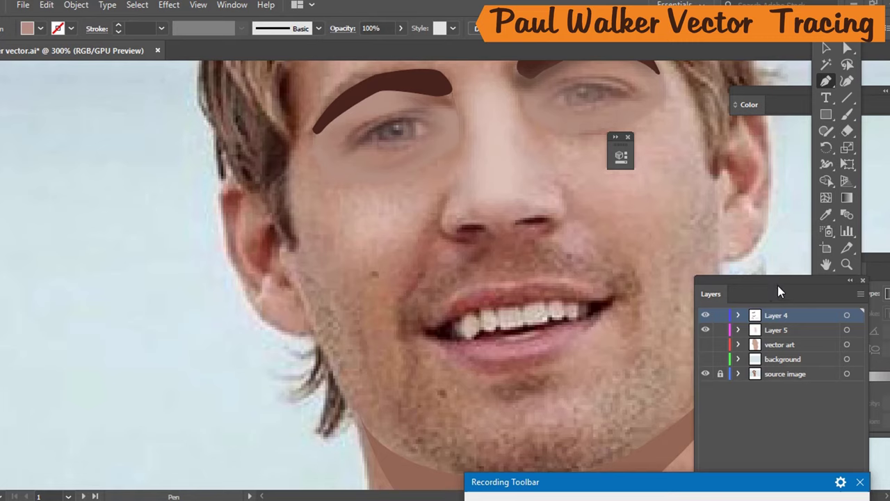
{"action": "left_click_drag", "start_coordinate": [778, 285], "coordinate": [835, 394]}
With no fill, trace the inner edge of the smile fold with the Pen tool, from the image-left nostril wing down beside the mouth corner.
{"action": "key", "text": "slash"}
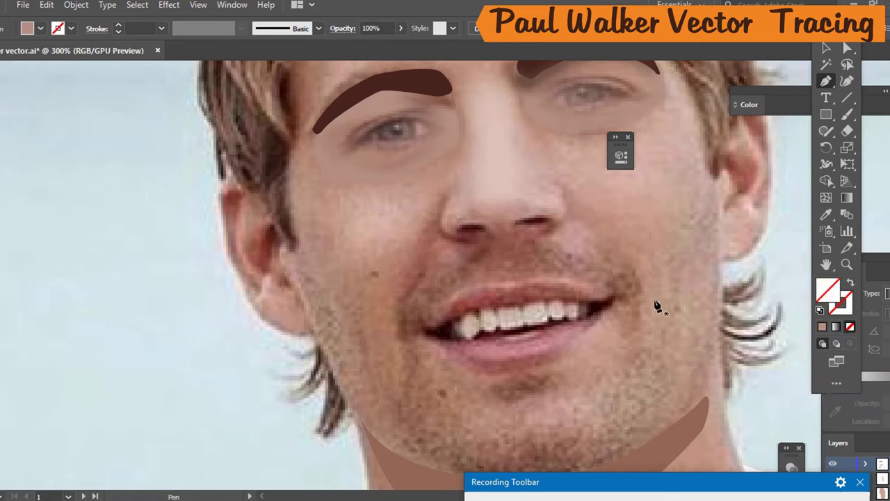
{"action": "left_click", "coordinate": [451, 189]}
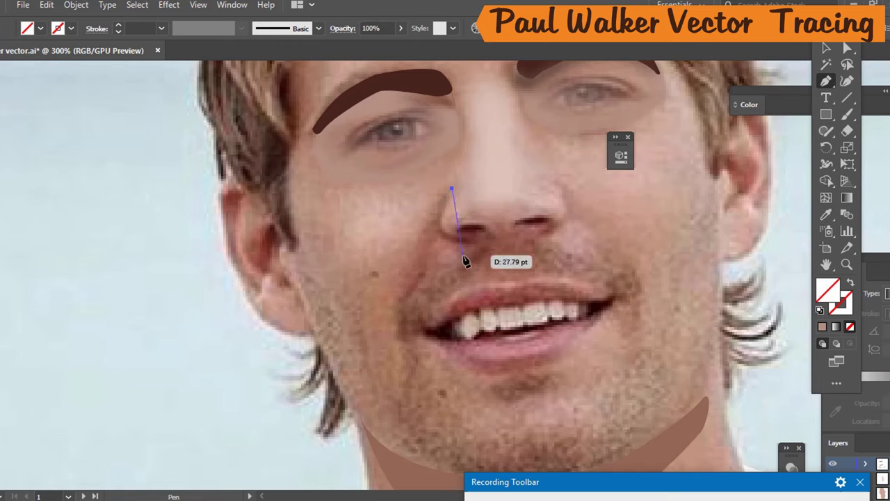
{"action": "left_click", "coordinate": [440, 225]}
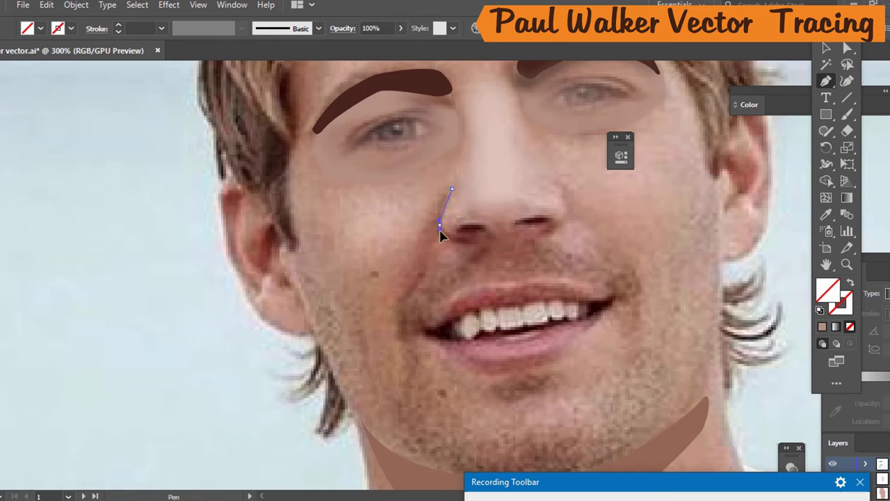
{"action": "left_click_drag", "start_coordinate": [440, 227], "coordinate": [455, 238]}
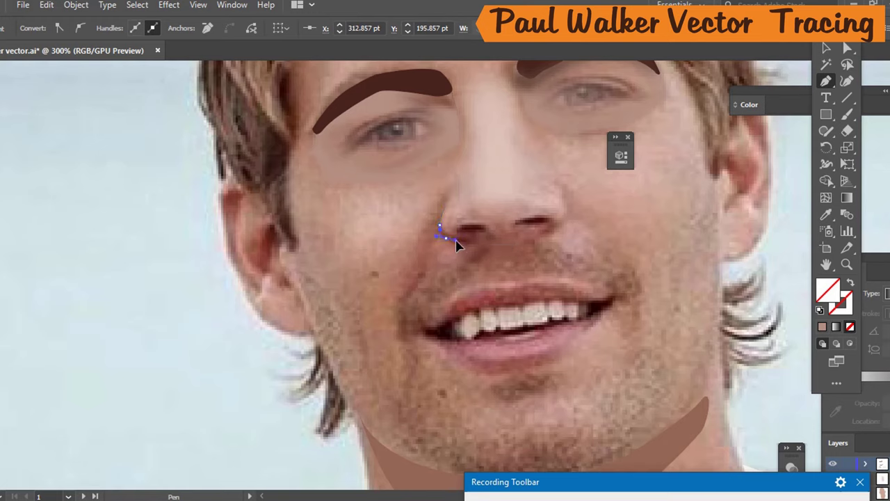
{"action": "left_click", "coordinate": [471, 241]}
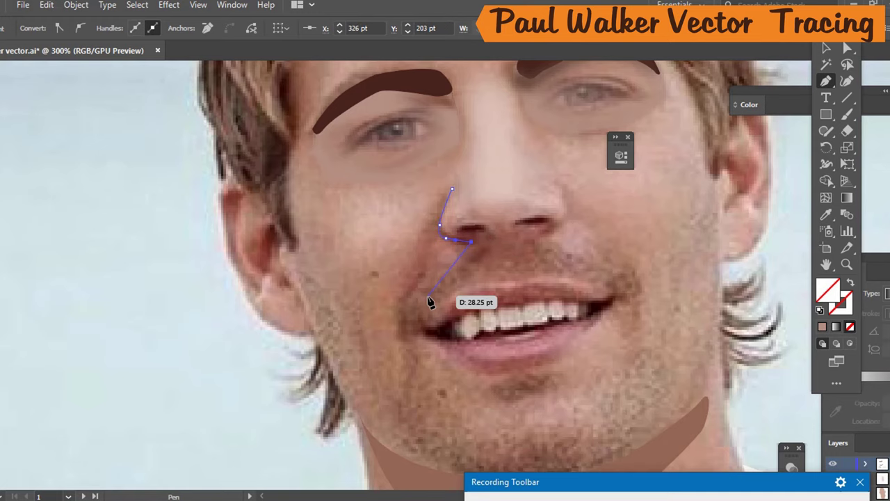
{"action": "left_click_drag", "start_coordinate": [421, 295], "coordinate": [396, 314]}
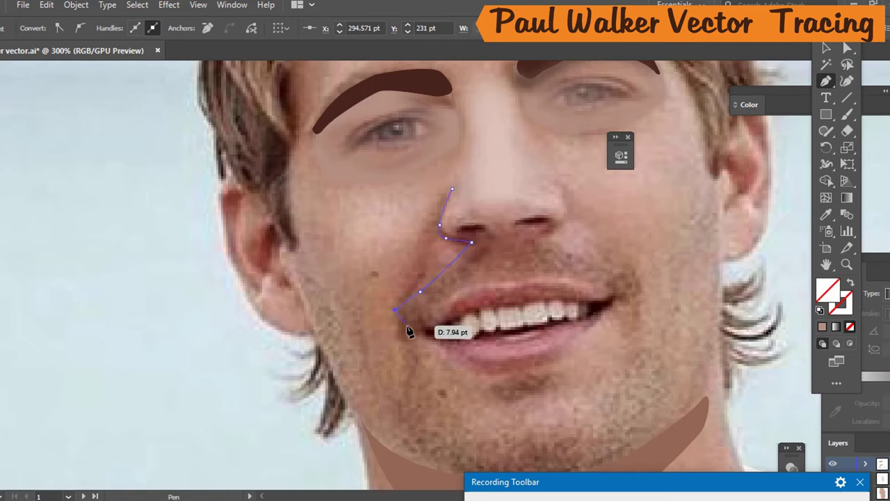
{"action": "key", "text": "ctrl"}
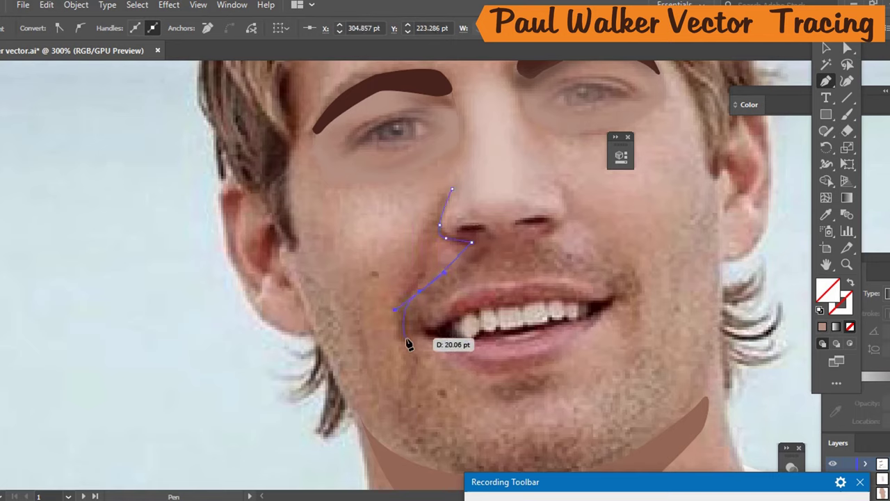
{"action": "left_click", "coordinate": [405, 339]}
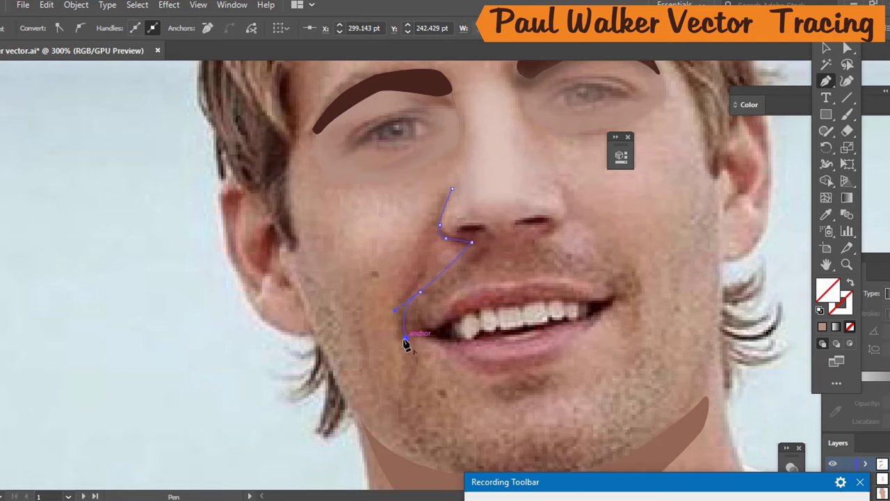
Trace the smile fold's cheek-side edge back up to close the shape at the nose, and fill it with the skin shade sampled beside the nostril.
{"action": "left_click", "coordinate": [398, 338]}
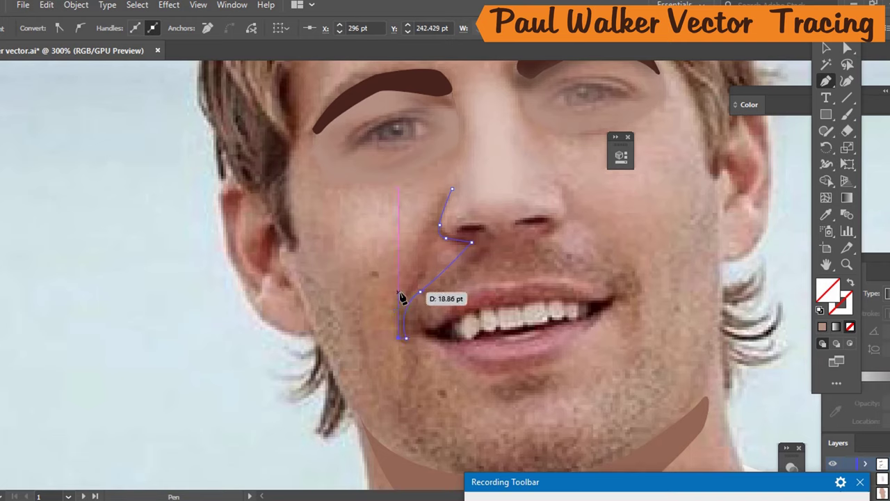
{"action": "left_click_drag", "start_coordinate": [392, 302], "coordinate": [422, 248]}
{"action": "key", "text": "ctrl+shift+z"}
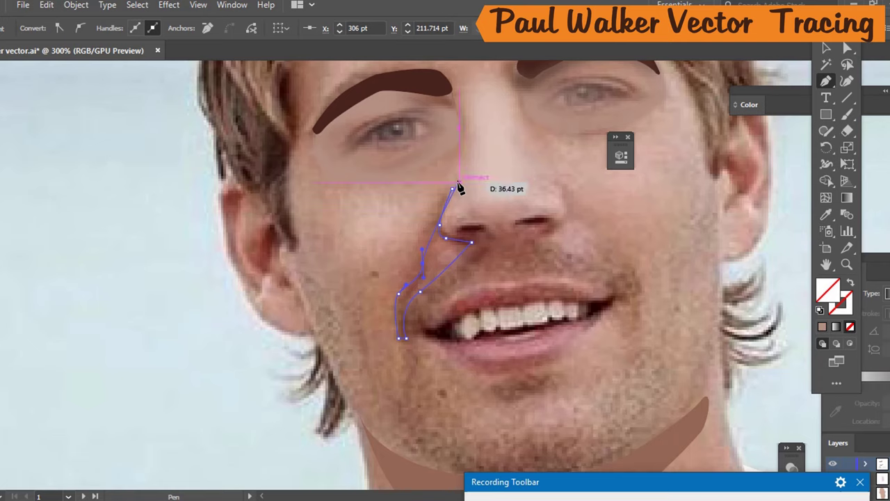
{"action": "left_click", "coordinate": [452, 190]}
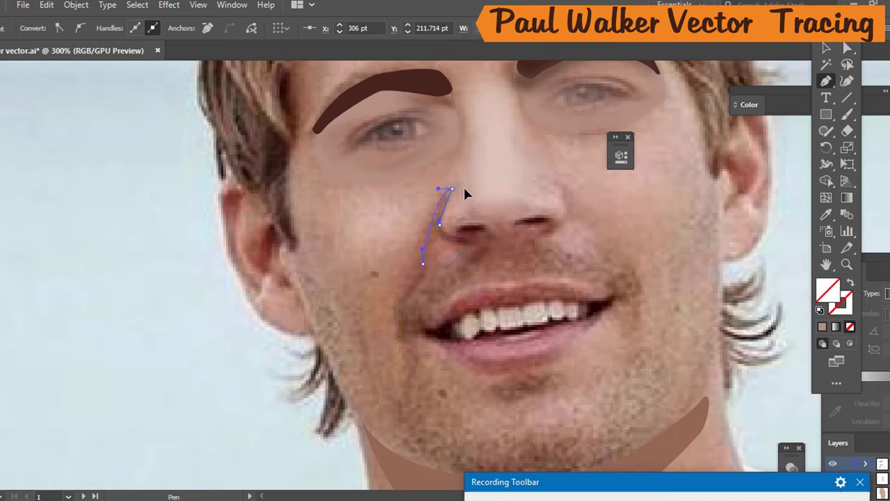
{"action": "left_click_drag", "start_coordinate": [465, 188], "coordinate": [484, 157]}
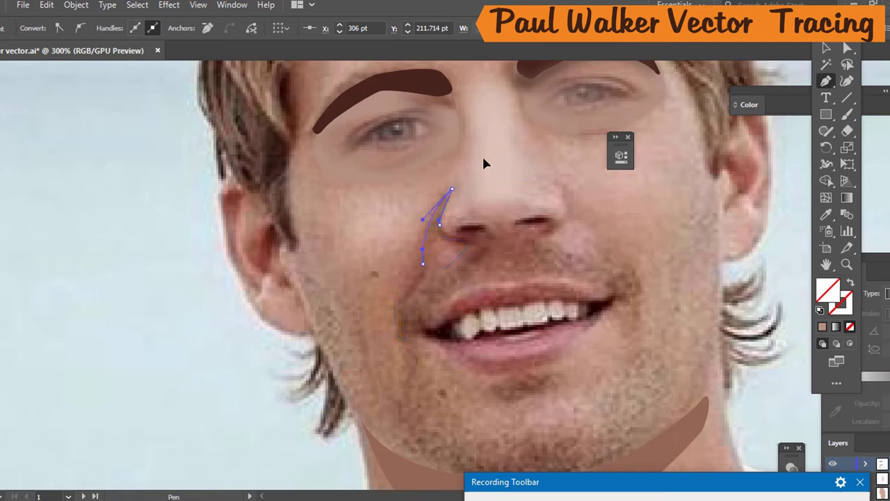
{"action": "key", "text": "ctrl+shift+z"}
{"action": "key", "text": "ctrl+shift+z"}
{"action": "key", "text": "ctrl+shift+z"}
{"action": "key", "text": "i"}
{"action": "left_click", "coordinate": [443, 237]}
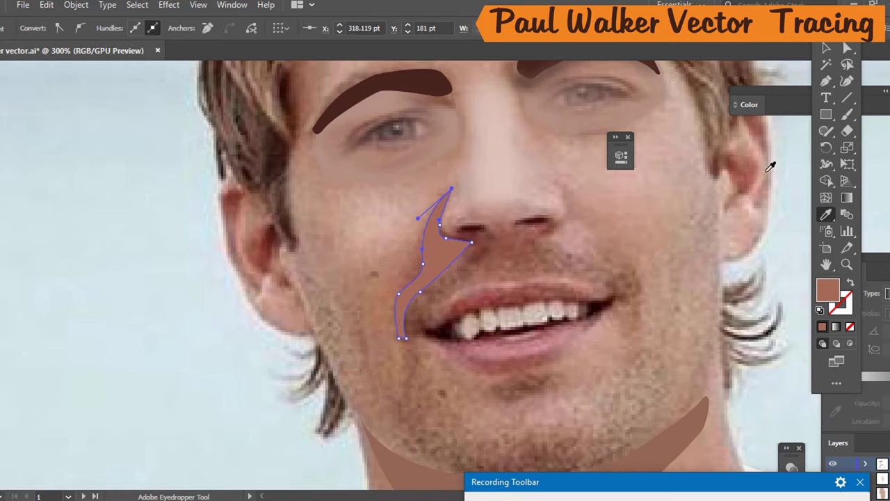
Detach the Layers panel, place it beside the portrait and preview the smile-line shadow against the vector art layer.
{"action": "left_click", "coordinate": [837, 442]}
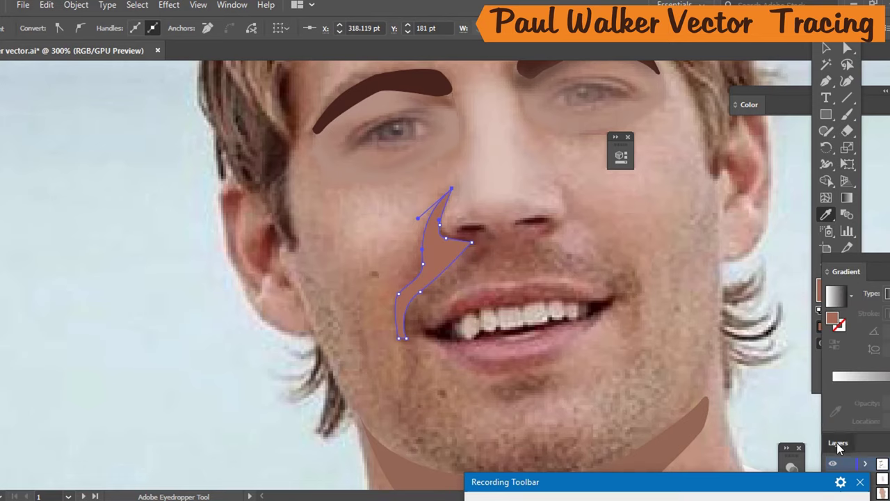
{"action": "left_click_drag", "start_coordinate": [828, 439], "coordinate": [12, 95]}
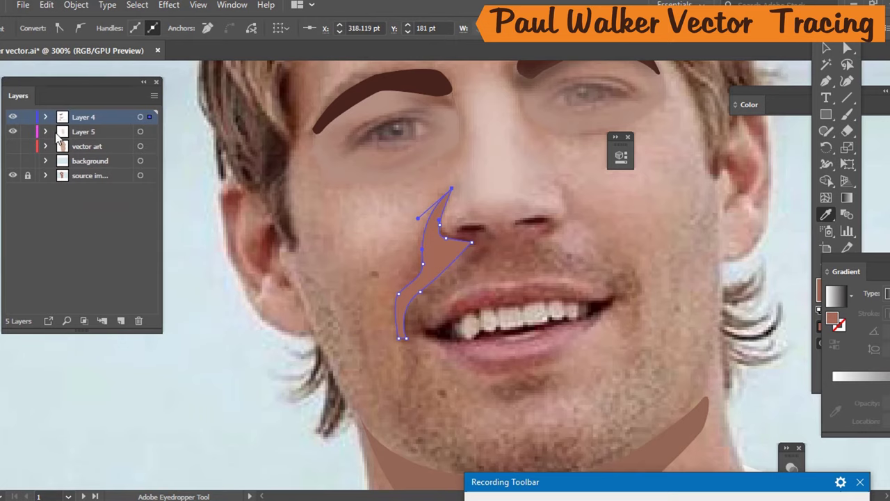
{"action": "left_click", "coordinate": [12, 146]}
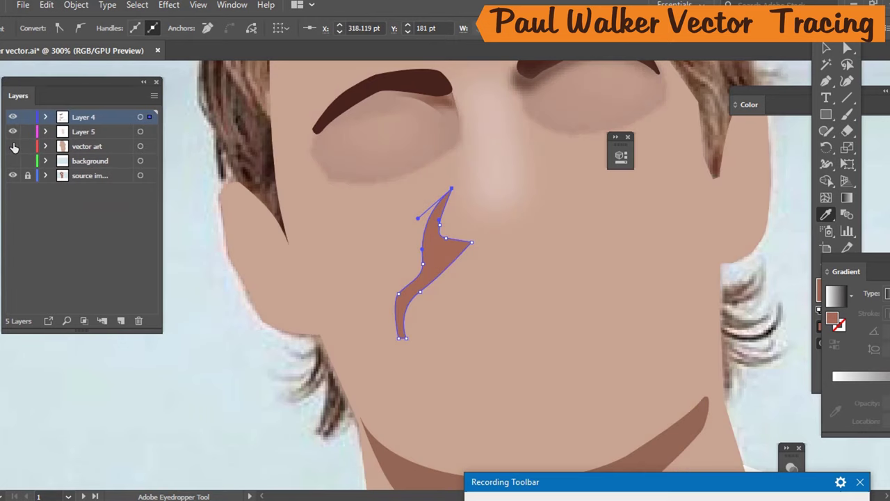
{"action": "left_click", "coordinate": [13, 146]}
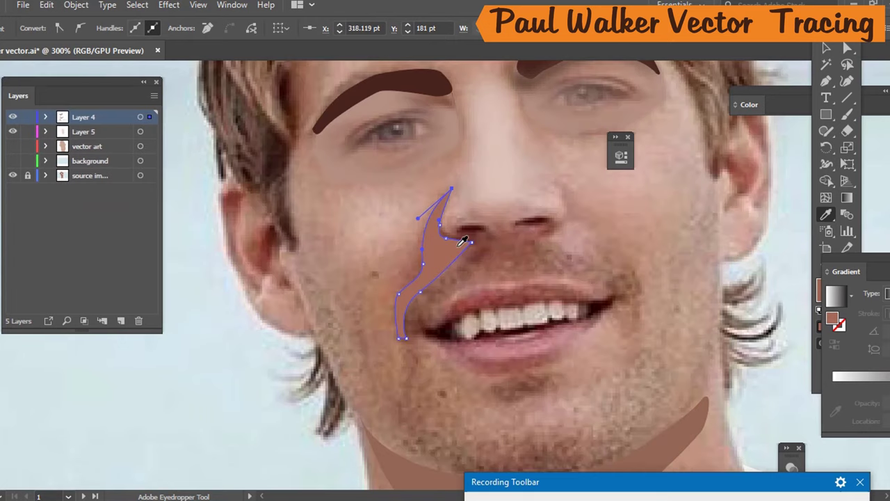
Reshape the brown smile-line shadow by moving its anchor points beneath the nostril to follow the nose edge.
{"action": "key", "text": "a"}
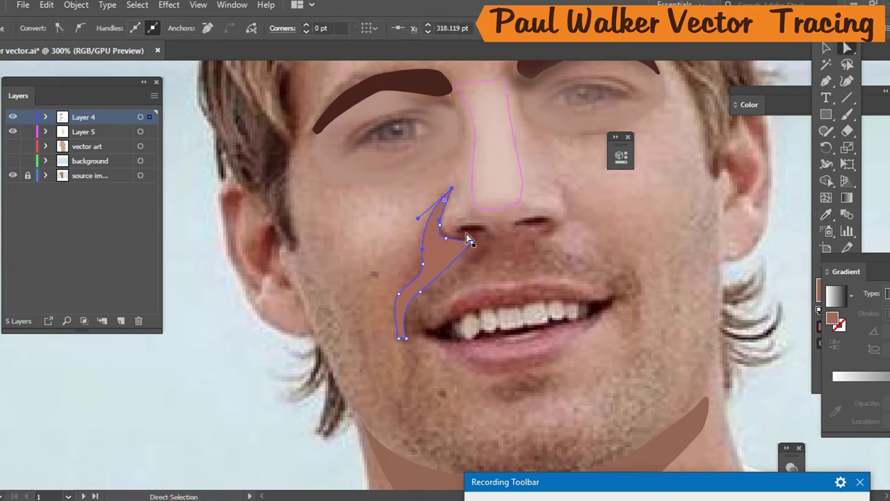
{"action": "left_click", "coordinate": [448, 240]}
{"action": "left_click_drag", "start_coordinate": [455, 238], "coordinate": [453, 239]}
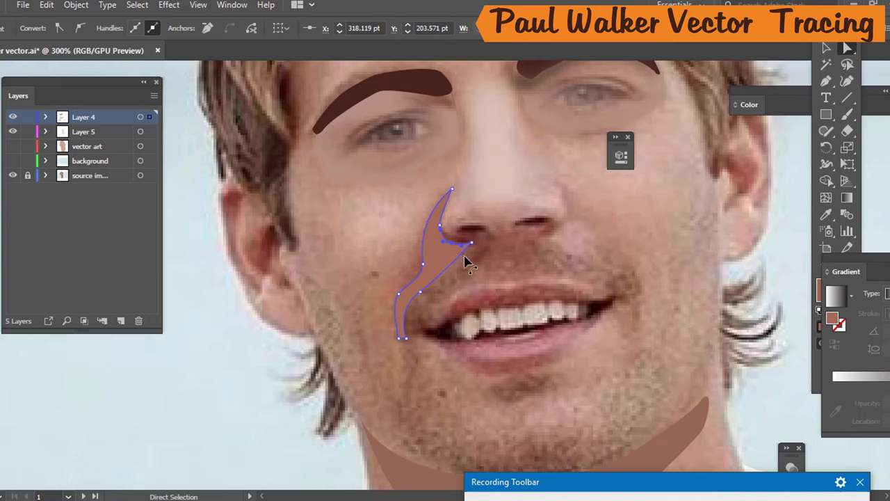
{"action": "key", "text": "Up"}
{"action": "key", "text": "Up"}
{"action": "mouse_move", "coordinate": [471, 243]}
{"action": "left_mouse_down"}
{"action": "mouse_move", "coordinate": [485, 243]}
{"action": "mouse_move", "coordinate": [467, 239]}
{"action": "left_mouse_up"}
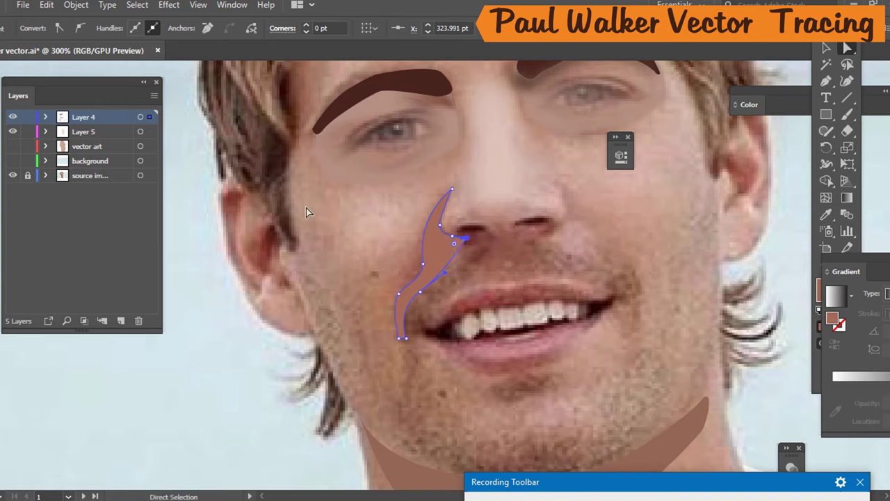
Show the vector art layer and reduce the smile-line shadow's opacity to 70%.
{"action": "left_click", "coordinate": [13, 146]}
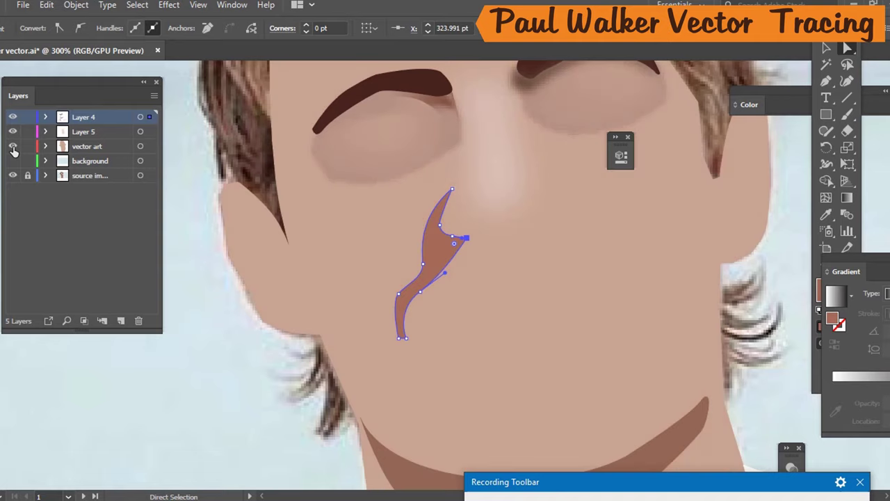
{"action": "left_click", "coordinate": [13, 148]}
{"action": "left_click", "coordinate": [13, 148]}
{"action": "left_click", "coordinate": [13, 147]}
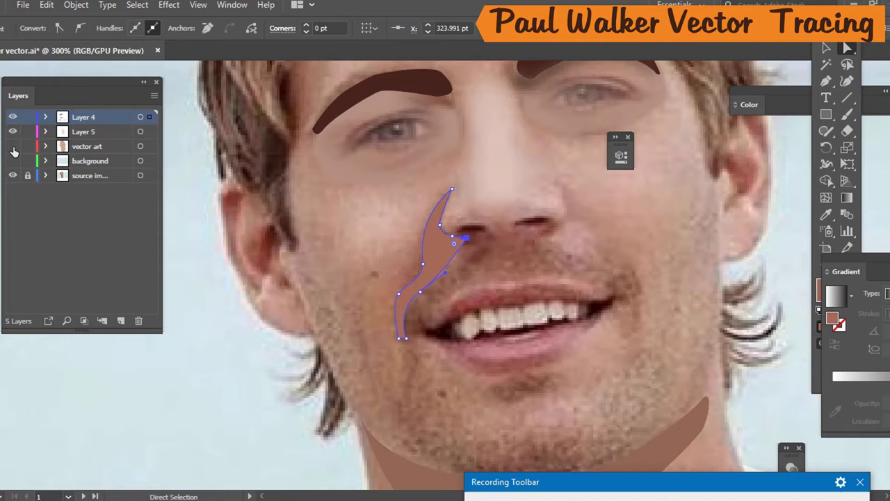
{"action": "left_click", "coordinate": [14, 148]}
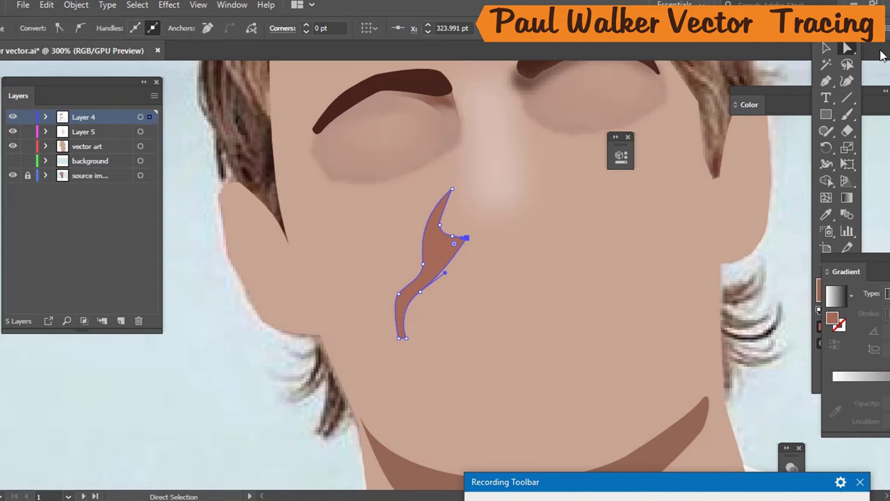
{"action": "left_click", "coordinate": [827, 48]}
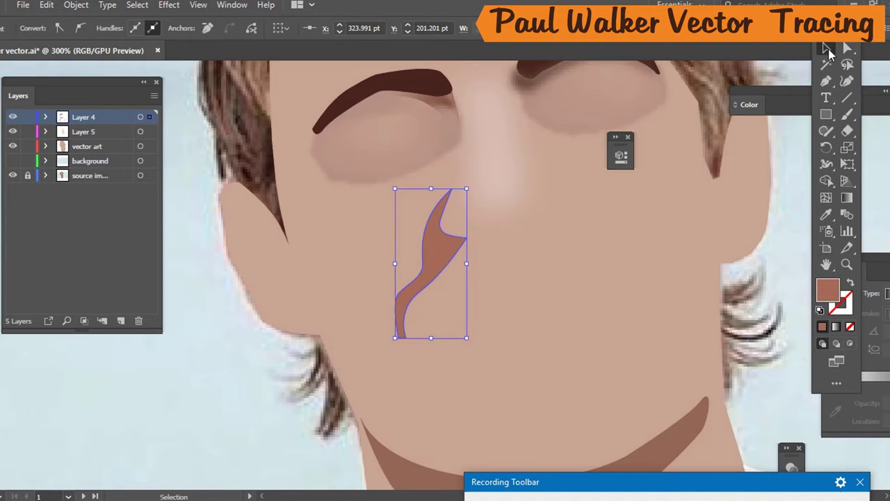
{"action": "left_click", "coordinate": [453, 259]}
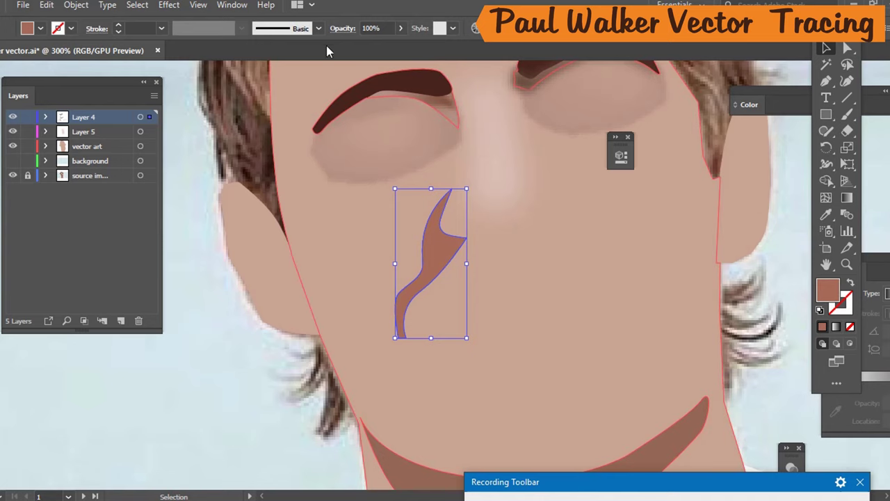
{"action": "left_click", "coordinate": [389, 26]}
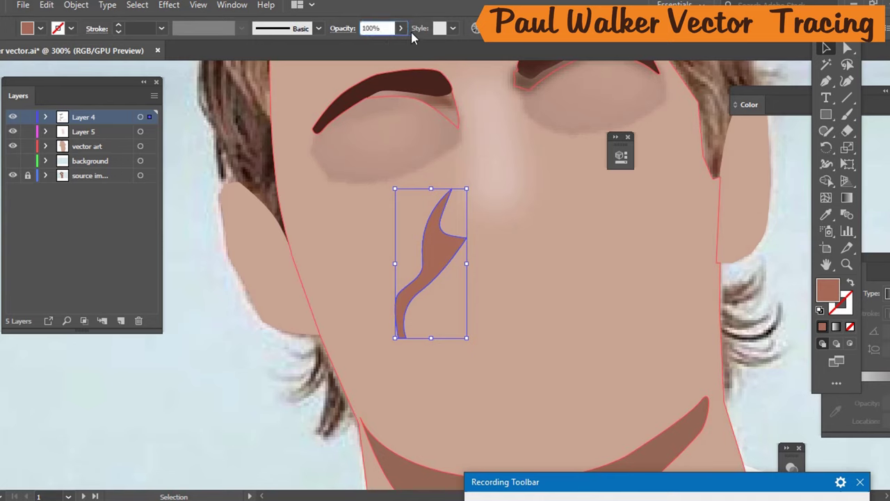
{"action": "scroll", "coordinate": [384, 28], "scroll_direction": "down", "scroll_amount": 6}
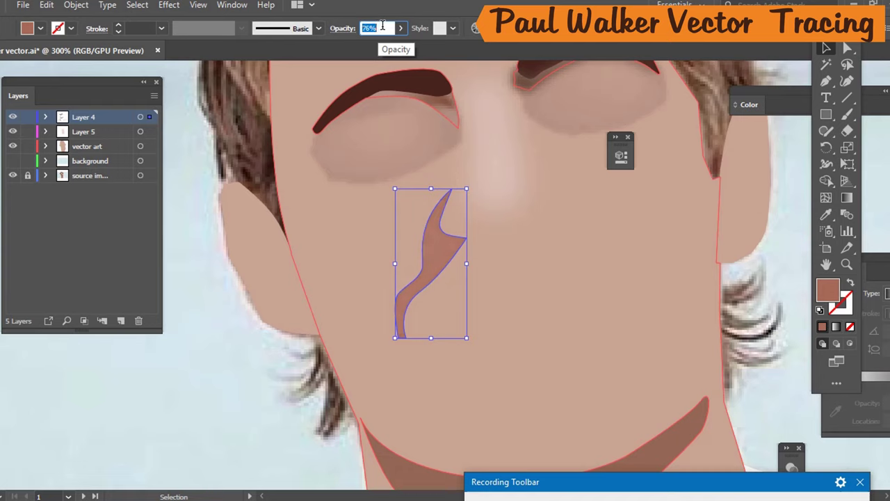
{"action": "left_click", "coordinate": [225, 392]}
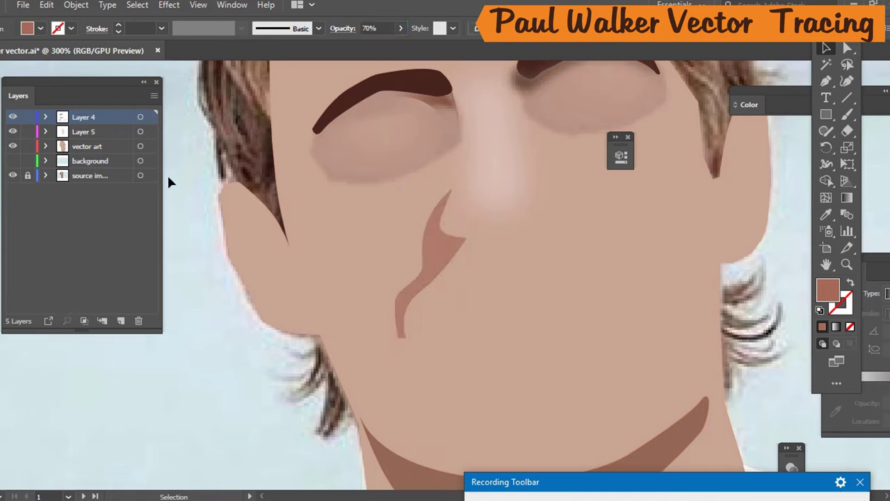
Compare the smile-line shadow on the traced skin and on the source photo, leaving the vector art layer hidden.
{"action": "left_click", "coordinate": [12, 146]}
{"action": "left_click", "coordinate": [12, 146]}
{"action": "left_click", "coordinate": [12, 147]}
{"action": "left_click", "coordinate": [12, 147]}
{"action": "left_click", "coordinate": [12, 147]}
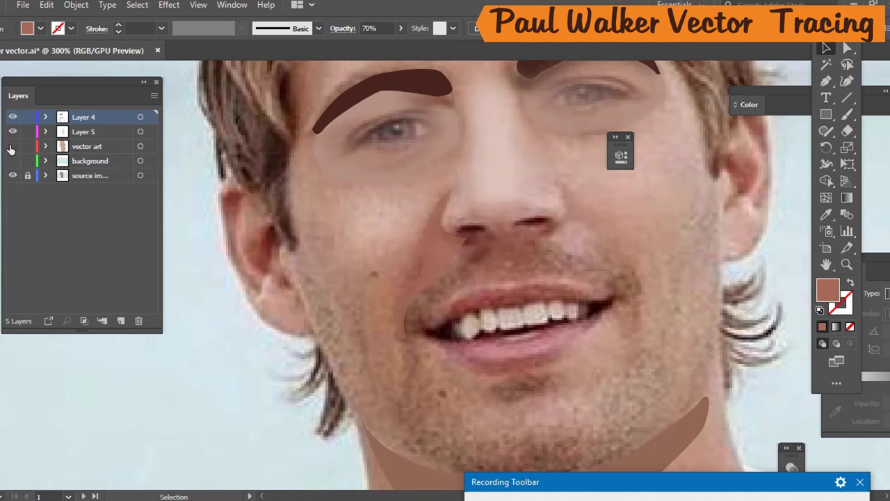
{"action": "left_click", "coordinate": [11, 146]}
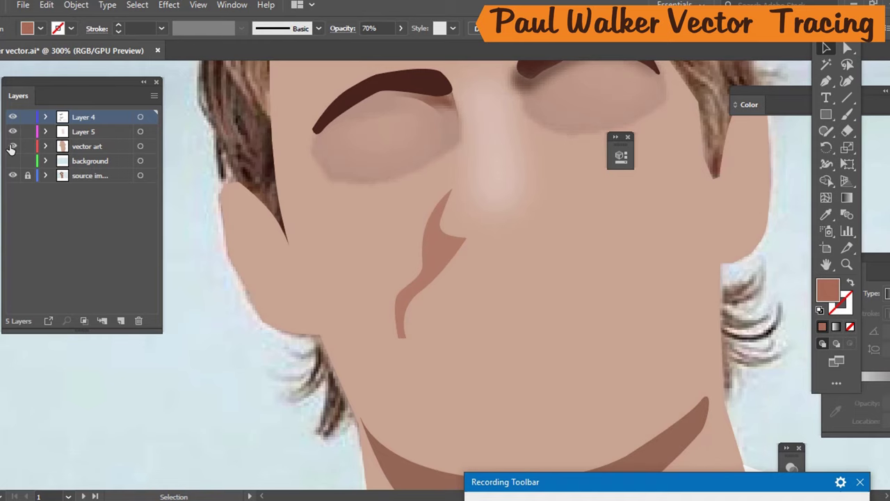
{"action": "left_click", "coordinate": [12, 146]}
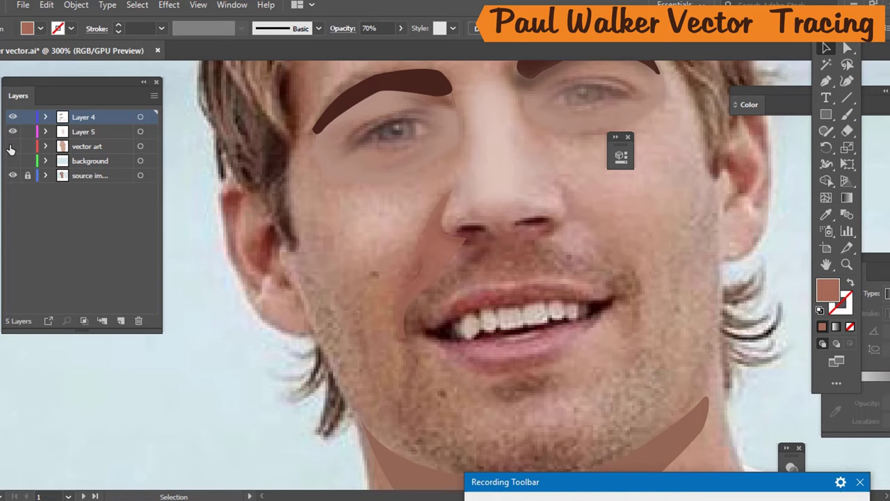
Move the smile-line shadow's pointed corner slightly down and outward beneath the nostril, then deselect the shape.
{"action": "left_click", "coordinate": [450, 255]}
{"action": "key", "text": "a"}
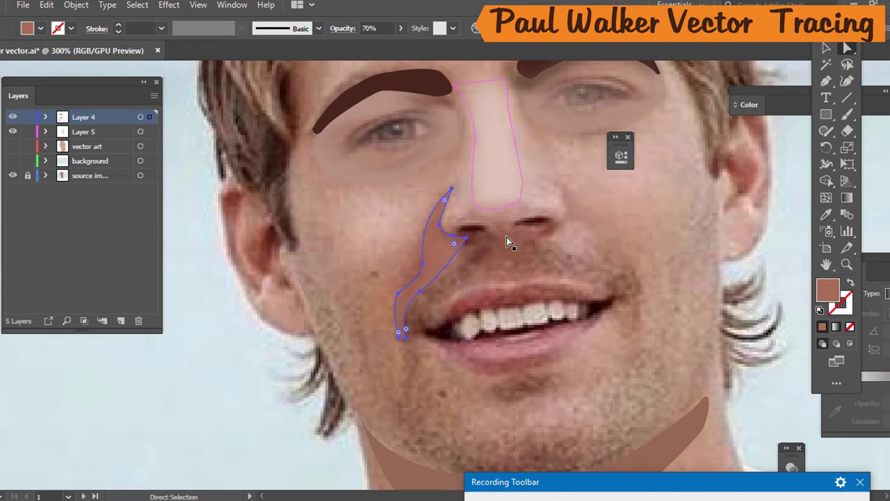
{"action": "left_click", "coordinate": [469, 239]}
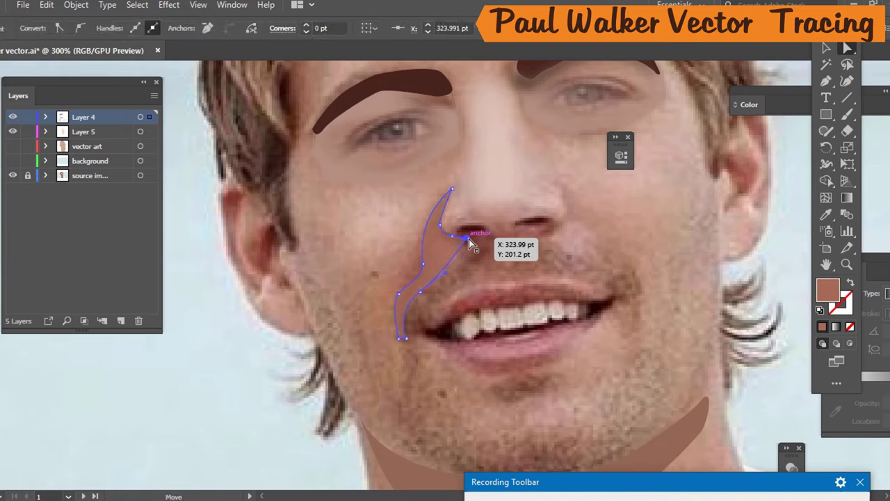
{"action": "left_click_drag", "start_coordinate": [468, 240], "coordinate": [471, 243]}
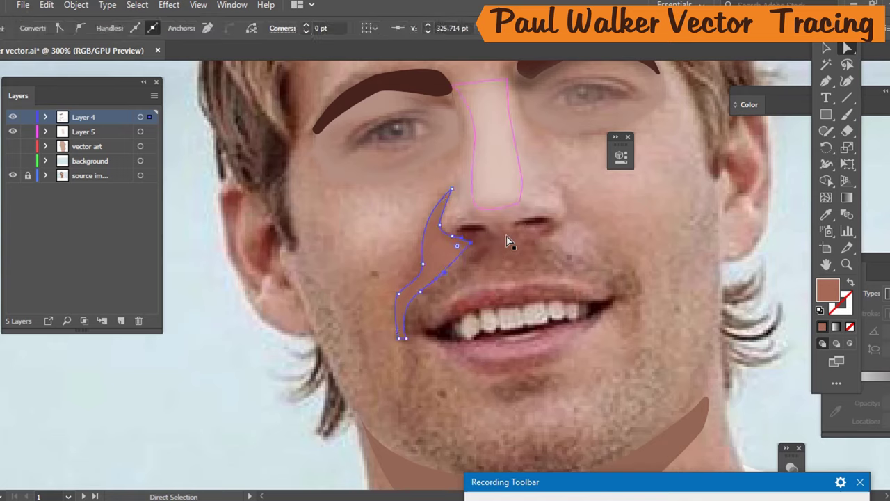
{"action": "left_click", "coordinate": [492, 255]}
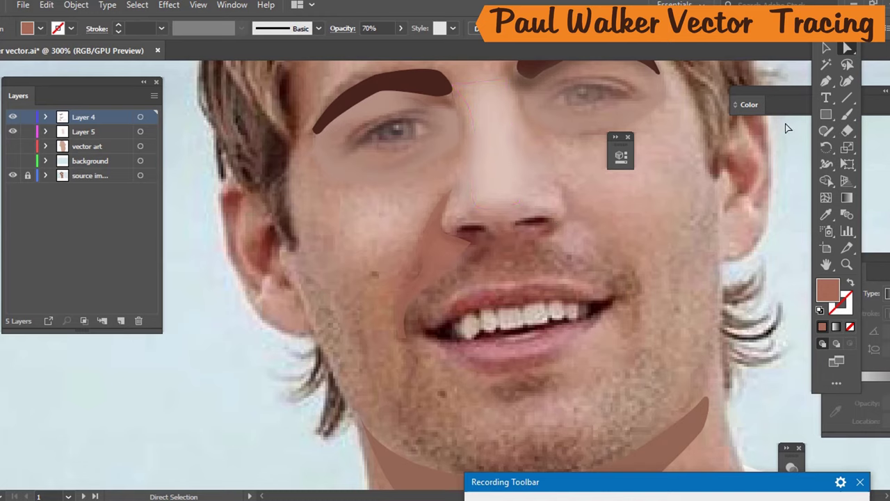
Draw a closed, unfilled Pen path around the base of the nose, enclosing both nostrils.
{"action": "left_click", "coordinate": [829, 80]}
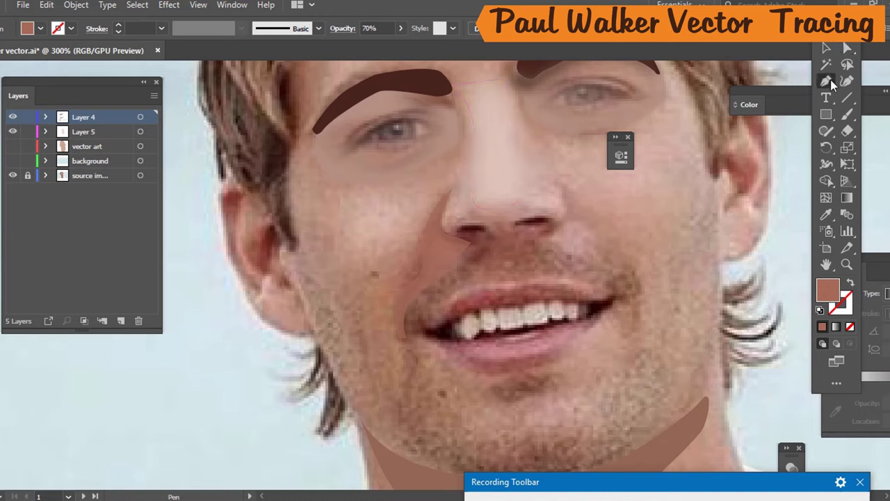
{"action": "left_click", "coordinate": [473, 245]}
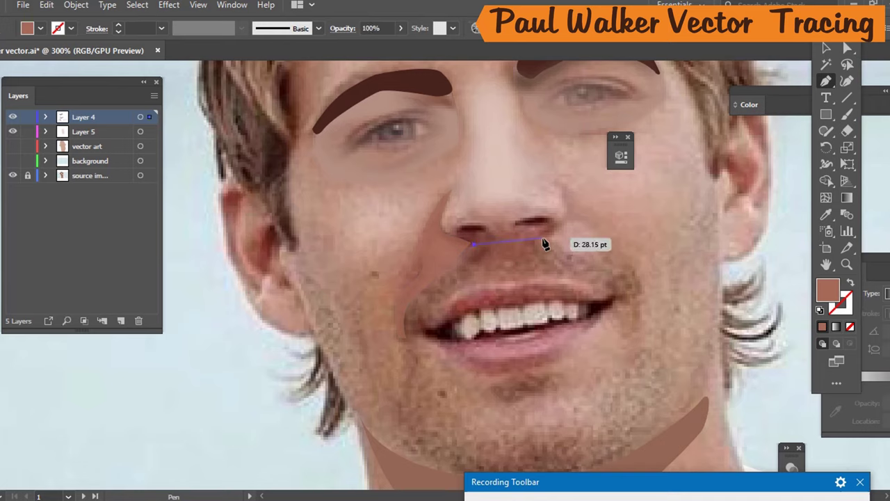
{"action": "left_click", "coordinate": [541, 241]}
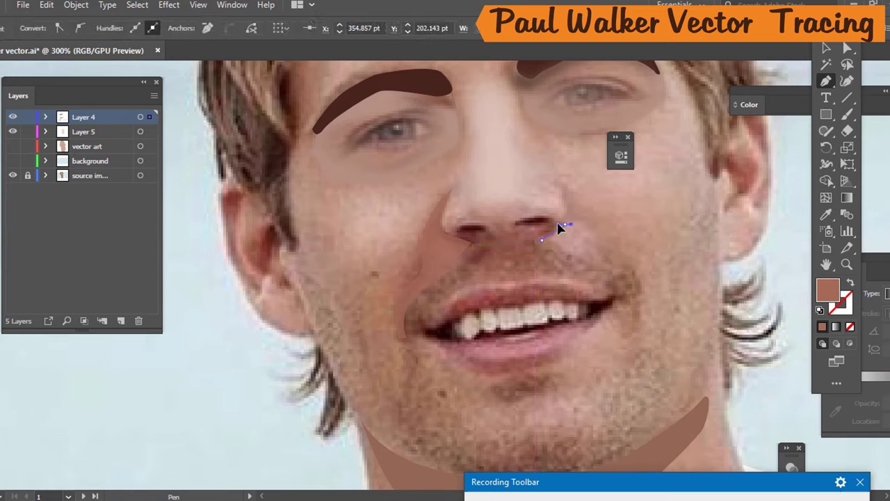
{"action": "left_click", "coordinate": [563, 216]}
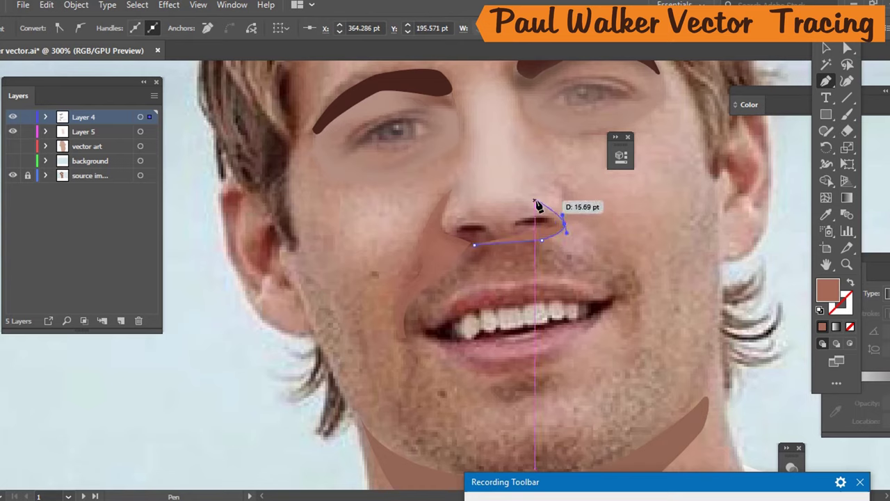
{"action": "key", "text": "slash"}
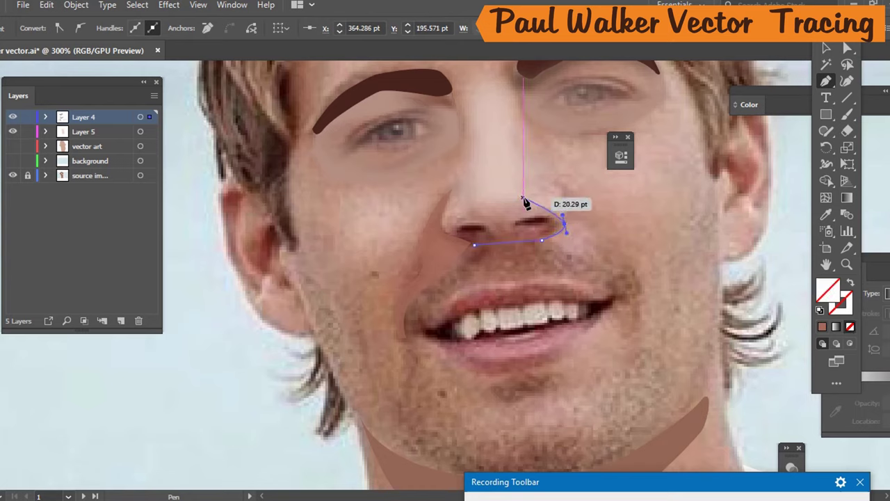
{"action": "left_click_drag", "start_coordinate": [529, 202], "coordinate": [521, 203]}
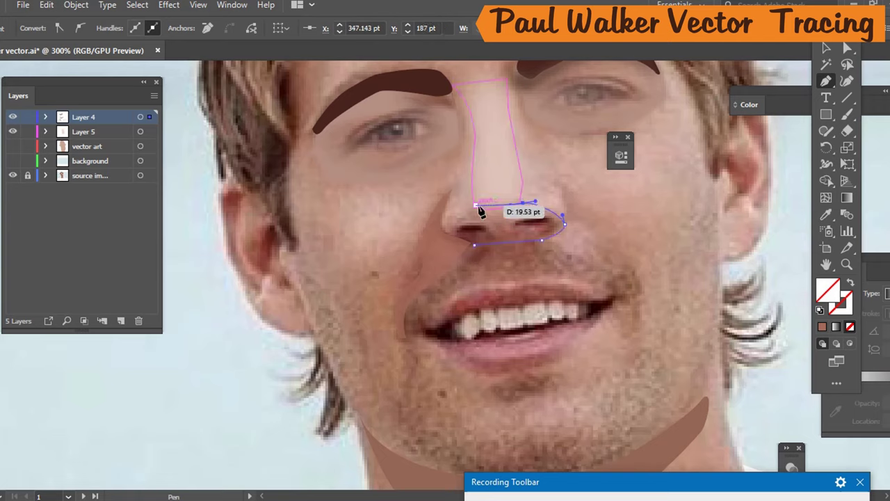
{"action": "left_click", "coordinate": [476, 206]}
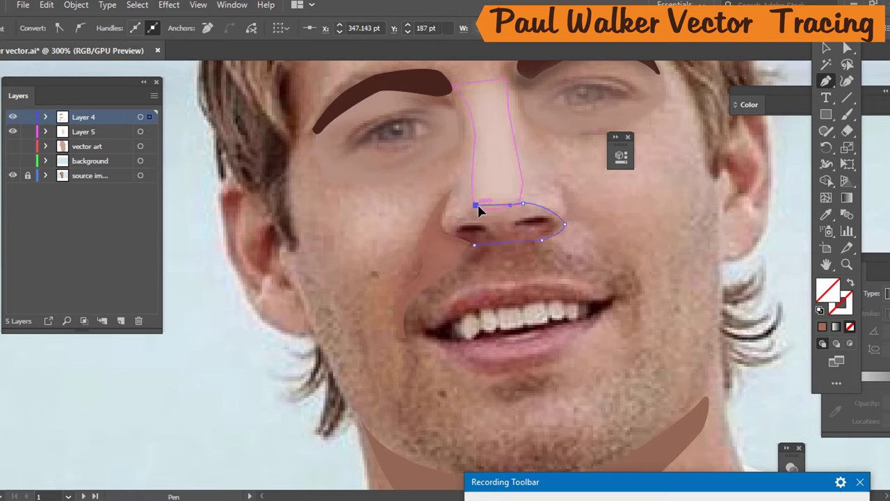
{"action": "left_click", "coordinate": [439, 225]}
{"action": "left_click_drag", "start_coordinate": [443, 232], "coordinate": [436, 240]}
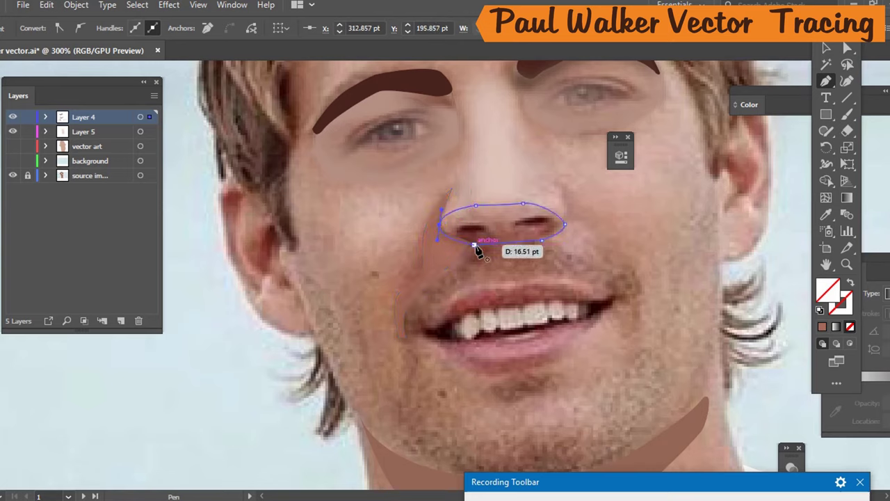
{"action": "left_click_drag", "start_coordinate": [476, 252], "coordinate": [477, 249]}
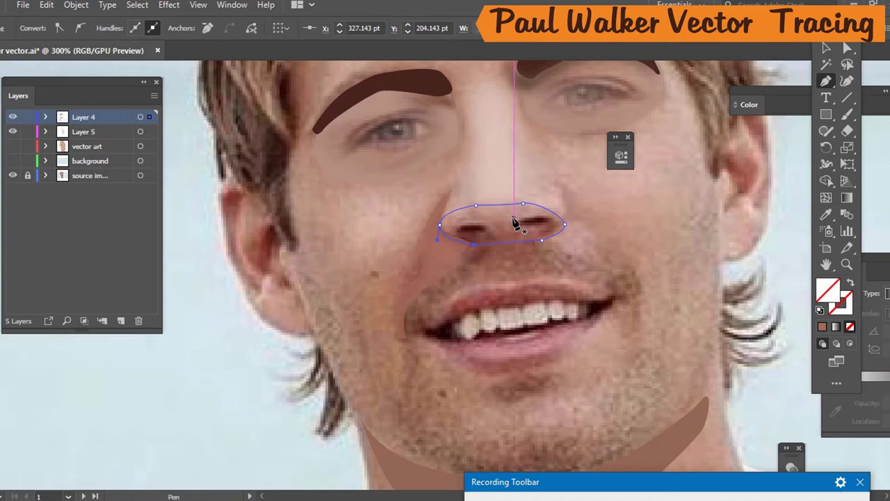
Try filling the nose-base shape with colours sampled from the nose, clearing the fill after each sample.
{"action": "key", "text": "i"}
{"action": "left_click", "coordinate": [518, 210]}
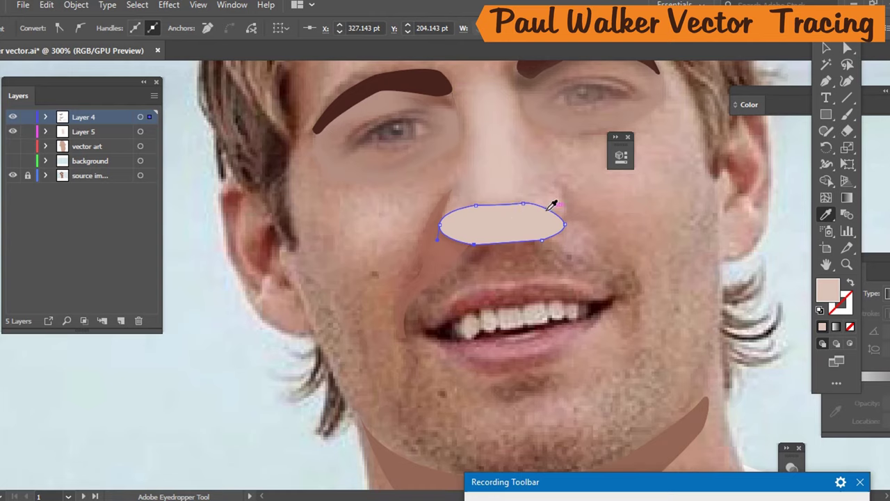
{"action": "key", "text": "a"}
{"action": "key", "text": "slash"}
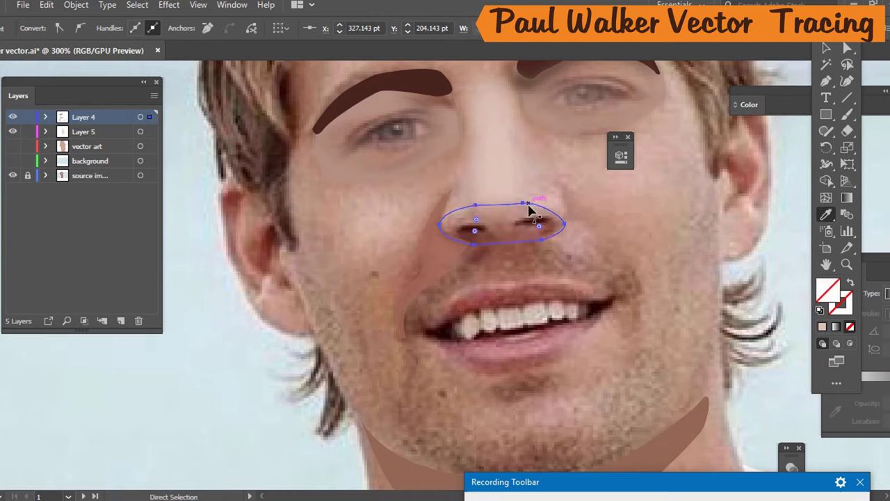
{"action": "key", "text": "i"}
{"action": "left_click", "coordinate": [516, 216]}
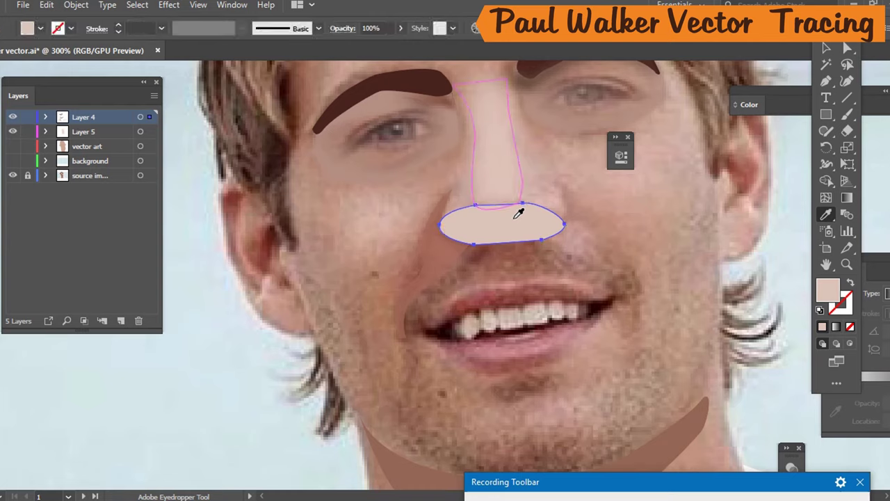
{"action": "key", "text": "a"}
{"action": "key", "text": "slash"}
{"action": "key", "text": "i"}
{"action": "left_click", "coordinate": [498, 220]}
{"action": "key", "text": "a"}
{"action": "key", "text": "slash"}
Fill the nose-base shape with the brown colour and 70% opacity sampled from the smile-line shadow.
{"action": "key", "text": "i"}
{"action": "left_click", "coordinate": [436, 244]}
{"action": "key", "text": "a"}
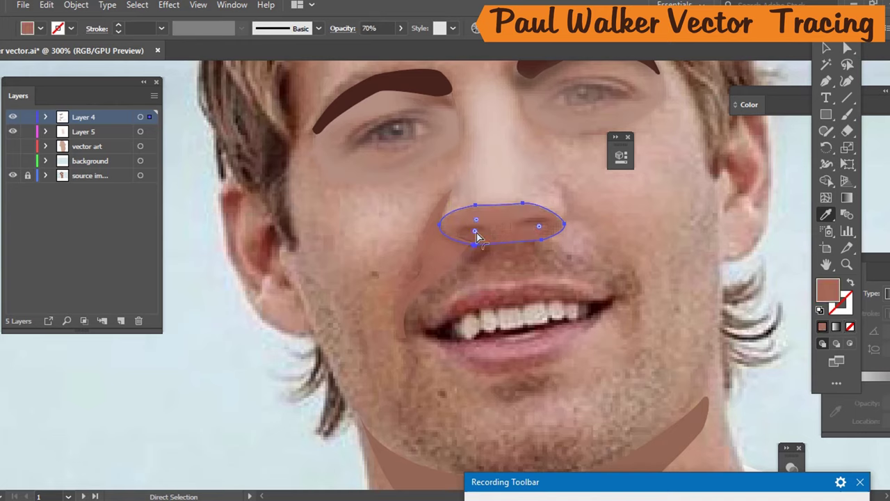
Move the two upper anchor points of the nose-base shape slightly down to flatten its top edge.
{"action": "key", "text": "i"}
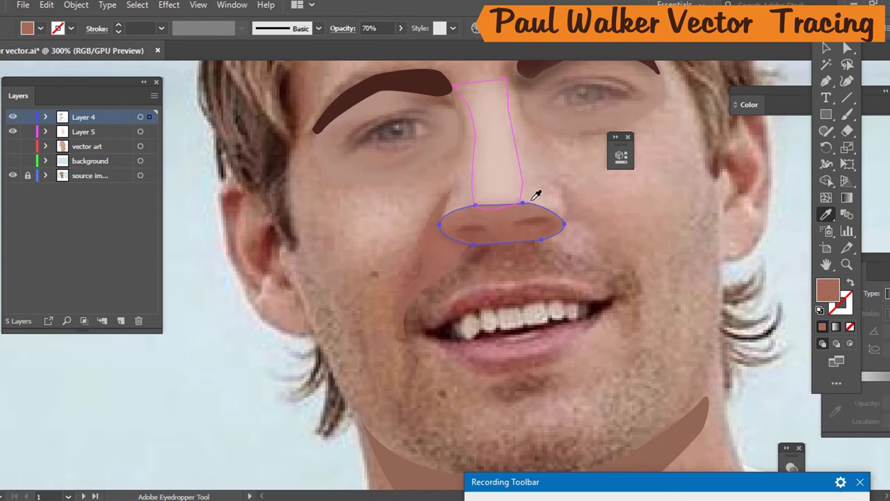
{"action": "key", "text": "a"}
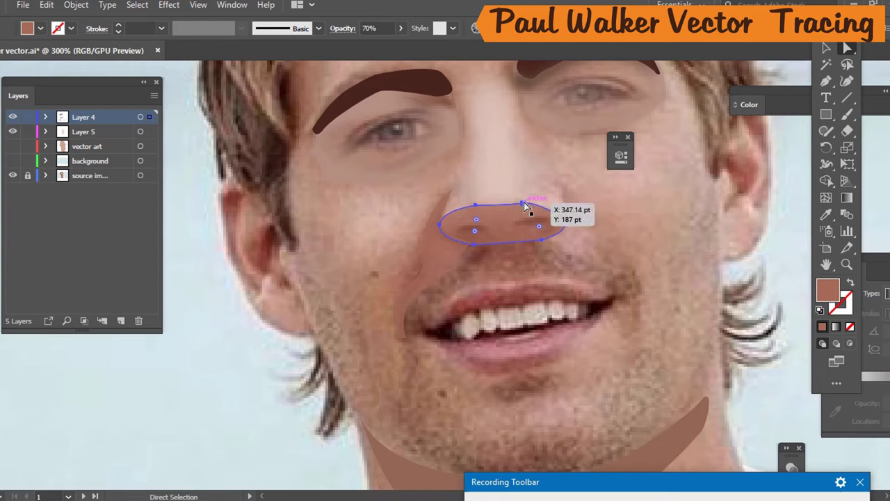
{"action": "left_click", "coordinate": [523, 203]}
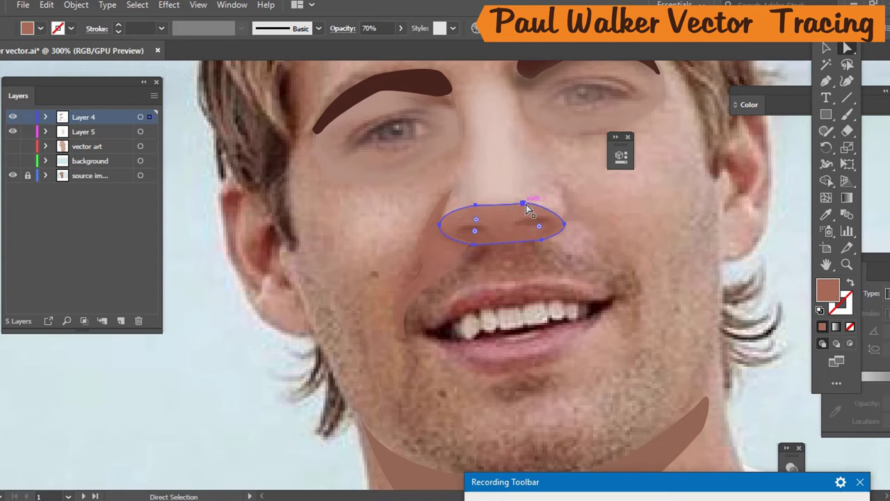
{"action": "left_click_drag", "start_coordinate": [526, 204], "coordinate": [512, 212]}
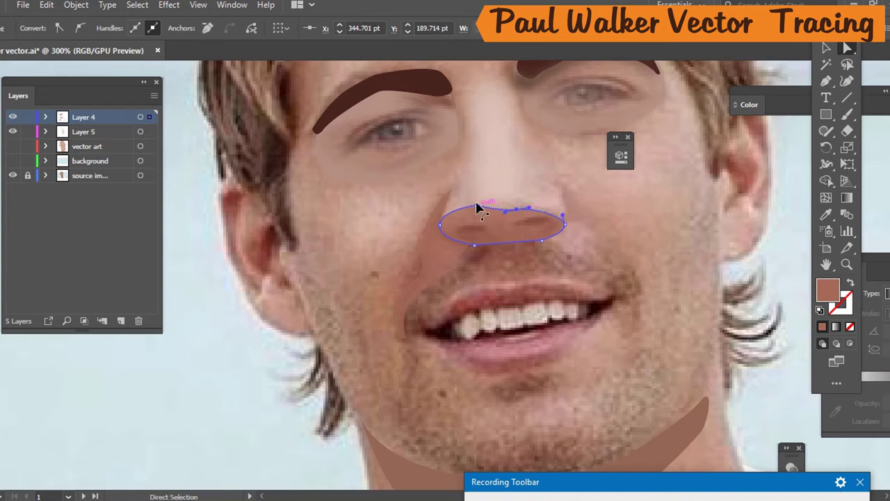
{"action": "left_click", "coordinate": [475, 207]}
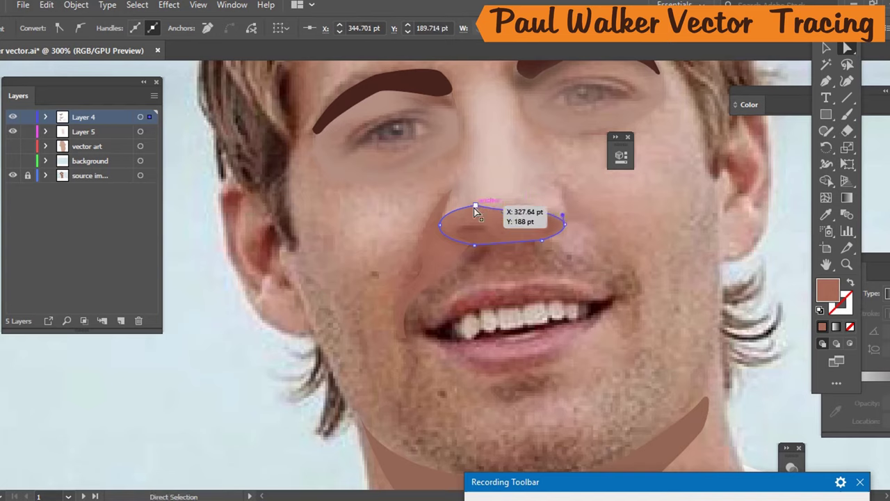
{"action": "mouse_move", "coordinate": [475, 212]}
{"action": "left_mouse_down"}
{"action": "mouse_move", "coordinate": [473, 233]}
{"action": "mouse_move", "coordinate": [471, 215]}
{"action": "left_mouse_up"}
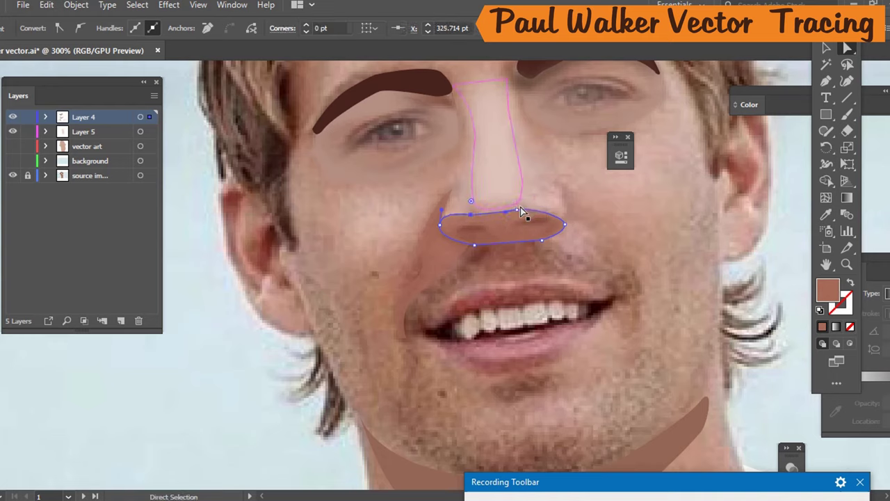
Delete the nose-base shape and toggle the vector art layer's visibility to check the face, leaving it hidden.
{"action": "key", "text": "Delete"}
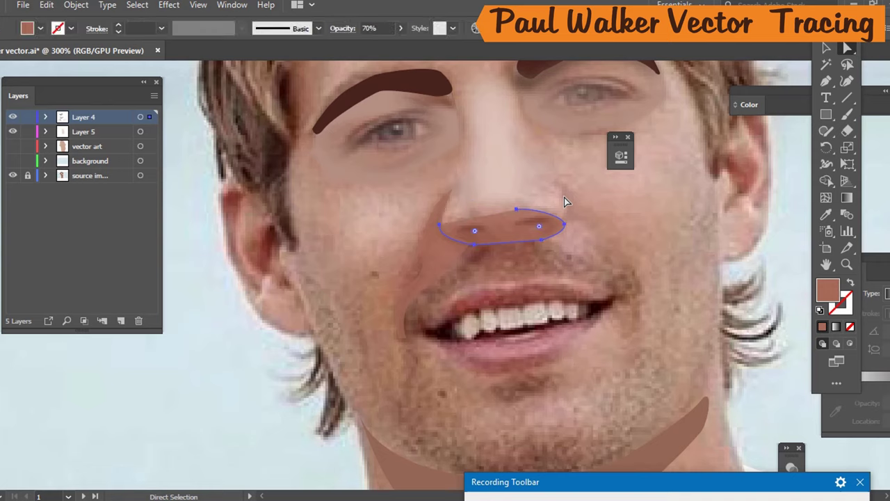
{"action": "key", "text": "Delete"}
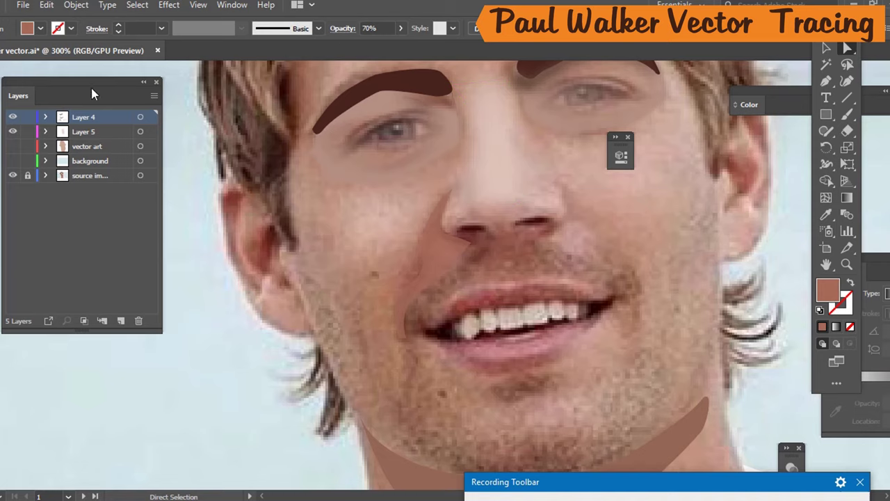
{"action": "left_click", "coordinate": [12, 147]}
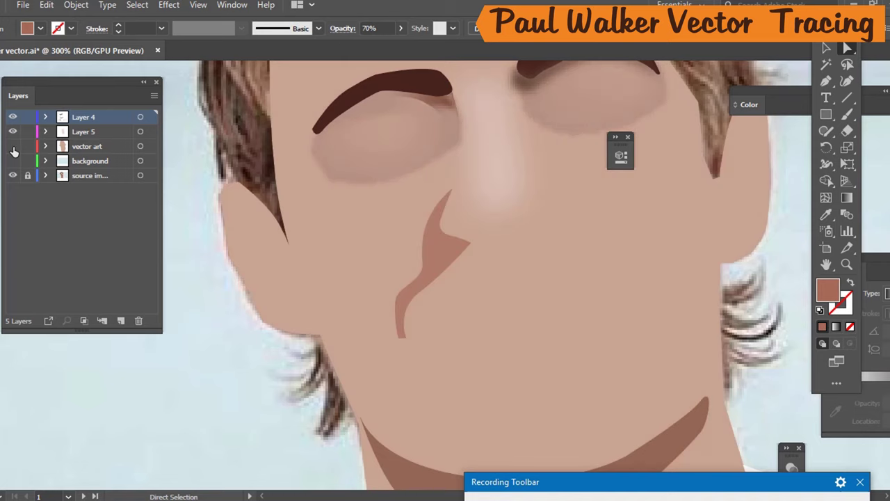
{"action": "left_click", "coordinate": [12, 147]}
{"action": "left_click", "coordinate": [13, 146]}
{"action": "left_click", "coordinate": [13, 148]}
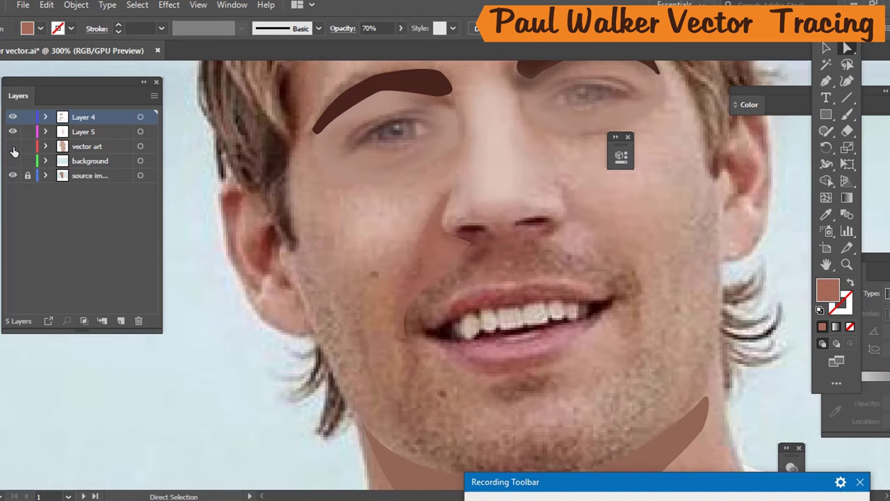
Draw a narrow closed Pen shape, filled brown, from the inner end of the left eyebrow down the side of the nose.
{"action": "scroll", "coordinate": [466, 114], "scroll_direction": "up", "scroll_amount": 1}
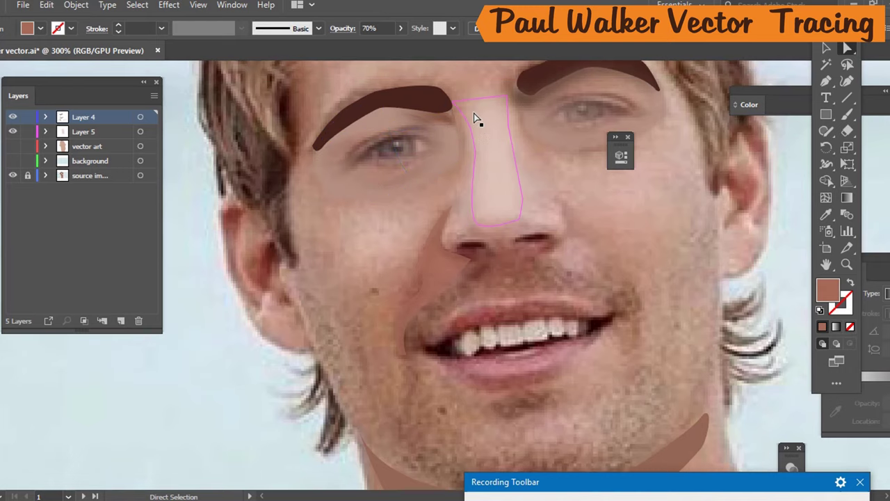
{"action": "key", "text": "p"}
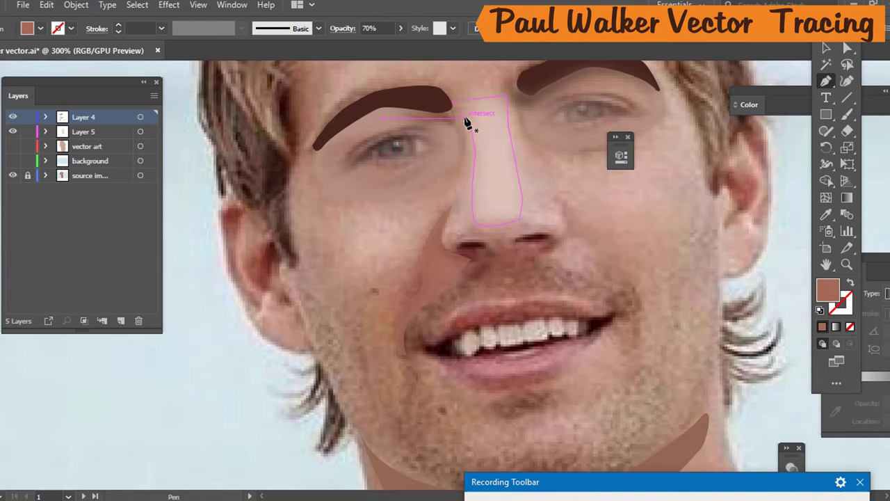
{"action": "left_click", "coordinate": [452, 102]}
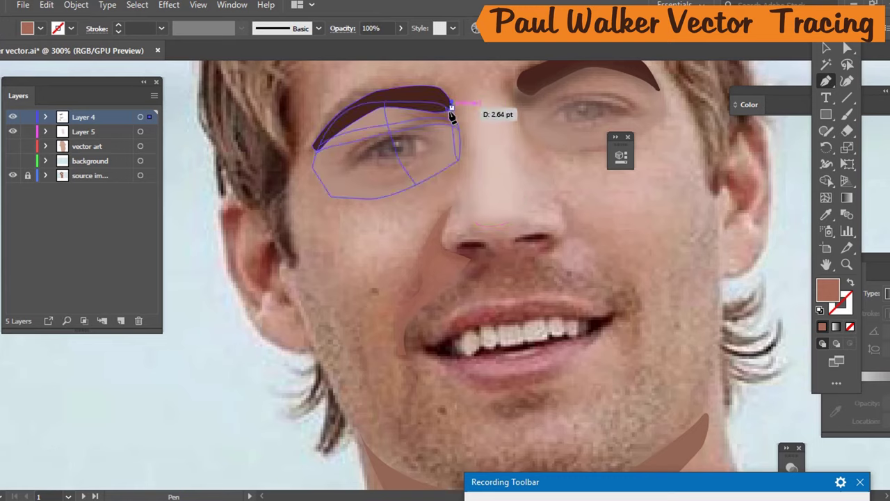
{"action": "left_click_drag", "start_coordinate": [453, 130], "coordinate": [477, 125]}
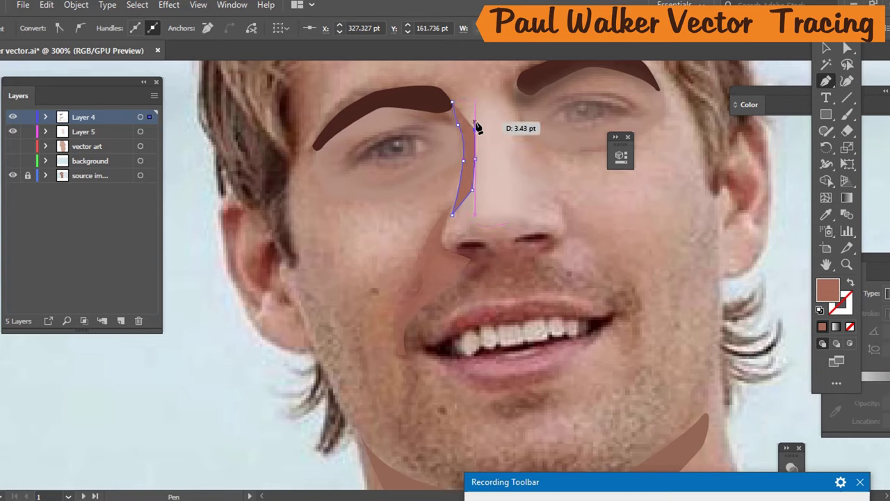
{"action": "left_click", "coordinate": [452, 89]}
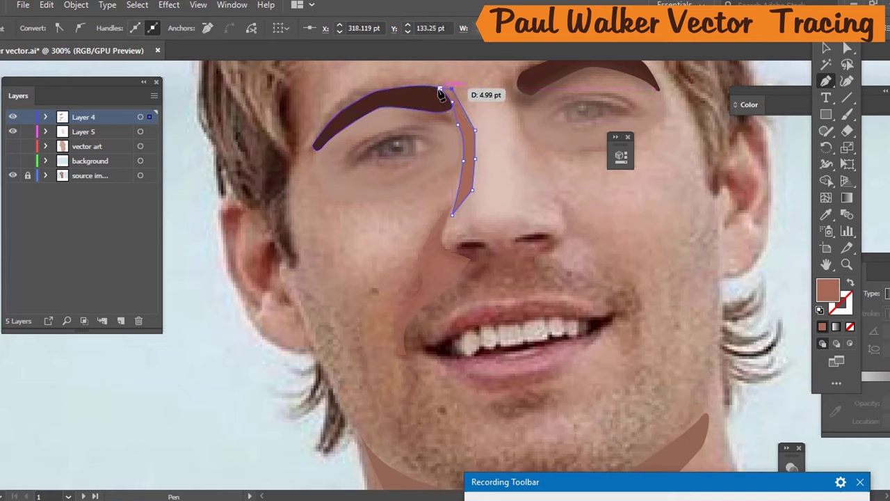
{"action": "left_click", "coordinate": [440, 88]}
{"action": "left_click_drag", "start_coordinate": [455, 109], "coordinate": [453, 109]}
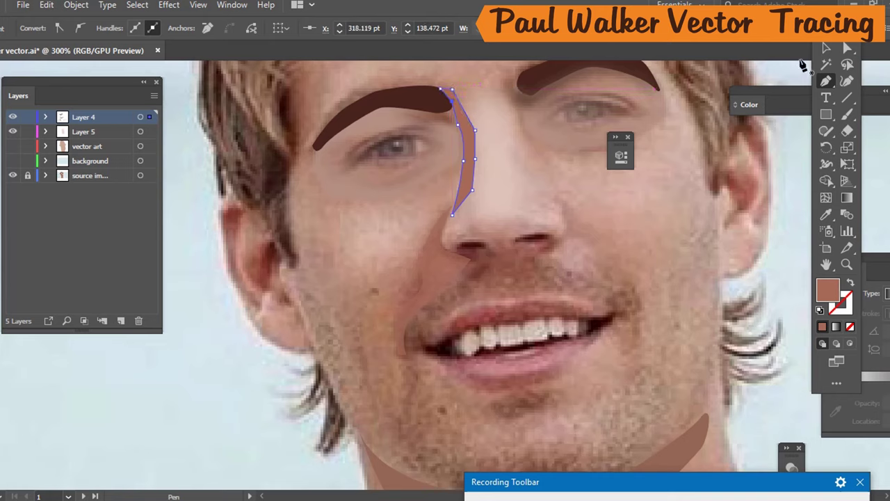
Set the nose-side shadow's opacity to 32% and deselect it.
{"action": "left_click", "coordinate": [826, 48]}
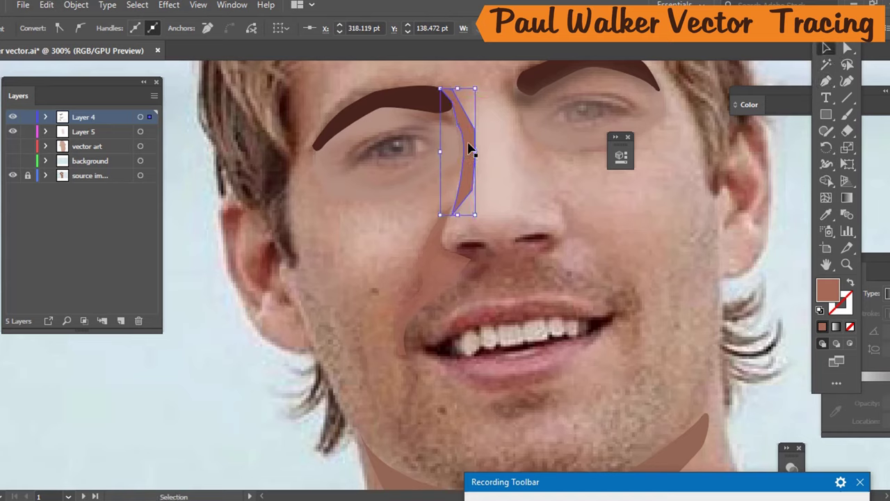
{"action": "left_click", "coordinate": [469, 148]}
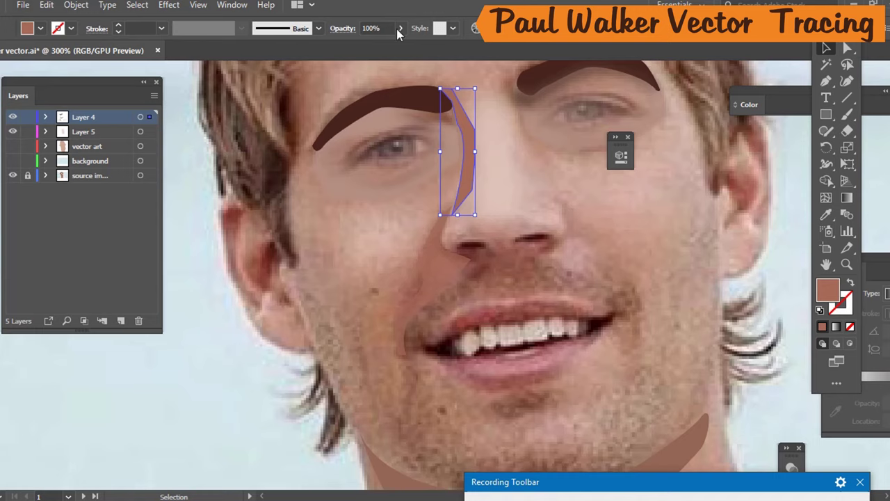
{"action": "left_click", "coordinate": [385, 28]}
{"action": "type", "text": "94"}
{"action": "key", "text": "Return"}
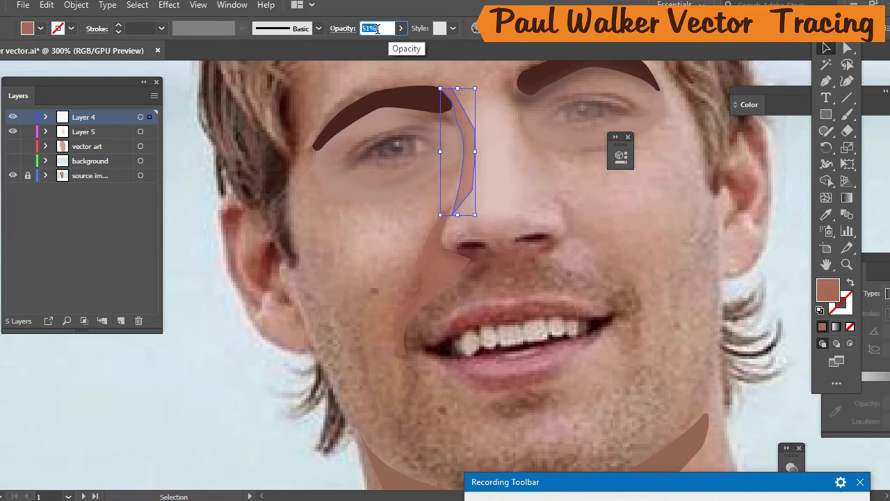
{"action": "key", "text": "Down"}
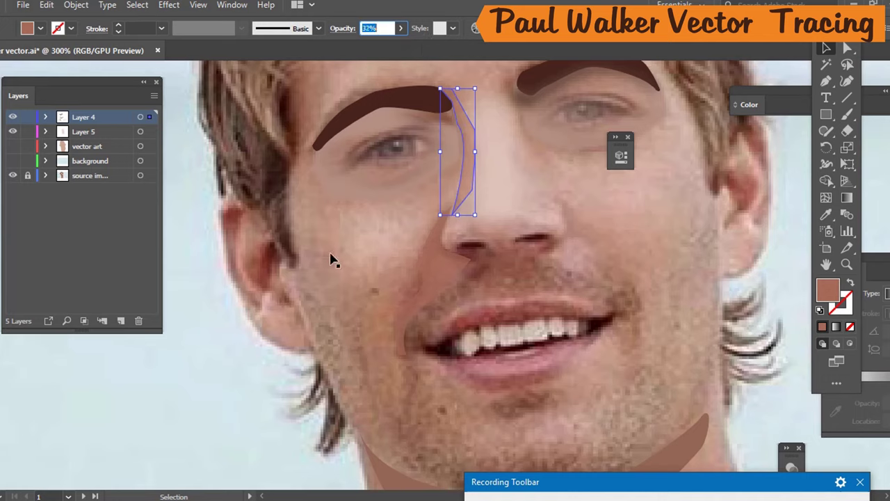
{"action": "left_click", "coordinate": [334, 259]}
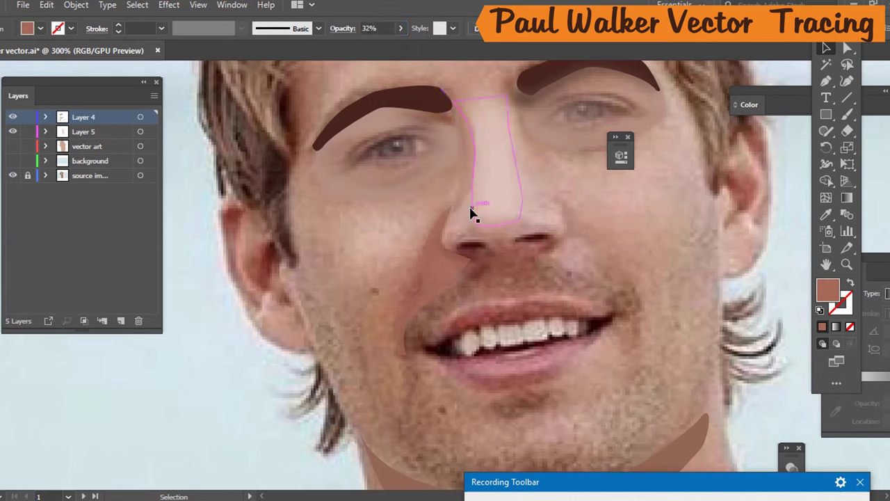
Show the vector art layer, and briefly turn on the background layer to preview the artwork without the photo.
{"action": "left_click", "coordinate": [13, 147]}
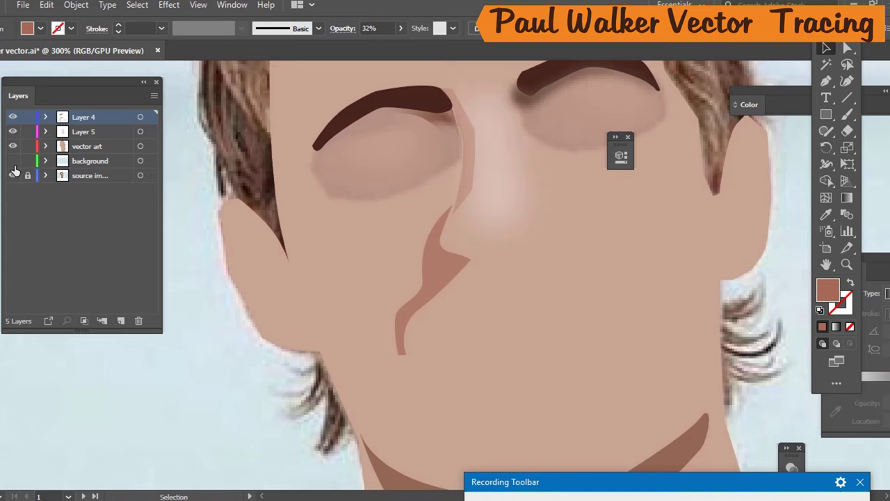
{"action": "left_click", "coordinate": [12, 164]}
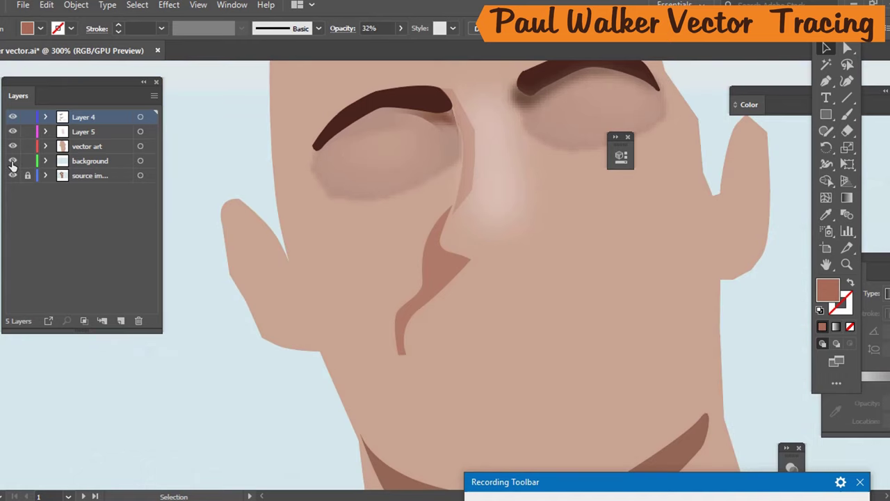
{"action": "left_click", "coordinate": [12, 161]}
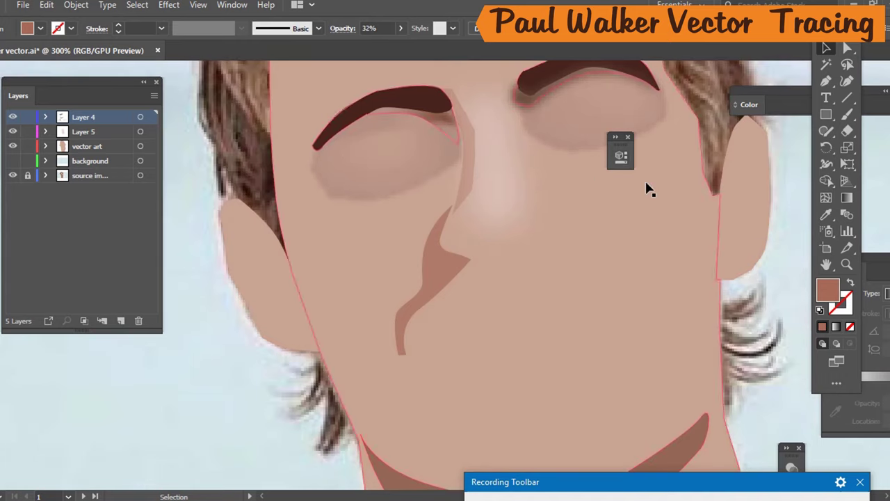
Apply the last-used Gaussian Blur to the nose-side shadow, and leave everything deselected.
{"action": "left_click", "coordinate": [476, 179]}
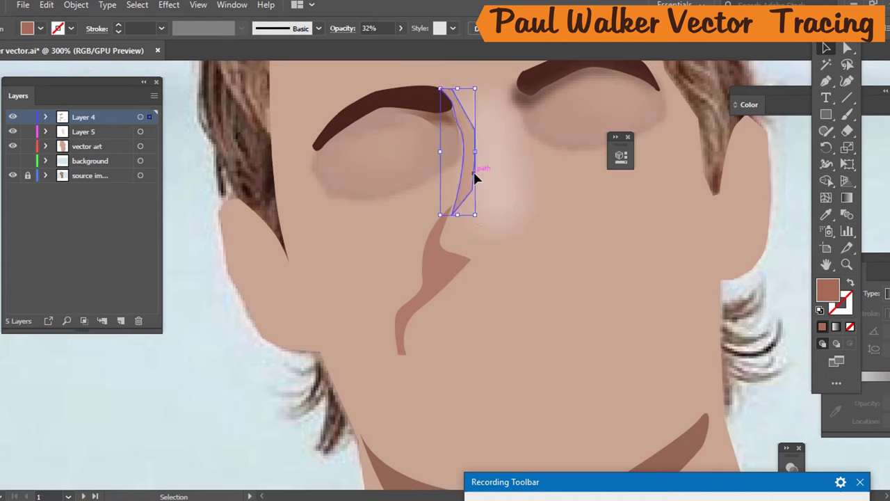
{"action": "left_click", "coordinate": [168, 7]}
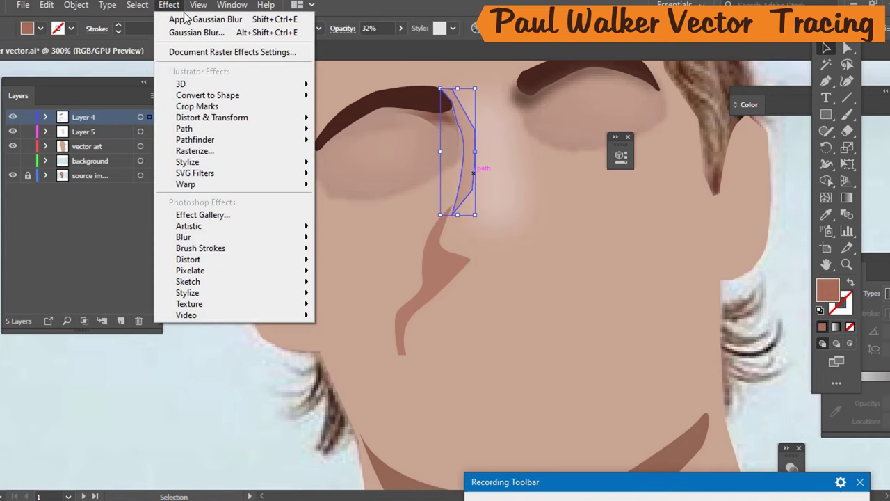
{"action": "left_click", "coordinate": [195, 19]}
{"action": "left_click", "coordinate": [645, 254]}
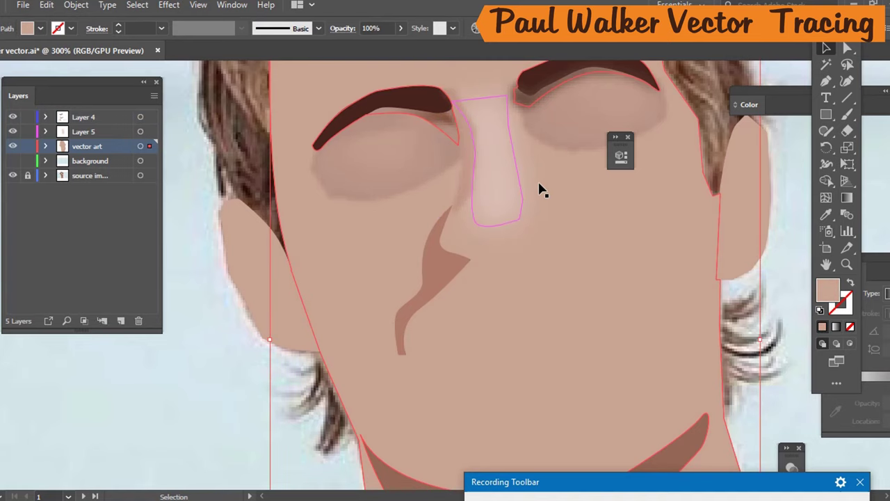
{"action": "scroll", "coordinate": [498, 174], "scroll_direction": "down", "scroll_amount": 3}
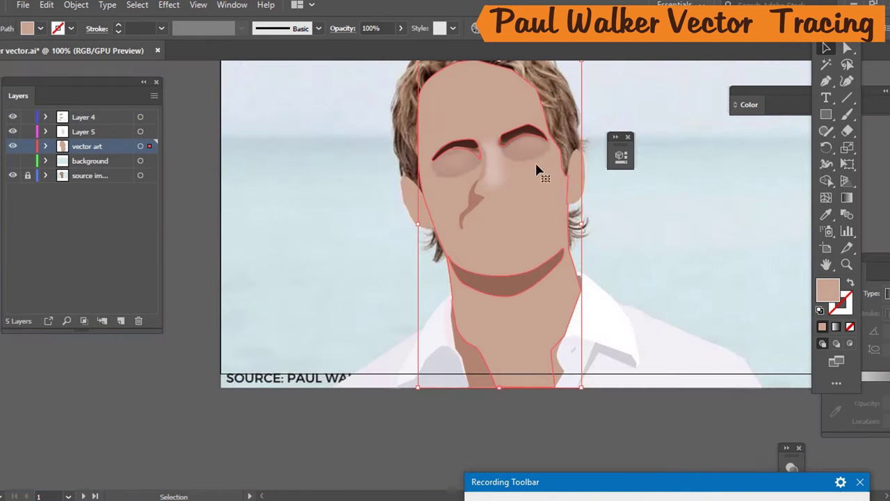
{"action": "left_click", "coordinate": [661, 218]}
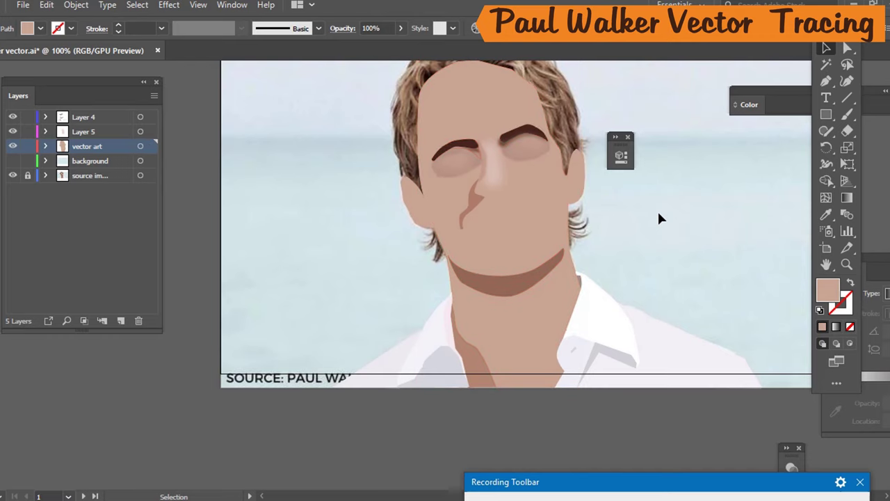
Apply the last-used Gaussian Blur to the smile-line shadow and deselect it.
{"action": "left_click", "coordinate": [468, 211]}
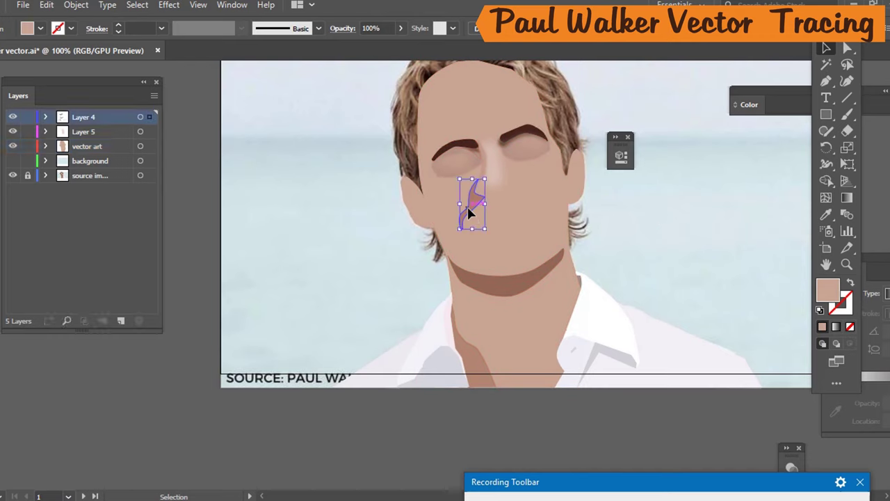
{"action": "left_click", "coordinate": [170, 7]}
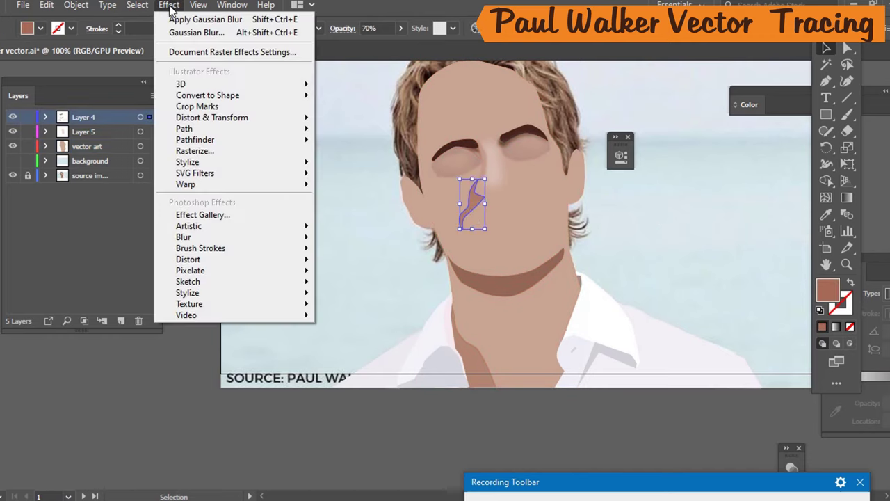
{"action": "left_click", "coordinate": [167, 26]}
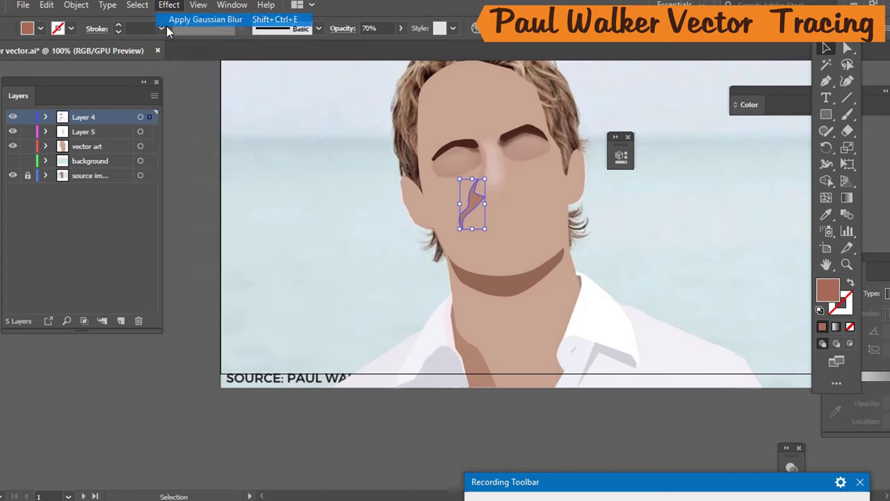
{"action": "left_click", "coordinate": [200, 258]}
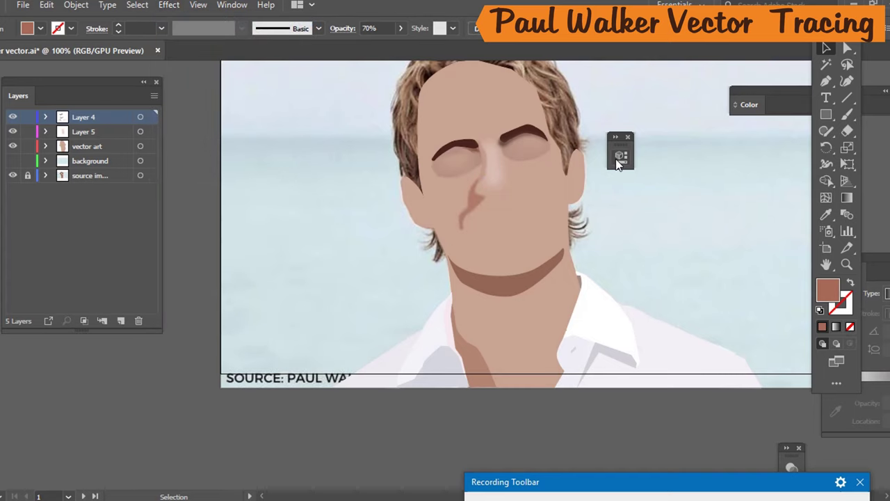
Toggle the background layer on and off to compare the softened facial shadows with and without the photo.
{"action": "left_click", "coordinate": [12, 162]}
{"action": "left_click", "coordinate": [12, 162]}
{"action": "left_click", "coordinate": [12, 162]}
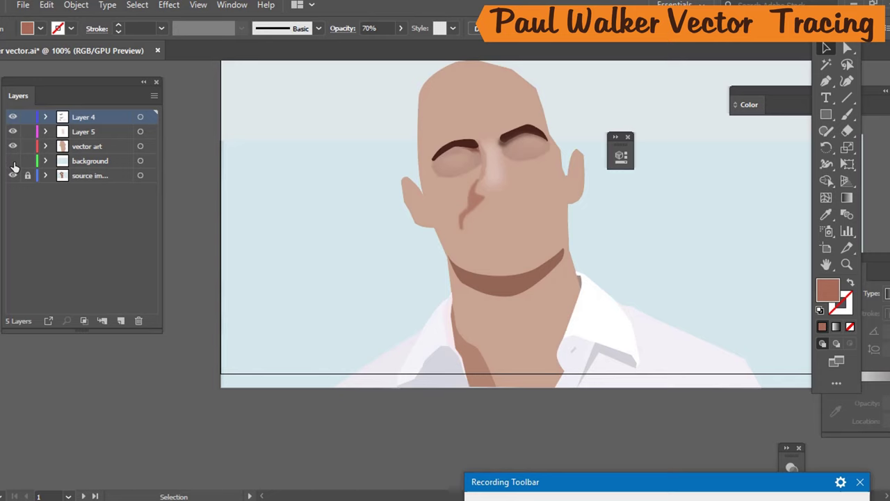
{"action": "left_click", "coordinate": [13, 164]}
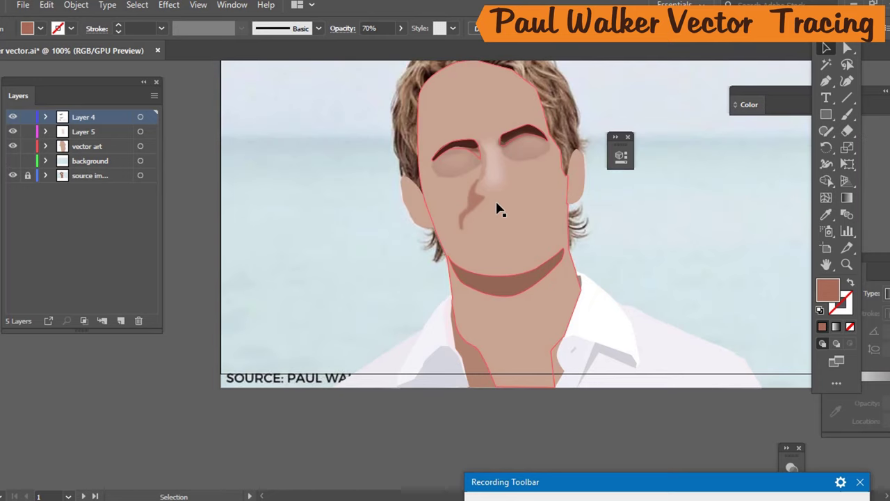
Lower the smile-line shadow's opacity to 37% and deselect it.
{"action": "left_click", "coordinate": [478, 203]}
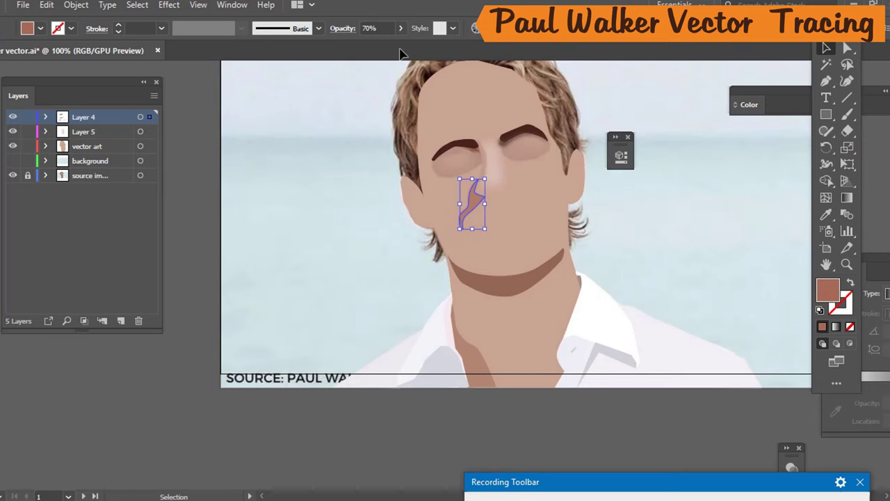
{"action": "left_click", "coordinate": [386, 27]}
{"action": "scroll", "coordinate": [385, 25], "scroll_direction": "down", "scroll_amount": 8}
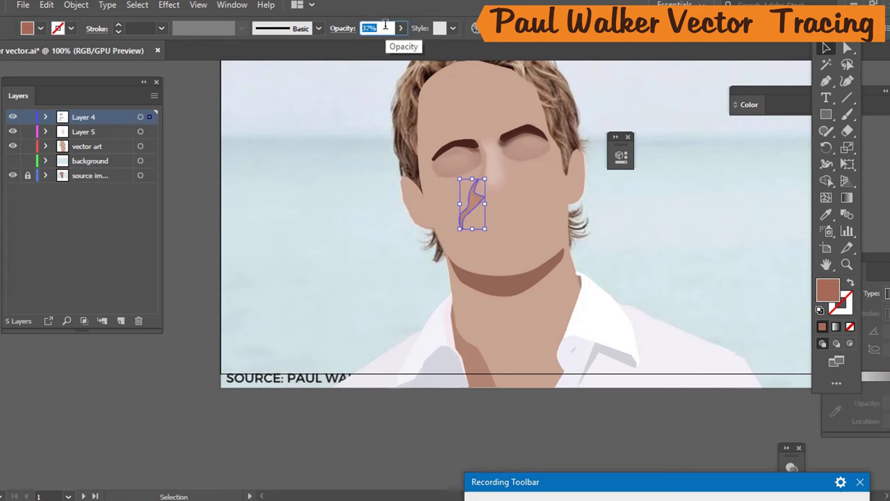
{"action": "left_click", "coordinate": [340, 278]}
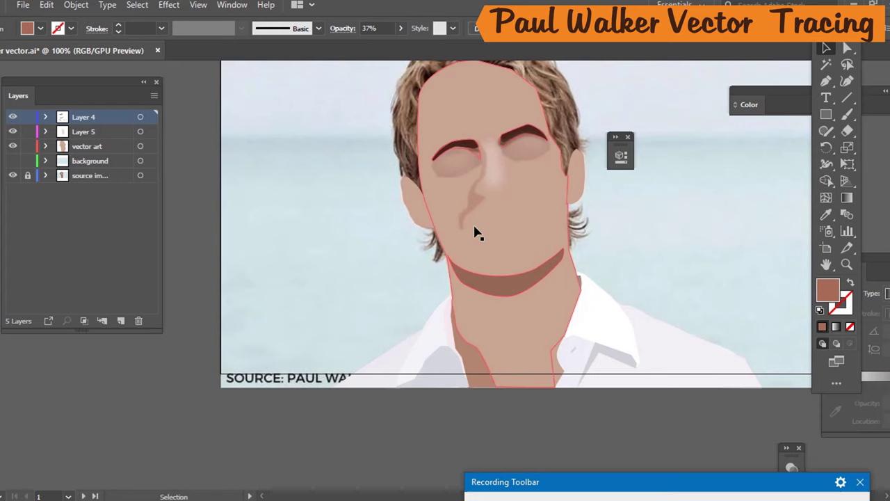
Switch the vector art layer's visibility off and on to compare the shading with the photo, leaving the layer hidden.
{"action": "scroll", "coordinate": [523, 212], "scroll_direction": "up", "scroll_amount": 2}
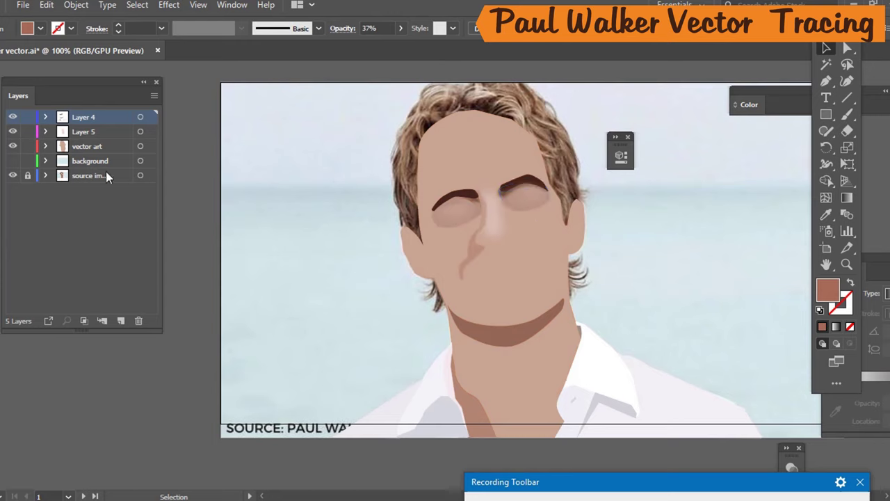
{"action": "left_click", "coordinate": [13, 146]}
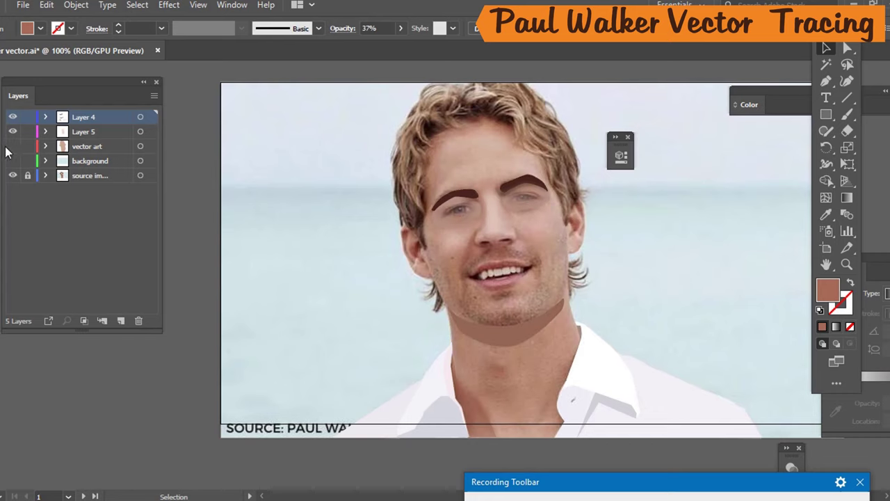
{"action": "left_click", "coordinate": [13, 146]}
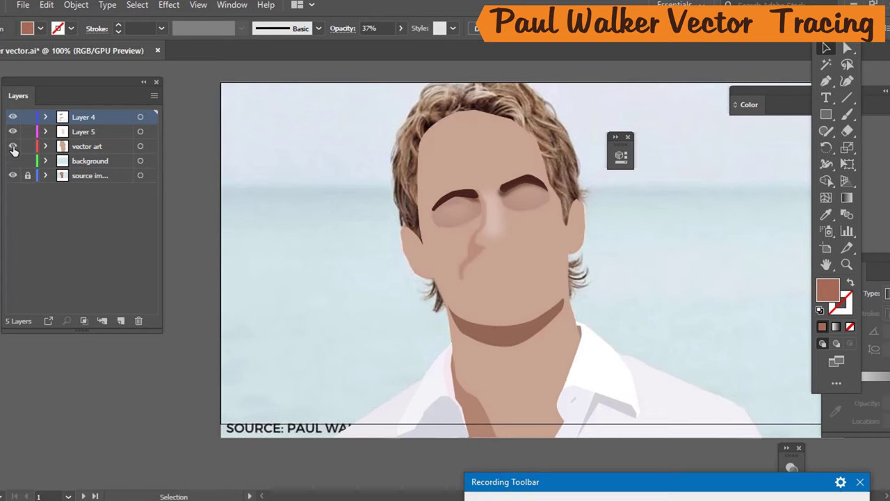
{"action": "left_click", "coordinate": [12, 146]}
{"action": "left_click", "coordinate": [12, 146]}
{"action": "left_click", "coordinate": [13, 146]}
{"action": "left_click", "coordinate": [12, 146]}
{"action": "left_click", "coordinate": [12, 146]}
{"action": "left_click", "coordinate": [12, 146]}
{"action": "left_click", "coordinate": [13, 146]}
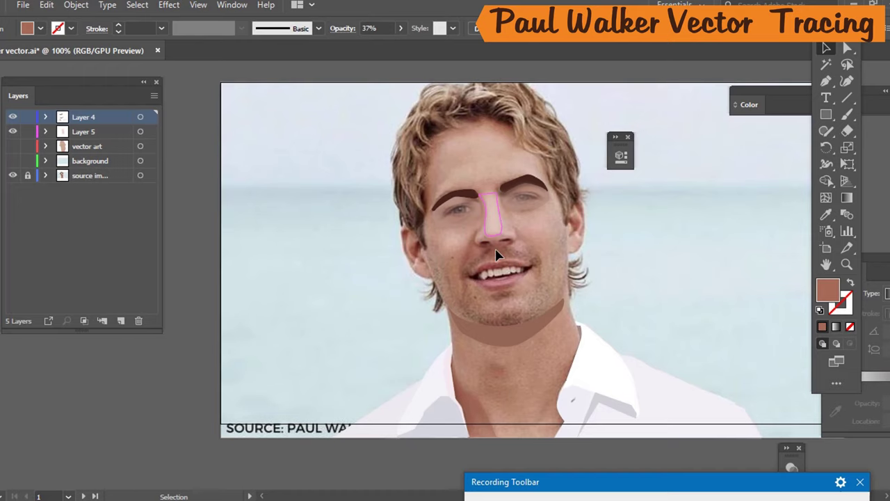
Start a Pen tool path beneath the nose, curving over the left nostril, around the septum base and up to the right nostril.
{"action": "scroll", "coordinate": [494, 254], "scroll_direction": "up", "scroll_amount": 3}
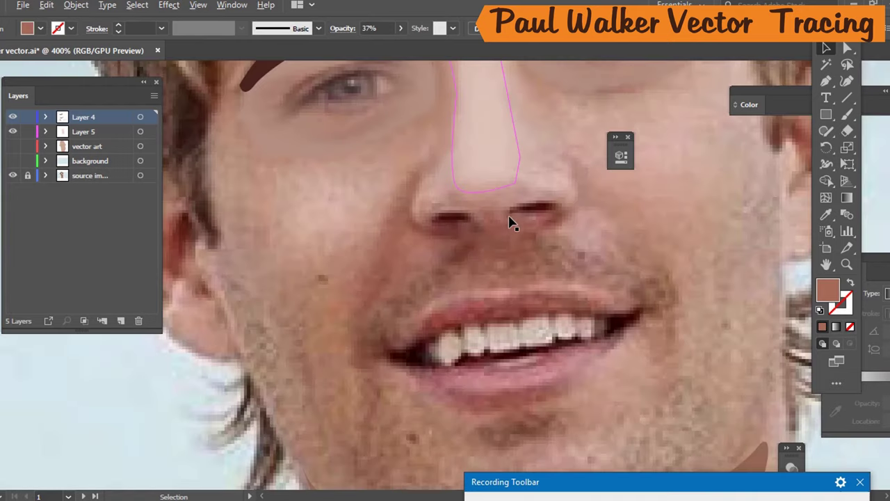
{"action": "scroll", "coordinate": [487, 233], "scroll_direction": "up", "scroll_amount": 2}
{"action": "scroll", "coordinate": [487, 233], "scroll_direction": "up", "scroll_amount": 1}
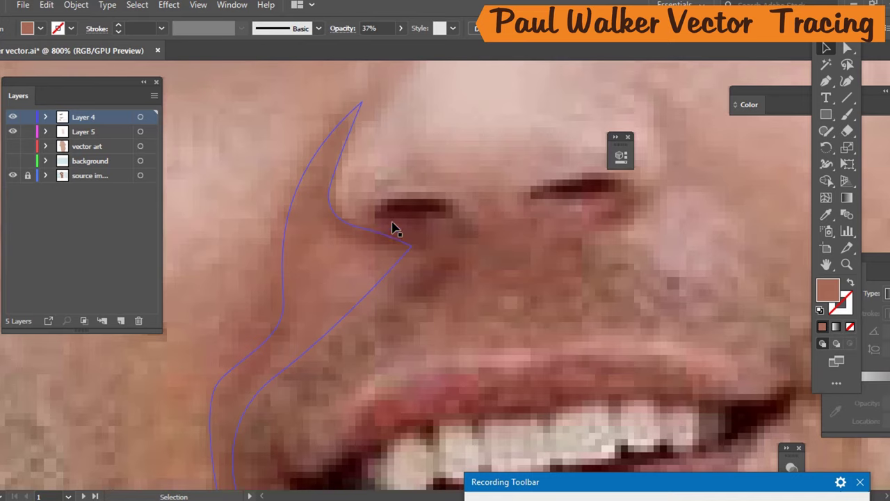
{"action": "key", "text": "p"}
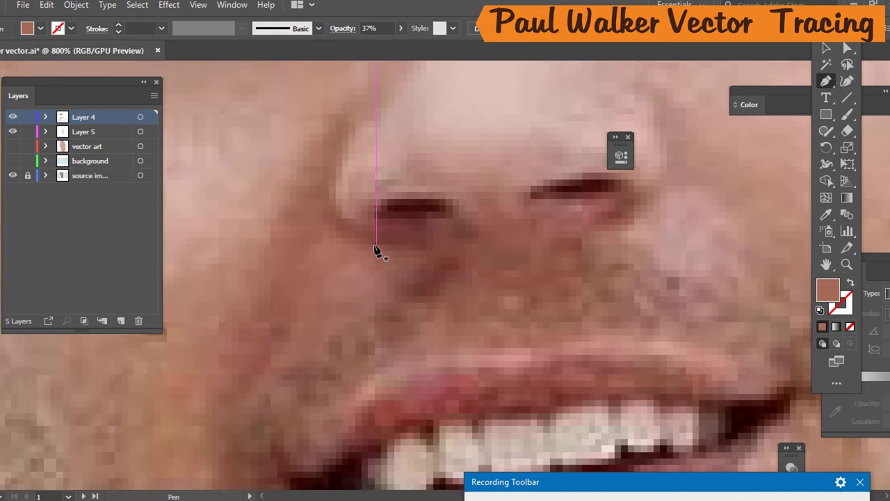
{"action": "left_click", "coordinate": [372, 237]}
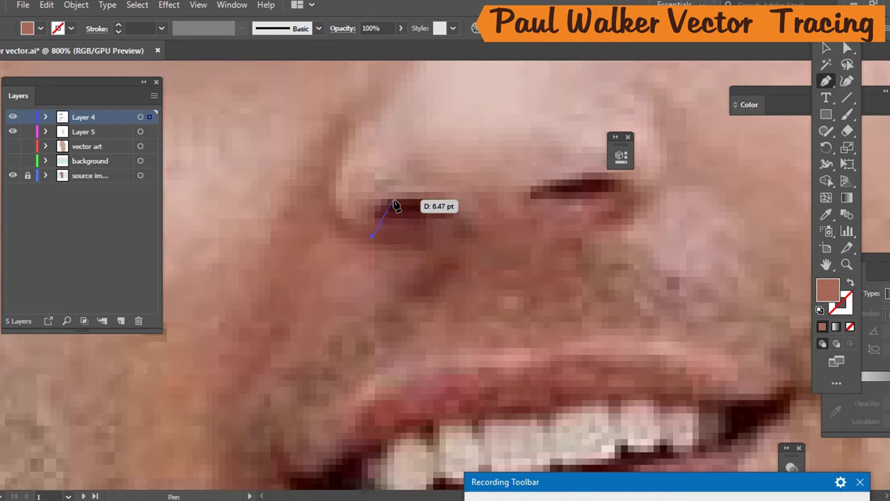
{"action": "left_click_drag", "start_coordinate": [384, 203], "coordinate": [409, 197]}
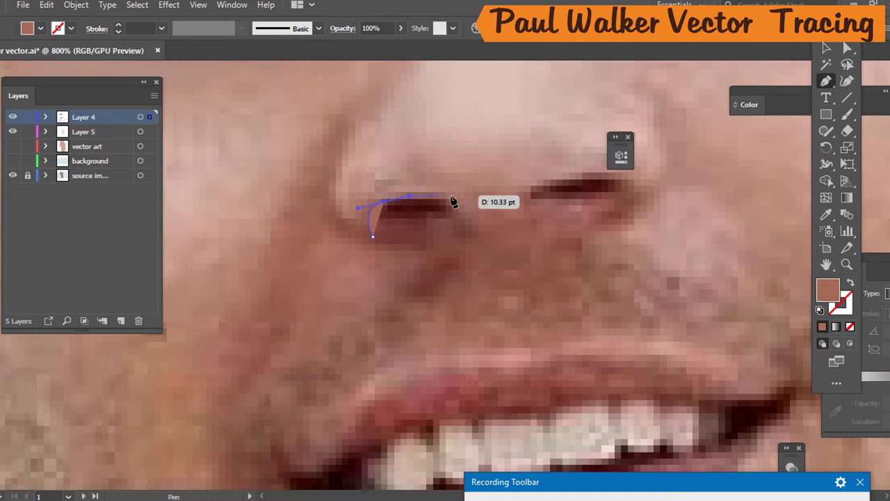
{"action": "left_click_drag", "start_coordinate": [465, 223], "coordinate": [537, 246]}
{"action": "left_click", "coordinate": [537, 244]}
{"action": "left_click_drag", "start_coordinate": [527, 197], "coordinate": [529, 199]}
Continue the path over the right nostril, around the nostril wing and across the nose tip, closing it beside the left nostril.
{"action": "scroll", "coordinate": [542, 201], "scroll_direction": "up", "scroll_amount": 1}
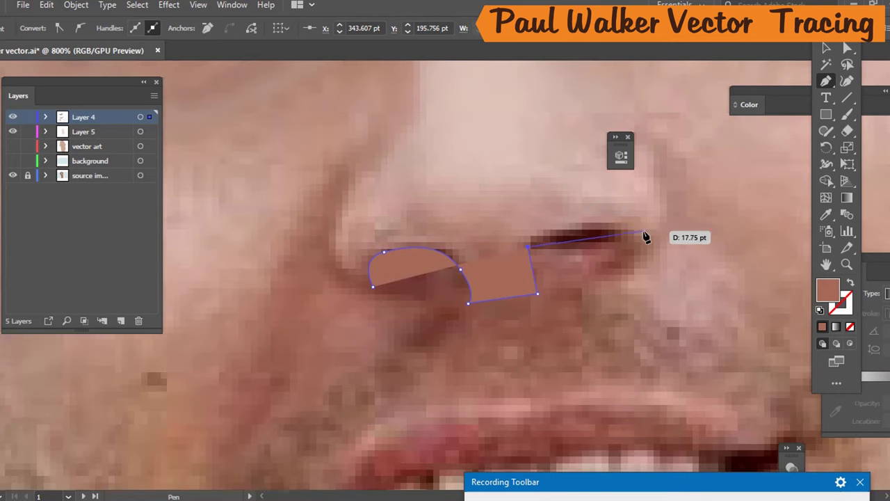
{"action": "left_click_drag", "start_coordinate": [604, 222], "coordinate": [646, 232]}
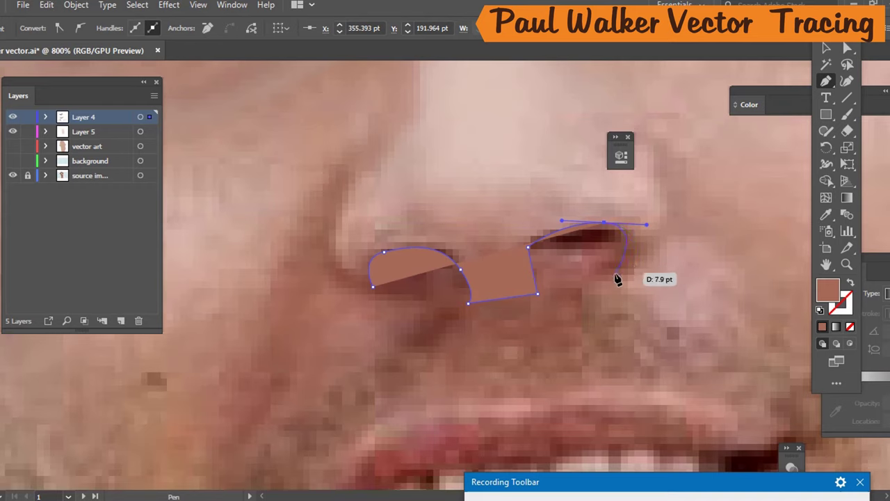
{"action": "left_click_drag", "start_coordinate": [625, 266], "coordinate": [649, 200]}
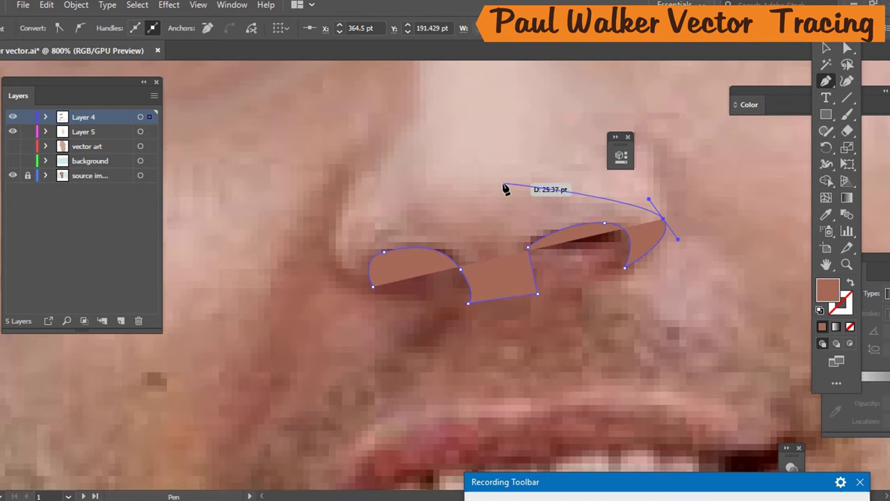
{"action": "left_click_drag", "start_coordinate": [483, 188], "coordinate": [439, 187]}
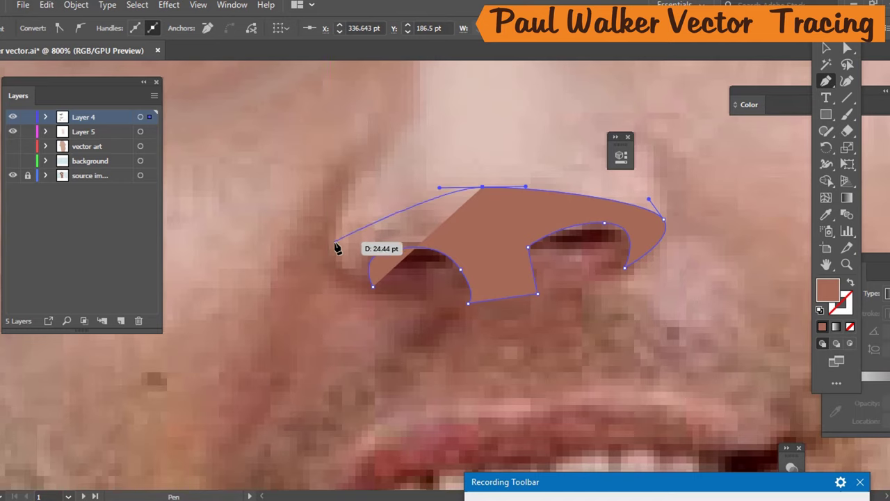
{"action": "left_click_drag", "start_coordinate": [336, 242], "coordinate": [338, 273]}
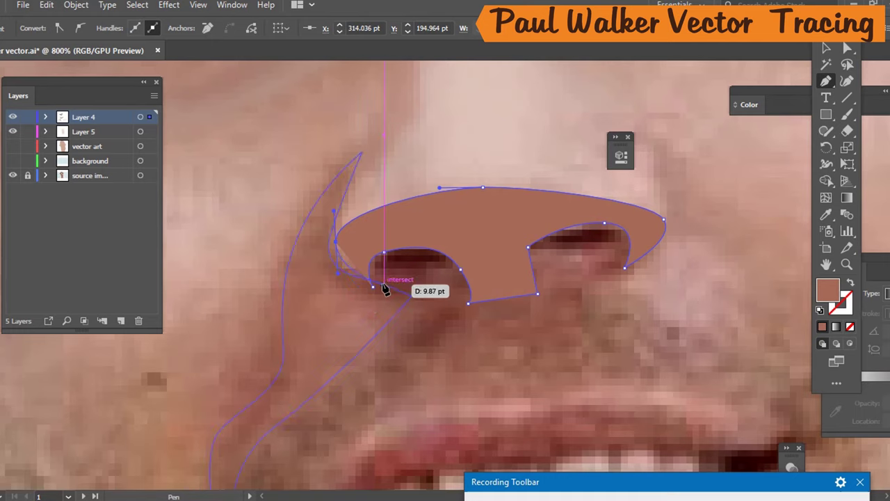
{"action": "left_click_drag", "start_coordinate": [384, 291], "coordinate": [403, 324]}
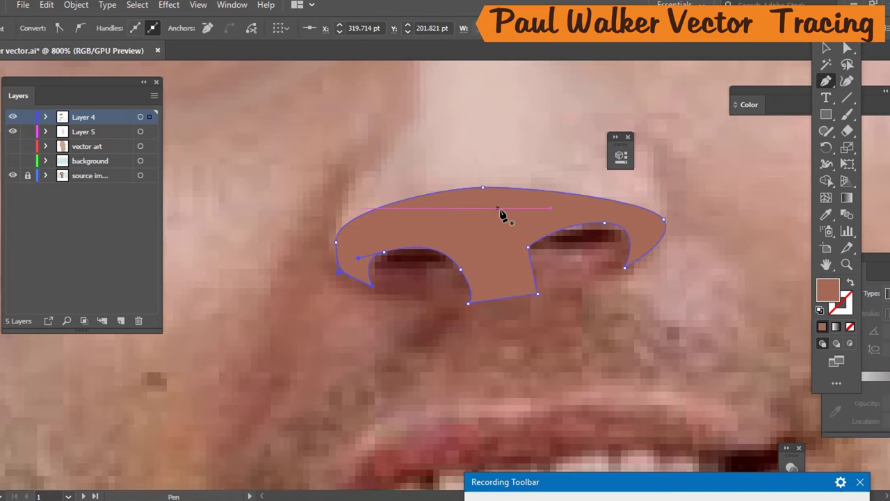
Reduce the opacity of the new under-nose shadow shape to 26% and deselect it.
{"action": "key", "text": "alt"}
{"action": "scroll", "coordinate": [475, 212], "scroll_direction": "down", "scroll_amount": 4}
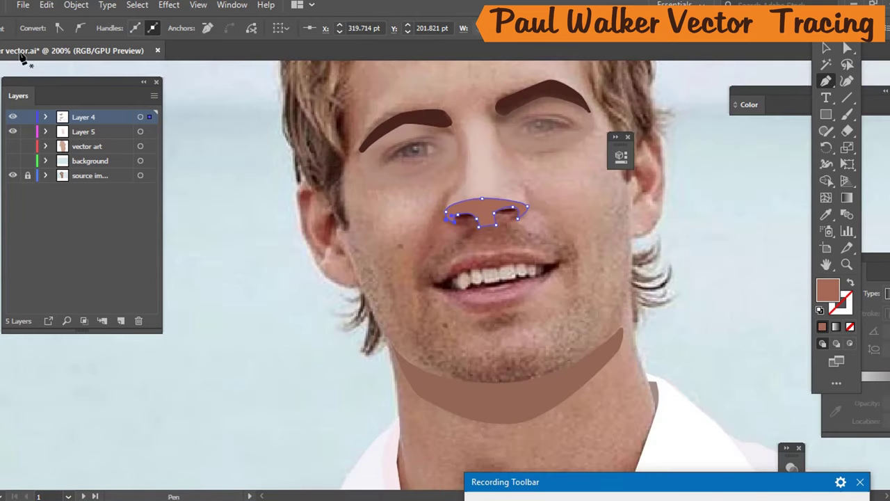
{"action": "left_click", "coordinate": [826, 49]}
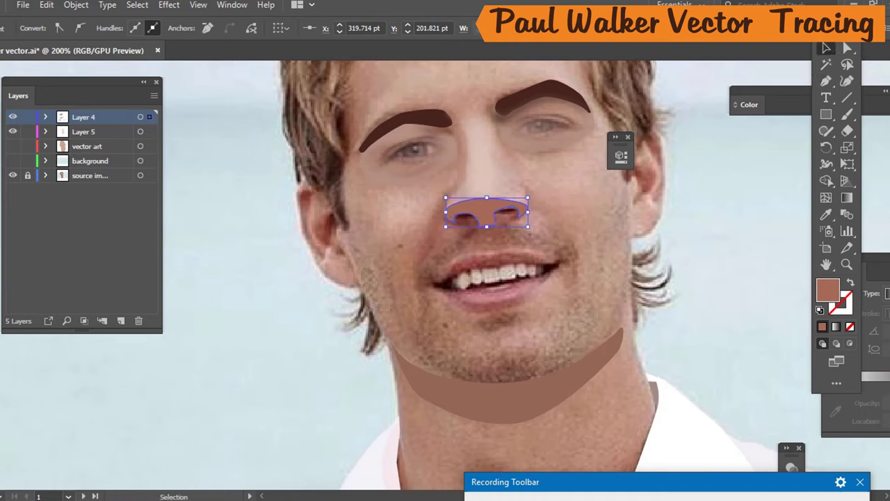
{"action": "left_click", "coordinate": [490, 214]}
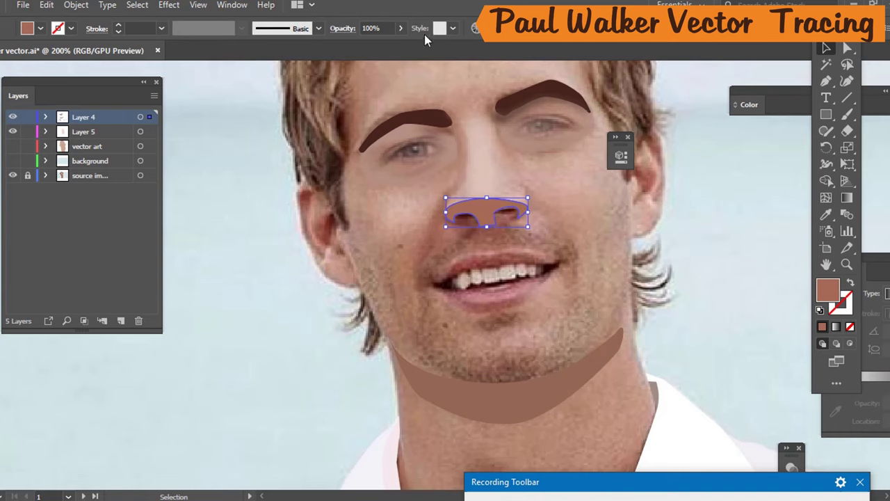
{"action": "left_click", "coordinate": [387, 26]}
{"action": "type", "text": "91"}
{"action": "key", "text": "Return"}
{"action": "key", "text": "Down"}
{"action": "key", "text": "Down"}
{"action": "key", "text": "Down"}
{"action": "key", "text": "Down"}
{"action": "key", "text": "Down"}
{"action": "key", "text": "Down"}
{"action": "key", "text": "Down"}
{"action": "key", "text": "Down"}
{"action": "key", "text": "Down"}
{"action": "key", "text": "Down"}
{"action": "key", "text": "Down"}
{"action": "key", "text": "Down"}
{"action": "key", "text": "Down"}
{"action": "key", "text": "Down"}
{"action": "key", "text": "Down"}
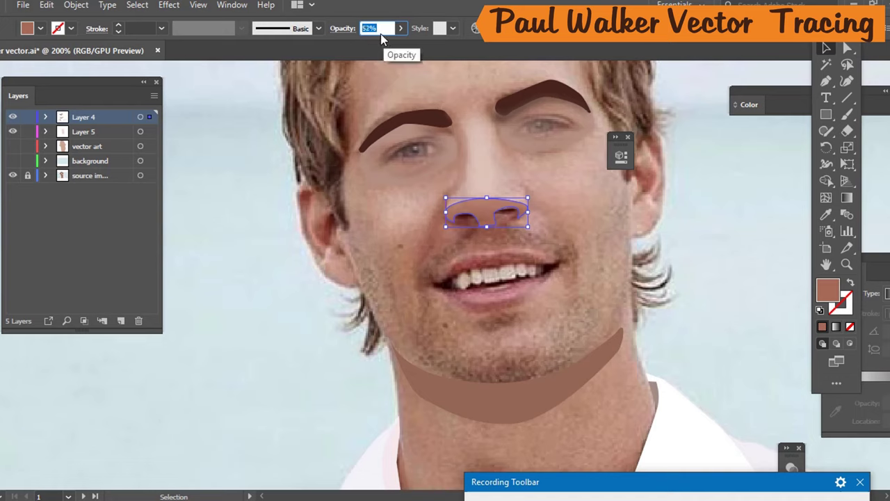
{"action": "key", "text": "Down"}
{"action": "key", "text": "Down"}
{"action": "key", "text": "Down"}
{"action": "key", "text": "Down"}
{"action": "key", "text": "Down"}
{"action": "key", "text": "Down"}
{"action": "key", "text": "Down"}
{"action": "key", "text": "Down"}
{"action": "key", "text": "Down"}
{"action": "key", "text": "Down"}
{"action": "key", "text": "Down"}
{"action": "key", "text": "Down"}
{"action": "key", "text": "Down"}
{"action": "key", "text": "Down"}
{"action": "key", "text": "Down"}
{"action": "key", "text": "Down"}
{"action": "key", "text": "Down"}
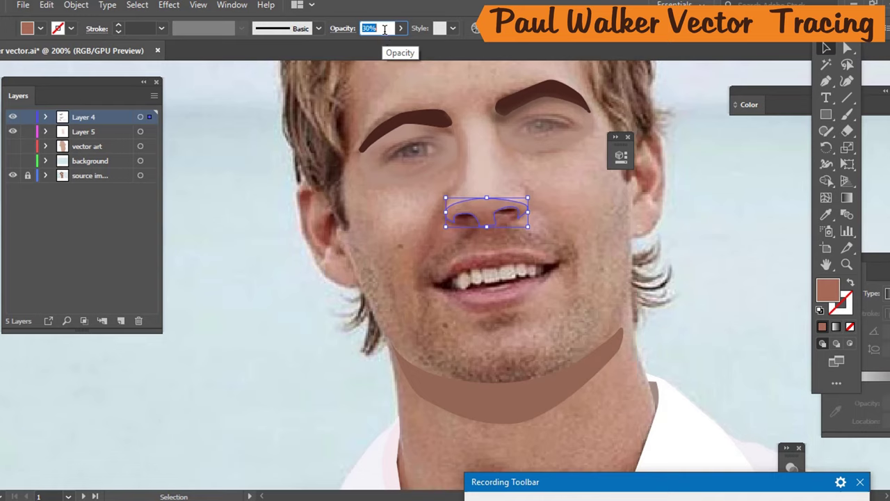
{"action": "key", "text": "Down"}
{"action": "key", "text": "Down"}
{"action": "key", "text": "Down"}
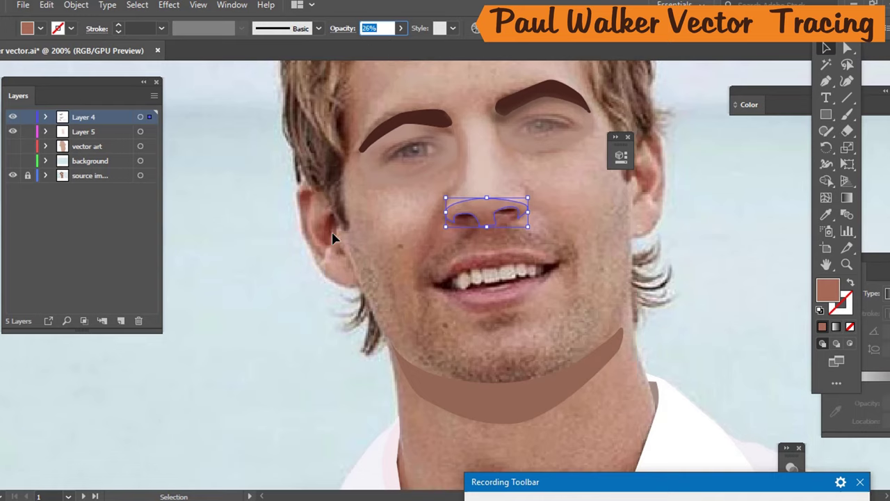
{"action": "left_click", "coordinate": [223, 156]}
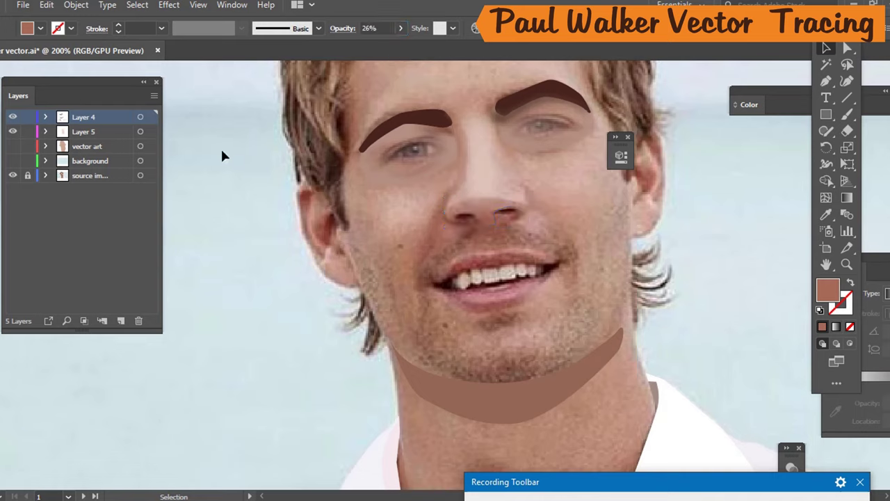
Bring the light nose-bridge highlight on Layer 5 to the front, and deselect it.
{"action": "left_click", "coordinate": [491, 182]}
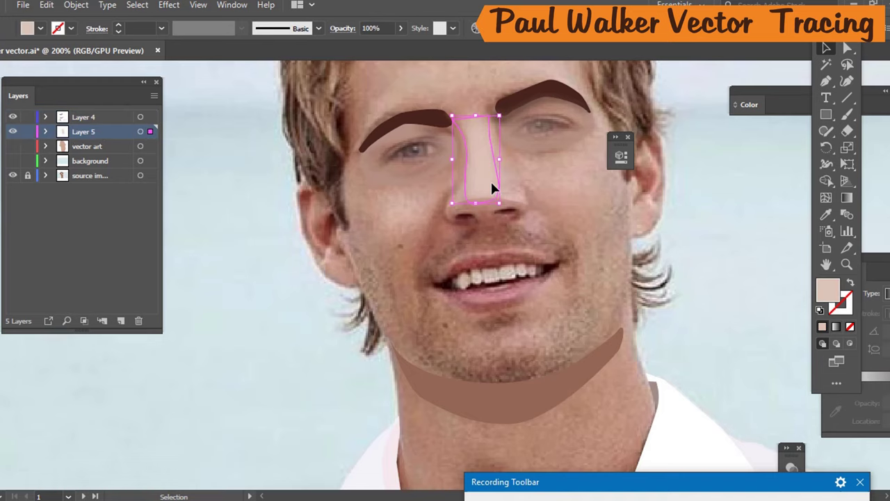
{"action": "right_click", "coordinate": [490, 180]}
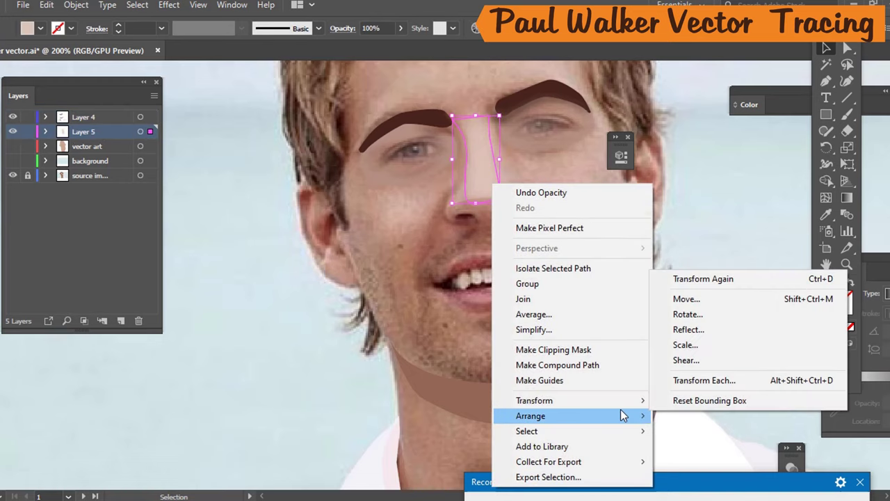
{"action": "mouse_move", "coordinate": [637, 415]}
{"action": "left_click", "coordinate": [692, 417]}
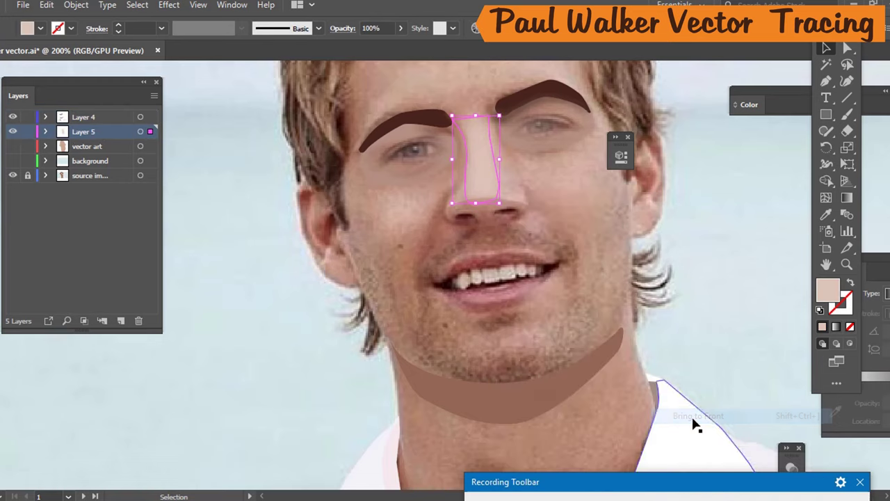
{"action": "left_click", "coordinate": [680, 324]}
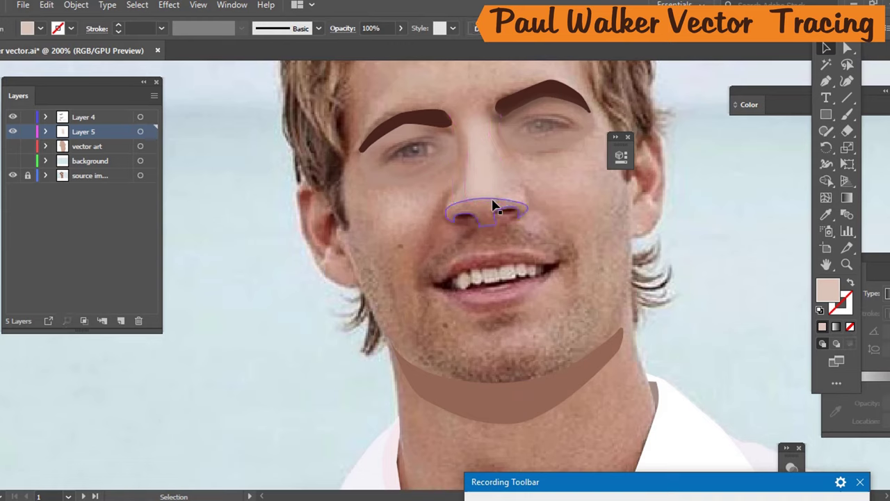
Toggle the vector art layer repeatedly to compare the new under-nose shadow with the photo, leaving the layer hidden for further tracing.
{"action": "left_click", "coordinate": [13, 147]}
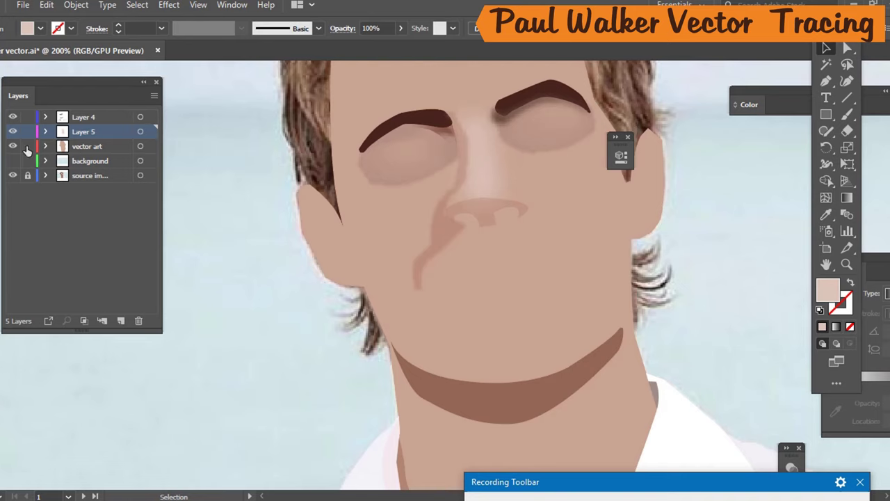
{"action": "left_click", "coordinate": [13, 146]}
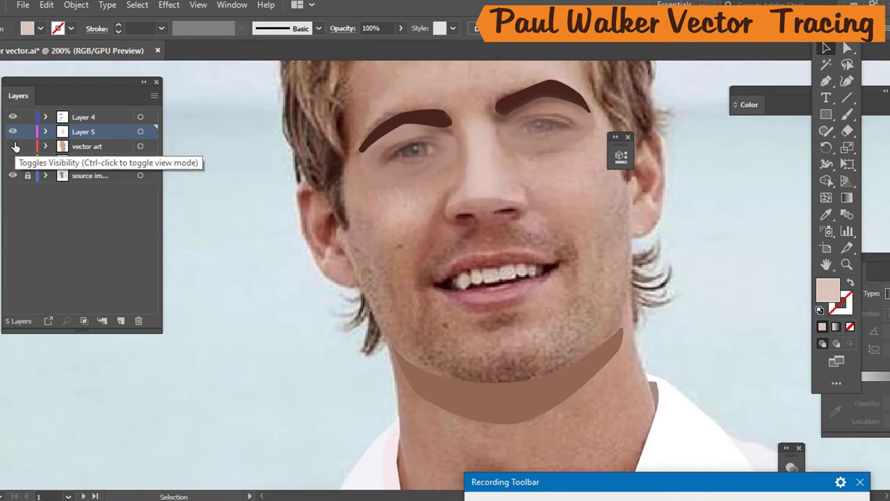
{"action": "left_click", "coordinate": [14, 146]}
{"action": "left_click", "coordinate": [15, 146]}
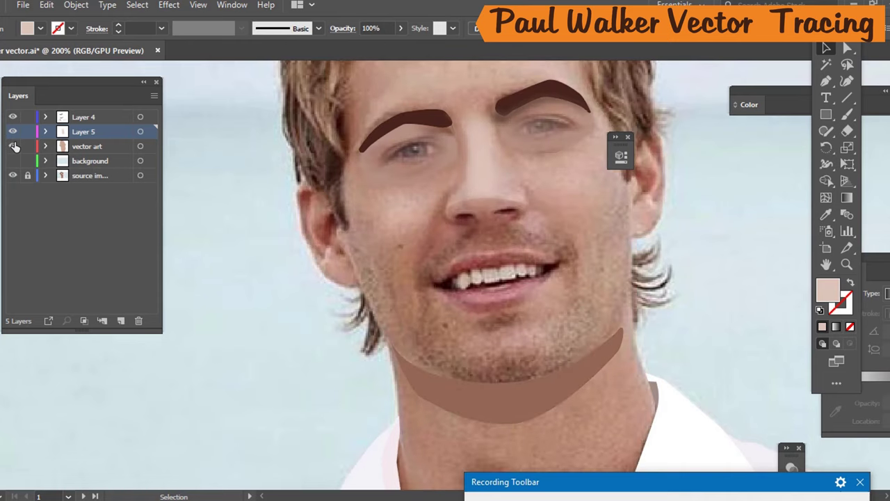
{"action": "left_click", "coordinate": [15, 146]}
{"action": "left_click", "coordinate": [15, 147]}
{"action": "left_click", "coordinate": [15, 146]}
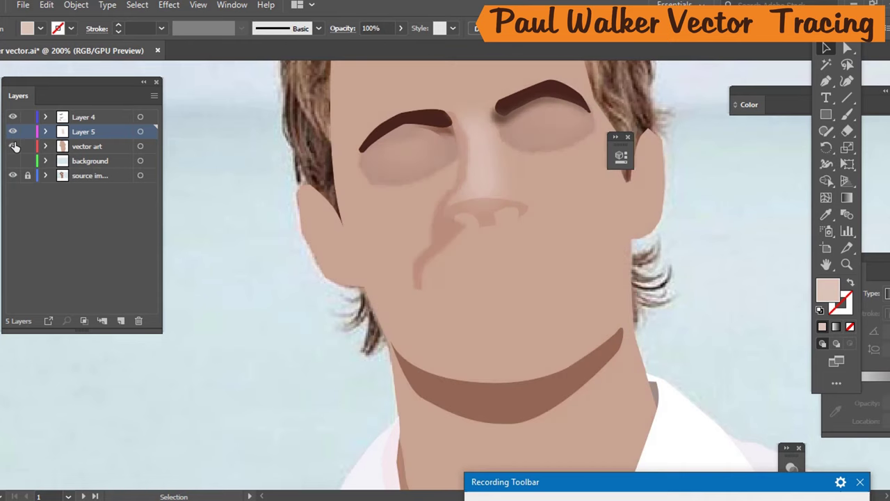
{"action": "left_click", "coordinate": [14, 146]}
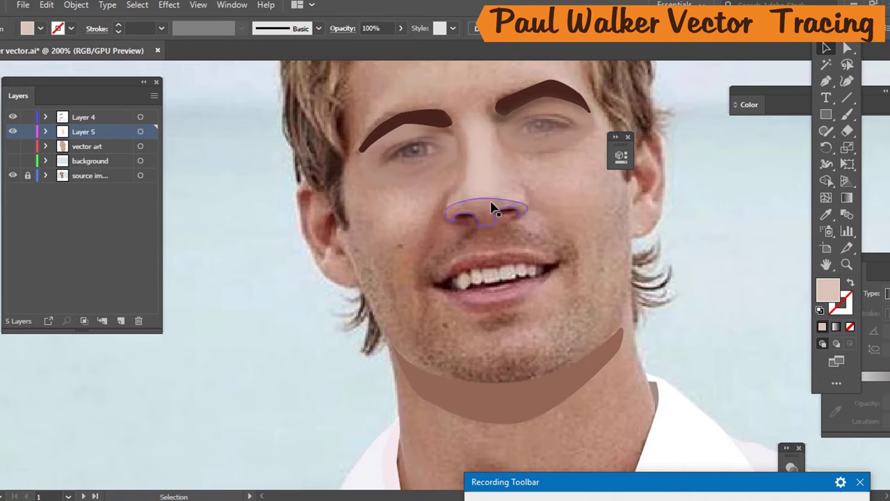
{"action": "scroll", "coordinate": [486, 207], "scroll_direction": "up", "scroll_amount": 1}
{"action": "scroll", "coordinate": [503, 215], "scroll_direction": "up", "scroll_amount": 1}
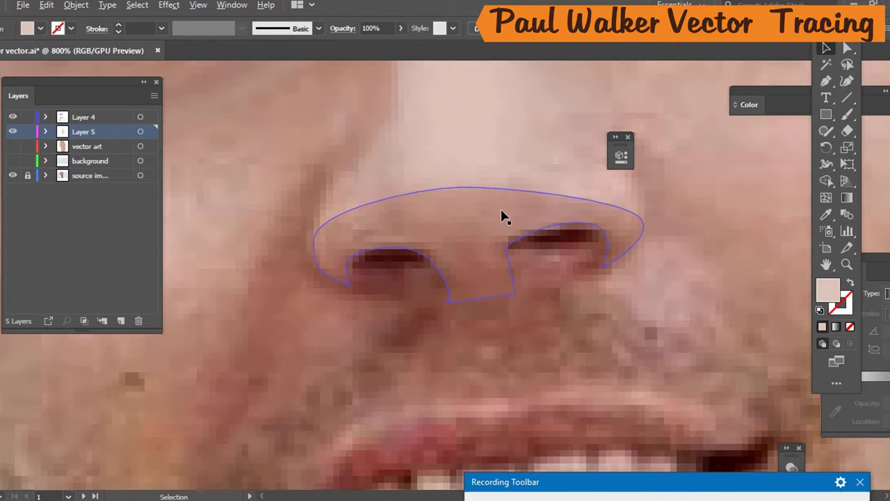
Draw a flat, narrow ellipse over the dark opening of the right nostril with the Ellipse tool.
{"action": "left_click", "coordinate": [830, 118]}
{"action": "left_click", "coordinate": [831, 118]}
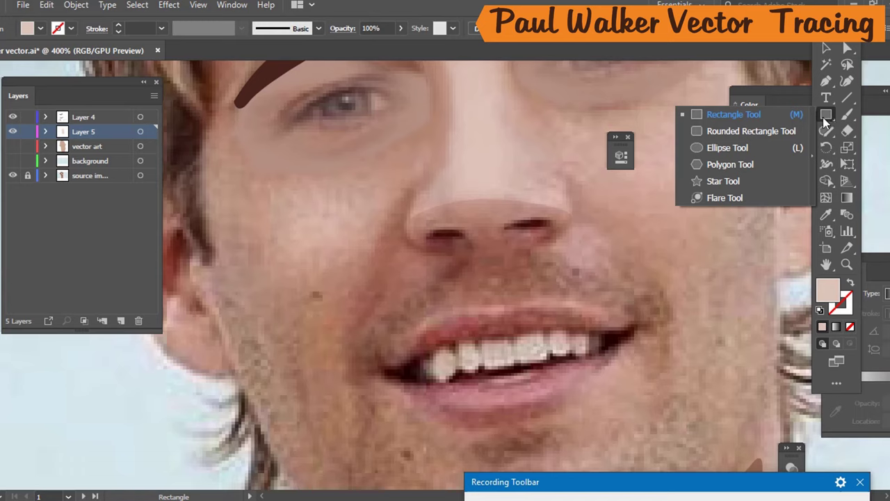
{"action": "left_click", "coordinate": [763, 152]}
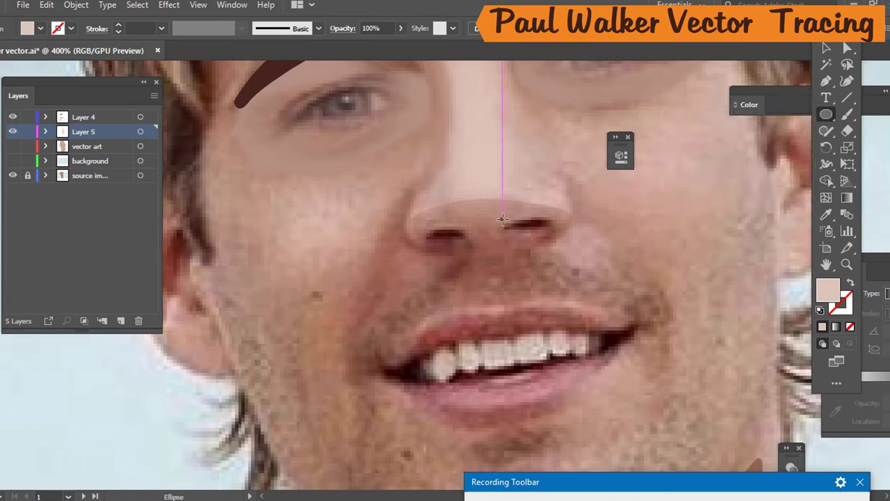
{"action": "left_click_drag", "start_coordinate": [503, 219], "coordinate": [558, 235]}
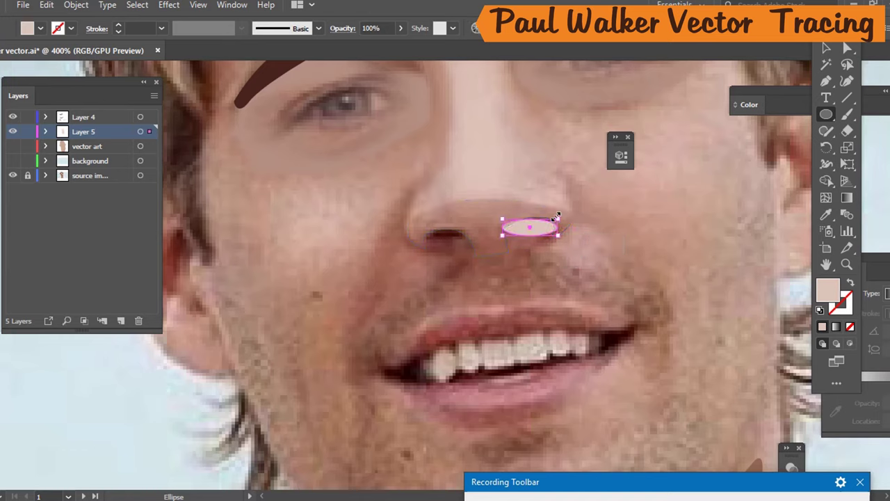
Try sampling a fill for the nostril ellipse from the left nostril and the surrounding nose shapes.
{"action": "key", "text": "i"}
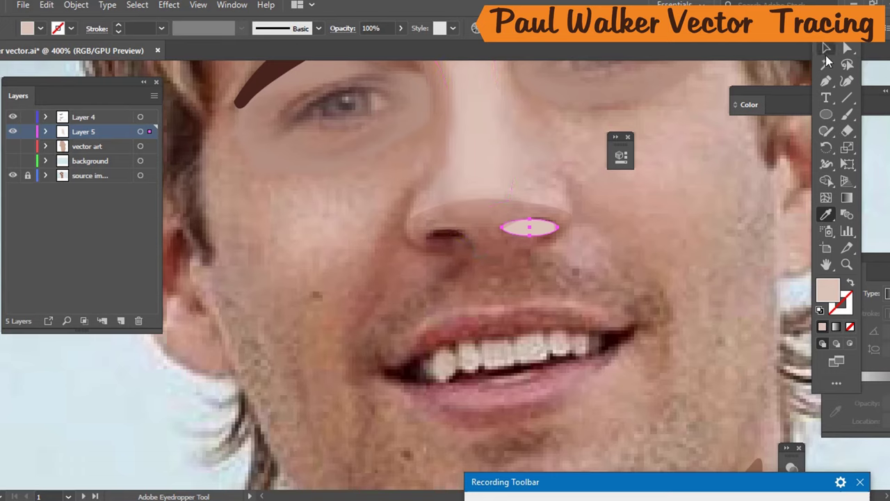
{"action": "left_click", "coordinate": [704, 98]}
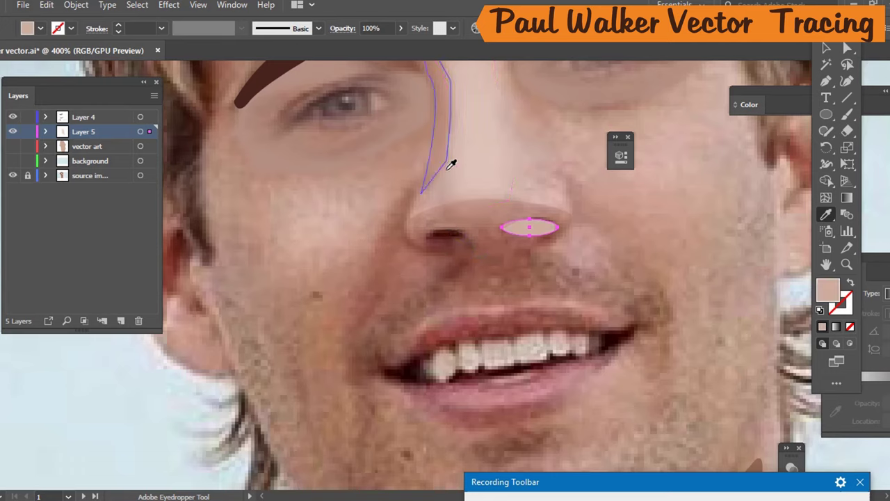
{"action": "left_click", "coordinate": [451, 230]}
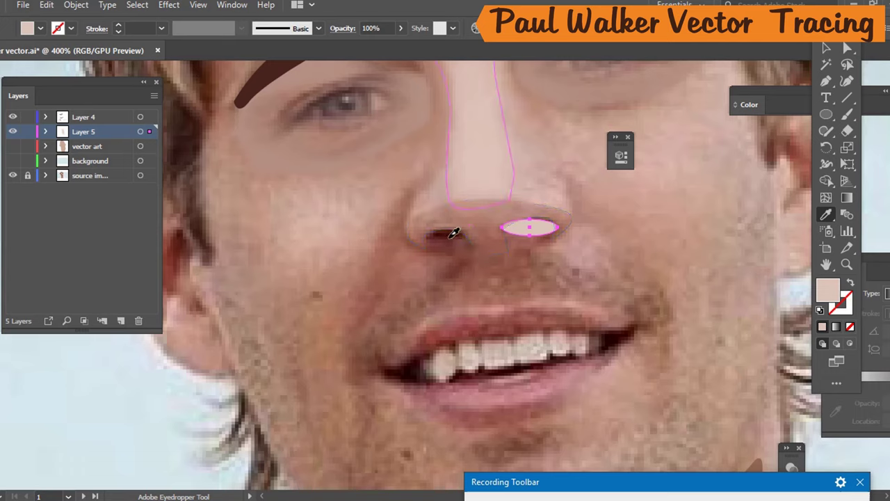
{"action": "left_click", "coordinate": [117, 178]}
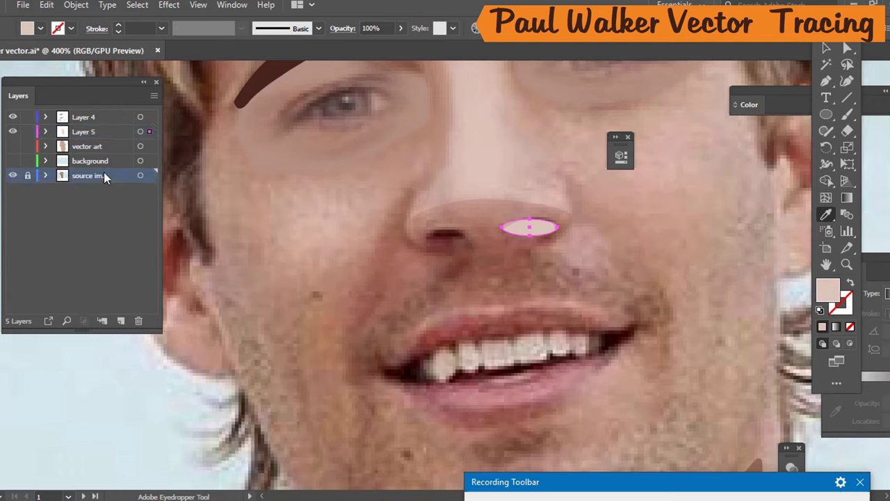
{"action": "left_click", "coordinate": [453, 234]}
{"action": "left_click", "coordinate": [450, 232]}
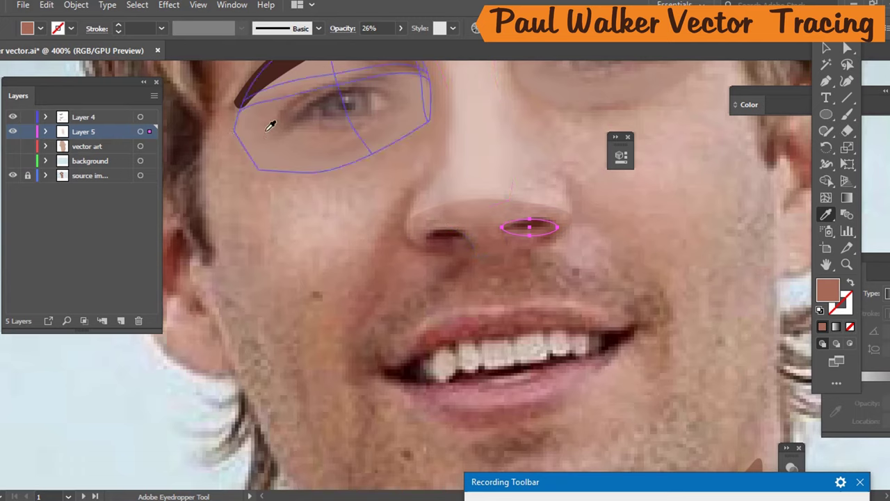
{"action": "left_click", "coordinate": [512, 242]}
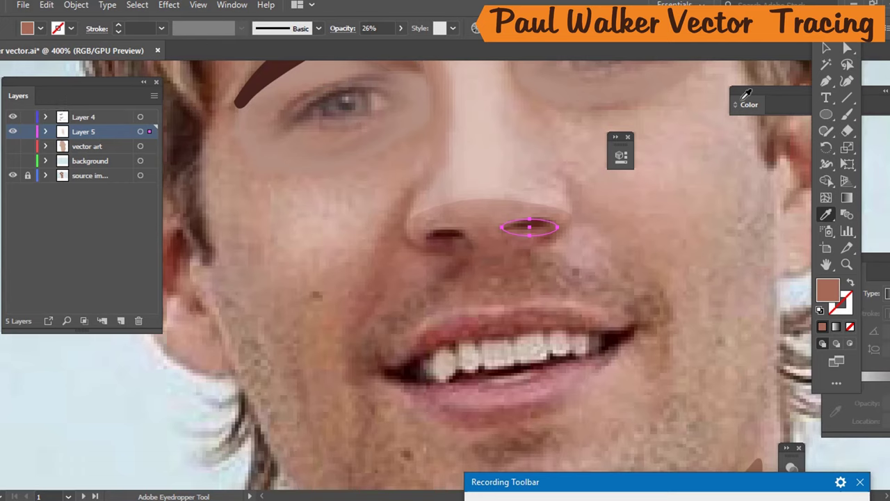
Set the nostril ellipse's opacity to 100% and give it a dark brown fill sampled from the hair beside the temple.
{"action": "left_click", "coordinate": [826, 47]}
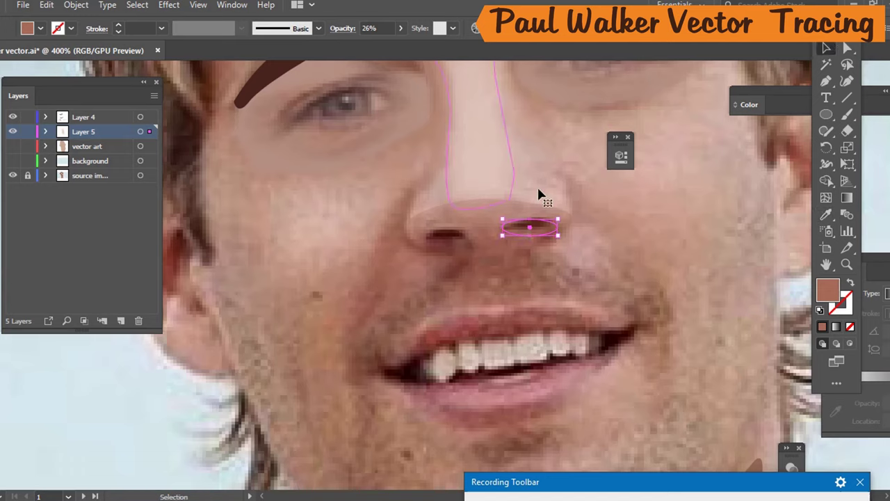
{"action": "left_click", "coordinate": [402, 29]}
{"action": "left_click", "coordinate": [398, 46]}
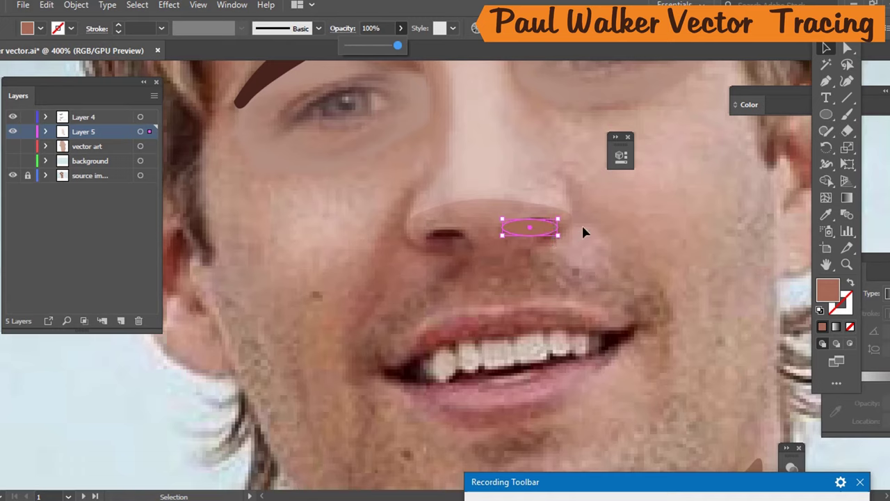
{"action": "left_click", "coordinate": [540, 234]}
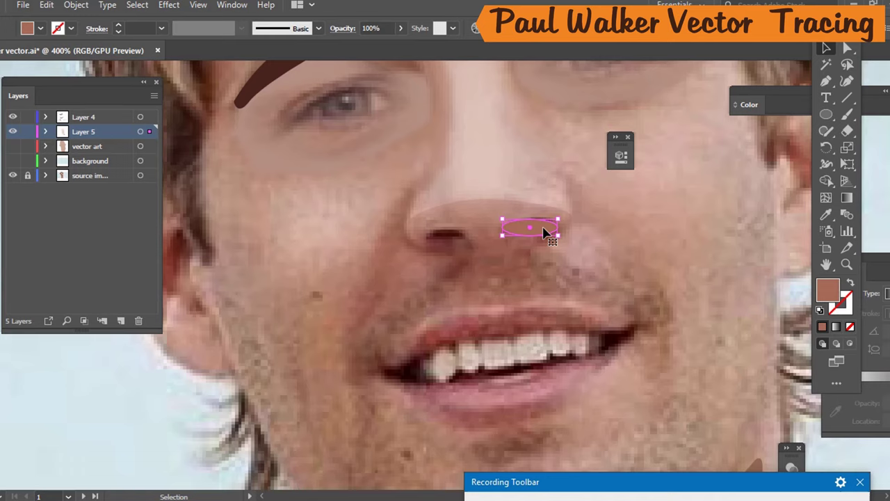
{"action": "key", "text": "i"}
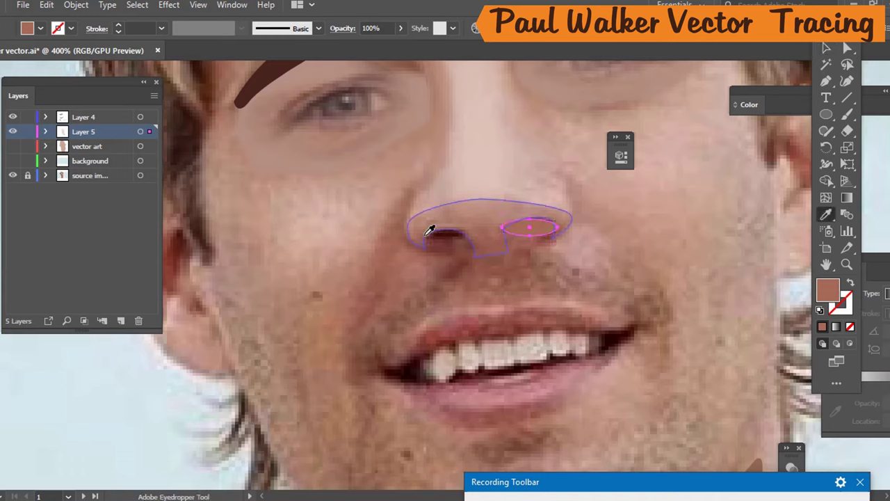
{"action": "left_click", "coordinate": [182, 132]}
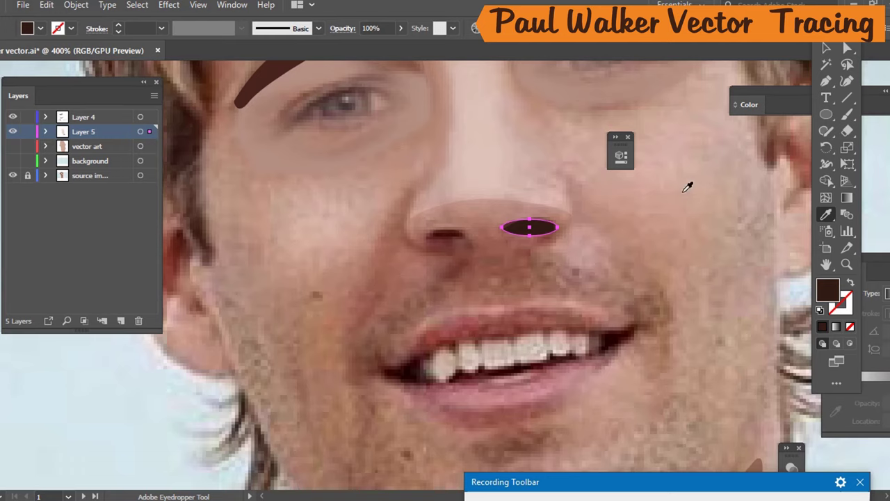
{"action": "left_click", "coordinate": [831, 50]}
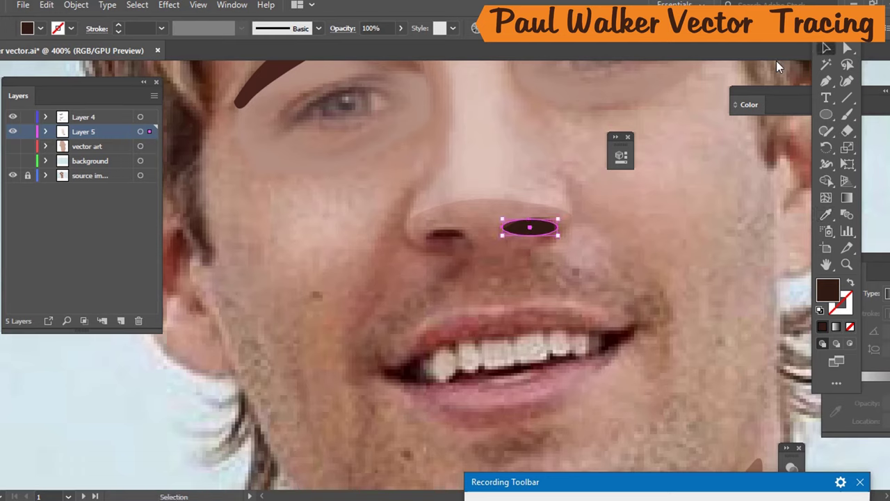
{"action": "left_click", "coordinate": [670, 182]}
{"action": "left_click_drag", "start_coordinate": [547, 236], "coordinate": [546, 257]}
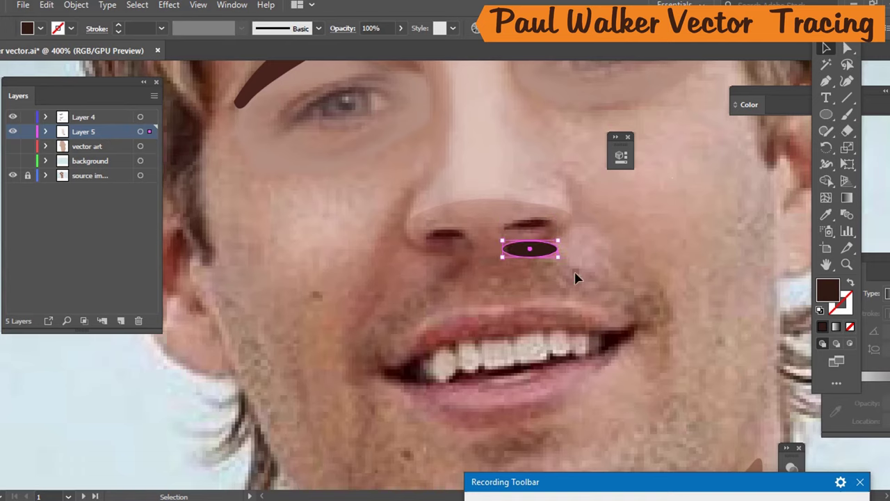
{"action": "key", "text": "ctrl+z"}
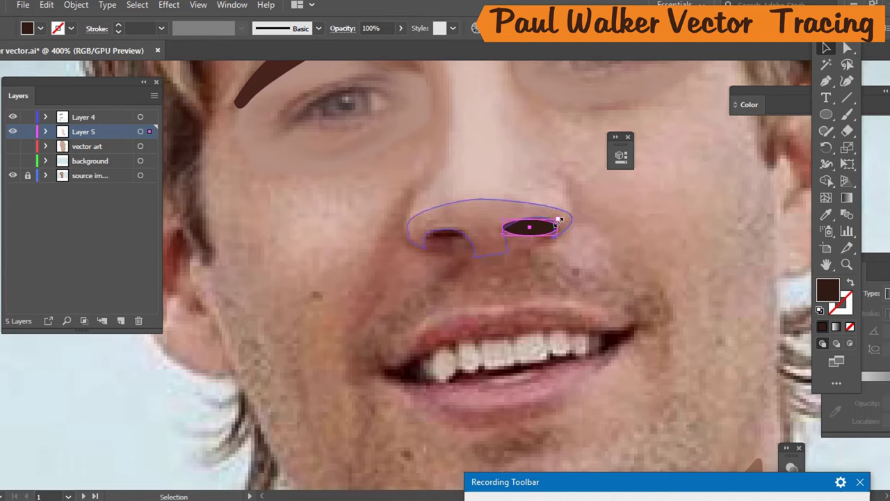
Stretch the dark ellipse upward so it overlaps the under-nose shadow shape above the right nostril.
{"action": "left_click_drag", "start_coordinate": [560, 220], "coordinate": [559, 208]}
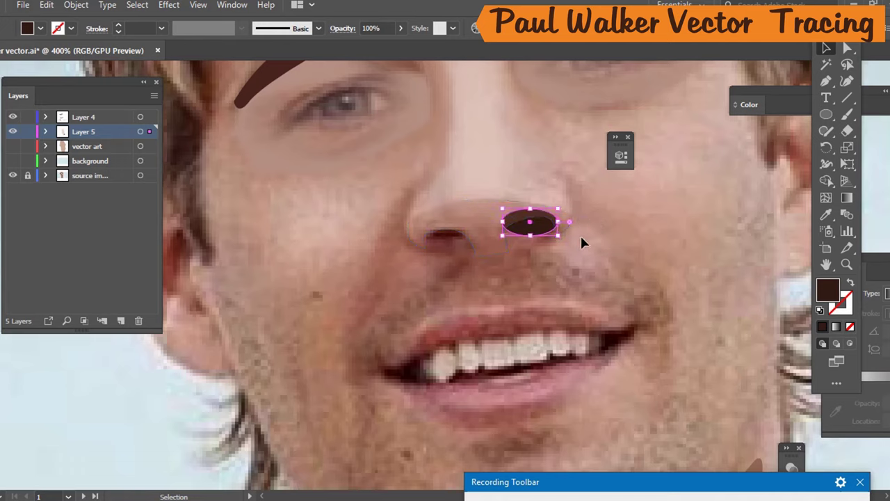
{"action": "left_click", "coordinate": [577, 223]}
{"action": "left_click_drag", "start_coordinate": [569, 223], "coordinate": [556, 229]}
{"action": "key", "text": "ctrl+z"}
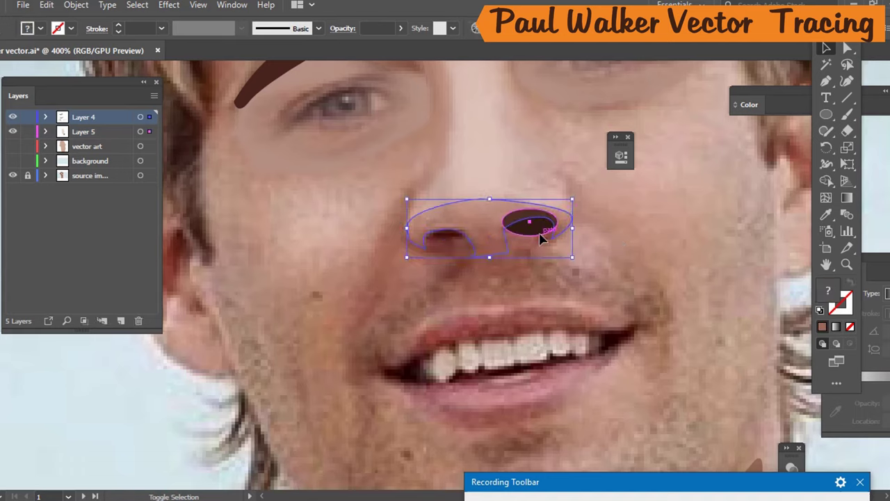
Select the dark ellipse with the under-nose shadow, separate the nostril opening using Shape Builder, and deselect.
{"action": "left_click", "coordinate": [540, 235], "text": "shift"}
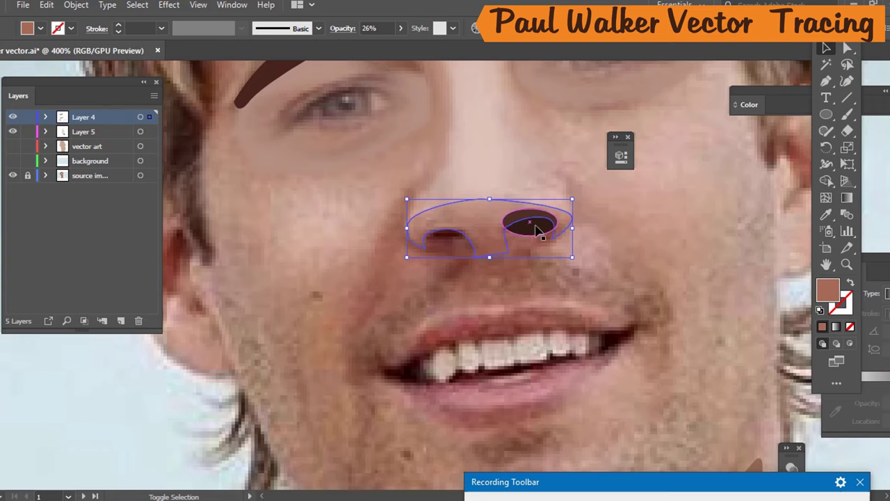
{"action": "left_click", "coordinate": [535, 231], "text": "shift"}
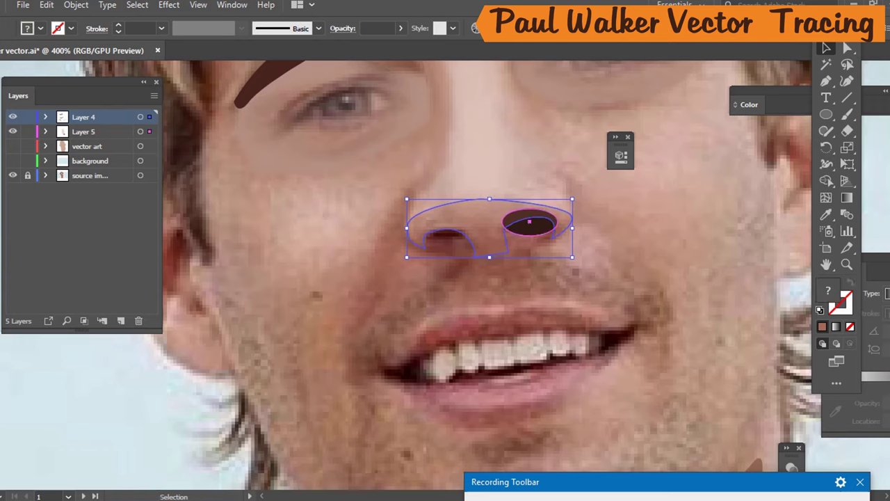
{"action": "left_click", "coordinate": [826, 180]}
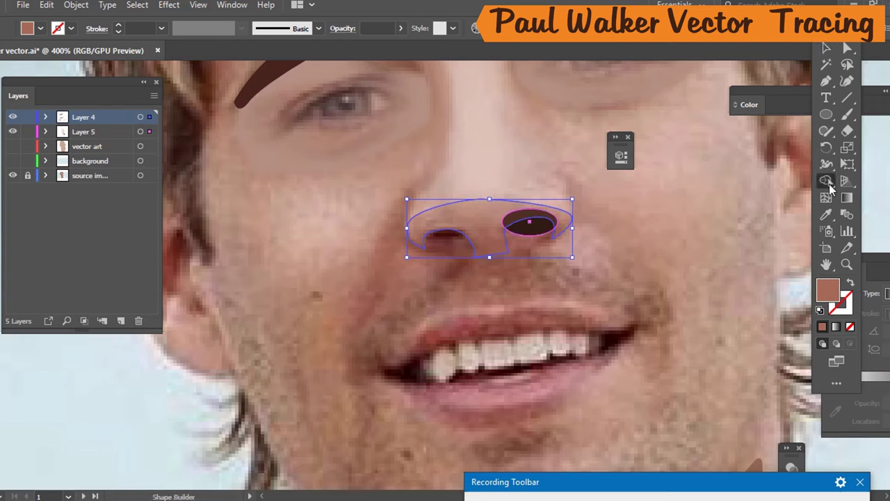
{"action": "left_click", "coordinate": [543, 235]}
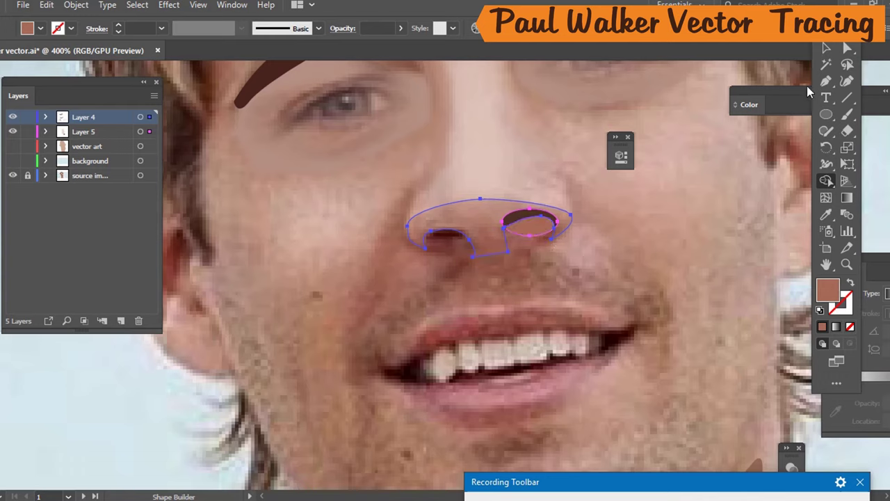
{"action": "left_click", "coordinate": [825, 48]}
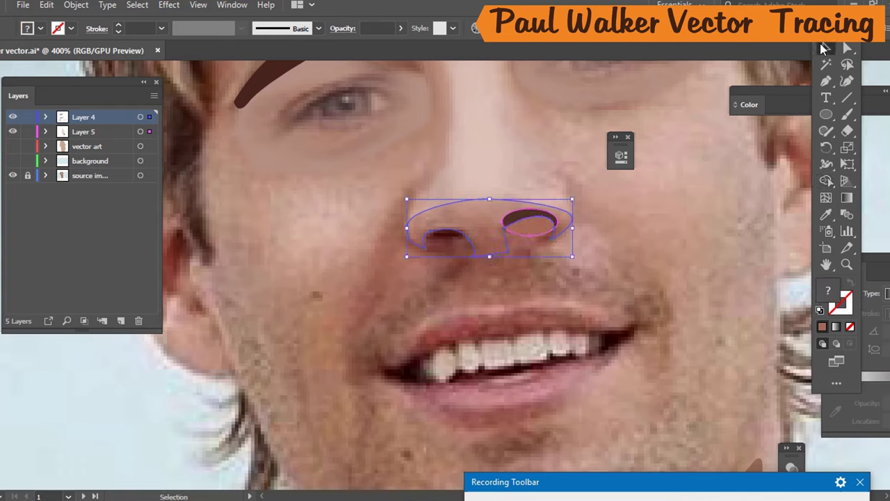
{"action": "left_click", "coordinate": [674, 261]}
Resample the fill of the separated nostril opening and move that path from Layer 5 into Layer 4.
{"action": "left_click", "coordinate": [530, 236]}
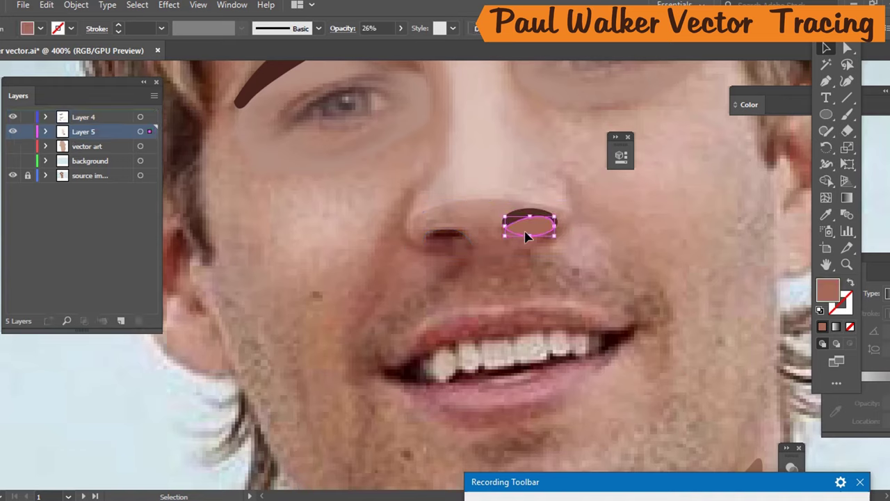
{"action": "key", "text": "i"}
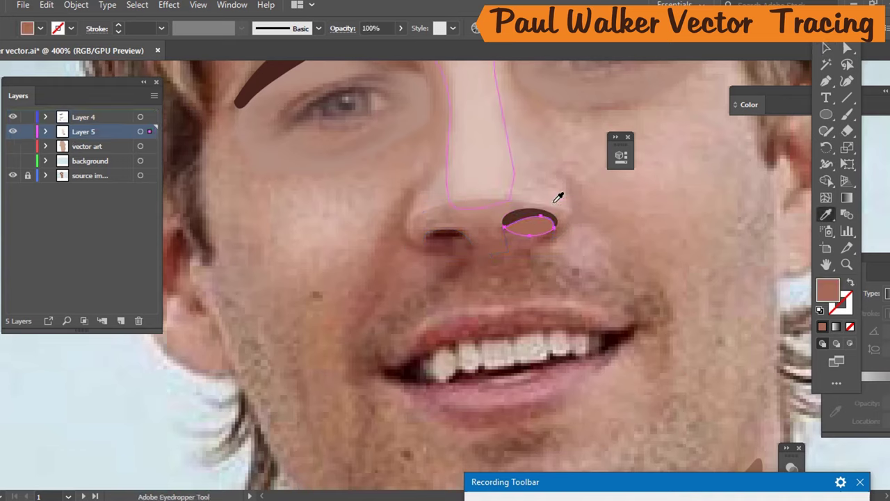
{"action": "left_click", "coordinate": [545, 209]}
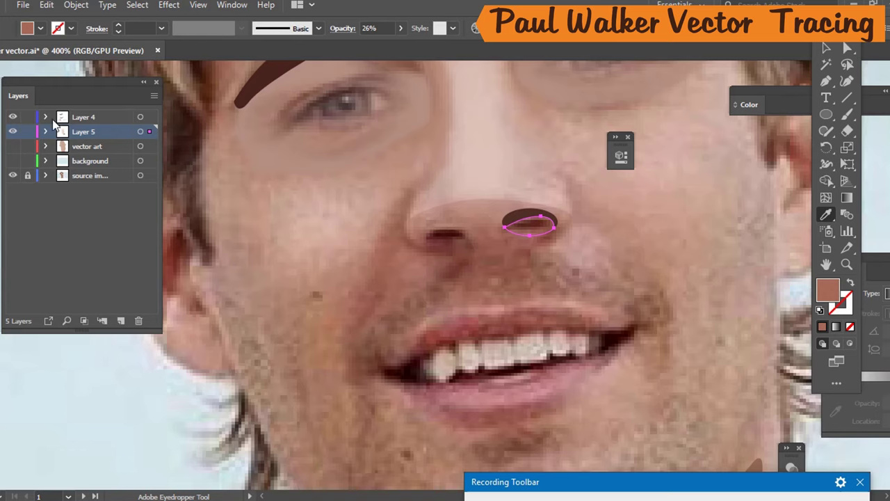
{"action": "left_click", "coordinate": [46, 132]}
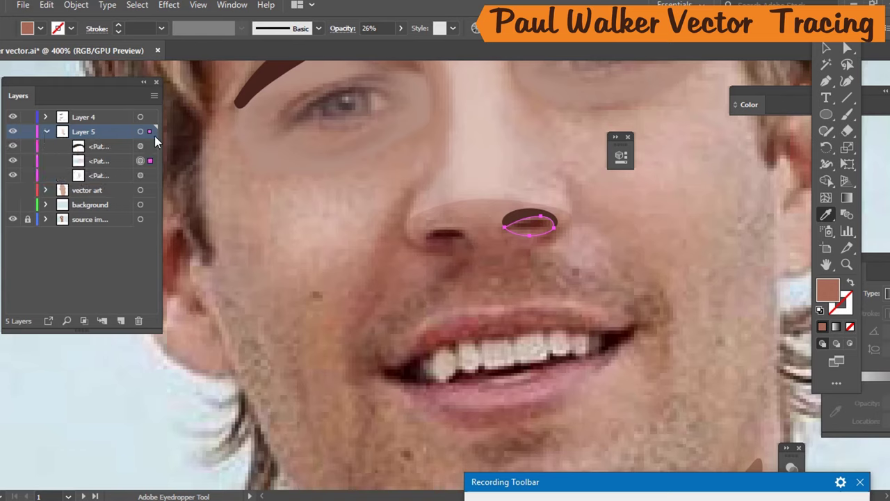
{"action": "left_click", "coordinate": [96, 163]}
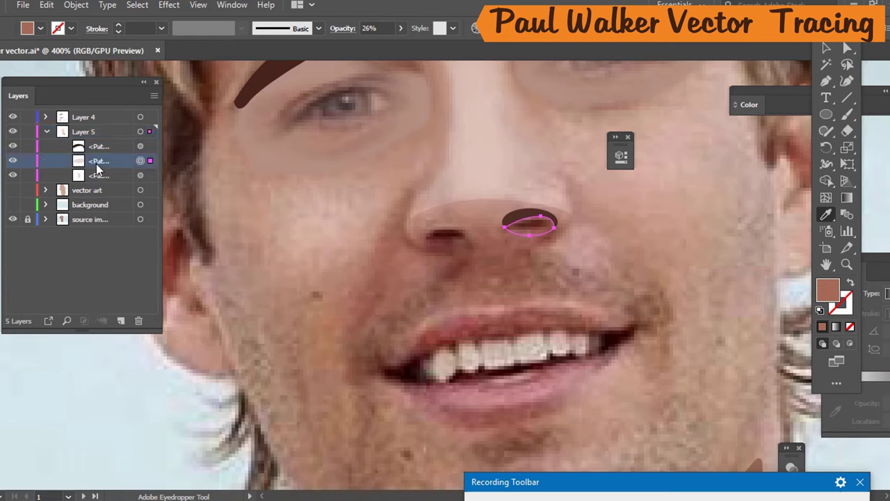
{"action": "left_click_drag", "start_coordinate": [96, 163], "coordinate": [118, 116]}
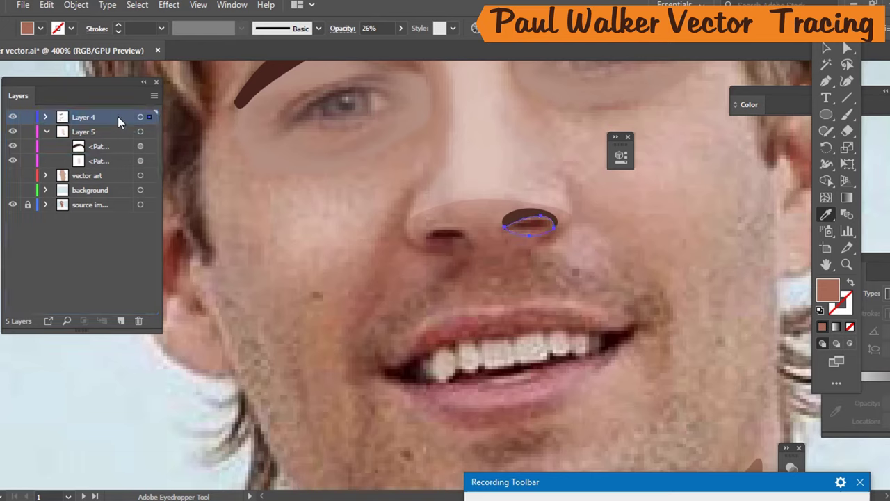
Set the nostril opening's opacity to 100% and fill it with a very dark brown sampled from the hair beside the temple.
{"action": "left_click", "coordinate": [402, 28]}
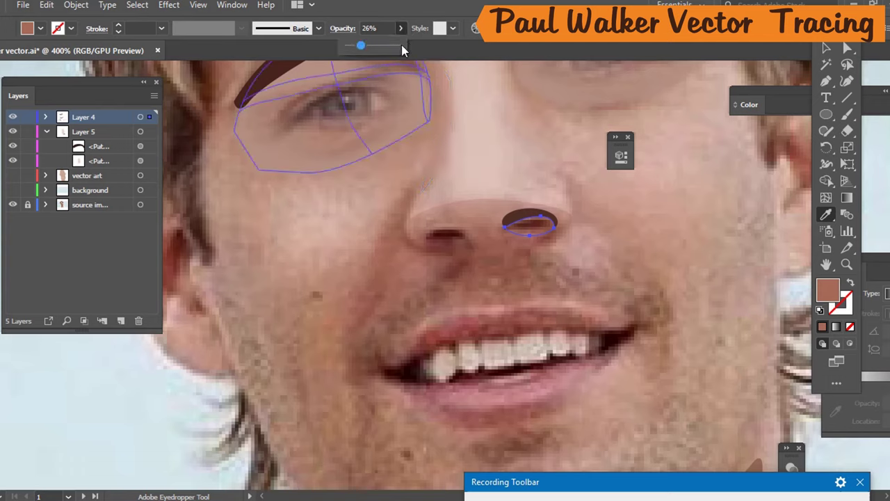
{"action": "left_click", "coordinate": [402, 45]}
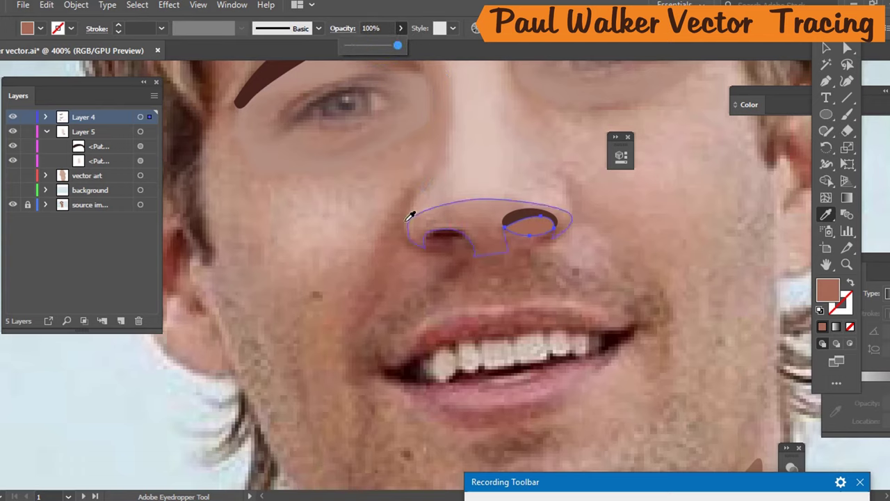
{"action": "left_click", "coordinate": [207, 145]}
{"action": "left_click", "coordinate": [205, 146]}
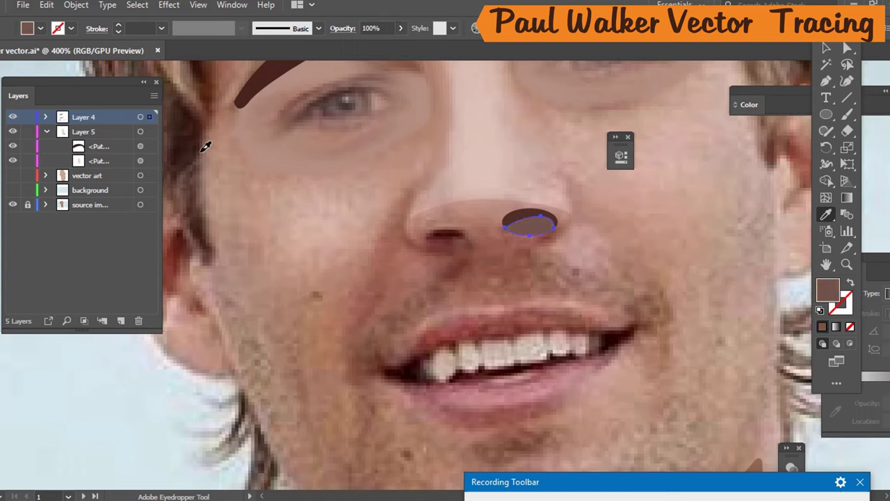
{"action": "left_click", "coordinate": [200, 119]}
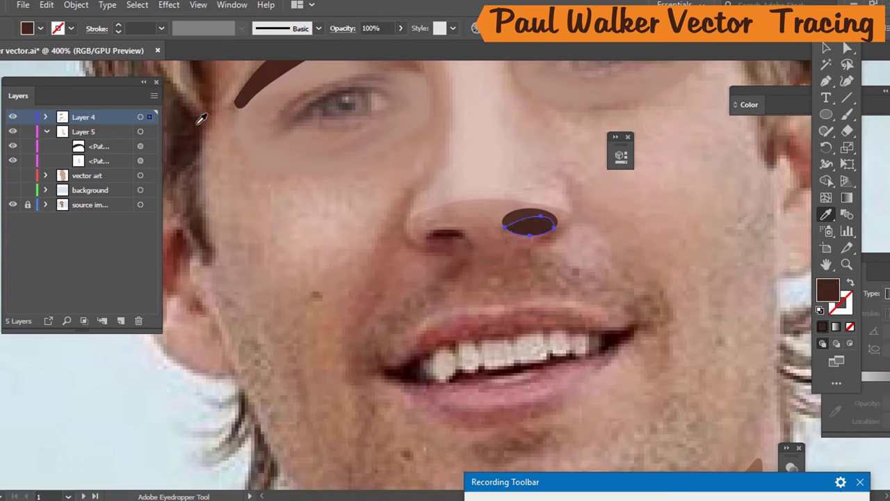
{"action": "left_click", "coordinate": [191, 111]}
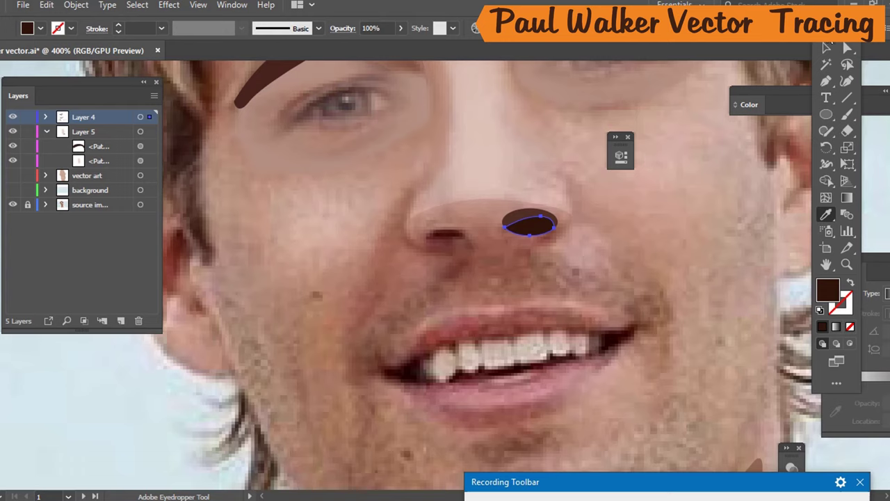
{"action": "left_click", "coordinate": [831, 51]}
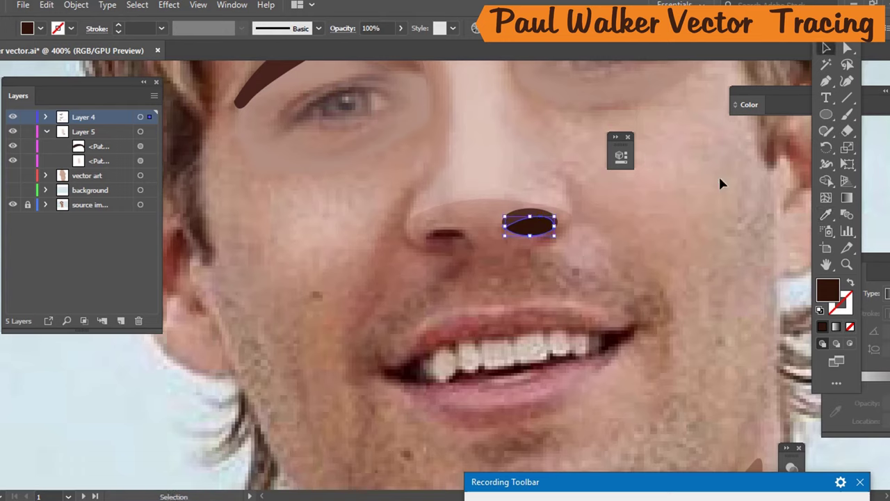
{"action": "left_click", "coordinate": [684, 246]}
{"action": "left_click_drag", "start_coordinate": [543, 226], "coordinate": [550, 258]}
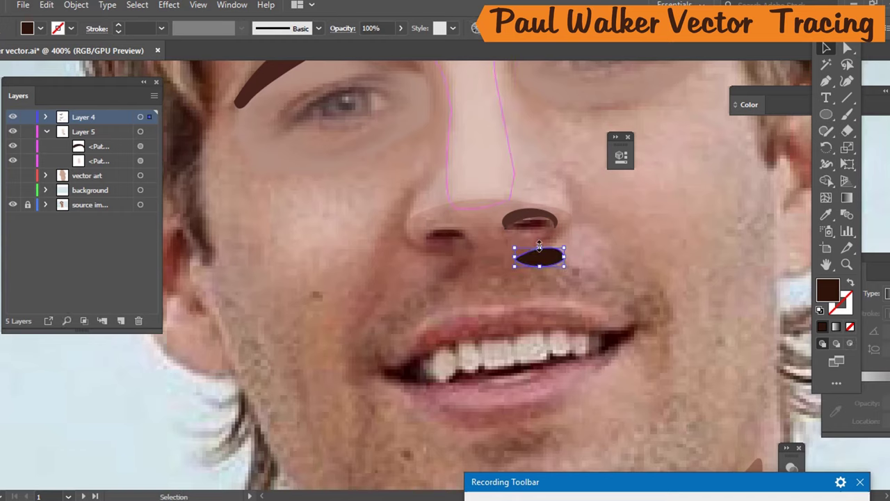
{"action": "key", "text": "i"}
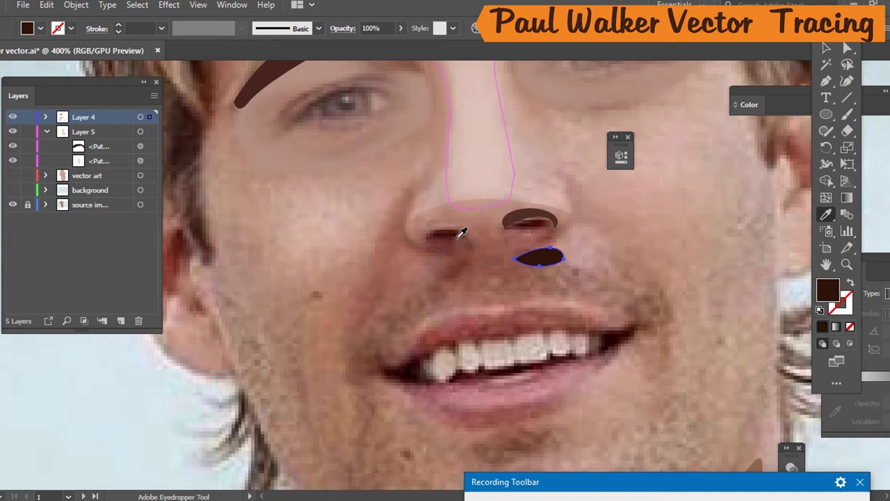
{"action": "left_click", "coordinate": [459, 232]}
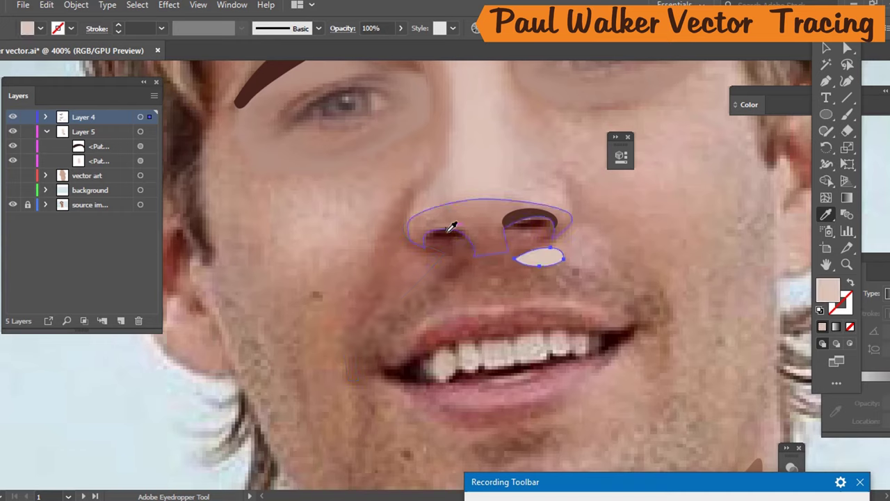
{"action": "left_click", "coordinate": [453, 225]}
{"action": "key", "text": "ctrl+z"}
{"action": "key", "text": "ctrl+z"}
{"action": "key", "text": "ctrl+z"}
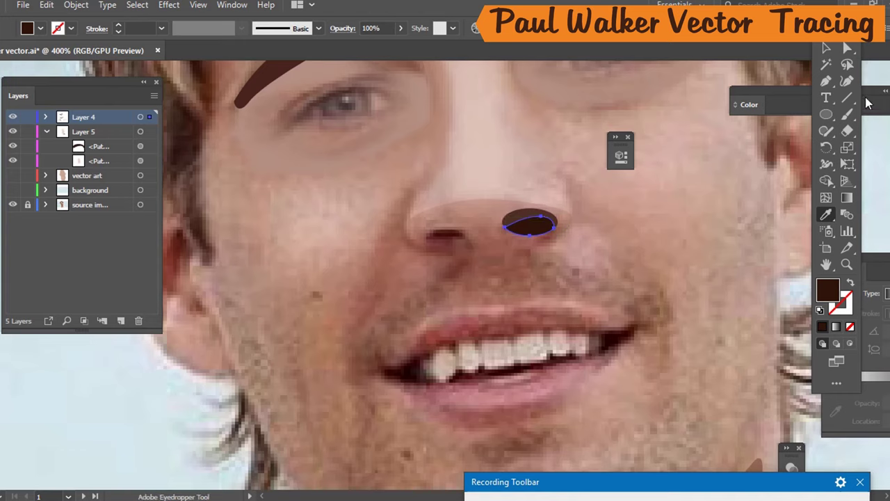
Place a duplicate of the dark nostril opening over the other nostril in the photo.
{"action": "left_click", "coordinate": [830, 48]}
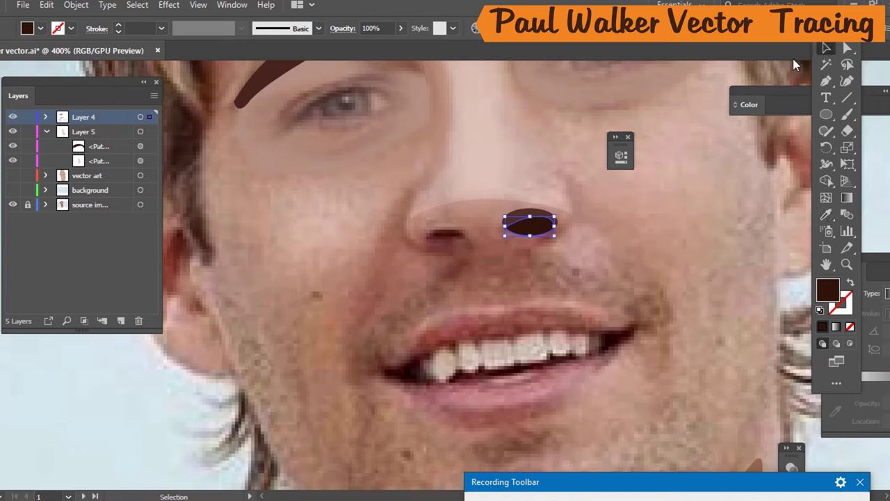
{"action": "left_click", "coordinate": [670, 216]}
{"action": "left_click_drag", "start_coordinate": [540, 237], "coordinate": [454, 240]}
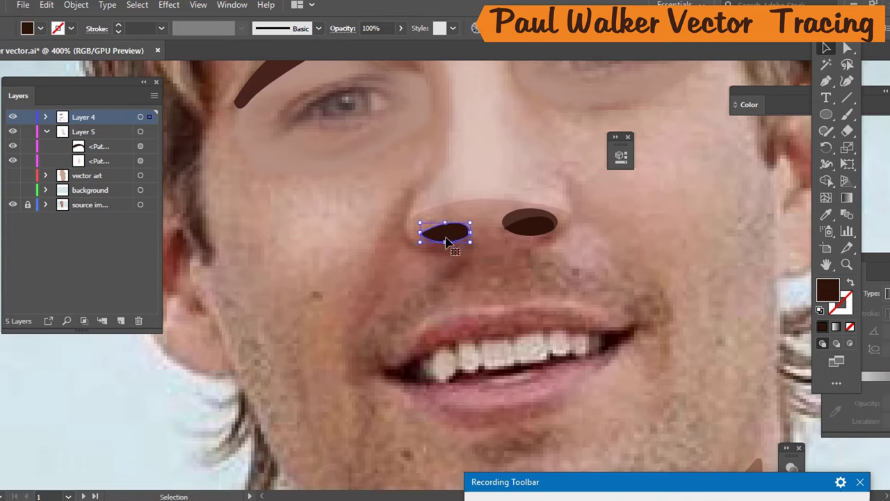
Split the duplicated nostril opening along the under-nose shadow with Shape Builder and delete the excess sliver above the nostril's edge.
{"action": "left_click", "coordinate": [461, 210], "text": "shift"}
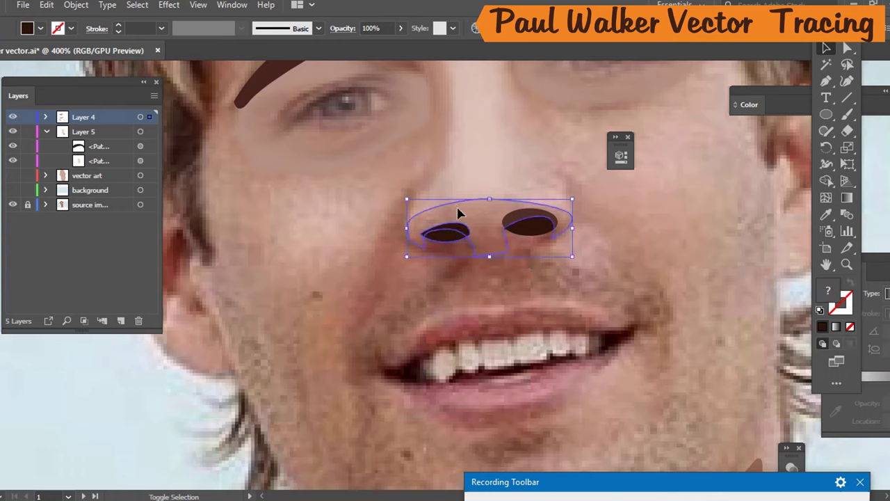
{"action": "left_click", "coordinate": [827, 180]}
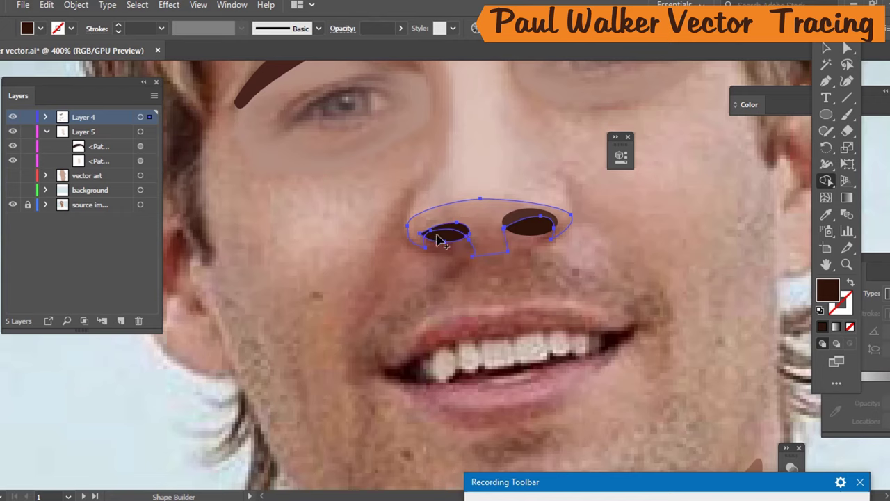
{"action": "left_click", "coordinate": [827, 48]}
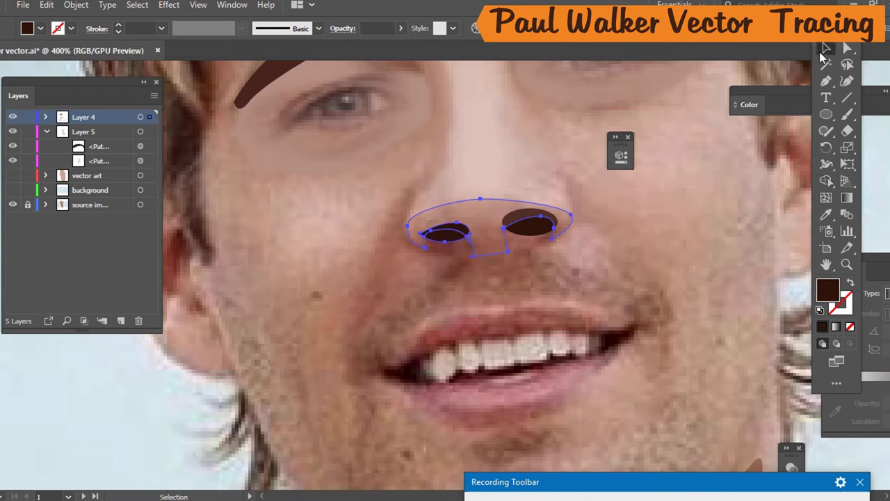
{"action": "left_click", "coordinate": [700, 213]}
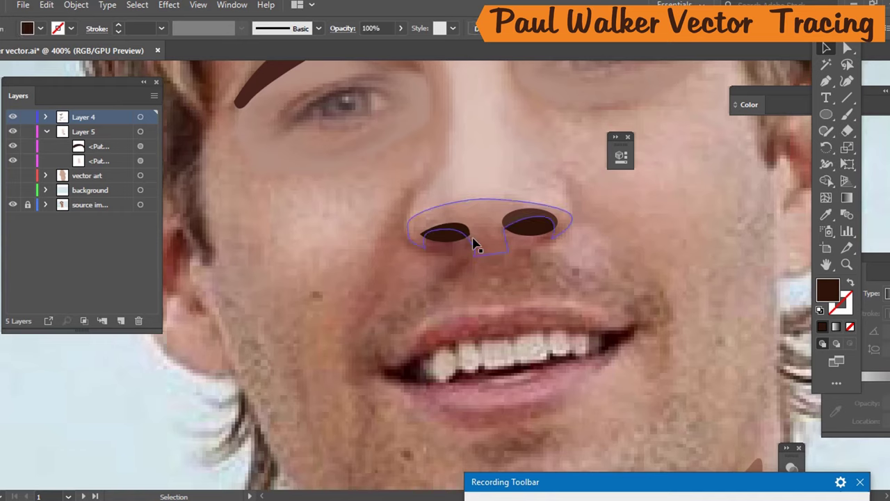
{"action": "left_click", "coordinate": [448, 230]}
{"action": "left_click", "coordinate": [468, 233]}
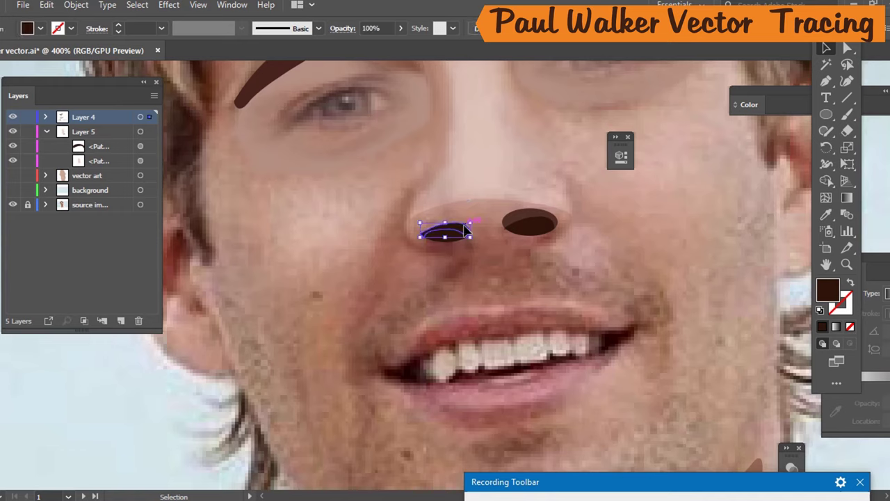
{"action": "left_click", "coordinate": [549, 206]}
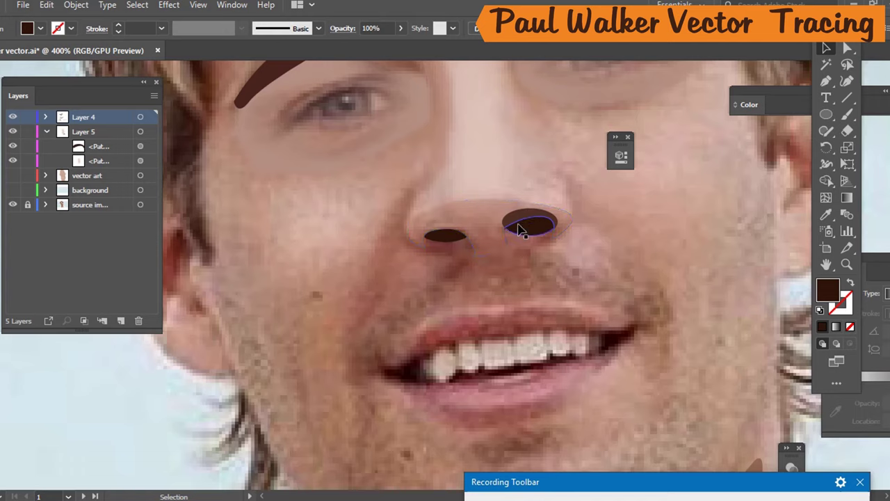
{"action": "left_click", "coordinate": [521, 220]}
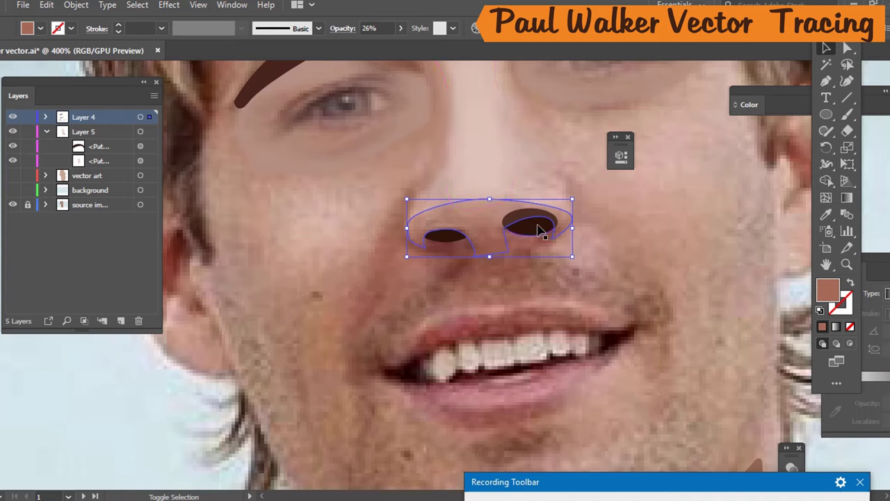
{"action": "left_click", "coordinate": [539, 230], "text": "shift"}
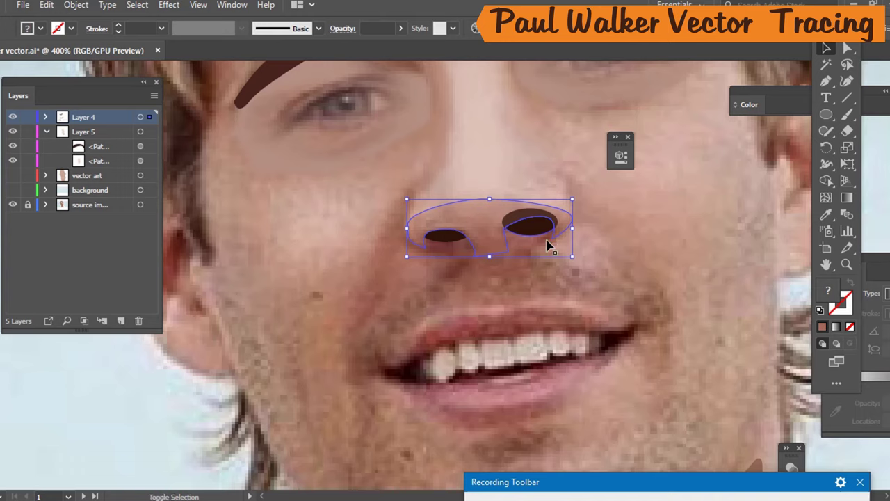
{"action": "left_click", "coordinate": [597, 206]}
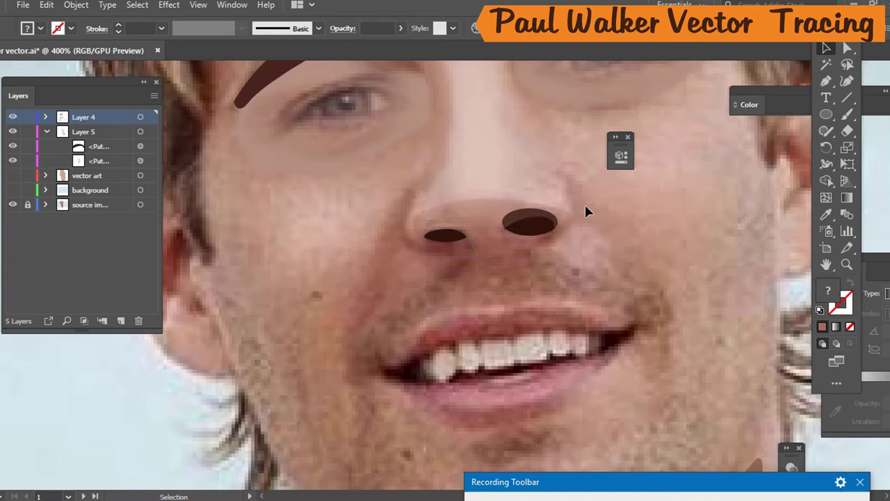
Move the under-nose shadow down slightly and delete the leftover dark ellipse piece above the larger nostril opening.
{"action": "left_click", "coordinate": [539, 223]}
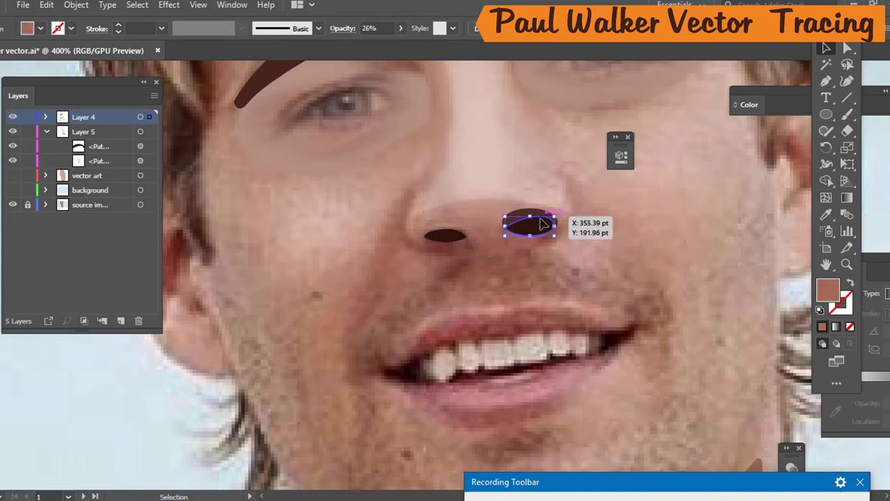
{"action": "left_click", "coordinate": [551, 213]}
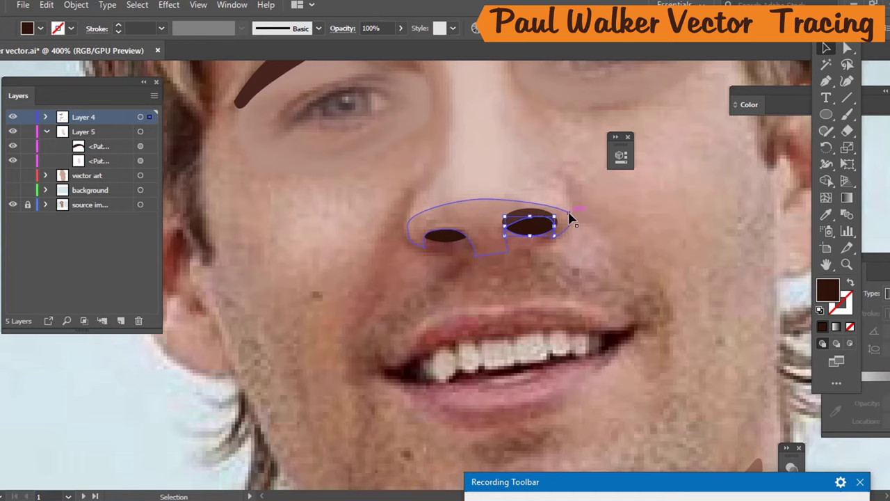
{"action": "left_click_drag", "start_coordinate": [573, 217], "coordinate": [579, 247]}
{"action": "left_click", "coordinate": [532, 214]}
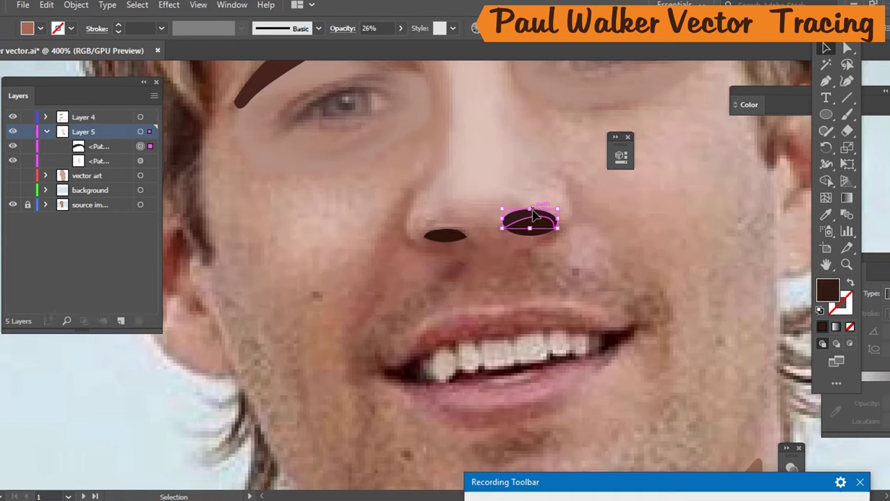
{"action": "key", "text": "Delete"}
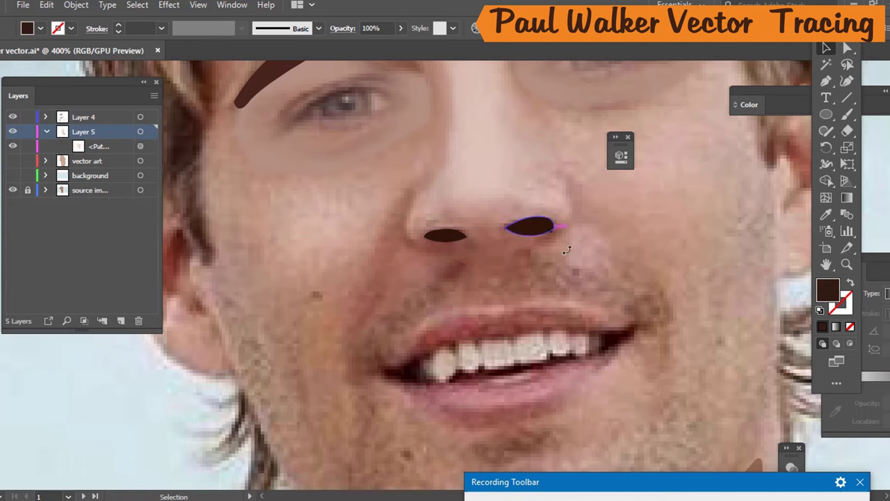
Nudge the under-nose shadow back up so its curved cutouts line up with both nostril openings, and deselect it.
{"action": "left_click", "coordinate": [503, 256]}
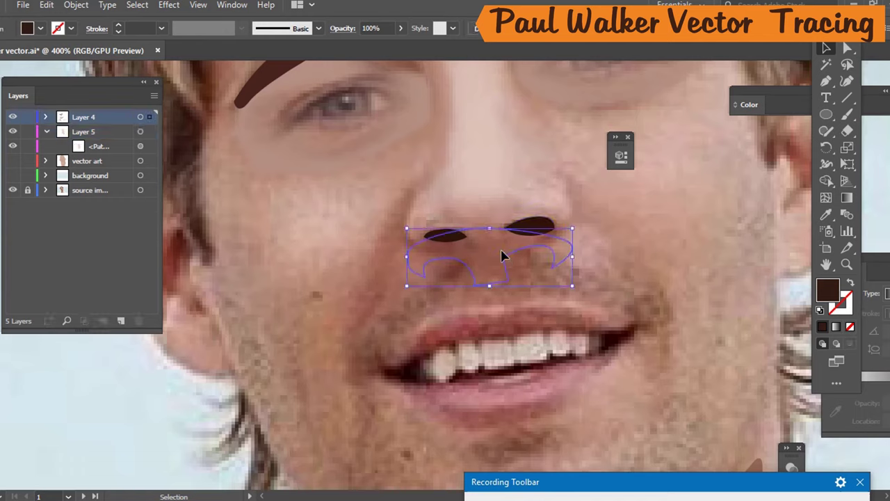
{"action": "key", "text": "Up"}
{"action": "key", "text": "Up"}
{"action": "key", "text": "Up"}
{"action": "key", "text": "Up"}
{"action": "key", "text": "Up"}
{"action": "key", "text": "Up"}
{"action": "key", "text": "Up"}
{"action": "key", "text": "Up"}
{"action": "key", "text": "Up"}
{"action": "key", "text": "Up"}
{"action": "key", "text": "Up"}
{"action": "key", "text": "Up"}
{"action": "key", "text": "Up"}
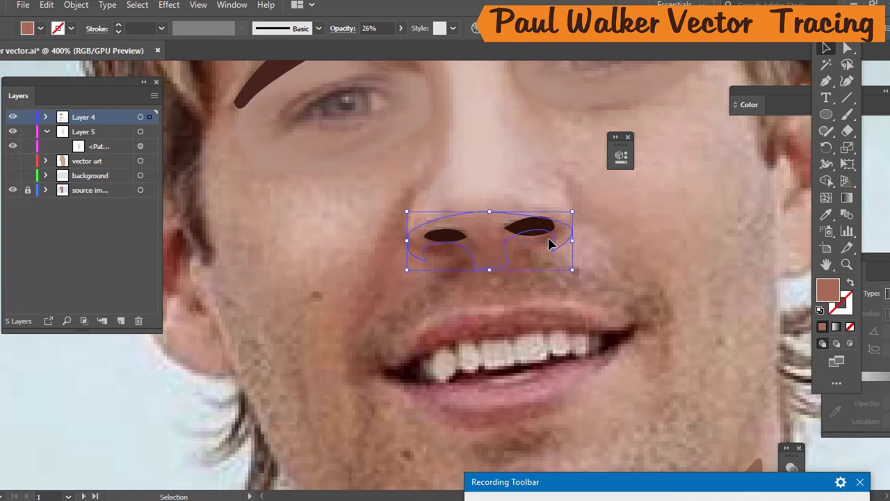
{"action": "key", "text": "Up"}
{"action": "key", "text": "Down"}
{"action": "key", "text": "Down"}
{"action": "key", "text": "Down"}
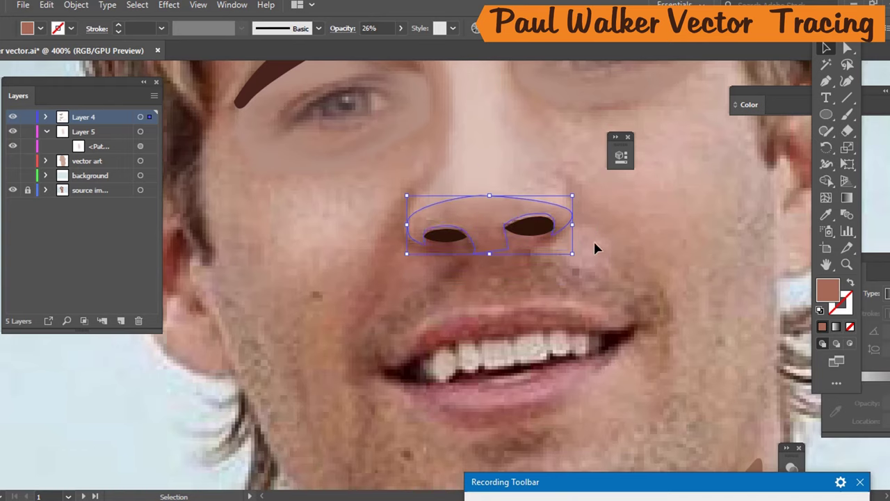
{"action": "left_click", "coordinate": [626, 241]}
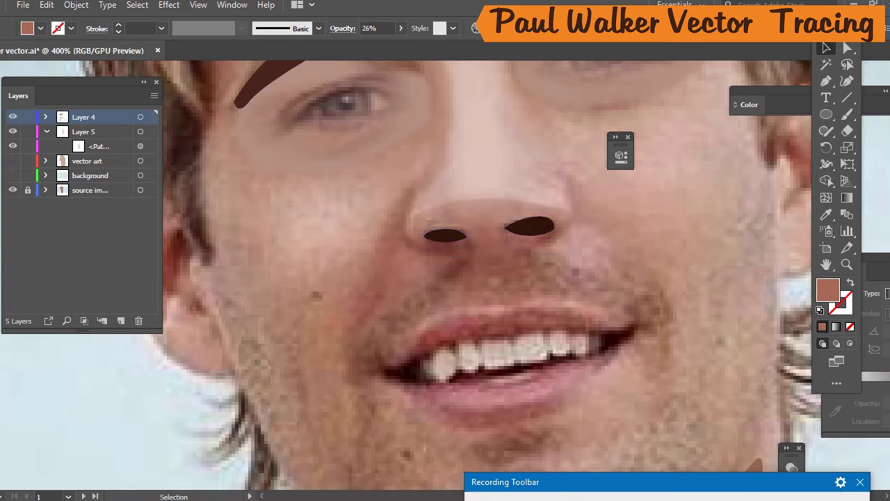
Show the vector art and background layers to compare the traced face with the source photo, and hide both layers again.
{"action": "left_click_drag", "start_coordinate": [757, 489], "coordinate": [821, 373]}
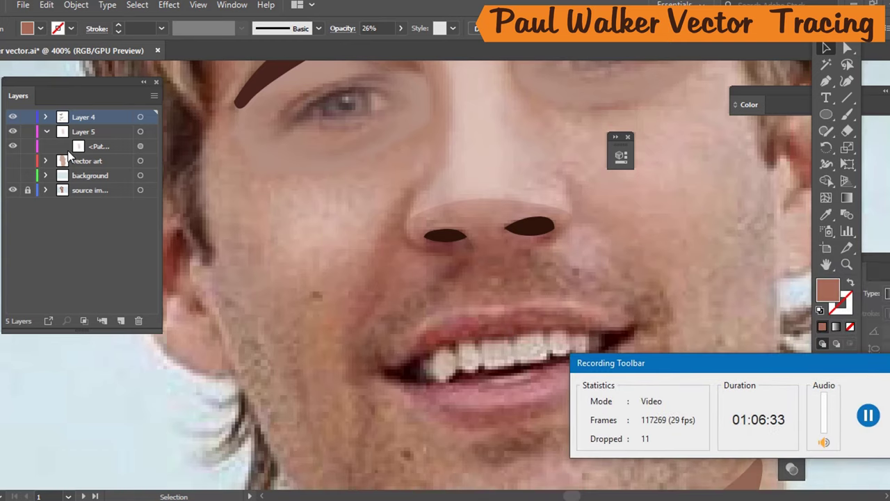
{"action": "left_click", "coordinate": [13, 162]}
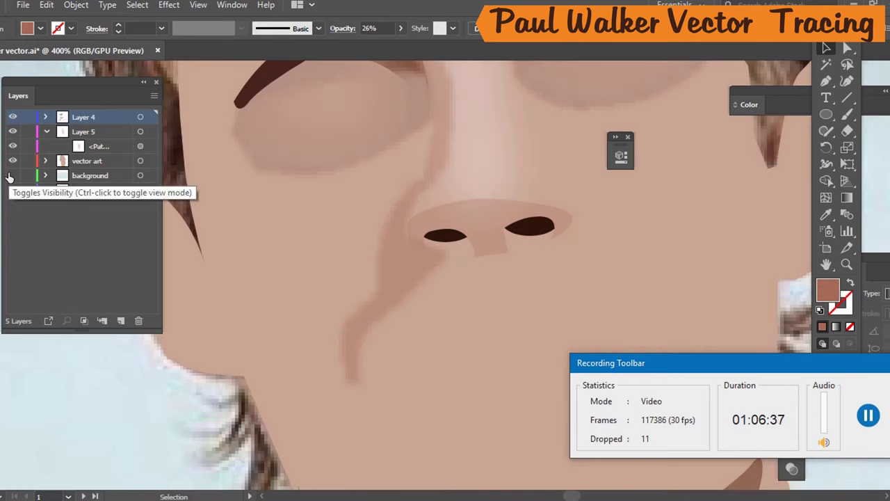
{"action": "left_click", "coordinate": [12, 176]}
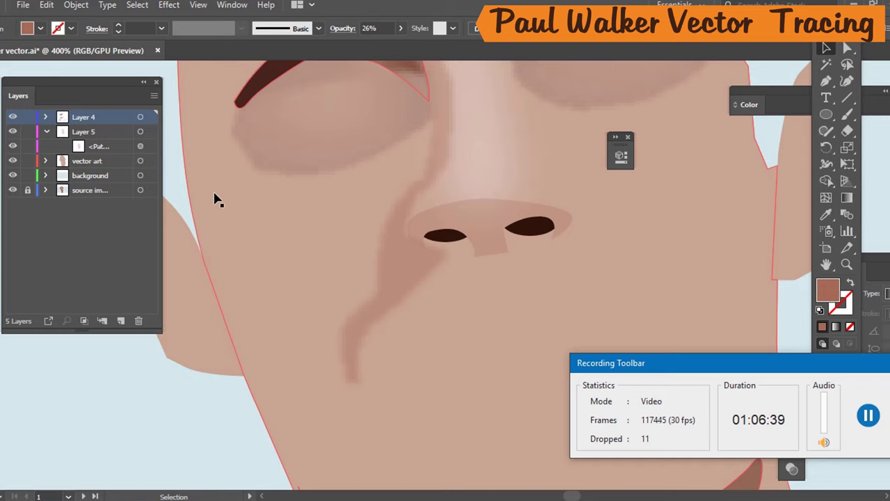
{"action": "scroll", "coordinate": [254, 254], "scroll_direction": "down", "scroll_amount": 4}
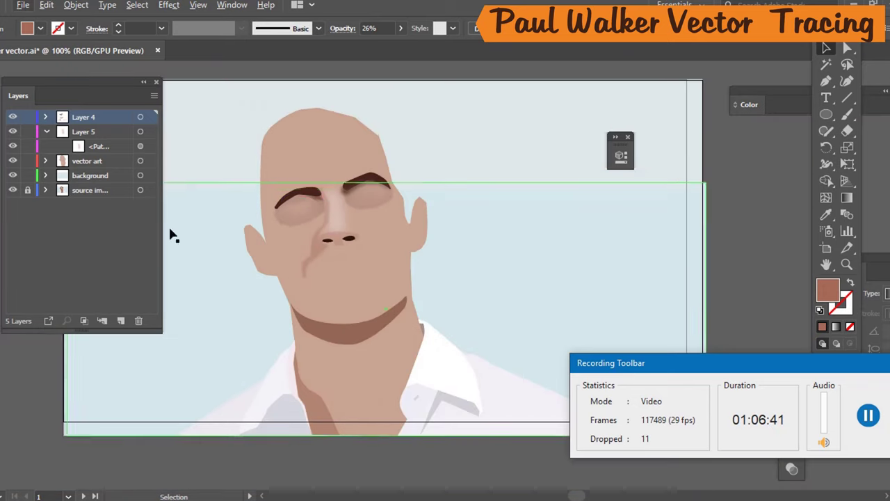
{"action": "left_click", "coordinate": [487, 164]}
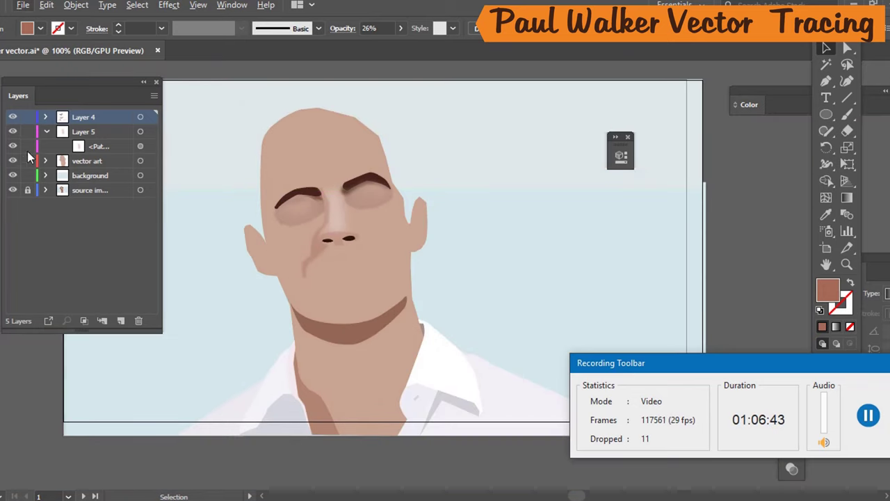
{"action": "left_click", "coordinate": [12, 161]}
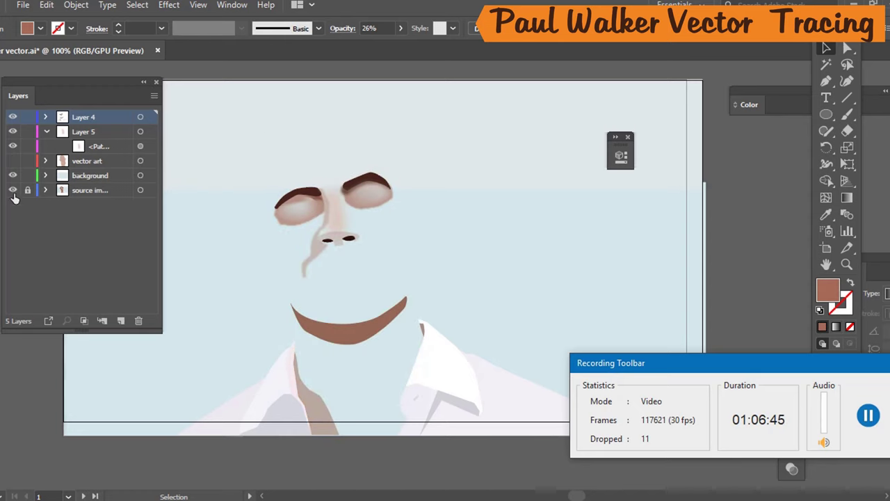
{"action": "left_click", "coordinate": [14, 176]}
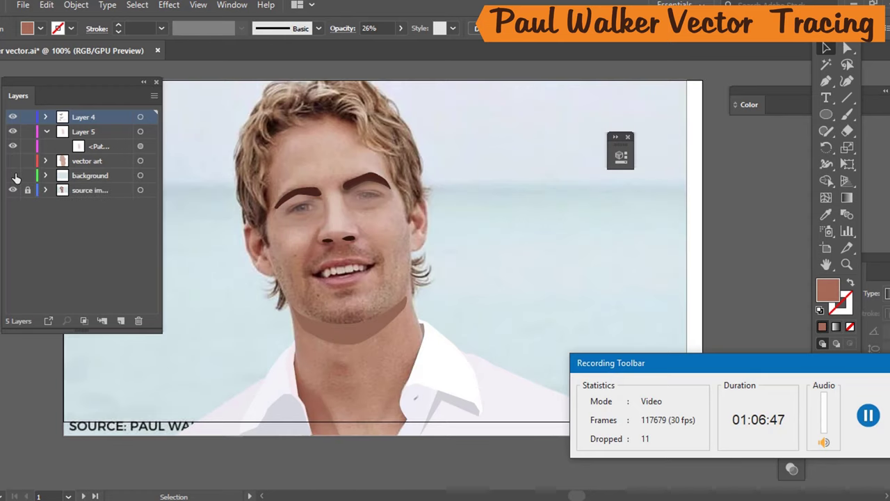
{"action": "left_click", "coordinate": [13, 176]}
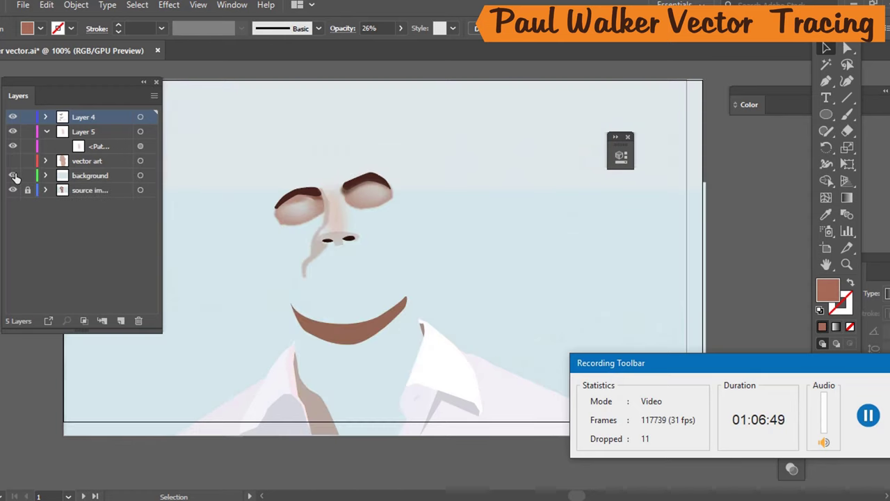
{"action": "left_click", "coordinate": [14, 176]}
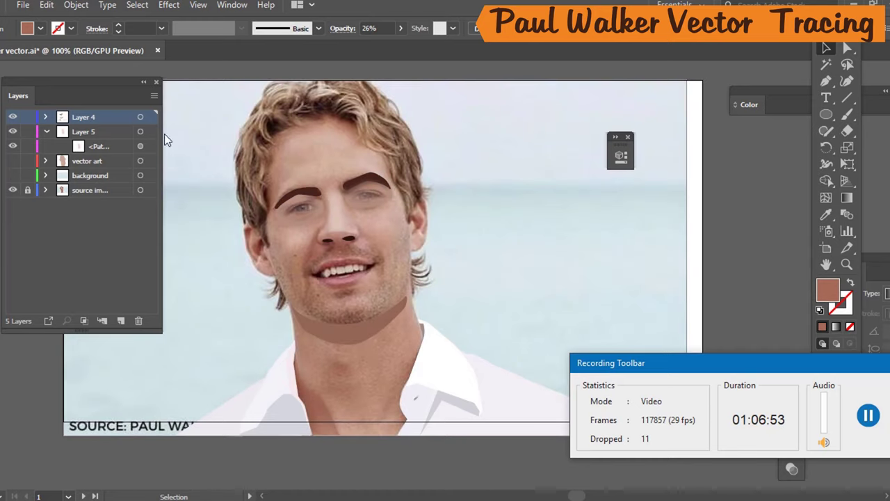
{"action": "scroll", "coordinate": [341, 260], "scroll_direction": "up", "scroll_amount": 5}
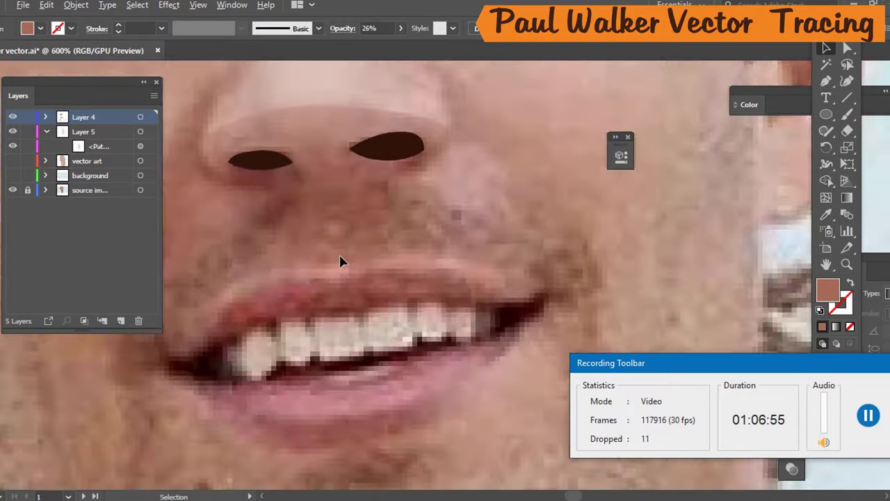
{"action": "scroll", "coordinate": [358, 252], "scroll_direction": "down", "scroll_amount": 2}
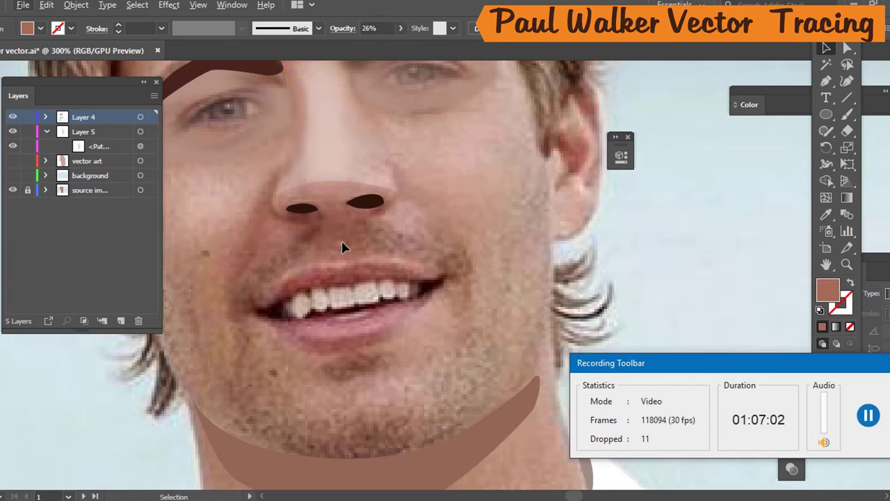
{"action": "key", "text": "p"}
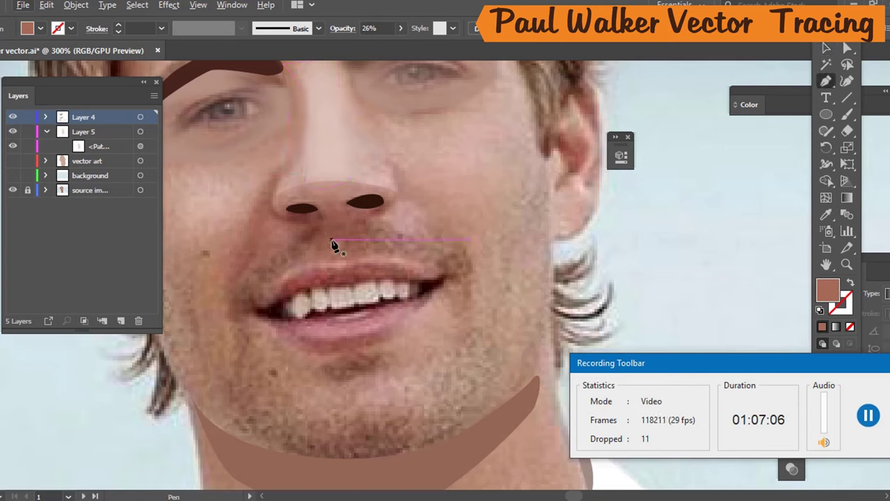
{"action": "key", "text": "slash"}
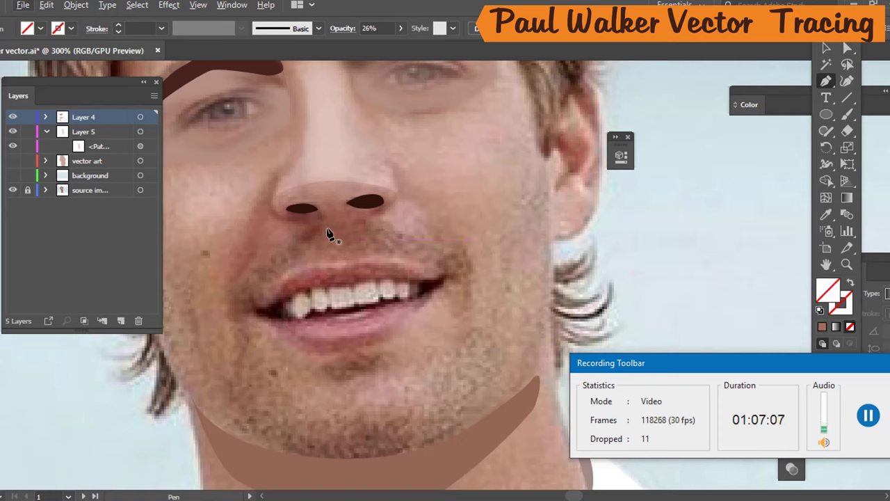
{"action": "left_click", "coordinate": [318, 224]}
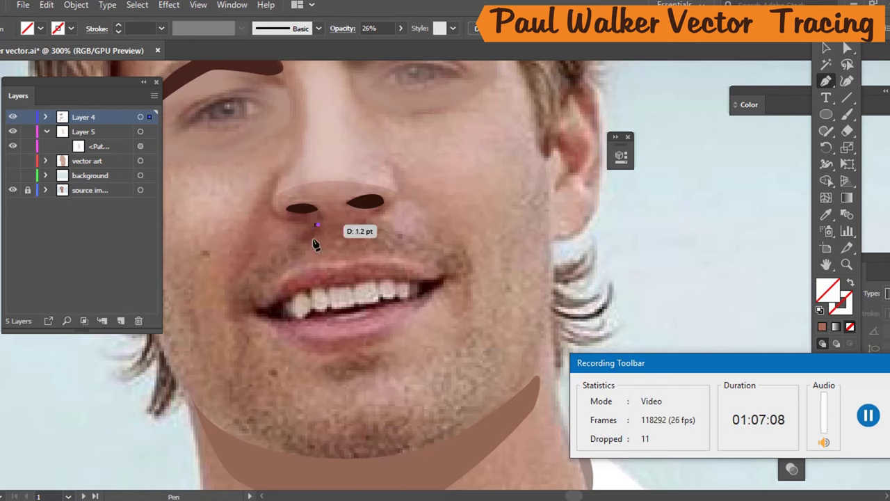
{"action": "left_click", "coordinate": [250, 270]}
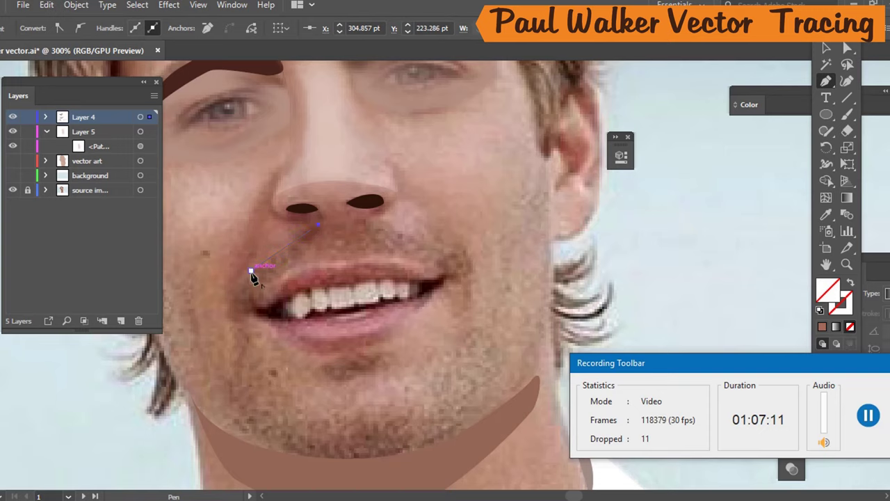
{"action": "key", "text": "ctrl+z"}
{"action": "key", "text": "ctrl+z"}
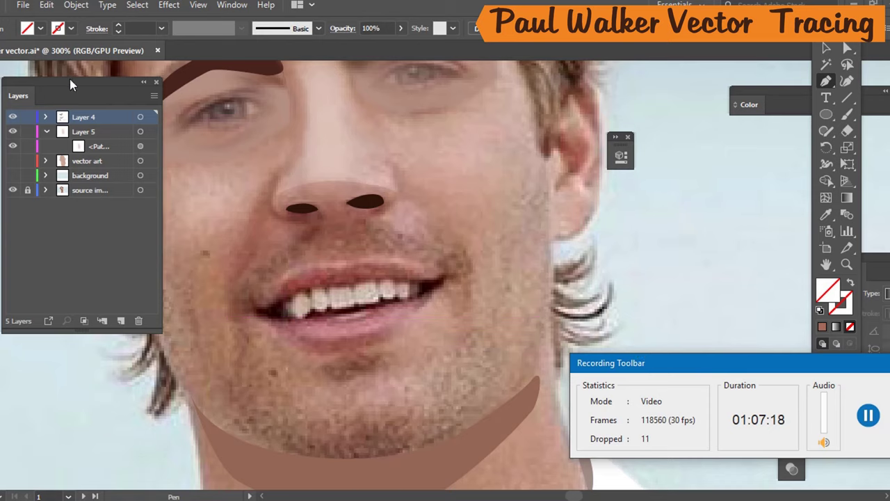
Toggle the vector art layer's visibility to compare the traced nose area with the source photo, leaving the layer hidden.
{"action": "left_click", "coordinate": [13, 162]}
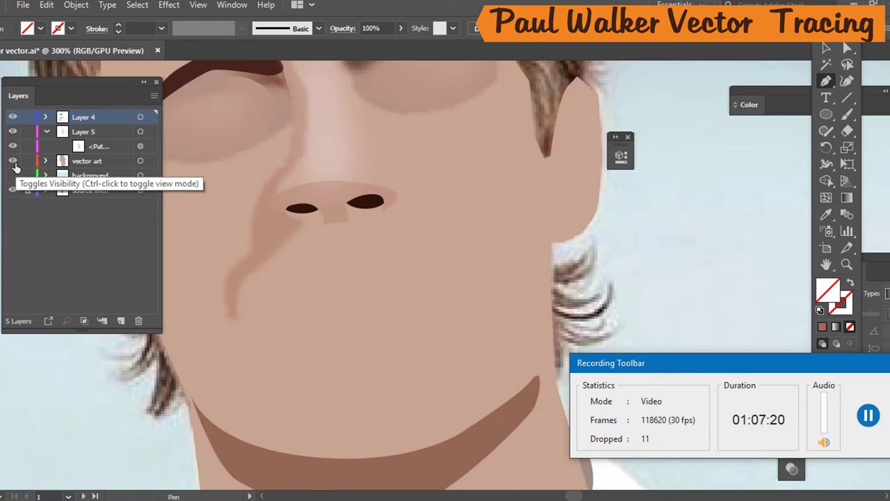
{"action": "left_click", "coordinate": [13, 162]}
{"action": "left_click", "coordinate": [13, 161]}
{"action": "left_click", "coordinate": [13, 161]}
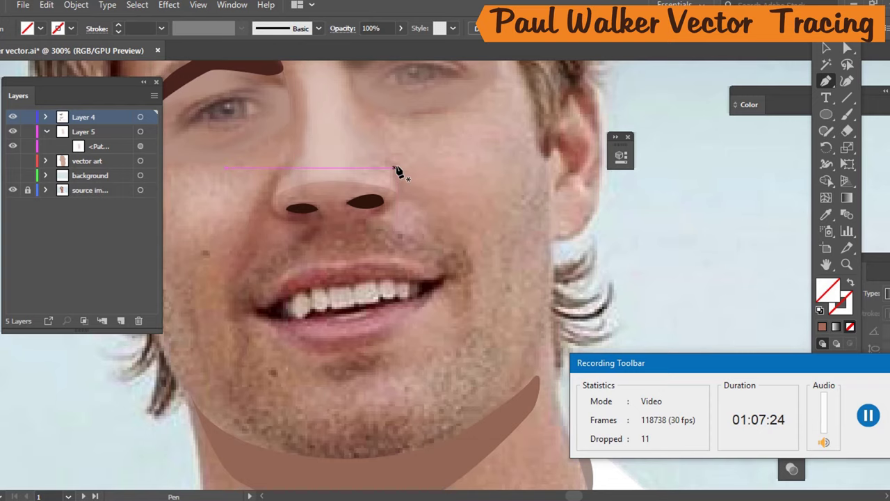
Outline a shadow from the right-hand eyebrow's inner end down the side of the nose with the Pen tool, and fill it with sampled brown.
{"action": "scroll", "coordinate": [363, 137], "scroll_direction": "up", "scroll_amount": 3}
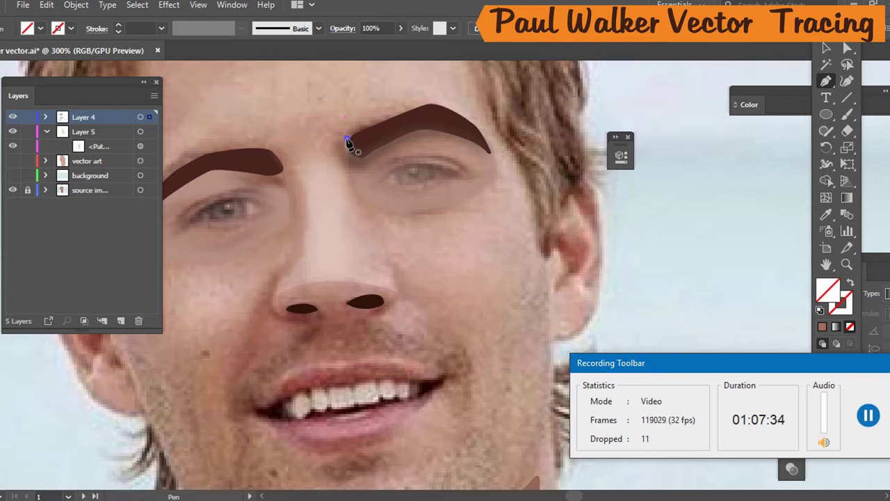
{"action": "left_click_drag", "start_coordinate": [347, 142], "coordinate": [337, 155]}
{"action": "left_click", "coordinate": [337, 153]}
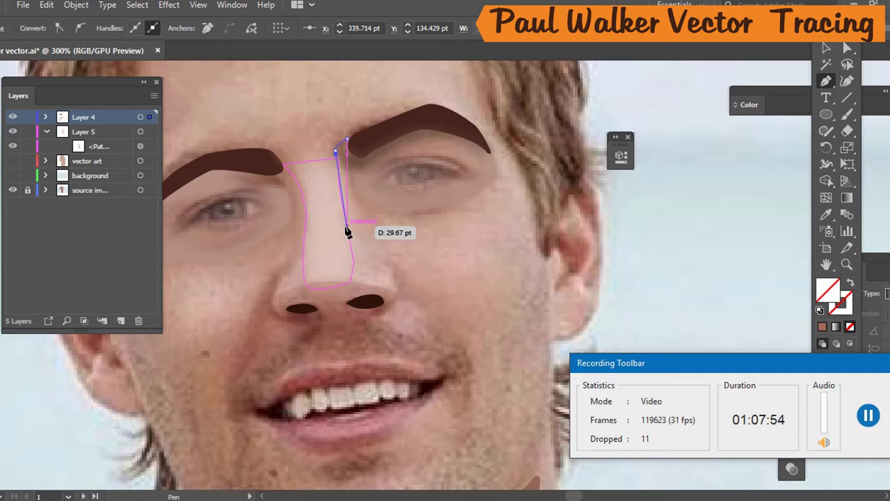
{"action": "left_click_drag", "start_coordinate": [348, 231], "coordinate": [350, 142]}
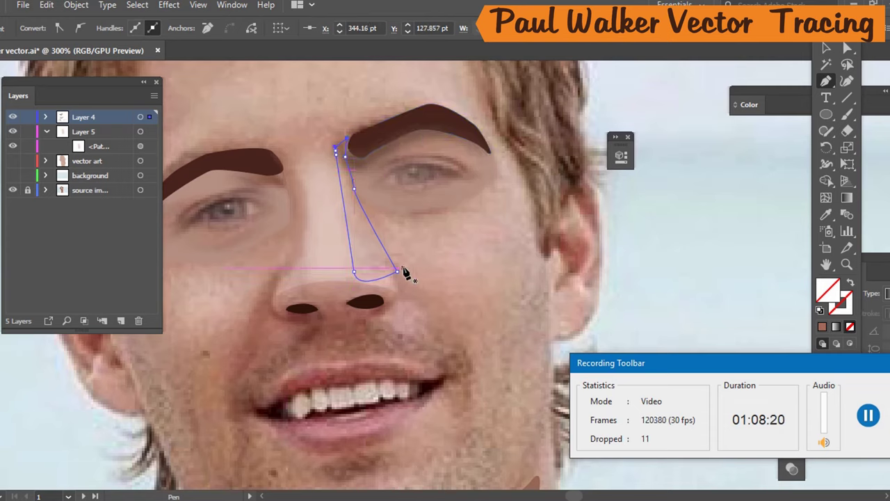
{"action": "key", "text": "i"}
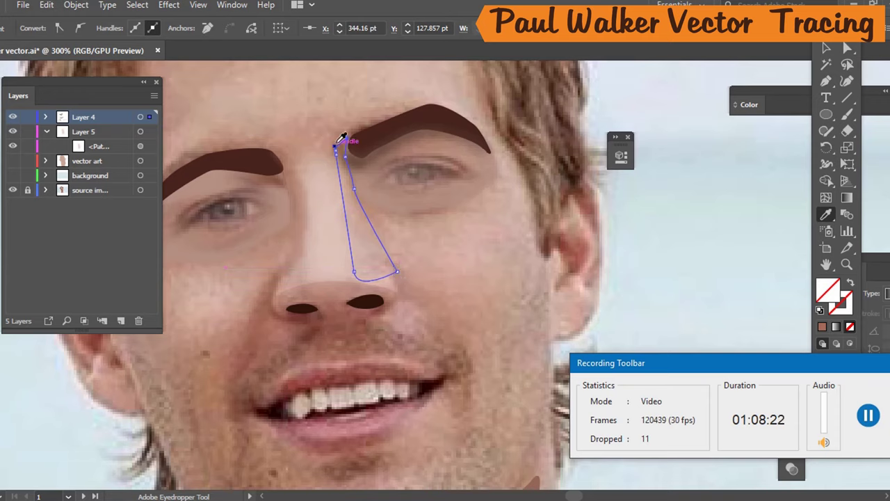
{"action": "left_click", "coordinate": [345, 145]}
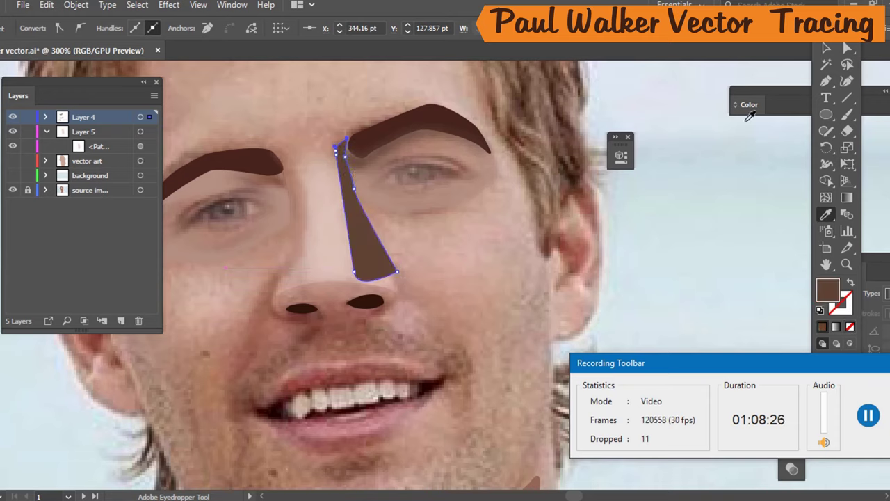
{"action": "left_click", "coordinate": [828, 49]}
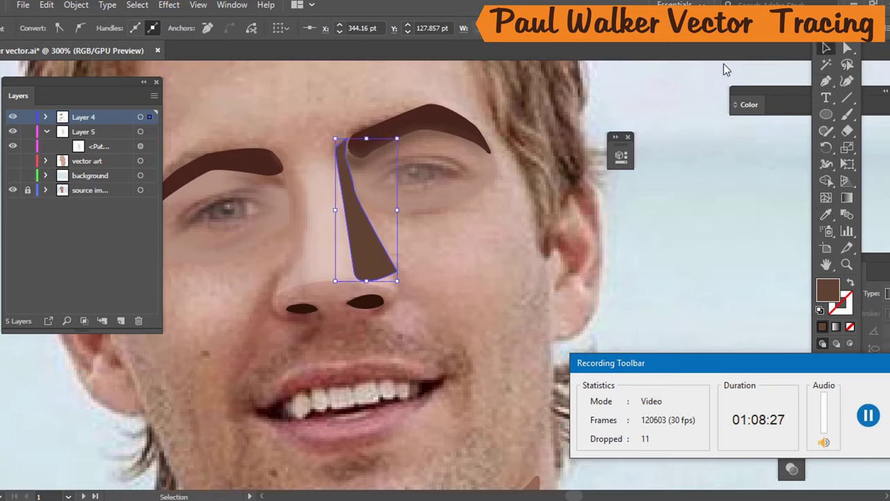
Reduce the brown nose-side shadow's opacity to 20% and deselect it.
{"action": "left_click", "coordinate": [457, 240]}
{"action": "left_click", "coordinate": [376, 244]}
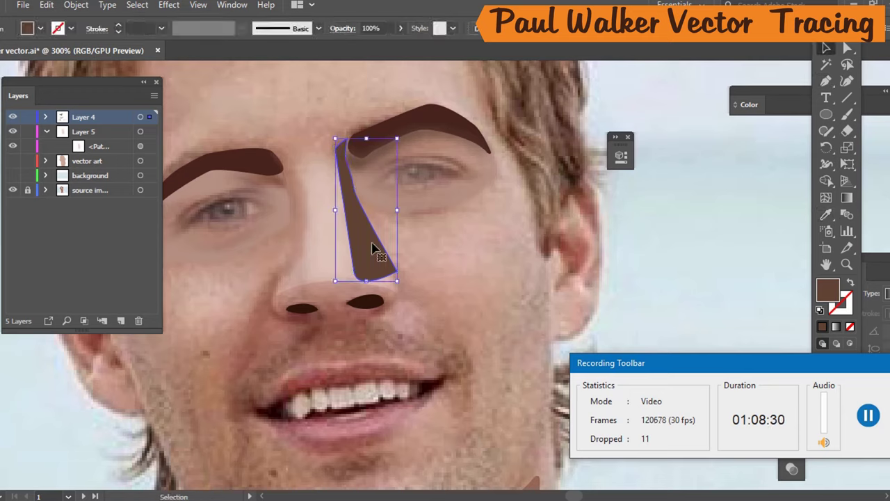
{"action": "left_click", "coordinate": [382, 27]}
{"action": "type", "text": "92"}
{"action": "key", "text": "Return"}
{"action": "scroll", "coordinate": [379, 26], "scroll_direction": "down", "scroll_amount": 8}
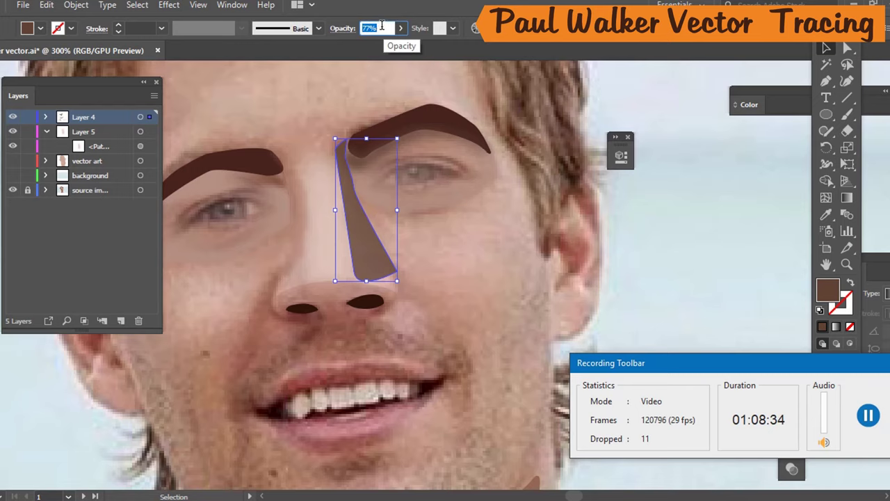
{"action": "scroll", "coordinate": [379, 26], "scroll_direction": "down", "scroll_amount": 18}
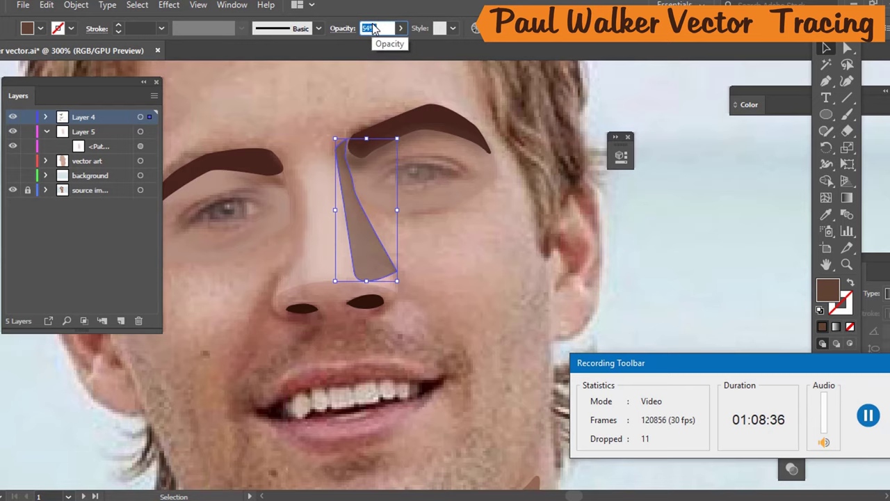
{"action": "scroll", "coordinate": [384, 10], "scroll_direction": "down", "scroll_amount": 5}
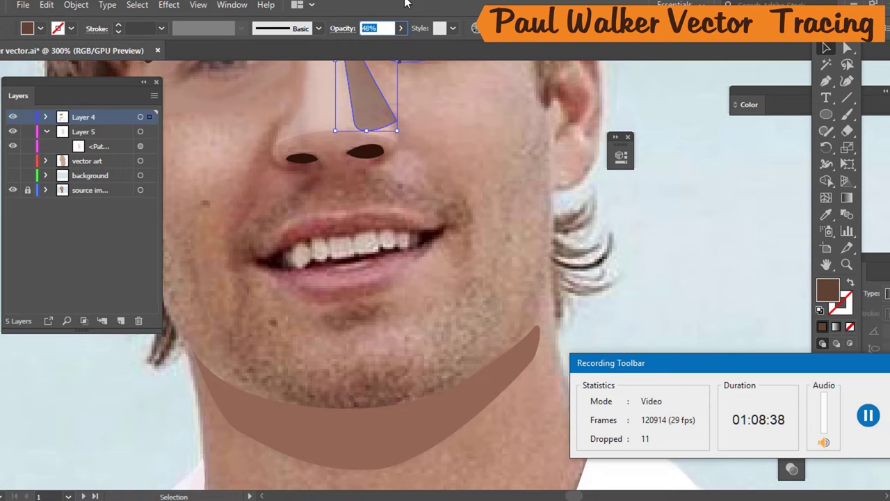
{"action": "type", "text": "20"}
{"action": "scroll", "coordinate": [451, 144], "scroll_direction": "up", "scroll_amount": 10}
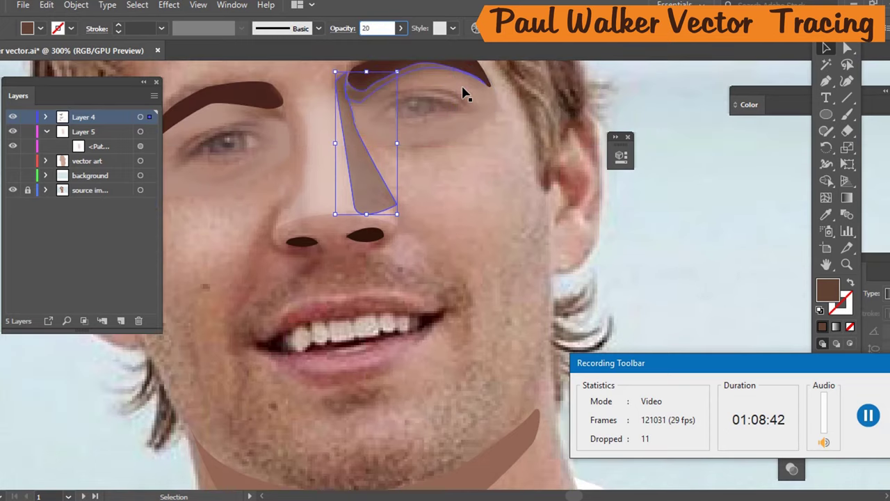
{"action": "key", "text": "Return"}
{"action": "left_click", "coordinate": [465, 188]}
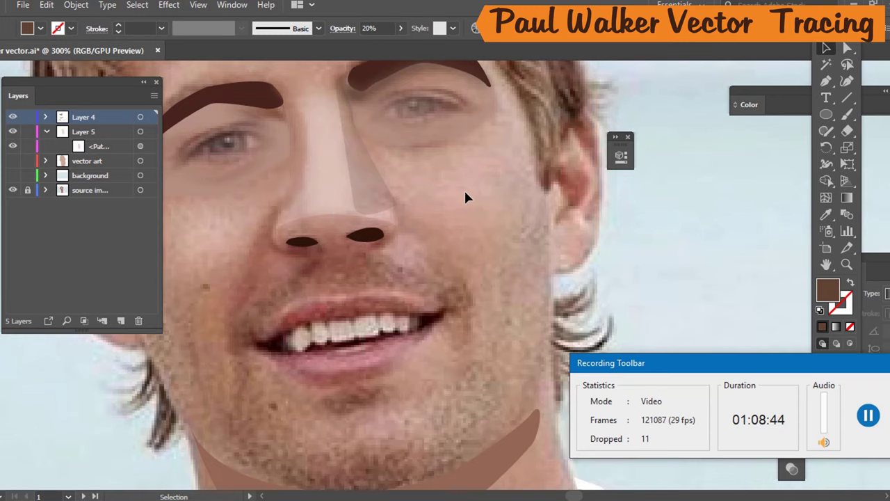
Apply a Gaussian Blur with a 2.3-pixel radius to the nose-side shadow, previewing the effect, and deselect it.
{"action": "scroll", "coordinate": [464, 189], "scroll_direction": "up", "scroll_amount": 5}
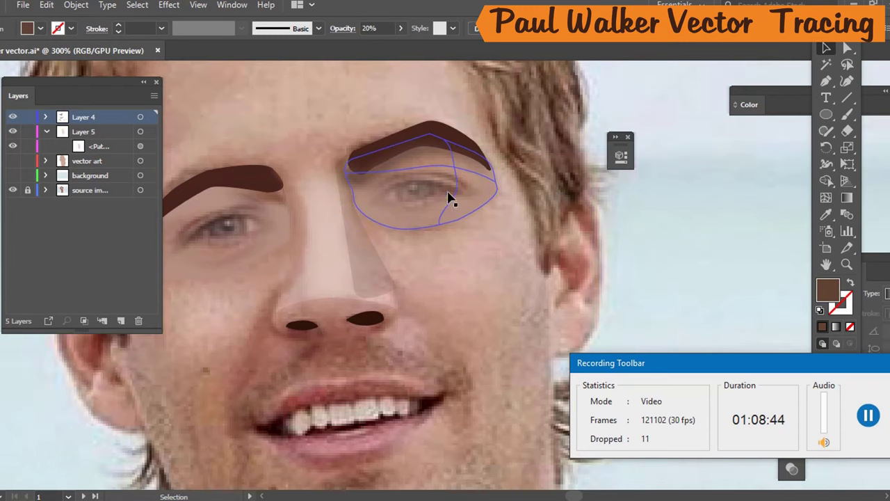
{"action": "left_click", "coordinate": [376, 272]}
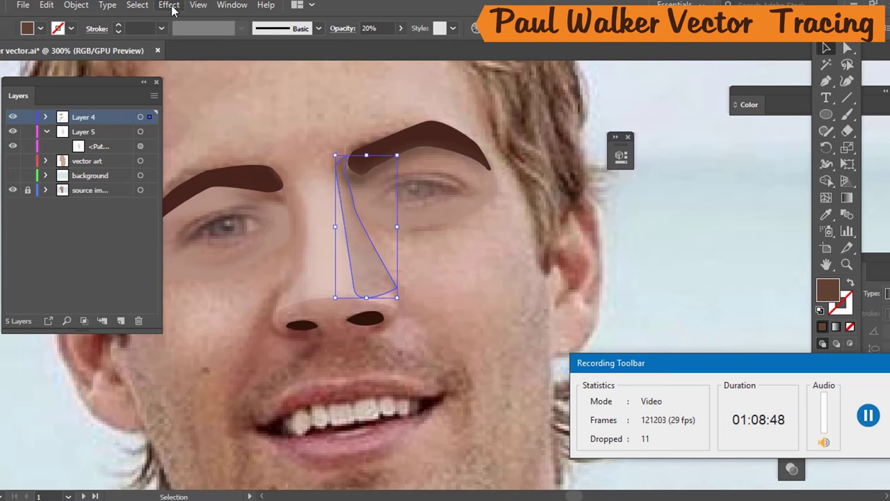
{"action": "left_click", "coordinate": [169, 5]}
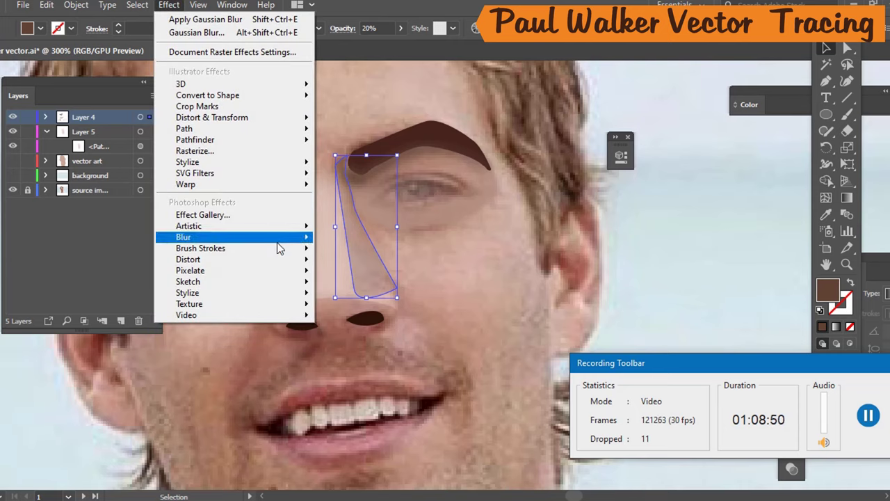
{"action": "mouse_move", "coordinate": [285, 238]}
{"action": "left_click", "coordinate": [327, 242]}
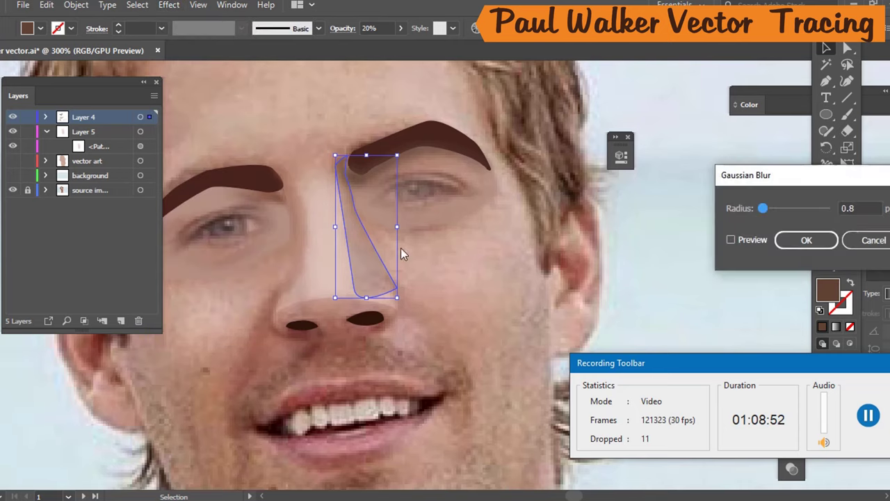
{"action": "left_click", "coordinate": [748, 242]}
{"action": "left_click", "coordinate": [768, 208]}
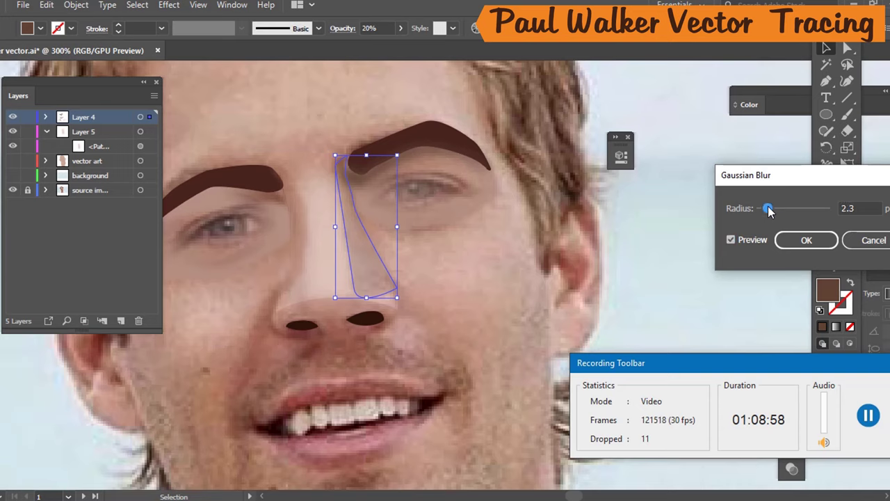
{"action": "left_click", "coordinate": [806, 243]}
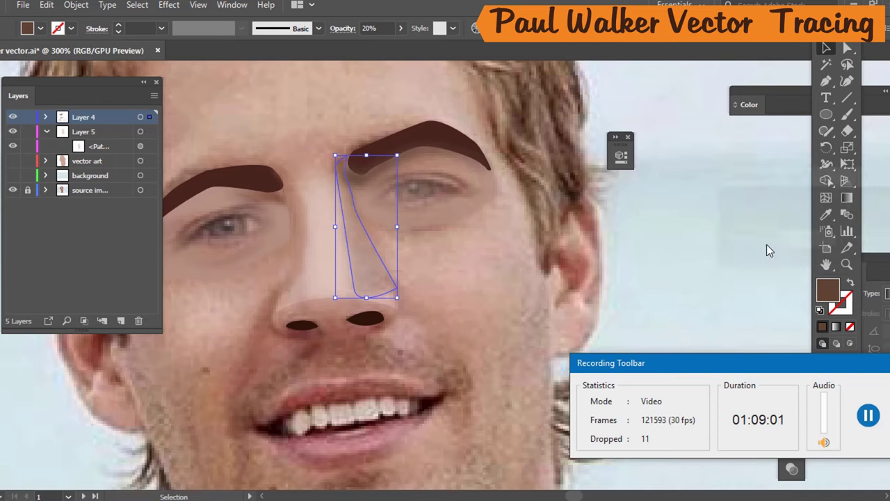
{"action": "left_click", "coordinate": [713, 256]}
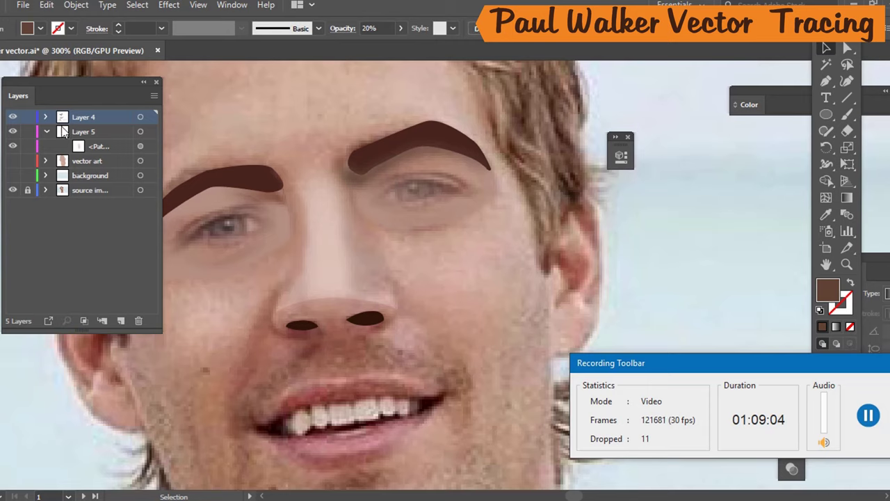
Show the vector art layer to check the blurred nose shadow against the whole traced face.
{"action": "left_click", "coordinate": [13, 162]}
{"action": "left_click", "coordinate": [14, 162]}
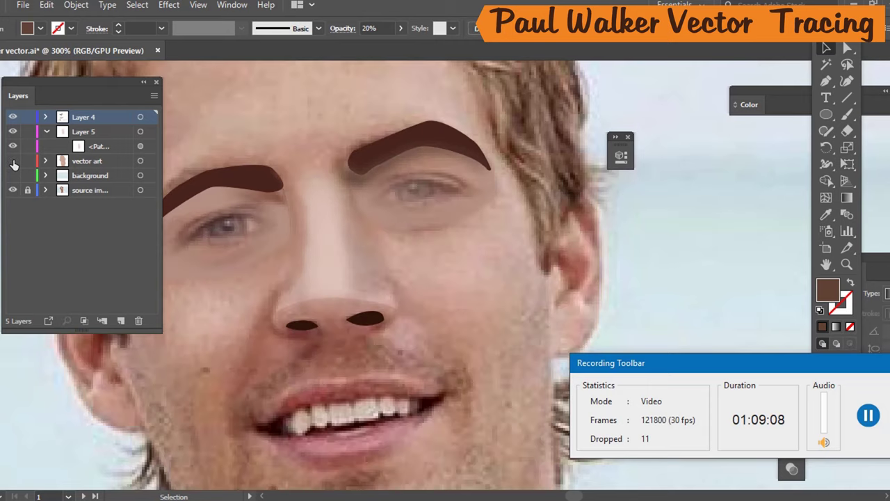
{"action": "left_click", "coordinate": [13, 162]}
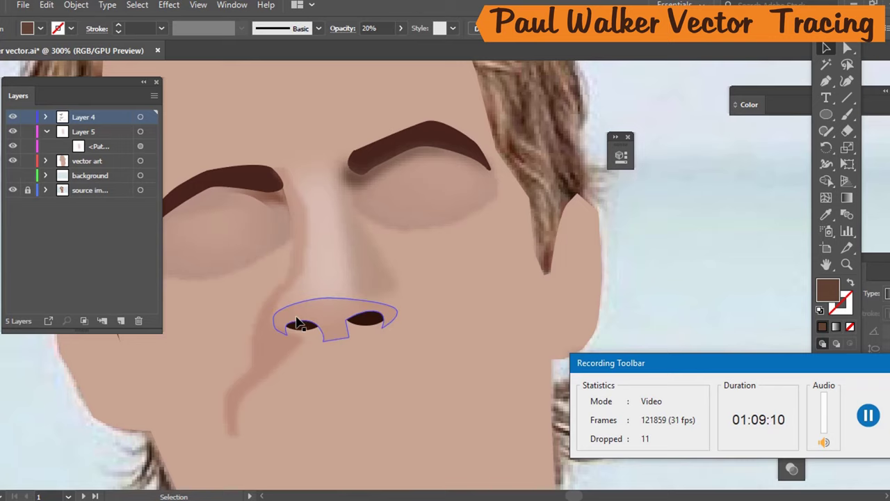
{"action": "scroll", "coordinate": [320, 313], "scroll_direction": "down", "scroll_amount": 1}
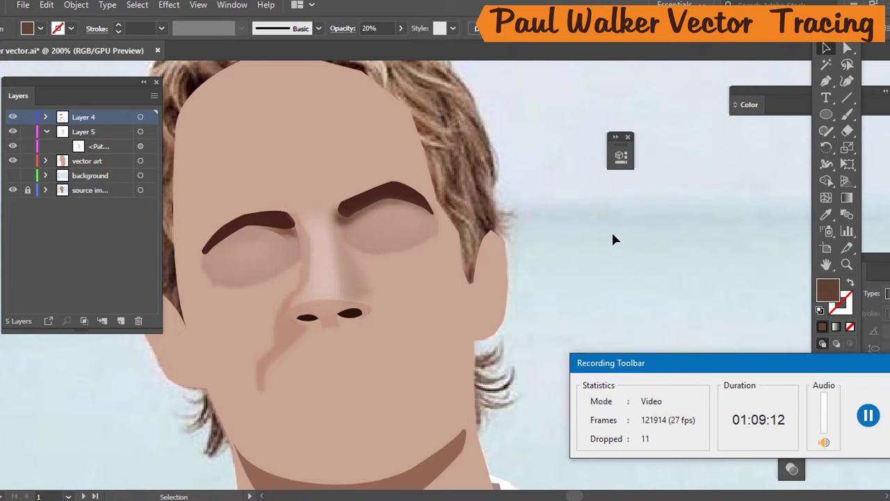
{"action": "scroll", "coordinate": [613, 239], "scroll_direction": "down", "scroll_amount": 3}
{"action": "scroll", "coordinate": [606, 229], "scroll_direction": "up", "scroll_amount": 2}
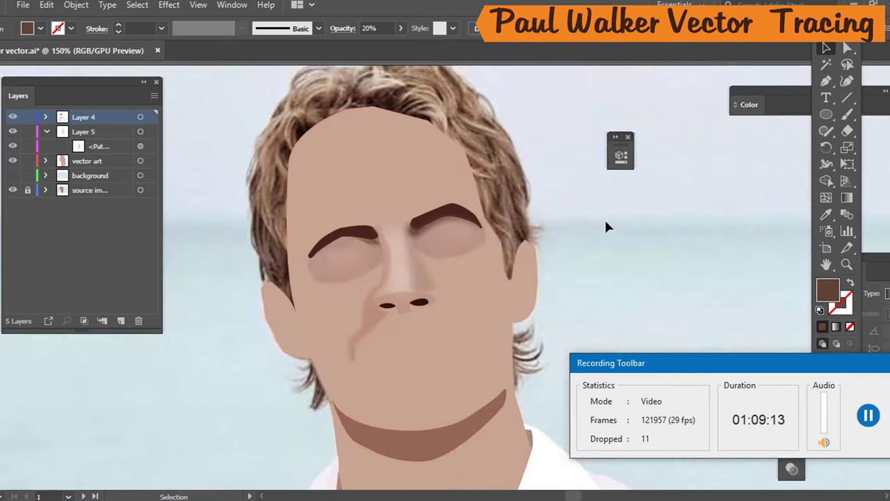
Clear any selection and show the background layer behind the traced face, toggling it to compare with the source photo.
{"action": "left_click", "coordinate": [387, 318]}
{"action": "key", "text": "ctrl+shift+a"}
{"action": "left_click", "coordinate": [12, 177]}
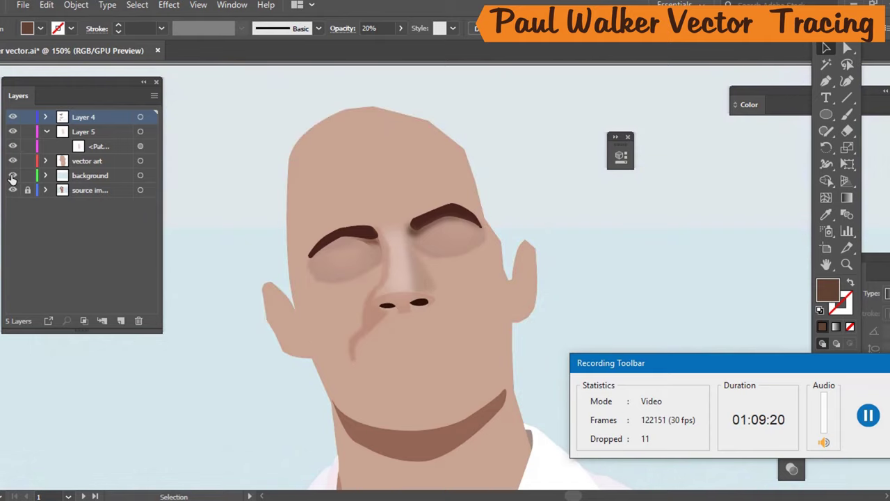
{"action": "left_click", "coordinate": [12, 176]}
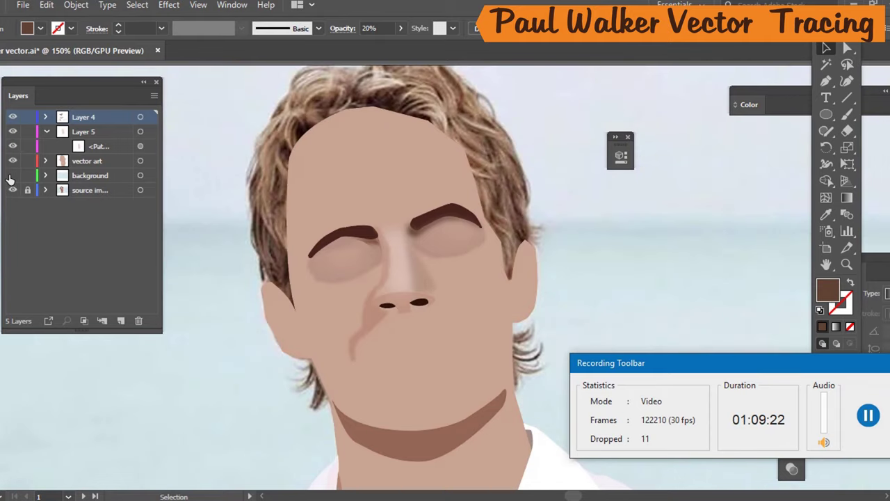
{"action": "left_click", "coordinate": [12, 176]}
{"action": "scroll", "coordinate": [508, 285], "scroll_direction": "down", "scroll_amount": 3}
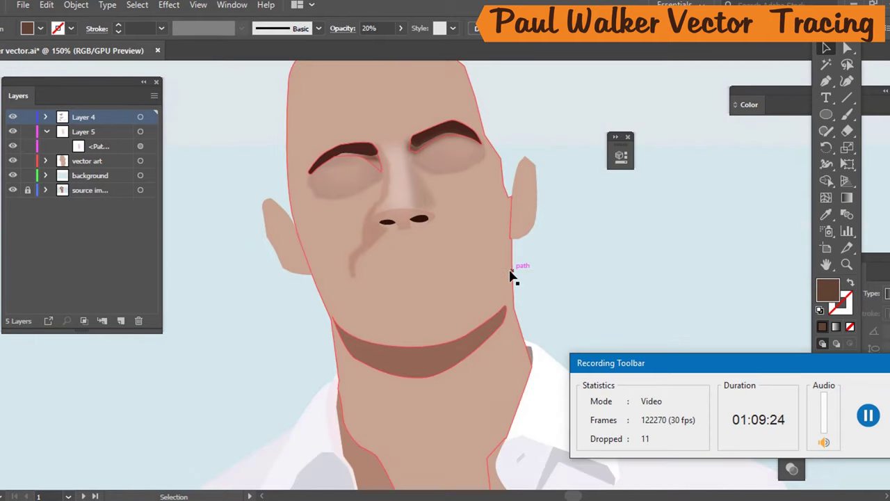
Hide the vector art and background layers to reveal the source photo beneath the facial details.
{"action": "scroll", "coordinate": [512, 271], "scroll_direction": "down", "scroll_amount": 3}
{"action": "scroll", "coordinate": [501, 240], "scroll_direction": "up", "scroll_amount": 2}
{"action": "scroll", "coordinate": [492, 230], "scroll_direction": "up", "scroll_amount": 2}
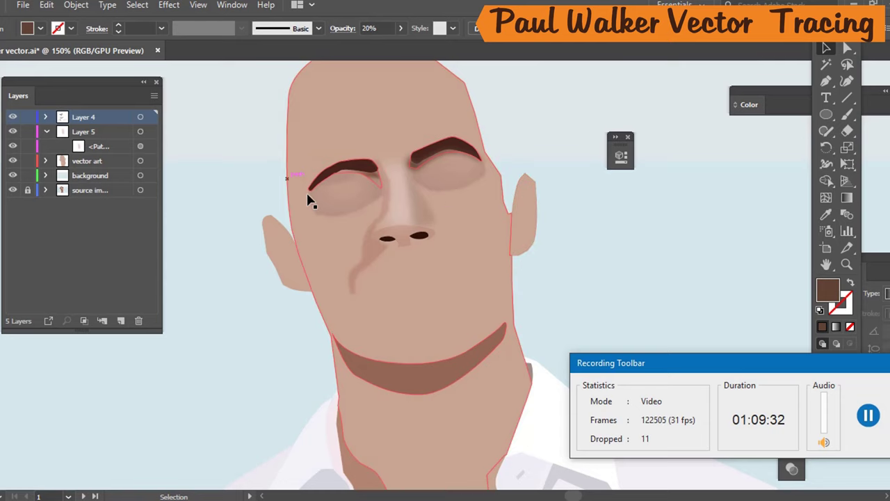
{"action": "left_click", "coordinate": [13, 162]}
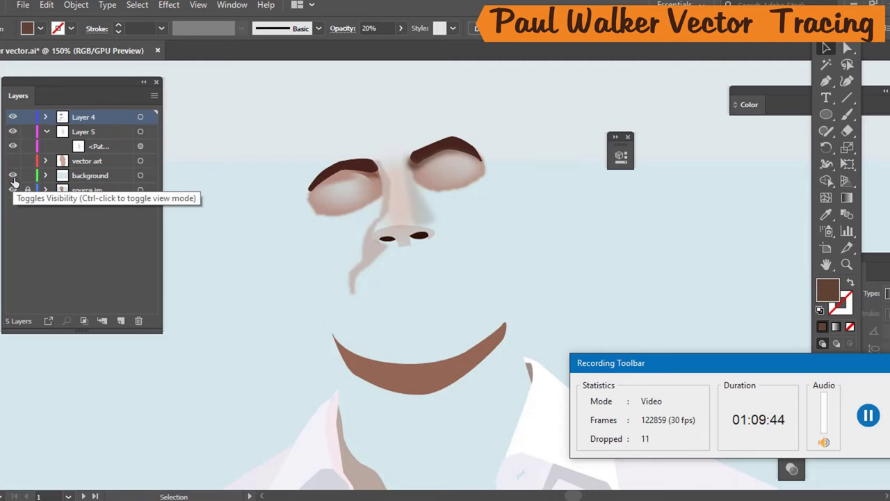
{"action": "left_click", "coordinate": [13, 177]}
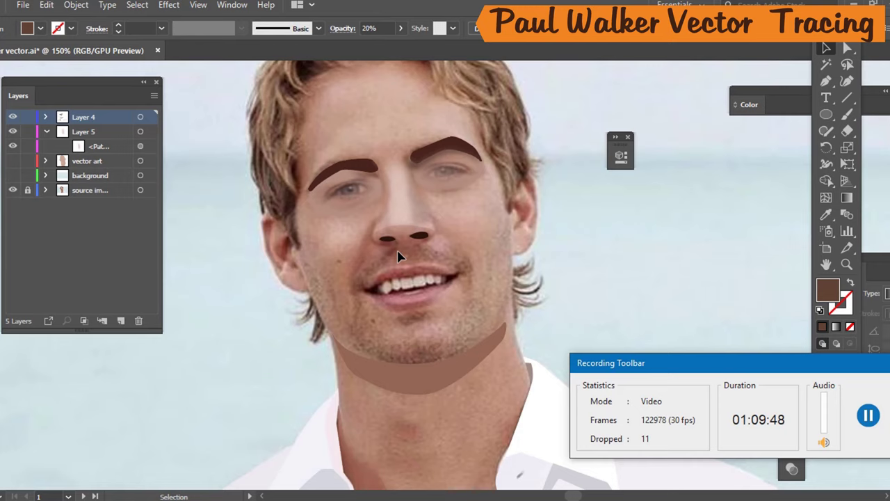
Start an unfilled Pen outline of the moustache shadow below the nose, tracing its upper edge and around the right mouth corner.
{"action": "scroll", "coordinate": [400, 256], "scroll_direction": "up", "scroll_amount": 1}
{"action": "scroll", "coordinate": [411, 257], "scroll_direction": "up", "scroll_amount": 1}
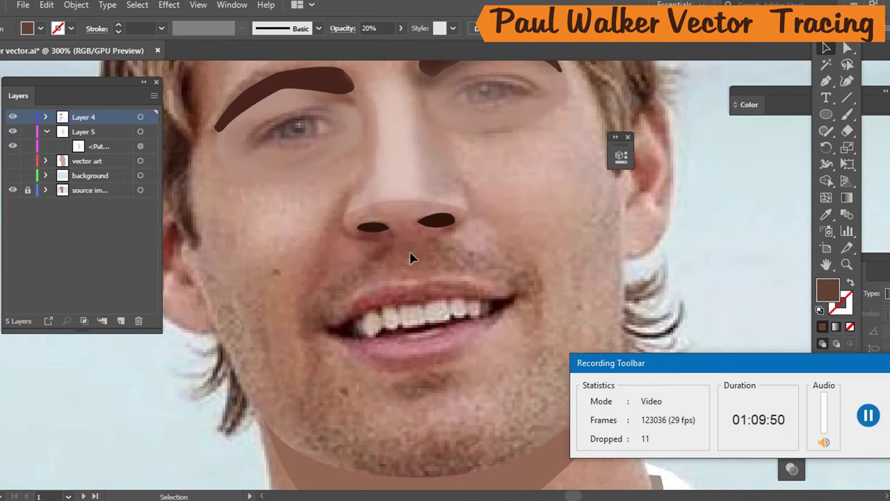
{"action": "key", "text": "p"}
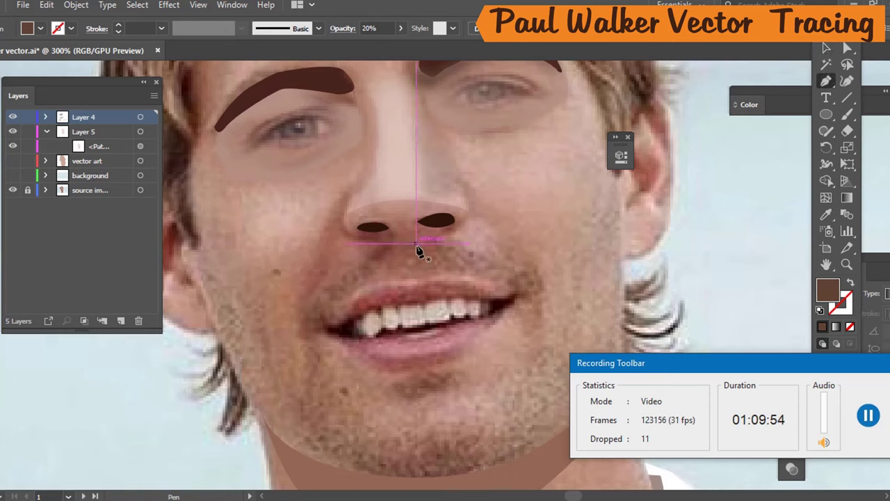
{"action": "key", "text": "slash"}
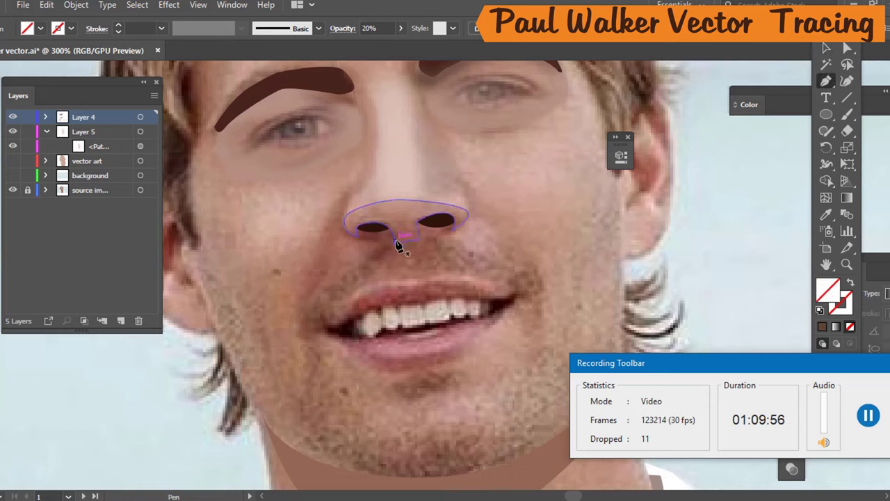
{"action": "left_click", "coordinate": [395, 248]}
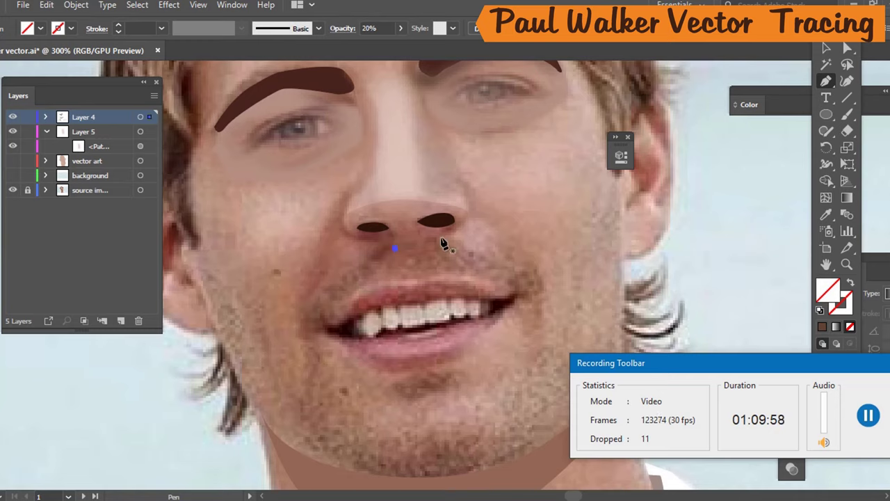
{"action": "left_click_drag", "start_coordinate": [438, 244], "coordinate": [497, 265]}
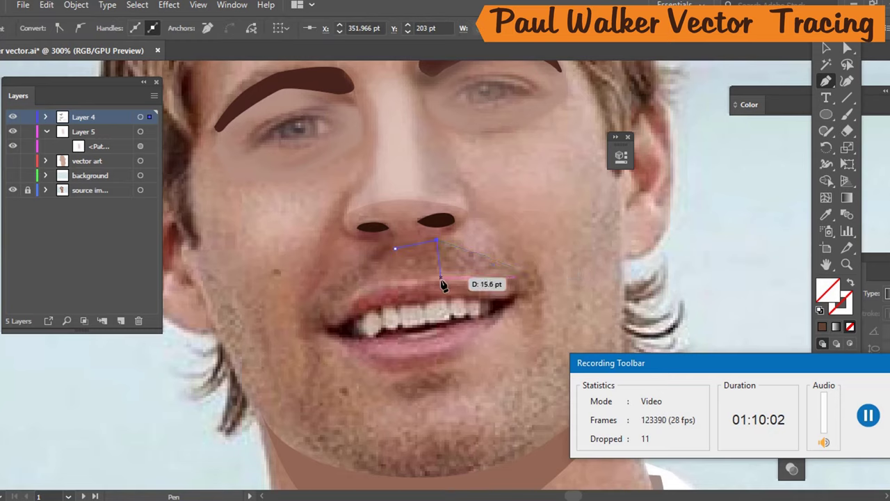
{"action": "left_click", "coordinate": [522, 267]}
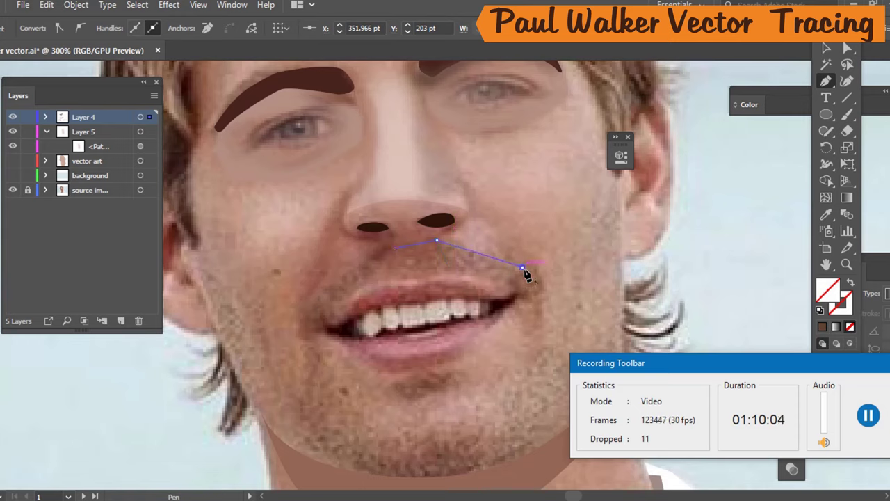
{"action": "left_click", "coordinate": [535, 267]}
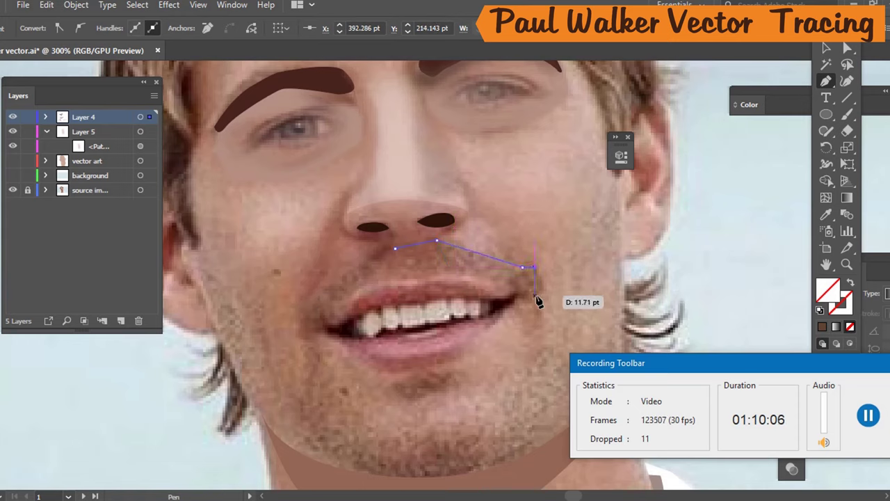
{"action": "left_click", "coordinate": [548, 290]}
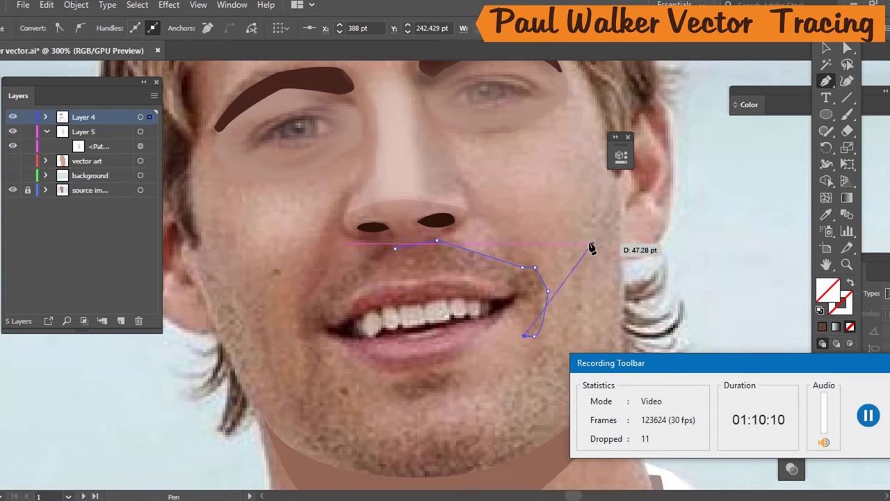
{"action": "left_click", "coordinate": [521, 302]}
{"action": "left_click", "coordinate": [521, 301]}
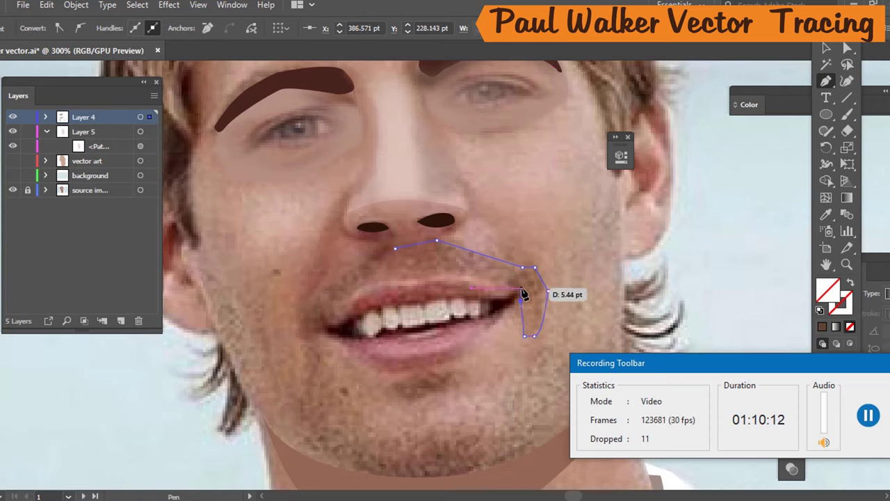
Continue the moustache outline along the top of the upper lip and around the left mouth corner.
{"action": "left_click", "coordinate": [511, 287]}
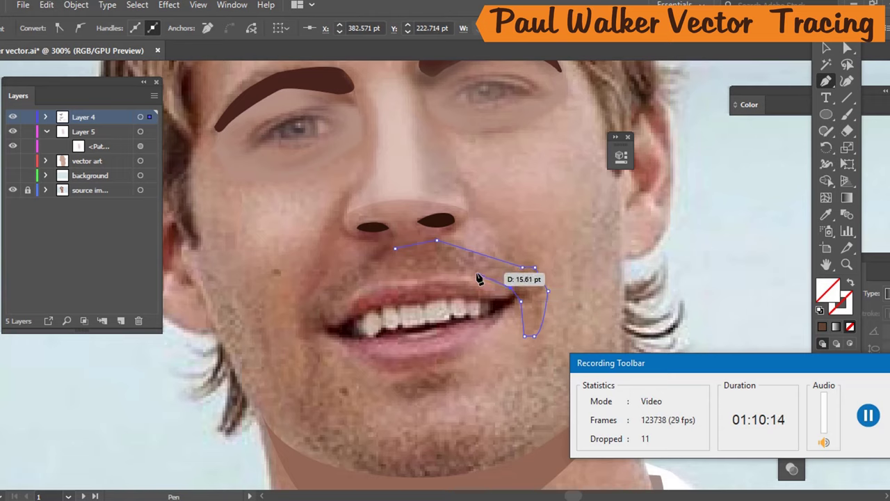
{"action": "left_click", "coordinate": [436, 273]}
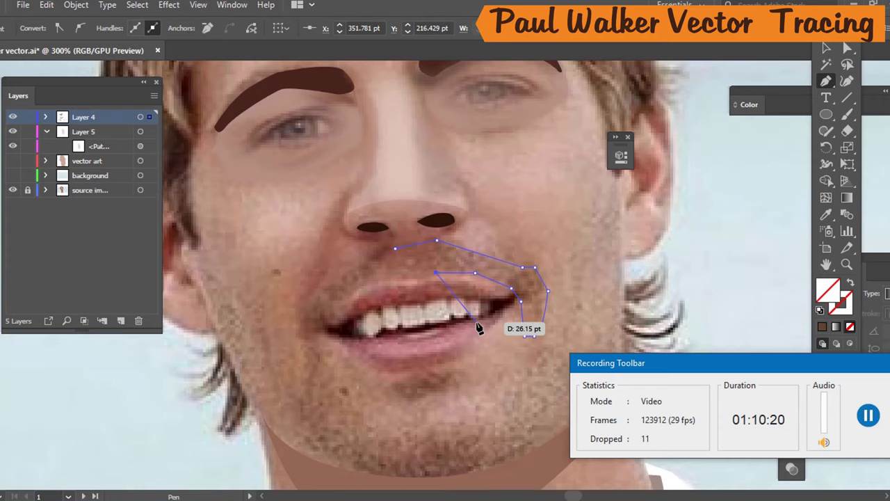
{"action": "left_click", "coordinate": [418, 281]}
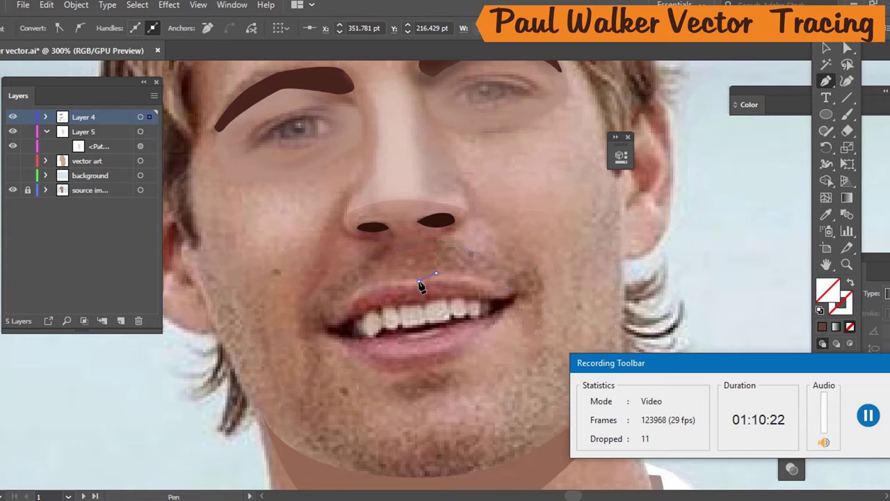
{"action": "left_click_drag", "start_coordinate": [387, 291], "coordinate": [378, 280]}
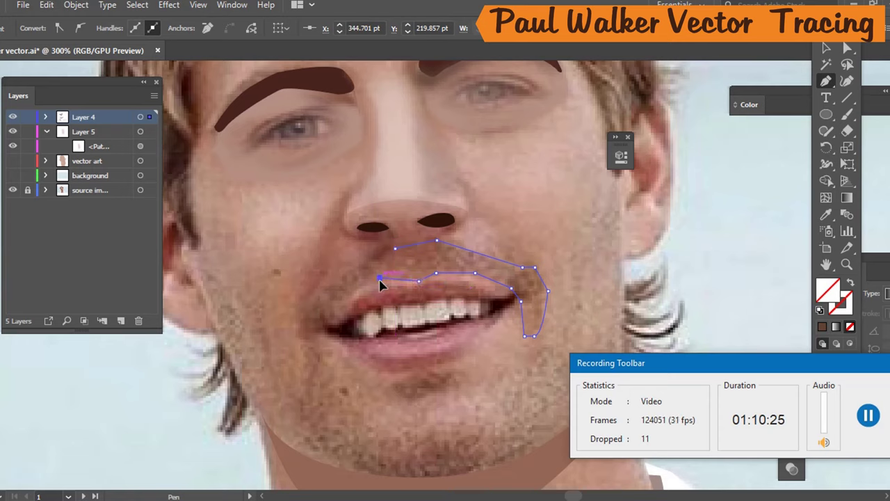
{"action": "left_click", "coordinate": [339, 309]}
{"action": "left_click", "coordinate": [333, 320]}
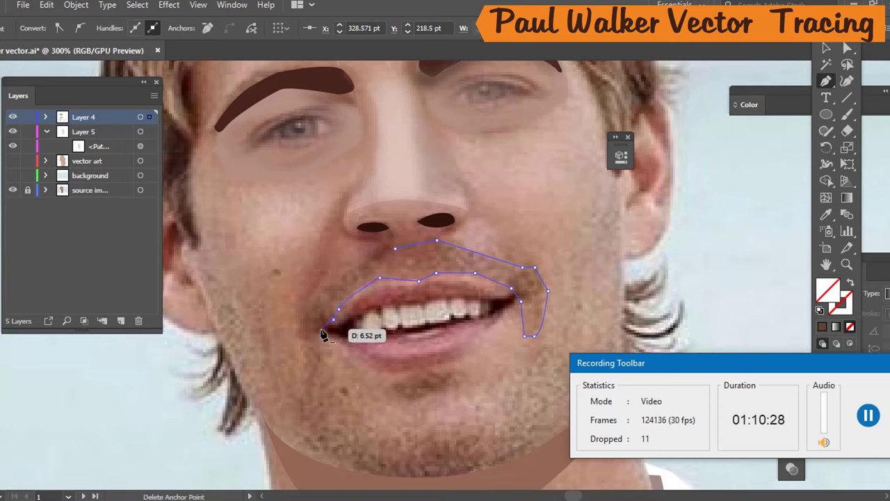
{"action": "left_click", "coordinate": [326, 333]}
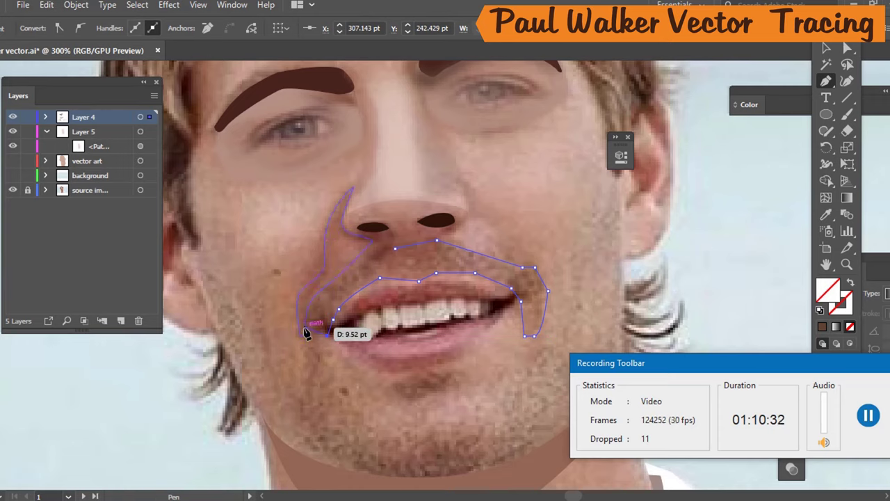
{"action": "left_click", "coordinate": [306, 326]}
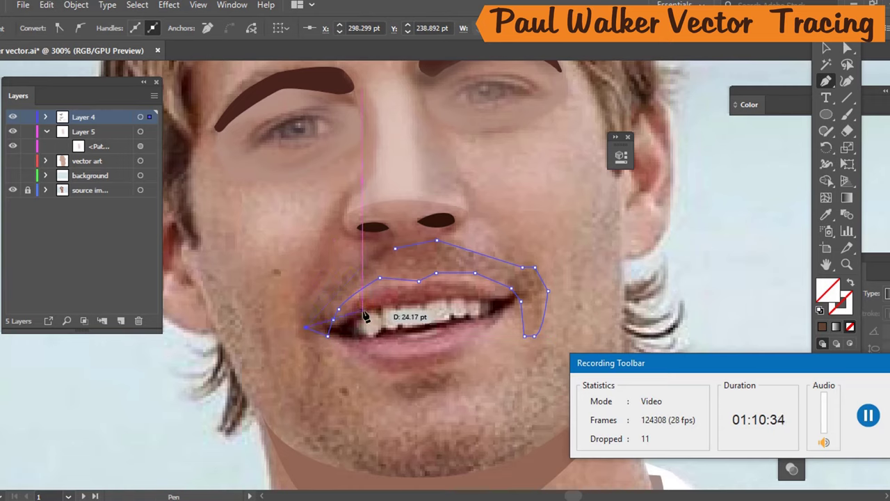
{"action": "left_click_drag", "start_coordinate": [331, 282], "coordinate": [347, 256]}
{"action": "left_click_drag", "start_coordinate": [354, 255], "coordinate": [357, 238]}
{"action": "left_click", "coordinate": [358, 237]}
{"action": "left_click", "coordinate": [395, 248]}
{"action": "left_click", "coordinate": [437, 241]}
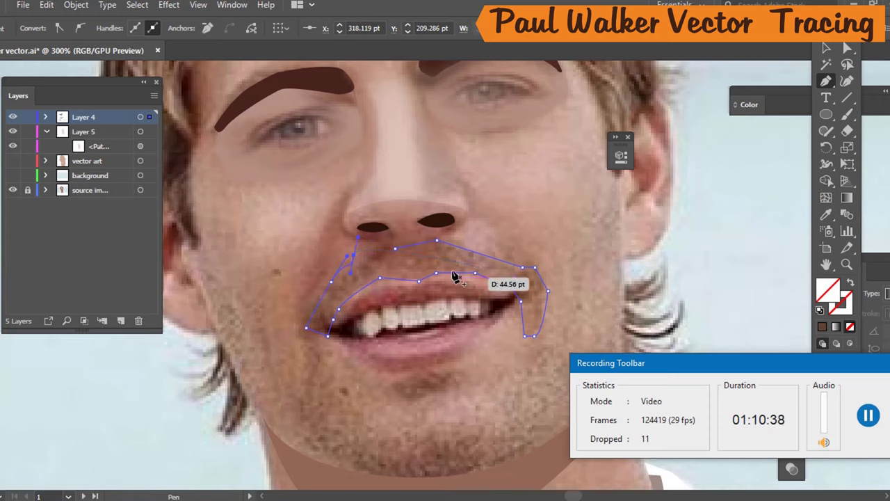
{"action": "key", "text": "ctrl+z"}
{"action": "key", "text": "ctrl+z"}
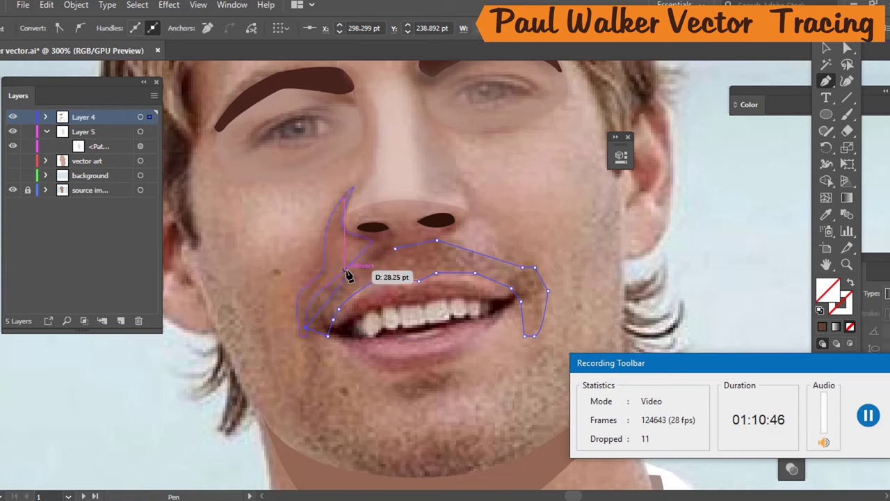
Close the moustache outline along its upper left edge below the nose and fill it with brown sampled from the photo's moustache.
{"action": "left_click_drag", "start_coordinate": [345, 271], "coordinate": [368, 261]}
{"action": "left_click", "coordinate": [379, 258]}
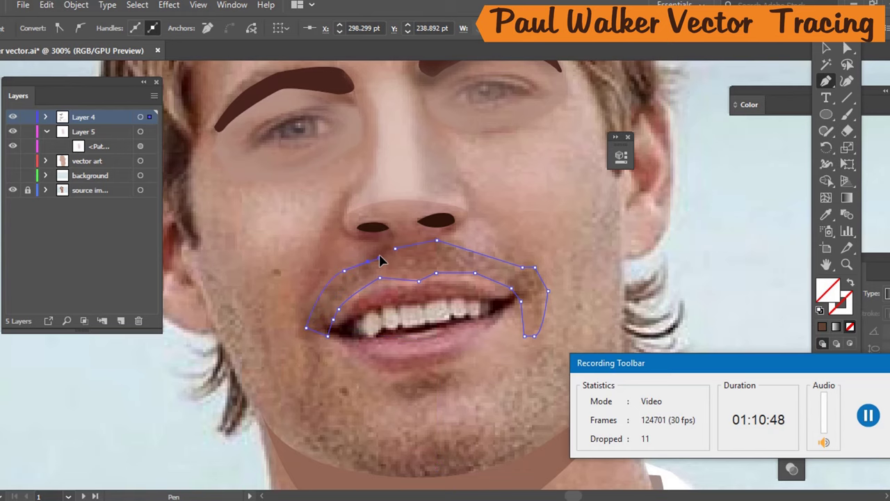
{"action": "left_click", "coordinate": [395, 248]}
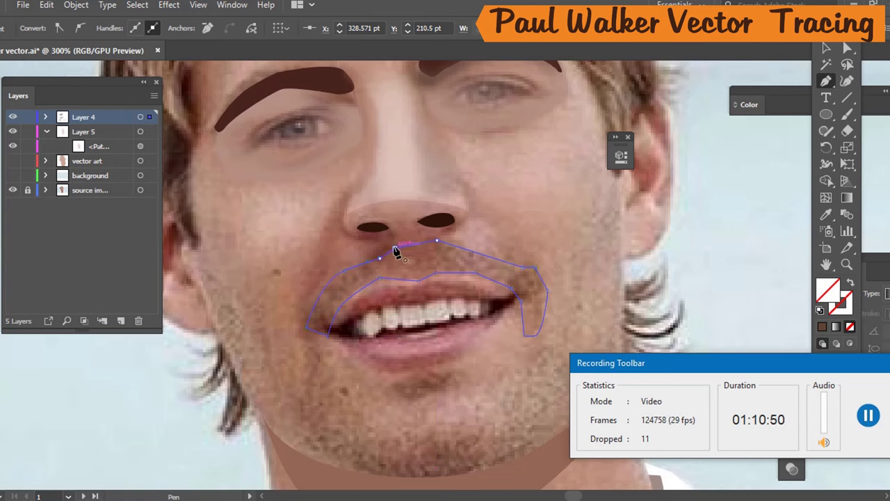
{"action": "key", "text": "i"}
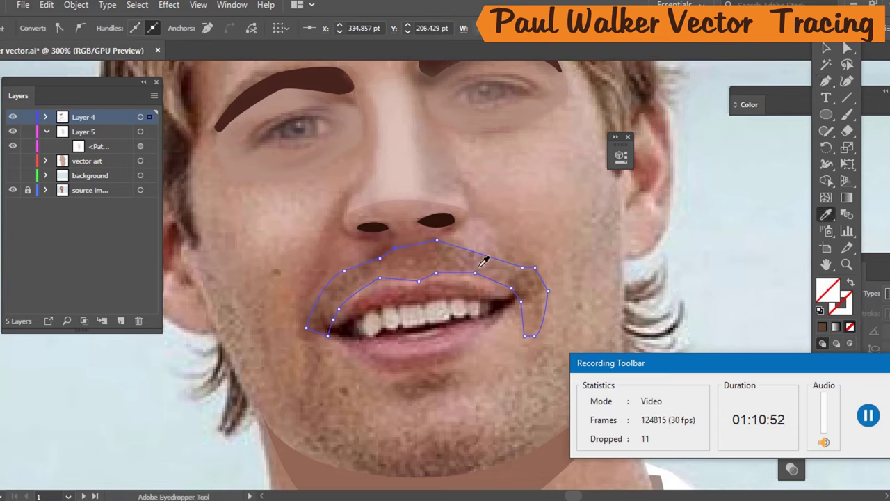
{"action": "left_click", "coordinate": [506, 274]}
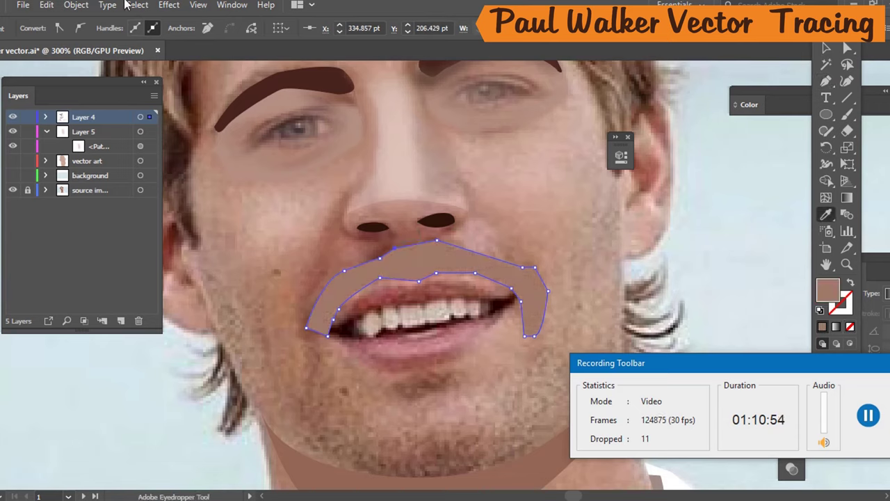
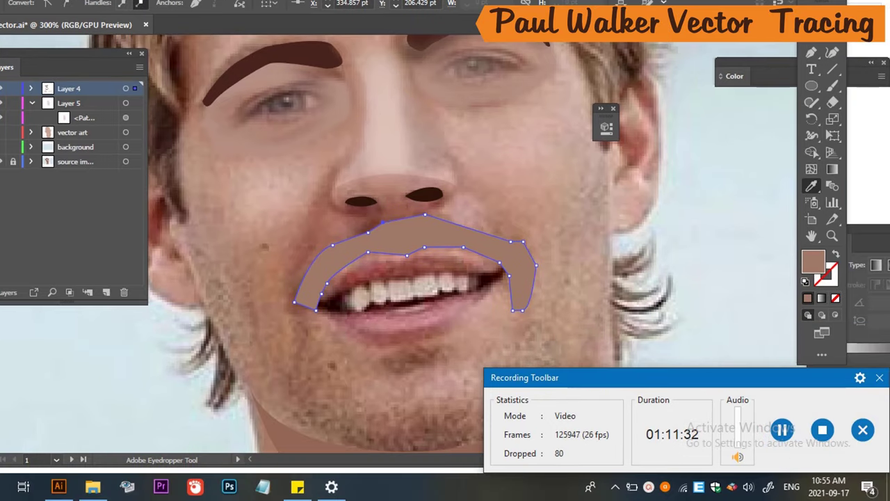
Delete the brown moustache shape drawn around the upper lip.
{"action": "key", "text": "v"}
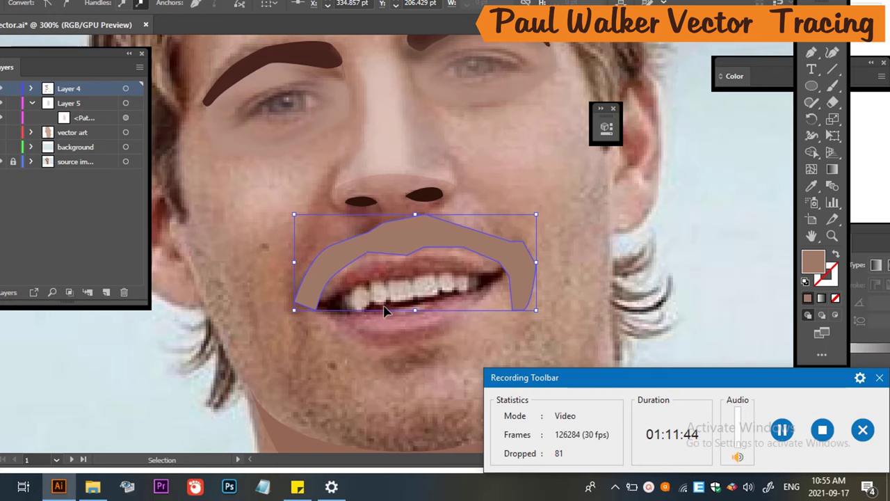
{"action": "key", "text": "ctrl+shift+a"}
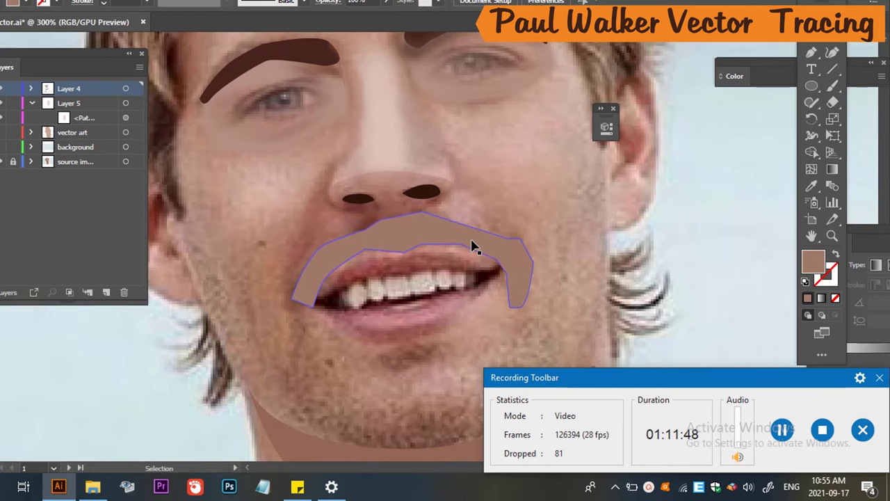
{"action": "left_click", "coordinate": [472, 241]}
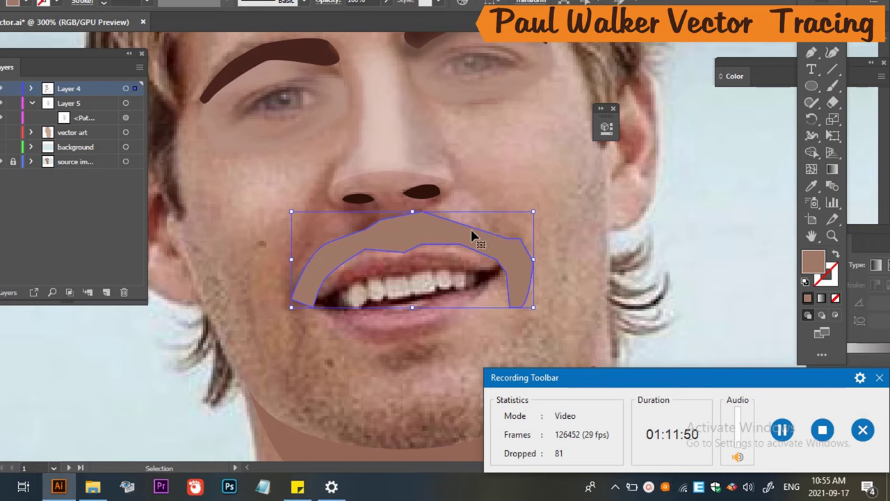
{"action": "key", "text": "Delete"}
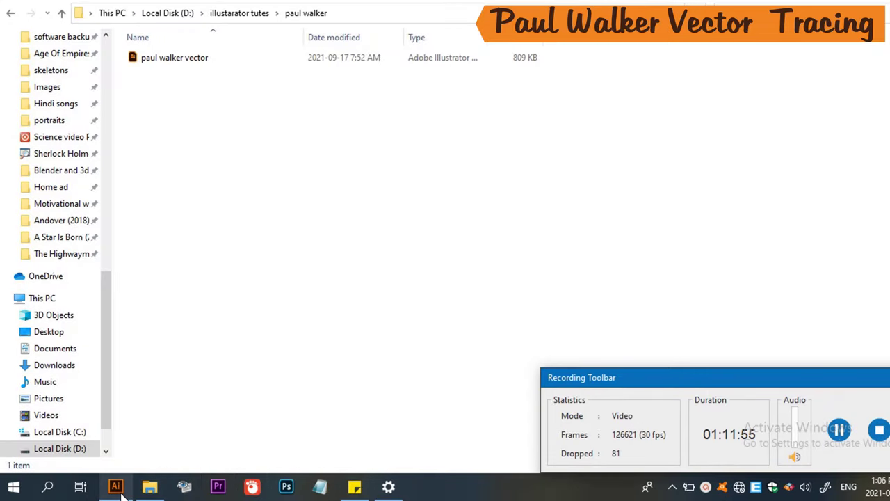
{"action": "mouse_move", "coordinate": [120, 491]}
{"action": "left_click", "coordinate": [132, 458]}
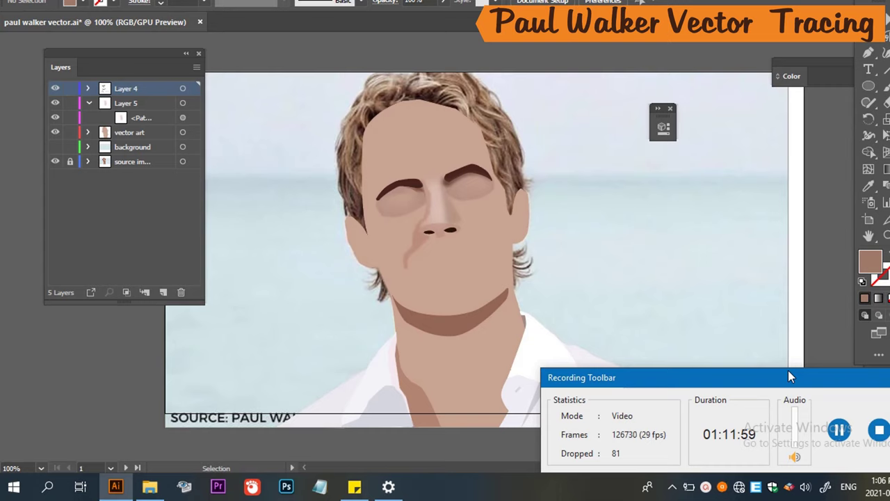
{"action": "left_click_drag", "start_coordinate": [788, 377], "coordinate": [761, 397]}
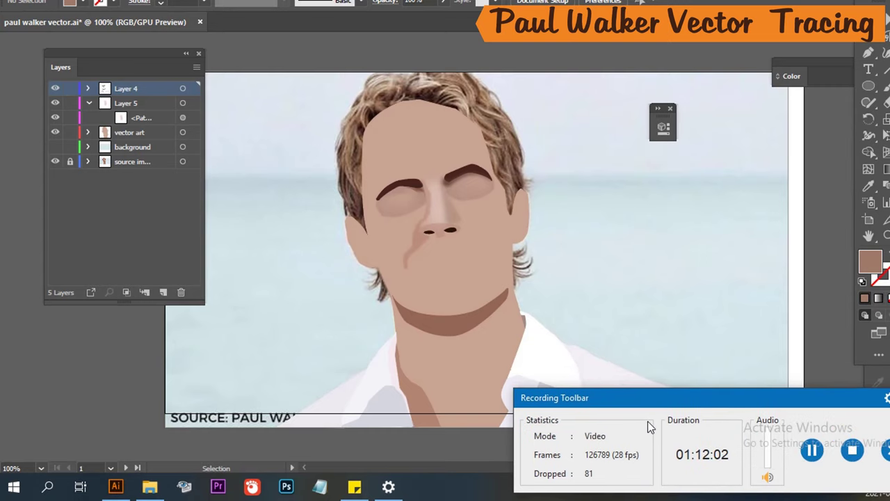
{"action": "left_click_drag", "start_coordinate": [658, 398], "coordinate": [427, 430]}
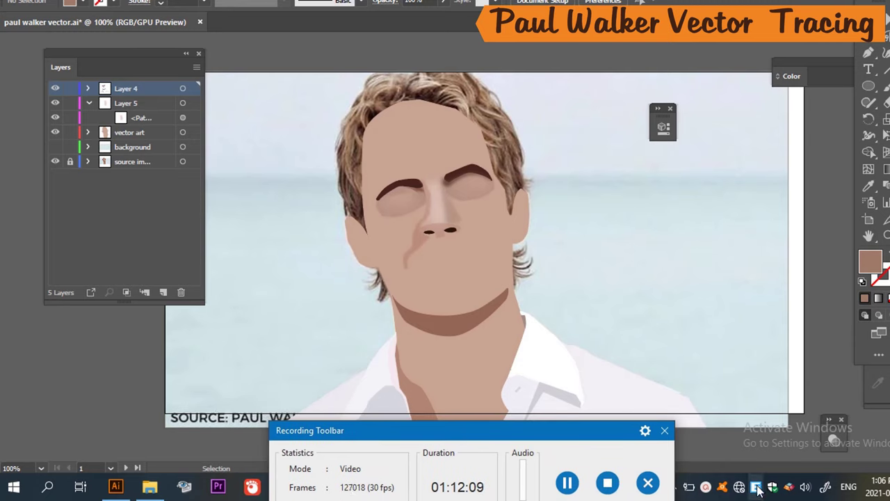
{"action": "left_click", "coordinate": [495, 306]}
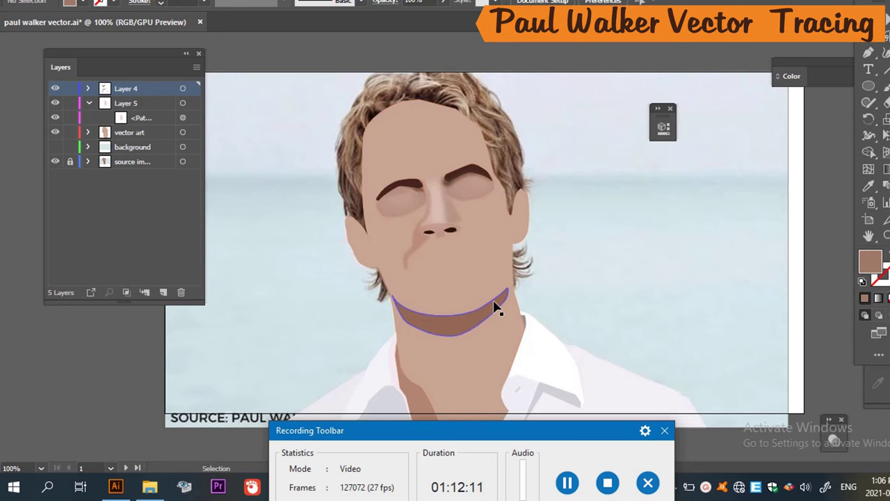
{"action": "scroll", "coordinate": [496, 306], "scroll_direction": "up", "scroll_amount": 2}
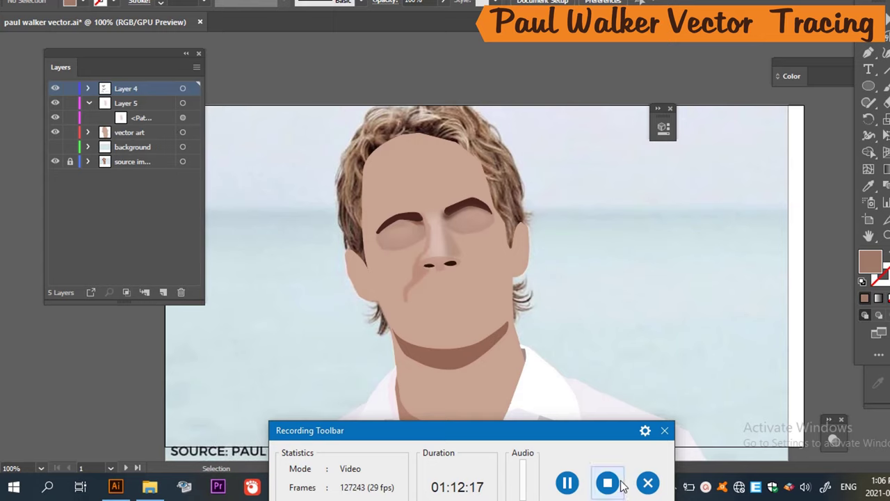
{"action": "left_click", "coordinate": [579, 480]}
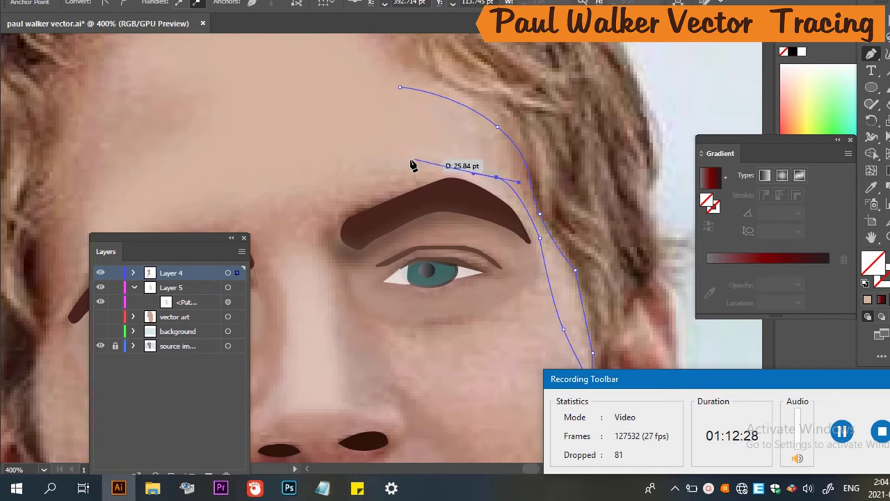
Close the Pen outline running from the forehead around the outer end of the right eyebrow and fill it with skin tone sampled from the forehead.
{"action": "left_click_drag", "start_coordinate": [413, 162], "coordinate": [377, 160]}
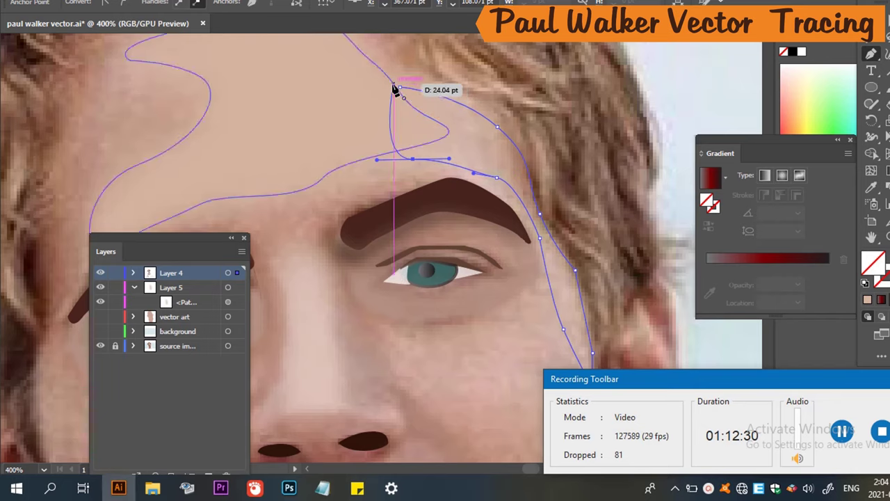
{"action": "left_click_drag", "start_coordinate": [401, 88], "coordinate": [456, 91]}
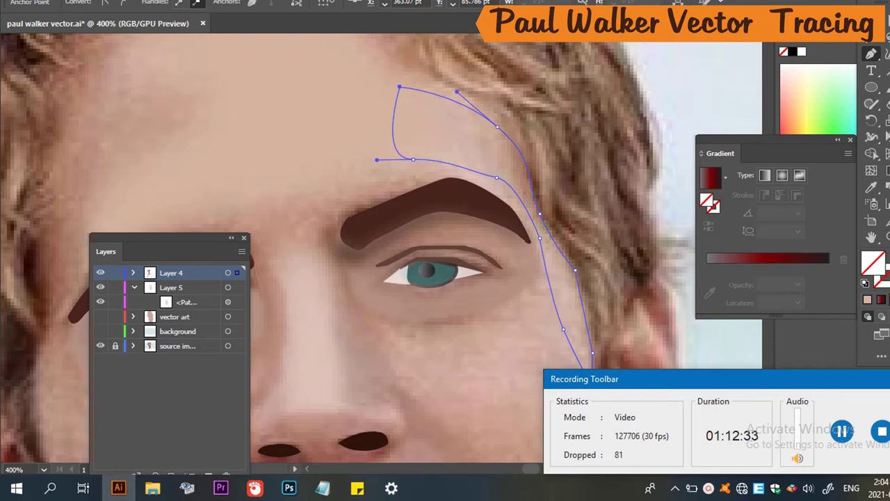
{"action": "key", "text": "i"}
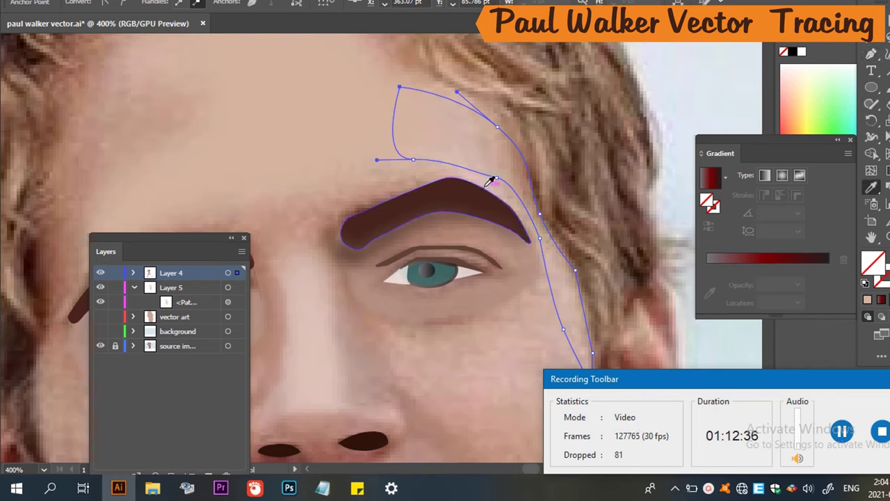
{"action": "left_click", "coordinate": [488, 138]}
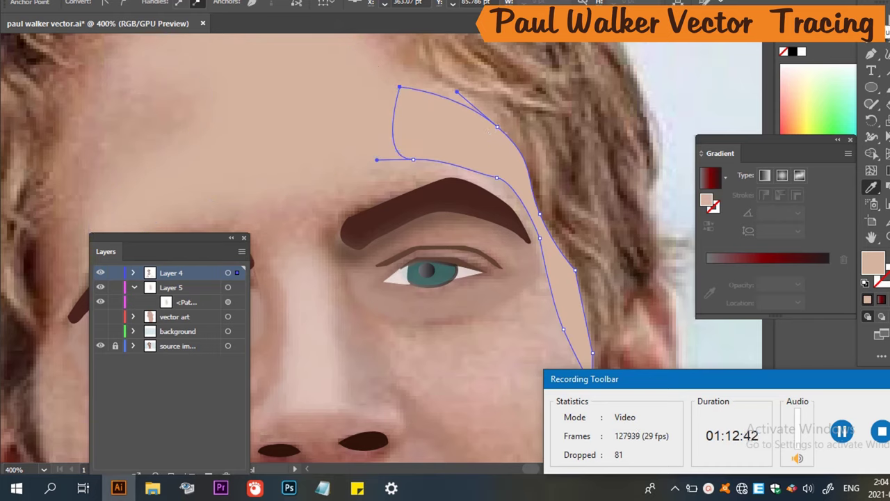
Lower the opacity of the new skin-tone temple shape beside the right eyebrow to 35%.
{"action": "key", "text": "v"}
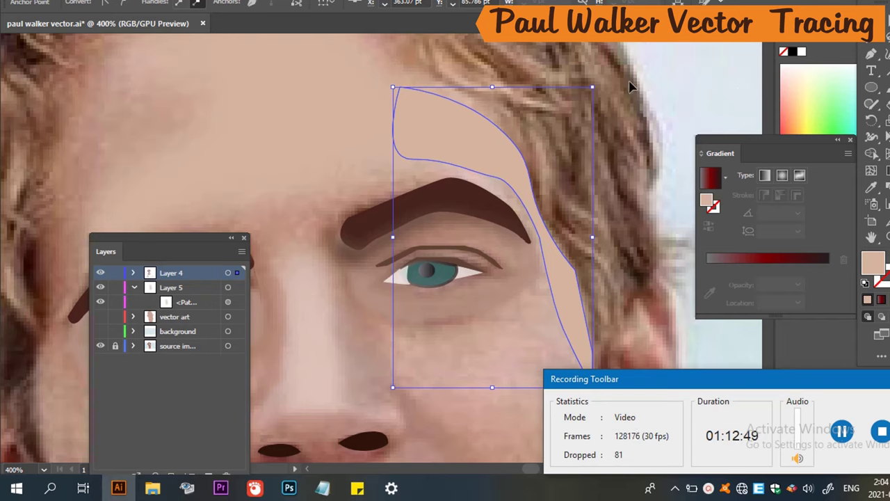
{"action": "left_click", "coordinate": [444, 136]}
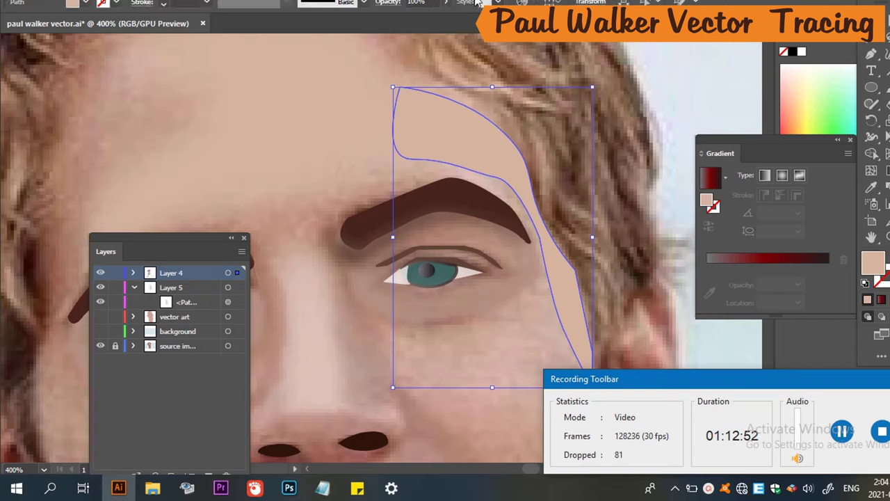
{"action": "left_click", "coordinate": [446, 4]}
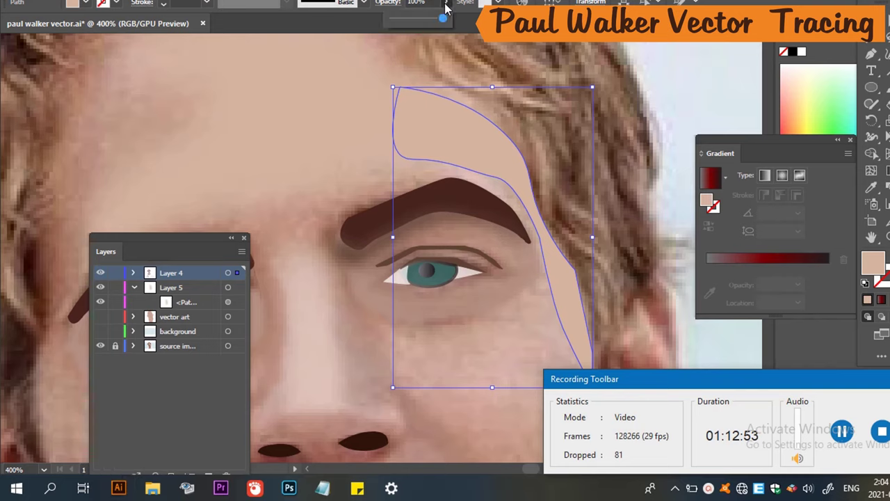
{"action": "left_click", "coordinate": [415, 23]}
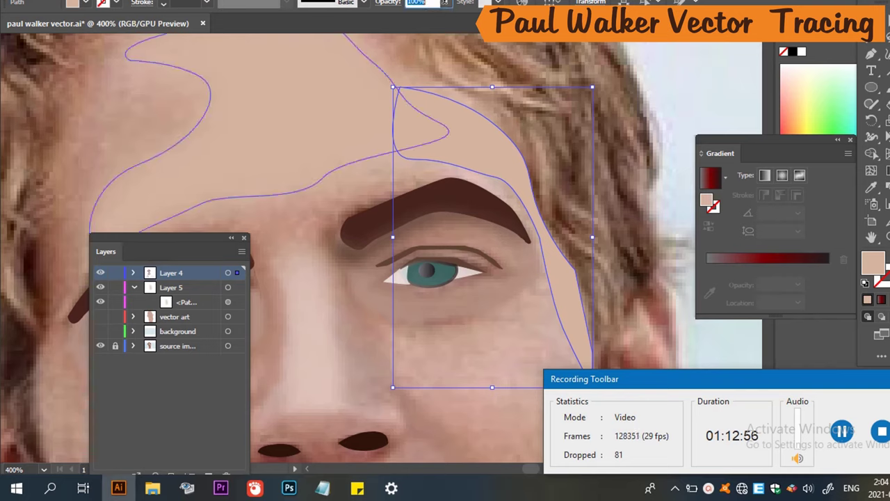
{"action": "left_click", "coordinate": [445, 3]}
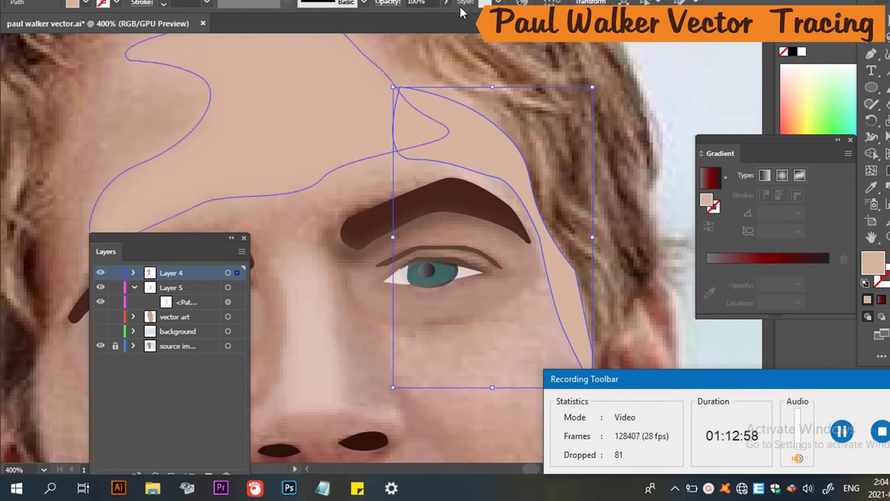
{"action": "left_click", "coordinate": [444, 5]}
{"action": "left_click_drag", "start_coordinate": [447, 20], "coordinate": [411, 21]}
{"action": "left_click", "coordinate": [665, 96]}
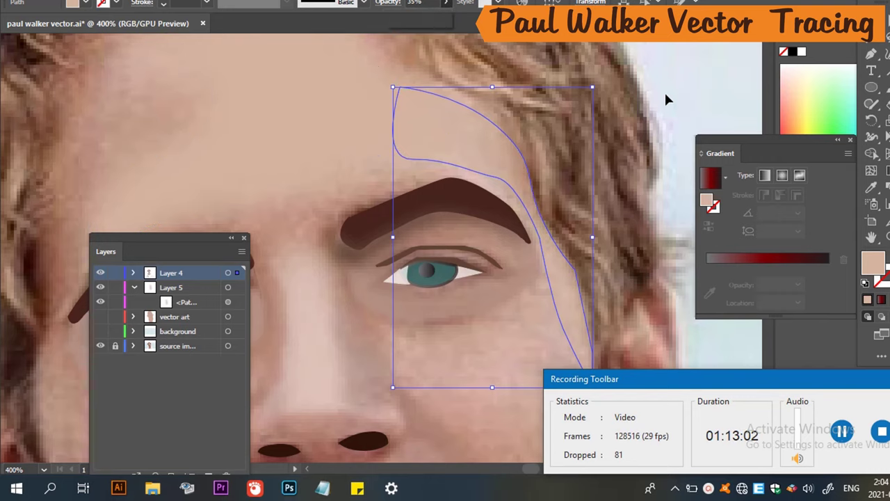
{"action": "left_click", "coordinate": [665, 94]}
{"action": "scroll", "coordinate": [581, 154], "scroll_direction": "down", "scroll_amount": 2}
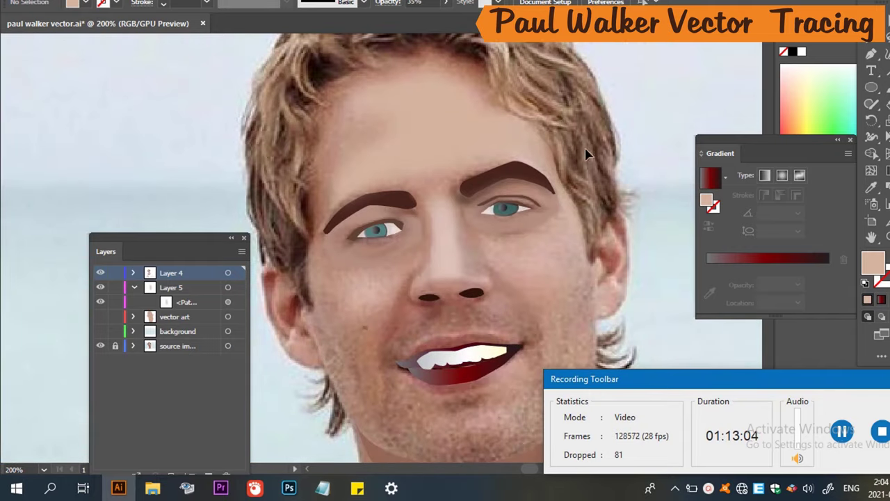
Show the vector art layer and apply Gaussian Blur to the temple shape beside the right eyebrow.
{"action": "left_click", "coordinate": [100, 317]}
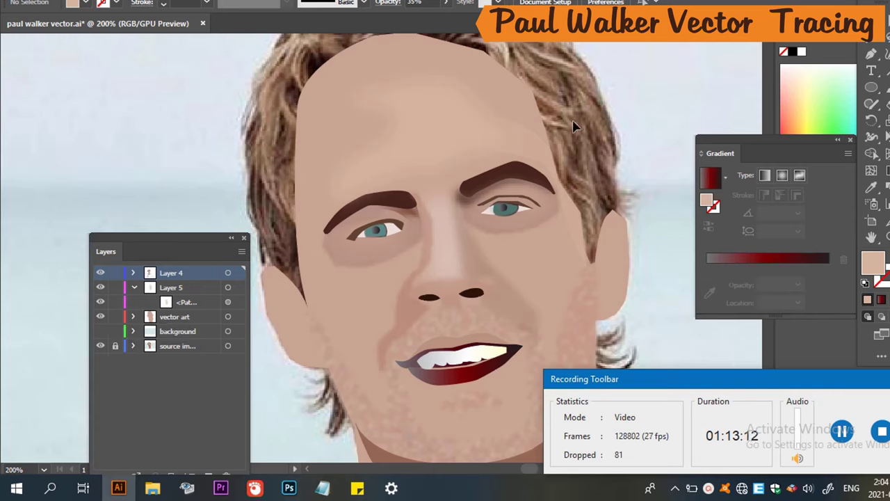
{"action": "left_click", "coordinate": [540, 153]}
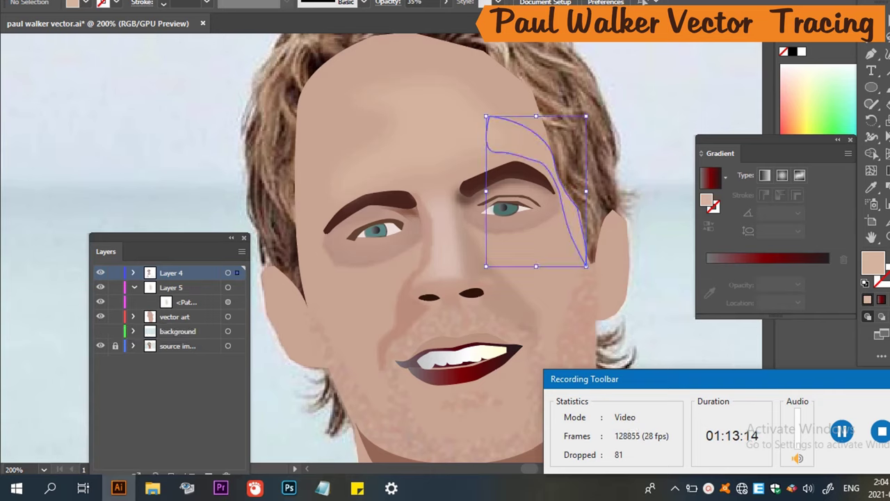
{"action": "left_click", "coordinate": [216, 1]}
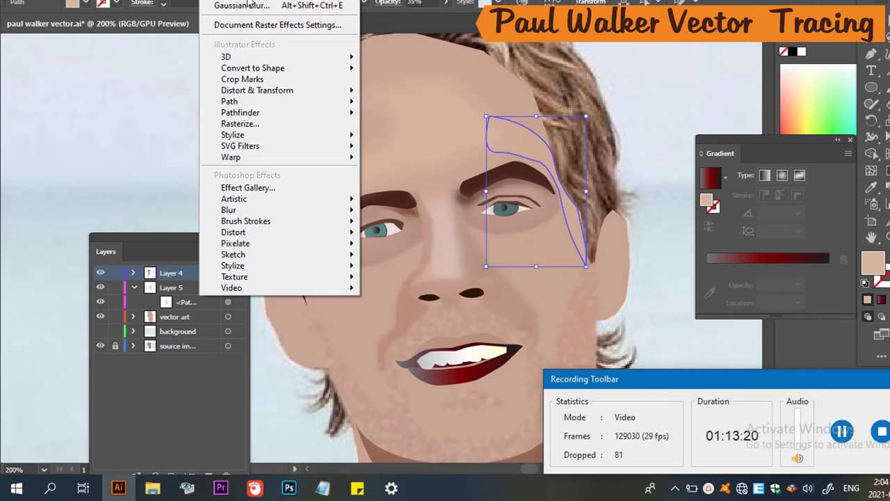
{"action": "left_click", "coordinate": [249, 4]}
{"action": "left_click", "coordinate": [702, 85]}
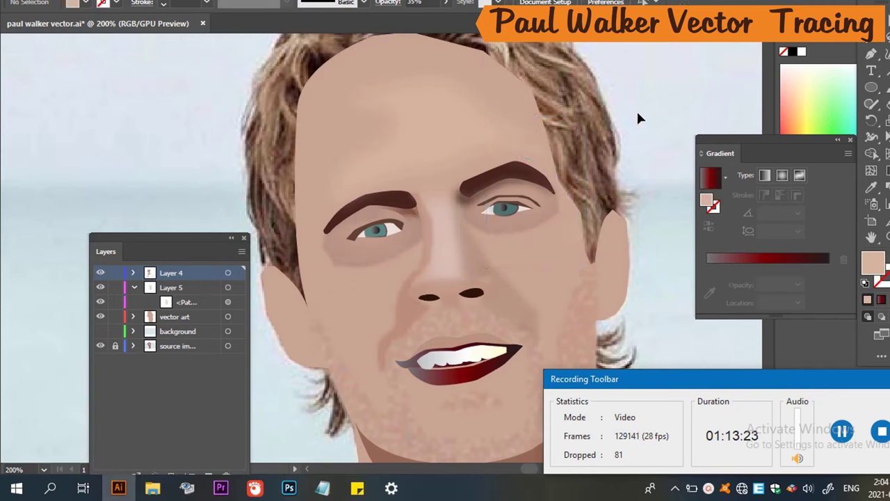
{"action": "left_click", "coordinate": [539, 150]}
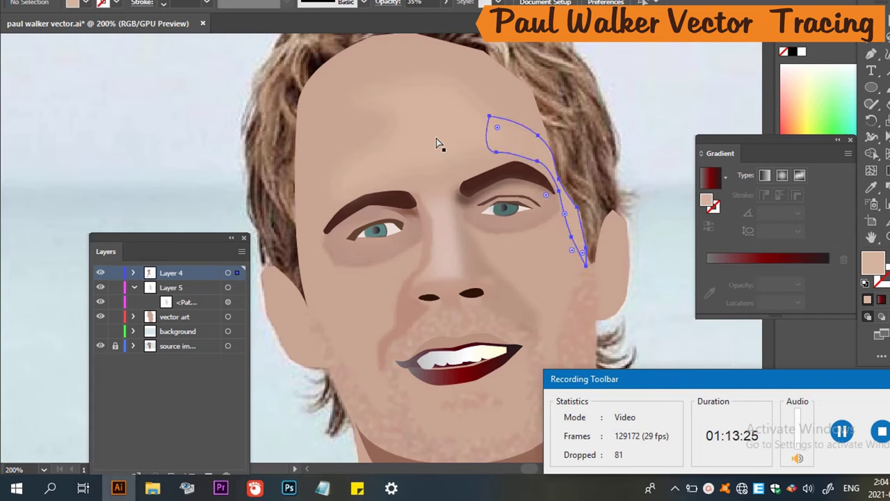
{"action": "left_click", "coordinate": [619, 100]}
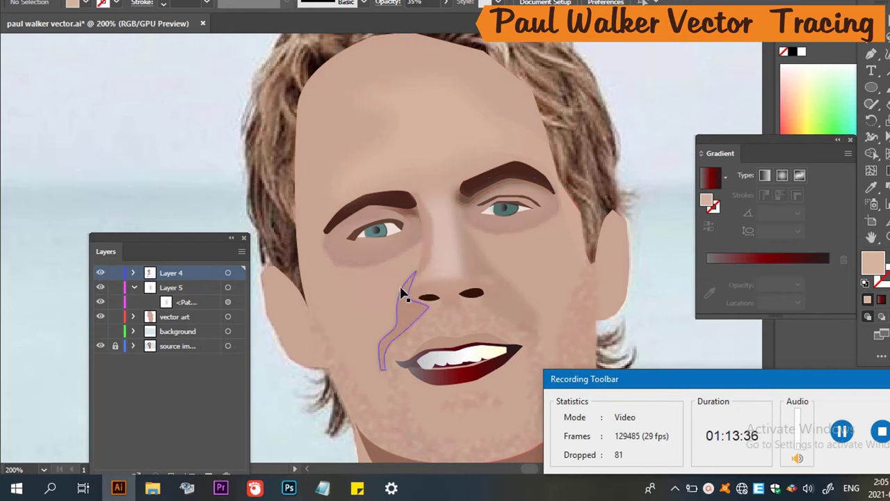
Check the whole portrait with the background, and hide the vector art and background layers to expose the source photo under the facial features.
{"action": "scroll", "coordinate": [528, 292], "scroll_direction": "down", "scroll_amount": 2}
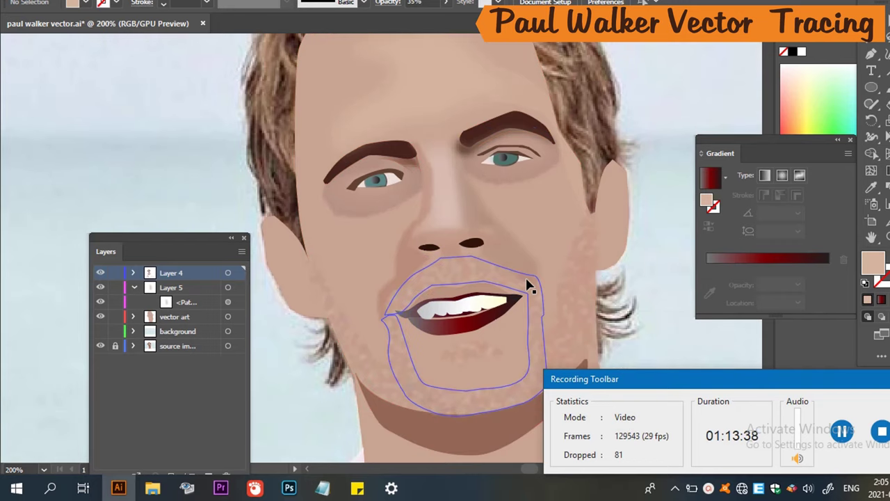
{"action": "scroll", "coordinate": [545, 214], "scroll_direction": "down", "scroll_amount": 2}
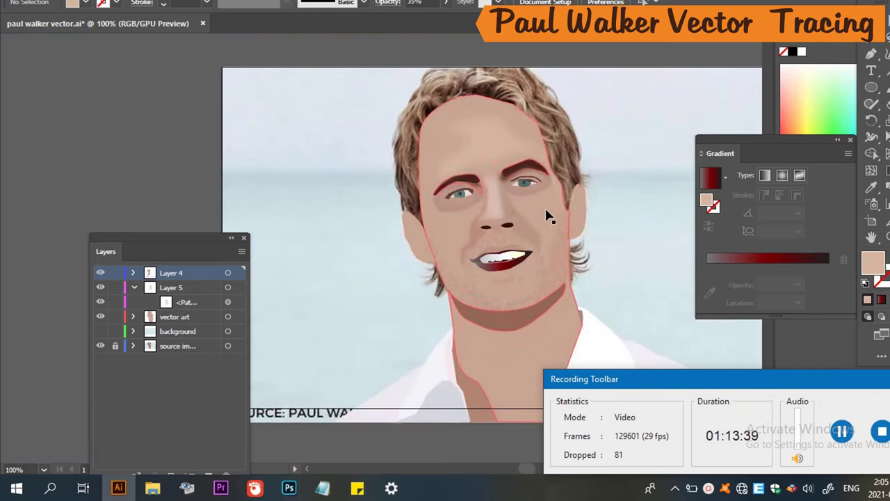
{"action": "scroll", "coordinate": [629, 214], "scroll_direction": "down", "scroll_amount": 1}
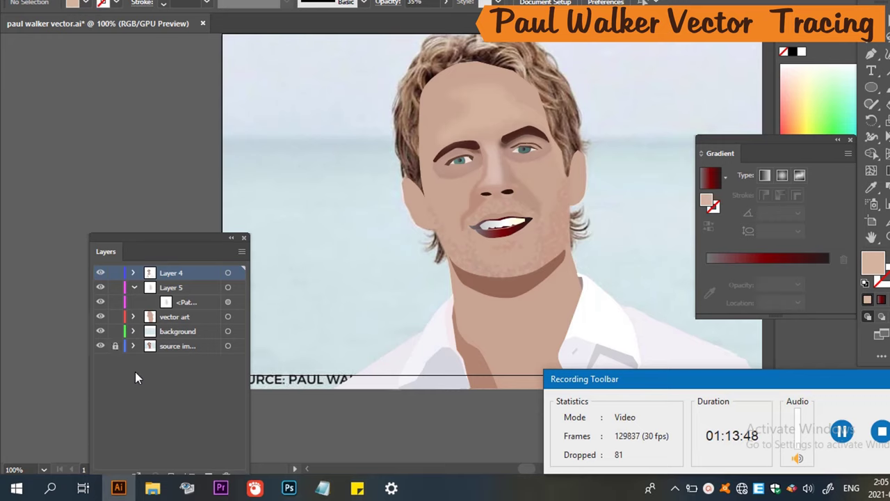
{"action": "left_click", "coordinate": [103, 320]}
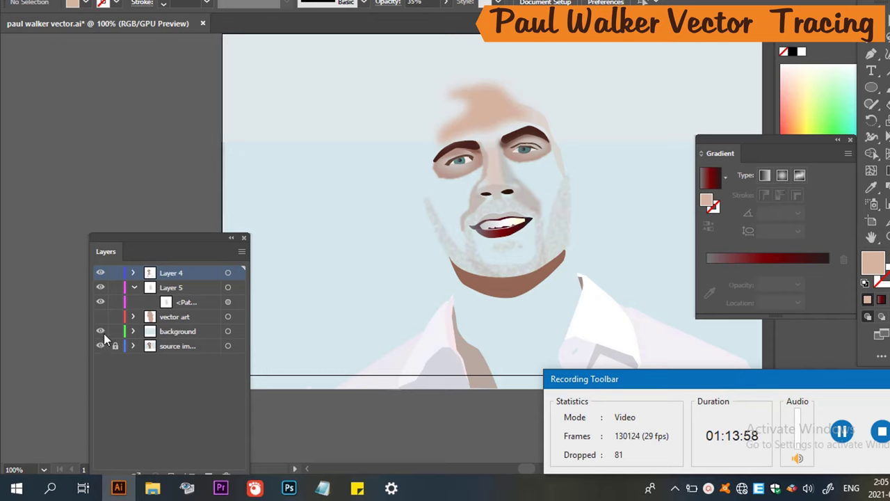
{"action": "left_click", "coordinate": [123, 346]}
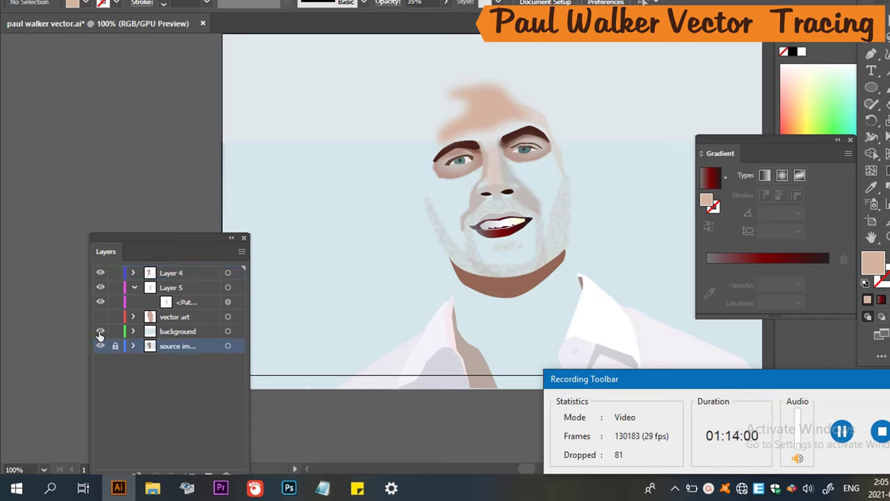
{"action": "left_click", "coordinate": [101, 332]}
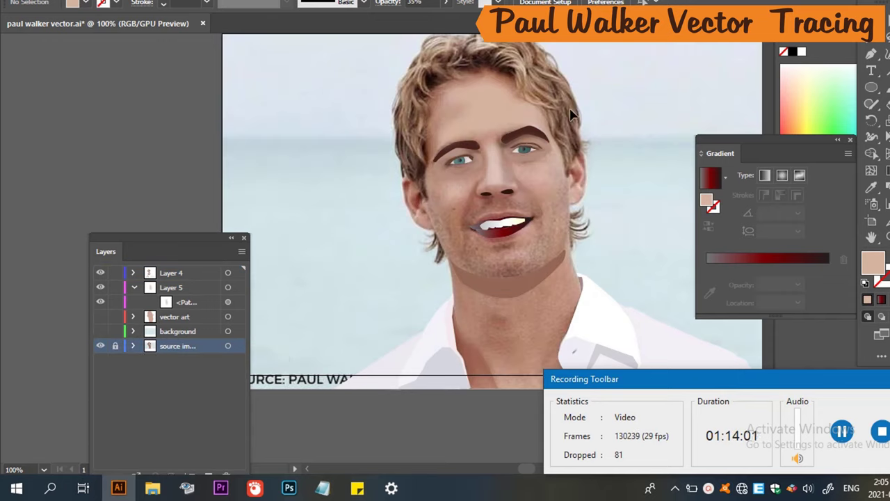
{"action": "scroll", "coordinate": [529, 183], "scroll_direction": "up", "scroll_amount": 4}
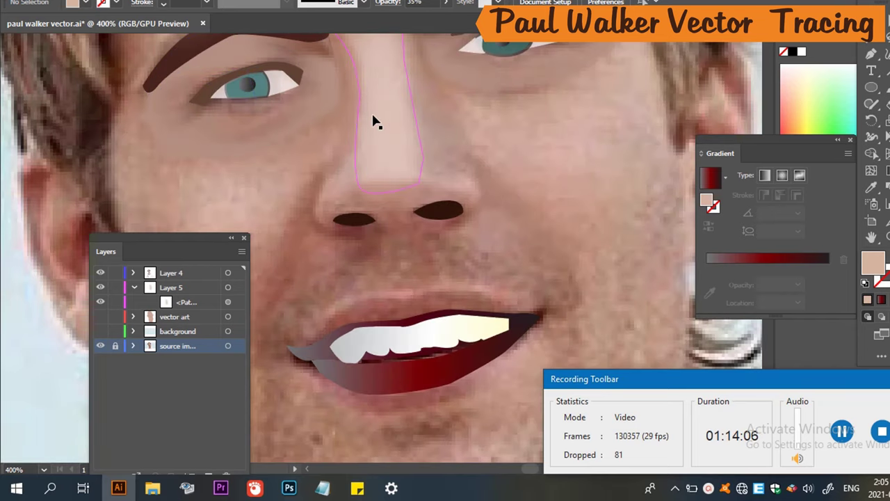
{"action": "scroll", "coordinate": [374, 122], "scroll_direction": "up", "scroll_amount": 2}
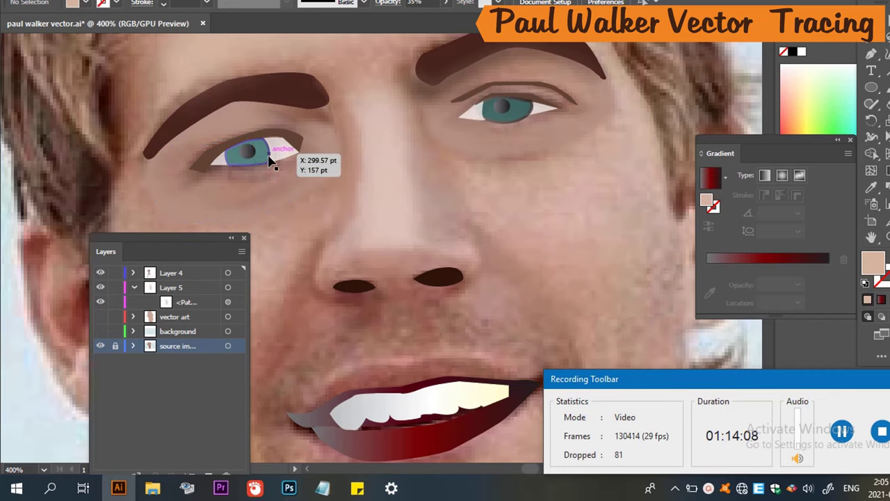
Draw a closed Pen outline beneath the left eye, following the lower eyelid from its outer corner to its inner corner.
{"action": "scroll", "coordinate": [271, 162], "scroll_direction": "up", "scroll_amount": 3}
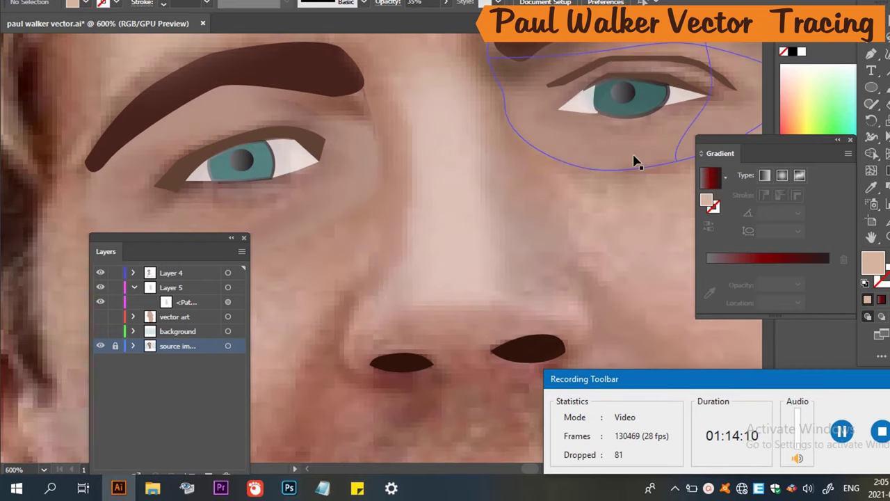
{"action": "scroll", "coordinate": [622, 159], "scroll_direction": "down", "scroll_amount": 2}
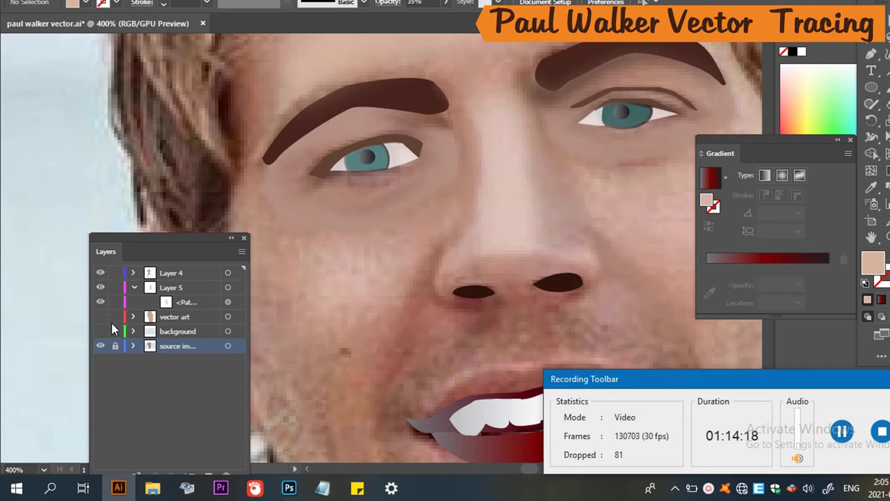
{"action": "scroll", "coordinate": [336, 185], "scroll_direction": "up", "scroll_amount": 4}
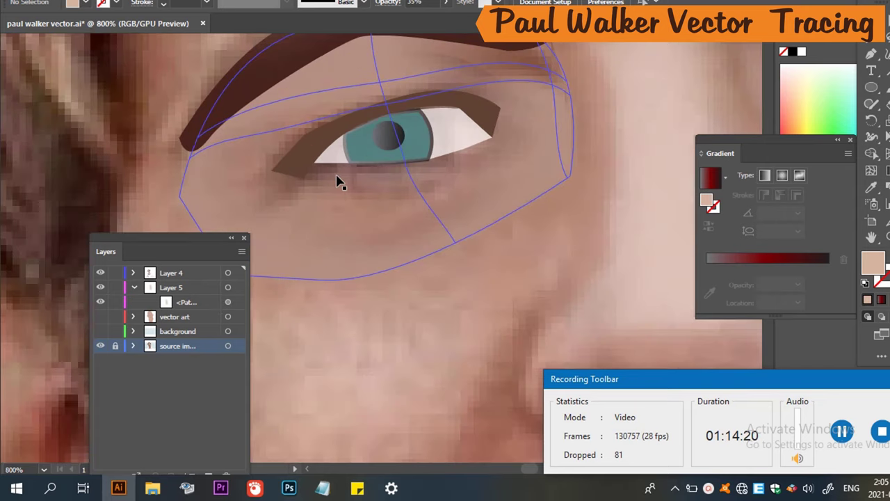
{"action": "scroll", "coordinate": [337, 182], "scroll_direction": "up", "scroll_amount": 2}
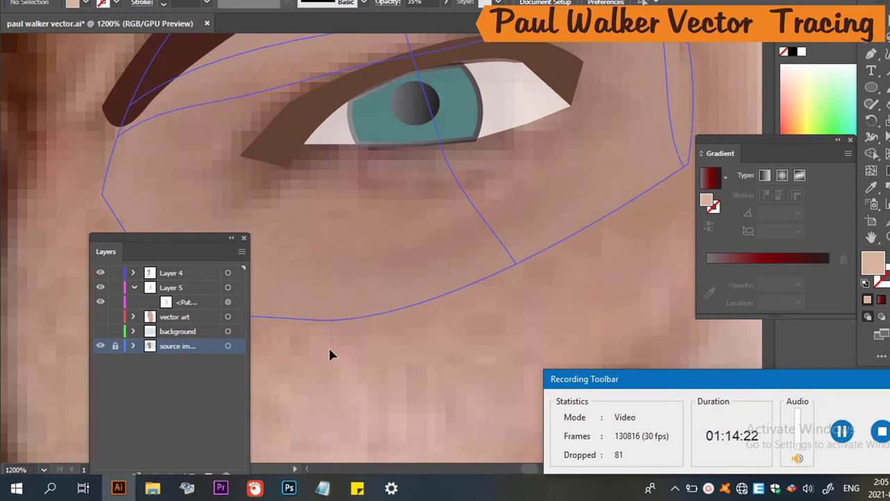
{"action": "key", "text": "p"}
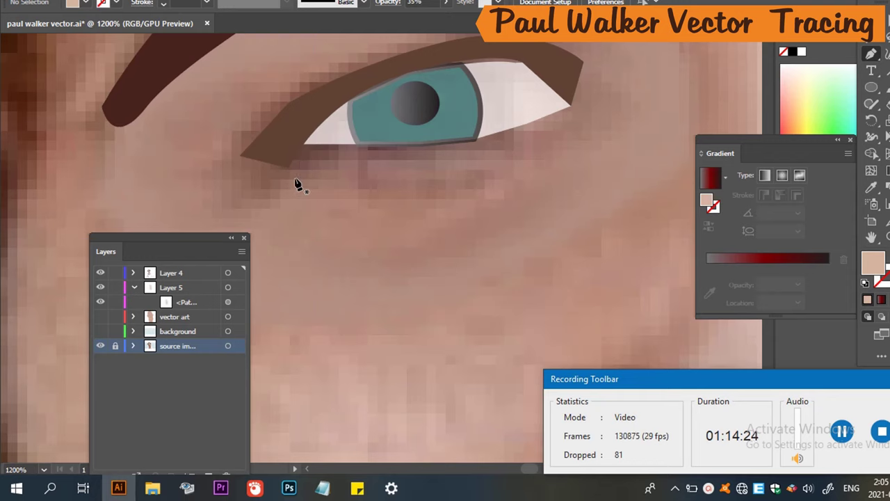
{"action": "left_click_drag", "start_coordinate": [283, 175], "coordinate": [306, 148]}
{"action": "left_click", "coordinate": [304, 144]}
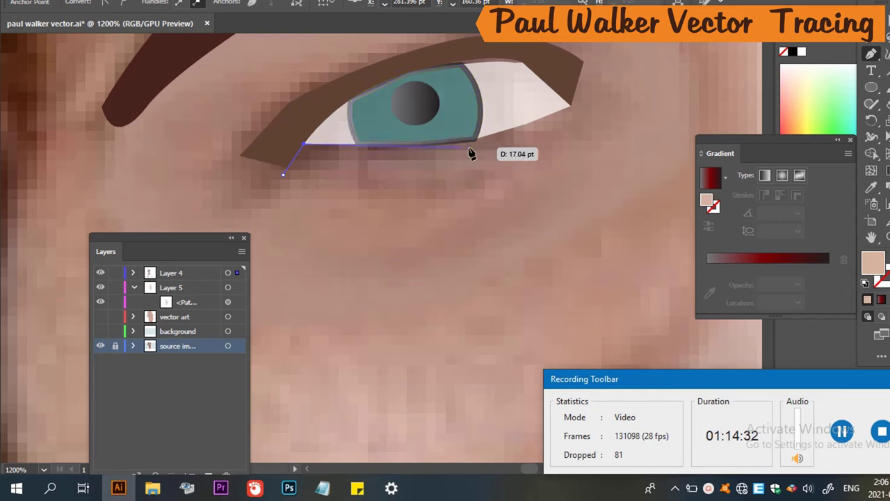
{"action": "left_click_drag", "start_coordinate": [454, 145], "coordinate": [471, 150]}
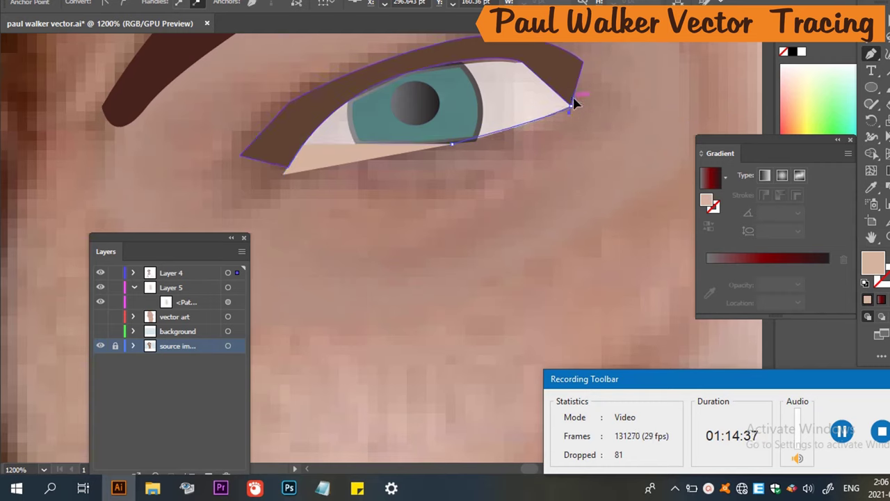
{"action": "left_click_drag", "start_coordinate": [570, 108], "coordinate": [506, 192]}
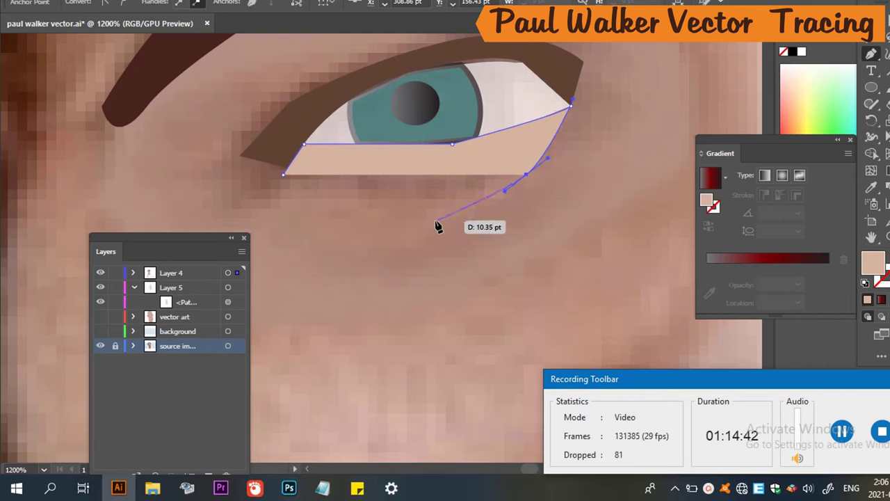
{"action": "left_click", "coordinate": [284, 175]}
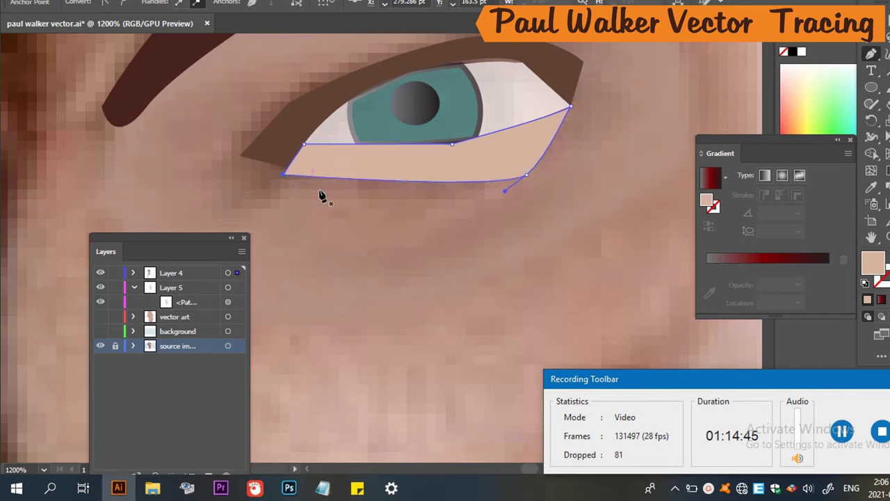
Fill the lower-eyelid shape with skin tone sampled beside the outer corner of the left eye, and deselect it.
{"action": "key", "text": "i"}
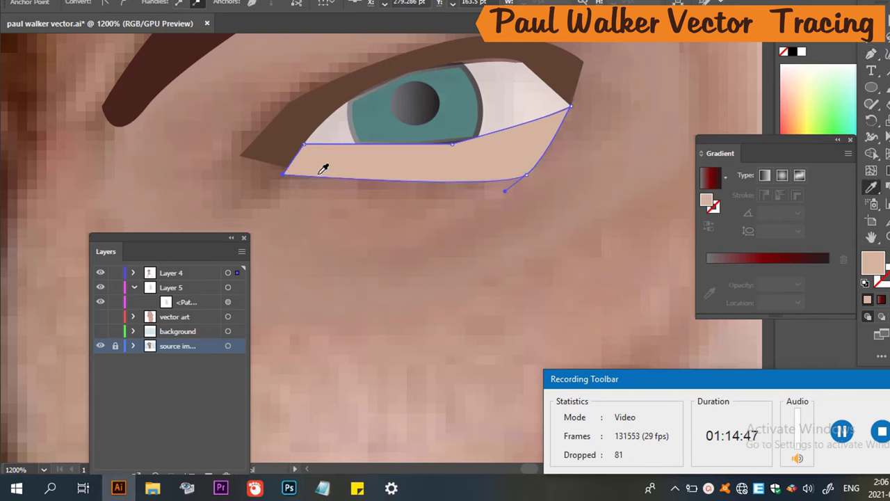
{"action": "left_click", "coordinate": [268, 173]}
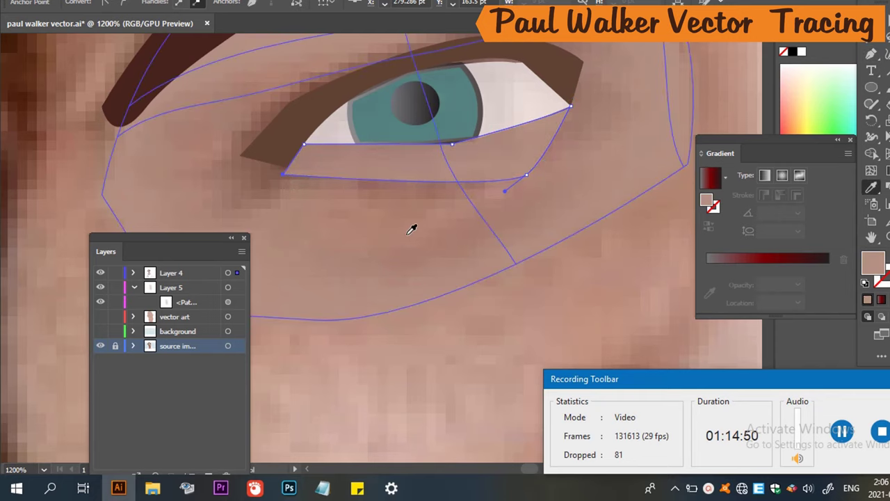
{"action": "scroll", "coordinate": [412, 243], "scroll_direction": "down", "scroll_amount": 4}
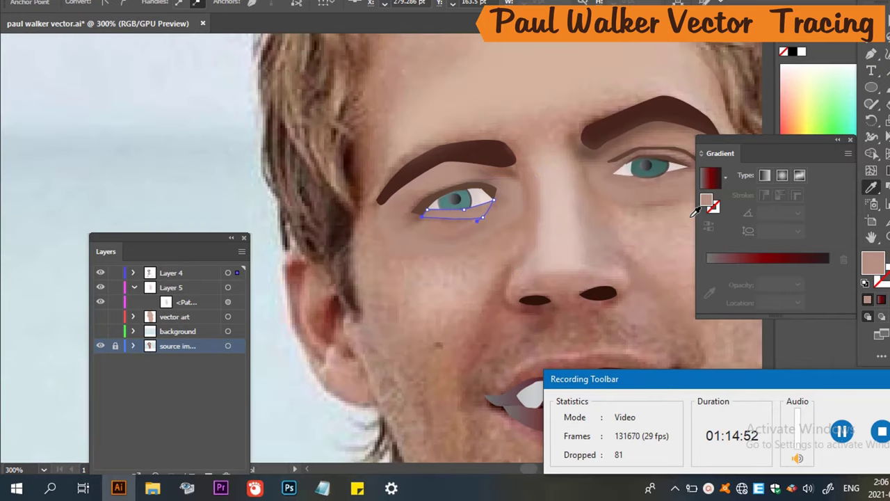
{"action": "scroll", "coordinate": [634, 184], "scroll_direction": "right", "scroll_amount": 2}
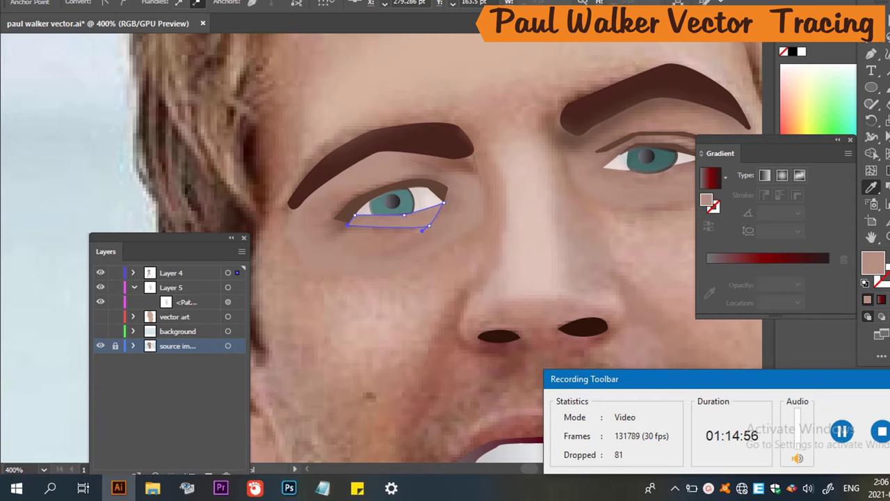
{"action": "key", "text": "v"}
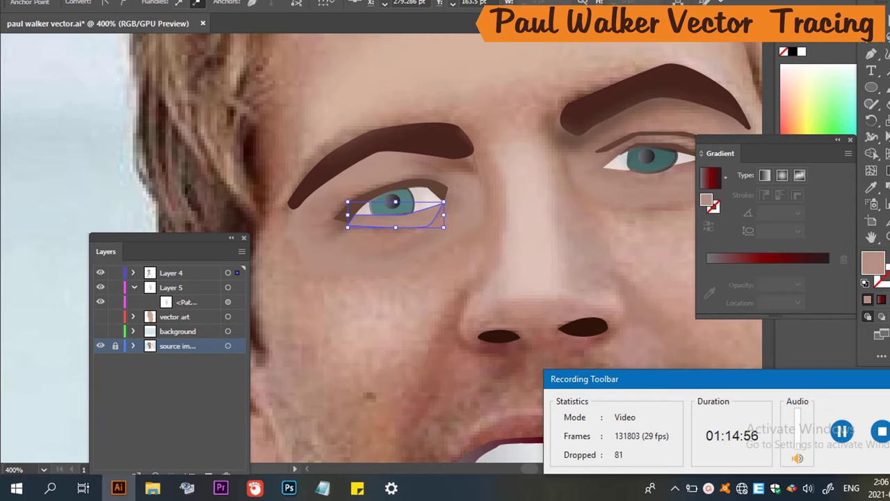
{"action": "left_click", "coordinate": [661, 249]}
Compare the face with the vector art layer shown and hidden, examining the cheeks, nose, mouth and jaw against the source photo.
{"action": "scroll", "coordinate": [668, 132], "scroll_direction": "down", "scroll_amount": 2}
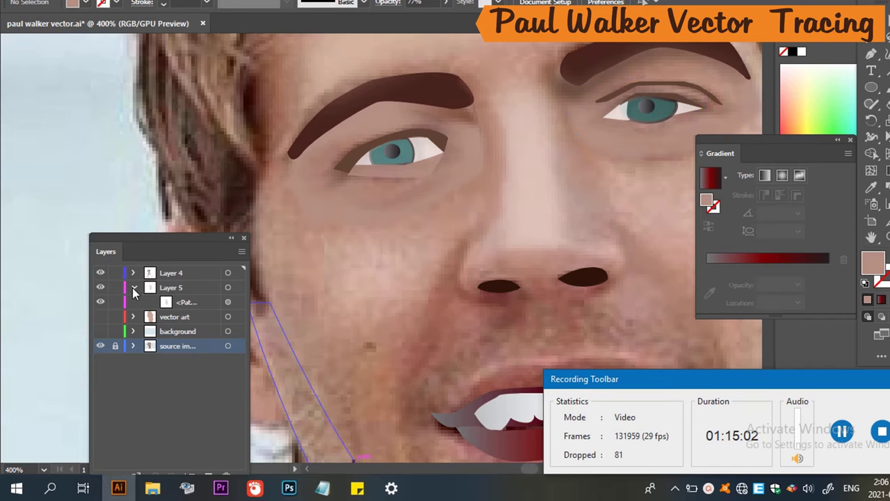
{"action": "left_click", "coordinate": [100, 318]}
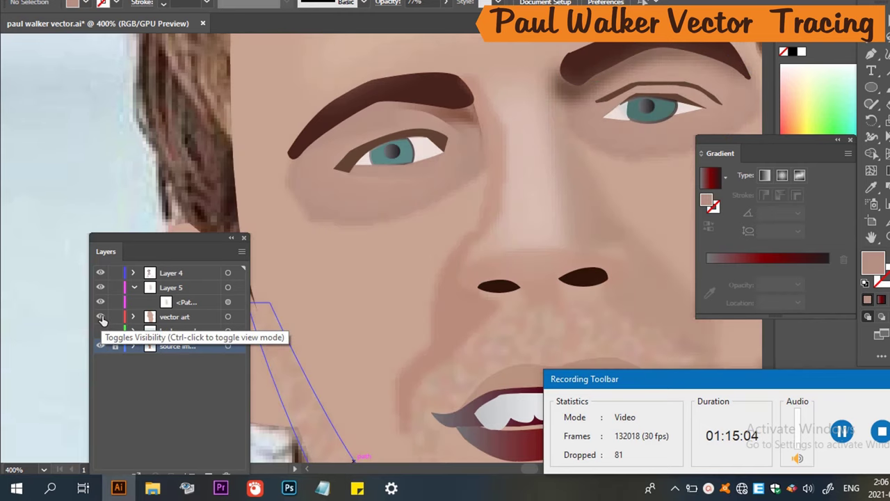
{"action": "left_click", "coordinate": [101, 317]}
{"action": "left_click", "coordinate": [101, 318]}
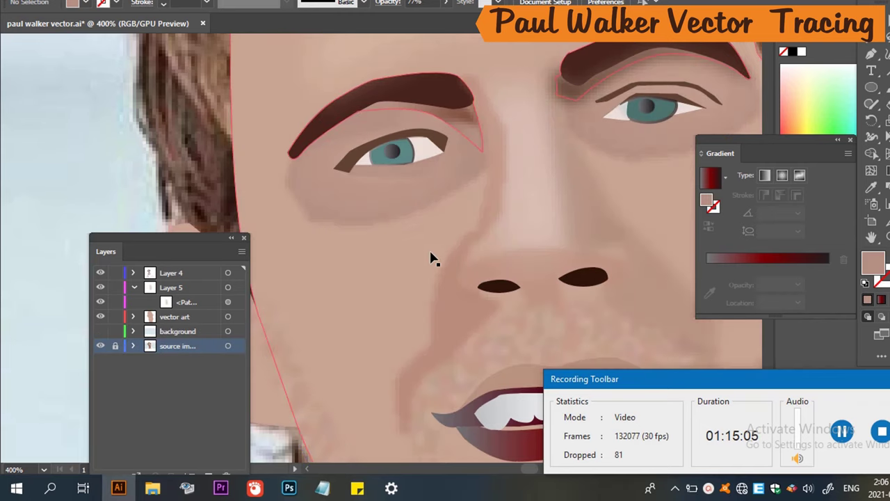
{"action": "scroll", "coordinate": [391, 214], "scroll_direction": "down", "scroll_amount": 4}
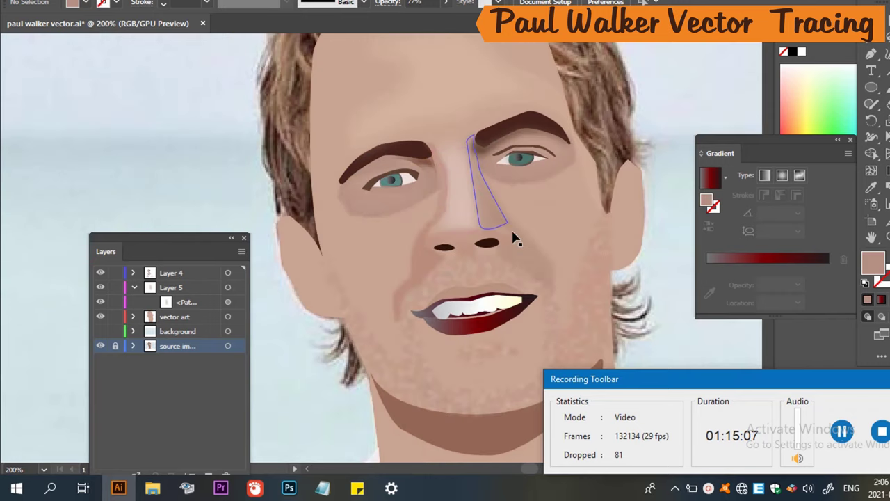
{"action": "scroll", "coordinate": [540, 167], "scroll_direction": "up", "scroll_amount": 3}
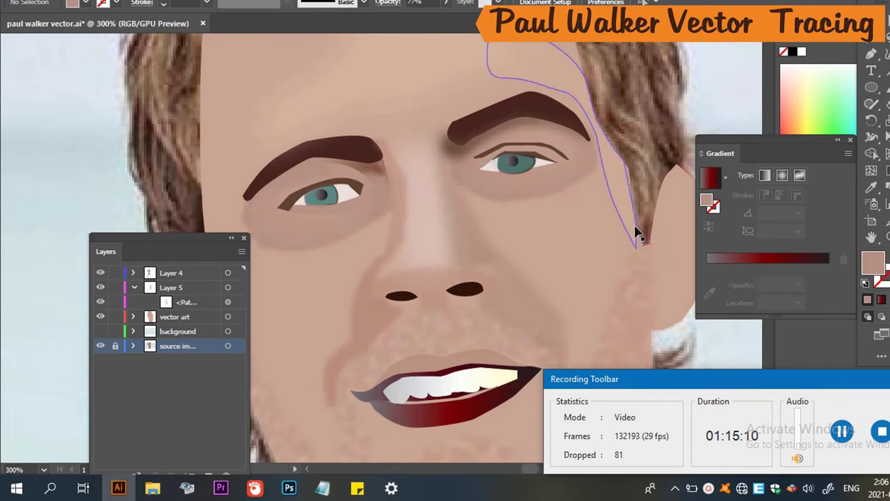
{"action": "left_click", "coordinate": [602, 225]}
{"action": "scroll", "coordinate": [606, 230], "scroll_direction": "down", "scroll_amount": 1}
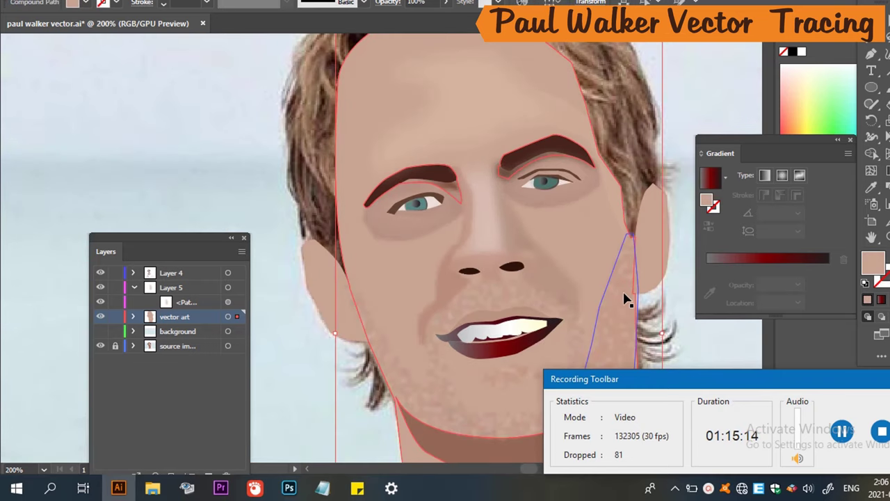
{"action": "scroll", "coordinate": [626, 301], "scroll_direction": "down", "scroll_amount": 3}
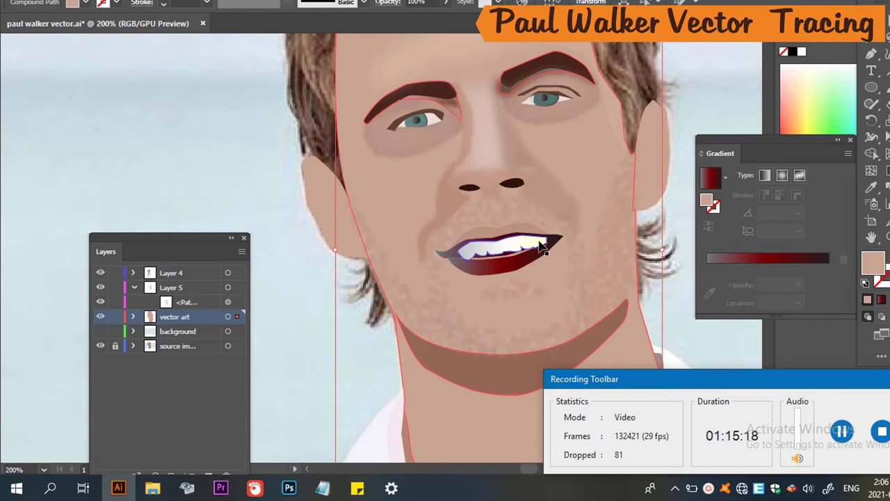
{"action": "scroll", "coordinate": [540, 243], "scroll_direction": "up", "scroll_amount": 3}
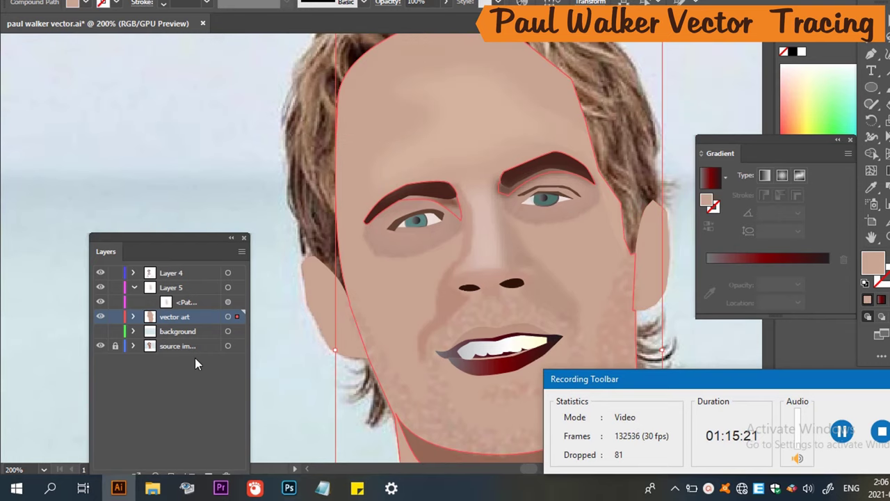
{"action": "left_click", "coordinate": [100, 318]}
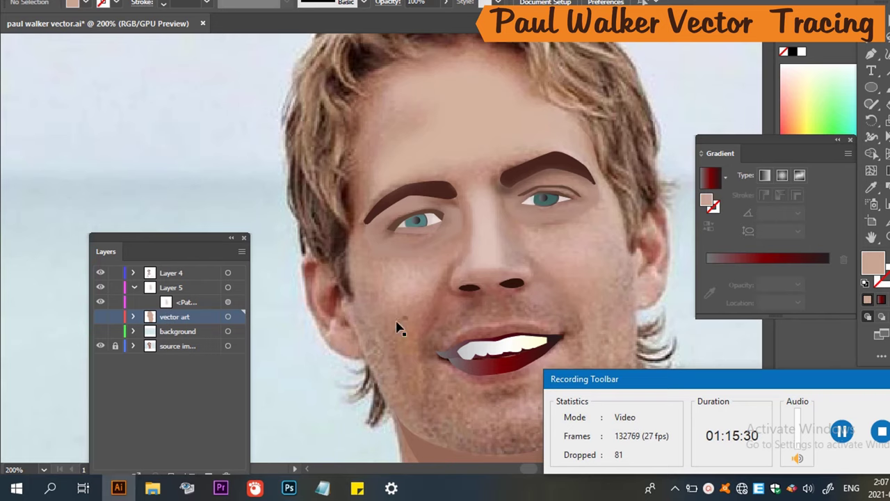
Draw a closed curved Pen shape on Layer 4 over the left cheek, from beside the nose down past the mouth corner.
{"action": "left_click", "coordinate": [180, 274]}
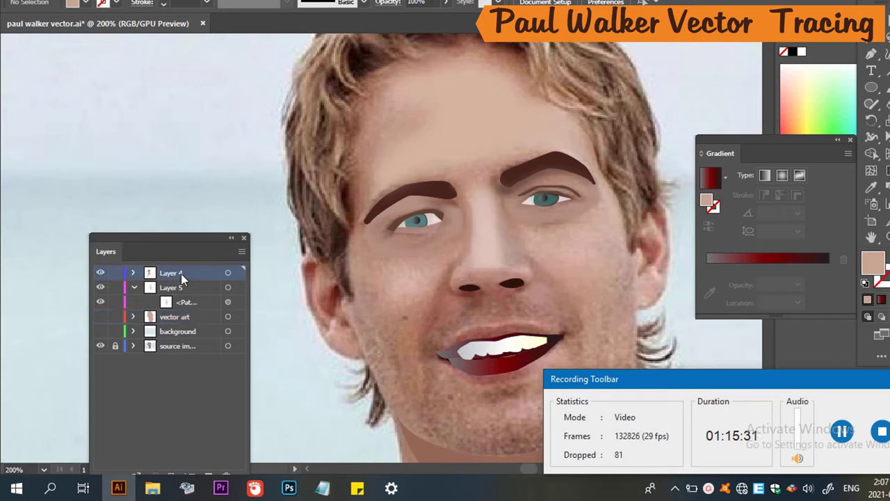
{"action": "key", "text": "p"}
{"action": "left_click", "coordinate": [447, 258]}
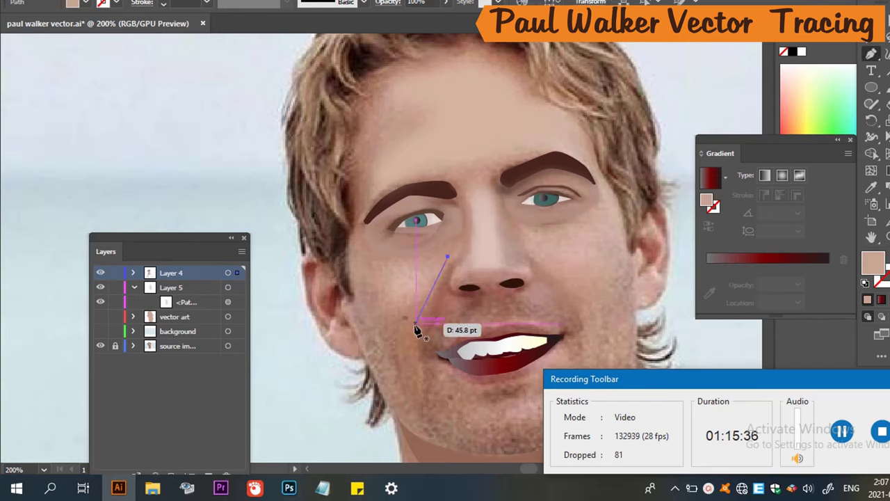
{"action": "left_click_drag", "start_coordinate": [412, 315], "coordinate": [407, 352]}
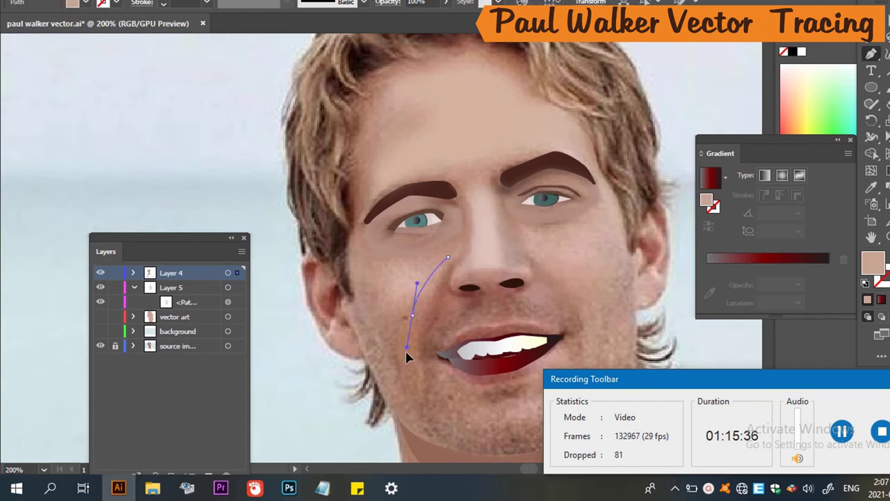
{"action": "left_click", "coordinate": [420, 391]}
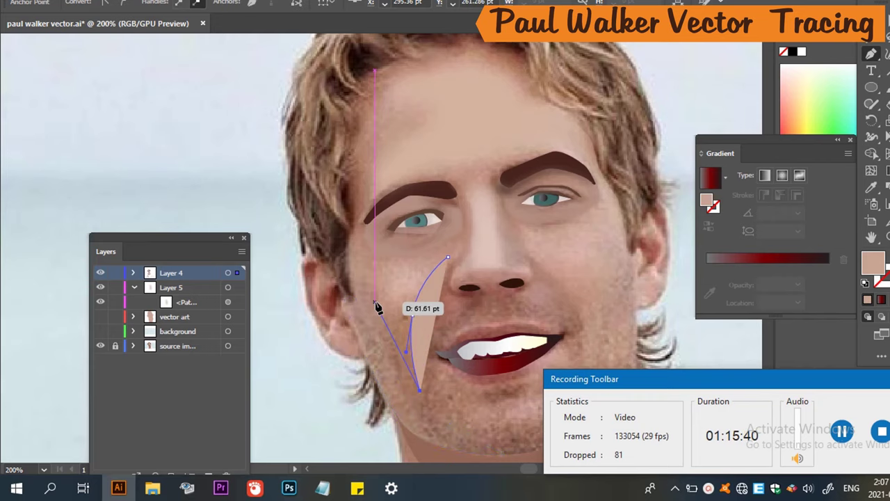
{"action": "left_click_drag", "start_coordinate": [374, 298], "coordinate": [447, 261]}
{"action": "key", "text": "ctrl+z"}
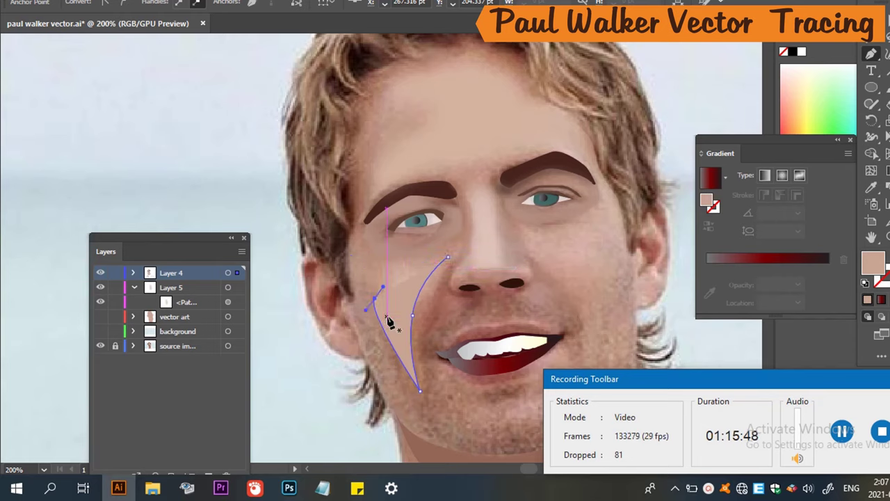
{"action": "left_click_drag", "start_coordinate": [391, 321], "coordinate": [606, 274]}
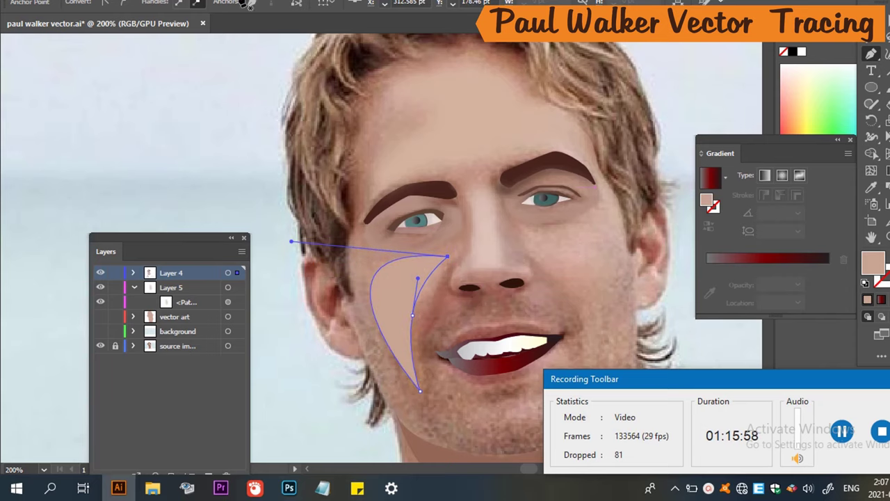
Apply Gaussian Blur to the left cheek shape and show the vector art layer.
{"action": "left_click", "coordinate": [208, 1]}
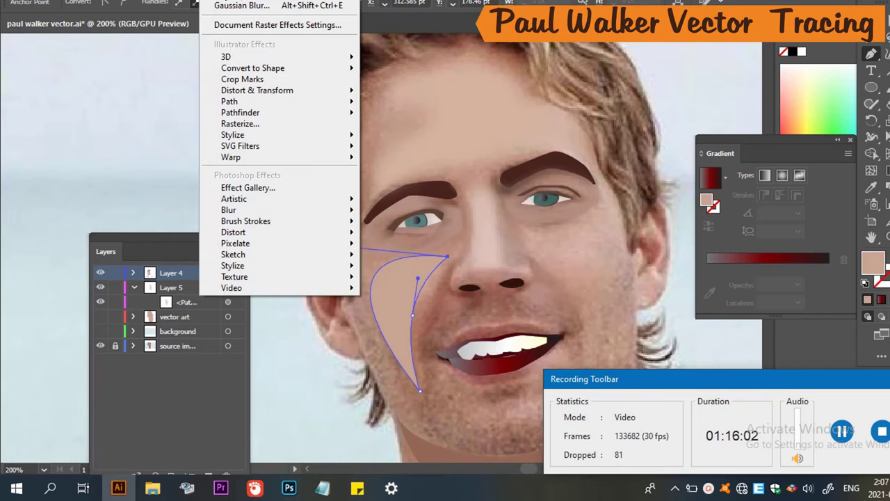
{"action": "left_click", "coordinate": [242, 0]}
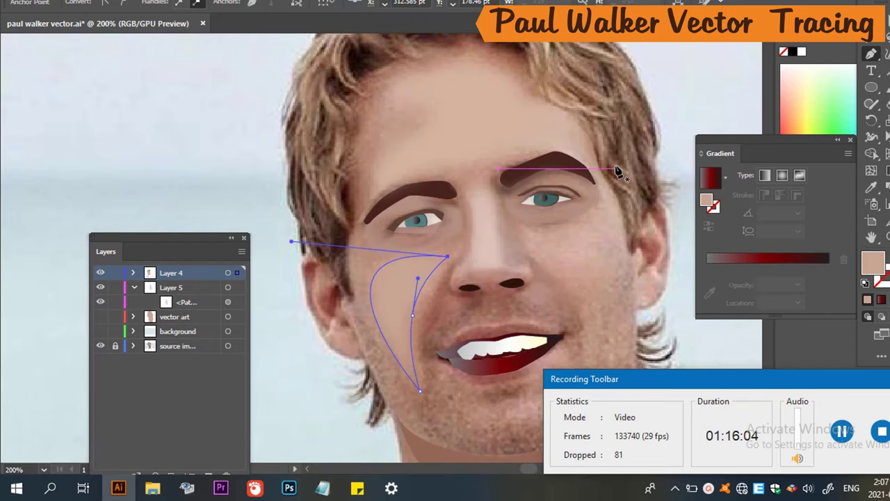
{"action": "left_click", "coordinate": [101, 318]}
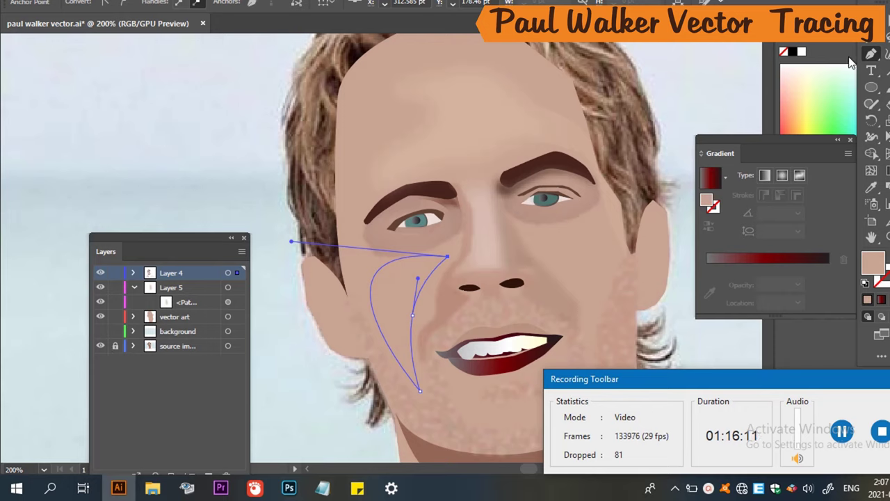
Change the fill of the left cheek shape to a light peach-pink highlight color.
{"action": "left_click", "coordinate": [799, 78]}
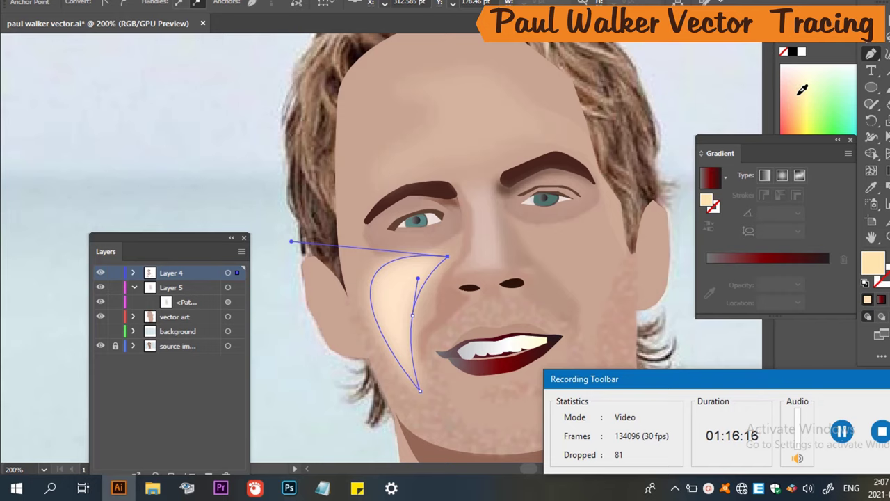
{"action": "left_click", "coordinate": [792, 81]}
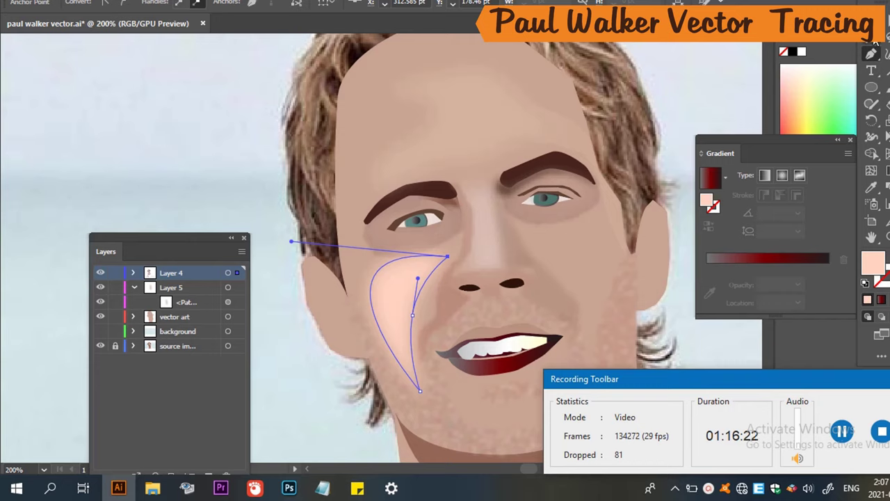
{"action": "key", "text": "v"}
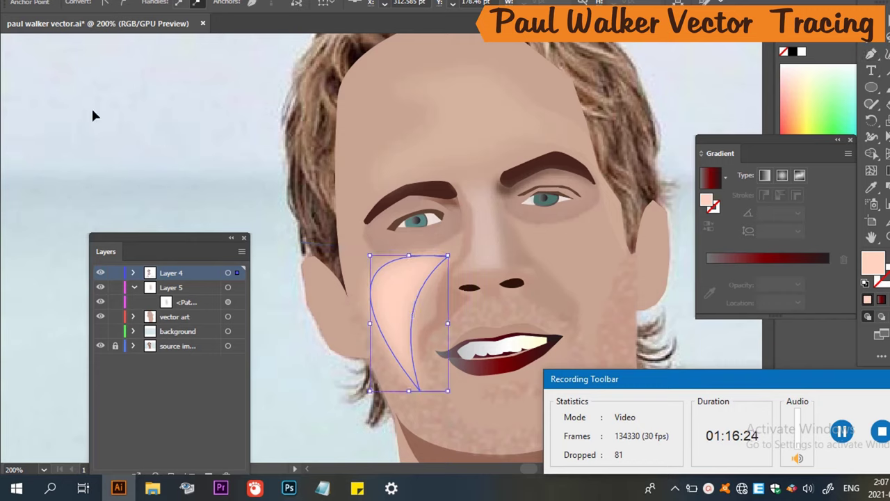
Match the forehead highlight's fill to the light peach-pink color of the left cheek shape with the Eyedropper.
{"action": "left_click", "coordinate": [144, 108]}
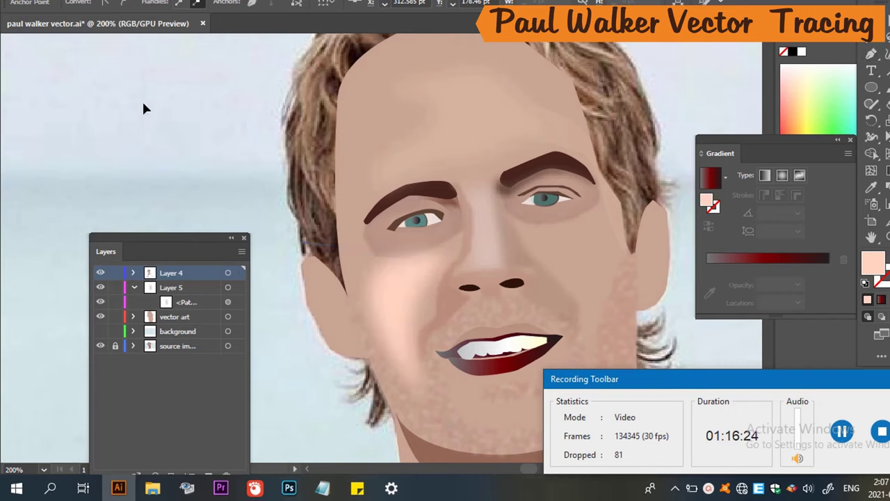
{"action": "left_click", "coordinate": [482, 150]}
{"action": "key", "text": "i"}
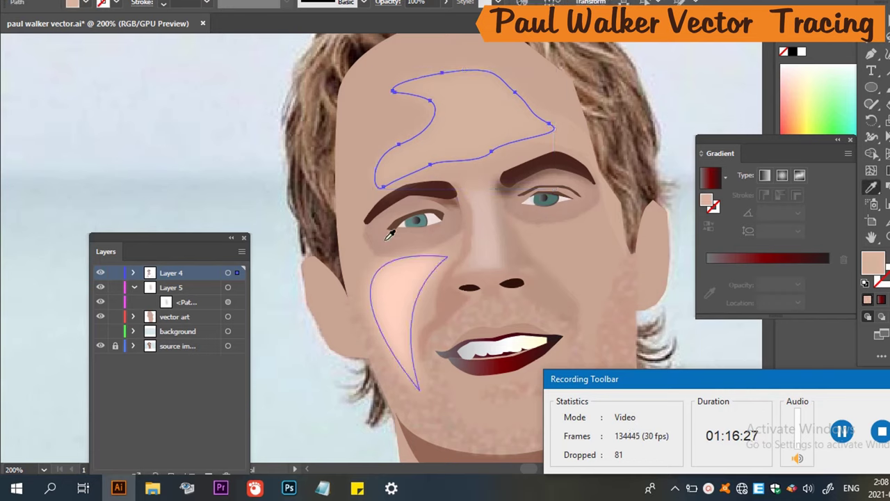
{"action": "left_click", "coordinate": [399, 276]}
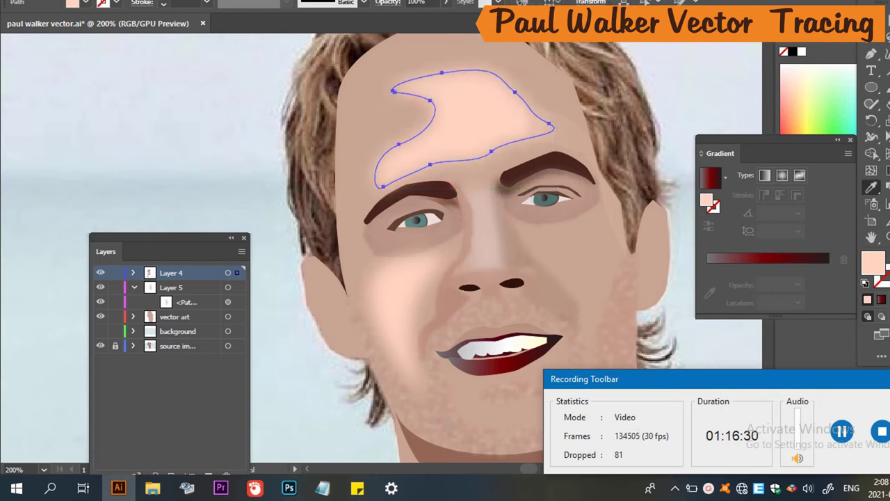
{"action": "key", "text": "v"}
{"action": "left_click", "coordinate": [692, 114]}
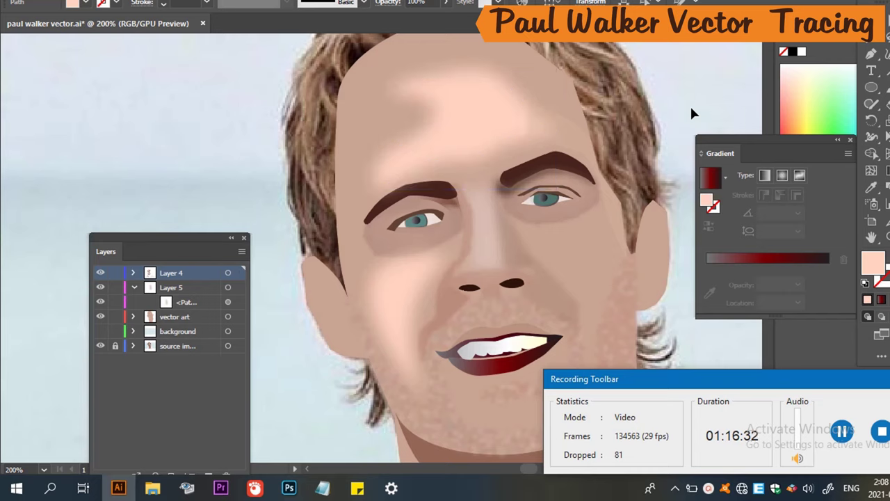
Shift the forehead highlight slightly to the right and lower its opacity to about 67%.
{"action": "left_click_drag", "start_coordinate": [483, 124], "coordinate": [487, 124]}
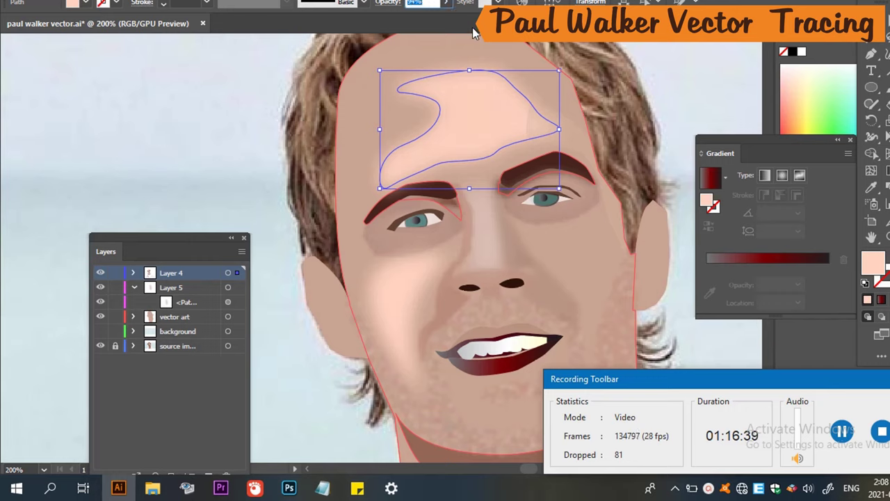
{"action": "key", "text": "Down"}
{"action": "key", "text": "Down"}
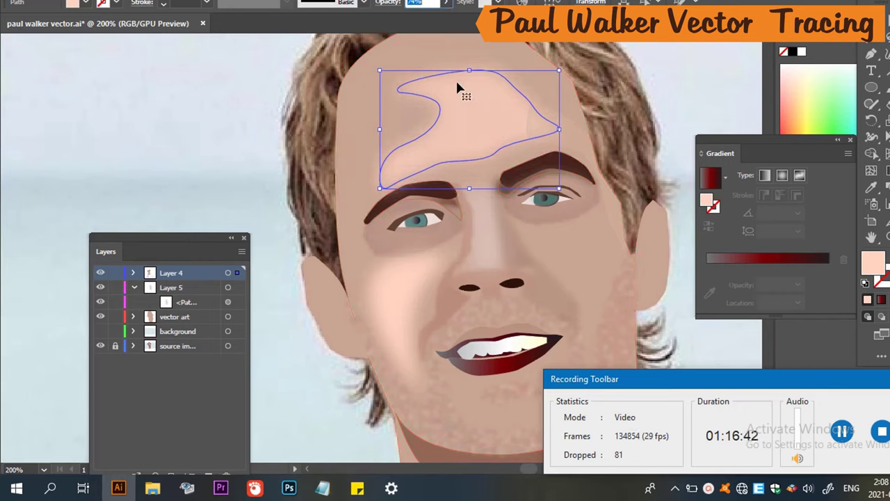
{"action": "key", "text": "Down"}
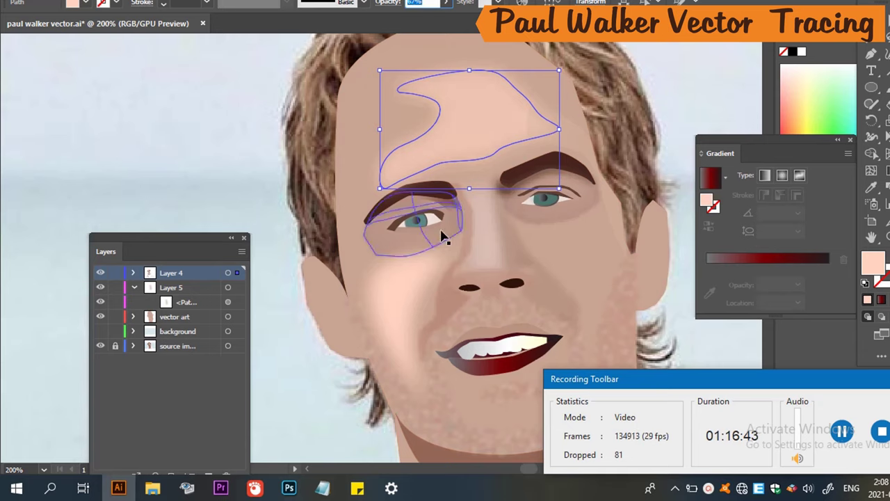
Lower the opacity of the left cheek highlight to 72% and deselect it.
{"action": "left_click", "coordinate": [411, 302]}
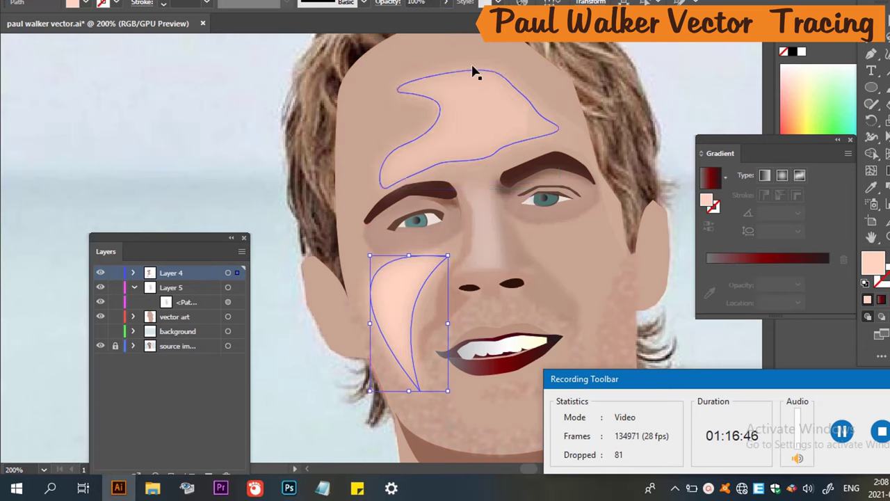
{"action": "left_click", "coordinate": [435, 4]}
{"action": "key", "text": "Down"}
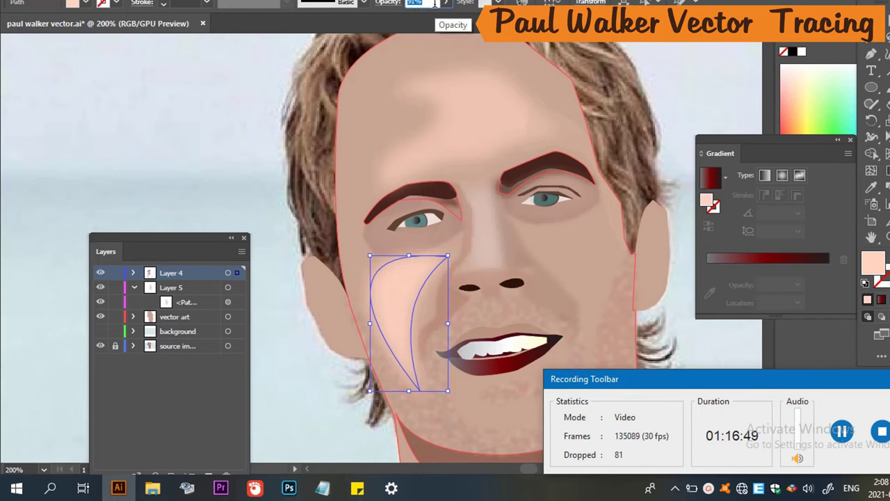
{"action": "key", "text": "Down"}
{"action": "key", "text": "Down"}
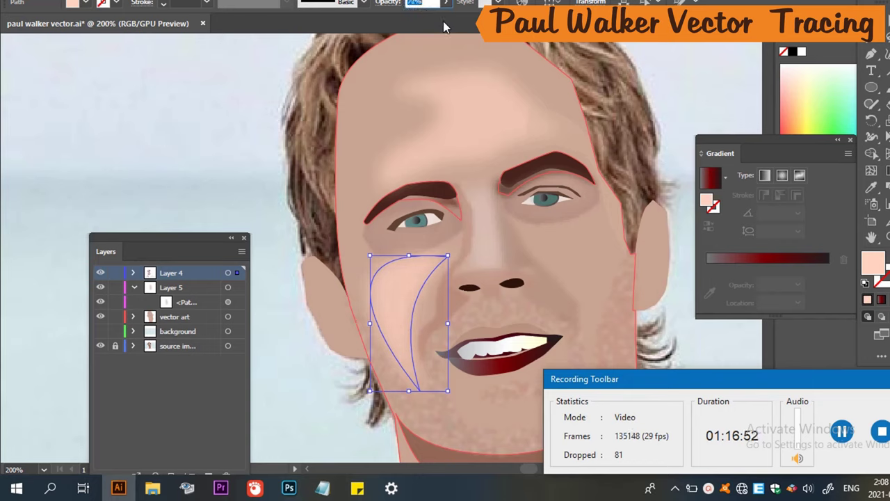
{"action": "key", "text": "Down"}
{"action": "left_click", "coordinate": [159, 137]}
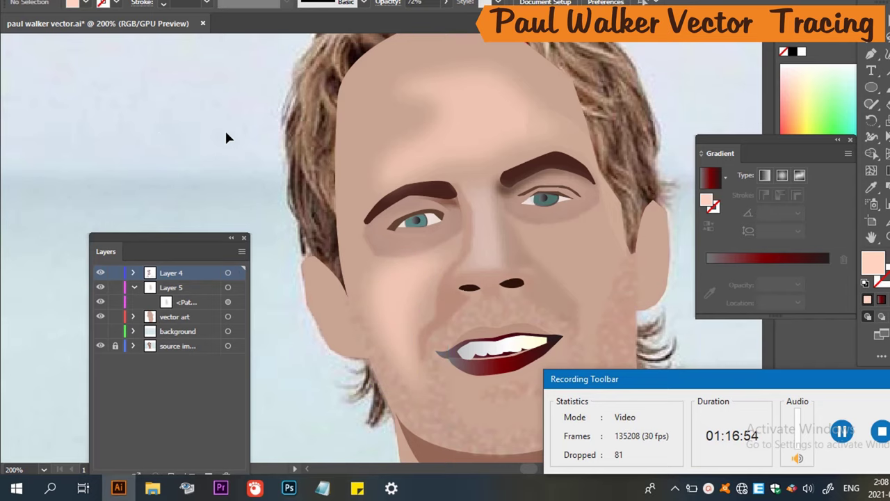
Hide the vector art layer to expose the right cheek in the source photo.
{"action": "scroll", "coordinate": [562, 297], "scroll_direction": "down", "scroll_amount": 3}
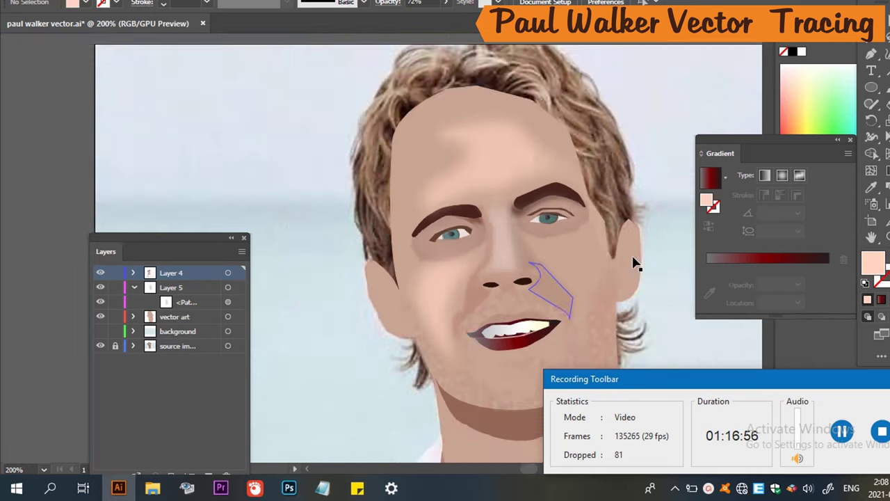
{"action": "scroll", "coordinate": [633, 281], "scroll_direction": "down", "scroll_amount": 1}
{"action": "scroll", "coordinate": [631, 272], "scroll_direction": "up", "scroll_amount": 4}
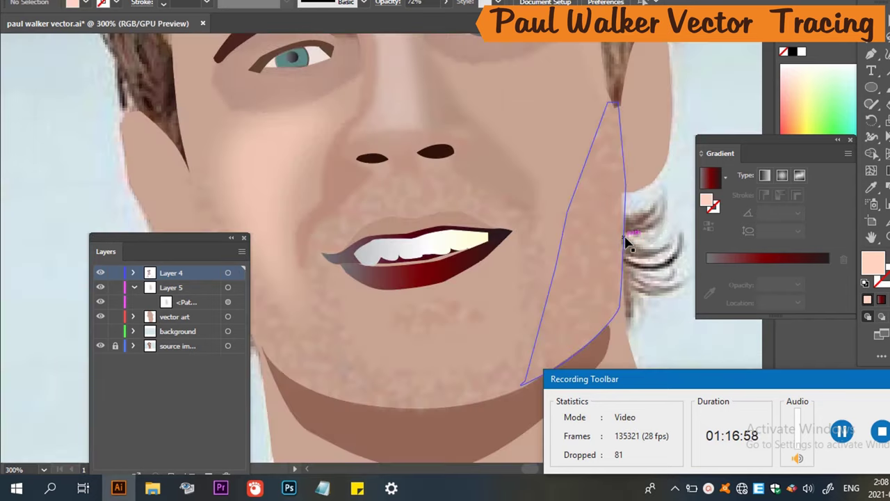
{"action": "left_click", "coordinate": [100, 316]}
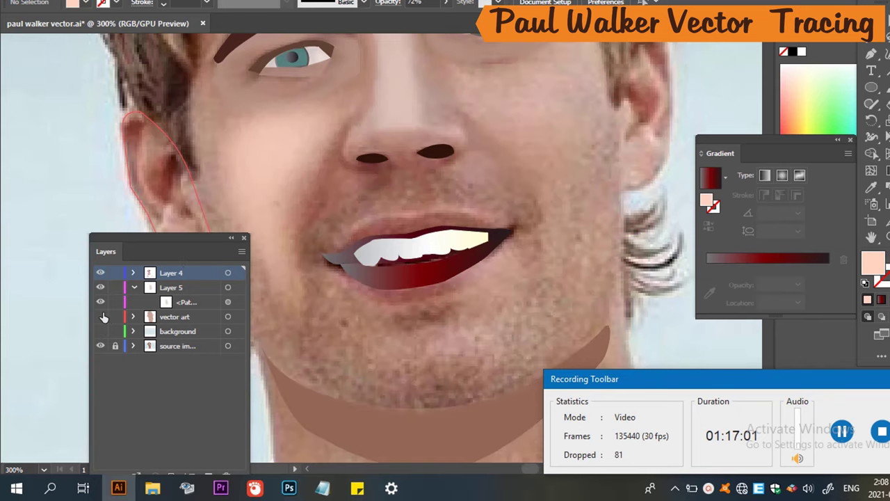
{"action": "scroll", "coordinate": [491, 169], "scroll_direction": "up", "scroll_amount": 2}
{"action": "scroll", "coordinate": [508, 143], "scroll_direction": "up", "scroll_amount": 1}
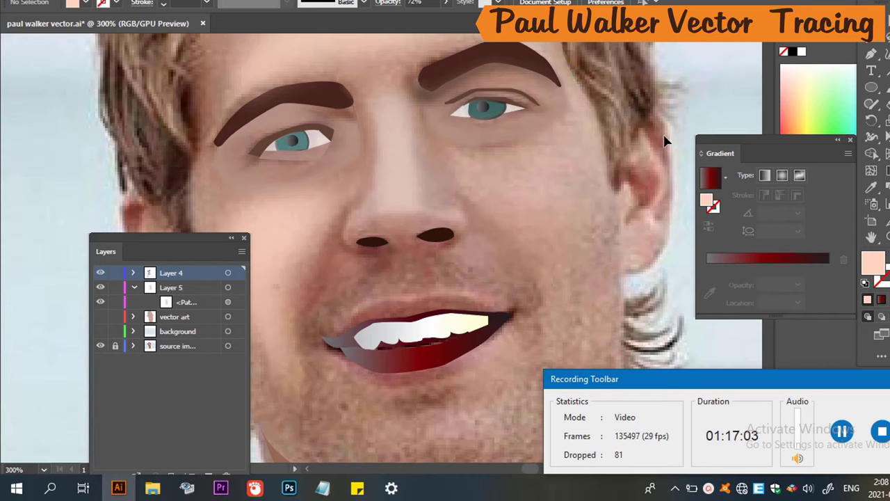
Start a Pen path on Layer 4 beside the right eye, curving down the outer edge of the right cheek.
{"action": "key", "text": "p"}
{"action": "left_click", "coordinate": [578, 110]}
{"action": "left_click_drag", "start_coordinate": [595, 161], "coordinate": [597, 189]}
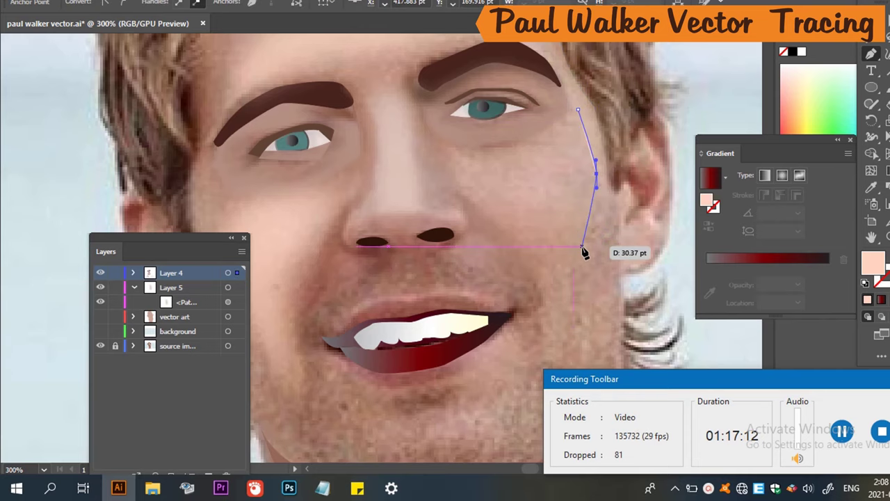
{"action": "left_click_drag", "start_coordinate": [583, 246], "coordinate": [585, 270]}
{"action": "scroll", "coordinate": [606, 287], "scroll_direction": "down", "scroll_amount": 2}
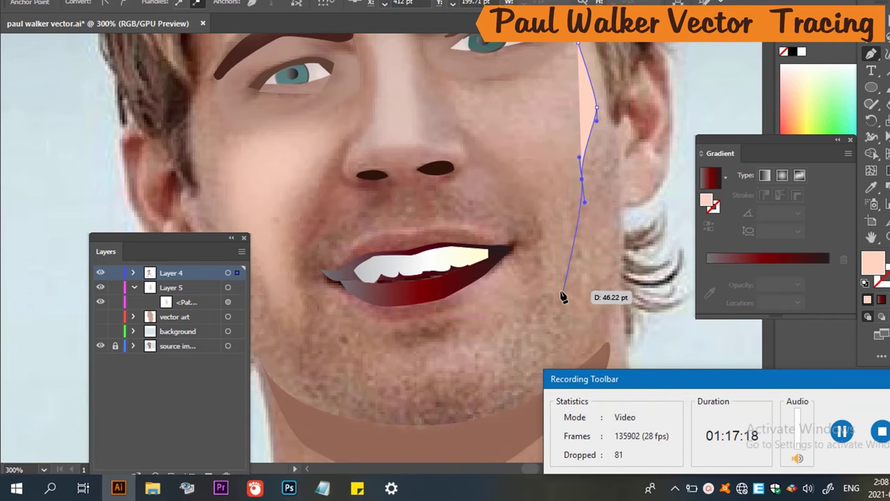
{"action": "left_click_drag", "start_coordinate": [571, 292], "coordinate": [520, 192]}
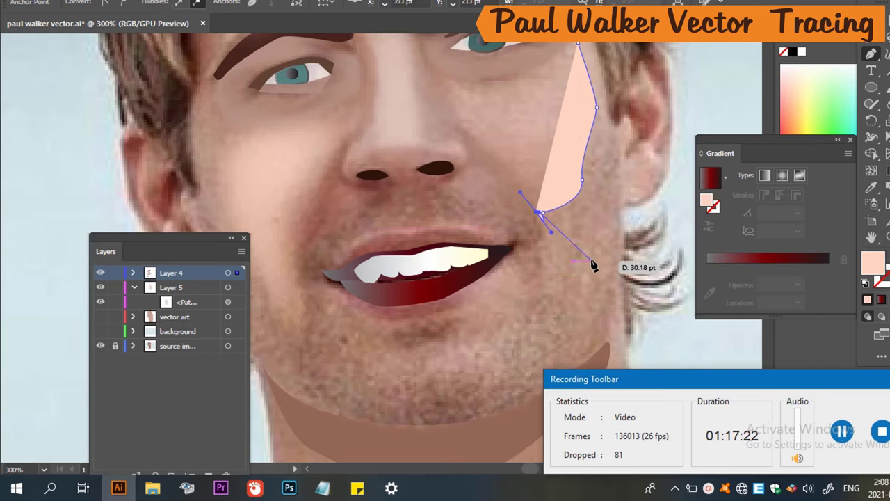
{"action": "key", "text": "ctrl+z"}
{"action": "key", "text": "ctrl+z"}
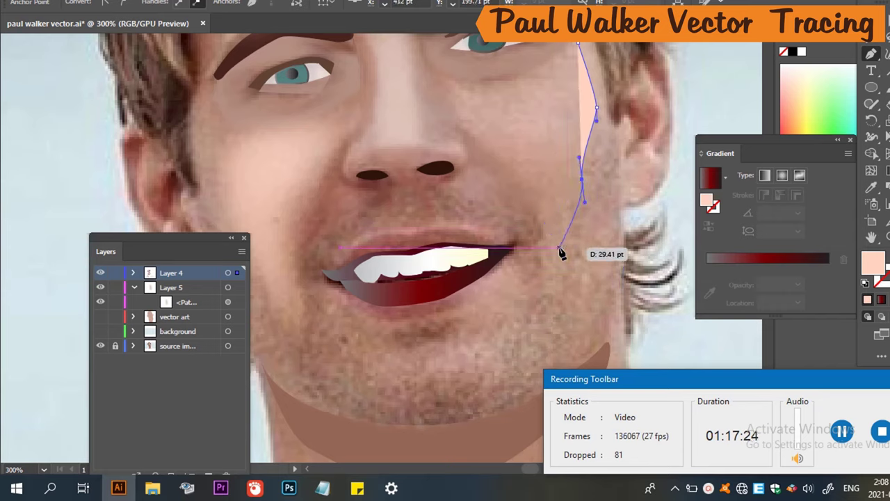
Continue the right cheek path around its low point near the mouth corner and up past the nose to below the inner eye corner.
{"action": "mouse_move", "coordinate": [559, 248]}
{"action": "left_mouse_down"}
{"action": "mouse_move", "coordinate": [529, 247]}
{"action": "mouse_move", "coordinate": [562, 261]}
{"action": "mouse_move", "coordinate": [543, 252]}
{"action": "left_mouse_up"}
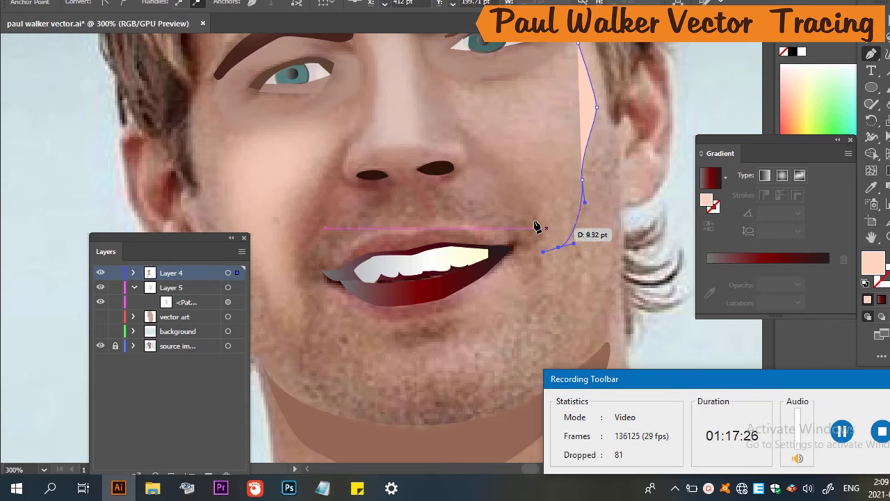
{"action": "left_click", "coordinate": [532, 191]}
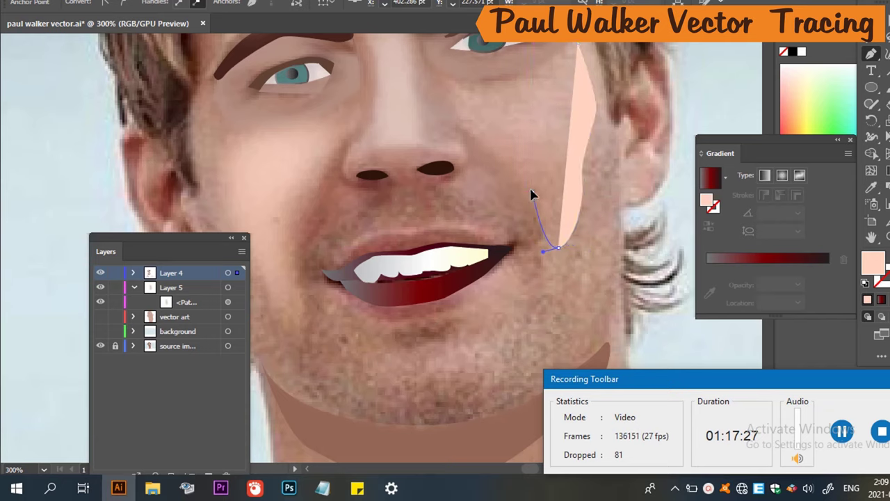
{"action": "left_click", "coordinate": [482, 140]}
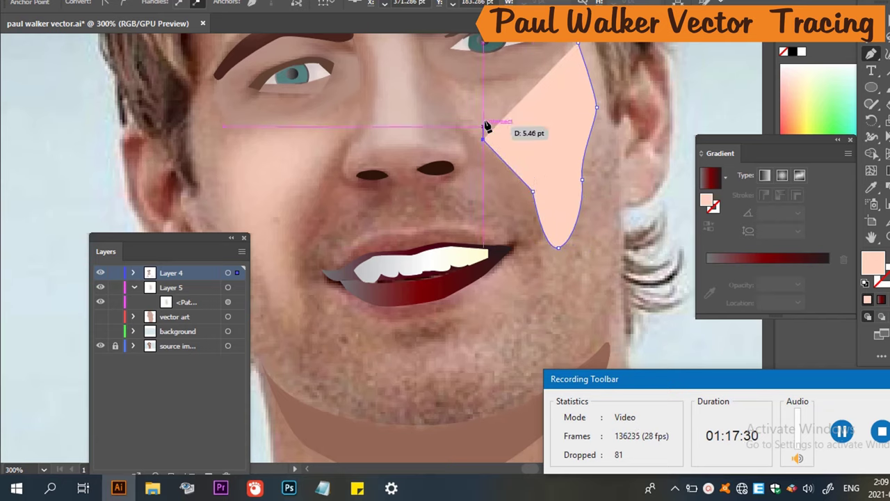
{"action": "left_click", "coordinate": [461, 126]}
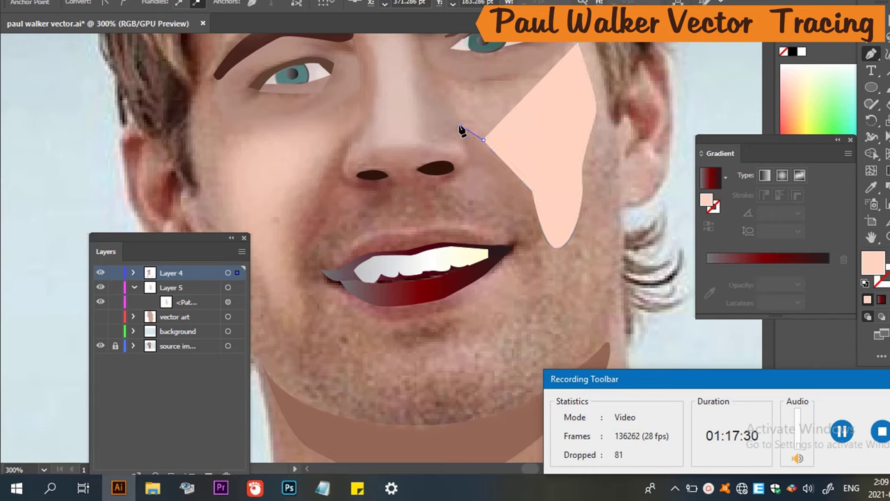
{"action": "left_click", "coordinate": [454, 88]}
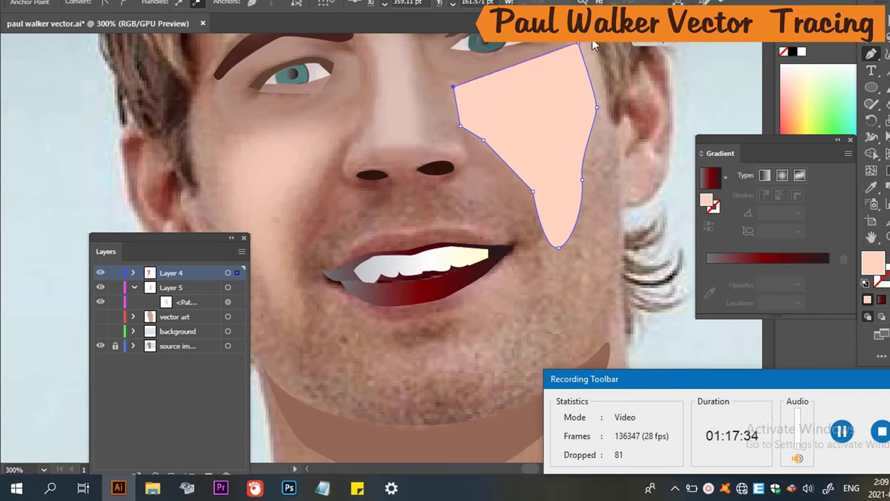
Close the right cheek shape with an edge running under the eye and curving up to the starting point.
{"action": "left_click", "coordinate": [524, 90]}
{"action": "left_click_drag", "start_coordinate": [579, 44], "coordinate": [583, 55]}
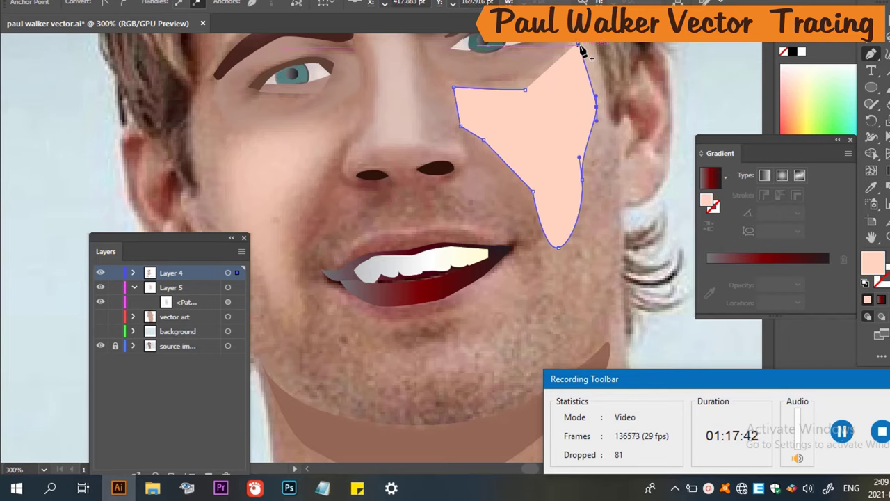
{"action": "left_click", "coordinate": [525, 90]}
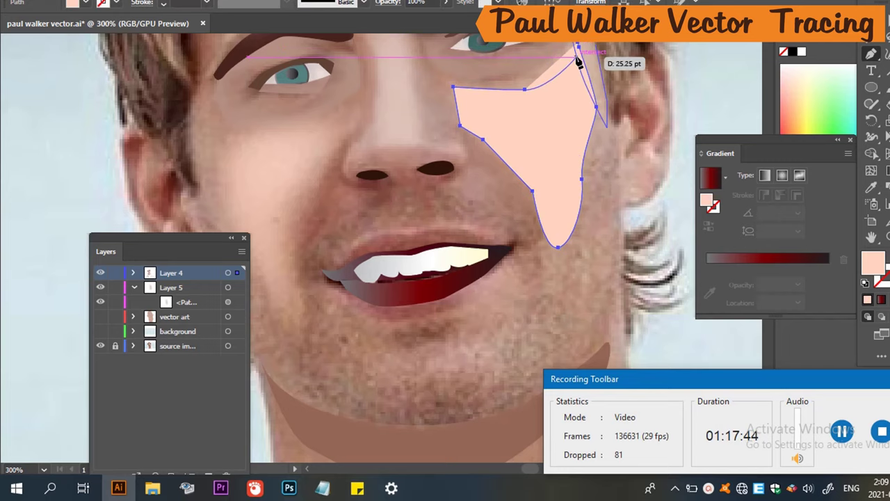
{"action": "left_click_drag", "start_coordinate": [585, 43], "coordinate": [578, 48]}
{"action": "scroll", "coordinate": [581, 50], "scroll_direction": "up", "scroll_amount": 1}
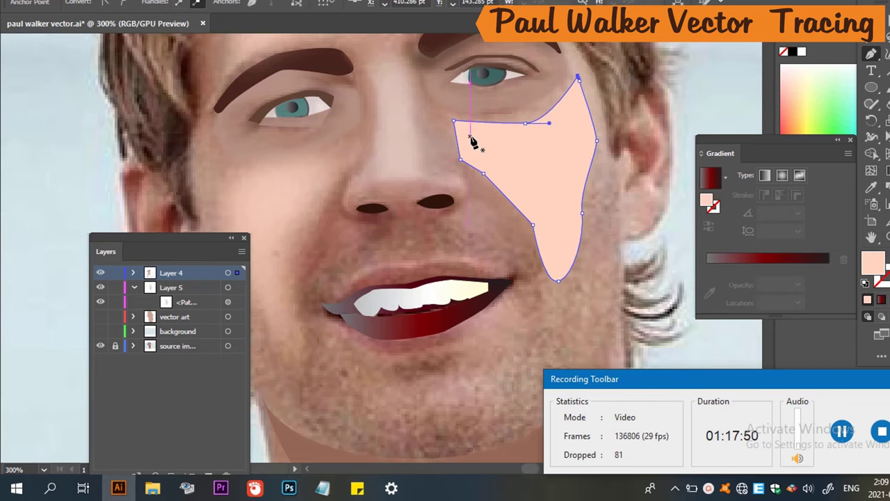
Copy the left cheek highlight's fill and opacity onto the right cheek shape and apply Gaussian Blur to it.
{"action": "key", "text": "i"}
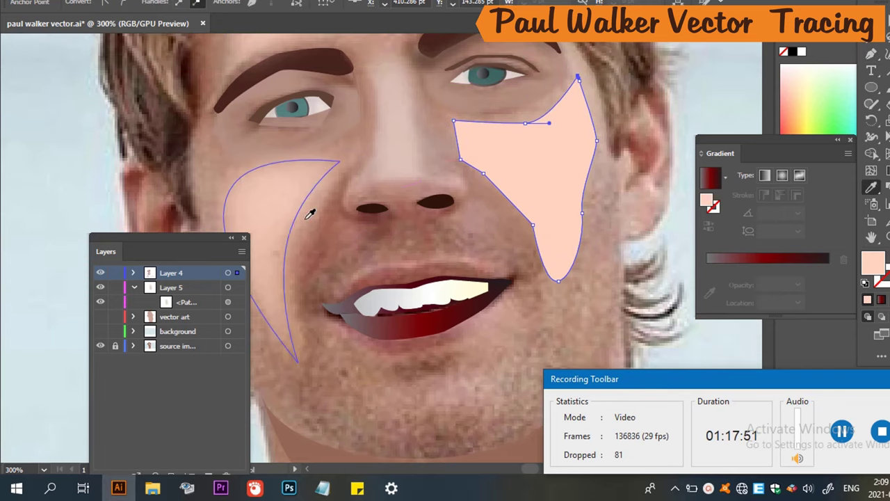
{"action": "left_click", "coordinate": [261, 186]}
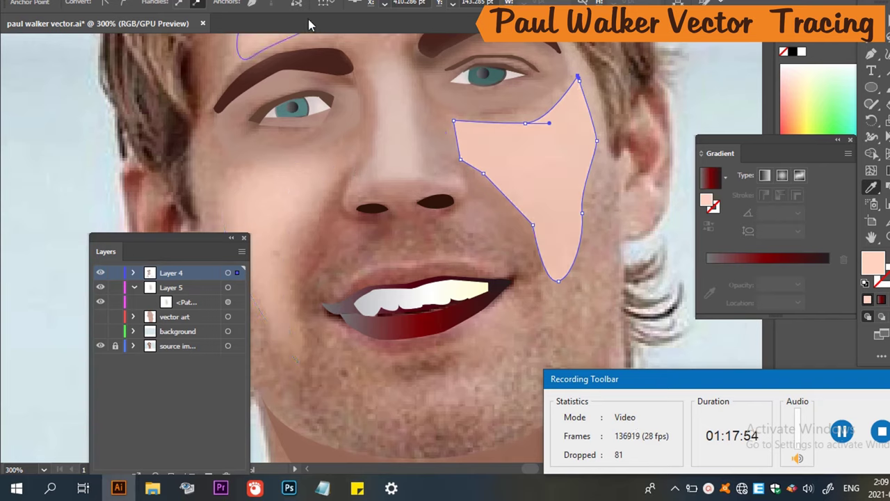
{"action": "left_click", "coordinate": [213, 0]}
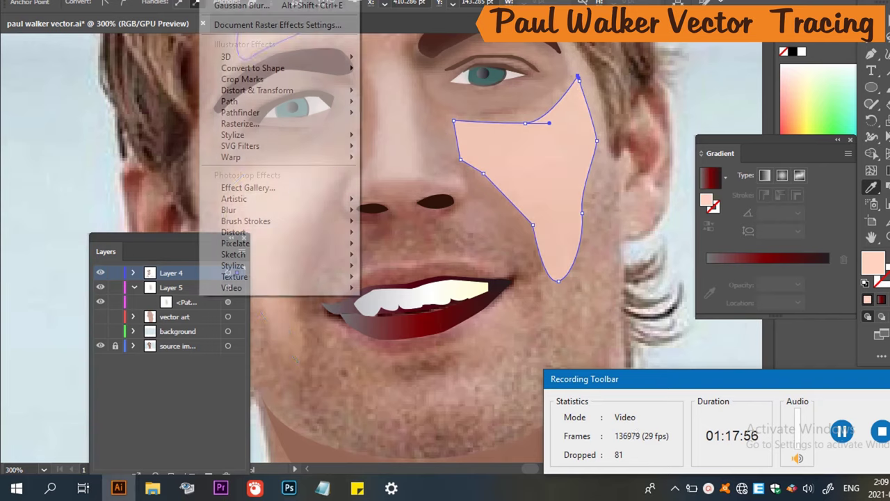
{"action": "left_click", "coordinate": [225, 3]}
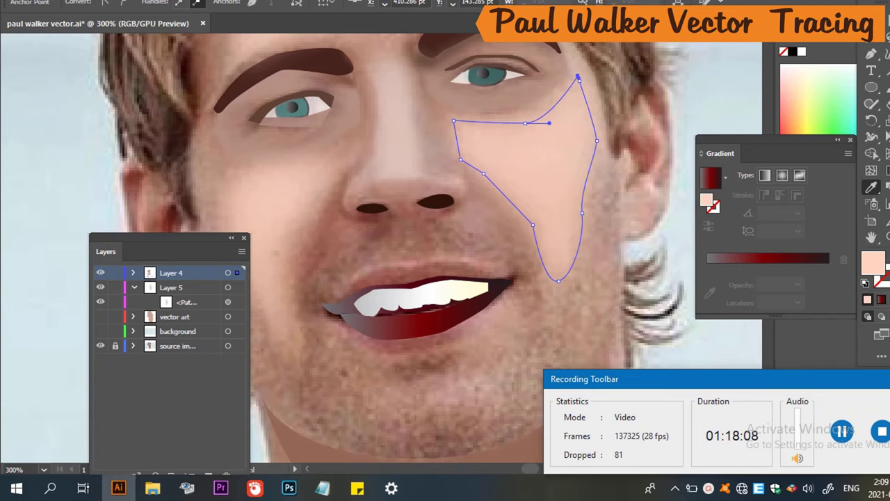
Deselect the right cheek highlight and show the vector art layer again.
{"action": "key", "text": "v"}
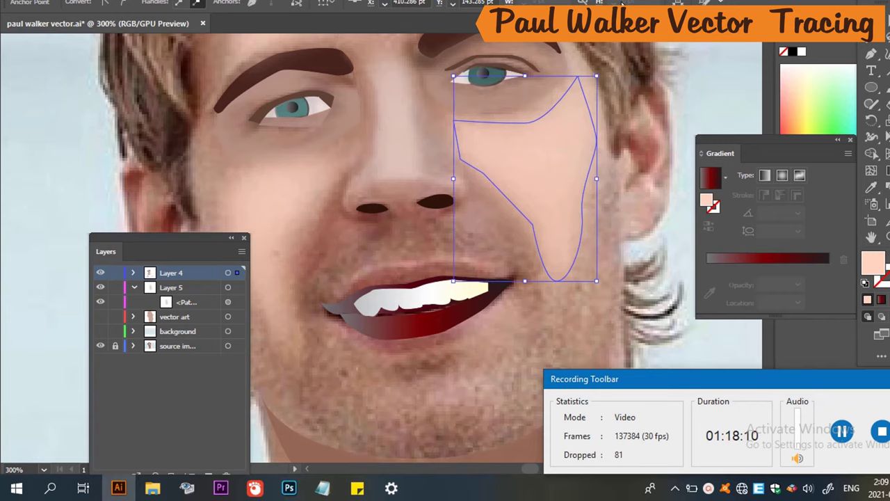
{"action": "scroll", "coordinate": [540, 226], "scroll_direction": "down", "scroll_amount": 2}
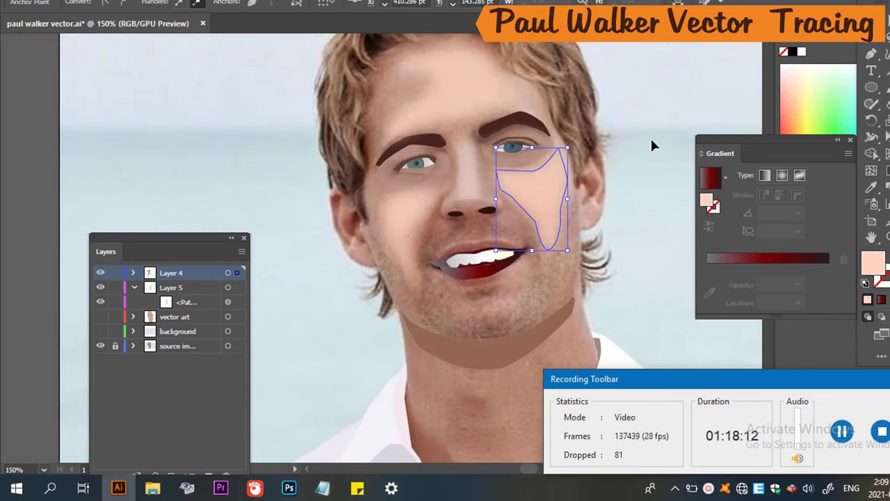
{"action": "left_click", "coordinate": [671, 80]}
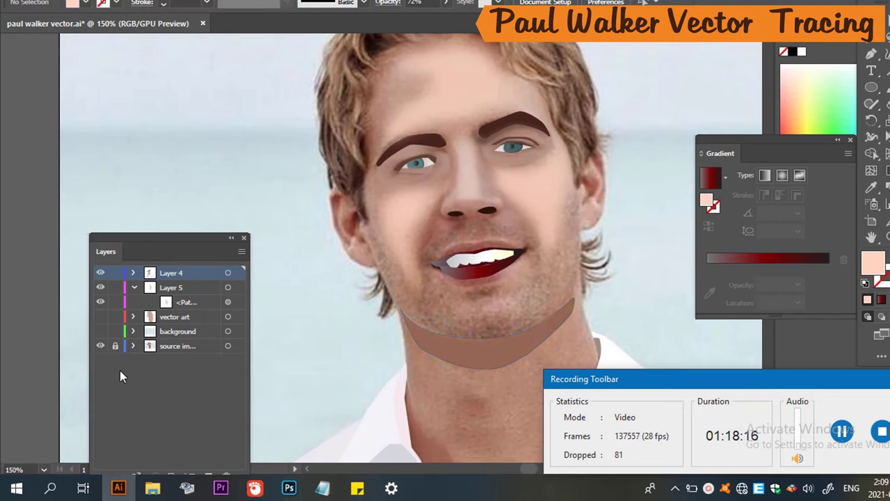
{"action": "left_click", "coordinate": [100, 318]}
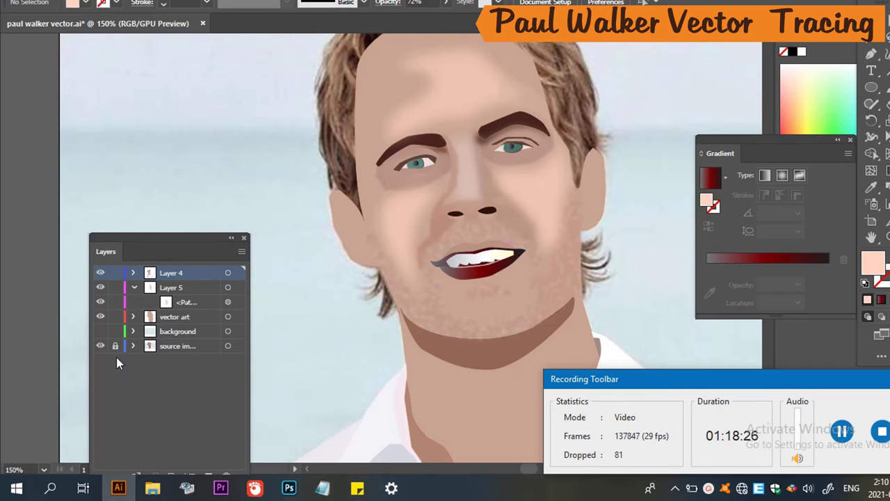
Hide the vector art layer and start a Pen path below the nose, curving down the philtrum to the upper lip's edge.
{"action": "left_click", "coordinate": [102, 319]}
{"action": "left_click", "coordinate": [101, 318]}
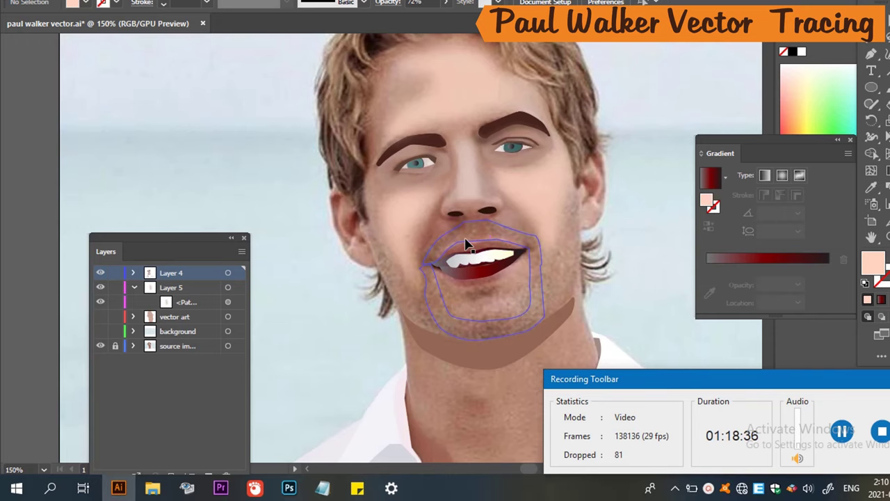
{"action": "scroll", "coordinate": [466, 245], "scroll_direction": "up", "scroll_amount": 3}
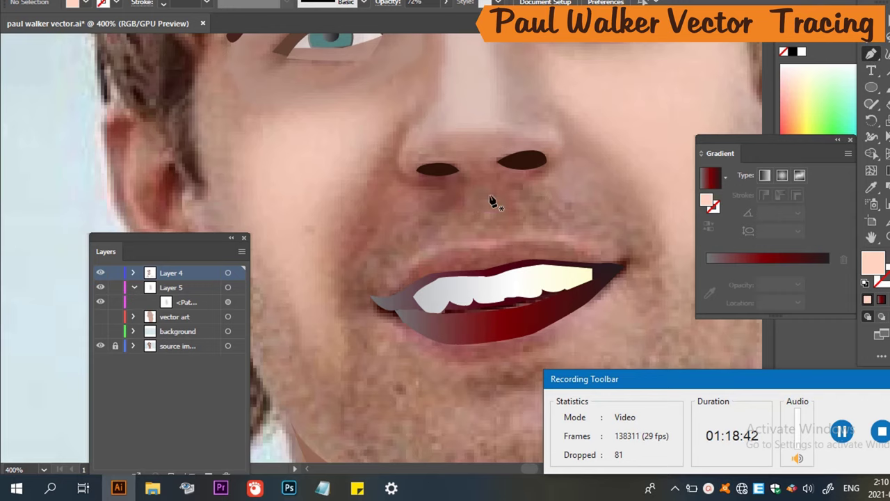
{"action": "left_click", "coordinate": [465, 191]}
{"action": "left_click_drag", "start_coordinate": [461, 219], "coordinate": [452, 225]}
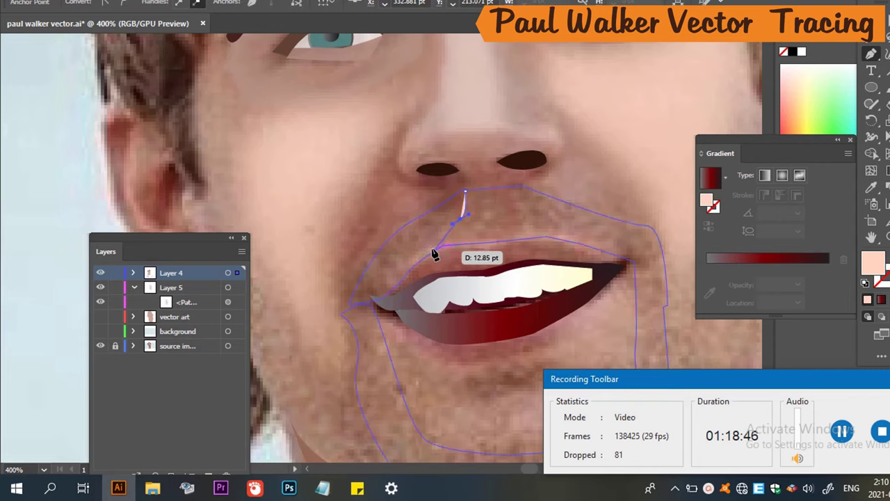
{"action": "left_click_drag", "start_coordinate": [419, 256], "coordinate": [456, 292]}
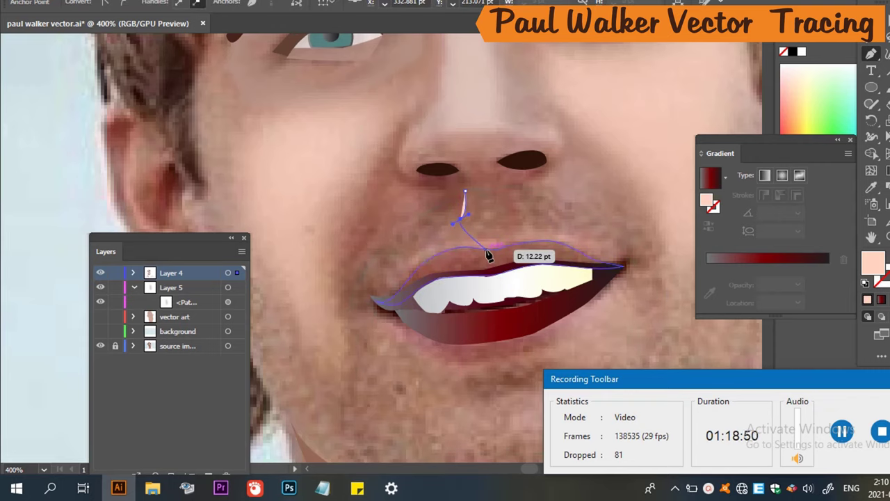
{"action": "left_click_drag", "start_coordinate": [482, 249], "coordinate": [500, 256]}
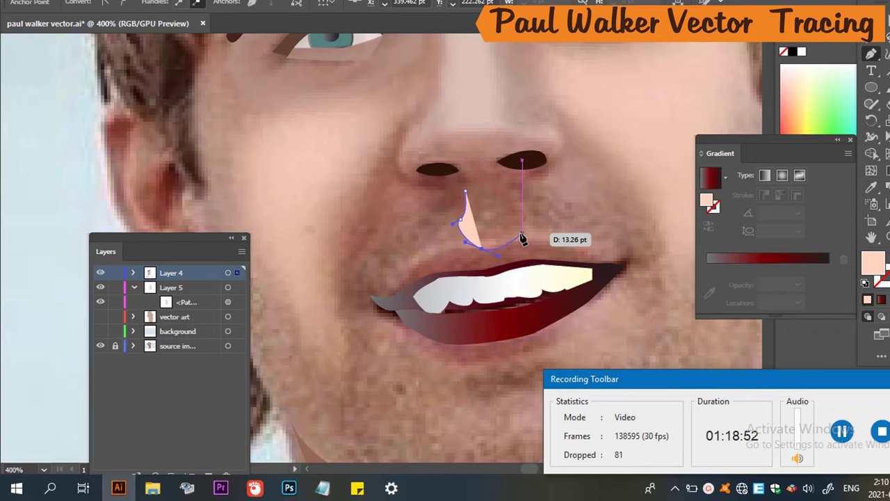
Close the philtrum shape with an edge rising from the upper lip and a short edge under the nose.
{"action": "left_click", "coordinate": [522, 232]}
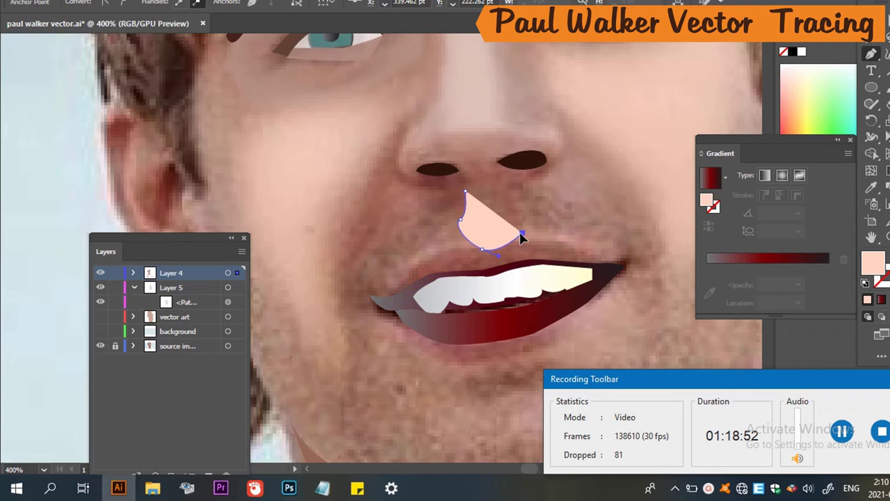
{"action": "left_click", "coordinate": [500, 186]}
{"action": "left_click_drag", "start_coordinate": [479, 200], "coordinate": [504, 148]}
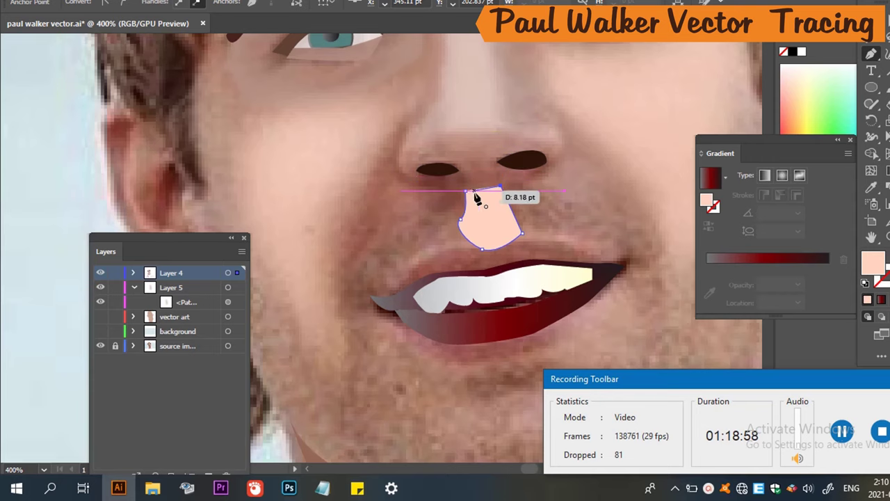
{"action": "left_click_drag", "start_coordinate": [466, 198], "coordinate": [469, 194]}
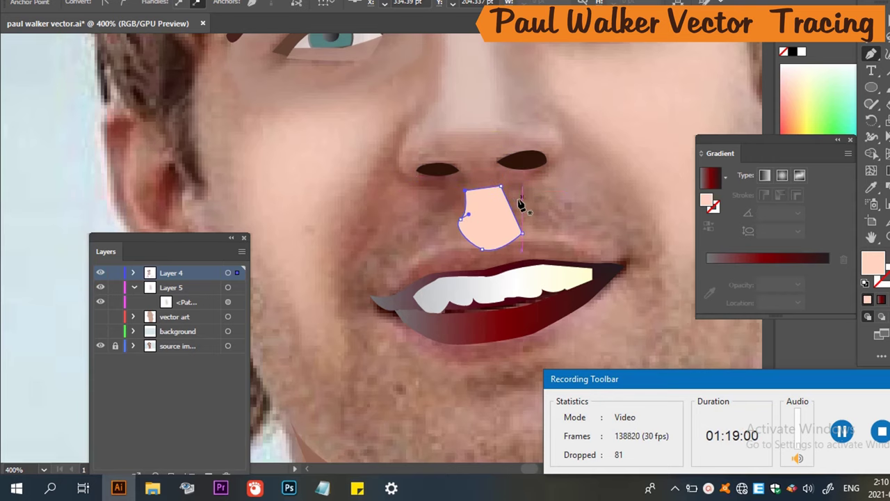
Copy the nostril's dark brown fill onto the philtrum shape and set its opacity to 20%.
{"action": "key", "text": "i"}
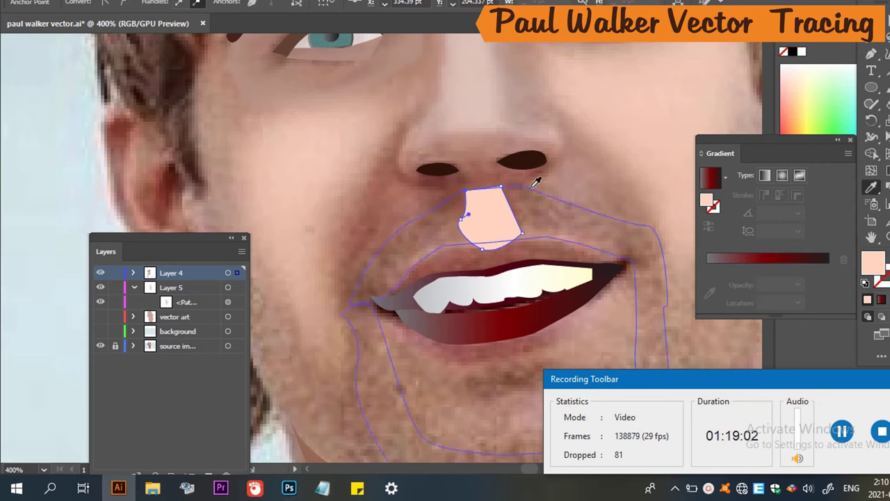
{"action": "left_click", "coordinate": [522, 165]}
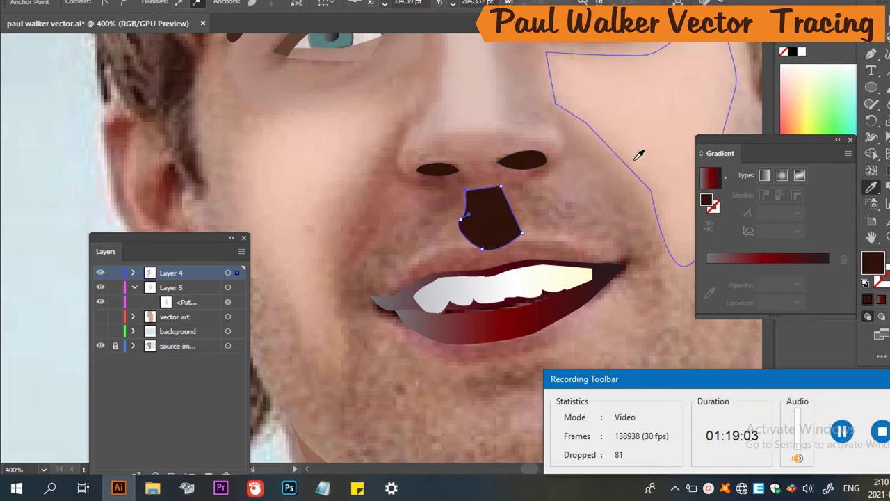
{"action": "key", "text": "v"}
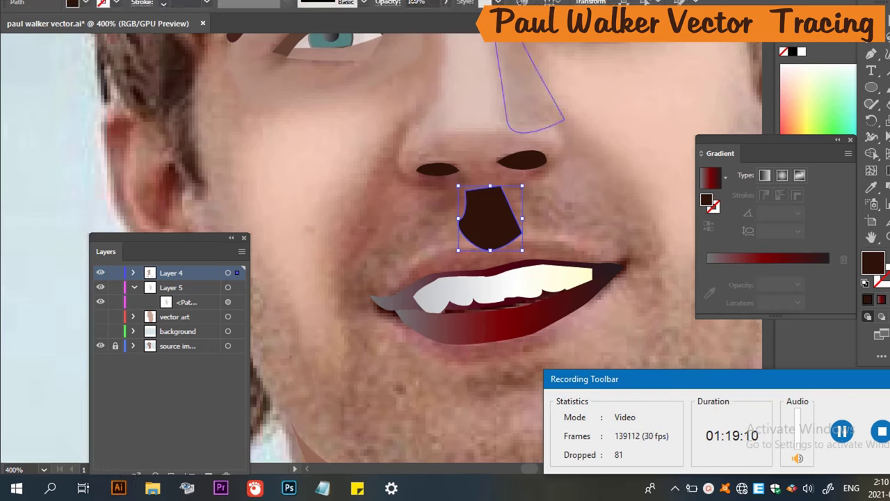
{"action": "left_click", "coordinate": [430, 3]}
{"action": "type", "text": "85"}
{"action": "key", "text": "Return"}
{"action": "scroll", "coordinate": [429, 5], "scroll_direction": "down", "scroll_amount": 3}
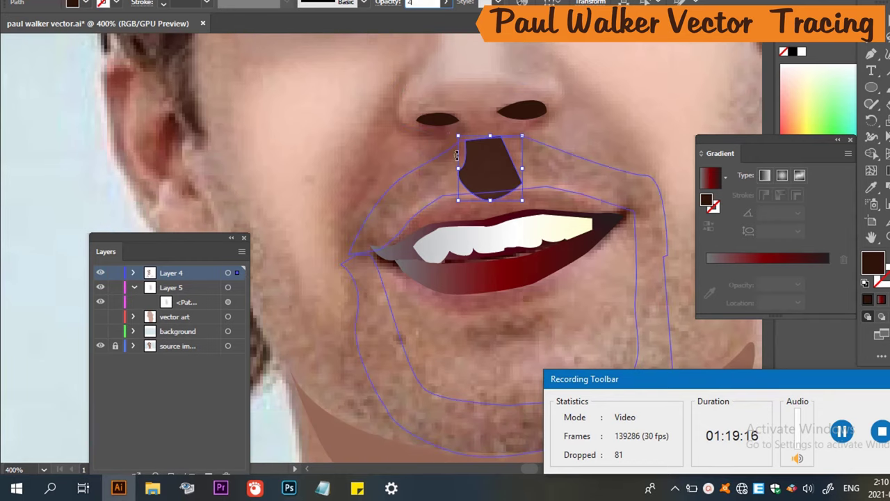
{"action": "type", "text": "20"}
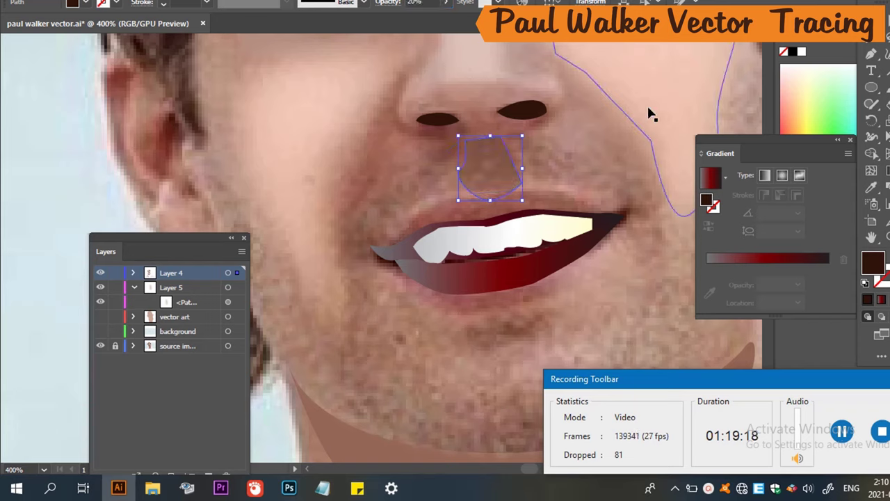
Apply Gaussian Blur to the philtrum shadow shape.
{"action": "left_click", "coordinate": [592, 118]}
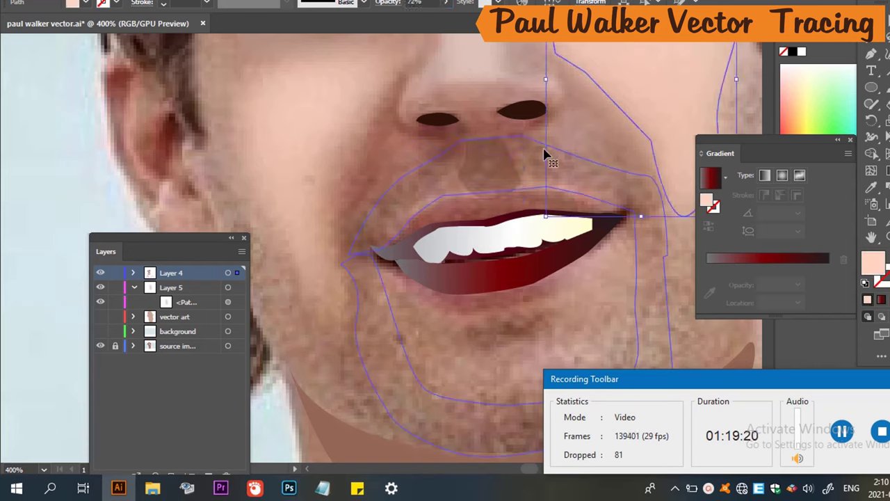
{"action": "left_click", "coordinate": [479, 169]}
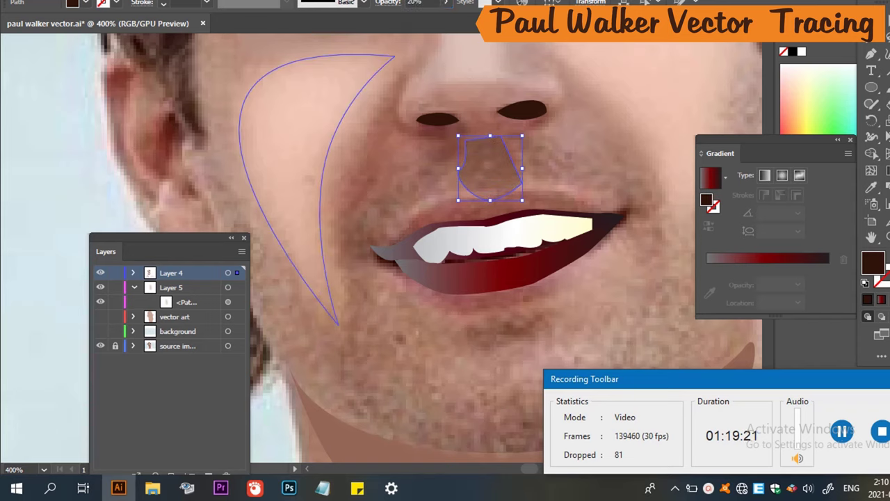
{"action": "left_click", "coordinate": [212, 0]}
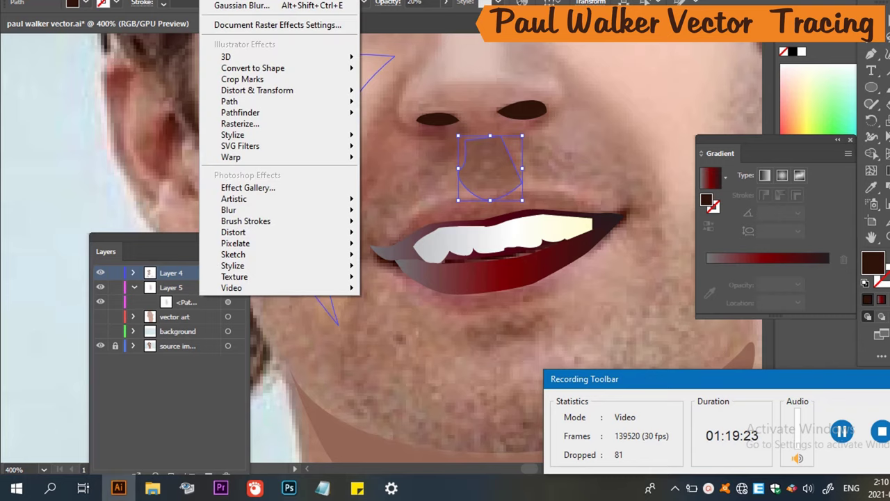
{"action": "left_click", "coordinate": [260, 1]}
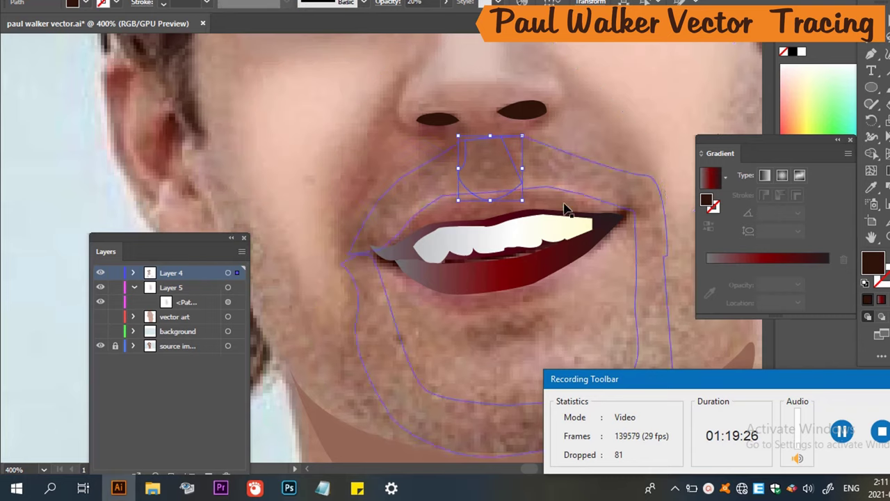
Show the vector art layer again and set the philtrum shadow's opacity to 35%.
{"action": "left_click", "coordinate": [619, 143]}
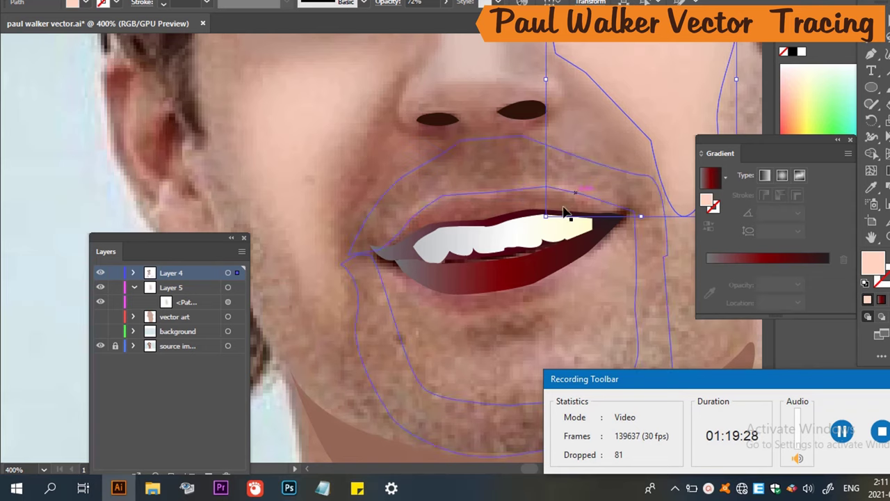
{"action": "scroll", "coordinate": [487, 258], "scroll_direction": "down", "scroll_amount": 2}
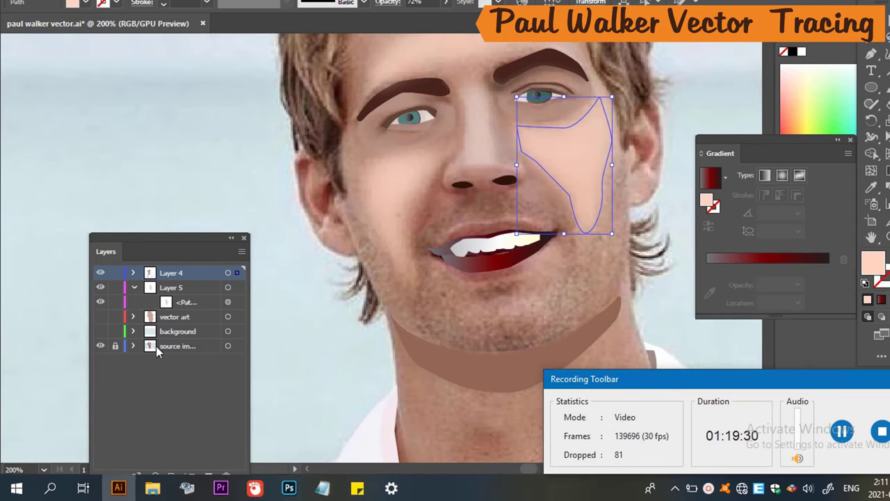
{"action": "left_click", "coordinate": [101, 319]}
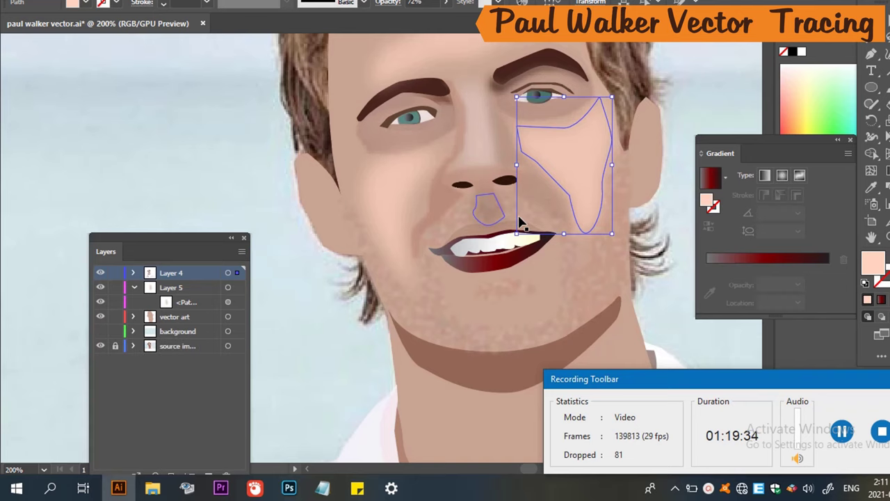
{"action": "left_click", "coordinate": [496, 221]}
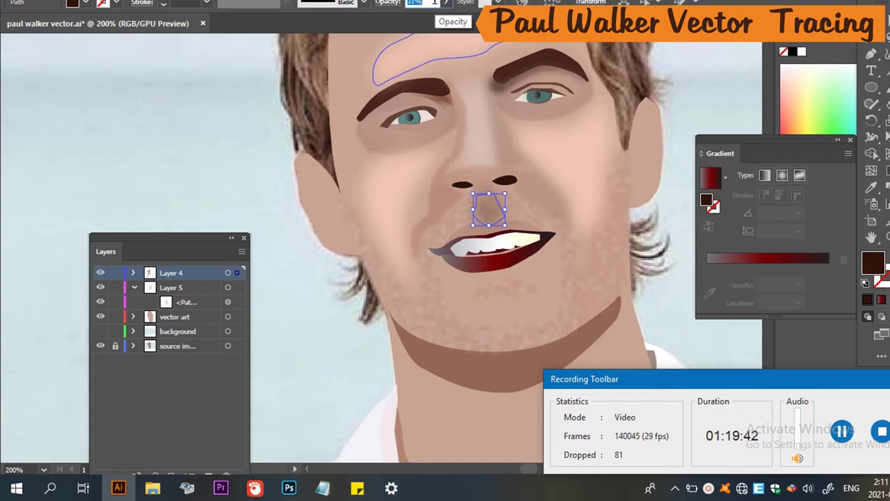
{"action": "scroll", "coordinate": [435, 3], "scroll_direction": "up", "scroll_amount": 4}
{"action": "left_click", "coordinate": [240, 174]}
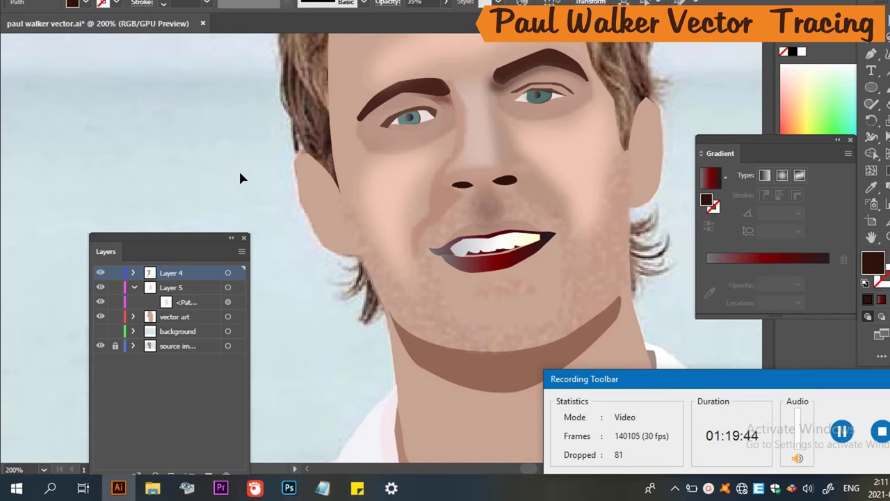
Increase the philtrum shadow's opacity to 47% and deselect it.
{"action": "scroll", "coordinate": [643, 268], "scroll_direction": "up", "scroll_amount": 3}
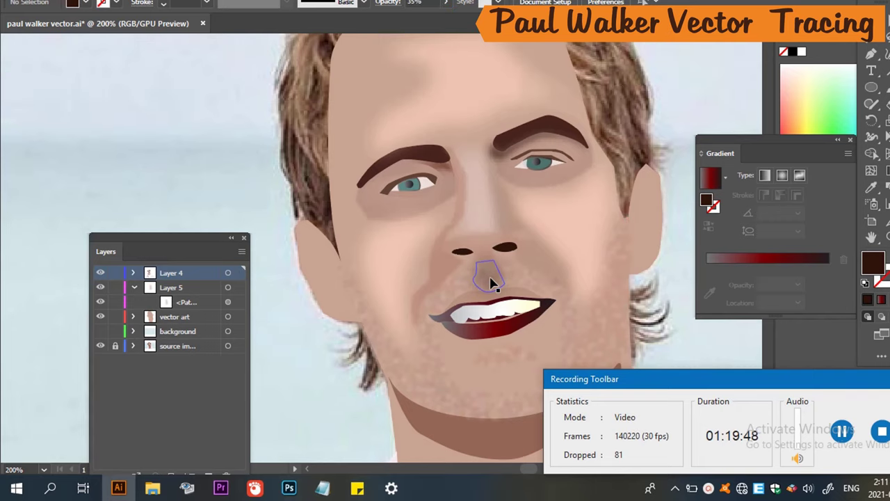
{"action": "left_click", "coordinate": [493, 281]}
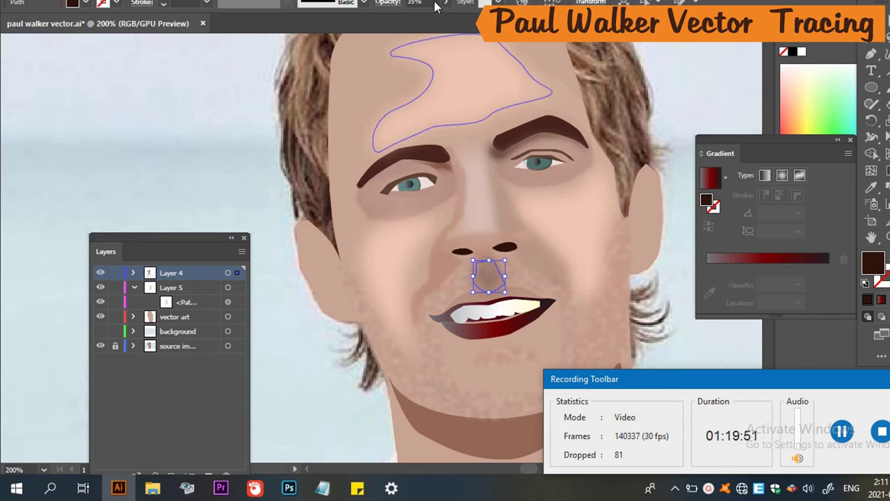
{"action": "left_click", "coordinate": [434, 2]}
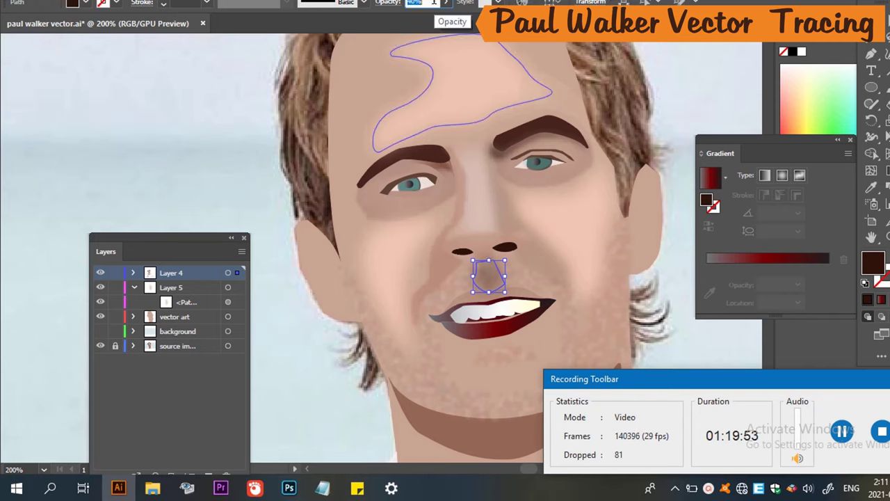
{"action": "left_click", "coordinate": [186, 195]}
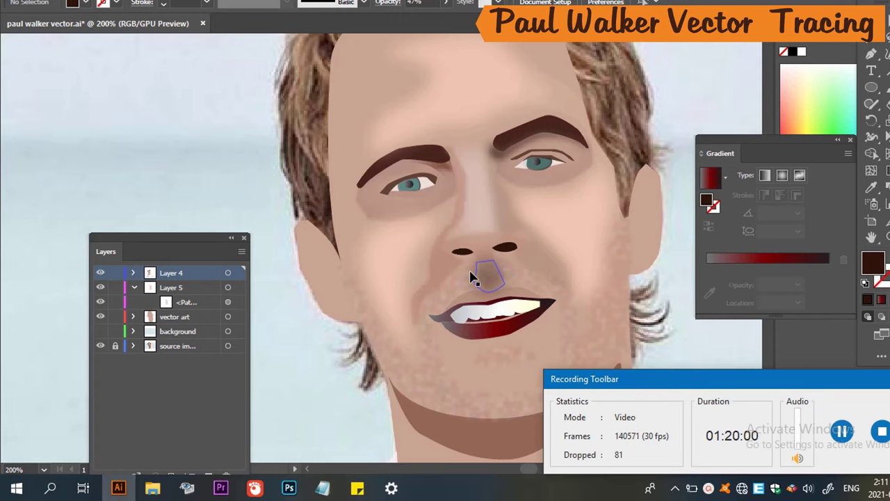
{"action": "left_click", "coordinate": [490, 222]}
{"action": "left_click", "coordinate": [878, 58]}
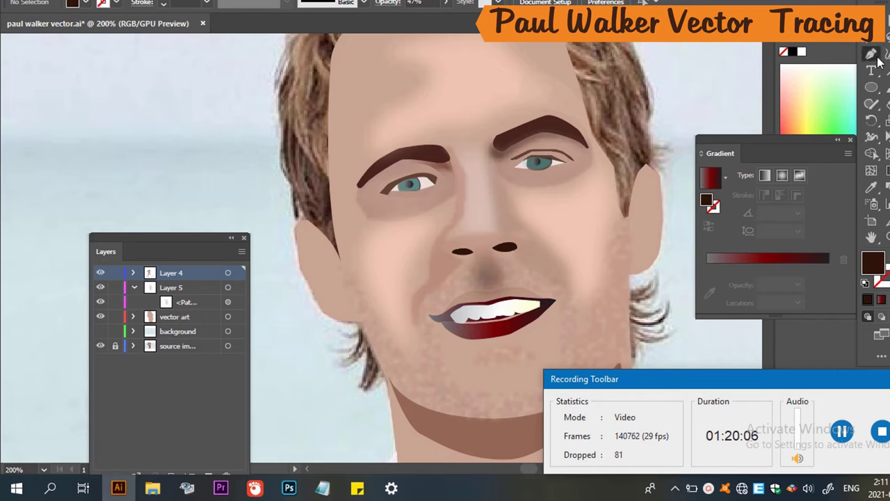
{"action": "left_click", "coordinate": [480, 139]}
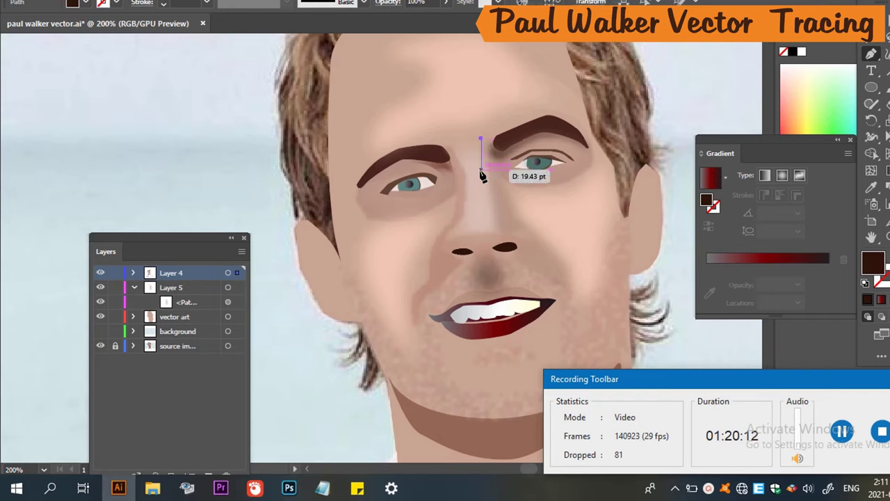
{"action": "key", "text": "slash"}
{"action": "left_click", "coordinate": [486, 167]}
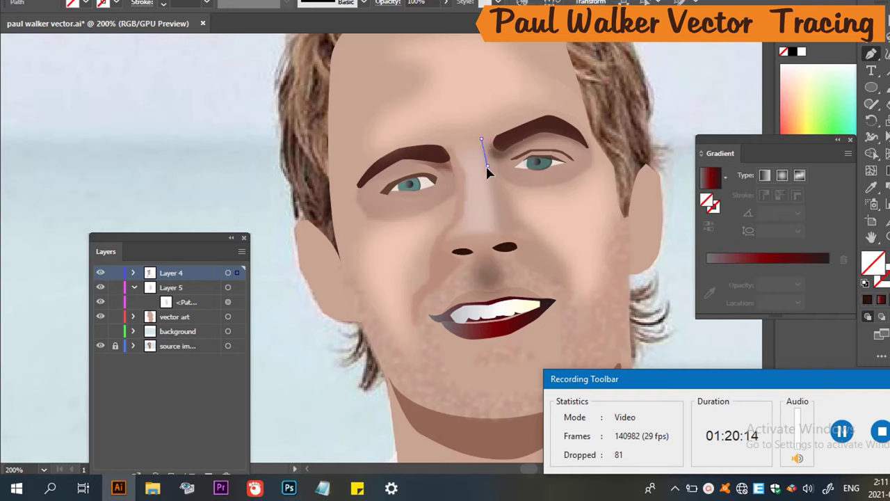
{"action": "left_click_drag", "start_coordinate": [489, 191], "coordinate": [507, 216]}
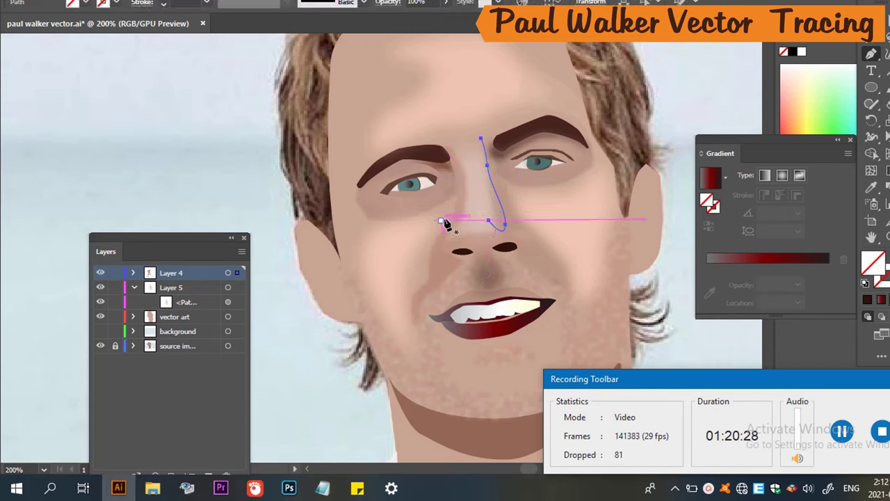
{"action": "key", "text": "Delete"}
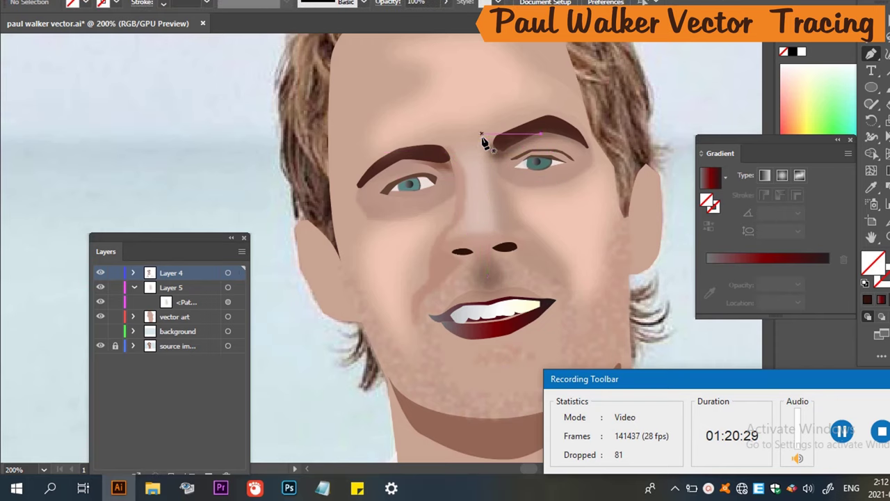
Draw a narrow closed unfilled shape along the nose bridge, from between the eyebrows down to the nose tip.
{"action": "left_click_drag", "start_coordinate": [484, 133], "coordinate": [484, 179]}
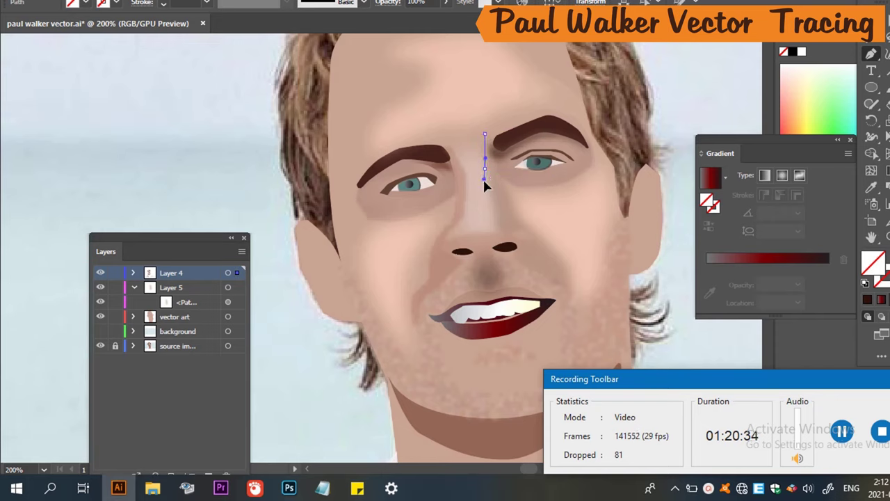
{"action": "mouse_move", "coordinate": [485, 221]}
{"action": "left_mouse_down"}
{"action": "mouse_move", "coordinate": [474, 235]}
{"action": "mouse_move", "coordinate": [498, 240]}
{"action": "mouse_move", "coordinate": [498, 228]}
{"action": "left_mouse_up"}
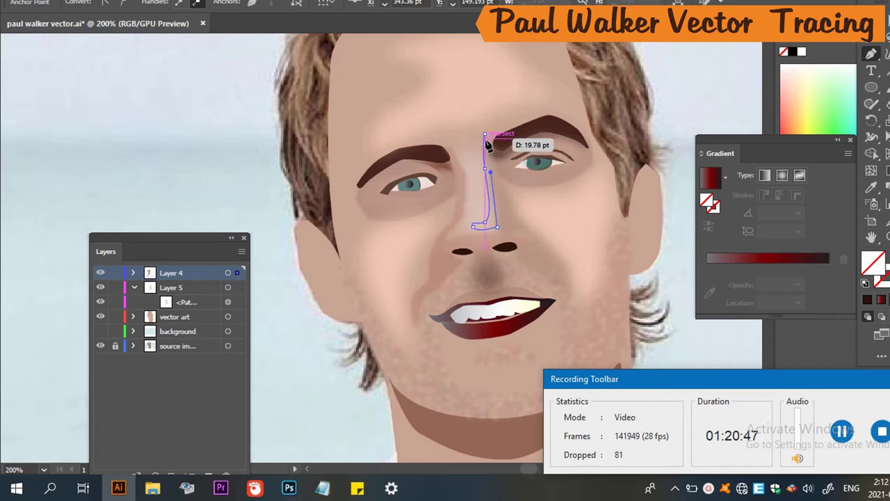
{"action": "mouse_move", "coordinate": [485, 134]}
{"action": "left_mouse_down"}
{"action": "mouse_move", "coordinate": [510, 108]}
{"action": "mouse_move", "coordinate": [495, 130]}
{"action": "mouse_move", "coordinate": [498, 119]}
{"action": "mouse_move", "coordinate": [482, 118]}
{"action": "mouse_move", "coordinate": [502, 122]}
{"action": "mouse_move", "coordinate": [491, 124]}
{"action": "left_mouse_up"}
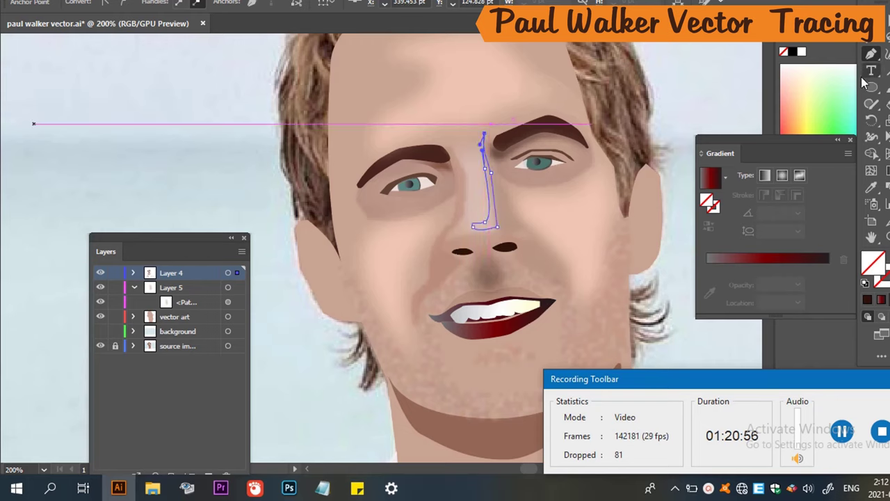
Fill the narrow nose bridge shape with white and deselect it.
{"action": "left_click", "coordinate": [804, 54]}
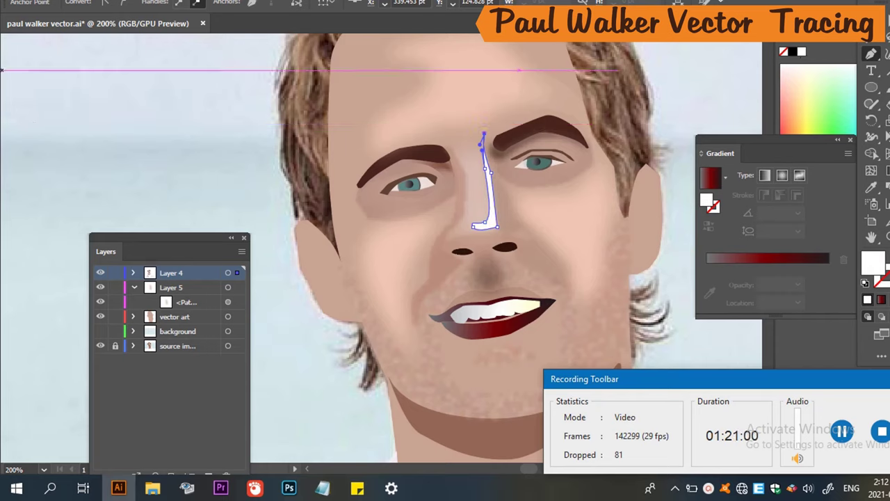
{"action": "key", "text": "v"}
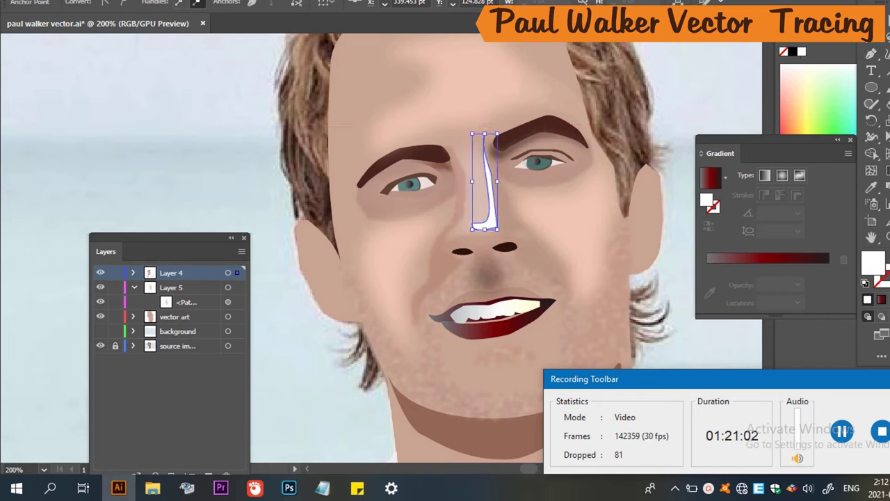
{"action": "left_click", "coordinate": [179, 155]}
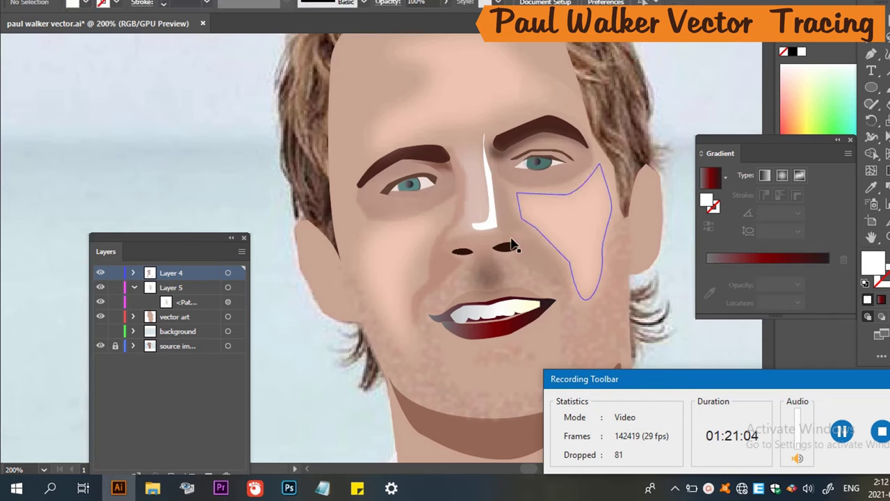
Try Gaussian Blur with its previous settings on the white nose bridge highlight.
{"action": "left_click", "coordinate": [489, 216]}
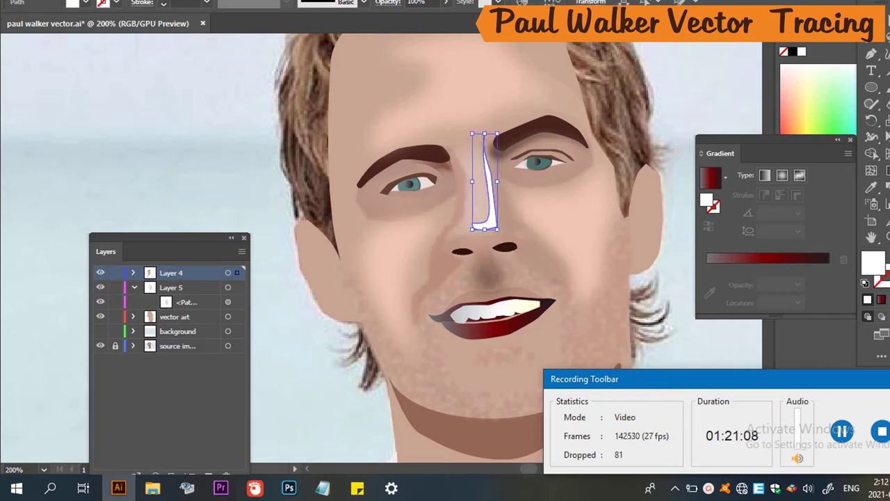
{"action": "key", "text": "alt+c"}
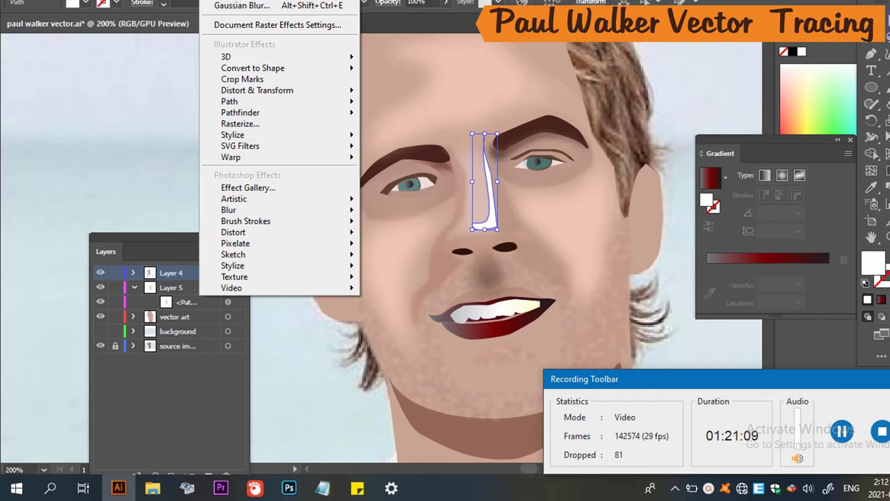
{"action": "left_click", "coordinate": [233, 3]}
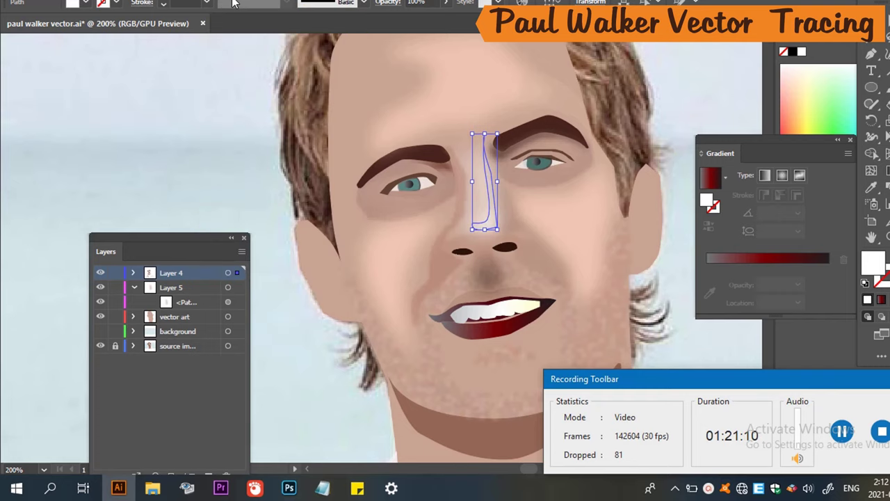
{"action": "left_click", "coordinate": [716, 122]}
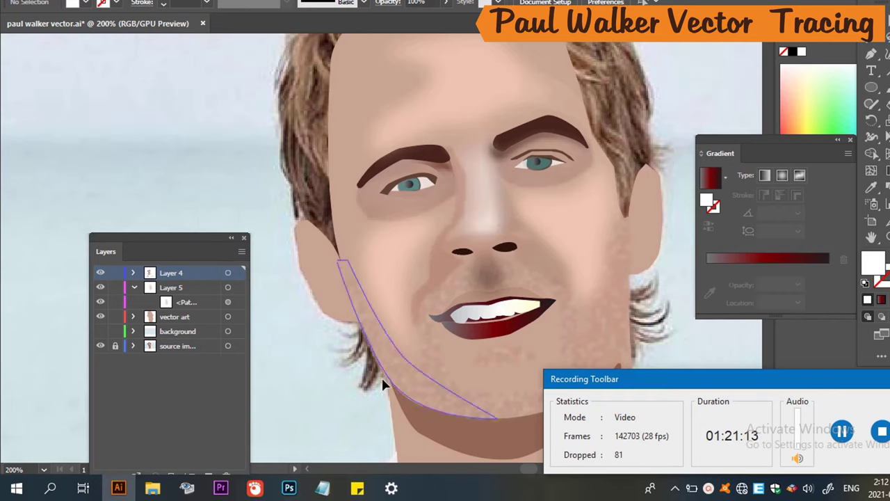
{"action": "left_click", "coordinate": [485, 216]}
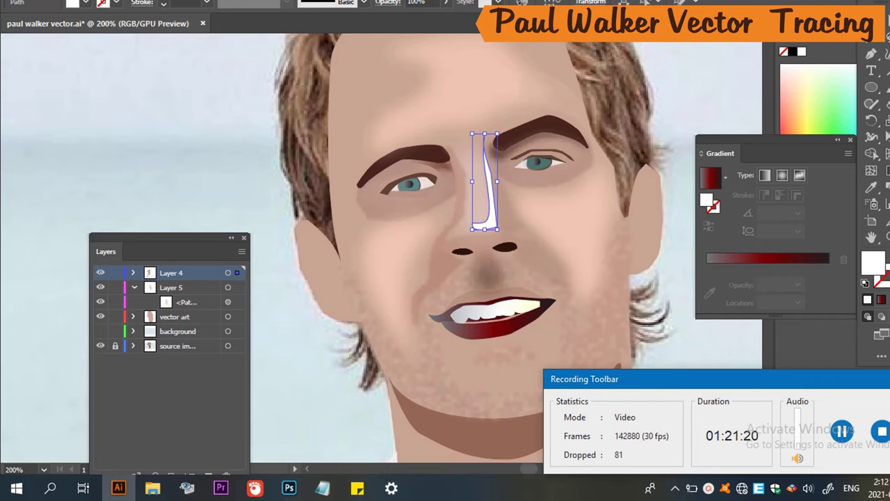
Apply Gaussian Blur with a 2.5 pixel radius to the white nose bridge highlight, previewing the effect.
{"action": "left_click", "coordinate": [214, 1]}
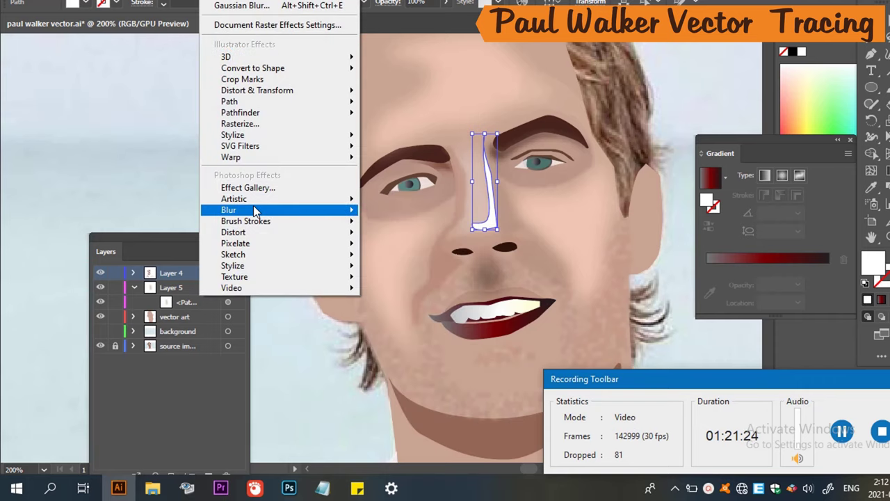
{"action": "mouse_move", "coordinate": [276, 211]}
{"action": "left_click", "coordinate": [402, 214]}
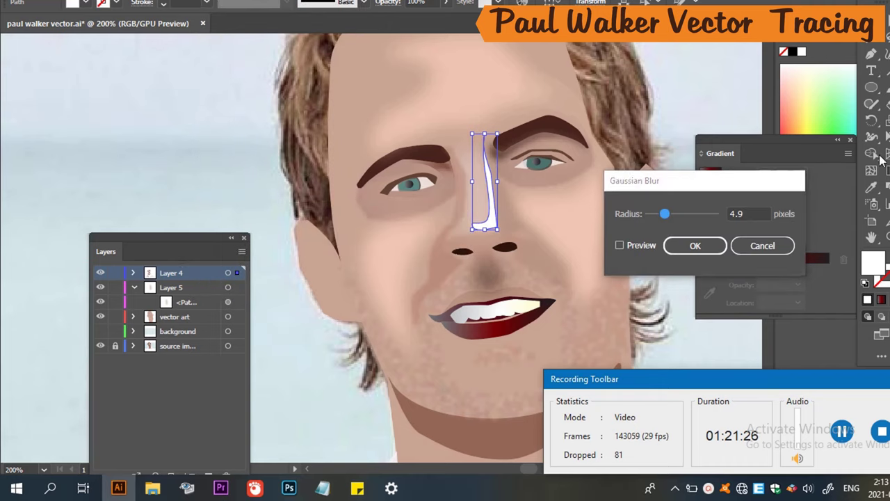
{"action": "left_click", "coordinate": [624, 244]}
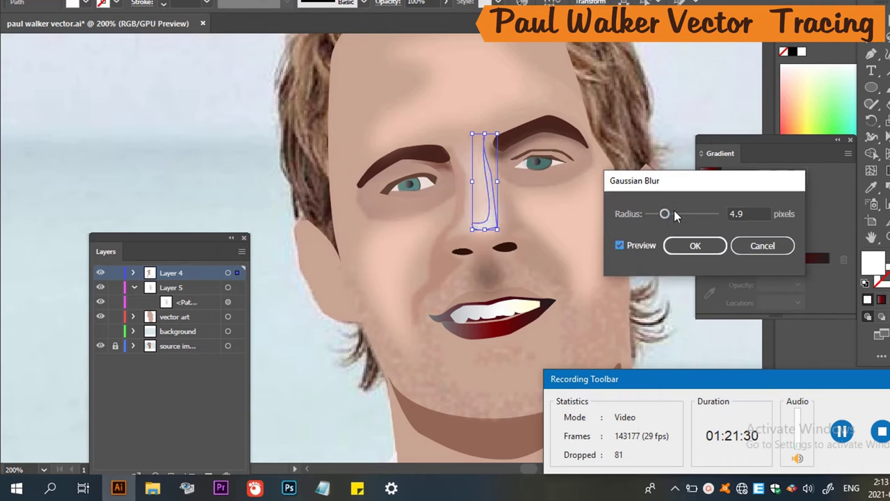
{"action": "mouse_move", "coordinate": [654, 211]}
{"action": "left_mouse_down"}
{"action": "mouse_move", "coordinate": [668, 211]}
{"action": "mouse_move", "coordinate": [656, 218]}
{"action": "left_mouse_up"}
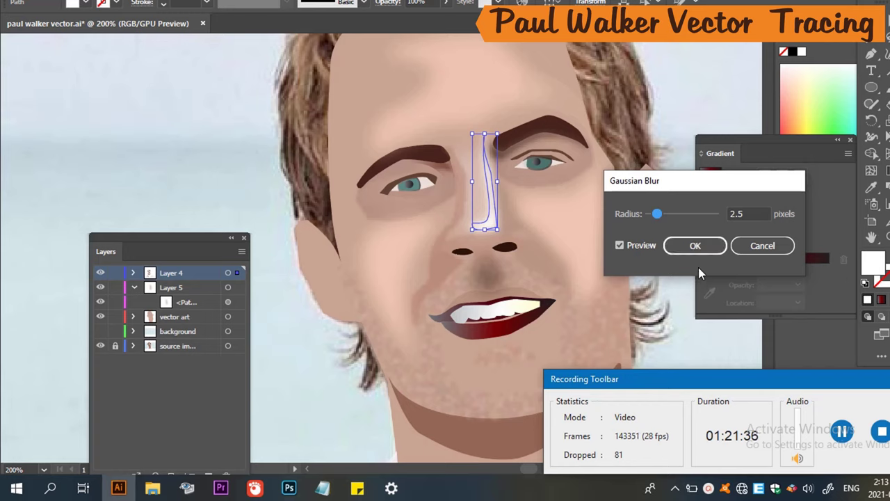
{"action": "left_click", "coordinate": [695, 246]}
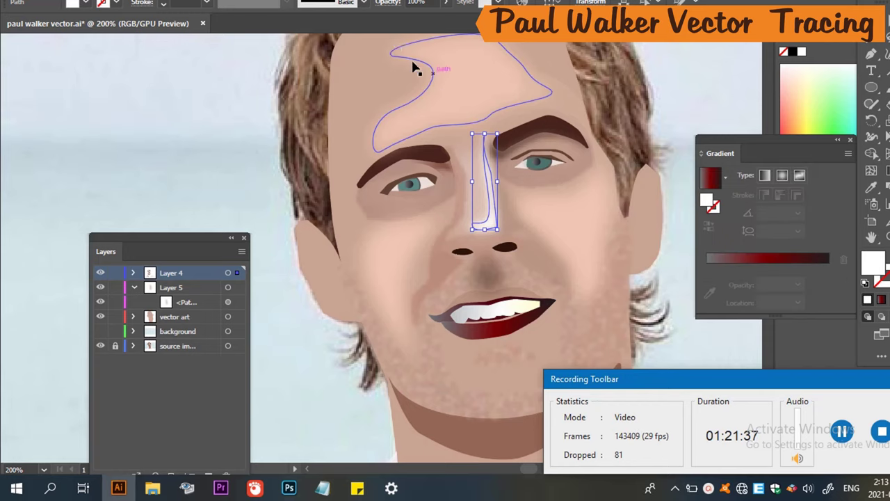
Reduce the nose bridge highlight's opacity to 75% and deselect it.
{"action": "left_click", "coordinate": [429, 3]}
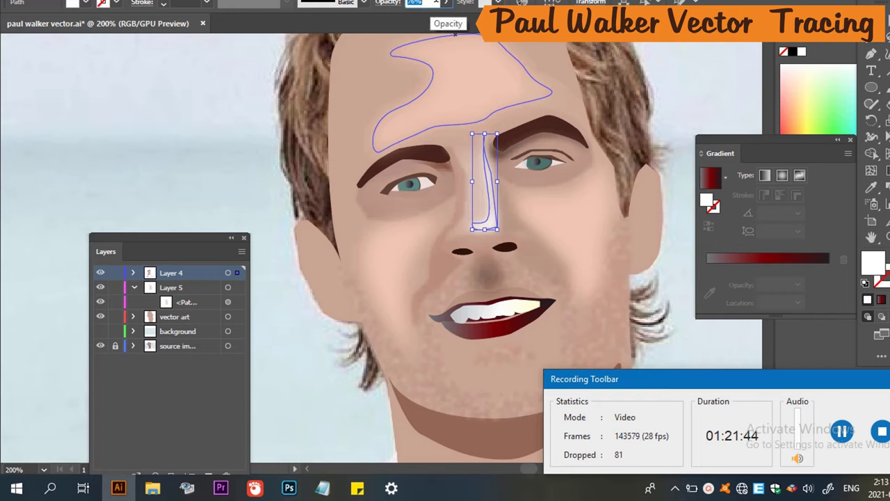
{"action": "left_click", "coordinate": [233, 164]}
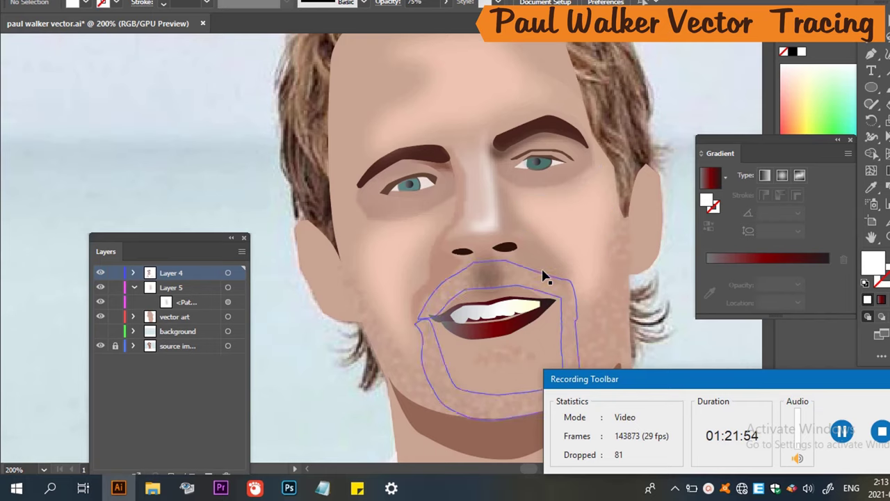
{"action": "scroll", "coordinate": [544, 276], "scroll_direction": "down", "scroll_amount": 2}
{"action": "scroll", "coordinate": [412, 356], "scroll_direction": "down", "scroll_amount": 2}
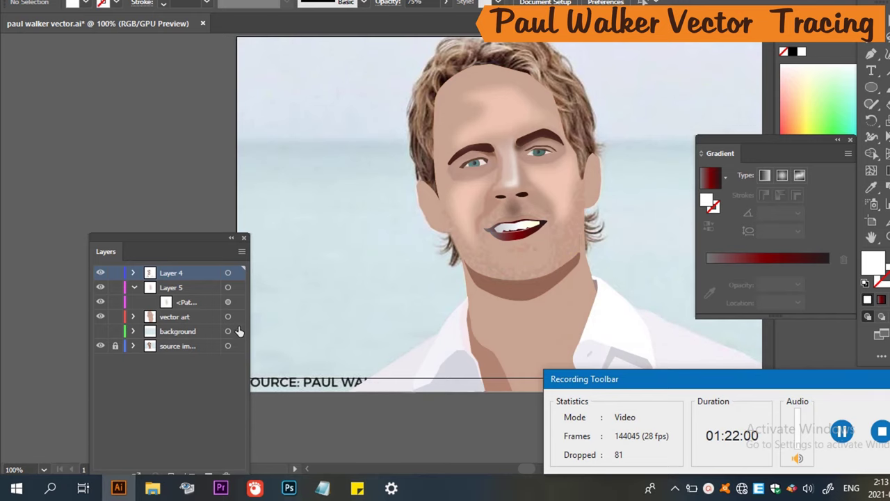
Toggle the vector art layer's visibility to compare the face with the source photo, leaving that layer hidden.
{"action": "left_click", "coordinate": [101, 318]}
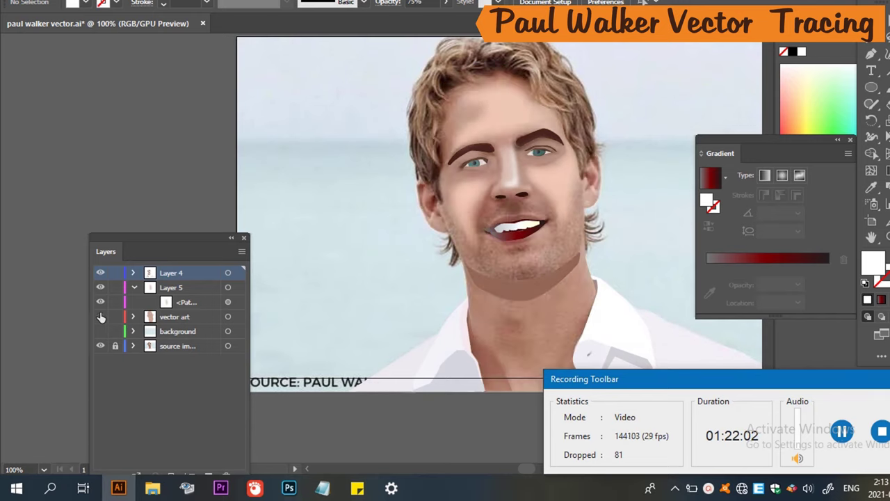
{"action": "left_click", "coordinate": [100, 317]}
{"action": "left_click", "coordinate": [101, 317]}
{"action": "left_click", "coordinate": [101, 318]}
{"action": "left_click", "coordinate": [101, 317]}
{"action": "left_click", "coordinate": [101, 317]}
{"action": "left_click", "coordinate": [101, 317]}
Try deleting the dark red gradient shape behind the teeth, and restore it.
{"action": "scroll", "coordinate": [560, 258], "scroll_direction": "up", "scroll_amount": 2}
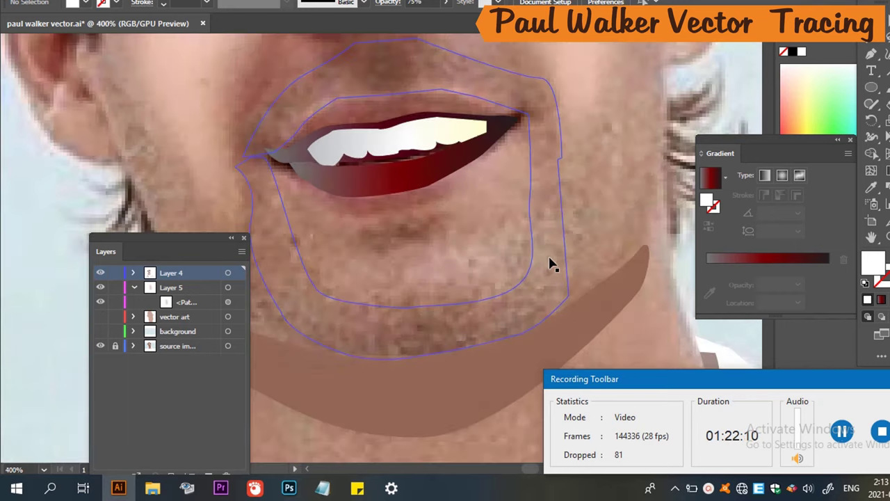
{"action": "scroll", "coordinate": [555, 262], "scroll_direction": "up", "scroll_amount": 1}
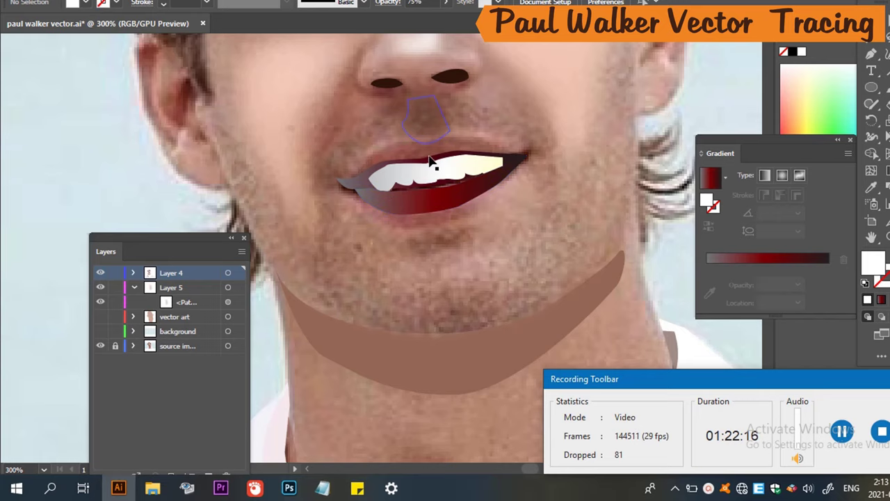
{"action": "scroll", "coordinate": [435, 160], "scroll_direction": "up", "scroll_amount": 1}
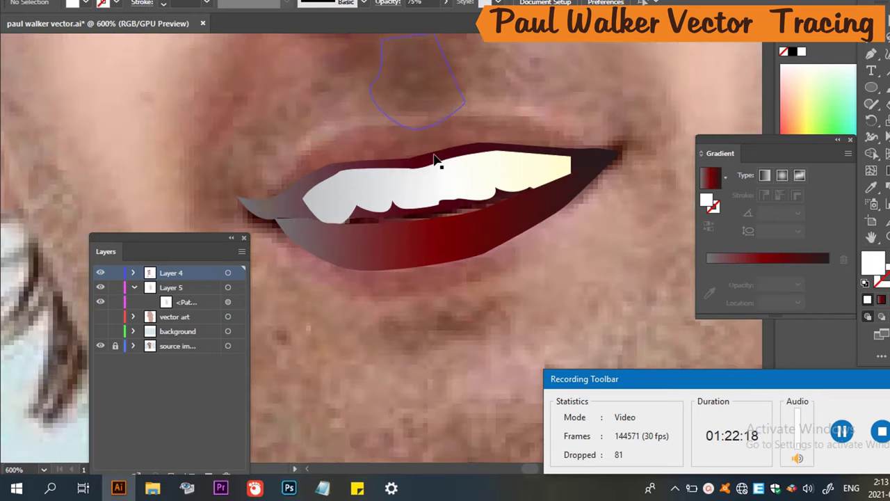
{"action": "scroll", "coordinate": [441, 165], "scroll_direction": "down", "scroll_amount": 1}
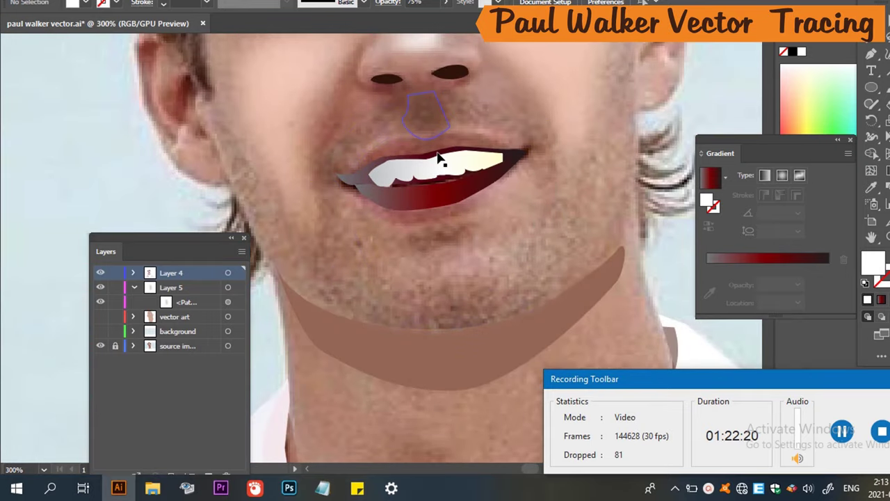
{"action": "left_click", "coordinate": [443, 160]}
{"action": "key", "text": "ctrl+z"}
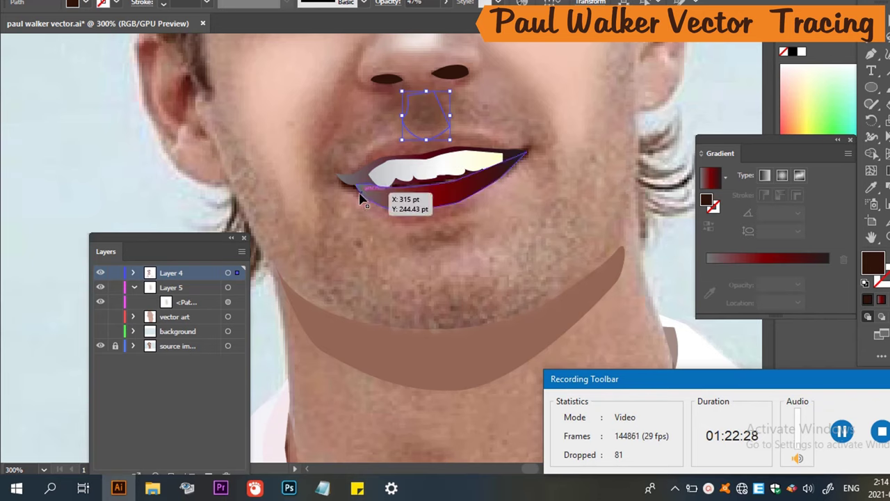
{"action": "left_click", "coordinate": [354, 186]}
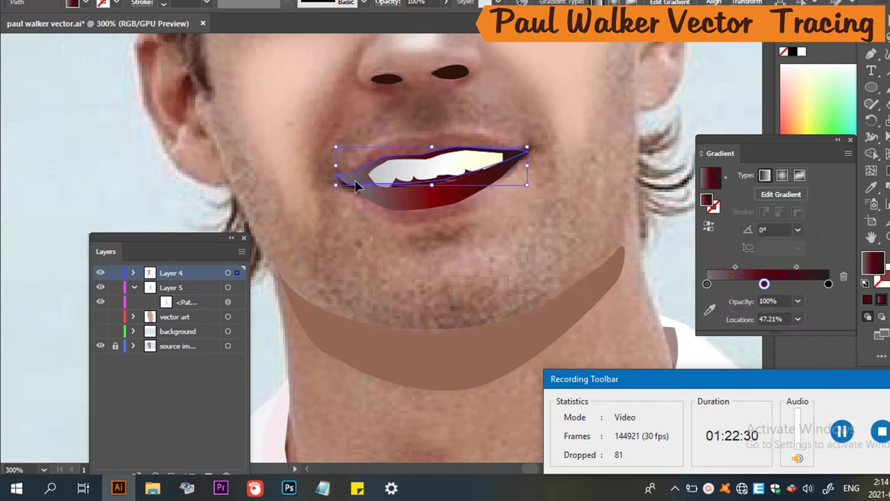
{"action": "key", "text": "Delete"}
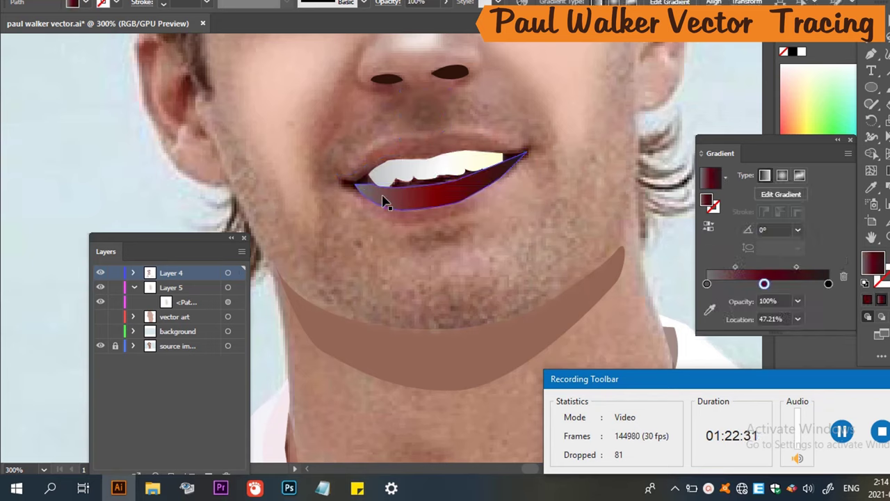
{"action": "left_click", "coordinate": [384, 194]}
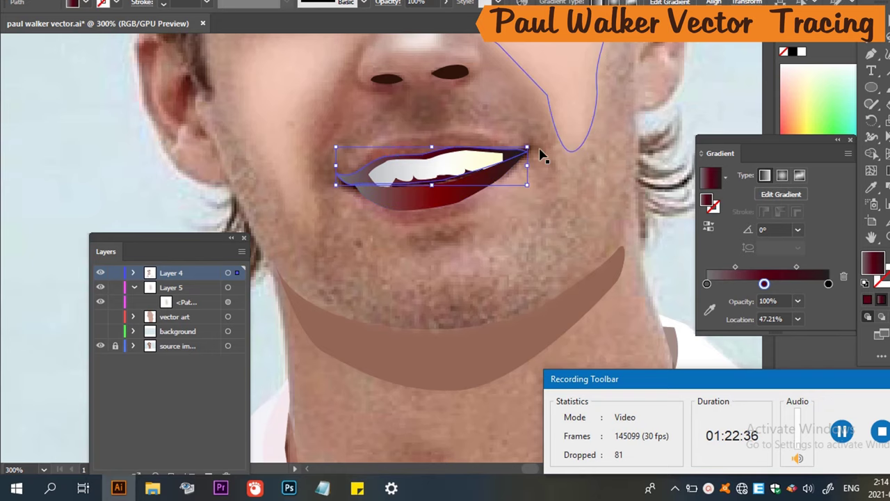
Recolour the upper lip shape by sampling the philtrum shadow's dark brown fill and 47% opacity, and deselect it.
{"action": "scroll", "coordinate": [499, 154], "scroll_direction": "up", "scroll_amount": 2}
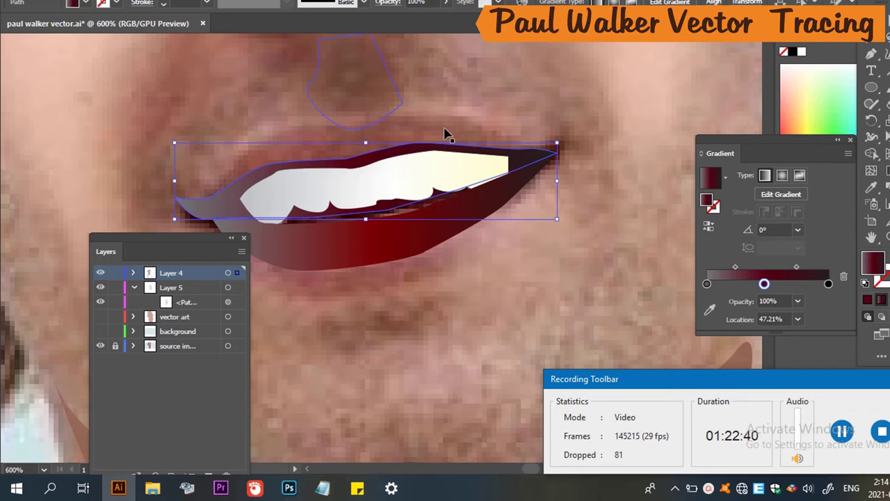
{"action": "left_click", "coordinate": [470, 132]}
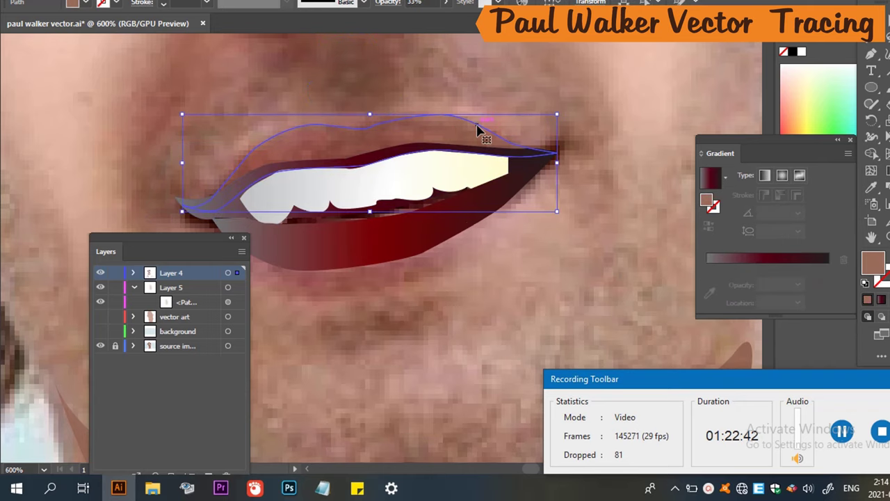
{"action": "key", "text": "i"}
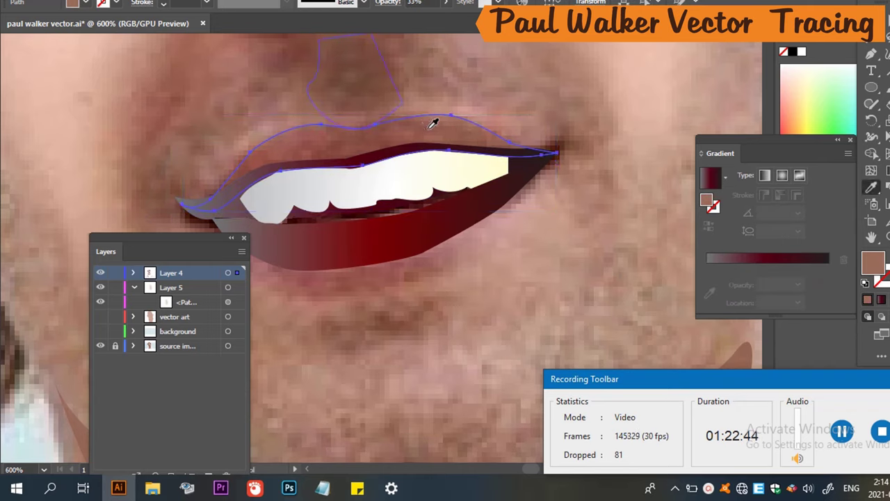
{"action": "left_click", "coordinate": [432, 124]}
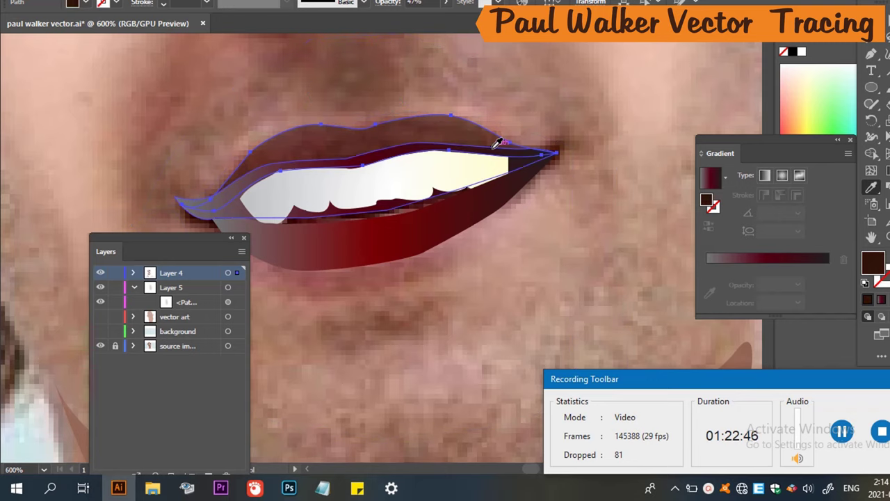
{"action": "scroll", "coordinate": [462, 159], "scroll_direction": "down", "scroll_amount": 2}
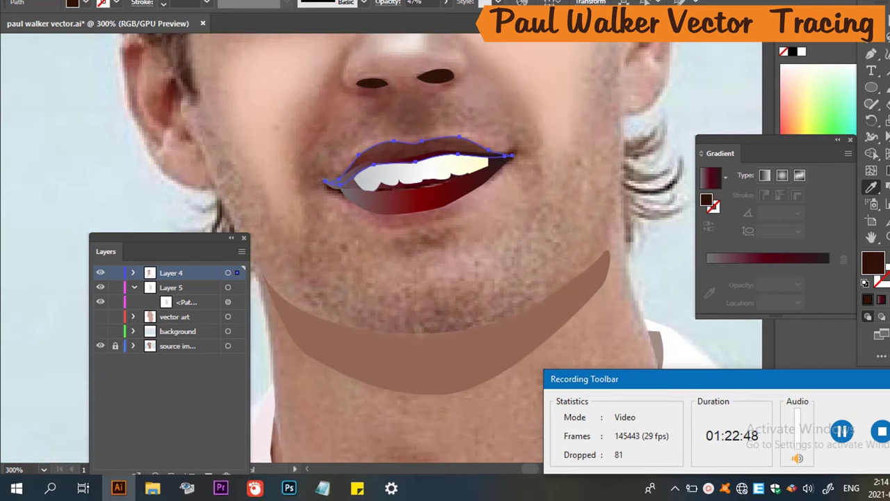
{"action": "key", "text": "v"}
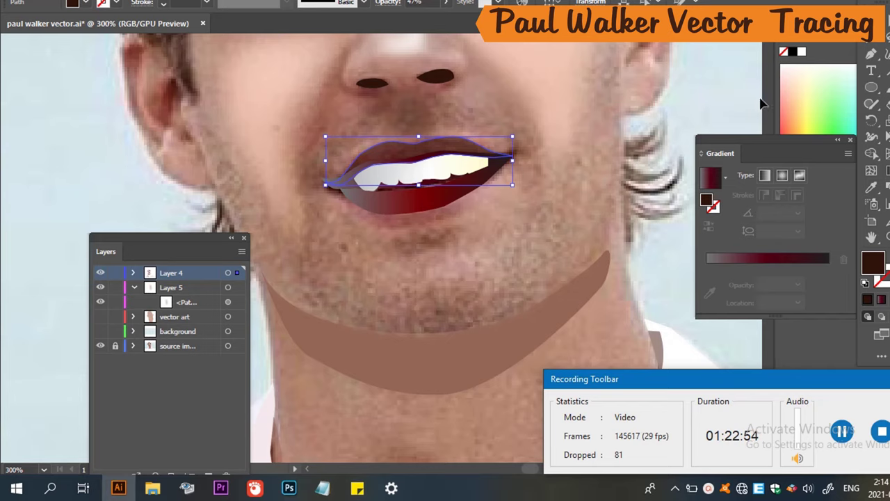
{"action": "left_click", "coordinate": [732, 102]}
Show and hide the vector art layer to compare the recoloured mouth with the photo, and examine the area below the lower lip.
{"action": "scroll", "coordinate": [718, 102], "scroll_direction": "down", "scroll_amount": 2}
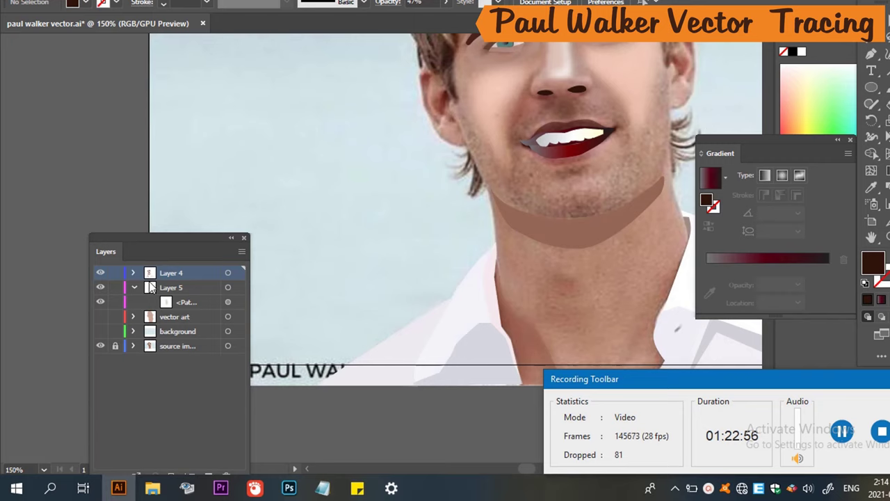
{"action": "left_click", "coordinate": [101, 318]}
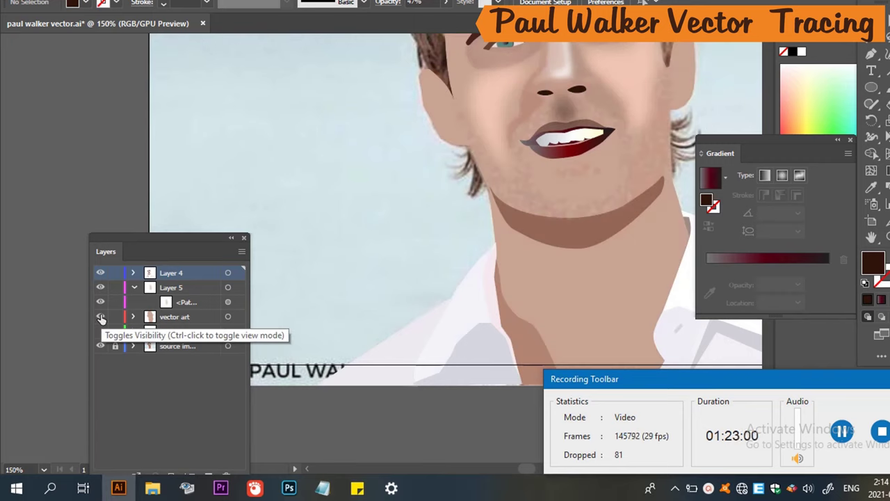
{"action": "left_click", "coordinate": [101, 318]}
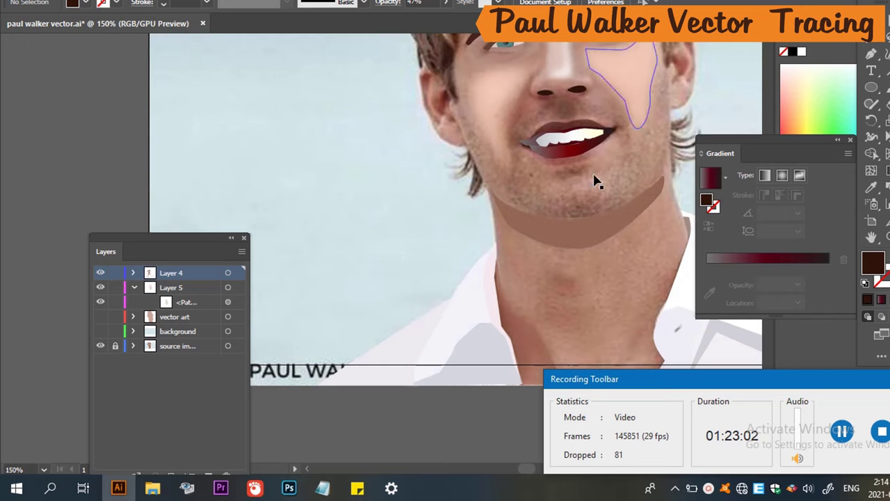
{"action": "scroll", "coordinate": [609, 160], "scroll_direction": "up", "scroll_amount": 2}
{"action": "scroll", "coordinate": [591, 165], "scroll_direction": "up", "scroll_amount": 2}
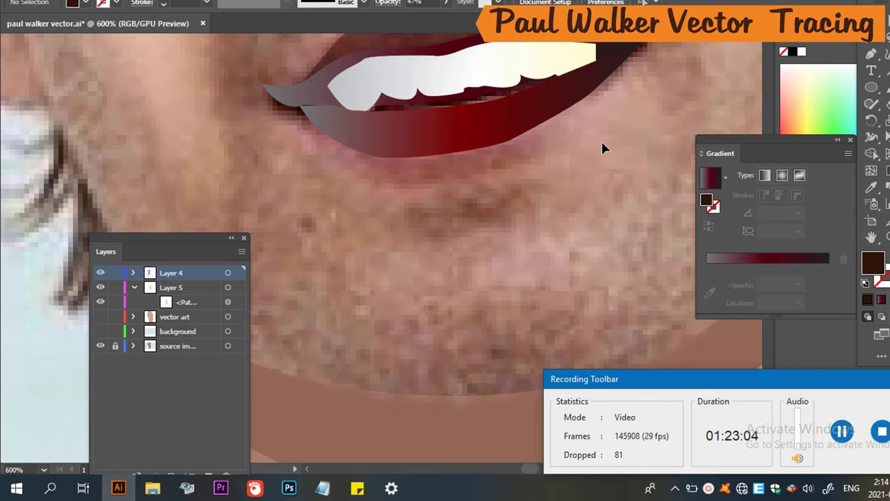
Trace the upper edge of a new unfilled Pen shape along the underside of the red lower lip, from one mouth corner to the other.
{"action": "scroll", "coordinate": [602, 147], "scroll_direction": "up", "scroll_amount": 1}
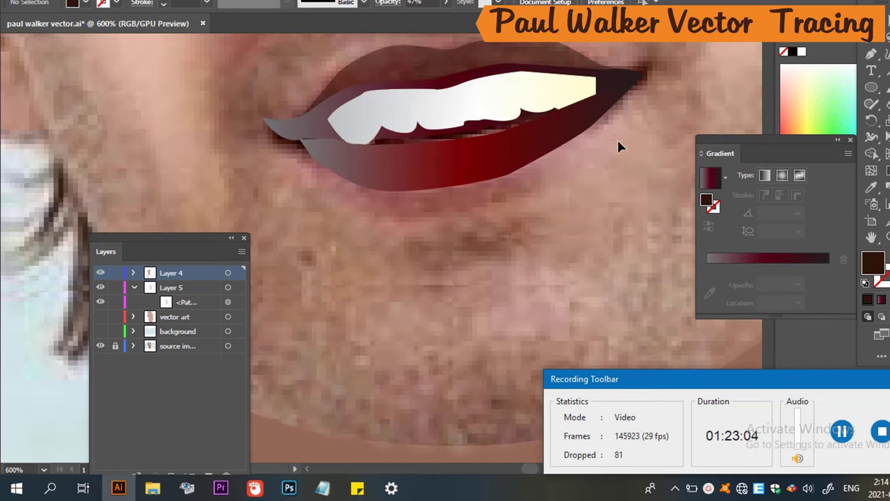
{"action": "left_click", "coordinate": [871, 54]}
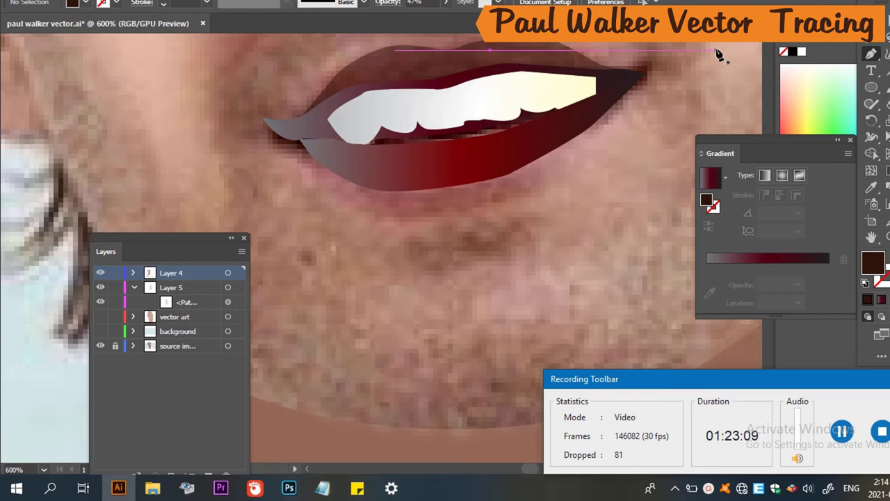
{"action": "key", "text": "slash"}
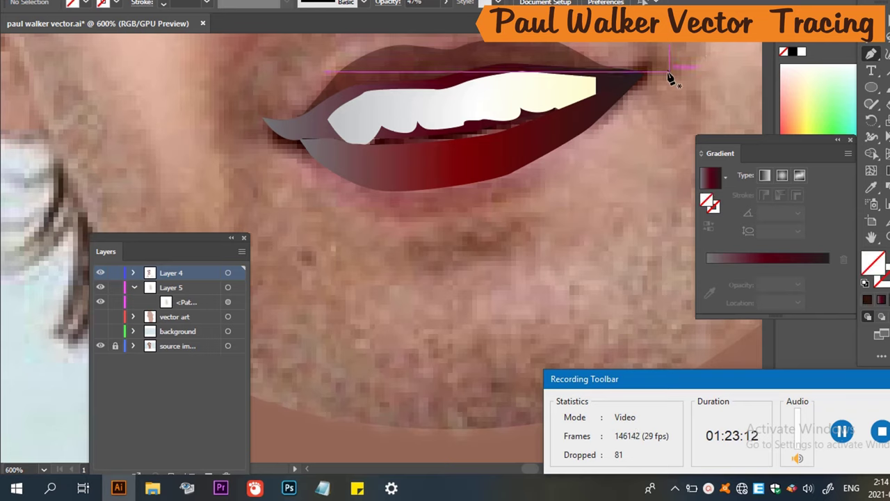
{"action": "left_click", "coordinate": [645, 74]}
{"action": "left_click", "coordinate": [646, 74]}
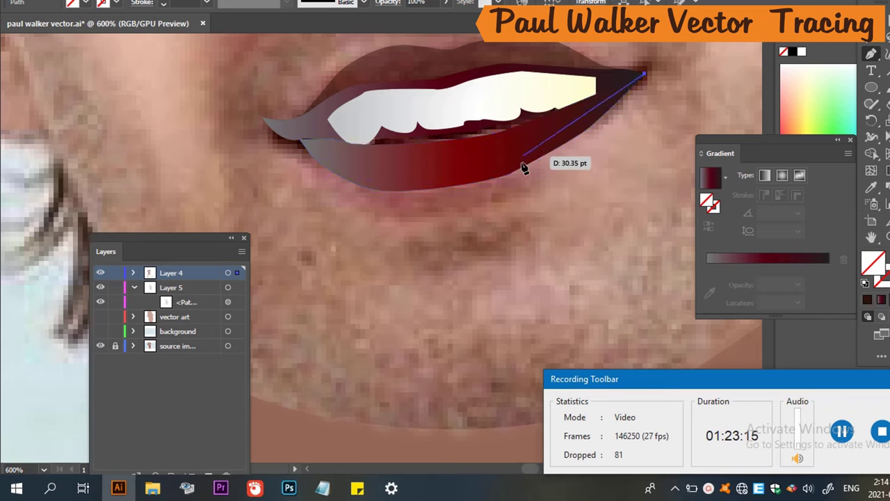
{"action": "left_click_drag", "start_coordinate": [518, 176], "coordinate": [470, 200]}
{"action": "left_click", "coordinate": [458, 201]}
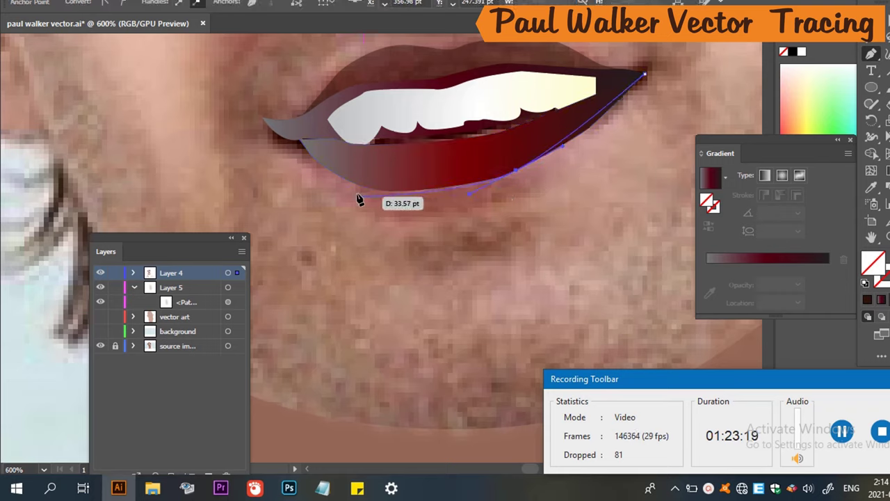
{"action": "left_click", "coordinate": [380, 190]}
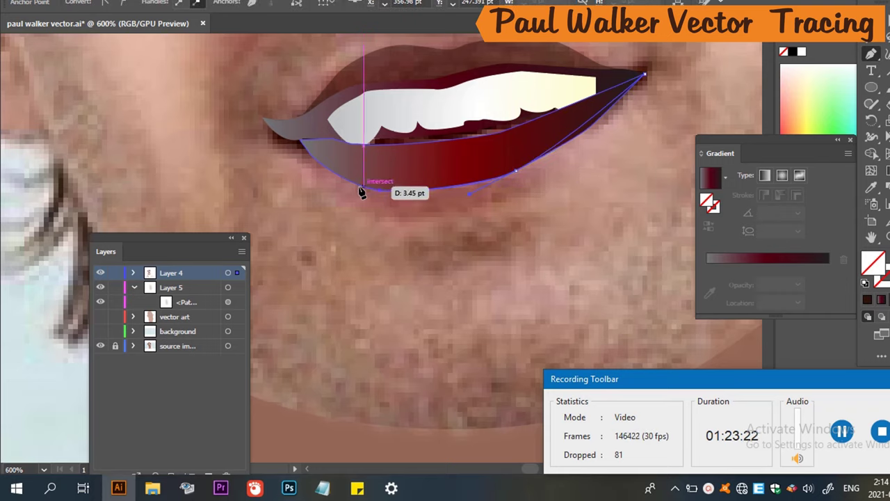
{"action": "left_click", "coordinate": [302, 151]}
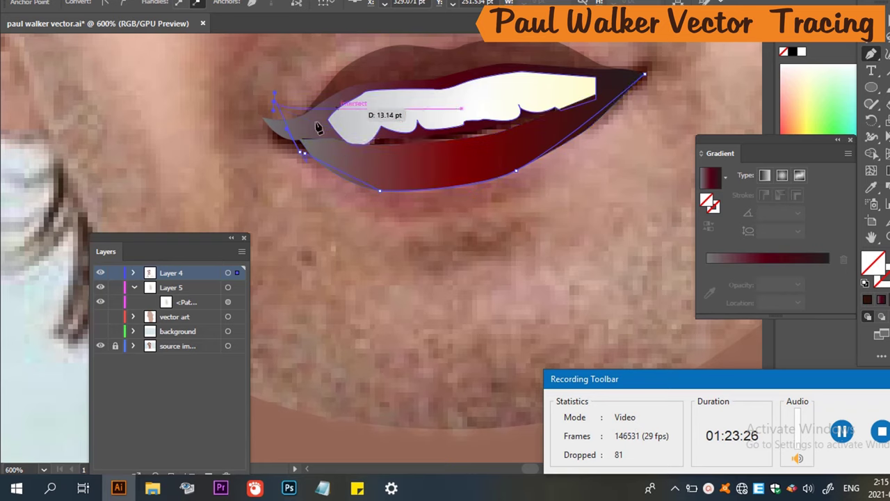
{"action": "key", "text": "ctrl+z"}
{"action": "left_click_drag", "start_coordinate": [392, 193], "coordinate": [439, 219]}
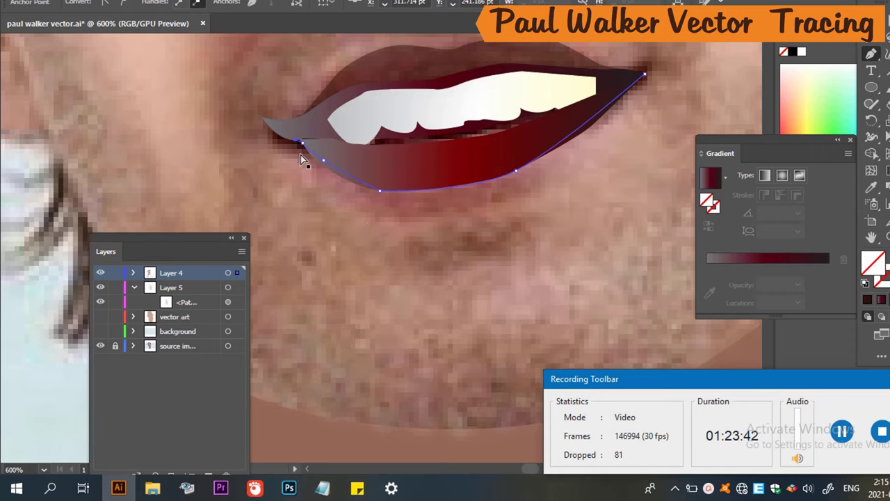
Complete the lip shadow outline with a curved lower edge just beneath the lower lip, closing it at its starting corner.
{"action": "left_click_drag", "start_coordinate": [297, 142], "coordinate": [416, 220]}
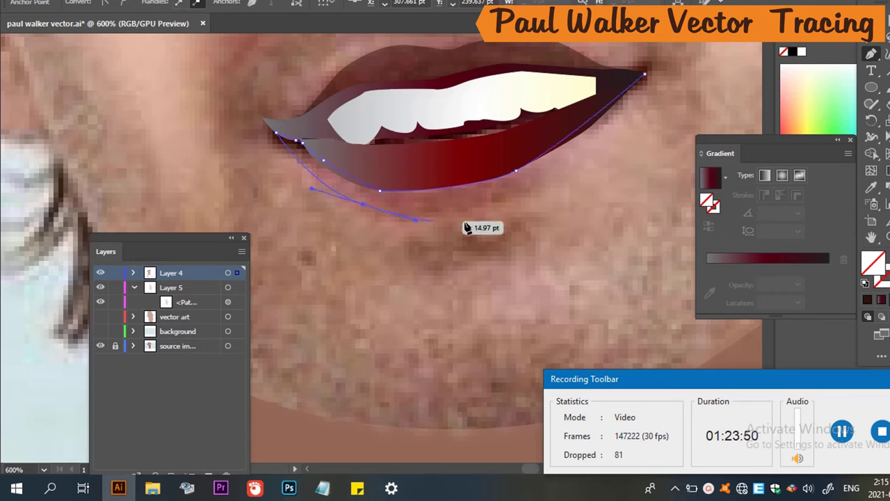
{"action": "left_click_drag", "start_coordinate": [527, 199], "coordinate": [609, 147]}
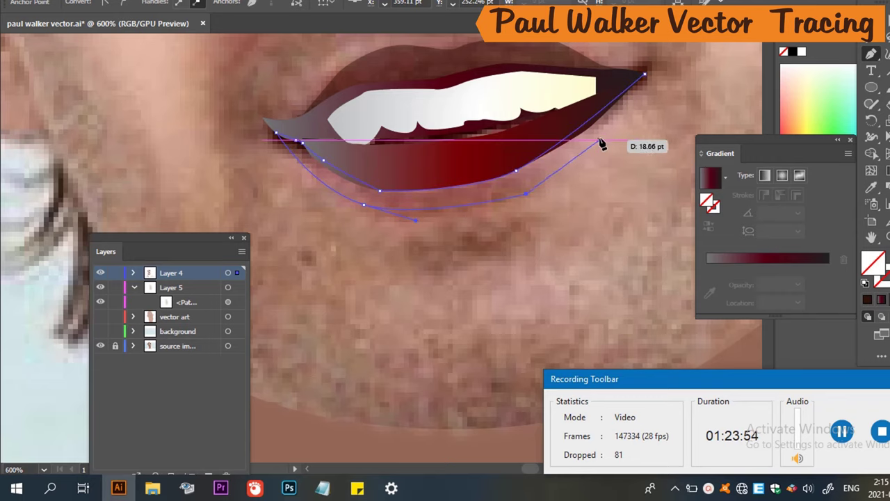
{"action": "left_click", "coordinate": [596, 144]}
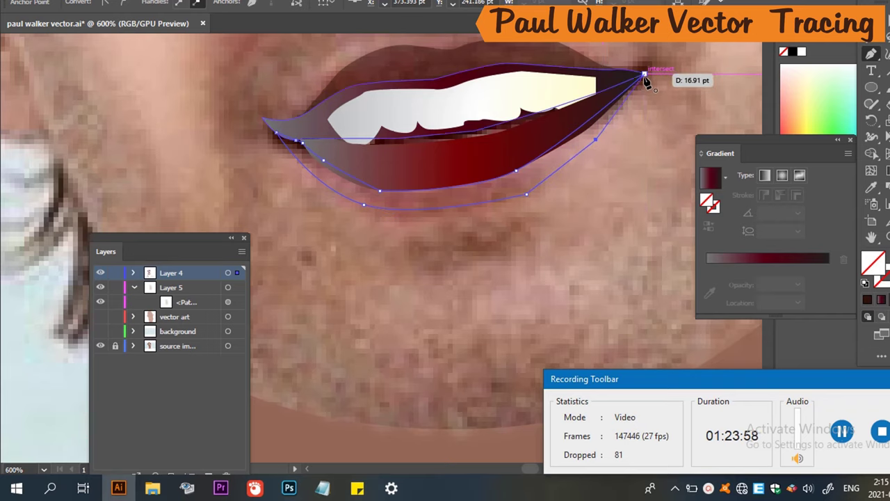
{"action": "left_click", "coordinate": [645, 75]}
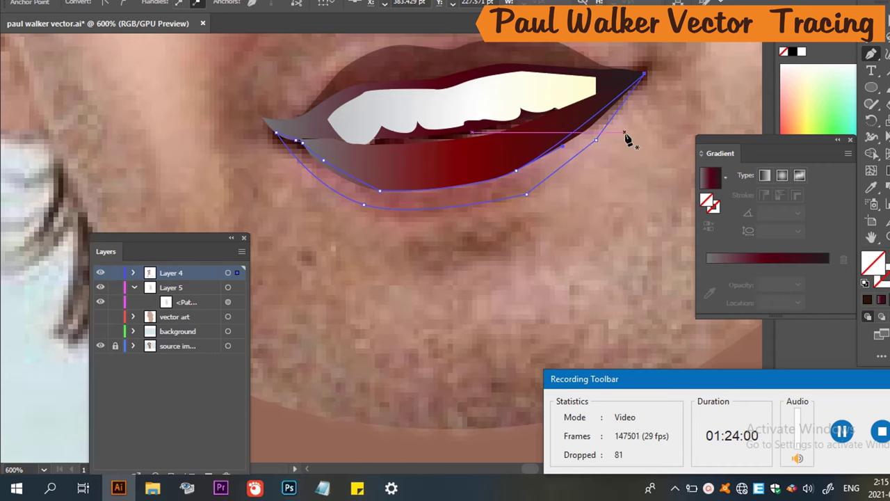
Fill the shape under the lower lip with the reddish-brown skin colour sampled just below the lip, leaving its position unchanged.
{"action": "key", "text": "i"}
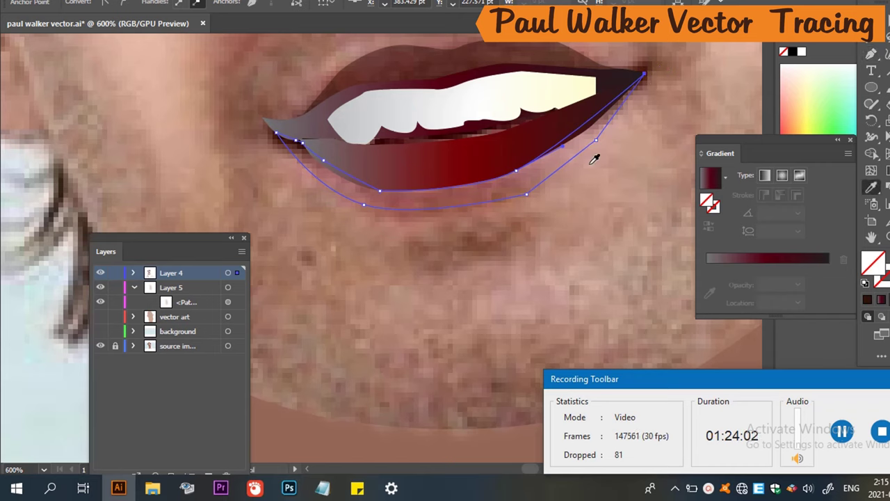
{"action": "left_click", "coordinate": [534, 176]}
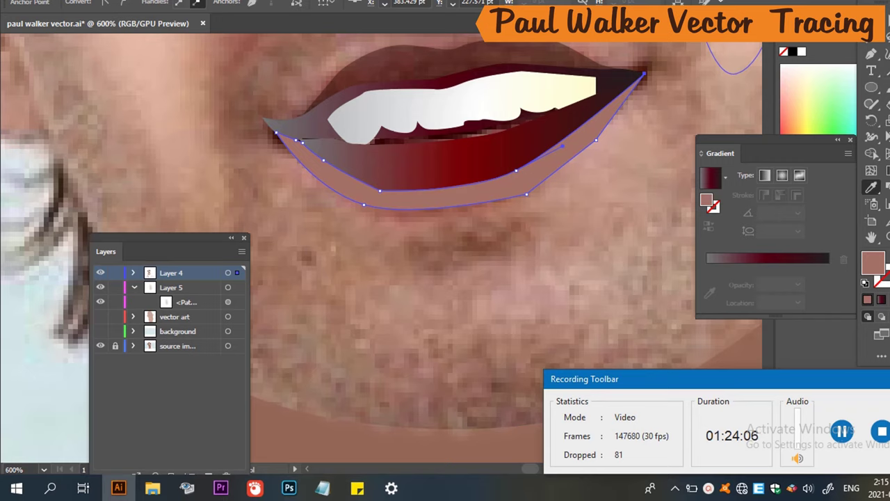
{"action": "key", "text": "v"}
{"action": "key", "text": "Return"}
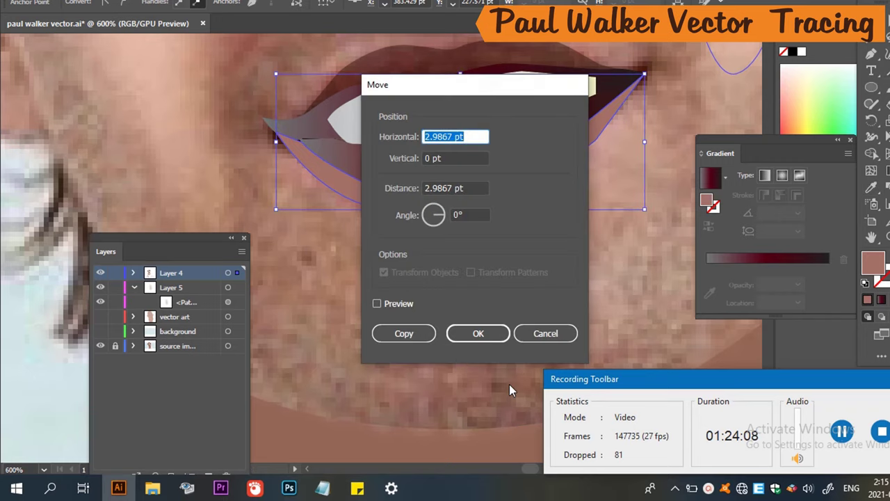
{"action": "left_click", "coordinate": [561, 334]}
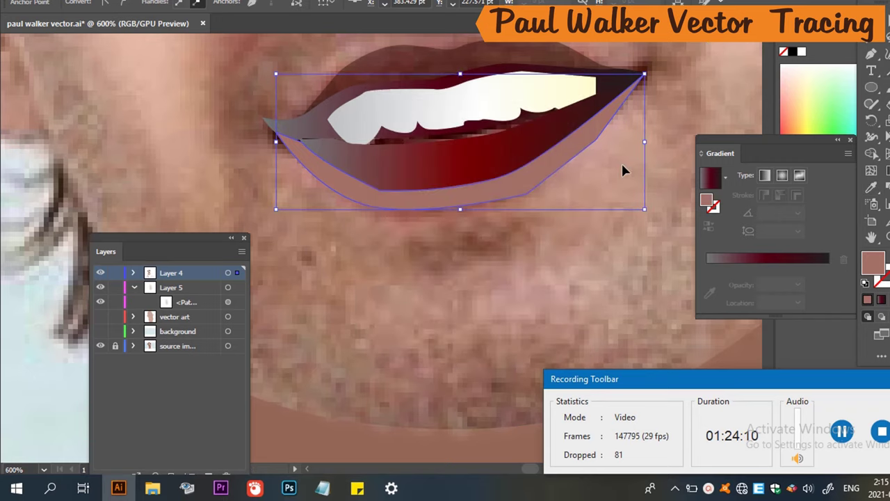
Set the lip shadow shape's opacity to 57% and apply the Gaussian Blur effect to it.
{"action": "left_click", "coordinate": [585, 145]}
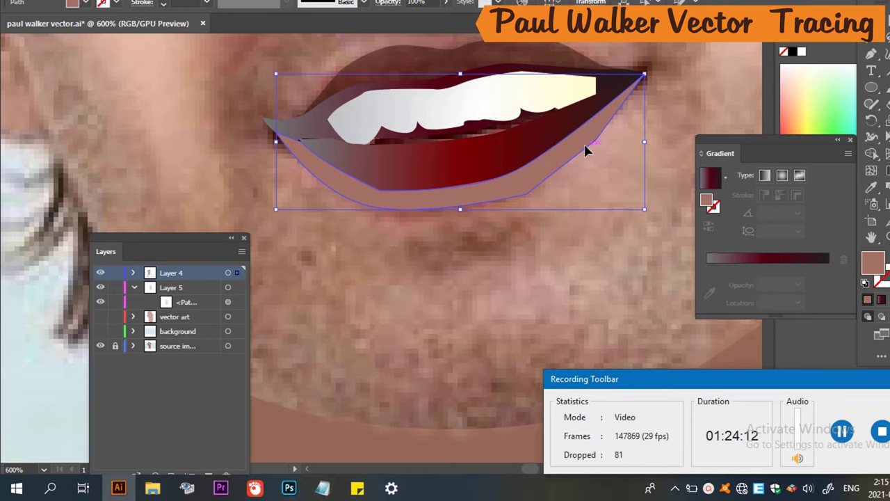
{"action": "left_click", "coordinate": [427, 2]}
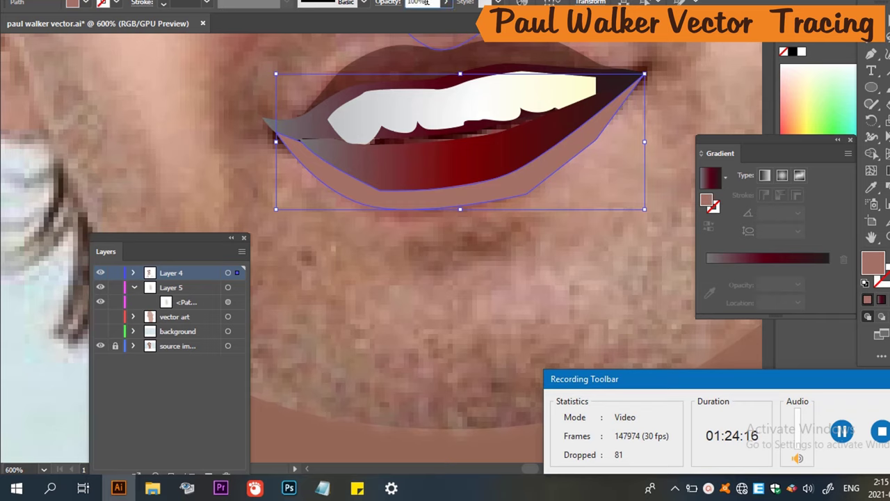
{"action": "scroll", "coordinate": [427, 2], "scroll_direction": "down", "scroll_amount": 5}
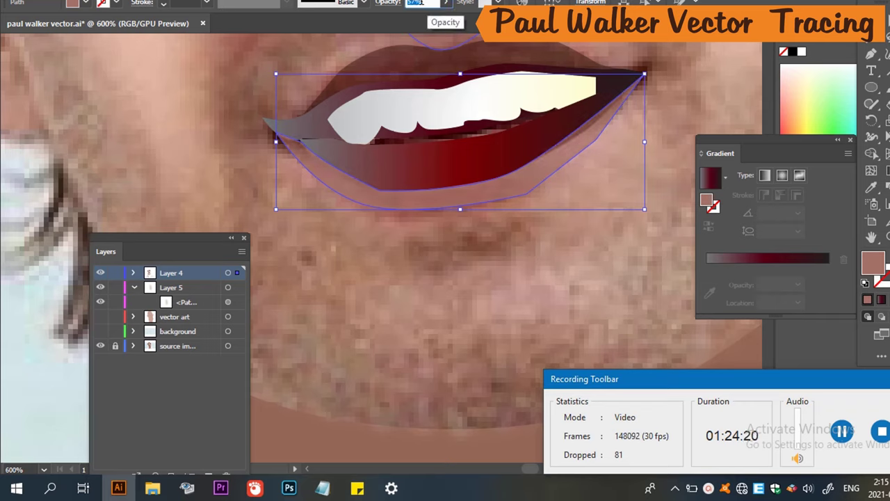
{"action": "left_click", "coordinate": [185, 122]}
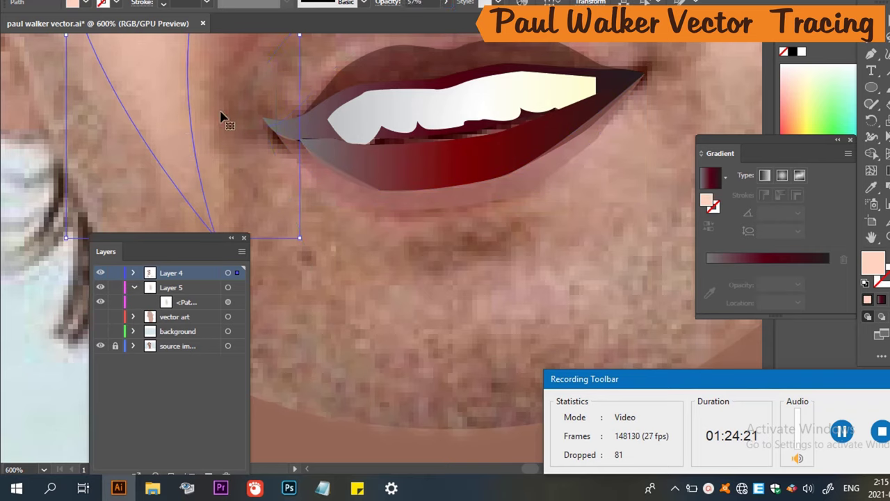
{"action": "left_click", "coordinate": [547, 176]}
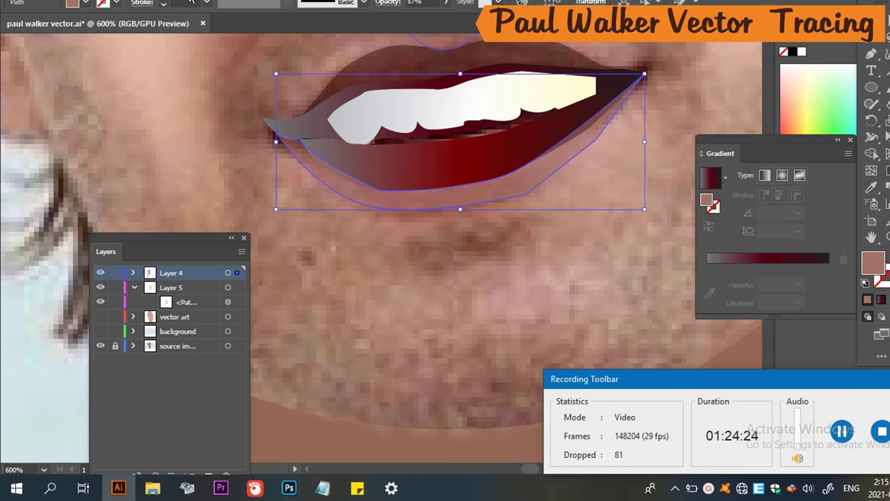
{"action": "left_click", "coordinate": [209, 1]}
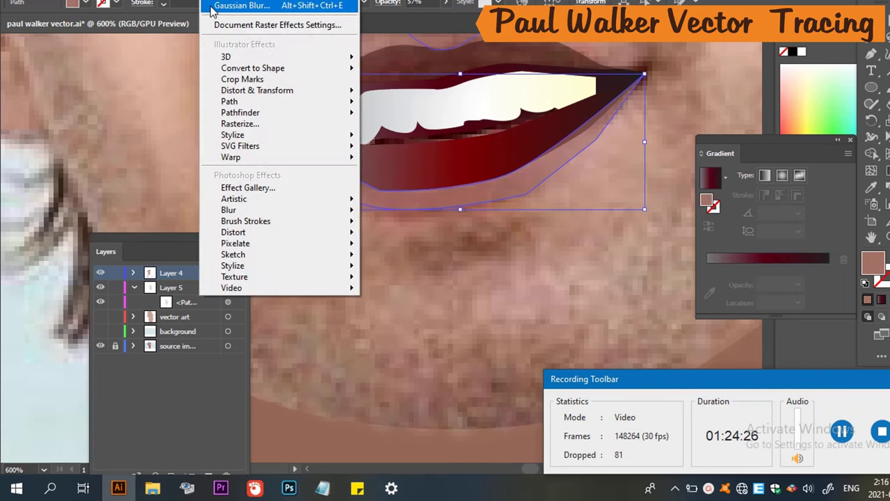
{"action": "left_click", "coordinate": [239, 2]}
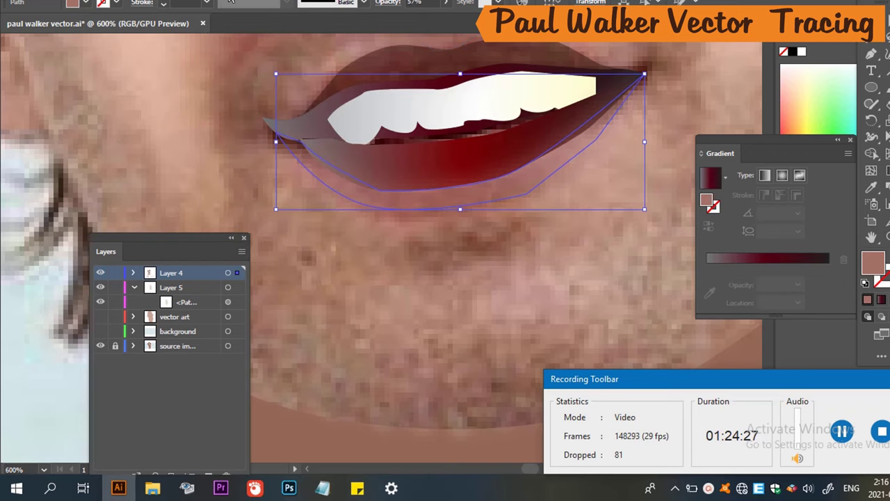
Bring the red gradient lower lip shape in front of the blurred shadow and deselect it.
{"action": "left_click", "coordinate": [433, 158]}
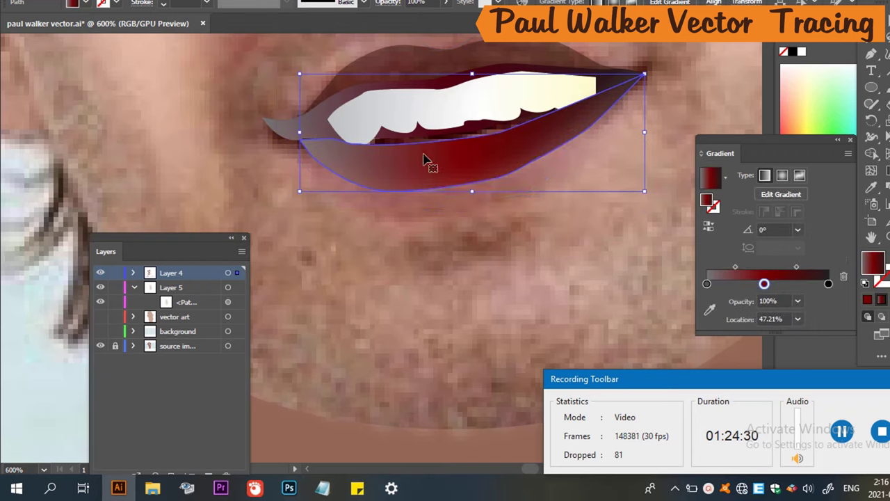
{"action": "right_click", "coordinate": [424, 156]}
{"action": "mouse_move", "coordinate": [516, 394]}
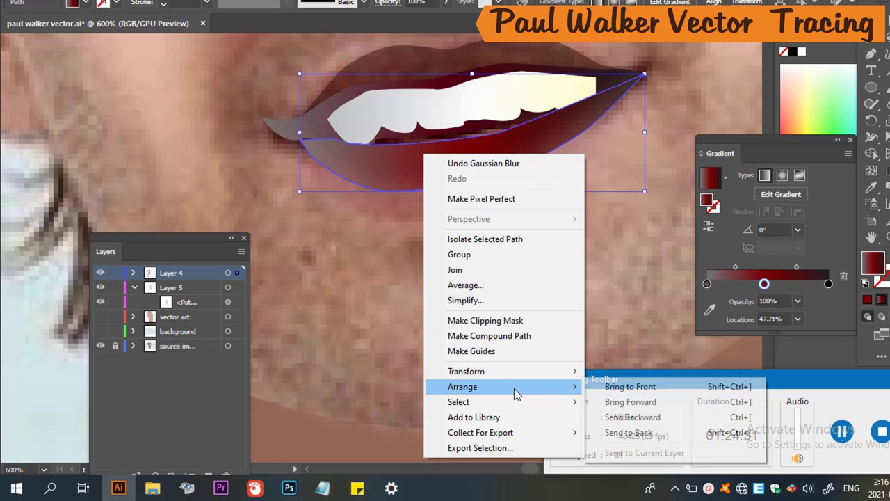
{"action": "left_click", "coordinate": [622, 387]}
{"action": "left_click", "coordinate": [623, 284]}
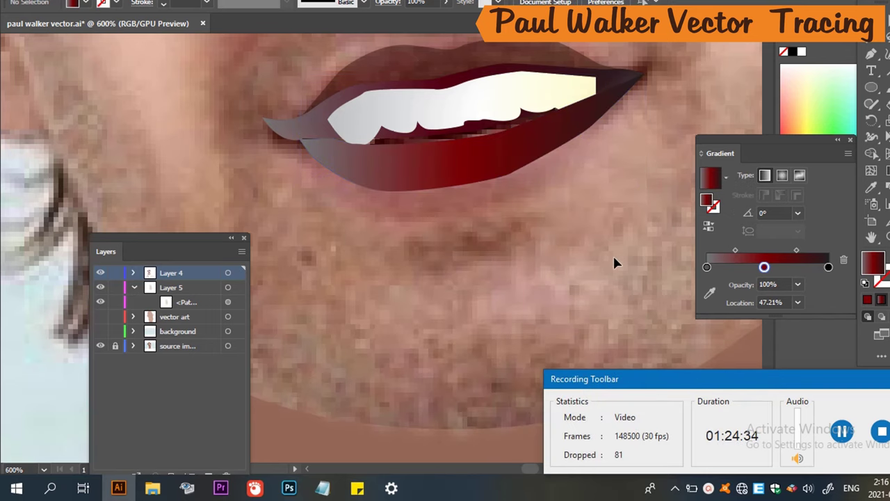
Show the vector art layer to check the shaded mouth against the whole face, and save the document.
{"action": "scroll", "coordinate": [625, 250], "scroll_direction": "down", "scroll_amount": 4}
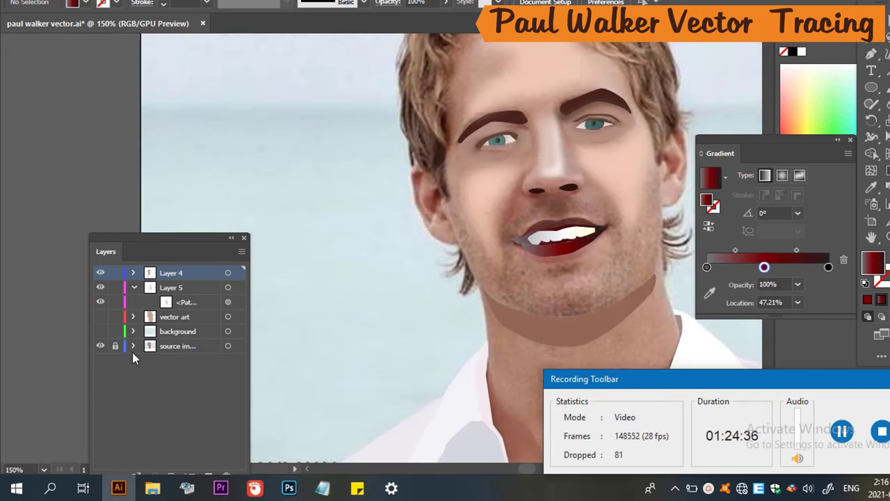
{"action": "left_click", "coordinate": [100, 317]}
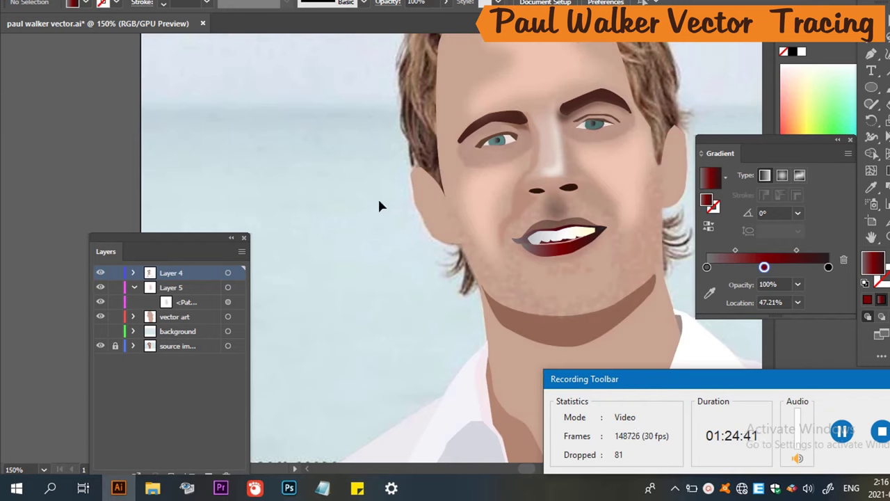
{"action": "scroll", "coordinate": [398, 225], "scroll_direction": "down", "scroll_amount": 3}
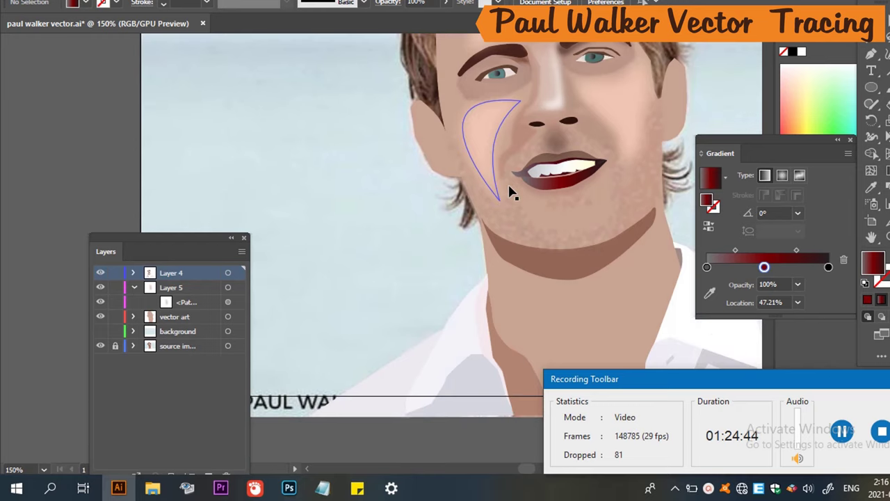
{"action": "scroll", "coordinate": [510, 190], "scroll_direction": "down", "scroll_amount": 1}
{"action": "scroll", "coordinate": [490, 226], "scroll_direction": "up", "scroll_amount": 5}
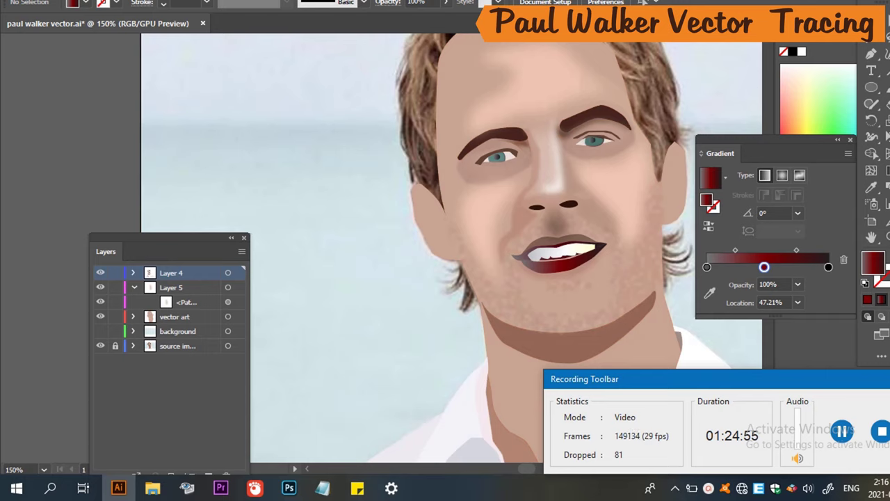
{"action": "key", "text": "ctrl+s"}
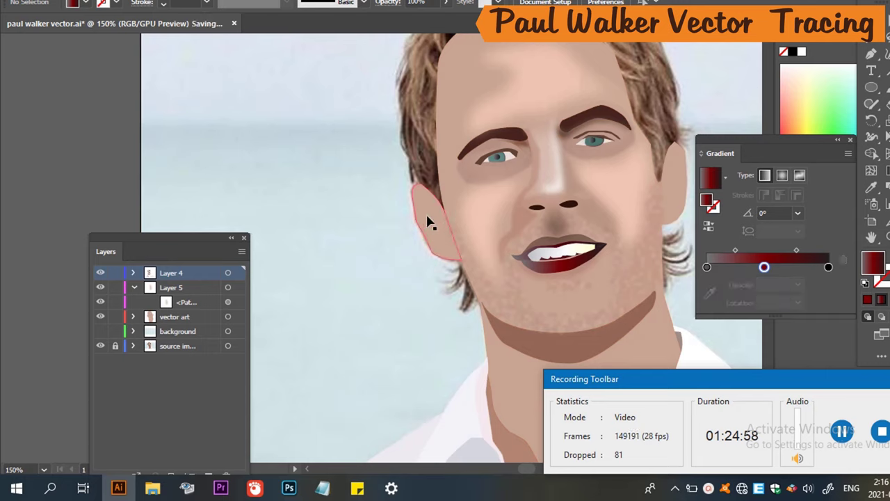
Swap the fill and stroke of the ear shape beside the blank background so the photo's ear details show inside its outline.
{"action": "left_click", "coordinate": [428, 223]}
{"action": "key", "text": "shift+x"}
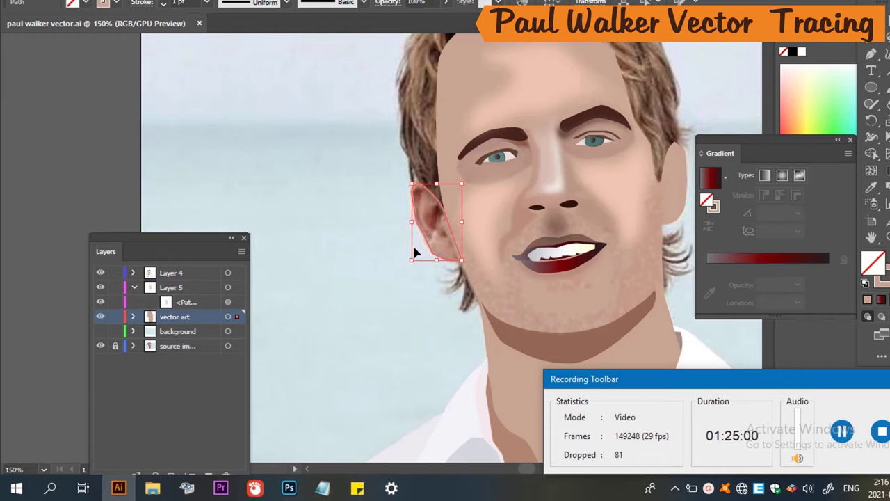
{"action": "scroll", "coordinate": [448, 248], "scroll_direction": "up", "scroll_amount": 5}
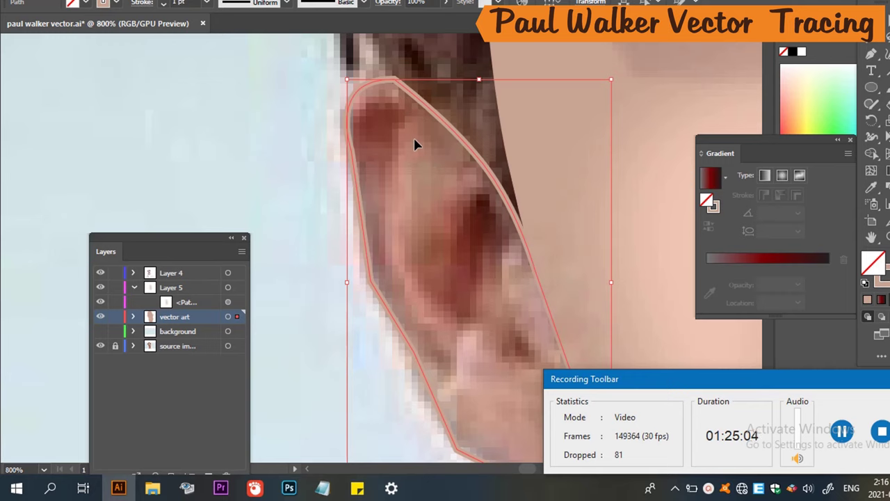
{"action": "key", "text": "p"}
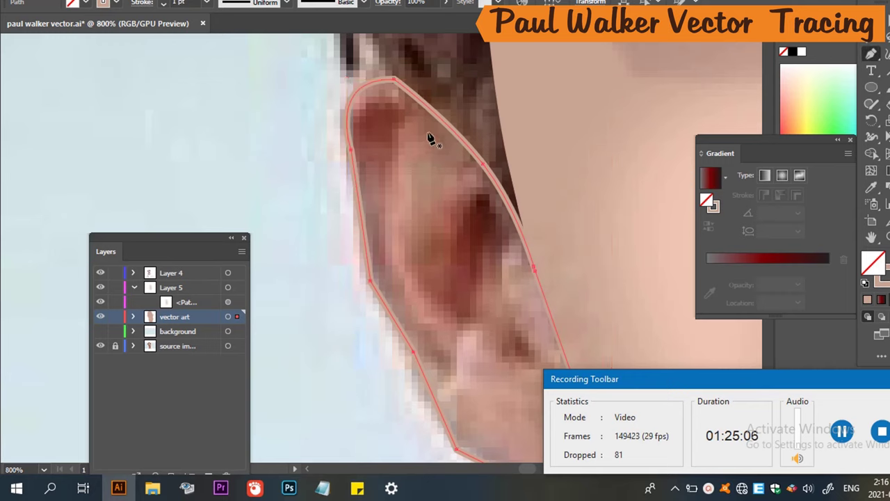
{"action": "left_click_drag", "start_coordinate": [419, 110], "coordinate": [395, 200]}
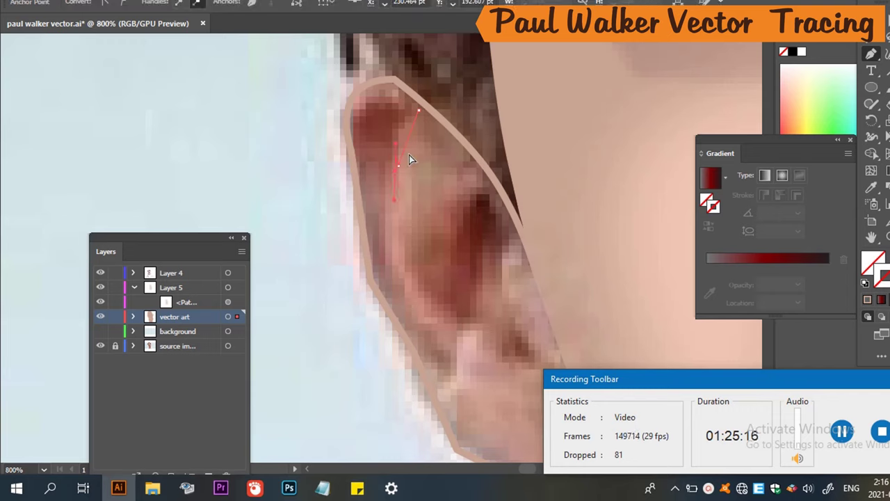
{"action": "key", "text": "ctrl+z"}
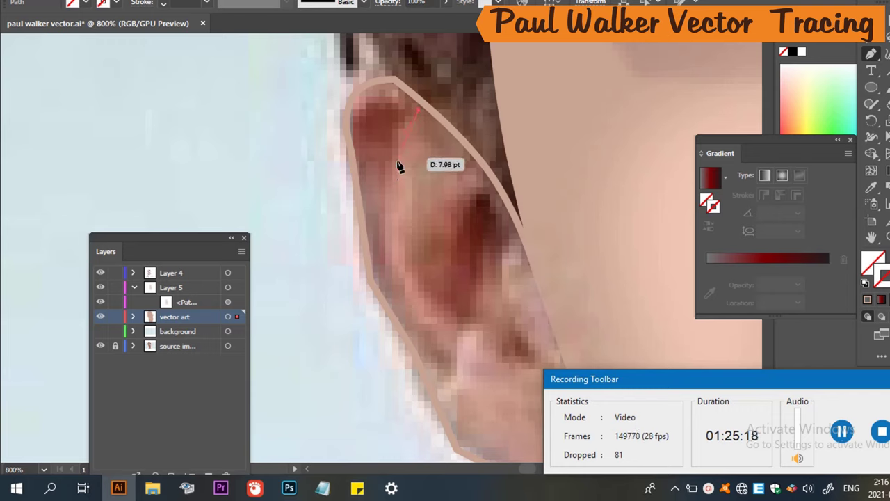
{"action": "left_click_drag", "start_coordinate": [386, 175], "coordinate": [384, 213]}
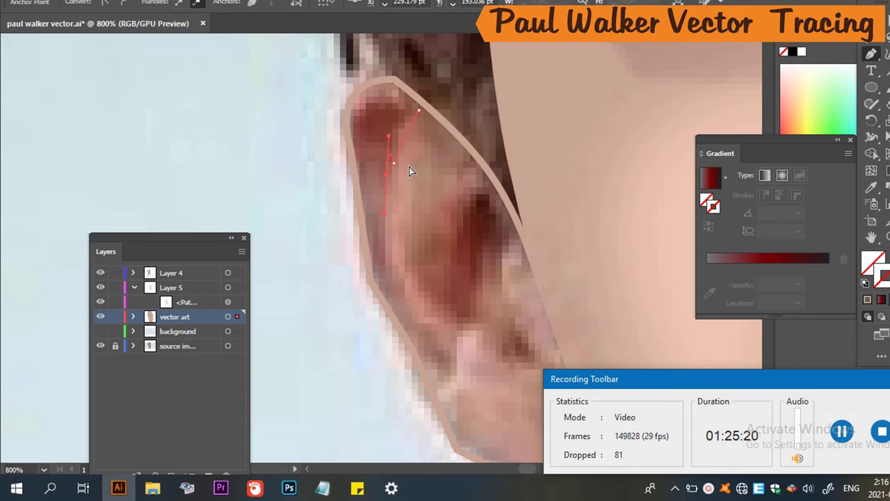
{"action": "key", "text": "ctrl+z"}
{"action": "mouse_move", "coordinate": [394, 159]}
{"action": "left_mouse_down"}
{"action": "mouse_move", "coordinate": [392, 143]}
{"action": "mouse_move", "coordinate": [383, 164]}
{"action": "mouse_move", "coordinate": [396, 167]}
{"action": "mouse_move", "coordinate": [404, 145]}
{"action": "mouse_move", "coordinate": [391, 149]}
{"action": "left_mouse_up"}
{"action": "key", "text": "ctrl+z"}
{"action": "key", "text": "ctrl+z"}
{"action": "key", "text": "ctrl+z"}
Trace a closed path around the dark shadow inside the ear's outer rim, rounded at the upper end and narrowing down towards the lobe.
{"action": "left_click_drag", "start_coordinate": [391, 180], "coordinate": [382, 288]}
{"action": "left_click", "coordinate": [457, 376]}
{"action": "left_click", "coordinate": [445, 390]}
{"action": "left_click_drag", "start_coordinate": [382, 288], "coordinate": [372, 78]}
{"action": "left_click_drag", "start_coordinate": [358, 109], "coordinate": [422, 113]}
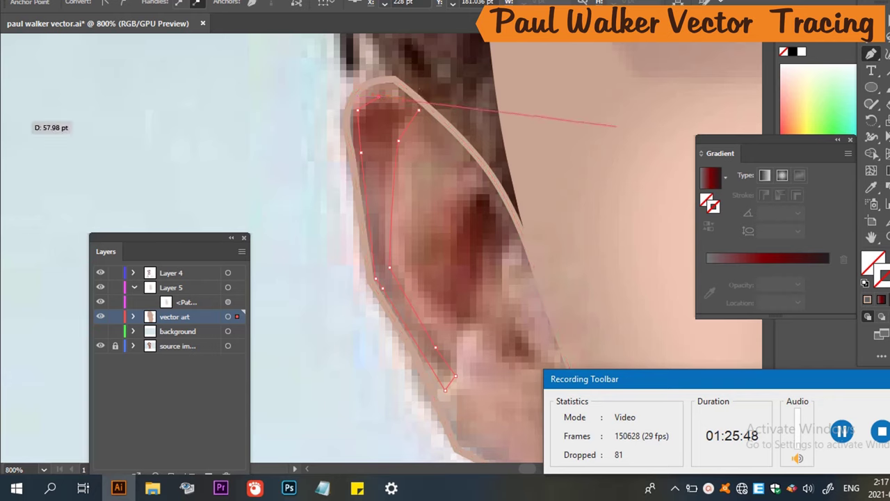
{"action": "left_click", "coordinate": [887, 54]}
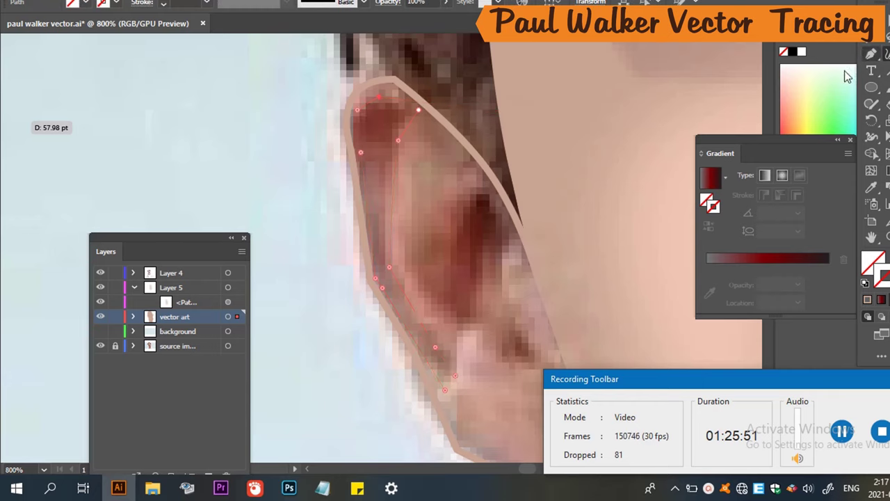
{"action": "left_click", "coordinate": [419, 110]}
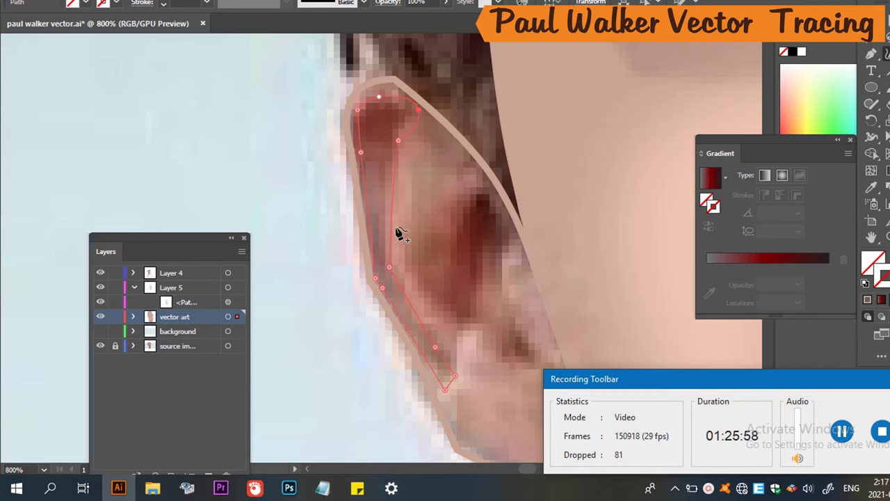
Fill the rim shadow shape with the reddish brown sampled from the photo's upper ear shadow and reduce its opacity.
{"action": "key", "text": "i"}
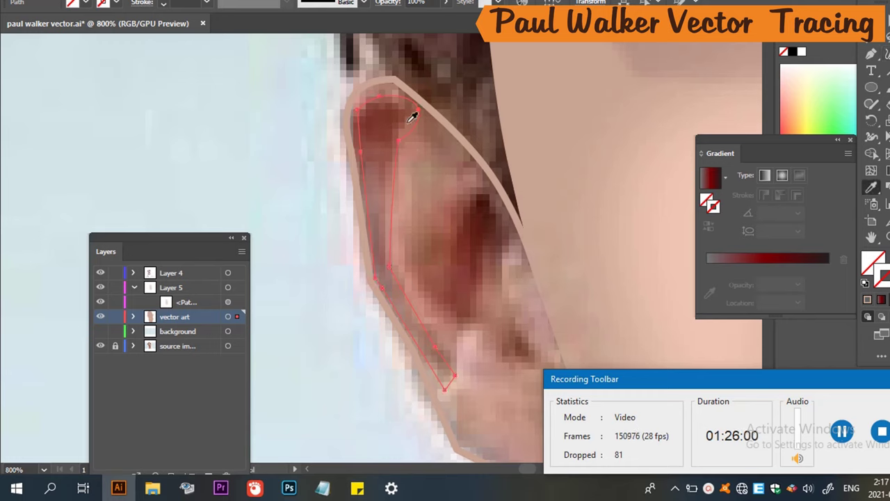
{"action": "left_click", "coordinate": [390, 125]}
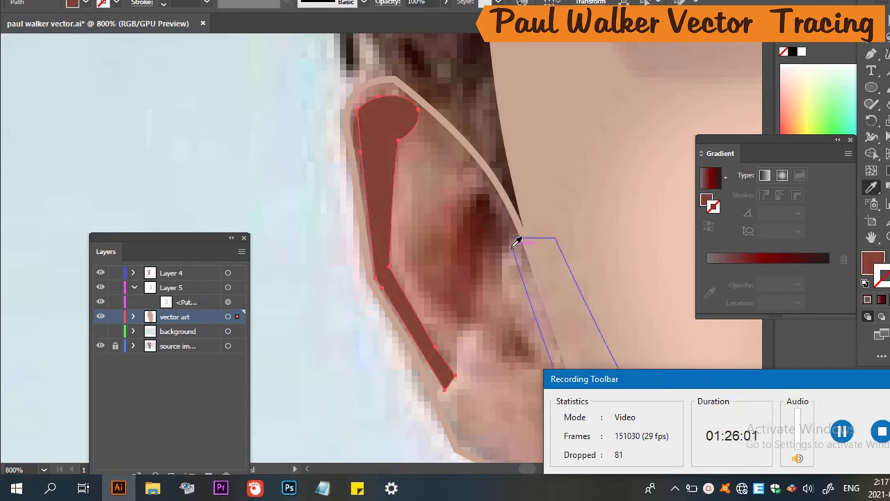
{"action": "left_click", "coordinate": [426, 3]}
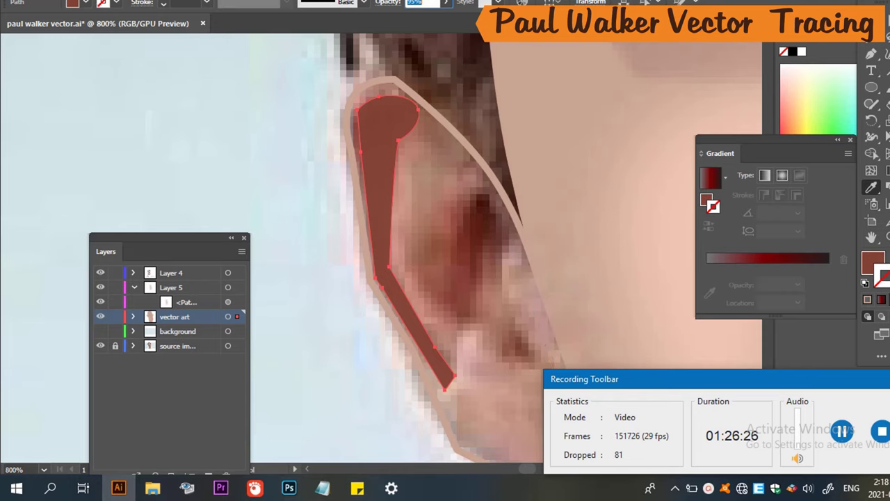
Reduce the opacity of the reddish brown rim shadow shape to 22%.
{"action": "scroll", "coordinate": [460, 1], "scroll_direction": "down", "scroll_amount": 1}
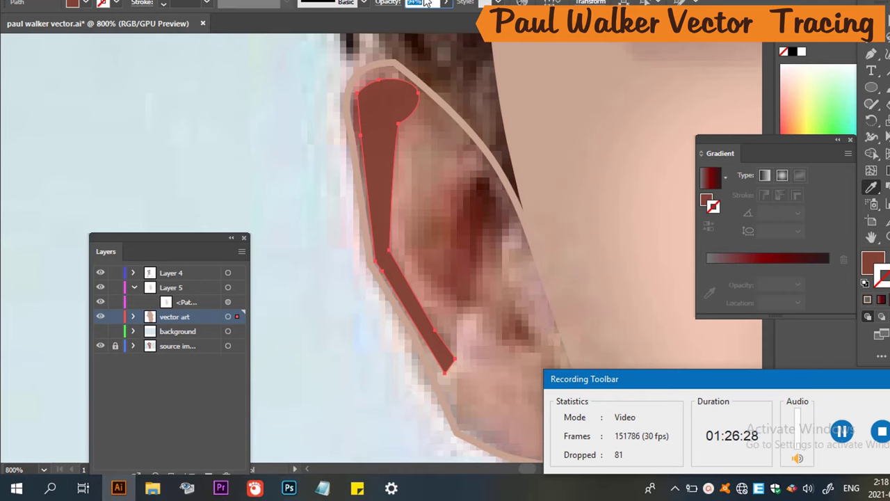
{"action": "scroll", "coordinate": [424, 3], "scroll_direction": "down", "scroll_amount": 5}
{"action": "scroll", "coordinate": [421, 2], "scroll_direction": "down", "scroll_amount": 3}
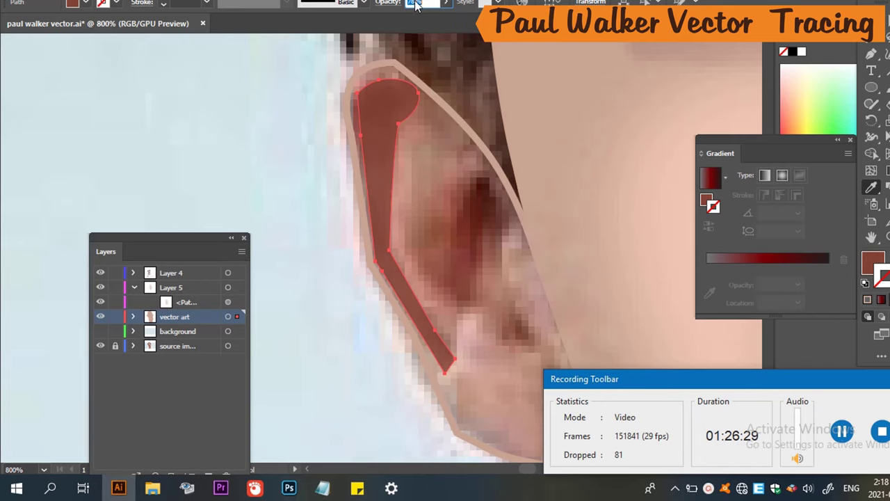
{"action": "scroll", "coordinate": [472, 16], "scroll_direction": "down", "scroll_amount": 3}
{"action": "scroll", "coordinate": [417, 89], "scroll_direction": "up", "scroll_amount": 7}
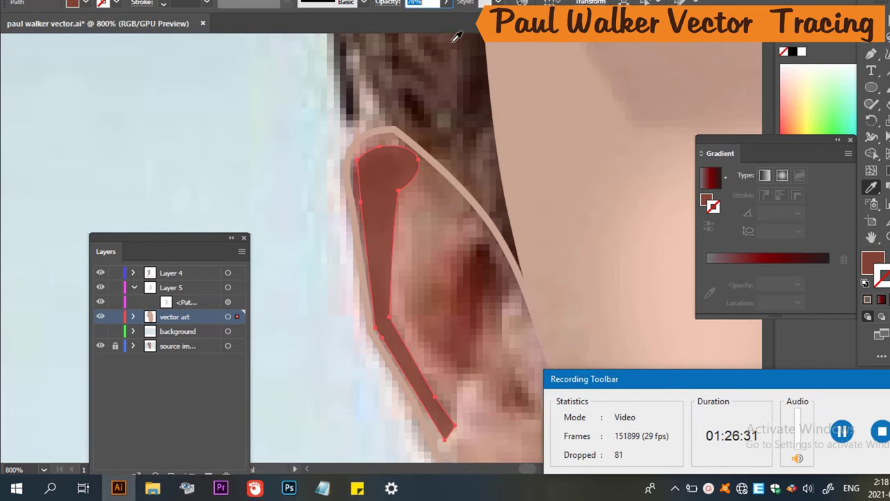
{"action": "scroll", "coordinate": [436, 5], "scroll_direction": "down", "scroll_amount": 6}
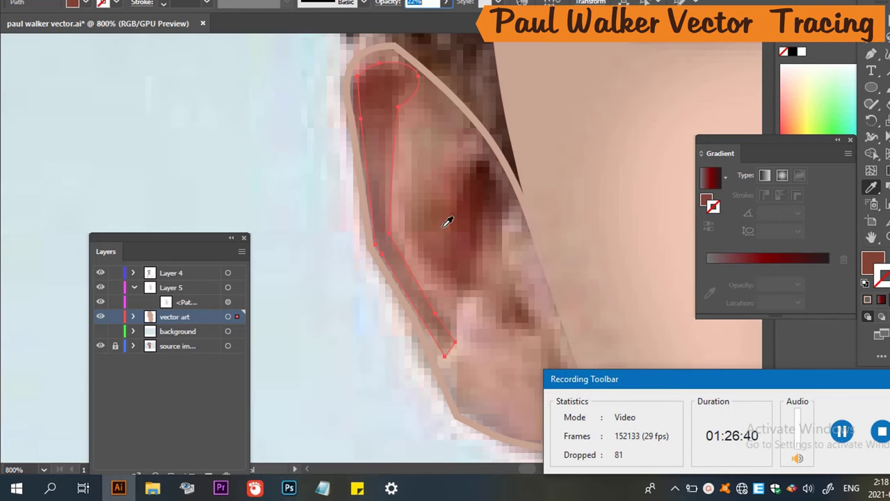
{"action": "type", "text": "p"}
{"action": "left_click", "coordinate": [873, 57]}
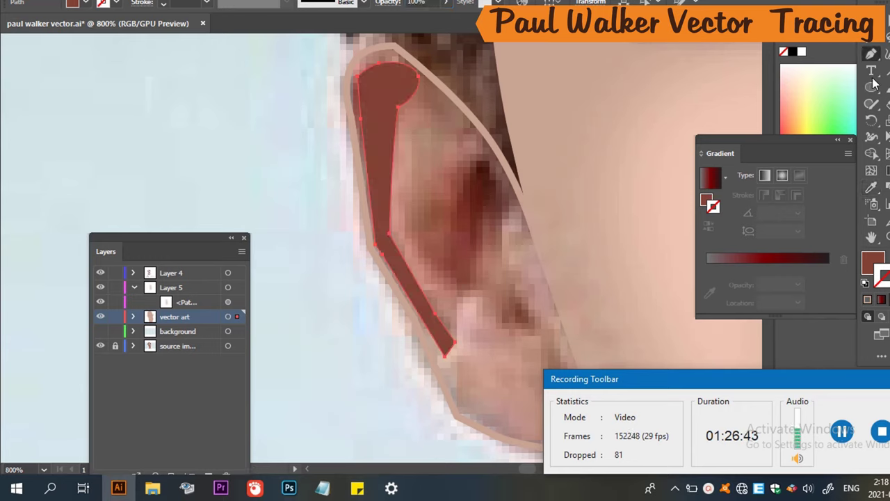
{"action": "key", "text": "ctrl+z"}
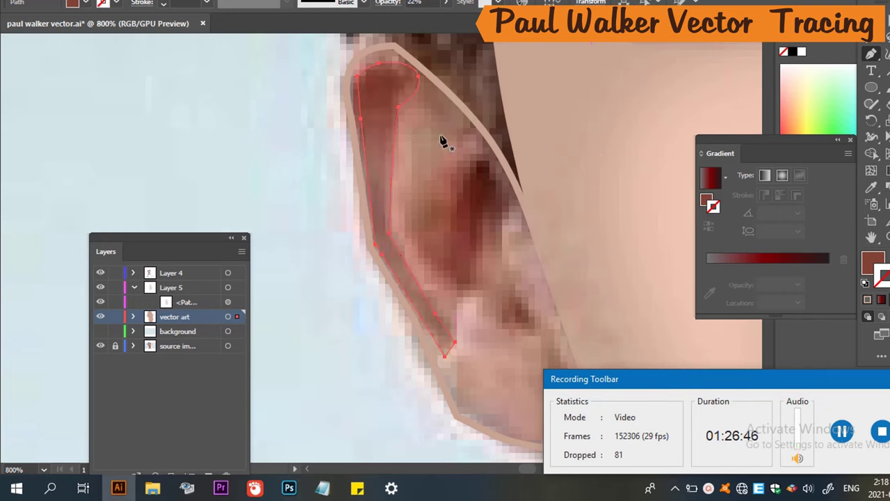
Trace a closed path over the ear's inner hollow, curving around the dark ear canal shadow and narrowing to a point below it.
{"action": "left_click", "coordinate": [428, 99]}
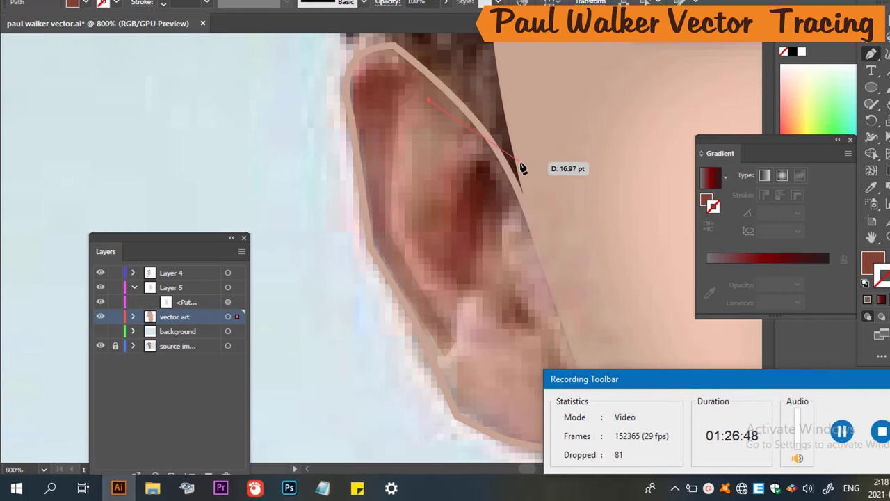
{"action": "left_click_drag", "start_coordinate": [488, 159], "coordinate": [492, 173]}
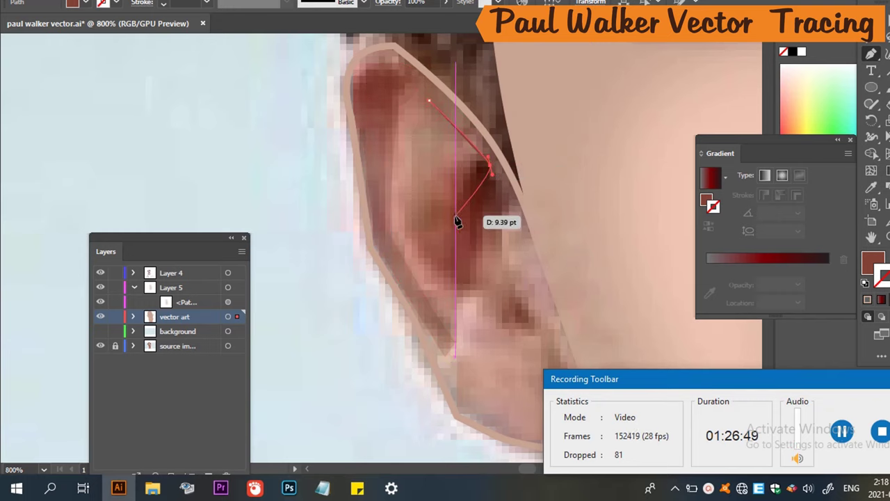
{"action": "left_click_drag", "start_coordinate": [445, 199], "coordinate": [443, 240]}
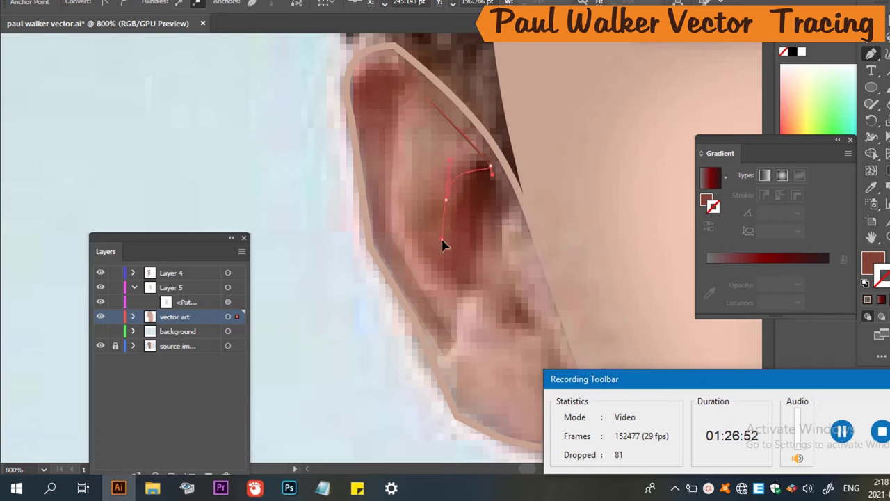
{"action": "left_click", "coordinate": [467, 297]}
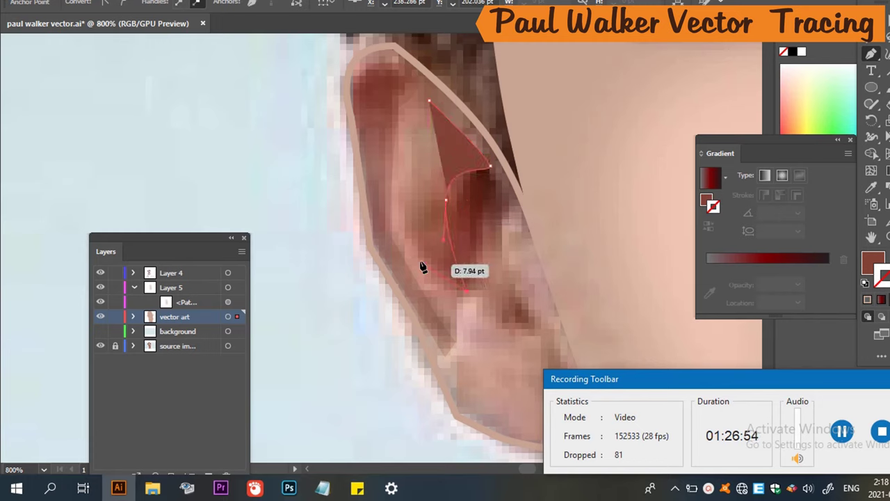
{"action": "left_click_drag", "start_coordinate": [411, 240], "coordinate": [402, 226]}
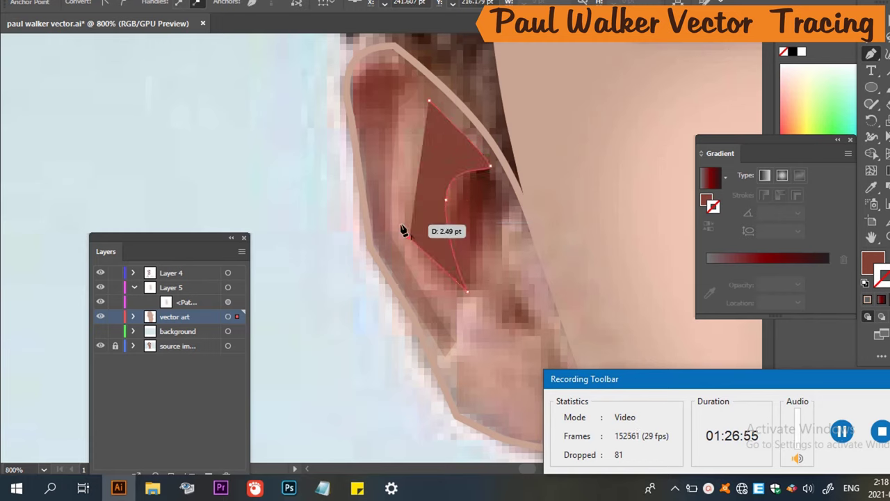
{"action": "left_click", "coordinate": [429, 102]}
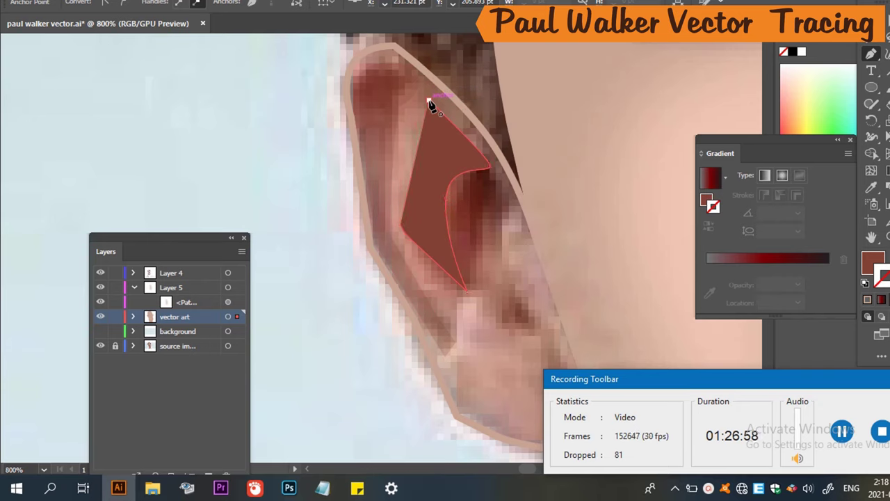
{"action": "left_click_drag", "start_coordinate": [439, 106], "coordinate": [464, 107]}
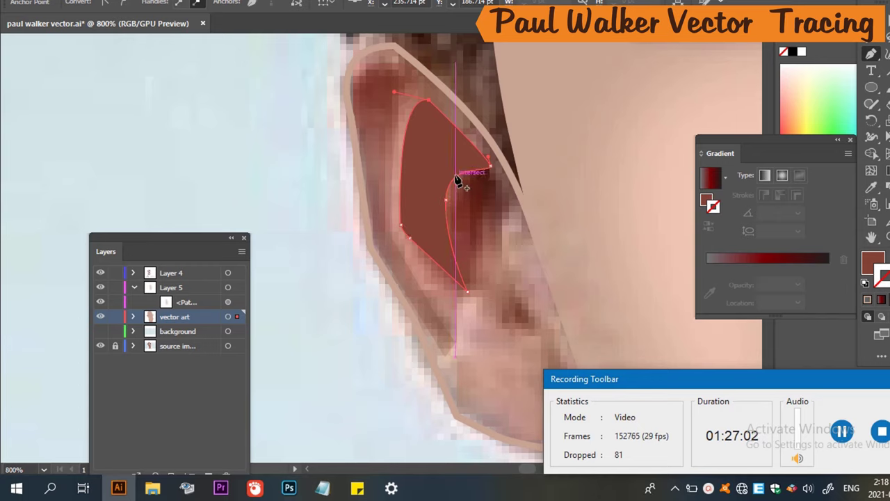
Replace the inner hollow shape's fill with the lighter pinkish brown sampled from the photo's ear.
{"action": "key", "text": "x"}
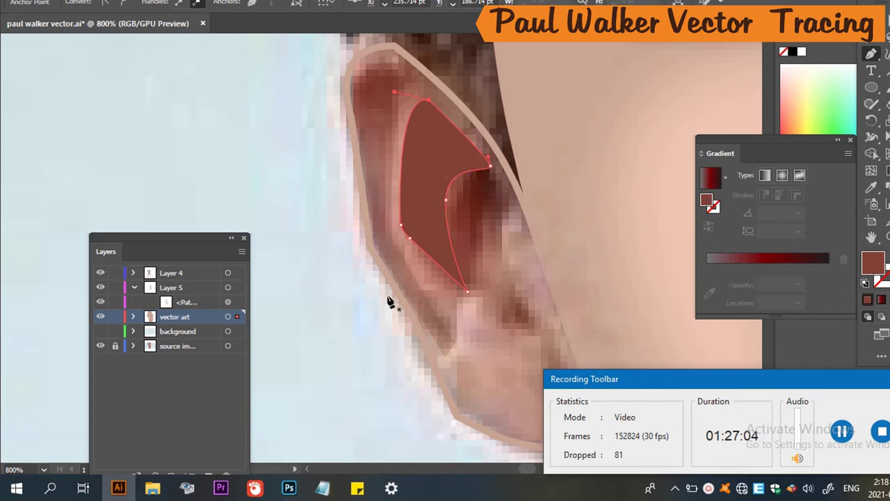
{"action": "key", "text": "slash"}
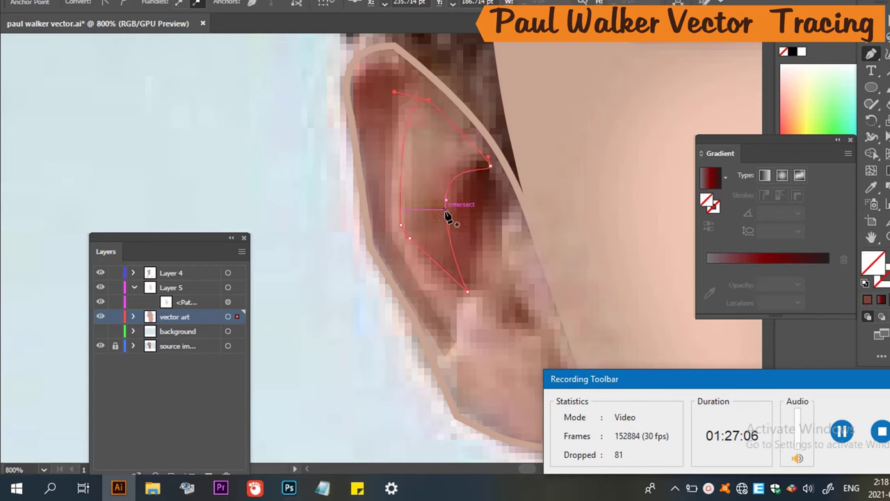
{"action": "key", "text": "i"}
{"action": "left_click", "coordinate": [438, 163]}
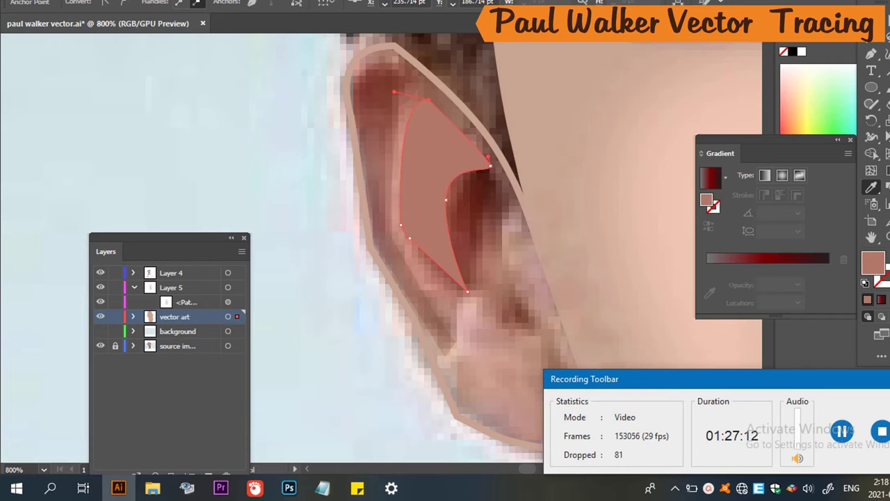
Lower the inner hollow shape's opacity to 42% and deselect it.
{"action": "key", "text": "v"}
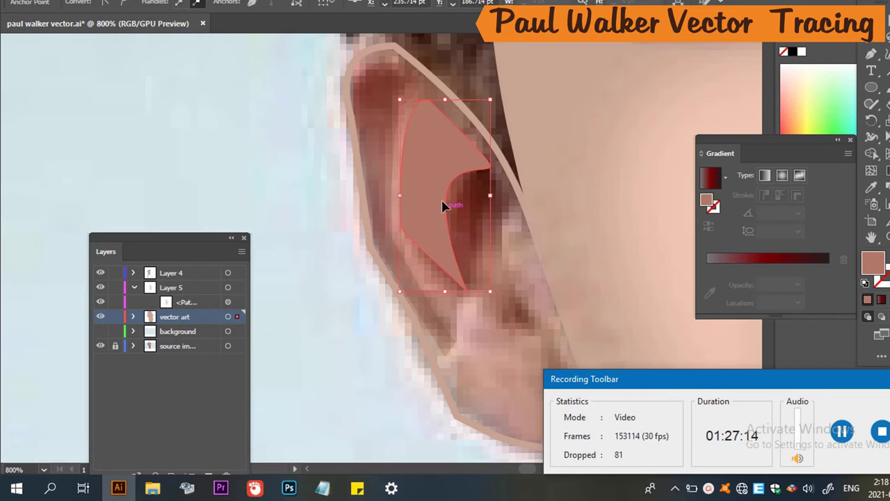
{"action": "left_click", "coordinate": [435, 169]}
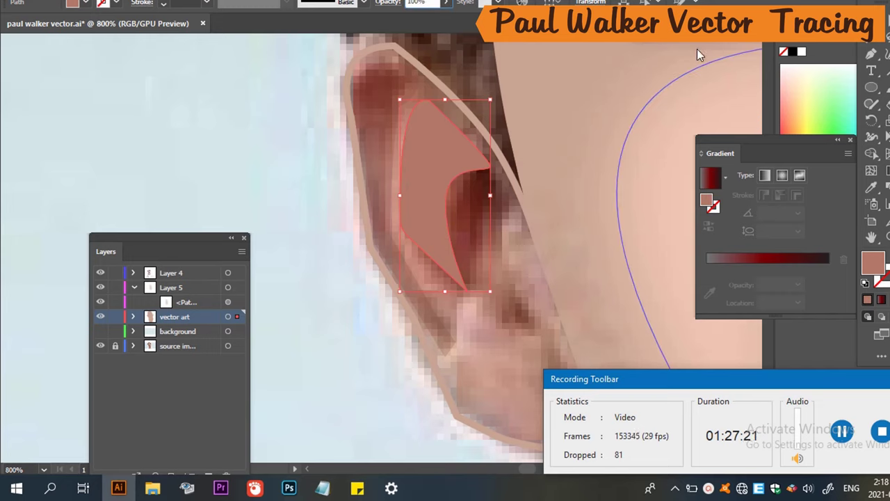
{"action": "key", "text": "Down"}
{"action": "key", "text": "Down"}
{"action": "key", "text": "Down"}
{"action": "key", "text": "Down"}
{"action": "key", "text": "Down"}
{"action": "key", "text": "Down"}
{"action": "key", "text": "Down"}
{"action": "key", "text": "Down"}
{"action": "key", "text": "Down"}
{"action": "key", "text": "Down"}
{"action": "key", "text": "Down"}
{"action": "key", "text": "Down"}
{"action": "key", "text": "Down"}
{"action": "key", "text": "Down"}
{"action": "key", "text": "Down"}
{"action": "key", "text": "Down"}
{"action": "key", "text": "Down"}
{"action": "key", "text": "Down"}
{"action": "key", "text": "Down"}
{"action": "key", "text": "Down"}
{"action": "key", "text": "Down"}
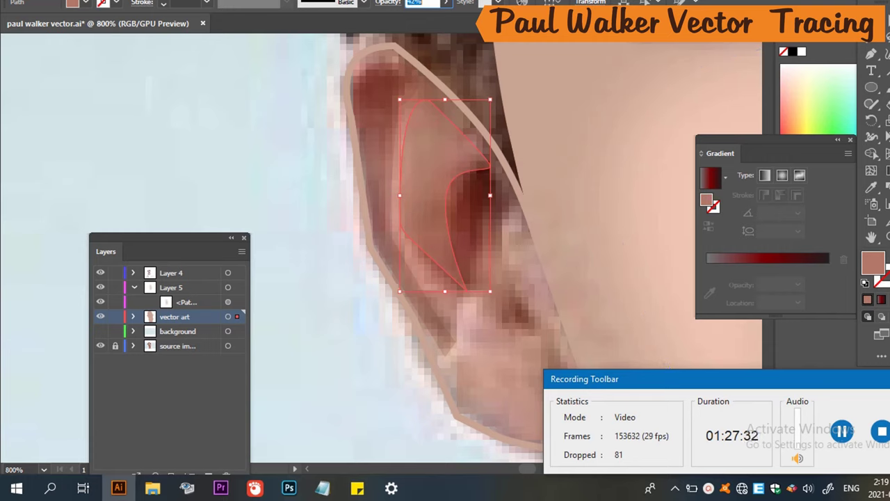
{"action": "key", "text": "alt+c"}
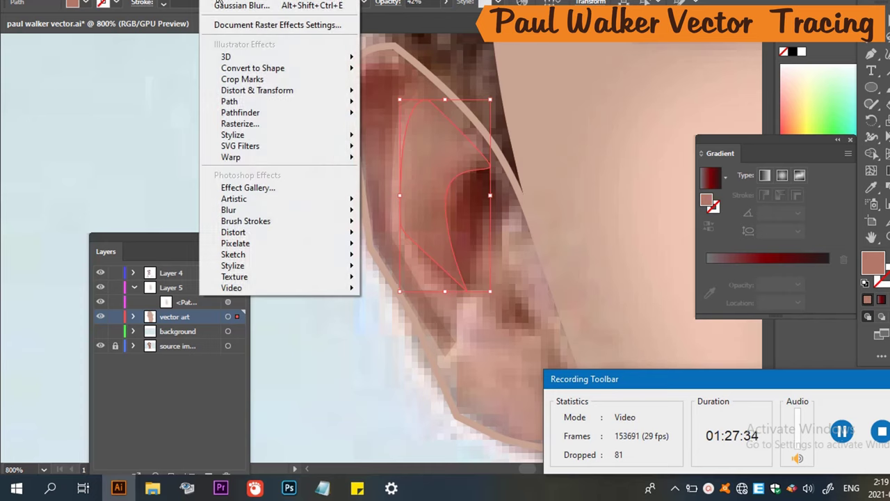
{"action": "key", "text": "Escape"}
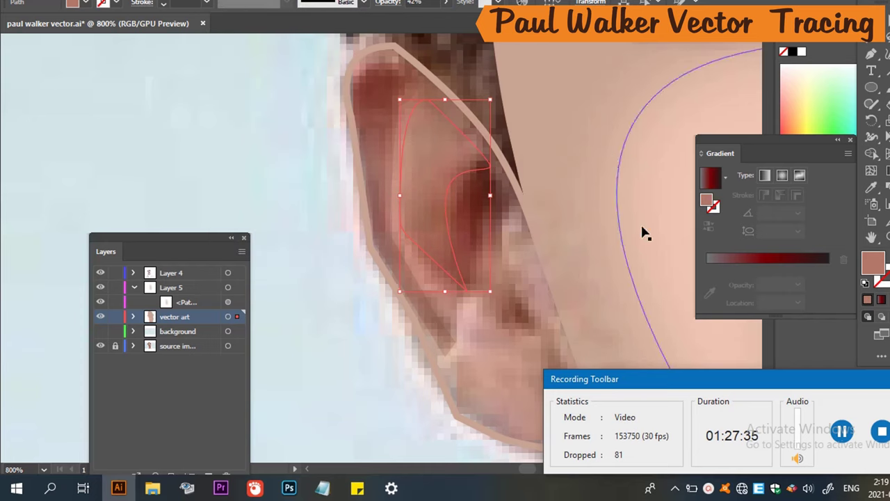
{"action": "left_click", "coordinate": [314, 178]}
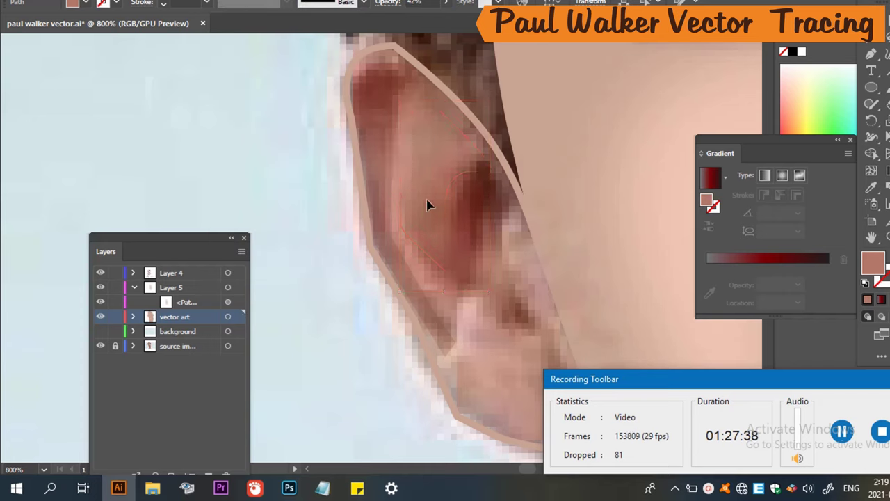
{"action": "scroll", "coordinate": [491, 213], "scroll_direction": "down", "scroll_amount": 2}
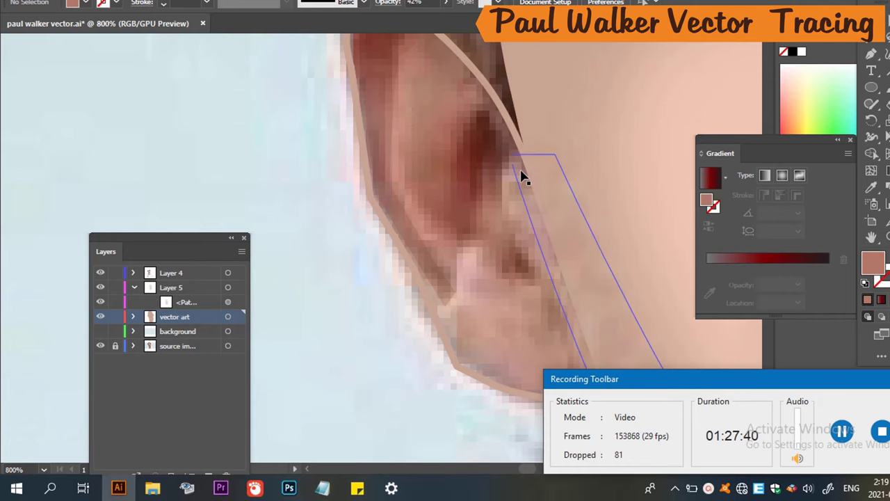
{"action": "key", "text": "slash"}
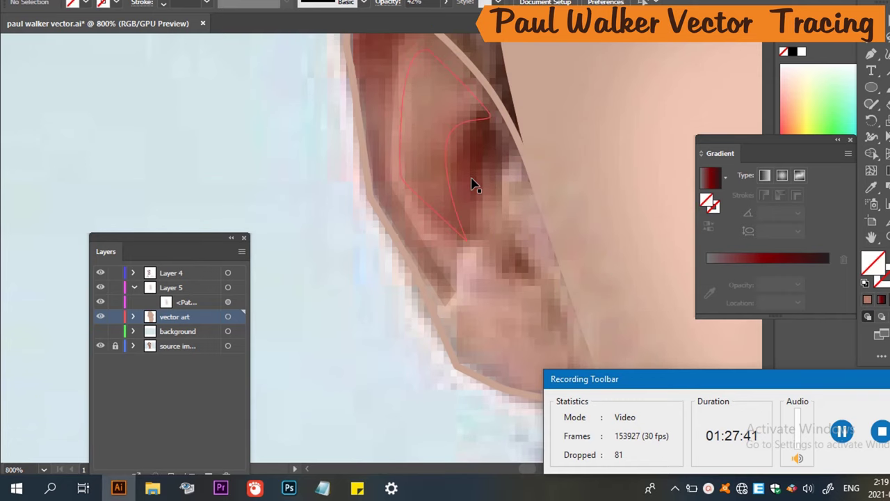
{"action": "key", "text": "p"}
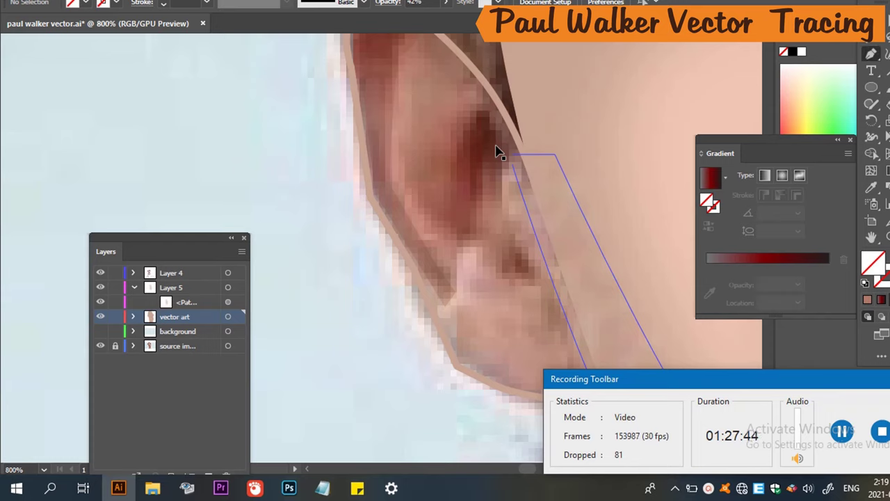
{"action": "left_click_drag", "start_coordinate": [477, 108], "coordinate": [515, 176]}
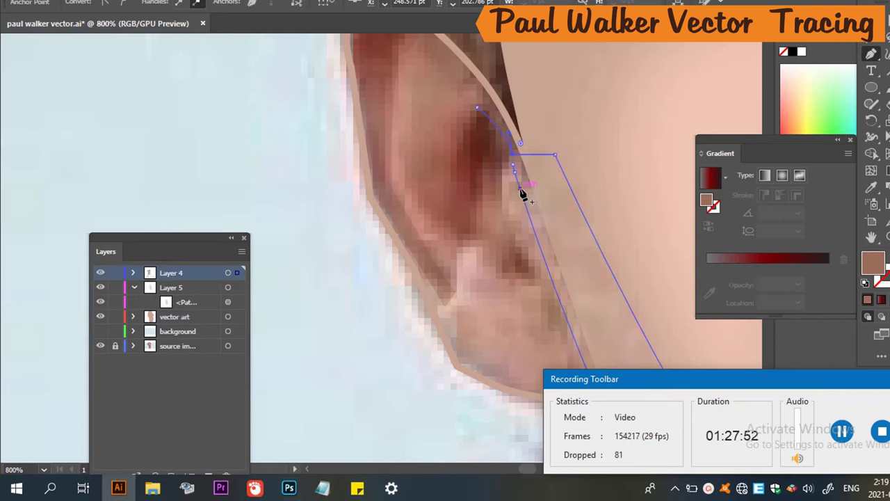
{"action": "key", "text": "ctrl+z"}
{"action": "key", "text": "ctrl+z"}
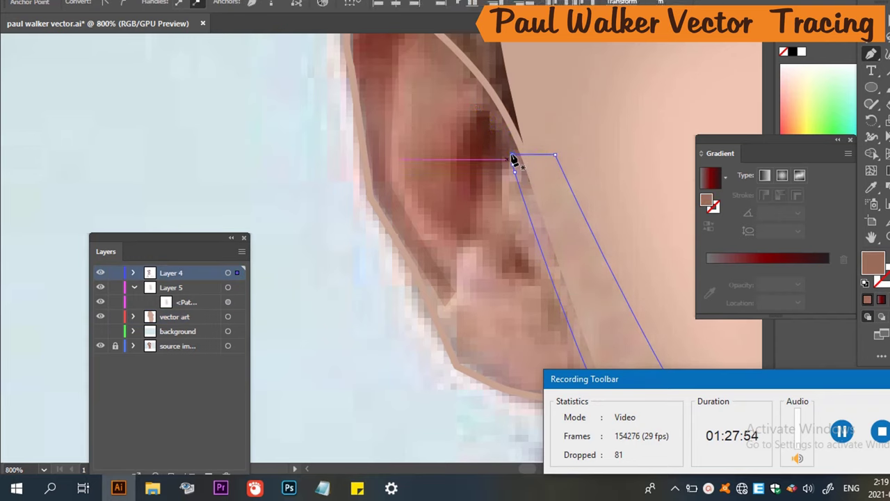
{"action": "key", "text": "ctrl"}
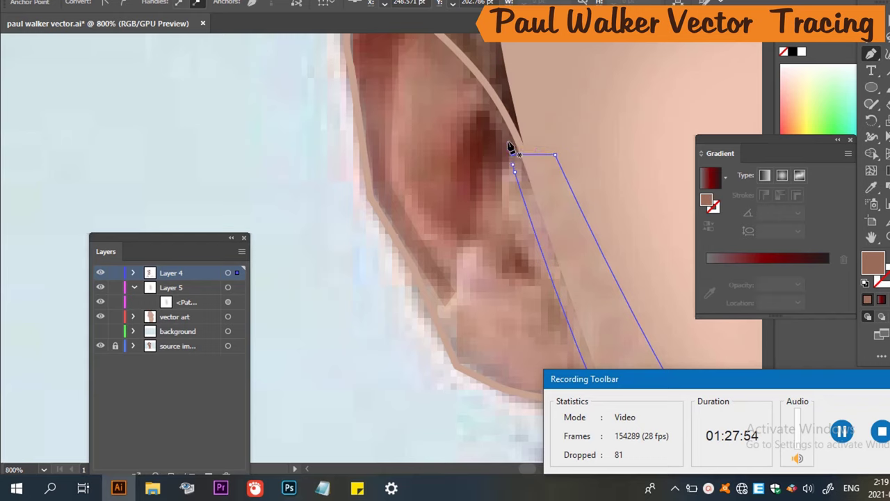
{"action": "left_click", "coordinate": [468, 121], "text": "ctrl"}
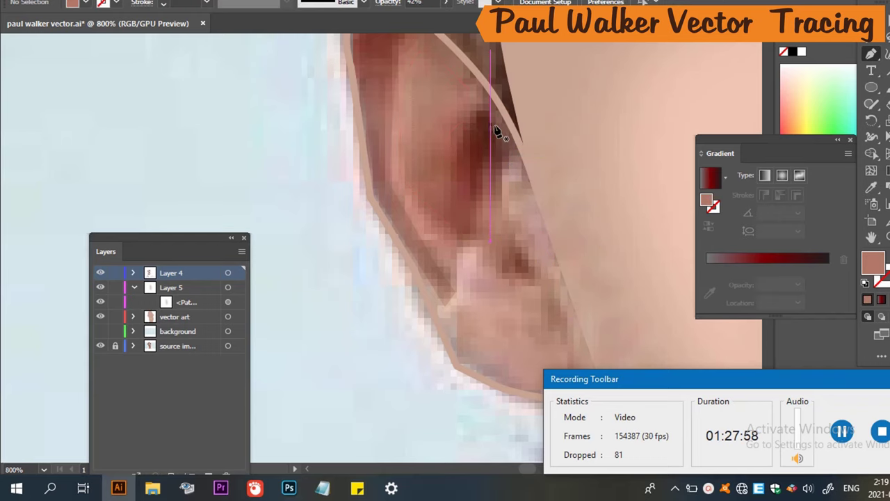
Trace a narrow closed leaf-shaped path over the dark ear canal shadow, with curved sides and pointed upper and lower ends.
{"action": "scroll", "coordinate": [604, 214], "scroll_direction": "down", "scroll_amount": 4}
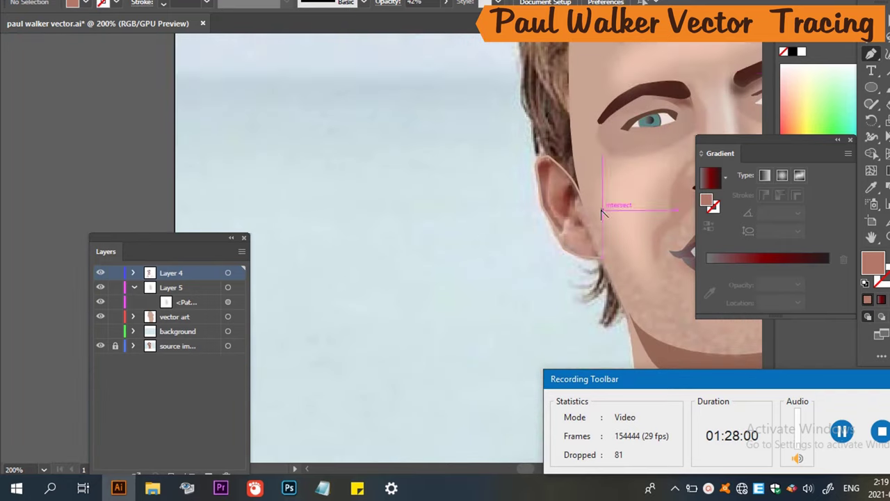
{"action": "scroll", "coordinate": [603, 217], "scroll_direction": "up", "scroll_amount": 4}
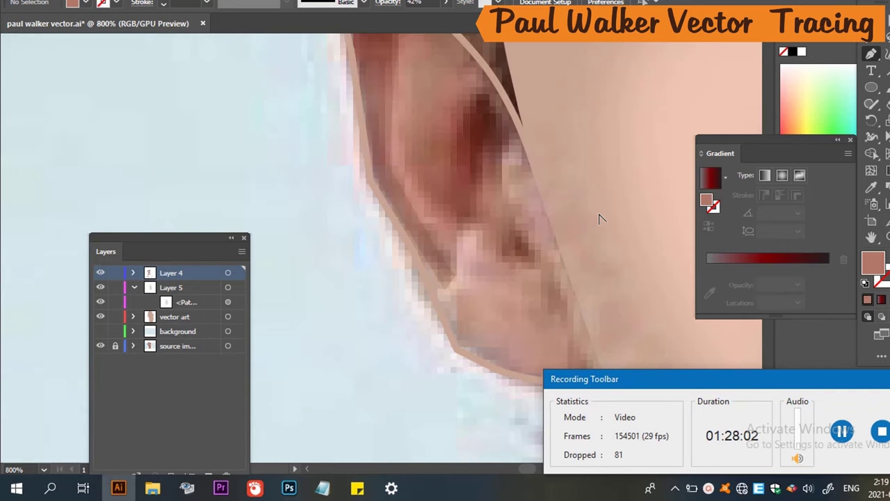
{"action": "scroll", "coordinate": [603, 218], "scroll_direction": "down", "scroll_amount": 2}
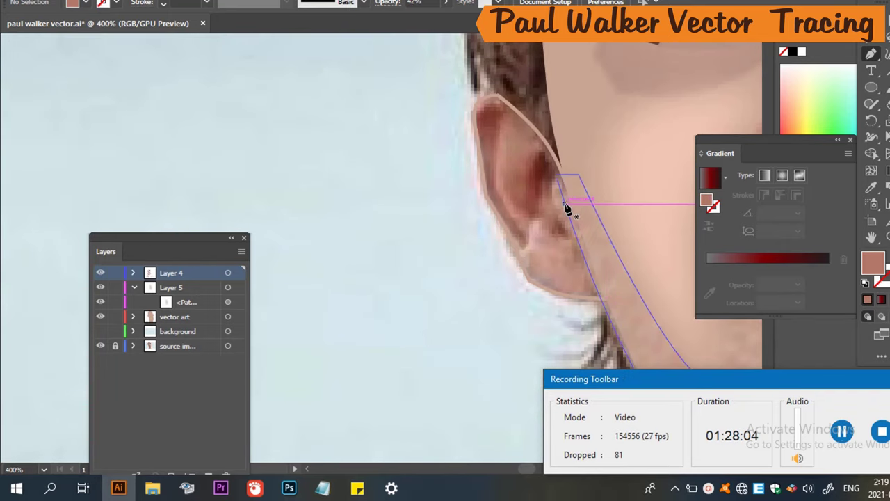
{"action": "scroll", "coordinate": [567, 206], "scroll_direction": "up", "scroll_amount": 2}
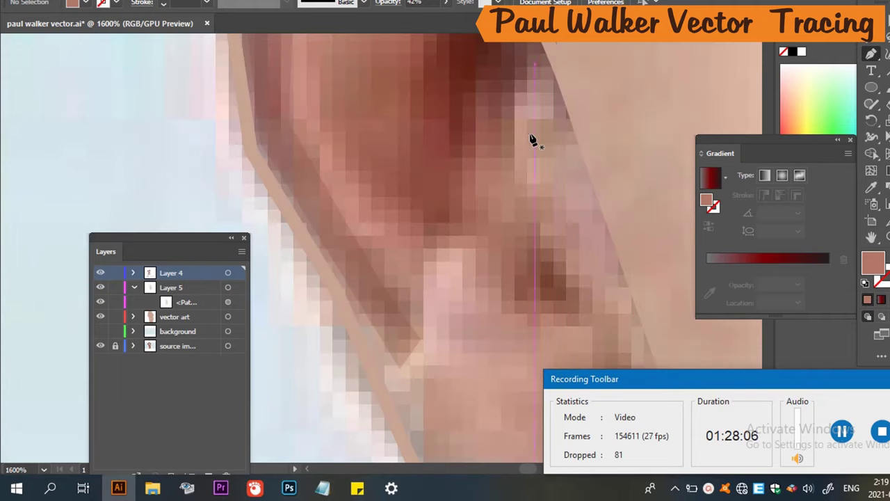
{"action": "scroll", "coordinate": [532, 139], "scroll_direction": "up", "scroll_amount": 1}
{"action": "scroll", "coordinate": [436, 55], "scroll_direction": "up", "scroll_amount": 2}
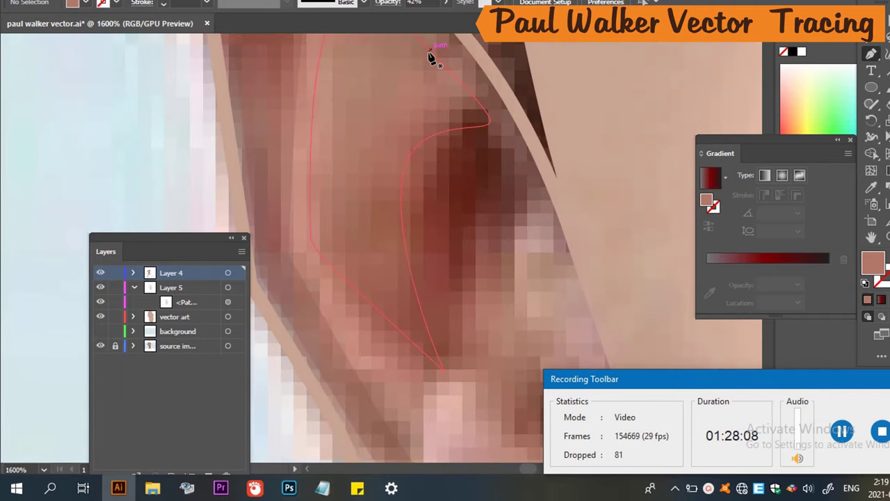
{"action": "left_click", "coordinate": [430, 50]}
{"action": "left_click_drag", "start_coordinate": [504, 148], "coordinate": [530, 193]}
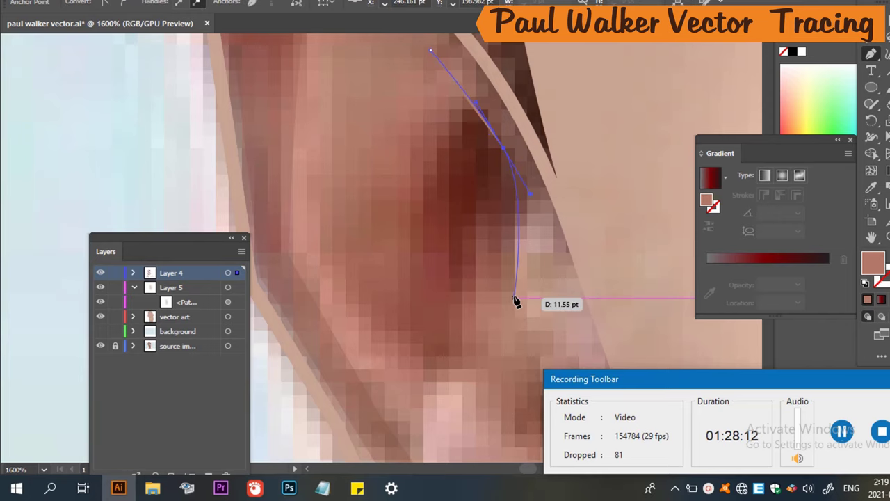
{"action": "left_click_drag", "start_coordinate": [514, 295], "coordinate": [459, 241]}
{"action": "scroll", "coordinate": [552, 340], "scroll_direction": "down", "scroll_amount": 2}
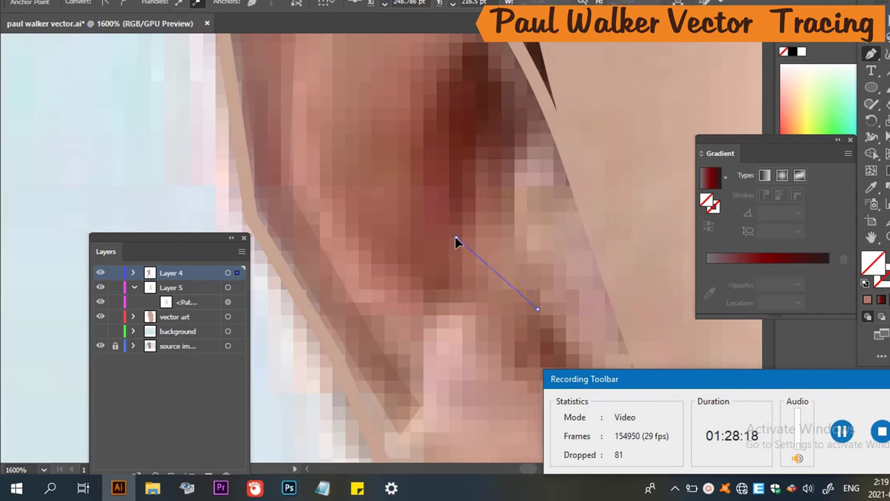
{"action": "left_click_drag", "start_coordinate": [439, 189], "coordinate": [438, 187]}
{"action": "scroll", "coordinate": [355, 205], "scroll_direction": "up", "scroll_amount": 2}
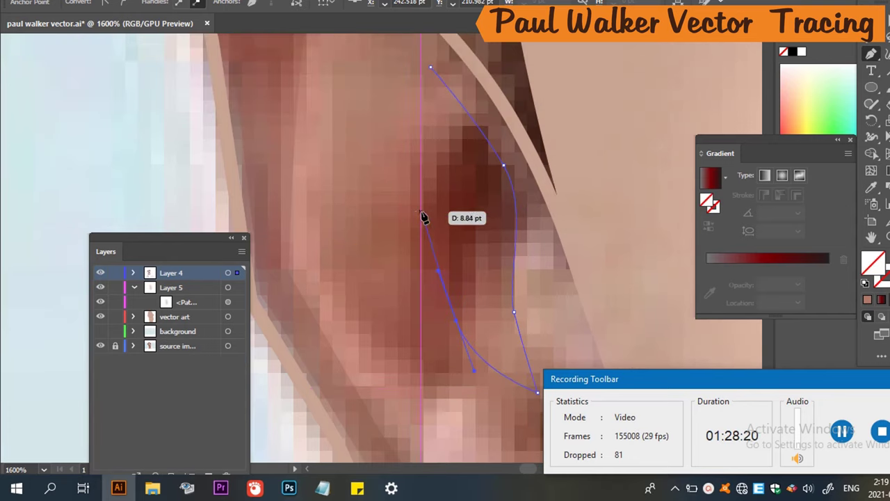
{"action": "left_click_drag", "start_coordinate": [431, 218], "coordinate": [434, 194]}
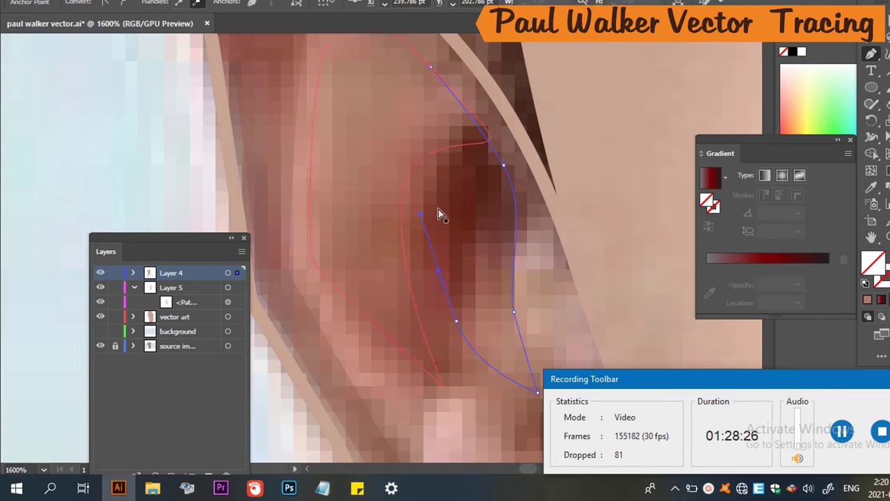
{"action": "left_click_drag", "start_coordinate": [425, 200], "coordinate": [450, 181]}
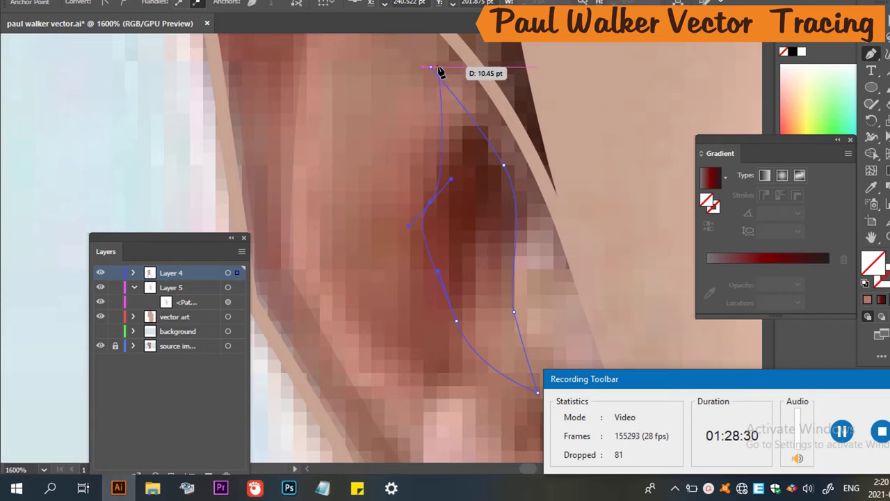
{"action": "left_click", "coordinate": [431, 68]}
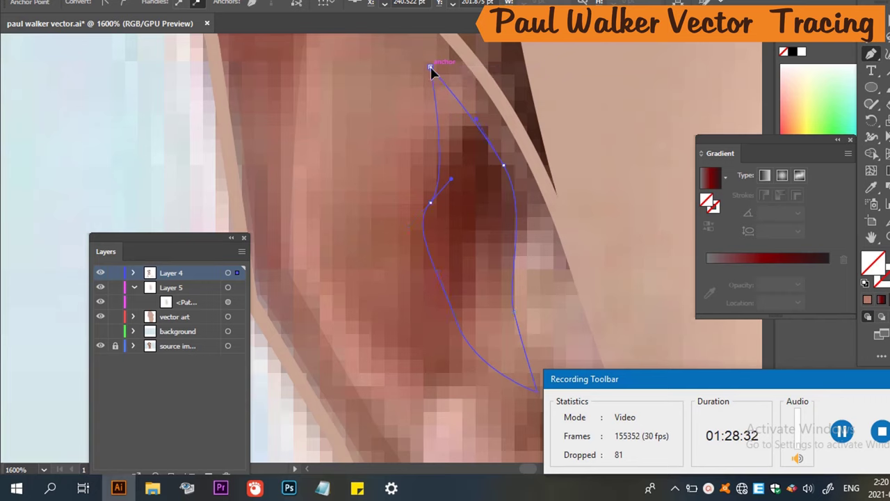
Fill the ear canal shape with the reddish brown sampled from the ear's rim shadow shape.
{"action": "key", "text": "i"}
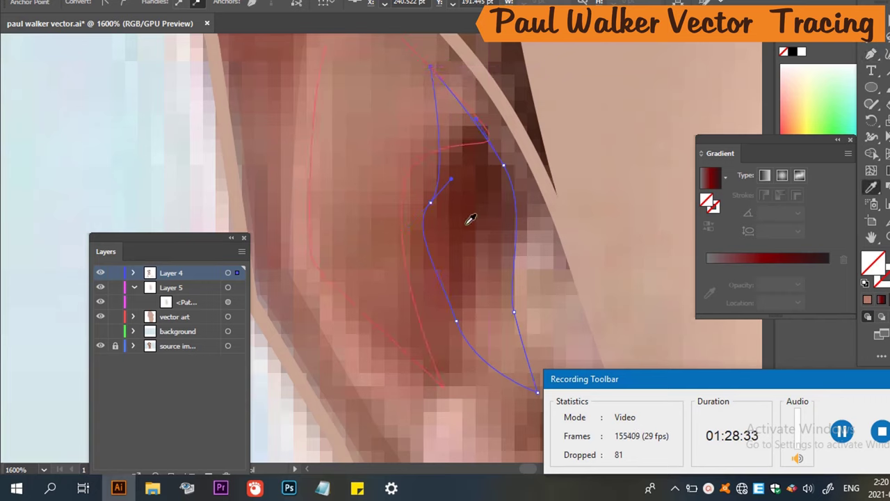
{"action": "left_click", "coordinate": [468, 222]}
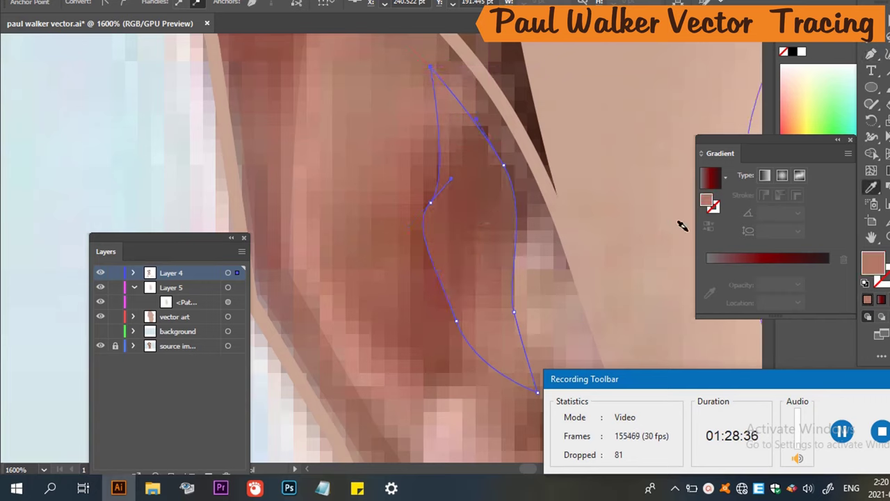
{"action": "scroll", "coordinate": [511, 256], "scroll_direction": "down", "scroll_amount": 3}
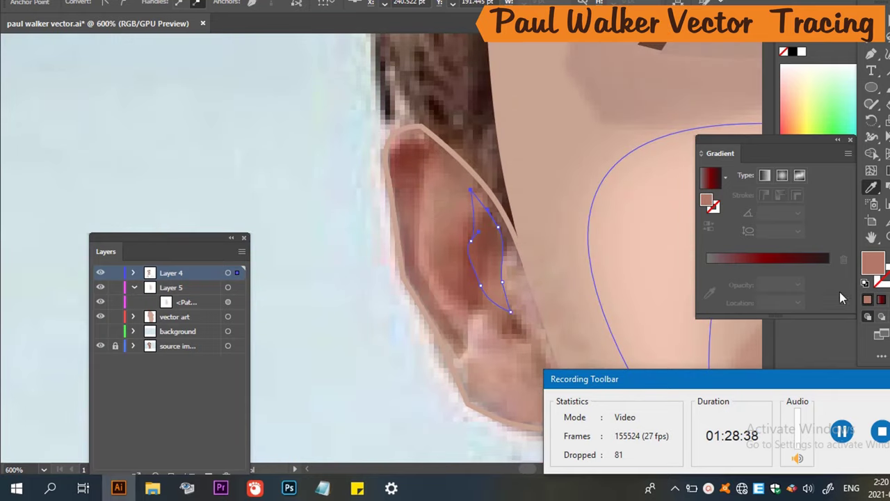
{"action": "left_click", "coordinate": [413, 146]}
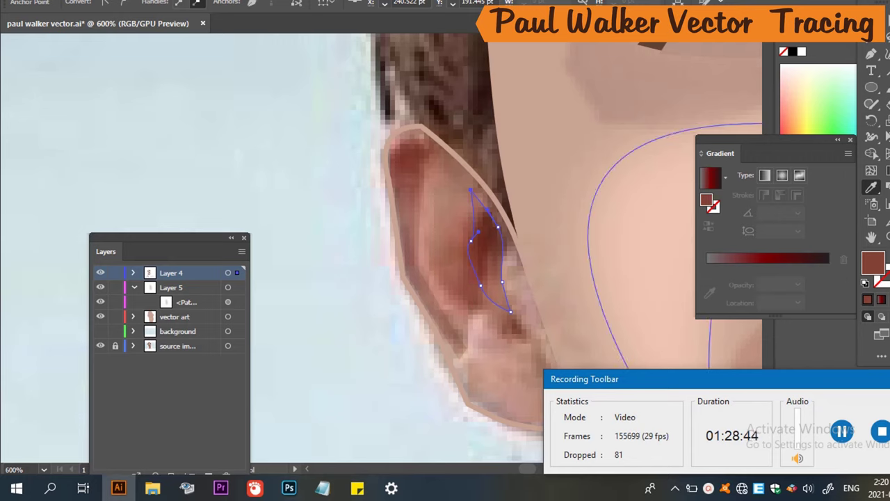
Raise the opacity of the ear canal shape to 100%.
{"action": "left_click", "coordinate": [872, 20]}
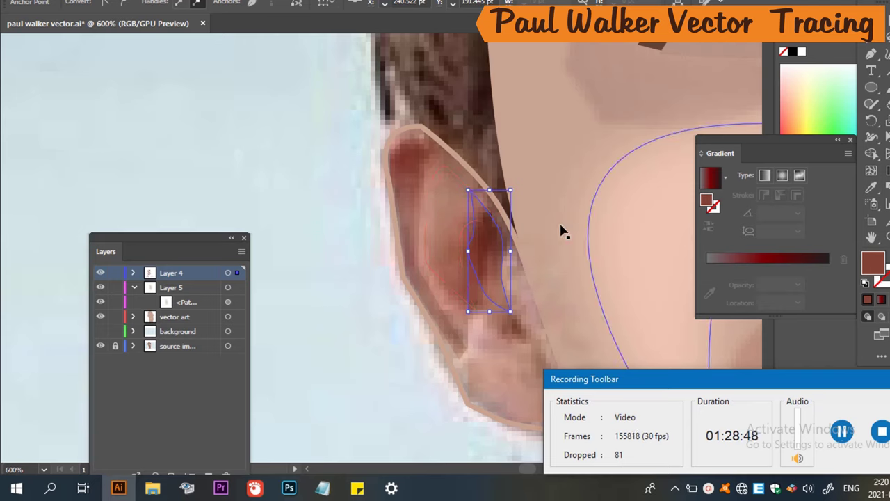
{"action": "left_click", "coordinate": [505, 246]}
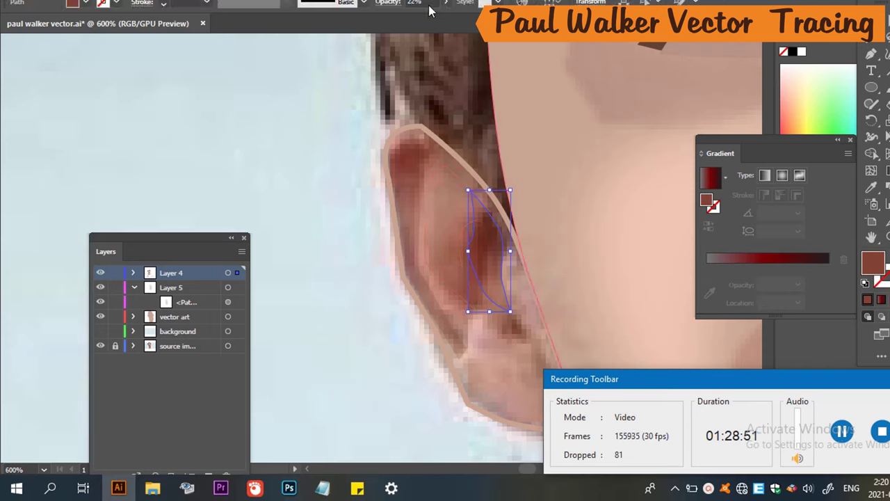
{"action": "left_click_drag", "start_coordinate": [429, 2], "coordinate": [370, 12]}
{"action": "type", "text": "1"}
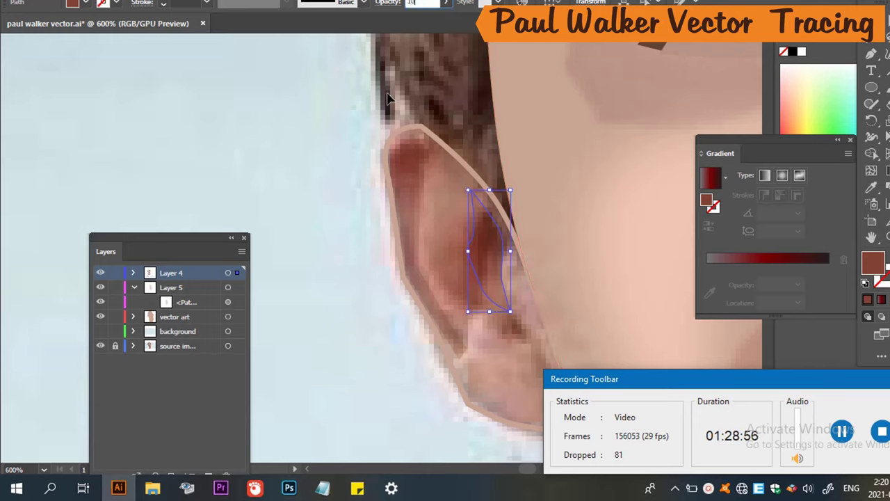
{"action": "type", "text": "00"}
{"action": "key", "text": "Return"}
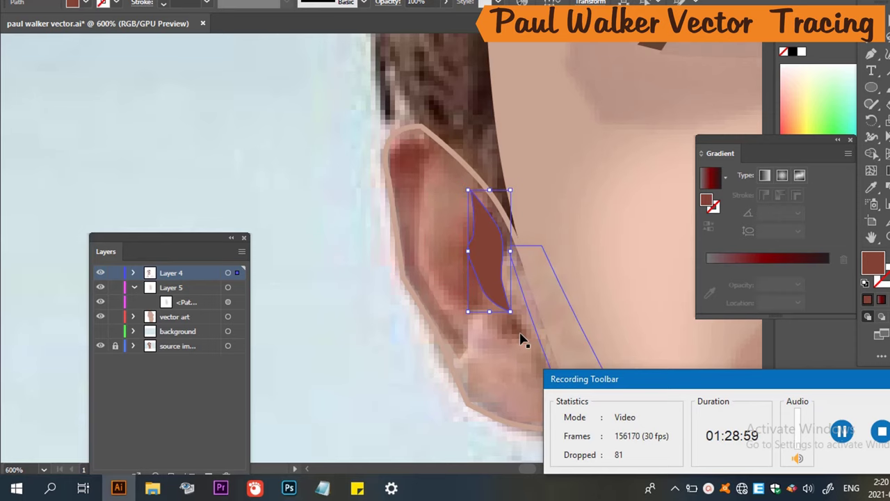
Apply a Gaussian Blur with a radius of 2.5 pixels to the ear canal shape and deselect it.
{"action": "scroll", "coordinate": [529, 352], "scroll_direction": "down", "scroll_amount": 3}
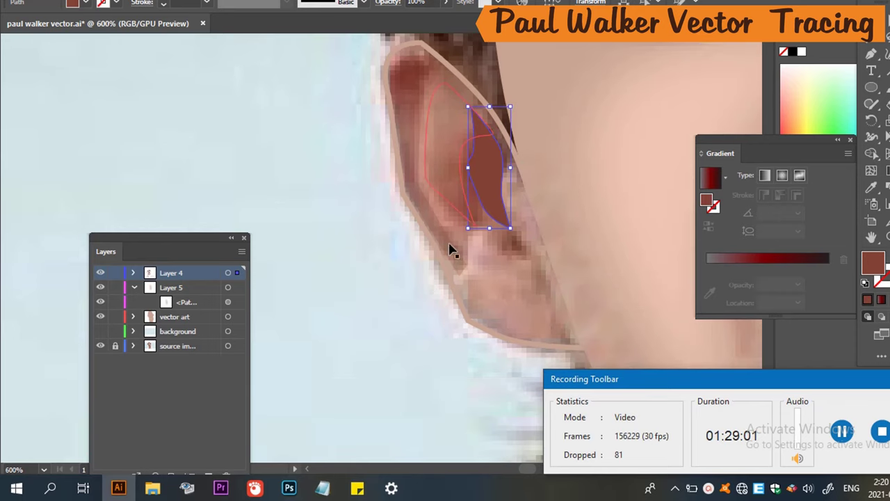
{"action": "left_click", "coordinate": [508, 251]}
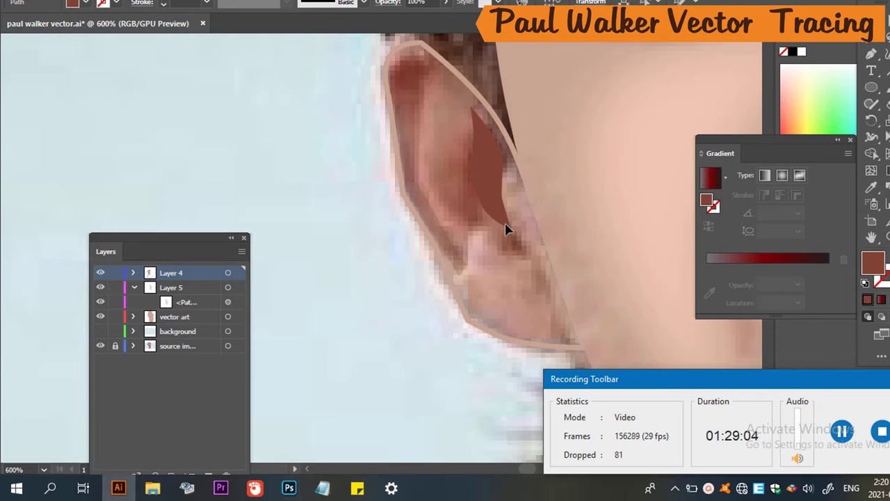
{"action": "left_click", "coordinate": [489, 176]}
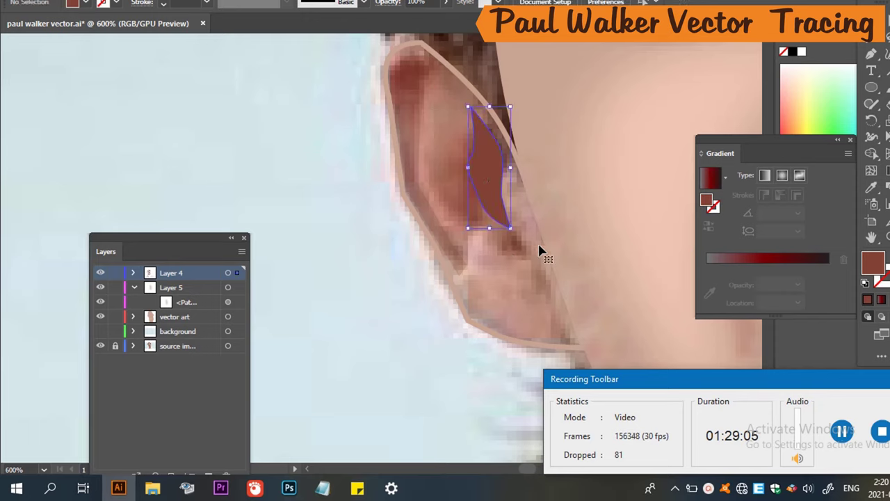
{"action": "left_click", "coordinate": [212, 0]}
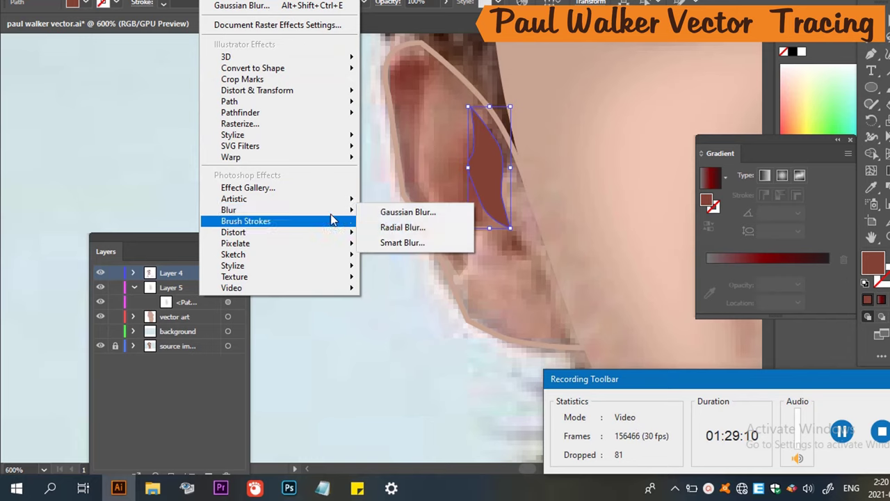
{"action": "left_click", "coordinate": [401, 218]}
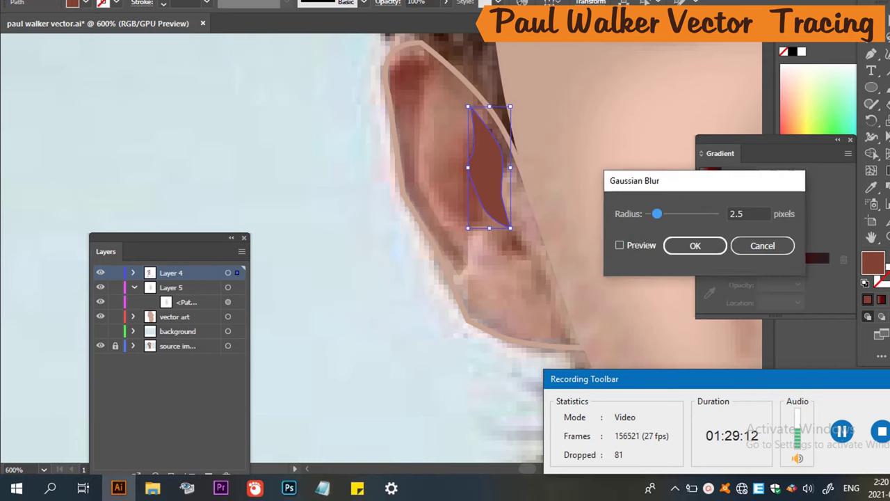
{"action": "left_click", "coordinate": [637, 249]}
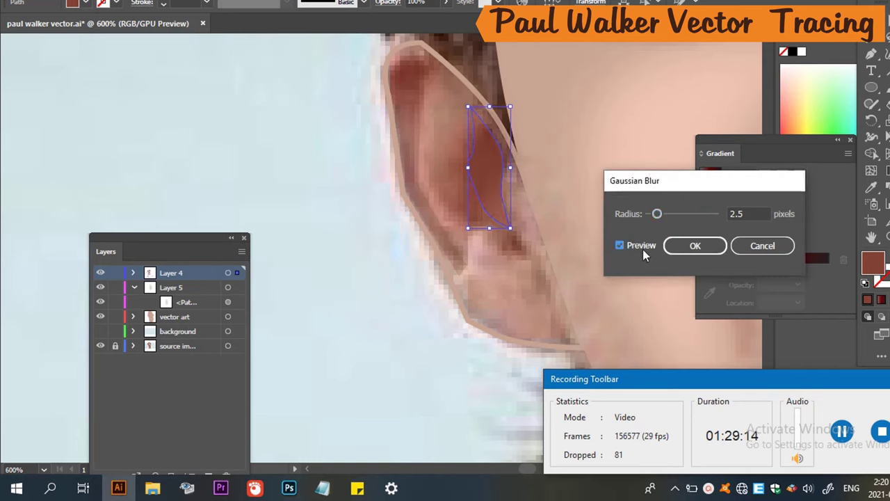
{"action": "left_click", "coordinate": [689, 246]}
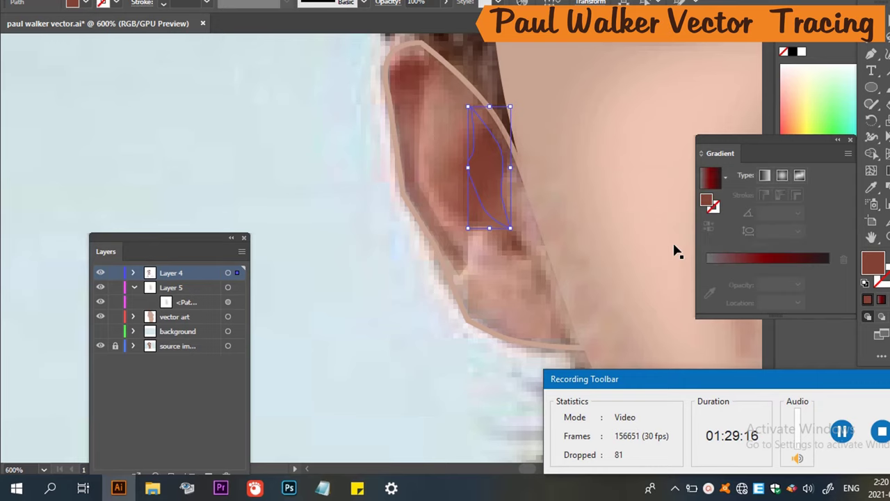
{"action": "left_click", "coordinate": [421, 240]}
Hide the source image layer and show the background layer behind the vector art.
{"action": "scroll", "coordinate": [507, 253], "scroll_direction": "down", "scroll_amount": 3}
{"action": "scroll", "coordinate": [506, 231], "scroll_direction": "up", "scroll_amount": 1}
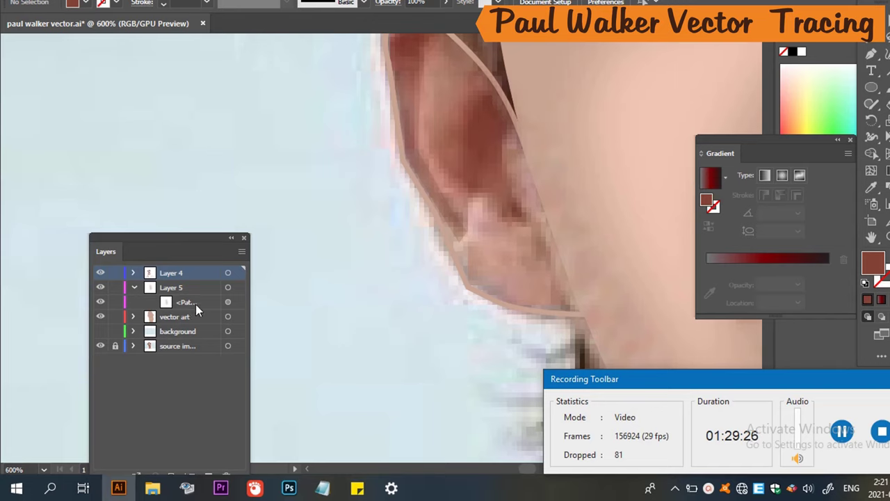
{"action": "left_click", "coordinate": [101, 346]}
{"action": "left_click", "coordinate": [101, 346]}
{"action": "left_click", "coordinate": [101, 346]}
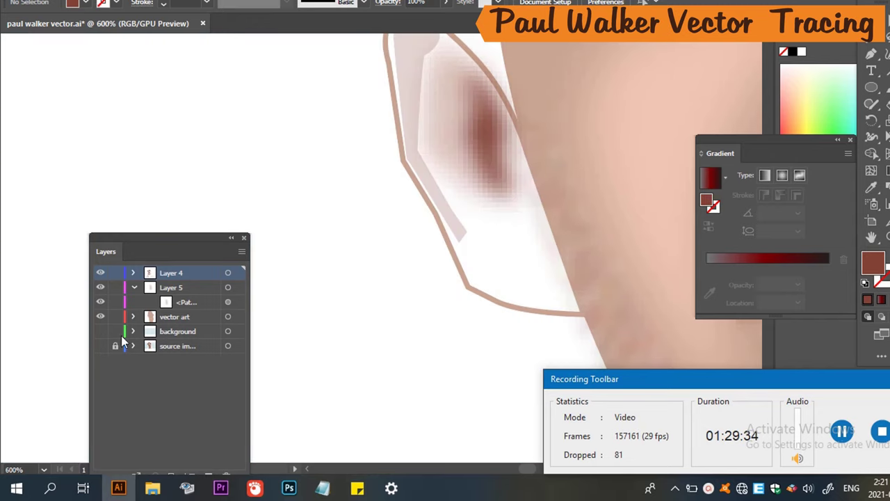
{"action": "left_click", "coordinate": [101, 331]}
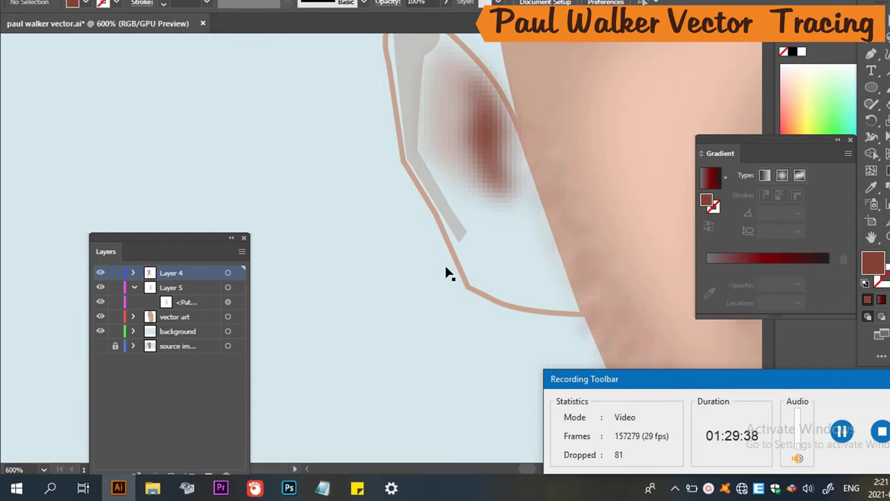
{"action": "scroll", "coordinate": [451, 272], "scroll_direction": "up", "scroll_amount": 3}
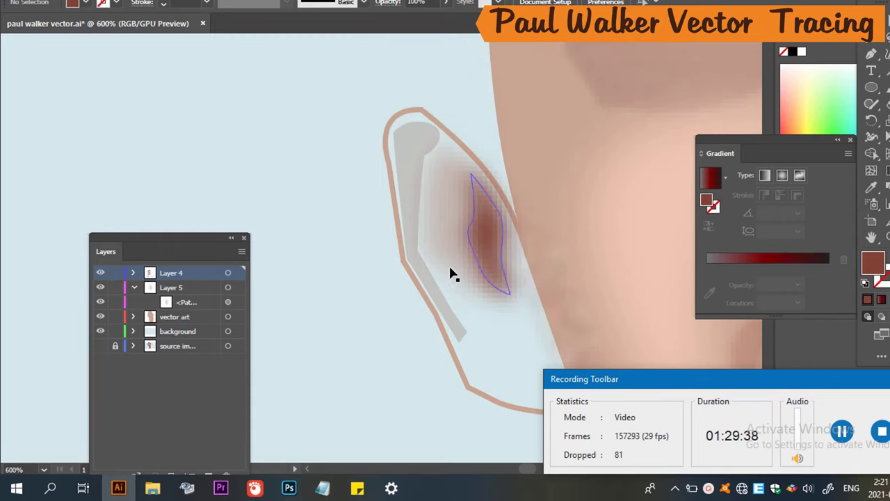
{"action": "left_click", "coordinate": [472, 155]}
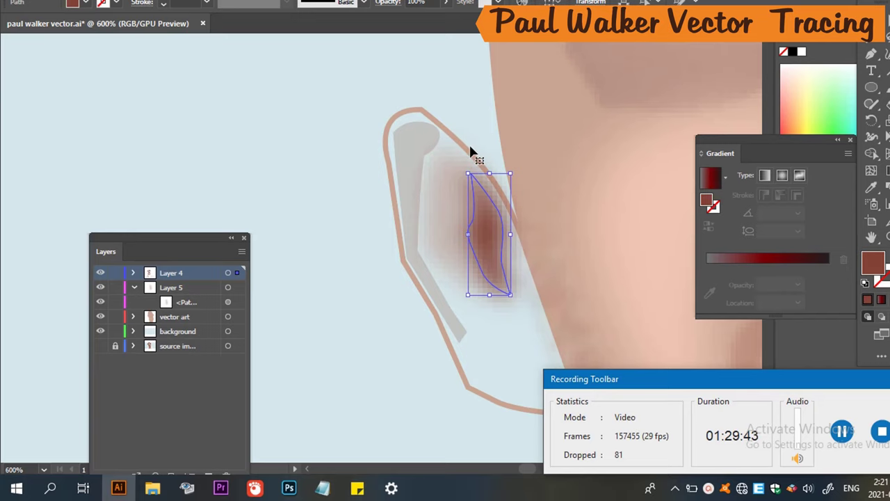
{"action": "double_click", "coordinate": [462, 149]}
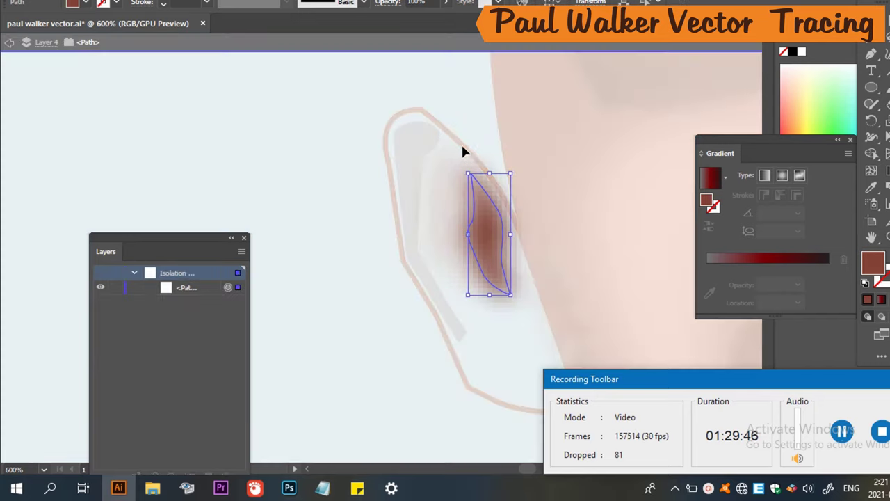
{"action": "left_click", "coordinate": [10, 43]}
{"action": "left_click", "coordinate": [11, 44]}
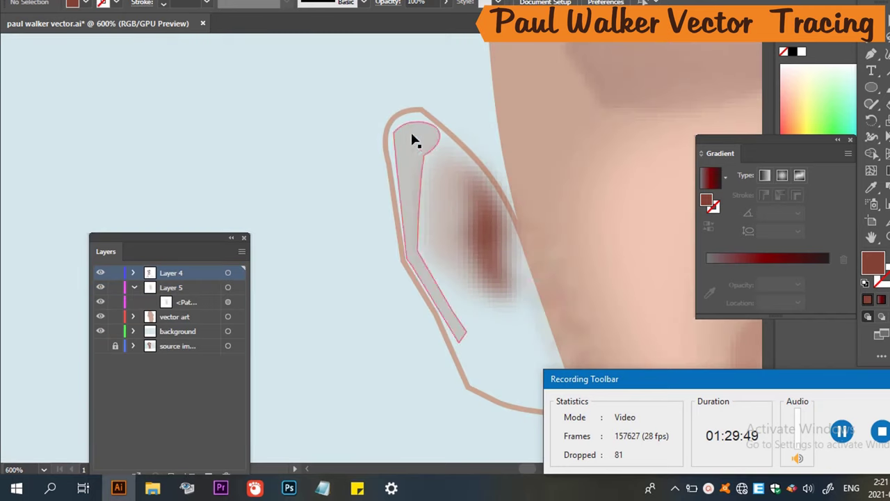
Swap the ear outline's light brown stroke to its fill, leaving the ear shape solid with no stroke.
{"action": "left_click", "coordinate": [429, 116]}
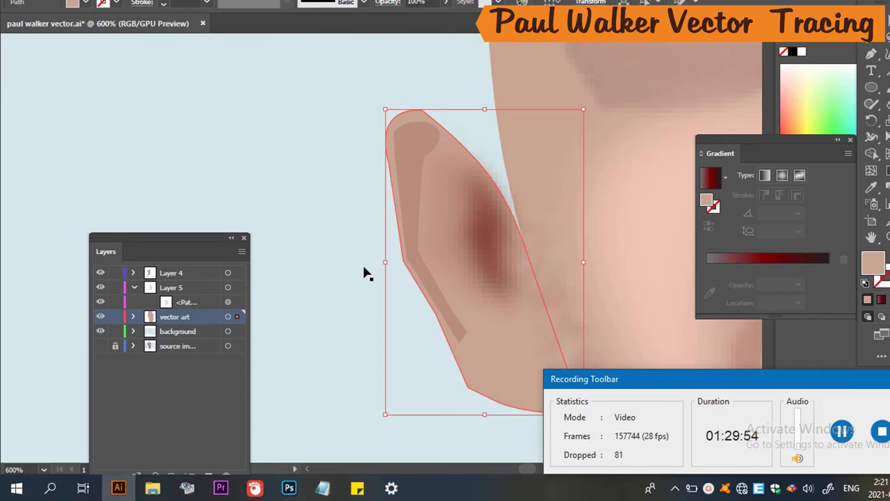
{"action": "double_click", "coordinate": [304, 202]}
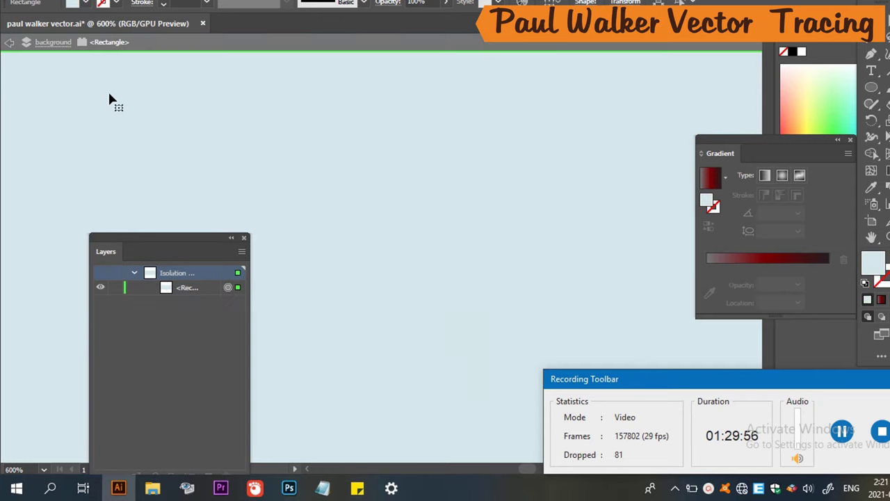
Exit the background rectangle's isolation mode and hide the background layer.
{"action": "left_click", "coordinate": [10, 43]}
{"action": "left_click", "coordinate": [11, 44]}
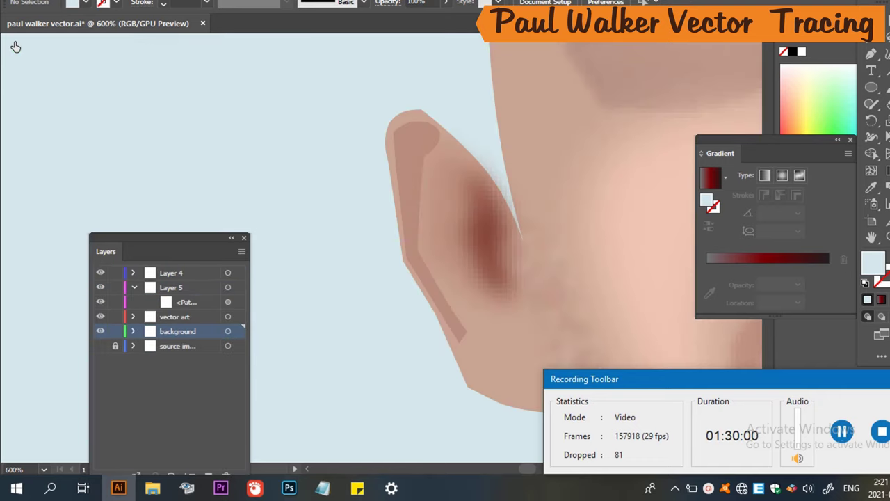
{"action": "scroll", "coordinate": [520, 193], "scroll_direction": "down", "scroll_amount": 5}
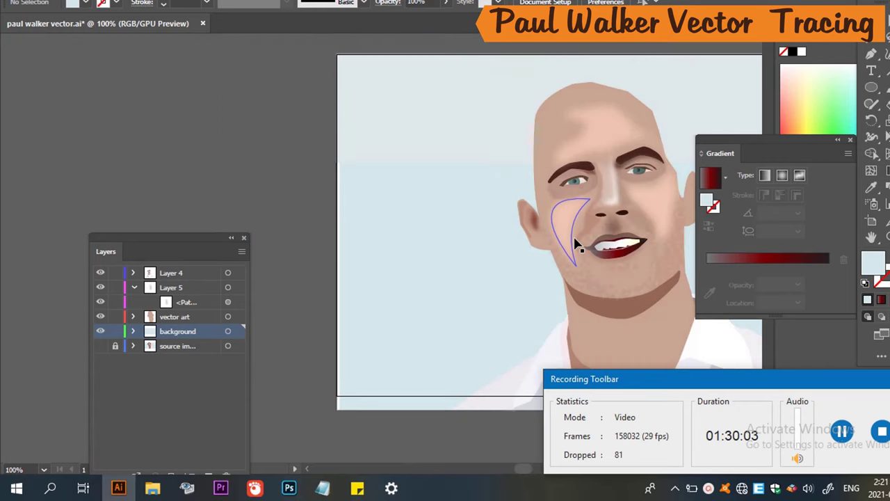
{"action": "scroll", "coordinate": [576, 243], "scroll_direction": "up", "scroll_amount": 1}
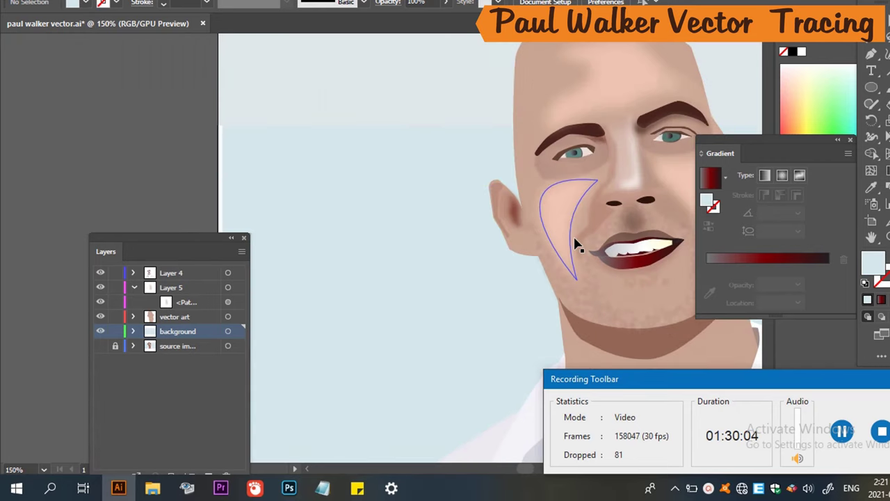
{"action": "left_click", "coordinate": [102, 337]}
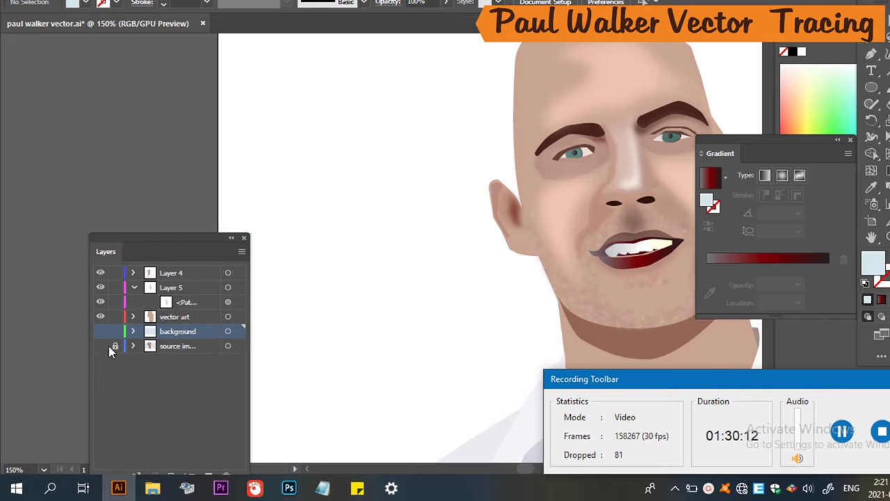
Check the vector face against the source image layer, hide that layer again and save the document.
{"action": "left_click", "coordinate": [100, 345]}
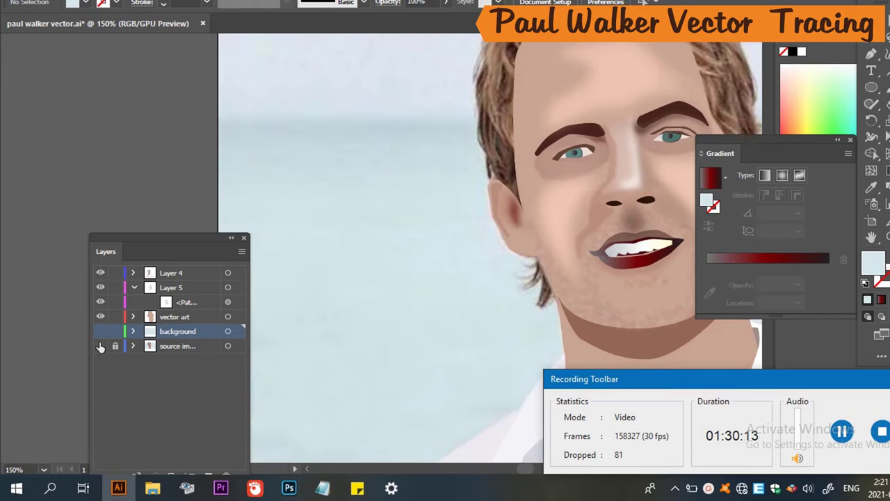
{"action": "left_click", "coordinate": [100, 346]}
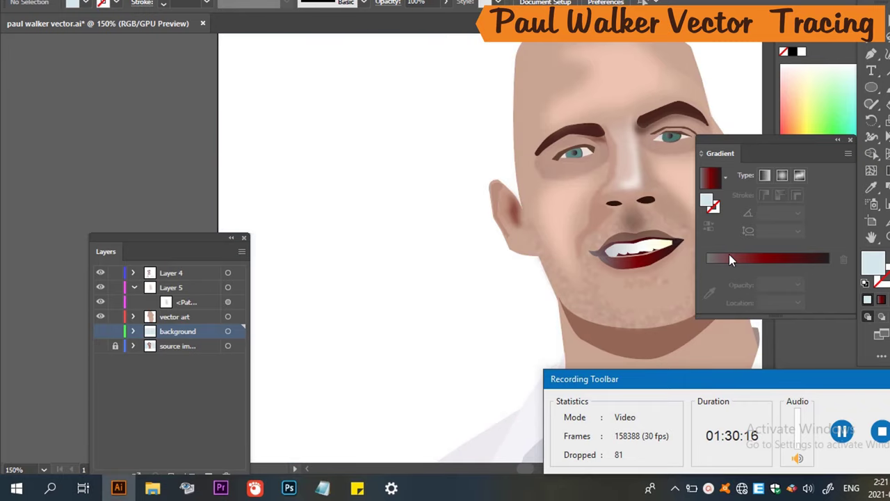
{"action": "scroll", "coordinate": [678, 255], "scroll_direction": "down", "scroll_amount": 1}
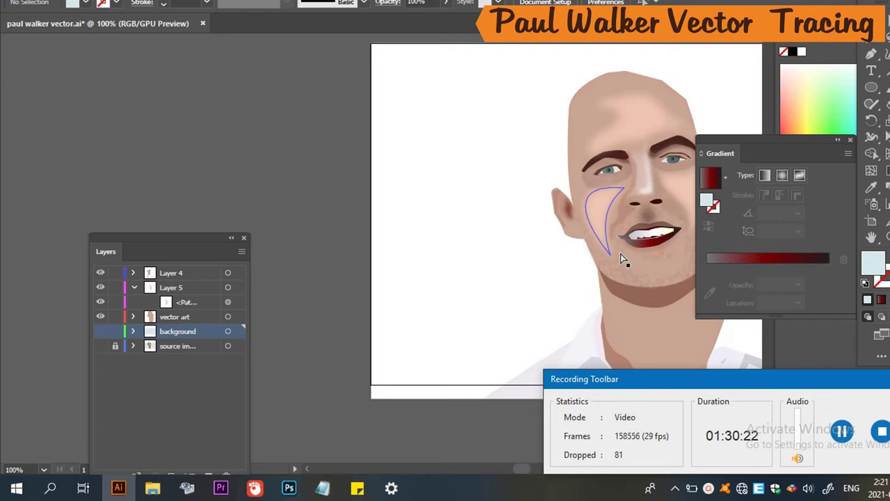
{"action": "key", "text": "ctrl+s"}
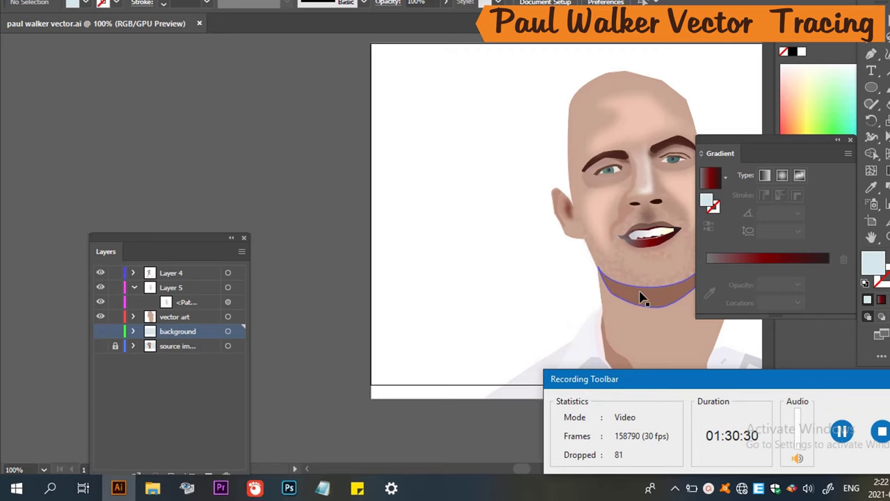
Compare the whole portrait with and without the source image layer, leaving that layer shown.
{"action": "left_click_drag", "start_coordinate": [586, 270], "coordinate": [426, 284]}
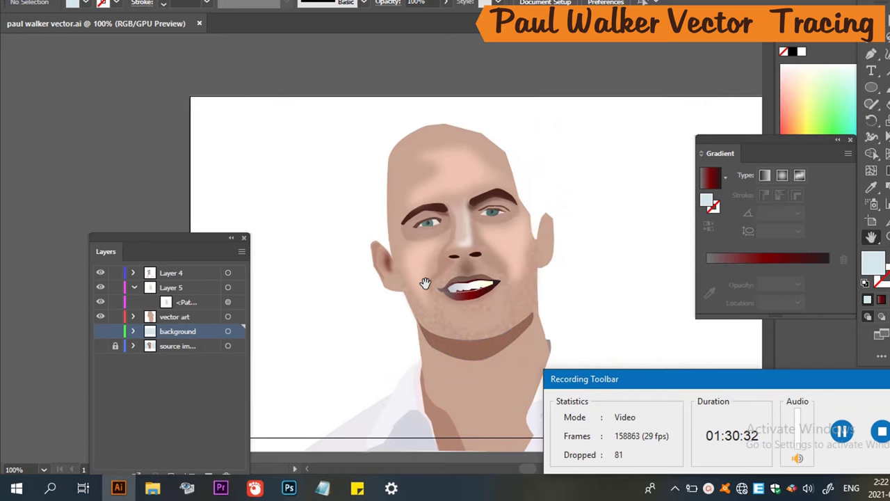
{"action": "left_click", "coordinate": [102, 346]}
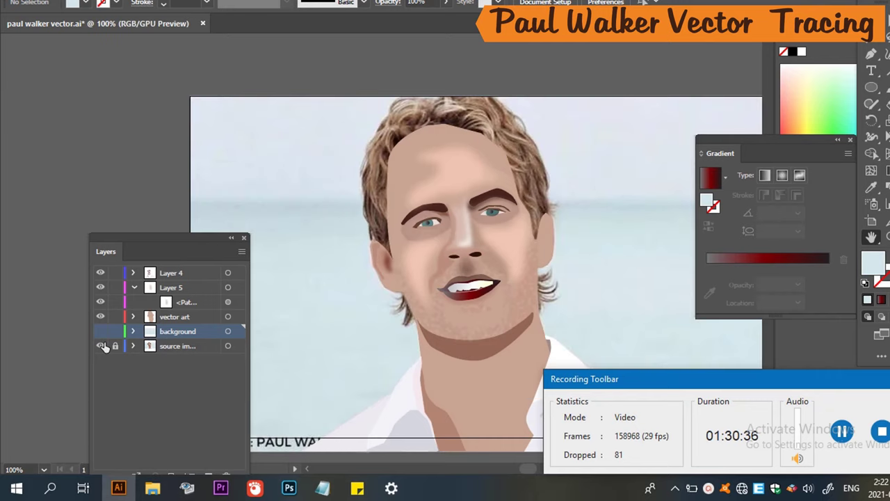
{"action": "left_click", "coordinate": [103, 345]}
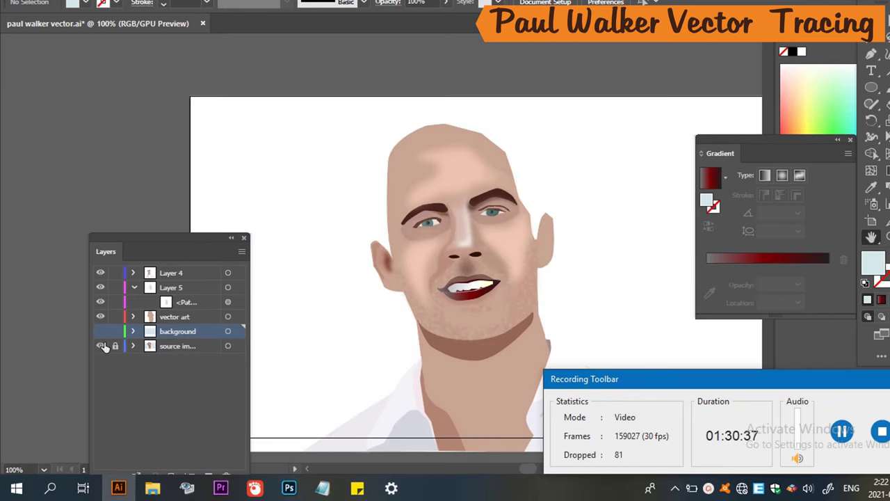
{"action": "left_click", "coordinate": [102, 346]}
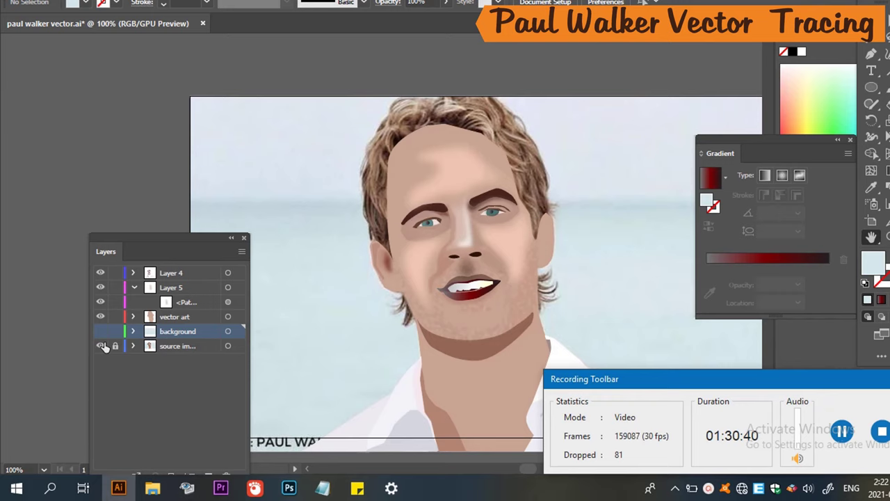
{"action": "left_click", "coordinate": [102, 346]}
{"action": "left_click", "coordinate": [102, 346]}
Swap the fill of the ear on the image's right side to its stroke, exposing the photo's ear detail.
{"action": "left_click", "coordinate": [550, 254]}
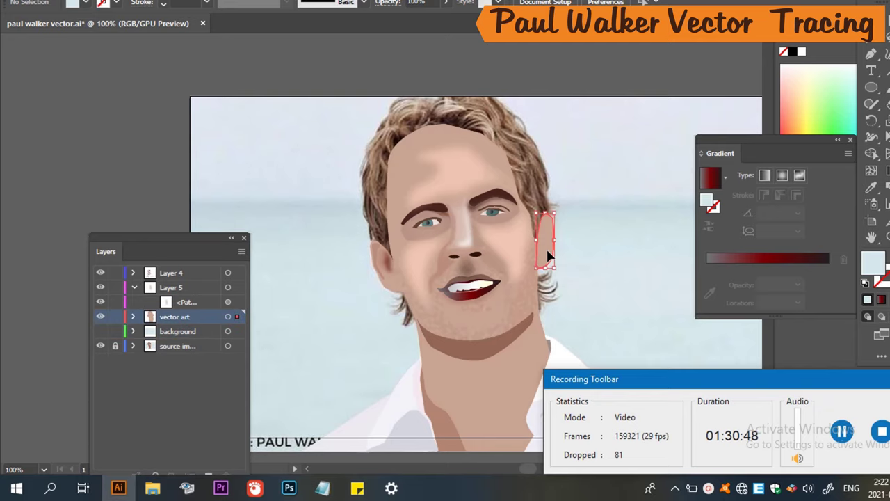
{"action": "scroll", "coordinate": [539, 256], "scroll_direction": "up", "scroll_amount": 5}
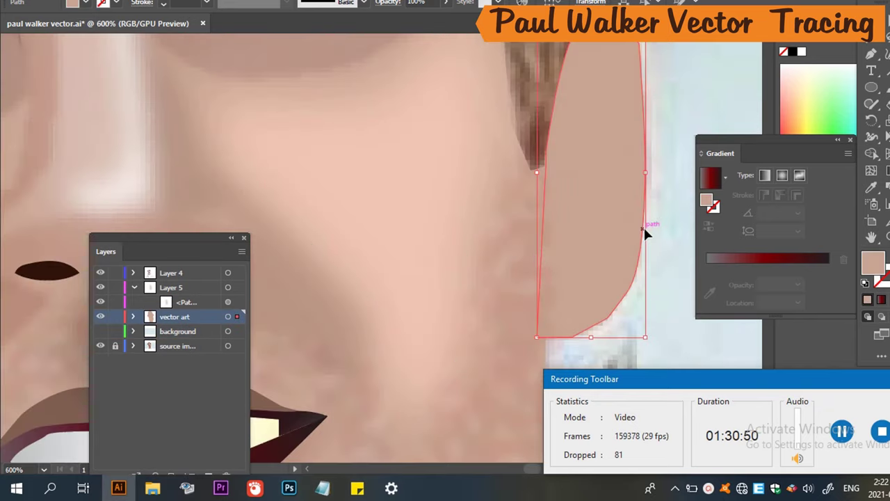
{"action": "key", "text": "shift+x"}
{"action": "scroll", "coordinate": [619, 229], "scroll_direction": "up", "scroll_amount": 3}
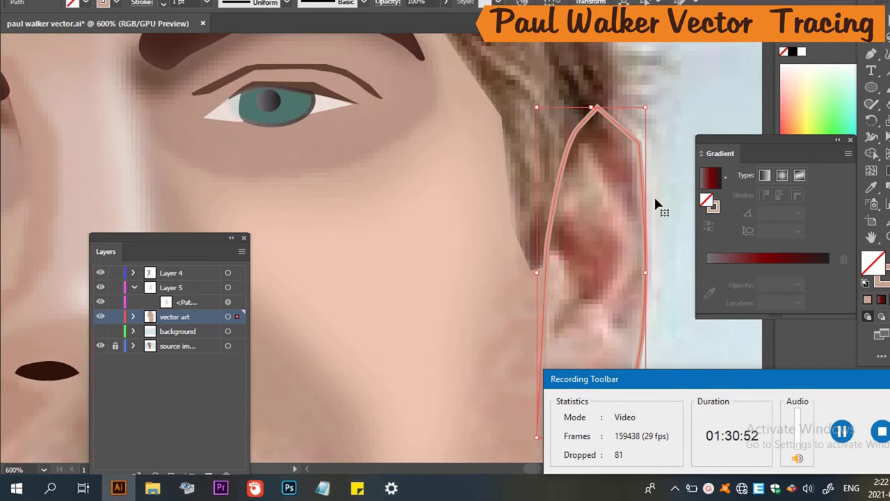
{"action": "scroll", "coordinate": [631, 201], "scroll_direction": "down", "scroll_amount": 4}
{"action": "scroll", "coordinate": [624, 203], "scroll_direction": "up", "scroll_amount": 3}
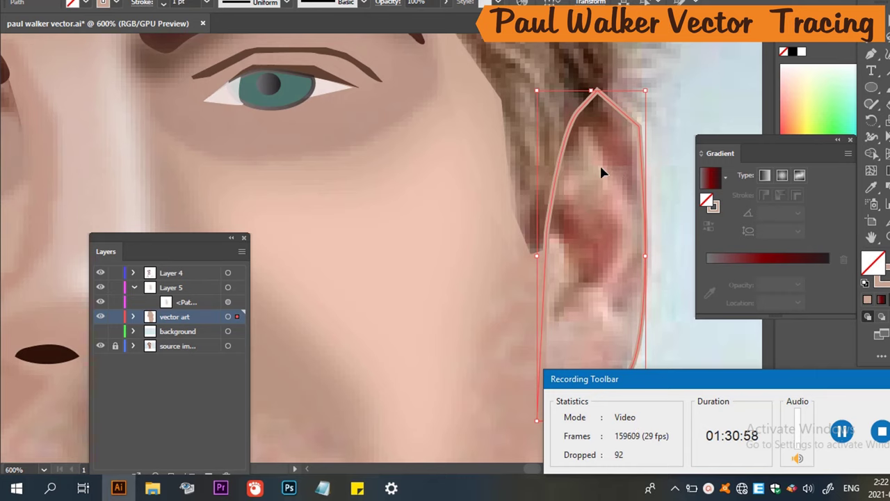
Trace a closed shadow shape with the Pen tool along the ear's outer rim, from its tip down to above the lobe.
{"action": "key", "text": "p"}
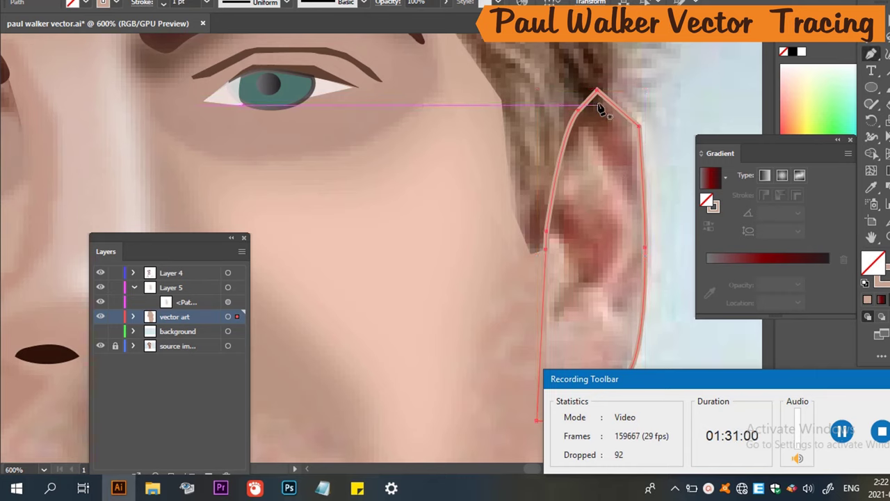
{"action": "left_click_drag", "start_coordinate": [597, 106], "coordinate": [630, 193]}
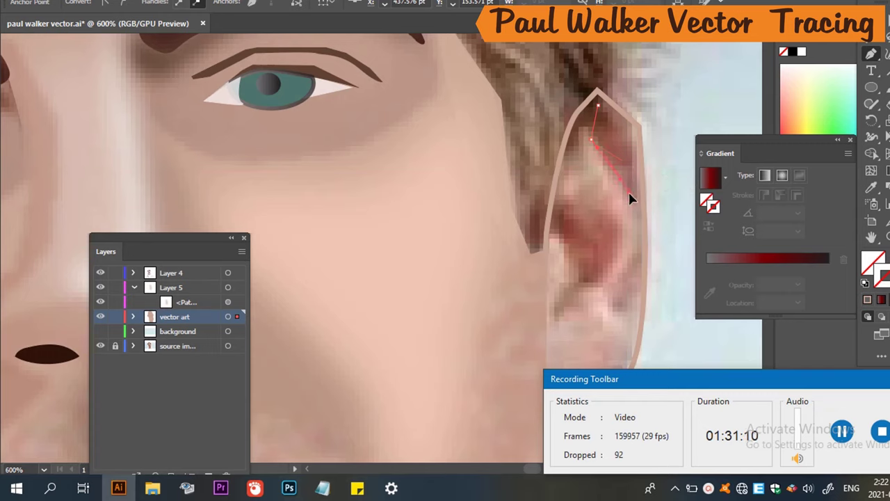
{"action": "left_click", "coordinate": [636, 250]}
{"action": "left_click_drag", "start_coordinate": [638, 255], "coordinate": [633, 258]}
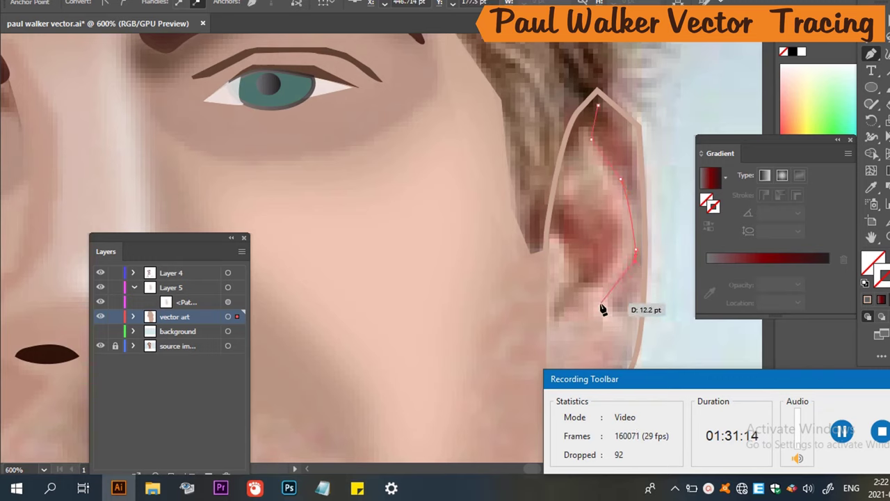
{"action": "left_click_drag", "start_coordinate": [610, 306], "coordinate": [634, 329]}
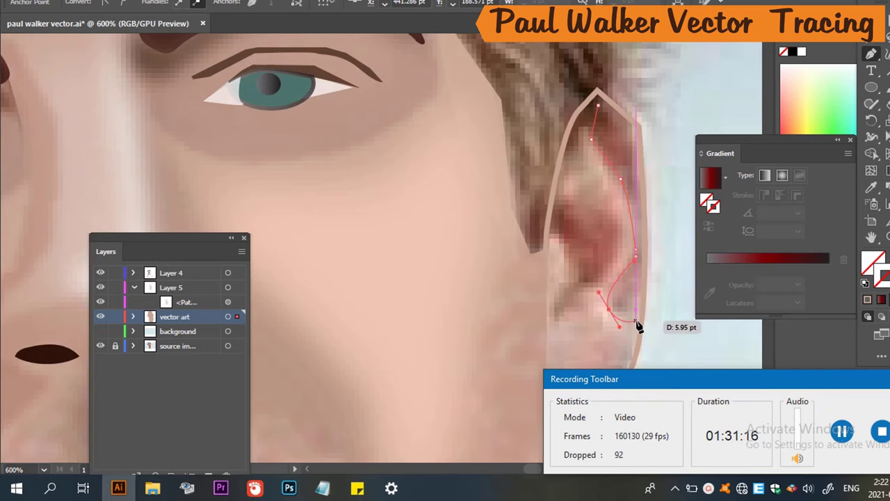
{"action": "left_click", "coordinate": [643, 270]}
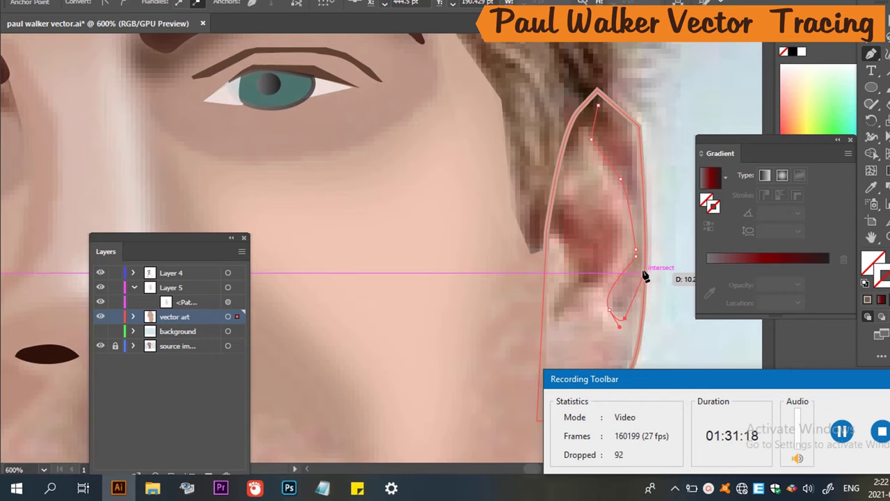
{"action": "left_click", "coordinate": [638, 166]}
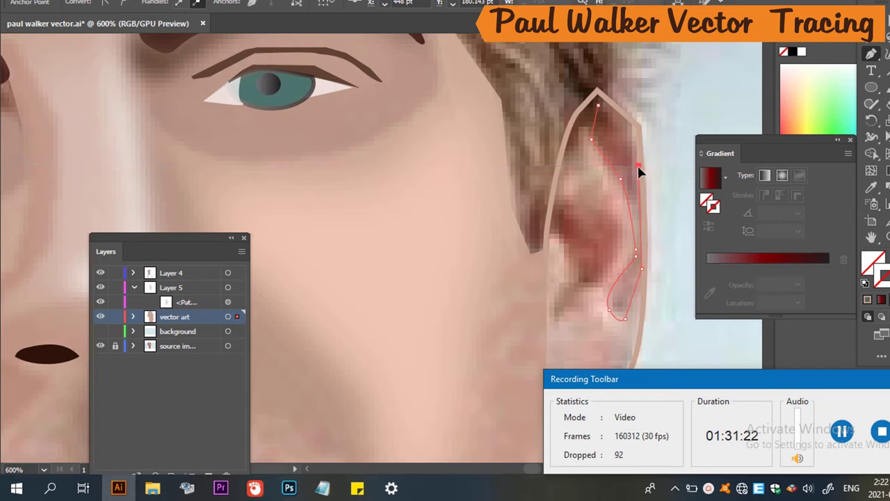
{"action": "left_click", "coordinate": [628, 128]}
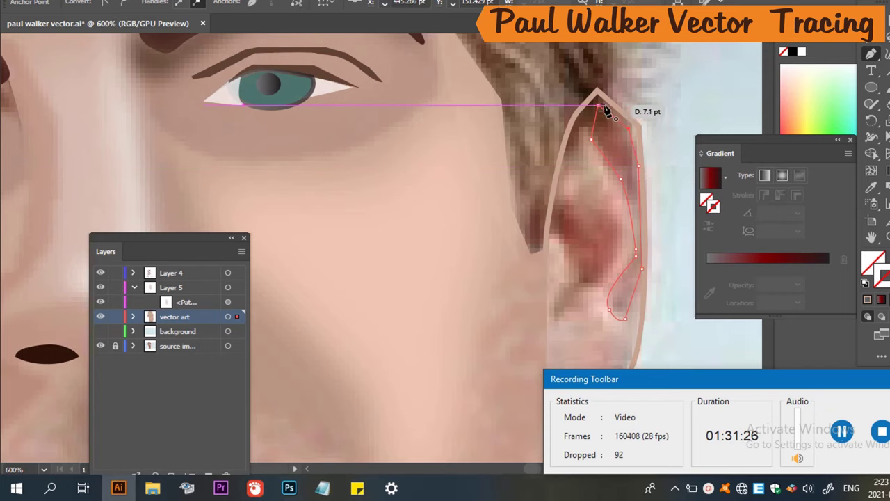
{"action": "left_click", "coordinate": [598, 105]}
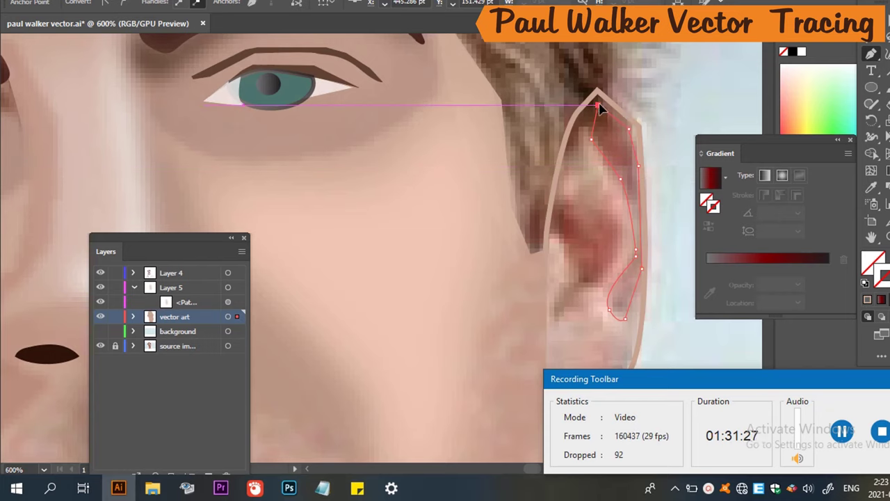
Fill the rim shadow shape with reddish brown sampled from the photo and reapply the last Gaussian Blur to it.
{"action": "key", "text": "i"}
{"action": "left_click", "coordinate": [630, 143]}
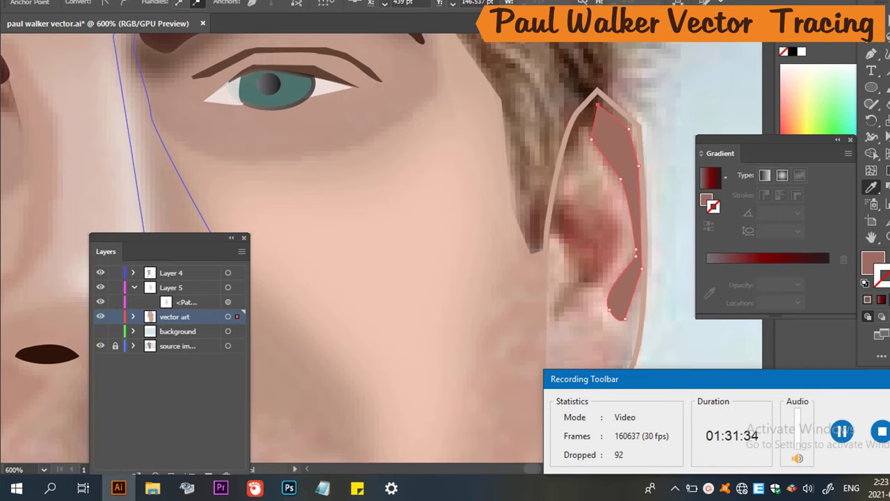
{"action": "left_click", "coordinate": [207, 0]}
{"action": "left_click", "coordinate": [225, 1]}
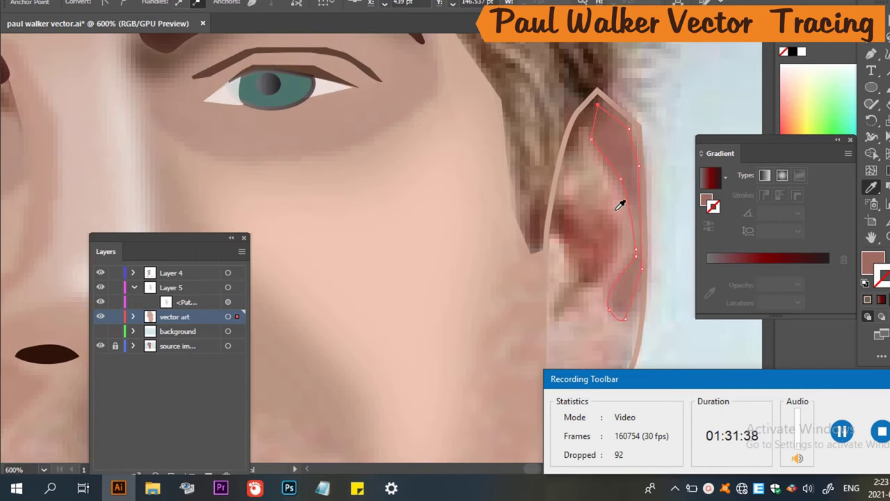
Trace a closed shape with the Pen tool around the dark ear canal area, with a narrow point extending down toward the lobe.
{"action": "key", "text": "p"}
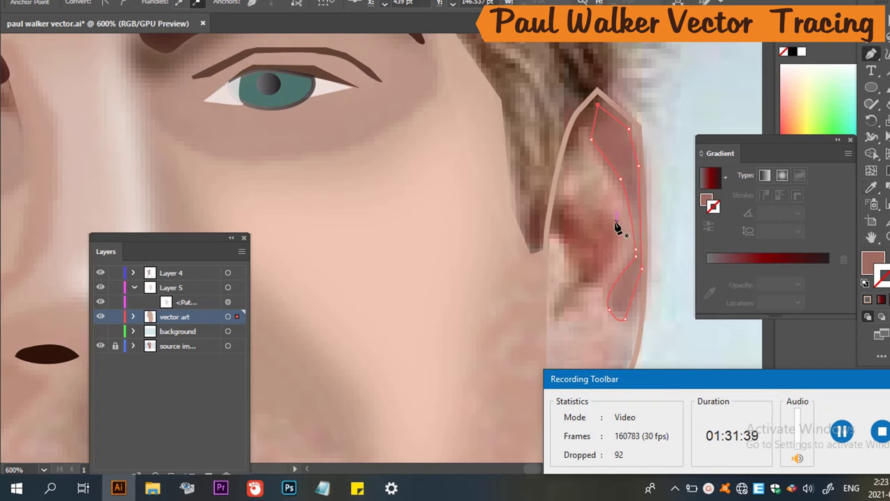
{"action": "left_click", "coordinate": [553, 220]}
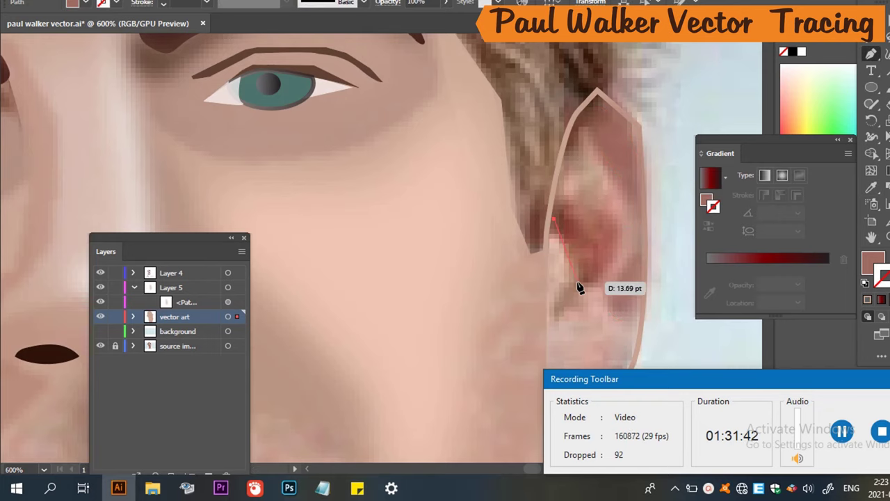
{"action": "left_click_drag", "start_coordinate": [572, 281], "coordinate": [562, 288]}
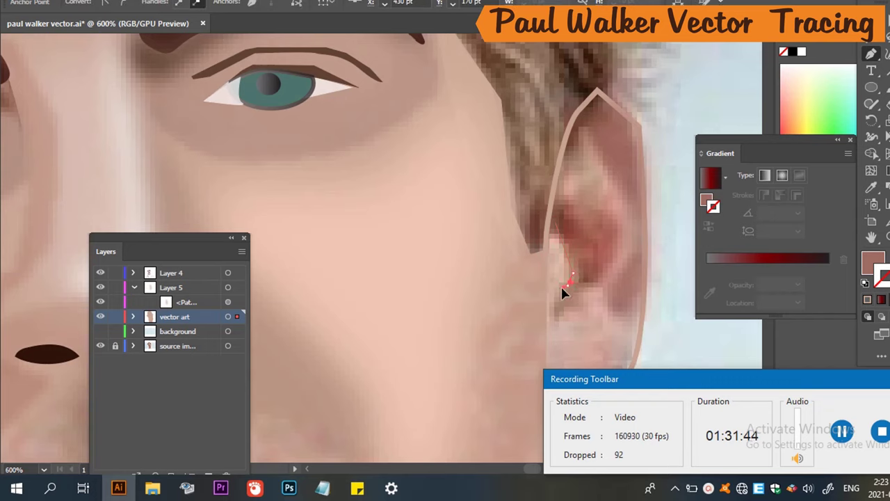
{"action": "left_click", "coordinate": [556, 324]}
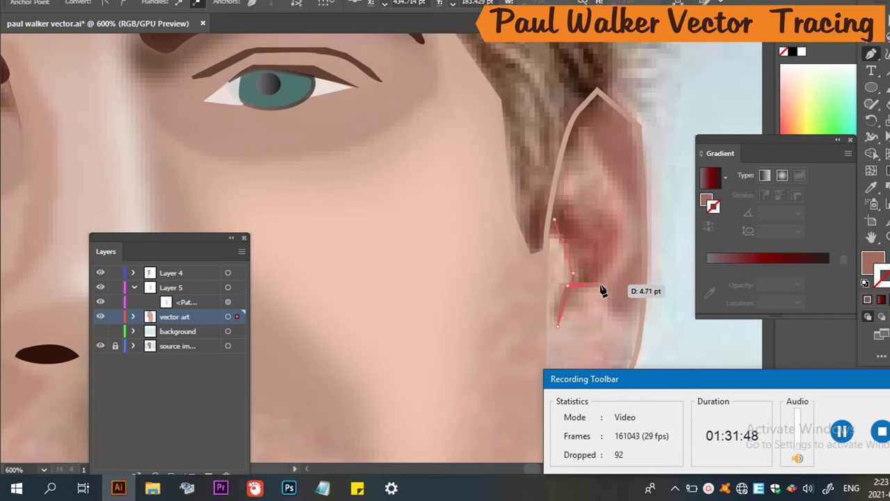
{"action": "left_click_drag", "start_coordinate": [577, 286], "coordinate": [595, 236]}
{"action": "left_click", "coordinate": [617, 249]}
{"action": "left_click_drag", "start_coordinate": [572, 208], "coordinate": [556, 221]}
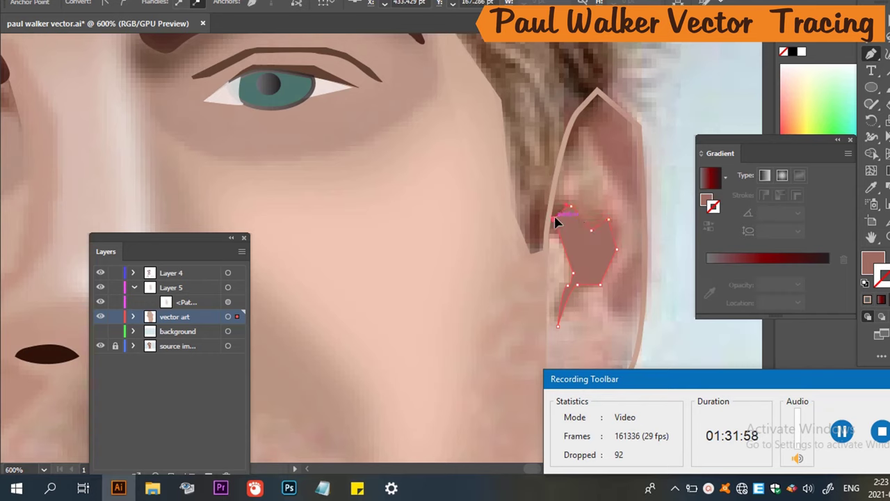
Try filling the ear canal shape with the grey-to-dark-red gradient and no stroke.
{"action": "left_click", "coordinate": [779, 259]}
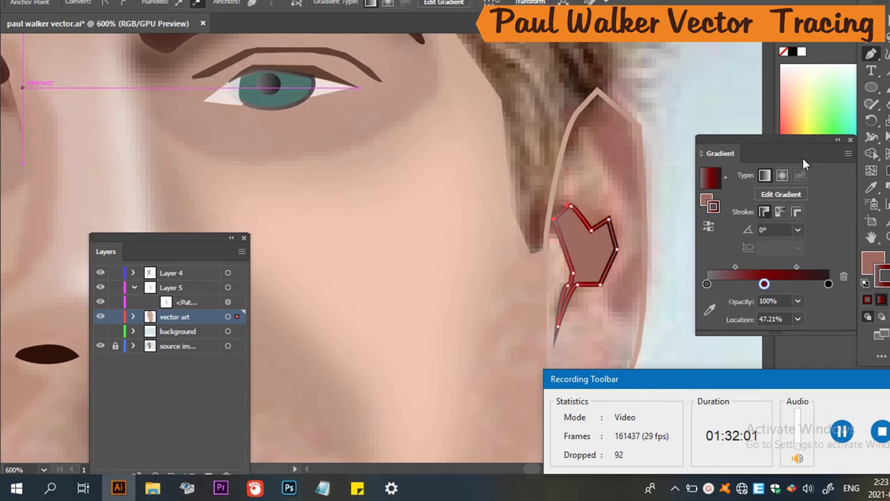
{"action": "key", "text": "shift+x"}
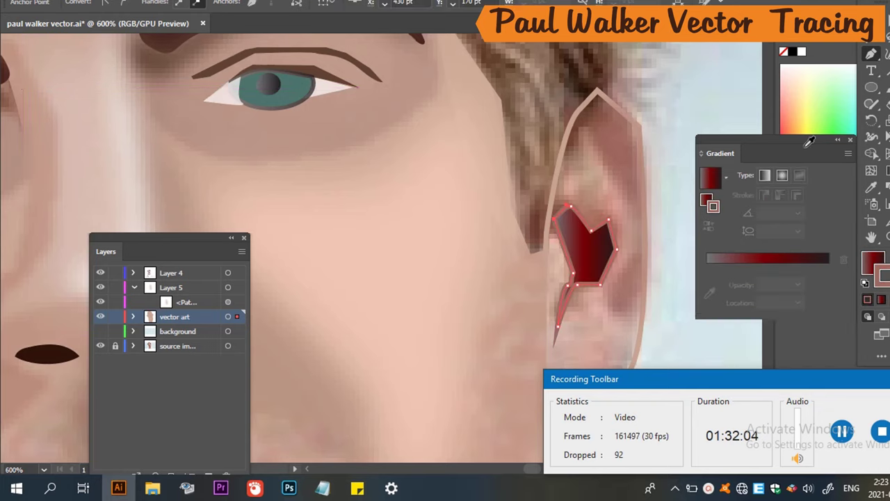
{"action": "key", "text": "slash"}
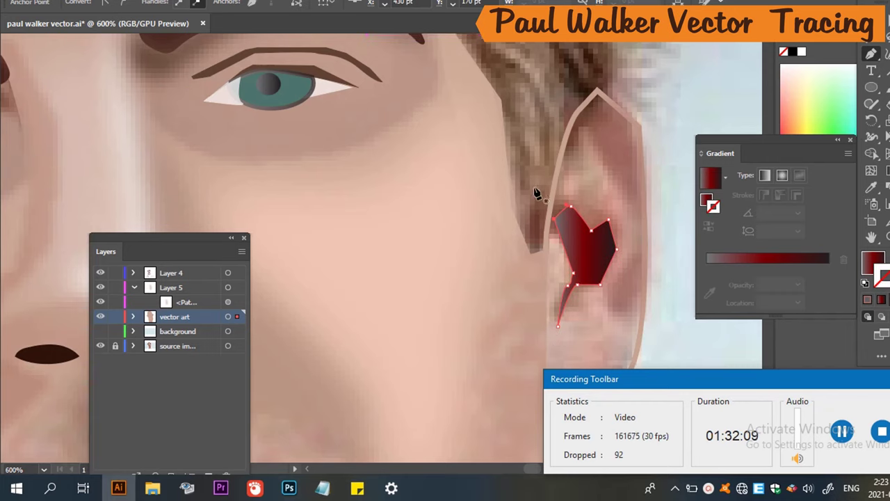
Fill the ear canal shape with a reddish brown sampled from the photo's ear canal, leaving it without a stroke.
{"action": "key", "text": "i"}
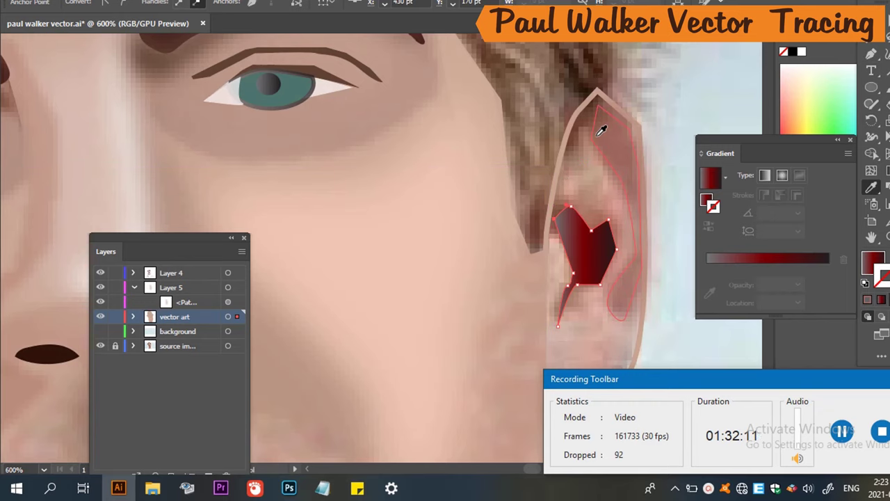
{"action": "left_click", "coordinate": [611, 131]}
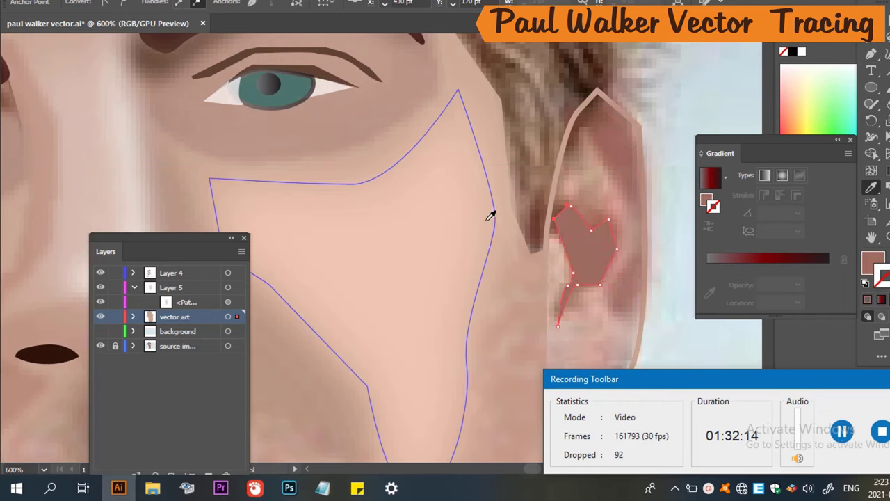
{"action": "left_click", "coordinate": [595, 238]}
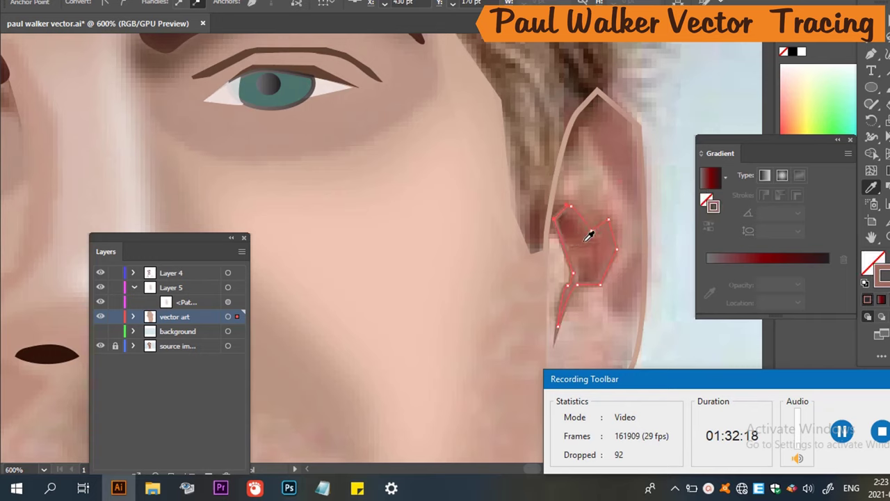
{"action": "left_click", "coordinate": [589, 234]}
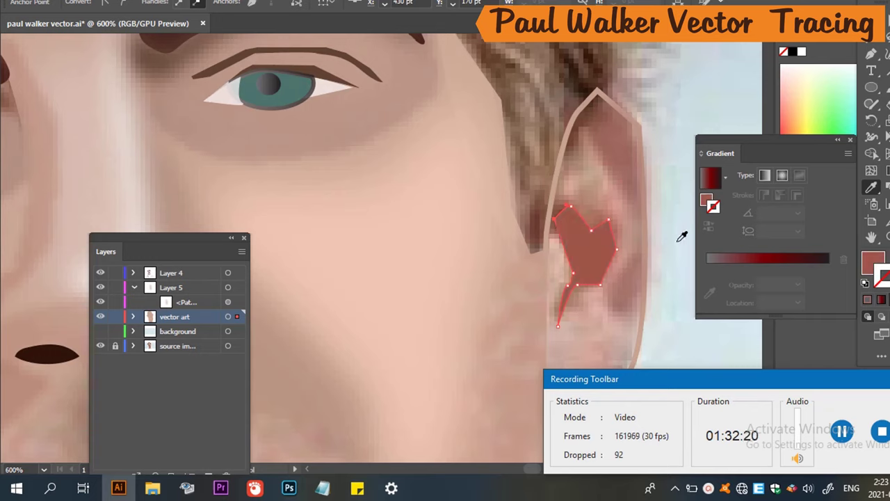
Apply a Gaussian Blur with a radius of 2.5 pixels to the ear canal shape and deselect it.
{"action": "scroll", "coordinate": [619, 230], "scroll_direction": "down", "scroll_amount": 3}
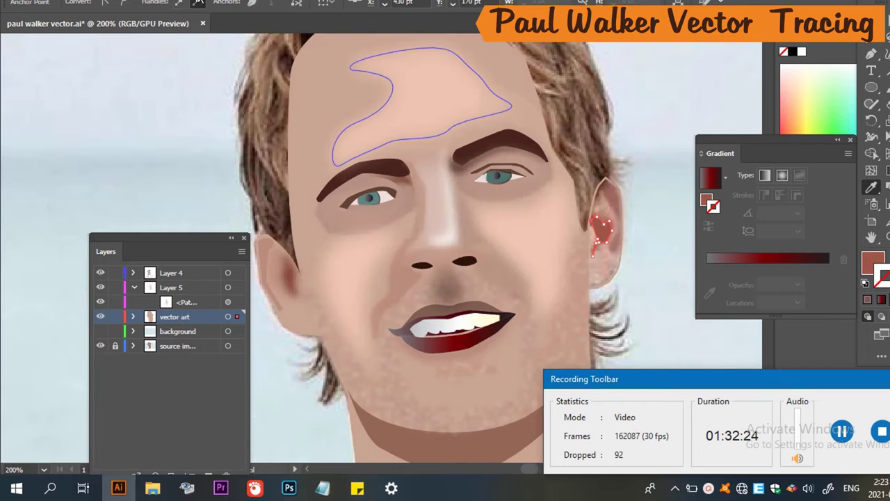
{"action": "left_click", "coordinate": [213, 1]}
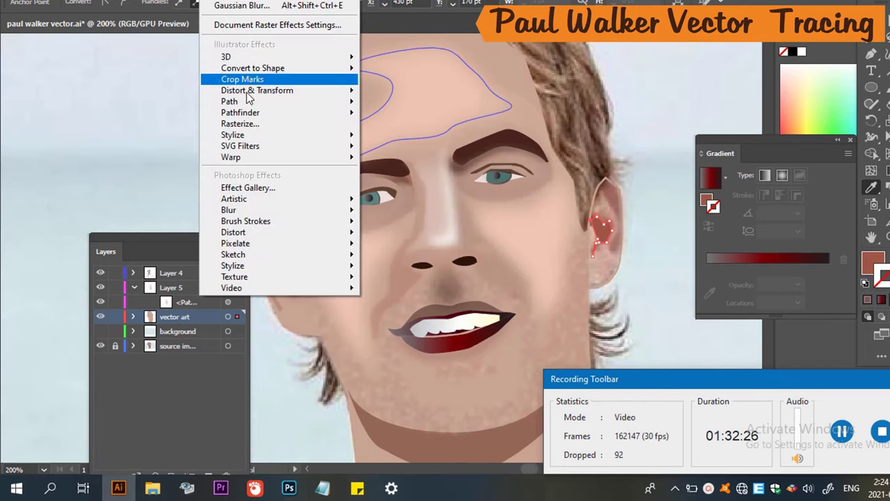
{"action": "mouse_move", "coordinate": [344, 210]}
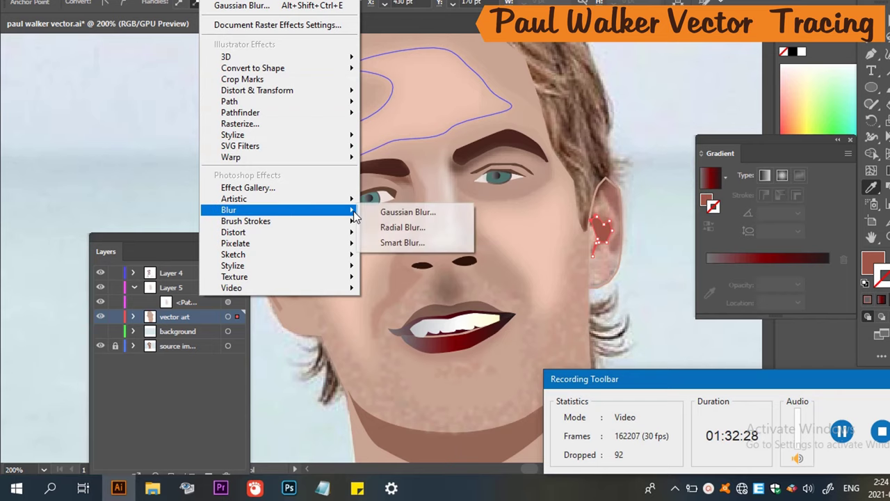
{"action": "left_click", "coordinate": [398, 213]}
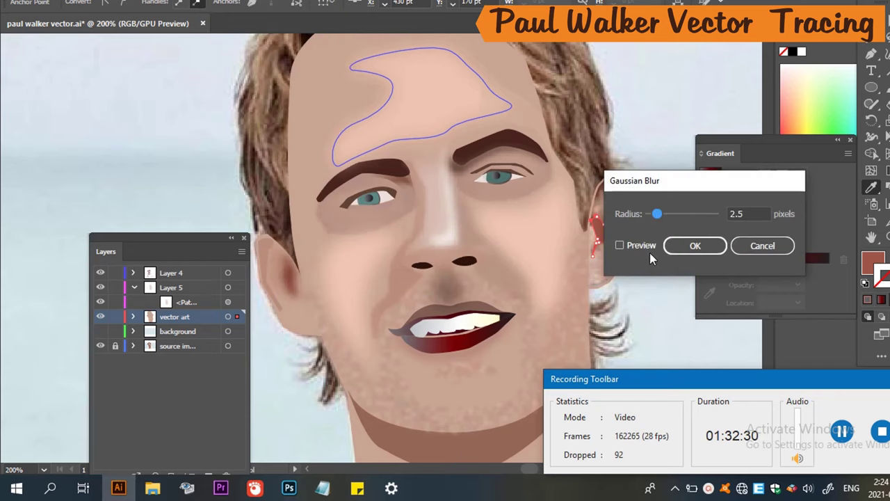
{"action": "left_click", "coordinate": [633, 249]}
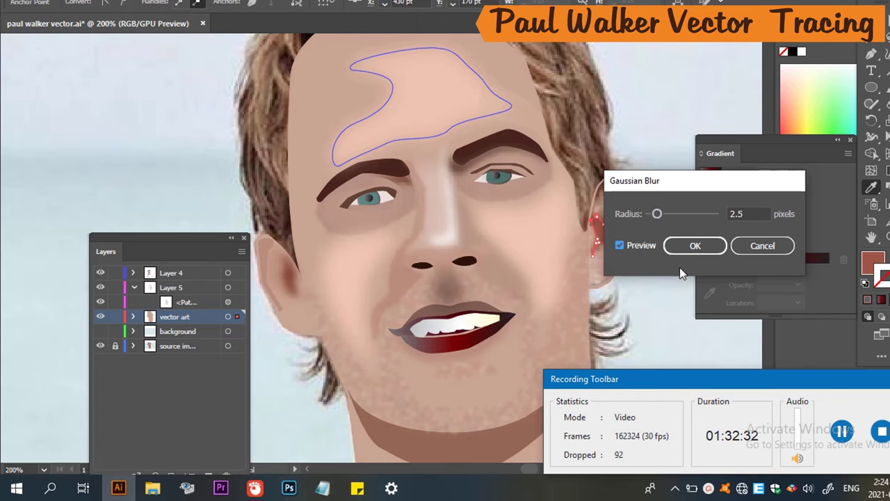
{"action": "left_click", "coordinate": [699, 249]}
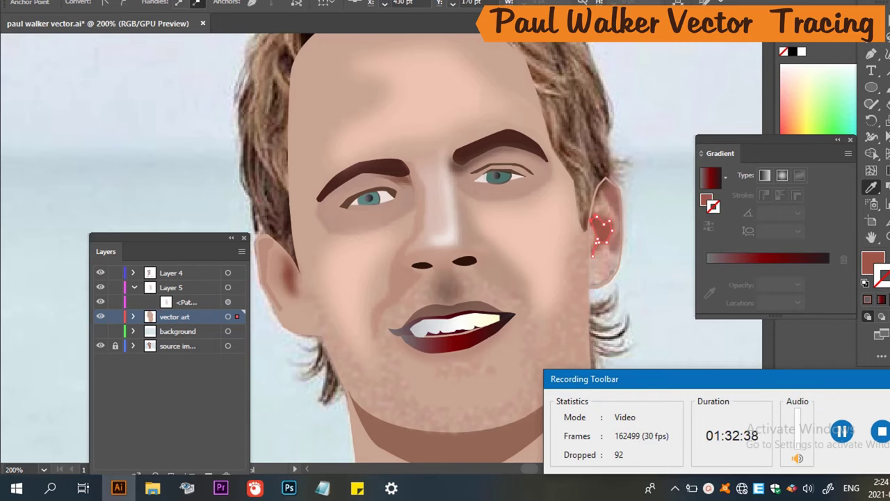
{"action": "key", "text": "v"}
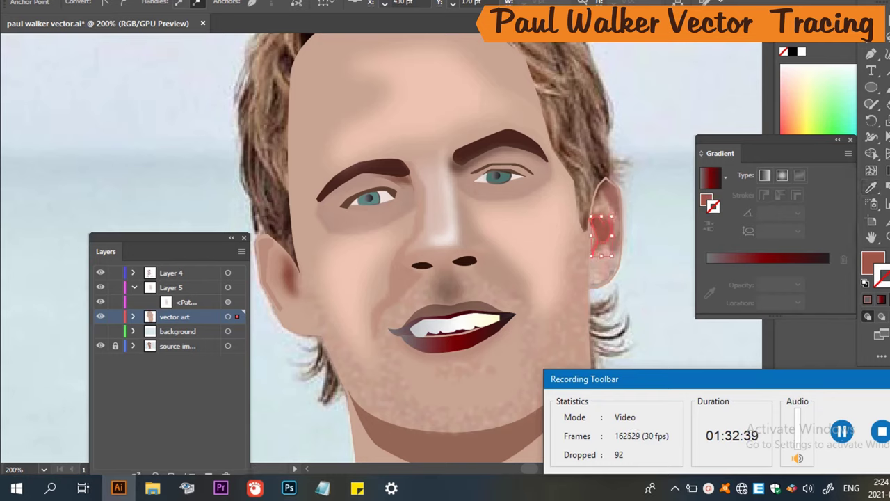
{"action": "left_click", "coordinate": [625, 120]}
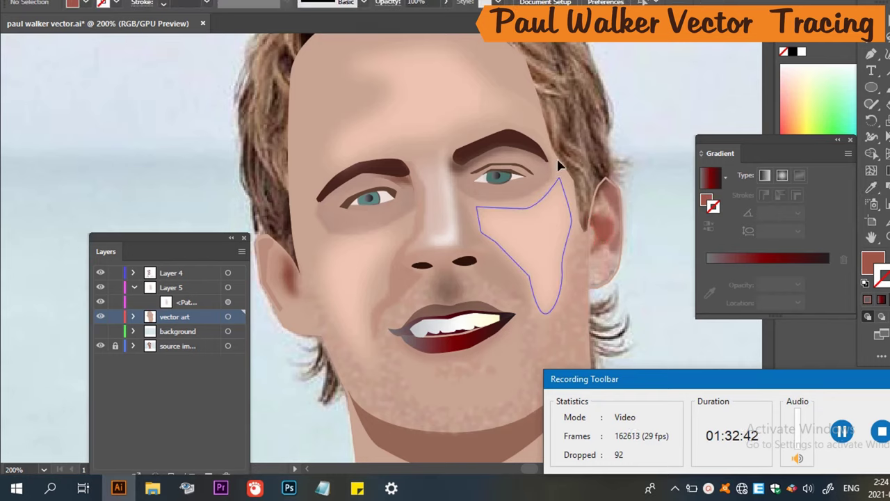
Swap the skin-tone stroke of the ear outline on the image's right side back to its fill and deselect it.
{"action": "left_click", "coordinate": [101, 332]}
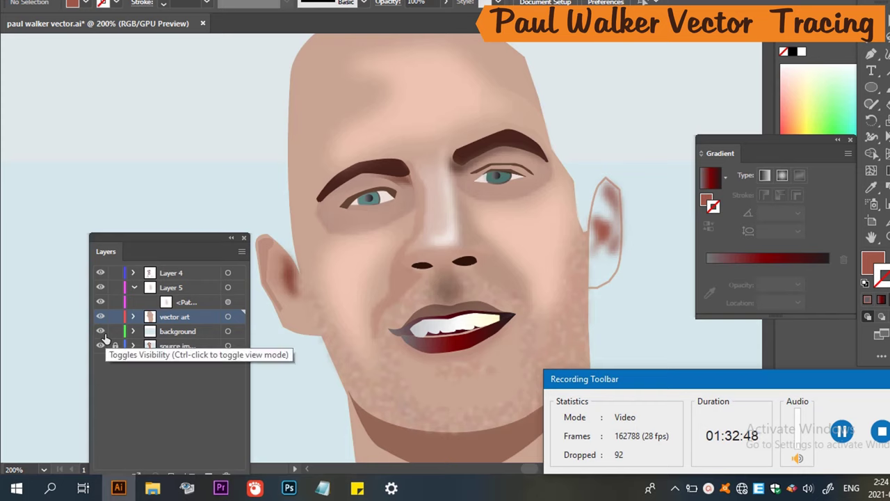
{"action": "left_click", "coordinate": [101, 331]}
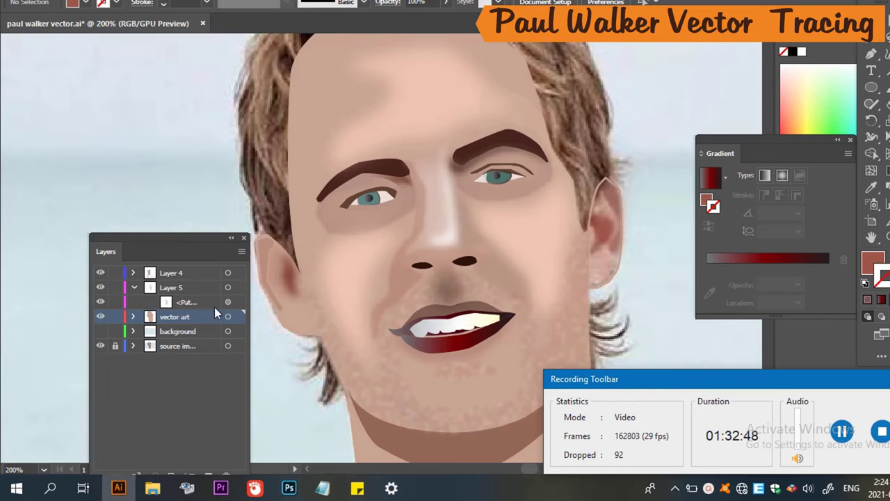
{"action": "left_click", "coordinate": [613, 191]}
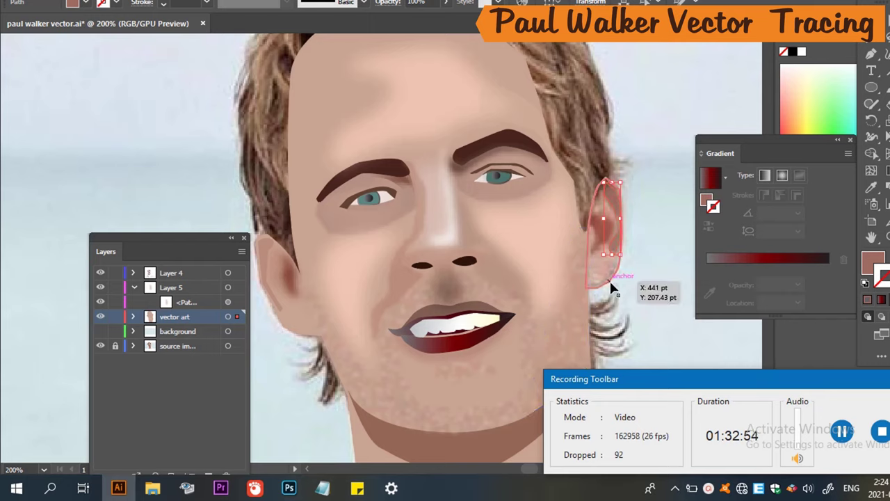
{"action": "left_click", "coordinate": [609, 280]}
{"action": "key", "text": "shift+x"}
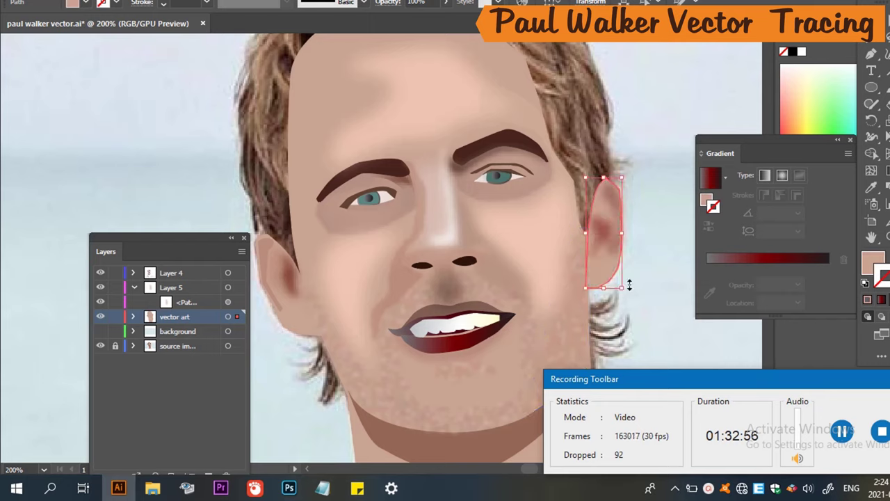
{"action": "left_click", "coordinate": [657, 277]}
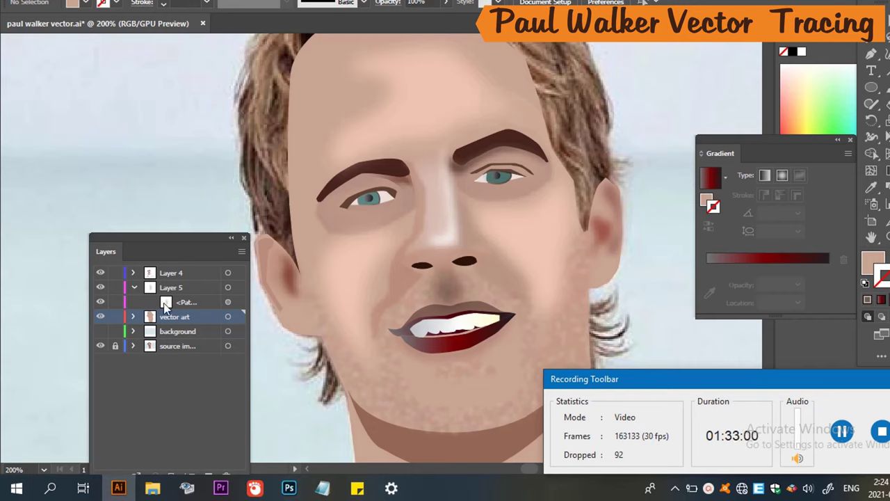
Compare the traced face and ears with the source photo by toggling the vector art layer's visibility.
{"action": "left_click", "coordinate": [104, 323]}
{"action": "left_click", "coordinate": [104, 323]}
{"action": "left_click", "coordinate": [101, 317]}
{"action": "left_click", "coordinate": [101, 317]}
{"action": "left_click", "coordinate": [102, 320]}
{"action": "left_click", "coordinate": [103, 320]}
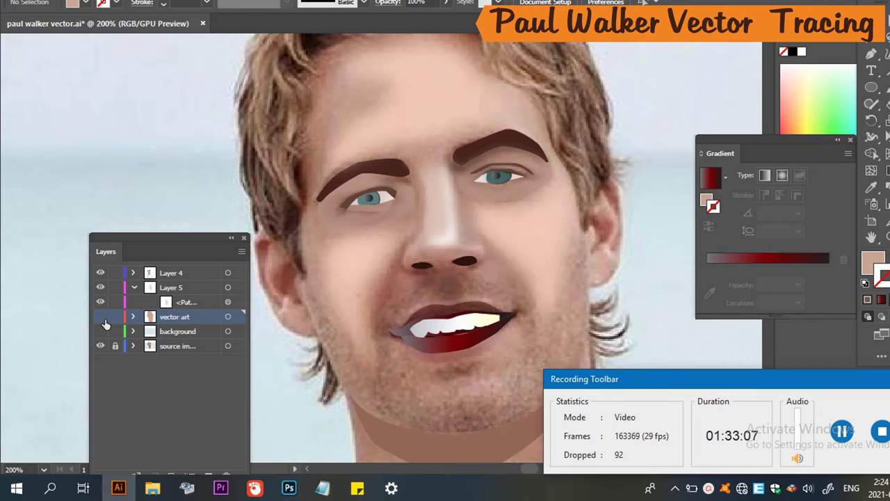
{"action": "left_click", "coordinate": [102, 320]}
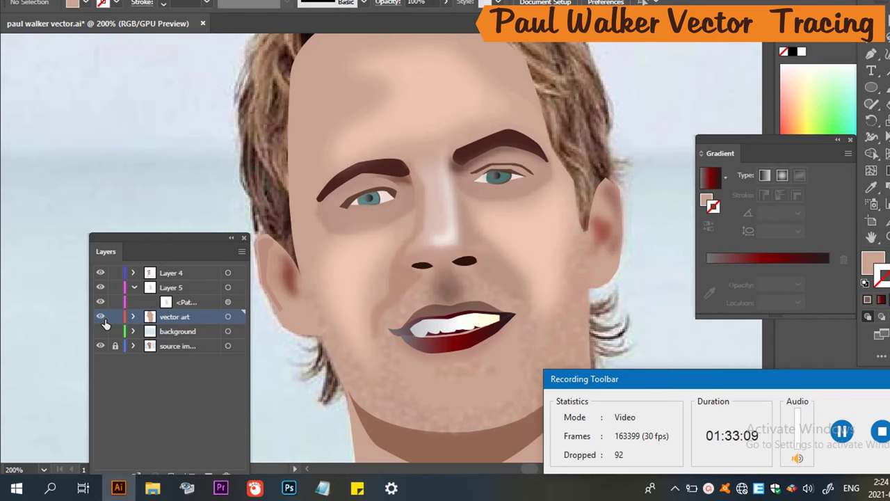
Widen the dark shadow shape in the ear on the image's left side outward and stretch it down toward the lobe.
{"action": "left_click", "coordinate": [293, 293]}
{"action": "left_click", "coordinate": [291, 288]}
{"action": "left_click", "coordinate": [289, 288]}
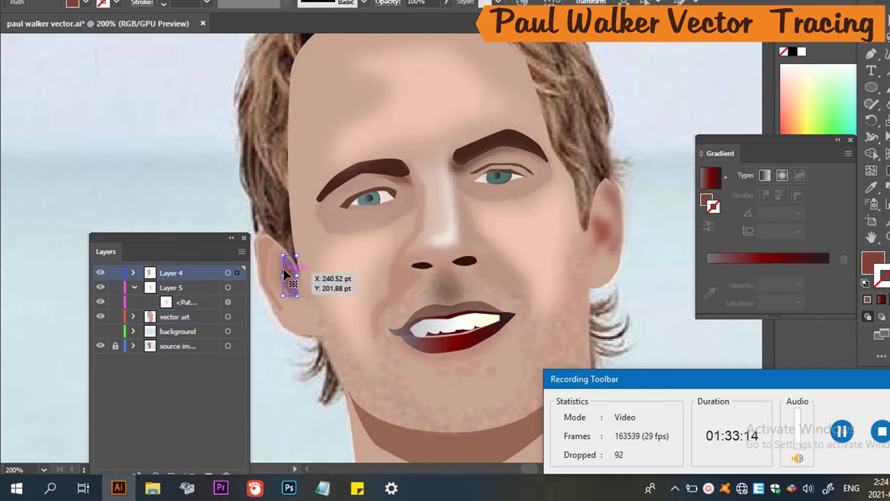
{"action": "left_click_drag", "start_coordinate": [284, 274], "coordinate": [268, 275]}
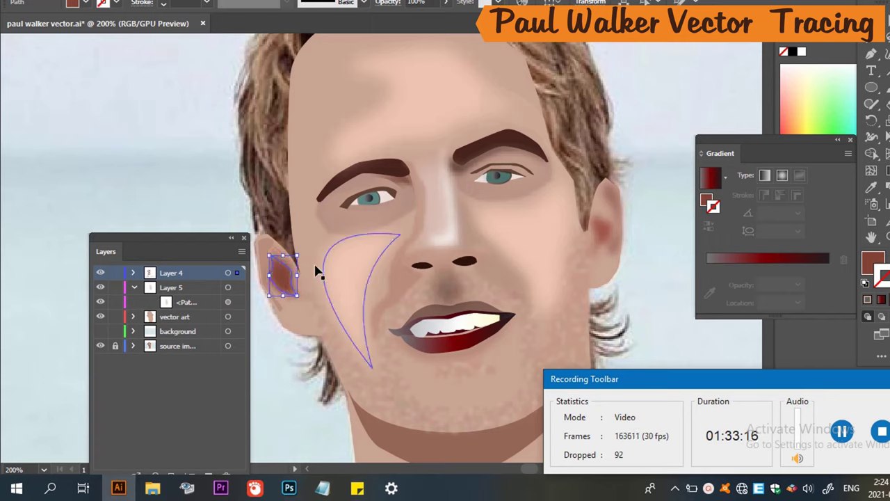
{"action": "left_click", "coordinate": [290, 382]}
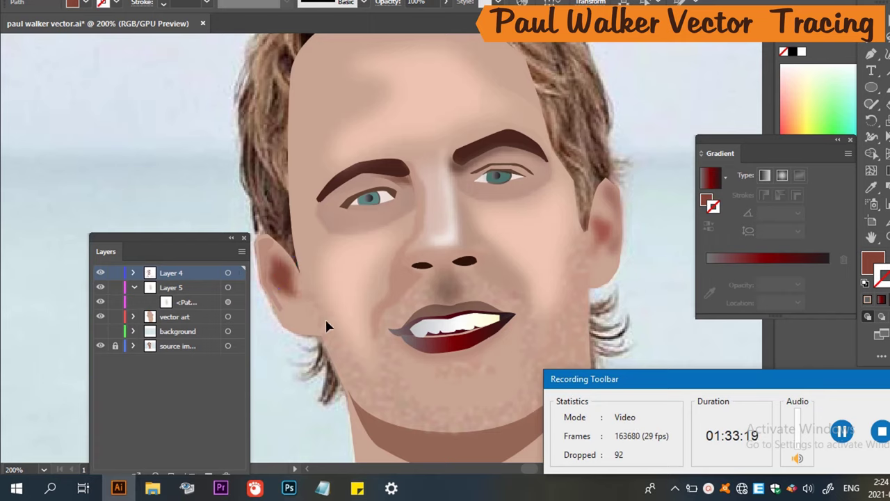
{"action": "left_click", "coordinate": [294, 286]}
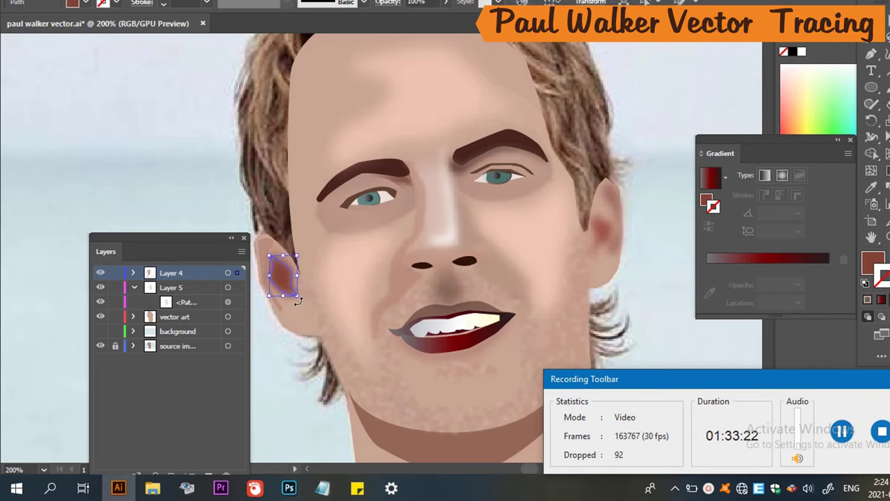
{"action": "mouse_move", "coordinate": [297, 298]}
{"action": "left_mouse_down"}
{"action": "mouse_move", "coordinate": [317, 312]}
{"action": "mouse_move", "coordinate": [298, 306]}
{"action": "mouse_move", "coordinate": [299, 315]}
{"action": "left_mouse_up"}
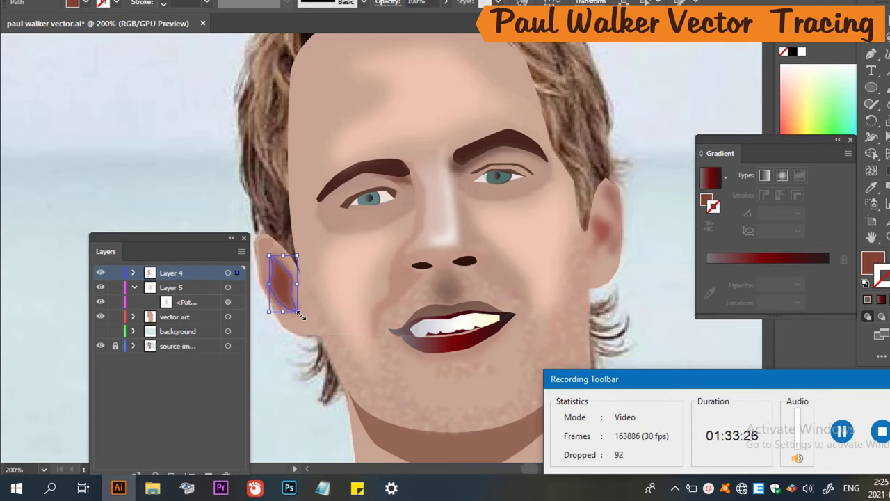
{"action": "left_click", "coordinate": [223, 177]}
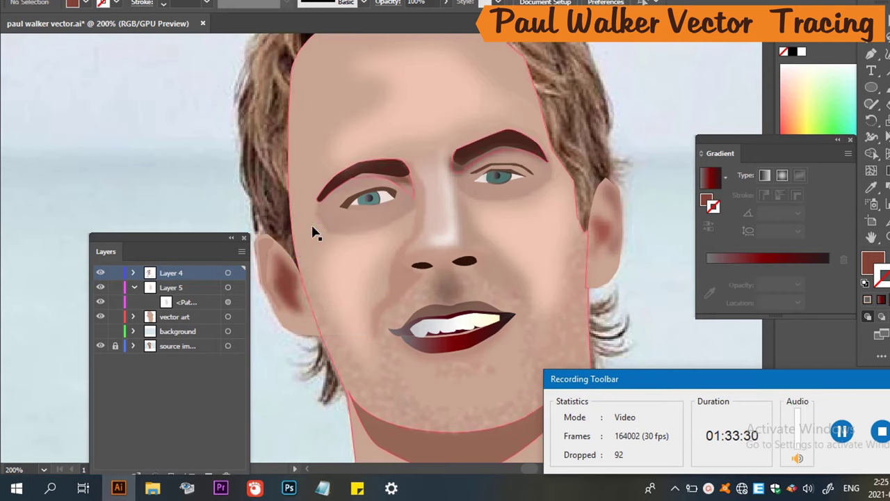
Show the background layer behind the portrait, review the whole artwork and save the document.
{"action": "left_click", "coordinate": [101, 341]}
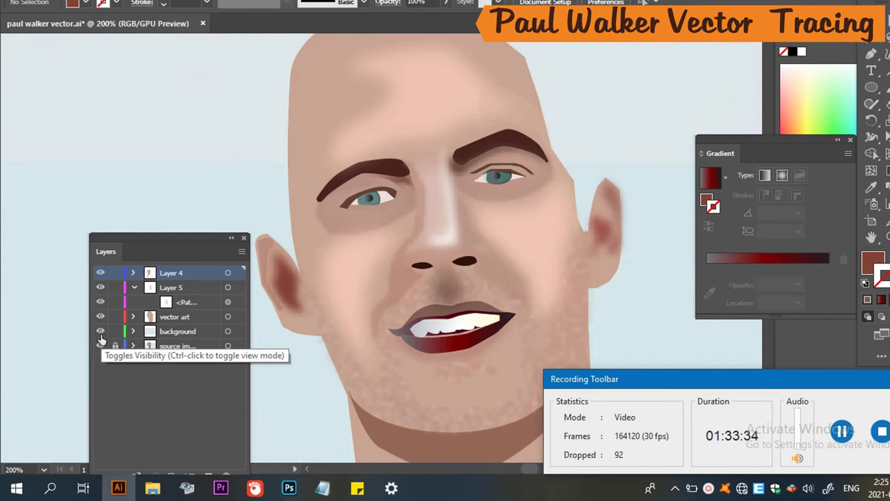
{"action": "left_click", "coordinate": [101, 341]}
{"action": "left_click", "coordinate": [100, 341]}
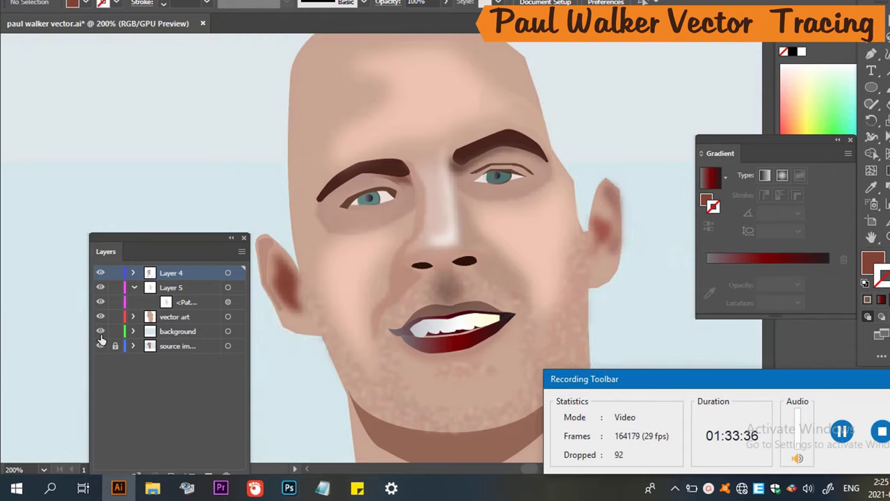
{"action": "scroll", "coordinate": [376, 276], "scroll_direction": "down", "scroll_amount": 3}
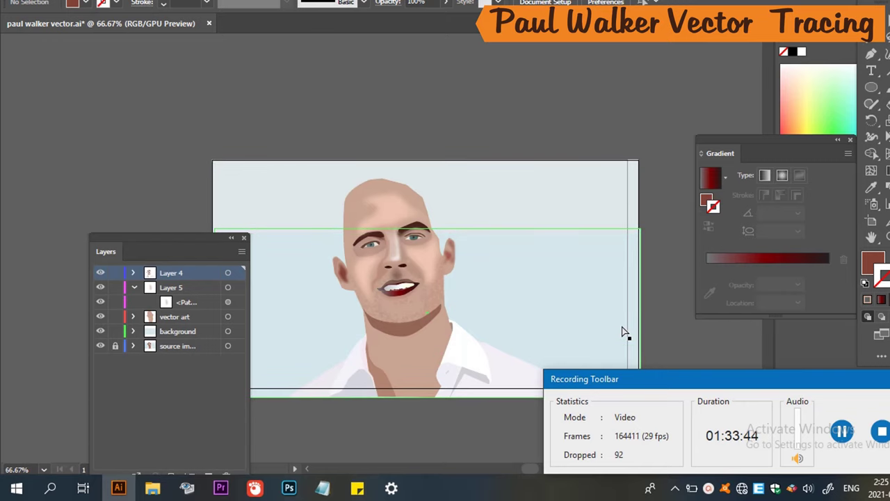
{"action": "key", "text": "ctrl+s"}
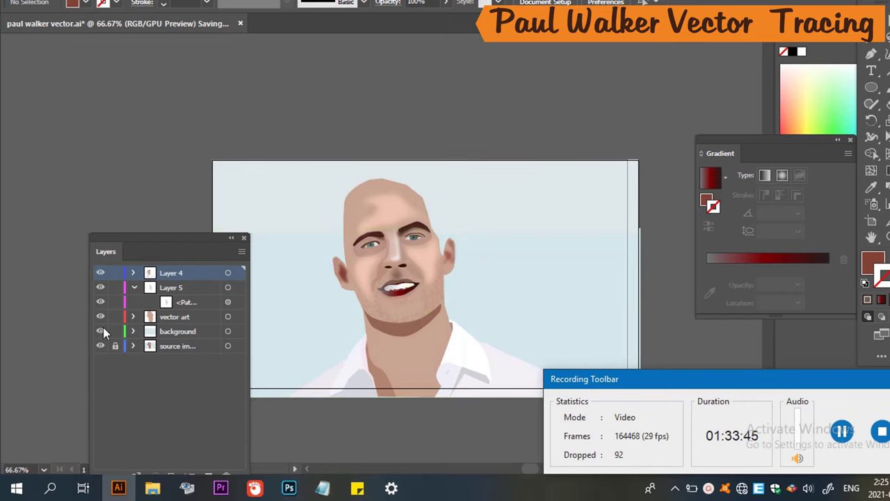
Hide the vector art and background layers to expose the source photo around the neck and shirt.
{"action": "left_click", "coordinate": [100, 317]}
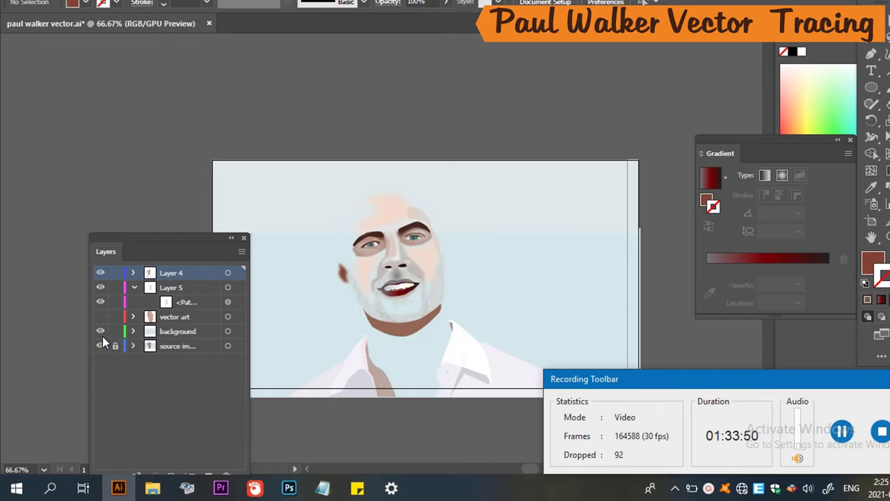
{"action": "left_click", "coordinate": [100, 332]}
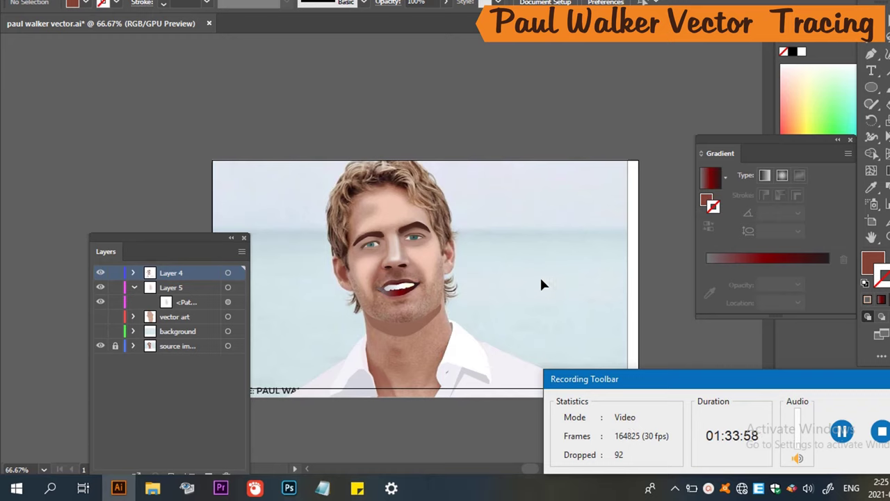
{"action": "left_click", "coordinate": [101, 317]}
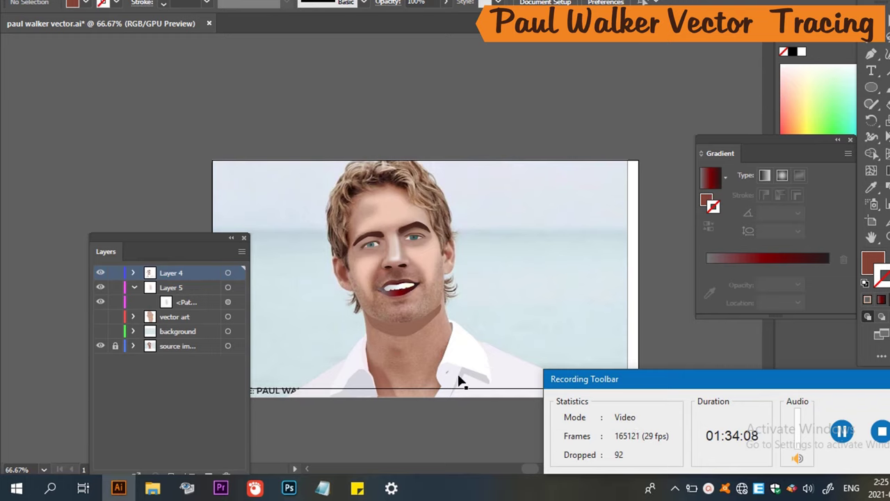
{"action": "scroll", "coordinate": [436, 355], "scroll_direction": "down", "scroll_amount": 1}
{"action": "scroll", "coordinate": [437, 354], "scroll_direction": "down", "scroll_amount": 1}
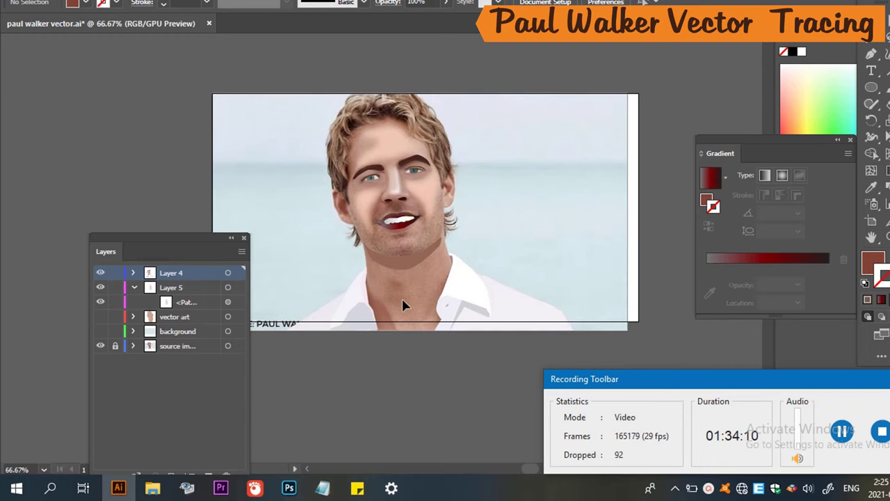
Draw a closed five-point reddish-brown shadow shape with the Pen tool down the middle of the throat to the photo's lower edge.
{"action": "scroll", "coordinate": [402, 296], "scroll_direction": "up", "scroll_amount": 3}
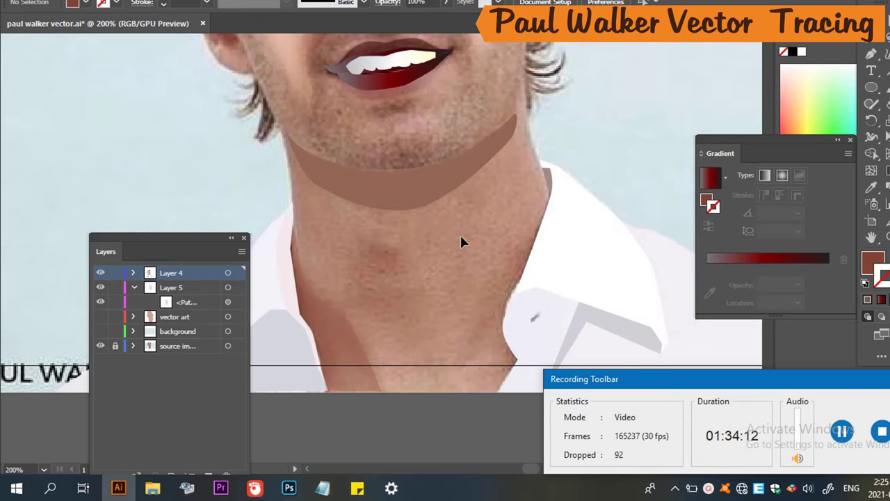
{"action": "scroll", "coordinate": [450, 273], "scroll_direction": "down", "scroll_amount": 2}
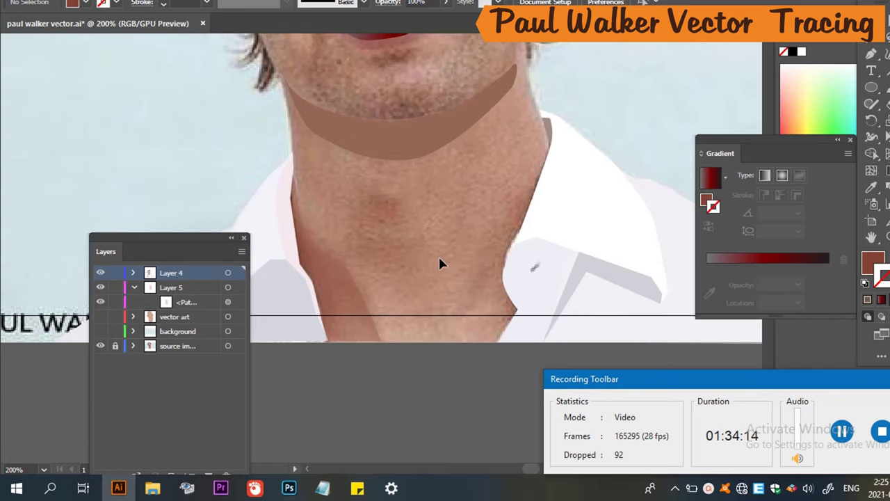
{"action": "key", "text": "p"}
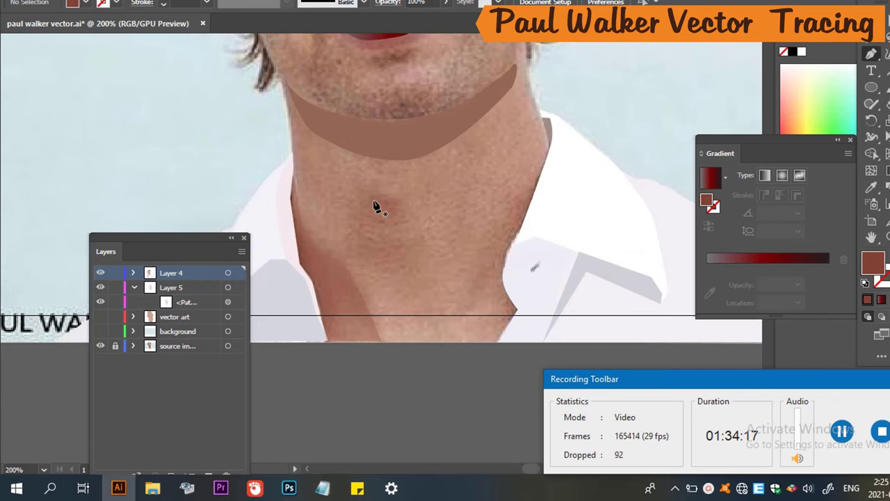
{"action": "left_click", "coordinate": [359, 192]}
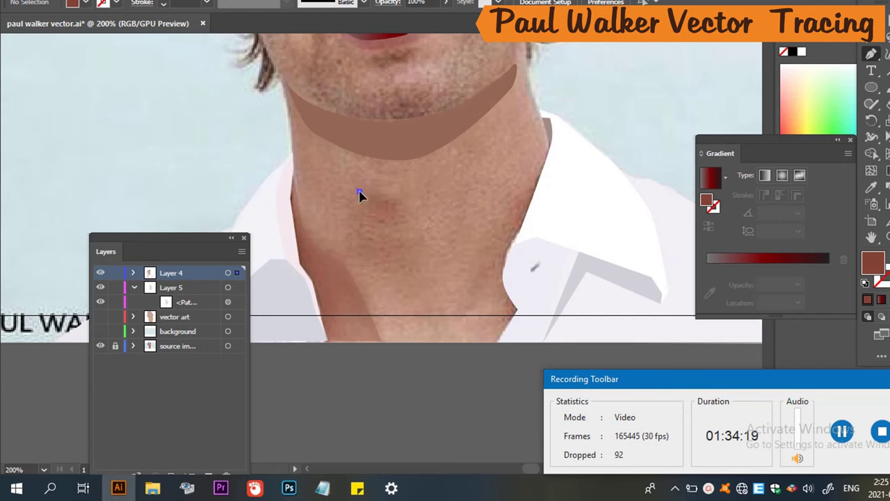
{"action": "left_click", "coordinate": [362, 274]}
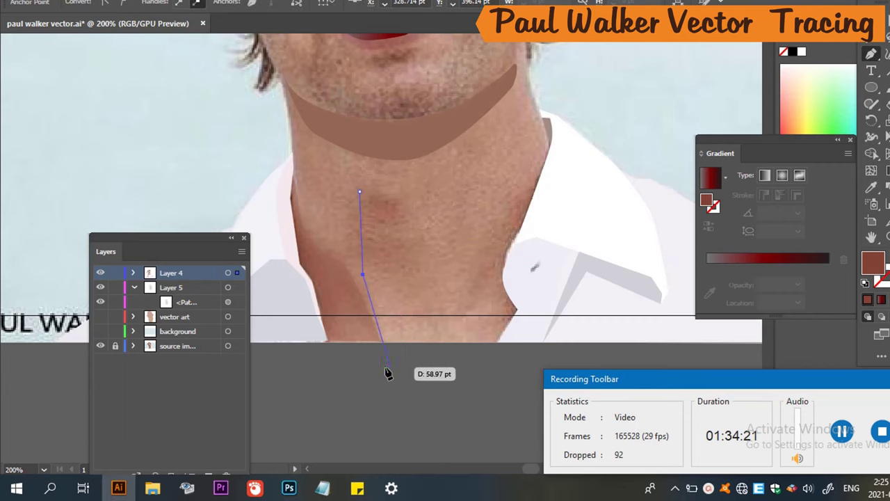
{"action": "left_click", "coordinate": [387, 340]}
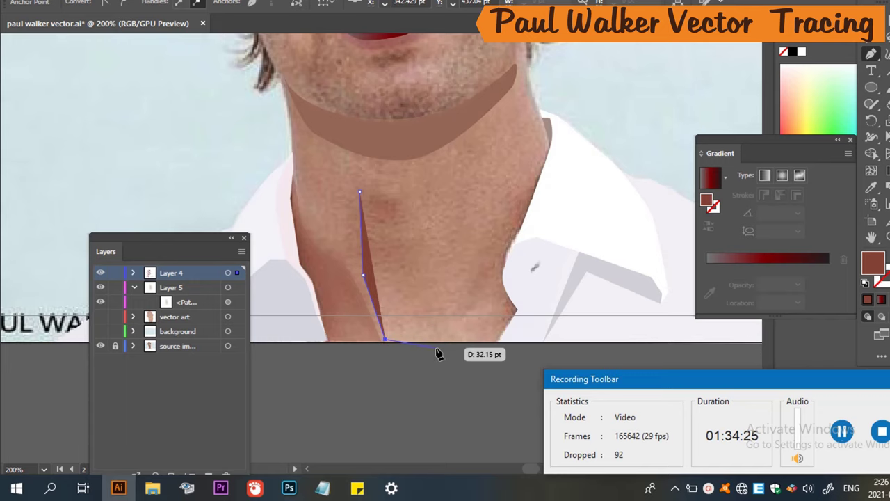
{"action": "left_click", "coordinate": [449, 340]}
{"action": "left_click", "coordinate": [421, 243]}
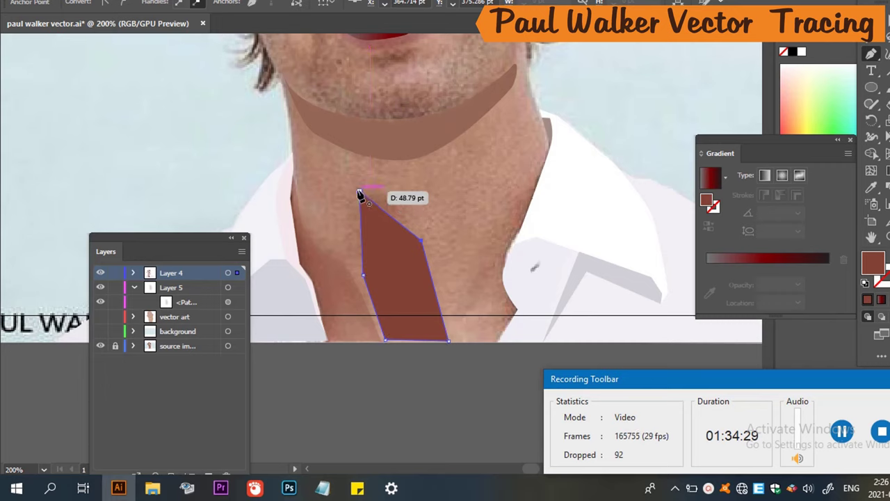
{"action": "double_click", "coordinate": [359, 192]}
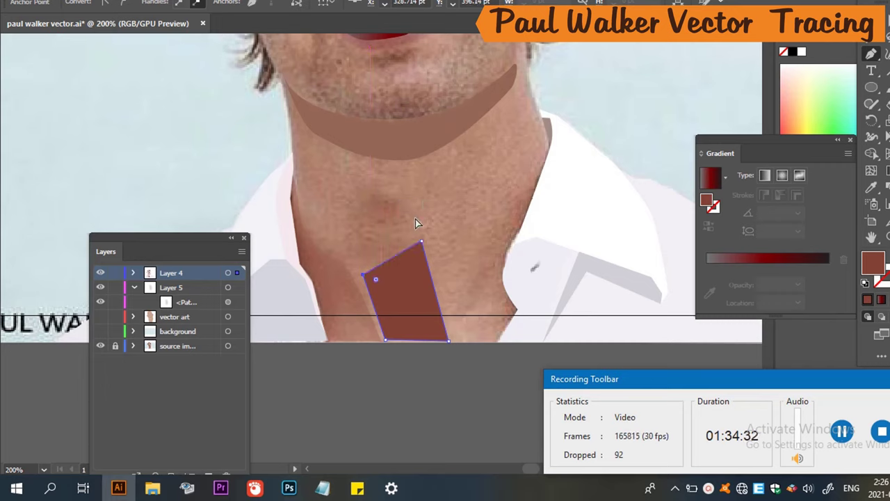
{"action": "key", "text": "ctrl+z"}
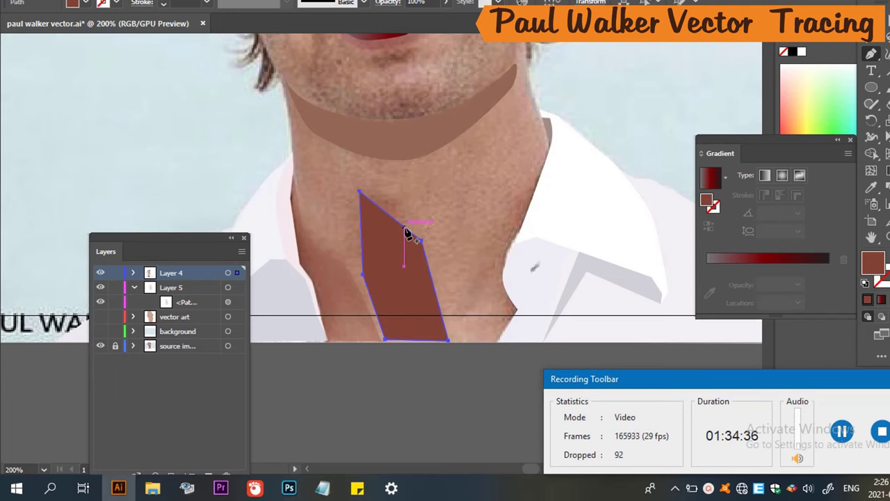
{"action": "left_click", "coordinate": [407, 231]}
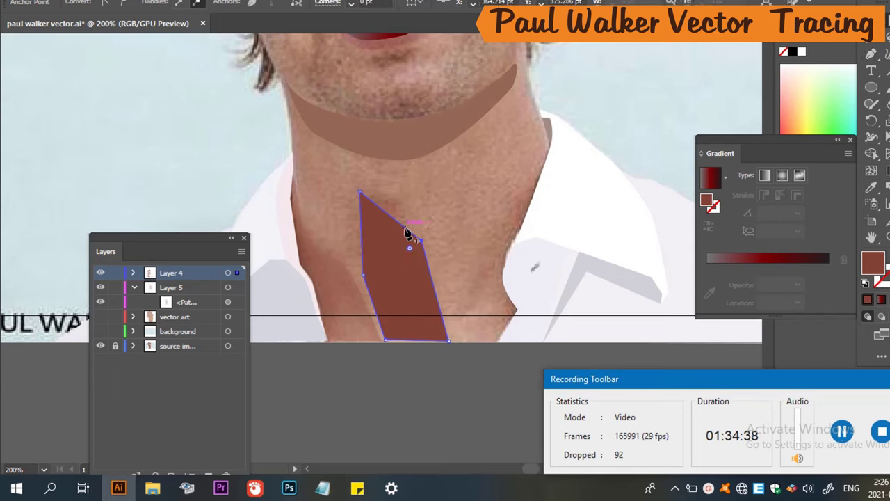
{"action": "left_click_drag", "start_coordinate": [407, 232], "coordinate": [404, 211]}
{"action": "key", "text": "ctrl+z"}
Move the throat shadow's upper anchor on the image's right side up and inward to narrow the shape.
{"action": "key", "text": "a"}
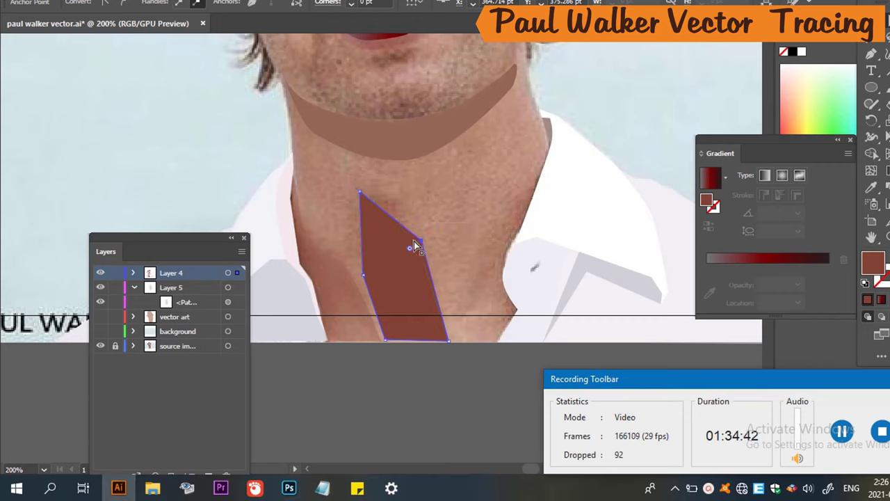
{"action": "left_click", "coordinate": [422, 241]}
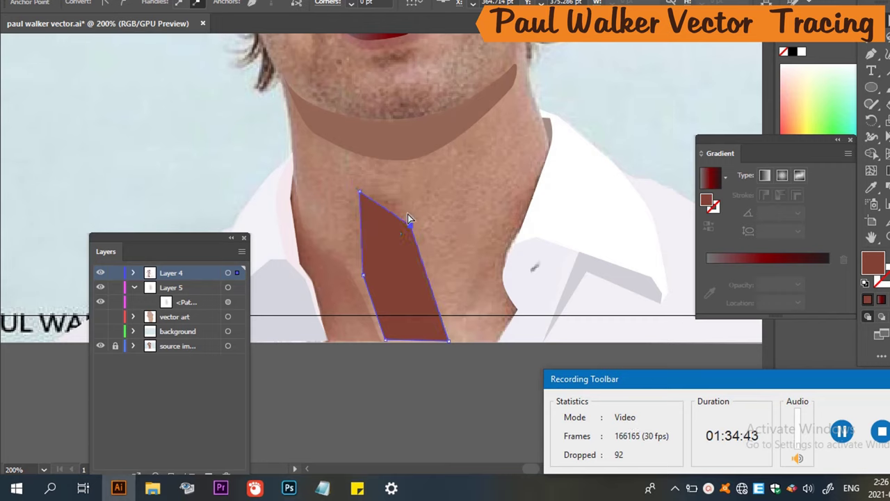
{"action": "left_click", "coordinate": [395, 216]}
{"action": "left_click", "coordinate": [404, 222]}
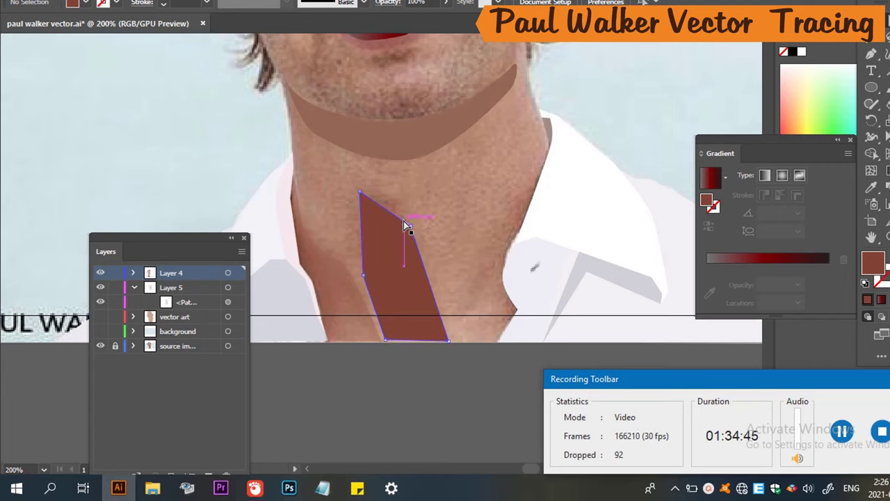
Round the pointed top corner of the throat shadow shape to a radius of about 7.46 pt.
{"action": "left_click", "coordinate": [361, 193]}
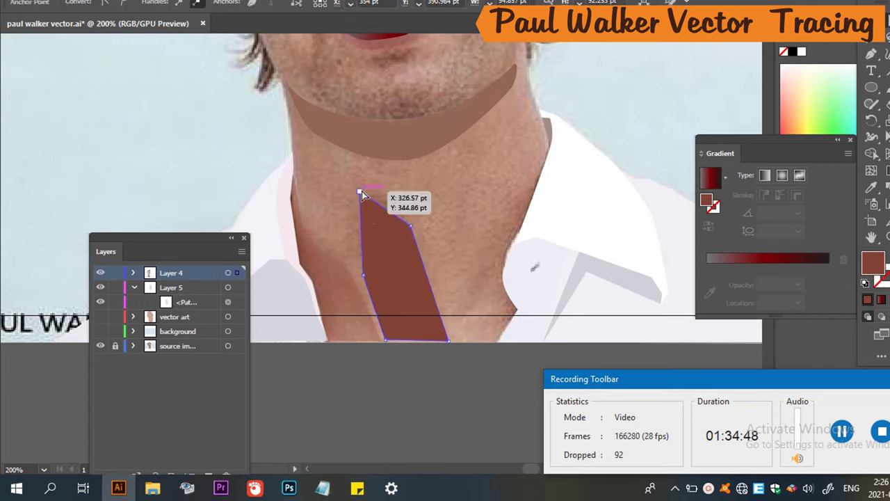
{"action": "left_click", "coordinate": [360, 193]}
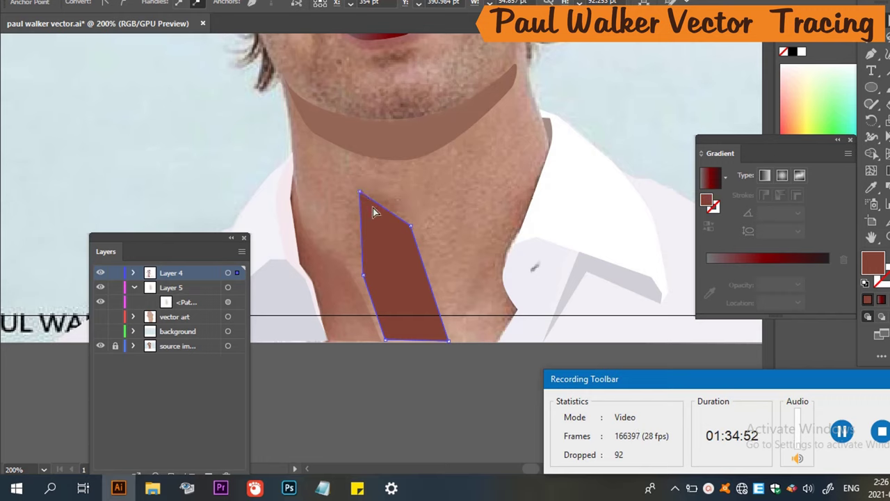
{"action": "left_click", "coordinate": [360, 193]}
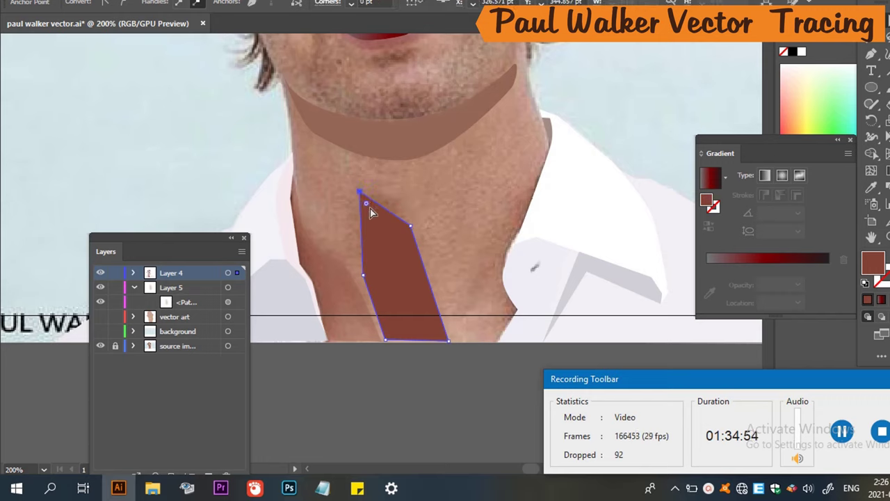
{"action": "mouse_move", "coordinate": [367, 208]}
{"action": "left_mouse_down"}
{"action": "mouse_move", "coordinate": [371, 243]}
{"action": "mouse_move", "coordinate": [363, 222]}
{"action": "left_mouse_up"}
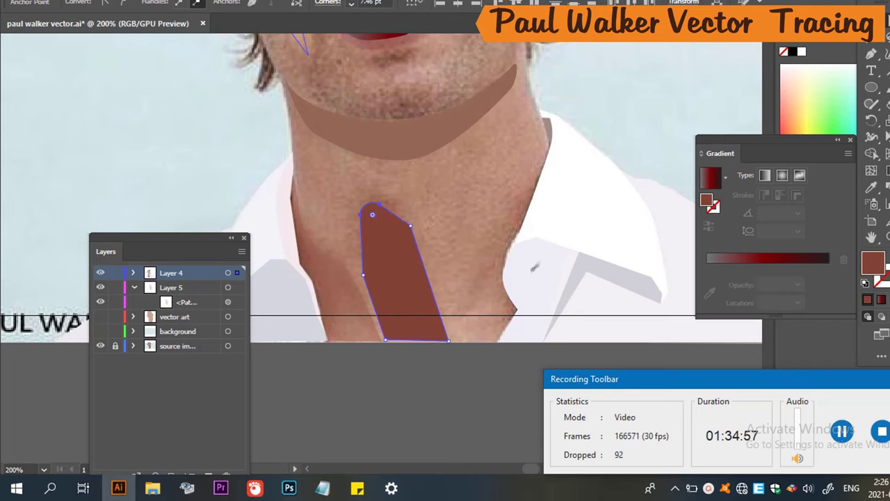
Apply a Gaussian Blur with a radius of 5.3 pixels to the throat shadow shape.
{"action": "left_click", "coordinate": [209, 0]}
{"action": "mouse_move", "coordinate": [177, 0]}
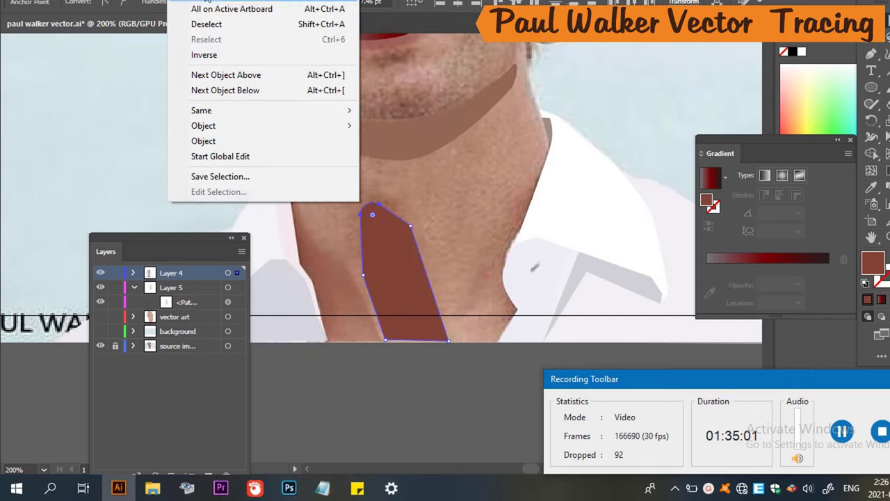
{"action": "mouse_move", "coordinate": [212, 0]}
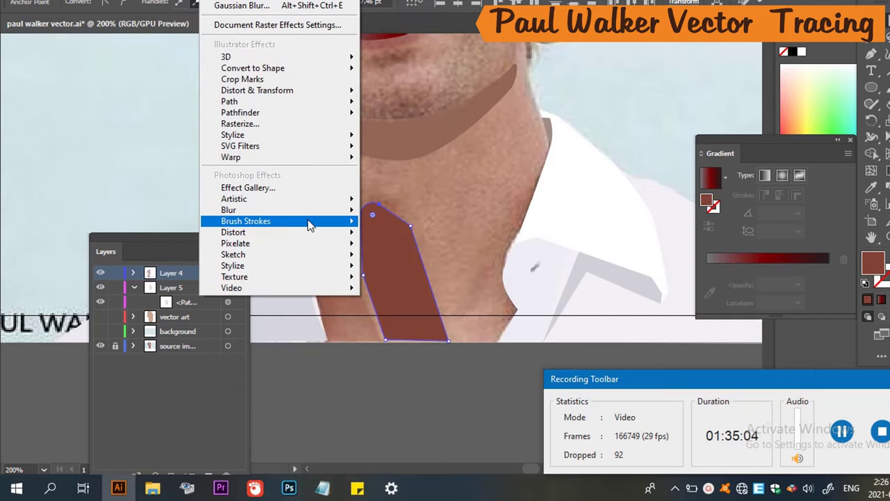
{"action": "mouse_move", "coordinate": [320, 210]}
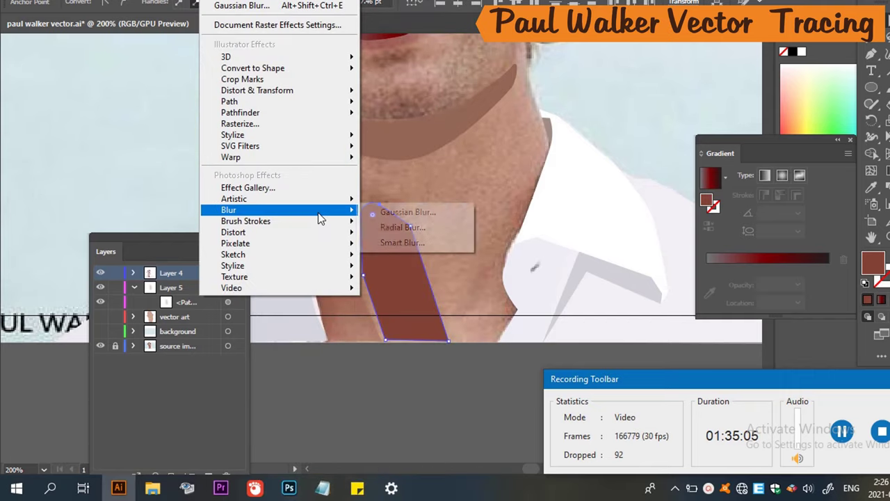
{"action": "left_click", "coordinate": [417, 212]}
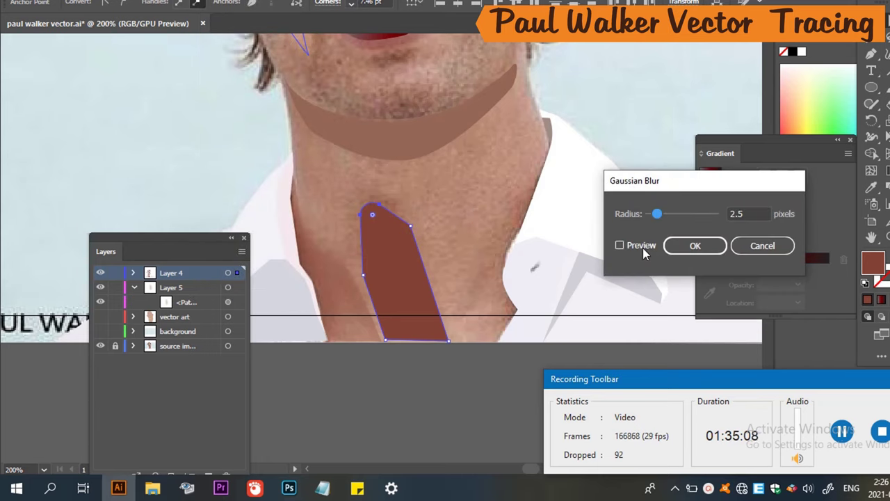
{"action": "left_click", "coordinate": [642, 247]}
{"action": "left_click_drag", "start_coordinate": [657, 214], "coordinate": [667, 224]}
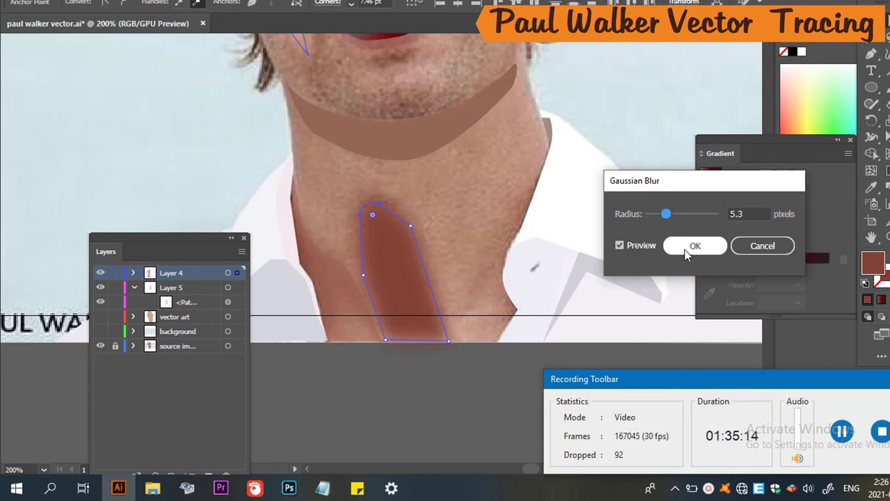
{"action": "left_click", "coordinate": [686, 246]}
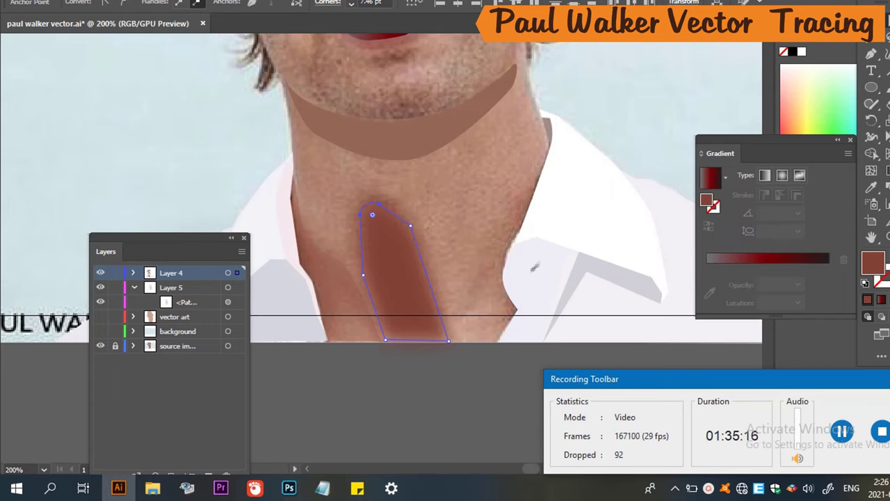
Reduce the blurred throat shadow's opacity to 39% and deselect it.
{"action": "left_click", "coordinate": [871, 54]}
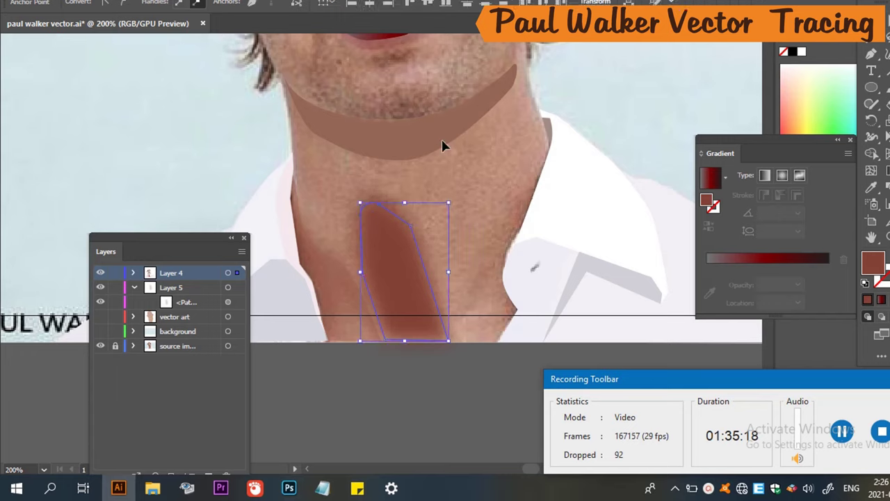
{"action": "left_click", "coordinate": [394, 275]}
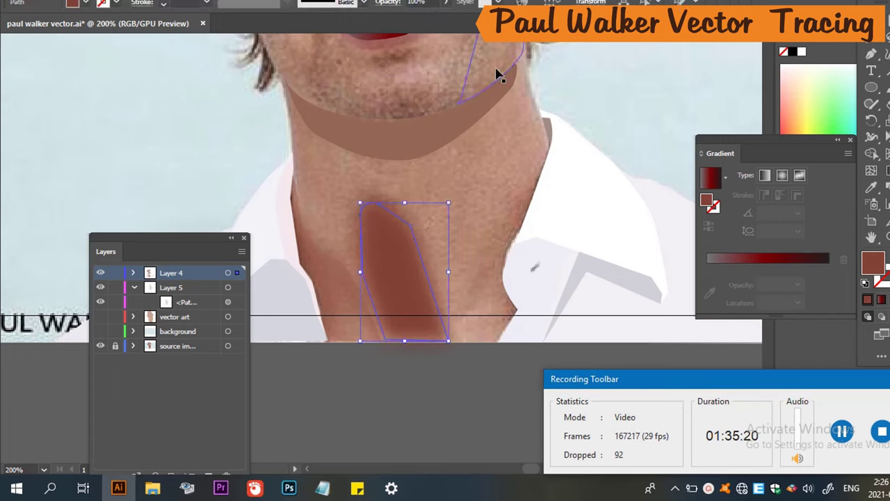
{"action": "left_click", "coordinate": [432, 3]}
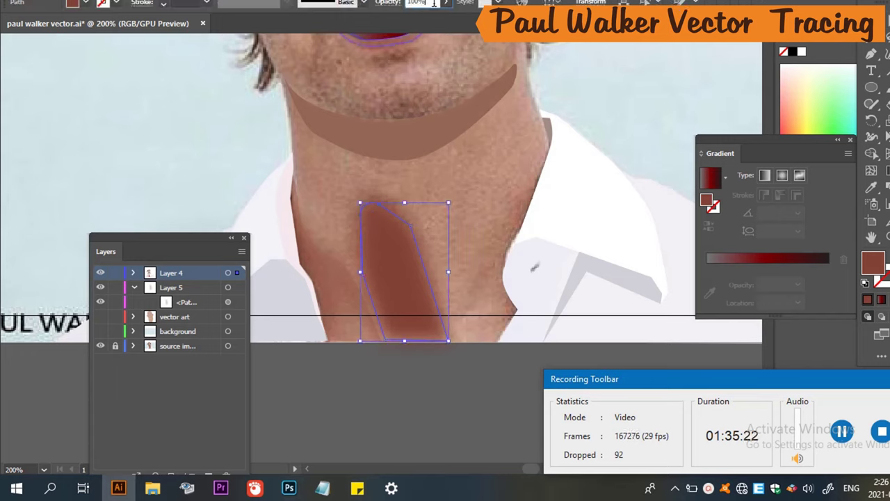
{"action": "scroll", "coordinate": [430, 3], "scroll_direction": "down", "scroll_amount": 7}
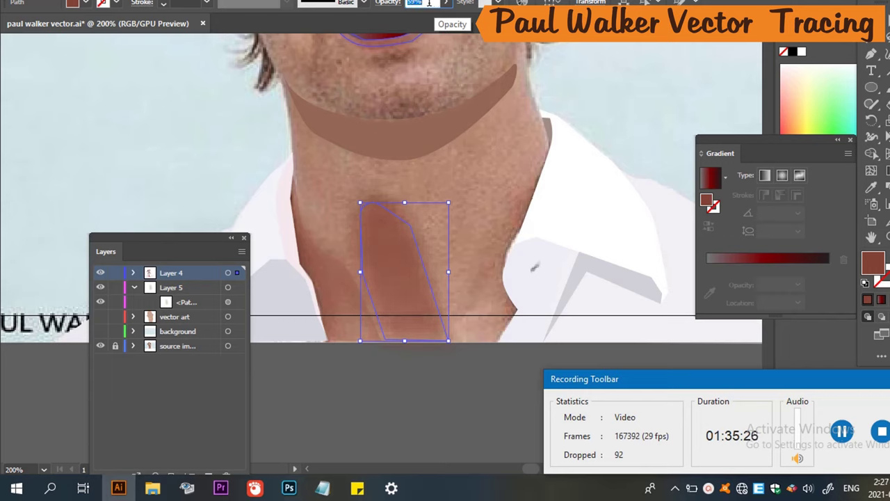
{"action": "type", "text": "35"}
{"action": "key", "text": "Return"}
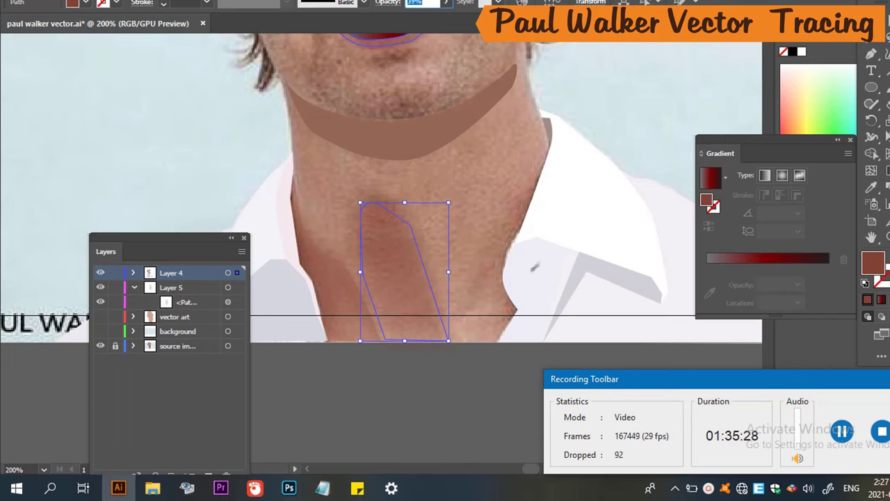
{"action": "scroll", "coordinate": [381, 188], "scroll_direction": "down", "scroll_amount": 4}
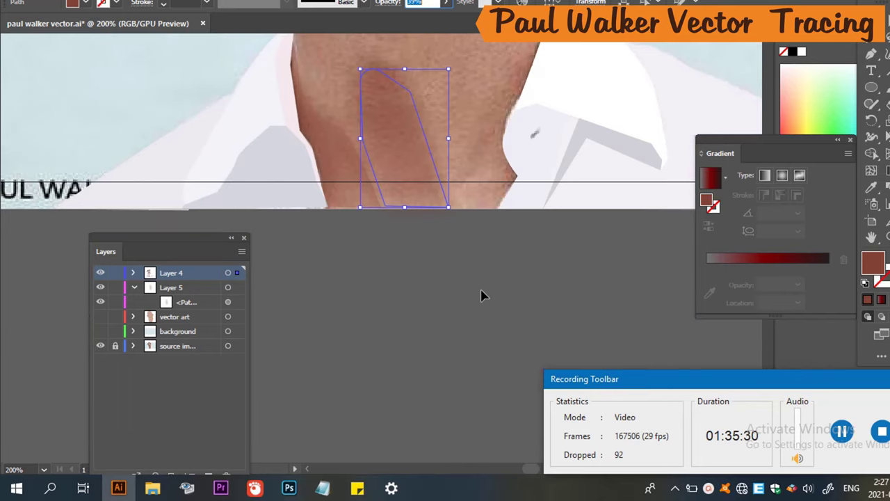
{"action": "scroll", "coordinate": [448, 114], "scroll_direction": "up", "scroll_amount": 3}
{"action": "scroll", "coordinate": [445, 116], "scroll_direction": "up", "scroll_amount": 1}
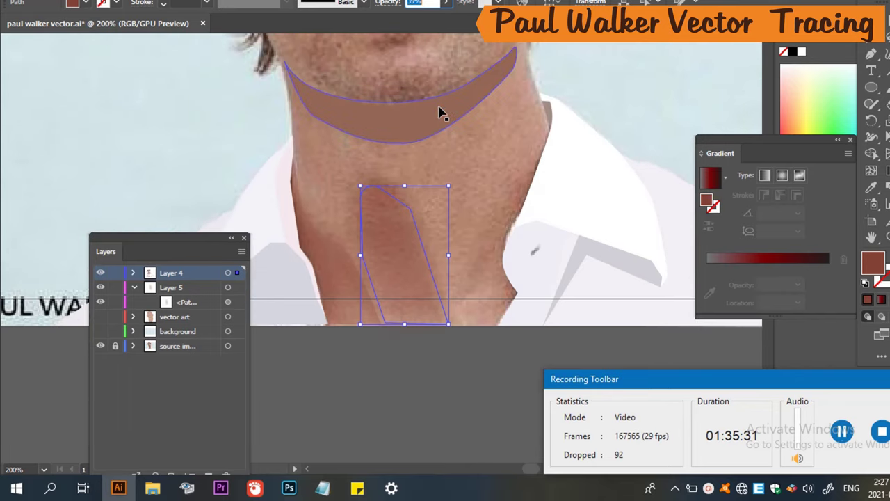
{"action": "left_click", "coordinate": [459, 366]}
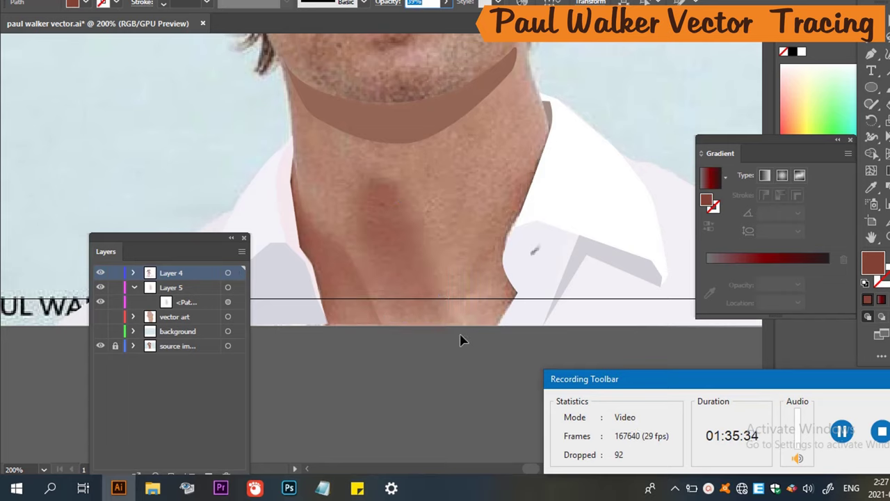
Check the throat and chin shadows against the vector art by temporarily showing that layer and isolating the chin shadow shape.
{"action": "left_click", "coordinate": [101, 317]}
{"action": "scroll", "coordinate": [466, 206], "scroll_direction": "up", "scroll_amount": 5}
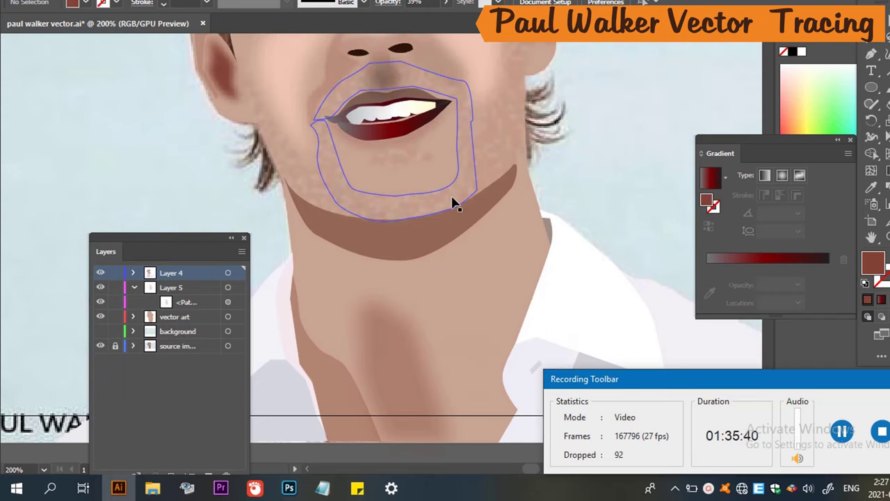
{"action": "double_click", "coordinate": [447, 240]}
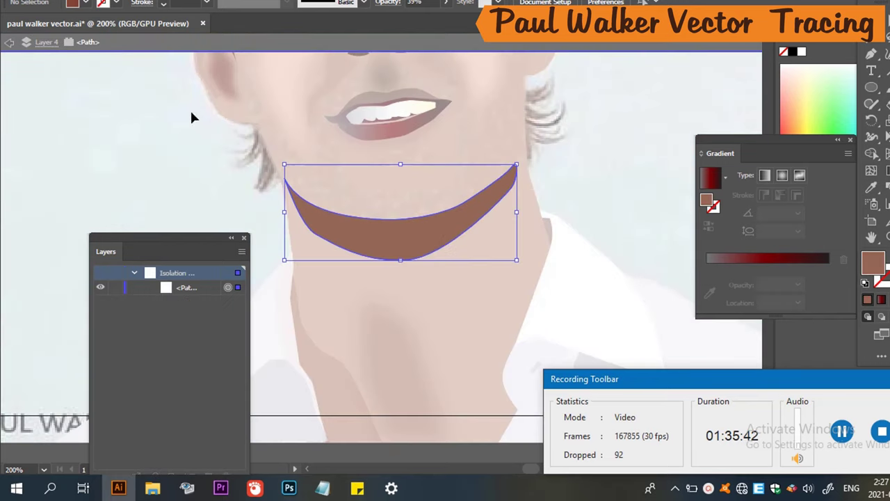
{"action": "left_click", "coordinate": [10, 44]}
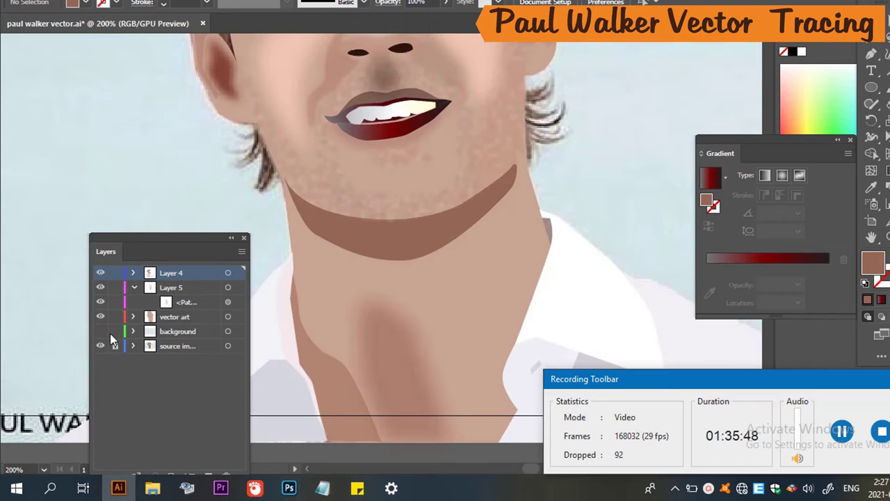
{"action": "left_click", "coordinate": [100, 288]}
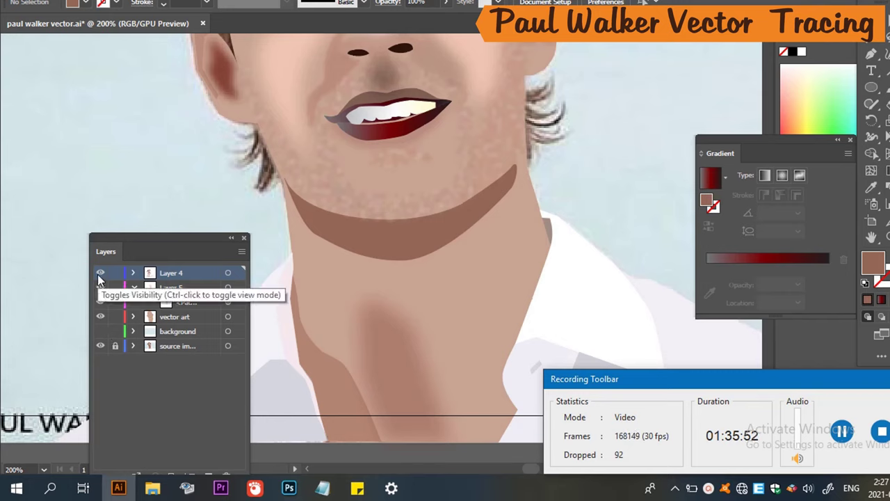
{"action": "left_click", "coordinate": [100, 317]}
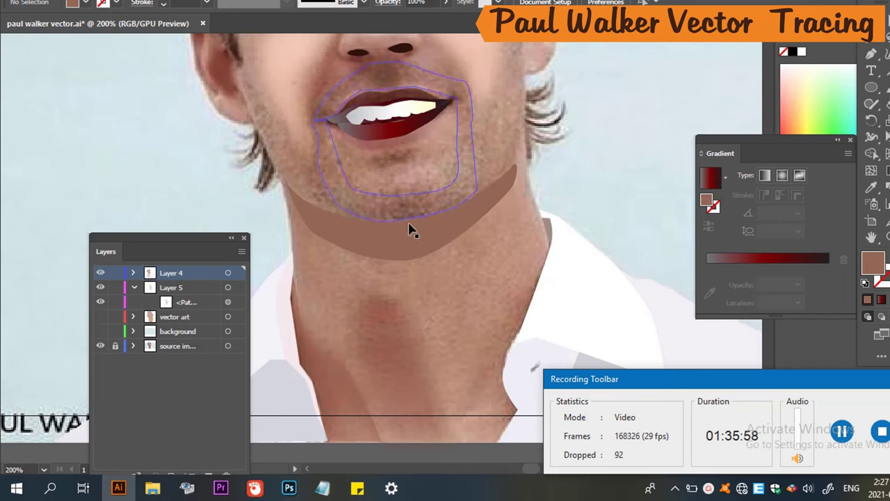
Try moving the chin shadow shape lower on the neck, and undo the move.
{"action": "left_click_drag", "start_coordinate": [405, 245], "coordinate": [393, 279]}
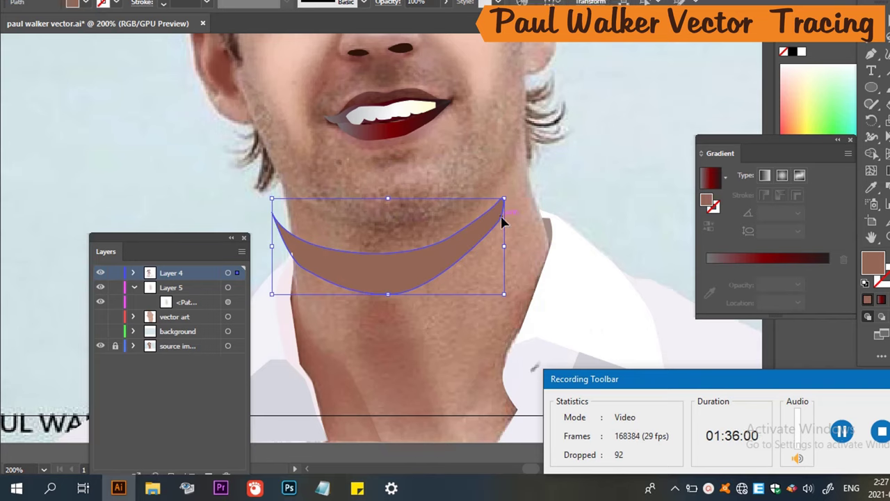
{"action": "key", "text": "ctrl+z"}
{"action": "key", "text": "v"}
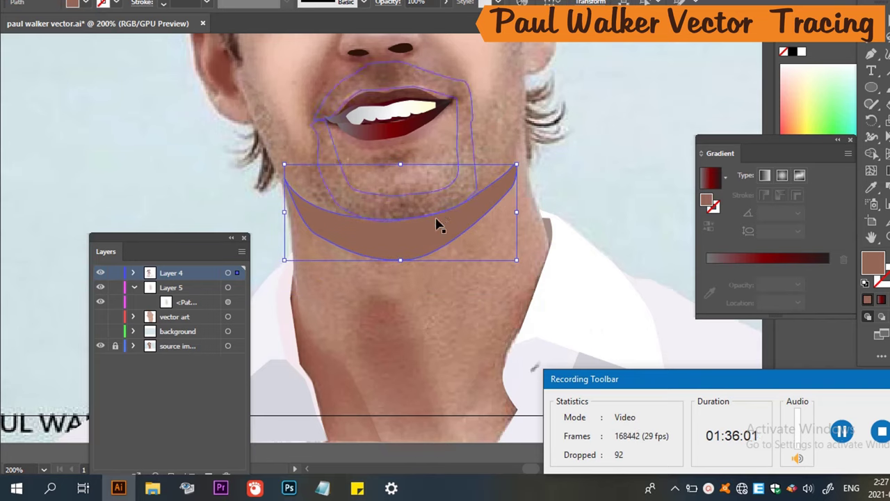
{"action": "left_click", "coordinate": [221, 1]}
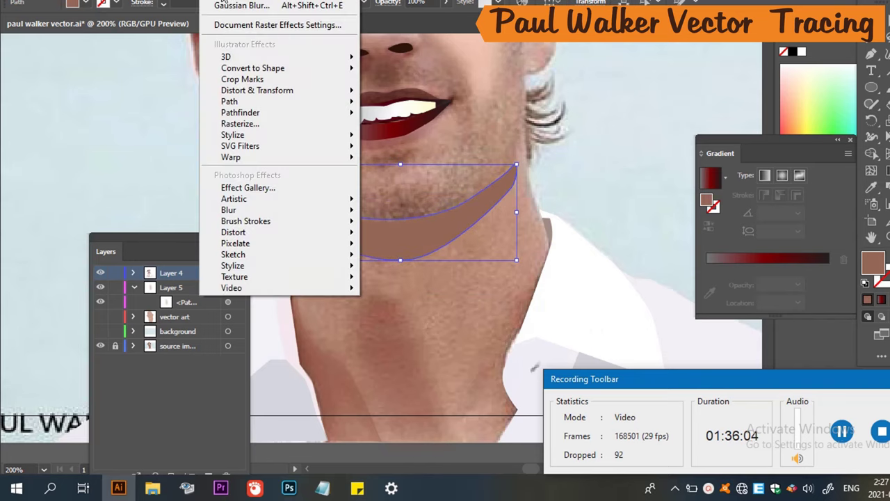
{"action": "mouse_move", "coordinate": [313, 215]}
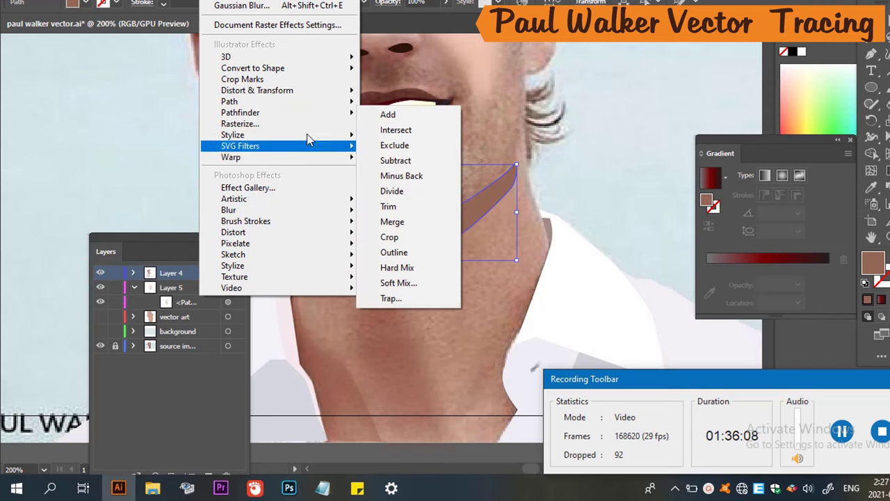
{"action": "mouse_move", "coordinate": [337, 92]}
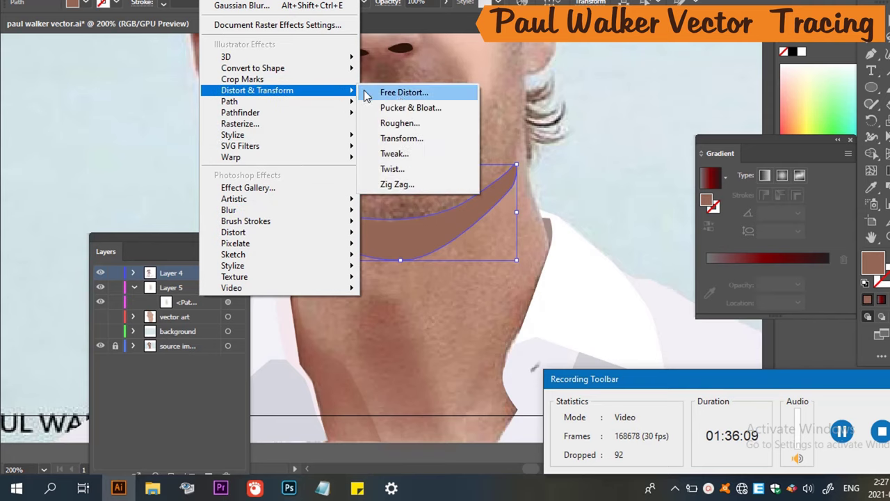
{"action": "left_click", "coordinate": [399, 125]}
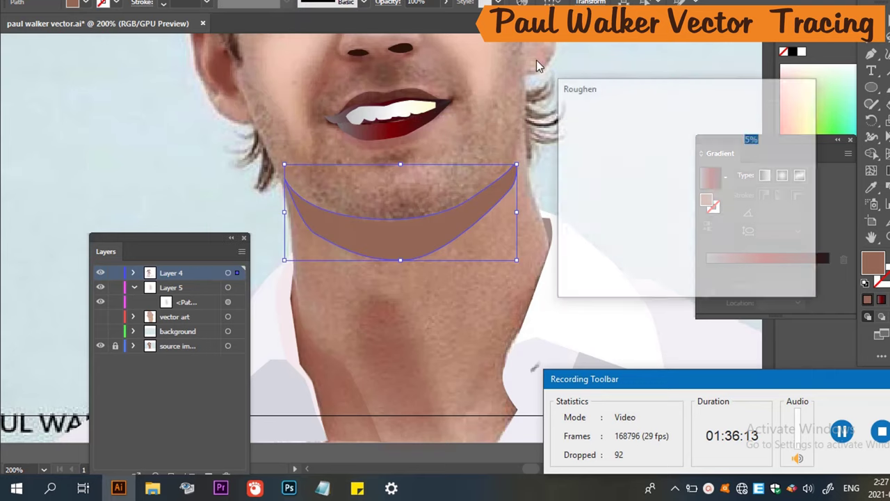
{"action": "left_click", "coordinate": [790, 270]}
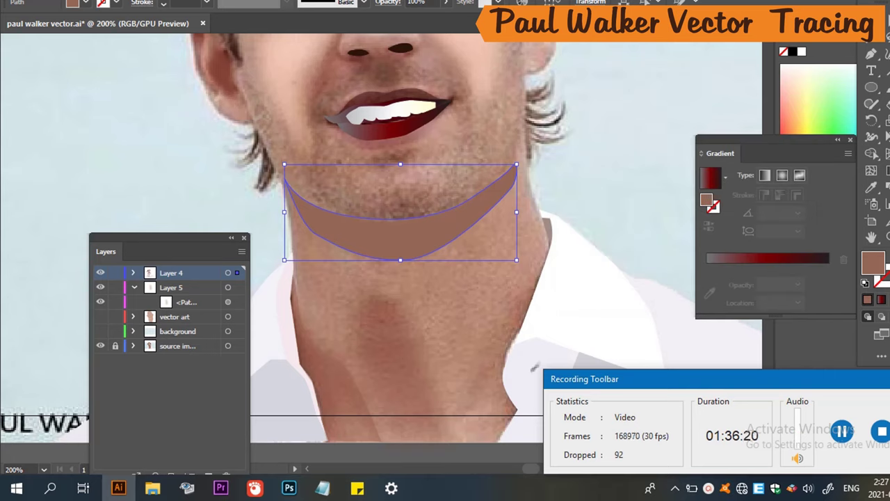
Open the Grain texture effect for the selected chin shadow shape in the effect gallery.
{"action": "left_click", "coordinate": [216, 1]}
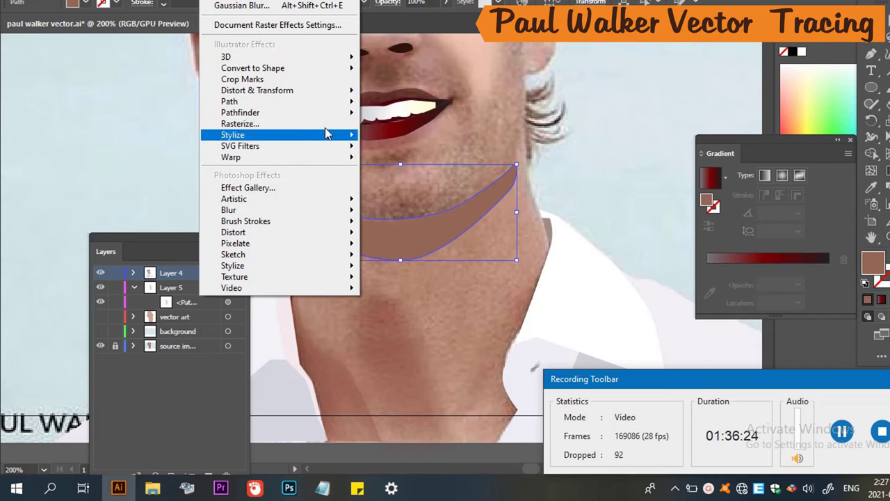
{"action": "mouse_move", "coordinate": [304, 135]}
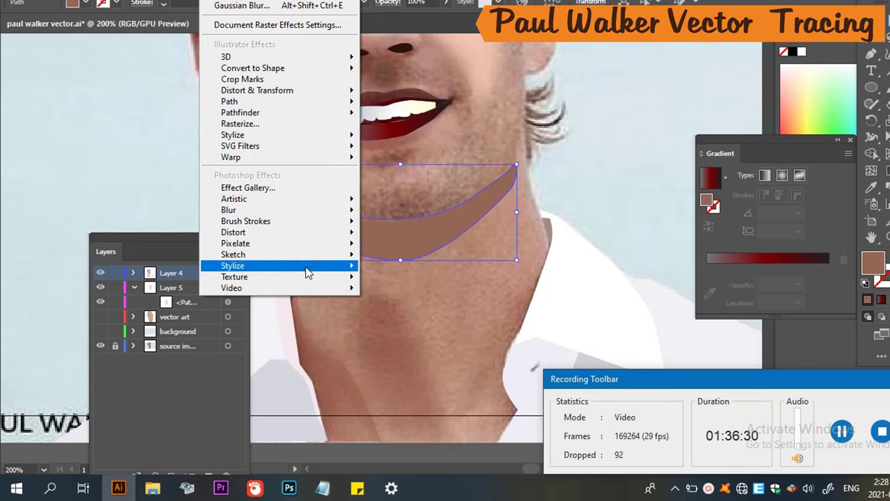
{"action": "mouse_move", "coordinate": [311, 272]}
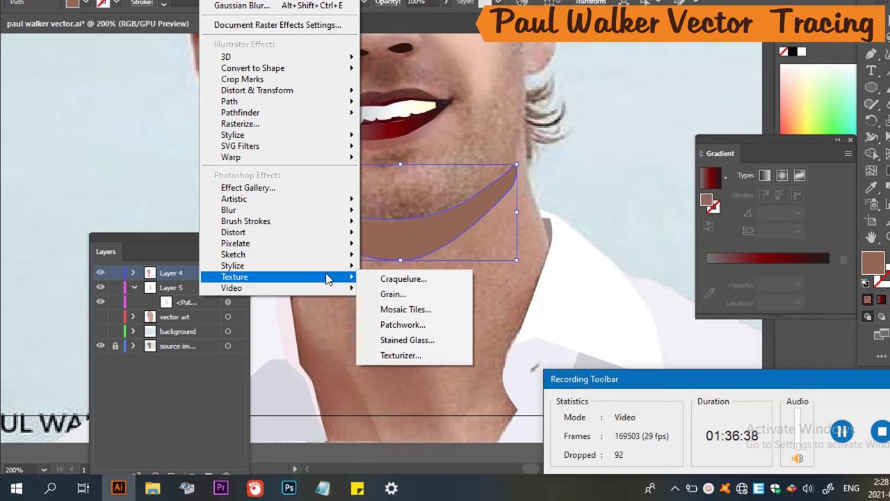
{"action": "left_click", "coordinate": [391, 294]}
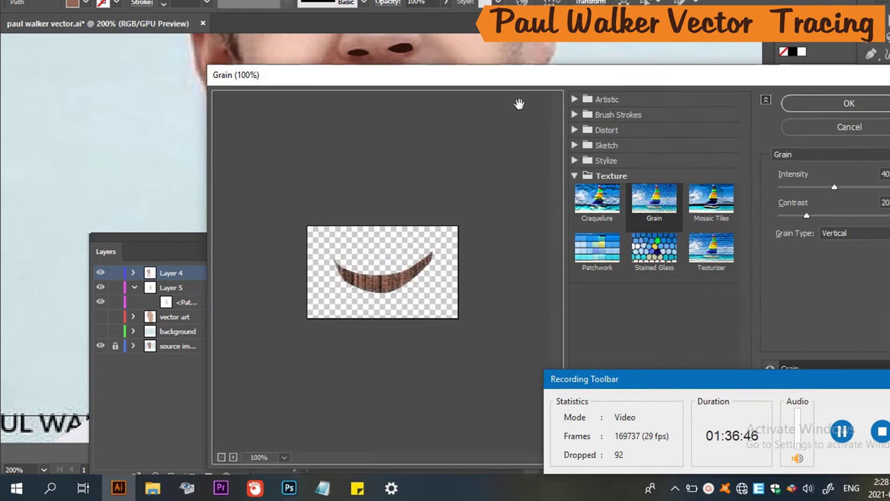
{"action": "double_click", "coordinate": [559, 73]}
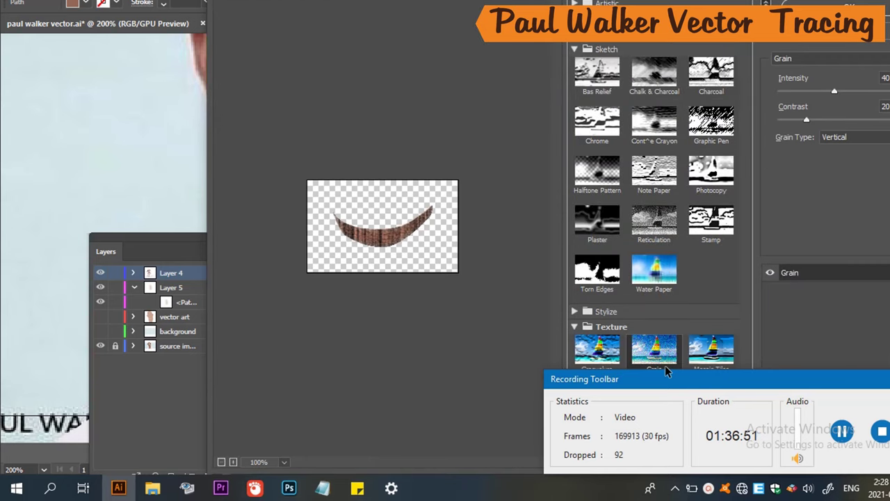
Preview Craquelure, Mosaic Tiles, Grain, and Stained Glass with cell size 2, border thickness 1 and light intensity 1 on the chin shadow.
{"action": "left_click", "coordinate": [606, 356]}
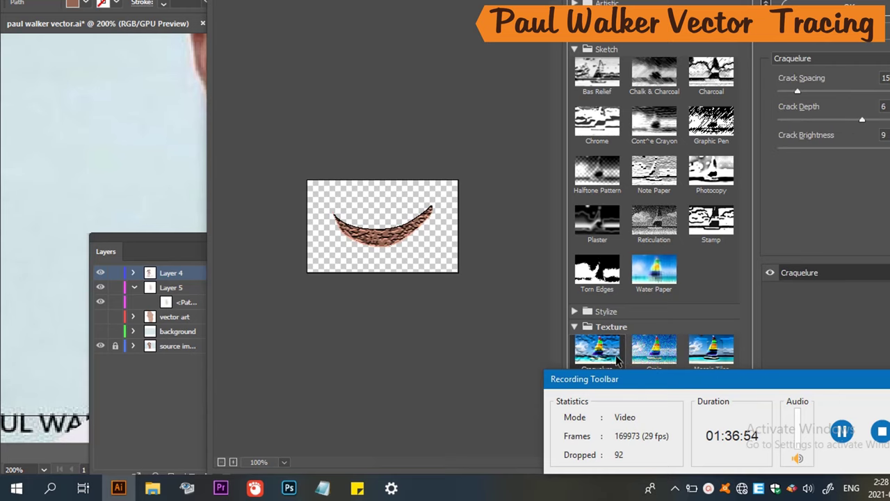
{"action": "left_click_drag", "start_coordinate": [723, 0], "coordinate": [520, 4]}
{"action": "scroll", "coordinate": [504, 249], "scroll_direction": "down", "scroll_amount": 2}
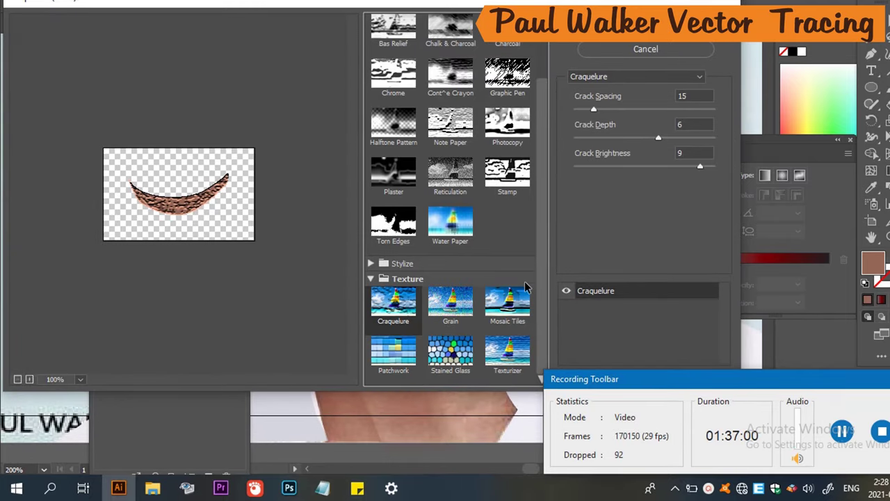
{"action": "left_click", "coordinate": [463, 368]}
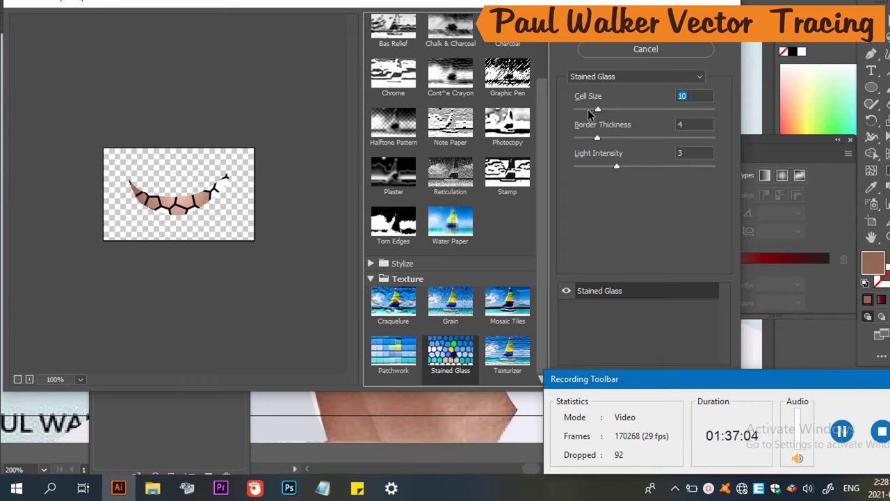
{"action": "left_click_drag", "start_coordinate": [588, 110], "coordinate": [574, 109]}
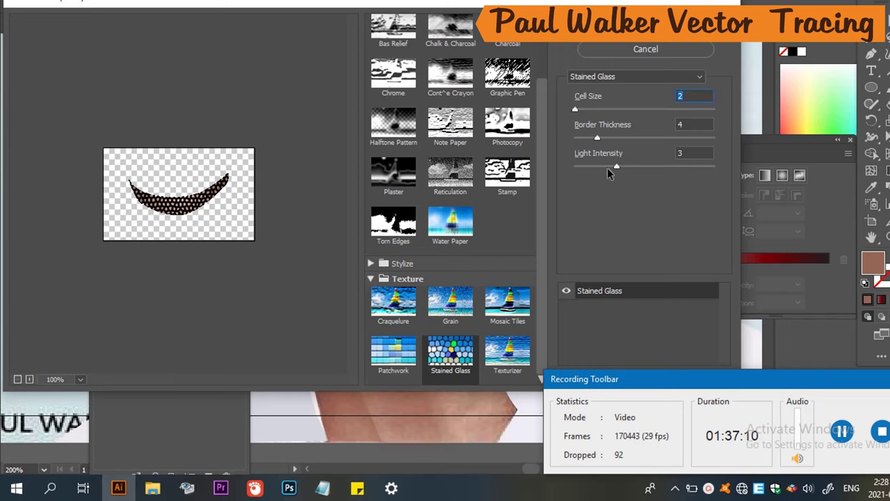
{"action": "left_click_drag", "start_coordinate": [590, 167], "coordinate": [587, 167]}
{"action": "left_click_drag", "start_coordinate": [583, 137], "coordinate": [566, 140]}
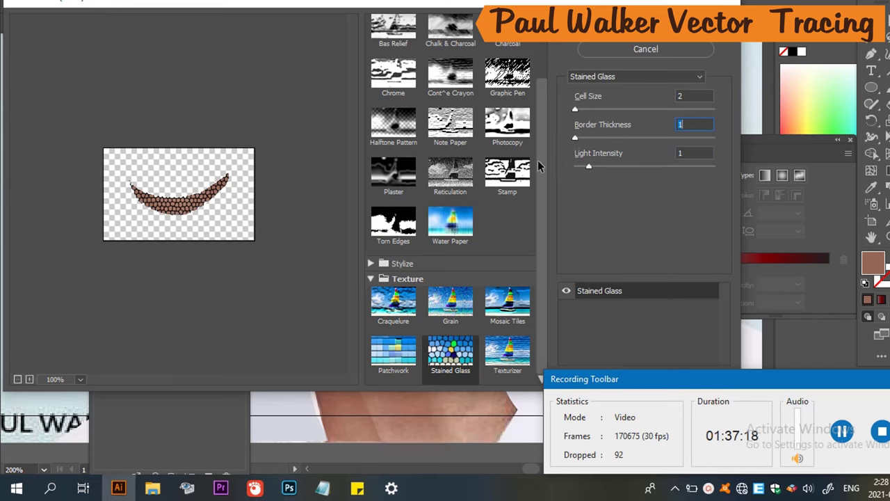
{"action": "left_click", "coordinate": [492, 316]}
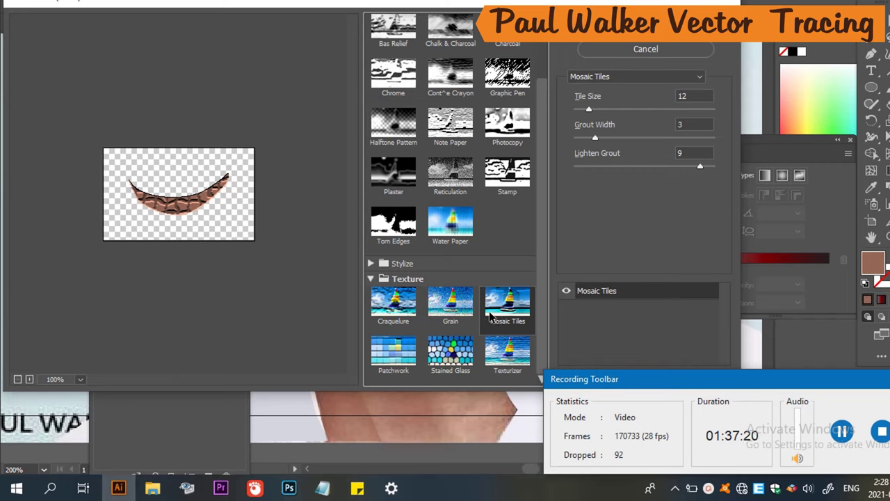
{"action": "left_click", "coordinate": [462, 318]}
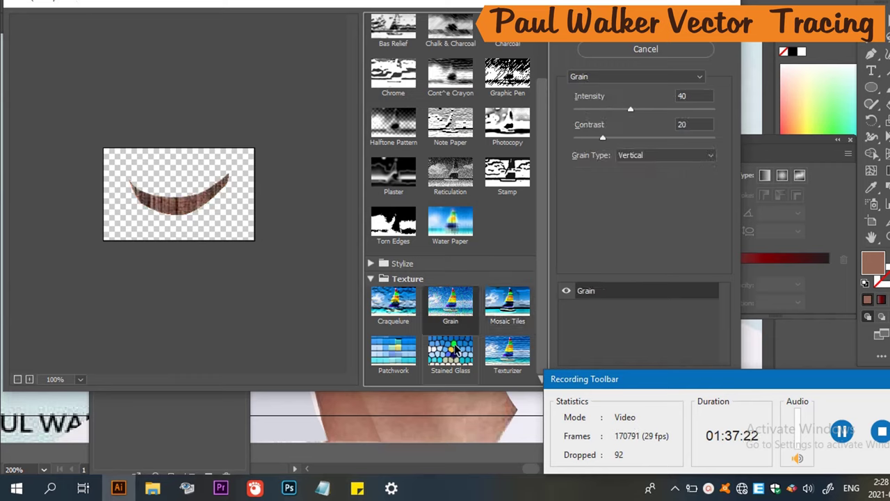
Preview the Reticulation sketch effect on the chin shadow with density 3, foreground level 0 and background level 18.
{"action": "left_click", "coordinate": [465, 195]}
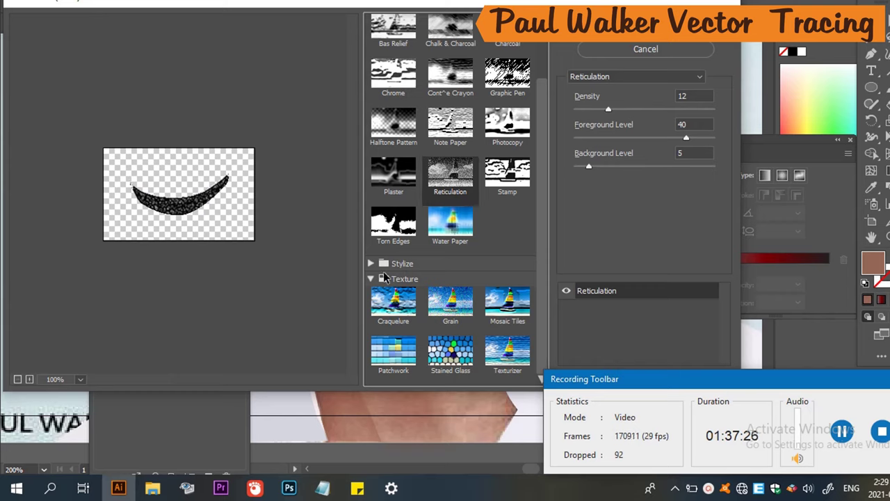
{"action": "left_click", "coordinate": [368, 264]}
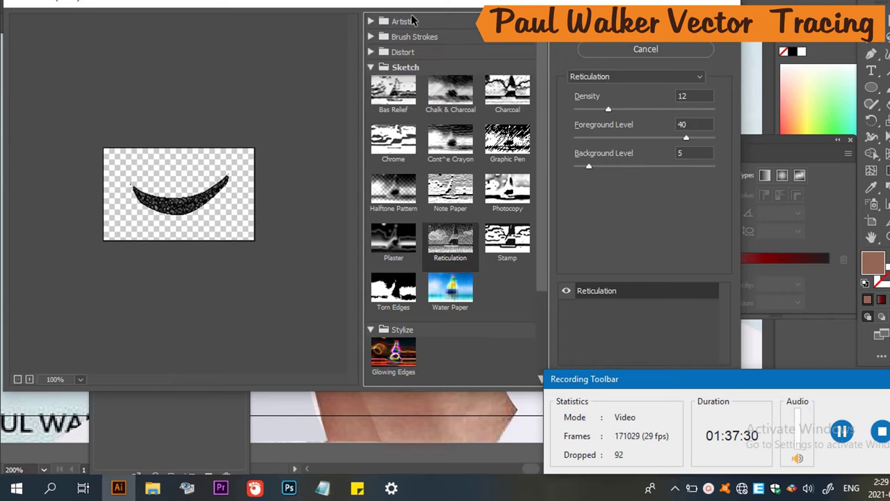
{"action": "scroll", "coordinate": [470, 260], "scroll_direction": "down", "scroll_amount": 3}
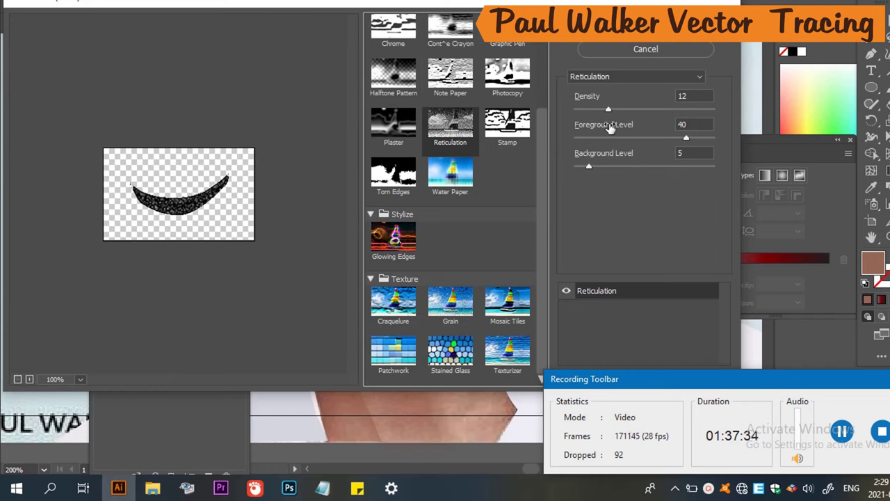
{"action": "left_click", "coordinate": [585, 110]}
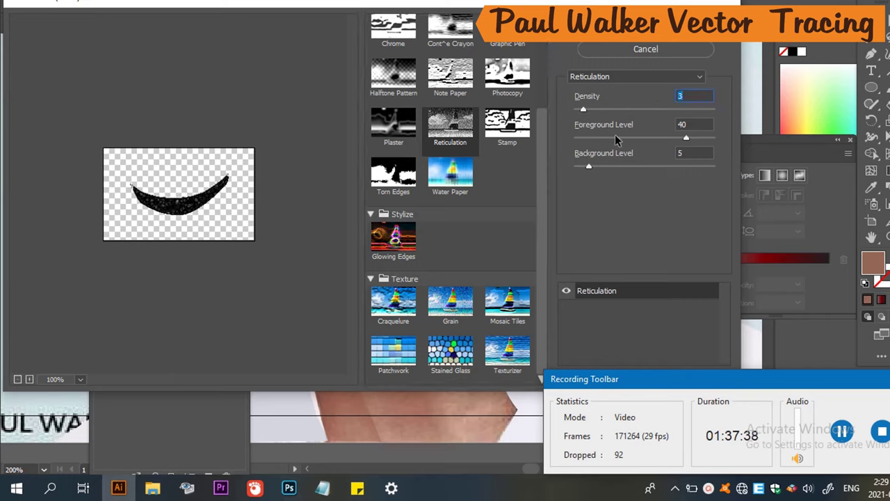
{"action": "left_click_drag", "start_coordinate": [602, 138], "coordinate": [575, 138]}
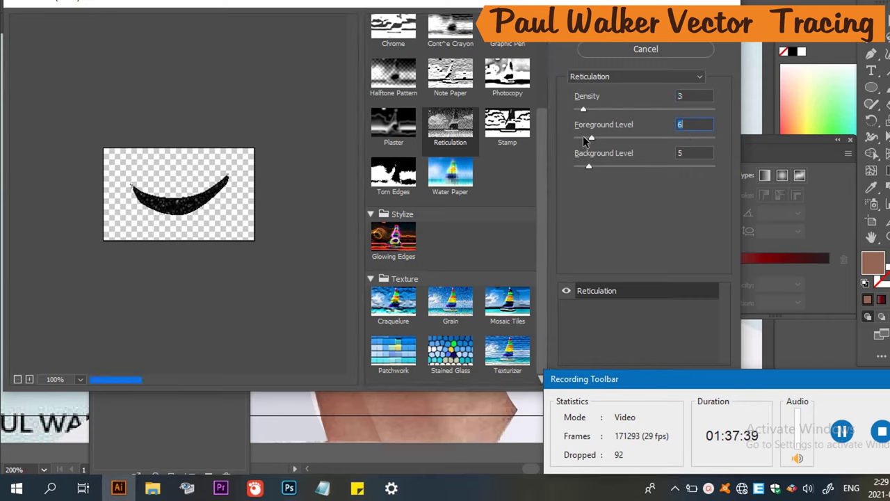
{"action": "left_click", "coordinate": [622, 167]}
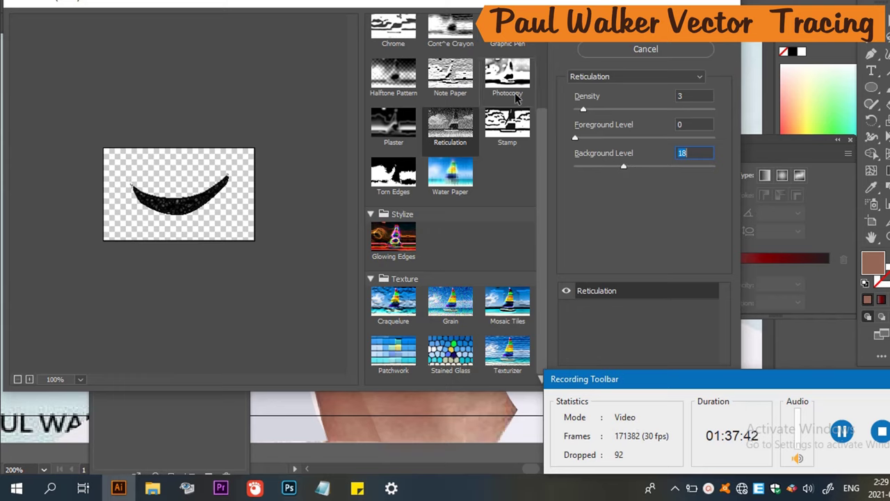
{"action": "left_click", "coordinate": [507, 132]}
{"action": "left_click", "coordinate": [465, 136]}
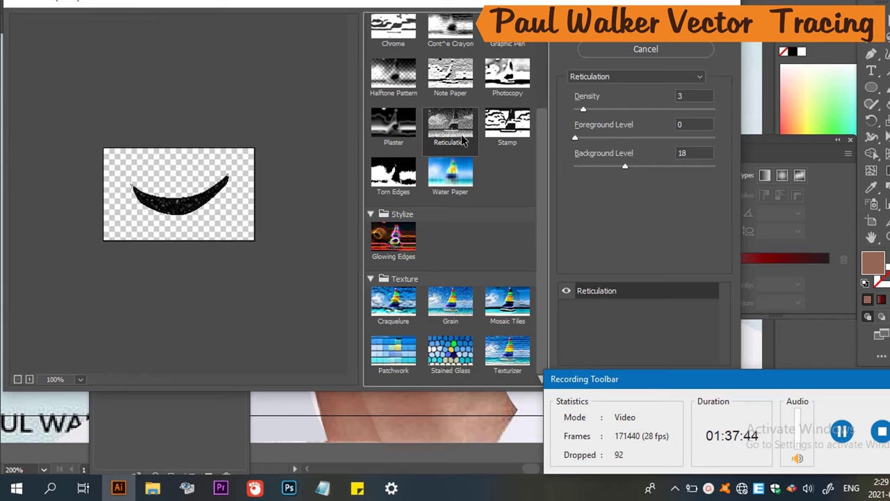
Preview the Note Paper, Conté Crayon and Bas Relief sketch effects on the chin shadow shape.
{"action": "scroll", "coordinate": [487, 139], "scroll_direction": "up", "scroll_amount": 3}
{"action": "left_click", "coordinate": [443, 198]}
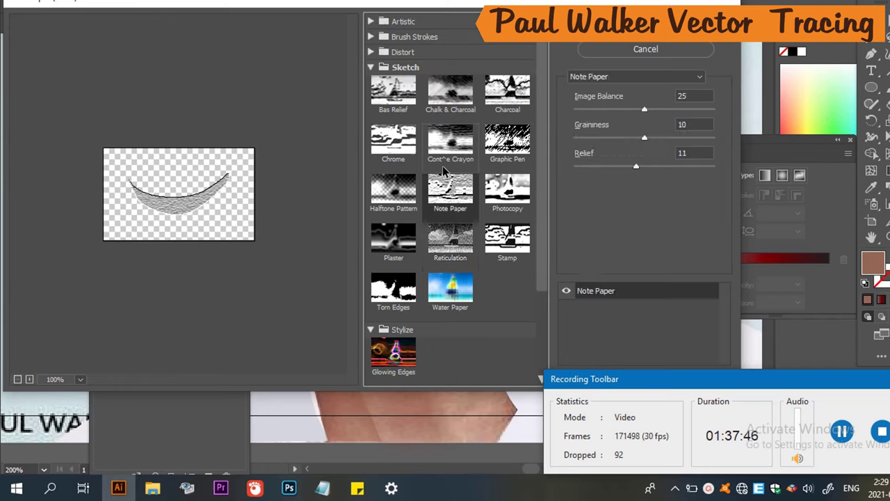
{"action": "left_click", "coordinate": [452, 149]}
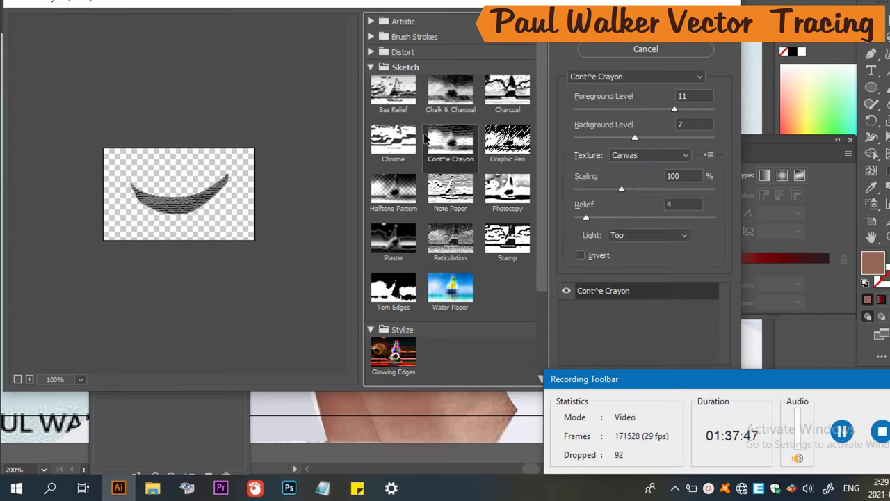
{"action": "left_click", "coordinate": [392, 110]}
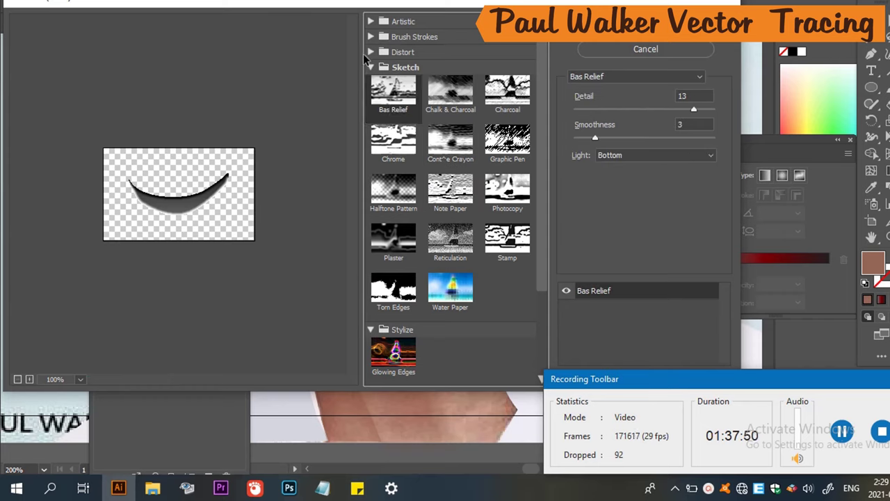
Apply the artistic Film Grain effect to the chin shadow with grain 4, highlight area 0 and intensity 10, and deselect the shape.
{"action": "left_click", "coordinate": [386, 23]}
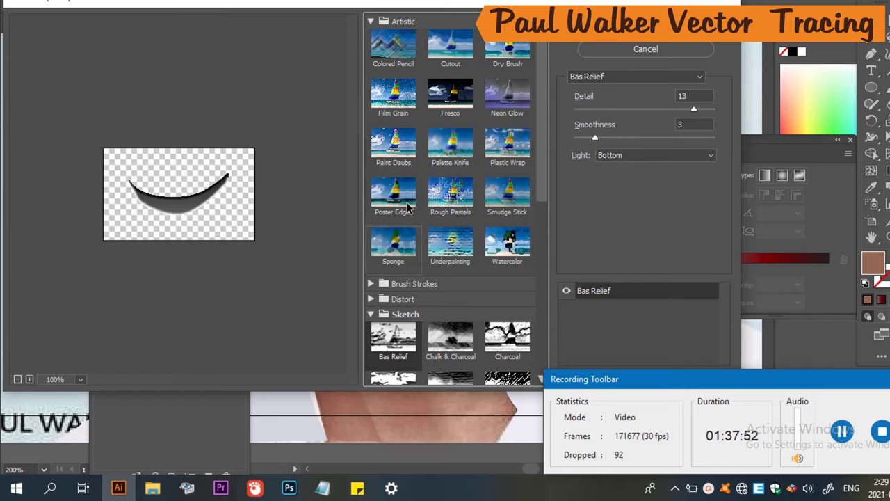
{"action": "left_click", "coordinate": [404, 112]}
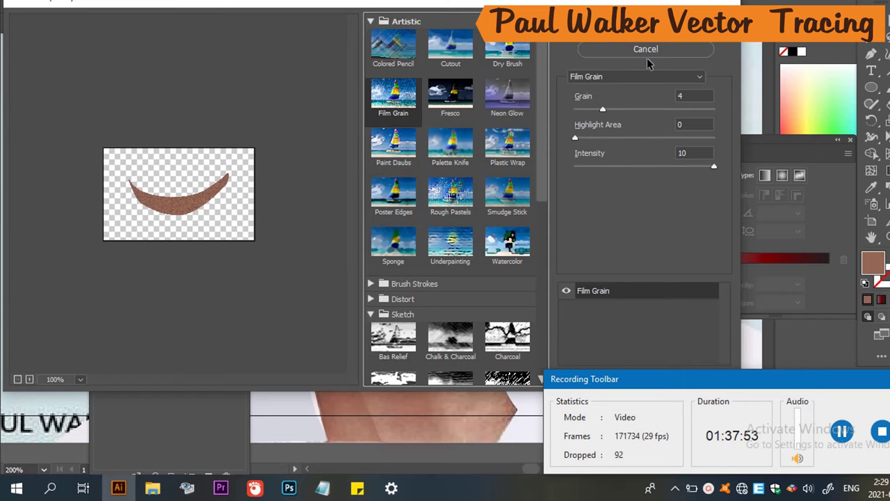
{"action": "left_click", "coordinate": [645, 29]}
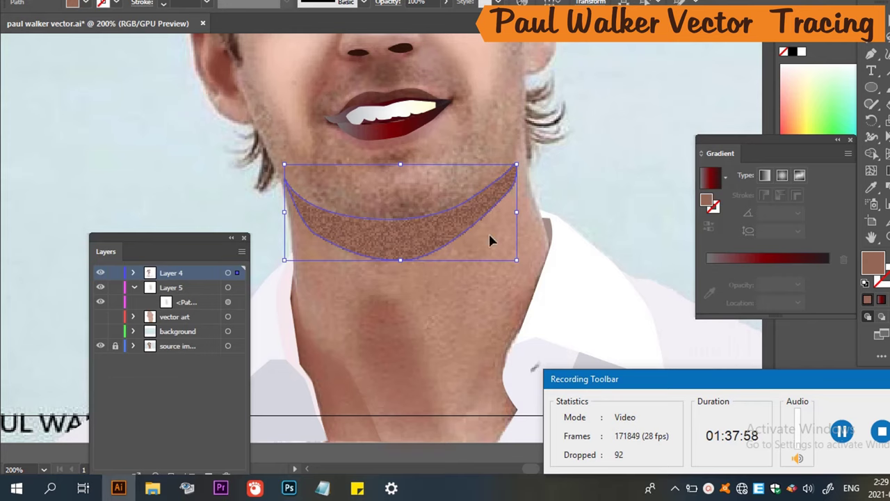
{"action": "left_click", "coordinate": [585, 195]}
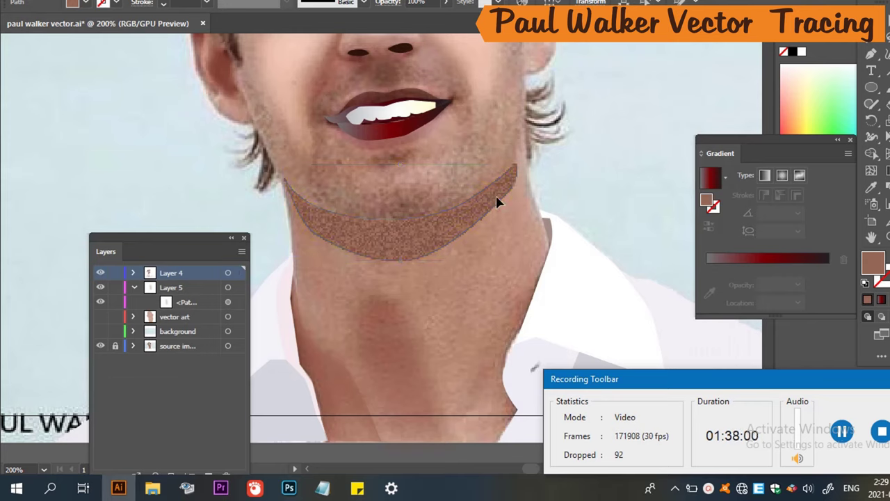
Select the grainy chin shadow shape again and lower its opacity.
{"action": "left_click", "coordinate": [472, 219]}
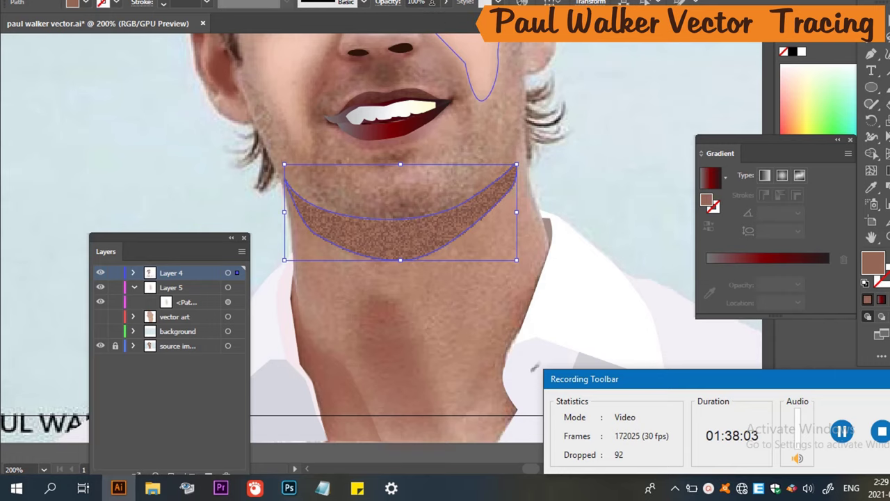
{"action": "left_click", "coordinate": [431, 3]}
{"action": "type", "text": "54"}
{"action": "scroll", "coordinate": [400, 208], "scroll_direction": "down", "scroll_amount": 3}
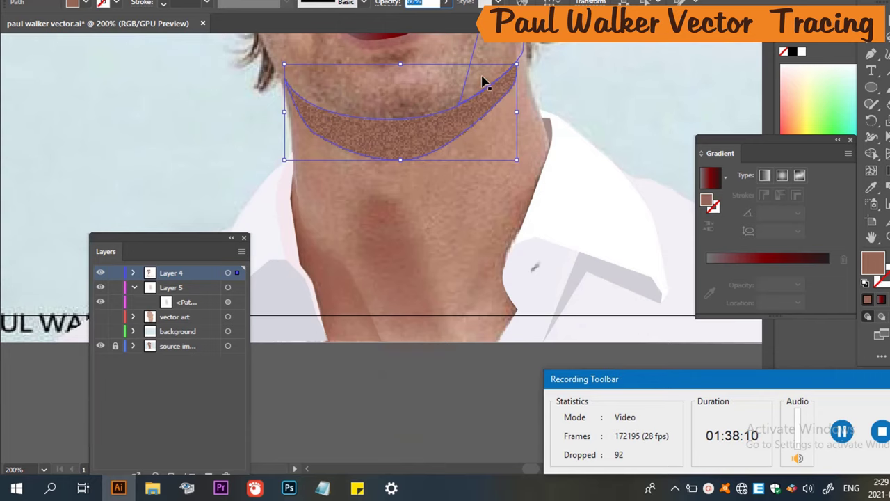
Reduce the grainy chin shadow's opacity to 36% and deselect the shape.
{"action": "type", "text": "74"}
{"action": "key", "text": "Return"}
{"action": "scroll", "coordinate": [503, 209], "scroll_direction": "up", "scroll_amount": 3}
{"action": "key", "text": "Down"}
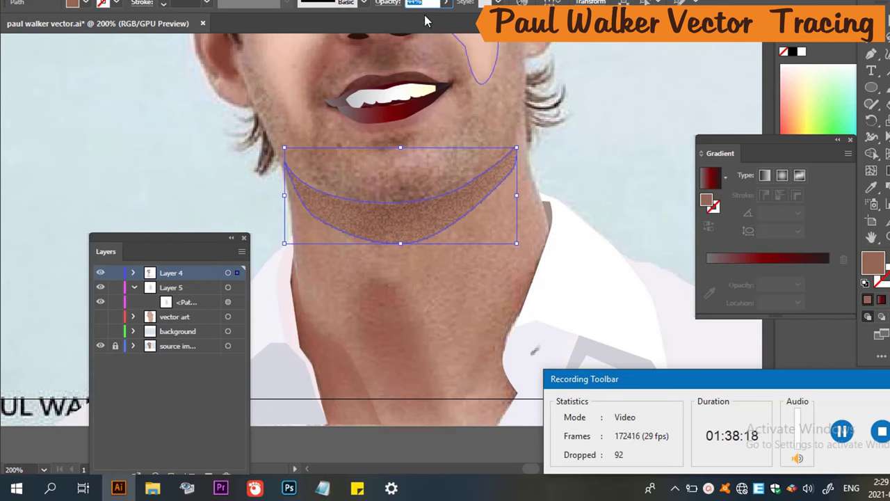
{"action": "key", "text": "Down"}
{"action": "key", "text": "Down"}
{"action": "key", "text": "Down"}
{"action": "key", "text": "Down"}
{"action": "left_click", "coordinate": [591, 118]}
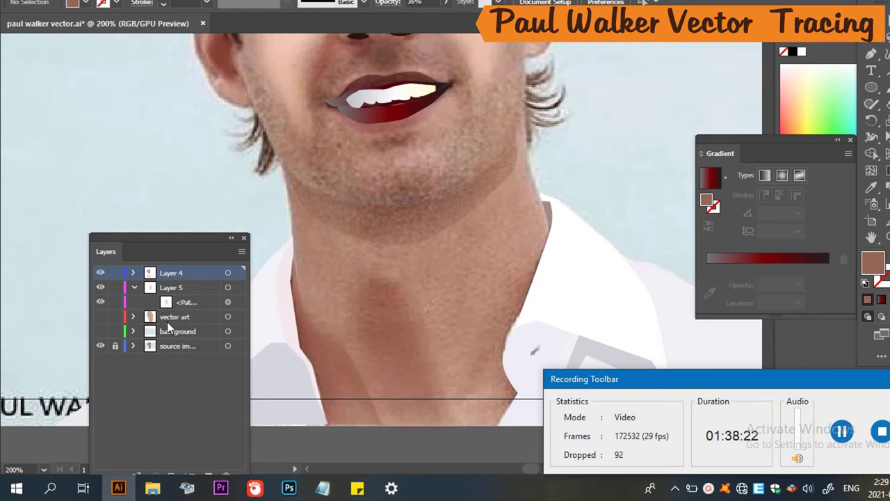
Show the vector art layer to check the chin shadow against the traced skin.
{"action": "left_click", "coordinate": [101, 319]}
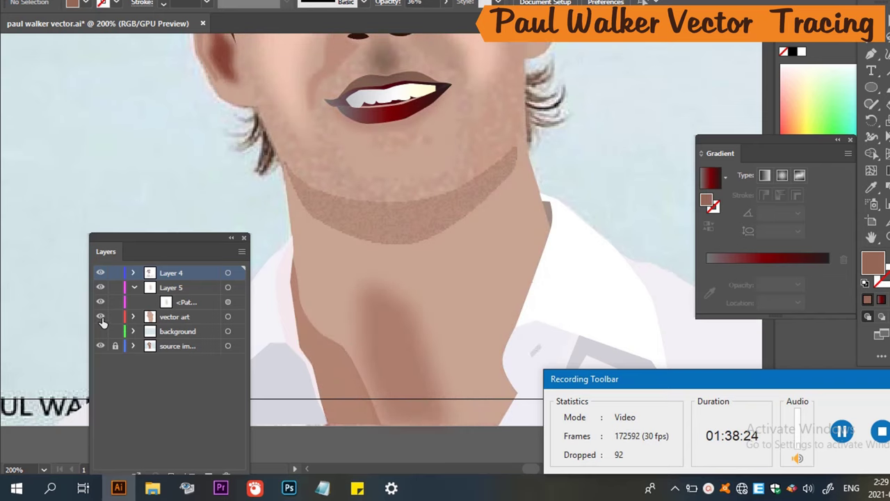
{"action": "scroll", "coordinate": [487, 193], "scroll_direction": "up", "scroll_amount": 3}
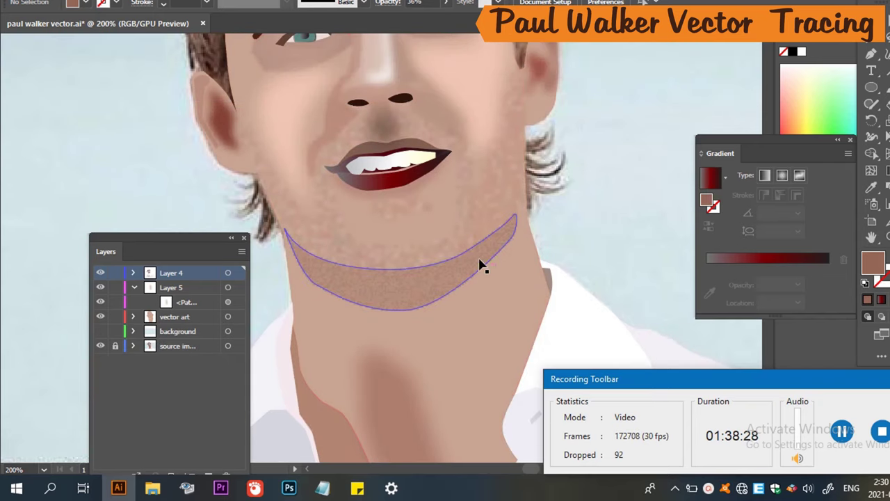
{"action": "left_click", "coordinate": [486, 262]}
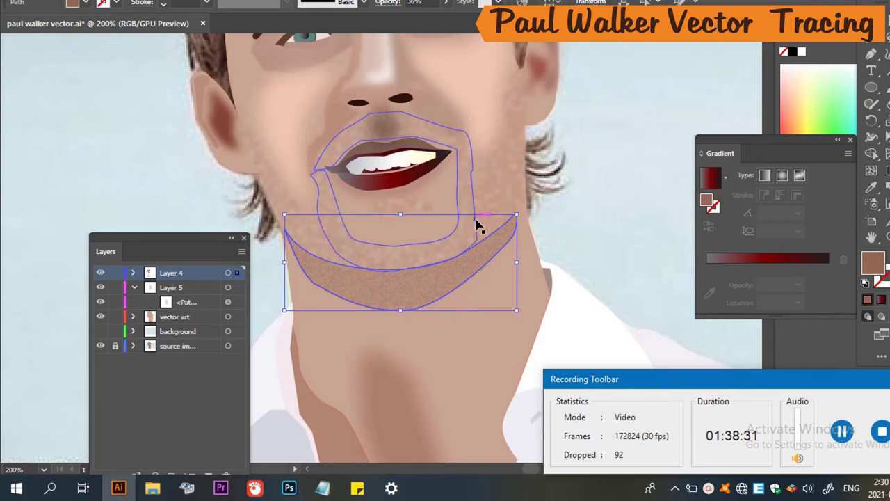
{"action": "left_click", "coordinate": [614, 220]}
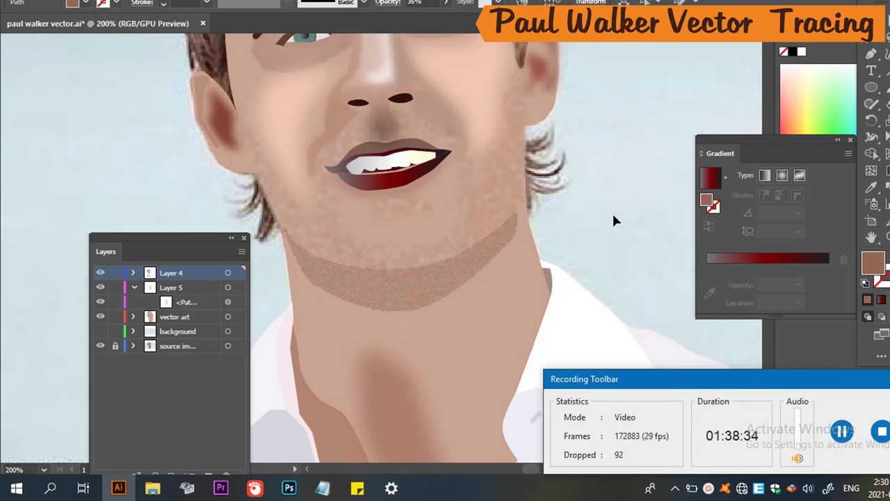
Apply a Gaussian Blur with a 0.8 pixel radius to the grainy chin shadow and deselect it.
{"action": "left_click", "coordinate": [490, 265]}
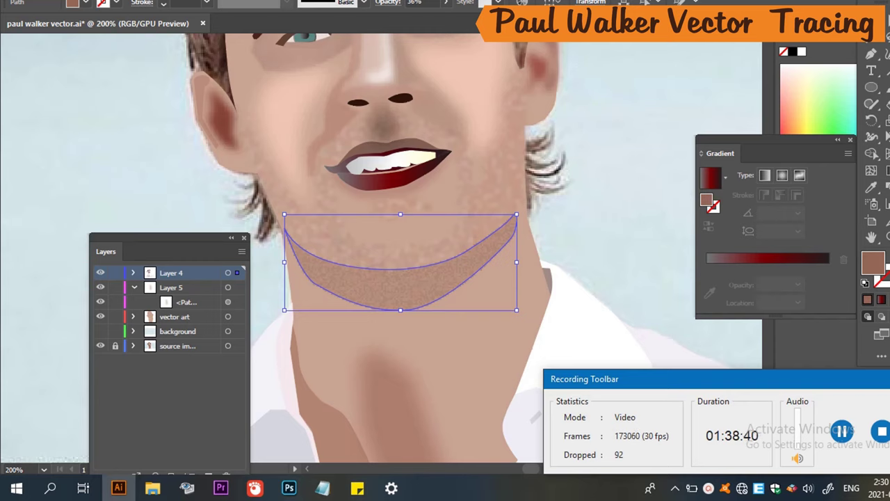
{"action": "left_click", "coordinate": [214, 1]}
{"action": "mouse_move", "coordinate": [249, 217]}
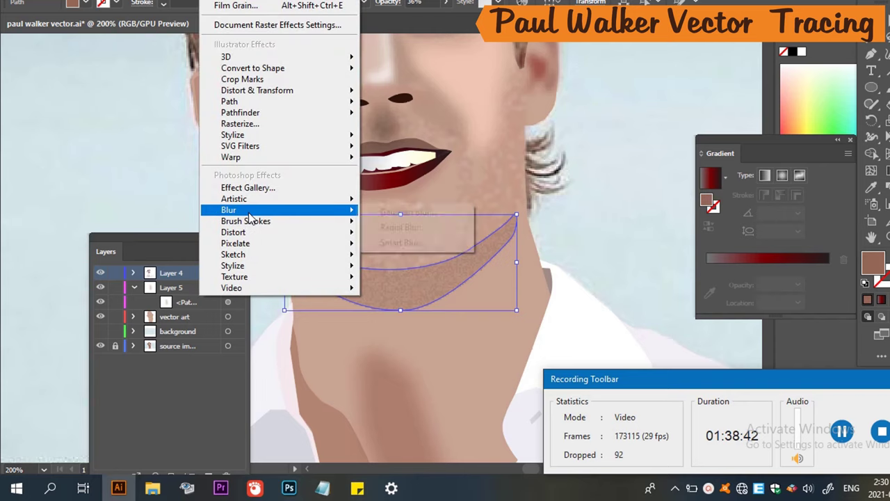
{"action": "left_click", "coordinate": [400, 214]}
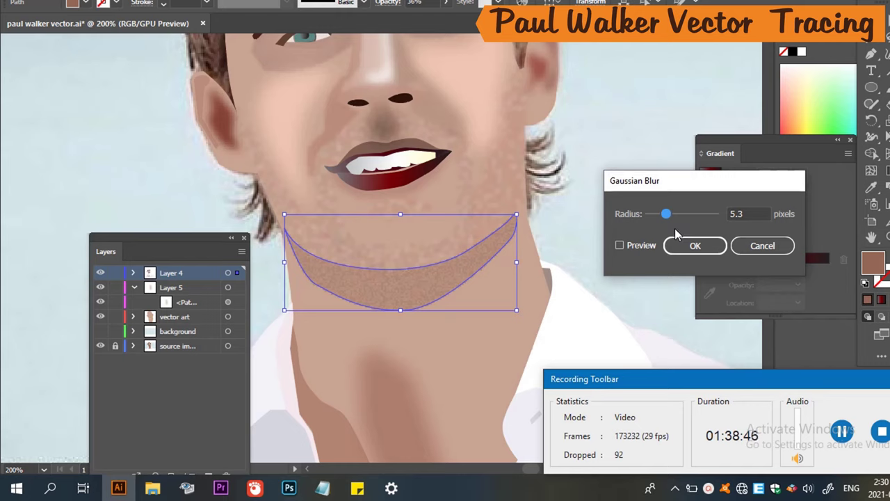
{"action": "left_click", "coordinate": [621, 245]}
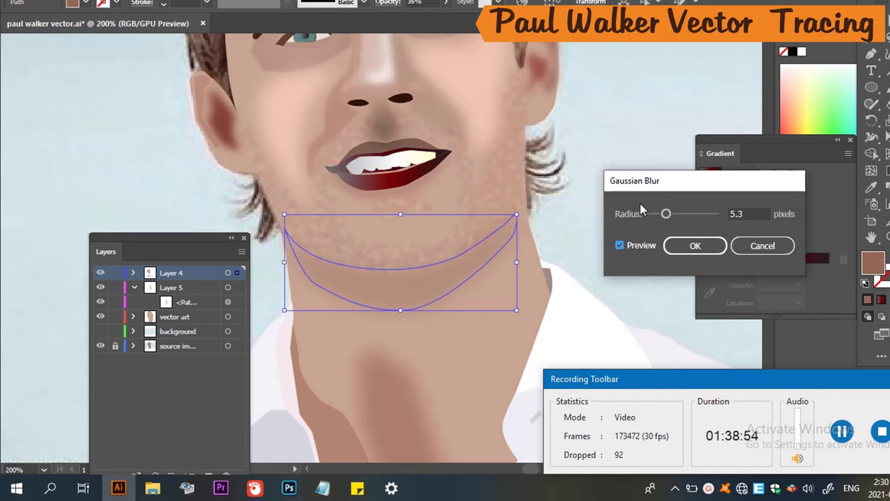
{"action": "left_click_drag", "start_coordinate": [665, 214], "coordinate": [652, 220]}
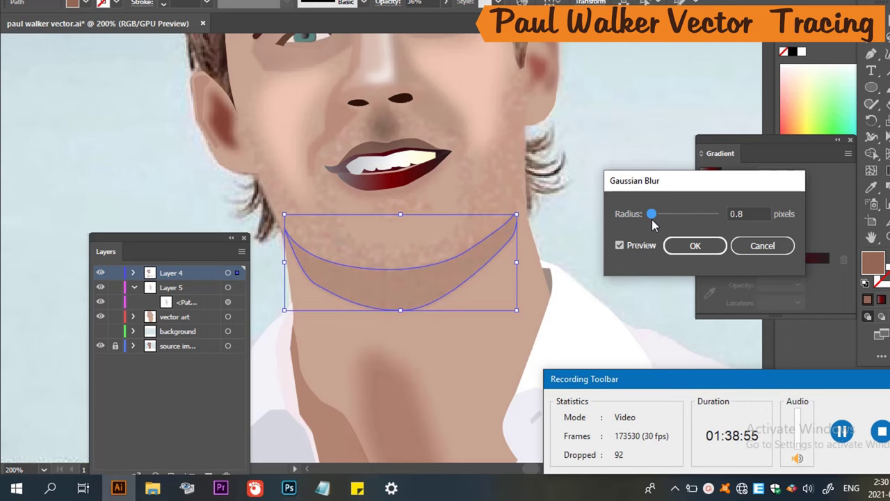
{"action": "left_click", "coordinate": [694, 245]}
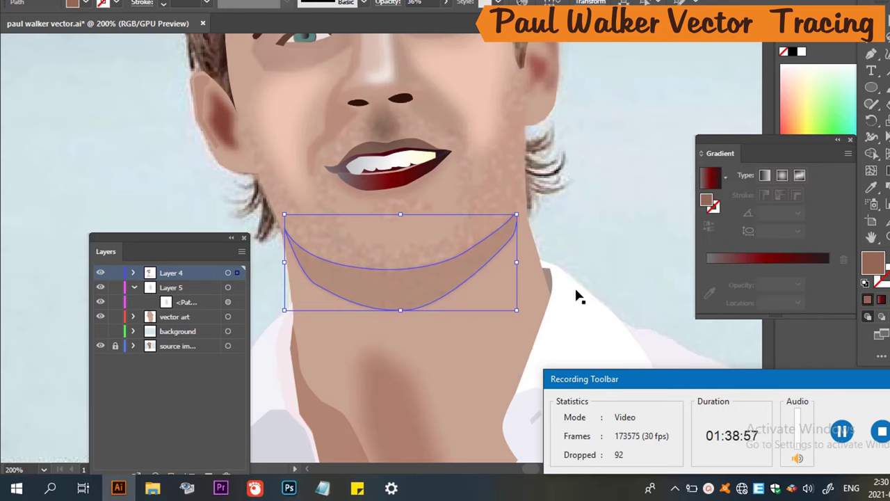
{"action": "left_click", "coordinate": [606, 236]}
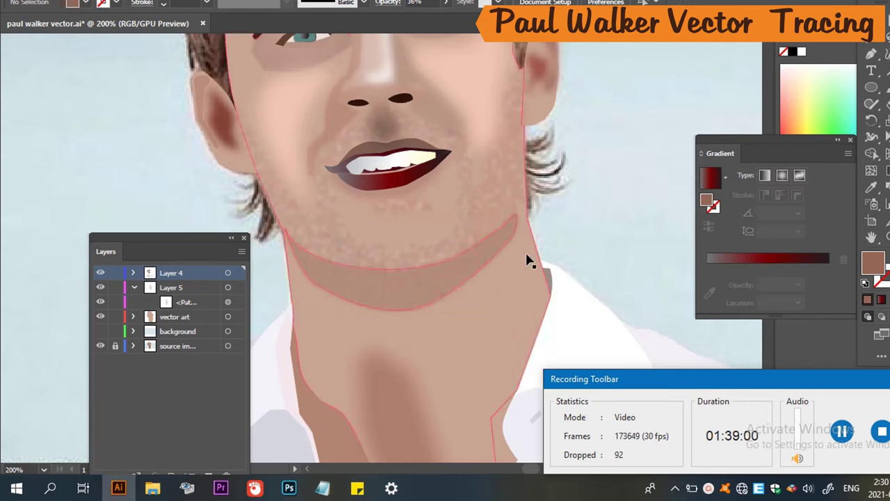
{"action": "scroll", "coordinate": [543, 240], "scroll_direction": "down", "scroll_amount": 3}
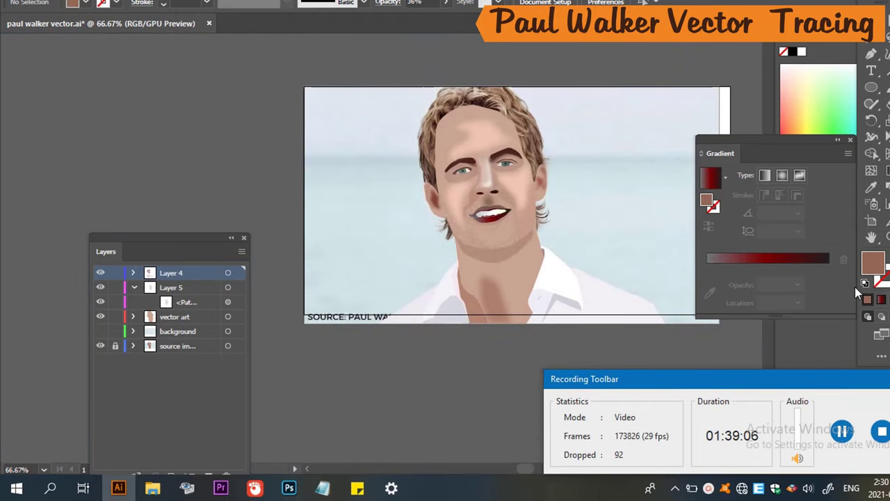
Save the document, show the background layer to check the traced portrait against it, and save again.
{"action": "key", "text": "ctrl+s"}
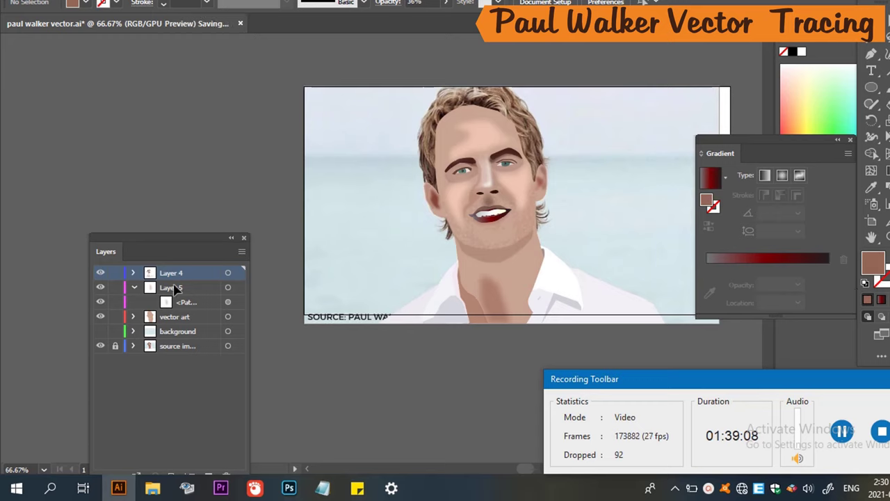
{"action": "left_click", "coordinate": [100, 341]}
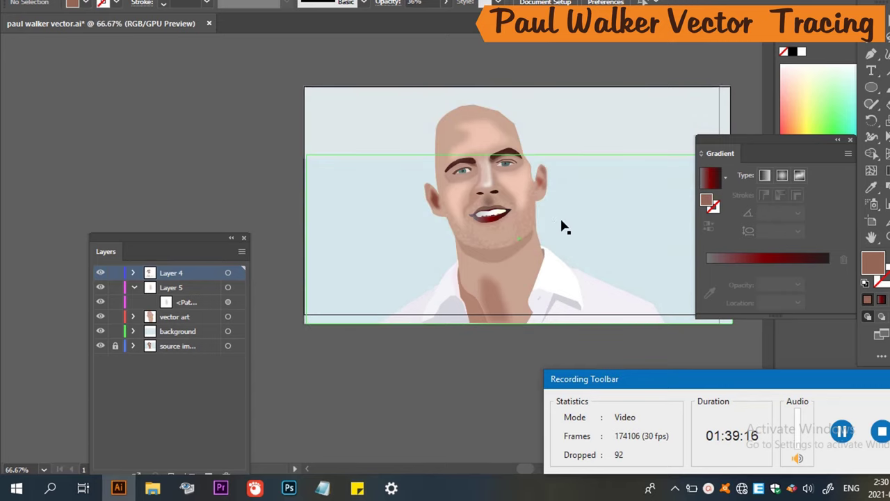
{"action": "scroll", "coordinate": [563, 227], "scroll_direction": "up", "scroll_amount": 2}
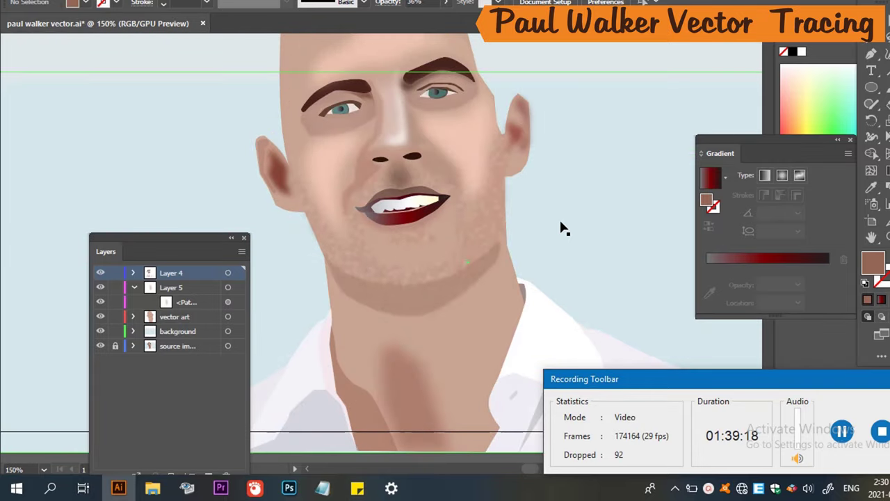
{"action": "scroll", "coordinate": [563, 227], "scroll_direction": "down", "scroll_amount": 1}
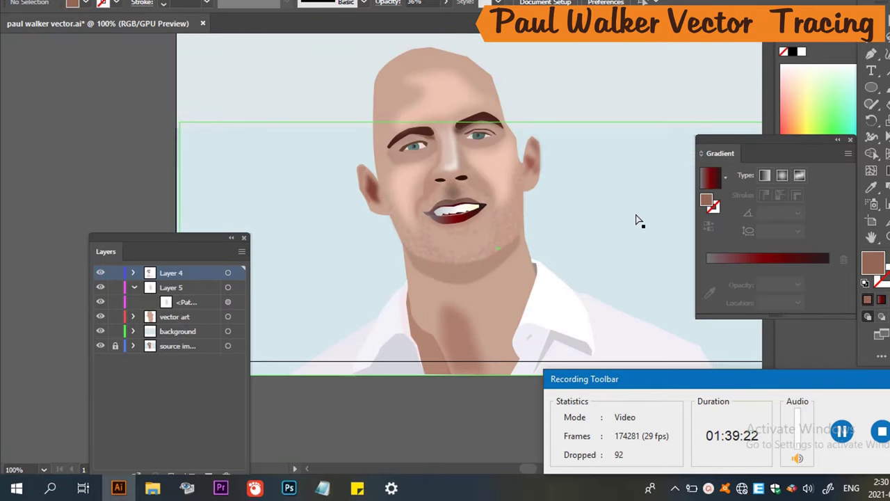
{"action": "key", "text": "ctrl+s"}
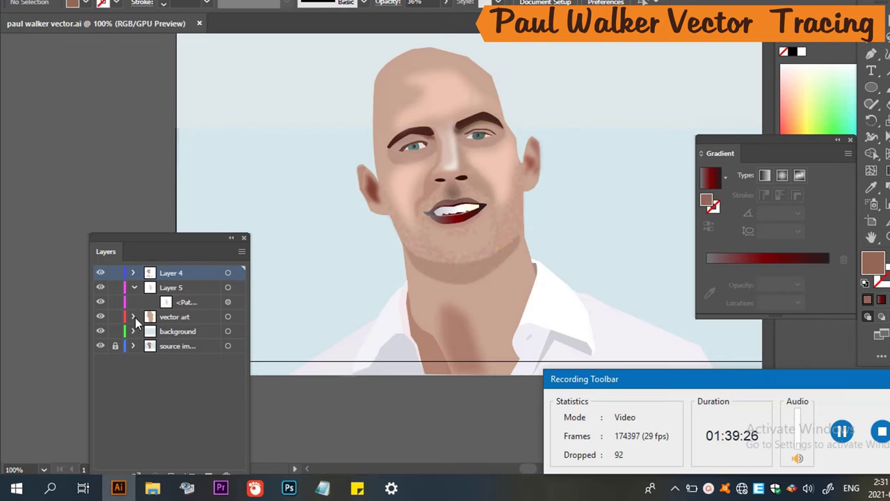
Hide the vector art and background layers to expose the photo's sideburn hair above the ear beside the blue eye.
{"action": "left_click", "coordinate": [100, 316]}
{"action": "left_click", "coordinate": [100, 331]}
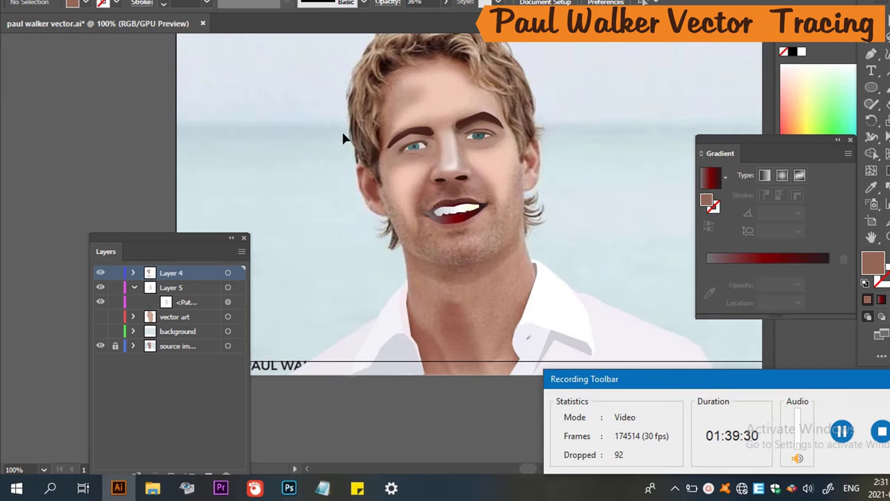
{"action": "scroll", "coordinate": [373, 193], "scroll_direction": "up", "scroll_amount": 3}
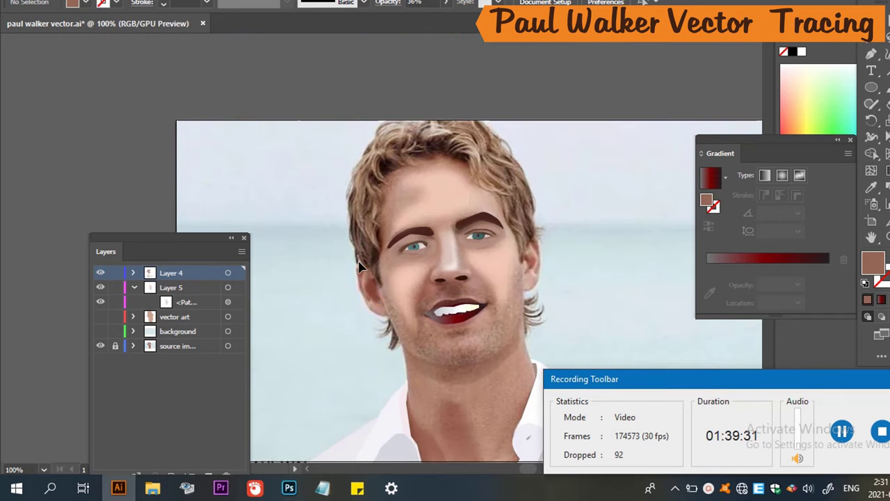
{"action": "scroll", "coordinate": [361, 267], "scroll_direction": "up", "scroll_amount": 7}
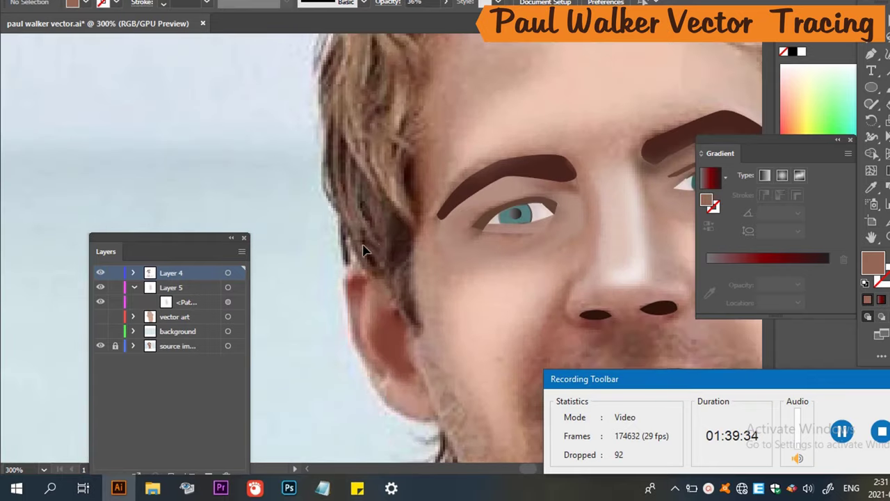
{"action": "scroll", "coordinate": [406, 234], "scroll_direction": "down", "scroll_amount": 3}
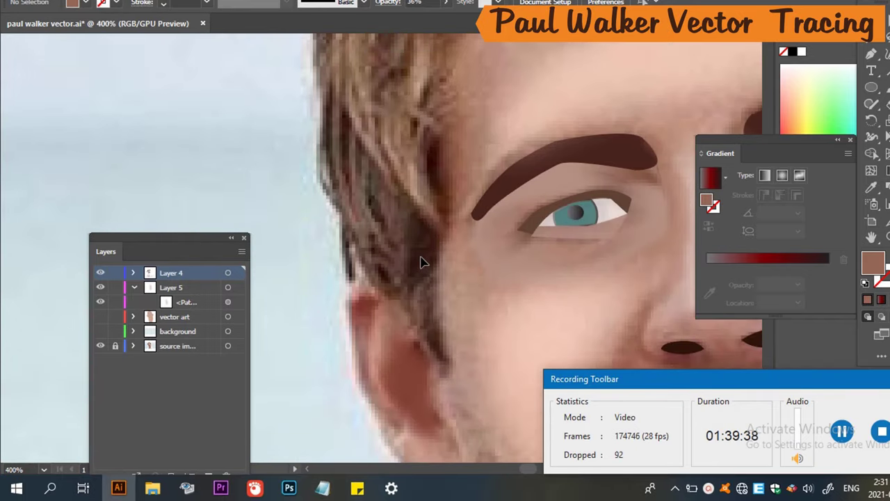
{"action": "scroll", "coordinate": [427, 268], "scroll_direction": "up", "scroll_amount": 4}
{"action": "scroll", "coordinate": [429, 268], "scroll_direction": "down", "scroll_amount": 3}
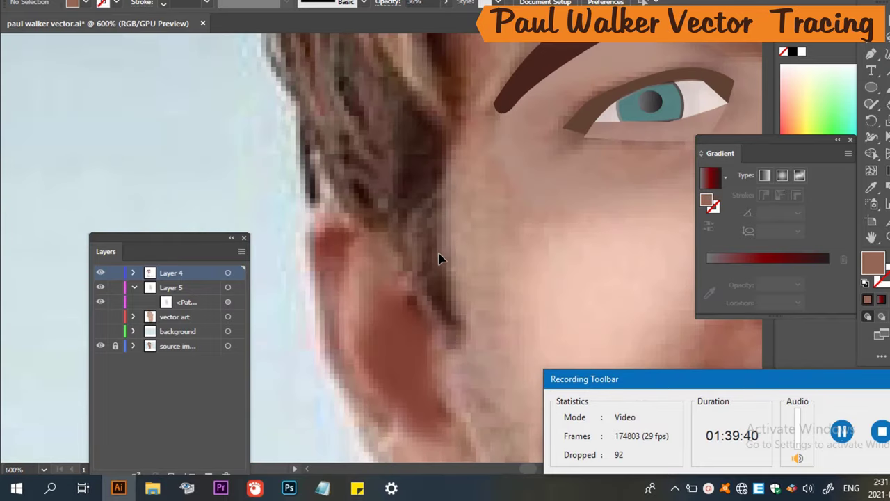
Trace the sideburn's lower tip in front of the ear as a closed Pen path with no fill.
{"action": "key", "text": "p"}
{"action": "key", "text": "slash"}
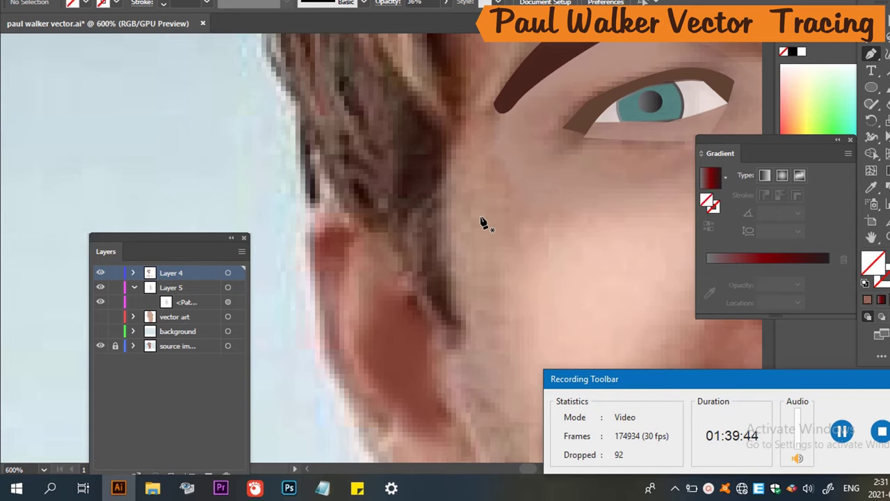
{"action": "left_click", "coordinate": [441, 201]}
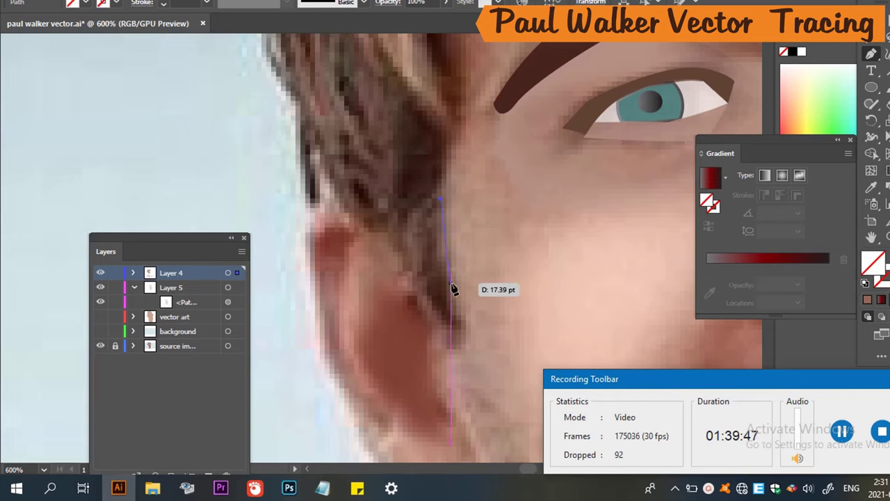
{"action": "left_click_drag", "start_coordinate": [450, 288], "coordinate": [465, 327]}
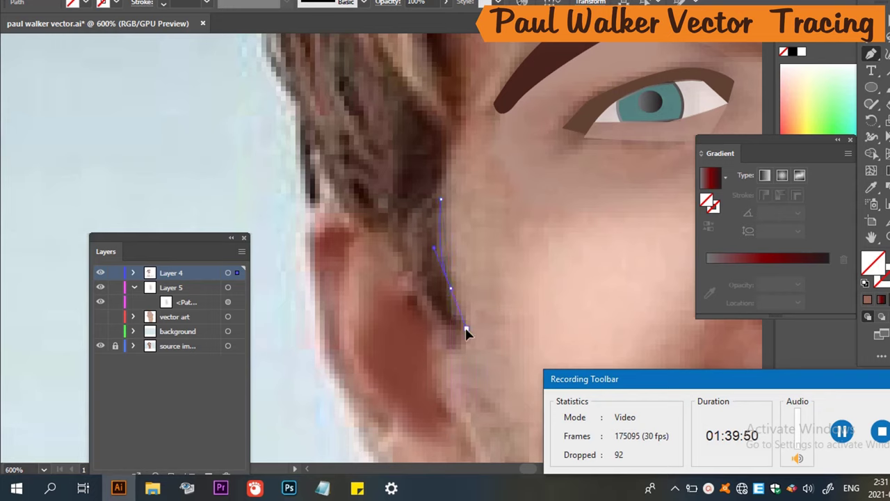
{"action": "left_click", "coordinate": [453, 358]}
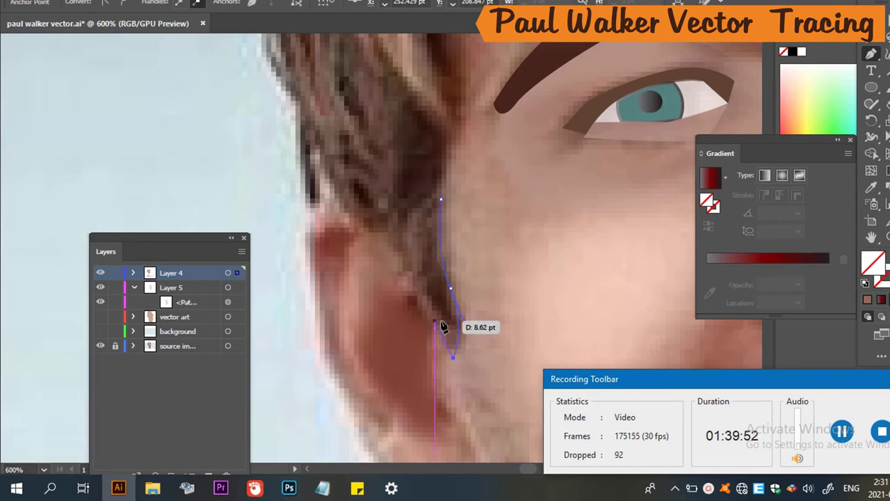
{"action": "left_click", "coordinate": [449, 343]}
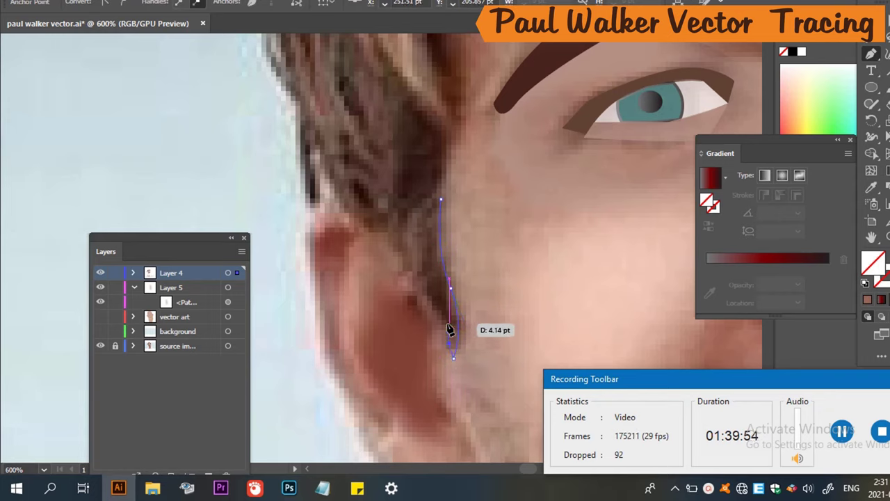
{"action": "left_click", "coordinate": [444, 322]}
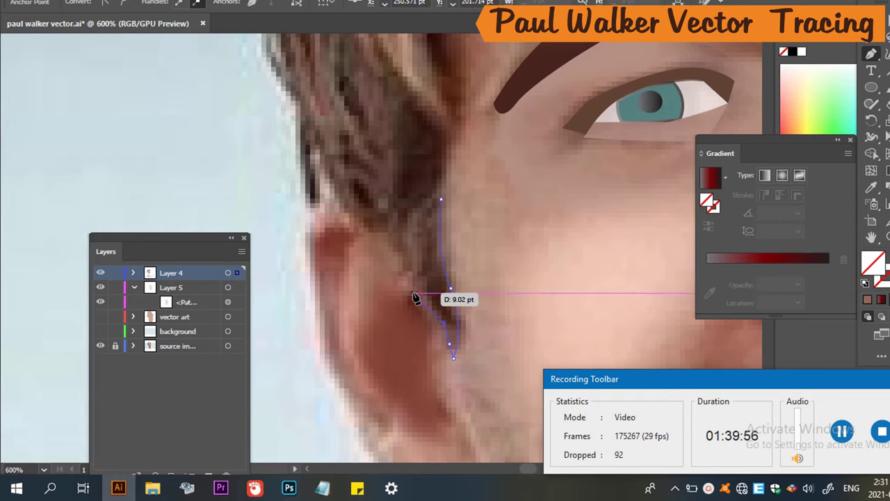
{"action": "left_click_drag", "start_coordinate": [414, 297], "coordinate": [416, 229]}
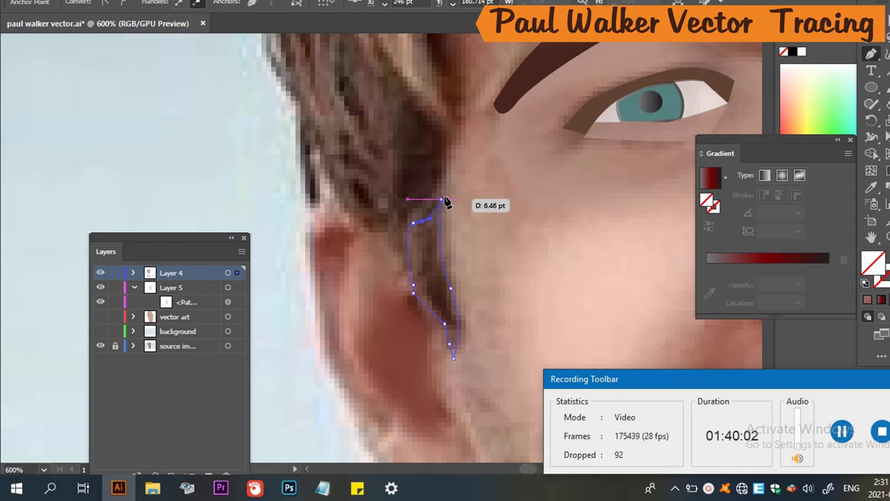
{"action": "left_click", "coordinate": [441, 199]}
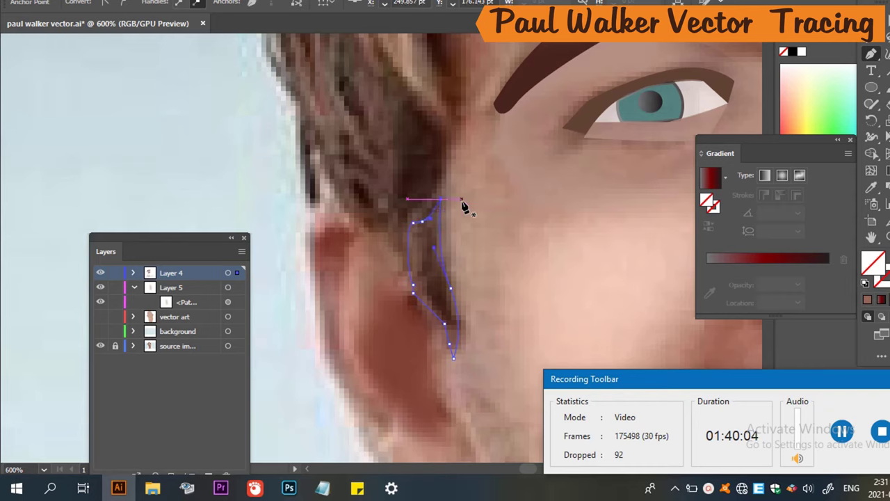
Fill the sideburn shape with a dark brown sampled from the photo's hair.
{"action": "key", "text": "i"}
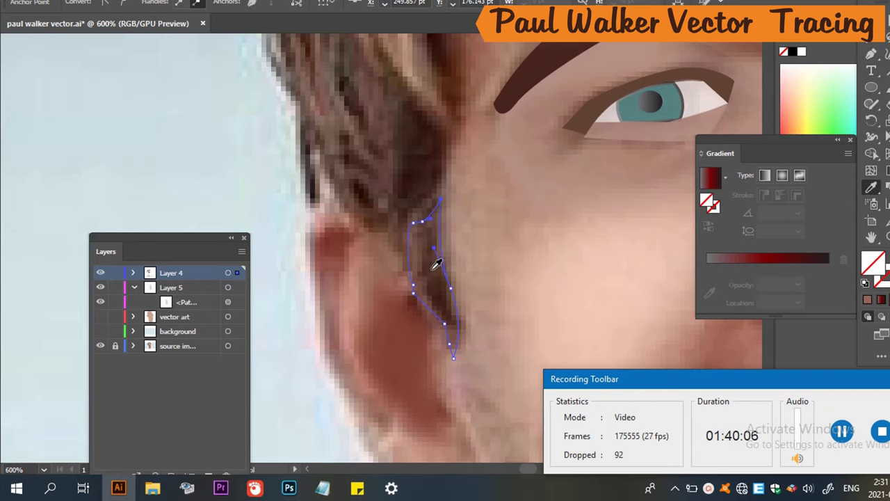
{"action": "left_click", "coordinate": [433, 268]}
{"action": "scroll", "coordinate": [446, 216], "scroll_direction": "up", "scroll_amount": 3}
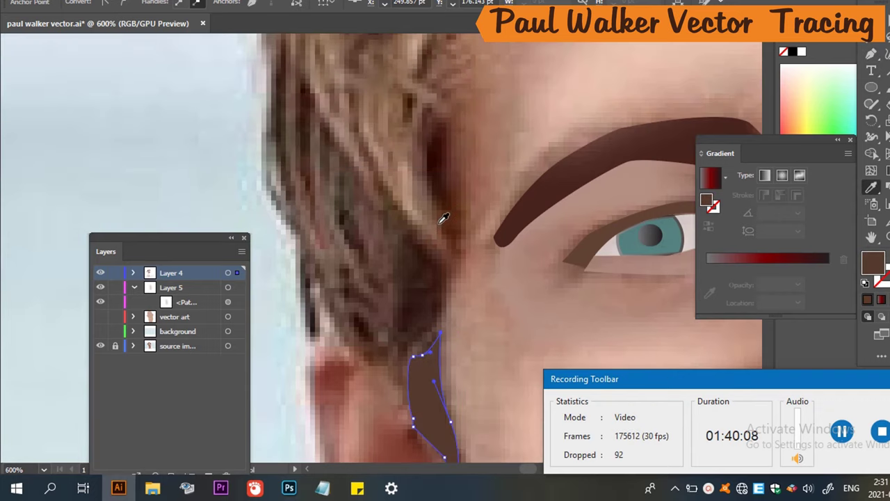
{"action": "scroll", "coordinate": [372, 288], "scroll_direction": "down", "scroll_amount": 2}
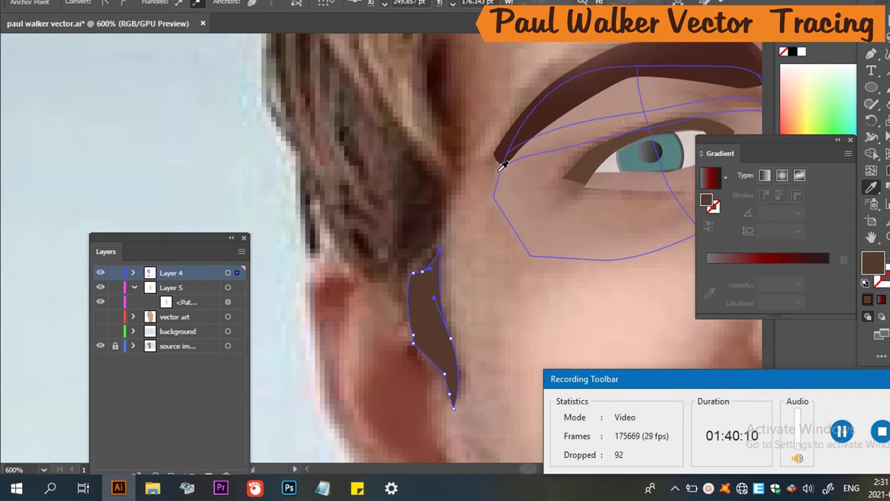
Start an unfilled hair strand path along the hairline above the sideburn shape, continuing it with the Curvature tool onto the shape's upper end.
{"action": "key", "text": "p"}
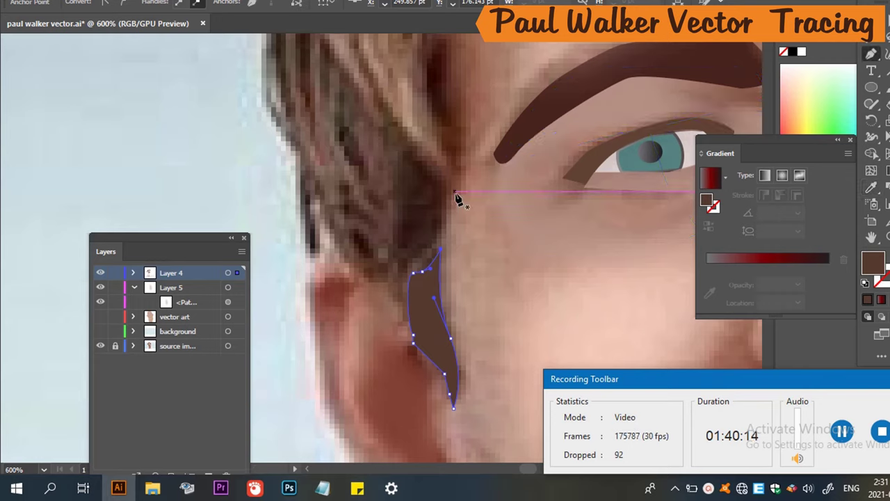
{"action": "left_click_drag", "start_coordinate": [452, 197], "coordinate": [432, 251]}
{"action": "scroll", "coordinate": [432, 249], "scroll_direction": "up", "scroll_amount": 2}
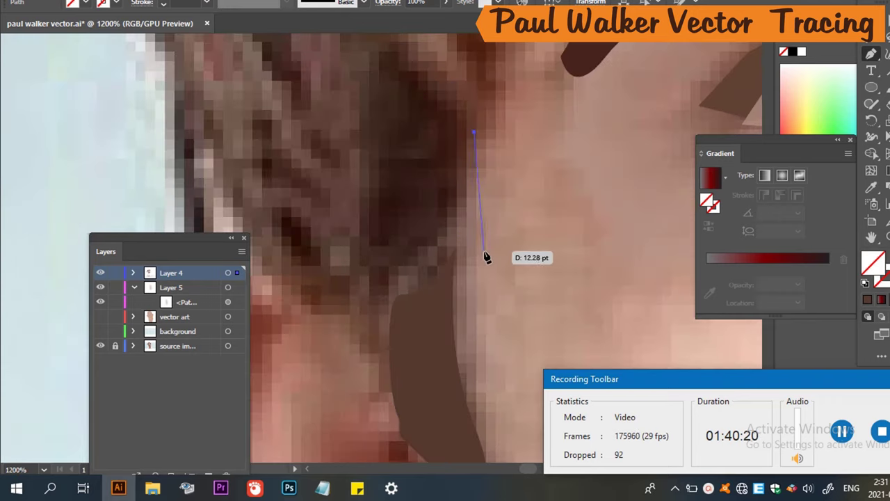
{"action": "left_click_drag", "start_coordinate": [466, 247], "coordinate": [453, 272]}
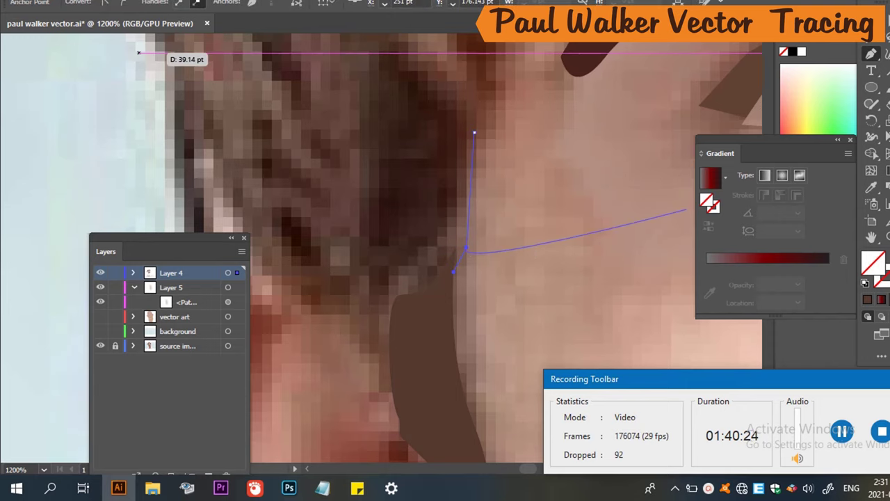
{"action": "left_click", "coordinate": [886, 54]}
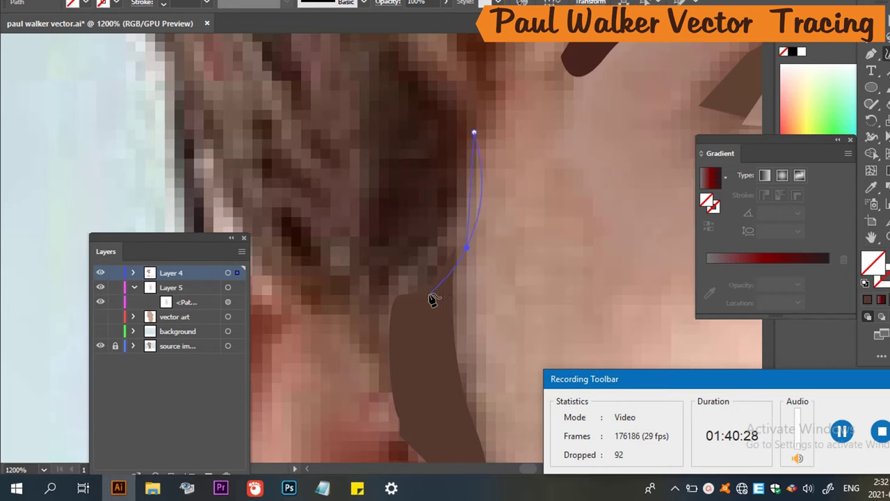
{"action": "left_click_drag", "start_coordinate": [429, 295], "coordinate": [391, 335]}
Undo the last points of the hair strand path and restore them.
{"action": "key", "text": "ctrl+z"}
{"action": "key", "text": "ctrl+z"}
{"action": "key", "text": "ctrl+z"}
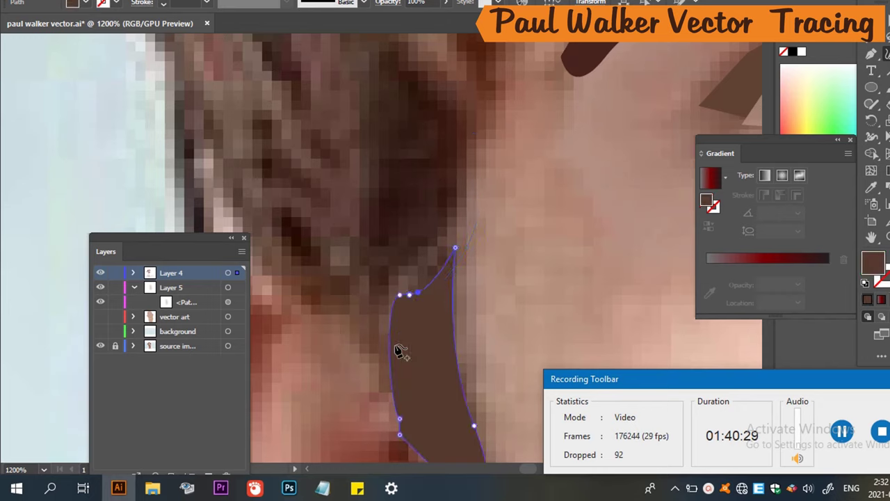
{"action": "key", "text": "v"}
{"action": "key", "text": "ctrl+shift+z"}
{"action": "key", "text": "ctrl+shift+z"}
{"action": "key", "text": "ctrl+shift+z"}
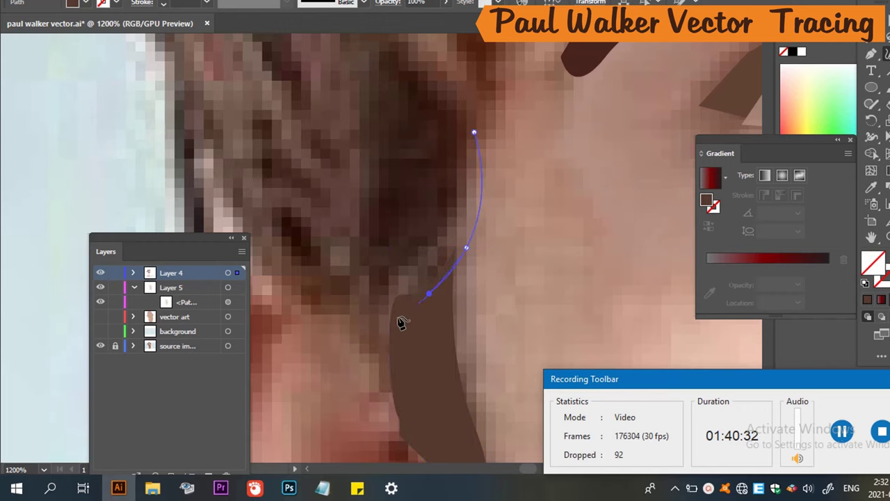
Curve the strand path down over the sideburn shape to a pointed tip and back up, closing it at the starting point.
{"action": "left_click_drag", "start_coordinate": [405, 372], "coordinate": [379, 363]}
{"action": "left_click", "coordinate": [376, 358]}
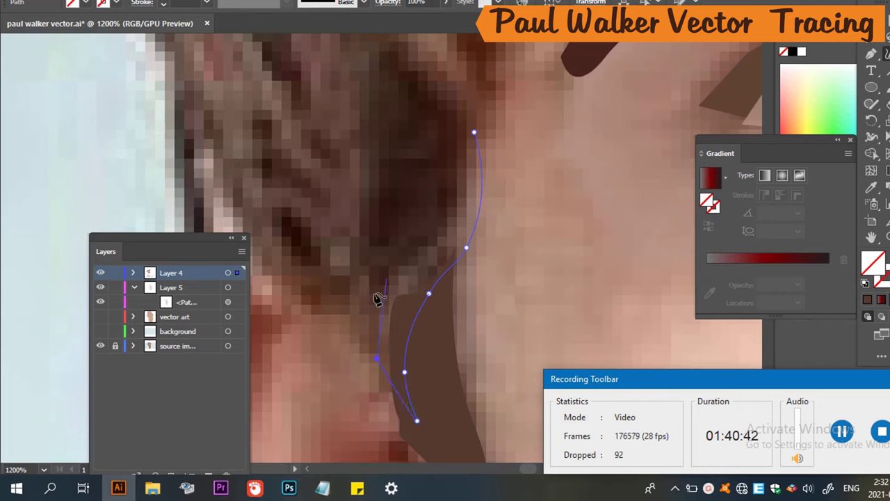
{"action": "key", "text": "ctrl"}
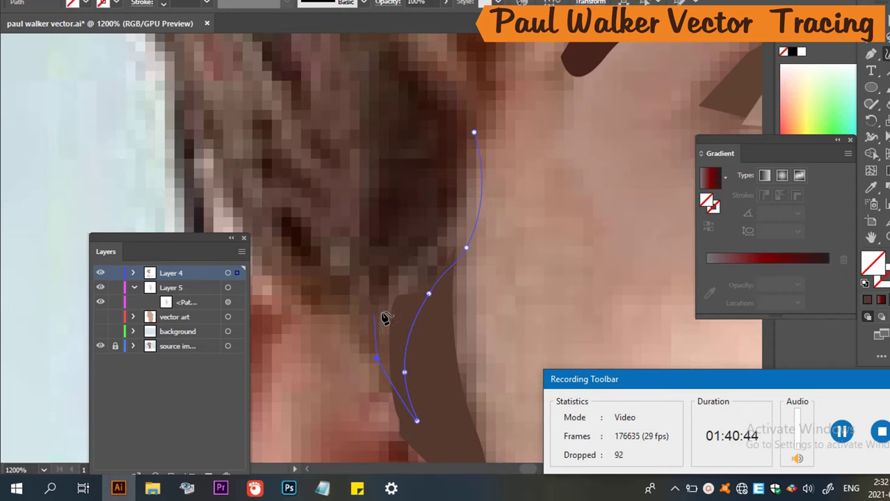
{"action": "left_click_drag", "start_coordinate": [385, 317], "coordinate": [384, 313]}
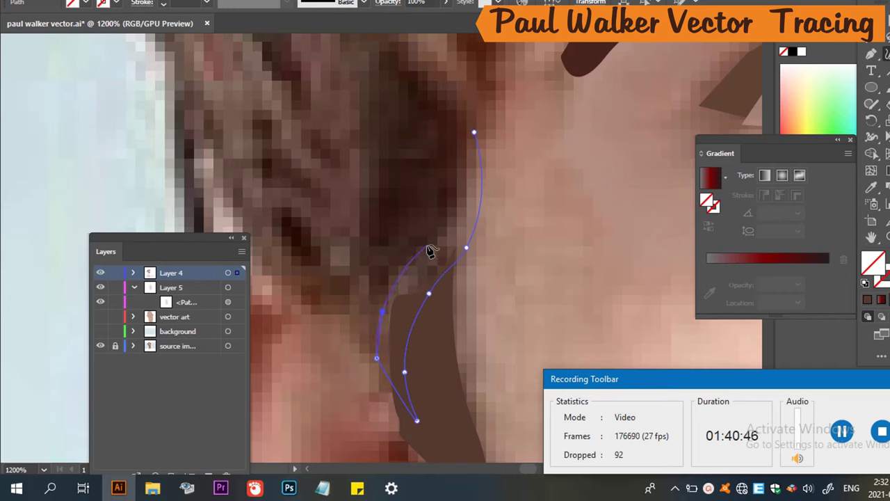
{"action": "left_click_drag", "start_coordinate": [430, 247], "coordinate": [449, 247]}
{"action": "left_click_drag", "start_coordinate": [476, 129], "coordinate": [479, 140]}
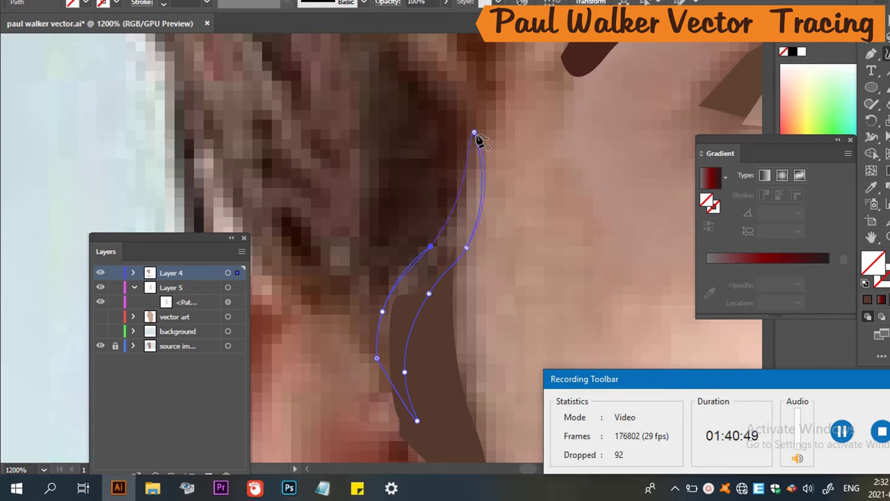
Fill the hair strand with a lighter brown sampled from the photo at the hairline and inspect it against the hair.
{"action": "key", "text": "i"}
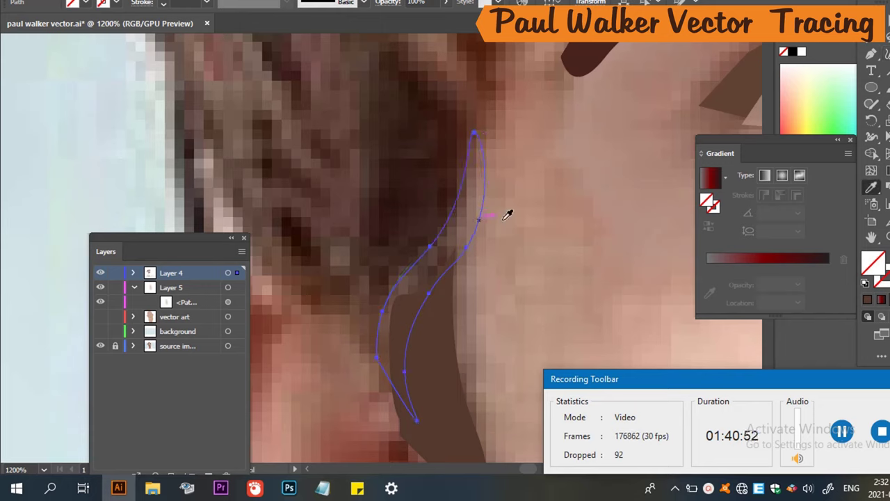
{"action": "left_click", "coordinate": [460, 231]}
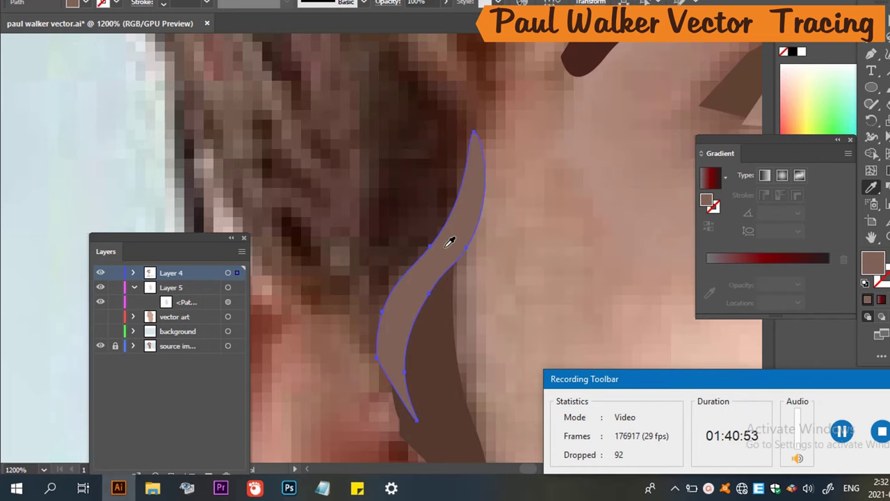
{"action": "scroll", "coordinate": [450, 241], "scroll_direction": "down", "scroll_amount": 3}
{"action": "scroll", "coordinate": [498, 278], "scroll_direction": "up", "scroll_amount": 1}
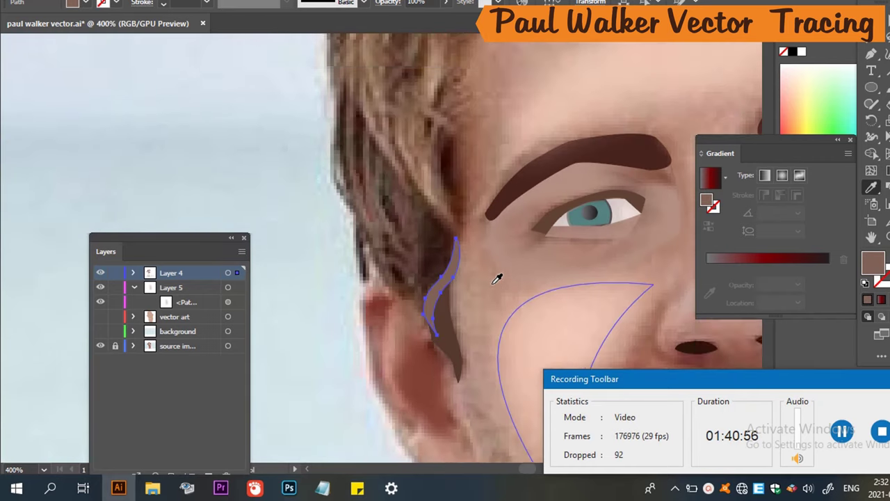
{"action": "scroll", "coordinate": [487, 286], "scroll_direction": "down", "scroll_amount": 1}
{"action": "scroll", "coordinate": [445, 215], "scroll_direction": "up", "scroll_amount": 5}
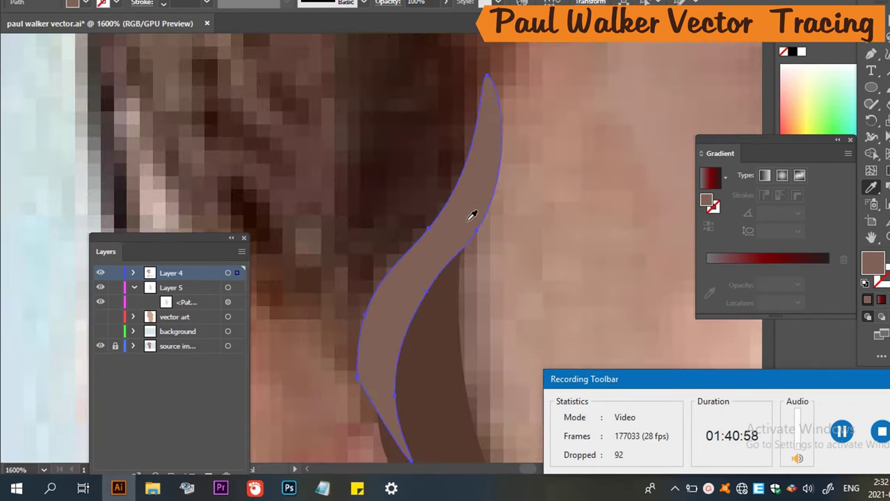
Show the vector art layer and deselect the lighter brown hair strand.
{"action": "scroll", "coordinate": [470, 174], "scroll_direction": "up", "scroll_amount": 5}
{"action": "scroll", "coordinate": [460, 159], "scroll_direction": "down", "scroll_amount": 4}
{"action": "scroll", "coordinate": [428, 152], "scroll_direction": "down", "scroll_amount": 3}
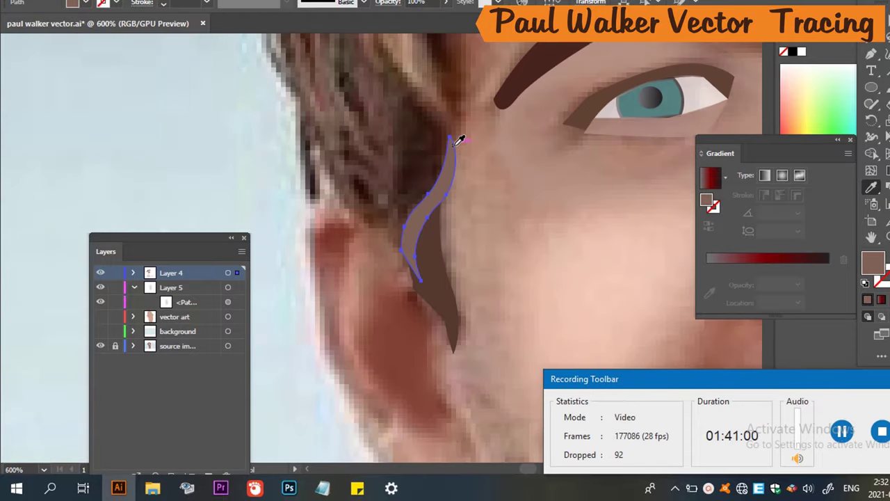
{"action": "scroll", "coordinate": [461, 141], "scroll_direction": "up", "scroll_amount": 1}
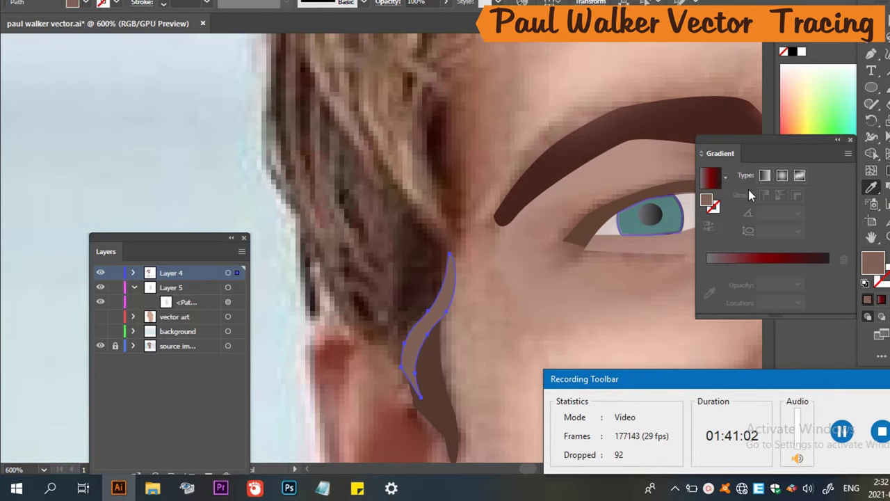
{"action": "scroll", "coordinate": [318, 252], "scroll_direction": "down", "scroll_amount": 4}
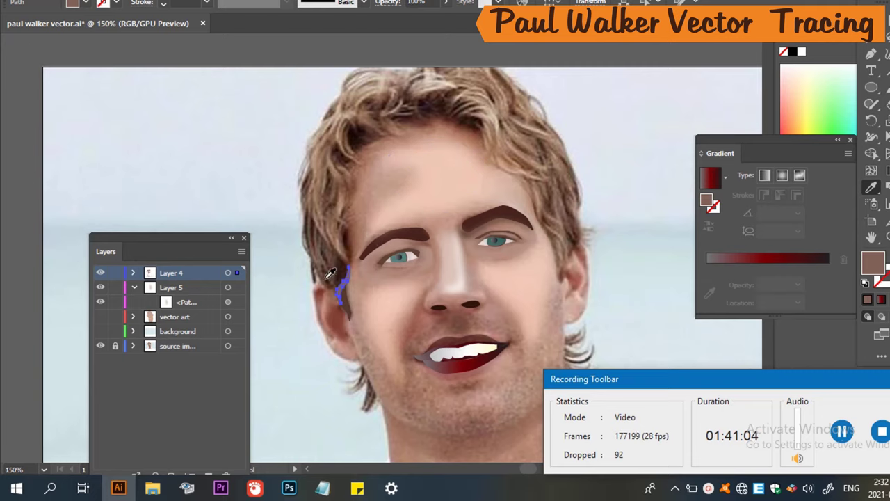
{"action": "left_click", "coordinate": [101, 318]}
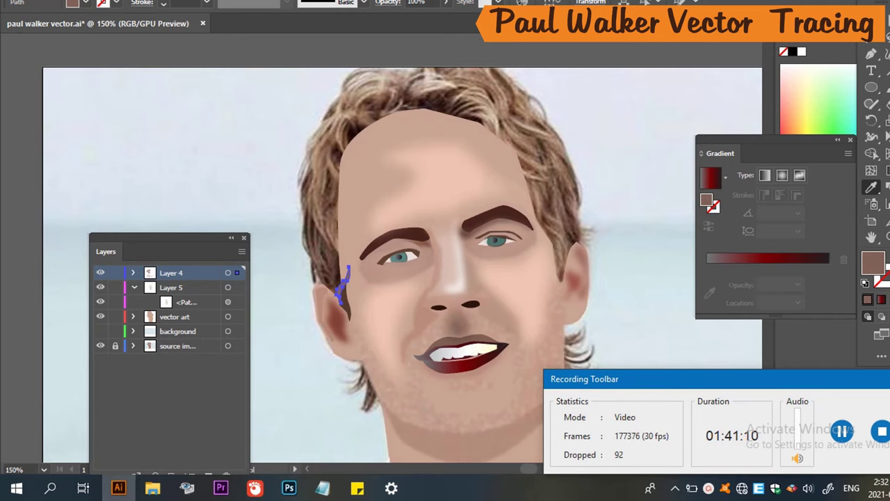
{"action": "key", "text": "v"}
{"action": "left_click", "coordinate": [606, 124]}
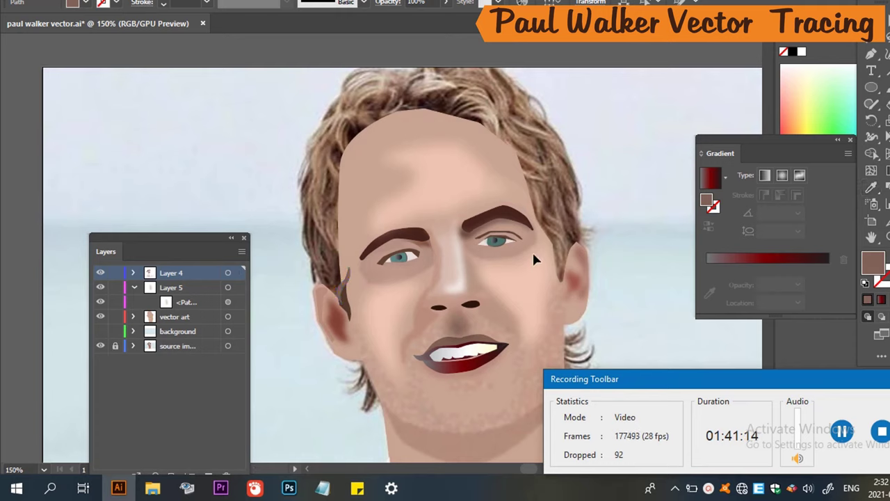
Hide the source image layer and show the background layer behind the vector face.
{"action": "left_click", "coordinate": [100, 345]}
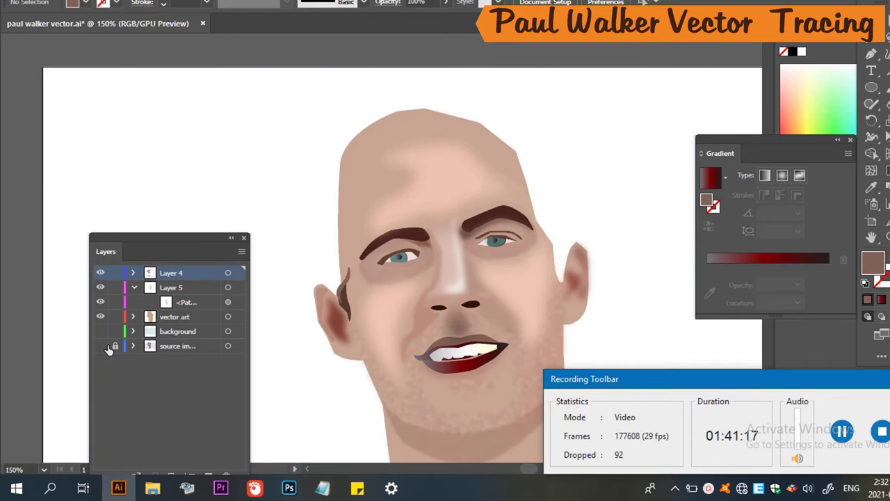
{"action": "left_click", "coordinate": [113, 346]}
{"action": "left_click", "coordinate": [101, 331]}
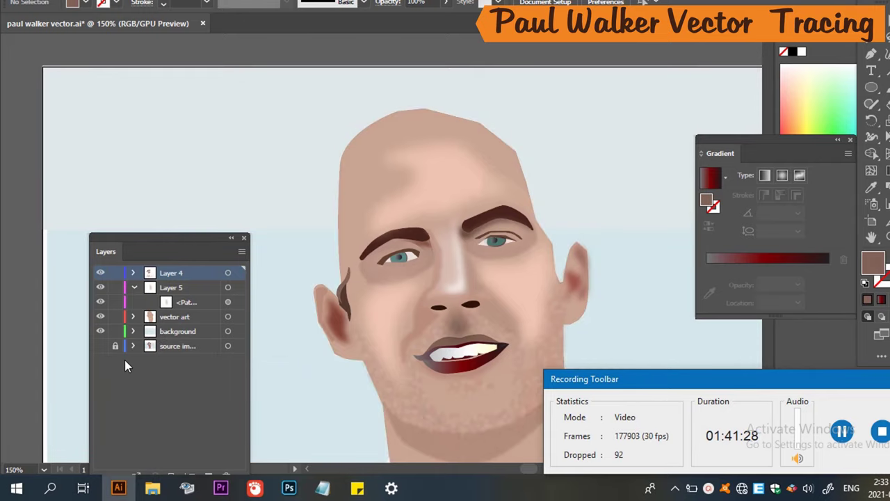
Unlock the source image layer, move the background layer beneath it and show the source image.
{"action": "left_click", "coordinate": [116, 346]}
{"action": "left_click_drag", "start_coordinate": [178, 331], "coordinate": [182, 365]}
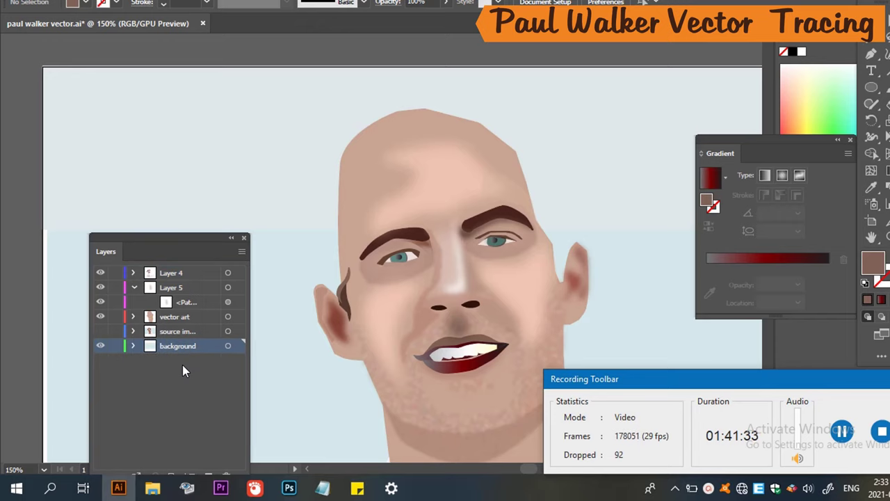
{"action": "left_click", "coordinate": [101, 332]}
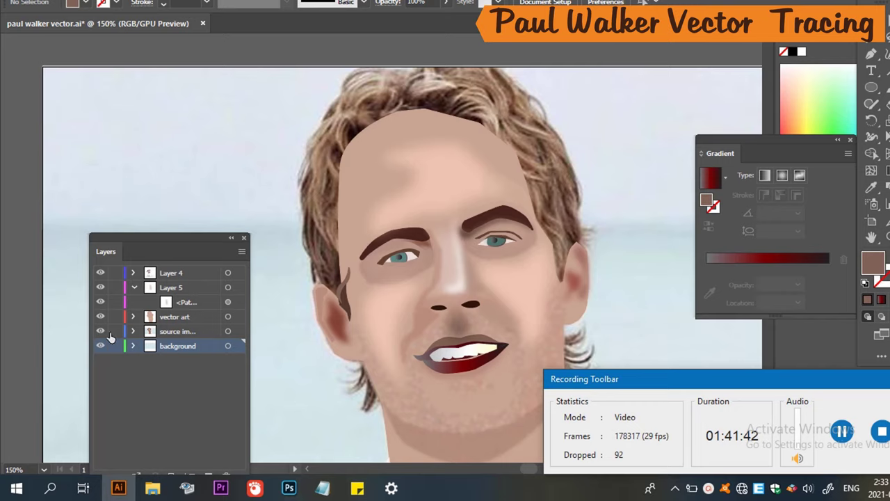
Toggle the source image layer's visibility repeatedly to compare the photo with the vector face and plain background.
{"action": "left_click", "coordinate": [100, 331]}
{"action": "left_click", "coordinate": [101, 332]}
{"action": "left_click", "coordinate": [101, 332]}
{"action": "left_click", "coordinate": [102, 332]}
{"action": "left_click", "coordinate": [101, 332]}
{"action": "left_click", "coordinate": [102, 333]}
{"action": "left_click", "coordinate": [102, 332]}
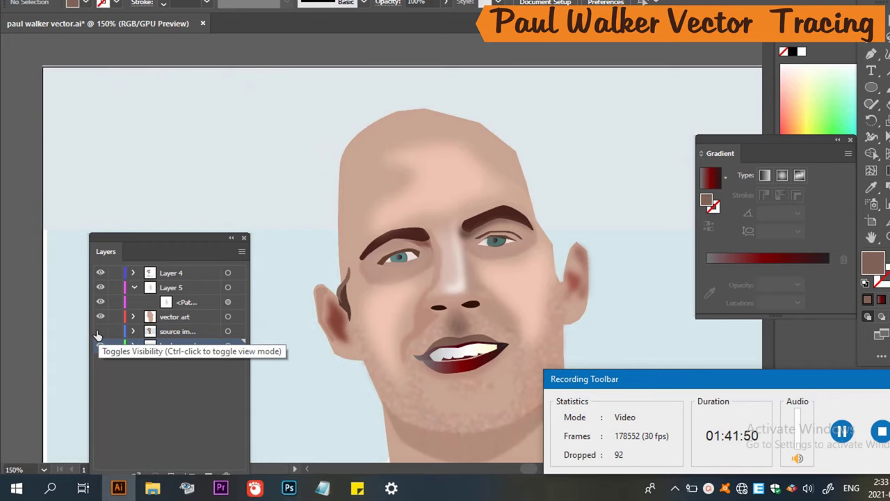
{"action": "left_click", "coordinate": [99, 333]}
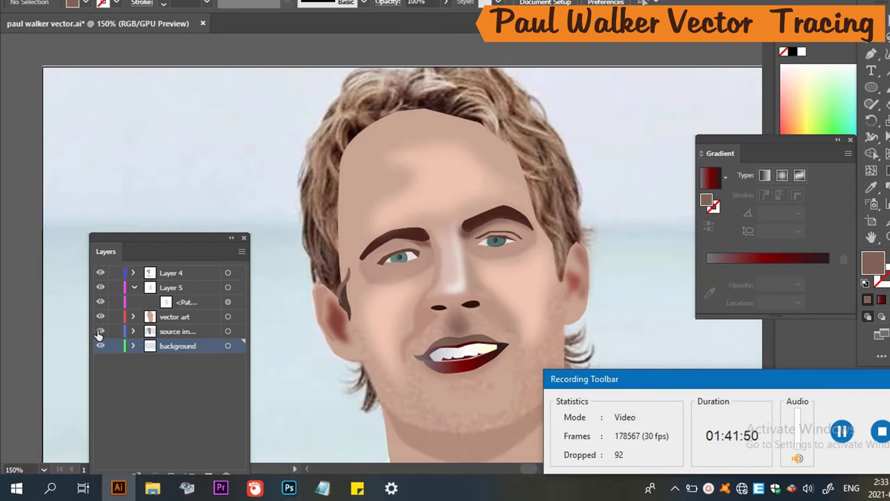
{"action": "double_click", "coordinate": [170, 333]}
{"action": "double_click", "coordinate": [169, 335]}
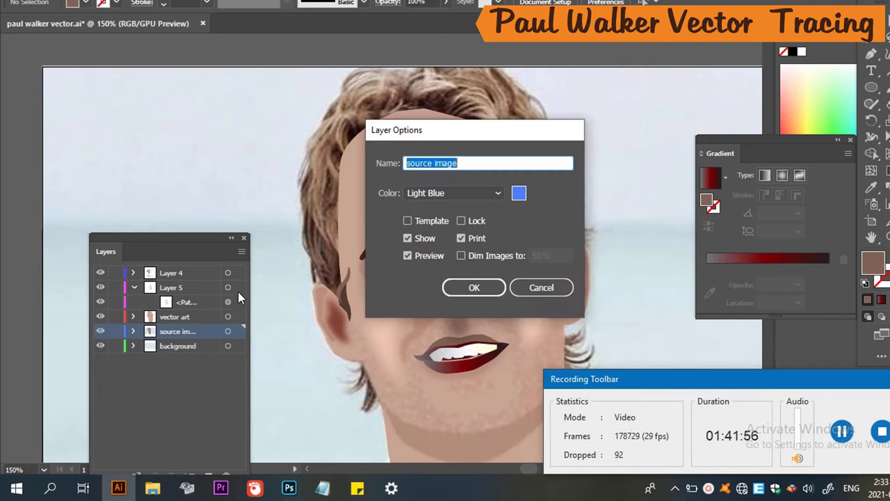
{"action": "left_click", "coordinate": [553, 289]}
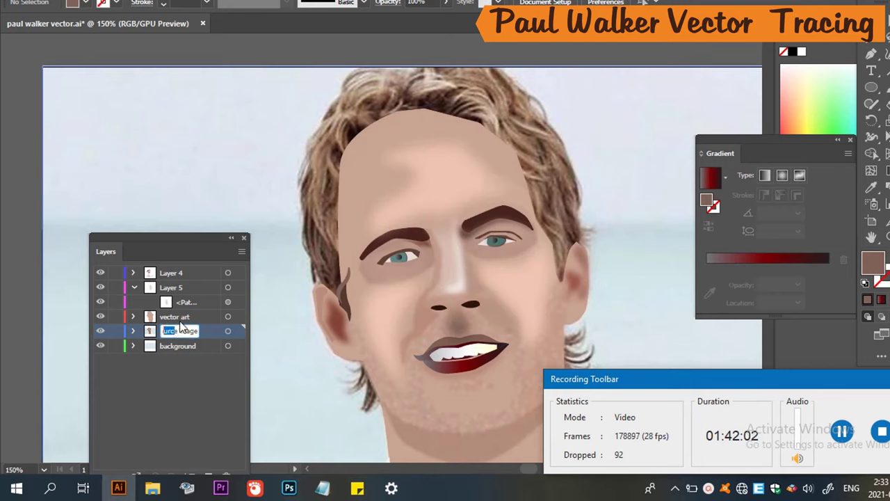
{"action": "left_click", "coordinate": [206, 331]}
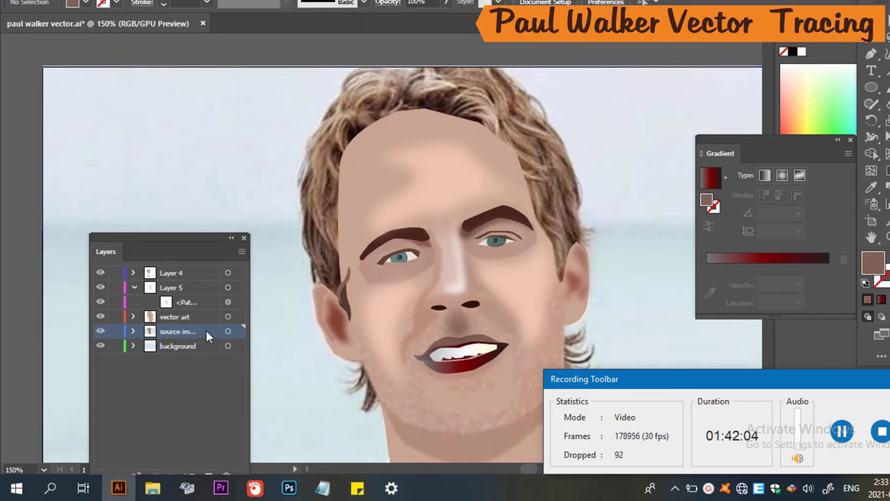
Move the vector art layer beneath the source image layer and toggle the photo's visibility to check the stacking.
{"action": "left_click", "coordinate": [195, 322]}
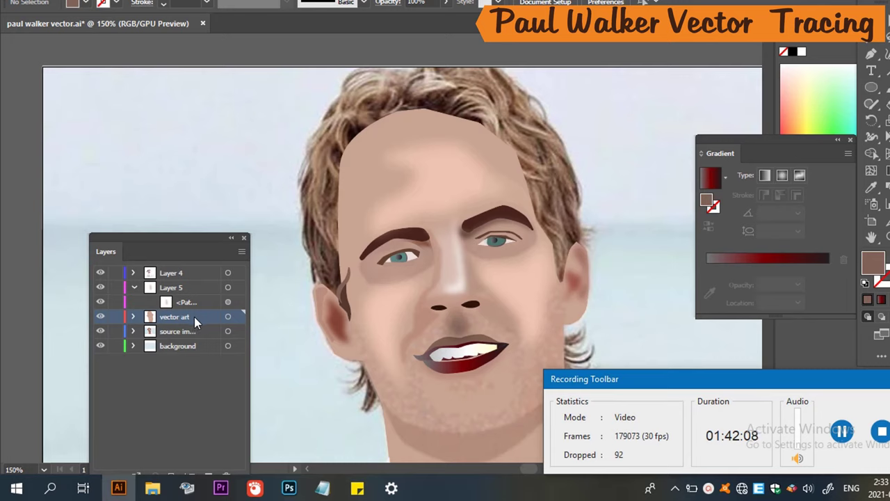
{"action": "mouse_move", "coordinate": [194, 316]}
{"action": "left_mouse_down"}
{"action": "mouse_move", "coordinate": [184, 355]}
{"action": "mouse_move", "coordinate": [192, 334]}
{"action": "left_mouse_up"}
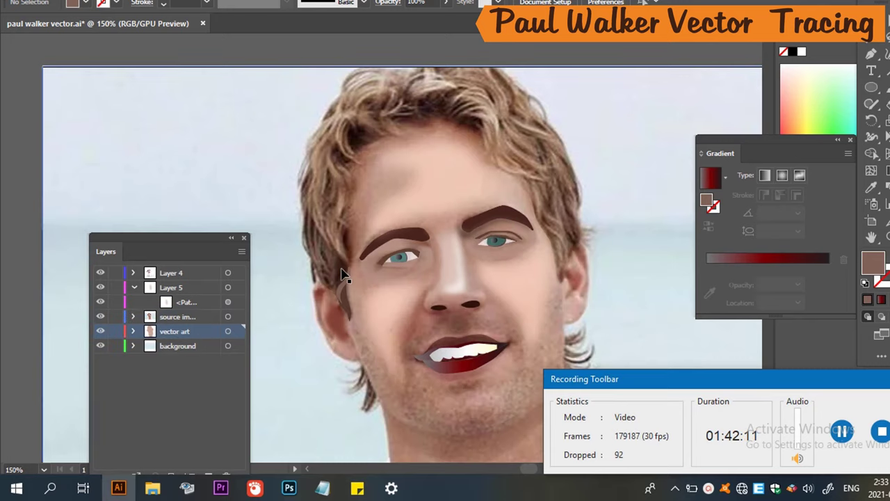
{"action": "left_click", "coordinate": [100, 318]}
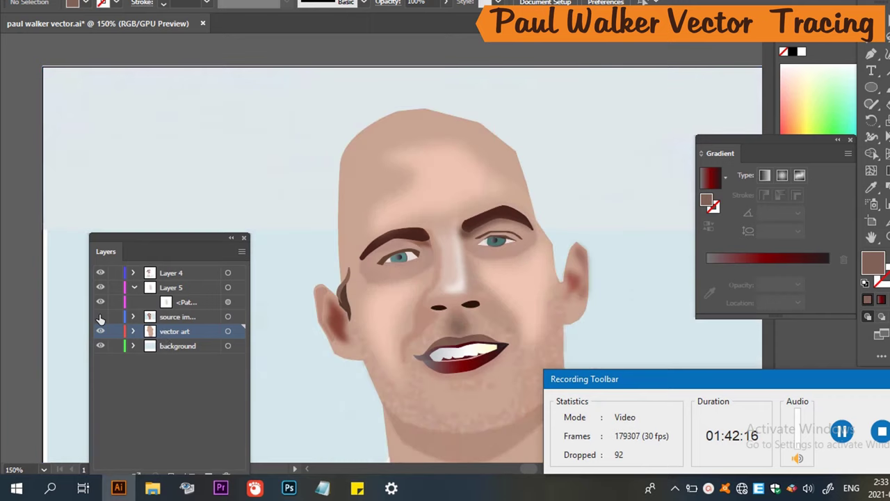
{"action": "left_click", "coordinate": [100, 317]}
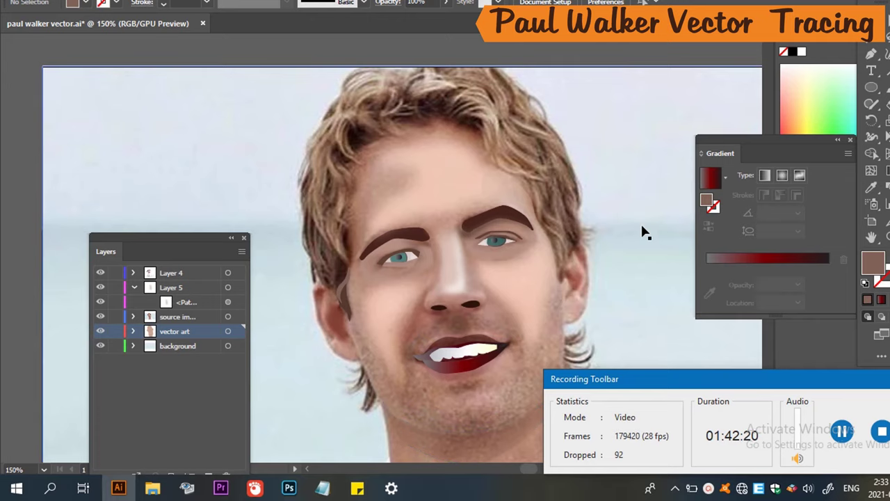
Move the Layers panel away from the photo's temple hair to free the drawing area.
{"action": "scroll", "coordinate": [384, 254], "scroll_direction": "up", "scroll_amount": 1}
{"action": "scroll", "coordinate": [384, 254], "scroll_direction": "down", "scroll_amount": 1}
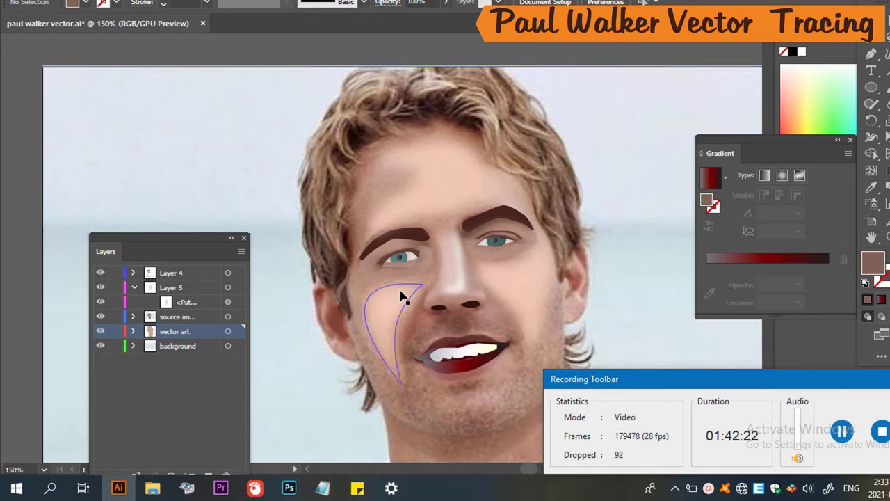
{"action": "scroll", "coordinate": [351, 275], "scroll_direction": "up", "scroll_amount": 3}
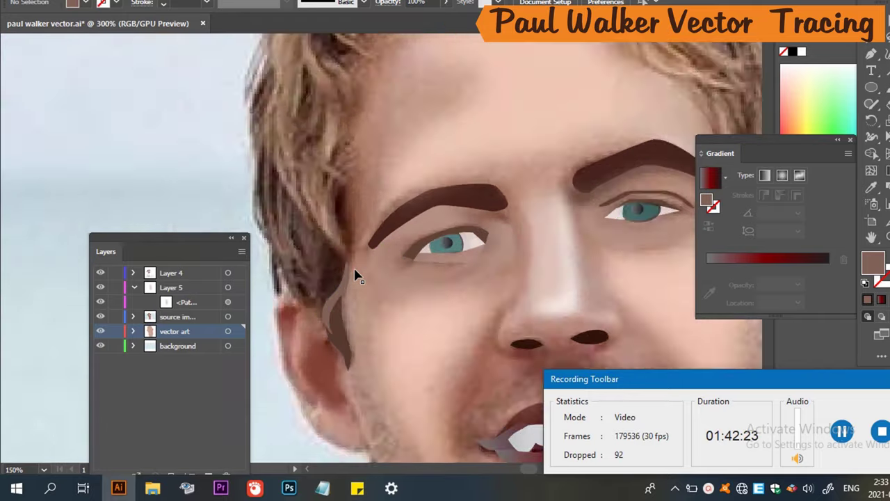
{"action": "scroll", "coordinate": [346, 264], "scroll_direction": "up", "scroll_amount": 1}
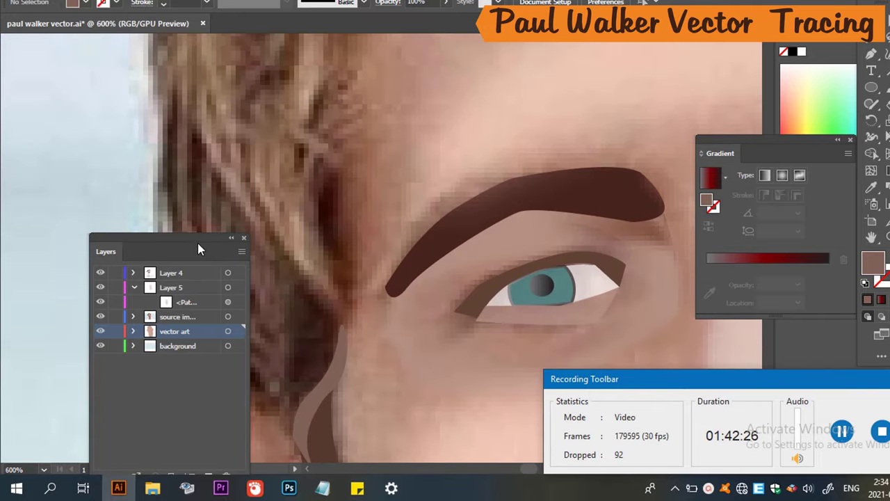
{"action": "left_click_drag", "start_coordinate": [198, 243], "coordinate": [74, 241]}
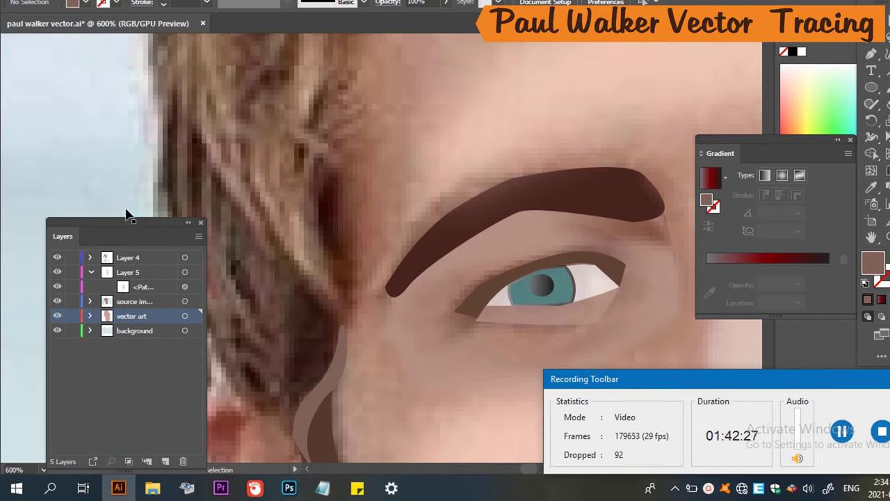
{"action": "left_click_drag", "start_coordinate": [134, 233], "coordinate": [36, 219]}
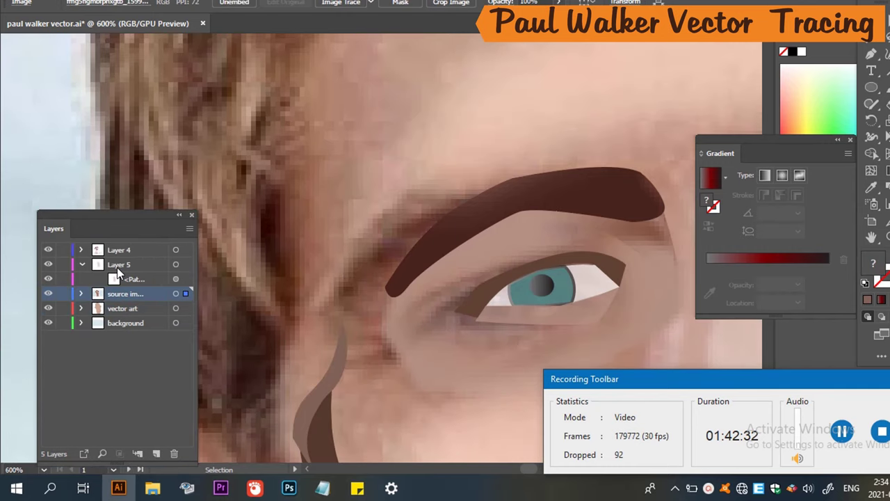
Return the shifted source photo to its original position and lock the source image layer.
{"action": "key", "text": "shift+Right"}
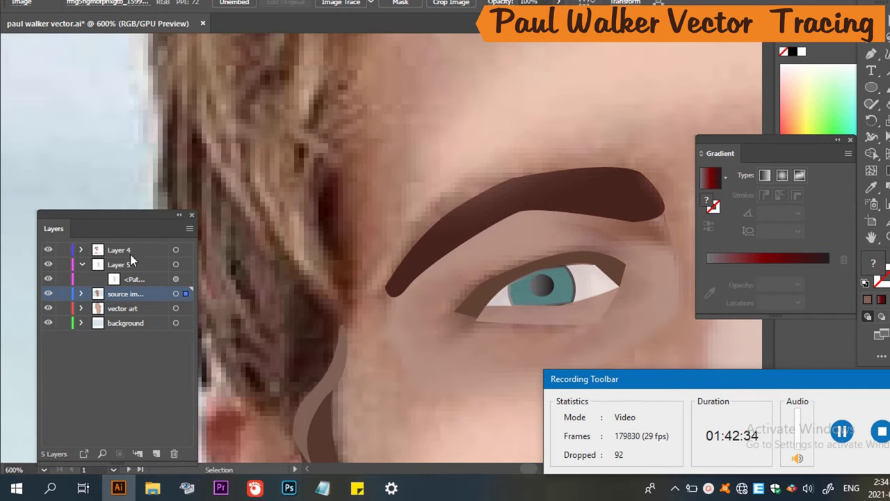
{"action": "left_click", "coordinate": [63, 294]}
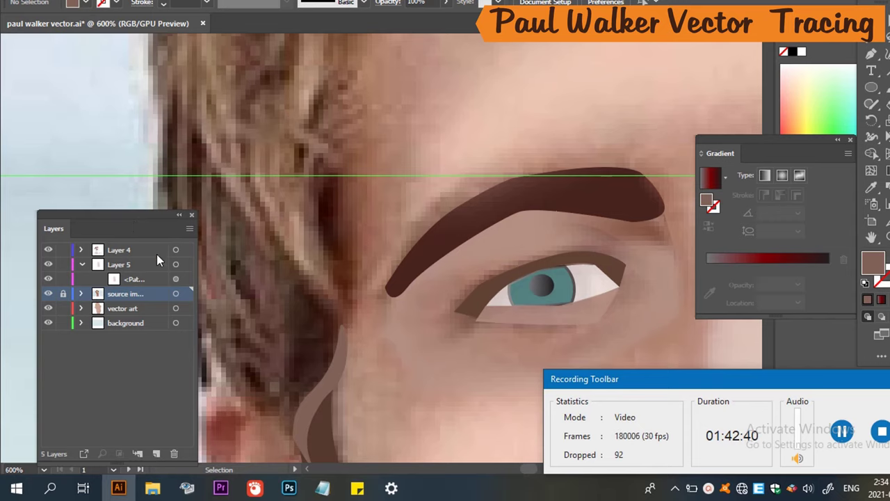
On Layer 4, start an unfilled Pen path in the temple hair with a segment about 20 pt long down to the lighter strand's upper tip.
{"action": "left_click", "coordinate": [137, 255]}
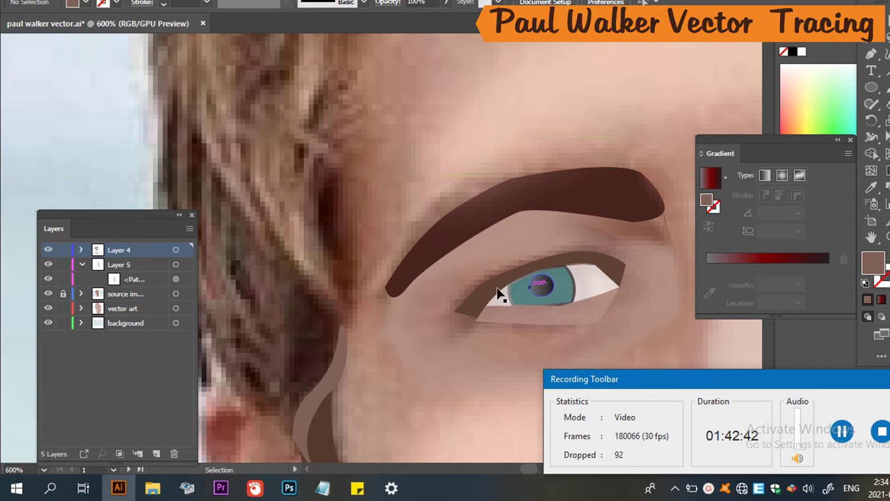
{"action": "scroll", "coordinate": [303, 252], "scroll_direction": "down", "scroll_amount": 2}
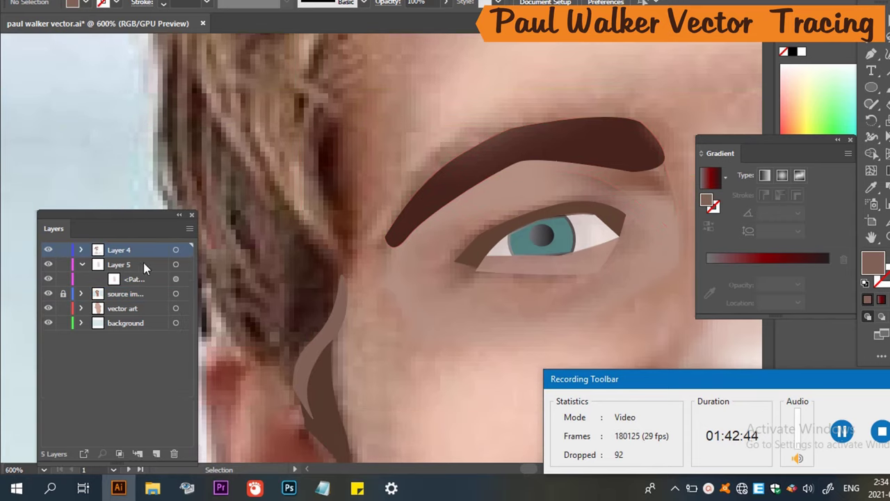
{"action": "left_click_drag", "start_coordinate": [139, 219], "coordinate": [105, 241]}
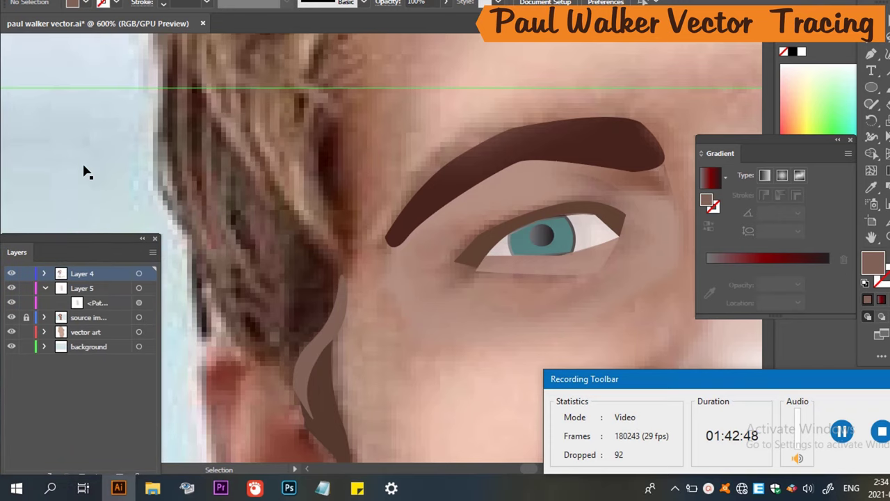
{"action": "key", "text": "p"}
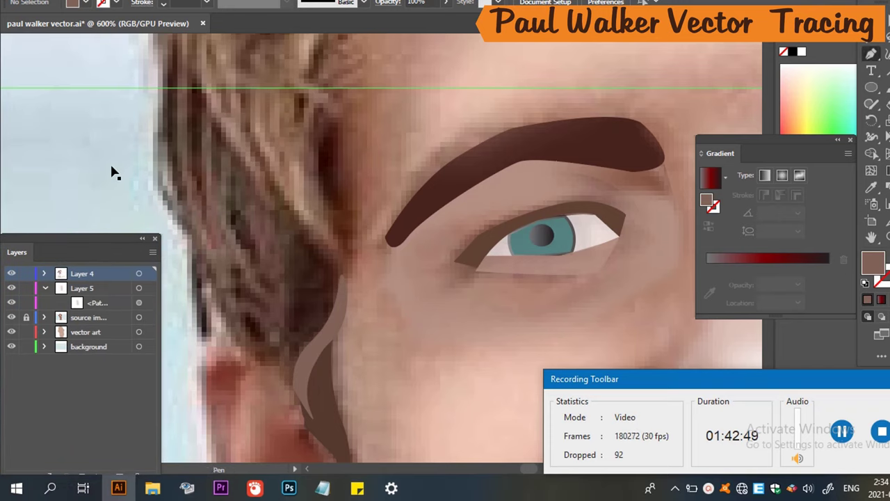
{"action": "key", "text": "slash"}
{"action": "left_click", "coordinate": [274, 199]}
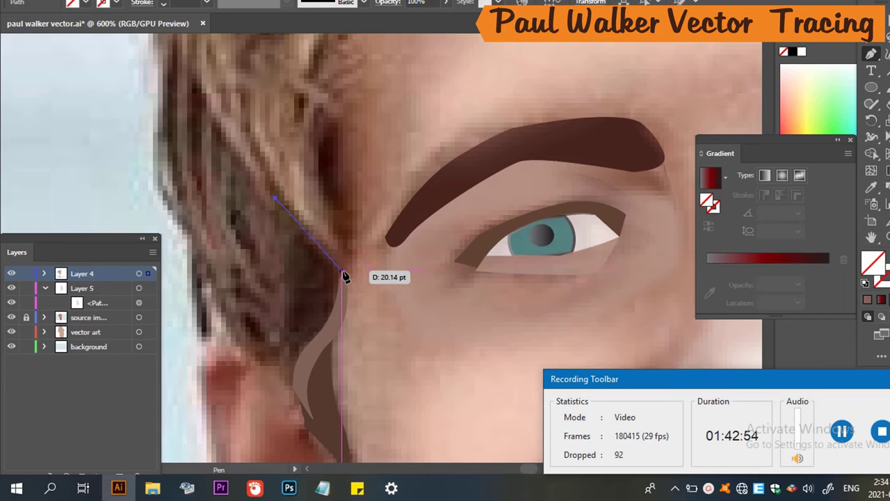
{"action": "left_click_drag", "start_coordinate": [341, 275], "coordinate": [346, 286]}
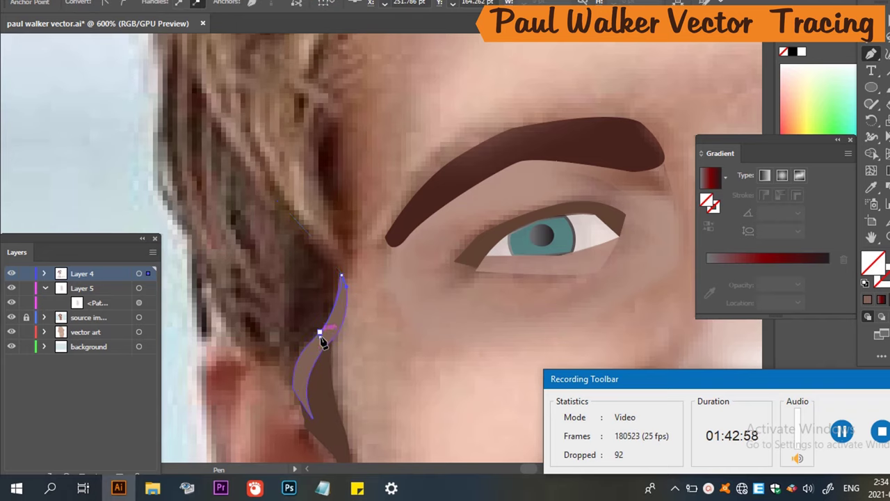
Continue the Pen path down along the lighter strand's edge to the side hair's lower tip.
{"action": "left_click_drag", "start_coordinate": [295, 362], "coordinate": [301, 370]}
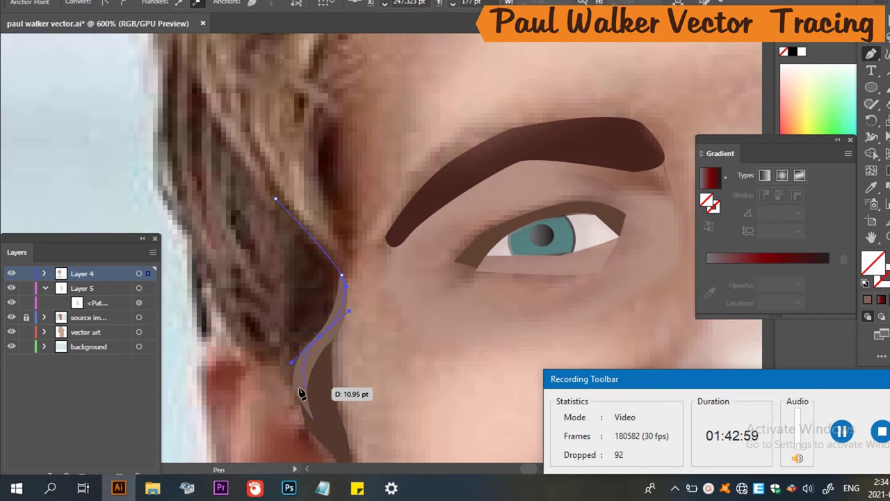
{"action": "left_click", "coordinate": [297, 375]}
{"action": "left_click_drag", "start_coordinate": [299, 297], "coordinate": [251, 351]}
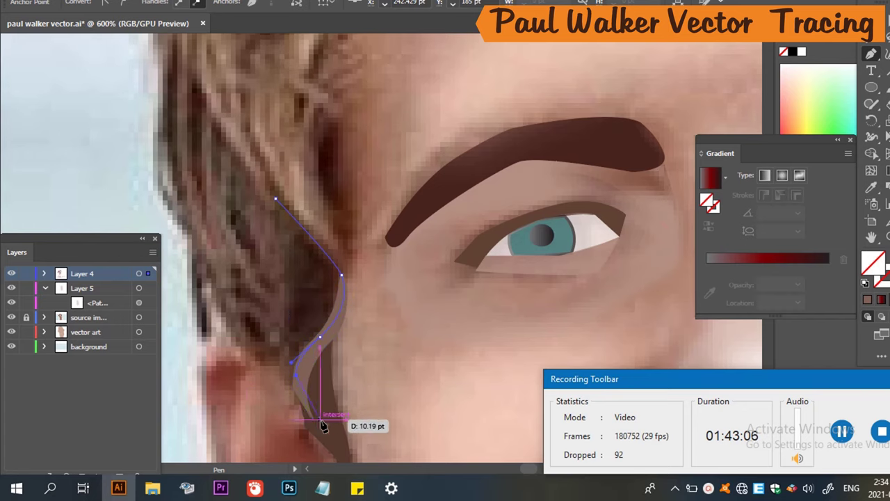
{"action": "left_click", "coordinate": [299, 406]}
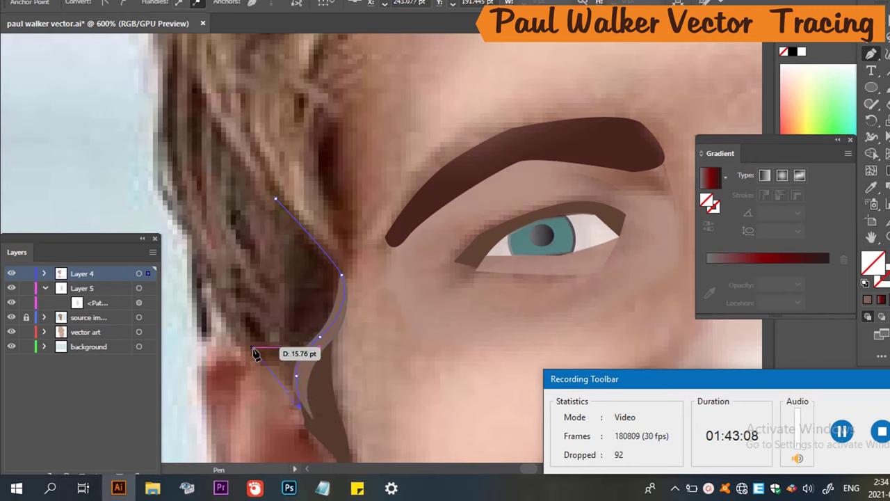
Trace the side hair's lower edge above the ear, around the narrow hanging lock and up its outer edge.
{"action": "left_click_drag", "start_coordinate": [246, 352], "coordinate": [210, 288]}
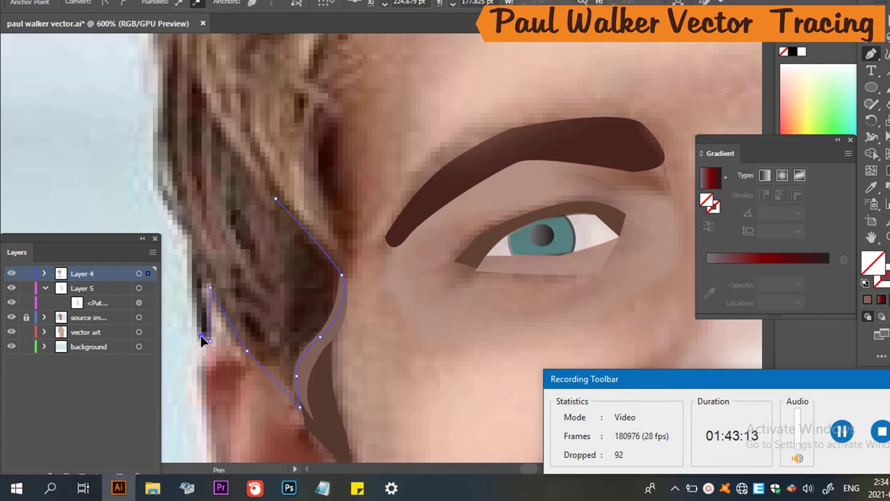
{"action": "left_click_drag", "start_coordinate": [209, 341], "coordinate": [200, 292]}
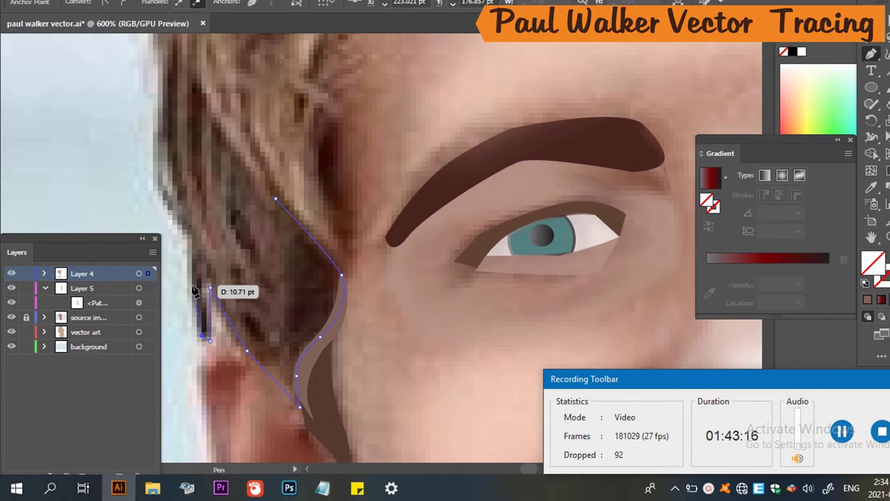
{"action": "left_click", "coordinate": [191, 284]}
{"action": "left_click_drag", "start_coordinate": [193, 253], "coordinate": [191, 262]}
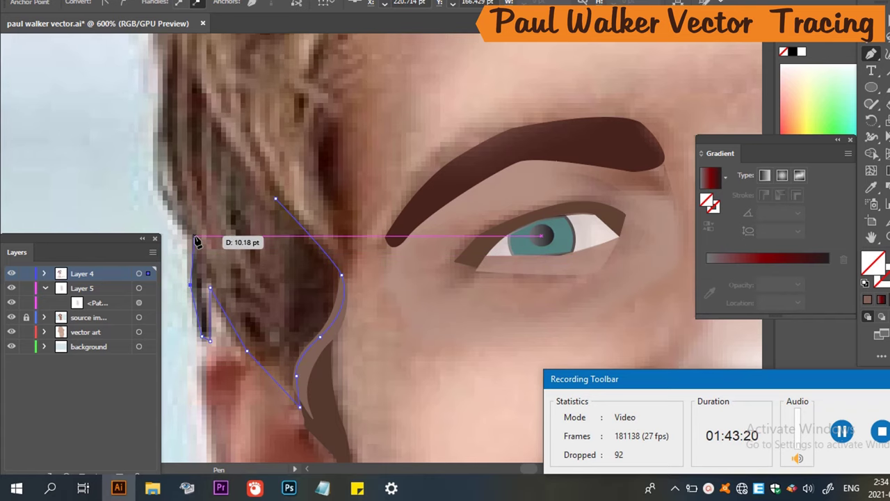
{"action": "left_click", "coordinate": [191, 237]}
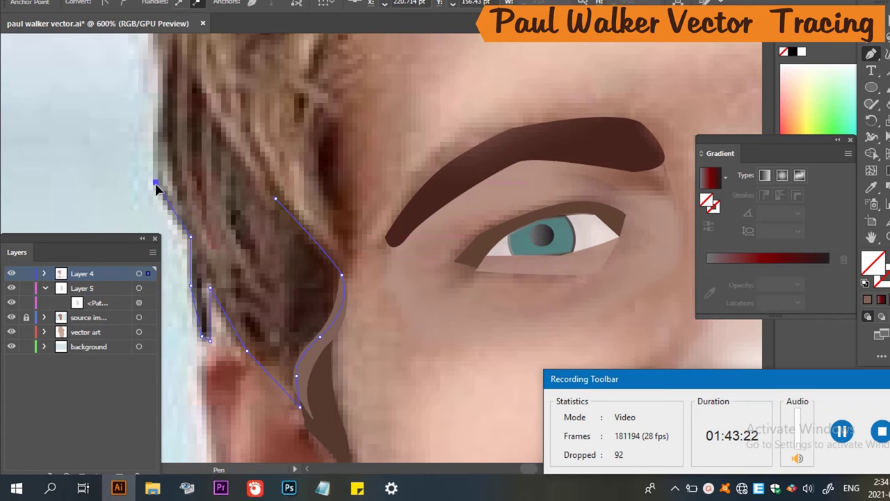
Extend the outline about 24 pt up the outer hair edge to a pointed top, and close it with a curve down the inner edge.
{"action": "scroll", "coordinate": [156, 187], "scroll_direction": "up", "scroll_amount": 2}
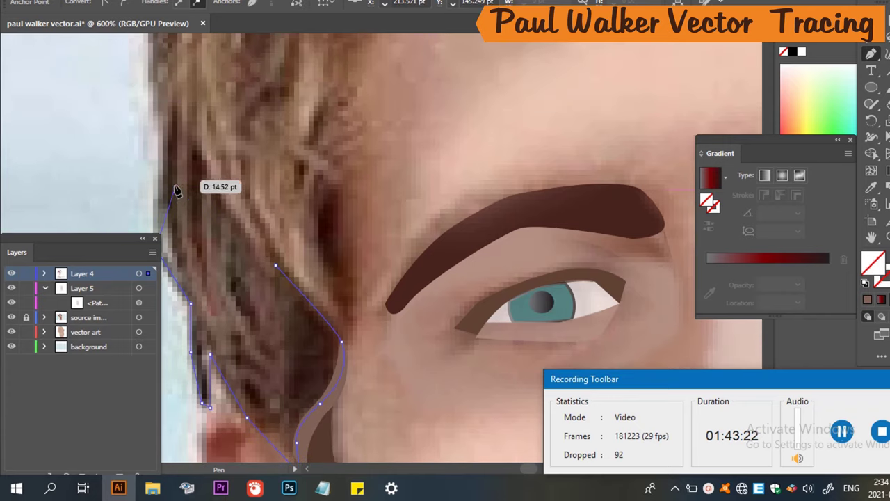
{"action": "left_click", "coordinate": [163, 129]}
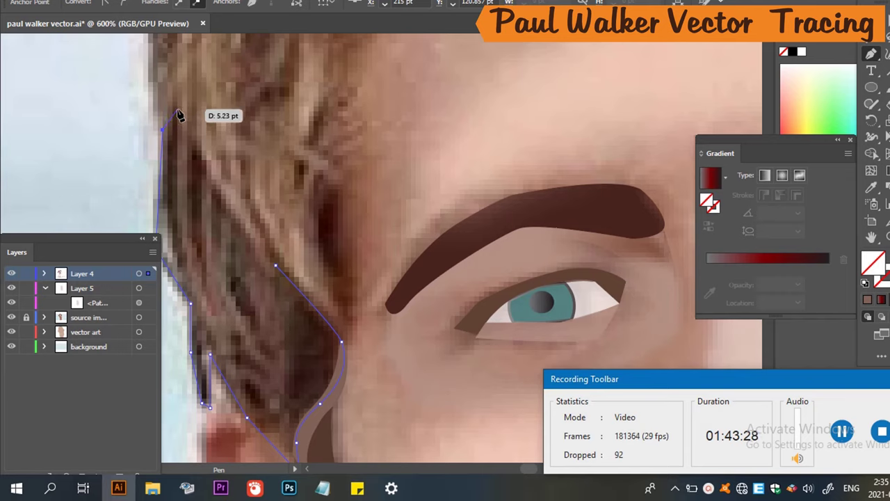
{"action": "left_click", "coordinate": [177, 110]}
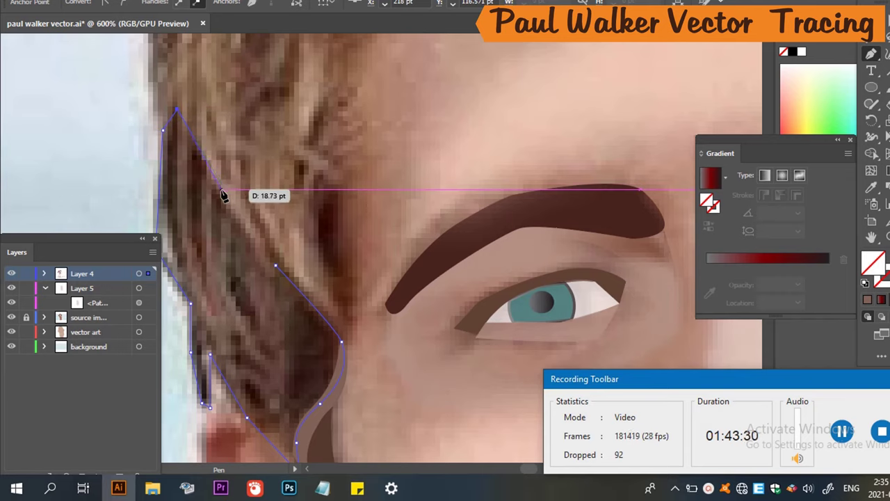
{"action": "left_click_drag", "start_coordinate": [222, 189], "coordinate": [253, 225]}
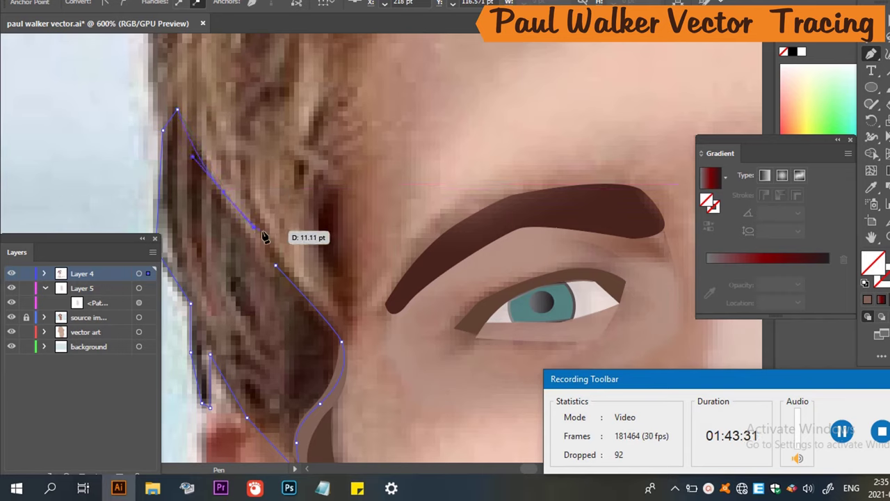
{"action": "left_click", "coordinate": [276, 266]}
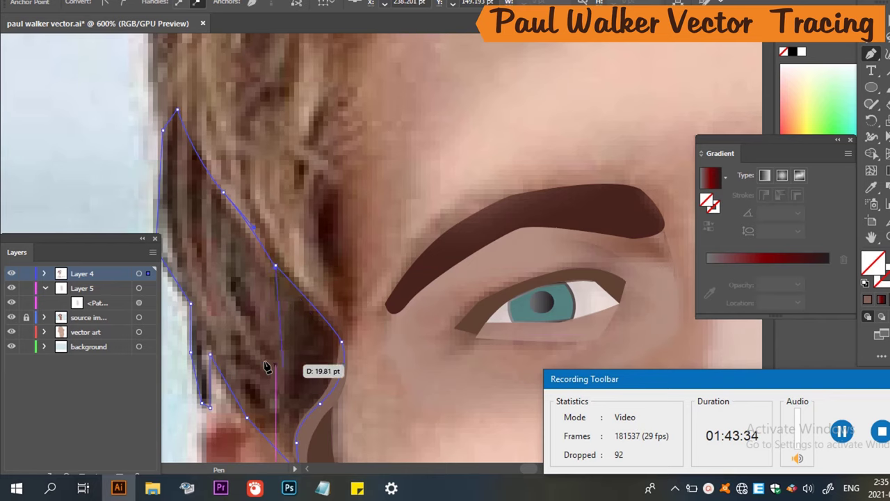
Fill the closed side-hair shape with a dark brown sampled from the photo's hair using the Eyedropper.
{"action": "key", "text": "i"}
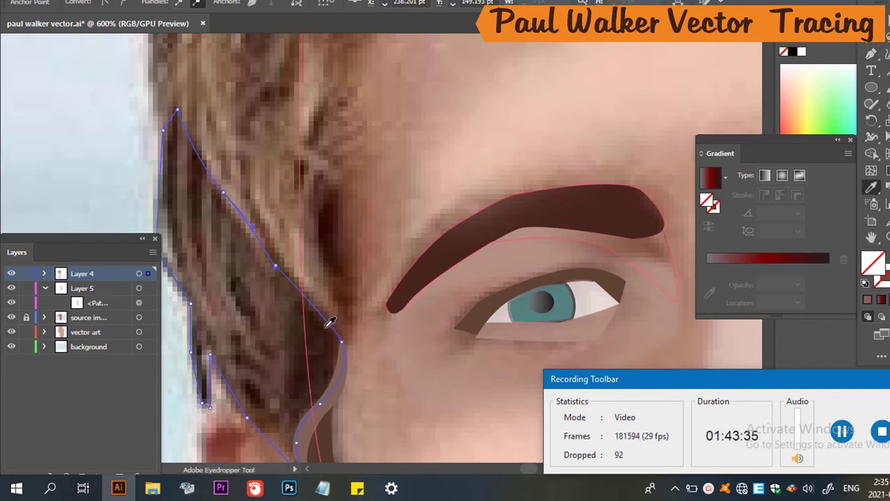
{"action": "left_click", "coordinate": [322, 329]}
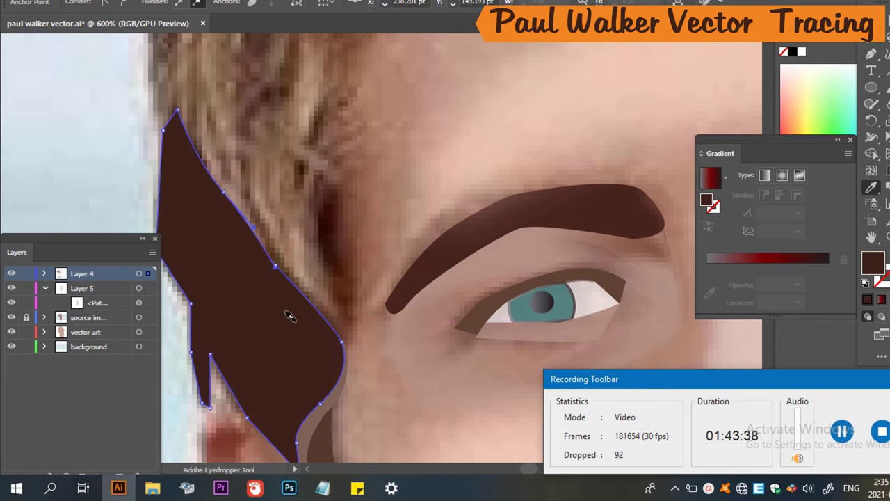
{"action": "scroll", "coordinate": [290, 316], "scroll_direction": "down", "scroll_amount": 3}
{"action": "scroll", "coordinate": [285, 304], "scroll_direction": "down", "scroll_amount": 2}
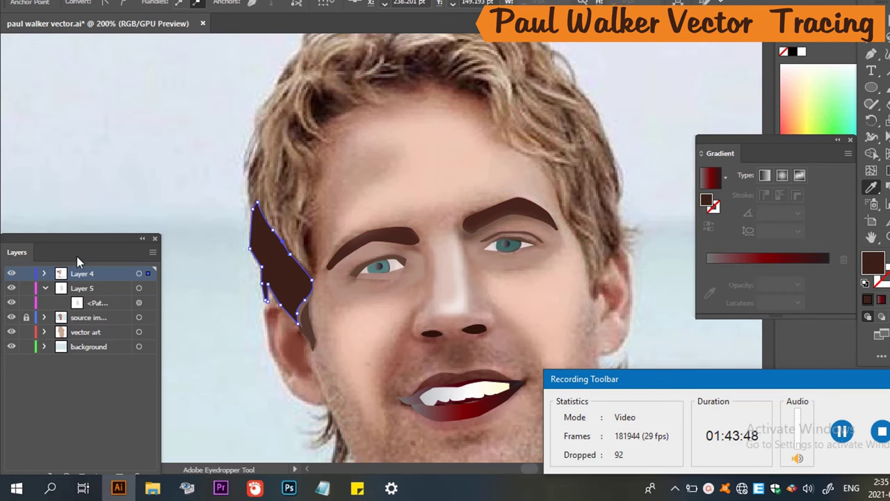
Raise the Layers panel slightly and restore the filled side-hair shape by undoing its removal.
{"action": "left_click_drag", "start_coordinate": [64, 241], "coordinate": [70, 217]}
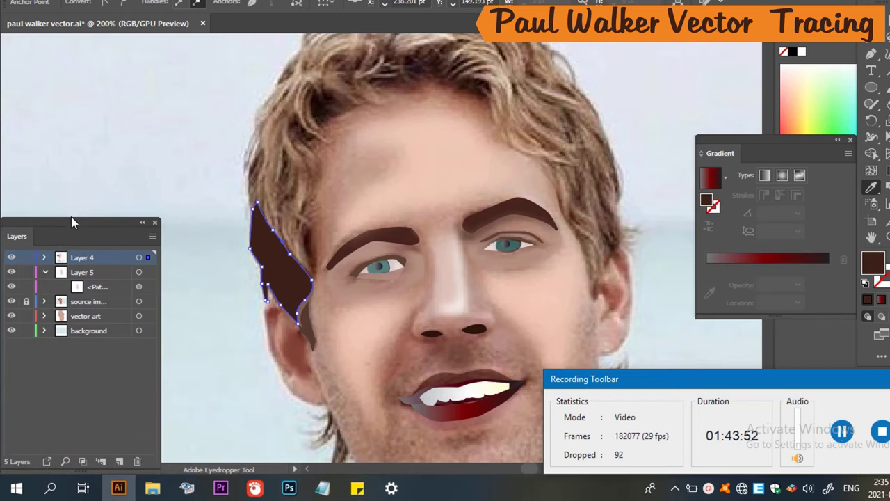
{"action": "left_click", "coordinate": [327, 137]}
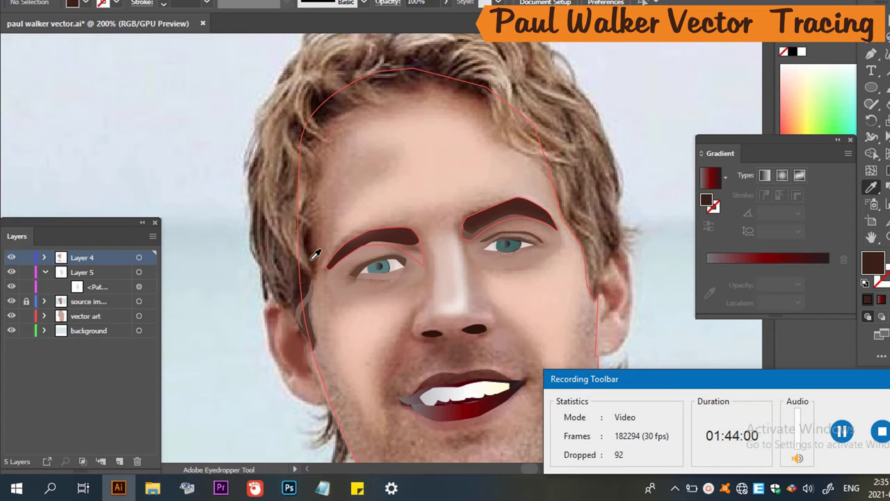
{"action": "key", "text": "ctrl+z"}
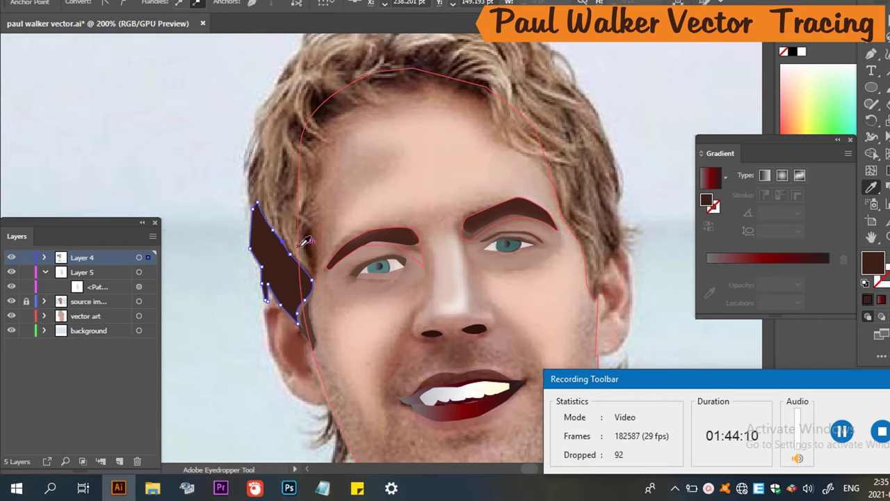
Open the side-hair shape by deleting its upper tip anchor and the anchors along its upper inner edge.
{"action": "key", "text": "a"}
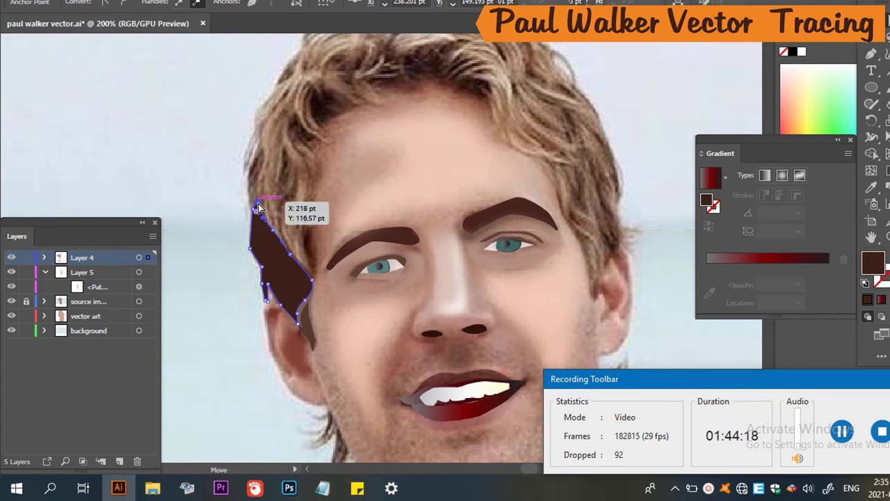
{"action": "left_click", "coordinate": [258, 208]}
{"action": "key", "text": "Delete"}
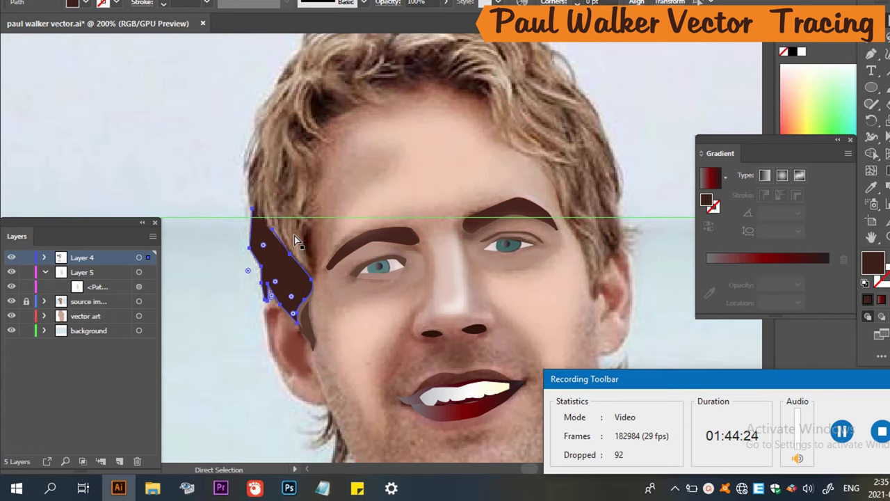
{"action": "left_click", "coordinate": [295, 258]}
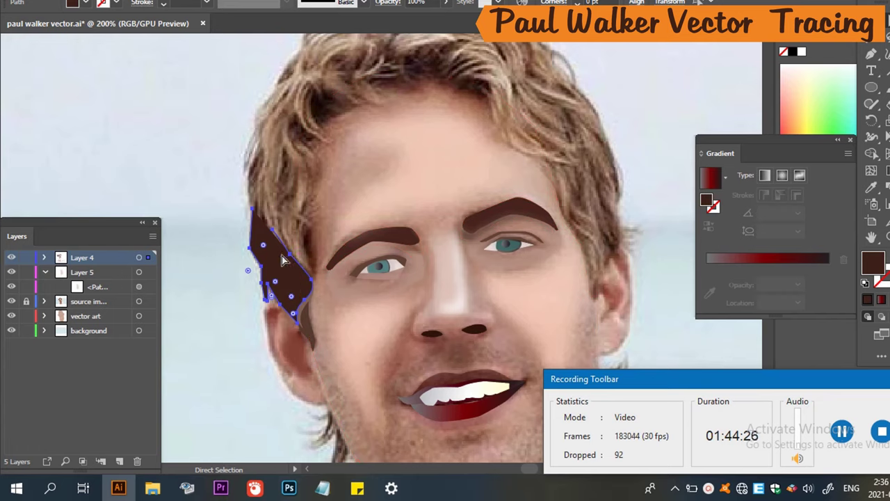
{"action": "left_click", "coordinate": [290, 254]}
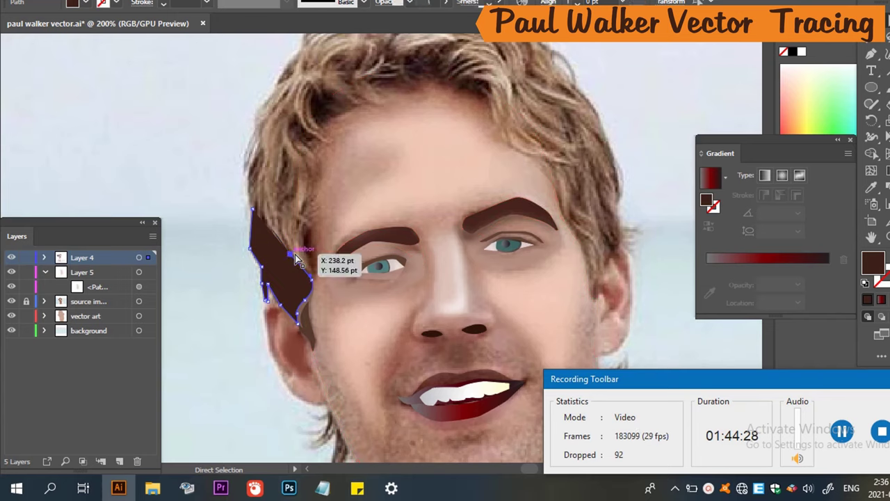
{"action": "key", "text": "Delete"}
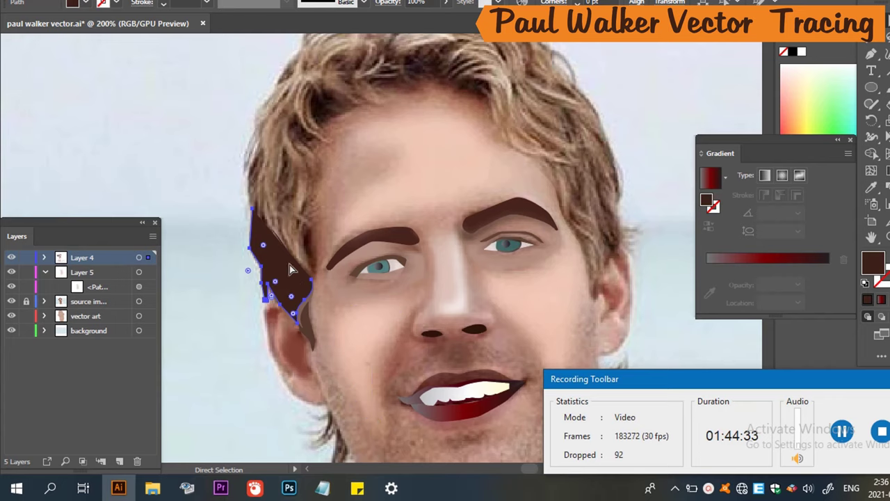
Continue the open hair path with the Pen from its temple endpoint up the hairline and in a curve across the forehead's top.
{"action": "key", "text": "p"}
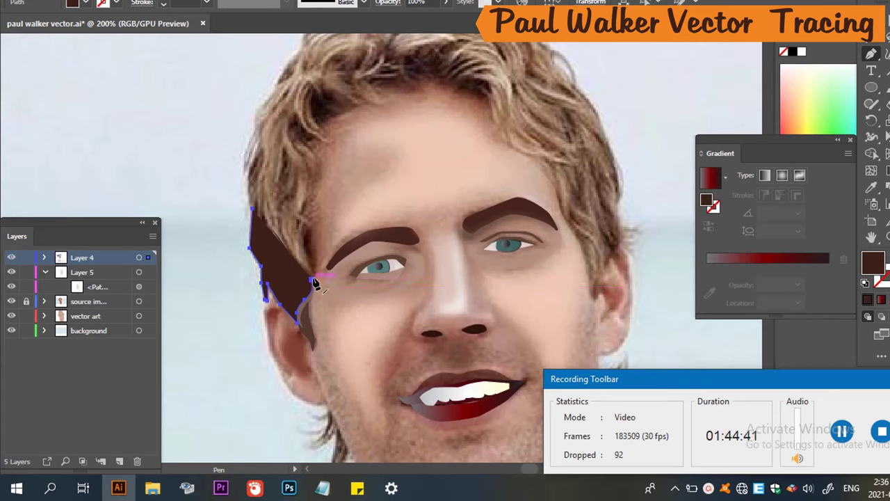
{"action": "left_click", "coordinate": [312, 281]}
{"action": "left_click", "coordinate": [314, 248]}
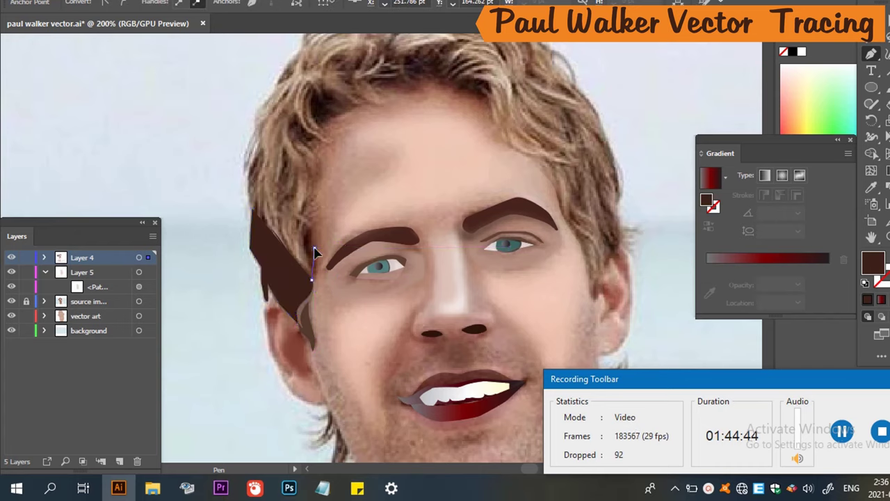
{"action": "left_click", "coordinate": [314, 186]}
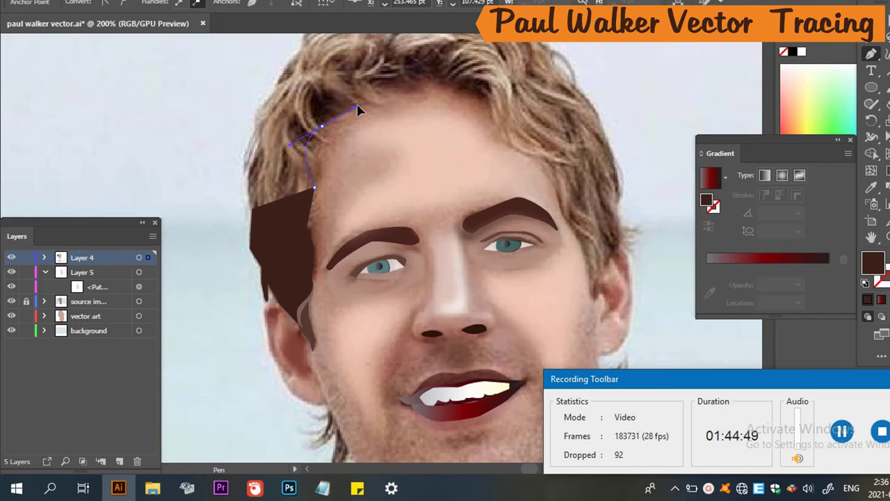
{"action": "left_click_drag", "start_coordinate": [341, 111], "coordinate": [364, 94]}
{"action": "left_click_drag", "start_coordinate": [432, 82], "coordinate": [485, 102]}
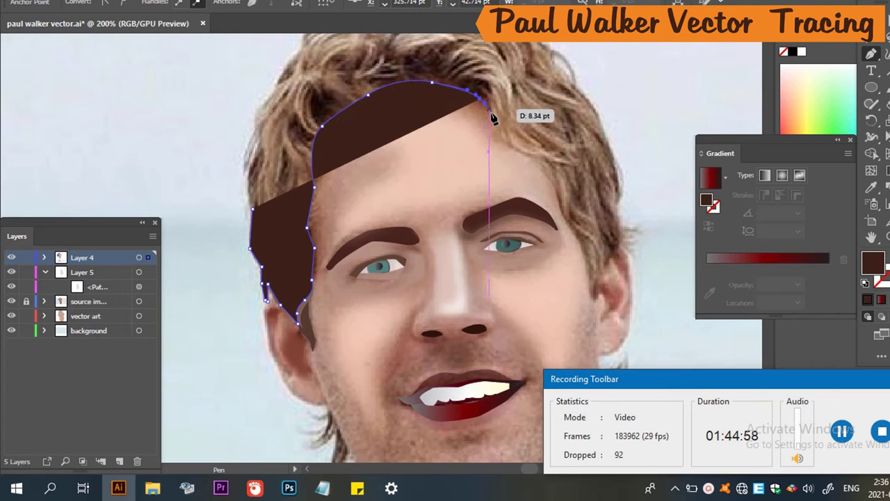
Trace the hairline down the opposite side of the forehead, past the temple to the sideburn's lower tip.
{"action": "mouse_move", "coordinate": [543, 177]}
{"action": "left_mouse_down"}
{"action": "mouse_move", "coordinate": [555, 176]}
{"action": "mouse_move", "coordinate": [561, 161]}
{"action": "mouse_move", "coordinate": [537, 174]}
{"action": "left_mouse_up"}
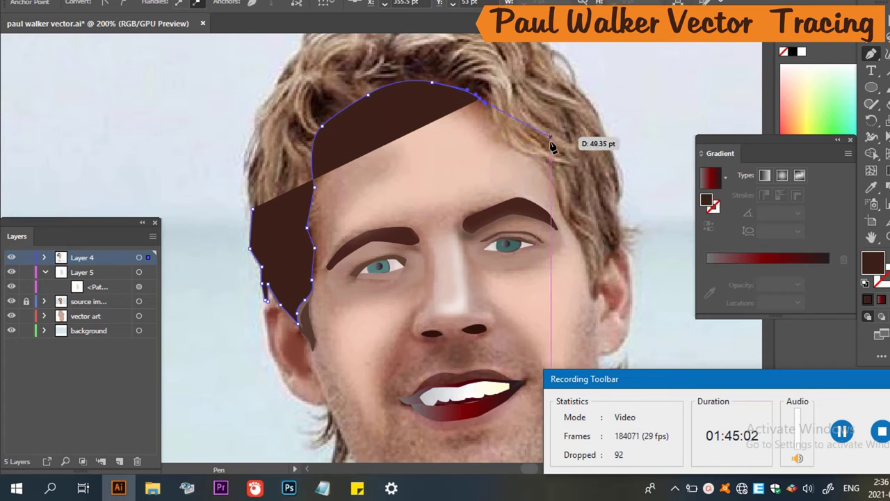
{"action": "left_click", "coordinate": [541, 171]}
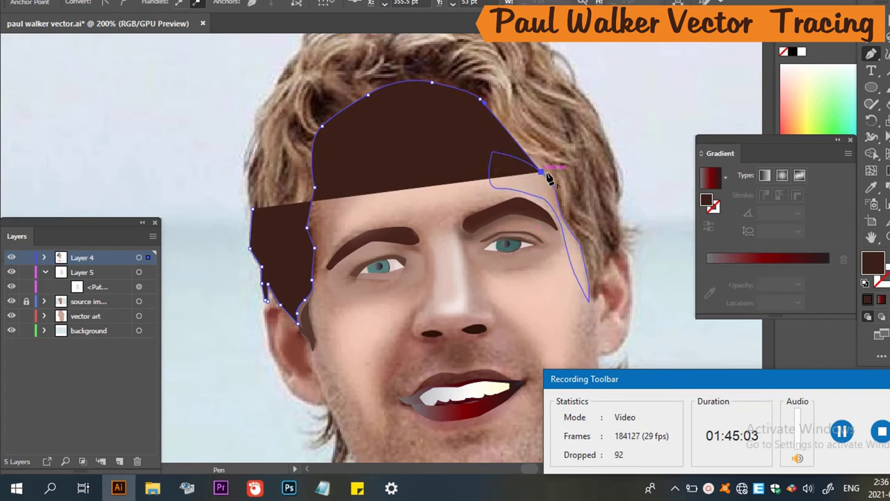
{"action": "left_click_drag", "start_coordinate": [567, 224], "coordinate": [593, 265]}
{"action": "left_click", "coordinate": [584, 247]}
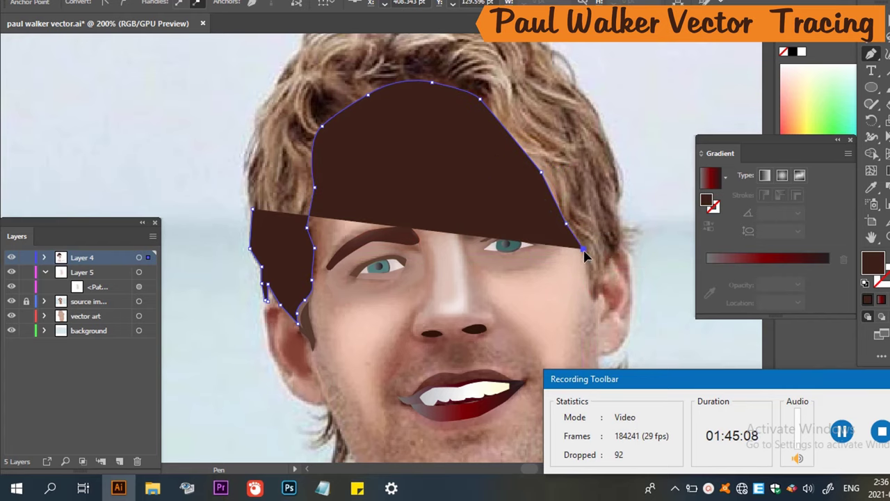
{"action": "left_click", "coordinate": [589, 298]}
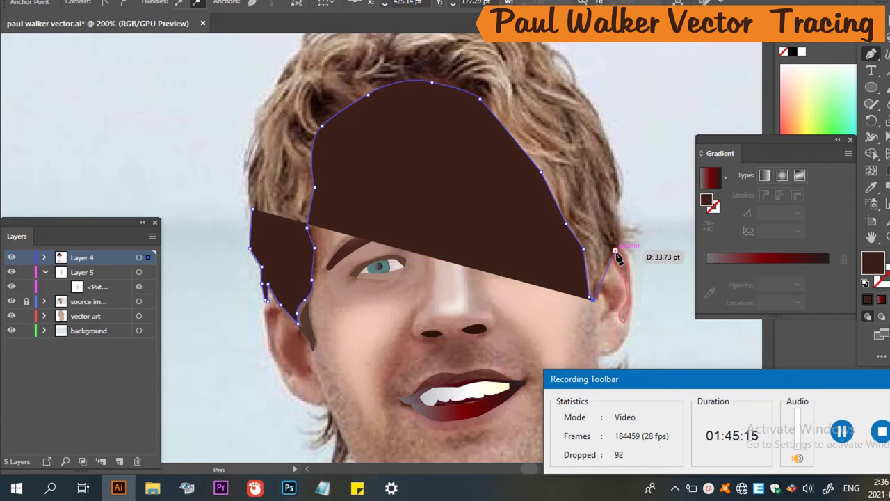
Trace from the sideburn's tip up above the ear to the outer hair edge, and undo the uppermost anchor.
{"action": "left_click", "coordinate": [616, 246]}
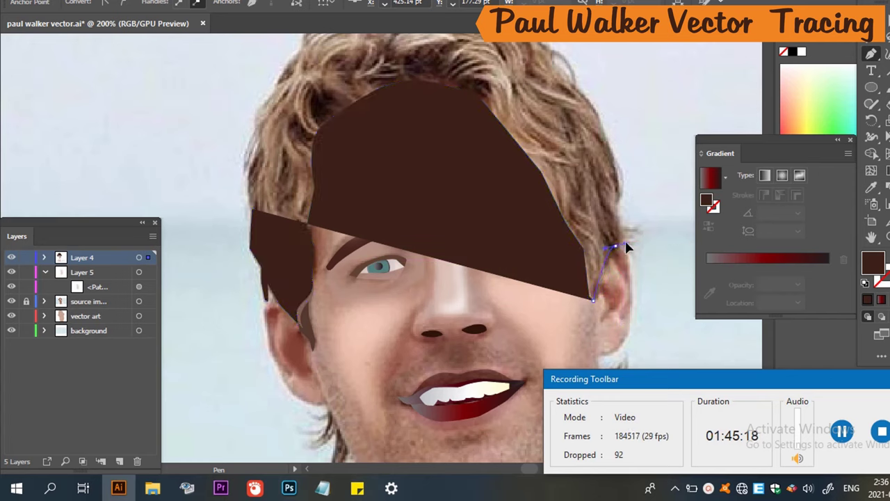
{"action": "left_click", "coordinate": [621, 210]}
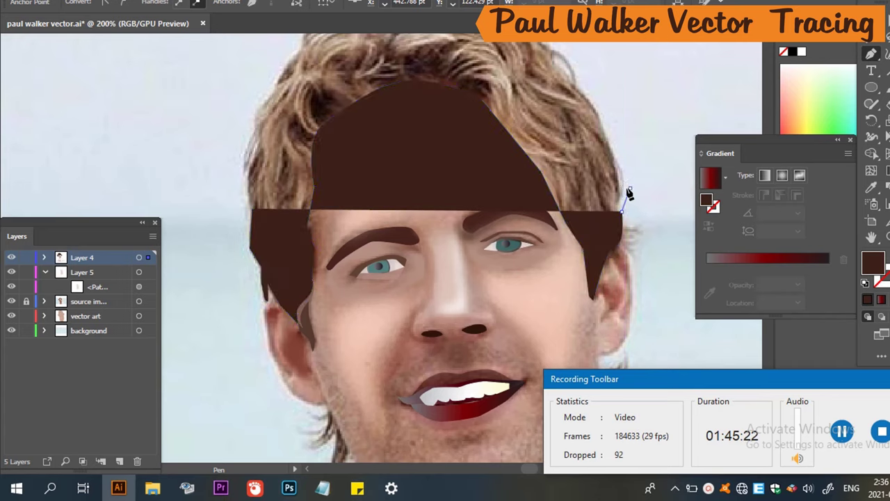
{"action": "left_click", "coordinate": [629, 187]}
{"action": "scroll", "coordinate": [591, 160], "scroll_direction": "up", "scroll_amount": 3}
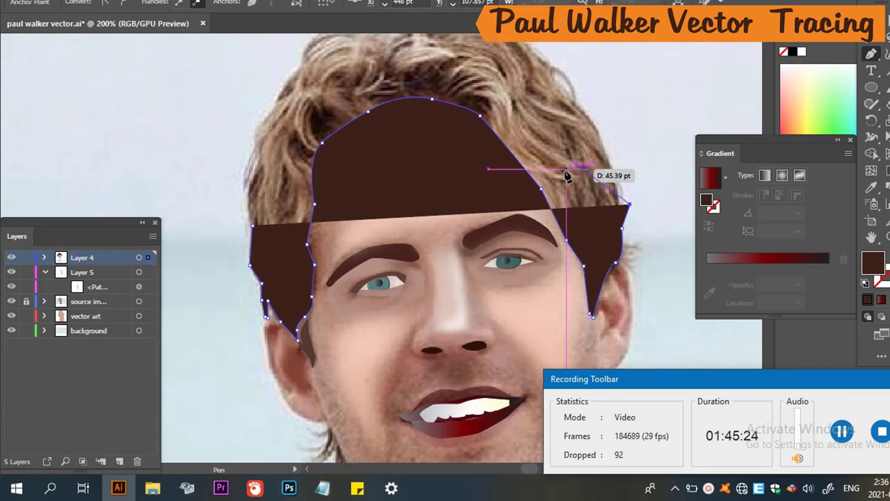
{"action": "key", "text": "ctrl+z"}
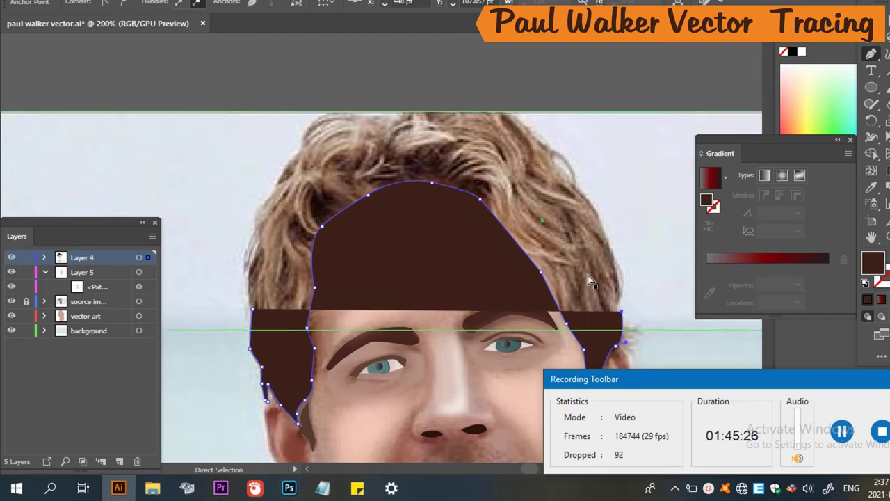
Continue the hair path up the outer hair edge from above the ear to the upper corner of the crown.
{"action": "left_click", "coordinate": [620, 301]}
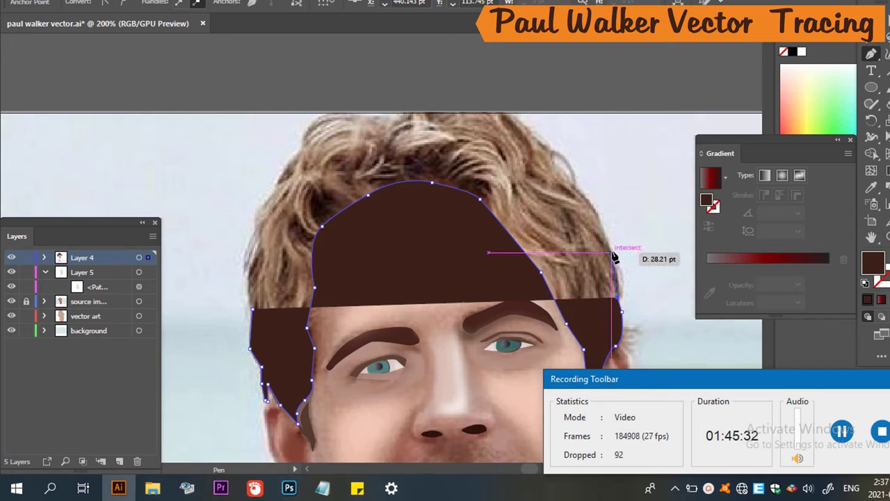
{"action": "left_click", "coordinate": [612, 252]}
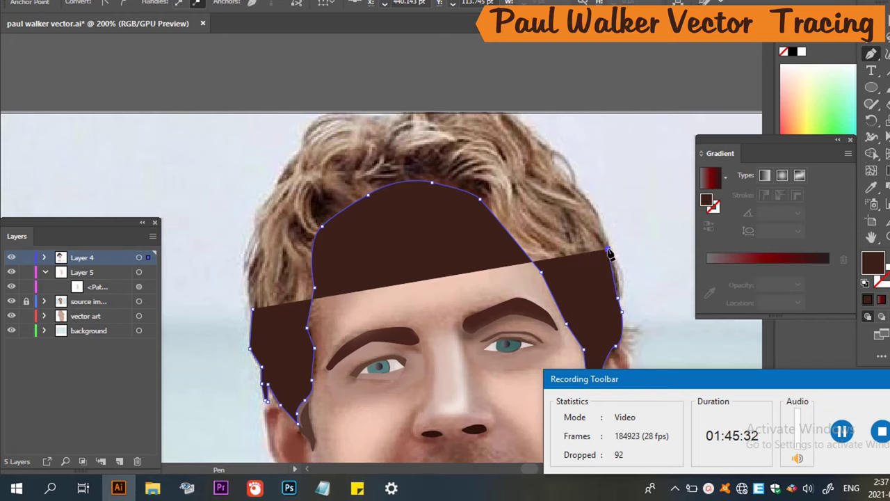
{"action": "left_click", "coordinate": [597, 215]}
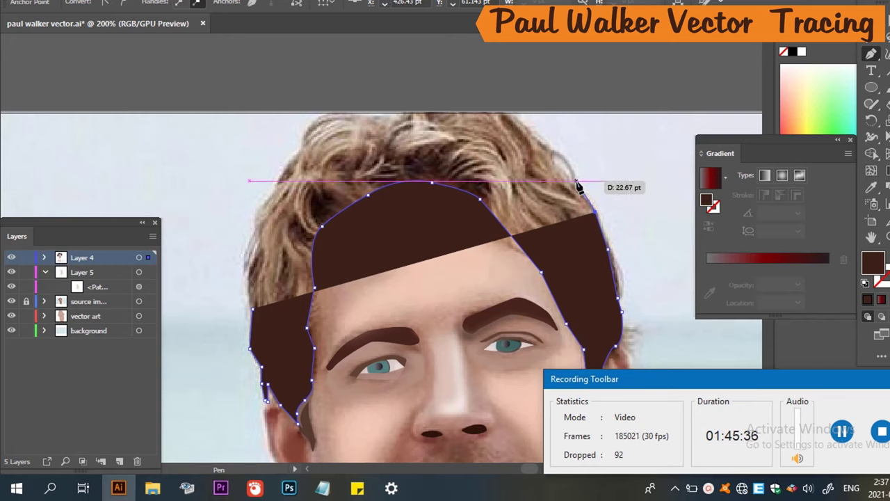
{"action": "left_click", "coordinate": [576, 180]}
{"action": "left_click", "coordinate": [552, 158]}
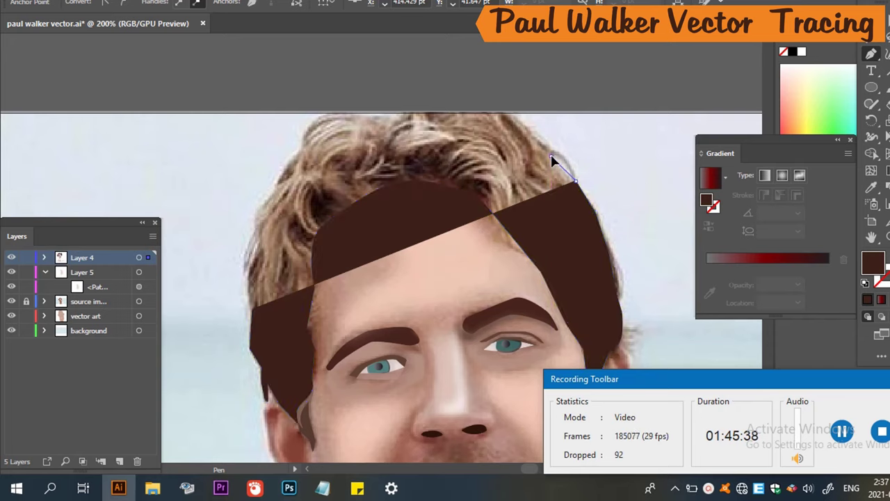
{"action": "left_click", "coordinate": [511, 117]}
Trace the hair path across the top of the head and around the opposite upper curve of the hair.
{"action": "left_click", "coordinate": [473, 105]}
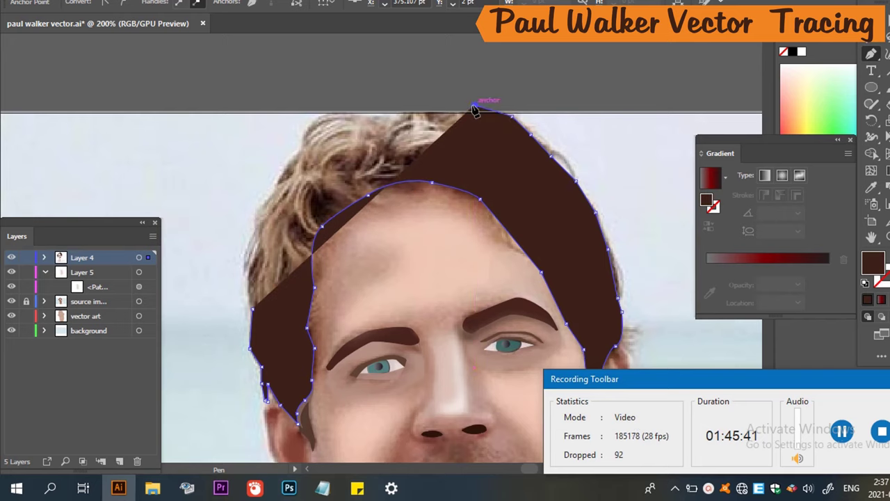
{"action": "left_click", "coordinate": [419, 106]}
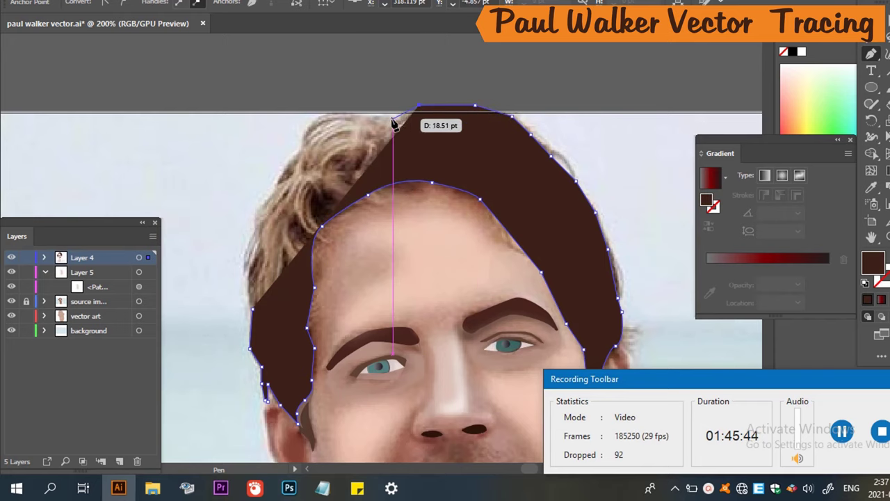
{"action": "left_click", "coordinate": [392, 111]}
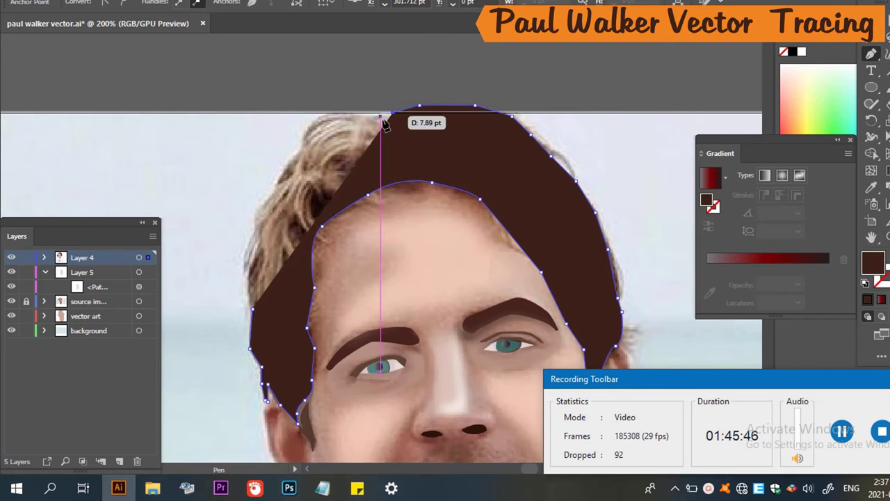
{"action": "left_click", "coordinate": [379, 116]}
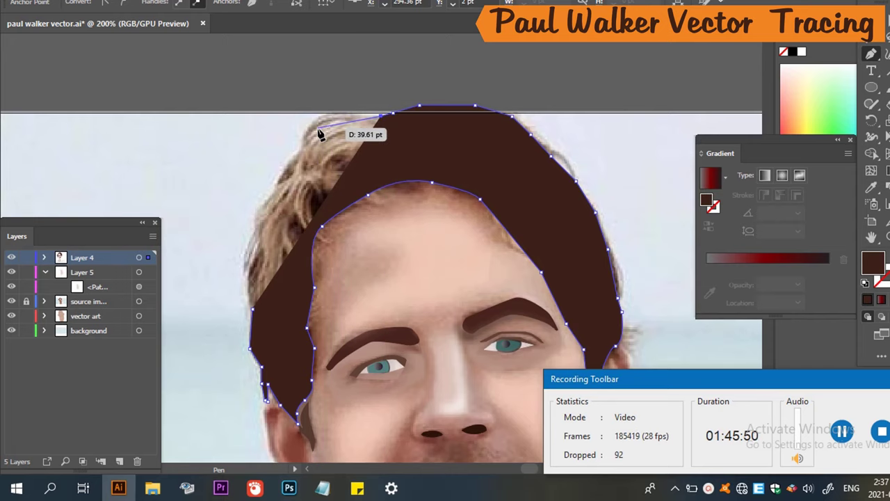
{"action": "left_click_drag", "start_coordinate": [306, 142], "coordinate": [297, 141]}
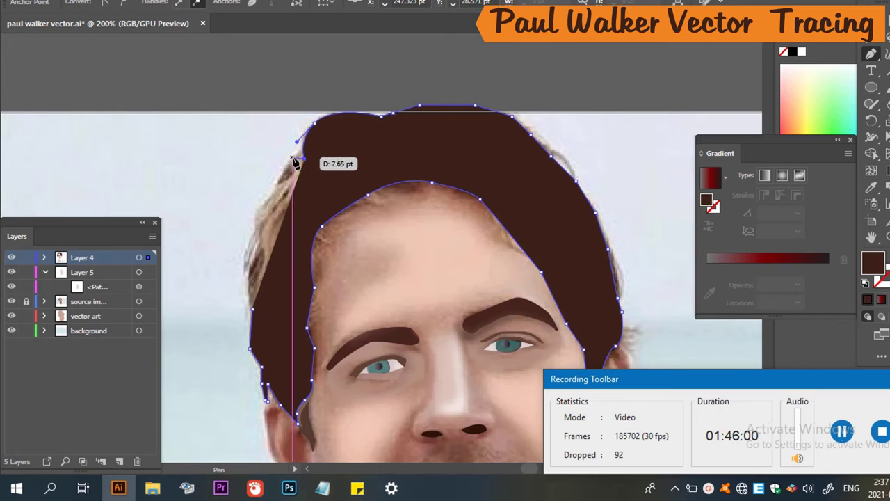
Trace the outer hair edge down the opposite side and close the path at the side-hair's open upper anchor.
{"action": "key", "text": "ctrl"}
{"action": "left_click_drag", "start_coordinate": [297, 142], "coordinate": [276, 192]}
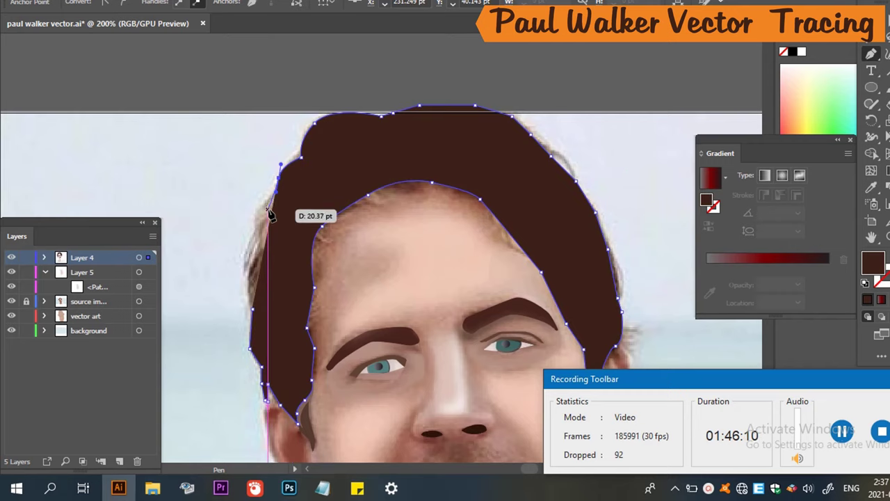
{"action": "left_click", "coordinate": [259, 203]}
{"action": "left_click_drag", "start_coordinate": [240, 252], "coordinate": [217, 295]}
{"action": "key", "text": "ctrl+z"}
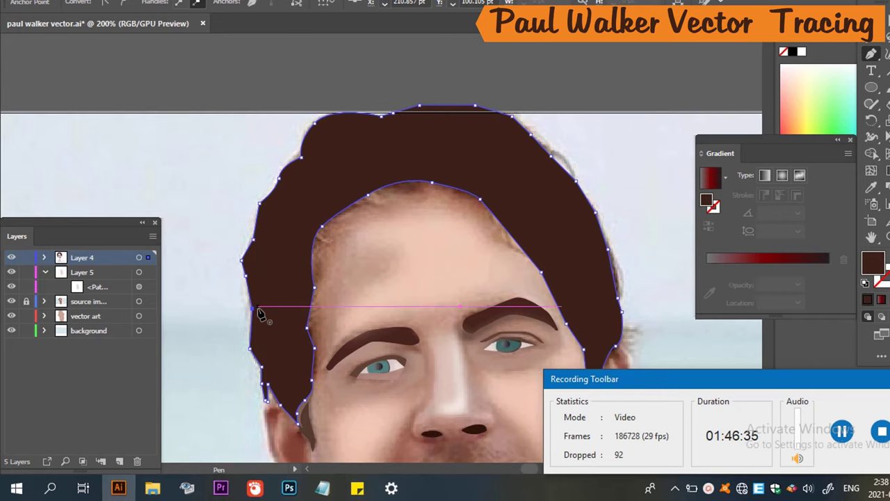
Apply a Gaussian Blur with a 0.8 pixel radius to the closed hair shape.
{"action": "scroll", "coordinate": [426, 257], "scroll_direction": "down", "scroll_amount": 6}
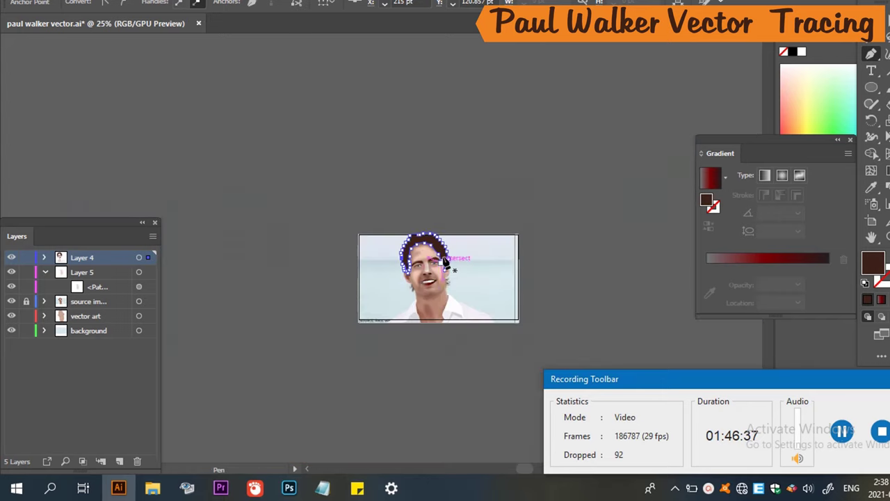
{"action": "scroll", "coordinate": [421, 202], "scroll_direction": "up", "scroll_amount": 3}
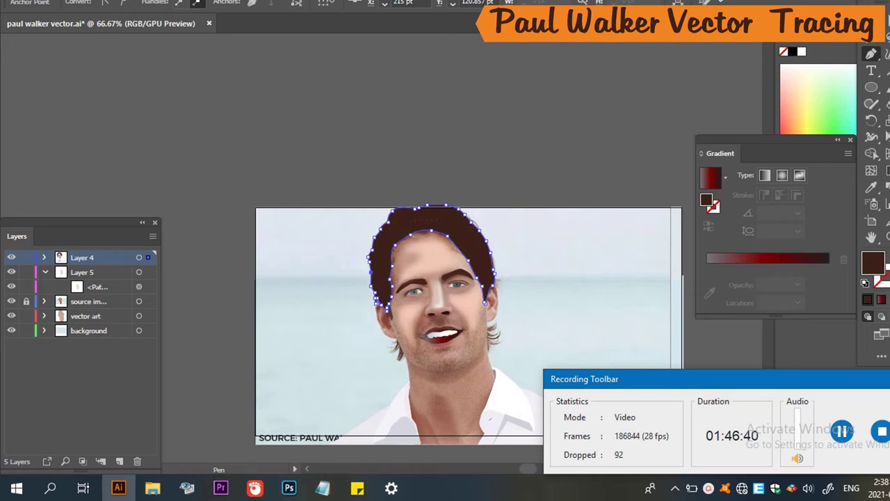
{"action": "left_click", "coordinate": [212, 1]}
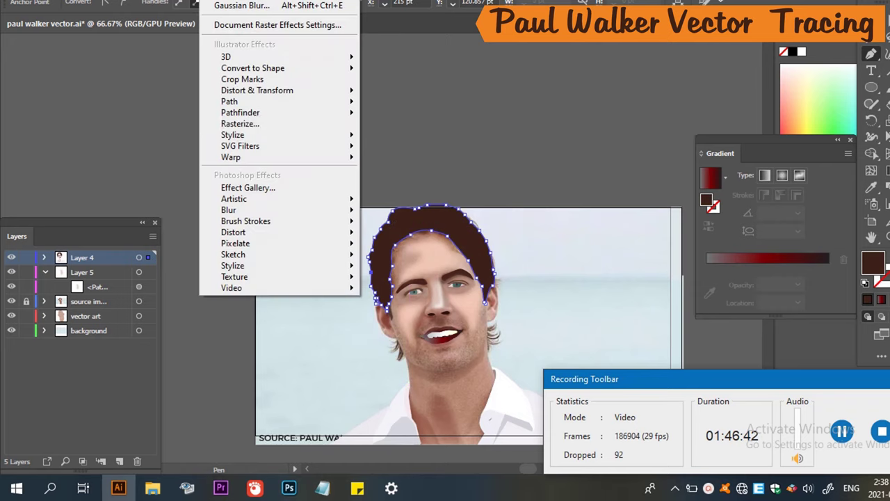
{"action": "mouse_move", "coordinate": [341, 210]}
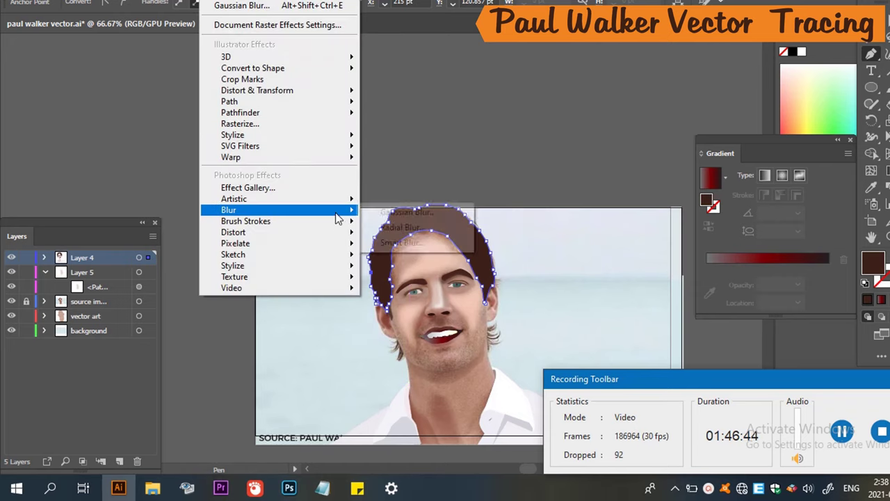
{"action": "left_click", "coordinate": [412, 213]}
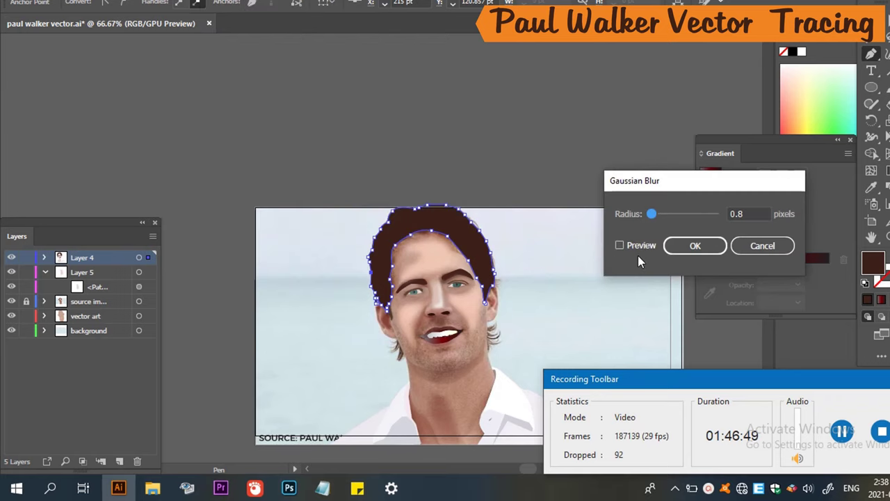
{"action": "left_click", "coordinate": [679, 246]}
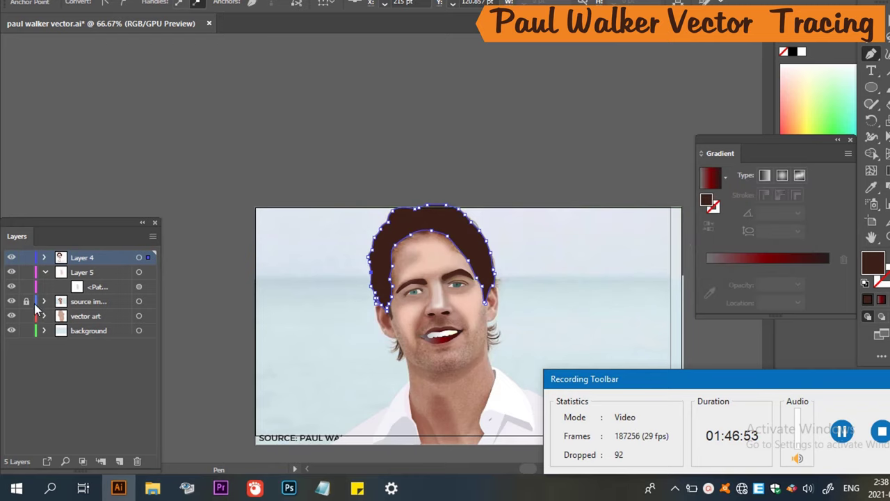
Check the deselected artwork with the source image layer hidden, save the document, and show that layer again.
{"action": "left_click", "coordinate": [11, 301]}
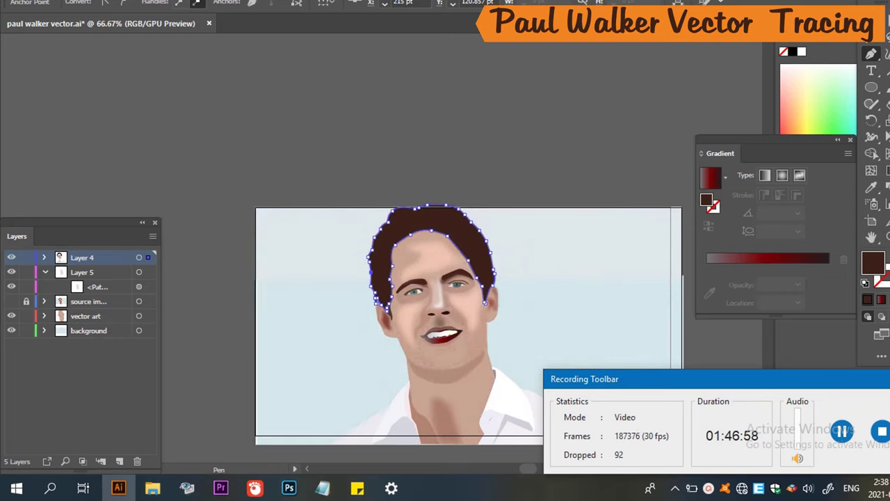
{"action": "key", "text": "v"}
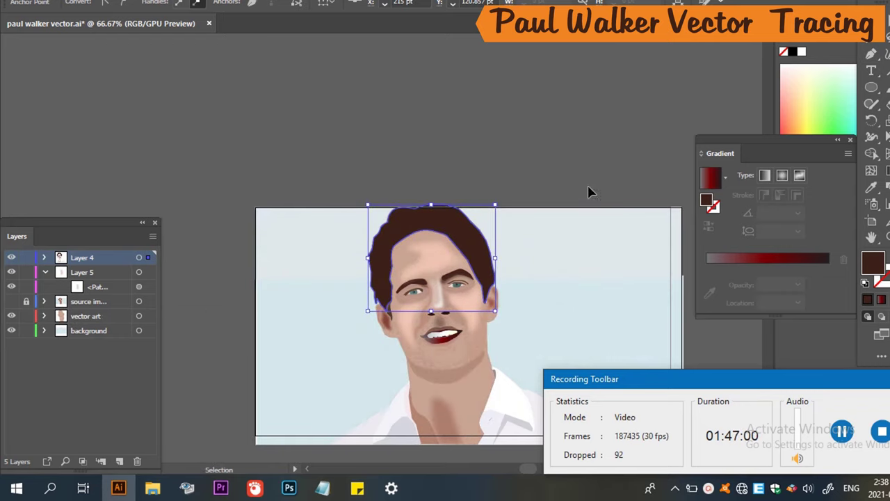
{"action": "left_click", "coordinate": [577, 160]}
{"action": "scroll", "coordinate": [529, 195], "scroll_direction": "down", "scroll_amount": 3}
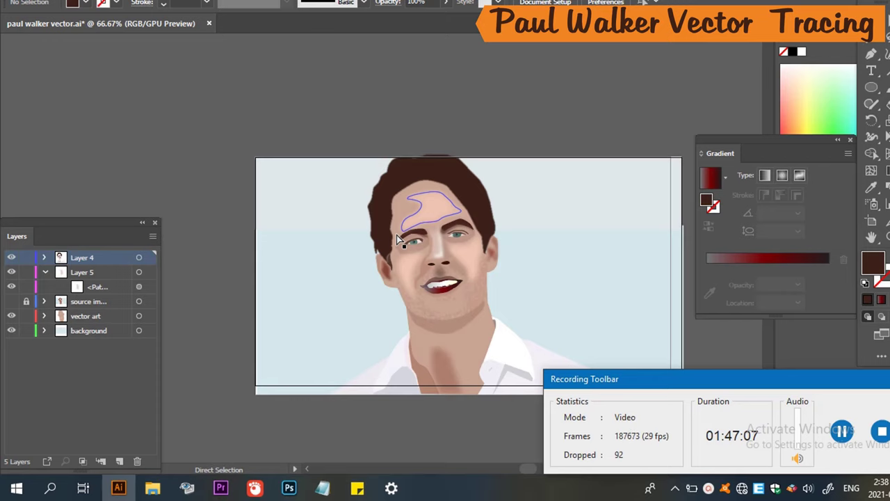
{"action": "key", "text": "ctrl+s"}
{"action": "scroll", "coordinate": [528, 182], "scroll_direction": "down", "scroll_amount": 2}
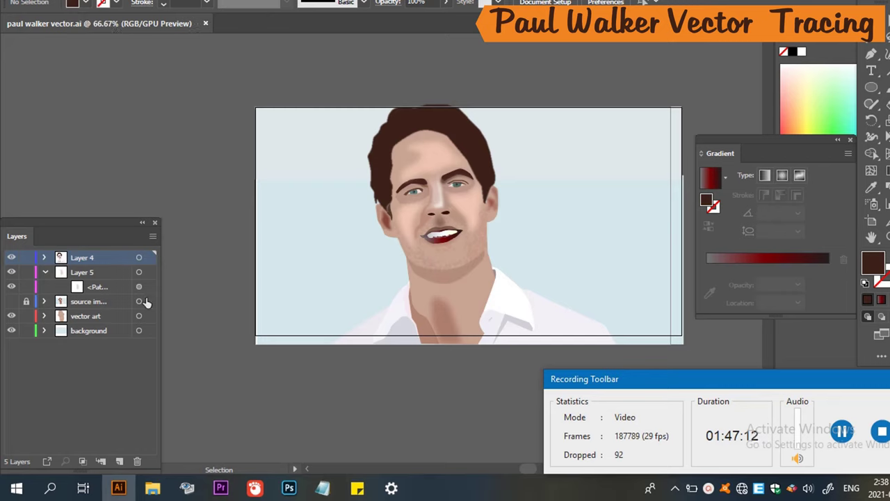
{"action": "left_click", "coordinate": [11, 301]}
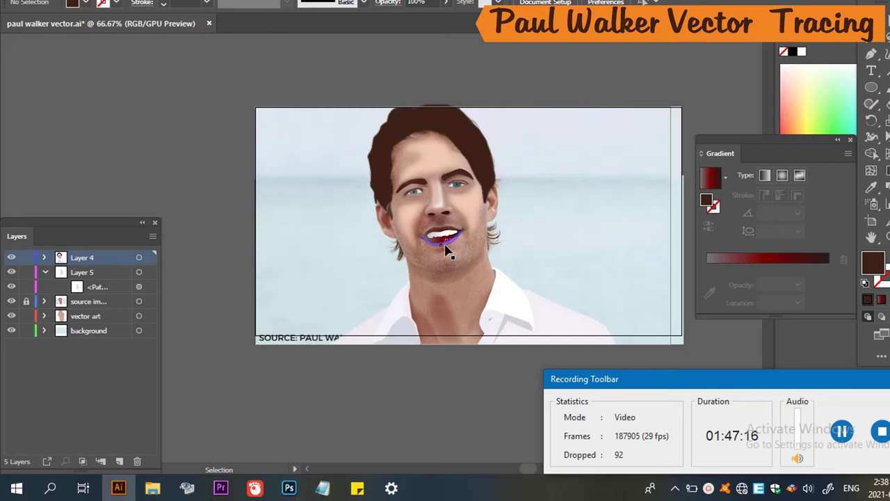
Start a Pen path on the neck hair below the ear, tracing the uppermost strand's upper edge out to its pointed tip.
{"action": "scroll", "coordinate": [518, 241], "scroll_direction": "up", "scroll_amount": 3}
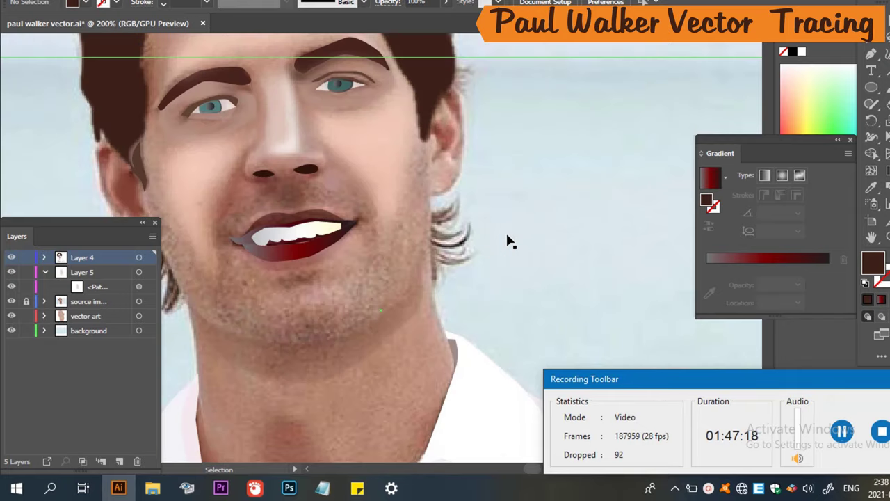
{"action": "scroll", "coordinate": [505, 240], "scroll_direction": "up", "scroll_amount": 2}
{"action": "scroll", "coordinate": [459, 213], "scroll_direction": "down", "scroll_amount": 4}
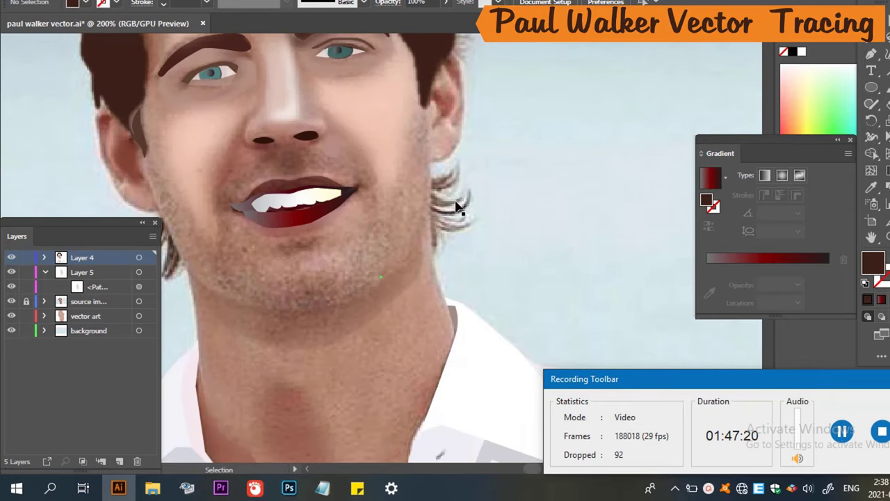
{"action": "scroll", "coordinate": [455, 206], "scroll_direction": "up", "scroll_amount": 1}
{"action": "scroll", "coordinate": [457, 203], "scroll_direction": "up", "scroll_amount": 3}
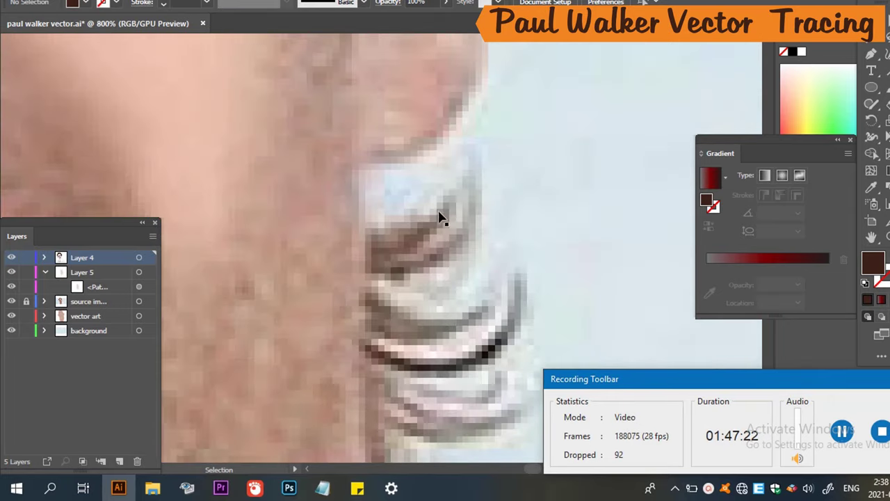
{"action": "key", "text": "p"}
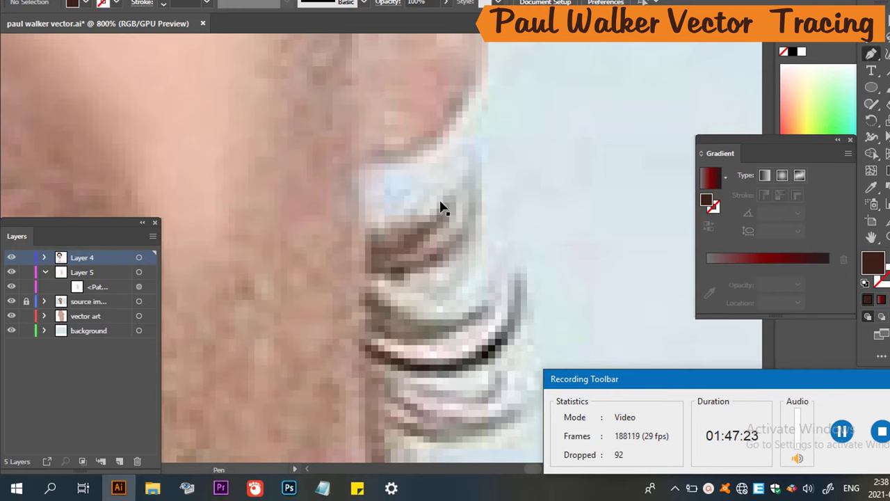
{"action": "left_click", "coordinate": [371, 240]}
{"action": "left_click_drag", "start_coordinate": [369, 227], "coordinate": [439, 218]}
{"action": "key", "text": "ctrl"}
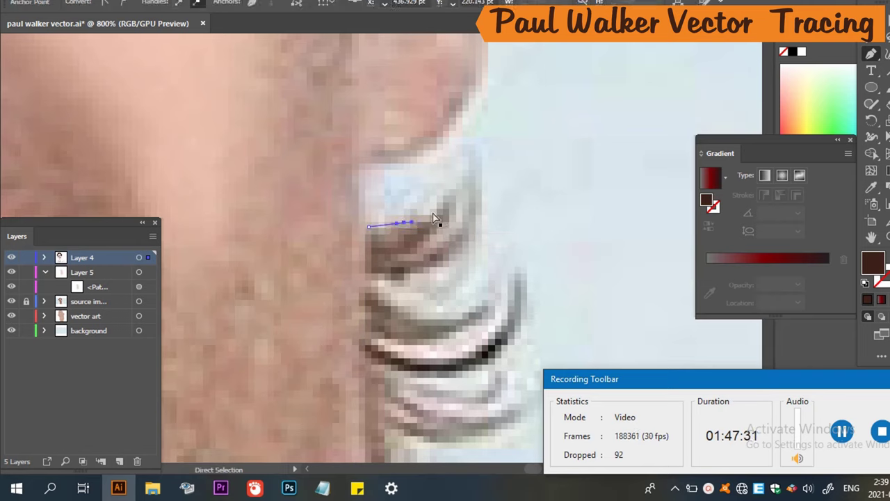
{"action": "key", "text": "ctrl+z"}
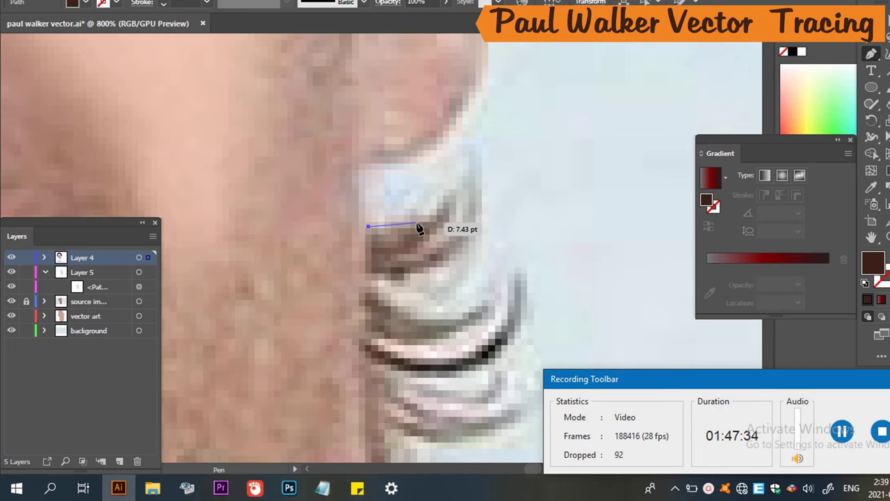
{"action": "left_click_drag", "start_coordinate": [418, 224], "coordinate": [435, 217]}
{"action": "key", "text": "ctrl"}
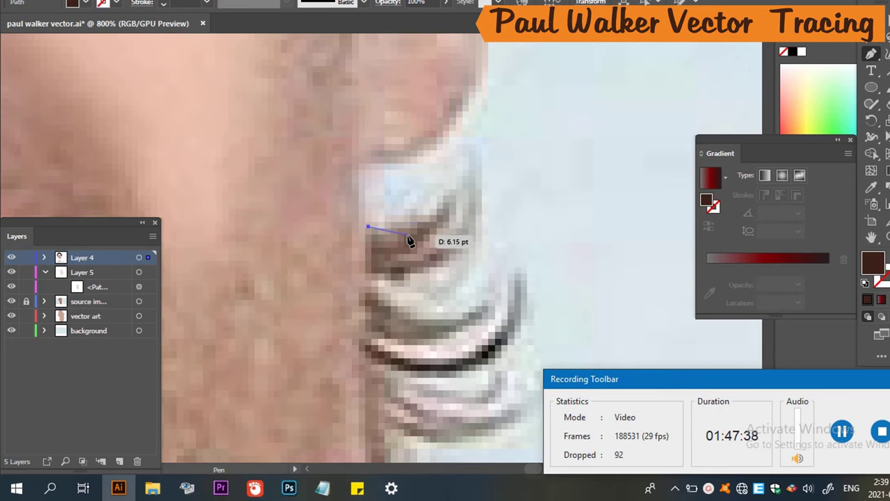
{"action": "left_click_drag", "start_coordinate": [406, 226], "coordinate": [455, 176]}
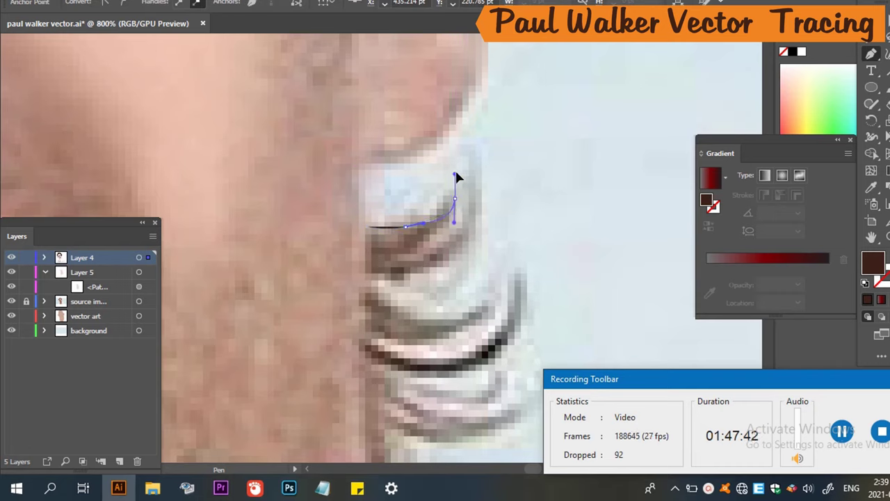
{"action": "left_click", "coordinate": [471, 175]}
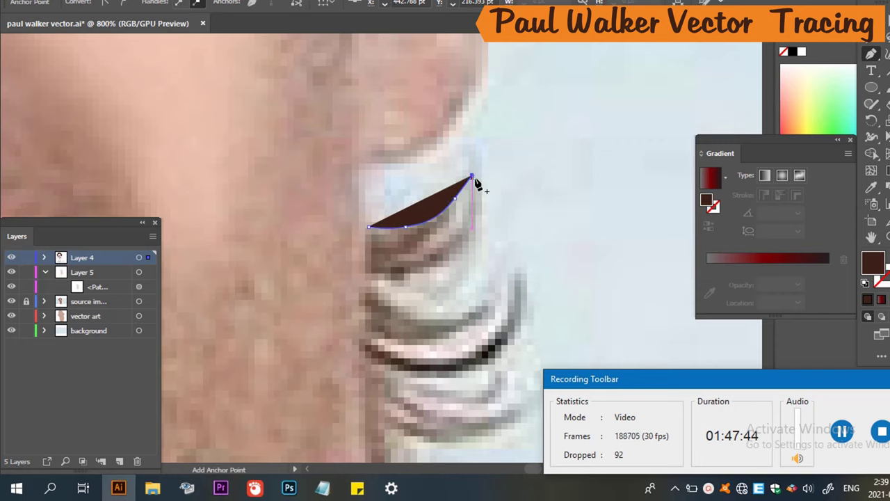
Trace the second pointed strand below the uppermost one and the neck-side edge, closing the two-strand hair path at its starting anchor.
{"action": "mouse_move", "coordinate": [442, 228]}
{"action": "left_mouse_down"}
{"action": "mouse_move", "coordinate": [411, 257]}
{"action": "mouse_move", "coordinate": [449, 244]}
{"action": "left_mouse_up"}
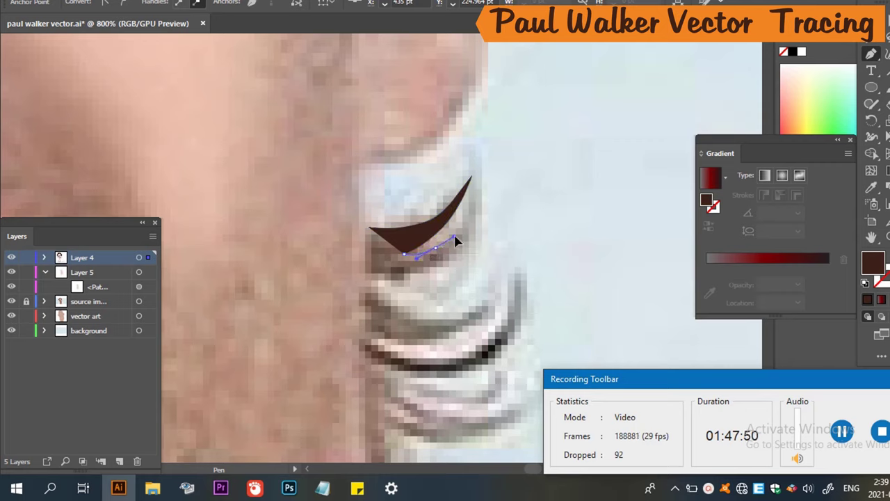
{"action": "left_click", "coordinate": [476, 198]}
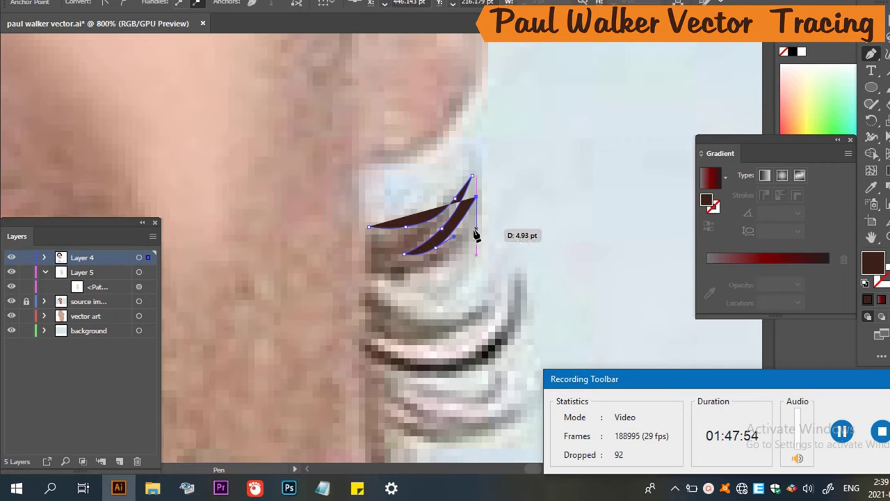
{"action": "left_click_drag", "start_coordinate": [464, 239], "coordinate": [457, 258]}
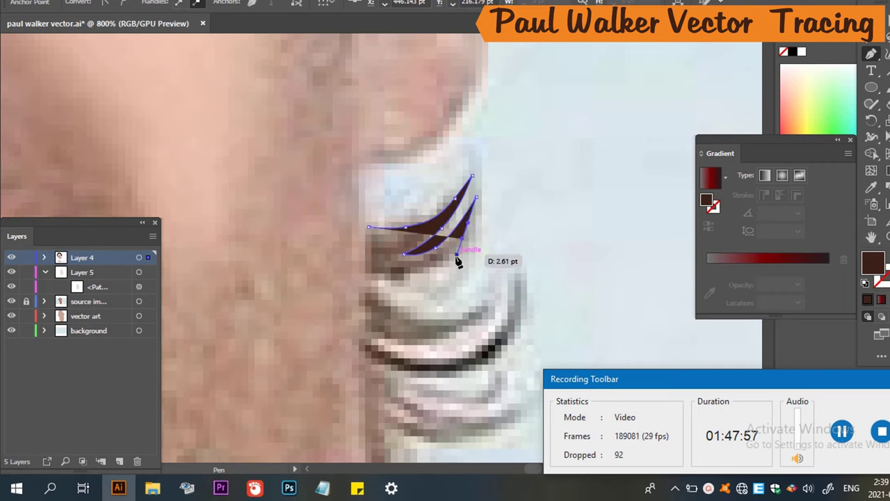
{"action": "left_click", "coordinate": [399, 281]}
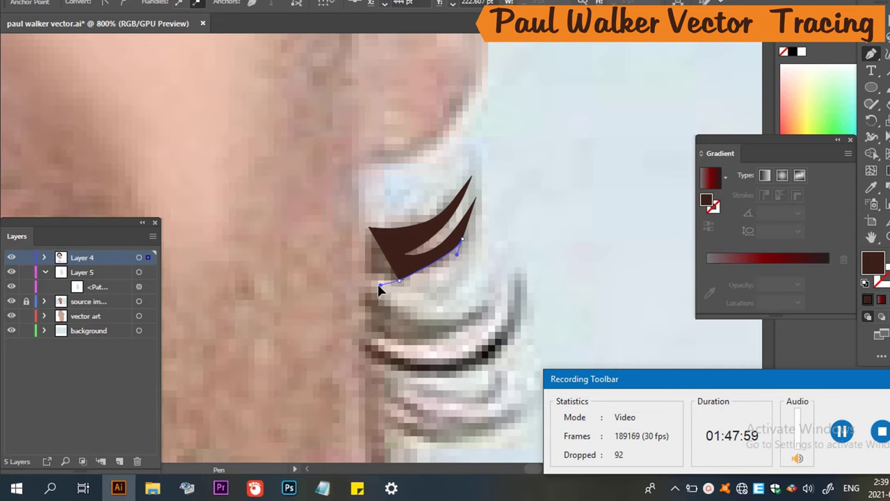
{"action": "left_click_drag", "start_coordinate": [363, 270], "coordinate": [378, 283]}
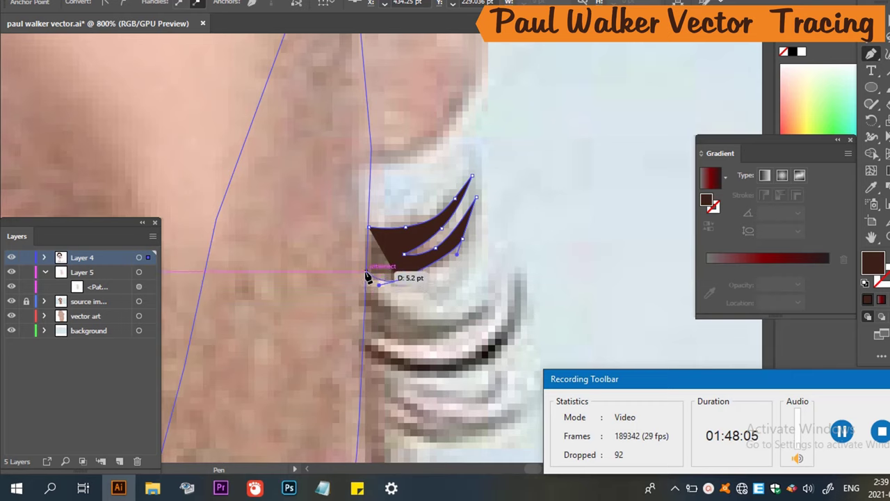
{"action": "left_click", "coordinate": [370, 228]}
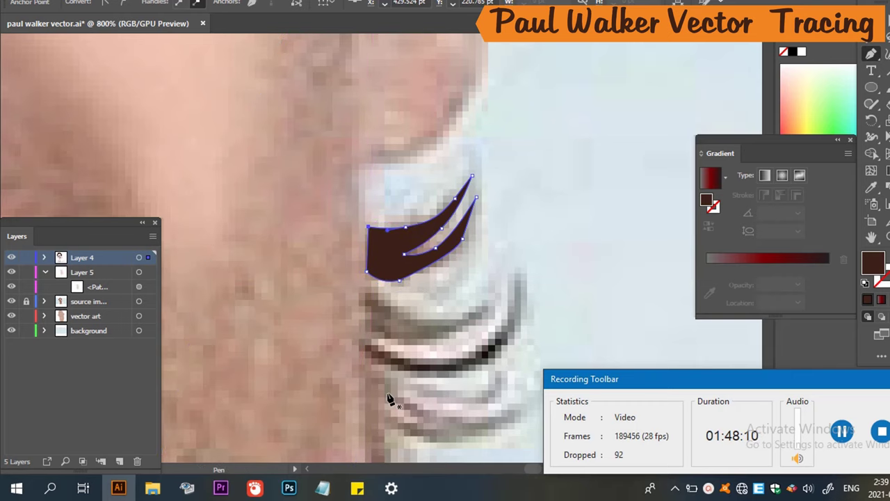
Deselect the closed strand shape, and lock and collapse Layer 5.
{"action": "scroll", "coordinate": [405, 327], "scroll_direction": "down", "scroll_amount": 7, "text": "alt"}
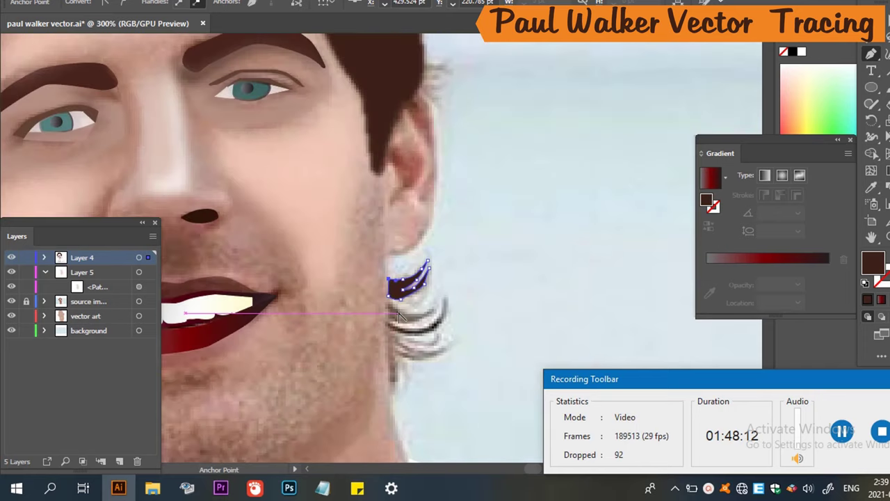
{"action": "scroll", "coordinate": [413, 311], "scroll_direction": "up", "scroll_amount": 3, "text": "alt"}
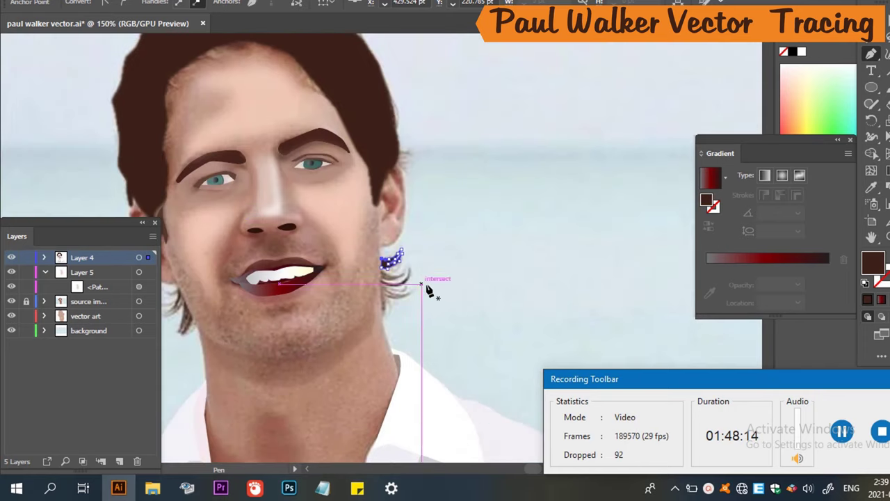
{"action": "scroll", "coordinate": [416, 283], "scroll_direction": "down", "scroll_amount": 2}
{"action": "scroll", "coordinate": [393, 252], "scroll_direction": "up", "scroll_amount": 3, "text": "alt"}
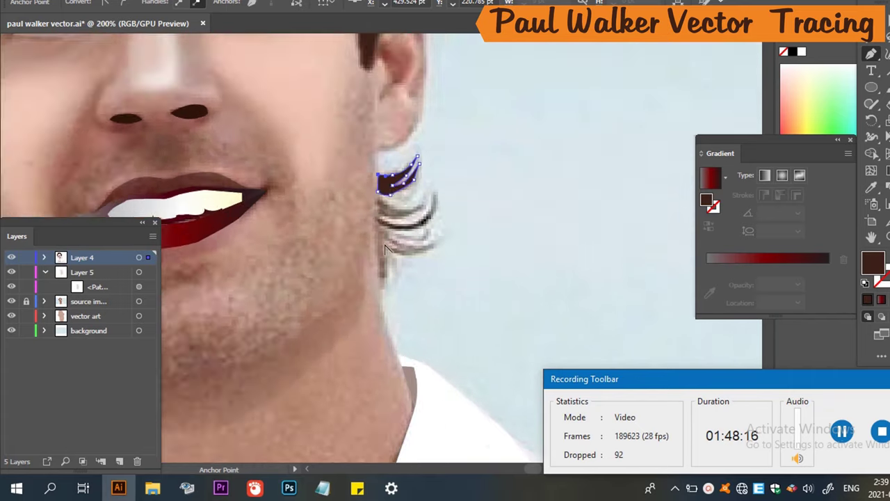
{"action": "scroll", "coordinate": [424, 197], "scroll_direction": "down", "scroll_amount": 4, "text": "alt"}
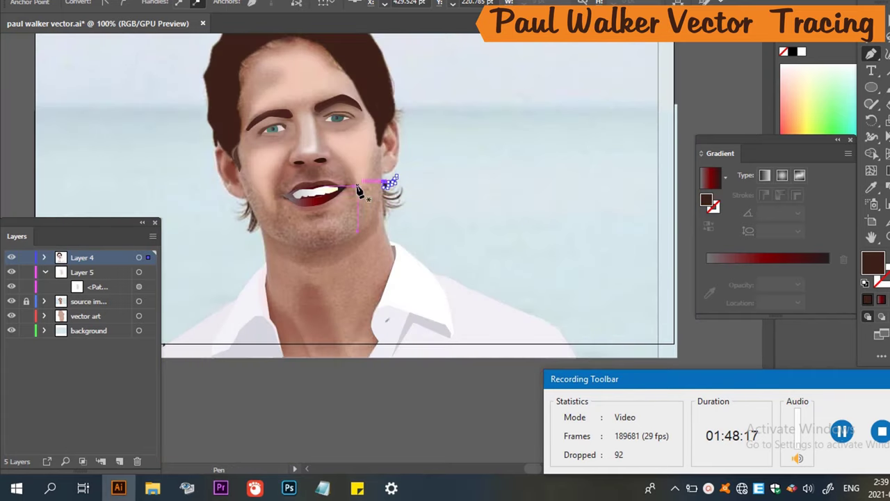
{"action": "left_click", "coordinate": [104, 213]}
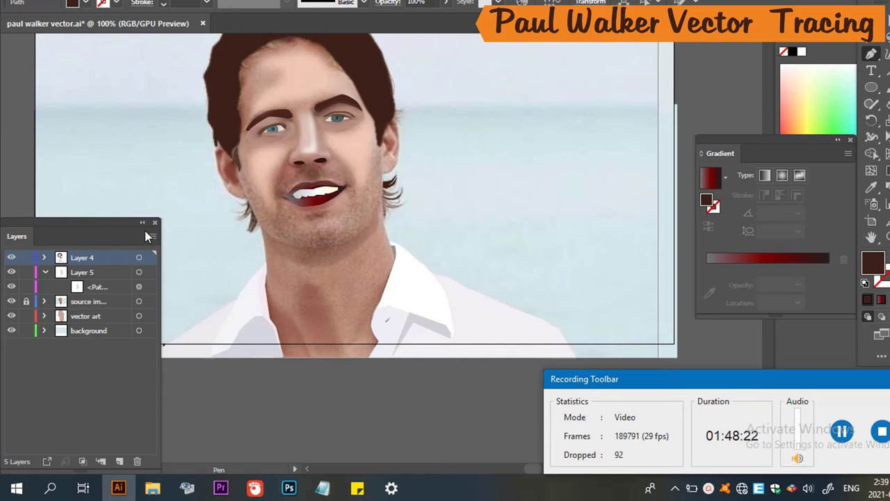
{"action": "left_click", "coordinate": [116, 216], "text": "ctrl"}
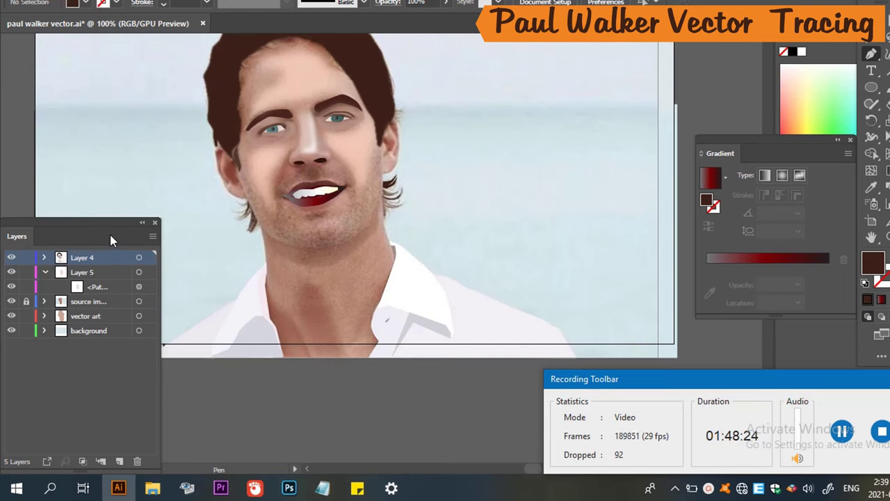
{"action": "left_click_drag", "start_coordinate": [108, 235], "coordinate": [157, 226]}
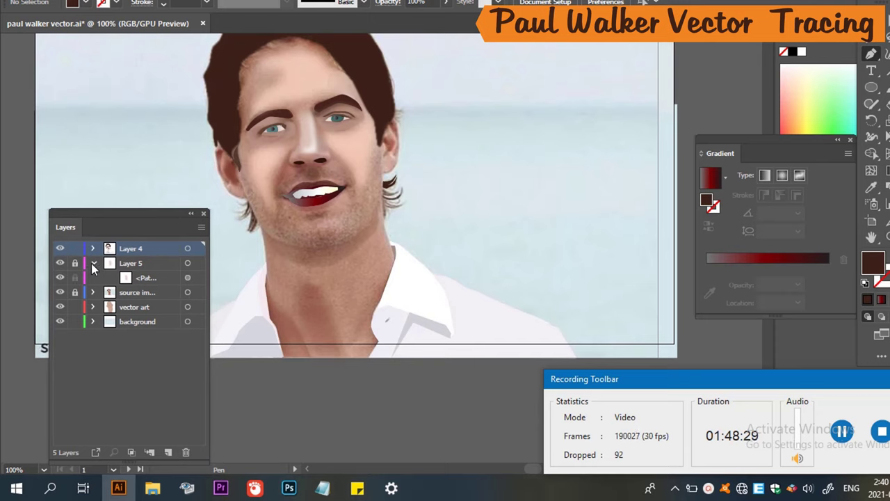
{"action": "left_click", "coordinate": [93, 264]}
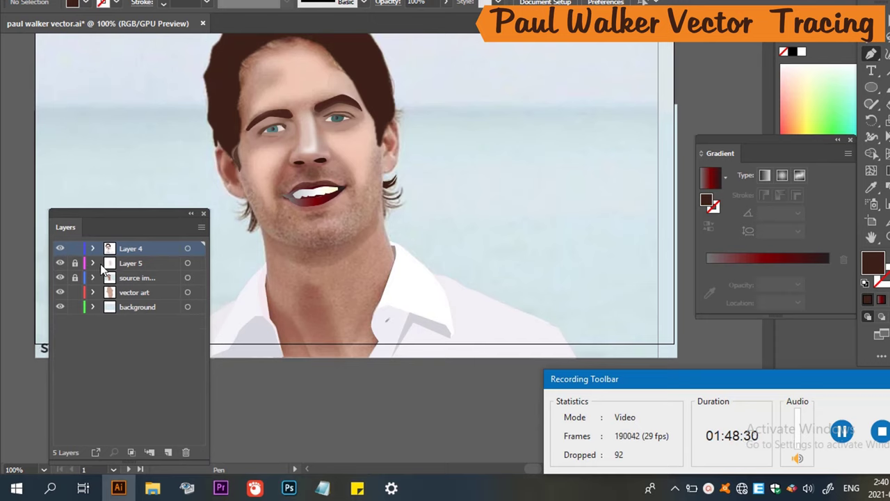
Hide the source image layer and save the document.
{"action": "left_click", "coordinate": [61, 277]}
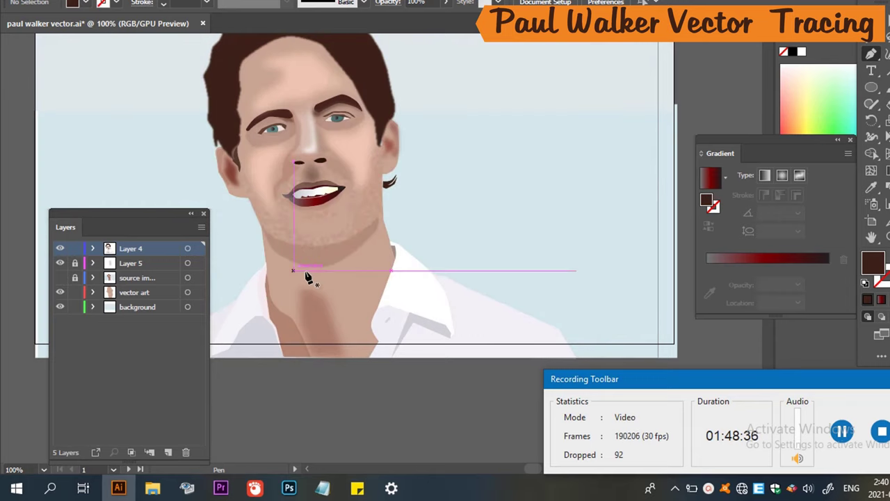
{"action": "scroll", "coordinate": [334, 248], "scroll_direction": "up", "scroll_amount": 3}
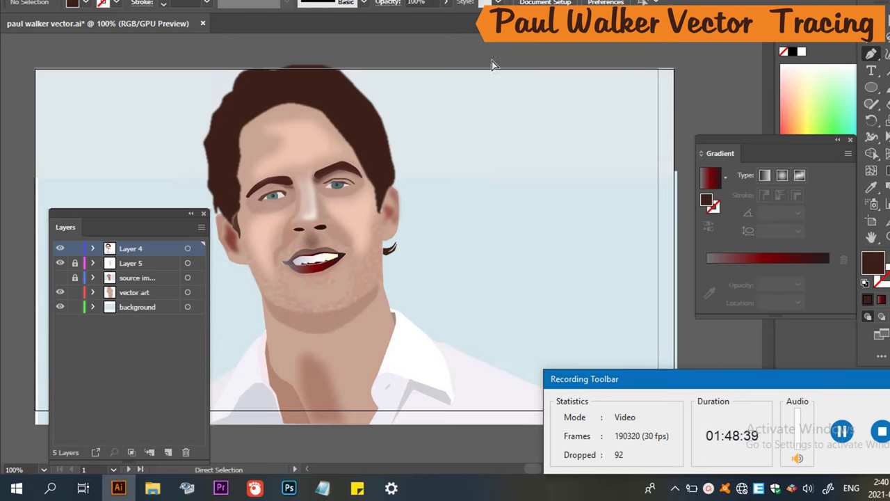
{"action": "key", "text": "ctrl+s"}
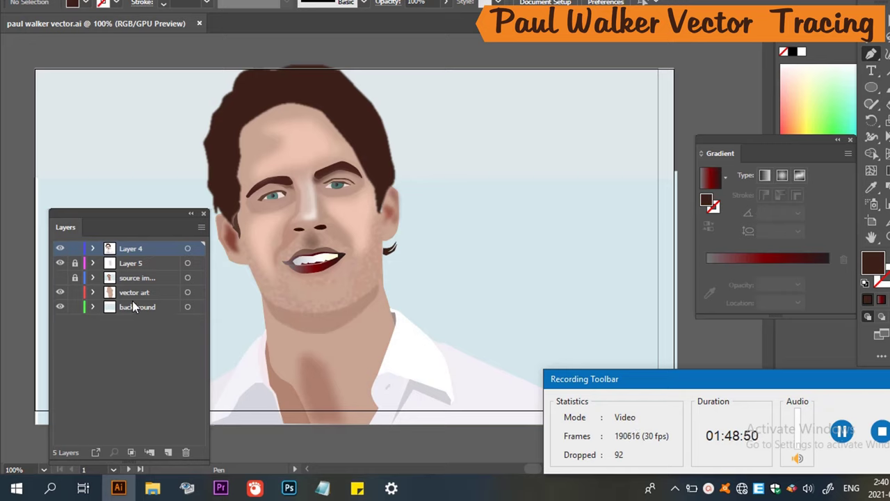
Compare the artwork with the source image layer on and off, leave that layer shown, and select Layer 5.
{"action": "left_click", "coordinate": [59, 278]}
{"action": "left_click", "coordinate": [60, 276]}
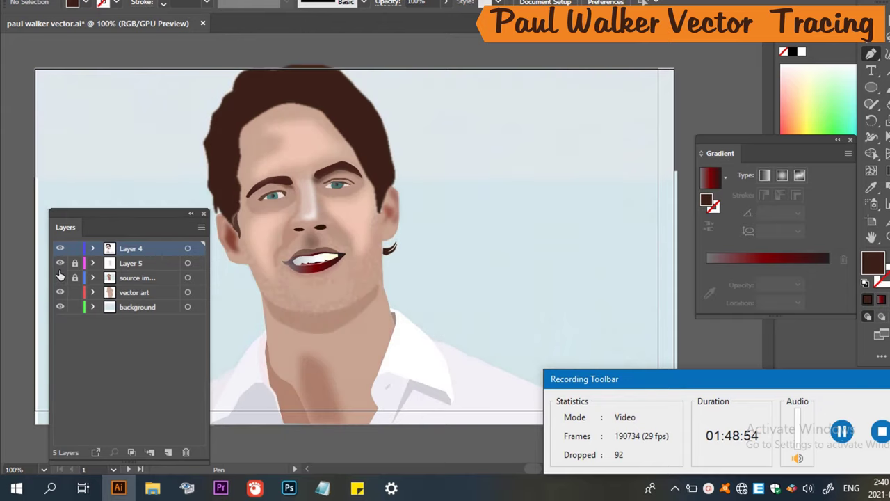
{"action": "left_click", "coordinate": [60, 276]}
{"action": "left_click", "coordinate": [60, 266]}
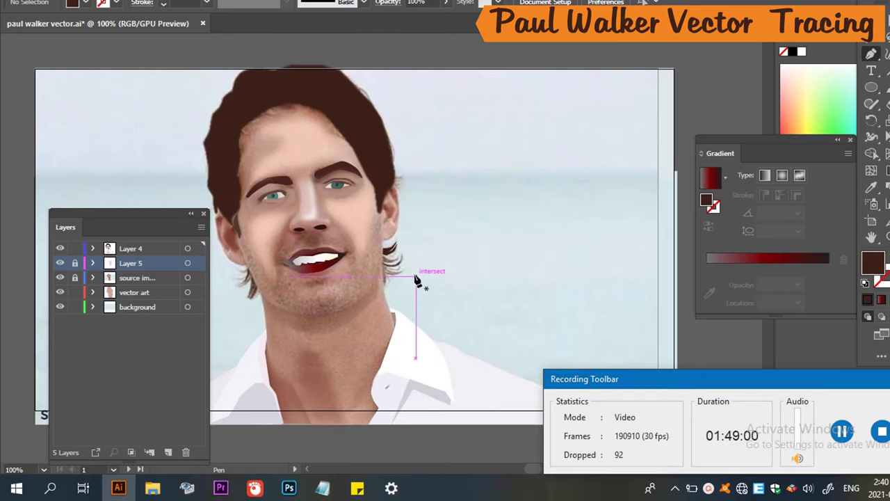
Start a Pen path at the finished strands' lower neck-side anchor and trace the hair's inner edge down the neck to its lowest end.
{"action": "scroll", "coordinate": [411, 278], "scroll_direction": "up", "scroll_amount": 6}
{"action": "scroll", "coordinate": [402, 254], "scroll_direction": "down", "scroll_amount": 5}
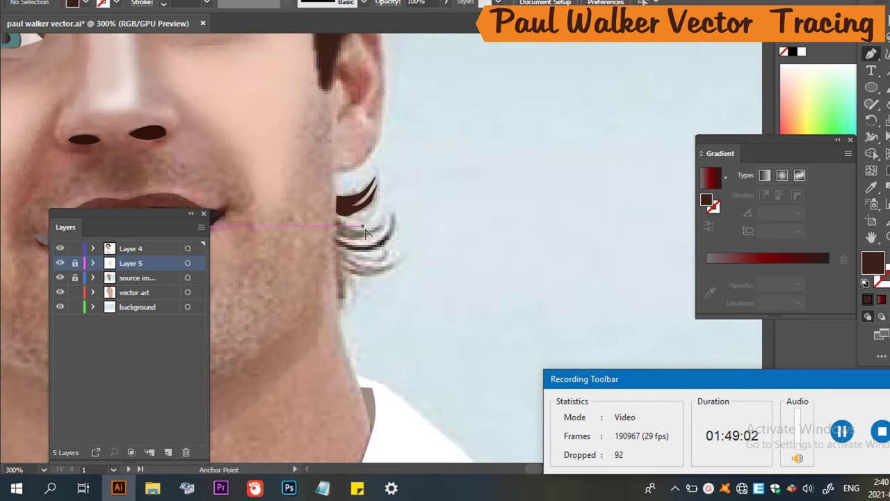
{"action": "scroll", "coordinate": [348, 250], "scroll_direction": "up", "scroll_amount": 5}
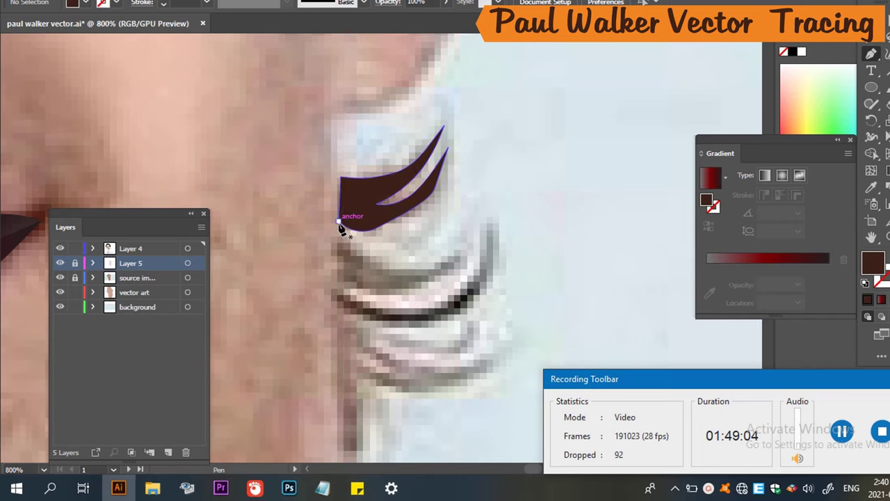
{"action": "left_click", "coordinate": [338, 223]}
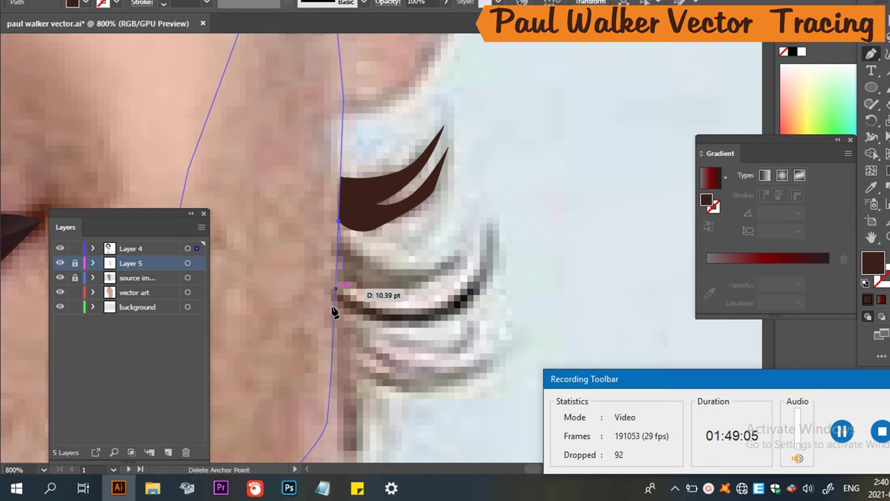
{"action": "left_click", "coordinate": [333, 256]}
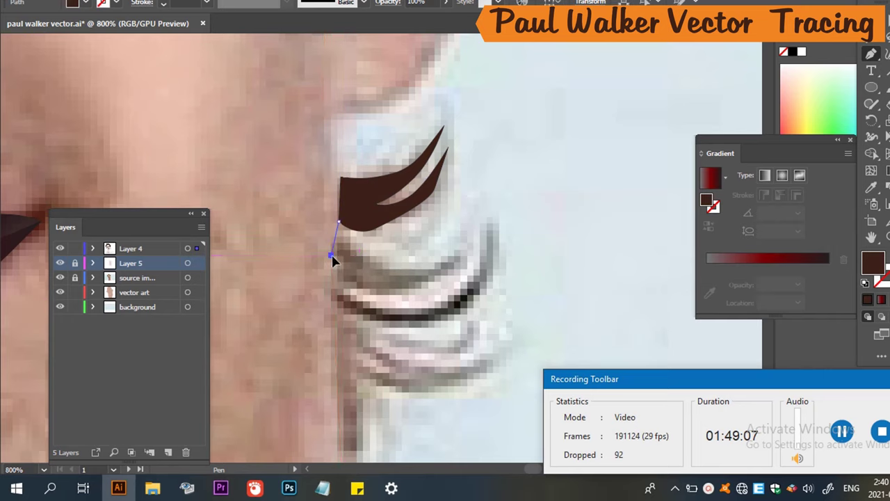
{"action": "left_click", "coordinate": [335, 300]}
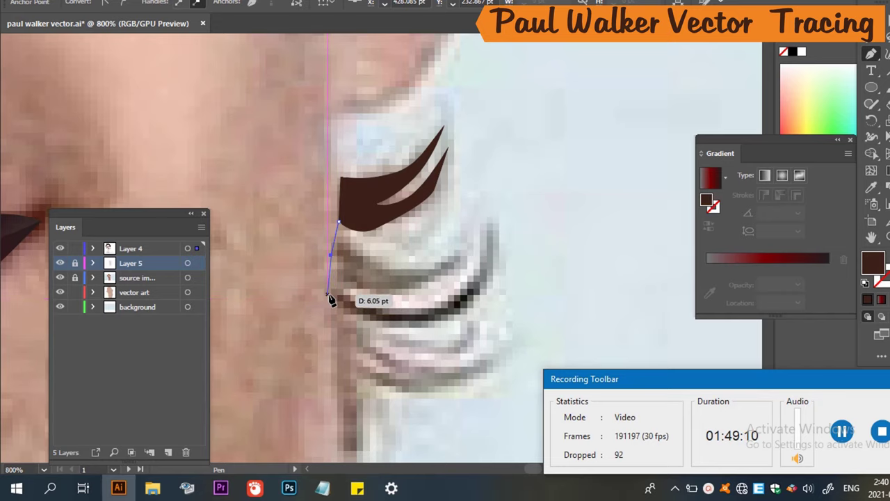
{"action": "left_click", "coordinate": [327, 298]}
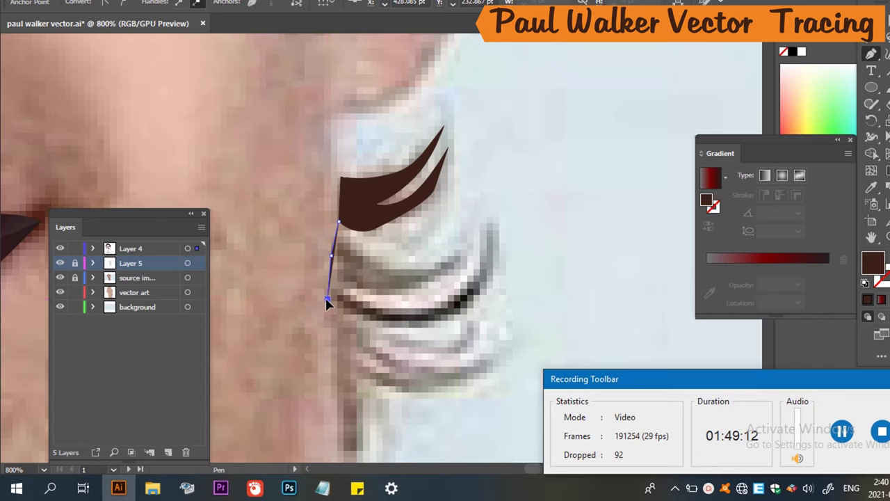
{"action": "scroll", "coordinate": [326, 300], "scroll_direction": "down", "scroll_amount": 2}
{"action": "scroll", "coordinate": [326, 304], "scroll_direction": "down", "scroll_amount": 1}
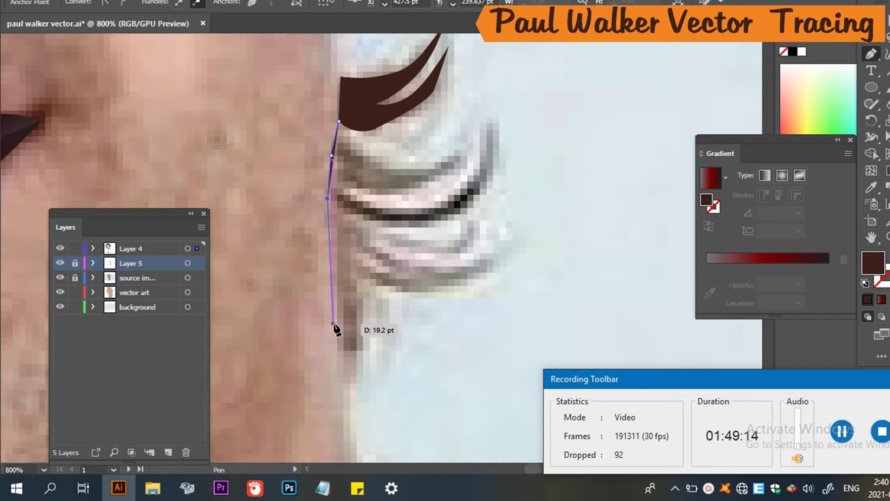
{"action": "left_click", "coordinate": [338, 321]}
{"action": "left_click", "coordinate": [341, 360]}
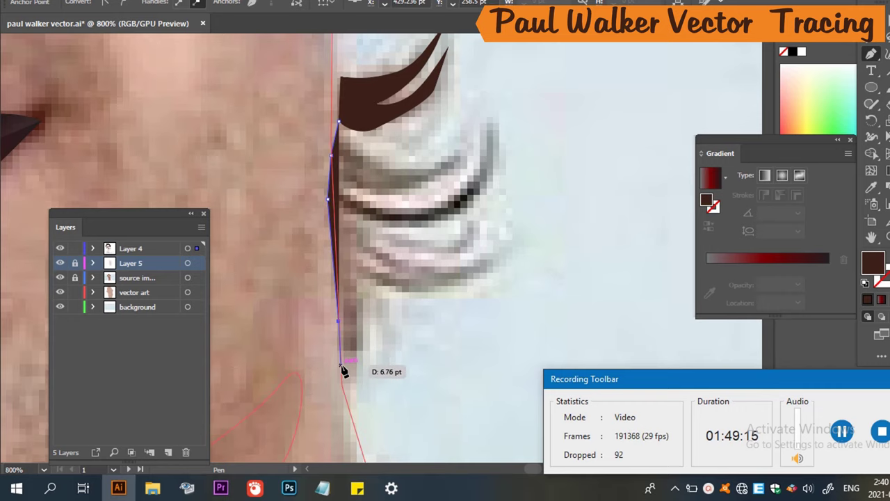
{"action": "left_click", "coordinate": [341, 384]}
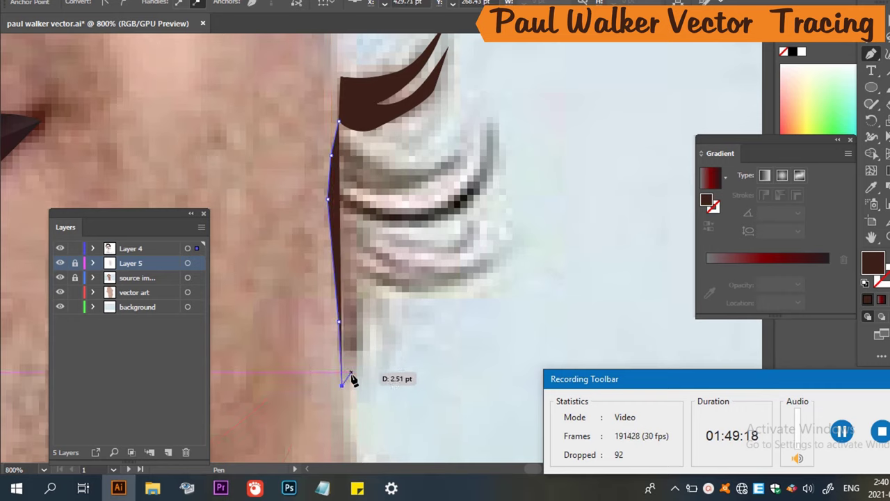
Swap the path's fill and stroke, and trace around the hair's lowest end and up the outer edge to the bottom curved strand.
{"action": "key", "text": "shift+x"}
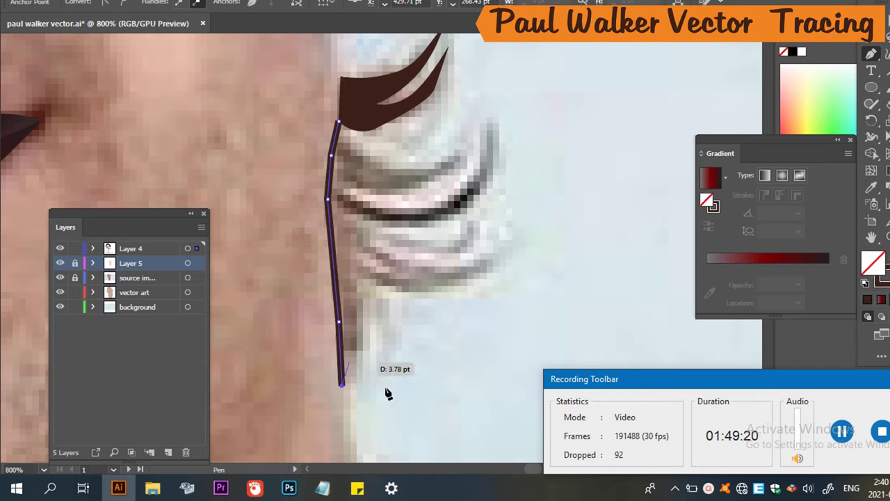
{"action": "left_click", "coordinate": [354, 376]}
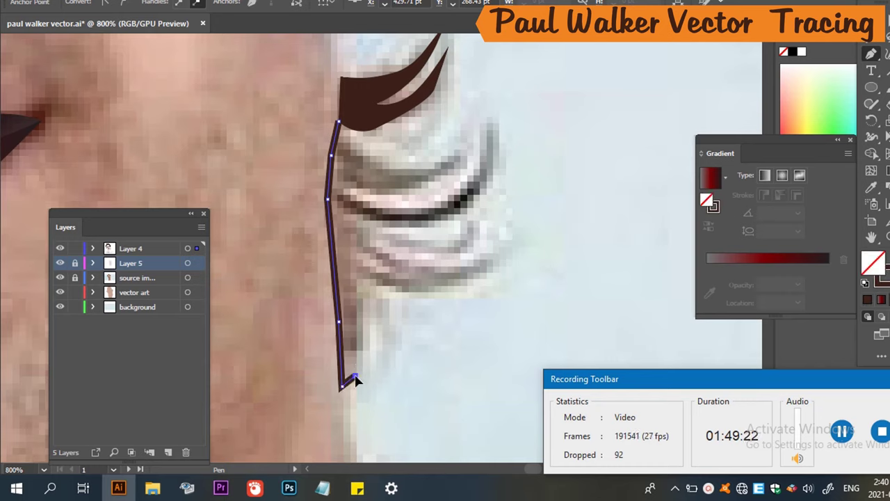
{"action": "left_click", "coordinate": [357, 282]}
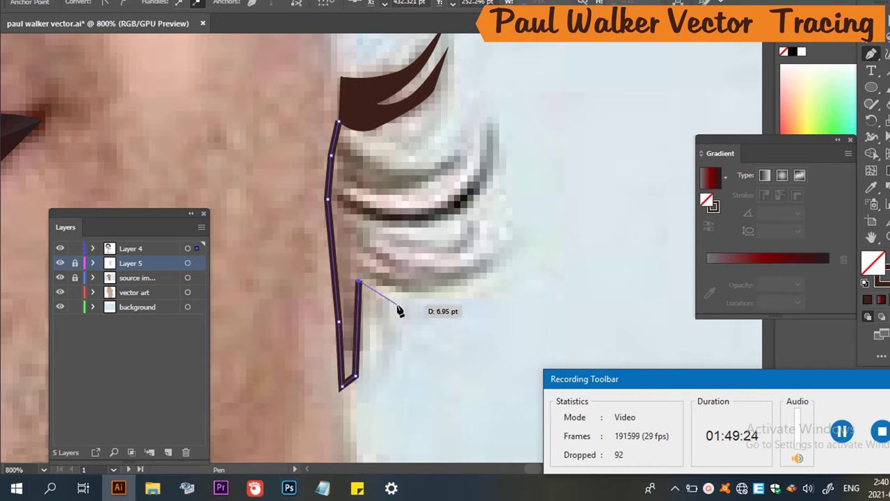
Continue the Pen path around the bottom curved strand and its tip, and trace the shorter strand directly above it.
{"action": "left_click_drag", "start_coordinate": [401, 291], "coordinate": [433, 292]}
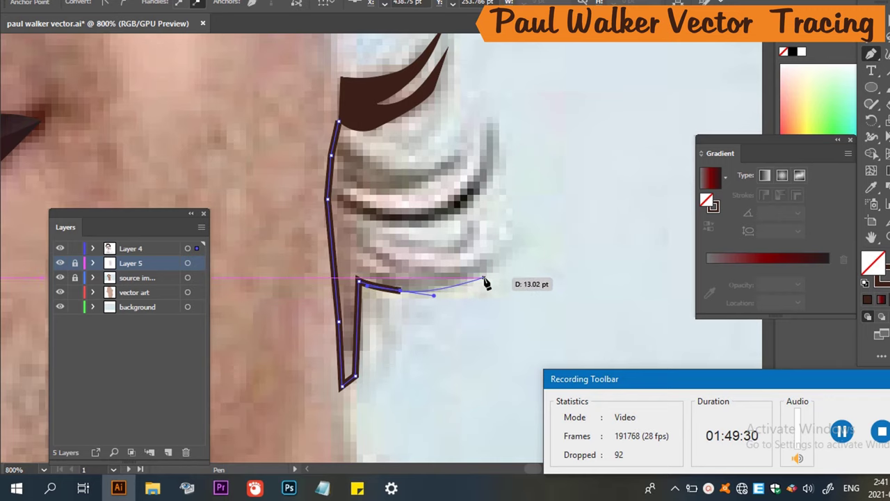
{"action": "left_click", "coordinate": [485, 279]}
{"action": "left_click", "coordinate": [500, 262]}
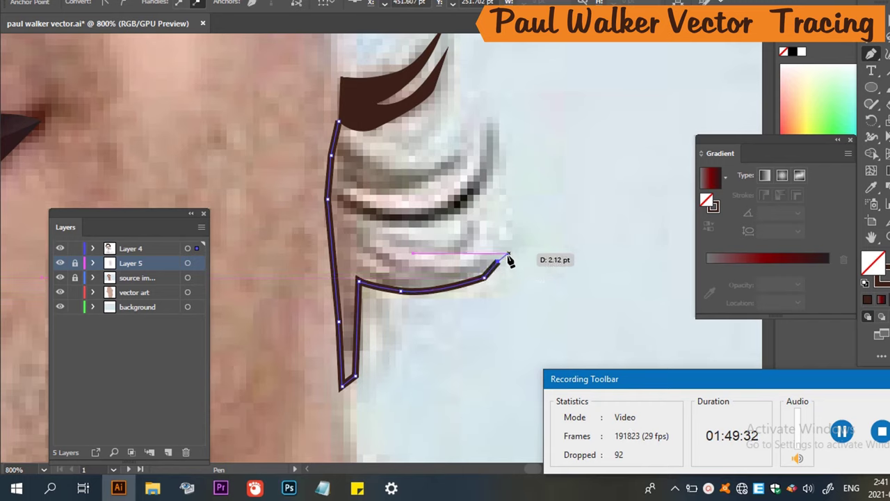
{"action": "left_click", "coordinate": [507, 243]}
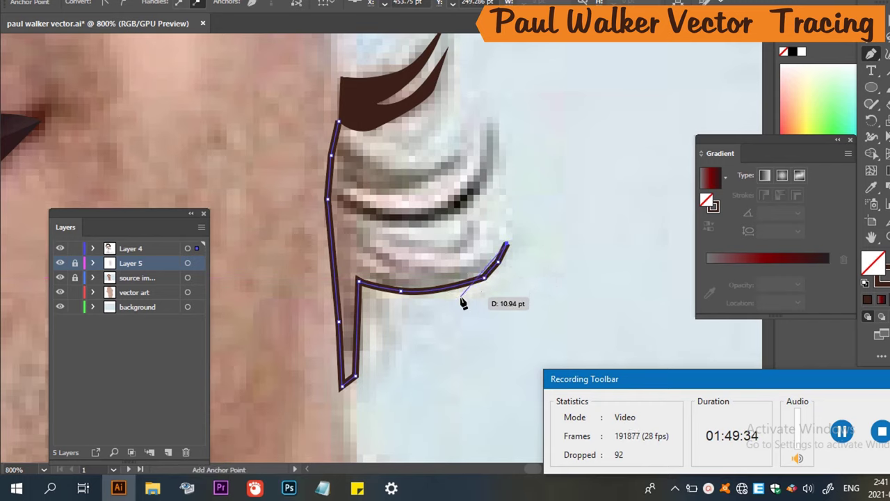
{"action": "left_click", "coordinate": [485, 274]}
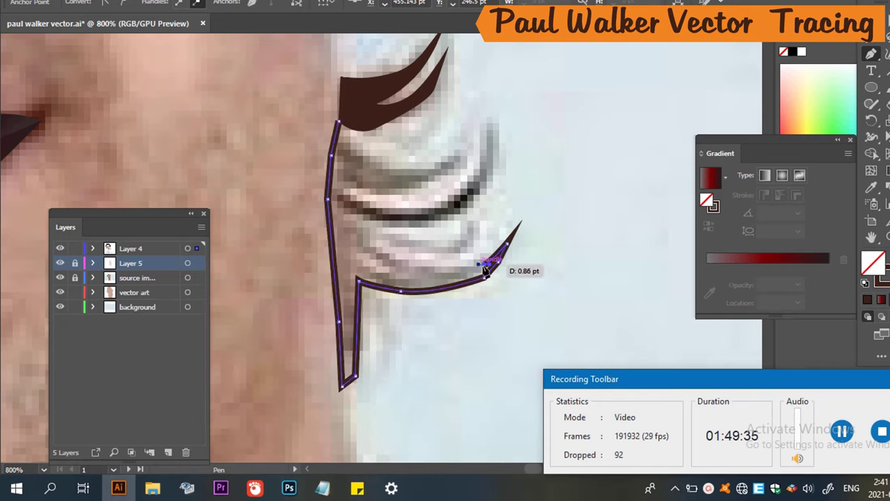
{"action": "left_click_drag", "start_coordinate": [483, 268], "coordinate": [430, 276]}
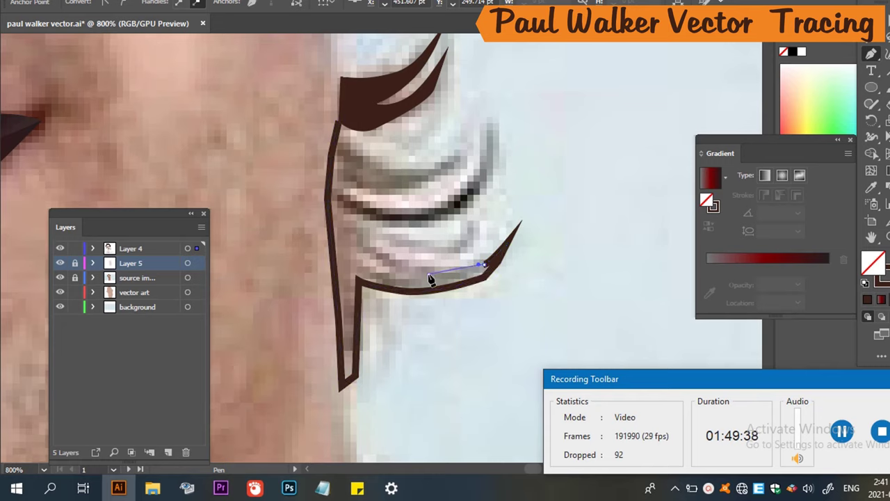
{"action": "left_click_drag", "start_coordinate": [360, 250], "coordinate": [449, 258]}
{"action": "left_click_drag", "start_coordinate": [478, 227], "coordinate": [431, 226]}
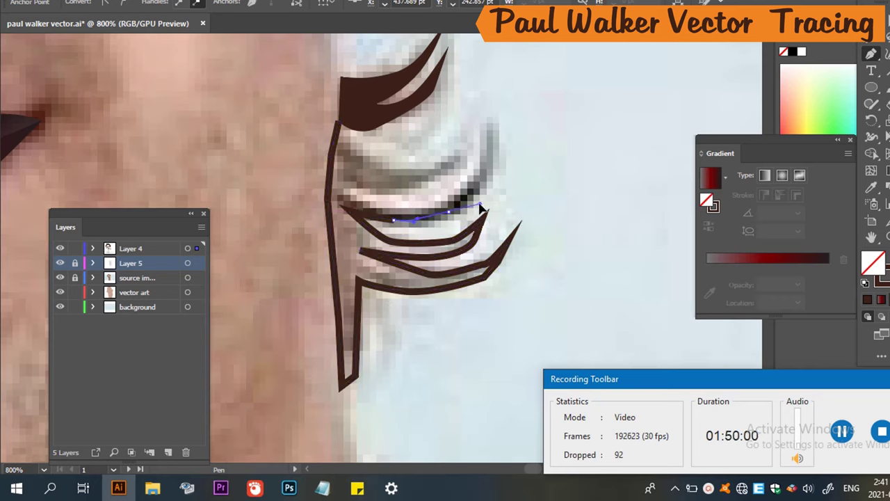
Trace the long pointed strand along its lower edge to the tip and back along its upper edge toward the neck.
{"action": "left_click_drag", "start_coordinate": [480, 203], "coordinate": [480, 202]}
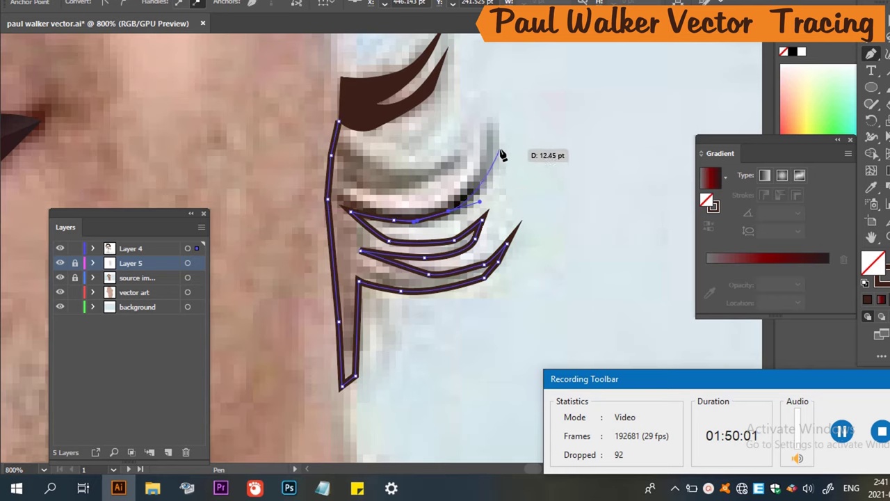
{"action": "left_click_drag", "start_coordinate": [492, 134], "coordinate": [469, 182]}
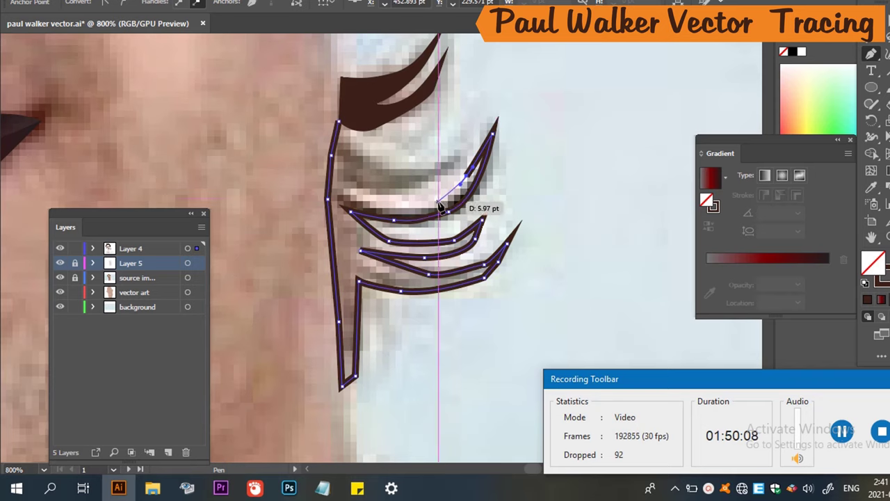
{"action": "left_click", "coordinate": [416, 207]}
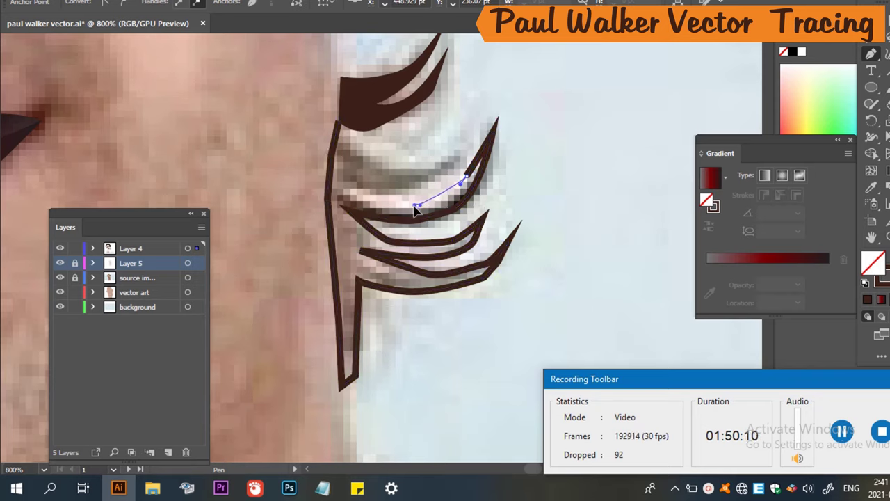
{"action": "left_click_drag", "start_coordinate": [408, 209], "coordinate": [404, 207]}
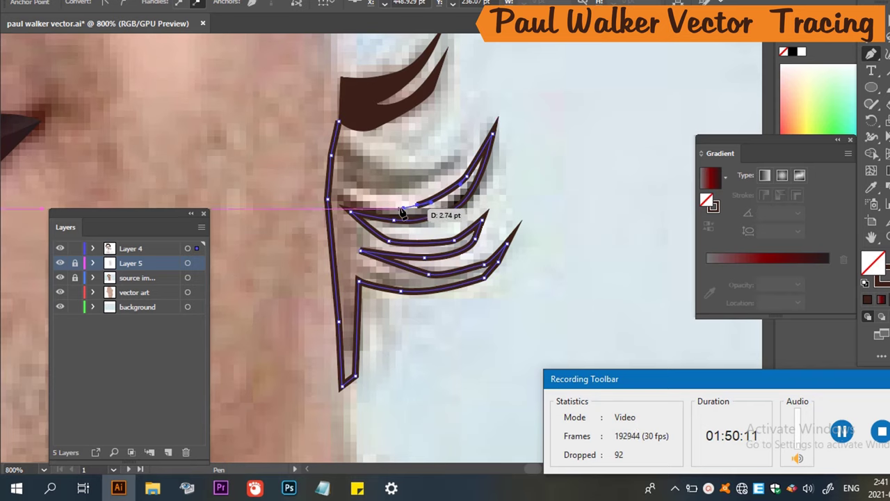
{"action": "left_click", "coordinate": [368, 193]}
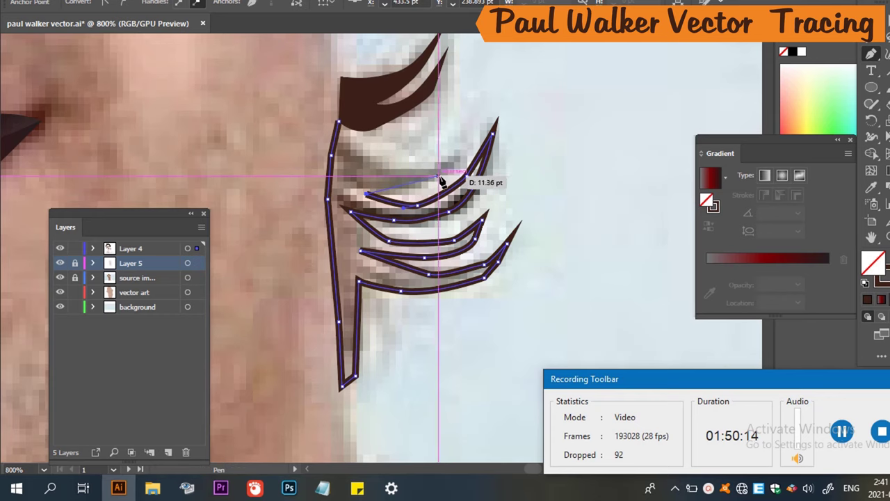
Trace the uppermost strand of this hair section, close the path at its starting anchor, and swap its stroke to a dark brown fill.
{"action": "left_click_drag", "start_coordinate": [441, 176], "coordinate": [457, 157]}
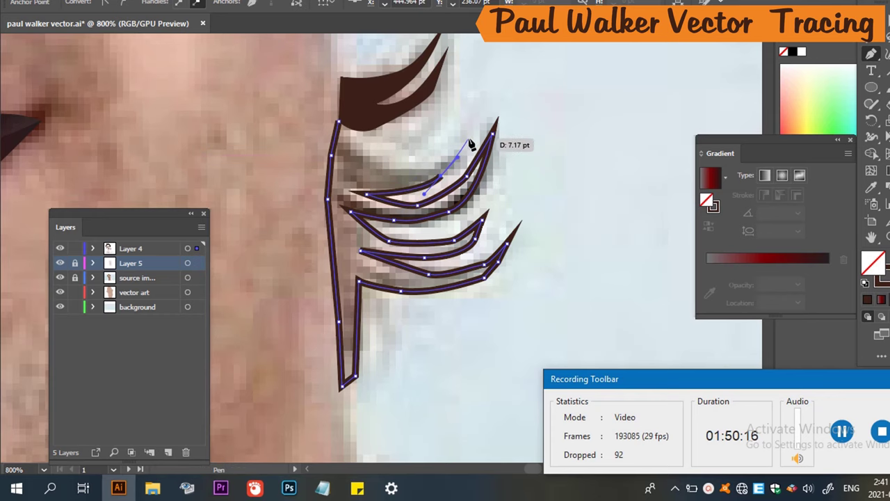
{"action": "left_click", "coordinate": [467, 133]}
{"action": "left_click", "coordinate": [427, 169]}
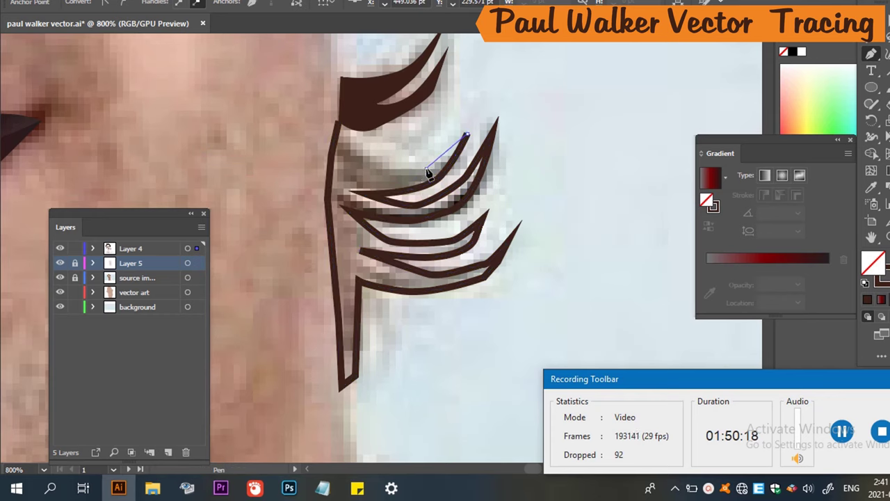
{"action": "key", "text": "ctrl+h"}
{"action": "mouse_move", "coordinate": [411, 176]}
{"action": "left_mouse_down"}
{"action": "mouse_move", "coordinate": [373, 162]}
{"action": "mouse_move", "coordinate": [358, 131]}
{"action": "mouse_move", "coordinate": [363, 146]}
{"action": "mouse_move", "coordinate": [340, 125]}
{"action": "left_mouse_up"}
{"action": "key", "text": "ctrl+h"}
{"action": "key", "text": "ctrl+h"}
{"action": "left_click", "coordinate": [358, 130]}
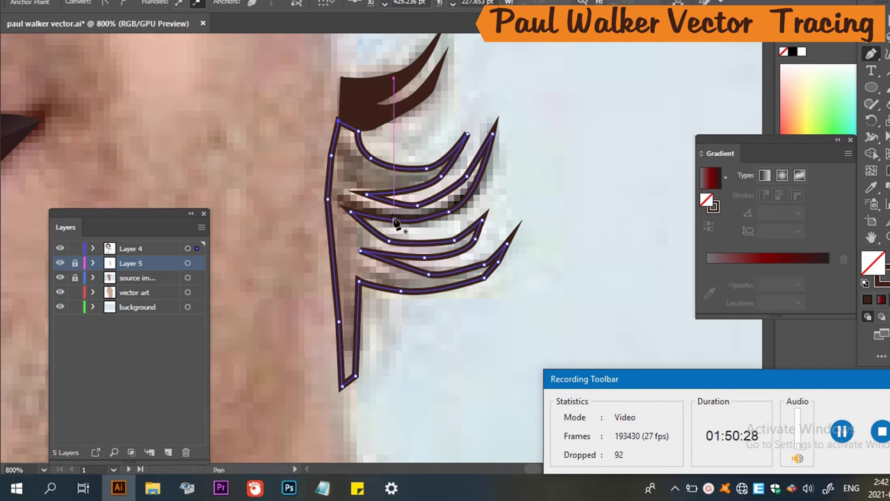
{"action": "key", "text": "shift+x"}
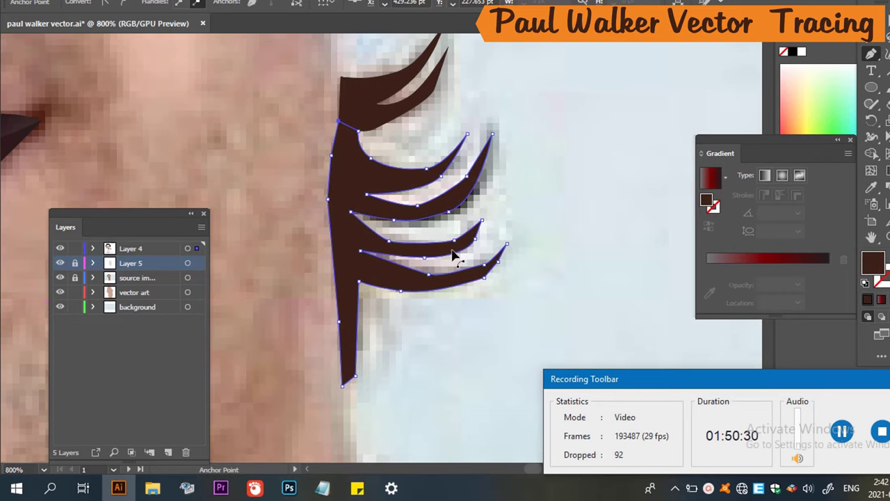
Deselect the finished hair shape, hide the source image layer, and save the document.
{"action": "scroll", "coordinate": [454, 257], "scroll_direction": "down", "scroll_amount": 7}
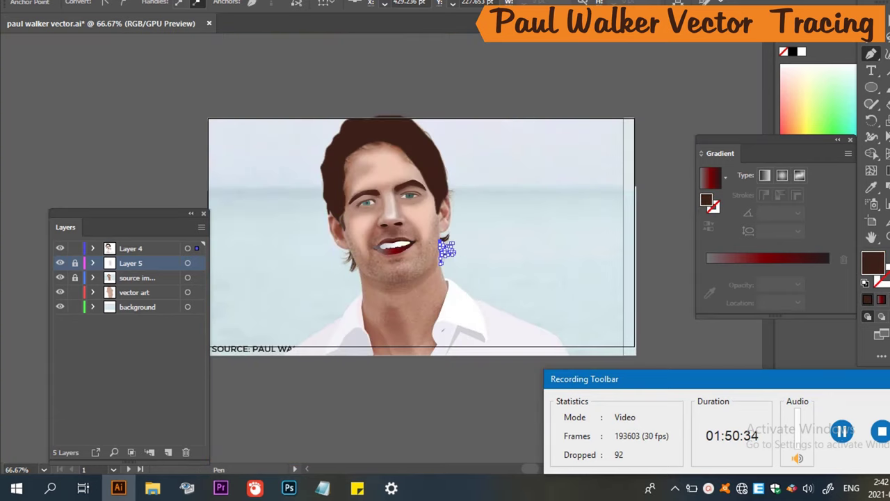
{"action": "left_click", "coordinate": [501, 82]}
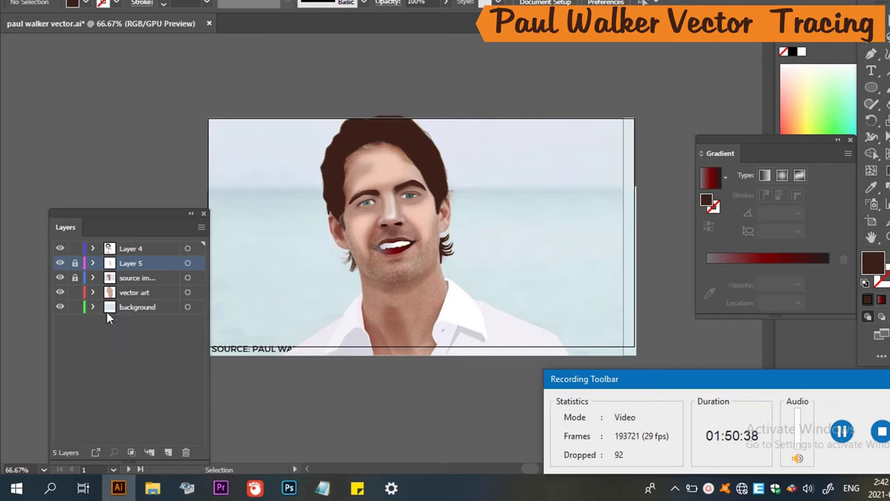
{"action": "left_click", "coordinate": [61, 279]}
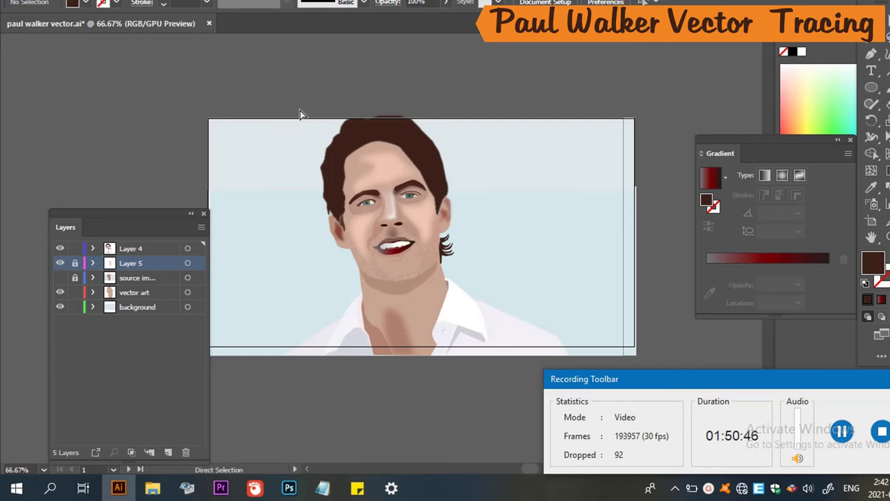
{"action": "key", "text": "ctrl+s"}
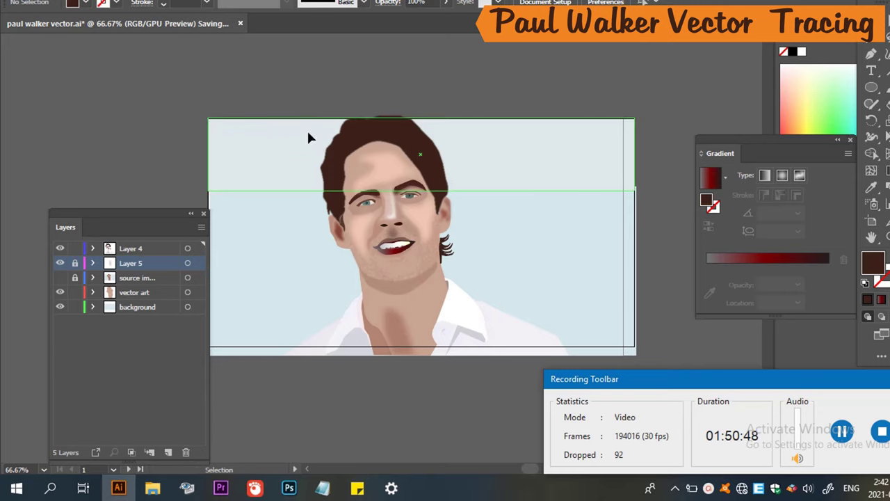
Review the whole portrait, and show the source image layer again around the mouth and jaw.
{"action": "scroll", "coordinate": [383, 216], "scroll_direction": "down", "scroll_amount": 1}
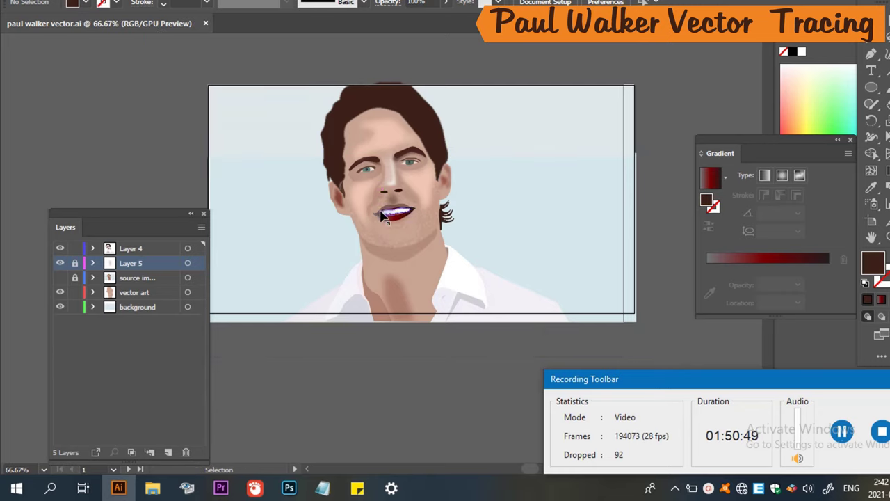
{"action": "scroll", "coordinate": [431, 170], "scroll_direction": "up", "scroll_amount": 2}
{"action": "scroll", "coordinate": [472, 161], "scroll_direction": "down", "scroll_amount": 2}
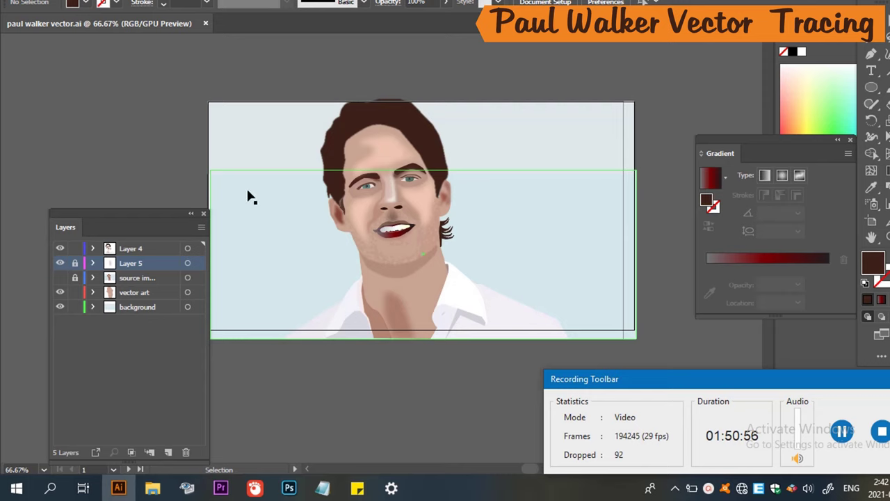
{"action": "scroll", "coordinate": [314, 258], "scroll_direction": "up", "scroll_amount": 4}
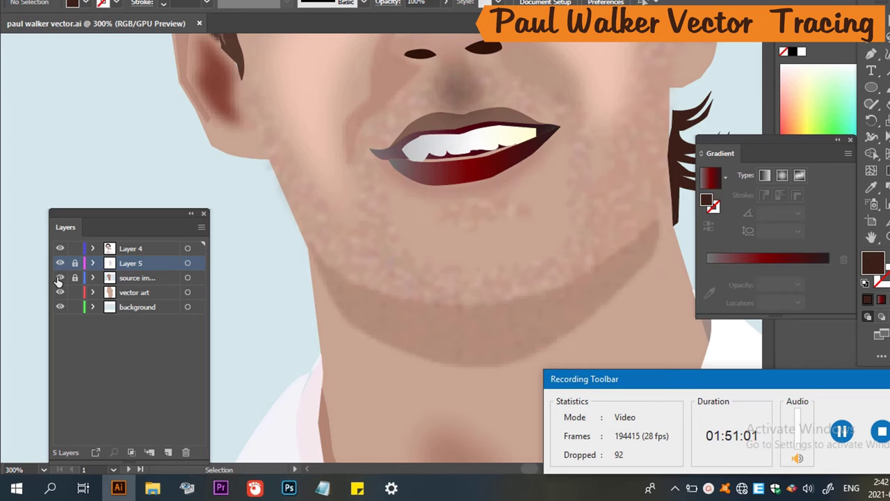
{"action": "left_click", "coordinate": [59, 278]}
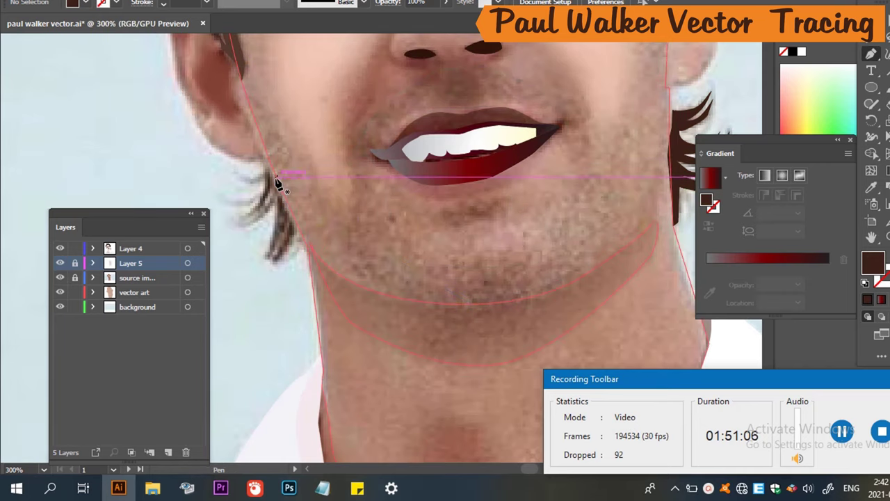
Start a stroke-only Pen path beneath the opposite earlobe and trace the hair's inner edge along the jaw to its lowest tip.
{"action": "scroll", "coordinate": [278, 183], "scroll_direction": "up", "scroll_amount": 2}
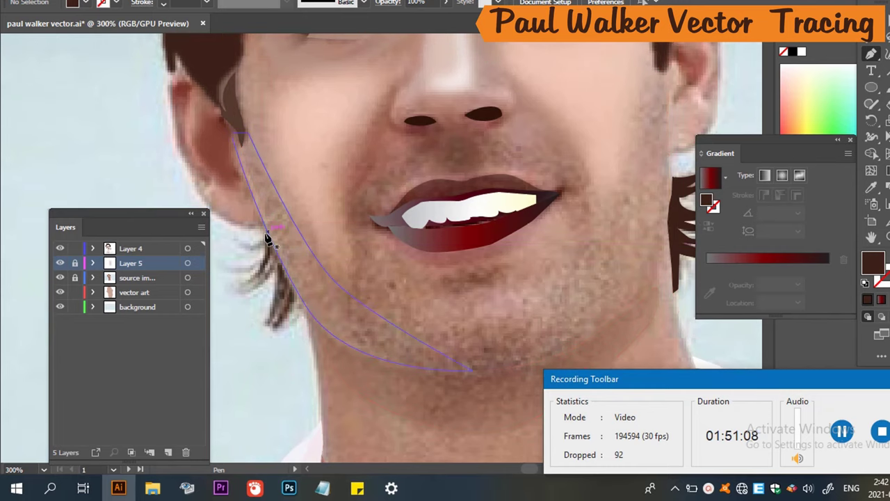
{"action": "left_click", "coordinate": [263, 227]}
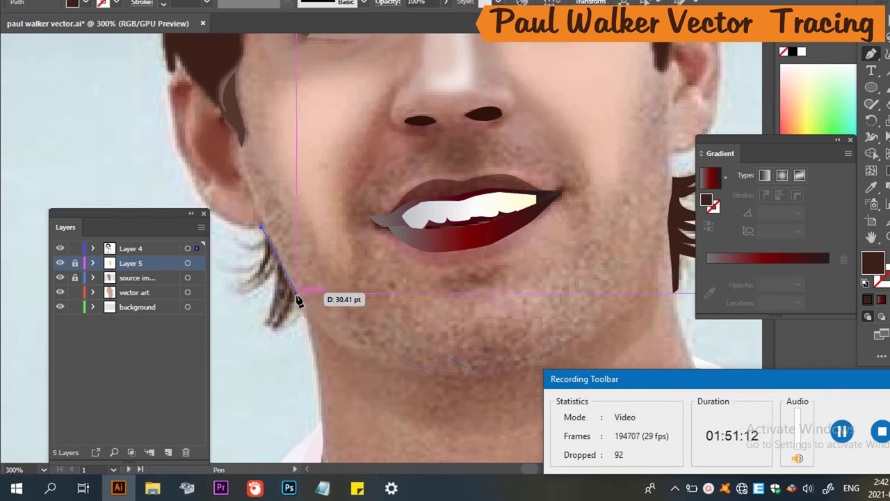
{"action": "left_click", "coordinate": [297, 292]}
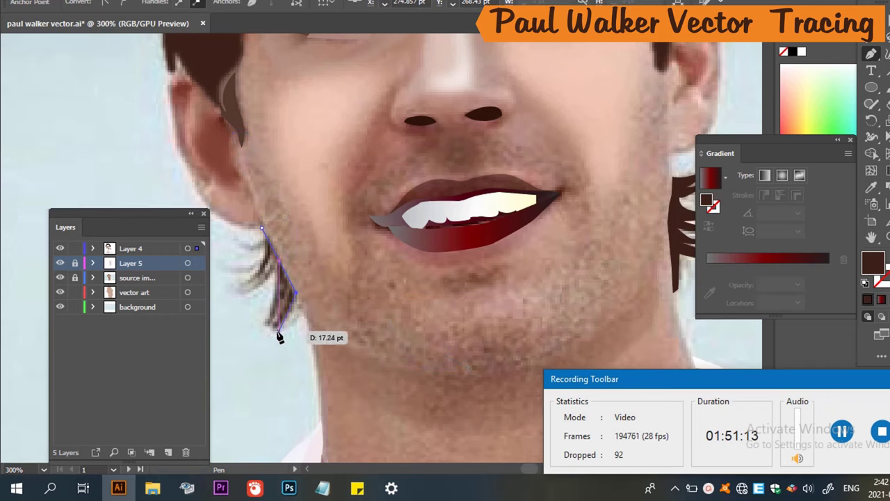
{"action": "key", "text": "shift+x"}
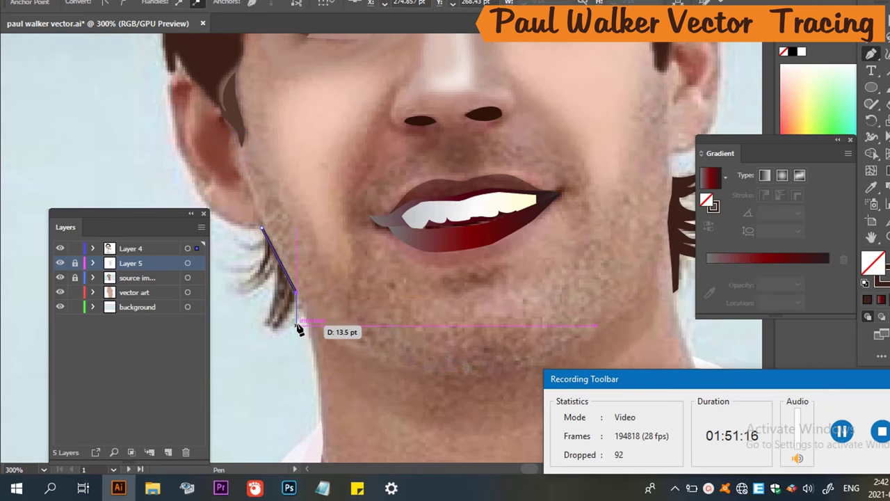
{"action": "left_click", "coordinate": [279, 333]}
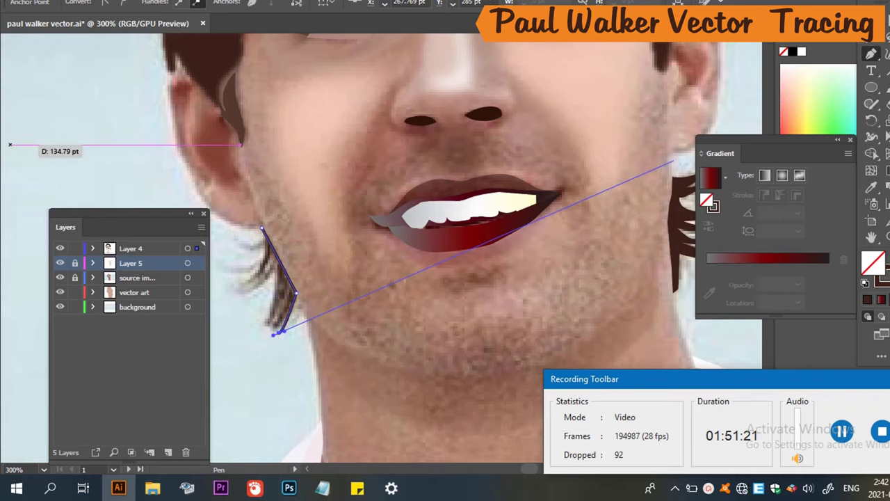
Select the new hair path along the jaw and set its stroke weight to 0.5 pt.
{"action": "key", "text": "v"}
{"action": "key", "text": "Return"}
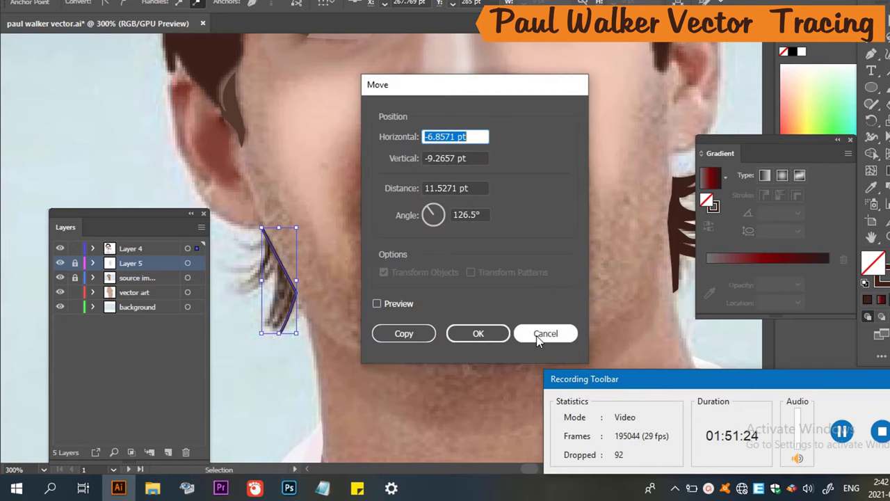
{"action": "left_click", "coordinate": [544, 334]}
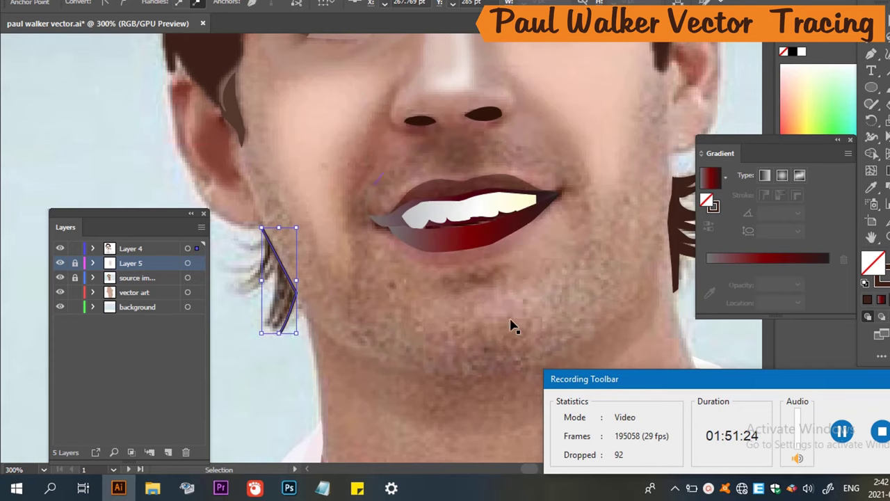
{"action": "left_click", "coordinate": [278, 257]}
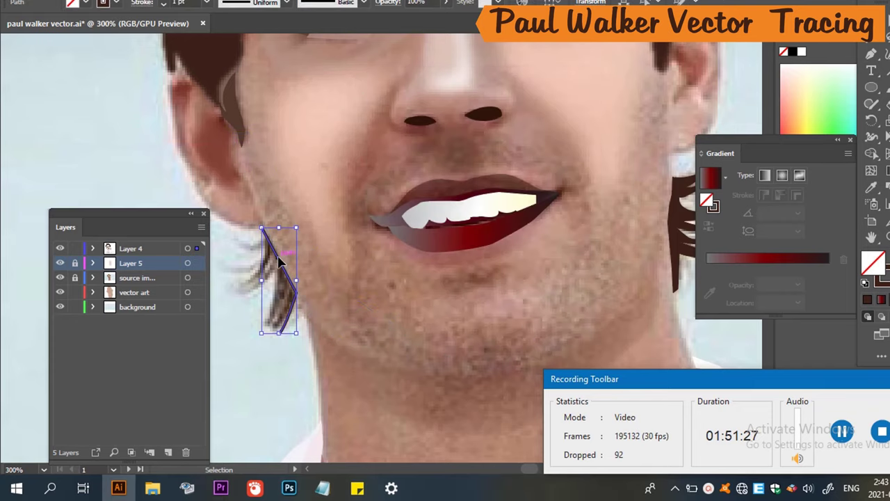
{"action": "left_click", "coordinate": [211, 3]}
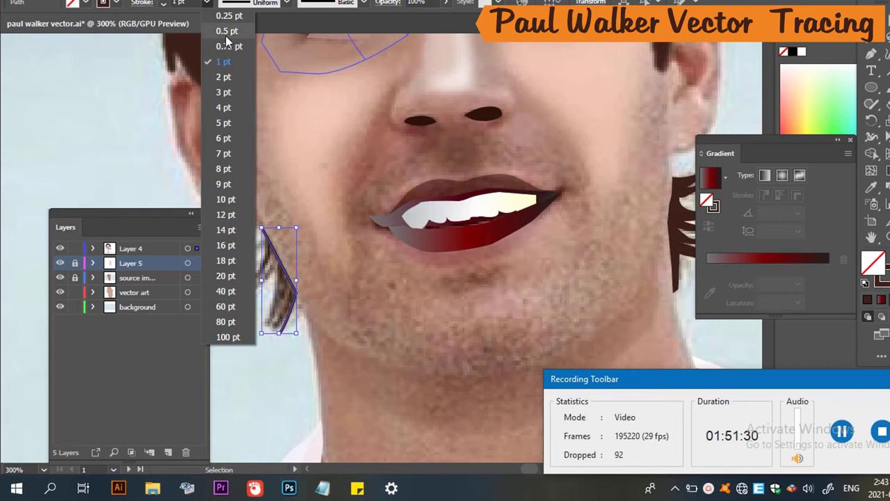
{"action": "left_click", "coordinate": [226, 31]}
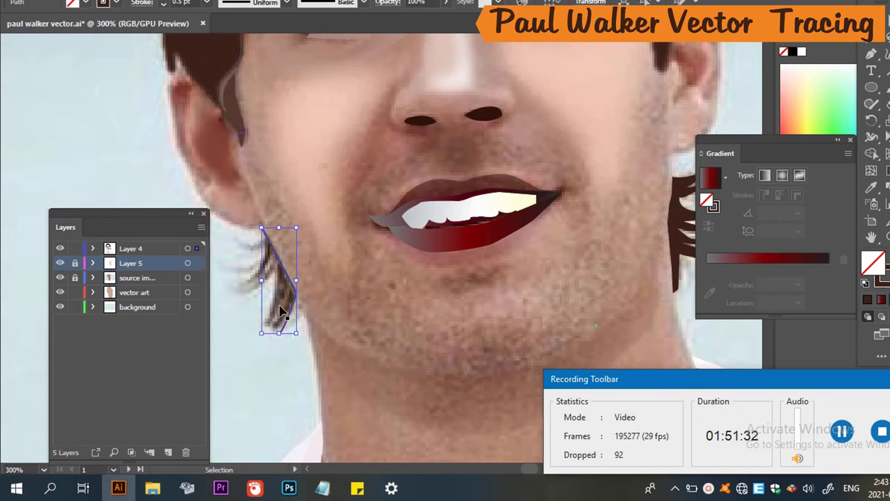
Extend the hair path with the Pen tool around the lower strand tips and out along the curled side strand.
{"action": "key", "text": "p"}
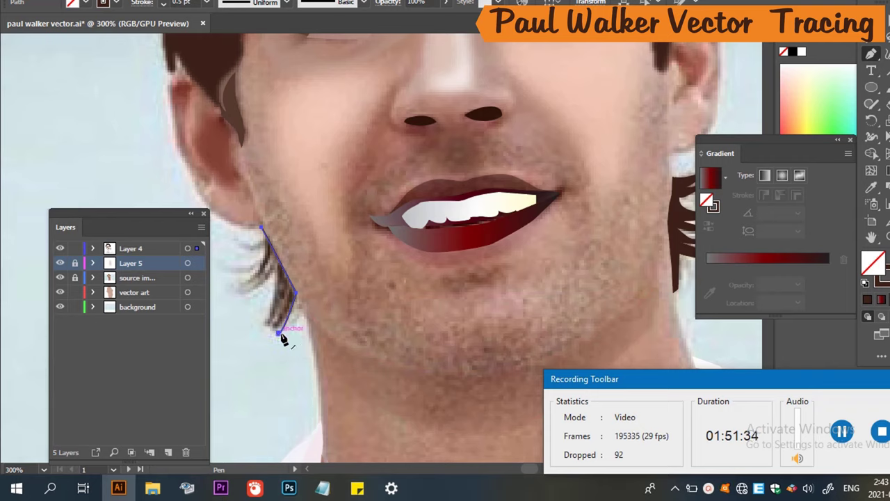
{"action": "mouse_move", "coordinate": [280, 333]}
{"action": "left_mouse_down"}
{"action": "mouse_move", "coordinate": [294, 323]}
{"action": "mouse_move", "coordinate": [285, 318]}
{"action": "mouse_move", "coordinate": [275, 348]}
{"action": "mouse_move", "coordinate": [289, 302]}
{"action": "mouse_move", "coordinate": [298, 308]}
{"action": "mouse_move", "coordinate": [286, 304]}
{"action": "mouse_move", "coordinate": [273, 330]}
{"action": "mouse_move", "coordinate": [286, 331]}
{"action": "mouse_move", "coordinate": [278, 320]}
{"action": "mouse_move", "coordinate": [302, 363]}
{"action": "mouse_move", "coordinate": [277, 302]}
{"action": "mouse_move", "coordinate": [287, 352]}
{"action": "mouse_move", "coordinate": [270, 334]}
{"action": "mouse_move", "coordinate": [284, 337]}
{"action": "mouse_move", "coordinate": [254, 313]}
{"action": "mouse_move", "coordinate": [279, 302]}
{"action": "mouse_move", "coordinate": [281, 280]}
{"action": "mouse_move", "coordinate": [271, 278]}
{"action": "left_mouse_up"}
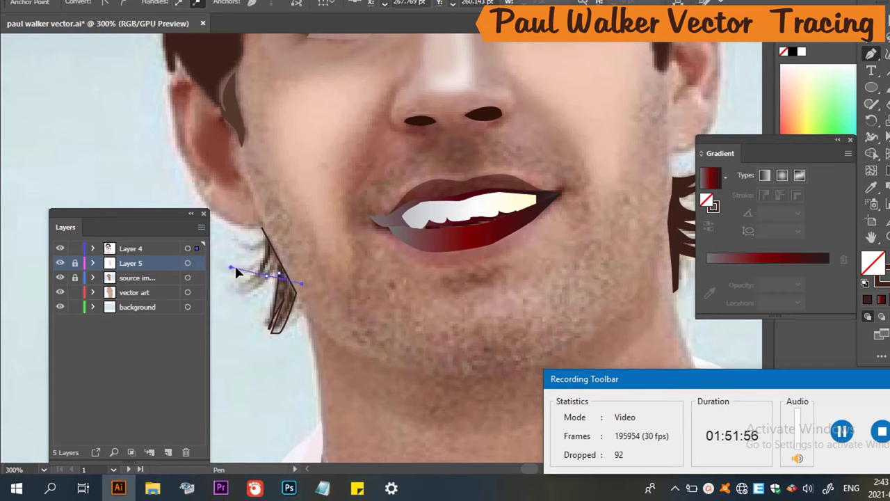
{"action": "left_click_drag", "start_coordinate": [308, 335], "coordinate": [280, 276]}
{"action": "mouse_move", "coordinate": [251, 283]}
{"action": "left_mouse_down"}
{"action": "mouse_move", "coordinate": [230, 291]}
{"action": "mouse_move", "coordinate": [233, 298]}
{"action": "mouse_move", "coordinate": [215, 291]}
{"action": "mouse_move", "coordinate": [253, 296]}
{"action": "mouse_move", "coordinate": [238, 288]}
{"action": "mouse_move", "coordinate": [251, 269]}
{"action": "left_mouse_up"}
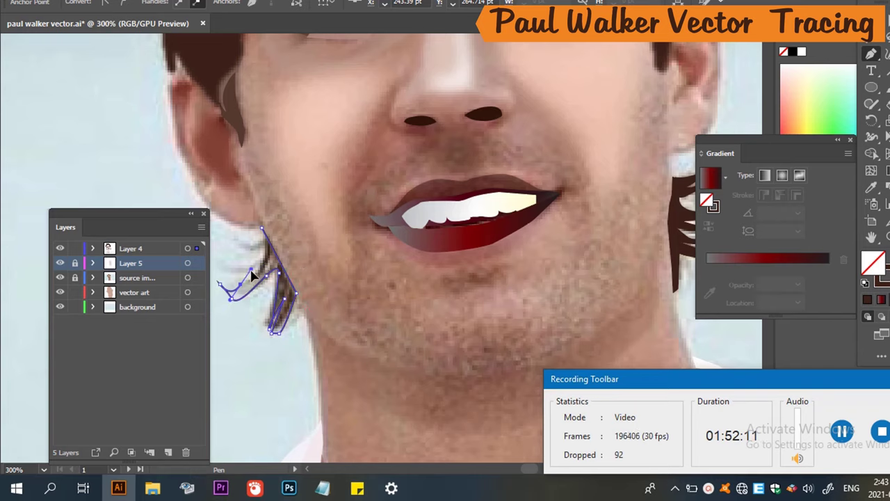
{"action": "left_click_drag", "start_coordinate": [353, 348], "coordinate": [255, 271]}
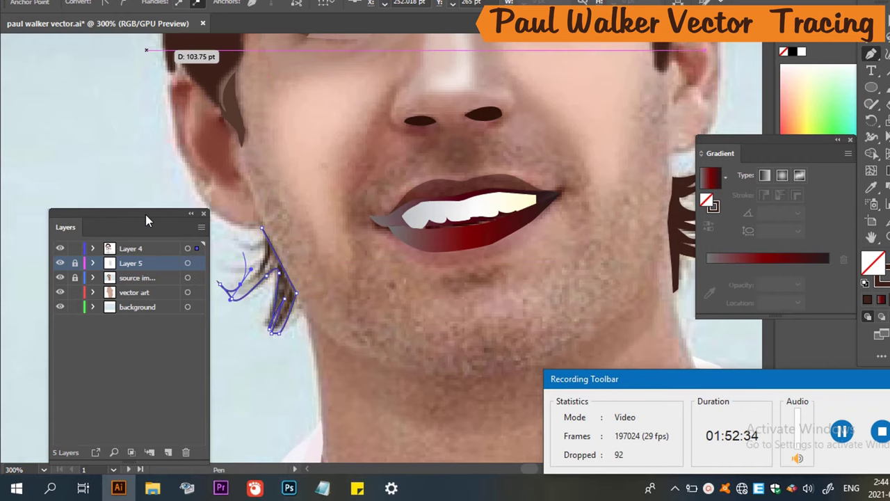
Move the Layers panel clear of the hair strands and undo the last curve on the side strand's upper edge.
{"action": "left_click_drag", "start_coordinate": [145, 220], "coordinate": [82, 240]}
{"action": "left_click_drag", "start_coordinate": [245, 254], "coordinate": [263, 278]}
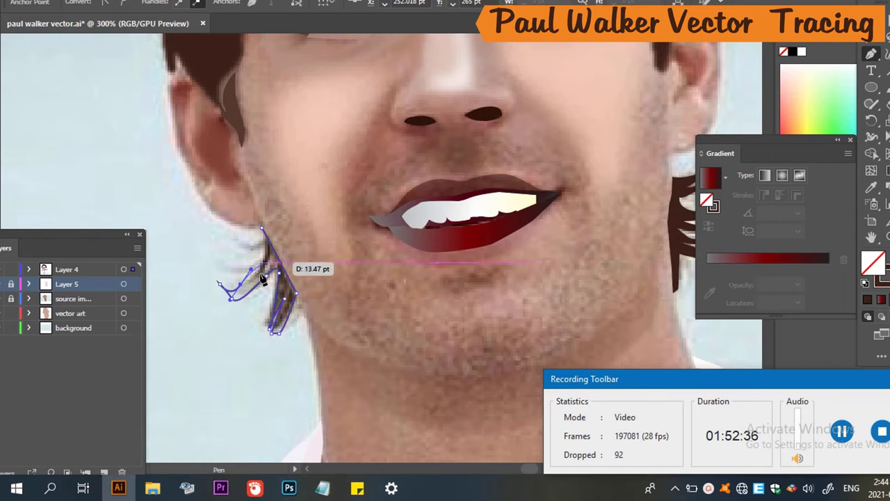
{"action": "scroll", "coordinate": [239, 282], "scroll_direction": "up", "scroll_amount": 4}
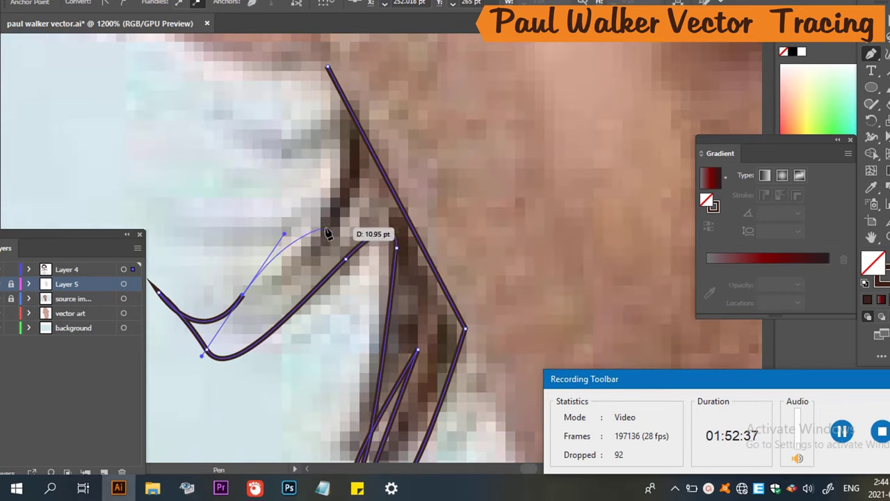
{"action": "left_click_drag", "start_coordinate": [328, 234], "coordinate": [291, 275]}
{"action": "key", "text": "ctrl+z"}
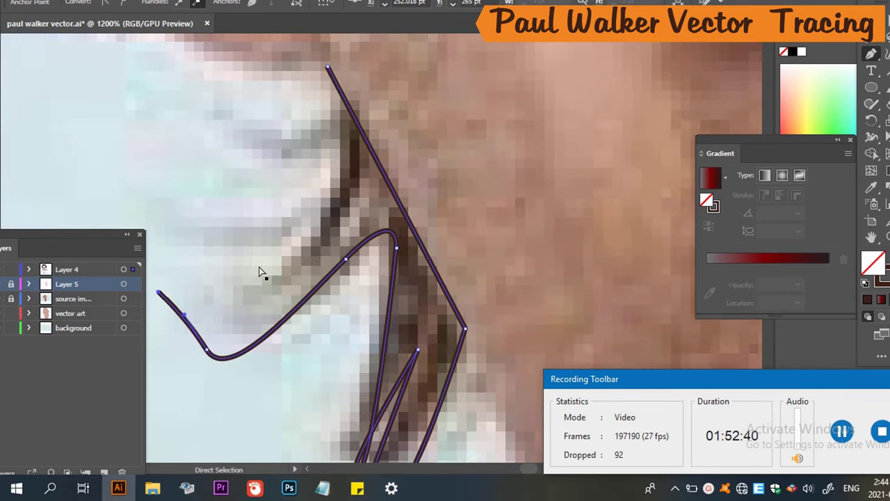
Trace the side strand's upper edge and the small curl above it, closing the hair path beneath the earlobe.
{"action": "left_click_drag", "start_coordinate": [188, 317], "coordinate": [218, 339]}
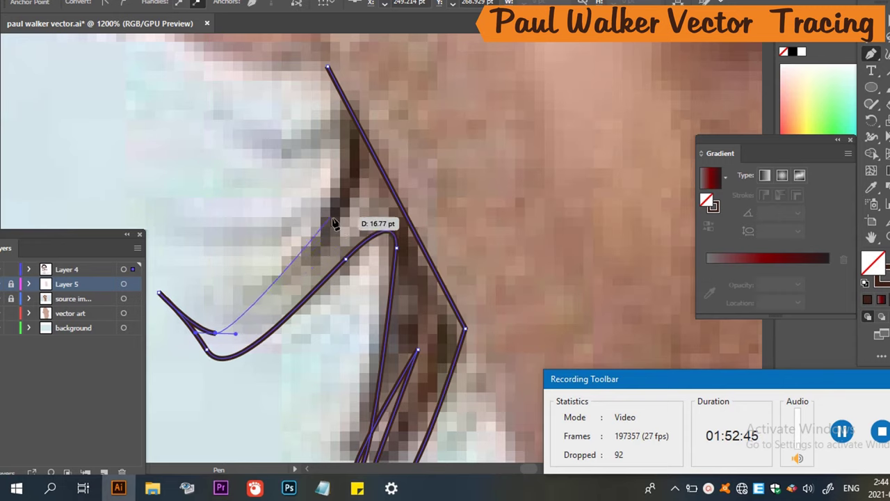
{"action": "left_click_drag", "start_coordinate": [334, 221], "coordinate": [334, 148]}
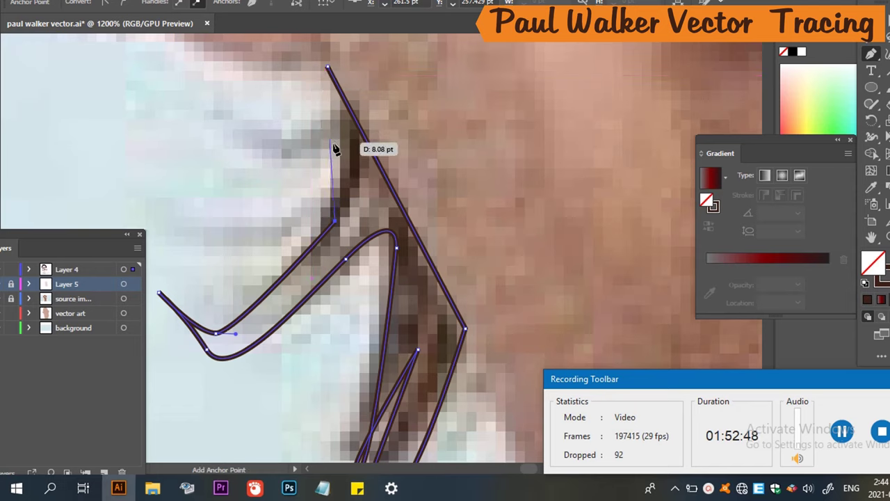
{"action": "left_click", "coordinate": [328, 150]}
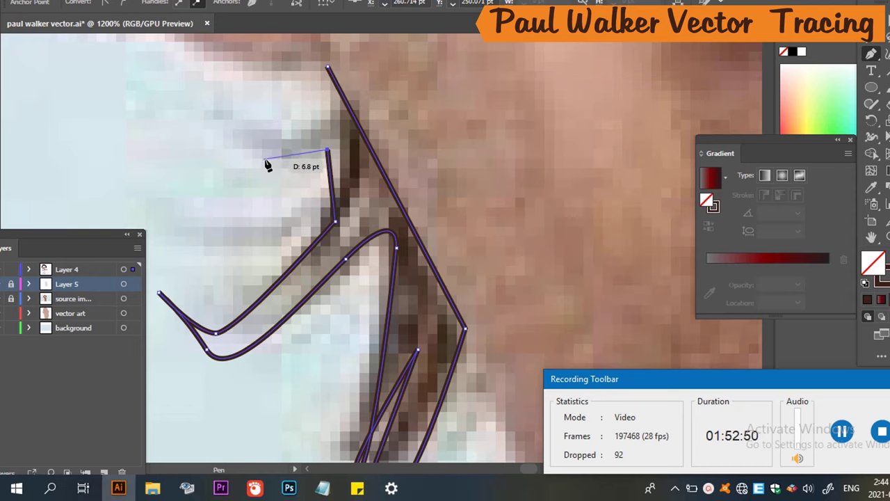
{"action": "left_click", "coordinate": [247, 157]}
{"action": "left_click_drag", "start_coordinate": [223, 132], "coordinate": [281, 138]}
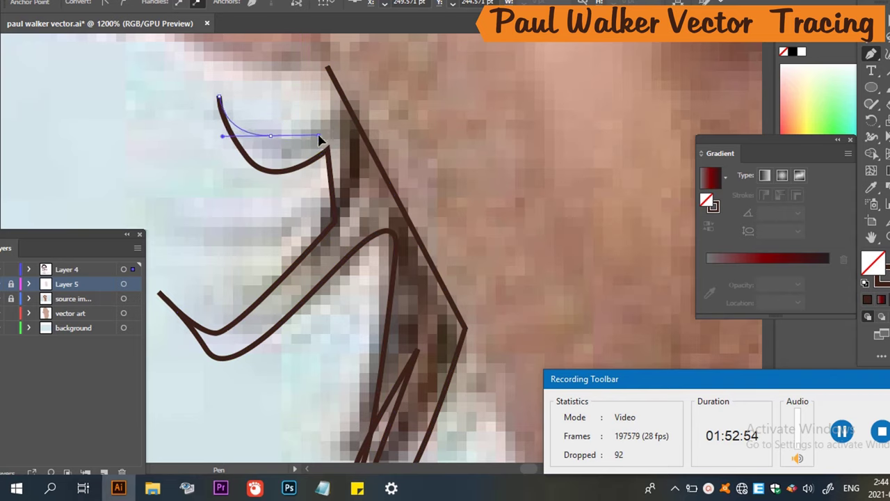
{"action": "left_click", "coordinate": [328, 66]}
Reshape the curve at the lower strand's tip, and swap the hair shape's dark brown stroke to its fill.
{"action": "scroll", "coordinate": [365, 356], "scroll_direction": "down", "scroll_amount": 3}
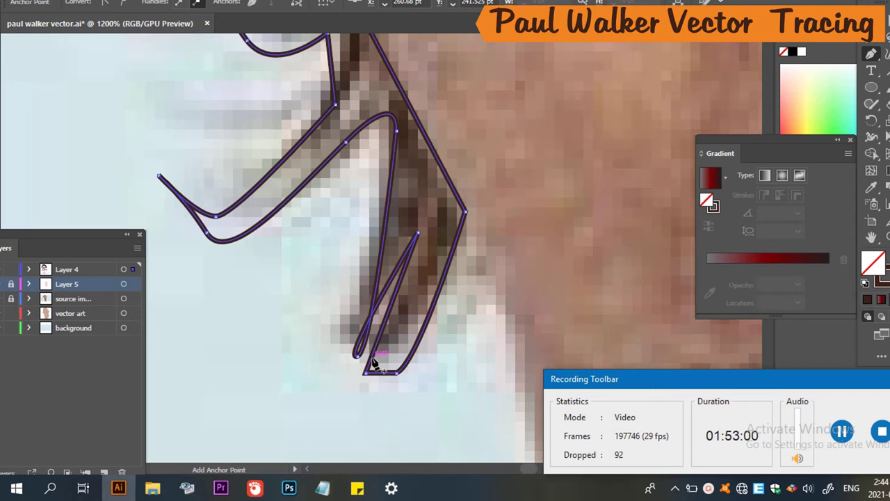
{"action": "key", "text": "a"}
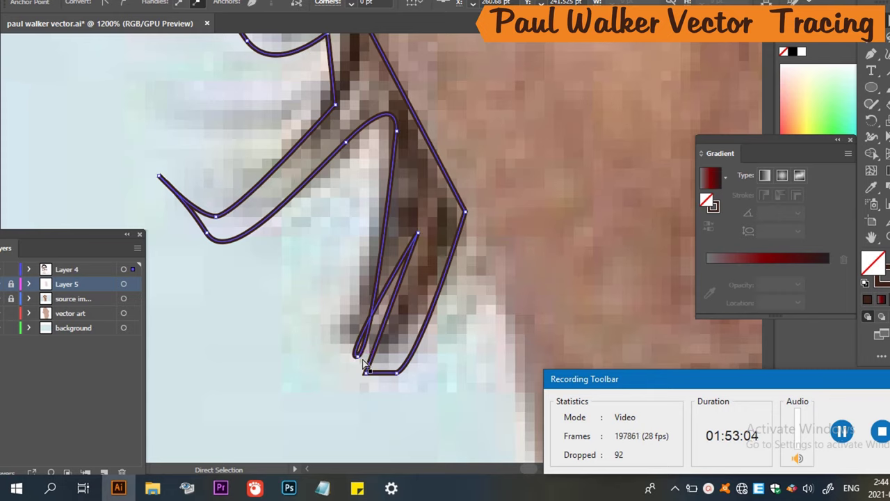
{"action": "left_click", "coordinate": [357, 356]}
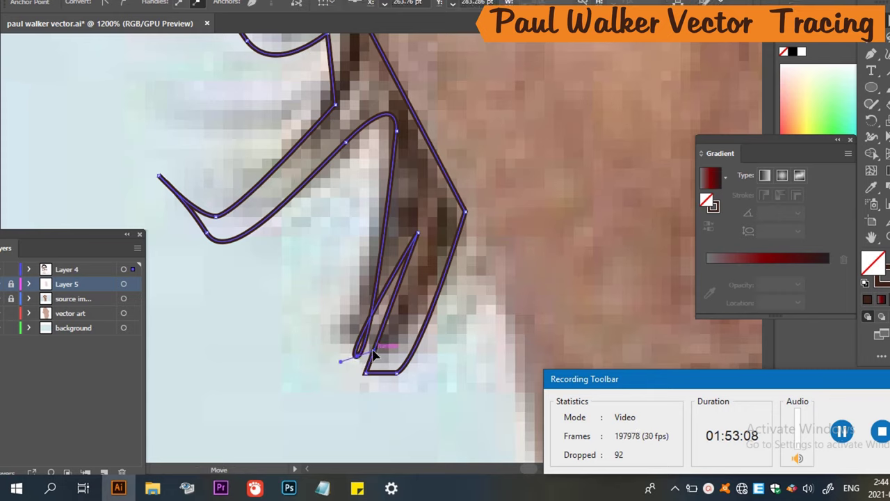
{"action": "left_click_drag", "start_coordinate": [373, 355], "coordinate": [341, 348]}
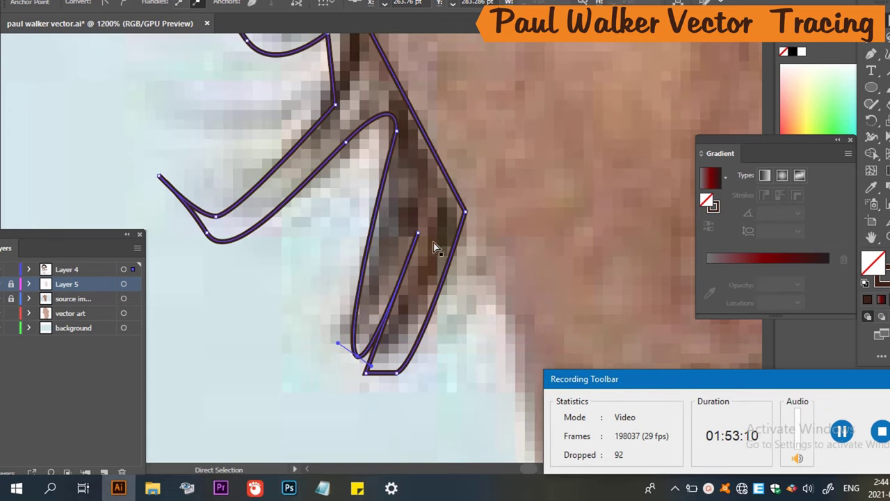
{"action": "key", "text": "shift+x"}
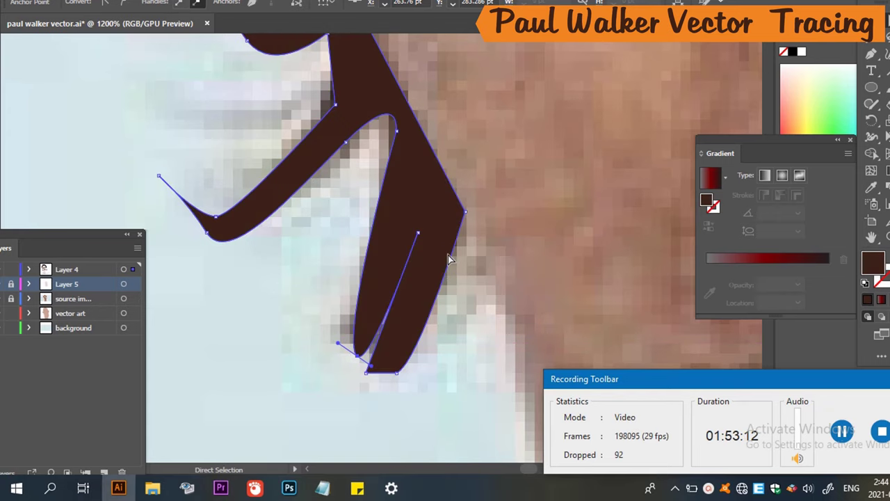
{"action": "scroll", "coordinate": [448, 259], "scroll_direction": "down", "scroll_amount": 7}
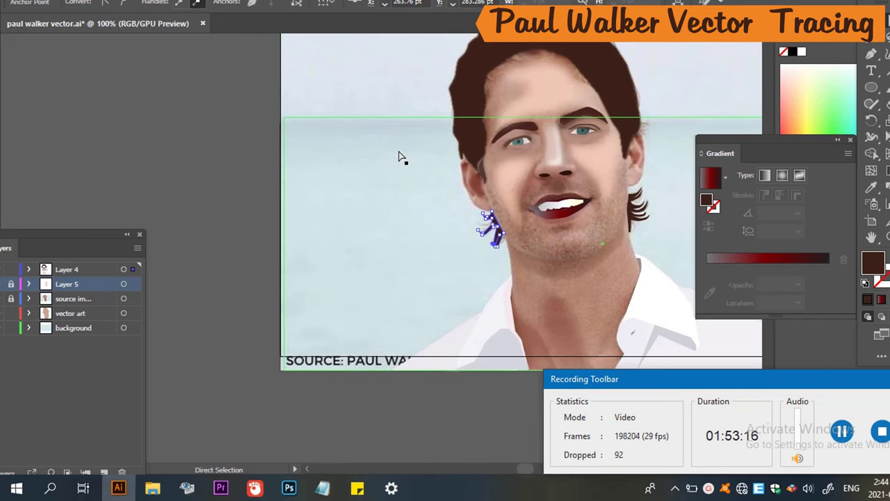
Lock the vector art and background layers, and hide the source image layer.
{"action": "left_click", "coordinate": [402, 156]}
{"action": "key", "text": "v"}
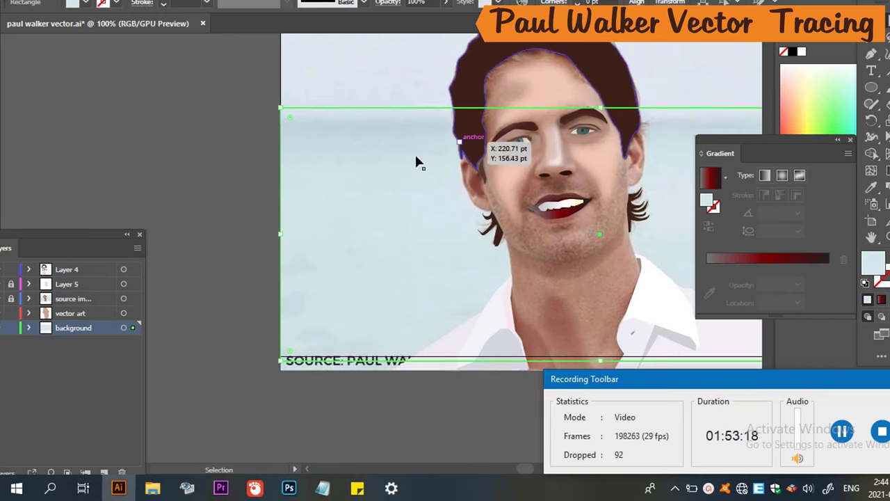
{"action": "left_click_drag", "start_coordinate": [101, 247], "coordinate": [142, 236]}
{"action": "left_click", "coordinate": [53, 315]}
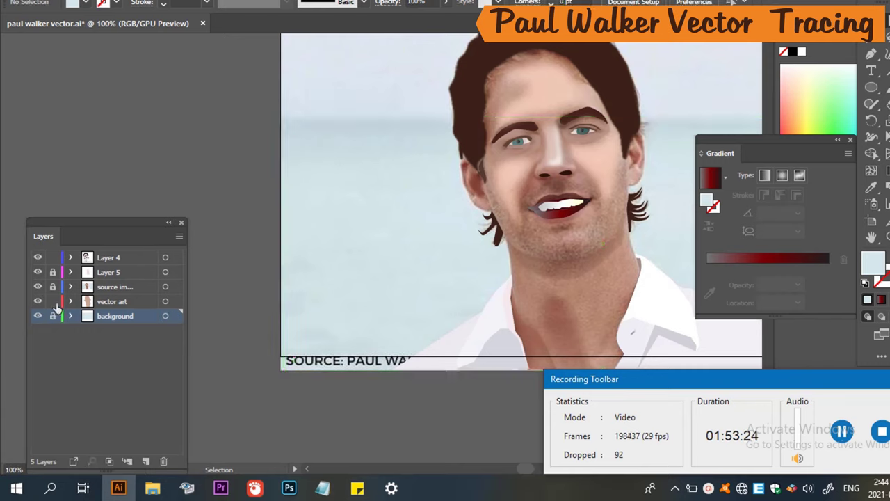
{"action": "key", "text": "a"}
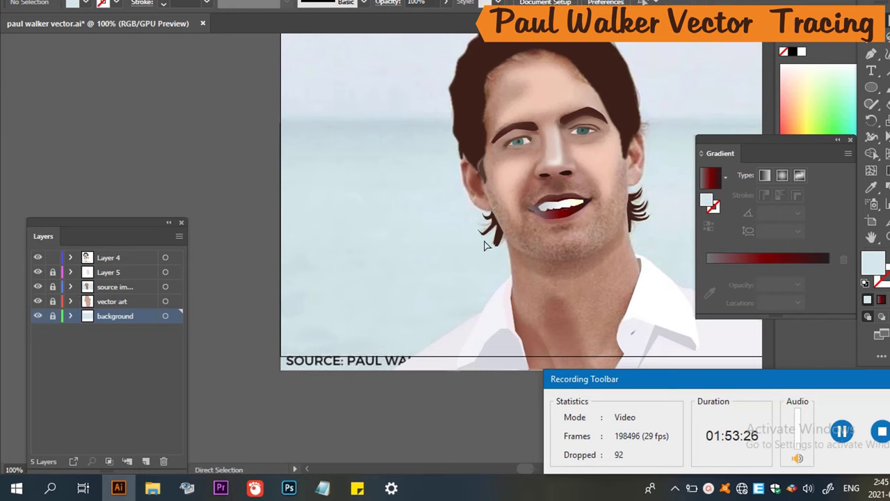
{"action": "left_click", "coordinate": [39, 287]}
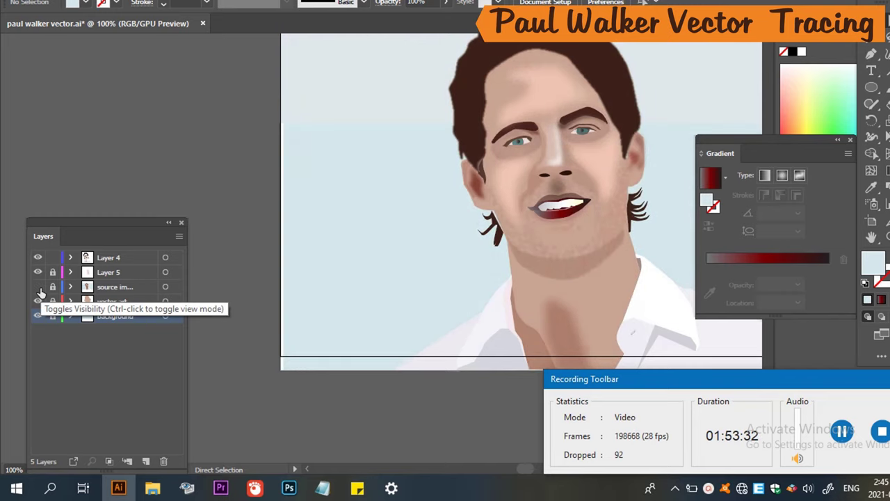
Move the hair shape's top anchor to the earlobe and its inner corner anchor onto the jaw edge, then deselect it.
{"action": "key", "text": "alt"}
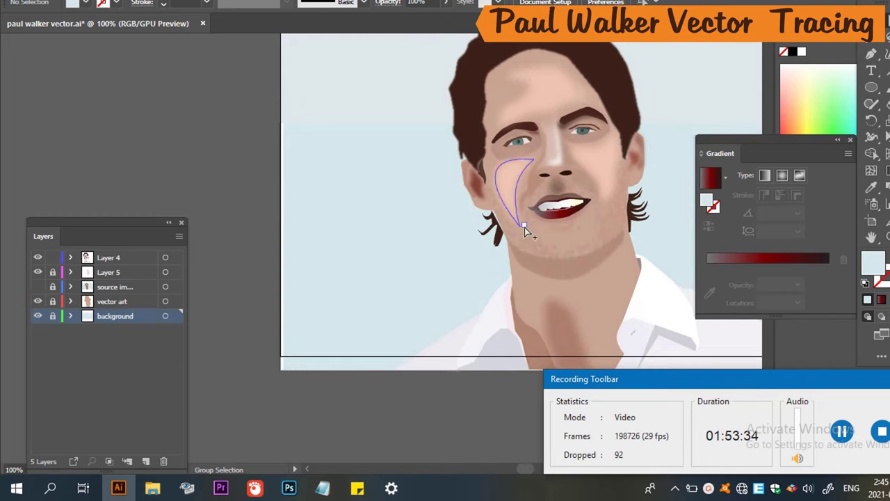
{"action": "scroll", "coordinate": [525, 227], "scroll_direction": "down", "scroll_amount": 1}
{"action": "scroll", "coordinate": [459, 213], "scroll_direction": "up", "scroll_amount": 6}
{"action": "scroll", "coordinate": [544, 134], "scroll_direction": "down", "scroll_amount": 5}
{"action": "scroll", "coordinate": [592, 170], "scroll_direction": "up", "scroll_amount": 2}
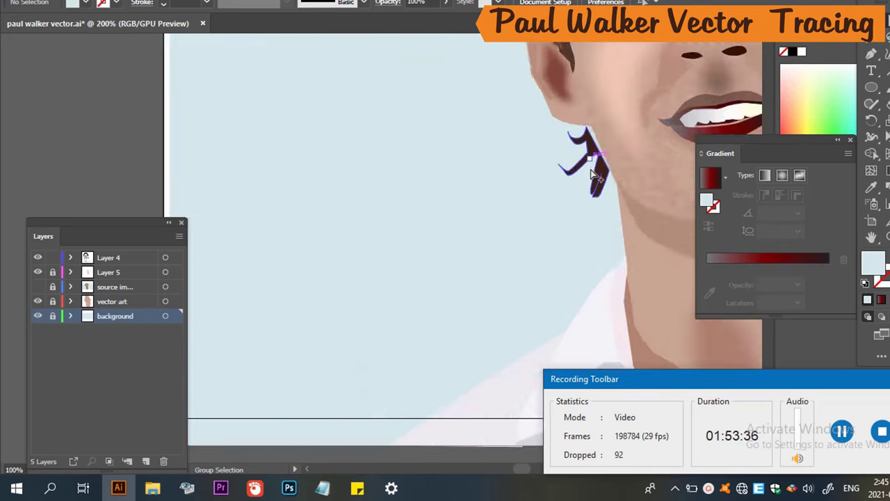
{"action": "scroll", "coordinate": [595, 176], "scroll_direction": "up", "scroll_amount": 3}
{"action": "left_click", "coordinate": [610, 136]}
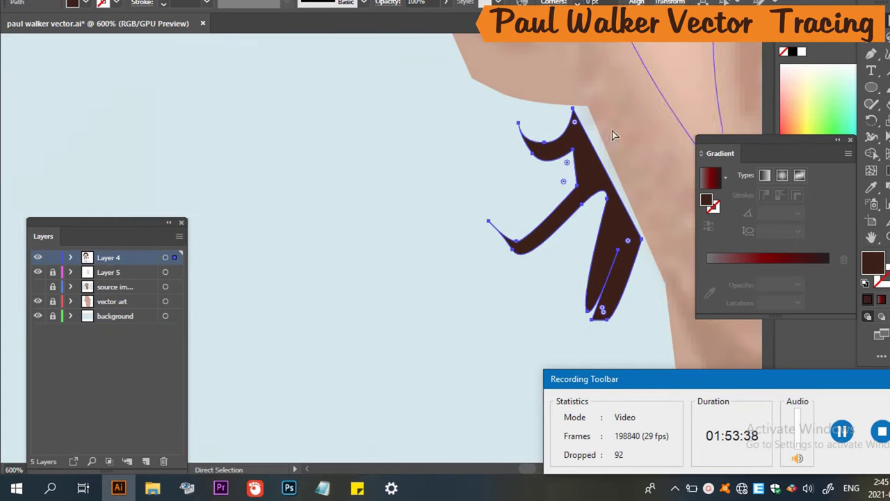
{"action": "left_click_drag", "start_coordinate": [576, 116], "coordinate": [588, 98]}
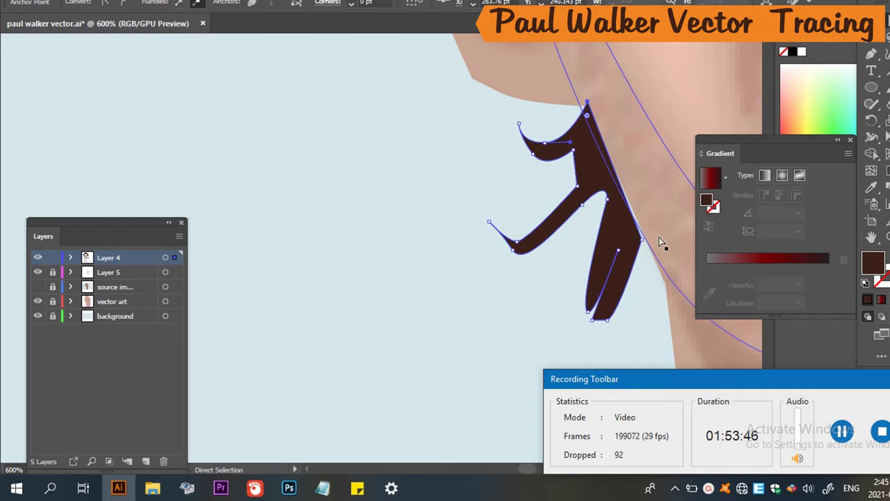
{"action": "left_click", "coordinate": [641, 242]}
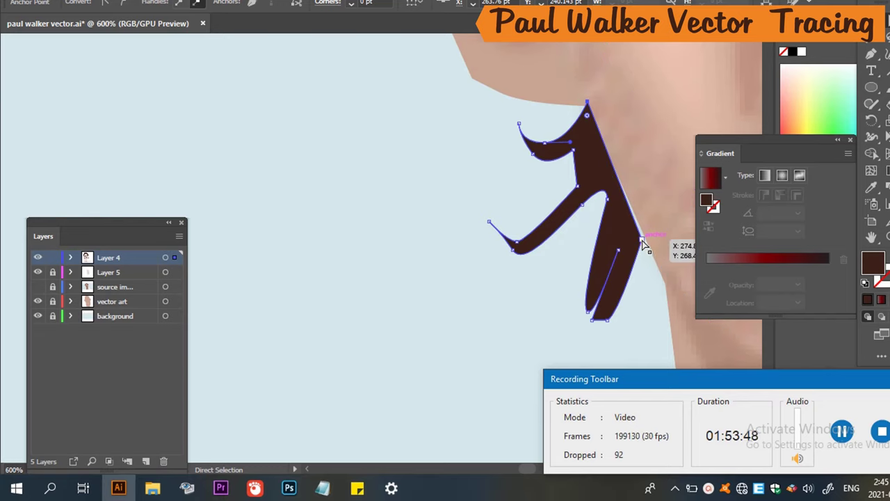
{"action": "left_click", "coordinate": [643, 241]}
{"action": "mouse_move", "coordinate": [643, 243]}
{"action": "left_mouse_down"}
{"action": "mouse_move", "coordinate": [648, 207]}
{"action": "mouse_move", "coordinate": [643, 236]}
{"action": "left_mouse_up"}
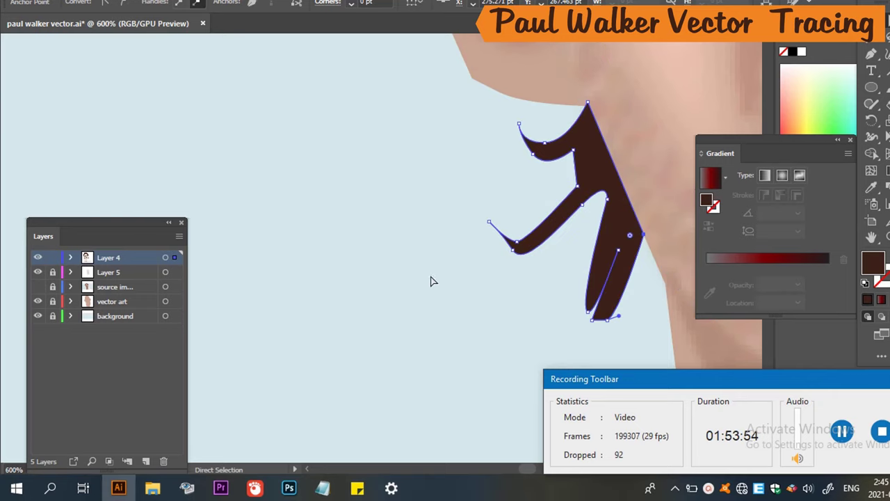
{"action": "left_click", "coordinate": [431, 215]}
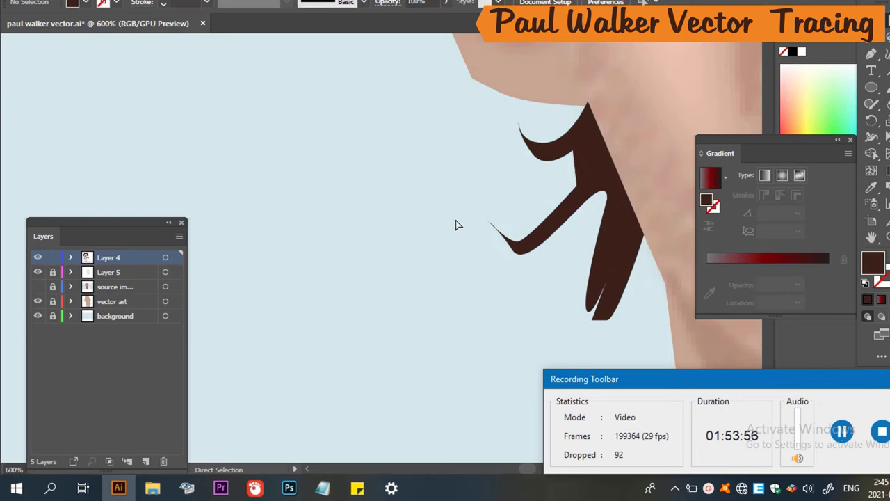
View the portrait at 100%, select the collar shape beside the neck, and save the document.
{"action": "key", "text": "ctrl+1"}
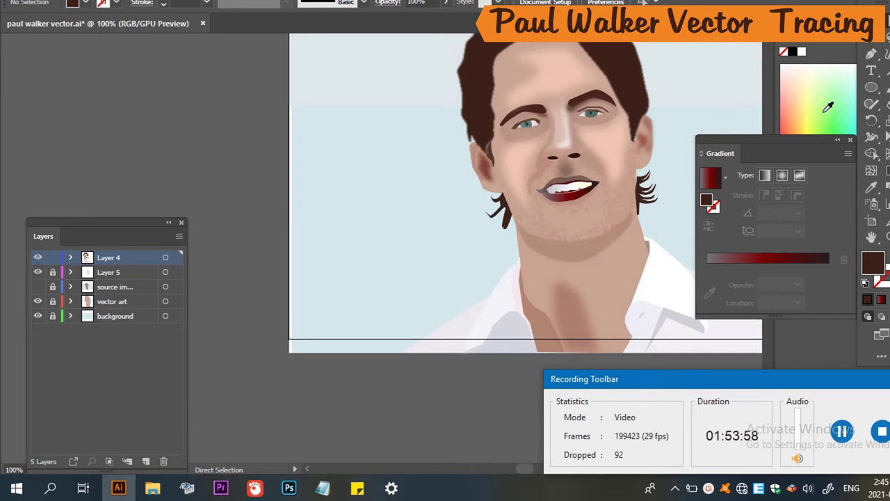
{"action": "scroll", "coordinate": [592, 209], "scroll_direction": "up", "scroll_amount": 1}
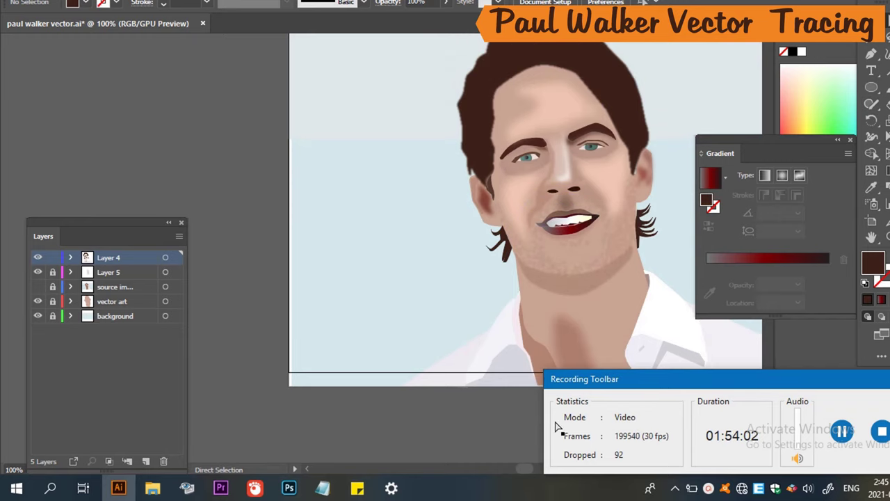
{"action": "left_click", "coordinate": [644, 346]}
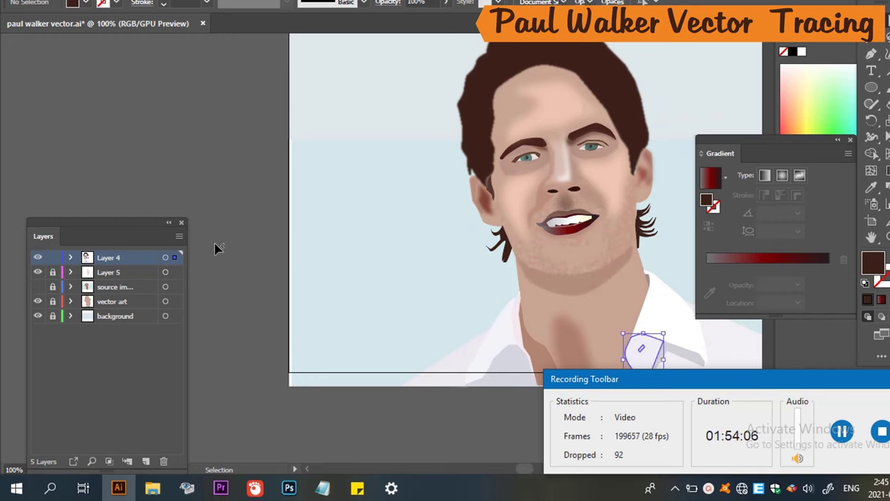
{"action": "key", "text": "ctrl+s"}
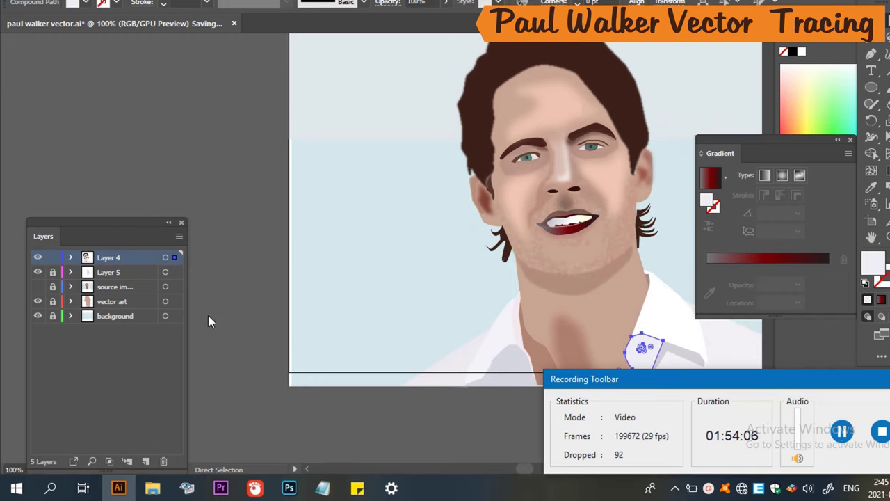
Toggle the source image layer's visibility to compare the photo with the vector portrait.
{"action": "left_click", "coordinate": [39, 287]}
{"action": "left_click", "coordinate": [38, 288]}
{"action": "left_click", "coordinate": [39, 287]}
{"action": "left_click", "coordinate": [38, 287]}
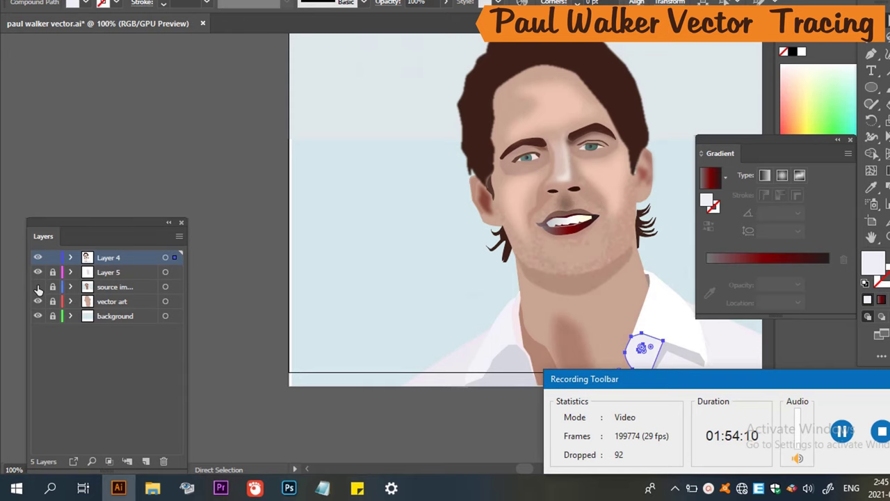
{"action": "left_click", "coordinate": [38, 287]}
{"action": "left_click", "coordinate": [39, 287]}
Hide Layer 4, check Layer 5 by toggling its visibility, and show the source image layer to examine the photo.
{"action": "left_click", "coordinate": [38, 258]}
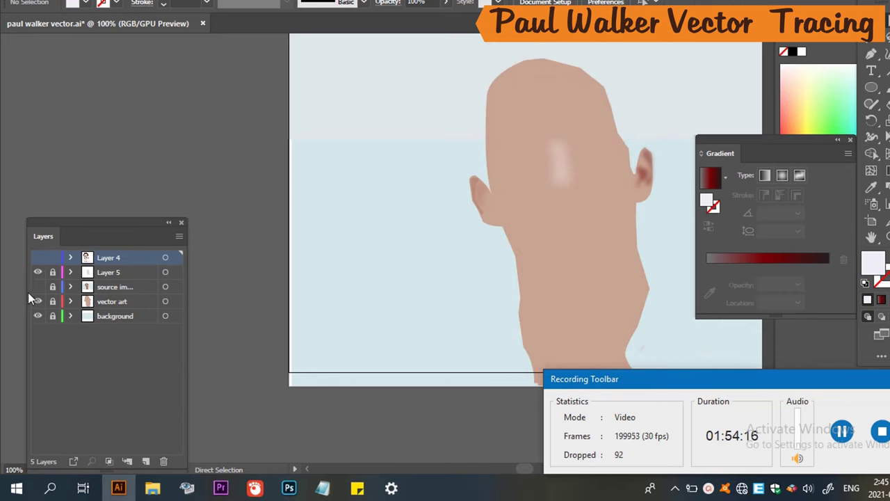
{"action": "left_click", "coordinate": [38, 272]}
{"action": "left_click", "coordinate": [38, 273]}
{"action": "left_click", "coordinate": [37, 287]}
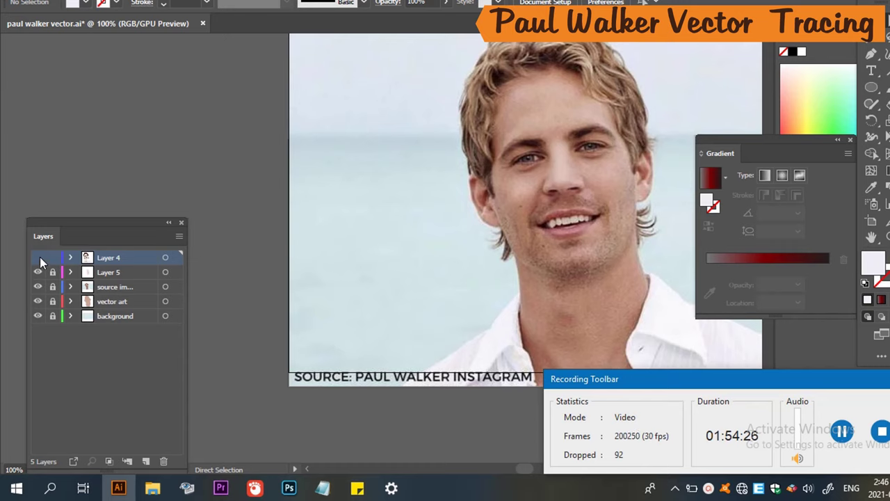
Toggle Layer 4's visibility to check the photo, leave it hidden, and create a new layer above it.
{"action": "left_click", "coordinate": [38, 257]}
{"action": "left_click", "coordinate": [38, 257]}
{"action": "left_click", "coordinate": [146, 462]}
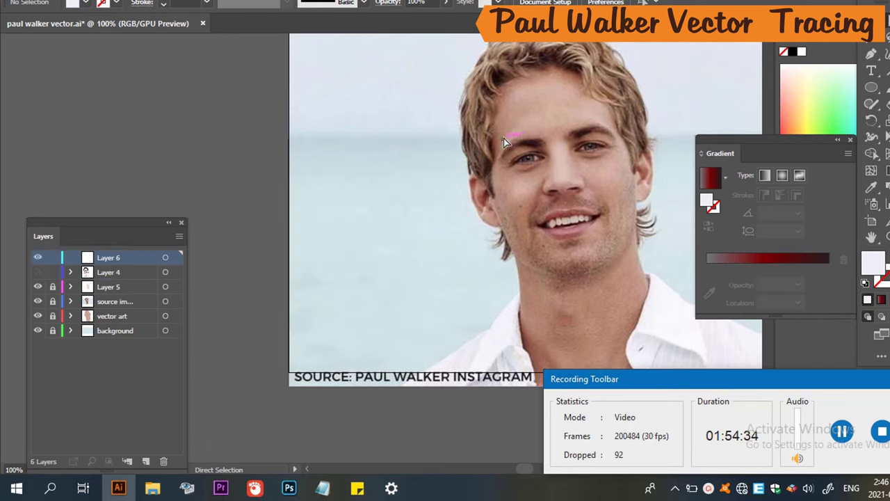
Clear the fill colour, then sample a medium brown from the photo's hair beside the left temple with the Eyedropper.
{"action": "scroll", "coordinate": [503, 138], "scroll_direction": "up", "scroll_amount": 4}
{"action": "scroll", "coordinate": [456, 239], "scroll_direction": "up", "scroll_amount": 3}
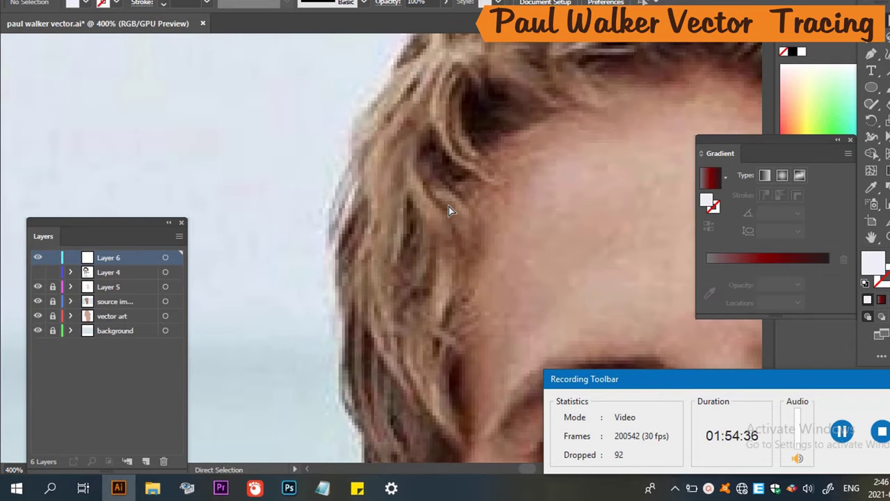
{"action": "scroll", "coordinate": [449, 247], "scroll_direction": "down", "scroll_amount": 2}
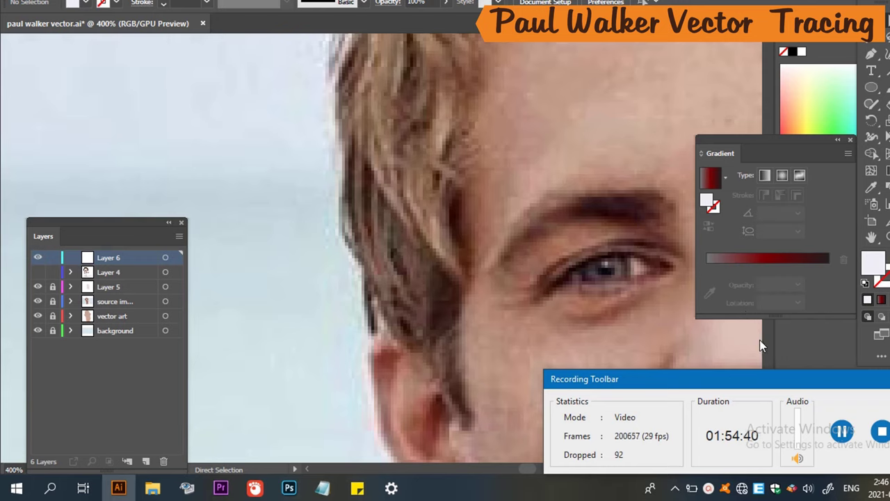
{"action": "key", "text": "slash"}
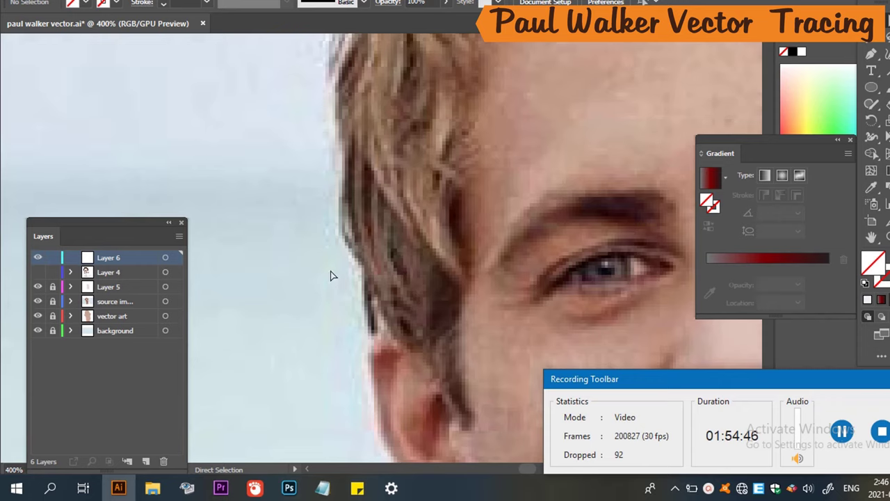
{"action": "scroll", "coordinate": [374, 225], "scroll_direction": "up", "scroll_amount": 2}
{"action": "scroll", "coordinate": [374, 225], "scroll_direction": "down", "scroll_amount": 2}
{"action": "key", "text": "p"}
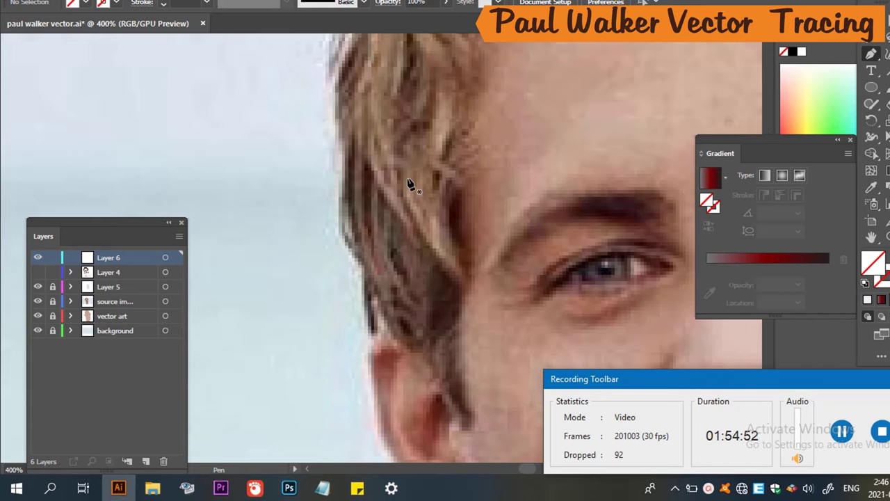
{"action": "key", "text": "i"}
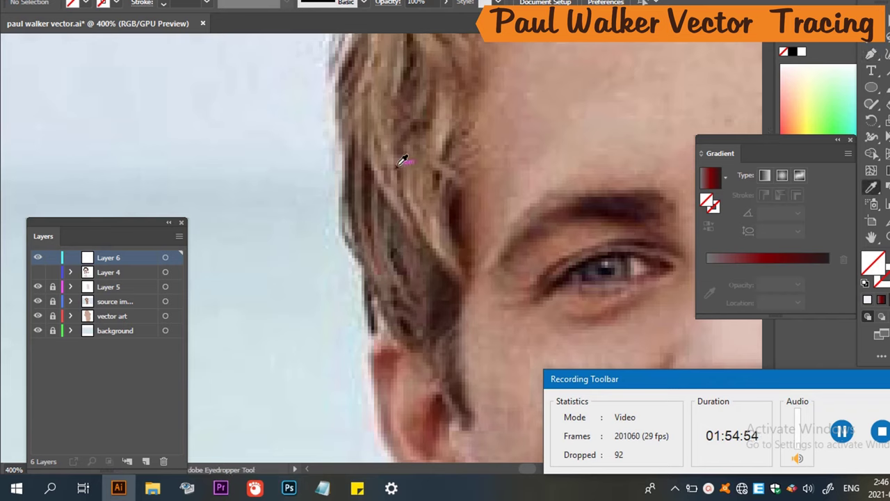
{"action": "left_click", "coordinate": [401, 160]}
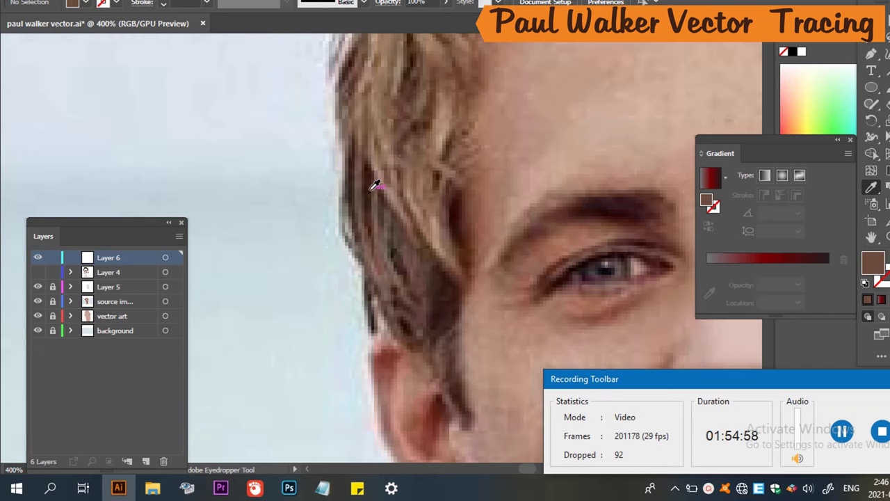
Draw a long, narrow closed hair strand on Layer 6 with the Pen tool, along the hair's outer edge above the left ear.
{"action": "key", "text": "p"}
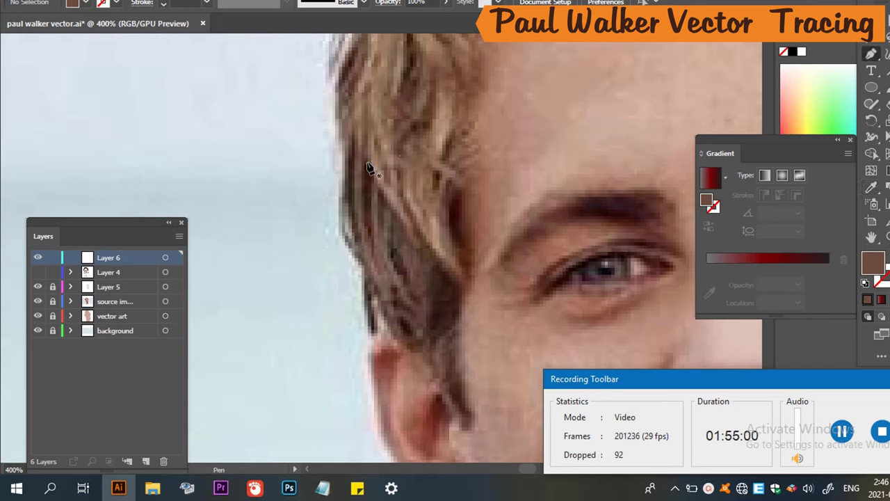
{"action": "scroll", "coordinate": [368, 189], "scroll_direction": "up", "scroll_amount": 2}
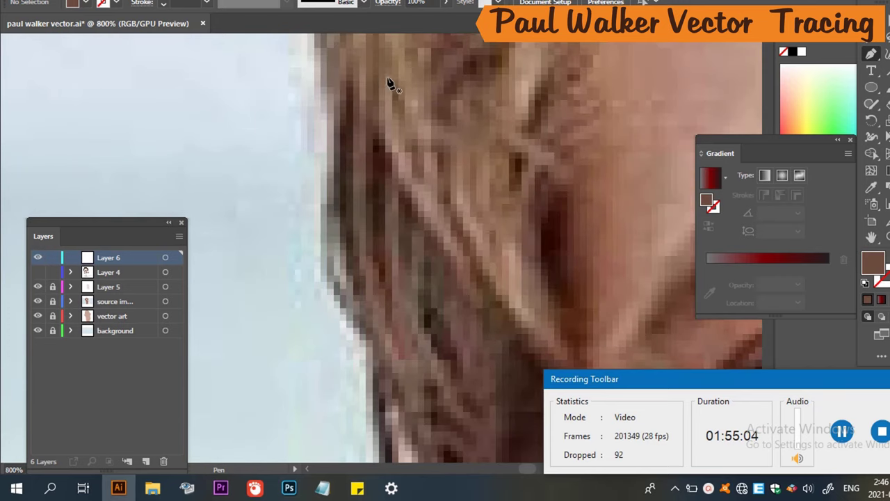
{"action": "left_click", "coordinate": [368, 248]}
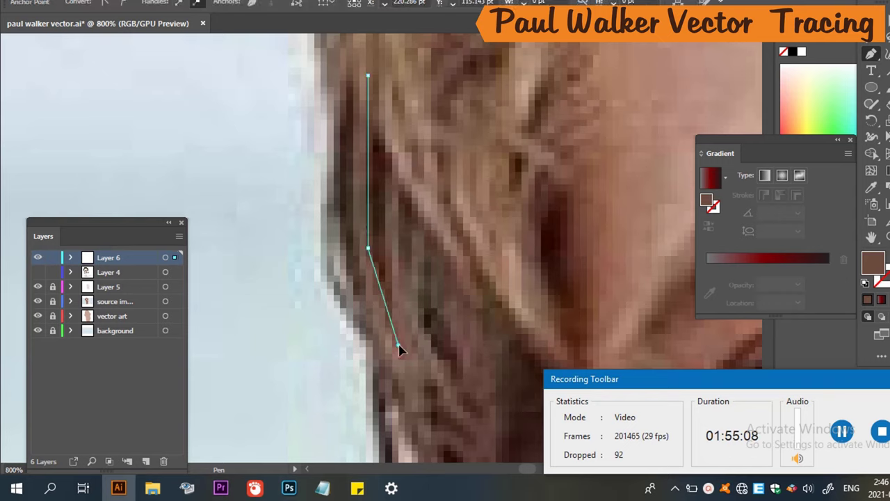
{"action": "left_click_drag", "start_coordinate": [386, 333], "coordinate": [424, 432]}
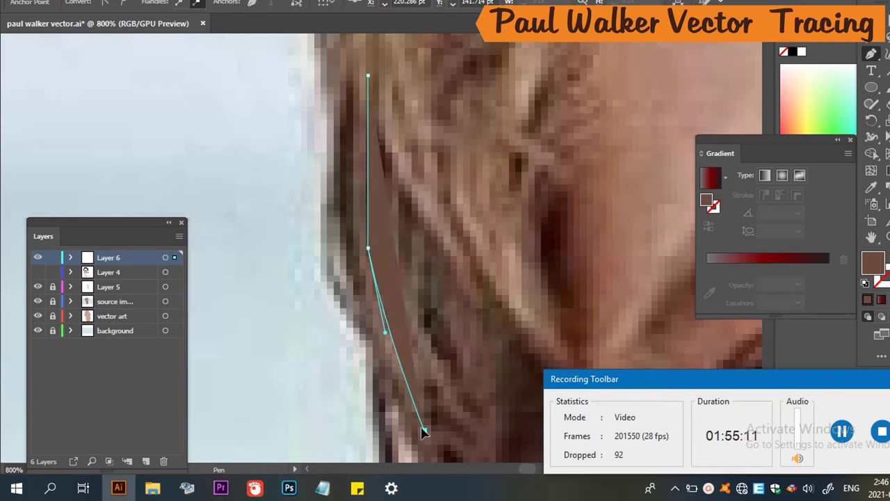
{"action": "left_click", "coordinate": [376, 327]}
{"action": "left_click_drag", "start_coordinate": [372, 334], "coordinate": [359, 251]}
{"action": "left_click", "coordinate": [355, 246]}
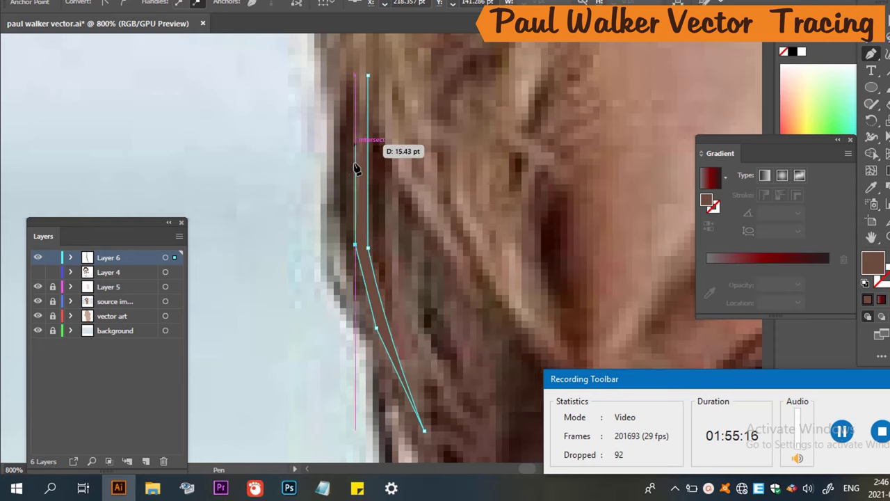
{"action": "left_click_drag", "start_coordinate": [363, 89], "coordinate": [343, 149]}
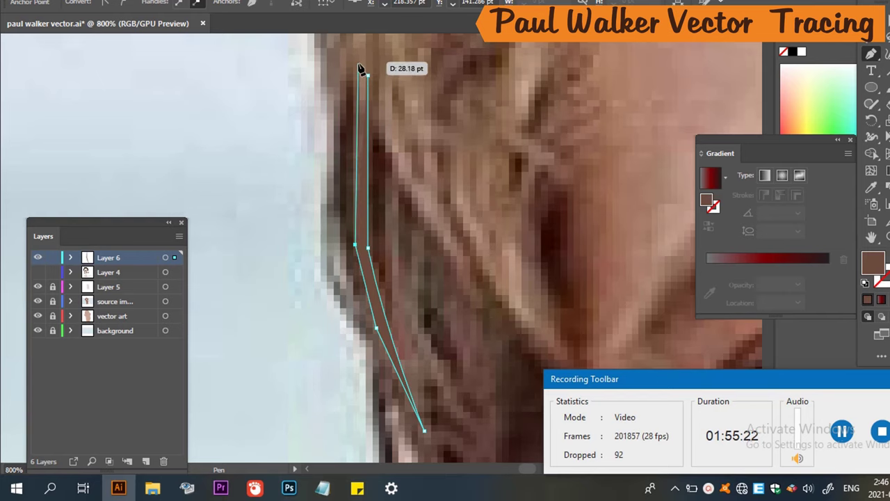
{"action": "left_click", "coordinate": [347, 55]}
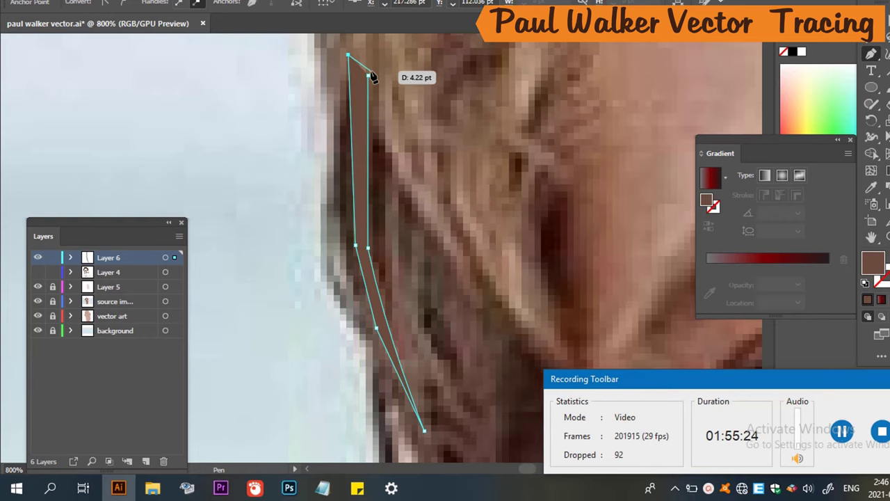
{"action": "left_click", "coordinate": [368, 76]}
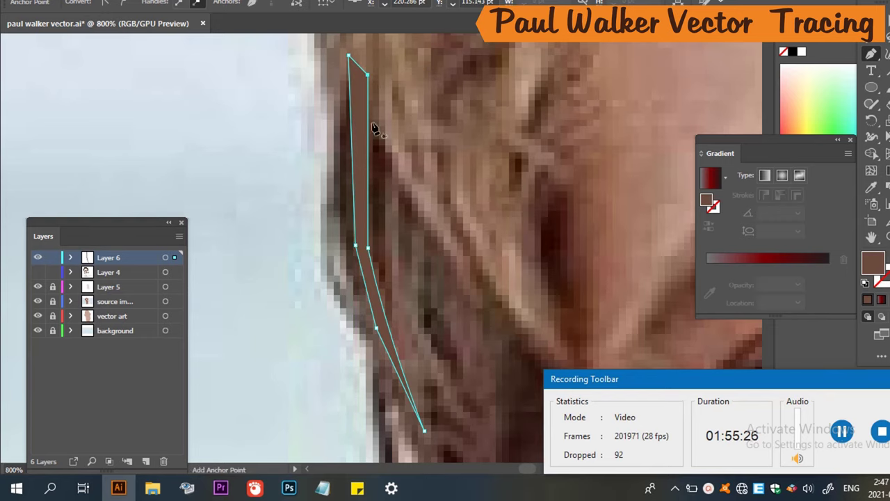
Show Layer 4 to check the new strand against the dark hair base, then hide it again.
{"action": "scroll", "coordinate": [469, 341], "scroll_direction": "down", "scroll_amount": 2}
{"action": "scroll", "coordinate": [480, 327], "scroll_direction": "down", "scroll_amount": 1}
{"action": "scroll", "coordinate": [496, 309], "scroll_direction": "up", "scroll_amount": 2}
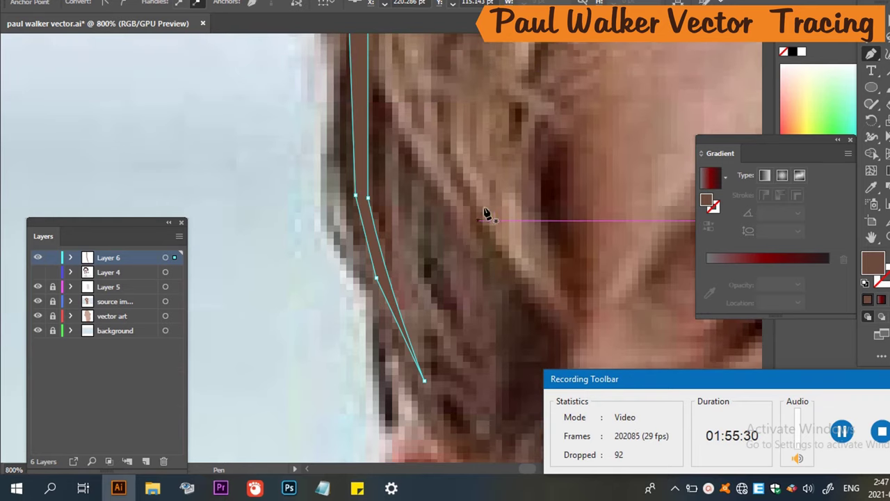
{"action": "scroll", "coordinate": [438, 217], "scroll_direction": "down", "scroll_amount": 3}
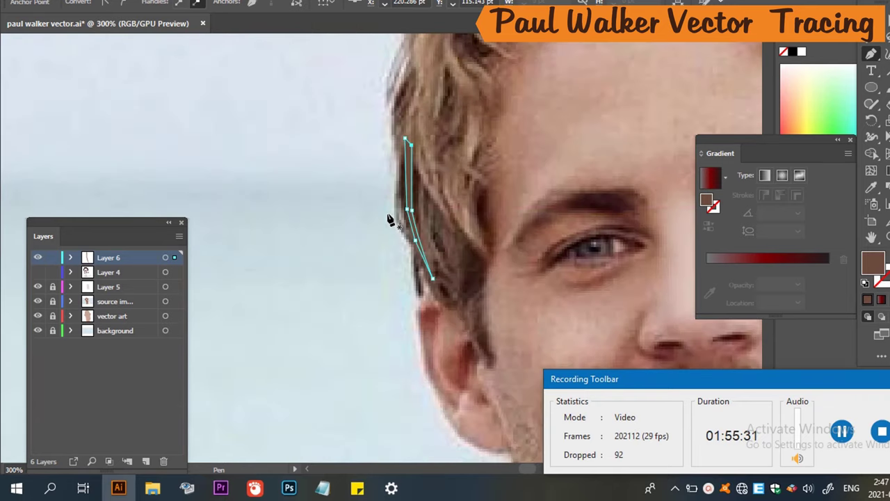
{"action": "left_click", "coordinate": [54, 285]}
{"action": "left_click", "coordinate": [38, 272]}
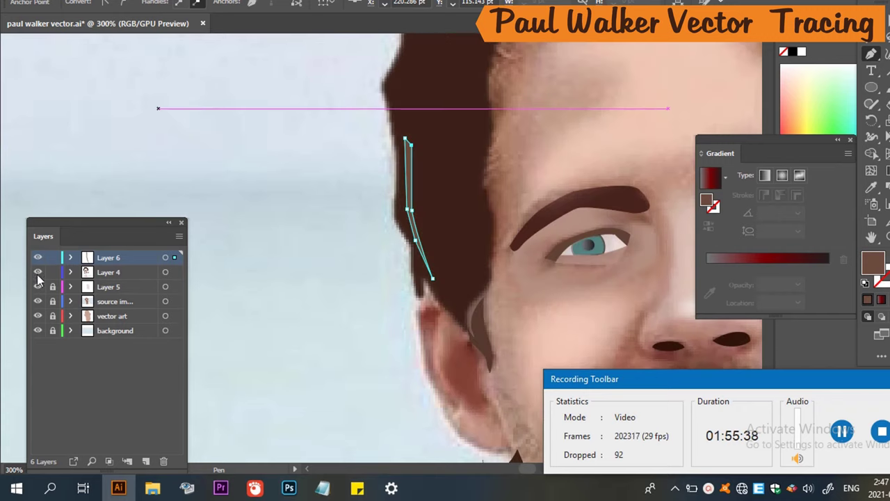
{"action": "left_click", "coordinate": [37, 272]}
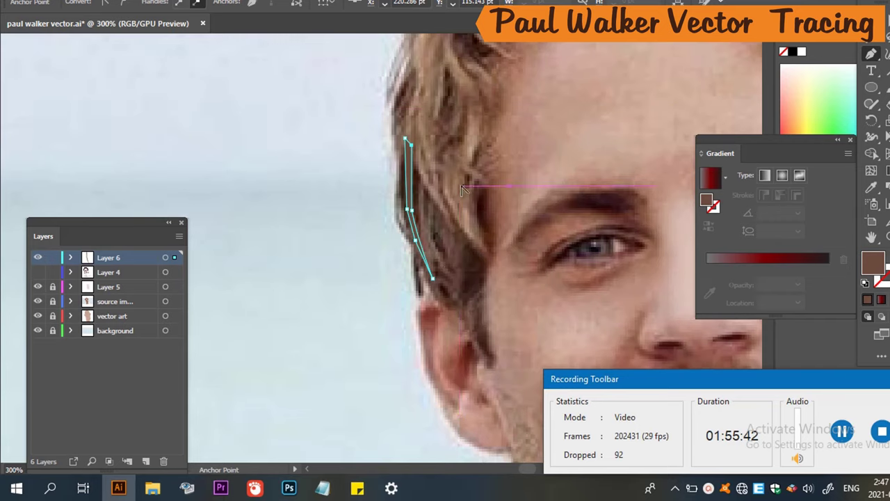
Draw a second closed brown strand inside the first, with a curved upper end and a forked lower tip above the ear.
{"action": "scroll", "coordinate": [457, 183], "scroll_direction": "up", "scroll_amount": 3}
{"action": "scroll", "coordinate": [369, 216], "scroll_direction": "down", "scroll_amount": 2}
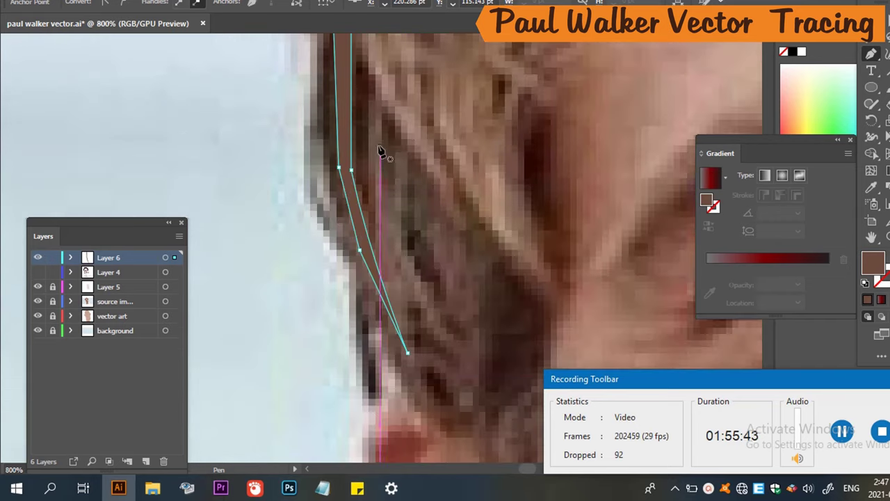
{"action": "left_click", "coordinate": [373, 88]}
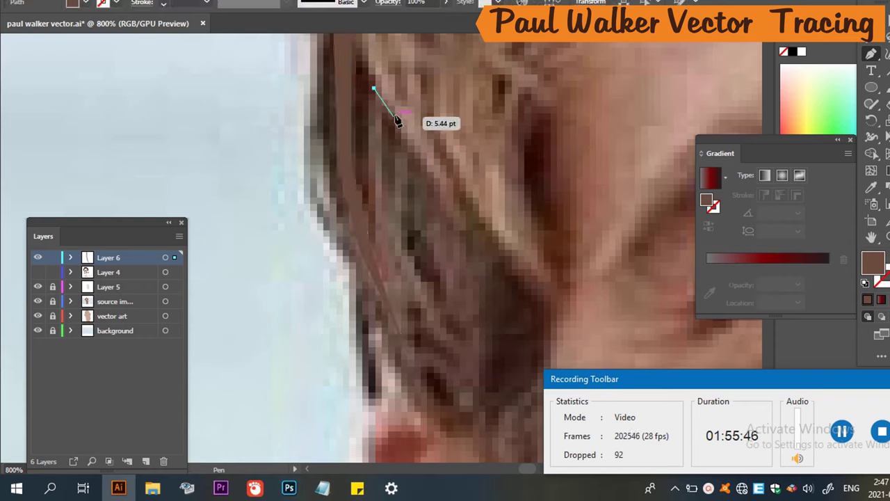
{"action": "left_click", "coordinate": [389, 114]}
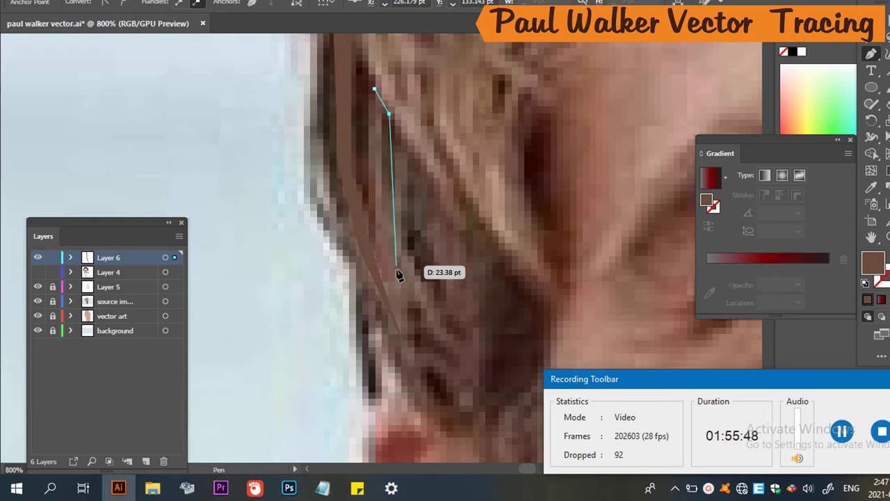
{"action": "left_click_drag", "start_coordinate": [388, 241], "coordinate": [404, 267]}
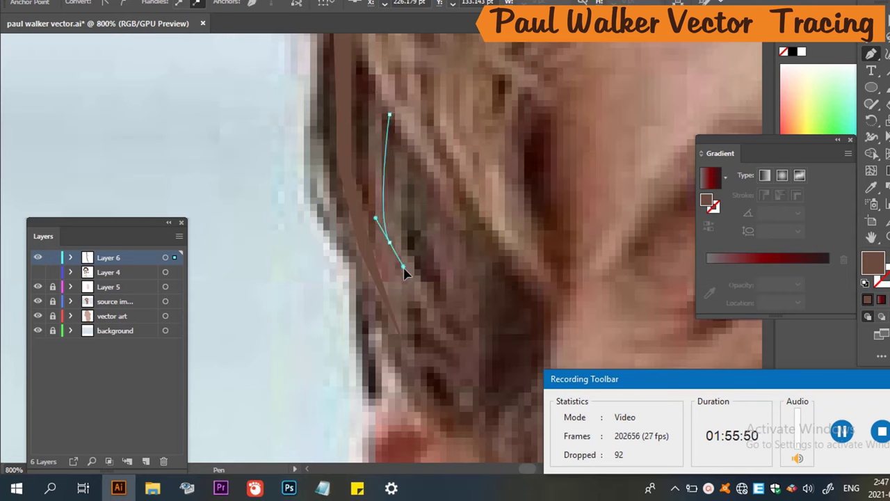
{"action": "left_click_drag", "start_coordinate": [446, 327], "coordinate": [413, 352]}
{"action": "left_click", "coordinate": [411, 345]}
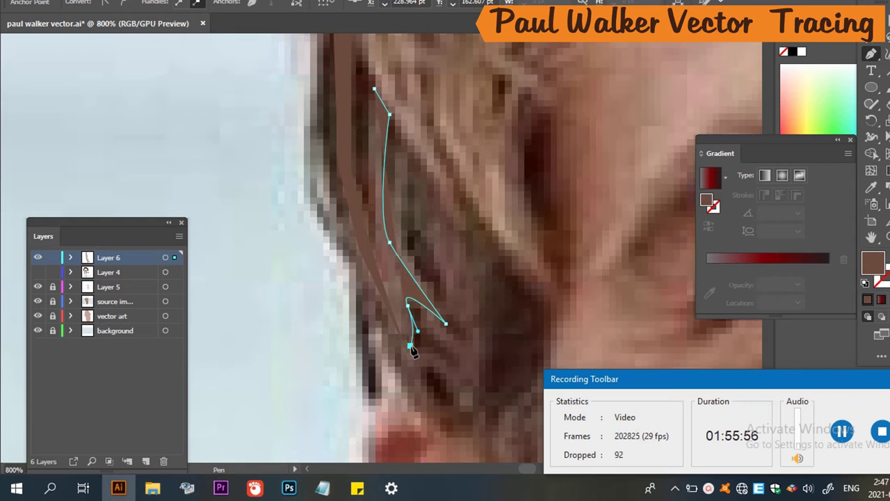
{"action": "left_click", "coordinate": [375, 241]}
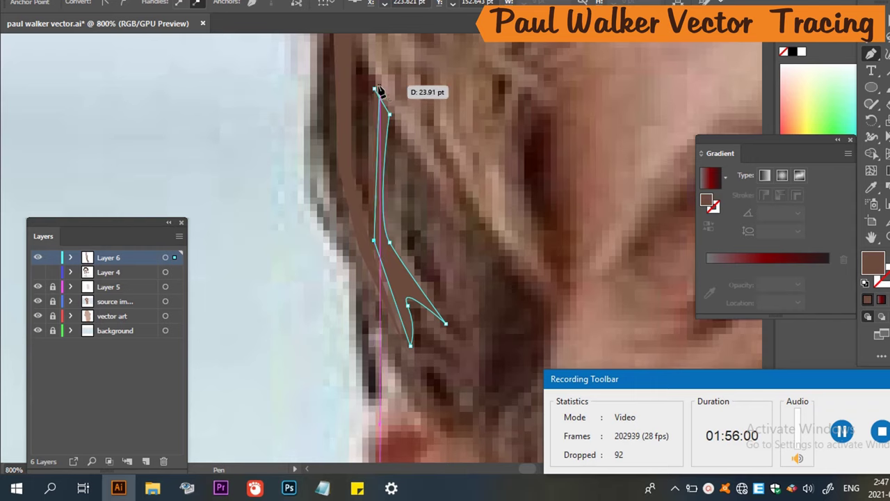
{"action": "left_click_drag", "start_coordinate": [374, 89], "coordinate": [404, 80]}
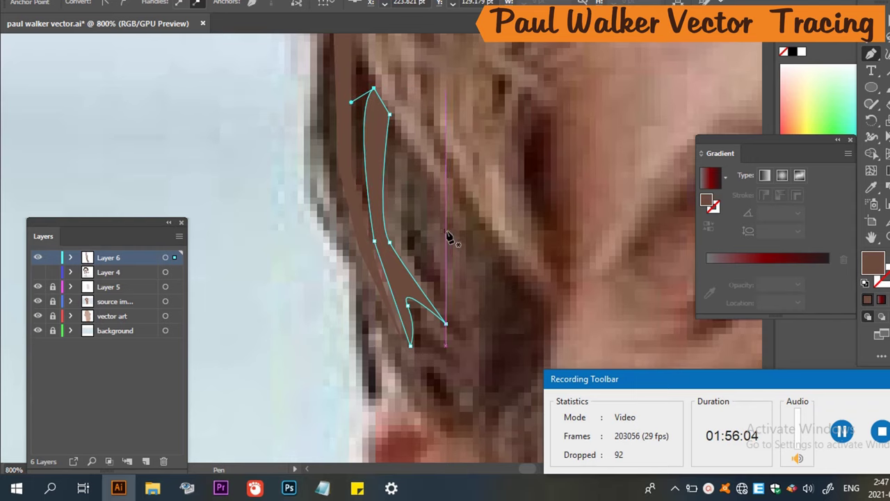
Deselect the forked strand and draw a wider closed brown hair shape beside it, with two pointed prongs reaching toward the ear.
{"action": "scroll", "coordinate": [447, 164], "scroll_direction": "down", "scroll_amount": 2}
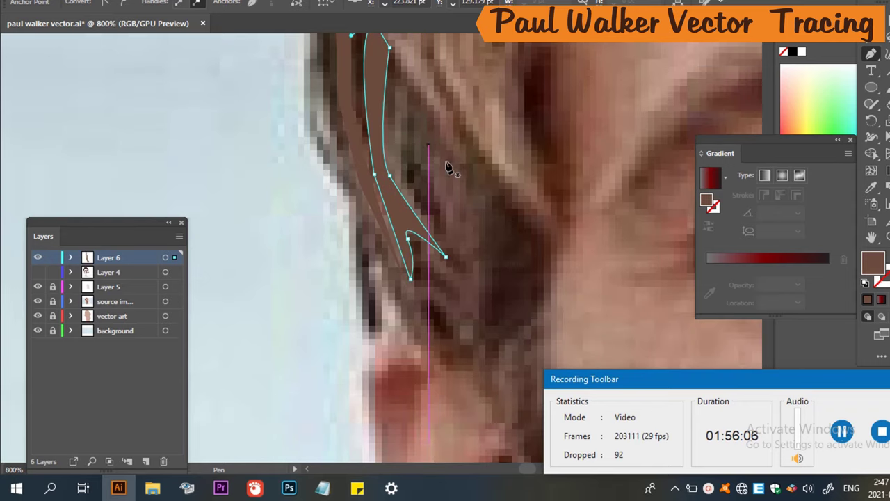
{"action": "scroll", "coordinate": [419, 160], "scroll_direction": "up", "scroll_amount": 4}
{"action": "scroll", "coordinate": [427, 269], "scroll_direction": "down", "scroll_amount": 2}
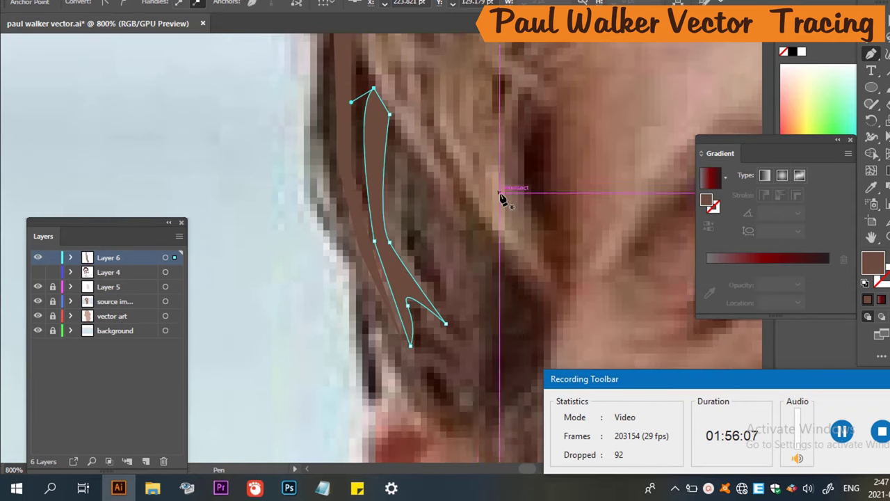
{"action": "left_click", "coordinate": [430, 185], "text": "ctrl"}
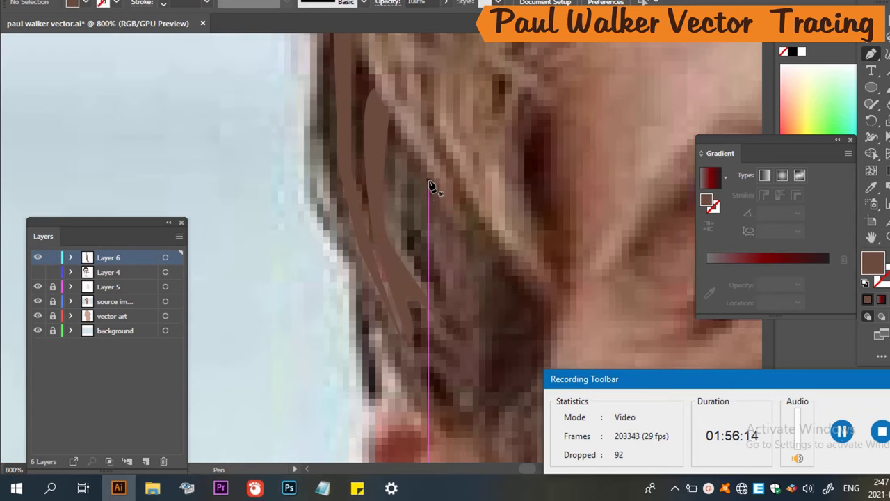
{"action": "left_click_drag", "start_coordinate": [427, 182], "coordinate": [422, 234]}
{"action": "left_click", "coordinate": [418, 217]}
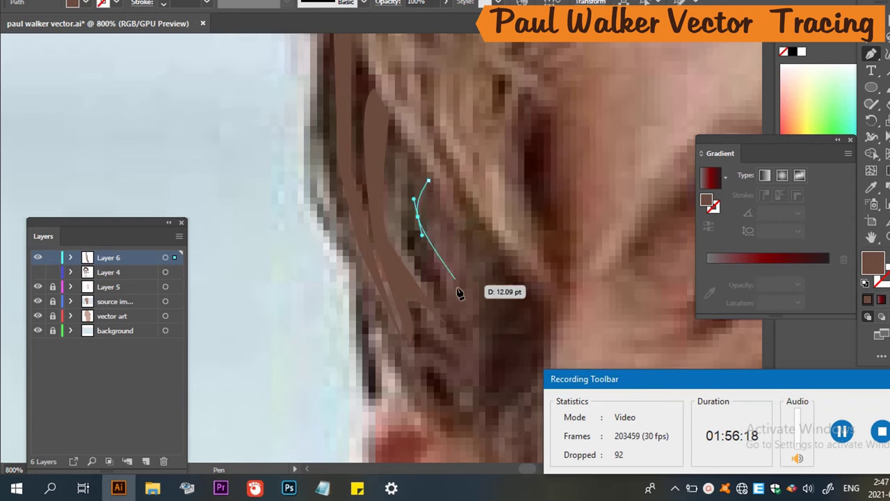
{"action": "left_click_drag", "start_coordinate": [452, 297], "coordinate": [480, 349]}
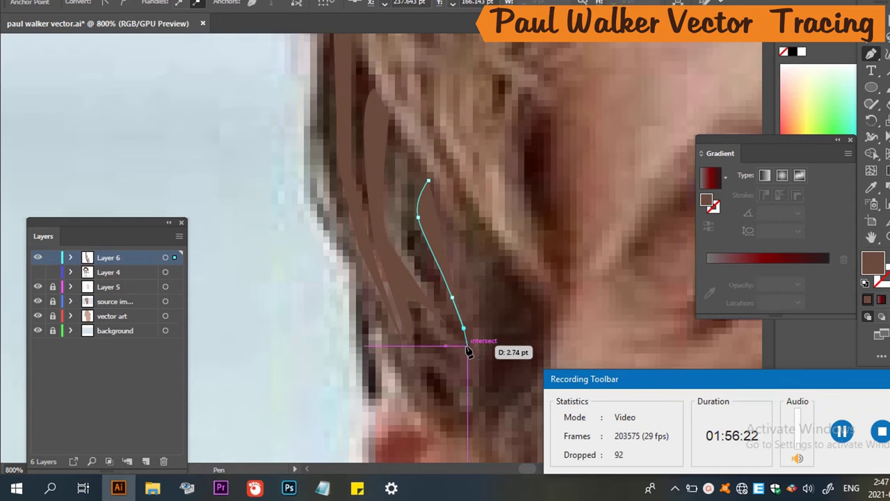
{"action": "left_click", "coordinate": [467, 346]}
{"action": "left_click_drag", "start_coordinate": [429, 313], "coordinate": [476, 402]}
{"action": "left_click", "coordinate": [480, 357]}
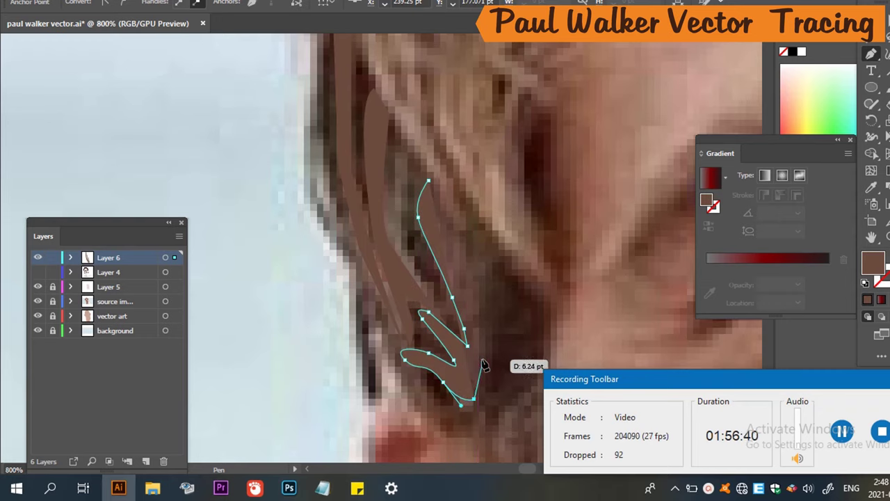
{"action": "left_click", "coordinate": [490, 275]}
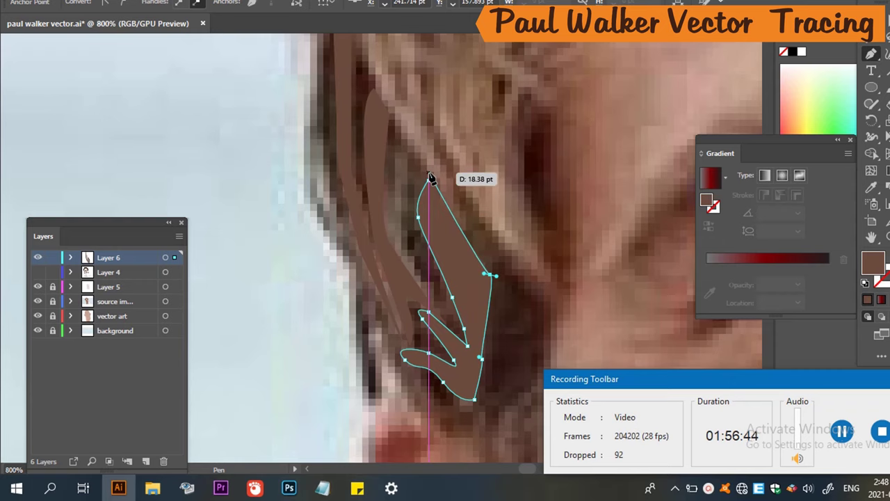
{"action": "left_click", "coordinate": [429, 181]}
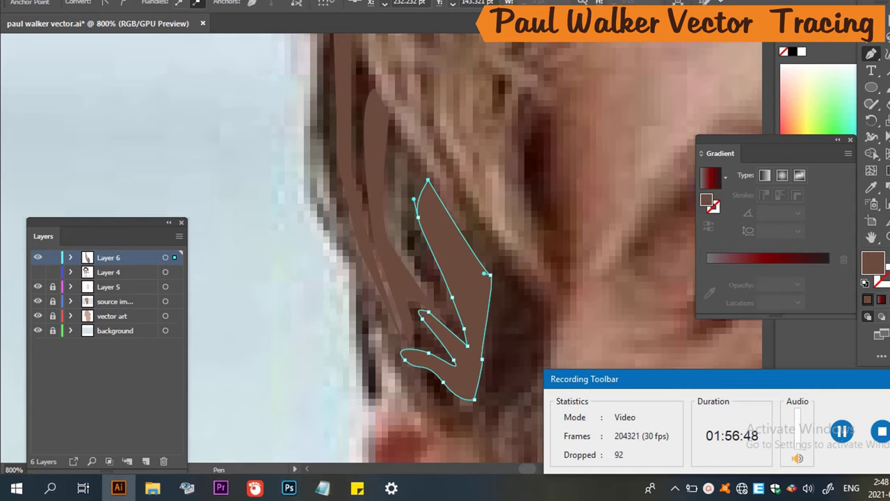
Show Layer 4, deselect the last hair shape, and check the new brown strands against the whole portrait.
{"action": "scroll", "coordinate": [433, 221], "scroll_direction": "down", "scroll_amount": 2}
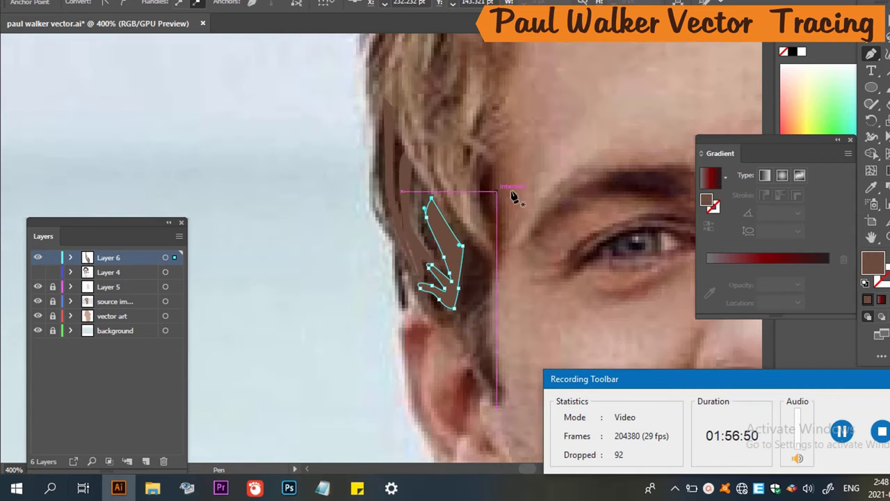
{"action": "scroll", "coordinate": [521, 215], "scroll_direction": "up", "scroll_amount": 3}
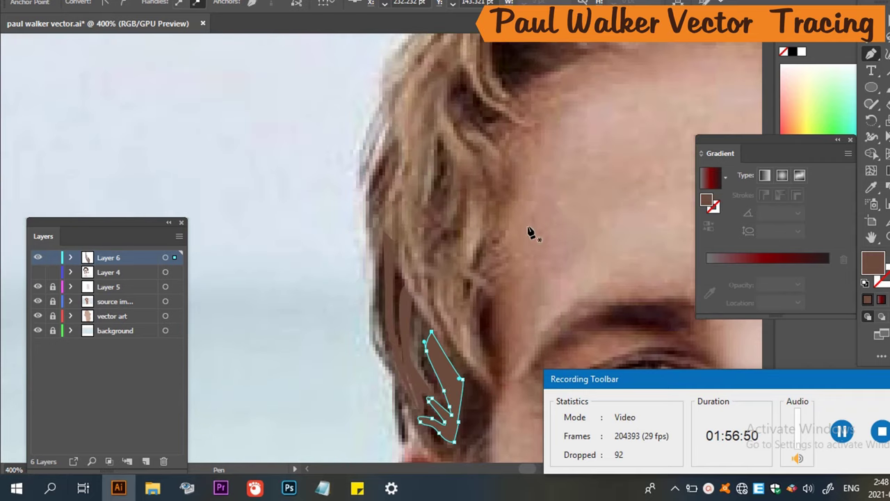
{"action": "left_click", "coordinate": [38, 272]}
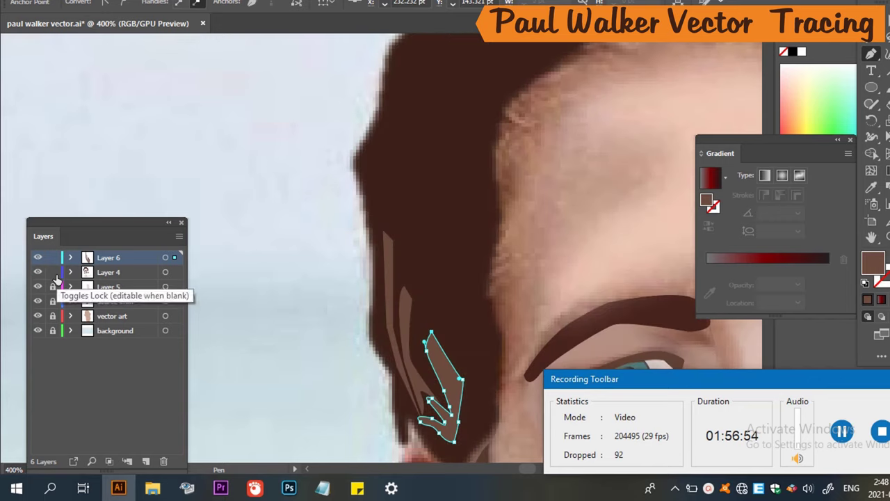
{"action": "scroll", "coordinate": [200, 298], "scroll_direction": "down", "scroll_amount": 1}
{"action": "scroll", "coordinate": [200, 298], "scroll_direction": "down", "scroll_amount": 3}
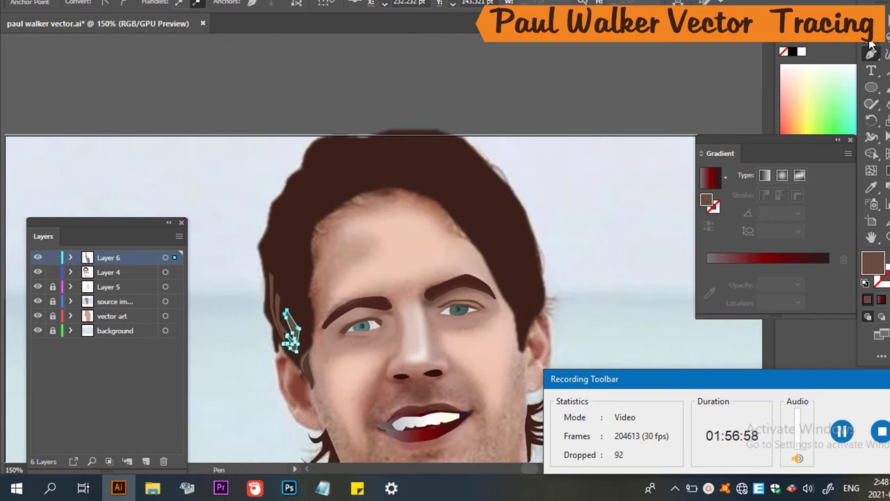
{"action": "key", "text": "v"}
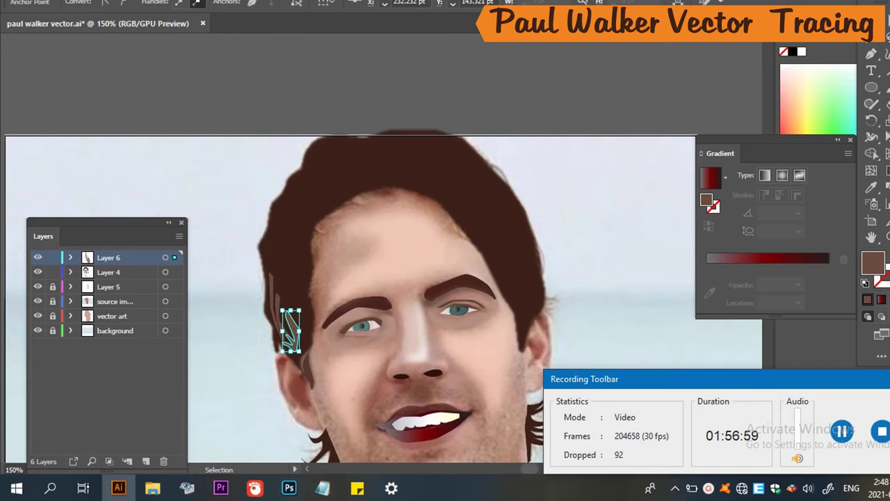
{"action": "left_click", "coordinate": [484, 72]}
{"action": "scroll", "coordinate": [355, 313], "scroll_direction": "down", "scroll_amount": 3}
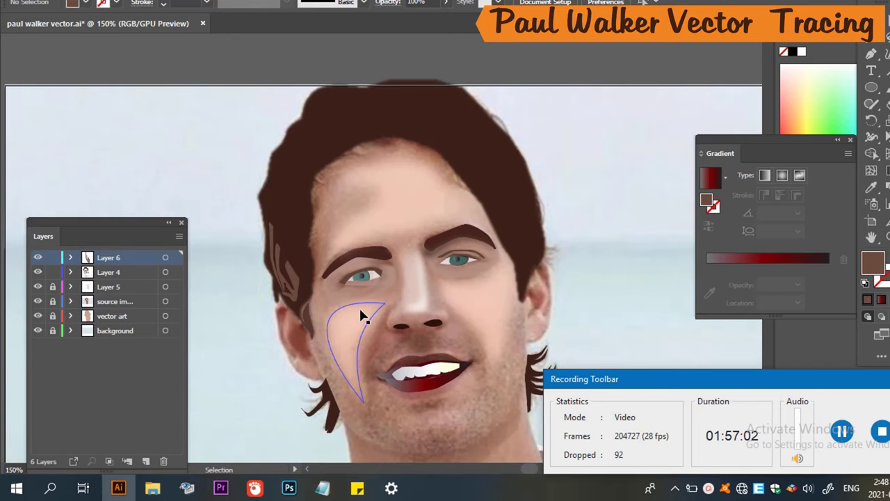
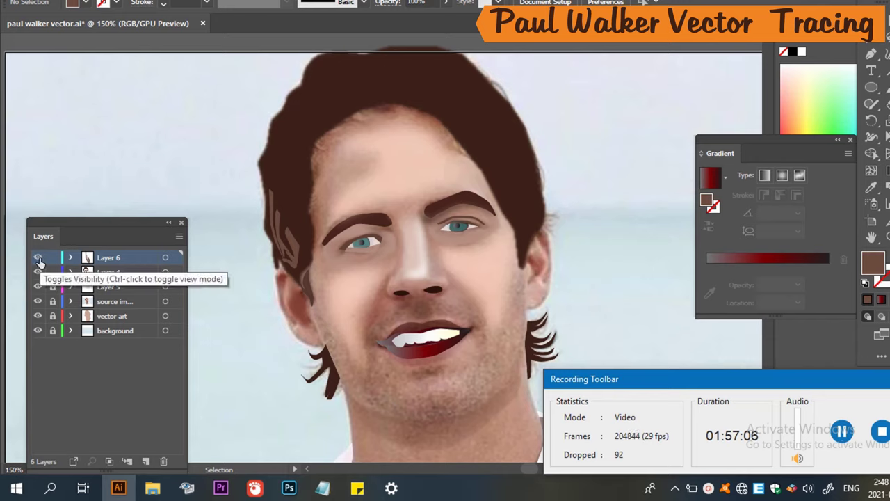
Compare the traced portrait with the photo by toggling layer visibility, leaving Layer 4 hidden so the source hair is exposed.
{"action": "left_click", "coordinate": [37, 302]}
{"action": "left_click", "coordinate": [38, 302]}
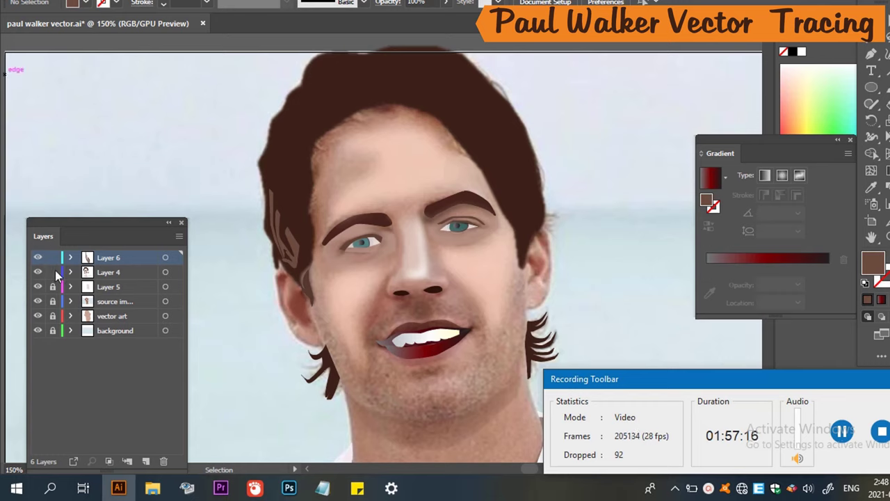
{"action": "left_click", "coordinate": [37, 273]}
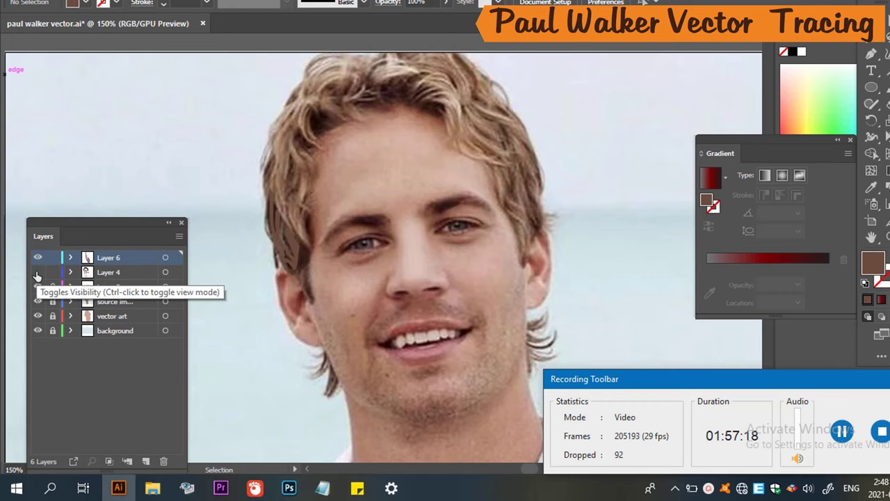
{"action": "left_click", "coordinate": [37, 272]}
{"action": "left_click", "coordinate": [37, 273]}
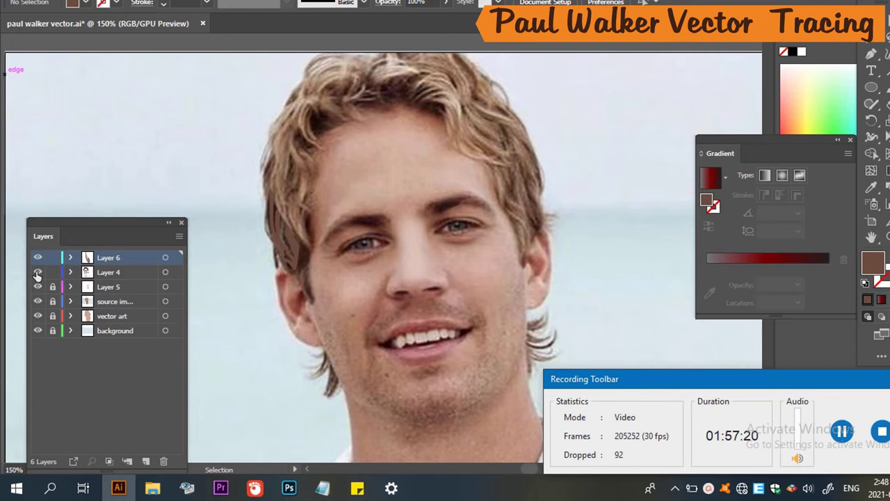
{"action": "left_click", "coordinate": [37, 273]}
{"action": "left_click", "coordinate": [37, 273]}
{"action": "left_click", "coordinate": [38, 272]}
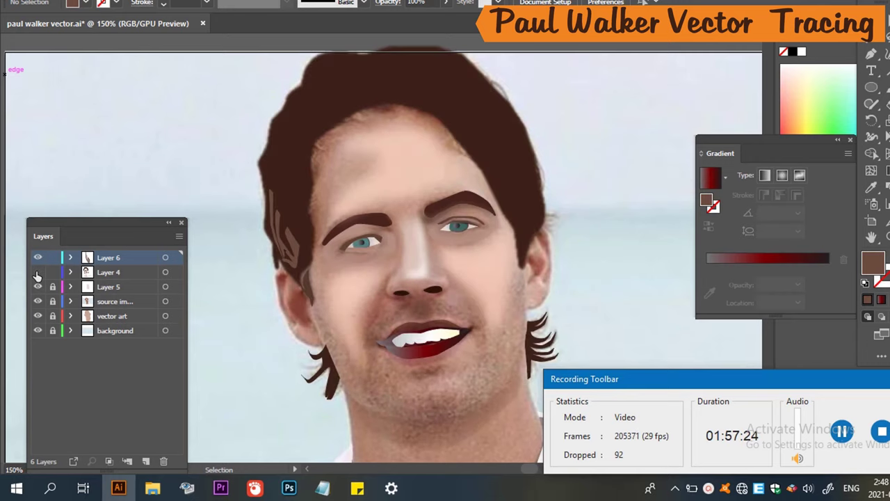
{"action": "left_click", "coordinate": [38, 273]}
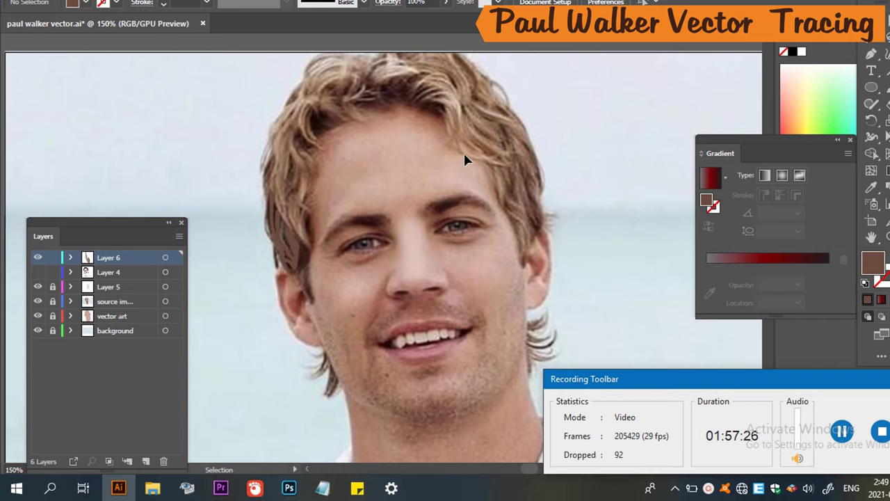
With no fill, draw the outer edge of a lighter hair strand on Layer 6 with the Pen tool, beside the brown temple strands.
{"action": "scroll", "coordinate": [298, 201], "scroll_direction": "down", "scroll_amount": 1}
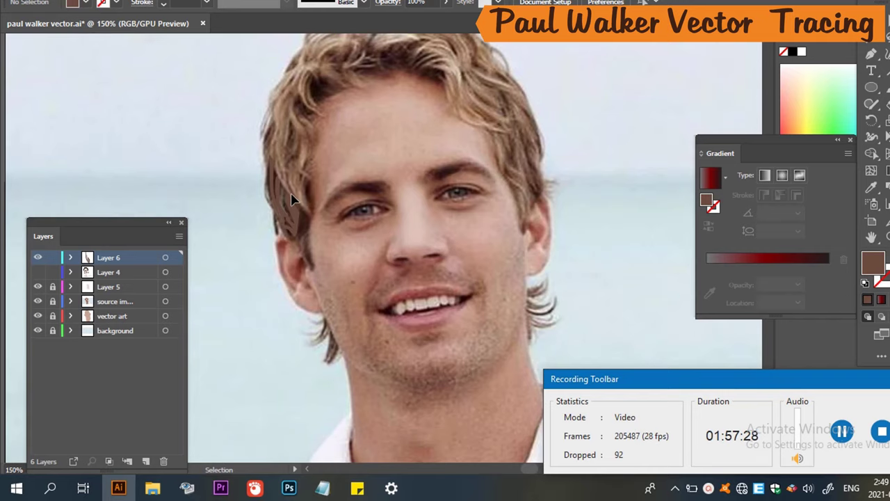
{"action": "scroll", "coordinate": [260, 159], "scroll_direction": "up", "scroll_amount": 5}
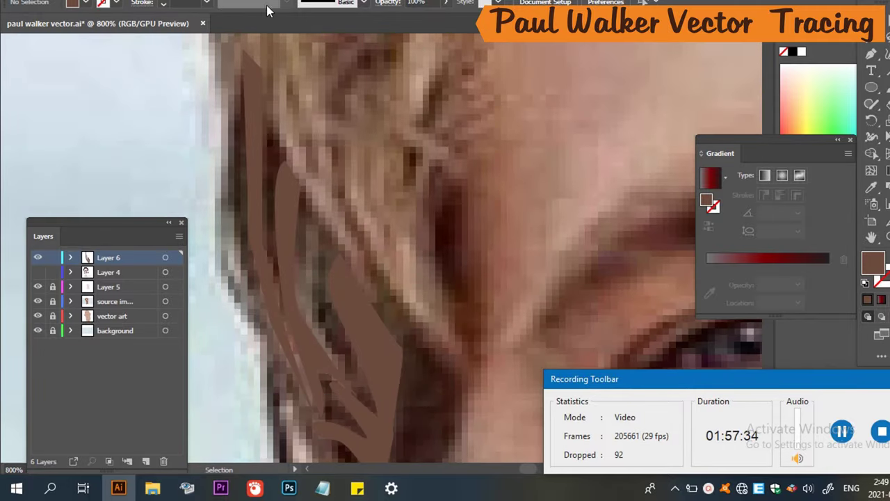
{"action": "key", "text": "slash"}
{"action": "scroll", "coordinate": [316, 122], "scroll_direction": "up", "scroll_amount": 2}
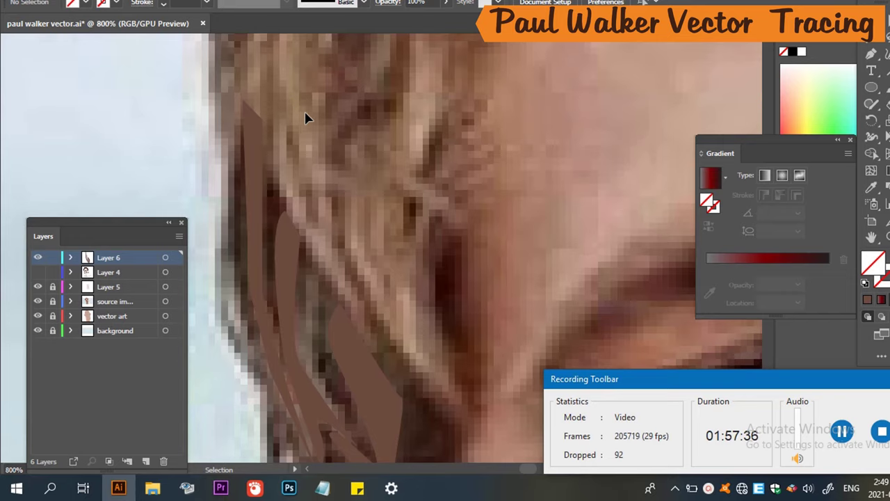
{"action": "key", "text": "p"}
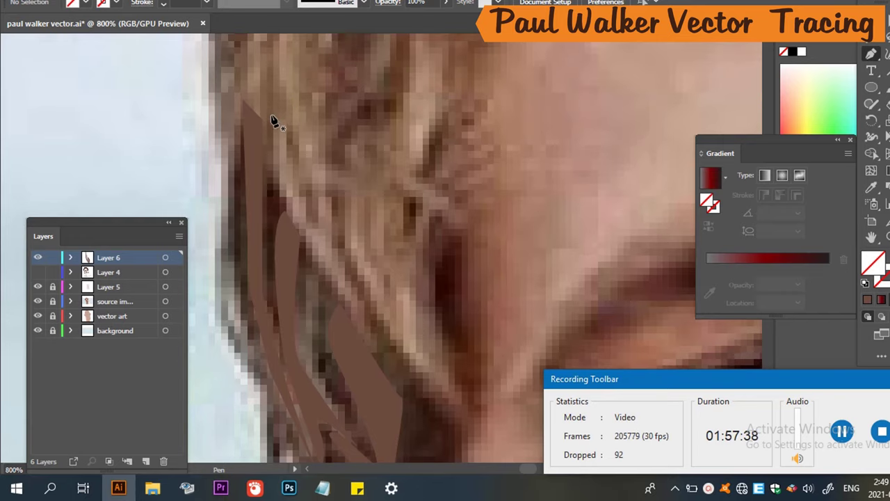
{"action": "left_click", "coordinate": [264, 68]}
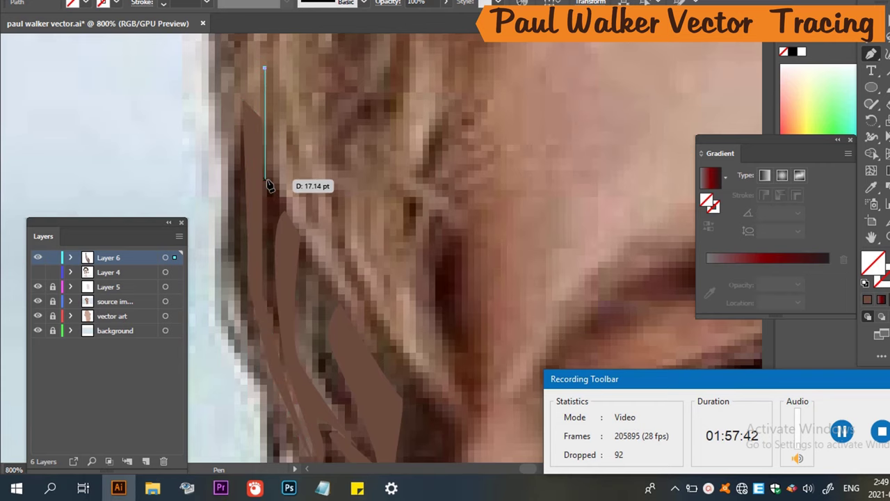
{"action": "left_click_drag", "start_coordinate": [265, 180], "coordinate": [270, 186]}
{"action": "left_click_drag", "start_coordinate": [274, 201], "coordinate": [280, 217]}
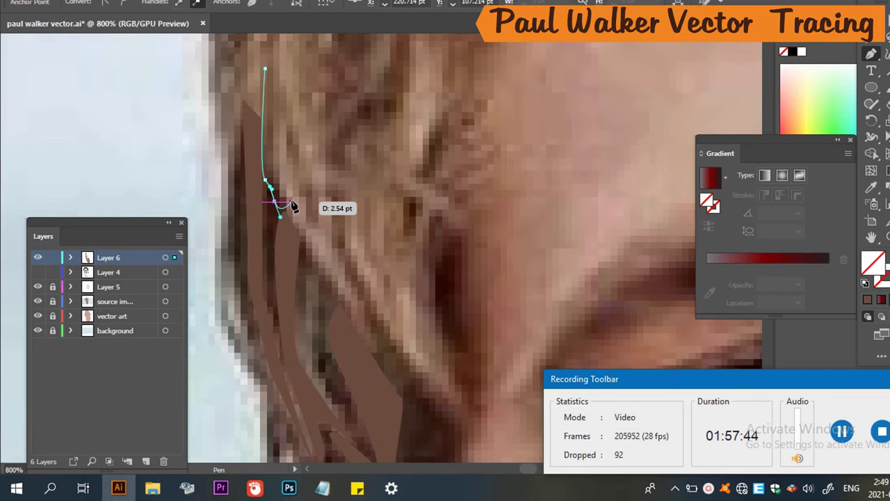
{"action": "key", "text": "ctrl+z"}
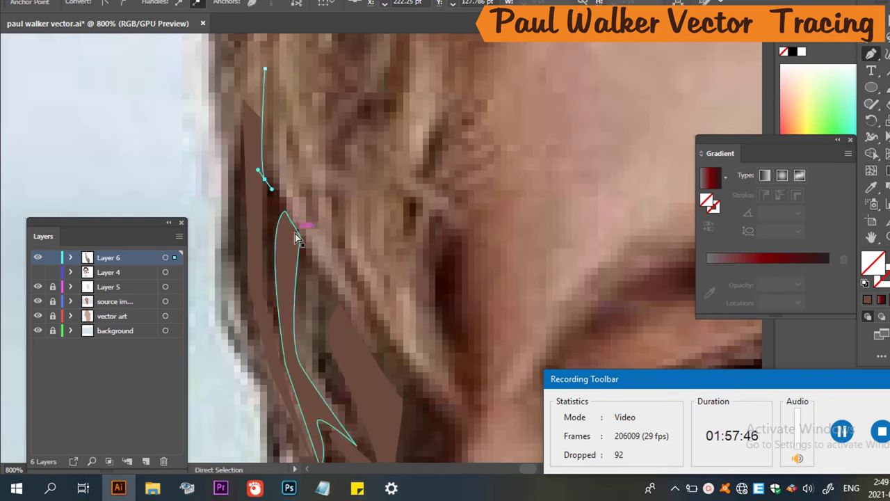
{"action": "left_click", "coordinate": [307, 247]}
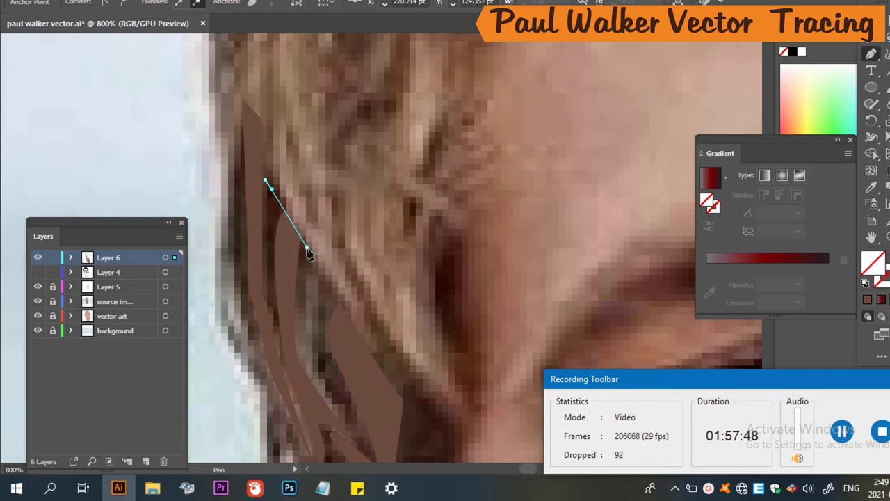
{"action": "left_click", "coordinate": [356, 331]}
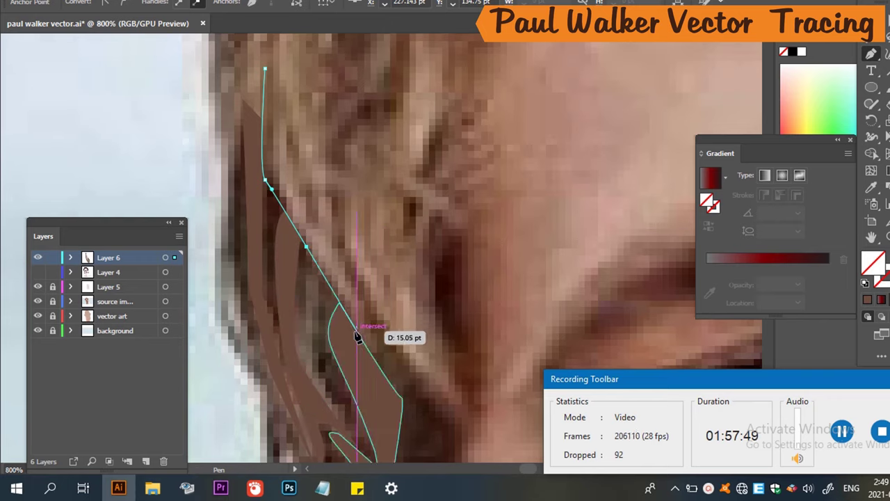
{"action": "left_click", "coordinate": [376, 362]}
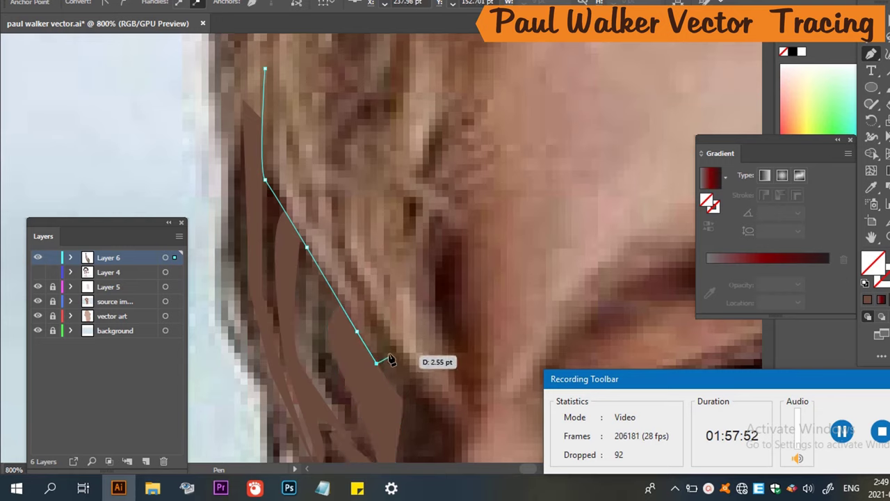
Trace the strand's inner edge back up with a short squared notch, and close the path at its starting point.
{"action": "left_click", "coordinate": [361, 307]}
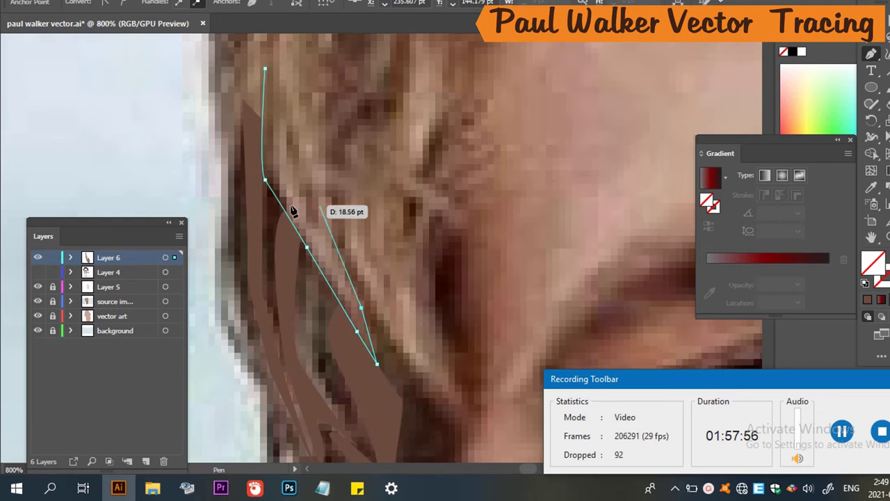
{"action": "left_click", "coordinate": [336, 258]}
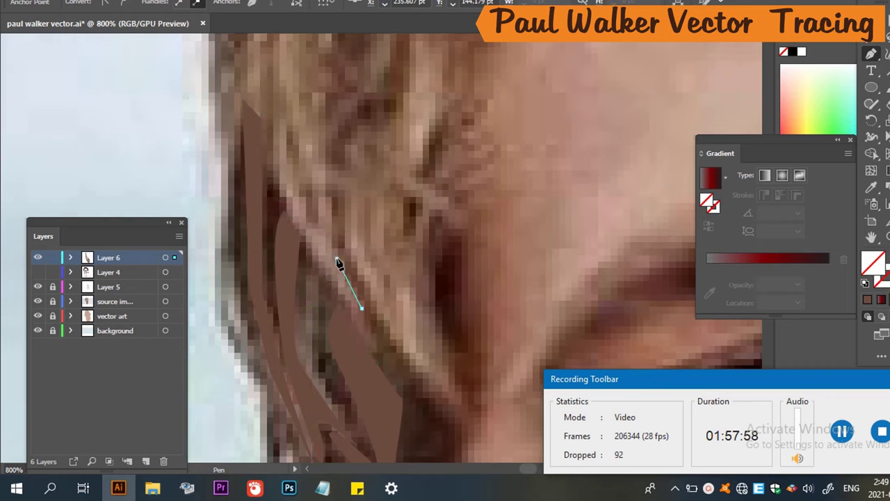
{"action": "left_click", "coordinate": [335, 189]}
{"action": "left_click", "coordinate": [319, 189]}
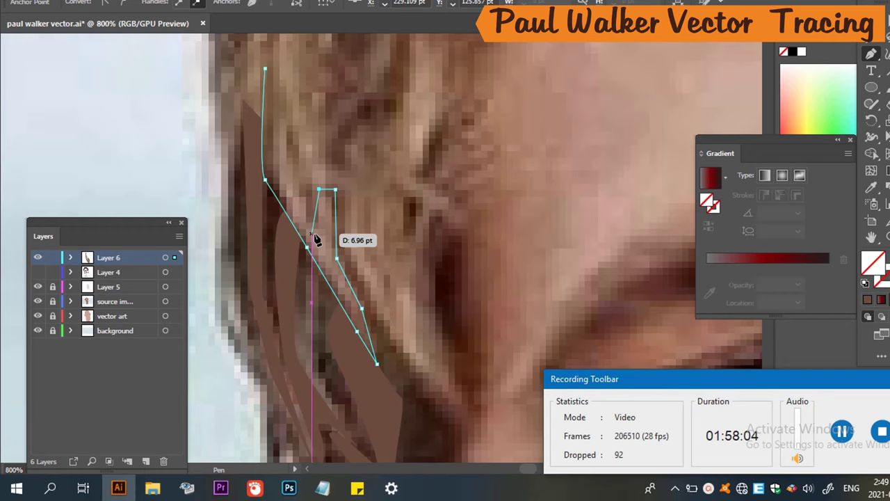
{"action": "left_click", "coordinate": [319, 227]}
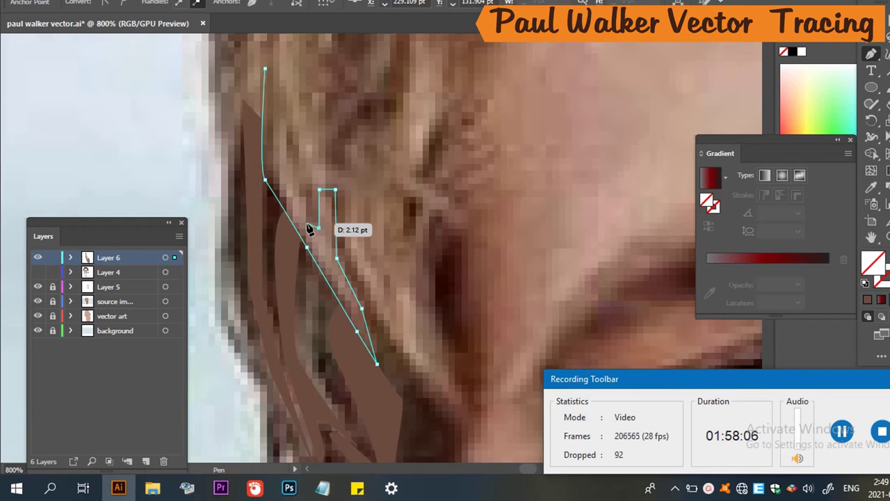
{"action": "left_click", "coordinate": [306, 223]}
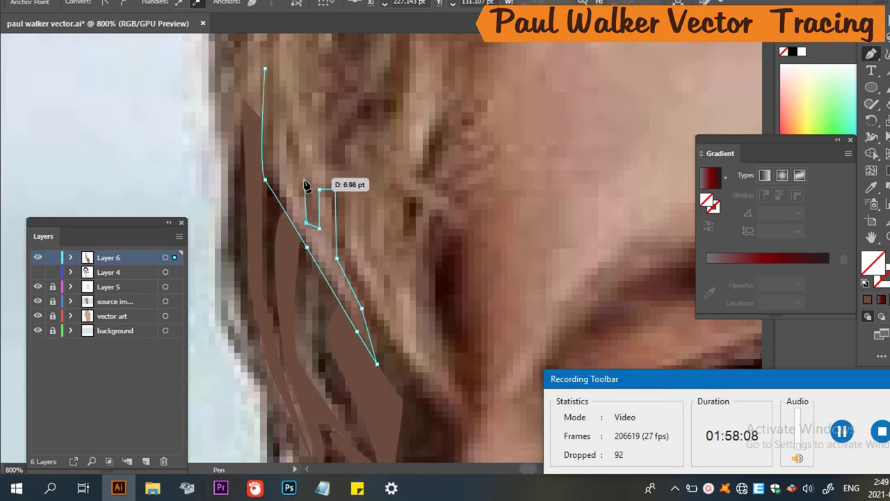
{"action": "left_click", "coordinate": [300, 192]}
{"action": "key", "text": "ctrl+h"}
{"action": "left_click", "coordinate": [300, 193]}
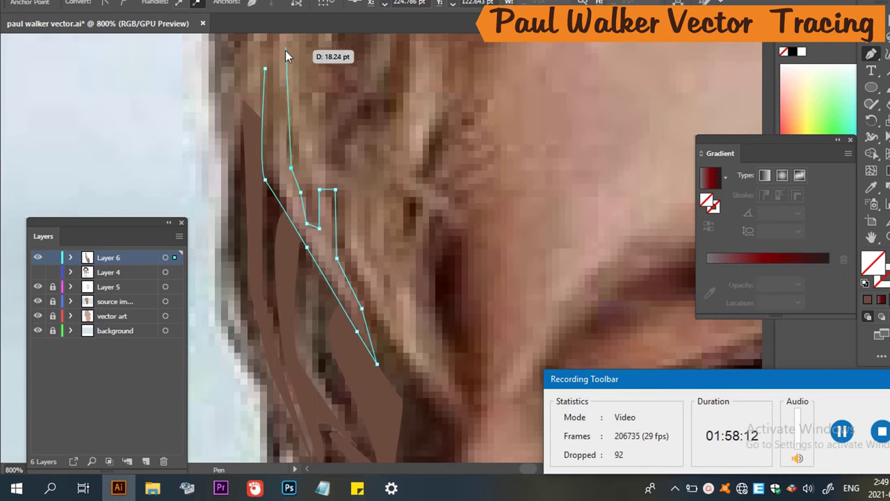
{"action": "left_click", "coordinate": [265, 69]}
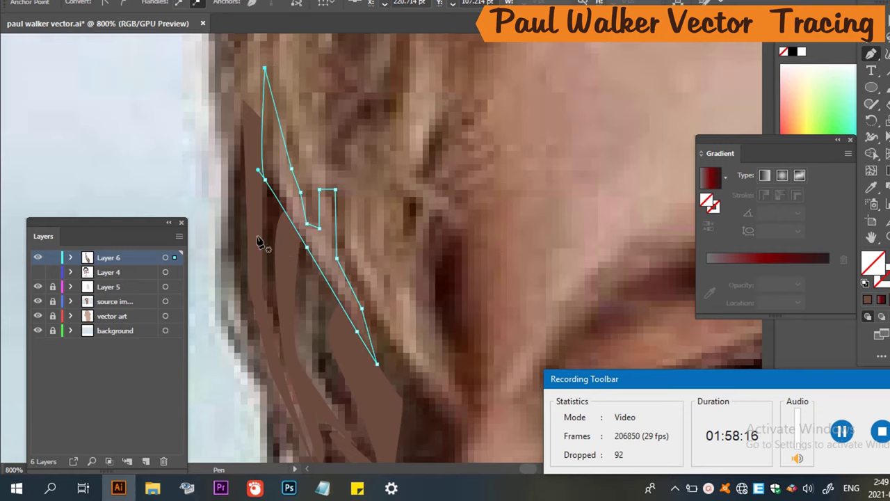
Fill the closed hair strand with the light brown sampled from the photo's hair using the Eyedropper tool.
{"action": "key", "text": "i"}
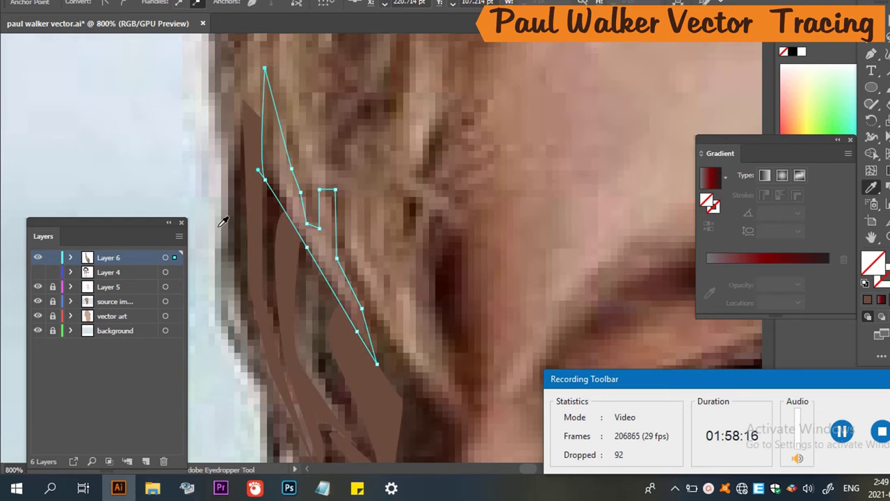
{"action": "left_click", "coordinate": [282, 159]}
{"action": "scroll", "coordinate": [404, 274], "scroll_direction": "up", "scroll_amount": 2}
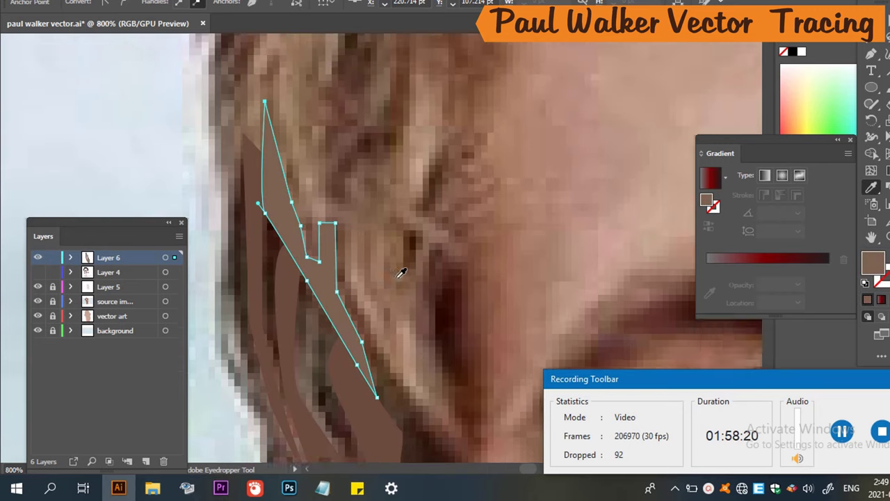
Outline the lower edge of the next hair lock toward the temple with the Pen tool, using no fill and straight segments.
{"action": "scroll", "coordinate": [393, 250], "scroll_direction": "down", "scroll_amount": 3}
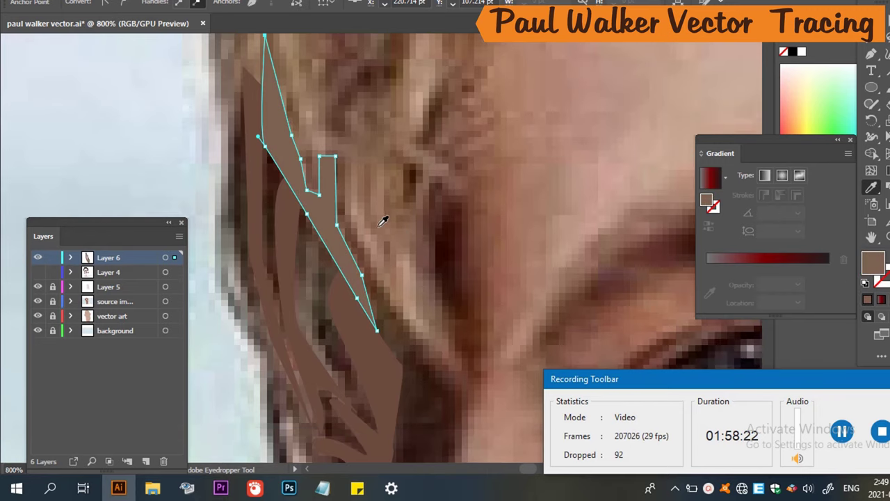
{"action": "key", "text": "p"}
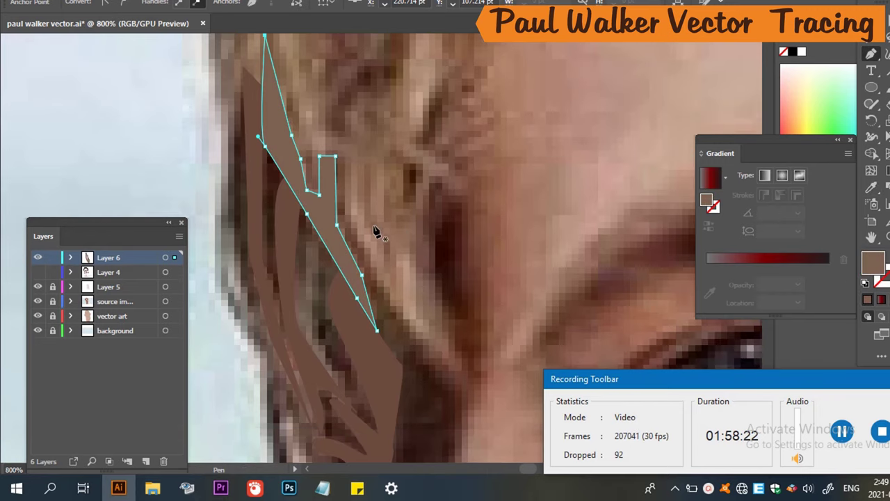
{"action": "left_click", "coordinate": [451, 363]}
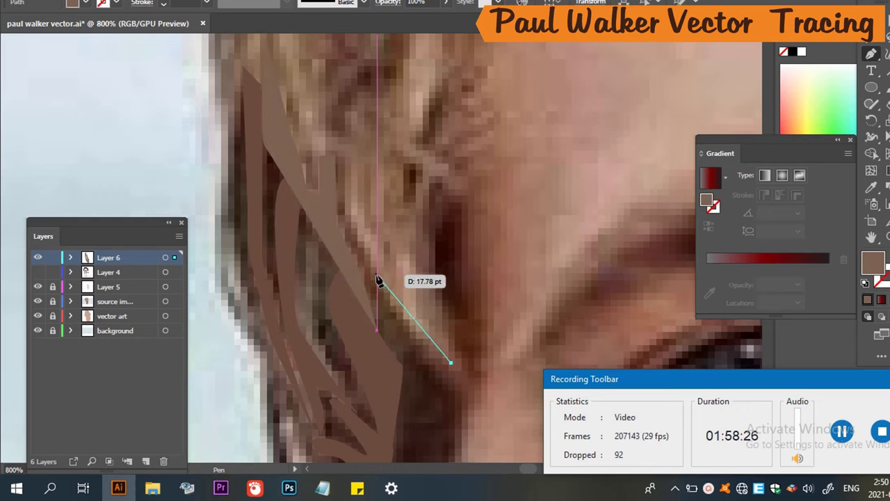
{"action": "left_click", "coordinate": [356, 264]}
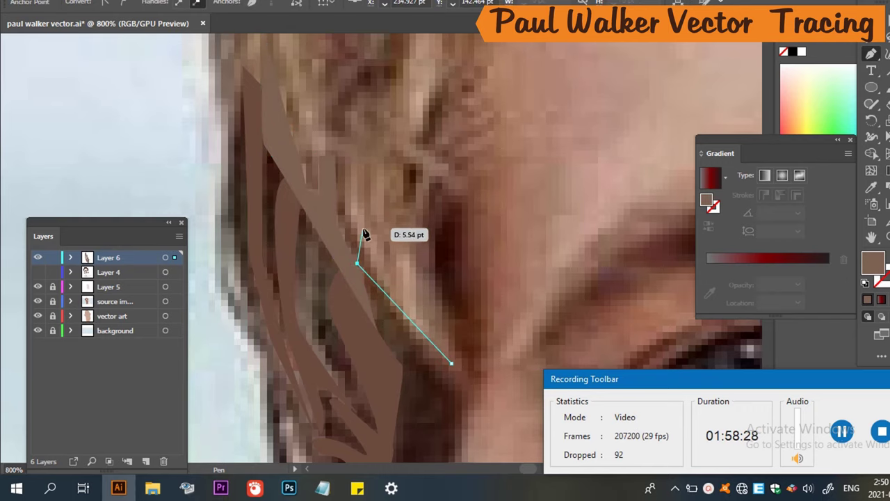
{"action": "key", "text": "ctrl"}
{"action": "left_click_drag", "start_coordinate": [356, 264], "coordinate": [380, 285]}
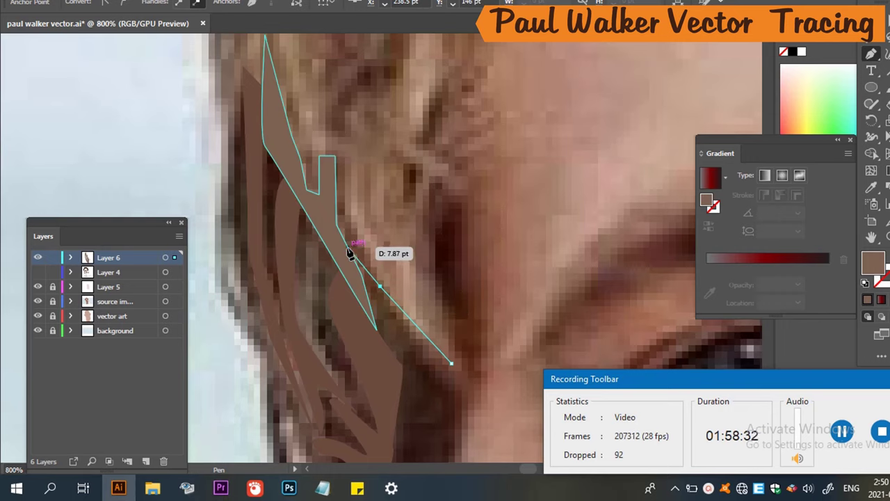
{"action": "key", "text": "slash"}
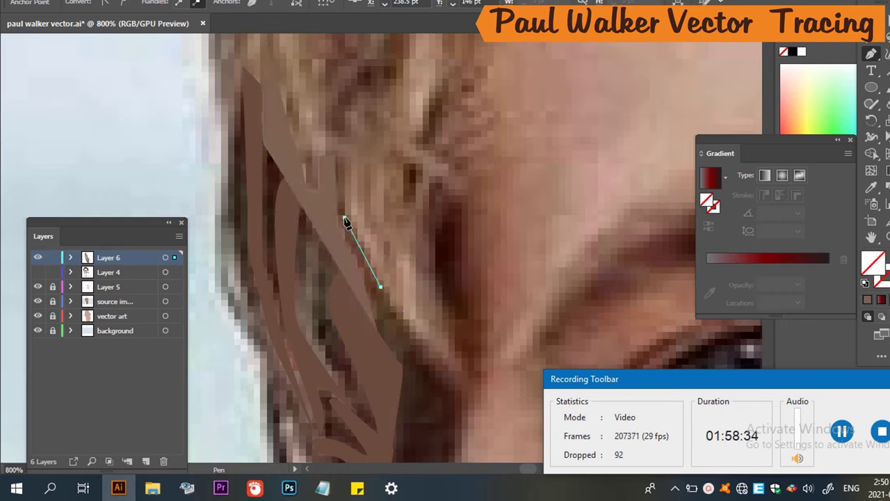
{"action": "left_click", "coordinate": [344, 216]}
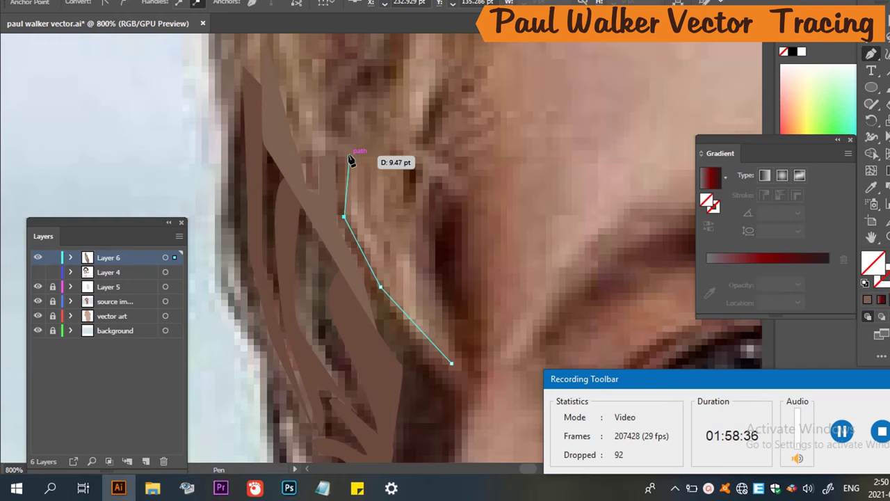
Continue the temple lock's outline along its upper end, forming three blunt strand tips separated by deep notches with straight Pen segments.
{"action": "left_click", "coordinate": [344, 153]}
{"action": "left_click", "coordinate": [362, 153]}
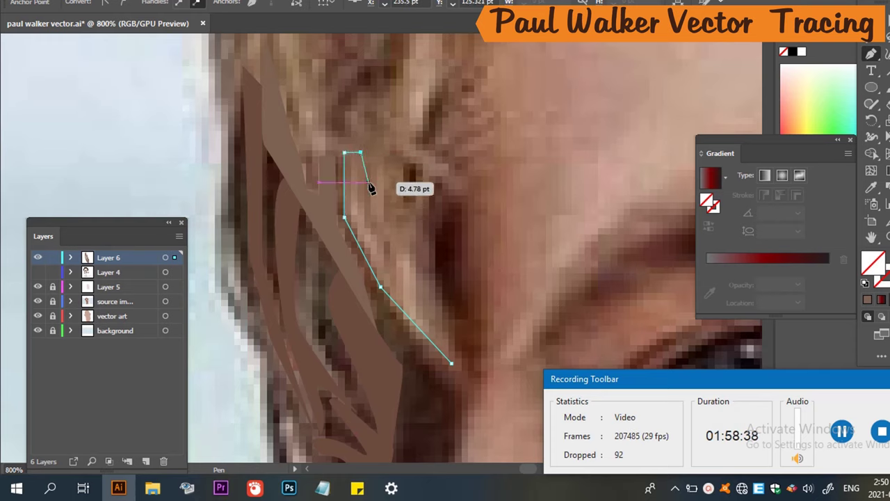
{"action": "left_click", "coordinate": [363, 212]}
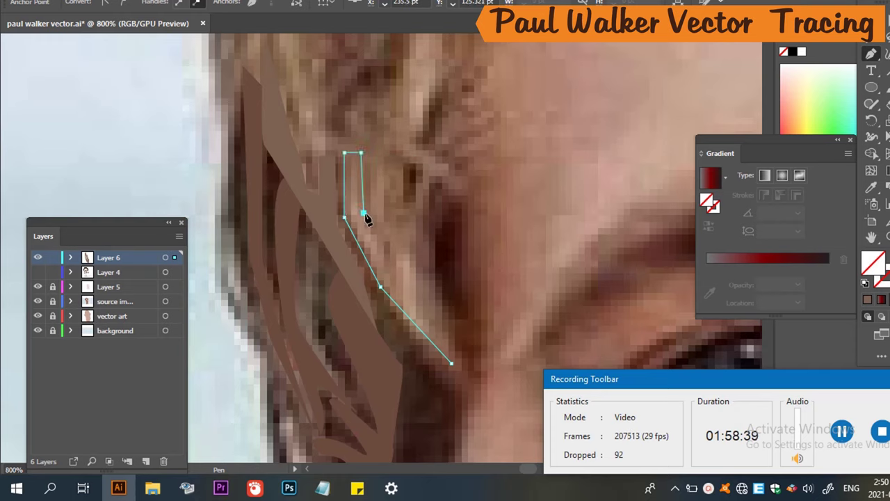
{"action": "left_click", "coordinate": [376, 161]}
{"action": "left_click", "coordinate": [397, 165]}
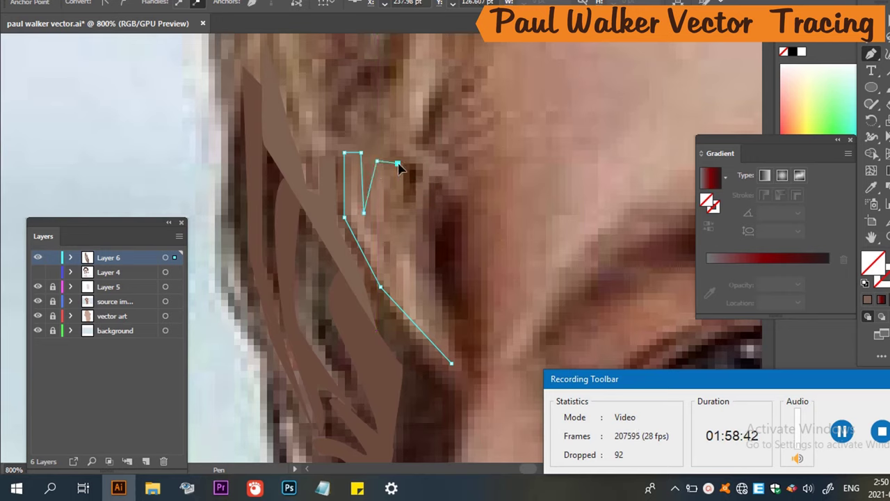
{"action": "left_click", "coordinate": [387, 228]}
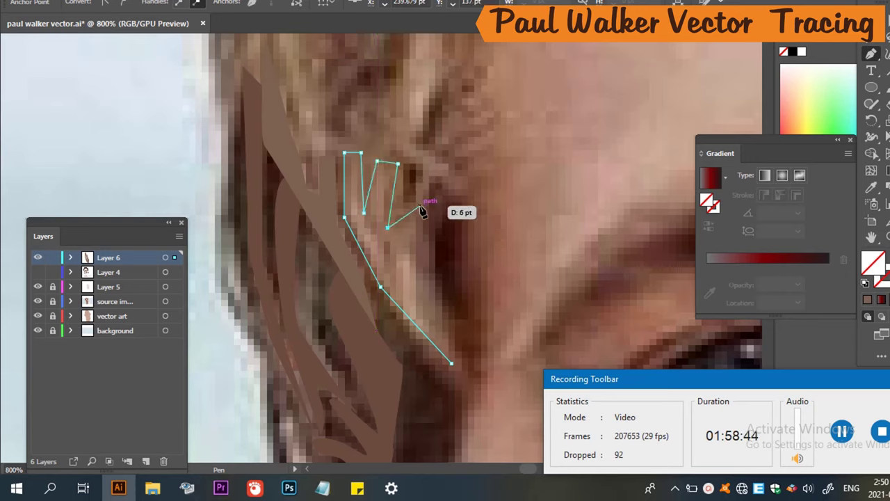
{"action": "left_click", "coordinate": [402, 200]}
{"action": "left_click", "coordinate": [413, 199]}
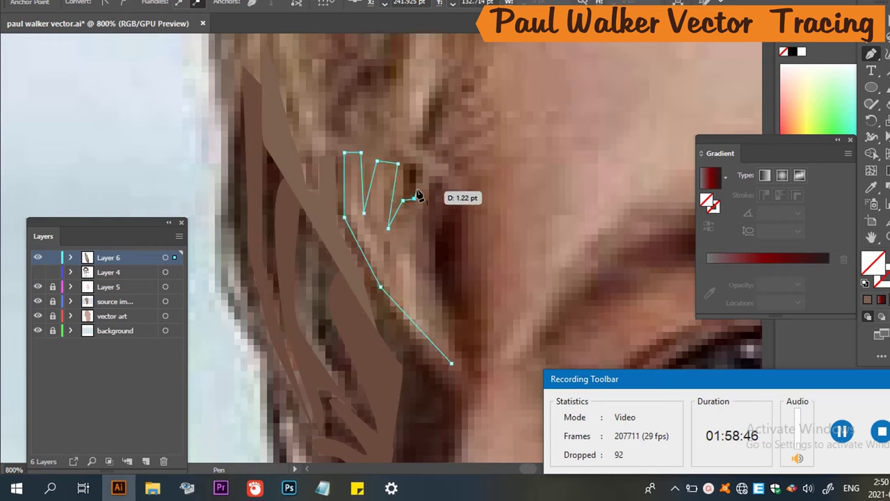
{"action": "left_click", "coordinate": [425, 168]}
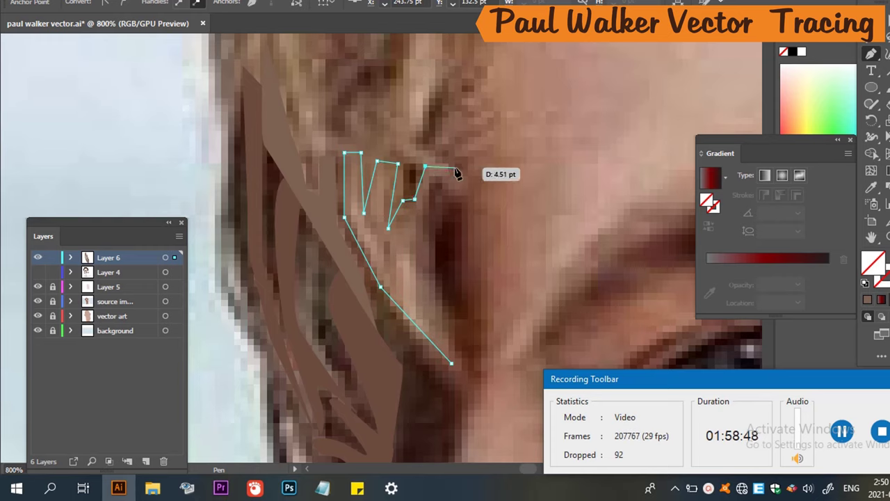
{"action": "left_click", "coordinate": [446, 163]}
{"action": "left_click", "coordinate": [448, 182]}
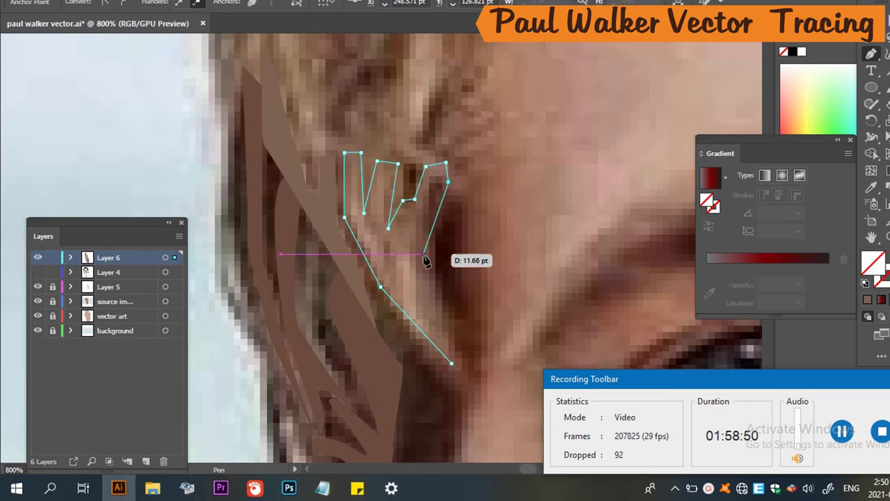
Trace the temple lock's edge on the forehead side down to its lower tip and close the outline.
{"action": "left_click", "coordinate": [418, 228]}
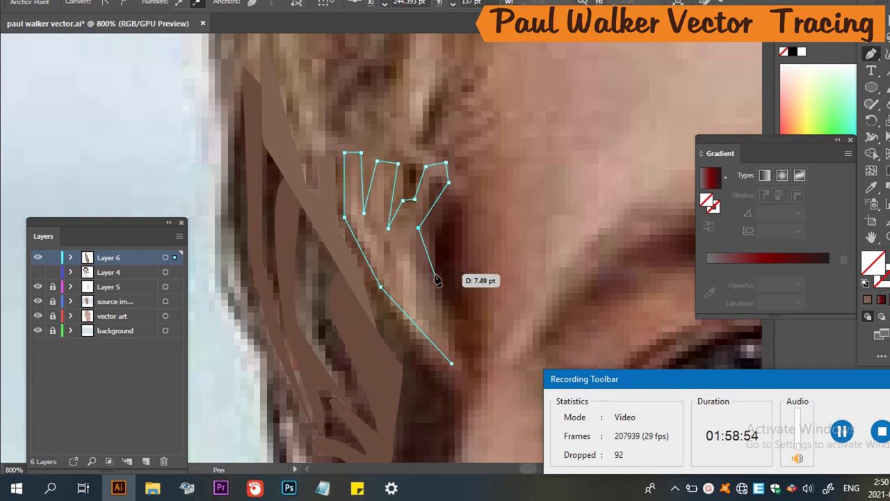
{"action": "left_click", "coordinate": [432, 273]}
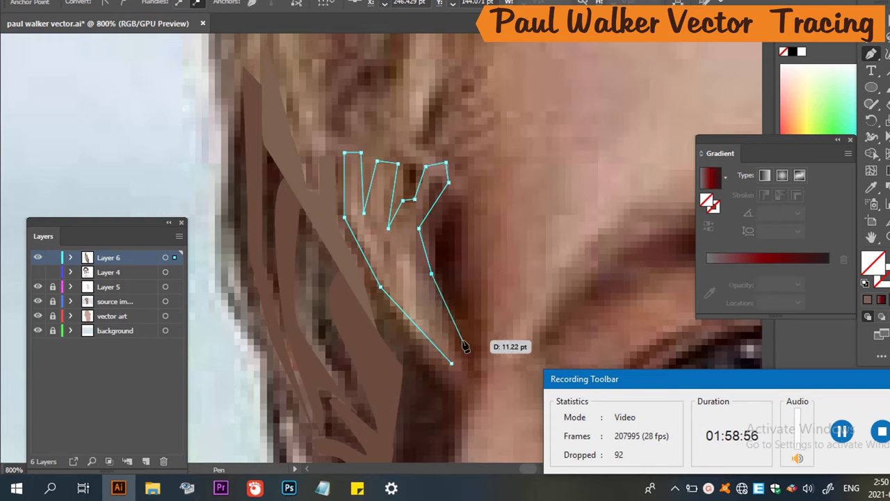
{"action": "left_click", "coordinate": [453, 323]}
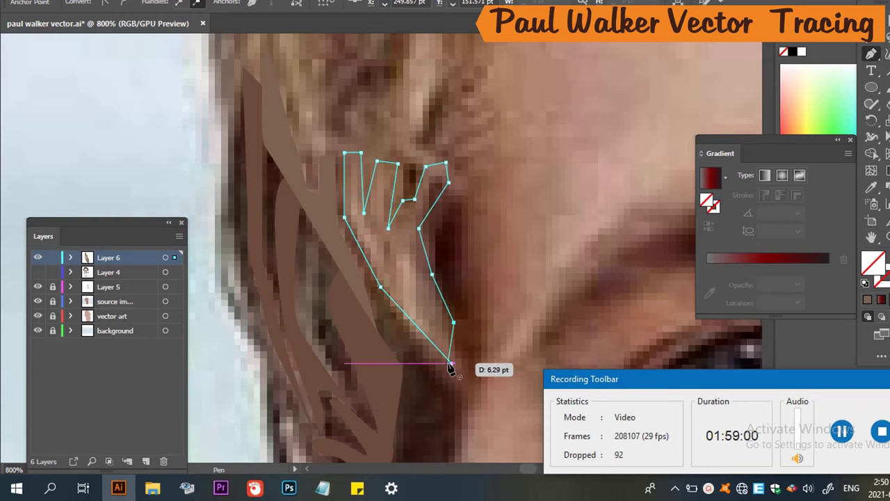
{"action": "left_click", "coordinate": [450, 363]}
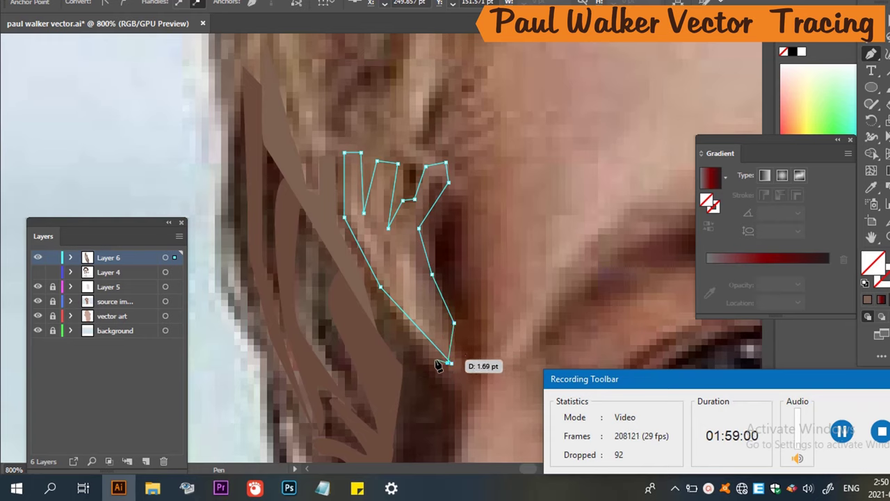
Fill the temple lock with the light tan sampled from the photo's hair using the Eyedropper tool, and deselect it.
{"action": "key", "text": "i"}
{"action": "left_click", "coordinate": [413, 281]}
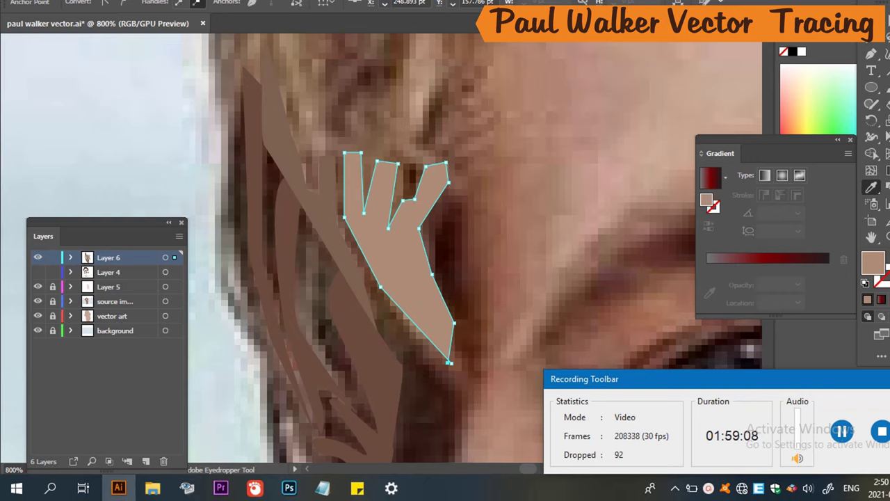
{"action": "key", "text": "v"}
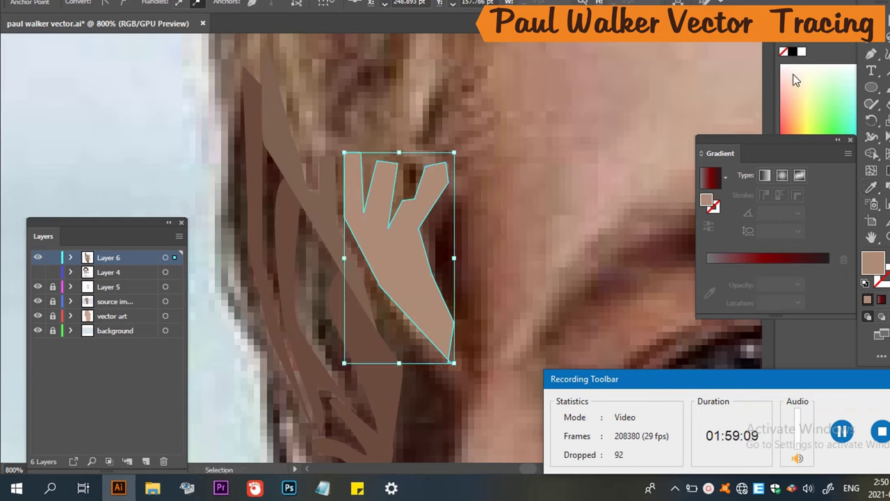
{"action": "left_click", "coordinate": [646, 151]}
Show and hide Layer 4 to compare the traced temple strands against the dark vector hair, leaving Layer 4 hidden.
{"action": "scroll", "coordinate": [492, 142], "scroll_direction": "down", "scroll_amount": 3}
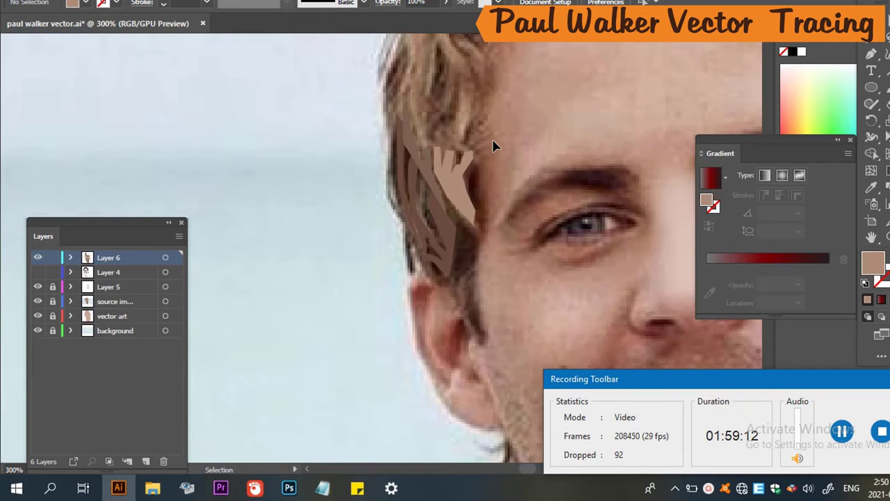
{"action": "scroll", "coordinate": [498, 146], "scroll_direction": "up", "scroll_amount": 2}
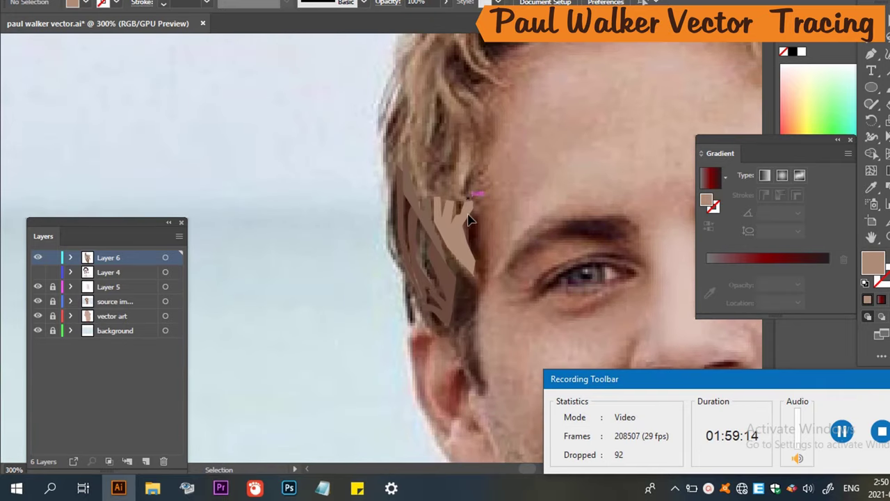
{"action": "left_click", "coordinate": [38, 272]}
{"action": "left_click", "coordinate": [38, 273]}
{"action": "left_click", "coordinate": [39, 272]}
{"action": "left_click", "coordinate": [38, 273]}
{"action": "left_click", "coordinate": [38, 273]}
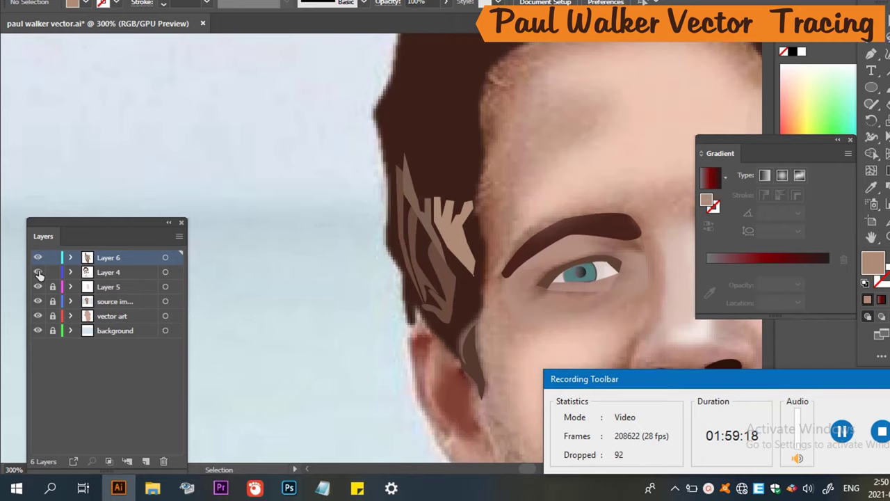
{"action": "left_click", "coordinate": [39, 273]}
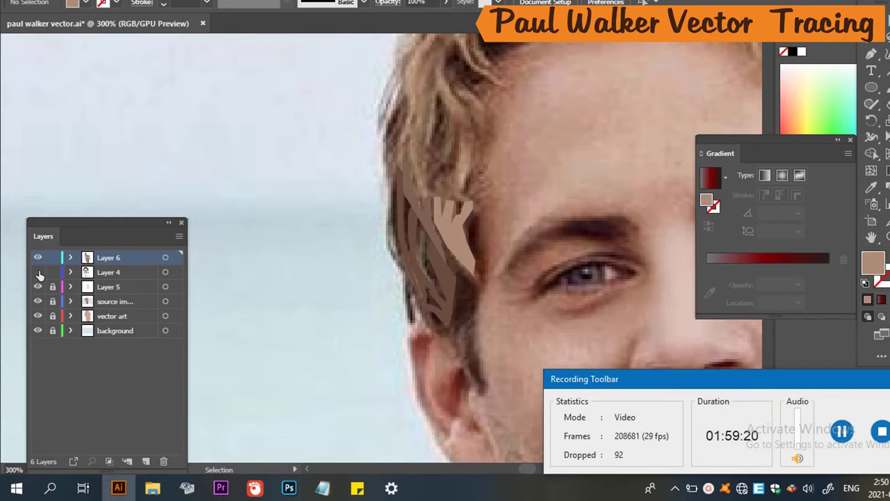
Set the light tan temple lock's opacity to 63% and check it against the Layer 4 artwork.
{"action": "left_click", "coordinate": [455, 238]}
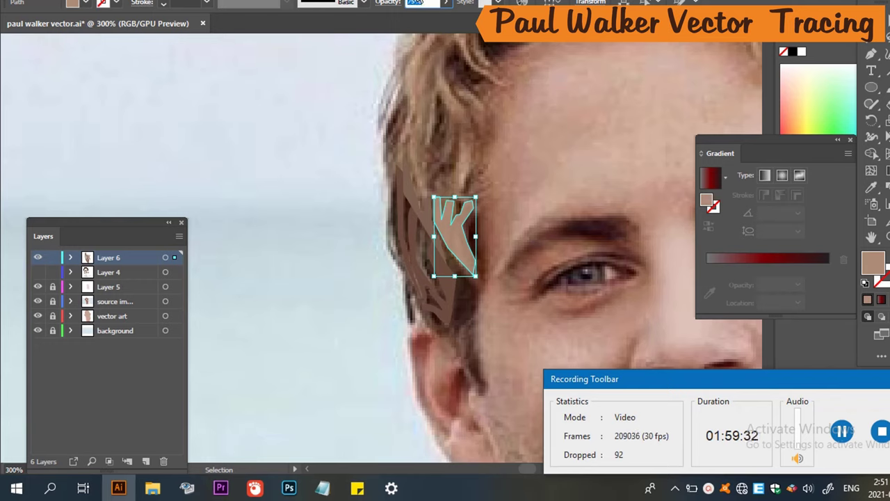
{"action": "left_click", "coordinate": [321, 202]}
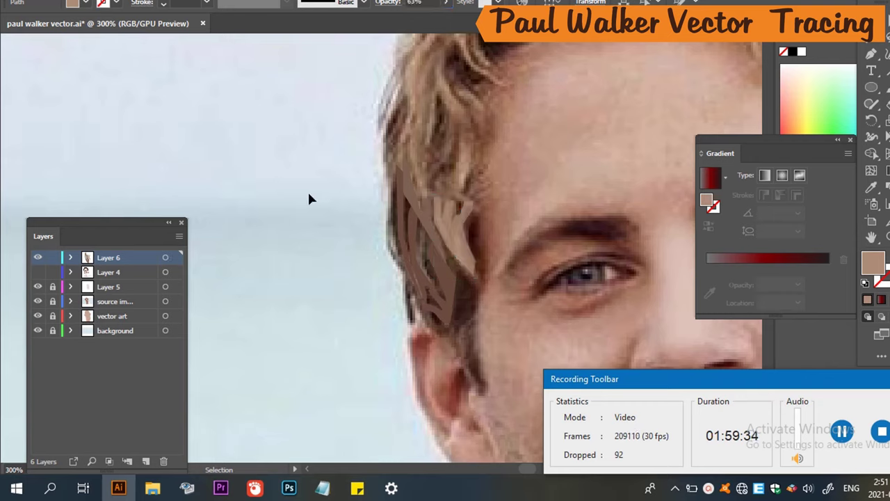
{"action": "left_click", "coordinate": [39, 272]}
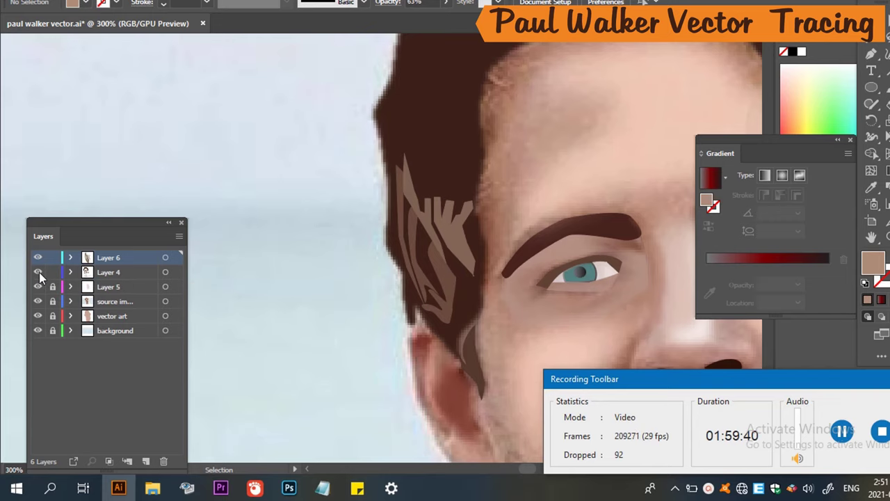
{"action": "left_click", "coordinate": [39, 272]}
{"action": "scroll", "coordinate": [375, 162], "scroll_direction": "up", "scroll_amount": 3}
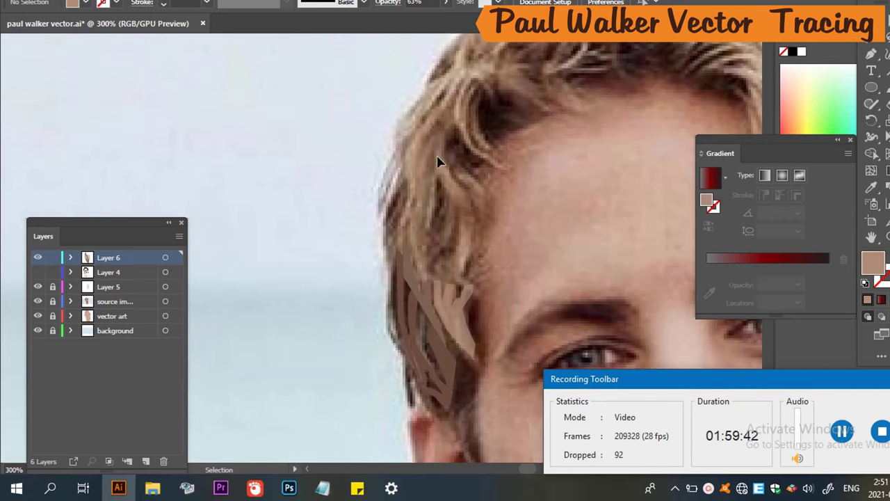
{"action": "scroll", "coordinate": [437, 192], "scroll_direction": "down", "scroll_amount": 2}
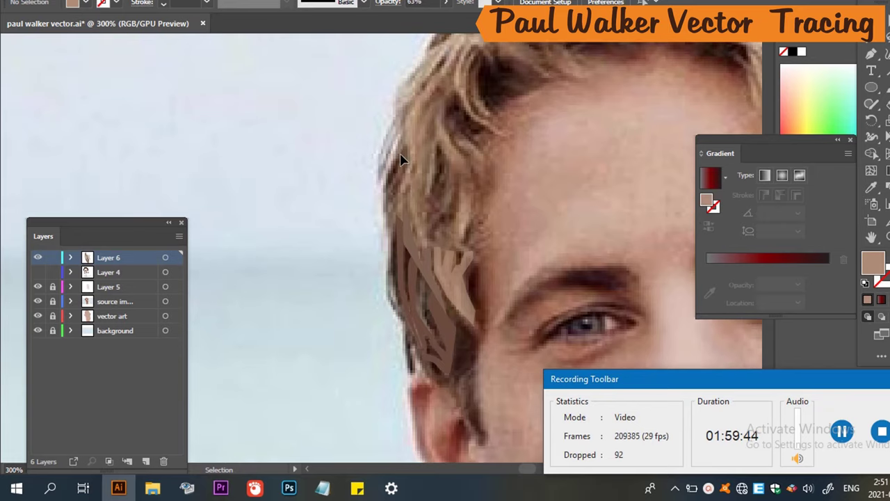
Start a tan-filled hair lock above the temple lock with the Pen tool, tracing its lower strands and the narrow gaps between them.
{"action": "key", "text": "p"}
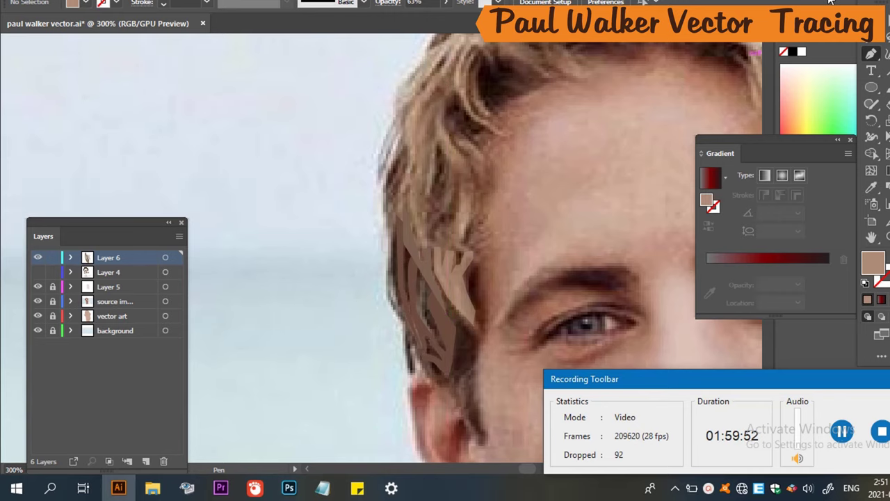
{"action": "scroll", "coordinate": [440, 200], "scroll_direction": "up", "scroll_amount": 1}
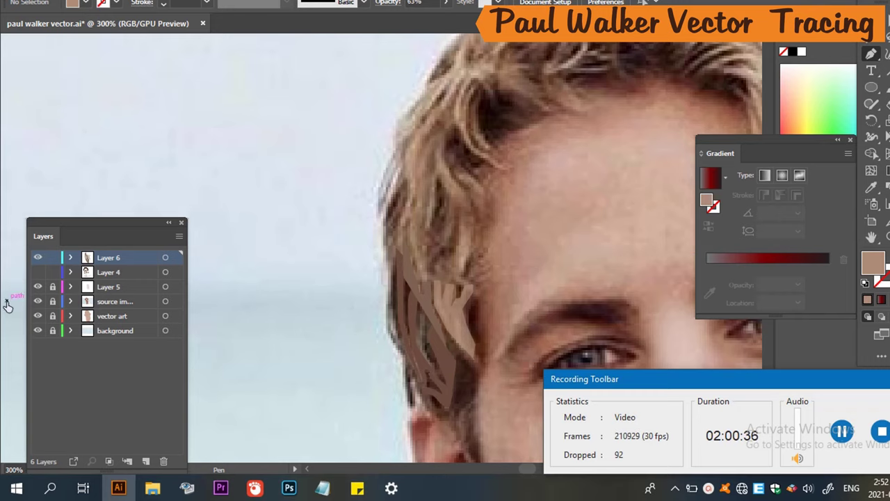
{"action": "left_click", "coordinate": [38, 273]}
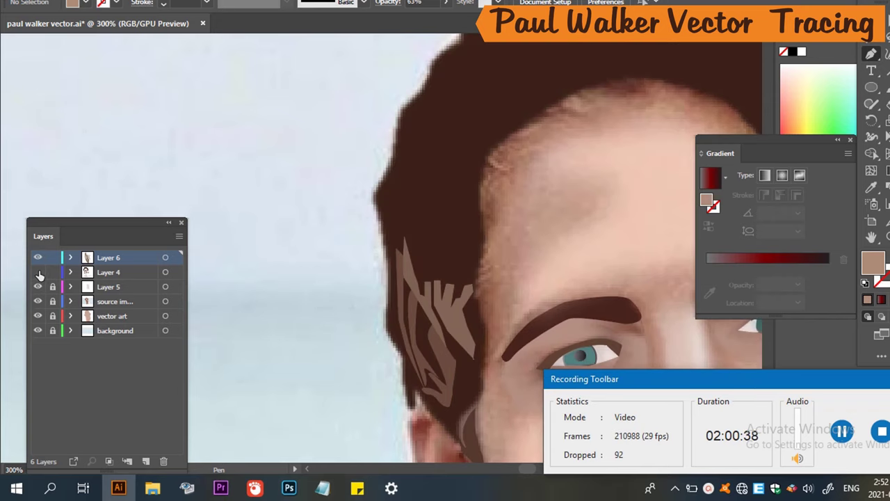
{"action": "left_click", "coordinate": [38, 273]}
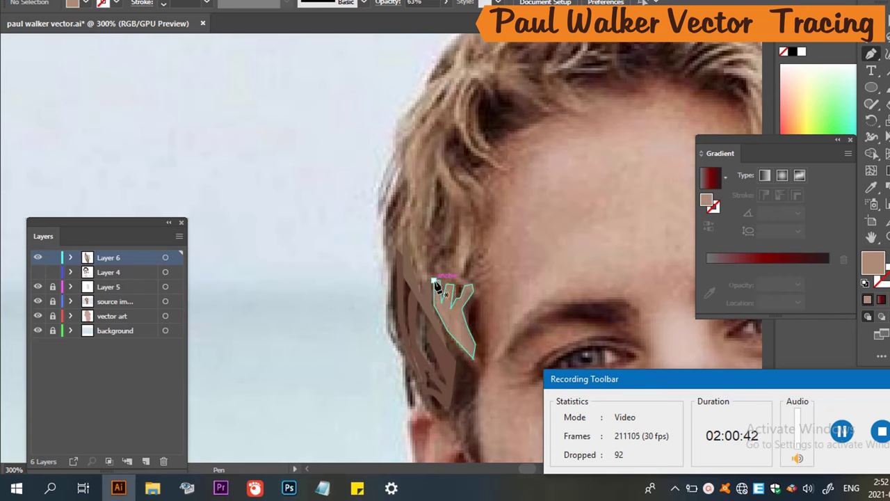
{"action": "left_click_drag", "start_coordinate": [434, 281], "coordinate": [450, 254]}
{"action": "left_click", "coordinate": [437, 182]}
{"action": "left_click", "coordinate": [447, 248]}
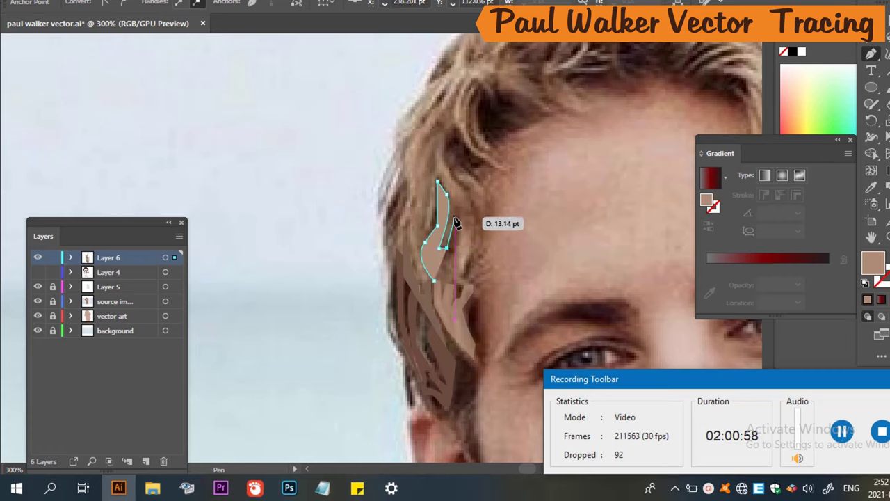
{"action": "left_click_drag", "start_coordinate": [456, 217], "coordinate": [467, 280]}
{"action": "left_click", "coordinate": [456, 280]}
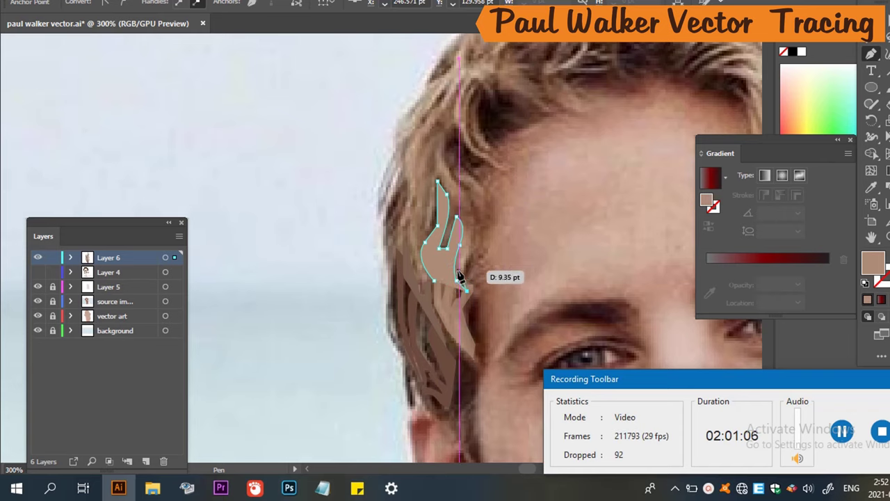
Trace the new lock's forehead-side edge up to its crown end, and curve its outer edge partway back down.
{"action": "left_click", "coordinate": [459, 264]}
{"action": "left_click_drag", "start_coordinate": [484, 232], "coordinate": [477, 206]}
{"action": "left_click_drag", "start_coordinate": [463, 201], "coordinate": [450, 126]}
{"action": "left_click", "coordinate": [439, 162]}
{"action": "left_click_drag", "start_coordinate": [420, 159], "coordinate": [434, 118]}
{"action": "left_click", "coordinate": [432, 113]}
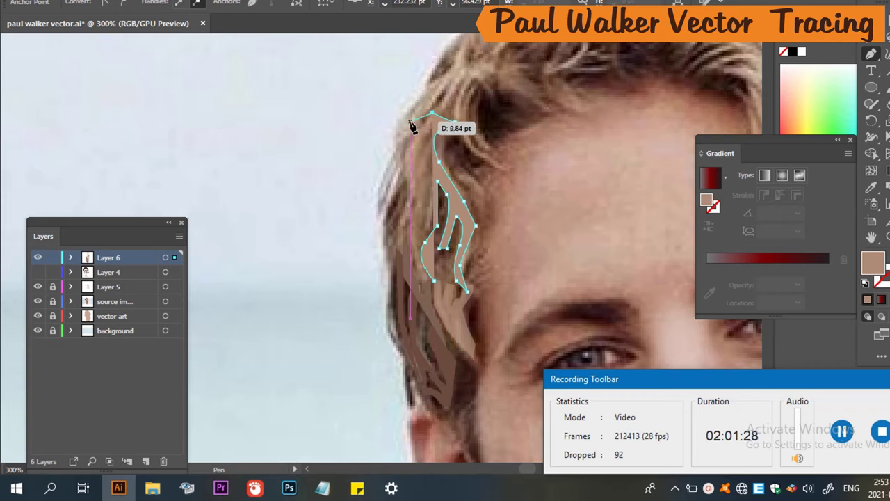
{"action": "left_click", "coordinate": [404, 159]}
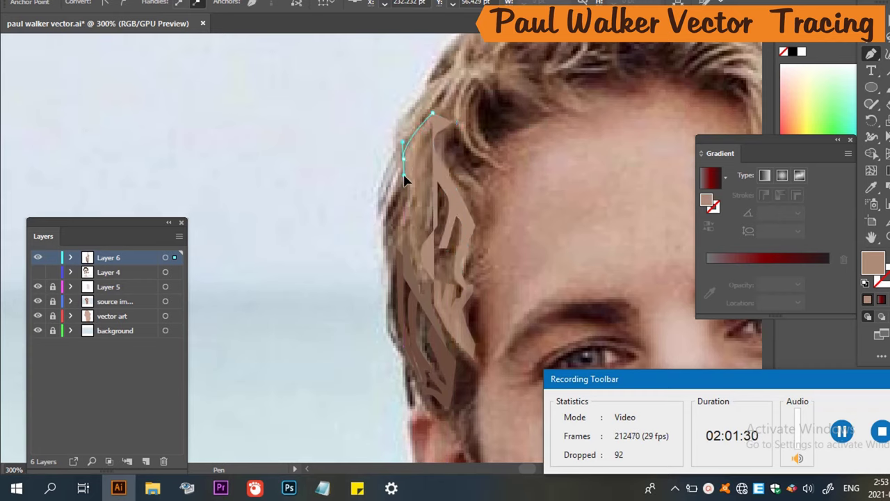
{"action": "left_click_drag", "start_coordinate": [407, 182], "coordinate": [421, 201]}
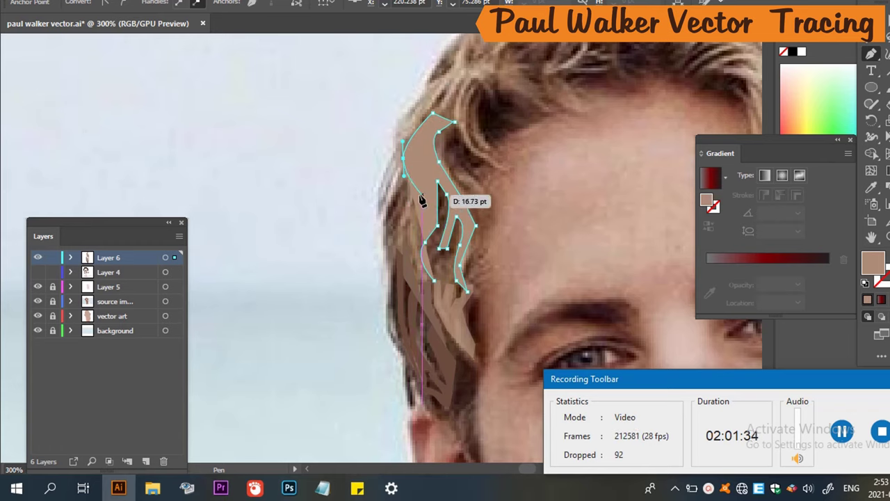
{"action": "left_click", "coordinate": [421, 196]}
{"action": "left_click", "coordinate": [420, 199]}
{"action": "left_click", "coordinate": [422, 212]}
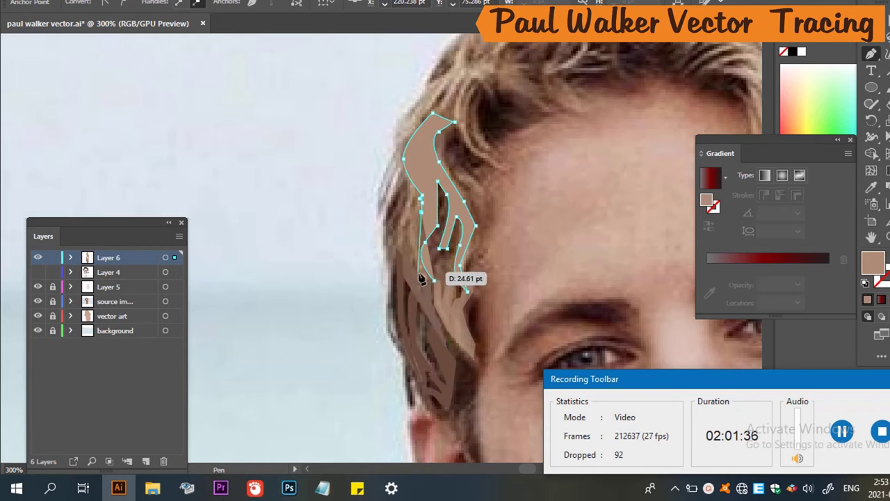
{"action": "left_click_drag", "start_coordinate": [420, 278], "coordinate": [425, 214]}
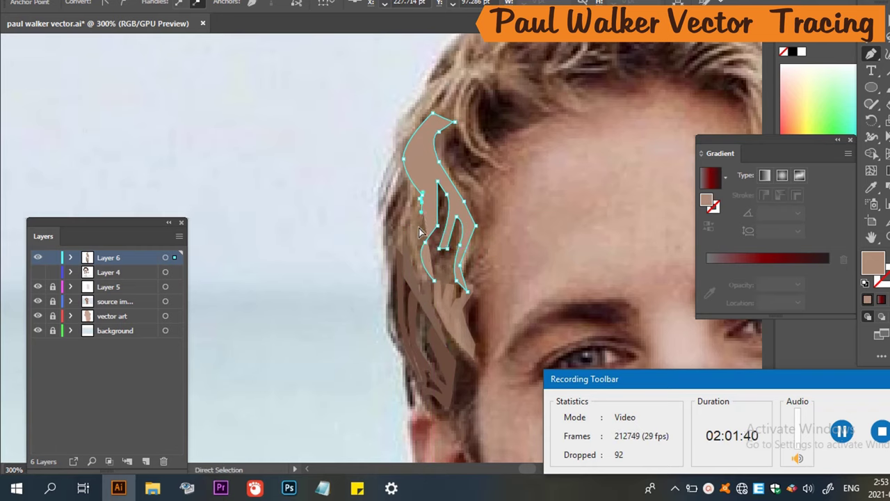
{"action": "key", "text": "ctrl+z"}
{"action": "key", "text": "ctrl+z"}
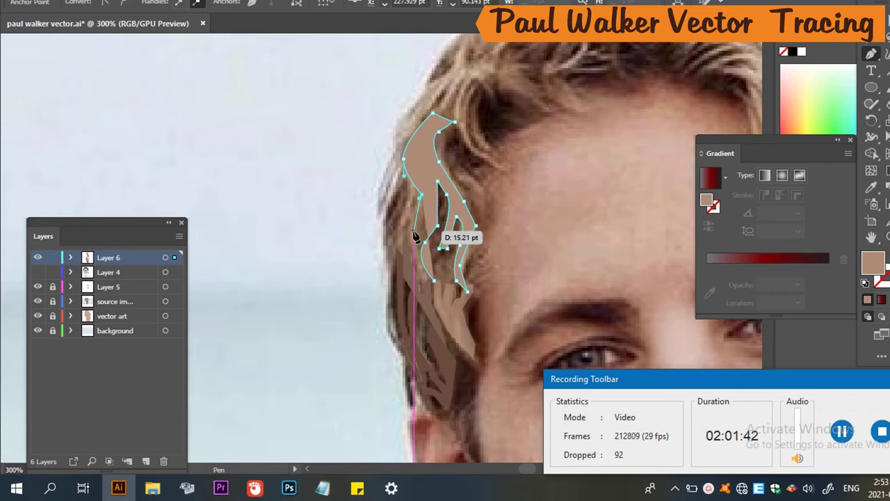
Undo the last outer-edge anchor of the tan lock, retrace that edge down to its lower tip, and close the shape.
{"action": "key", "text": "ctrl+z"}
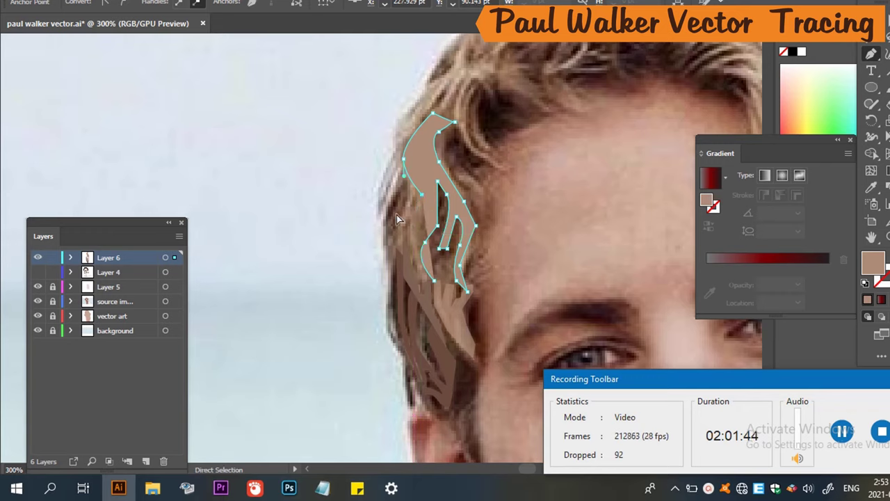
{"action": "key", "text": "ctrl+z"}
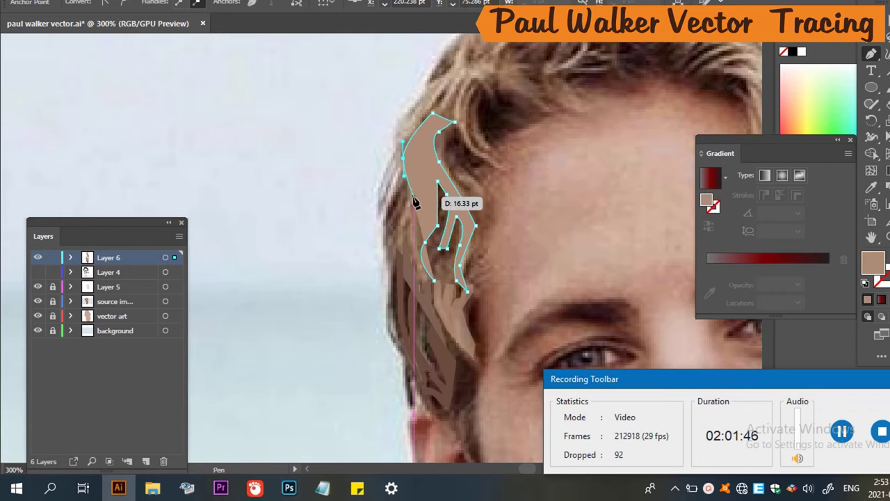
{"action": "left_click_drag", "start_coordinate": [413, 197], "coordinate": [410, 259]}
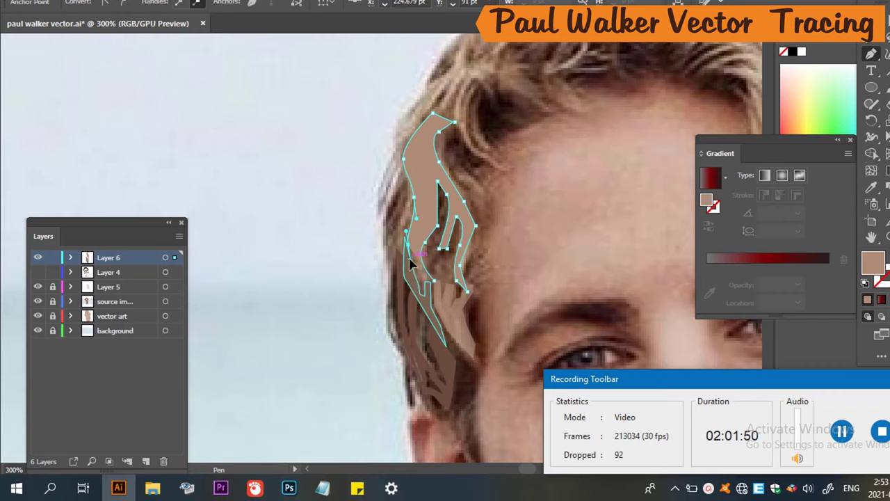
{"action": "left_click_drag", "start_coordinate": [430, 298], "coordinate": [454, 285]}
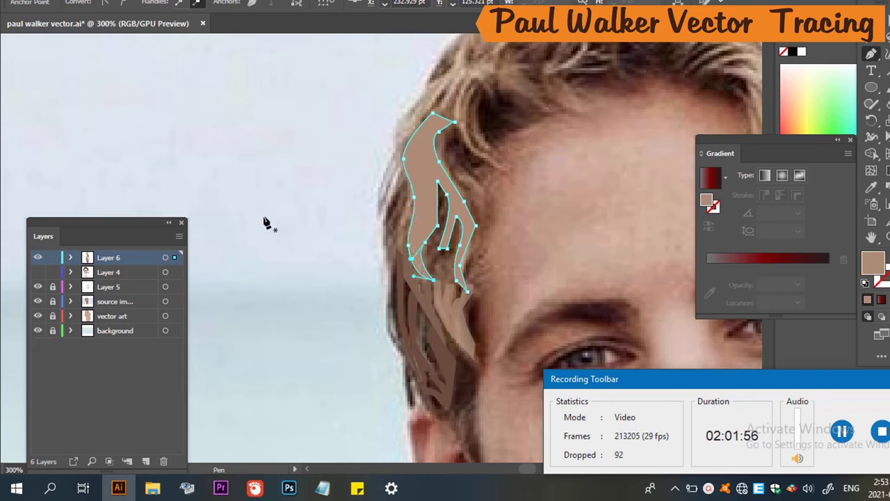
Check the finished lock with the source image hidden and restored, and show Layer 4 to judge the lock against the dark hair.
{"action": "left_click", "coordinate": [38, 301]}
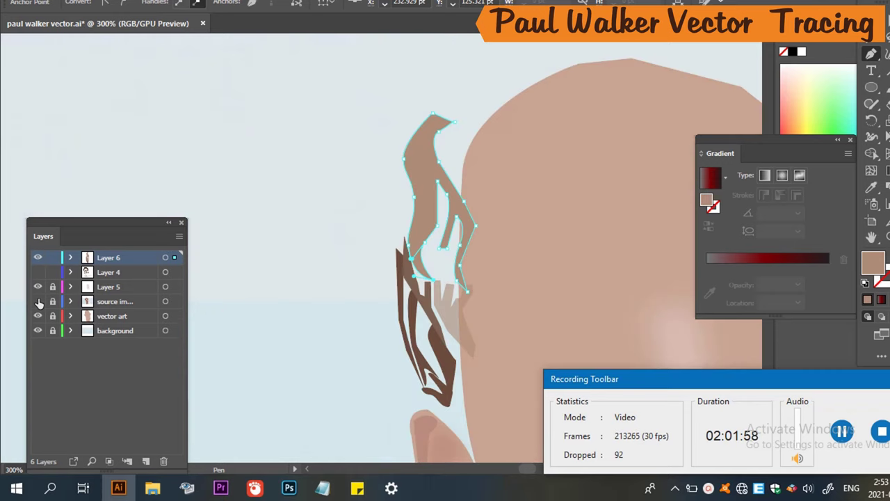
{"action": "left_click", "coordinate": [38, 302]}
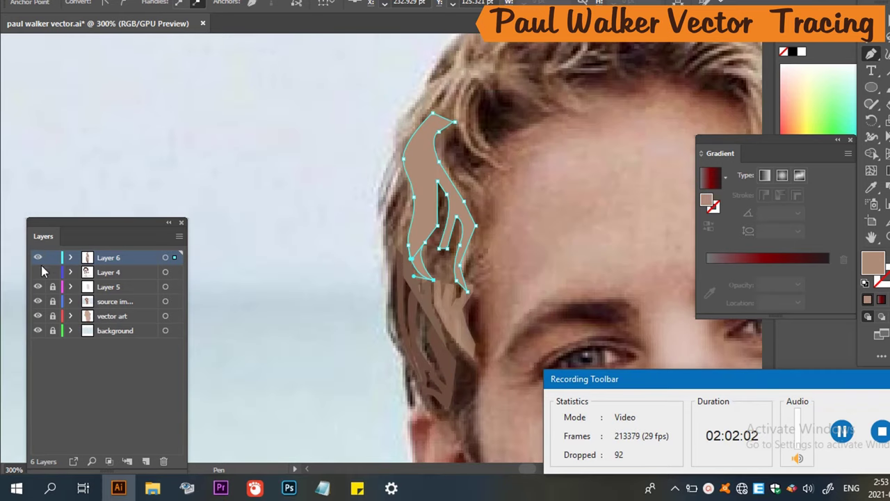
{"action": "left_click", "coordinate": [38, 272]}
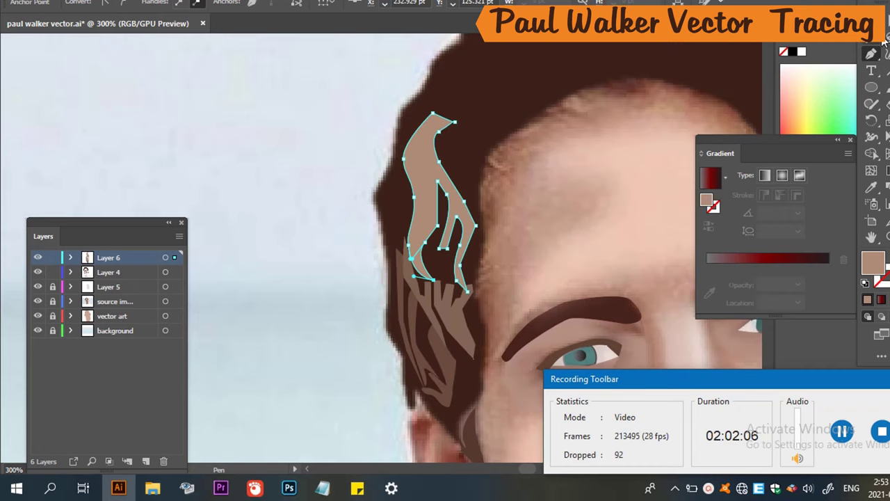
{"action": "left_click", "coordinate": [871, 20]}
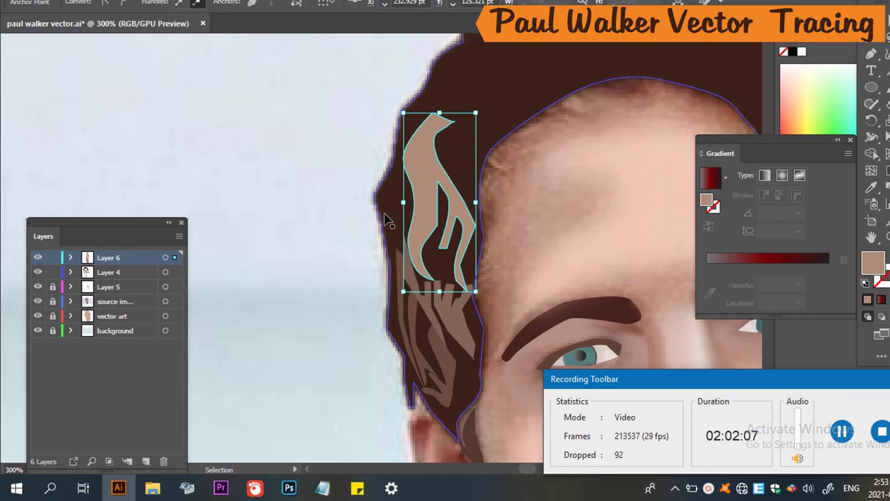
{"action": "left_click", "coordinate": [239, 174]}
{"action": "scroll", "coordinate": [374, 239], "scroll_direction": "down", "scroll_amount": 4}
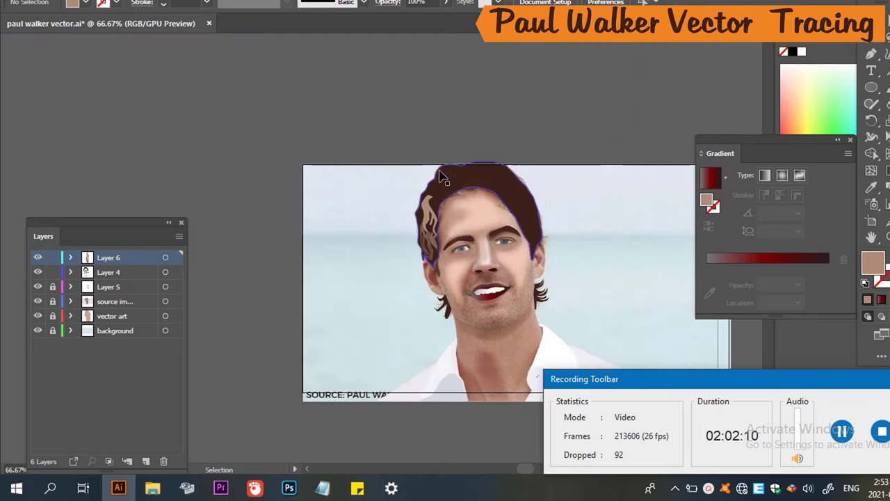
Apply a Gaussian Blur with a 2.1 pixel radius to the new upper tan lock.
{"action": "scroll", "coordinate": [445, 232], "scroll_direction": "up", "scroll_amount": 3}
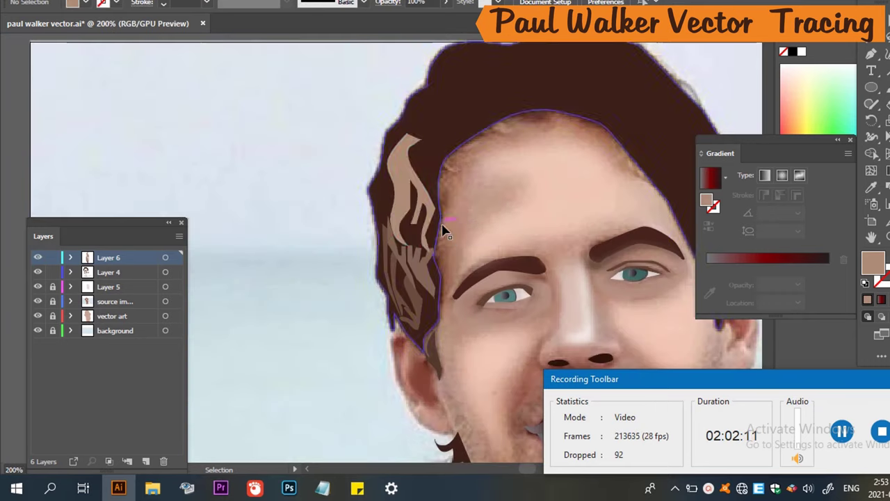
{"action": "left_click", "coordinate": [409, 180]}
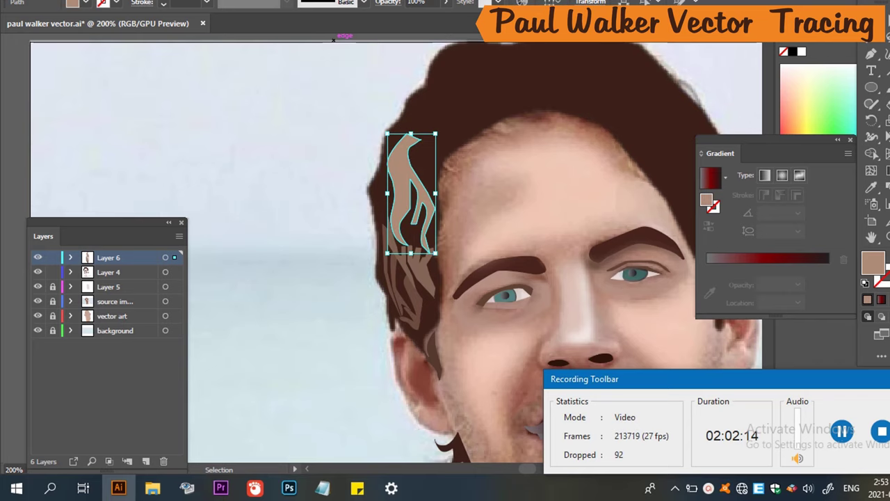
{"action": "left_click", "coordinate": [214, 0]}
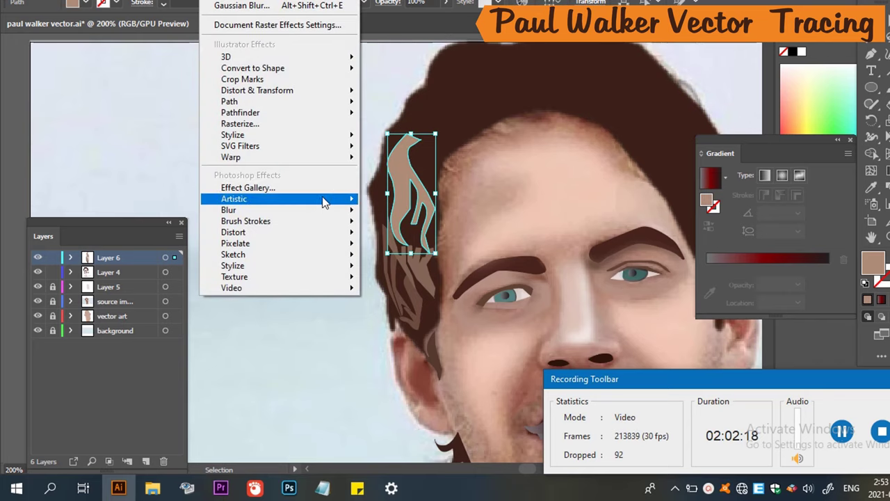
{"action": "mouse_move", "coordinate": [319, 223]}
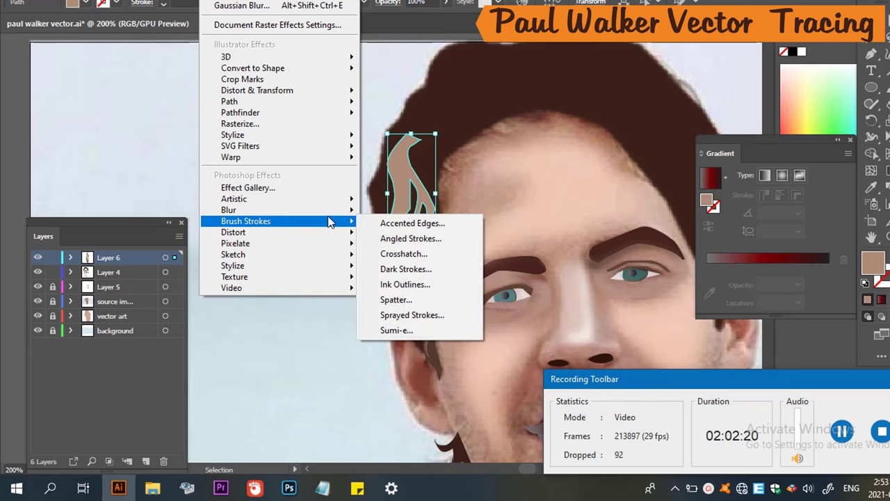
{"action": "mouse_move", "coordinate": [348, 209]}
{"action": "left_click", "coordinate": [399, 208]}
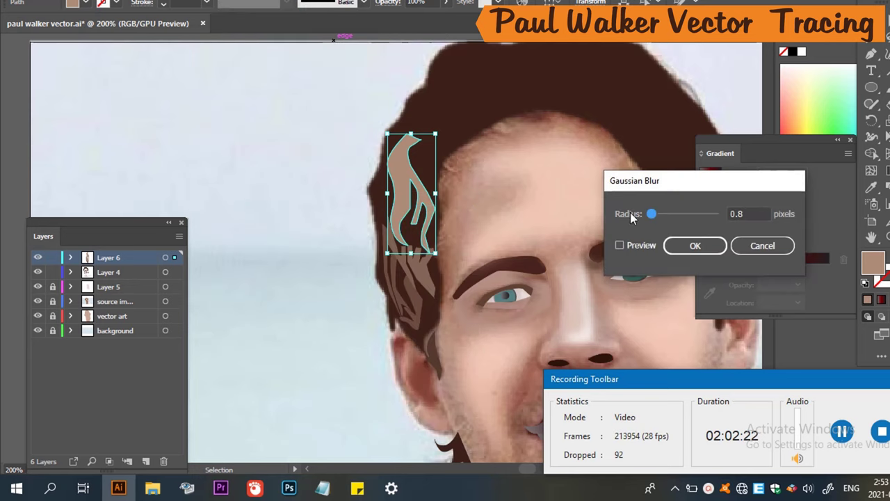
{"action": "left_click", "coordinate": [620, 243]}
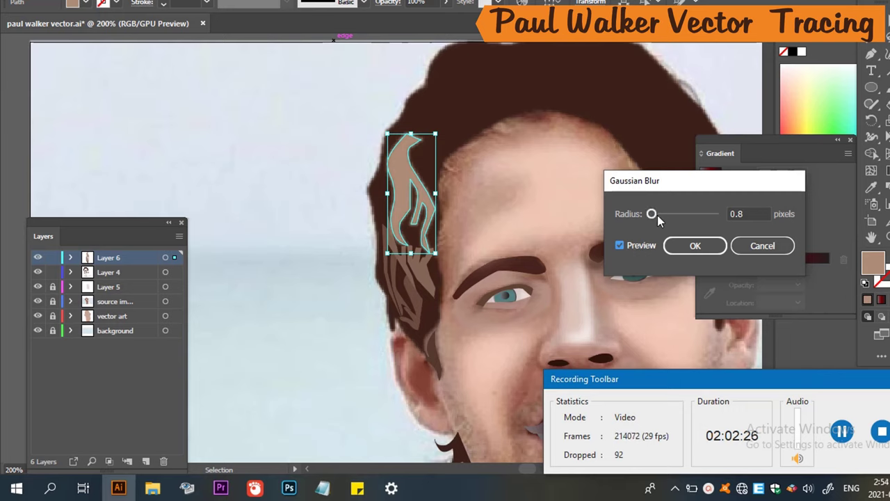
{"action": "left_click_drag", "start_coordinate": [657, 215], "coordinate": [656, 217]}
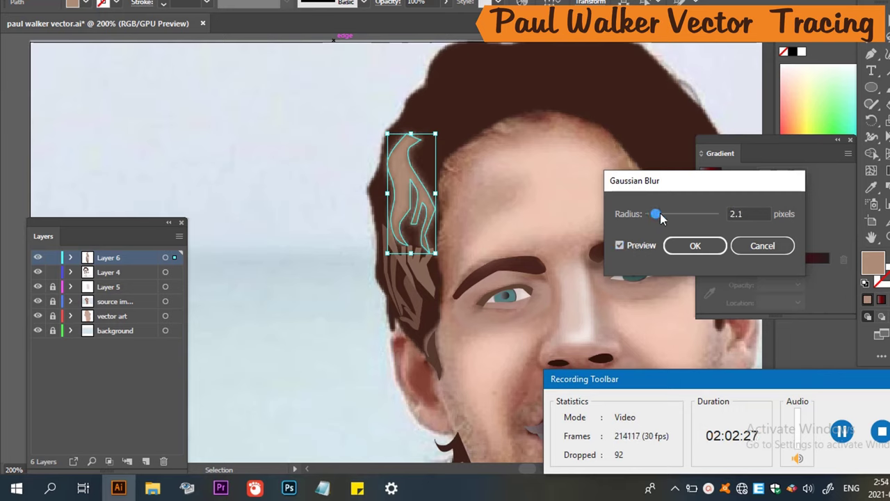
{"action": "left_click", "coordinate": [683, 247]}
{"action": "left_click", "coordinate": [299, 173]}
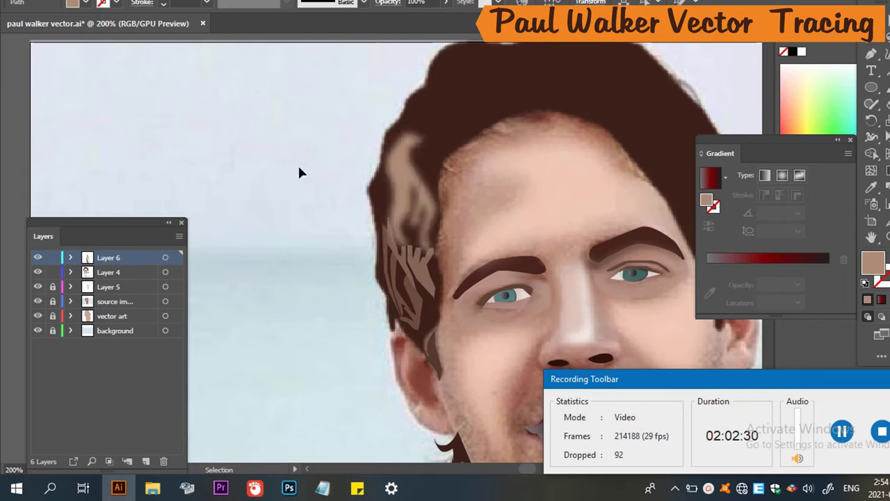
Apply the same Gaussian Blur to the semi-transparent tan temple lock below it.
{"action": "left_click", "coordinate": [421, 270]}
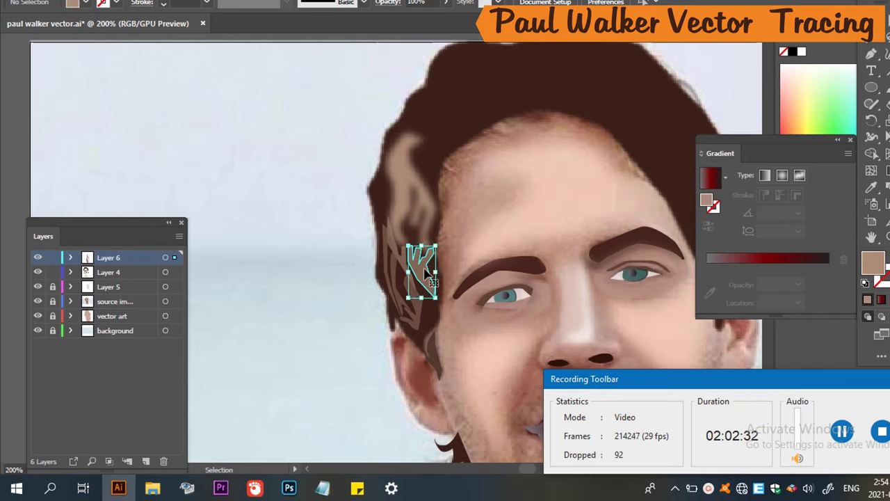
{"action": "left_click", "coordinate": [212, 0]}
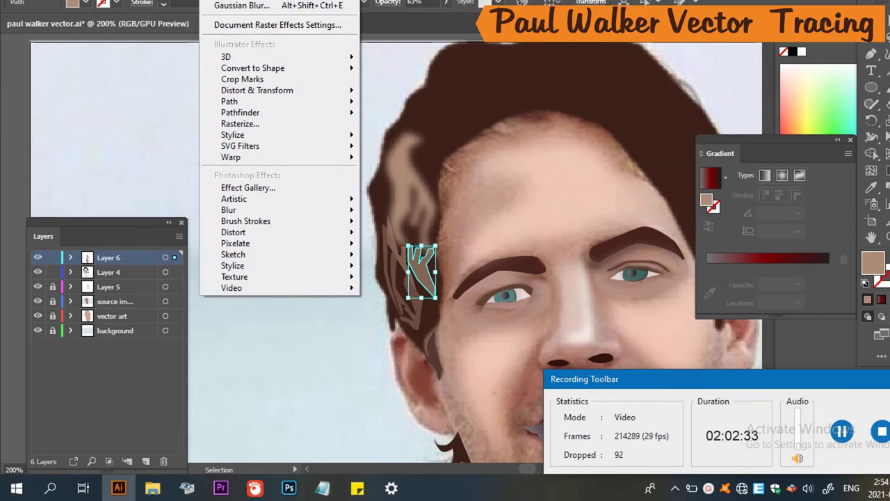
{"action": "left_click", "coordinate": [260, 1]}
{"action": "left_click", "coordinate": [319, 282]}
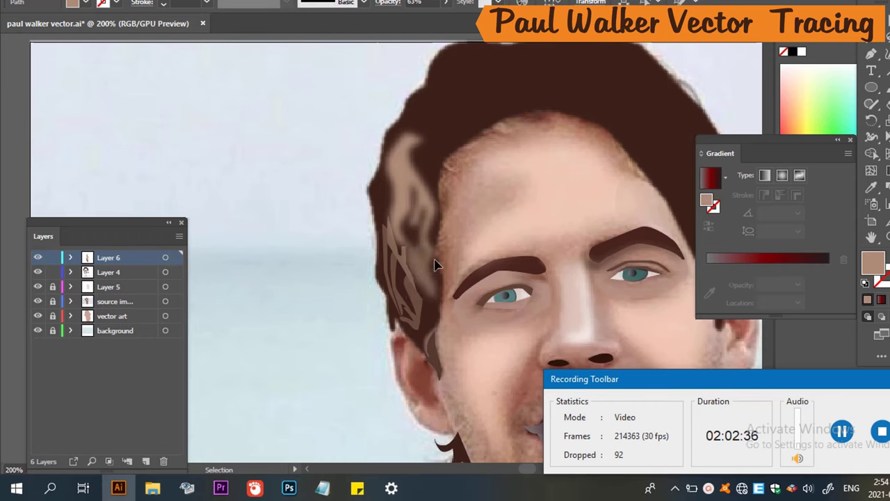
Apply a Gaussian Blur with a 0.5 pixel radius to the brown strand shape just above the ear.
{"action": "left_click", "coordinate": [400, 252]}
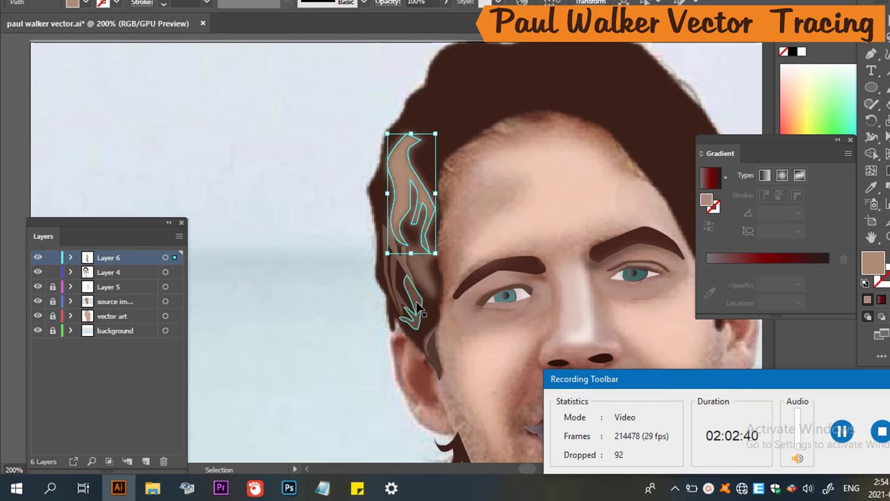
{"action": "left_click", "coordinate": [417, 305]}
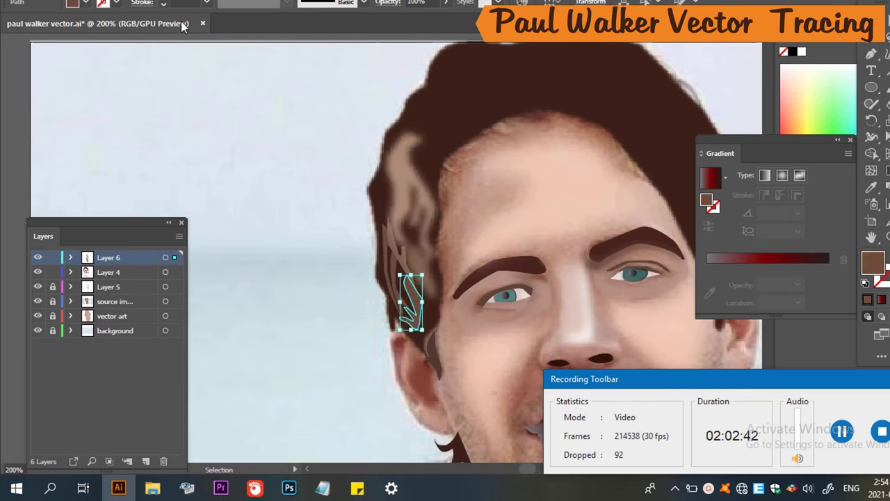
{"action": "left_click", "coordinate": [214, 1]}
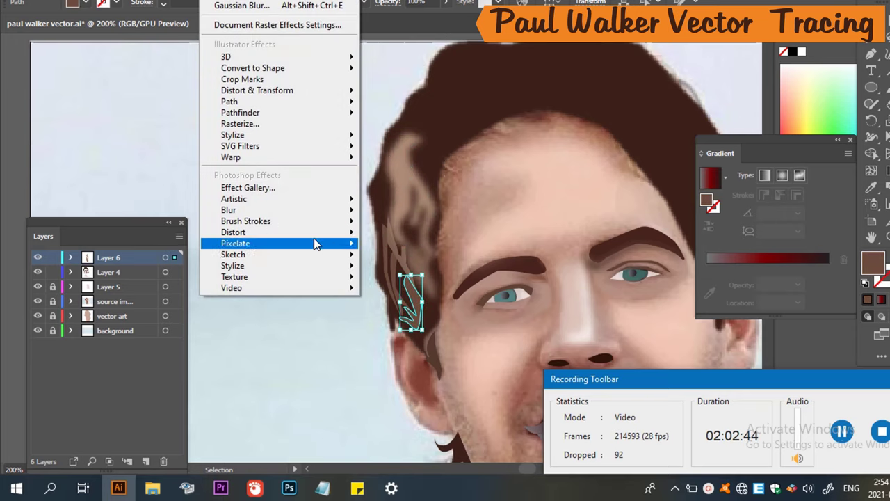
{"action": "mouse_move", "coordinate": [335, 210]}
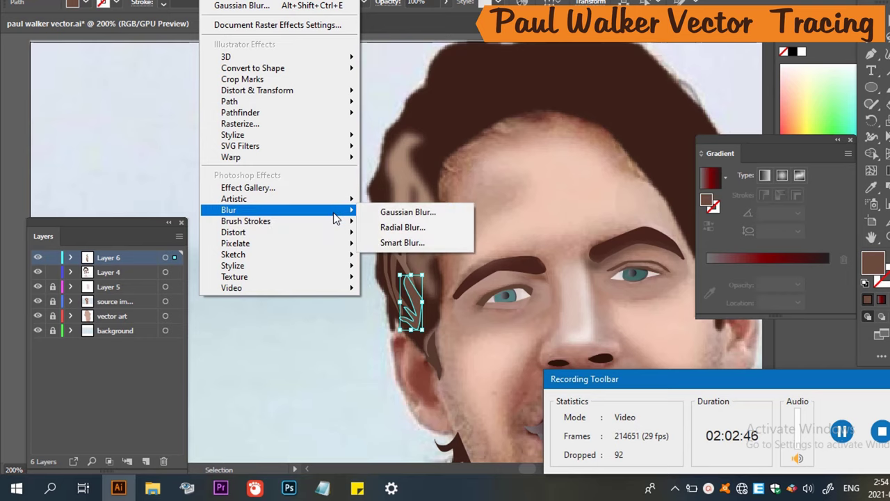
{"action": "left_click", "coordinate": [386, 213]}
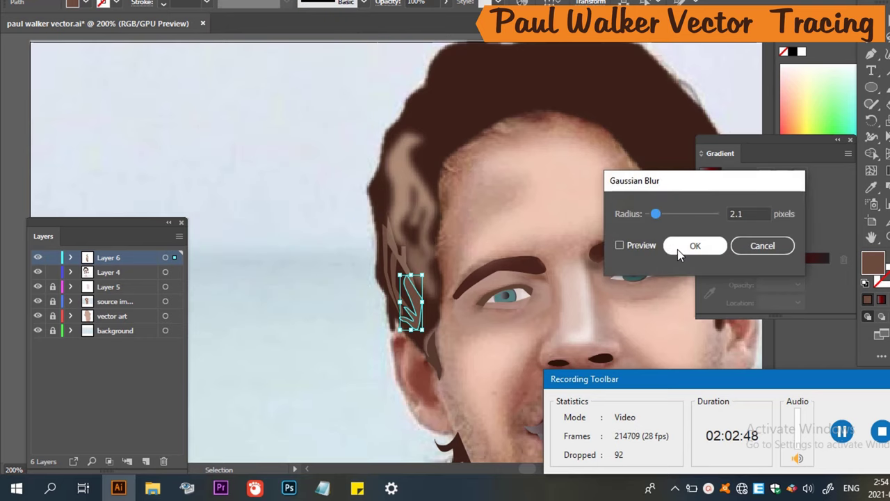
{"action": "left_click_drag", "start_coordinate": [656, 214], "coordinate": [650, 218]}
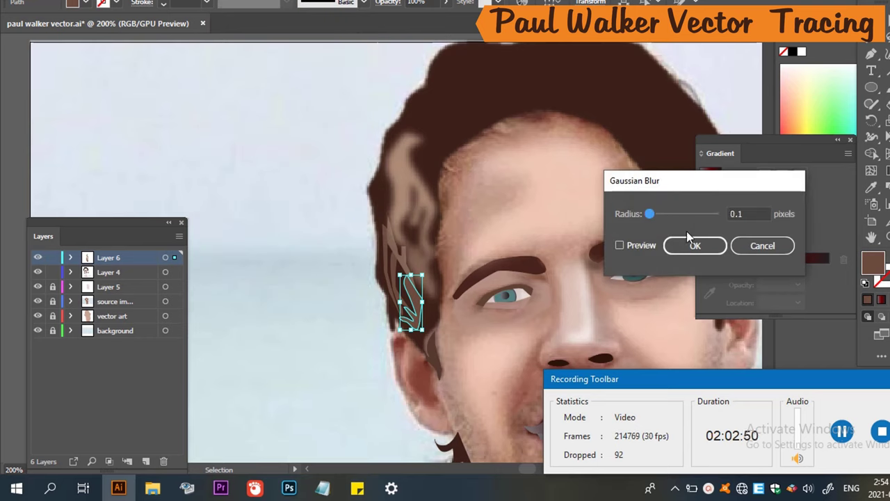
{"action": "key", "text": "Left"}
{"action": "scroll", "coordinate": [761, 213], "scroll_direction": "up", "scroll_amount": 4}
{"action": "scroll", "coordinate": [754, 214], "scroll_direction": "down", "scroll_amount": 4}
{"action": "scroll", "coordinate": [745, 213], "scroll_direction": "up", "scroll_amount": 9}
{"action": "left_click", "coordinate": [744, 214]}
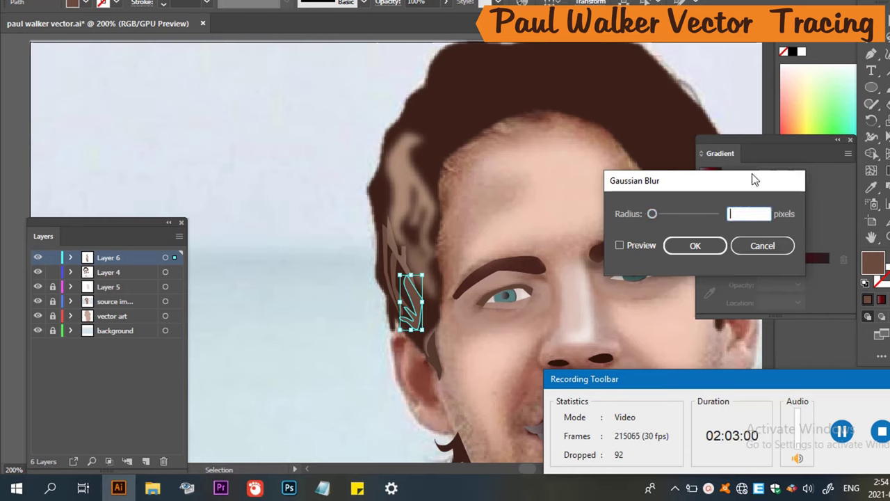
{"action": "type", "text": "05"}
{"action": "type", "text": ".5"}
{"action": "key", "text": "Return"}
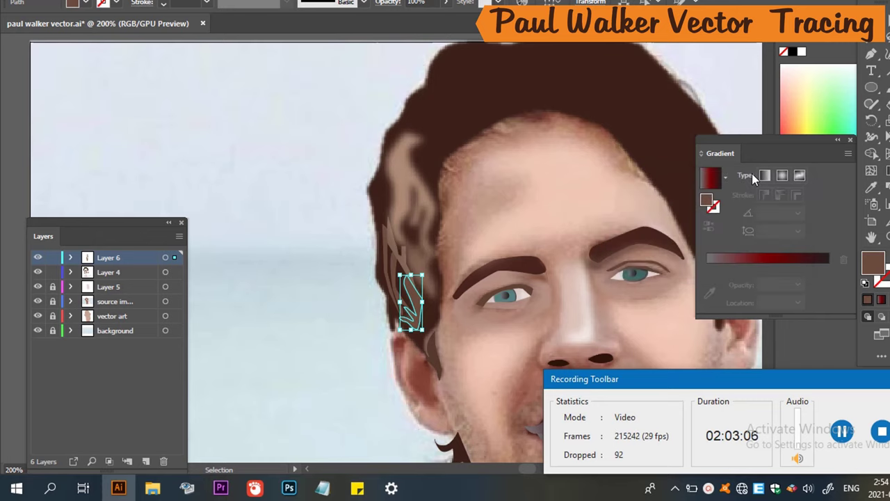
{"action": "left_click", "coordinate": [281, 247]}
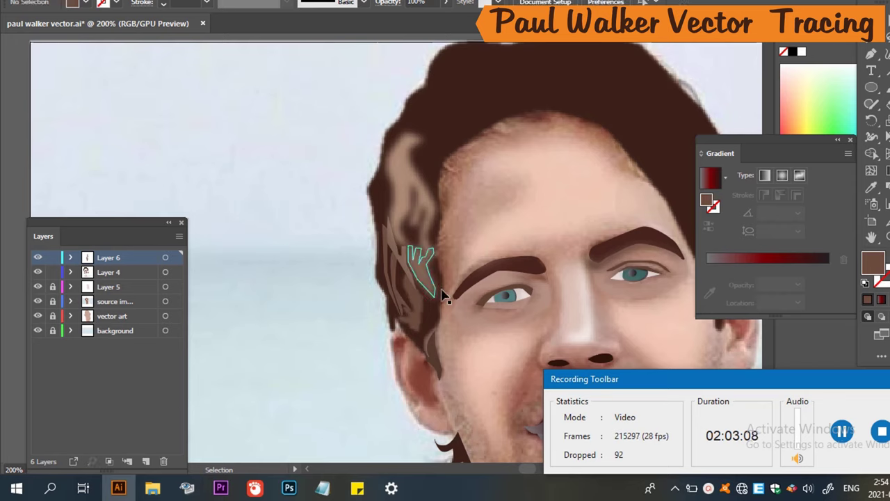
Lock Layer 4 and apply the same Gaussian Blur to the narrow forked brown strand above the ear.
{"action": "left_click", "coordinate": [401, 284]}
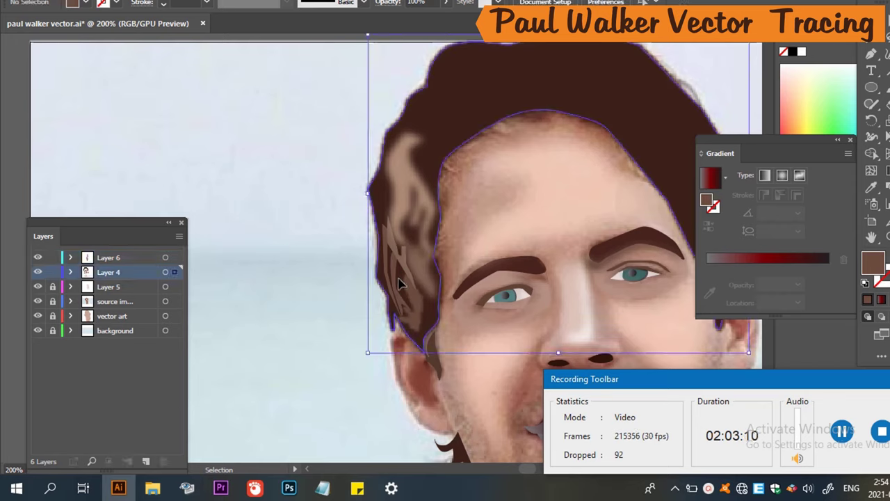
{"action": "left_click", "coordinate": [394, 282]}
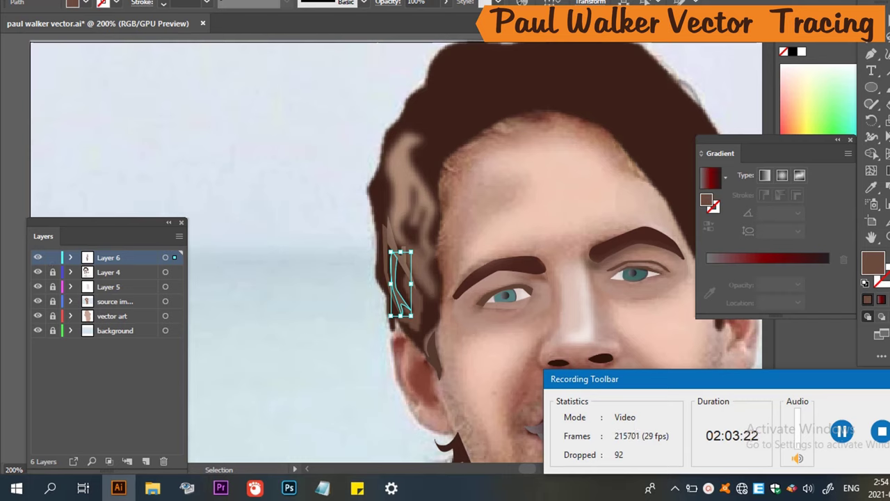
{"action": "left_click", "coordinate": [217, 1]}
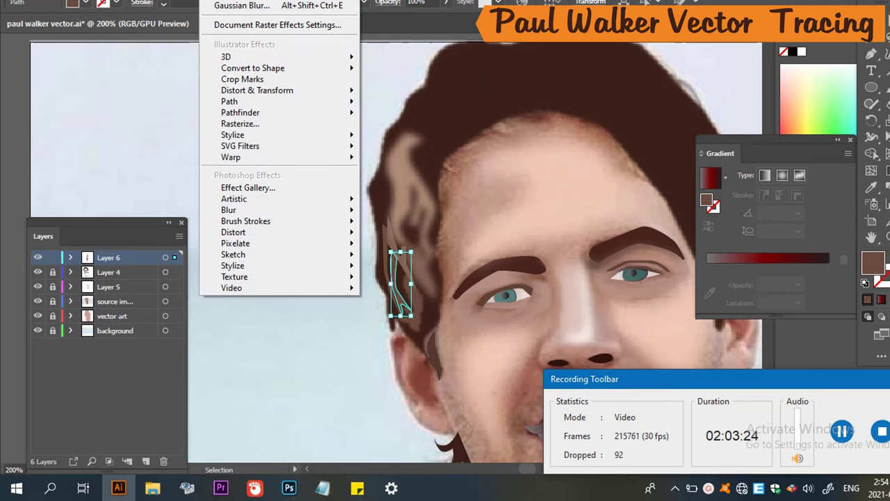
{"action": "key", "text": "Escape"}
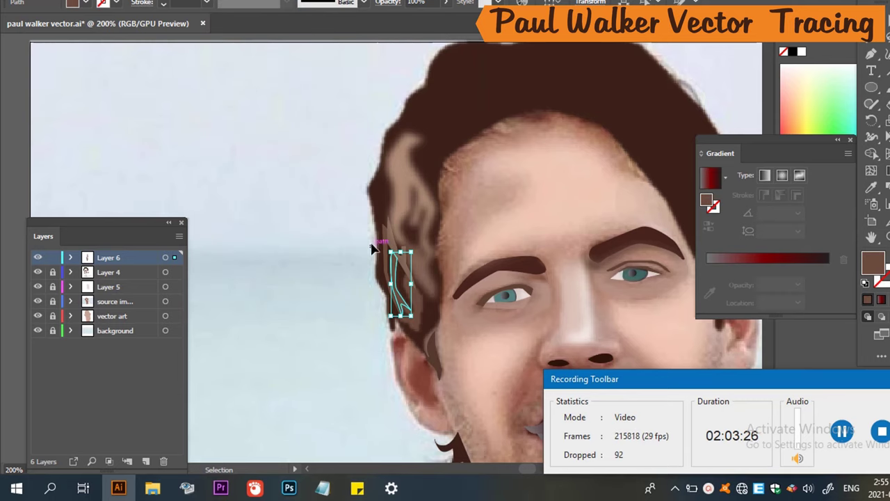
Repeat the Gaussian Blur on the outermost brown side strand and on the small forked brown strand beneath the tan lock.
{"action": "left_click", "coordinate": [391, 240]}
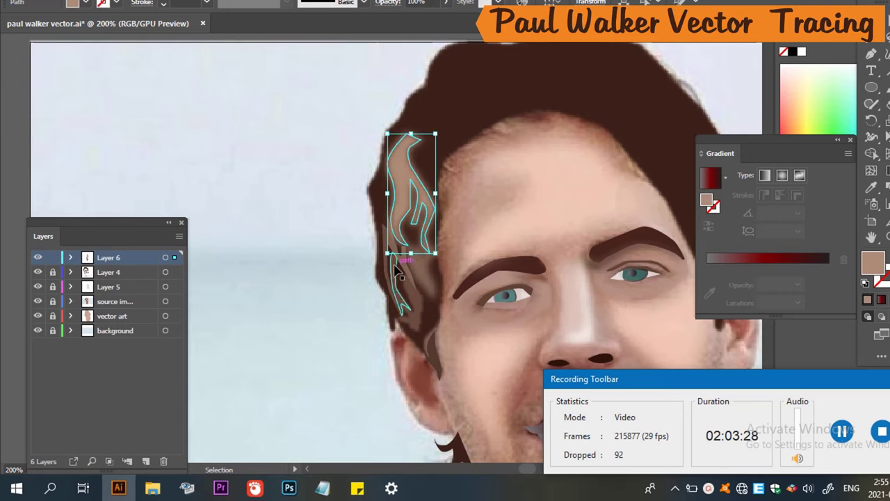
{"action": "left_click", "coordinate": [390, 258]}
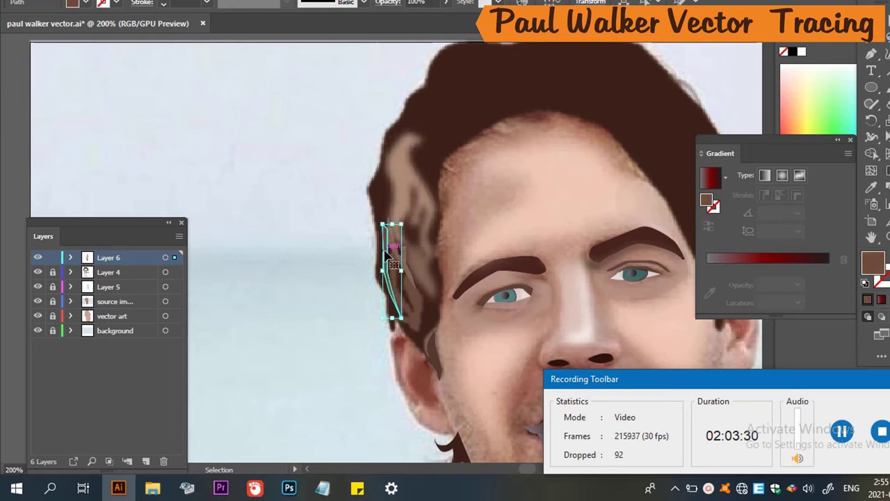
{"action": "key", "text": "a"}
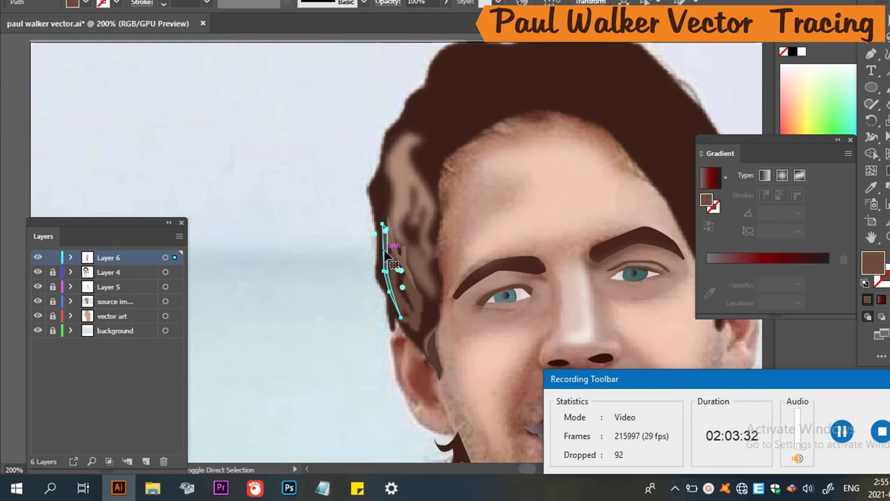
{"action": "key", "text": "v"}
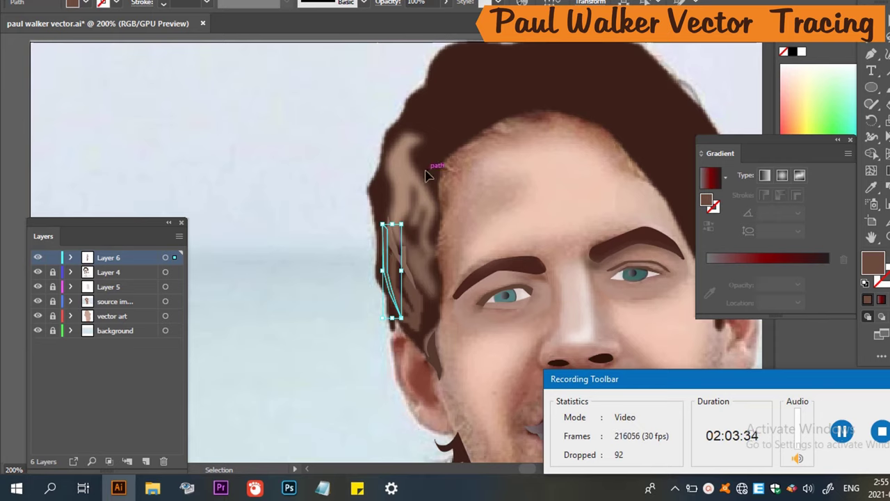
{"action": "left_click", "coordinate": [283, 190]}
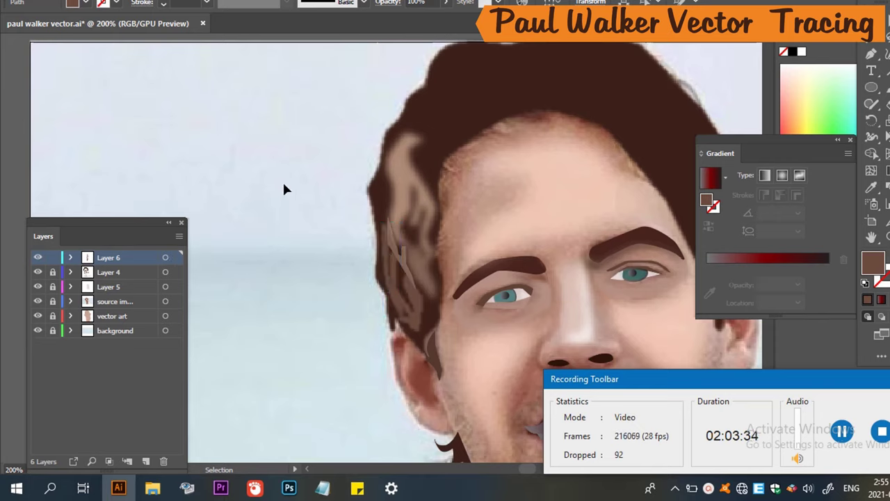
{"action": "left_click", "coordinate": [397, 256]}
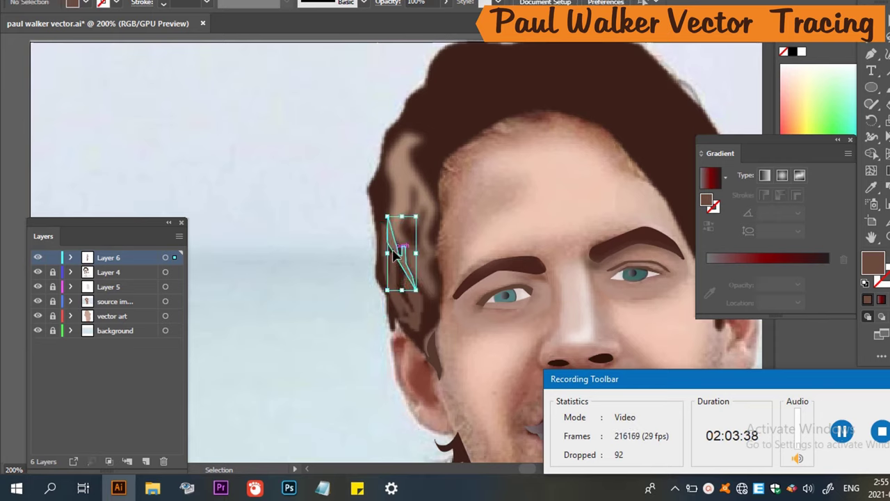
{"action": "left_click", "coordinate": [406, 294], "text": "ctrl"}
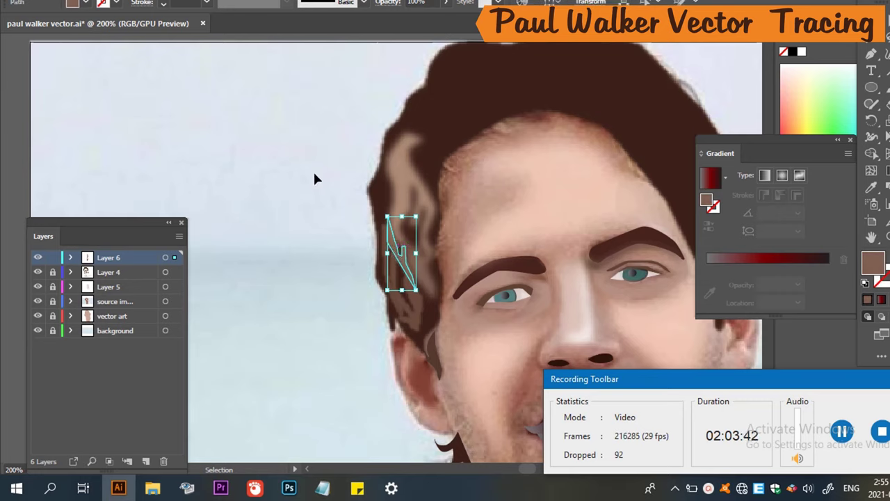
{"action": "left_click", "coordinate": [292, 156]}
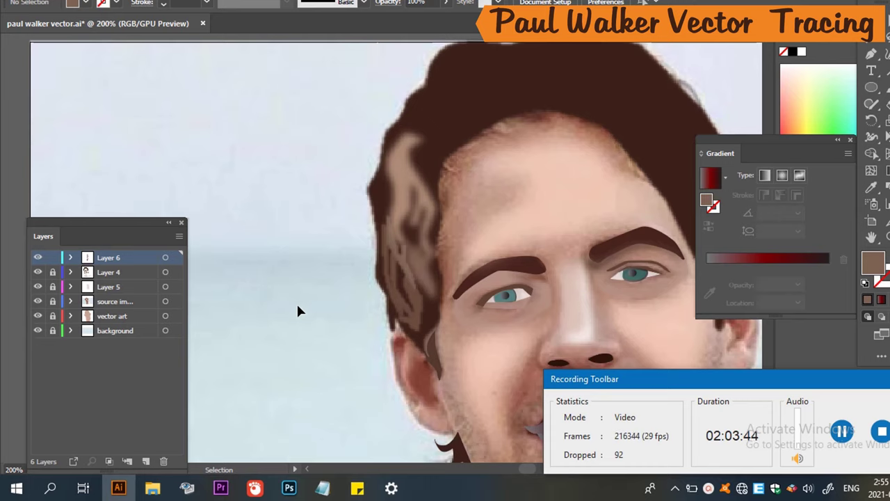
Compare the blurred strands with the source photo at 100% zoom by hiding and showing Layer 4 repeatedly.
{"action": "scroll", "coordinate": [296, 311], "scroll_direction": "down", "scroll_amount": 2}
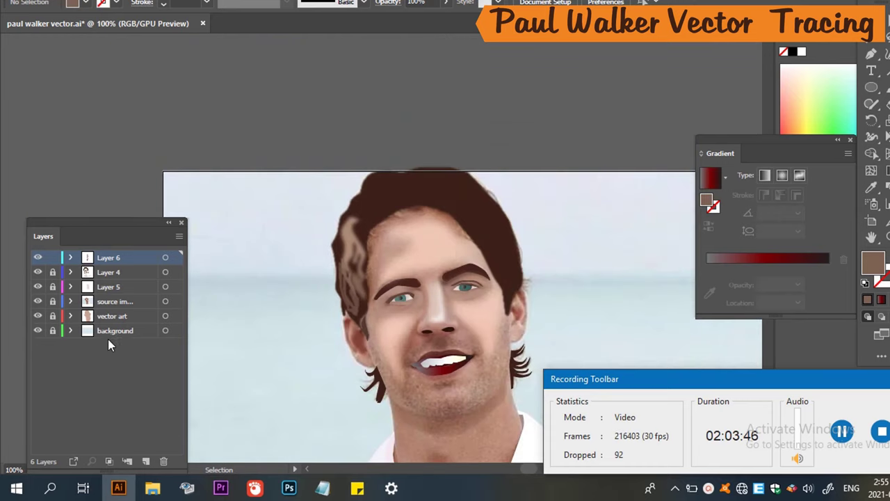
{"action": "scroll", "coordinate": [299, 234], "scroll_direction": "down", "scroll_amount": 2}
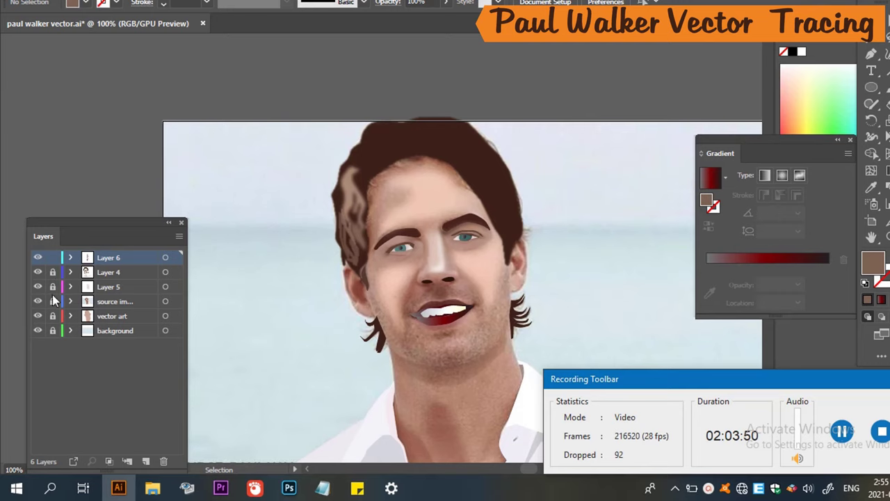
{"action": "left_click", "coordinate": [38, 272]}
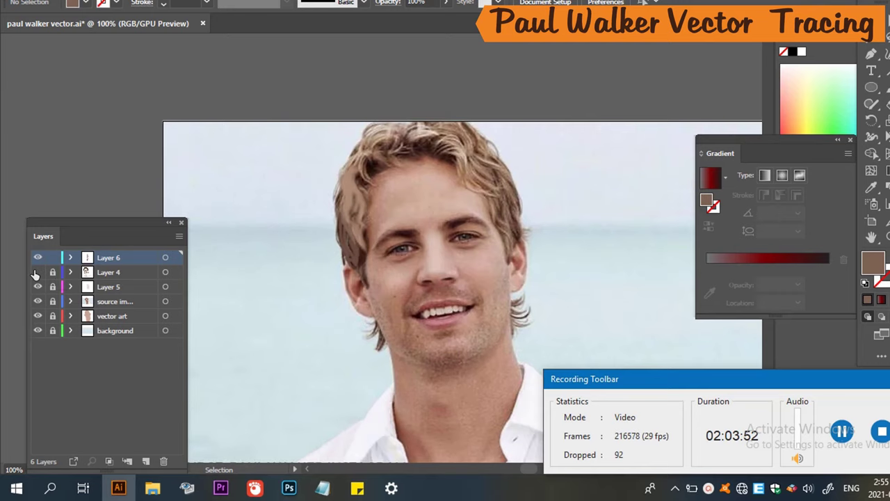
{"action": "left_click", "coordinate": [38, 272]}
{"action": "left_click", "coordinate": [38, 272]}
{"action": "left_click", "coordinate": [38, 272]}
{"action": "left_click", "coordinate": [38, 272]}
{"action": "left_click", "coordinate": [38, 271]}
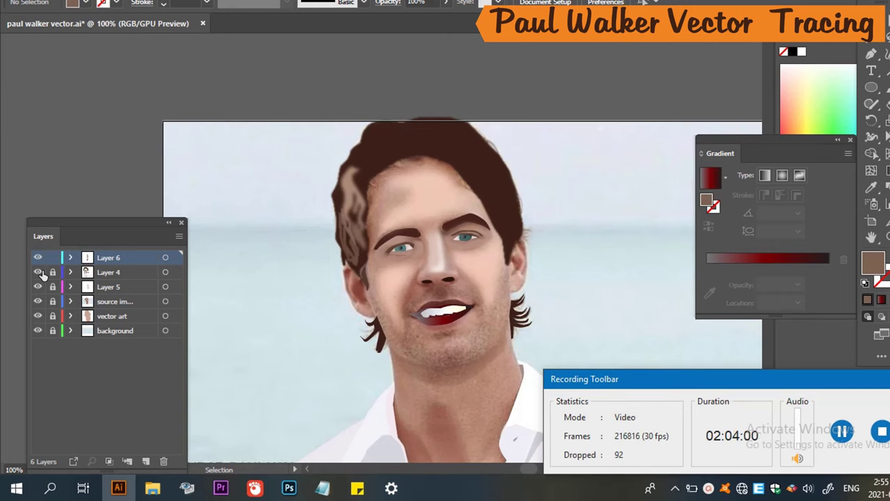
Hide Layer 4 and delete the large upper tan lock from Layer 6.
{"action": "left_click", "coordinate": [38, 272]}
{"action": "left_click", "coordinate": [354, 211]}
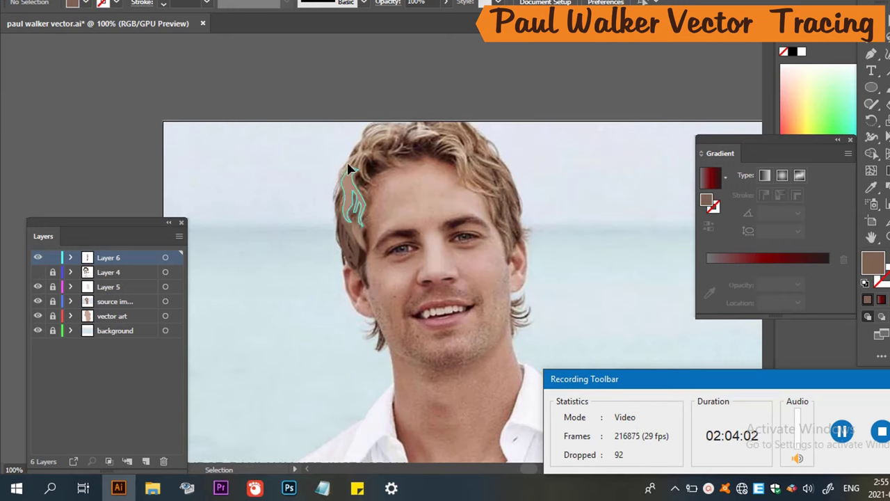
{"action": "left_click_drag", "start_coordinate": [353, 183], "coordinate": [327, 193]}
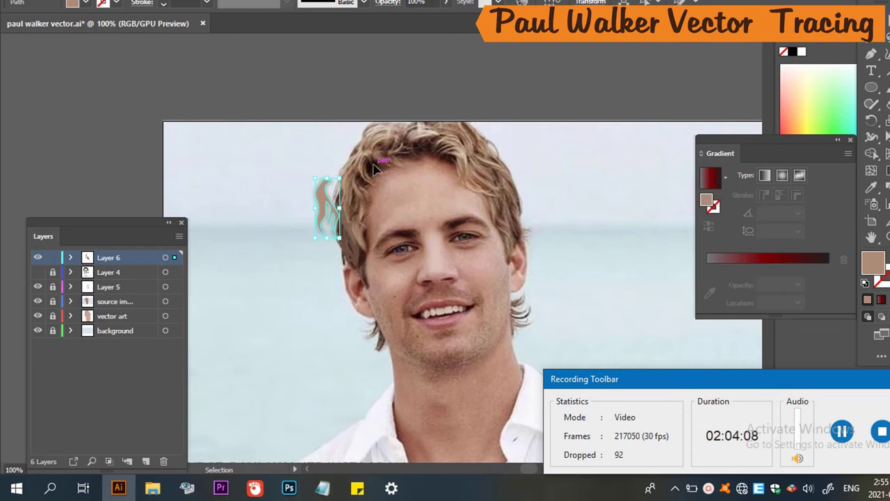
{"action": "key", "text": "Delete"}
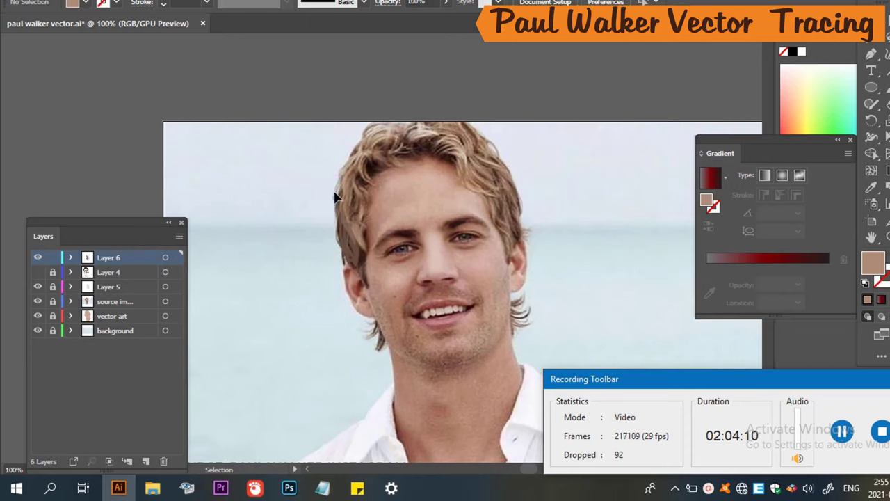
Trace a slim S-shaped strand along the upper temple hair with the Pen tool, filled tan with no stroke.
{"action": "scroll", "coordinate": [333, 201], "scroll_direction": "up", "scroll_amount": 3}
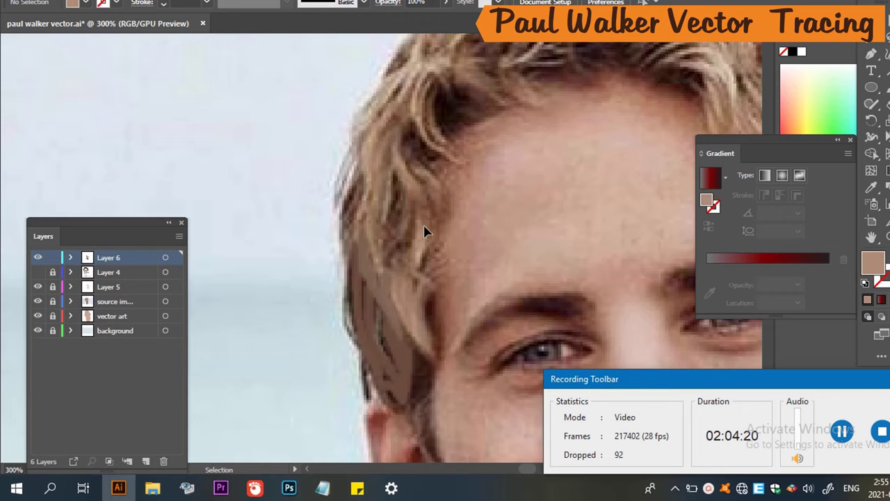
{"action": "scroll", "coordinate": [449, 224], "scroll_direction": "up", "scroll_amount": 3}
{"action": "scroll", "coordinate": [449, 224], "scroll_direction": "down", "scroll_amount": 1}
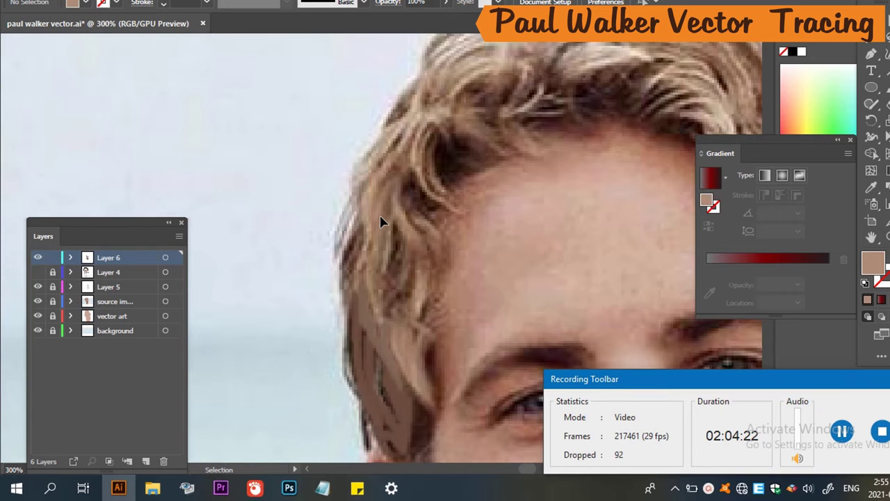
{"action": "key", "text": "p"}
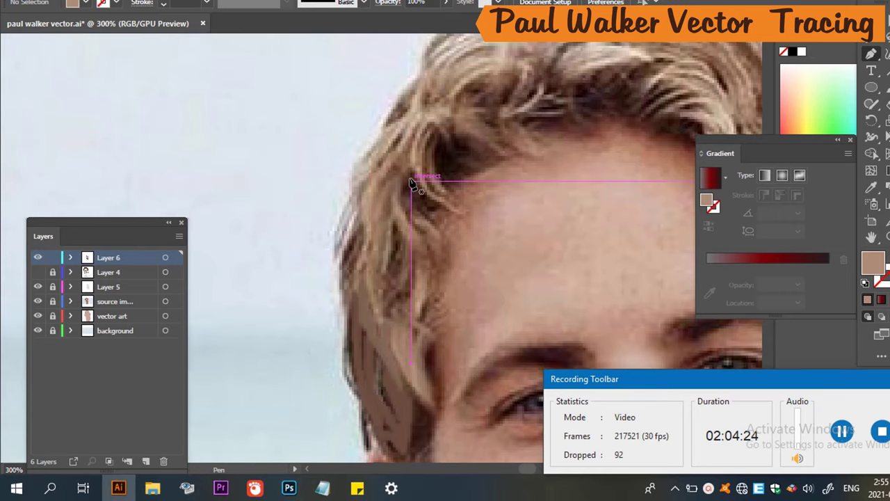
{"action": "left_click_drag", "start_coordinate": [412, 184], "coordinate": [434, 248]}
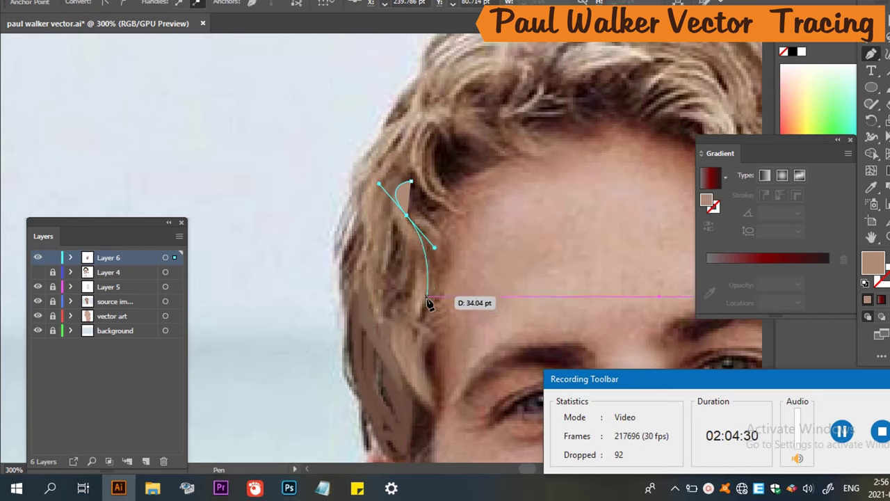
{"action": "left_click_drag", "start_coordinate": [428, 295], "coordinate": [425, 315]}
{"action": "left_click", "coordinate": [412, 324]}
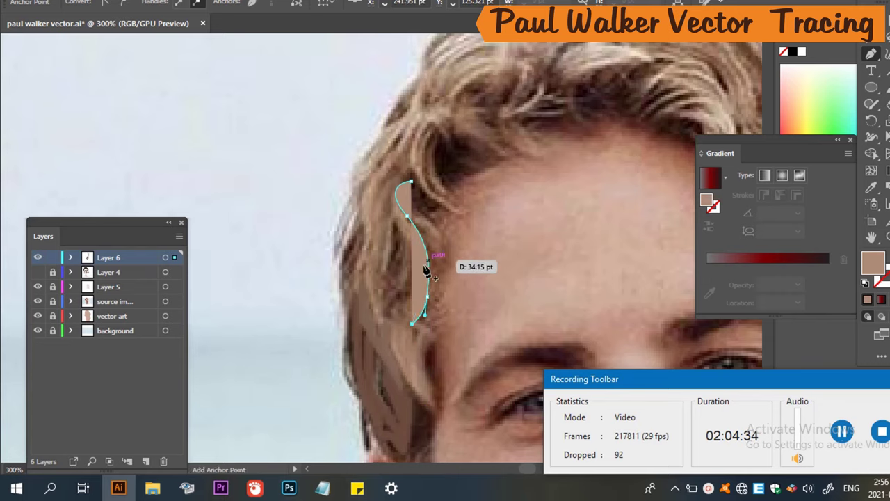
{"action": "key", "text": "/"}
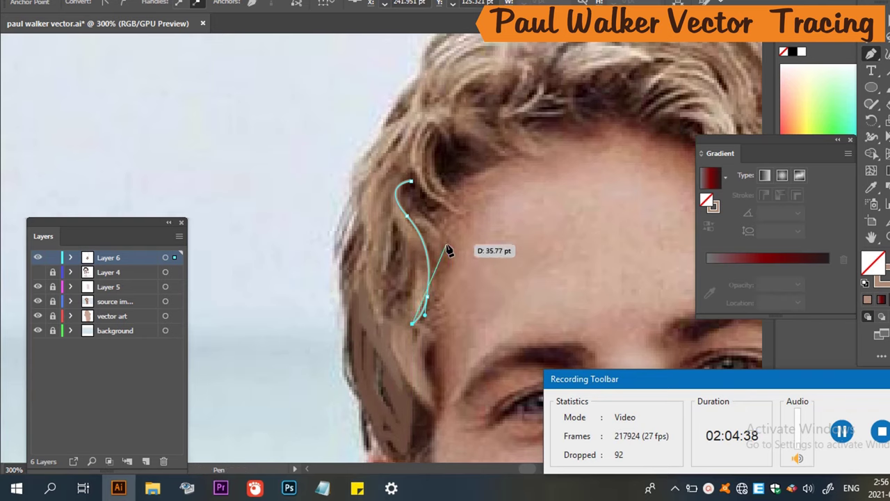
{"action": "left_click_drag", "start_coordinate": [417, 279], "coordinate": [417, 252]}
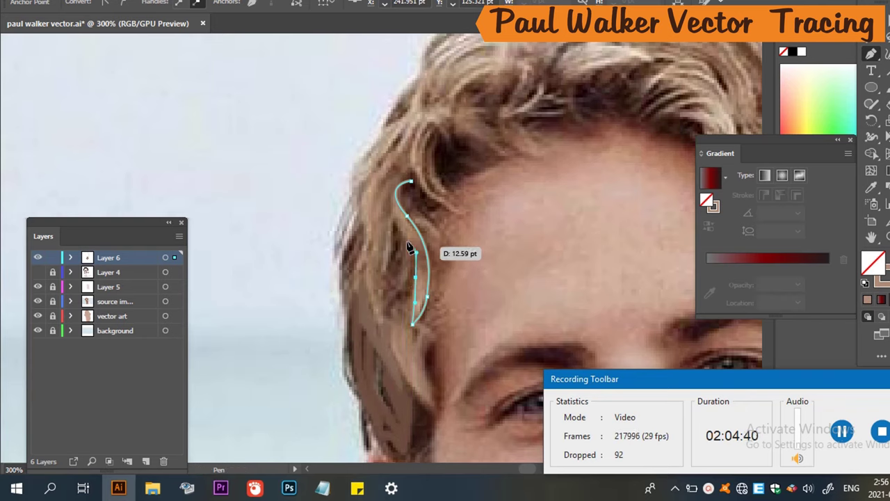
{"action": "left_click", "coordinate": [388, 215]}
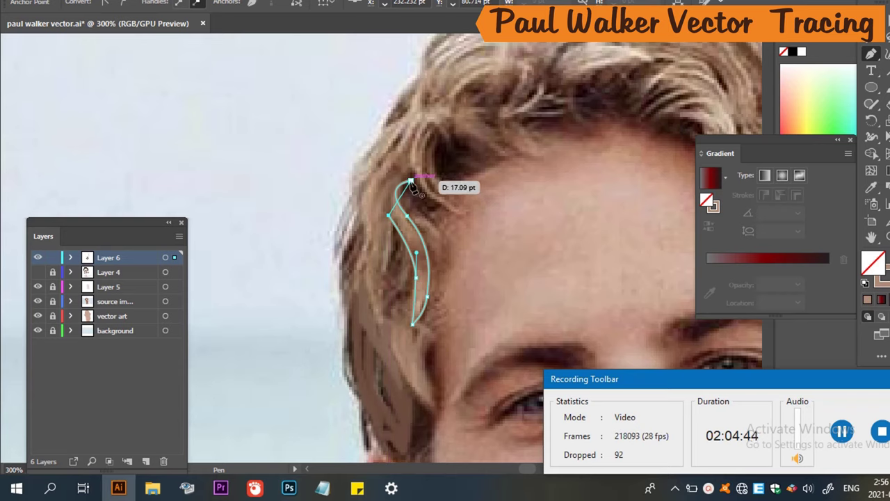
{"action": "left_click_drag", "start_coordinate": [411, 181], "coordinate": [446, 180]}
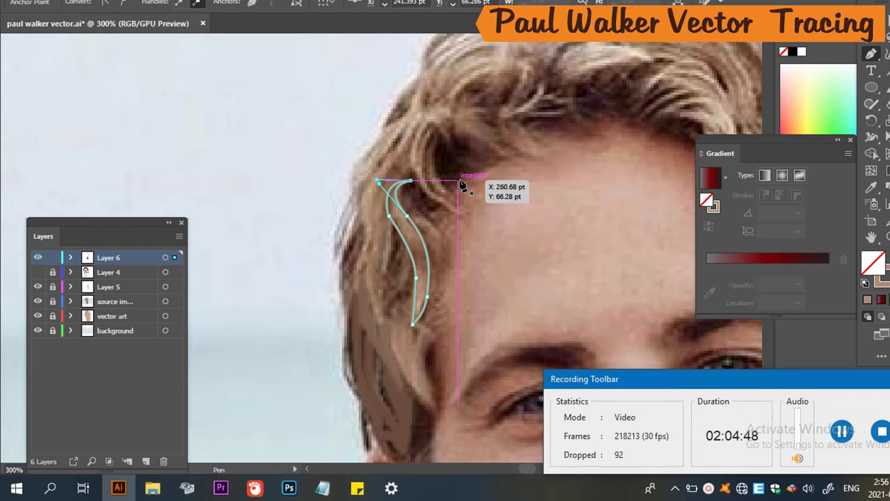
{"action": "key", "text": "shift+x"}
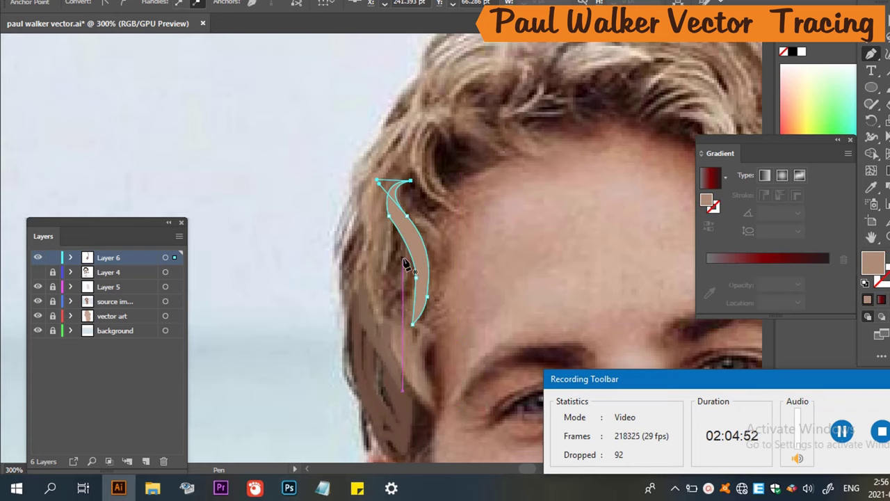
{"action": "key", "text": "ctrl+shift+a"}
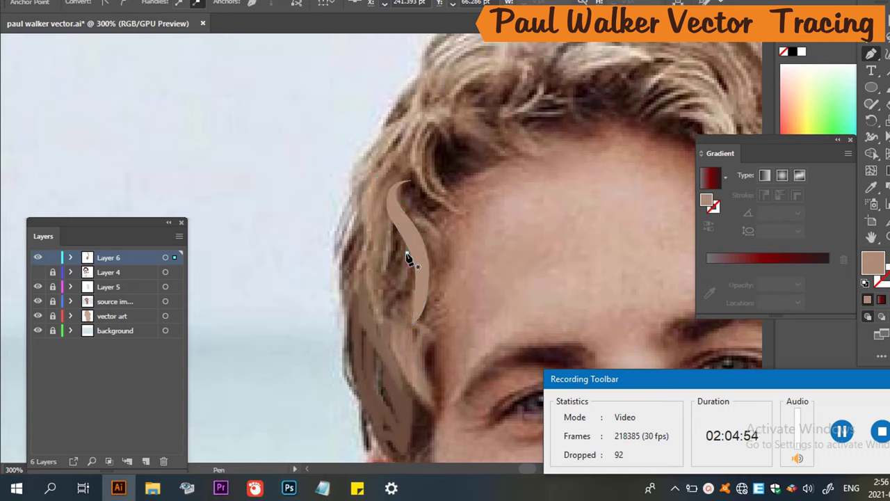
Trace a thin tan strand beside the S-shaped one, curling outward at its lower end.
{"action": "left_click", "coordinate": [407, 253]}
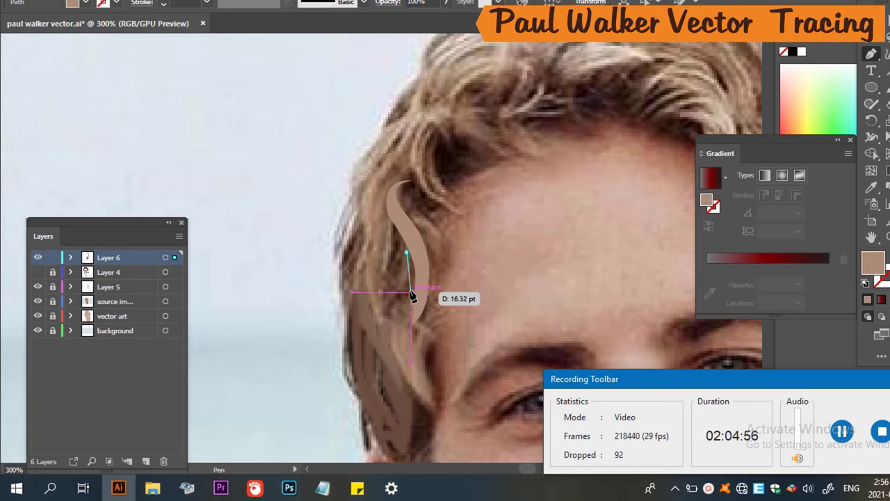
{"action": "left_click_drag", "start_coordinate": [411, 292], "coordinate": [411, 257]}
{"action": "left_click", "coordinate": [407, 280]}
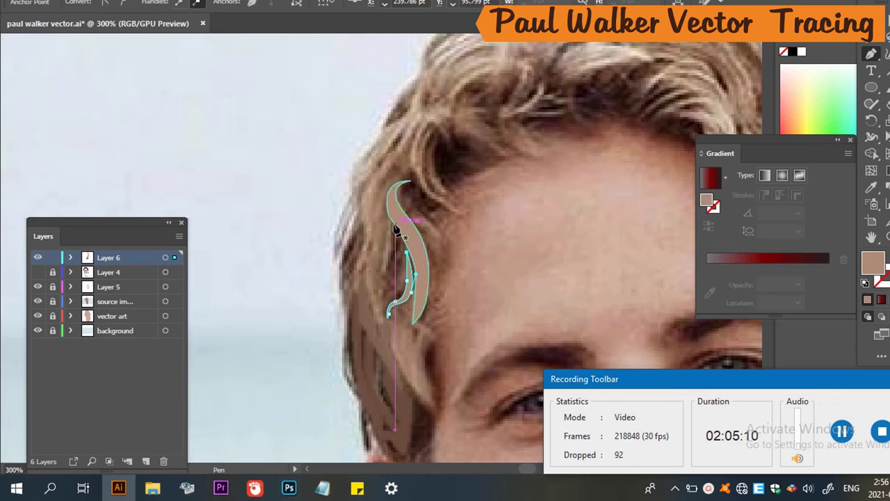
Trace a broad wavy tan lock on the outer side of the S-shaped strand, narrowing to a point at its lower end.
{"action": "left_click_drag", "start_coordinate": [395, 227], "coordinate": [391, 316]}
{"action": "key", "text": "ctrl+z"}
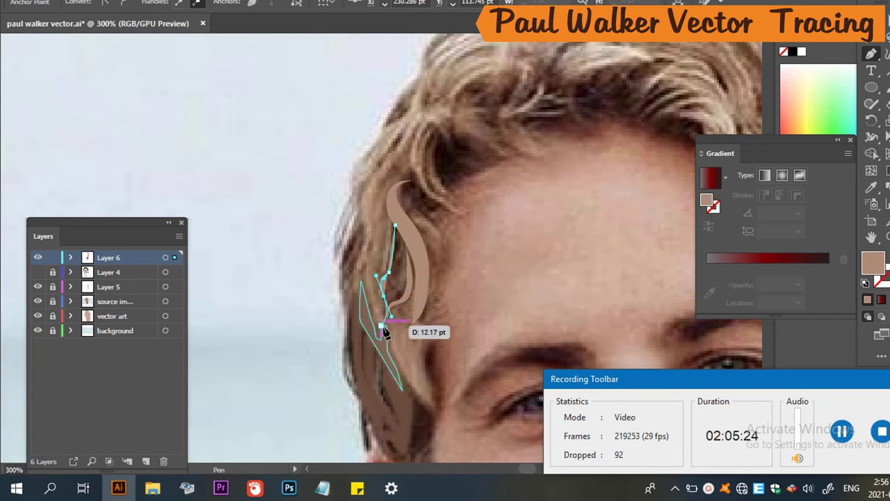
{"action": "left_click", "coordinate": [381, 325]}
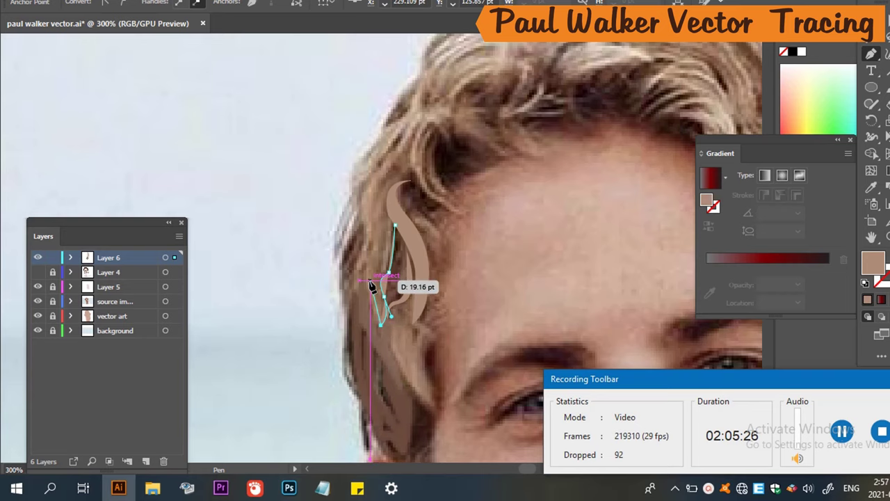
{"action": "left_click_drag", "start_coordinate": [372, 286], "coordinate": [389, 195]}
{"action": "left_click", "coordinate": [386, 197]}
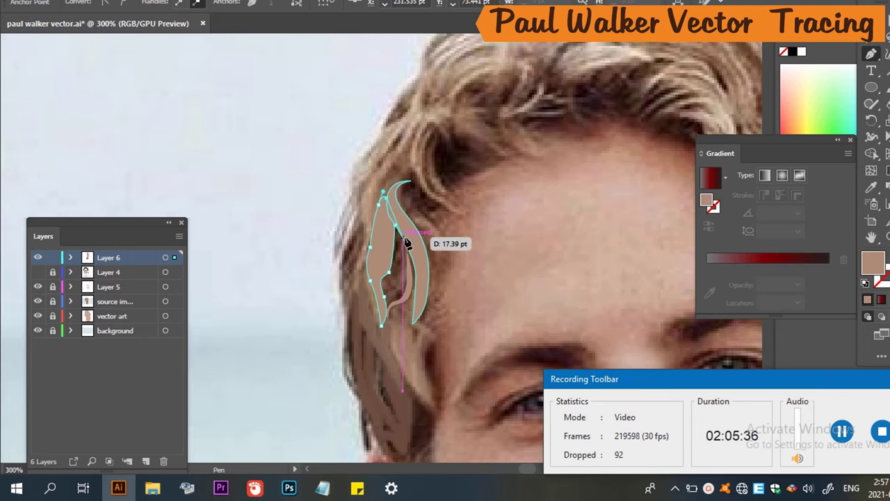
{"action": "left_click_drag", "start_coordinate": [395, 231], "coordinate": [413, 244]}
{"action": "key", "text": "ctrl+z"}
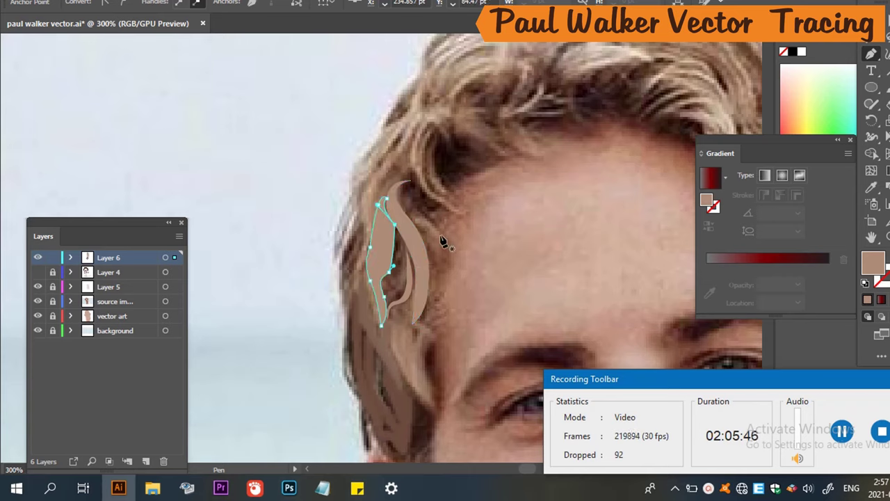
Trace a tan strand from the upper hairline curving down along the head's outer edge to overlap the broad wavy lock.
{"action": "scroll", "coordinate": [384, 189], "scroll_direction": "down", "scroll_amount": 1}
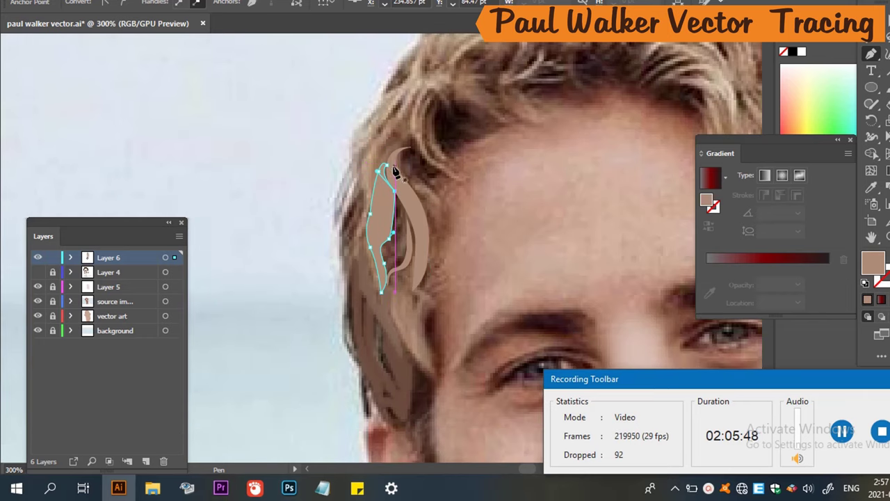
{"action": "scroll", "coordinate": [394, 171], "scroll_direction": "up", "scroll_amount": 2}
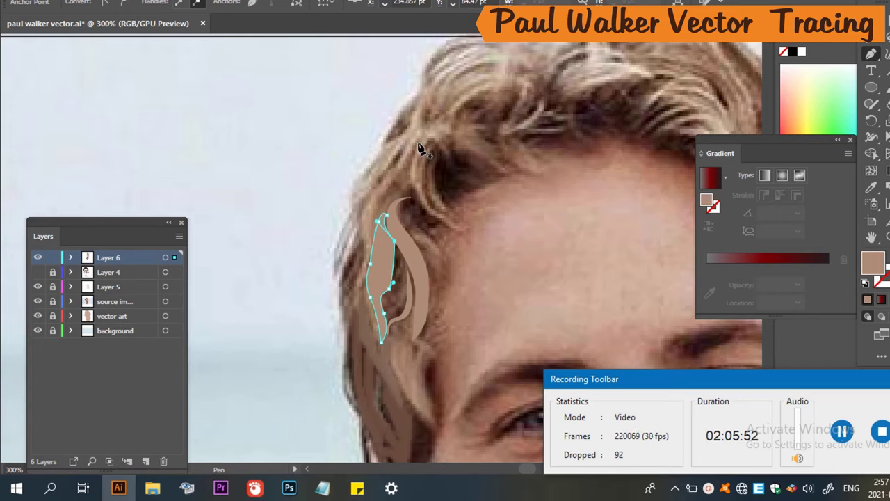
{"action": "left_click", "coordinate": [416, 143]}
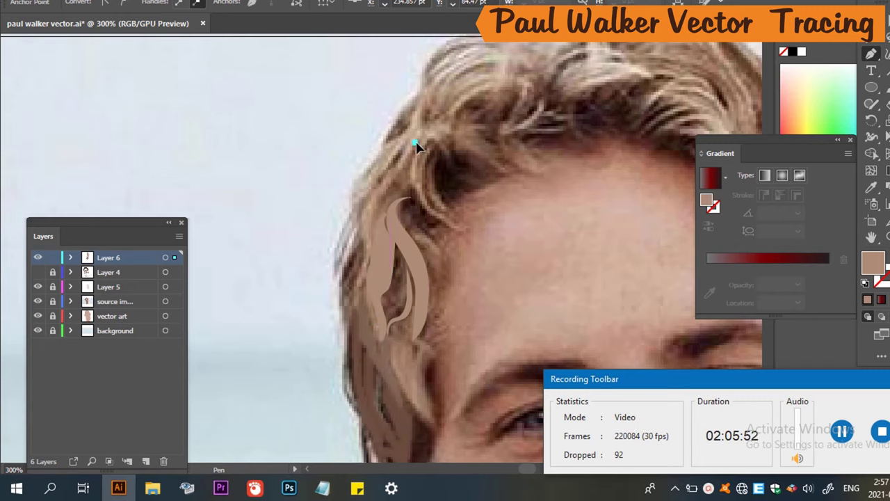
{"action": "left_click", "coordinate": [381, 194]}
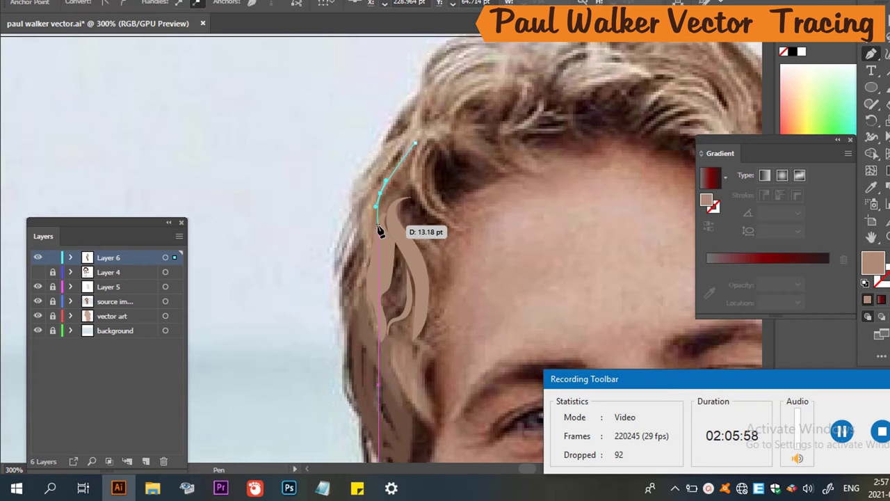
{"action": "left_click", "coordinate": [379, 231]}
{"action": "left_click", "coordinate": [370, 255]}
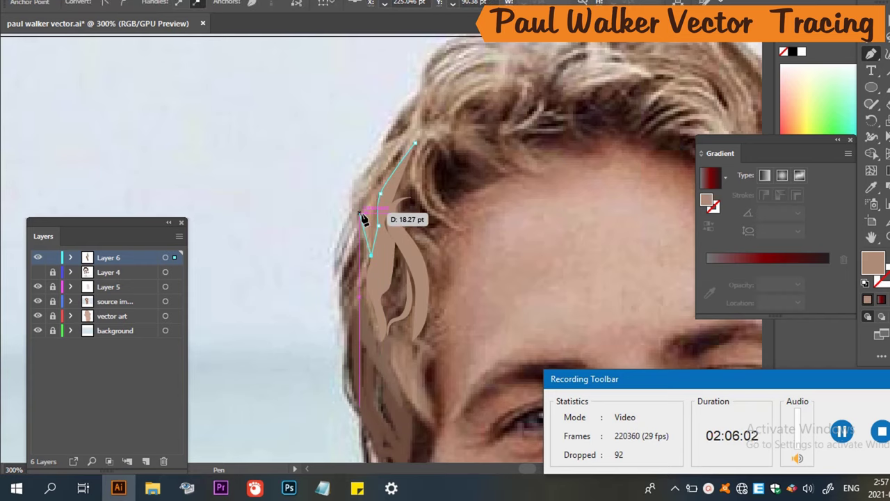
{"action": "left_click_drag", "start_coordinate": [360, 213], "coordinate": [365, 184]}
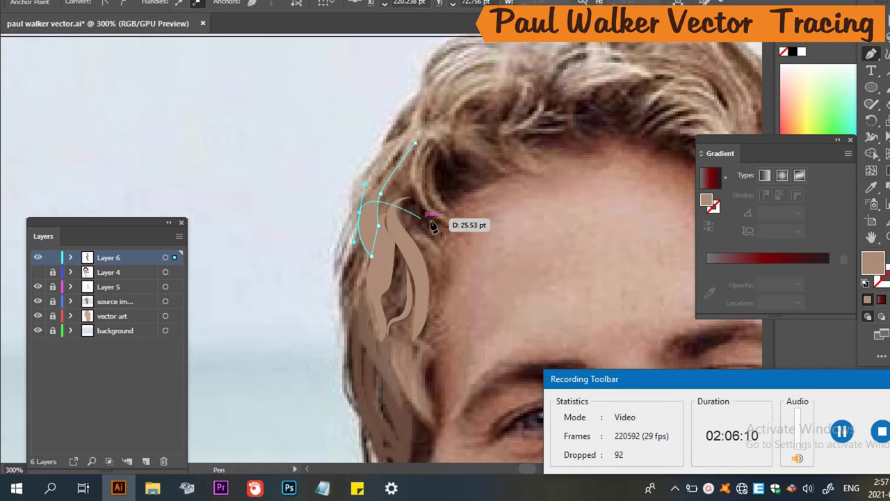
{"action": "left_click_drag", "start_coordinate": [386, 238], "coordinate": [369, 207]}
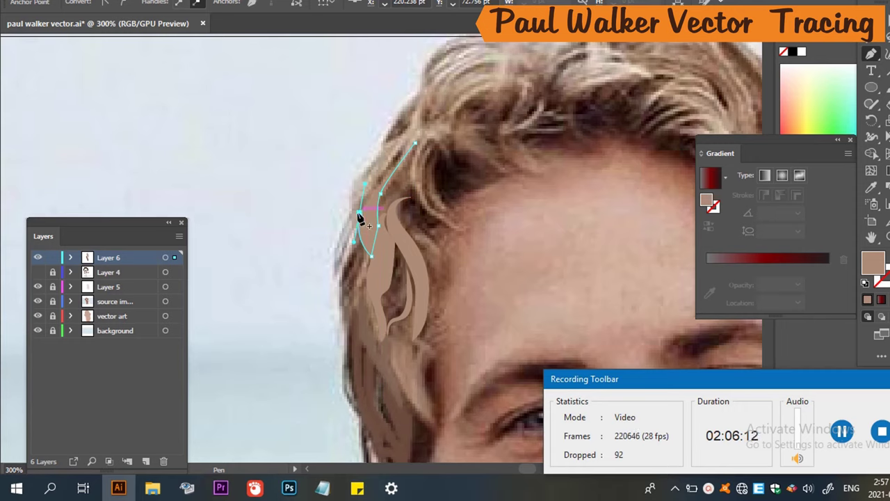
{"action": "left_click", "coordinate": [358, 213]}
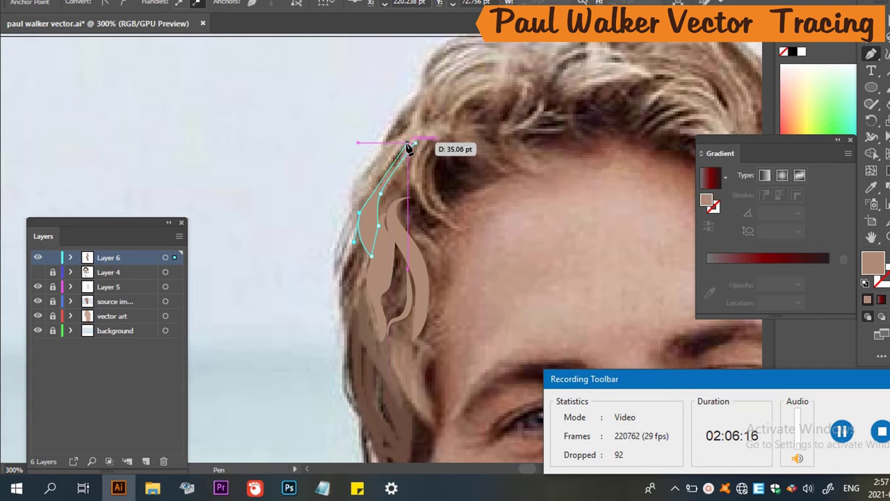
{"action": "left_click", "coordinate": [409, 143]}
{"action": "mouse_move", "coordinate": [410, 145]}
{"action": "left_mouse_down"}
{"action": "mouse_move", "coordinate": [427, 145]}
{"action": "mouse_move", "coordinate": [418, 147]}
{"action": "left_mouse_up"}
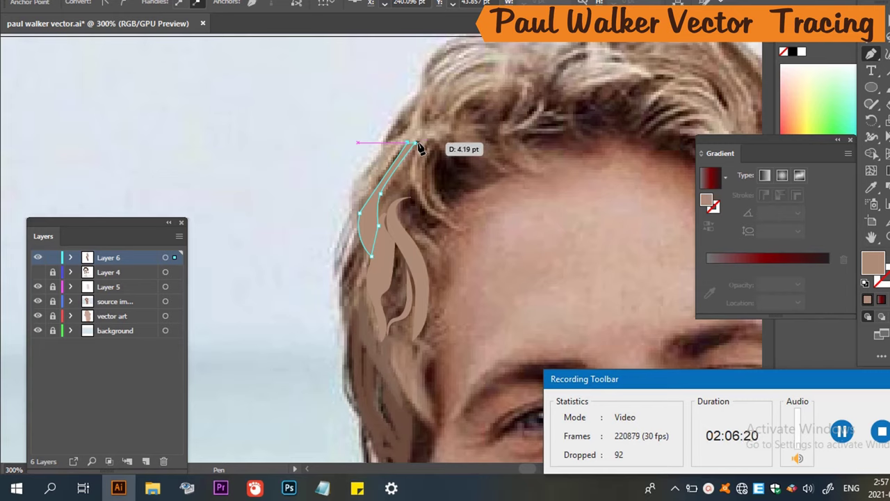
{"action": "left_click", "coordinate": [417, 143]}
{"action": "left_click", "coordinate": [447, 147]}
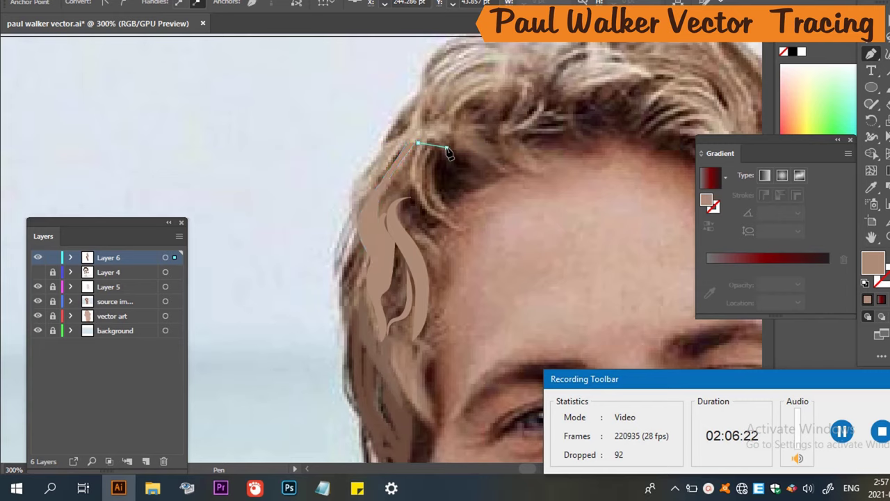
{"action": "left_click", "coordinate": [417, 144]}
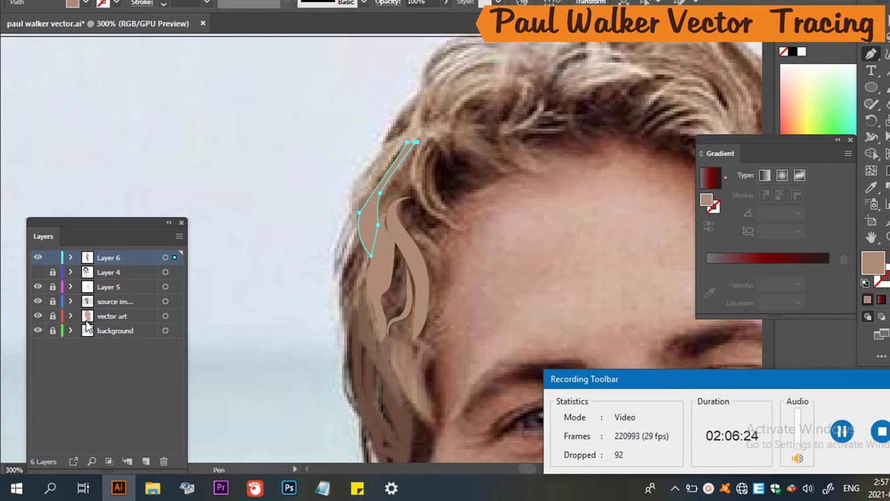
Compare the new tan strands against the dark hair shape and the source photo by toggling Layer 4, also checking at 100% zoom.
{"action": "left_click", "coordinate": [39, 272]}
{"action": "left_click", "coordinate": [38, 272]}
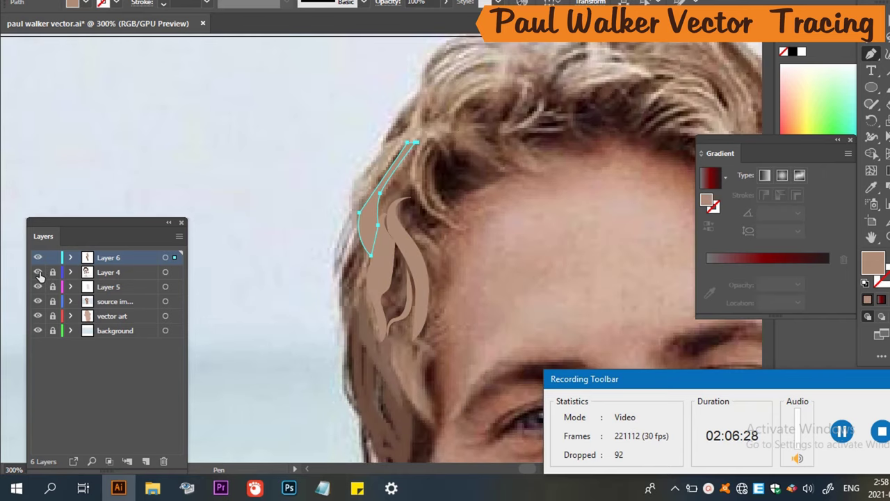
{"action": "left_click", "coordinate": [39, 273]}
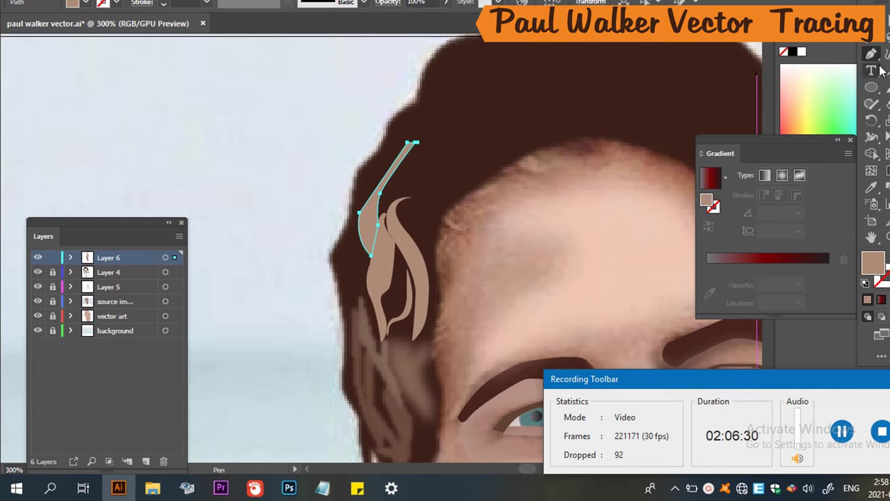
{"action": "key", "text": "v"}
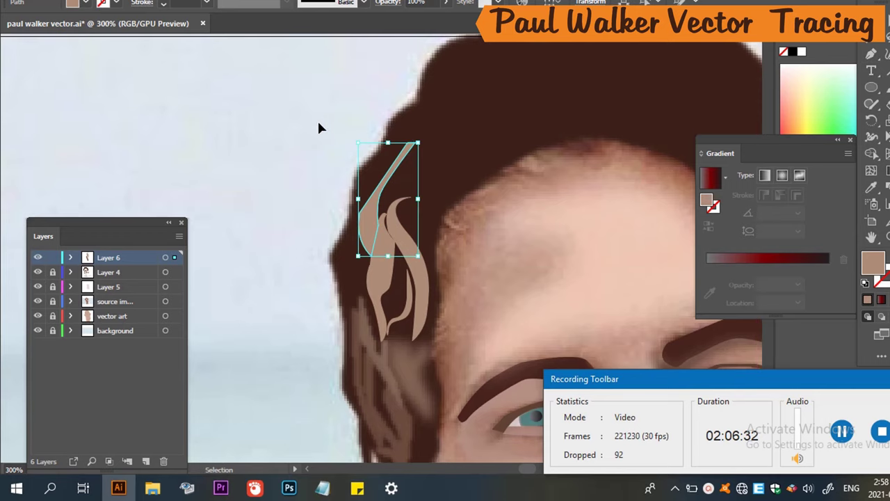
{"action": "left_click", "coordinate": [317, 119]}
{"action": "key", "text": "ctrl+1"}
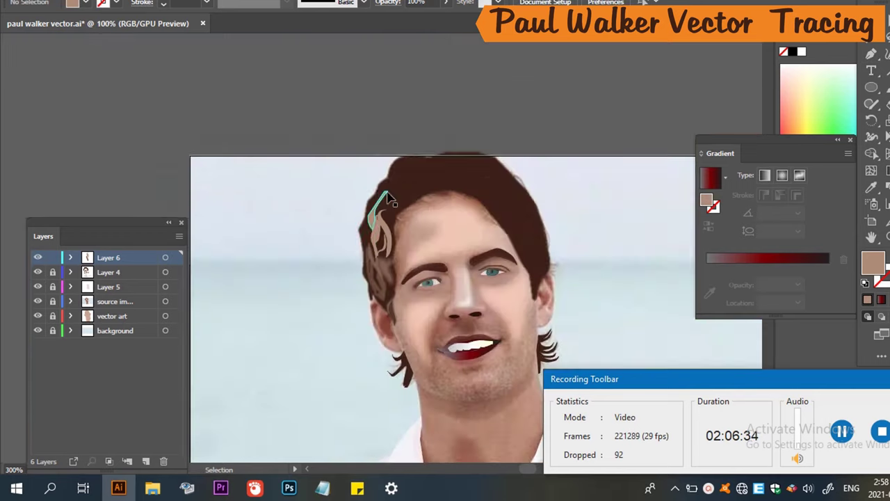
{"action": "scroll", "coordinate": [376, 252], "scroll_direction": "up", "scroll_amount": 3}
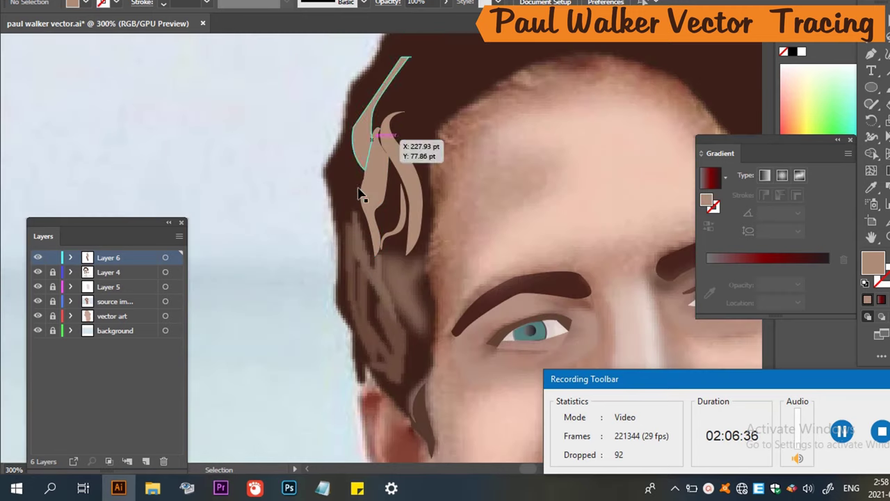
{"action": "left_click", "coordinate": [38, 273]}
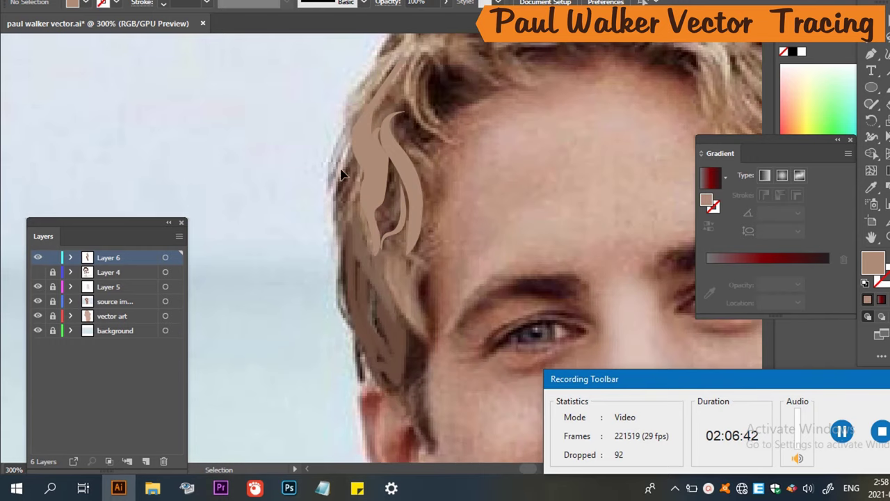
Trace a thin tan strand branching from the outer side of the broad lock and flicking outward to a sharp tip past the hair edge.
{"action": "scroll", "coordinate": [353, 180], "scroll_direction": "up", "scroll_amount": 3}
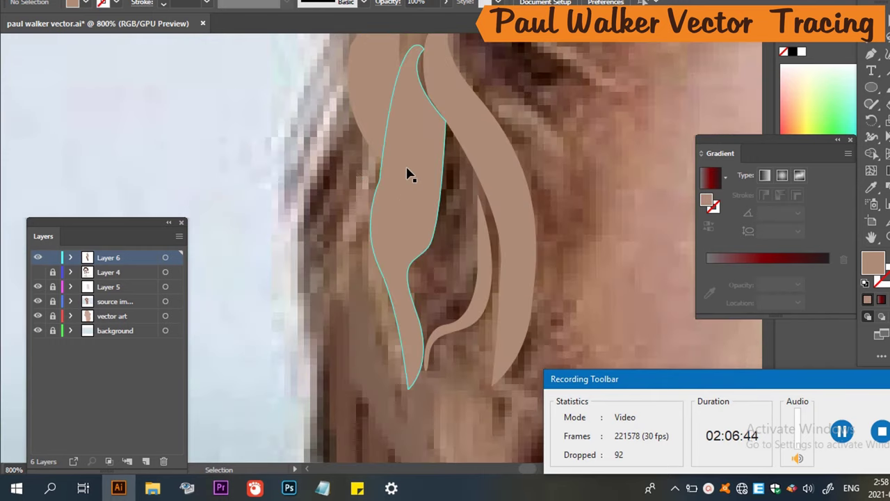
{"action": "key", "text": "p"}
{"action": "left_click", "coordinate": [363, 143]}
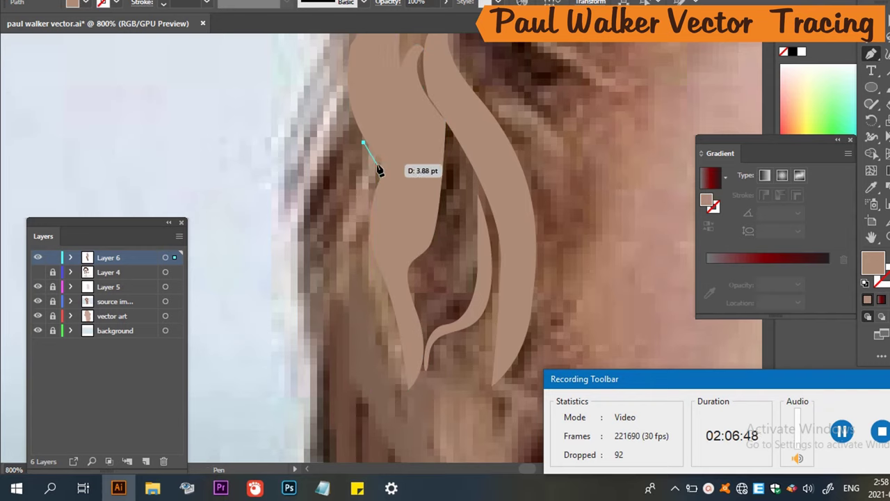
{"action": "left_click", "coordinate": [381, 164]}
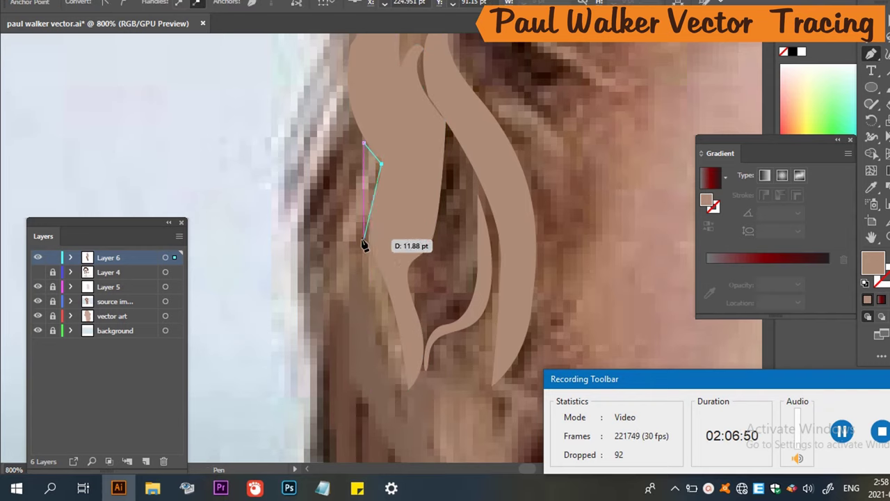
{"action": "left_click", "coordinate": [358, 240]}
{"action": "left_click_drag", "start_coordinate": [358, 240], "coordinate": [341, 260]}
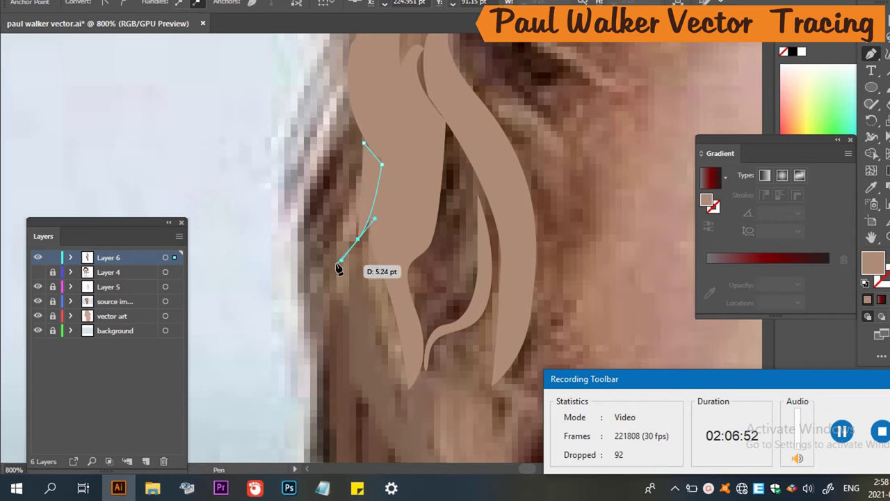
{"action": "left_click", "coordinate": [293, 301]}
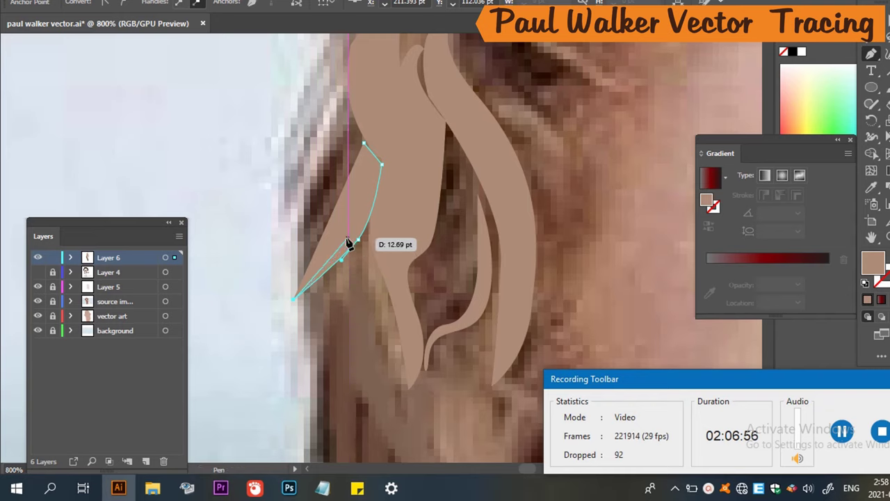
{"action": "left_click_drag", "start_coordinate": [348, 238], "coordinate": [371, 146]}
{"action": "scroll", "coordinate": [359, 182], "scroll_direction": "up", "scroll_amount": 2}
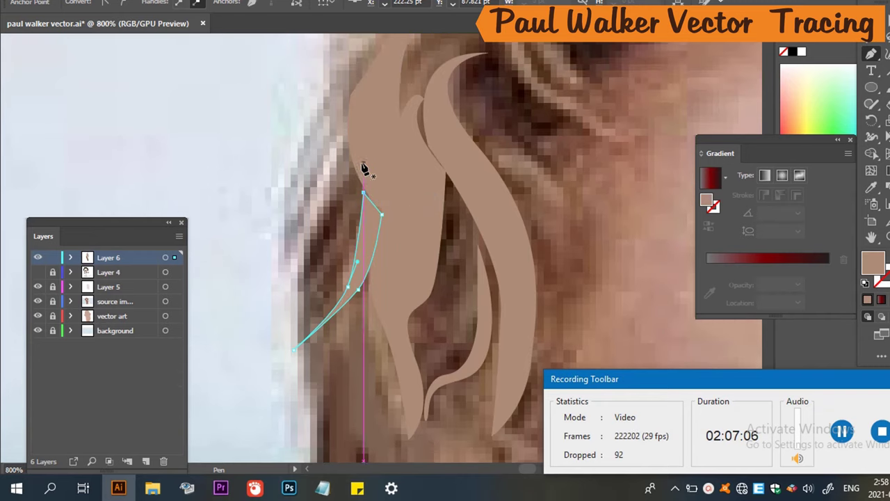
{"action": "left_click_drag", "start_coordinate": [367, 191], "coordinate": [388, 262]}
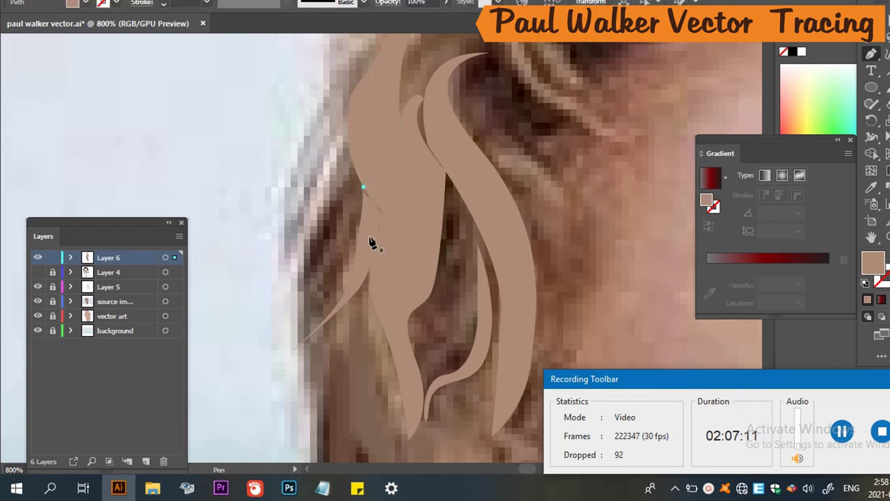
Trace a second curved tan strand just above the first outward flick, ending in a sharp tip at the hair's outer edge.
{"action": "left_click", "coordinate": [370, 192]}
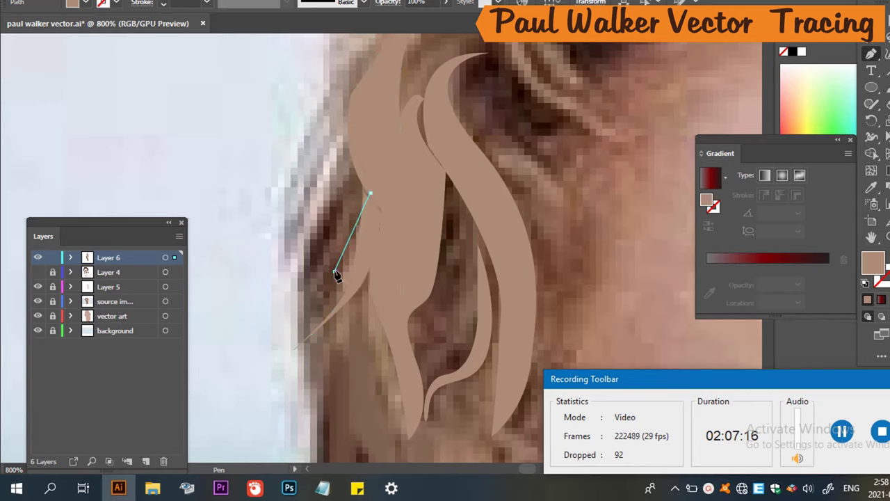
{"action": "left_click_drag", "start_coordinate": [336, 271], "coordinate": [307, 303]}
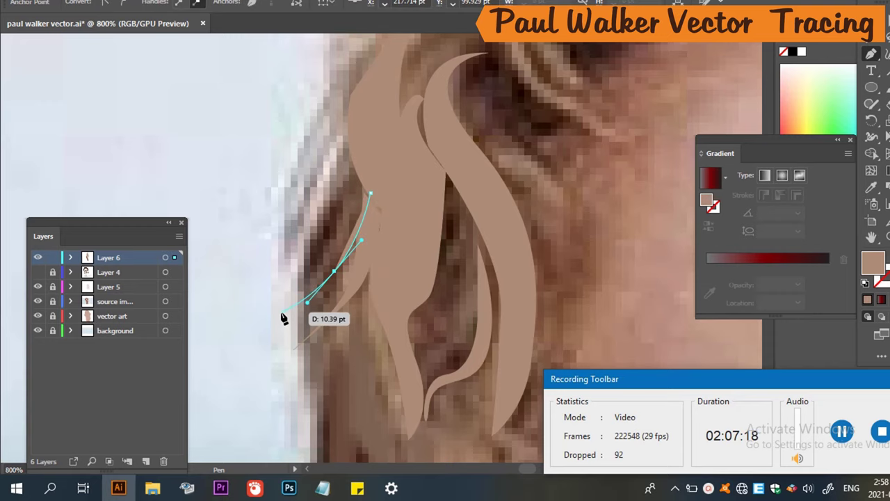
{"action": "left_click", "coordinate": [281, 311]}
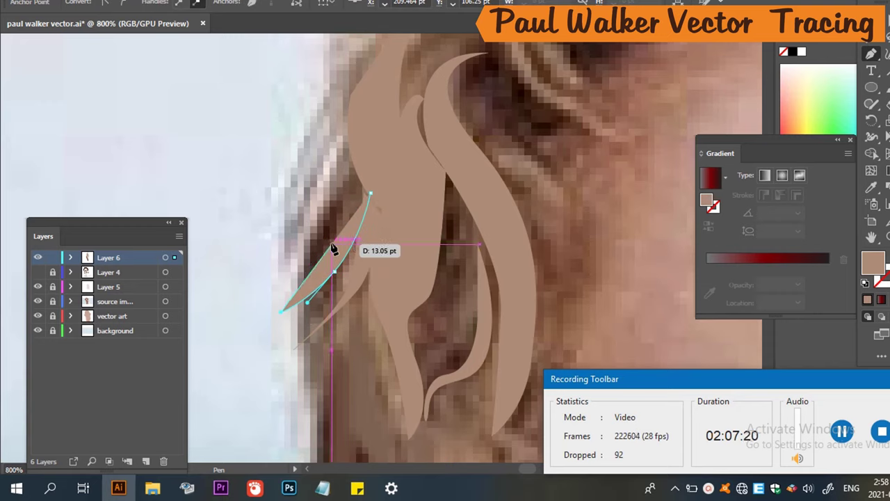
{"action": "left_click_drag", "start_coordinate": [332, 245], "coordinate": [344, 205]}
{"action": "left_click", "coordinate": [344, 208]}
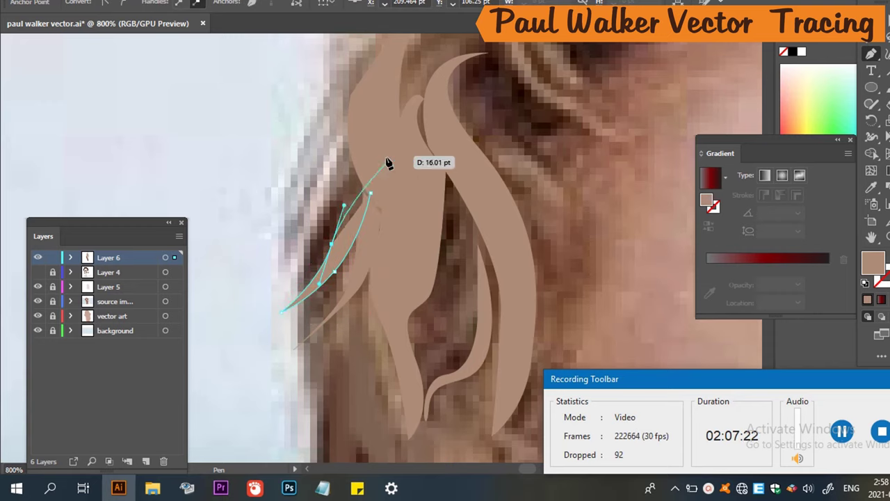
{"action": "left_click", "coordinate": [351, 153]}
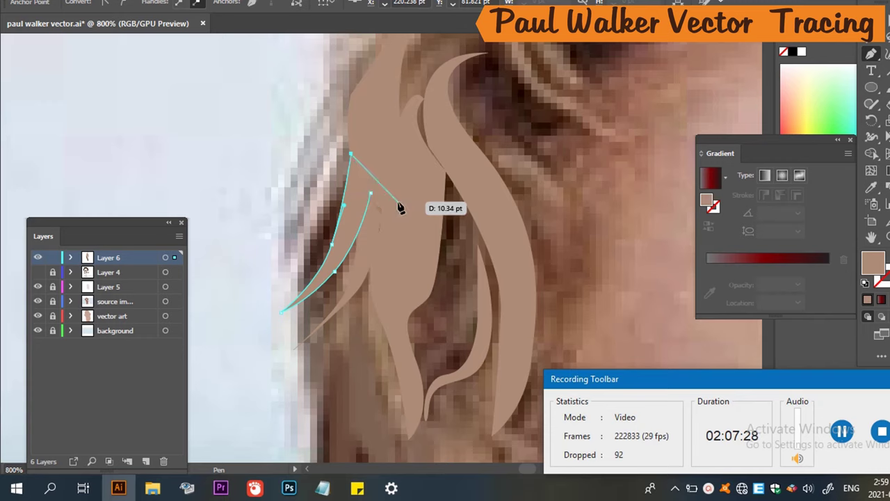
{"action": "left_click_drag", "start_coordinate": [379, 203], "coordinate": [370, 199]}
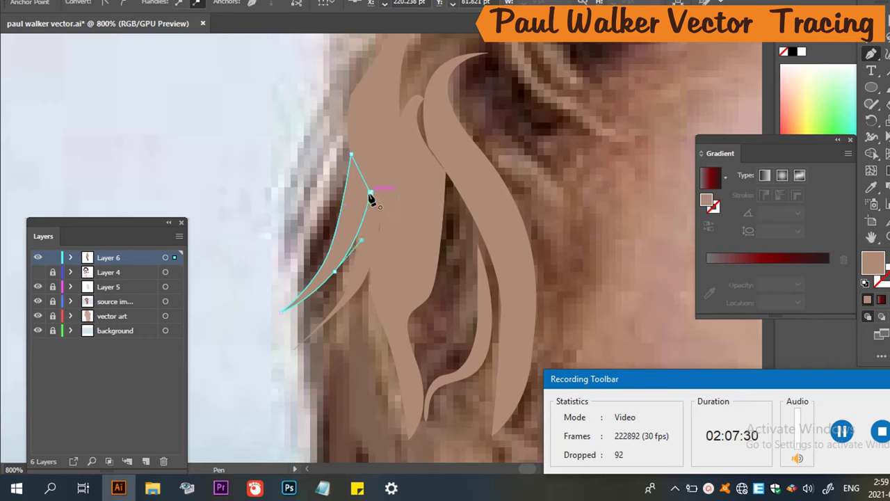
{"action": "key", "text": "i"}
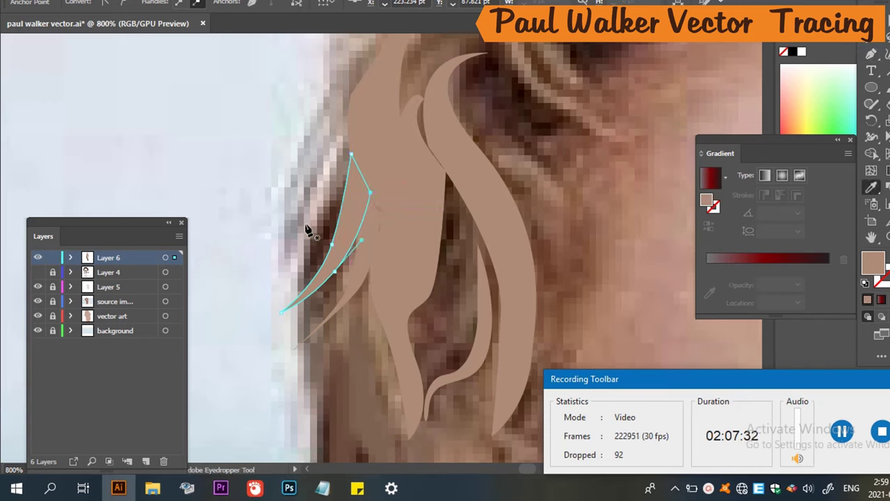
Recolour the upper outward flick strand with a dark brown sampled from the photo's hair and deselect it.
{"action": "left_click", "coordinate": [321, 244]}
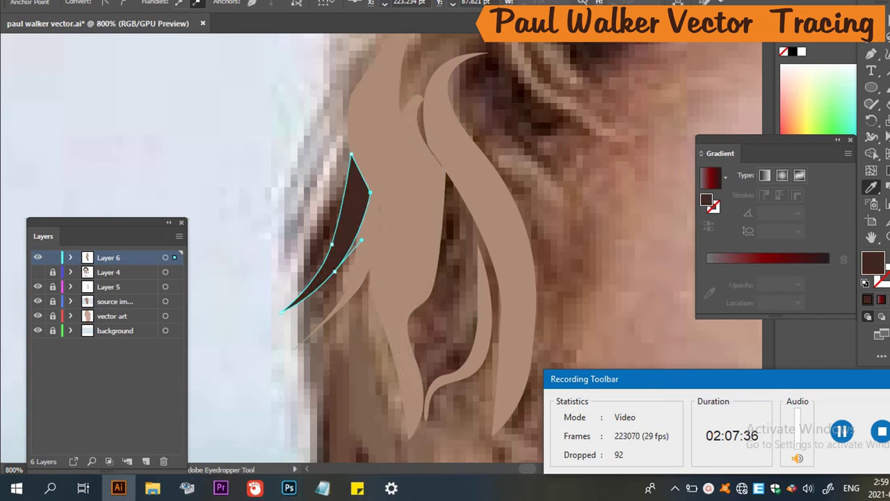
{"action": "key", "text": "v"}
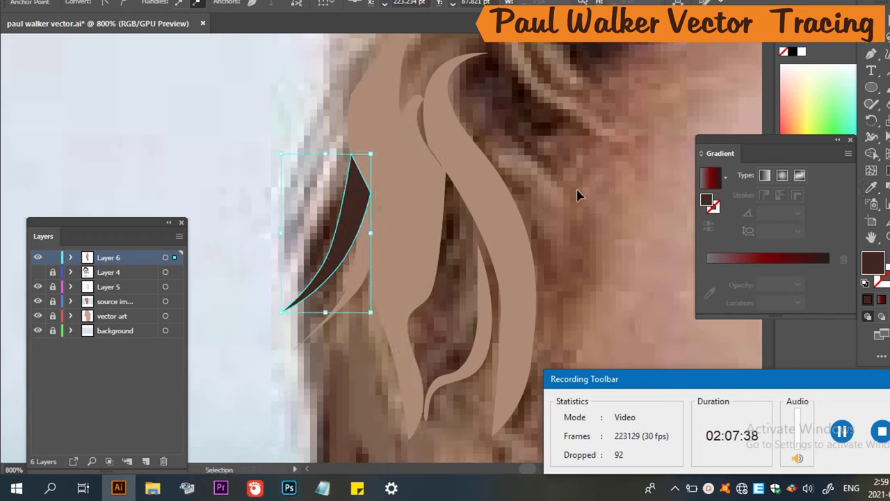
{"action": "left_click", "coordinate": [615, 186]}
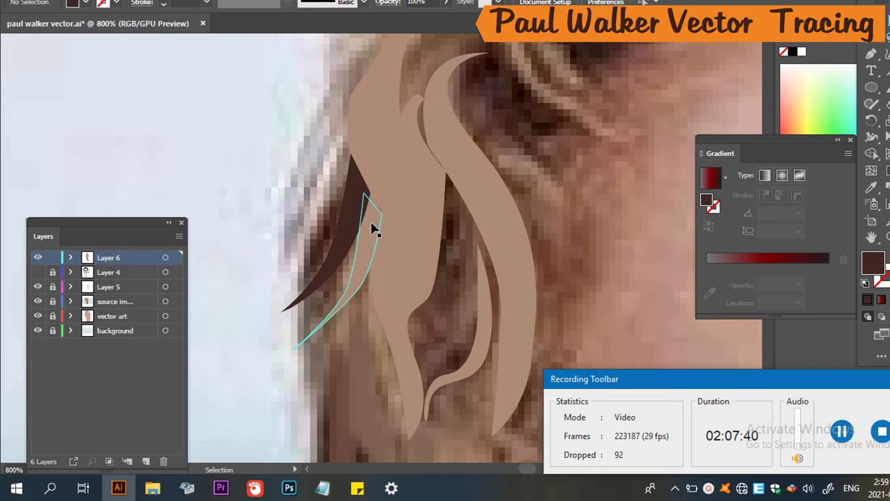
Trace the inner edge of a new strand without fill from the lower flick's base along the broad lock to a point below its tip.
{"action": "scroll", "coordinate": [374, 230], "scroll_direction": "down", "scroll_amount": 2}
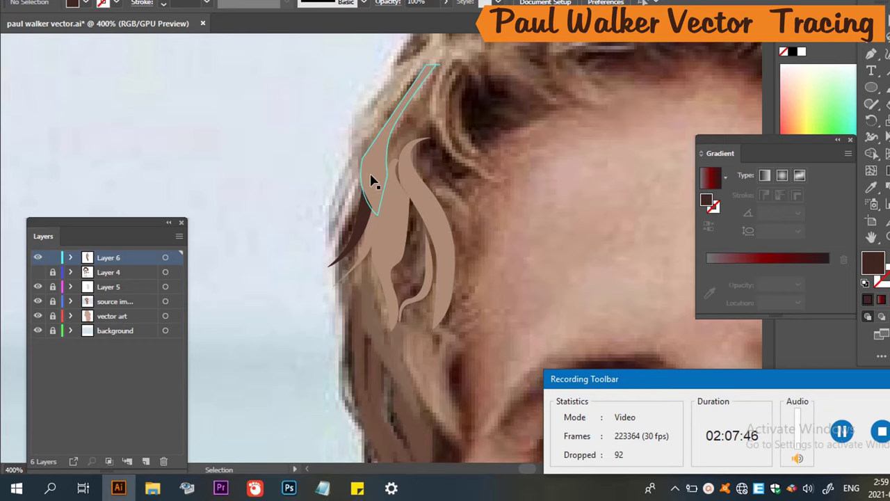
{"action": "scroll", "coordinate": [363, 193], "scroll_direction": "up", "scroll_amount": 2}
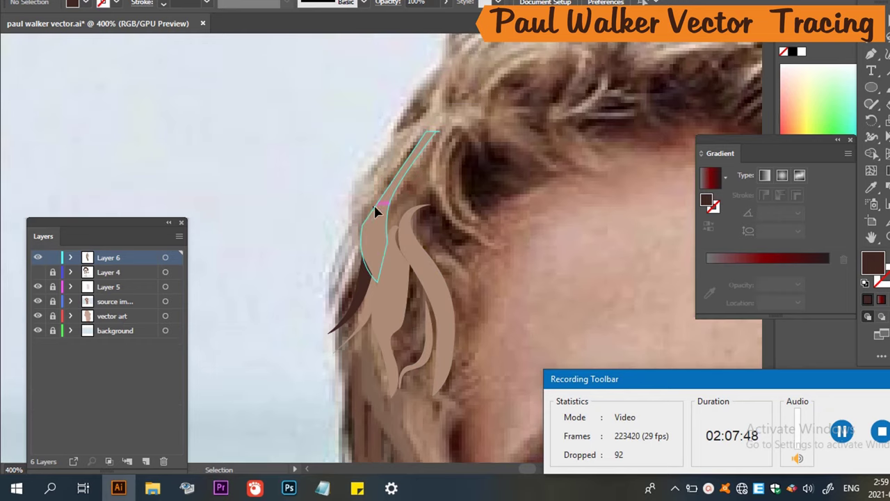
{"action": "scroll", "coordinate": [374, 207], "scroll_direction": "down", "scroll_amount": 2}
{"action": "scroll", "coordinate": [359, 278], "scroll_direction": "up", "scroll_amount": 1}
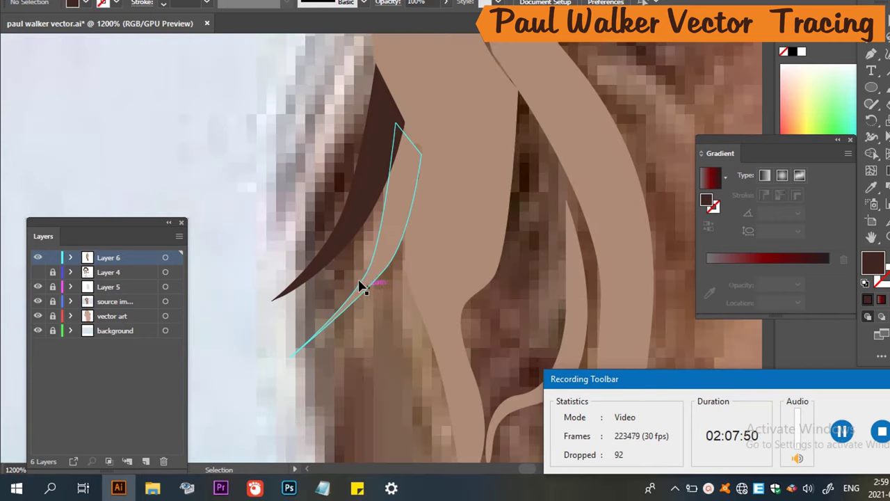
{"action": "scroll", "coordinate": [453, 246], "scroll_direction": "up", "scroll_amount": 1}
{"action": "scroll", "coordinate": [415, 299], "scroll_direction": "up", "scroll_amount": 1}
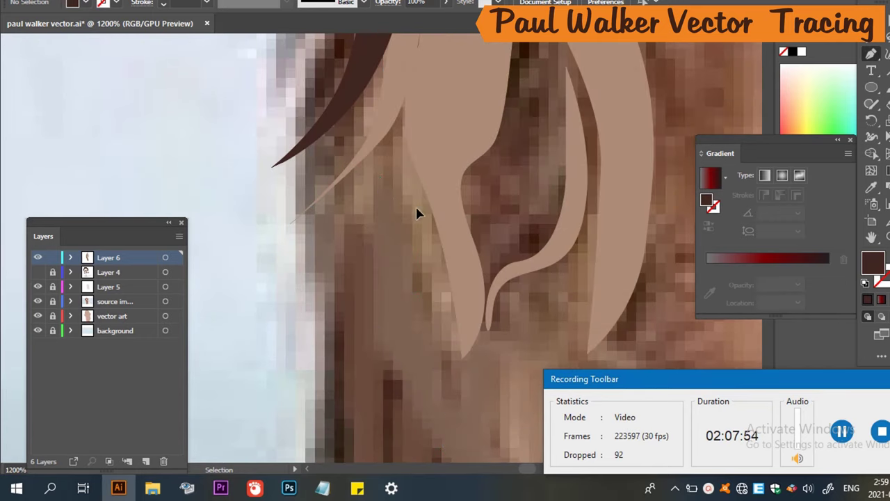
{"action": "left_click", "coordinate": [406, 91]}
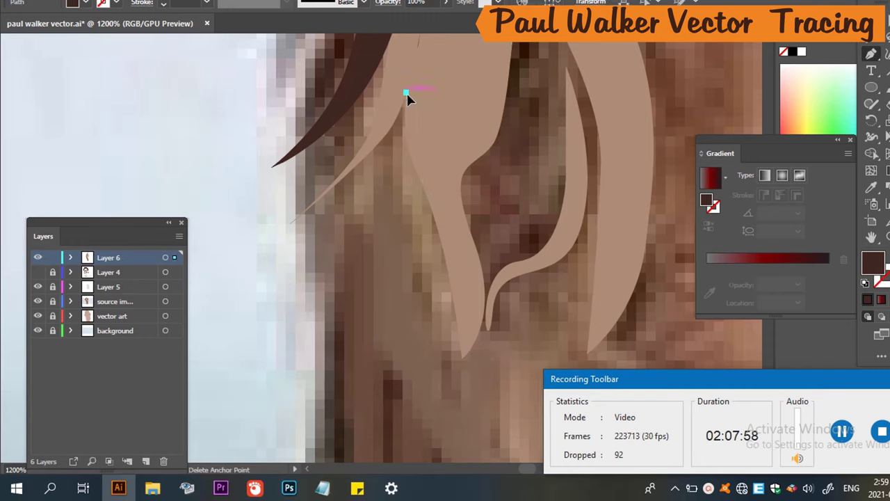
{"action": "key", "text": "/"}
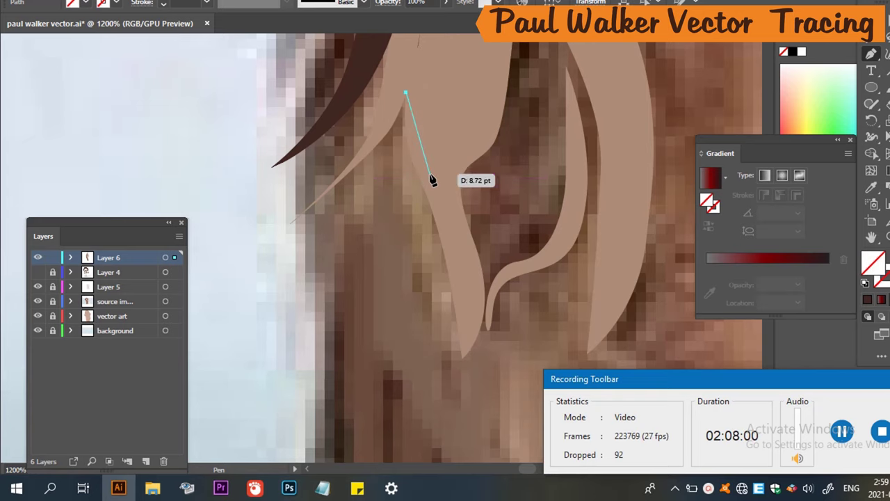
{"action": "left_click_drag", "start_coordinate": [419, 178], "coordinate": [442, 214]}
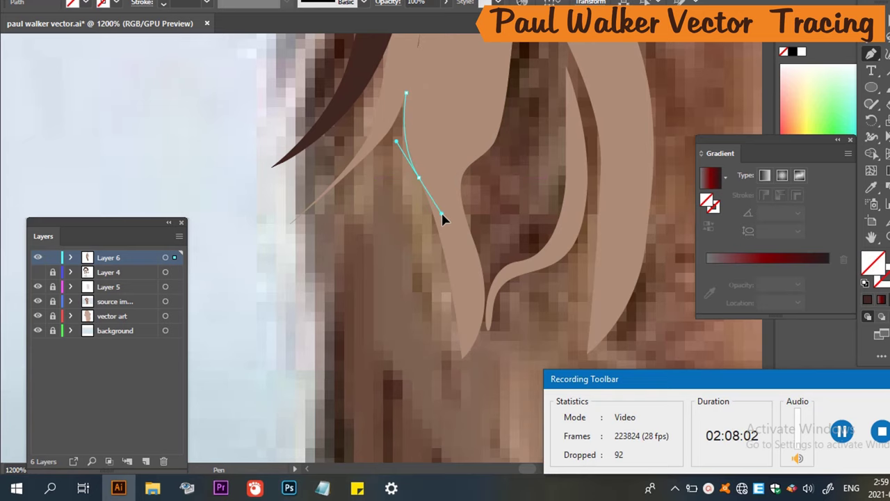
{"action": "left_click", "coordinate": [468, 392]}
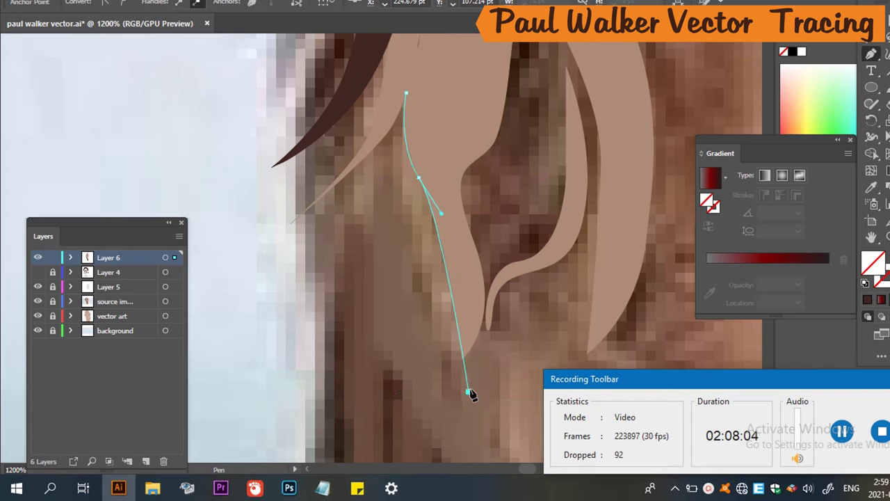
{"action": "left_click", "coordinate": [469, 454]}
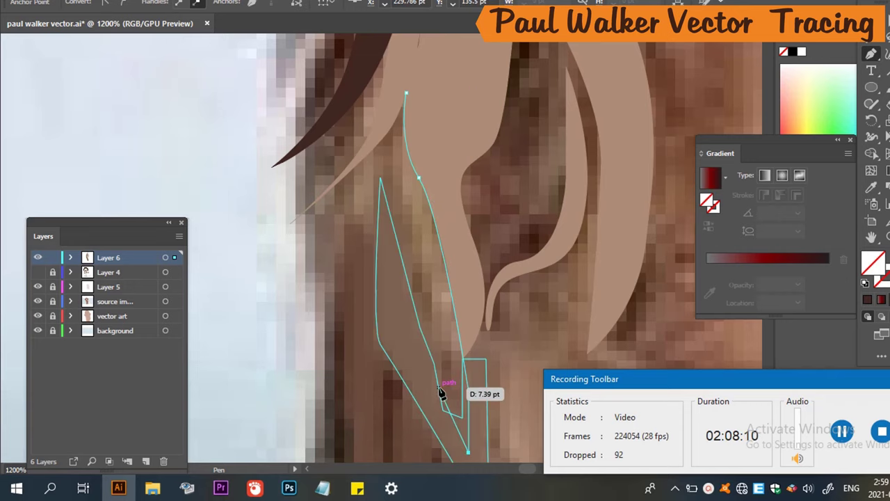
{"action": "left_click_drag", "start_coordinate": [428, 392], "coordinate": [405, 349]}
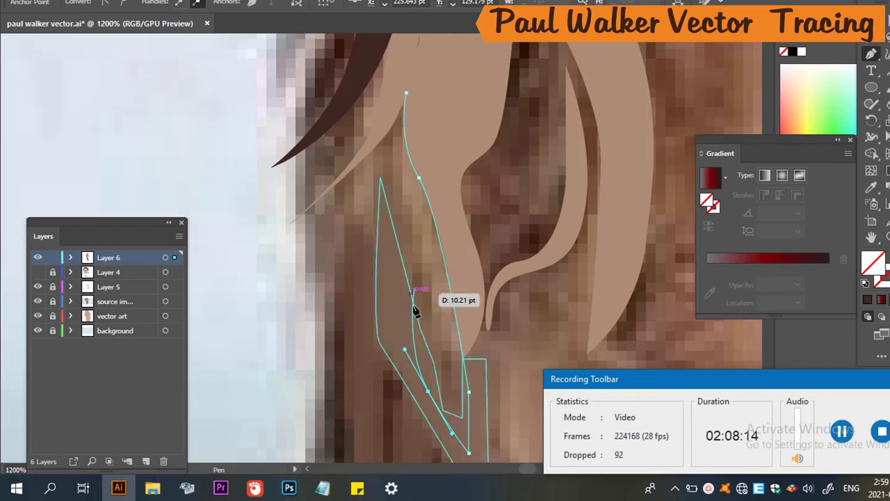
{"action": "key", "text": "ctrl"}
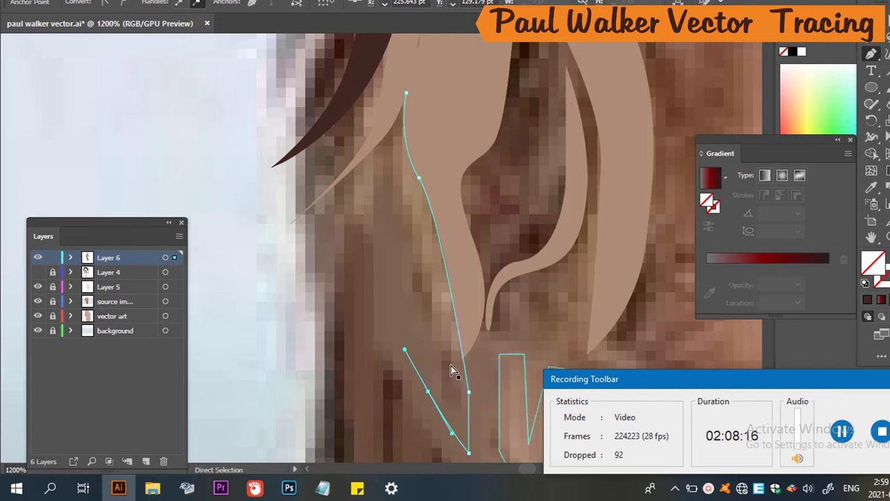
{"action": "key", "text": "ctrl+z"}
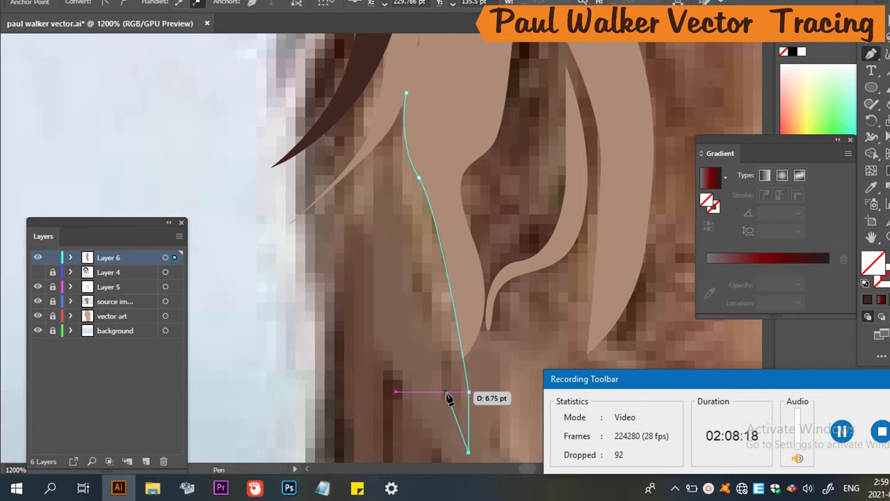
Trace the strand's outer edge in a curve back up to the flick's base and close the shape.
{"action": "left_click", "coordinate": [448, 385]}
{"action": "left_click_drag", "start_coordinate": [433, 349], "coordinate": [433, 349]}
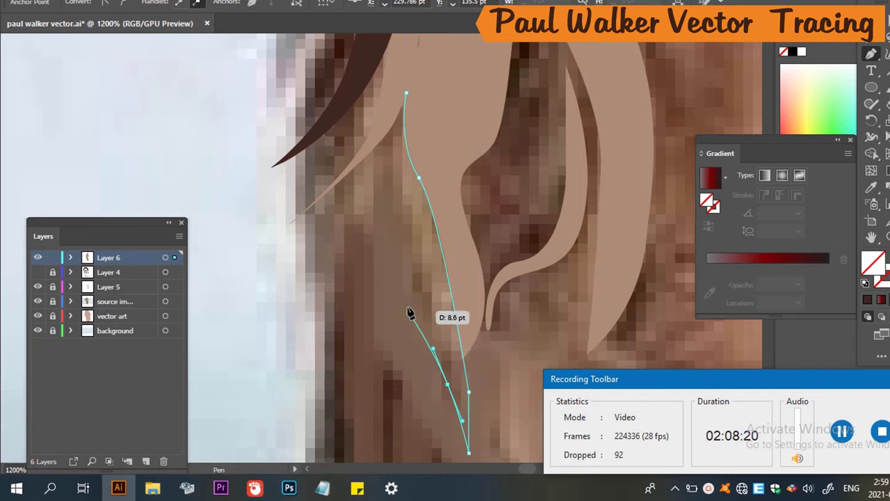
{"action": "left_click_drag", "start_coordinate": [389, 236], "coordinate": [379, 182]}
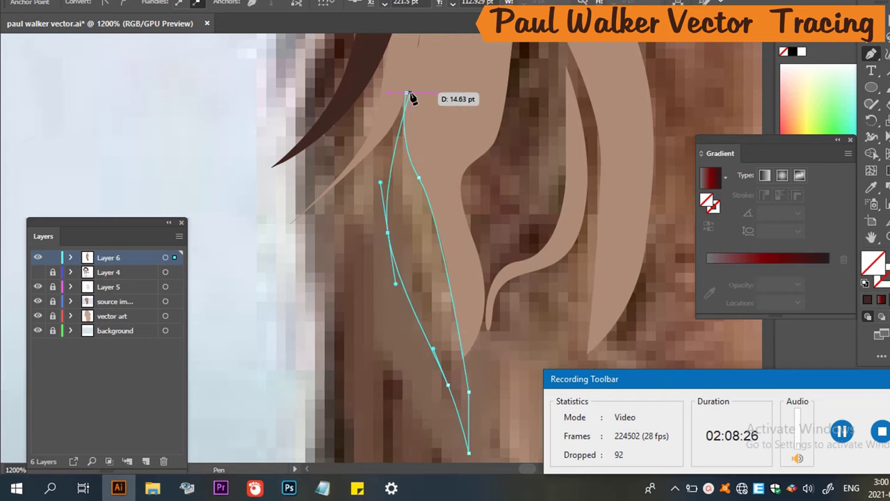
{"action": "left_click_drag", "start_coordinate": [409, 96], "coordinate": [410, 96]}
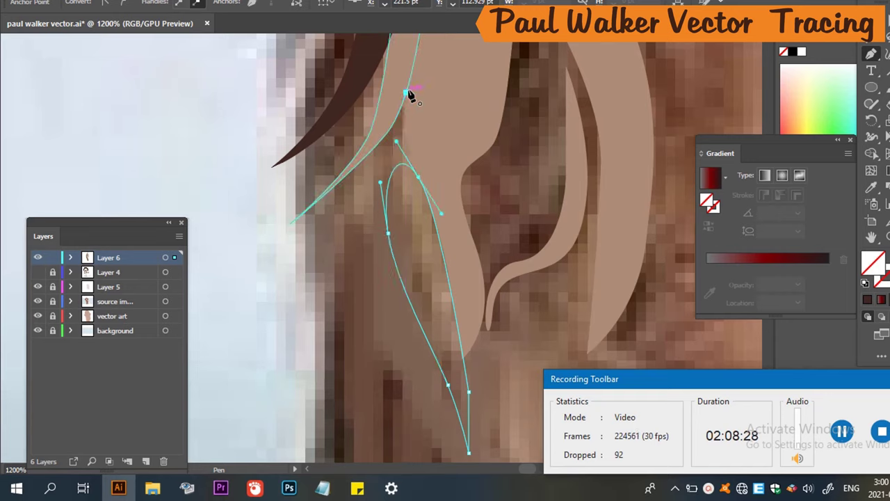
{"action": "key", "text": "ctrl+z"}
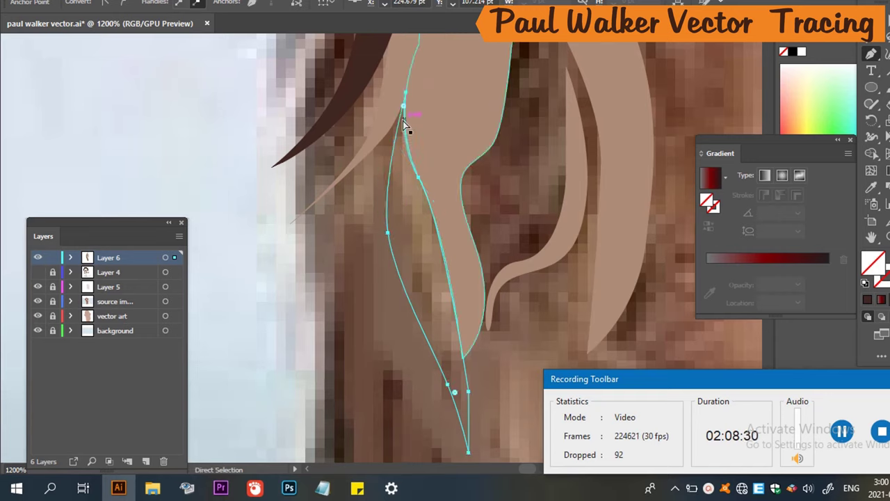
Fill the closed strand with a medium brown sampled from the photo's hair and deselect it.
{"action": "key", "text": "i"}
{"action": "left_click", "coordinate": [432, 226]}
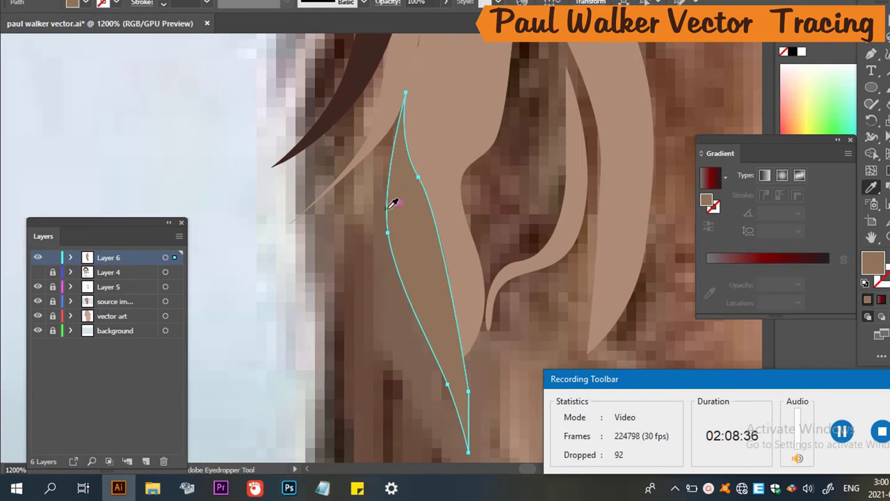
{"action": "key", "text": "p"}
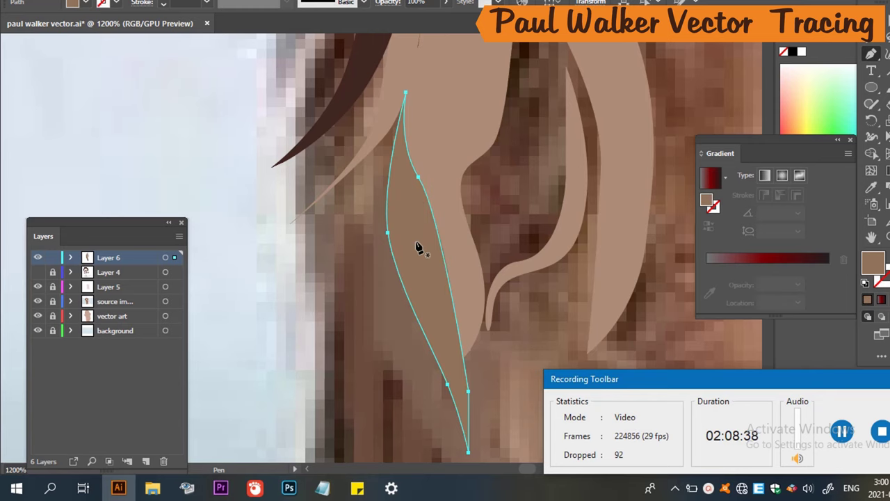
{"action": "scroll", "coordinate": [411, 252], "scroll_direction": "down", "scroll_amount": 3}
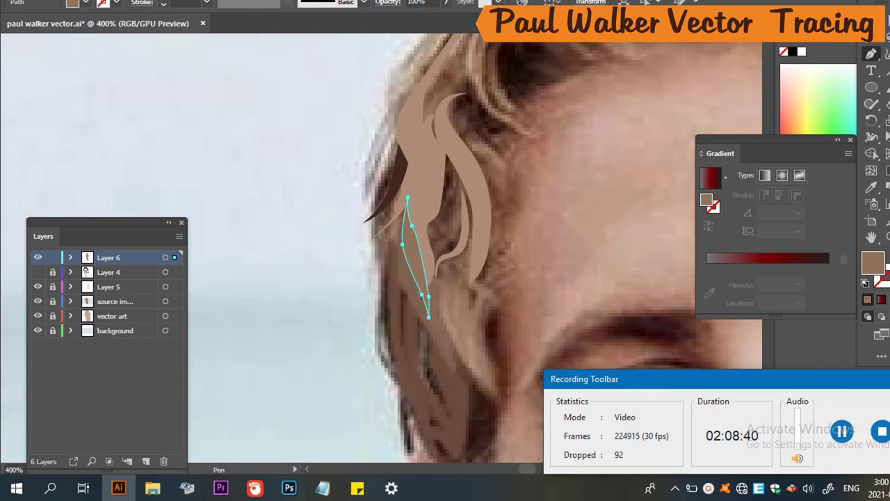
{"action": "key", "text": "v"}
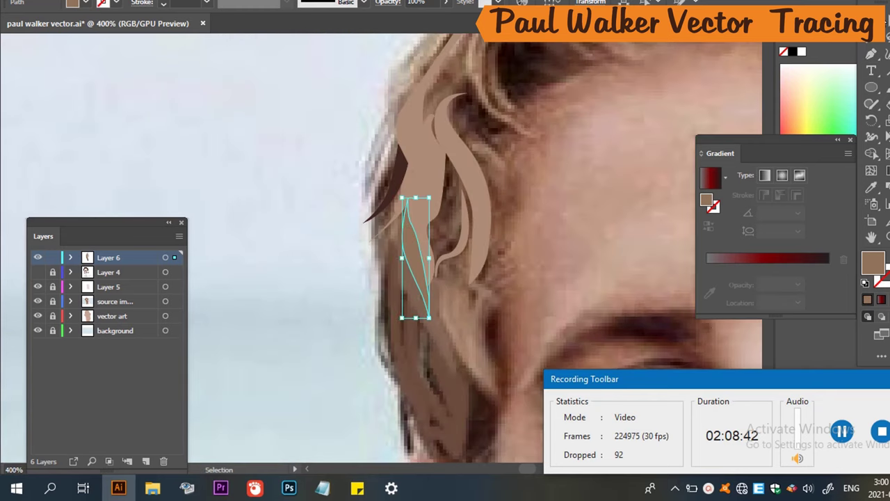
{"action": "left_click", "coordinate": [240, 223]}
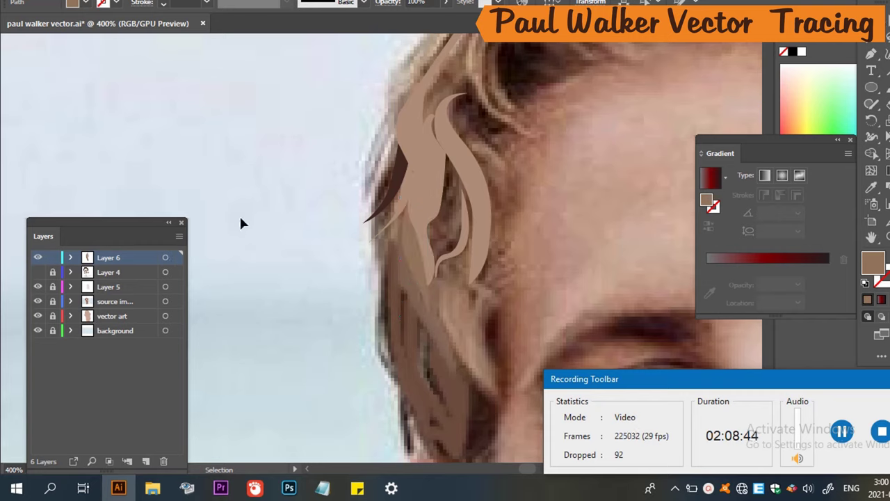
Show Layer 4 and check the traced strands against the dark hair shape at 100% zoom.
{"action": "left_click", "coordinate": [37, 272]}
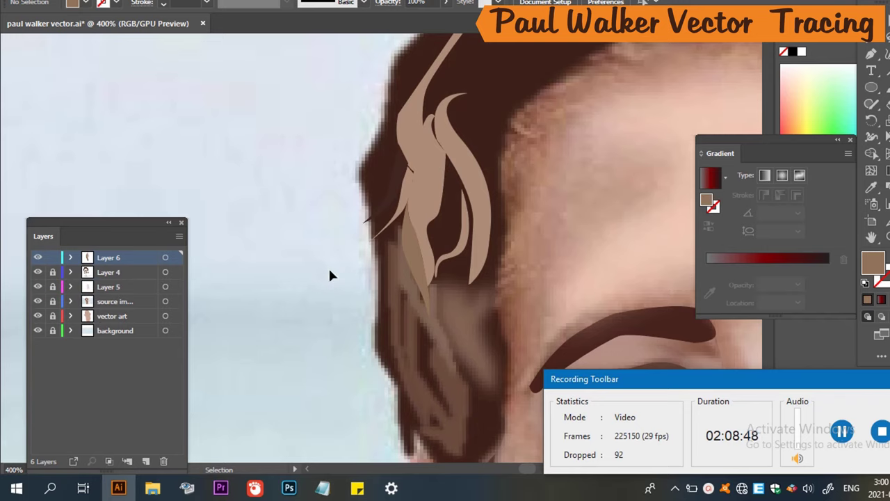
{"action": "scroll", "coordinate": [422, 274], "scroll_direction": "down", "scroll_amount": 3}
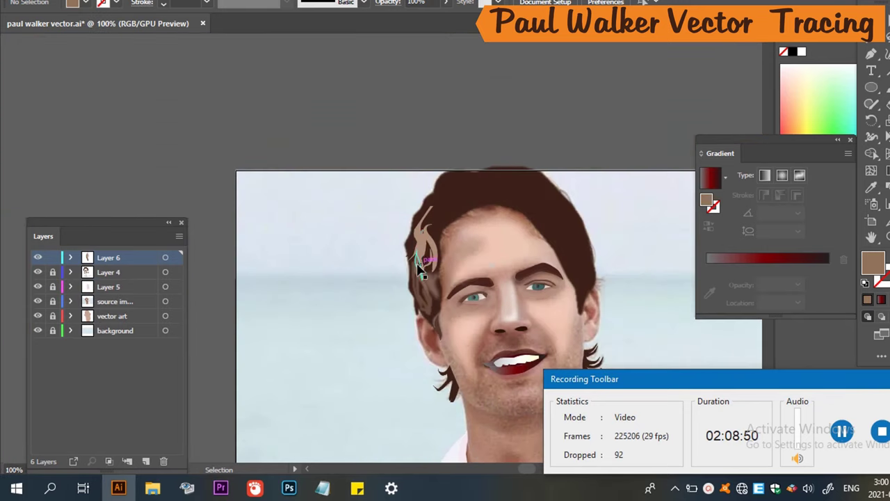
{"action": "scroll", "coordinate": [418, 267], "scroll_direction": "up", "scroll_amount": 2}
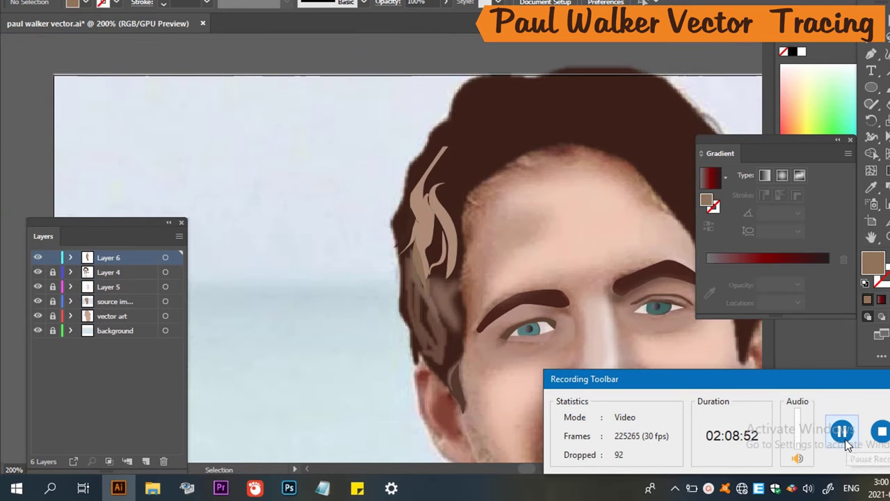
{"action": "key", "text": "ctrl+1"}
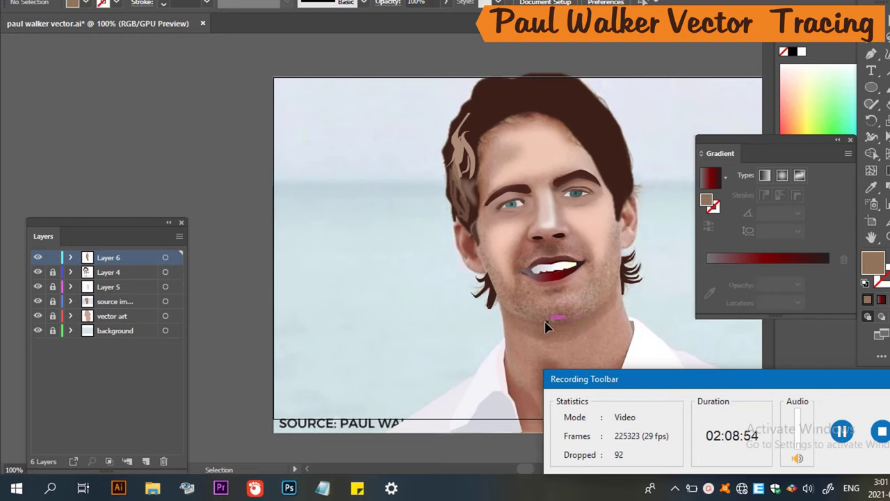
Trace an open, unfilled path with a brown stroke along the jawline and under the chin, from the jaw below the right ear to the opposite side.
{"action": "scroll", "coordinate": [560, 323], "scroll_direction": "down", "scroll_amount": 1}
{"action": "scroll", "coordinate": [550, 315], "scroll_direction": "up", "scroll_amount": 2}
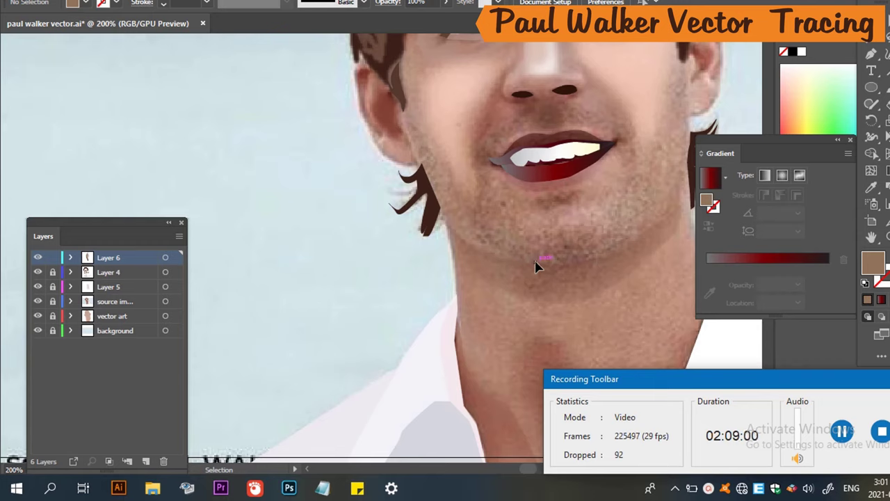
{"action": "left_click", "coordinate": [873, 54]}
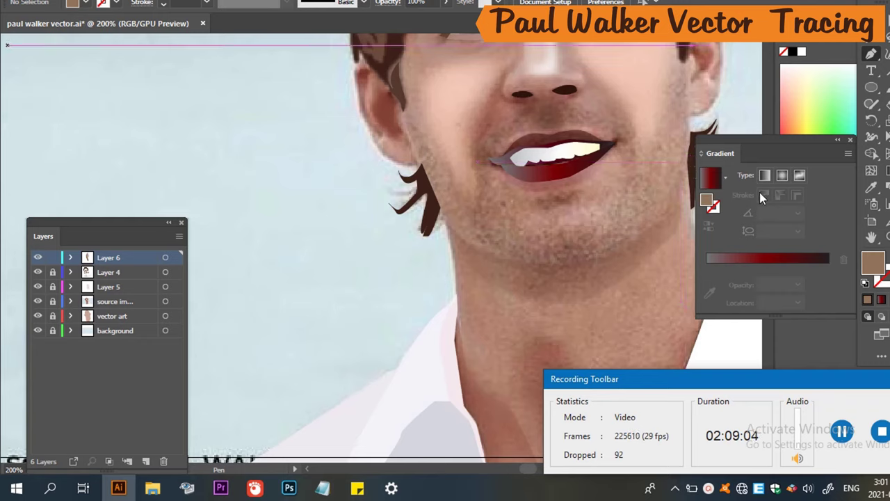
{"action": "left_click", "coordinate": [684, 166]}
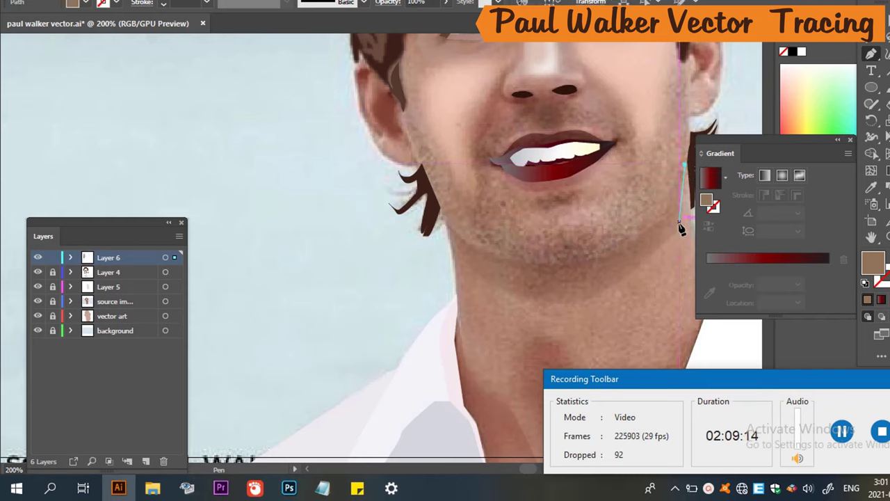
{"action": "left_click", "coordinate": [640, 249]}
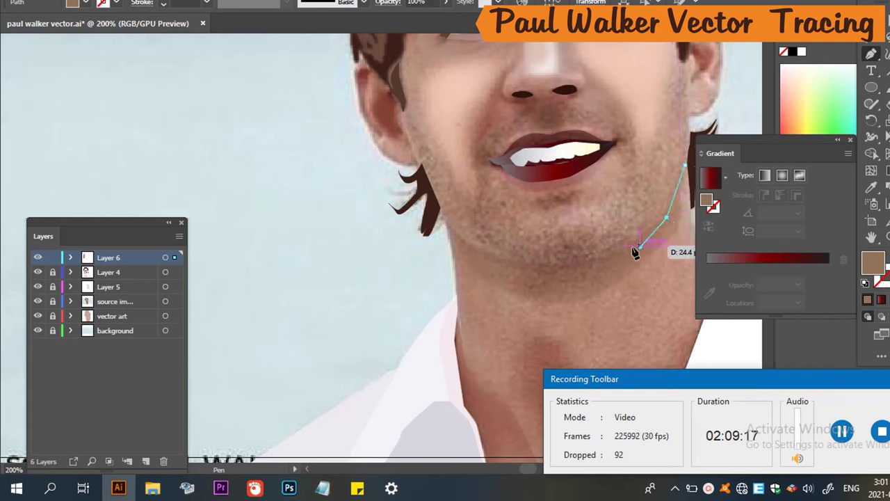
{"action": "left_click", "coordinate": [596, 263]}
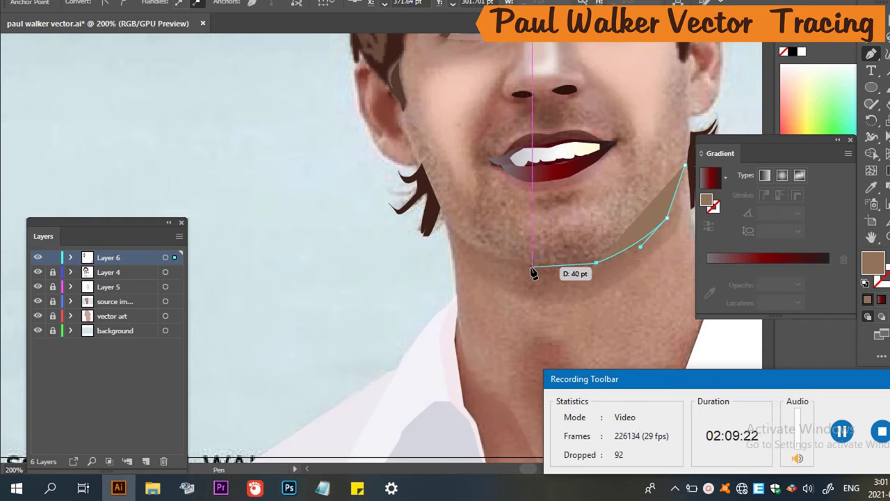
{"action": "left_click_drag", "start_coordinate": [526, 264], "coordinate": [509, 256]}
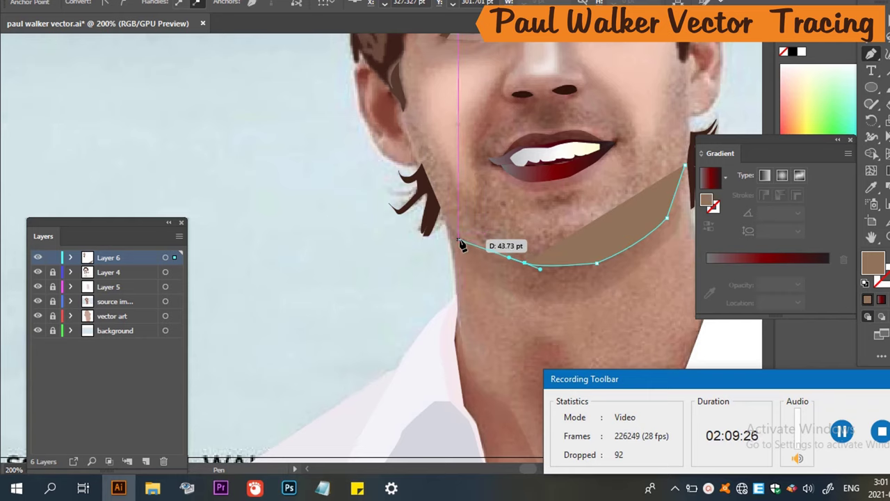
{"action": "left_click_drag", "start_coordinate": [460, 240], "coordinate": [452, 230]}
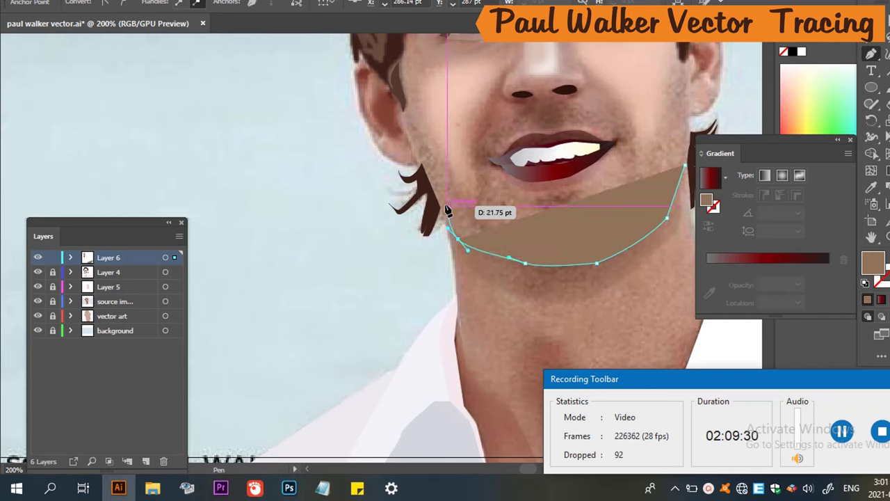
{"action": "left_click", "coordinate": [434, 207]}
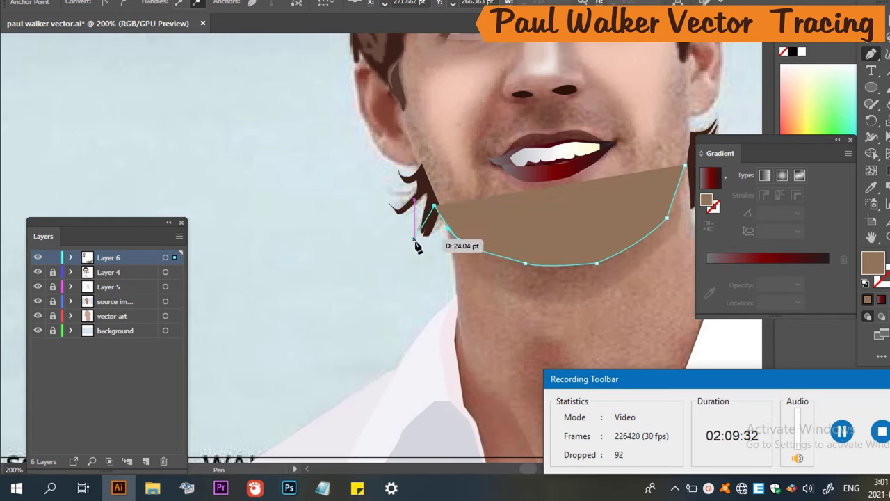
{"action": "key", "text": "shift+x"}
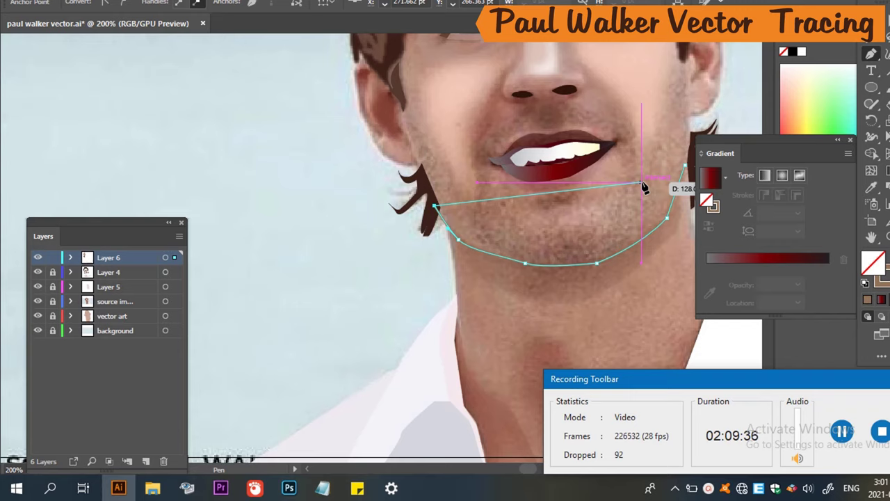
{"action": "key", "text": "ctrl+z"}
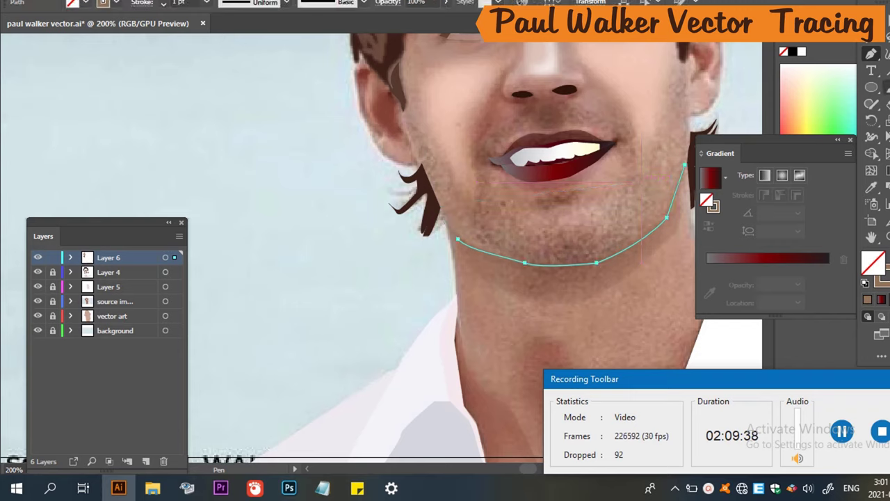
Widen the jawline stroke under the chin to about 5.4 pt, hide the source image layer and deselect the stroke.
{"action": "left_click", "coordinate": [874, 137]}
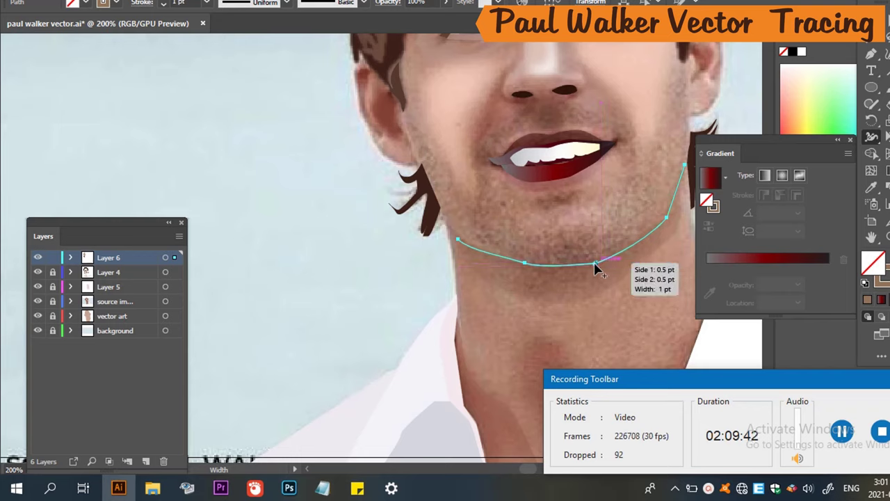
{"action": "left_click_drag", "start_coordinate": [596, 266], "coordinate": [606, 274]}
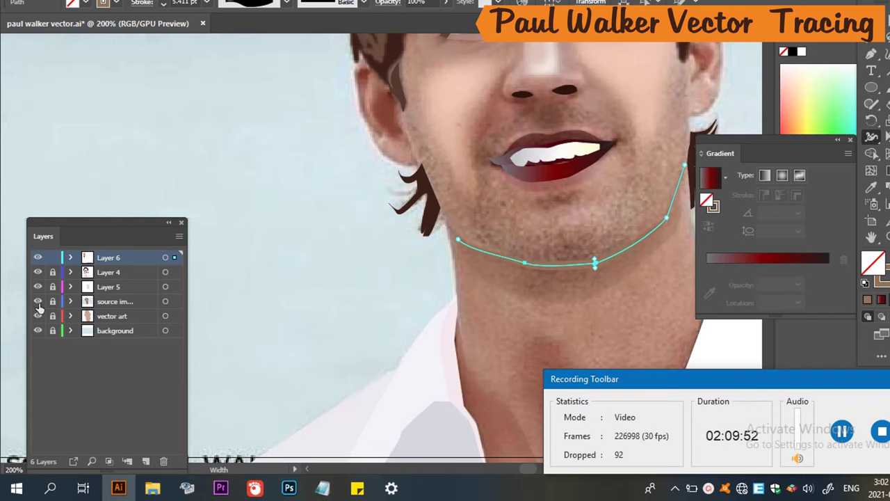
{"action": "left_click", "coordinate": [39, 304]}
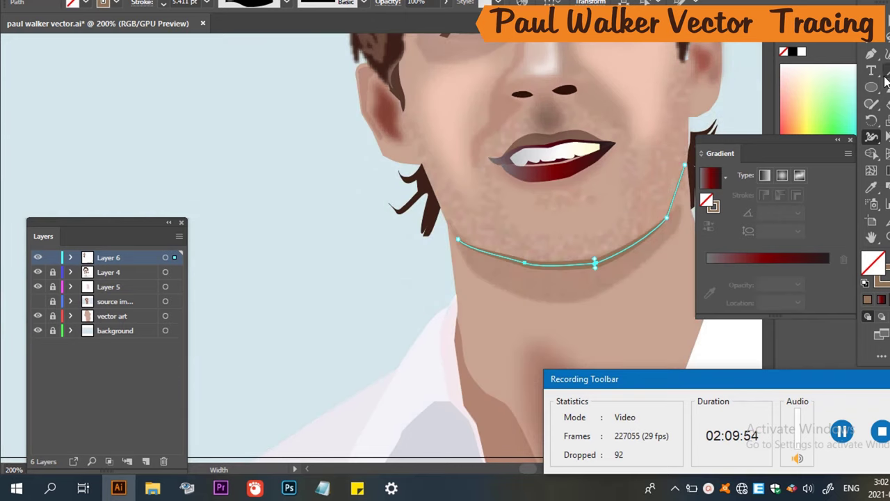
{"action": "key", "text": "v"}
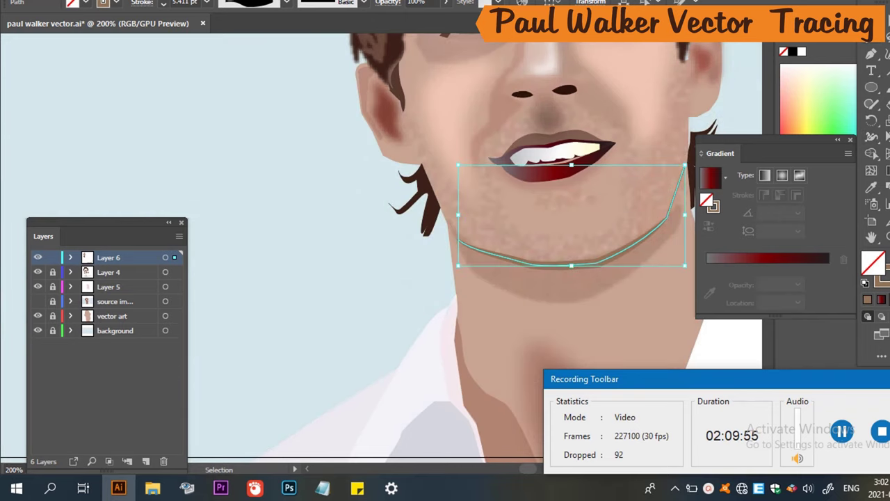
{"action": "left_click", "coordinate": [278, 136]}
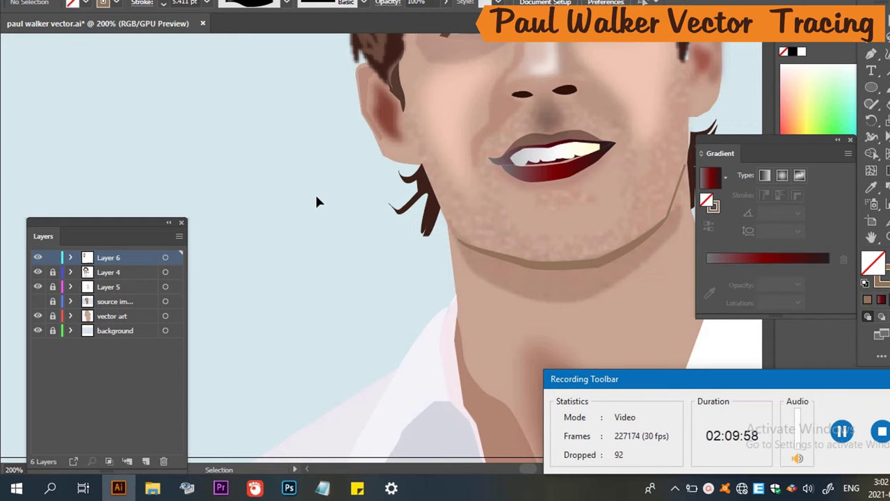
{"action": "key", "text": "ctrl+1"}
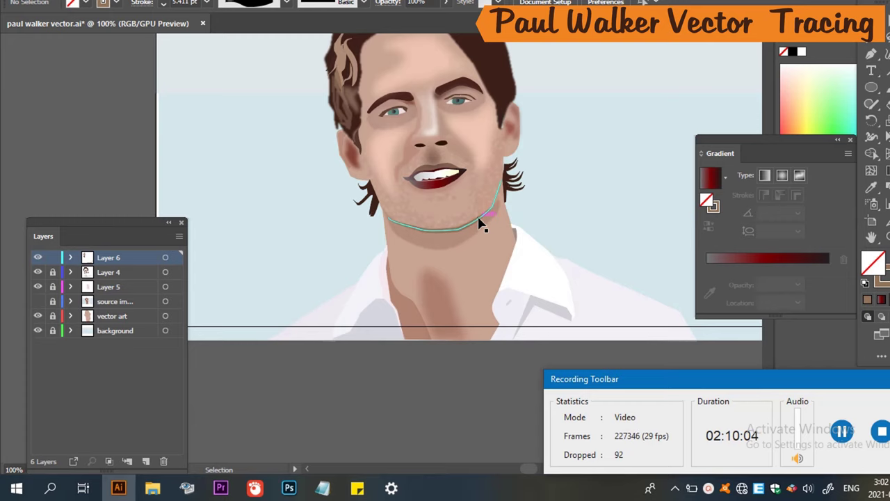
Round the sharp corner of the jawline stroke below the right-hand hair tufts to a radius of about 41.5 pt.
{"action": "scroll", "coordinate": [517, 191], "scroll_direction": "up", "scroll_amount": 6}
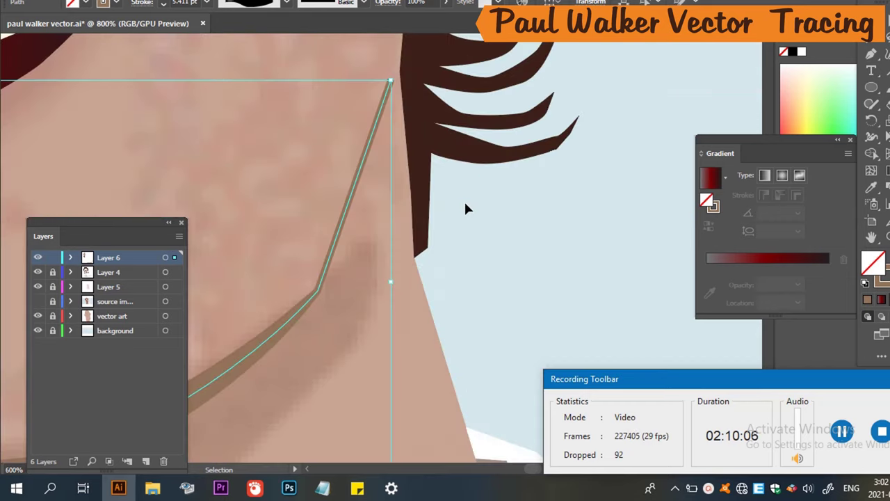
{"action": "scroll", "coordinate": [339, 273], "scroll_direction": "down", "scroll_amount": 3}
{"action": "key", "text": "a"}
{"action": "left_click", "coordinate": [323, 304]}
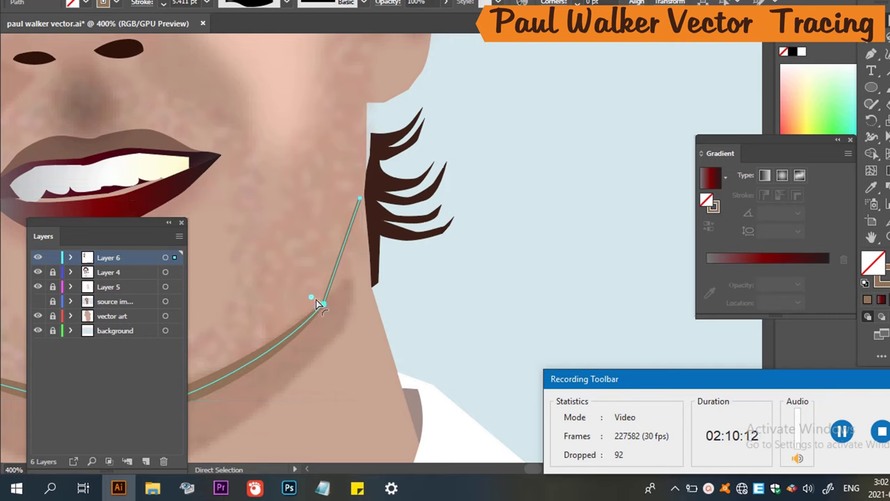
{"action": "left_click_drag", "start_coordinate": [313, 302], "coordinate": [207, 229]}
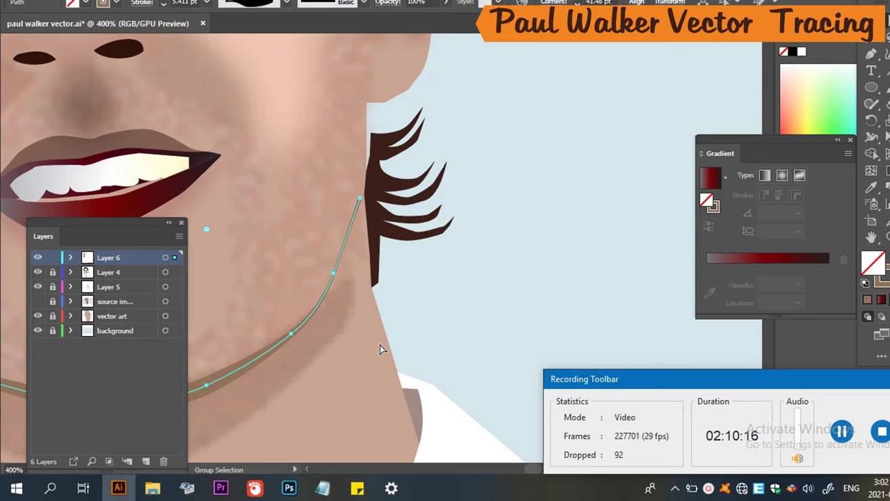
Move the jawline stroke's left end up to the edge of the jaw, reshape its curve along the neck shadow and deselect it.
{"action": "scroll", "coordinate": [381, 349], "scroll_direction": "down", "scroll_amount": 3, "text": "alt"}
{"action": "scroll", "coordinate": [204, 354], "scroll_direction": "down", "scroll_amount": 1, "text": "alt"}
{"action": "scroll", "coordinate": [219, 364], "scroll_direction": "up", "scroll_amount": 5, "text": "alt"}
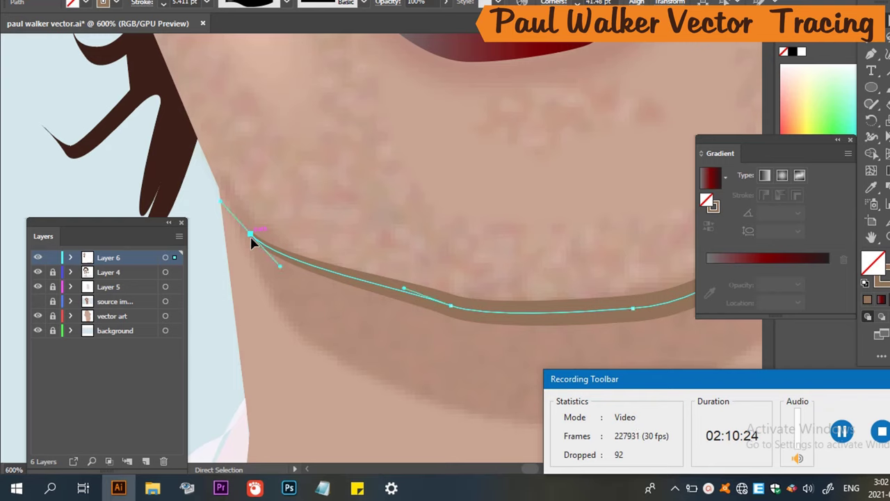
{"action": "left_click_drag", "start_coordinate": [251, 237], "coordinate": [227, 186]}
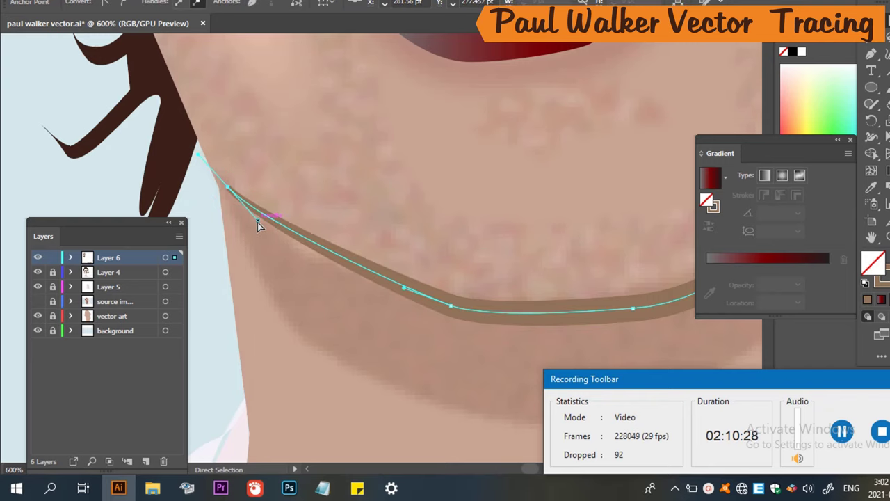
{"action": "left_click_drag", "start_coordinate": [257, 222], "coordinate": [283, 261]}
{"action": "key", "text": "ctrl+1"}
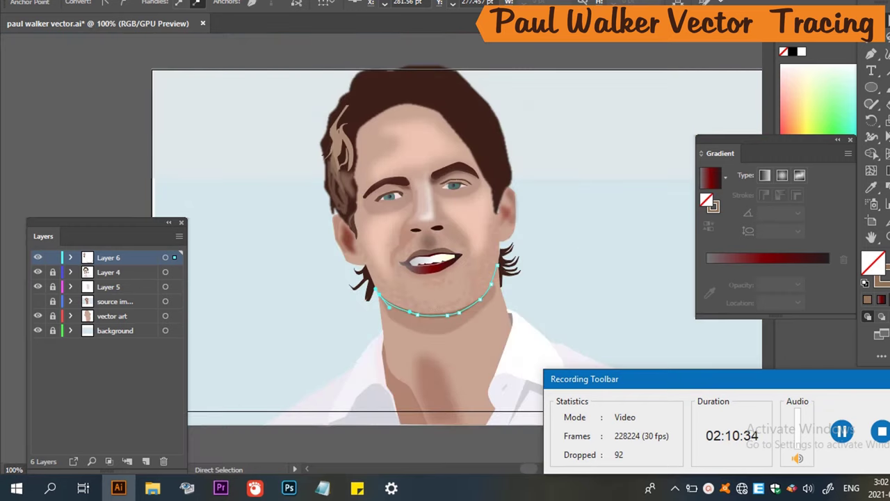
{"action": "key", "text": "v"}
{"action": "left_click", "coordinate": [637, 68]}
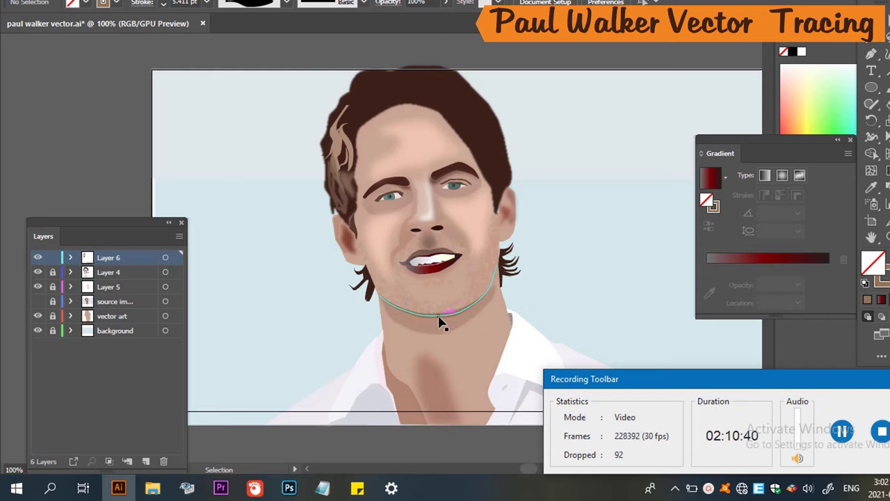
Apply a Gaussian Blur with a 0.5-pixel radius to the jawline stroke, deselect it and save the document.
{"action": "left_click", "coordinate": [232, 1]}
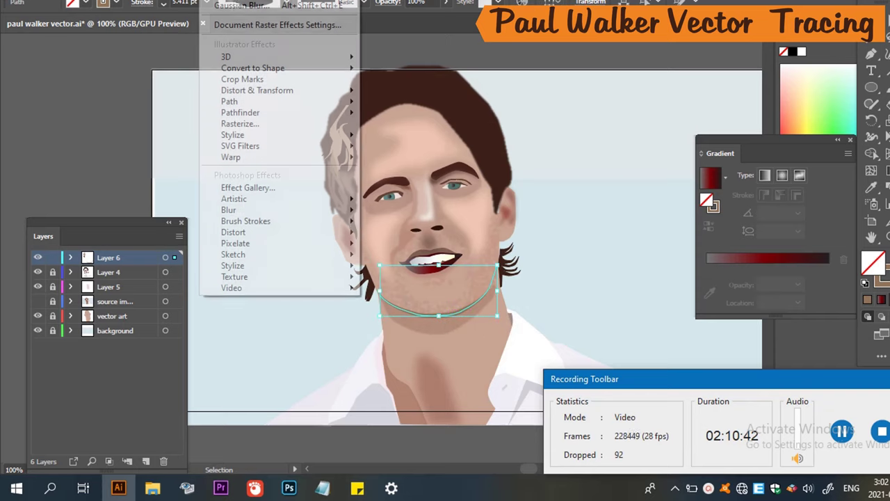
{"action": "mouse_move", "coordinate": [335, 211]}
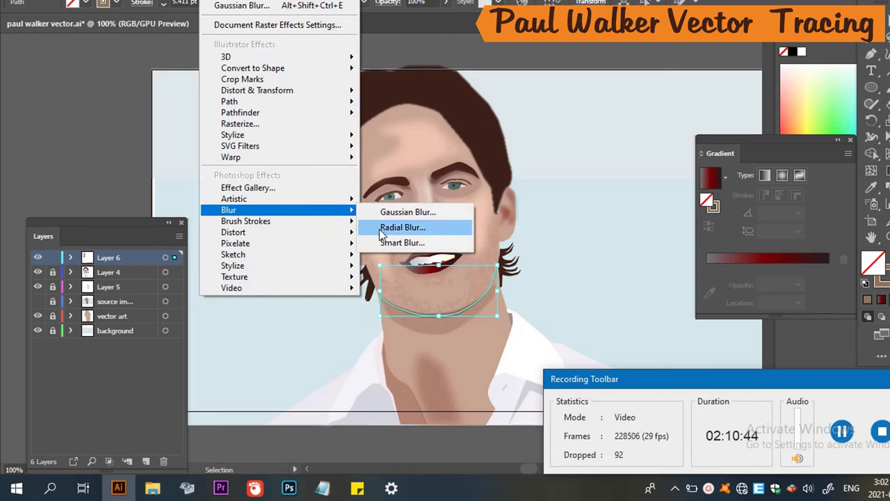
{"action": "left_click", "coordinate": [407, 213]}
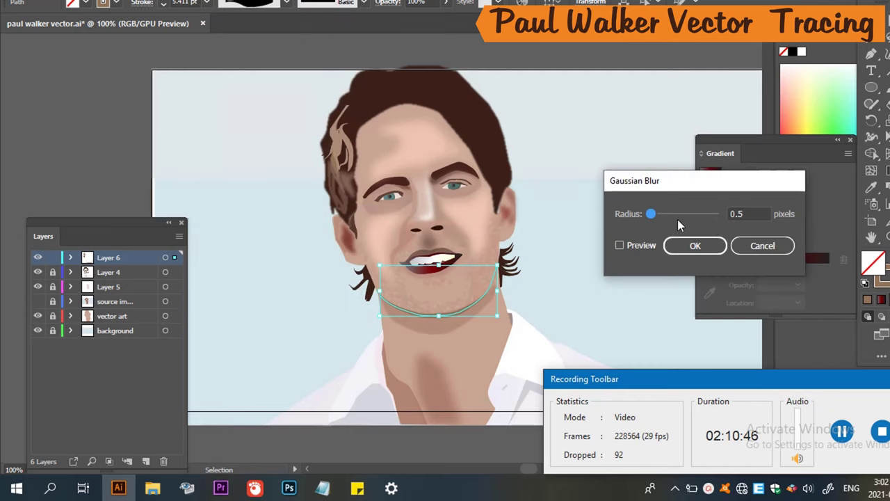
{"action": "left_click", "coordinate": [645, 242]}
{"action": "left_click", "coordinate": [698, 252]}
{"action": "left_click", "coordinate": [630, 241]}
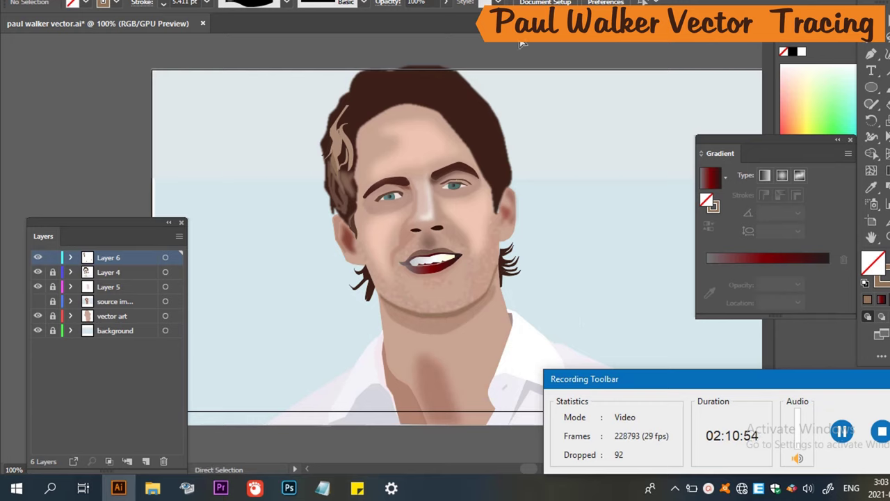
{"action": "key", "text": "ctrl+s"}
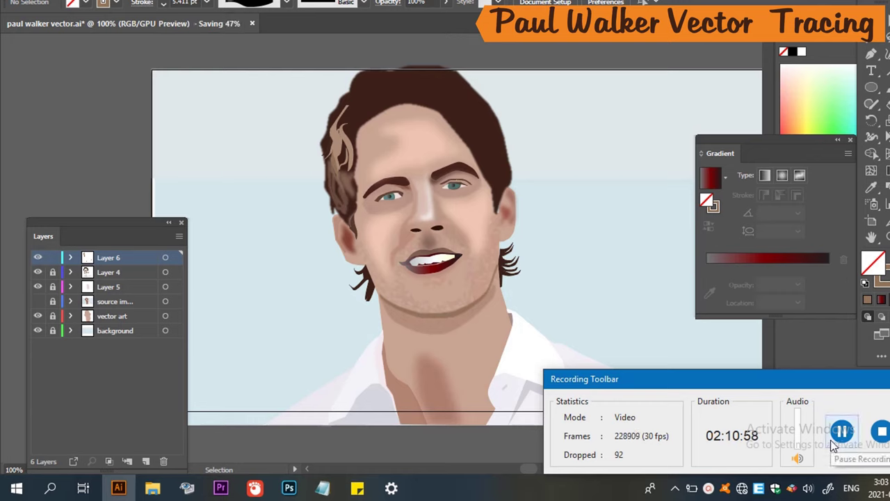
{"action": "left_click", "coordinate": [842, 431]}
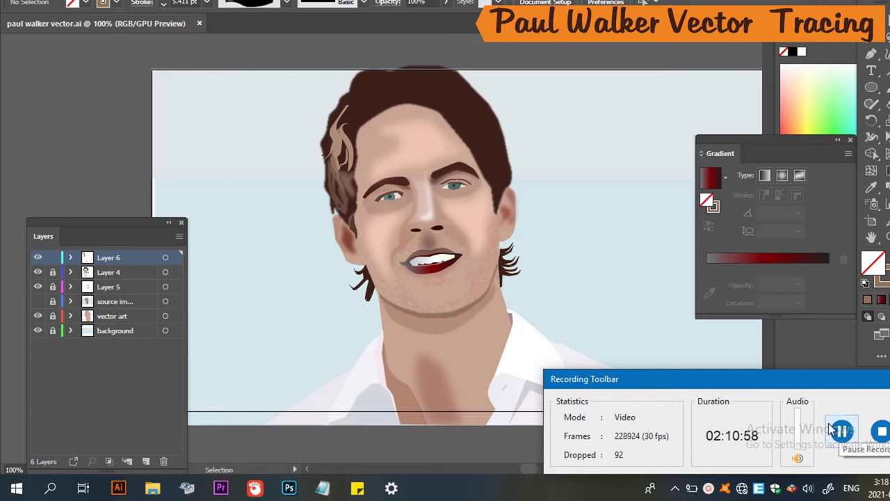
Show the source image layer and hide Layer 4 to uncover the photo's hair.
{"action": "left_click", "coordinate": [37, 301]}
{"action": "left_click", "coordinate": [37, 301]}
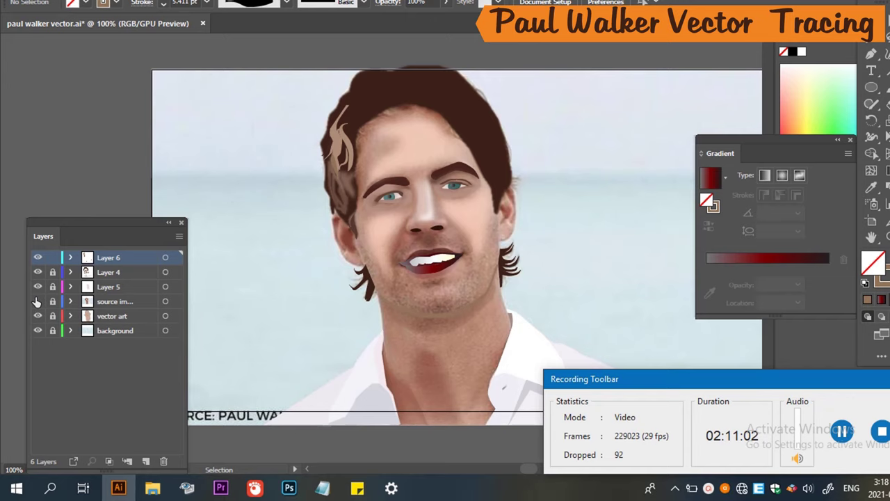
{"action": "left_click", "coordinate": [37, 301]}
{"action": "left_click", "coordinate": [36, 272]}
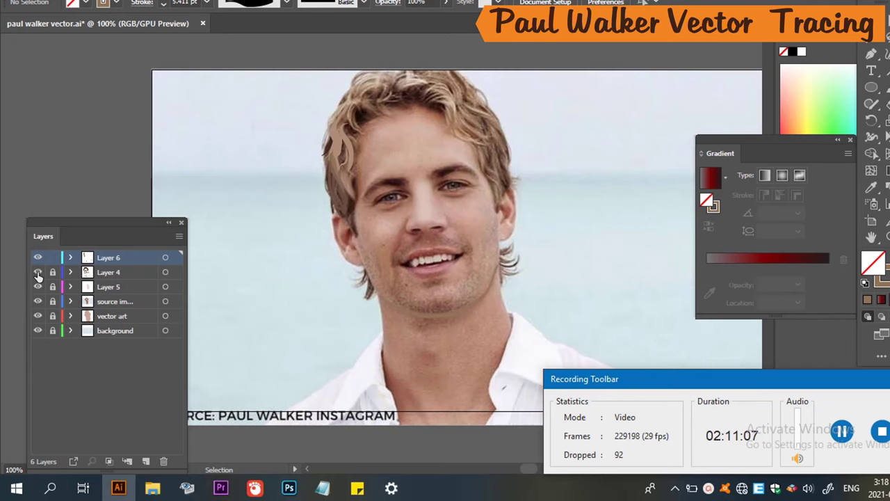
{"action": "left_click", "coordinate": [38, 273]}
{"action": "left_click", "coordinate": [38, 273]}
Draw a hooked hair strand with the Pen tool above the temple strands, tapering to the hairline, using the tan fill of the S-shaped strand.
{"action": "left_click", "coordinate": [355, 143]}
{"action": "left_click", "coordinate": [346, 182]}
{"action": "scroll", "coordinate": [375, 174], "scroll_direction": "up", "scroll_amount": 2}
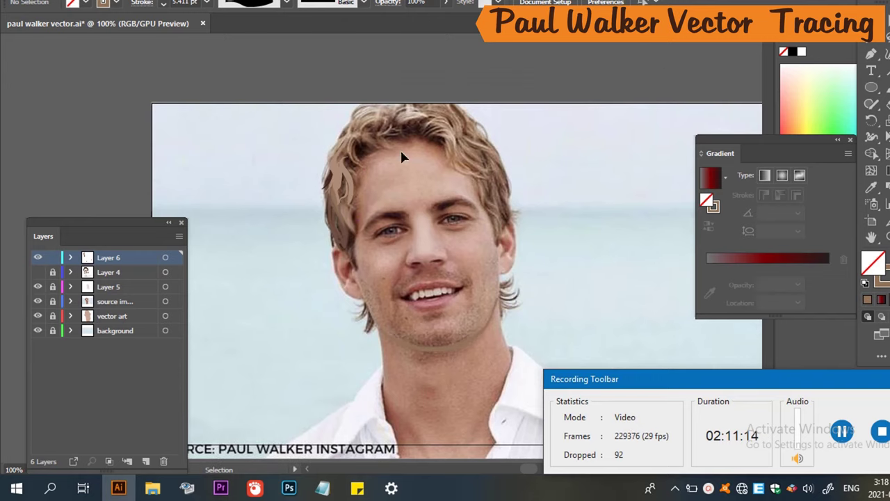
{"action": "left_click", "coordinate": [352, 186]}
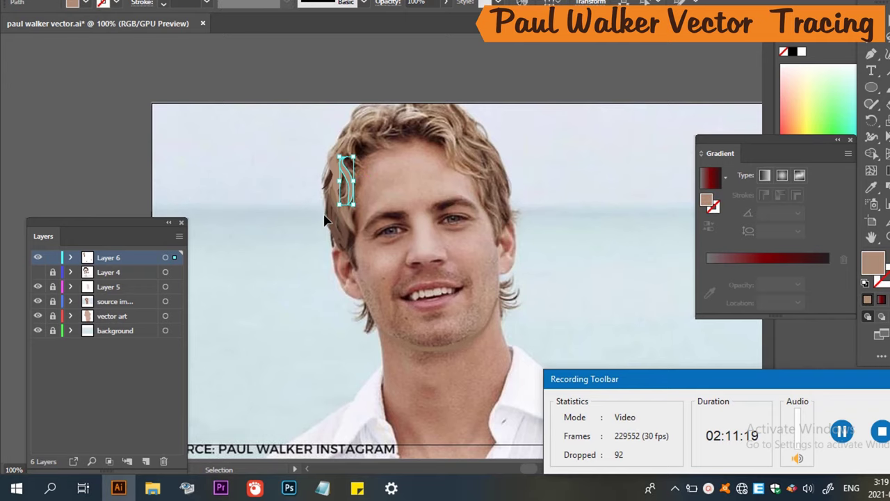
{"action": "scroll", "coordinate": [324, 220], "scroll_direction": "up", "scroll_amount": 4}
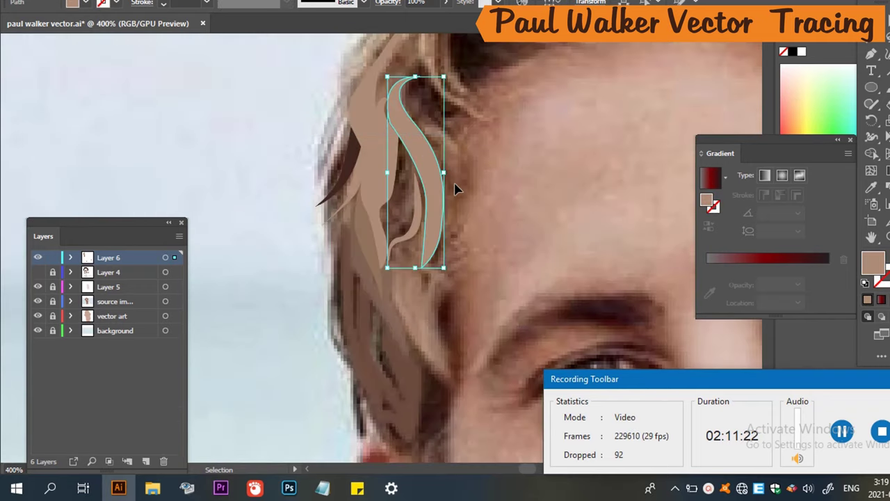
{"action": "scroll", "coordinate": [445, 181], "scroll_direction": "up", "scroll_amount": 3}
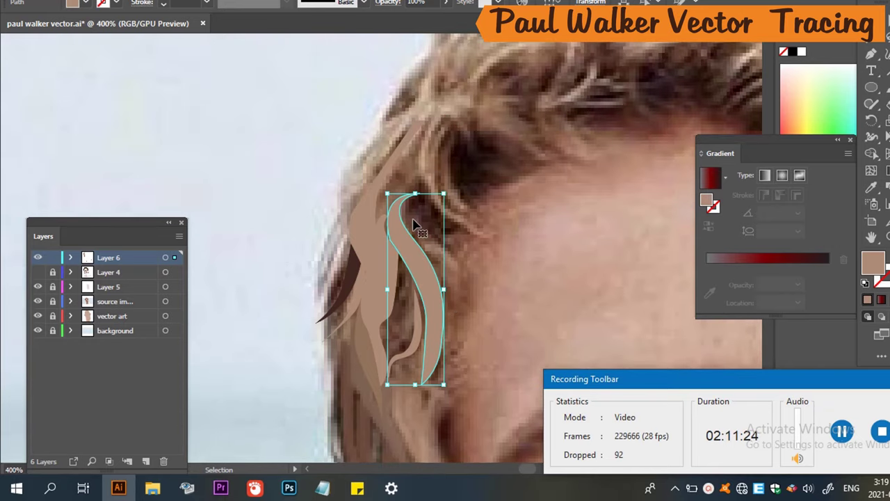
{"action": "scroll", "coordinate": [464, 178], "scroll_direction": "down", "scroll_amount": 3}
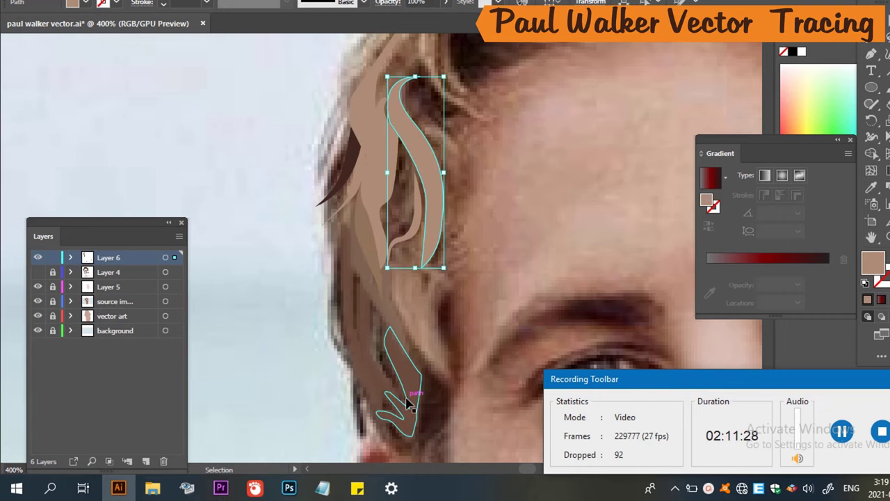
{"action": "scroll", "coordinate": [522, 202], "scroll_direction": "up", "scroll_amount": 4}
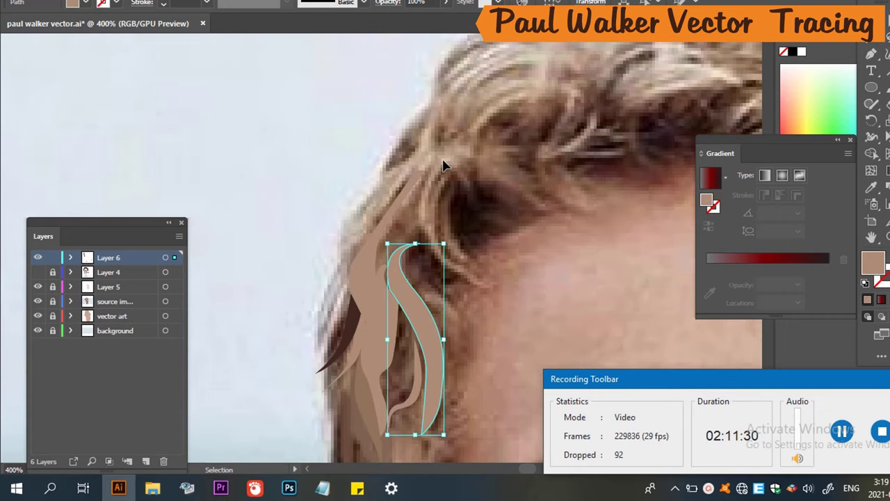
{"action": "key", "text": "p"}
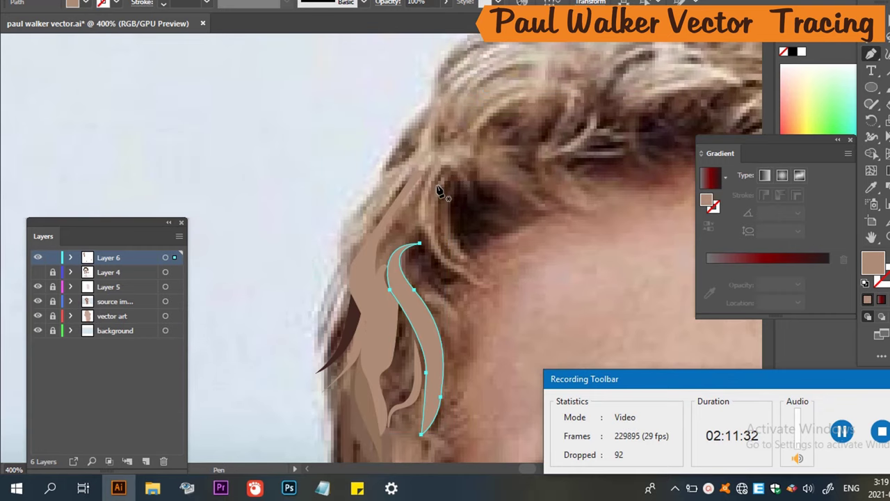
{"action": "left_click_drag", "start_coordinate": [432, 159], "coordinate": [425, 213]}
{"action": "key", "text": "shift+x"}
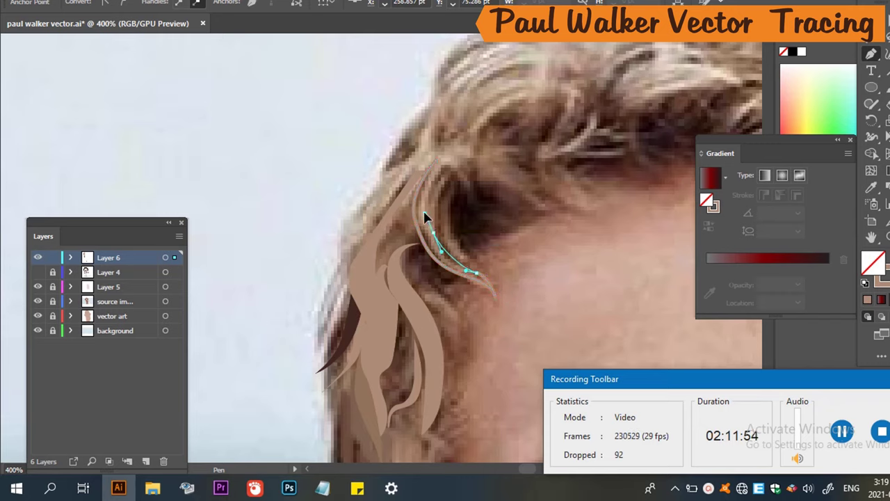
{"action": "mouse_move", "coordinate": [436, 162]}
{"action": "left_mouse_down"}
{"action": "mouse_move", "coordinate": [473, 171]}
{"action": "mouse_move", "coordinate": [435, 163]}
{"action": "mouse_move", "coordinate": [454, 179]}
{"action": "mouse_move", "coordinate": [439, 173]}
{"action": "mouse_move", "coordinate": [490, 183]}
{"action": "mouse_move", "coordinate": [483, 209]}
{"action": "mouse_move", "coordinate": [480, 178]}
{"action": "mouse_move", "coordinate": [440, 165]}
{"action": "left_mouse_up"}
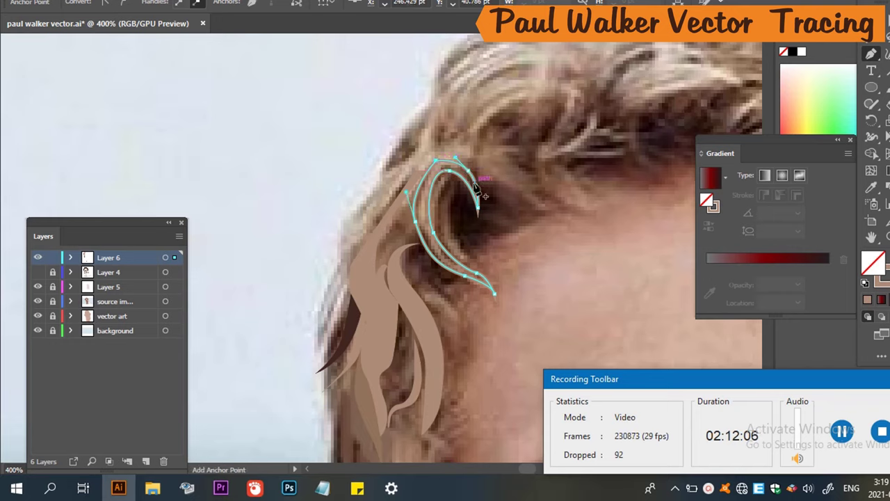
{"action": "key", "text": "shift+x"}
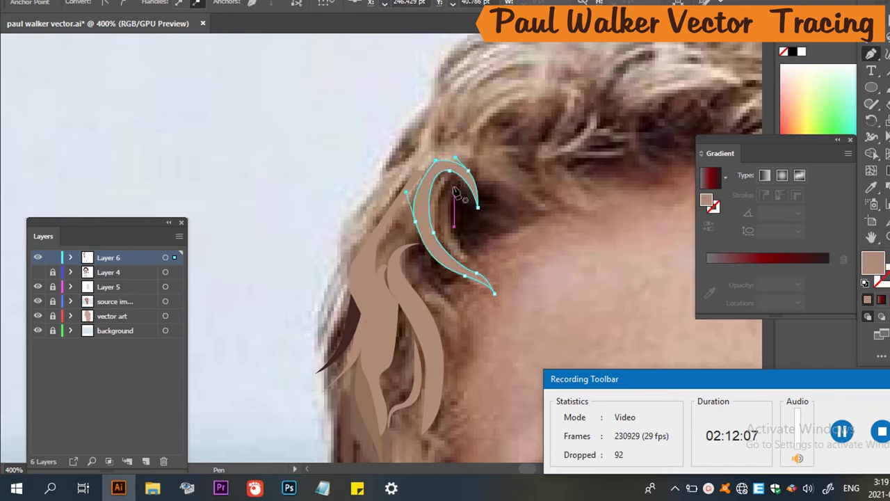
Draw a second tan strand along the inside of the hooked strand, curving over its top and tapering down to the hairline.
{"action": "left_click", "coordinate": [454, 186]}
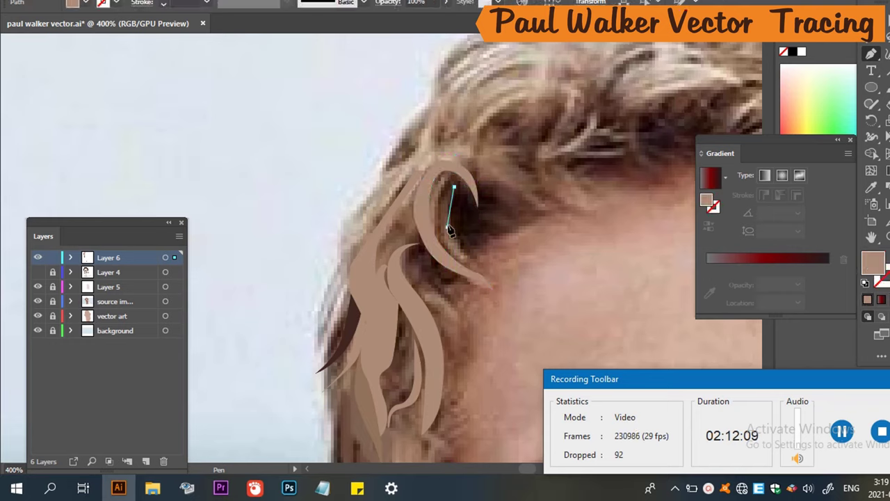
{"action": "left_click_drag", "start_coordinate": [477, 263], "coordinate": [436, 184]}
{"action": "key", "text": "ctrl+z"}
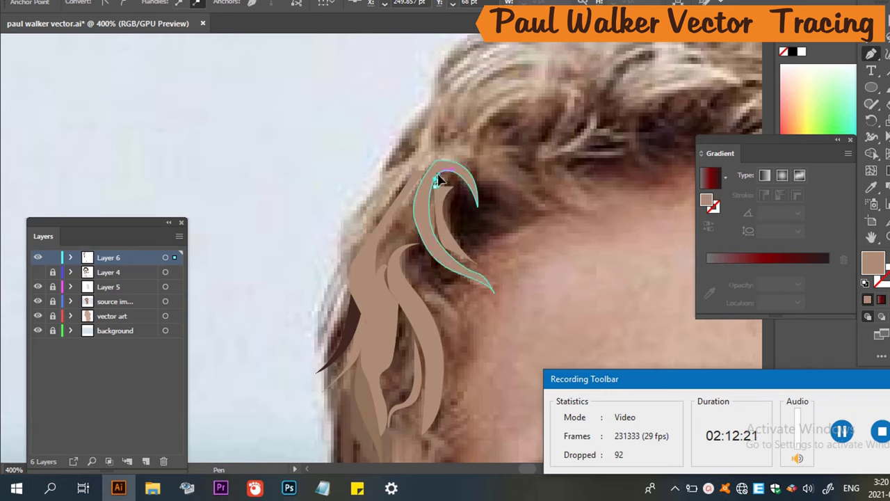
{"action": "left_click", "coordinate": [448, 196], "text": "ctrl"}
{"action": "key", "text": "ctrl+z"}
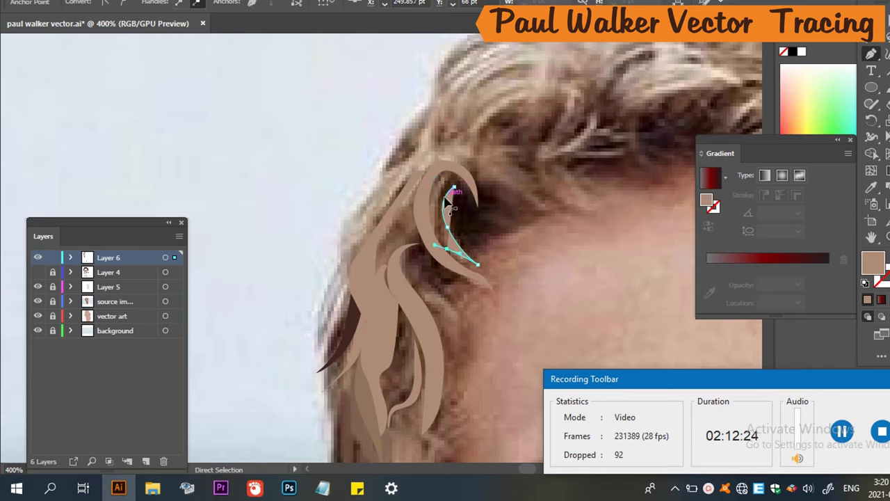
{"action": "left_click_drag", "start_coordinate": [432, 208], "coordinate": [455, 190]}
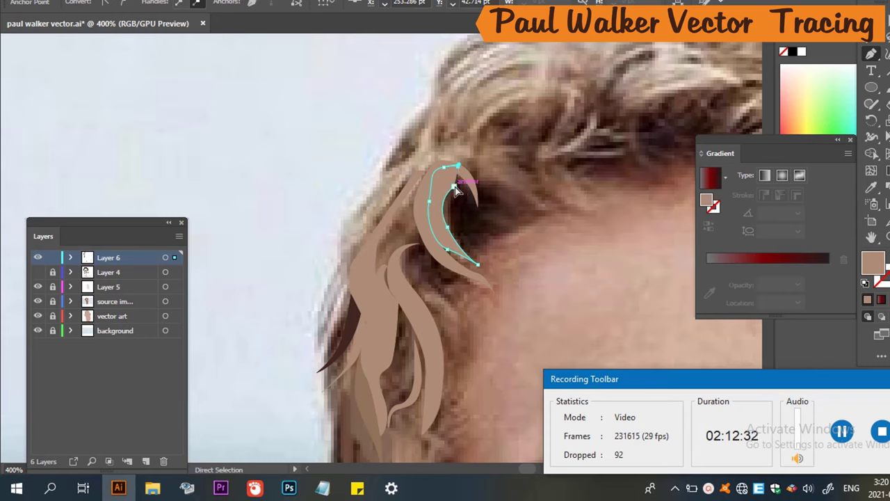
{"action": "key", "text": "ctrl+z"}
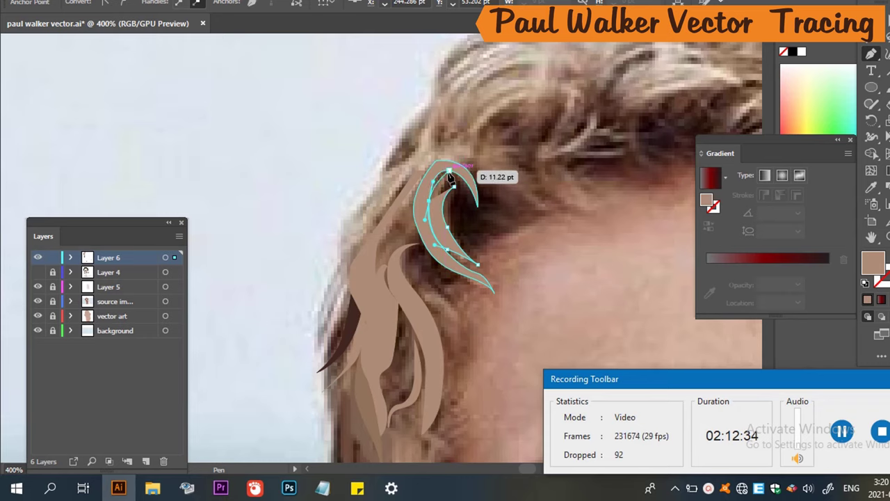
{"action": "left_click", "coordinate": [444, 171]}
{"action": "left_click", "coordinate": [449, 170]}
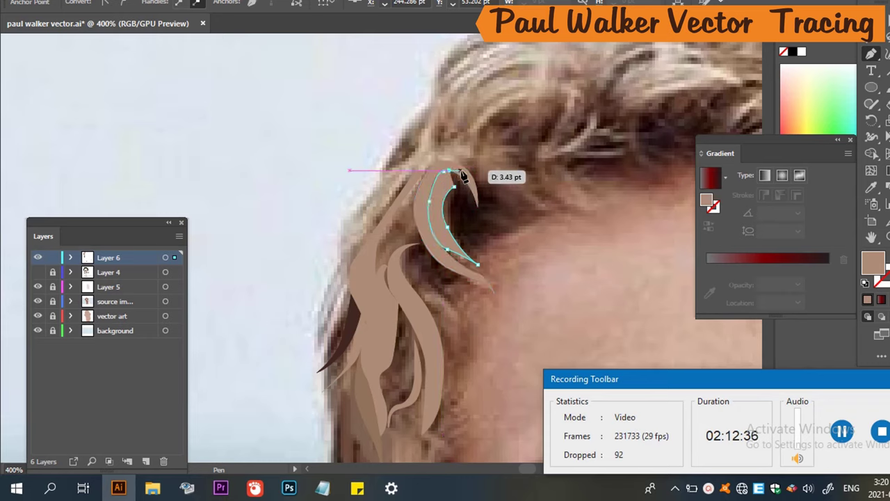
{"action": "left_click_drag", "start_coordinate": [479, 188], "coordinate": [456, 192]}
Examine the photo's hair around the new hooked strands and above the forehead.
{"action": "scroll", "coordinate": [442, 224], "scroll_direction": "down", "scroll_amount": 3}
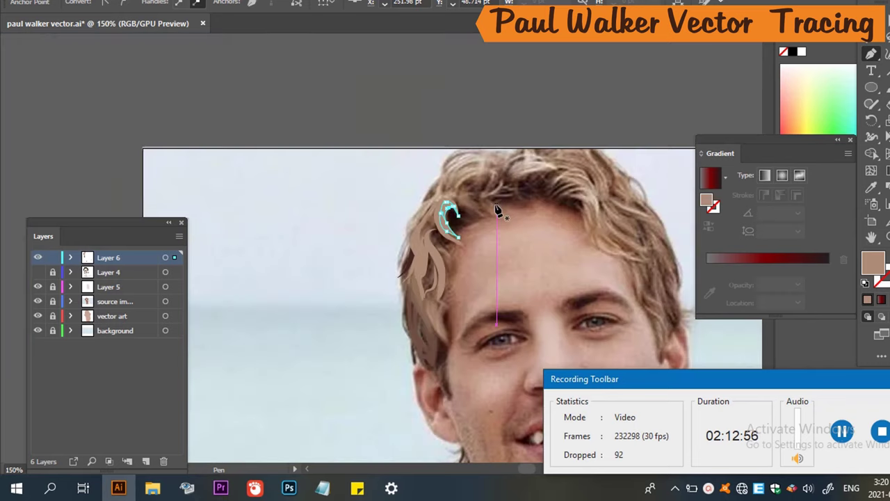
{"action": "scroll", "coordinate": [529, 205], "scroll_direction": "down", "scroll_amount": 2}
{"action": "scroll", "coordinate": [458, 117], "scroll_direction": "up", "scroll_amount": 3}
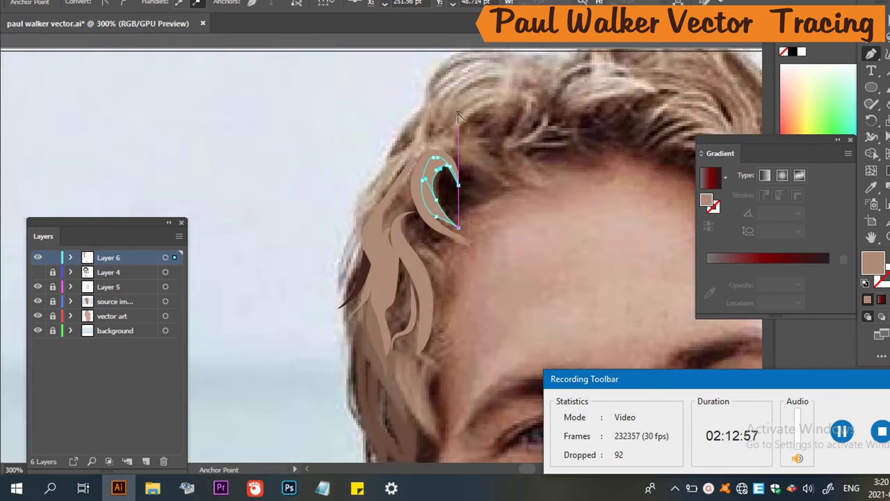
{"action": "scroll", "coordinate": [478, 135], "scroll_direction": "up", "scroll_amount": 2}
{"action": "scroll", "coordinate": [465, 135], "scroll_direction": "down", "scroll_amount": 2}
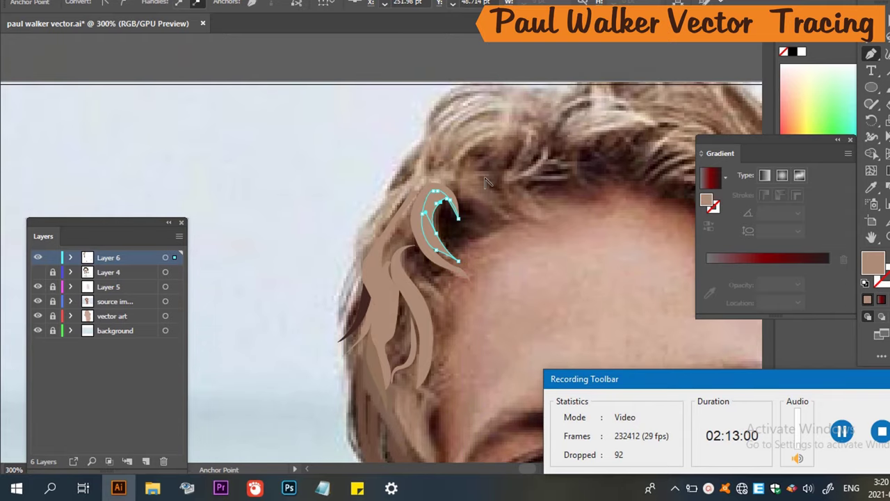
{"action": "scroll", "coordinate": [478, 174], "scroll_direction": "up", "scroll_amount": 1}
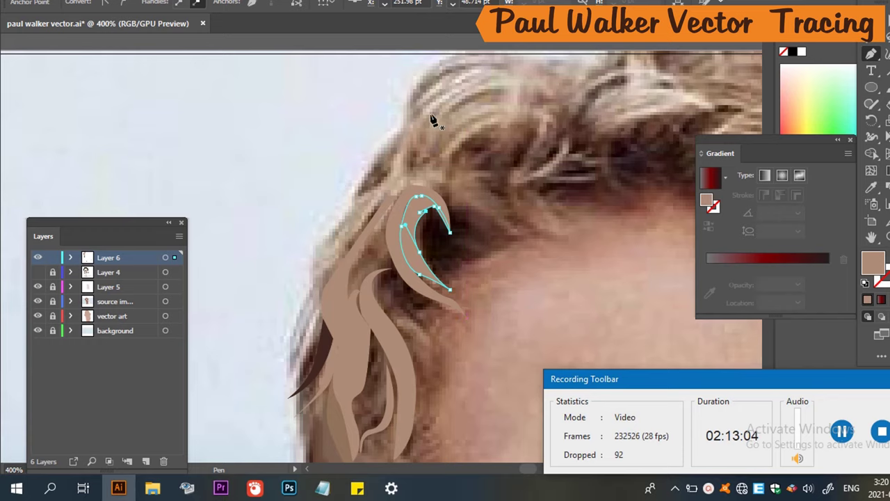
{"action": "key", "text": "shift+c"}
Show Layer 4 and hide the source image layer to check the new strands against the dark hair of the vector portrait.
{"action": "key", "text": "ctrl+0"}
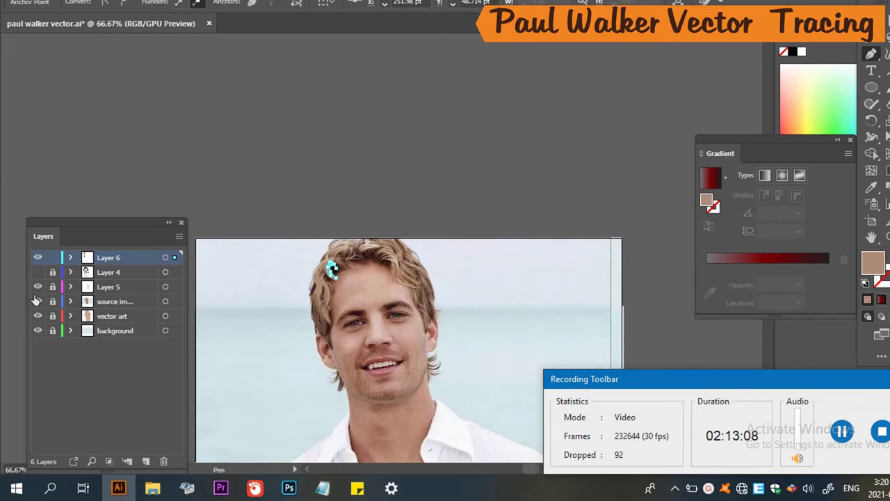
{"action": "left_click", "coordinate": [39, 275]}
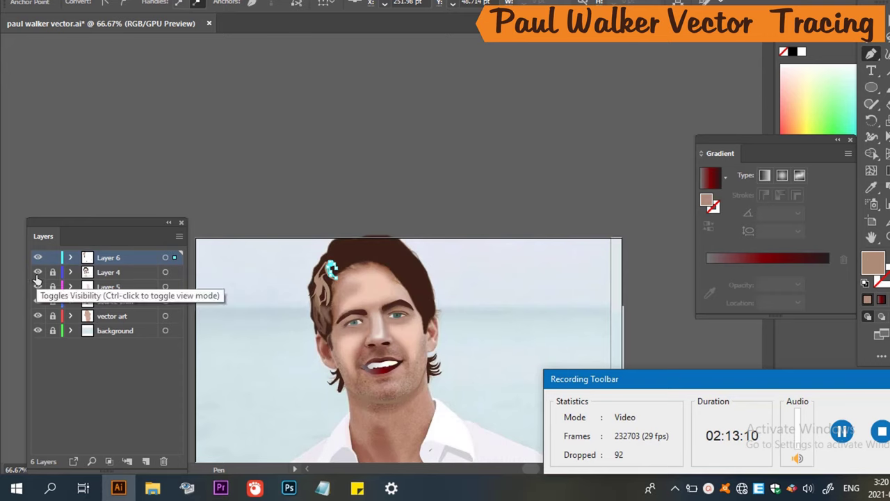
{"action": "scroll", "coordinate": [326, 230], "scroll_direction": "down", "scroll_amount": 5}
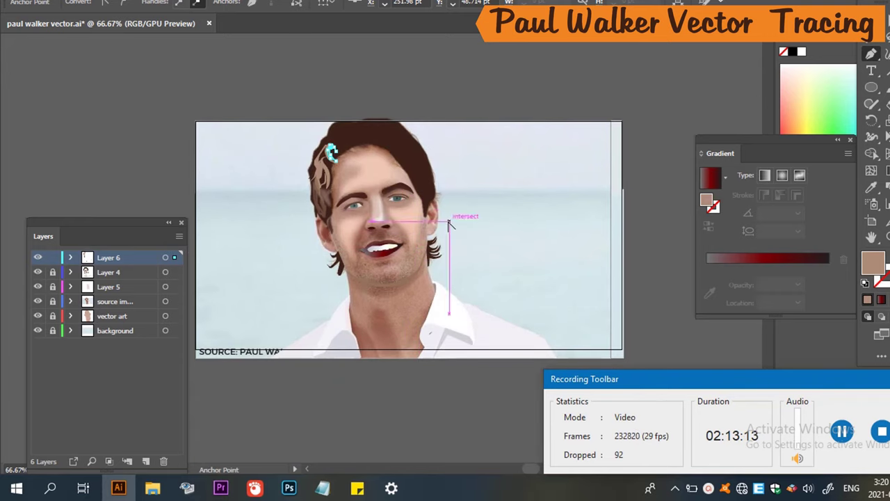
{"action": "scroll", "coordinate": [452, 213], "scroll_direction": "up", "scroll_amount": 2, "text": "alt"}
{"action": "scroll", "coordinate": [309, 209], "scroll_direction": "down", "scroll_amount": 2, "text": "alt"}
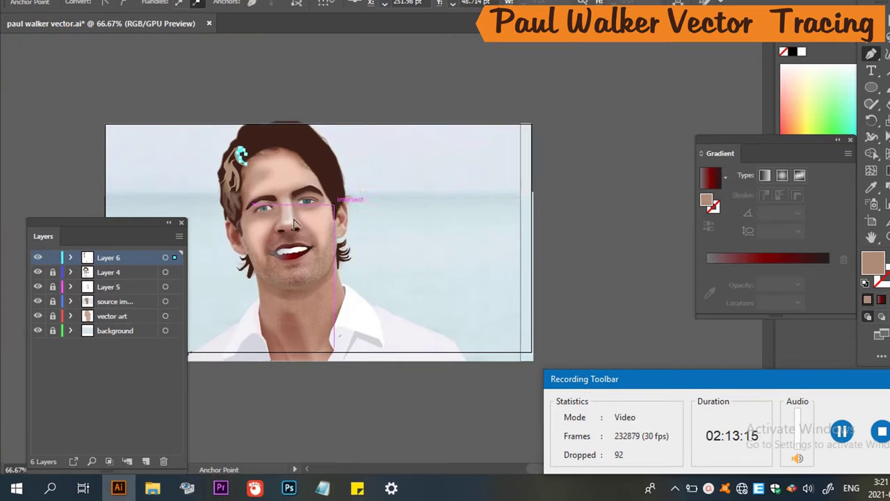
{"action": "left_click", "coordinate": [38, 301]}
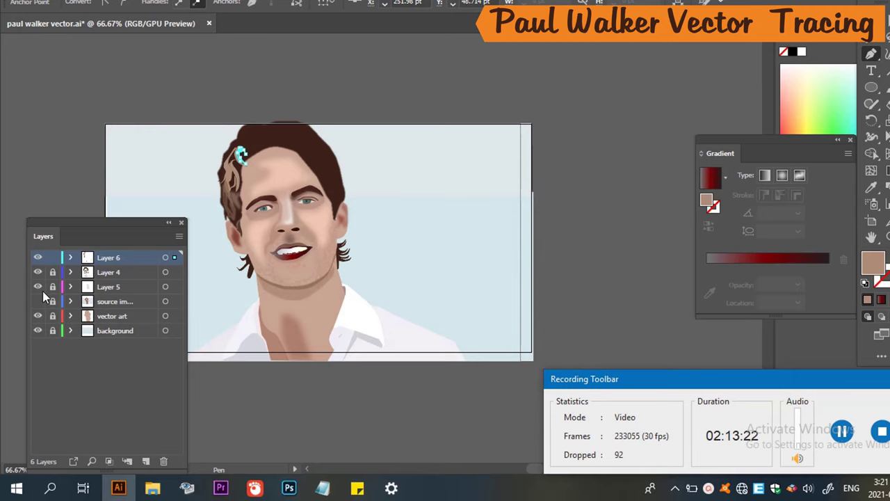
{"action": "scroll", "coordinate": [226, 180], "scroll_direction": "up", "scroll_amount": 7}
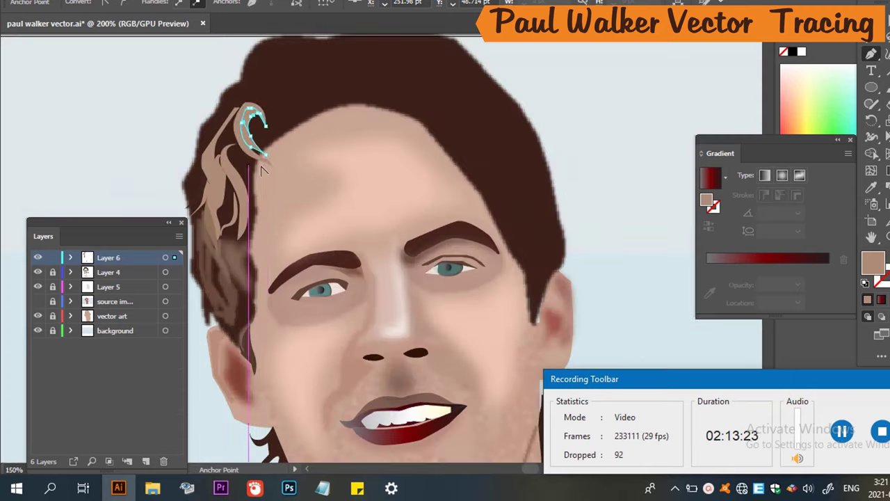
{"action": "scroll", "coordinate": [285, 170], "scroll_direction": "up", "scroll_amount": 4}
{"action": "scroll", "coordinate": [316, 176], "scroll_direction": "down", "scroll_amount": 3}
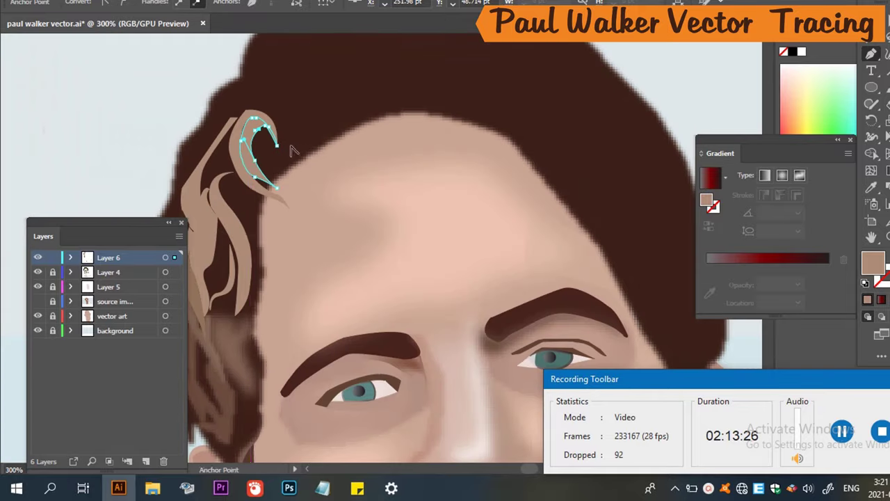
Turn the source image layer back on and hide Layer 4 to expose the photo's hair above the forehead for tracing.
{"action": "left_click", "coordinate": [38, 301]}
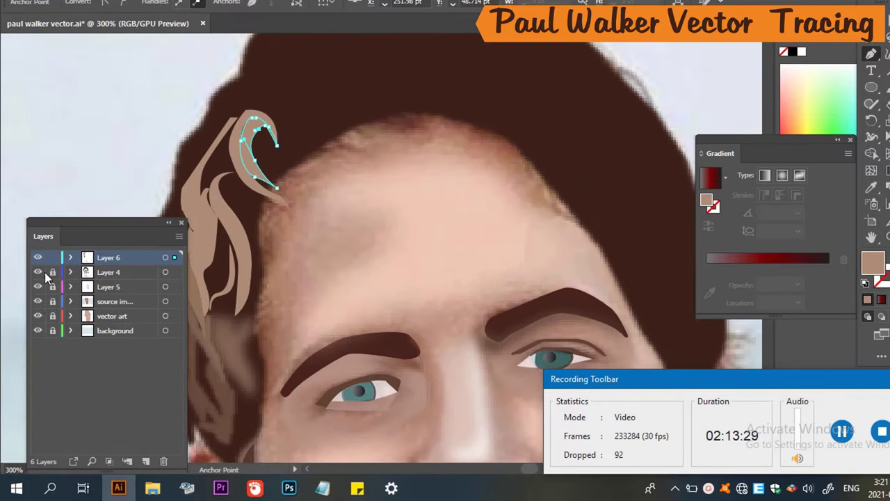
{"action": "left_click", "coordinate": [37, 272]}
{"action": "scroll", "coordinate": [306, 149], "scroll_direction": "up", "scroll_amount": 3}
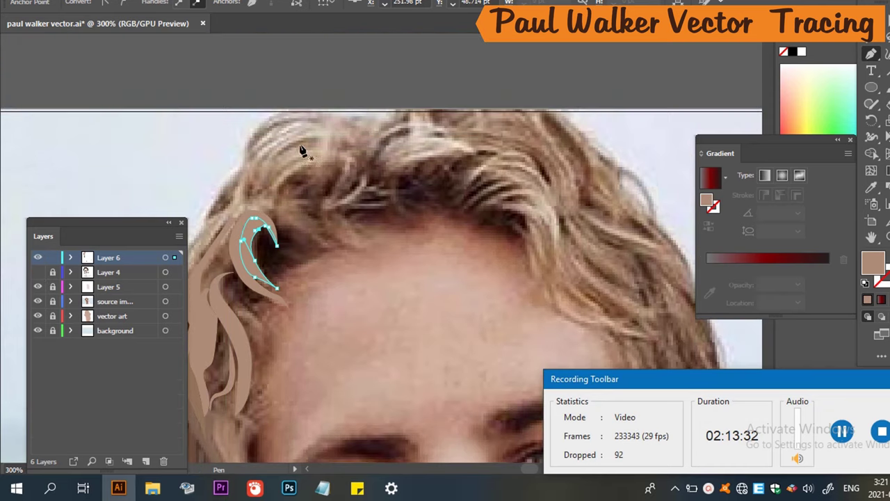
{"action": "scroll", "coordinate": [351, 166], "scroll_direction": "down", "scroll_amount": 1}
{"action": "scroll", "coordinate": [351, 165], "scroll_direction": "down", "scroll_amount": 1}
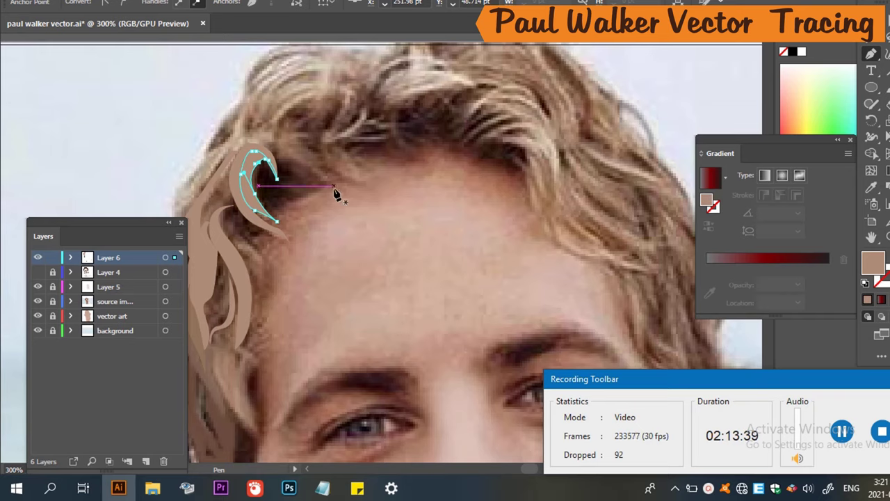
Draw a leaf-shaped strand from above the hooked strands to the hairline and fill it with a lighter tan sampled from the photo's hair.
{"action": "left_click_drag", "start_coordinate": [334, 187], "coordinate": [307, 142]}
{"action": "left_click_drag", "start_coordinate": [386, 175], "coordinate": [335, 188]}
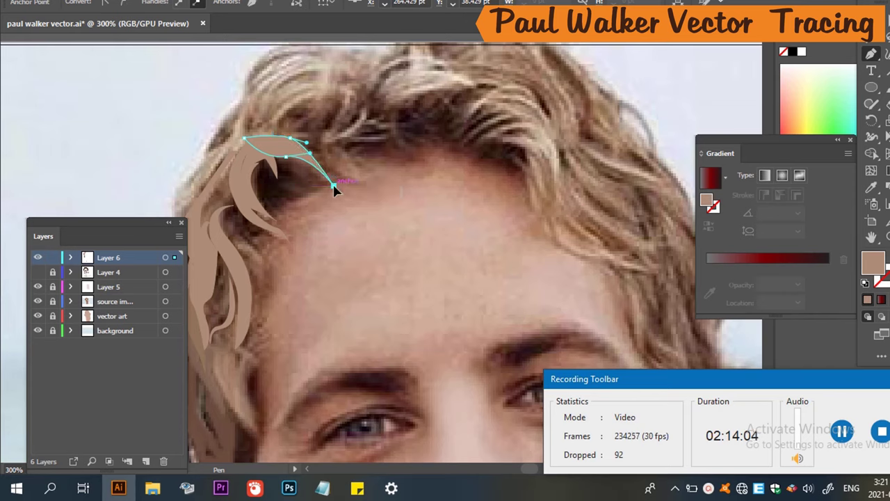
{"action": "key", "text": "i"}
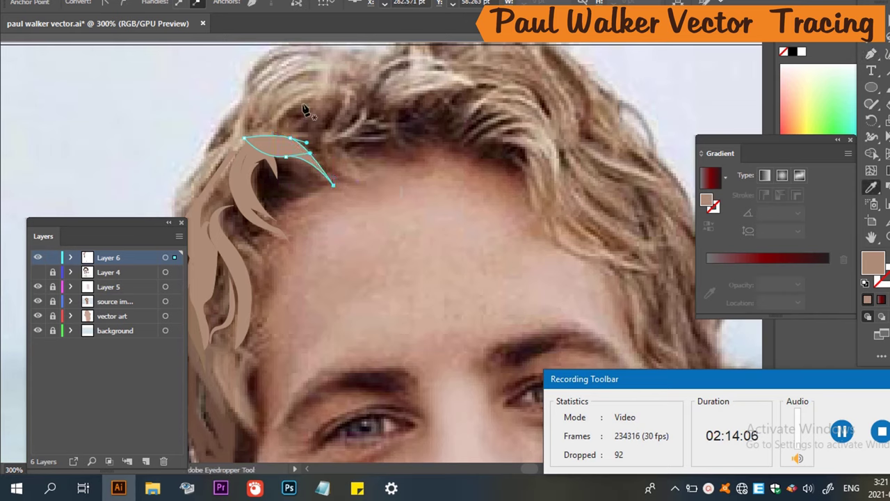
{"action": "left_click", "coordinate": [304, 103]}
{"action": "left_click", "coordinate": [292, 100]}
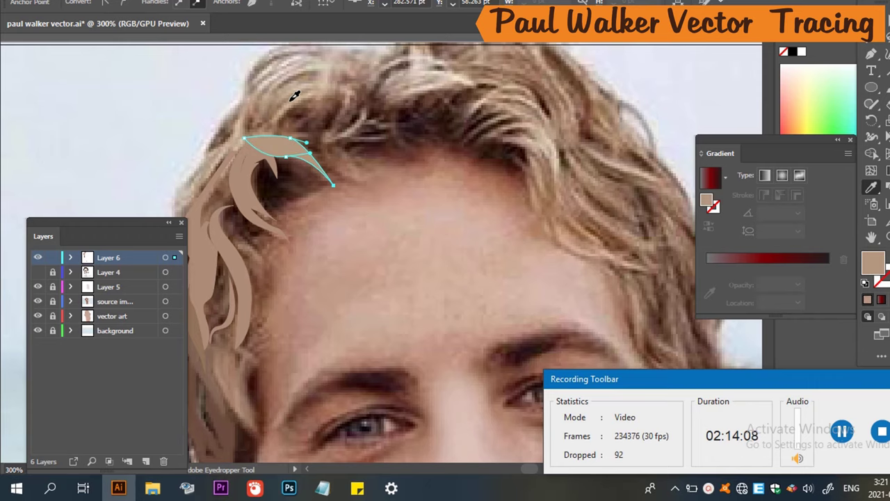
{"action": "scroll", "coordinate": [358, 163], "scroll_direction": "down", "scroll_amount": 3}
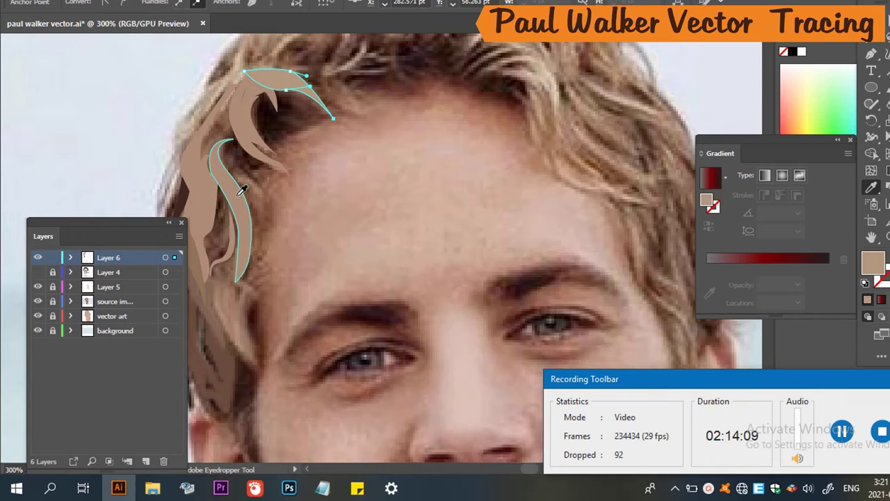
{"action": "scroll", "coordinate": [231, 194], "scroll_direction": "down", "scroll_amount": 1}
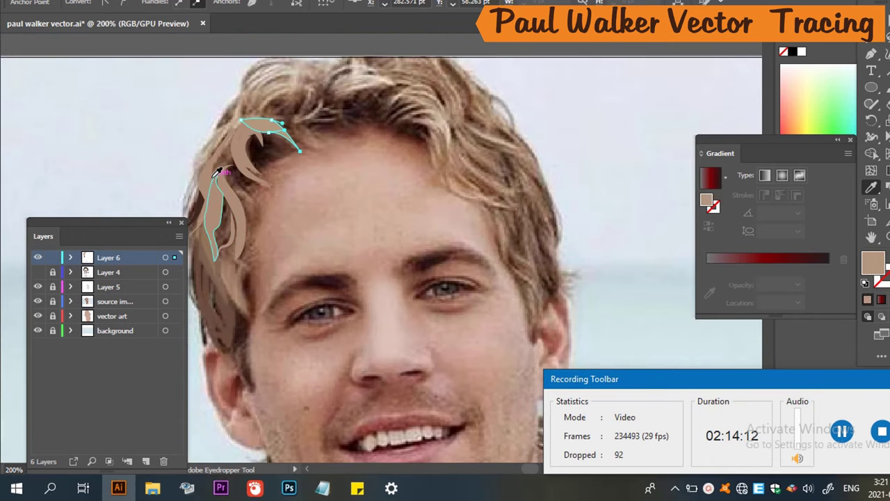
Trace an unfilled strand outline along the hooked forehead strand and down over the curved temple strand, closing in the gap between them.
{"action": "scroll", "coordinate": [211, 189], "scroll_direction": "up", "scroll_amount": 3}
{"action": "scroll", "coordinate": [222, 198], "scroll_direction": "up", "scroll_amount": 3}
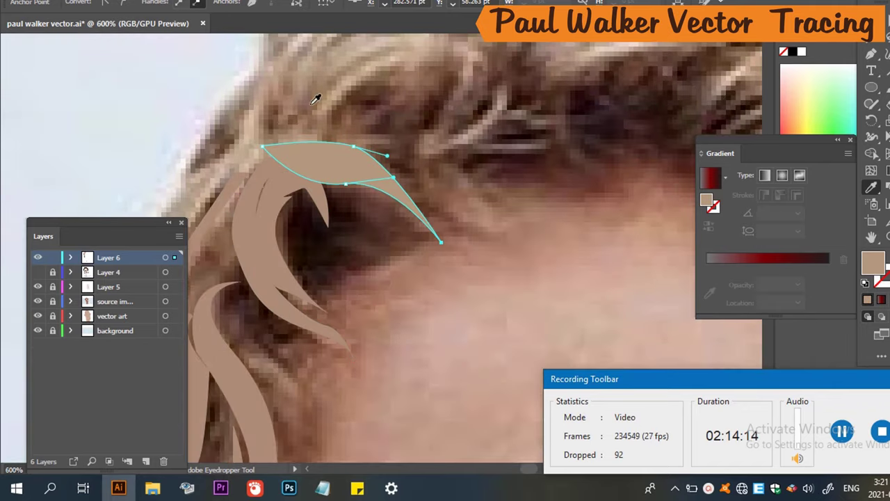
{"action": "key", "text": "space"}
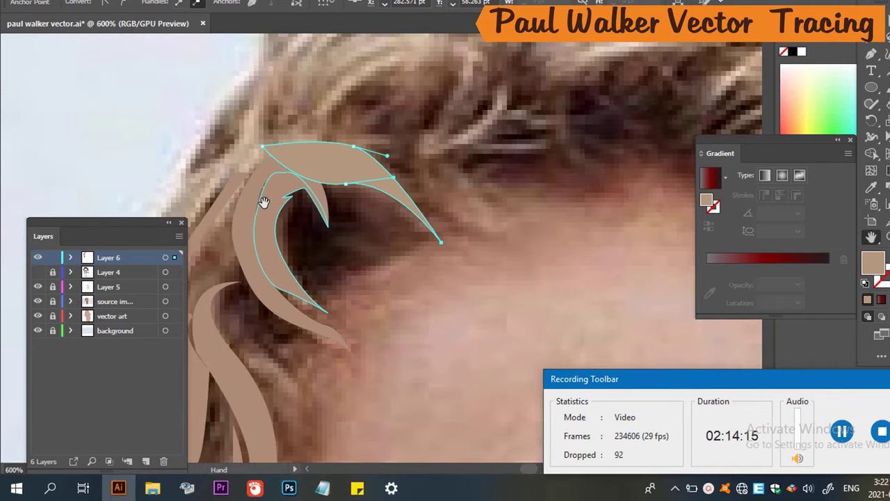
{"action": "left_click_drag", "start_coordinate": [236, 221], "coordinate": [378, 274]}
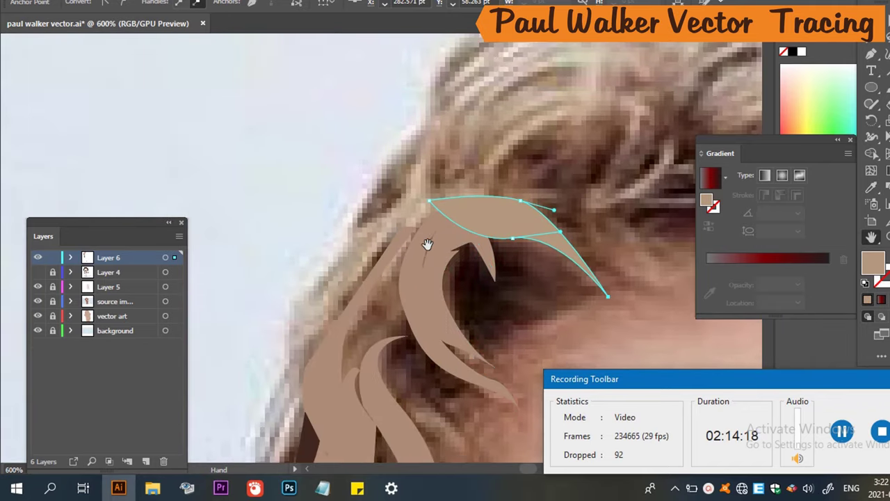
{"action": "left_click_drag", "start_coordinate": [425, 244], "coordinate": [413, 202]}
{"action": "key", "text": "p"}
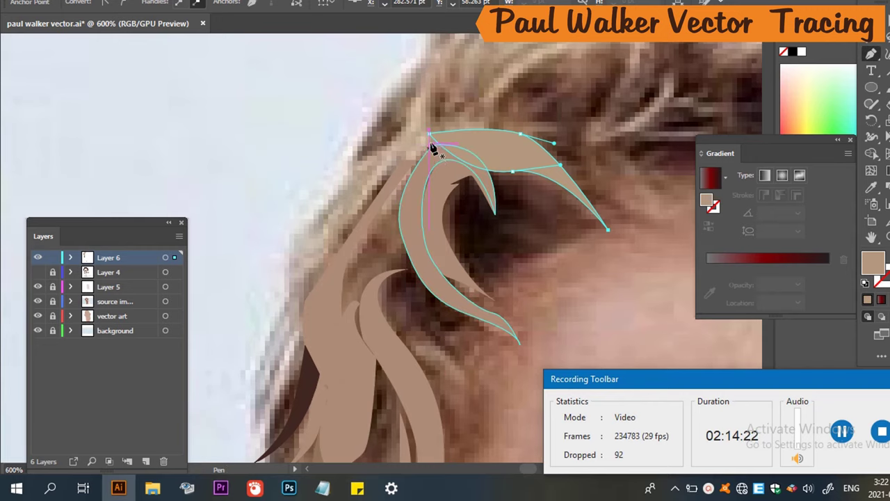
{"action": "left_click", "coordinate": [431, 145]}
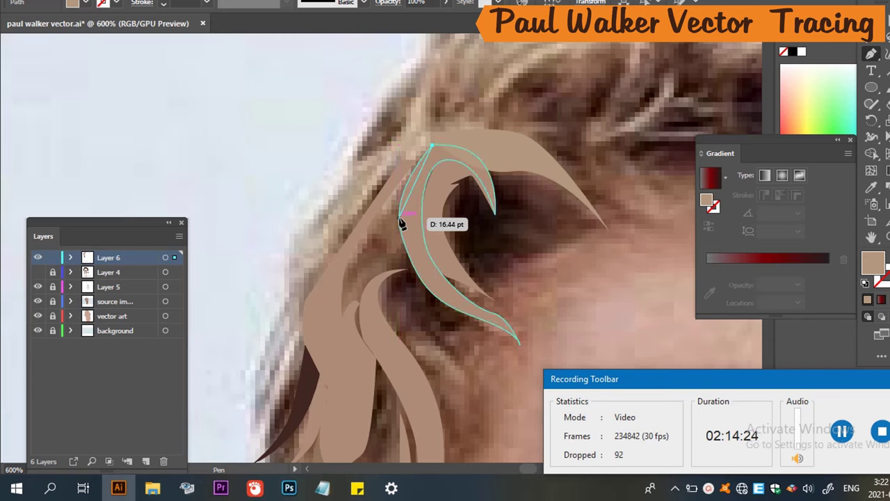
{"action": "key", "text": "/"}
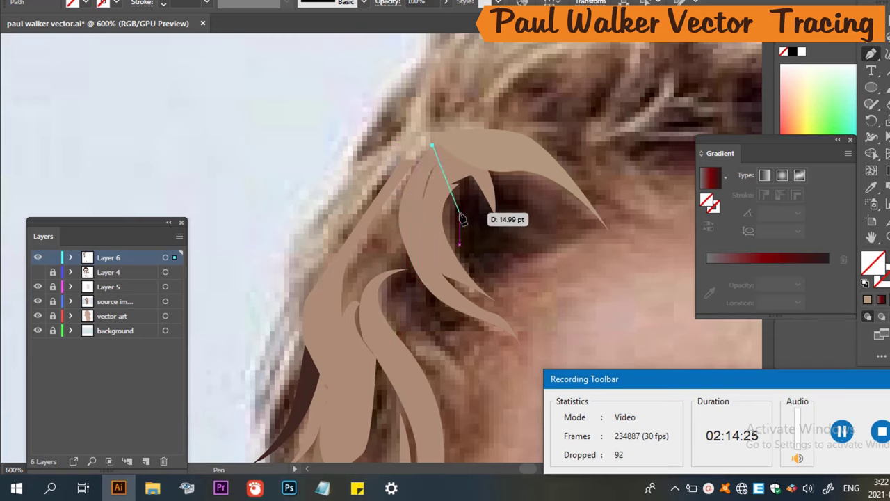
{"action": "left_click", "coordinate": [403, 211]}
{"action": "left_click_drag", "start_coordinate": [406, 233], "coordinate": [408, 237]}
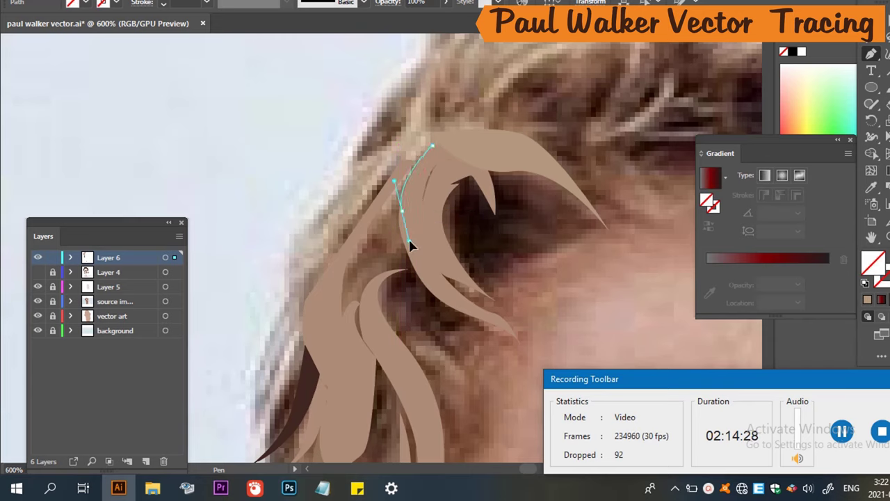
{"action": "left_click", "coordinate": [409, 241]}
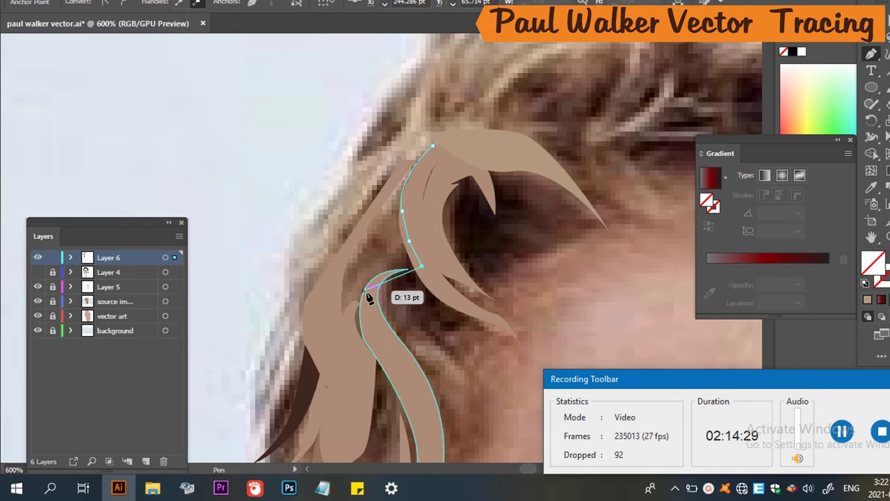
{"action": "left_click_drag", "start_coordinate": [363, 292], "coordinate": [355, 320]}
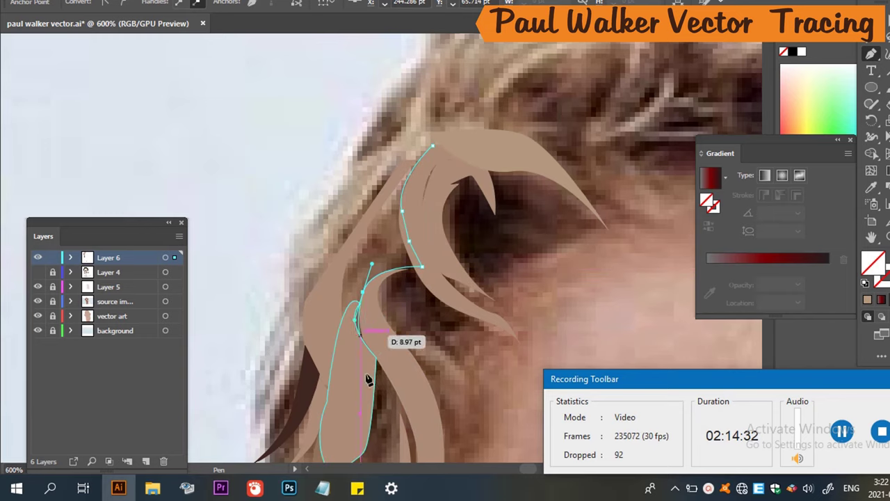
{"action": "left_click_drag", "start_coordinate": [400, 398], "coordinate": [400, 395]}
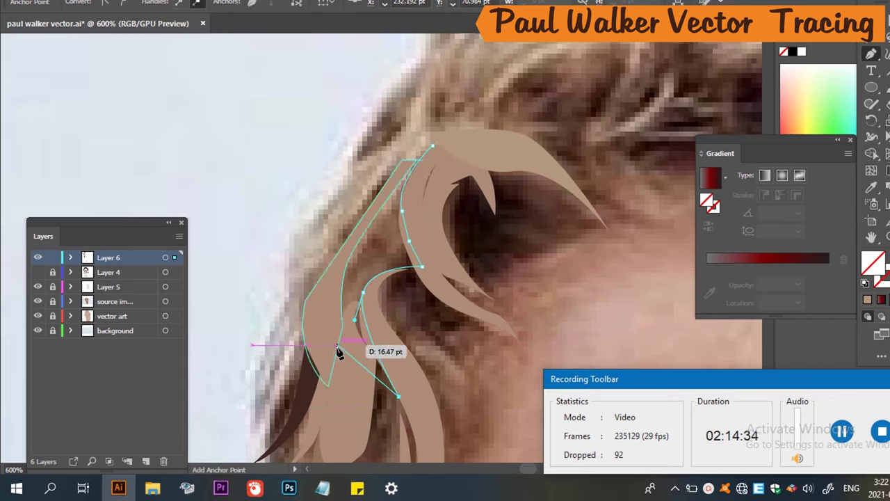
{"action": "left_click", "coordinate": [342, 311]}
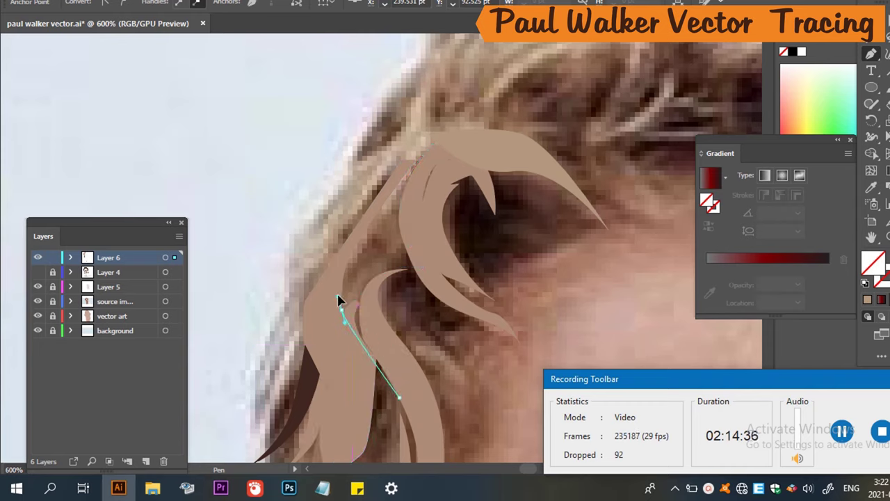
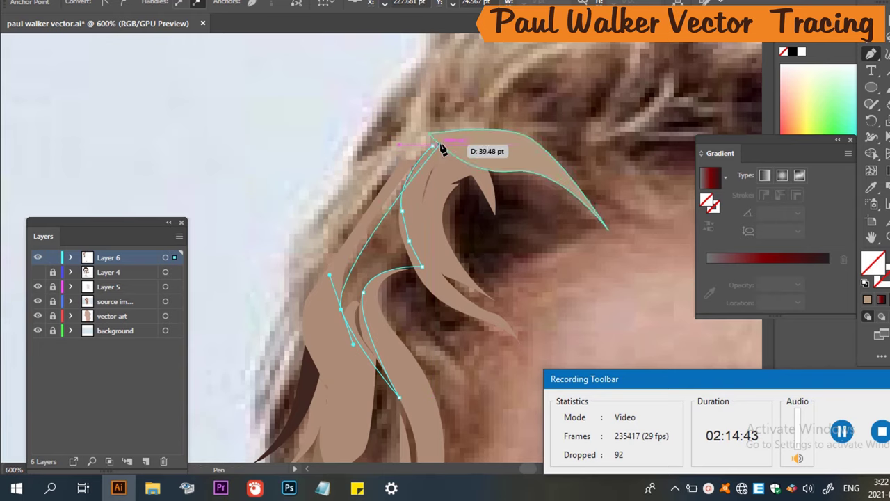
Close the strand outline between the hooked and temple strands and fill it with a medium brown sampled from the photo's hair.
{"action": "left_click_drag", "start_coordinate": [432, 145], "coordinate": [460, 140]}
{"action": "key", "text": "i"}
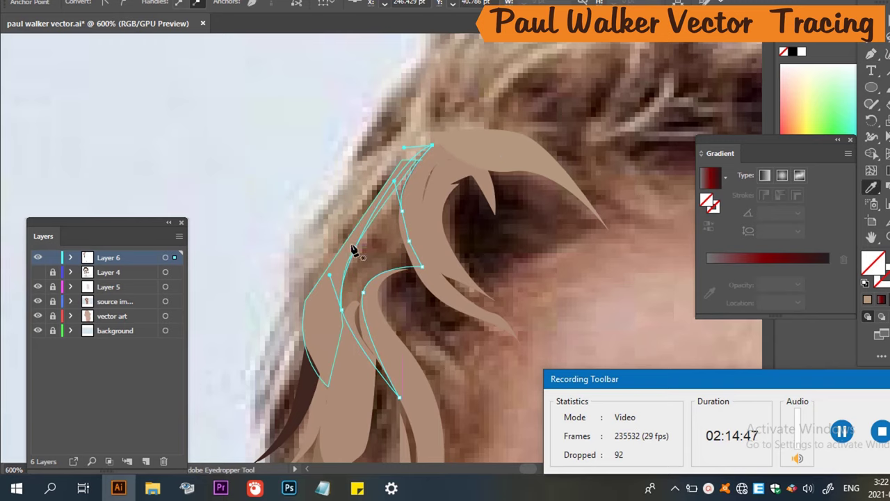
{"action": "left_click", "coordinate": [379, 221]}
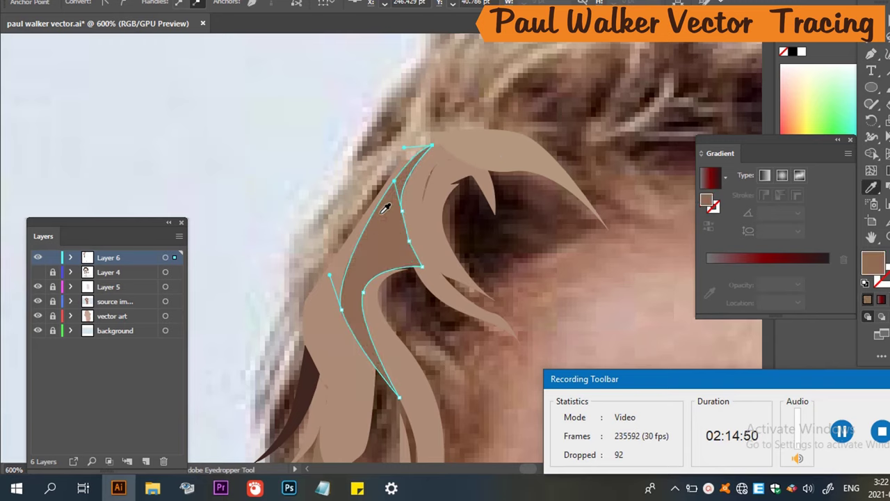
Trace an unfilled strand outline from above the leaf-shaped strand, up to a narrow spike, and down the outer hair edge to the temple.
{"action": "scroll", "coordinate": [380, 214], "scroll_direction": "up", "scroll_amount": 2}
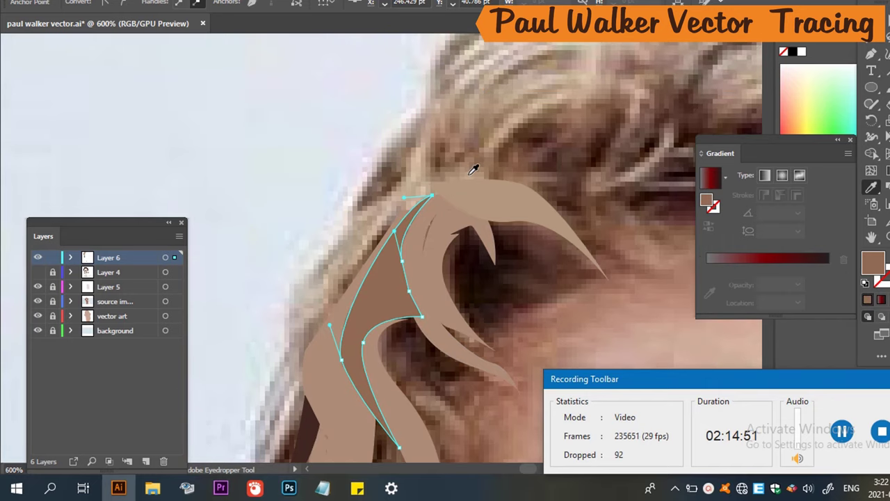
{"action": "key", "text": "p"}
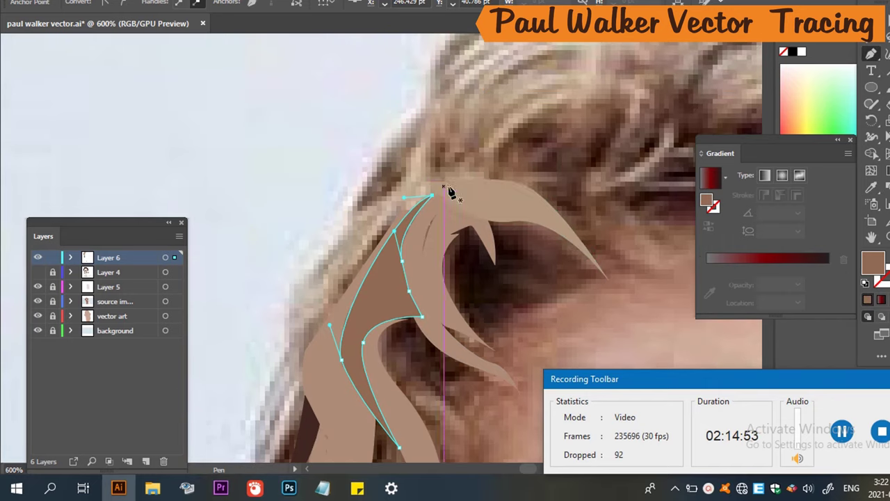
{"action": "left_click", "coordinate": [485, 180], "text": "ctrl"}
{"action": "left_click_drag", "start_coordinate": [484, 174], "coordinate": [437, 172]}
{"action": "mouse_move", "coordinate": [443, 117]}
{"action": "left_mouse_down"}
{"action": "mouse_move", "coordinate": [453, 123]}
{"action": "mouse_move", "coordinate": [434, 99]}
{"action": "mouse_move", "coordinate": [445, 104]}
{"action": "mouse_move", "coordinate": [436, 123]}
{"action": "mouse_move", "coordinate": [421, 125]}
{"action": "mouse_move", "coordinate": [433, 104]}
{"action": "left_mouse_up"}
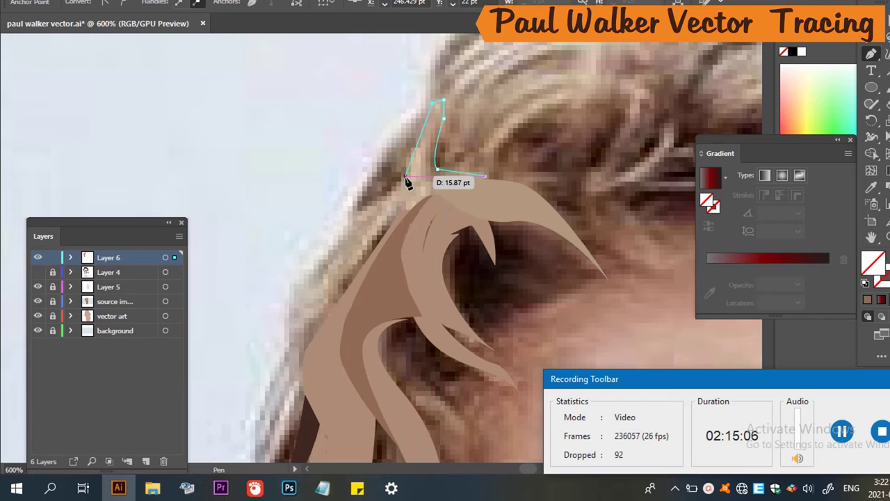
{"action": "left_click_drag", "start_coordinate": [406, 176], "coordinate": [284, 278]}
{"action": "scroll", "coordinate": [291, 288], "scroll_direction": "down", "scroll_amount": 2}
{"action": "left_click_drag", "start_coordinate": [261, 338], "coordinate": [263, 372]}
{"action": "left_click_drag", "start_coordinate": [249, 407], "coordinate": [303, 292]}
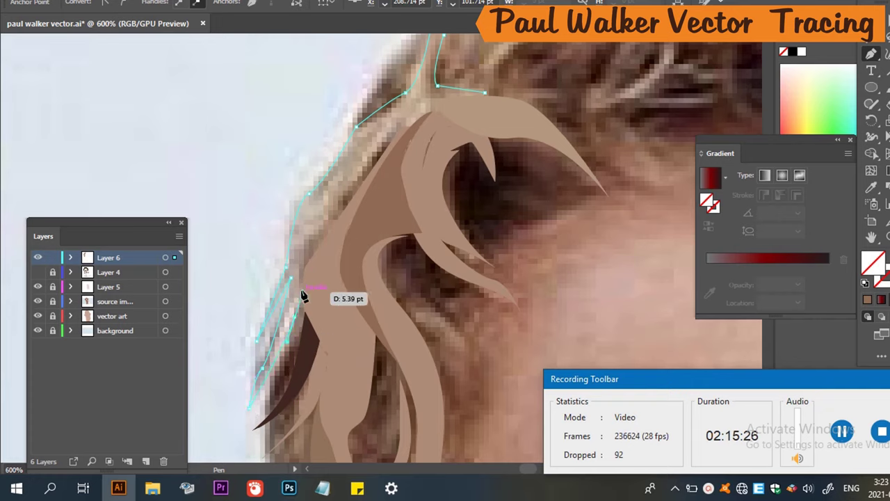
Trace the forked lower tips, close the outline back up along the brown strand, and fill it with light beige sampled from the photo.
{"action": "left_click_drag", "start_coordinate": [301, 356], "coordinate": [284, 374]}
{"action": "left_click", "coordinate": [280, 370]}
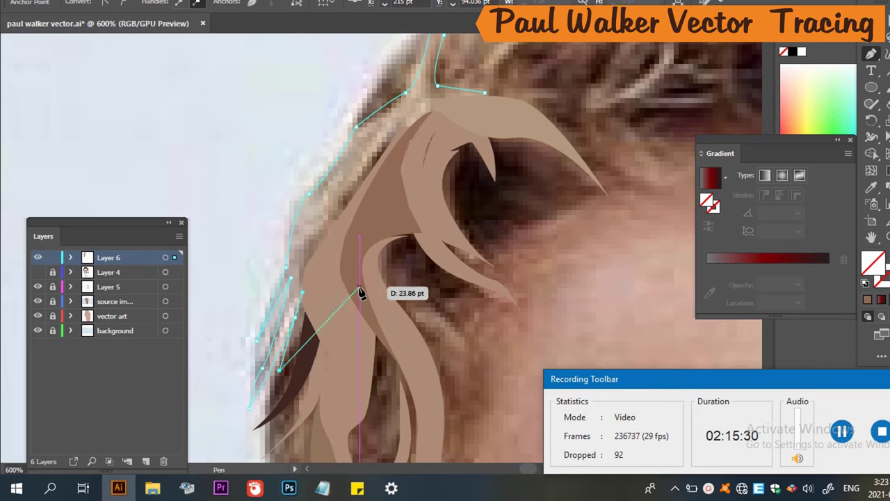
{"action": "left_click", "coordinate": [331, 247]}
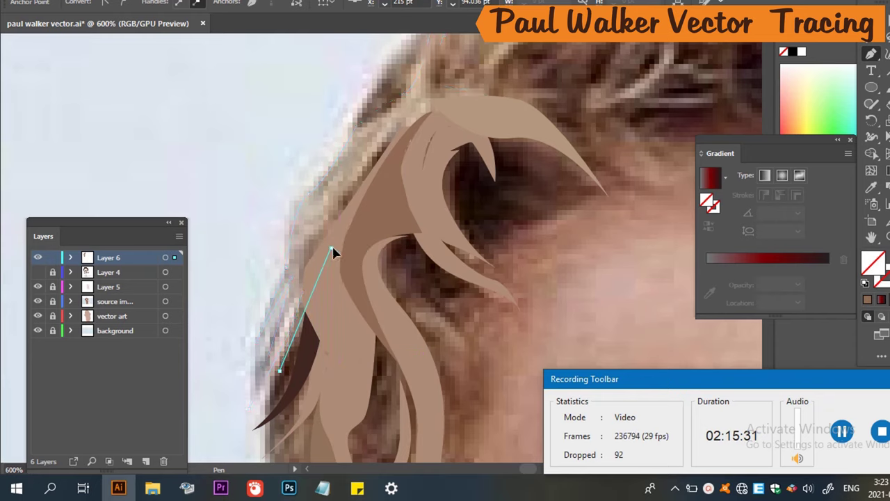
{"action": "left_click_drag", "start_coordinate": [341, 227], "coordinate": [485, 91]}
{"action": "left_click", "coordinate": [421, 119]}
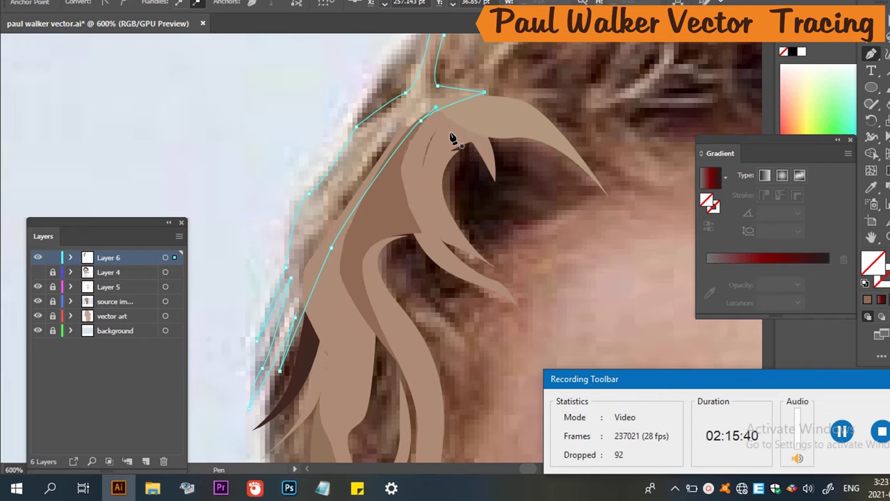
{"action": "left_click", "coordinate": [421, 124]}
{"action": "left_click_drag", "start_coordinate": [427, 132], "coordinate": [397, 116]}
{"action": "key", "text": "i"}
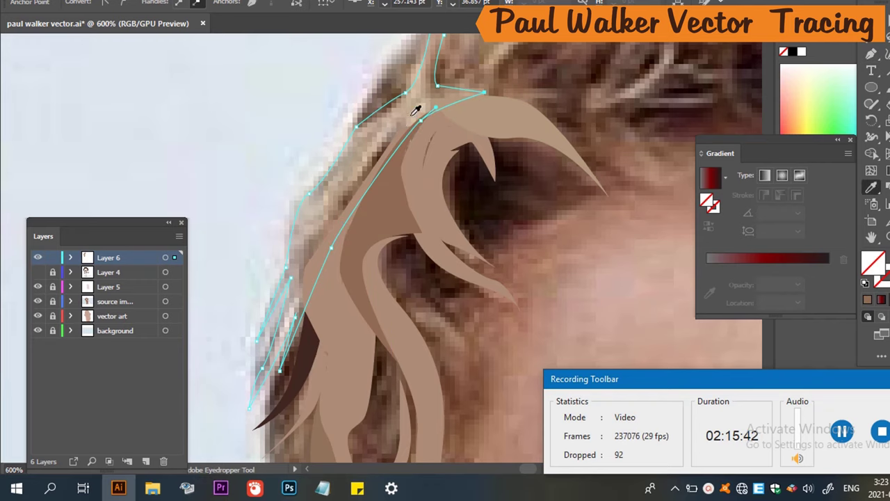
{"action": "left_click", "coordinate": [413, 113]}
Deselect the strand and show Layer 4 to compare the strands with the dark vector hair, hiding the layer again after the check.
{"action": "scroll", "coordinate": [413, 111], "scroll_direction": "down", "scroll_amount": 2}
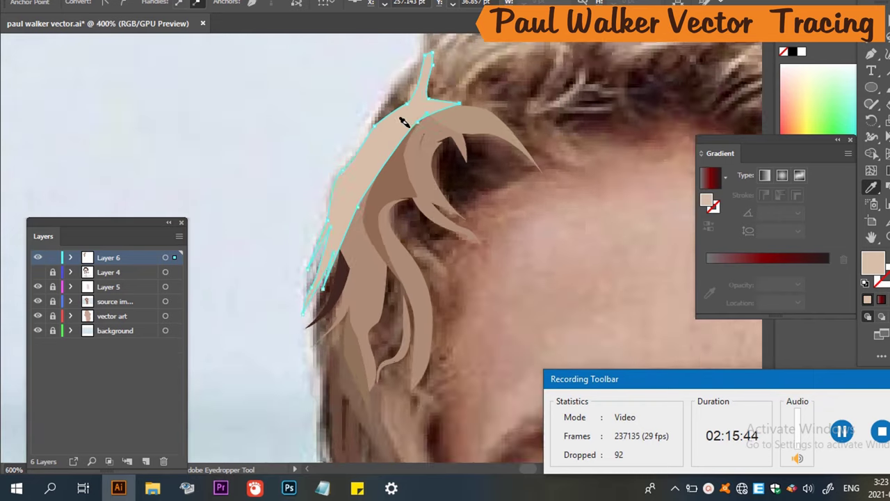
{"action": "scroll", "coordinate": [410, 117], "scroll_direction": "up", "scroll_amount": 2}
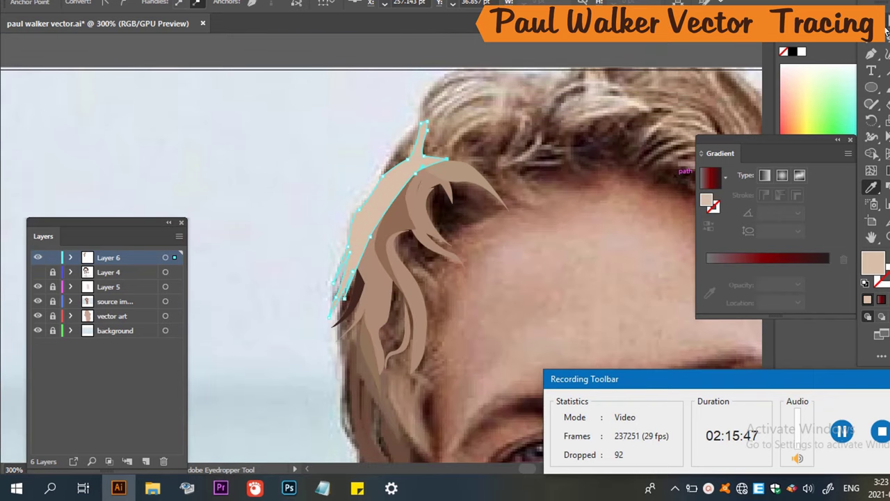
{"action": "key", "text": "v"}
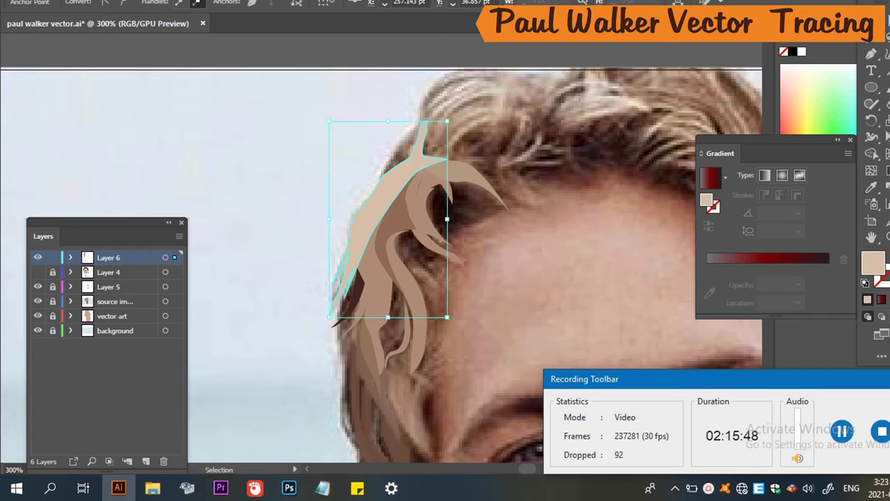
{"action": "left_click", "coordinate": [278, 129]}
{"action": "scroll", "coordinate": [344, 185], "scroll_direction": "up", "scroll_amount": 1}
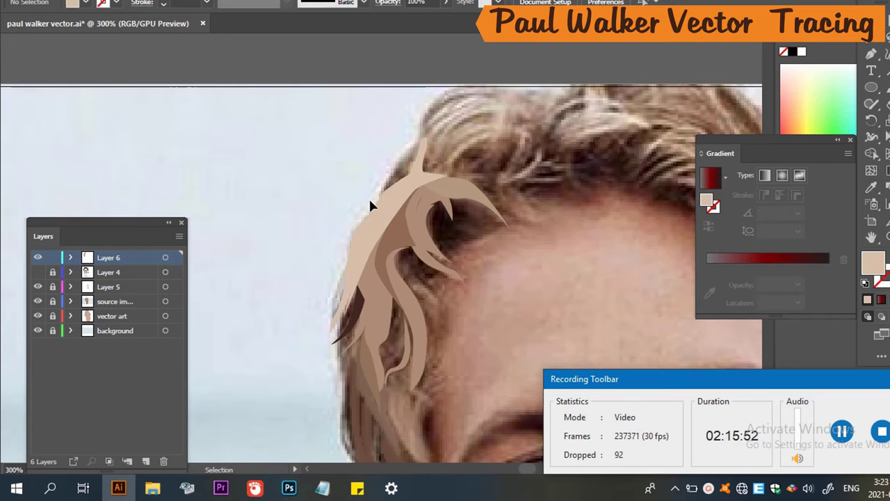
{"action": "scroll", "coordinate": [368, 196], "scroll_direction": "down", "scroll_amount": 1}
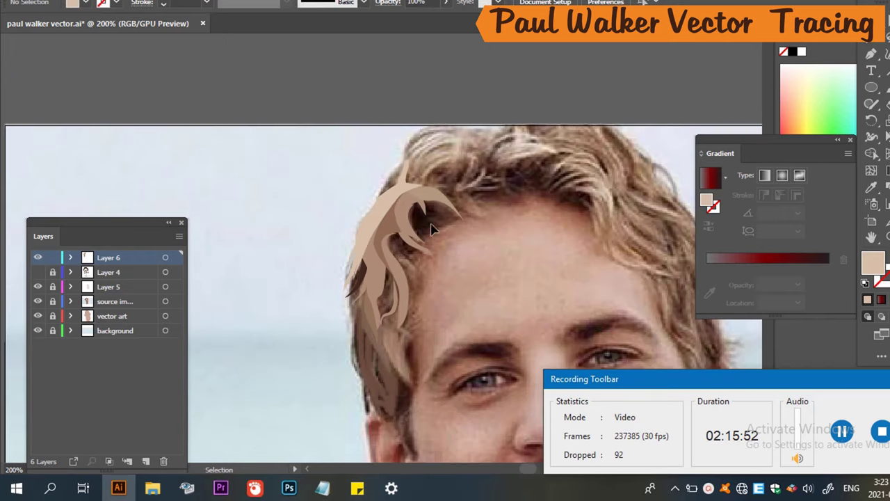
{"action": "left_click", "coordinate": [39, 272]}
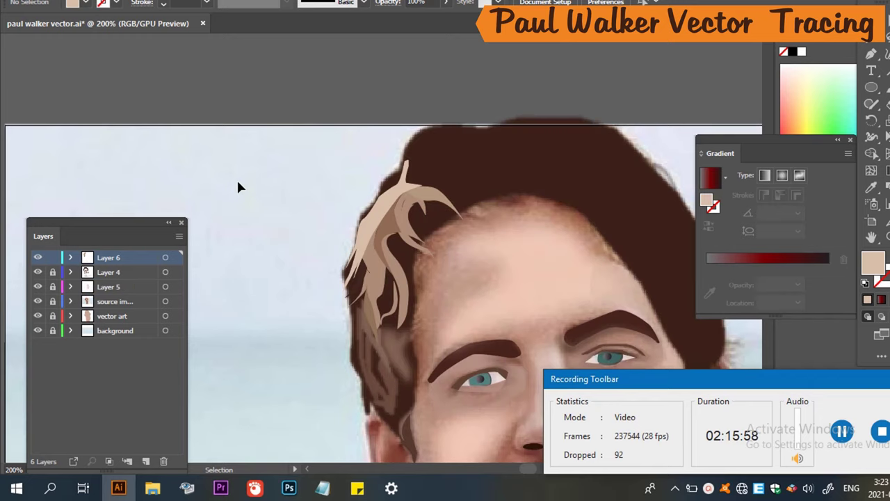
{"action": "scroll", "coordinate": [390, 216], "scroll_direction": "down", "scroll_amount": 3}
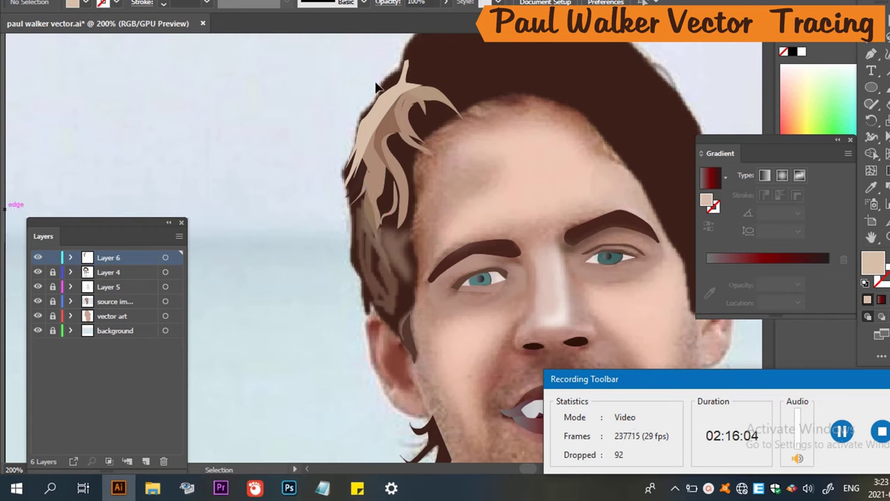
{"action": "left_click", "coordinate": [38, 272]}
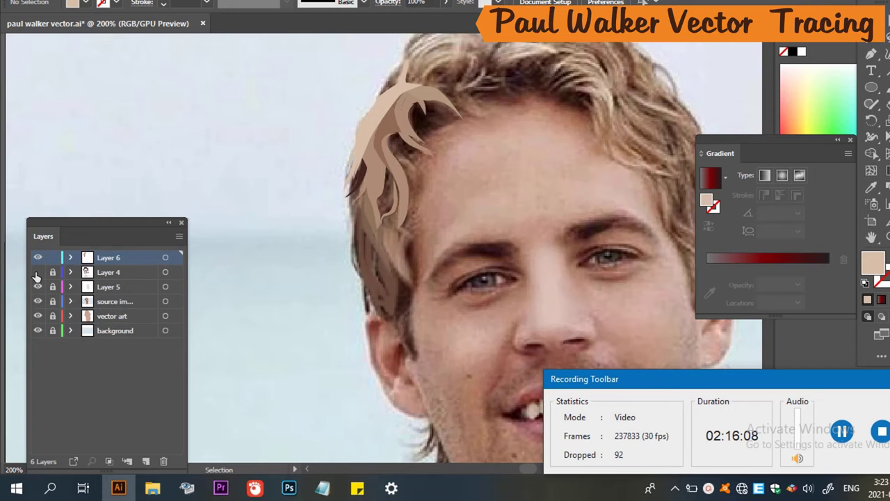
Draw a small leaf-shaped strand beside the beige spike along the outer hair edge and fill it with a grey-brown sampled from the photo.
{"action": "scroll", "coordinate": [417, 123], "scroll_direction": "up", "scroll_amount": 1}
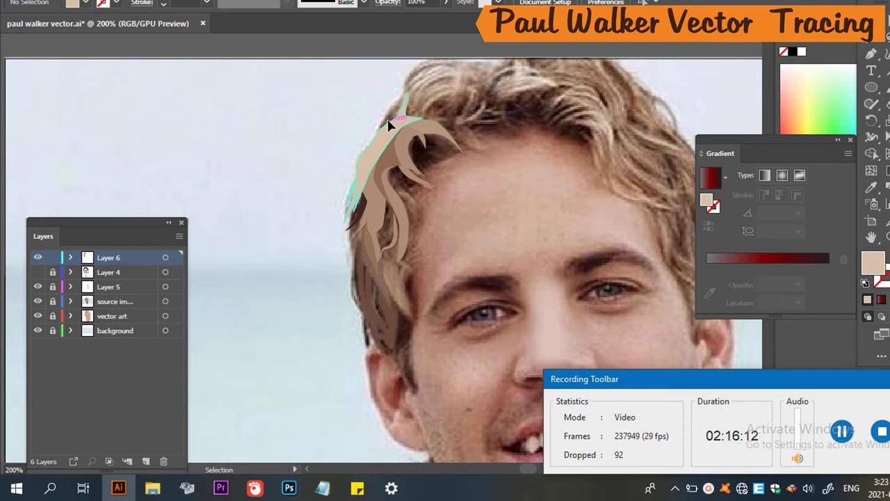
{"action": "scroll", "coordinate": [390, 124], "scroll_direction": "up", "scroll_amount": 3}
{"action": "scroll", "coordinate": [483, 341], "scroll_direction": "up", "scroll_amount": 2}
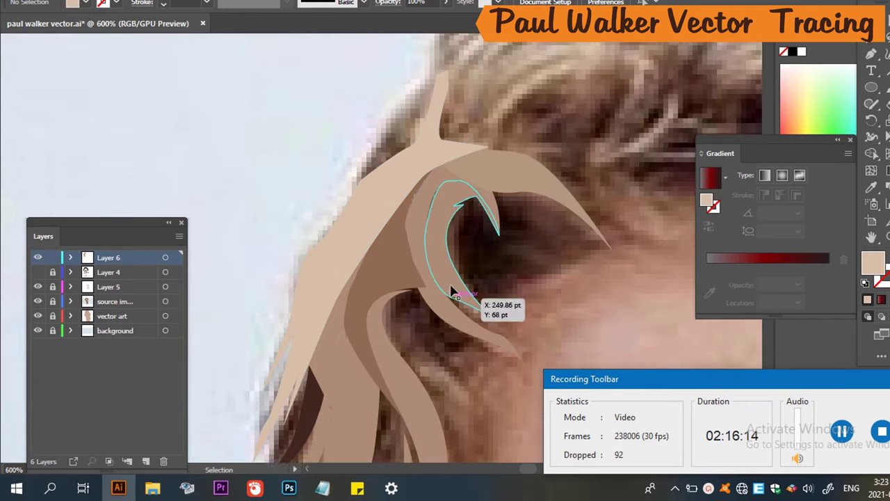
{"action": "key", "text": "p"}
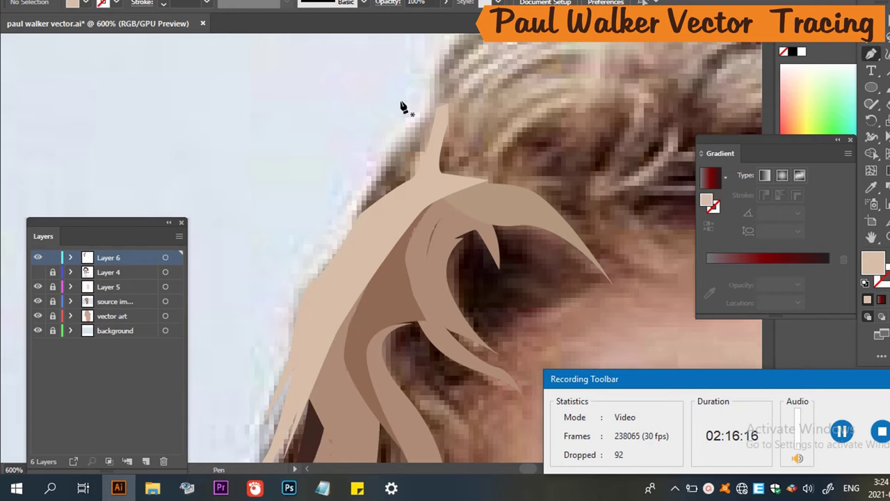
{"action": "key", "text": "slash"}
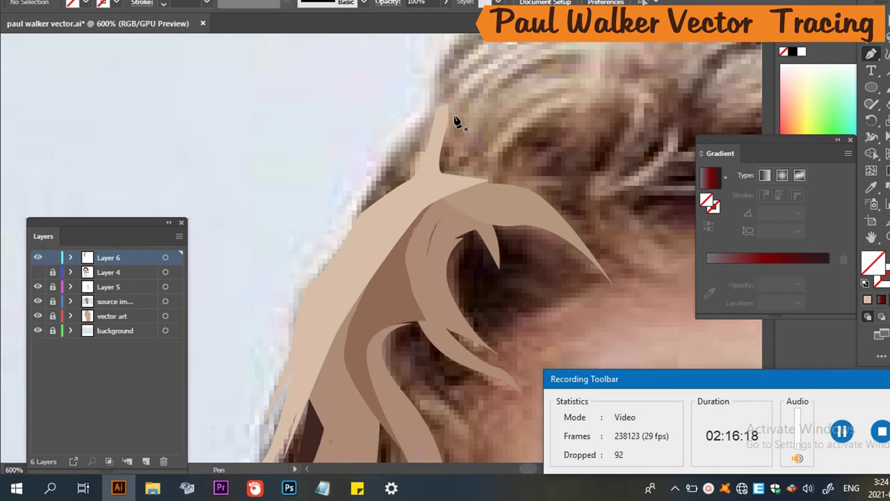
{"action": "left_click", "coordinate": [441, 105]}
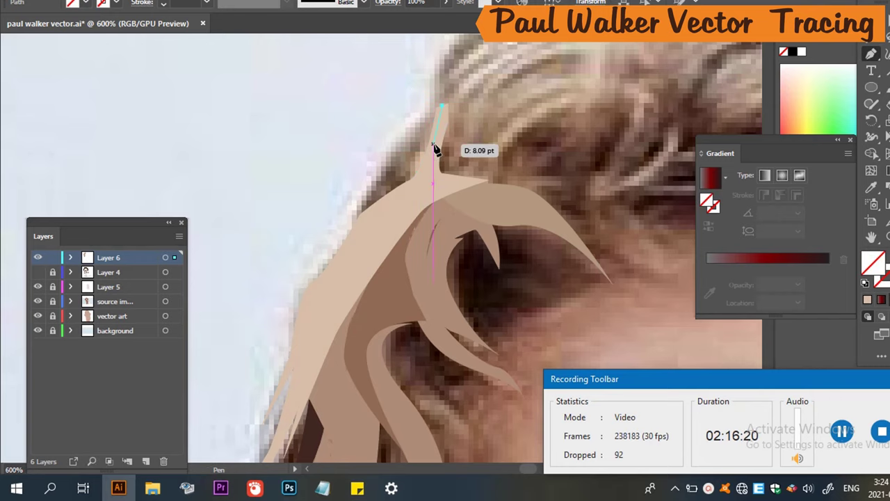
{"action": "left_click", "coordinate": [411, 184]}
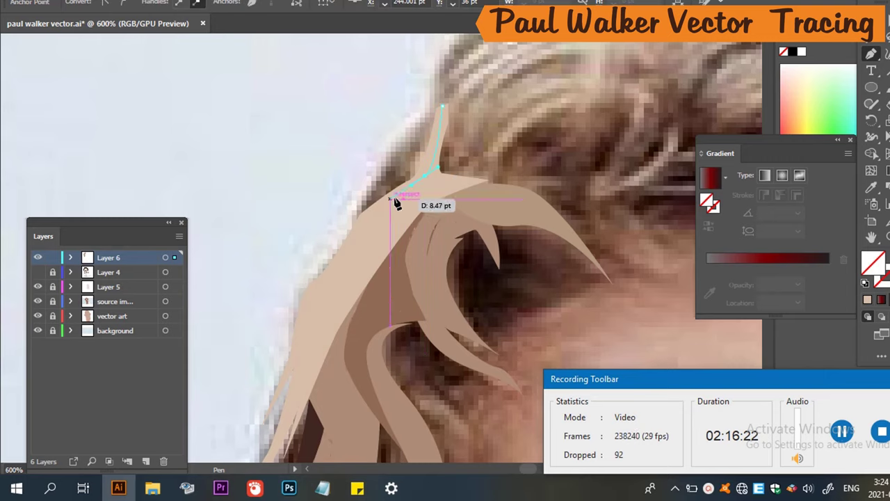
{"action": "left_click", "coordinate": [356, 221]}
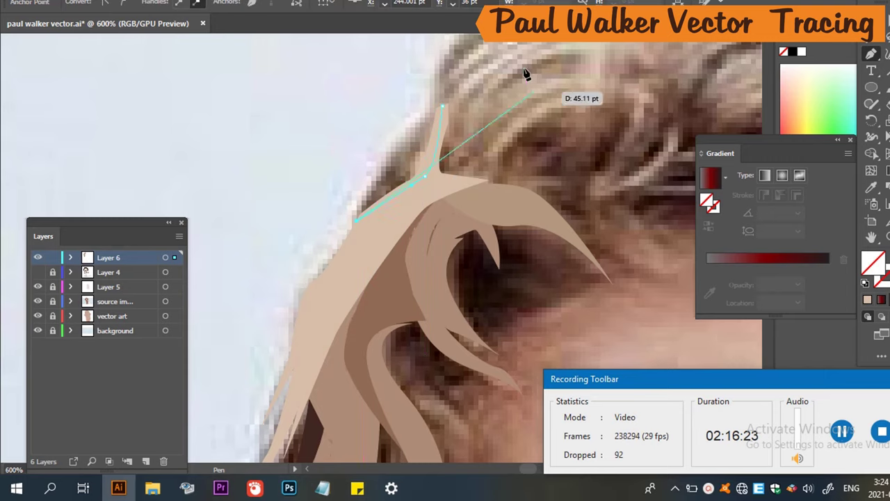
{"action": "left_click", "coordinate": [442, 105]}
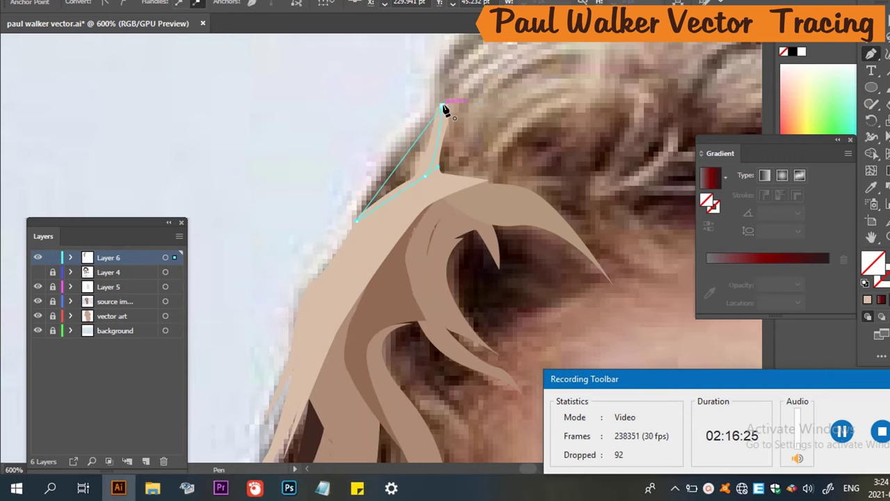
{"action": "key", "text": "i"}
{"action": "left_click", "coordinate": [430, 139]}
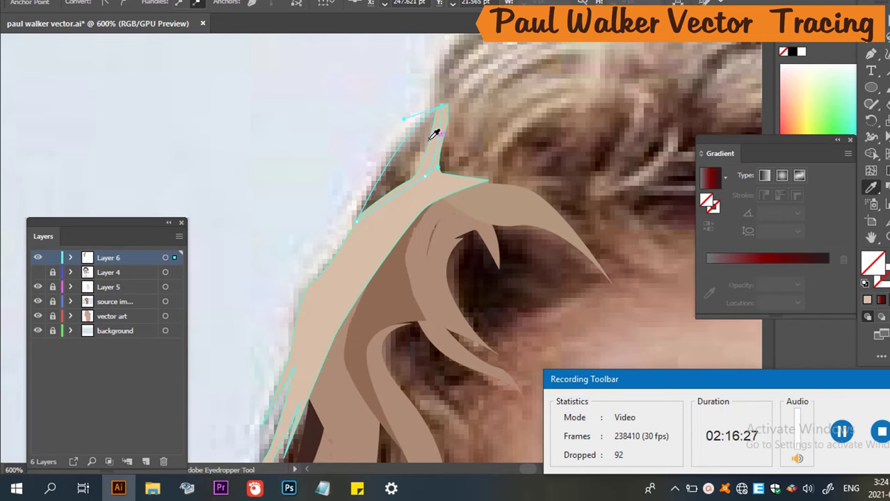
{"action": "left_click", "coordinate": [424, 138]}
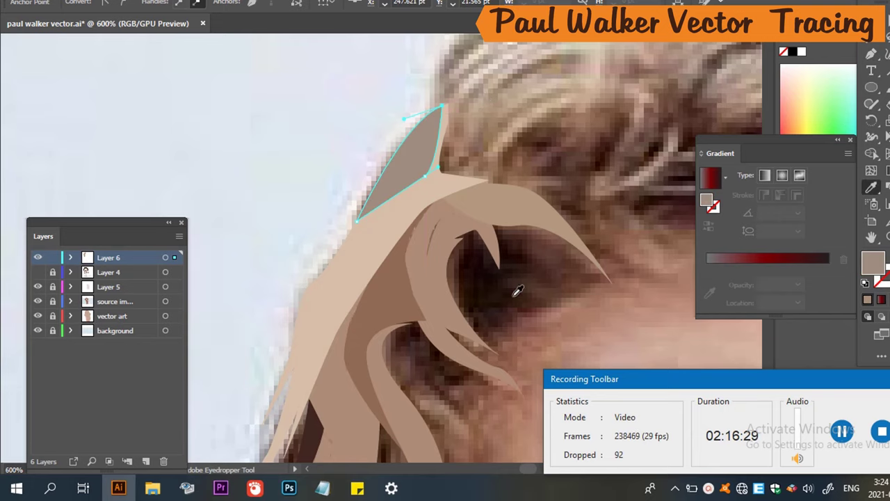
Trace the forehead-side edge of a new curved strand from the brown strand's inner fork down to a pointed lower tip.
{"action": "scroll", "coordinate": [517, 291], "scroll_direction": "down", "scroll_amount": 5}
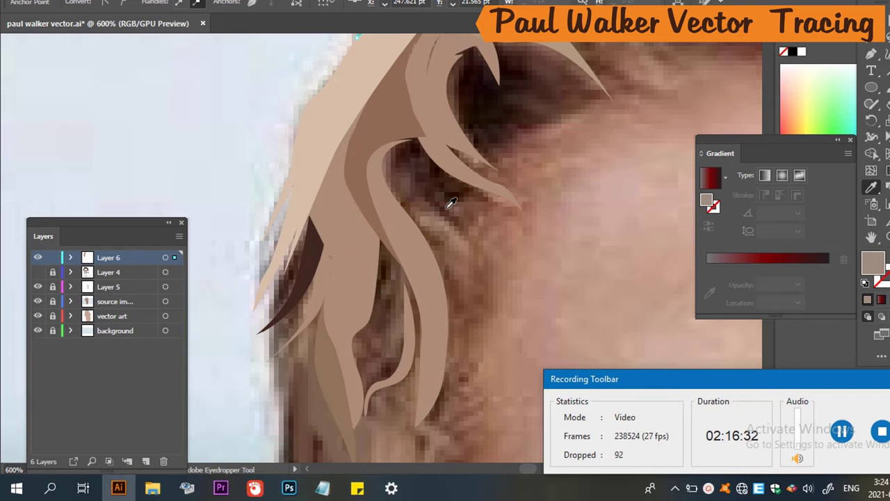
{"action": "key", "text": "p"}
{"action": "scroll", "coordinate": [473, 199], "scroll_direction": "down", "scroll_amount": 2}
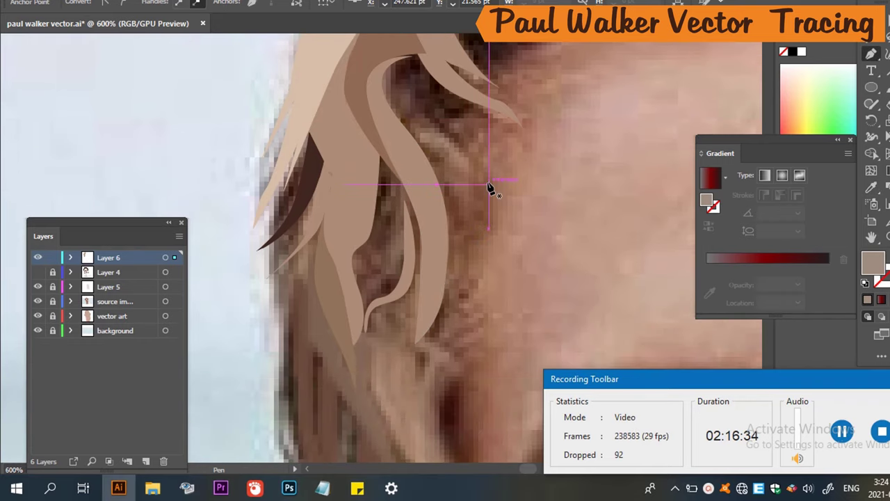
{"action": "scroll", "coordinate": [480, 174], "scroll_direction": "down", "scroll_amount": 2}
{"action": "scroll", "coordinate": [459, 174], "scroll_direction": "up", "scroll_amount": 2}
{"action": "scroll", "coordinate": [431, 104], "scroll_direction": "up", "scroll_amount": 2}
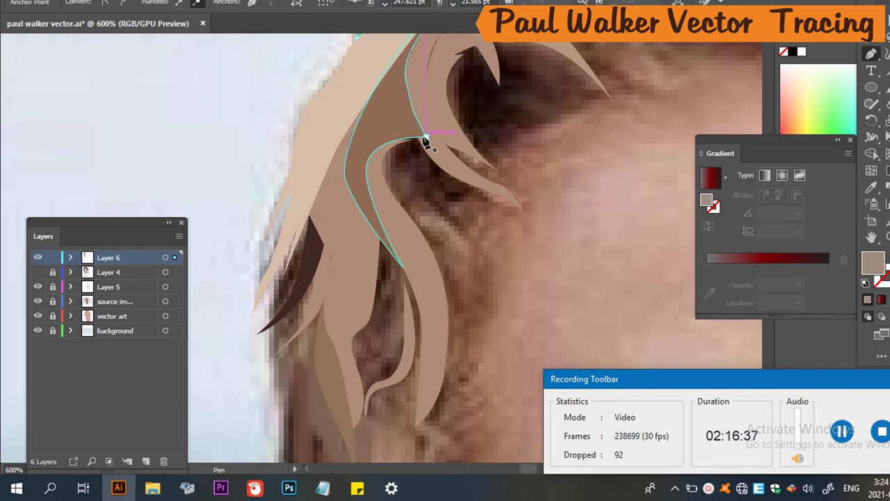
{"action": "left_click_drag", "start_coordinate": [426, 137], "coordinate": [407, 170]}
{"action": "left_click_drag", "start_coordinate": [412, 170], "coordinate": [430, 193]}
{"action": "left_click_drag", "start_coordinate": [473, 255], "coordinate": [493, 289]}
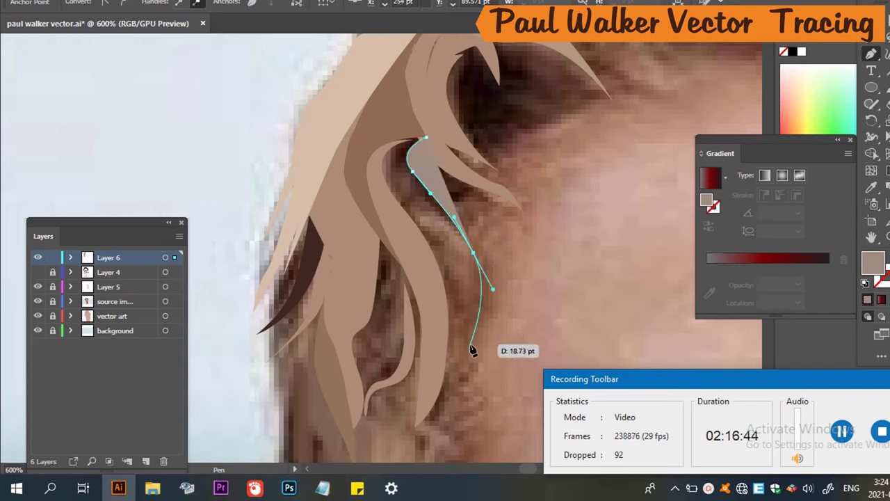
{"action": "left_click", "coordinate": [470, 338]}
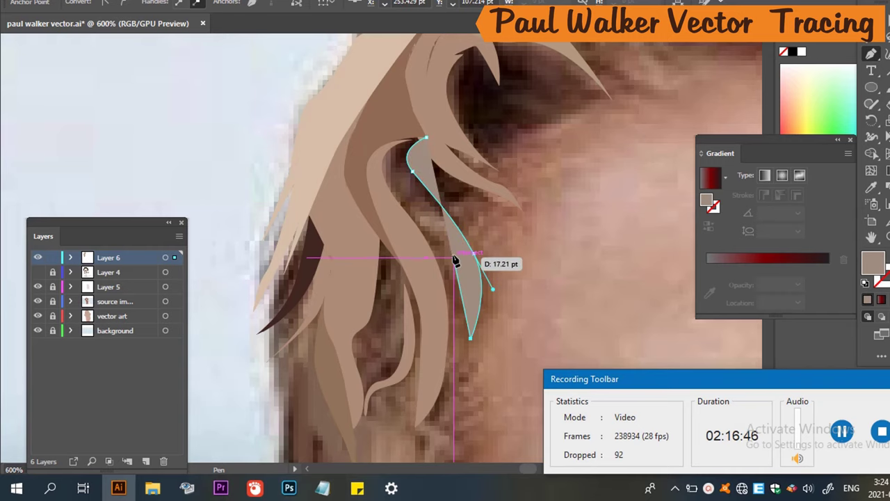
Trace the strand's other edge back up along the tan strand and close the grey-brown shape at the inner fork.
{"action": "left_click_drag", "start_coordinate": [454, 257], "coordinate": [435, 228]}
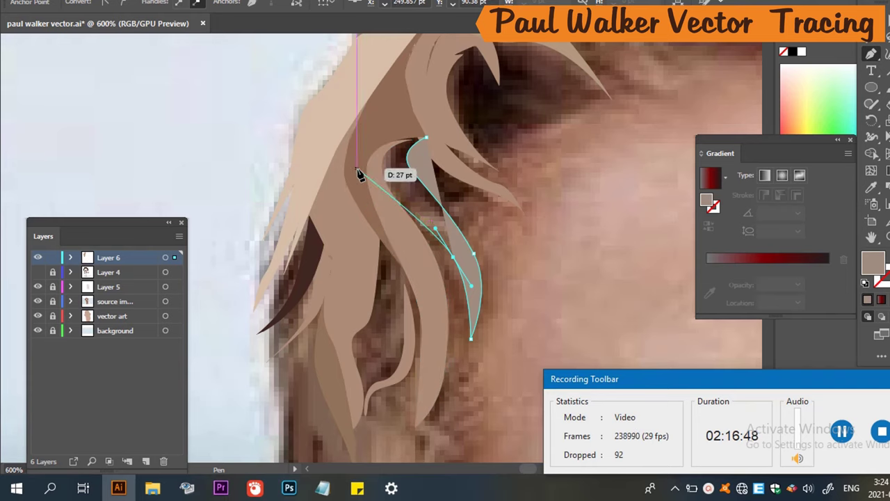
{"action": "left_click_drag", "start_coordinate": [380, 169], "coordinate": [380, 123]}
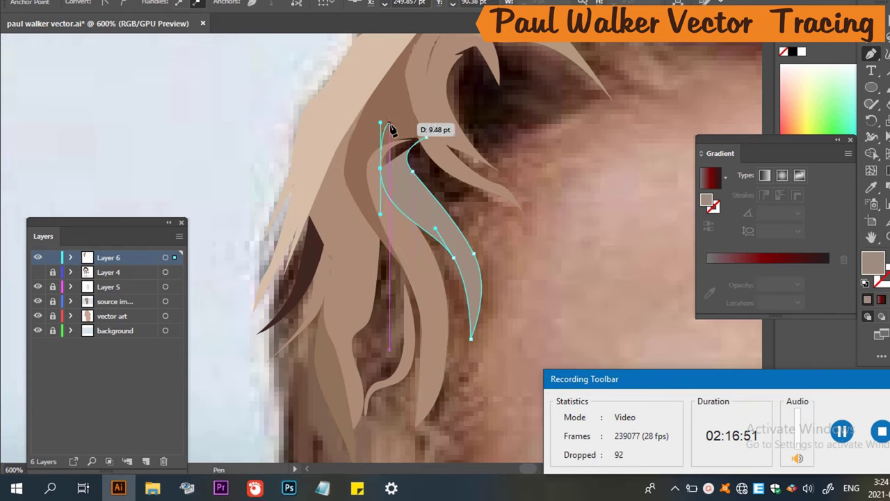
{"action": "left_click", "coordinate": [427, 137]}
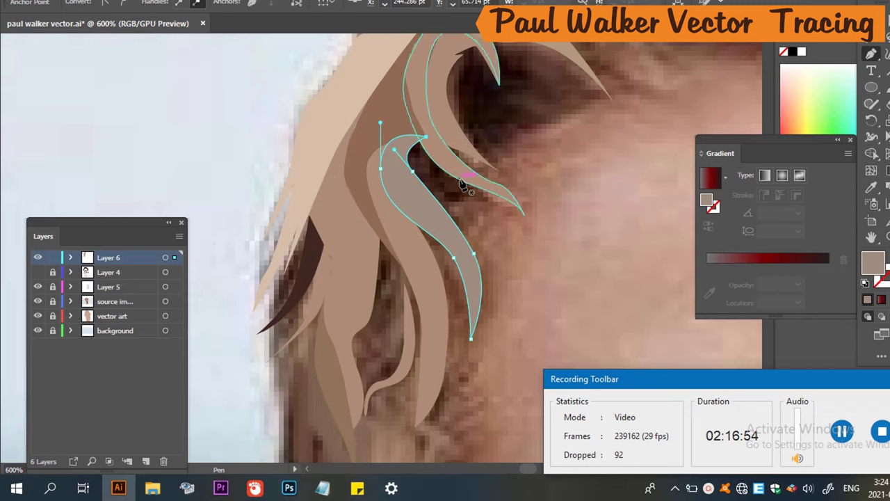
Outline the gap between the tan temple strands from its upper point down along the thin curled strand to the lower tip.
{"action": "scroll", "coordinate": [478, 294], "scroll_direction": "up", "scroll_amount": 3}
{"action": "scroll", "coordinate": [510, 280], "scroll_direction": "down", "scroll_amount": 5}
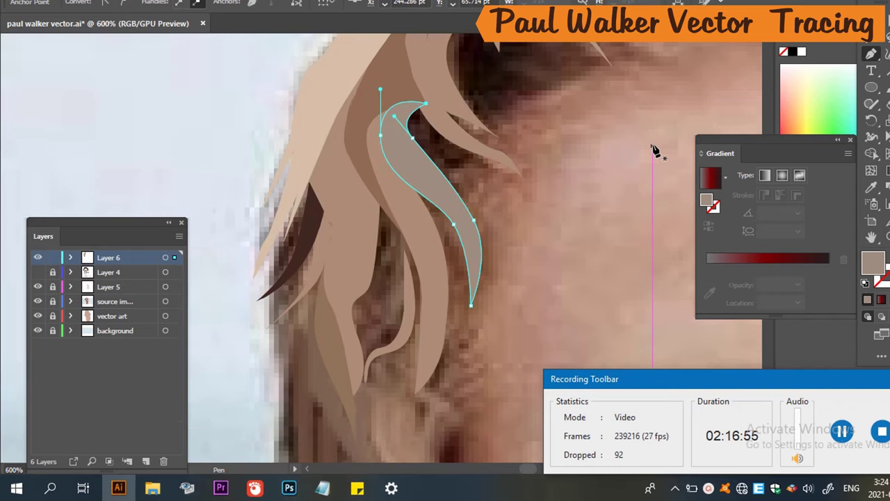
{"action": "scroll", "coordinate": [536, 182], "scroll_direction": "up", "scroll_amount": 4}
{"action": "scroll", "coordinate": [358, 322], "scroll_direction": "down", "scroll_amount": 4}
{"action": "scroll", "coordinate": [403, 290], "scroll_direction": "down", "scroll_amount": 1}
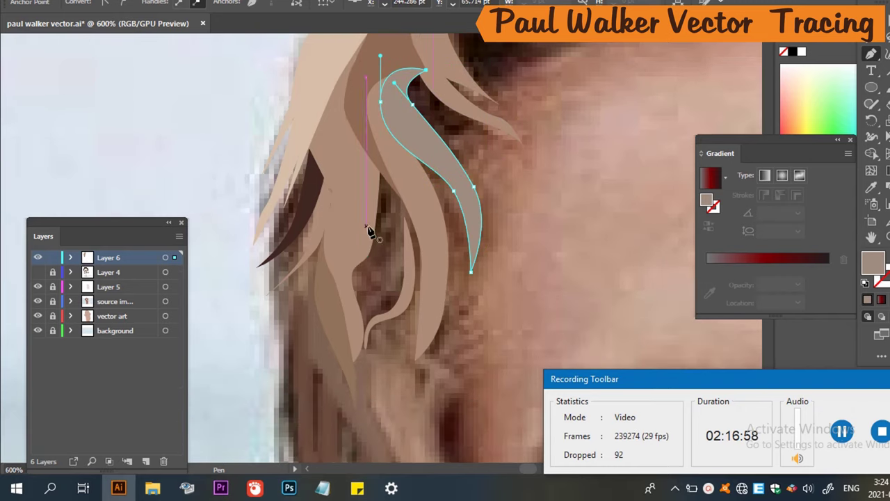
{"action": "scroll", "coordinate": [375, 209], "scroll_direction": "down", "scroll_amount": 3}
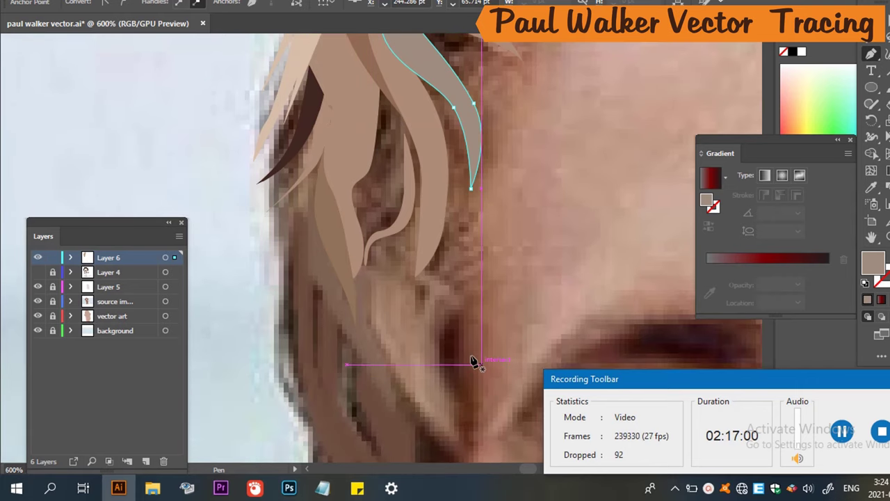
{"action": "left_click", "coordinate": [379, 84]}
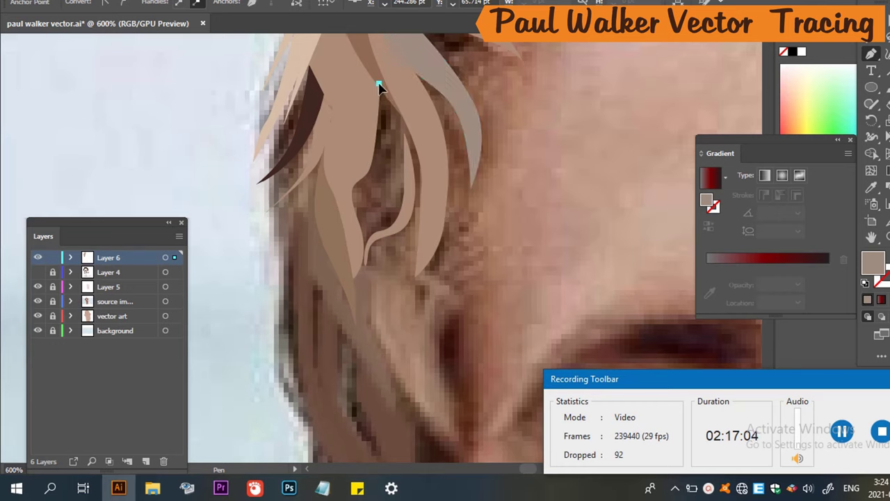
{"action": "left_click", "coordinate": [408, 125]}
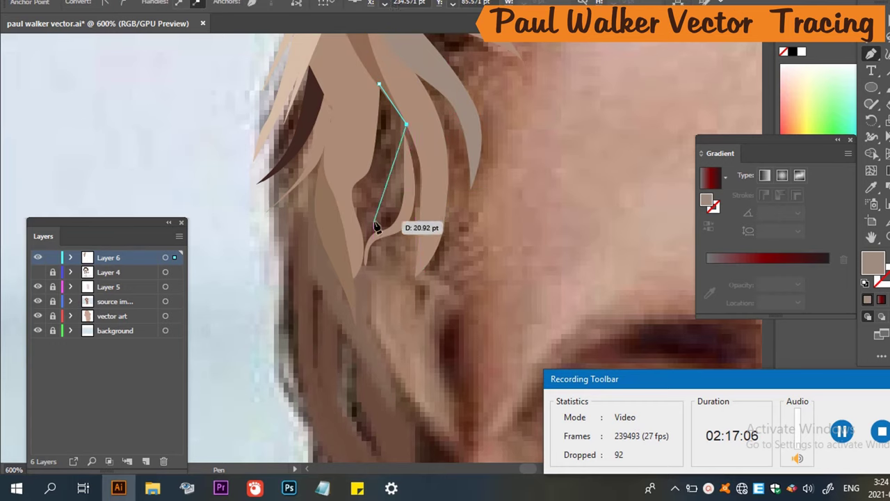
{"action": "left_click_drag", "start_coordinate": [407, 202], "coordinate": [404, 216]}
{"action": "mouse_move", "coordinate": [365, 253]}
{"action": "left_mouse_down"}
{"action": "mouse_move", "coordinate": [391, 234]}
{"action": "mouse_move", "coordinate": [371, 243]}
{"action": "left_mouse_up"}
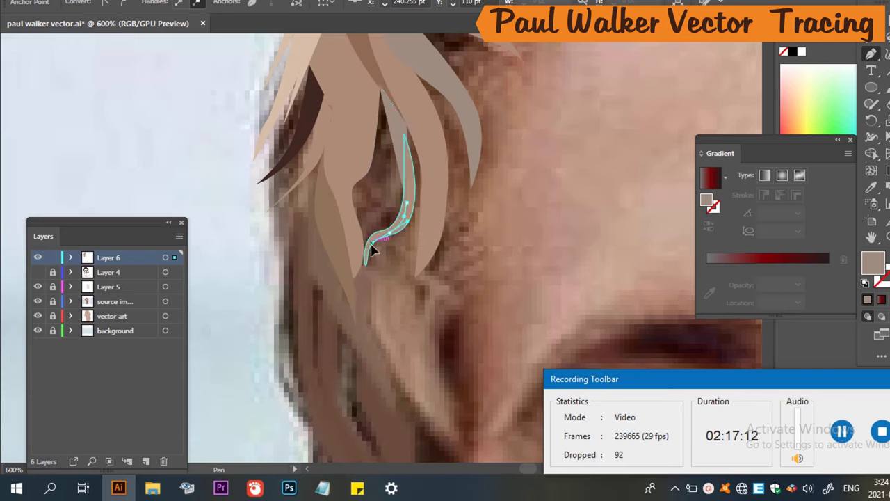
{"action": "left_click_drag", "start_coordinate": [363, 279], "coordinate": [376, 301]}
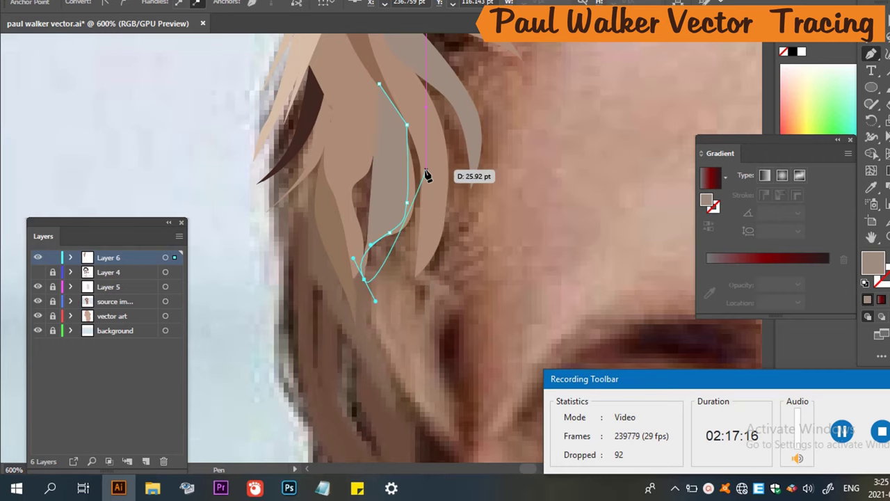
Trace the gap outline back up the tan strand's edge, redoing the upper curve, and close it at the upper point.
{"action": "left_click_drag", "start_coordinate": [367, 206], "coordinate": [377, 123]}
{"action": "key", "text": "ctrl+space"}
{"action": "key", "text": "v"}
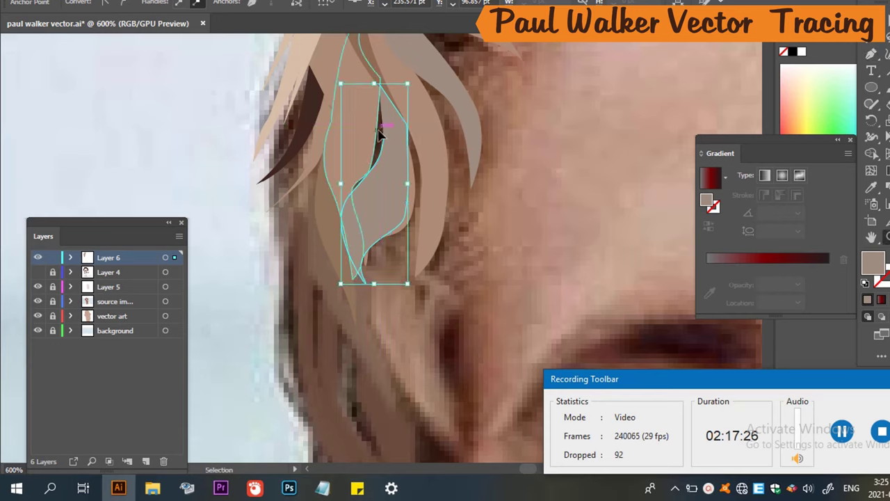
{"action": "key", "text": "ctrl+z"}
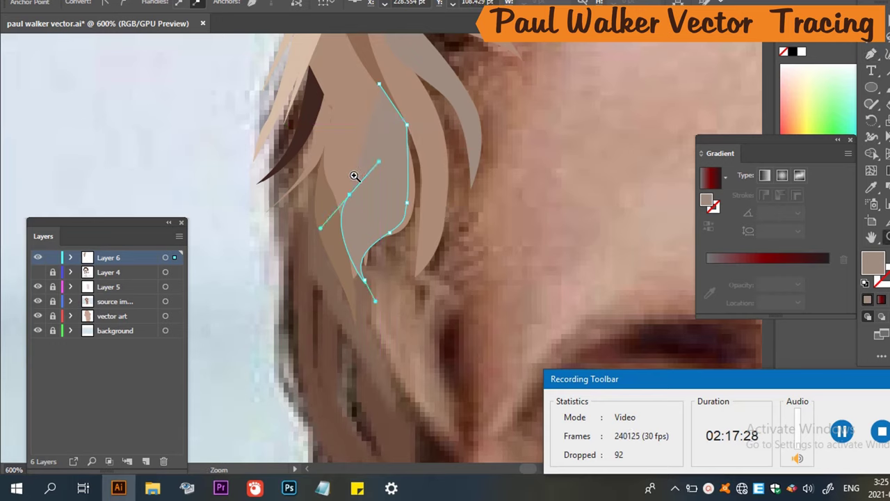
{"action": "key", "text": "p"}
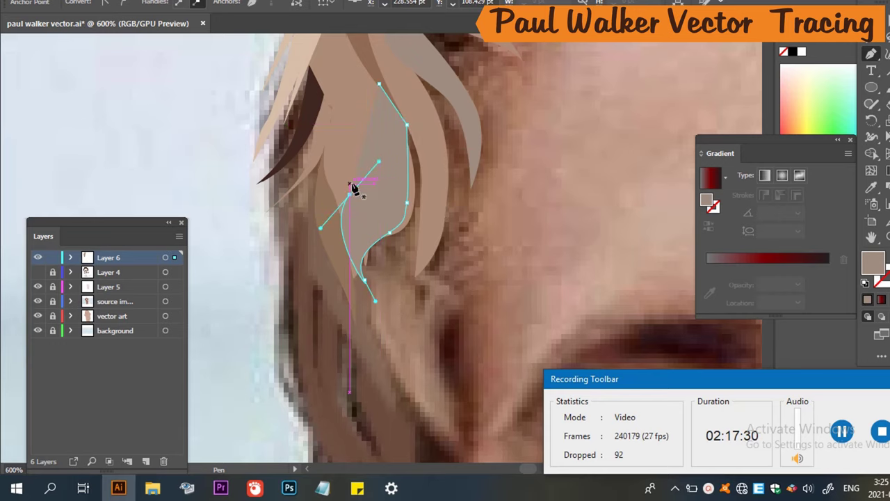
{"action": "left_click_drag", "start_coordinate": [349, 197], "coordinate": [378, 144]}
{"action": "mouse_move", "coordinate": [381, 85]}
{"action": "left_mouse_down"}
{"action": "mouse_move", "coordinate": [396, 97]}
{"action": "mouse_move", "coordinate": [383, 86]}
{"action": "left_mouse_up"}
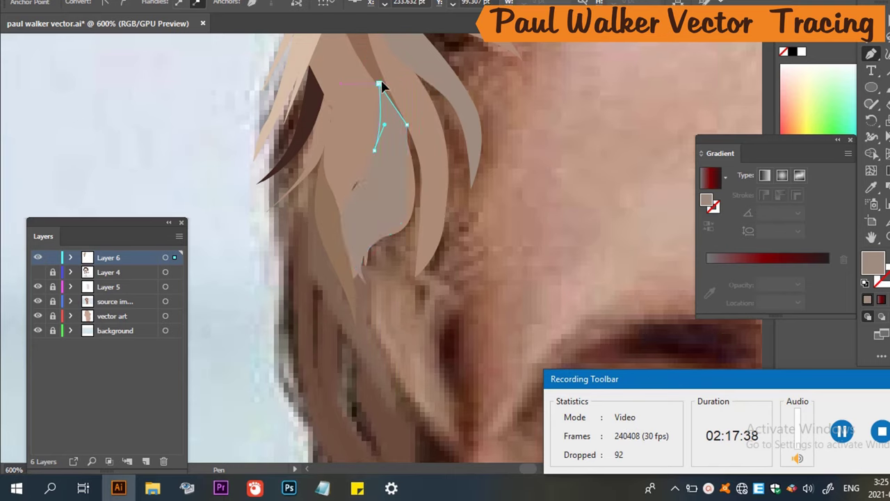
Fill the closed gap shape with the dark brown sampled from the dark strand at the outer hair edge.
{"action": "scroll", "coordinate": [377, 178], "scroll_direction": "up", "scroll_amount": 3}
{"action": "scroll", "coordinate": [417, 119], "scroll_direction": "down", "scroll_amount": 4}
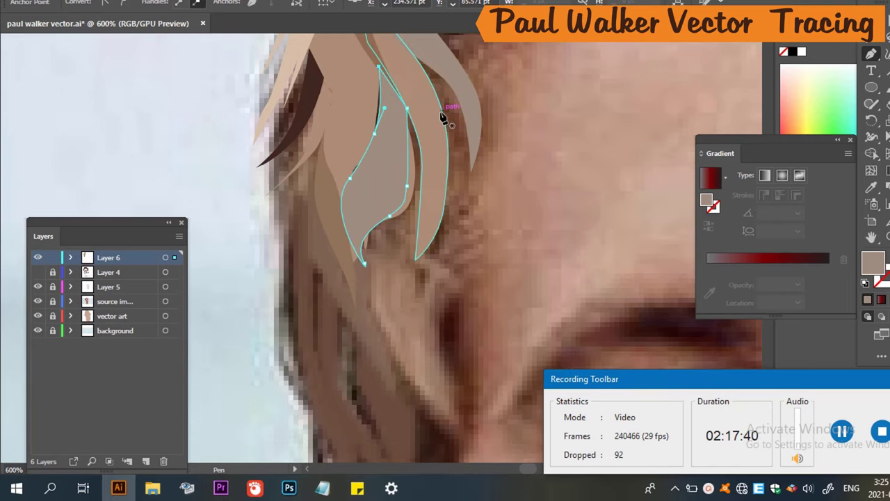
{"action": "key", "text": "i"}
{"action": "left_click", "coordinate": [323, 70]}
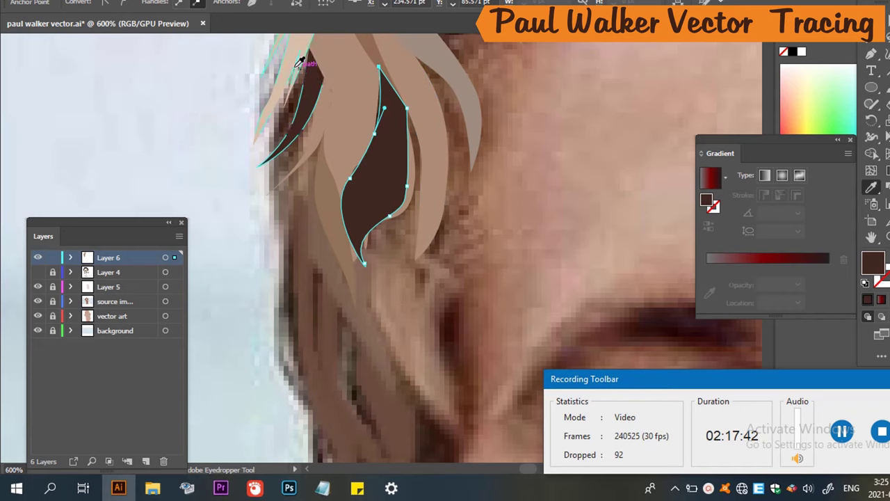
Draw a closed dark brown shape in the gap between the grey-brown curved strand and the forked tan strand near the forehead.
{"action": "scroll", "coordinate": [480, 132], "scroll_direction": "up", "scroll_amount": 6}
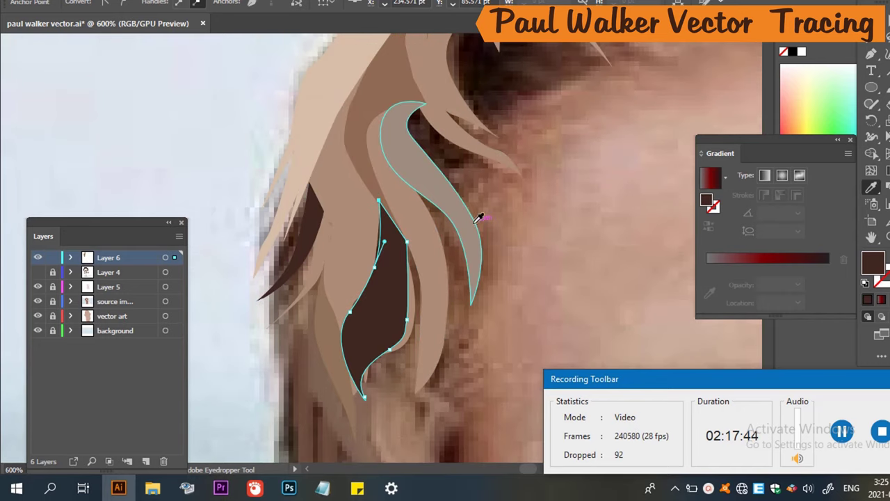
{"action": "scroll", "coordinate": [476, 230], "scroll_direction": "up", "scroll_amount": 2}
{"action": "scroll", "coordinate": [490, 249], "scroll_direction": "down", "scroll_amount": 2}
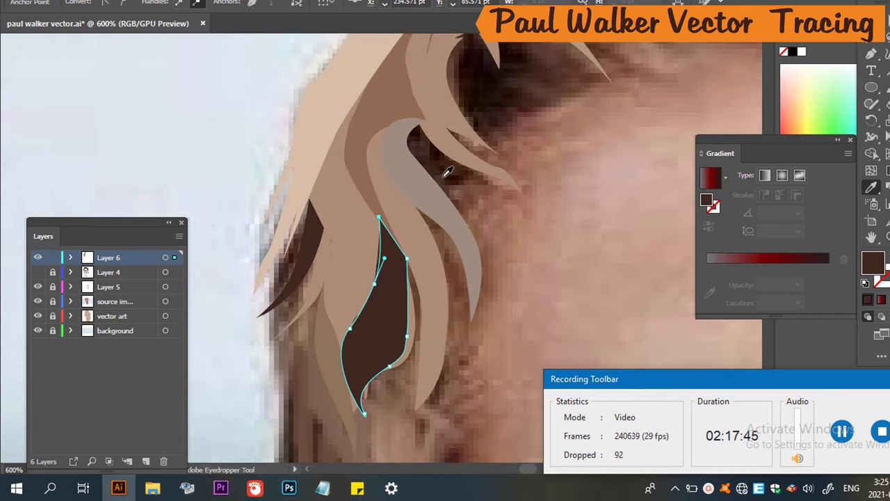
{"action": "key", "text": "p"}
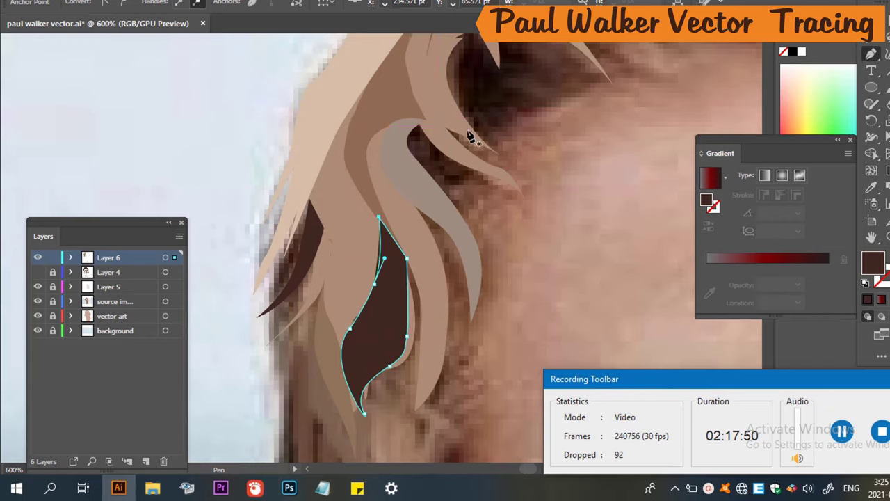
{"action": "left_click", "coordinate": [431, 129], "text": "ctrl"}
{"action": "left_click", "coordinate": [432, 124]}
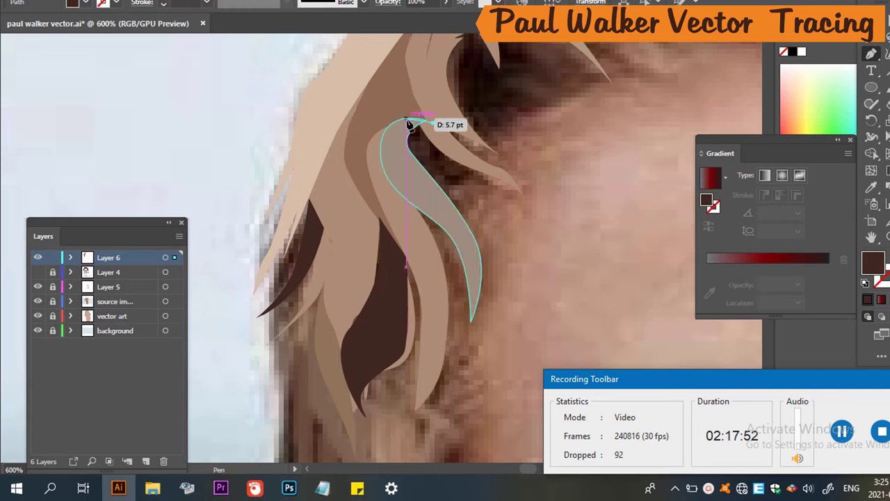
{"action": "left_click_drag", "start_coordinate": [407, 125], "coordinate": [397, 143]}
{"action": "left_click", "coordinate": [432, 124]}
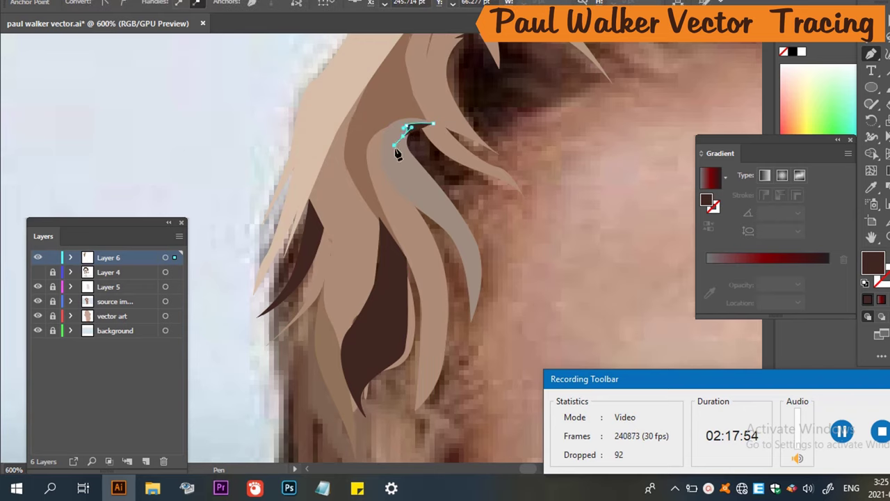
{"action": "key", "text": "ctrl+z"}
{"action": "key", "text": "ctrl+z"}
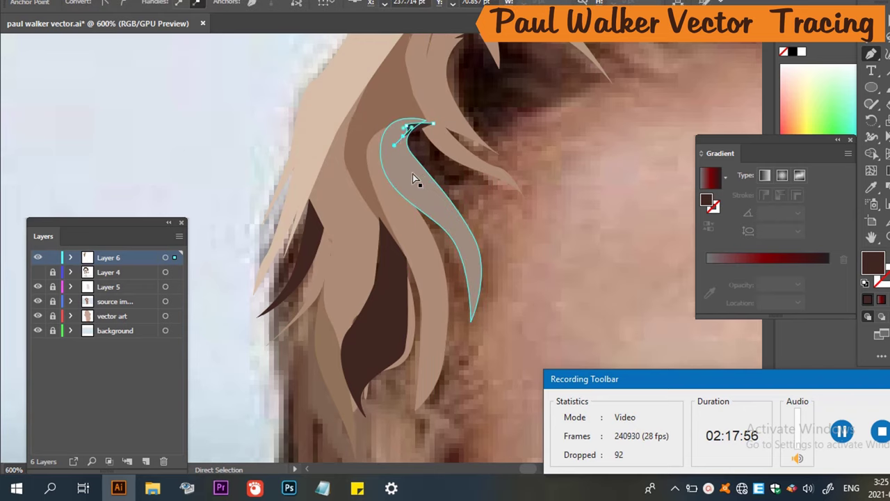
{"action": "left_click_drag", "start_coordinate": [408, 152], "coordinate": [484, 173]}
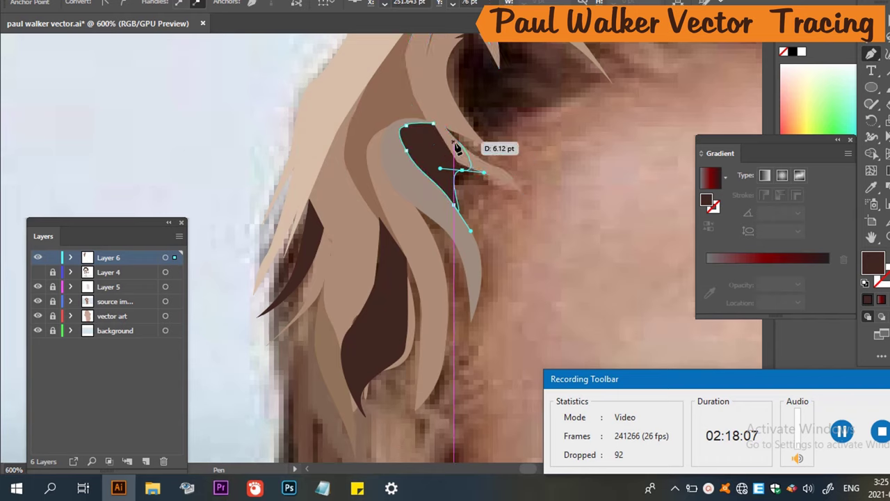
{"action": "left_click", "coordinate": [433, 124]}
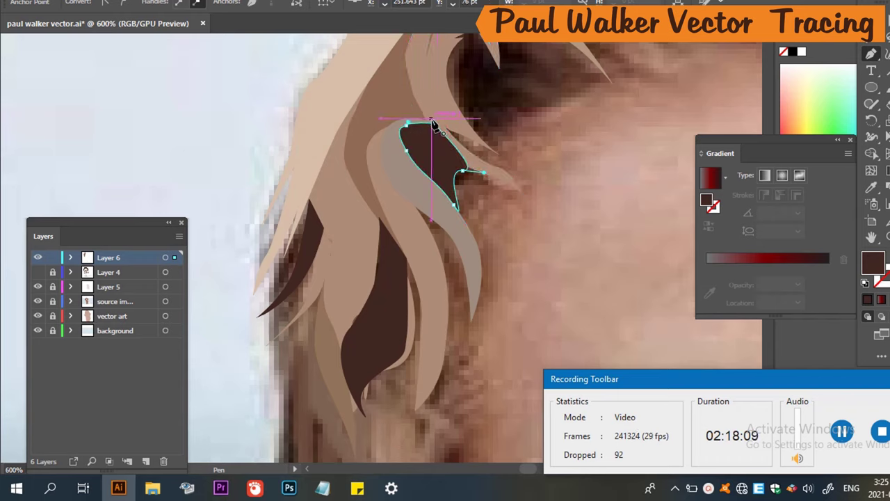
Bring the forked tan strand in front of the dark brown gap shape and deselect it.
{"action": "key", "text": "a"}
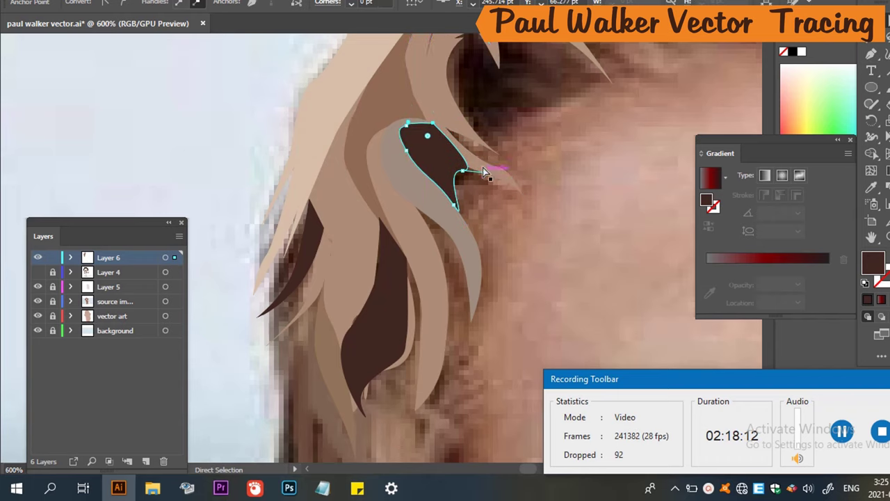
{"action": "left_click", "coordinate": [482, 166]}
{"action": "right_click", "coordinate": [476, 164]}
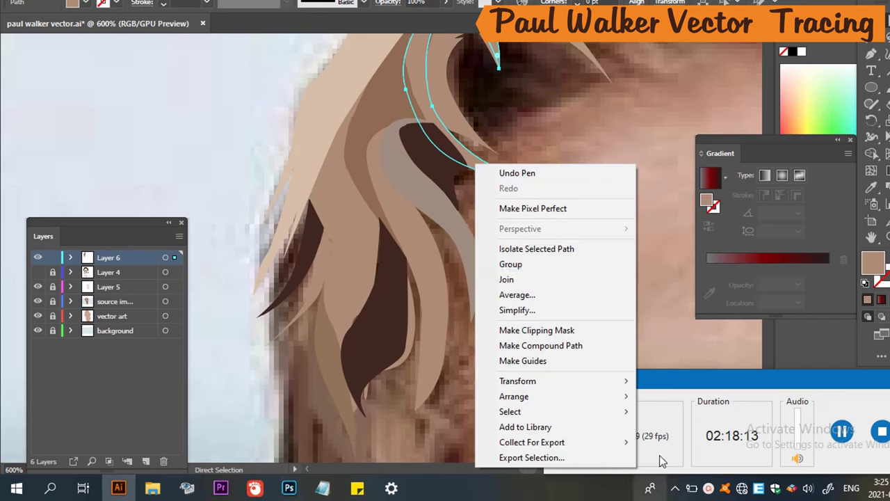
{"action": "mouse_move", "coordinate": [591, 382]}
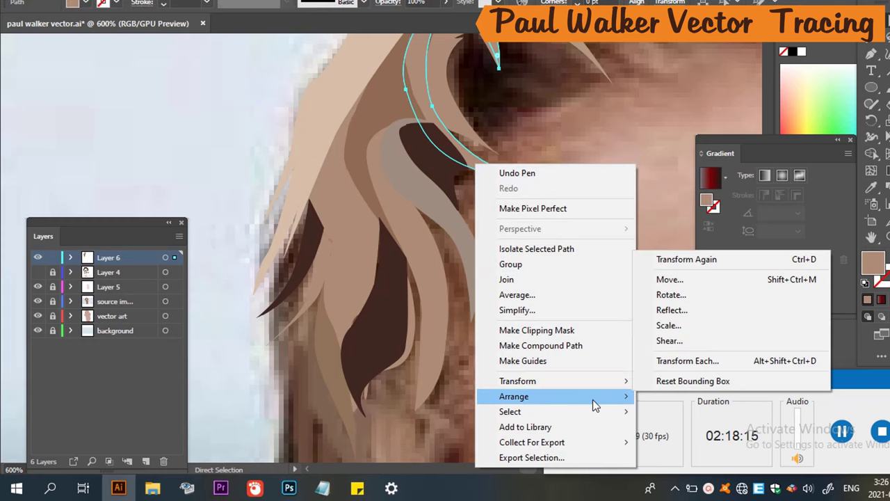
{"action": "left_click", "coordinate": [678, 396]}
{"action": "left_click", "coordinate": [599, 222]}
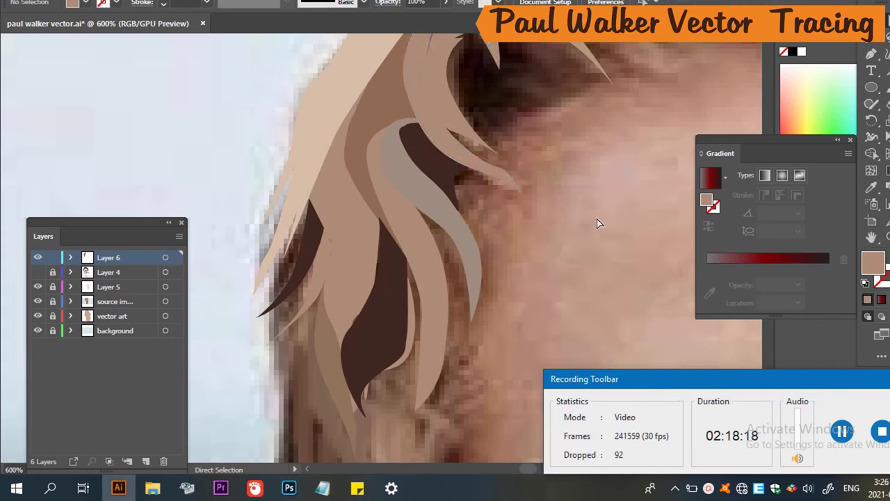
Show Layer 4 over the photo and examine how the traced hair strands sit on the dark hair base.
{"action": "scroll", "coordinate": [598, 222], "scroll_direction": "down", "scroll_amount": 3}
{"action": "scroll", "coordinate": [603, 214], "scroll_direction": "down", "scroll_amount": 2}
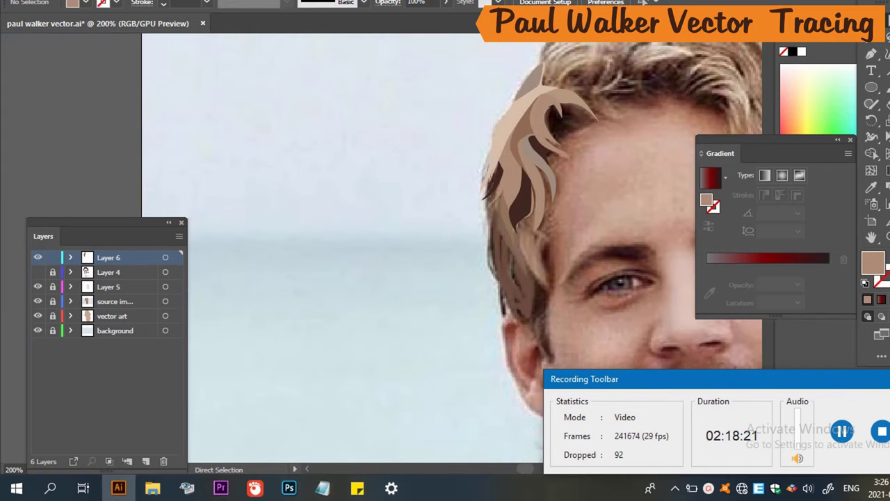
{"action": "key", "text": "ctrl+a"}
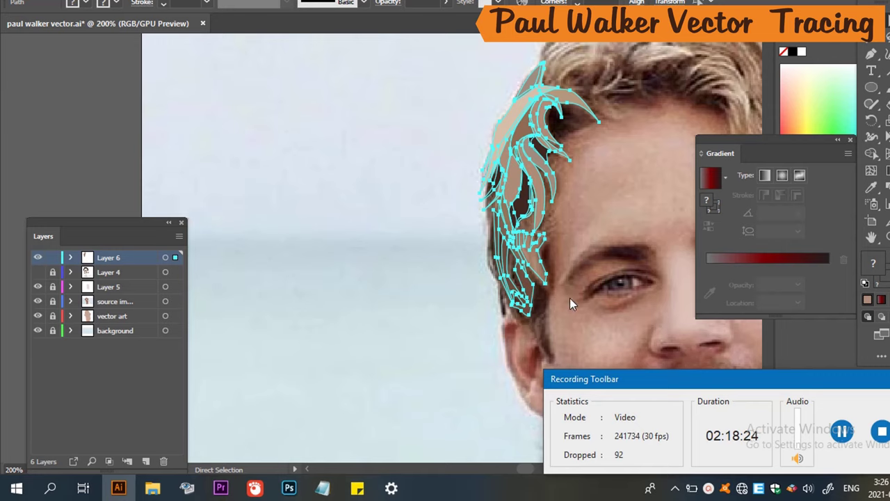
{"action": "left_click", "coordinate": [299, 287]}
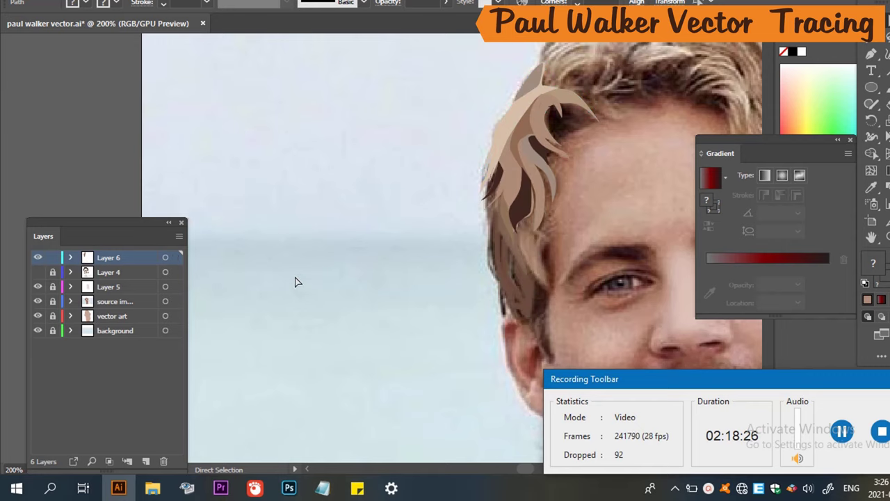
{"action": "left_click", "coordinate": [38, 273]}
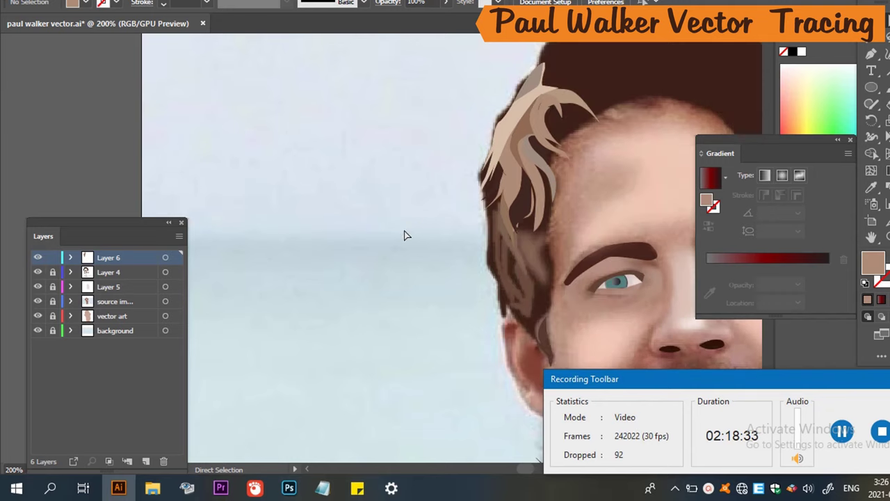
{"action": "scroll", "coordinate": [438, 208], "scroll_direction": "down", "scroll_amount": 2}
{"action": "scroll", "coordinate": [497, 185], "scroll_direction": "down", "scroll_amount": 2}
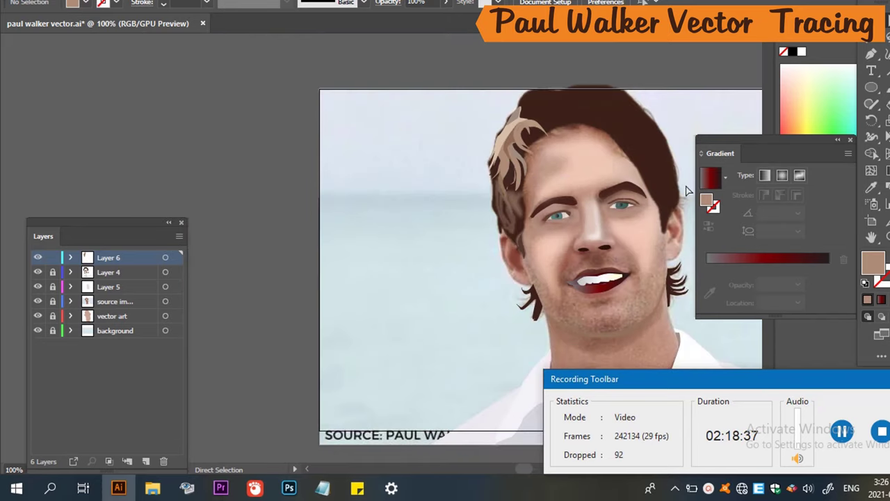
{"action": "scroll", "coordinate": [628, 292], "scroll_direction": "down", "scroll_amount": 2}
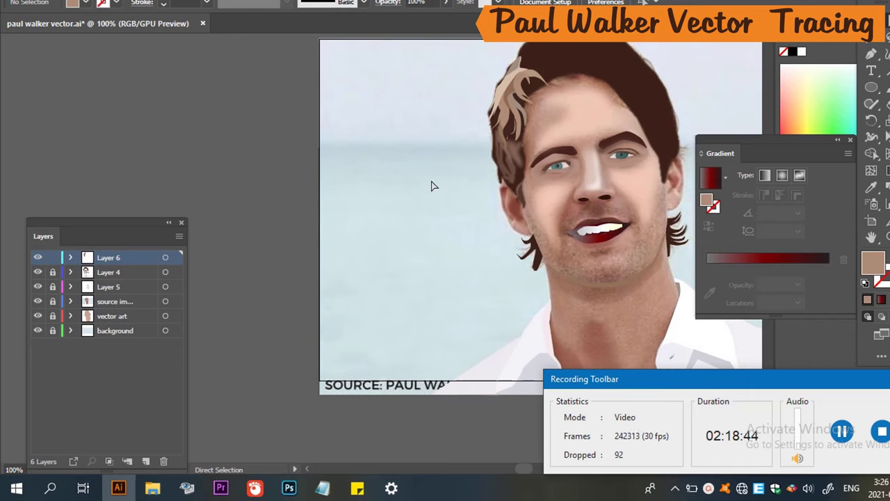
Hide the source image layer and review the whole vector portrait from hair to collar.
{"action": "left_click", "coordinate": [36, 303]}
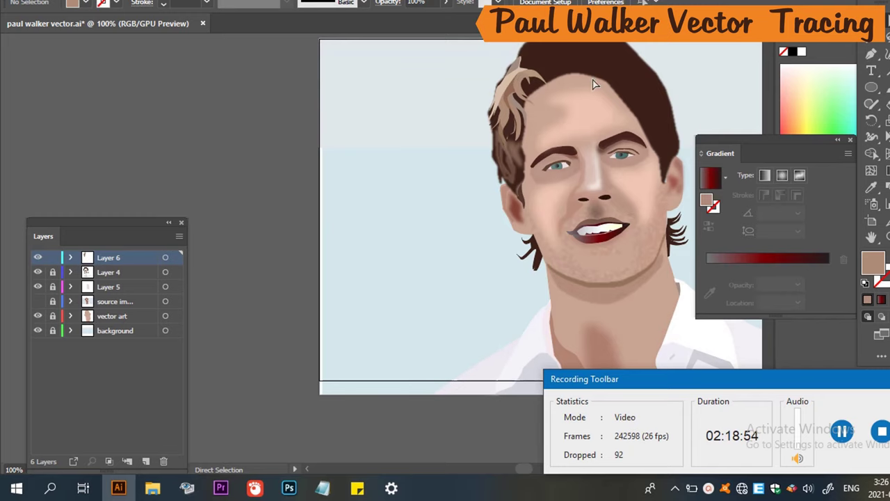
{"action": "scroll", "coordinate": [441, 229], "scroll_direction": "up", "scroll_amount": 1}
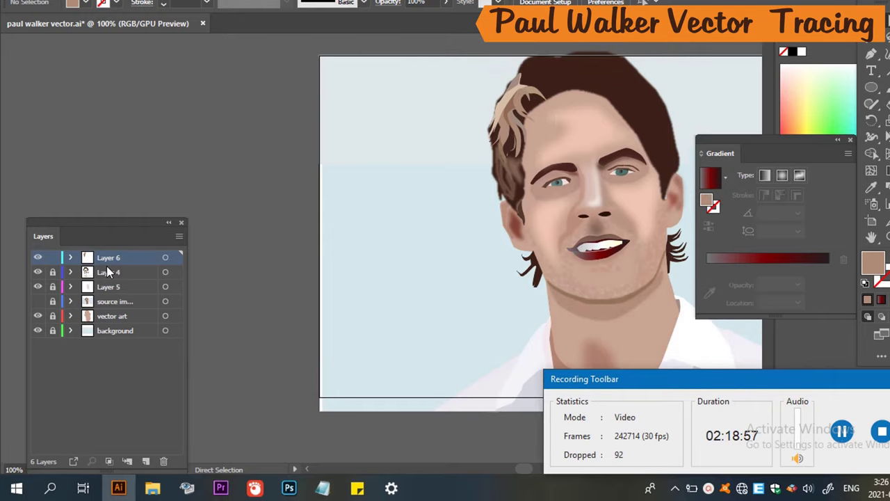
{"action": "scroll", "coordinate": [654, 281], "scroll_direction": "down", "scroll_amount": 4}
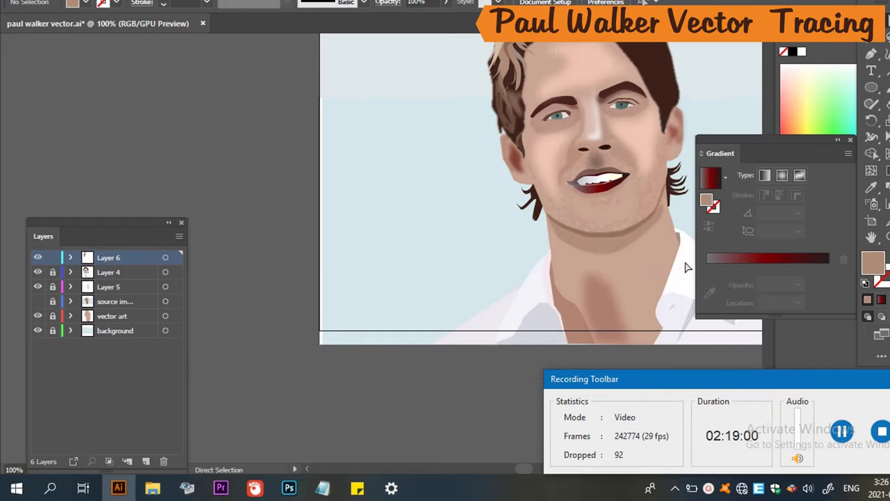
{"action": "scroll", "coordinate": [645, 284], "scroll_direction": "up", "scroll_amount": 1}
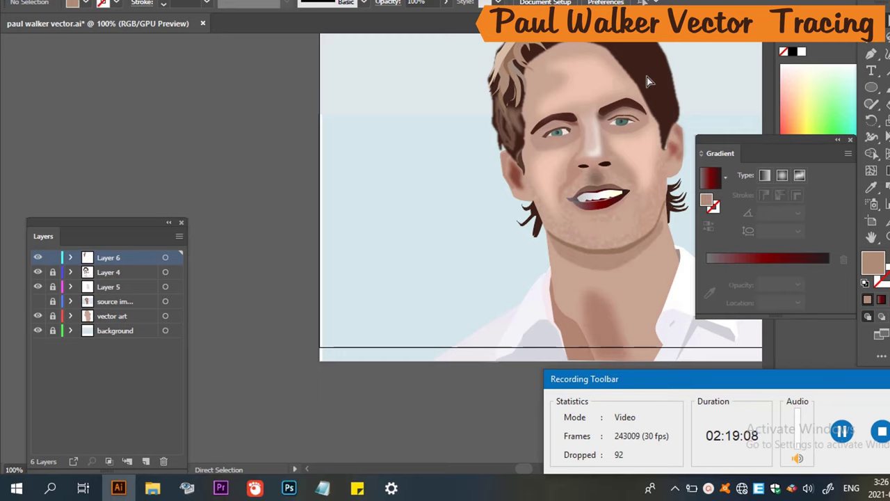
{"action": "scroll", "coordinate": [647, 82], "scroll_direction": "up", "scroll_amount": 5}
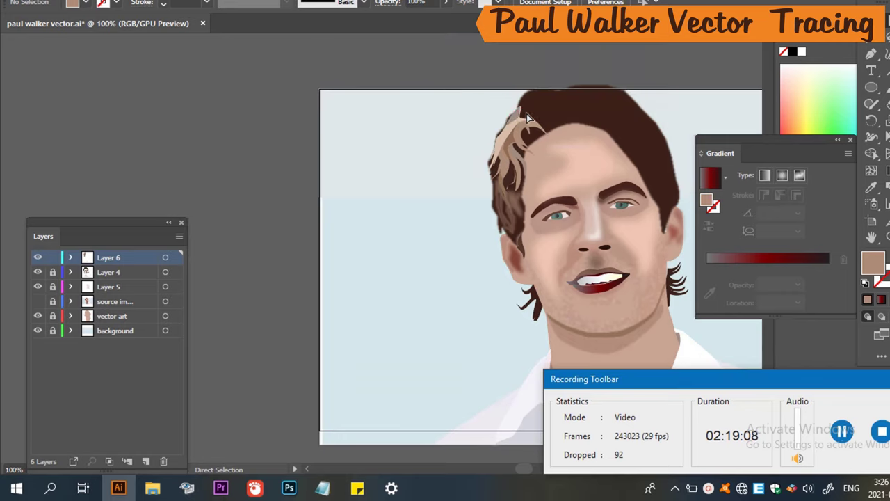
Show the source image layer and hide Layer 4 to expose the photo's hair for tracing.
{"action": "left_click", "coordinate": [35, 280]}
{"action": "left_click", "coordinate": [35, 280]}
{"action": "left_click", "coordinate": [39, 302]}
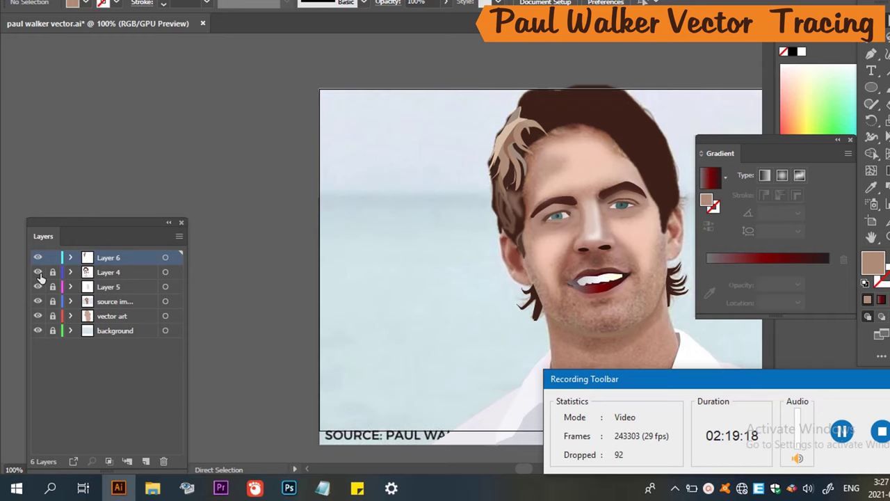
{"action": "left_click", "coordinate": [38, 272]}
Draw a closed Pen shape over the dark gap between the curled tan strand and the pointed strand above the forehead.
{"action": "scroll", "coordinate": [603, 122], "scroll_direction": "up", "scroll_amount": 2}
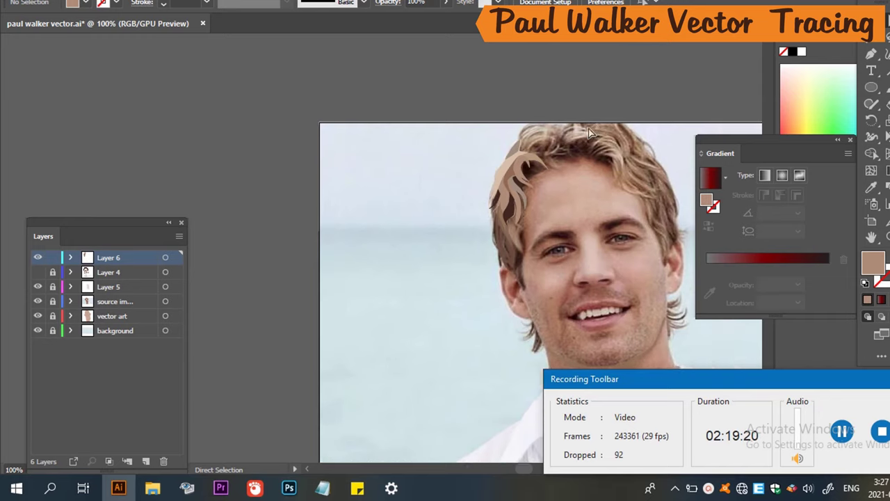
{"action": "scroll", "coordinate": [553, 125], "scroll_direction": "down", "scroll_amount": 1}
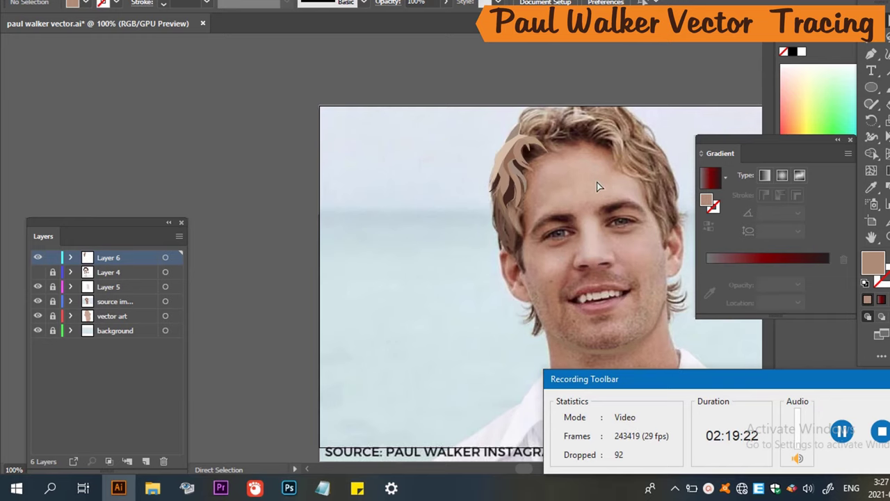
{"action": "scroll", "coordinate": [562, 152], "scroll_direction": "up", "scroll_amount": 2}
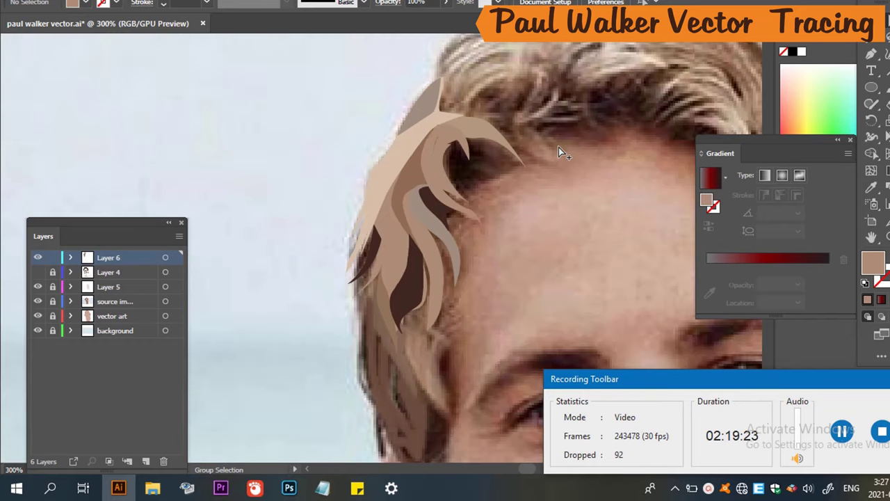
{"action": "scroll", "coordinate": [559, 148], "scroll_direction": "up", "scroll_amount": 2}
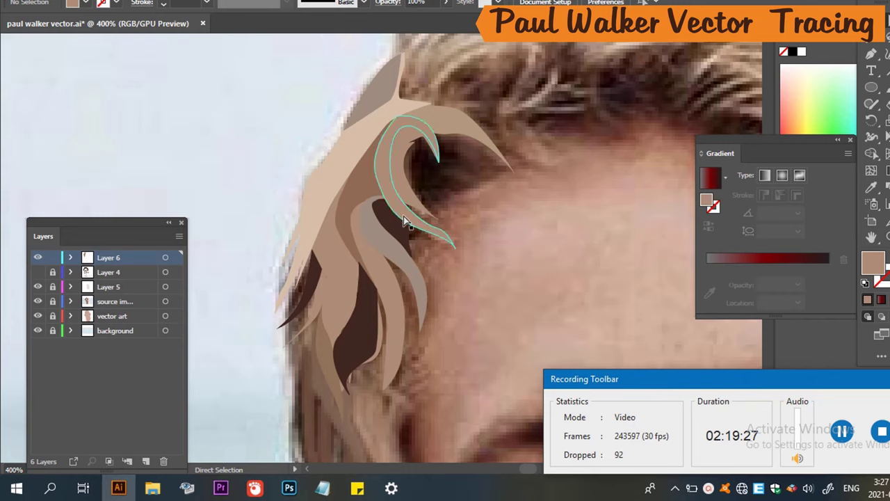
{"action": "key", "text": "p"}
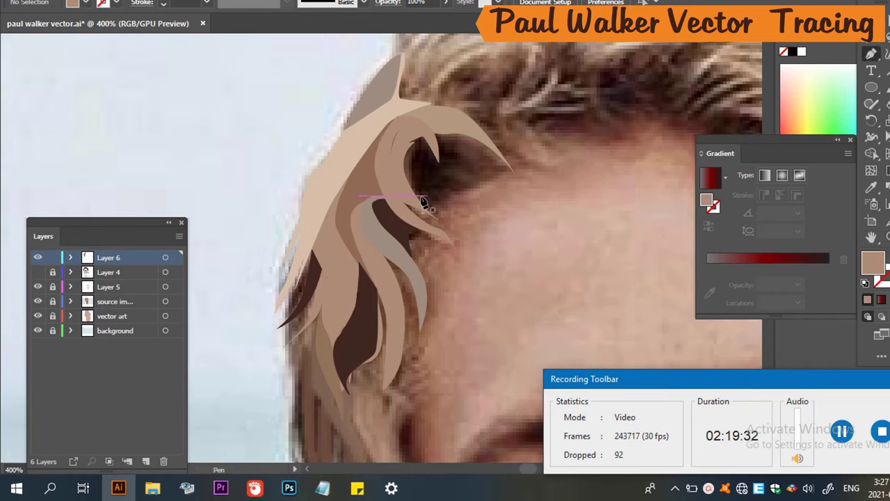
{"action": "left_click", "coordinate": [420, 202]}
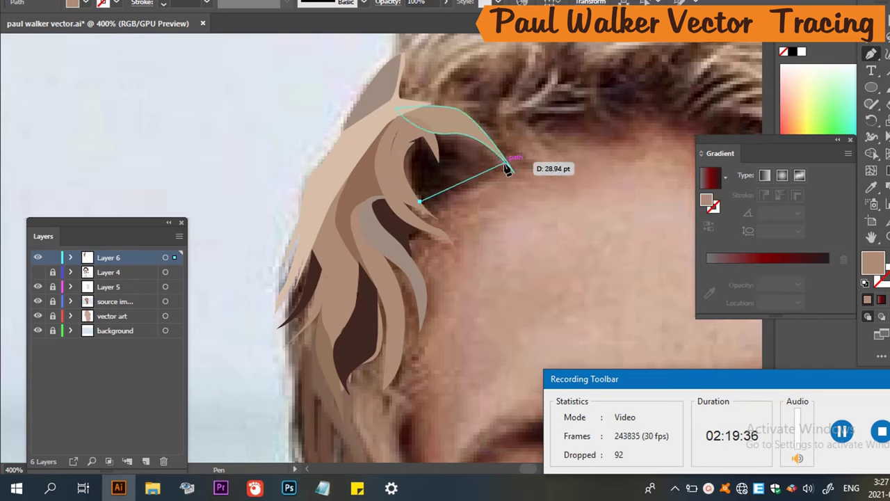
{"action": "left_click", "coordinate": [507, 164]}
{"action": "left_click_drag", "start_coordinate": [440, 122], "coordinate": [420, 117]}
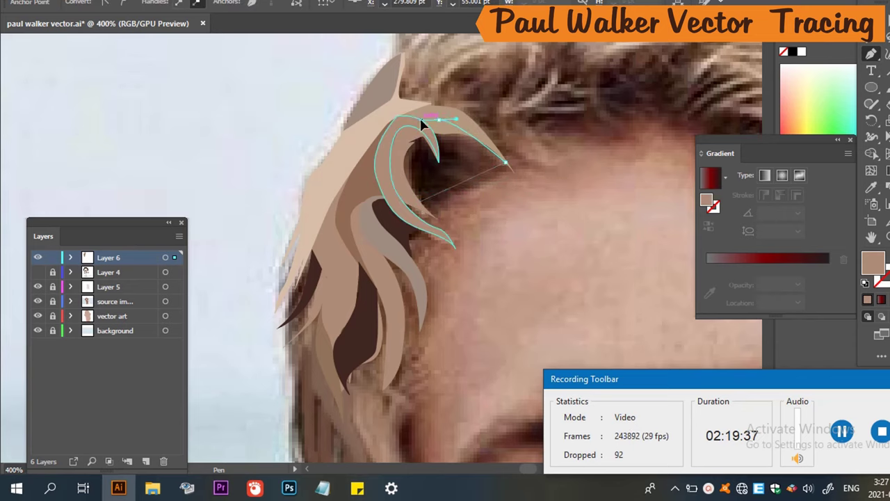
{"action": "left_click", "coordinate": [407, 120]}
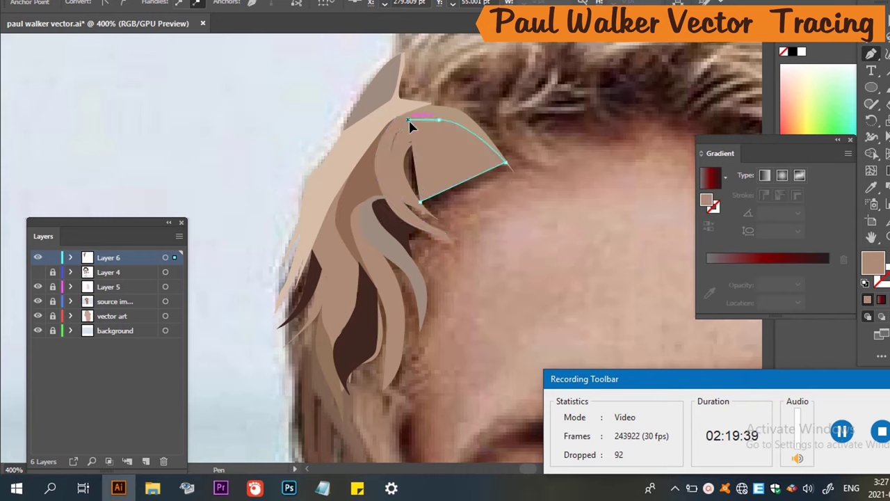
{"action": "left_click", "coordinate": [396, 169]}
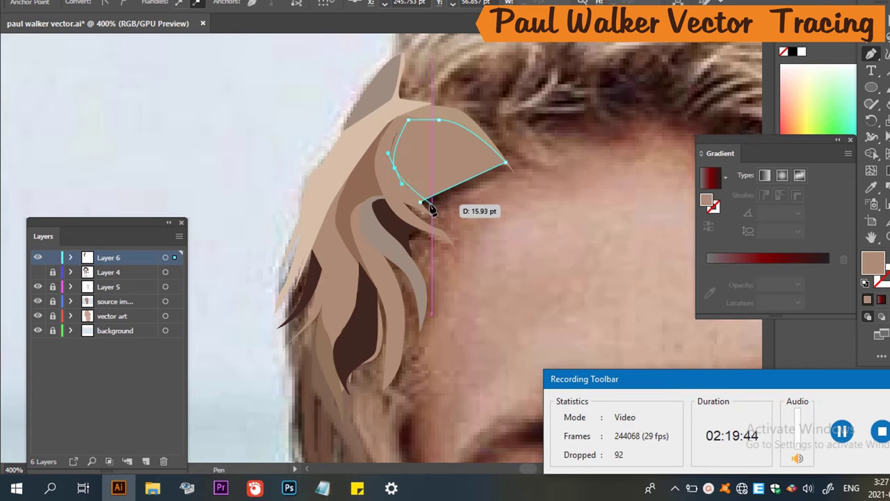
{"action": "left_click", "coordinate": [420, 203]}
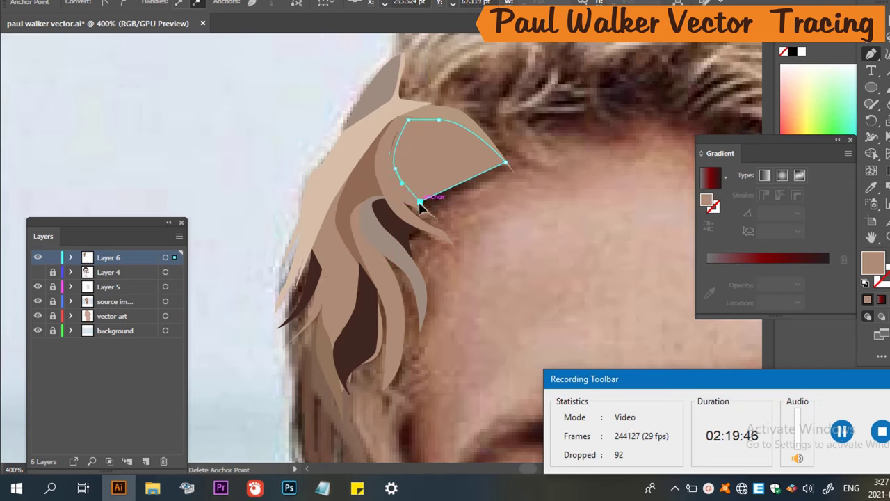
Clear the gap shape's fill, fill it with the dark brown sampled from the photo's hair shadow, and deselect it.
{"action": "key", "text": "slash"}
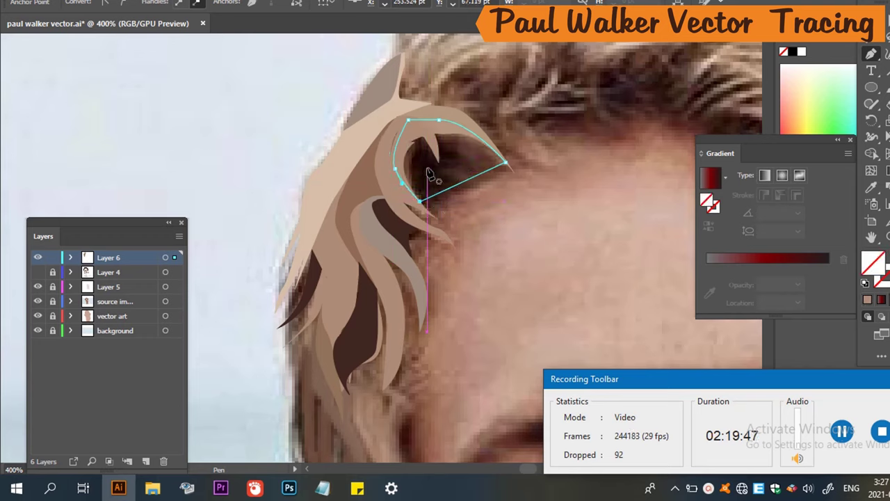
{"action": "key", "text": "i"}
{"action": "left_click", "coordinate": [452, 165]}
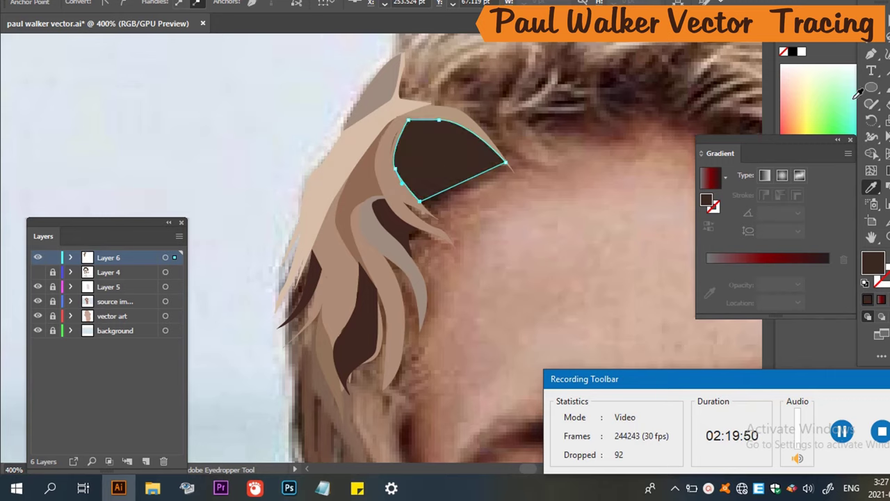
{"action": "key", "text": "v"}
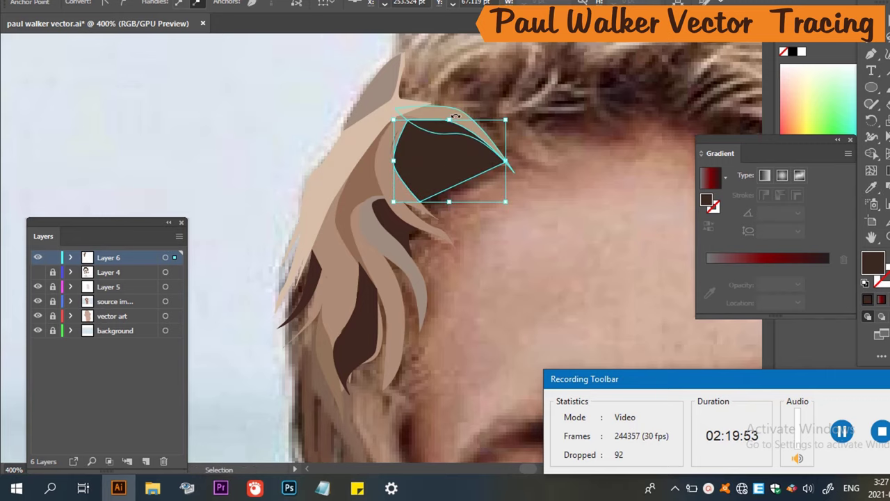
{"action": "left_click", "coordinate": [639, 176]}
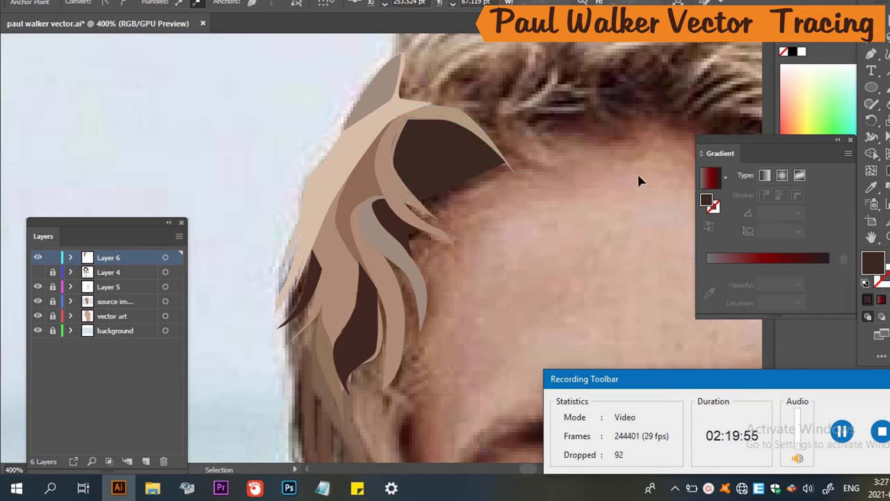
Bring the pointed tan strand above the forehead in front of the dark brown gap shape and deselect it.
{"action": "left_click", "coordinate": [449, 114]}
{"action": "right_click", "coordinate": [449, 114]}
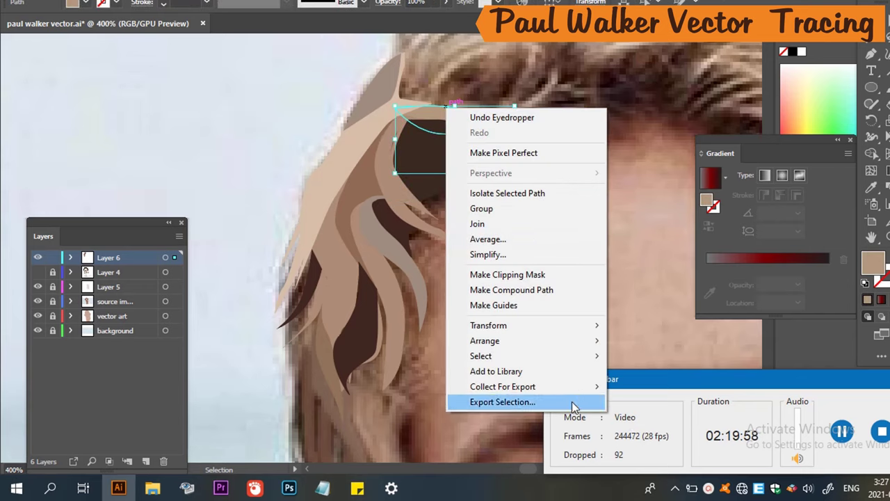
{"action": "mouse_move", "coordinate": [575, 361]}
{"action": "mouse_move", "coordinate": [577, 342]}
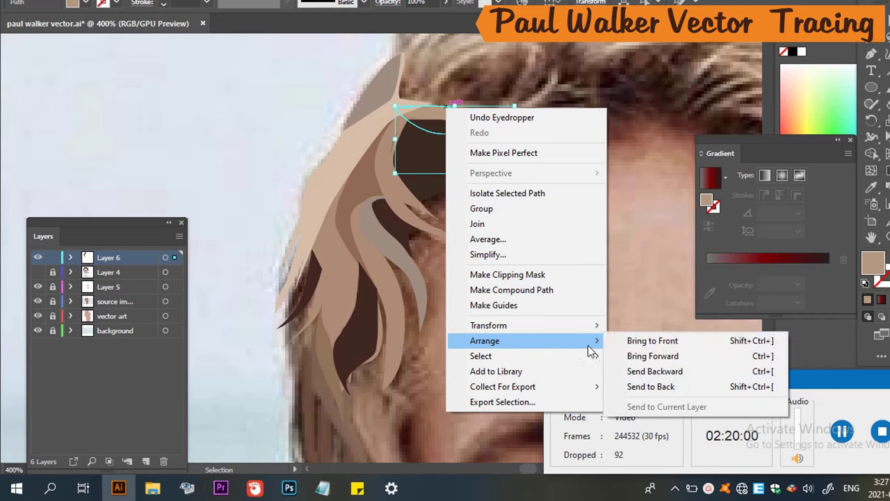
{"action": "left_click", "coordinate": [631, 340]}
{"action": "left_click", "coordinate": [486, 200]}
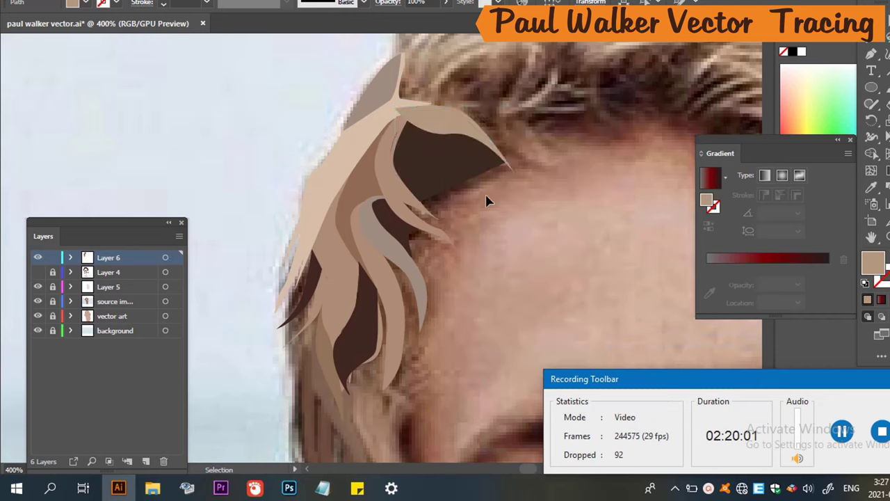
Bring the curled, forked tan strand beside the dark brown gap shape to the front.
{"action": "left_click", "coordinate": [394, 144]}
{"action": "right_click", "coordinate": [394, 144]}
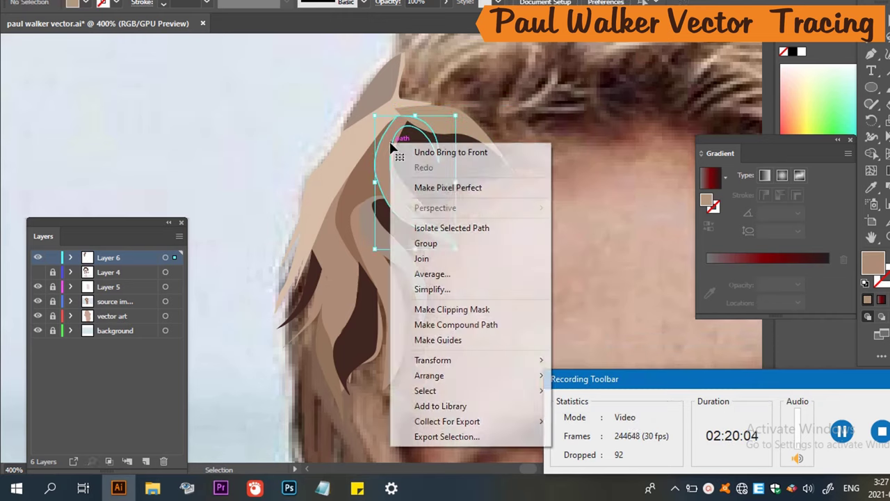
{"action": "mouse_move", "coordinate": [525, 375]}
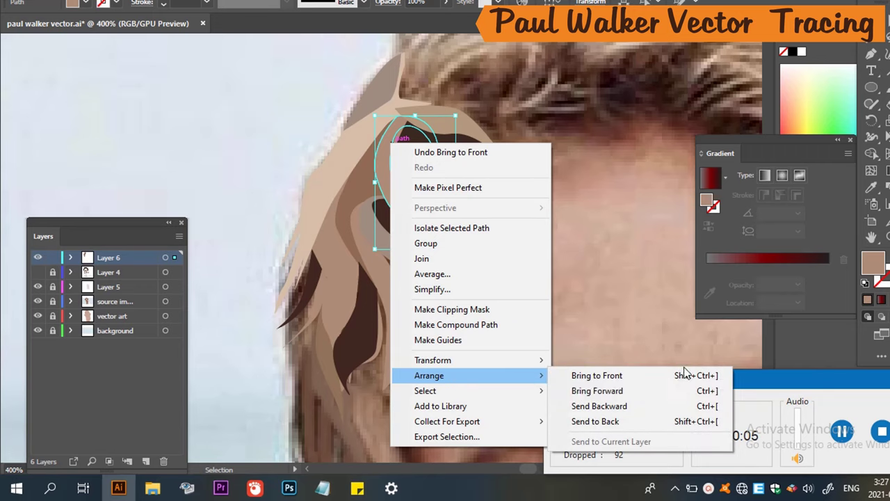
{"action": "left_click", "coordinate": [662, 375]}
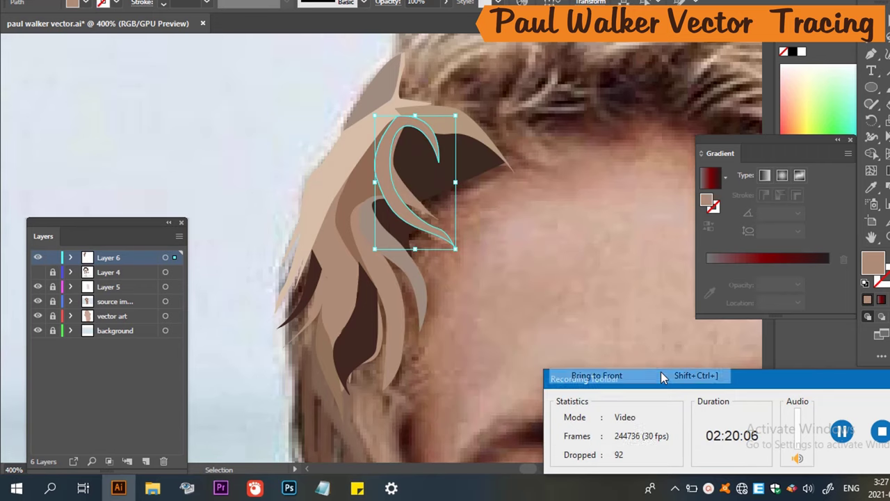
Bring the large light tan strand along the outer hair edge to the front and deselect it.
{"action": "left_click", "coordinate": [353, 127]}
{"action": "right_click", "coordinate": [353, 126]}
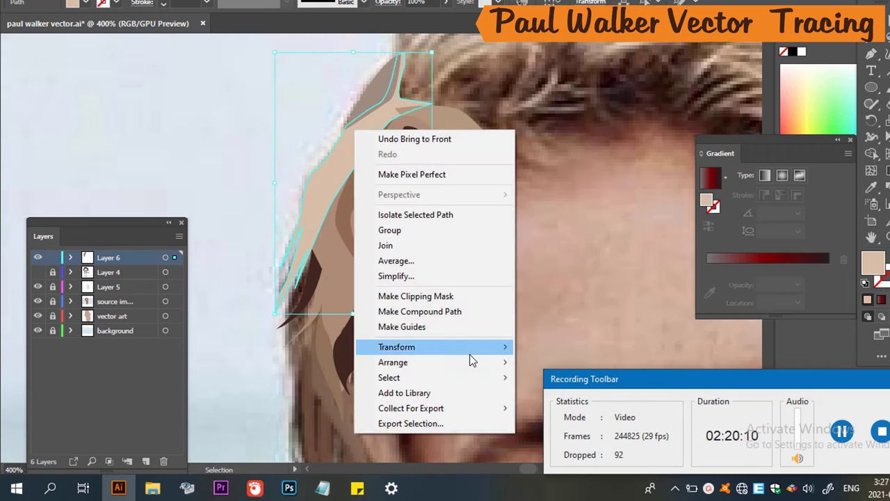
{"action": "mouse_move", "coordinate": [500, 363]}
{"action": "left_click", "coordinate": [540, 363]}
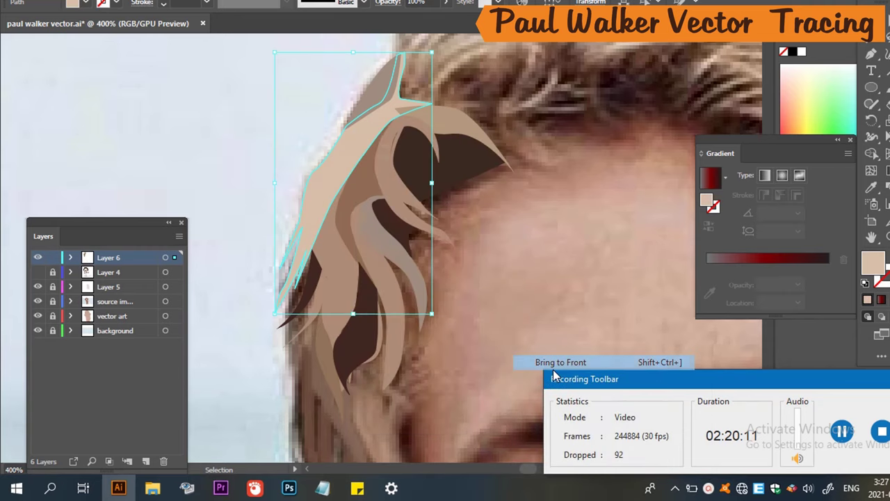
{"action": "left_click", "coordinate": [596, 291]}
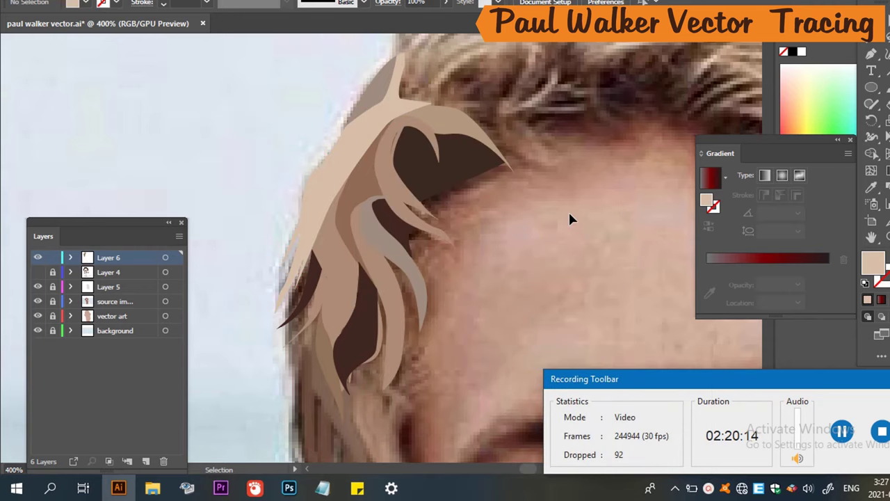
Toggle Layer 4's visibility to compare the traced strands with the photo and the painted hair, leaving the layer shown.
{"action": "scroll", "coordinate": [568, 210], "scroll_direction": "down", "scroll_amount": 3}
{"action": "scroll", "coordinate": [567, 139], "scroll_direction": "up", "scroll_amount": 3}
{"action": "scroll", "coordinate": [561, 147], "scroll_direction": "down", "scroll_amount": 2}
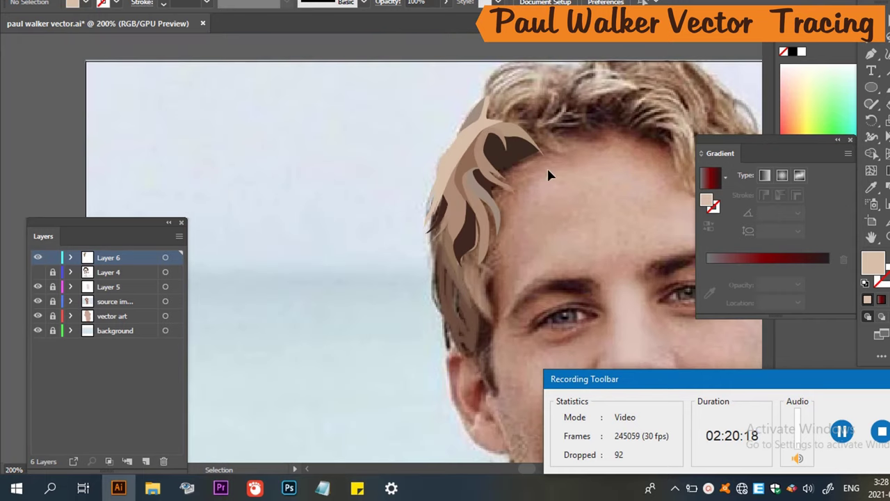
{"action": "left_click", "coordinate": [37, 273]}
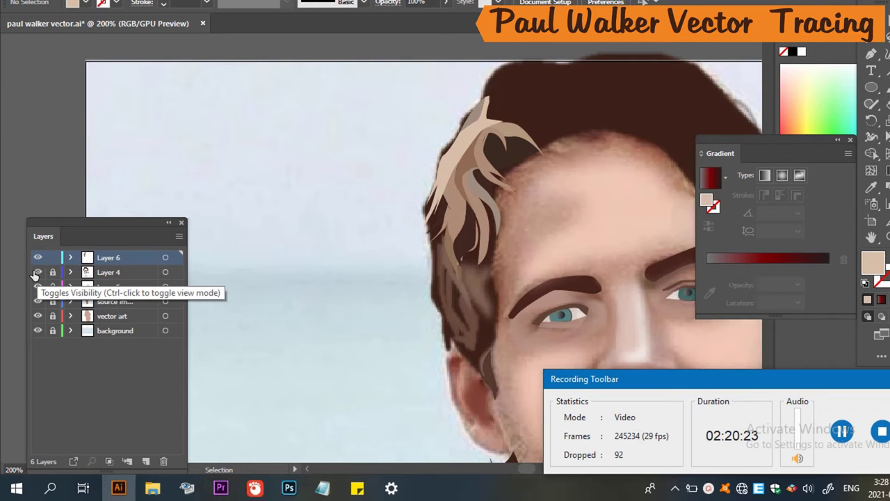
{"action": "left_click", "coordinate": [36, 273]}
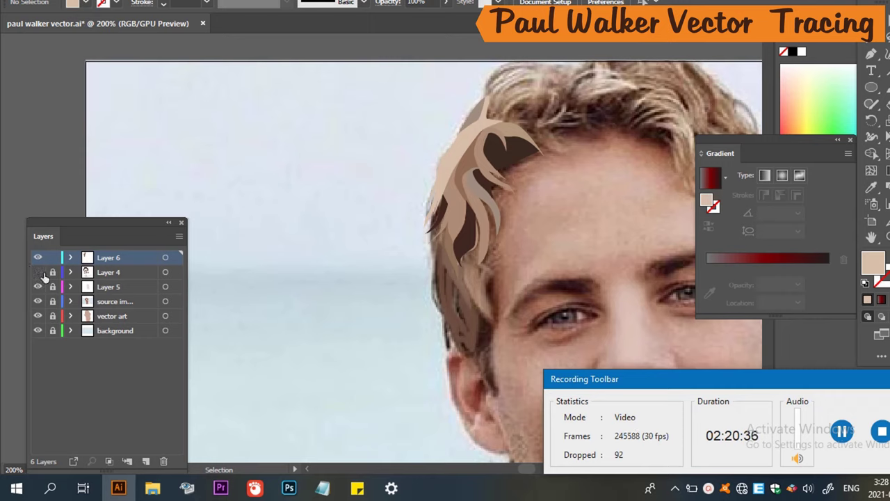
{"action": "left_click", "coordinate": [37, 272]}
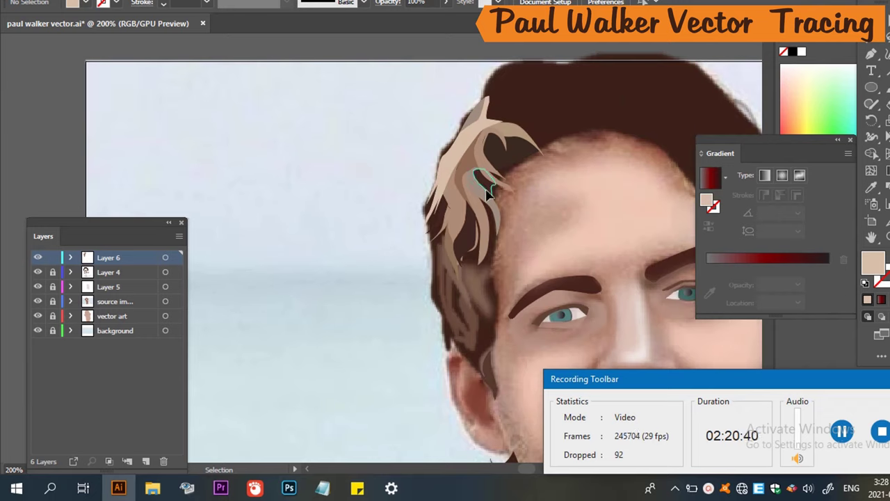
Apply a Gaussian Blur with a 0.5 pixel radius to the narrow tan strand beside the lower dark brown gap.
{"action": "left_click", "coordinate": [453, 218]}
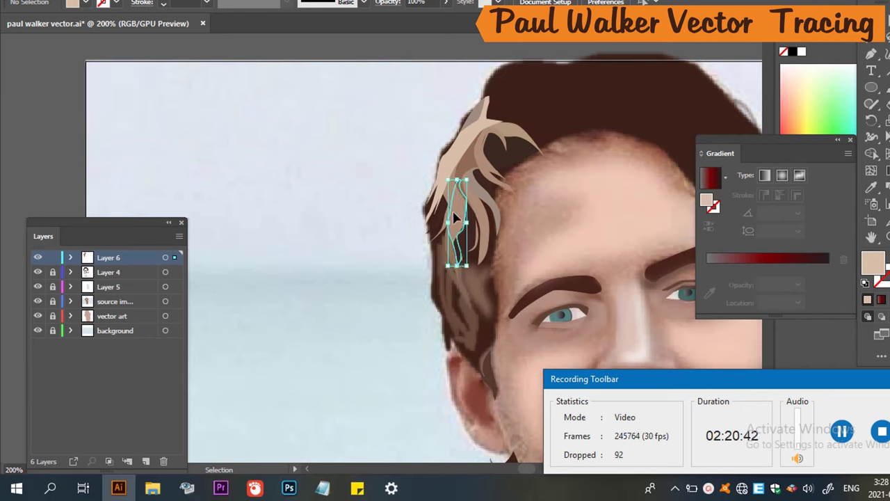
{"action": "left_click", "coordinate": [214, 1]}
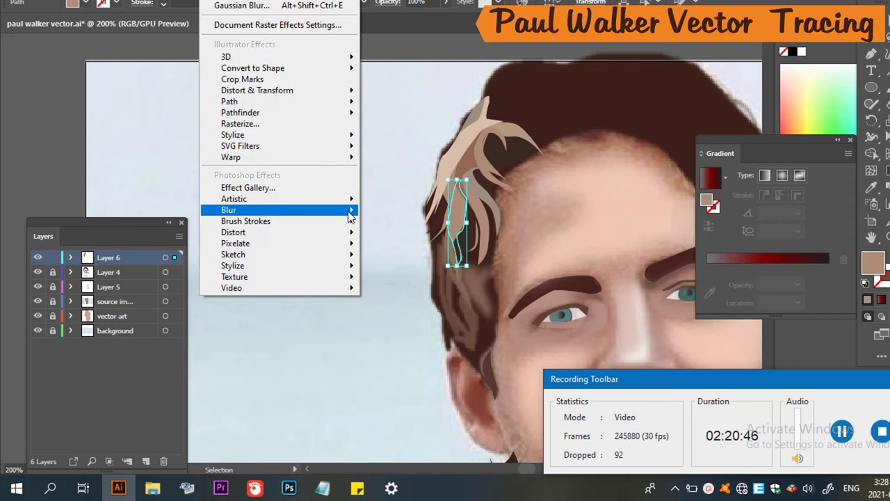
{"action": "mouse_move", "coordinate": [348, 210]}
{"action": "left_click", "coordinate": [388, 212]}
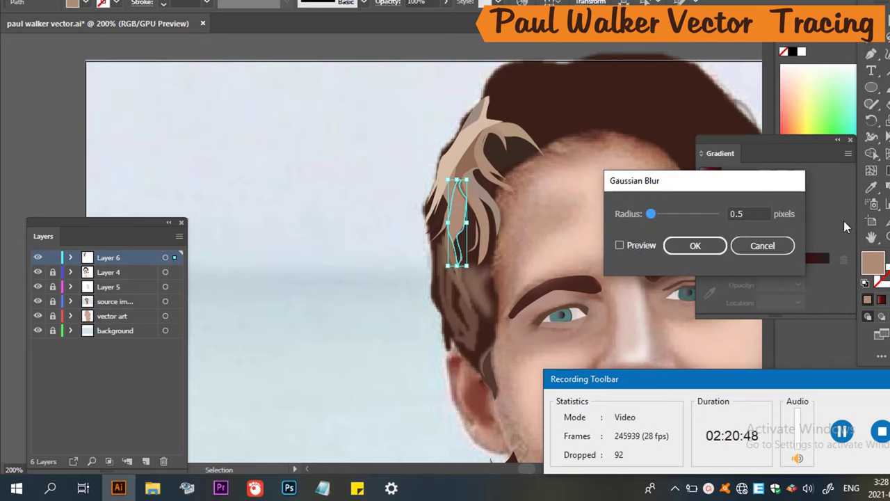
{"action": "left_click", "coordinate": [642, 249]}
{"action": "left_click", "coordinate": [695, 246]}
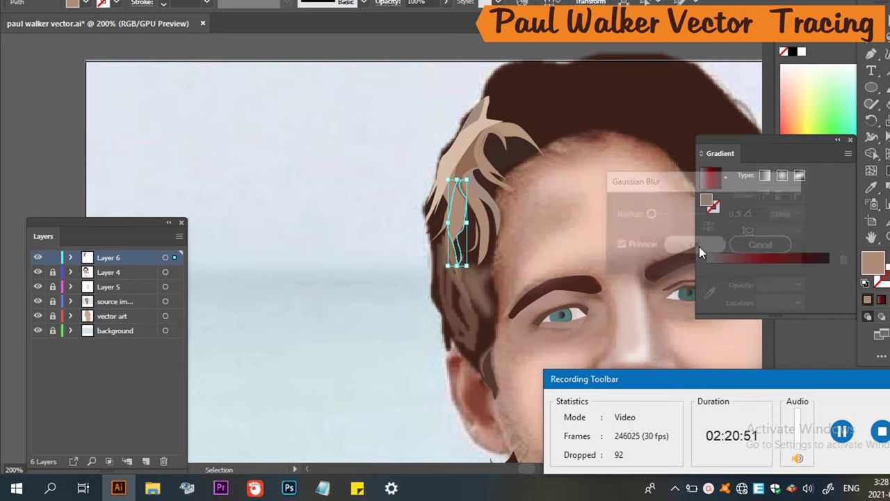
{"action": "left_click", "coordinate": [352, 211]}
Apply the same Gaussian Blur to the long curved tan strand on the forehead side of the dark gap and deselect it.
{"action": "left_click", "coordinate": [458, 221]}
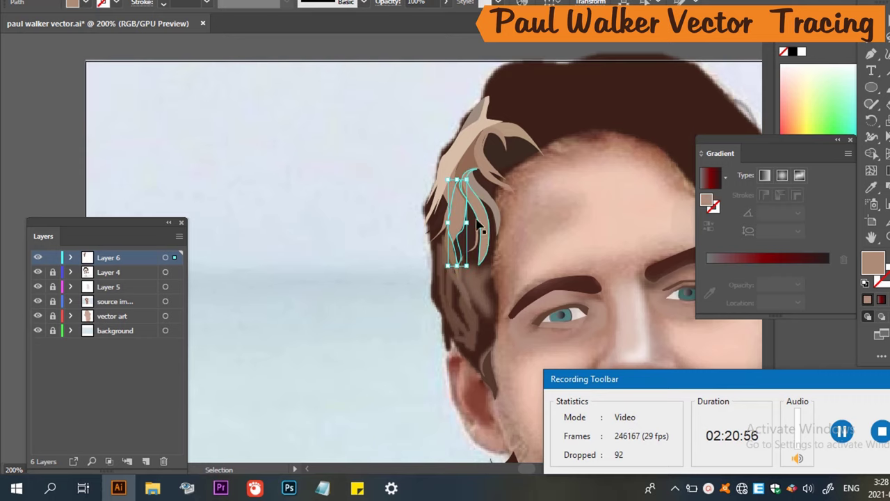
{"action": "left_click", "coordinate": [489, 229]}
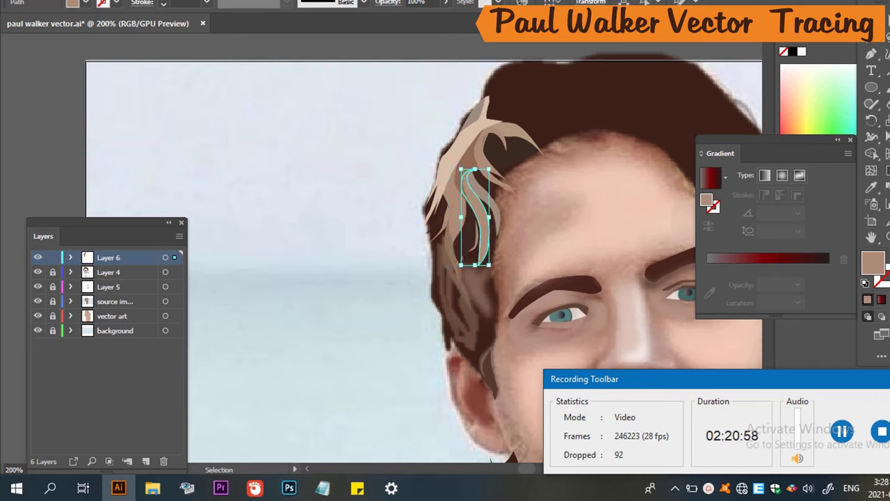
{"action": "left_click", "coordinate": [213, 0]}
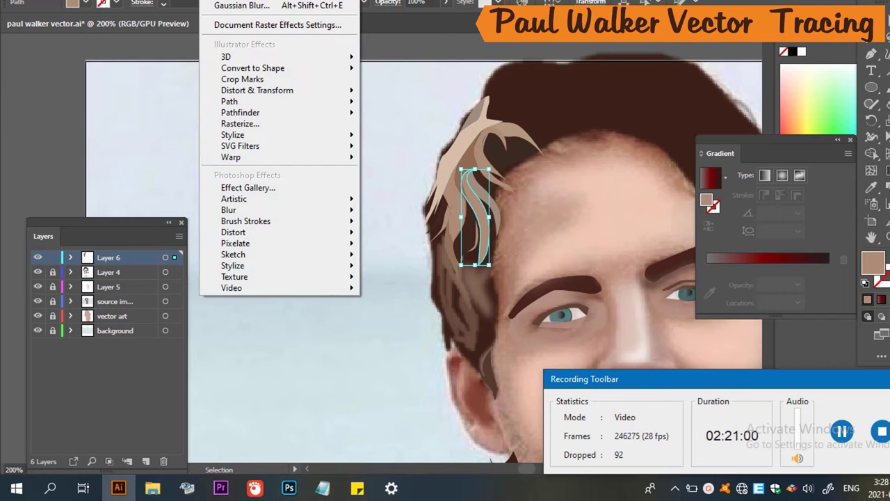
{"action": "left_click", "coordinate": [242, 6]}
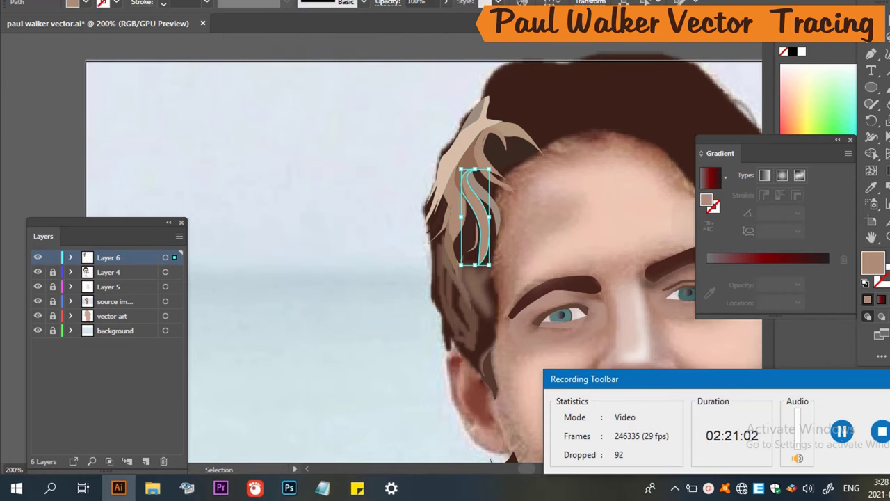
{"action": "left_click", "coordinate": [212, 0]}
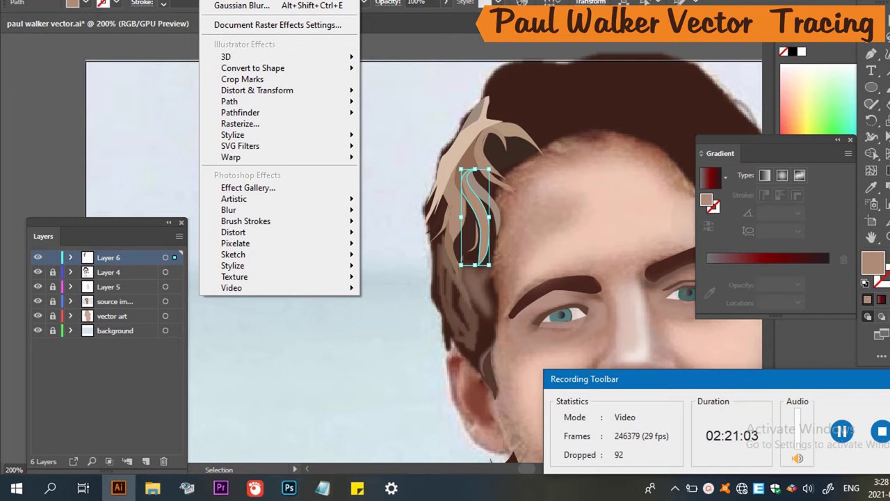
{"action": "left_click", "coordinate": [230, 1]}
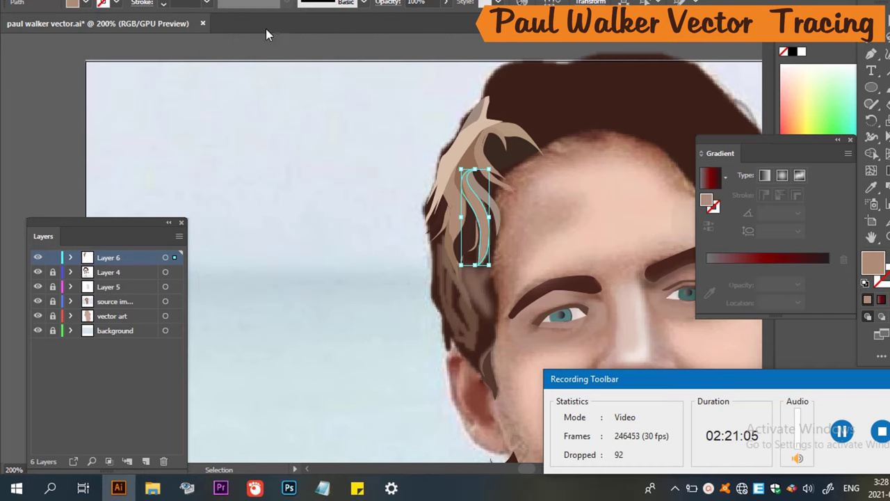
{"action": "left_click", "coordinate": [565, 237]}
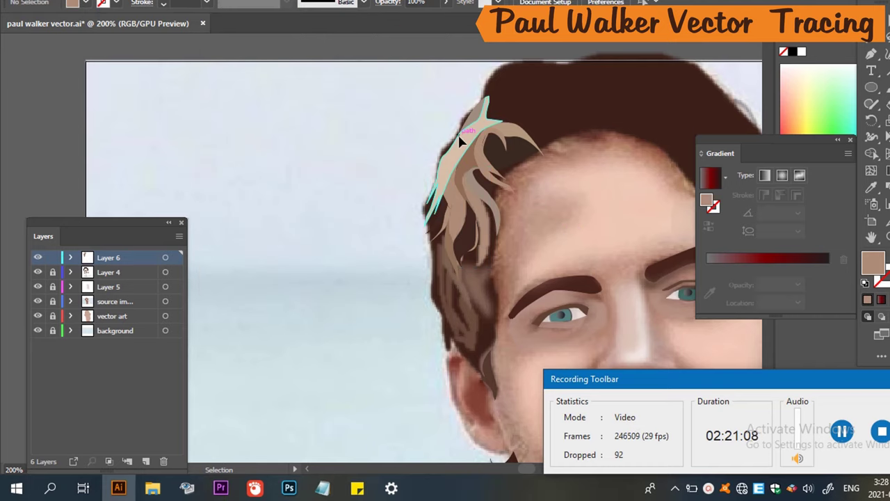
Apply the last Gaussian Blur to the large light tan strand along the outer hair edge and deselect it.
{"action": "left_click", "coordinate": [459, 142]}
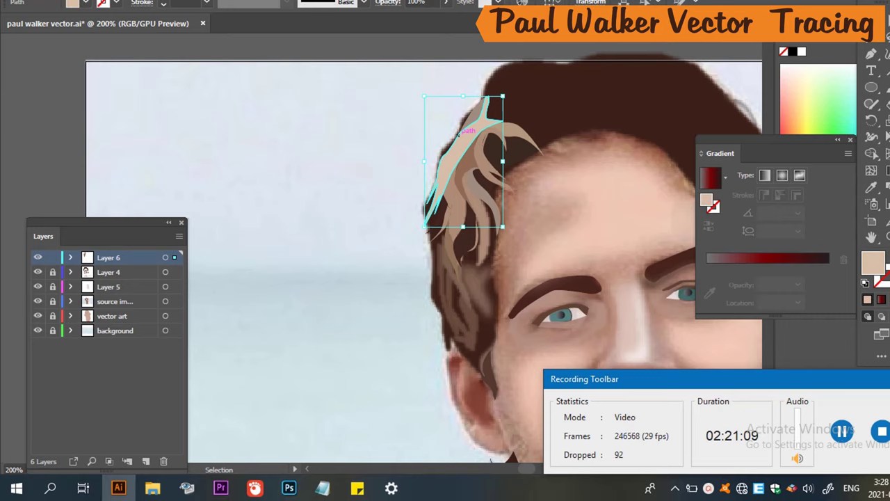
{"action": "left_click", "coordinate": [212, 0]}
{"action": "key", "text": "Escape"}
{"action": "left_click", "coordinate": [323, 173]}
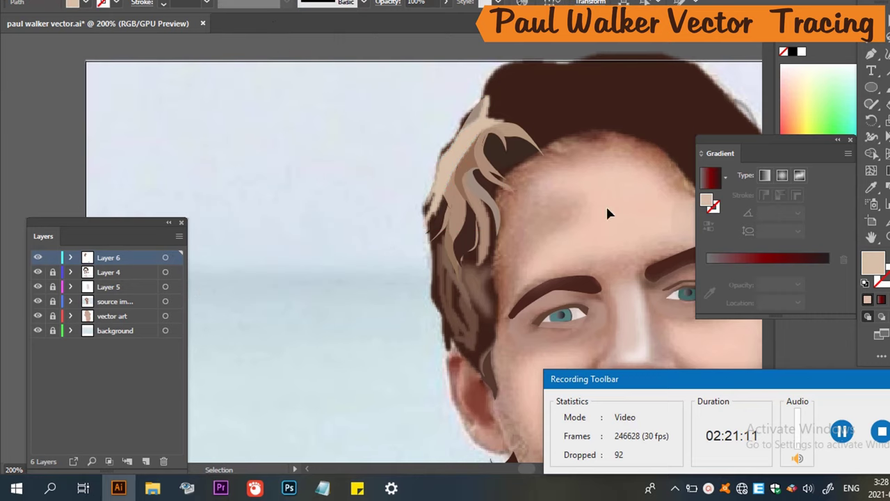
Apply the last Gaussian Blur to the medium brown strand curving beneath the large light strand and deselect it.
{"action": "left_click", "coordinate": [477, 173]}
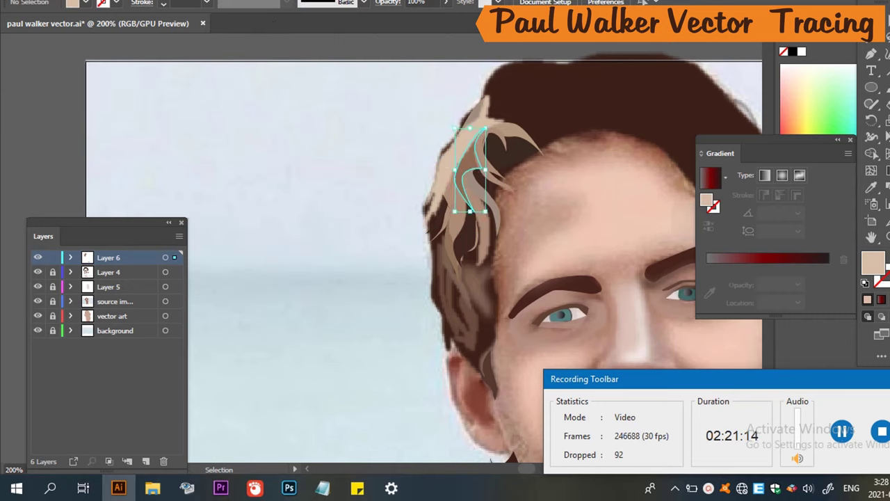
{"action": "left_click", "coordinate": [213, 0]}
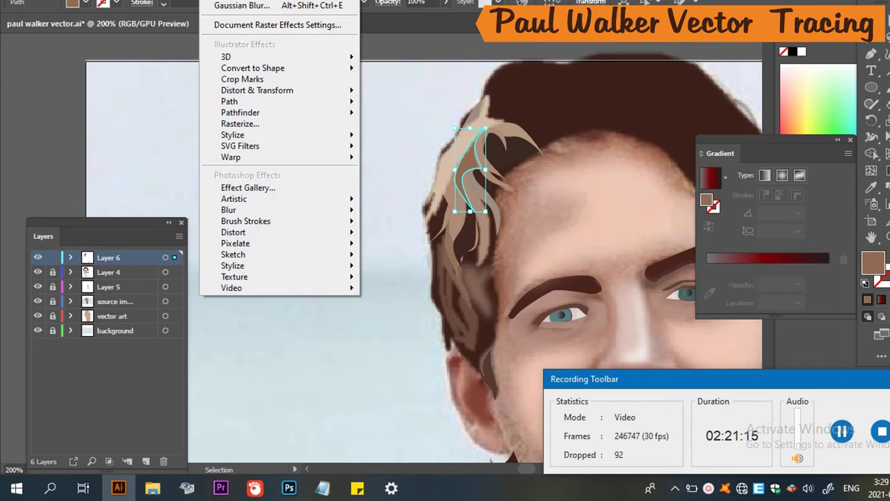
{"action": "key", "text": "Escape"}
{"action": "left_click", "coordinate": [341, 221]}
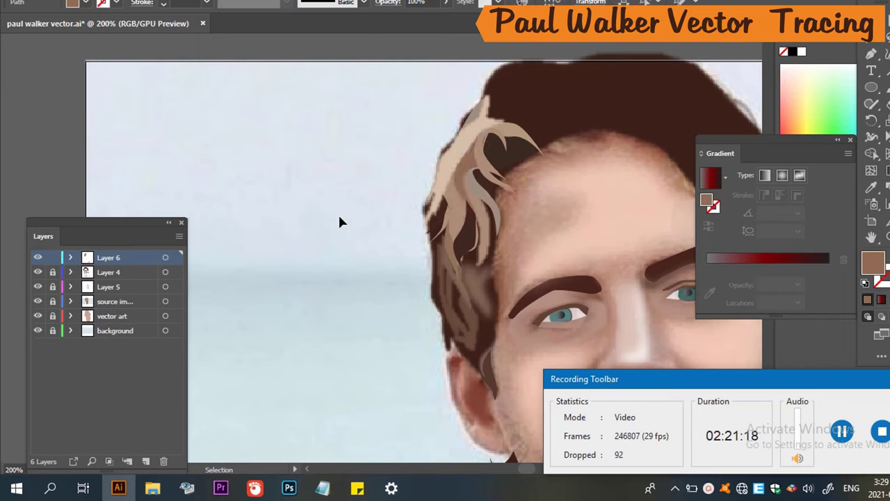
Apply the last Gaussian Blur to the small brown strand at the lower temple and deselect it.
{"action": "left_click", "coordinate": [449, 244]}
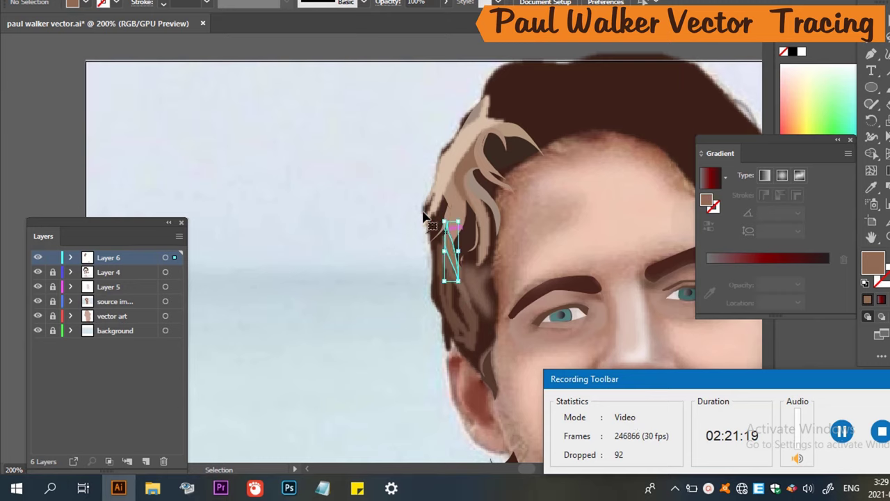
{"action": "left_click", "coordinate": [220, 0]}
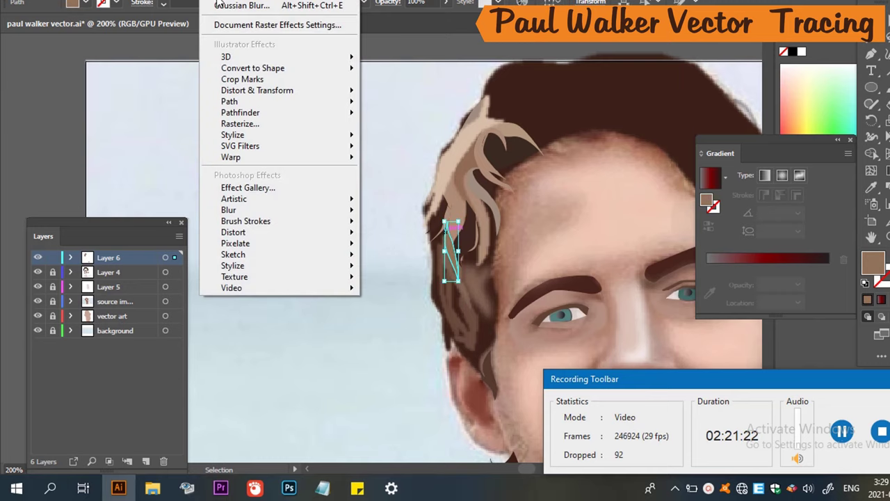
{"action": "left_click", "coordinate": [219, 3]}
{"action": "left_click", "coordinate": [410, 234]}
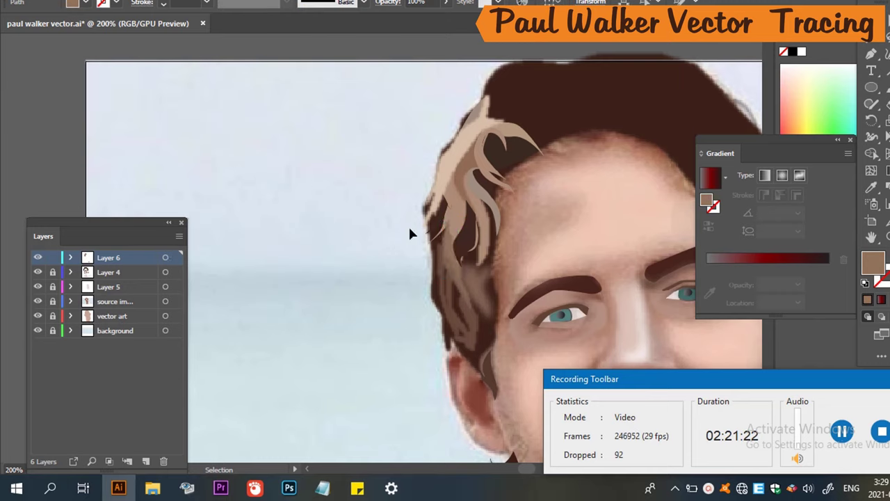
Reapply the Gaussian Blur to the narrow tan strand beside the lower dark brown gap and deselect it.
{"action": "left_click", "coordinate": [461, 216]}
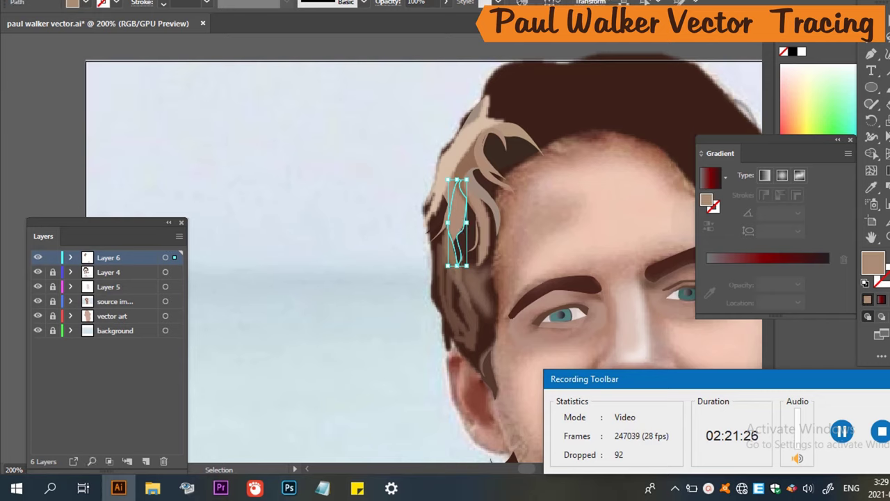
{"action": "left_click", "coordinate": [220, 0]}
{"action": "left_click", "coordinate": [229, 1]}
{"action": "left_click", "coordinate": [284, 124]}
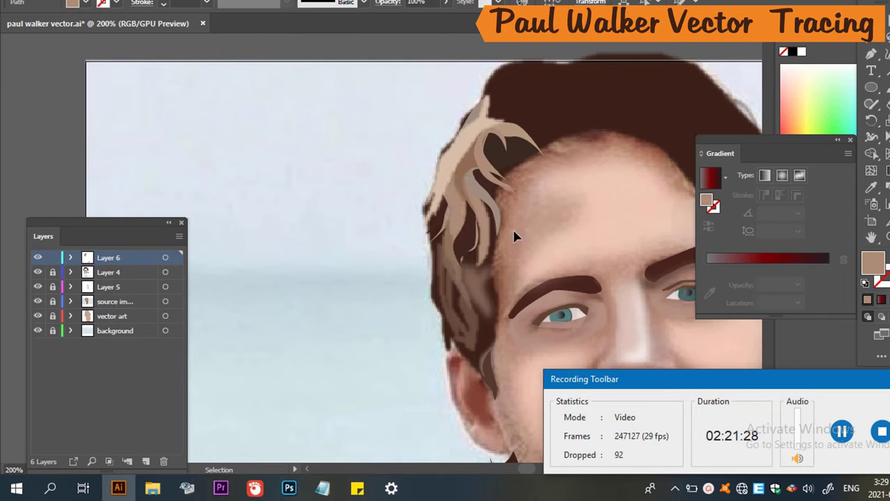
{"action": "left_click", "coordinate": [470, 243]}
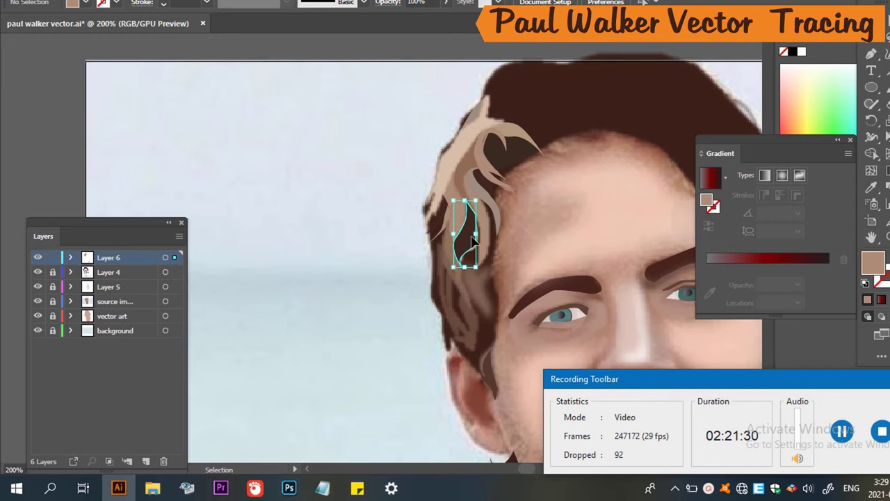
{"action": "double_click", "coordinate": [488, 200]}
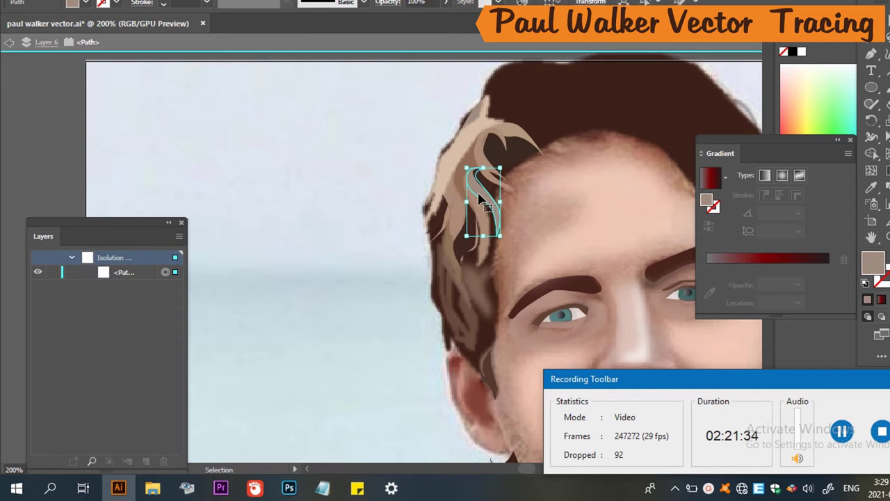
{"action": "left_click", "coordinate": [9, 42]}
{"action": "left_click", "coordinate": [8, 44]}
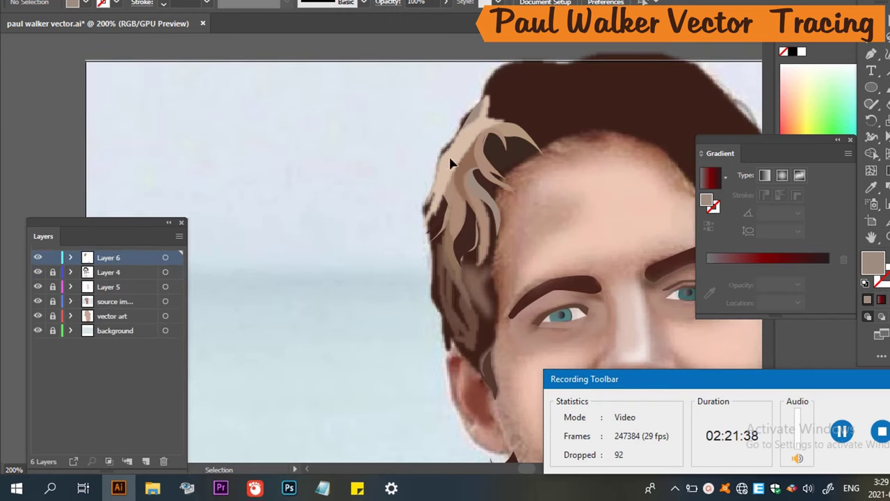
Apply the last Gaussian Blur to the S-shaped grey-brown strand at the forehead edge and deselect it.
{"action": "left_click", "coordinate": [489, 207]}
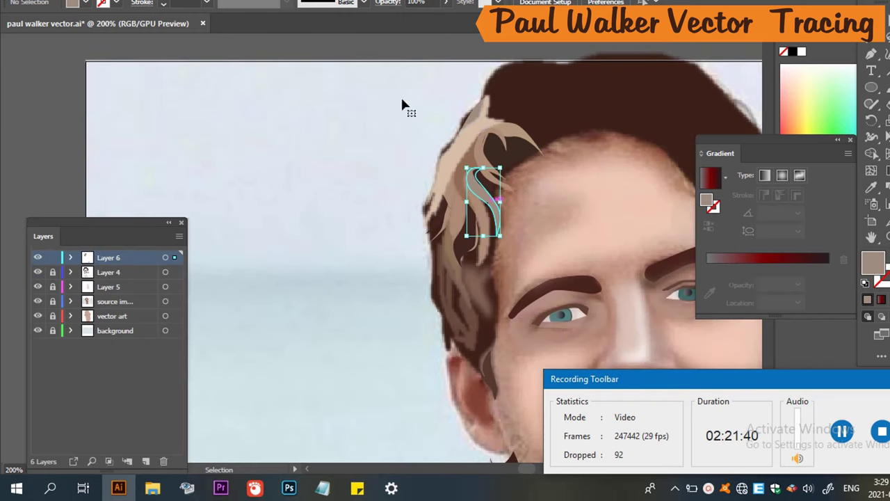
{"action": "left_click", "coordinate": [216, 1]}
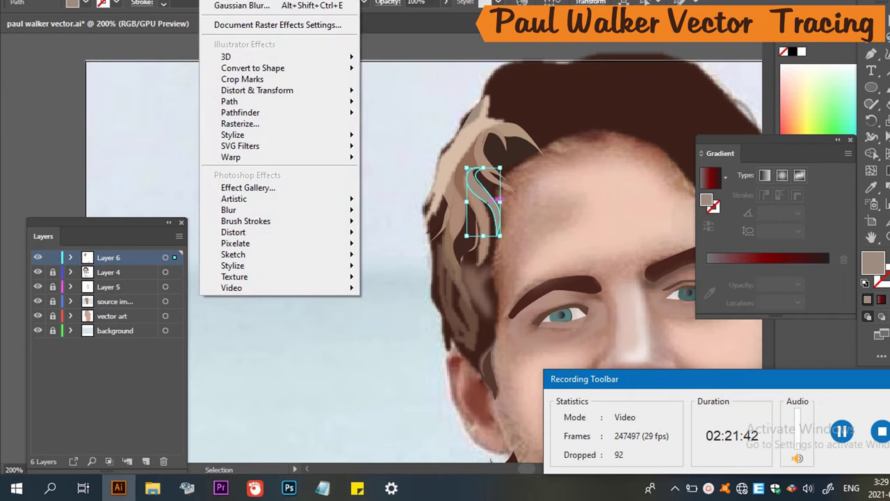
{"action": "left_click", "coordinate": [242, 2]}
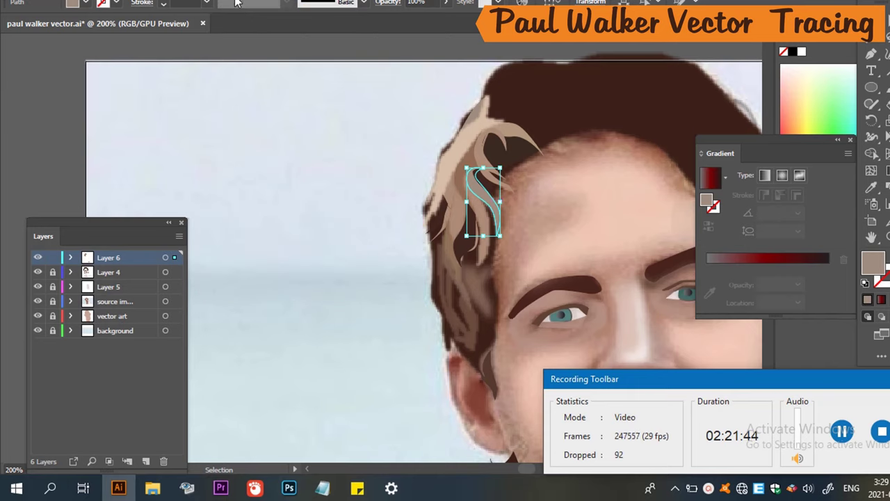
{"action": "left_click", "coordinate": [357, 187]}
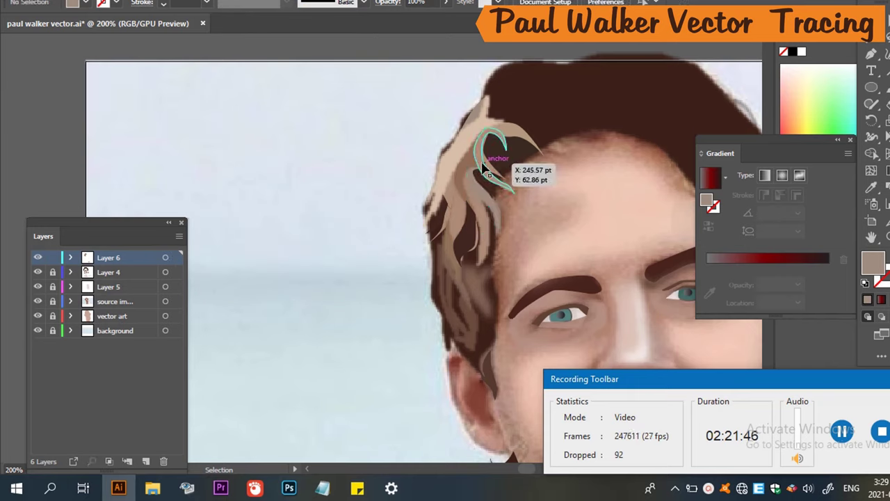
Apply the last Gaussian Blur to the curled, forked tan strand beside the upper dark brown gap.
{"action": "left_click", "coordinate": [482, 162]}
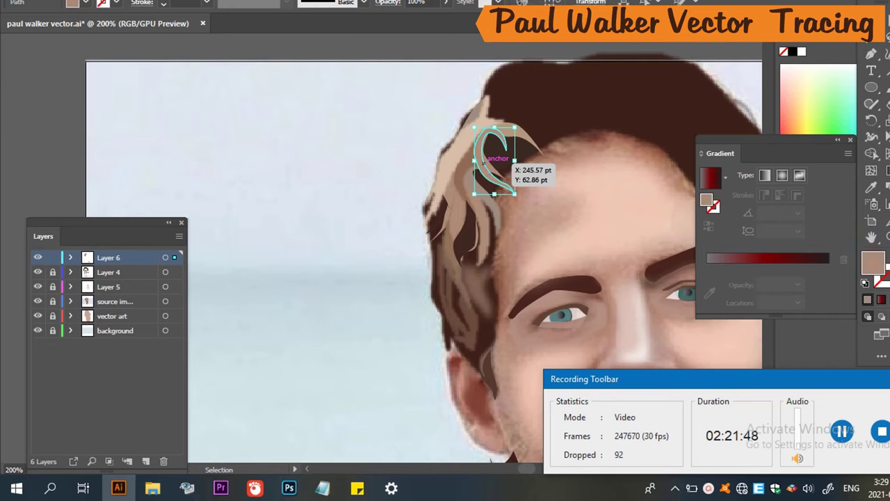
{"action": "left_click", "coordinate": [213, 0]}
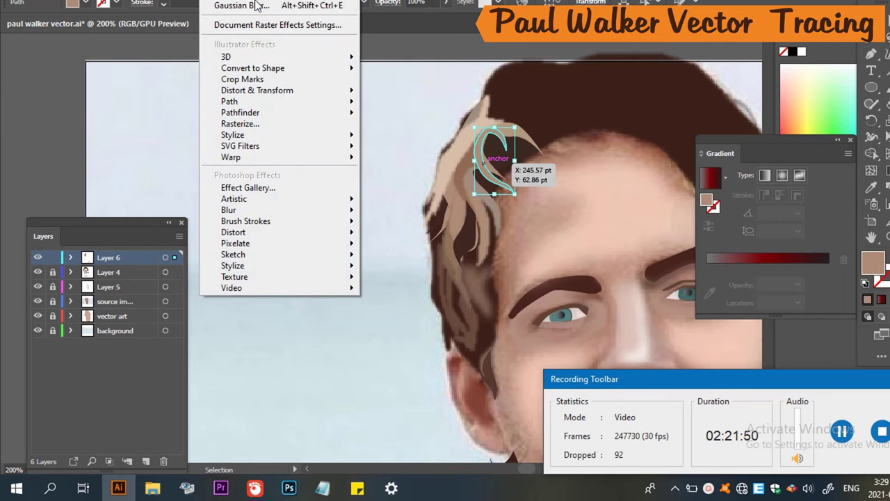
{"action": "key", "text": "Escape"}
{"action": "left_click", "coordinate": [369, 193]}
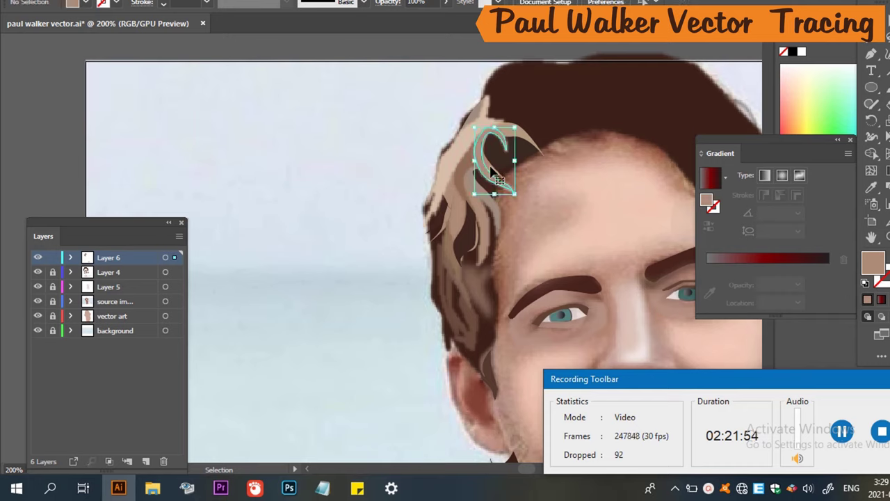
Apply the last Gaussian Blur to the arched tan strand above the upper dark brown gap and deselect it.
{"action": "left_click", "coordinate": [491, 173]}
{"action": "left_click", "coordinate": [356, 174]}
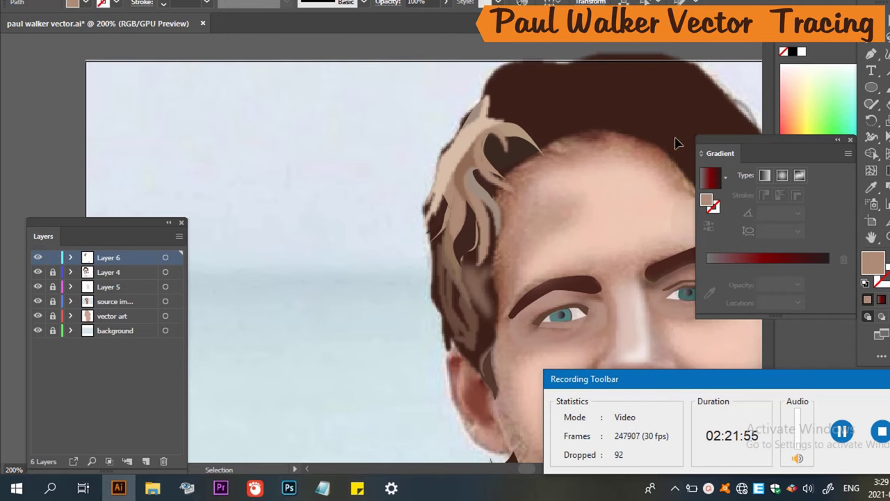
{"action": "left_click", "coordinate": [527, 146]}
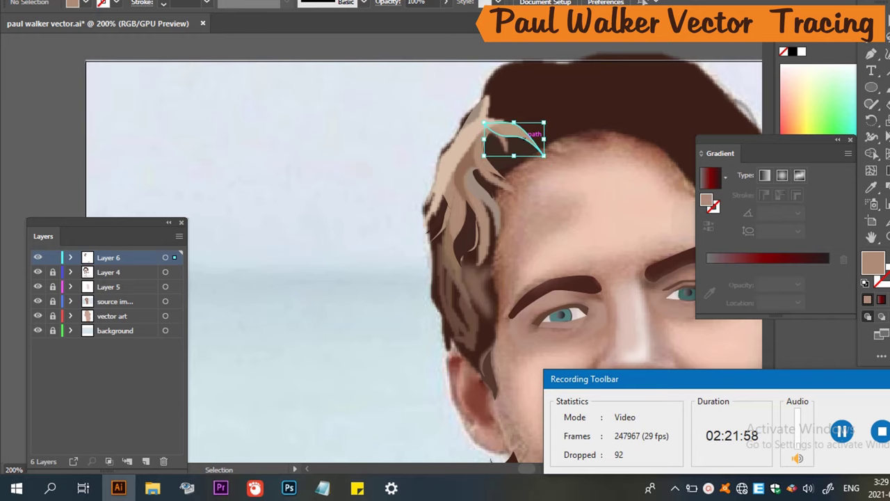
{"action": "left_click", "coordinate": [215, 1]}
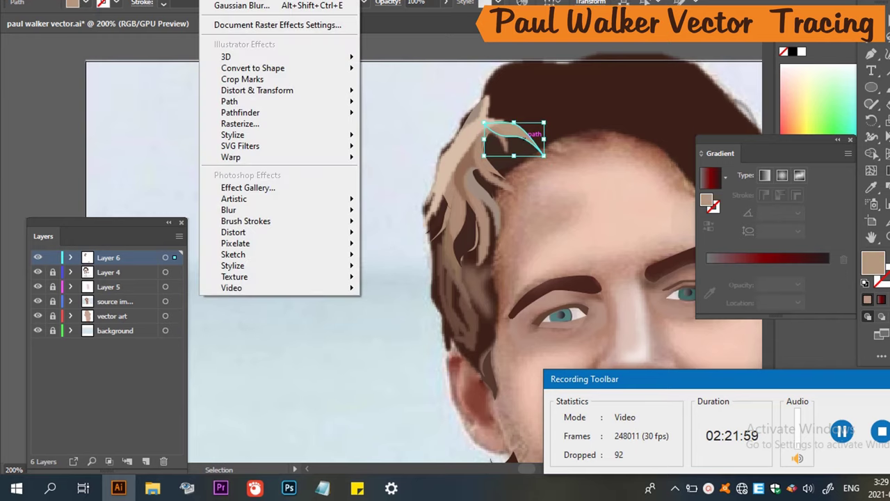
{"action": "left_click", "coordinate": [215, 2]}
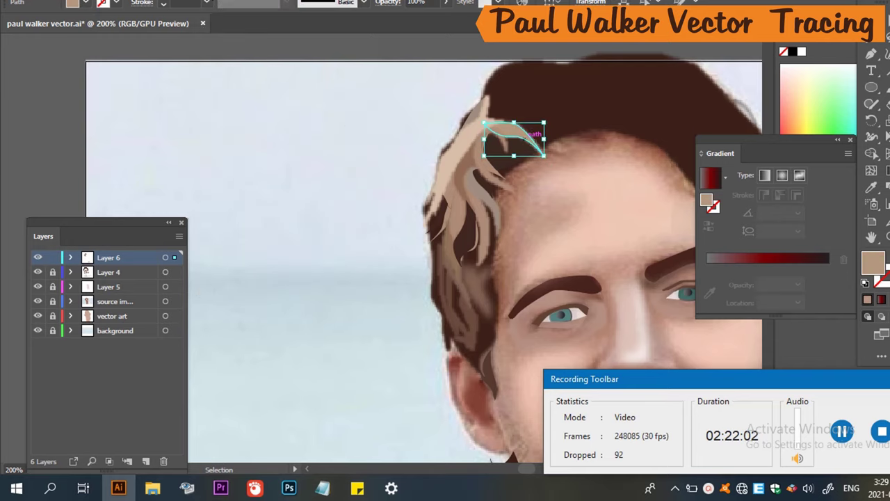
{"action": "left_click", "coordinate": [247, 99]}
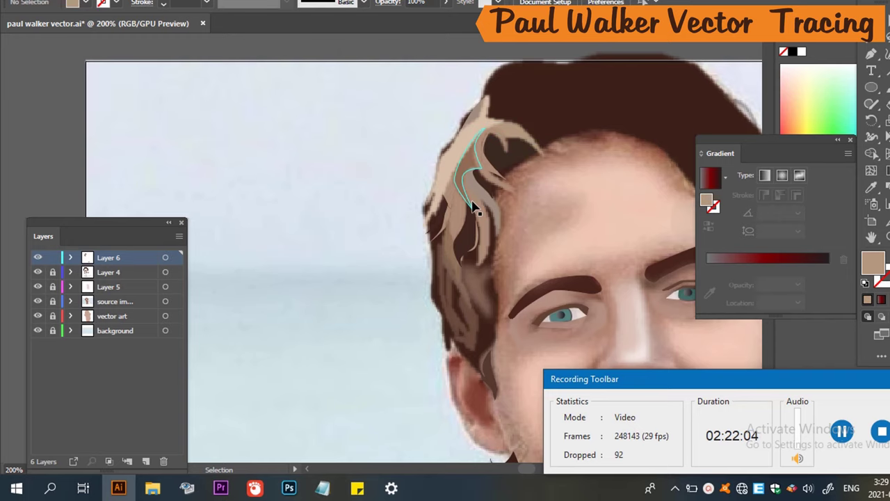
Hide the source image layer to check the vector portrait and save the file.
{"action": "scroll", "coordinate": [452, 200], "scroll_direction": "down", "scroll_amount": 2}
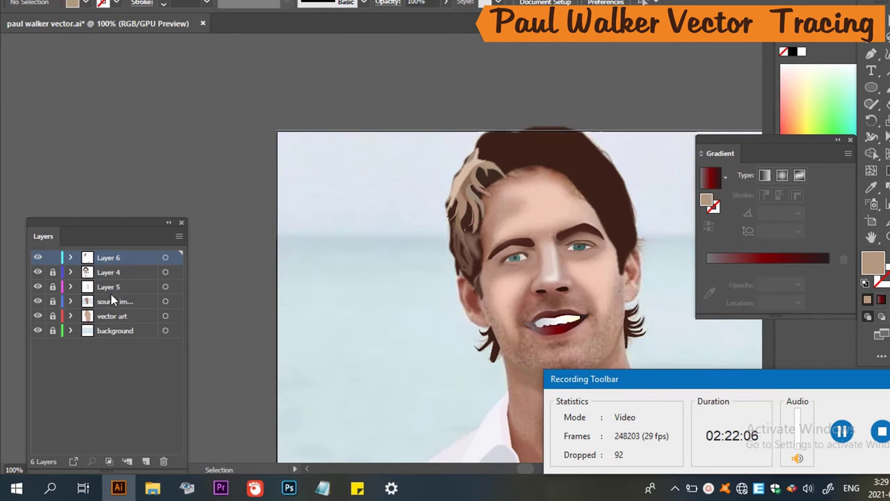
{"action": "left_click", "coordinate": [38, 301]}
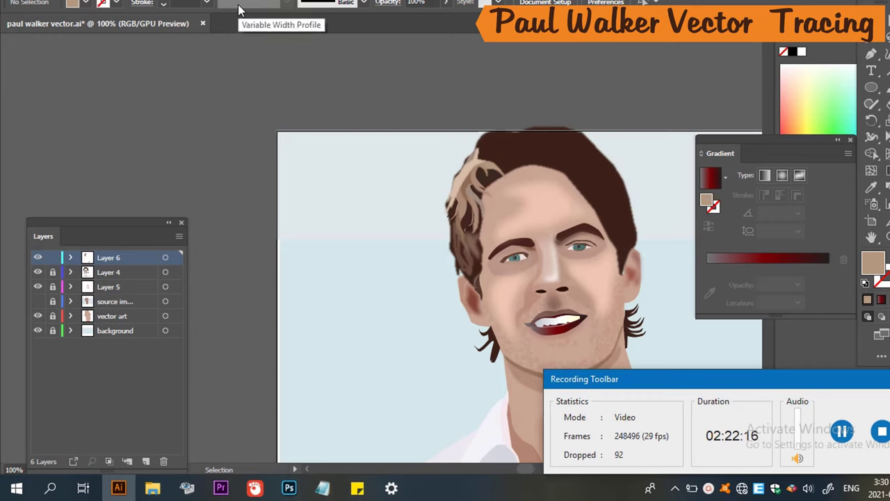
{"action": "key", "text": "ctrl+s"}
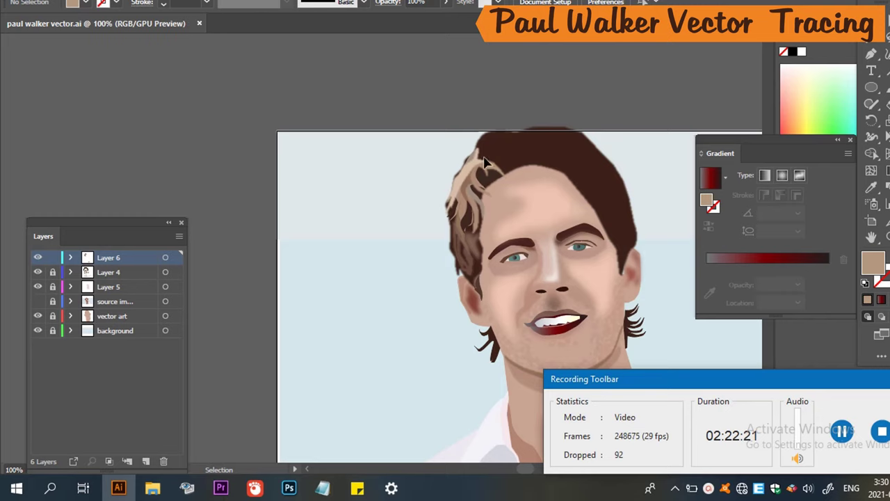
{"action": "scroll", "coordinate": [598, 237], "scroll_direction": "down", "scroll_amount": 3}
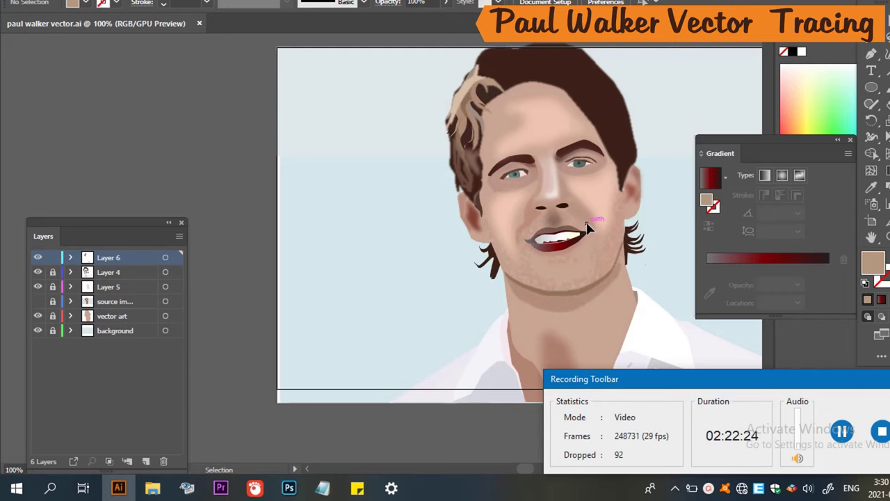
{"action": "scroll", "coordinate": [588, 228], "scroll_direction": "up", "scroll_amount": 1}
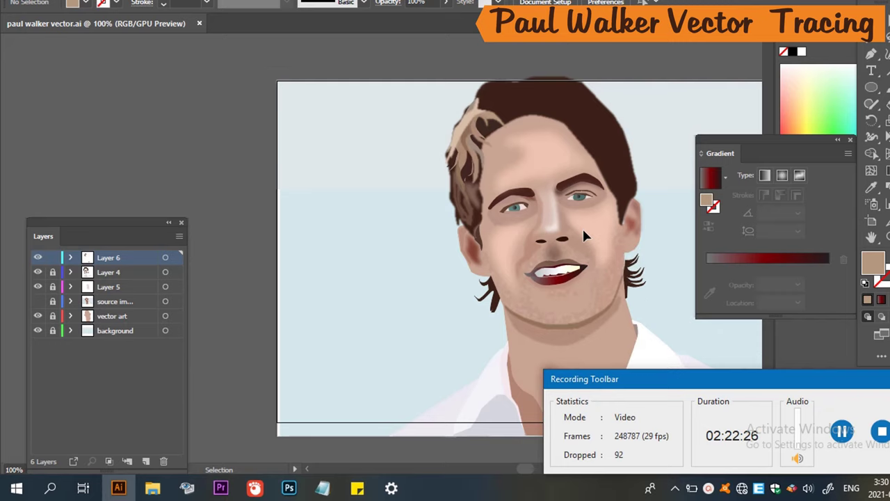
Apply the grey-to-dark-red gradient to the jawline curve's stroke, leave its fill empty and deselect it.
{"action": "left_click", "coordinate": [548, 329]}
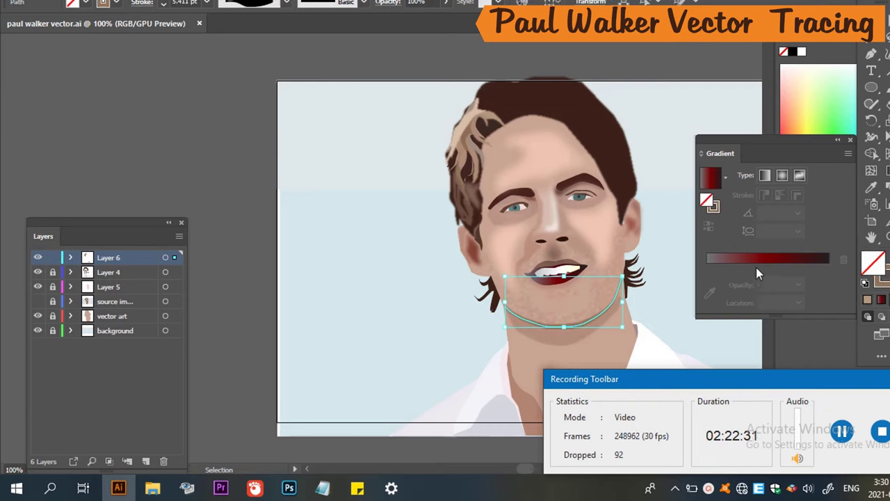
{"action": "left_click", "coordinate": [800, 261]}
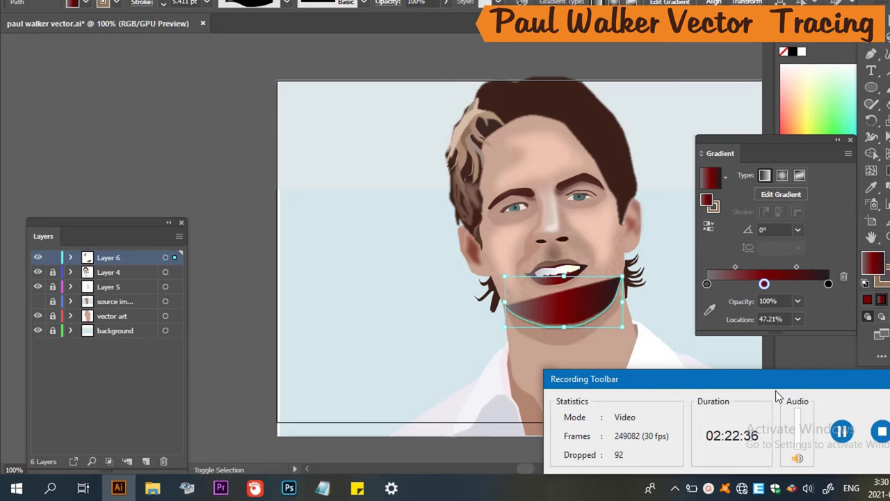
{"action": "key", "text": "ctrl+z"}
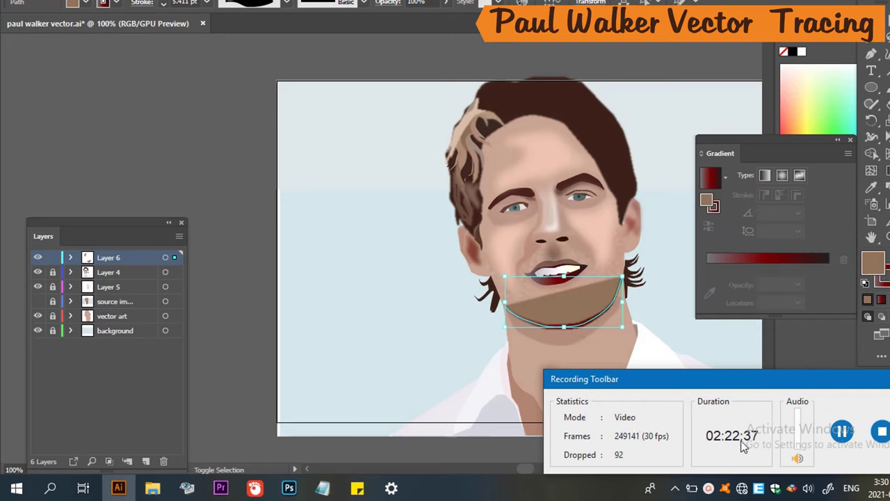
{"action": "key", "text": "slash"}
{"action": "key", "text": "slash"}
{"action": "left_click", "coordinate": [685, 112]}
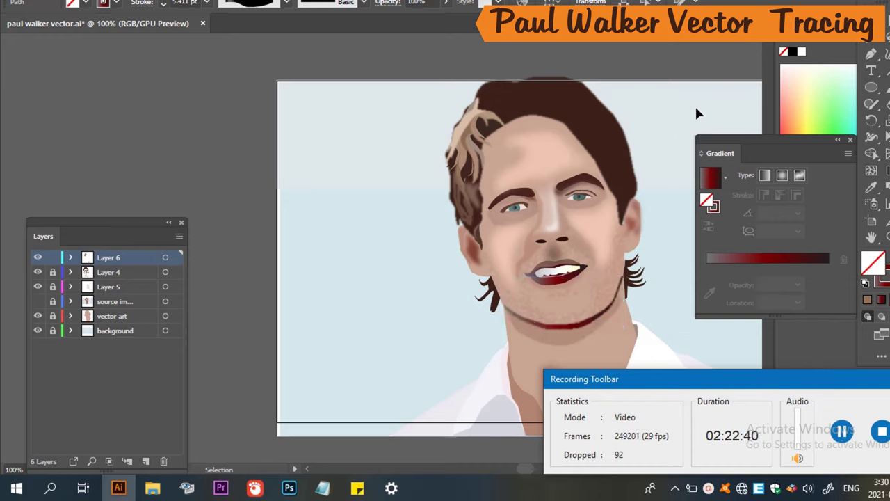
{"action": "left_click", "coordinate": [654, 111]}
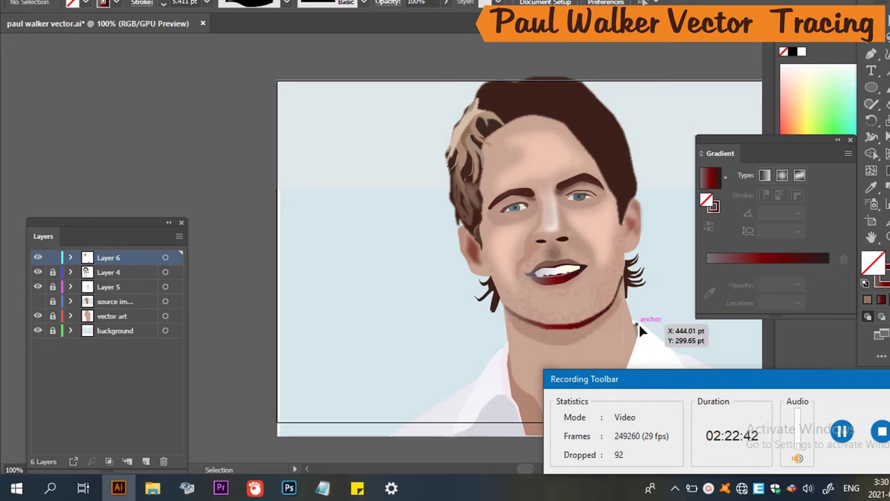
Lower the opacity of the gradient jawline stroke to 53% and deselect it.
{"action": "left_click", "coordinate": [575, 332]}
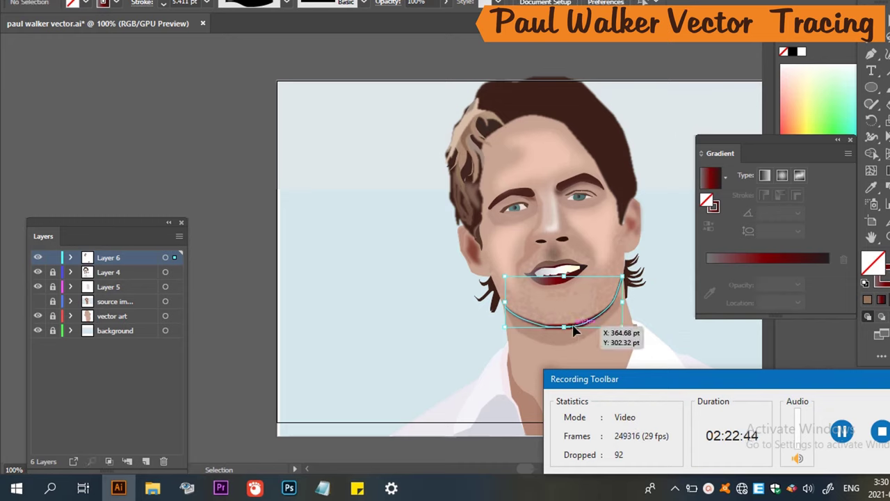
{"action": "left_click", "coordinate": [445, 4]}
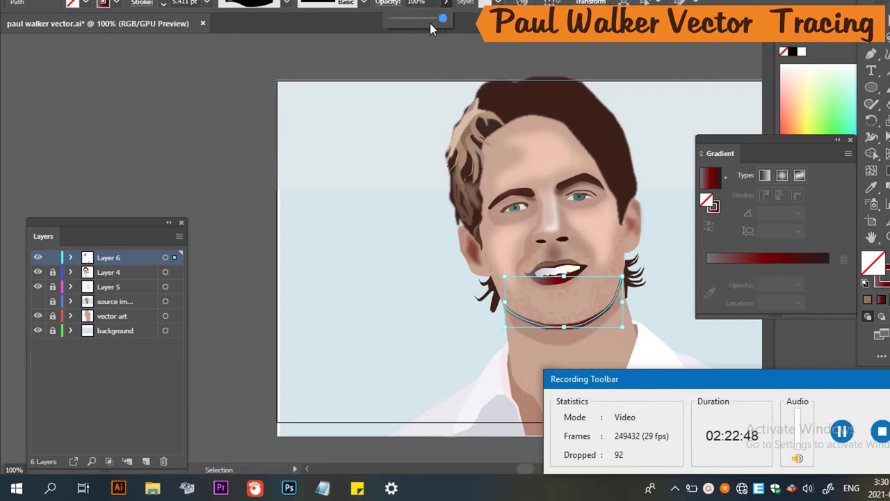
{"action": "left_click", "coordinate": [419, 19]}
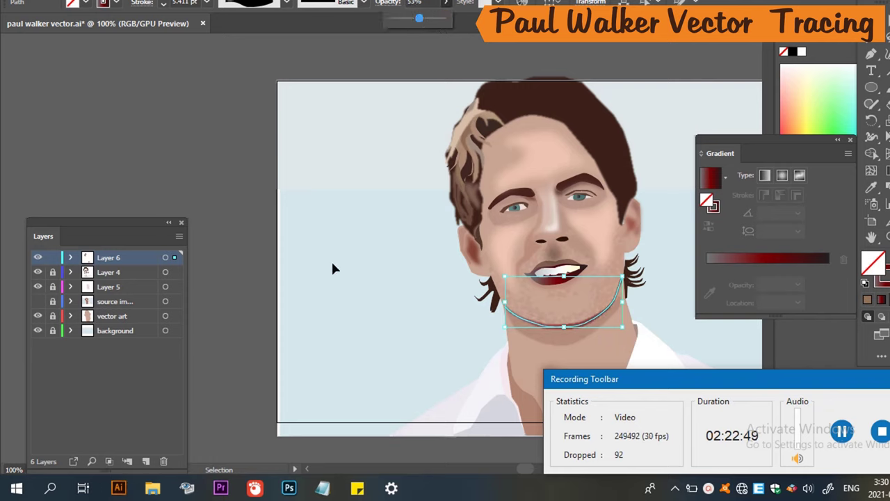
{"action": "left_click", "coordinate": [199, 161]}
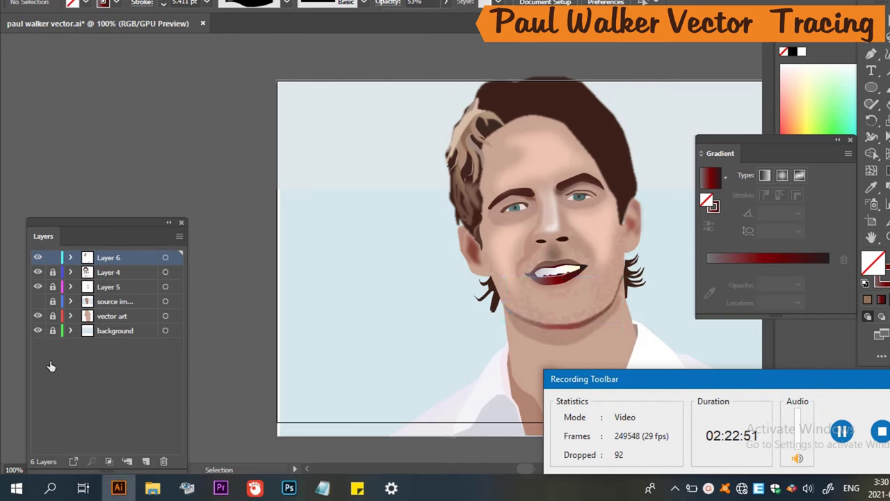
Compare the vector portrait with the source photo by briefly showing the source image layer.
{"action": "left_click", "coordinate": [38, 301]}
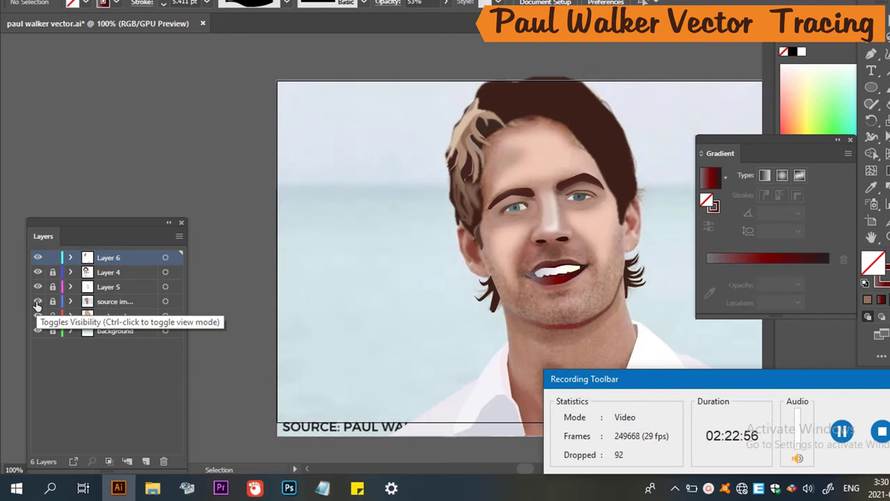
{"action": "left_click", "coordinate": [37, 303]}
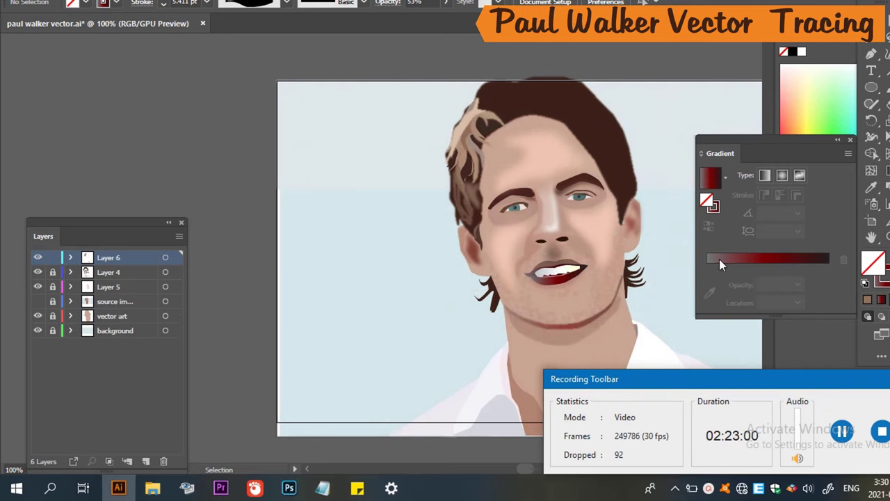
{"action": "scroll", "coordinate": [504, 159], "scroll_direction": "down", "scroll_amount": 2}
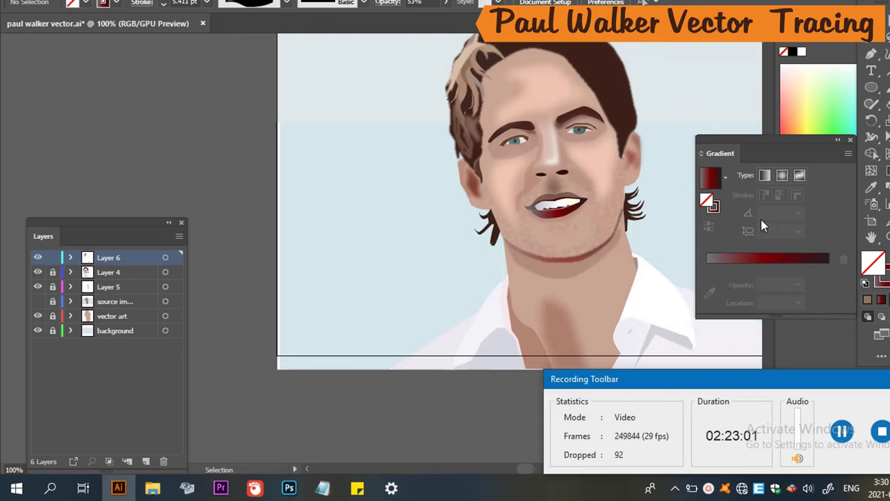
{"action": "scroll", "coordinate": [641, 157], "scroll_direction": "up", "scroll_amount": 2}
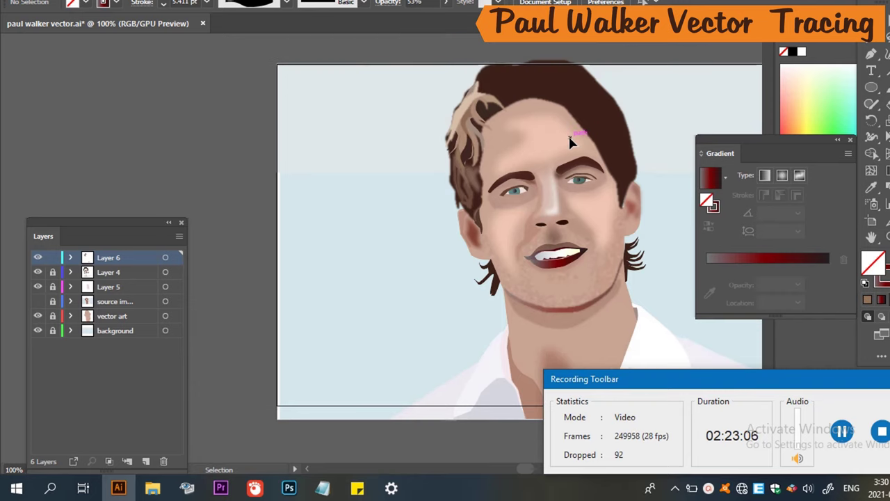
Draw a closed crescent with no stroke from the upper middle of the forehead down to the inner end of the raised eyebrow.
{"action": "scroll", "coordinate": [568, 135], "scroll_direction": "up", "scroll_amount": 3}
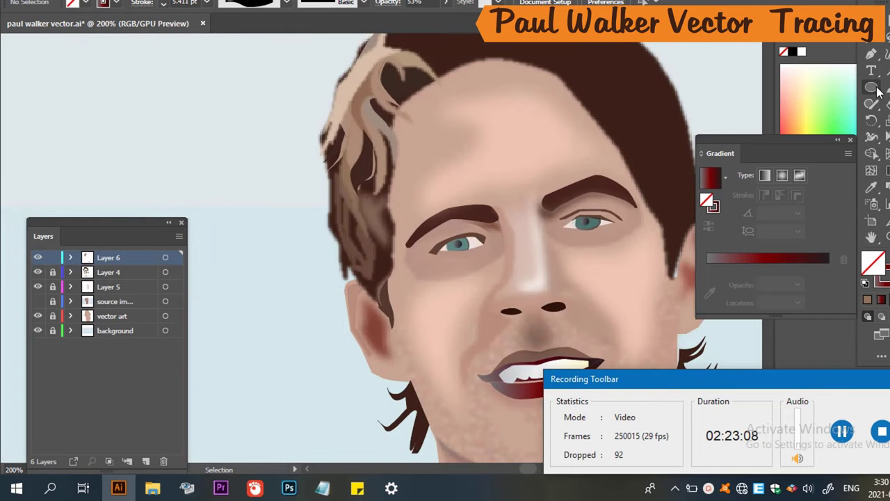
{"action": "left_click", "coordinate": [873, 56]}
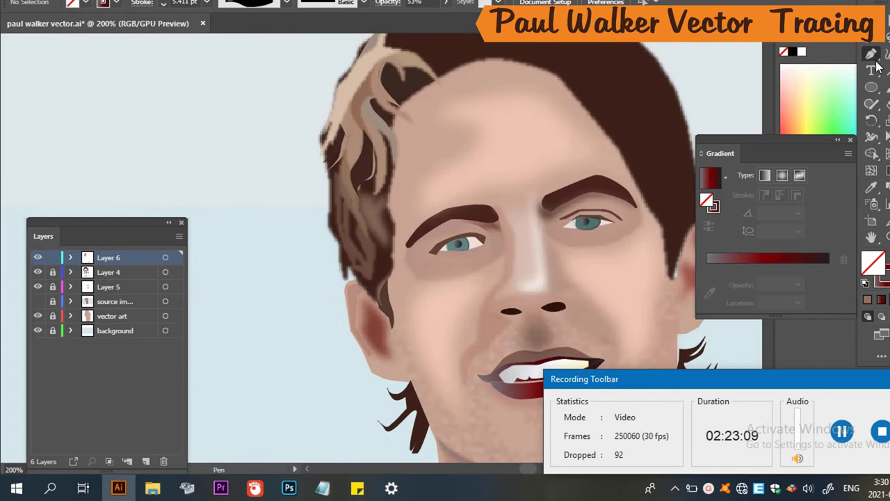
{"action": "left_click", "coordinate": [511, 76]}
{"action": "left_click_drag", "start_coordinate": [567, 124], "coordinate": [581, 154]}
{"action": "left_click", "coordinate": [560, 172]}
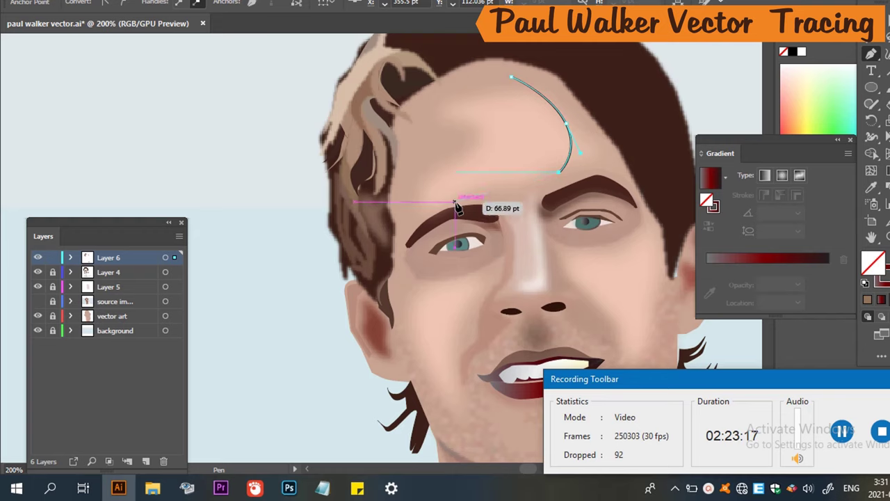
{"action": "key", "text": "x"}
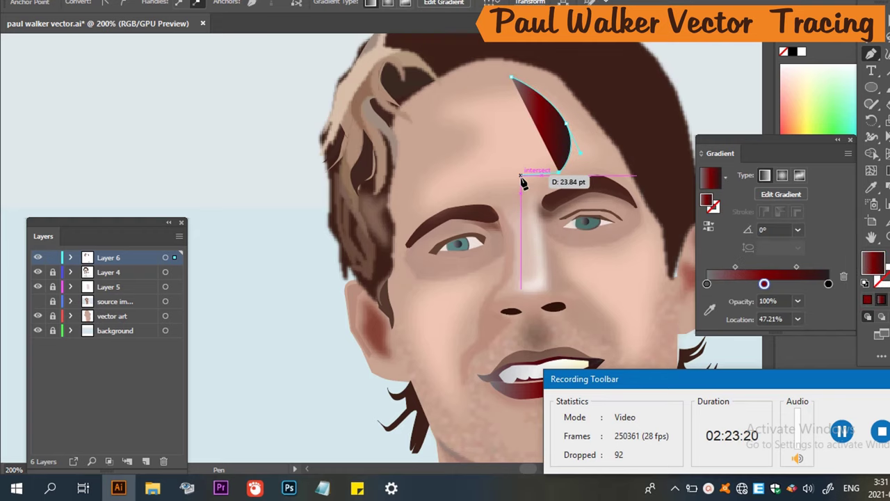
{"action": "key", "text": "slash"}
{"action": "left_click", "coordinate": [522, 172]}
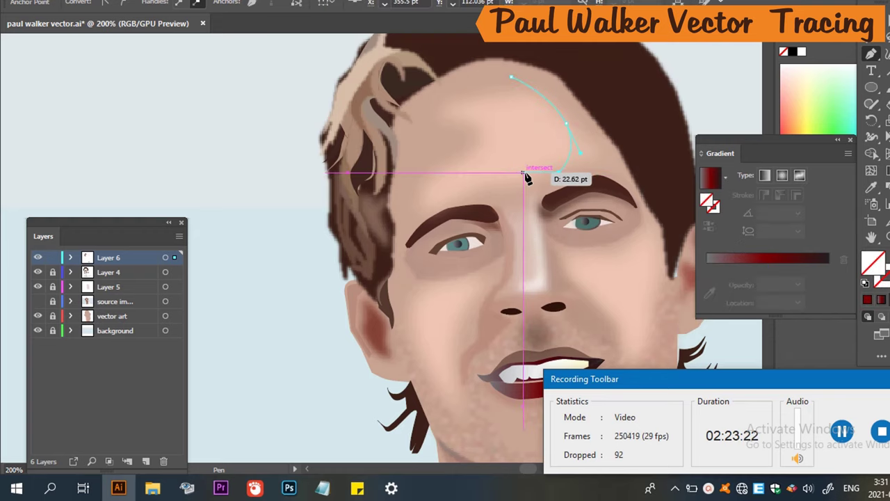
{"action": "left_click", "coordinate": [559, 171]}
{"action": "left_click_drag", "start_coordinate": [541, 131], "coordinate": [528, 104]}
{"action": "left_click", "coordinate": [512, 76]}
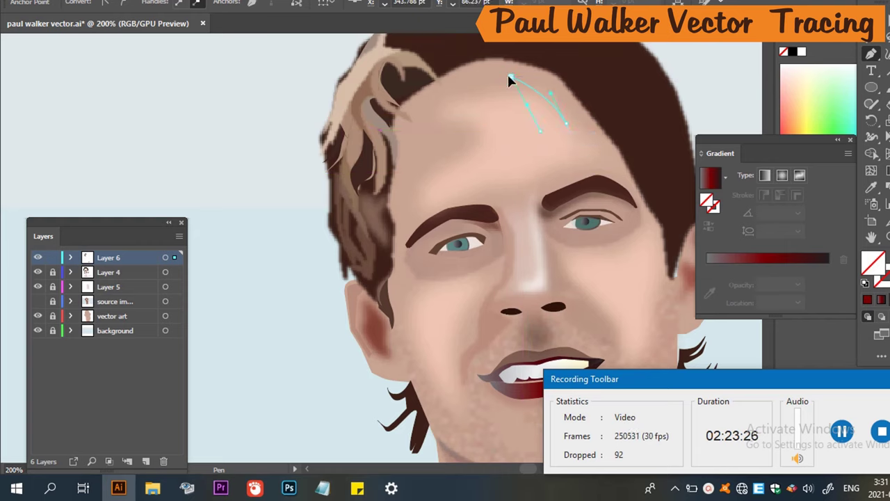
Fill the forehead crescent with a light peach colour from the colour spectrum.
{"action": "left_click", "coordinate": [804, 75]}
{"action": "left_click", "coordinate": [805, 78]}
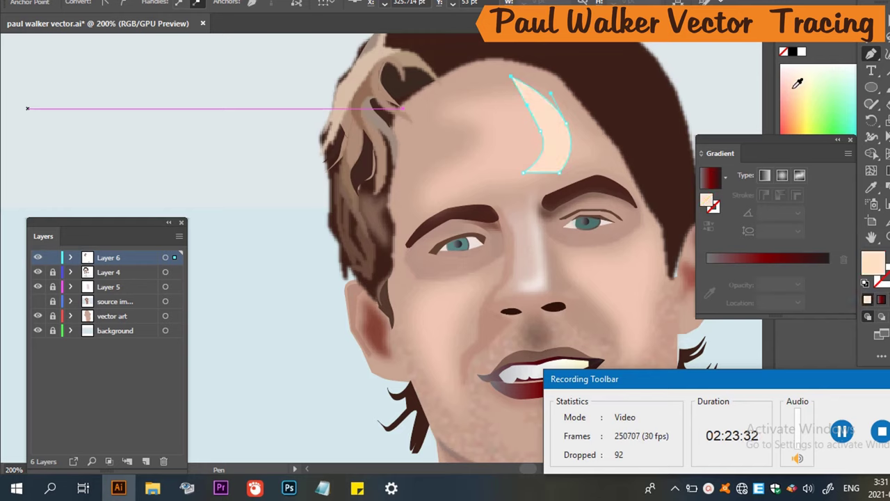
{"action": "key", "text": "v"}
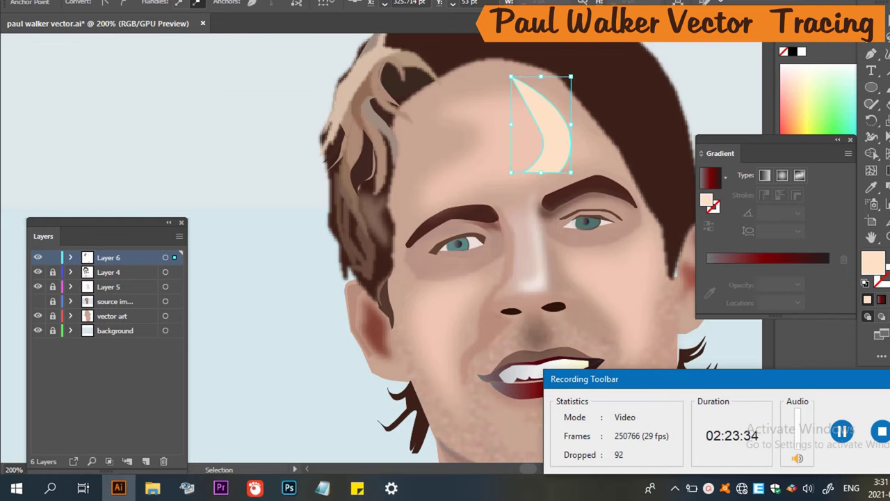
Apply a Gaussian Blur with a 6.2-pixel radius to the forehead crescent.
{"action": "left_click", "coordinate": [217, 1]}
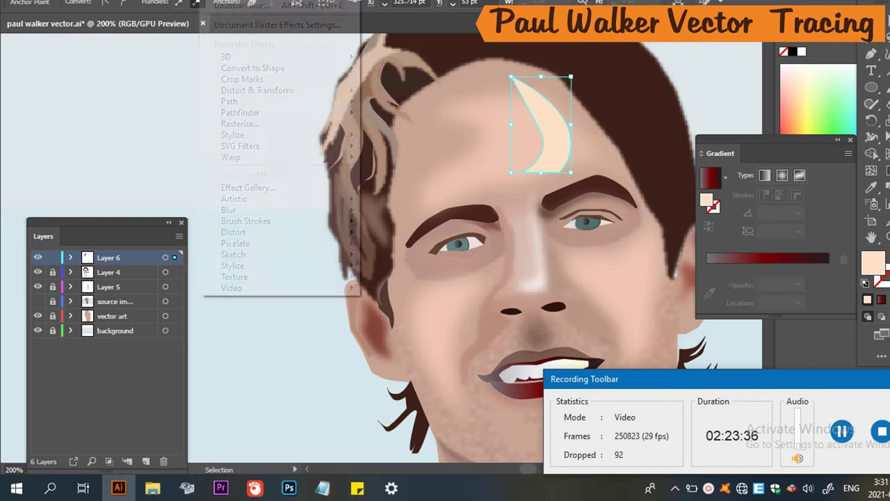
{"action": "left_click", "coordinate": [238, 4]}
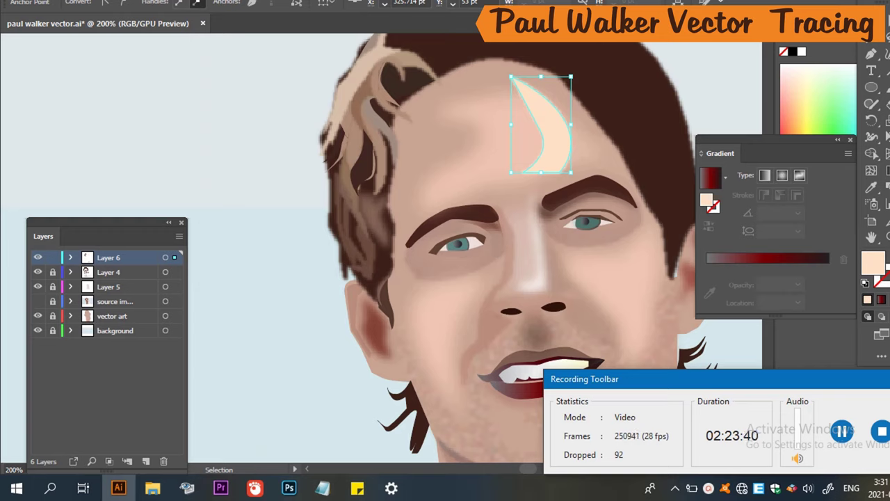
{"action": "left_click", "coordinate": [209, 1]}
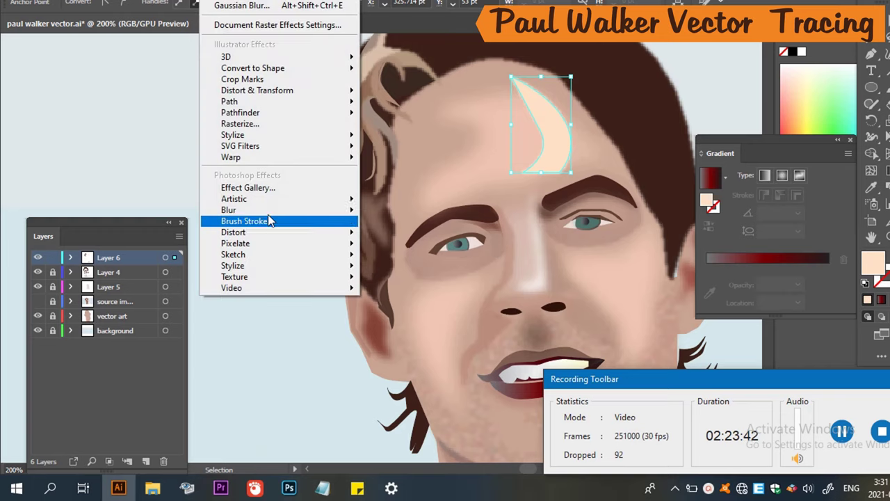
{"action": "mouse_move", "coordinate": [292, 209]}
{"action": "left_click", "coordinate": [415, 217]}
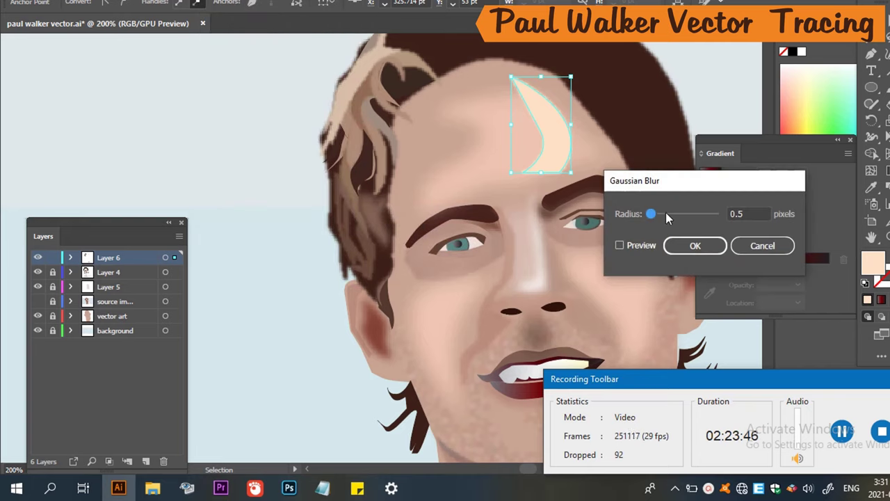
{"action": "left_click_drag", "start_coordinate": [681, 214], "coordinate": [671, 214]}
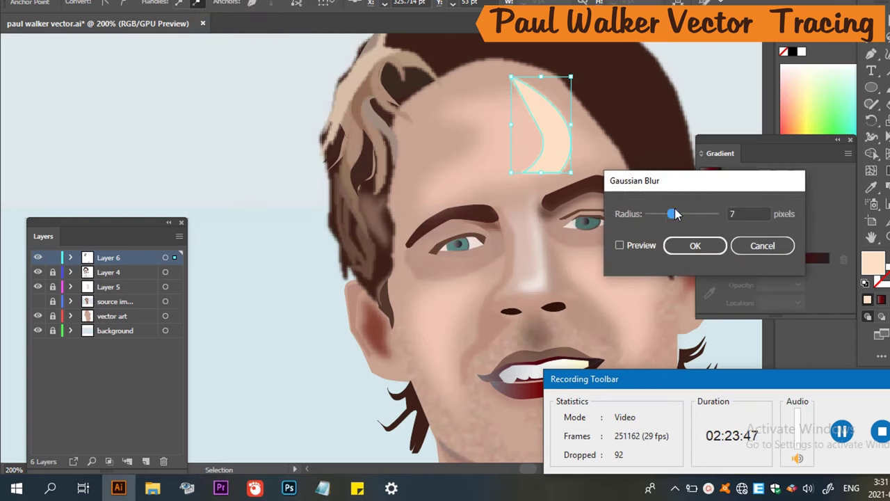
{"action": "left_click", "coordinate": [646, 242]}
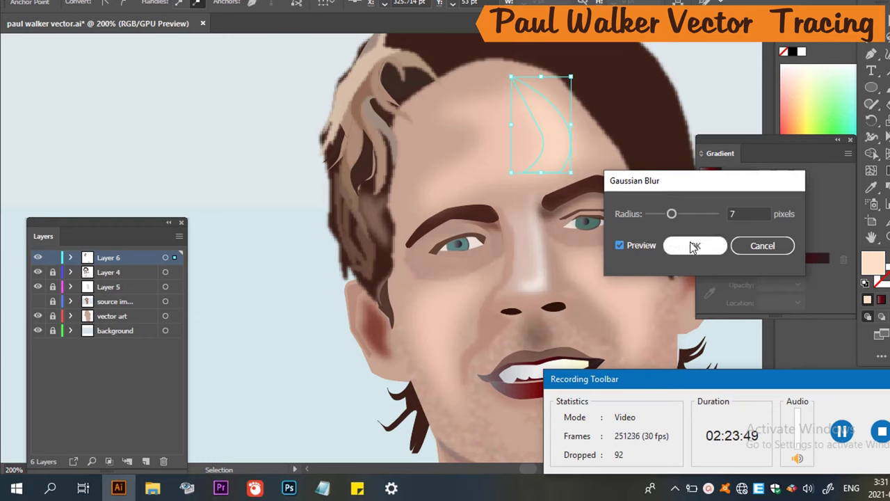
{"action": "left_click_drag", "start_coordinate": [661, 212], "coordinate": [669, 213]}
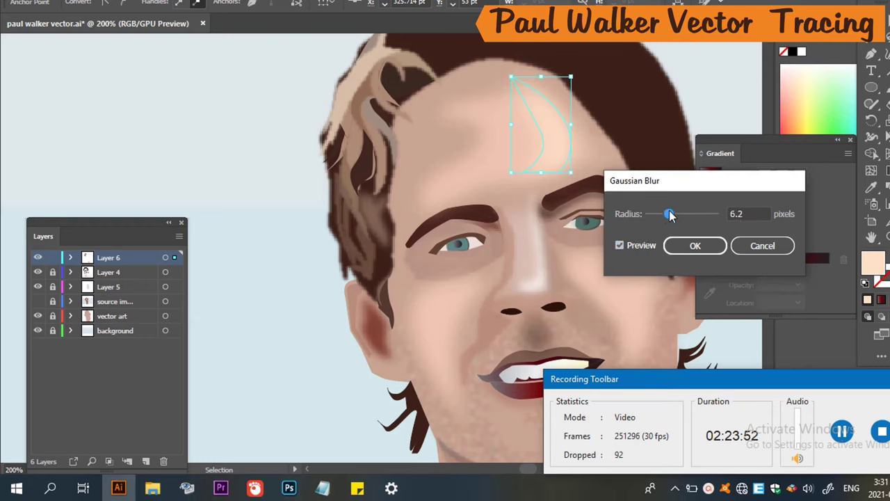
{"action": "left_click", "coordinate": [695, 248]}
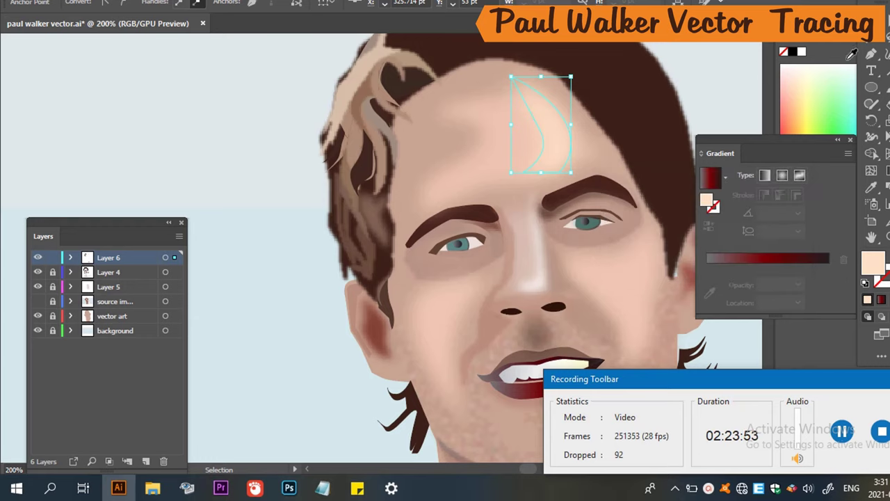
Recolour the blurred forehead crescent to a very pale cream from the colour spectrum and deselect it.
{"action": "left_click", "coordinate": [818, 66]}
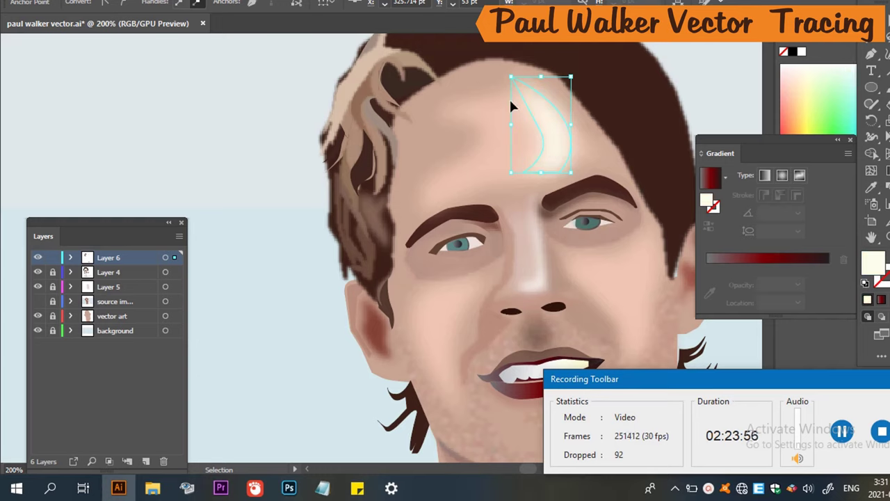
{"action": "left_click", "coordinate": [185, 114]}
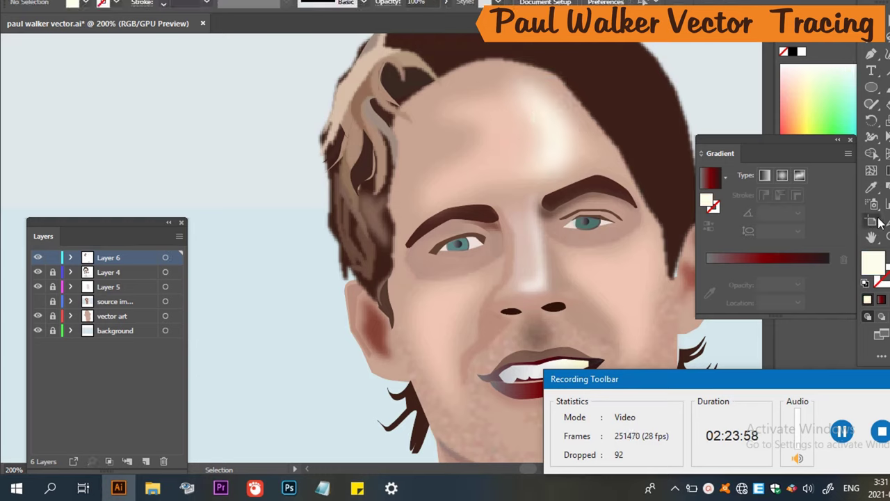
{"action": "scroll", "coordinate": [627, 215], "scroll_direction": "down", "scroll_amount": 1}
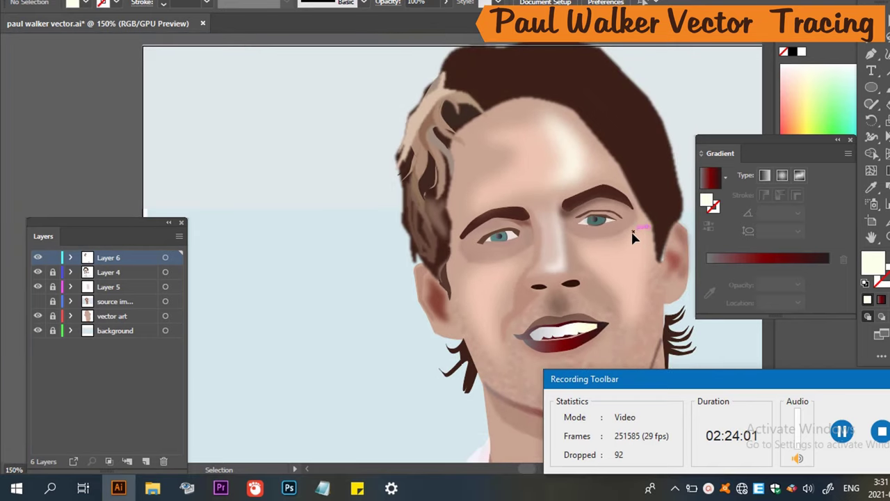
Lower the opacity of the forehead highlight to 20% and deselect it.
{"action": "left_click", "coordinate": [556, 139]}
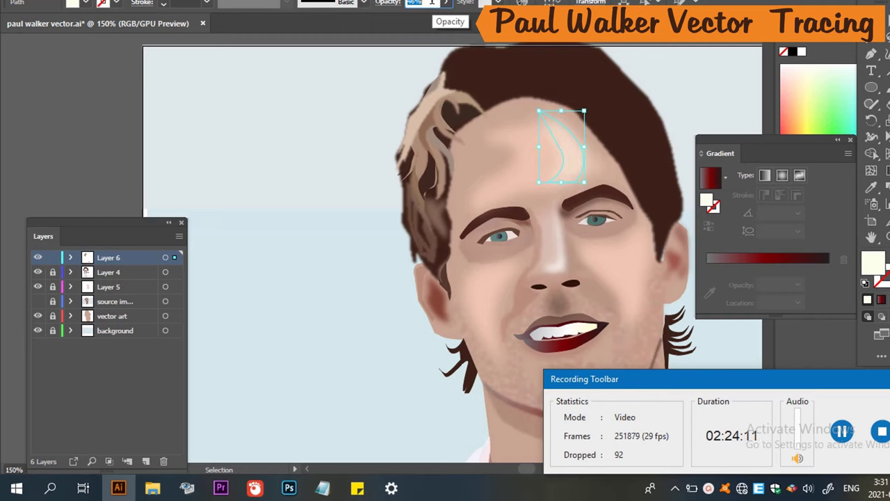
{"action": "scroll", "coordinate": [432, 3], "scroll_direction": "down", "scroll_amount": 7}
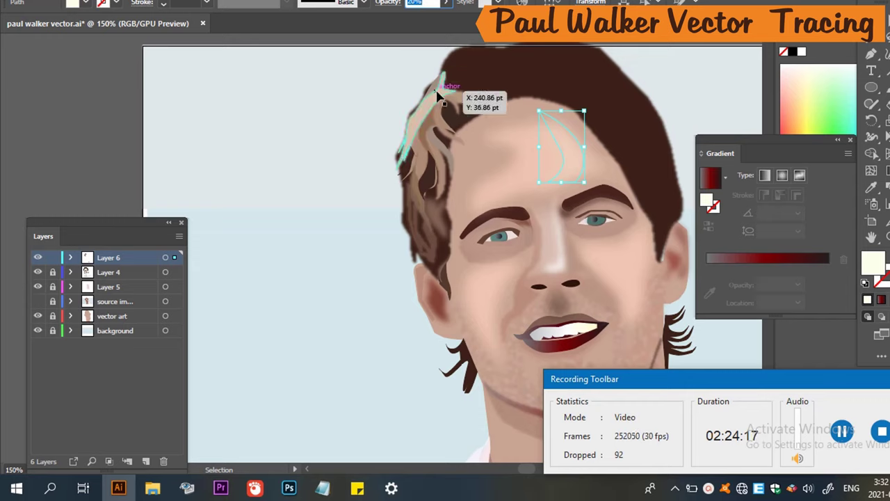
{"action": "left_click", "coordinate": [274, 189]}
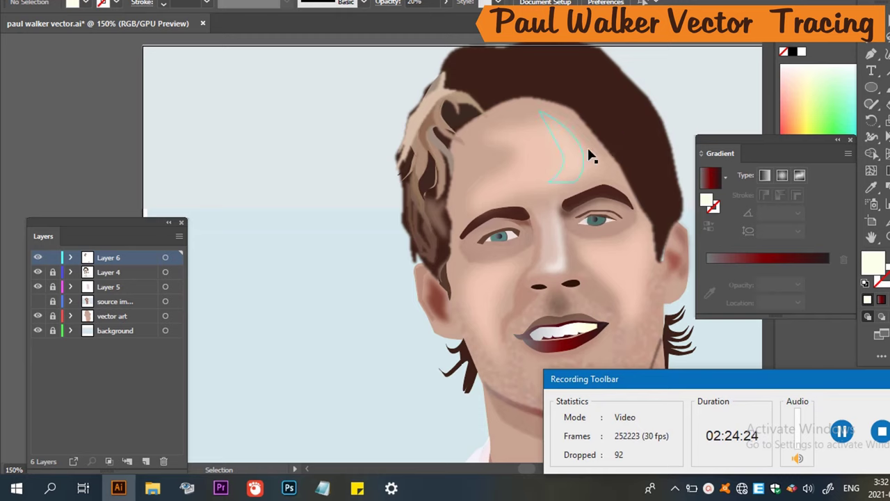
Set the opacity of the forehead highlight to 67% and deselect it.
{"action": "left_click", "coordinate": [569, 146]}
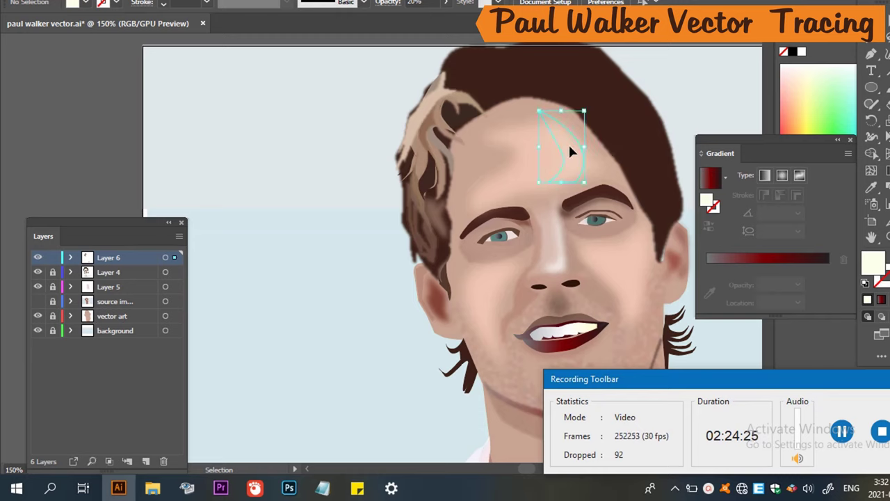
{"action": "left_click", "coordinate": [419, 3]}
{"action": "scroll", "coordinate": [432, 3], "scroll_direction": "up", "scroll_amount": 1}
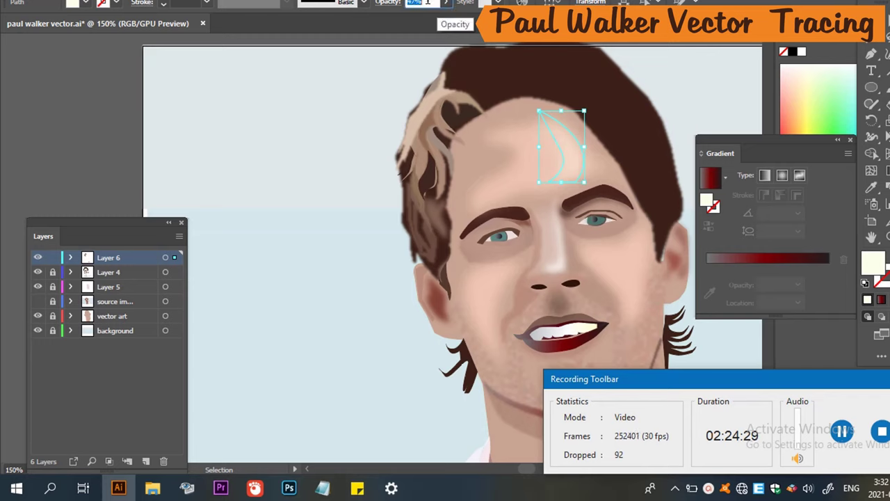
{"action": "scroll", "coordinate": [417, 2], "scroll_direction": "up", "scroll_amount": 7}
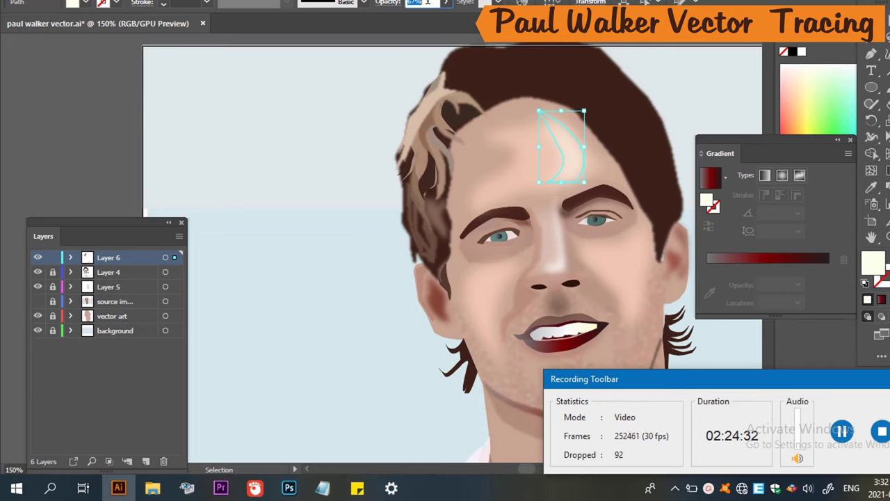
{"action": "left_click", "coordinate": [294, 195]}
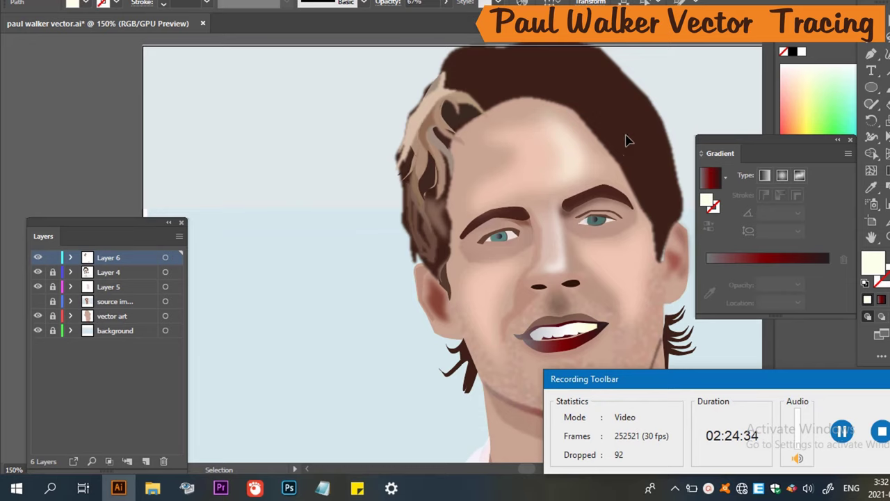
Draw a small horizontal cream ellipse with no stroke on the cheek just below the eye under the raised eyebrow.
{"action": "scroll", "coordinate": [626, 141], "scroll_direction": "down", "scroll_amount": 3}
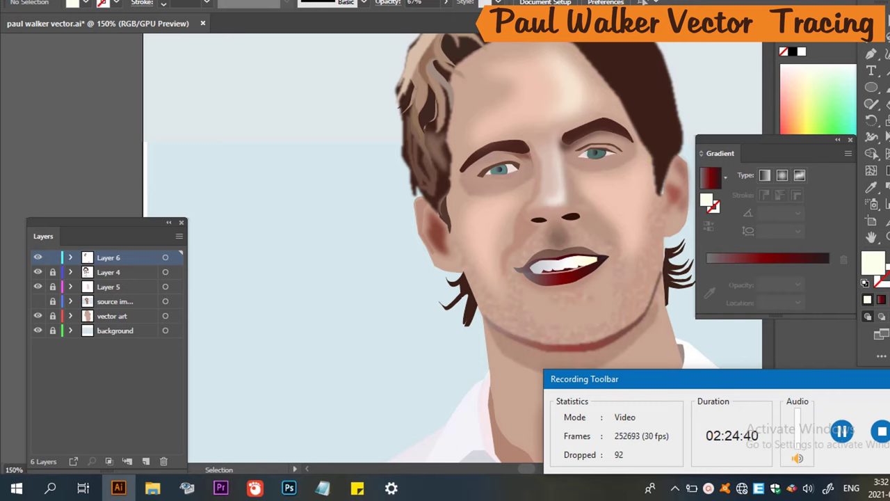
{"action": "left_click", "coordinate": [871, 87]}
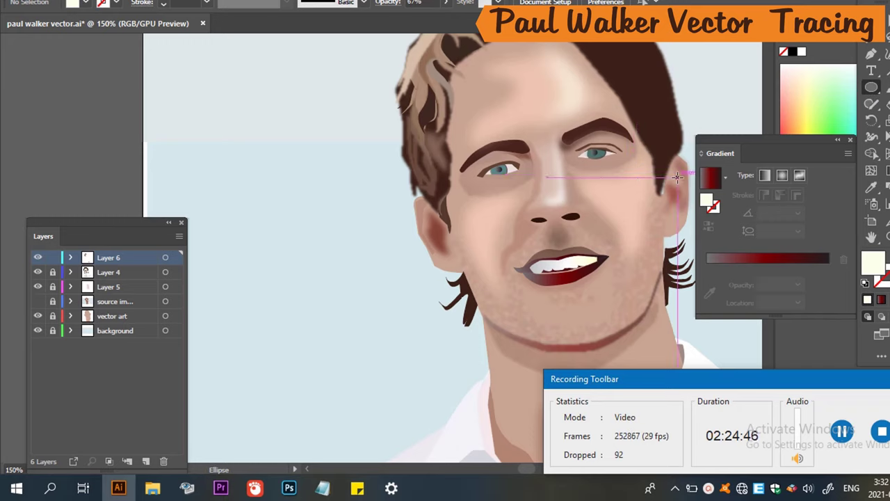
{"action": "left_click_drag", "start_coordinate": [628, 171], "coordinate": [591, 196]}
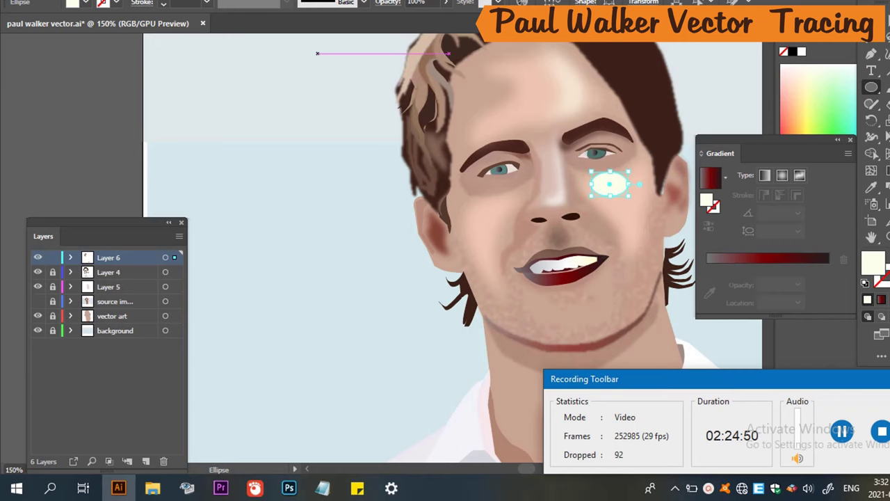
Apply a Gaussian Blur with a 6.2-pixel radius to the cheek ellipse.
{"action": "left_click", "coordinate": [217, 0]}
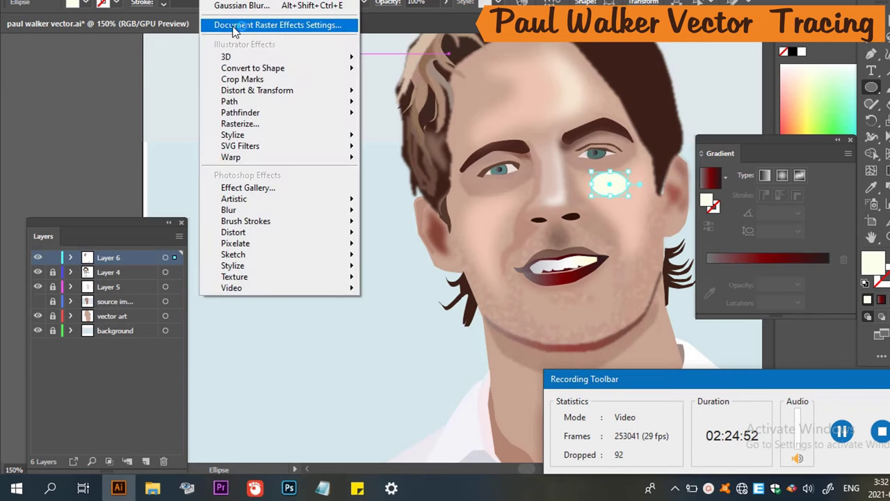
{"action": "mouse_move", "coordinate": [306, 210]}
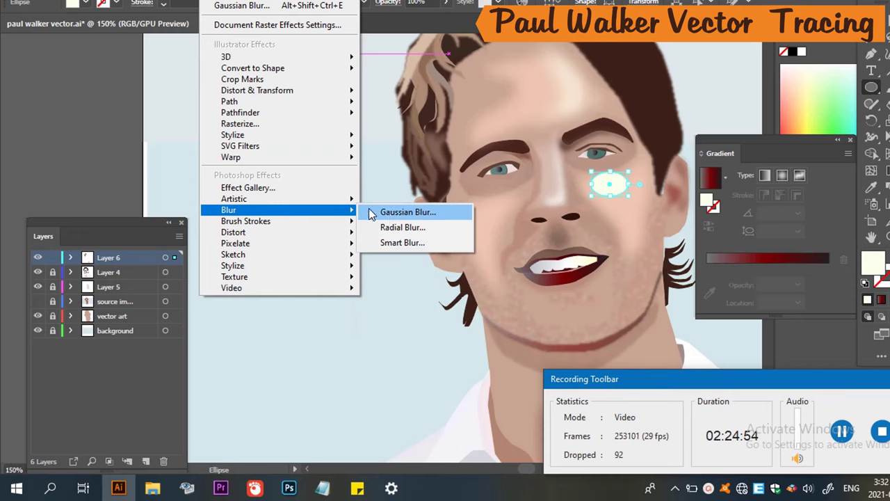
{"action": "left_click", "coordinate": [388, 212]}
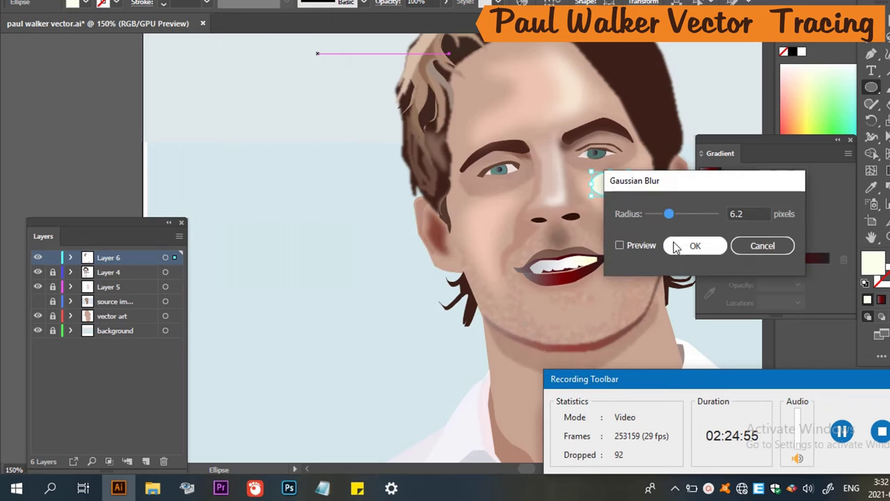
{"action": "left_click", "coordinate": [636, 245]}
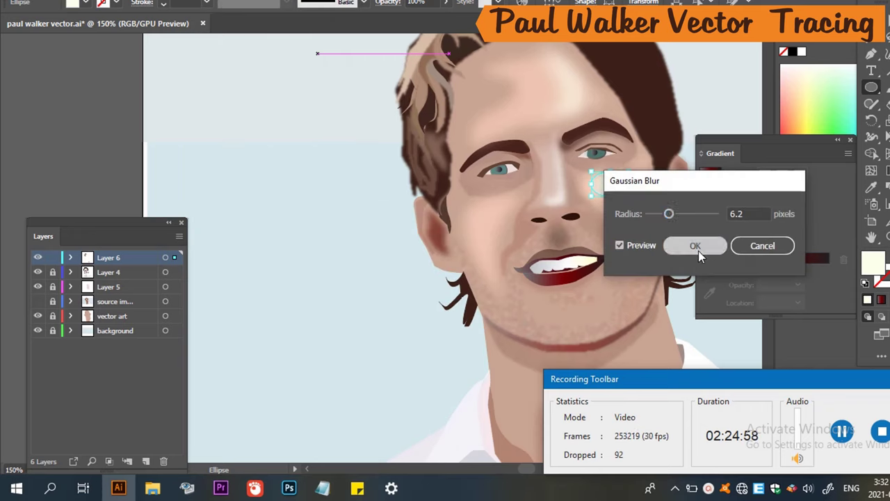
{"action": "left_click", "coordinate": [697, 250]}
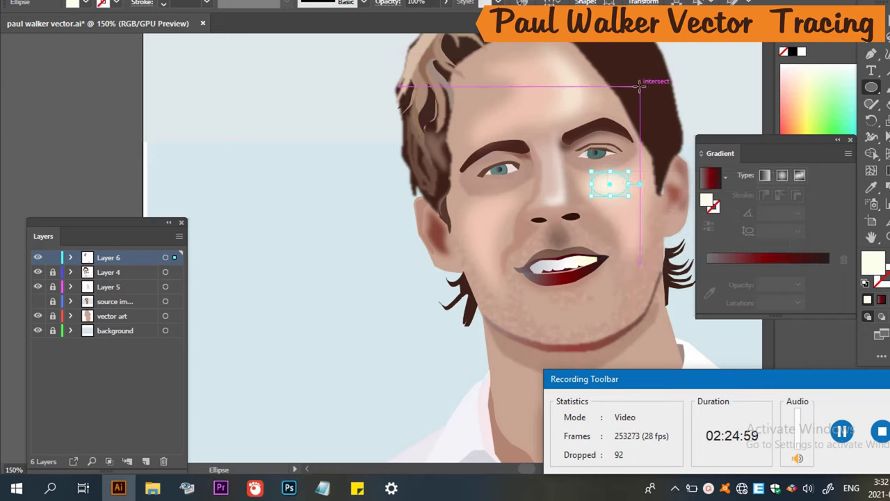
Shift the blurred ellipse down and outward on the cheek, and place a copy of it on the opposite cheek.
{"action": "key", "text": "v"}
{"action": "left_click_drag", "start_coordinate": [618, 179], "coordinate": [640, 191]}
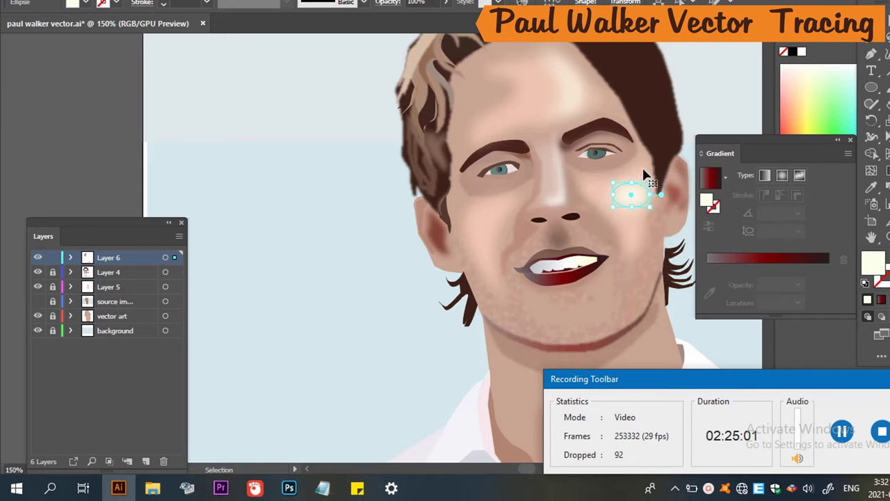
{"action": "left_click", "coordinate": [706, 83]}
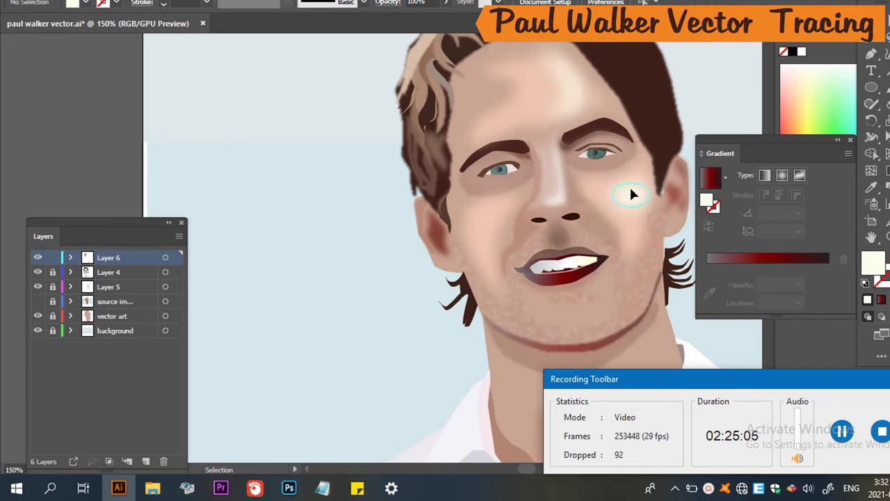
{"action": "left_click_drag", "start_coordinate": [631, 193], "coordinate": [485, 208]}
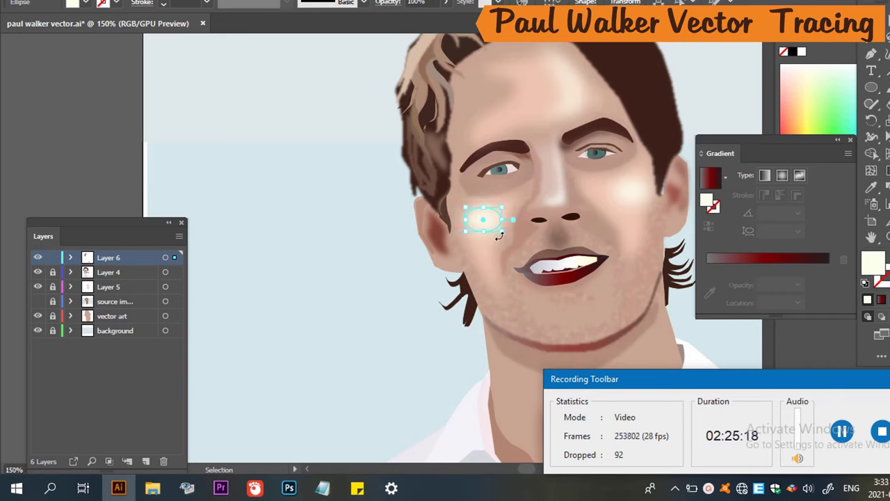
{"action": "left_click", "coordinate": [334, 197]}
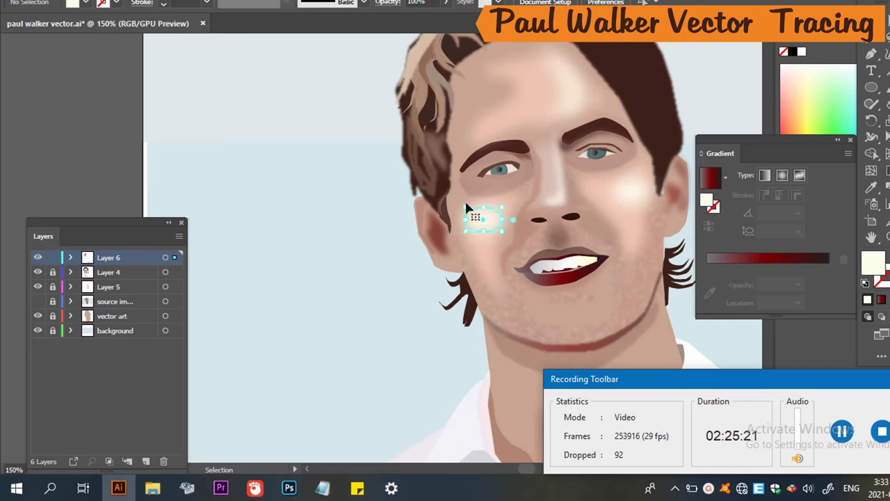
Try a lower opacity on the copied cheek highlight.
{"action": "left_click", "coordinate": [477, 219]}
{"action": "scroll", "coordinate": [423, 2], "scroll_direction": "down", "scroll_amount": 1}
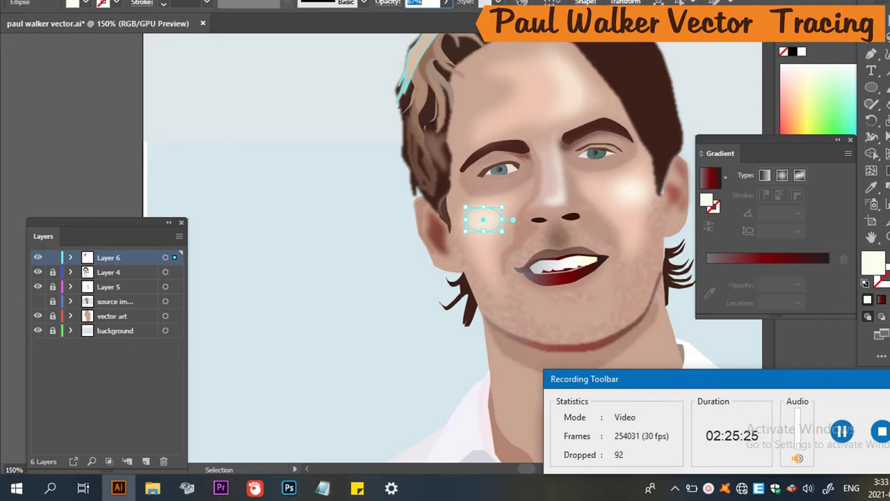
{"action": "type", "text": "a8"}
{"action": "key", "text": "Return"}
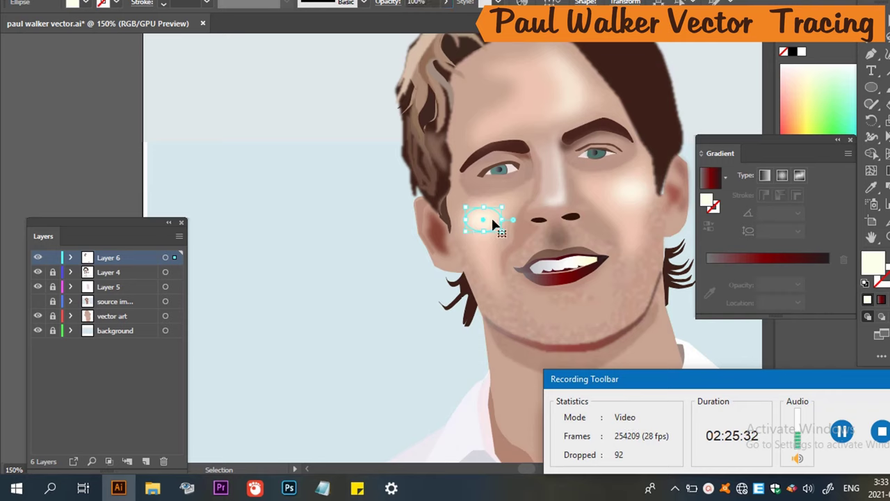
Reshape the copied cheek highlight into a tapered teardrop by extending its lower anchor toward the jaw and curving its inner side inward.
{"action": "key", "text": "a"}
{"action": "left_click_drag", "start_coordinate": [480, 217], "coordinate": [467, 236]}
{"action": "key", "text": "ctrl+z"}
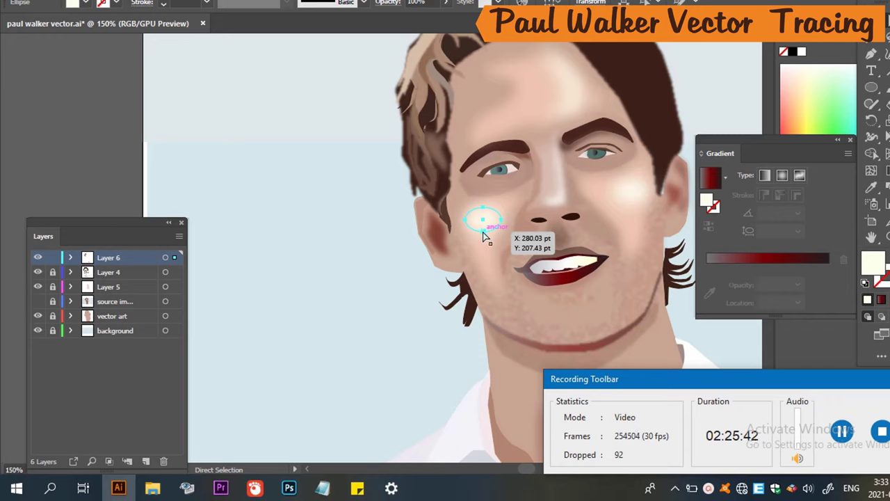
{"action": "left_click_drag", "start_coordinate": [482, 230], "coordinate": [504, 289]}
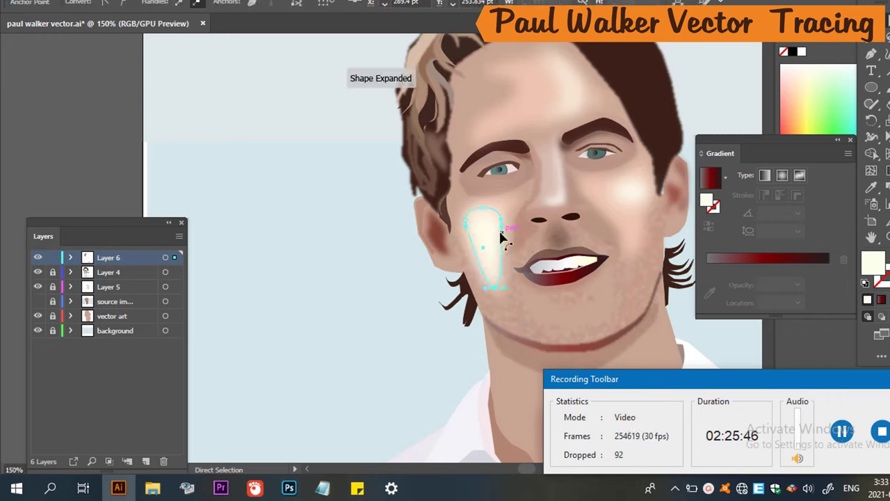
{"action": "left_click_drag", "start_coordinate": [501, 229], "coordinate": [479, 238]}
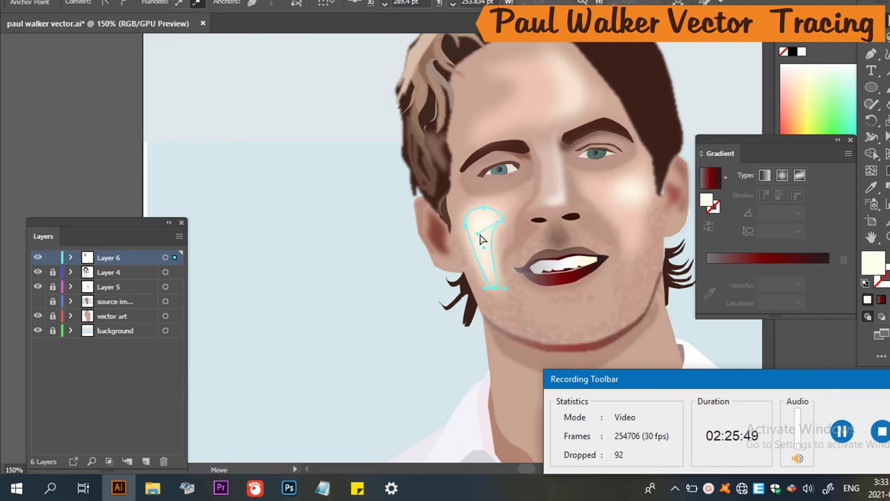
{"action": "left_click", "coordinate": [348, 212]}
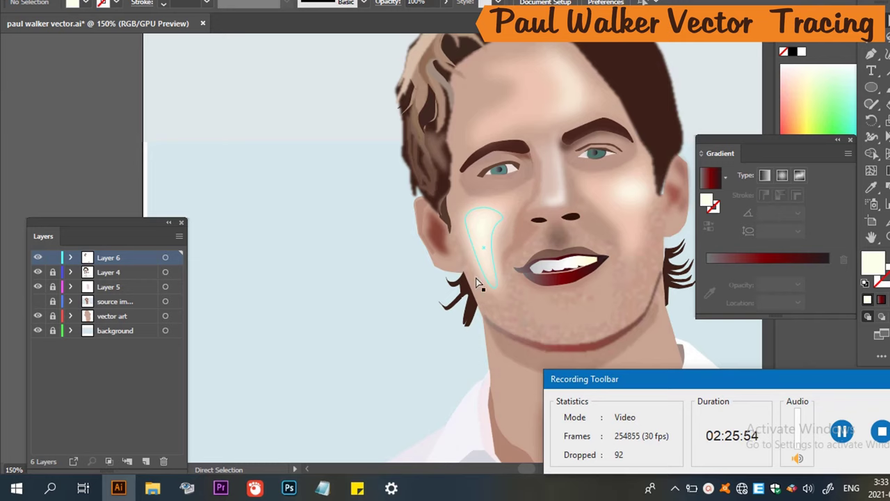
Lower the teardrop cheek highlight's opacity to 52% and compare the shading with the source image.
{"action": "left_click", "coordinate": [487, 256]}
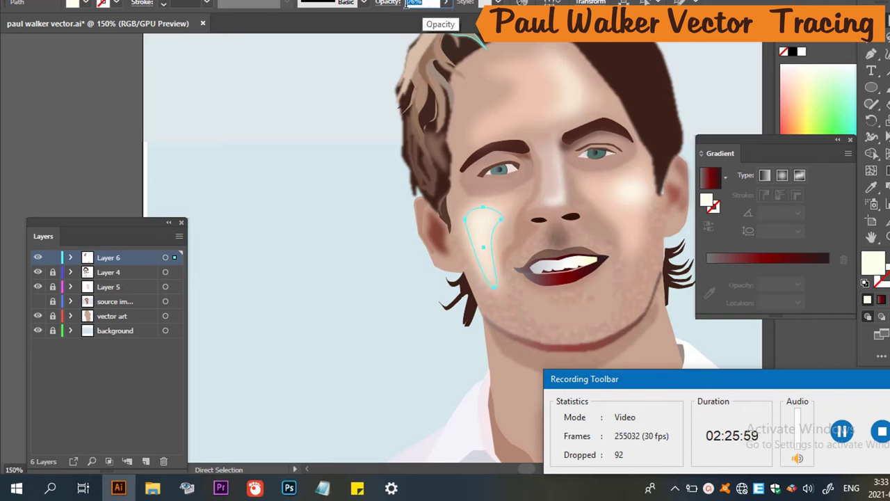
{"action": "scroll", "coordinate": [407, 3], "scroll_direction": "down", "scroll_amount": 10}
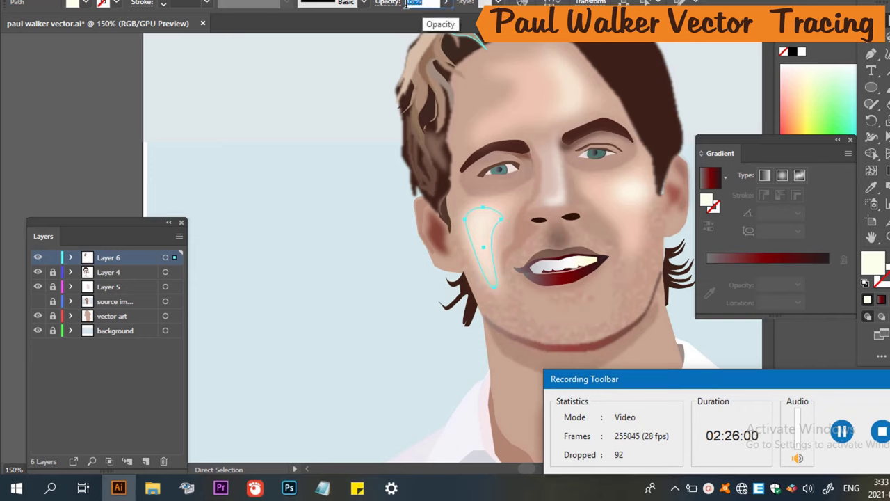
{"action": "left_click", "coordinate": [241, 184]}
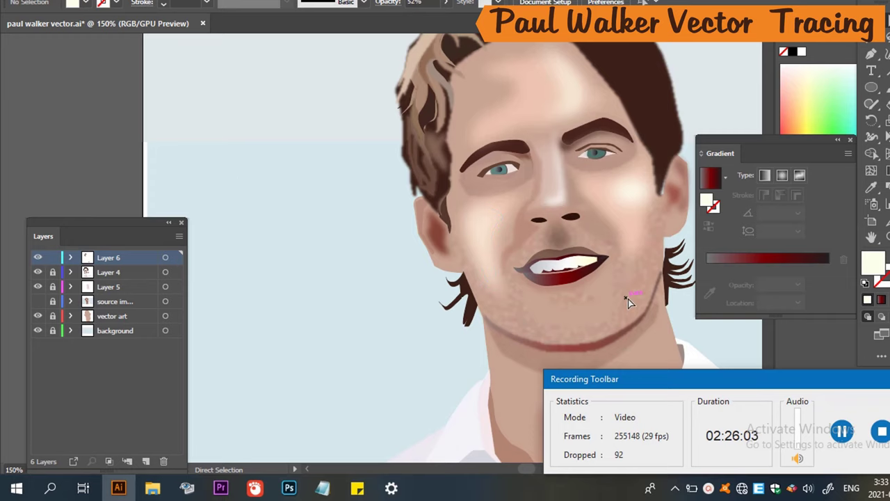
{"action": "left_click", "coordinate": [38, 301]}
{"action": "left_click", "coordinate": [37, 301]}
{"action": "left_click", "coordinate": [37, 301]}
{"action": "left_click", "coordinate": [37, 301]}
Place a copy of the round blurred cheek highlight on the chin below the lower lip.
{"action": "left_click", "coordinate": [631, 193]}
{"action": "left_click", "coordinate": [632, 192]}
{"action": "left_click_drag", "start_coordinate": [640, 196], "coordinate": [583, 313]}
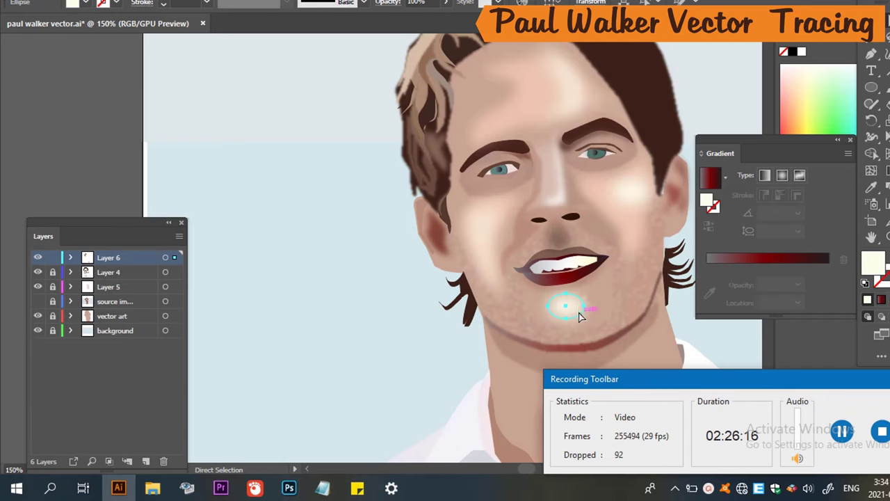
Reshape the chin highlight into a dome by raising its bottom anchor, and shift it slightly down the chin.
{"action": "left_click", "coordinate": [566, 318]}
{"action": "mouse_move", "coordinate": [564, 319]}
{"action": "left_mouse_down"}
{"action": "mouse_move", "coordinate": [568, 304]}
{"action": "mouse_move", "coordinate": [572, 334]}
{"action": "mouse_move", "coordinate": [576, 314]}
{"action": "mouse_move", "coordinate": [567, 311]}
{"action": "left_mouse_up"}
{"action": "key", "text": "a"}
{"action": "left_click", "coordinate": [572, 333]}
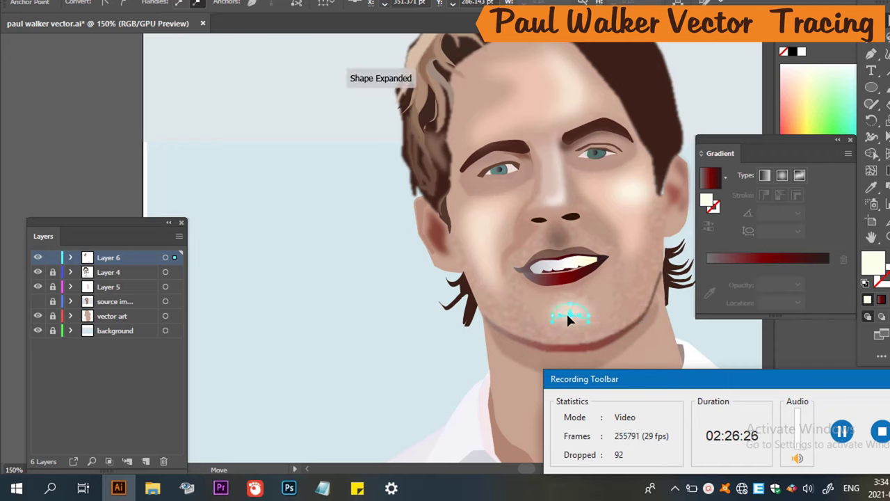
{"action": "left_click", "coordinate": [634, 280]}
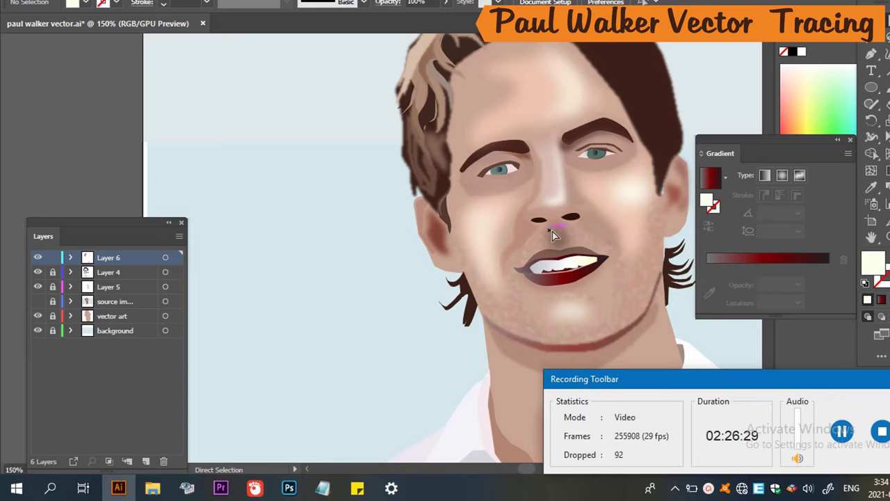
Save the document, and expose the photo's hair by showing the source image layer and hiding Layer 4.
{"action": "scroll", "coordinate": [590, 256], "scroll_direction": "down", "scroll_amount": 1}
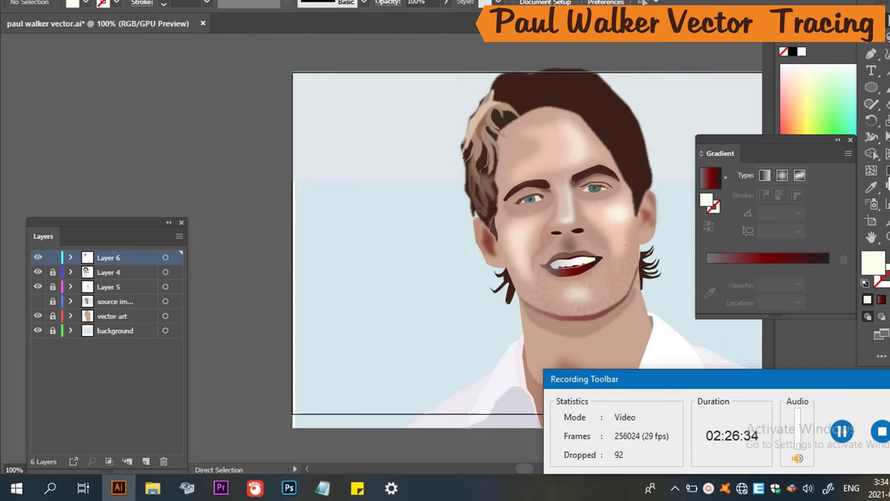
{"action": "key", "text": "ctrl+s"}
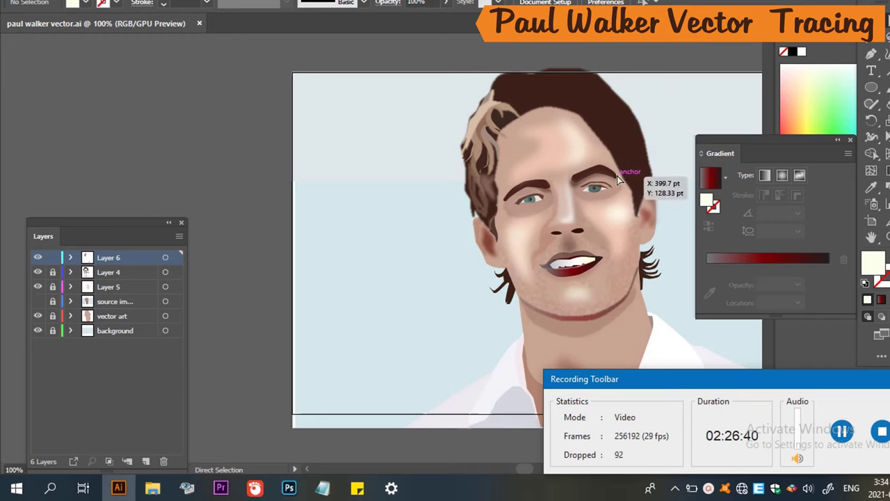
{"action": "scroll", "coordinate": [626, 123], "scroll_direction": "up", "scroll_amount": 3}
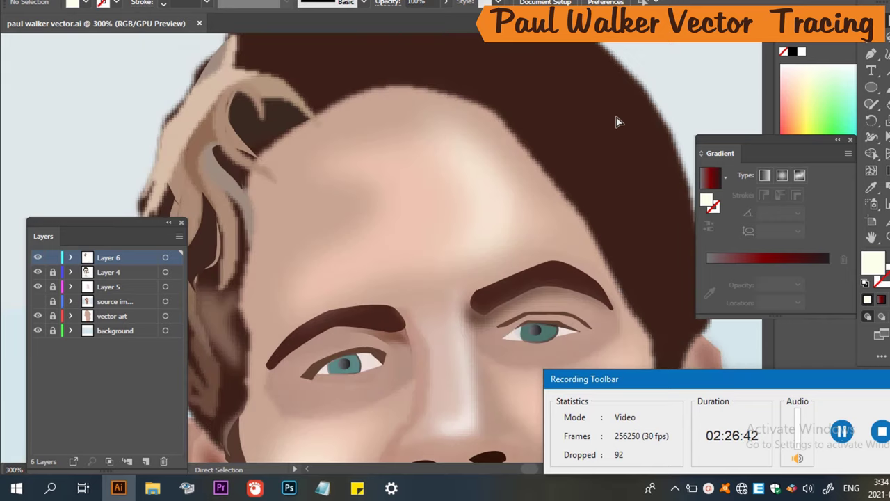
{"action": "scroll", "coordinate": [536, 158], "scroll_direction": "up", "scroll_amount": 3}
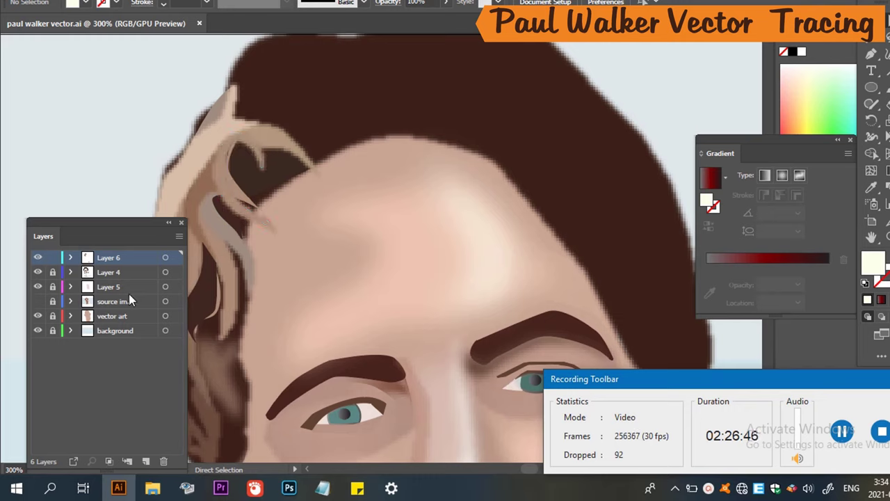
{"action": "left_click", "coordinate": [36, 302]}
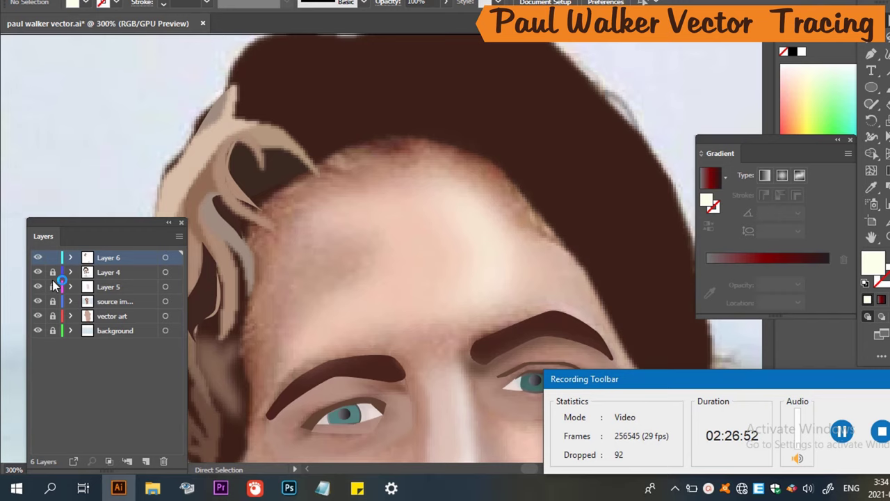
{"action": "left_click", "coordinate": [38, 272]}
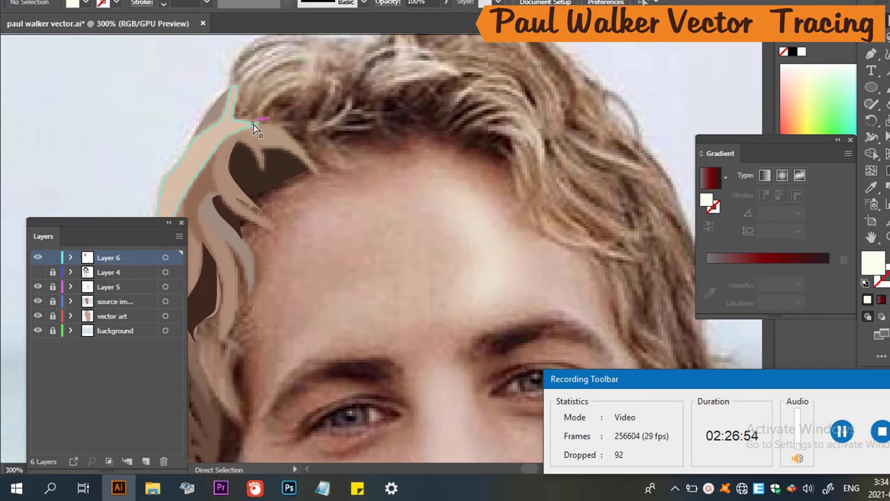
{"action": "scroll", "coordinate": [255, 130], "scroll_direction": "up", "scroll_amount": 3}
{"action": "scroll", "coordinate": [372, 242], "scroll_direction": "down", "scroll_amount": 2}
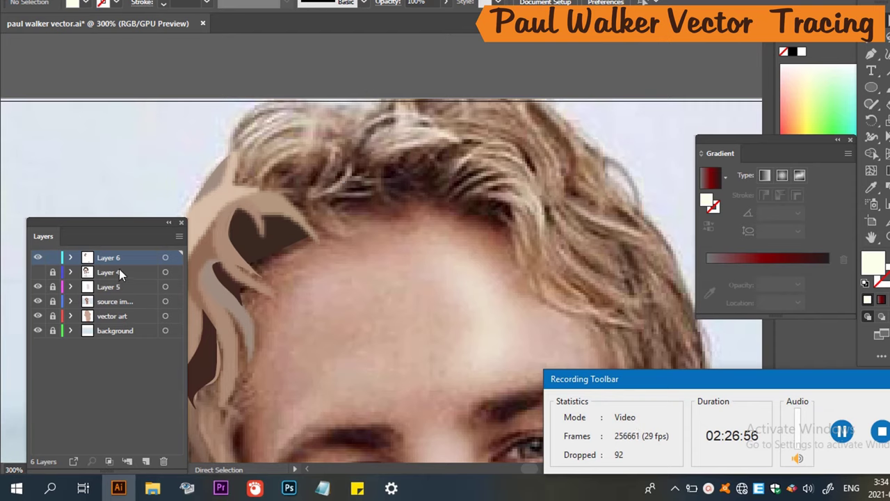
{"action": "left_click", "coordinate": [39, 272]}
{"action": "left_click", "coordinate": [39, 272]}
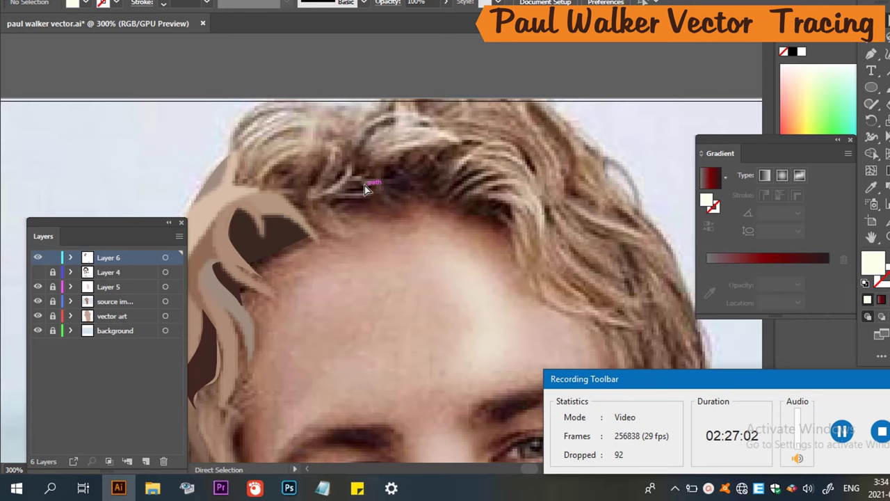
Adjust the outer curve of the hooked tan hair strand beside the forehead.
{"action": "key", "text": "ctrl+1"}
{"action": "scroll", "coordinate": [288, 204], "scroll_direction": "up", "scroll_amount": 4}
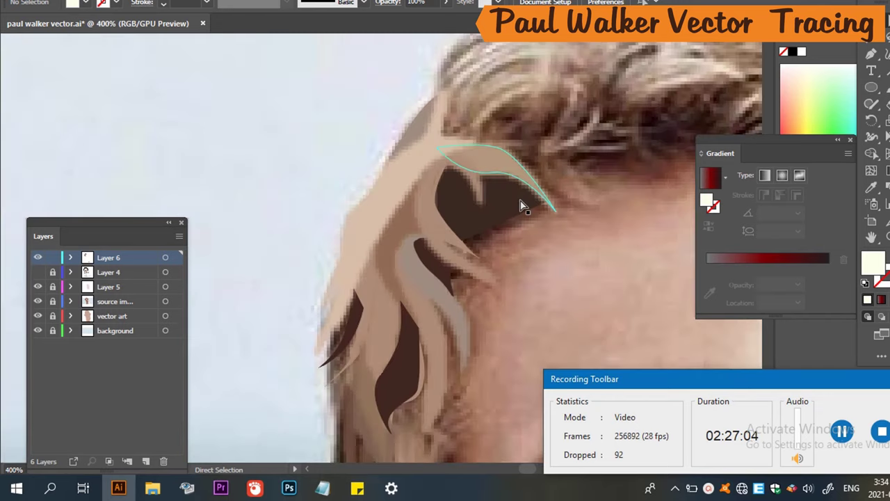
{"action": "left_click_drag", "start_coordinate": [417, 202], "coordinate": [431, 259]}
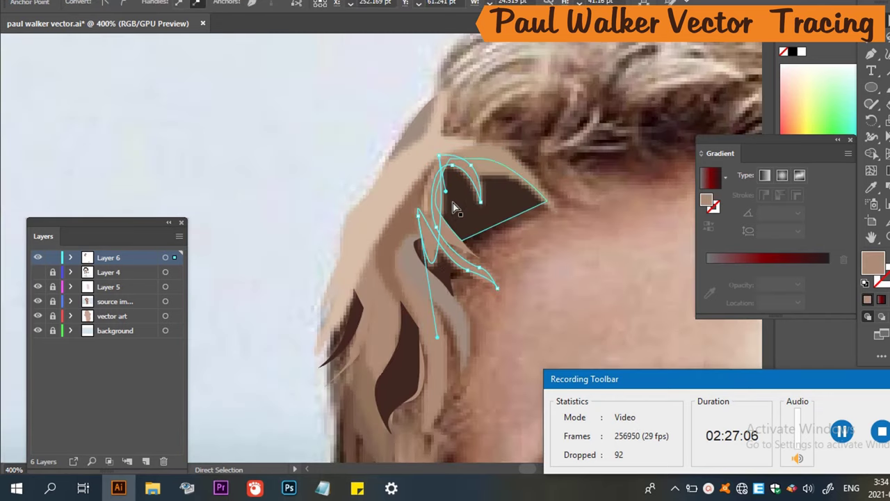
{"action": "key", "text": "v"}
{"action": "key", "text": "a"}
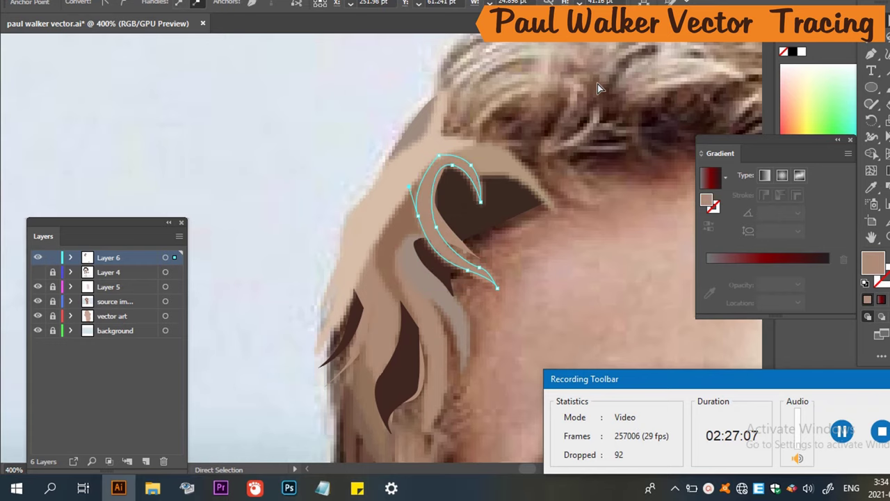
Draw an open arched path with the Pen tool along the lower edge of the front hair wave.
{"action": "scroll", "coordinate": [591, 104], "scroll_direction": "up", "scroll_amount": 3}
{"action": "scroll", "coordinate": [569, 240], "scroll_direction": "down", "scroll_amount": 3}
{"action": "scroll", "coordinate": [603, 162], "scroll_direction": "up", "scroll_amount": 1}
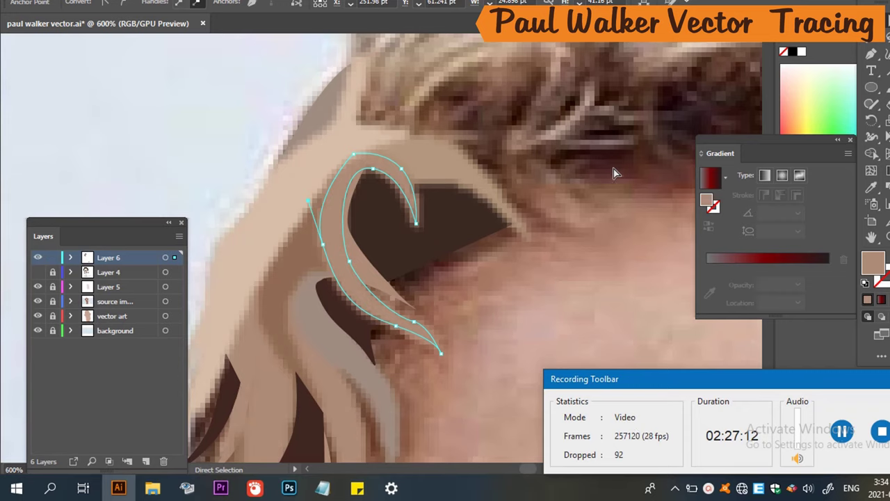
{"action": "key", "text": "space"}
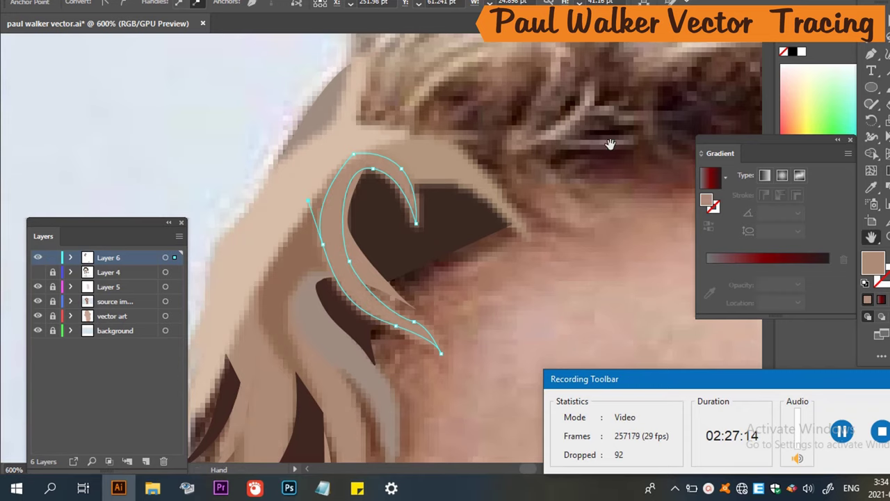
{"action": "left_click_drag", "start_coordinate": [610, 145], "coordinate": [523, 281]}
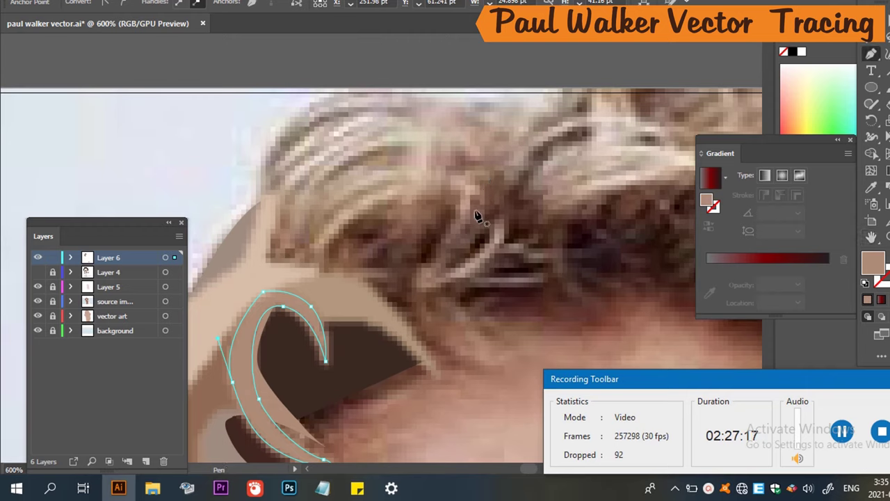
{"action": "left_click", "coordinate": [457, 210]}
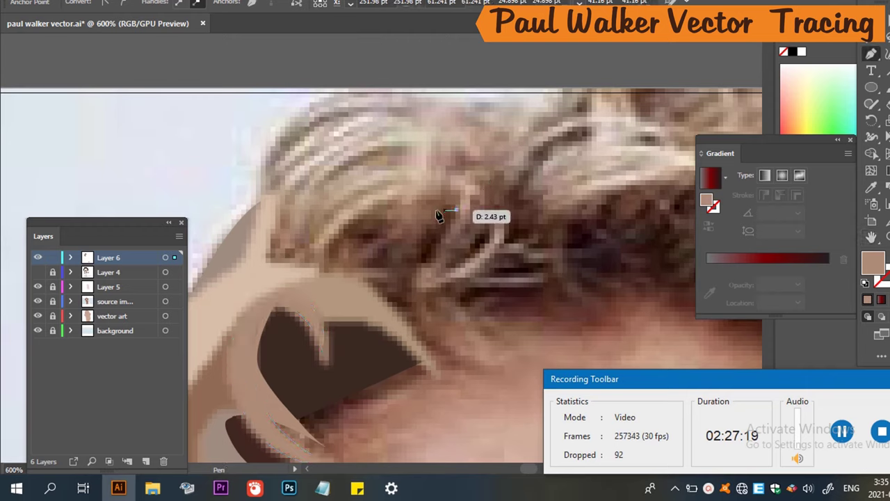
{"action": "left_click", "coordinate": [369, 206]}
{"action": "left_click_drag", "start_coordinate": [367, 210], "coordinate": [338, 226]}
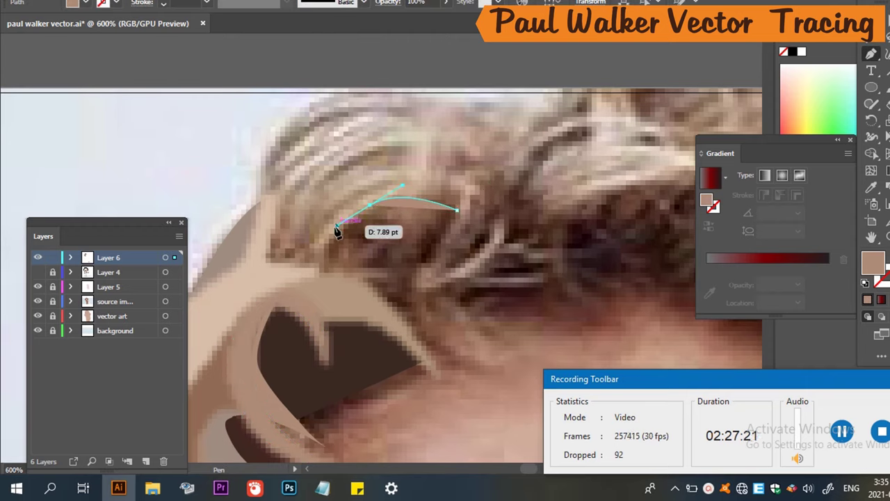
{"action": "left_click", "coordinate": [321, 267]}
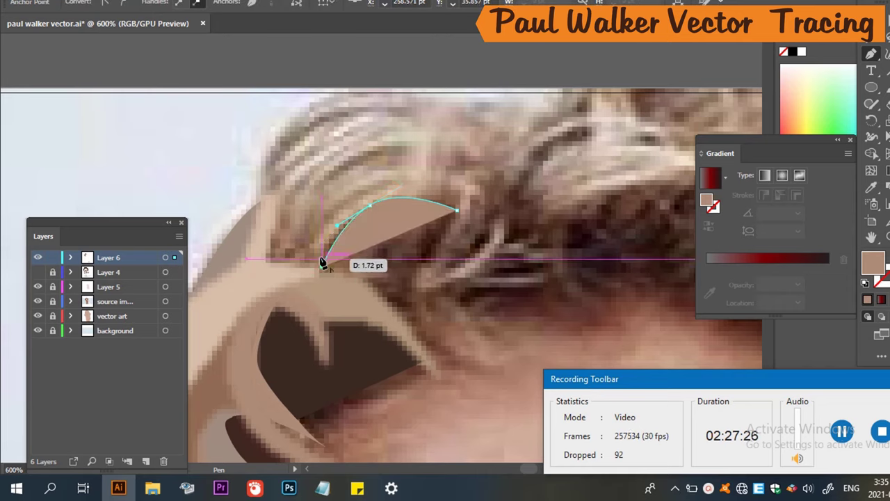
Change the arched path's tan fill to a stroke and widen its upper end to about 2.96 pt with the Width tool.
{"action": "key", "text": "shift+x"}
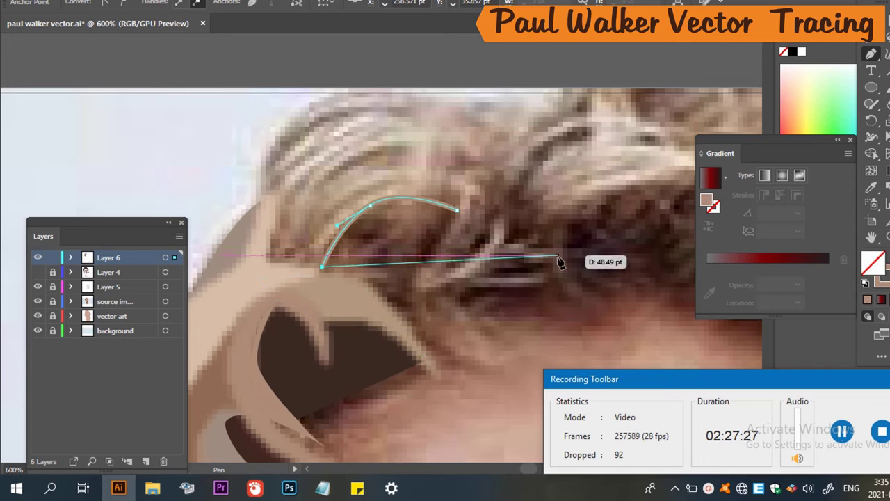
{"action": "left_click", "coordinate": [306, 249]}
{"action": "key", "text": "ctrl+z"}
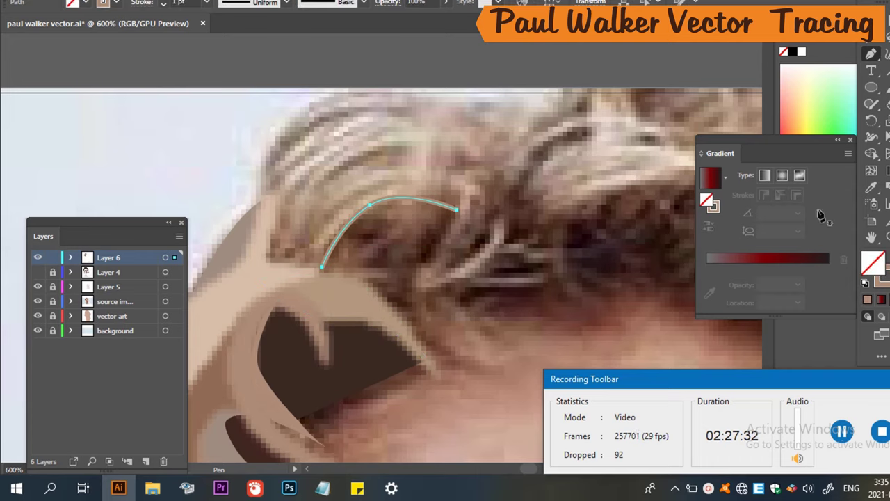
{"action": "left_click", "coordinate": [875, 139]}
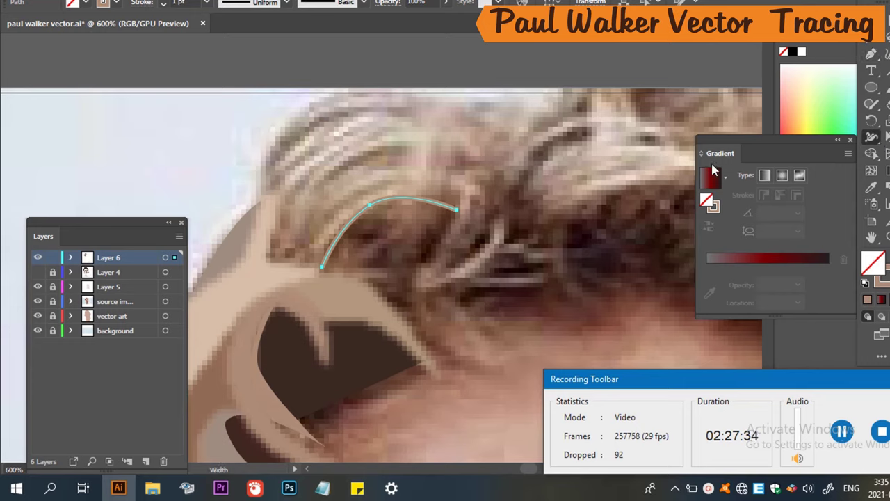
{"action": "left_click_drag", "start_coordinate": [452, 209], "coordinate": [450, 221]}
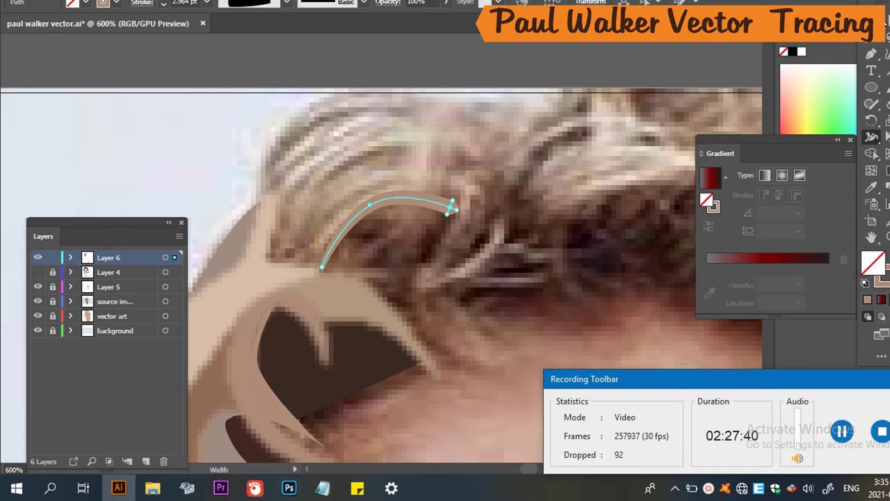
Place offset copies of the tapered tan strand up and outward across the front hair wave.
{"action": "key", "text": "v"}
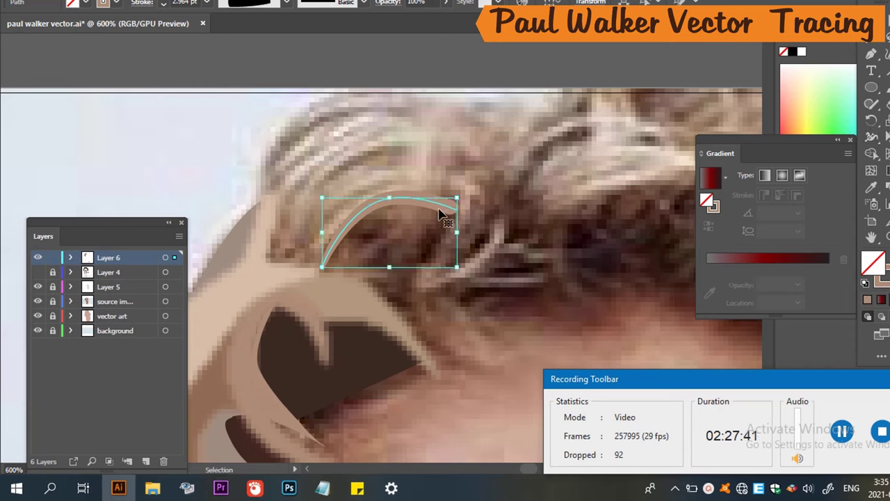
{"action": "left_click_drag", "start_coordinate": [440, 216], "coordinate": [391, 174]}
{"action": "key", "text": "ctrl+z"}
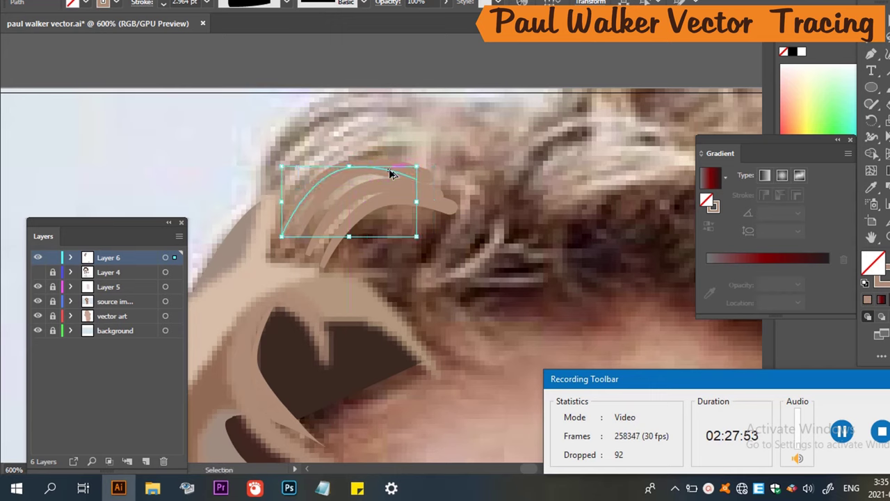
Recolor the outermost strand copy with a pale beige sampled from the photo's hair, applied as a stroke without fill.
{"action": "key", "text": "x"}
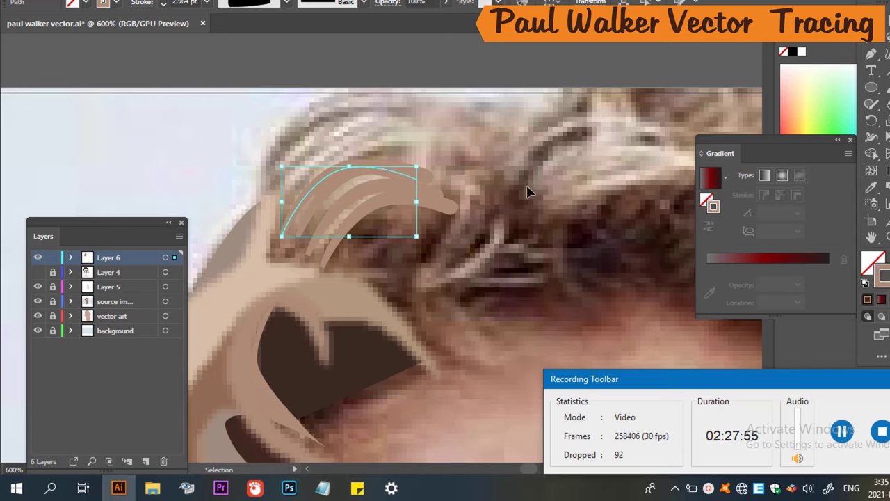
{"action": "key", "text": "i"}
{"action": "left_click", "coordinate": [448, 146]}
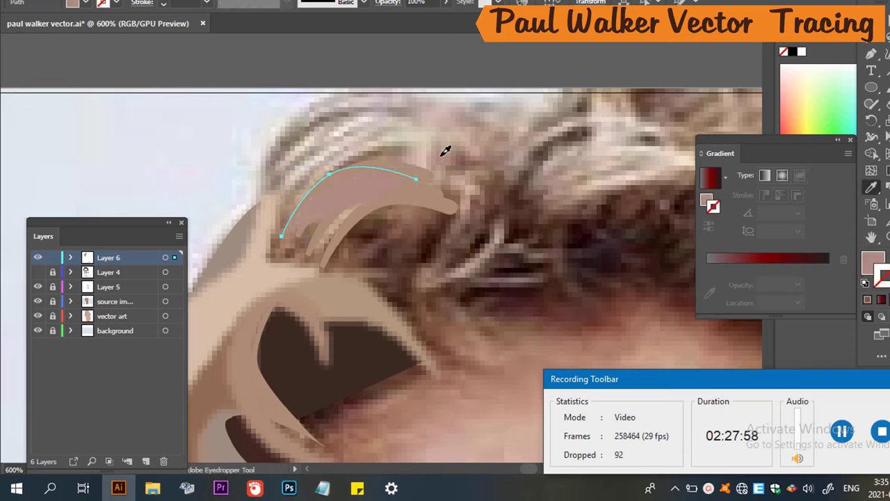
{"action": "left_click", "coordinate": [428, 142]}
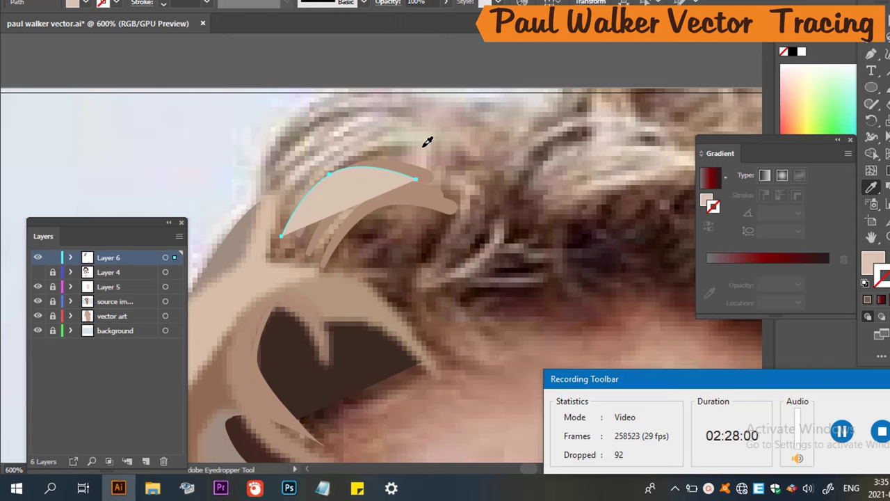
{"action": "key", "text": "shift+x"}
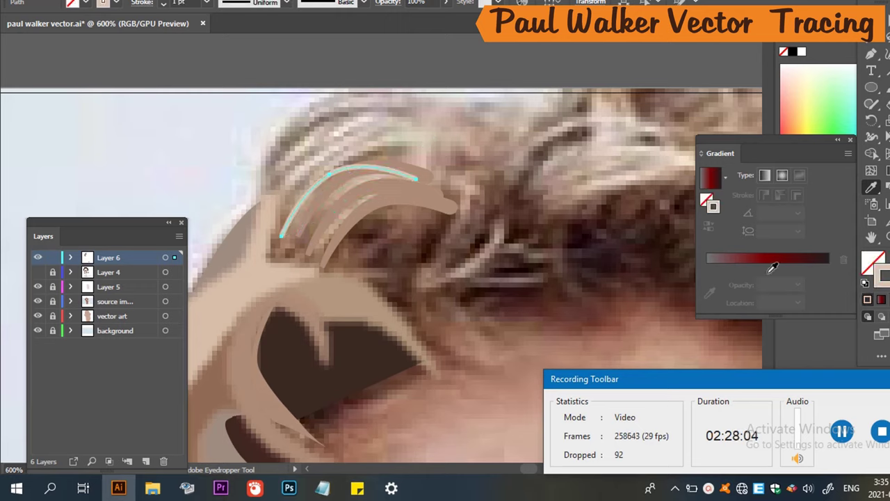
Taper the pale beige strand's lower end and widen its upper end to about 3.38 pt with the Width tool.
{"action": "left_click", "coordinate": [872, 137]}
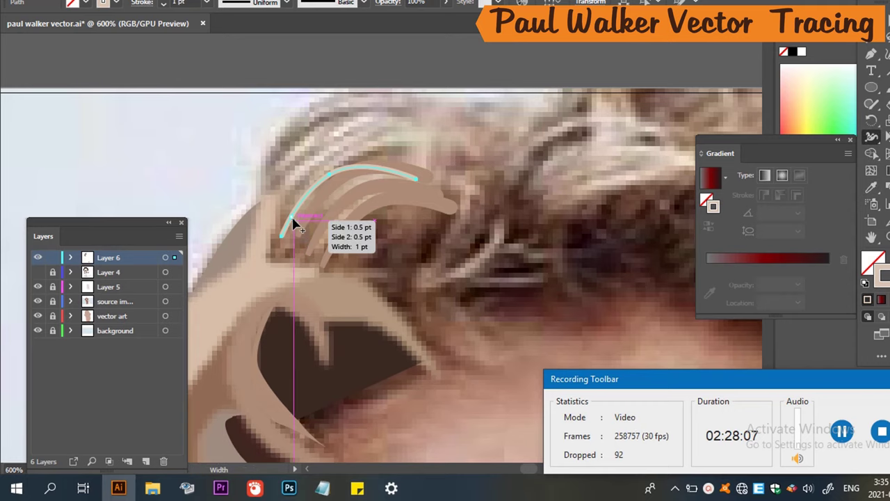
{"action": "mouse_move", "coordinate": [292, 218]}
{"action": "left_mouse_down"}
{"action": "mouse_move", "coordinate": [301, 226]}
{"action": "mouse_move", "coordinate": [287, 216]}
{"action": "left_mouse_up"}
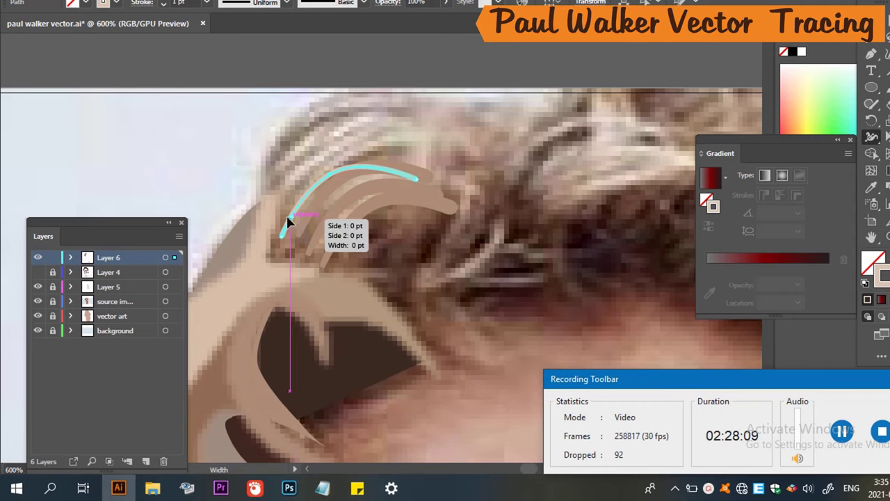
{"action": "left_click_drag", "start_coordinate": [413, 183], "coordinate": [394, 178]}
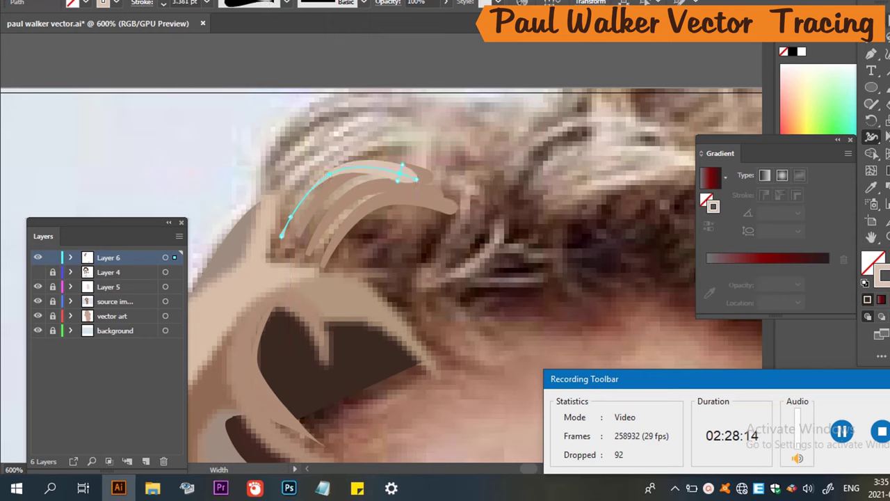
Place shifted and slightly rotated copies of the tapered pale beige strand across the front hair wave.
{"action": "key", "text": "v"}
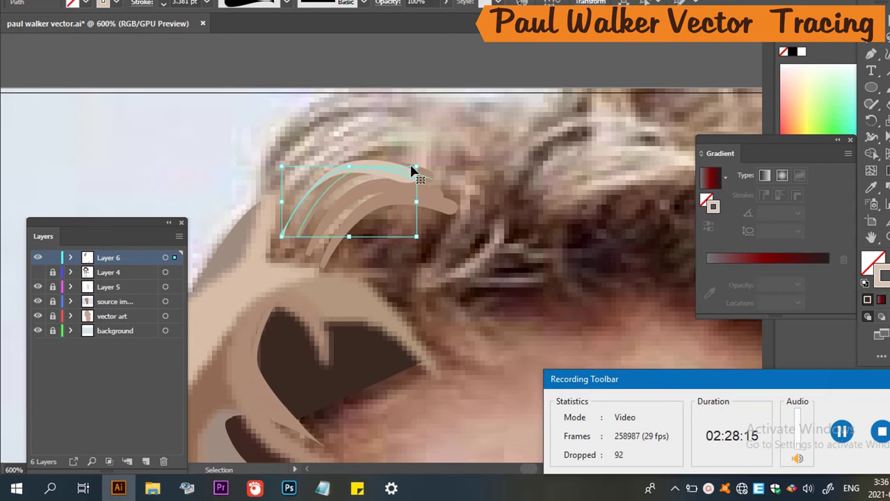
{"action": "left_click_drag", "start_coordinate": [383, 171], "coordinate": [411, 173]}
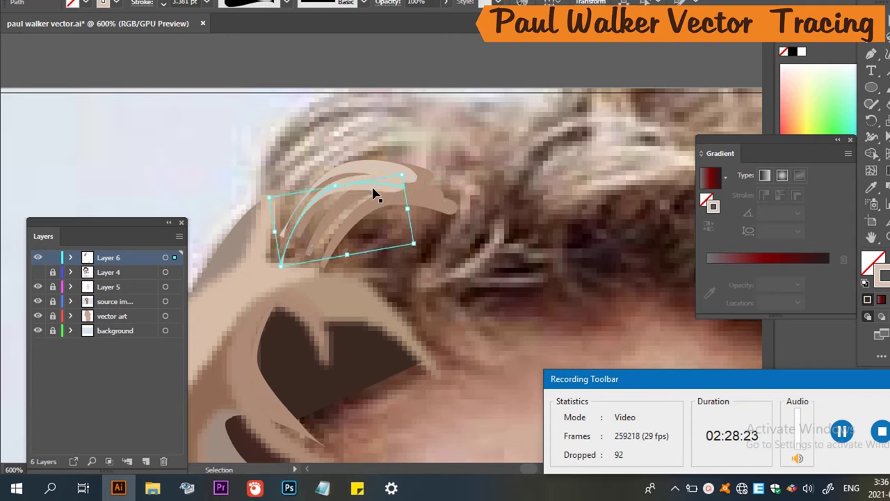
{"action": "left_click_drag", "start_coordinate": [376, 186], "coordinate": [367, 232]}
{"action": "scroll", "coordinate": [367, 232], "scroll_direction": "down", "scroll_amount": 5}
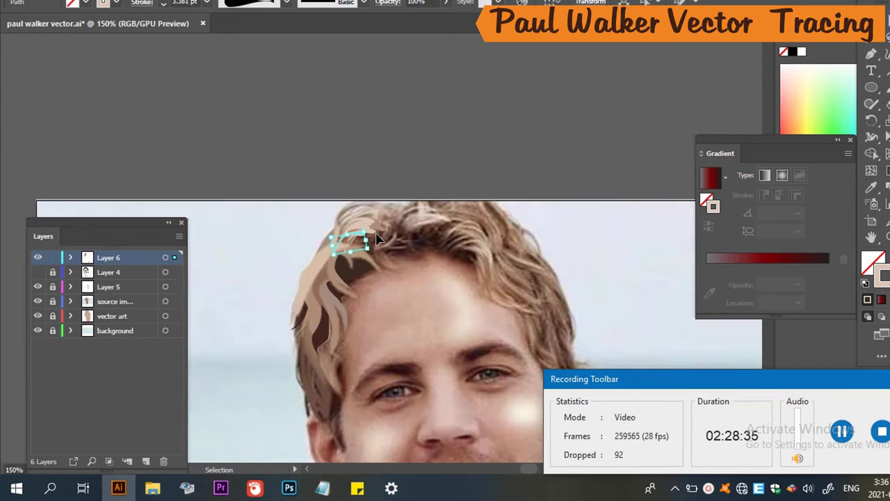
Turn a pale beige strand copy upright, mirror its curve and scale it down beside the inner end of the front hair wave.
{"action": "scroll", "coordinate": [368, 236], "scroll_direction": "up", "scroll_amount": 3}
{"action": "left_click_drag", "start_coordinate": [330, 238], "coordinate": [351, 188]}
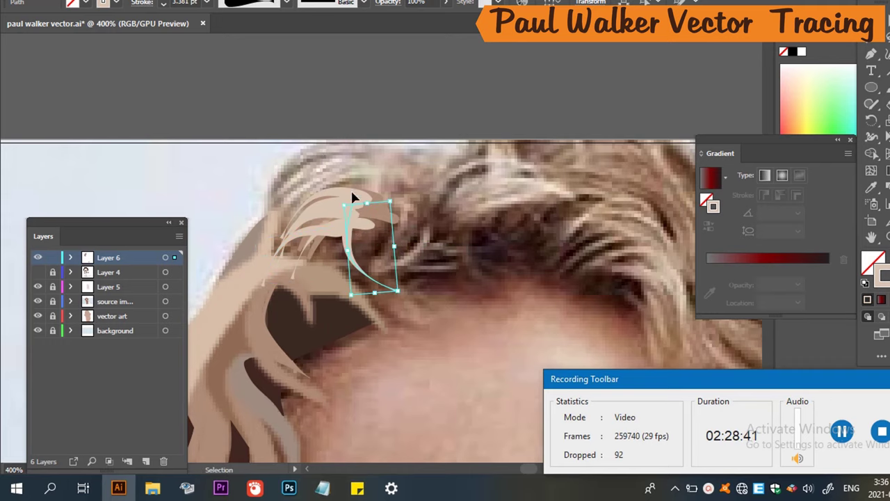
{"action": "left_click_drag", "start_coordinate": [348, 248], "coordinate": [418, 239]}
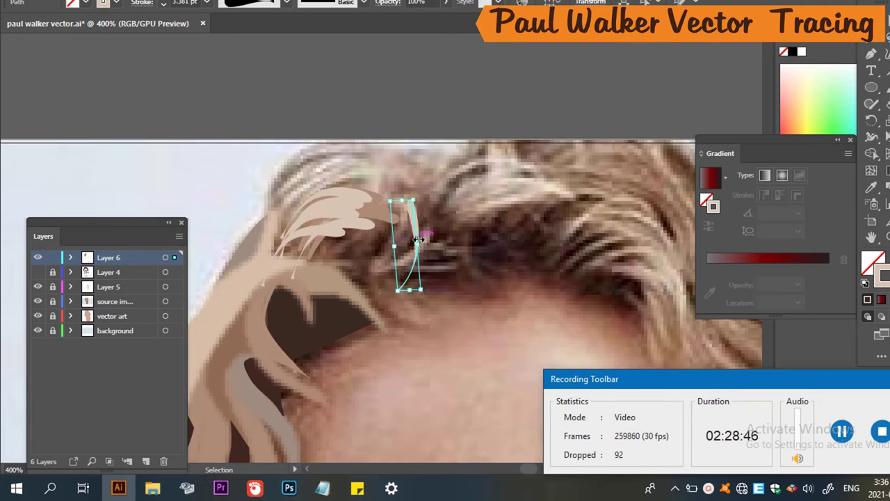
{"action": "left_click", "coordinate": [411, 218]}
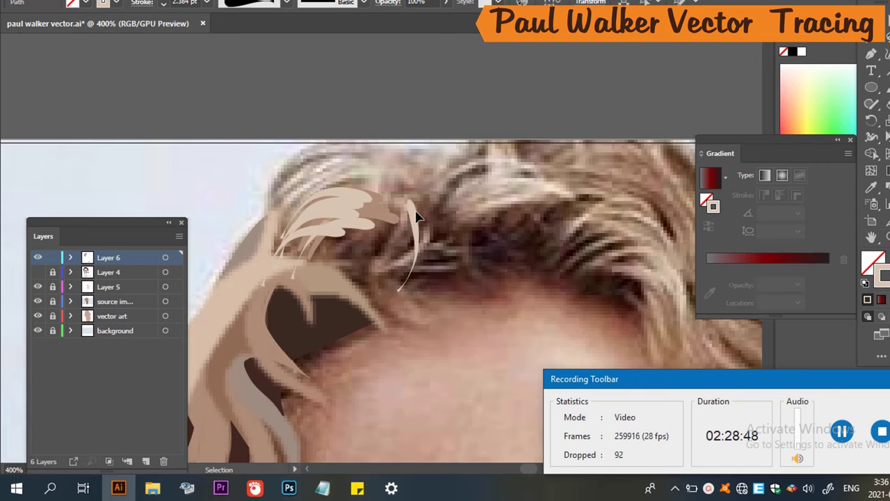
Place rotated and lengthened copies of the small beige strand, fanning down toward the hairline above the dark hair gap.
{"action": "left_click_drag", "start_coordinate": [413, 208], "coordinate": [342, 264]}
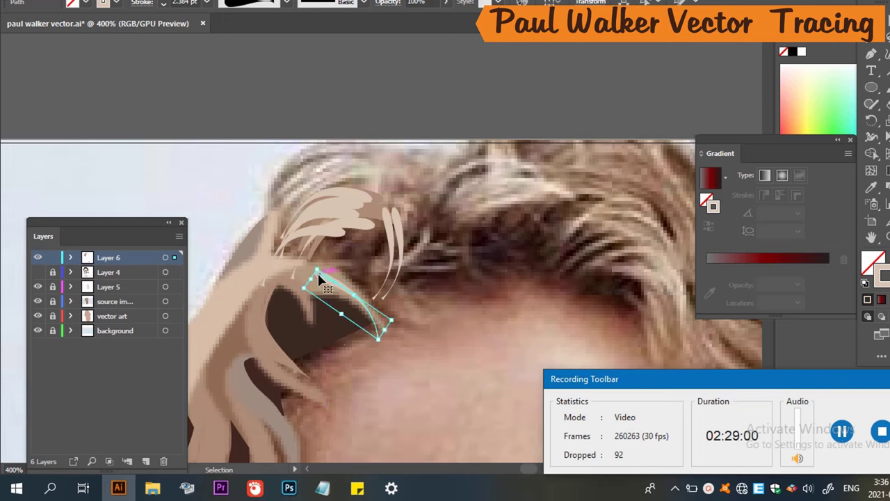
{"action": "left_click_drag", "start_coordinate": [309, 275], "coordinate": [279, 264]}
{"action": "scroll", "coordinate": [393, 280], "scroll_direction": "down", "scroll_amount": 3}
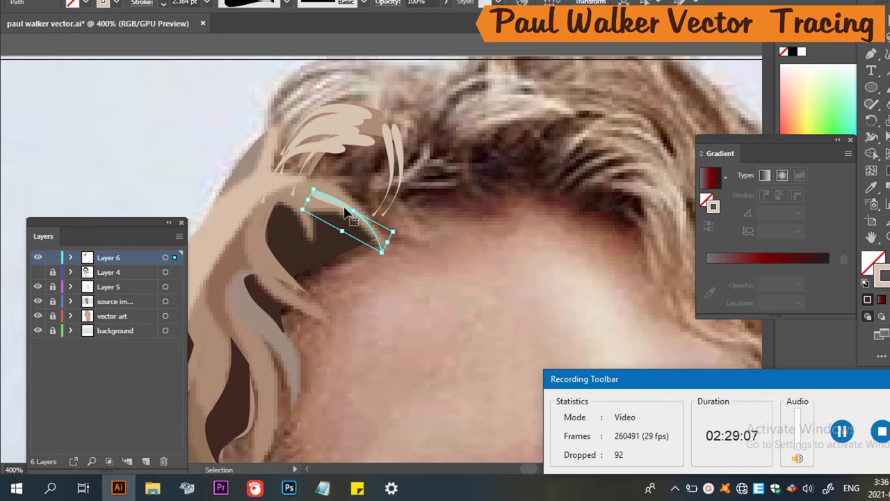
{"action": "left_click_drag", "start_coordinate": [311, 201], "coordinate": [278, 179]}
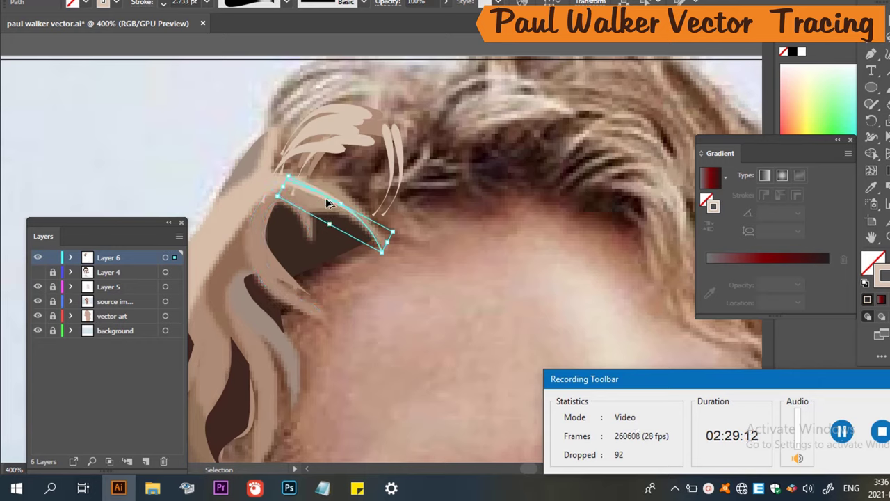
{"action": "left_click_drag", "start_coordinate": [331, 201], "coordinate": [350, 183]}
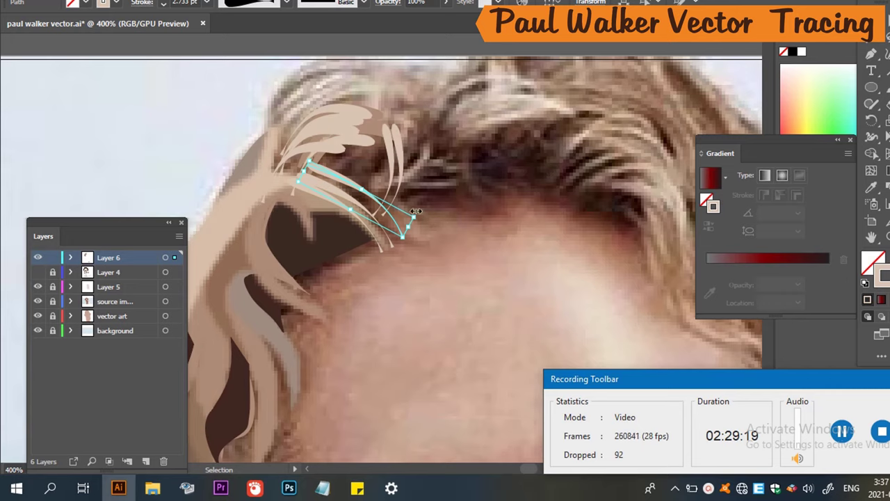
{"action": "left_click_drag", "start_coordinate": [418, 209], "coordinate": [430, 194]}
{"action": "scroll", "coordinate": [356, 206], "scroll_direction": "down", "scroll_amount": 3}
{"action": "scroll", "coordinate": [377, 209], "scroll_direction": "up", "scroll_amount": 2}
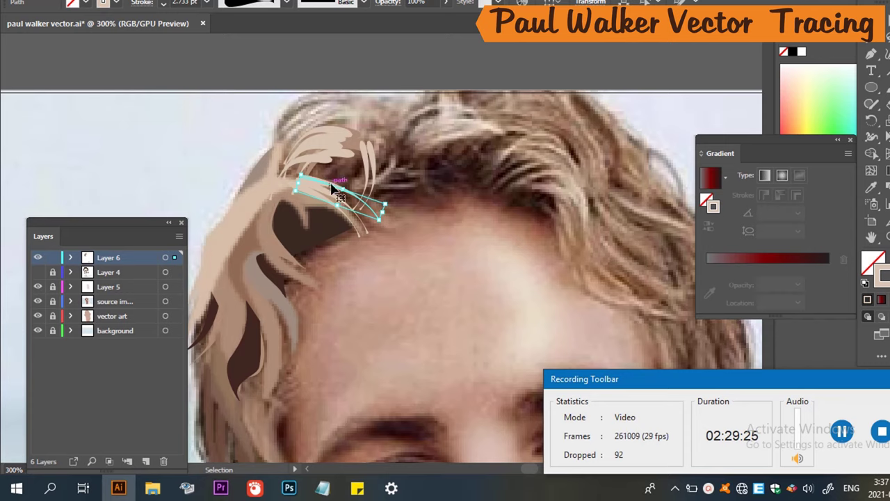
Add a steeper rotated strand crossing the dark hair gap and nudge it up to meet the root of the fanned strands.
{"action": "left_click_drag", "start_coordinate": [332, 194], "coordinate": [306, 224]}
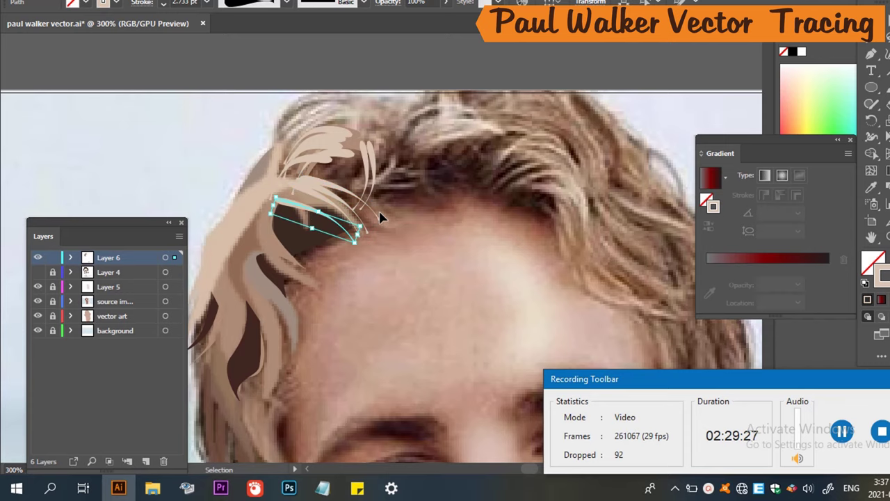
{"action": "left_click_drag", "start_coordinate": [368, 226], "coordinate": [345, 245]}
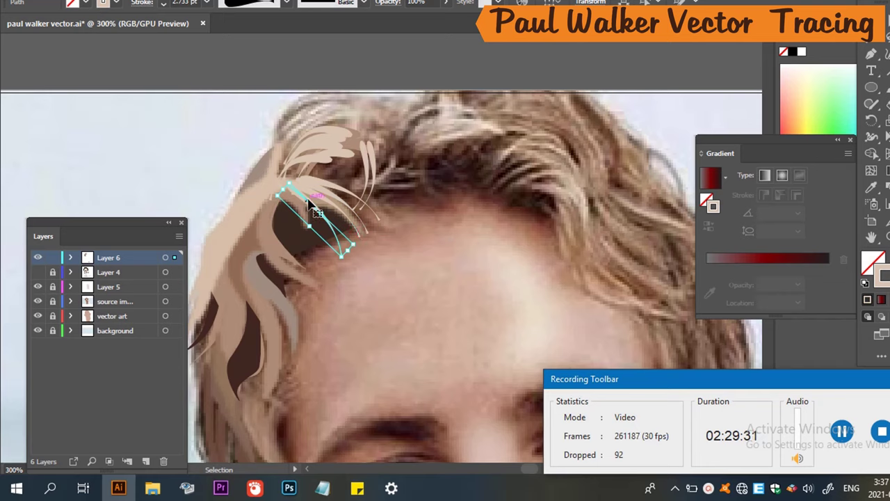
{"action": "left_click_drag", "start_coordinate": [313, 202], "coordinate": [298, 208]}
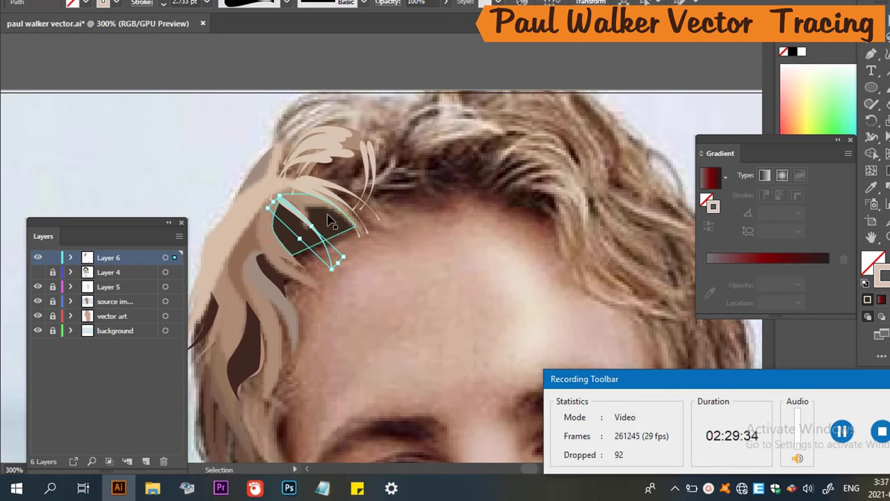
{"action": "key", "text": "Up"}
{"action": "key", "text": "Up"}
{"action": "key", "text": "Up"}
{"action": "key", "text": "Up"}
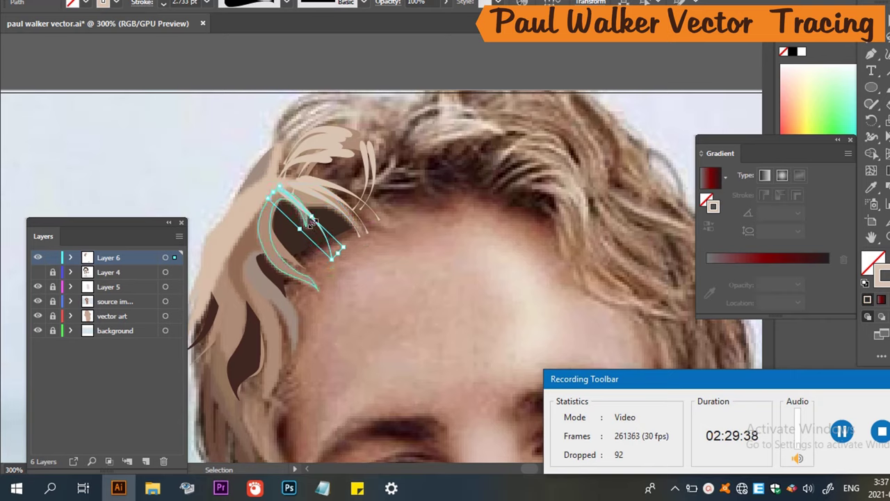
Show Layer 4 and check the new beige strands against the dark hair base across the whole portrait.
{"action": "left_click", "coordinate": [413, 187]}
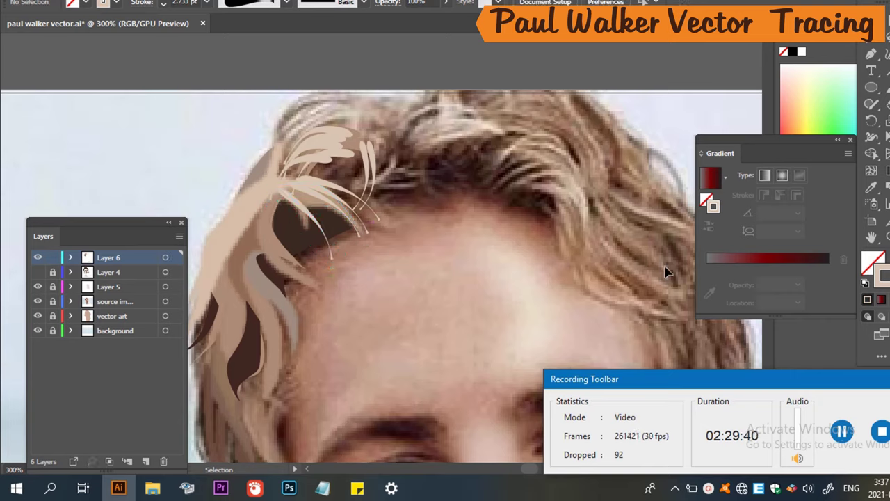
{"action": "left_click", "coordinate": [37, 272]}
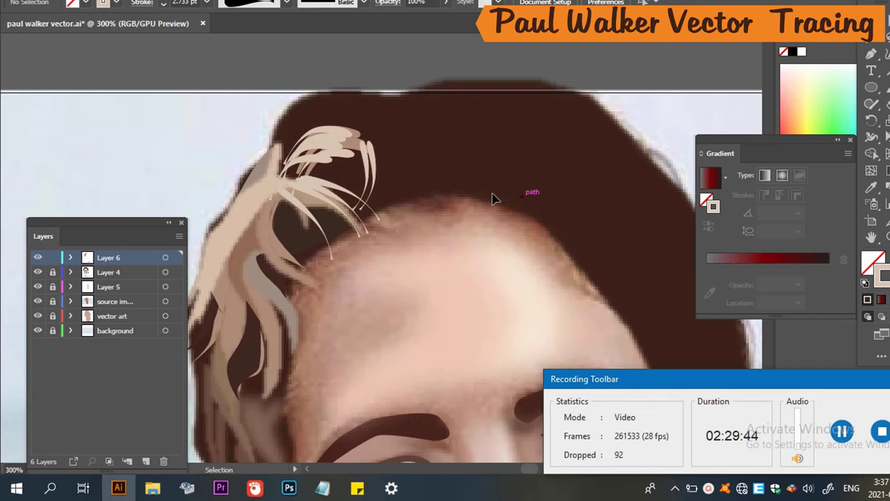
{"action": "scroll", "coordinate": [375, 216], "scroll_direction": "down", "scroll_amount": 1}
{"action": "scroll", "coordinate": [391, 221], "scroll_direction": "down", "scroll_amount": 2}
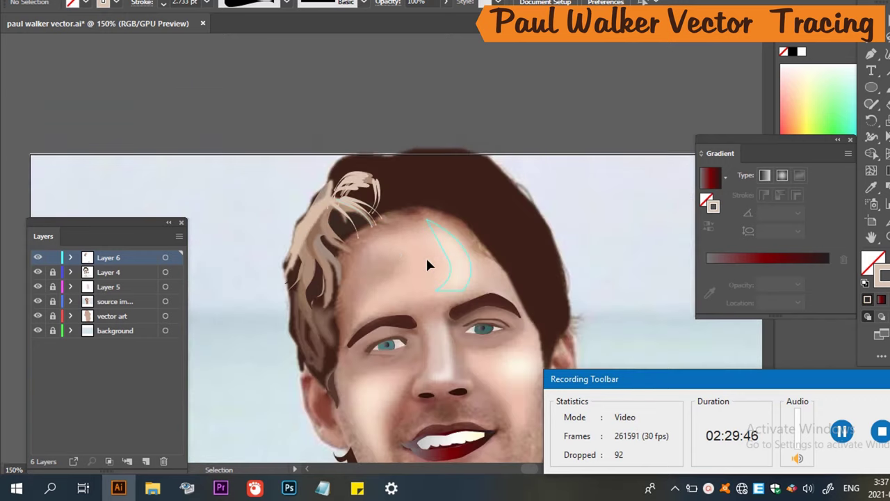
{"action": "scroll", "coordinate": [427, 264], "scroll_direction": "down", "scroll_amount": 2}
{"action": "scroll", "coordinate": [418, 276], "scroll_direction": "up", "scroll_amount": 2}
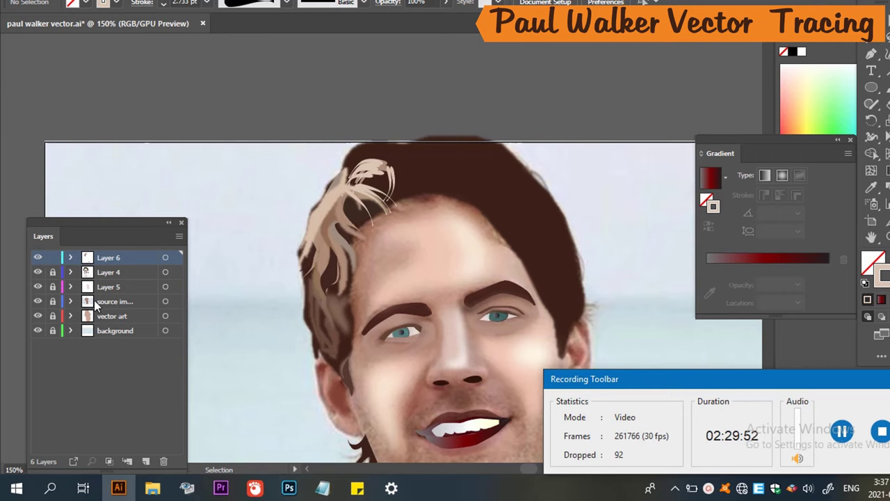
Hide Layer 4 and place copies of a pale beige strand between the front hair wave and the crown tuft.
{"action": "left_click", "coordinate": [38, 272]}
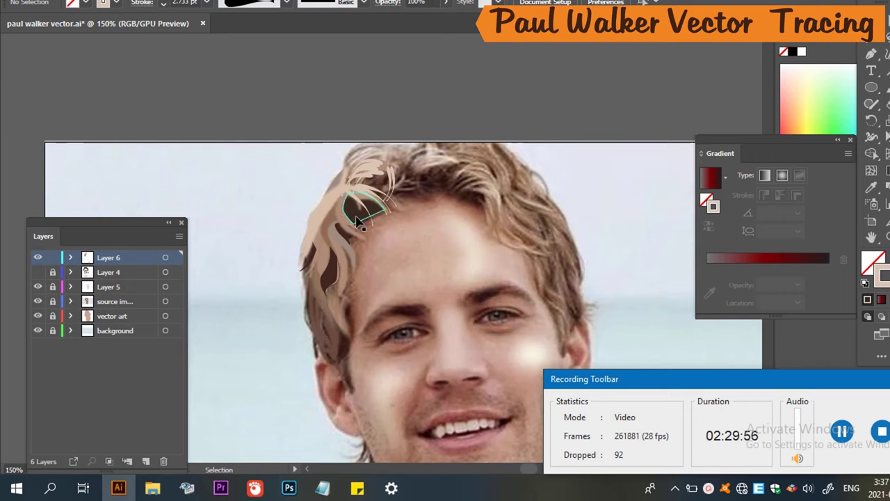
{"action": "left_click", "coordinate": [357, 221]}
{"action": "key", "text": "Delete"}
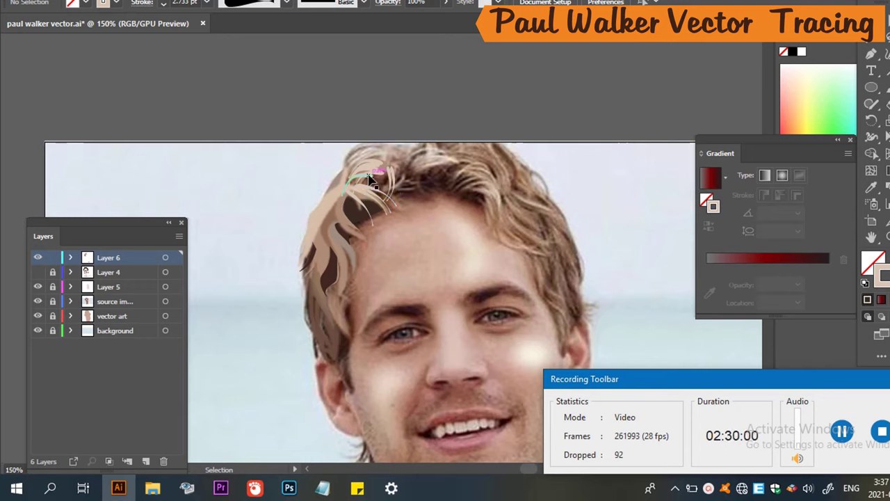
{"action": "left_click_drag", "start_coordinate": [369, 179], "coordinate": [346, 195]}
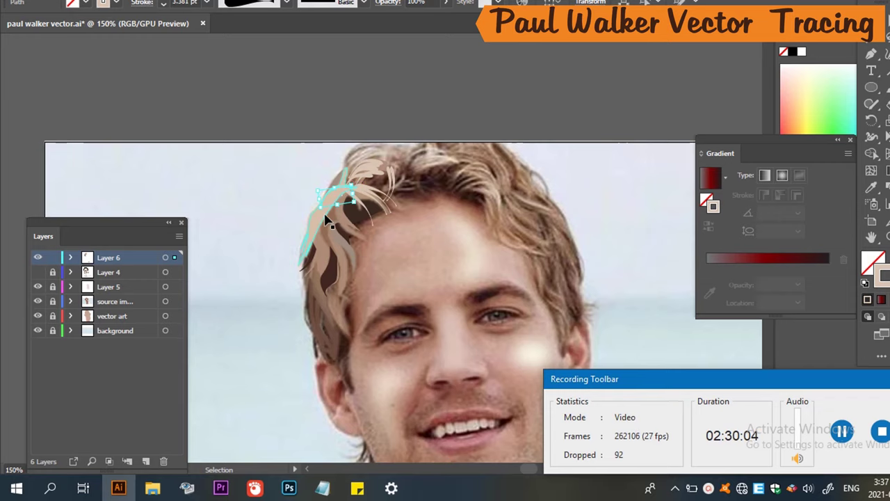
{"action": "left_click", "coordinate": [343, 220], "text": "shift"}
{"action": "left_click_drag", "start_coordinate": [342, 221], "coordinate": [351, 201]}
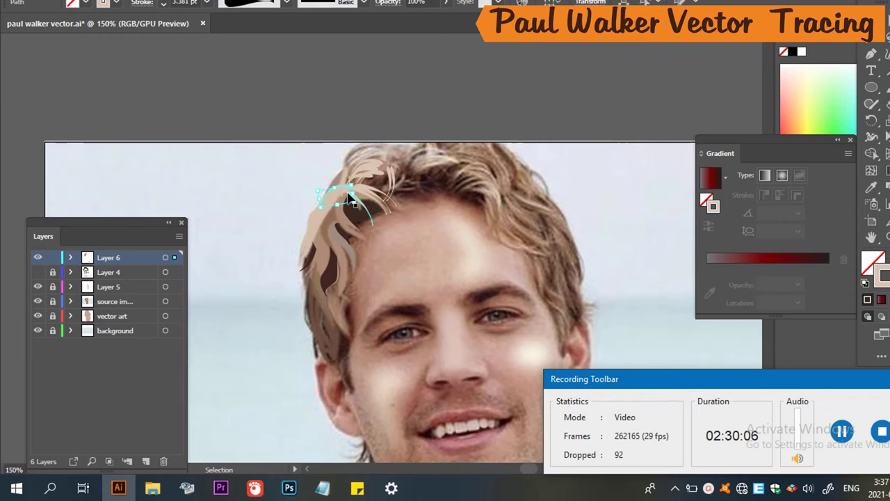
{"action": "scroll", "coordinate": [357, 193], "scroll_direction": "up", "scroll_amount": 3}
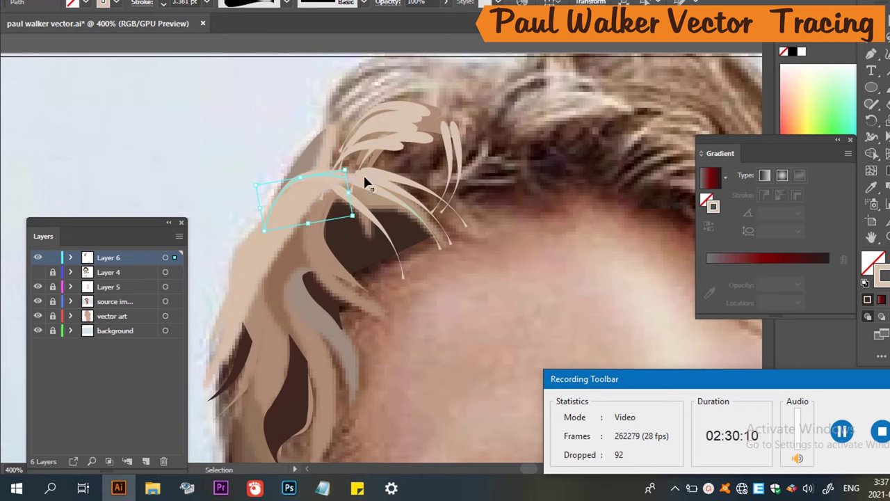
{"action": "left_click_drag", "start_coordinate": [339, 182], "coordinate": [423, 101], "text": "alt"}
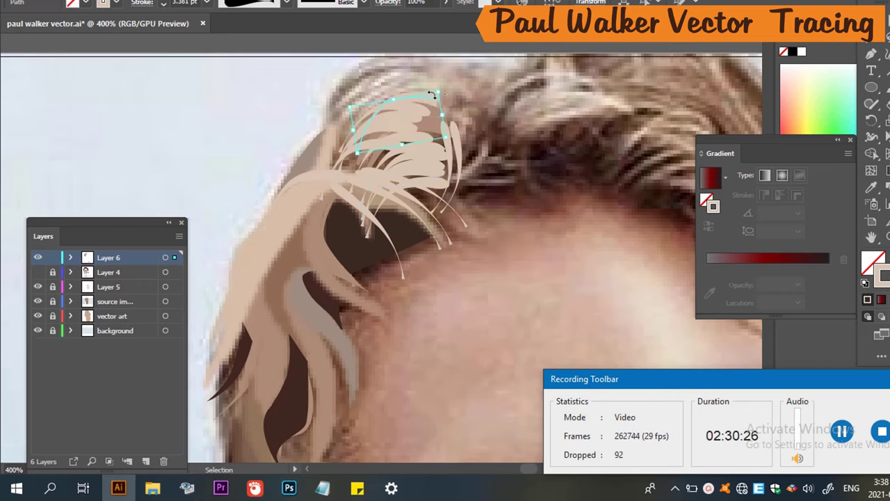
Rotate and lengthen a beige strand copy so it arches over the top of the crown tuft.
{"action": "mouse_move", "coordinate": [429, 100]}
{"action": "left_mouse_down"}
{"action": "mouse_move", "coordinate": [420, 74]}
{"action": "mouse_move", "coordinate": [423, 85]}
{"action": "left_mouse_up"}
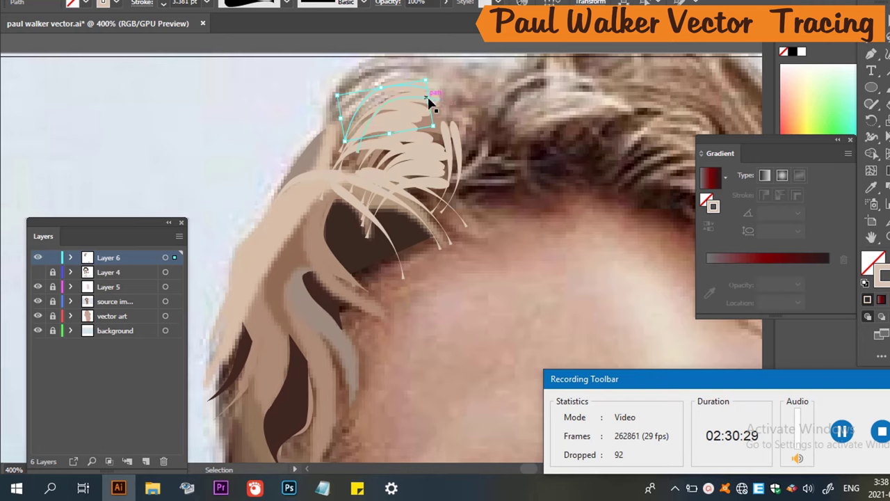
{"action": "left_click_drag", "start_coordinate": [435, 99], "coordinate": [464, 139]}
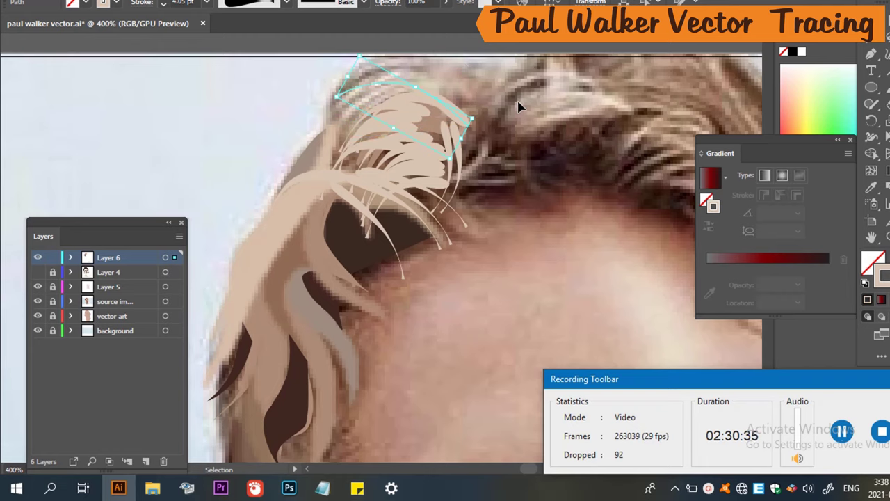
{"action": "scroll", "coordinate": [540, 163], "scroll_direction": "up", "scroll_amount": 3}
{"action": "scroll", "coordinate": [508, 189], "scroll_direction": "down", "scroll_amount": 1}
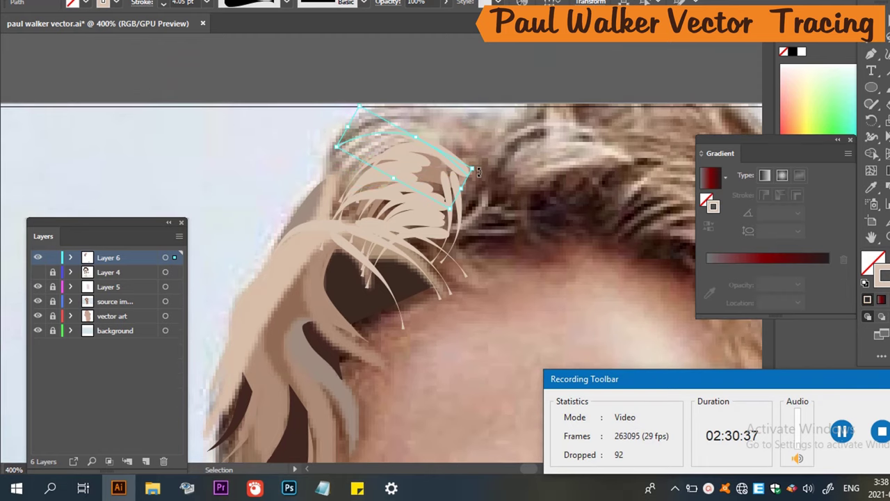
{"action": "left_click_drag", "start_coordinate": [478, 171], "coordinate": [512, 125]}
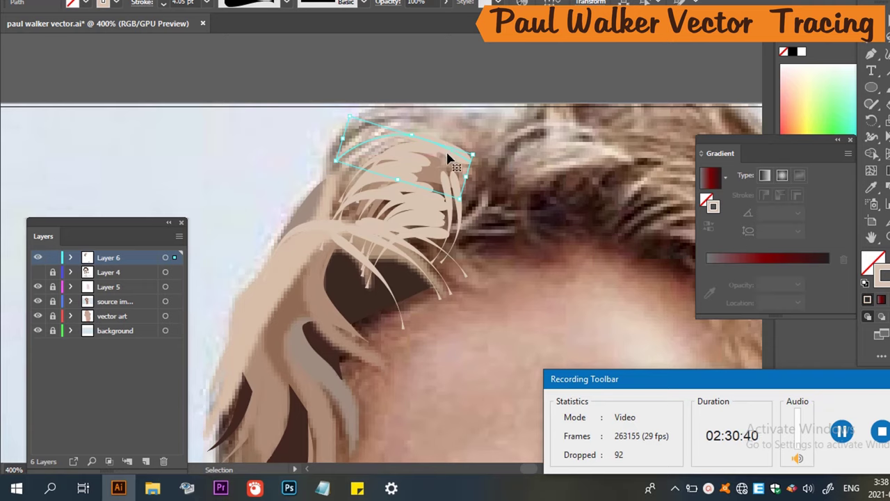
Place more copies of the long strand across the crown and rotate further copies down along the outer edge and over the front wave.
{"action": "left_click_drag", "start_coordinate": [444, 149], "coordinate": [378, 209]}
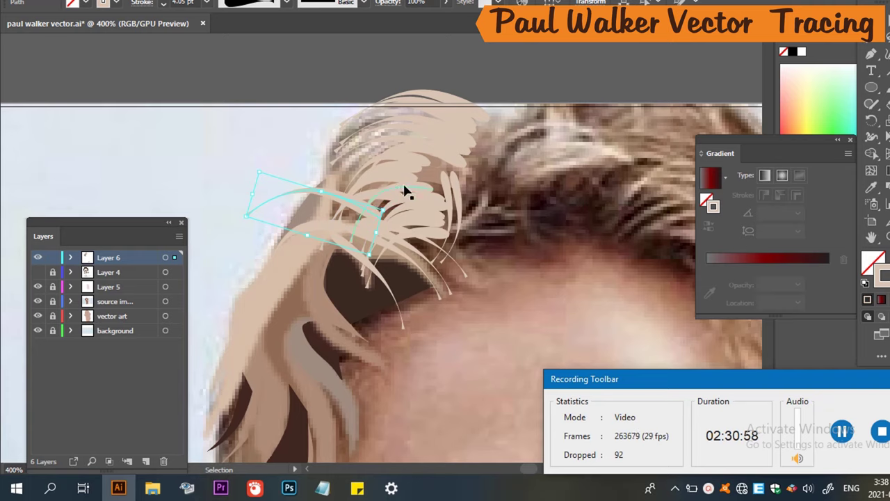
{"action": "left_click_drag", "start_coordinate": [392, 208], "coordinate": [365, 152]}
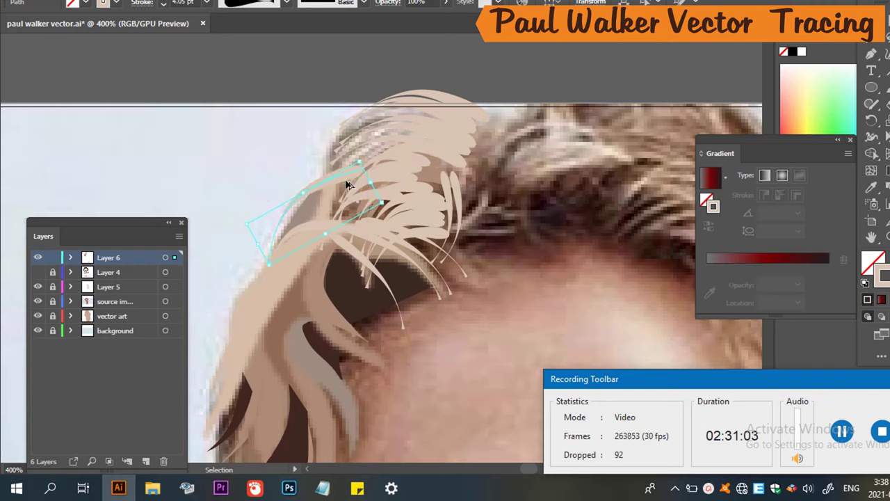
{"action": "mouse_move", "coordinate": [339, 183]}
{"action": "left_mouse_down"}
{"action": "mouse_move", "coordinate": [349, 204]}
{"action": "mouse_move", "coordinate": [351, 193]}
{"action": "mouse_move", "coordinate": [342, 194]}
{"action": "mouse_move", "coordinate": [325, 232]}
{"action": "mouse_move", "coordinate": [328, 201]}
{"action": "mouse_move", "coordinate": [348, 243]}
{"action": "mouse_move", "coordinate": [341, 216]}
{"action": "mouse_move", "coordinate": [341, 233]}
{"action": "left_mouse_up"}
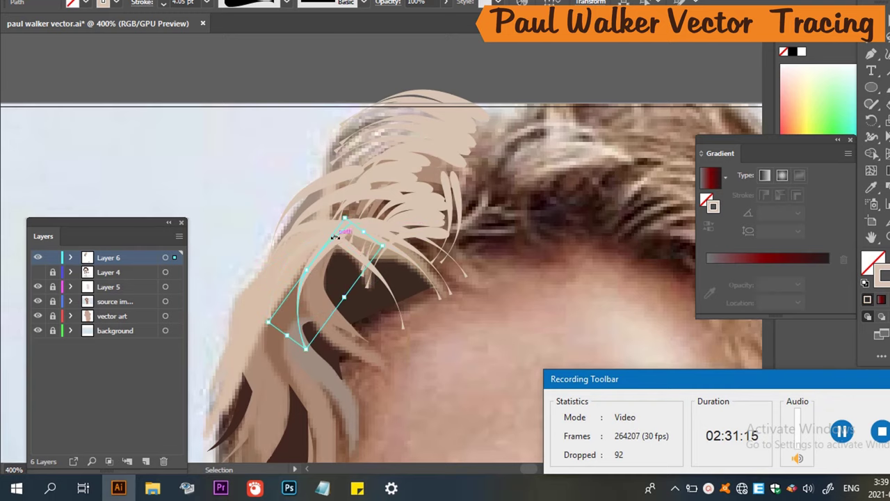
{"action": "left_click", "coordinate": [513, 264]}
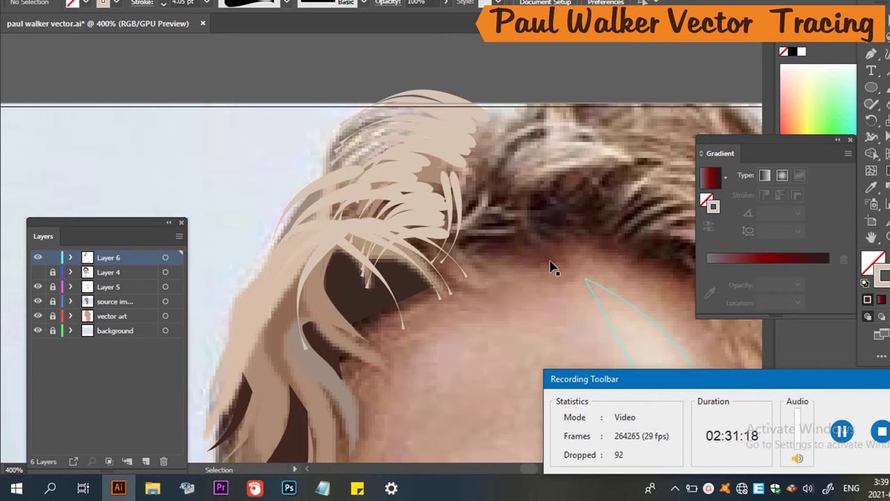
Show Layer 4 and check the new crown strands against the dark hair base.
{"action": "scroll", "coordinate": [551, 255], "scroll_direction": "down", "scroll_amount": 2}
{"action": "scroll", "coordinate": [585, 271], "scroll_direction": "down", "scroll_amount": 1}
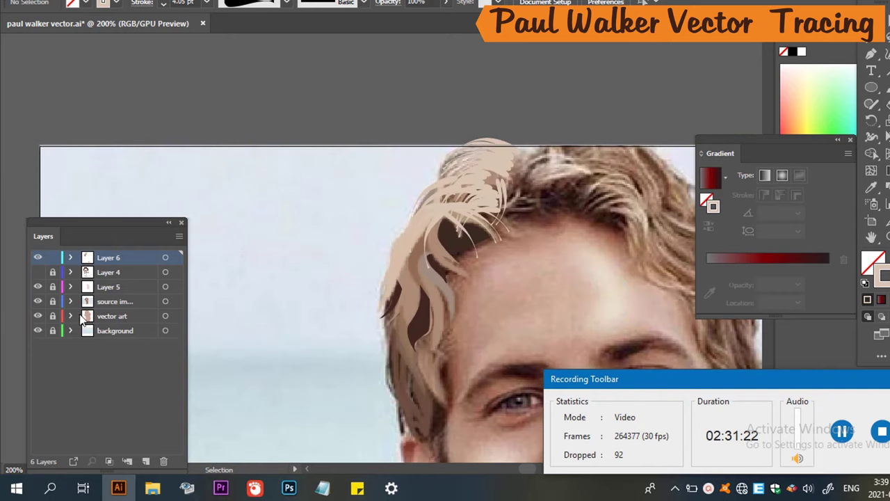
{"action": "left_click", "coordinate": [38, 274]}
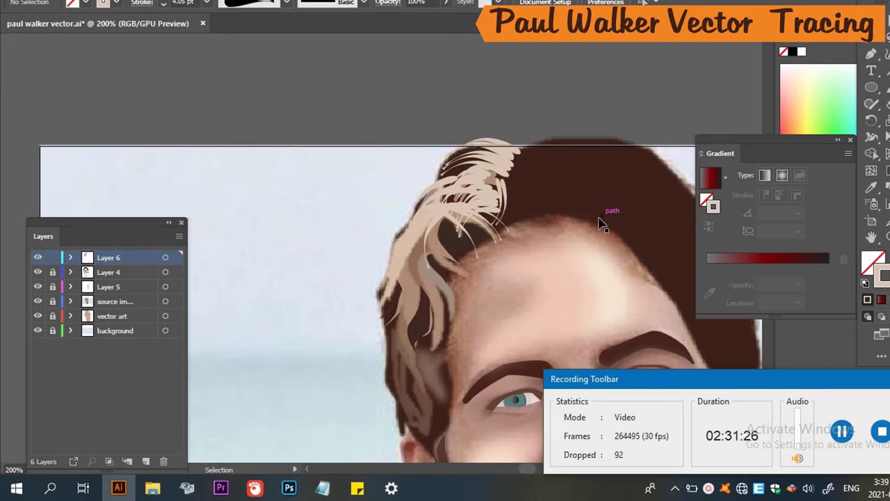
{"action": "scroll", "coordinate": [654, 220], "scroll_direction": "down", "scroll_amount": 5}
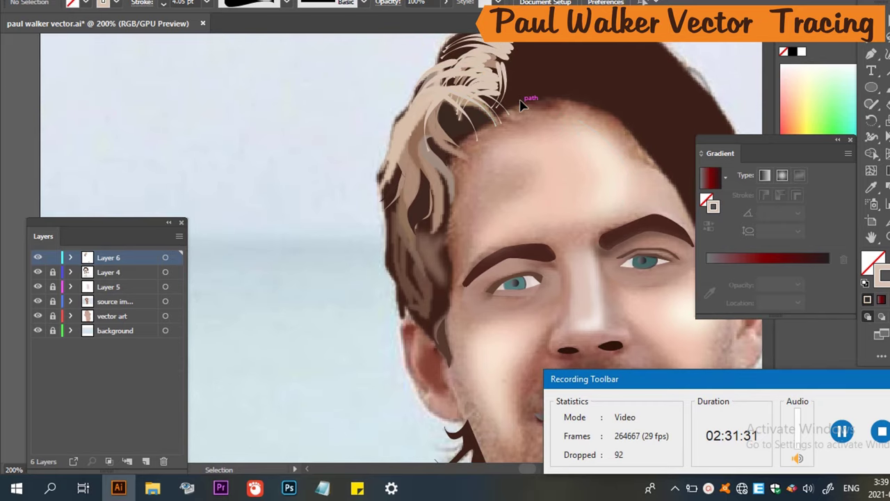
{"action": "scroll", "coordinate": [538, 90], "scroll_direction": "down", "scroll_amount": 3}
{"action": "scroll", "coordinate": [548, 91], "scroll_direction": "up", "scroll_amount": 5}
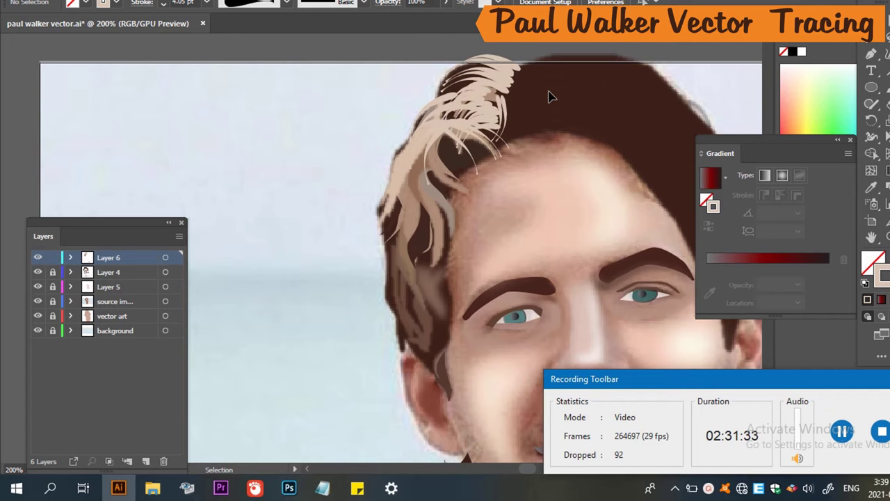
Apply a Gaussian Blur with a very small radius to a beige strand in the crown tuft, checking it with the preview on.
{"action": "left_click", "coordinate": [492, 87]}
{"action": "key", "text": "alt+c"}
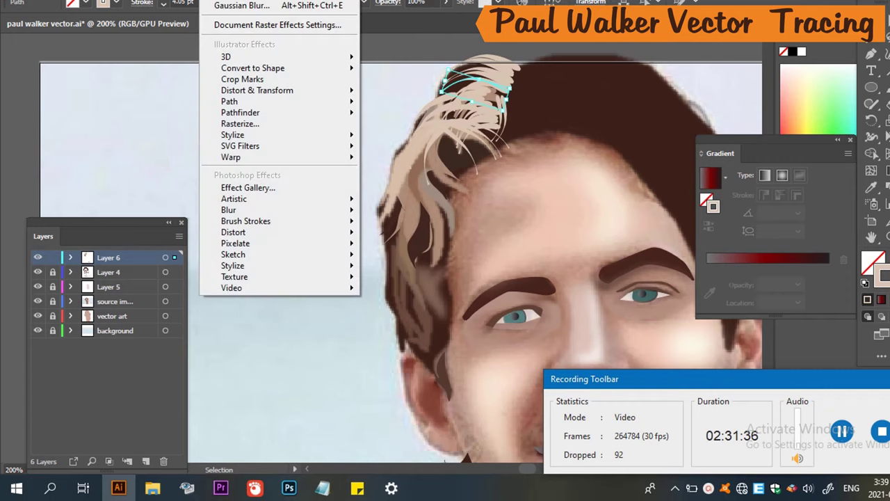
{"action": "key", "text": "Escape"}
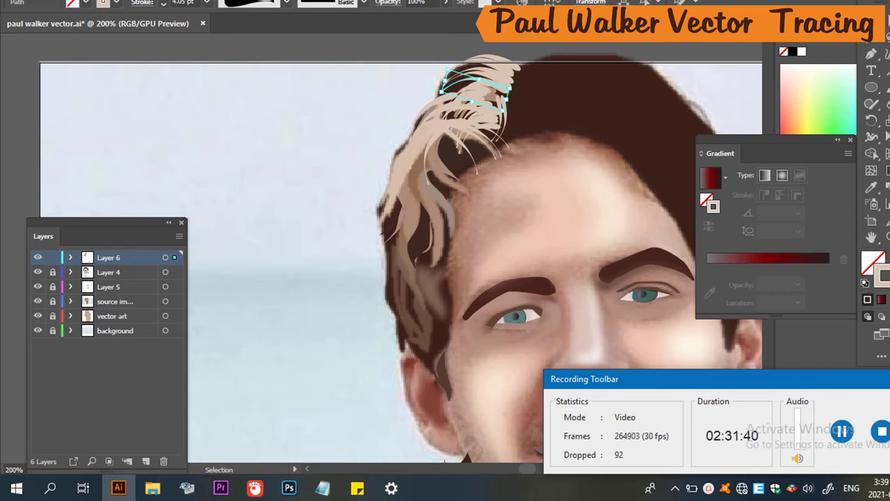
{"action": "key", "text": "alt+c"}
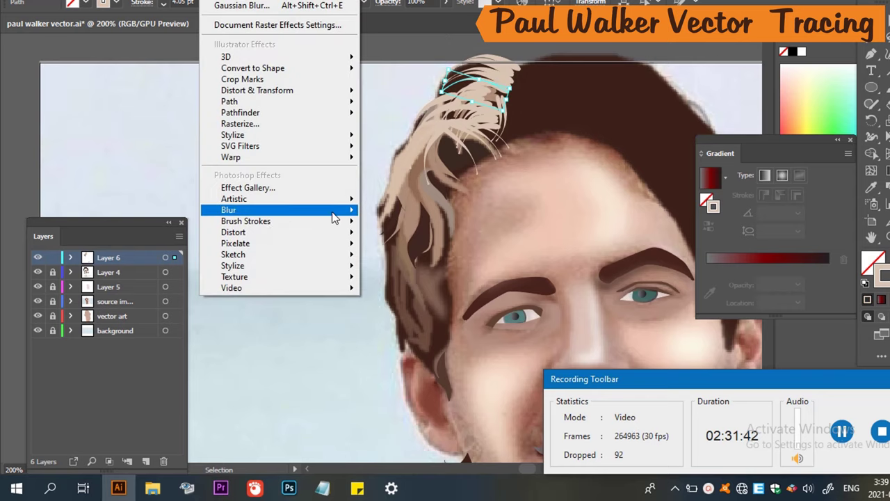
{"action": "mouse_move", "coordinate": [334, 217]}
{"action": "left_click", "coordinate": [389, 210]}
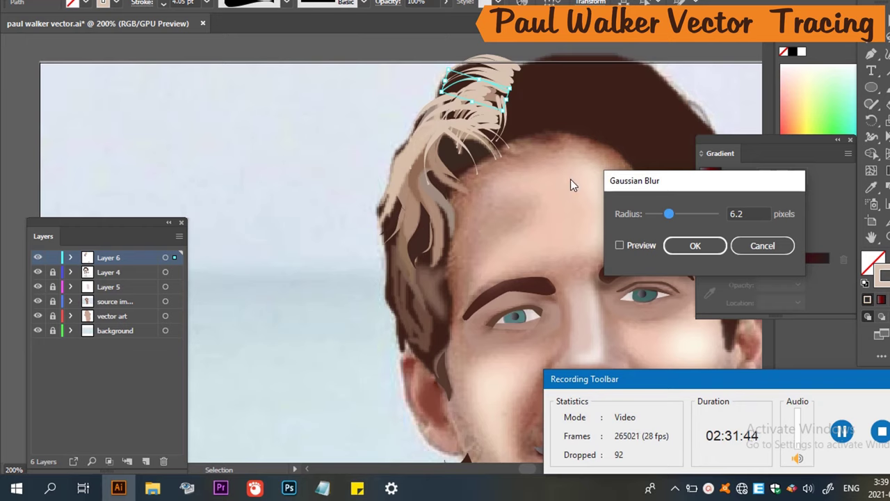
{"action": "left_click_drag", "start_coordinate": [669, 214], "coordinate": [654, 215]}
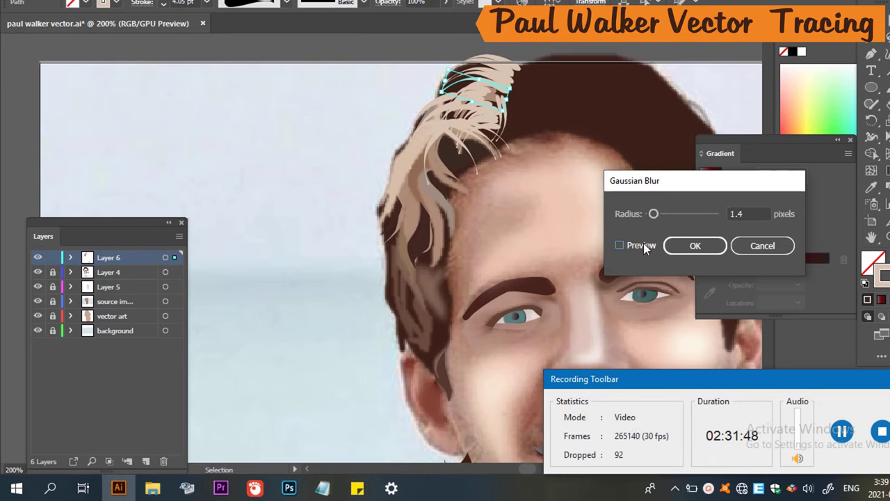
{"action": "left_click", "coordinate": [644, 245]}
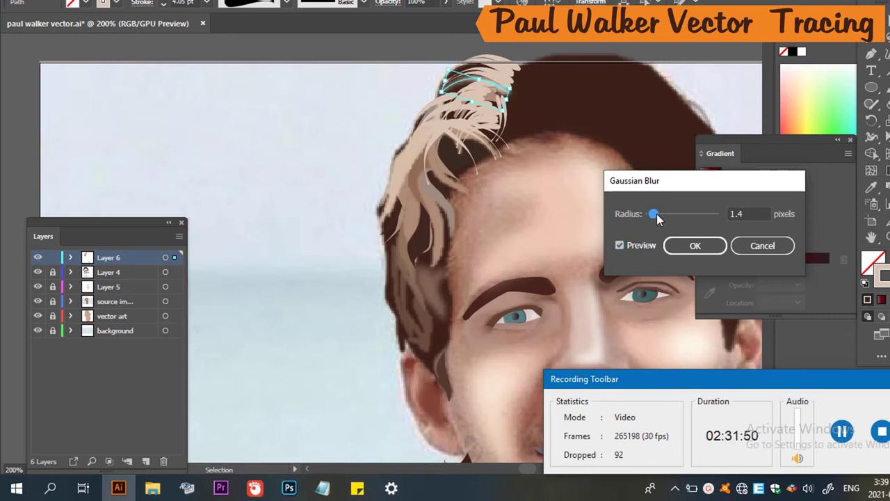
{"action": "left_click_drag", "start_coordinate": [657, 213], "coordinate": [649, 214]}
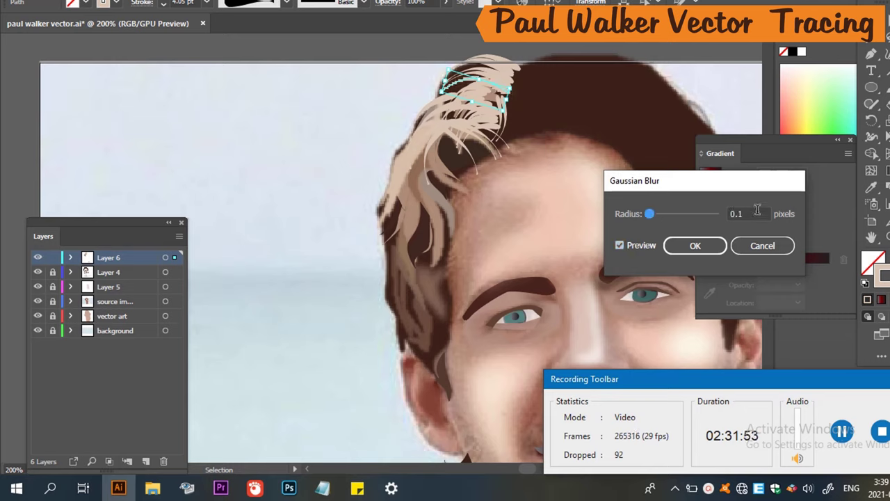
{"action": "double_click", "coordinate": [757, 211]}
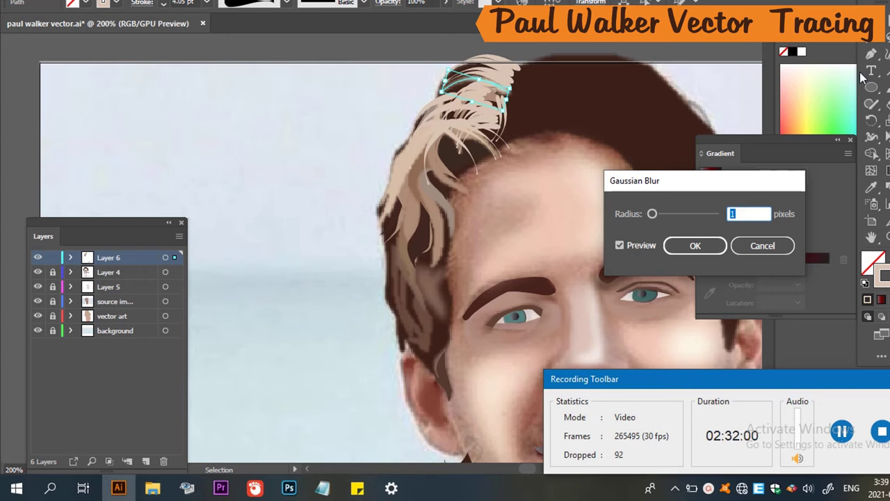
{"action": "type", "text": "0"}
{"action": "key", "text": "Return"}
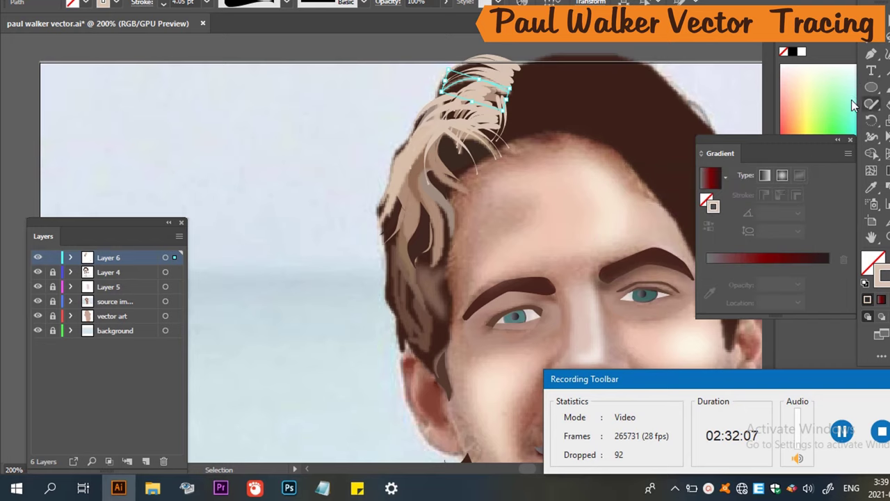
{"action": "left_click", "coordinate": [555, 209]}
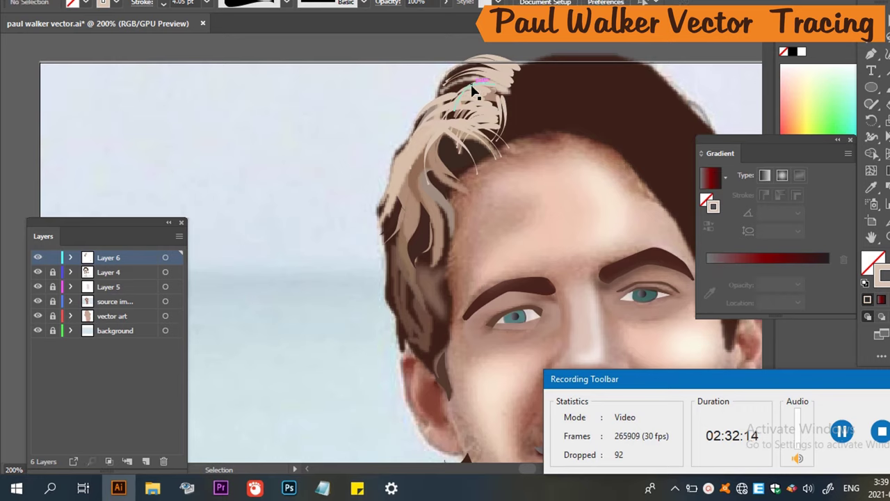
Reapply the same Gaussian Blur to one beige strand in the crown tuft and another just below it.
{"action": "left_click", "coordinate": [501, 71]}
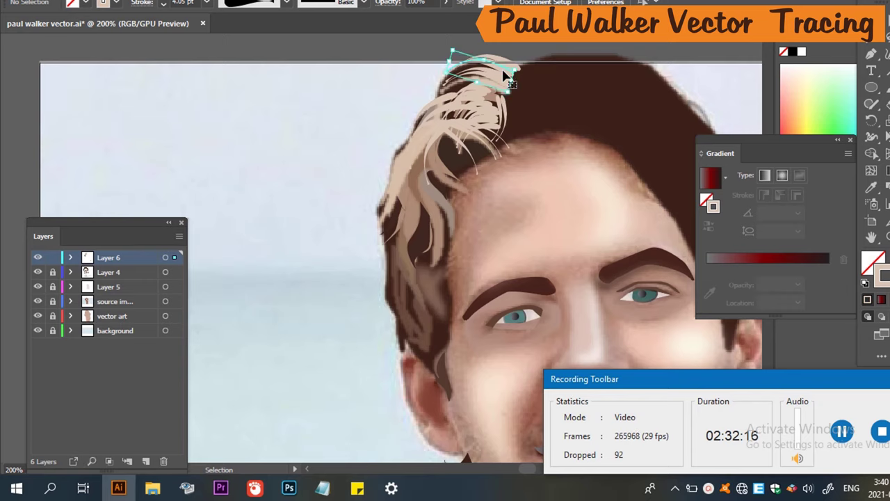
{"action": "left_click", "coordinate": [214, 1]}
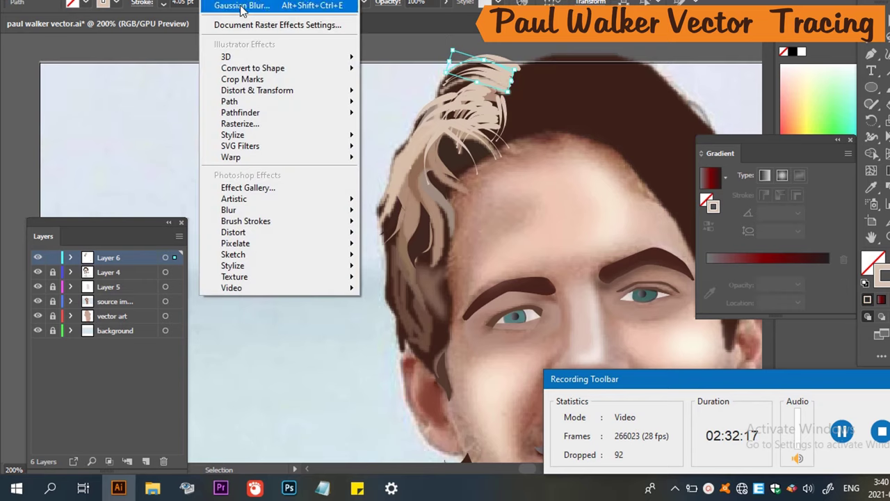
{"action": "left_click", "coordinate": [254, 1]}
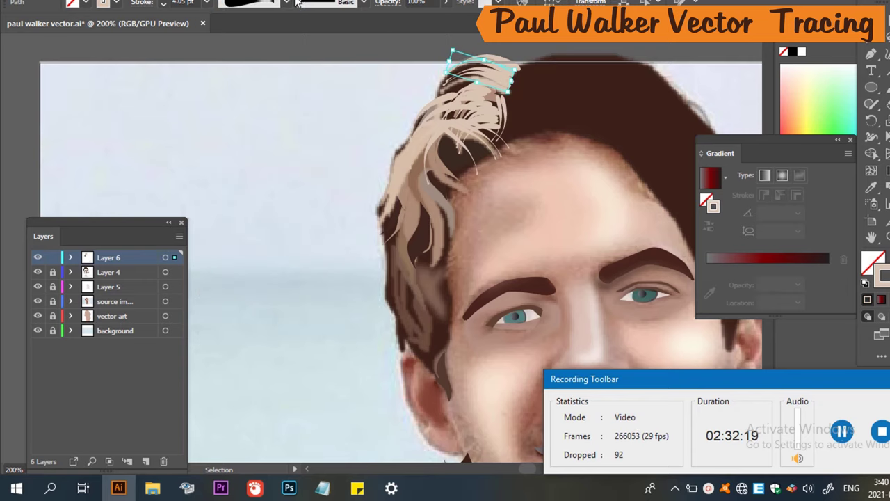
{"action": "left_click", "coordinate": [484, 94]}
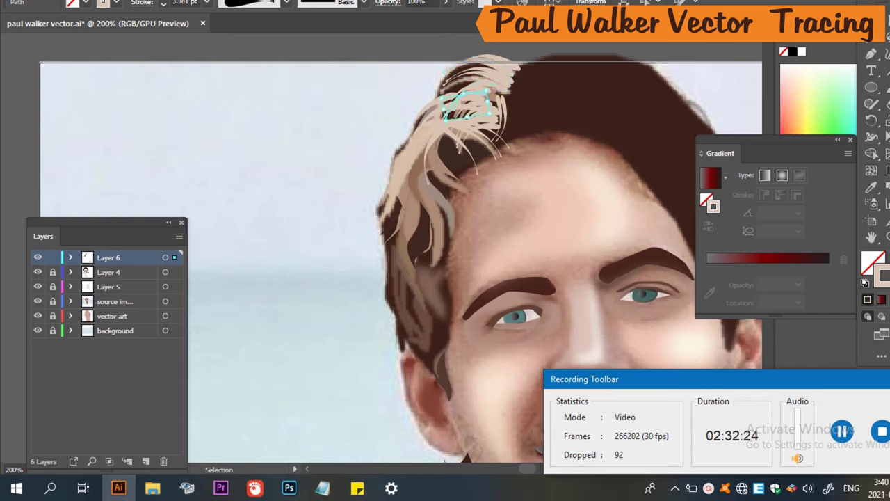
{"action": "left_click", "coordinate": [216, 0]}
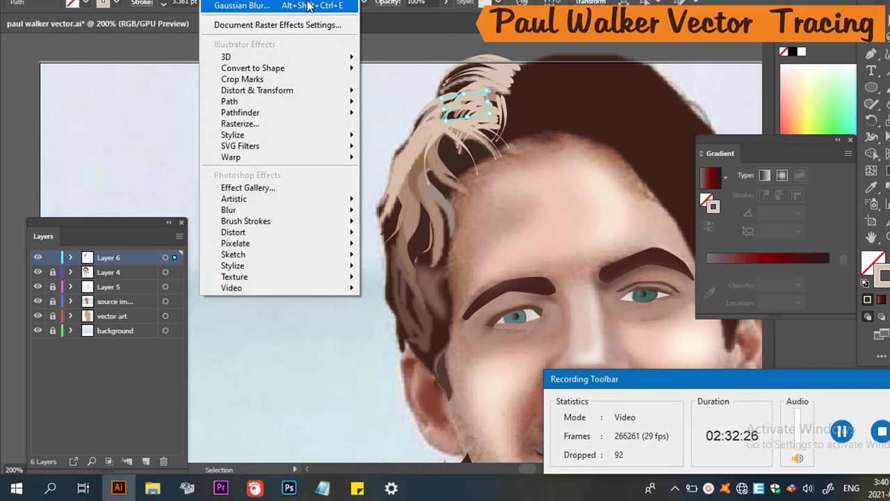
{"action": "left_click", "coordinate": [243, 5]}
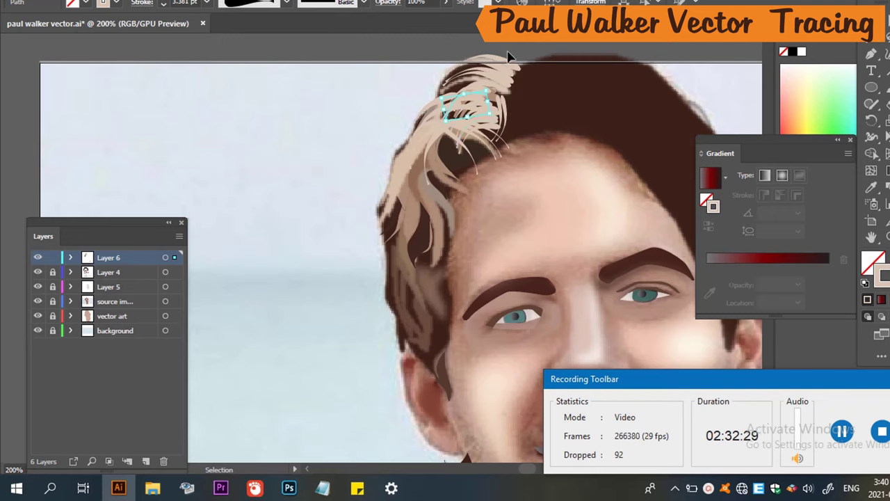
Apply the same Gaussian Blur to the whole set of beige strands at the top of the crown tuft.
{"action": "left_click", "coordinate": [493, 86]}
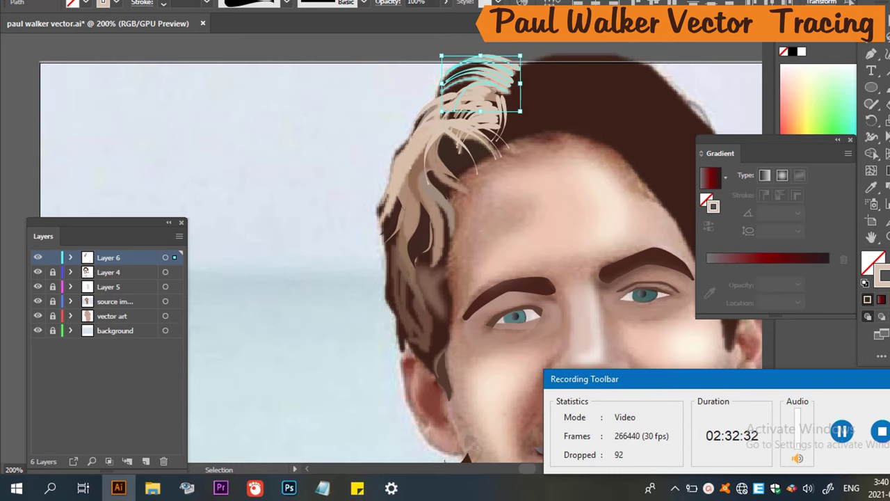
{"action": "left_click", "coordinate": [216, 0]}
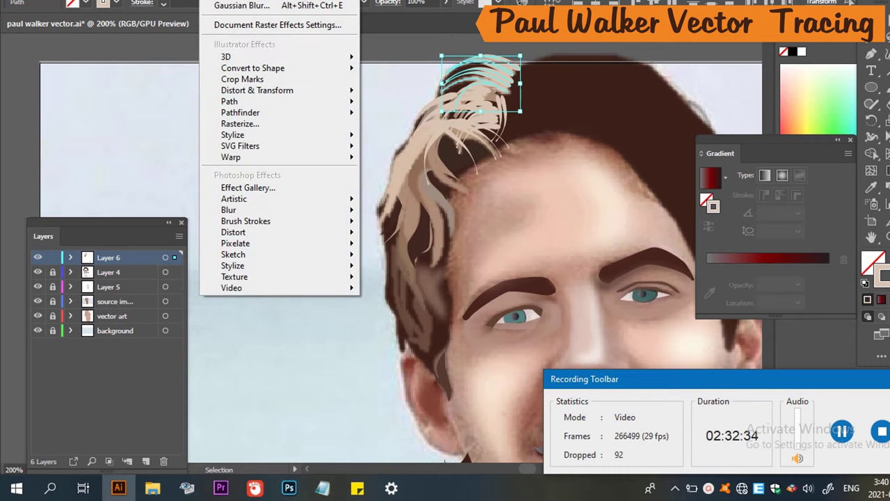
{"action": "left_click", "coordinate": [341, 4]}
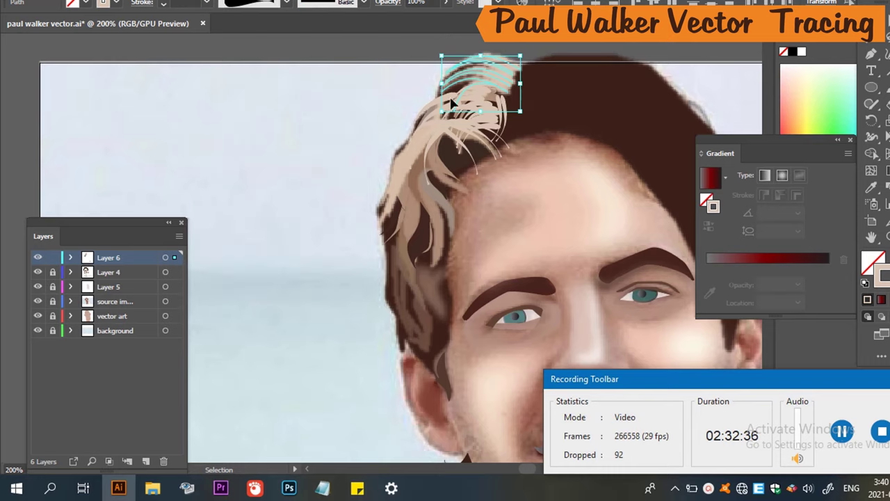
{"action": "left_click", "coordinate": [363, 96]}
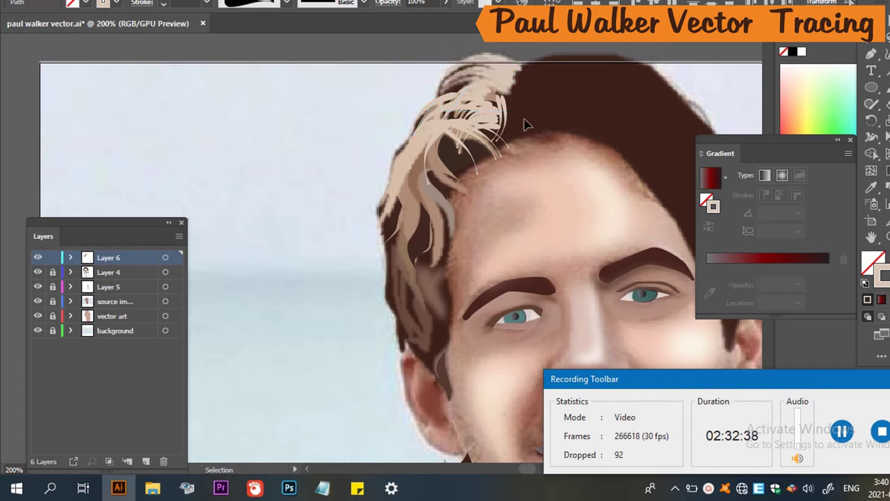
Apply the same Gaussian Blur to the set of strands in the lower tuft above the forehead.
{"action": "left_click", "coordinate": [470, 102]}
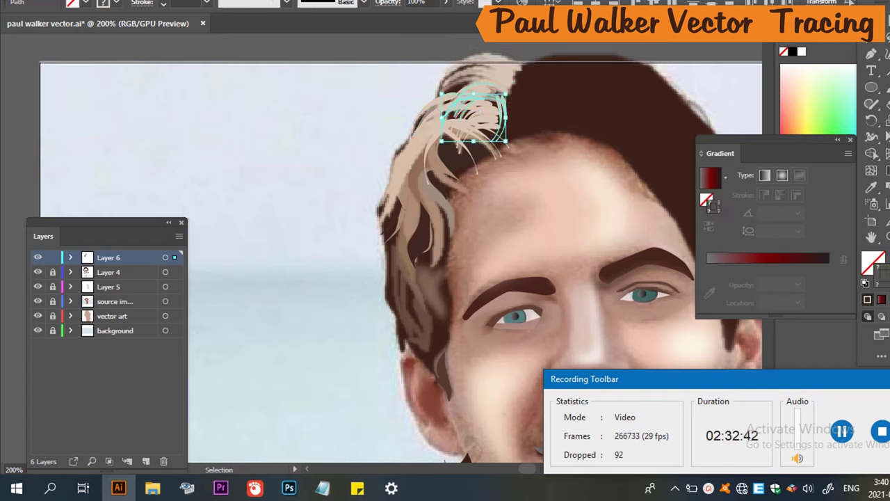
{"action": "left_click", "coordinate": [213, 0]}
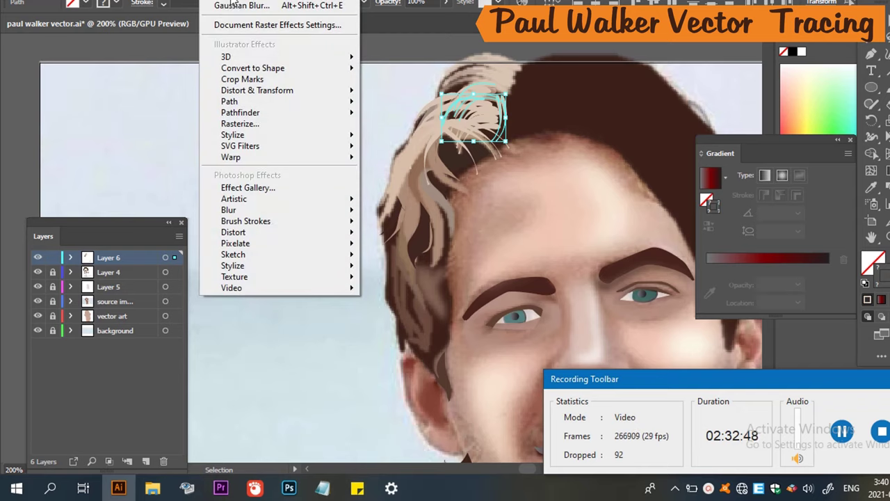
{"action": "left_click", "coordinate": [234, 2]}
{"action": "left_click", "coordinate": [275, 64]}
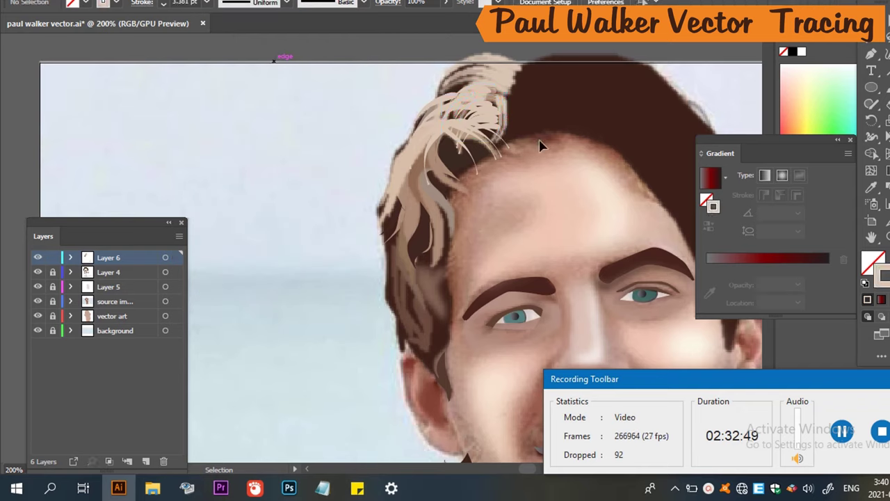
Select the strands across the crown and front wave together and apply the same Gaussian Blur to them.
{"action": "left_click_drag", "start_coordinate": [398, 68], "coordinate": [494, 128]}
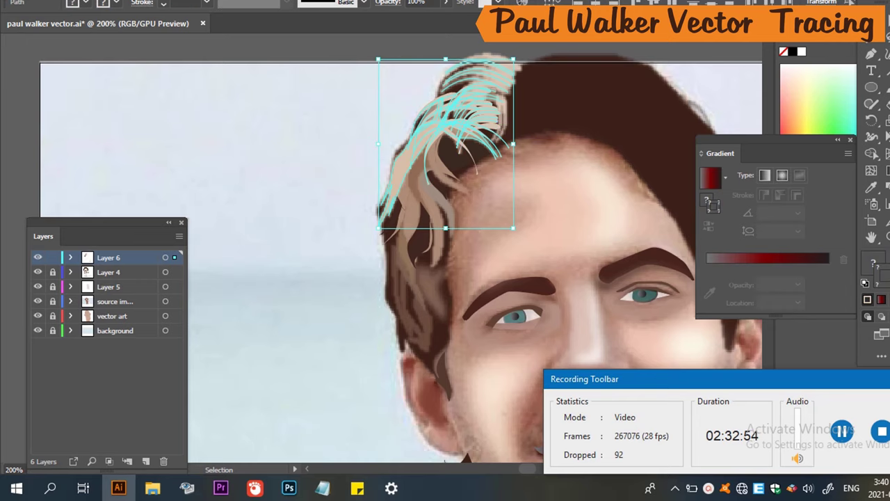
{"action": "left_click", "coordinate": [214, 1]}
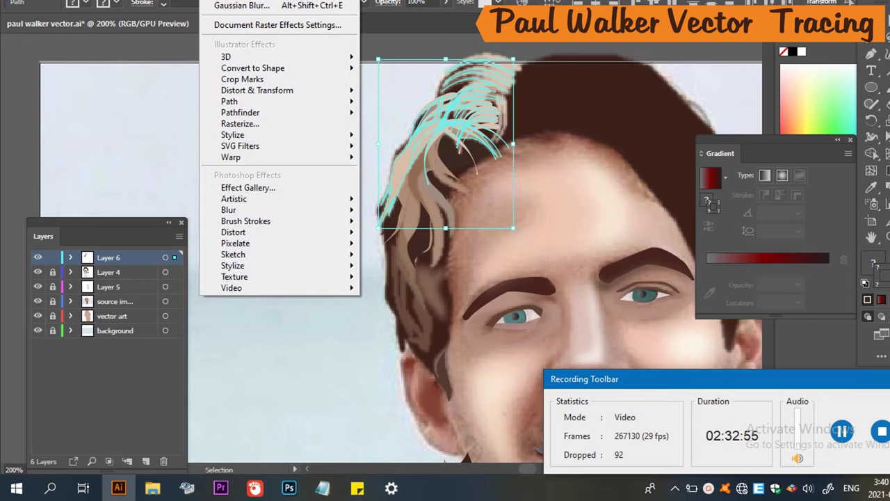
{"action": "left_click", "coordinate": [237, 6]}
{"action": "key", "text": "alt+c"}
{"action": "key", "text": "Right"}
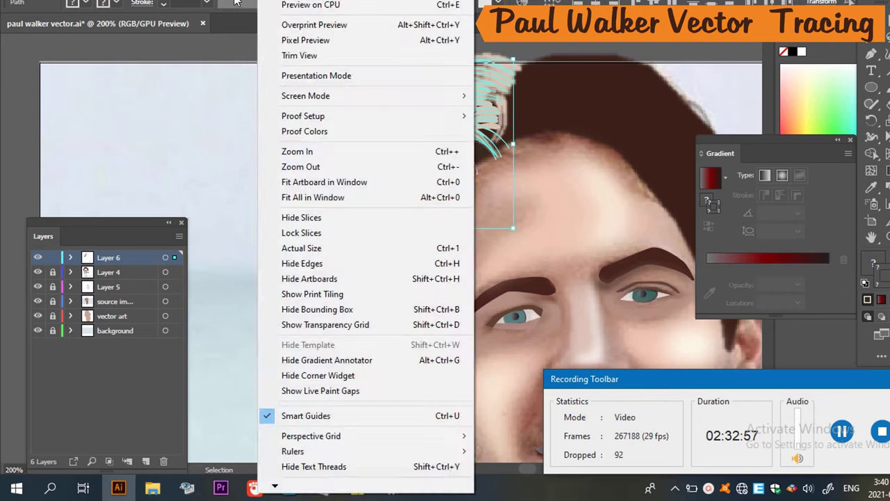
{"action": "key", "text": "Left"}
{"action": "key", "text": "Right"}
{"action": "key", "text": "Left"}
{"action": "key", "text": "Escape"}
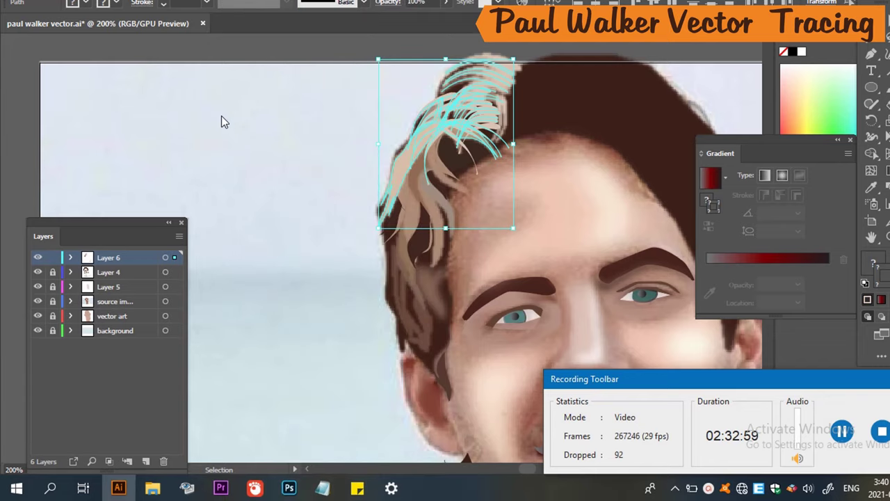
{"action": "left_click", "coordinate": [200, 96]}
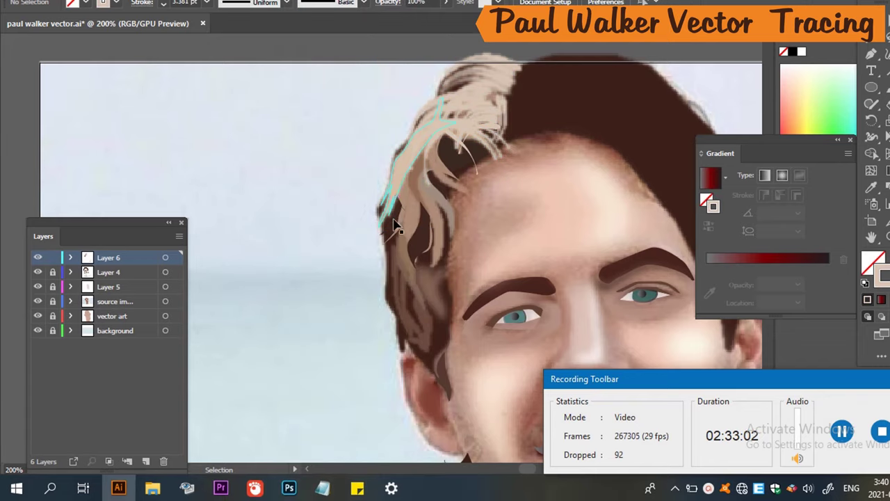
Hide the source image layer and examine the blurred hair on the full vector portrait.
{"action": "scroll", "coordinate": [526, 261], "scroll_direction": "down", "scroll_amount": 4}
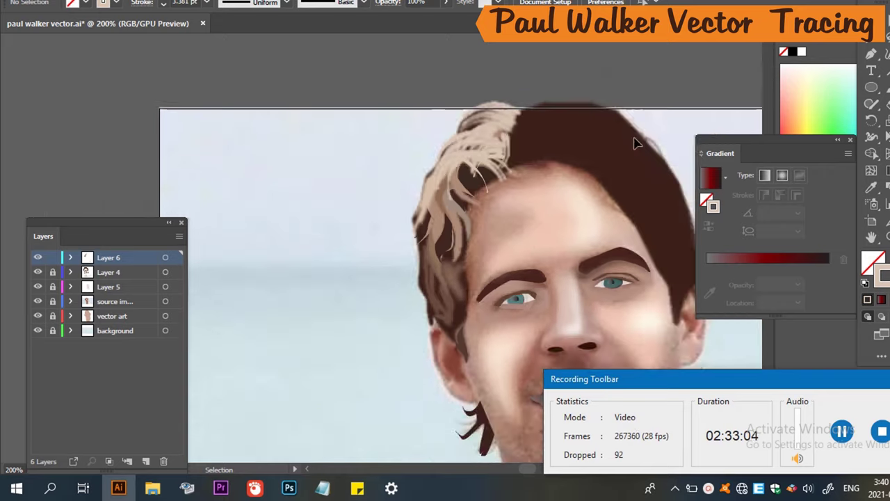
{"action": "scroll", "coordinate": [576, 218], "scroll_direction": "up", "scroll_amount": 3}
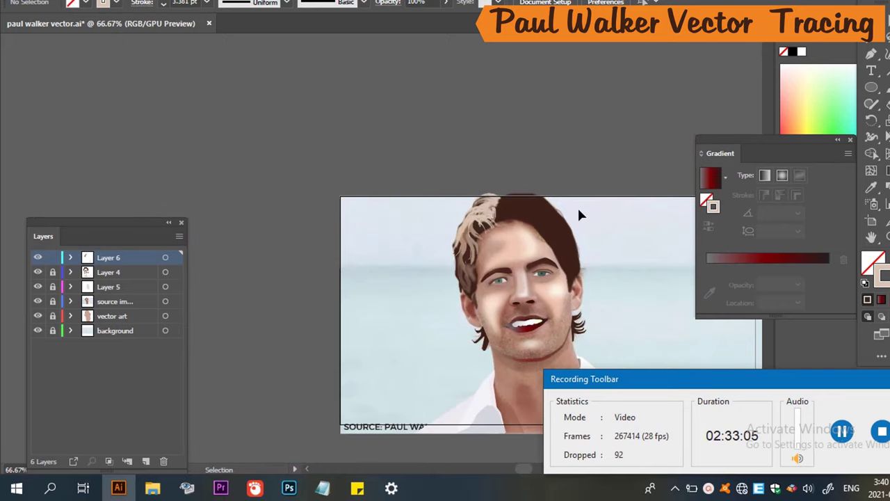
{"action": "scroll", "coordinate": [613, 229], "scroll_direction": "down", "scroll_amount": 2}
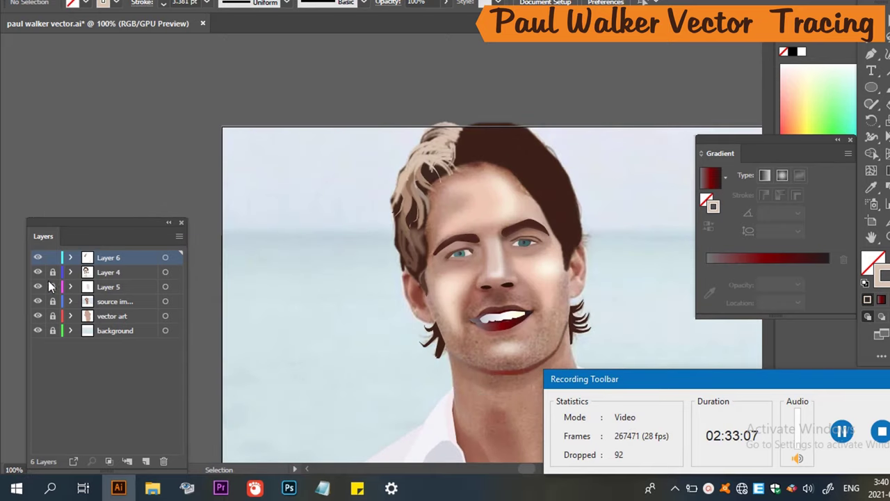
{"action": "left_click", "coordinate": [38, 315]}
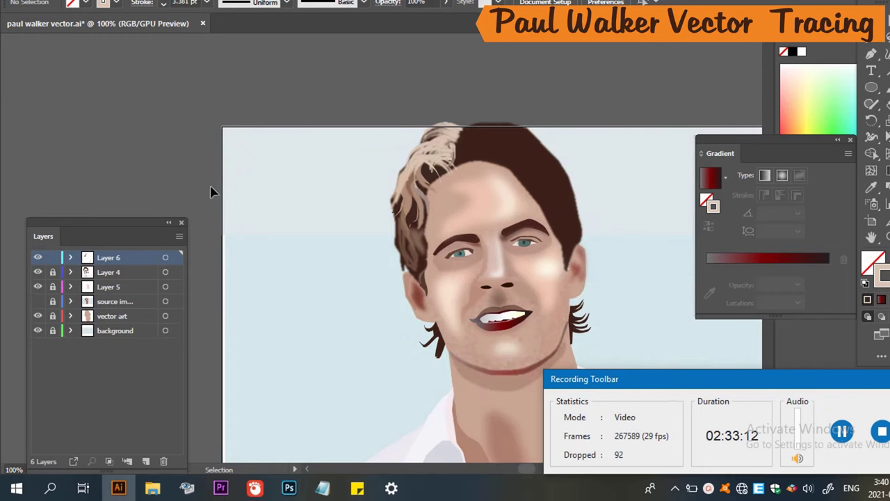
{"action": "scroll", "coordinate": [226, 196], "scroll_direction": "down", "scroll_amount": 2}
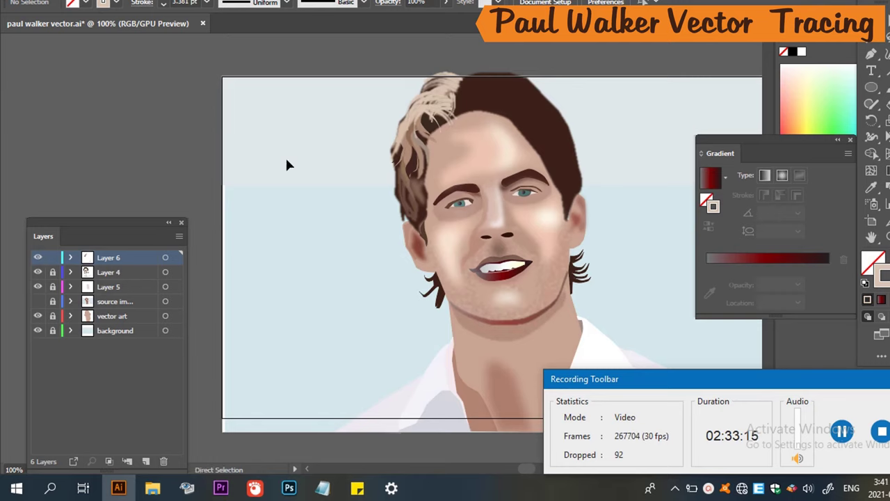
Undo the source image visibility change and the Gaussian Blurs applied to the sets of hair strands, then deselect.
{"action": "key", "text": "ctrl+z"}
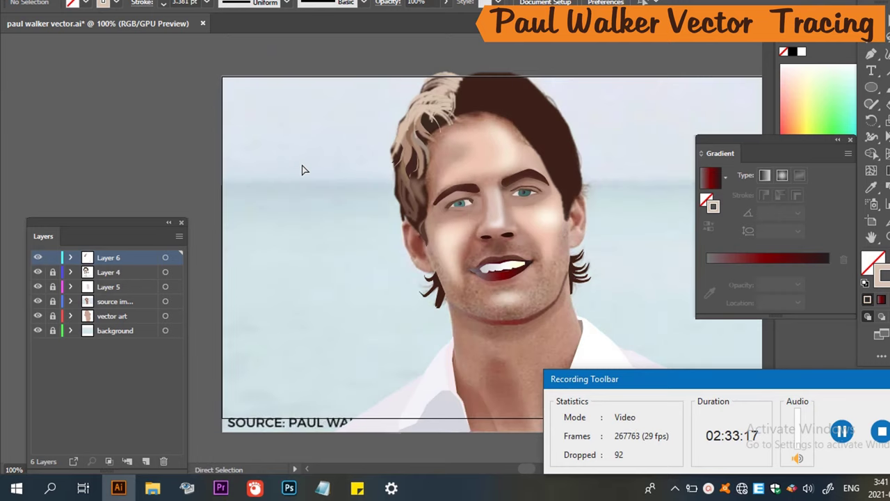
{"action": "key", "text": "ctrl+z"}
{"action": "key", "text": "ctrl+z"}
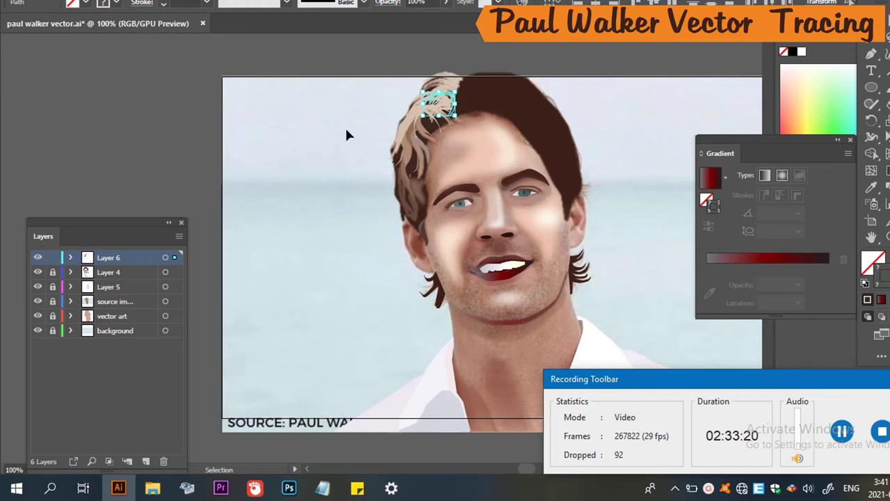
{"action": "key", "text": "ctrl+plus"}
{"action": "key", "text": "ctrl+plus"}
{"action": "key", "text": "ctrl+plus"}
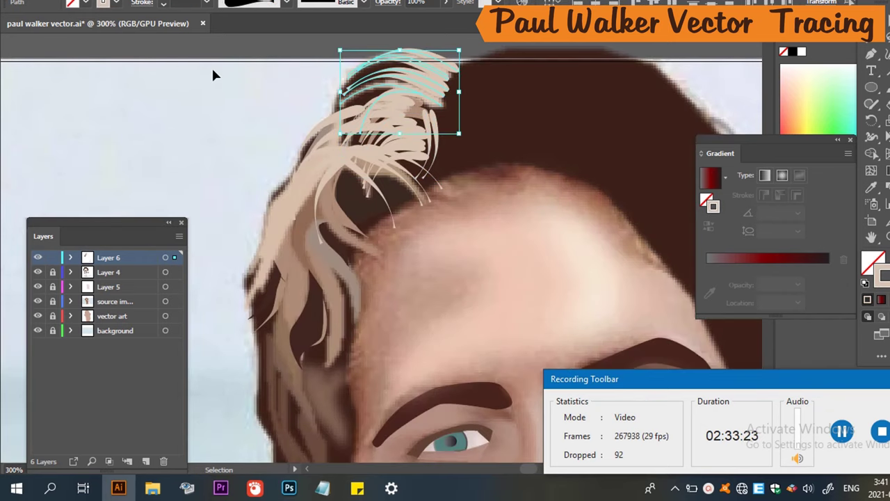
{"action": "left_click", "coordinate": [191, 70]}
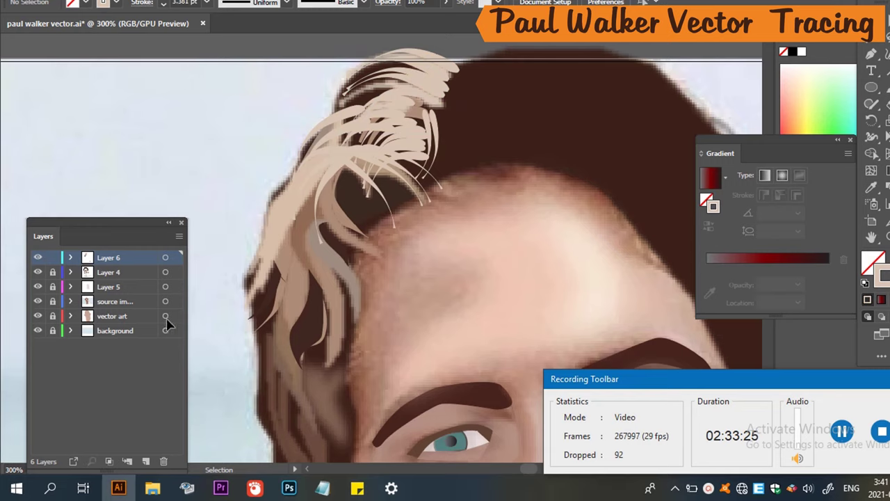
Toggle the source image layer's visibility and compare the sharp hair strands with the rest of the vector portrait.
{"action": "left_click", "coordinate": [37, 301]}
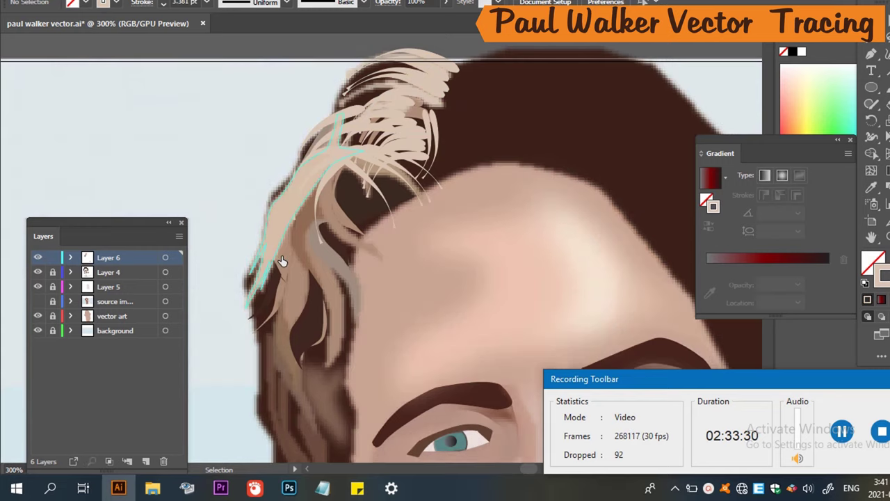
{"action": "key", "text": "ctrl+minus"}
{"action": "key", "text": "ctrl+minus"}
{"action": "key", "text": "ctrl+minus"}
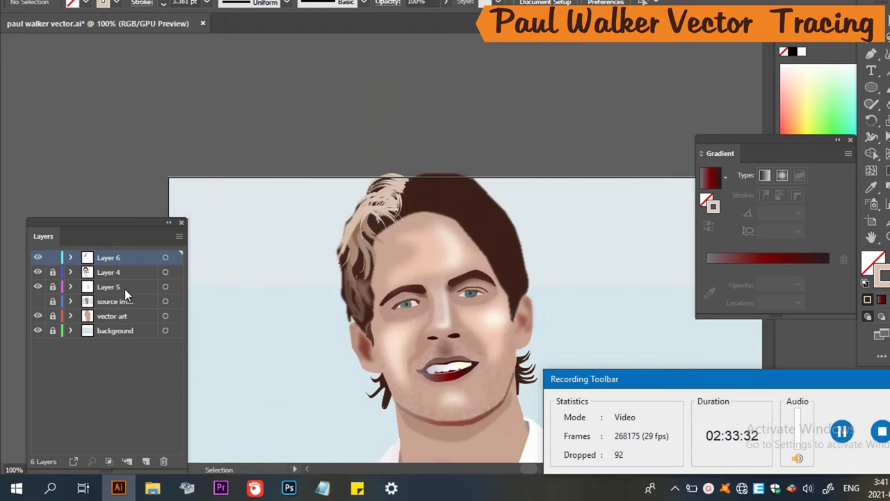
{"action": "left_click", "coordinate": [37, 302]}
{"action": "left_click", "coordinate": [39, 303]}
Unlock and hide Layer 4, and show the source image layer as reference for tracing the hair with the Pen tool.
{"action": "left_click", "coordinate": [38, 272]}
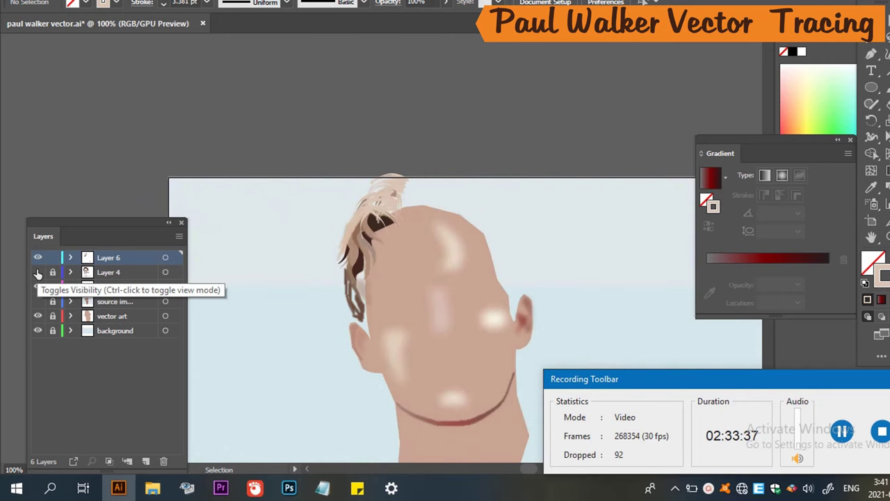
{"action": "left_click", "coordinate": [38, 272]}
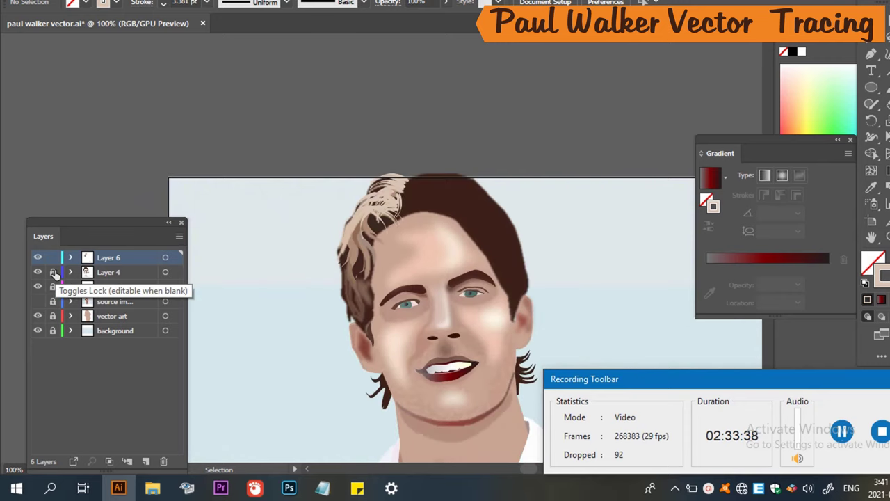
{"action": "left_click", "coordinate": [38, 273]}
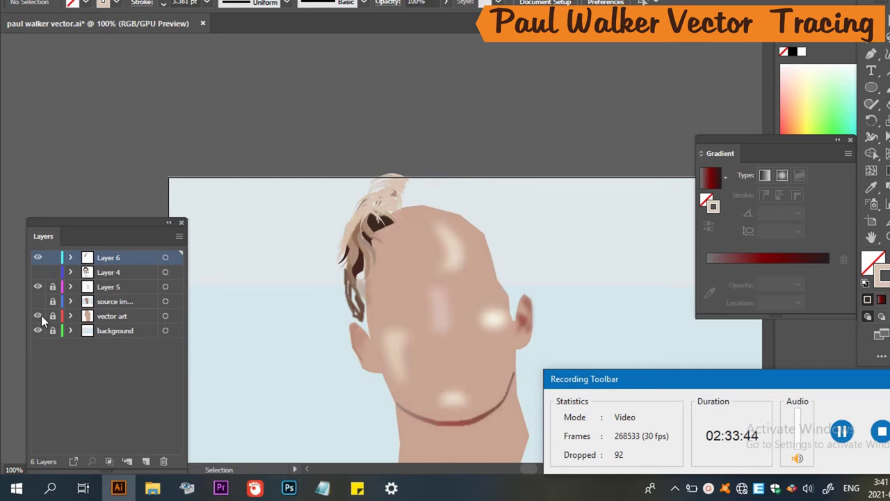
{"action": "left_click", "coordinate": [38, 302]}
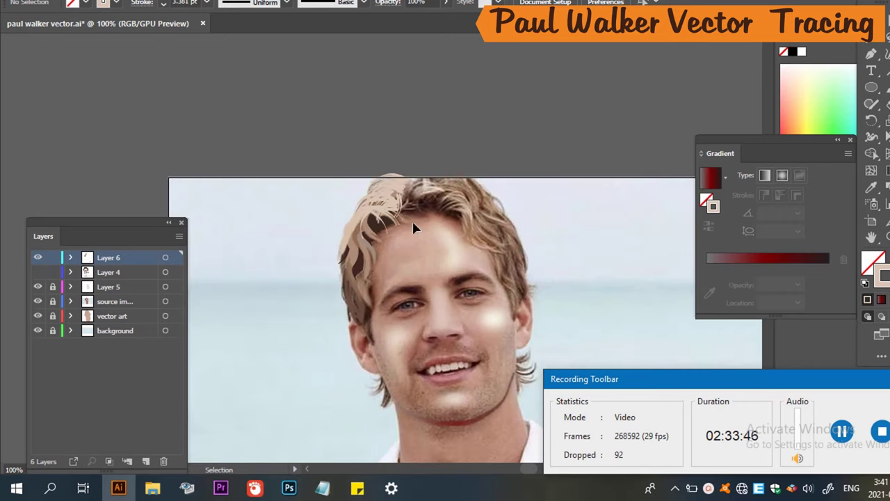
{"action": "scroll", "coordinate": [461, 187], "scroll_direction": "up", "scroll_amount": 3}
{"action": "scroll", "coordinate": [468, 183], "scroll_direction": "down", "scroll_amount": 2}
{"action": "scroll", "coordinate": [474, 192], "scroll_direction": "up", "scroll_amount": 1}
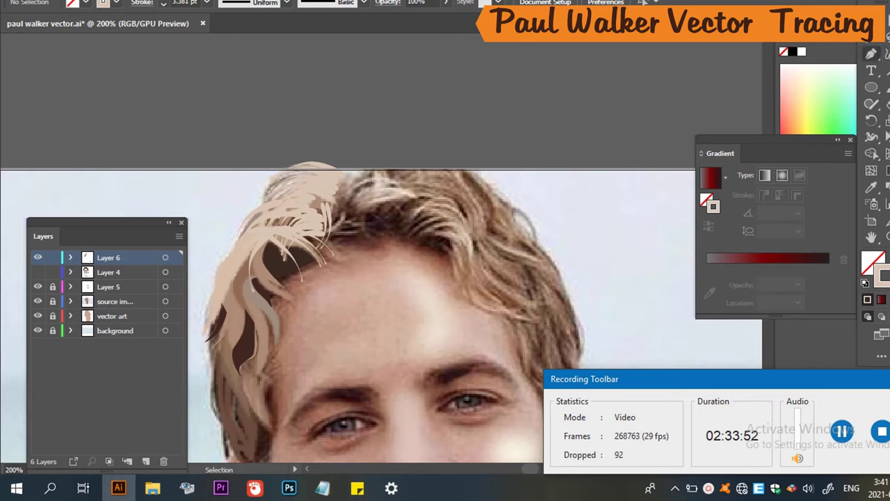
{"action": "left_click", "coordinate": [871, 54]}
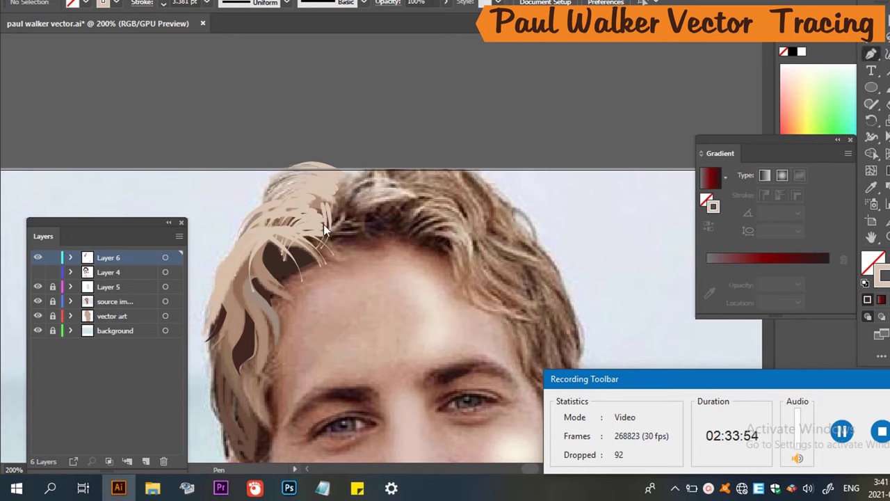
Draw a short curved strand with the Pen tool from the front parting down toward the edge of the dark base hair.
{"action": "left_click", "coordinate": [302, 186]}
{"action": "left_click", "coordinate": [345, 199]}
{"action": "left_click", "coordinate": [339, 228]}
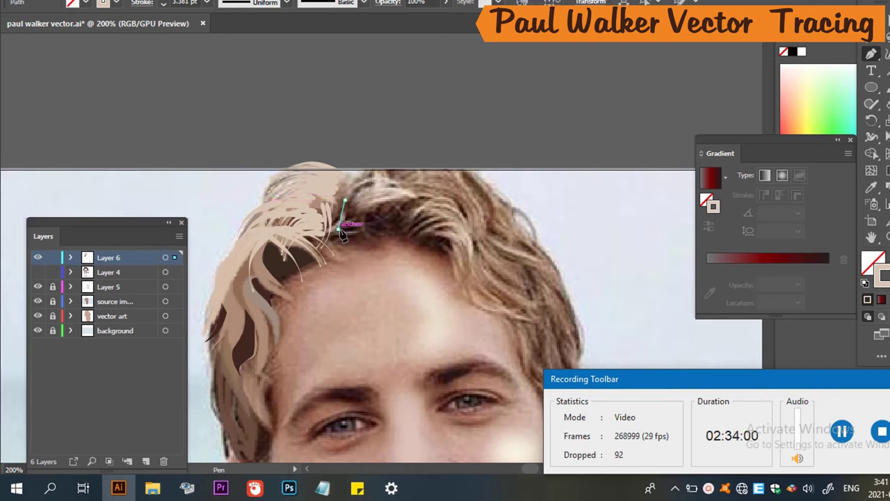
{"action": "left_click_drag", "start_coordinate": [313, 244], "coordinate": [298, 259]}
{"action": "left_click", "coordinate": [304, 247]}
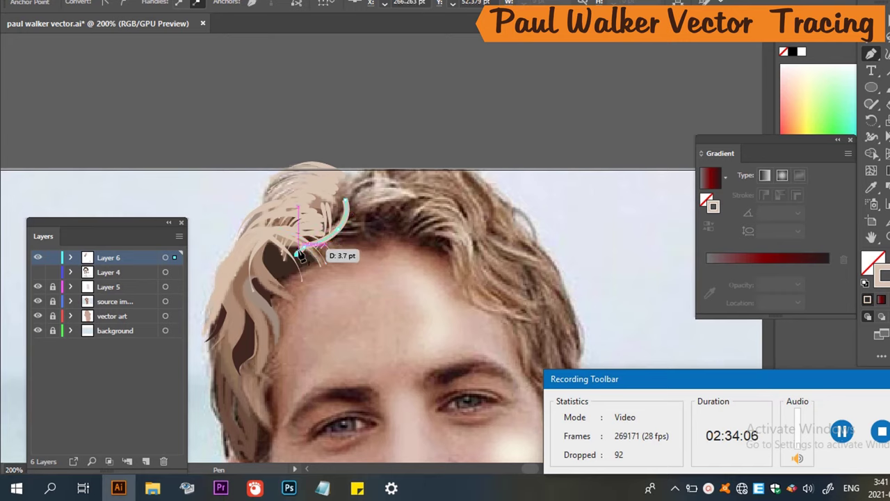
{"action": "key", "text": "ctrl+z"}
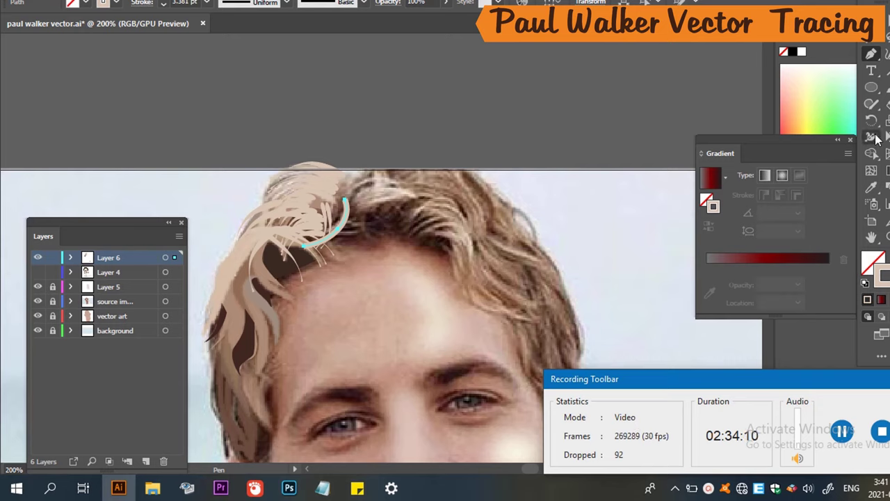
Taper the new strand to a thin tip at its lower end with the Width tool, and deselect it.
{"action": "left_click", "coordinate": [871, 137]}
{"action": "left_click_drag", "start_coordinate": [311, 245], "coordinate": [318, 270]}
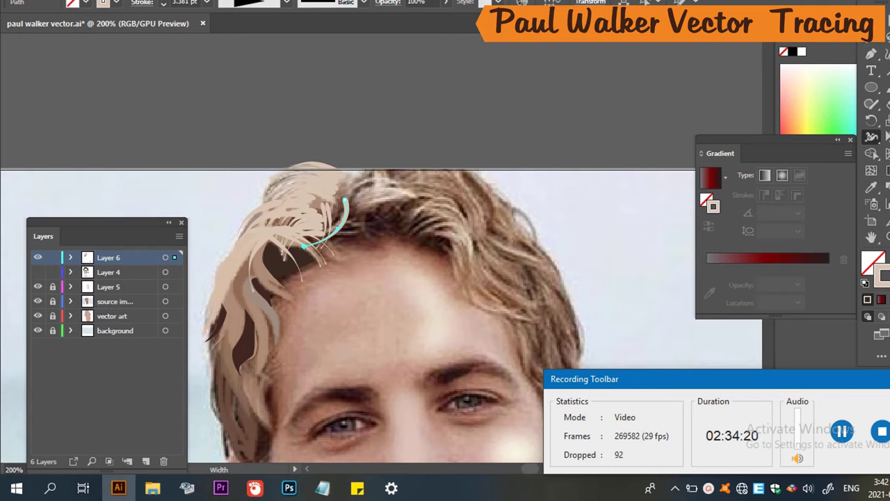
{"action": "key", "text": "v"}
{"action": "left_click", "coordinate": [550, 125]}
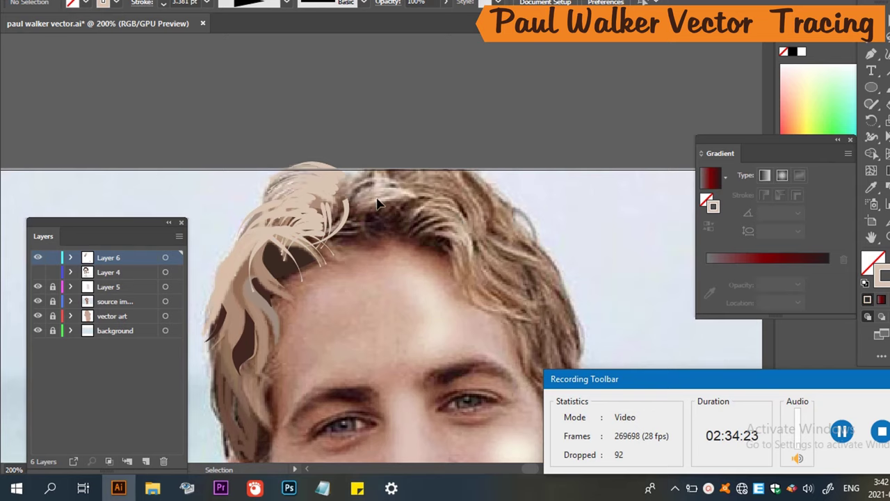
Duplicate the tapered strand and place the copies upward along the front edge of the beige hair section.
{"action": "left_click_drag", "start_coordinate": [348, 219], "coordinate": [342, 231]}
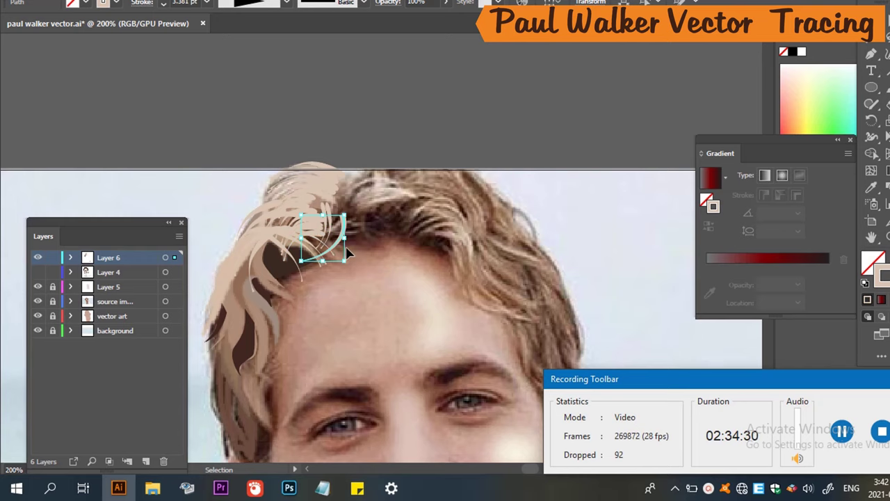
{"action": "scroll", "coordinate": [345, 242], "scroll_direction": "up", "scroll_amount": 4}
{"action": "scroll", "coordinate": [347, 241], "scroll_direction": "down", "scroll_amount": 1}
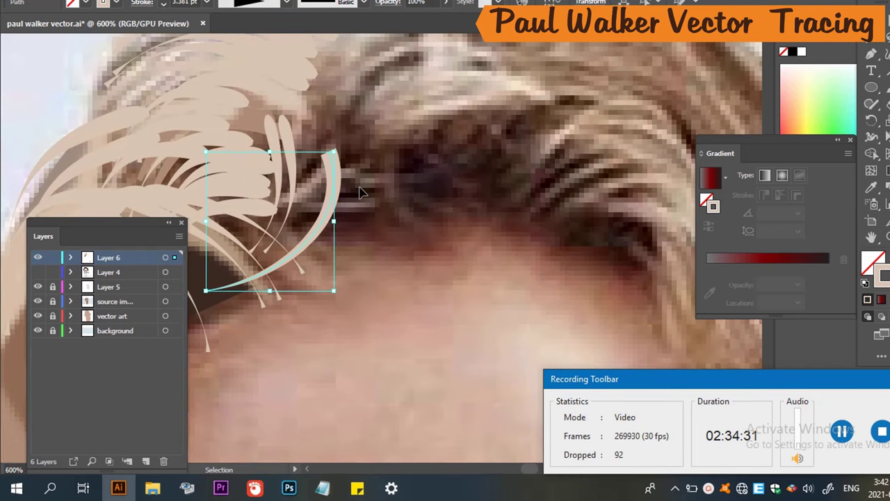
{"action": "mouse_move", "coordinate": [331, 156]}
{"action": "left_mouse_down"}
{"action": "mouse_move", "coordinate": [333, 104]}
{"action": "mouse_move", "coordinate": [320, 72]}
{"action": "left_mouse_up"}
{"action": "scroll", "coordinate": [321, 100], "scroll_direction": "up", "scroll_amount": 3}
{"action": "scroll", "coordinate": [321, 104], "scroll_direction": "up", "scroll_amount": 1}
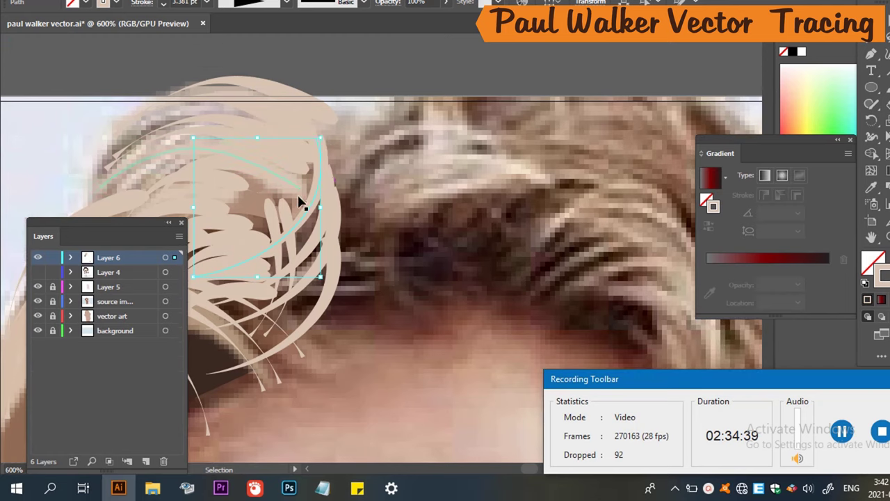
{"action": "mouse_move", "coordinate": [324, 178]}
{"action": "left_mouse_down"}
{"action": "mouse_move", "coordinate": [317, 150]}
{"action": "mouse_move", "coordinate": [299, 174]}
{"action": "mouse_move", "coordinate": [257, 171]}
{"action": "mouse_move", "coordinate": [397, 189]}
{"action": "mouse_move", "coordinate": [393, 179]}
{"action": "left_mouse_up"}
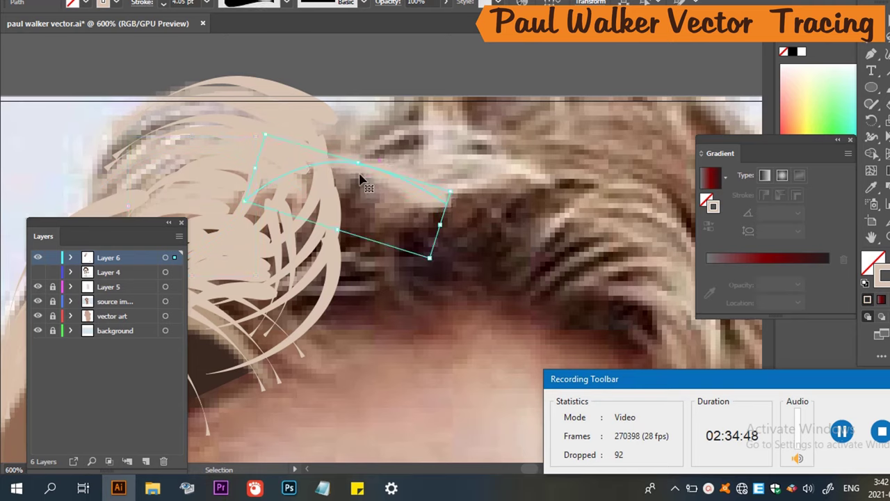
{"action": "key", "text": "ctrl+space"}
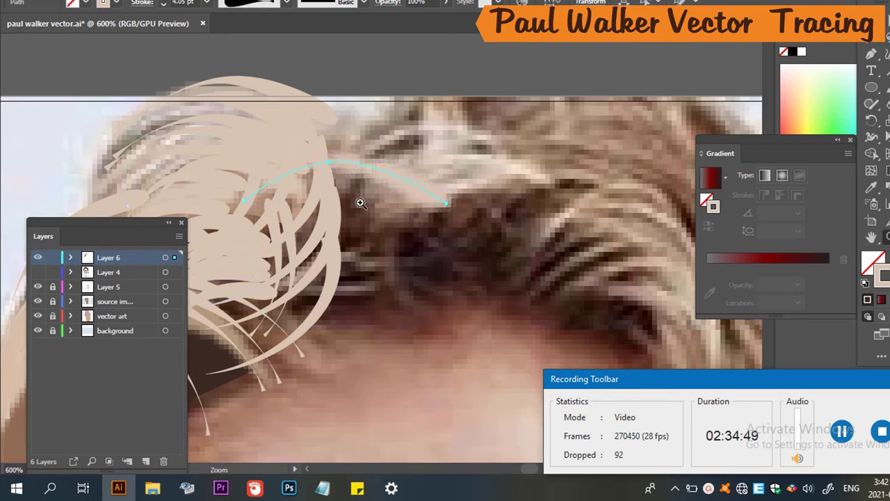
{"action": "key", "text": "ctrl+z"}
{"action": "key", "text": "ctrl+space"}
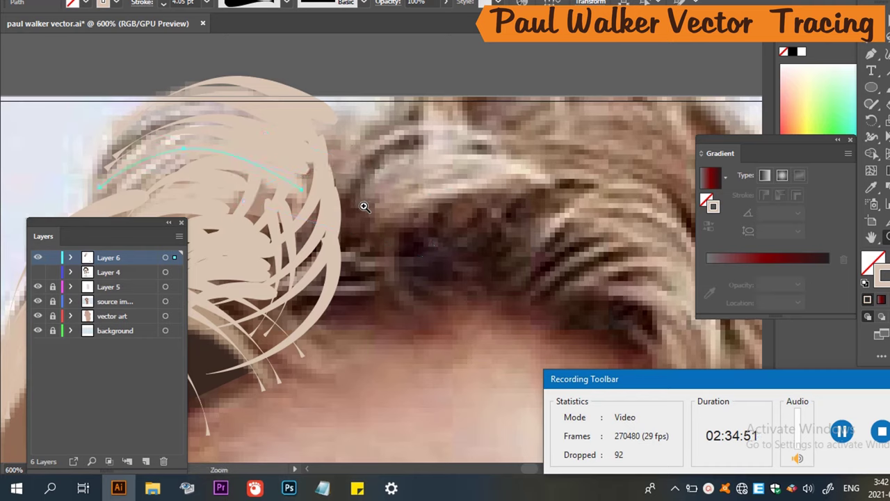
{"action": "key", "text": "ctrl+z"}
Copy a narrow tapered strand, rotate it to arch over the dark parting, and fan duplicates across the front top of the hair.
{"action": "left_click", "coordinate": [318, 221]}
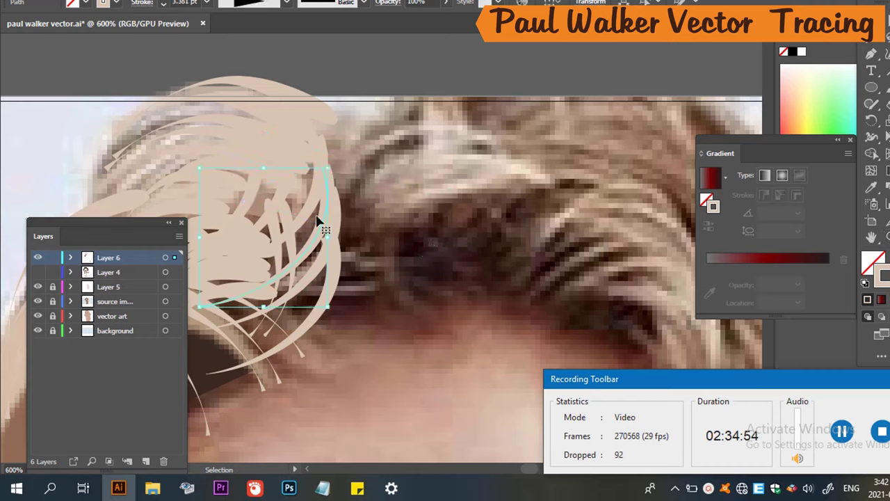
{"action": "mouse_move", "coordinate": [320, 221]}
{"action": "left_mouse_down"}
{"action": "mouse_move", "coordinate": [384, 231]}
{"action": "mouse_move", "coordinate": [374, 236]}
{"action": "left_mouse_up"}
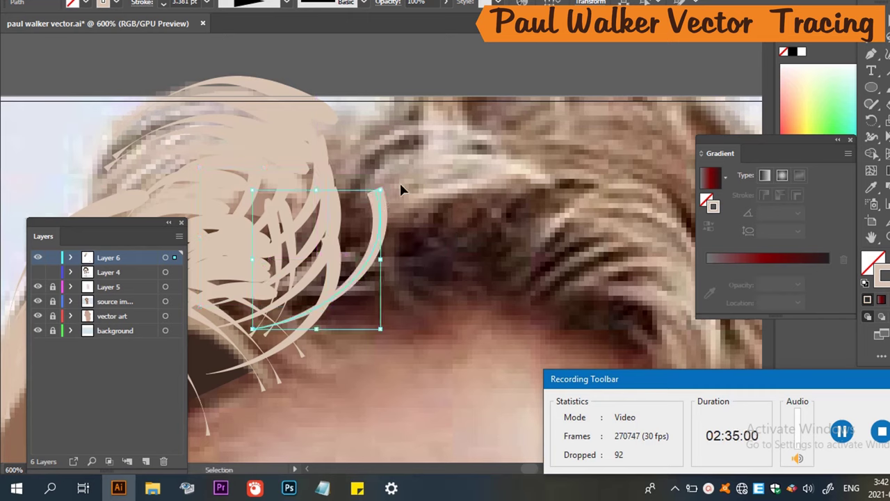
{"action": "mouse_move", "coordinate": [379, 185]}
{"action": "left_mouse_down"}
{"action": "mouse_move", "coordinate": [362, 202]}
{"action": "mouse_move", "coordinate": [320, 179]}
{"action": "mouse_move", "coordinate": [259, 243]}
{"action": "mouse_move", "coordinate": [217, 312]}
{"action": "left_mouse_up"}
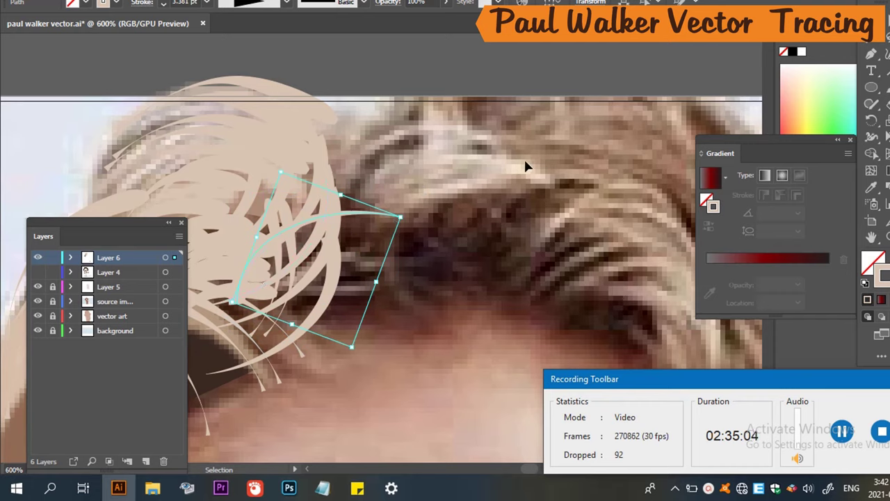
{"action": "mouse_move", "coordinate": [355, 212]}
{"action": "left_mouse_down"}
{"action": "mouse_move", "coordinate": [405, 146]}
{"action": "mouse_move", "coordinate": [431, 87]}
{"action": "mouse_move", "coordinate": [457, 76]}
{"action": "left_mouse_up"}
{"action": "mouse_move", "coordinate": [363, 101]}
{"action": "left_mouse_down"}
{"action": "mouse_move", "coordinate": [367, 89]}
{"action": "mouse_move", "coordinate": [372, 131]}
{"action": "mouse_move", "coordinate": [368, 99]}
{"action": "mouse_move", "coordinate": [391, 119]}
{"action": "mouse_move", "coordinate": [375, 120]}
{"action": "mouse_move", "coordinate": [391, 153]}
{"action": "mouse_move", "coordinate": [387, 174]}
{"action": "mouse_move", "coordinate": [368, 165]}
{"action": "mouse_move", "coordinate": [403, 186]}
{"action": "mouse_move", "coordinate": [403, 171]}
{"action": "mouse_move", "coordinate": [411, 174]}
{"action": "mouse_move", "coordinate": [439, 215]}
{"action": "left_mouse_up"}
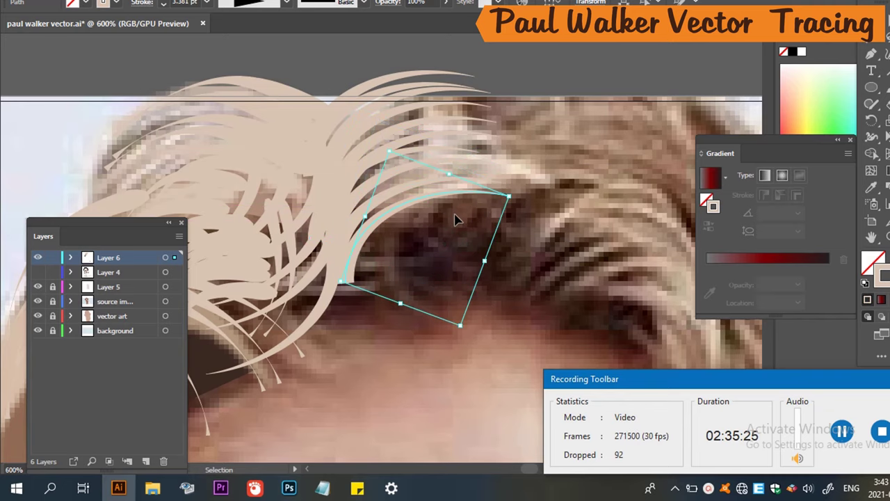
Rotate a copy of the arched strand to slope downward and repeat it along the crown beyond the parting.
{"action": "scroll", "coordinate": [456, 220], "scroll_direction": "down", "scroll_amount": 2}
{"action": "scroll", "coordinate": [563, 222], "scroll_direction": "down", "scroll_amount": 4}
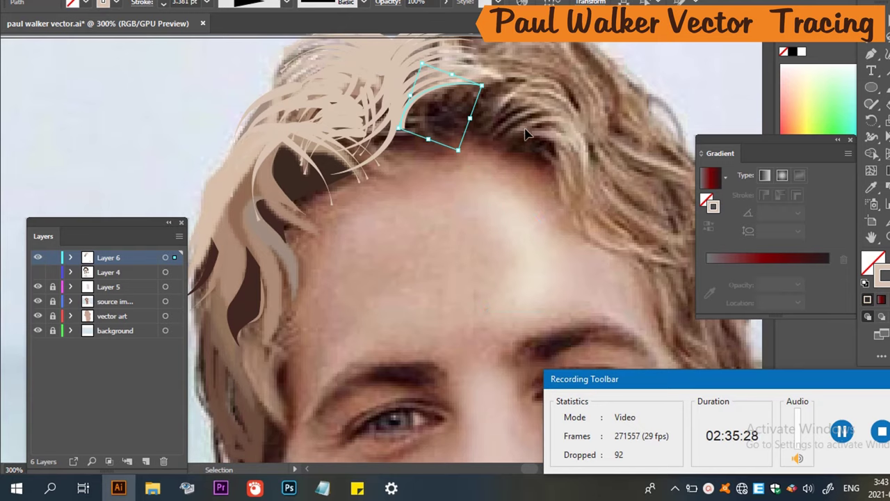
{"action": "scroll", "coordinate": [483, 99], "scroll_direction": "down", "scroll_amount": 3}
{"action": "scroll", "coordinate": [525, 86], "scroll_direction": "up", "scroll_amount": 4}
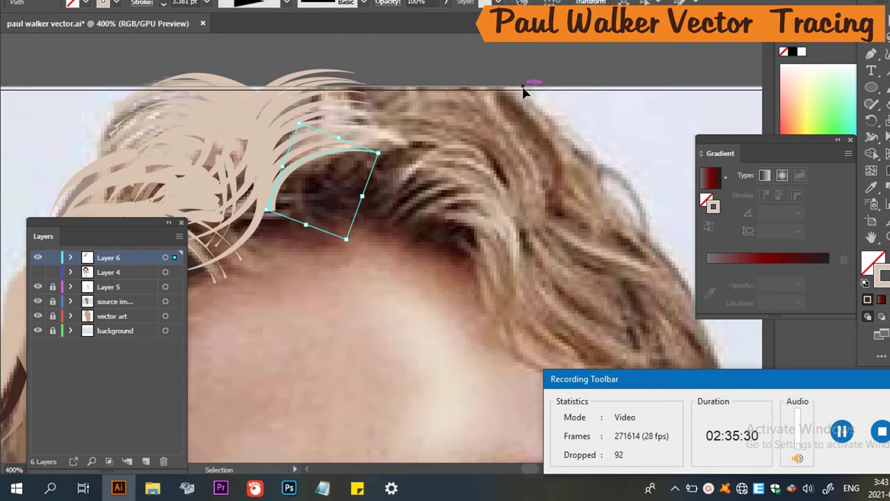
{"action": "mouse_move", "coordinate": [336, 154]}
{"action": "left_mouse_down"}
{"action": "mouse_move", "coordinate": [407, 117]}
{"action": "mouse_move", "coordinate": [473, 116]}
{"action": "mouse_move", "coordinate": [507, 173]}
{"action": "left_mouse_up"}
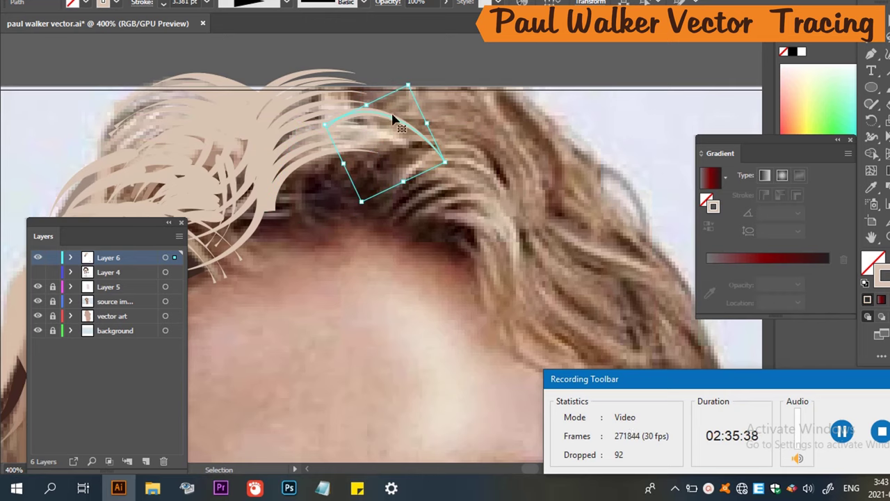
{"action": "mouse_move", "coordinate": [391, 121]}
{"action": "left_mouse_down"}
{"action": "mouse_move", "coordinate": [371, 149]}
{"action": "mouse_move", "coordinate": [385, 133]}
{"action": "mouse_move", "coordinate": [384, 91]}
{"action": "mouse_move", "coordinate": [389, 119]}
{"action": "mouse_move", "coordinate": [456, 104]}
{"action": "mouse_move", "coordinate": [445, 89]}
{"action": "mouse_move", "coordinate": [420, 105]}
{"action": "mouse_move", "coordinate": [443, 126]}
{"action": "mouse_move", "coordinate": [449, 104]}
{"action": "mouse_move", "coordinate": [457, 108]}
{"action": "left_mouse_up"}
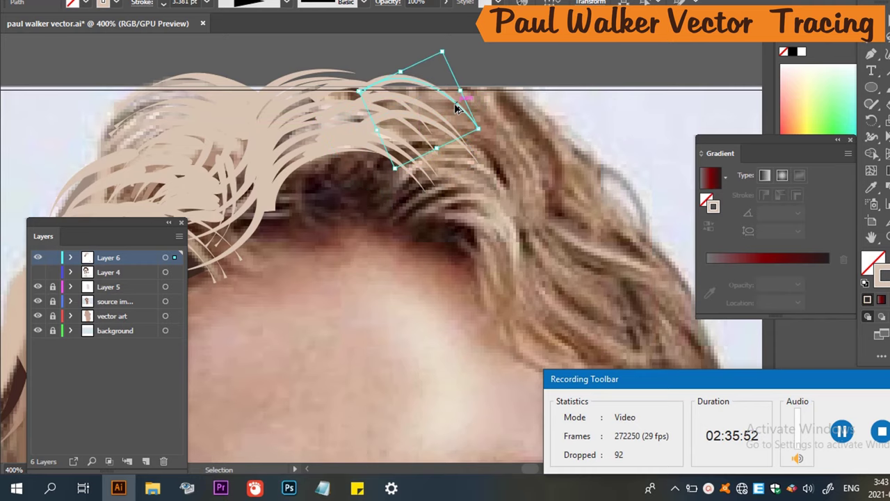
{"action": "scroll", "coordinate": [450, 117], "scroll_direction": "down", "scroll_amount": 2}
{"action": "scroll", "coordinate": [438, 120], "scroll_direction": "down", "scroll_amount": 1}
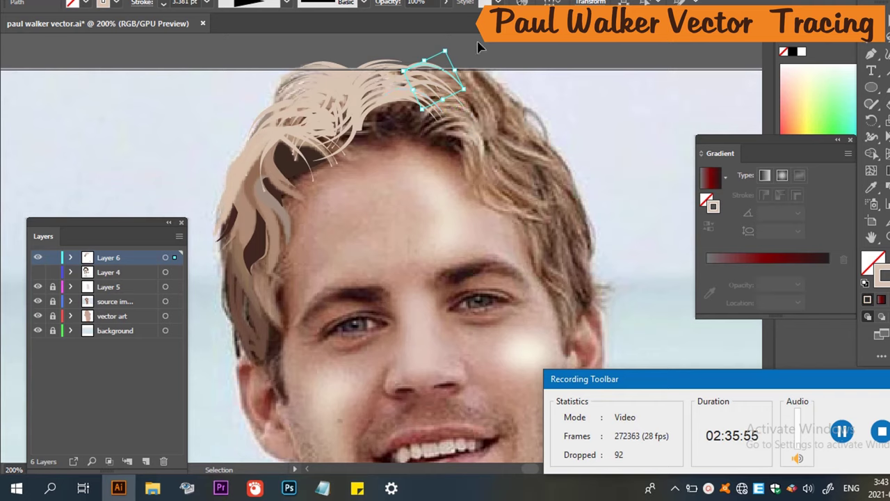
{"action": "left_click_drag", "start_coordinate": [443, 75], "coordinate": [444, 93]}
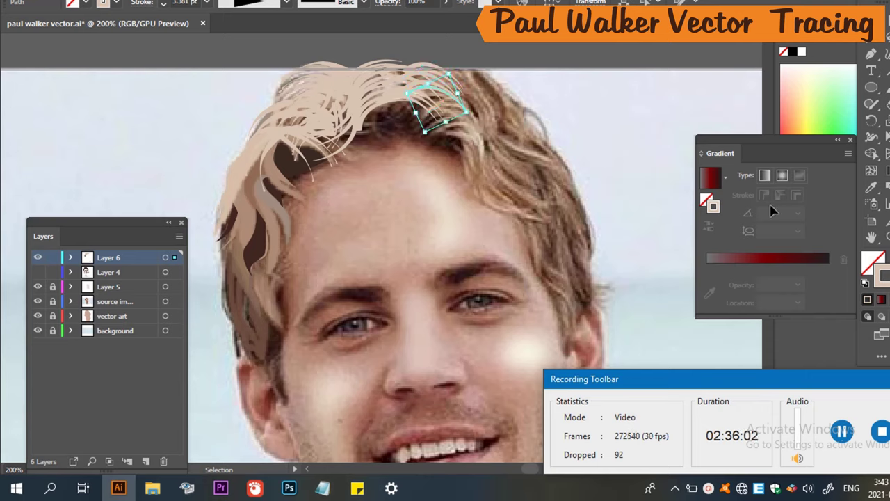
Draw a long S-shaped strand with the Pen tool from the hairline above the forehead down along the right-side hair wave.
{"action": "left_click", "coordinate": [872, 55]}
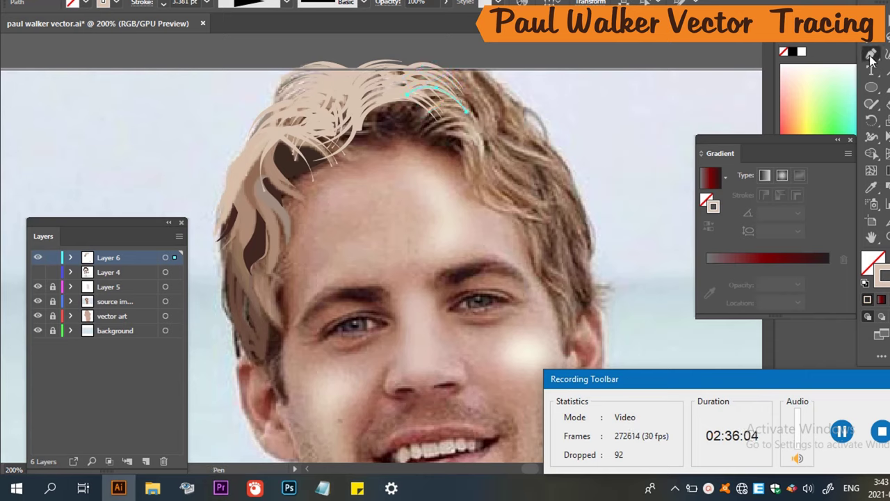
{"action": "left_click", "coordinate": [428, 140]}
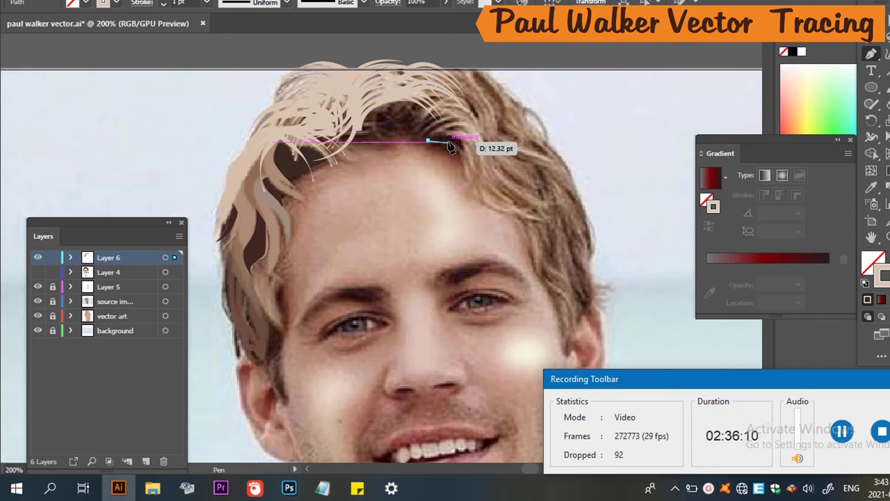
{"action": "mouse_move", "coordinate": [451, 146]}
{"action": "left_mouse_down"}
{"action": "mouse_move", "coordinate": [490, 129]}
{"action": "mouse_move", "coordinate": [467, 143]}
{"action": "left_mouse_up"}
{"action": "left_click", "coordinate": [519, 180]}
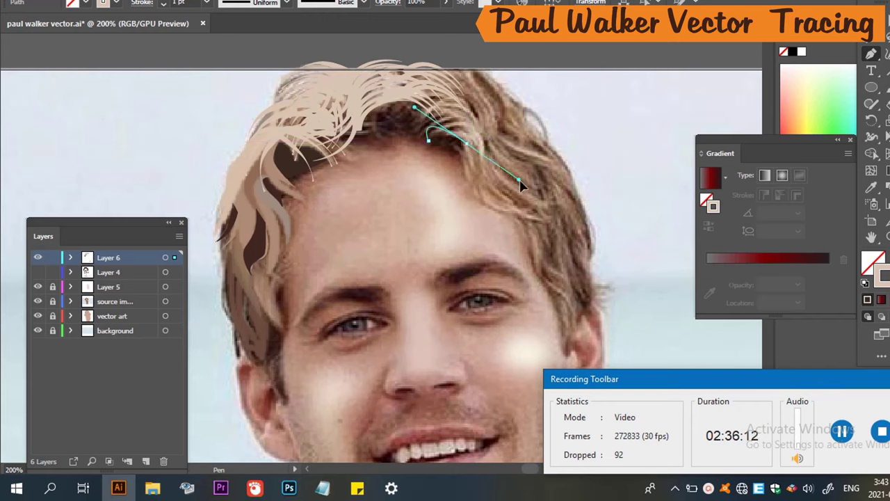
{"action": "left_click_drag", "start_coordinate": [519, 180], "coordinate": [486, 177]}
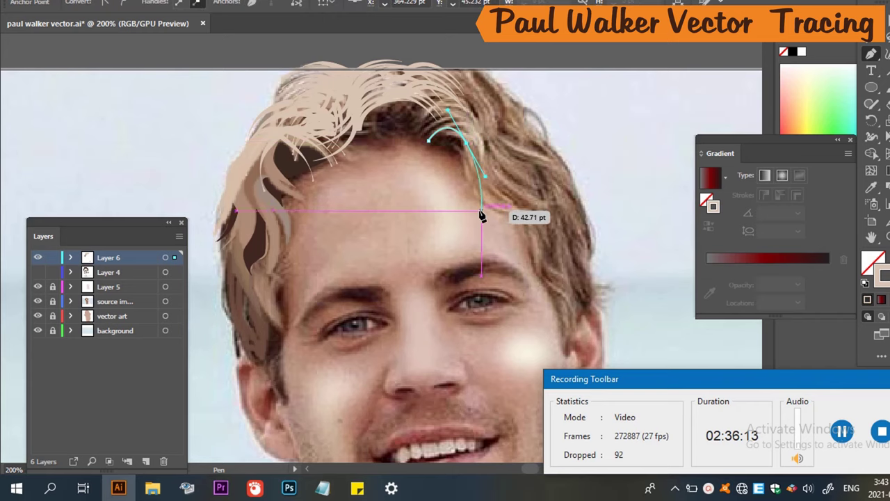
{"action": "left_click_drag", "start_coordinate": [482, 215], "coordinate": [574, 222]}
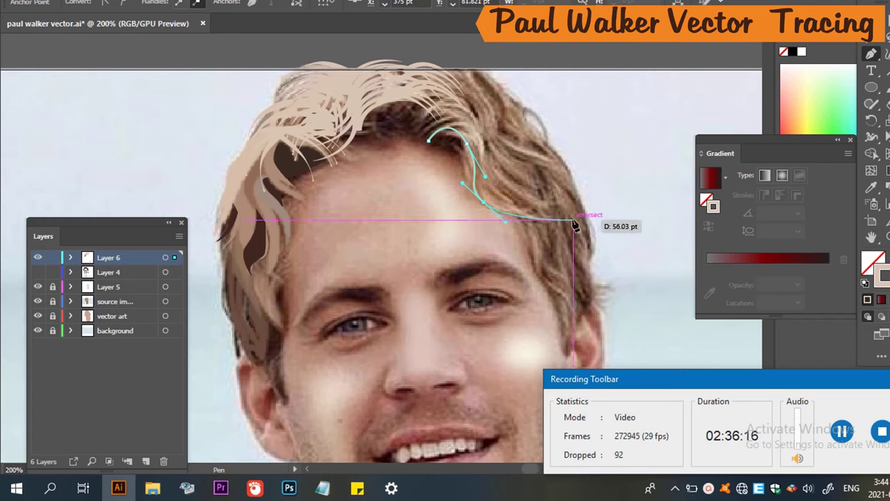
{"action": "left_click", "coordinate": [536, 222]}
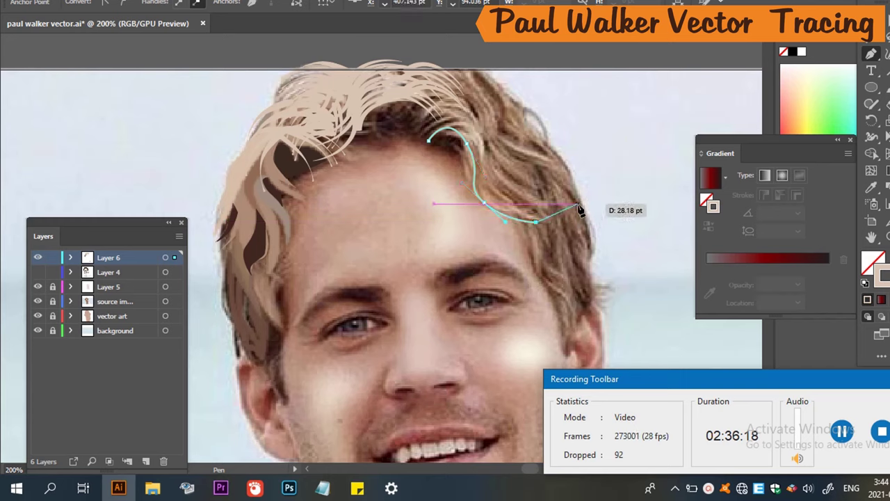
{"action": "key", "text": "Escape"}
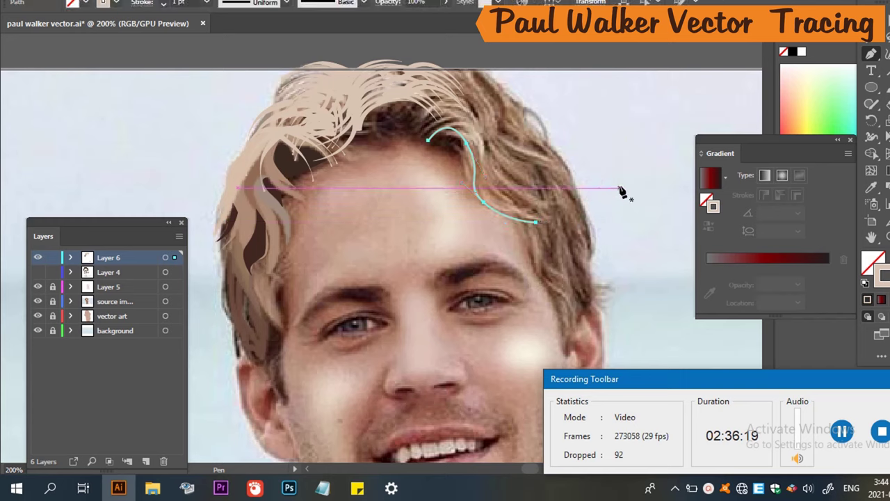
Widen the start of the S-shaped strand to about 3.8 pt with the Width tool so it tapers toward the lower end.
{"action": "key", "text": "shift+w"}
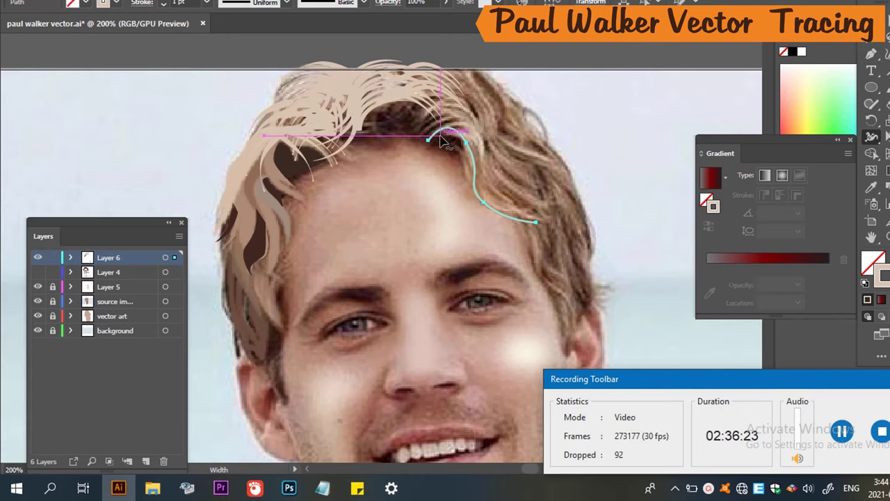
{"action": "left_click_drag", "start_coordinate": [436, 138], "coordinate": [432, 135]}
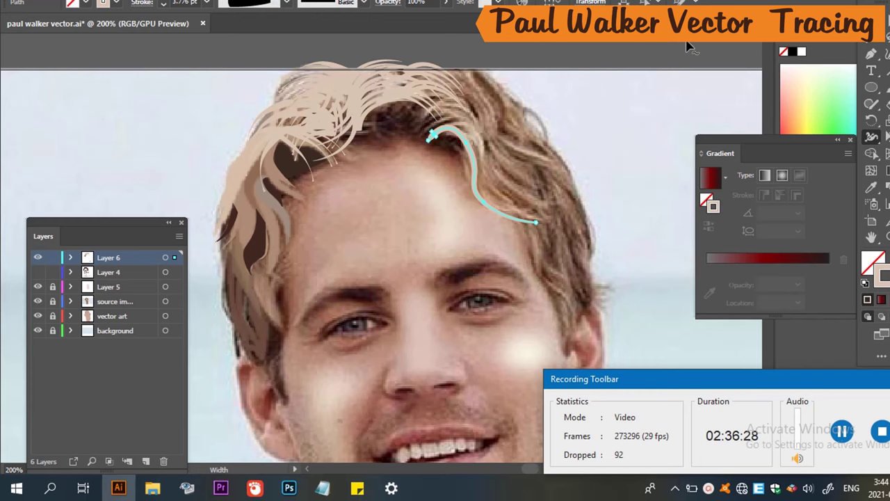
{"action": "key", "text": "v"}
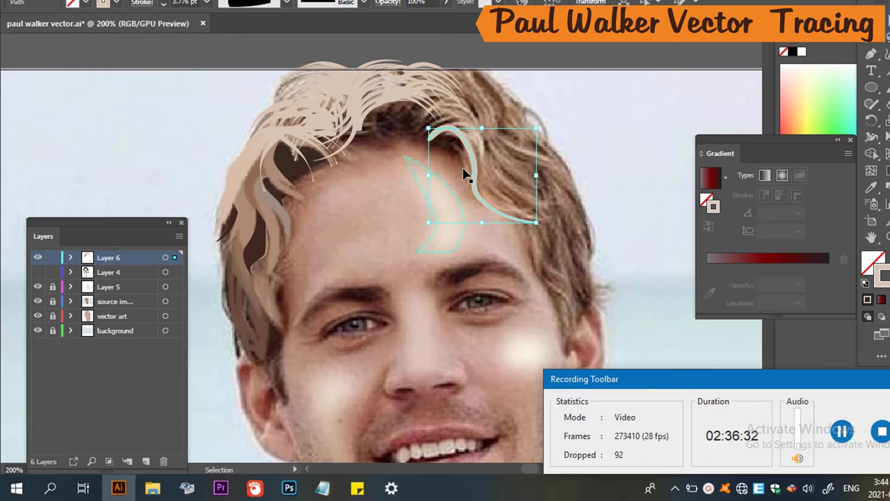
Duplicate the wavy strand several times, stacking the copies upward over the right-side hair beside the forehead.
{"action": "scroll", "coordinate": [465, 168], "scroll_direction": "up", "scroll_amount": 2}
{"action": "mouse_move", "coordinate": [471, 120]}
{"action": "left_mouse_down"}
{"action": "mouse_move", "coordinate": [469, 101]}
{"action": "mouse_move", "coordinate": [480, 109]}
{"action": "mouse_move", "coordinate": [467, 100]}
{"action": "mouse_move", "coordinate": [490, 91]}
{"action": "left_mouse_up"}
{"action": "left_click_drag", "start_coordinate": [499, 80], "coordinate": [503, 57]}
{"action": "scroll", "coordinate": [510, 65], "scroll_direction": "up", "scroll_amount": 3}
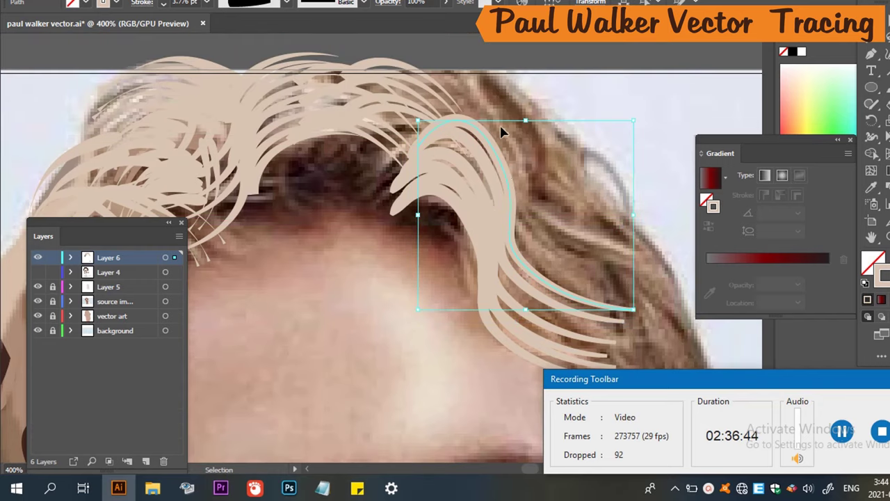
Add more wavy strand copies over the right-side hair, then rotate one counterclockwise and lay it across the others.
{"action": "left_click_drag", "start_coordinate": [502, 175], "coordinate": [427, 168]}
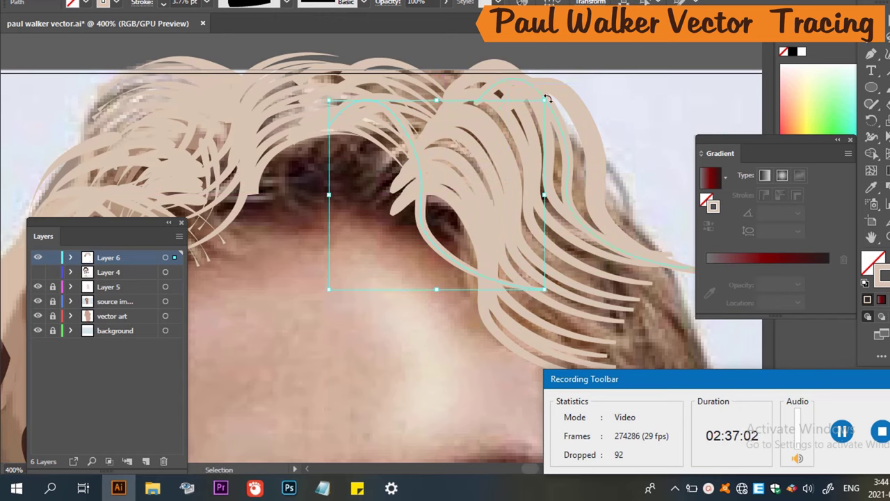
{"action": "left_click_drag", "start_coordinate": [553, 100], "coordinate": [490, 82]}
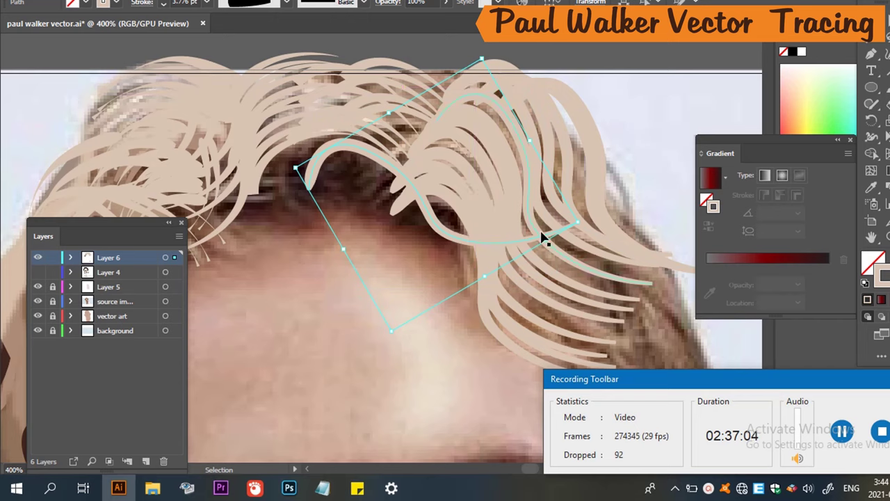
{"action": "left_click_drag", "start_coordinate": [440, 226], "coordinate": [518, 243]}
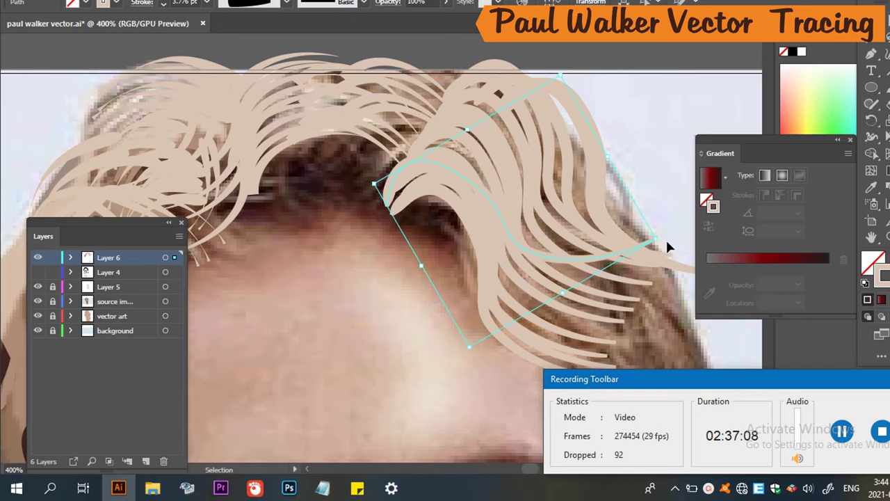
Try scaling the rotated wavy strand down to about half size and placing it near the forehead hairline.
{"action": "left_click_drag", "start_coordinate": [655, 238], "coordinate": [503, 197]}
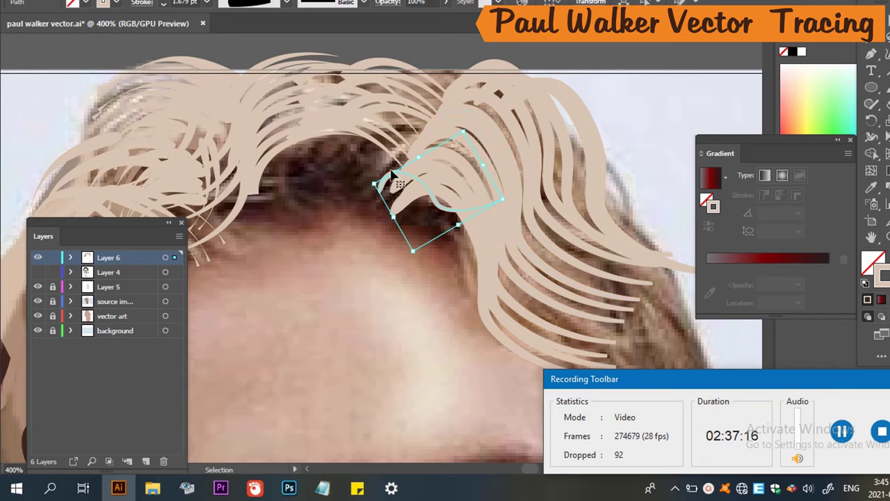
{"action": "left_click_drag", "start_coordinate": [392, 174], "coordinate": [409, 143]}
{"action": "key", "text": "ctrl+minus"}
{"action": "key", "text": "ctrl+minus"}
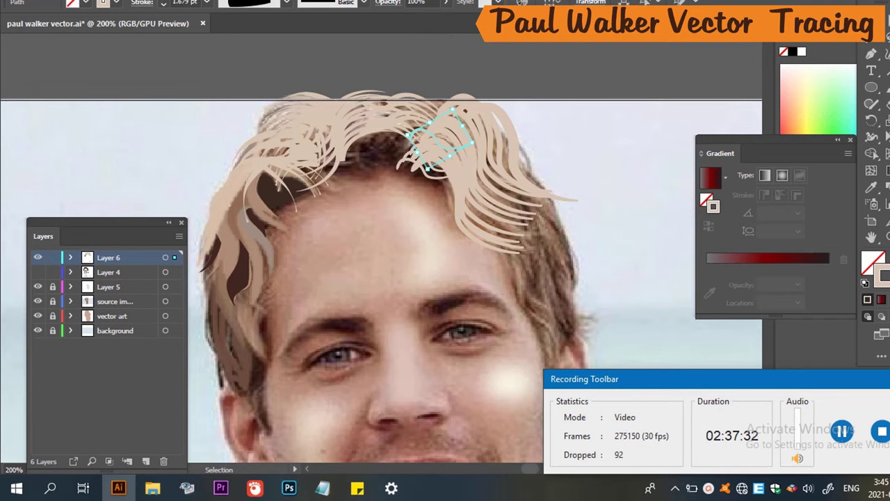
Deselect the strand, show Layer 4, and examine the hair strands against the whole portrait.
{"action": "scroll", "coordinate": [588, 136], "scroll_direction": "down", "scroll_amount": 2}
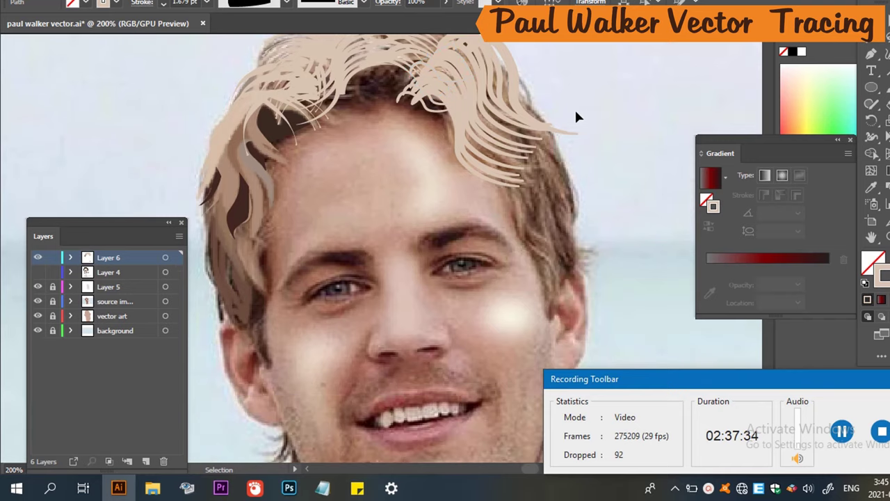
{"action": "left_click", "coordinate": [575, 107]}
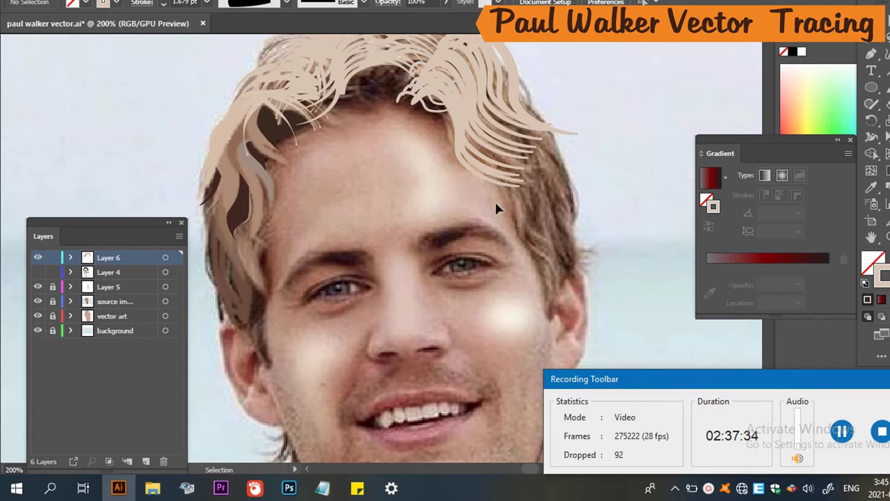
{"action": "left_click", "coordinate": [39, 272]}
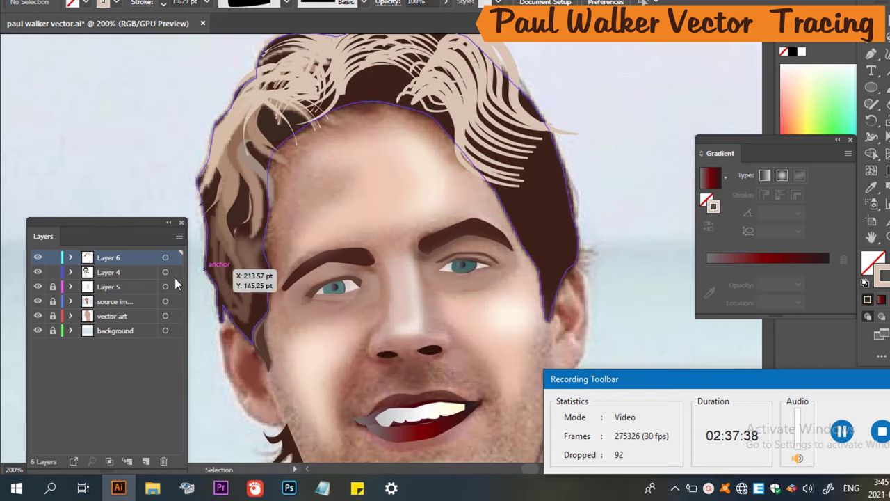
{"action": "scroll", "coordinate": [556, 122], "scroll_direction": "down", "scroll_amount": 2}
{"action": "scroll", "coordinate": [581, 131], "scroll_direction": "up", "scroll_amount": 3}
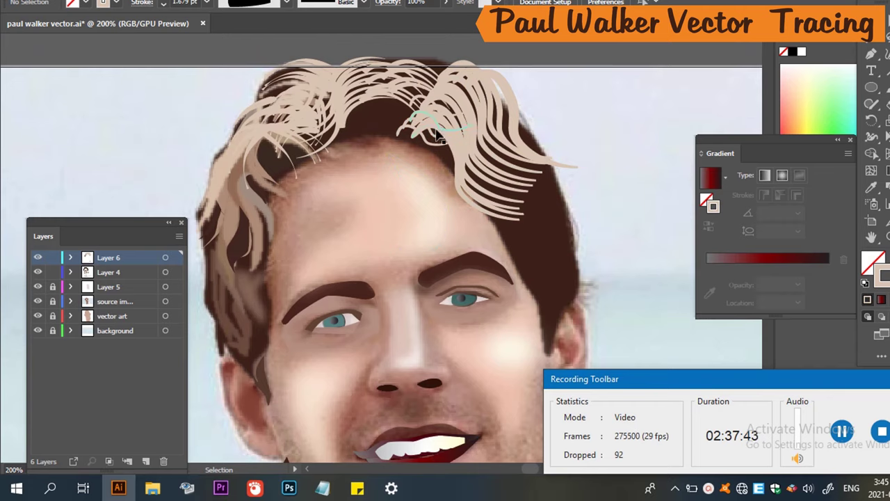
{"action": "scroll", "coordinate": [539, 182], "scroll_direction": "down", "scroll_amount": 5}
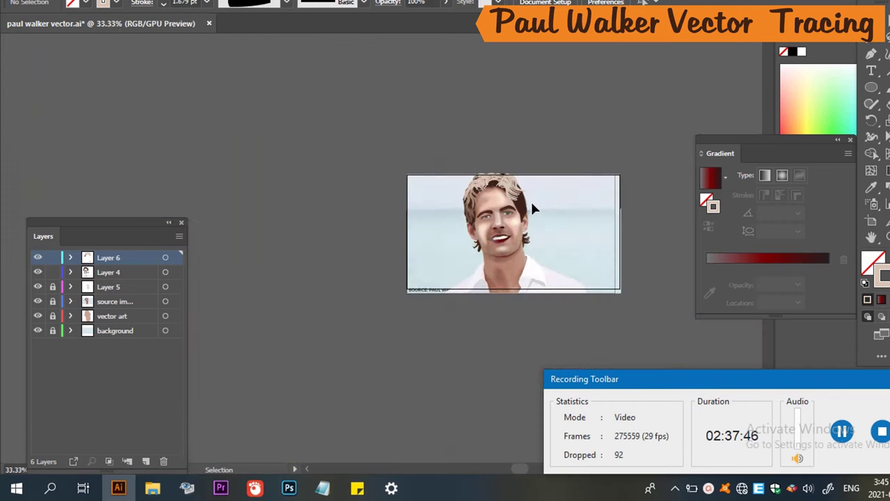
{"action": "scroll", "coordinate": [531, 199], "scroll_direction": "up", "scroll_amount": 4}
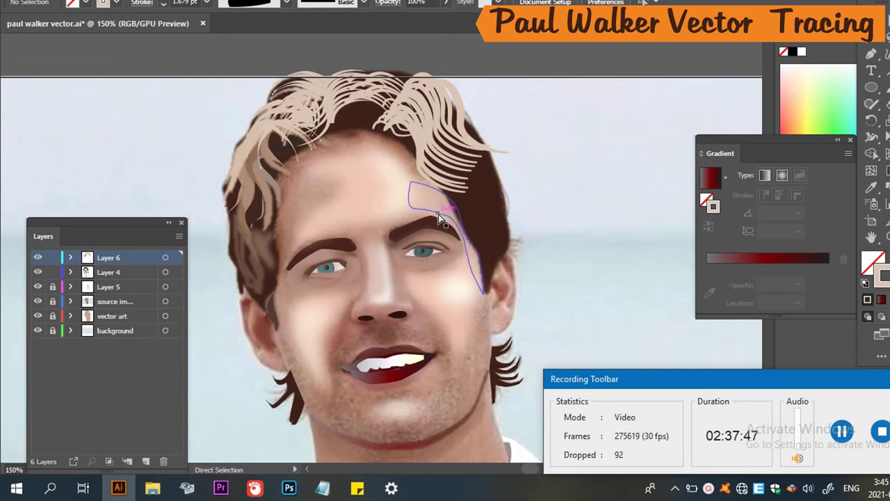
Undo the wavy S-shaped strand and all its copies over the right-side hair beside the forehead.
{"action": "key", "text": "ctrl+z"}
{"action": "key", "text": "ctrl+z"}
{"action": "key", "text": "ctrl+z"}
{"action": "key", "text": "ctrl+z"}
{"action": "key", "text": "ctrl+z"}
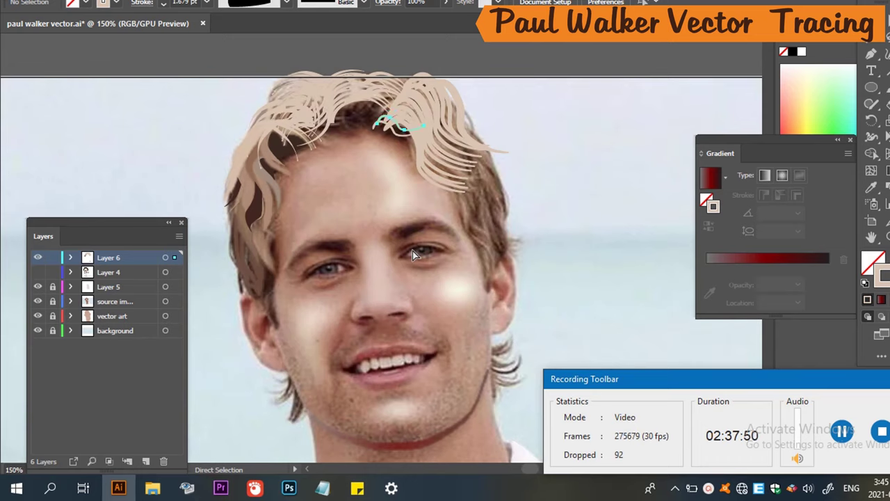
{"action": "key", "text": "ctrl+z"}
{"action": "key", "text": "ctrl+z"}
{"action": "key", "text": "ctrl+z"}
{"action": "key", "text": "ctrl+z"}
{"action": "key", "text": "ctrl+z"}
{"action": "key", "text": "ctrl+z"}
{"action": "key", "text": "ctrl+z"}
{"action": "key", "text": "ctrl+z"}
{"action": "key", "text": "ctrl+z"}
{"action": "key", "text": "ctrl+z"}
{"action": "key", "text": "ctrl+z"}
{"action": "key", "text": "ctrl+z"}
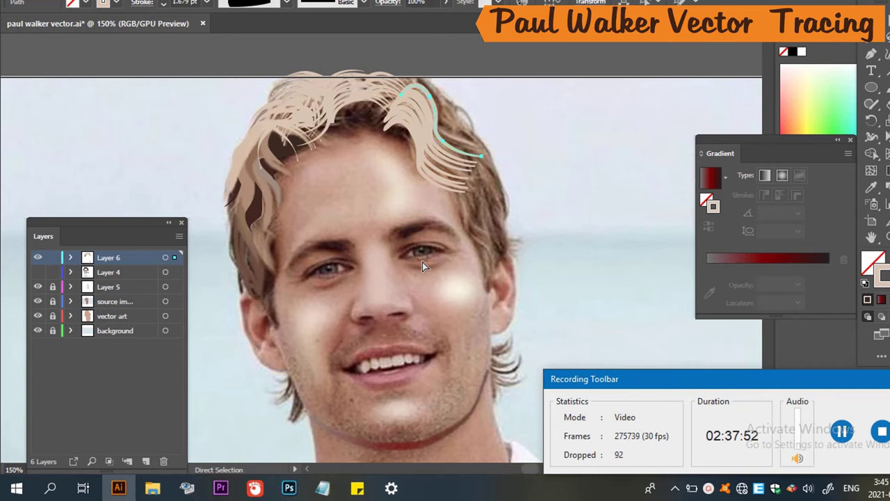
{"action": "key", "text": "shift+Left"}
{"action": "key", "text": "shift+Left"}
{"action": "key", "text": "shift+Left"}
{"action": "key", "text": "shift+Left"}
{"action": "key", "text": "shift+Left"}
{"action": "key", "text": "shift+Left"}
{"action": "key", "text": "shift+Left"}
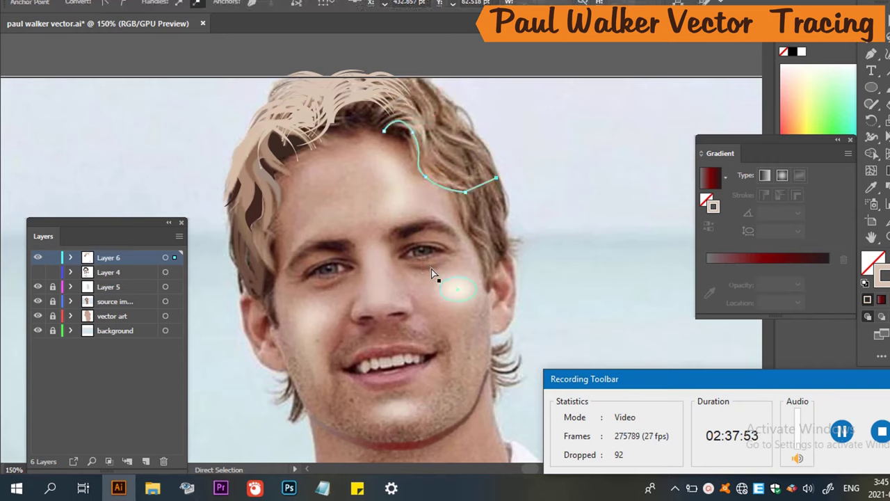
{"action": "key", "text": "shift+Up"}
{"action": "key", "text": "shift+Up"}
{"action": "key", "text": "shift+Up"}
{"action": "key", "text": "shift+Up"}
{"action": "key", "text": "shift+Up"}
{"action": "key", "text": "shift+Up"}
{"action": "key", "text": "shift+Up"}
{"action": "key", "text": "shift+Up"}
{"action": "key", "text": "shift+Up"}
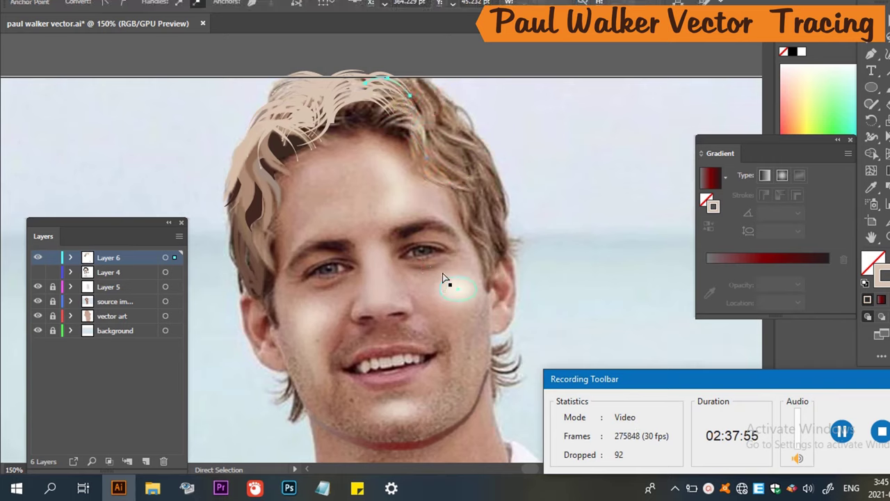
Undo the curved strands across the top of the hair, leaving only the strands on the left side.
{"action": "key", "text": "shift+Left"}
{"action": "key", "text": "shift+Left"}
{"action": "key", "text": "shift+Left"}
{"action": "key", "text": "shift+Left"}
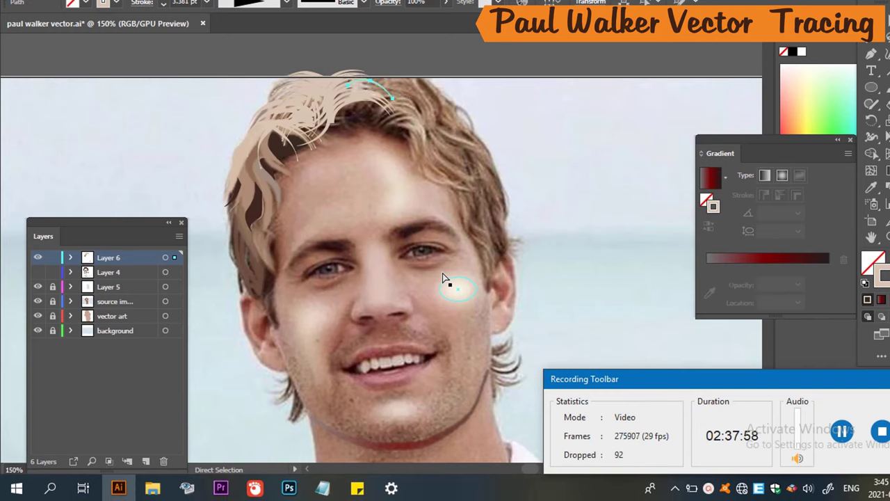
{"action": "key", "text": "shift+Left"}
{"action": "key", "text": "shift+Left"}
{"action": "key", "text": "shift+Left"}
{"action": "key", "text": "shift+Left"}
{"action": "key", "text": "shift+Up"}
{"action": "key", "text": "shift+Up"}
{"action": "key", "text": "shift+Up"}
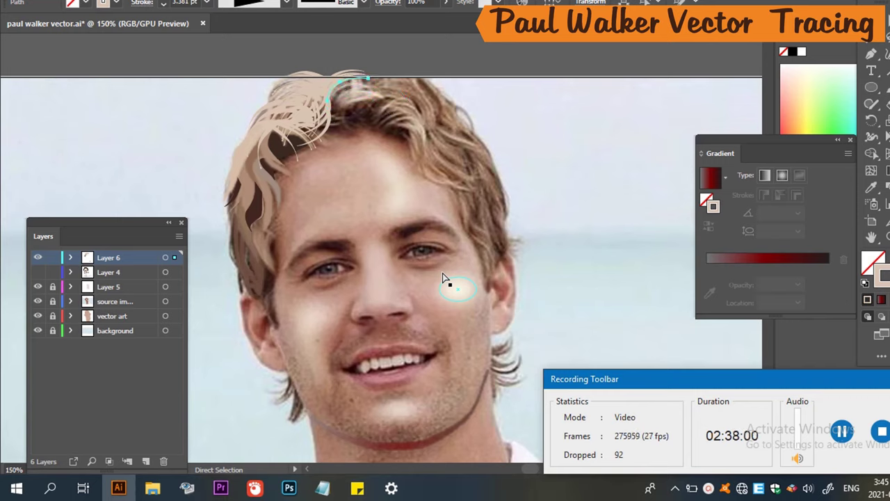
{"action": "key", "text": "shift+Left"}
{"action": "key", "text": "shift+Up"}
{"action": "key", "text": "ctrl+z"}
{"action": "key", "text": "ctrl+z"}
{"action": "key", "text": "ctrl+z"}
{"action": "key", "text": "ctrl+z"}
{"action": "key", "text": "ctrl+z"}
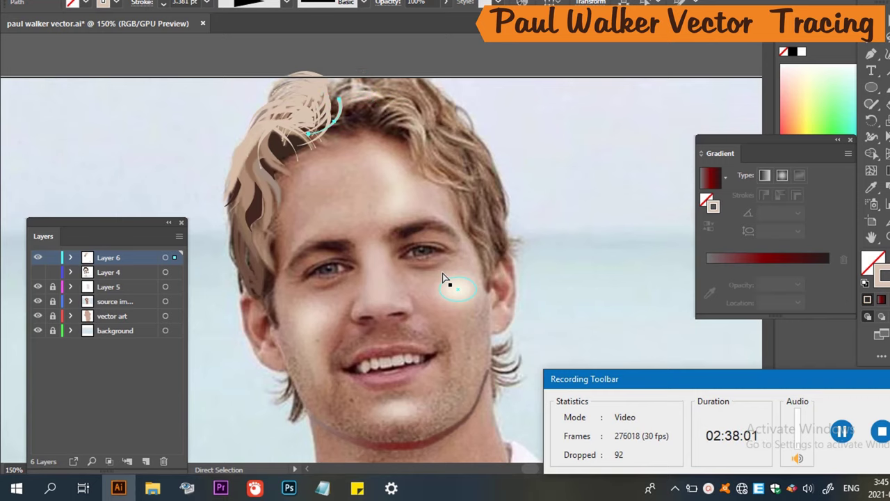
{"action": "key", "text": "ctrl+z"}
{"action": "key", "text": "ctrl+z"}
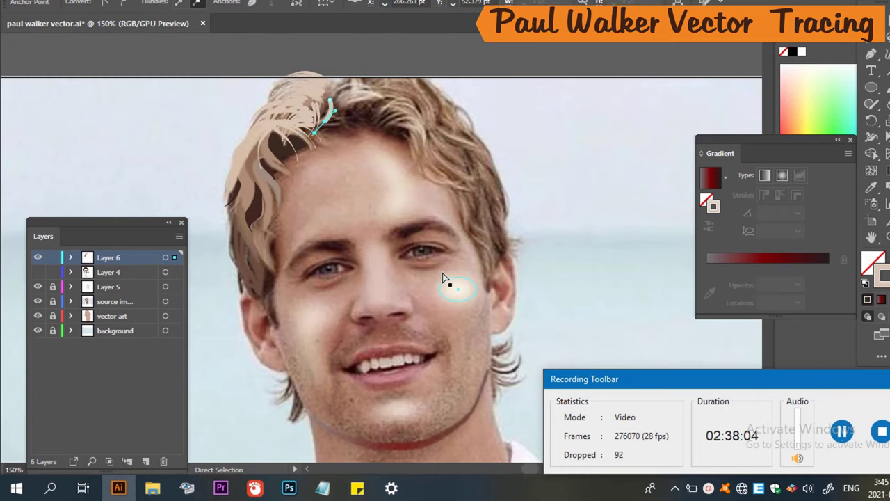
{"action": "key", "text": "ctrl+z"}
Show Layer 4 and the source image layer together.
{"action": "key", "text": "v"}
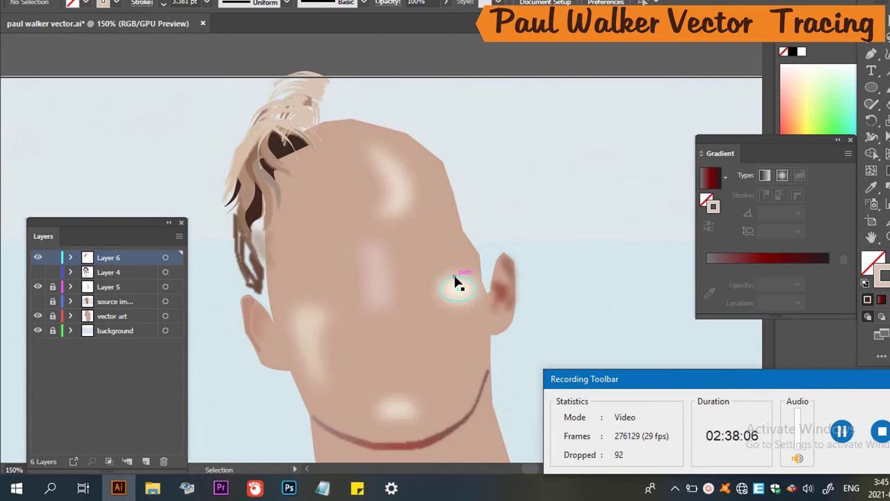
{"action": "left_click", "coordinate": [38, 272]}
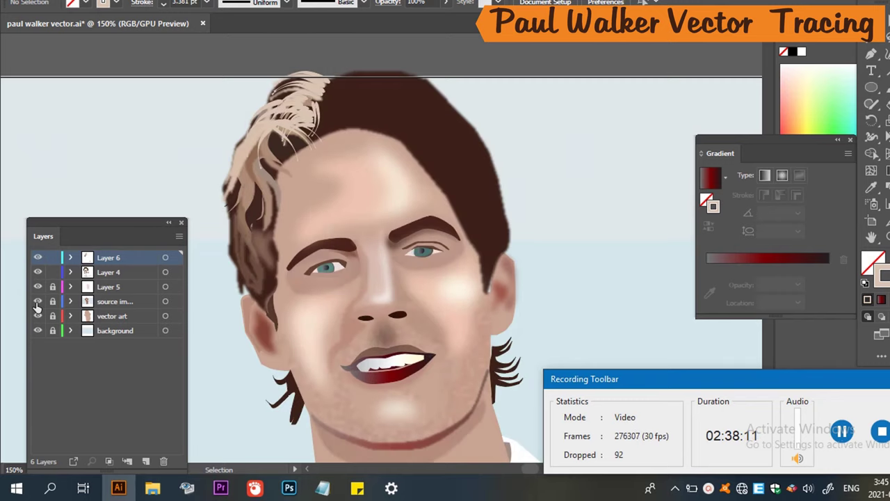
{"action": "left_click", "coordinate": [37, 303]}
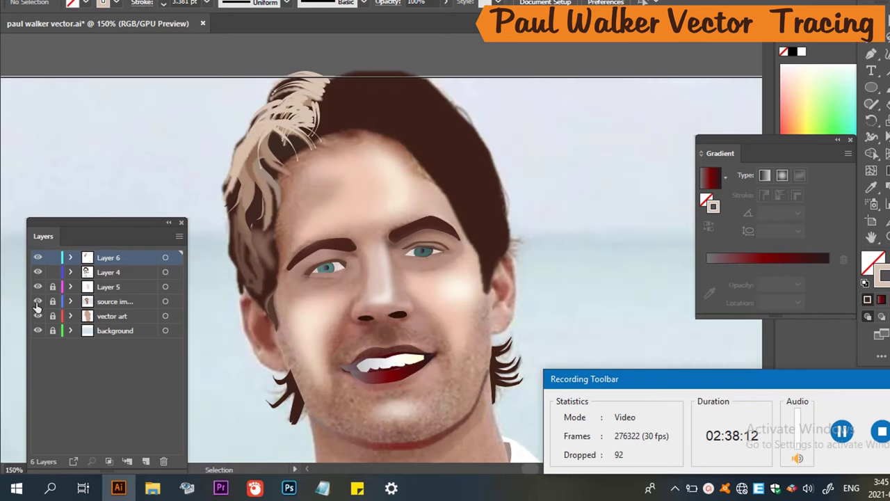
Swap fill and stroke on the large dark brown hair shape in Layer 4, leaving only its outline over the photo.
{"action": "left_click", "coordinate": [369, 106]}
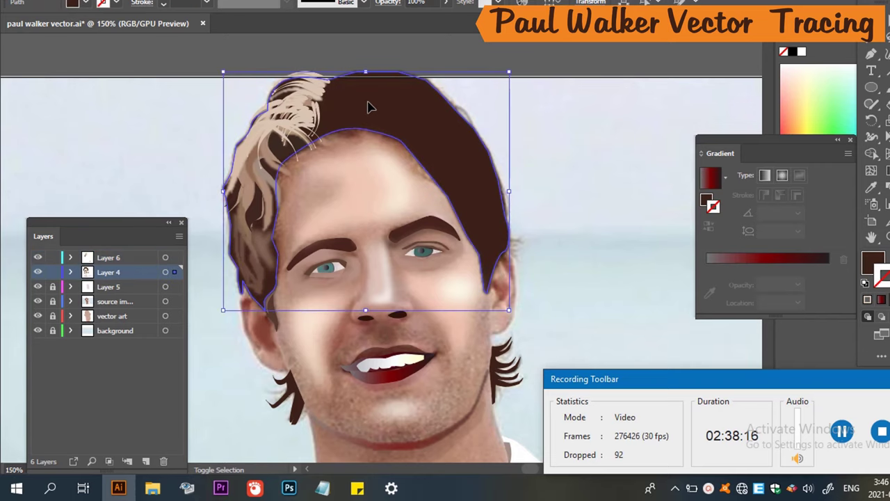
{"action": "key", "text": "shift+x"}
{"action": "scroll", "coordinate": [469, 195], "scroll_direction": "up", "scroll_amount": 2}
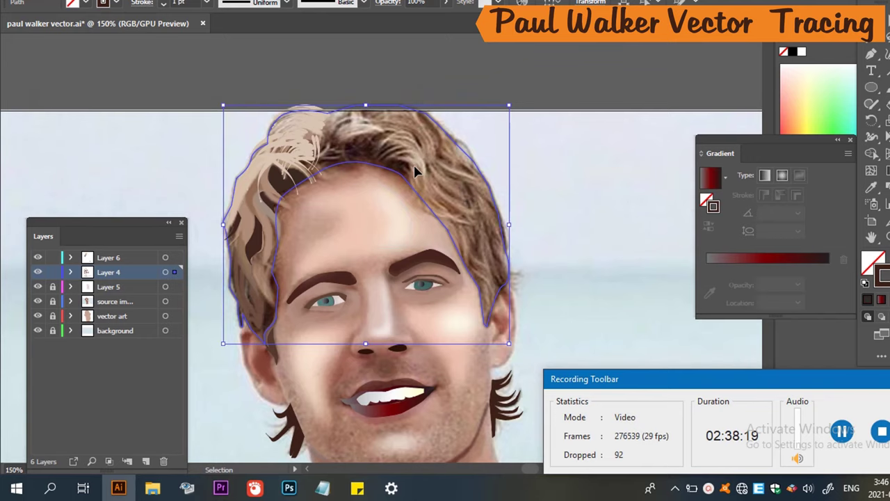
{"action": "scroll", "coordinate": [426, 162], "scroll_direction": "up", "scroll_amount": 1}
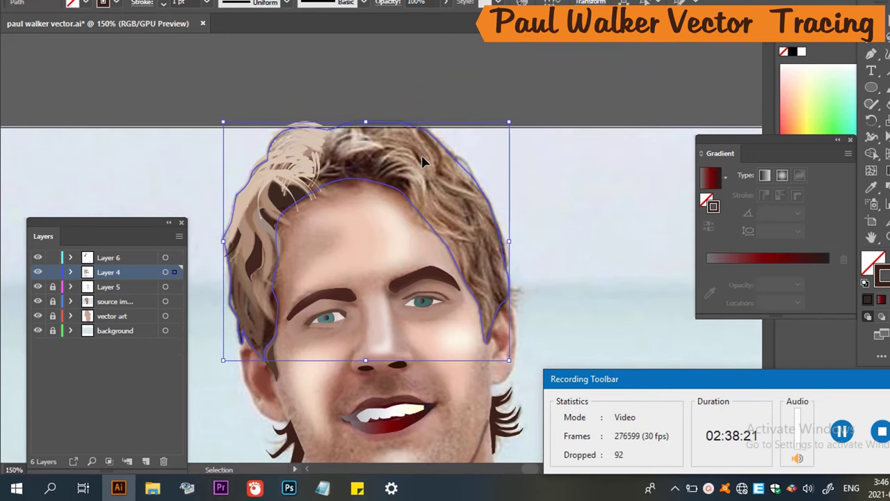
{"action": "scroll", "coordinate": [424, 162], "scroll_direction": "down", "scroll_amount": 2}
{"action": "key", "text": "a"}
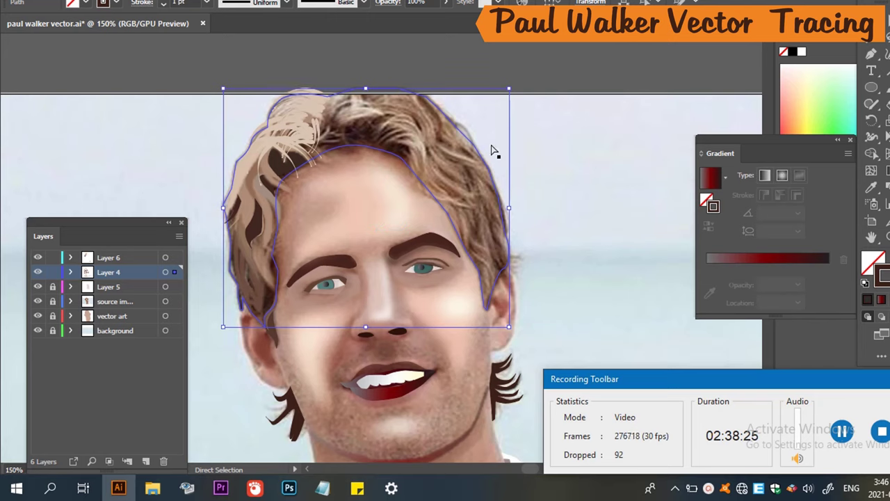
Save the file and compare the vector art with the source image layer hidden and shown.
{"action": "key", "text": "ctrl+s"}
{"action": "left_click", "coordinate": [584, 80]}
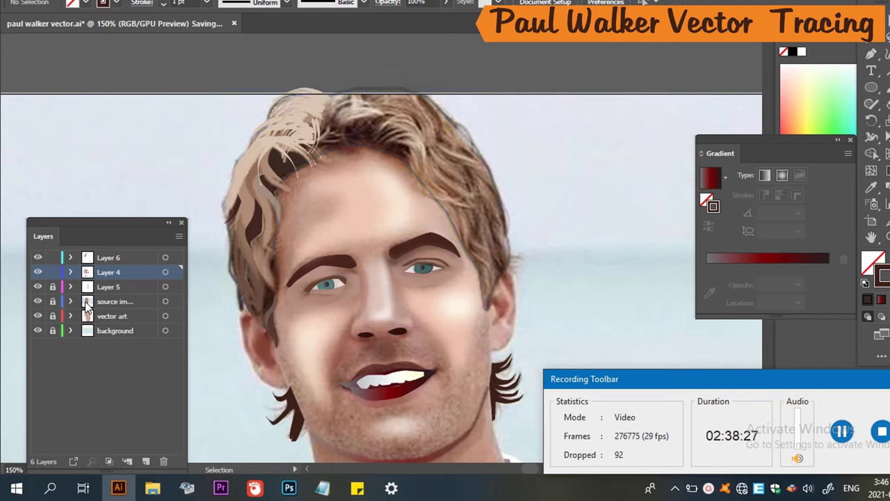
{"action": "left_click", "coordinate": [36, 306]}
{"action": "left_click", "coordinate": [36, 306]}
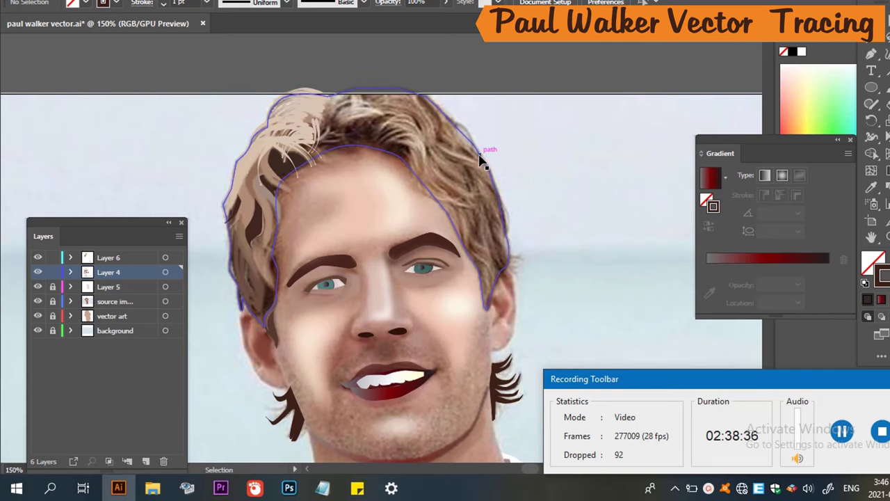
Try refilling the large hair shape with the tan sampled from the left-side hair, and swap its fill and stroke.
{"action": "left_click", "coordinate": [480, 160]}
{"action": "key", "text": "shift+x"}
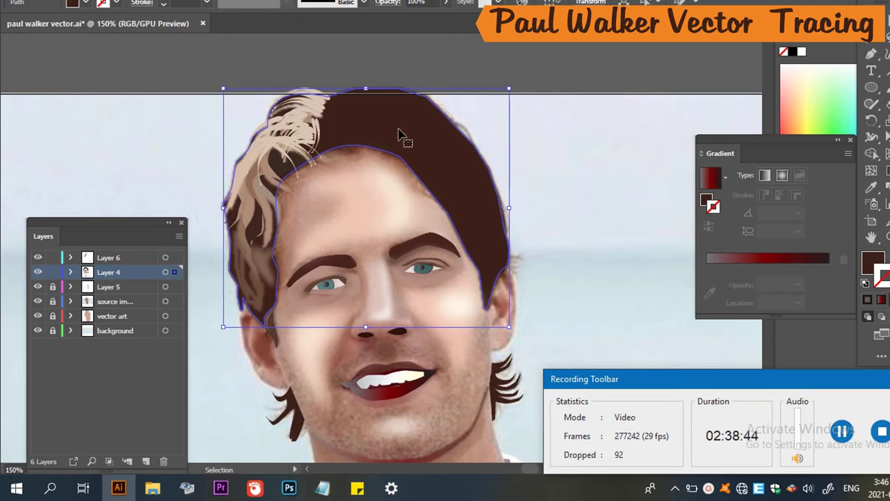
{"action": "key", "text": "i"}
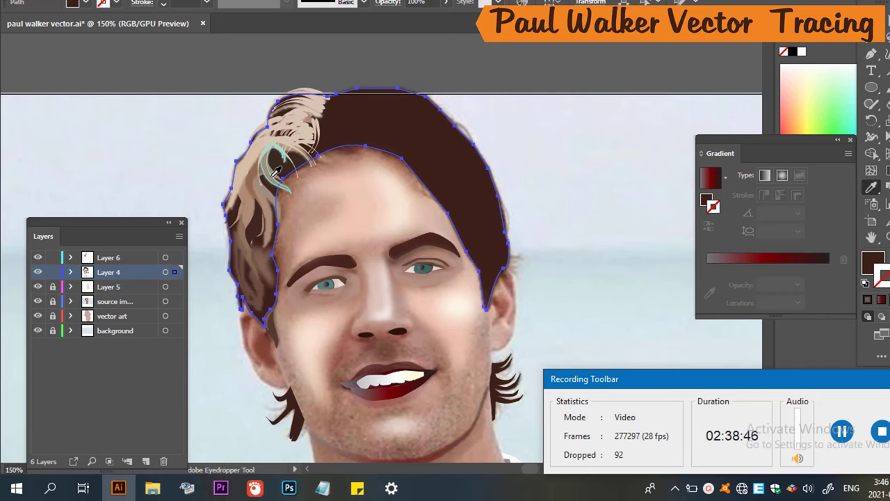
{"action": "left_click", "coordinate": [277, 170]}
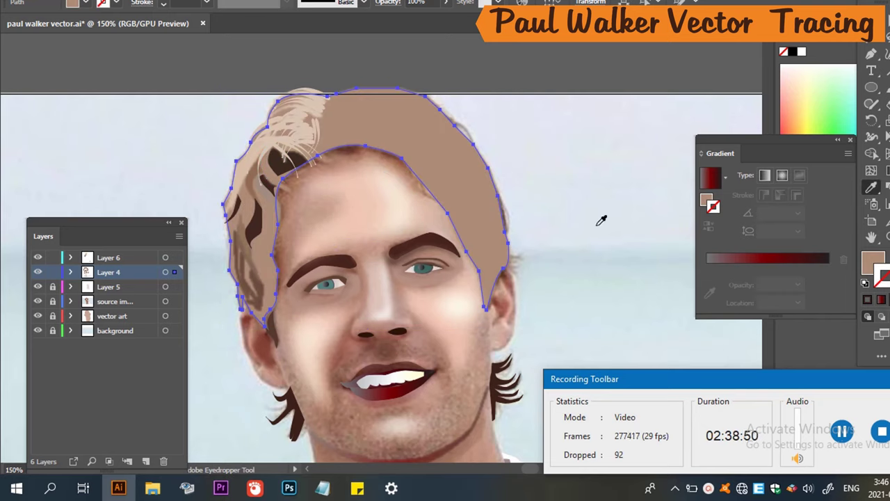
{"action": "key", "text": "shift+x"}
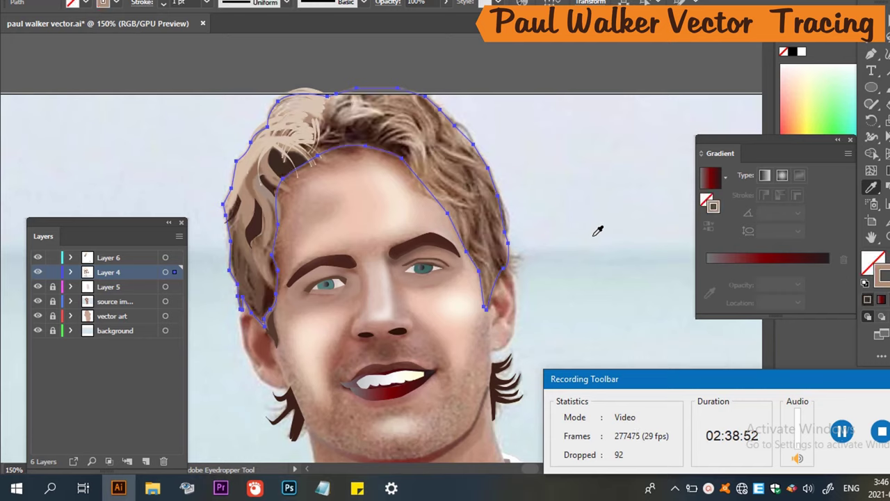
{"action": "key", "text": "shift+x"}
{"action": "key", "text": "shift+x"}
Return the large hair shape's colour to dark brown and swap it to a stroke so the photo's hair stays exposed.
{"action": "scroll", "coordinate": [372, 123], "scroll_direction": "up", "scroll_amount": 2}
{"action": "scroll", "coordinate": [383, 105], "scroll_direction": "down", "scroll_amount": 1}
{"action": "scroll", "coordinate": [354, 133], "scroll_direction": "up", "scroll_amount": 2}
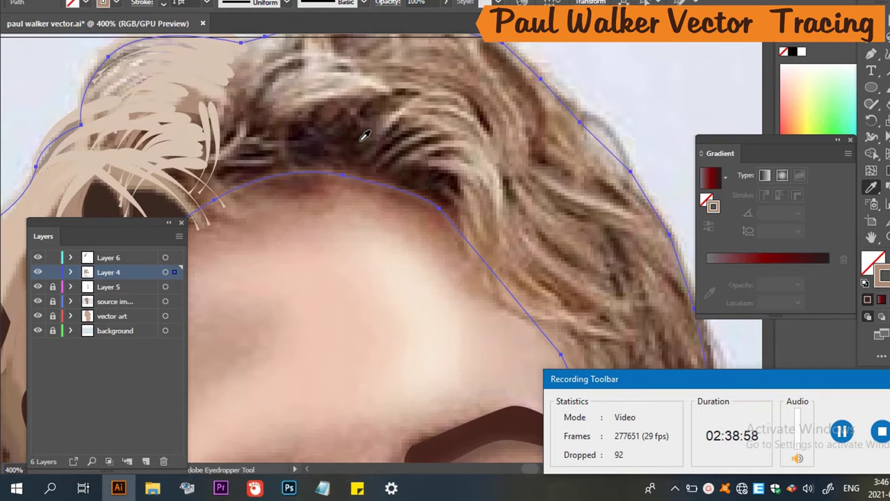
{"action": "left_click", "coordinate": [345, 150]}
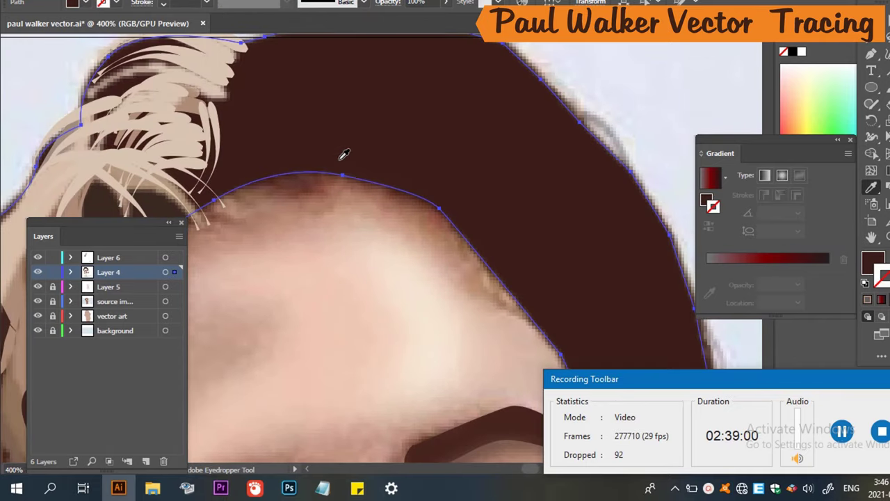
{"action": "key", "text": "shift+x"}
{"action": "scroll", "coordinate": [346, 179], "scroll_direction": "up", "scroll_amount": 4}
{"action": "scroll", "coordinate": [328, 188], "scroll_direction": "down", "scroll_amount": 5}
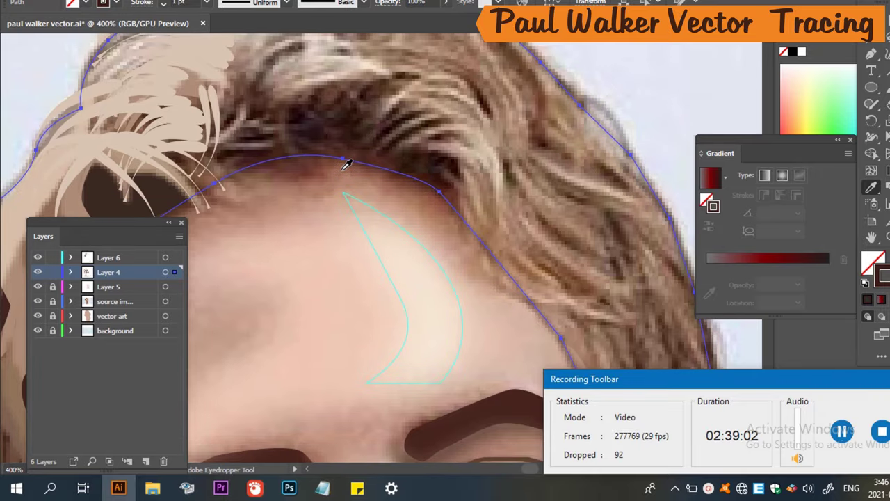
{"action": "scroll", "coordinate": [335, 175], "scroll_direction": "up", "scroll_amount": 4}
{"action": "scroll", "coordinate": [337, 175], "scroll_direction": "down", "scroll_amount": 6}
{"action": "scroll", "coordinate": [332, 176], "scroll_direction": "up", "scroll_amount": 3}
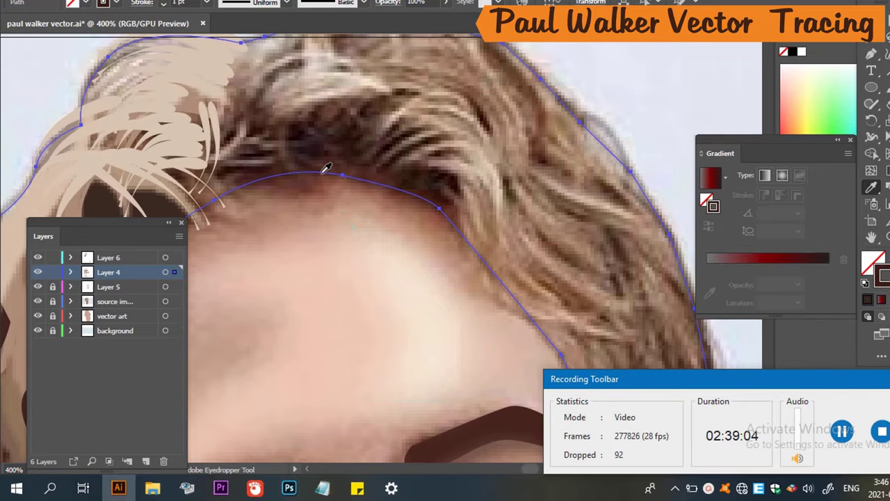
{"action": "key", "text": "p"}
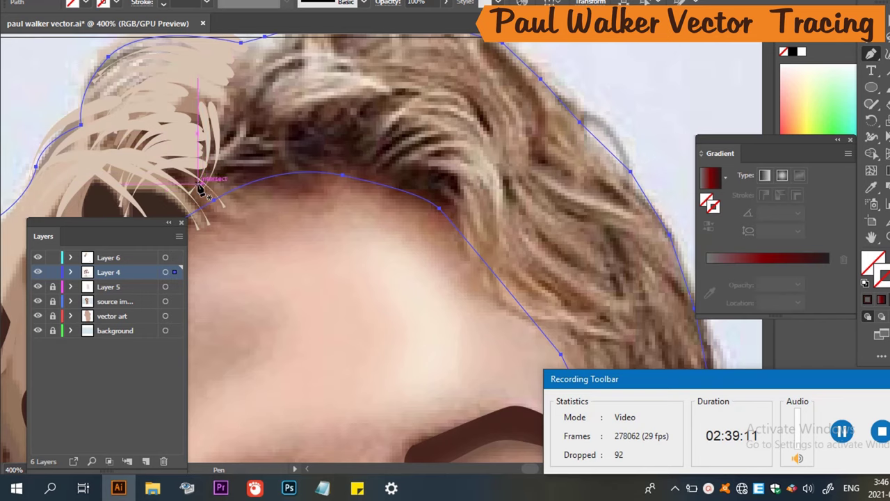
{"action": "scroll", "coordinate": [206, 185], "scroll_direction": "up", "scroll_amount": 4}
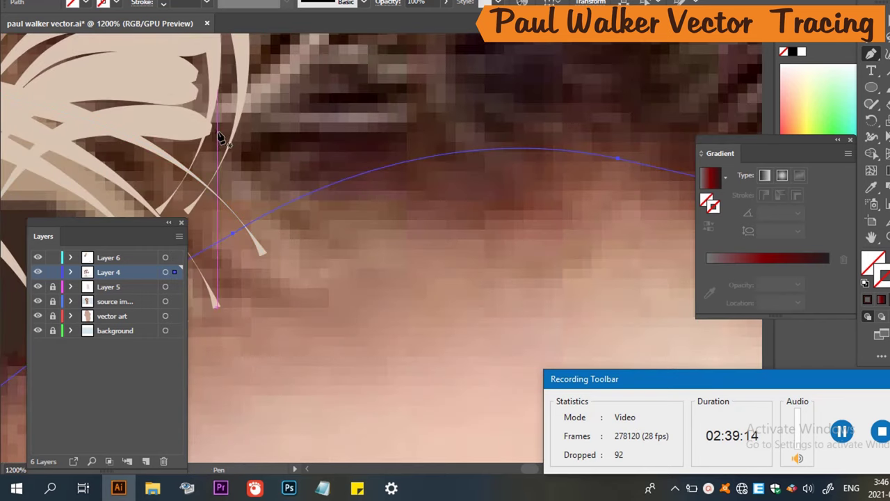
{"action": "scroll", "coordinate": [276, 132], "scroll_direction": "down", "scroll_amount": 3}
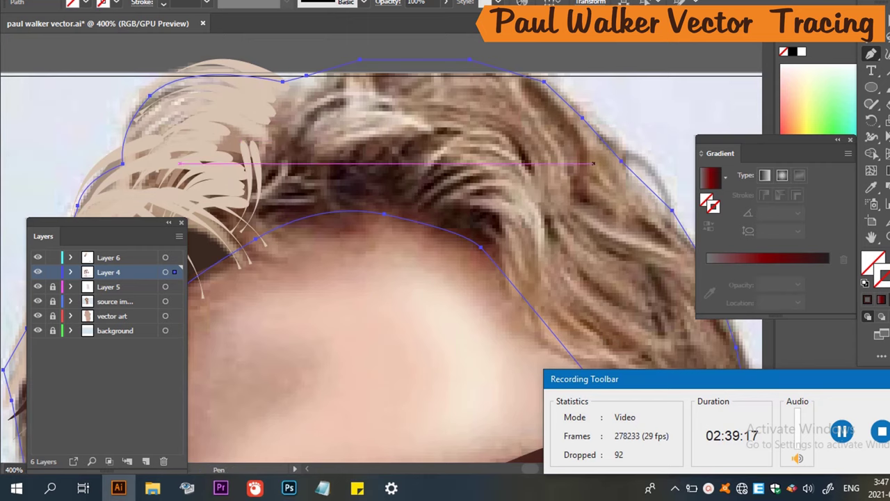
Place copies of a light hair strand over the dark roots beside the top-left hair and lower the last copy's opacity to 67%.
{"action": "key", "text": "v"}
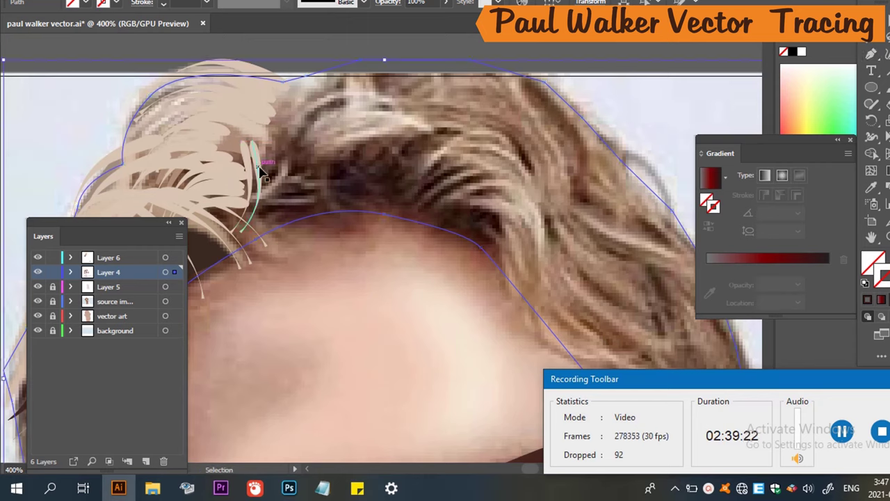
{"action": "left_click_drag", "start_coordinate": [258, 164], "coordinate": [282, 195], "text": "alt"}
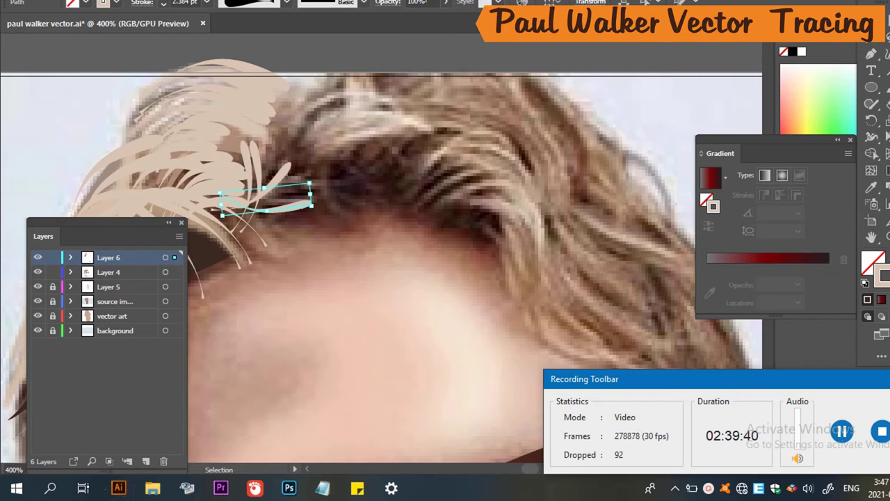
{"action": "left_click", "coordinate": [423, 3]}
{"action": "scroll", "coordinate": [422, 3], "scroll_direction": "down", "scroll_amount": 7}
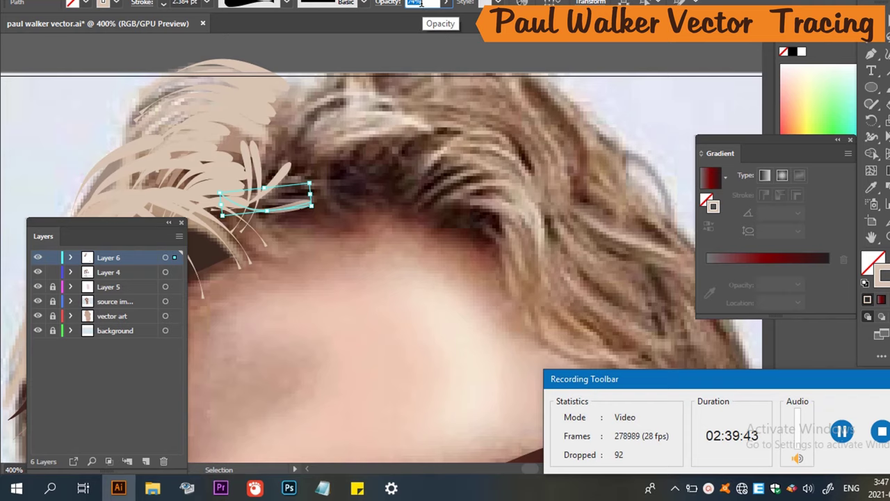
{"action": "left_click", "coordinate": [351, 241]}
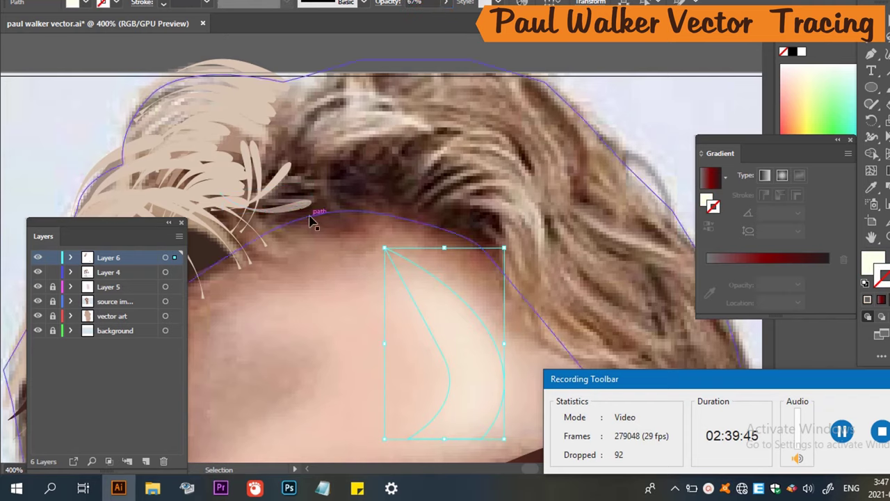
Duplicate the 67% opacity strand along the edge of the light hair, rotating copies to follow the photo's curves, and deselect them.
{"action": "mouse_move", "coordinate": [299, 210]}
{"action": "left_mouse_down"}
{"action": "mouse_move", "coordinate": [294, 199]}
{"action": "mouse_move", "coordinate": [319, 192]}
{"action": "mouse_move", "coordinate": [318, 183]}
{"action": "mouse_move", "coordinate": [321, 192]}
{"action": "mouse_move", "coordinate": [352, 185]}
{"action": "mouse_move", "coordinate": [339, 189]}
{"action": "mouse_move", "coordinate": [332, 178]}
{"action": "left_mouse_up"}
{"action": "mouse_move", "coordinate": [331, 176]}
{"action": "left_mouse_down"}
{"action": "mouse_move", "coordinate": [316, 193]}
{"action": "mouse_move", "coordinate": [325, 148]}
{"action": "mouse_move", "coordinate": [324, 175]}
{"action": "mouse_move", "coordinate": [284, 140]}
{"action": "mouse_move", "coordinate": [297, 138]}
{"action": "mouse_move", "coordinate": [289, 136]}
{"action": "mouse_move", "coordinate": [303, 117]}
{"action": "mouse_move", "coordinate": [292, 108]}
{"action": "mouse_move", "coordinate": [295, 116]}
{"action": "mouse_move", "coordinate": [313, 89]}
{"action": "mouse_move", "coordinate": [336, 105]}
{"action": "mouse_move", "coordinate": [368, 187]}
{"action": "mouse_move", "coordinate": [333, 191]}
{"action": "left_mouse_up"}
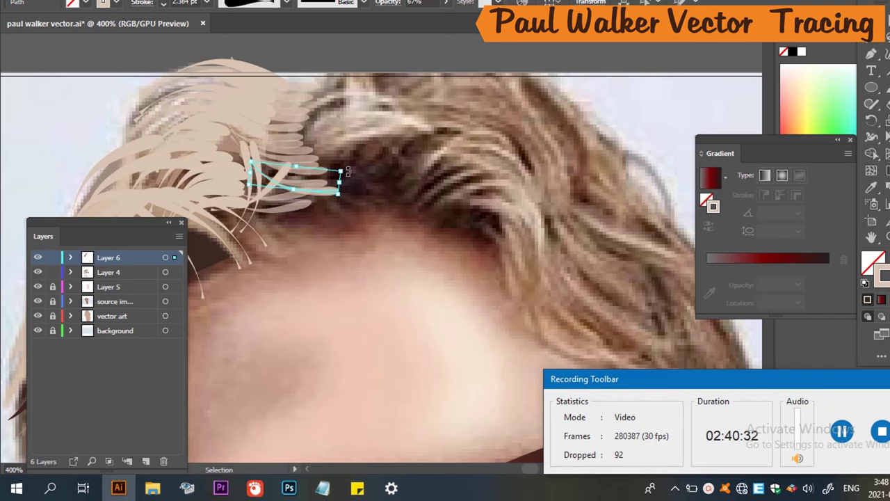
{"action": "left_click_drag", "start_coordinate": [349, 170], "coordinate": [235, 263]}
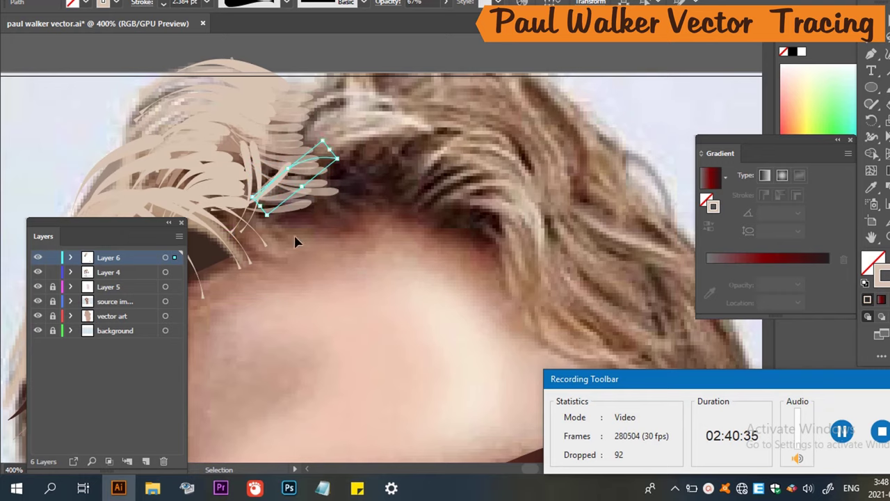
{"action": "left_click_drag", "start_coordinate": [306, 175], "coordinate": [336, 194]}
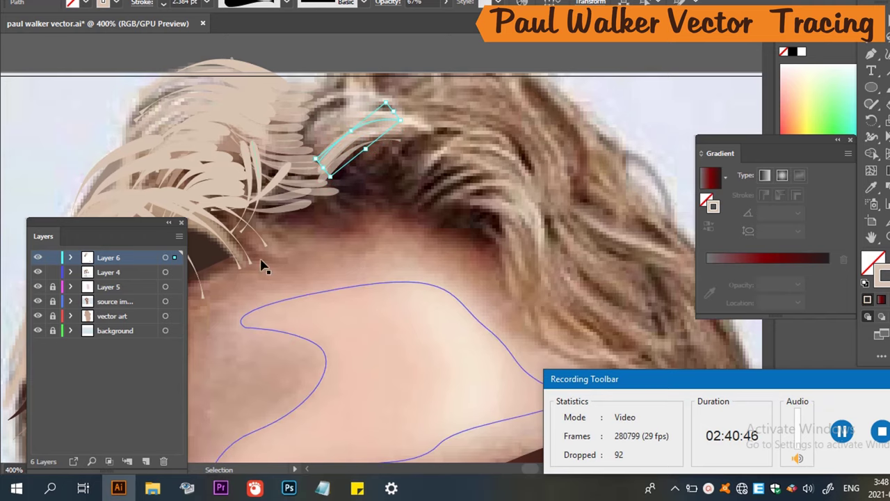
{"action": "key", "text": "ctrl+shift+a"}
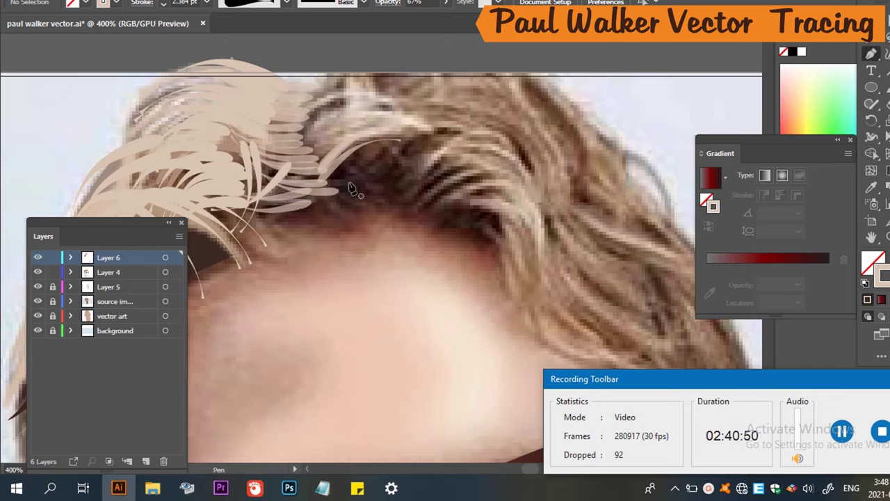
Trace the dark hair hollow above the middle of the forehead as a closed shape and fill it with dark brown sampled from the photo.
{"action": "left_click", "coordinate": [327, 178]}
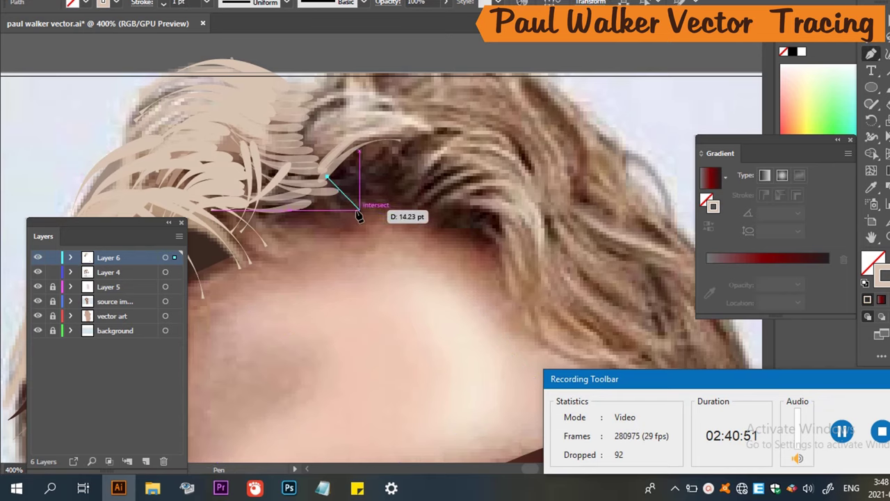
{"action": "left_click_drag", "start_coordinate": [355, 210], "coordinate": [392, 228]}
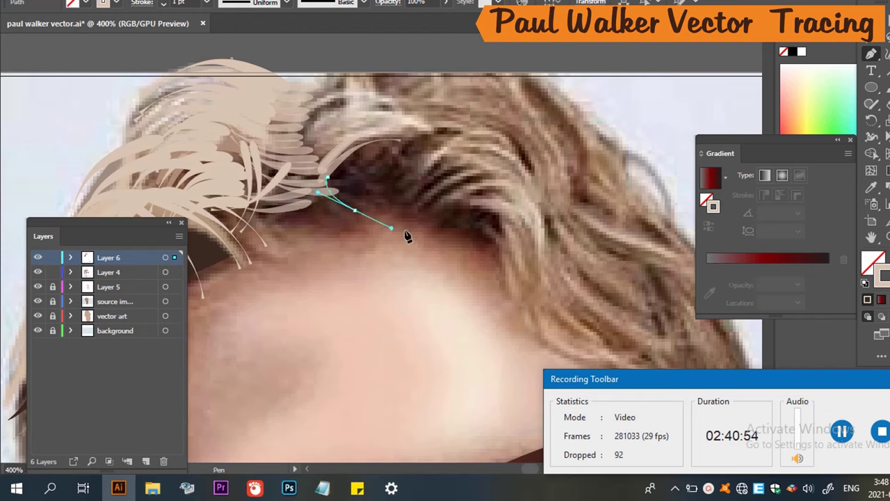
{"action": "left_click", "coordinate": [412, 213]}
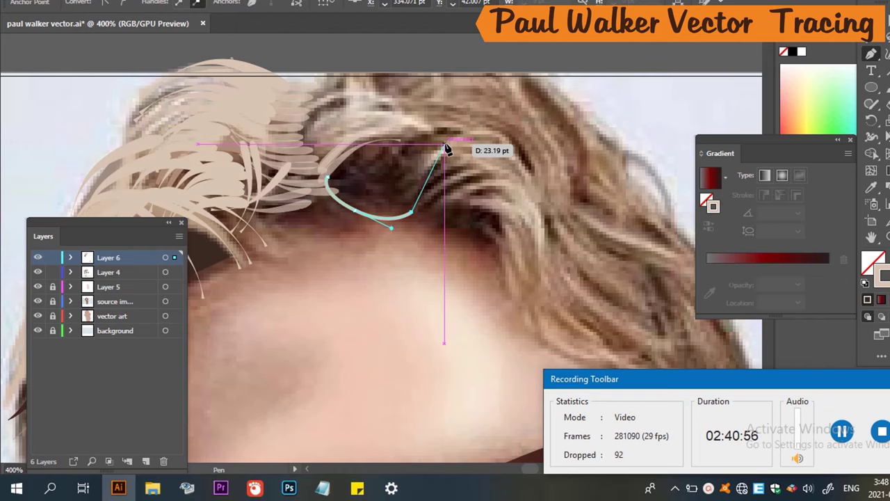
{"action": "left_click_drag", "start_coordinate": [449, 135], "coordinate": [397, 141]}
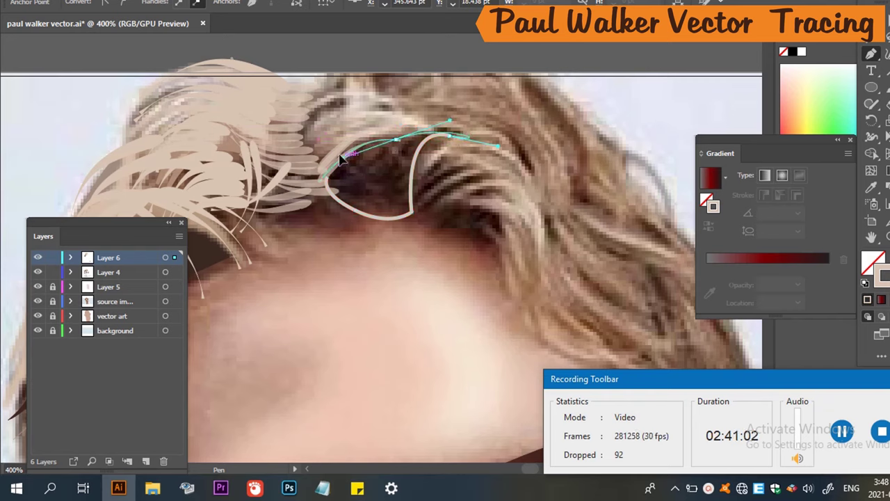
{"action": "left_click_drag", "start_coordinate": [327, 169], "coordinate": [338, 188]}
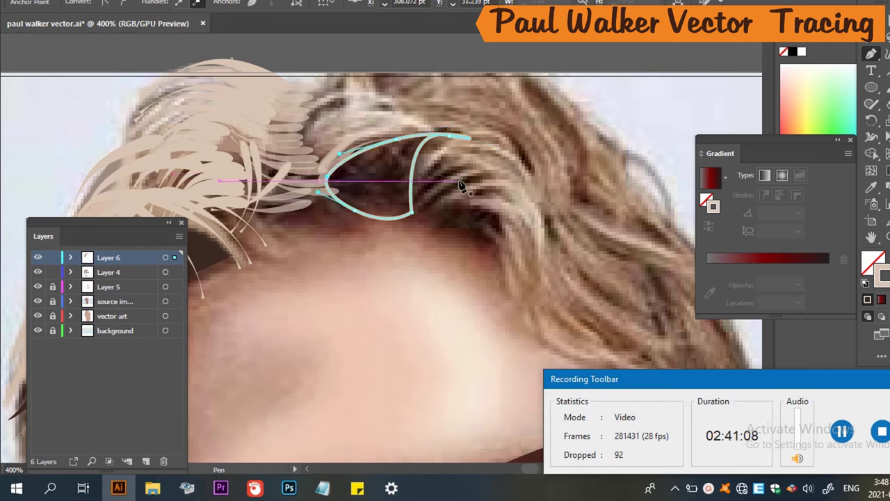
{"action": "key", "text": "i"}
{"action": "left_click", "coordinate": [401, 183]}
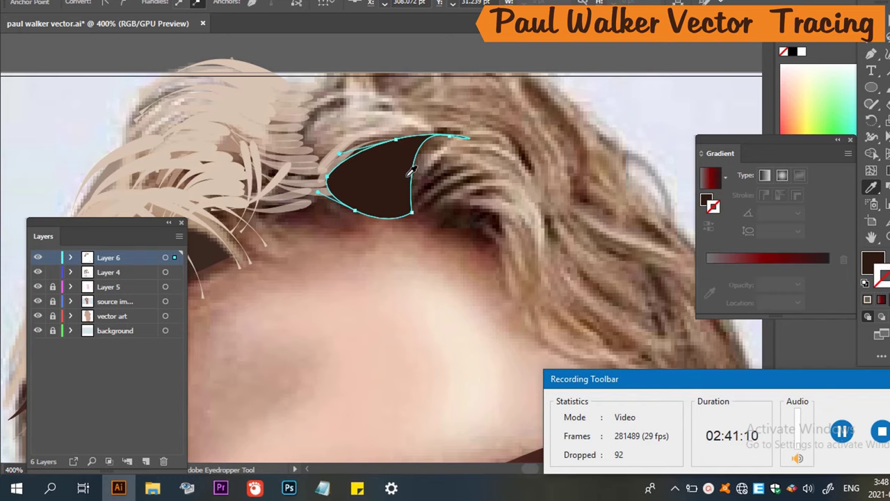
Trace the lighter hair lock directly above the dark brown shape as a closed path and fill it with greyish tan sampled from the photo.
{"action": "scroll", "coordinate": [371, 153], "scroll_direction": "up", "scroll_amount": 1}
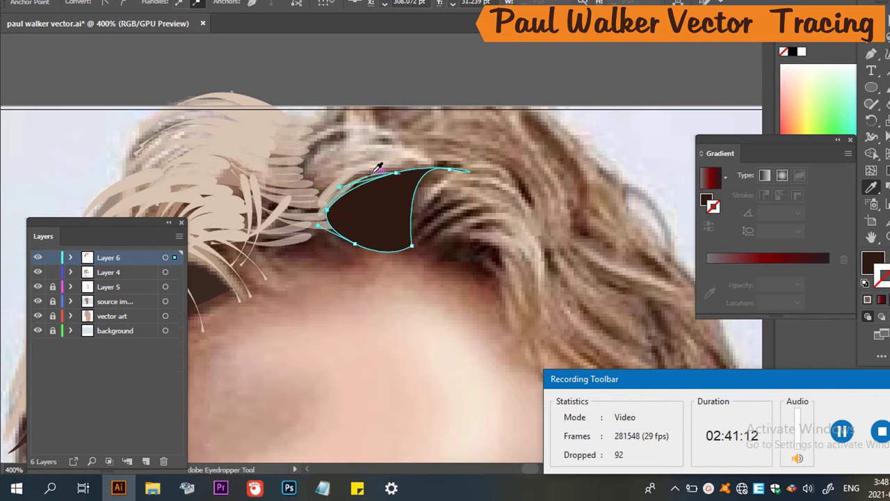
{"action": "key", "text": "p"}
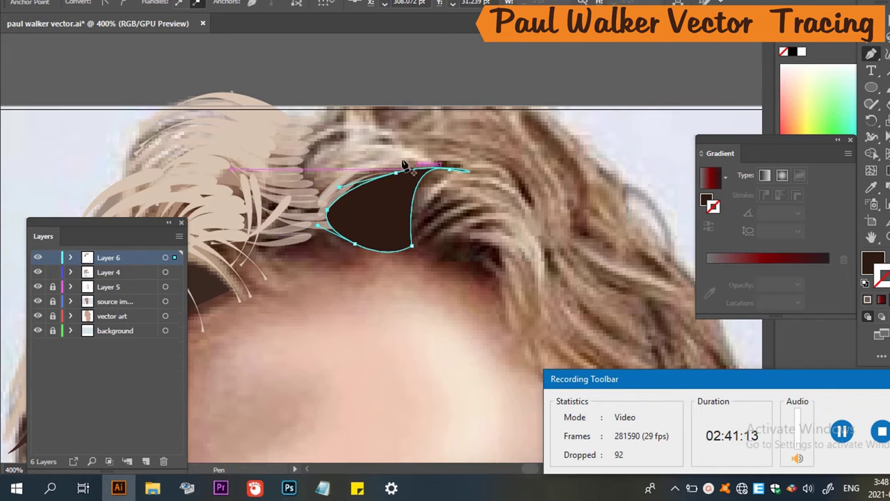
{"action": "left_click", "coordinate": [312, 116]}
{"action": "left_click_drag", "start_coordinate": [308, 154], "coordinate": [299, 172]}
{"action": "left_click_drag", "start_coordinate": [305, 205], "coordinate": [425, 168]}
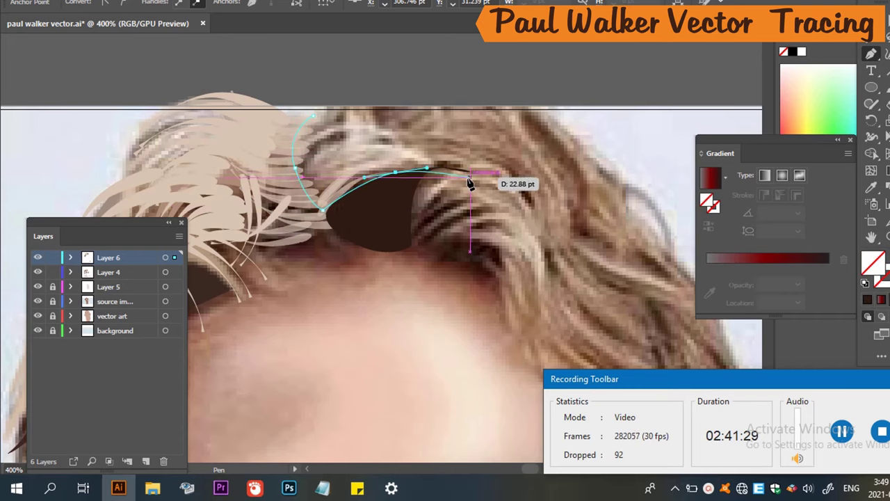
{"action": "left_click", "coordinate": [432, 168]}
{"action": "left_click_drag", "start_coordinate": [426, 160], "coordinate": [327, 128]}
{"action": "key", "text": "i"}
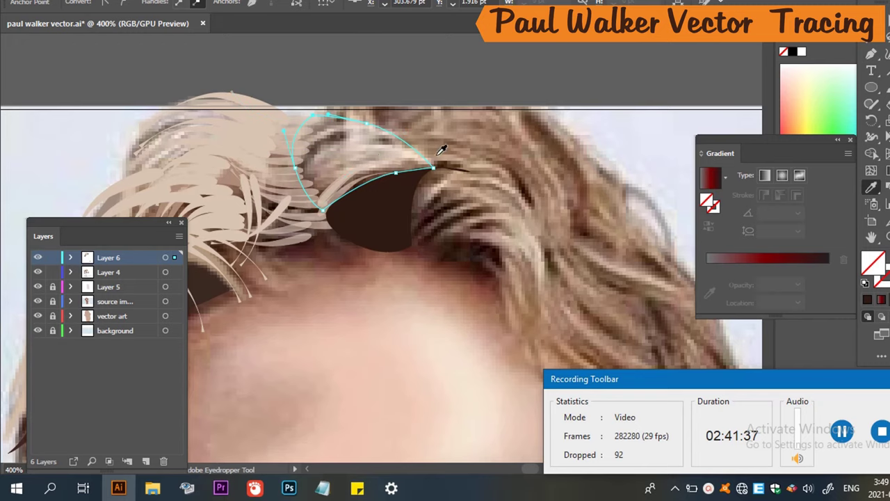
{"action": "left_click", "coordinate": [358, 156]}
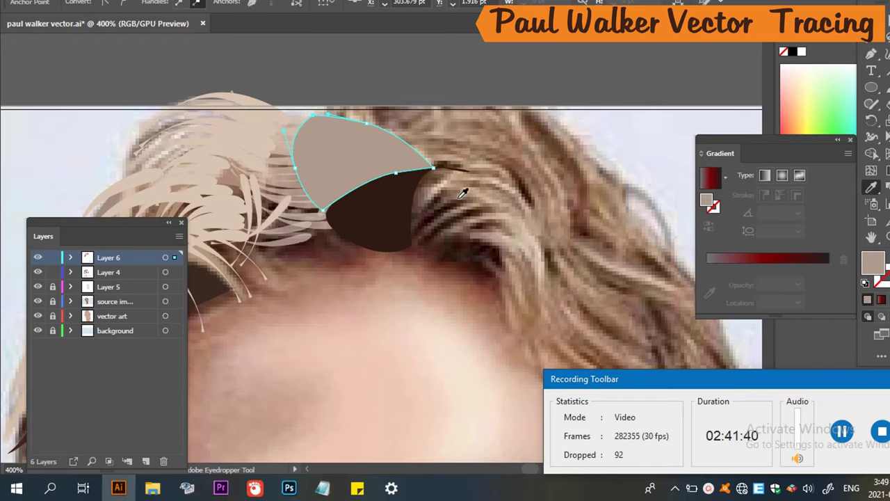
Start a tan lock at the dark shape's lower right, tracing its inner edge along the right hairline down to a pointed tip.
{"action": "scroll", "coordinate": [462, 193], "scroll_direction": "down", "scroll_amount": 2}
{"action": "scroll", "coordinate": [487, 205], "scroll_direction": "down", "scroll_amount": 2}
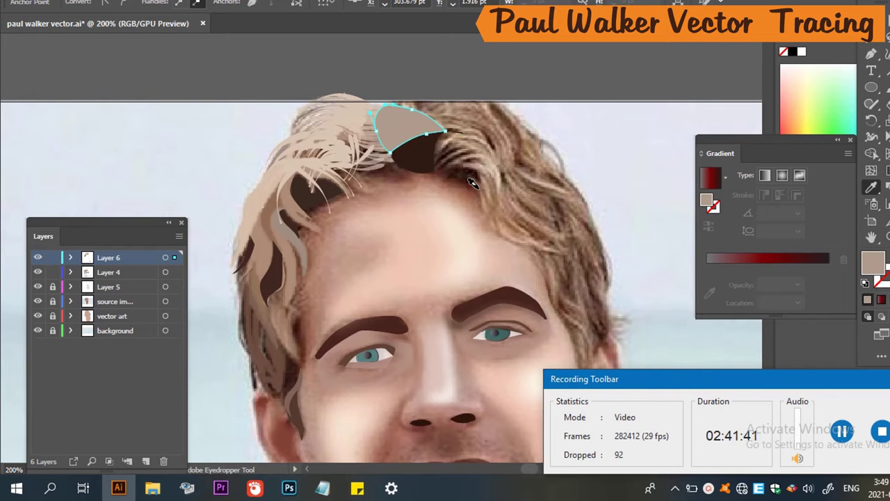
{"action": "scroll", "coordinate": [482, 153], "scroll_direction": "up", "scroll_amount": 1}
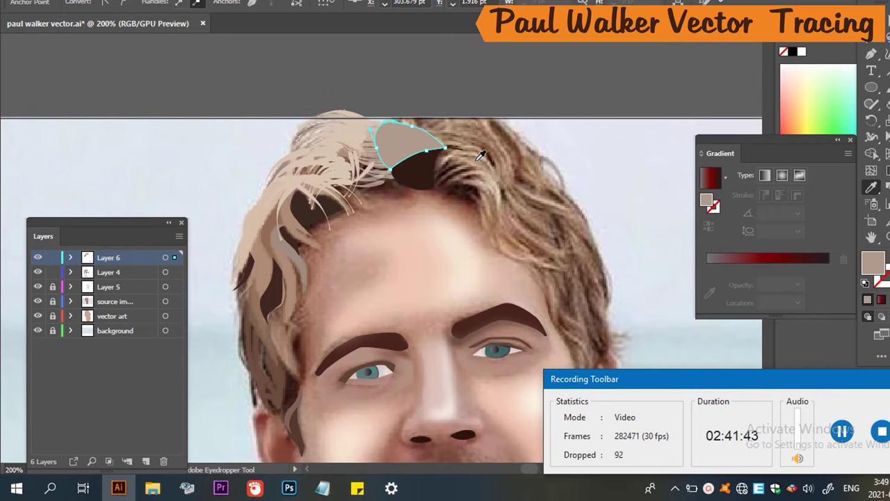
{"action": "key", "text": "p"}
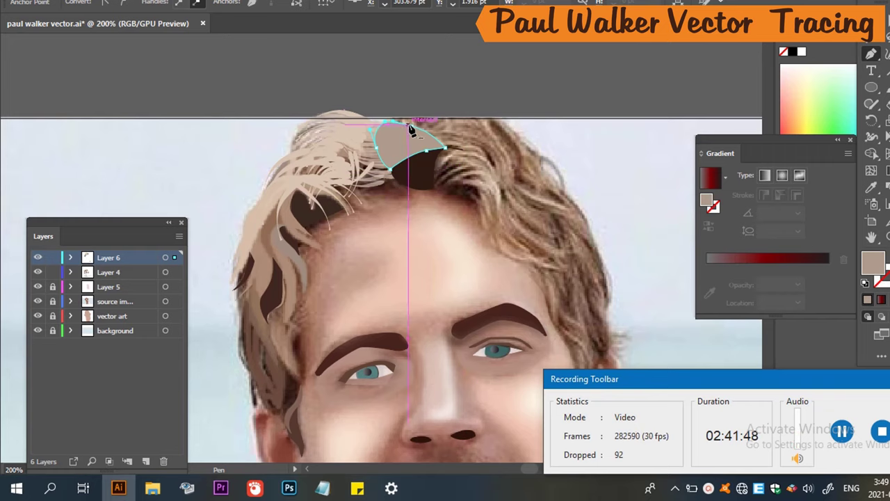
{"action": "left_click", "coordinate": [433, 186]}
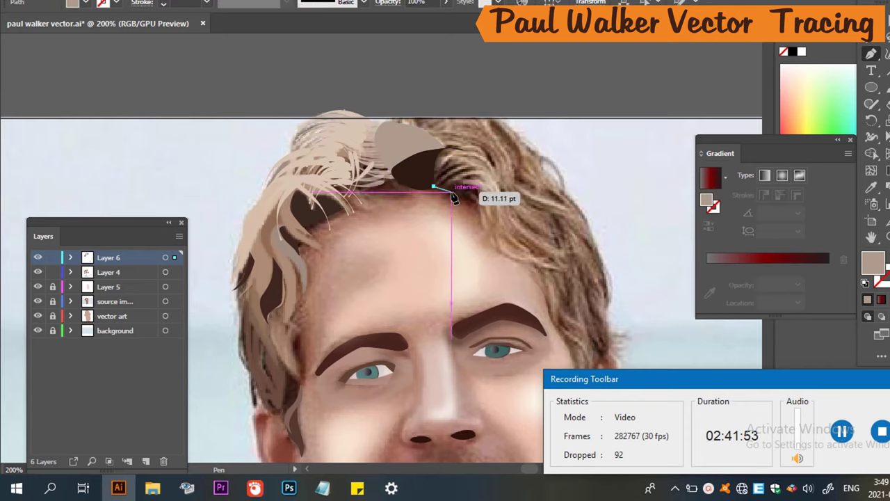
{"action": "left_click", "coordinate": [449, 194]}
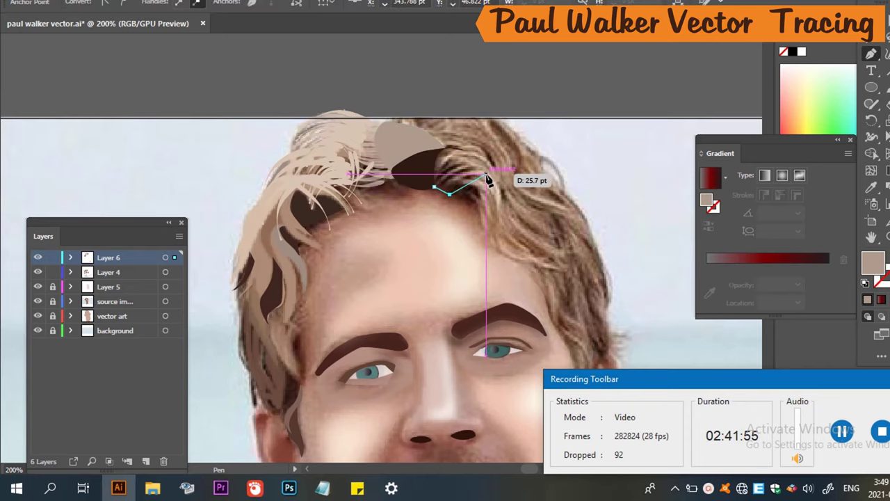
{"action": "left_click_drag", "start_coordinate": [486, 173], "coordinate": [497, 177]}
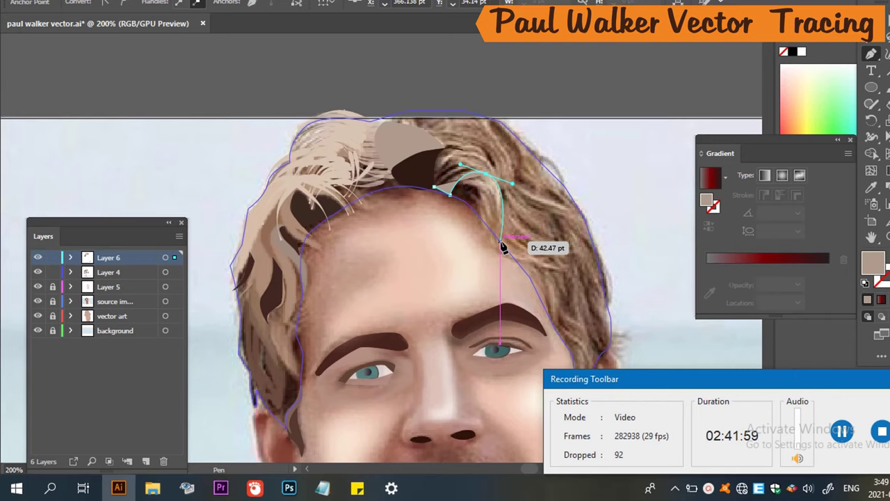
{"action": "left_click_drag", "start_coordinate": [501, 242], "coordinate": [516, 269]}
{"action": "left_click", "coordinate": [516, 268]}
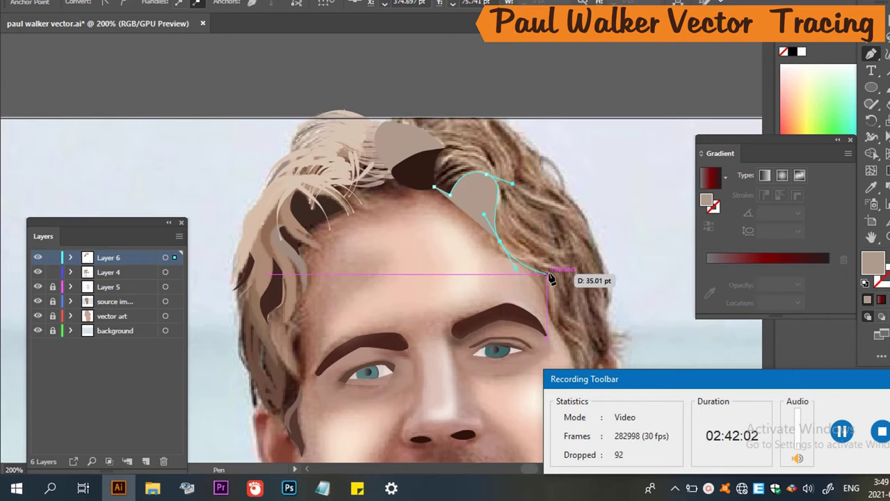
{"action": "left_click", "coordinate": [562, 268]}
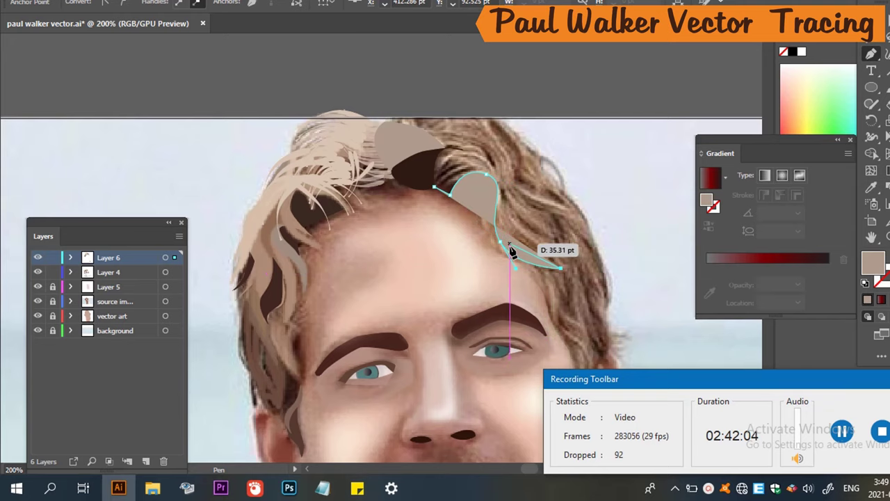
Trace the curved lock's outer edge back up from its tip over the crest and close the shape at its starting point.
{"action": "left_click_drag", "start_coordinate": [511, 241], "coordinate": [508, 231]}
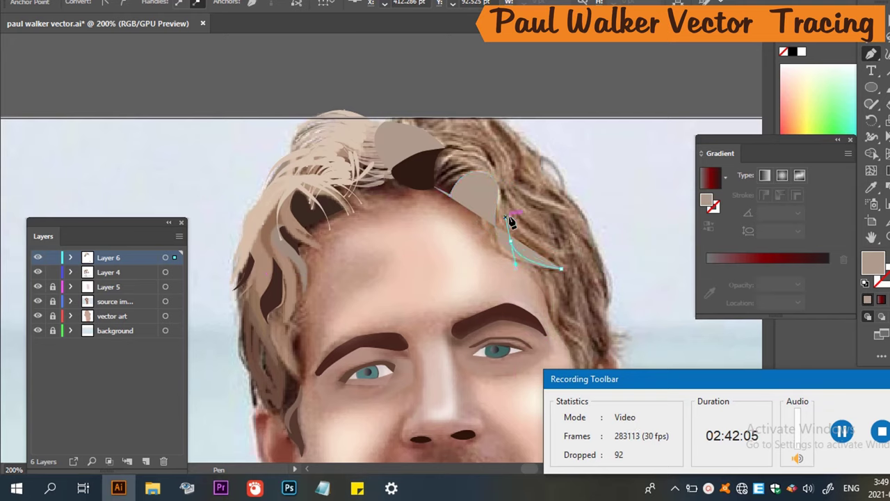
{"action": "left_click_drag", "start_coordinate": [503, 182], "coordinate": [503, 170]}
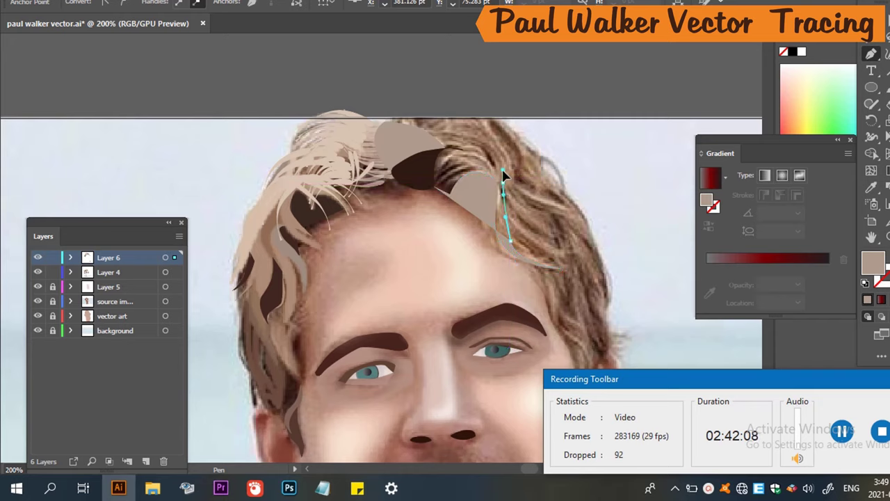
{"action": "left_click", "coordinate": [463, 146]}
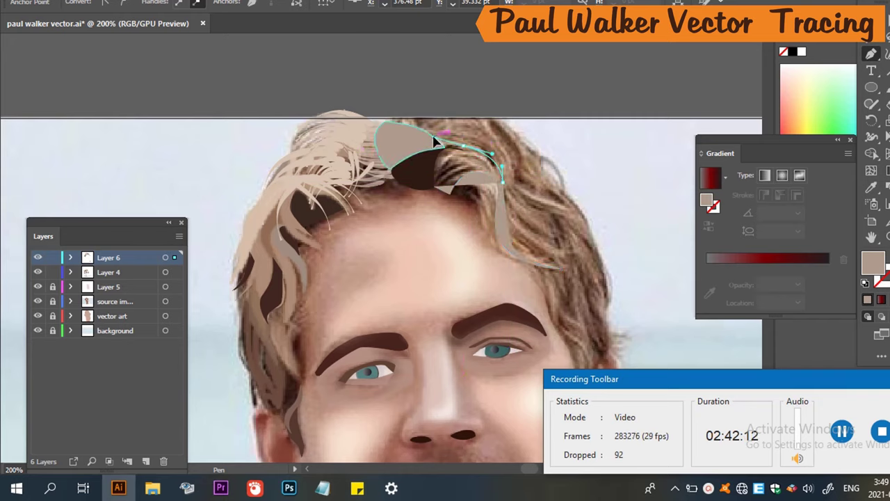
{"action": "mouse_move", "coordinate": [435, 187]}
{"action": "left_mouse_down"}
{"action": "mouse_move", "coordinate": [430, 164]}
{"action": "mouse_move", "coordinate": [435, 197]}
{"action": "mouse_move", "coordinate": [438, 189]}
{"action": "mouse_move", "coordinate": [443, 196]}
{"action": "left_mouse_up"}
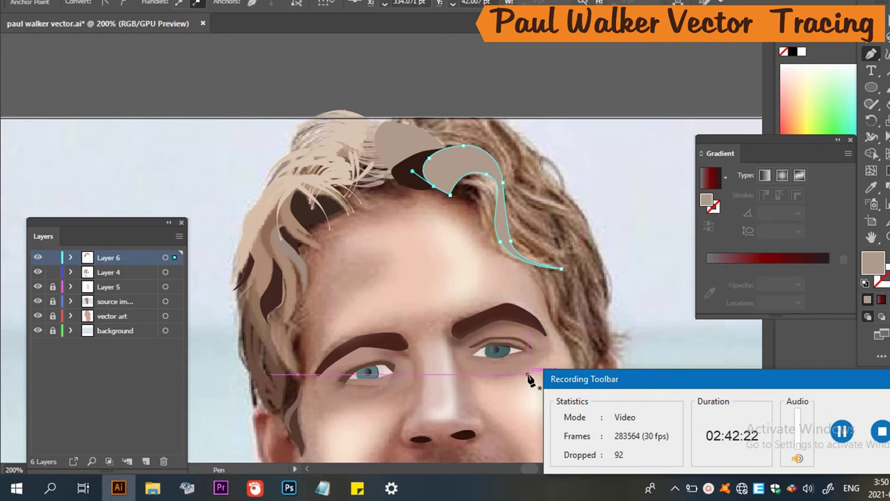
{"action": "scroll", "coordinate": [596, 234], "scroll_direction": "down", "scroll_amount": 4}
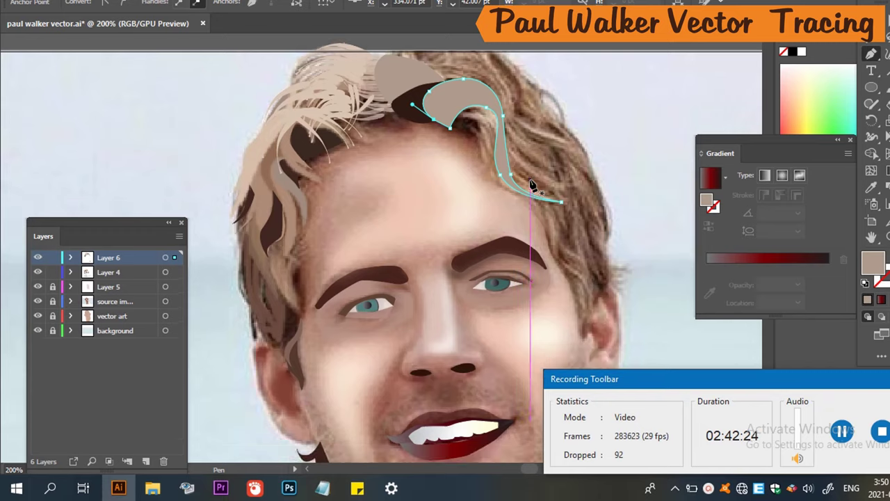
Trace a narrow lock under the tan curved lock, running down the hairline to a pointed tip and back up to a closed shape.
{"action": "scroll", "coordinate": [533, 188], "scroll_direction": "up", "scroll_amount": 3}
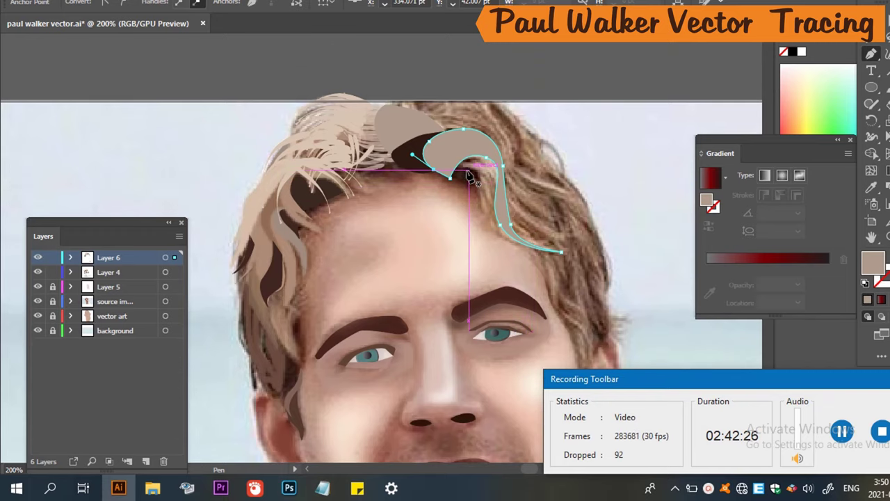
{"action": "left_click", "coordinate": [457, 167]}
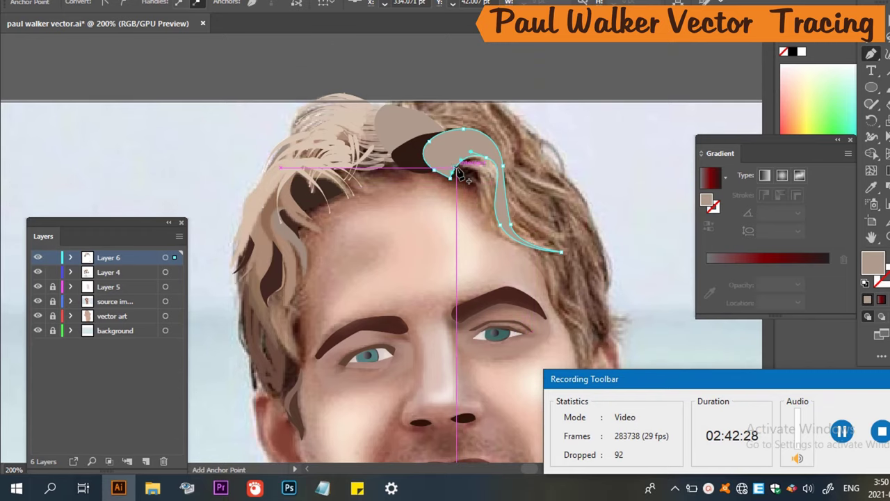
{"action": "left_click", "coordinate": [478, 172]}
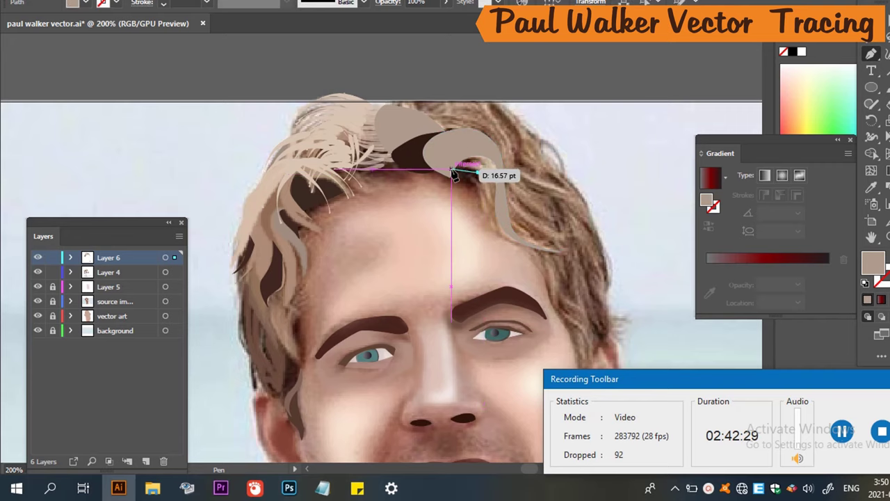
{"action": "left_click_drag", "start_coordinate": [460, 178], "coordinate": [457, 174]}
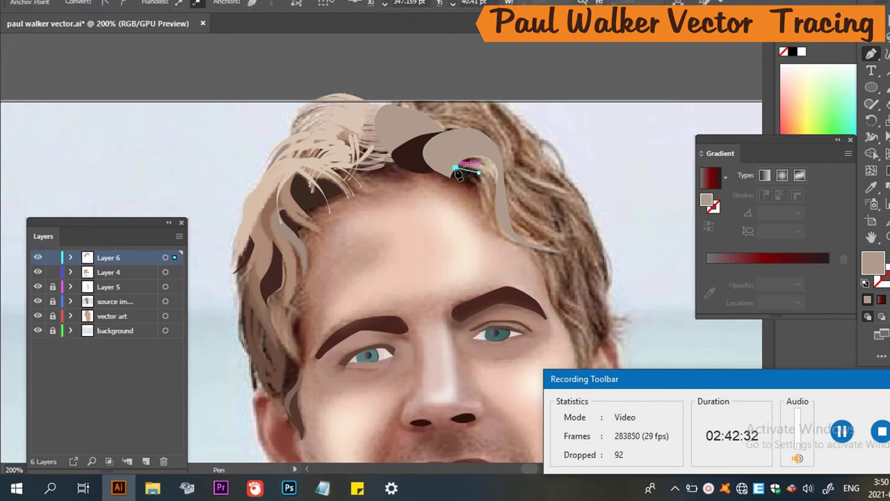
{"action": "key", "text": "/"}
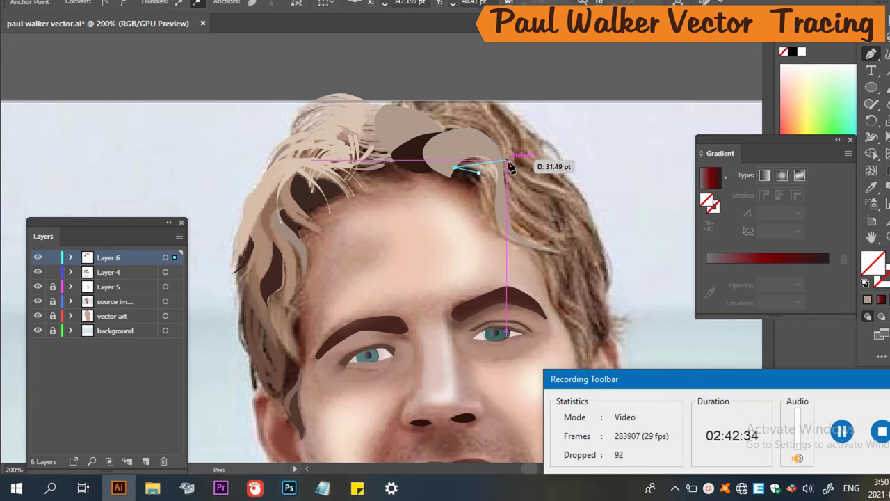
{"action": "left_click_drag", "start_coordinate": [492, 159], "coordinate": [514, 161]}
{"action": "left_click_drag", "start_coordinate": [550, 247], "coordinate": [478, 209]}
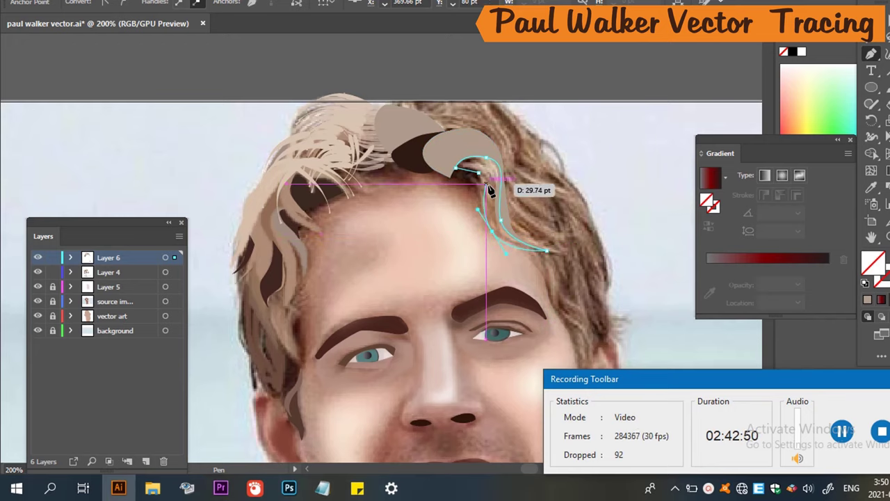
{"action": "left_click_drag", "start_coordinate": [479, 173], "coordinate": [455, 159]}
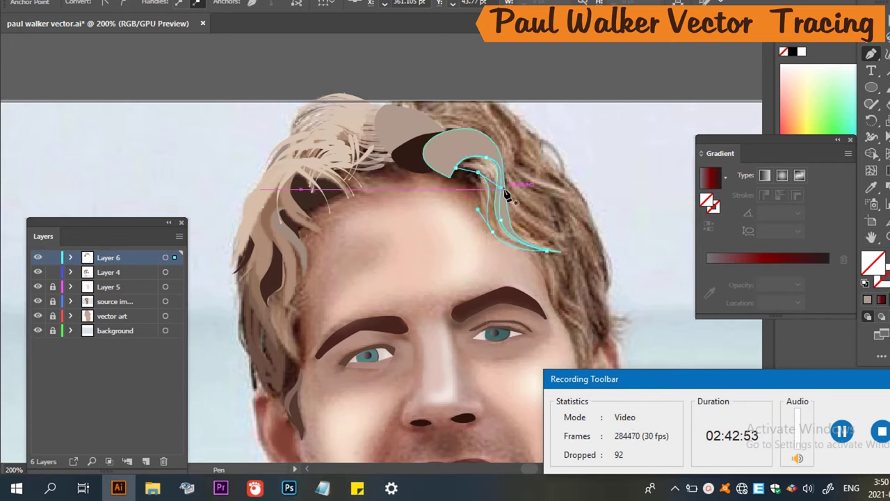
Fill the new narrow lock with reddish brown sampled from the dark hair in the photo and deselect it.
{"action": "key", "text": "i"}
{"action": "left_click", "coordinate": [473, 161]}
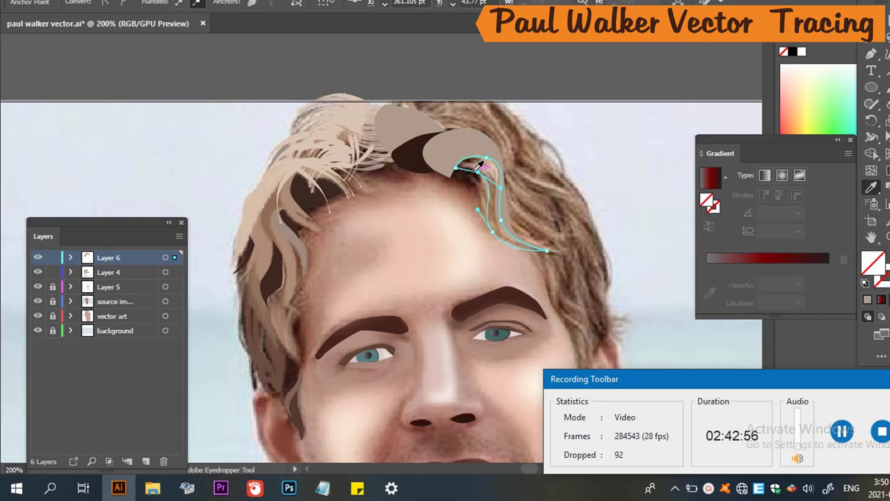
{"action": "left_click", "coordinate": [490, 164]}
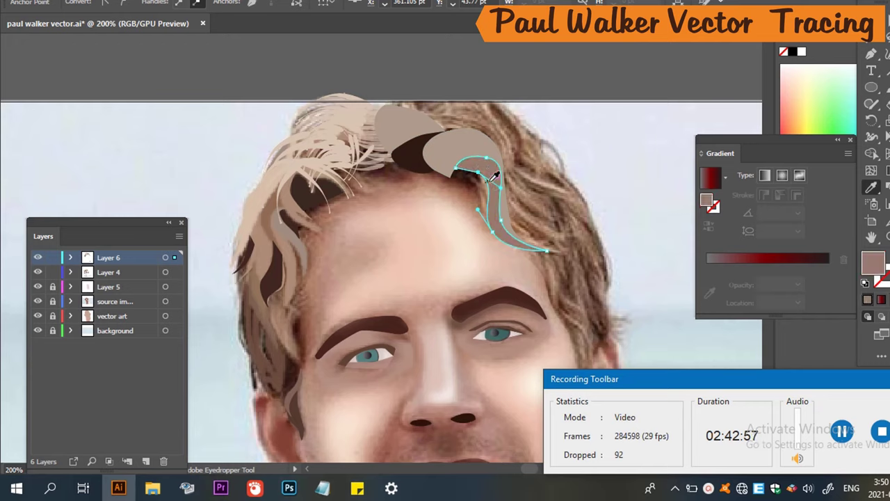
{"action": "left_click", "coordinate": [480, 178]}
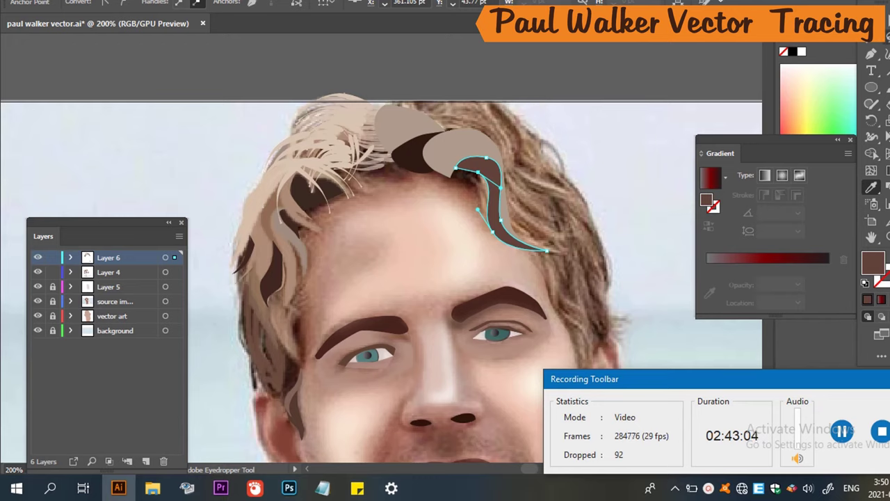
{"action": "key", "text": "v"}
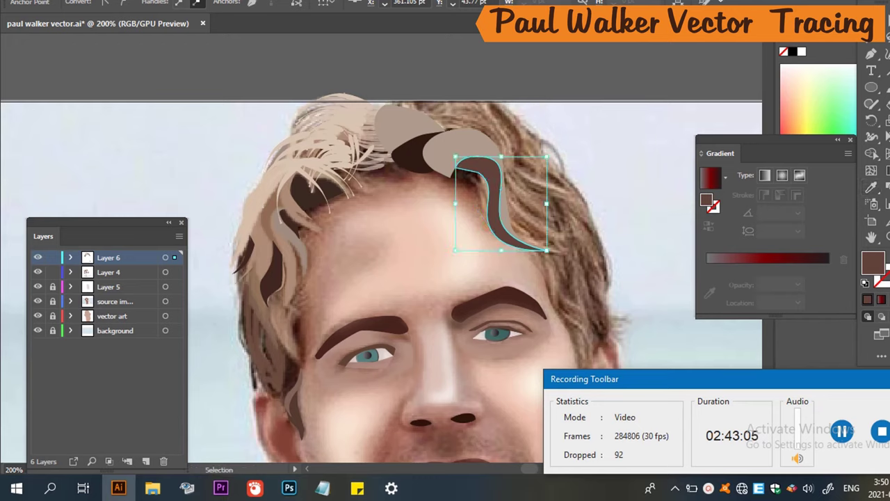
{"action": "left_click", "coordinate": [598, 156]}
{"action": "scroll", "coordinate": [592, 177], "scroll_direction": "down", "scroll_amount": 3}
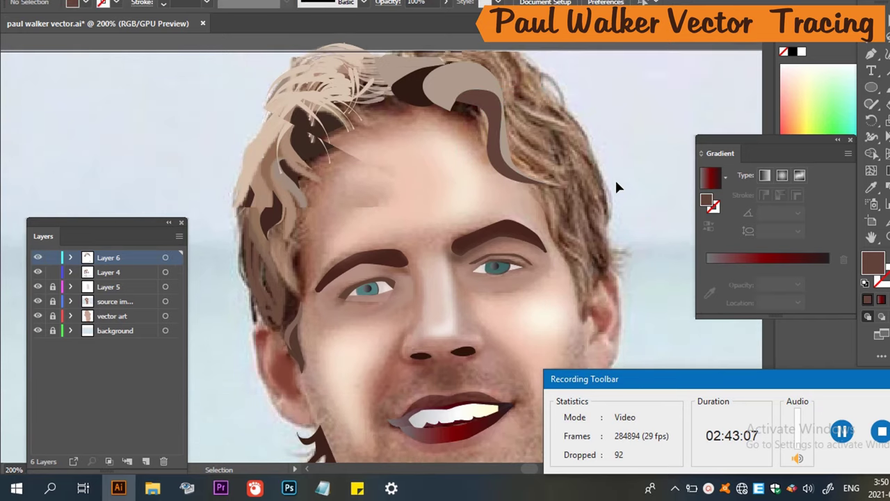
Start a reddish-brown lock above the tan curved lock, tracing its inner edge over the crest and down to a pointed tip.
{"action": "scroll", "coordinate": [617, 183], "scroll_direction": "up", "scroll_amount": 3}
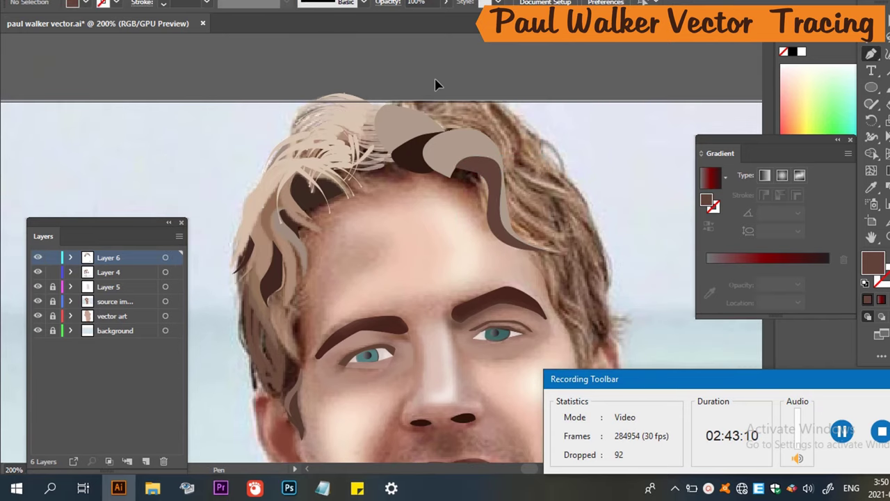
{"action": "left_click", "coordinate": [444, 130]}
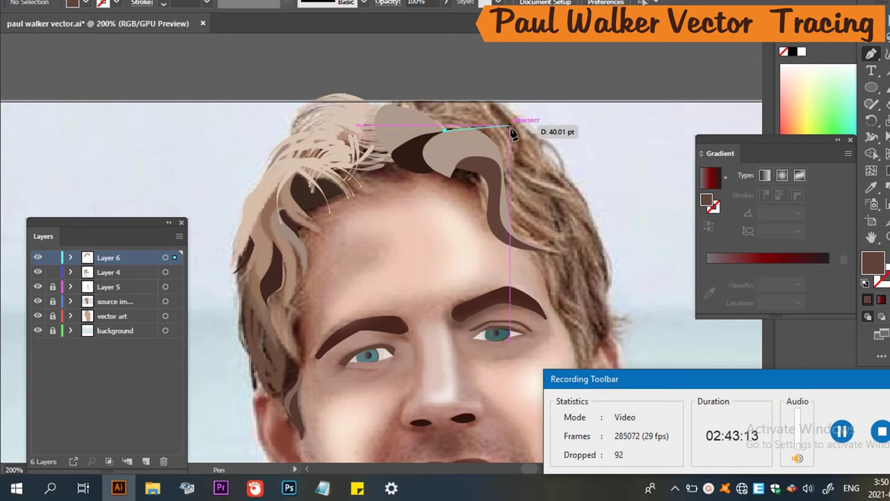
{"action": "left_click_drag", "start_coordinate": [496, 142], "coordinate": [505, 147]}
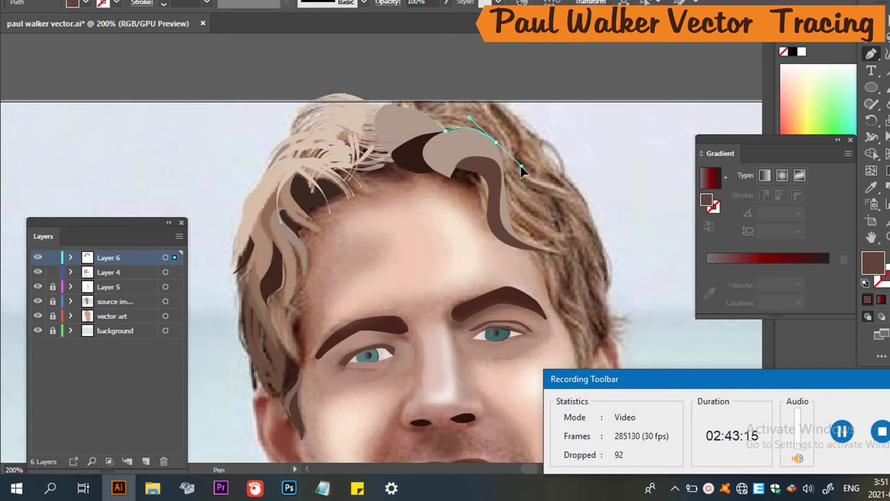
{"action": "left_click_drag", "start_coordinate": [523, 211], "coordinate": [541, 231]}
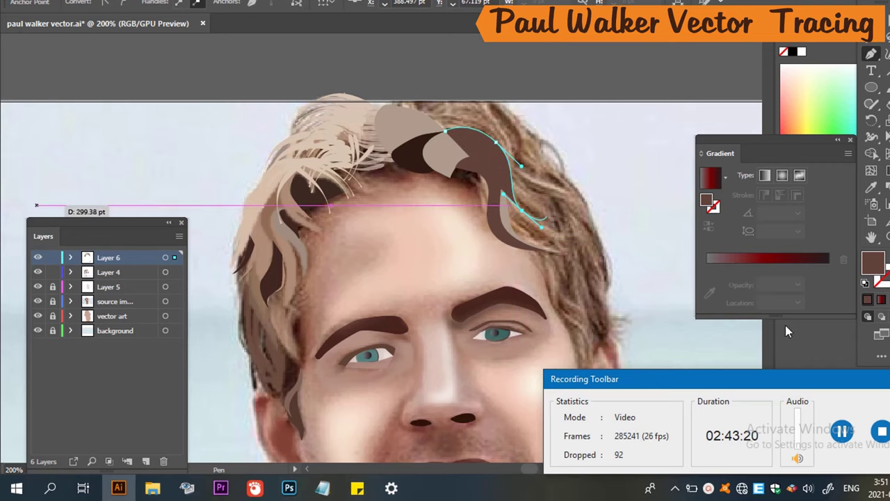
{"action": "key", "text": "ctrl+z"}
{"action": "key", "text": "ctrl+z"}
{"action": "key", "text": "ctrl+z"}
{"action": "key", "text": "ctrl+z"}
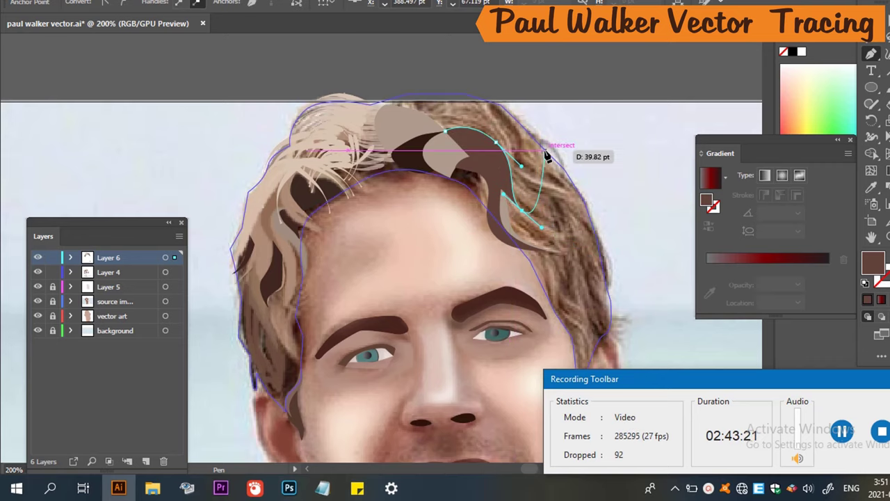
Trace the reddish-brown lock's outer edge from its tip over the crown, then back along the greyish-tan lock, closing the shape and deselecting it.
{"action": "left_click_drag", "start_coordinate": [523, 160], "coordinate": [537, 129]}
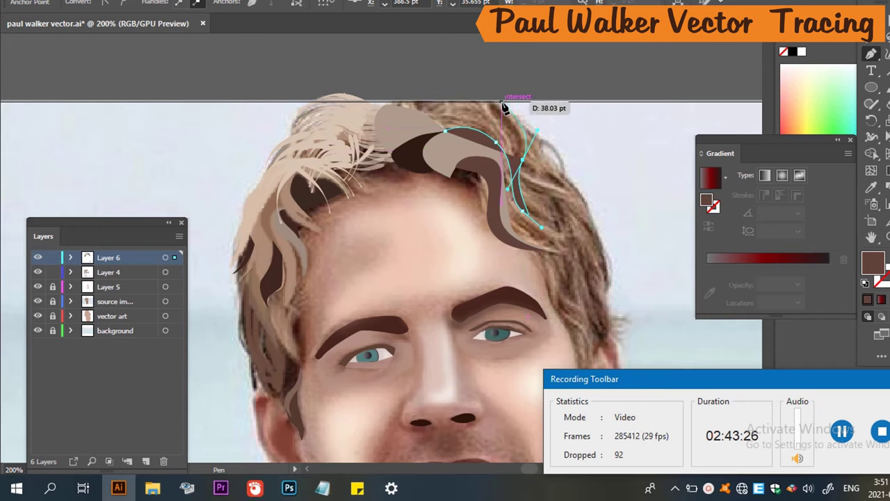
{"action": "left_click_drag", "start_coordinate": [498, 101], "coordinate": [481, 93]}
{"action": "key", "text": "ctrl+shift+z"}
{"action": "key", "text": "ctrl+shift+z"}
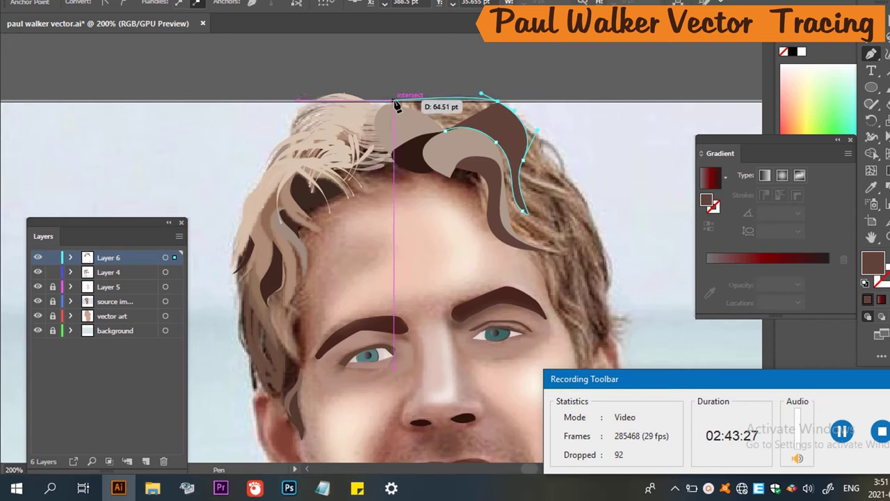
{"action": "left_click_drag", "start_coordinate": [396, 95], "coordinate": [378, 106]}
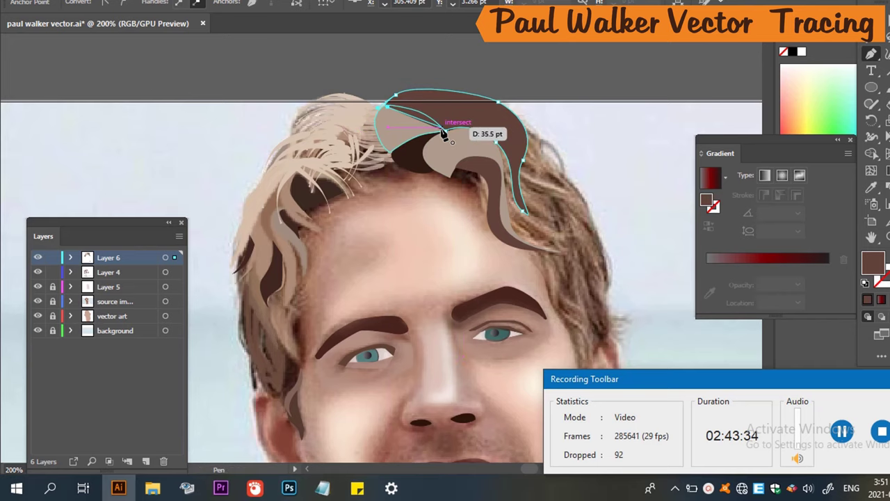
{"action": "left_click_drag", "start_coordinate": [443, 131], "coordinate": [470, 118]}
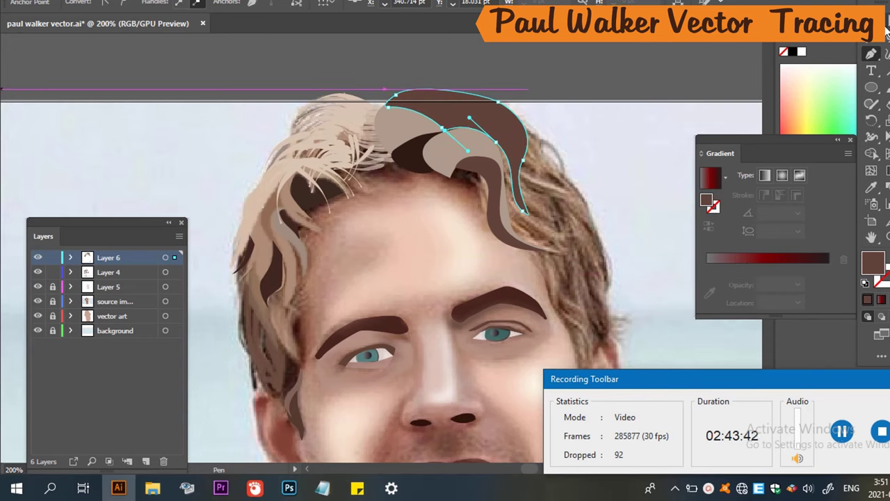
{"action": "key", "text": "v"}
{"action": "left_click", "coordinate": [595, 119]}
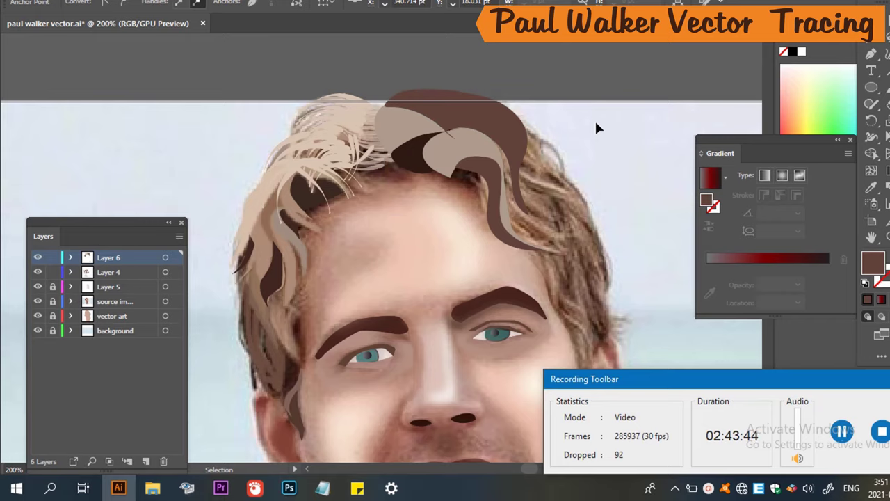
Compare the traced hair and facial features with the photo by toggling the visibility of the source image layer and Layer 4.
{"action": "scroll", "coordinate": [595, 119], "scroll_direction": "down", "scroll_amount": 3}
{"action": "scroll", "coordinate": [593, 108], "scroll_direction": "up", "scroll_amount": 1}
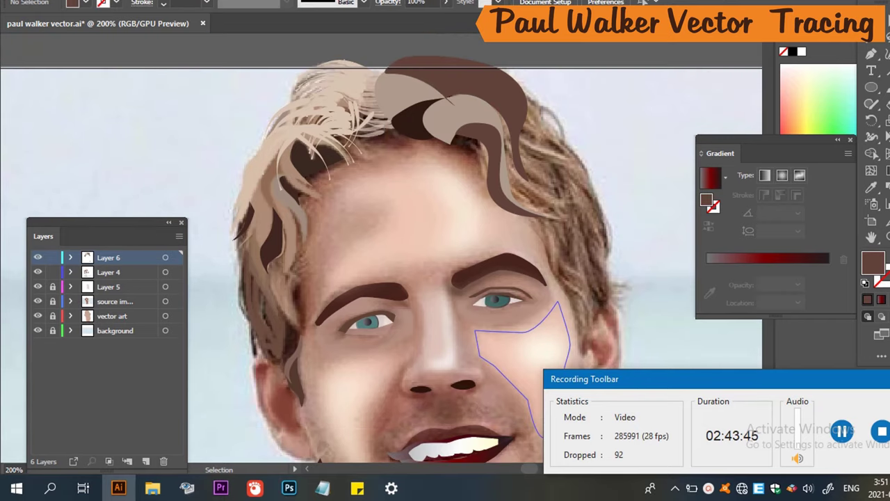
{"action": "left_click", "coordinate": [37, 301]}
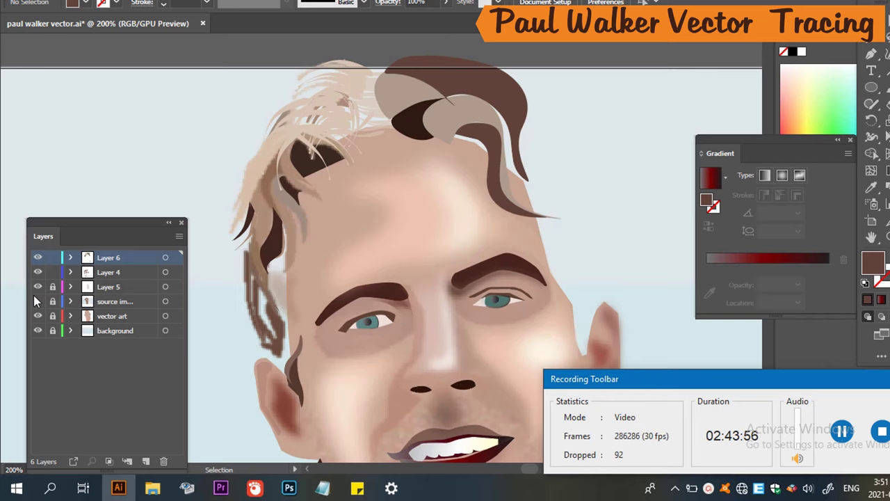
{"action": "left_click", "coordinate": [38, 301]}
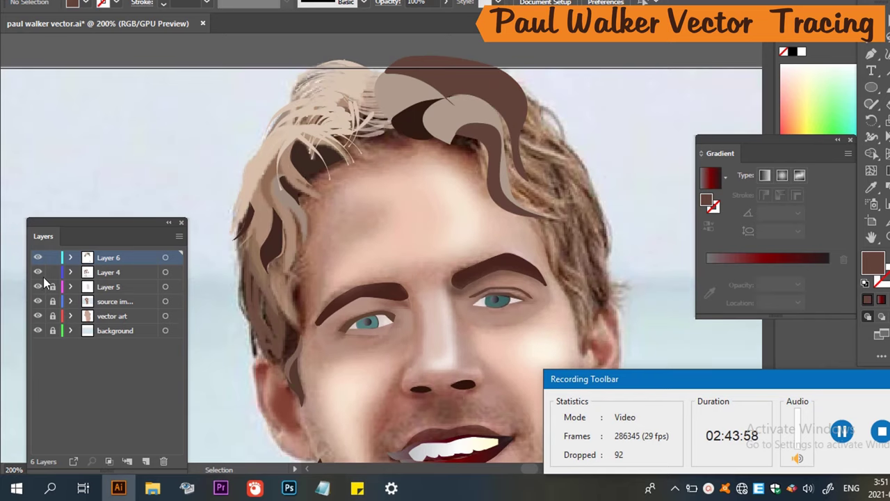
{"action": "left_click", "coordinate": [37, 273]}
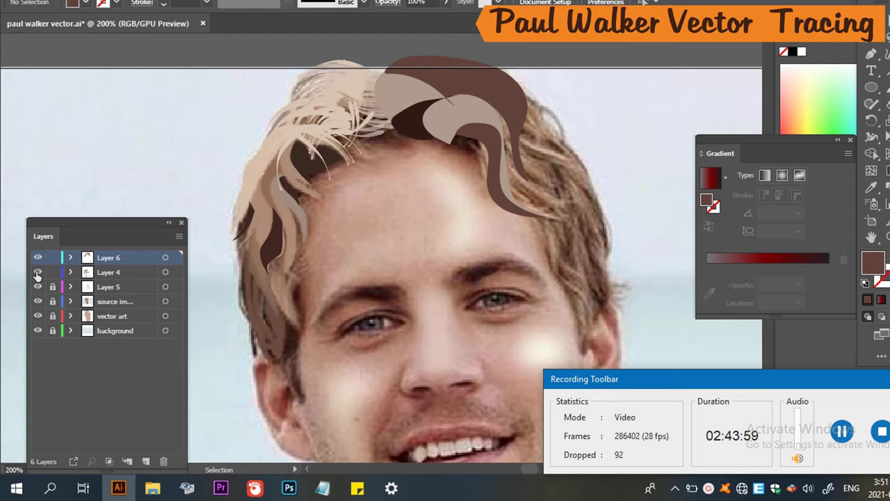
{"action": "left_click", "coordinate": [38, 273]}
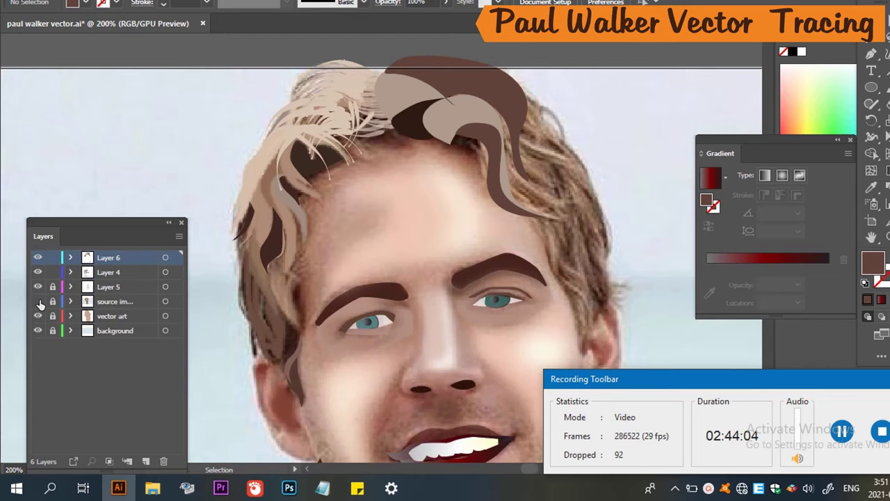
{"action": "left_click", "coordinate": [38, 302]}
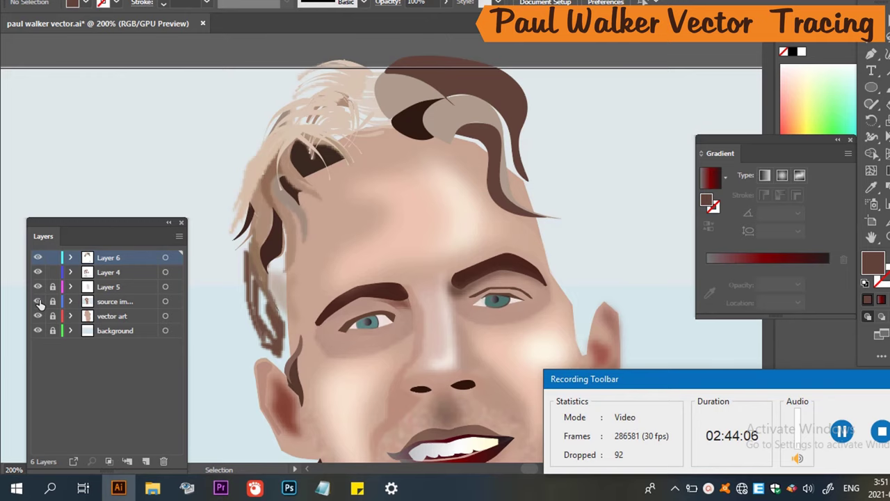
{"action": "left_click", "coordinate": [38, 302]}
{"action": "left_click", "coordinate": [39, 302]}
{"action": "left_click", "coordinate": [38, 302]}
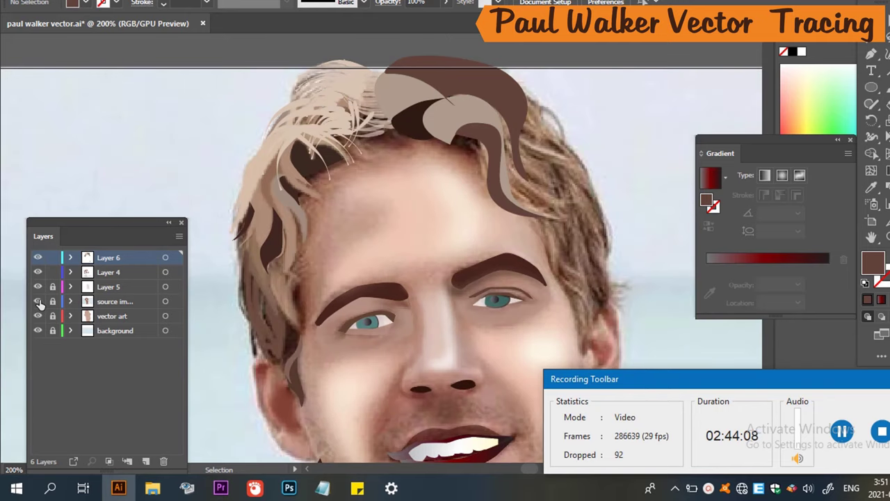
{"action": "left_click", "coordinate": [39, 302]}
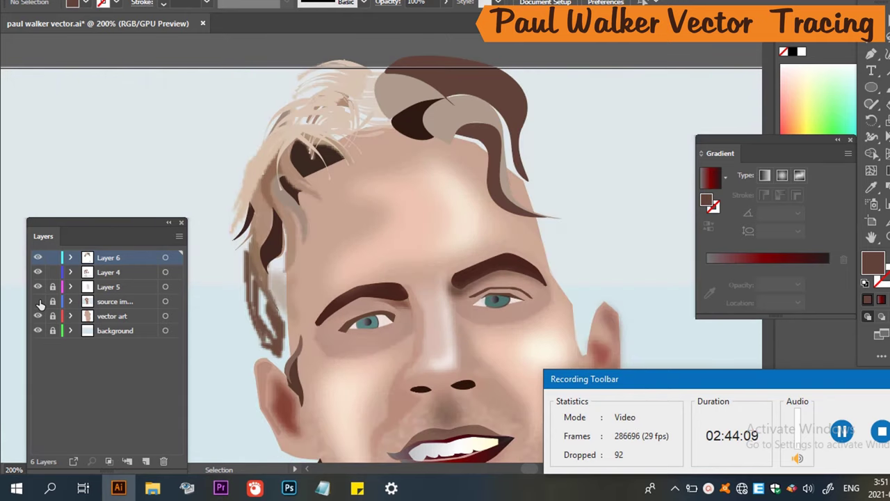
{"action": "left_click", "coordinate": [39, 301]}
{"action": "left_click", "coordinate": [39, 301]}
{"action": "left_click", "coordinate": [38, 301]}
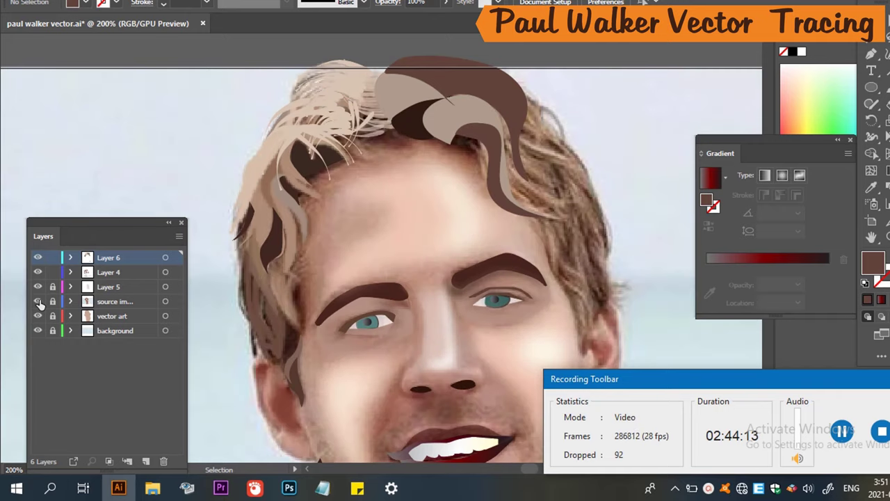
Hide the source image layer and examine the vector portrait as a whole at 100% and up close at 200%.
{"action": "left_click", "coordinate": [38, 301]}
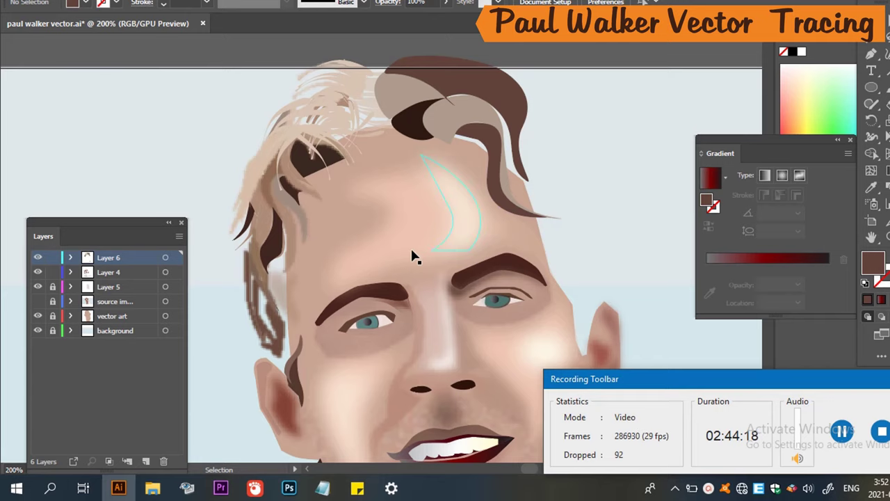
{"action": "scroll", "coordinate": [404, 253], "scroll_direction": "down", "scroll_amount": 2}
{"action": "scroll", "coordinate": [407, 245], "scroll_direction": "down", "scroll_amount": 1}
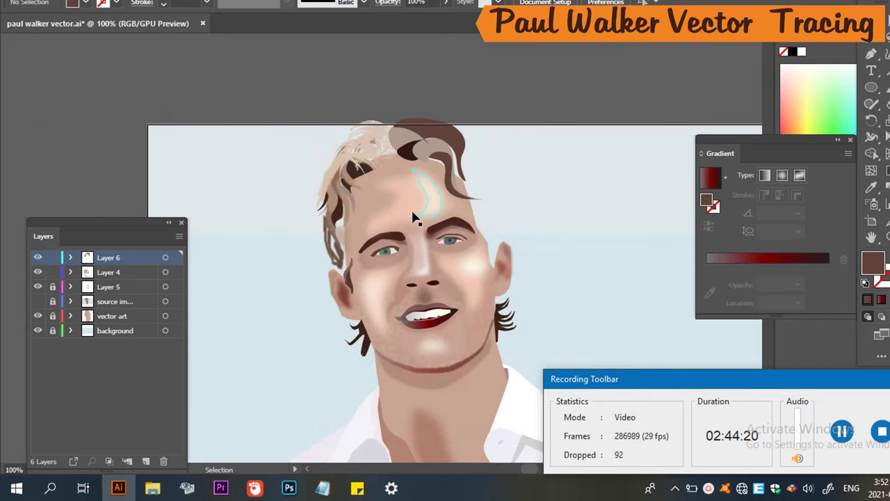
{"action": "scroll", "coordinate": [414, 206], "scroll_direction": "up", "scroll_amount": 2}
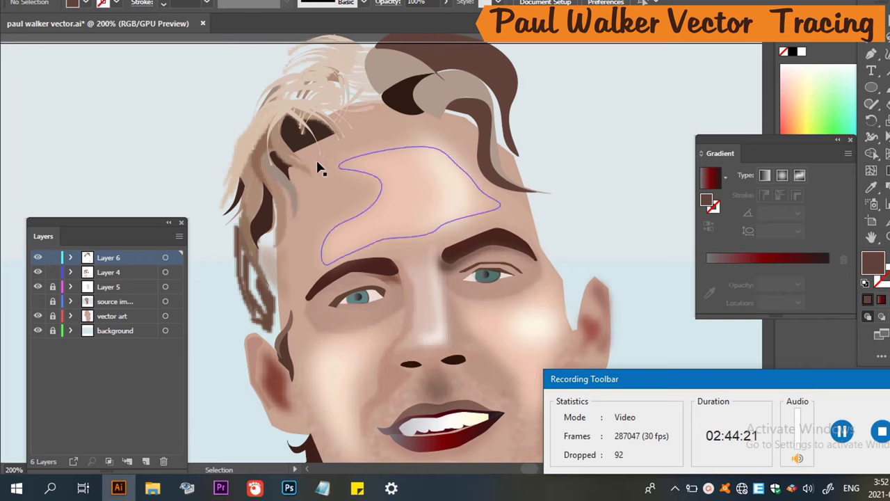
{"action": "left_click", "coordinate": [36, 301]}
{"action": "left_click", "coordinate": [36, 301]}
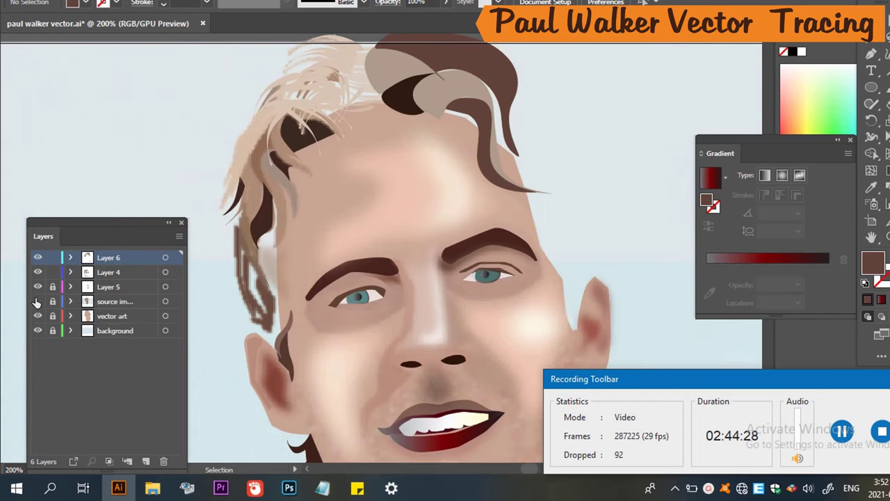
Show the source image layer, add a new layer directly above it, and adopt the dark brown fill of the crown lock for that layer.
{"action": "left_click", "coordinate": [36, 302]}
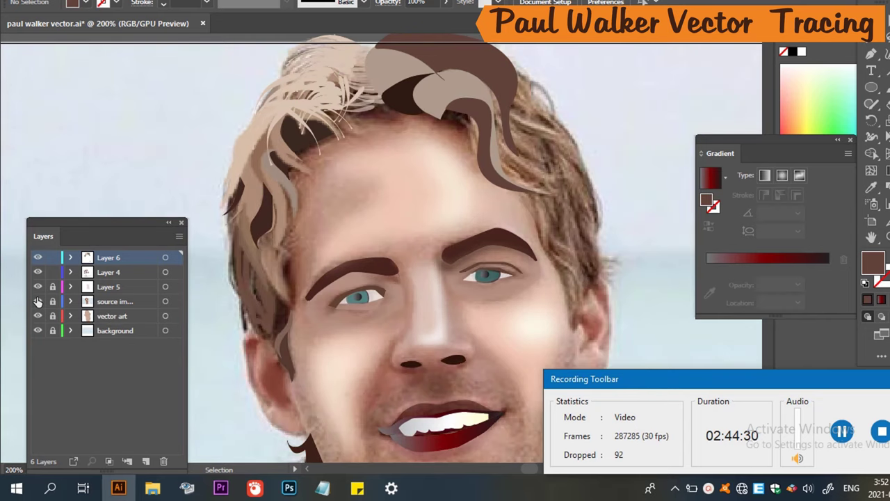
{"action": "left_click", "coordinate": [104, 302]}
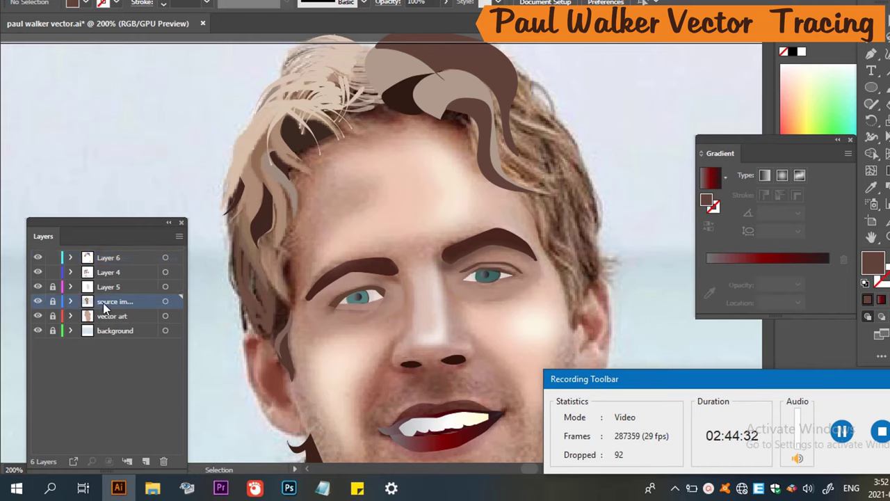
{"action": "left_click", "coordinate": [146, 462]}
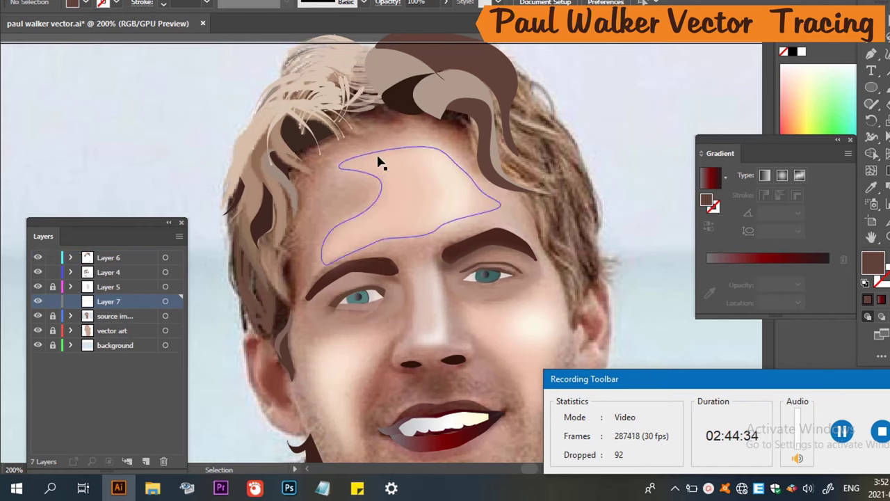
{"action": "left_click", "coordinate": [395, 111]}
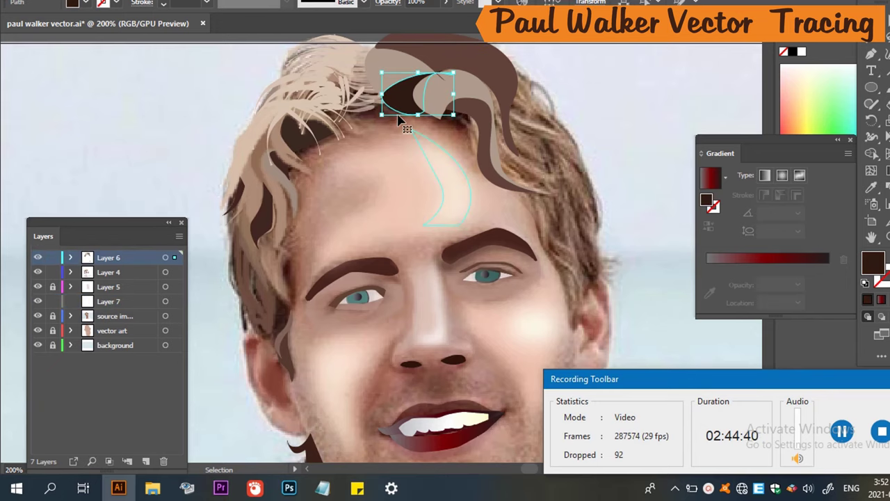
{"action": "left_click", "coordinate": [131, 302]}
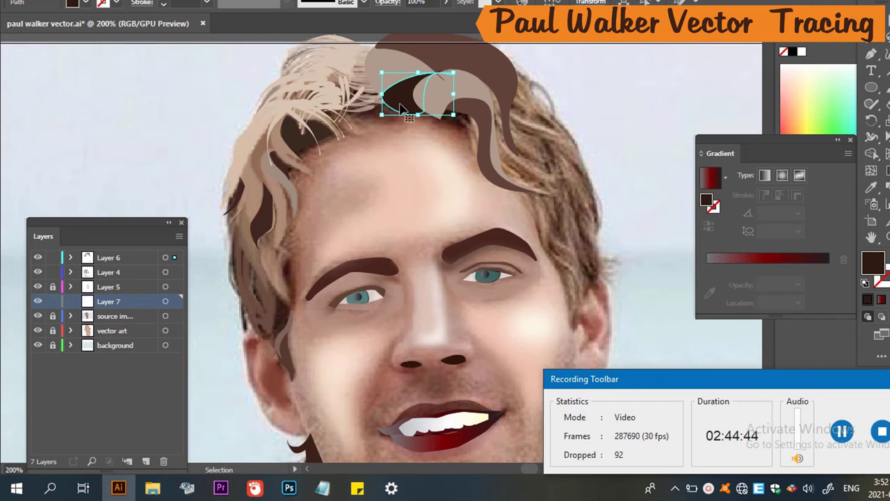
Trace a closed base shape behind the left-side hair, from the dark crown lock over the hairline to the temple and back along the forehead.
{"action": "key", "text": "p"}
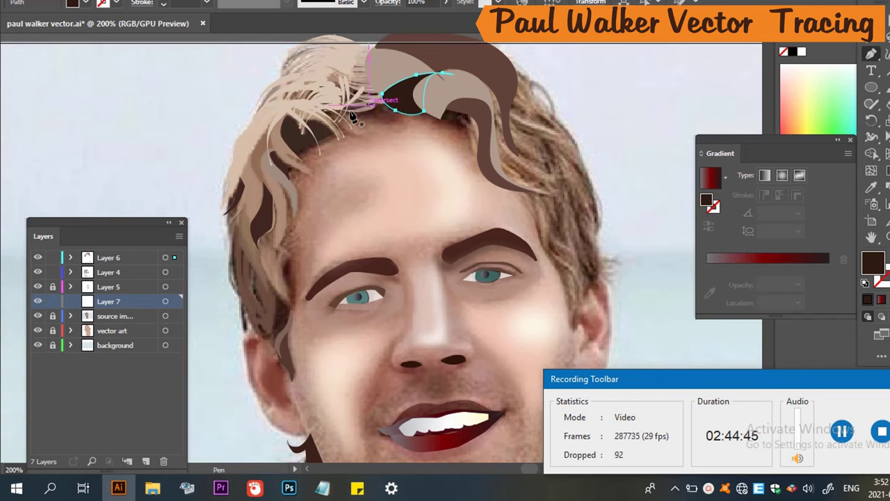
{"action": "left_click", "coordinate": [394, 110]}
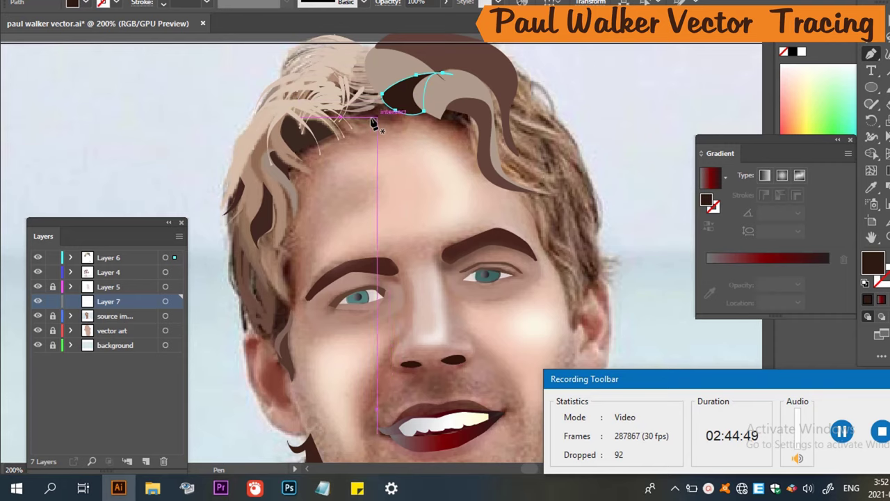
{"action": "left_click", "coordinate": [373, 121]}
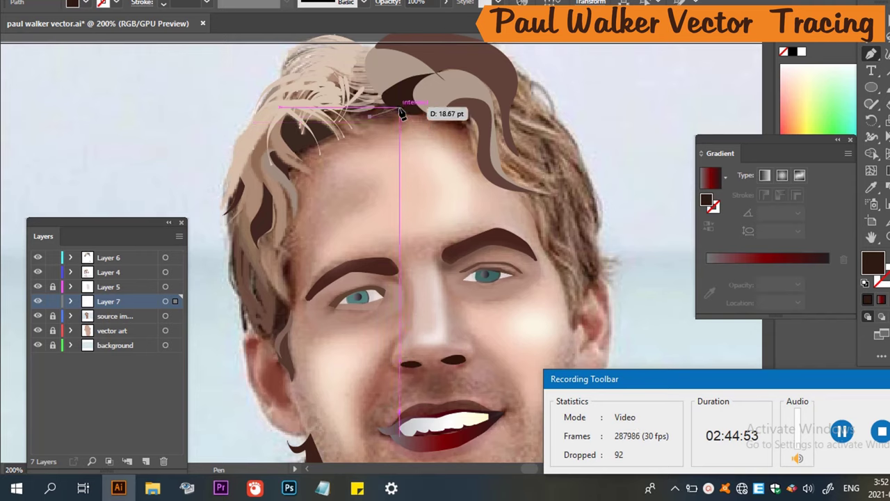
{"action": "left_click_drag", "start_coordinate": [399, 108], "coordinate": [382, 82]}
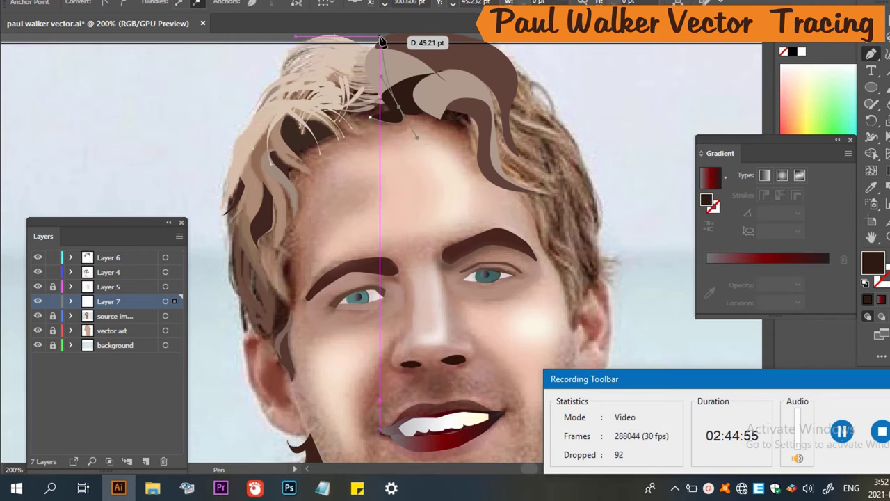
{"action": "left_click", "coordinate": [369, 49]}
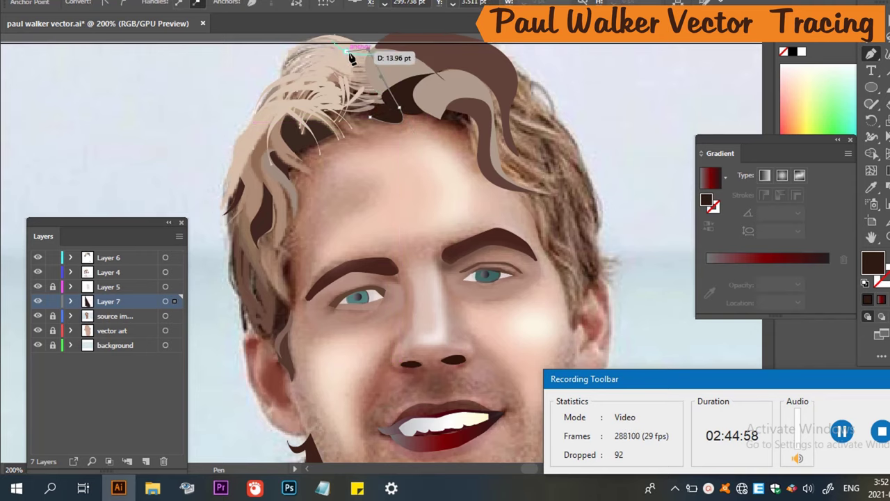
{"action": "left_click_drag", "start_coordinate": [296, 68], "coordinate": [266, 82]}
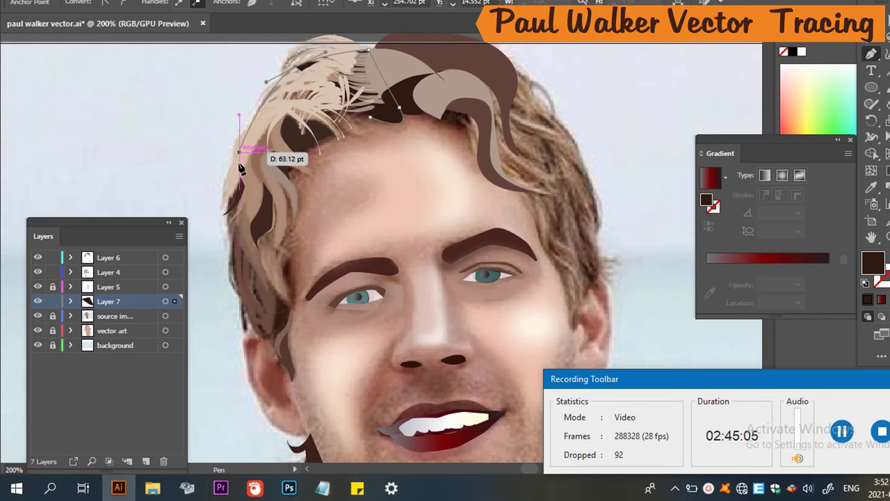
{"action": "left_click", "coordinate": [247, 159]}
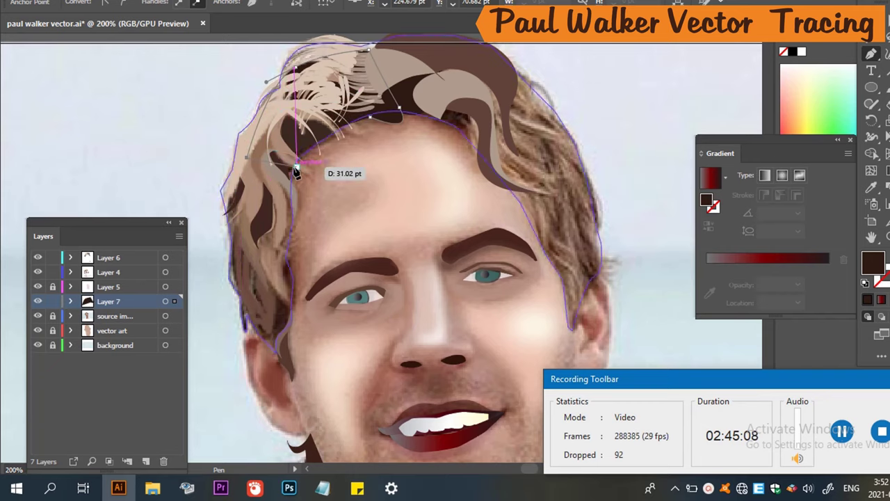
{"action": "left_click", "coordinate": [258, 214]}
{"action": "left_click_drag", "start_coordinate": [314, 133], "coordinate": [338, 122]}
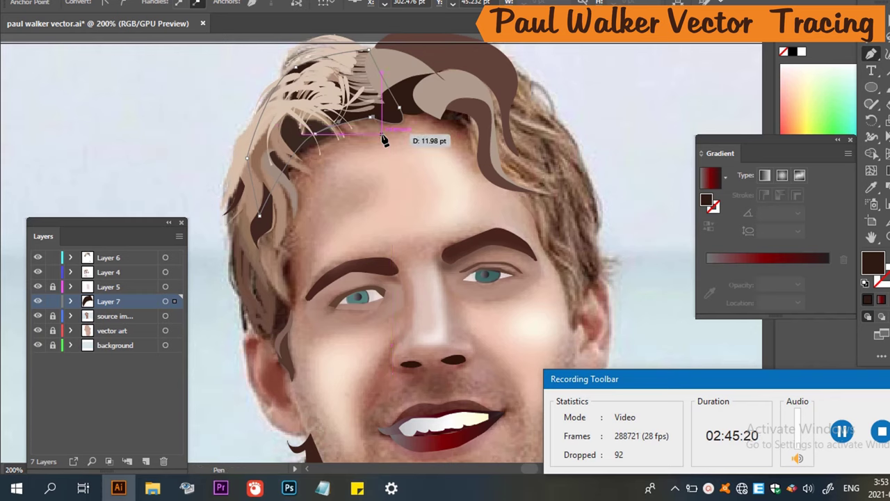
Recolour the new base shape with a light peach skin tone sampled from the forehead.
{"action": "key", "text": "i"}
{"action": "left_click", "coordinate": [418, 121]}
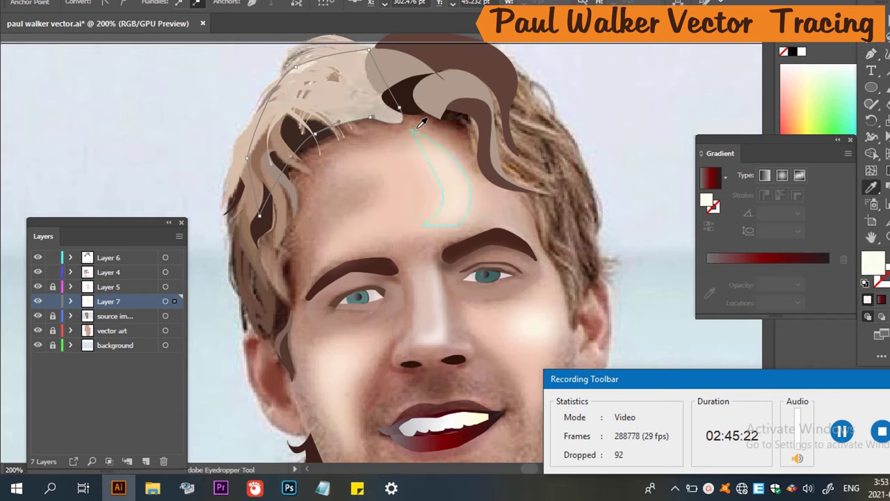
{"action": "left_click", "coordinate": [375, 131]}
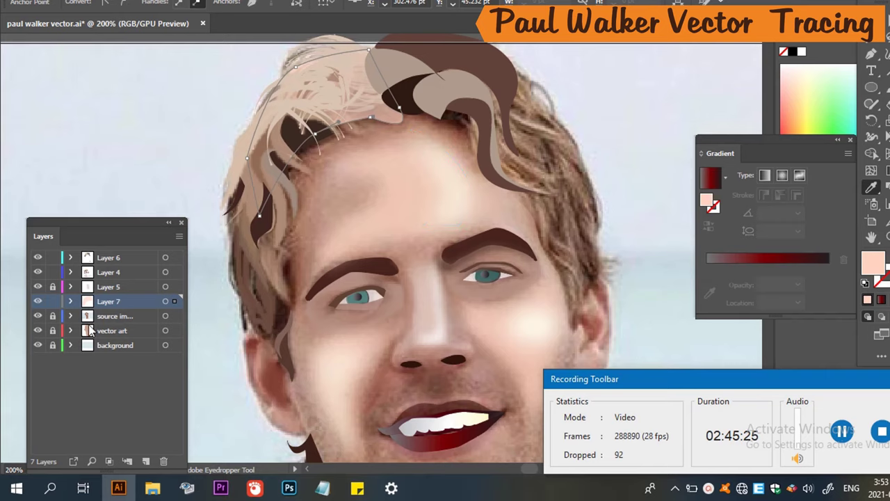
Compare the peach base shape with the photo by toggling the source image layer and Layer 4, ending with the photo hidden at 150% zoom.
{"action": "left_click", "coordinate": [38, 316]}
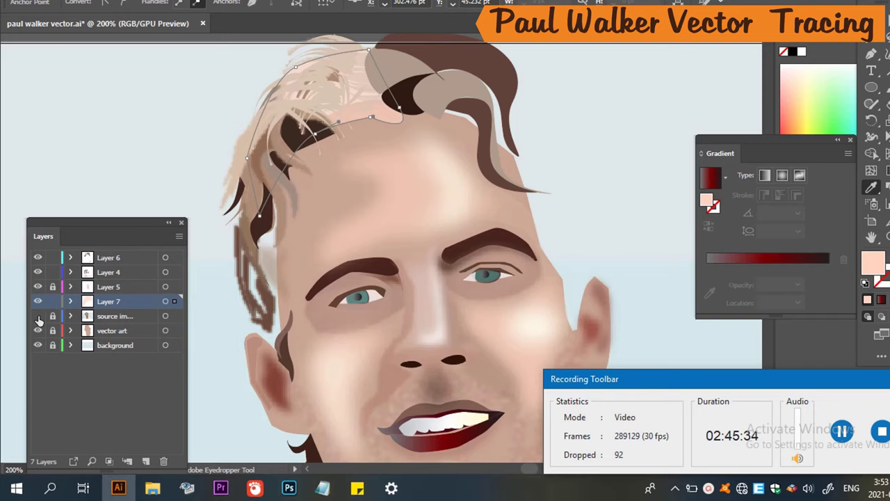
{"action": "left_click", "coordinate": [38, 315]}
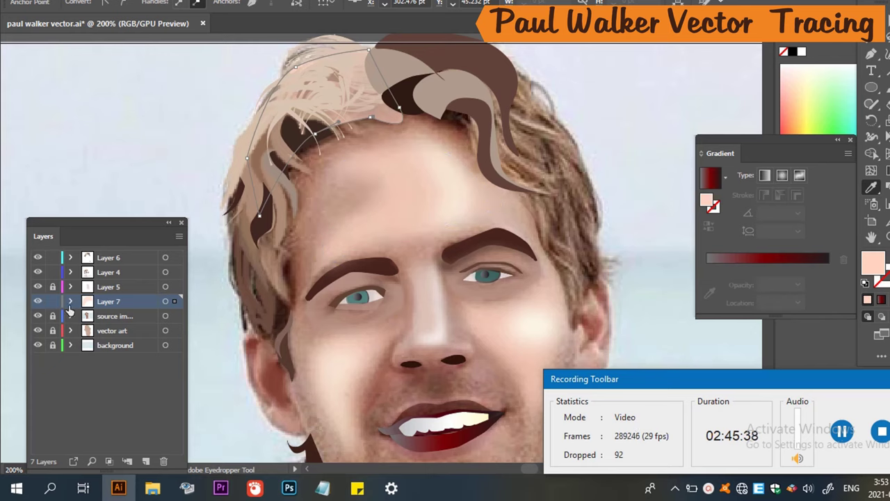
{"action": "left_click", "coordinate": [39, 272]}
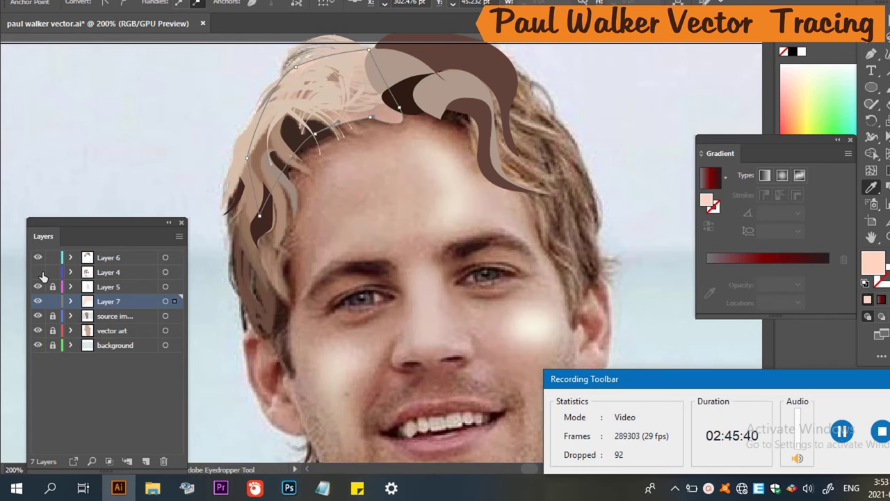
{"action": "left_click", "coordinate": [39, 273]}
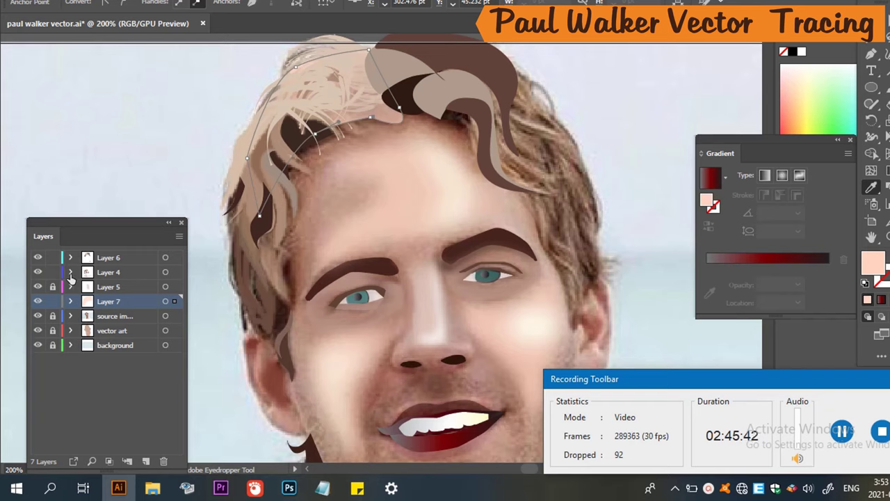
{"action": "left_click", "coordinate": [39, 316]}
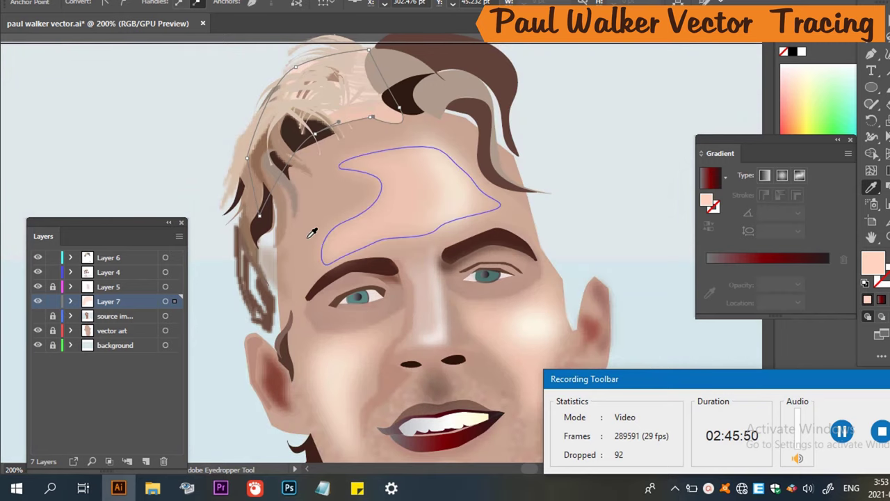
{"action": "scroll", "coordinate": [526, 207], "scroll_direction": "down", "scroll_amount": 1}
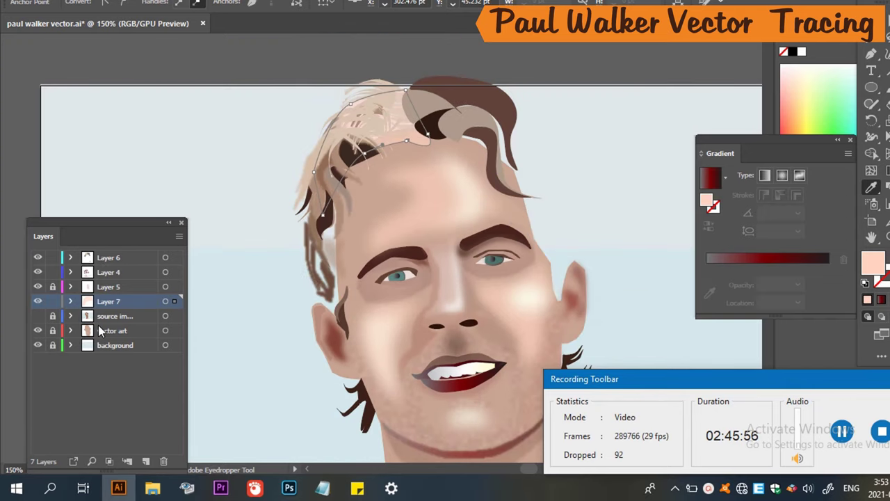
Move the source image layer beneath the vector art layer and toggle its visibility to compare the artwork, leaving the photo shown.
{"action": "left_click_drag", "start_coordinate": [126, 318], "coordinate": [110, 339]}
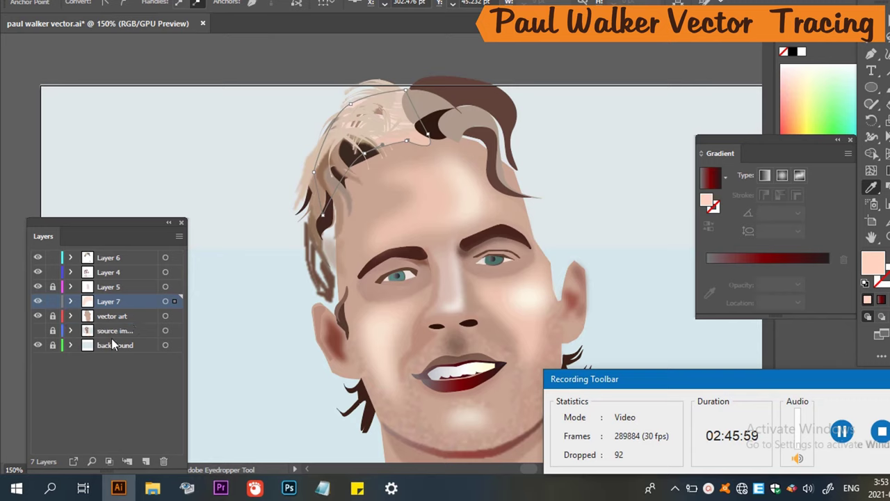
{"action": "left_click", "coordinate": [38, 332]}
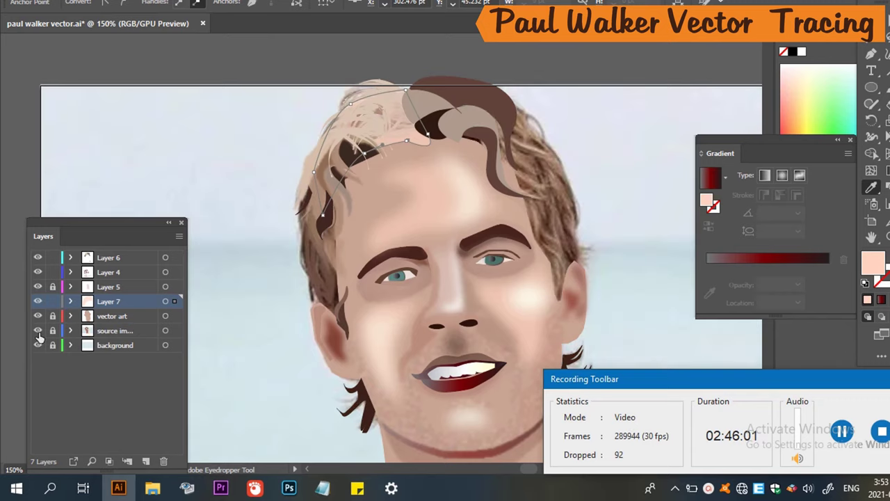
{"action": "left_click", "coordinate": [39, 333]}
{"action": "left_click", "coordinate": [38, 332]}
{"action": "left_click", "coordinate": [39, 332]}
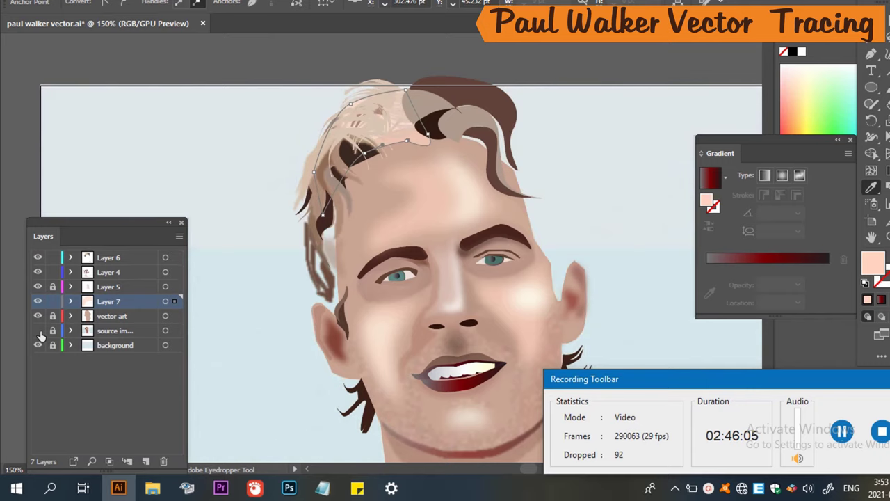
{"action": "left_click", "coordinate": [38, 332]}
{"action": "left_click", "coordinate": [38, 333]}
{"action": "left_click", "coordinate": [38, 332]}
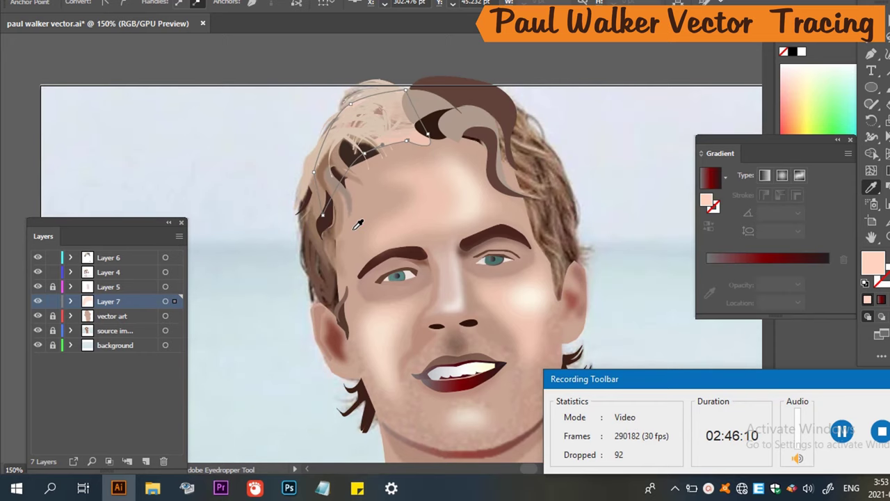
Trace a closed base shape behind the left sideburn hair, from the dark forehead lock down to the ear and back up the outer hairline.
{"action": "key", "text": "p"}
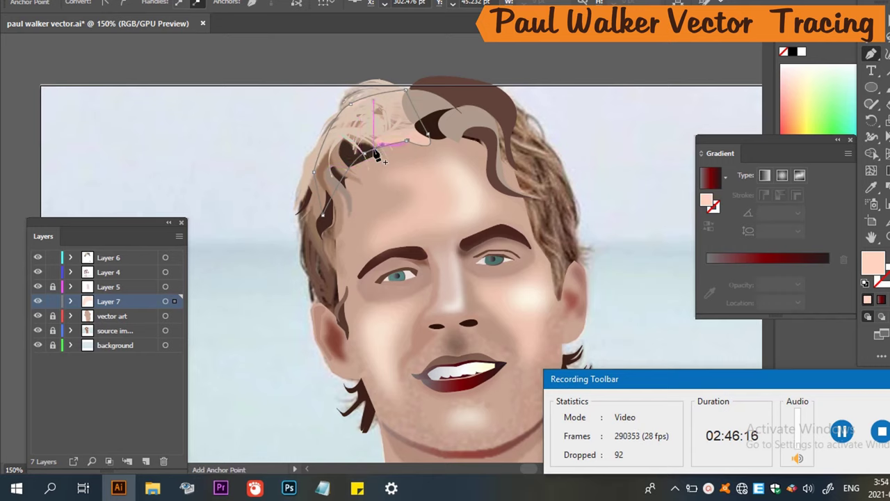
{"action": "left_click", "coordinate": [357, 148]}
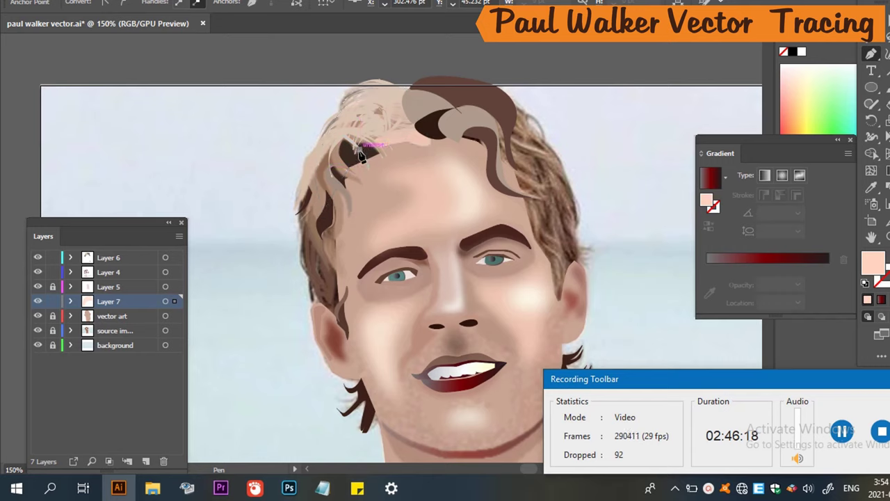
{"action": "left_click_drag", "start_coordinate": [342, 229], "coordinate": [337, 254]}
{"action": "left_click_drag", "start_coordinate": [339, 290], "coordinate": [322, 298]}
{"action": "left_click", "coordinate": [319, 294]}
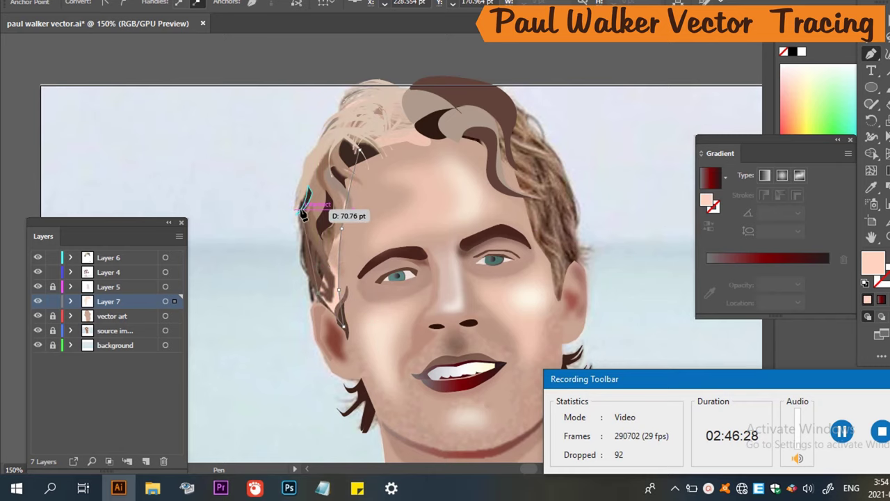
{"action": "left_click_drag", "start_coordinate": [308, 202], "coordinate": [329, 166]}
{"action": "left_click_drag", "start_coordinate": [355, 132], "coordinate": [374, 163]}
Fill the sideburn base shape with a dusty pinkish brown sampled beside the left eye, check it against the hidden photo, and deselect it.
{"action": "key", "text": "i"}
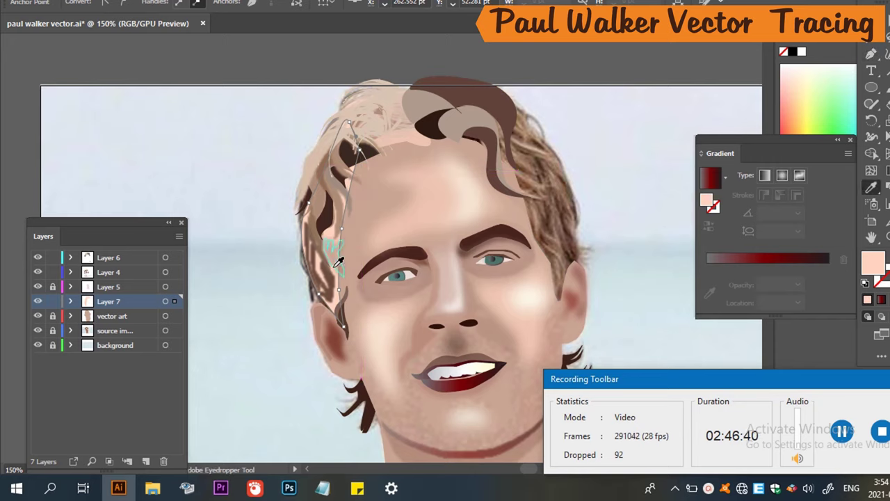
{"action": "left_click", "coordinate": [378, 282]}
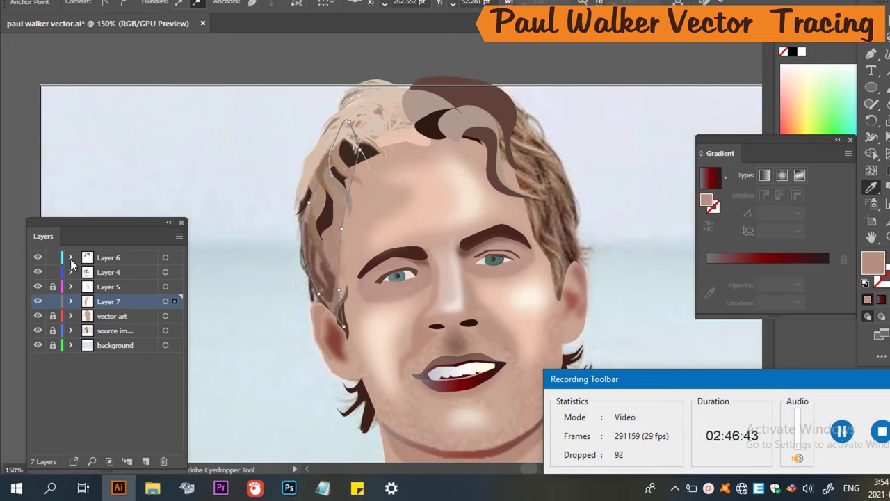
{"action": "left_click", "coordinate": [38, 330]}
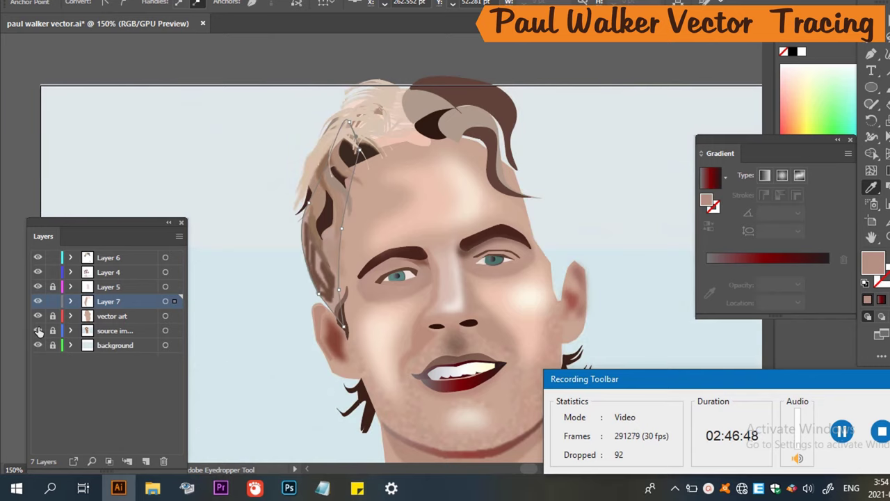
{"action": "left_click", "coordinate": [38, 330]}
{"action": "left_click", "coordinate": [39, 331]}
{"action": "key", "text": "v"}
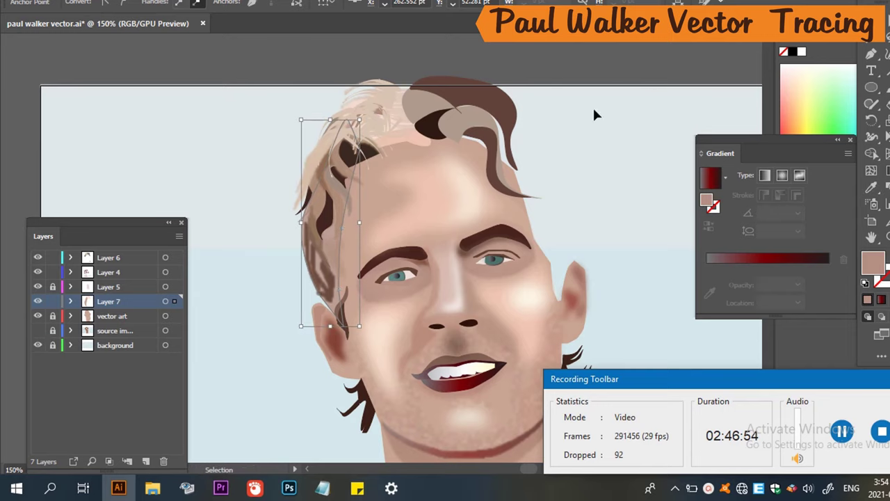
{"action": "left_click", "coordinate": [240, 132]}
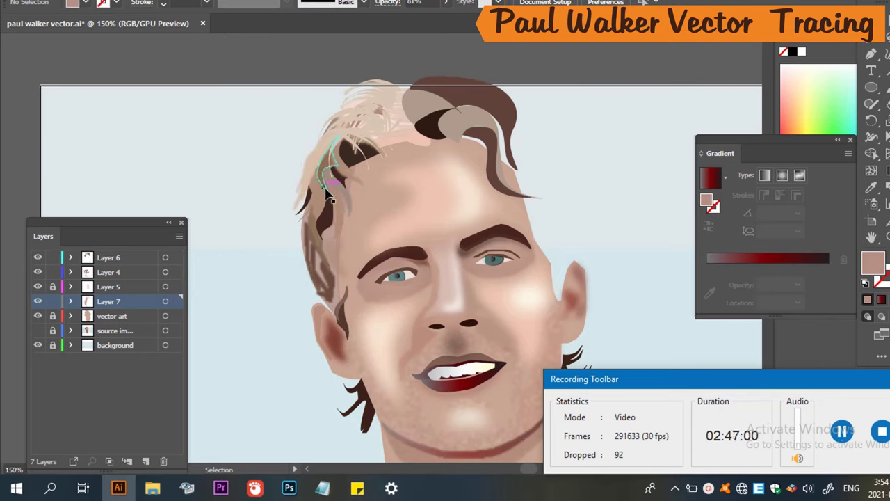
Show the source photo and place rotated copies of the taupe hair lock along the outer edge of the left sideburn.
{"action": "left_click", "coordinate": [37, 330]}
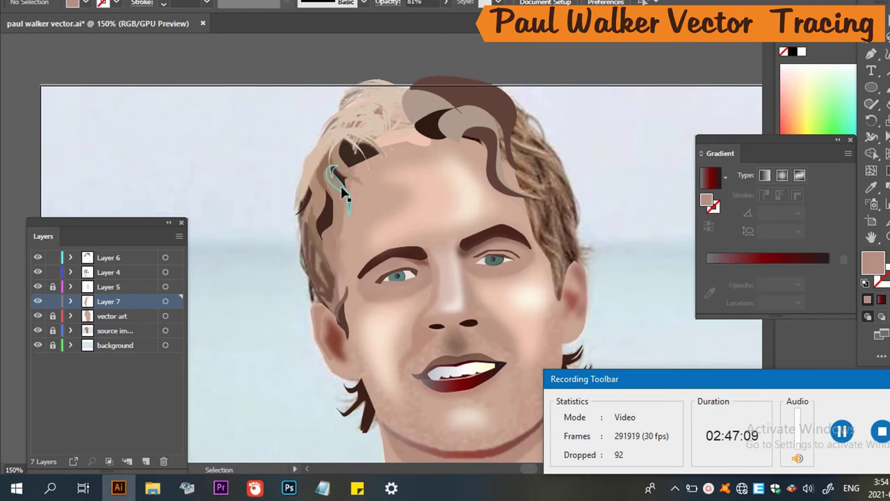
{"action": "left_click", "coordinate": [302, 255]}
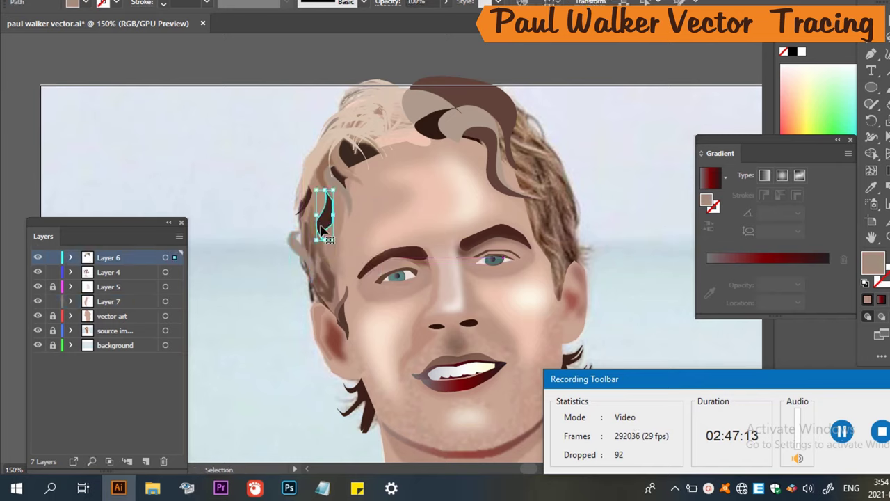
{"action": "mouse_move", "coordinate": [315, 252]}
{"action": "left_mouse_down"}
{"action": "mouse_move", "coordinate": [314, 236]}
{"action": "mouse_move", "coordinate": [331, 240]}
{"action": "mouse_move", "coordinate": [319, 232]}
{"action": "mouse_move", "coordinate": [317, 258]}
{"action": "left_mouse_up"}
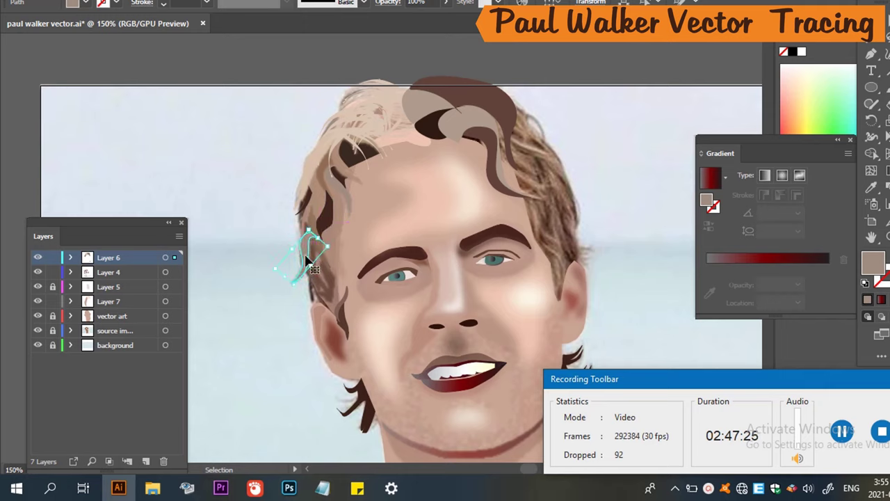
{"action": "left_click_drag", "start_coordinate": [306, 259], "coordinate": [344, 270]}
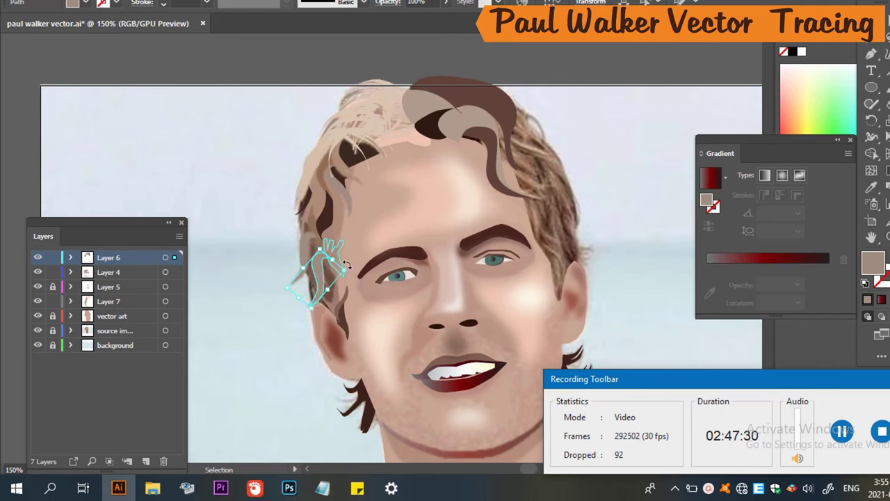
Rotate the lowest taupe lock copy more upright over the sideburn hair just above the left ear and deselect it.
{"action": "key", "text": "ctrl+z"}
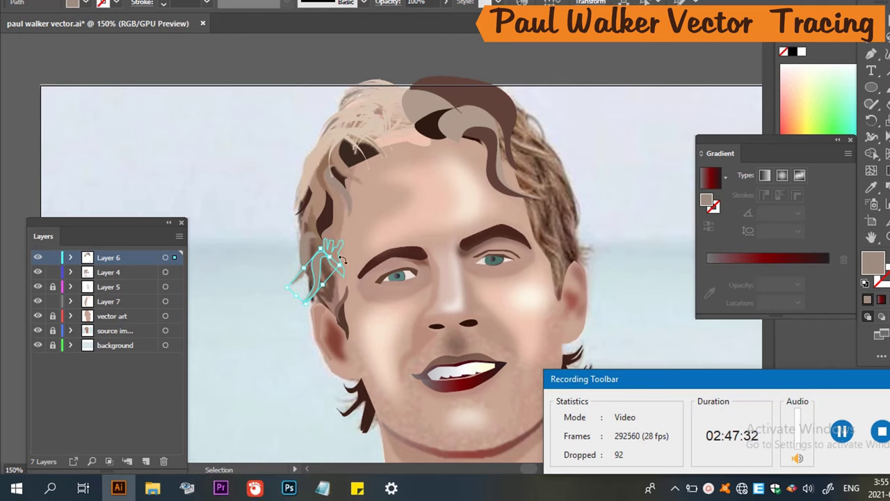
{"action": "left_click_drag", "start_coordinate": [346, 261], "coordinate": [347, 262]}
{"action": "left_click", "coordinate": [339, 260], "text": "shift"}
{"action": "left_click", "coordinate": [323, 264], "text": "shift"}
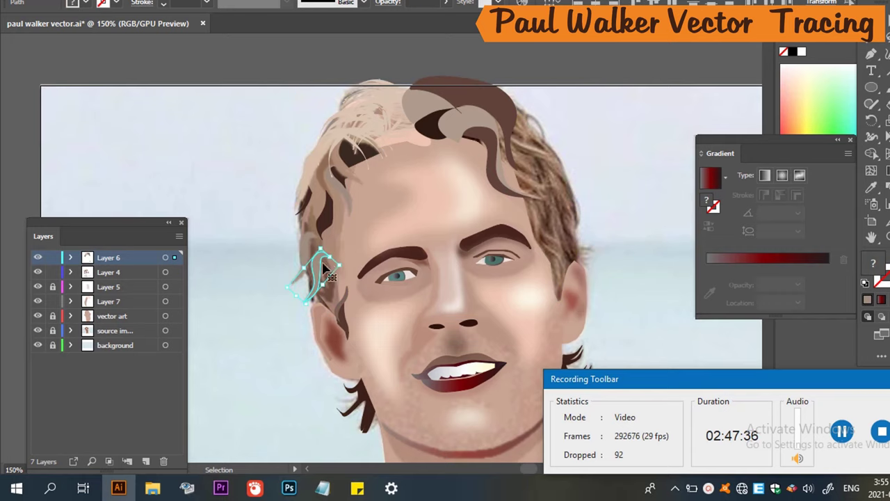
{"action": "left_click", "coordinate": [324, 270]}
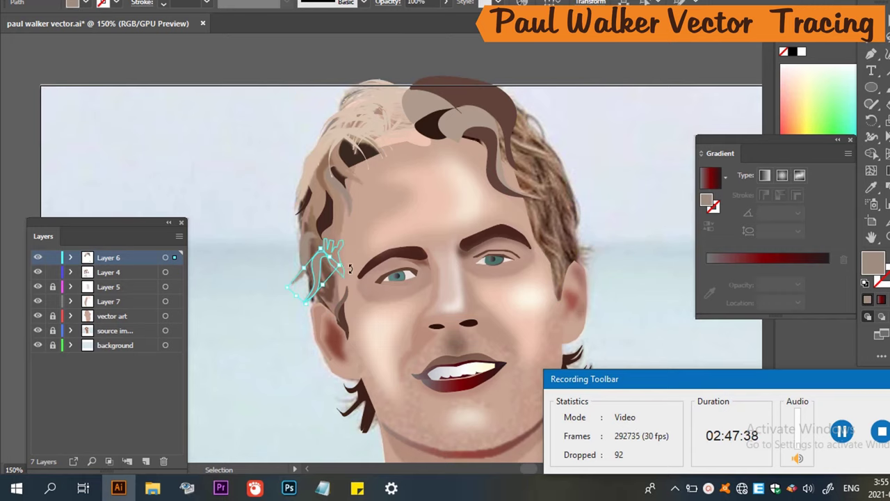
{"action": "mouse_move", "coordinate": [338, 260]}
{"action": "left_mouse_down"}
{"action": "mouse_move", "coordinate": [331, 257]}
{"action": "mouse_move", "coordinate": [341, 248]}
{"action": "left_mouse_up"}
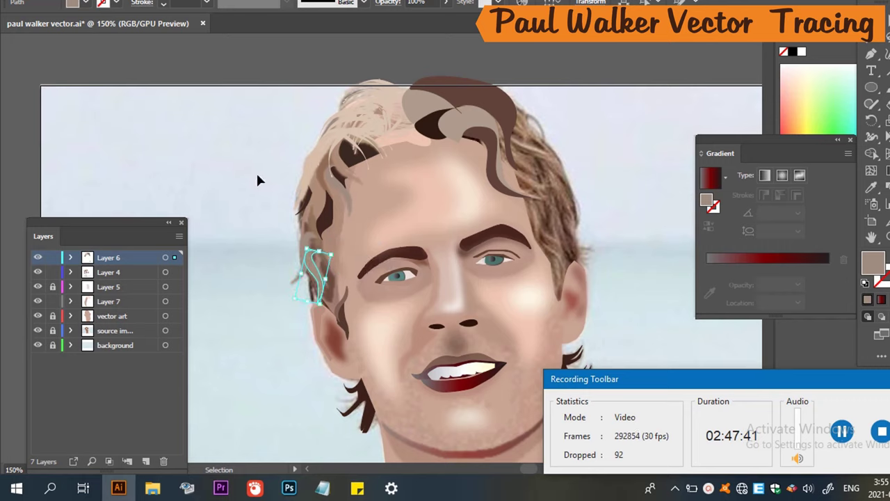
{"action": "left_click", "coordinate": [257, 180]}
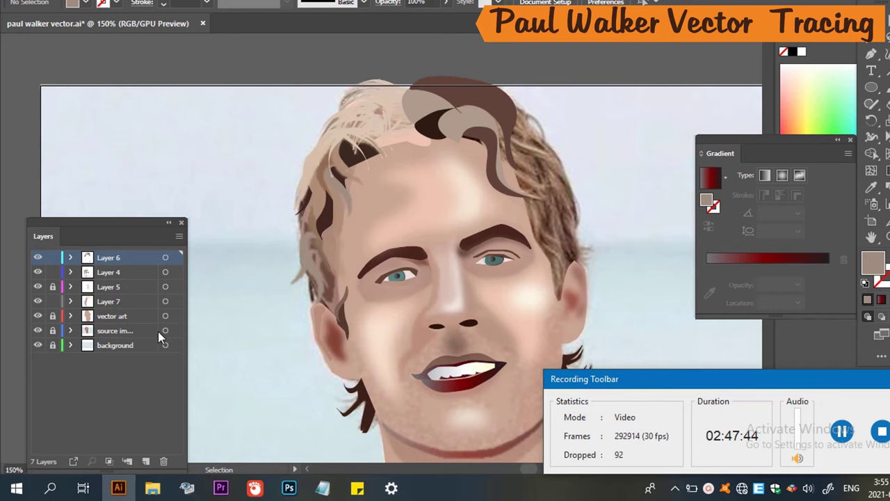
Check the locks with the source photo hidden and place a rotated copy of the taupe lock higher on the outer sideburn edge.
{"action": "left_click", "coordinate": [38, 331]}
{"action": "left_click", "coordinate": [39, 332]}
{"action": "left_click", "coordinate": [38, 332]}
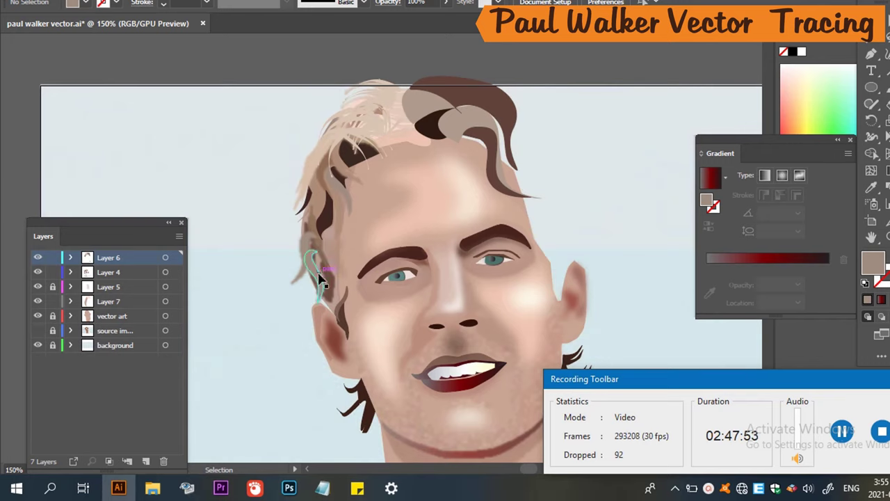
{"action": "left_click_drag", "start_coordinate": [316, 278], "coordinate": [327, 218]}
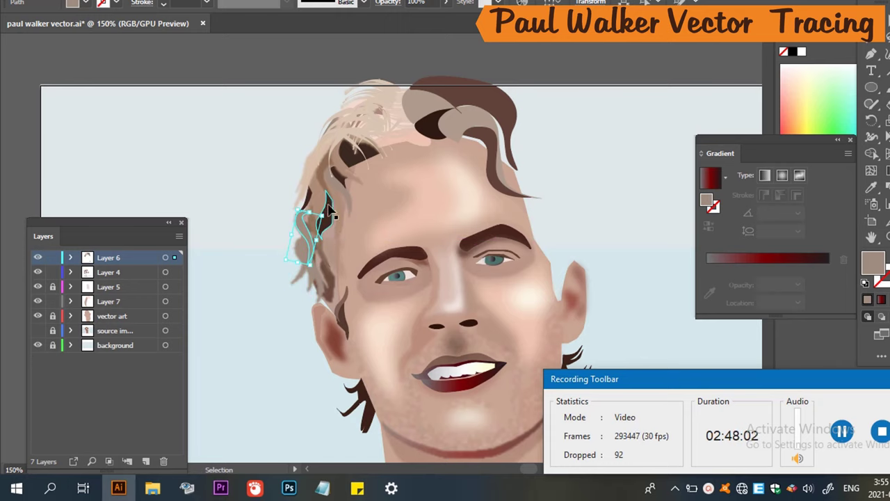
{"action": "left_click_drag", "start_coordinate": [327, 212], "coordinate": [297, 230]}
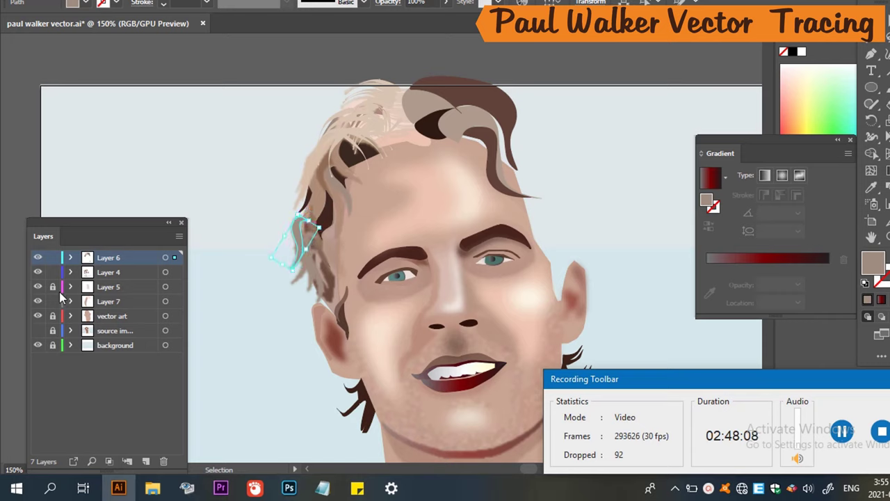
Show the source photo, place another taupe lock copy further up beside the dark temple lock, and deselect it.
{"action": "left_click", "coordinate": [38, 331]}
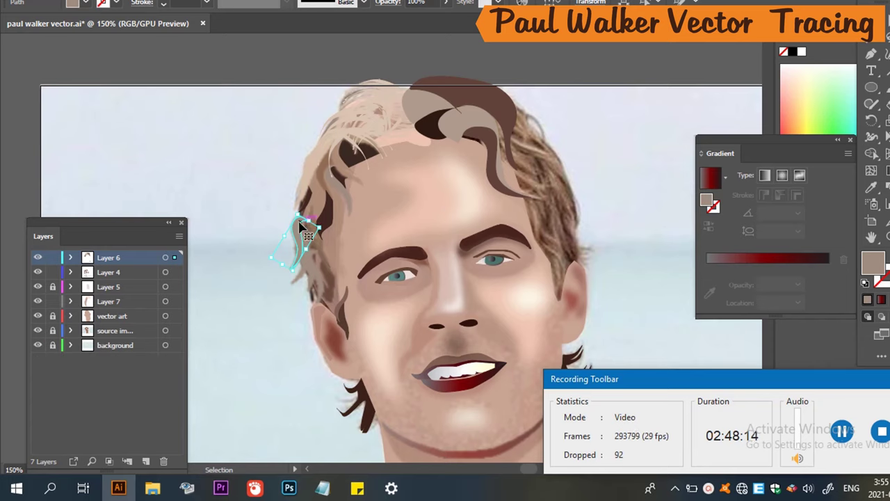
{"action": "left_click_drag", "start_coordinate": [300, 226], "coordinate": [308, 203]}
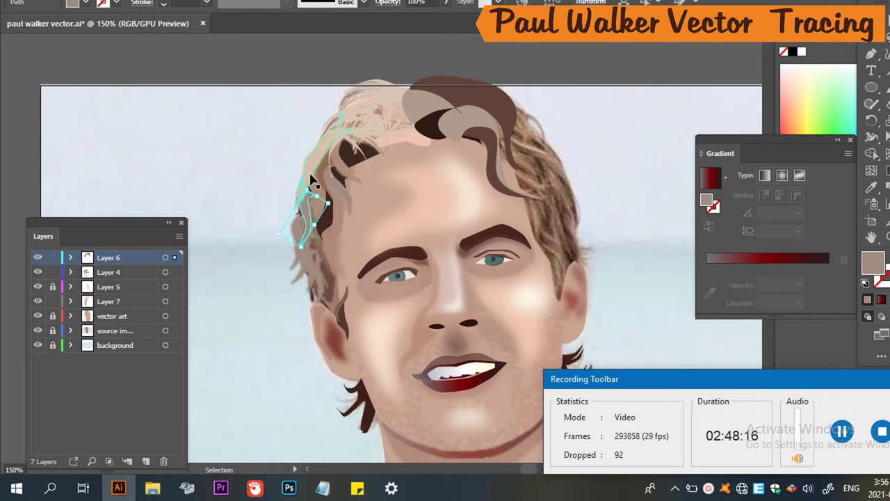
{"action": "left_click", "coordinate": [279, 171]}
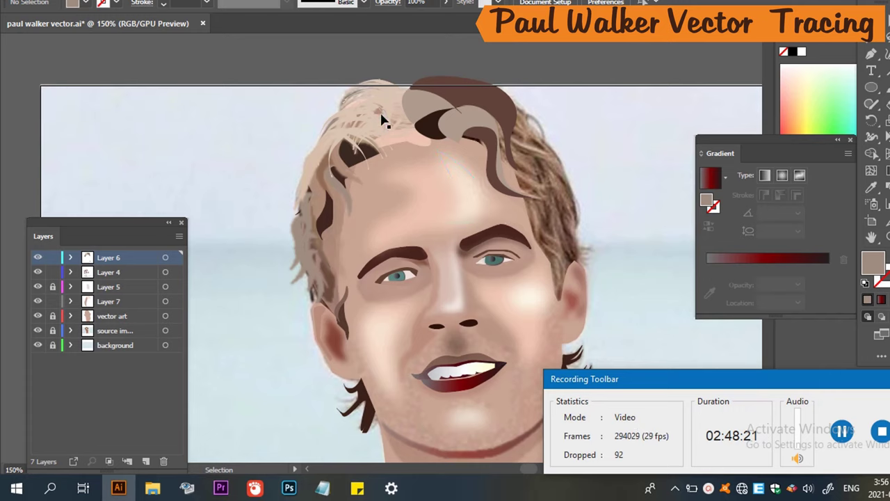
{"action": "left_click", "coordinate": [485, 124]}
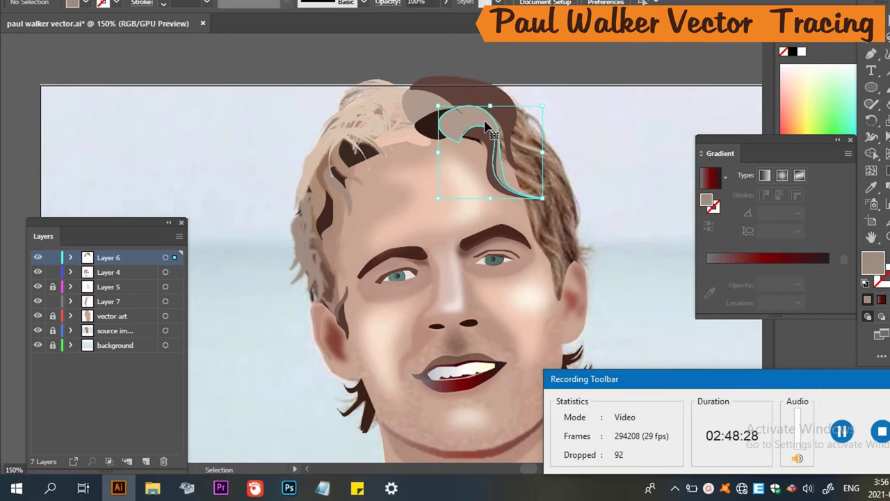
{"action": "double_click", "coordinate": [485, 125]}
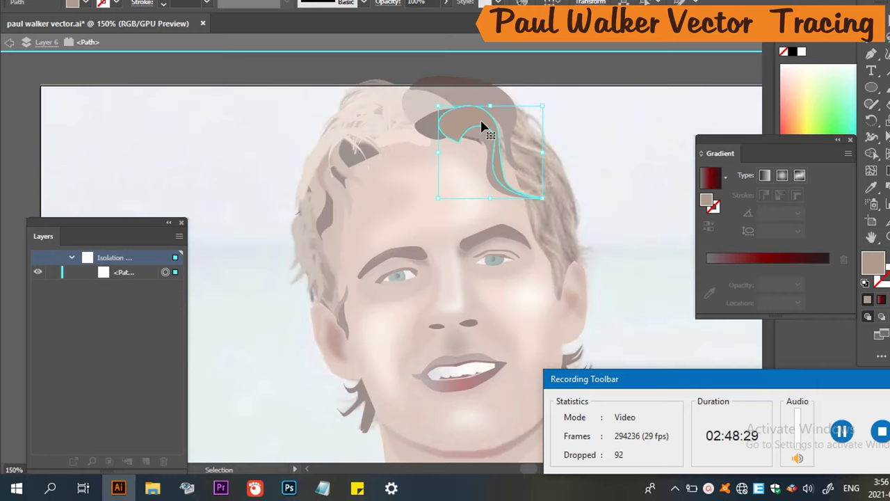
{"action": "left_click", "coordinate": [7, 44]}
{"action": "left_click", "coordinate": [7, 44]}
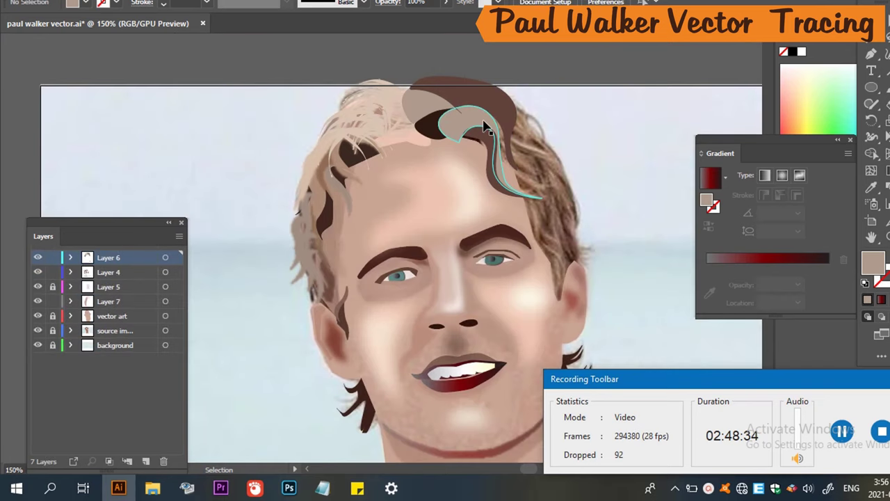
Place a copy of the taupe fringe lock over the hair to the right of the original and select it.
{"action": "left_click_drag", "start_coordinate": [486, 127], "coordinate": [517, 123]}
{"action": "left_click", "coordinate": [517, 120]}
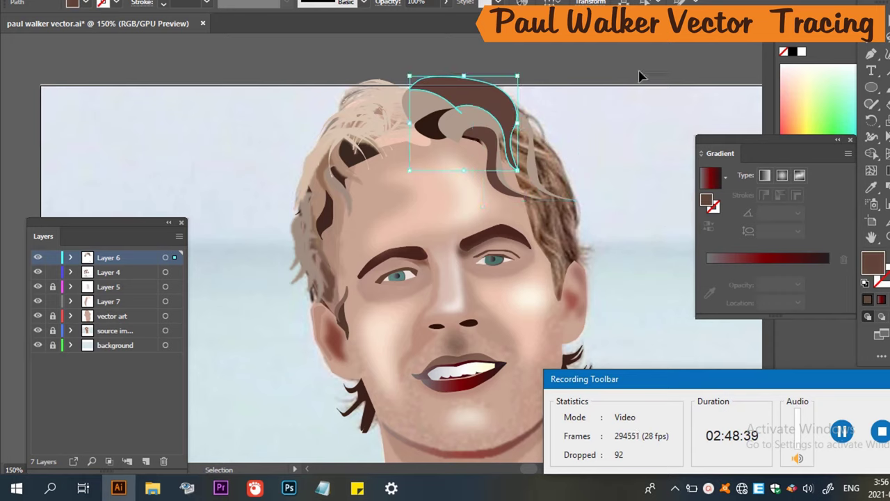
{"action": "left_click", "coordinate": [611, 107]}
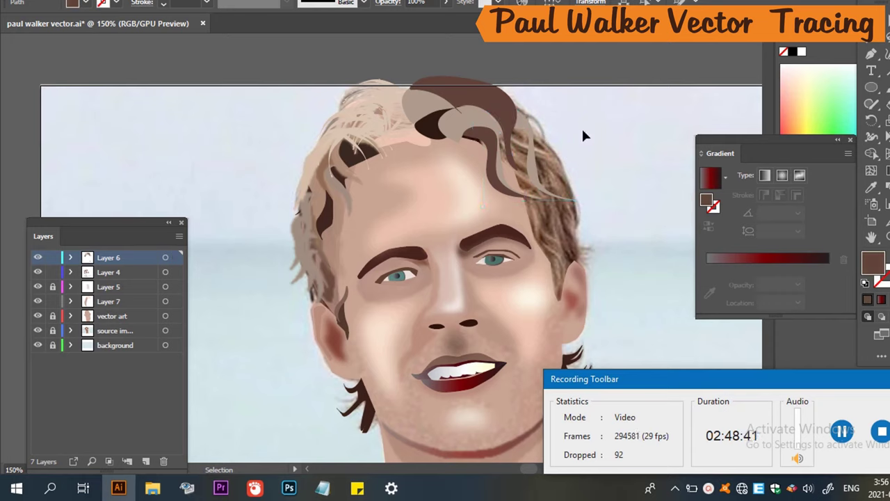
{"action": "left_click", "coordinate": [528, 135]}
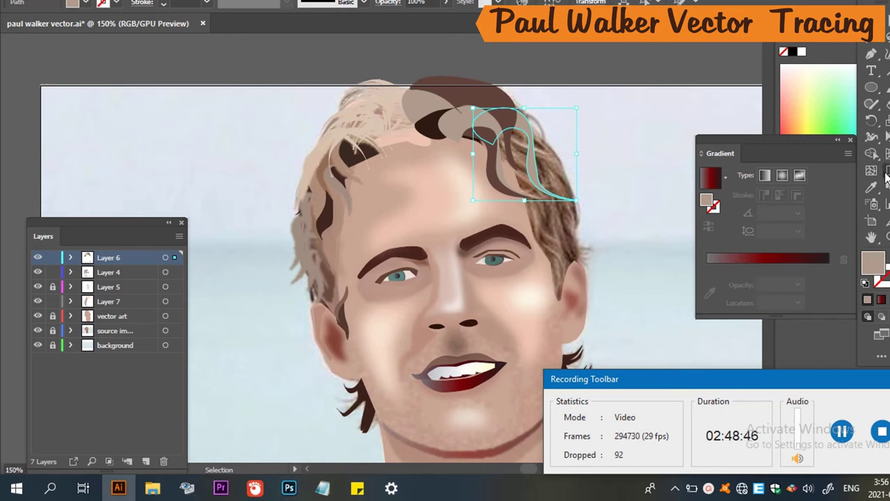
Warp the taupe copy into a long lock following the outer edge of the right-side hair towards the ear, and deselect it.
{"action": "left_click", "coordinate": [871, 138]}
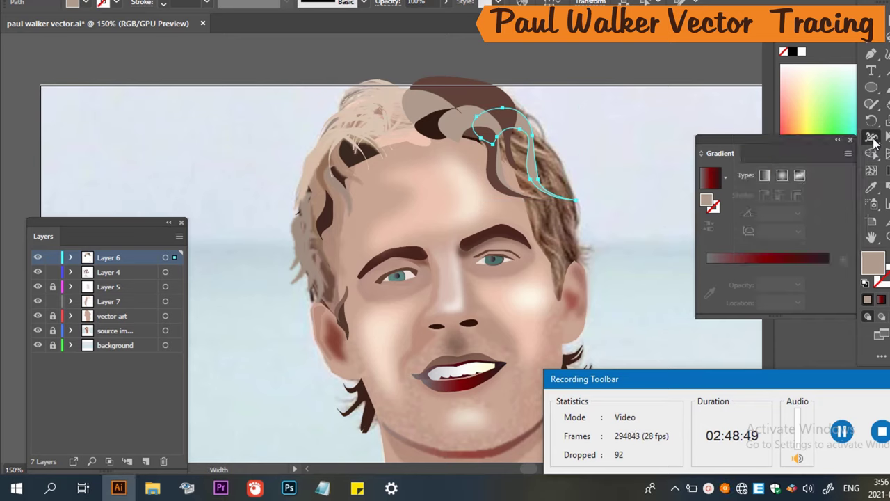
{"action": "left_click", "coordinate": [871, 138]}
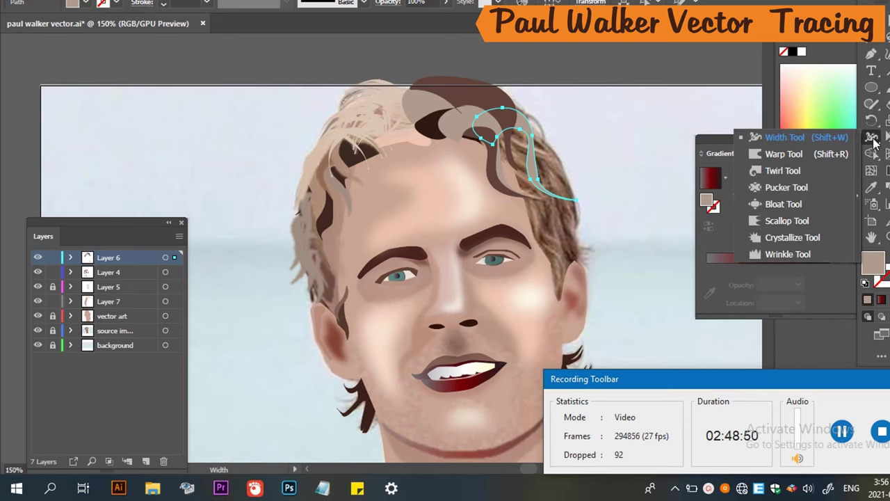
{"action": "left_click", "coordinate": [783, 154]}
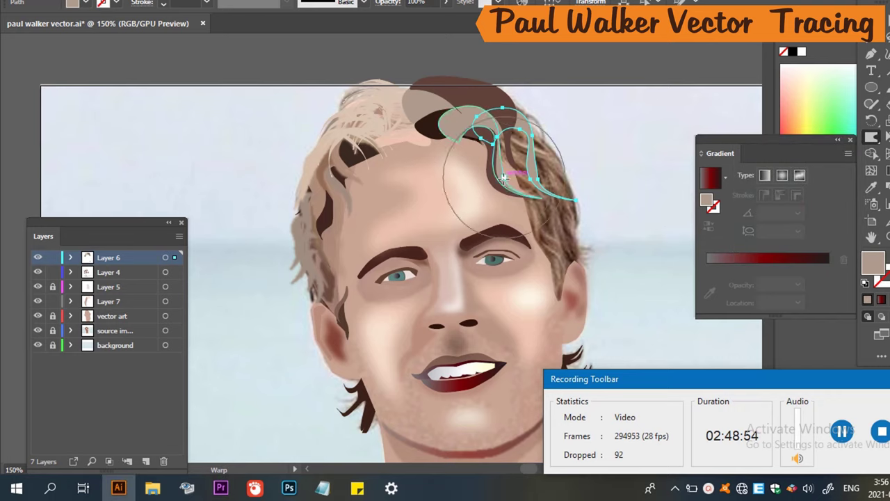
{"action": "mouse_move", "coordinate": [504, 178]}
{"action": "left_mouse_down"}
{"action": "mouse_move", "coordinate": [549, 174]}
{"action": "mouse_move", "coordinate": [591, 147]}
{"action": "left_mouse_up"}
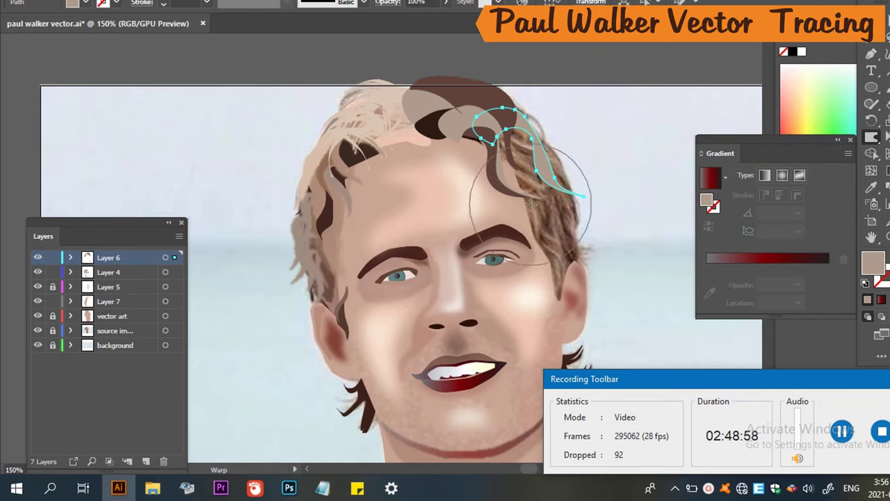
{"action": "mouse_move", "coordinate": [537, 171]}
{"action": "left_mouse_down"}
{"action": "mouse_move", "coordinate": [521, 155]}
{"action": "mouse_move", "coordinate": [562, 124]}
{"action": "mouse_move", "coordinate": [507, 159]}
{"action": "mouse_move", "coordinate": [588, 149]}
{"action": "left_mouse_up"}
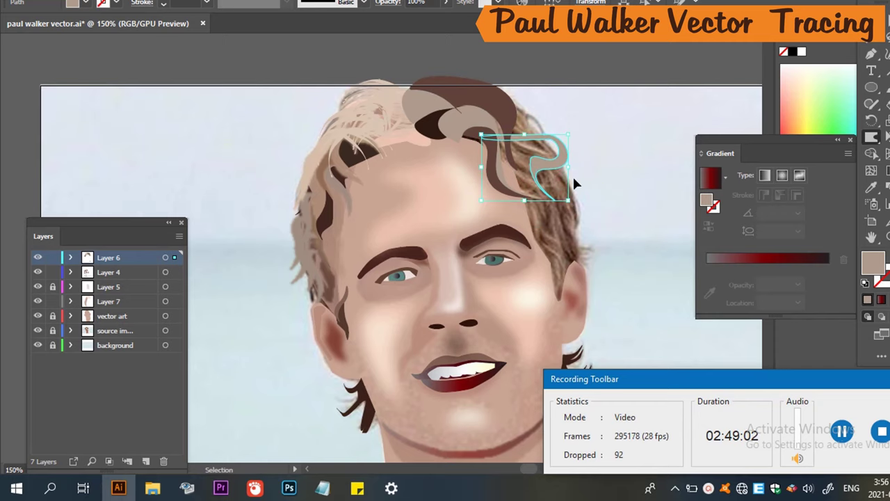
{"action": "mouse_move", "coordinate": [556, 182]}
{"action": "left_mouse_down"}
{"action": "mouse_move", "coordinate": [578, 178]}
{"action": "mouse_move", "coordinate": [574, 173]}
{"action": "left_mouse_up"}
{"action": "mouse_move", "coordinate": [570, 131]}
{"action": "left_mouse_down"}
{"action": "mouse_move", "coordinate": [530, 148]}
{"action": "mouse_move", "coordinate": [540, 151]}
{"action": "mouse_move", "coordinate": [566, 123]}
{"action": "mouse_move", "coordinate": [562, 148]}
{"action": "left_mouse_up"}
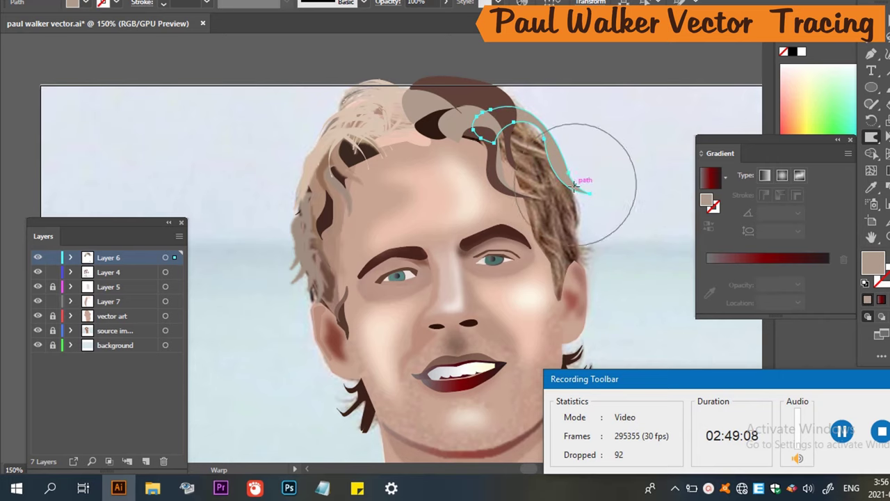
{"action": "mouse_move", "coordinate": [576, 183]}
{"action": "left_mouse_down"}
{"action": "mouse_move", "coordinate": [554, 212]}
{"action": "mouse_move", "coordinate": [558, 227]}
{"action": "mouse_move", "coordinate": [616, 193]}
{"action": "mouse_move", "coordinate": [563, 189]}
{"action": "mouse_move", "coordinate": [581, 187]}
{"action": "mouse_move", "coordinate": [566, 159]}
{"action": "mouse_move", "coordinate": [590, 191]}
{"action": "mouse_move", "coordinate": [610, 123]}
{"action": "left_mouse_up"}
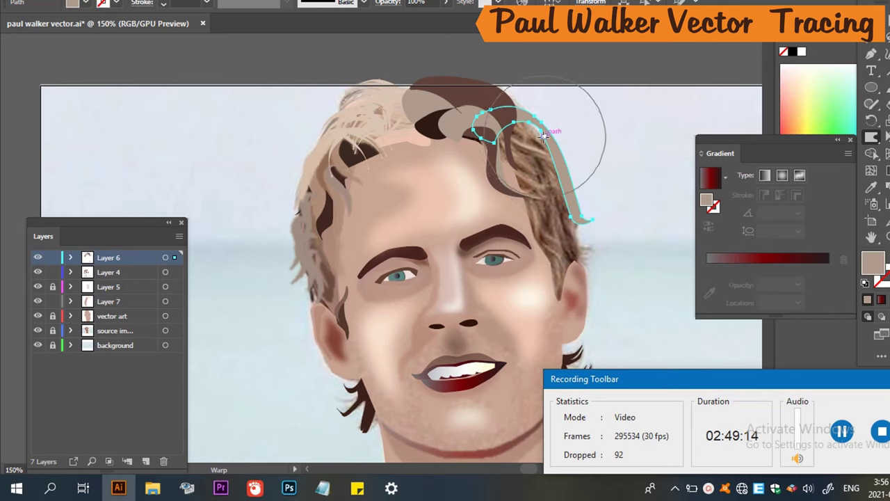
{"action": "left_click_drag", "start_coordinate": [535, 139], "coordinate": [539, 143]}
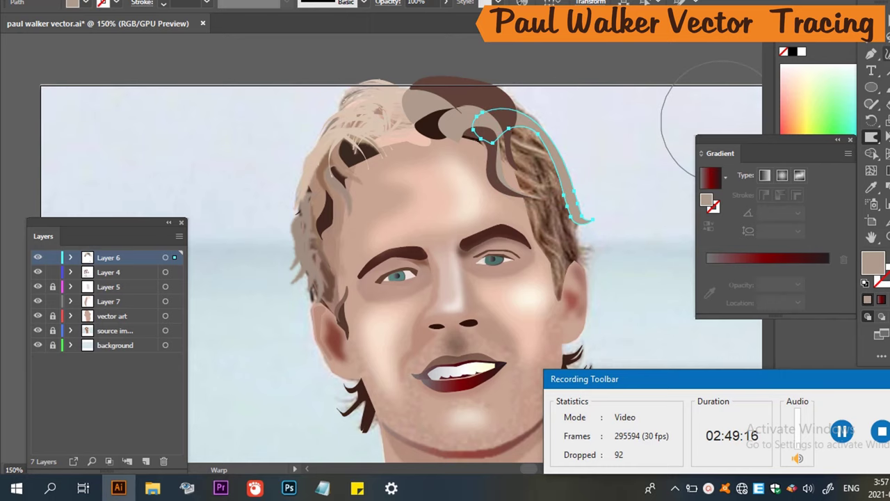
{"action": "key", "text": "v"}
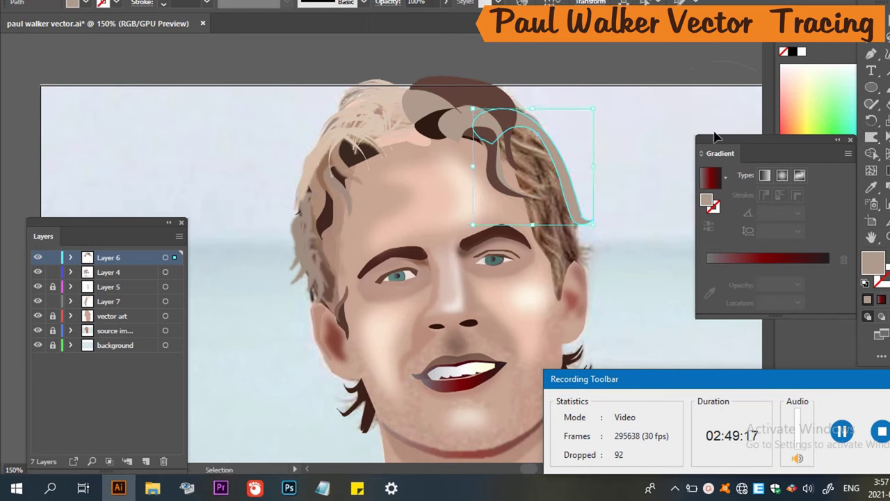
{"action": "left_click", "coordinate": [615, 183]}
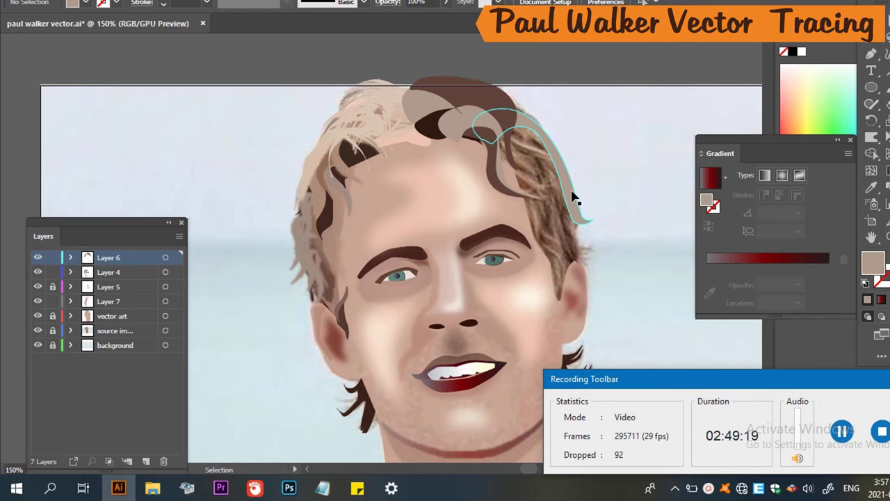
Place a copy of the long lock just inside the first, fill it with brown sampled from the photo's hair, and send it backward.
{"action": "left_click_drag", "start_coordinate": [569, 197], "coordinate": [562, 198]}
{"action": "key", "text": "i"}
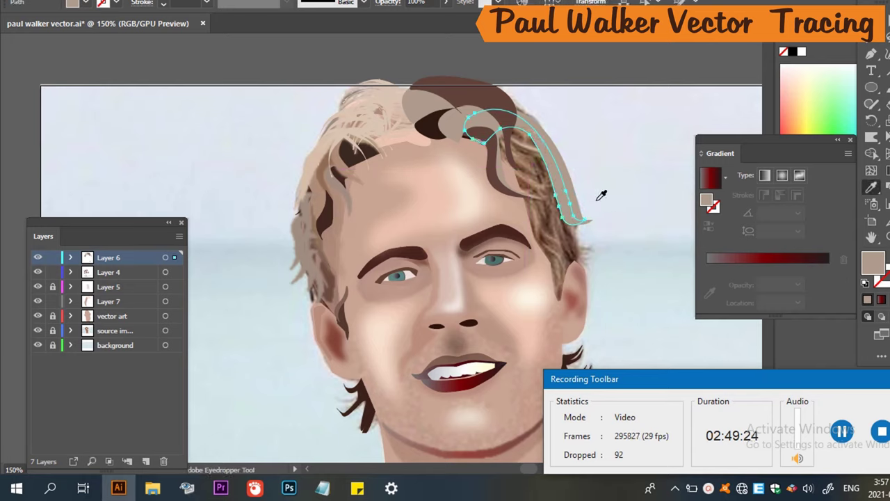
{"action": "left_click", "coordinate": [534, 145]}
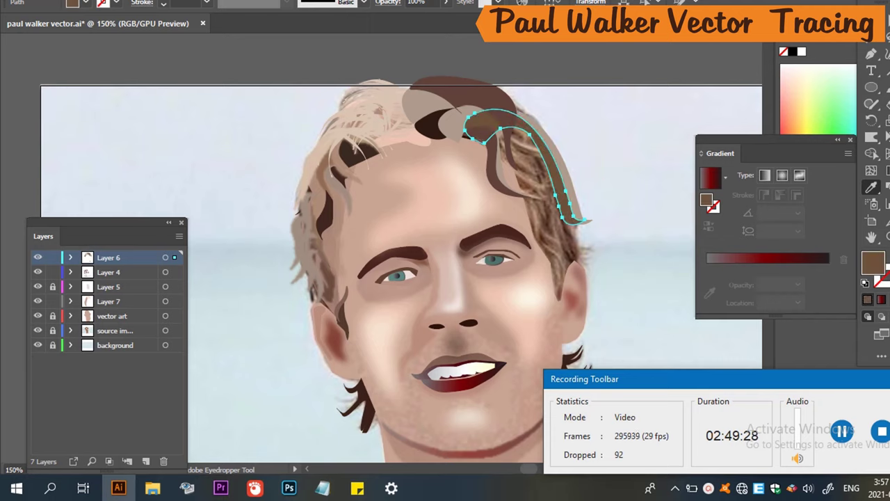
{"action": "key", "text": "v"}
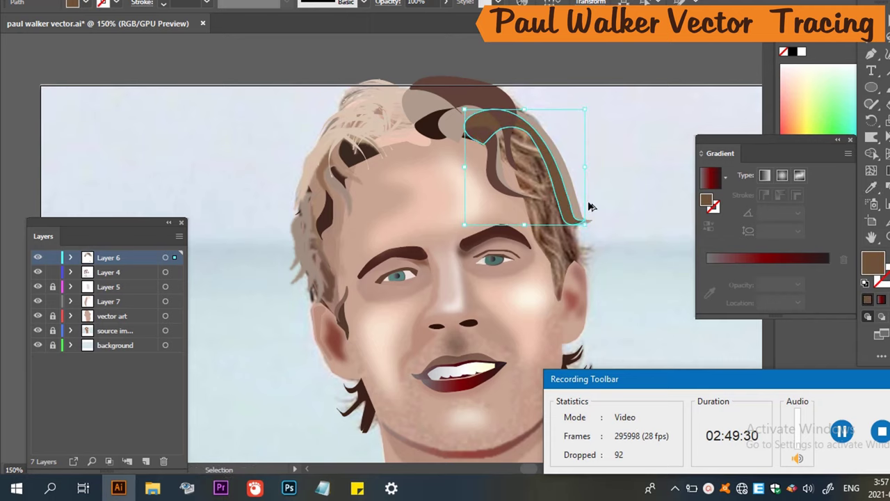
{"action": "key", "text": "ctrl+bracketleft"}
Place another lock copy slightly lower, fill it with a lighter brown sampled from the photo's hair, and deselect it.
{"action": "mouse_move", "coordinate": [567, 206]}
{"action": "left_mouse_down"}
{"action": "mouse_move", "coordinate": [553, 221]}
{"action": "mouse_move", "coordinate": [559, 217]}
{"action": "left_mouse_up"}
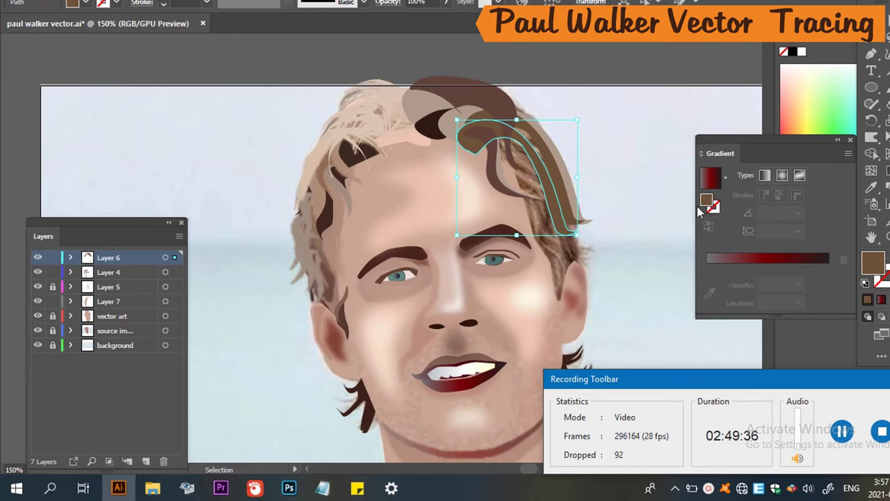
{"action": "mouse_move", "coordinate": [562, 221]}
{"action": "left_mouse_down"}
{"action": "mouse_move", "coordinate": [548, 201]}
{"action": "mouse_move", "coordinate": [561, 213]}
{"action": "left_mouse_up"}
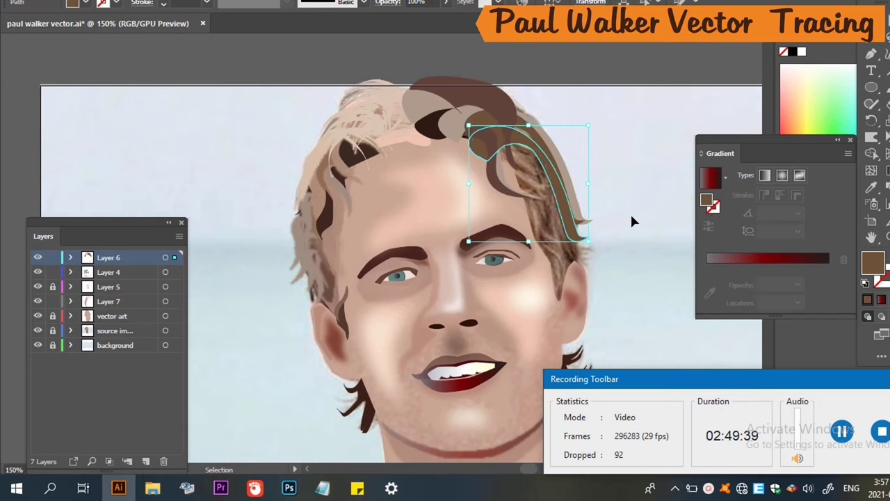
{"action": "key", "text": "i"}
{"action": "left_click", "coordinate": [569, 227]}
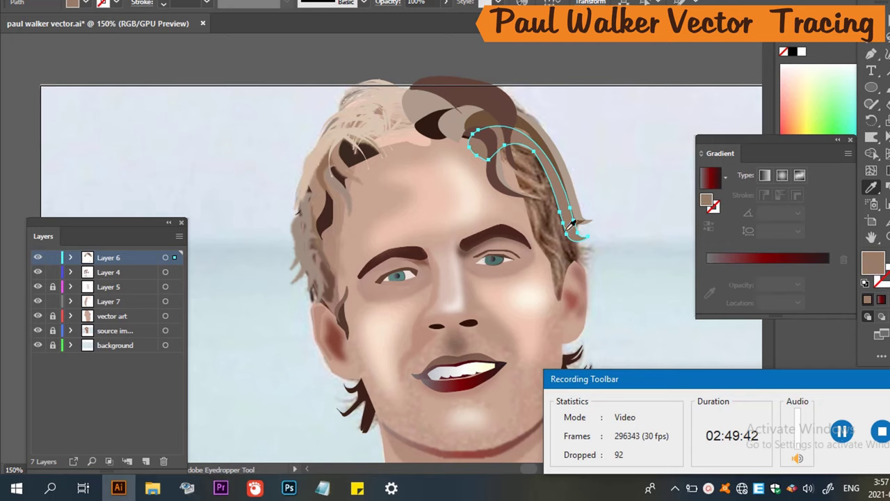
{"action": "key", "text": "v"}
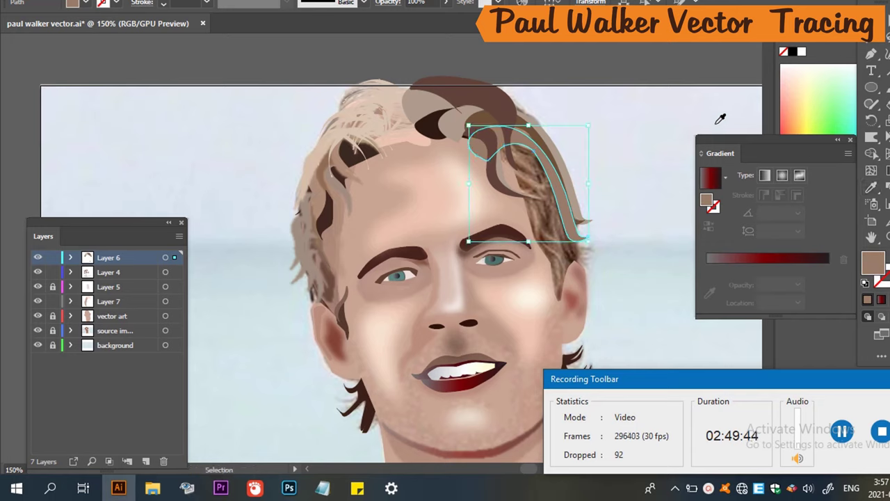
{"action": "left_click", "coordinate": [684, 135]}
Place a copy below, fill it with medium brown sampled from the hair, and stack further copies down the right side to the ear.
{"action": "mouse_move", "coordinate": [568, 218]}
{"action": "left_mouse_down", "text": "alt"}
{"action": "mouse_move", "coordinate": [559, 233]}
{"action": "mouse_move", "coordinate": [571, 235]}
{"action": "left_mouse_up", "text": "alt"}
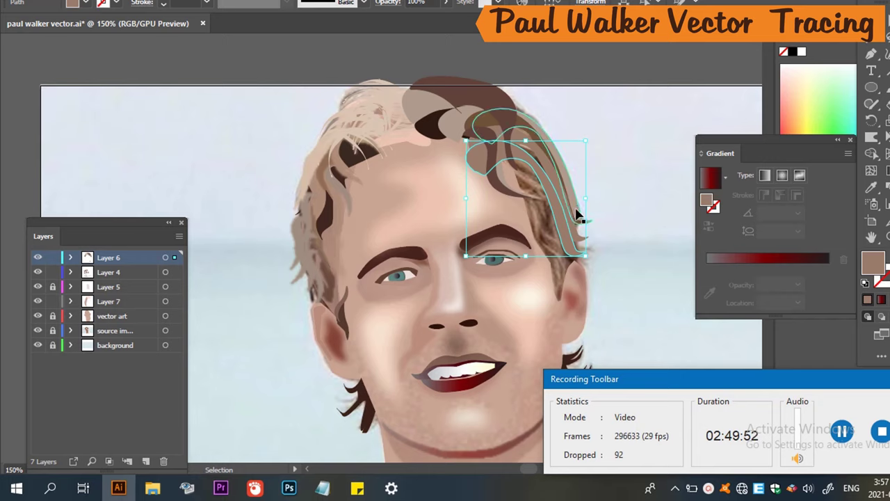
{"action": "key", "text": "i"}
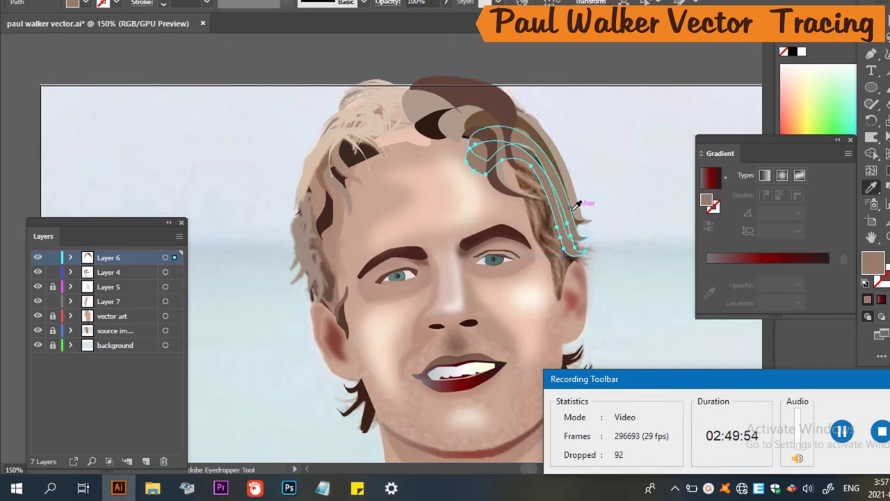
{"action": "left_click", "coordinate": [567, 209]}
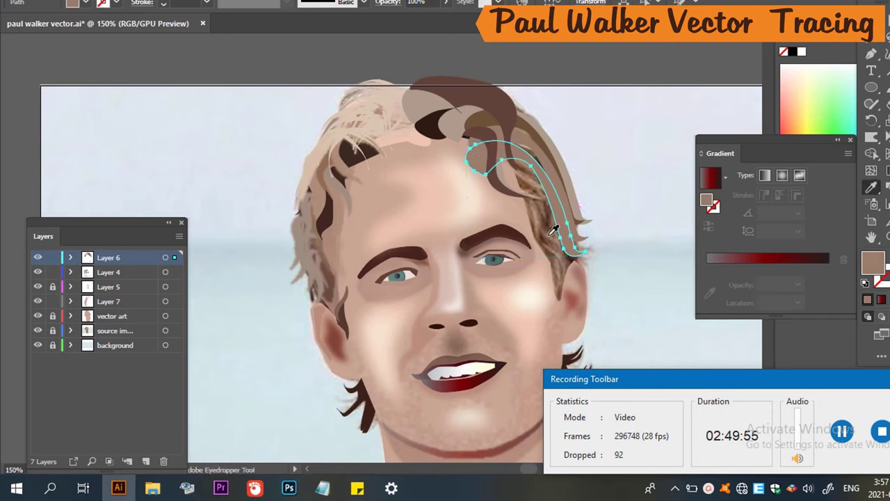
{"action": "left_click", "coordinate": [550, 226]}
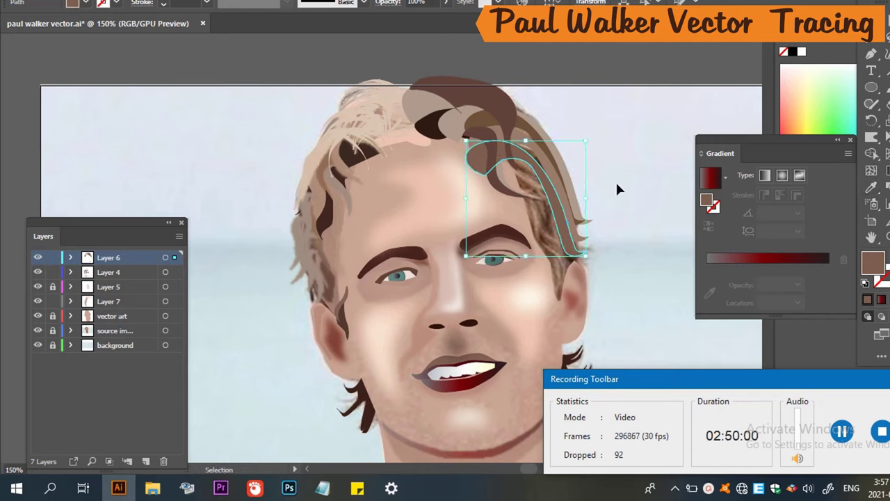
{"action": "left_click_drag", "start_coordinate": [561, 231], "coordinate": [555, 264]}
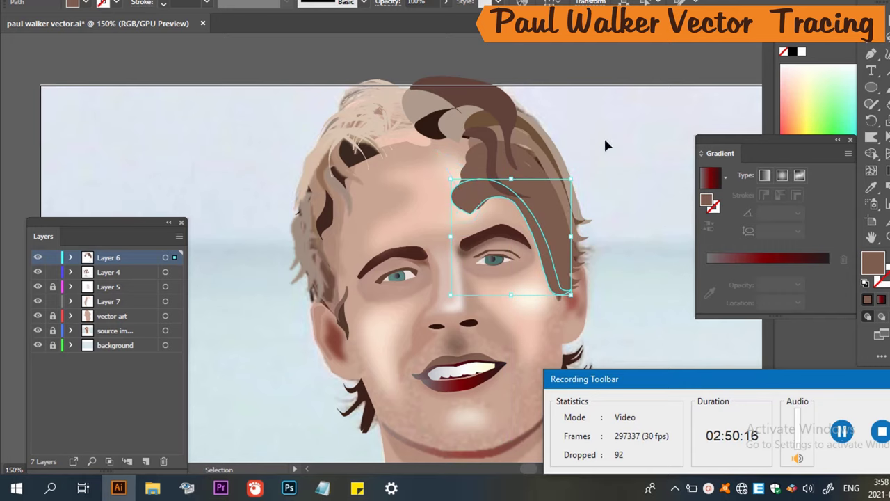
{"action": "left_click_drag", "start_coordinate": [567, 118], "coordinate": [502, 201]}
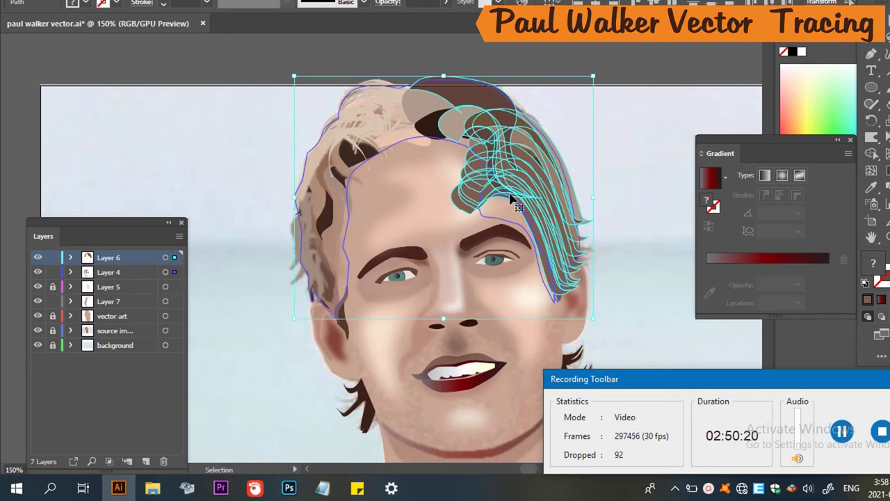
{"action": "left_click", "coordinate": [580, 148]}
{"action": "left_click_drag", "start_coordinate": [585, 144], "coordinate": [555, 178]}
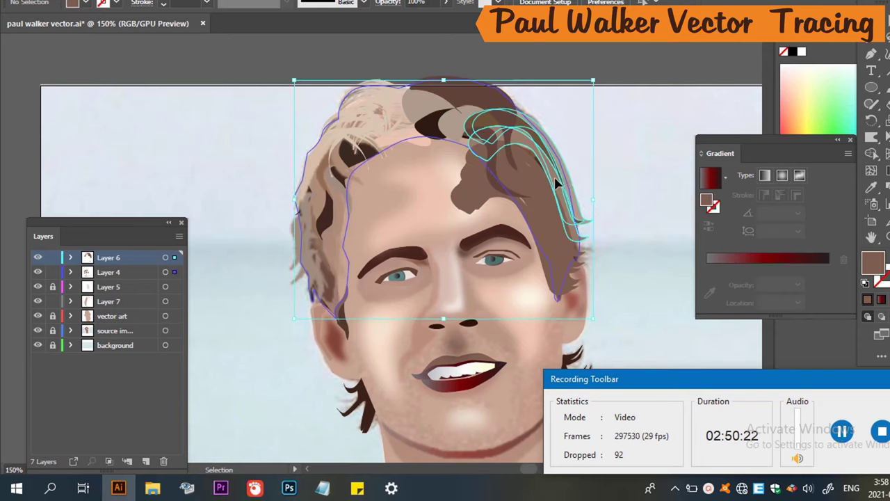
{"action": "left_click", "coordinate": [628, 143]}
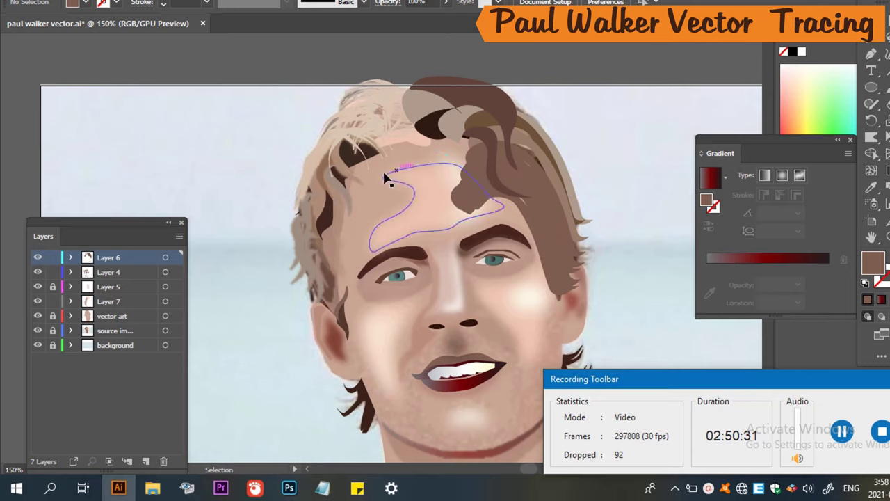
Try moving Layer 6 below the vector art layer in the stacking order, and undo the move.
{"action": "left_click_drag", "start_coordinate": [104, 261], "coordinate": [122, 323]}
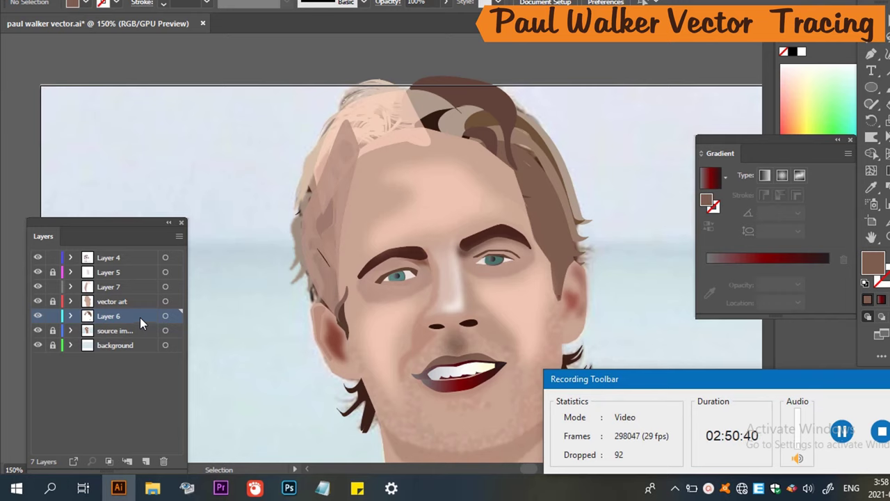
{"action": "key", "text": "ctrl+z"}
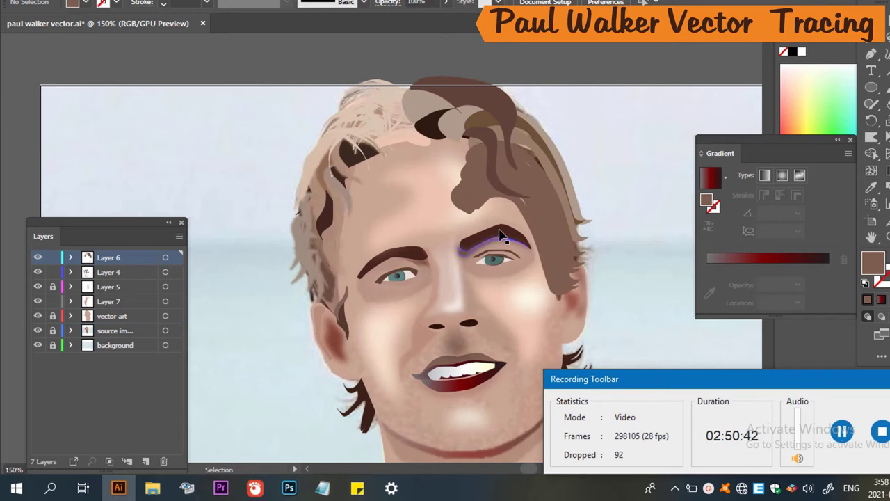
Delete the lowest brown lock copy overlapping the forehead above the right eyebrow.
{"action": "left_click", "coordinate": [492, 200]}
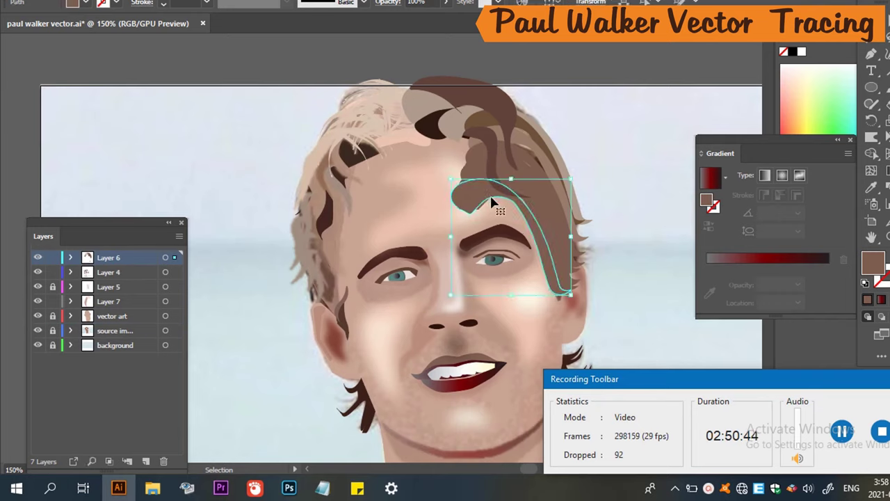
{"action": "key", "text": "Delete"}
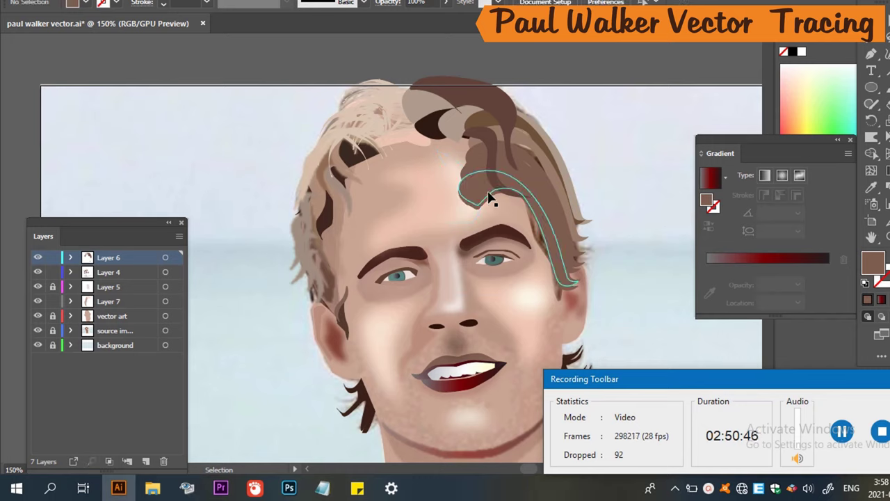
Delete the redundant brown lock copies overlapping the forehead above the right eyebrow, keeping the lowest one.
{"action": "left_click", "coordinate": [491, 196]}
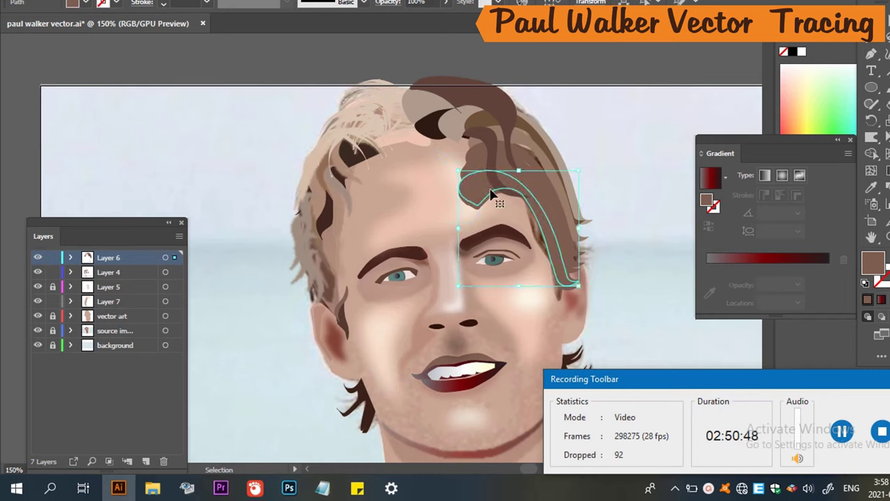
{"action": "left_click", "coordinate": [491, 197]}
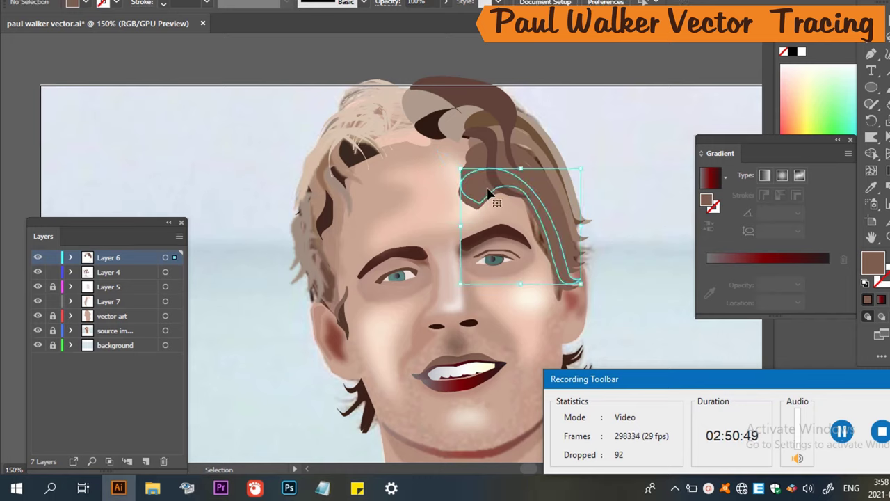
{"action": "left_click", "coordinate": [486, 189]}
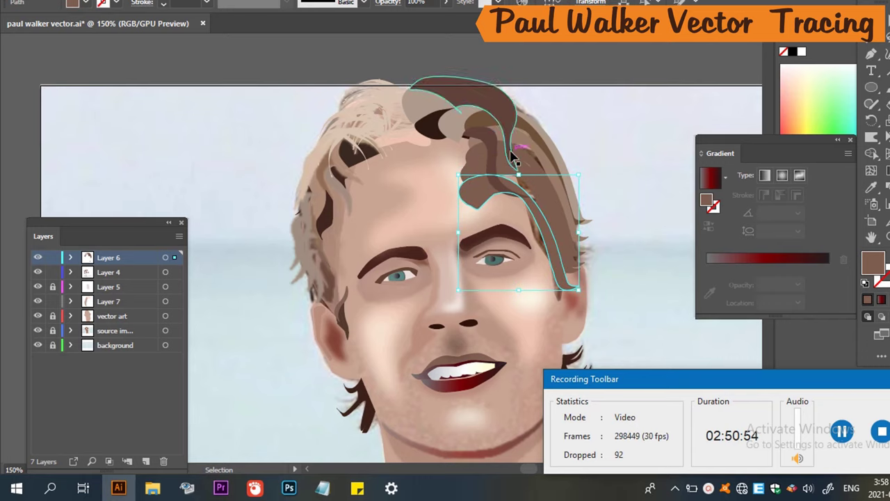
Narrow three stacked brown lock copies from the forehead side so they sit behind the dark curl at the right temple.
{"action": "left_click", "coordinate": [530, 160]}
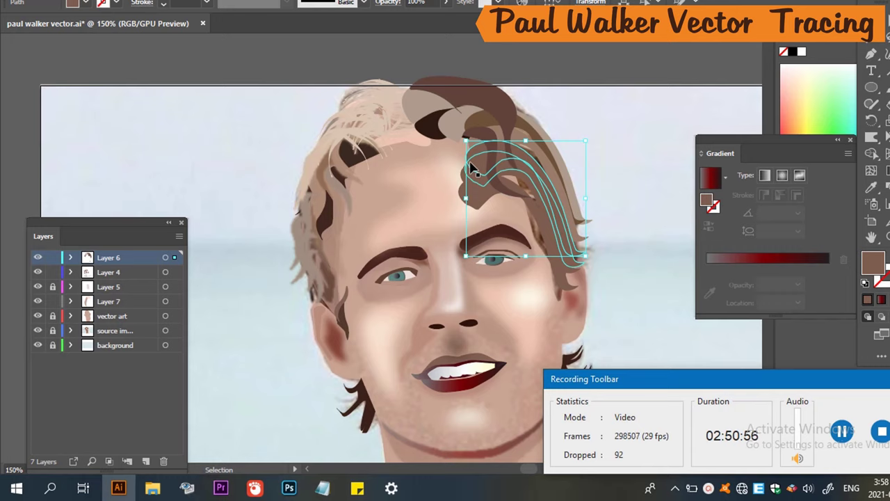
{"action": "left_click_drag", "start_coordinate": [470, 167], "coordinate": [497, 174]}
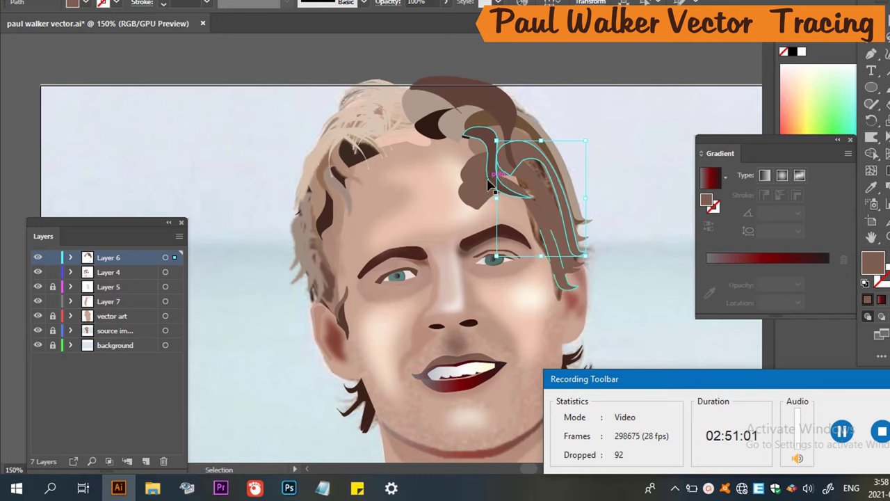
{"action": "left_click", "coordinate": [488, 176]}
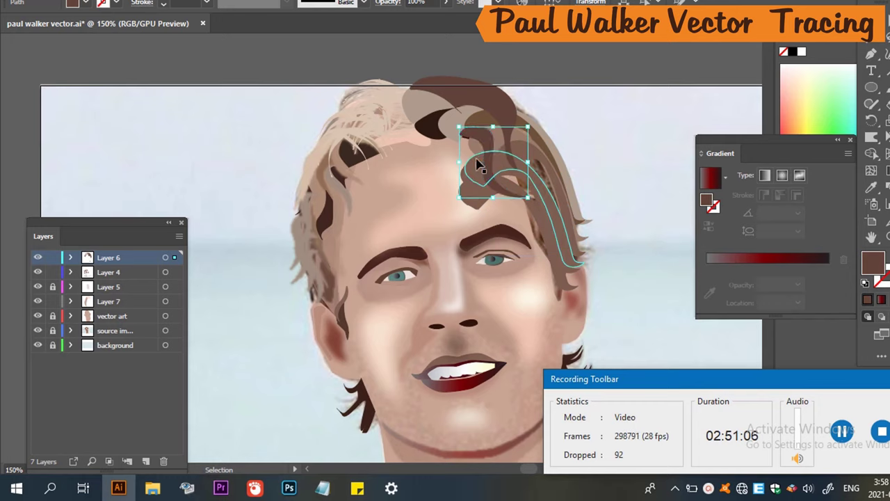
{"action": "left_click", "coordinate": [482, 179]}
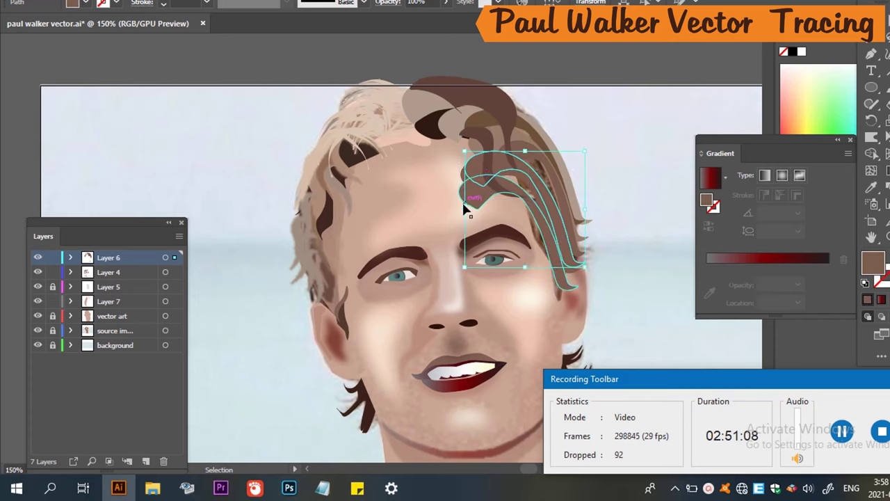
{"action": "left_click_drag", "start_coordinate": [464, 208], "coordinate": [501, 164]}
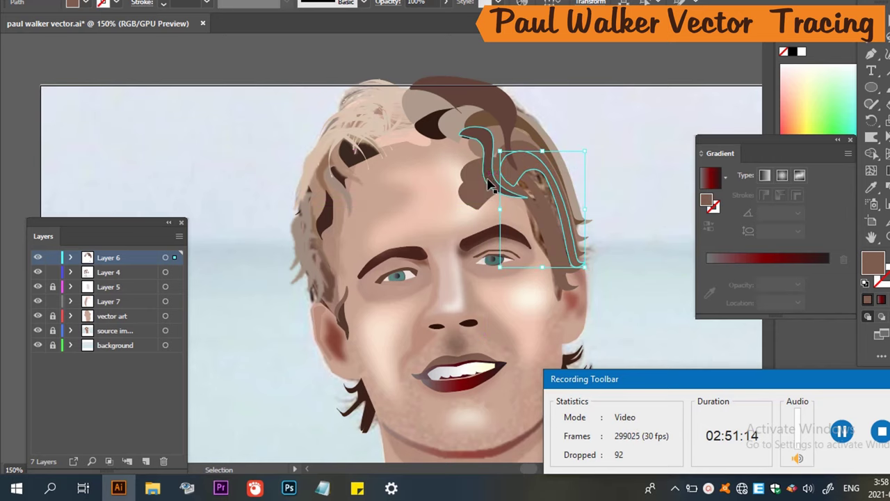
{"action": "left_click", "coordinate": [489, 186]}
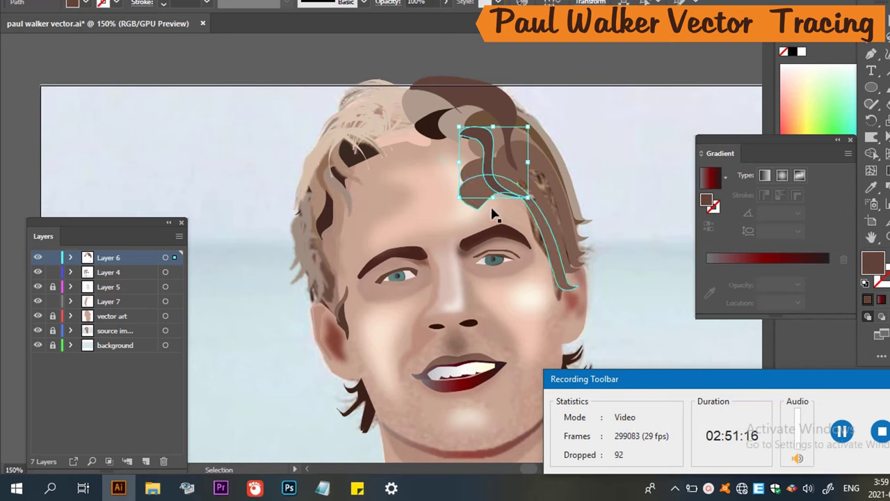
{"action": "left_click", "coordinate": [555, 224]}
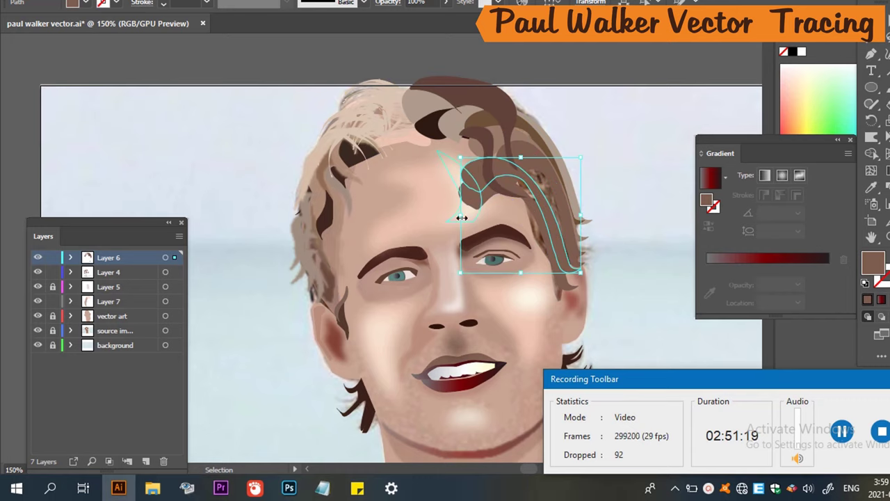
{"action": "left_click_drag", "start_coordinate": [462, 218], "coordinate": [502, 220]}
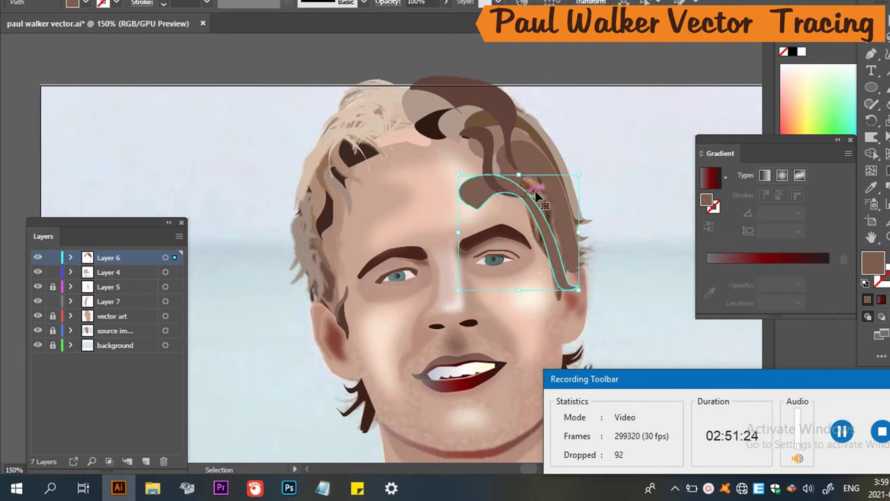
{"action": "left_click", "coordinate": [619, 183]}
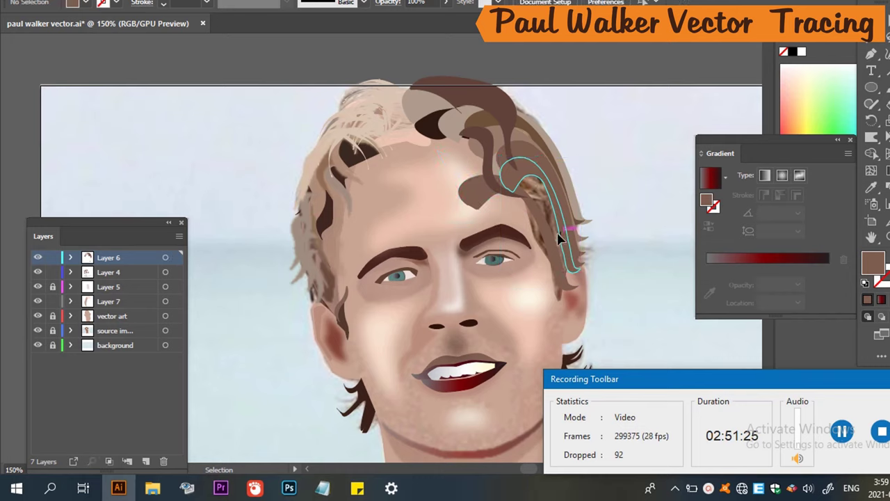
Try moving and narrowing the lowest brown locks along the right side of the head, and remove the surplus ones there.
{"action": "left_click_drag", "start_coordinate": [571, 232], "coordinate": [593, 225]}
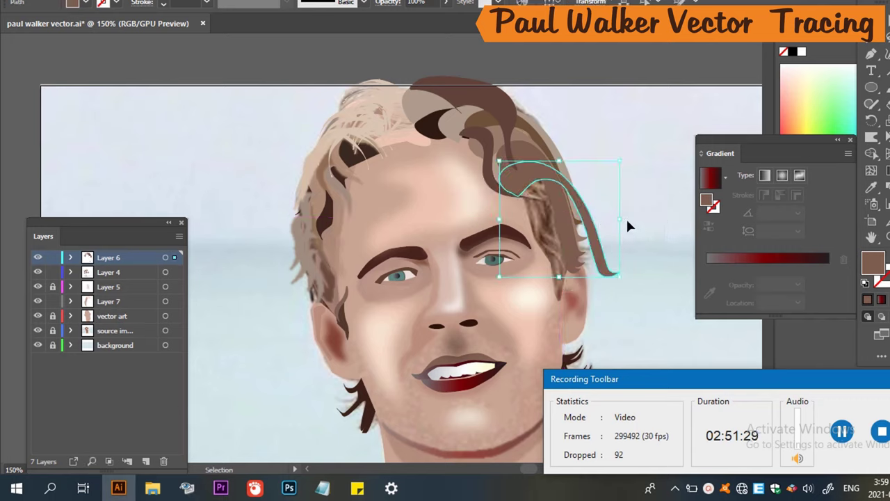
{"action": "left_click_drag", "start_coordinate": [621, 221], "coordinate": [583, 221]}
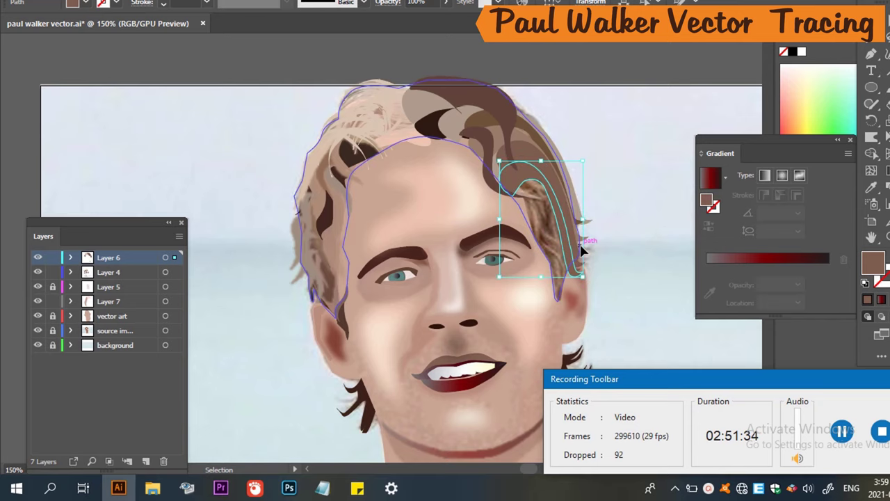
{"action": "left_click", "coordinate": [612, 205]}
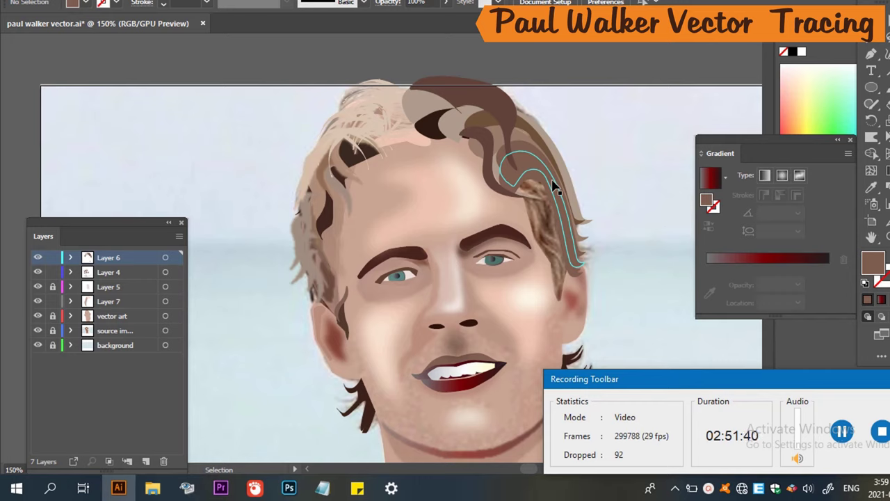
{"action": "left_click_drag", "start_coordinate": [552, 186], "coordinate": [553, 207]}
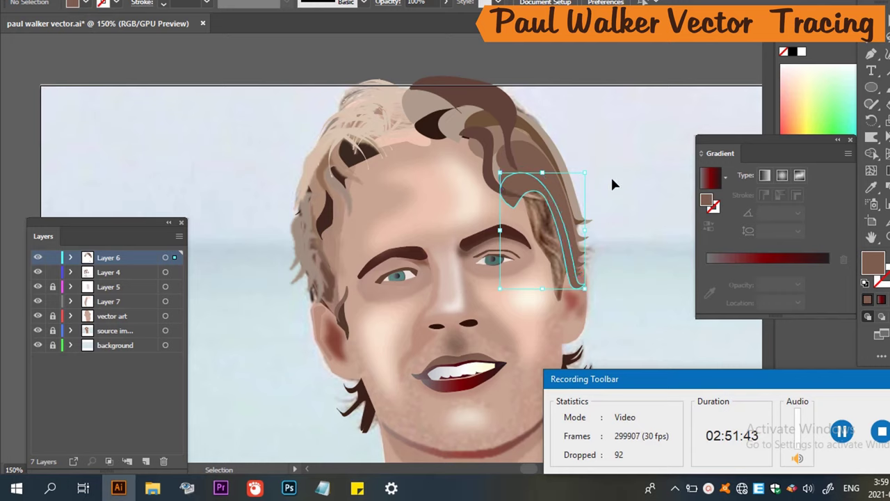
{"action": "left_click", "coordinate": [603, 198]}
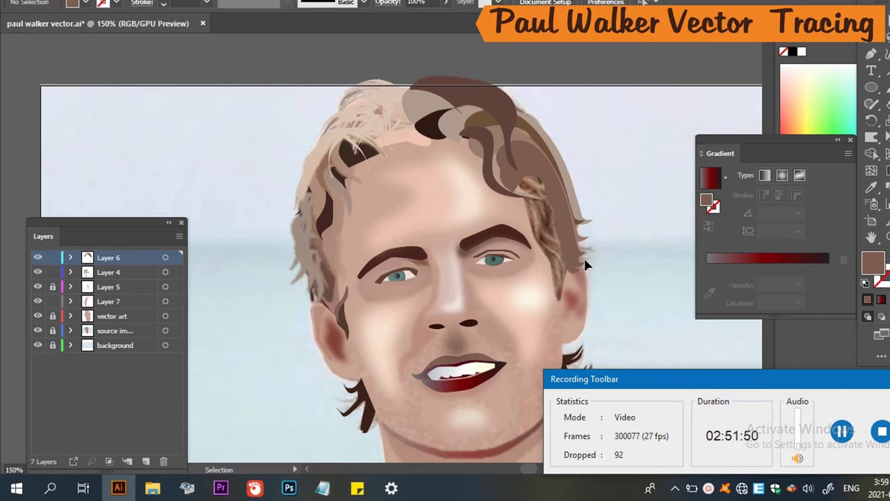
Draw a closed brown shape with the Pen tool over the photo's hair from the right temple to the ear, and deselect it.
{"action": "key", "text": "p"}
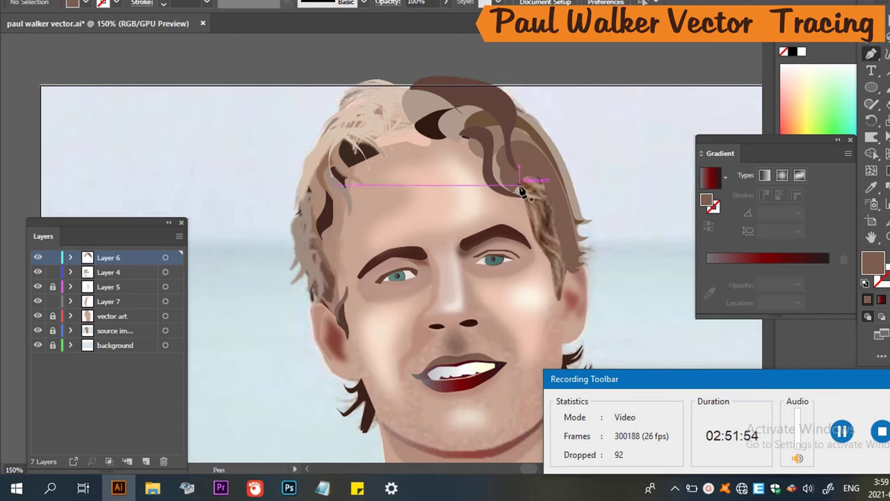
{"action": "left_click", "coordinate": [520, 183]}
{"action": "left_click_drag", "start_coordinate": [533, 179], "coordinate": [543, 171]}
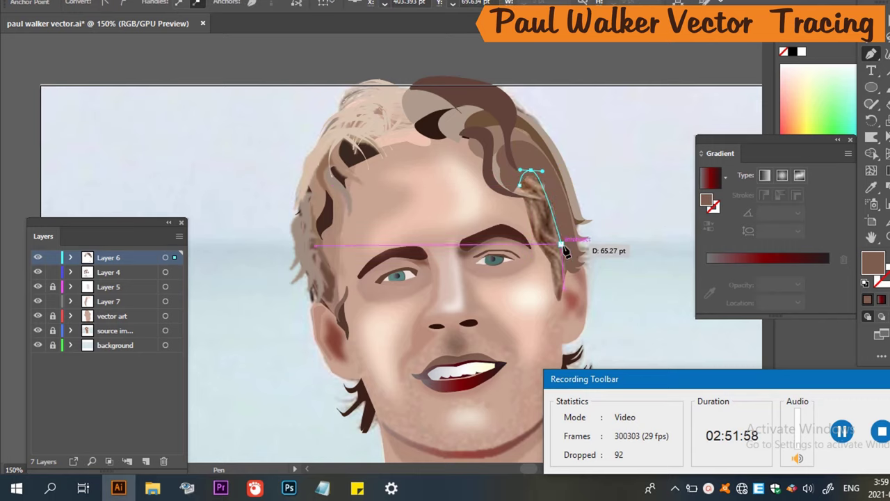
{"action": "left_click_drag", "start_coordinate": [564, 238], "coordinate": [549, 258]}
{"action": "left_click", "coordinate": [538, 244]}
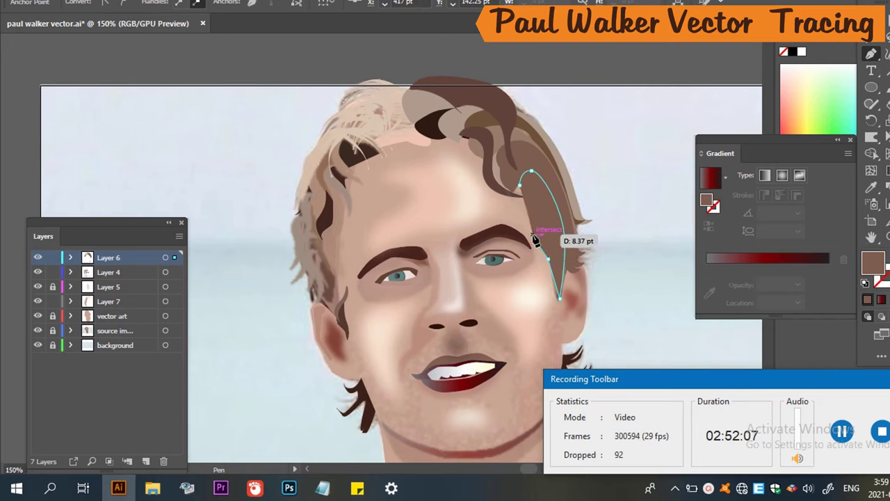
{"action": "left_click", "coordinate": [531, 230]}
{"action": "left_click", "coordinate": [519, 185]}
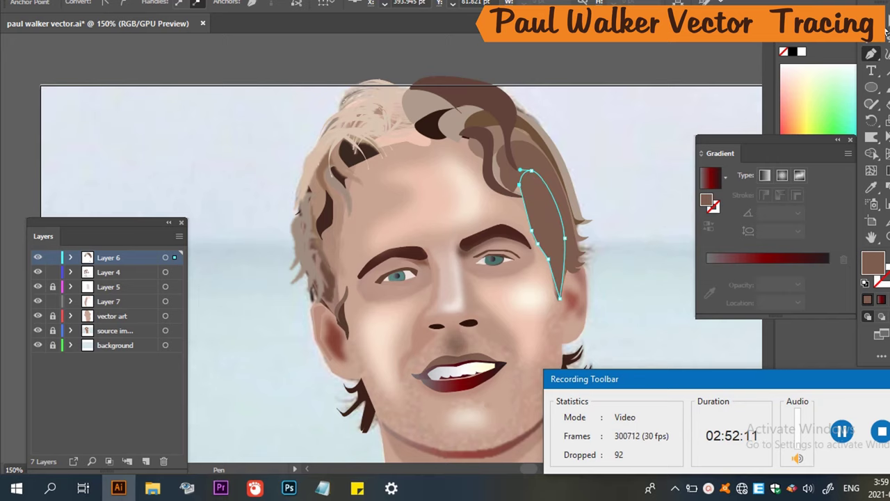
{"action": "key", "text": "v"}
{"action": "left_click", "coordinate": [692, 148]}
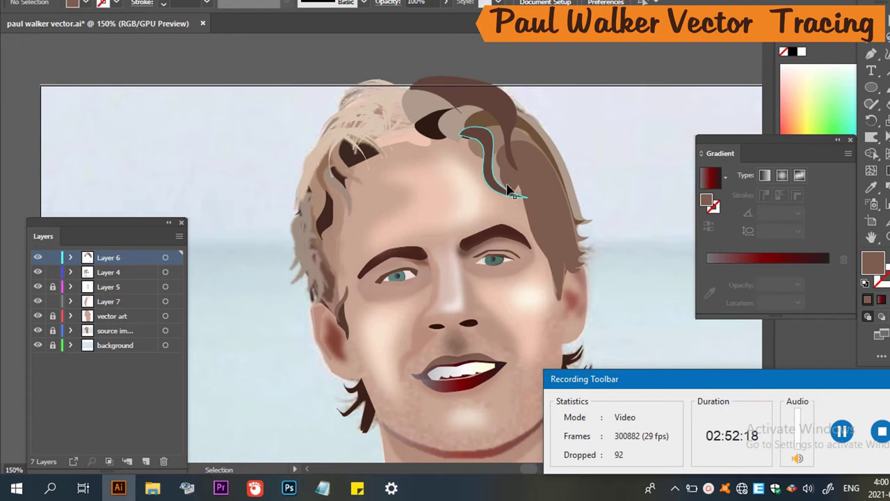
Inspect the traced hair locks close up and in the whole portrait.
{"action": "left_click", "coordinate": [541, 176]}
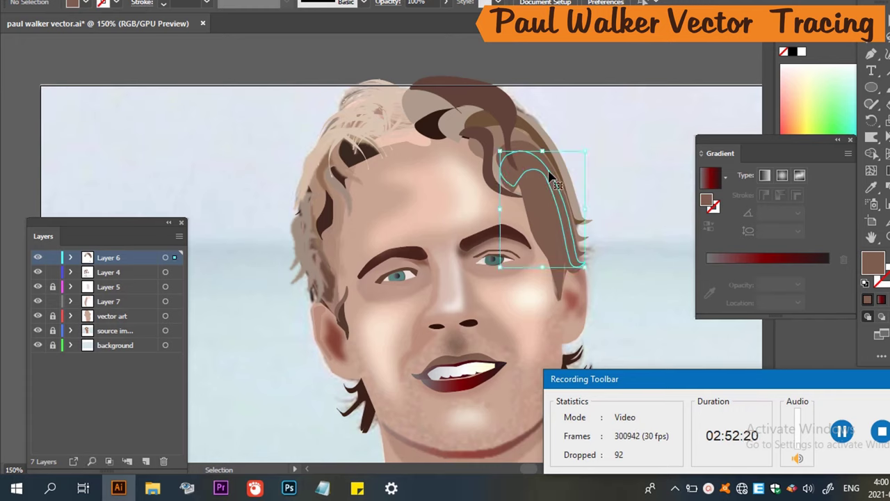
{"action": "left_click", "coordinate": [628, 126]}
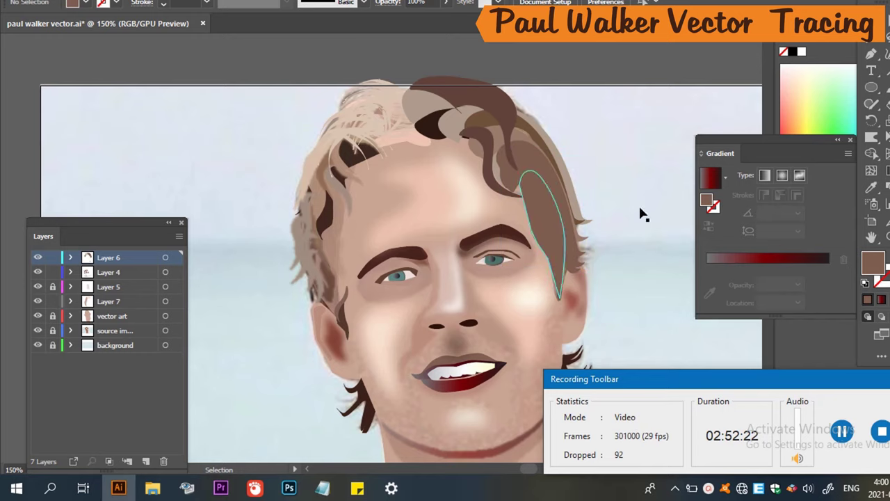
{"action": "scroll", "coordinate": [642, 214], "scroll_direction": "down", "scroll_amount": 2}
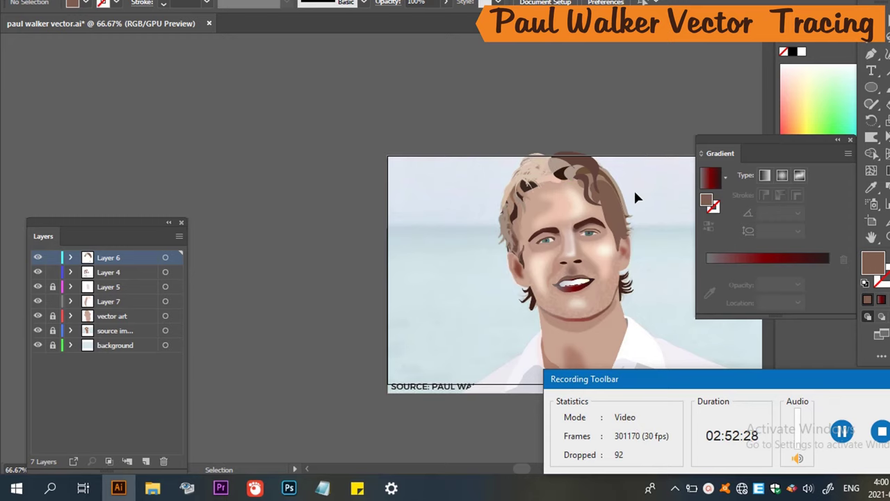
{"action": "scroll", "coordinate": [633, 198], "scroll_direction": "up", "scroll_amount": 2}
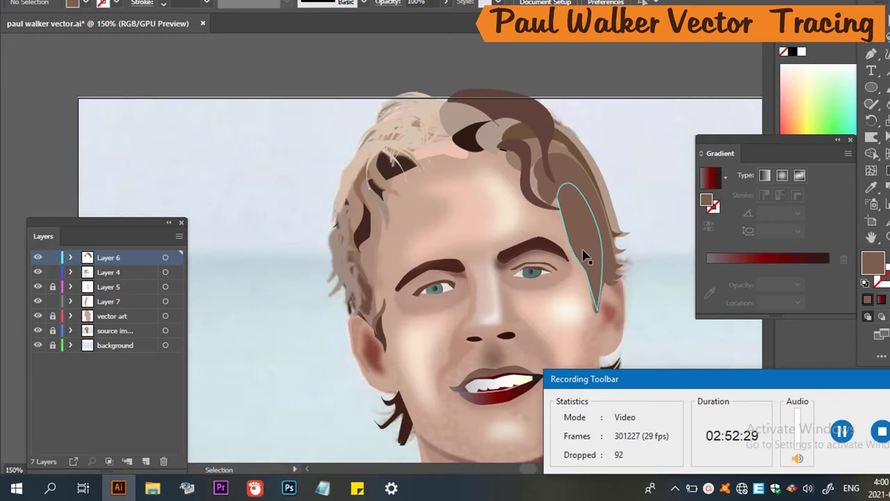
{"action": "scroll", "coordinate": [593, 236], "scroll_direction": "down", "scroll_amount": 2}
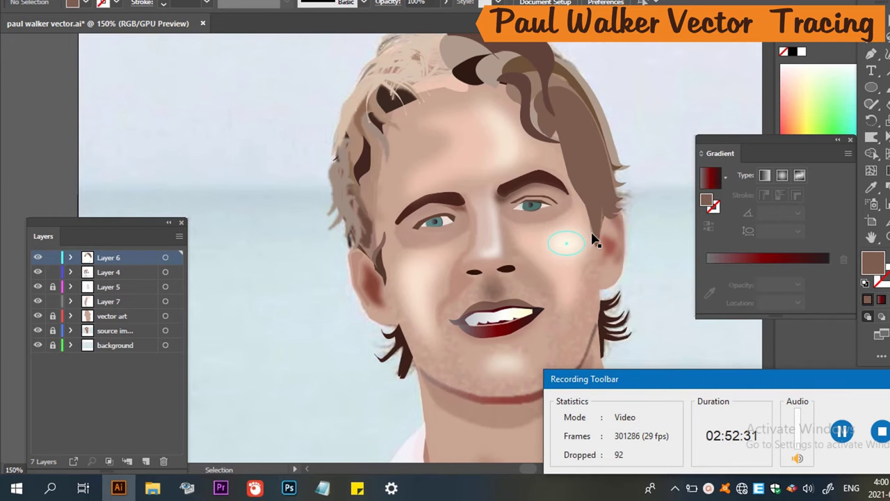
{"action": "scroll", "coordinate": [593, 237], "scroll_direction": "up", "scroll_amount": 1}
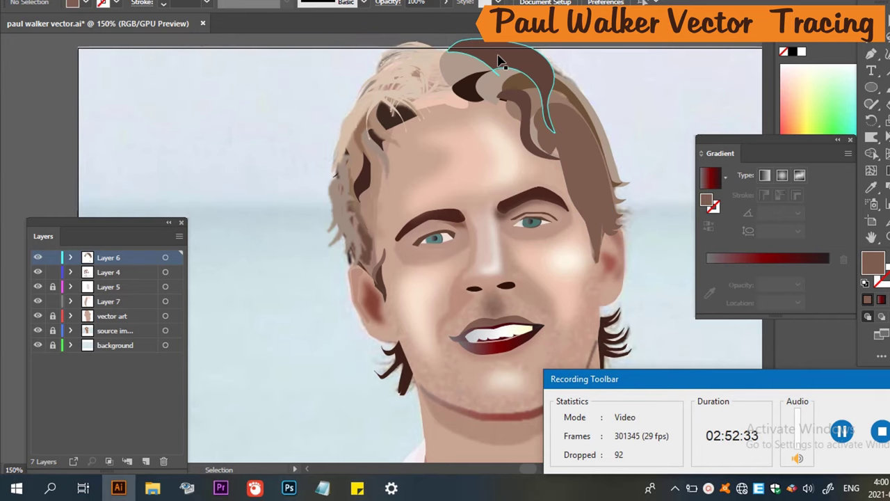
{"action": "left_click", "coordinate": [500, 61]}
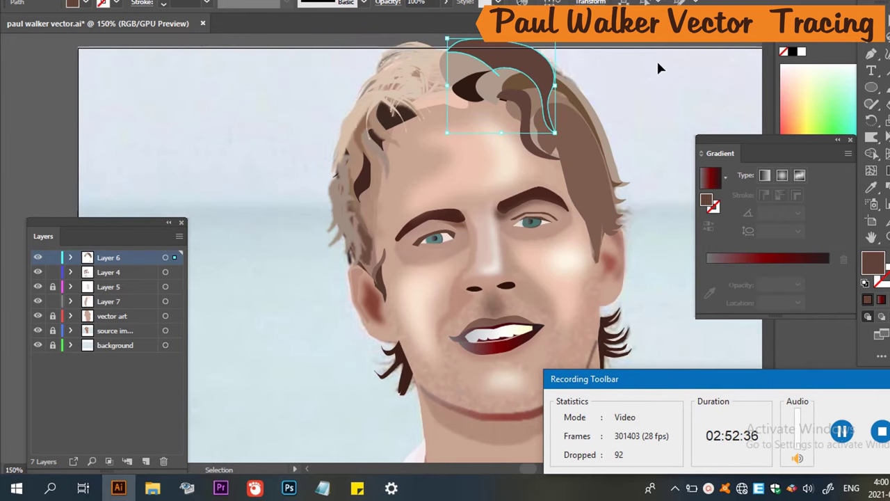
{"action": "left_click", "coordinate": [675, 60]}
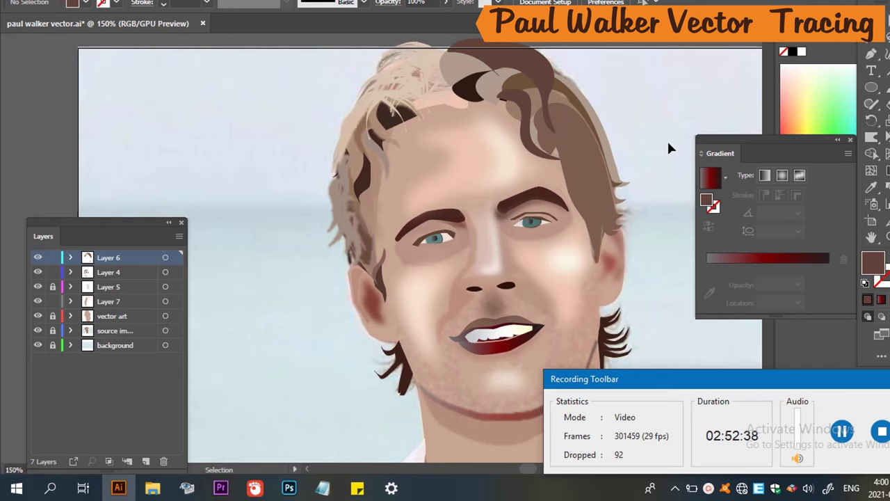
{"action": "scroll", "coordinate": [668, 143], "scroll_direction": "down", "scroll_amount": 2}
{"action": "scroll", "coordinate": [669, 146], "scroll_direction": "up", "scroll_amount": 1}
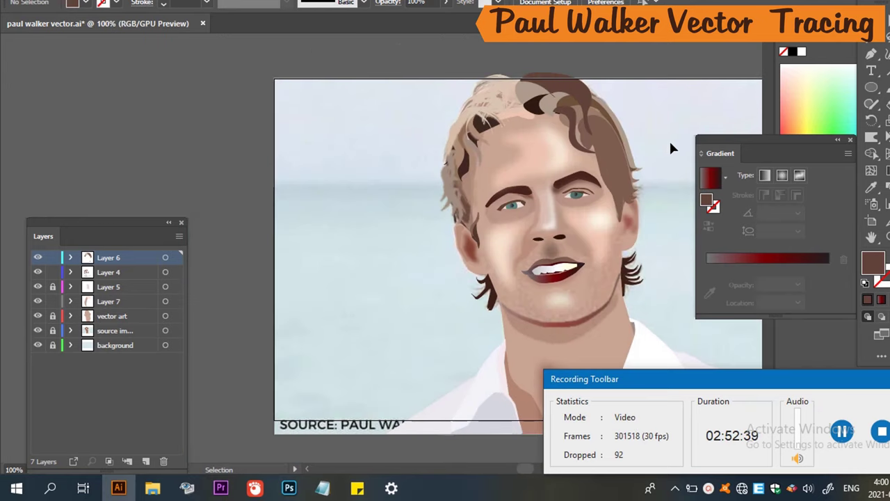
{"action": "scroll", "coordinate": [669, 146], "scroll_direction": "down", "scroll_amount": 1}
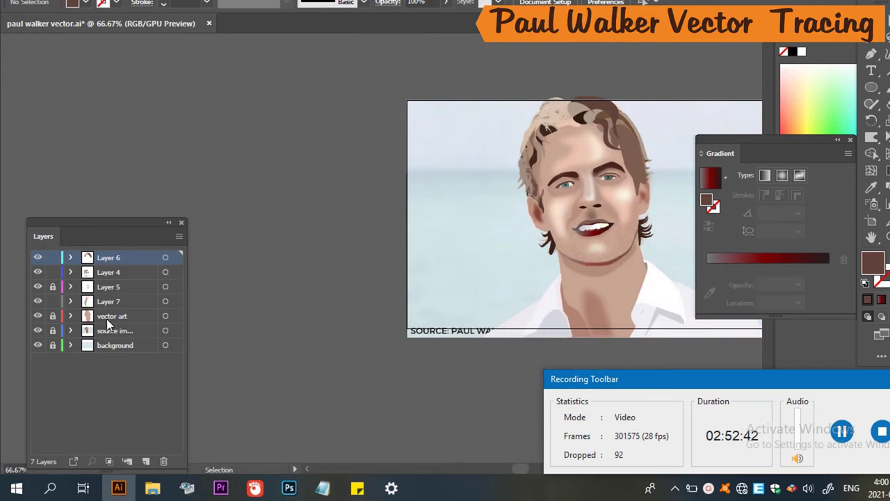
Unlock and activate the background layer, and hide the source image layer.
{"action": "left_click", "coordinate": [52, 346]}
{"action": "left_click", "coordinate": [101, 342]}
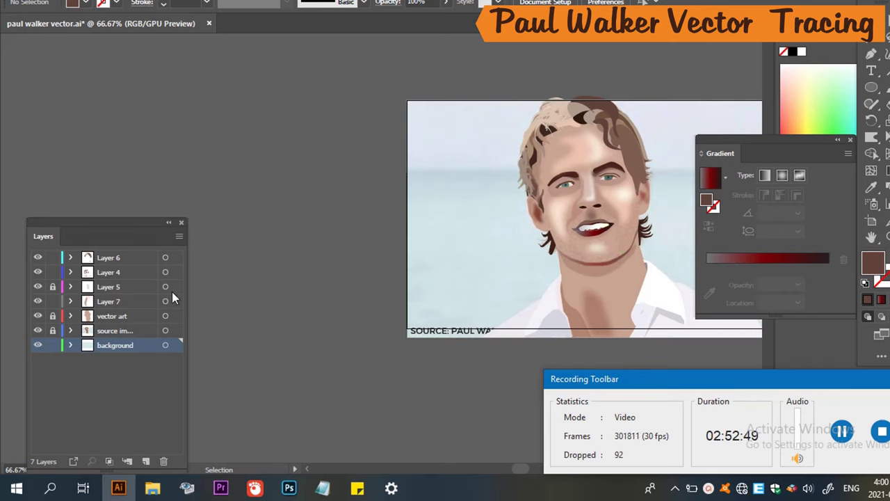
{"action": "left_click", "coordinate": [37, 331]}
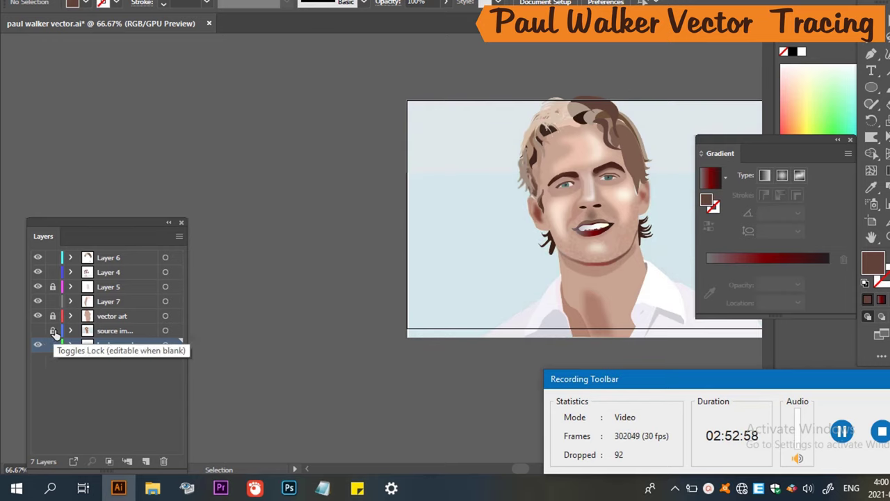
{"action": "left_click", "coordinate": [491, 303]}
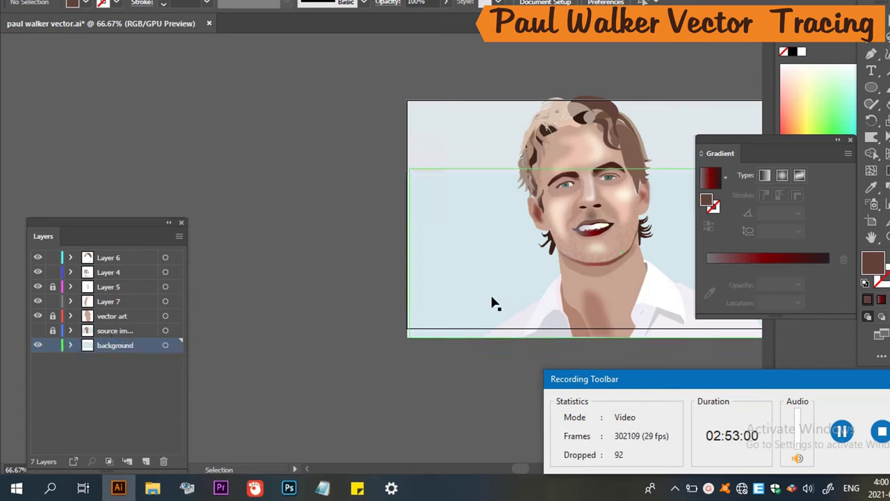
Recolour the lower background rectangle near-black and the upper background rectangle black, and deselect.
{"action": "left_click", "coordinate": [472, 288]}
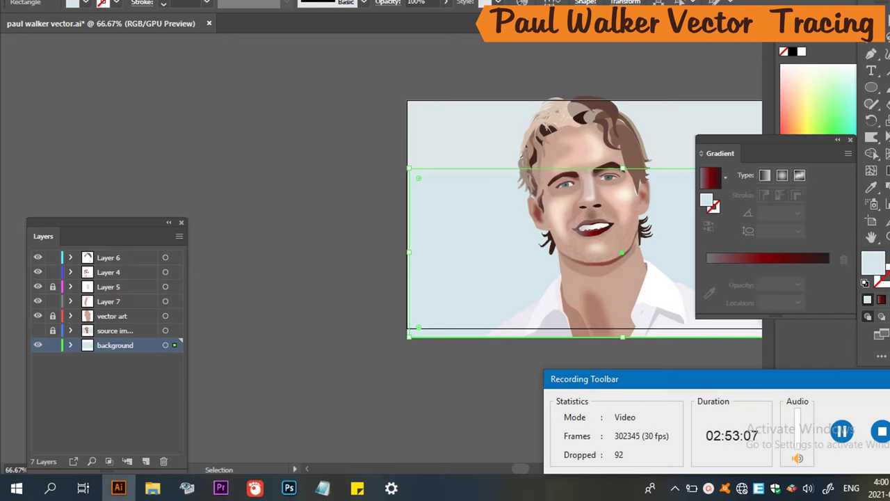
{"action": "key", "text": "comma"}
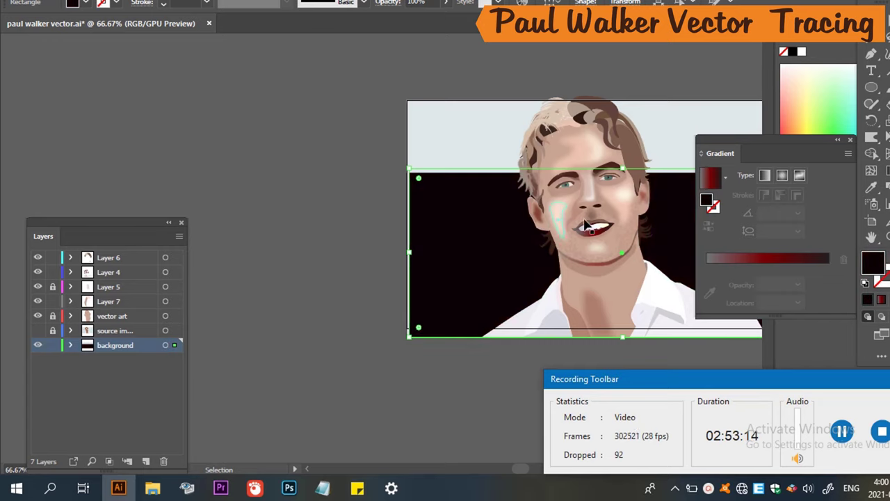
{"action": "left_click", "coordinate": [491, 143]}
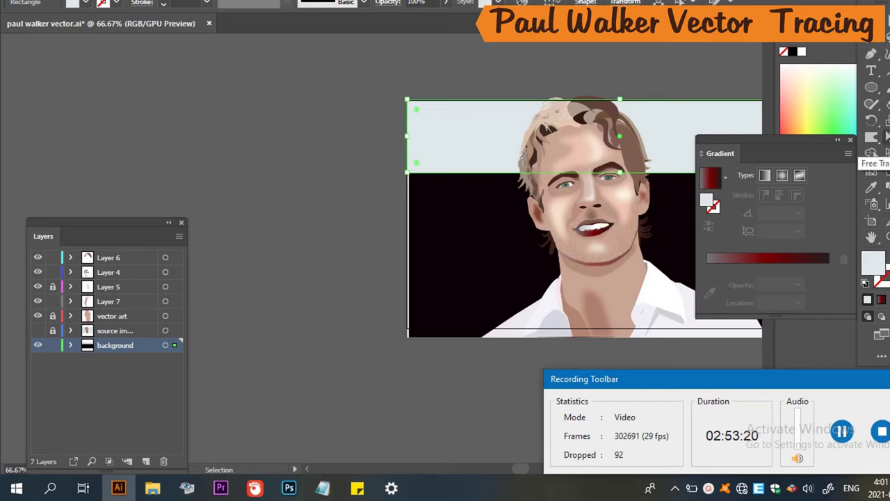
{"action": "left_click_drag", "start_coordinate": [798, 143], "coordinate": [855, 290]}
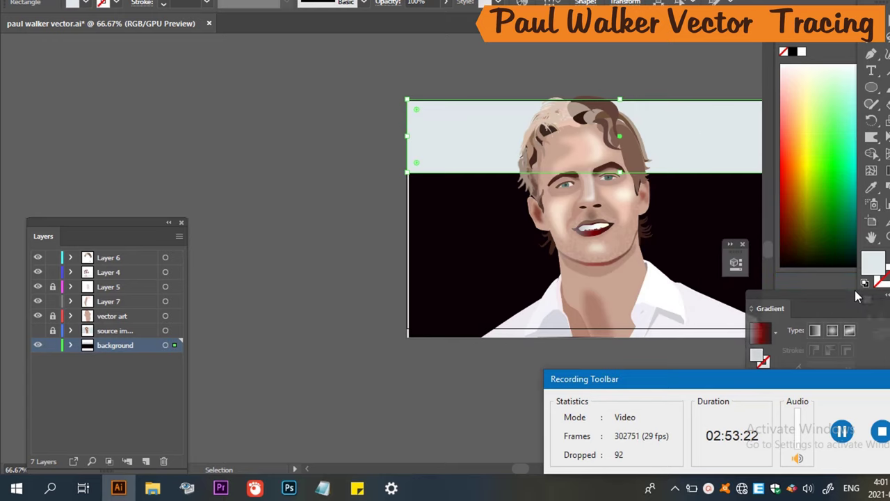
{"action": "left_click", "coordinate": [844, 245]}
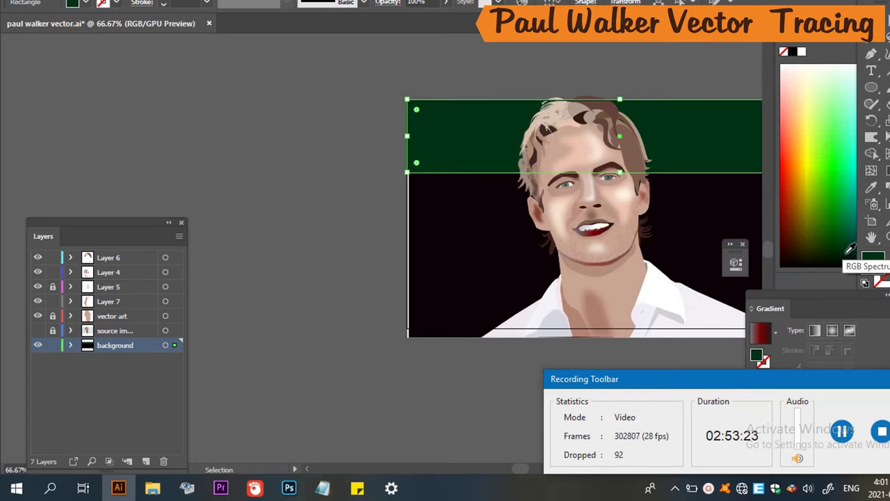
{"action": "left_click_drag", "start_coordinate": [846, 252], "coordinate": [850, 253]}
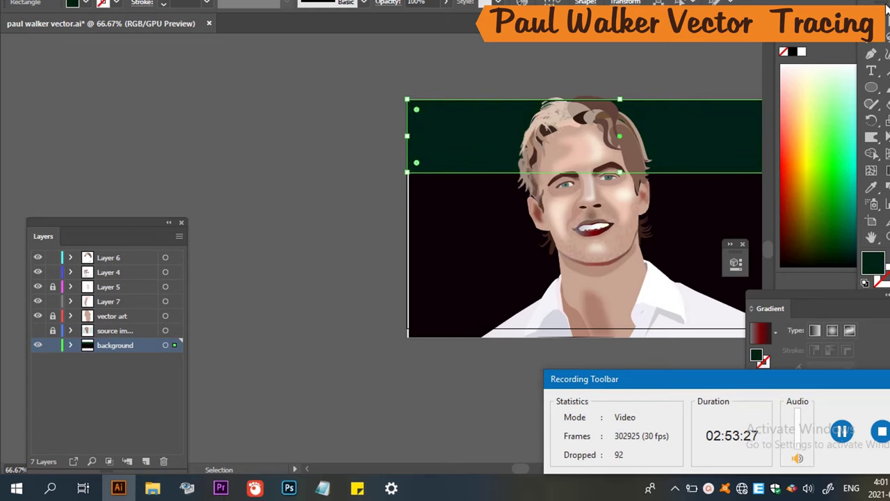
{"action": "left_click_drag", "start_coordinate": [873, 45], "coordinate": [213, 30]}
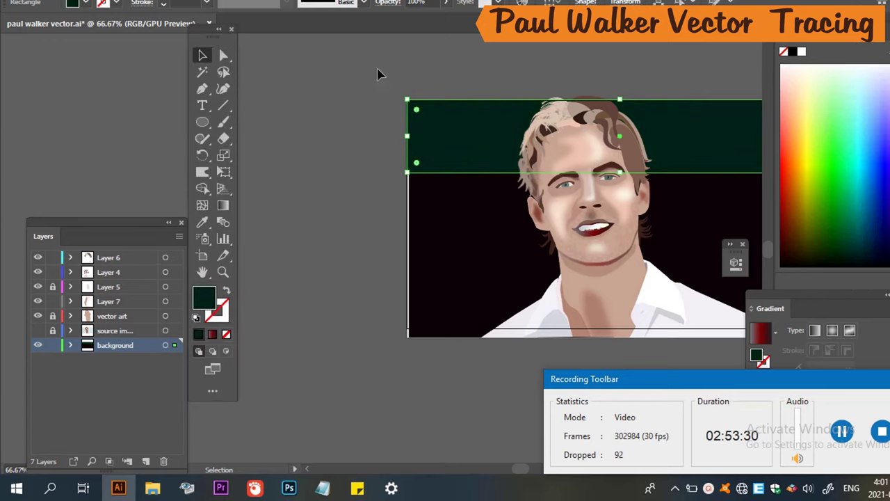
{"action": "left_click", "coordinate": [887, 246]}
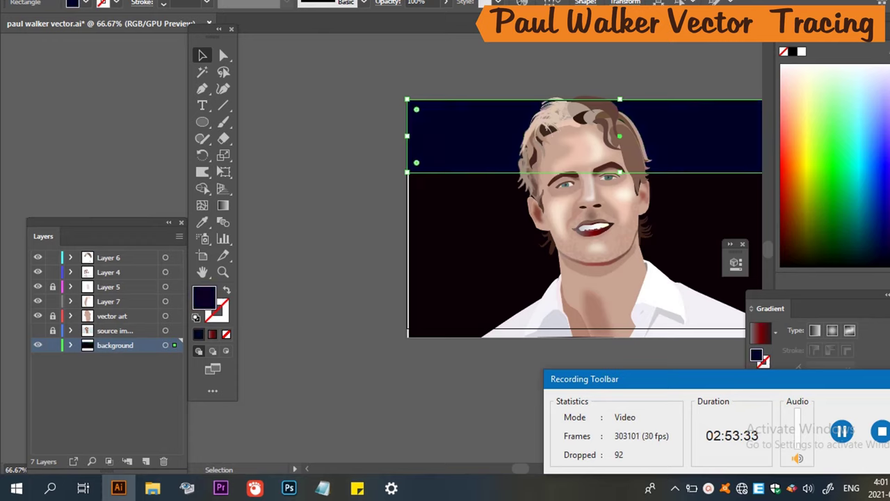
{"action": "left_click", "coordinate": [885, 265]}
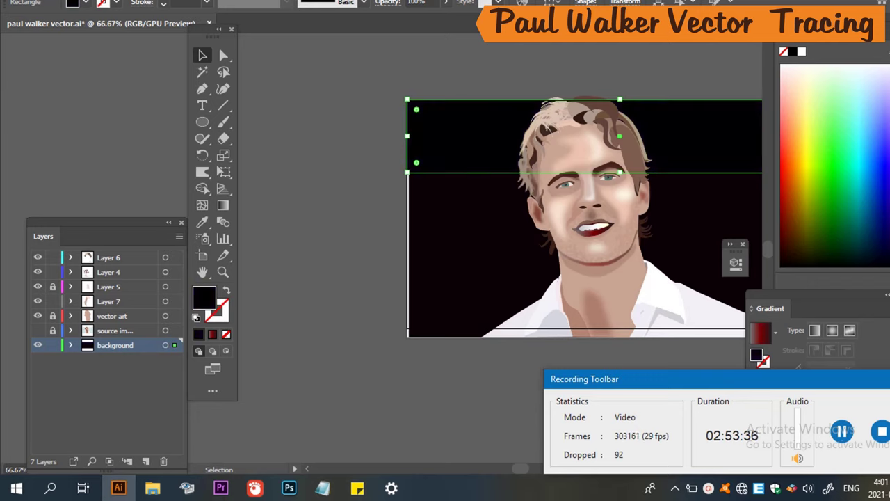
{"action": "left_click", "coordinate": [330, 114]}
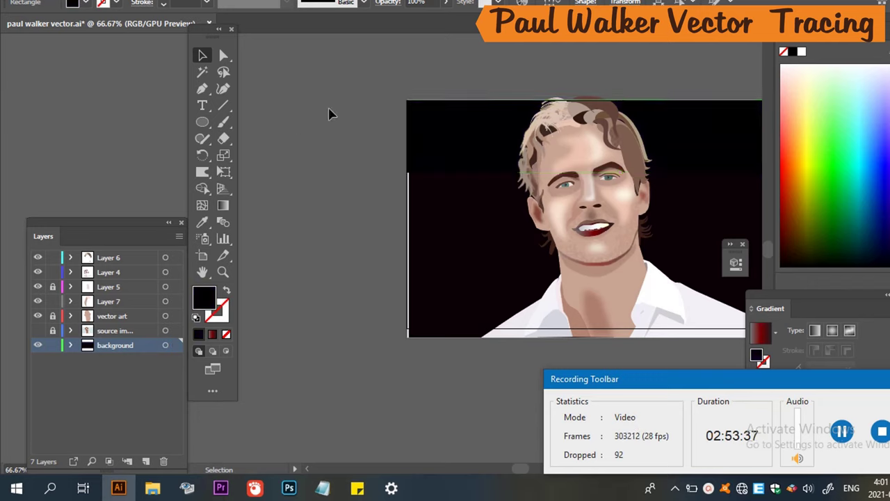
Stretch the lower black rectangle to meet the artboard's left edge, and save the document.
{"action": "left_click", "coordinate": [430, 249]}
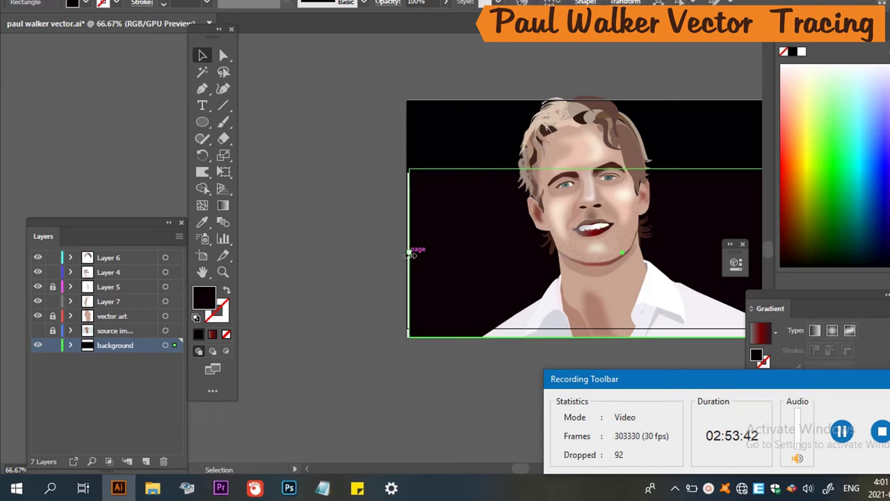
{"action": "left_click_drag", "start_coordinate": [409, 252], "coordinate": [393, 252]}
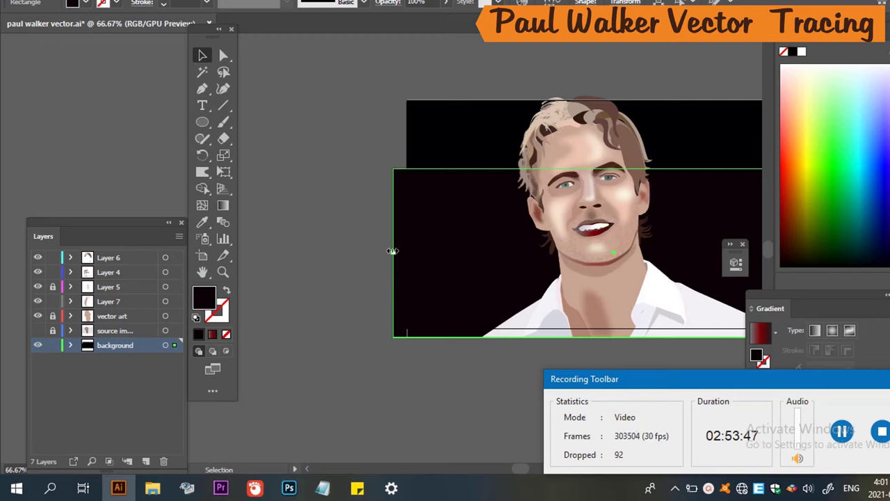
{"action": "left_click_drag", "start_coordinate": [393, 253], "coordinate": [409, 227]}
{"action": "left_click", "coordinate": [381, 203]}
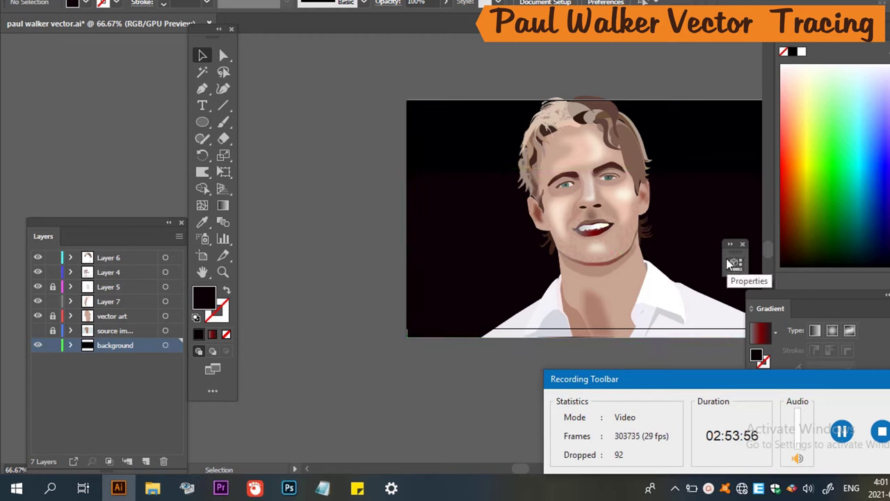
{"action": "key", "text": "ctrl+s"}
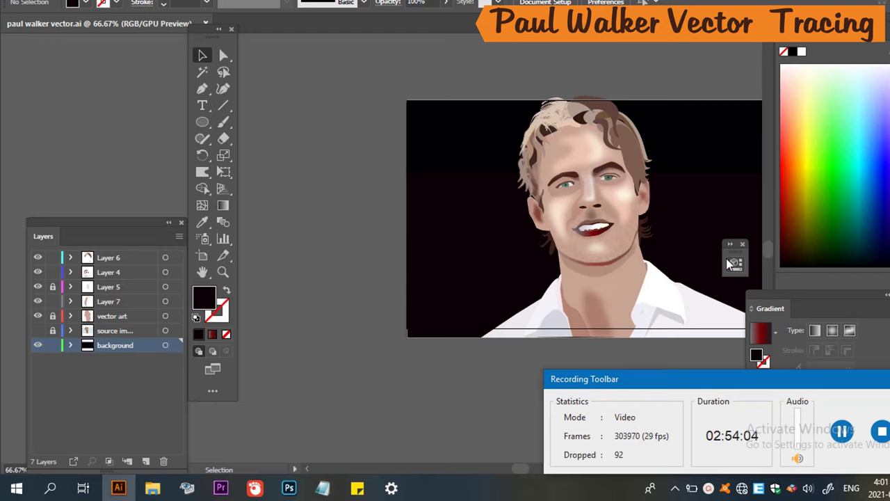
Compare the portrait with the vector art, Layer 4 and source image layers toggled on and off.
{"action": "left_click", "coordinate": [580, 221]}
{"action": "left_click", "coordinate": [306, 258]}
{"action": "left_click", "coordinate": [37, 316]}
{"action": "left_click", "coordinate": [37, 316]}
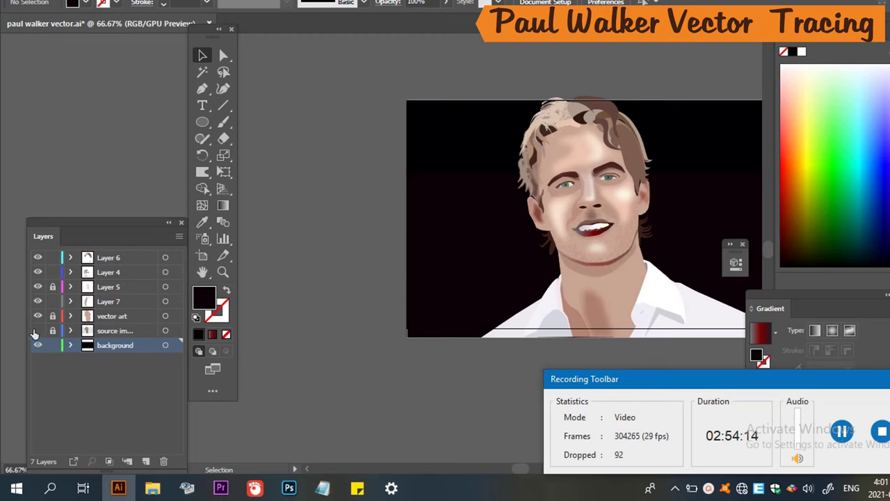
{"action": "left_click", "coordinate": [38, 271]}
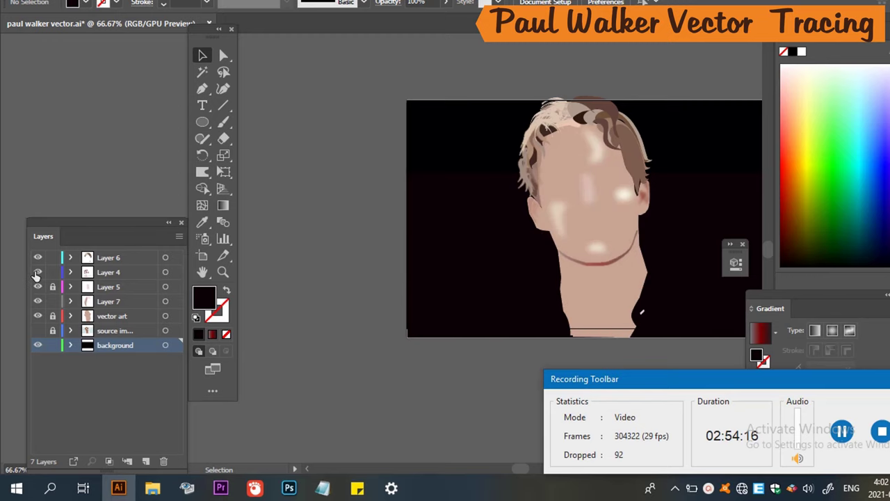
{"action": "left_click", "coordinate": [38, 272]}
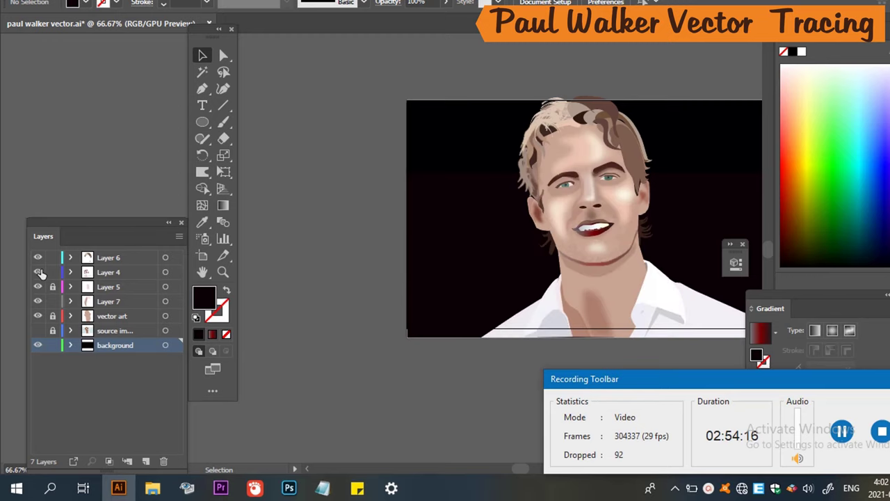
{"action": "left_click", "coordinate": [36, 331]}
{"action": "left_click", "coordinate": [37, 331]}
{"action": "left_click", "coordinate": [39, 331]}
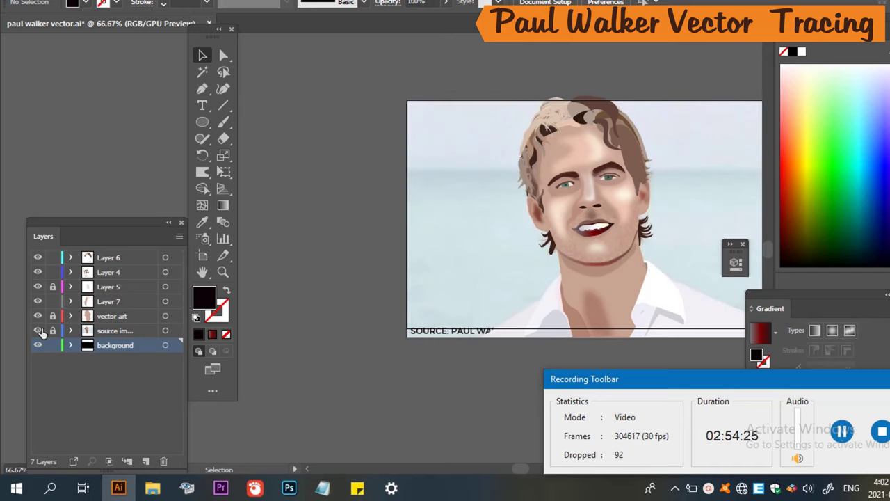
{"action": "left_click", "coordinate": [39, 331]}
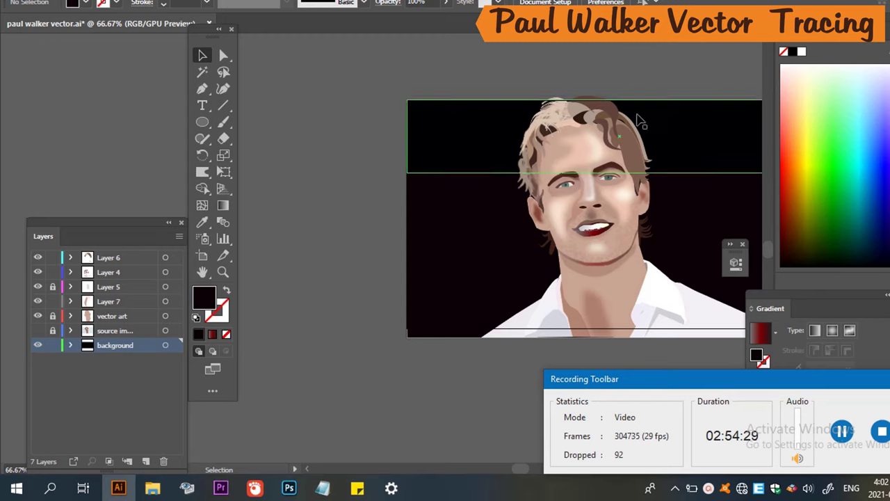
Try several colours on the shirt's right collar flap, fill it with pale cyan, and deselect it.
{"action": "left_click", "coordinate": [681, 203]}
{"action": "left_click", "coordinate": [657, 344]}
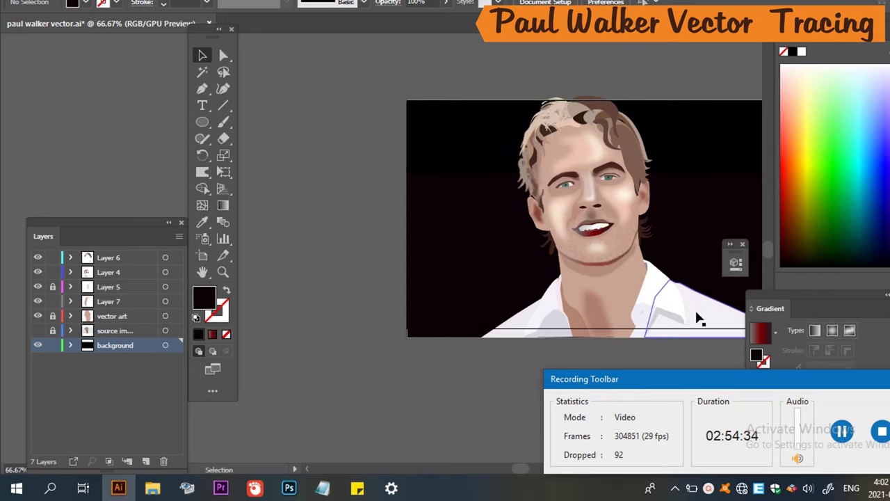
{"action": "left_click", "coordinate": [666, 306]}
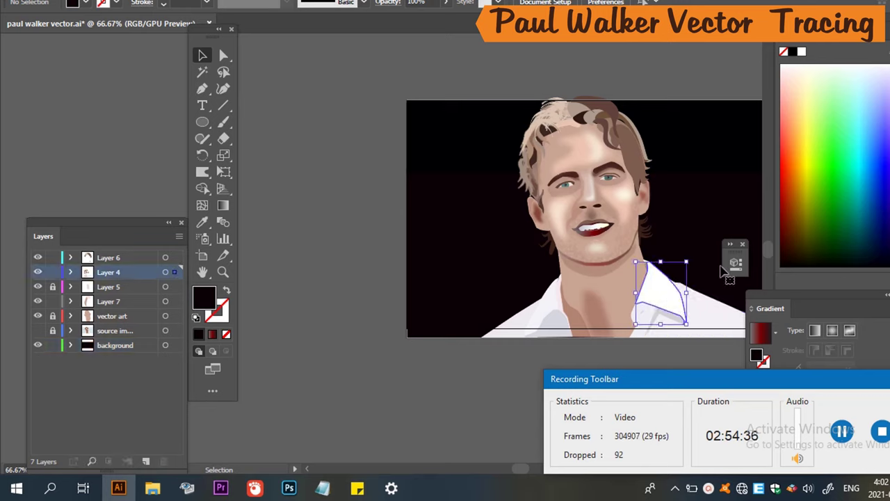
{"action": "left_click", "coordinate": [883, 103]}
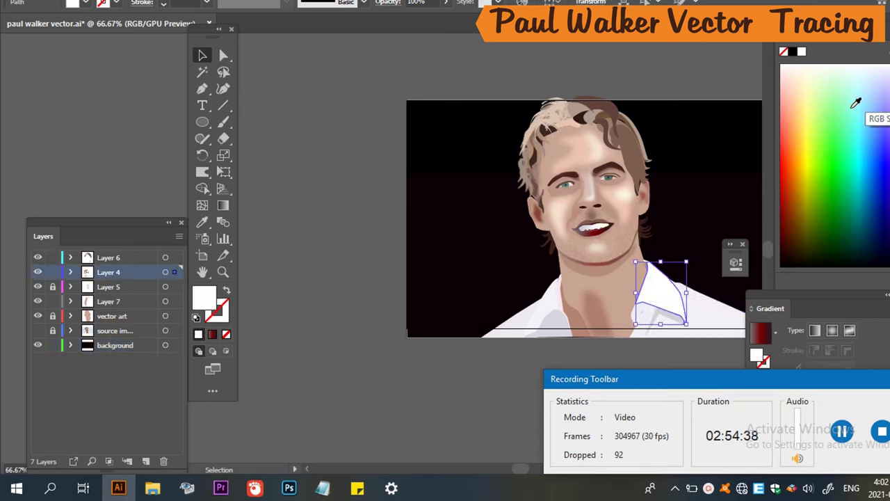
{"action": "key", "text": "i"}
{"action": "left_click", "coordinate": [872, 101]}
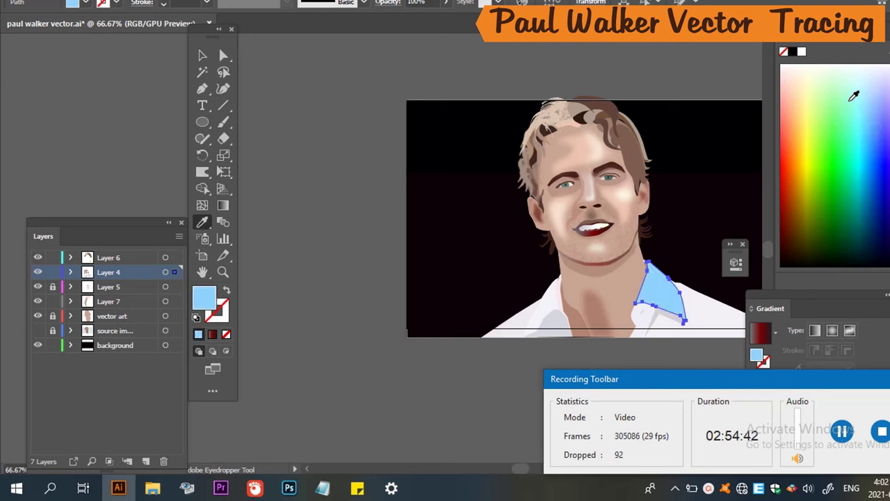
{"action": "left_click", "coordinate": [860, 88]}
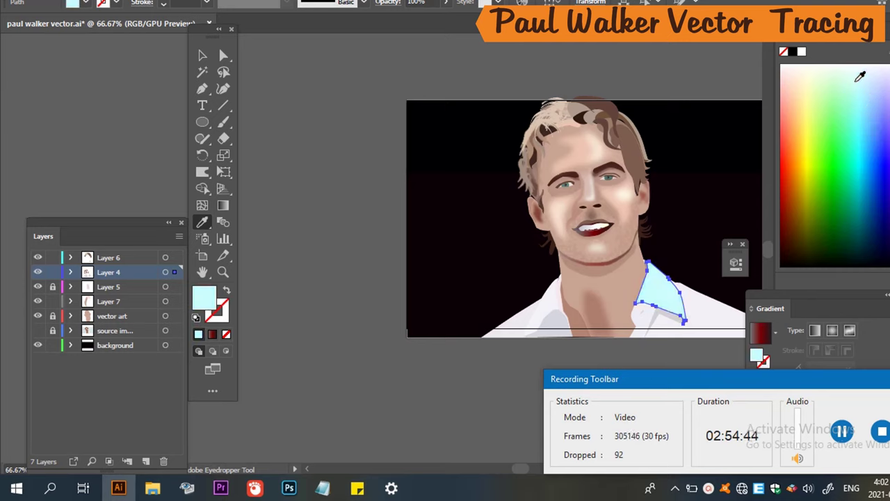
{"action": "left_click", "coordinate": [331, 287]}
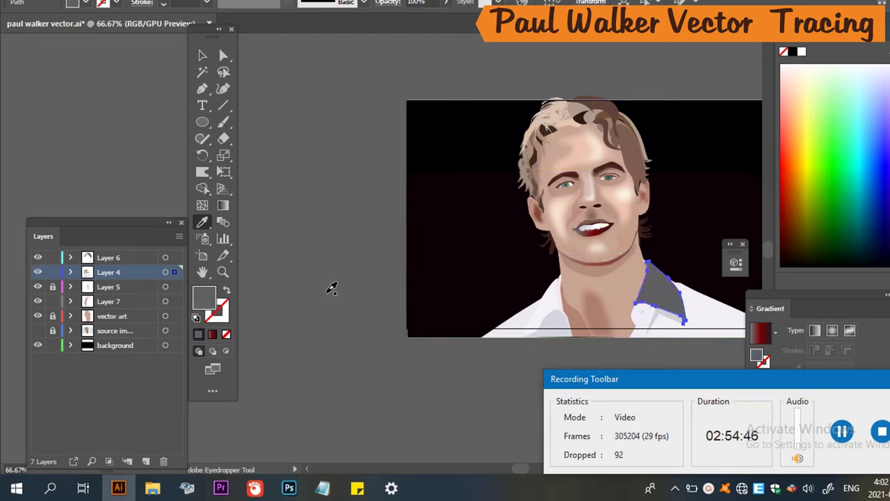
{"action": "left_click", "coordinate": [860, 63]}
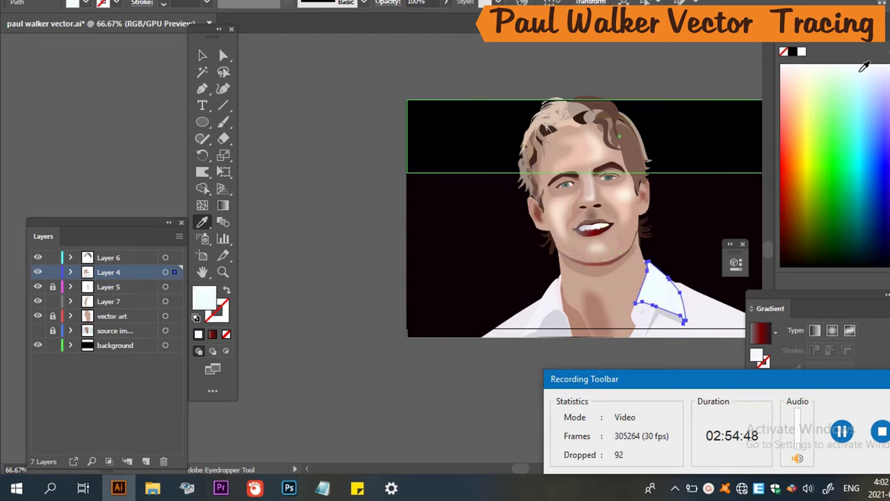
{"action": "left_click", "coordinate": [864, 79]}
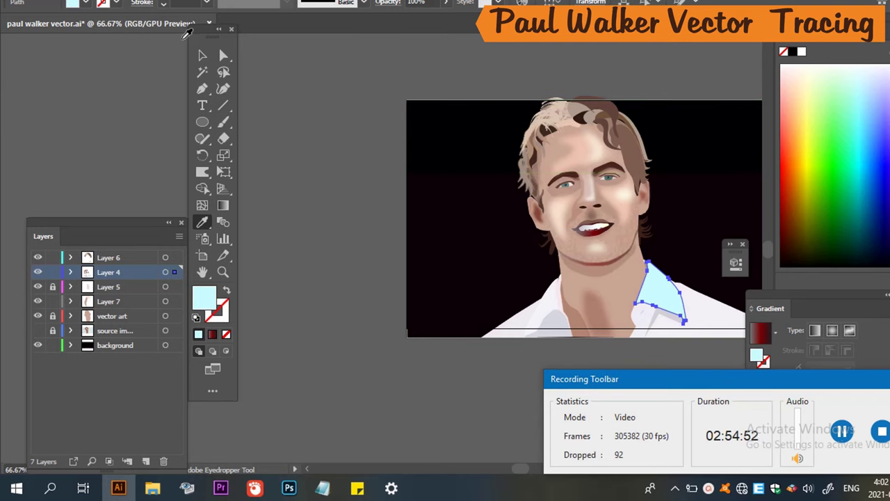
{"action": "left_click", "coordinate": [223, 56]}
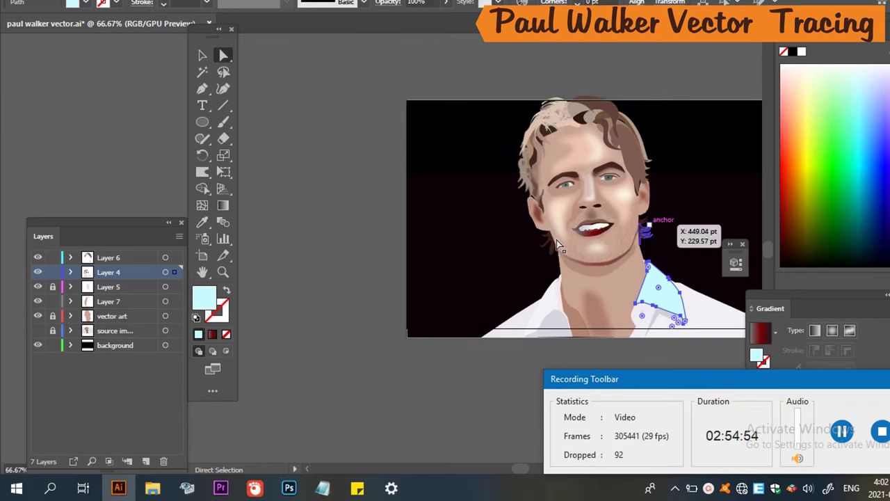
{"action": "left_click", "coordinate": [265, 321]}
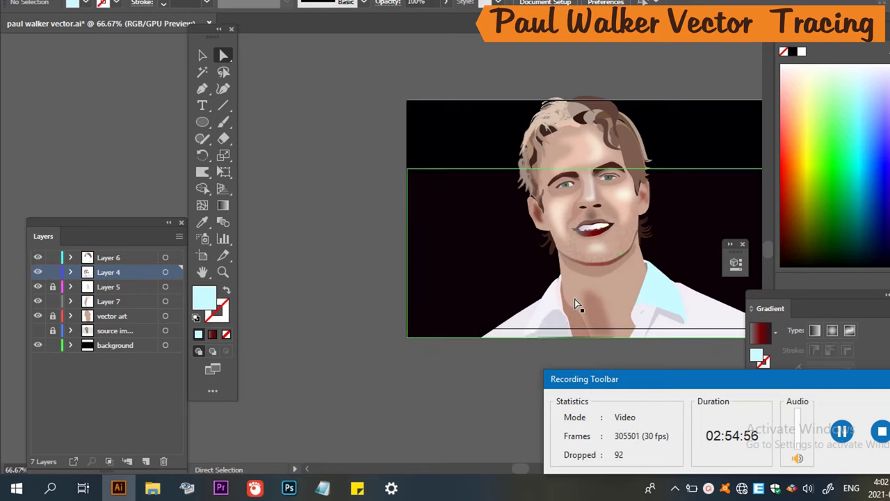
Fill the shirt's left collar shape with the pale cyan sampled from the right collar flap, and deselect it.
{"action": "left_click", "coordinate": [557, 311]}
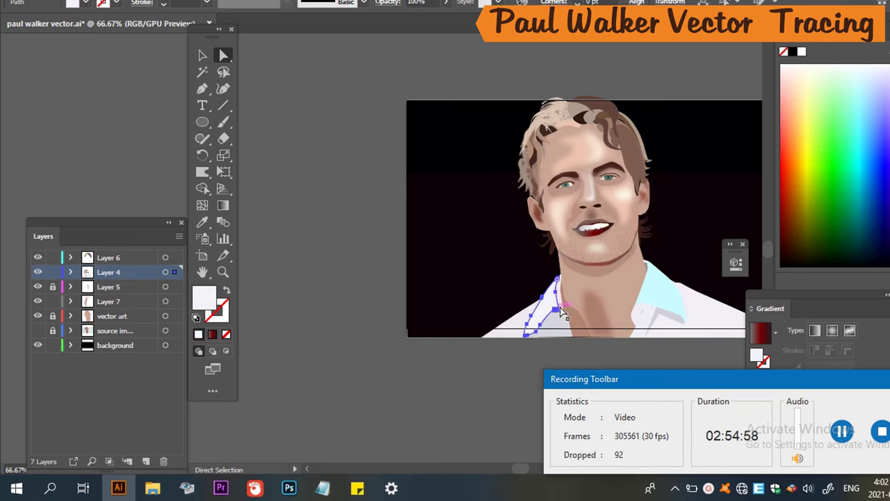
{"action": "key", "text": "i"}
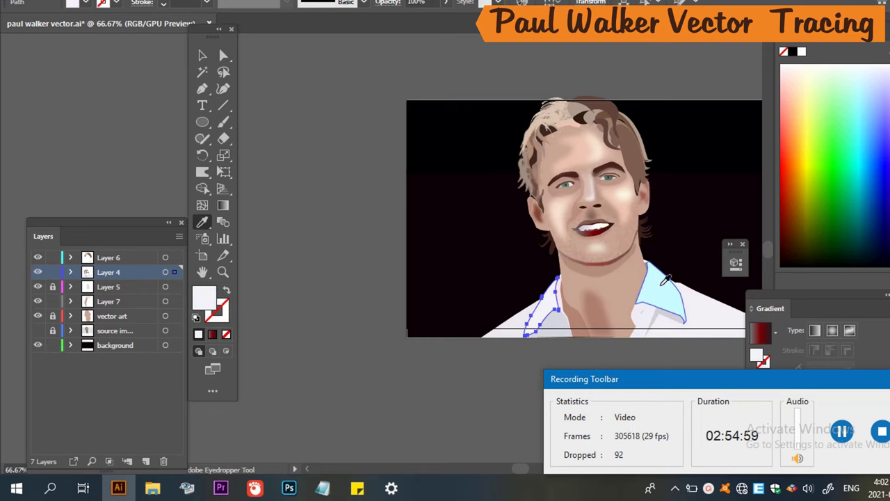
{"action": "left_click", "coordinate": [662, 283]}
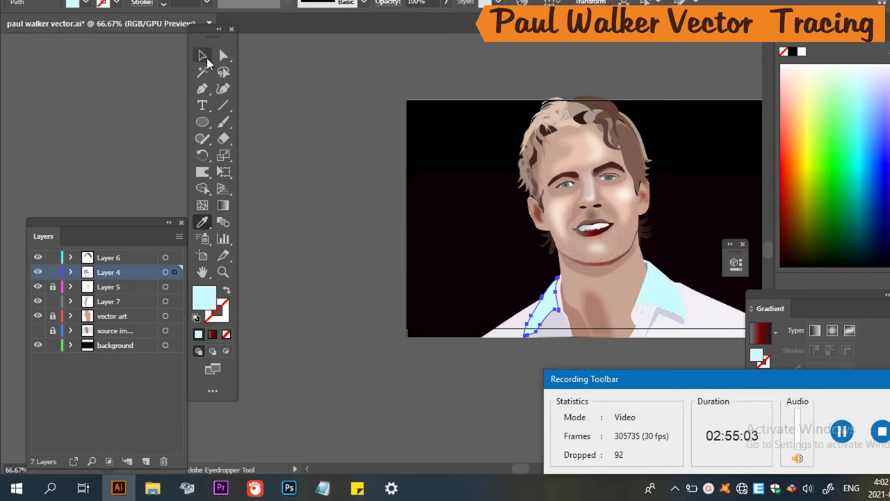
{"action": "left_click", "coordinate": [202, 57]}
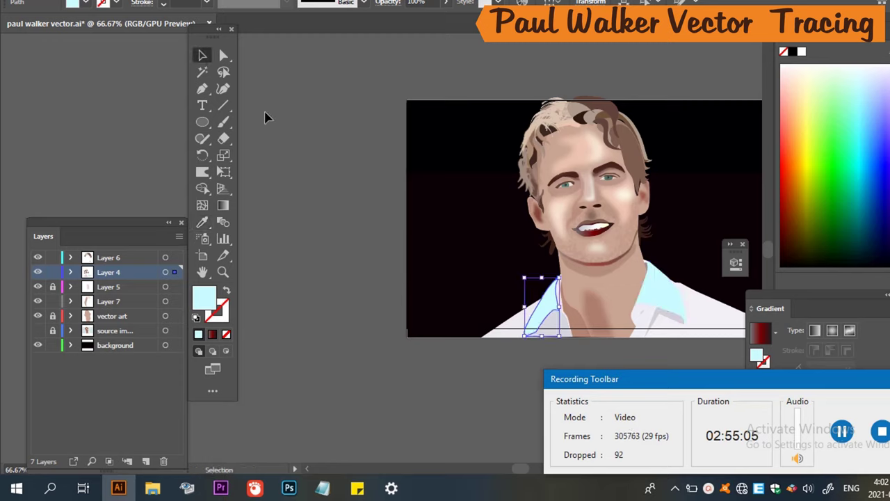
{"action": "left_click", "coordinate": [341, 293]}
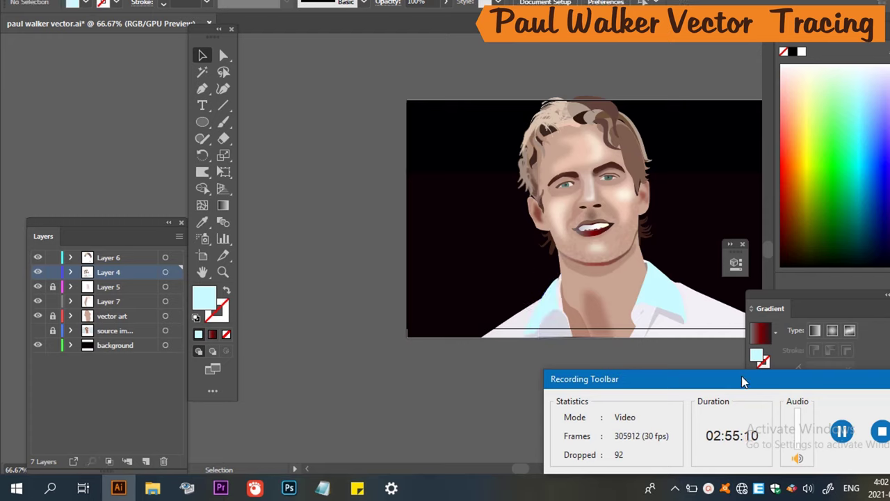
Save the document, and preview the artwork in full-screen mode before returning to the normal view.
{"action": "key", "text": "ctrl+s"}
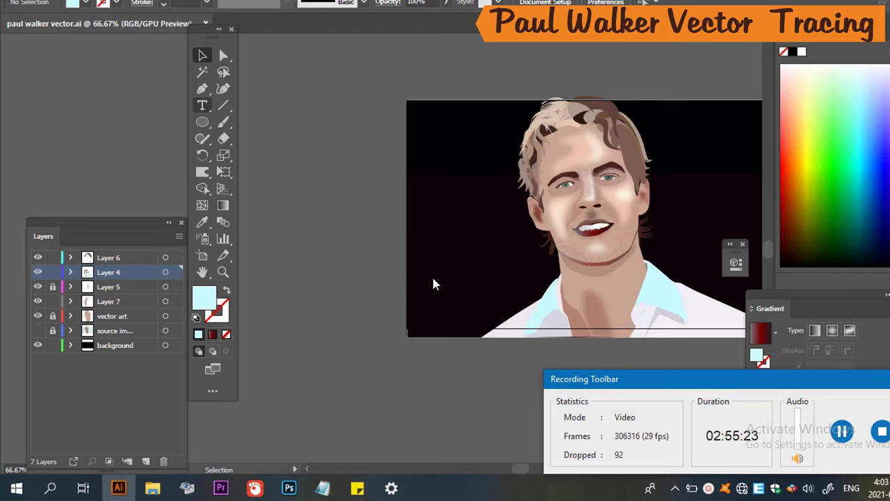
{"action": "key", "text": "f"}
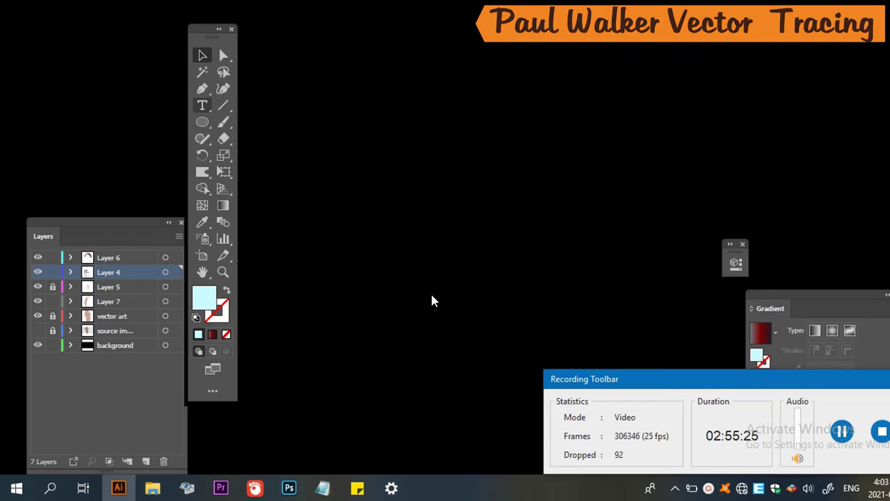
{"action": "key", "text": "f"}
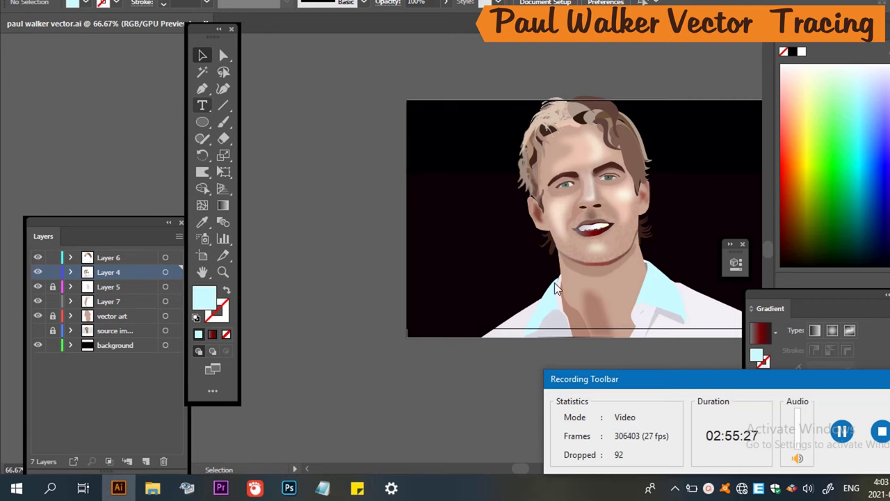
Stretch the upper black background rectangle slightly past the artboard's top edge, and deselect it.
{"action": "key", "text": "t"}
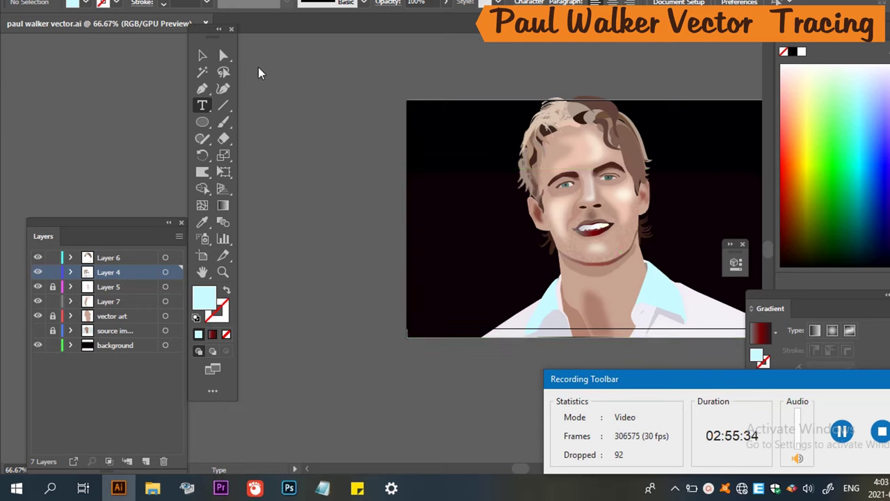
{"action": "left_click", "coordinate": [203, 56]}
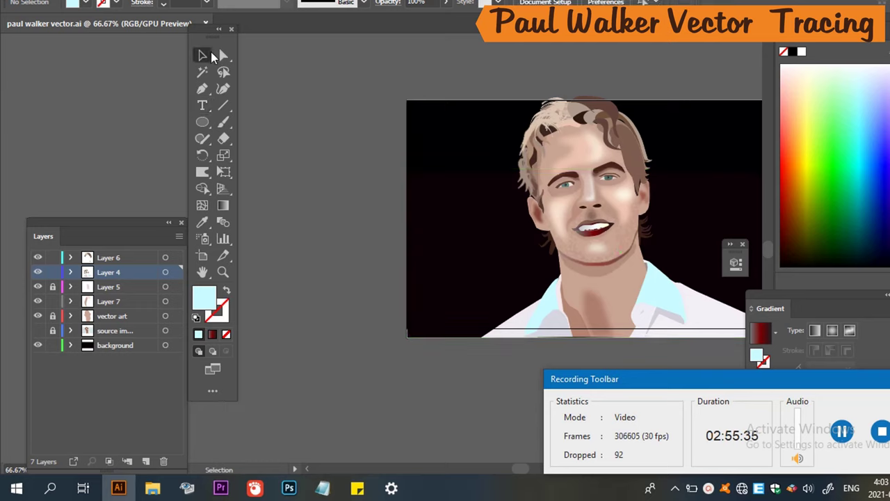
{"action": "left_click", "coordinate": [457, 140]}
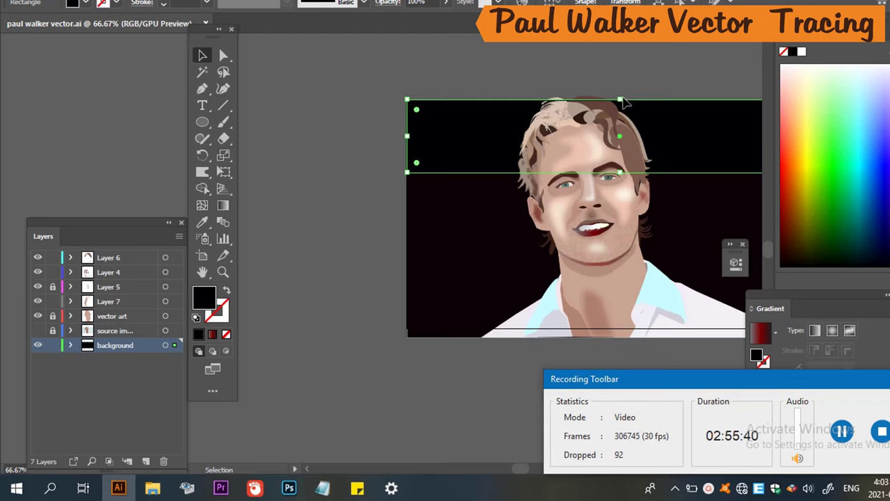
{"action": "left_click_drag", "start_coordinate": [619, 99], "coordinate": [621, 87]}
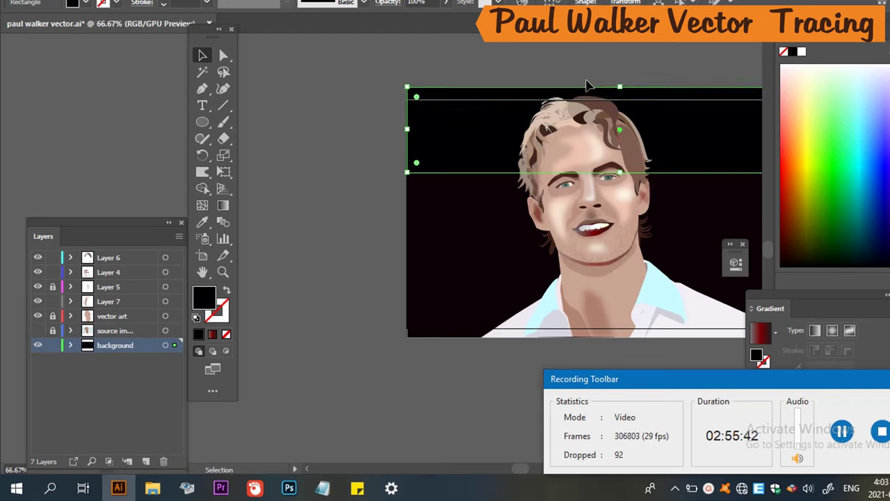
{"action": "left_click", "coordinate": [533, 85]}
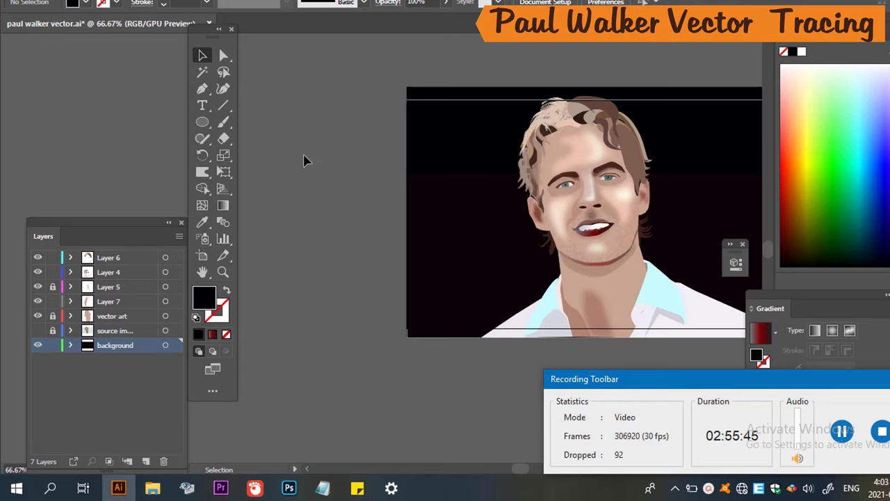
Extend Artboard 1 upward and downward to match the top and bottom edges of the black background.
{"action": "left_click", "coordinate": [203, 256]}
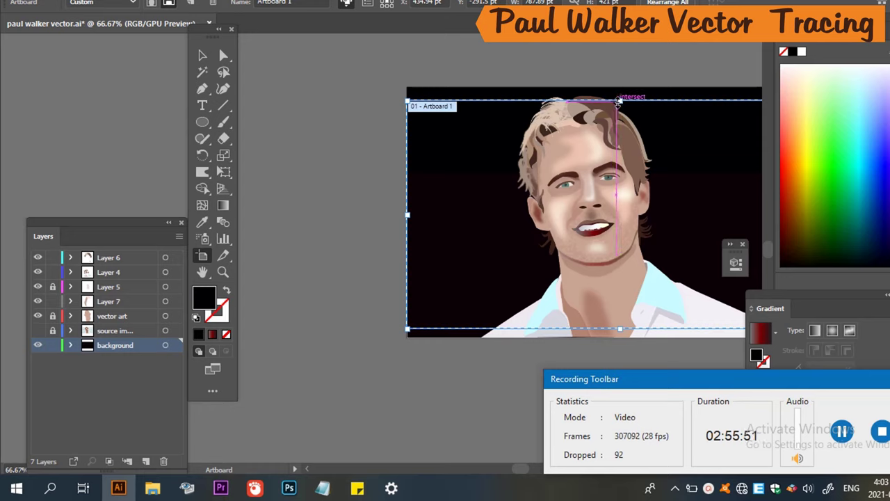
{"action": "left_click_drag", "start_coordinate": [625, 98], "coordinate": [627, 88]}
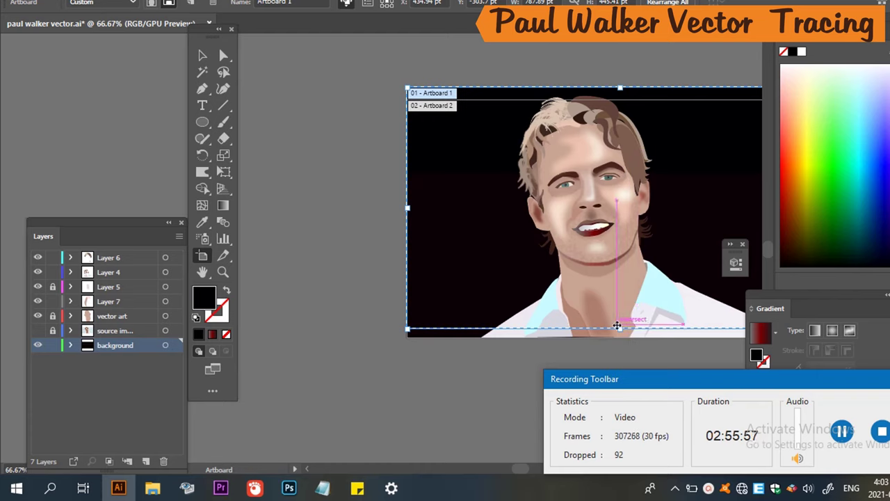
{"action": "left_click_drag", "start_coordinate": [622, 330], "coordinate": [621, 337]}
{"action": "left_click", "coordinate": [343, 262]}
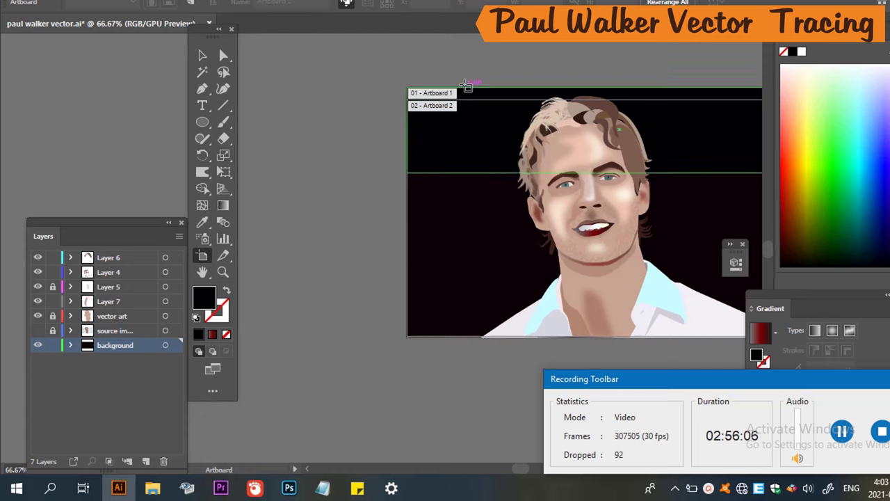
Extend Artboard 2's top edge up to the top of the black background, and save the document.
{"action": "left_click", "coordinate": [447, 119]}
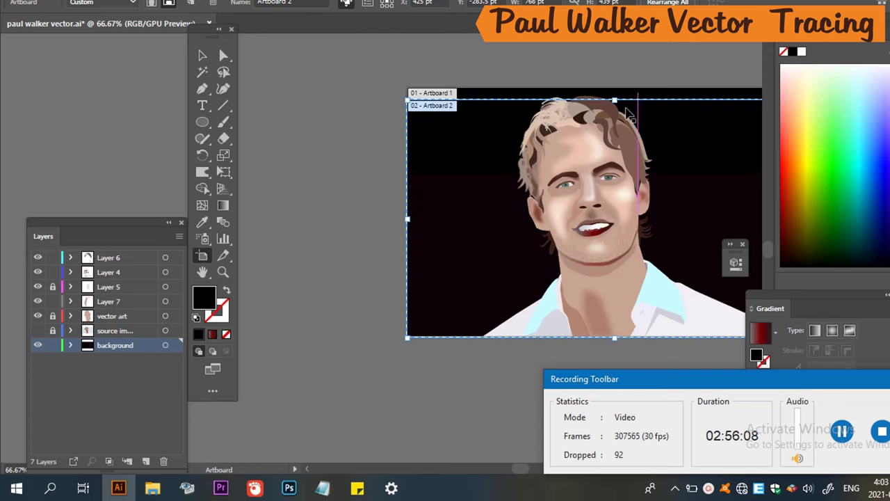
{"action": "left_click_drag", "start_coordinate": [616, 101], "coordinate": [646, 86]}
{"action": "left_click", "coordinate": [685, 67]}
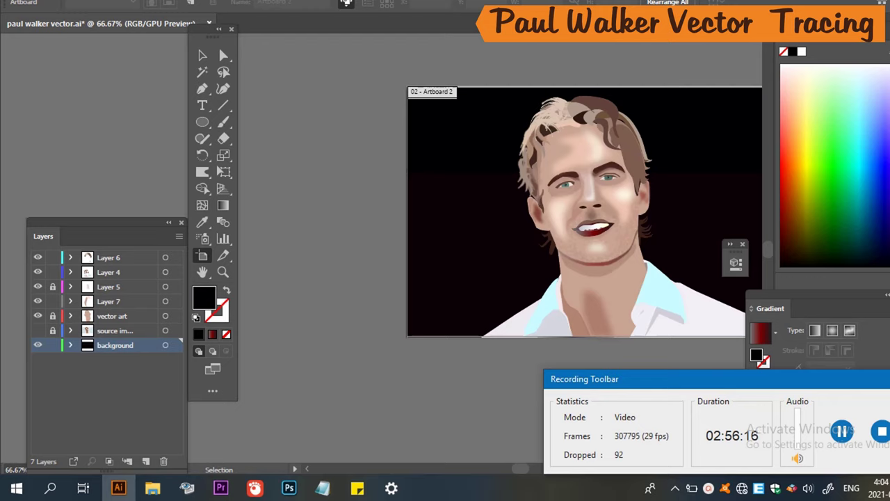
{"action": "key", "text": "ctrl+s"}
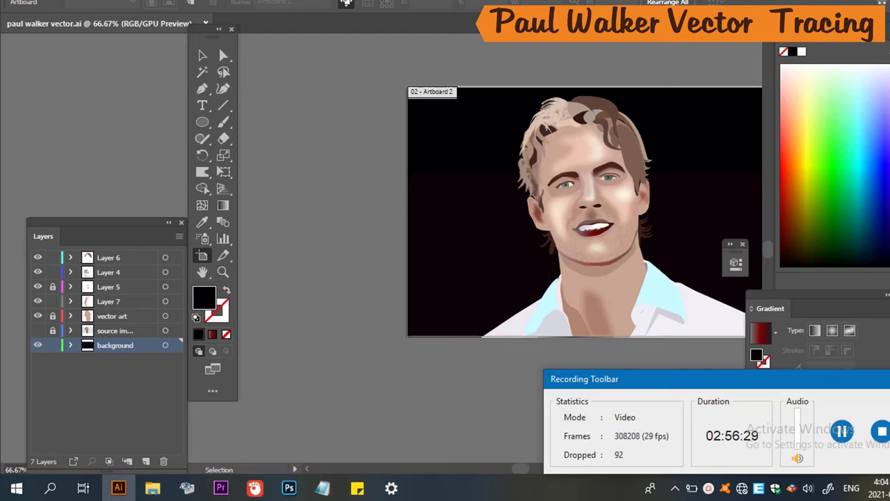
Create a wide text box across the lower part of the portrait, replacing the placeholder text with "Paul Walker".
{"action": "left_click", "coordinate": [206, 105]}
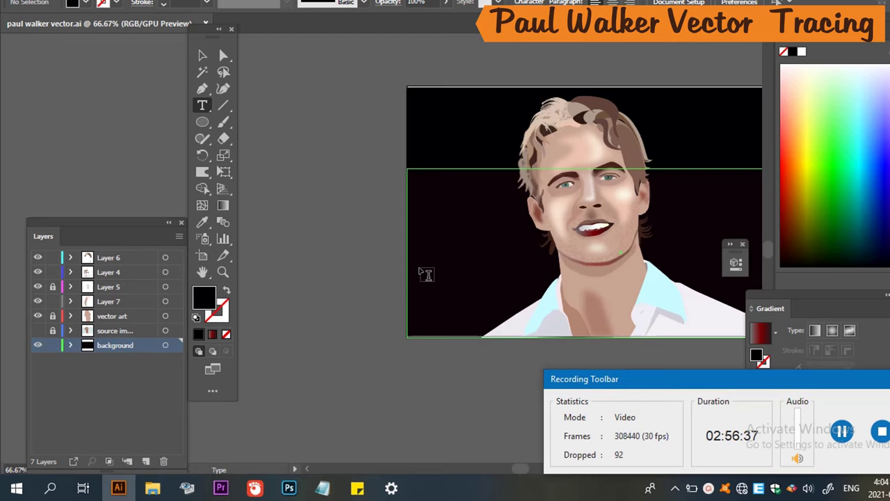
{"action": "left_click_drag", "start_coordinate": [421, 271], "coordinate": [571, 307]}
{"action": "left_click_drag", "start_coordinate": [696, 318], "coordinate": [696, 317]}
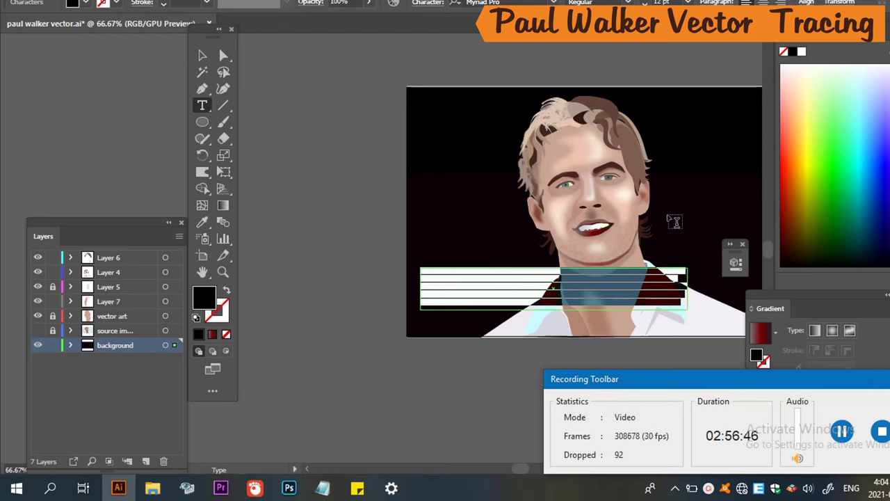
{"action": "key", "text": "BackSpace"}
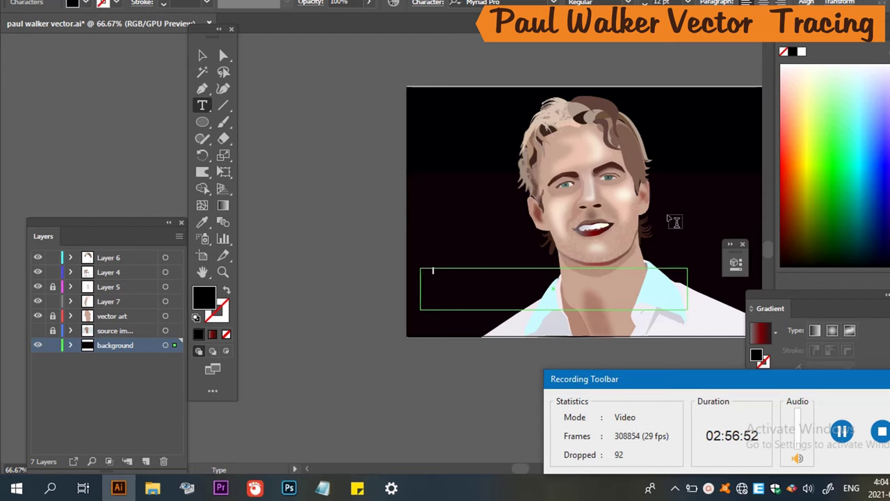
{"action": "type", "text": "Wal"}
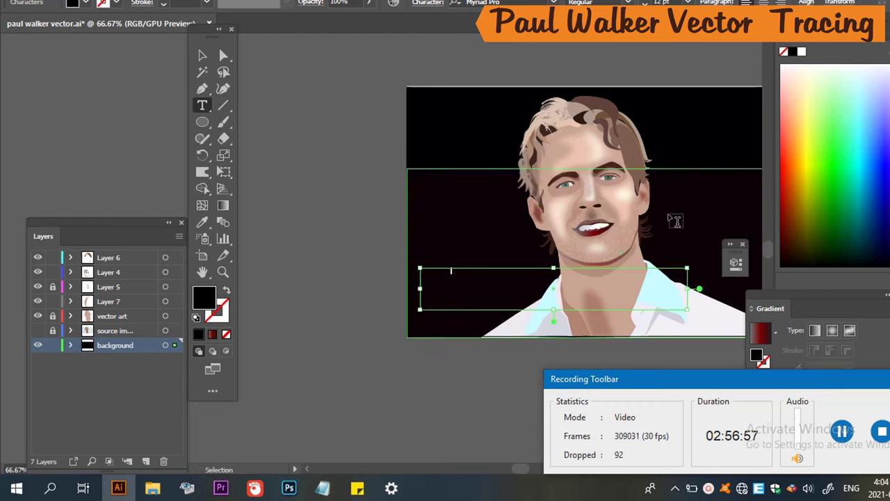
Fill all of the "Paul Walker" text with white.
{"action": "key", "text": "ctrl+a"}
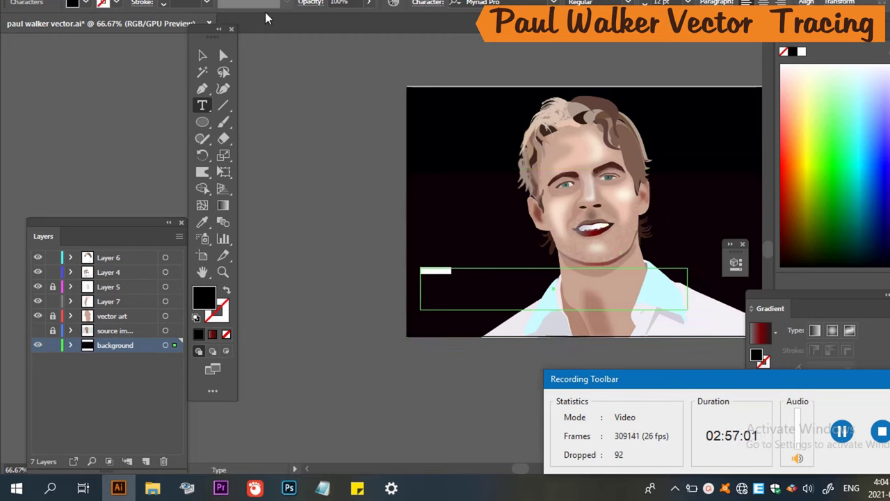
{"action": "left_click", "coordinate": [546, 2]}
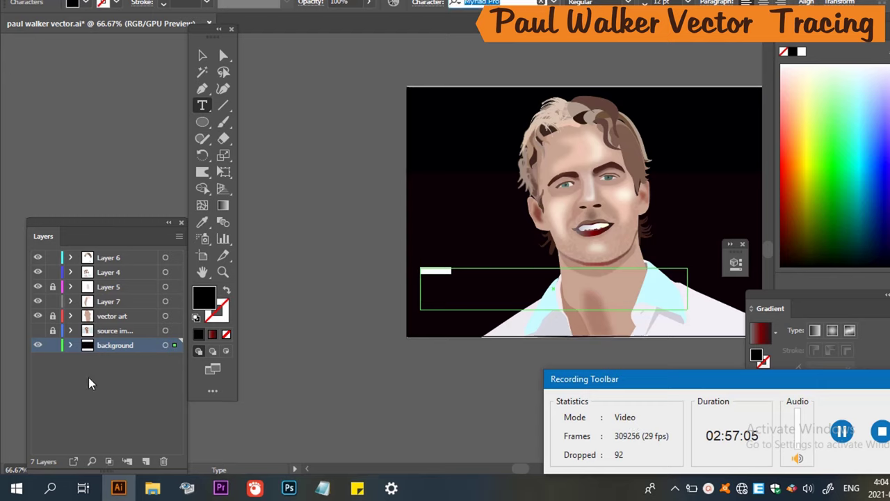
{"action": "left_click", "coordinate": [801, 51]}
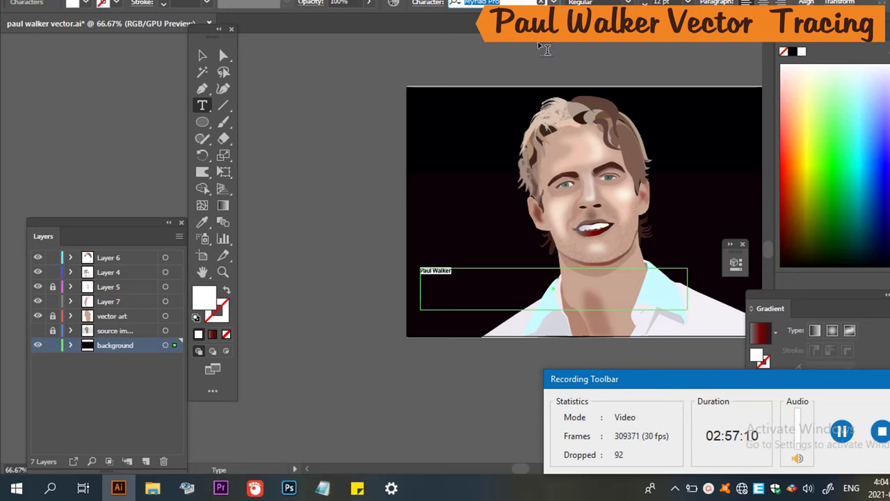
{"action": "left_click", "coordinate": [497, 288]}
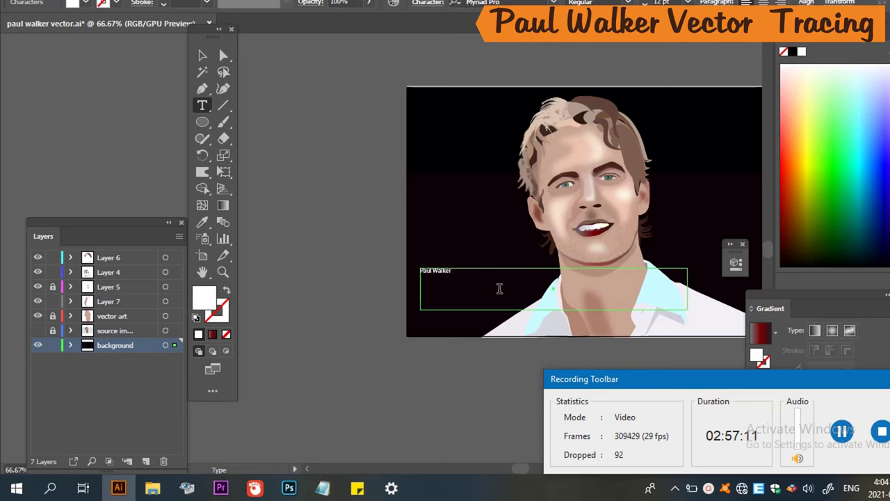
Set the font size of the "Paul Walker" text to 23 pt, and deselect the text.
{"action": "key", "text": "ctrl+a"}
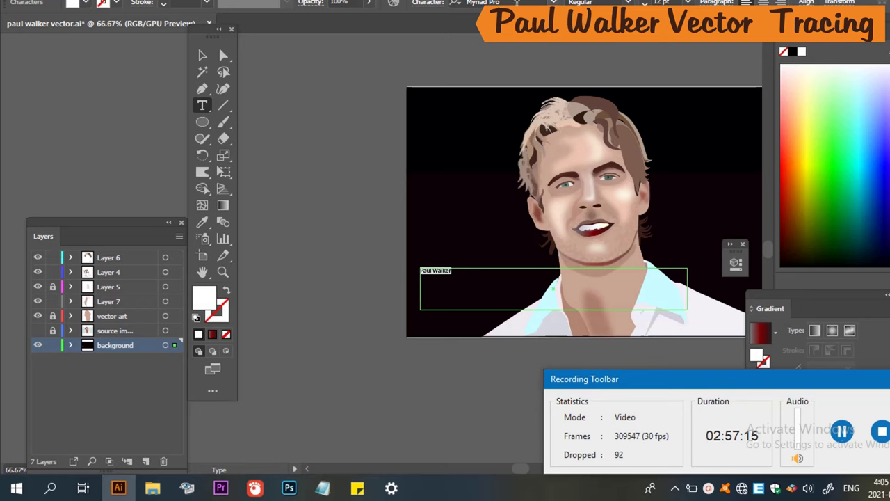
{"action": "left_click", "coordinate": [517, 3]}
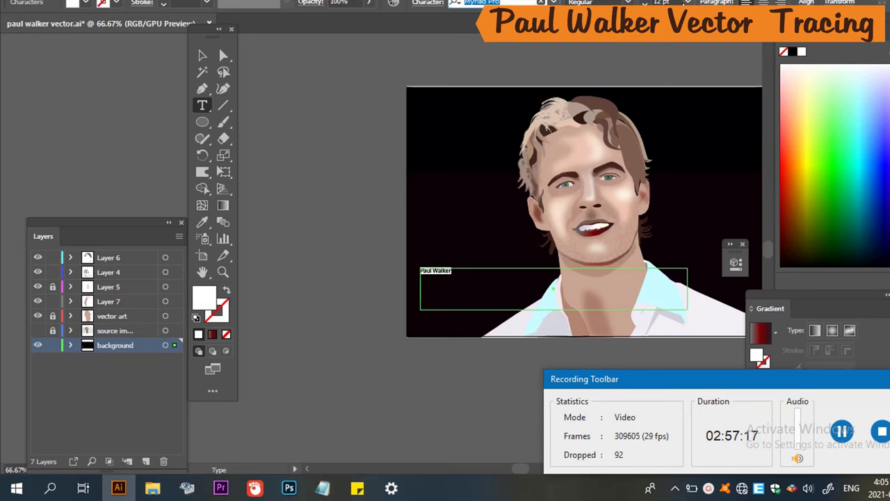
{"action": "key", "text": "Tab"}
{"action": "key", "text": "Up"}
{"action": "key", "text": "Up"}
{"action": "key", "text": "Up"}
{"action": "key", "text": "Up"}
{"action": "key", "text": "Up"}
{"action": "key", "text": "Up"}
{"action": "key", "text": "Up"}
{"action": "key", "text": "Up"}
{"action": "key", "text": "Up"}
{"action": "key", "text": "Up"}
{"action": "key", "text": "Up"}
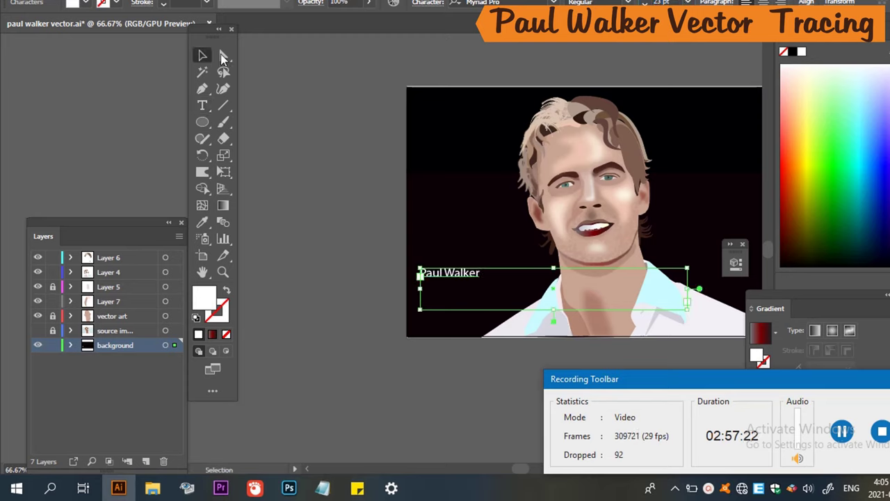
{"action": "left_click", "coordinate": [201, 55]}
{"action": "left_click", "coordinate": [267, 64]}
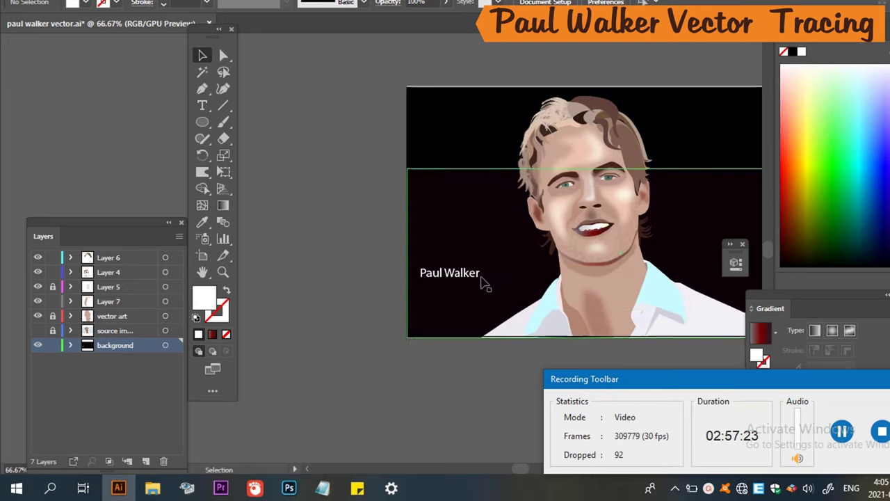
Duplicate the "Paul Walker" text just below the original and set the copy's font to Russel Write TT.
{"action": "left_click_drag", "start_coordinate": [477, 276], "coordinate": [488, 293]}
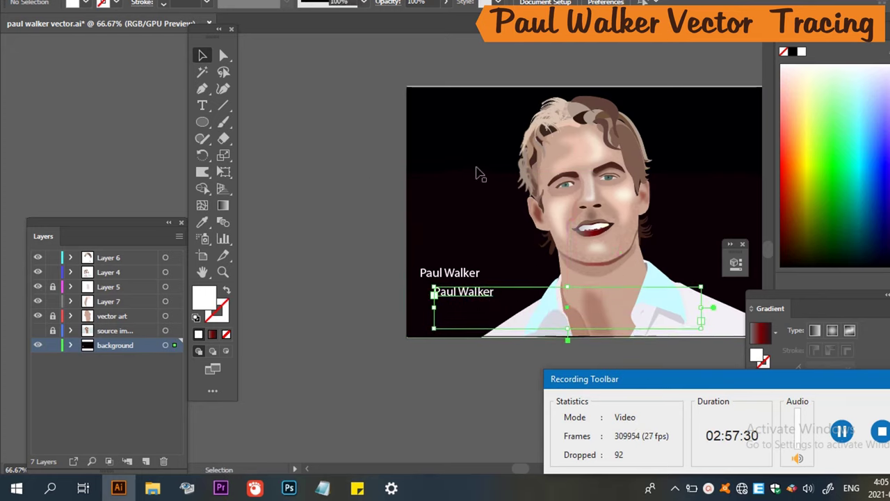
{"action": "left_click", "coordinate": [202, 106]}
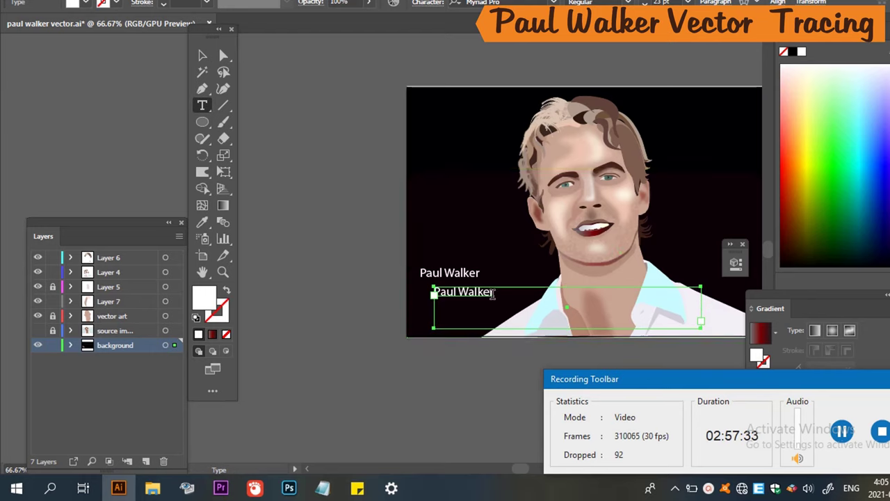
{"action": "left_click_drag", "start_coordinate": [493, 294], "coordinate": [384, 293]}
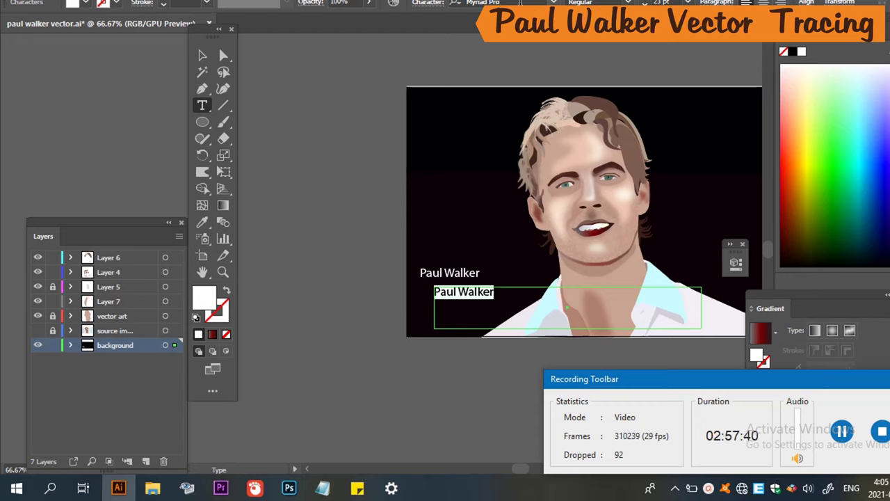
{"action": "left_click", "coordinate": [520, 2]}
{"action": "key", "text": "Down"}
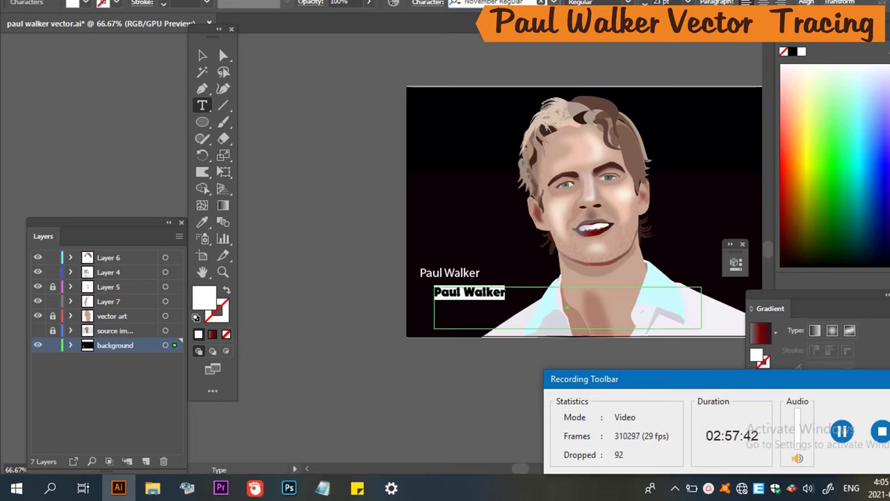
{"action": "left_click", "coordinate": [555, 2]}
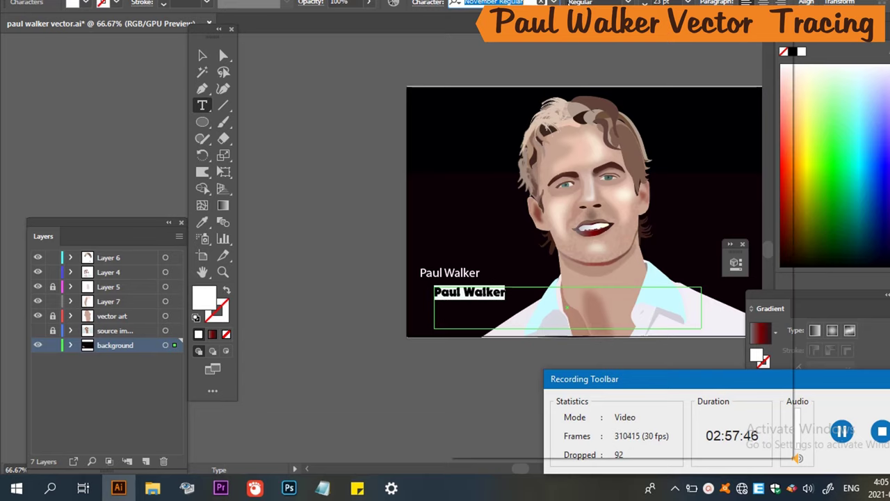
{"action": "left_click", "coordinate": [554, 2]}
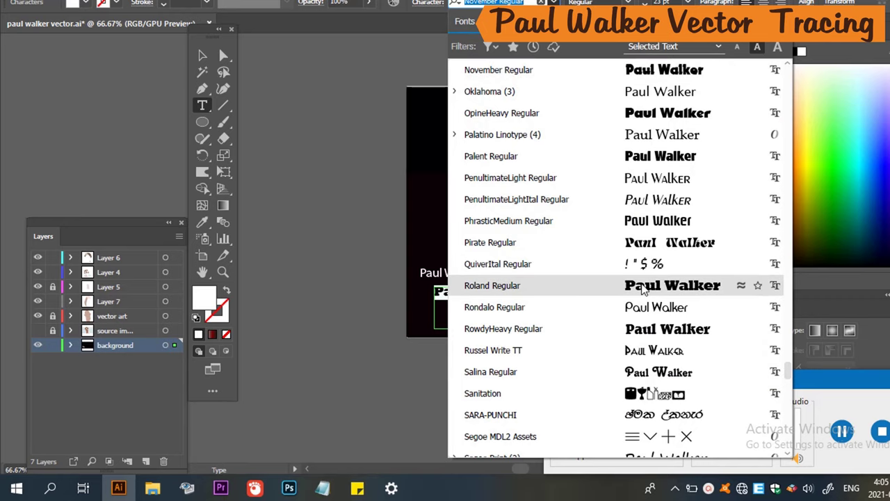
{"action": "left_click", "coordinate": [653, 354]}
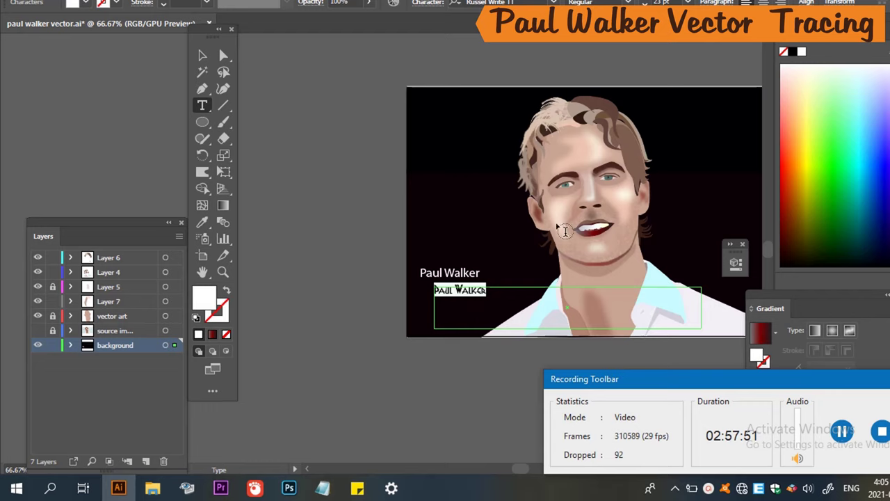
Replace the wording of the lower text copy with a closing message that starts with "Thanks for".
{"action": "left_click", "coordinate": [507, 296]}
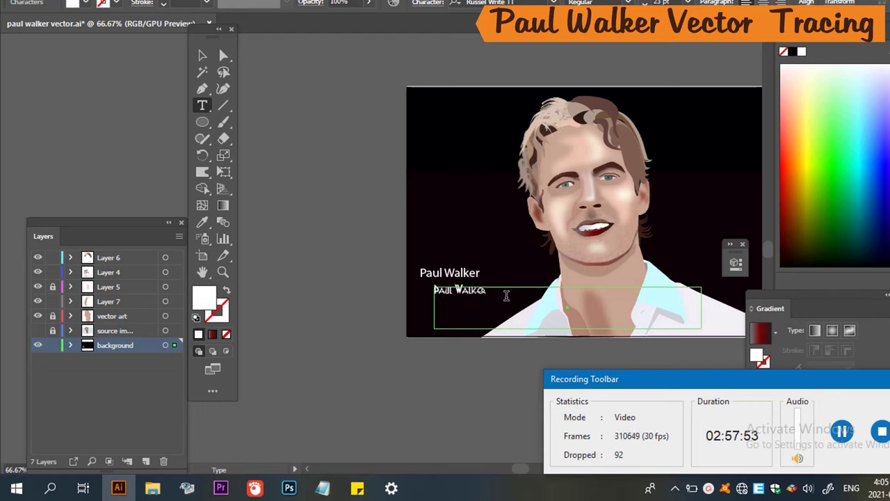
{"action": "key", "text": "ctrl+a"}
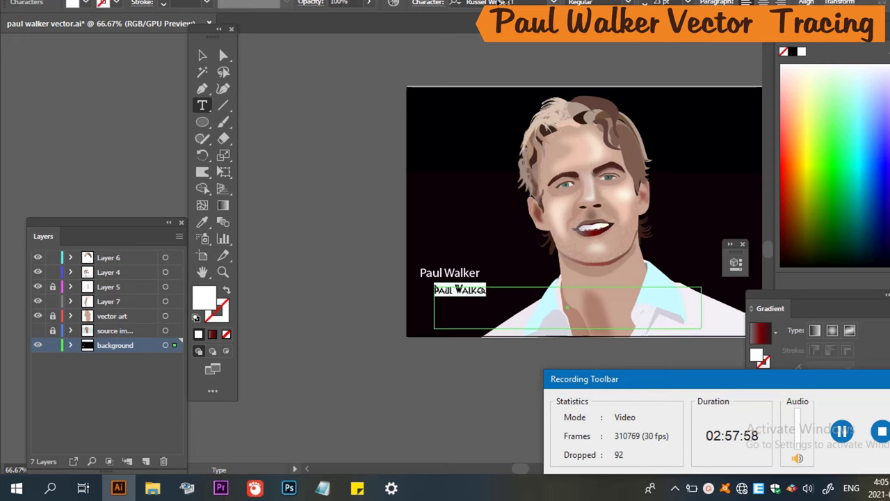
{"action": "type", "text": "T"}
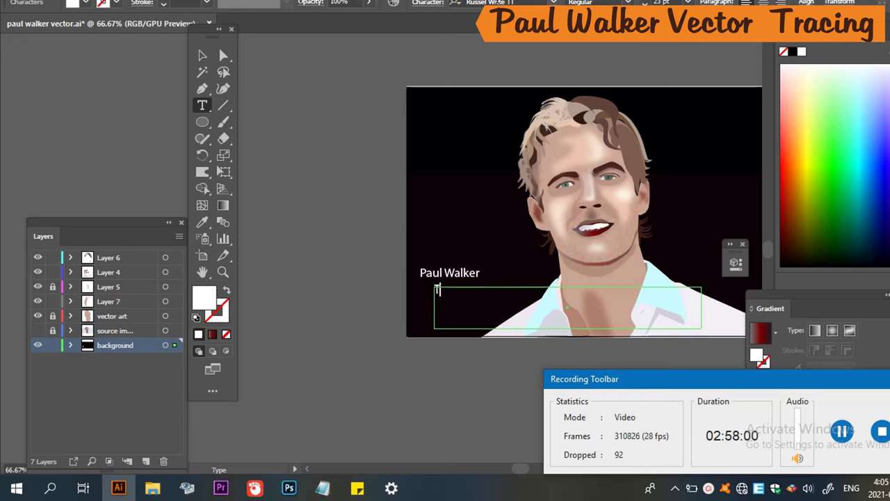
{"action": "type", "text": "u"}
{"action": "left_click", "coordinate": [492, 3]}
{"action": "type", "text": "a"}
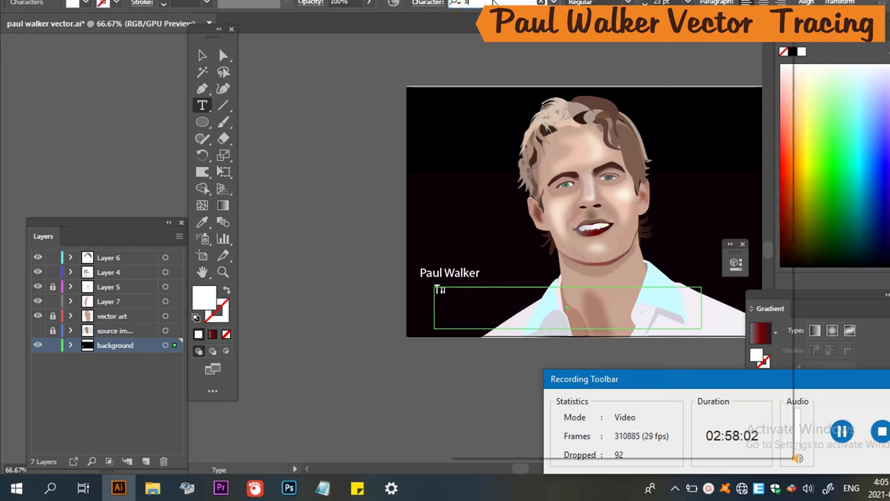
{"action": "type", "text": "rink"}
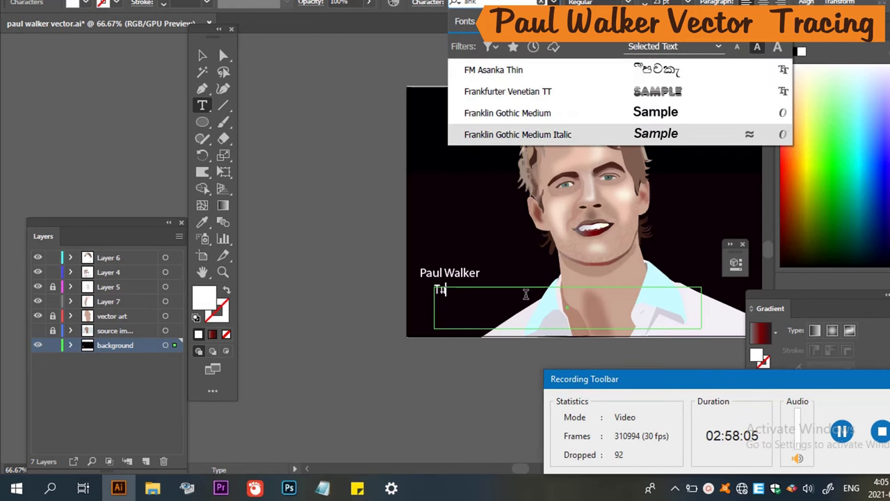
{"action": "key", "text": "Escape"}
{"action": "type", "text": "A"}
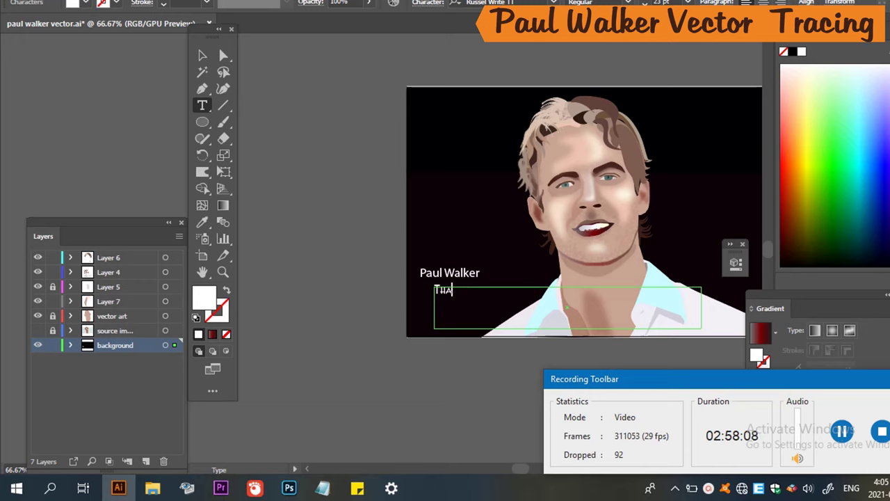
{"action": "type", "text": "hanks f"}
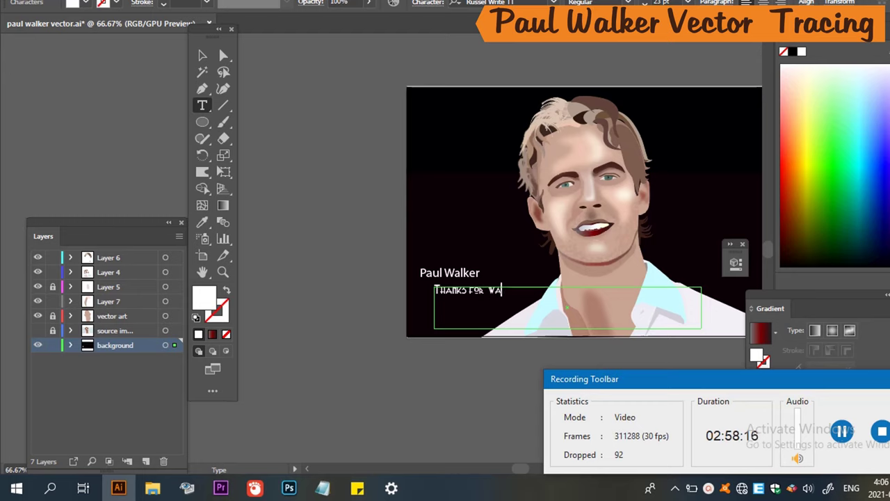
{"action": "type", "text": "or WAT"}
{"action": "type", "text": "CHN"}
{"action": "type", "text": "N"}
Correct the last word of the closing message so that it reads "watching".
{"action": "scroll", "coordinate": [516, 298], "scroll_direction": "up", "scroll_amount": 2}
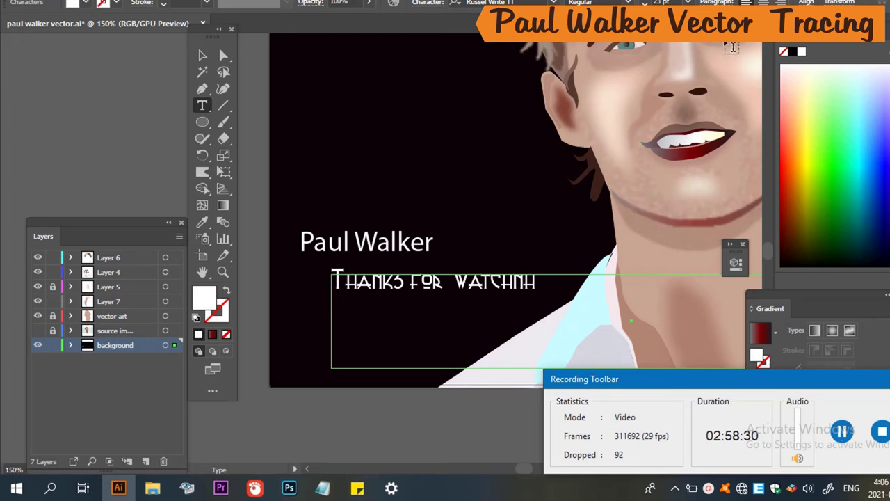
{"action": "key", "text": "BackSpace"}
{"action": "key", "text": "BackSpace"}
{"action": "key", "text": "BackSpace"}
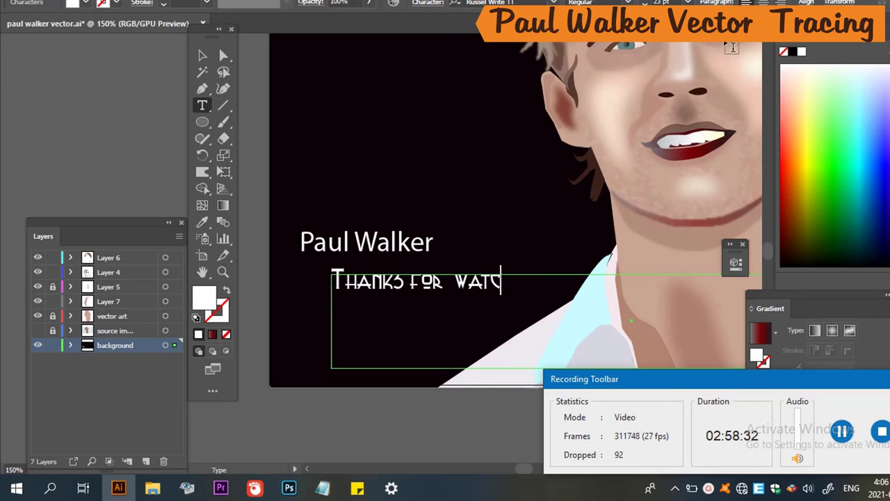
{"action": "type", "text": "hing"}
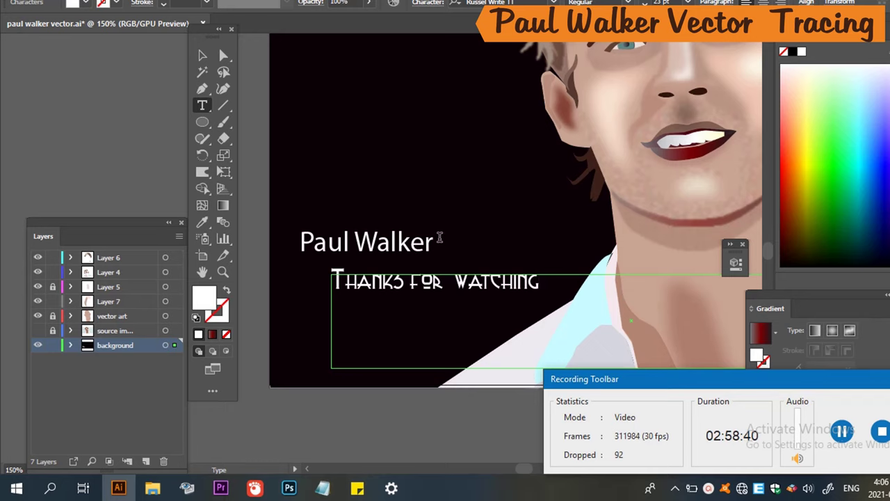
Browse the font previews for the upper "Paul Walker" caption and apply the Margaret Regular font.
{"action": "left_click_drag", "start_coordinate": [438, 240], "coordinate": [269, 234]}
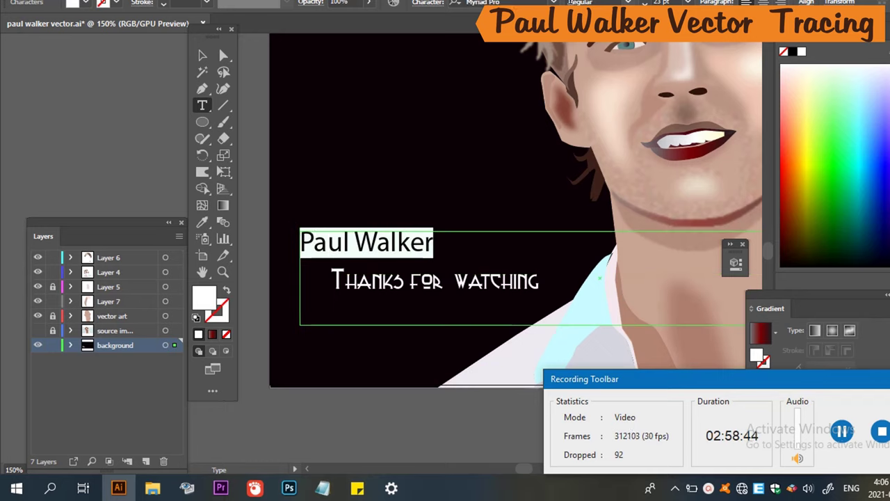
{"action": "left_click", "coordinate": [554, 2]}
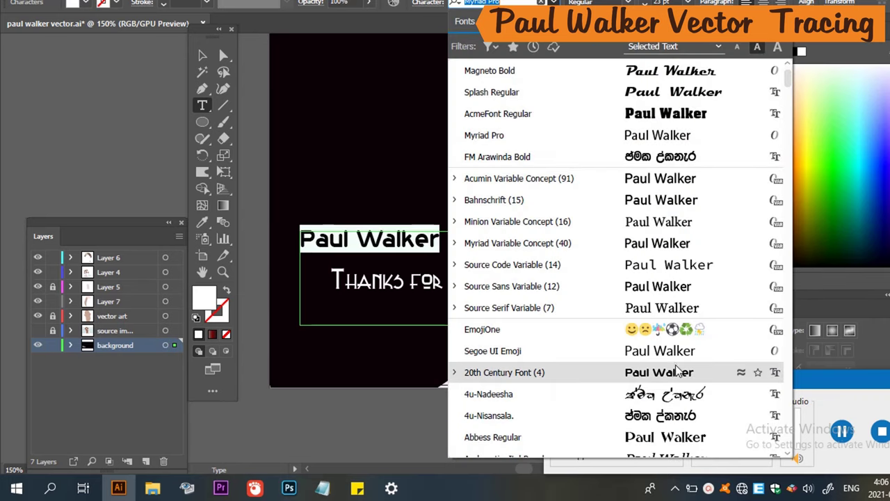
{"action": "scroll", "coordinate": [671, 375], "scroll_direction": "down", "scroll_amount": 6}
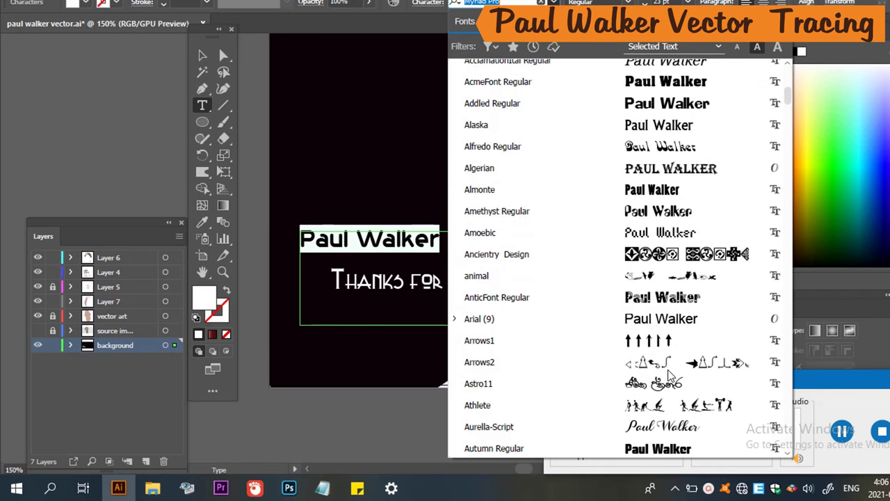
{"action": "scroll", "coordinate": [669, 375], "scroll_direction": "down", "scroll_amount": 15}
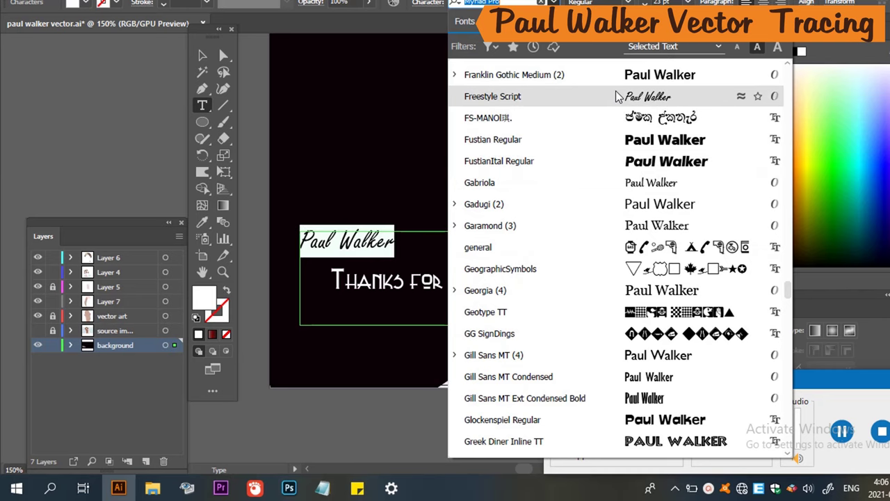
{"action": "scroll", "coordinate": [612, 97], "scroll_direction": "up", "scroll_amount": 6}
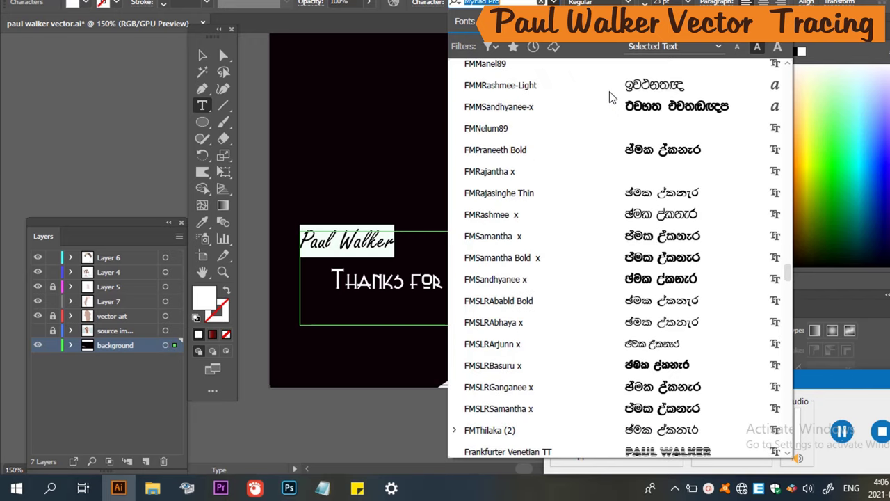
{"action": "scroll", "coordinate": [612, 97], "scroll_direction": "up", "scroll_amount": 6}
{"action": "scroll", "coordinate": [671, 186], "scroll_direction": "down", "scroll_amount": 20}
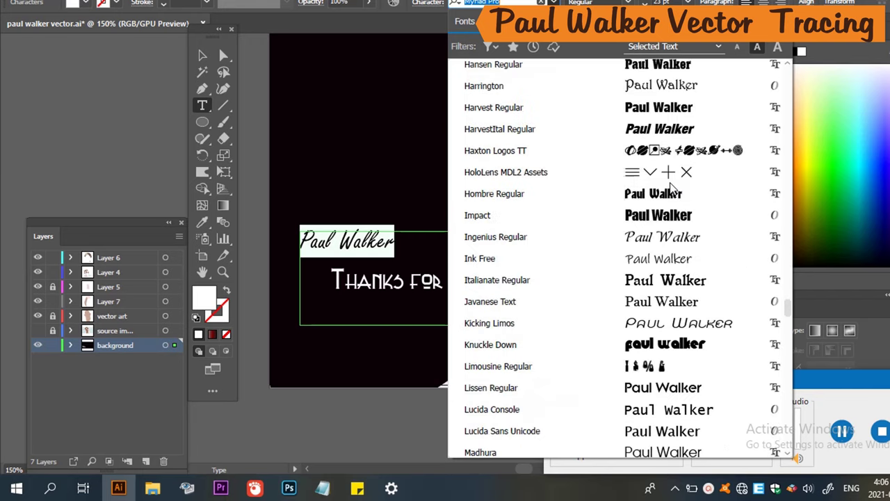
{"action": "scroll", "coordinate": [672, 187], "scroll_direction": "down", "scroll_amount": 10}
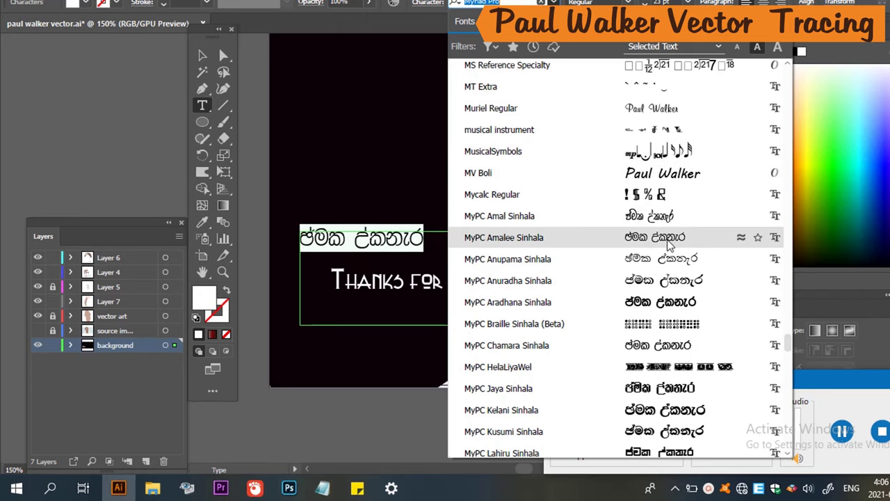
{"action": "scroll", "coordinate": [677, 180], "scroll_direction": "up", "scroll_amount": 15}
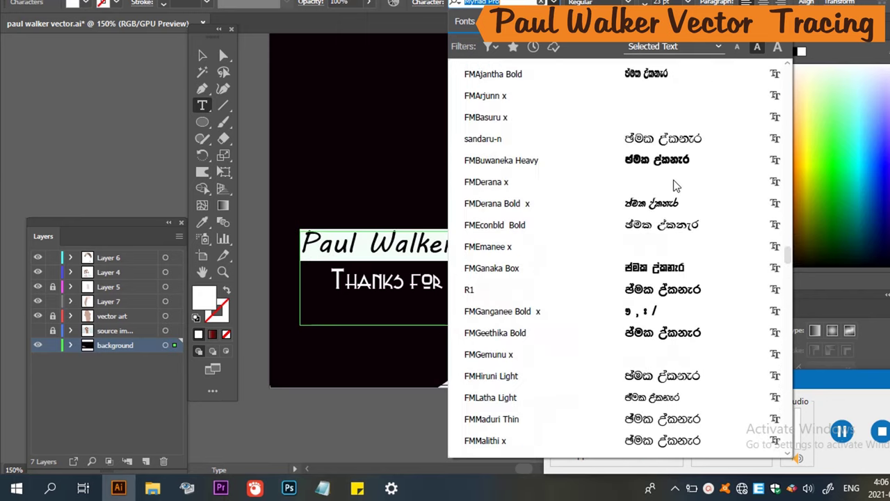
{"action": "scroll", "coordinate": [671, 196], "scroll_direction": "down", "scroll_amount": 15}
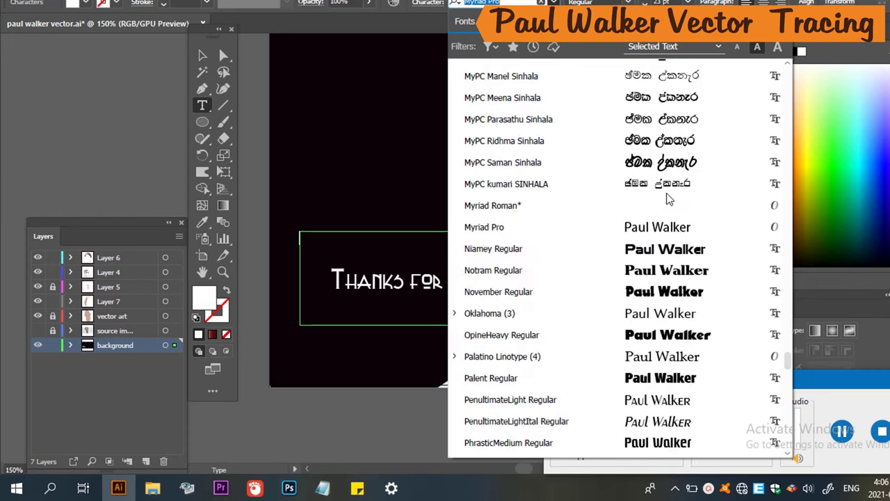
{"action": "scroll", "coordinate": [669, 198], "scroll_direction": "up", "scroll_amount": 6}
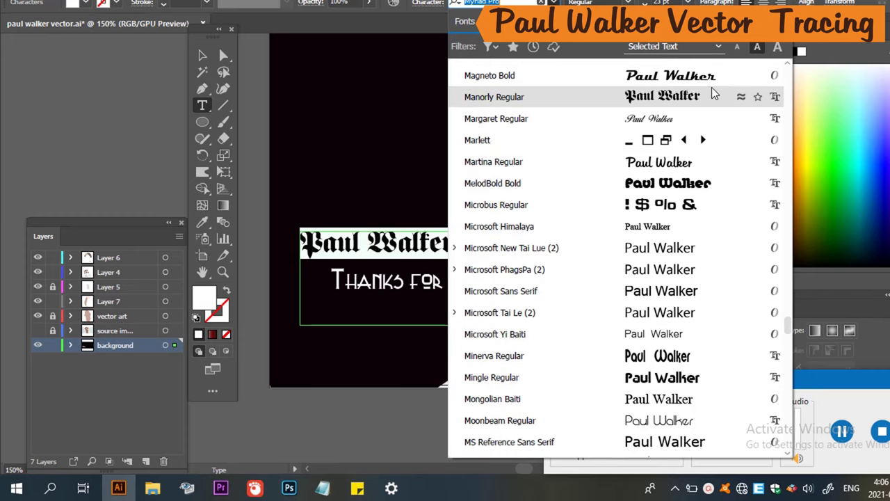
{"action": "left_click", "coordinate": [693, 125]}
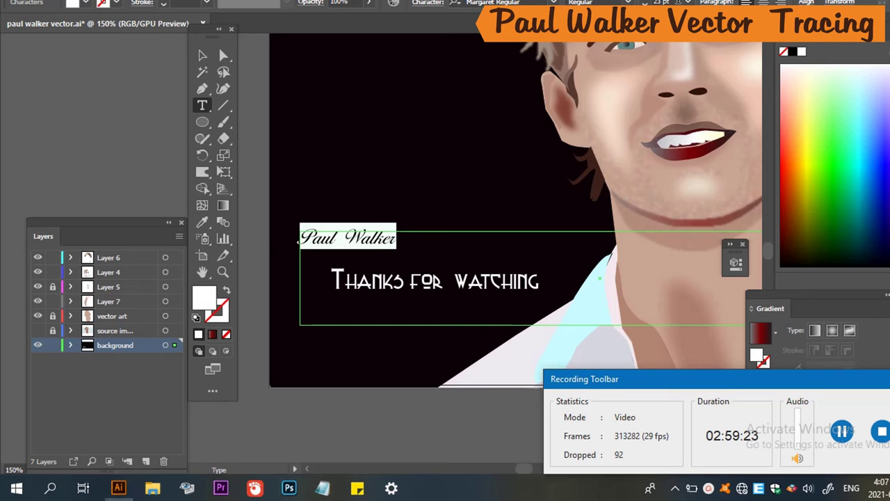
Set the font size of the "Paul Walker" caption to 30 pt.
{"action": "left_click_drag", "start_coordinate": [670, 2], "coordinate": [653, 2]}
{"action": "type", "text": "30"}
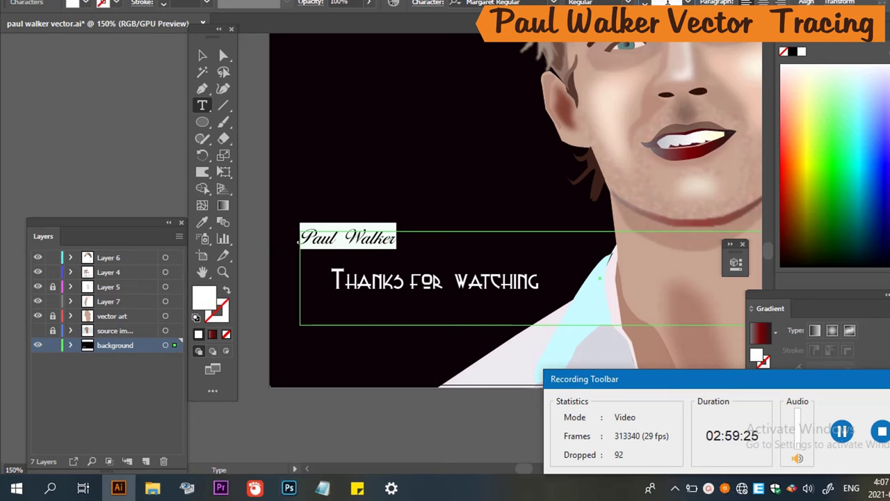
{"action": "key", "text": "Return"}
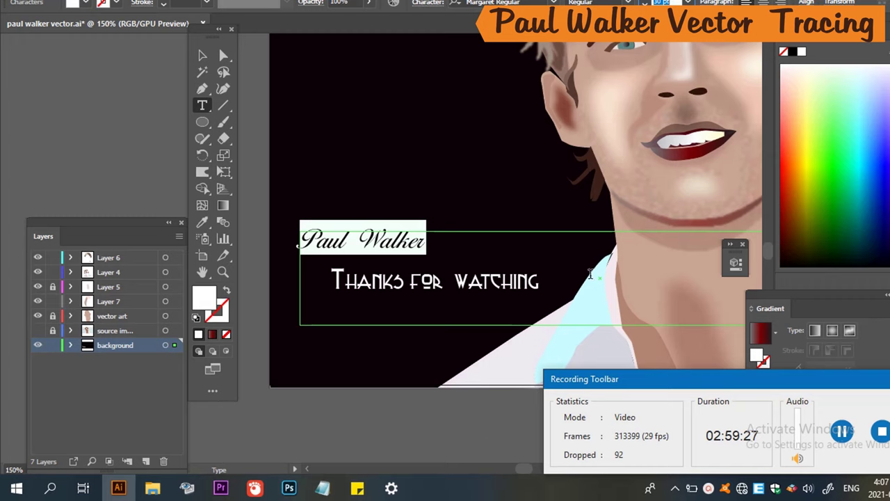
{"action": "left_click", "coordinate": [542, 285]}
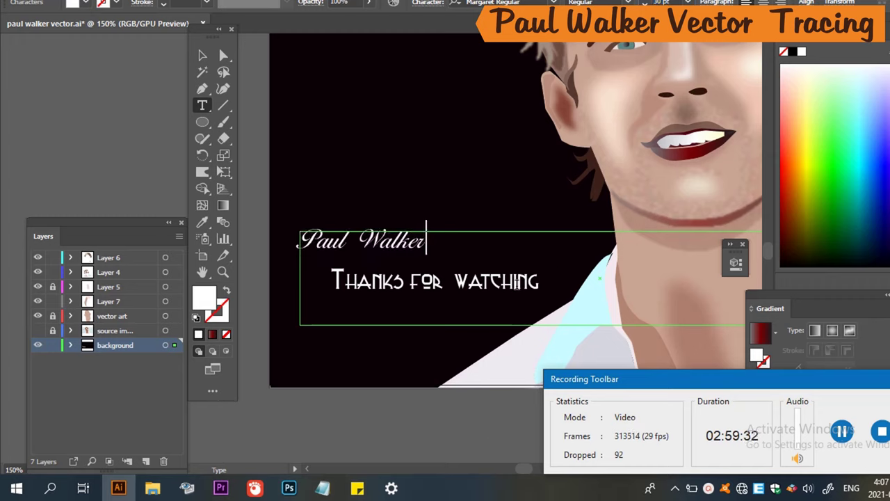
Move the "Thanks for watching" line directly under the "Paul Walker" caption, aligning the left edges of their text boxes, and deselect it.
{"action": "left_click", "coordinate": [201, 55]}
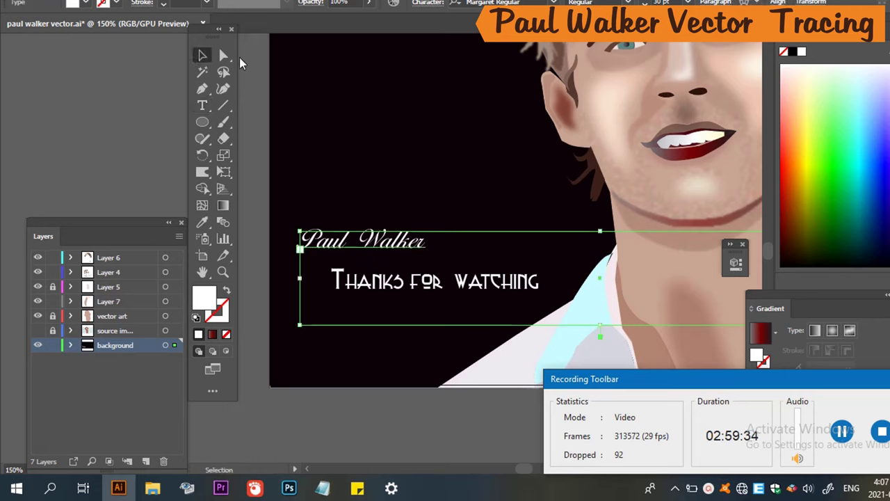
{"action": "left_click", "coordinate": [253, 142]}
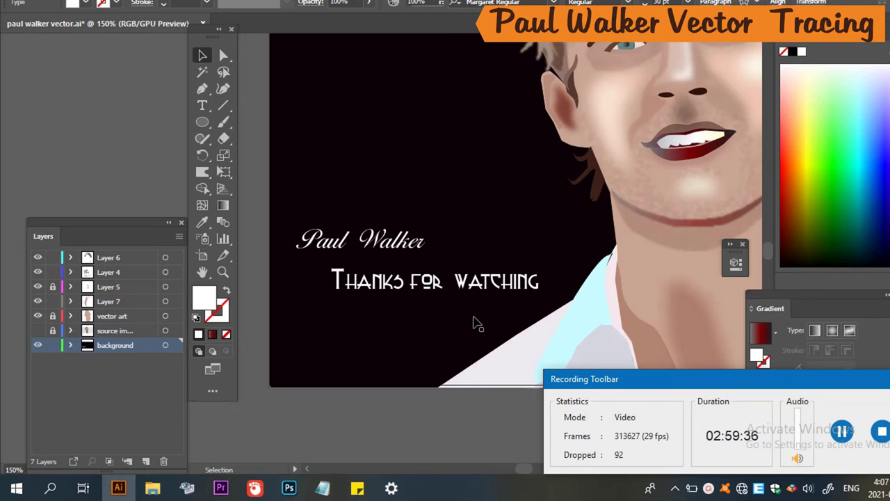
{"action": "left_click_drag", "start_coordinate": [504, 285], "coordinate": [599, 313]}
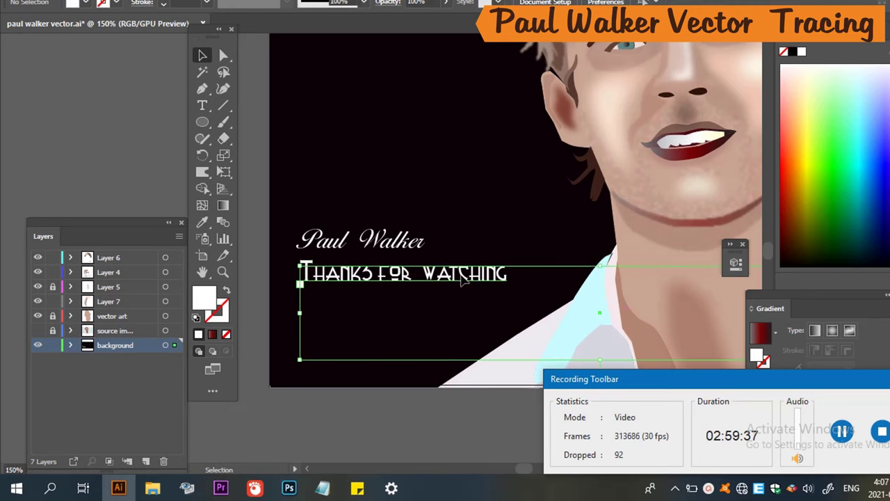
{"action": "left_click", "coordinate": [108, 125]}
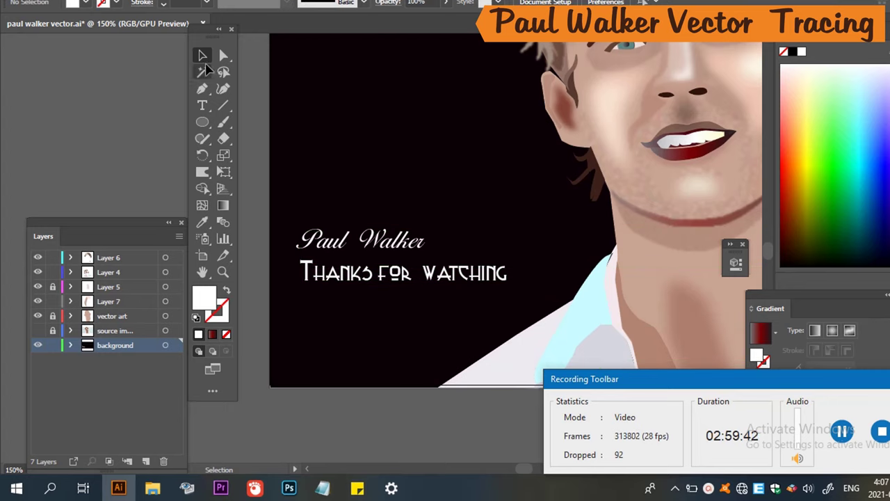
Save the portrait document with its captions.
{"action": "scroll", "coordinate": [627, 261], "scroll_direction": "down", "scroll_amount": 2}
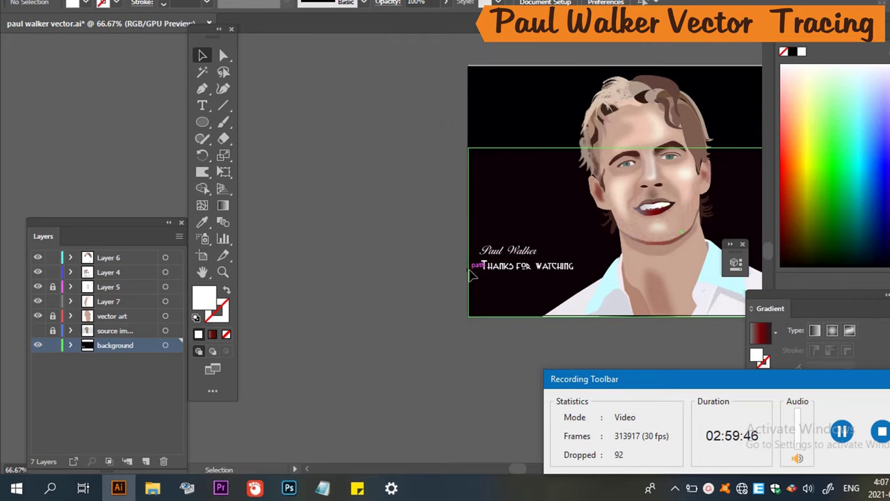
{"action": "key", "text": "ctrl"}
{"action": "key", "text": "ctrl+s"}
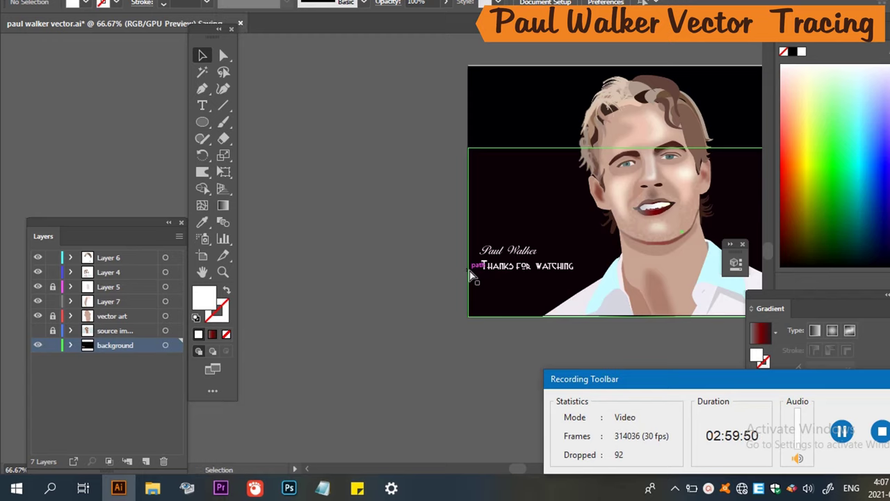